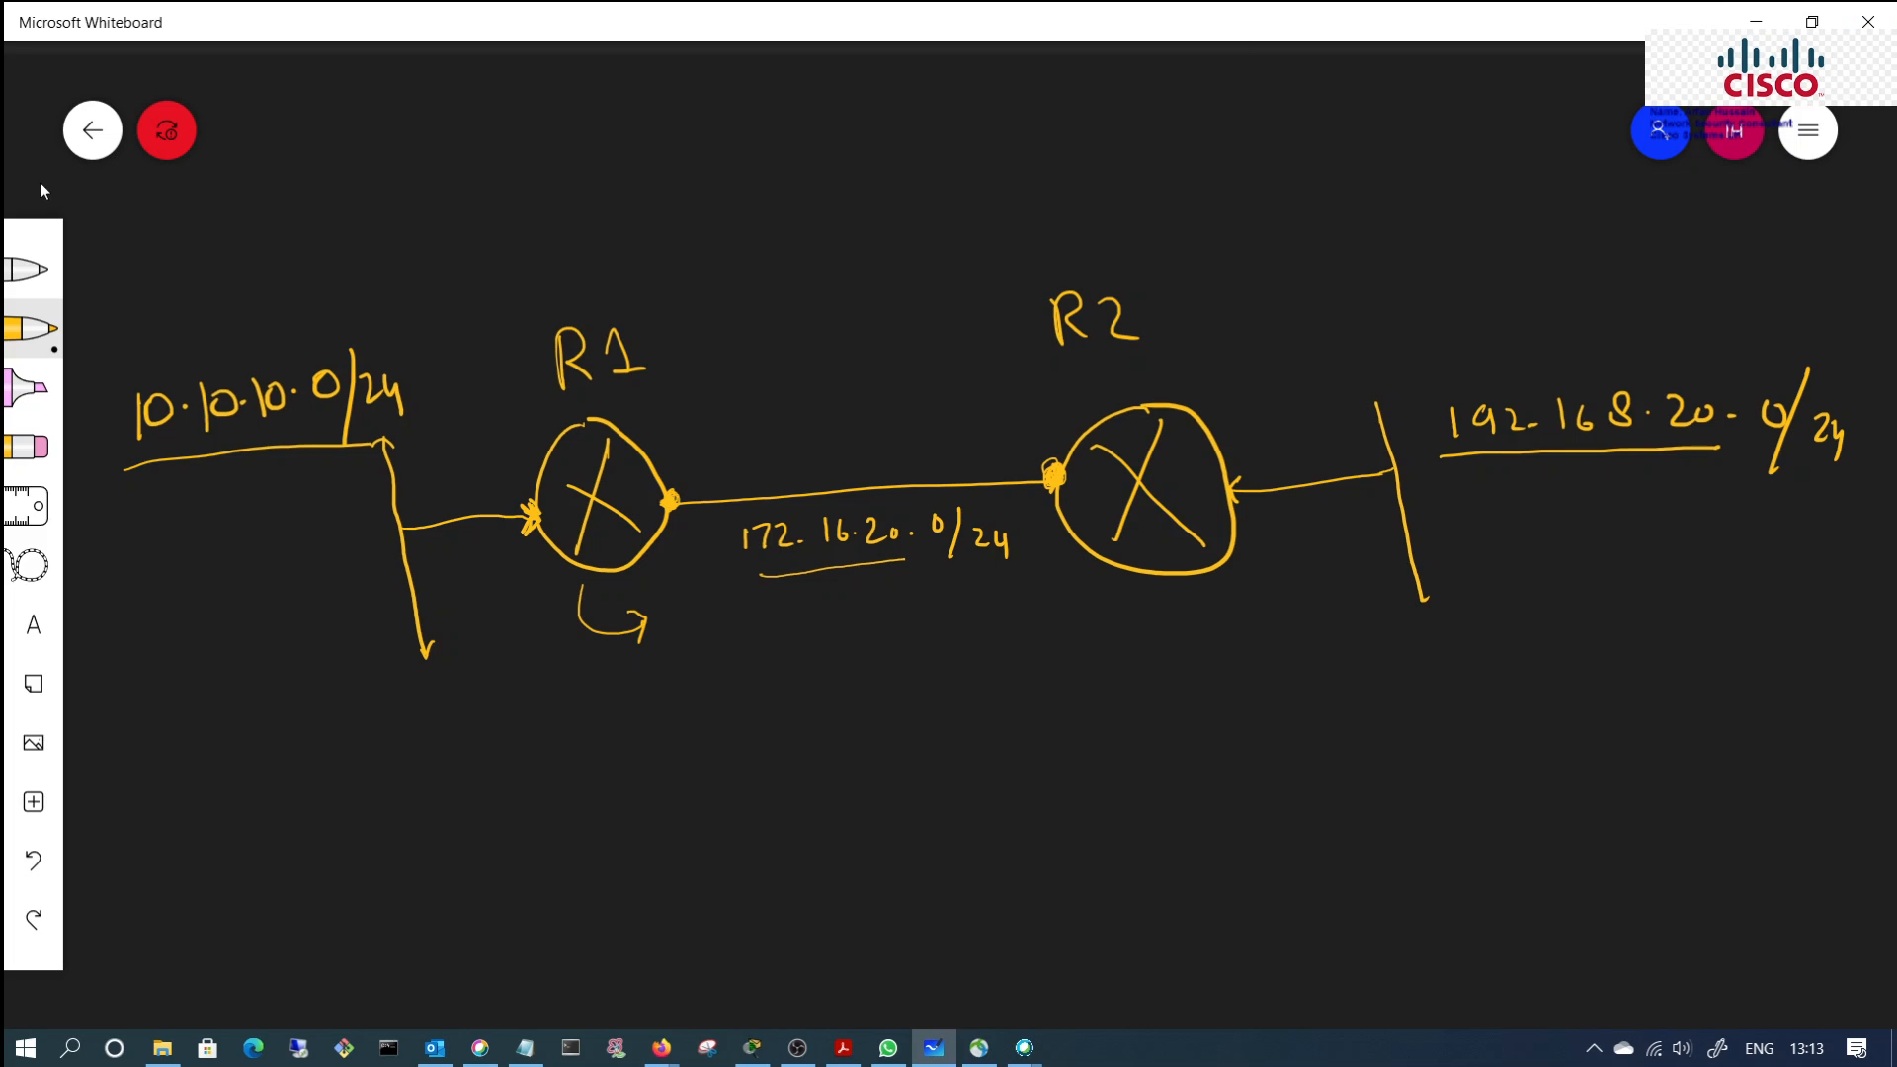
Step: Clear the old network diagram from the canvas and handwrite an underlined "1 K bits =" heading near the upper area
click(1807, 130)
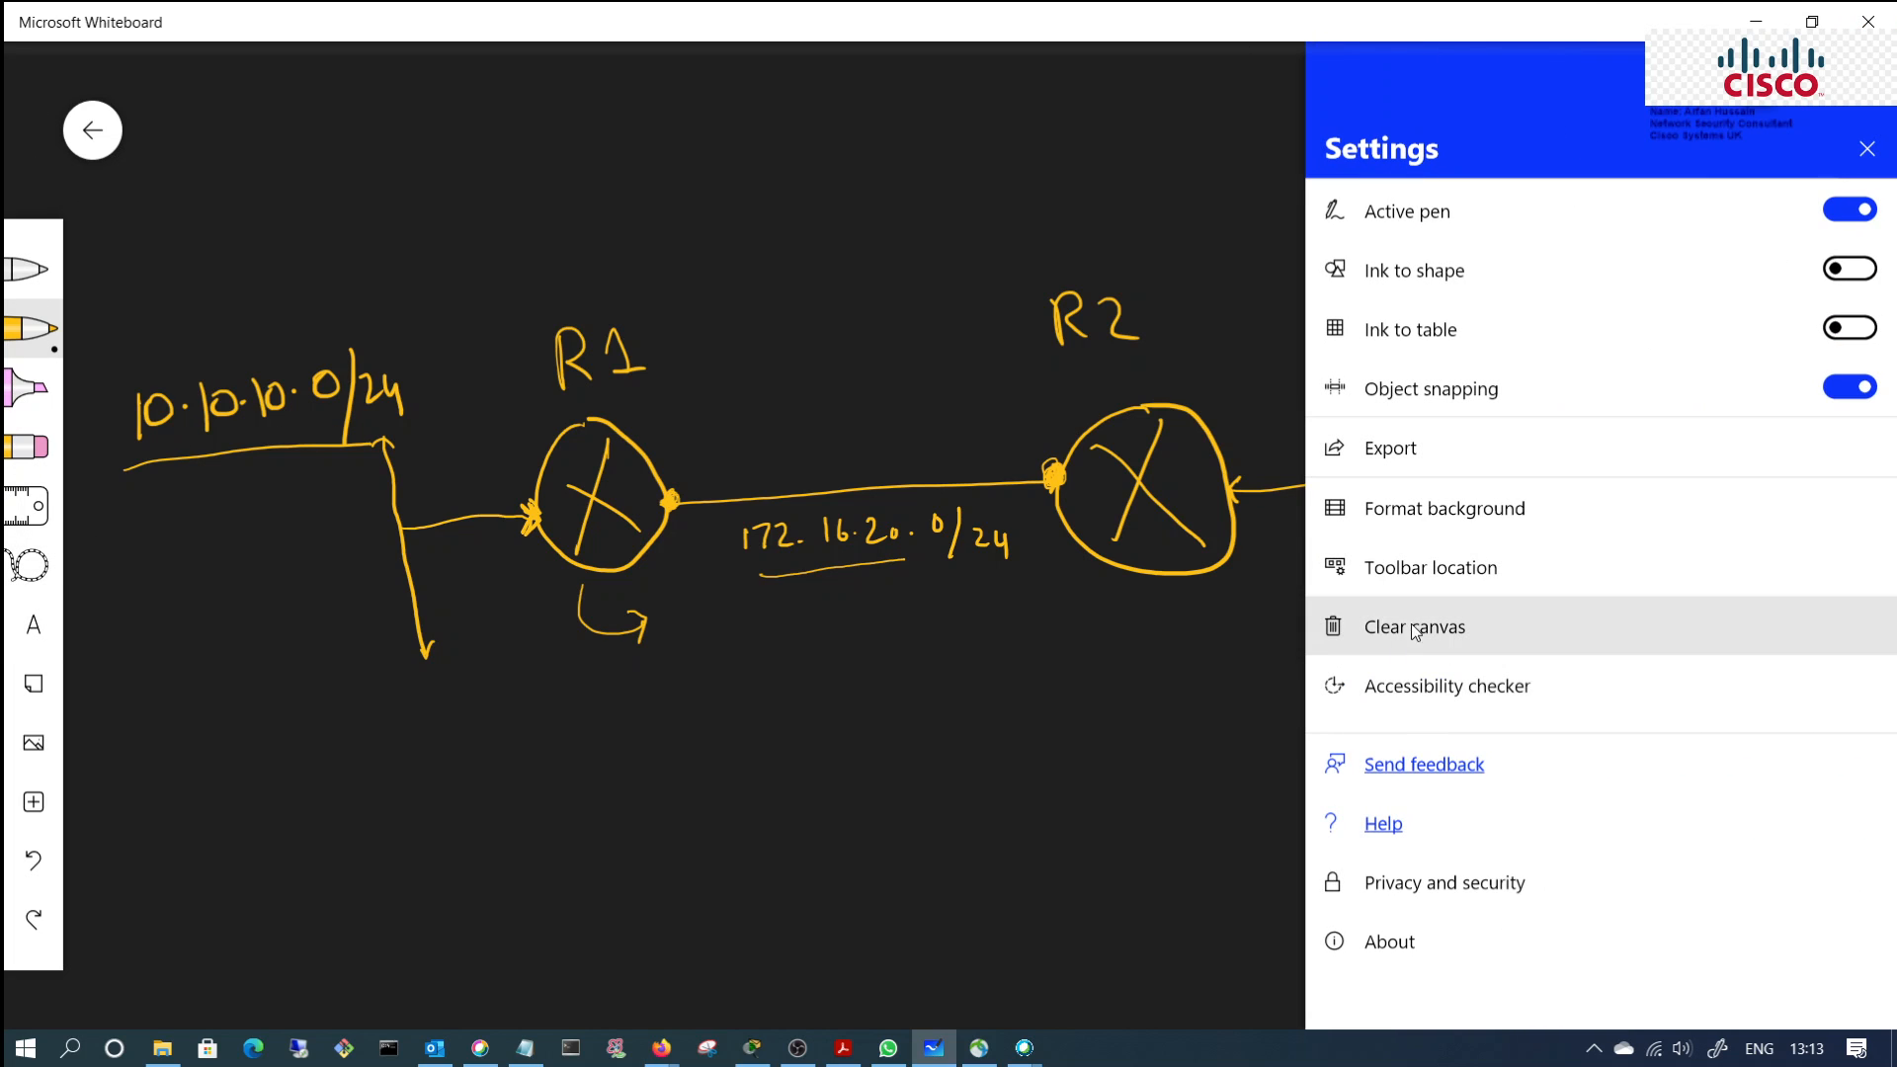
click(1414, 618)
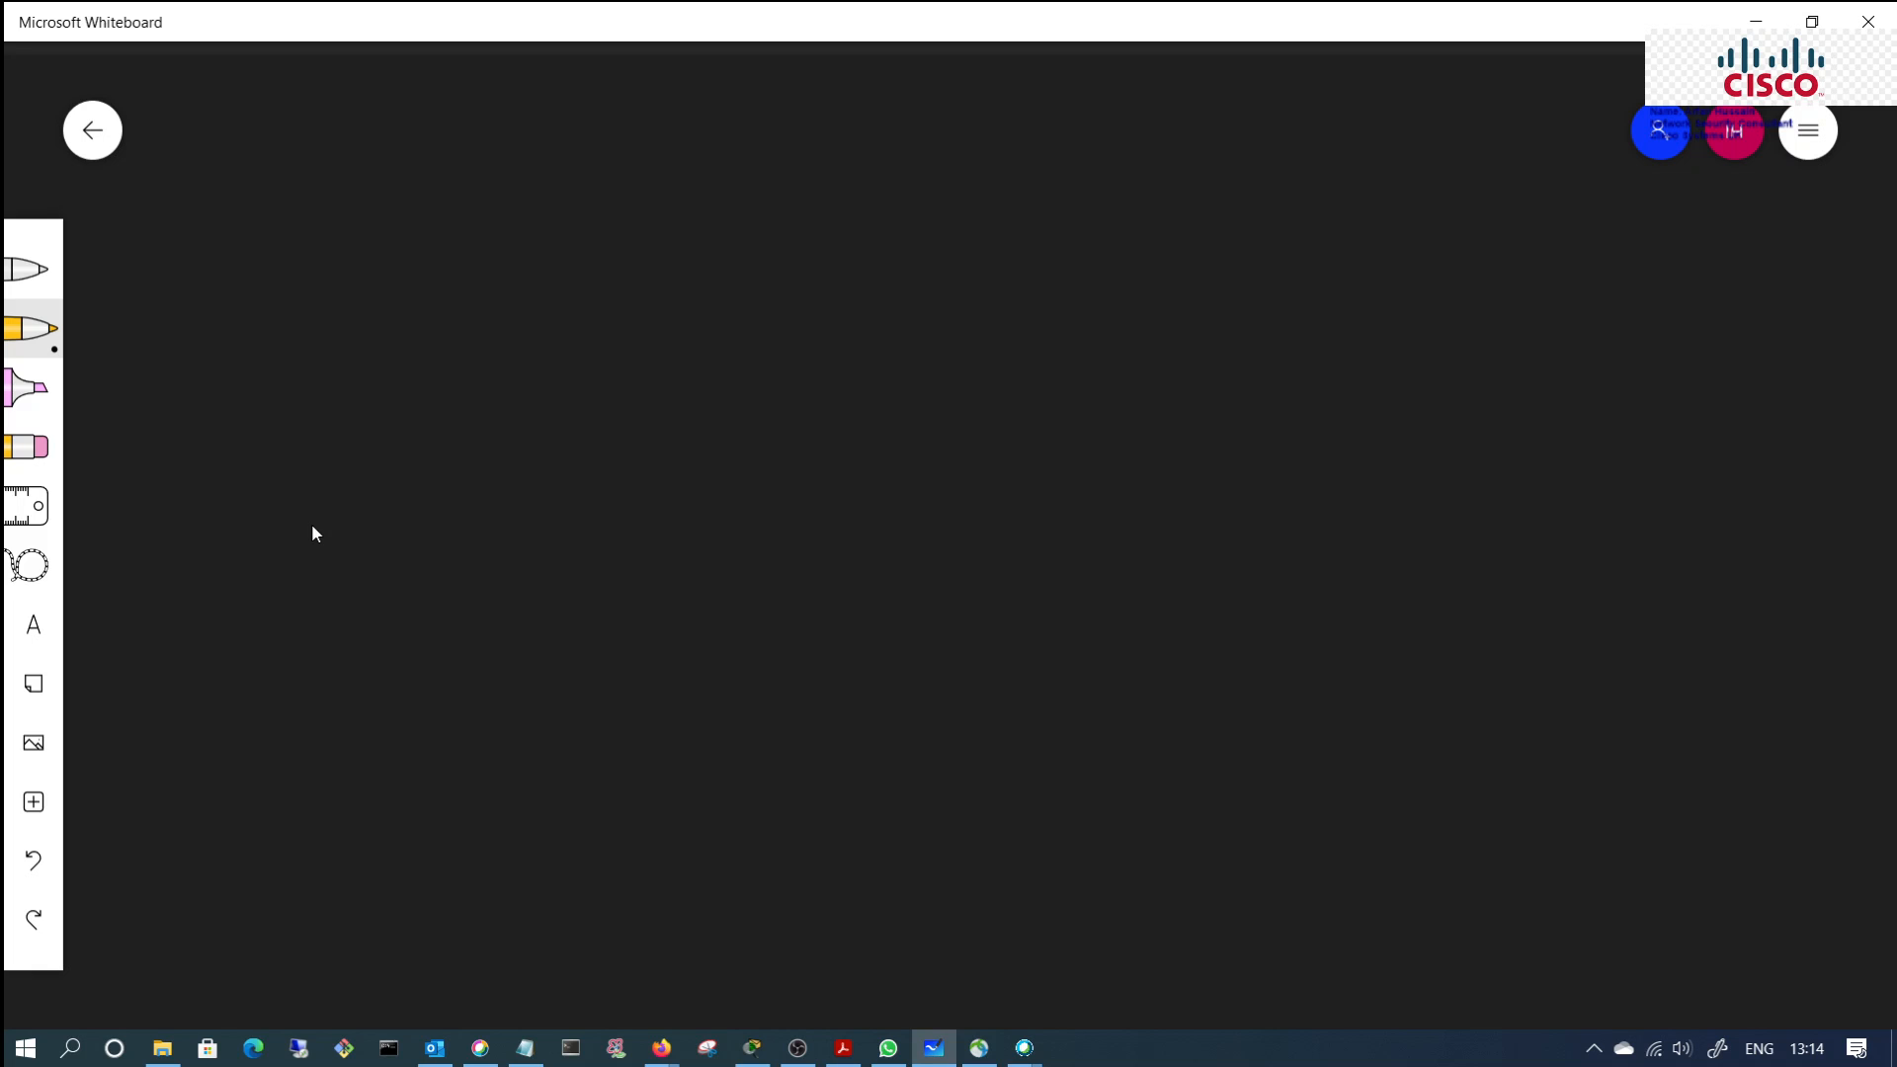
mouse_move(431, 244)
mouse_down()
mouse_move(461, 279)
mouse_move(567, 272)
mouse_up()
drag(557, 254, 583, 268)
drag(613, 255, 632, 252)
drag(614, 263, 635, 261)
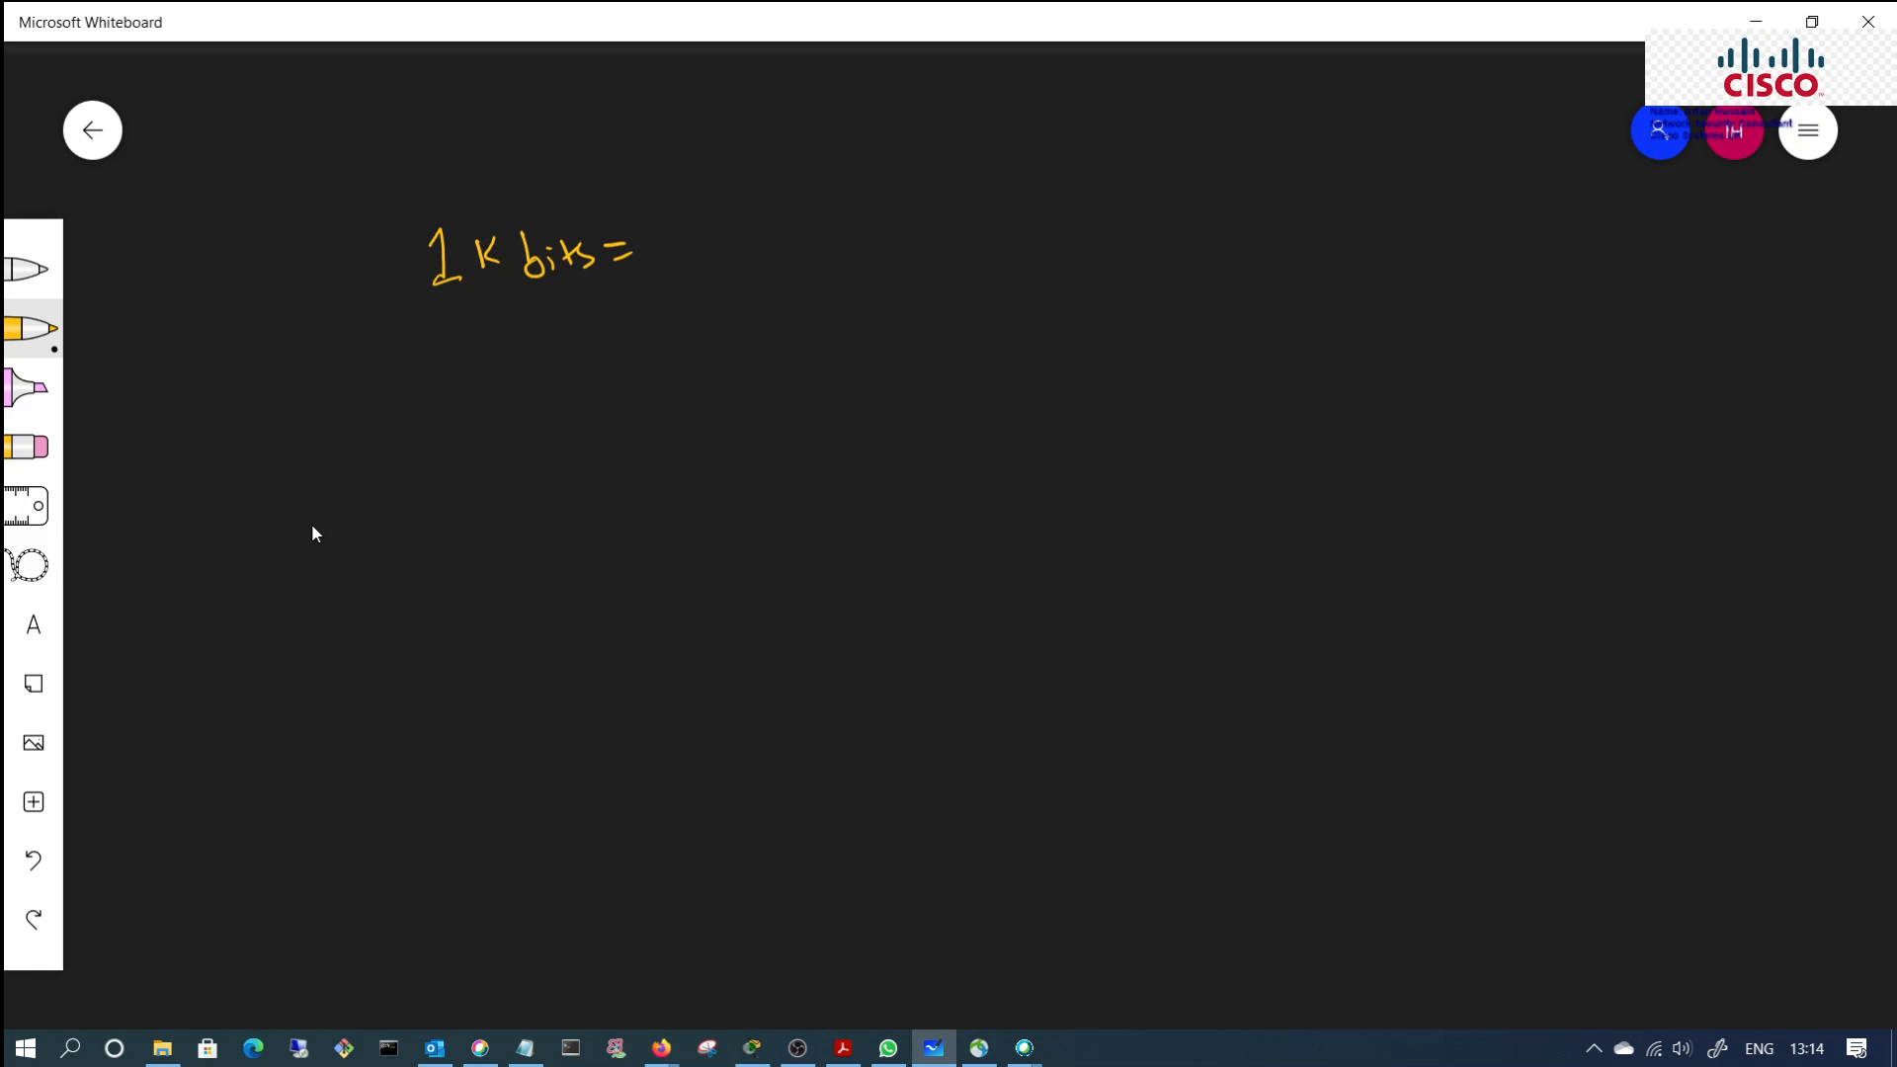
drag(435, 309, 583, 283)
Step: Handwrite "1 bit" below the heading, with "1K bits = 1000 Bits." on the line underneath
mouse_move(634, 424)
mouse_down()
mouse_move(658, 441)
mouse_move(743, 426)
mouse_up()
drag(731, 415, 757, 406)
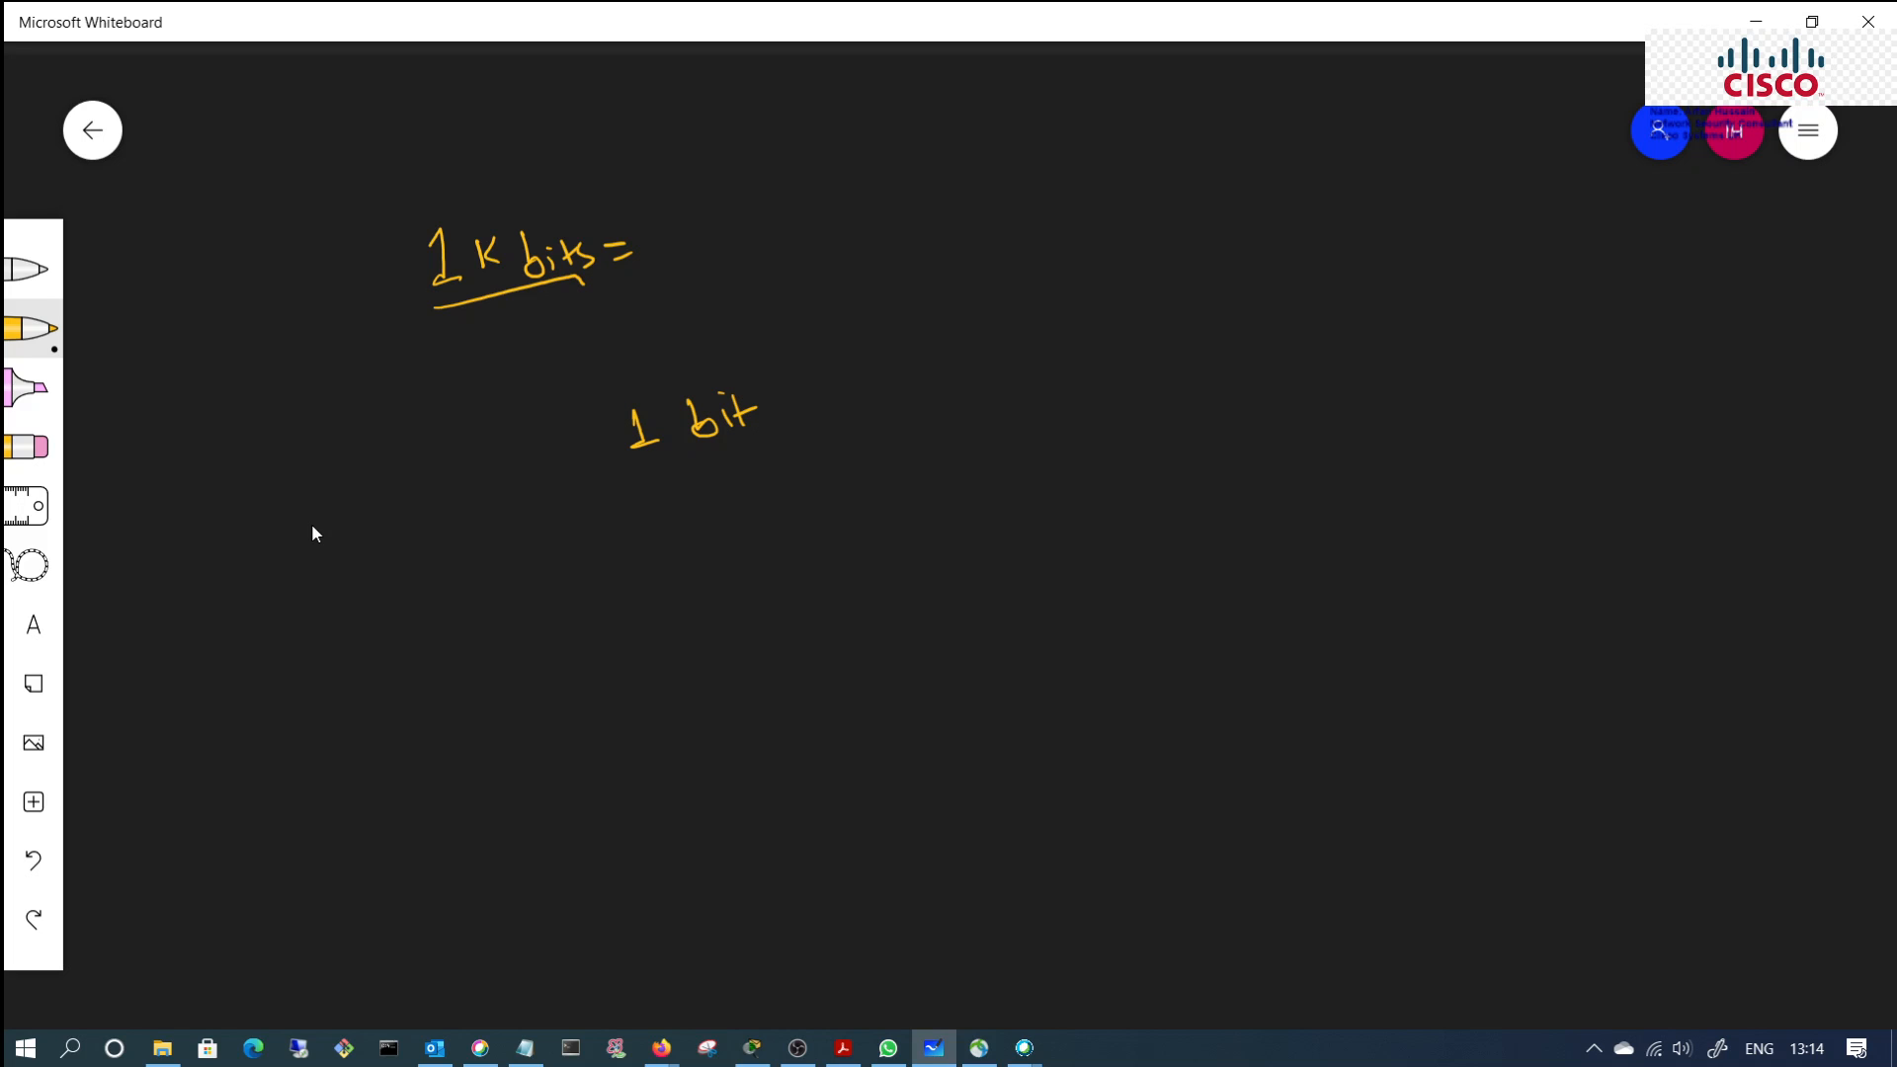
mouse_move(583, 534)
mouse_down()
mouse_move(591, 518)
mouse_move(601, 561)
mouse_move(616, 553)
mouse_up()
mouse_move(640, 518)
mouse_down()
mouse_move(626, 546)
mouse_move(682, 534)
mouse_up()
mouse_move(687, 523)
mouse_down()
mouse_move(705, 535)
mouse_move(714, 516)
mouse_up()
drag(733, 513, 719, 529)
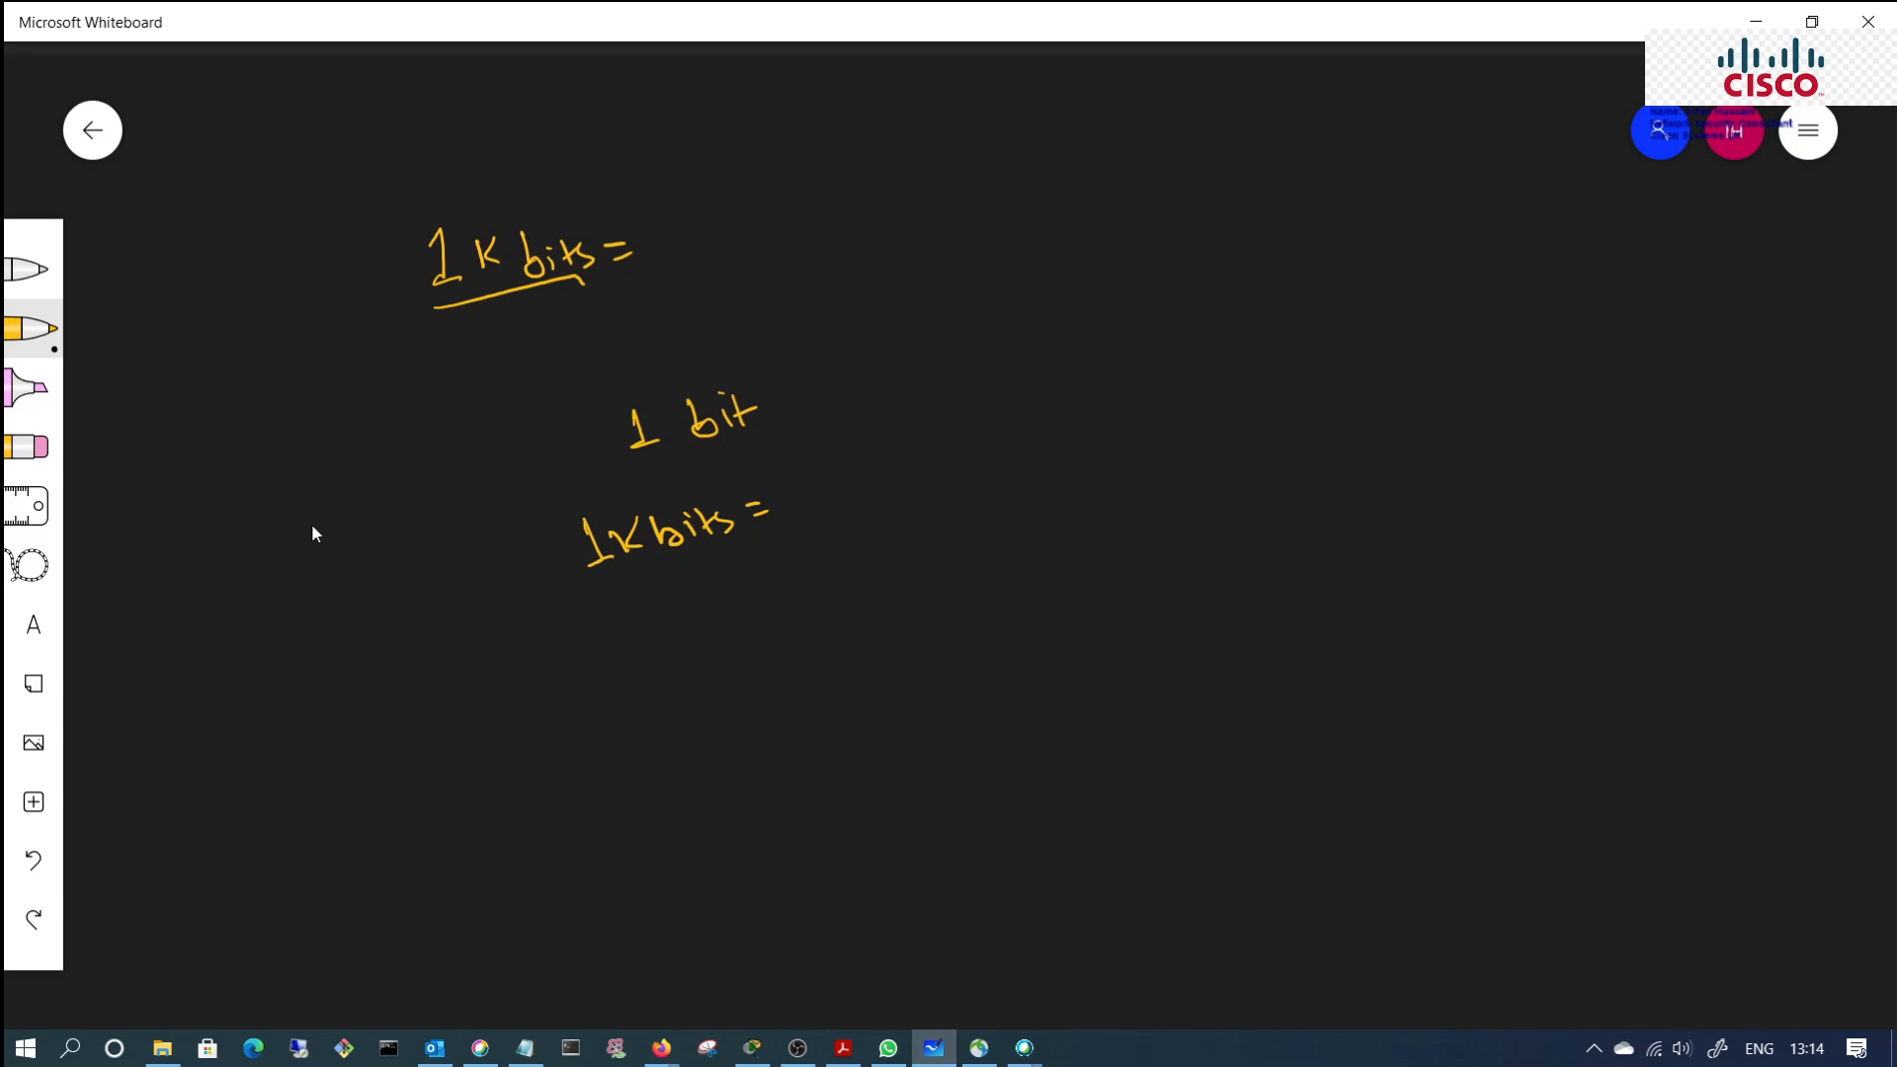
mouse_move(786, 477)
mouse_down()
mouse_move(810, 523)
mouse_move(806, 490)
mouse_move(879, 472)
mouse_move(923, 488)
mouse_move(984, 457)
mouse_up()
mouse_move(968, 444)
mouse_down()
mouse_move(993, 435)
mouse_move(996, 461)
mouse_up()
drag(1027, 442, 1028, 443)
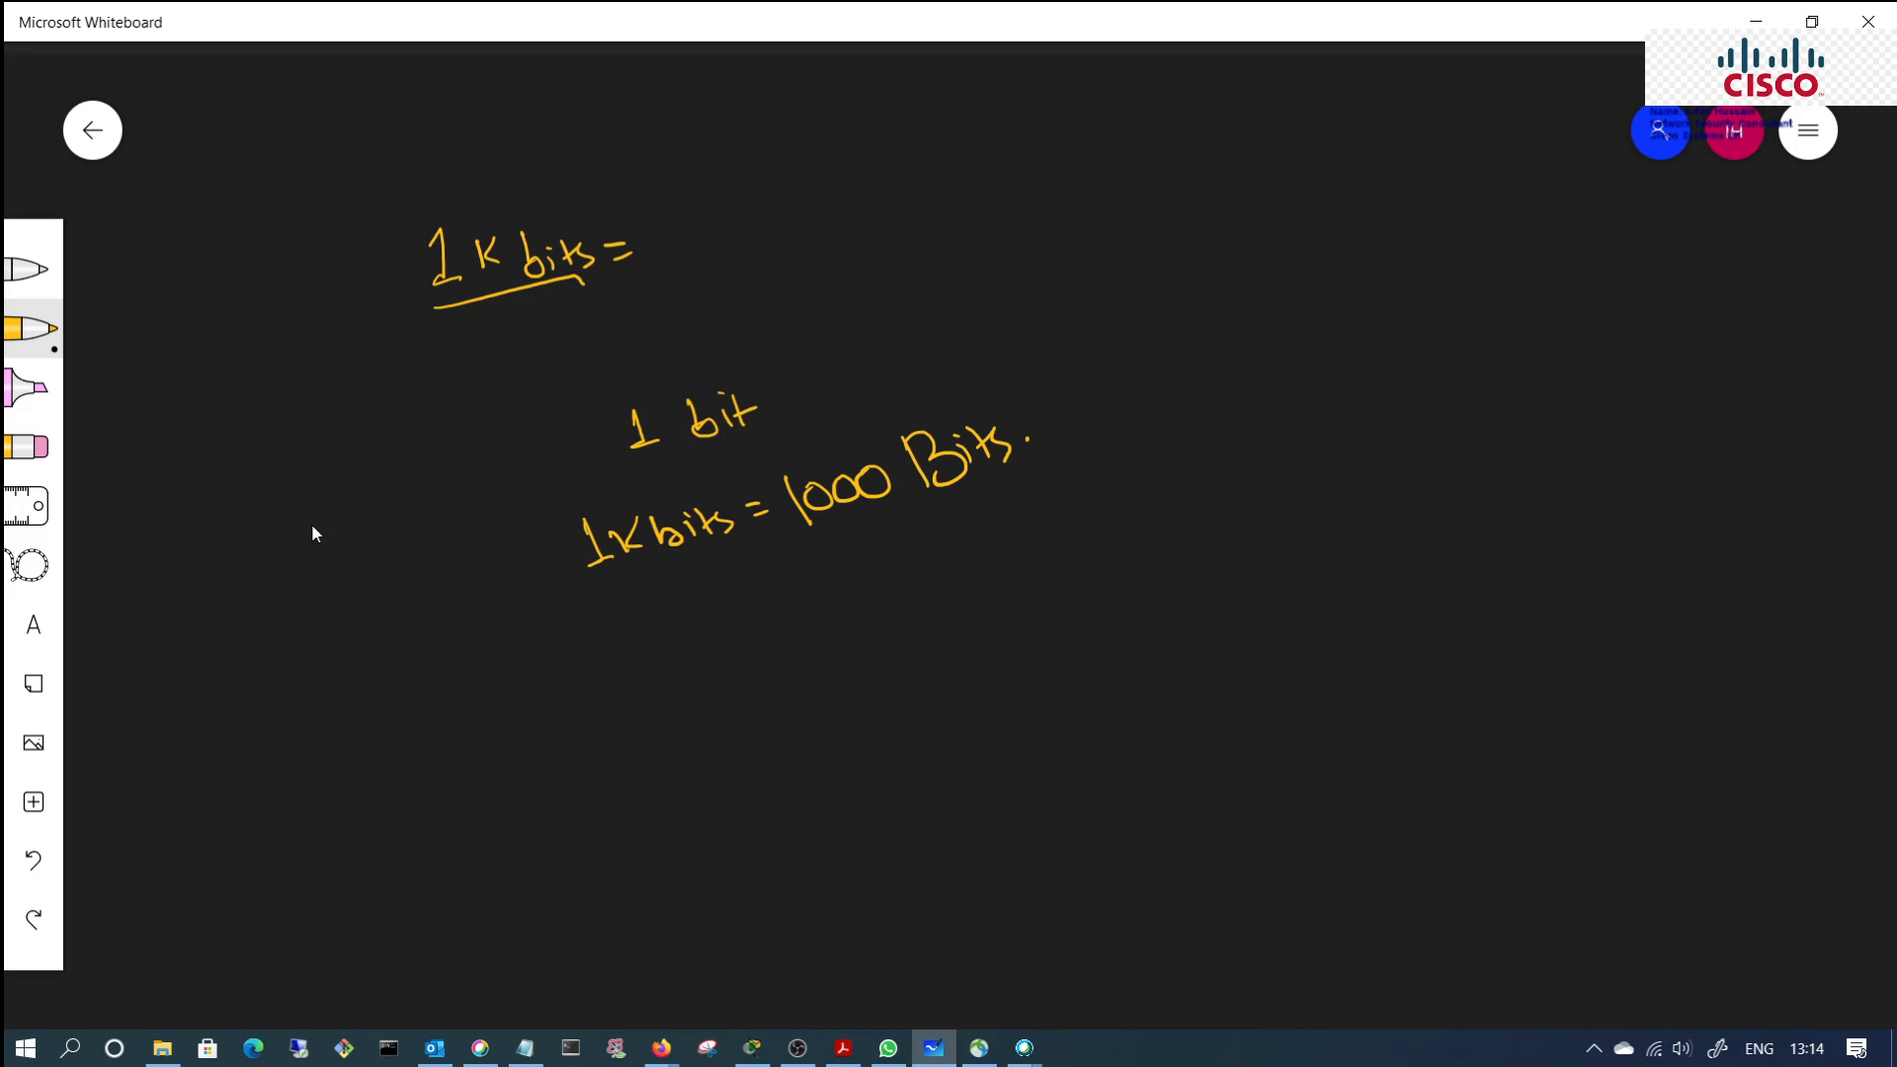
Step: Write "1000" beside the bit notes and "1 Kgm = 1000 g" under it, underlining "Kgm" and "1000"
drag(1184, 269, 1189, 318)
mouse_move(1211, 280)
mouse_down()
mouse_move(1198, 304)
mouse_move(1213, 283)
mouse_up()
mouse_move(1249, 276)
mouse_down()
mouse_move(1241, 304)
mouse_move(1248, 278)
mouse_up()
mouse_move(1285, 271)
mouse_down()
mouse_move(1271, 293)
mouse_move(1286, 275)
mouse_up()
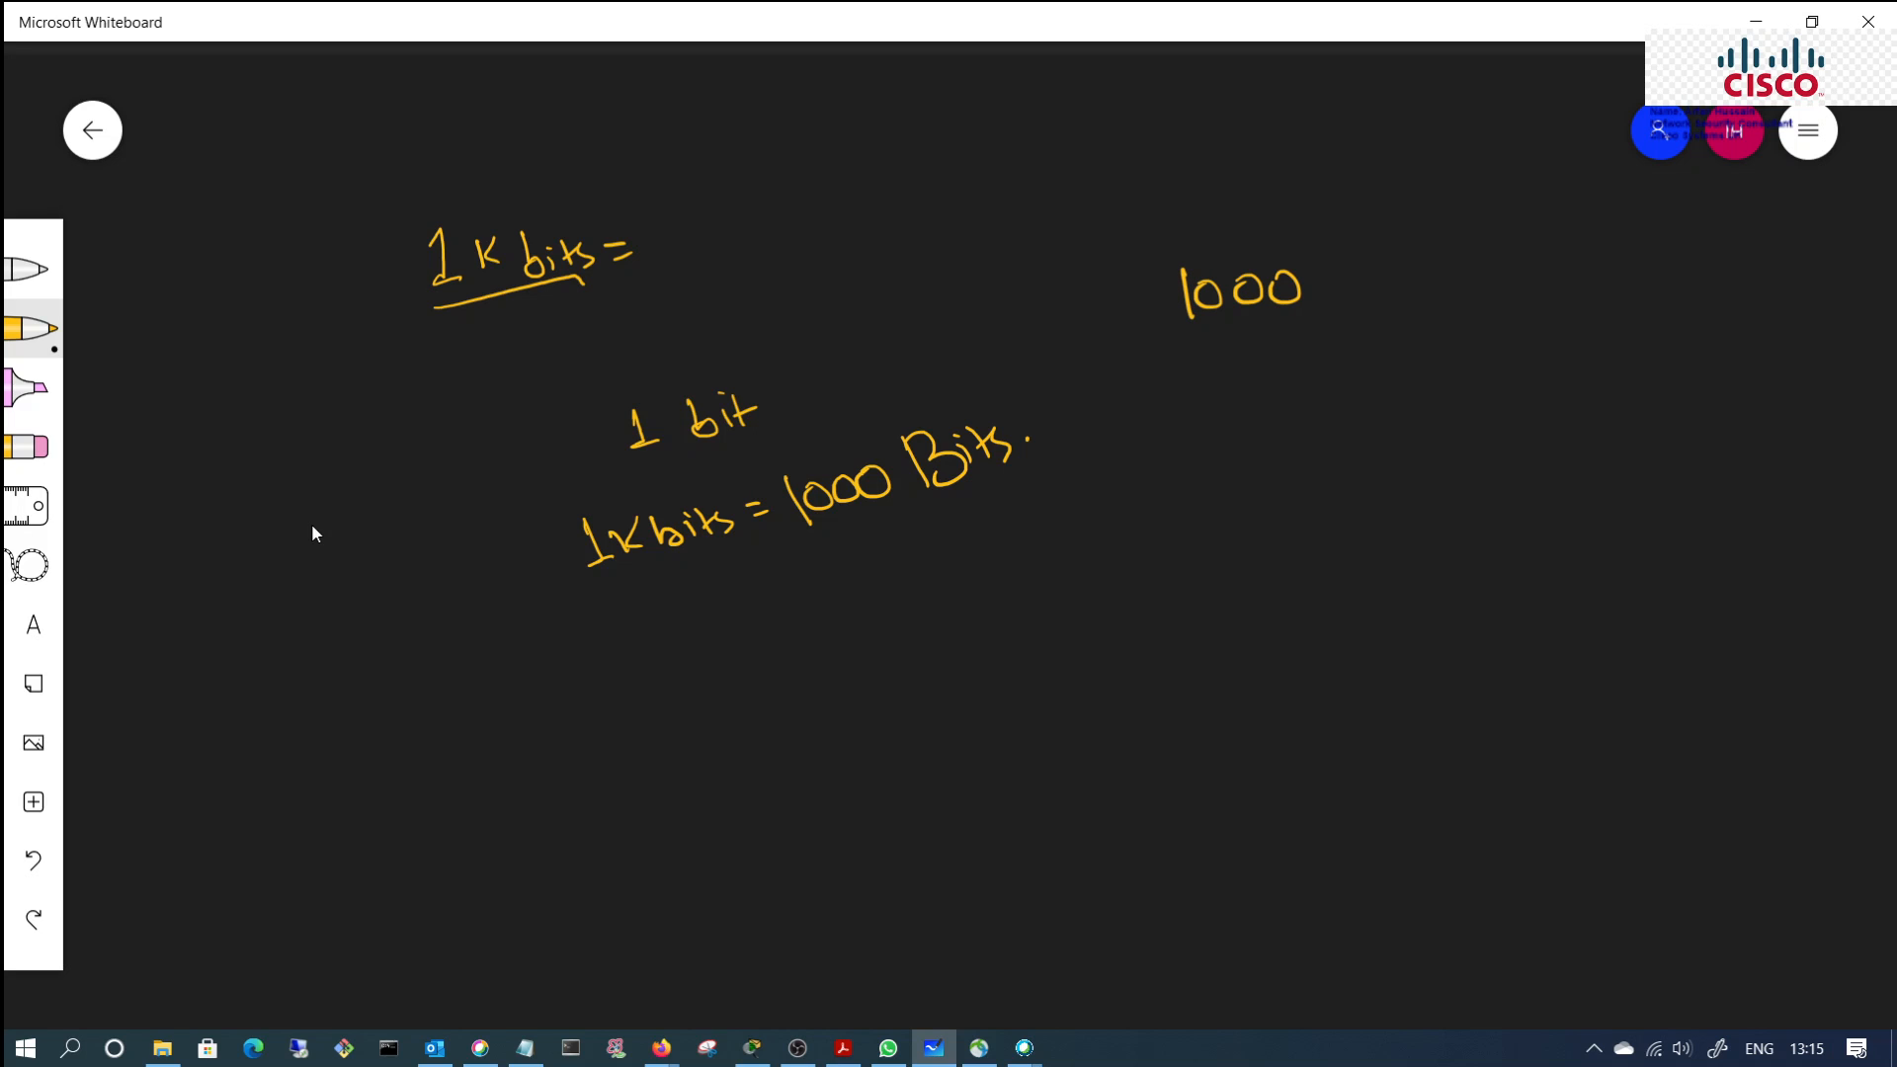
drag(1196, 393, 1199, 444)
mouse_move(1226, 405)
mouse_down()
mouse_move(1211, 429)
mouse_move(1234, 445)
mouse_up()
mouse_move(1278, 407)
mouse_down()
mouse_move(1284, 494)
mouse_move(1329, 423)
mouse_move(1349, 433)
mouse_up()
mouse_move(1367, 419)
mouse_down()
mouse_move(1435, 441)
mouse_move(1460, 407)
mouse_up()
mouse_move(1499, 405)
mouse_down()
mouse_move(1487, 419)
mouse_move(1501, 407)
mouse_up()
mouse_move(1531, 396)
mouse_down()
mouse_move(1576, 415)
mouse_move(1608, 492)
mouse_move(1578, 464)
mouse_up()
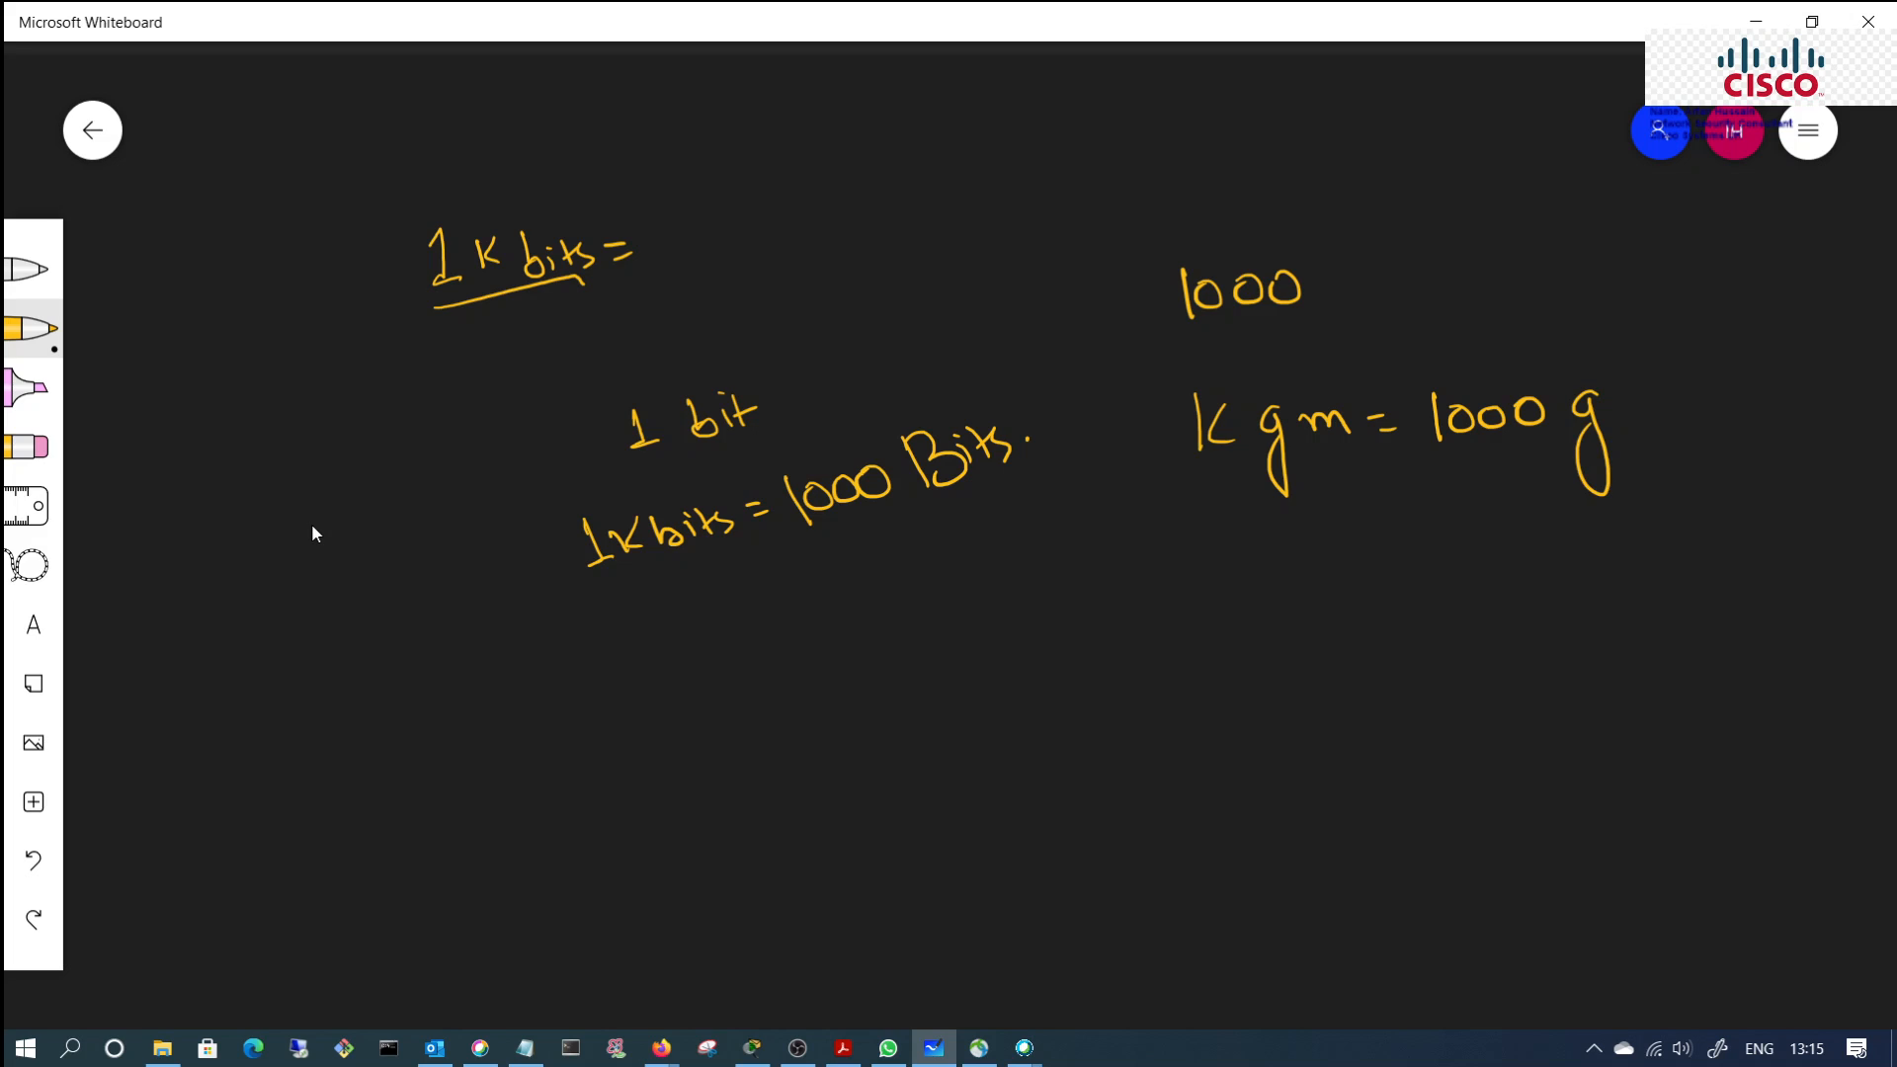
drag(1448, 451, 1542, 446)
drag(1203, 472, 1342, 458)
mouse_move(1148, 407)
mouse_down()
mouse_move(1142, 460)
mouse_move(1175, 457)
mouse_up()
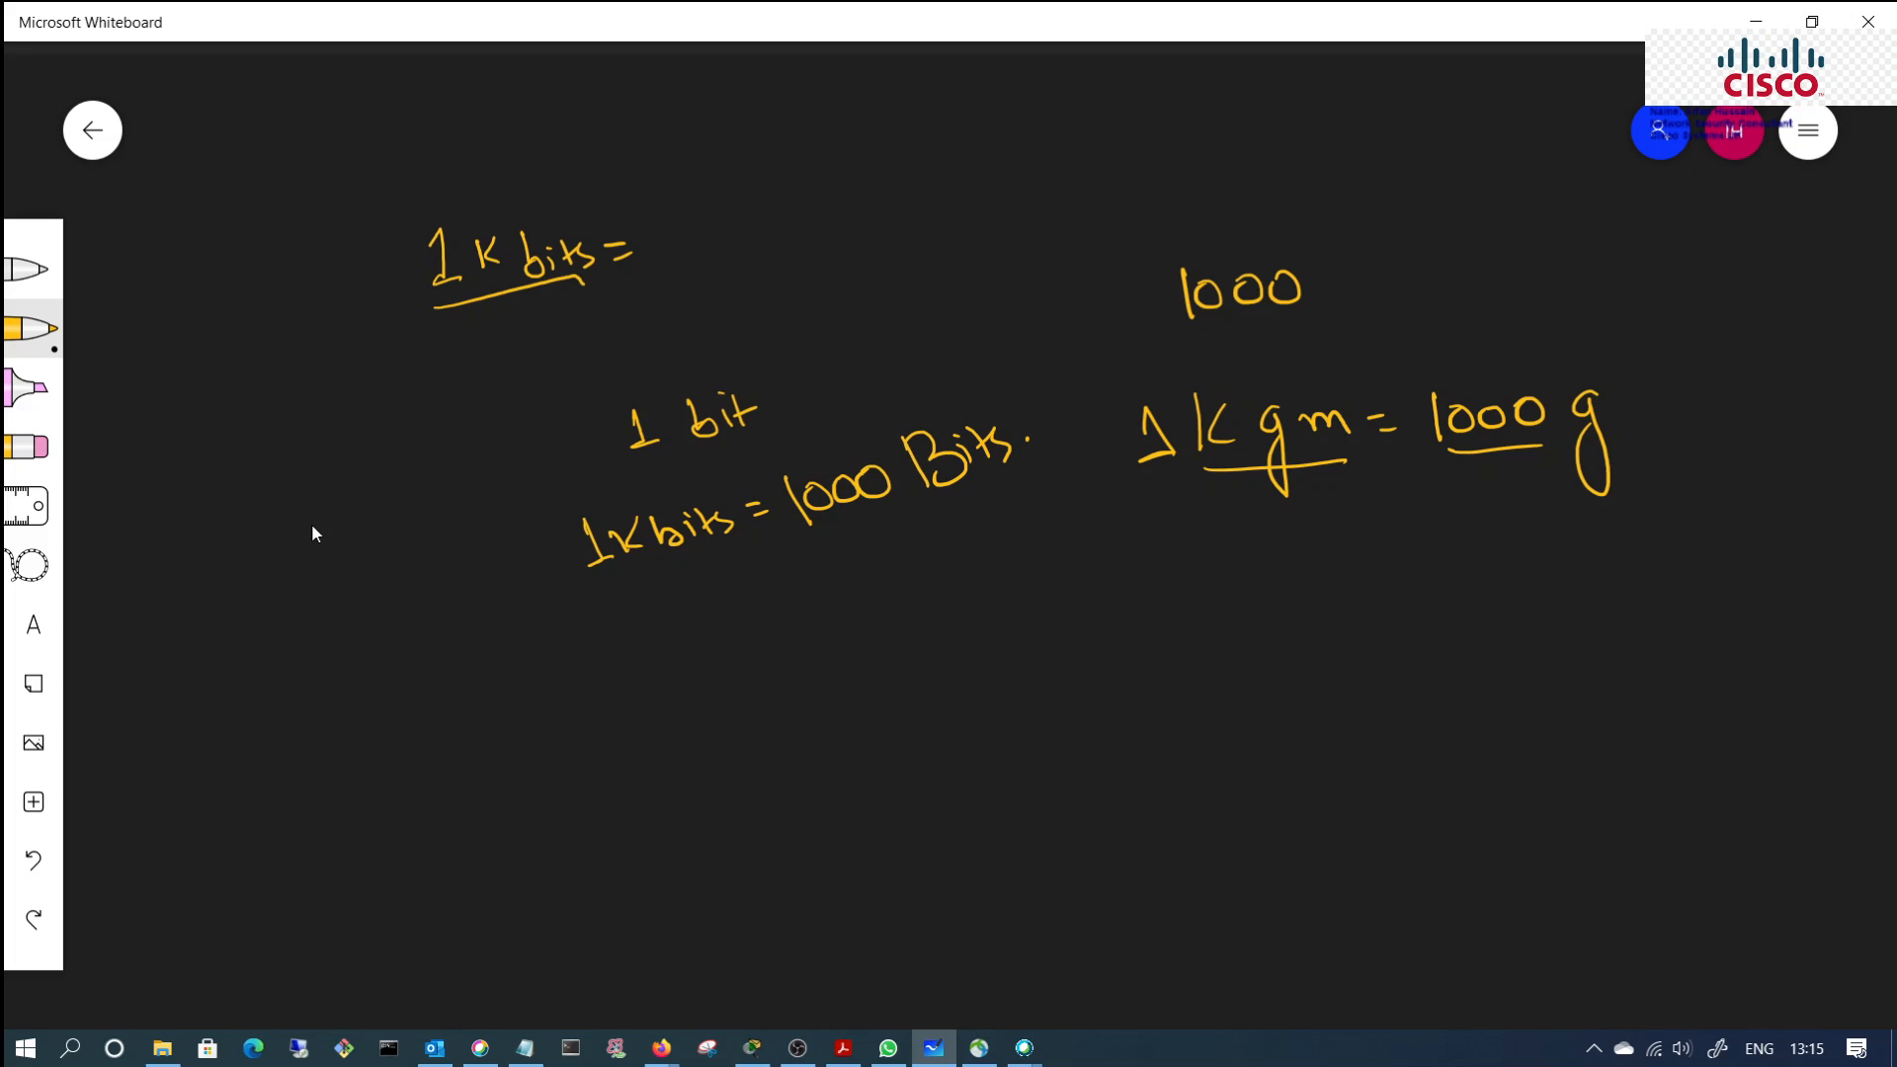
Step: Underline "1000 Bits" and write "1KB" on the next line with the B double-underlined
drag(795, 551, 1008, 468)
mouse_move(629, 640)
mouse_down()
mouse_move(660, 670)
mouse_move(673, 642)
mouse_move(731, 652)
mouse_up()
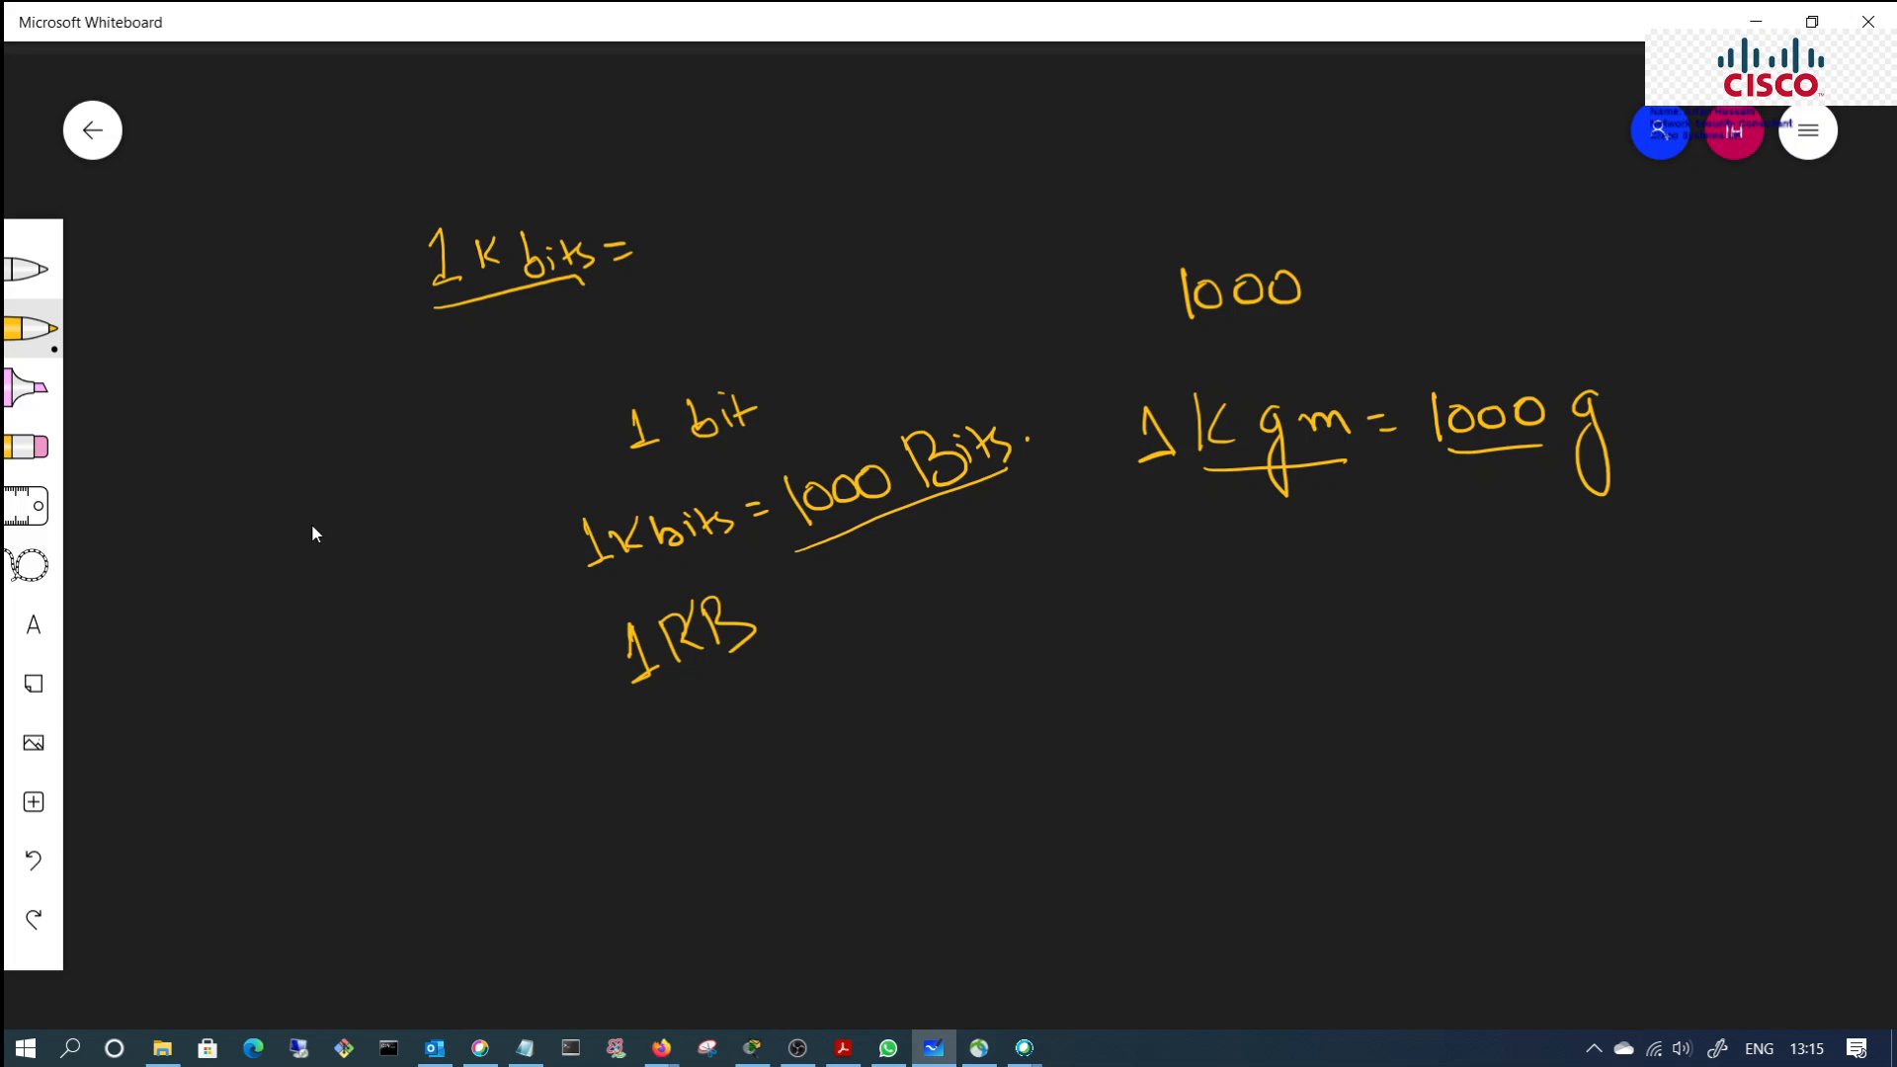
drag(721, 663, 758, 645)
drag(725, 670, 751, 656)
Step: Handwrite "1MB = 1000KB" on the line below "1KB"
mouse_move(663, 747)
mouse_down()
mouse_move(710, 786)
mouse_move(716, 736)
mouse_move(782, 752)
mouse_move(794, 713)
mouse_move(796, 747)
mouse_up()
drag(830, 711, 863, 713)
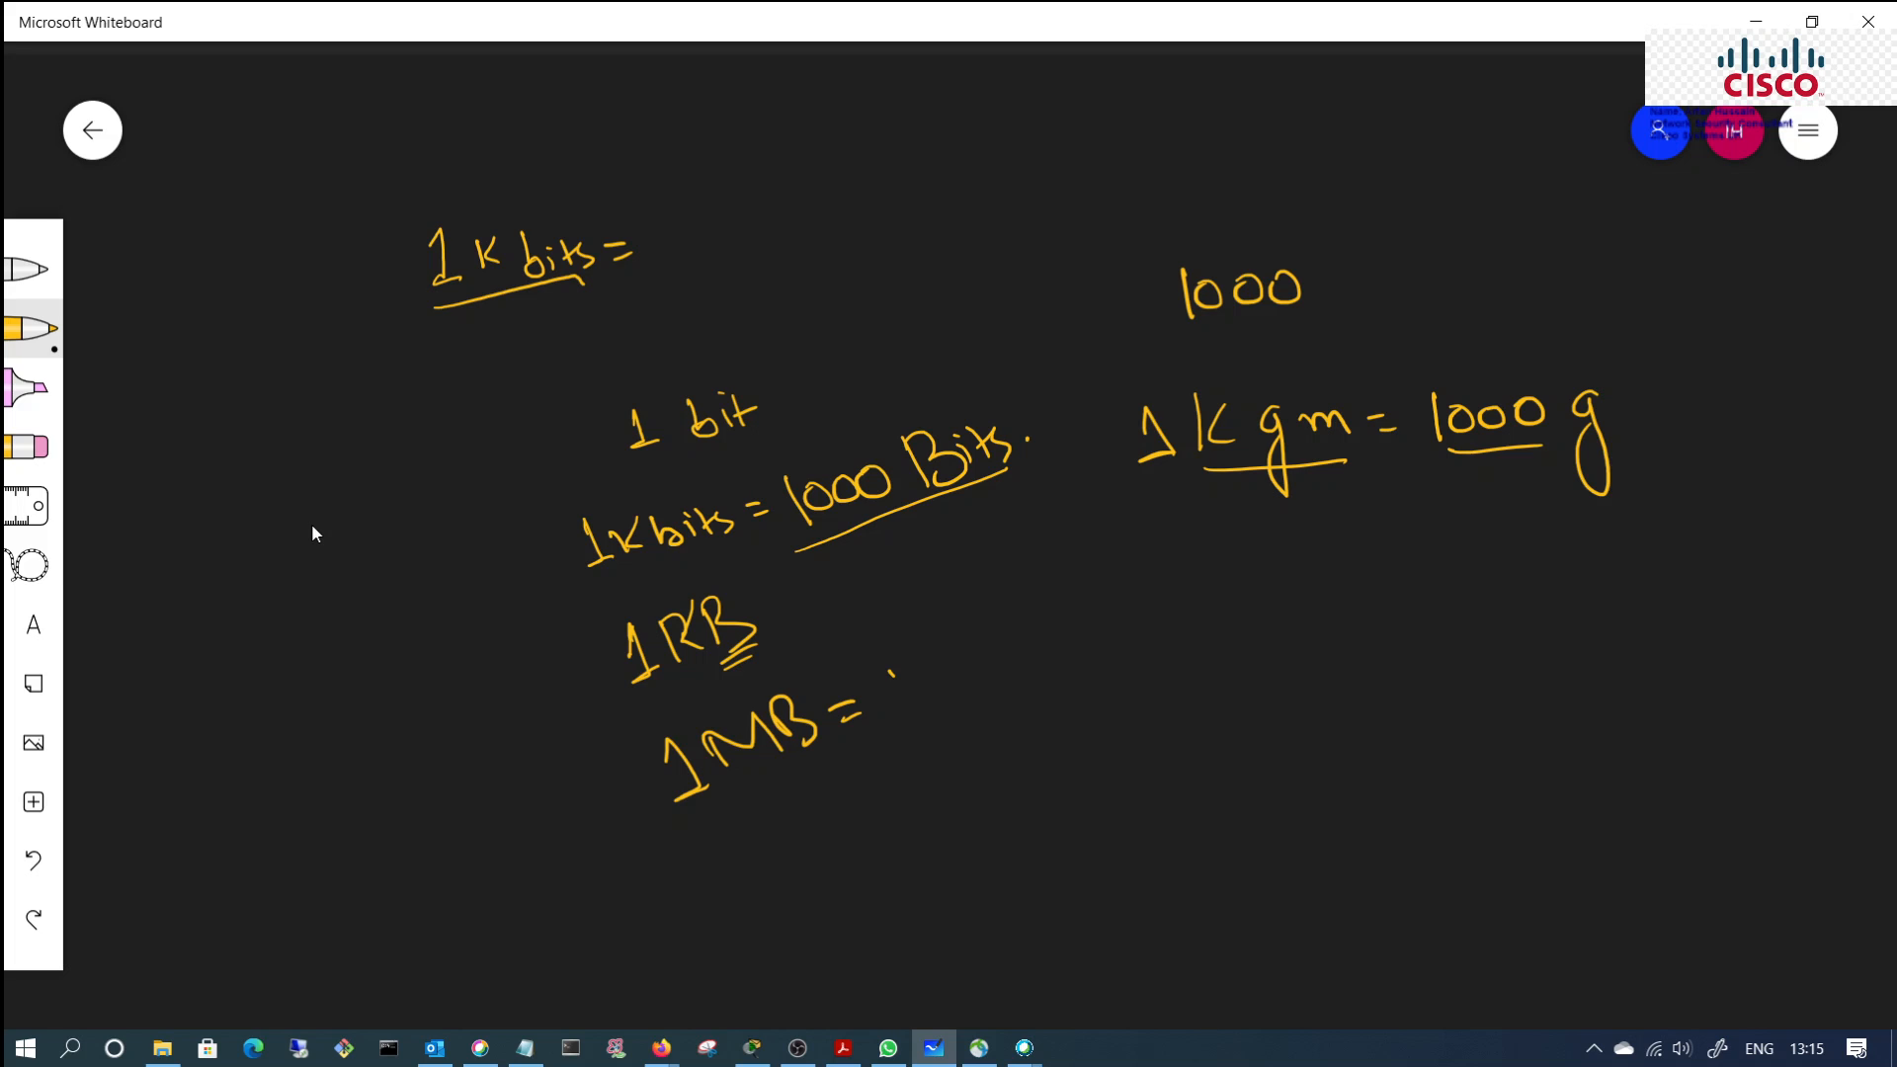
drag(891, 673, 919, 726)
mouse_move(946, 672)
mouse_down()
mouse_move(926, 697)
mouse_move(948, 682)
mouse_up()
mouse_move(998, 654)
mouse_down()
mouse_move(986, 692)
mouse_move(1003, 660)
mouse_up()
mouse_move(1037, 644)
mouse_down()
mouse_move(1019, 654)
mouse_move(1047, 664)
mouse_up()
mouse_move(1059, 632)
mouse_down()
mouse_move(1074, 672)
mouse_move(1124, 620)
mouse_move(1126, 651)
mouse_up()
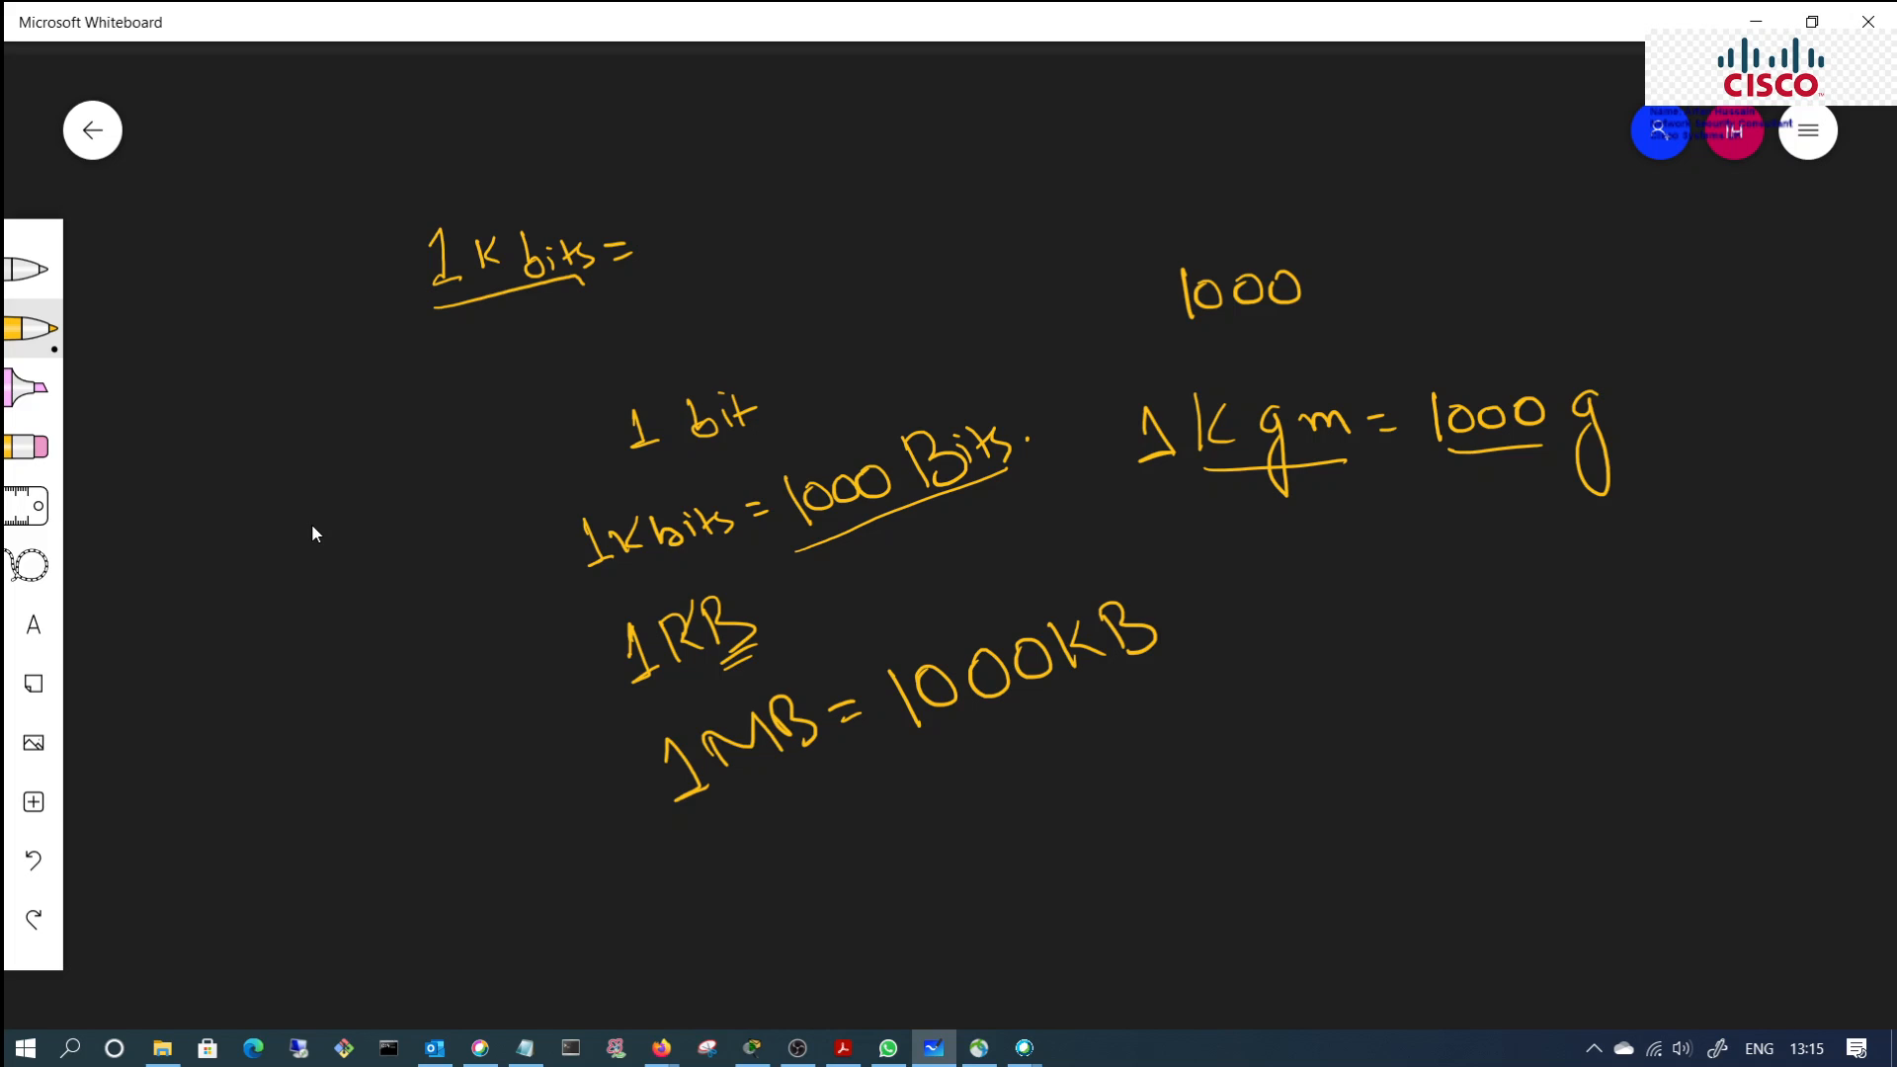
Step: Extend the 1MB equation with "= 1 Million Bits." and add an equals sign on the line below it
drag(878, 796, 899, 787)
drag(884, 809, 901, 801)
drag(1207, 619, 1224, 613)
mouse_move(1277, 571)
mouse_down()
mouse_move(1283, 602)
mouse_move(1364, 559)
mouse_move(1387, 569)
mouse_up()
drag(1398, 558, 1414, 559)
mouse_move(1426, 531)
mouse_down()
mouse_move(1432, 559)
mouse_move(1453, 556)
mouse_up()
mouse_move(1469, 533)
mouse_down()
mouse_move(1474, 553)
mouse_move(1494, 545)
mouse_up()
drag(1494, 545, 1527, 536)
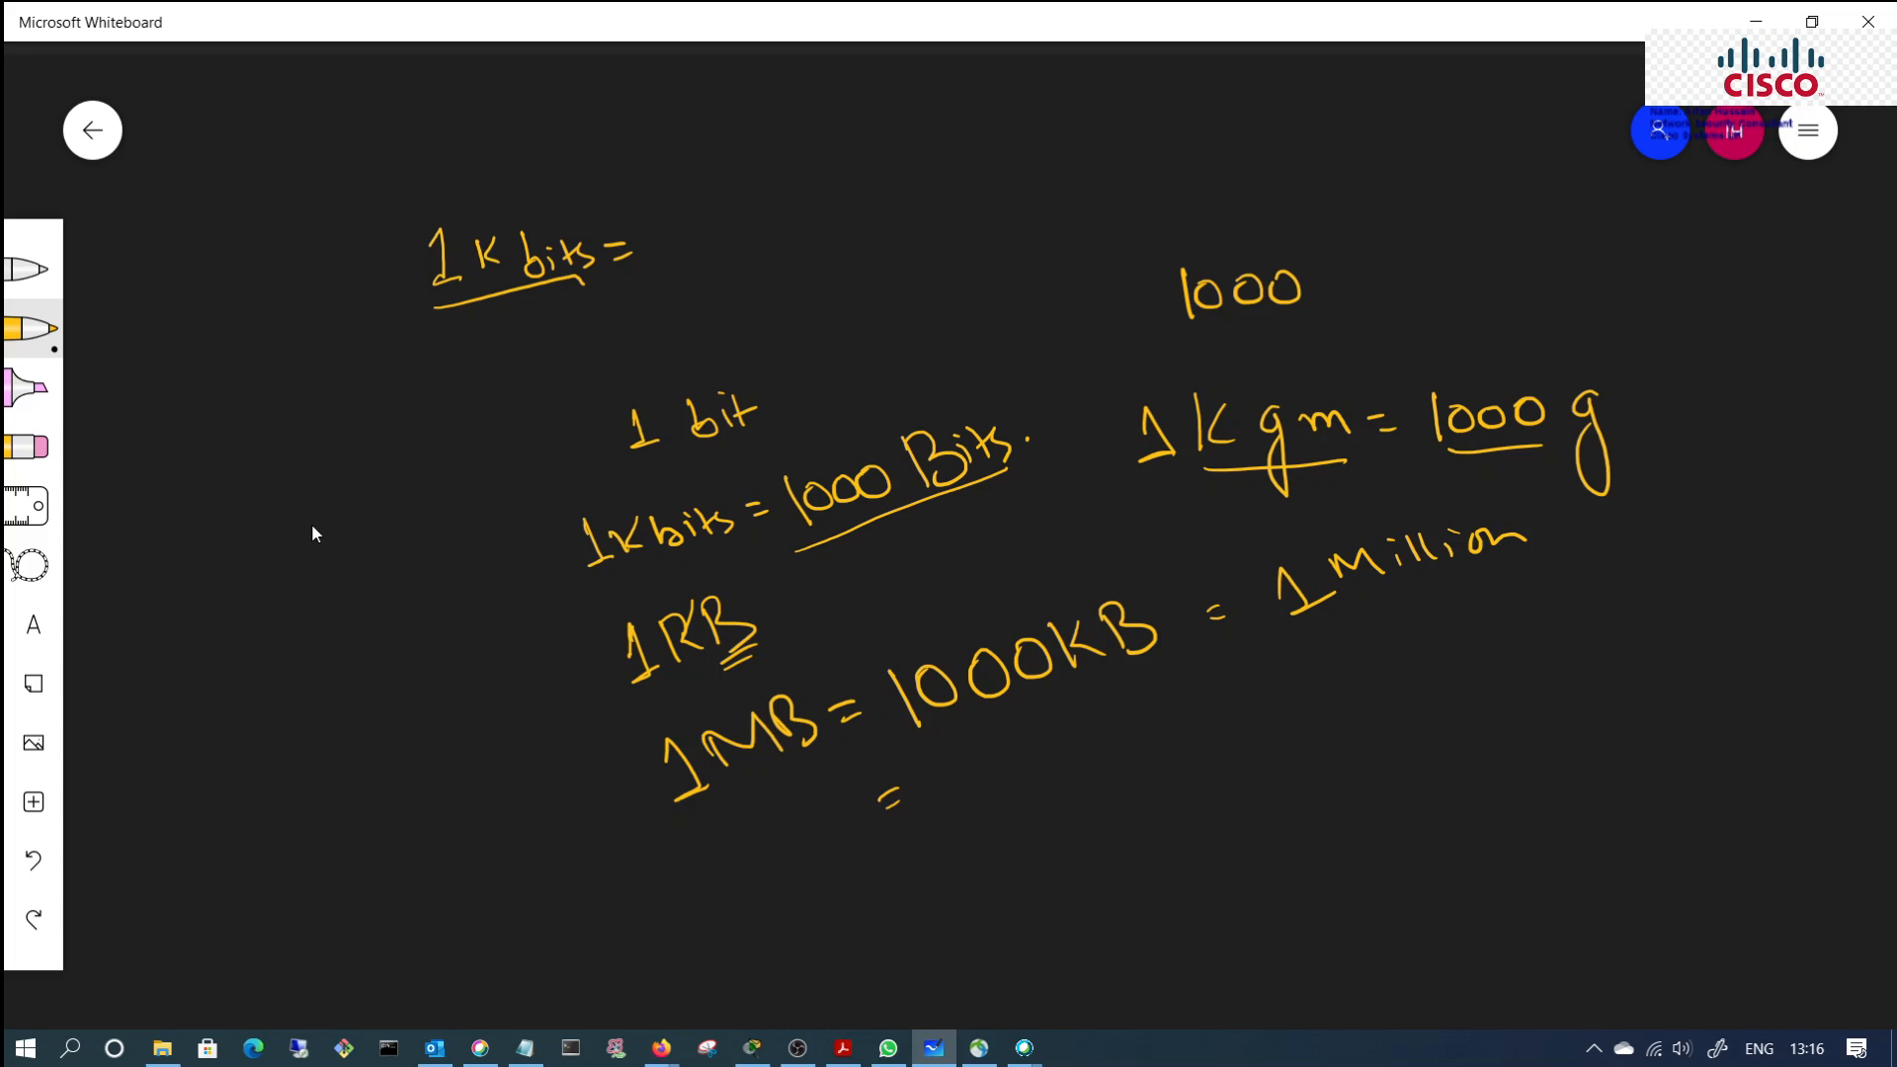
mouse_move(1543, 500)
mouse_down()
mouse_move(1538, 533)
mouse_move(1597, 527)
mouse_up()
mouse_move(1608, 497)
mouse_down()
mouse_move(1616, 520)
mouse_move(1643, 517)
mouse_up()
click(1660, 512)
Step: Complete the line under the 1MB equation as "= 1000 × 1000 B"
drag(965, 766, 981, 808)
mouse_move(997, 758)
mouse_down()
mouse_move(979, 768)
mouse_move(997, 759)
mouse_move(991, 699)
mouse_move(1033, 686)
mouse_move(1045, 754)
mouse_move(1139, 746)
mouse_up()
mouse_move(1177, 713)
mouse_down()
mouse_move(1164, 739)
mouse_move(1180, 714)
mouse_up()
mouse_move(1215, 699)
mouse_down()
mouse_move(1198, 727)
mouse_move(1207, 702)
mouse_up()
mouse_move(1246, 687)
mouse_down()
mouse_move(1229, 717)
mouse_move(1247, 689)
mouse_move(1296, 703)
mouse_up()
drag(1284, 672, 1309, 705)
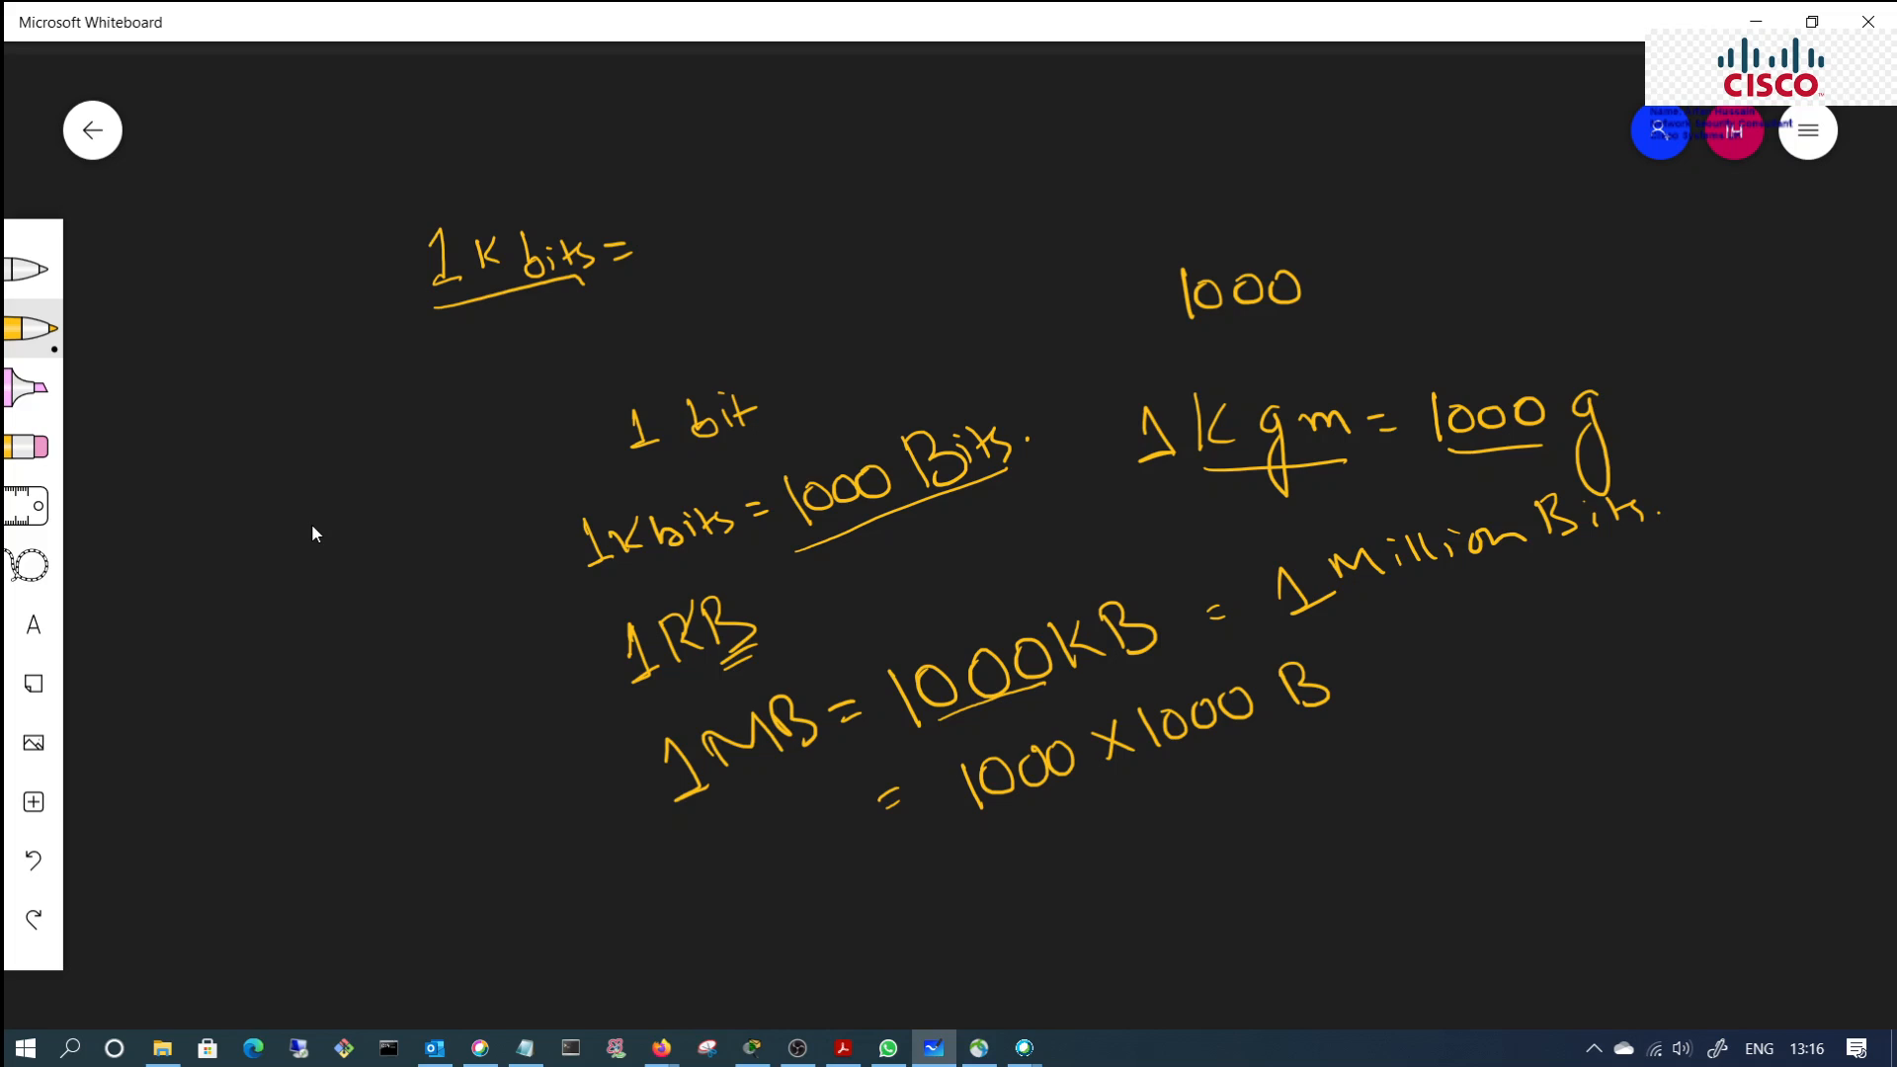
Step: Write "= 10^6 = 10" below the "1000 × 1000 B" line
drag(1006, 871, 1025, 865)
drag(1017, 877, 1069, 871)
mouse_move(1116, 826)
mouse_down()
mouse_move(1097, 840)
mouse_move(1128, 816)
mouse_move(1198, 819)
mouse_up()
drag(1184, 841, 1237, 822)
mouse_move(1276, 775)
mouse_down()
mouse_move(1258, 787)
mouse_move(1275, 774)
mouse_up()
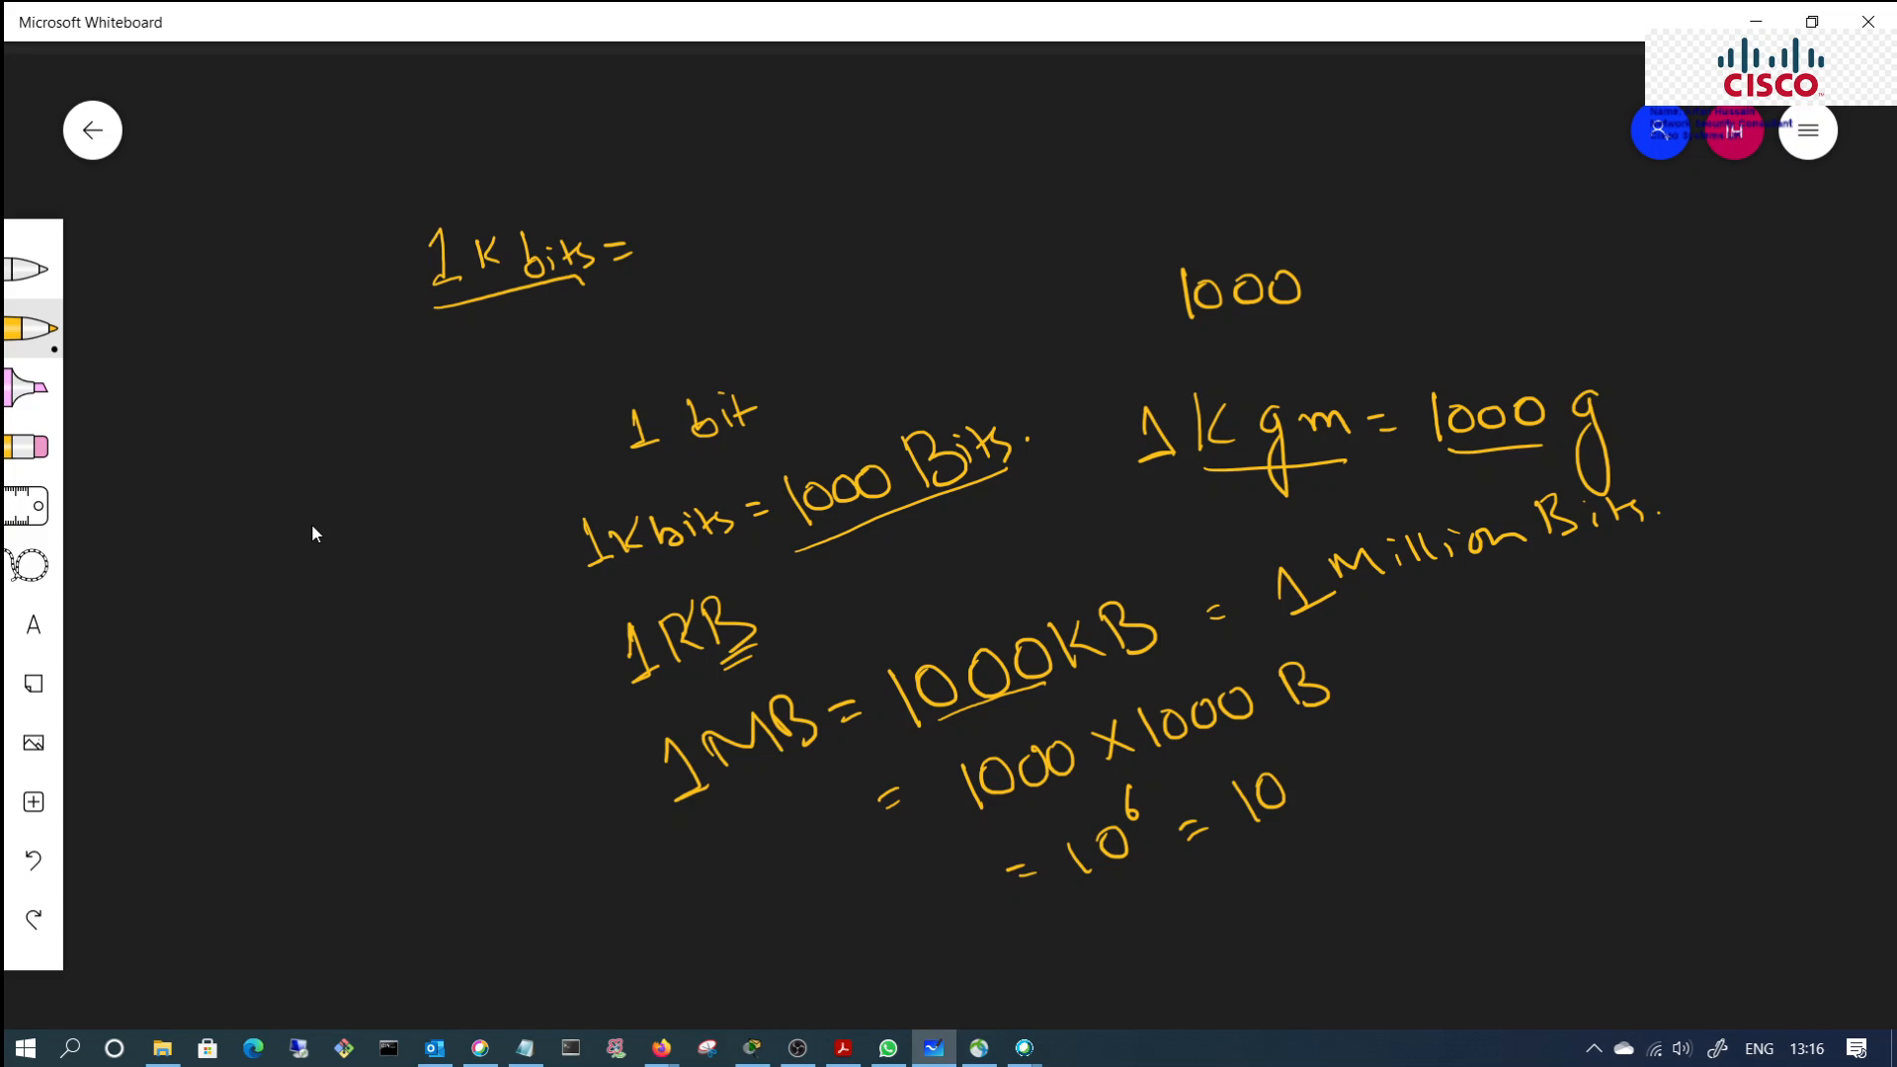
Step: Switch to the Cisco Webex meeting, share Screen 1, and collapse the floating participant video panel
click(941, 1051)
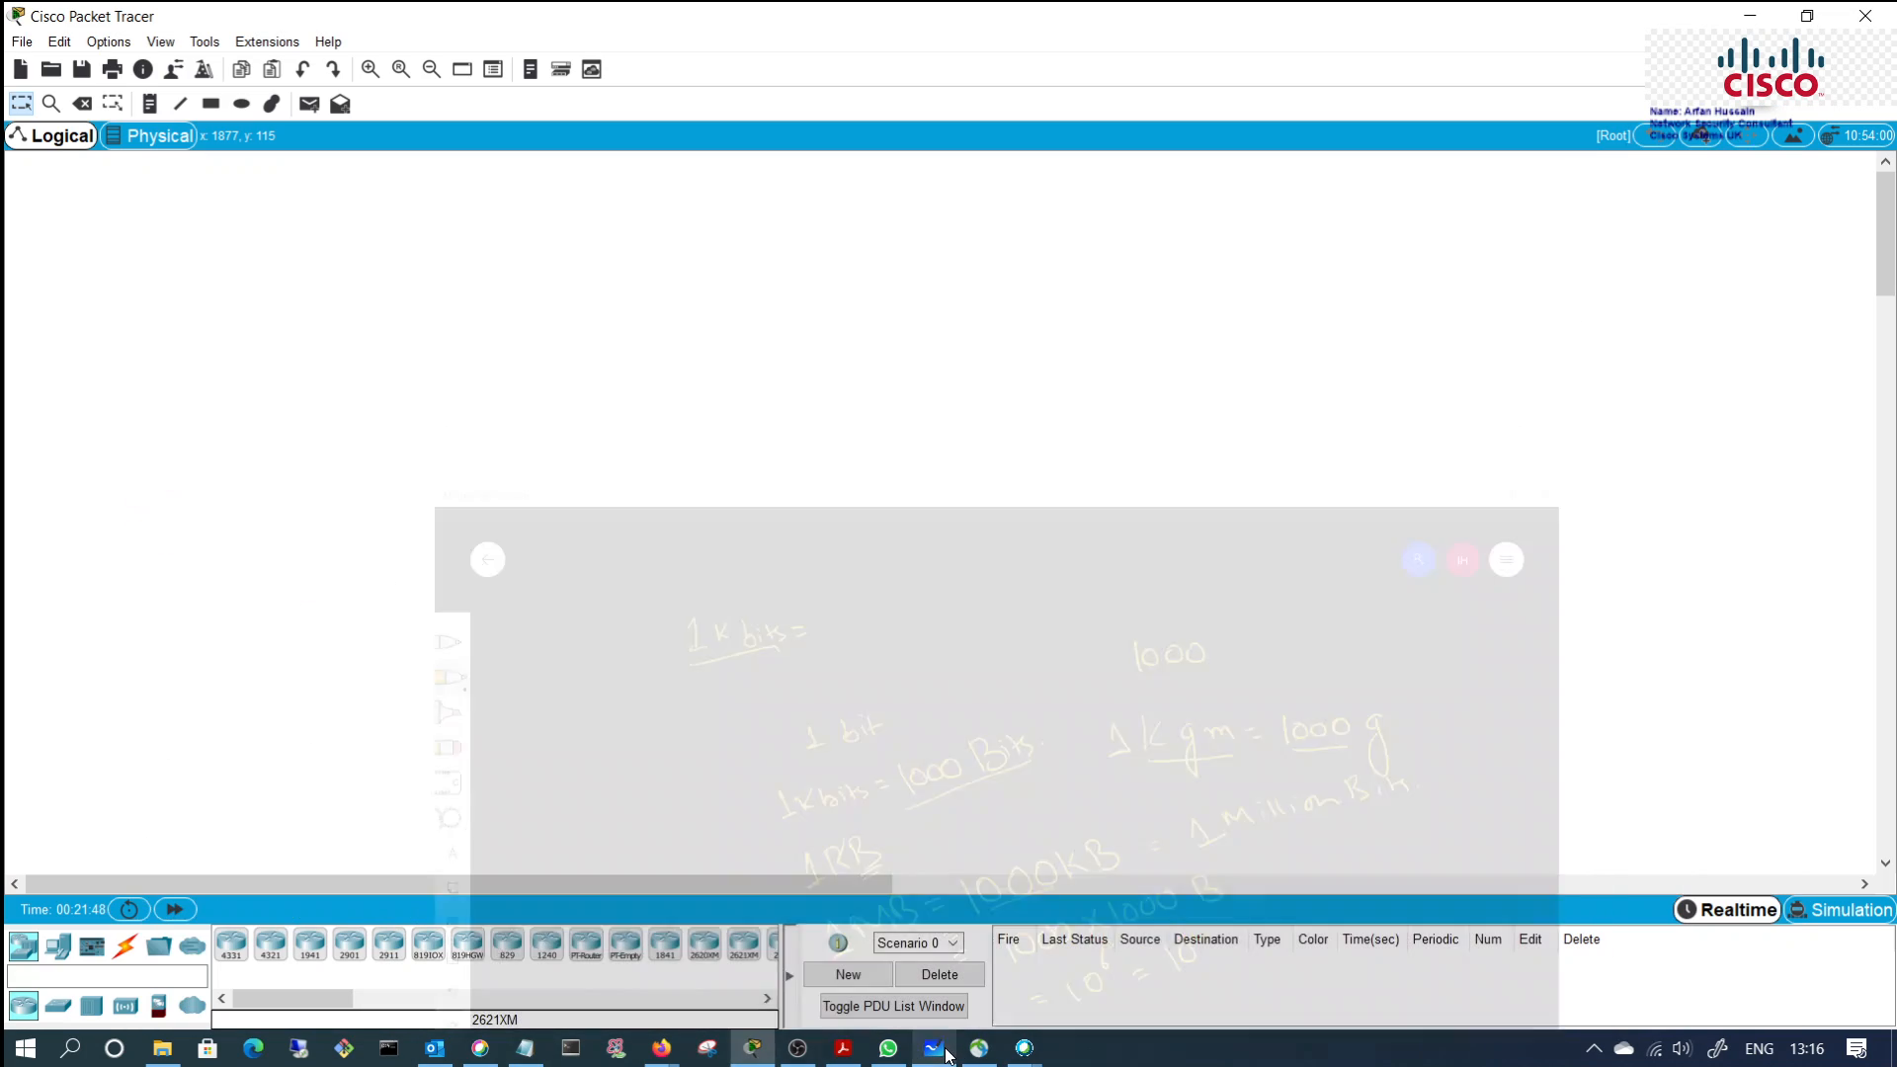
click(934, 1049)
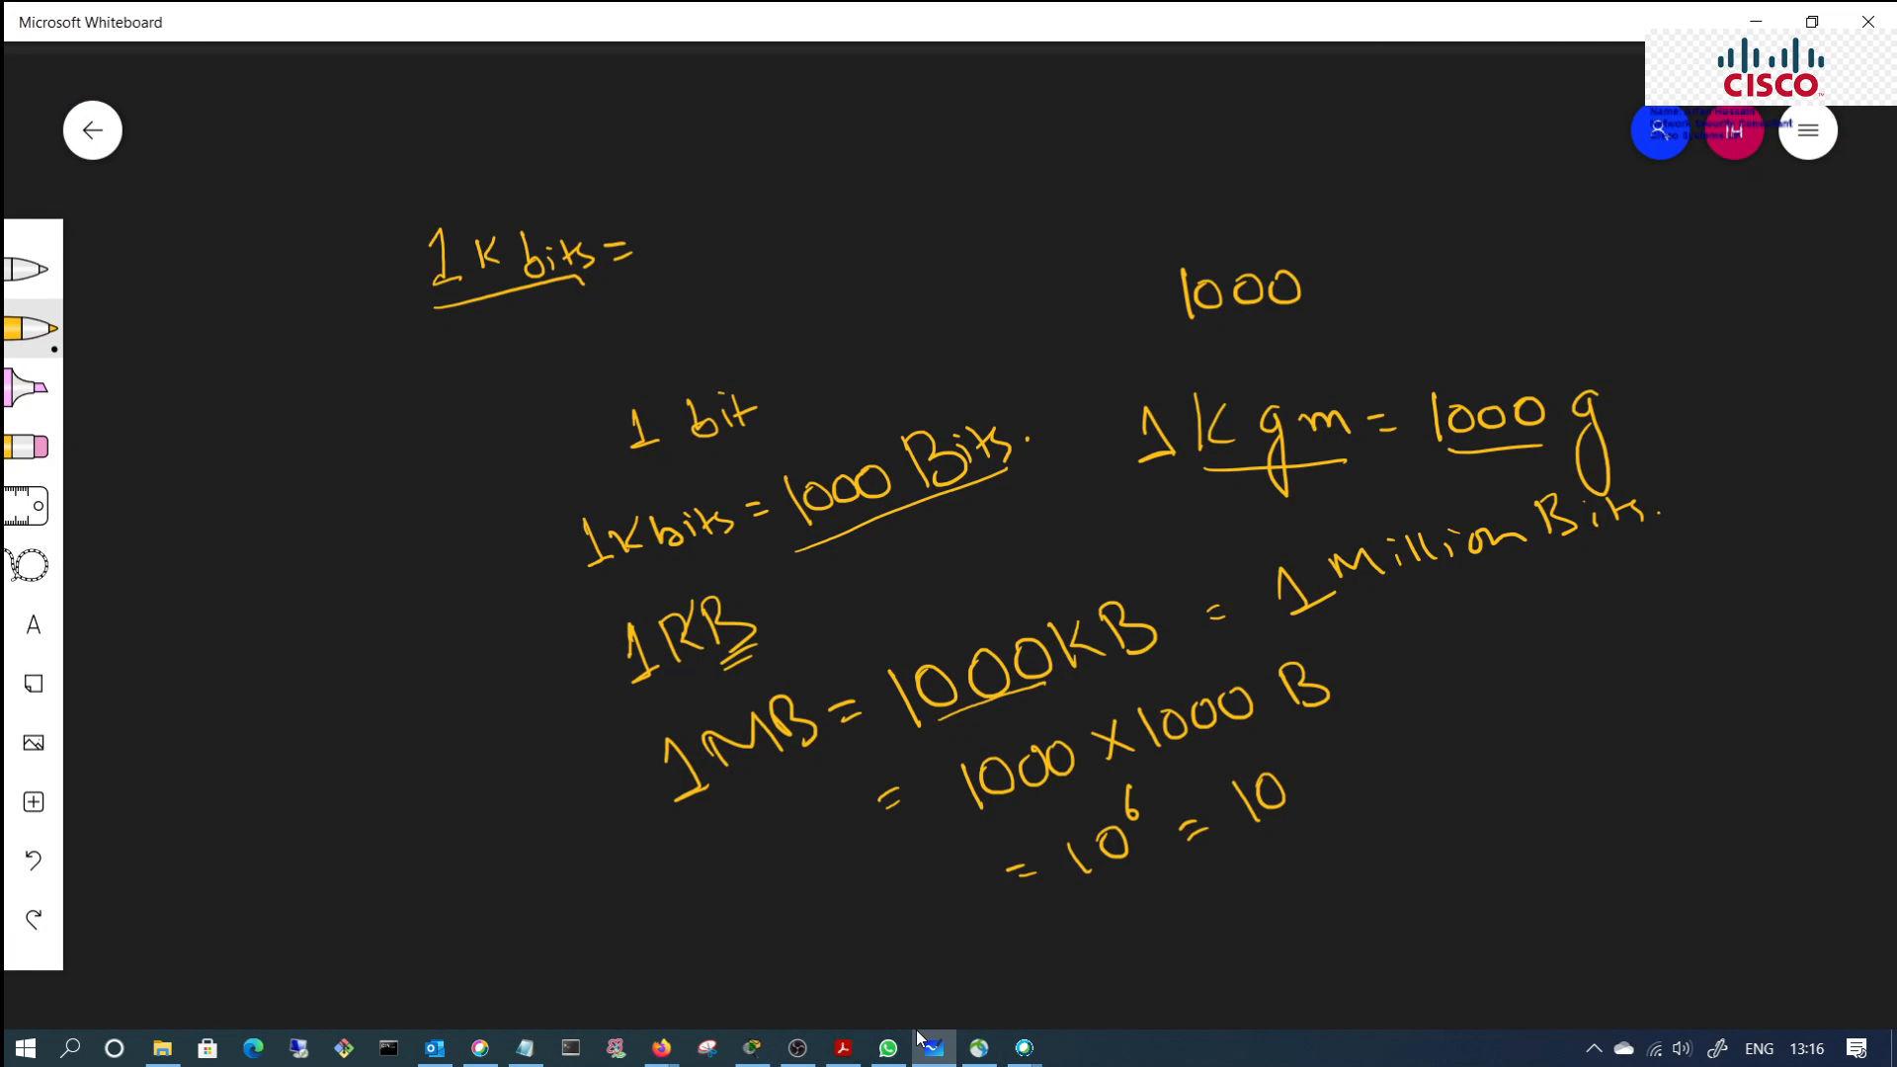
mouse_move(1025, 1047)
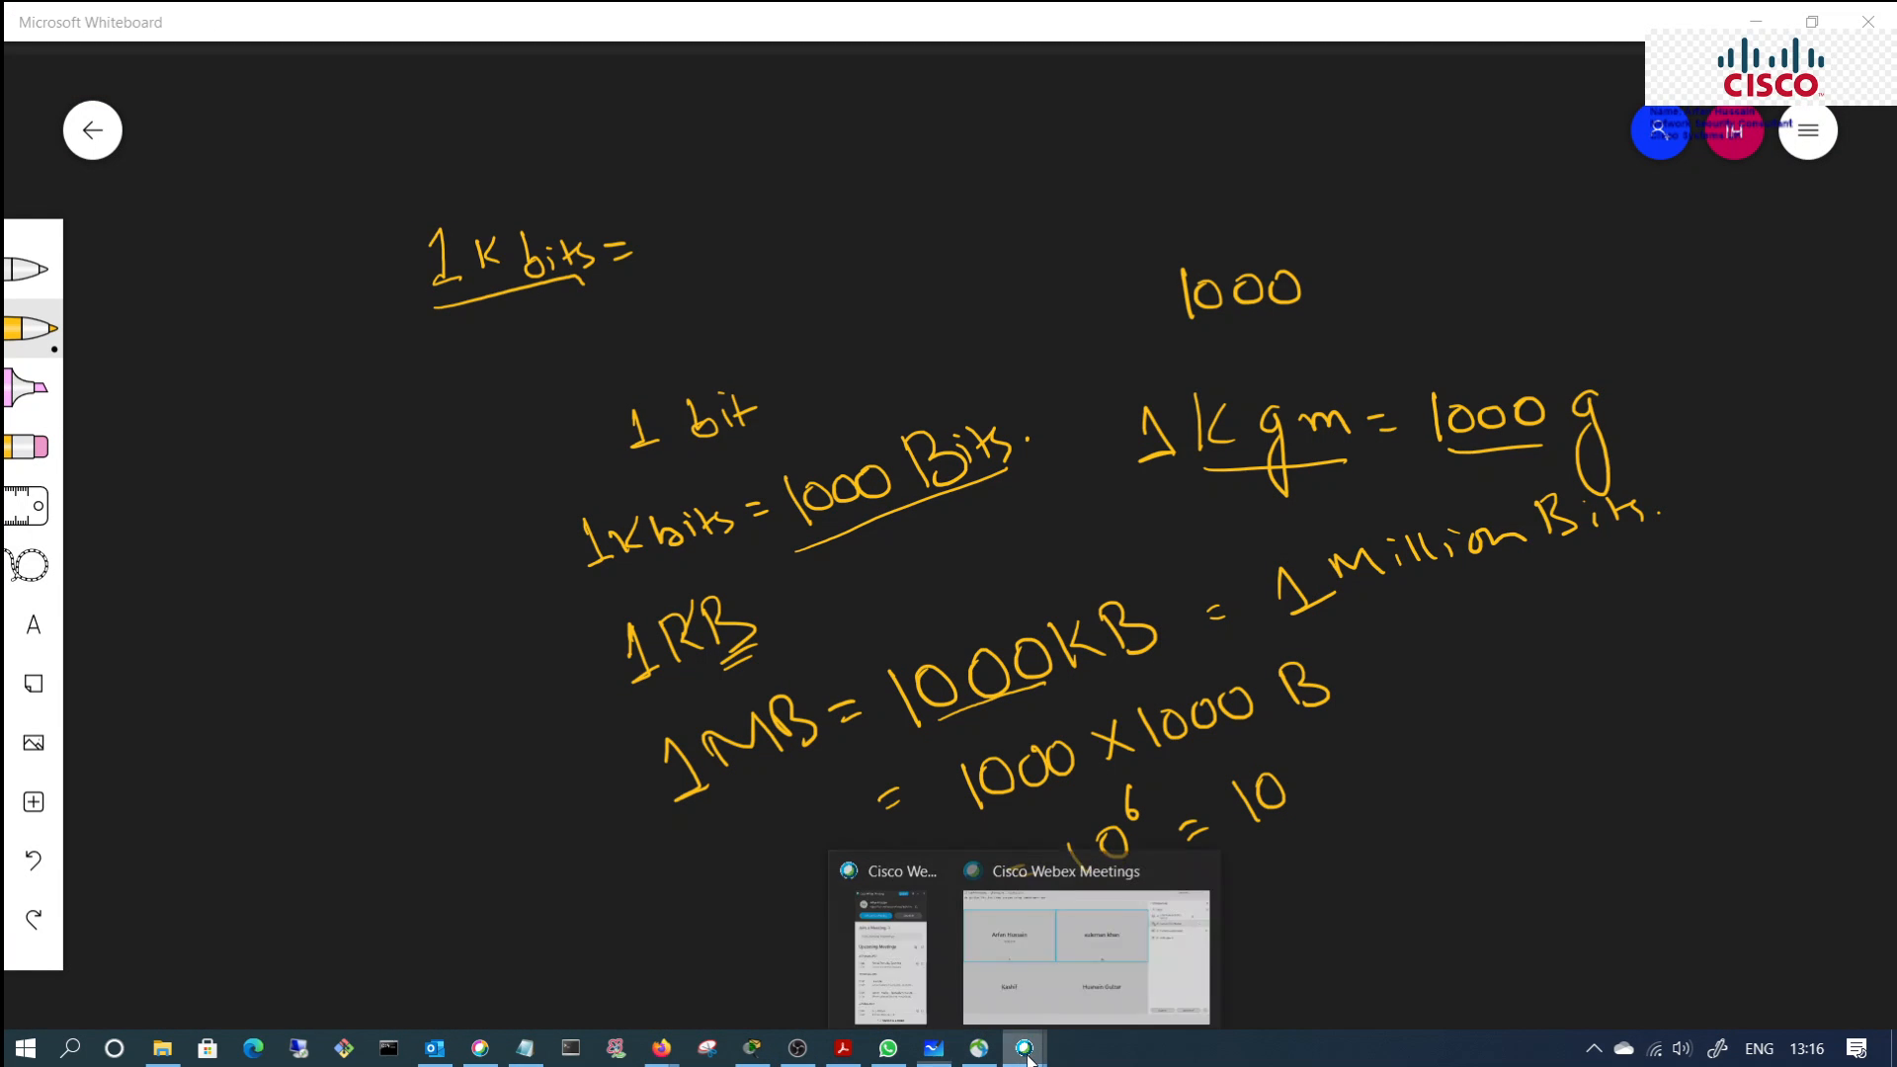
click(1047, 980)
click(963, 993)
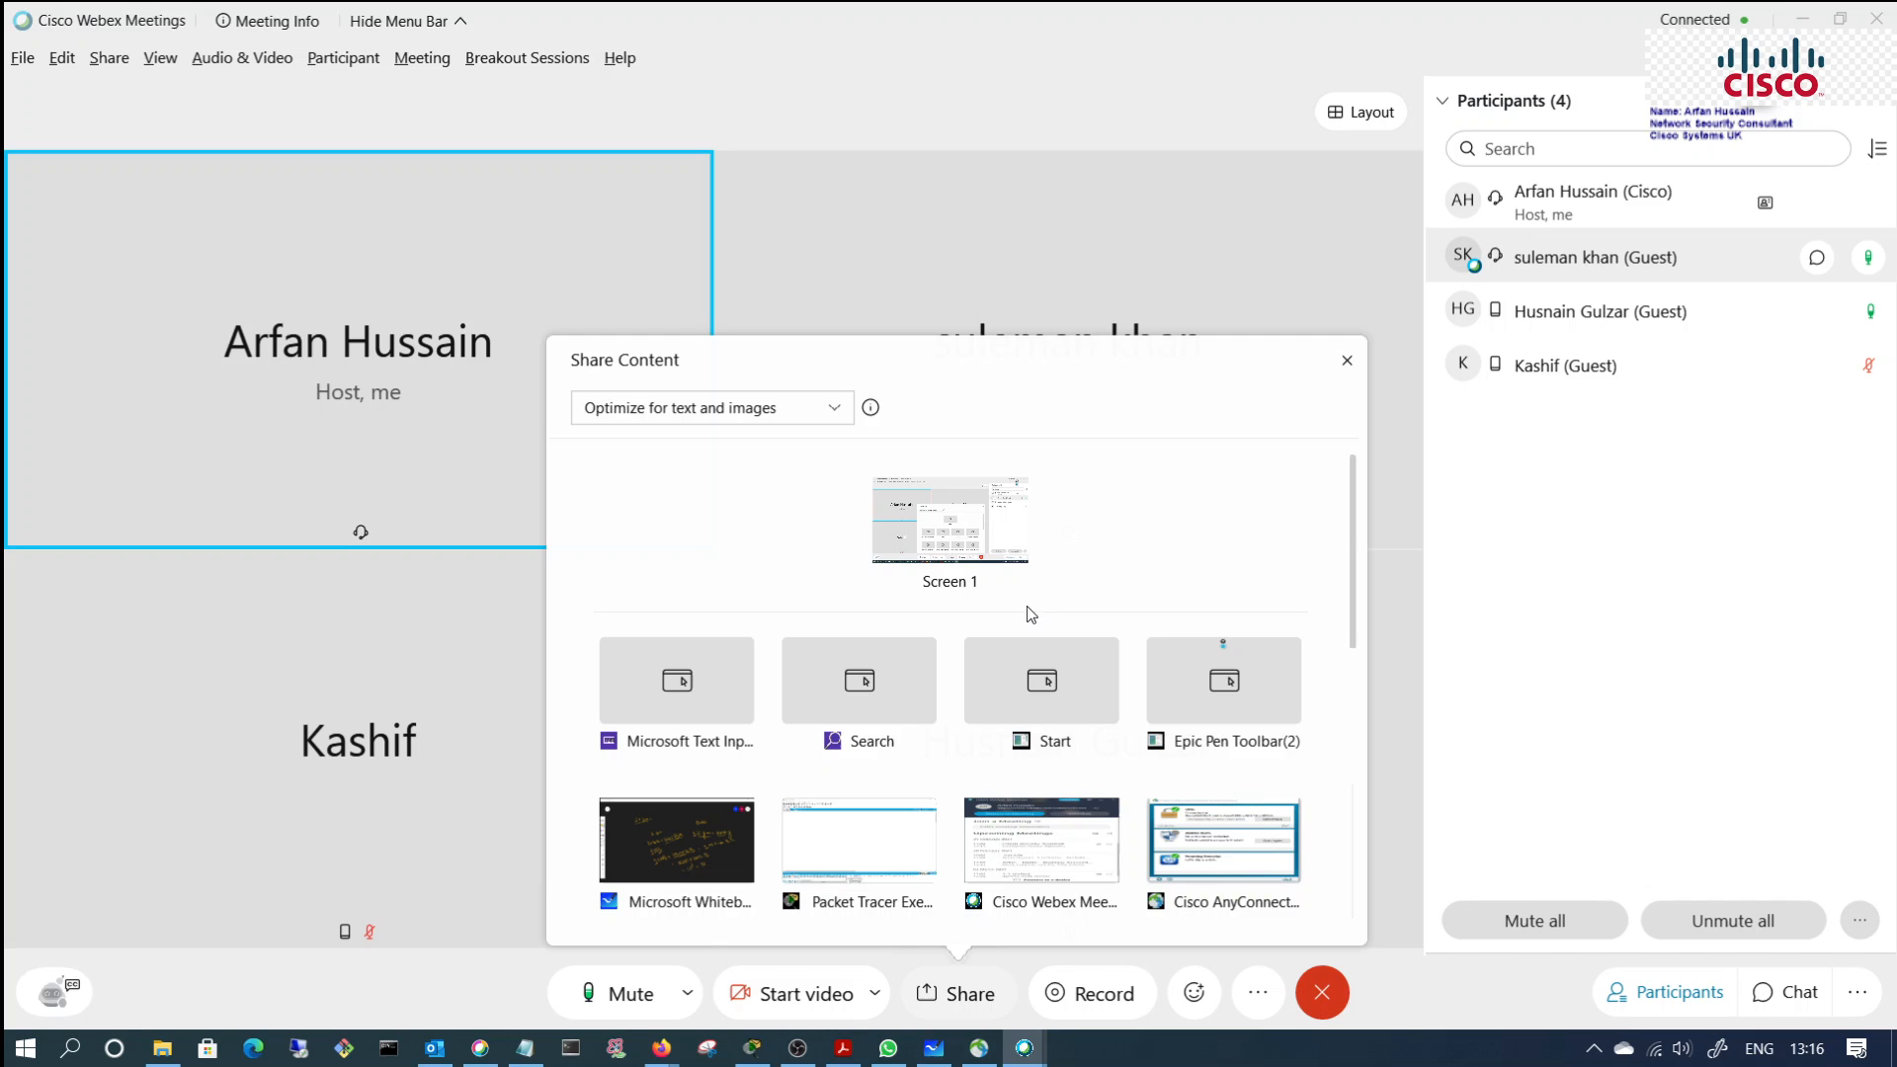
click(947, 554)
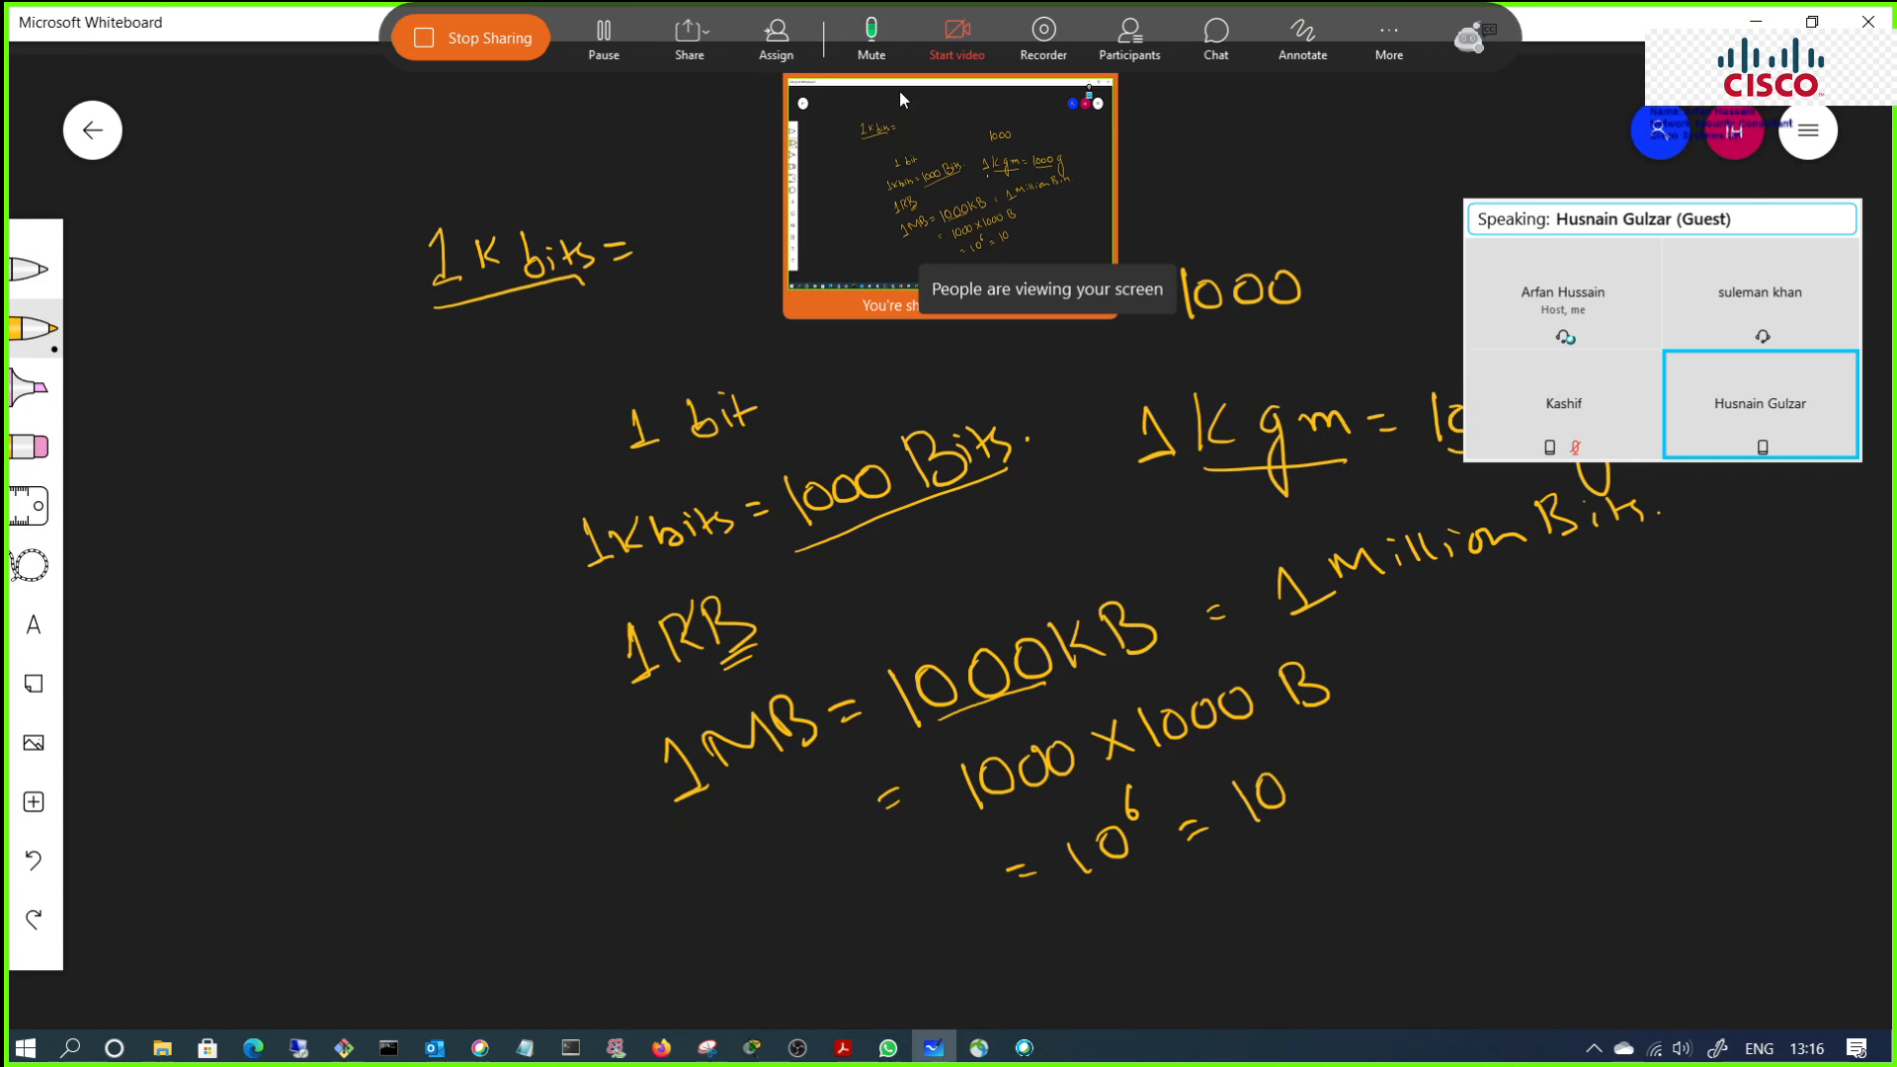
mouse_move(1685, 322)
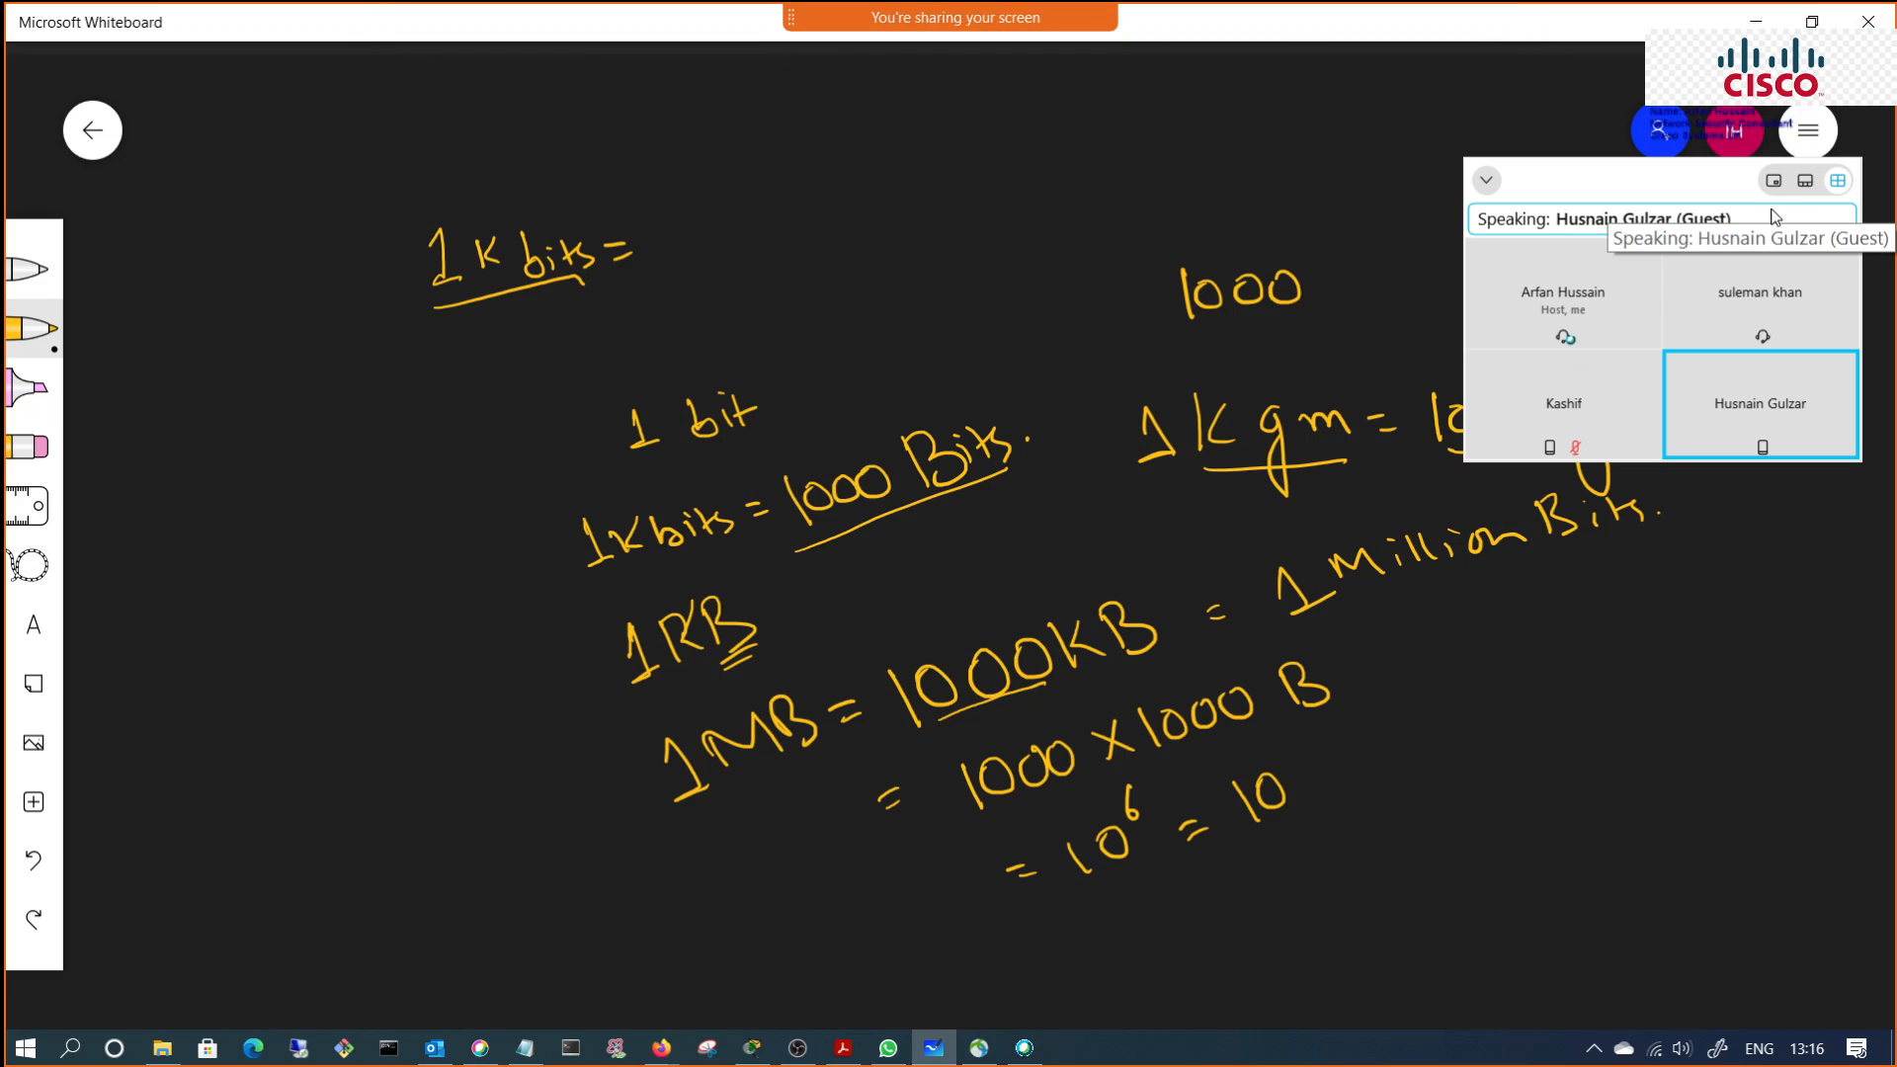
click(1487, 181)
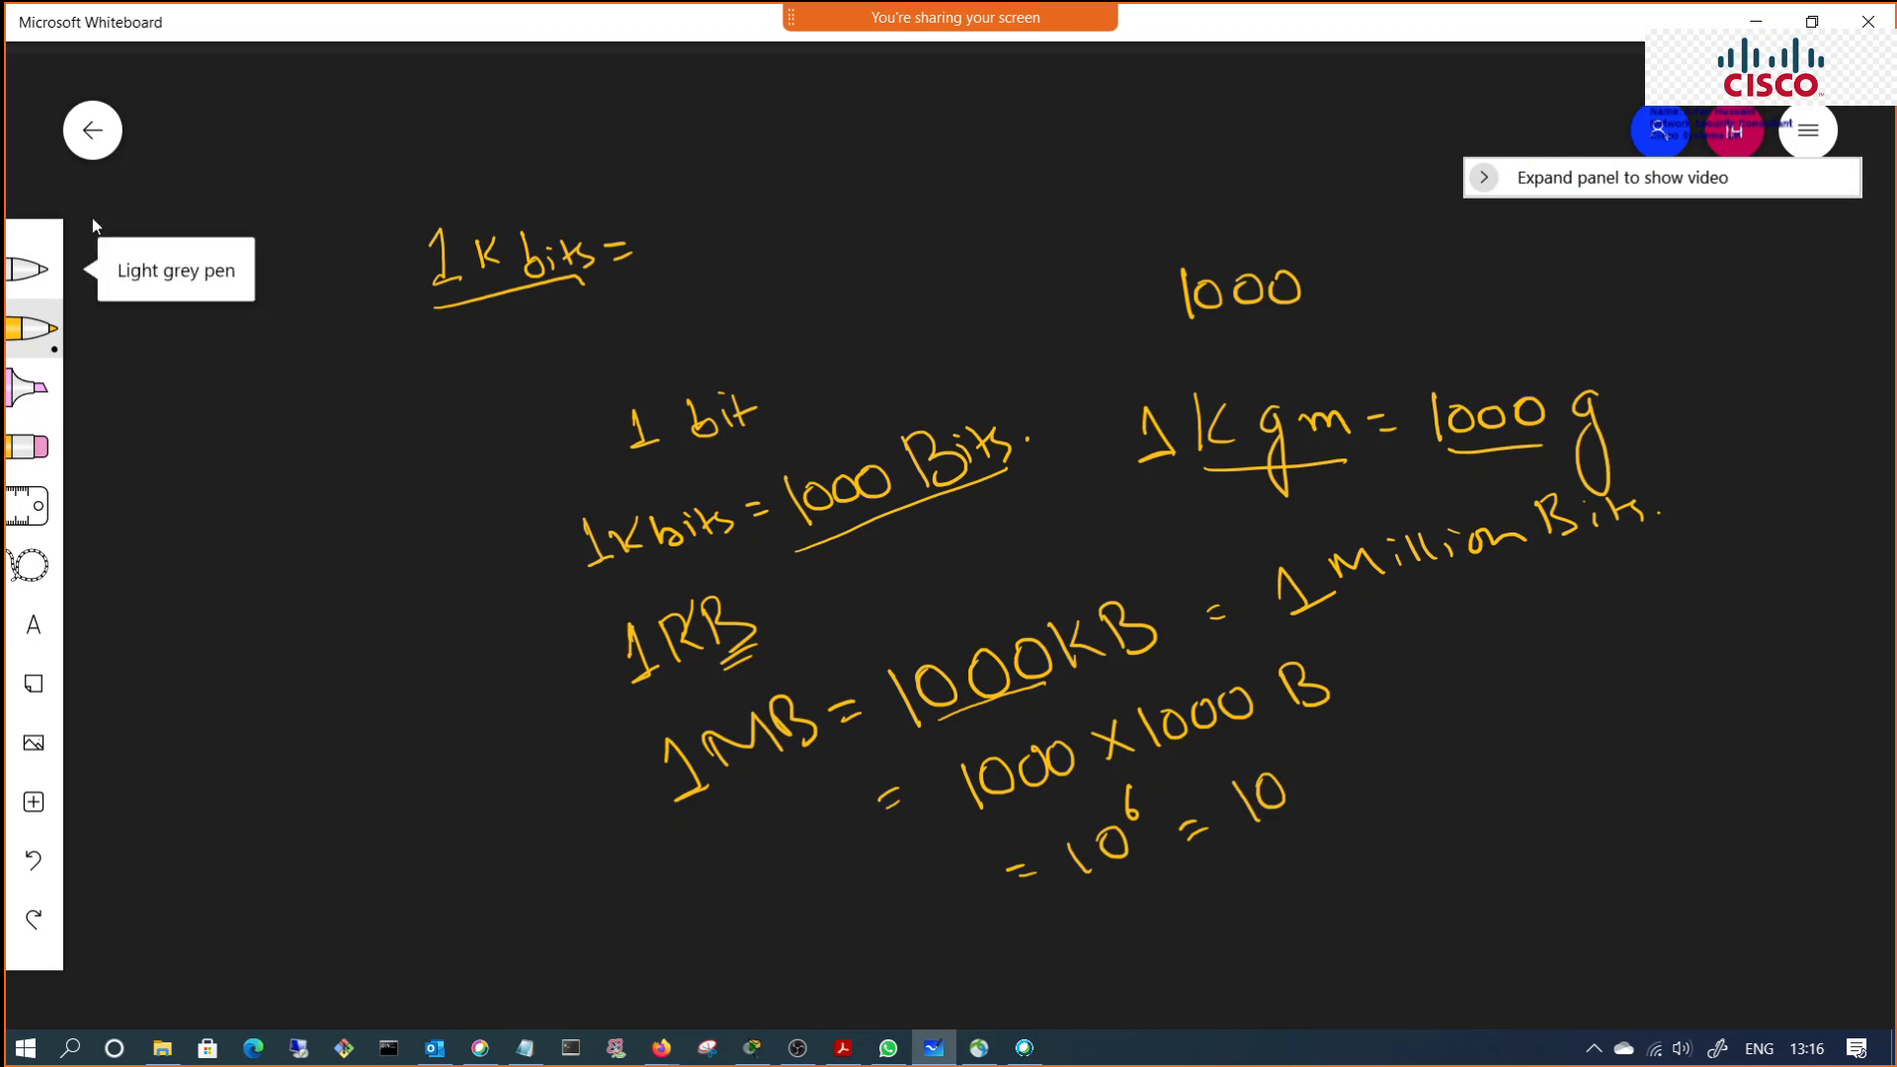
Step: Clear the whiteboard canvas and handwrite "1 Bits" as the first line
click(1806, 131)
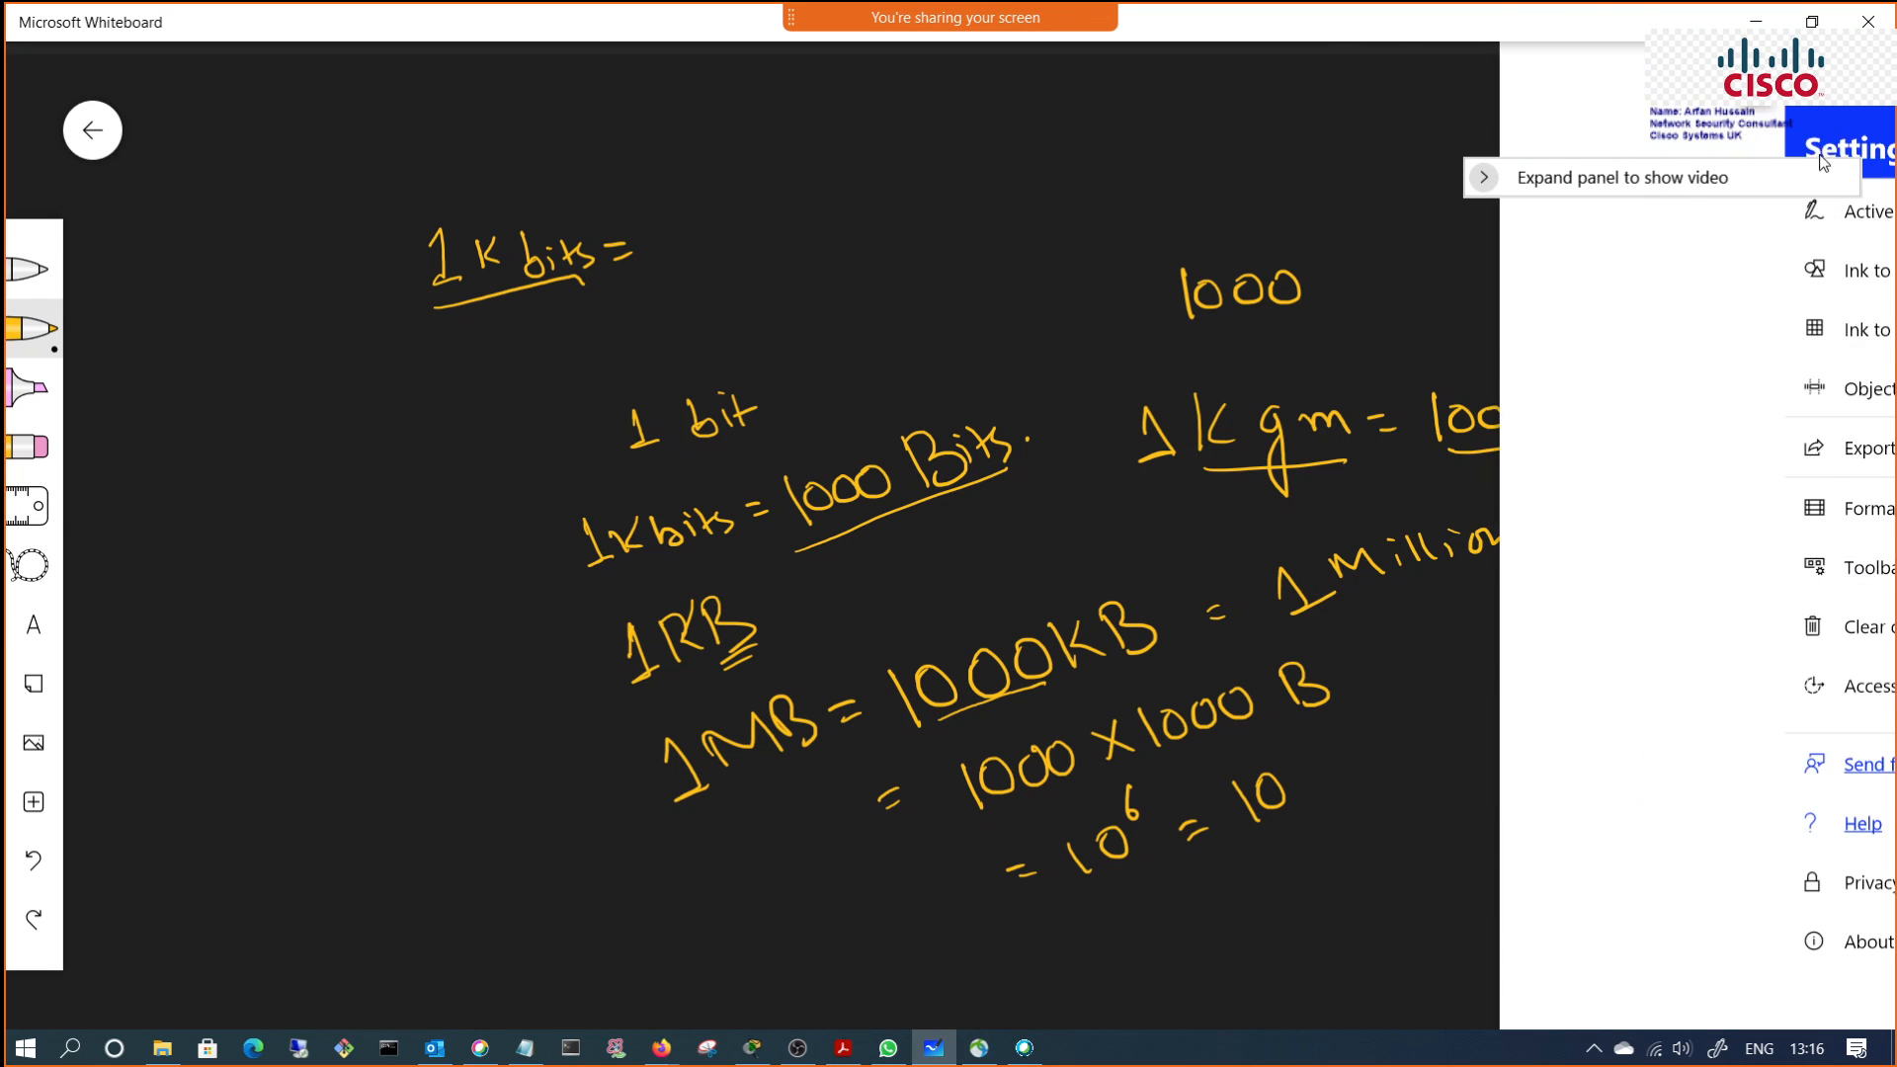
click(1404, 605)
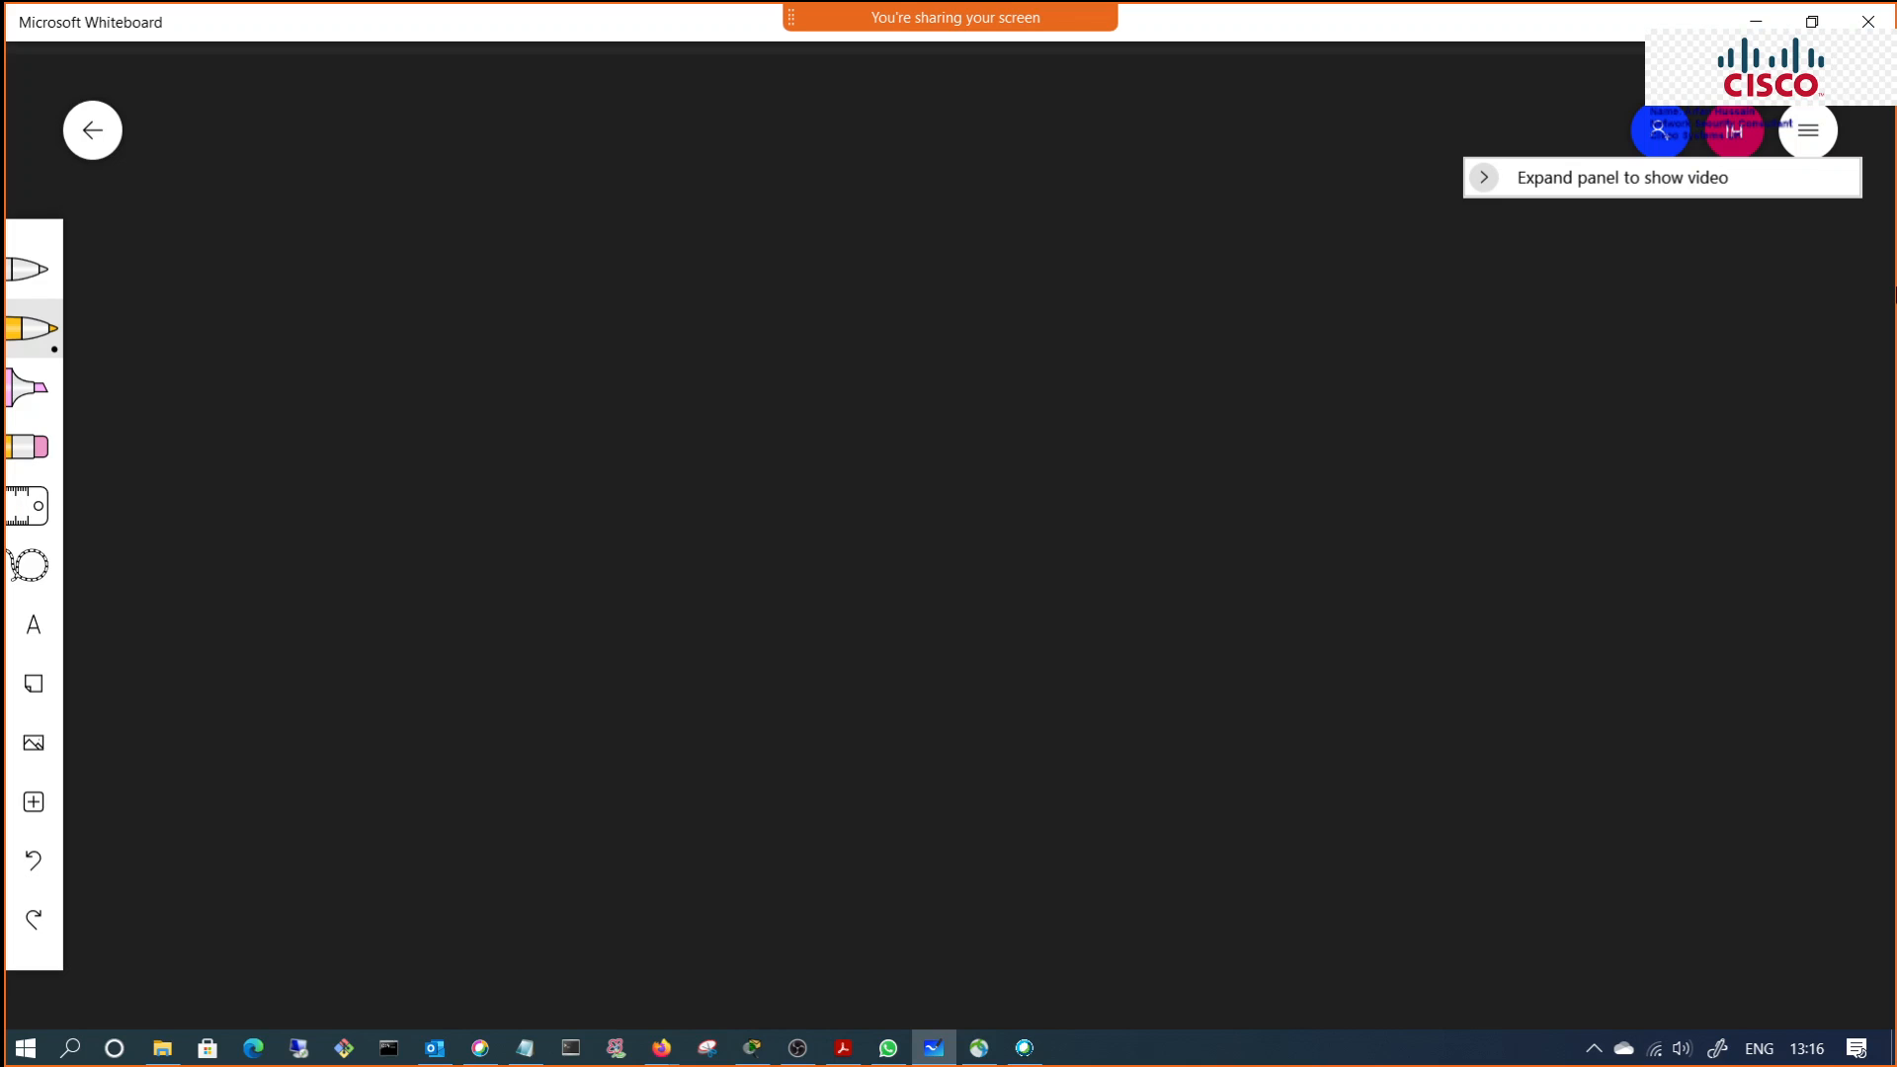
mouse_move(426, 218)
mouse_down()
mouse_move(425, 262)
mouse_move(451, 259)
mouse_up()
drag(469, 219, 473, 256)
drag(471, 218, 502, 267)
drag(512, 240, 556, 279)
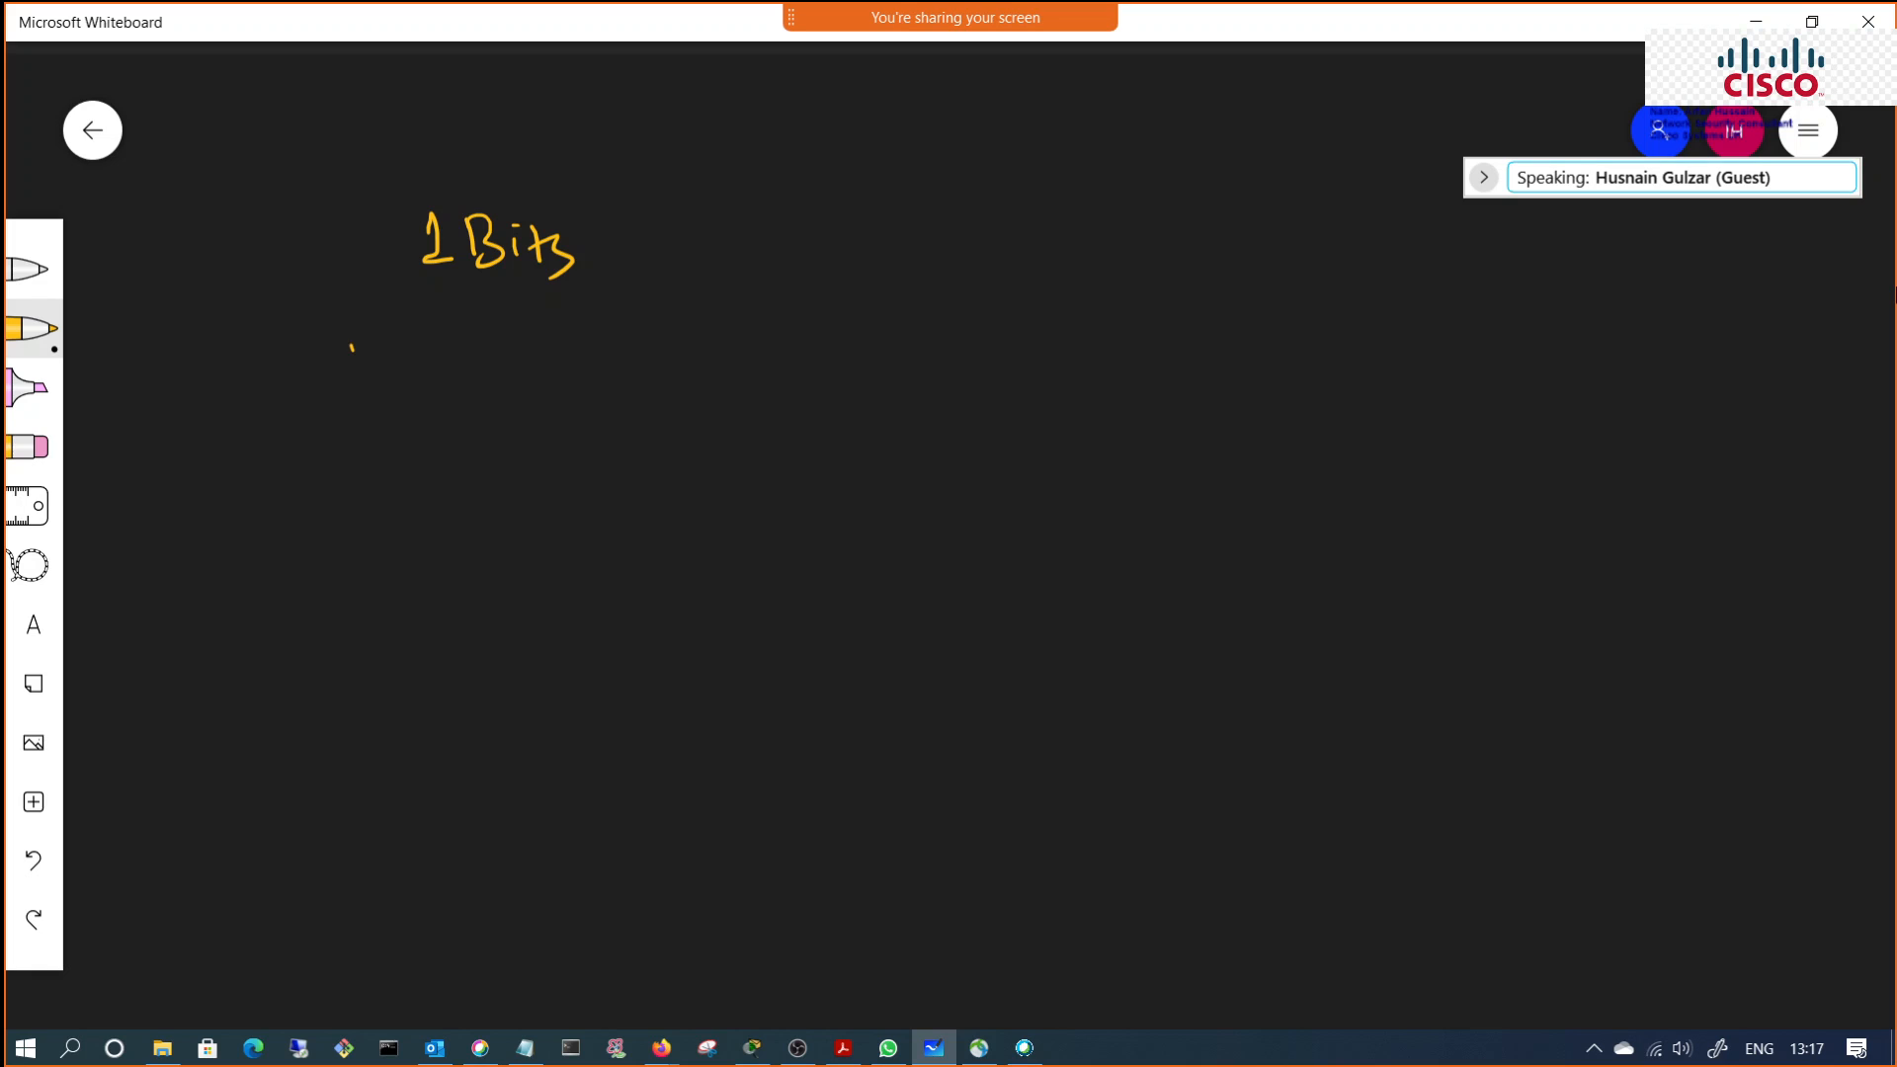
Step: Handwrite the equation "1000 × 1 = 1000 Bits = 1 KB" below "1 Bits"
mouse_move(347, 337)
mouse_down()
mouse_move(367, 370)
mouse_move(389, 352)
mouse_up()
drag(439, 345, 426, 340)
drag(466, 342, 512, 362)
mouse_move(509, 333)
mouse_down()
mouse_move(487, 364)
mouse_move(592, 362)
mouse_up()
drag(621, 339, 645, 350)
mouse_move(692, 334)
mouse_down()
mouse_move(699, 365)
mouse_move(725, 328)
mouse_move(825, 358)
mouse_up()
mouse_move(823, 326)
mouse_down()
mouse_move(835, 355)
mouse_move(899, 358)
mouse_up()
click(886, 322)
mouse_move(907, 332)
mouse_down()
mouse_move(924, 364)
mouse_move(1008, 351)
mouse_up()
drag(989, 364, 1110, 362)
drag(1094, 365, 1177, 347)
drag(1180, 347, 1215, 368)
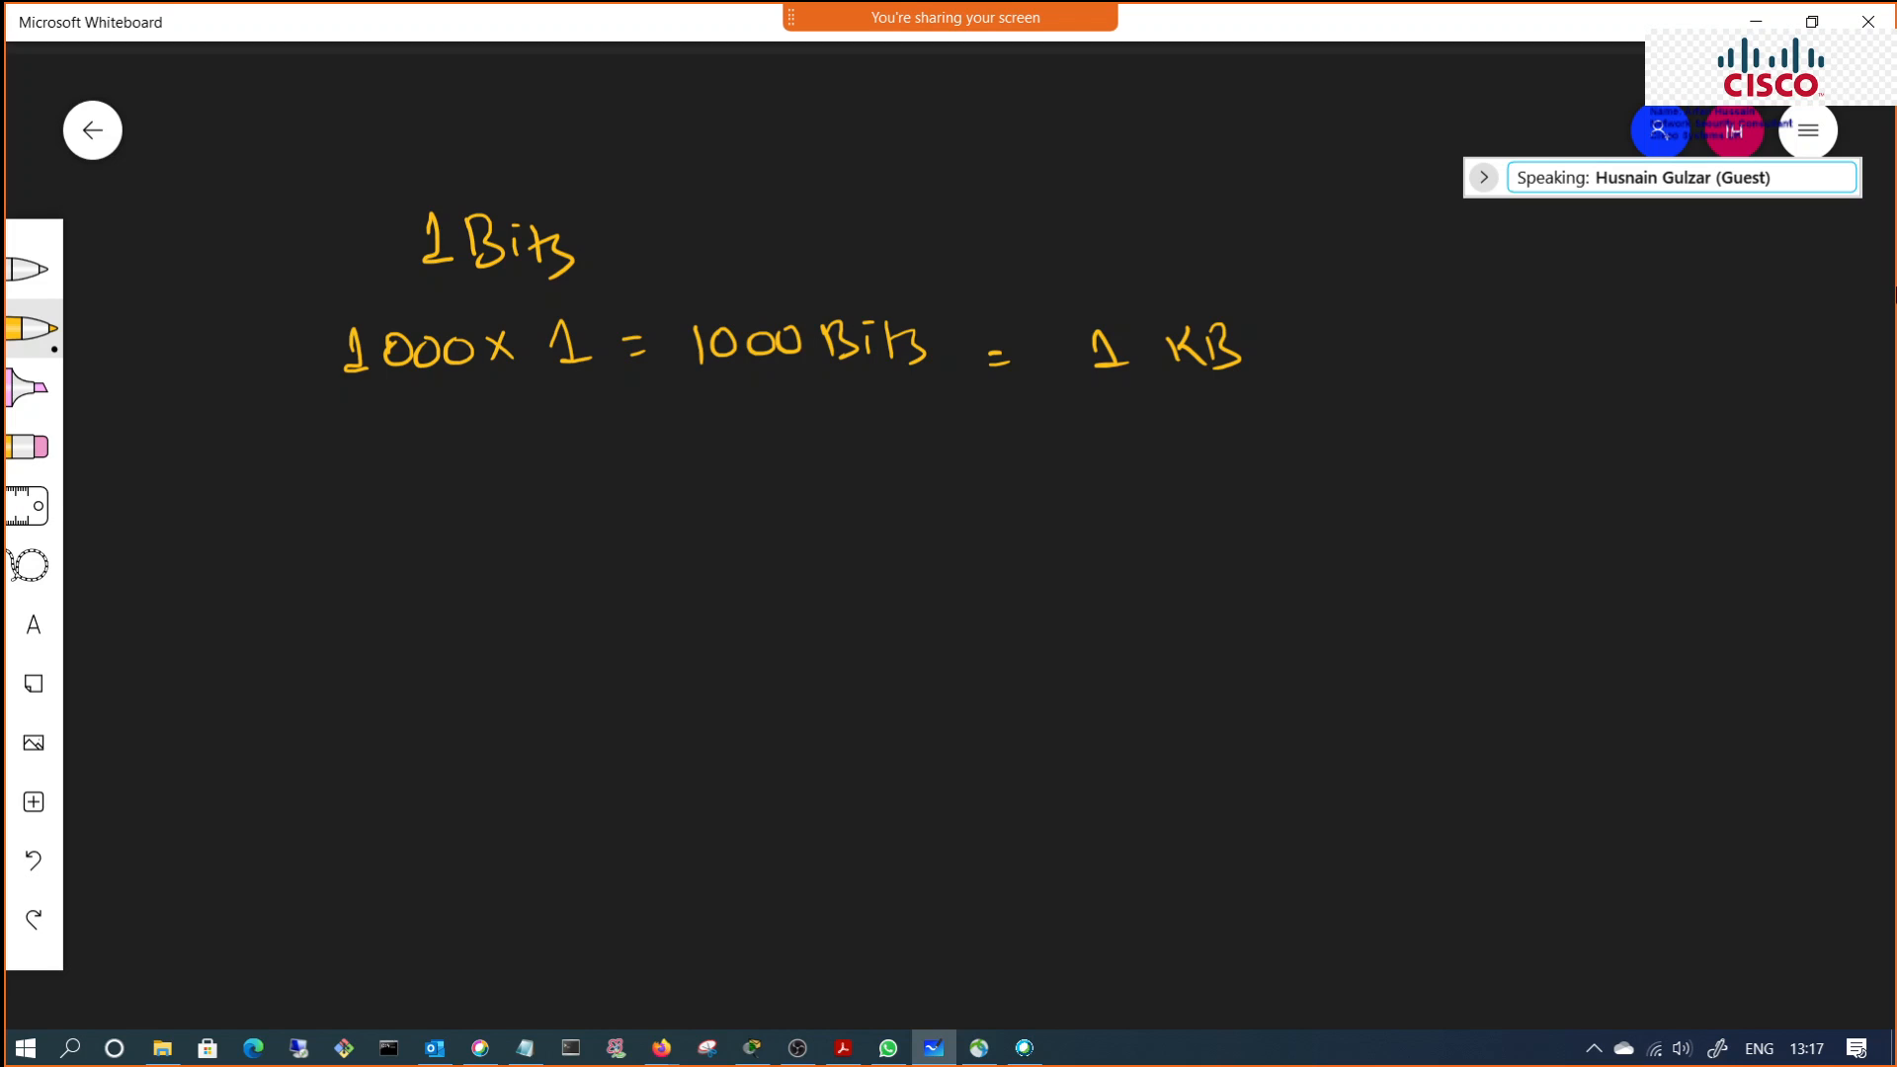
Step: Start the second equation below the kilobit line with "1000 × 1000 × 1 ="
mouse_move(251, 495)
mouse_down()
mouse_move(264, 482)
mouse_move(261, 523)
mouse_up()
mouse_move(247, 529)
mouse_down()
mouse_move(288, 521)
mouse_move(303, 492)
mouse_move(379, 487)
mouse_up()
mouse_move(432, 472)
mouse_down()
mouse_move(419, 503)
mouse_move(457, 514)
mouse_up()
mouse_move(442, 515)
mouse_down()
mouse_move(471, 514)
mouse_move(482, 488)
mouse_move(598, 496)
mouse_move(579, 496)
mouse_up()
drag(628, 475, 647, 502)
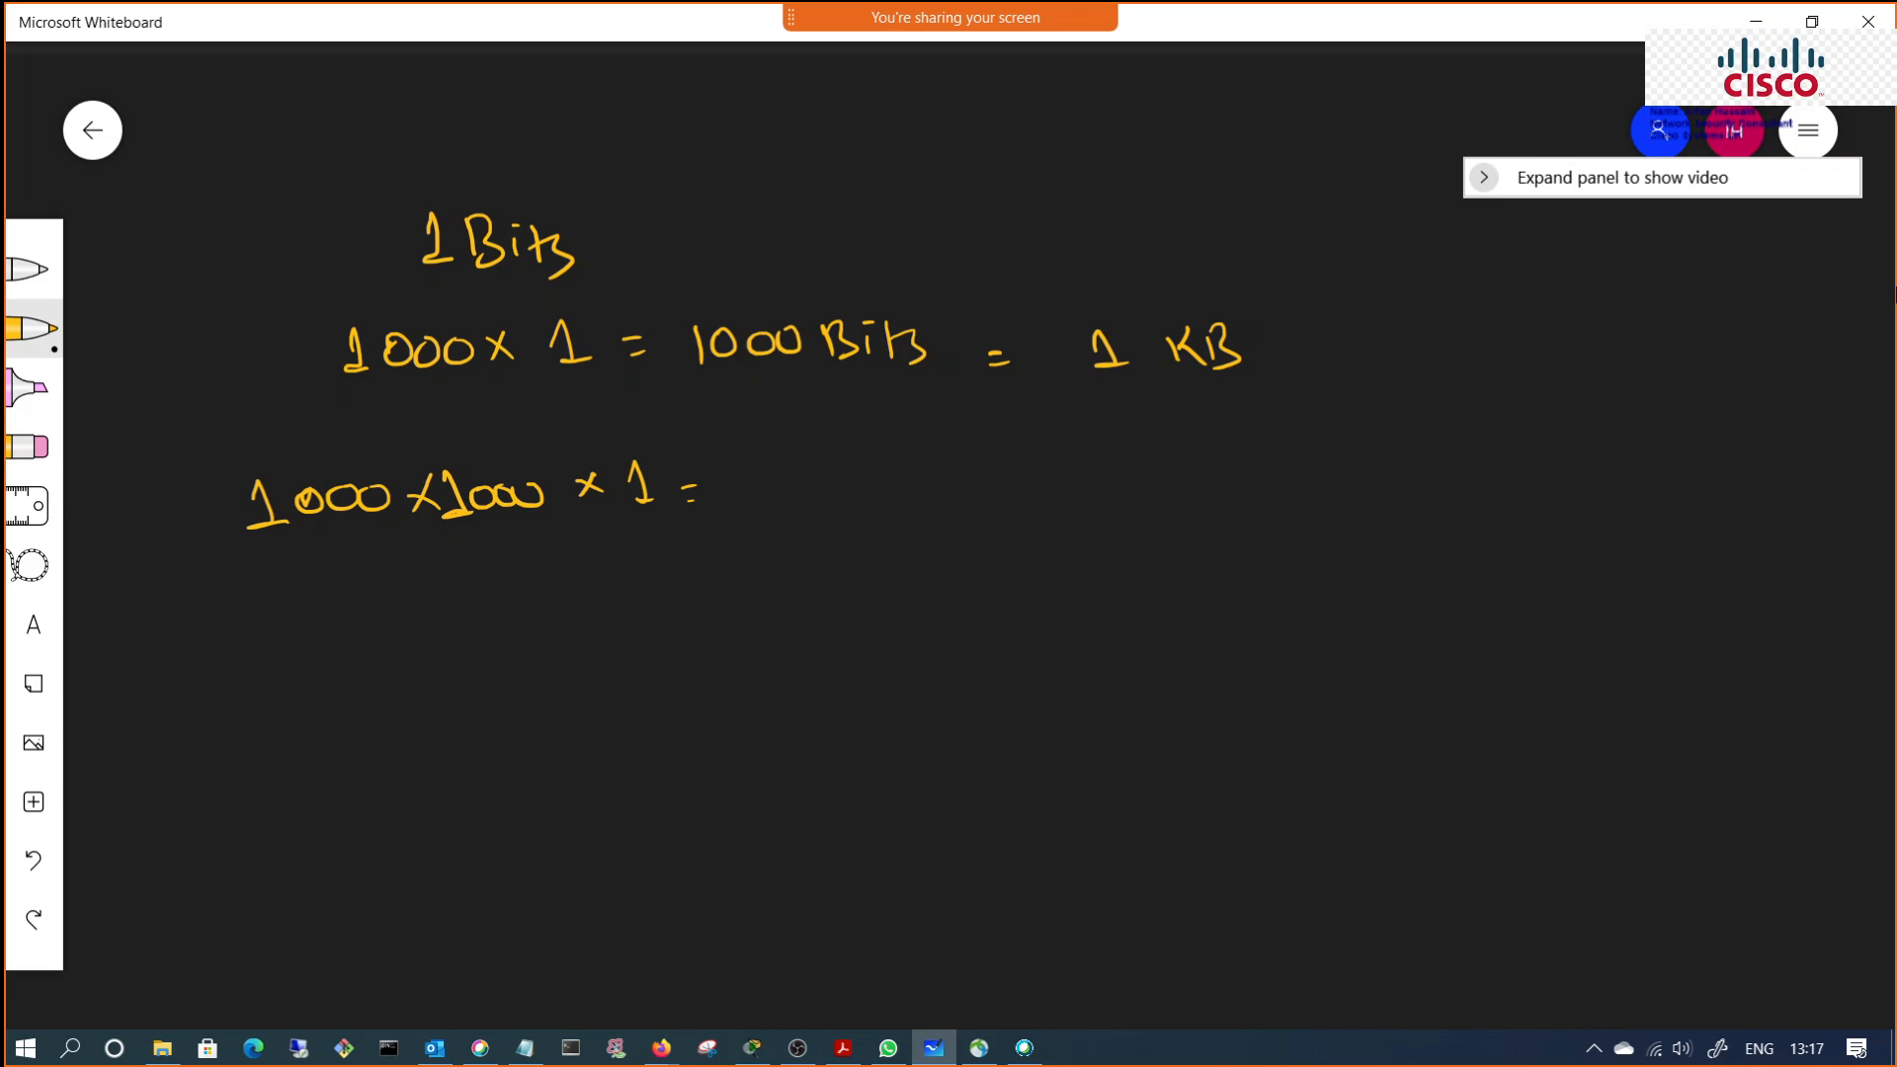
Step: Complete the second equation with "10^6 Bits = 1MB = 1 BM." and mark the M of "1MB" with a short stroke above
drag(756, 473, 758, 513)
mouse_move(789, 473)
mouse_down()
mouse_move(773, 480)
mouse_move(789, 473)
mouse_up()
mouse_move(806, 435)
mouse_down()
mouse_move(827, 505)
mouse_move(875, 496)
mouse_move(899, 457)
mouse_up()
drag(895, 476, 914, 497)
mouse_move(939, 468)
mouse_down()
mouse_move(1049, 508)
mouse_move(1079, 453)
mouse_move(1124, 492)
mouse_move(1274, 461)
mouse_up()
drag(1257, 479, 1384, 482)
mouse_move(1383, 443)
mouse_down()
mouse_move(1401, 451)
mouse_move(1387, 482)
mouse_move(1477, 446)
mouse_move(1493, 488)
mouse_up()
click(1526, 483)
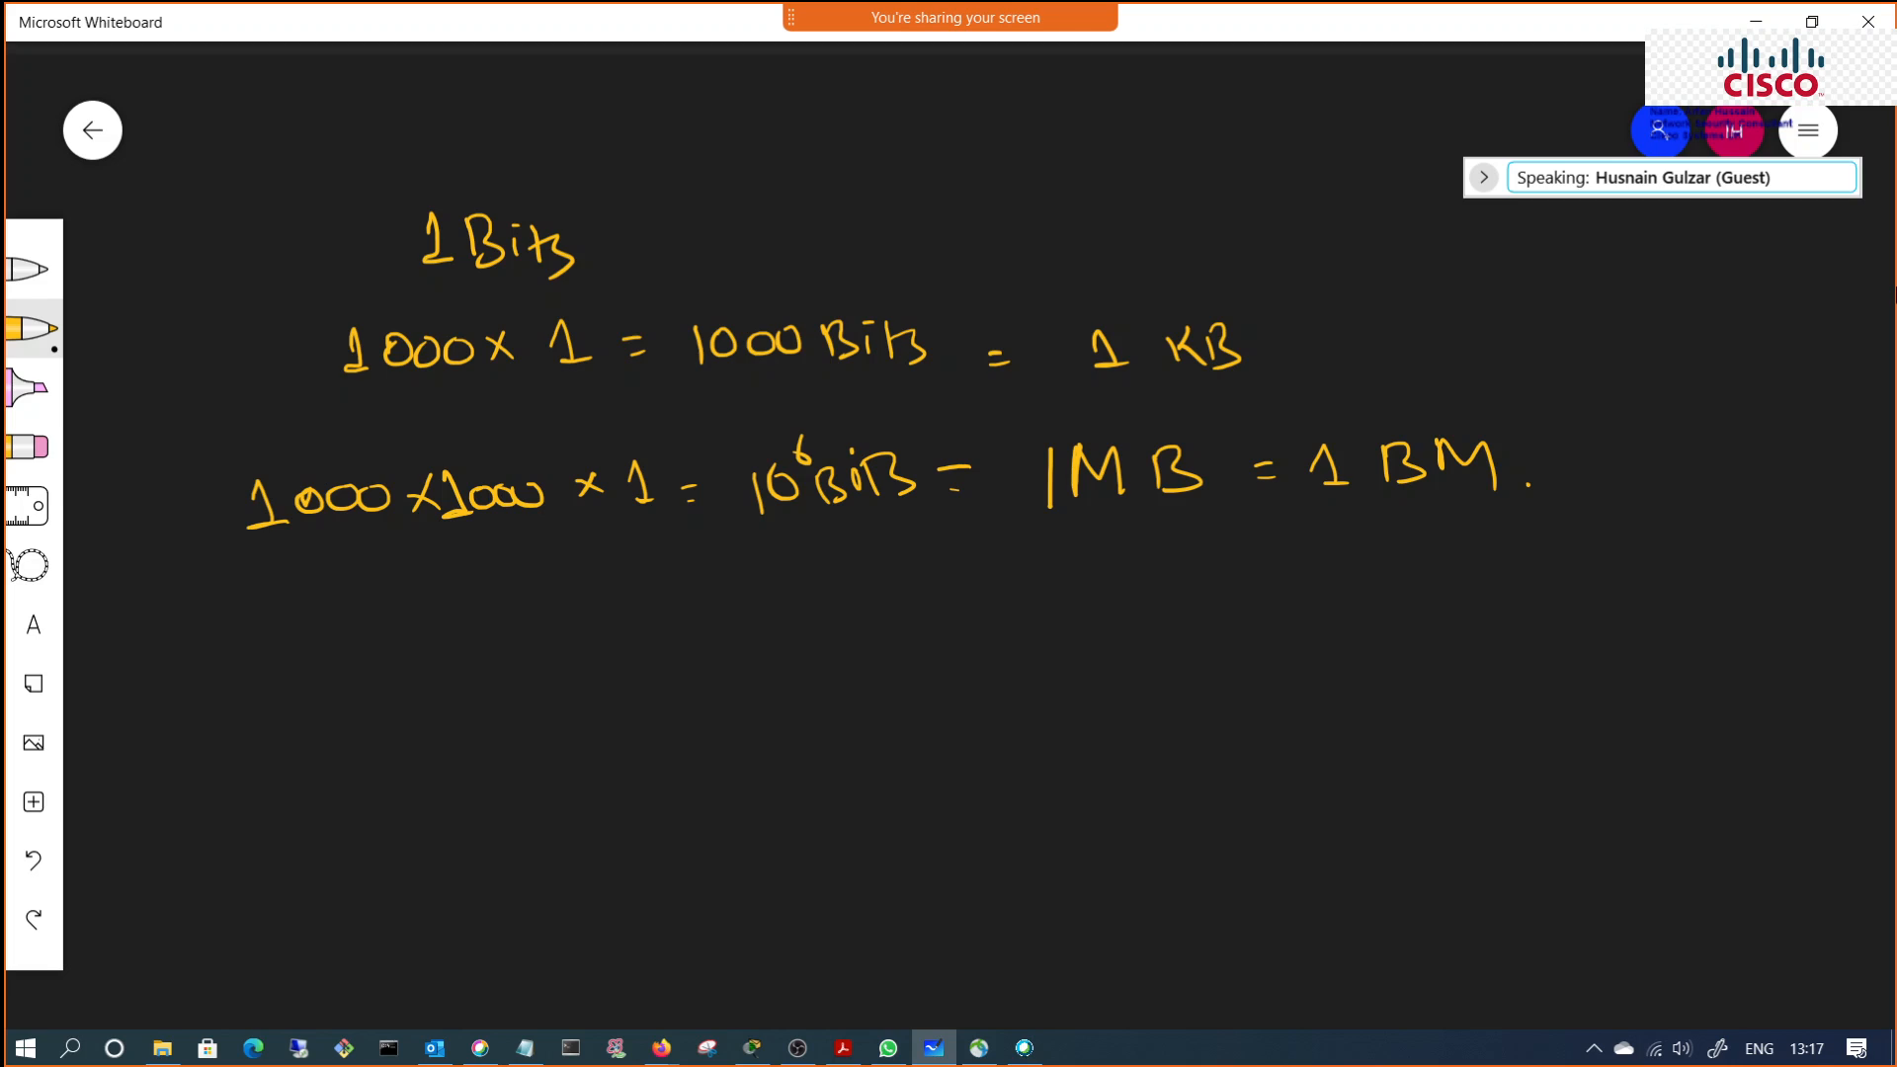
drag(1097, 425, 1132, 416)
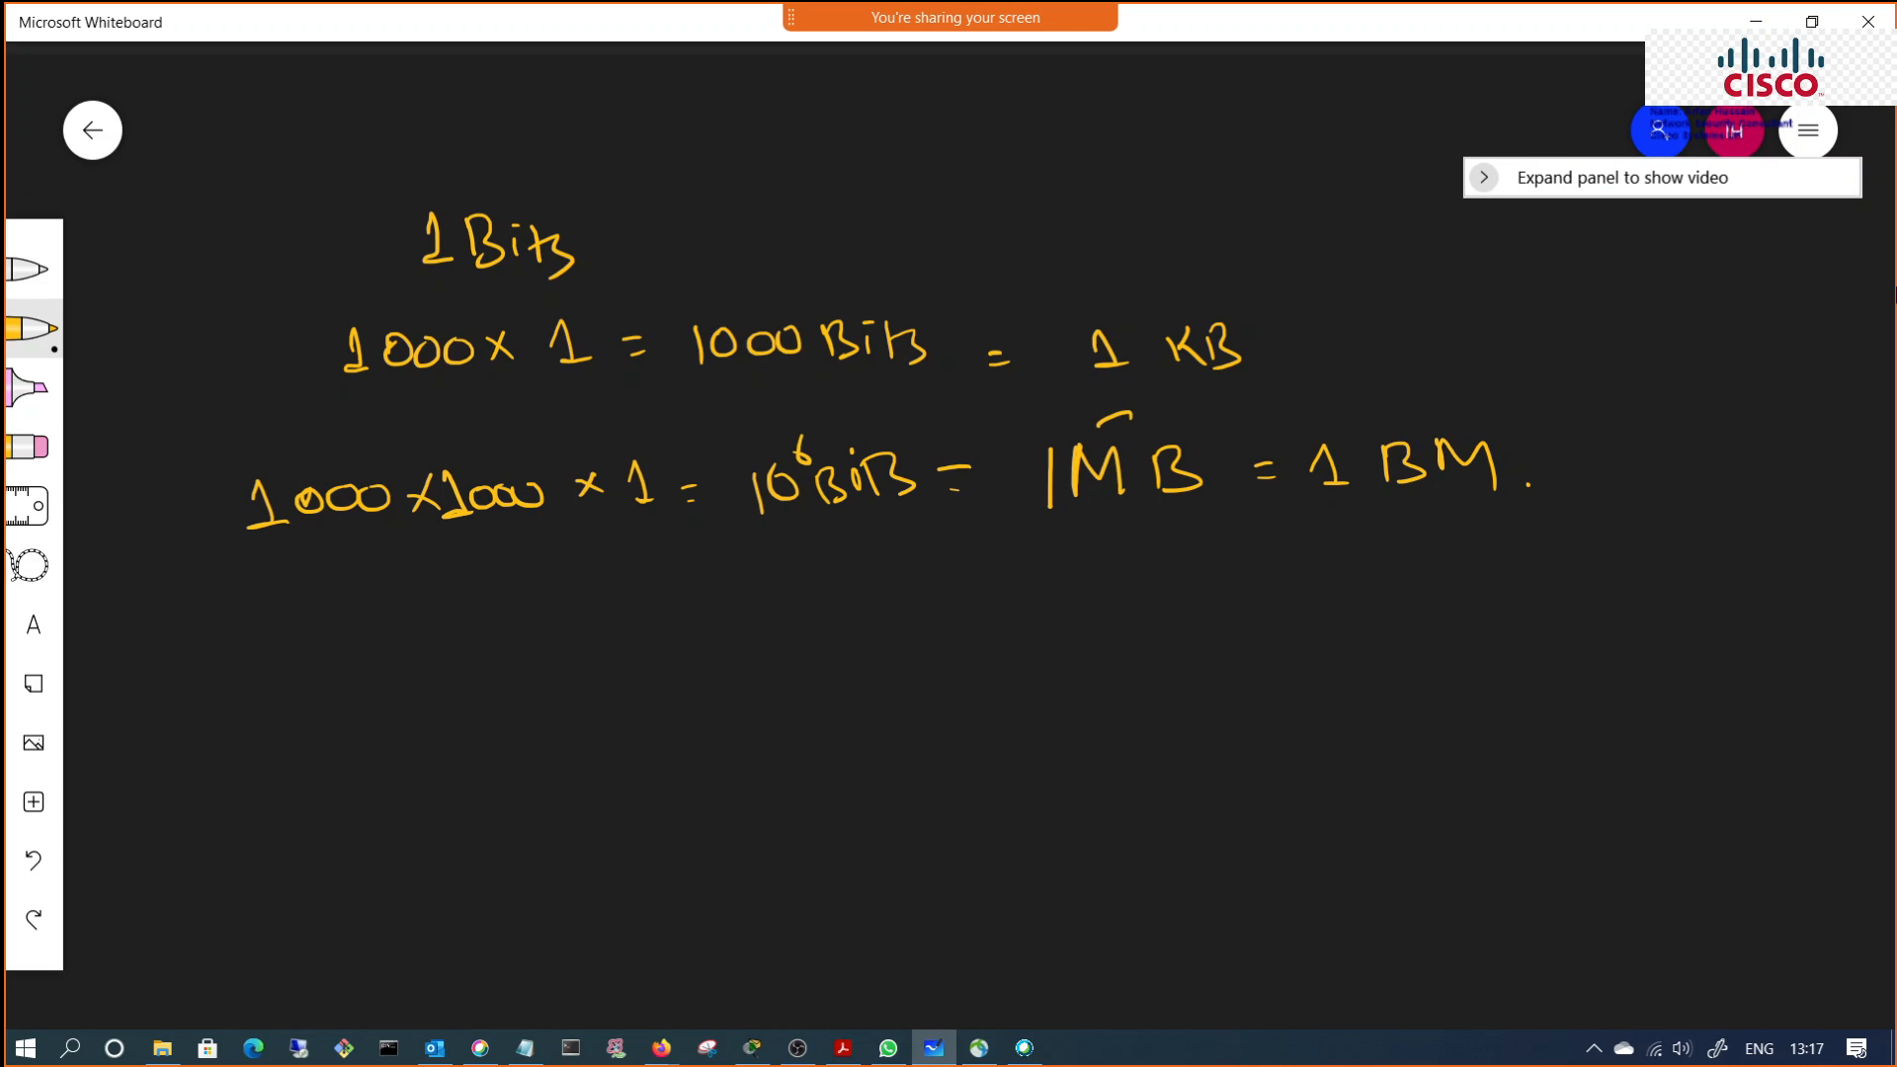
Step: Start a third equation below the megabit line with "1000 × 1000 × 1000 ="
mouse_move(208, 642)
mouse_down()
mouse_move(213, 699)
mouse_move(263, 654)
mouse_up()
drag(284, 654, 348, 681)
drag(336, 655, 438, 670)
drag(444, 644, 445, 642)
mouse_move(476, 630)
mouse_down()
mouse_move(492, 659)
mouse_move(478, 630)
mouse_up()
drag(514, 626, 575, 645)
mouse_move(570, 619)
mouse_down()
mouse_move(561, 650)
mouse_move(586, 655)
mouse_move(644, 620)
mouse_up()
drag(660, 616, 760, 624)
drag(734, 644, 818, 646)
Step: Complete the third equation with "10^9 B = 1 Gig Bits.", underline "1 Gig", and add an equals sign below
mouse_move(842, 611)
mouse_down()
mouse_move(868, 573)
mouse_move(888, 642)
mouse_up()
mouse_move(887, 597)
mouse_down()
mouse_move(921, 631)
mouse_move(895, 646)
mouse_move(990, 616)
mouse_up()
drag(972, 637, 1108, 643)
mouse_move(1146, 607)
mouse_down()
mouse_move(1144, 646)
mouse_move(1198, 640)
mouse_up()
mouse_move(1206, 622)
mouse_down()
mouse_move(1210, 676)
mouse_move(1189, 664)
mouse_up()
mouse_move(1240, 598)
mouse_down()
mouse_move(1243, 648)
mouse_move(1294, 633)
mouse_up()
mouse_move(1314, 596)
mouse_down()
mouse_move(1316, 630)
mouse_move(1342, 613)
mouse_up()
drag(1345, 612, 1336, 636)
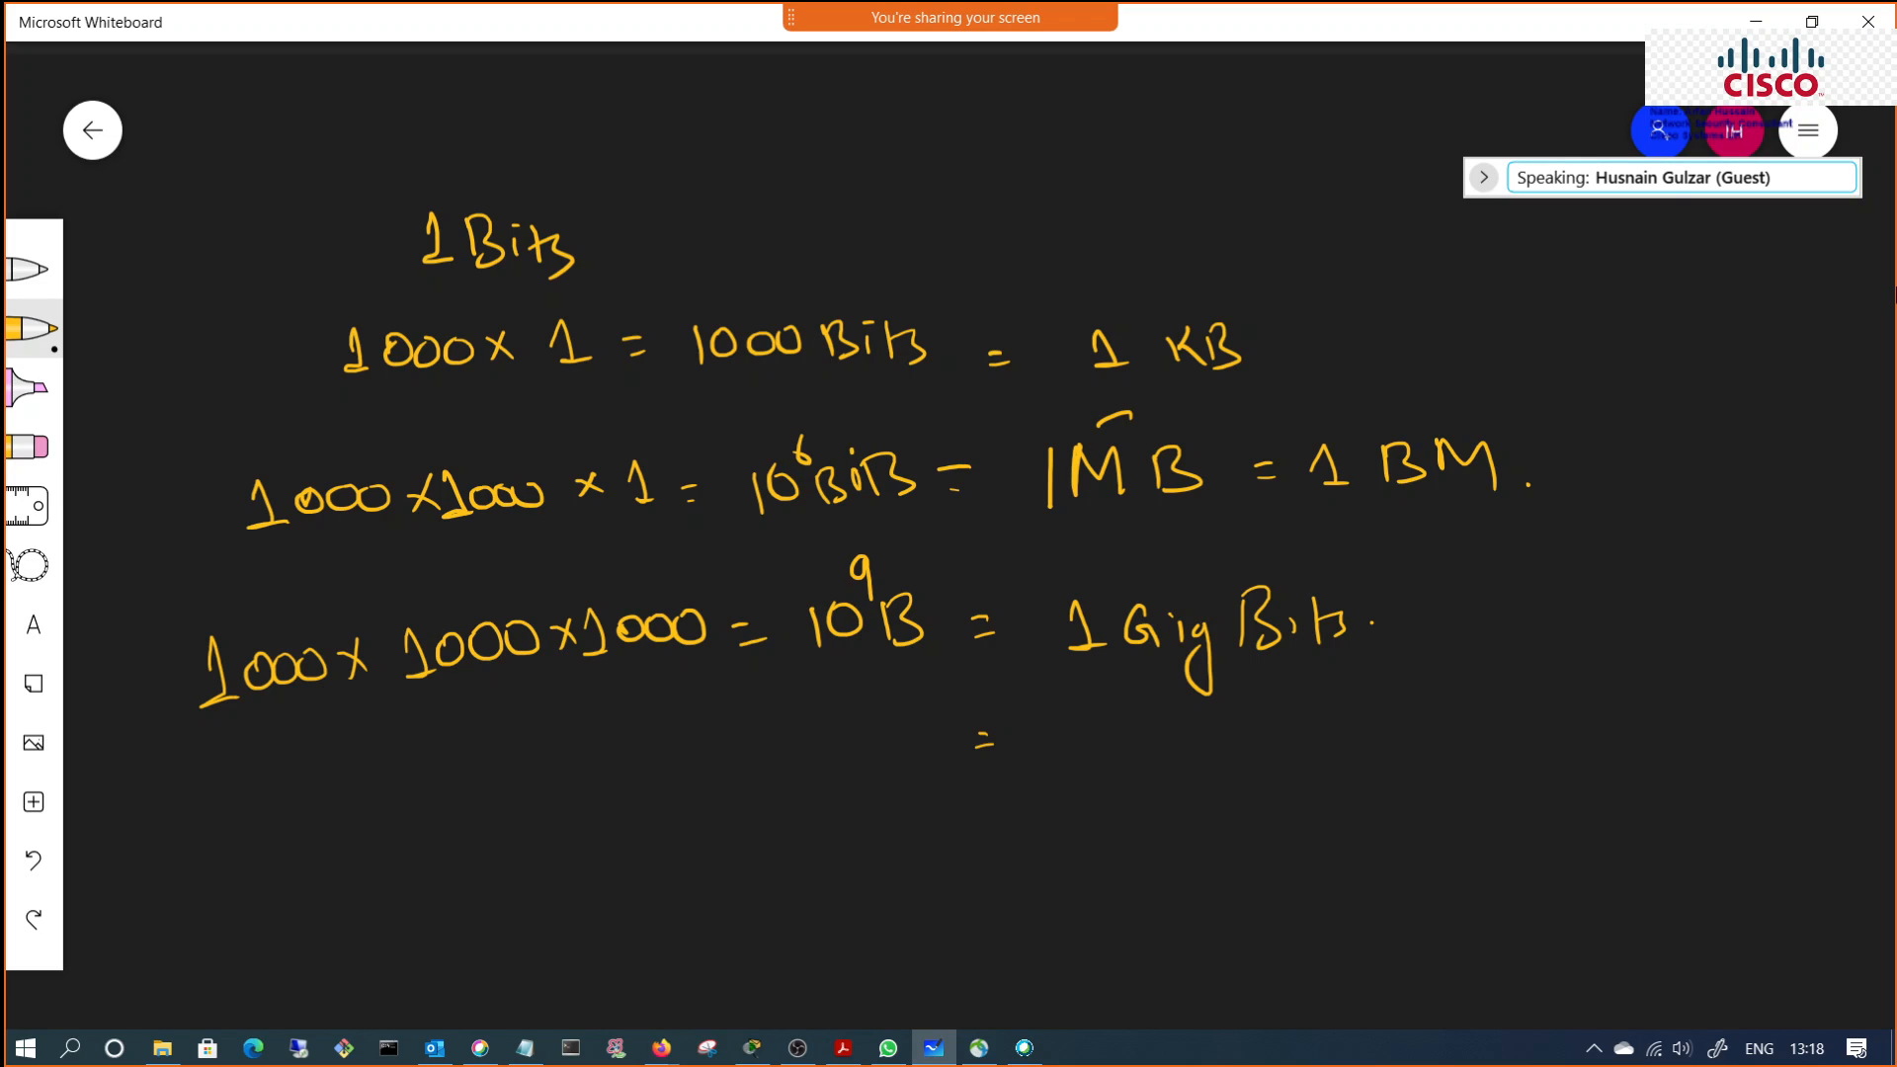
drag(1046, 703, 1207, 678)
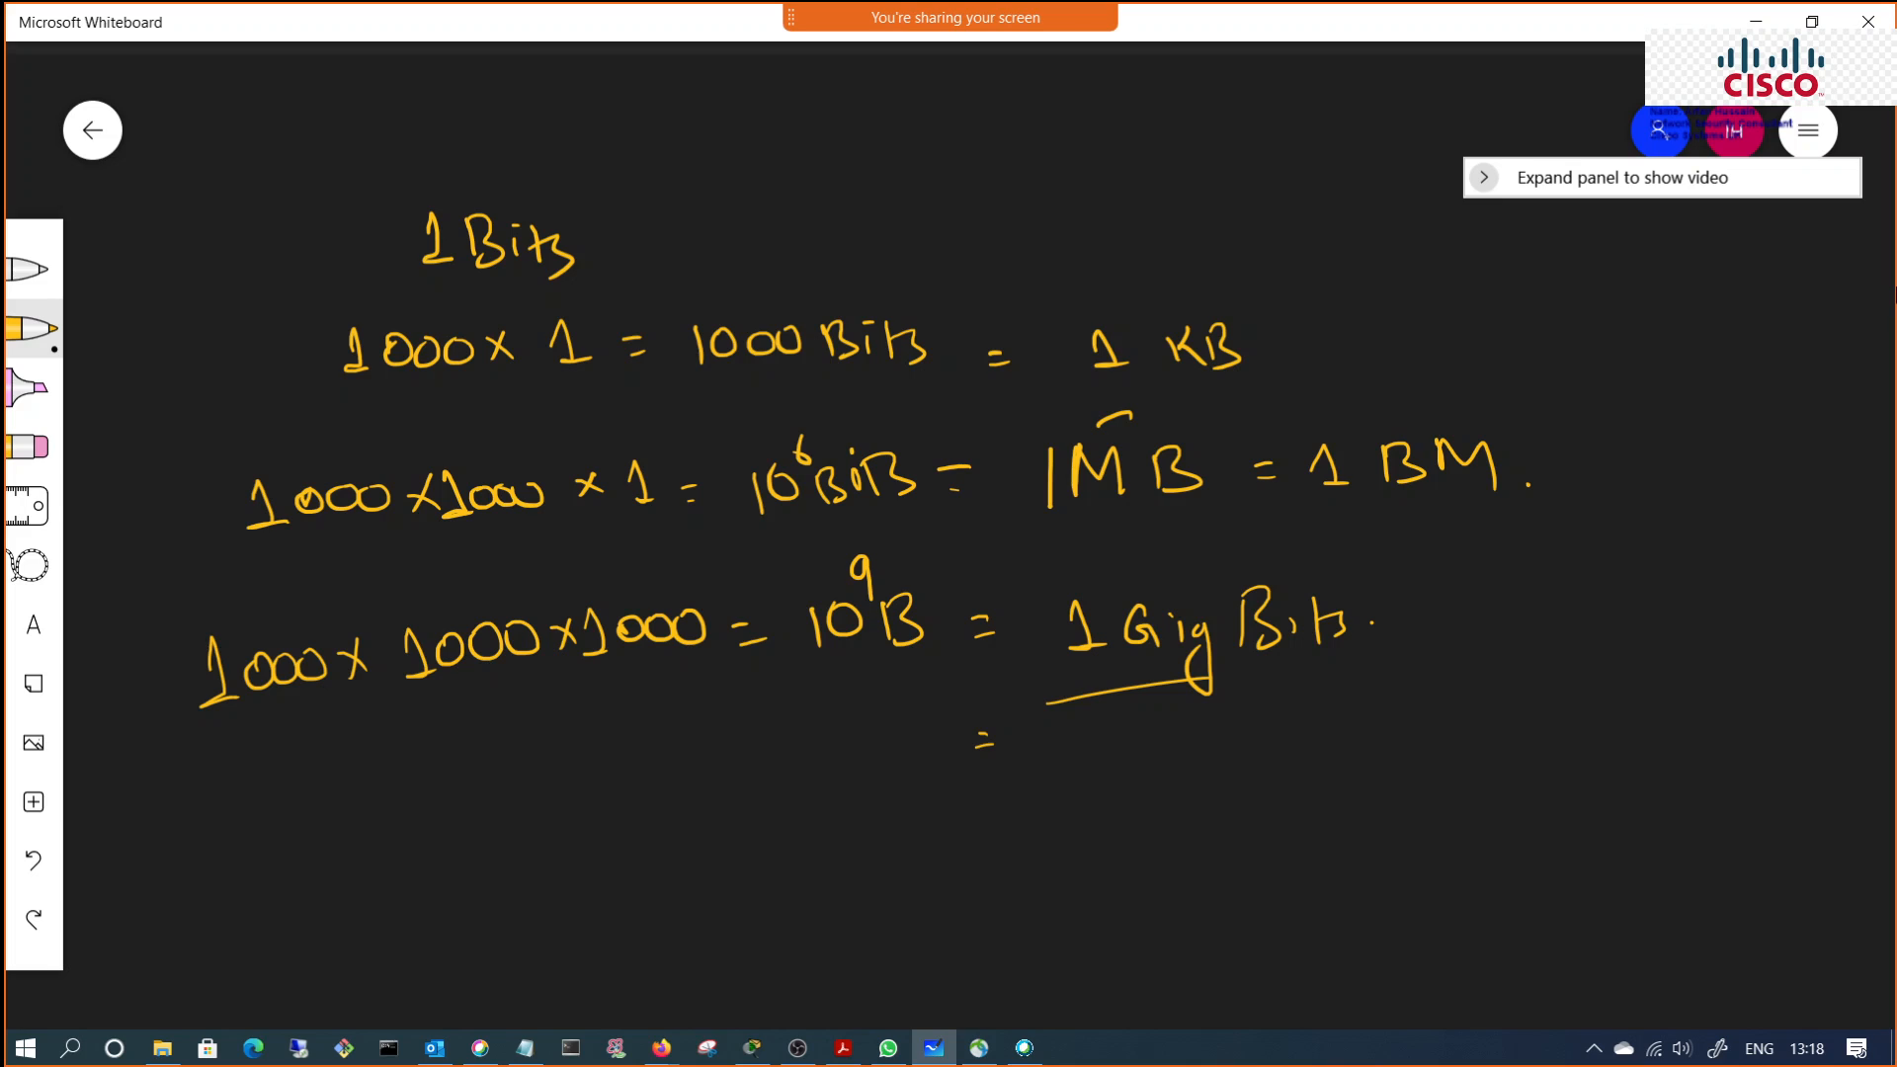
Step: Double-underline "1MB", prefix the second equation with "100 ×", and overwrite its exponent with 8
drag(1039, 541, 1218, 521)
mouse_move(224, 494)
mouse_down()
mouse_move(210, 543)
mouse_move(230, 538)
mouse_up()
drag(102, 521, 124, 567)
drag(143, 515, 160, 549)
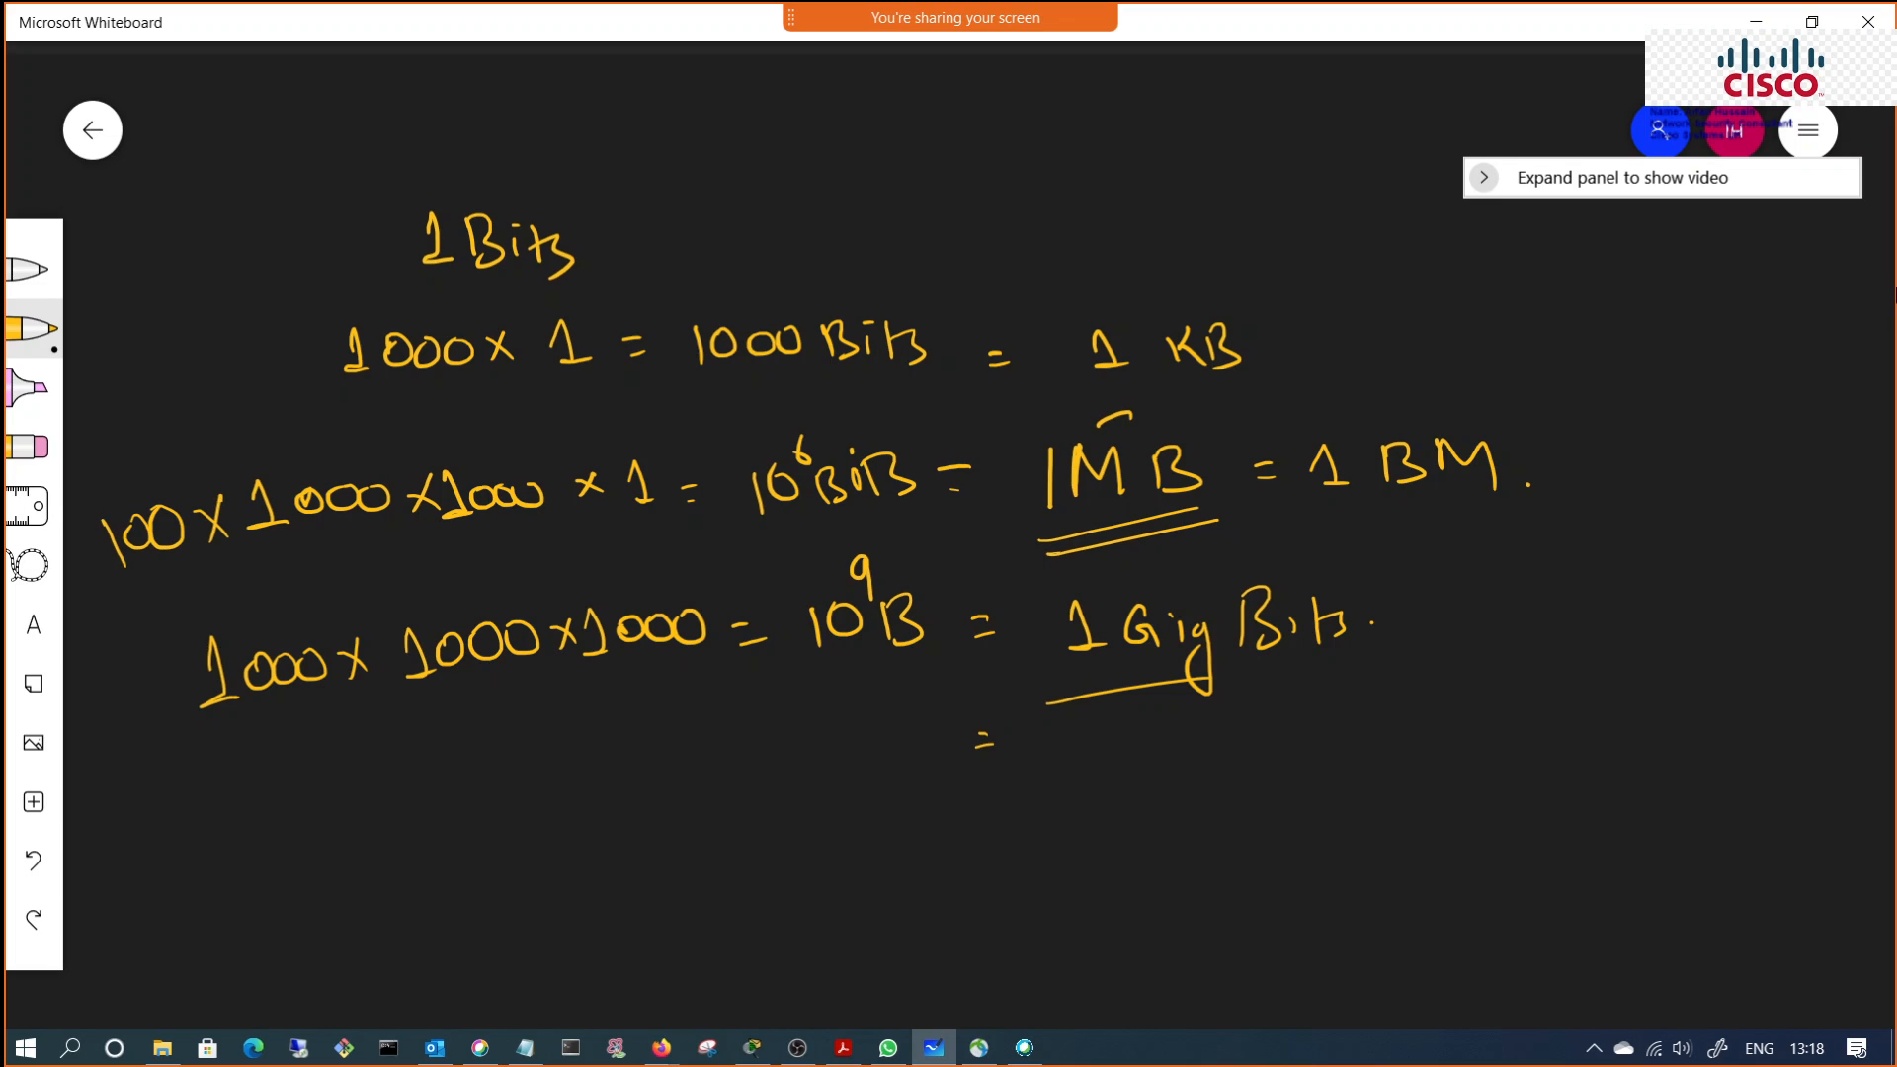
mouse_move(803, 476)
mouse_down()
mouse_move(798, 435)
mouse_move(831, 446)
mouse_move(786, 415)
mouse_move(820, 440)
mouse_move(822, 409)
mouse_up()
Step: Append "= 100 MB" to the end of the second equation and underline the value
drag(1541, 463, 1562, 459)
drag(1529, 484, 1588, 487)
drag(1615, 449, 1727, 466)
drag(1735, 447, 1741, 474)
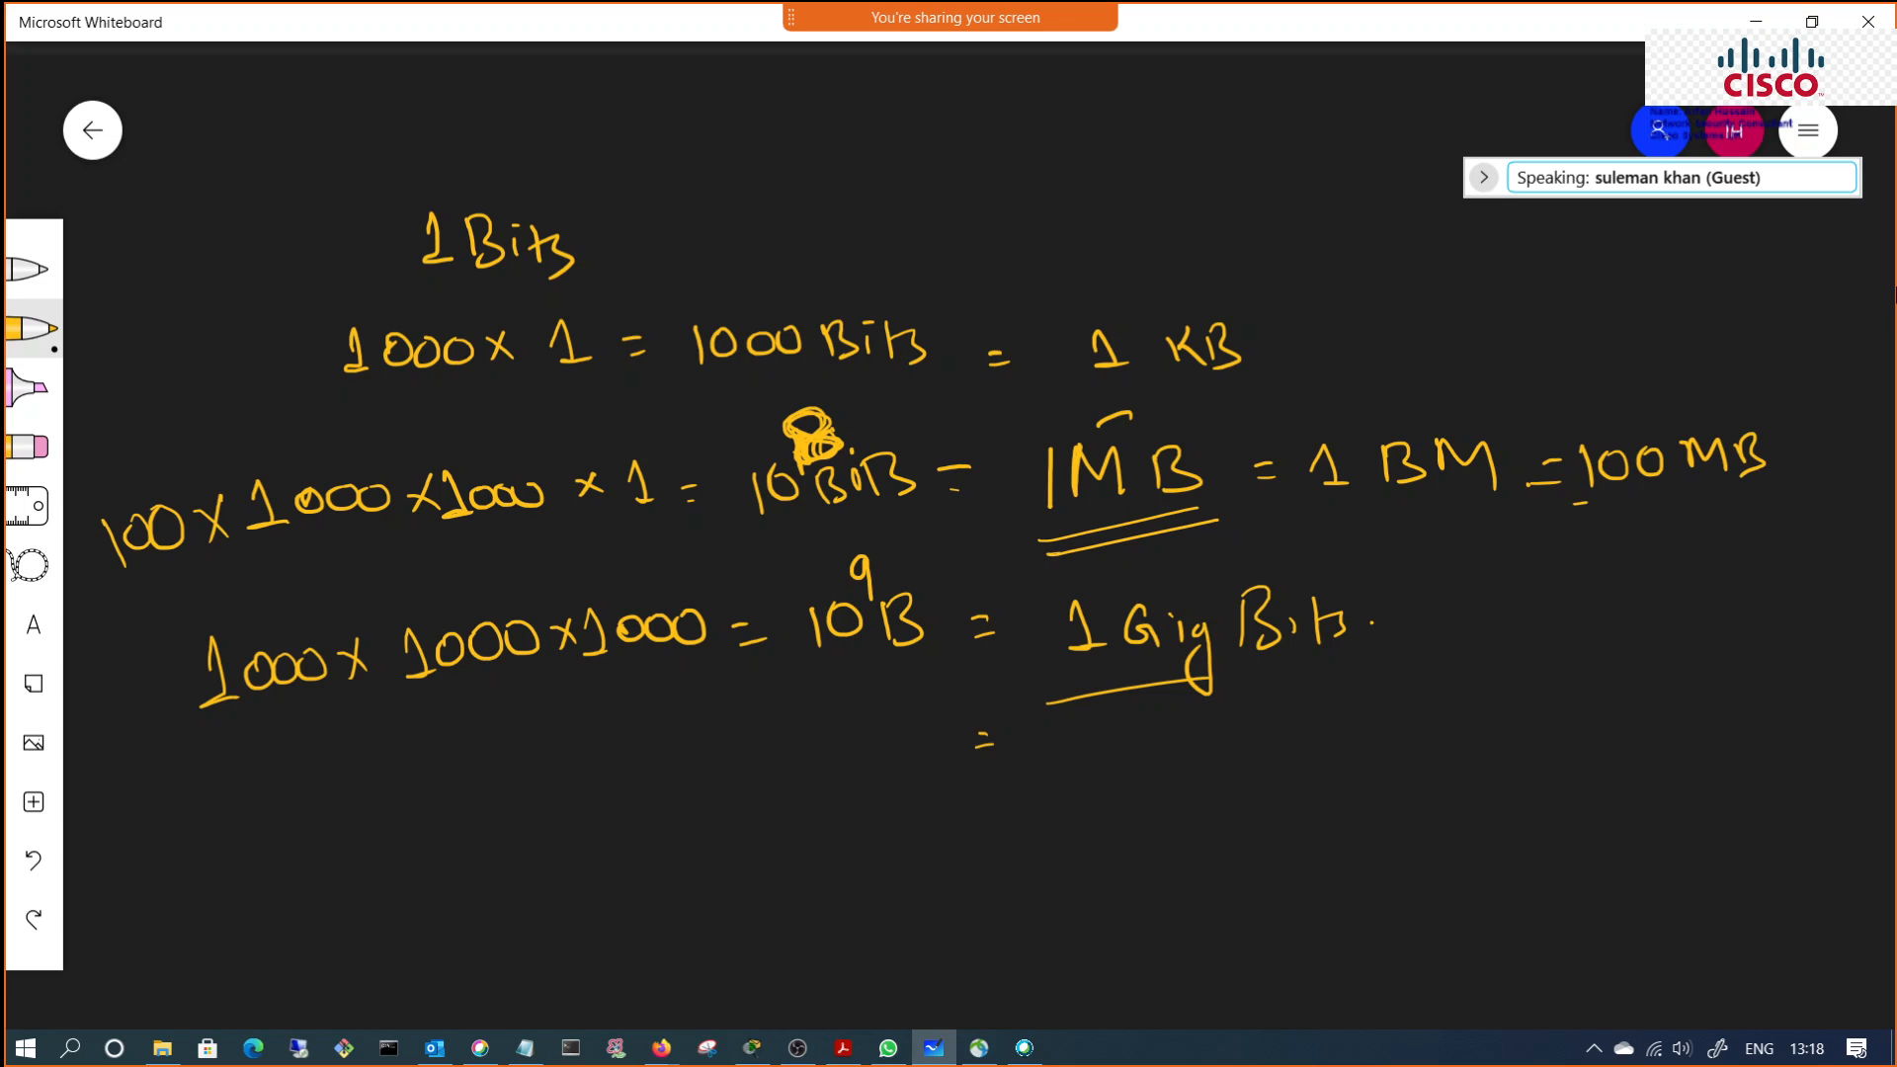
mouse_move(1574, 502)
mouse_down()
mouse_move(1796, 488)
mouse_move(1579, 579)
mouse_move(1608, 534)
mouse_up()
Step: Write the underlined label "Fast Ethernet" beneath "100 MB"
drag(1581, 560, 1669, 571)
drag(1661, 559, 1717, 563)
drag(1715, 546, 1736, 549)
drag(1718, 565, 1745, 561)
mouse_move(1753, 542)
mouse_down()
mouse_move(1755, 569)
mouse_move(1766, 556)
mouse_up()
mouse_move(1766, 545)
mouse_down()
mouse_move(1825, 563)
mouse_move(1837, 534)
mouse_up()
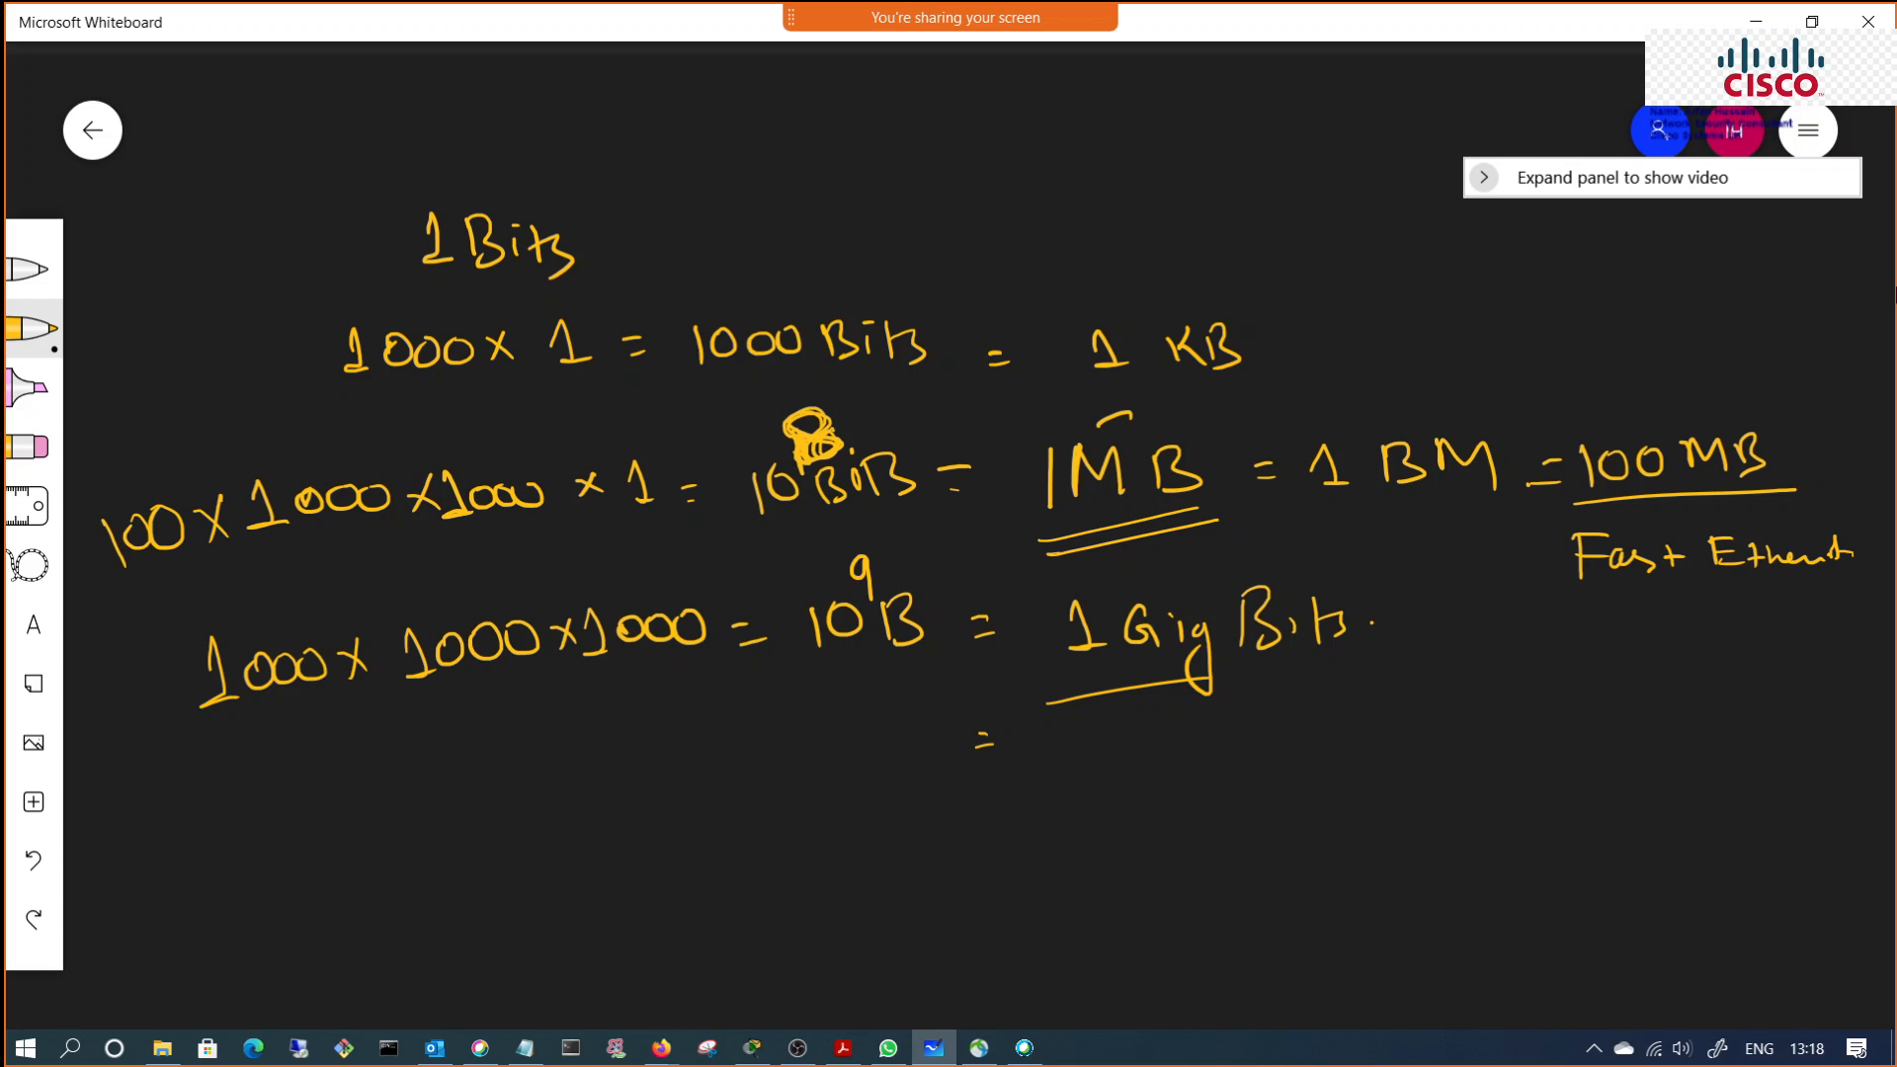
drag(1558, 597, 1859, 591)
Step: Sketch a switch as an upright box below the third equation, add small port circles on both sides, and draw an arrow into its first port
mouse_move(609, 714)
mouse_down()
mouse_move(632, 896)
mouse_move(715, 680)
mouse_move(751, 872)
mouse_up()
drag(640, 889, 770, 871)
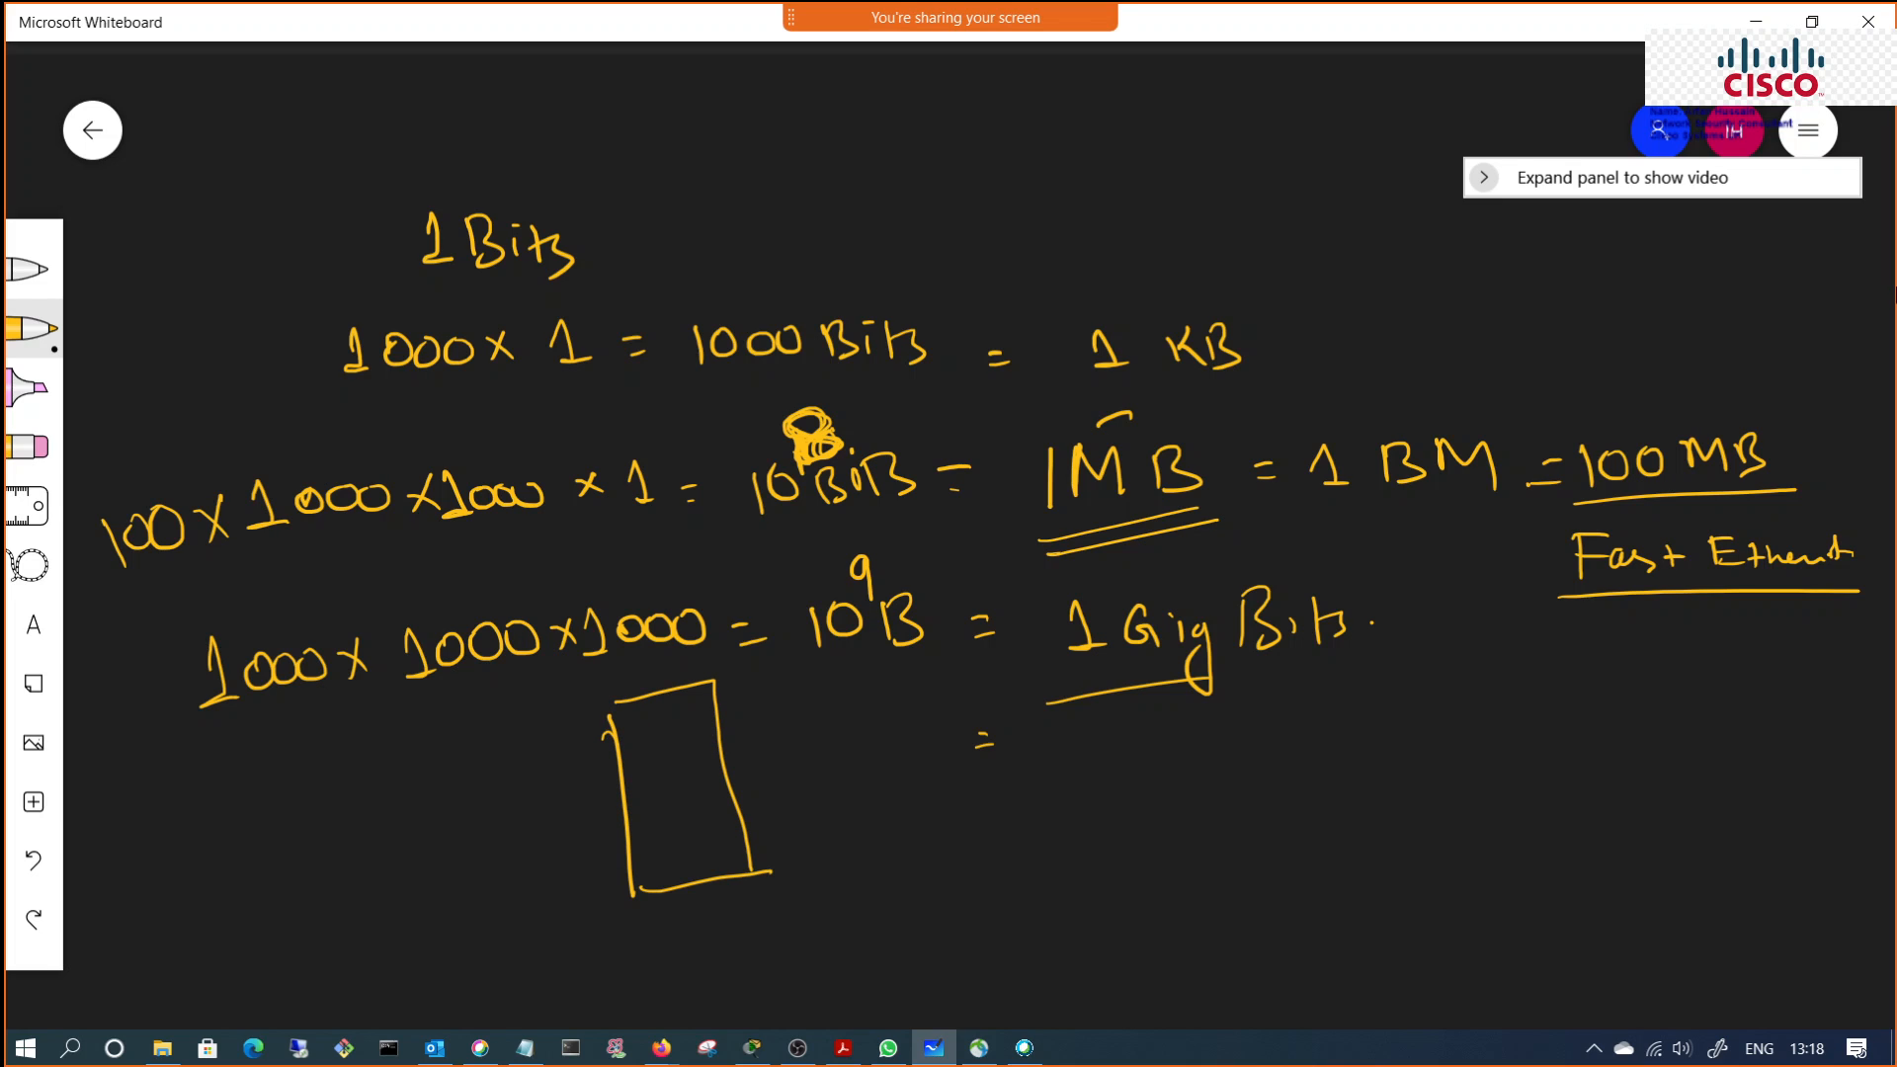
drag(605, 732, 630, 867)
drag(721, 719, 779, 822)
mouse_move(432, 782)
mouse_down()
mouse_move(612, 738)
mouse_move(598, 760)
mouse_up()
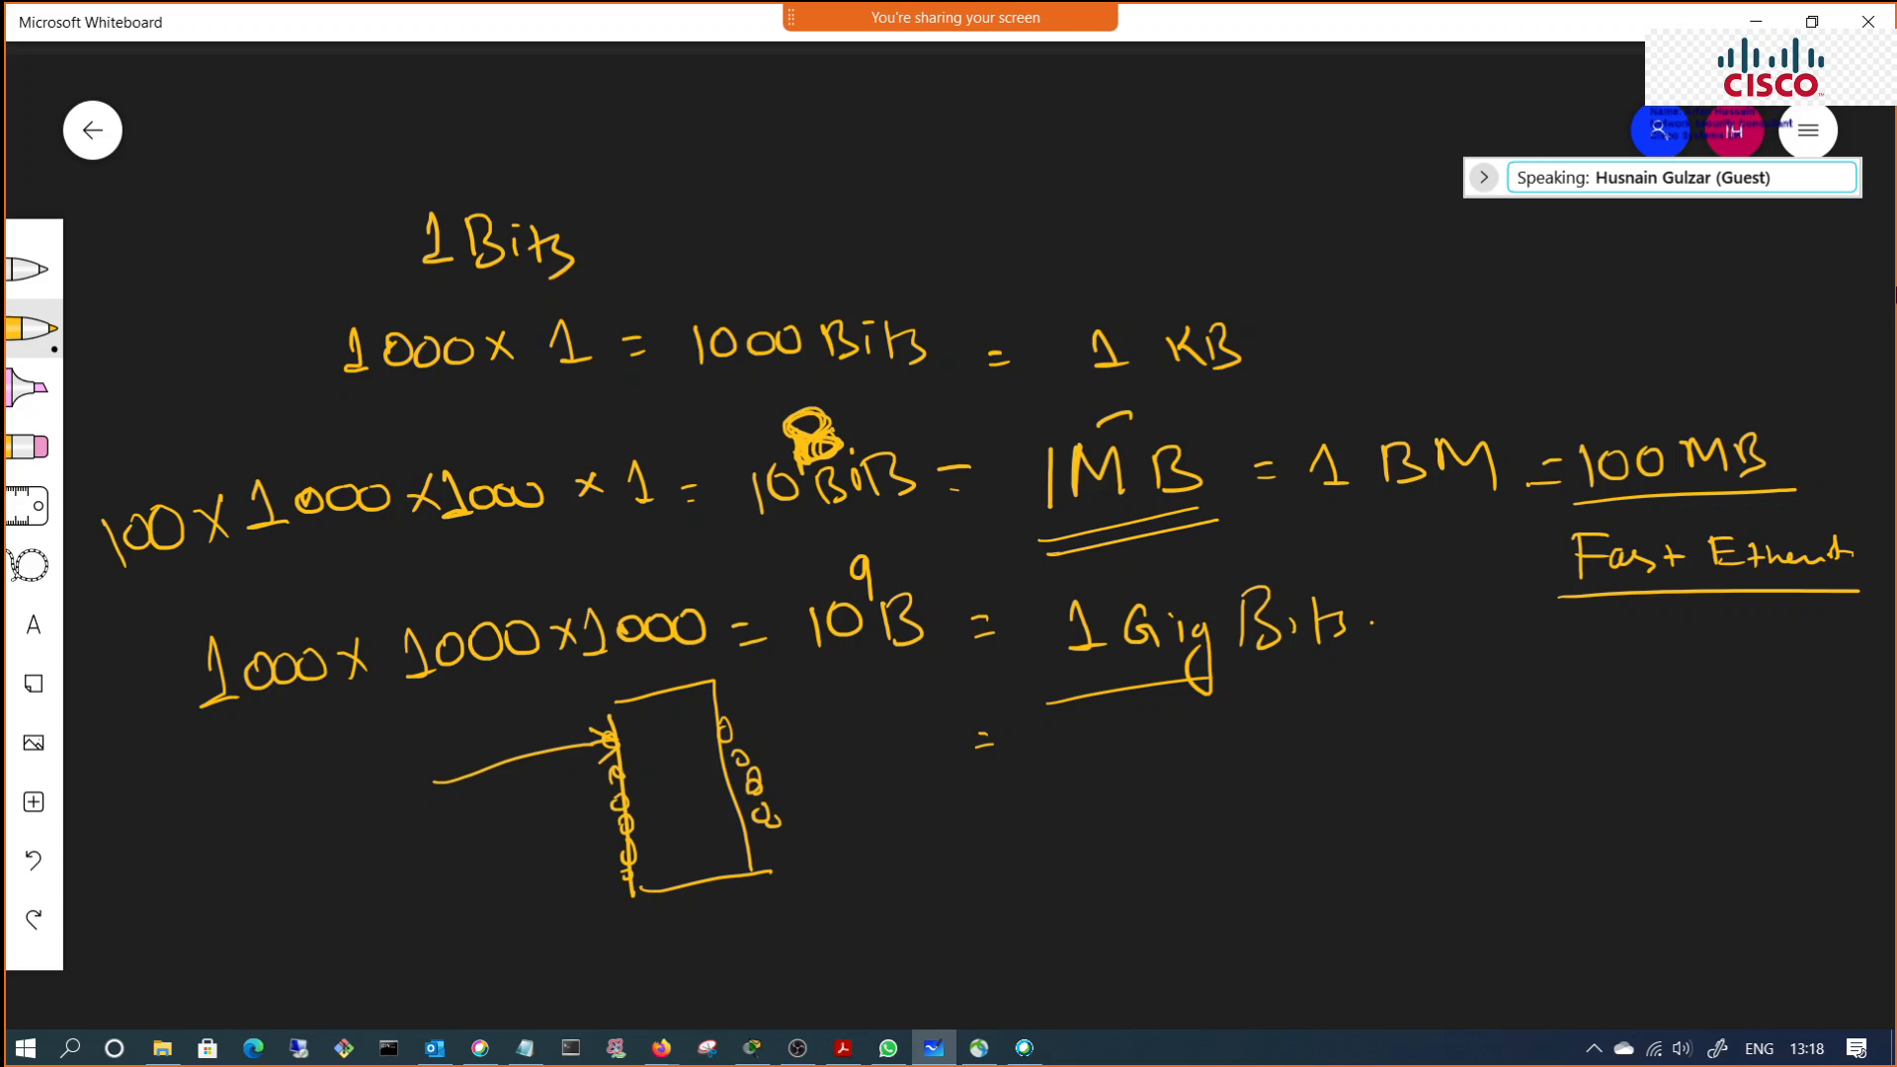
Step: Write "Transmit/Receive" beside the switch sketch, followed by the underlined label "Port Speed."
mouse_move(911, 769)
mouse_down()
mouse_move(923, 818)
mouse_move(930, 767)
mouse_up()
mouse_move(941, 806)
mouse_down()
mouse_move(1047, 779)
mouse_move(1058, 842)
mouse_up()
mouse_move(1095, 759)
mouse_down()
mouse_move(1134, 808)
mouse_move(1240, 751)
mouse_move(1274, 776)
mouse_move(1242, 780)
mouse_up()
drag(1414, 756, 1421, 808)
mouse_move(1410, 733)
mouse_down()
mouse_move(1452, 782)
mouse_move(1479, 764)
mouse_up()
mouse_move(1478, 749)
mouse_down()
mouse_move(1493, 771)
mouse_move(1547, 768)
mouse_up()
mouse_move(1592, 743)
mouse_down()
mouse_move(1599, 788)
mouse_move(1638, 761)
mouse_move(1686, 763)
mouse_move(1691, 785)
mouse_up()
click(1711, 786)
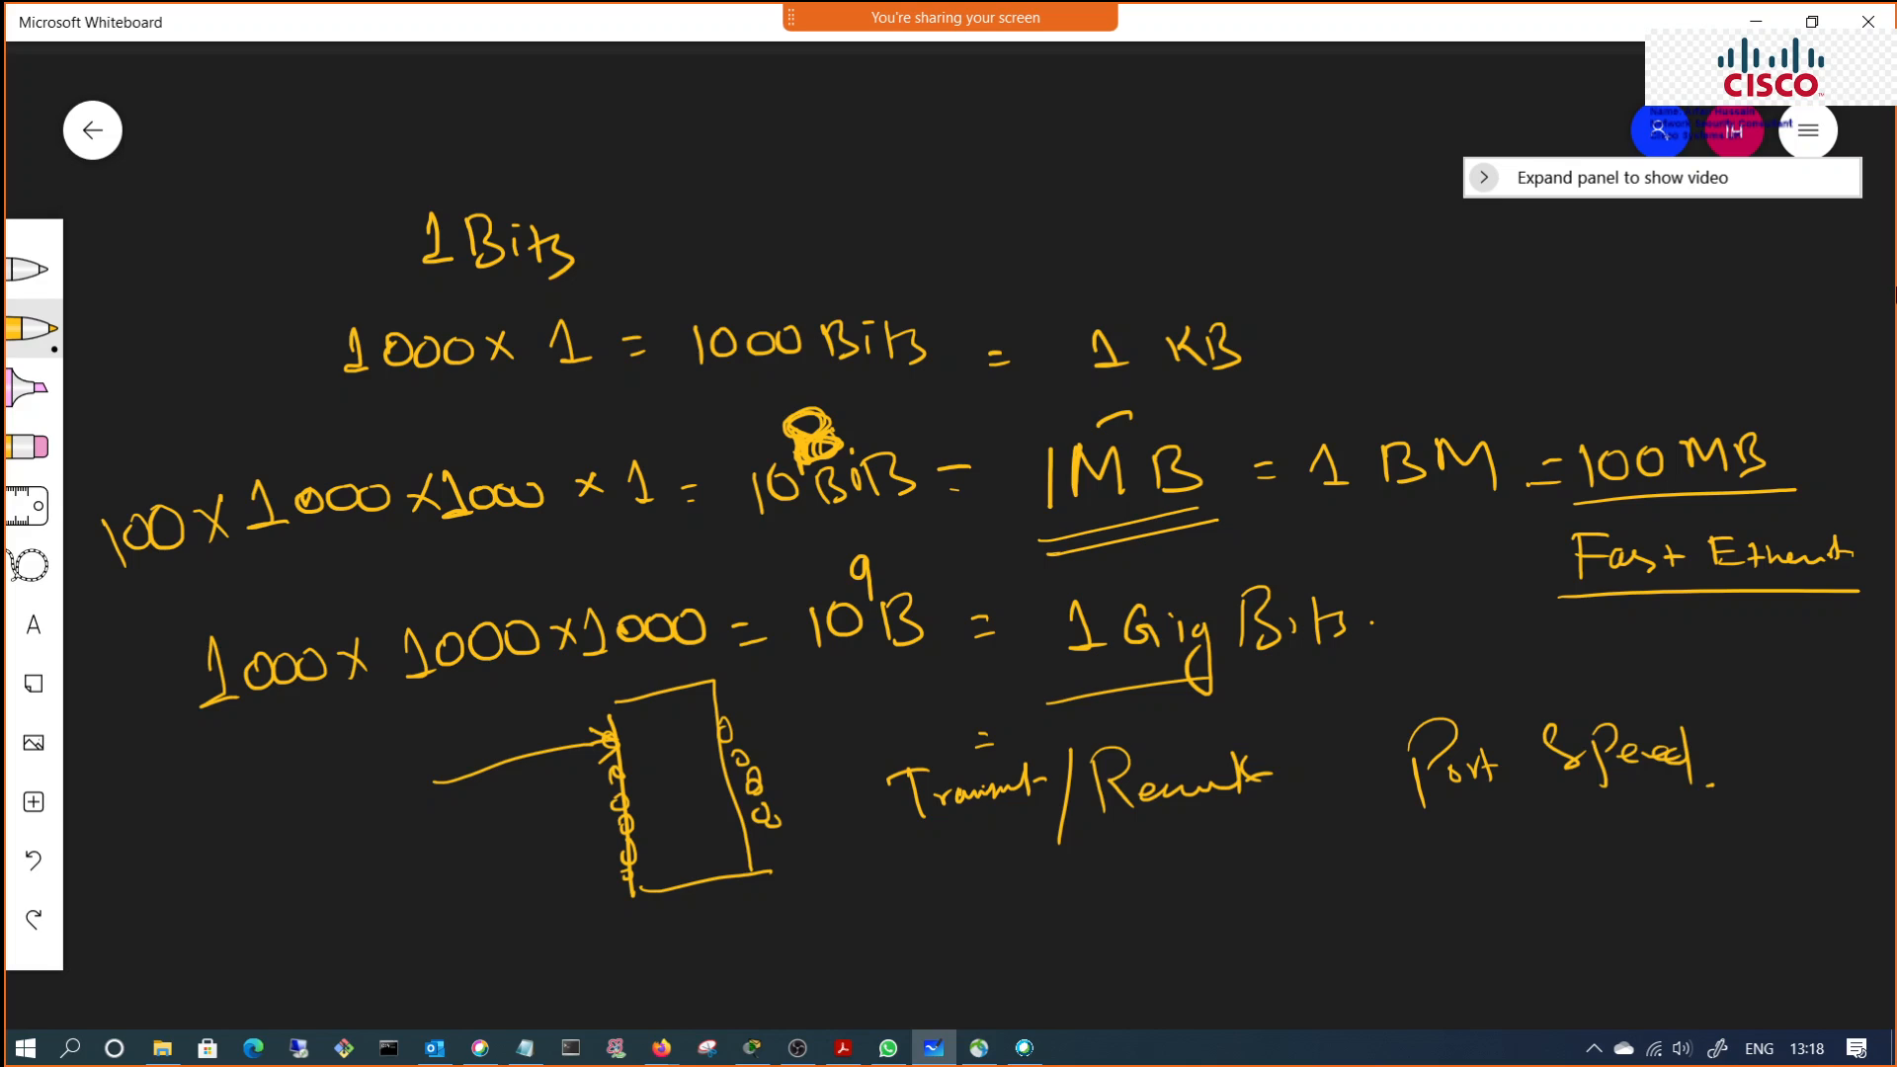
drag(1415, 818, 1711, 790)
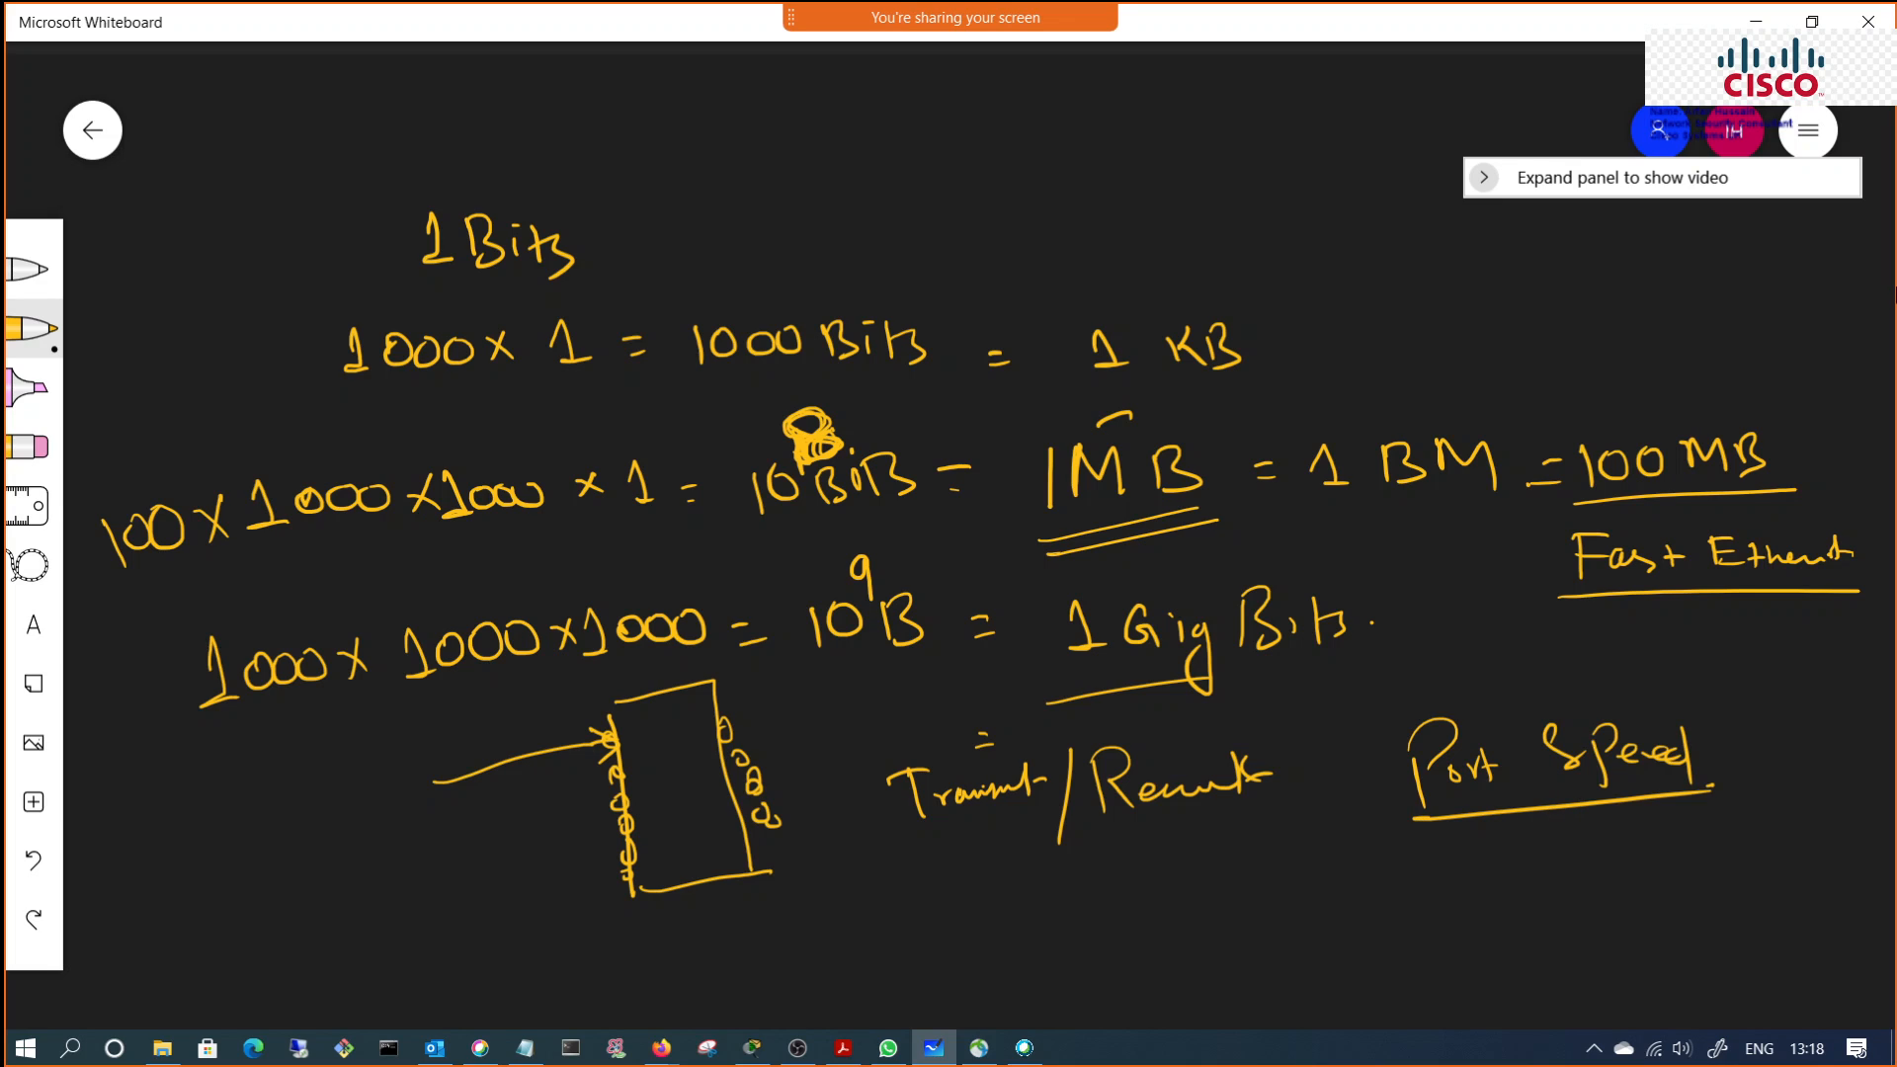
Step: Write "100M" below "Transmit/Receive"
drag(1190, 885, 1200, 932)
mouse_move(1183, 938)
mouse_down()
mouse_move(1223, 932)
mouse_move(1233, 907)
mouse_up()
mouse_move(1275, 894)
mouse_down()
mouse_move(1284, 914)
mouse_move(1270, 895)
mouse_up()
mouse_move(1300, 923)
mouse_down()
mouse_move(1302, 887)
mouse_move(1349, 926)
mouse_up()
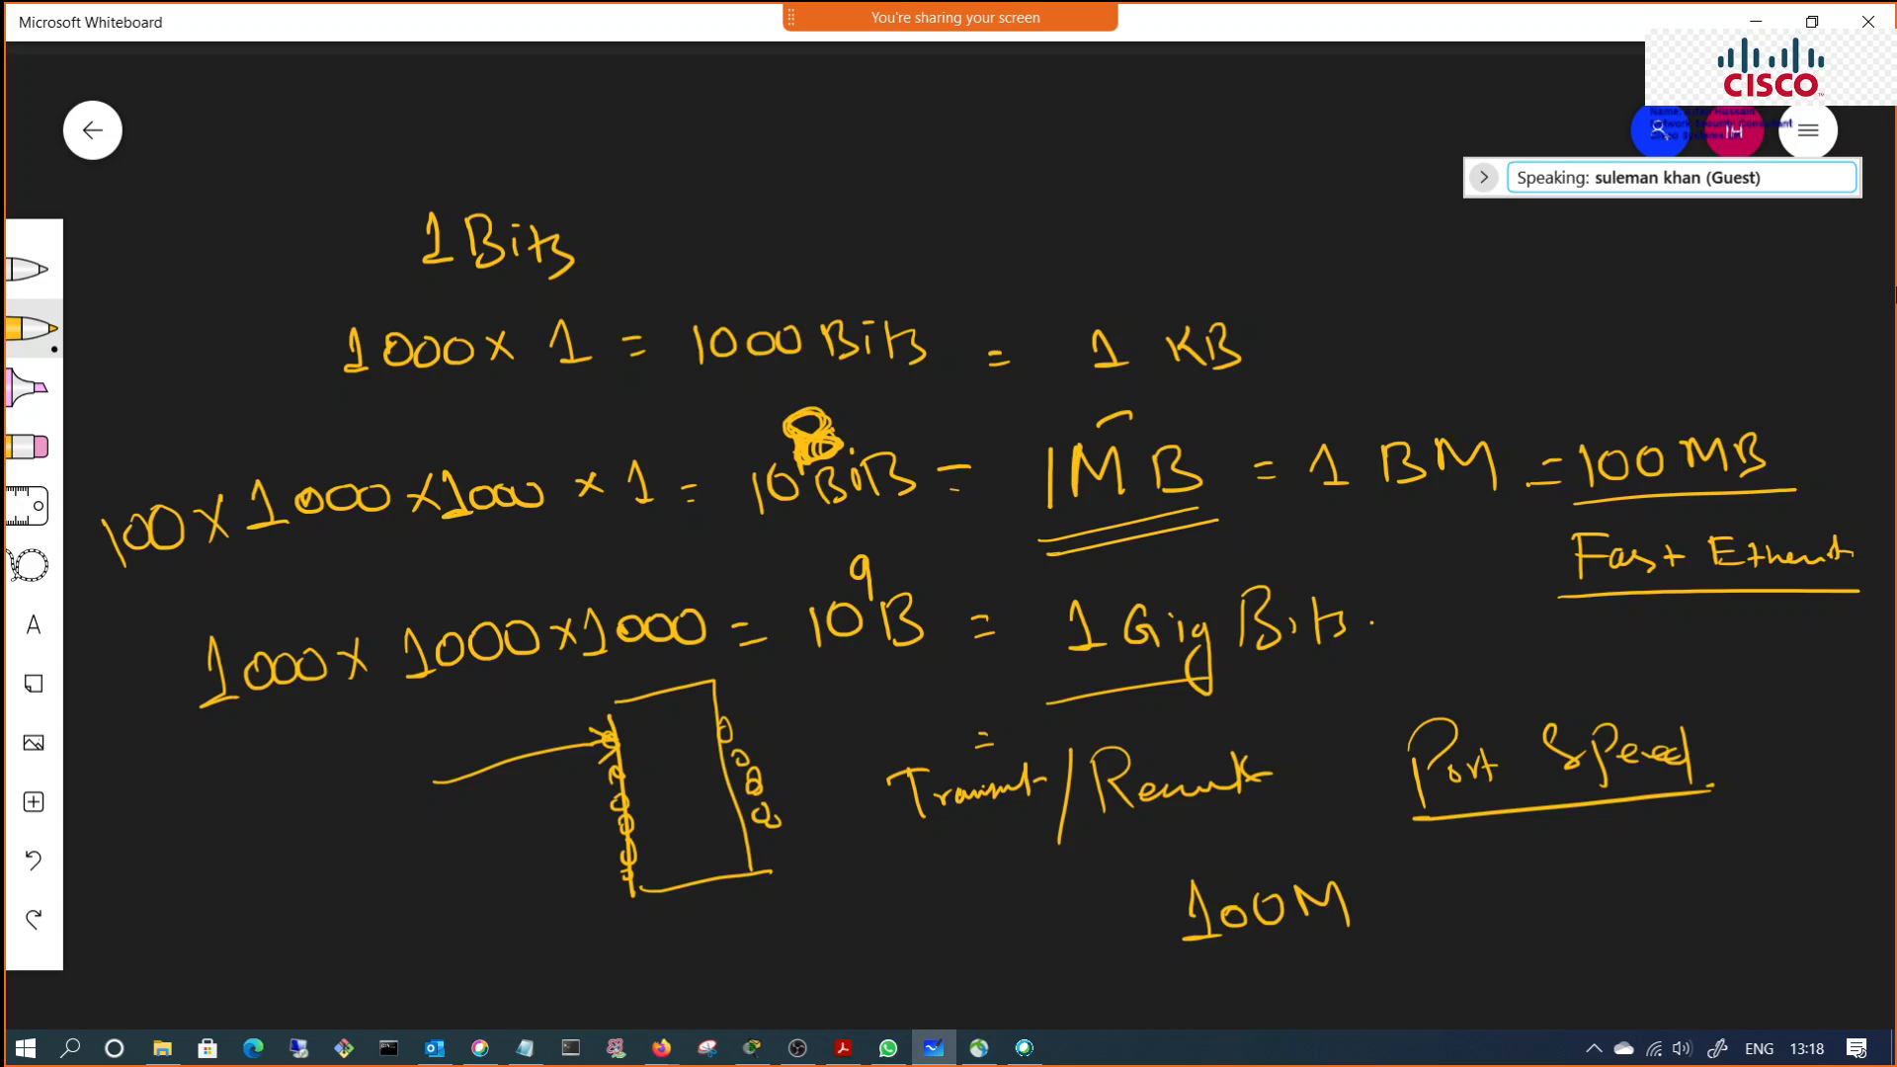
Step: Write the underlined value "100Gig" above the first equation
mouse_move(816, 124)
mouse_down()
mouse_move(814, 185)
mouse_move(847, 129)
mouse_move(889, 172)
mouse_move(897, 130)
mouse_up()
mouse_move(960, 115)
mouse_down()
mouse_move(964, 148)
mouse_move(984, 150)
mouse_up()
drag(993, 144, 1002, 208)
click(1031, 141)
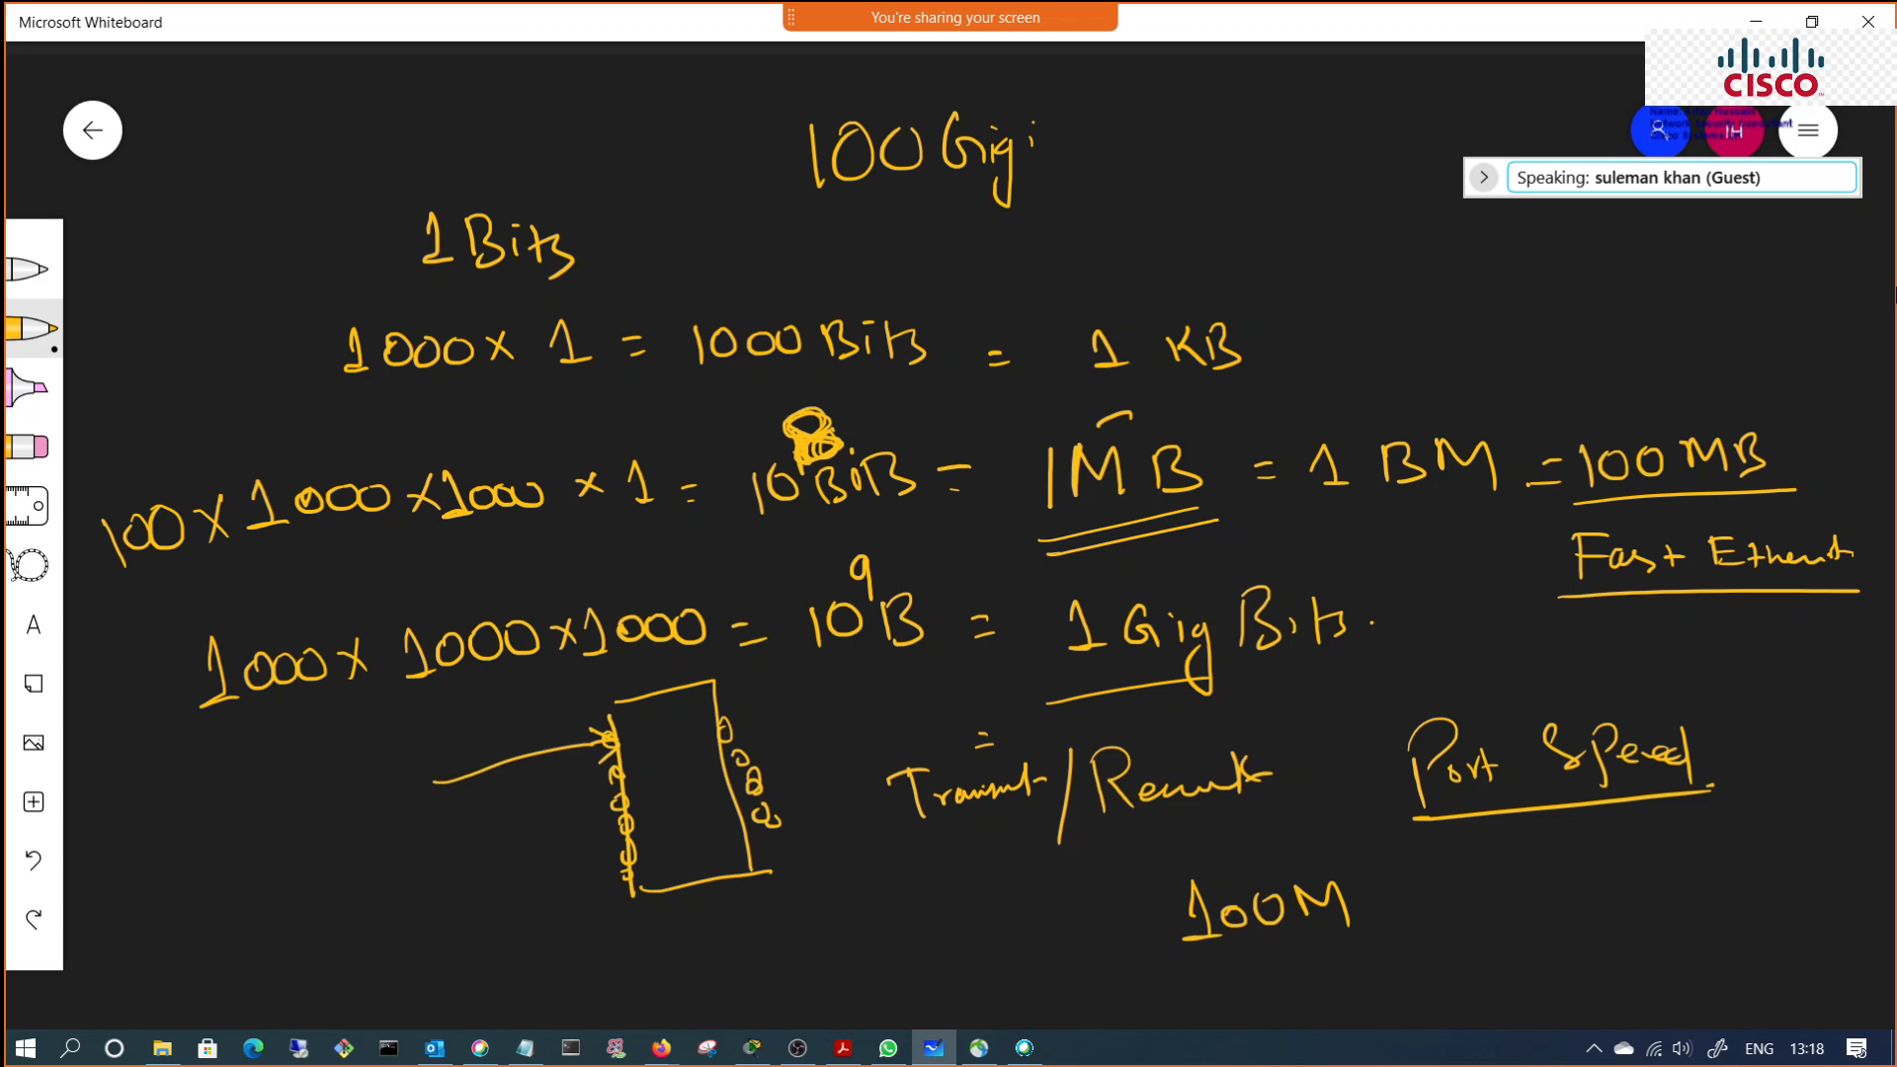
drag(785, 222, 968, 183)
Step: Write the underlined value "40Gig" beside "100Gig"
mouse_move(1184, 114)
mouse_down()
mouse_move(1185, 150)
mouse_move(1228, 148)
mouse_up()
drag(1231, 138, 1231, 186)
mouse_move(1257, 142)
mouse_down()
mouse_move(1240, 160)
mouse_move(1257, 143)
mouse_up()
mouse_move(1290, 169)
mouse_down()
mouse_move(1310, 138)
mouse_move(1333, 173)
mouse_move(1373, 158)
mouse_move(1359, 216)
mouse_up()
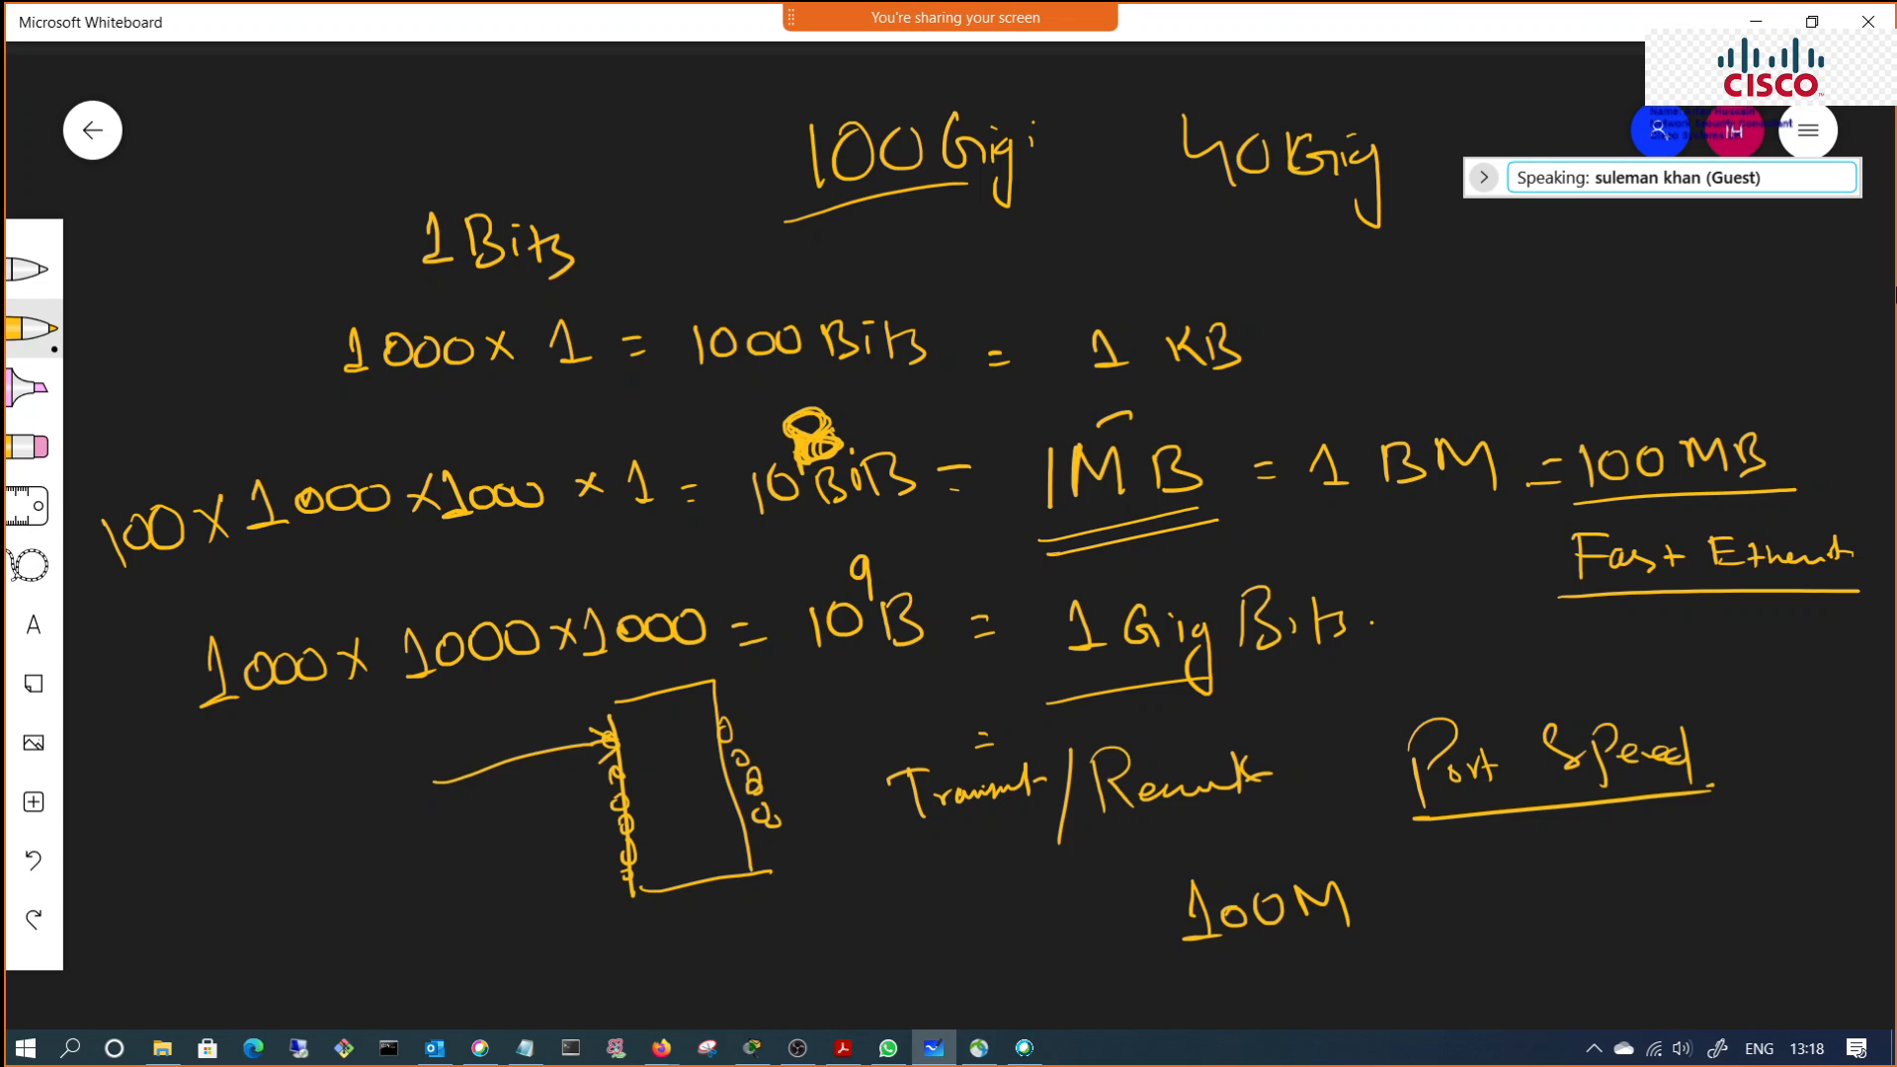
drag(1200, 218, 1368, 197)
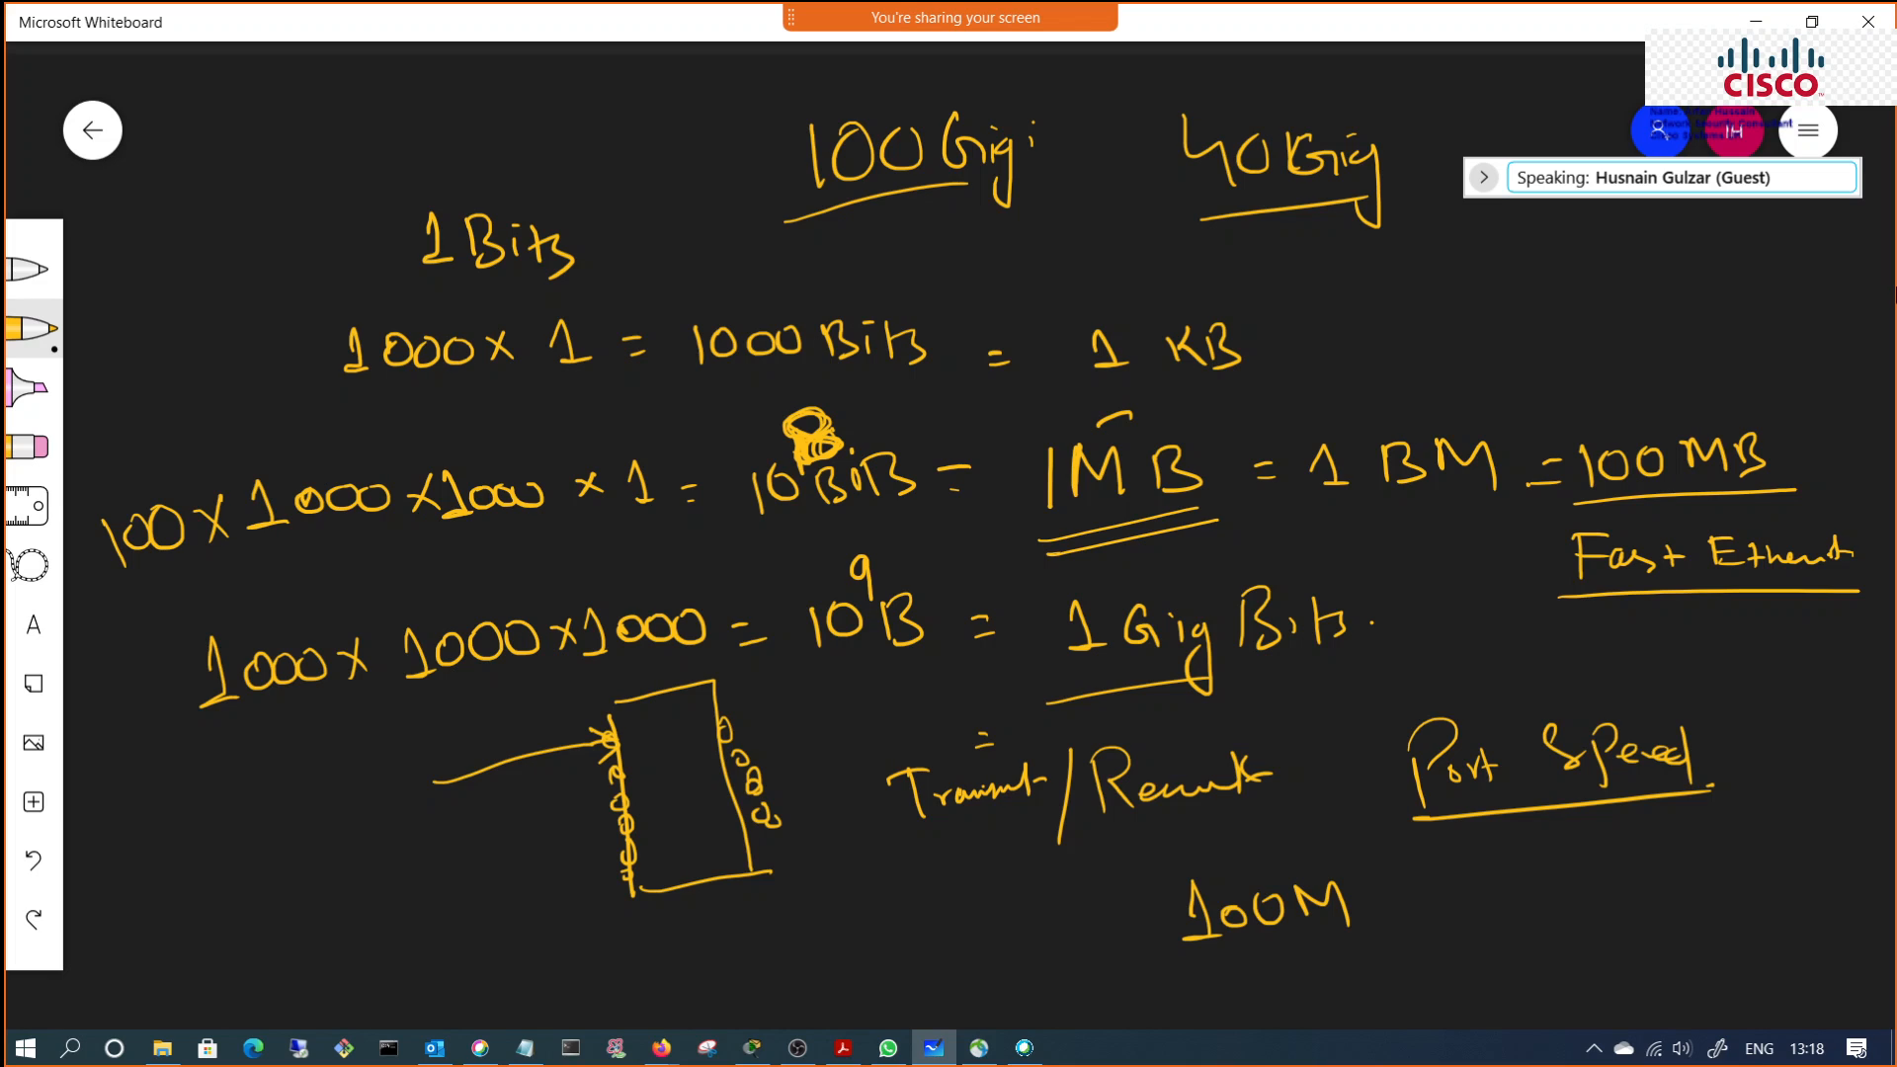
Step: Draw lines into the remaining switch ports, write "100MB =" in front of "100M", and underline "100M"
mouse_move(614, 771)
mouse_down()
mouse_move(534, 812)
mouse_move(535, 956)
mouse_up()
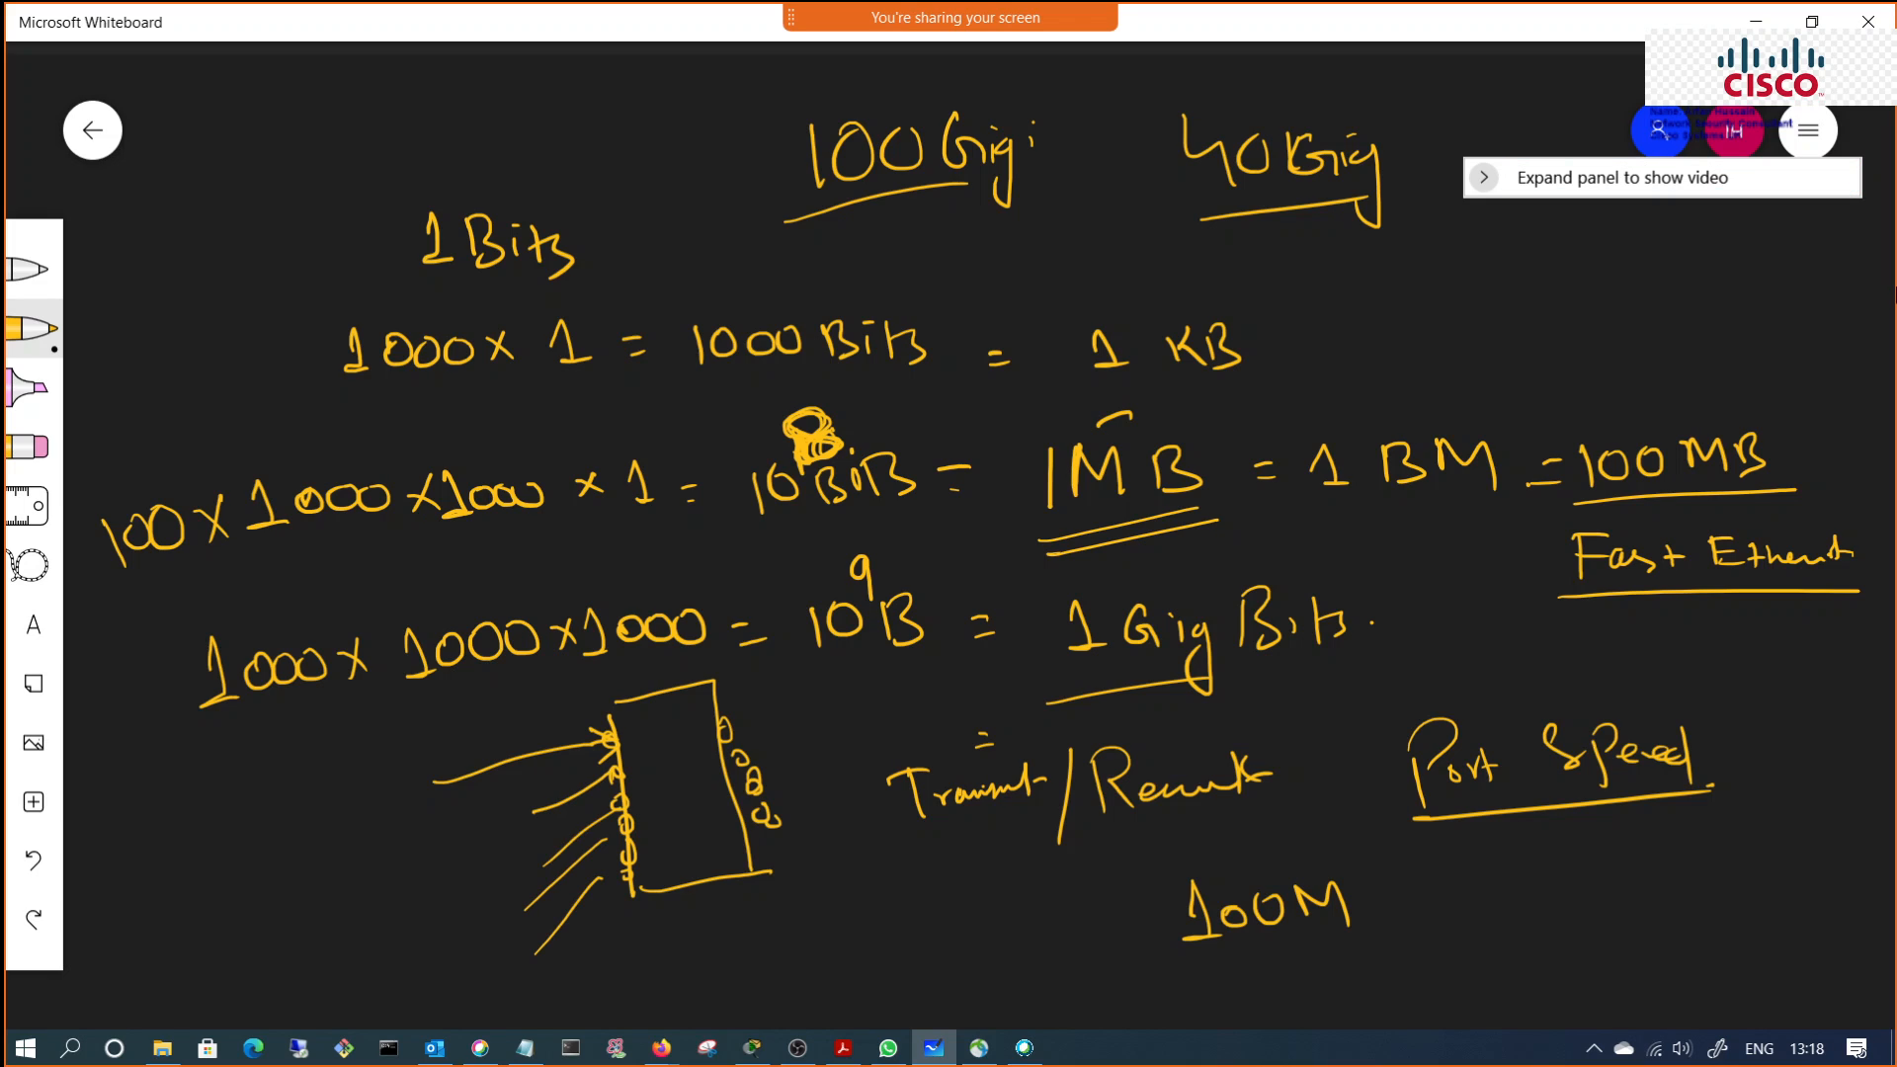
drag(665, 929, 712, 914)
mouse_move(817, 950)
mouse_down()
mouse_move(826, 919)
mouse_move(840, 980)
mouse_up()
mouse_move(808, 992)
mouse_down()
mouse_move(870, 979)
mouse_move(877, 932)
mouse_up()
mouse_move(903, 931)
mouse_down()
mouse_move(907, 958)
mouse_move(903, 926)
mouse_up()
mouse_move(921, 943)
mouse_down()
mouse_move(938, 930)
mouse_move(986, 951)
mouse_move(1058, 916)
mouse_move(1061, 932)
mouse_up()
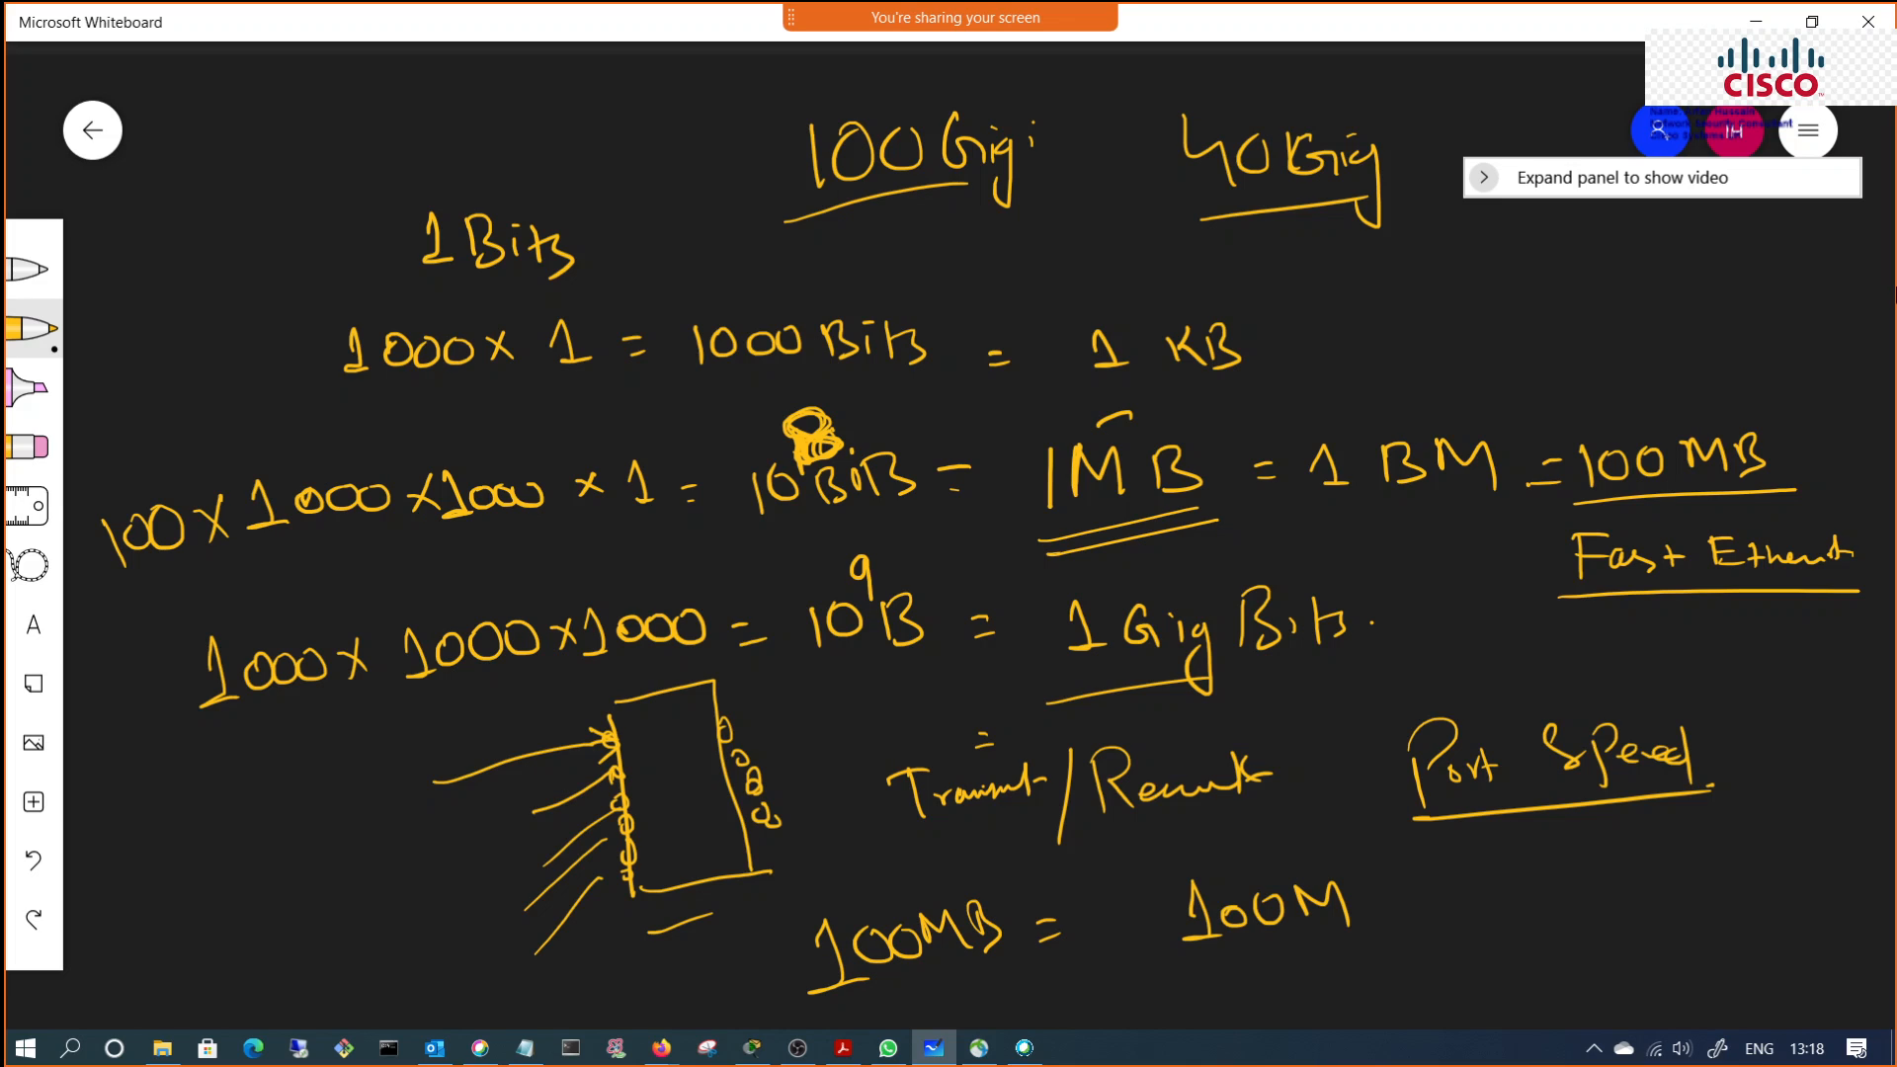
drag(1173, 963, 1324, 916)
Step: Write the underlined label "Fast Port" just above "100M"
drag(1072, 887, 1079, 946)
mouse_move(1069, 875)
mouse_down()
mouse_move(1110, 866)
mouse_move(1121, 894)
mouse_move(1164, 873)
mouse_up()
mouse_move(1171, 857)
mouse_down()
mouse_move(1180, 884)
mouse_move(1199, 838)
mouse_move(1207, 852)
mouse_up()
drag(1203, 858, 1247, 838)
drag(1081, 947, 1260, 871)
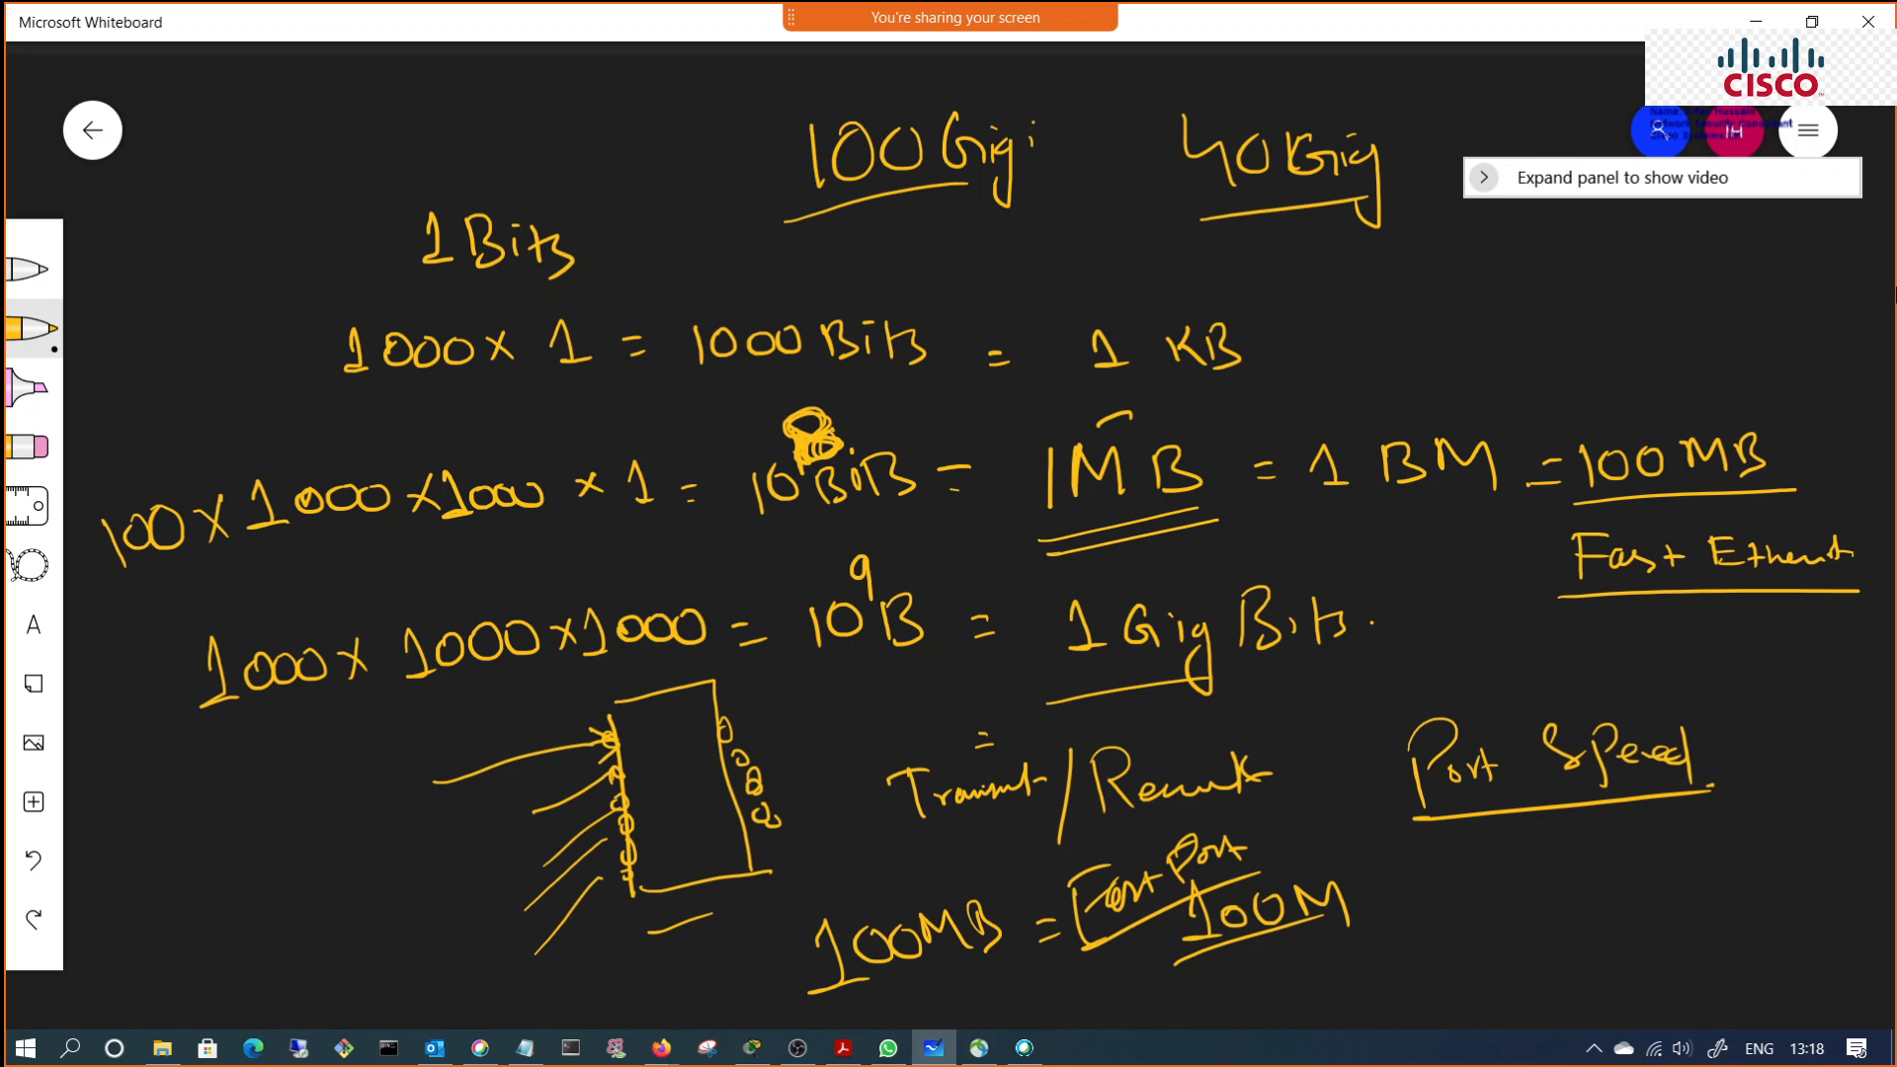
Step: Draw an arrow beside "100M" and write the underlined label "Fast Ethernet" below "Port Speed"
mouse_move(1447, 879)
mouse_down()
mouse_move(1452, 932)
mouse_move(1460, 907)
mouse_move(1445, 923)
mouse_move(1490, 919)
mouse_up()
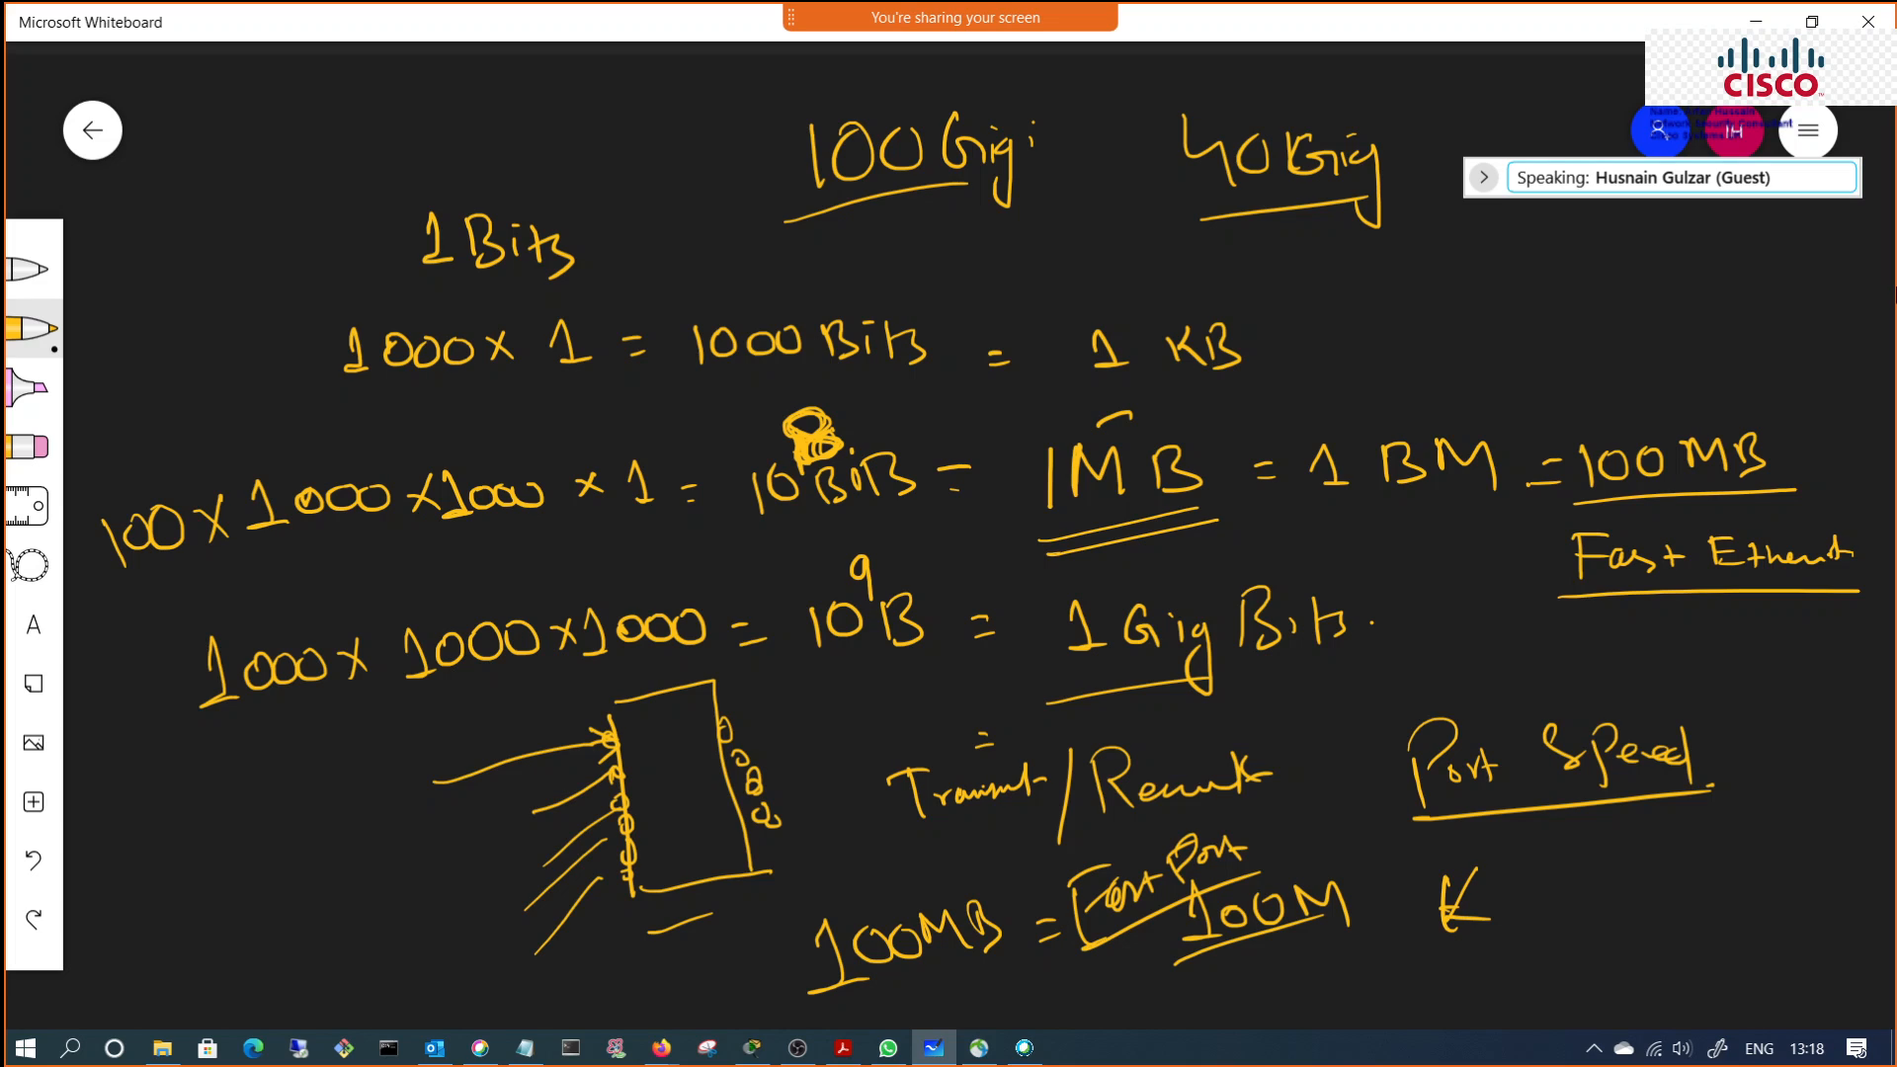
drag(1509, 855, 1505, 897)
mouse_move(1499, 853)
mouse_down()
mouse_move(1546, 842)
mouse_move(1596, 877)
mouse_up()
mouse_move(1641, 851)
mouse_down()
mouse_move(1642, 868)
mouse_move(1665, 847)
mouse_up()
drag(1647, 865, 1814, 857)
drag(1514, 911, 1810, 906)
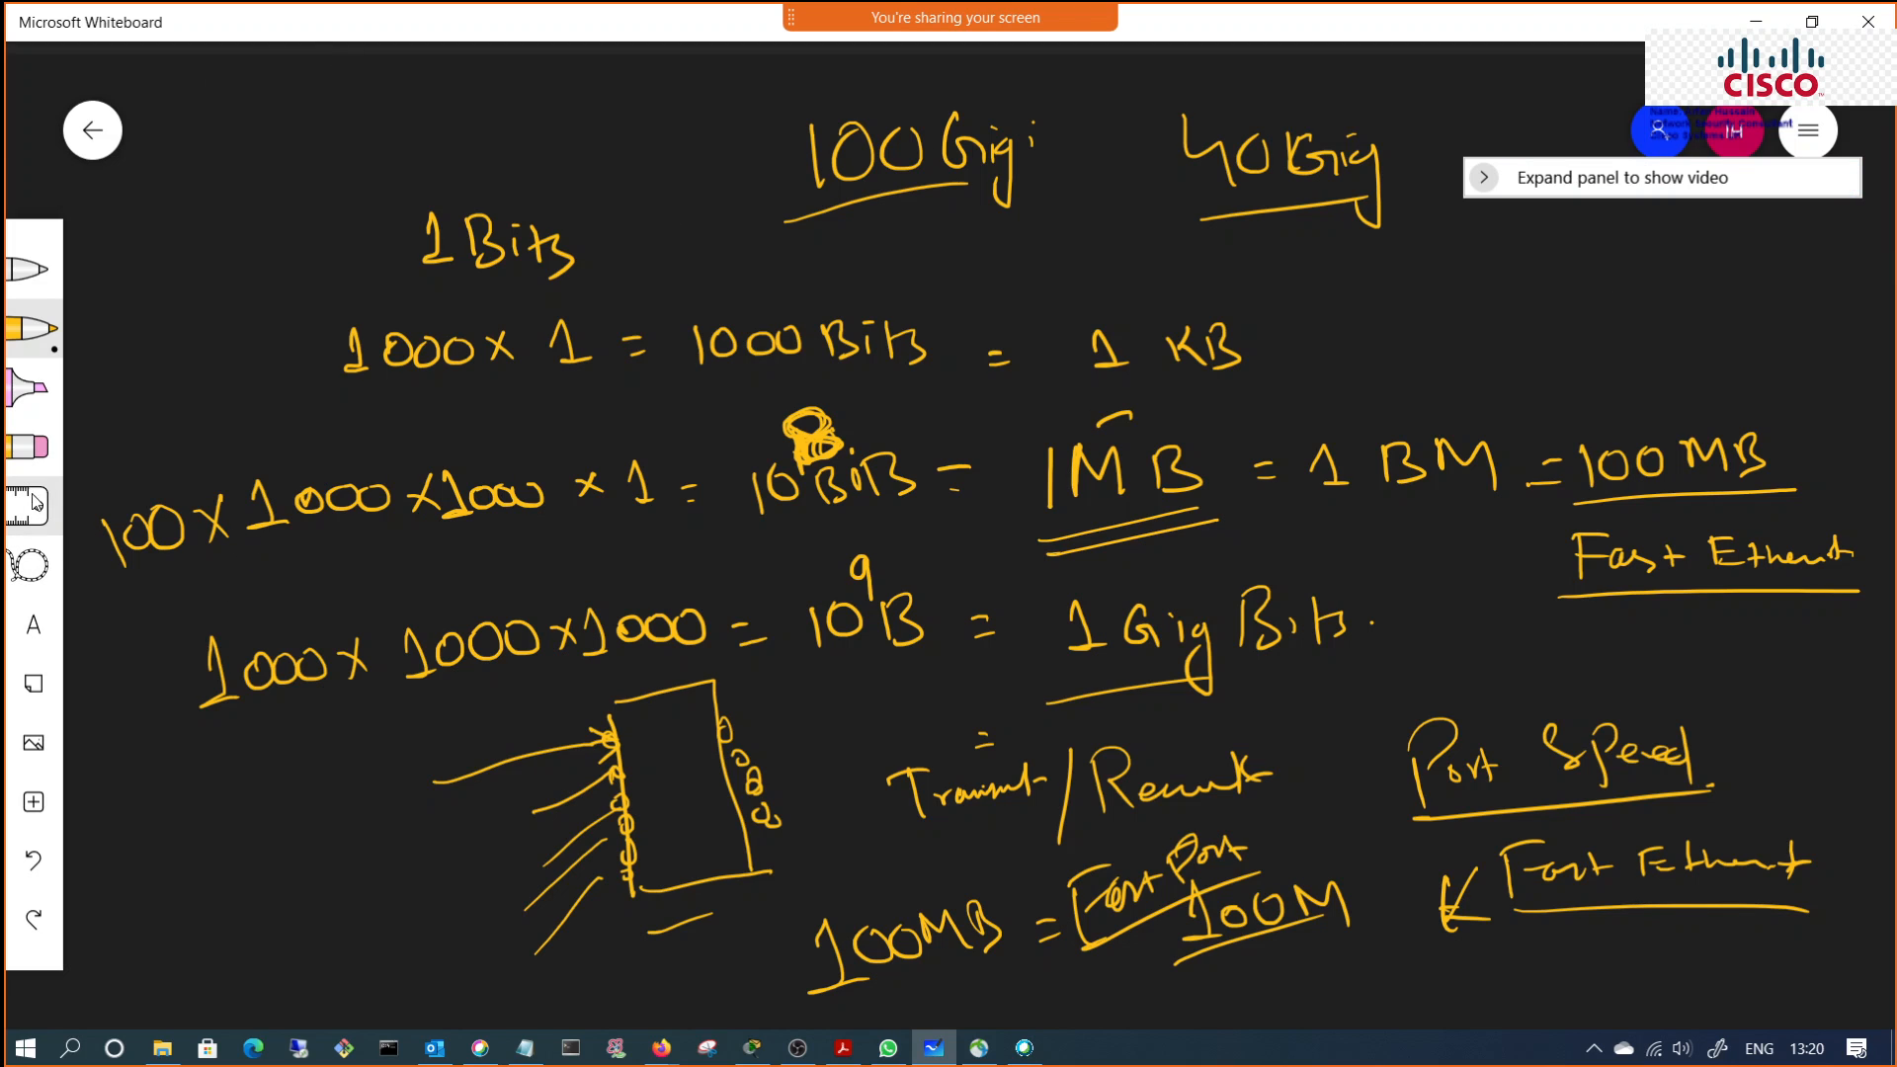
Step: Clear the canvas and draw a tall box whose lowest row is labelled "Physical"
click(1808, 130)
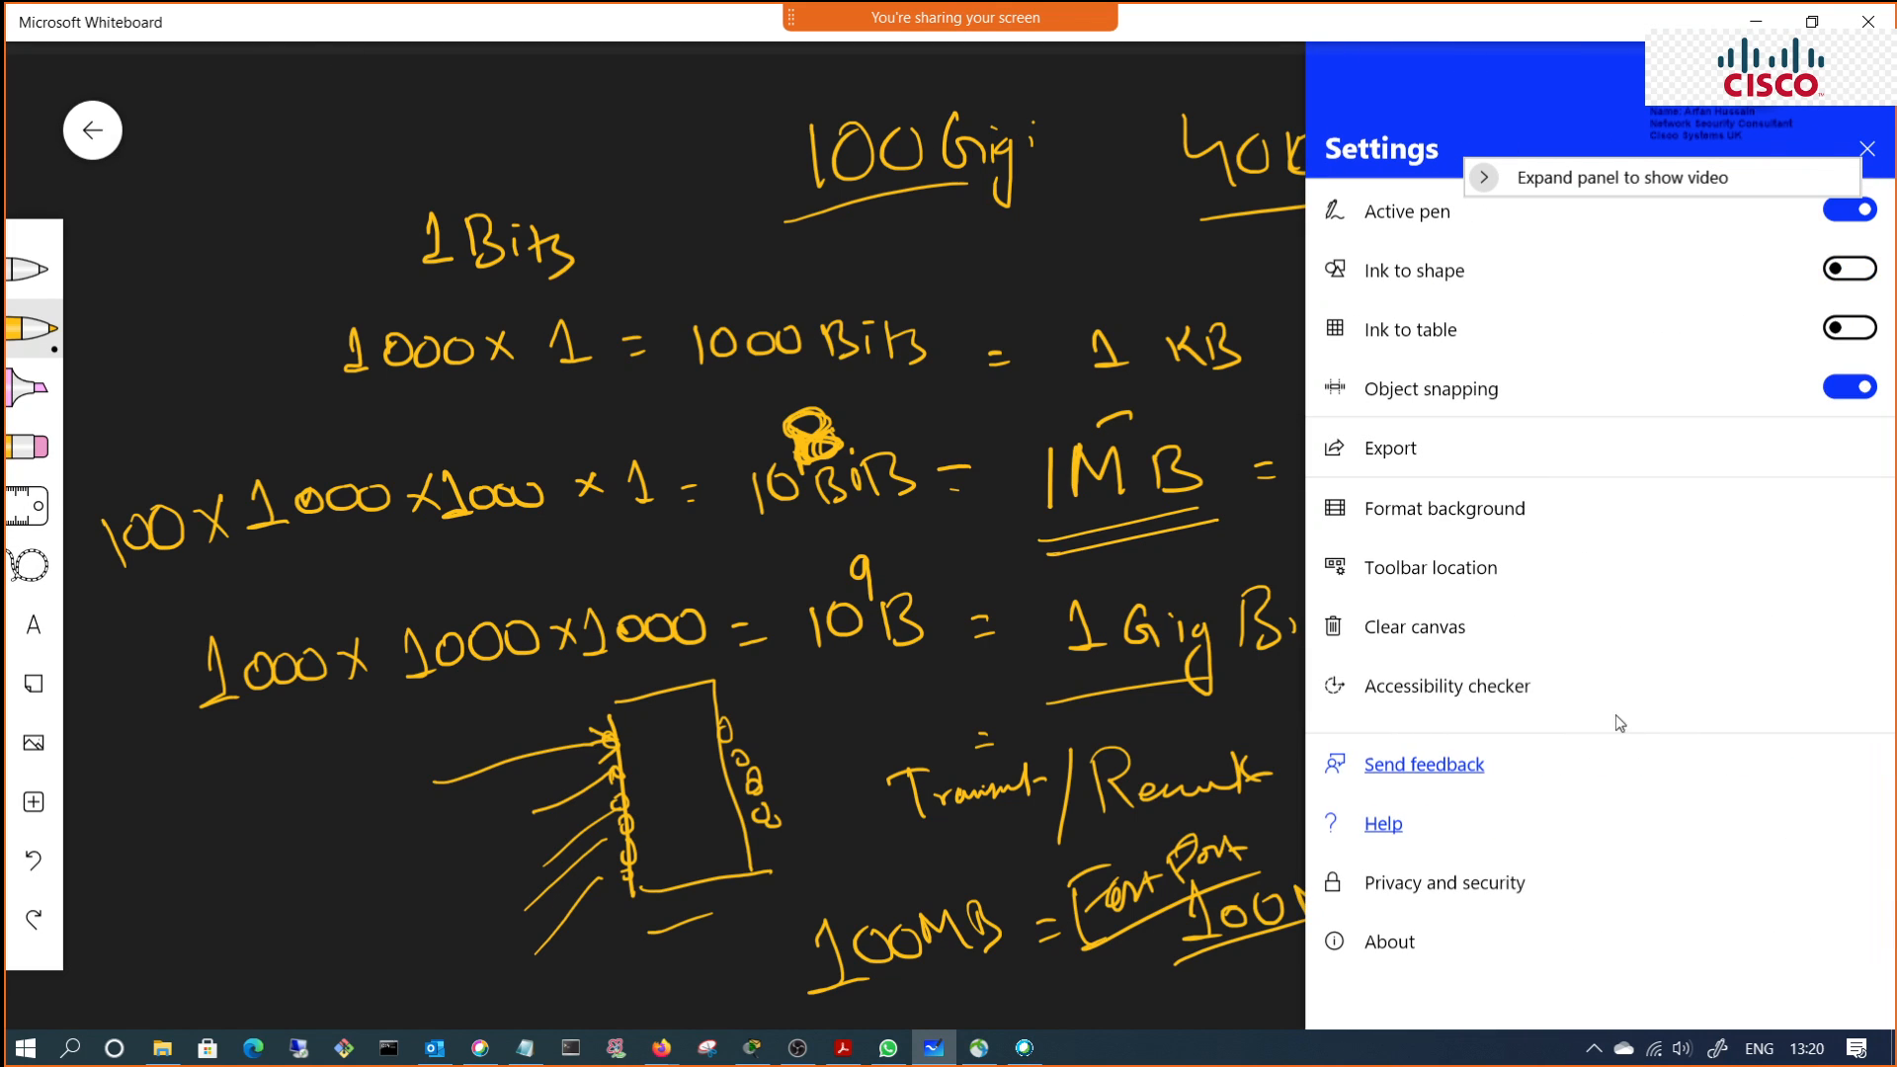
click(1420, 632)
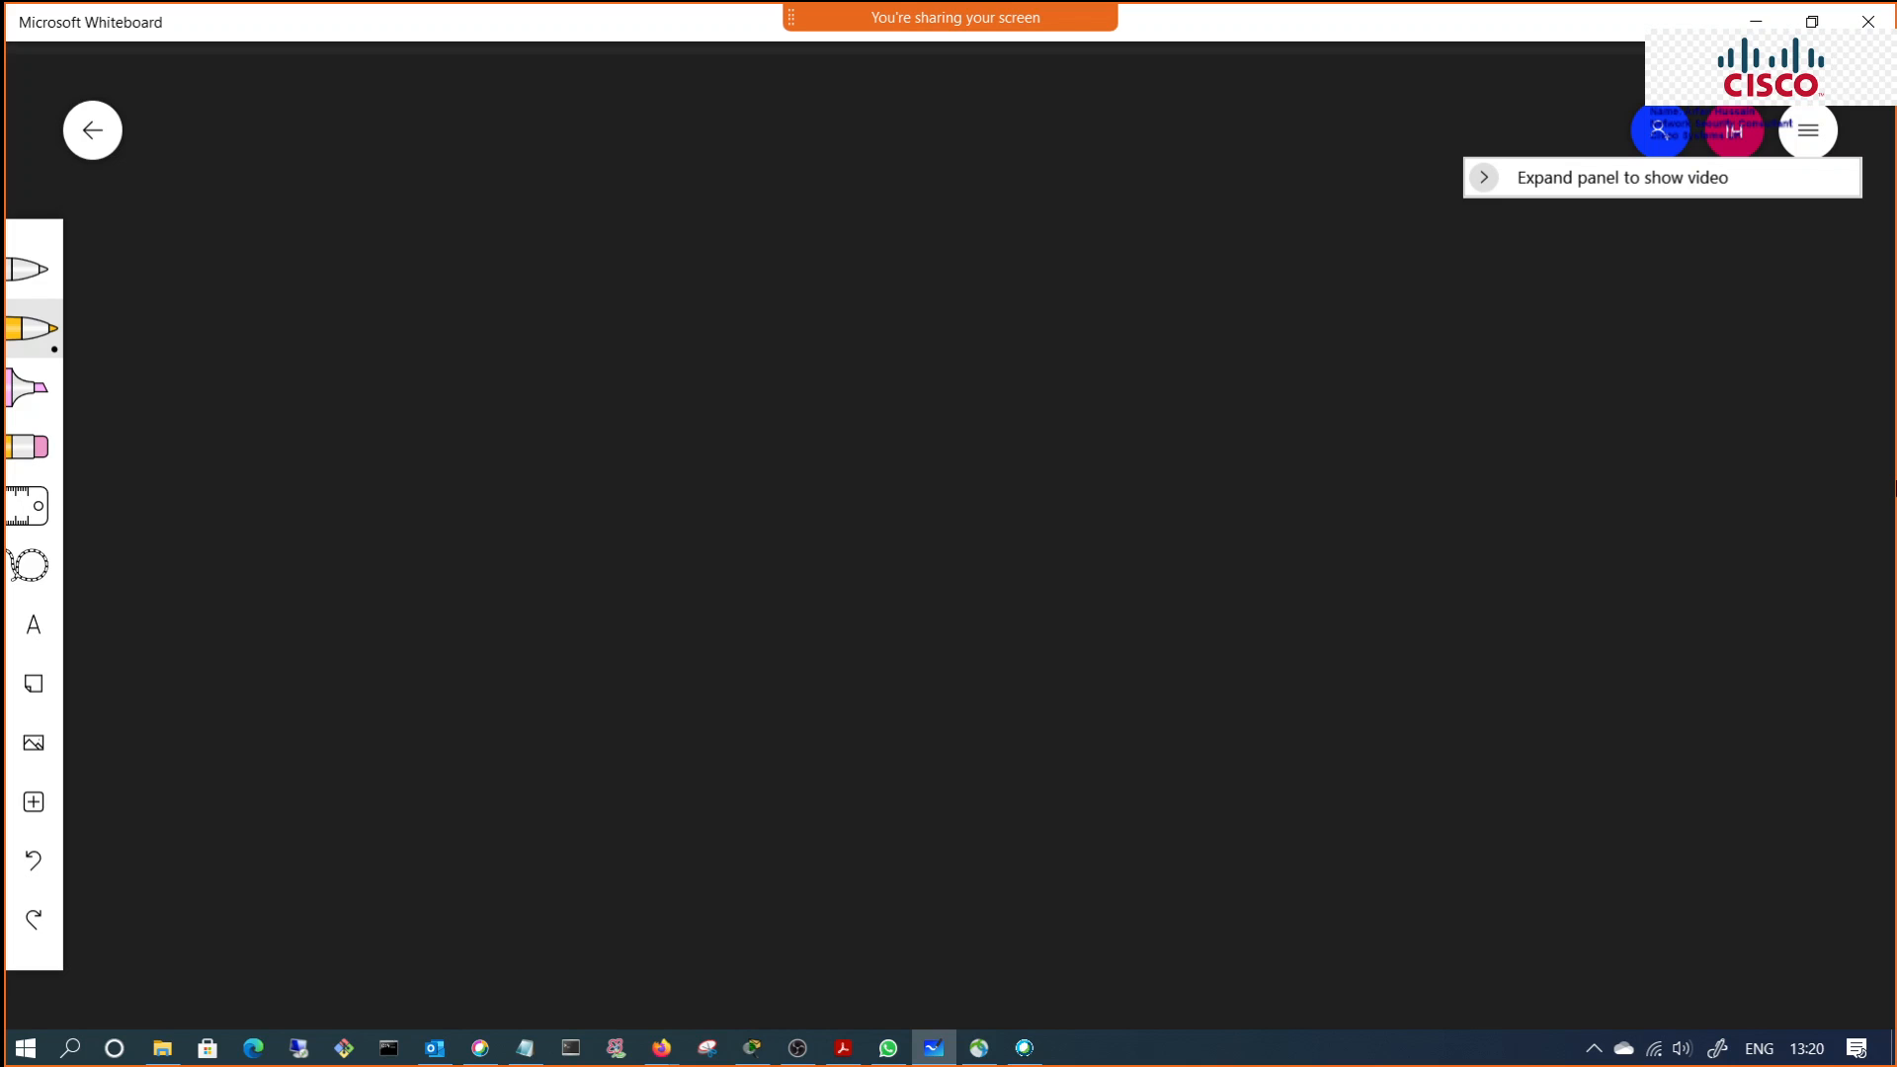
drag(302, 216, 341, 621)
mouse_move(301, 216)
mouse_down()
mouse_move(380, 204)
mouse_move(612, 324)
mouse_move(652, 644)
mouse_up()
mouse_move(341, 617)
mouse_down()
mouse_move(544, 664)
mouse_move(652, 644)
mouse_move(637, 559)
mouse_up()
mouse_move(425, 629)
mouse_down()
mouse_move(440, 664)
mouse_move(478, 632)
mouse_move(512, 675)
mouse_move(600, 621)
mouse_up()
Step: Add "Data Link" and "Network" rows above the Physical row of the layer stack
drag(326, 534, 649, 470)
mouse_move(359, 552)
mouse_down()
mouse_move(376, 584)
mouse_move(433, 562)
mouse_up()
mouse_move(437, 526)
mouse_down()
mouse_move(468, 551)
mouse_move(551, 539)
mouse_up()
drag(553, 527, 590, 523)
drag(590, 521, 604, 530)
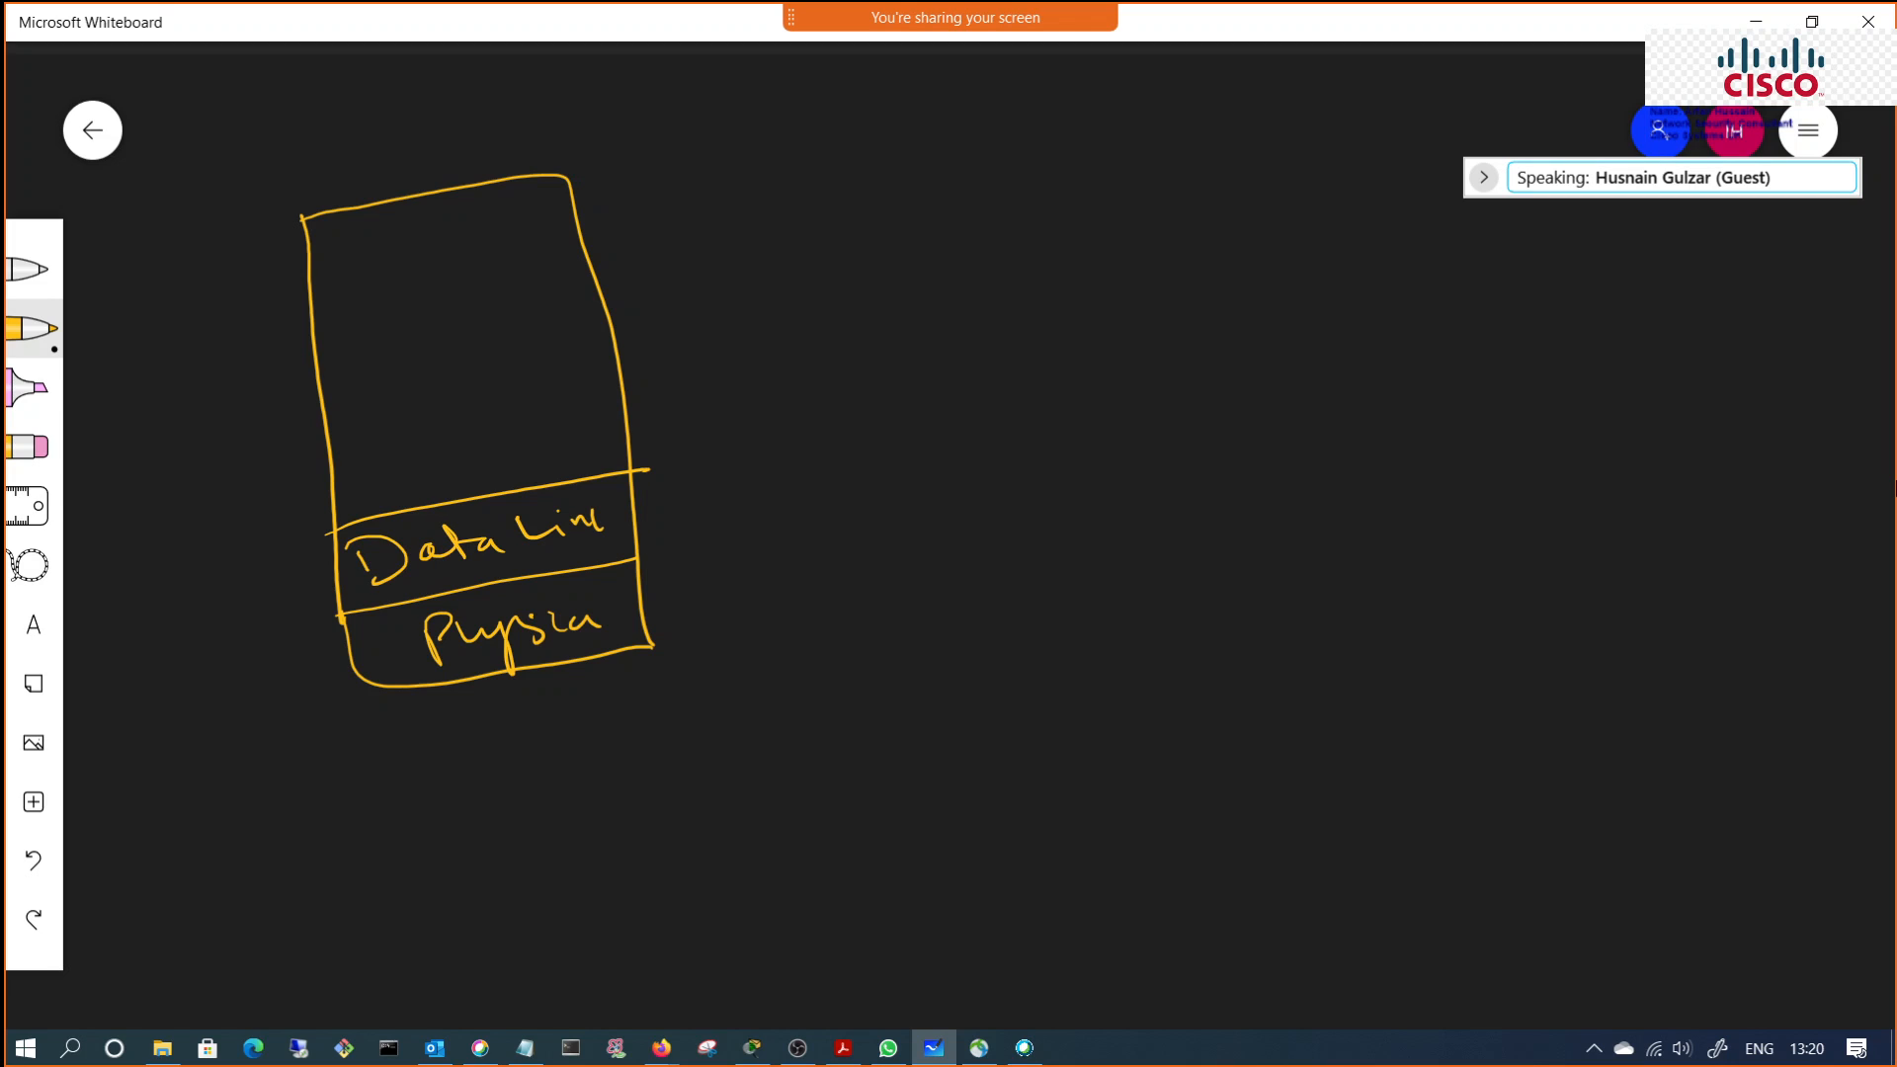
drag(321, 433, 499, 397)
mouse_move(424, 476)
mouse_down()
mouse_move(455, 448)
mouse_move(614, 434)
mouse_up()
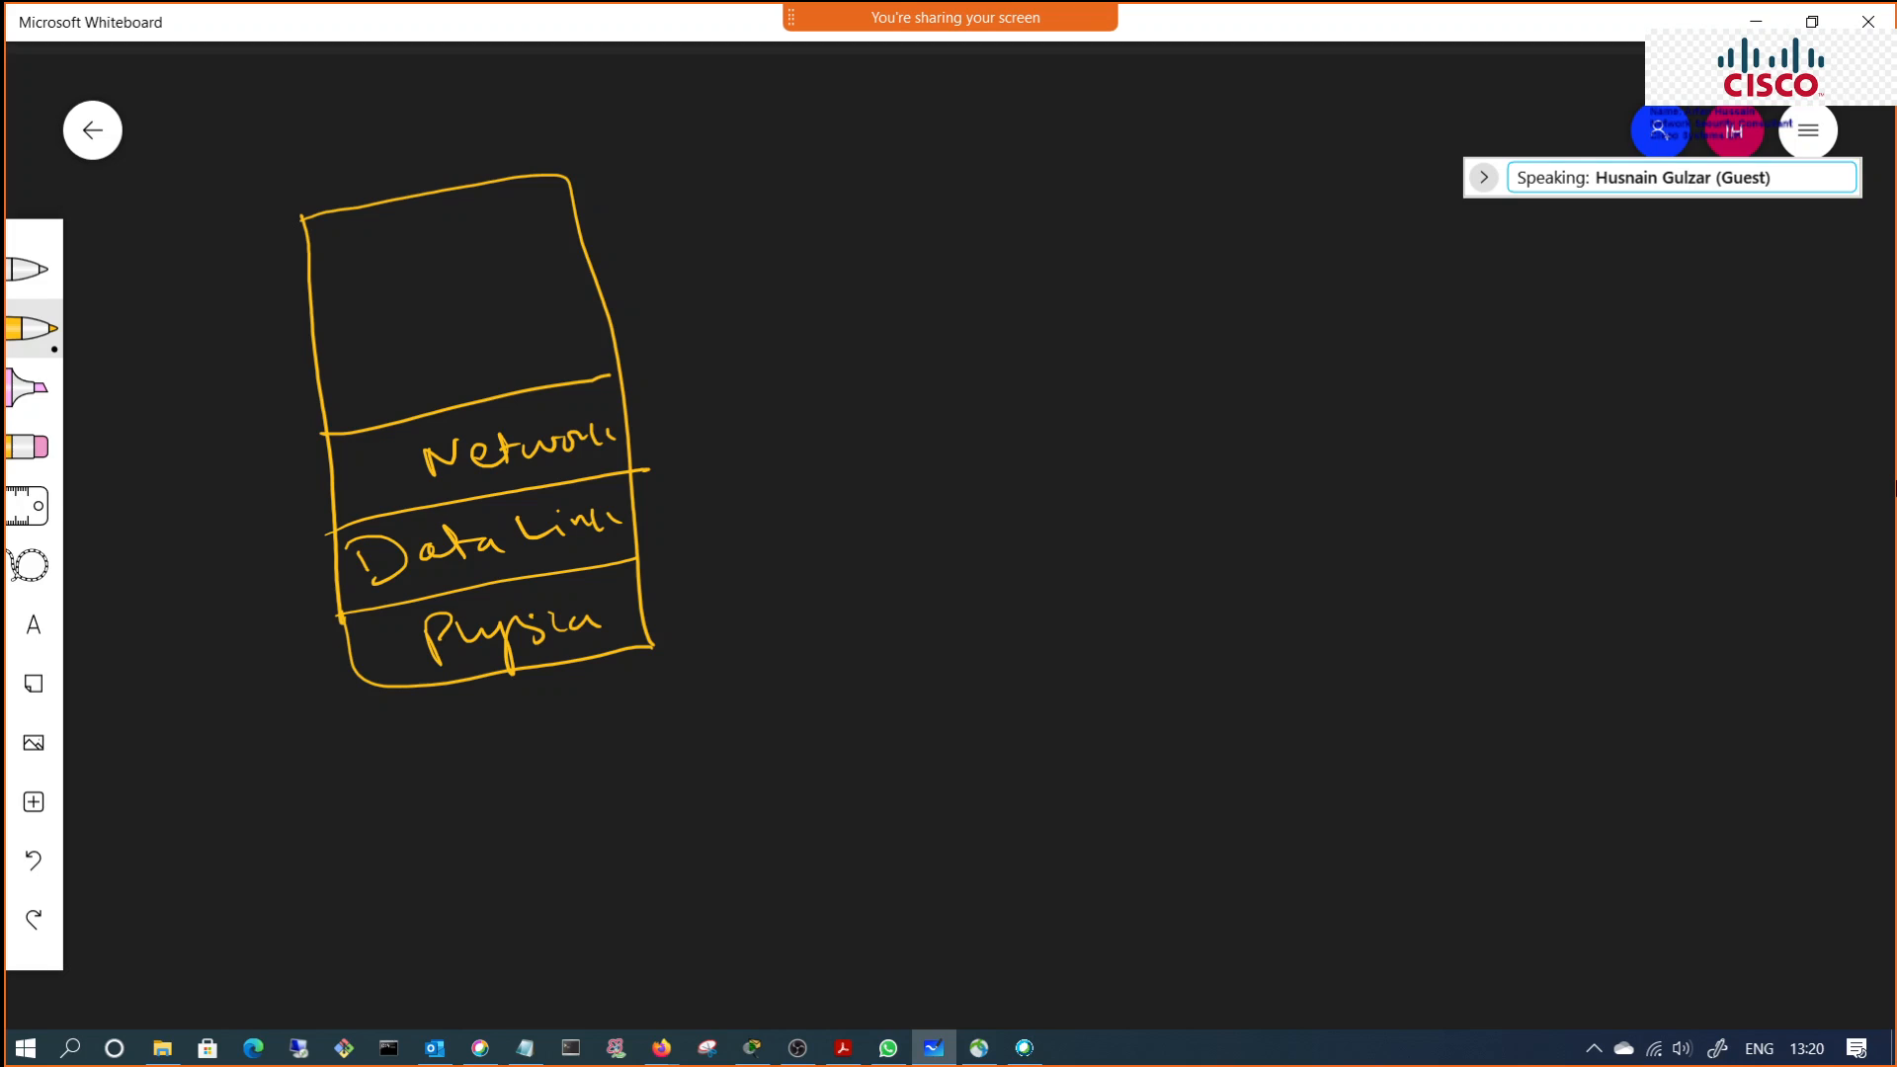
Step: Divide the space above the Network row and label the new row "Transport"
drag(314, 340, 591, 265)
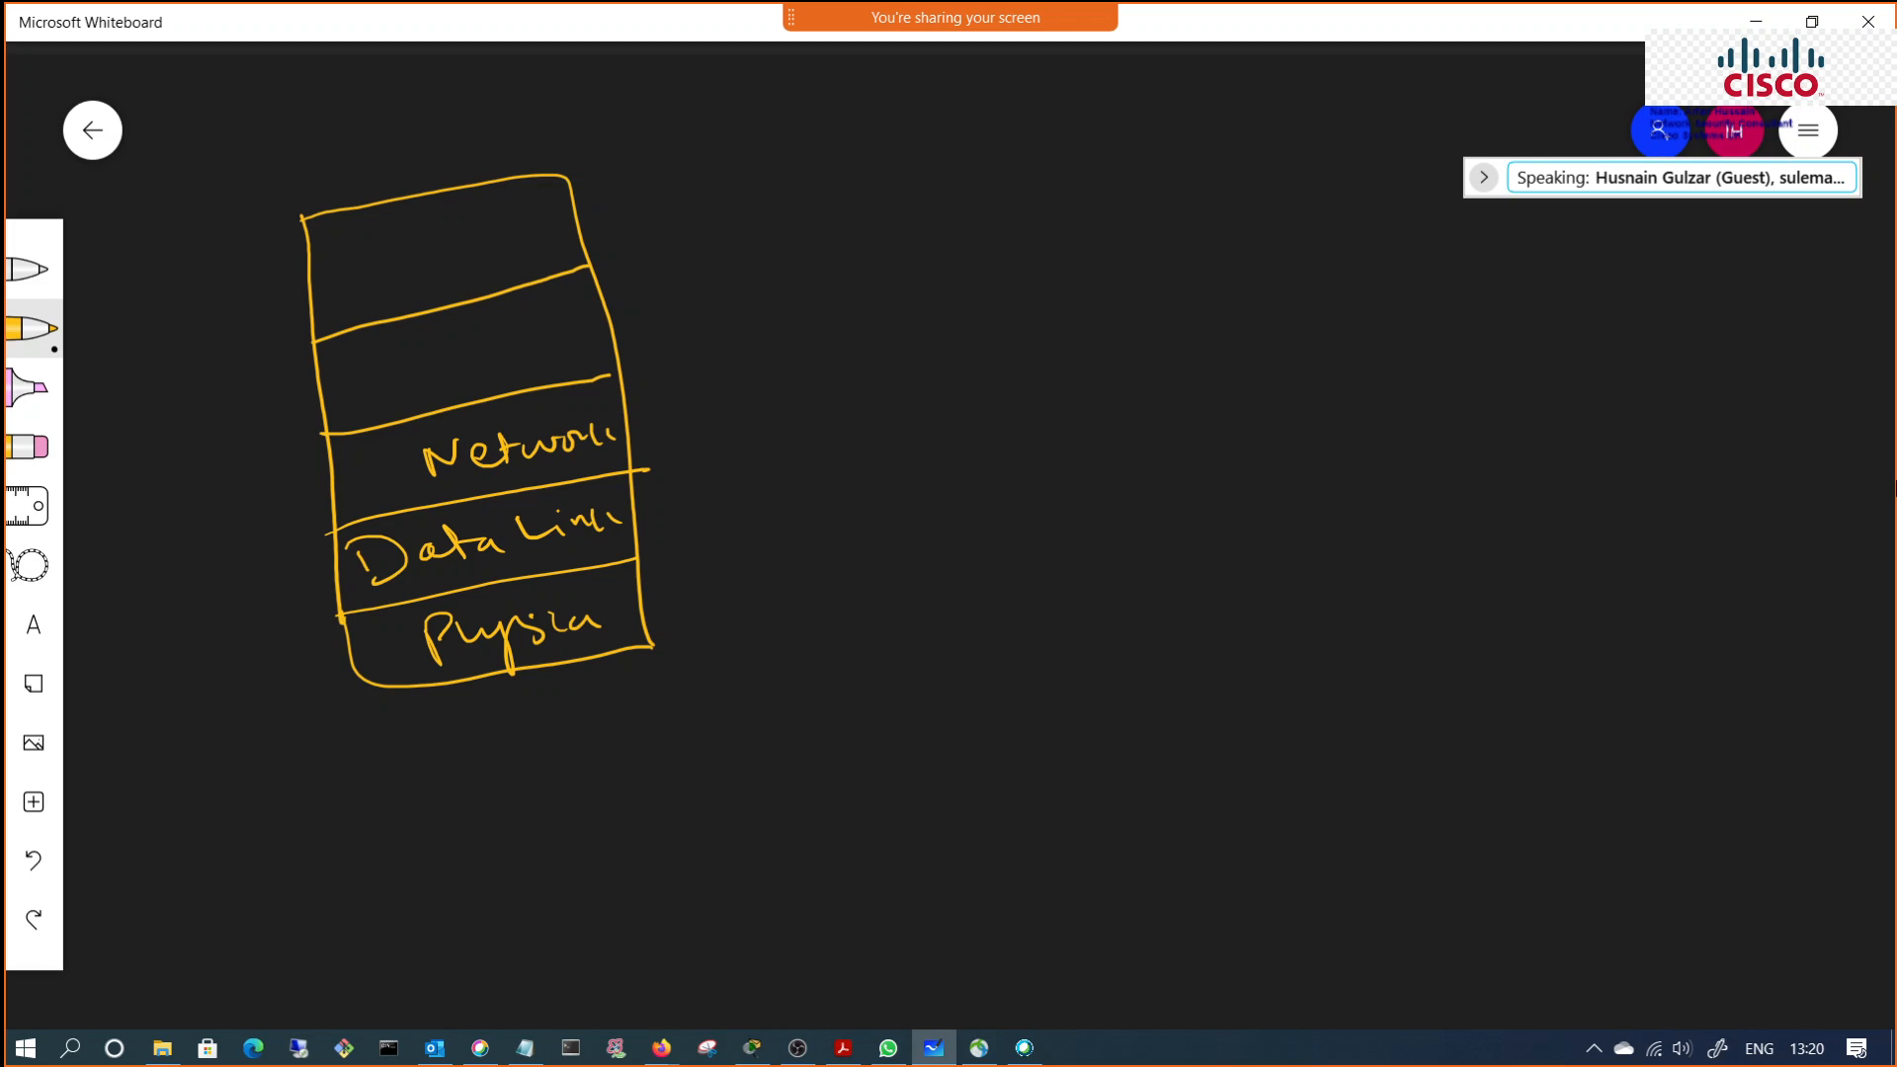
drag(356, 348, 362, 395)
mouse_move(338, 357)
mouse_down()
mouse_move(376, 342)
mouse_move(390, 366)
mouse_up()
mouse_move(401, 365)
mouse_down()
mouse_move(438, 355)
mouse_move(451, 376)
mouse_up()
mouse_move(446, 375)
mouse_down()
mouse_move(460, 326)
mouse_move(510, 337)
mouse_up()
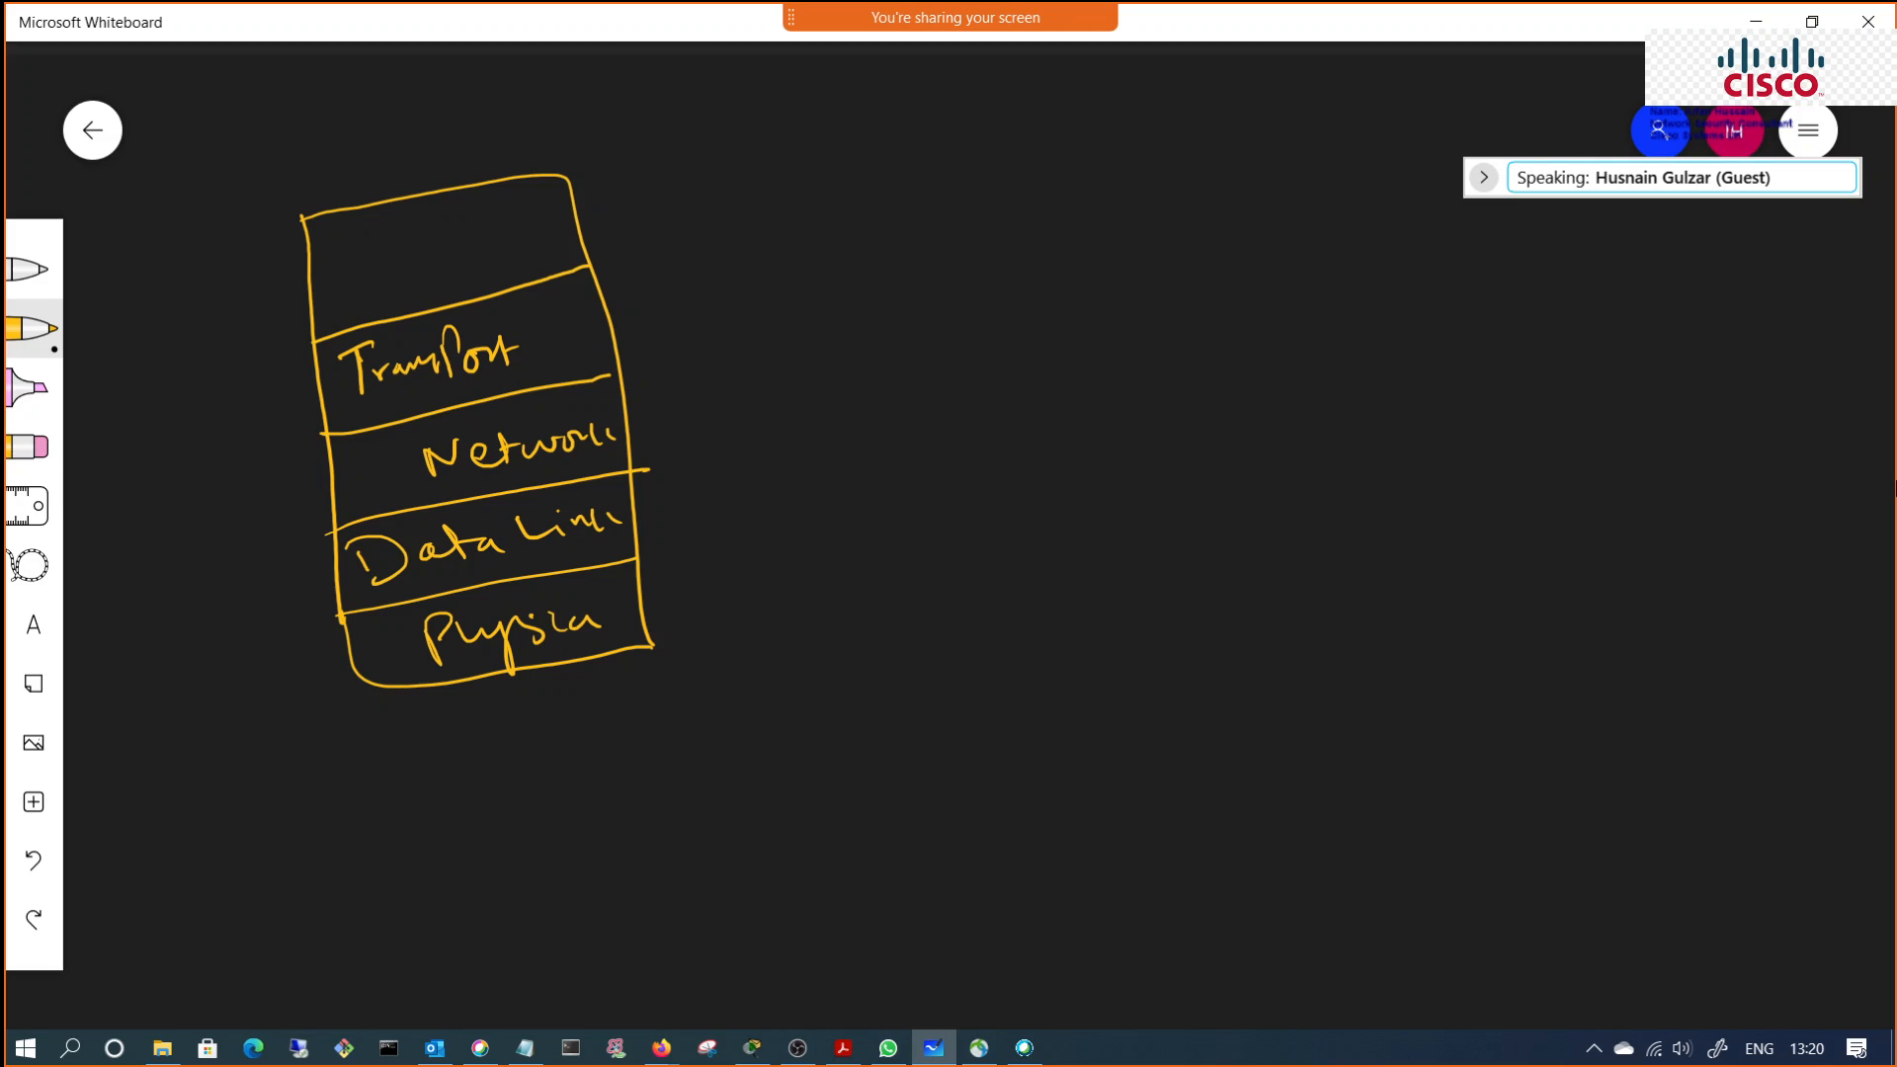
Step: Label the uppermost row of the layer stack "Application"
mouse_move(368, 291)
mouse_down()
mouse_move(387, 242)
mouse_move(420, 247)
mouse_up()
mouse_move(417, 265)
mouse_down()
mouse_move(433, 223)
mouse_move(452, 226)
mouse_up()
mouse_move(445, 265)
mouse_down()
mouse_move(460, 232)
mouse_move(545, 226)
mouse_up()
drag(546, 240, 560, 230)
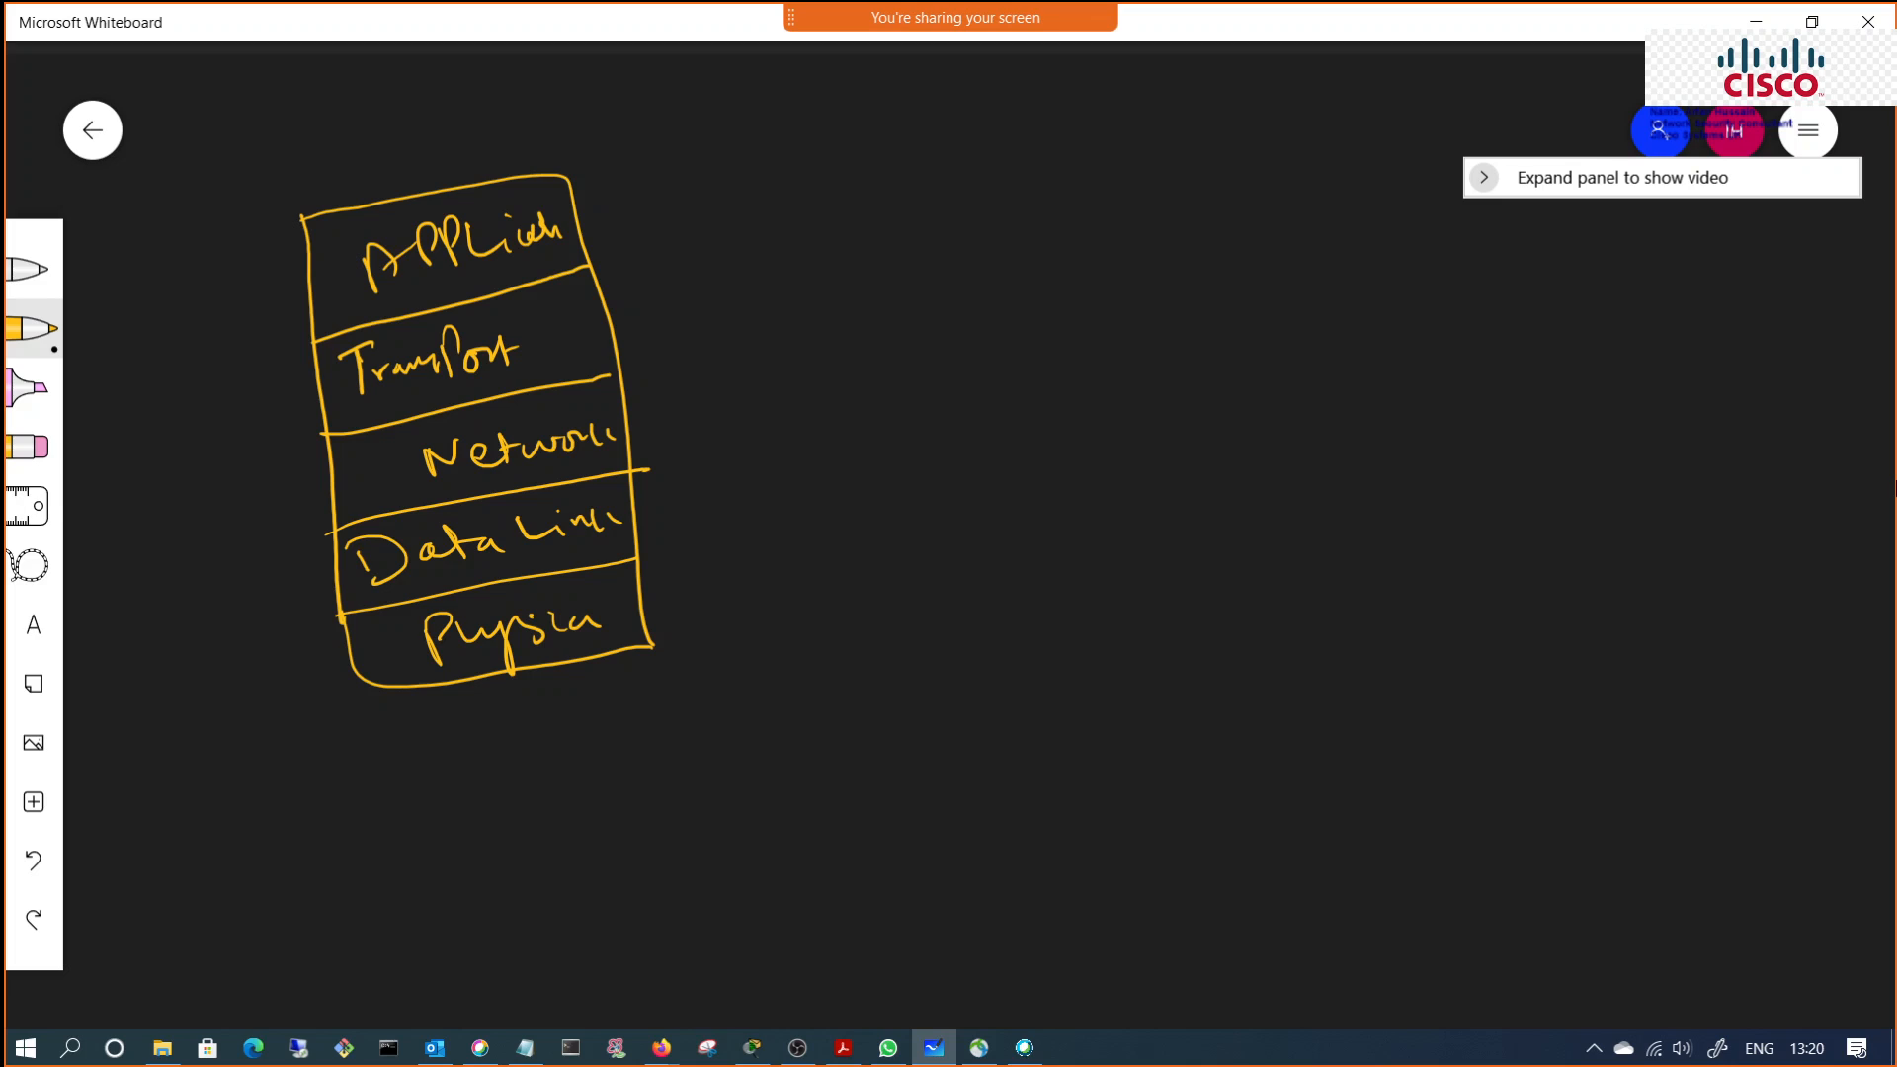
Step: Draw an arrow from the Physical layer and list its media as circled "Cu", "Fiber" and "Wireless"
mouse_move(610, 655)
mouse_down()
mouse_move(623, 712)
mouse_move(851, 668)
mouse_move(812, 652)
mouse_move(743, 681)
mouse_move(826, 619)
mouse_up()
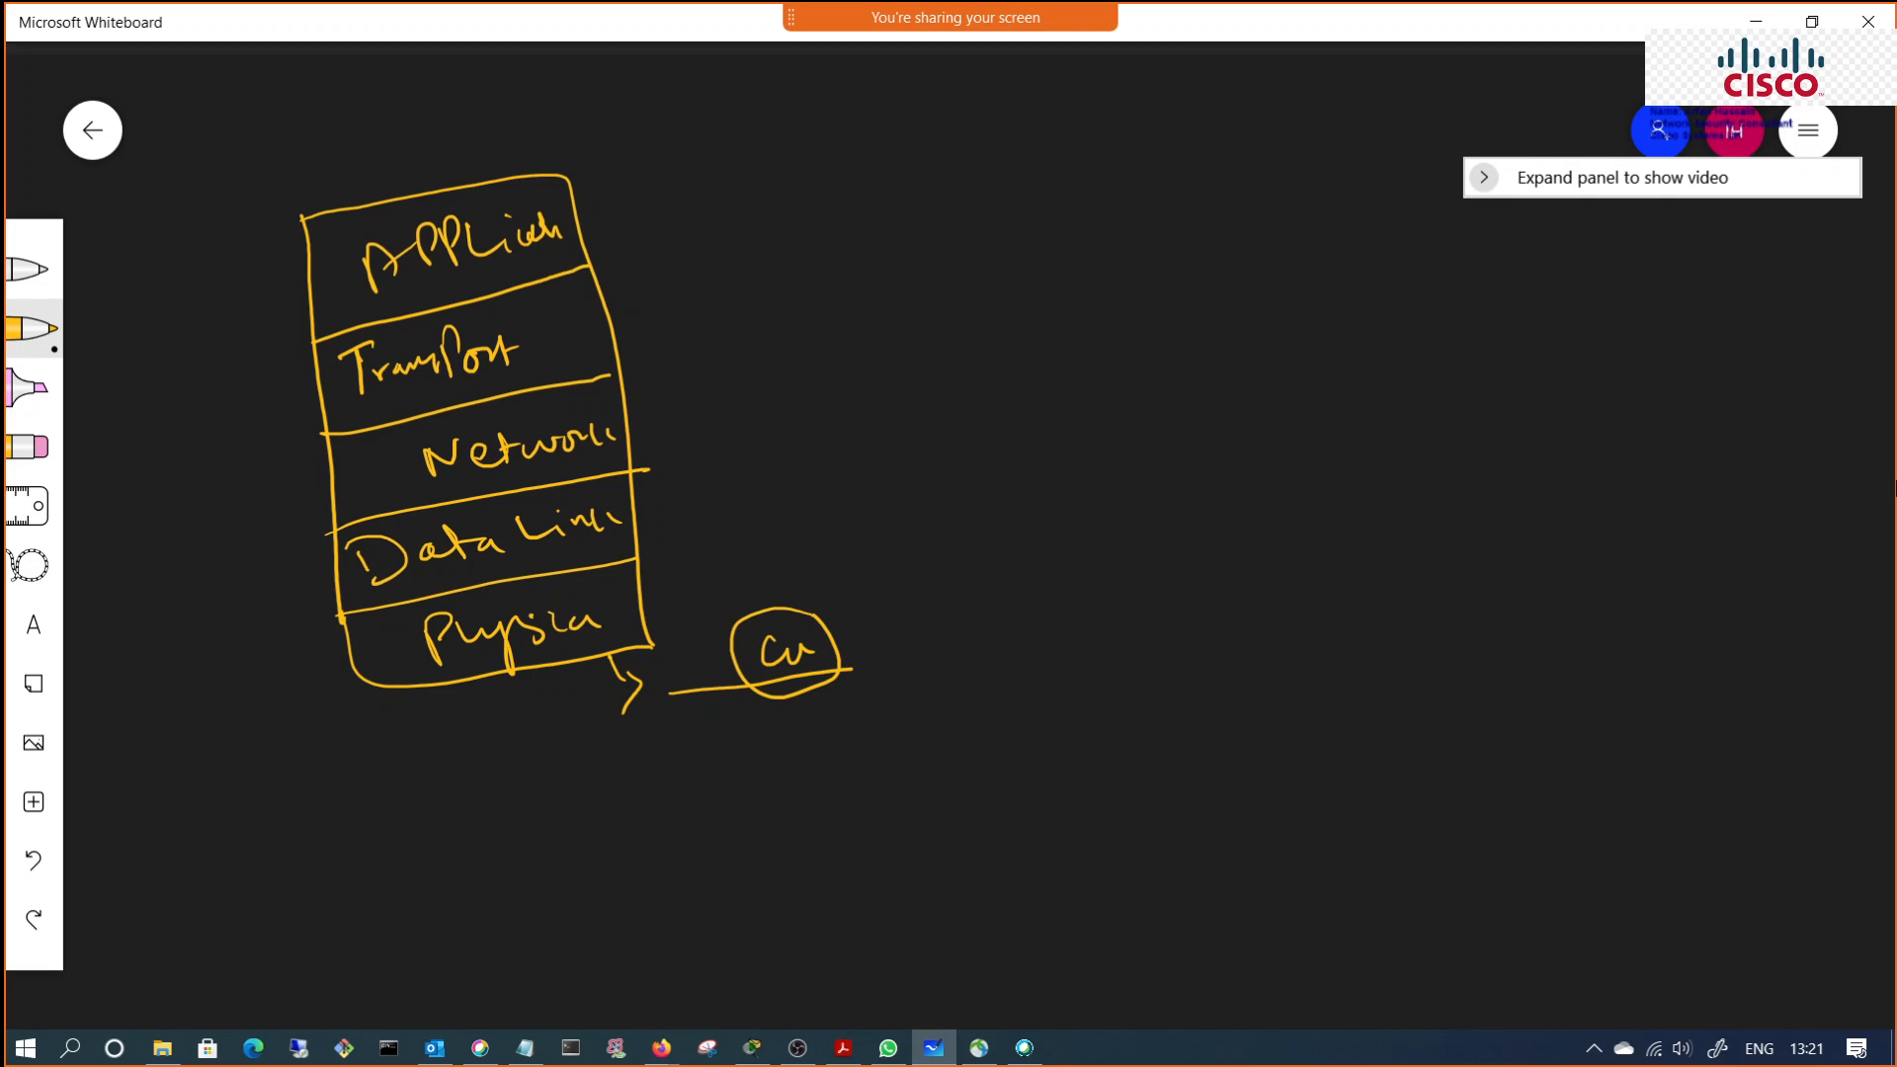
mouse_move(771, 712)
mouse_down()
mouse_move(782, 770)
mouse_move(788, 709)
mouse_up()
drag(780, 741, 880, 725)
mouse_move(783, 808)
mouse_down()
mouse_move(818, 812)
mouse_move(884, 773)
mouse_move(941, 780)
mouse_up()
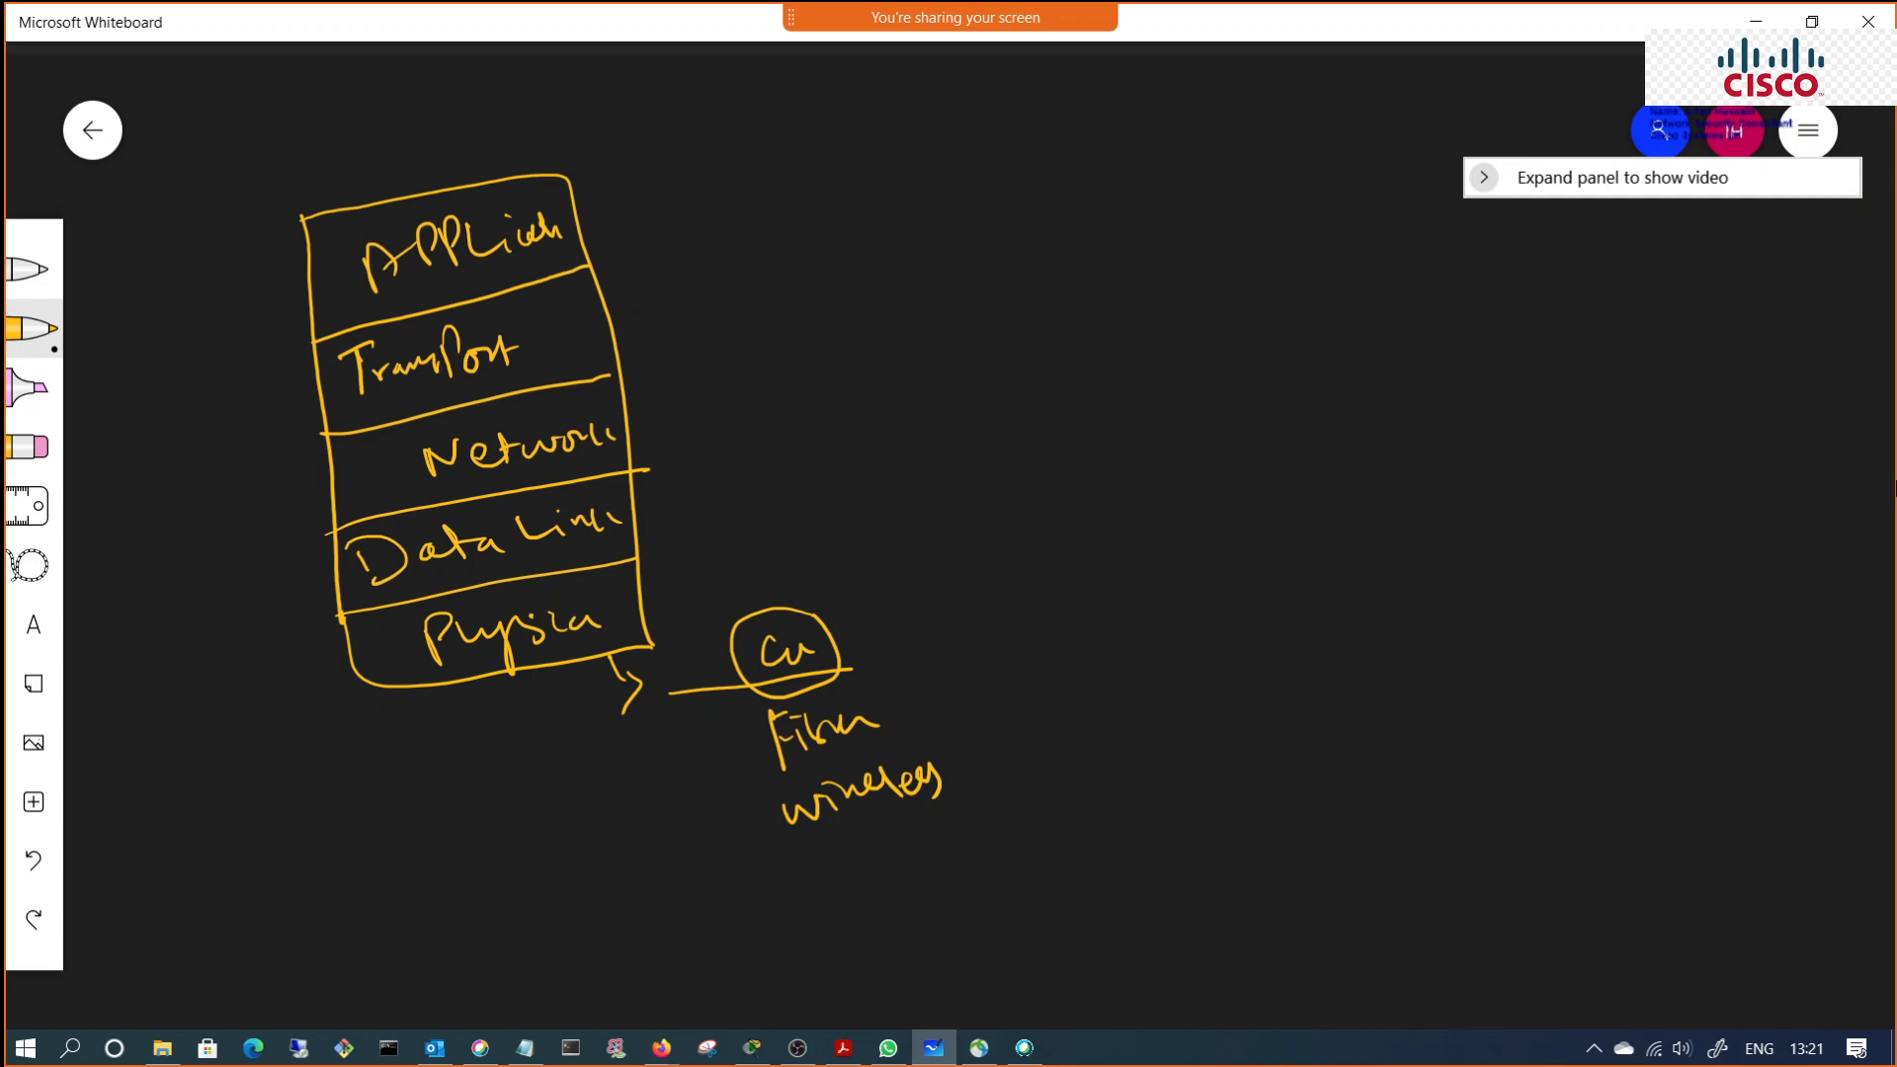
Step: Underline the media names Cu, Fiber and Wireless for emphasis
drag(819, 776, 823, 785)
mouse_move(767, 692)
mouse_down()
mouse_move(845, 660)
mouse_move(836, 674)
mouse_up()
drag(786, 769, 842, 748)
drag(787, 845, 902, 809)
Step: Write the underlined label "Physical" beside the media list and circle the whole list
mouse_move(539, 780)
mouse_down()
mouse_move(564, 842)
mouse_move(561, 790)
mouse_up()
drag(569, 780, 644, 854)
drag(650, 780, 632, 812)
mouse_move(656, 790)
mouse_down()
mouse_move(659, 808)
mouse_move(672, 793)
mouse_up()
mouse_move(703, 768)
mouse_down()
mouse_move(709, 786)
mouse_move(715, 739)
mouse_up()
drag(556, 881, 720, 820)
mouse_move(840, 638)
mouse_down()
mouse_move(744, 588)
mouse_move(948, 800)
mouse_move(802, 605)
mouse_up()
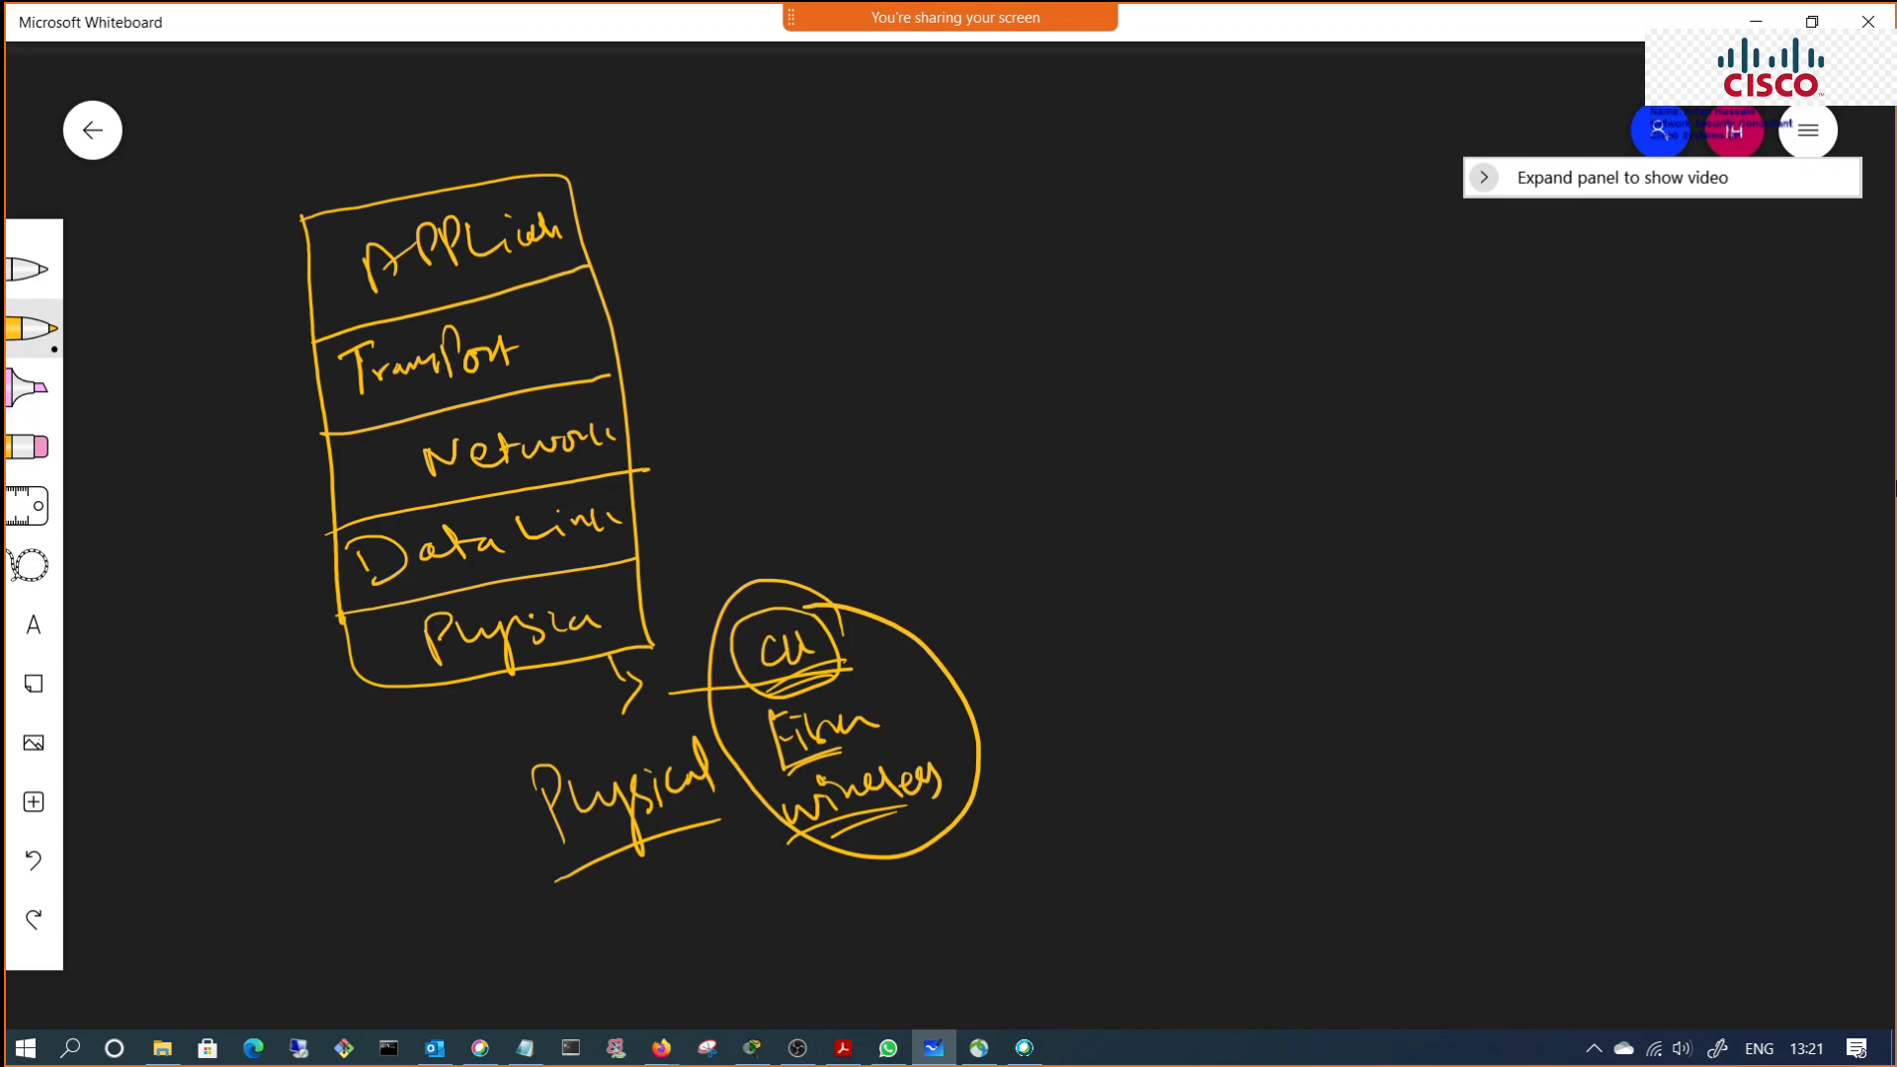
Step: Draw an arrow out of the Data Link layer and a two-cell rectangle beside it
mouse_move(648, 508)
mouse_down()
mouse_move(729, 502)
mouse_move(713, 521)
mouse_up()
mouse_move(843, 476)
mouse_down()
mouse_move(849, 563)
mouse_move(1171, 435)
mouse_move(1190, 514)
mouse_up()
drag(865, 561, 1180, 512)
drag(998, 451, 1015, 542)
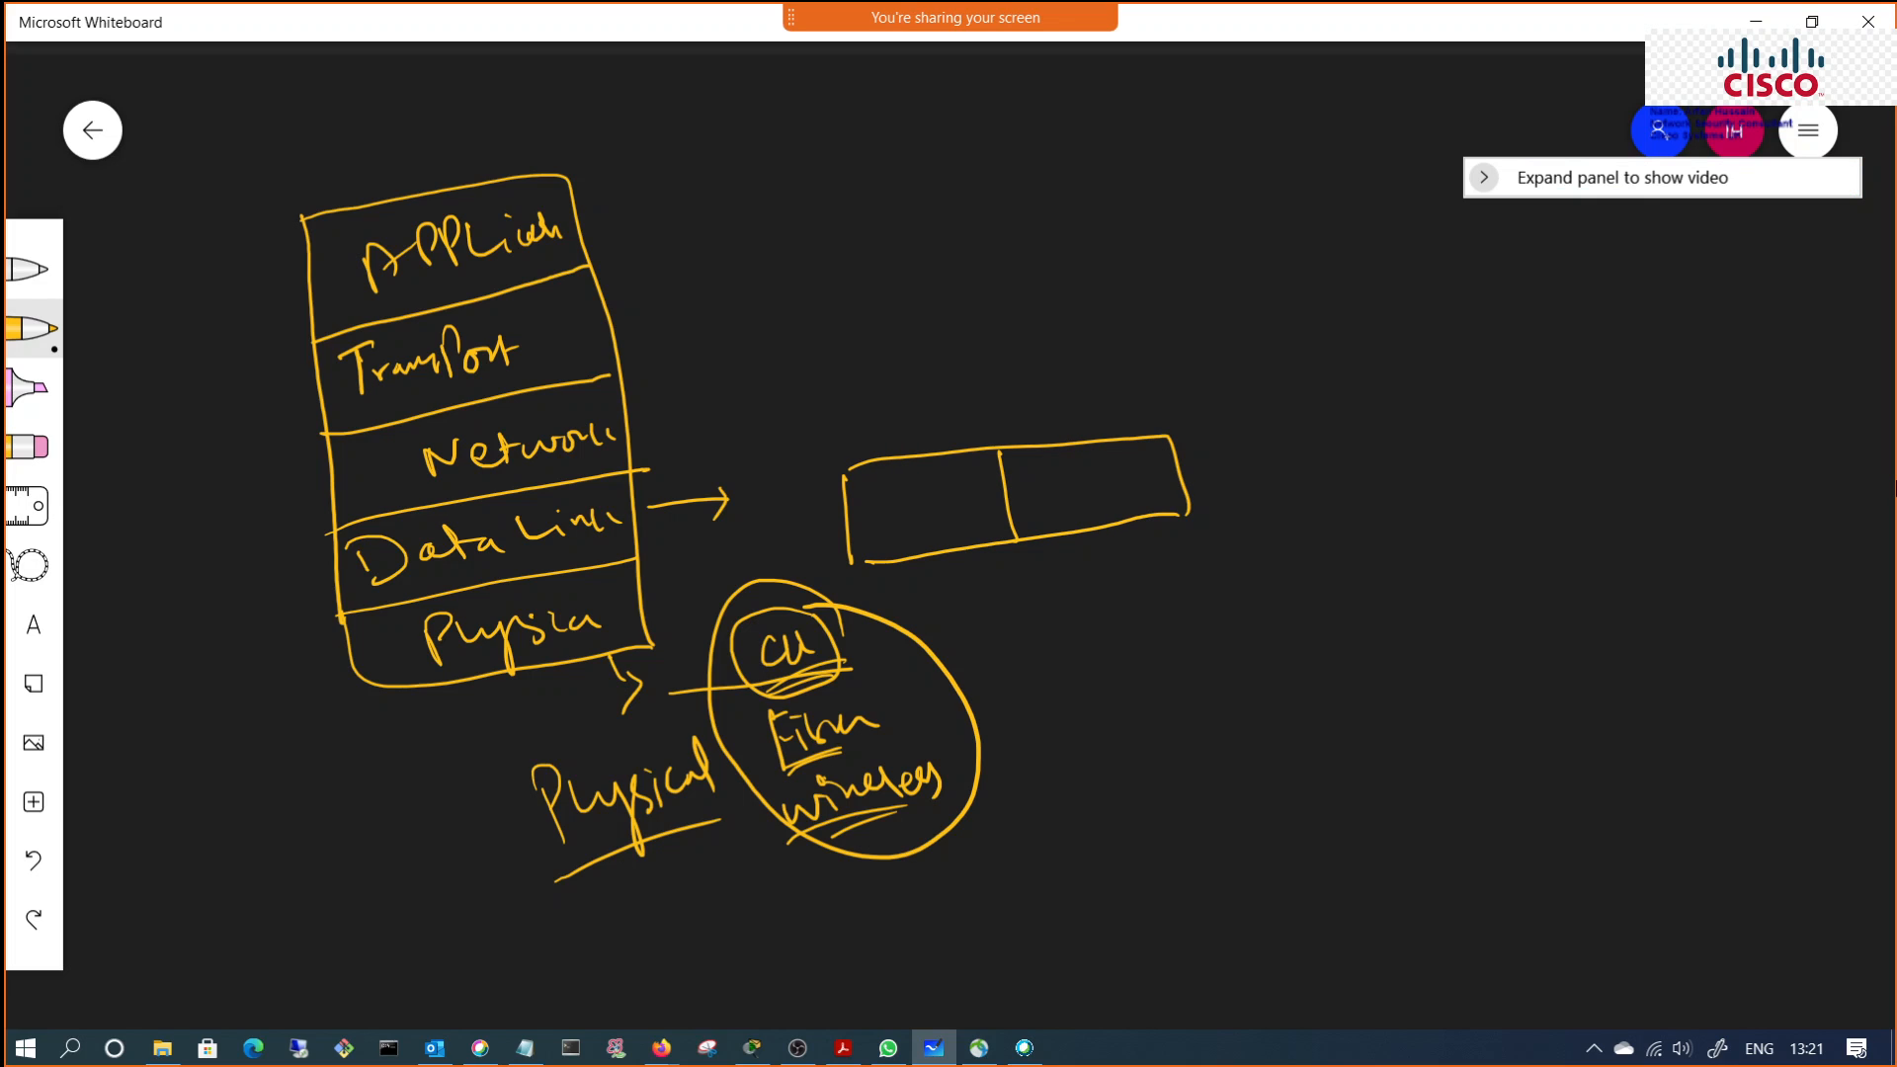
Step: Write the underlined word "Ethernet" beside the two-cell rectangle, followed by a slash
mouse_move(1237, 441)
mouse_down()
mouse_move(1246, 490)
mouse_move(1278, 433)
mouse_up()
drag(1249, 458, 1283, 480)
mouse_move(1302, 443)
mouse_down()
mouse_move(1306, 484)
mouse_move(1334, 477)
mouse_up()
drag(1333, 472, 1419, 474)
drag(1402, 459, 1430, 455)
drag(1252, 508, 1472, 487)
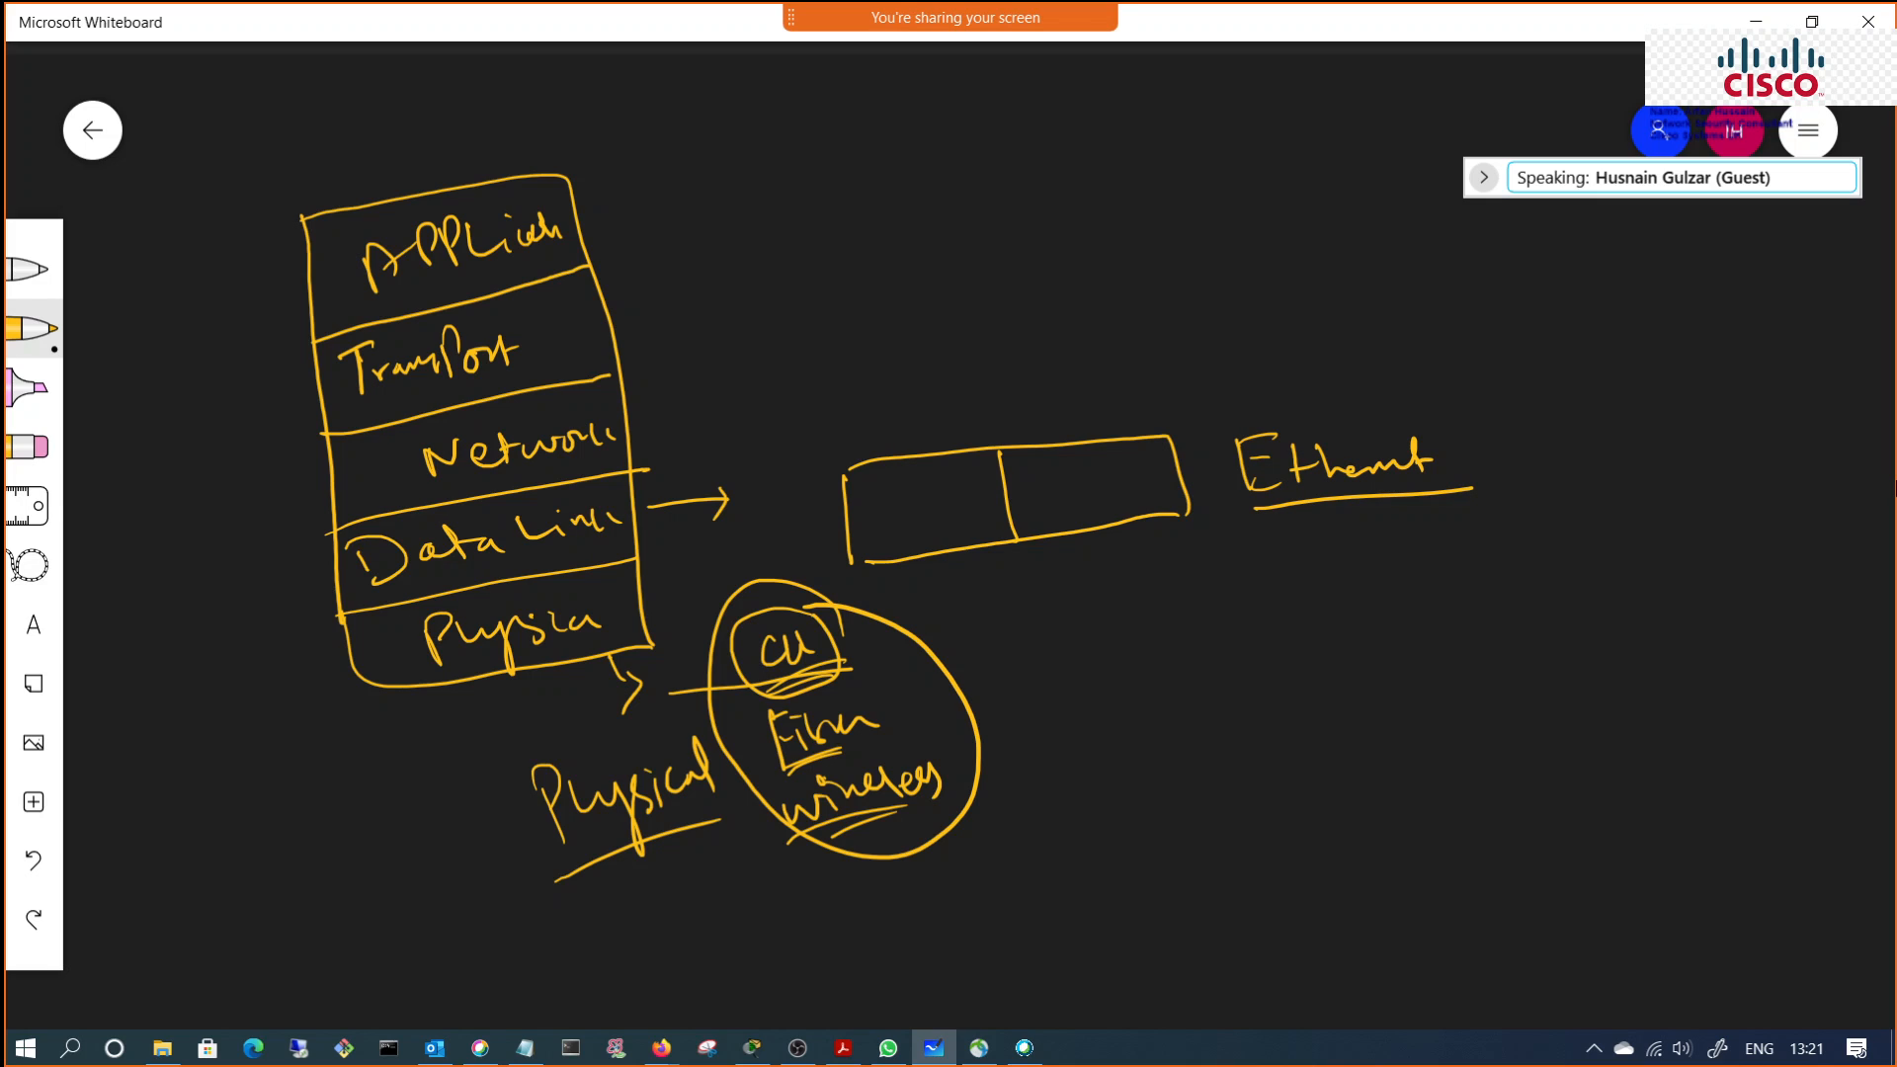
drag(1492, 419, 1477, 513)
Step: Number the layers 1 to 5 from Physical up to Application beside the stack
mouse_move(282, 674)
mouse_down()
mouse_move(297, 701)
mouse_move(322, 696)
mouse_up()
drag(259, 595, 308, 614)
drag(259, 469, 273, 509)
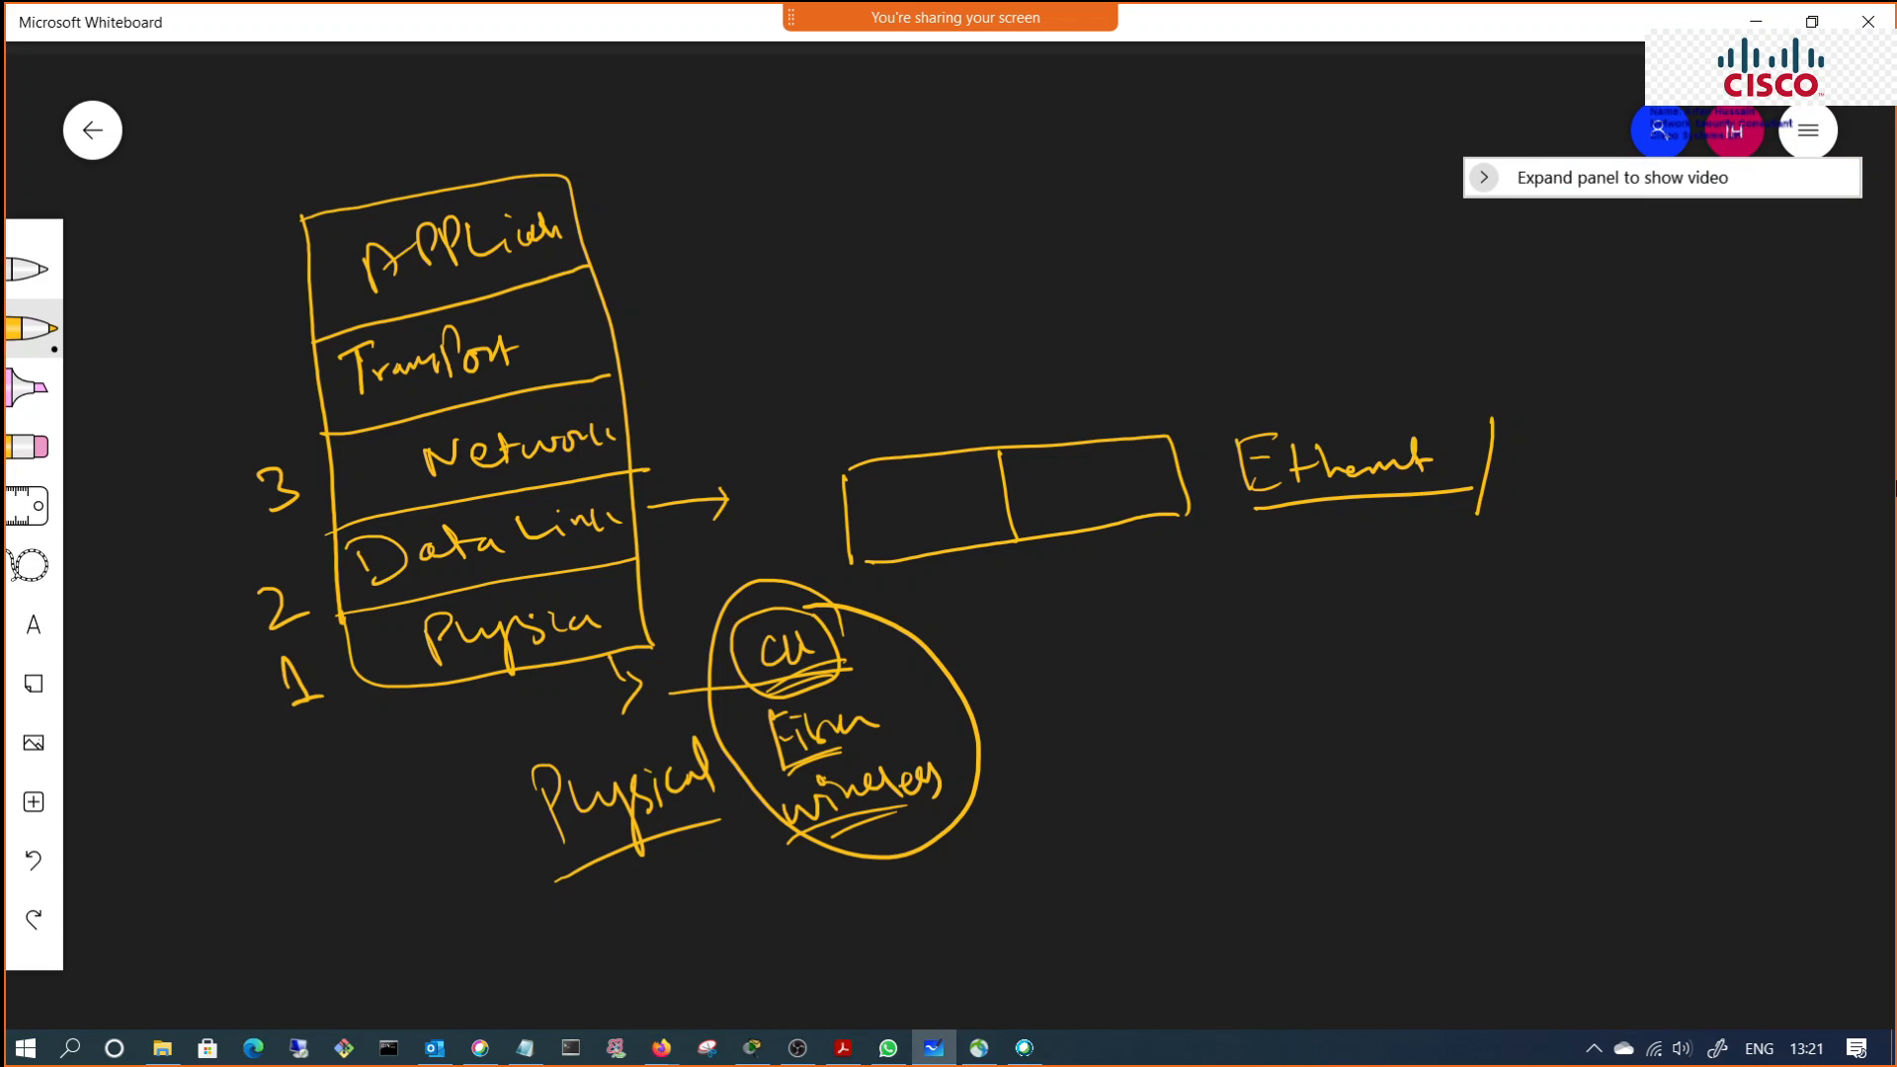
drag(263, 368, 287, 415)
drag(269, 285, 266, 322)
drag(264, 263, 285, 258)
Step: Write "Layer" after the slash and "HDLC" beneath "Ethernet"
mouse_move(1543, 432)
mouse_down()
mouse_move(1545, 474)
mouse_move(1685, 460)
mouse_up()
drag(1296, 529, 1302, 575)
mouse_move(1324, 538)
mouse_down()
mouse_move(1331, 571)
mouse_move(1417, 558)
mouse_up()
mouse_move(1422, 528)
mouse_down()
mouse_move(1462, 558)
mouse_move(1405, 558)
mouse_move(1431, 559)
mouse_up()
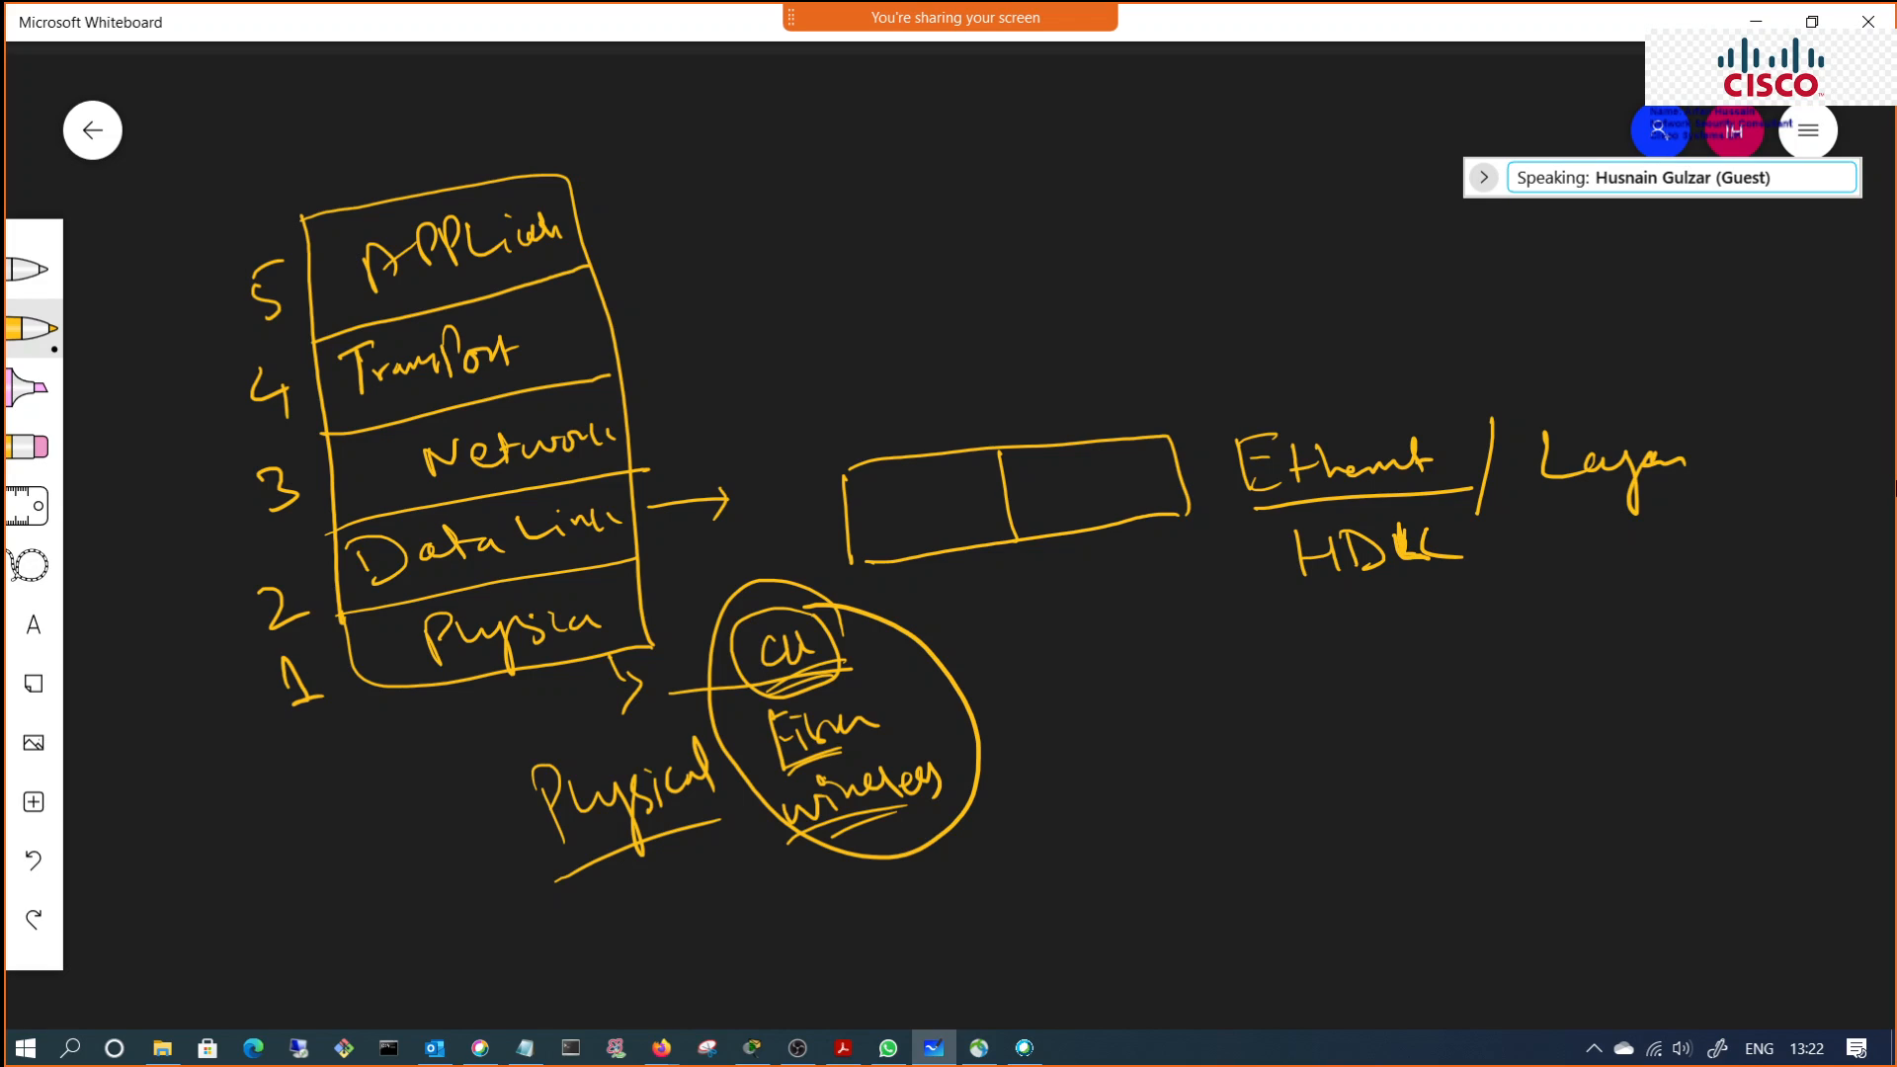
Step: Double-underline "HDLC" and mark it with a cross, and put a tick above "Ethernet"
mouse_move(1294, 586)
mouse_down()
mouse_move(1460, 574)
mouse_move(1395, 588)
mouse_up()
mouse_move(1474, 542)
mouse_down()
mouse_move(1489, 571)
mouse_move(1466, 575)
mouse_up()
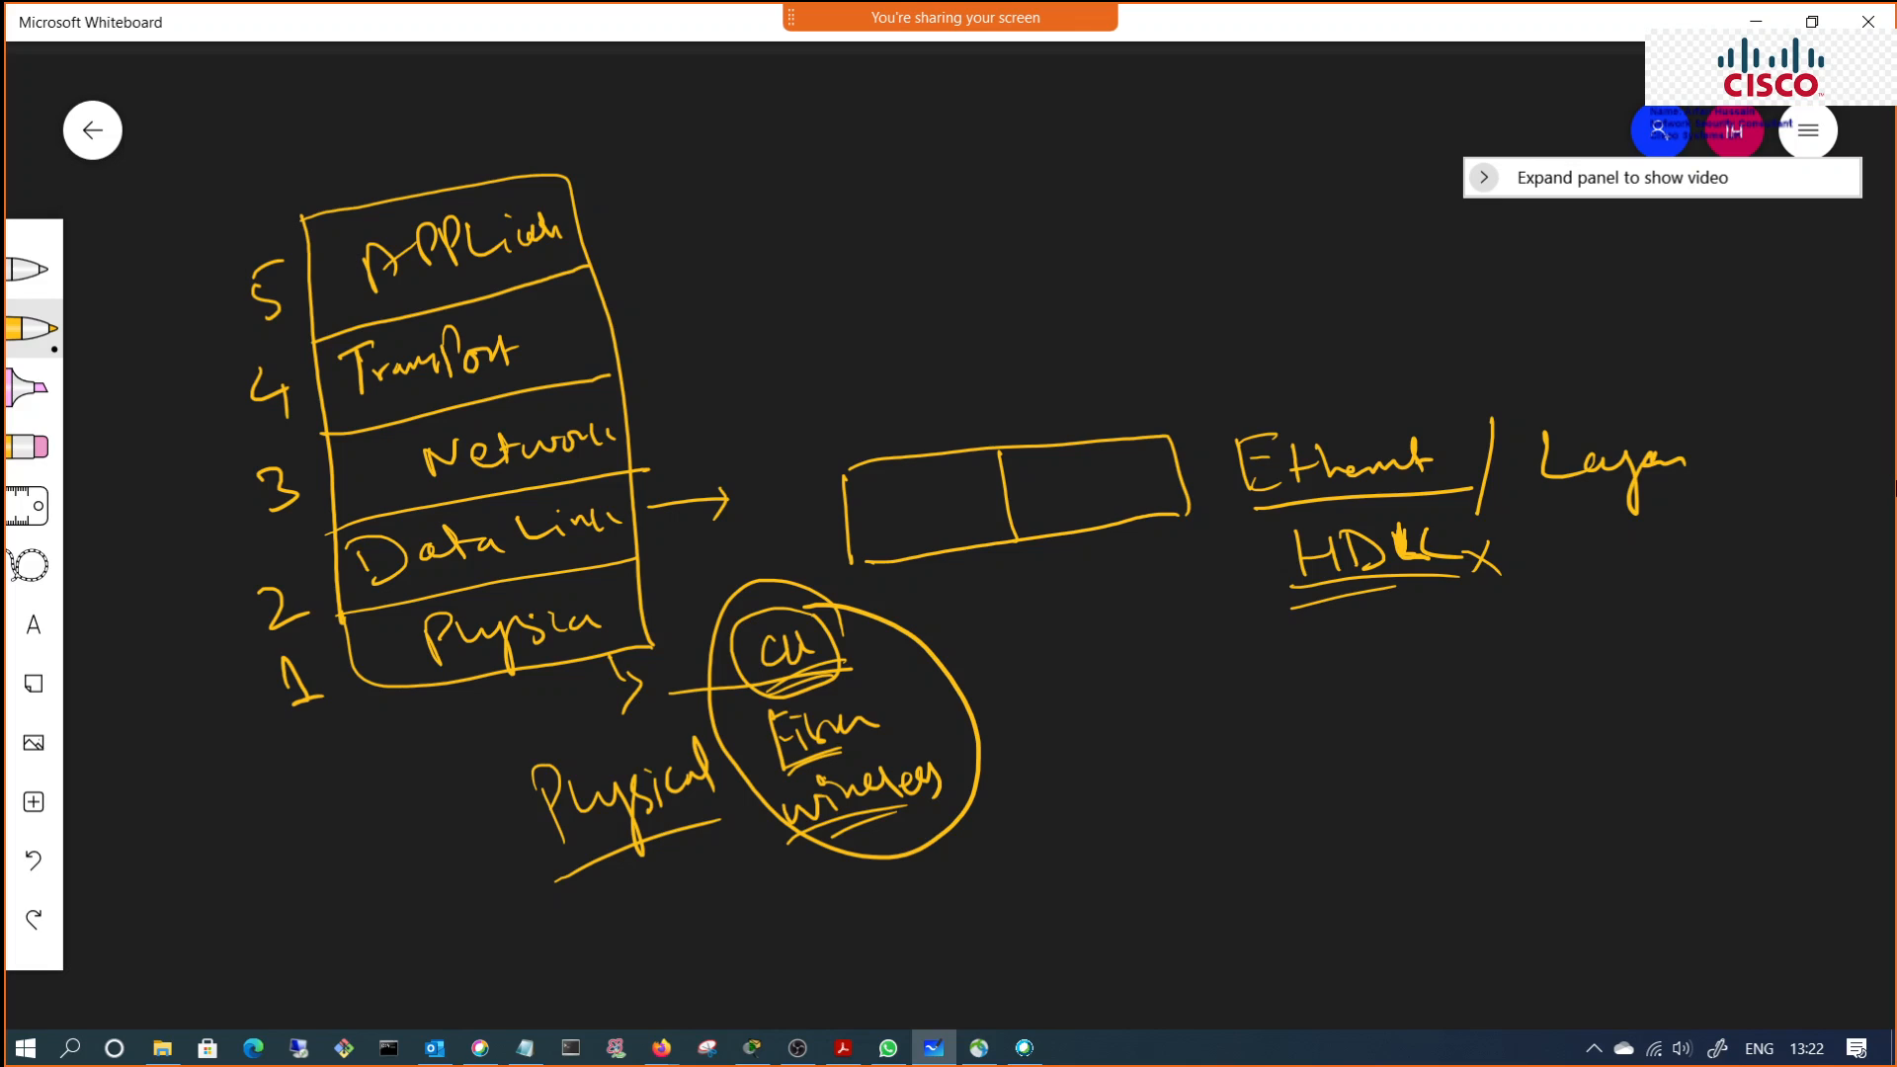
drag(1304, 406, 1362, 371)
Step: Write "IP Protocols." beside the Network layer
mouse_move(673, 393)
mouse_down()
mouse_move(671, 434)
mouse_move(685, 393)
mouse_move(687, 431)
mouse_up()
mouse_move(700, 422)
mouse_down()
mouse_move(707, 381)
mouse_move(707, 416)
mouse_up()
mouse_move(771, 392)
mouse_down()
mouse_move(781, 425)
mouse_move(777, 400)
mouse_move(859, 407)
mouse_up()
mouse_move(878, 372)
mouse_down()
mouse_move(875, 405)
mouse_move(907, 395)
mouse_up()
drag(897, 400, 934, 410)
drag(950, 400, 1001, 377)
drag(1011, 383, 1041, 413)
click(1068, 400)
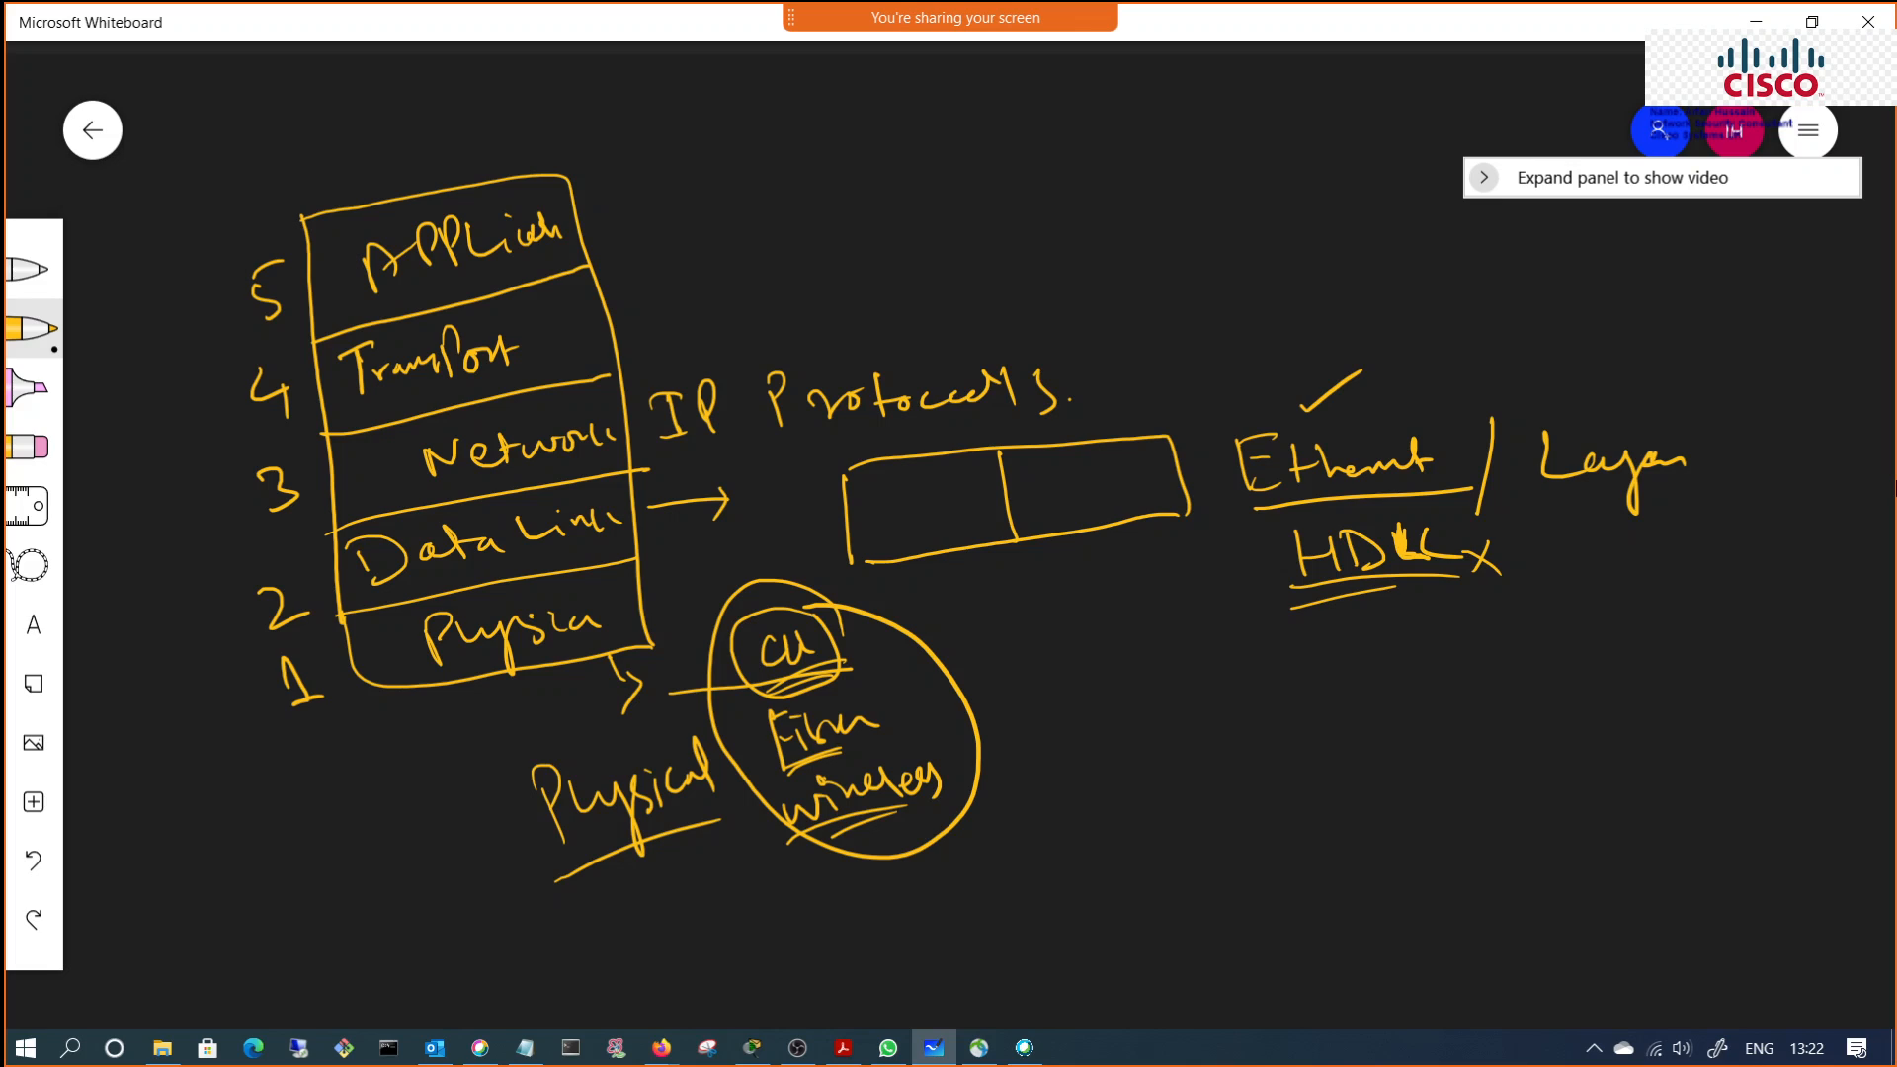
Step: Write "TCP/UDP" beside the Transport layer
mouse_move(659, 287)
mouse_down()
mouse_move(656, 316)
mouse_move(682, 273)
mouse_up()
drag(719, 277, 727, 302)
mouse_move(725, 274)
mouse_down()
mouse_move(748, 316)
mouse_move(820, 267)
mouse_move(829, 293)
mouse_up()
mouse_move(828, 266)
mouse_down()
mouse_move(830, 295)
mouse_move(881, 281)
mouse_up()
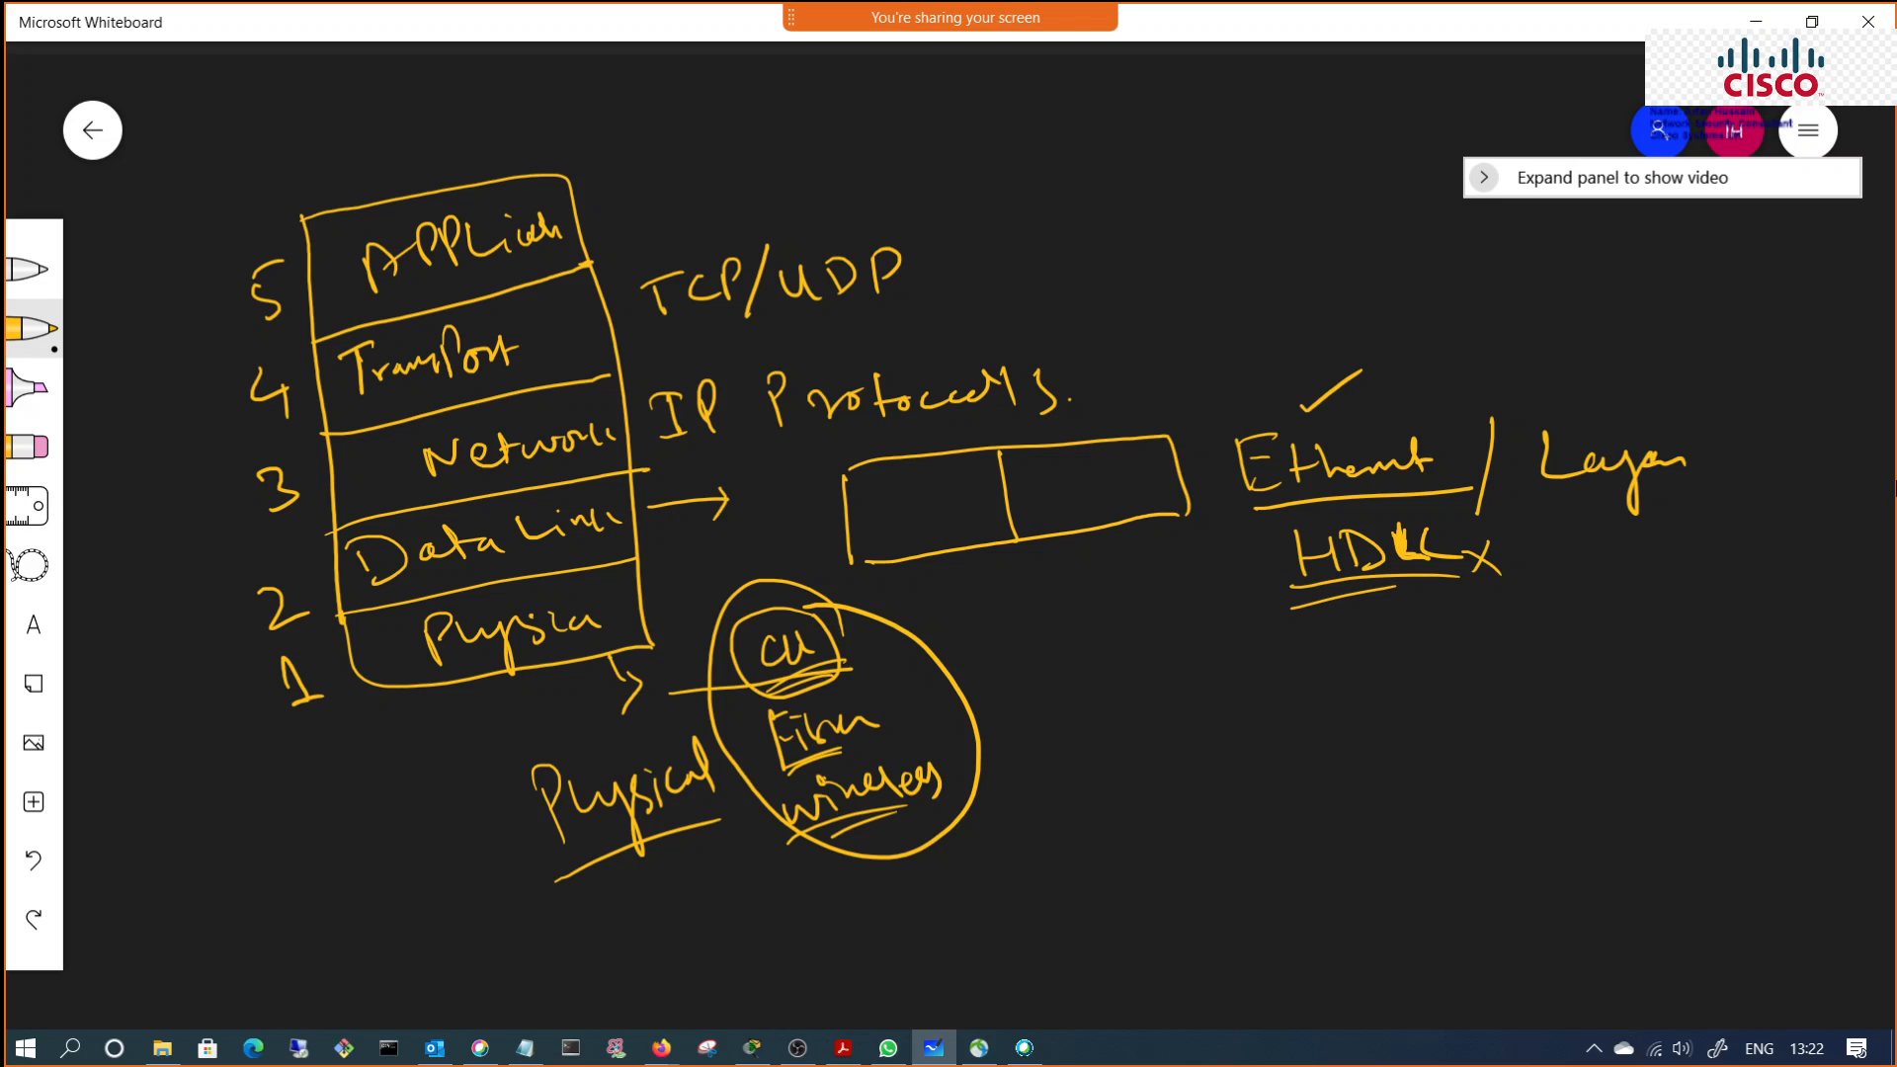
Step: Write "WEB(HTTP)," beside the Application layer
mouse_move(628, 183)
mouse_down()
mouse_move(641, 215)
mouse_move(678, 174)
mouse_up()
mouse_move(681, 170)
mouse_down()
mouse_move(686, 210)
mouse_move(704, 161)
mouse_up()
mouse_move(689, 193)
mouse_down()
mouse_move(706, 175)
mouse_move(708, 191)
mouse_up()
mouse_move(718, 161)
mouse_down()
mouse_move(731, 193)
mouse_move(816, 158)
mouse_up()
drag(816, 150, 818, 174)
mouse_move(840, 145)
mouse_down()
mouse_move(841, 169)
mouse_move(849, 144)
mouse_up()
drag(852, 146, 875, 141)
mouse_move(862, 146)
mouse_down()
mouse_move(865, 168)
mouse_move(888, 166)
mouse_up()
mouse_move(884, 127)
mouse_down()
mouse_move(909, 187)
mouse_move(944, 190)
mouse_up()
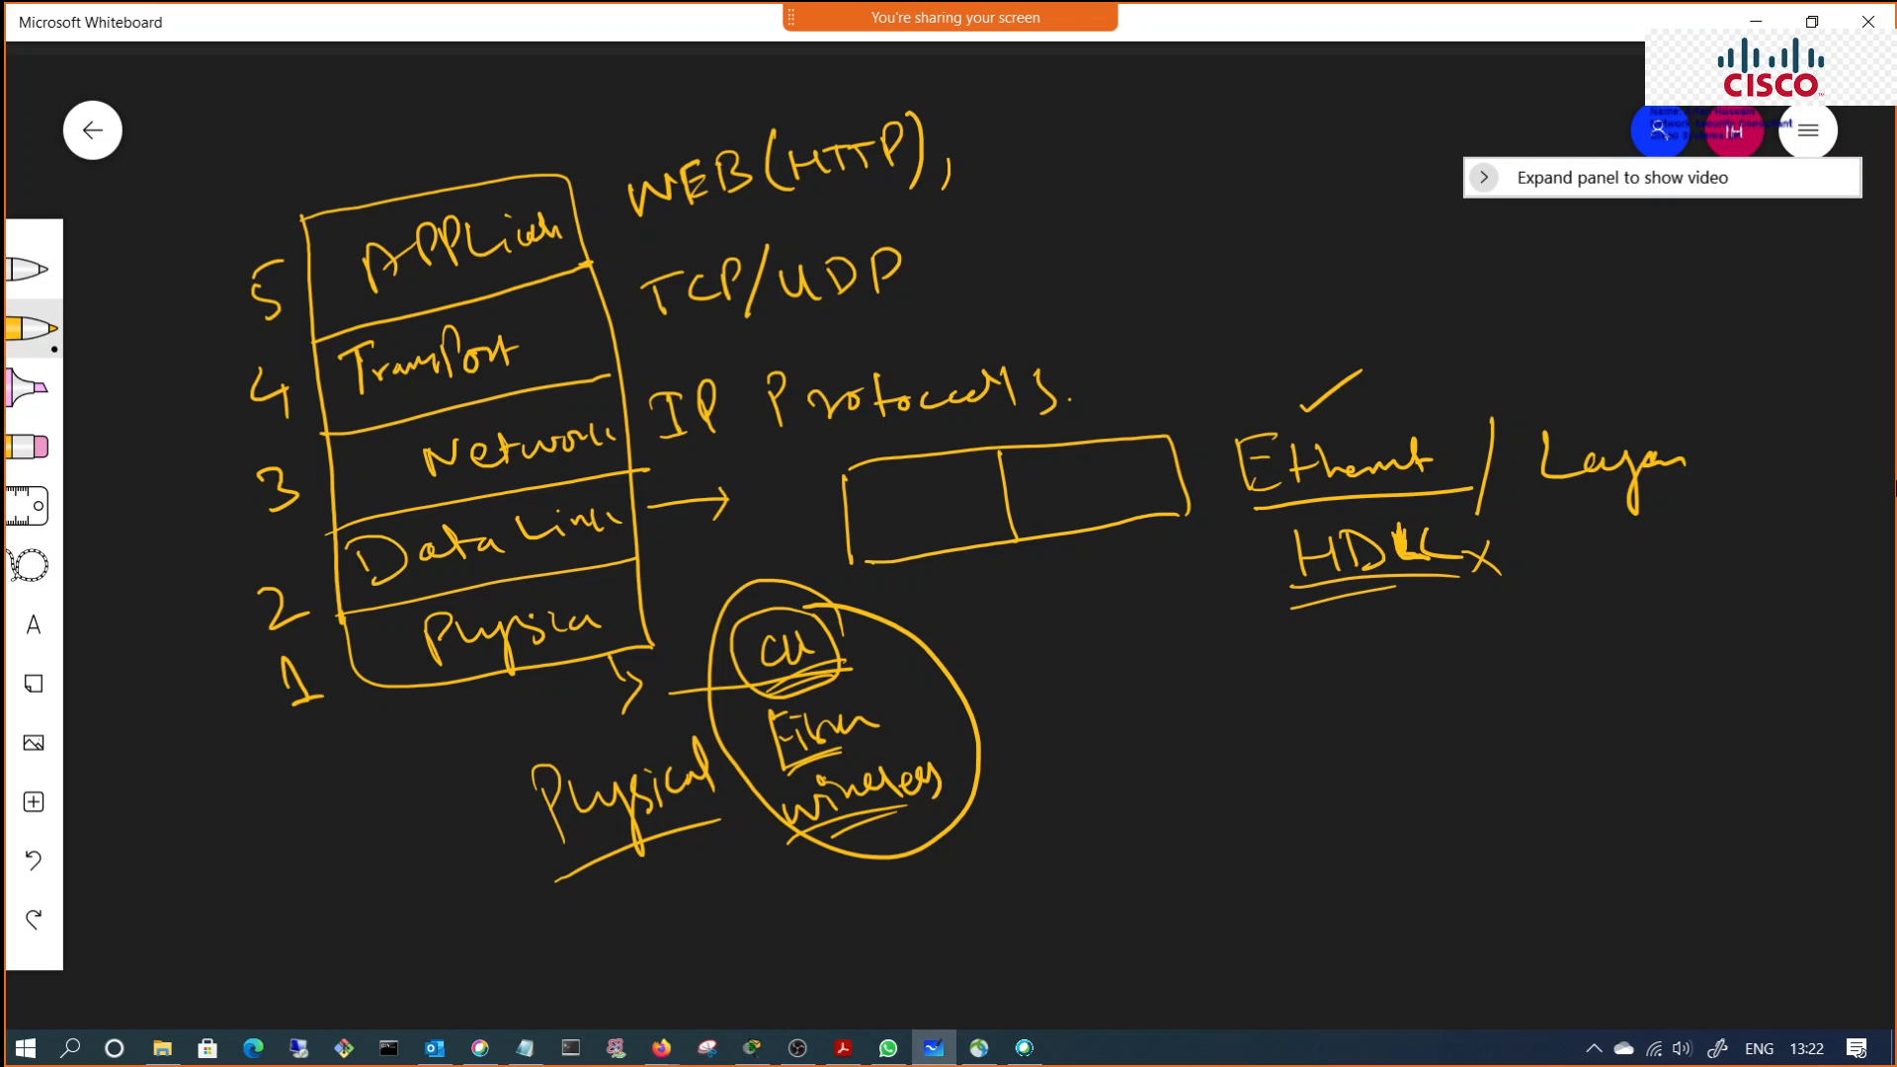
Step: Add a double-underlined "SSH" and a comma after "WEB(HTTP),"
drag(1019, 116, 993, 166)
mouse_move(1033, 123)
mouse_down()
mouse_move(1028, 156)
mouse_move(1055, 128)
mouse_move(1034, 161)
mouse_move(1060, 156)
mouse_up()
drag(1063, 144, 1084, 141)
mouse_move(1082, 125)
mouse_down()
mouse_move(1084, 160)
mouse_move(1027, 181)
mouse_move(1068, 174)
mouse_up()
mouse_move(1009, 194)
mouse_down()
mouse_move(1127, 170)
mouse_move(1118, 194)
mouse_up()
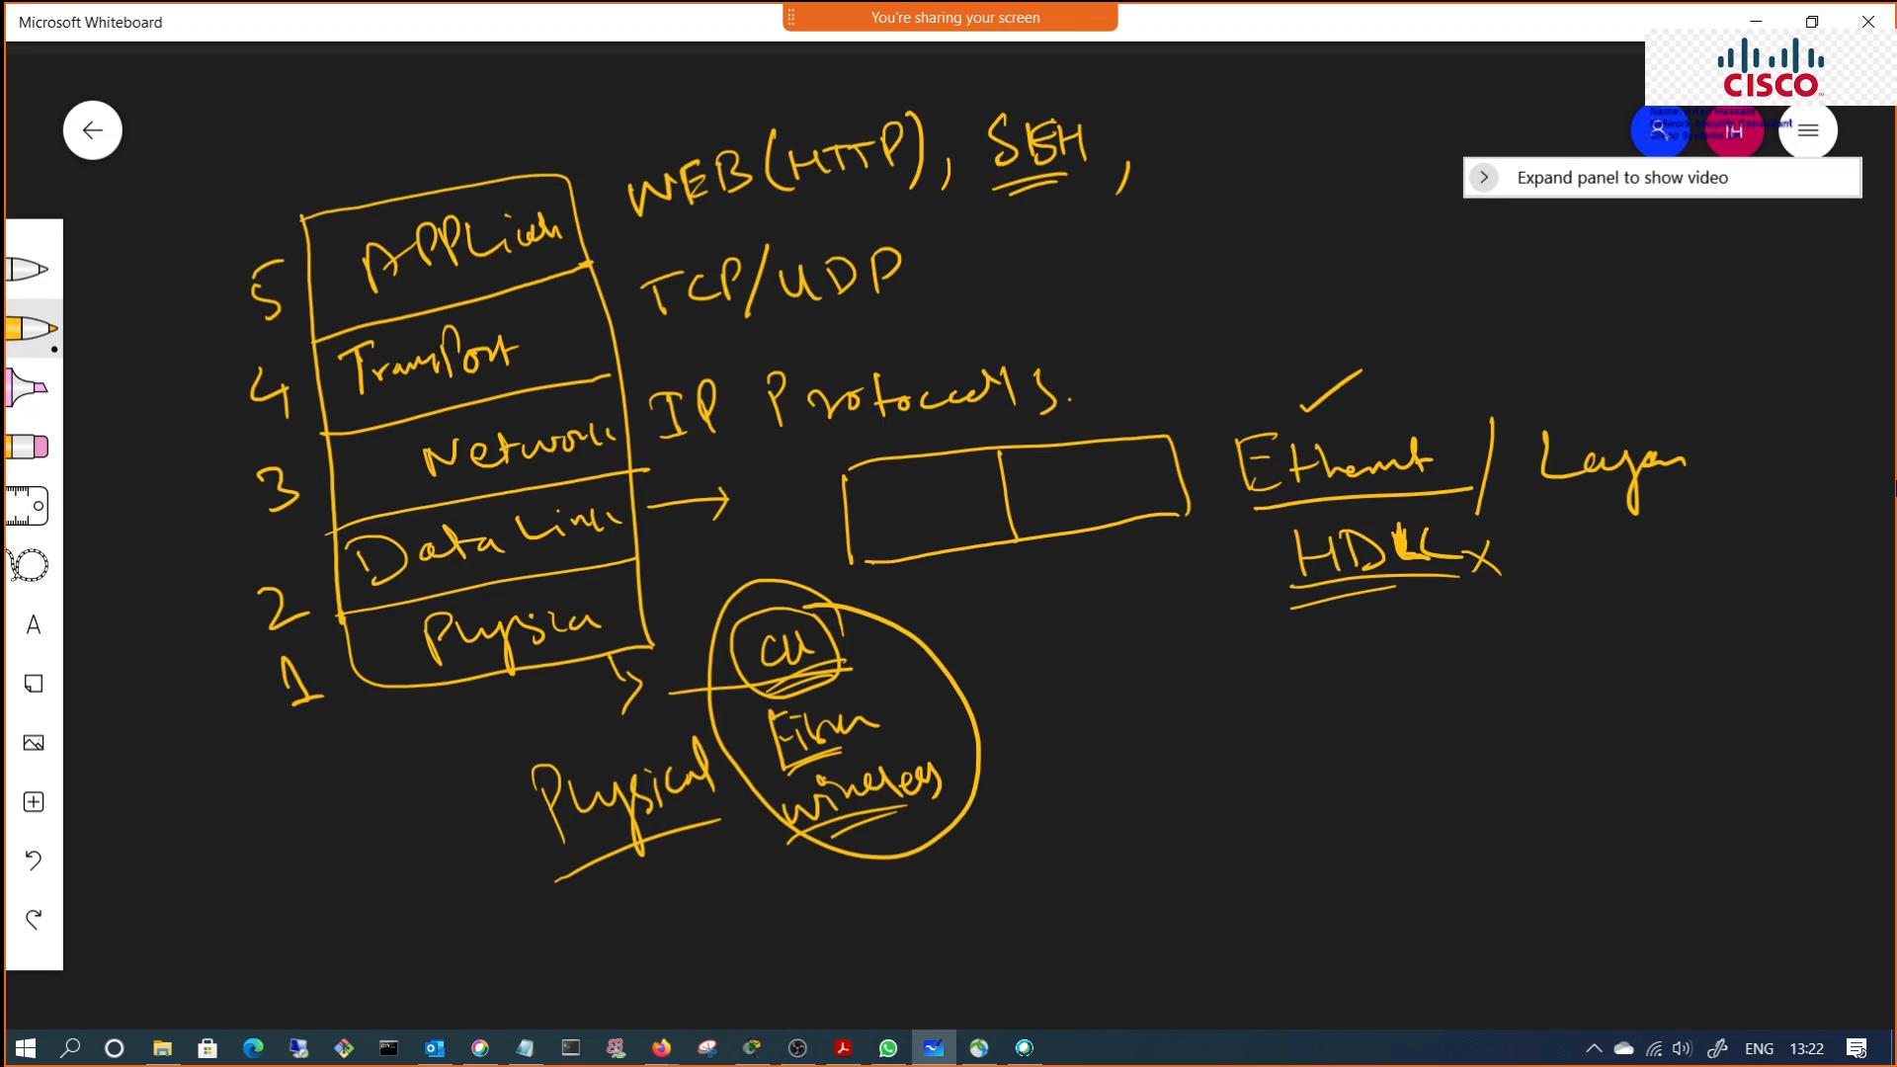
Step: Add a double-underlined "Telnet" to the end of the application protocols
drag(1169, 116, 1167, 172)
mouse_move(1143, 115)
mouse_down()
mouse_move(1196, 106)
mouse_move(1215, 166)
mouse_move(1274, 123)
mouse_up()
drag(1265, 136, 1297, 130)
drag(1194, 191, 1272, 180)
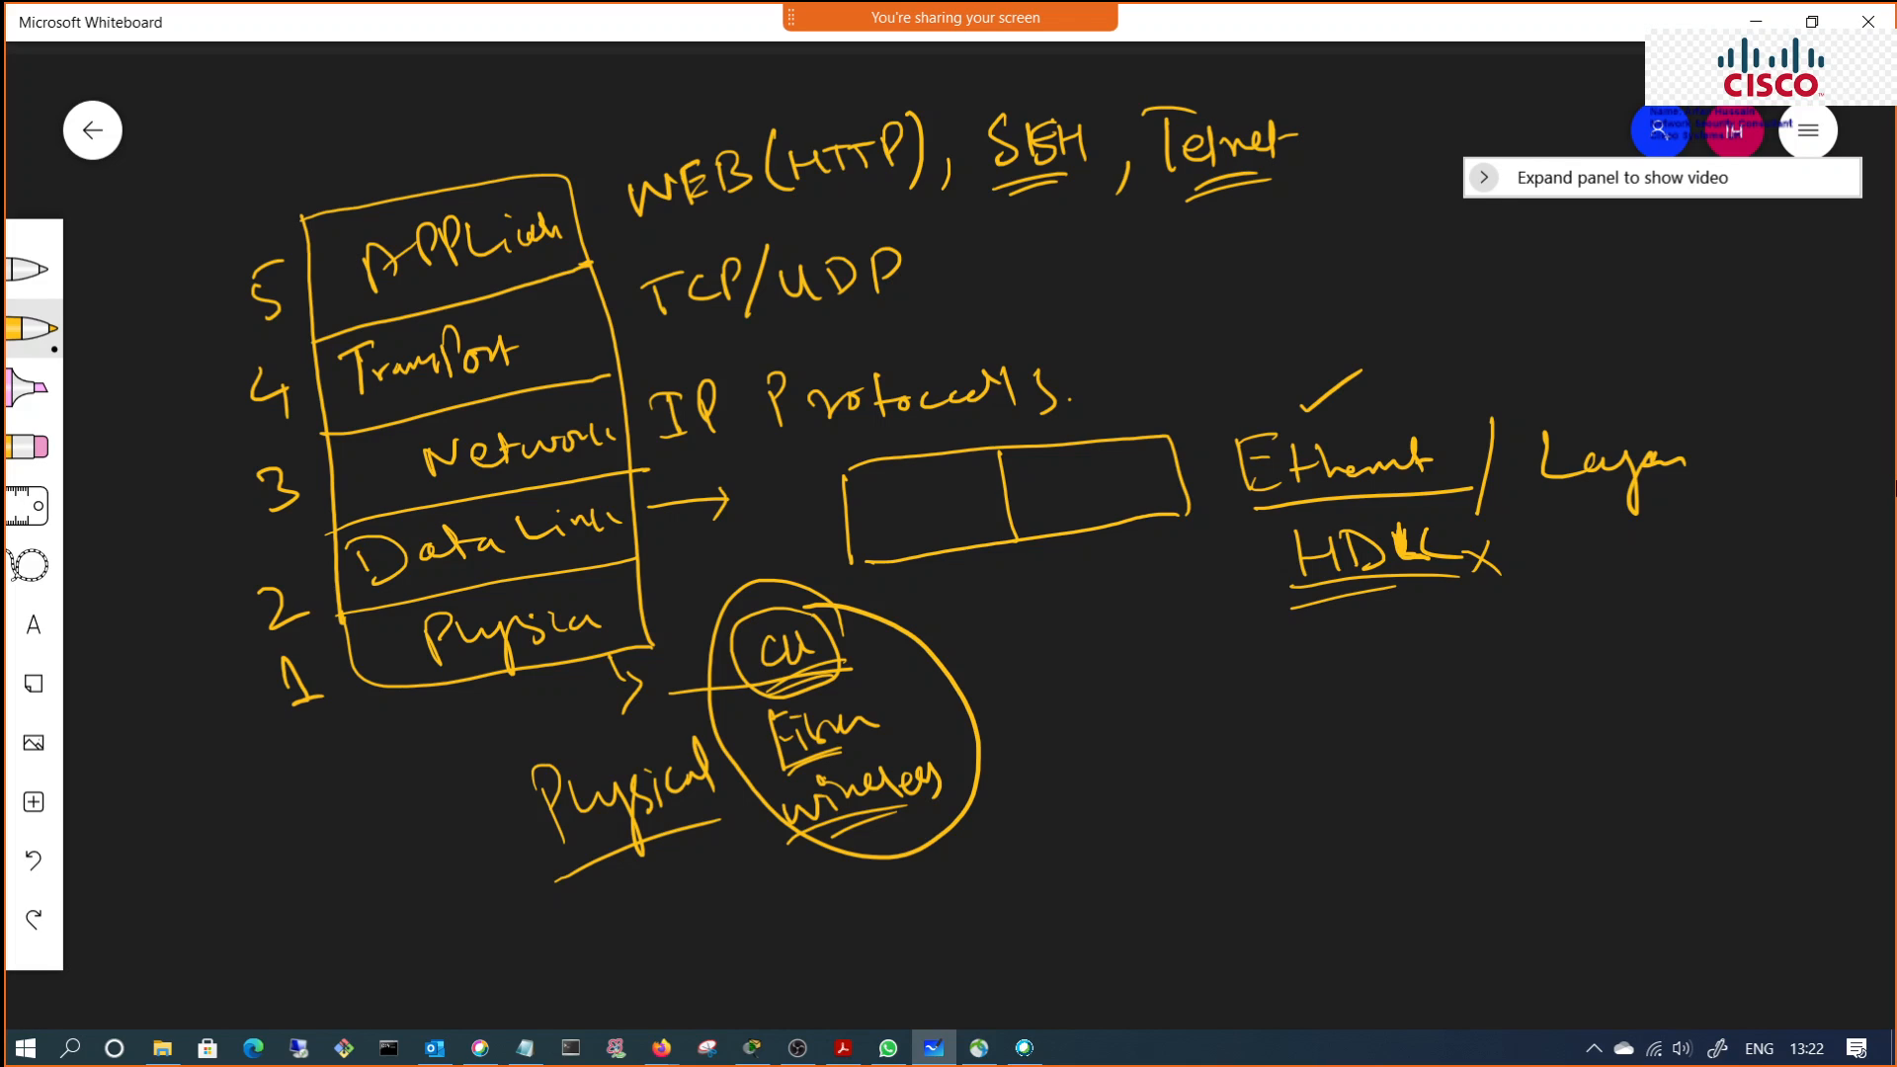
Step: Underline the whole line of application protocols from WEB(HTTP) to Telnet with long strokes
drag(669, 228, 1271, 170)
drag(931, 195, 1218, 173)
mouse_move(719, 226)
mouse_down()
mouse_move(1280, 174)
mouse_move(776, 206)
mouse_move(685, 237)
mouse_up()
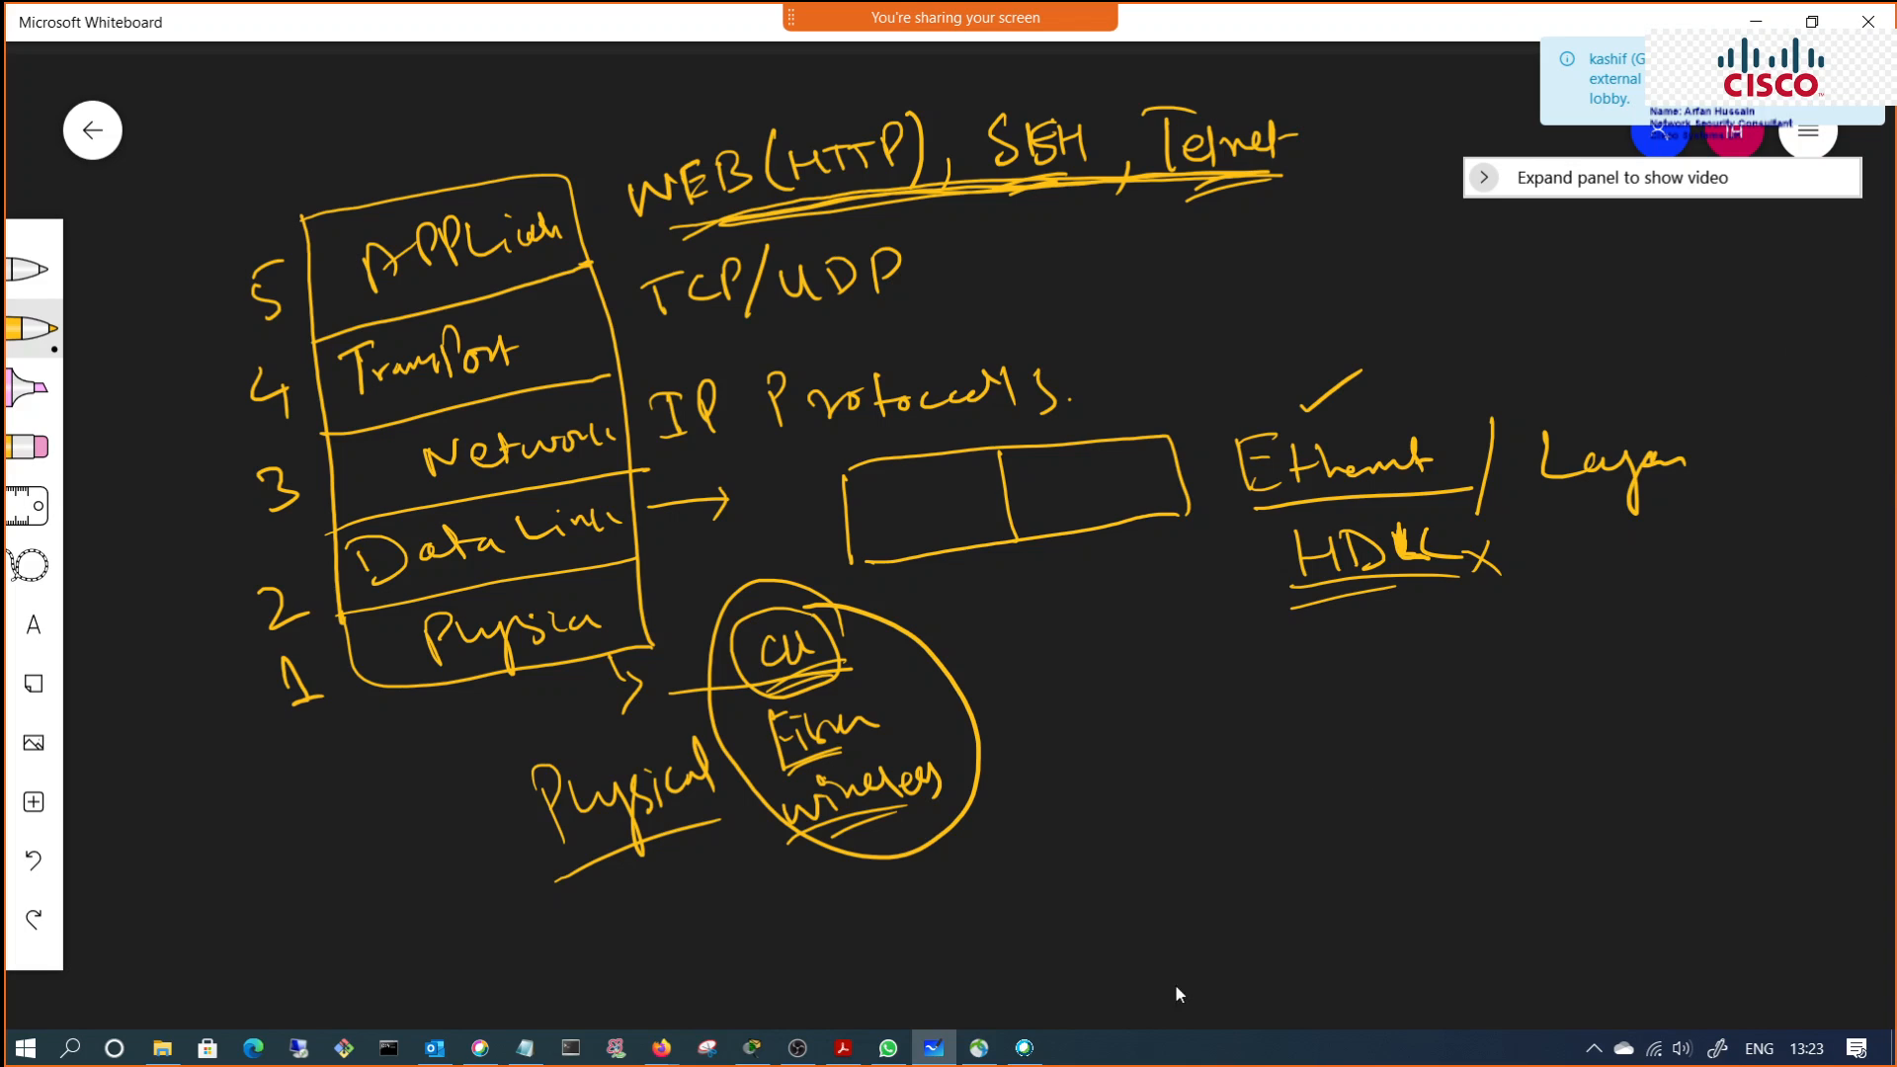
Step: Admit the guest waiting in the meeting lobby, check the participant list, and close it
mouse_move(938, 38)
click(1131, 45)
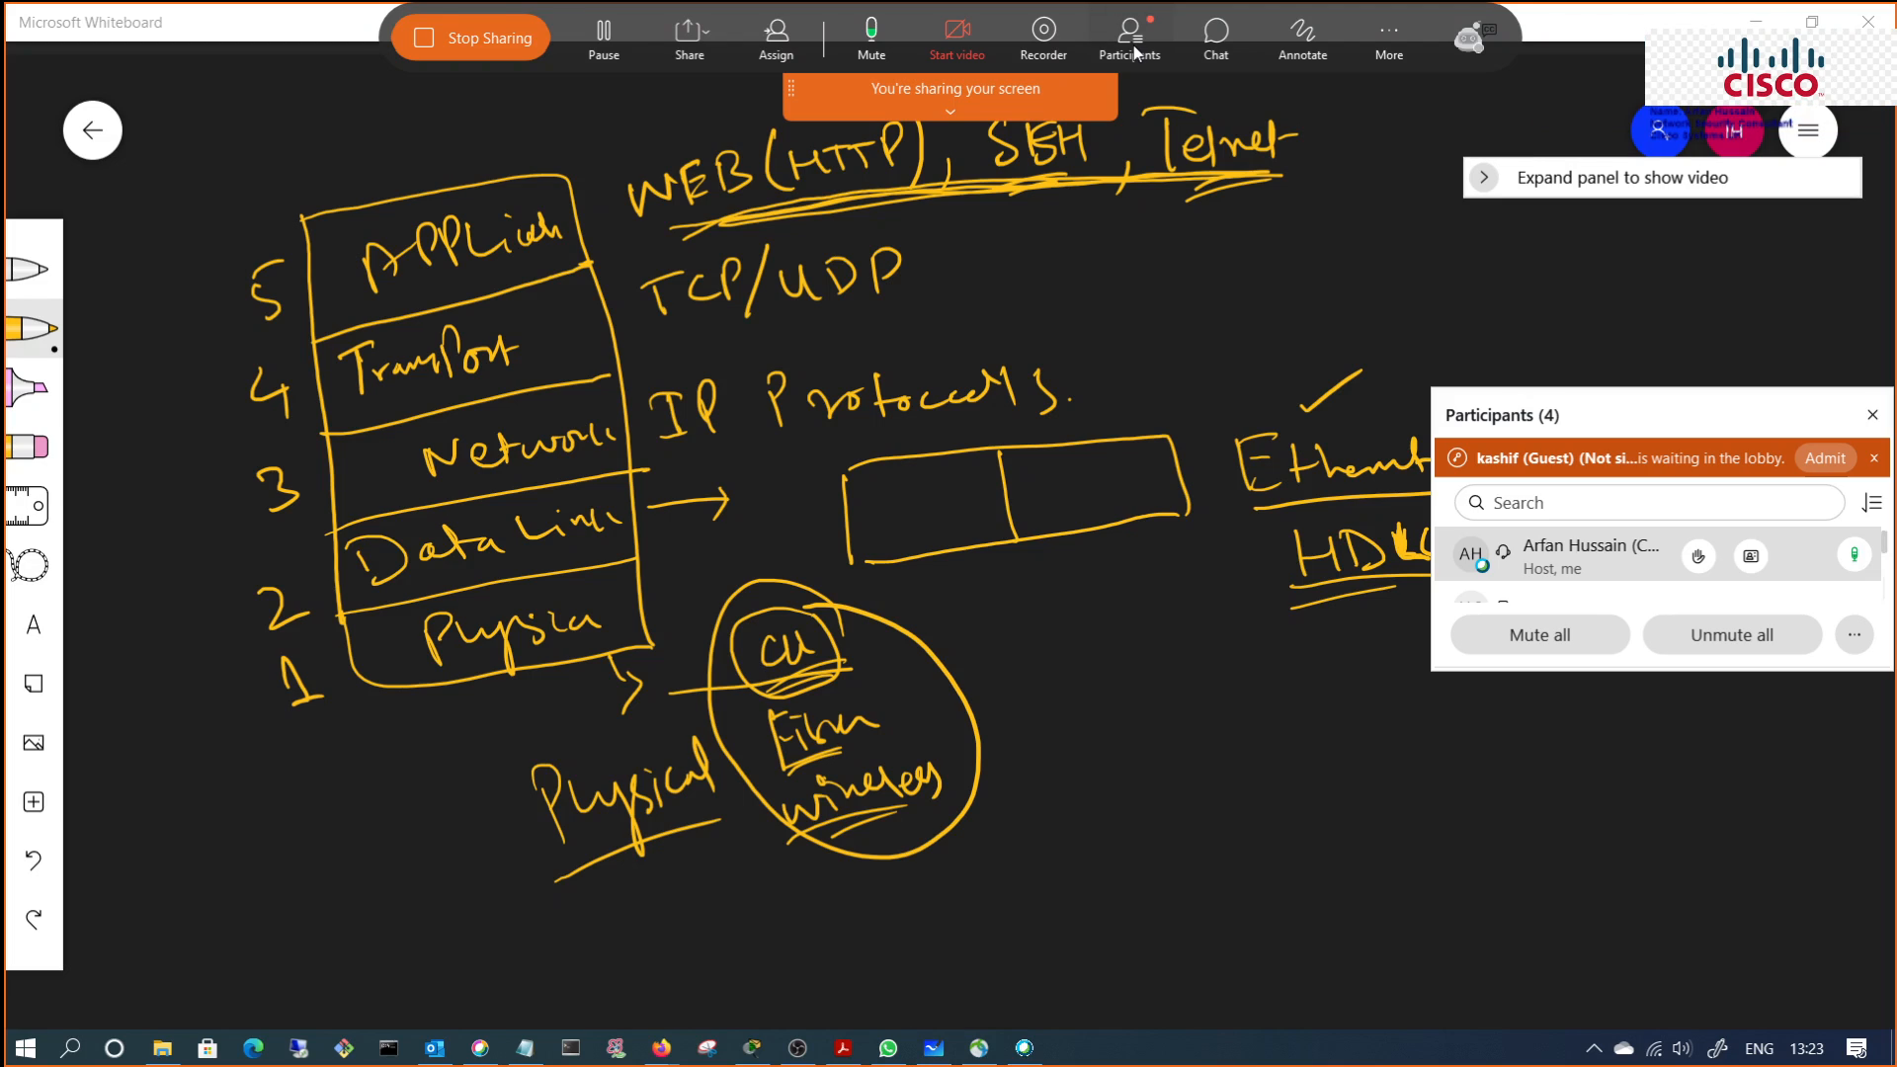
click(1827, 458)
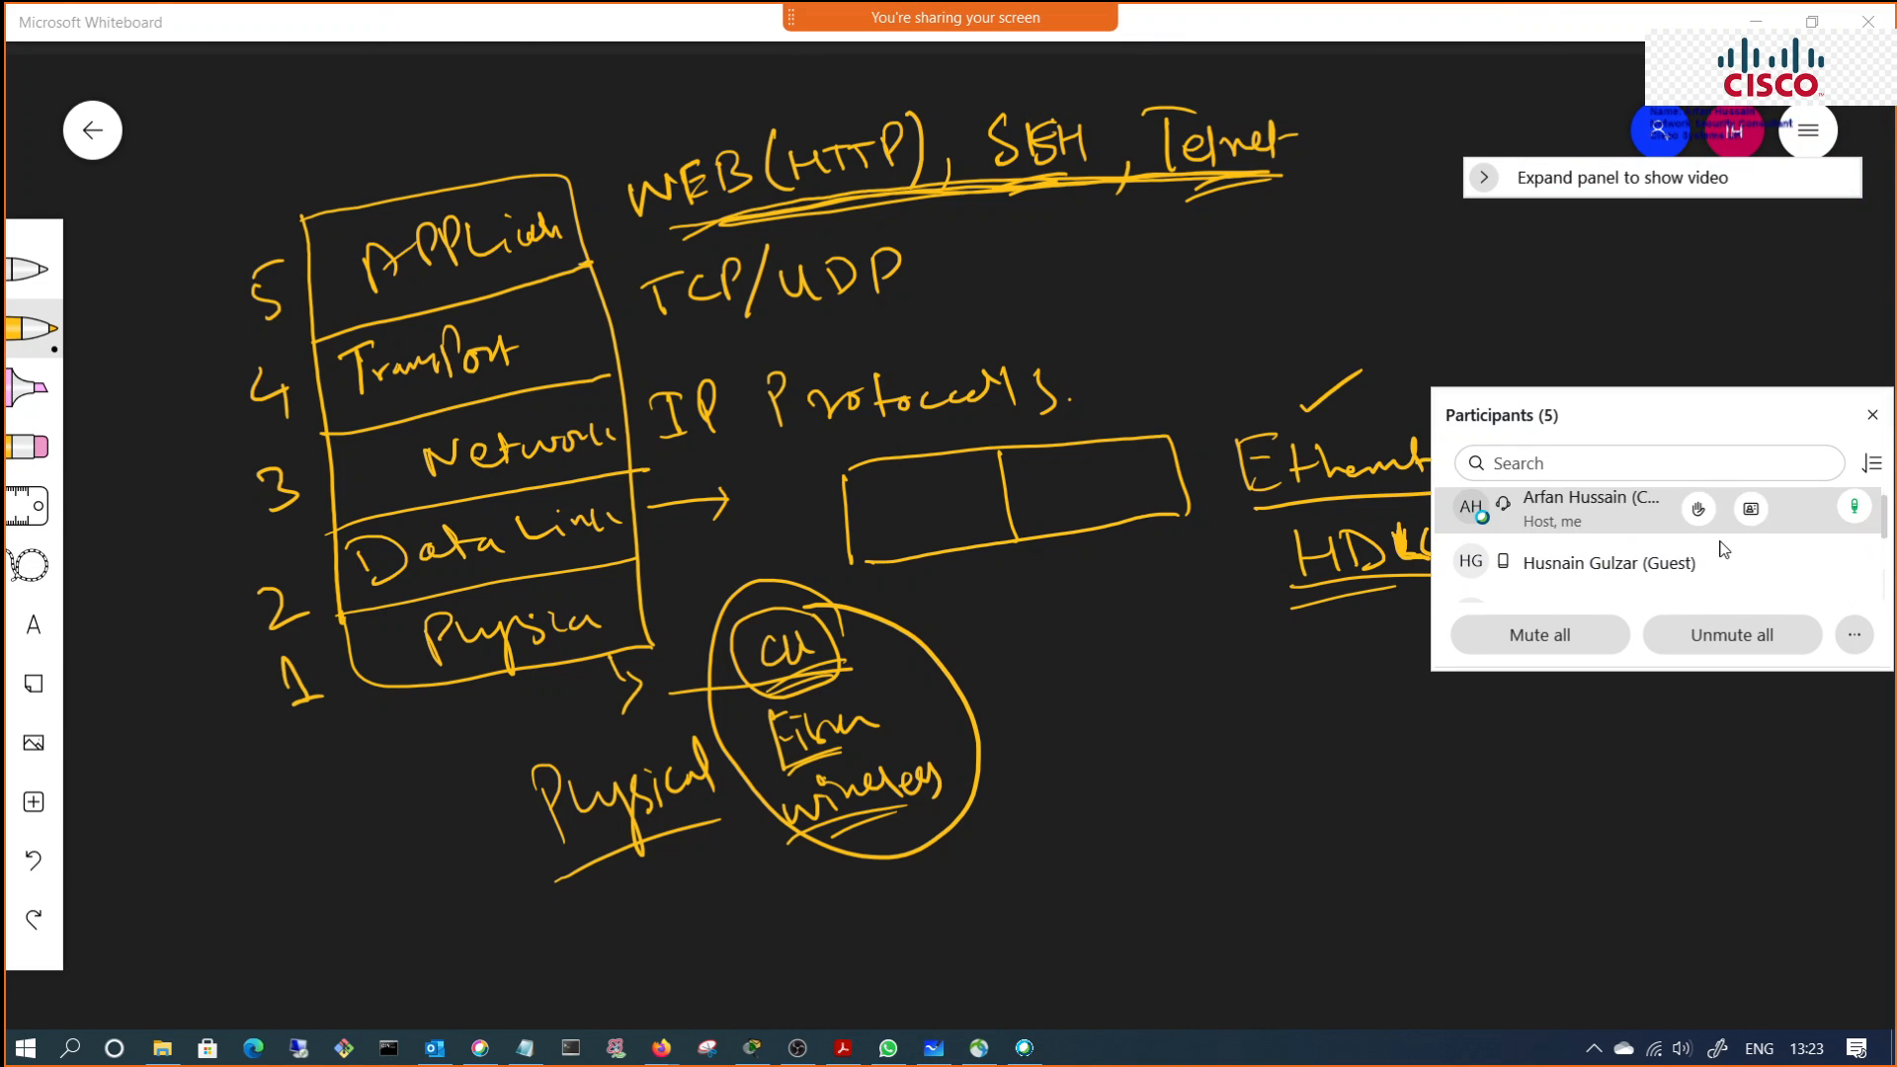
scroll(1724, 549, down, 2)
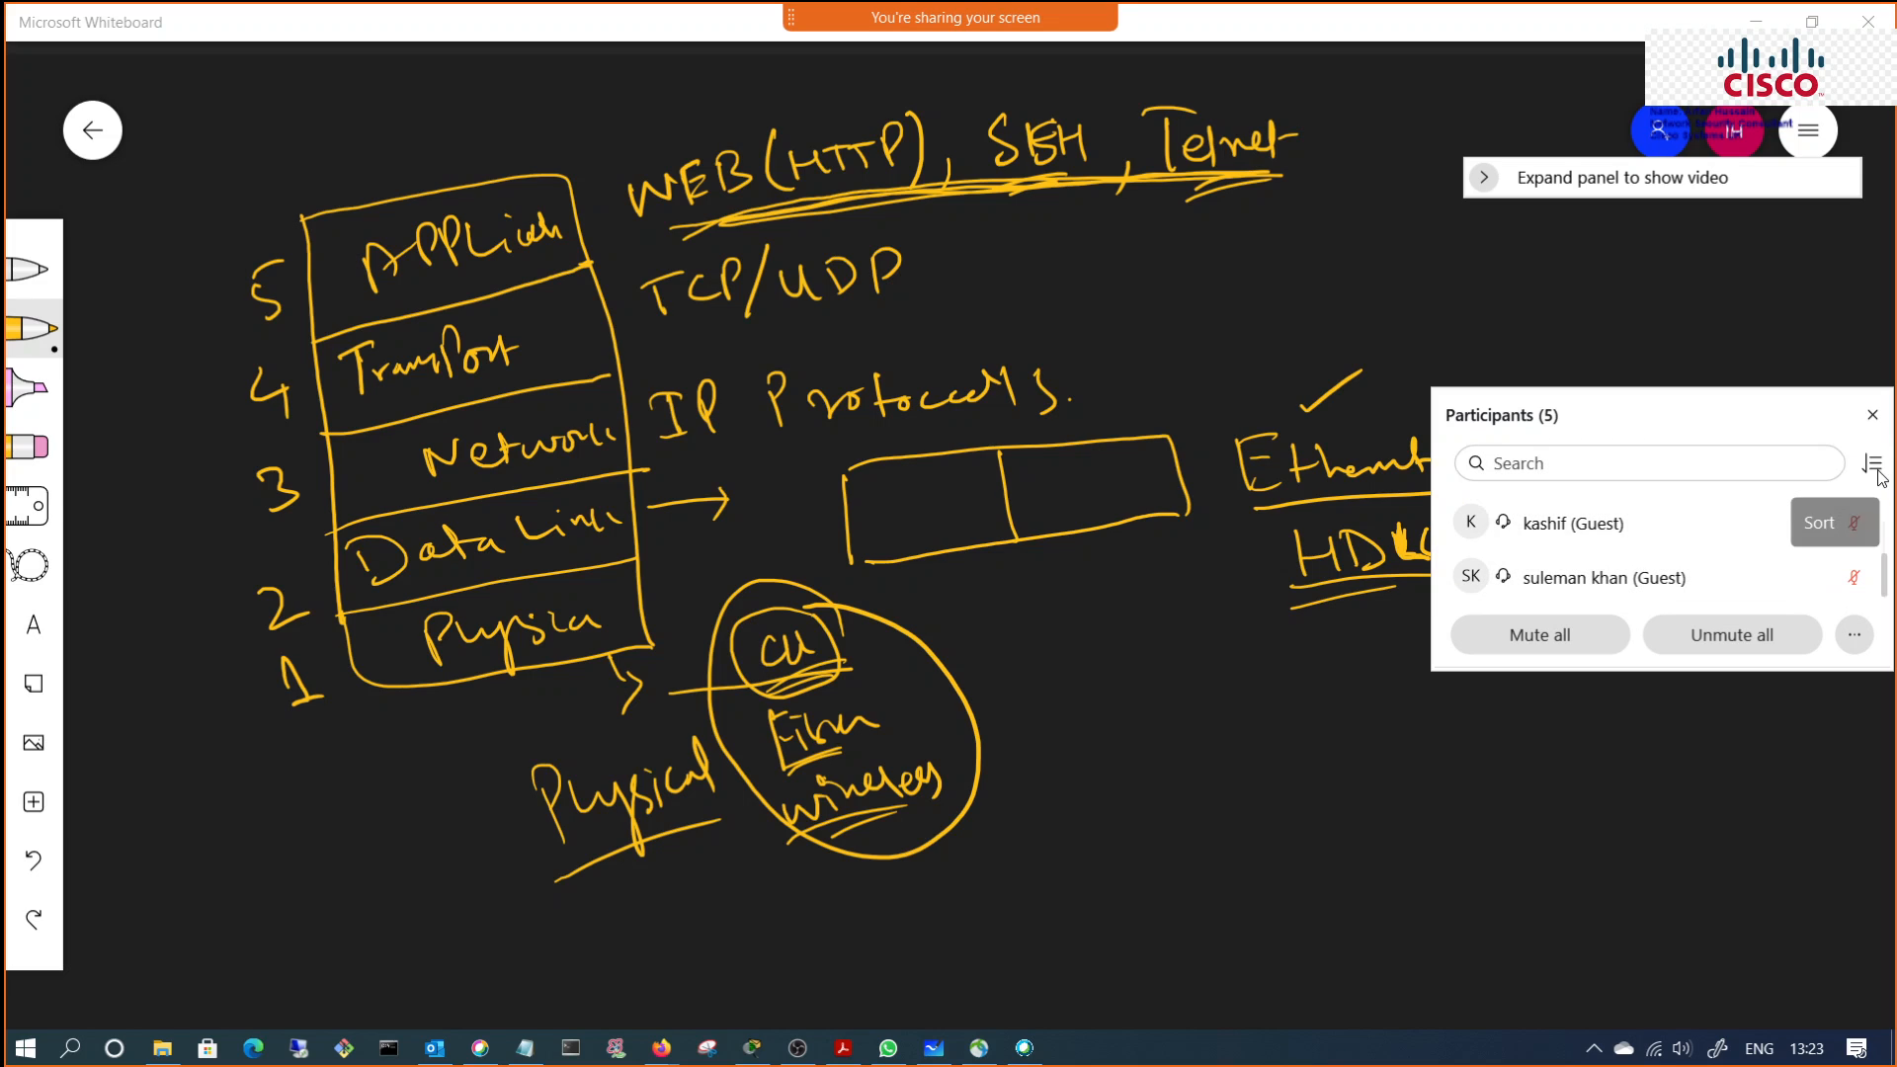
click(1873, 416)
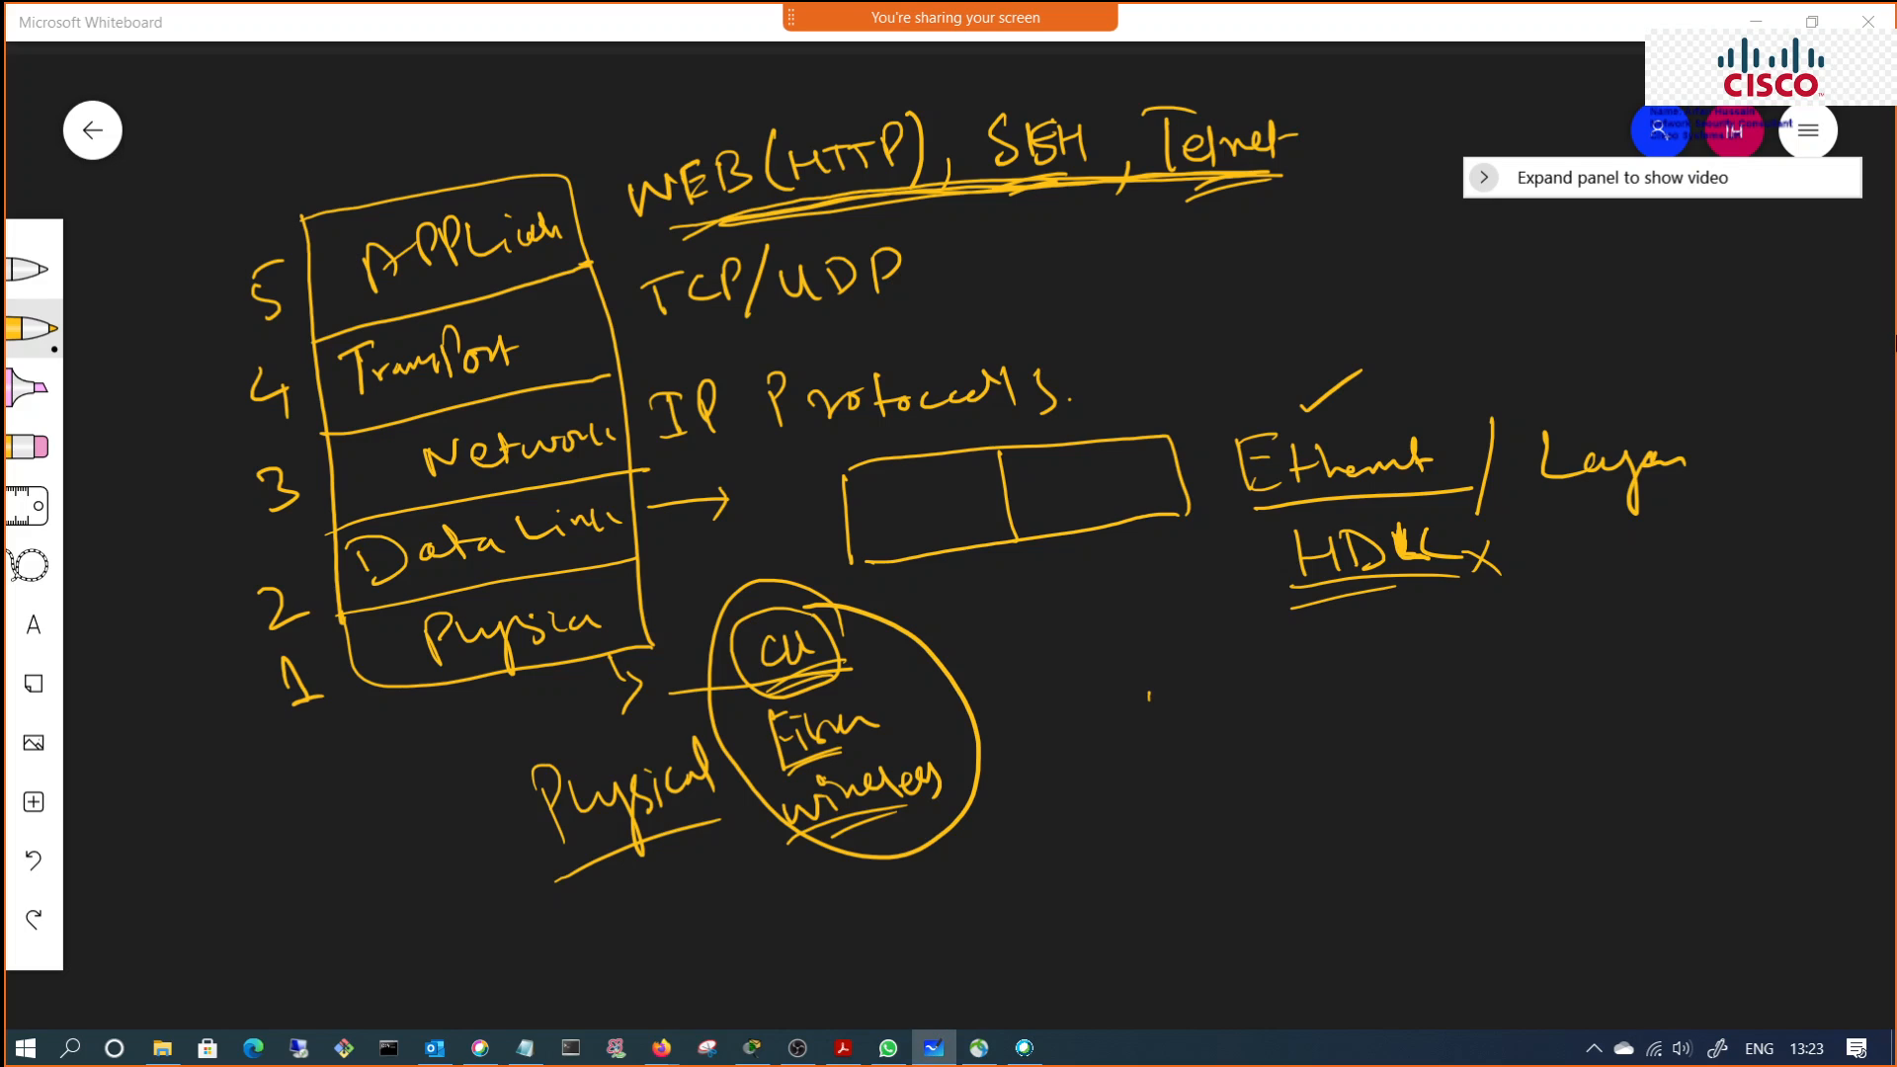
Step: Write "100MB / 1000.MB" below the Ethernet and HDLC notes, underline both speeds, and add a "1" underneath
mouse_move(1151, 683)
mouse_down()
mouse_move(1144, 738)
mouse_move(1177, 739)
mouse_up()
mouse_move(1188, 704)
mouse_down()
mouse_move(1176, 726)
mouse_move(1188, 704)
mouse_up()
mouse_move(1213, 699)
mouse_down()
mouse_move(1277, 691)
mouse_move(1310, 731)
mouse_up()
drag(1354, 657, 1311, 792)
mouse_move(1414, 688)
mouse_down()
mouse_move(1410, 736)
mouse_move(1434, 694)
mouse_up()
mouse_move(1472, 684)
mouse_down()
mouse_move(1481, 707)
mouse_move(1554, 676)
mouse_move(1561, 695)
mouse_up()
click(1512, 695)
drag(1573, 691, 1595, 695)
drag(1391, 751, 1586, 725)
drag(1111, 759, 1246, 743)
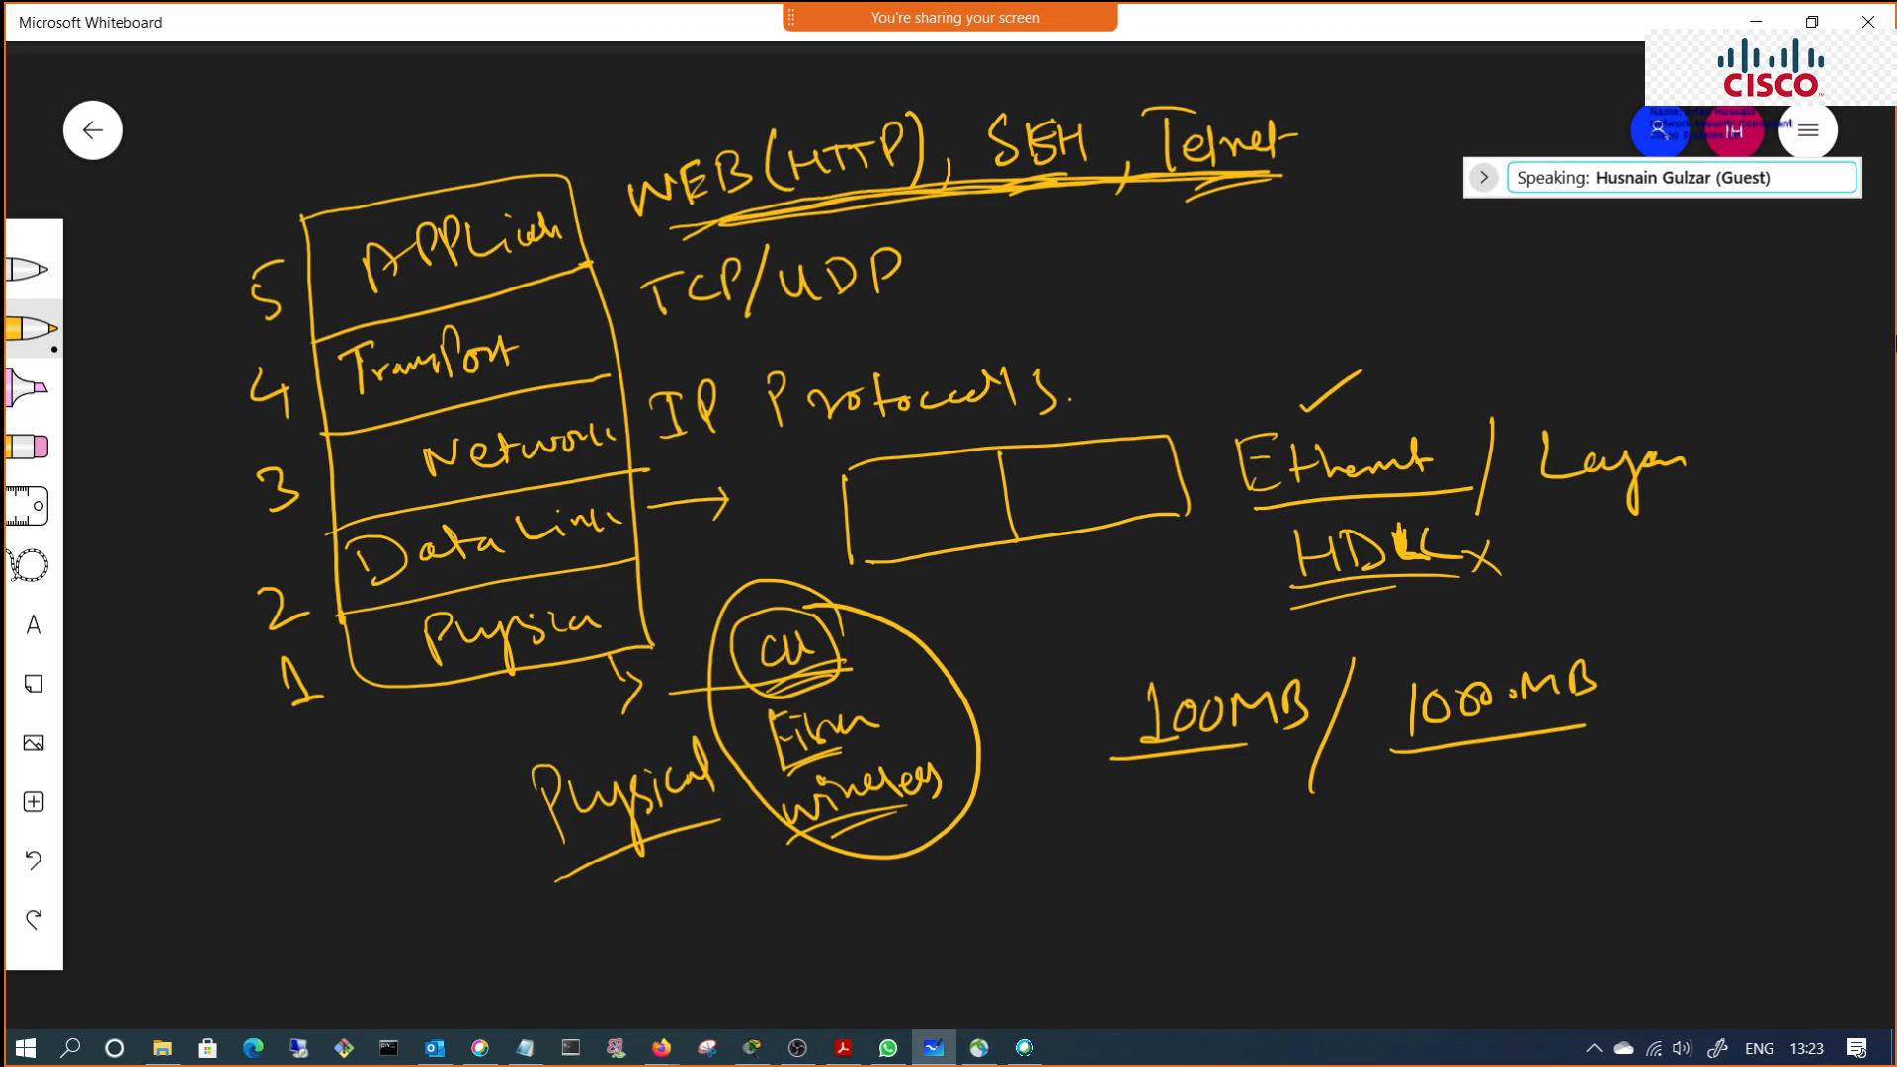
mouse_move(1143, 818)
mouse_down()
mouse_move(1157, 857)
mouse_move(1186, 852)
mouse_up()
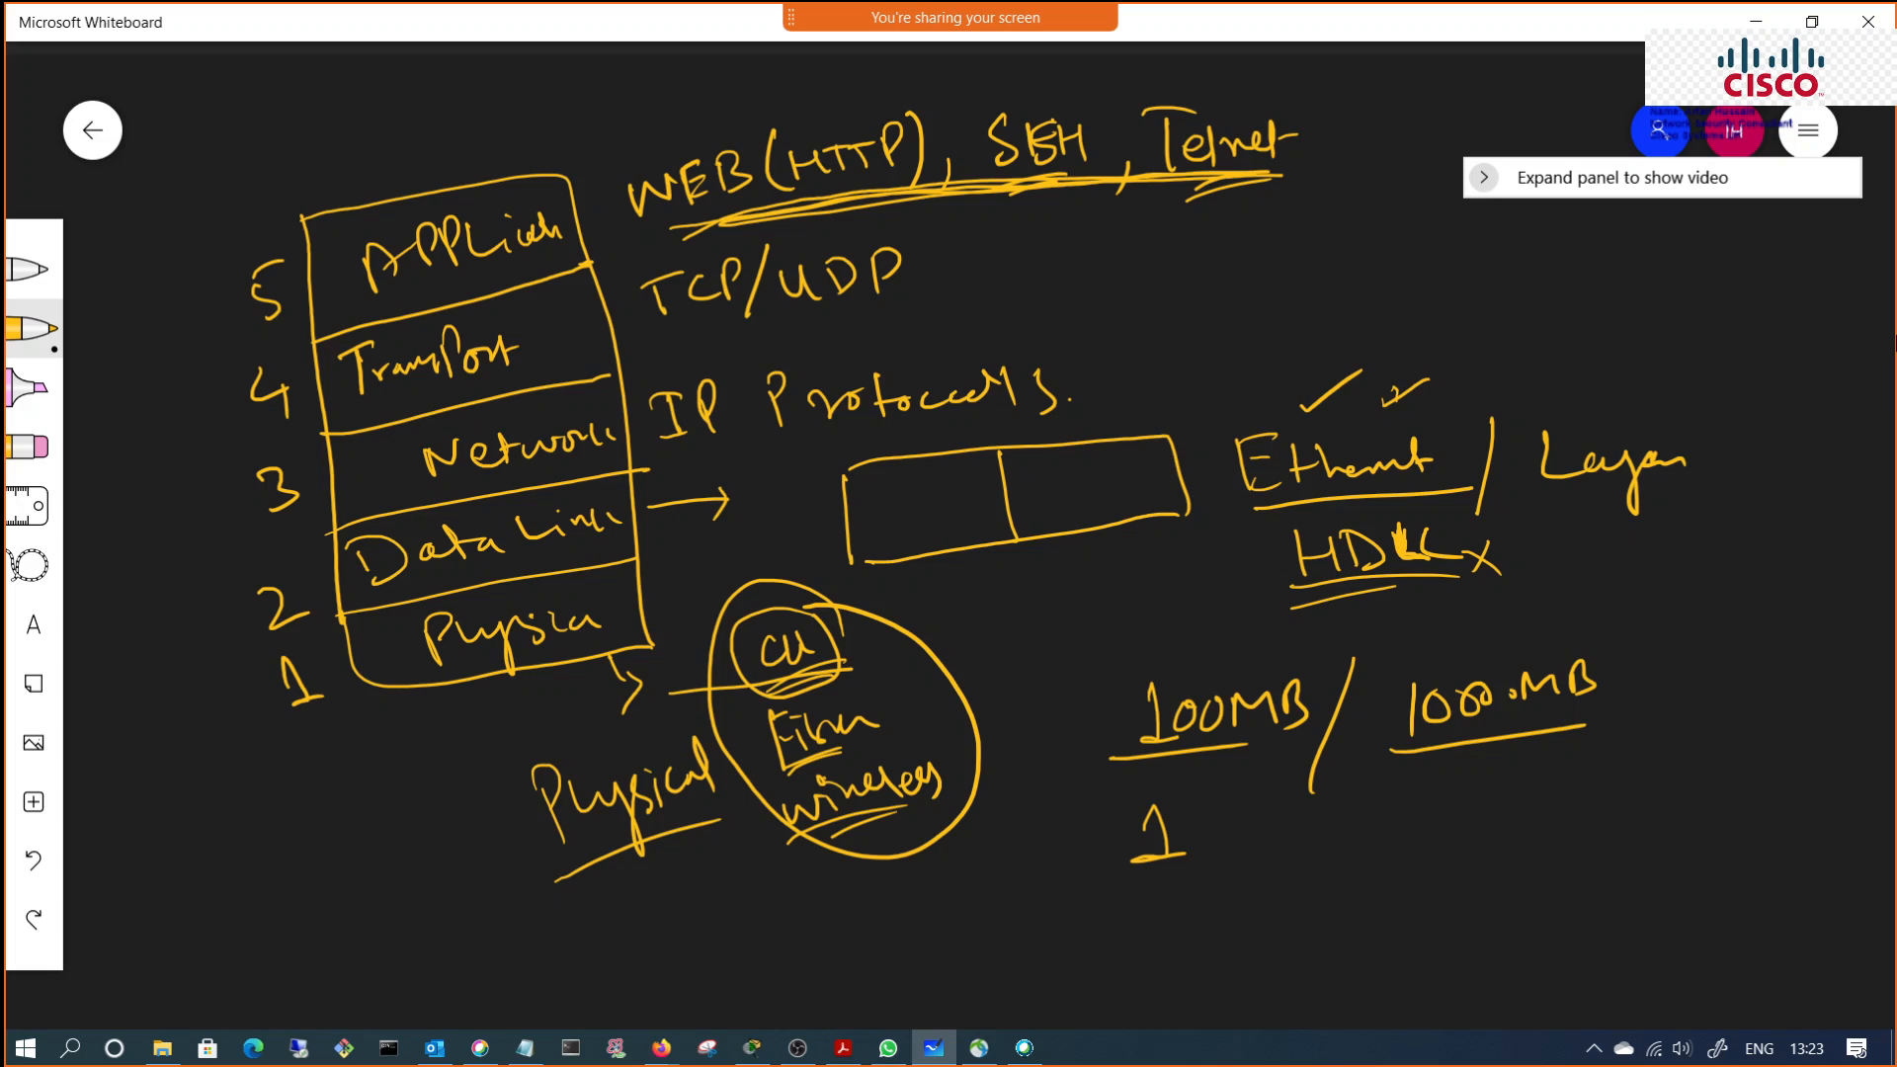
Step: Underline Ethernet again, and erase the notes beside the layer stack below the line of application protocols
drag(1239, 509, 1470, 484)
click(29, 446)
mouse_move(1486, 425)
mouse_down()
mouse_move(1459, 585)
mouse_move(821, 584)
mouse_move(791, 287)
mouse_move(1020, 338)
mouse_move(701, 405)
mouse_move(778, 711)
mouse_move(602, 809)
mouse_move(1419, 754)
mouse_move(1714, 474)
mouse_move(842, 584)
mouse_up()
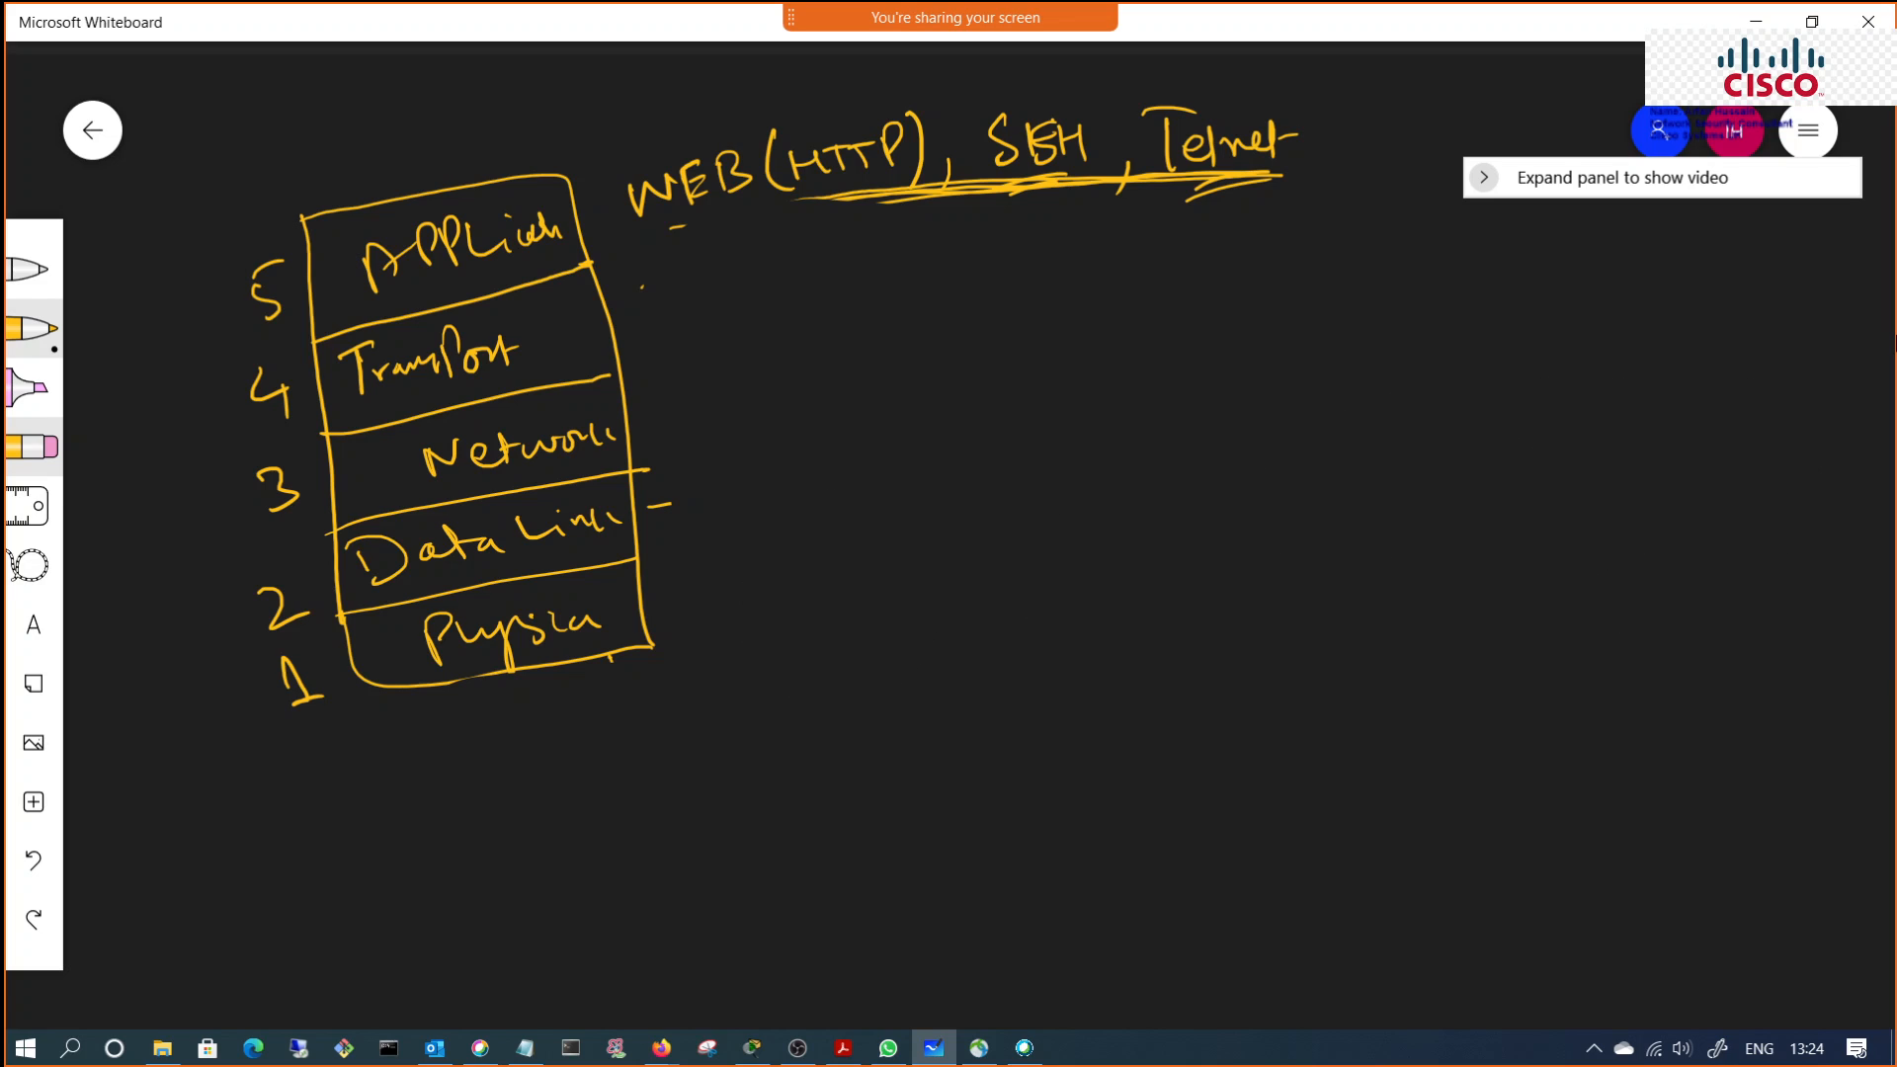
Step: Draw a second tall layer stack beside the first and divide off its lowest row
click(33, 329)
mouse_move(975, 240)
mouse_down()
mouse_move(1032, 644)
mouse_move(1176, 225)
mouse_move(1289, 620)
mouse_up()
drag(1032, 644, 1256, 600)
drag(1027, 568, 1221, 530)
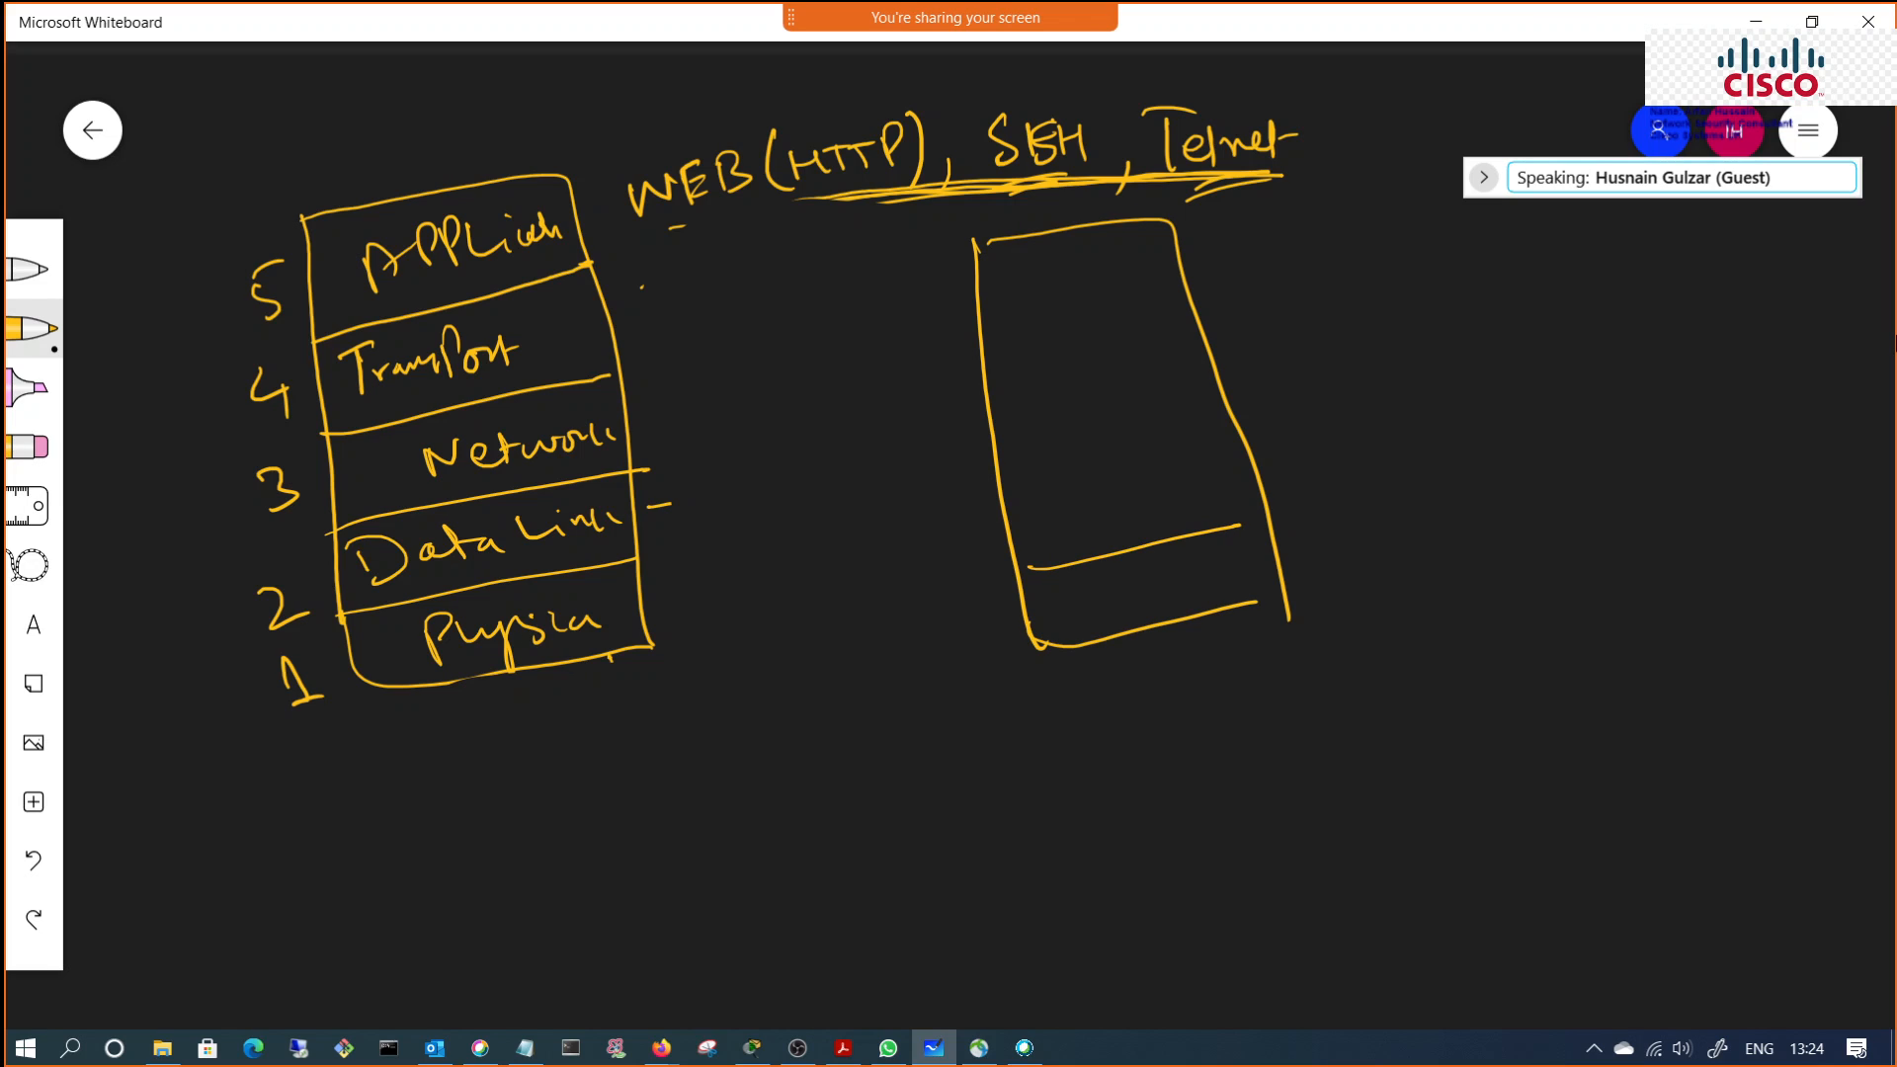
Step: Connect the Physical layers of both stacks with two cable lines labelled "CU" and "Fib"
mouse_move(504, 676)
mouse_down()
mouse_move(504, 748)
mouse_move(783, 740)
mouse_move(1122, 682)
mouse_up()
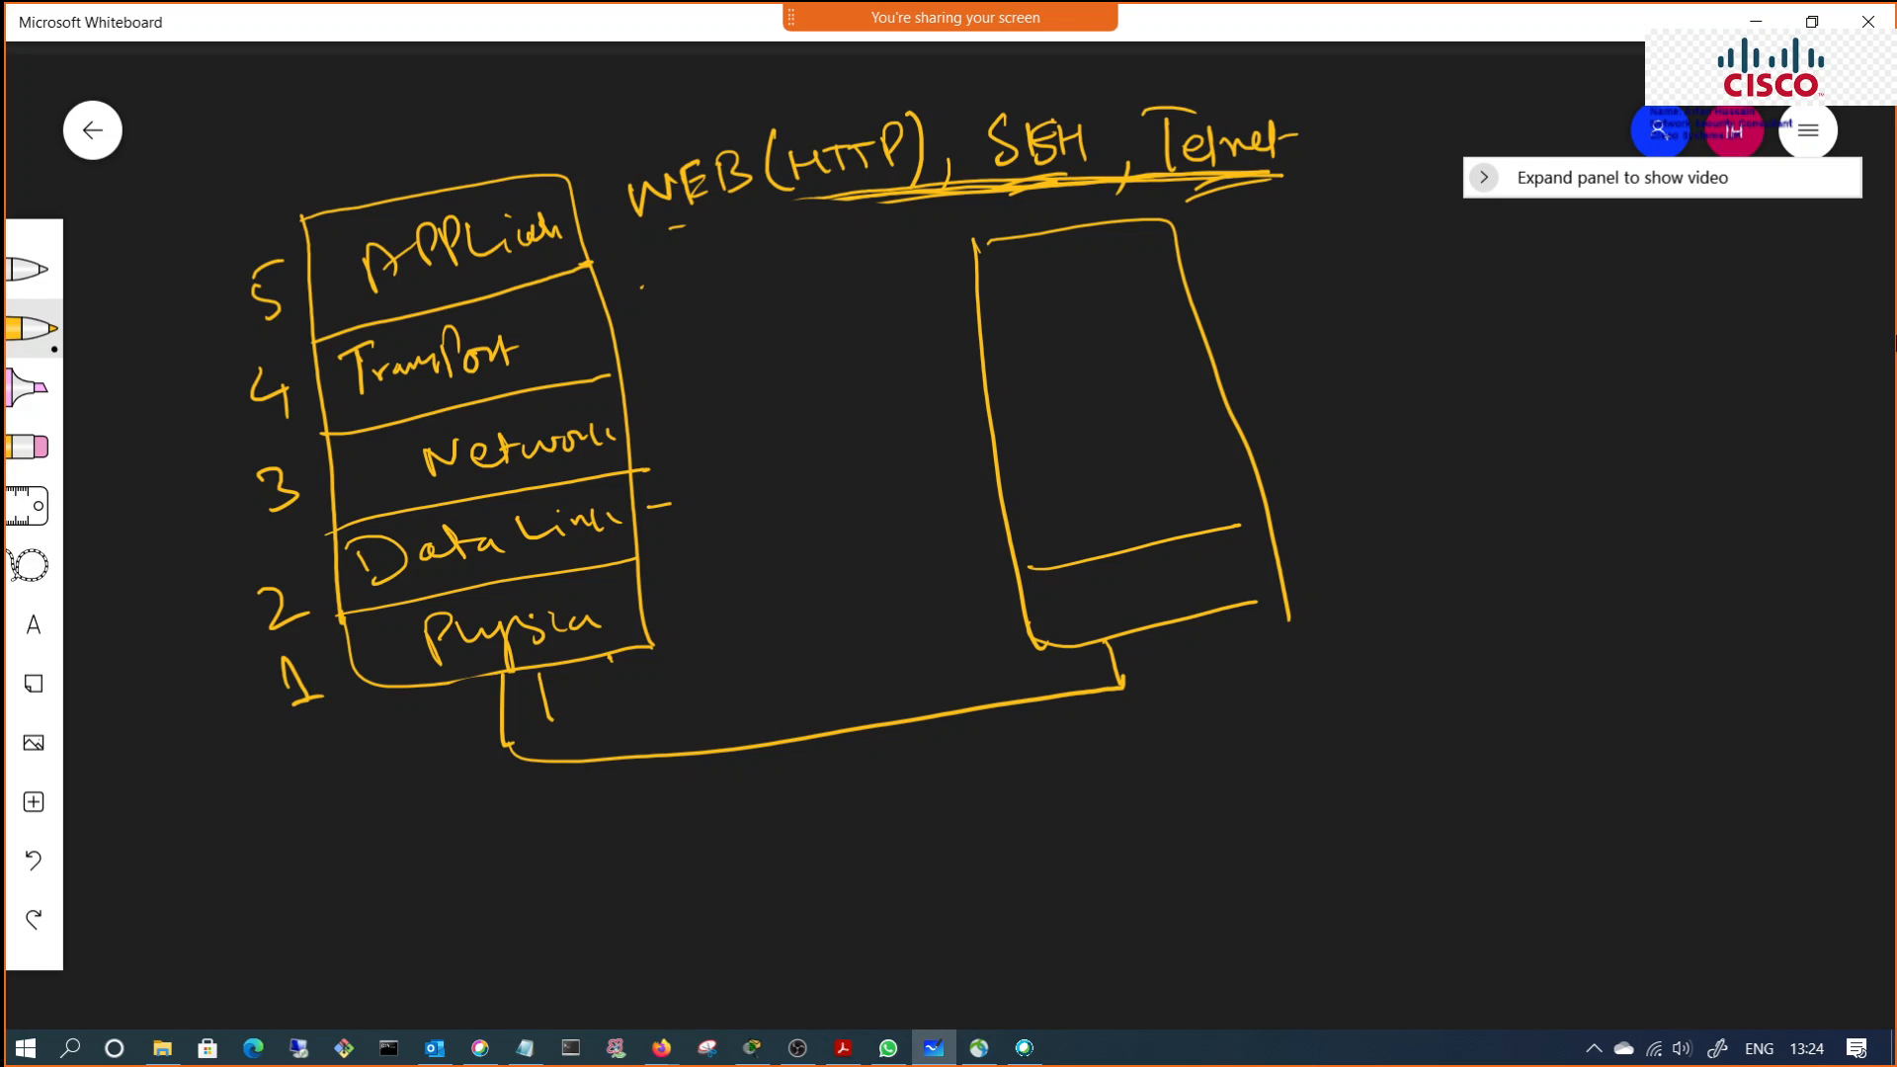
drag(551, 719, 1023, 662)
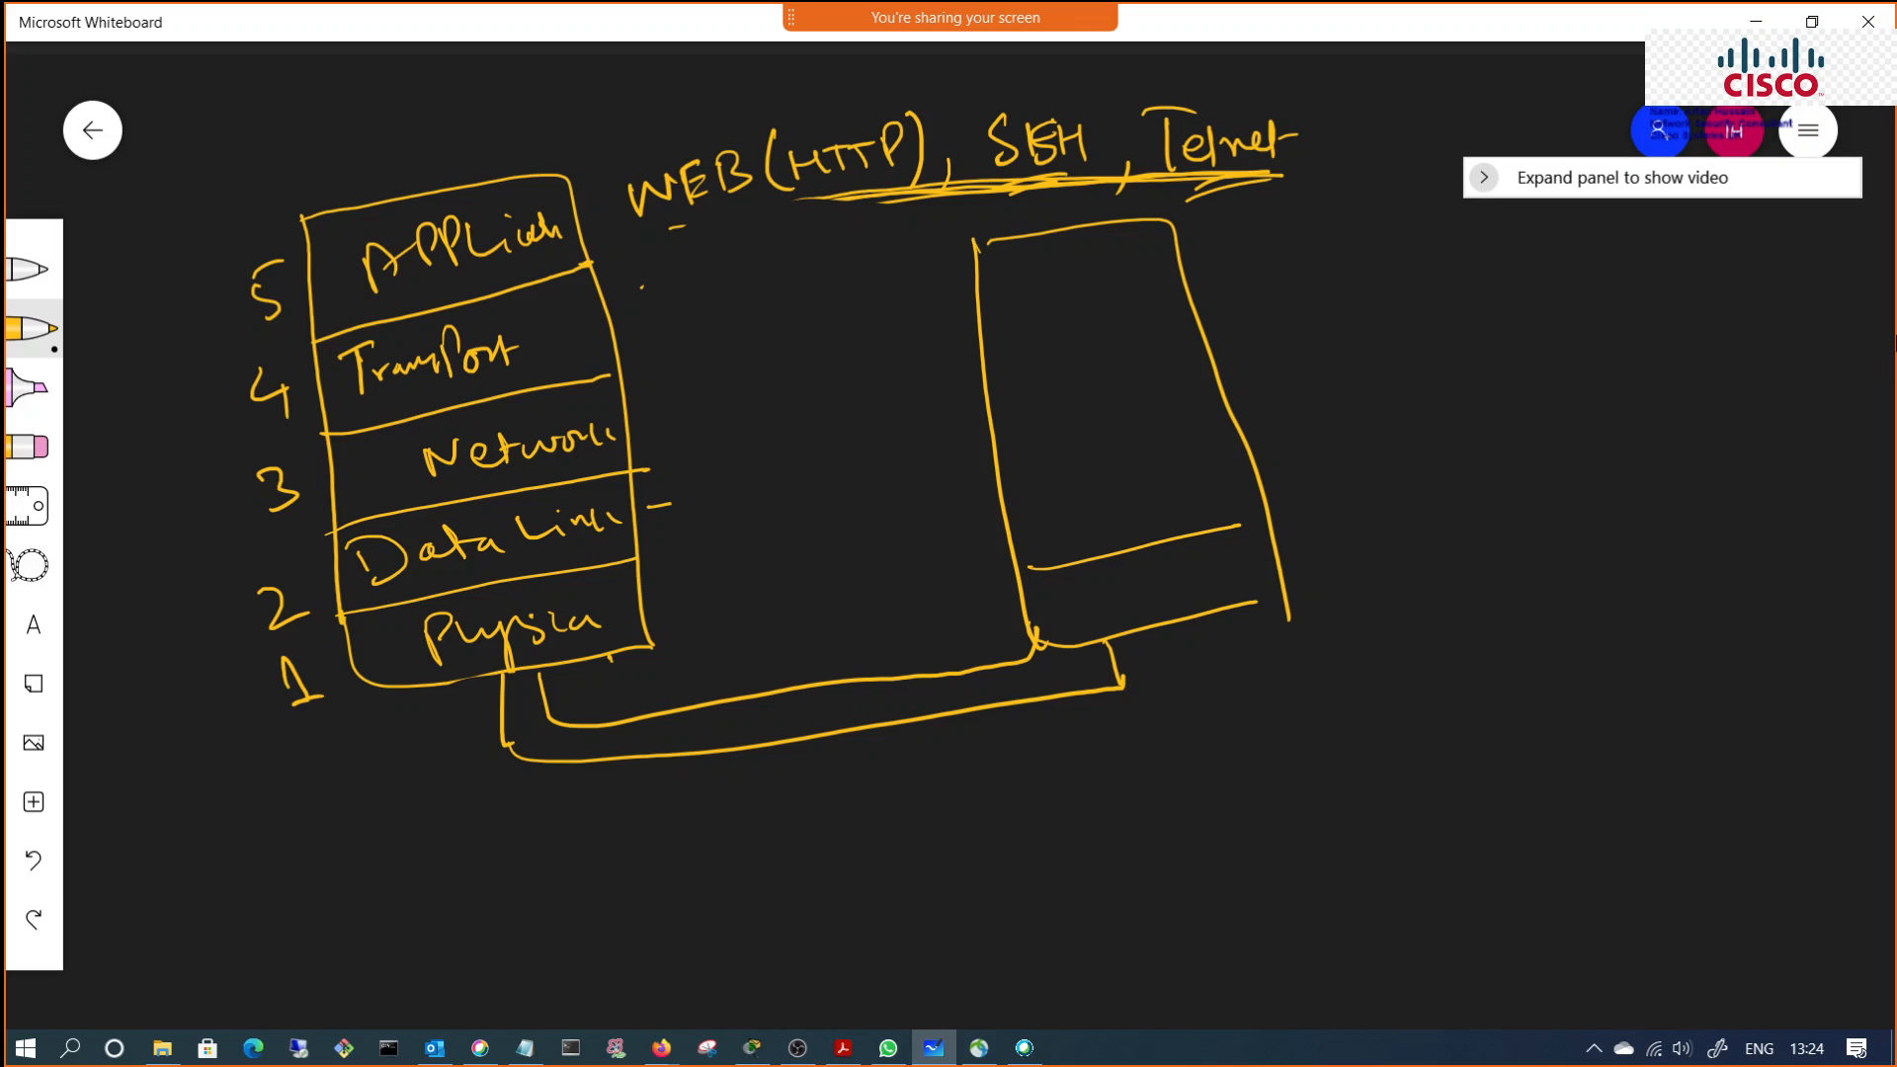
drag(616, 772, 647, 808)
drag(654, 770, 678, 769)
mouse_move(712, 704)
mouse_down()
mouse_move(727, 634)
mouse_move(769, 679)
mouse_up()
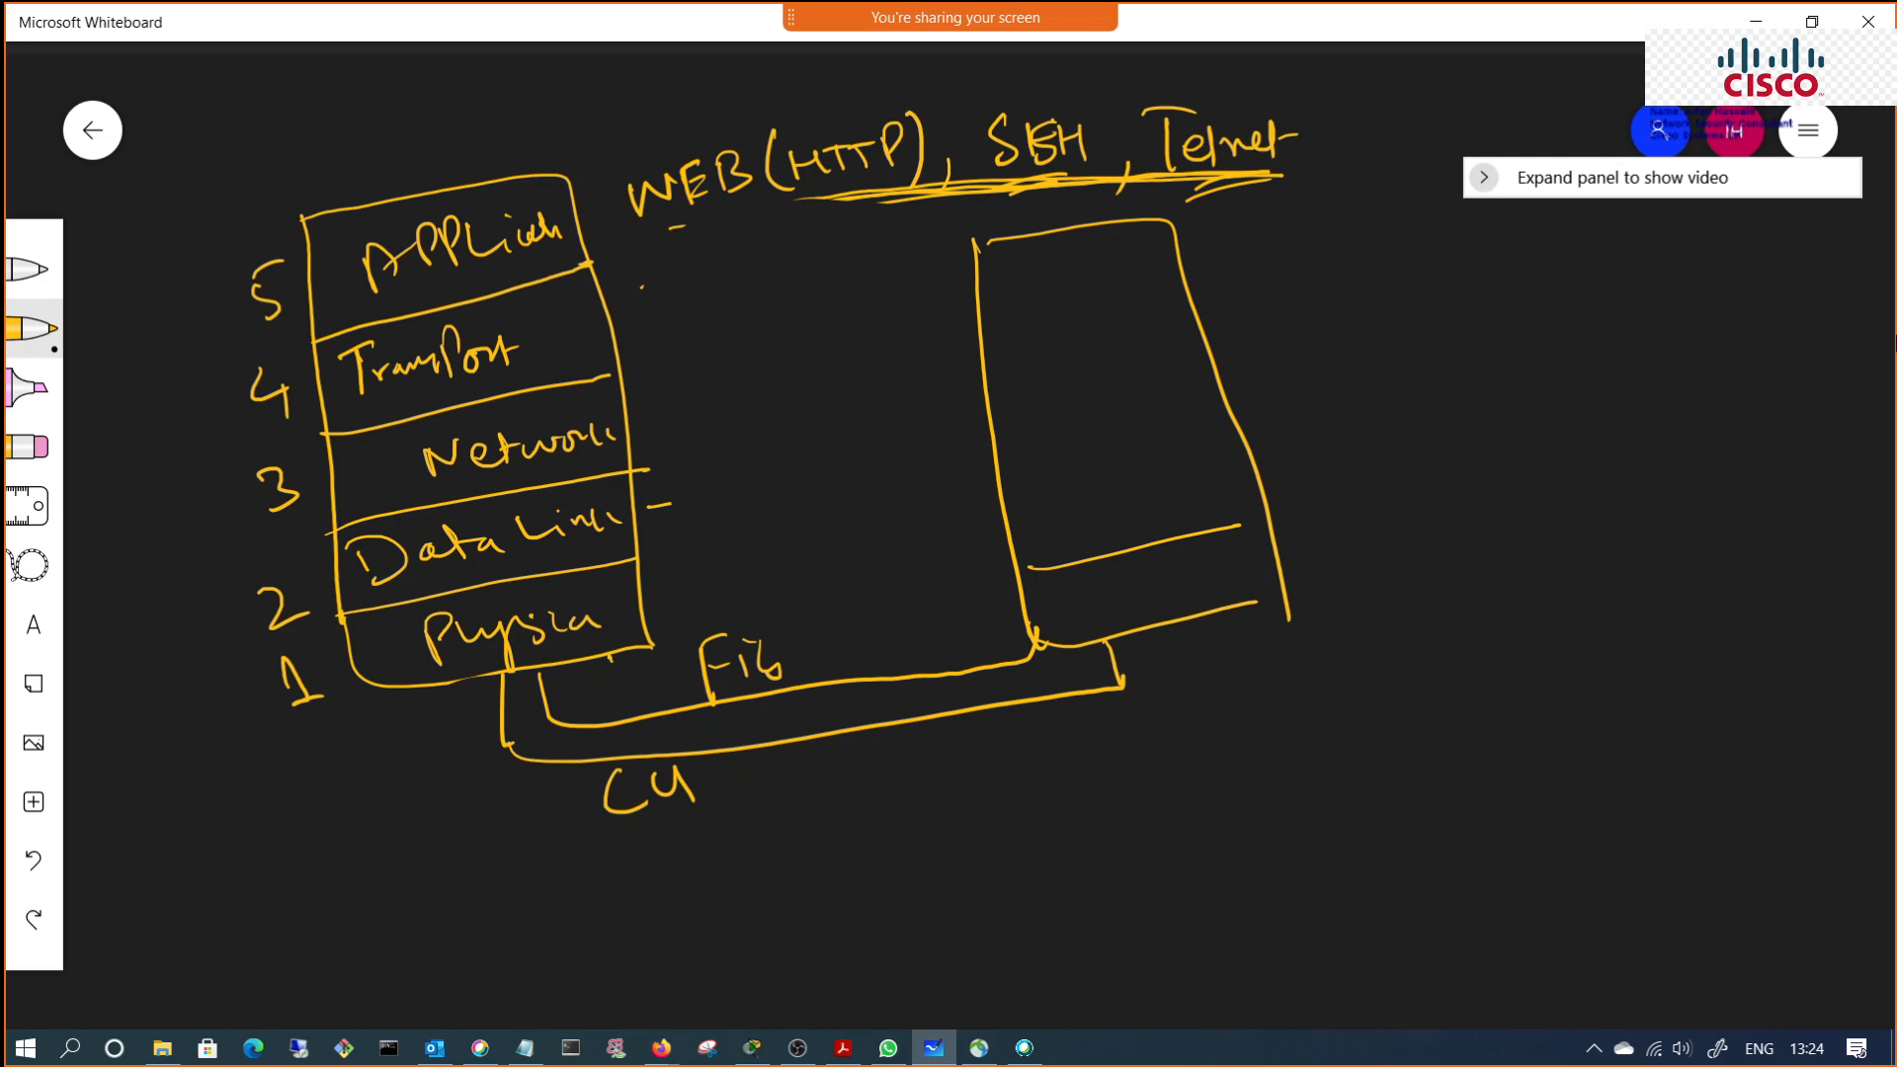
Step: Label the Data Link layer "Ether" in both stacks and join the two with a double-headed arrow
mouse_move(676, 466)
mouse_down()
mouse_move(668, 488)
mouse_move(717, 464)
mouse_move(780, 474)
mouse_up()
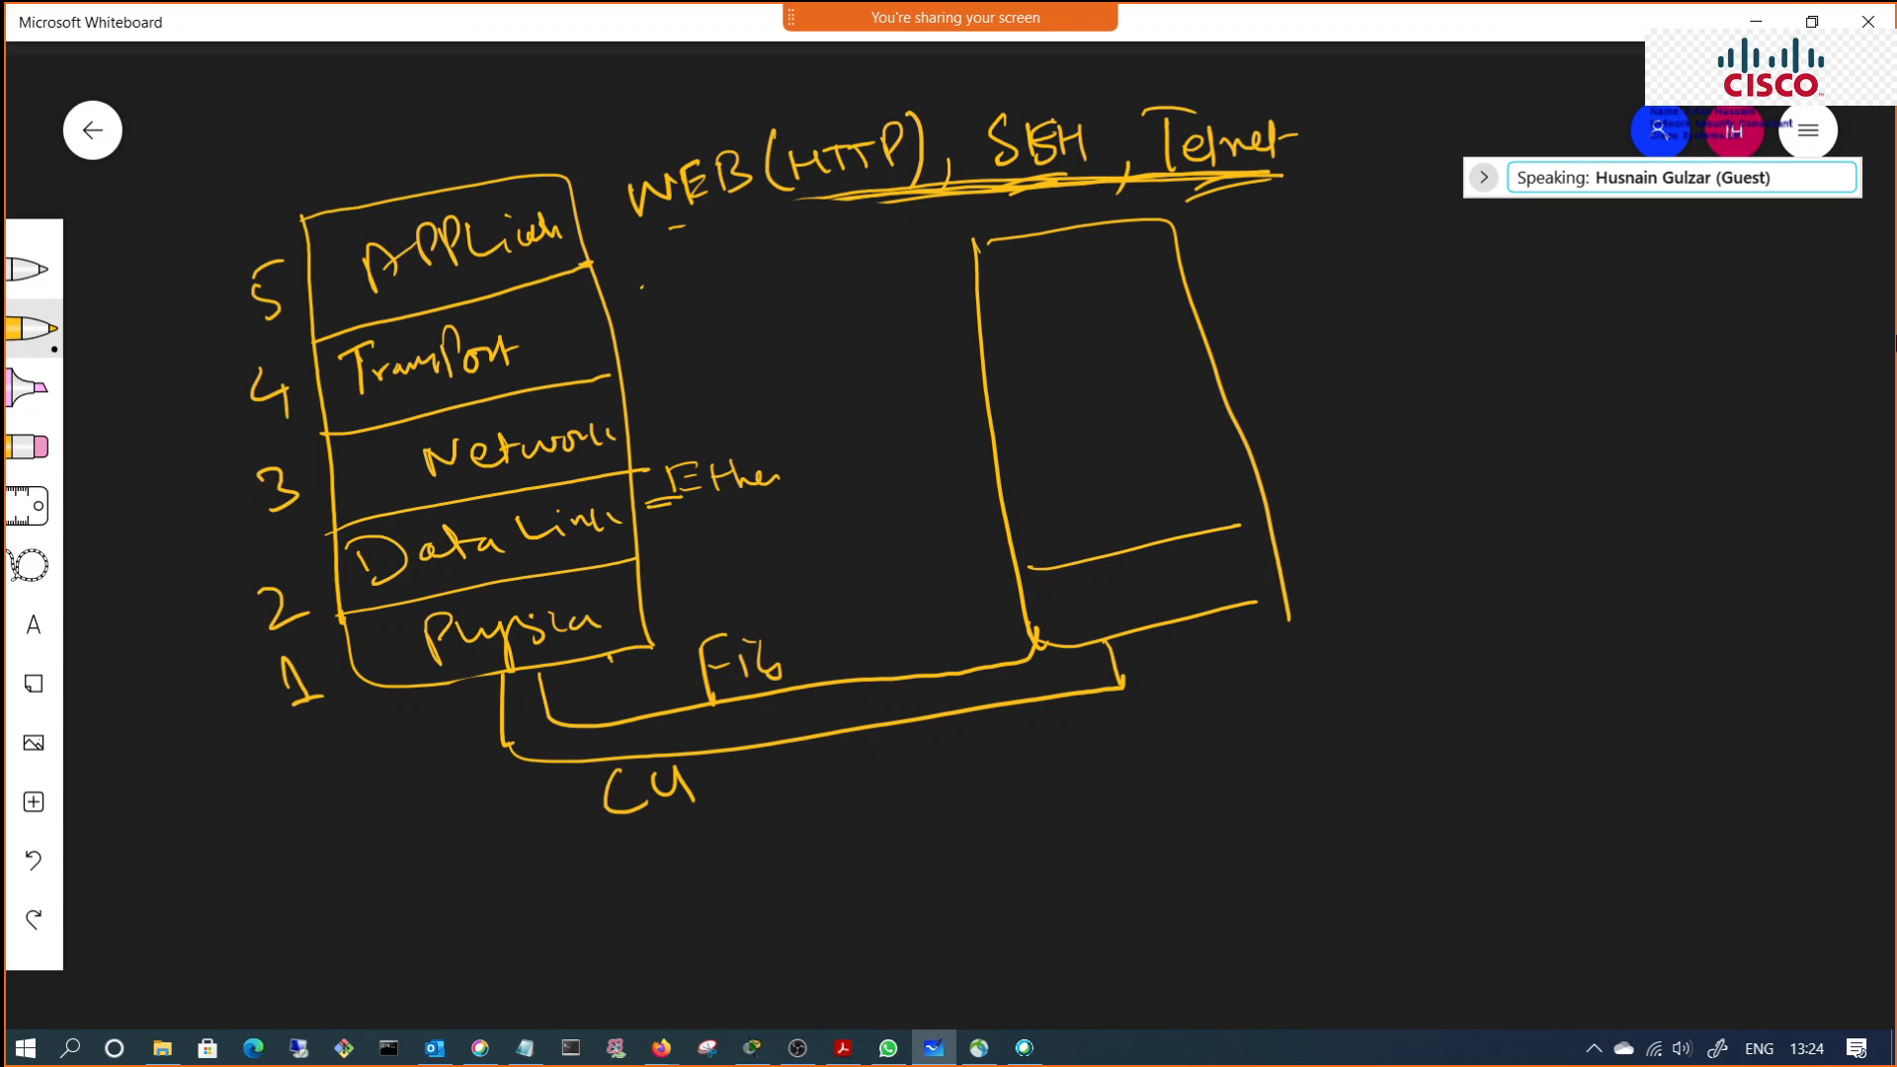
drag(672, 530, 1236, 431)
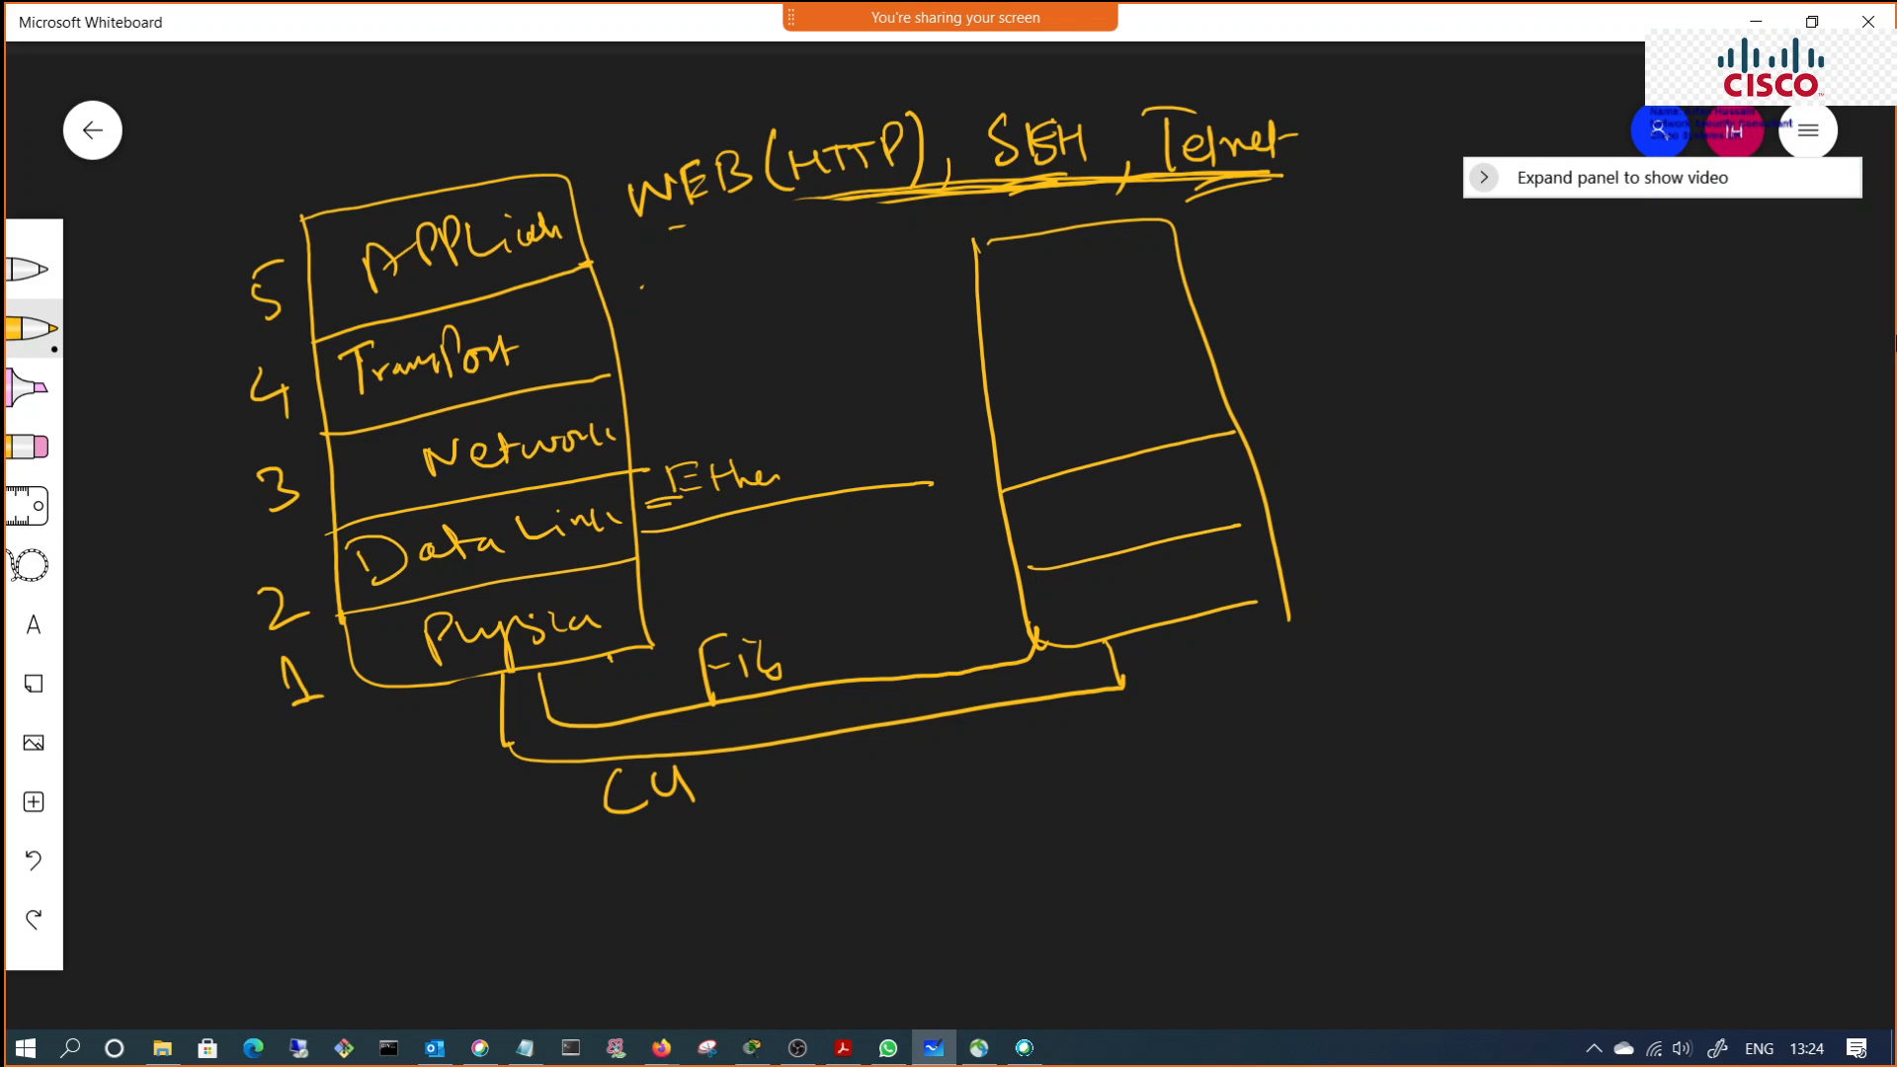
drag(1092, 515, 1118, 483)
drag(943, 501, 1004, 516)
drag(660, 524, 670, 541)
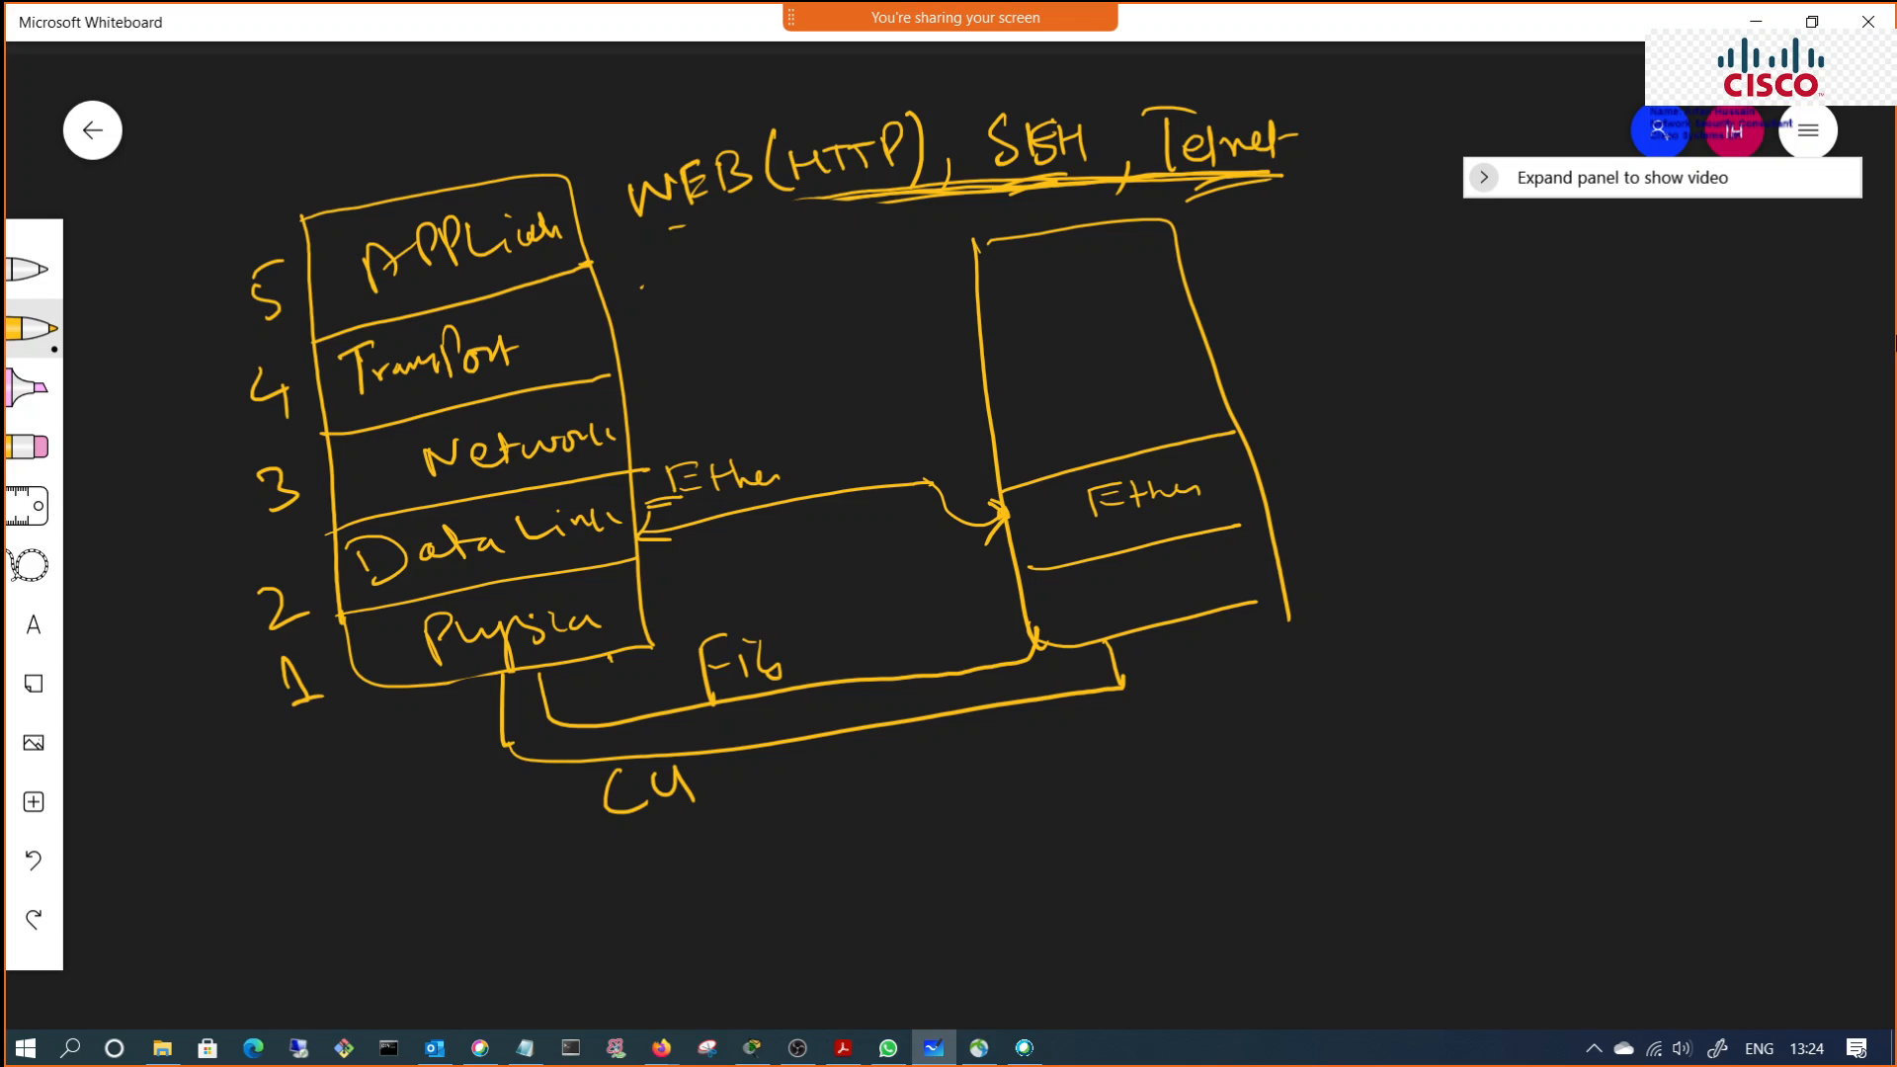
Step: Write "Software(Rules)" in the free space beside the second stack
mouse_move(1401, 292)
mouse_down()
mouse_move(1382, 335)
mouse_move(1416, 314)
mouse_up()
mouse_move(1440, 299)
mouse_down()
mouse_move(1444, 317)
mouse_move(1501, 308)
mouse_up()
drag(1496, 307, 1608, 356)
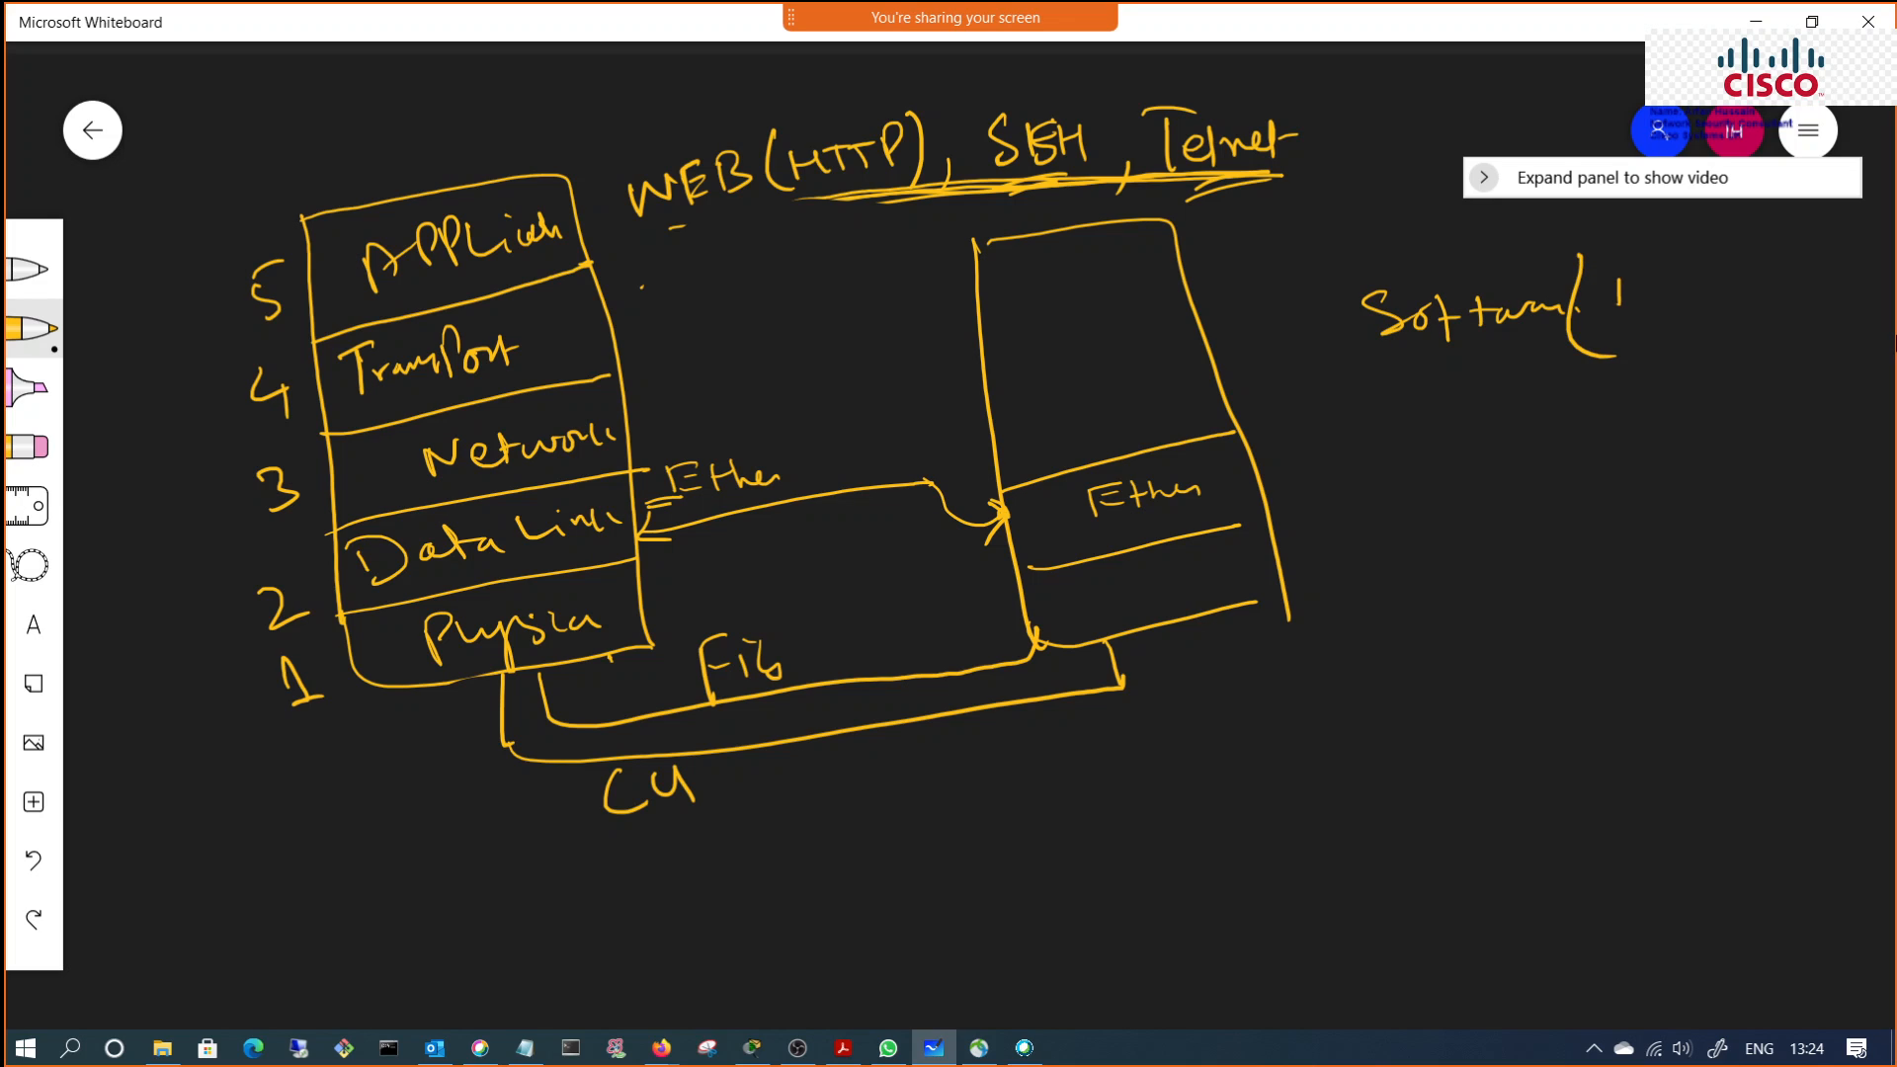
drag(1613, 269, 1637, 299)
drag(1640, 291, 1719, 312)
mouse_move(1728, 318)
mouse_down()
mouse_move(1736, 295)
mouse_move(1719, 370)
mouse_up()
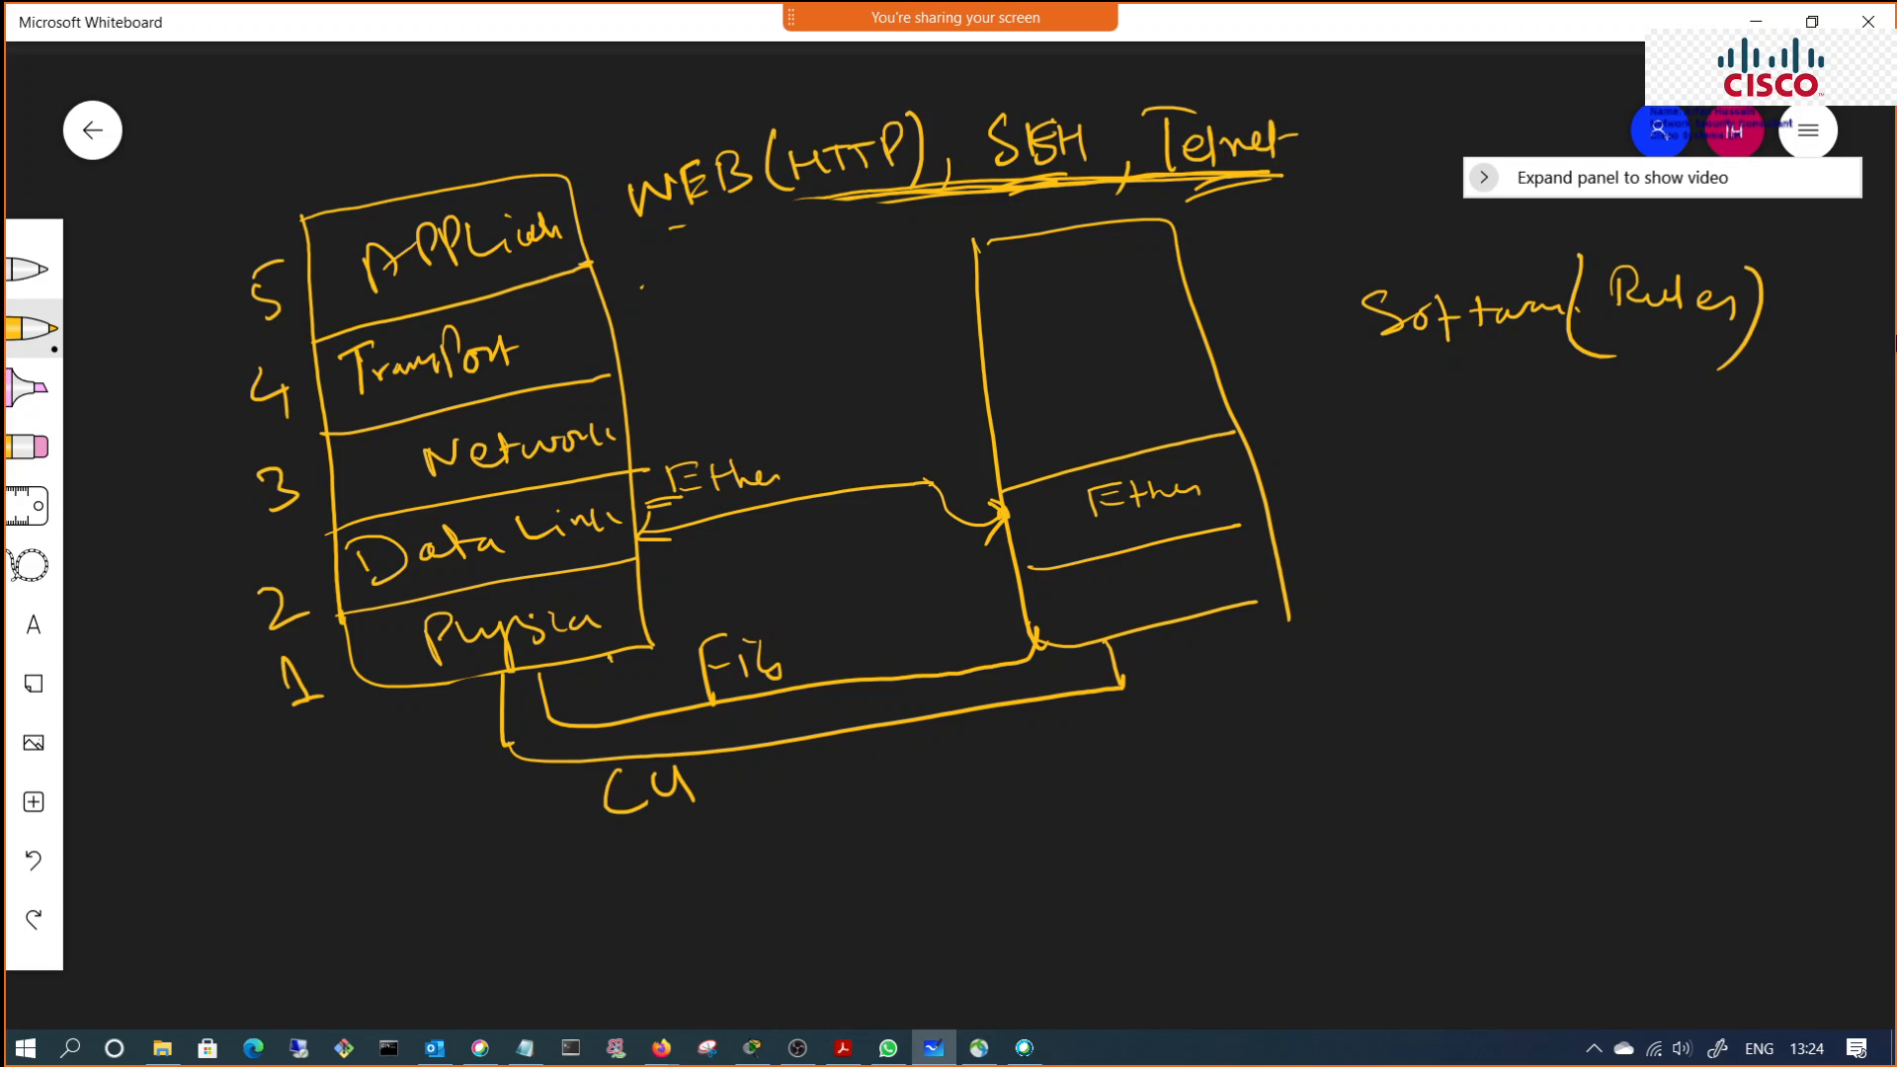
Step: Divide off the Network row of the second stack, write "IPV4" in it, and circle the text
drag(618, 373, 1174, 332)
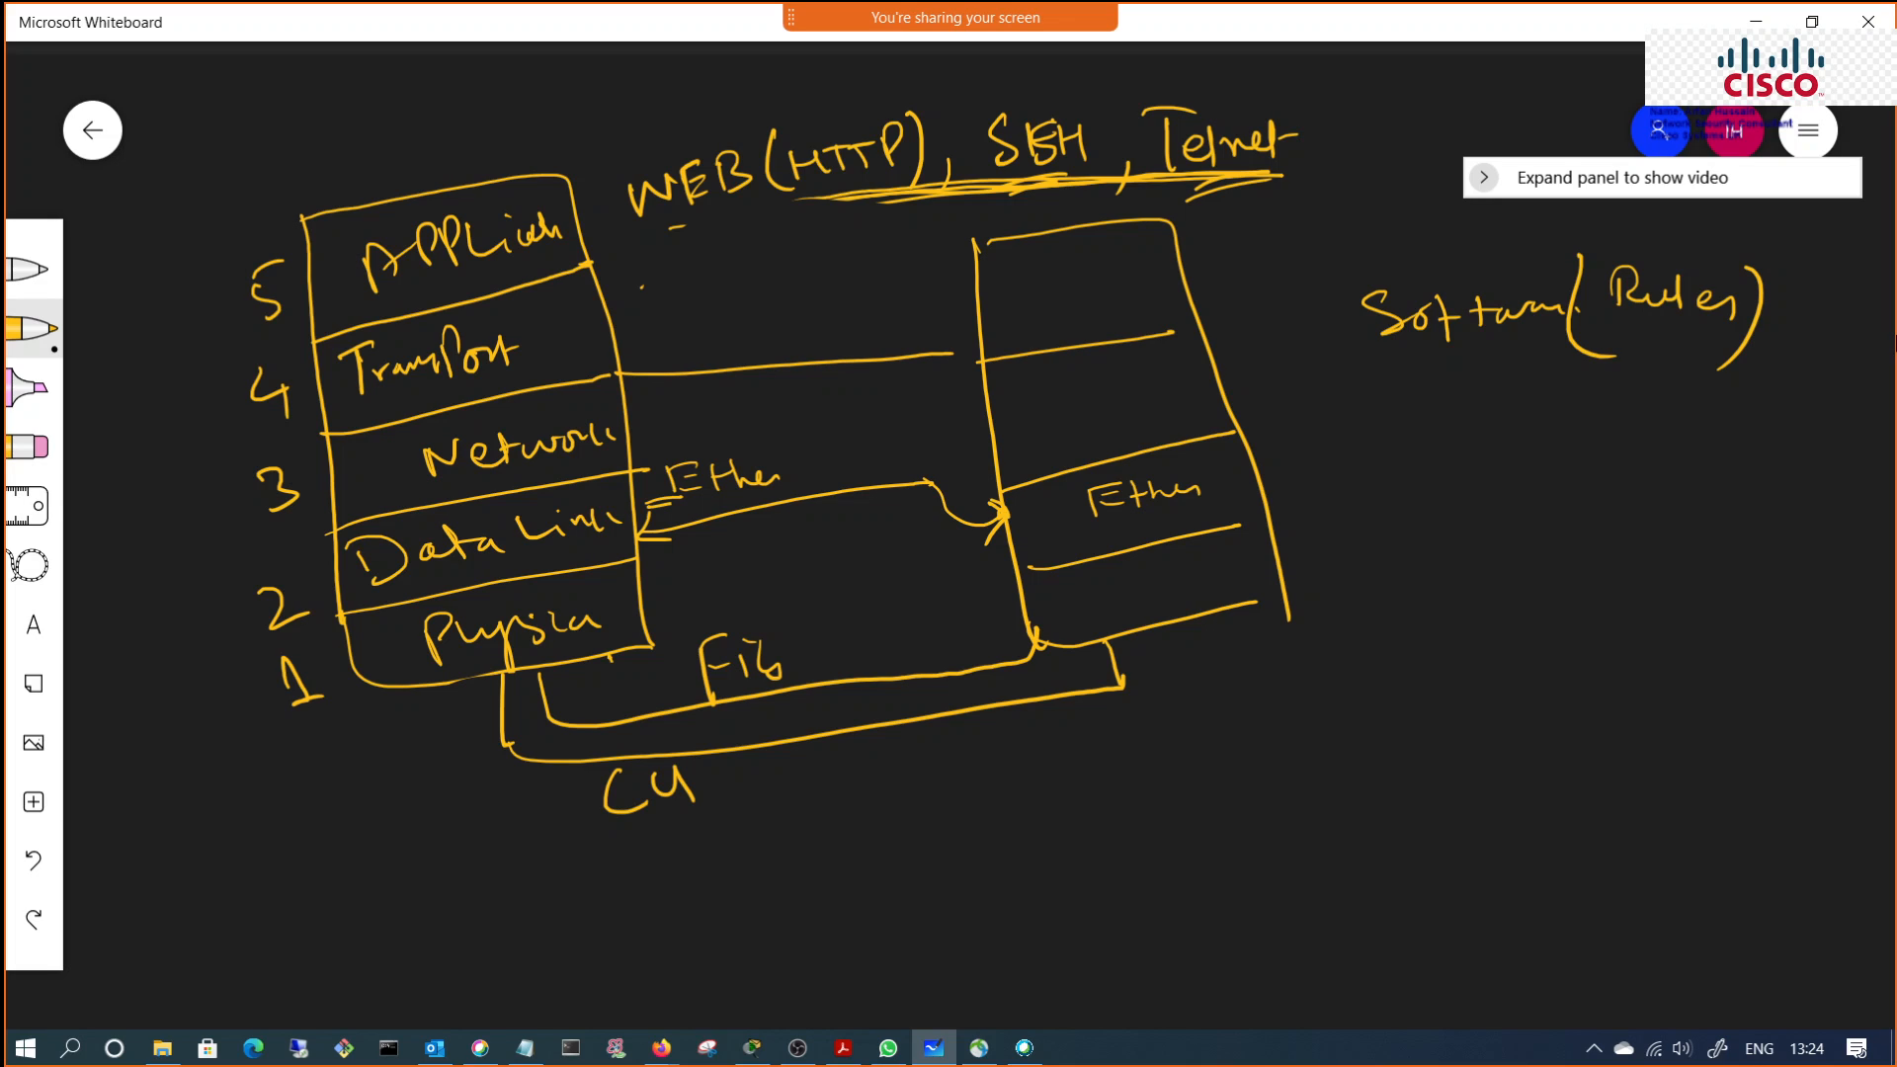
drag(1049, 378, 1072, 375)
drag(1066, 388, 1065, 415)
drag(1055, 416, 1089, 415)
drag(1095, 373, 1105, 400)
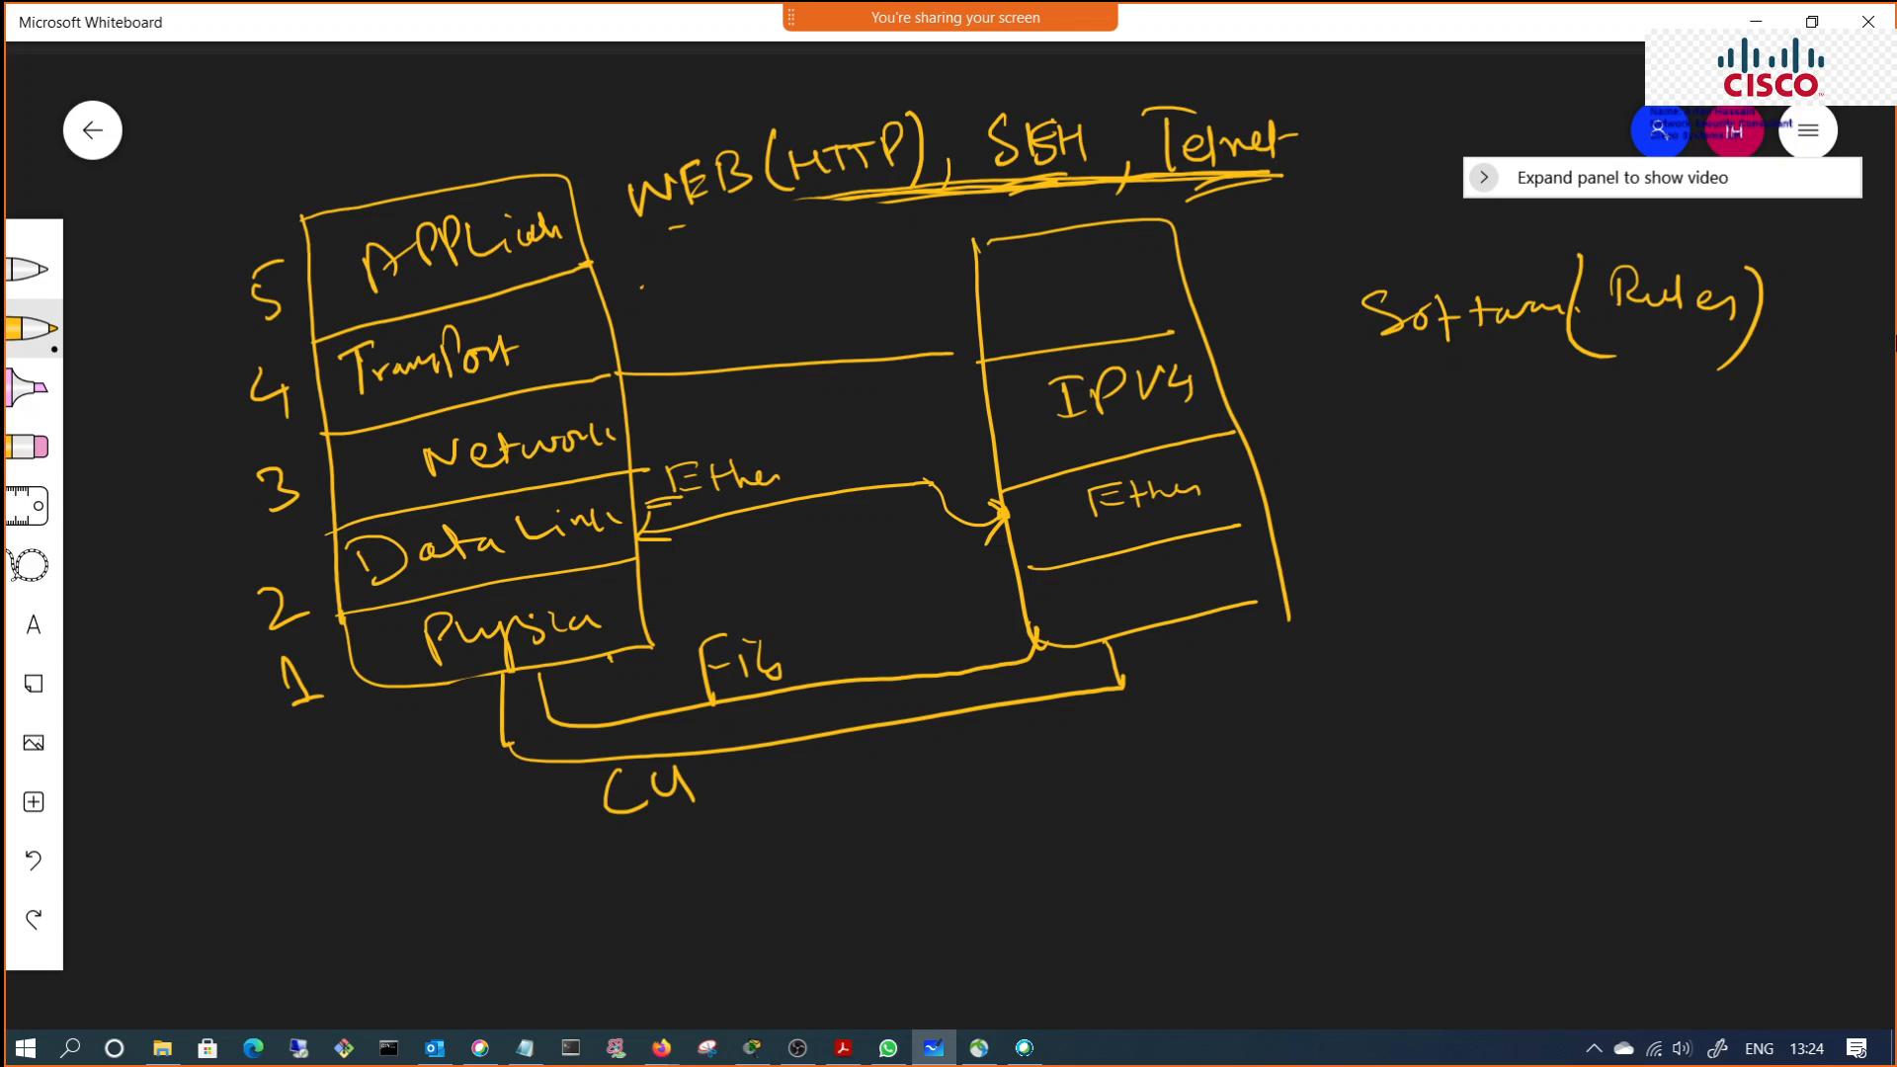
drag(1166, 341, 1077, 346)
Step: Write "IPV6" beside the second stack, underline IPV4, and add an underlined "32 Bits" below IPV6
drag(1324, 360, 1353, 407)
mouse_move(1355, 368)
mouse_down()
mouse_move(1361, 391)
mouse_move(1426, 357)
mouse_move(1441, 402)
mouse_up()
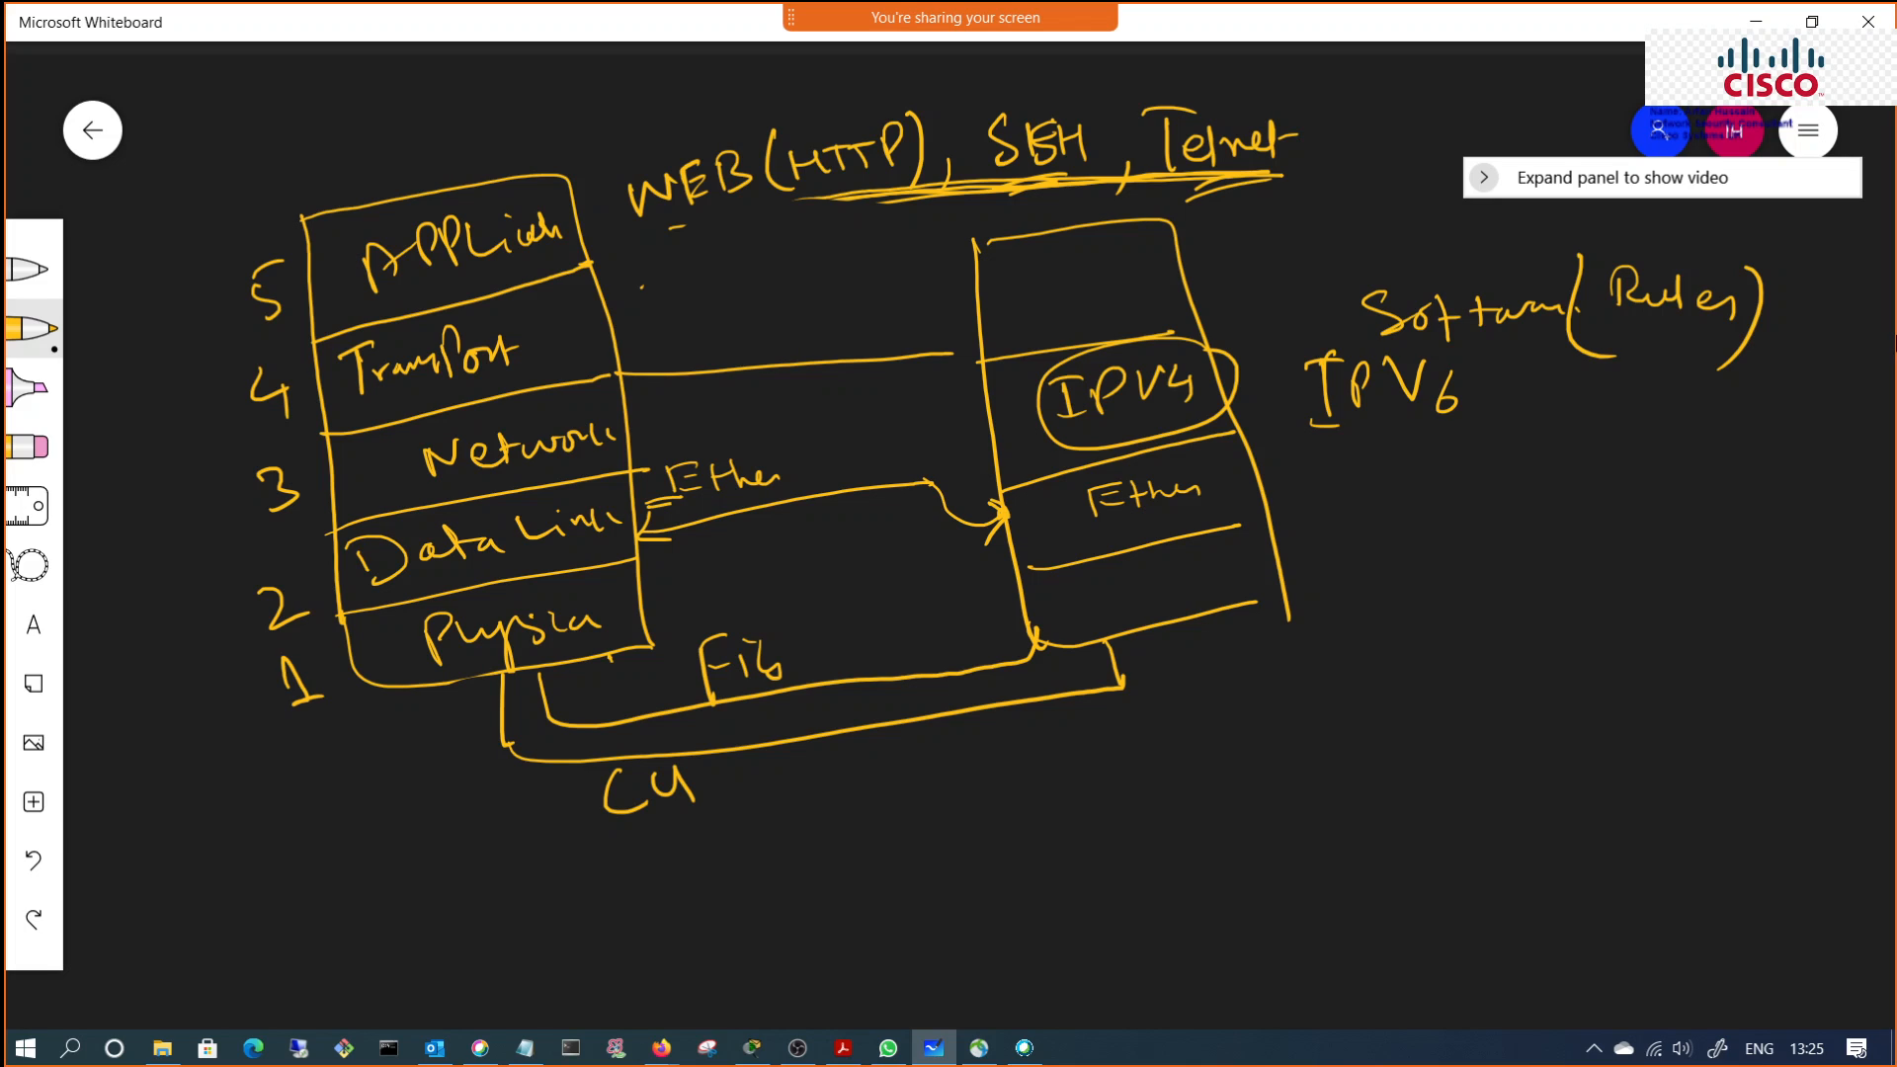
drag(1076, 427, 1153, 416)
mouse_move(1387, 486)
mouse_down()
mouse_move(1393, 538)
mouse_move(1485, 520)
mouse_up()
drag(1486, 484, 1492, 519)
drag(1381, 557, 1578, 527)
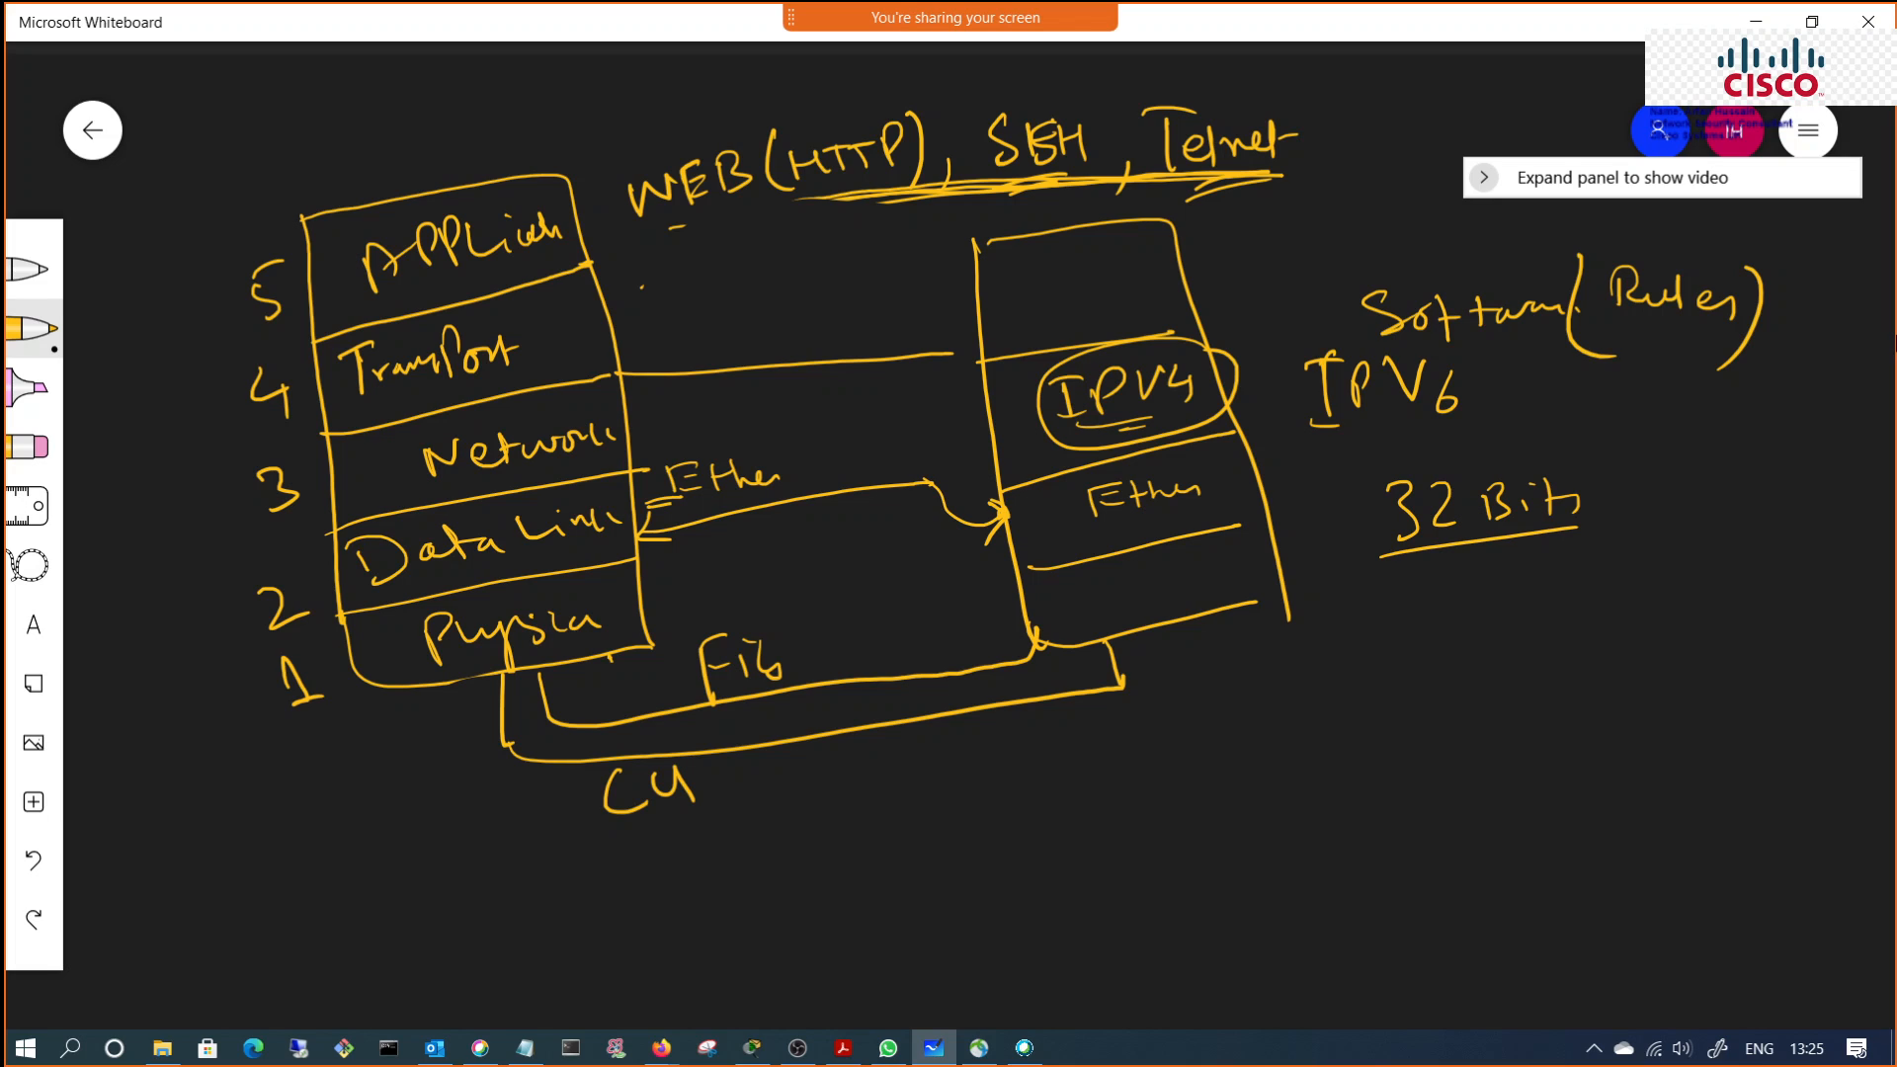
Step: Write an underlined and circled "128 Bits" after IPV6, and draw an arrow from IPV6 to "32 Bits"
drag(1475, 414, 1524, 400)
drag(1641, 419, 1652, 455)
mouse_move(1668, 423)
mouse_down()
mouse_move(1703, 450)
mouse_move(1735, 417)
mouse_up()
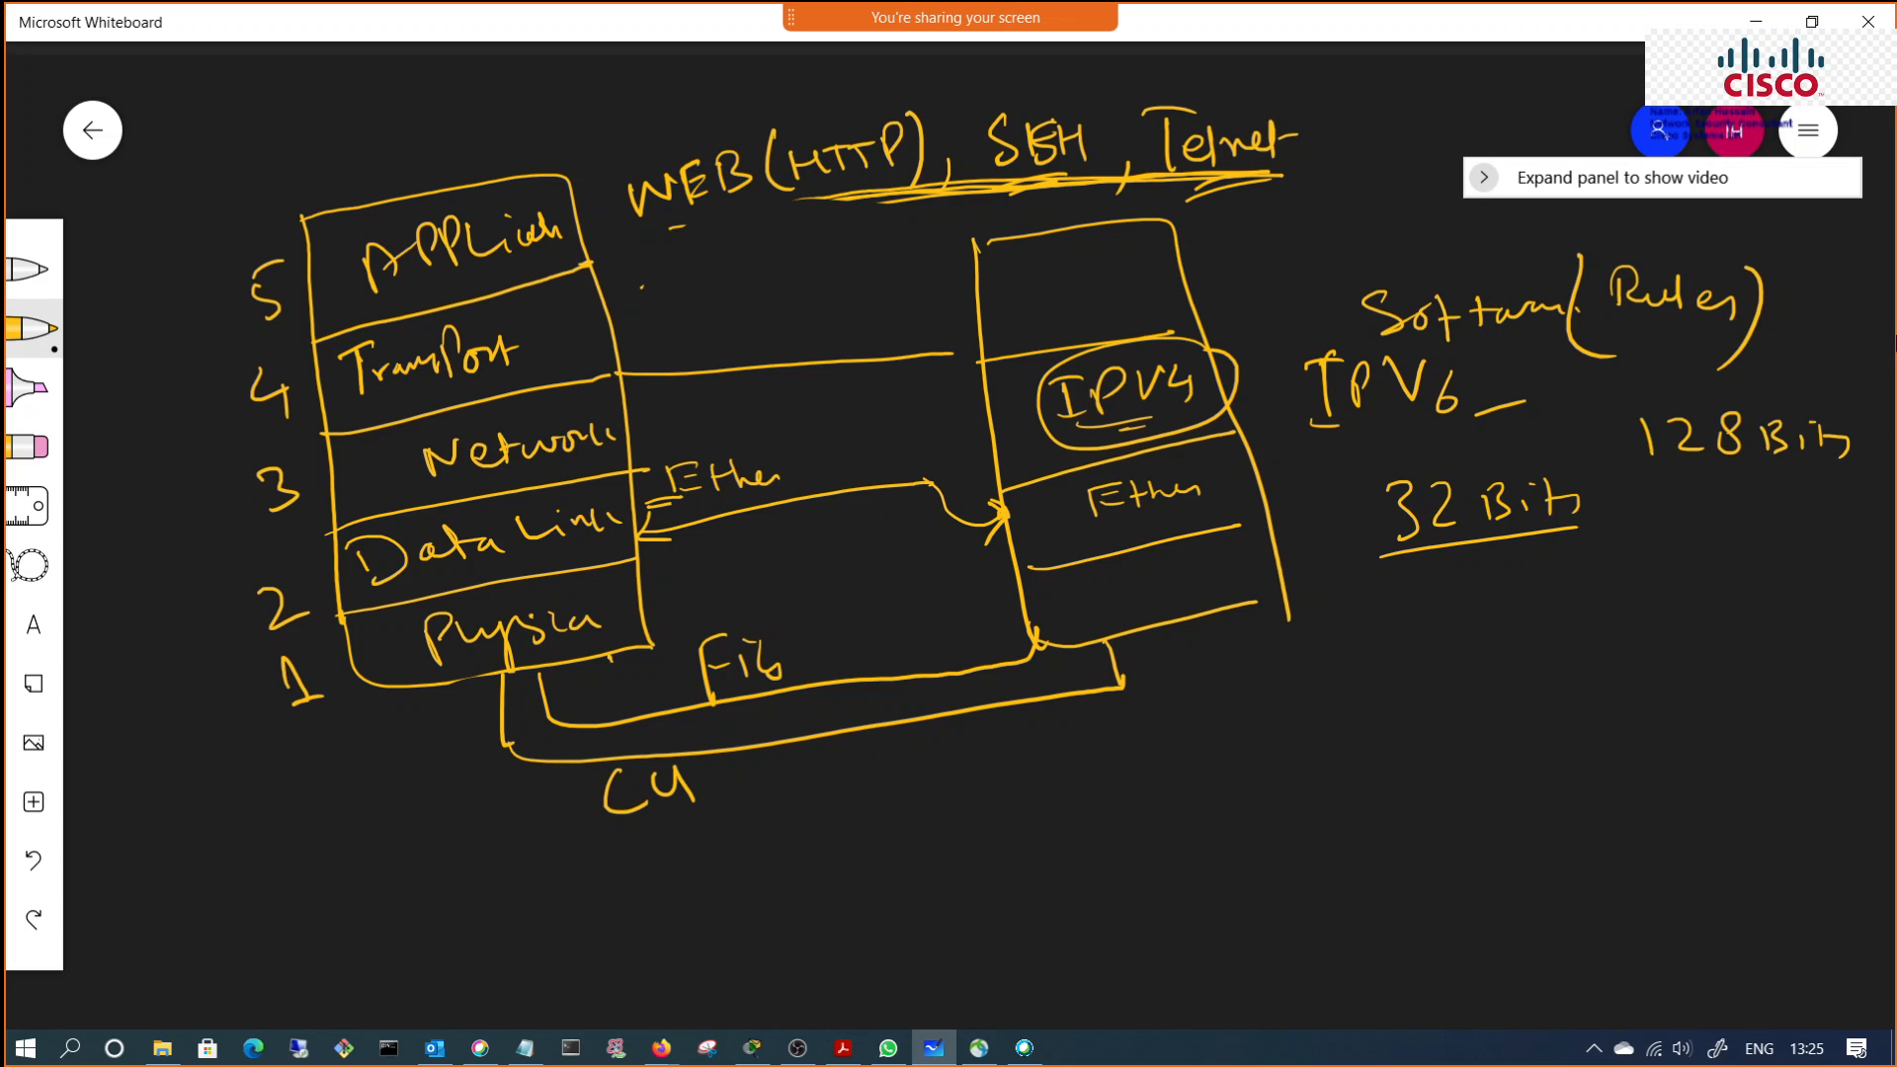
drag(1663, 475, 1836, 461)
drag(1687, 373, 1786, 493)
drag(1680, 373, 1802, 370)
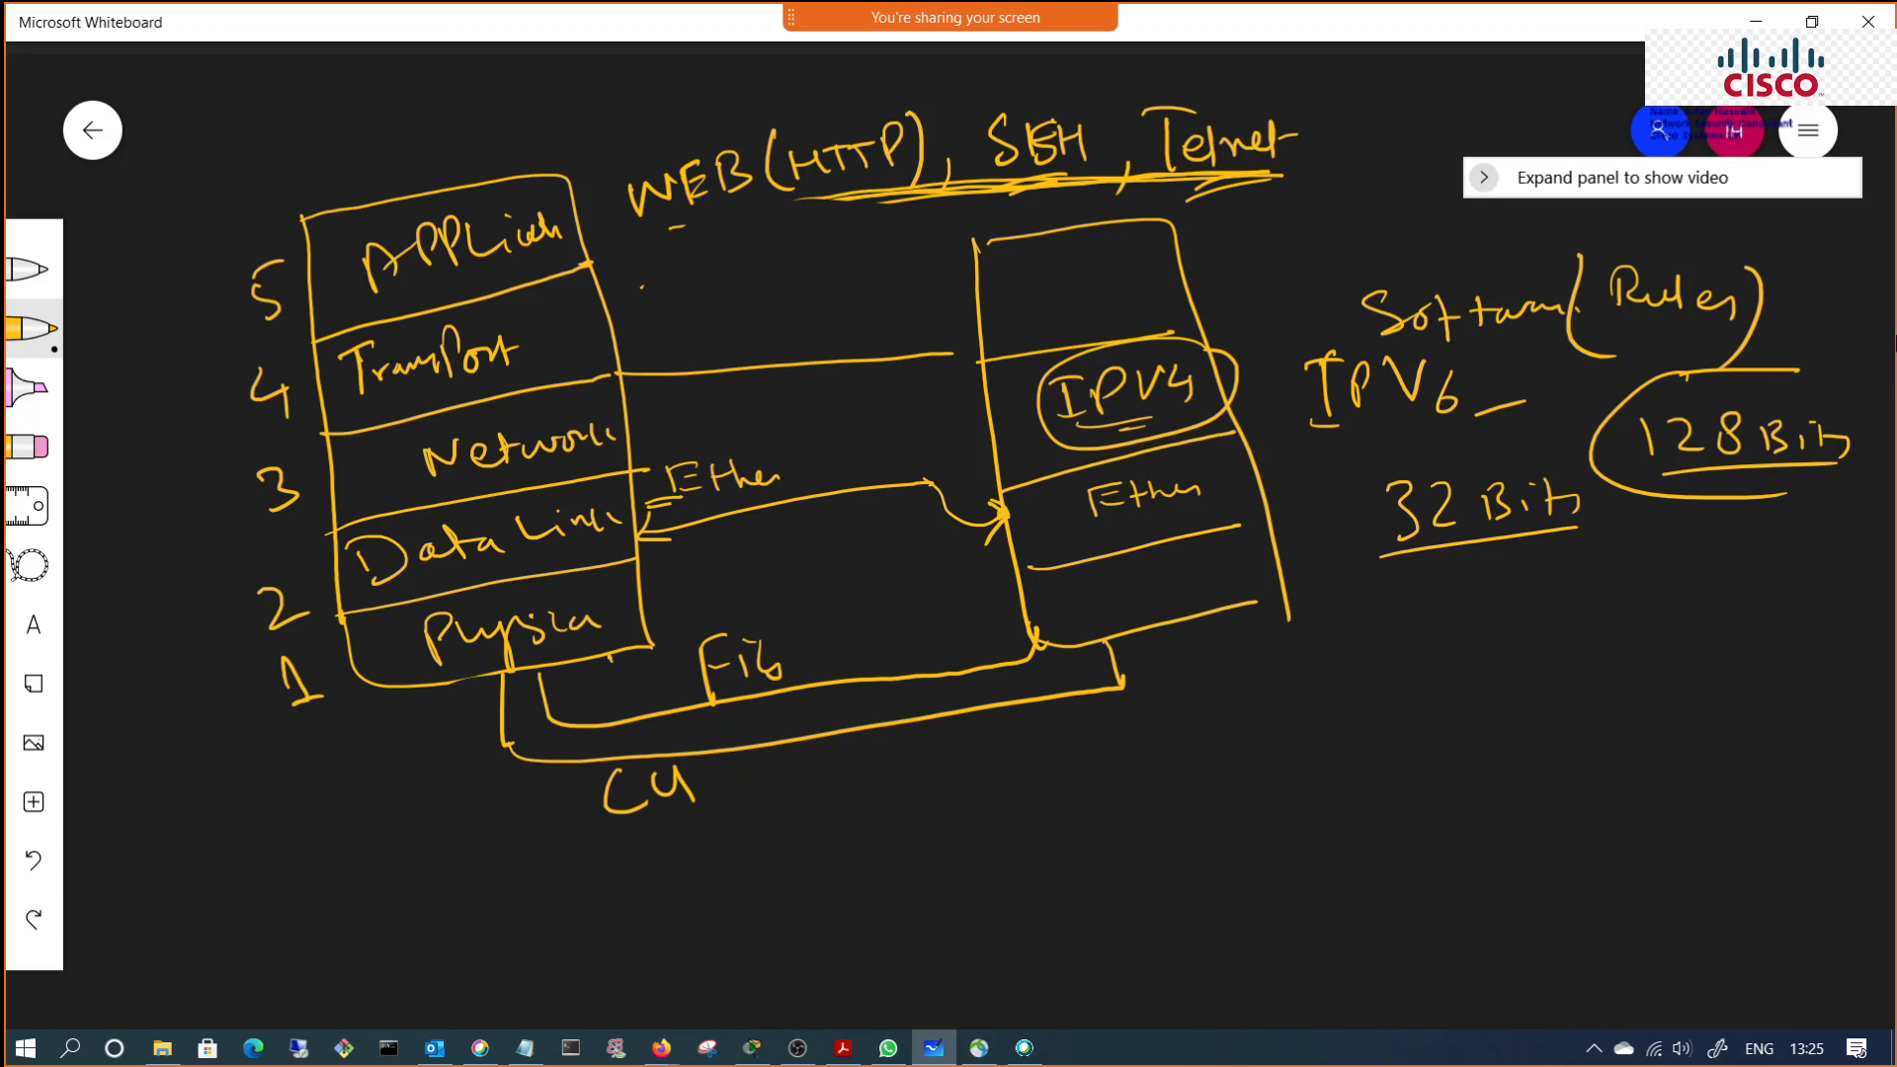
drag(1680, 373, 1843, 369)
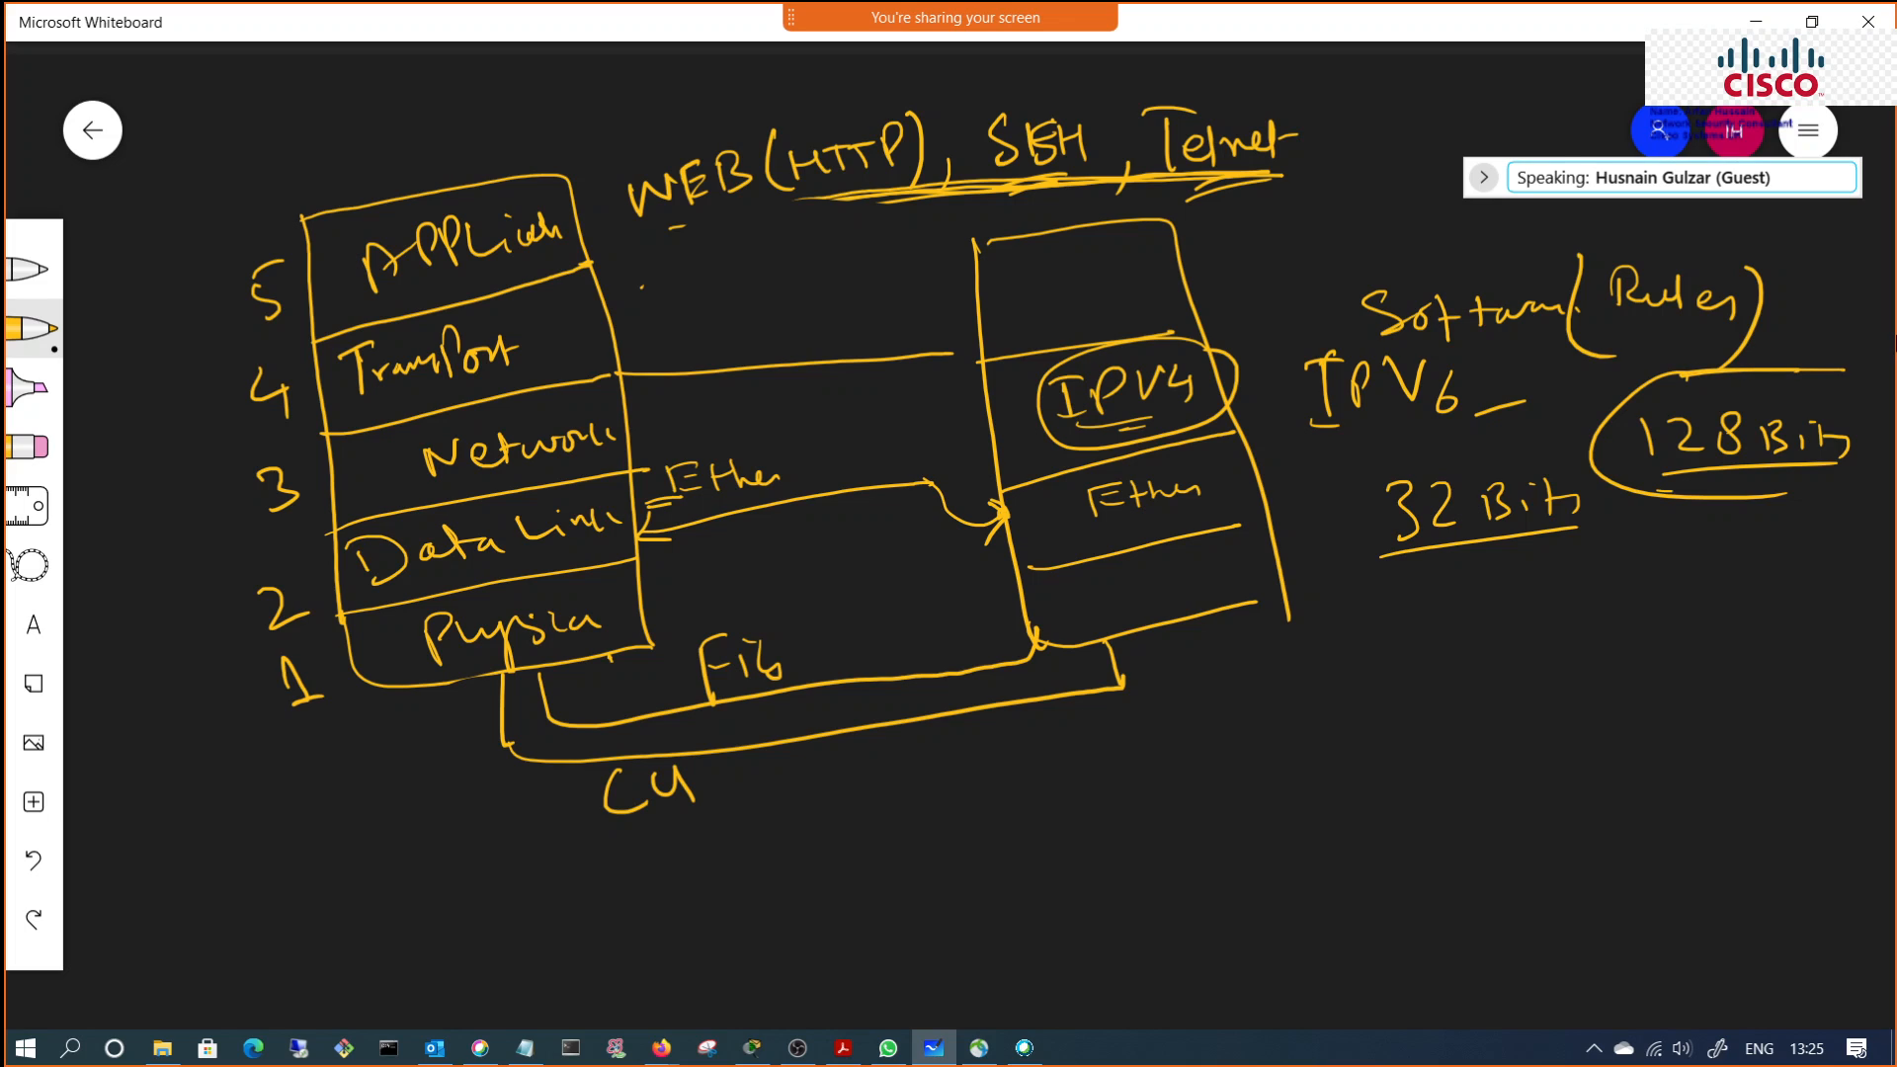
drag(1672, 490, 1800, 485)
drag(1364, 435, 1360, 539)
Step: Divide off the Transport row of the second stack and write "TCP" in the Transport rows of both stacks
drag(983, 284, 1173, 250)
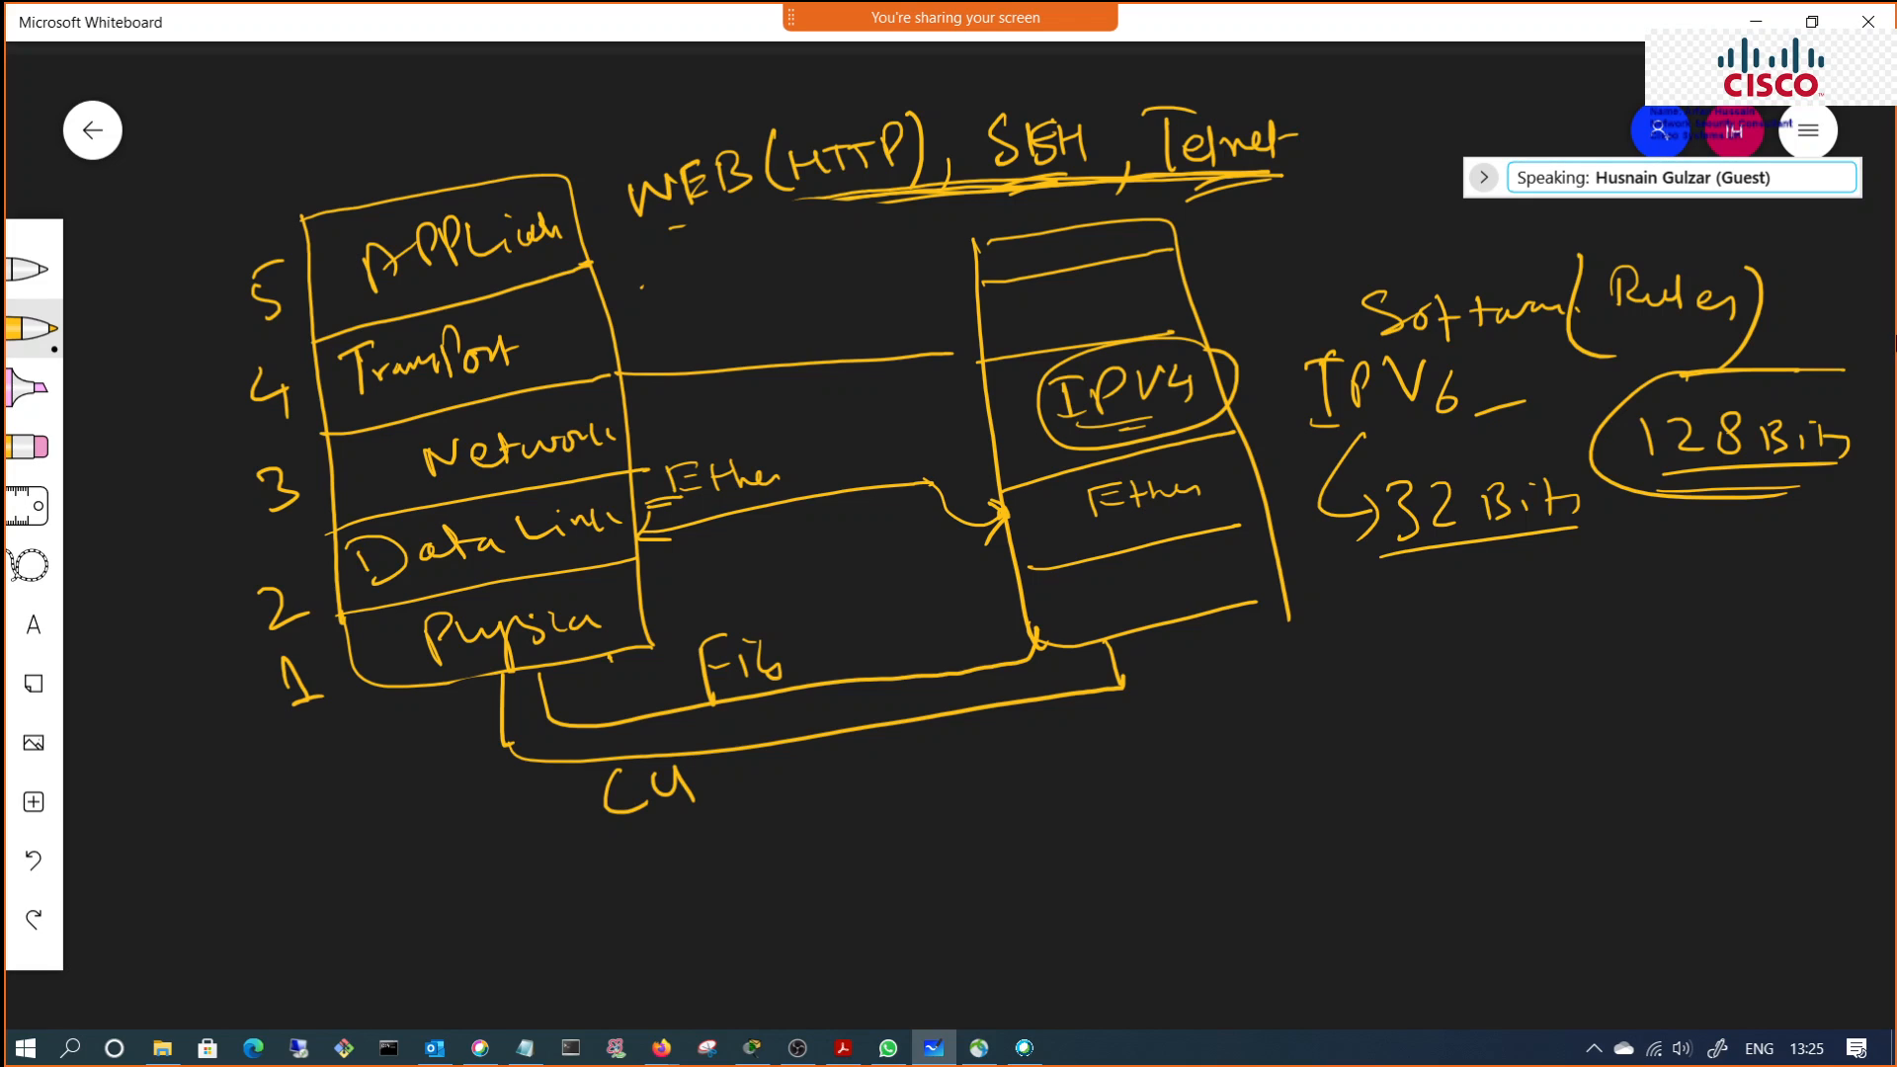
drag(995, 298, 1045, 292)
mouse_move(1066, 301)
mouse_down()
mouse_move(1062, 328)
mouse_move(1086, 311)
mouse_up()
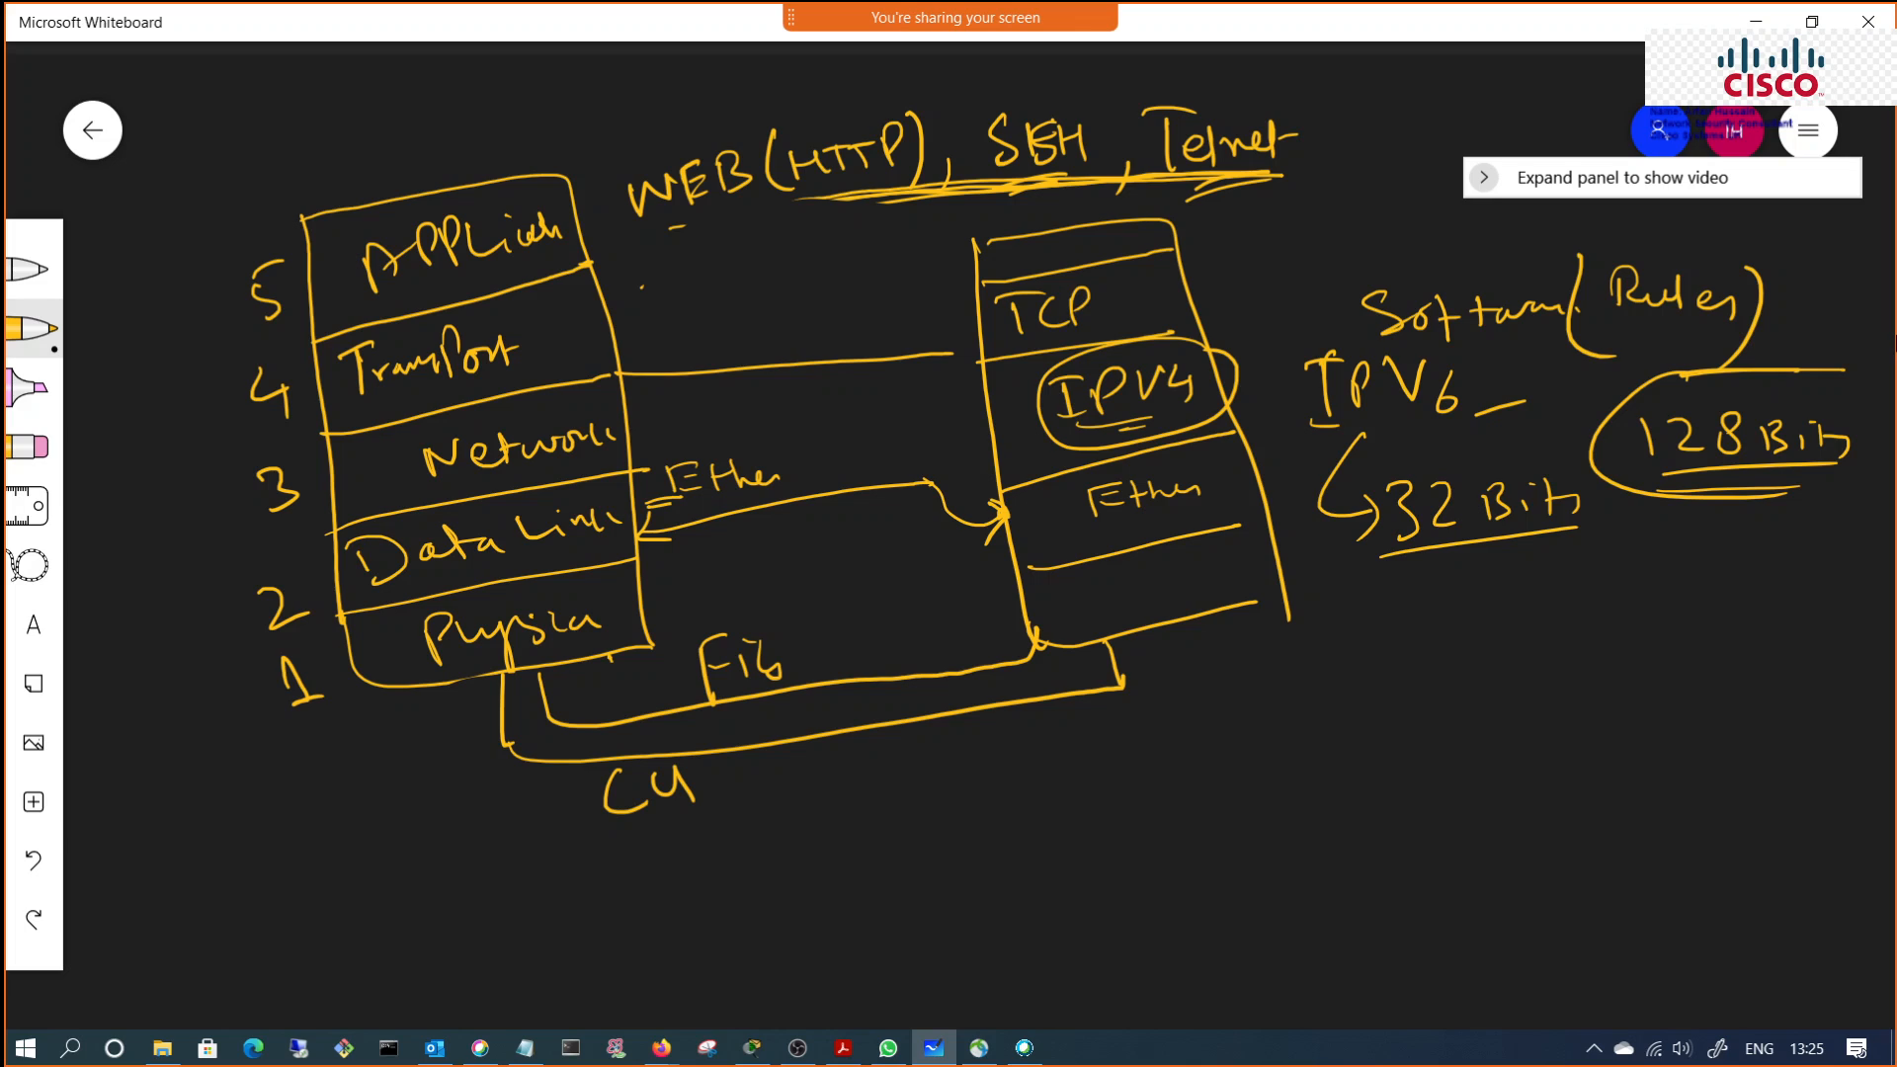
drag(536, 334, 576, 323)
mouse_move(599, 326)
mouse_down()
mouse_move(589, 362)
mouse_move(610, 346)
mouse_up()
Step: Draw a cap over the second stack and a long arrow beneath both stacks from the first to the second
mouse_move(982, 245)
mouse_down()
mouse_move(1121, 198)
mouse_move(1146, 242)
mouse_up()
drag(374, 838, 1501, 756)
drag(1479, 726, 1477, 776)
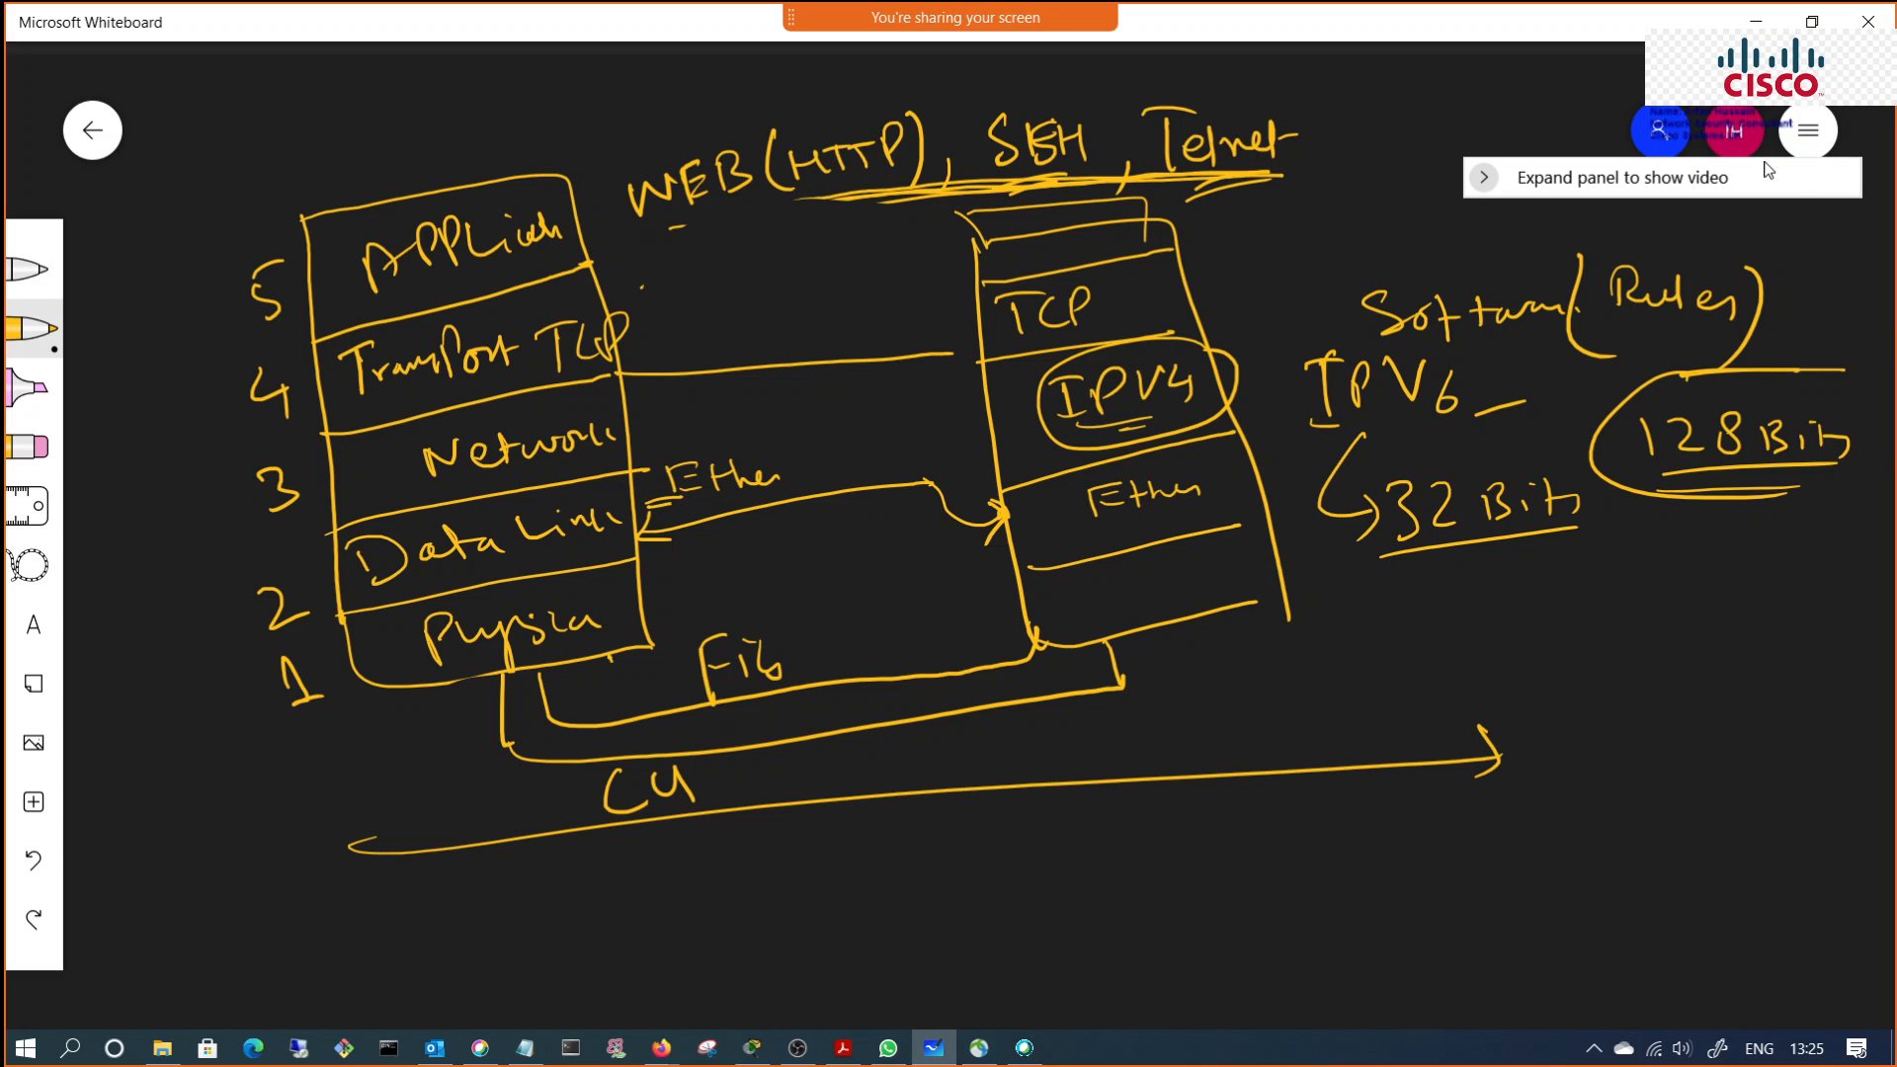
Step: Clear the whole whiteboard canvas
click(1800, 150)
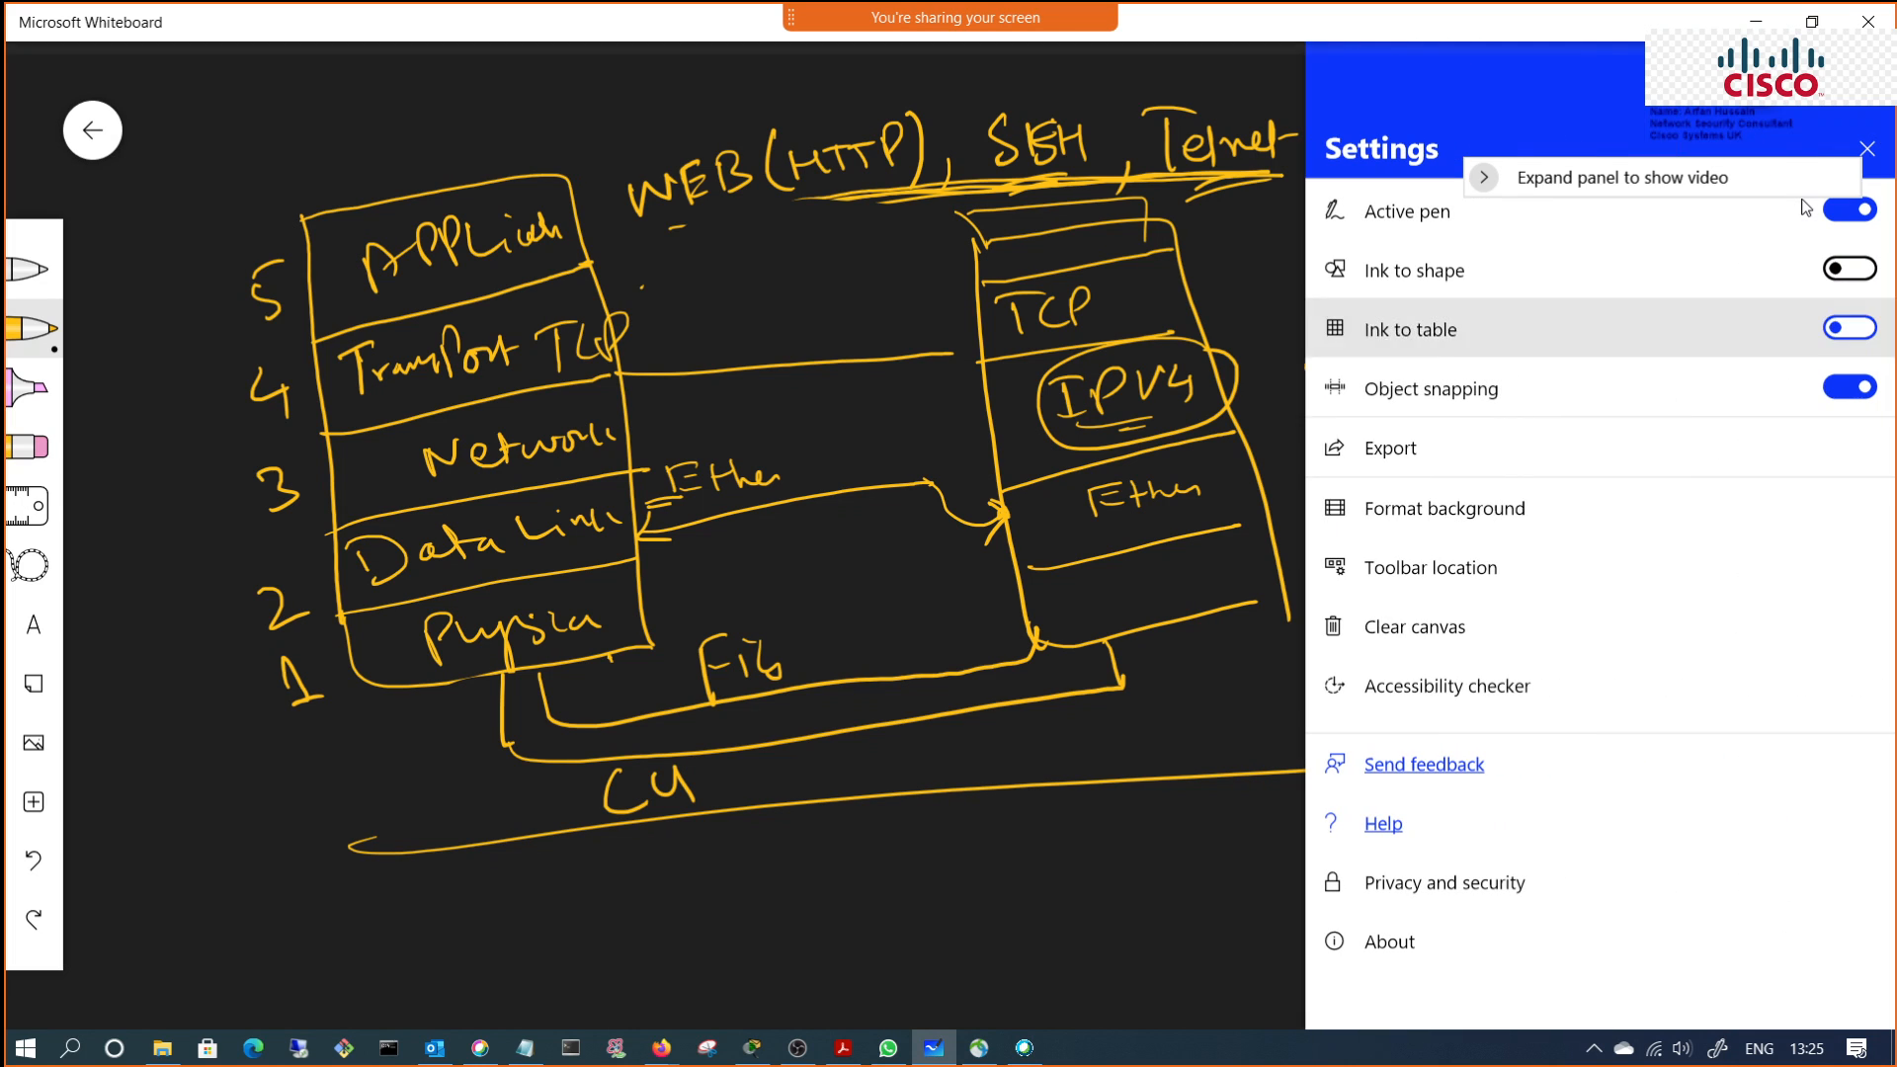
key(Return)
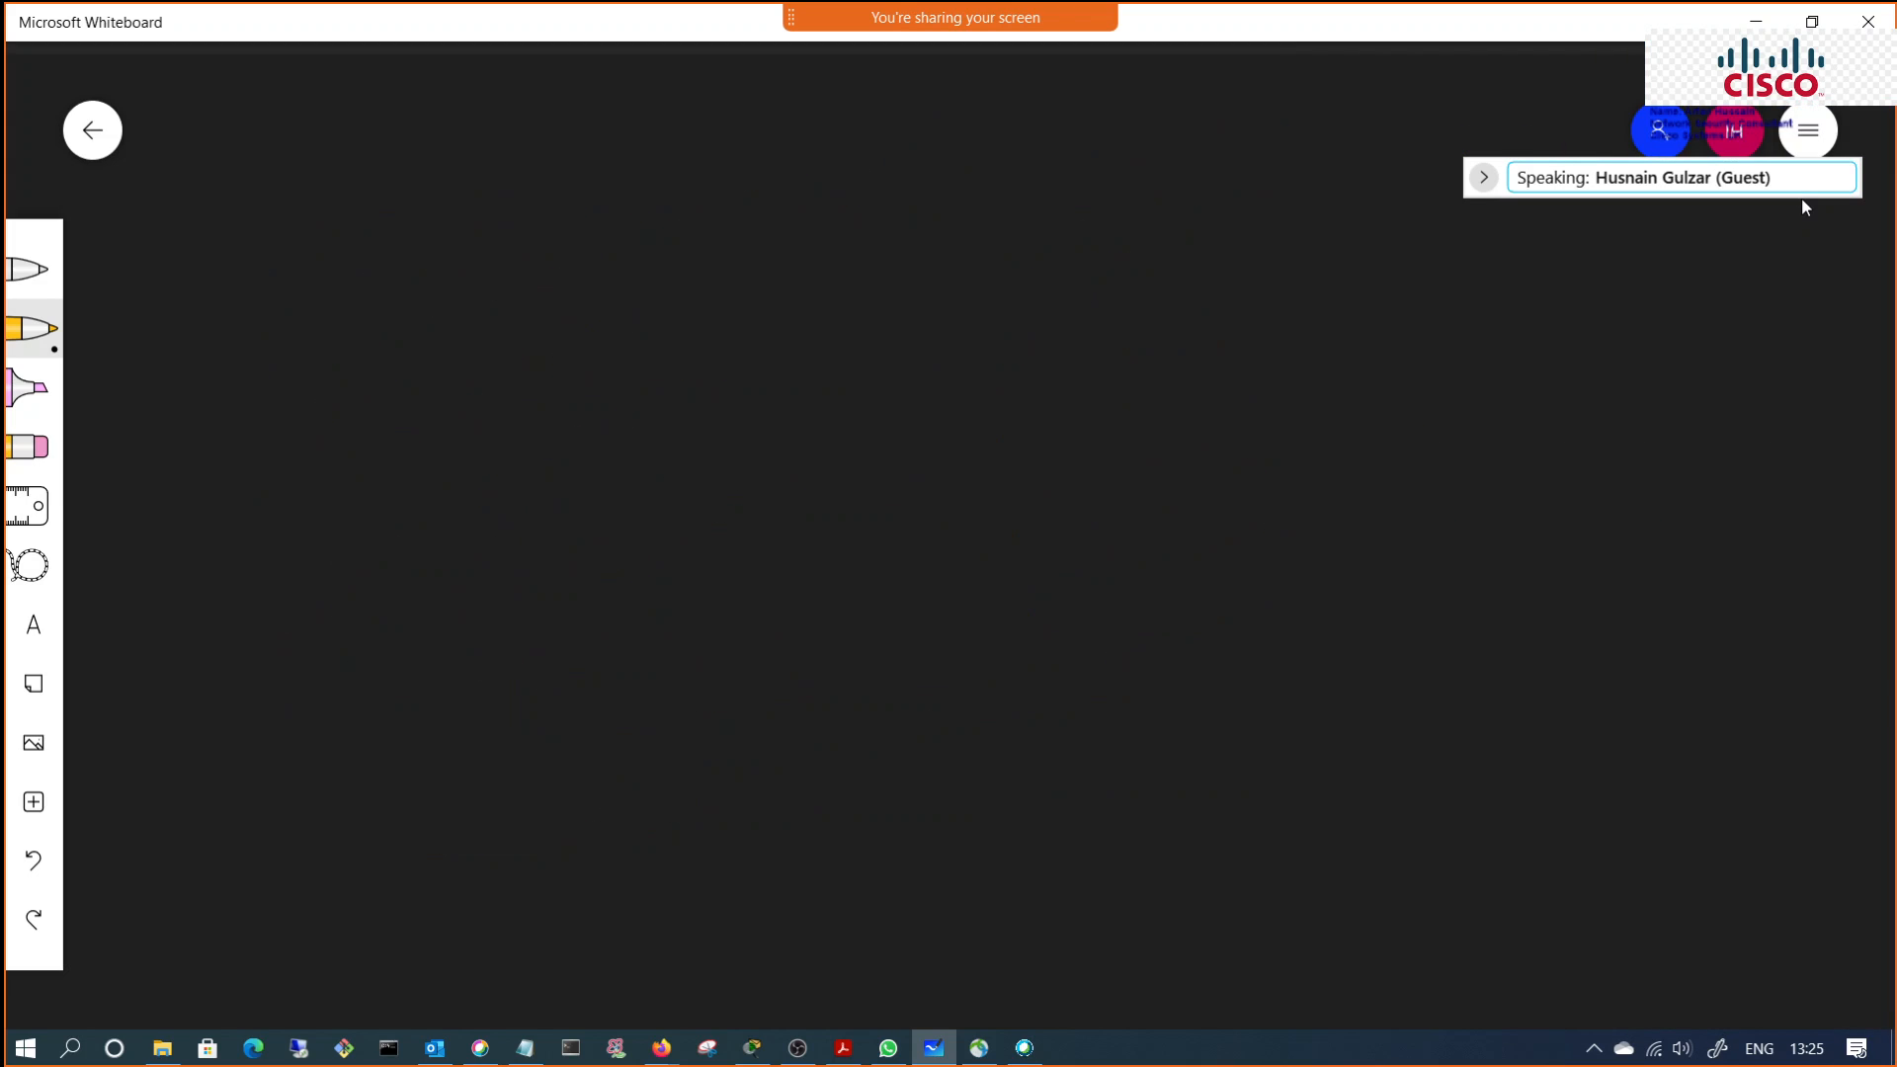
Step: Switch to Cisco Packet Tracer and place two 2901 routers side by side in the logical workspace
click(755, 1046)
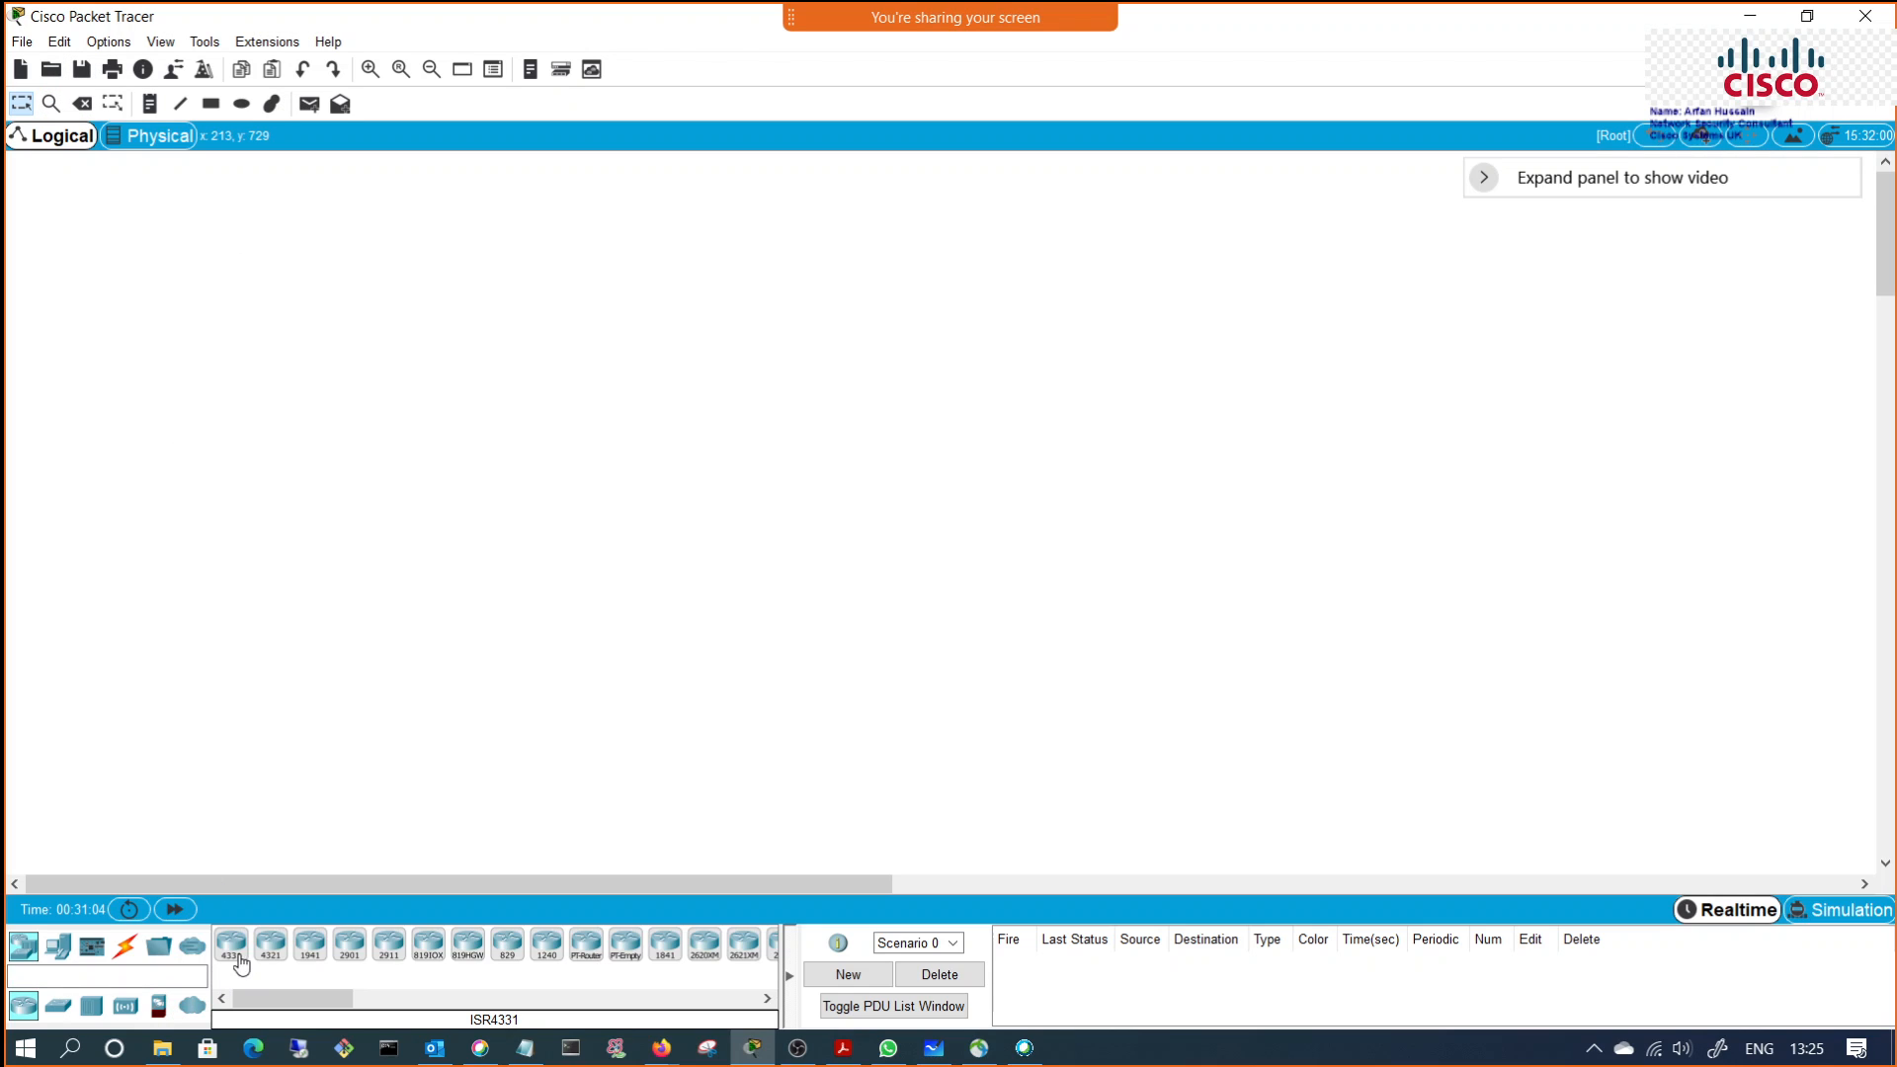
drag(235, 953, 656, 510)
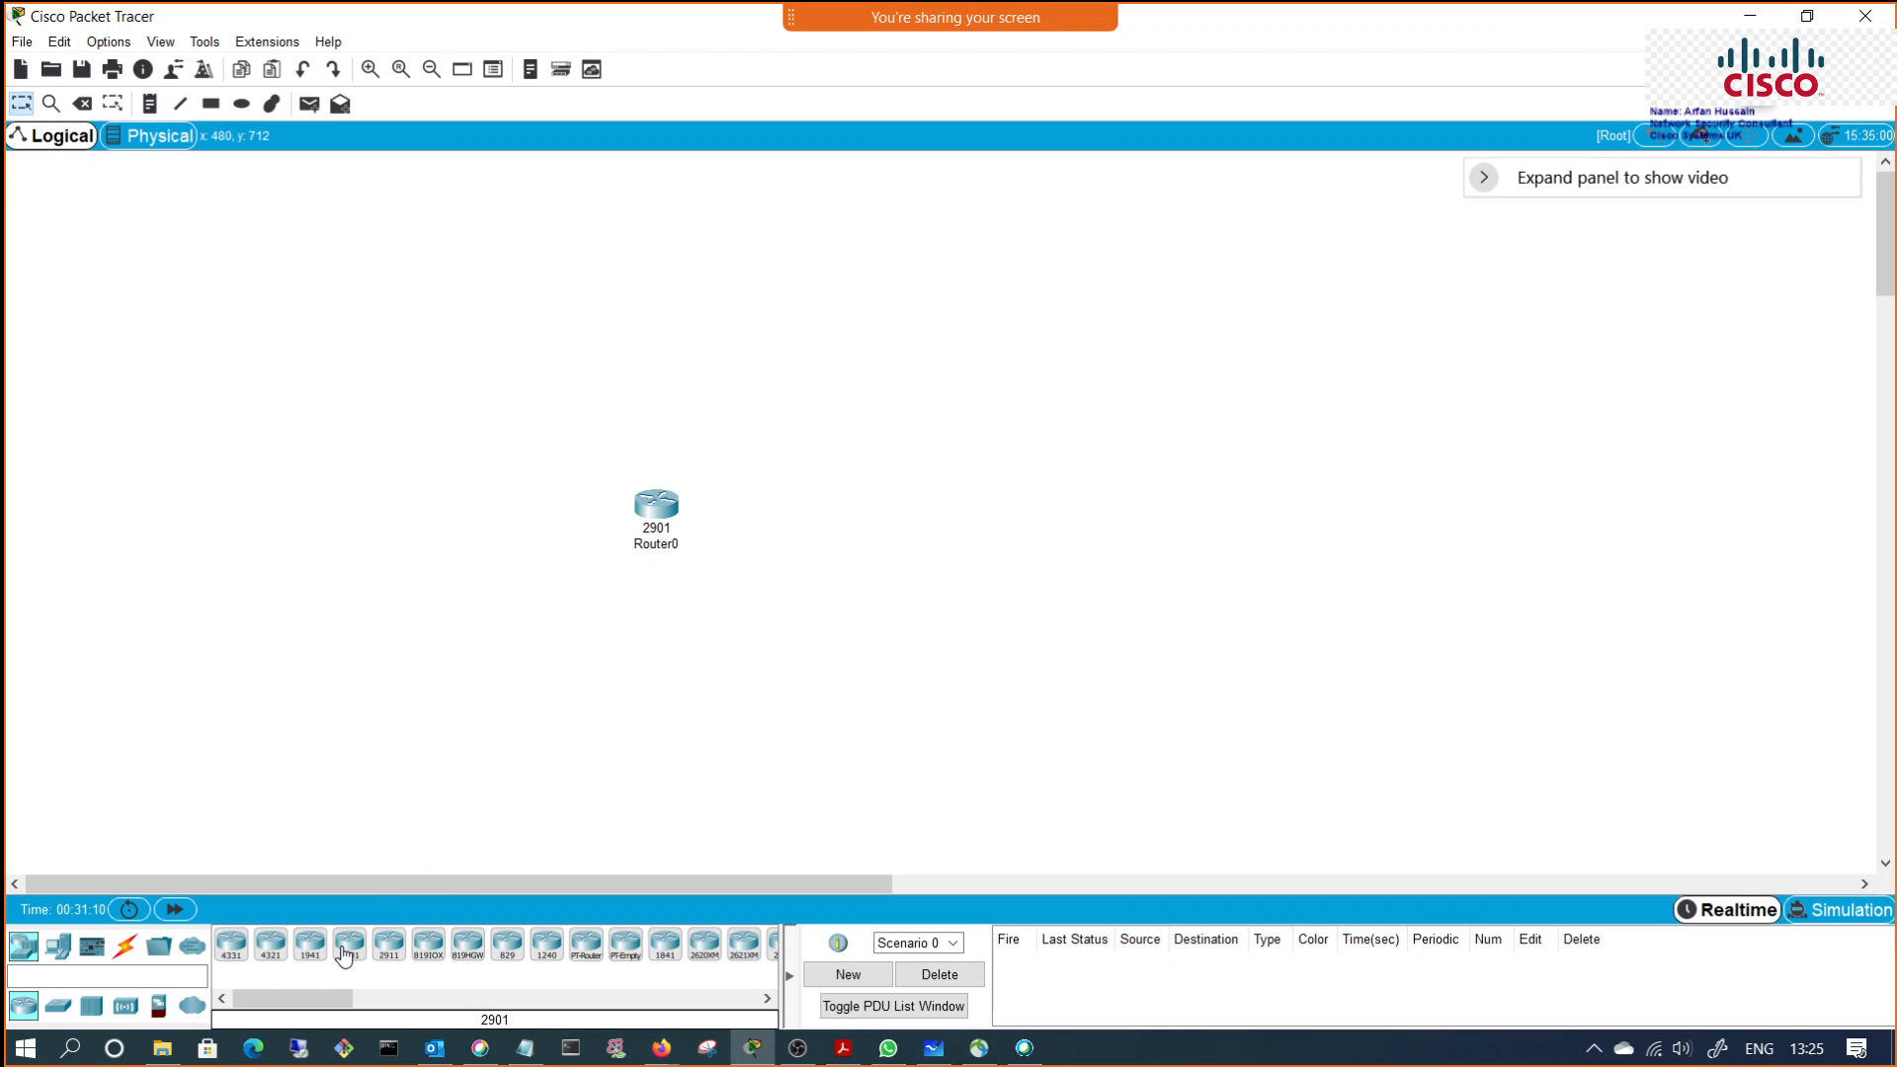
drag(348, 955, 952, 514)
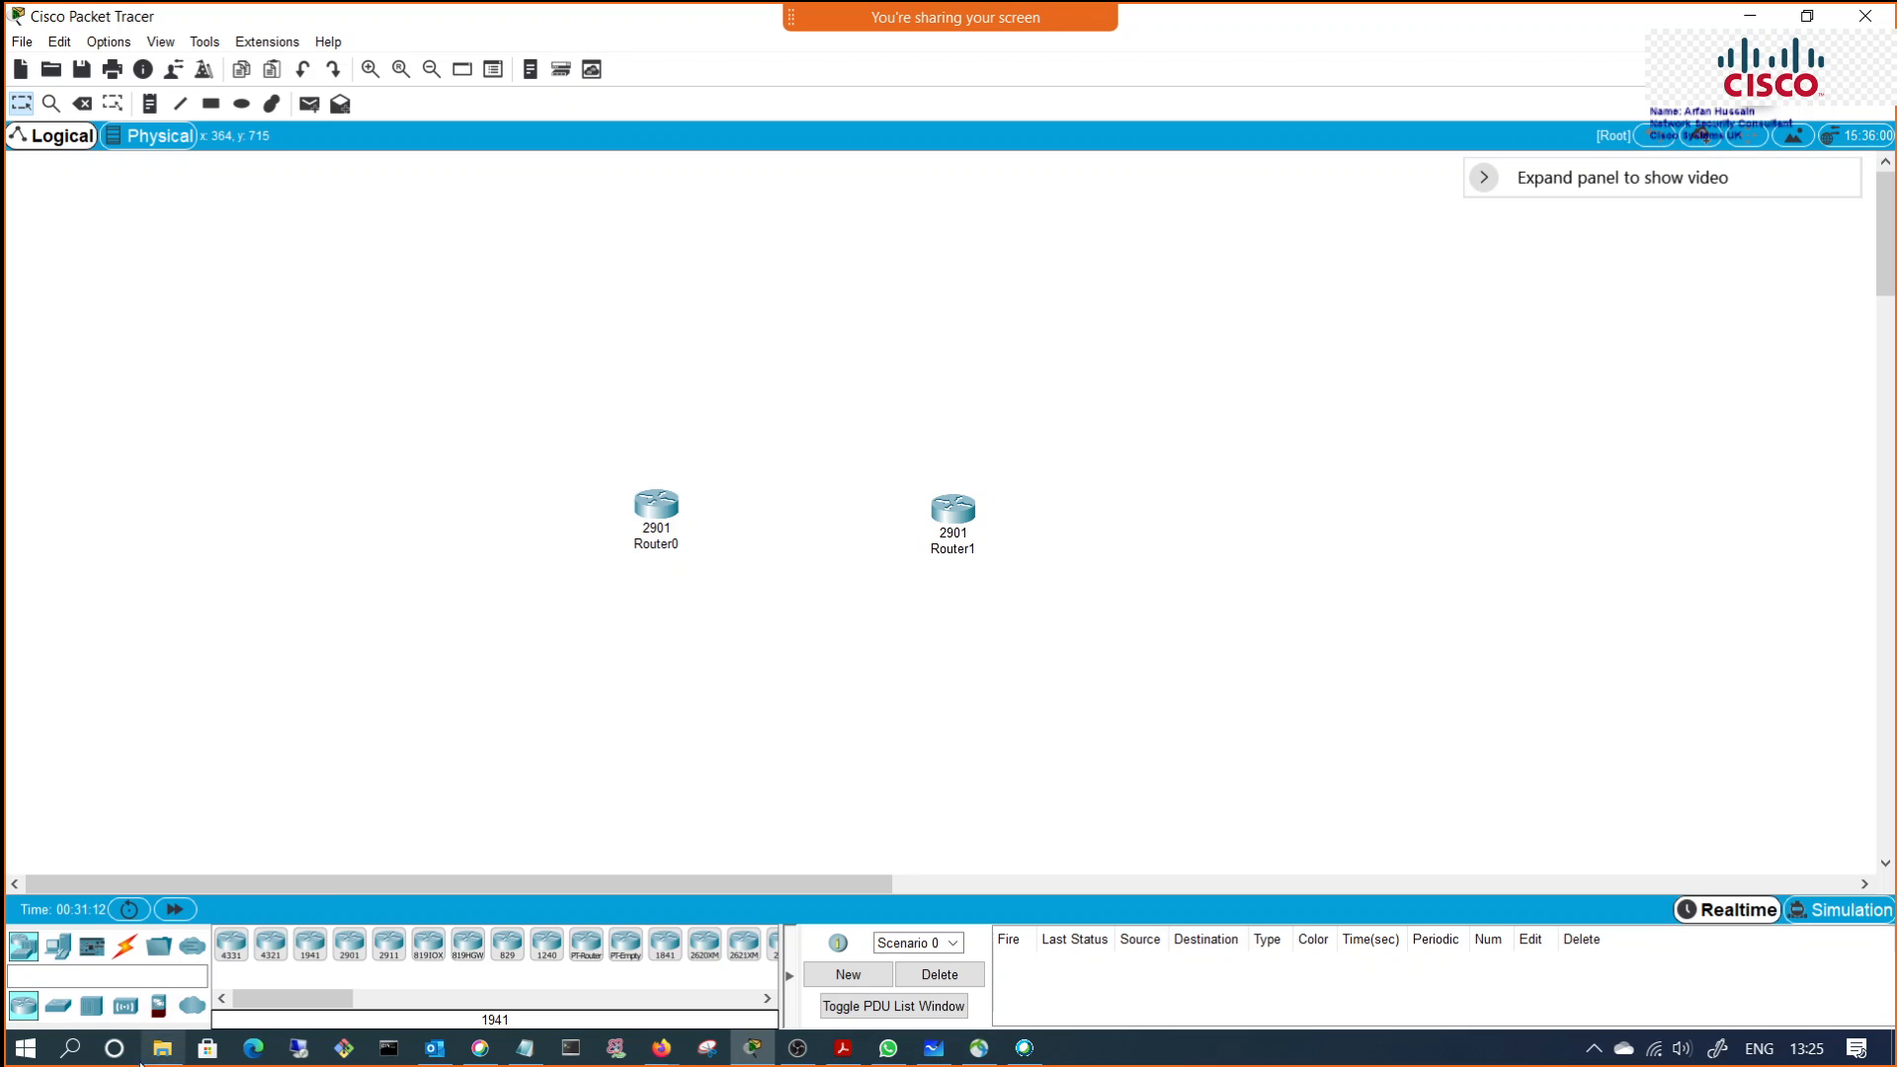
Step: Place two 2960-24TT switches, one on each outer side of the routers
click(57, 1005)
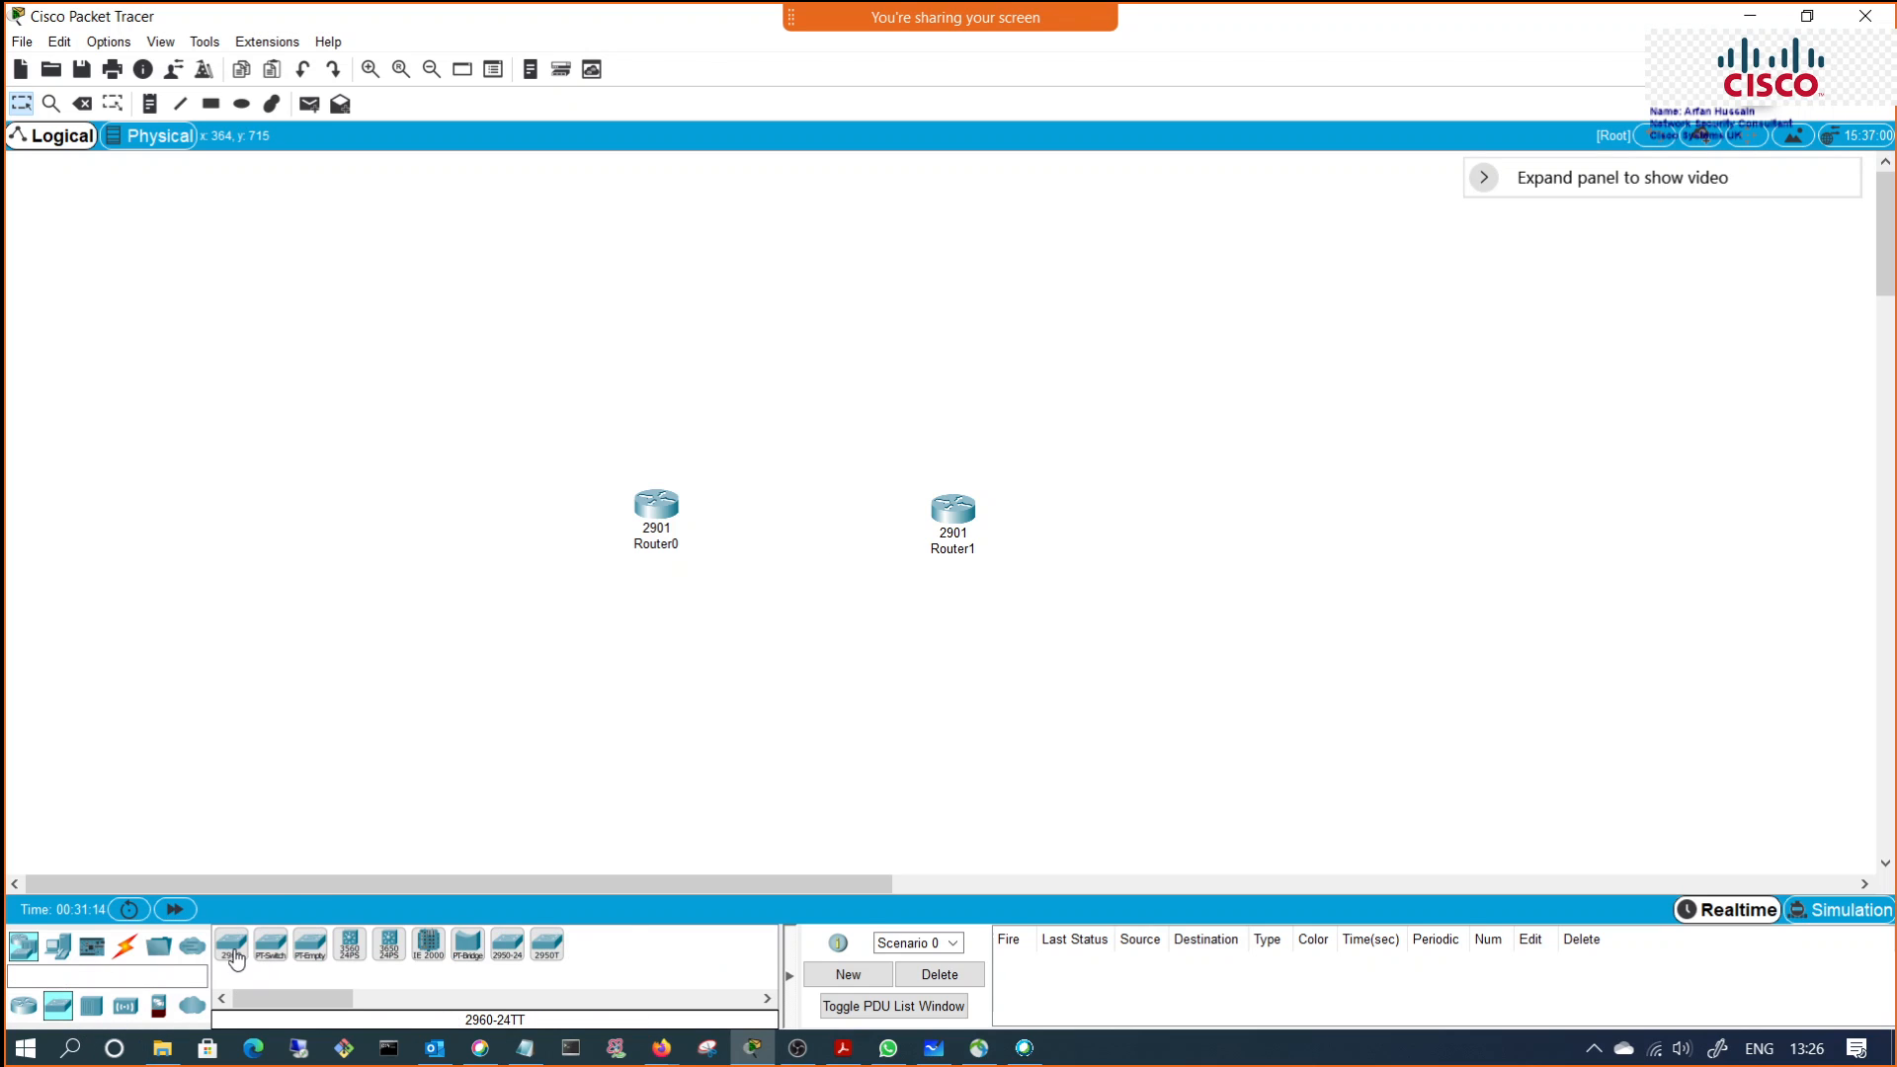
drag(231, 943, 368, 538)
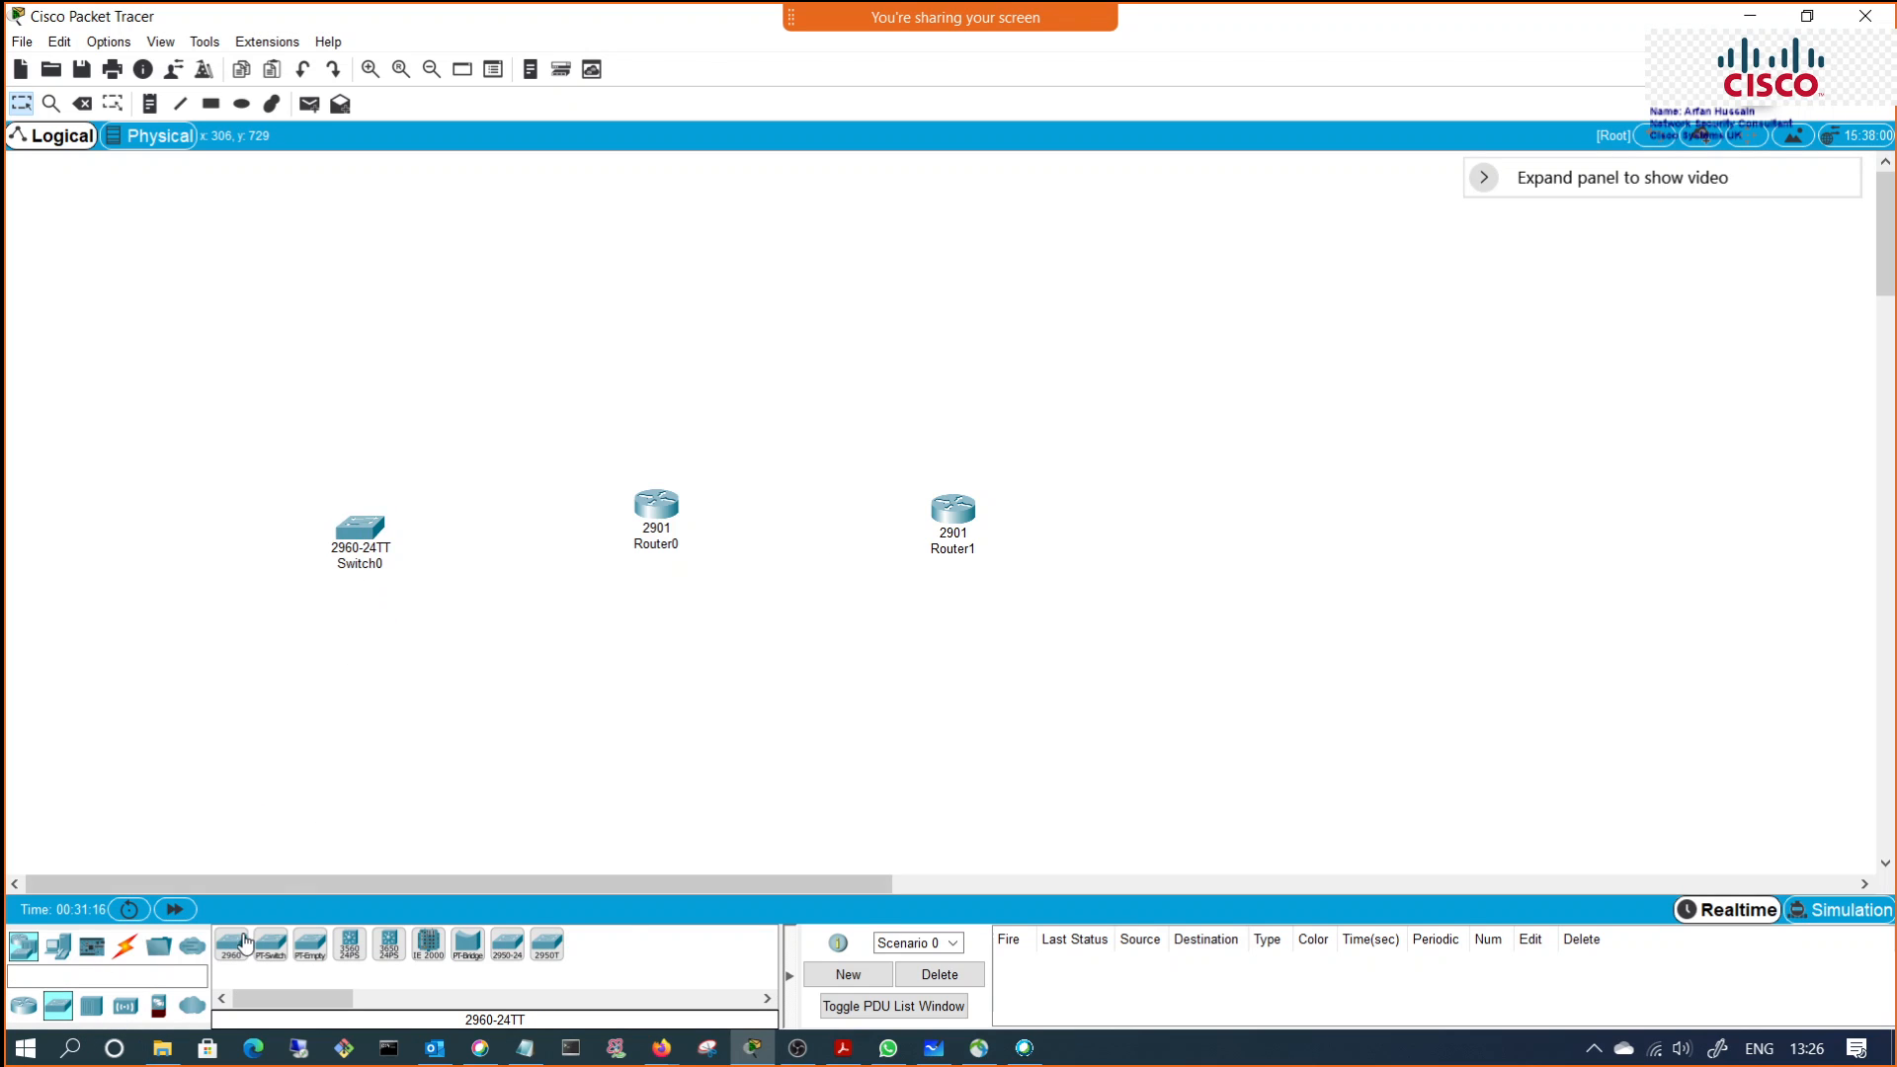
drag(231, 944, 1387, 525)
Step: Rearrange both routers and both switches into an evenly spaced row with the routers between the switches
drag(954, 513, 1138, 502)
drag(1402, 511, 1411, 461)
drag(638, 514, 799, 506)
drag(388, 531, 516, 507)
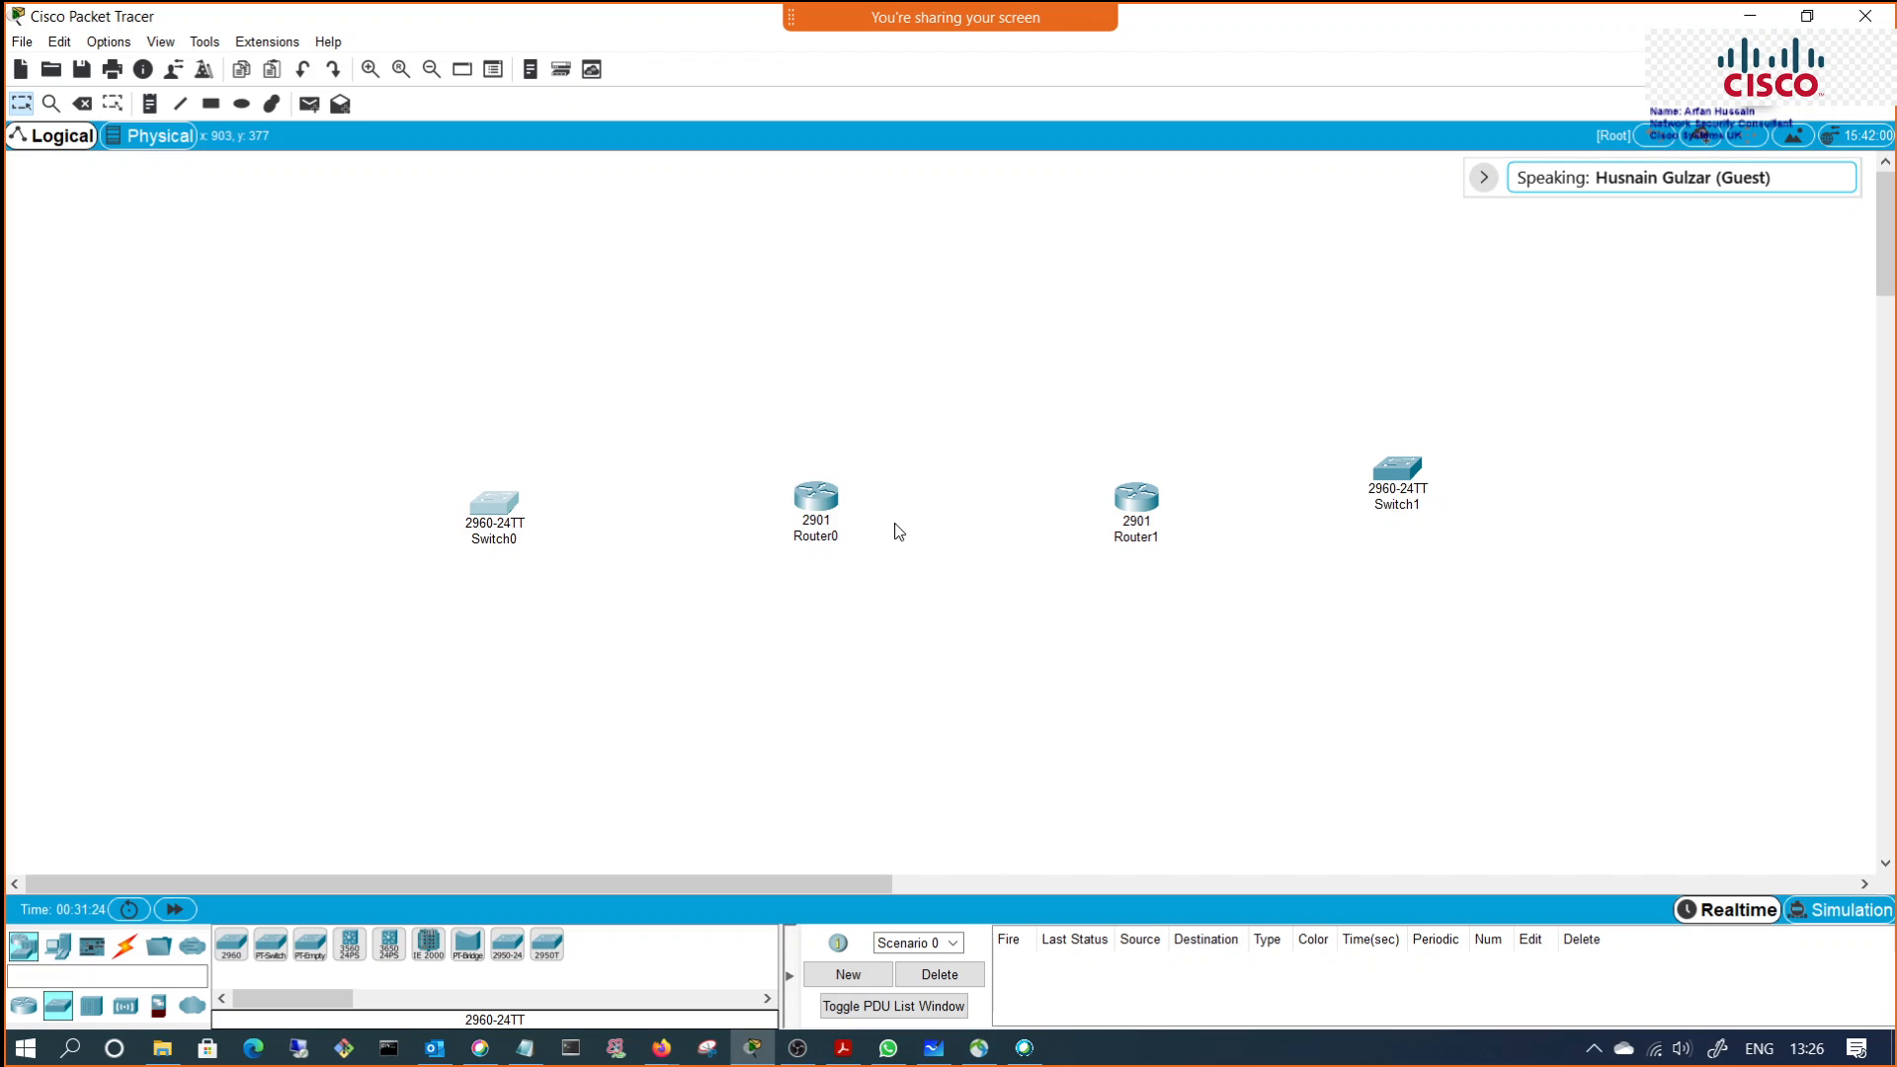
drag(832, 511, 840, 515)
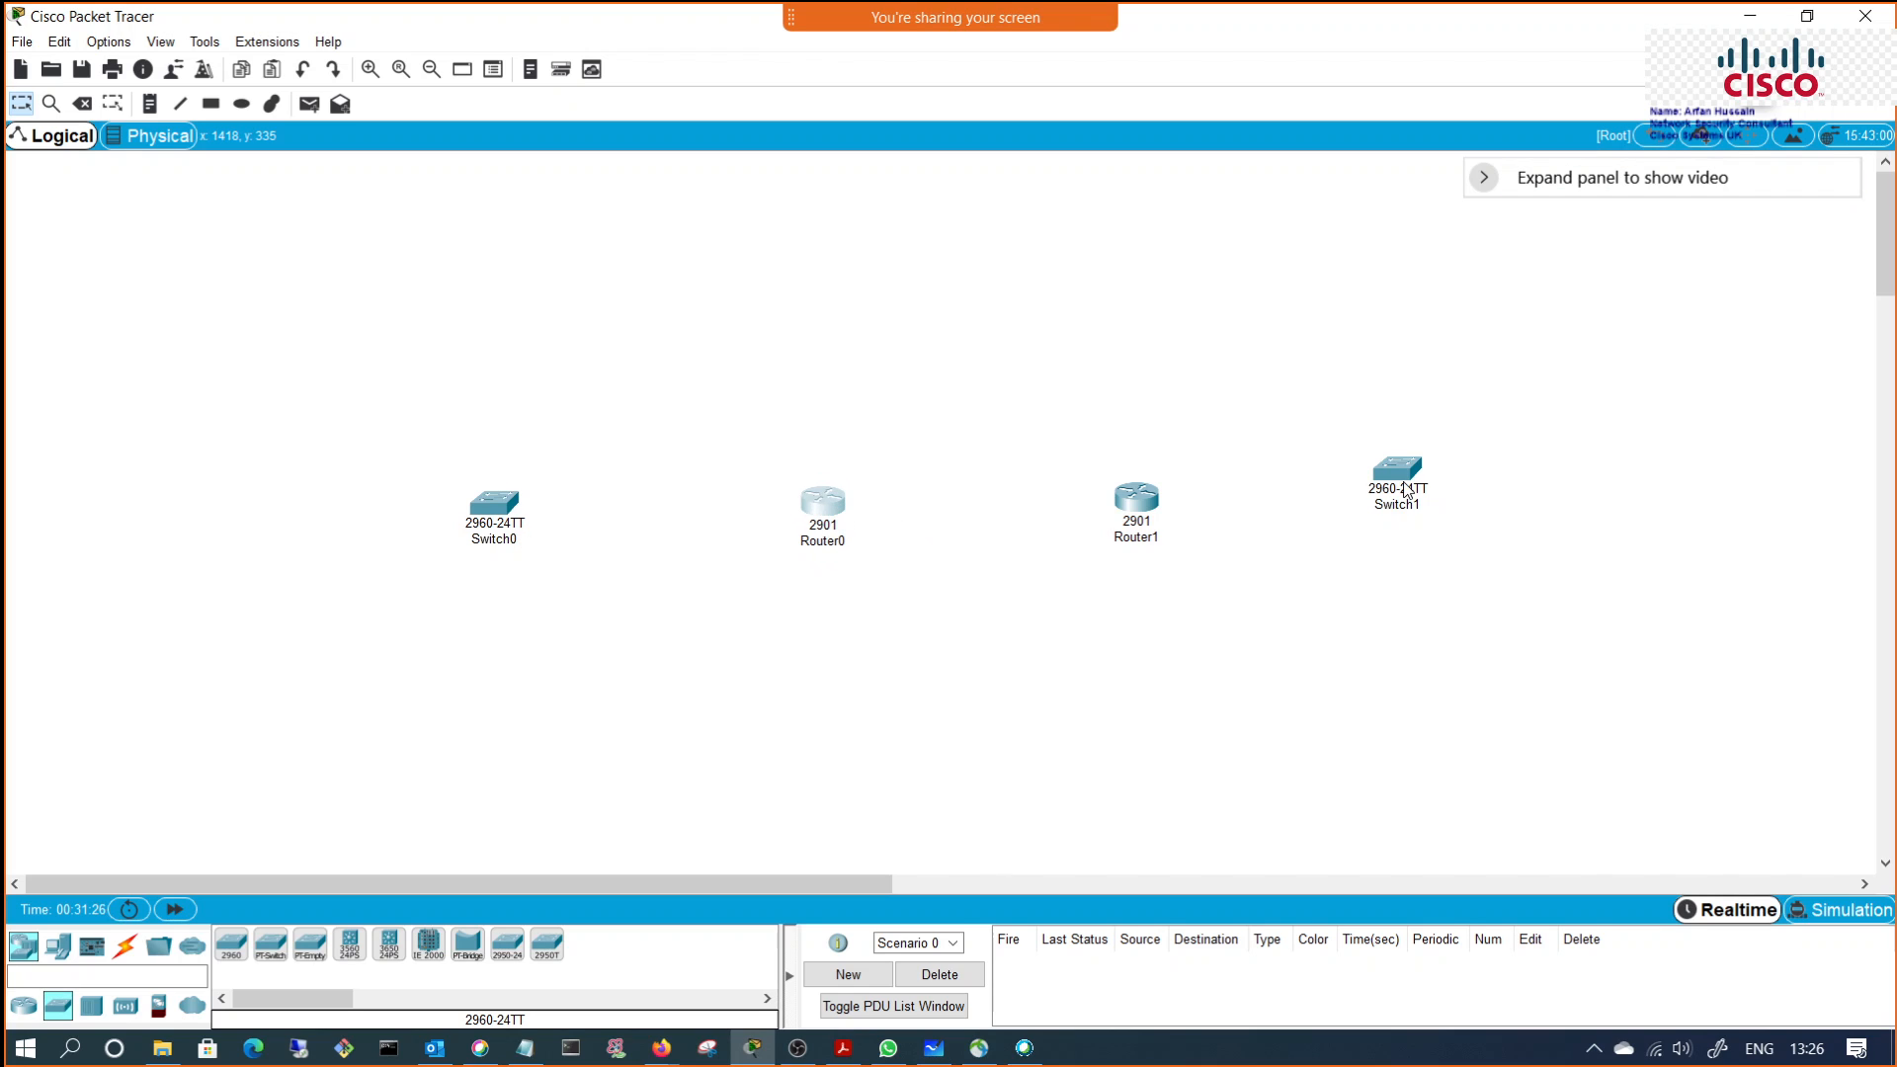
Step: Align Switch0, Router0 and Switch1 with Router1 in one horizontal row, moving Switch0 closer to Router0
drag(1408, 481, 1413, 484)
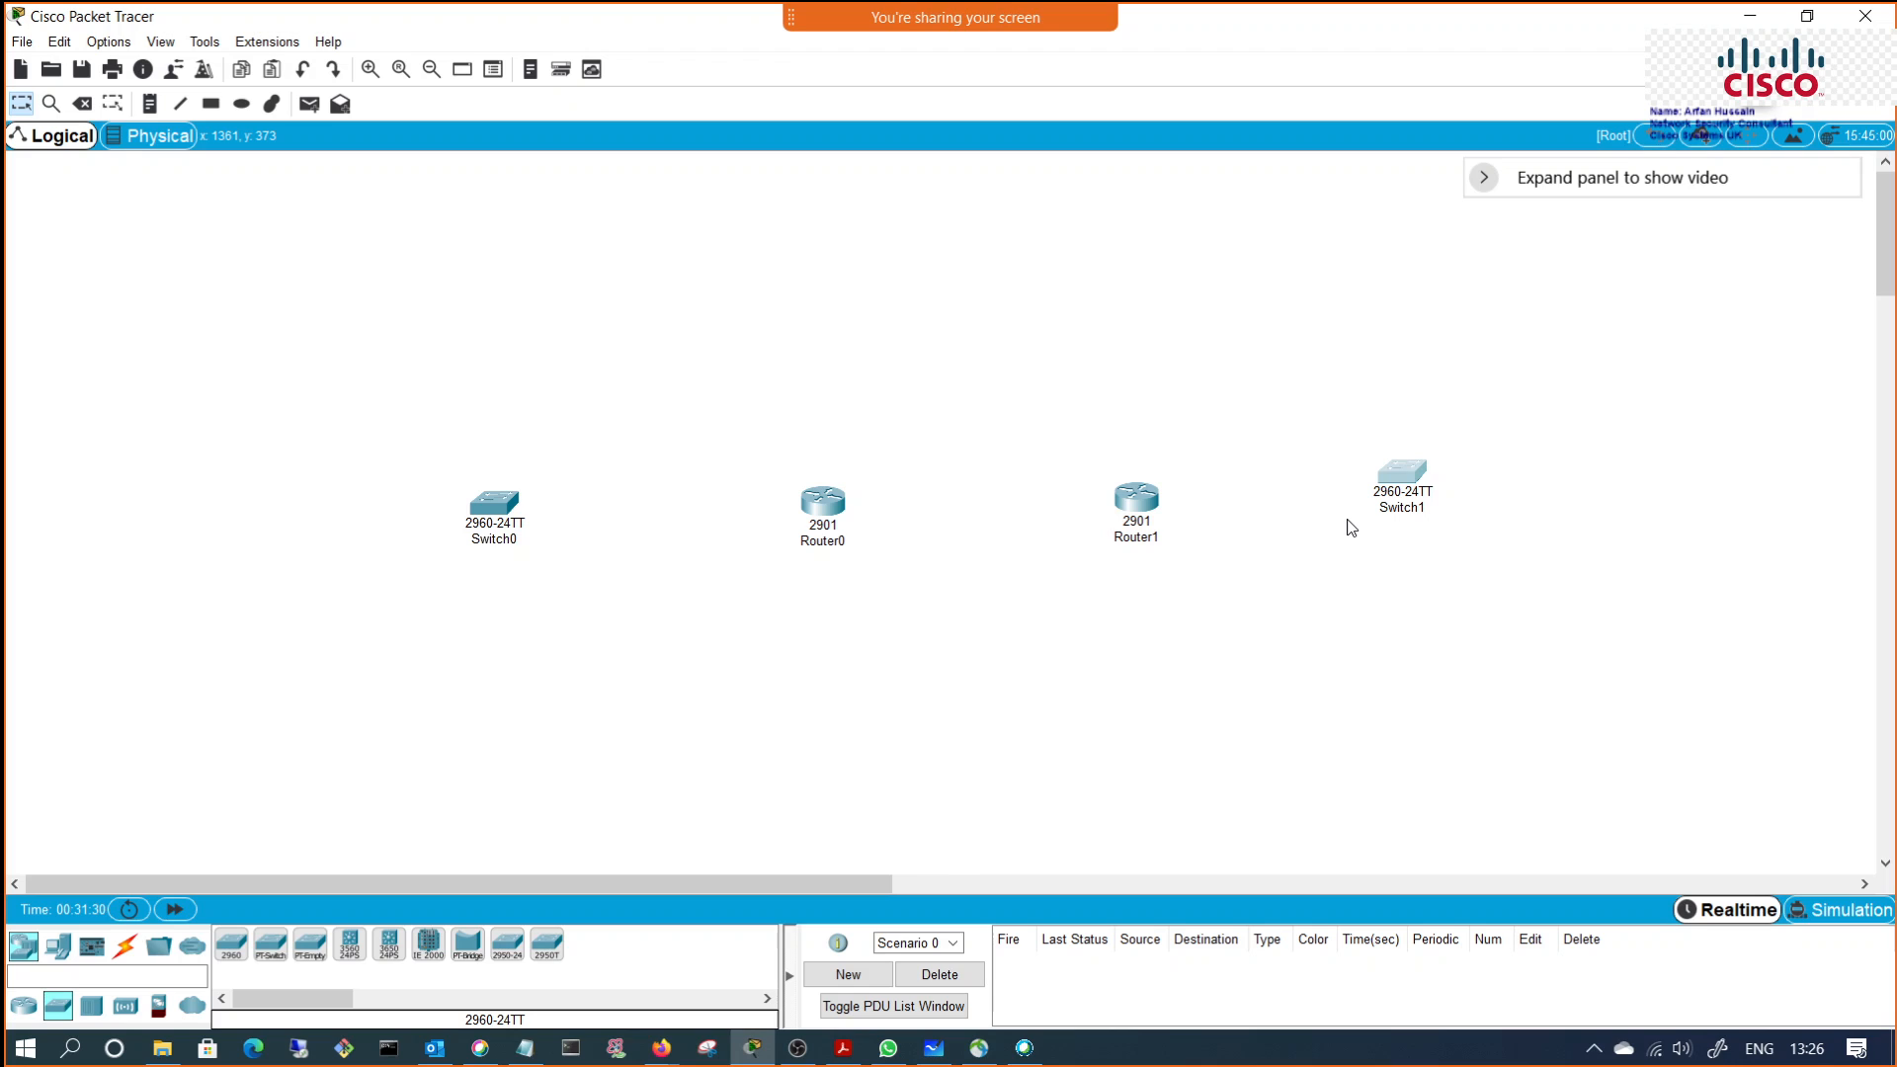
drag(1415, 481, 1413, 491)
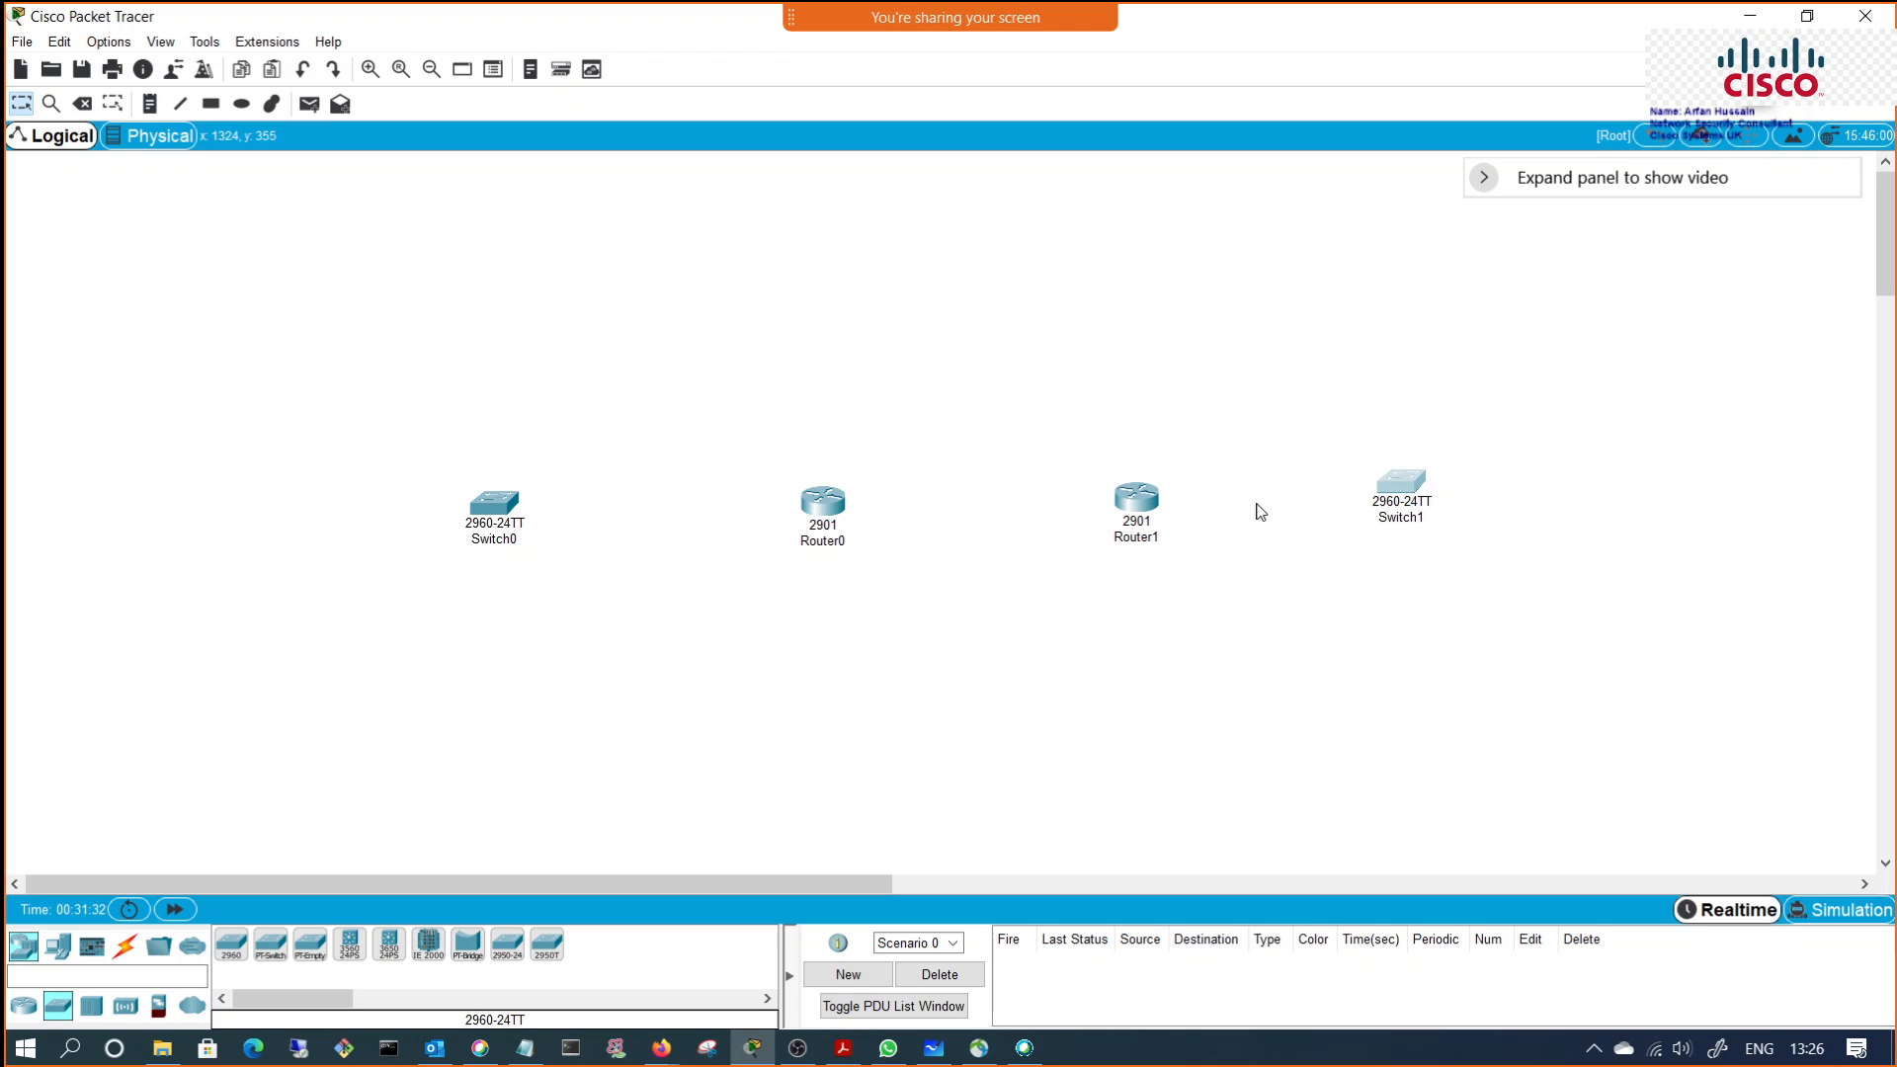
drag(481, 506, 470, 510)
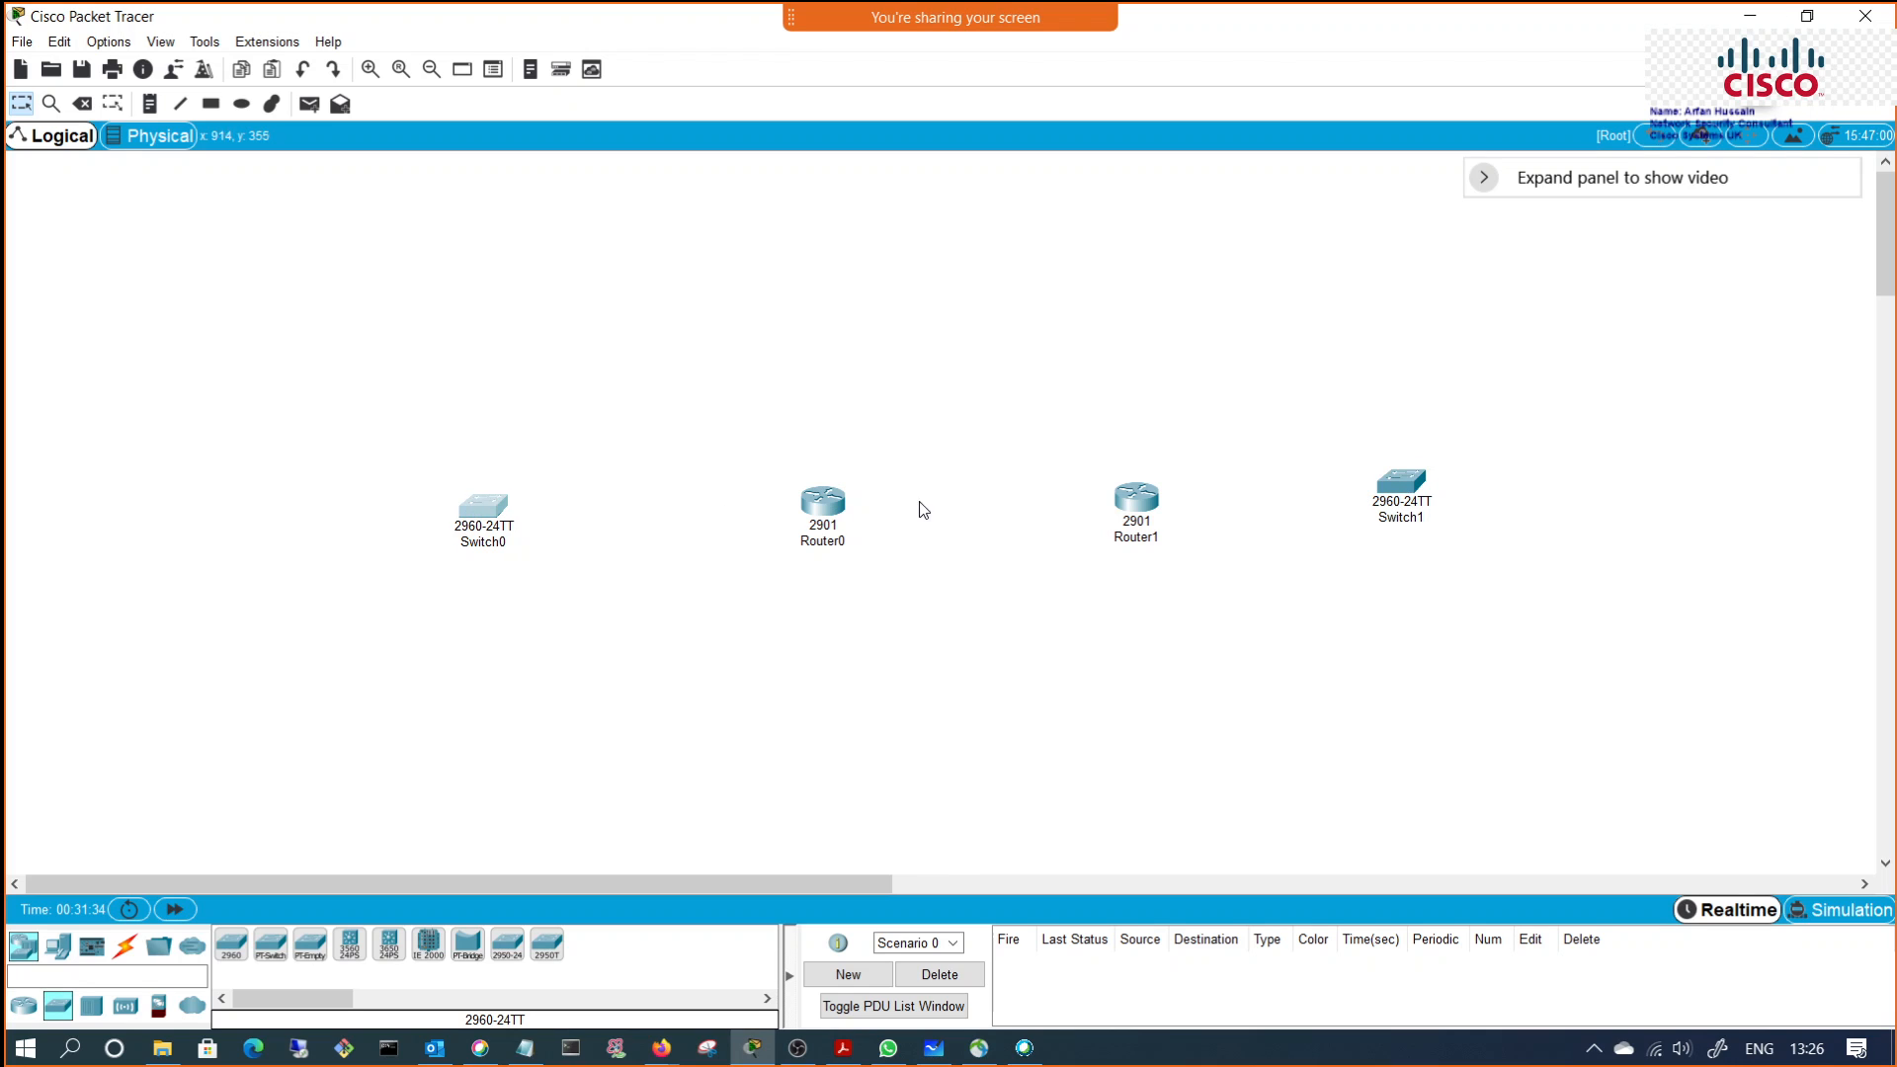
drag(1422, 486, 1417, 496)
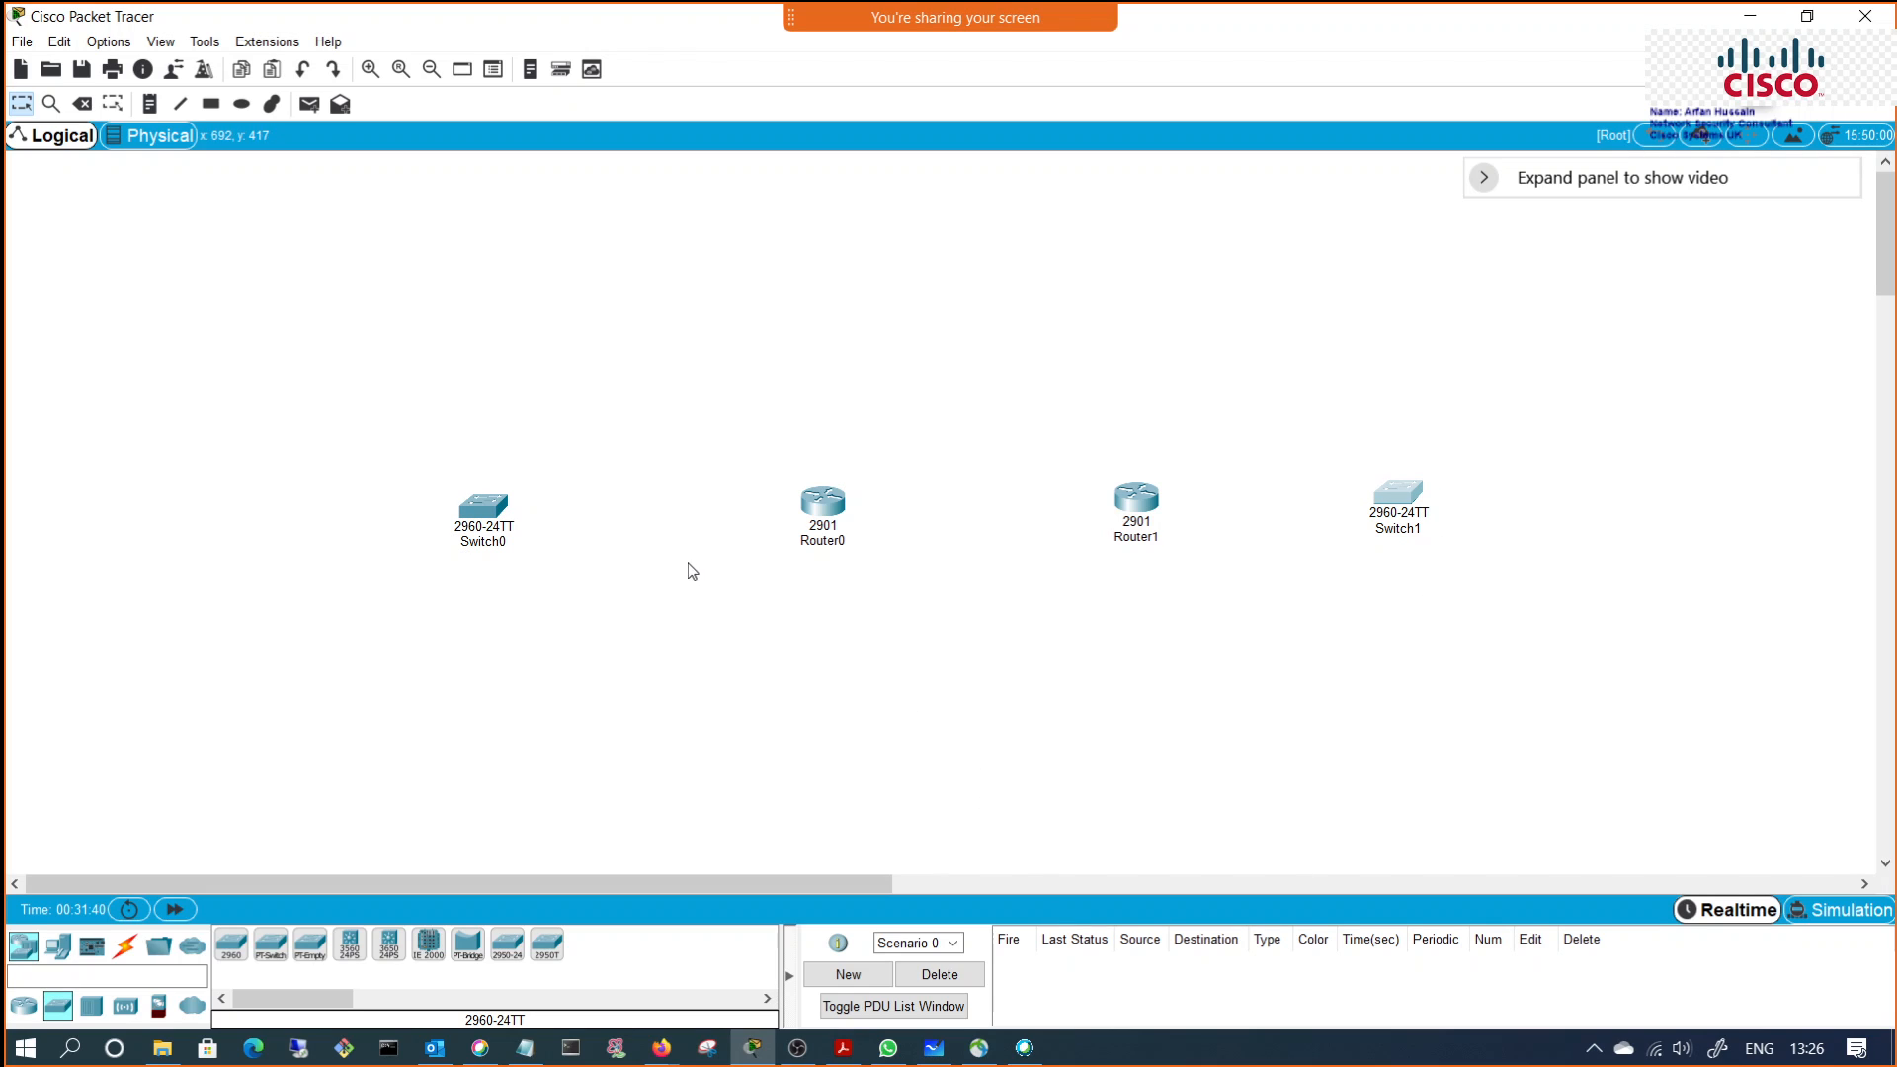
drag(821, 520, 827, 517)
double_click(1407, 491)
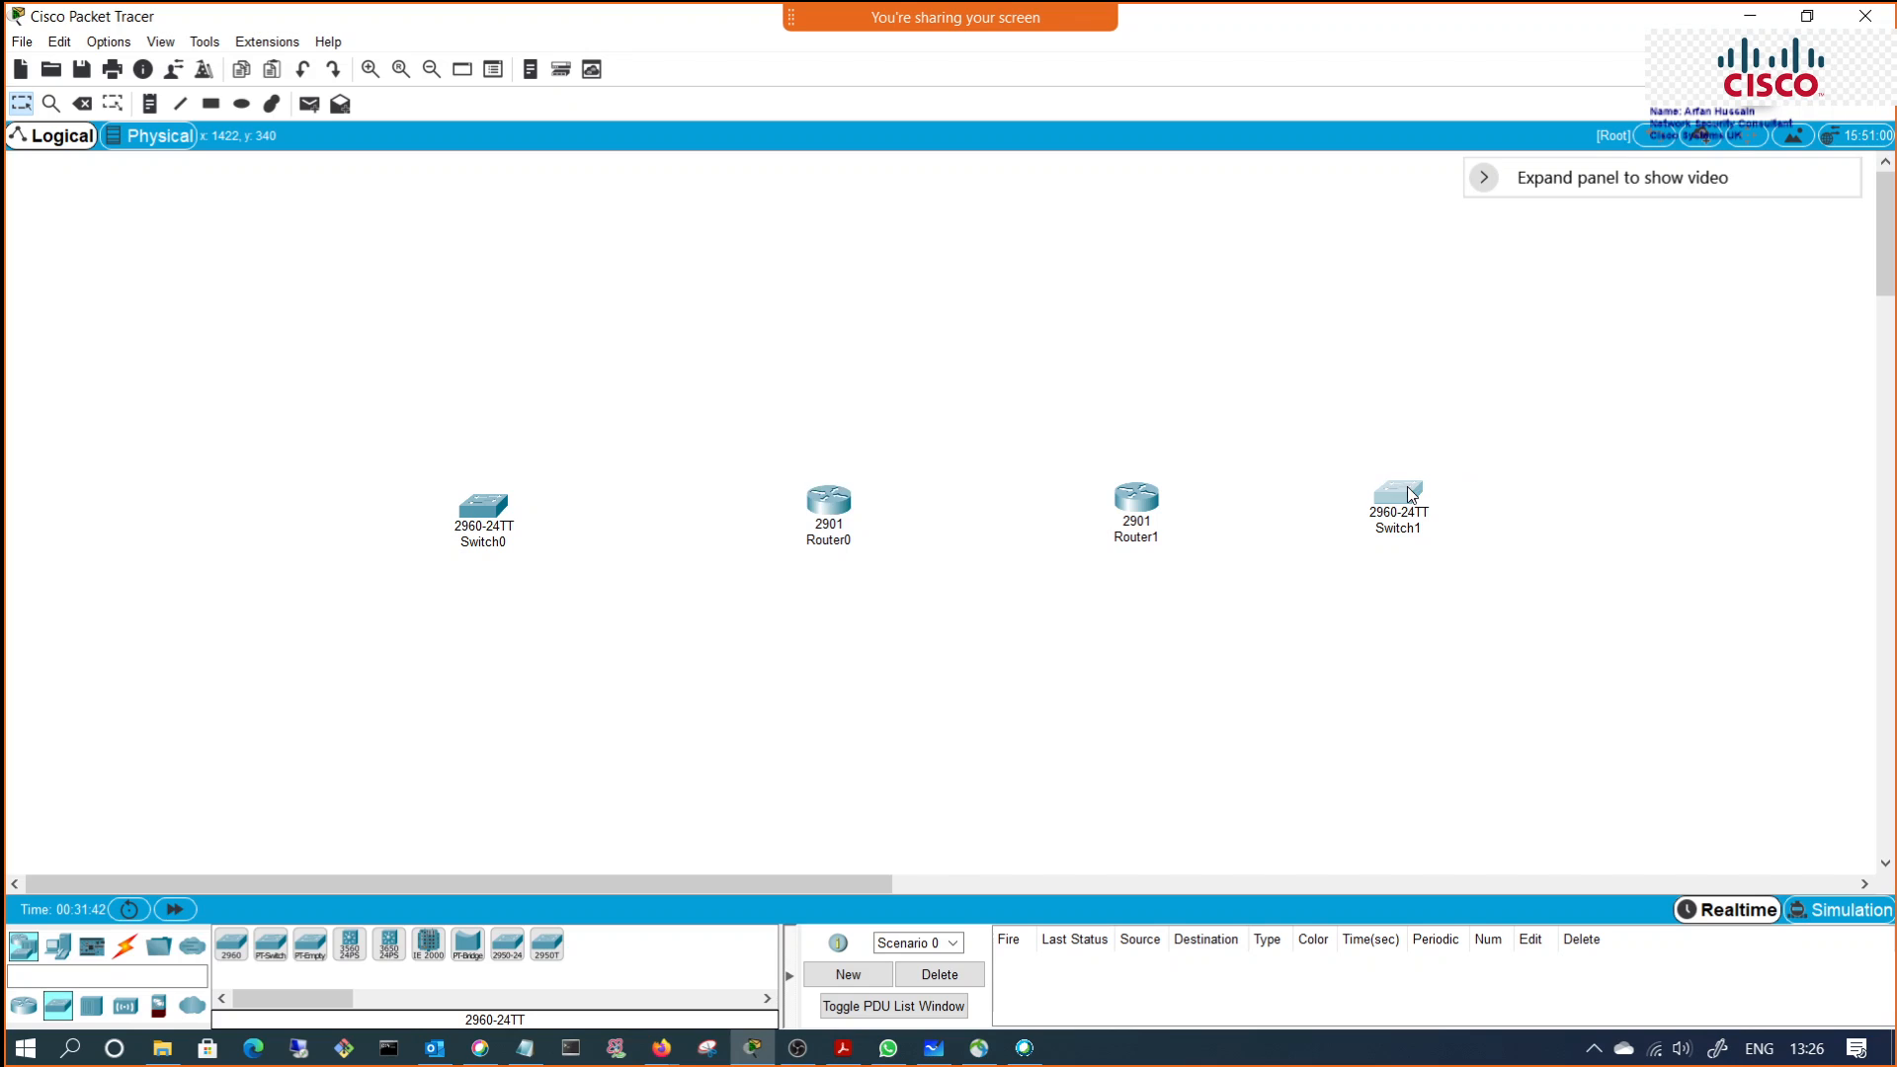
click(1218, 212)
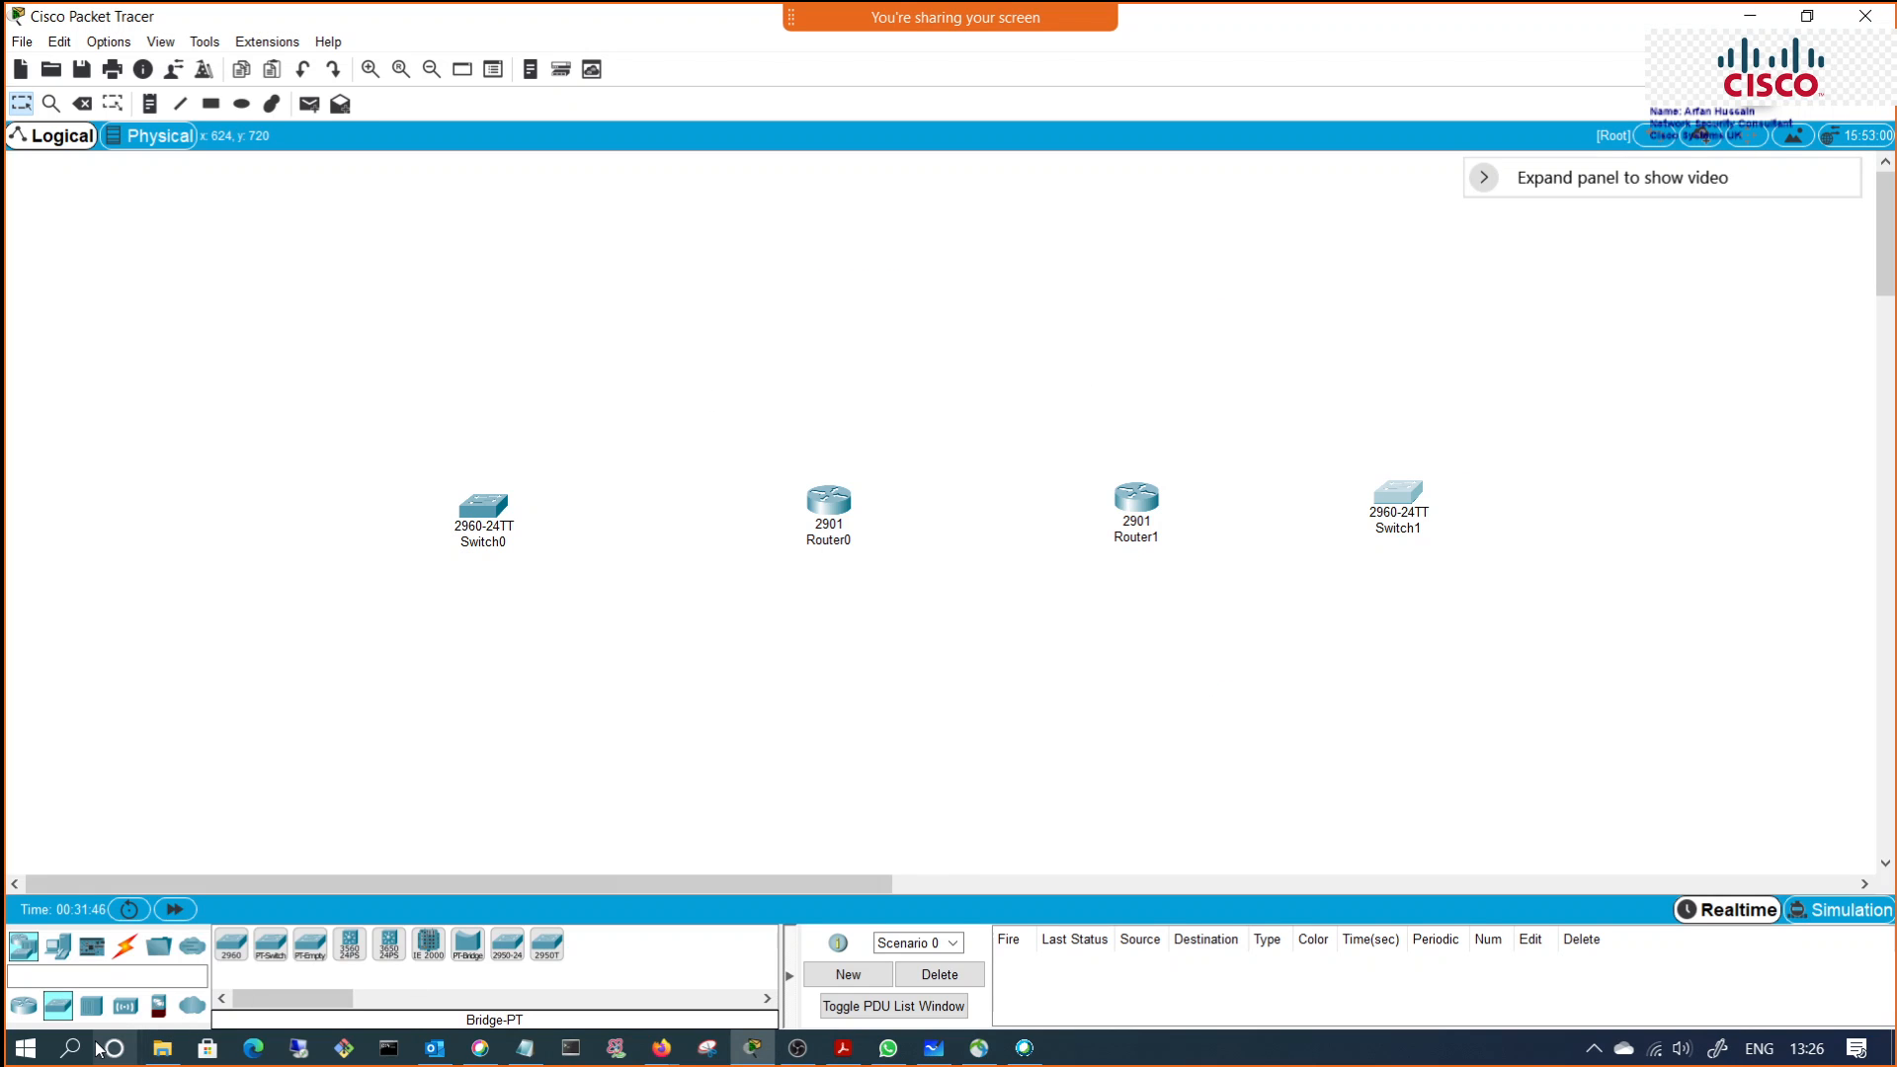
drag(829, 510, 832, 504)
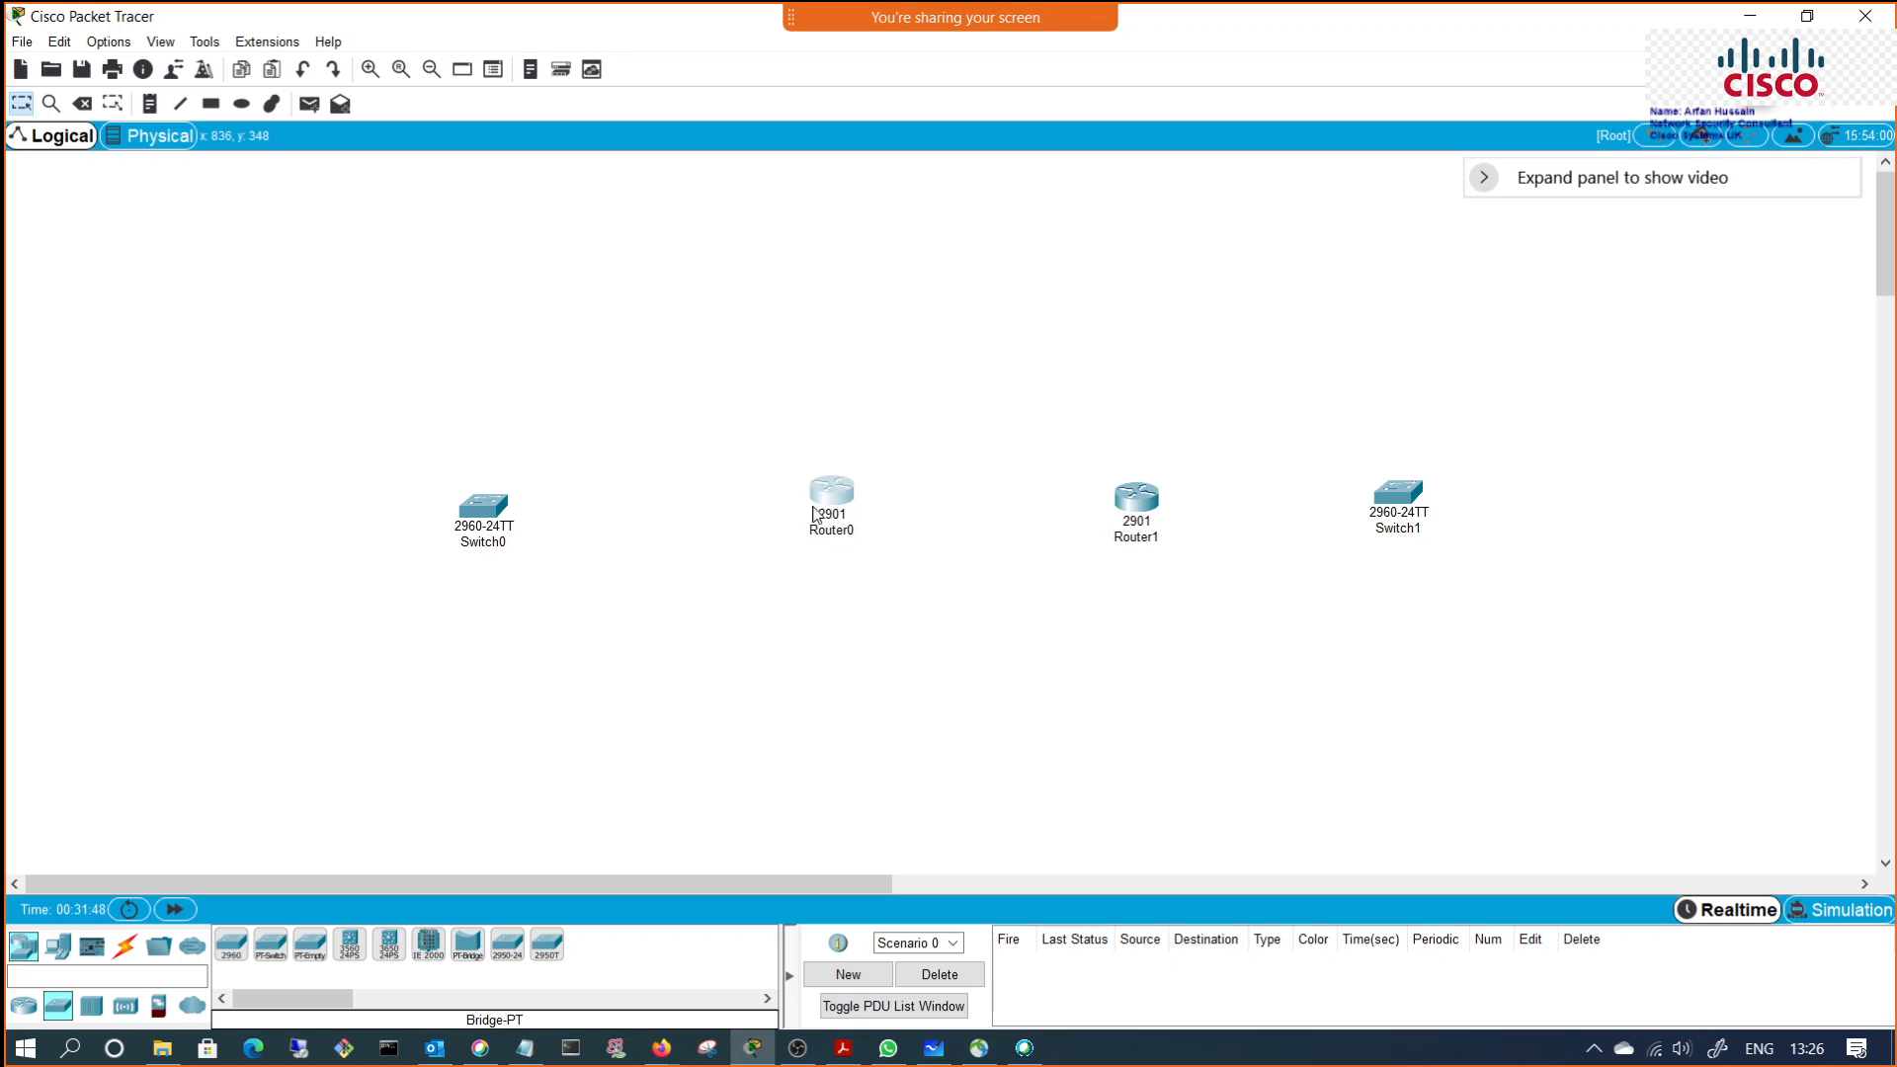
drag(503, 506, 584, 497)
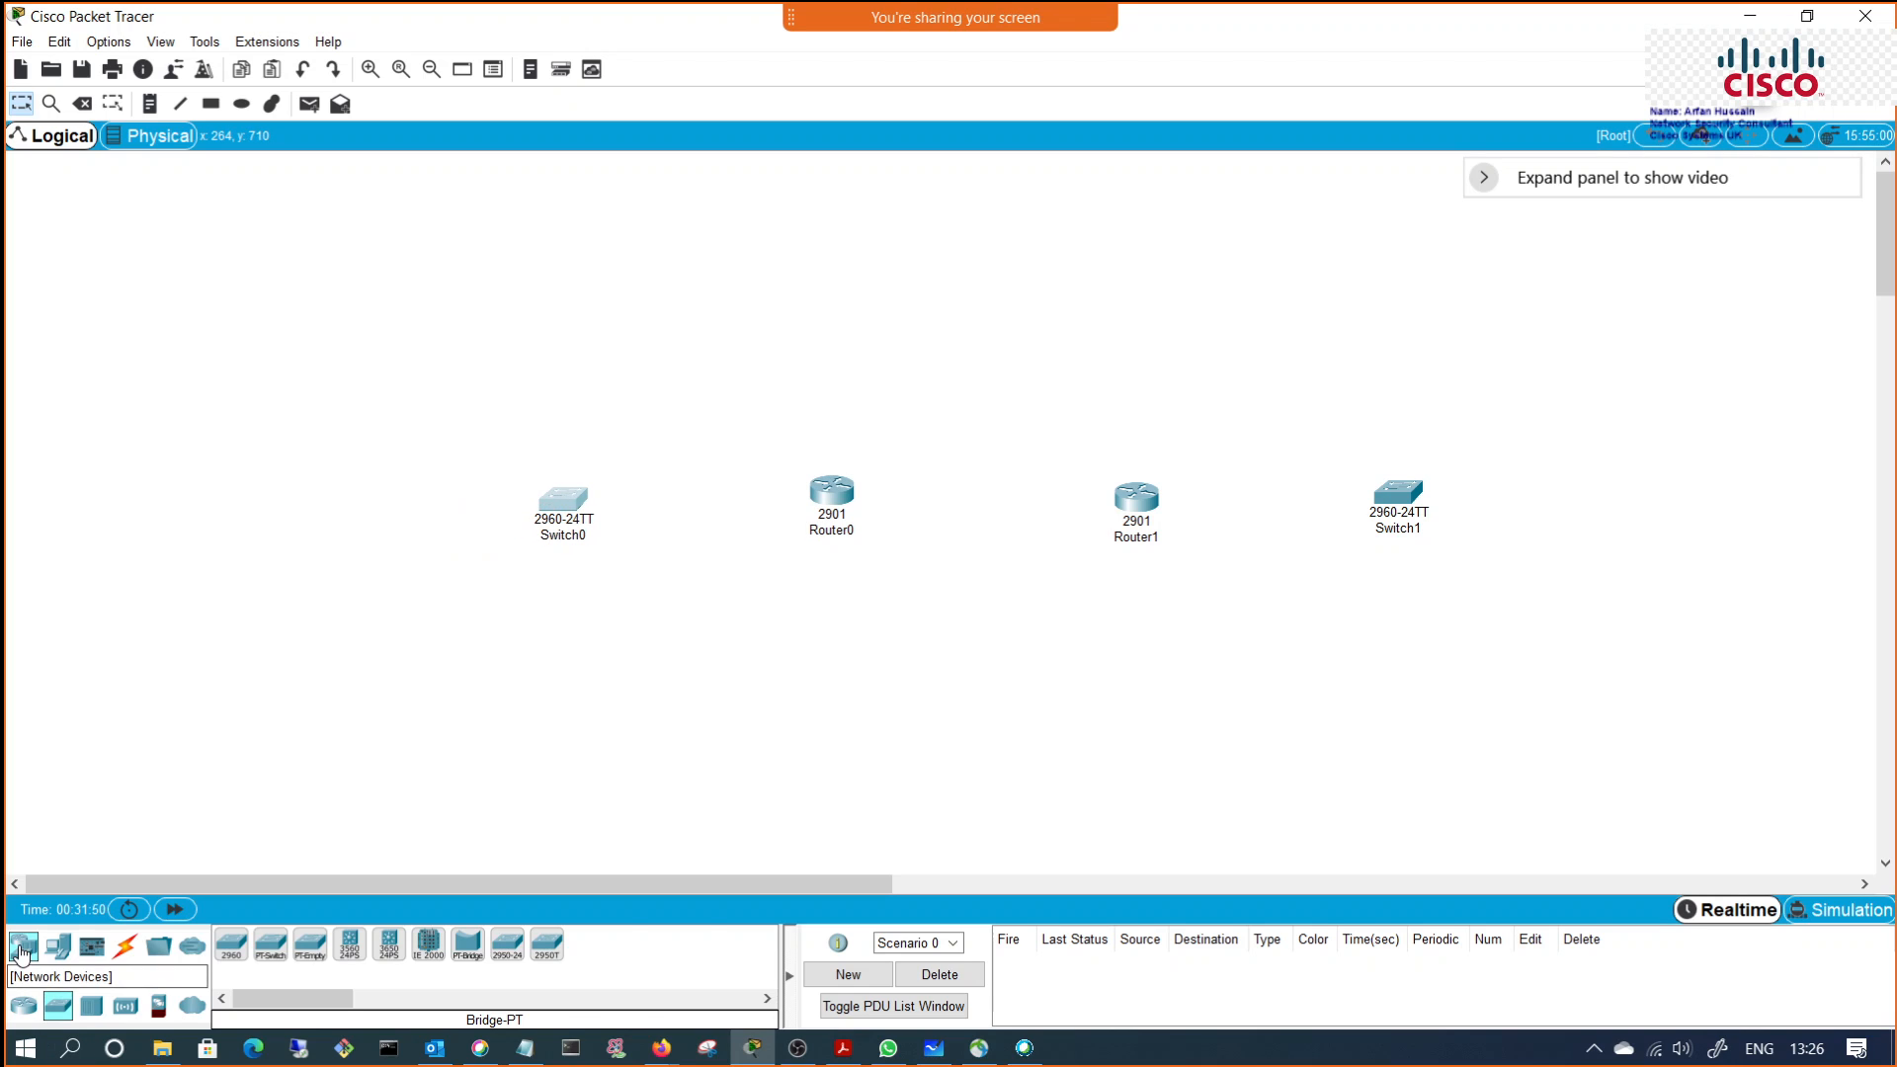
Step: Place three PCs in a vertical column on the outer side of Switch0
click(24, 1006)
drag(49, 963, 224, 409)
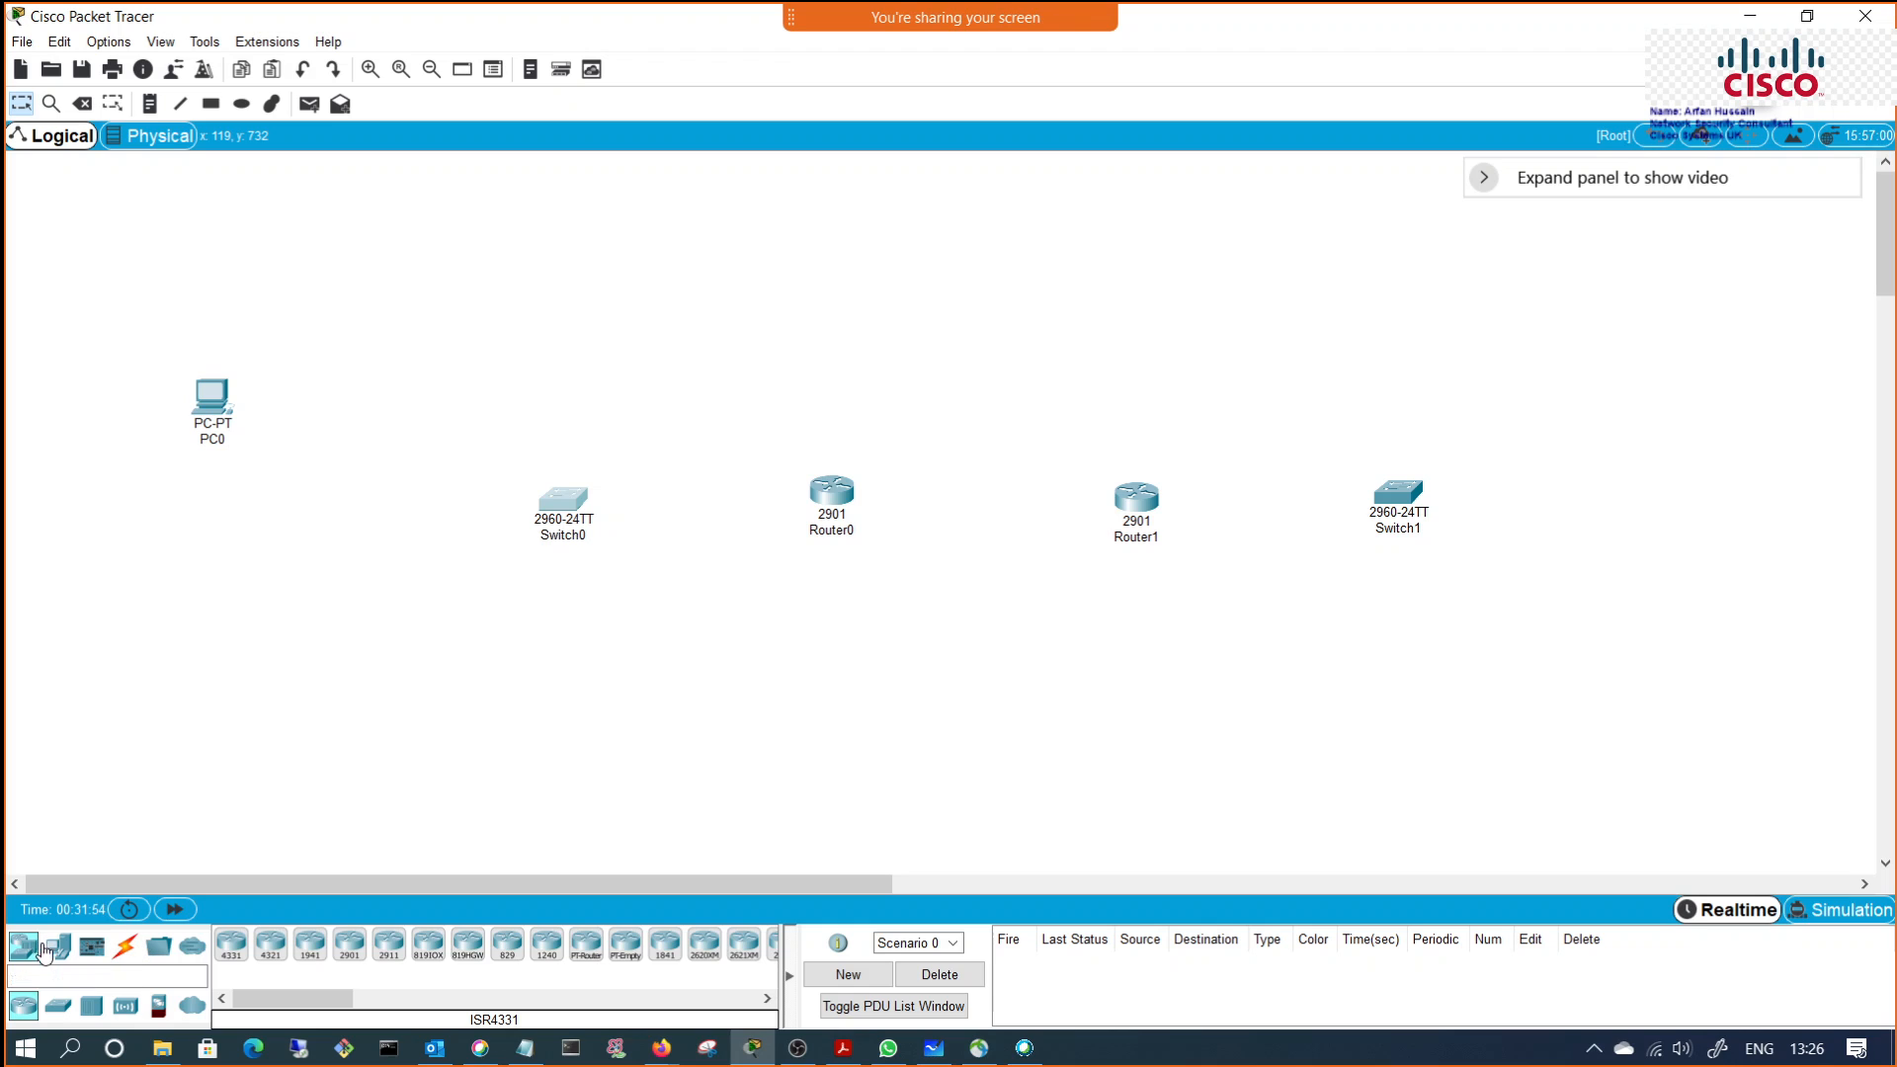
drag(57, 948, 198, 538)
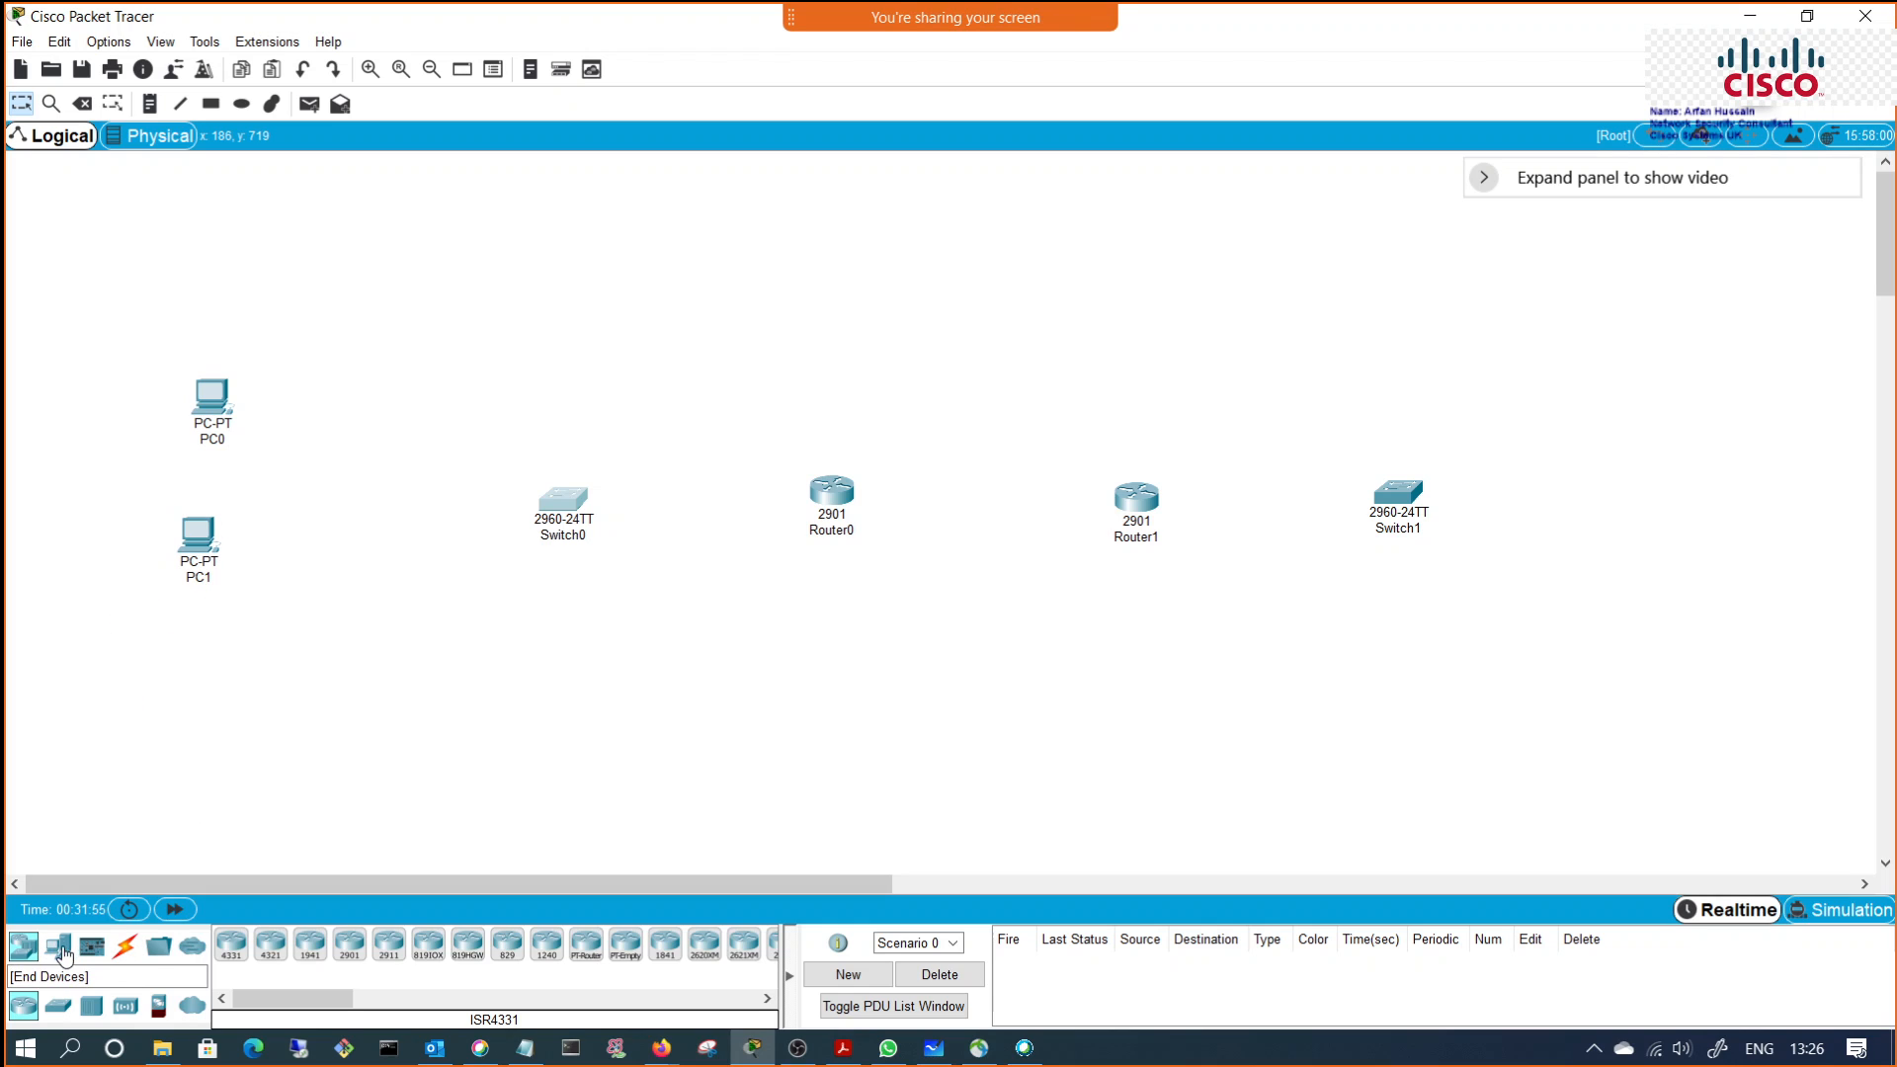
drag(58, 949, 187, 720)
Step: Place three more PCs in a vertical column on the outer side of Switch1
drag(59, 946, 1645, 314)
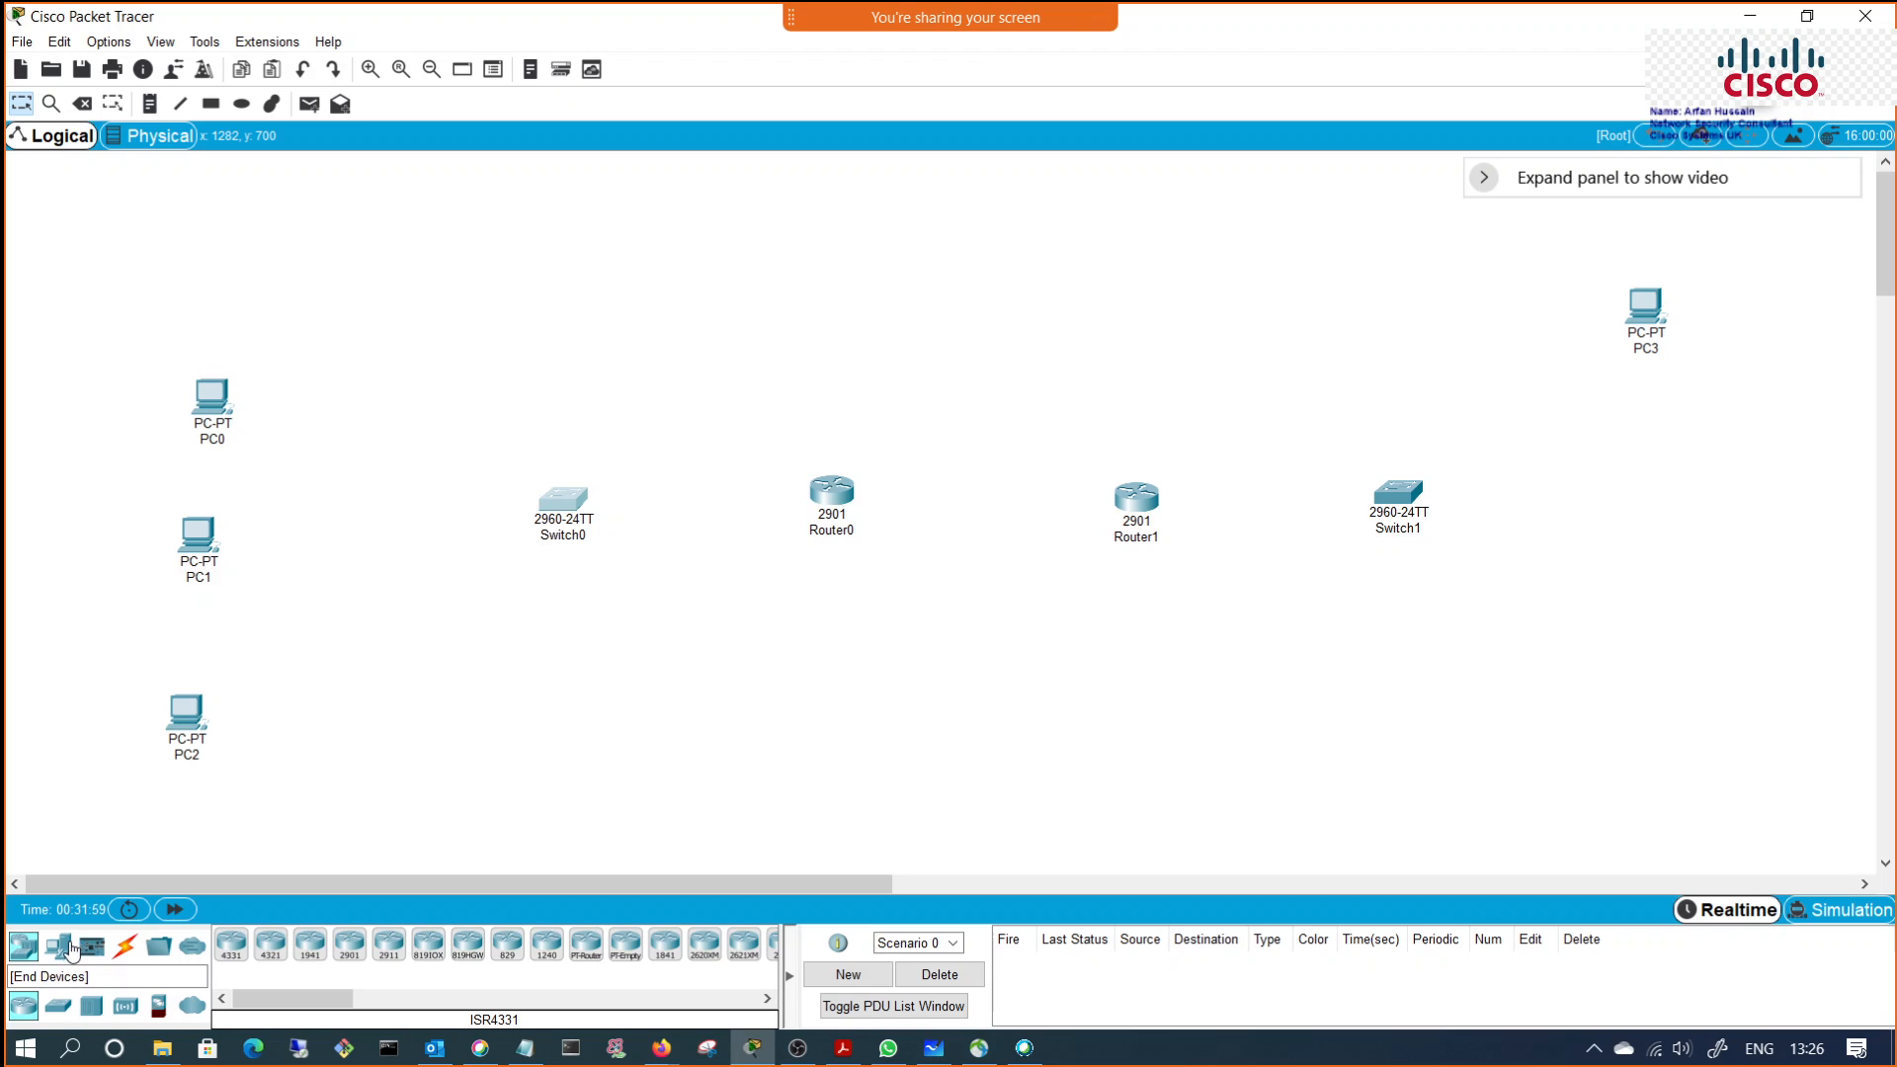
drag(59, 946, 1647, 452)
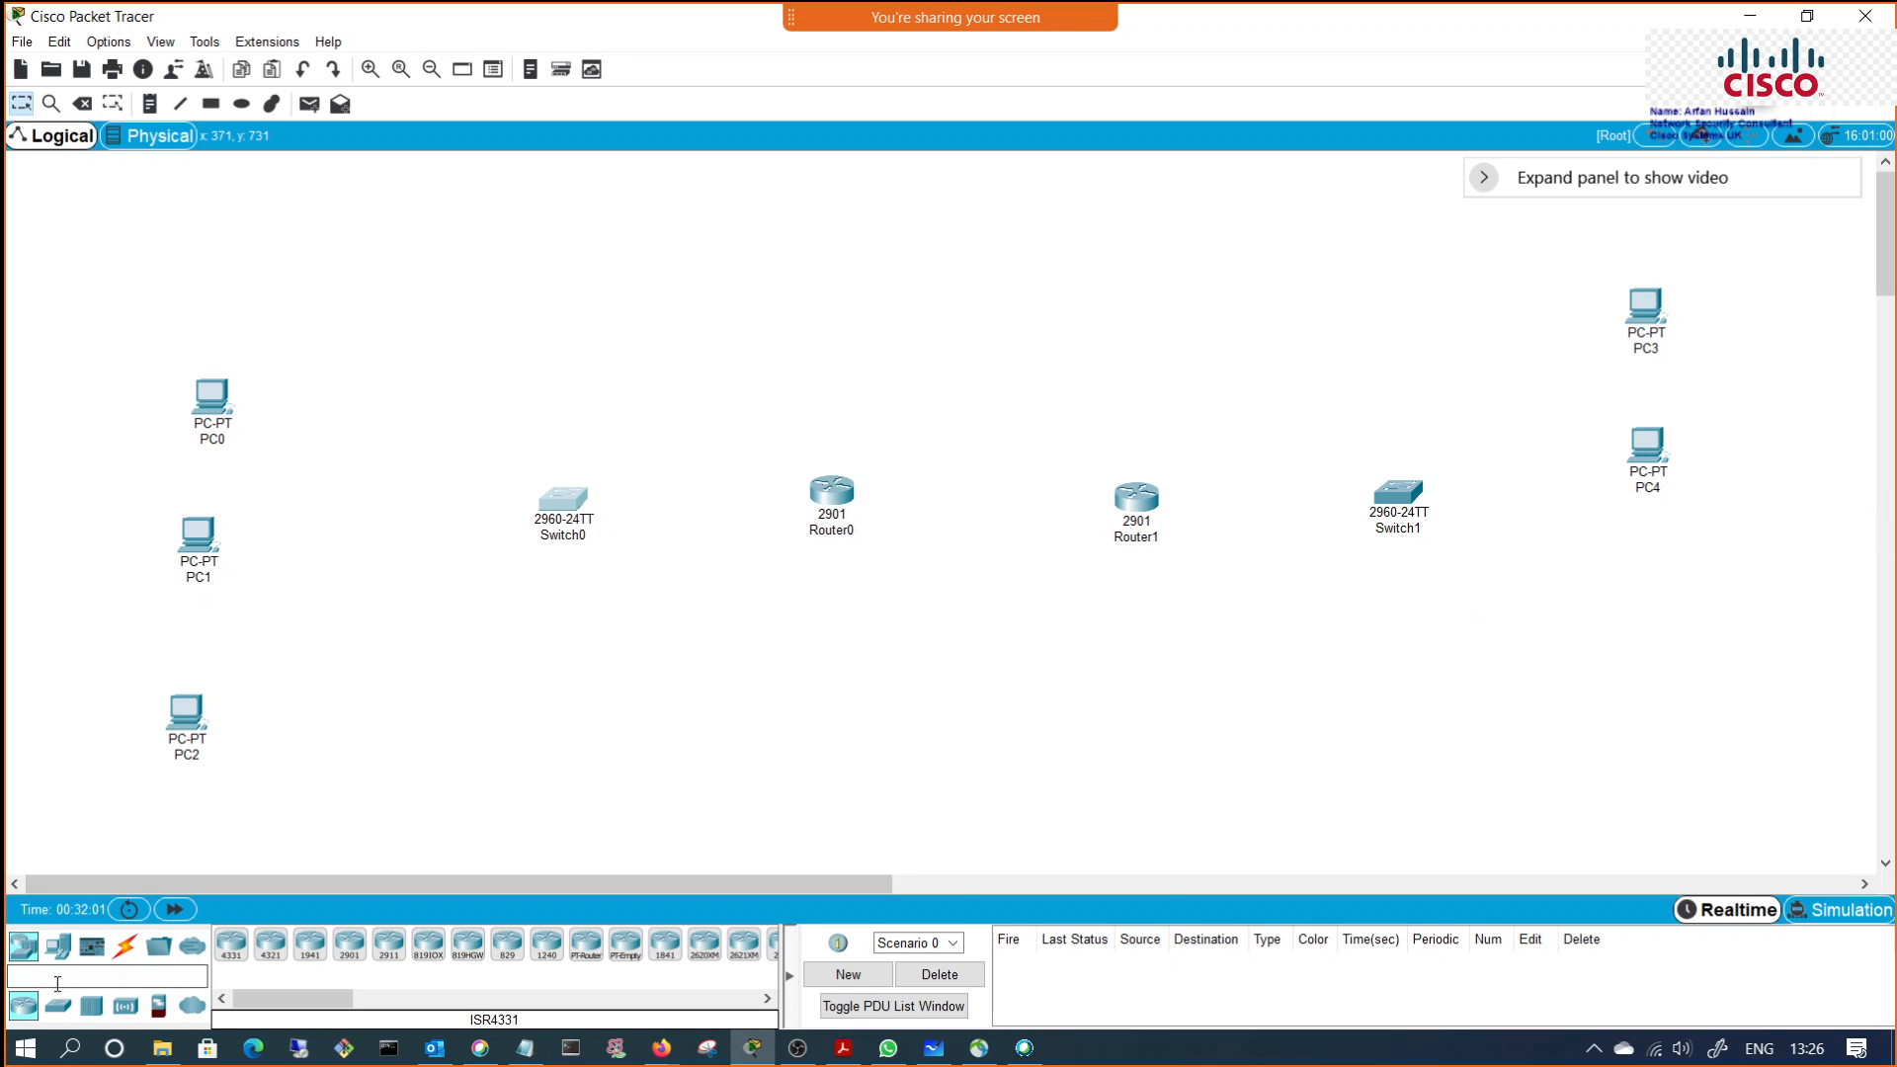
drag(60, 947, 1642, 636)
drag(1623, 478, 1616, 481)
click(1636, 314)
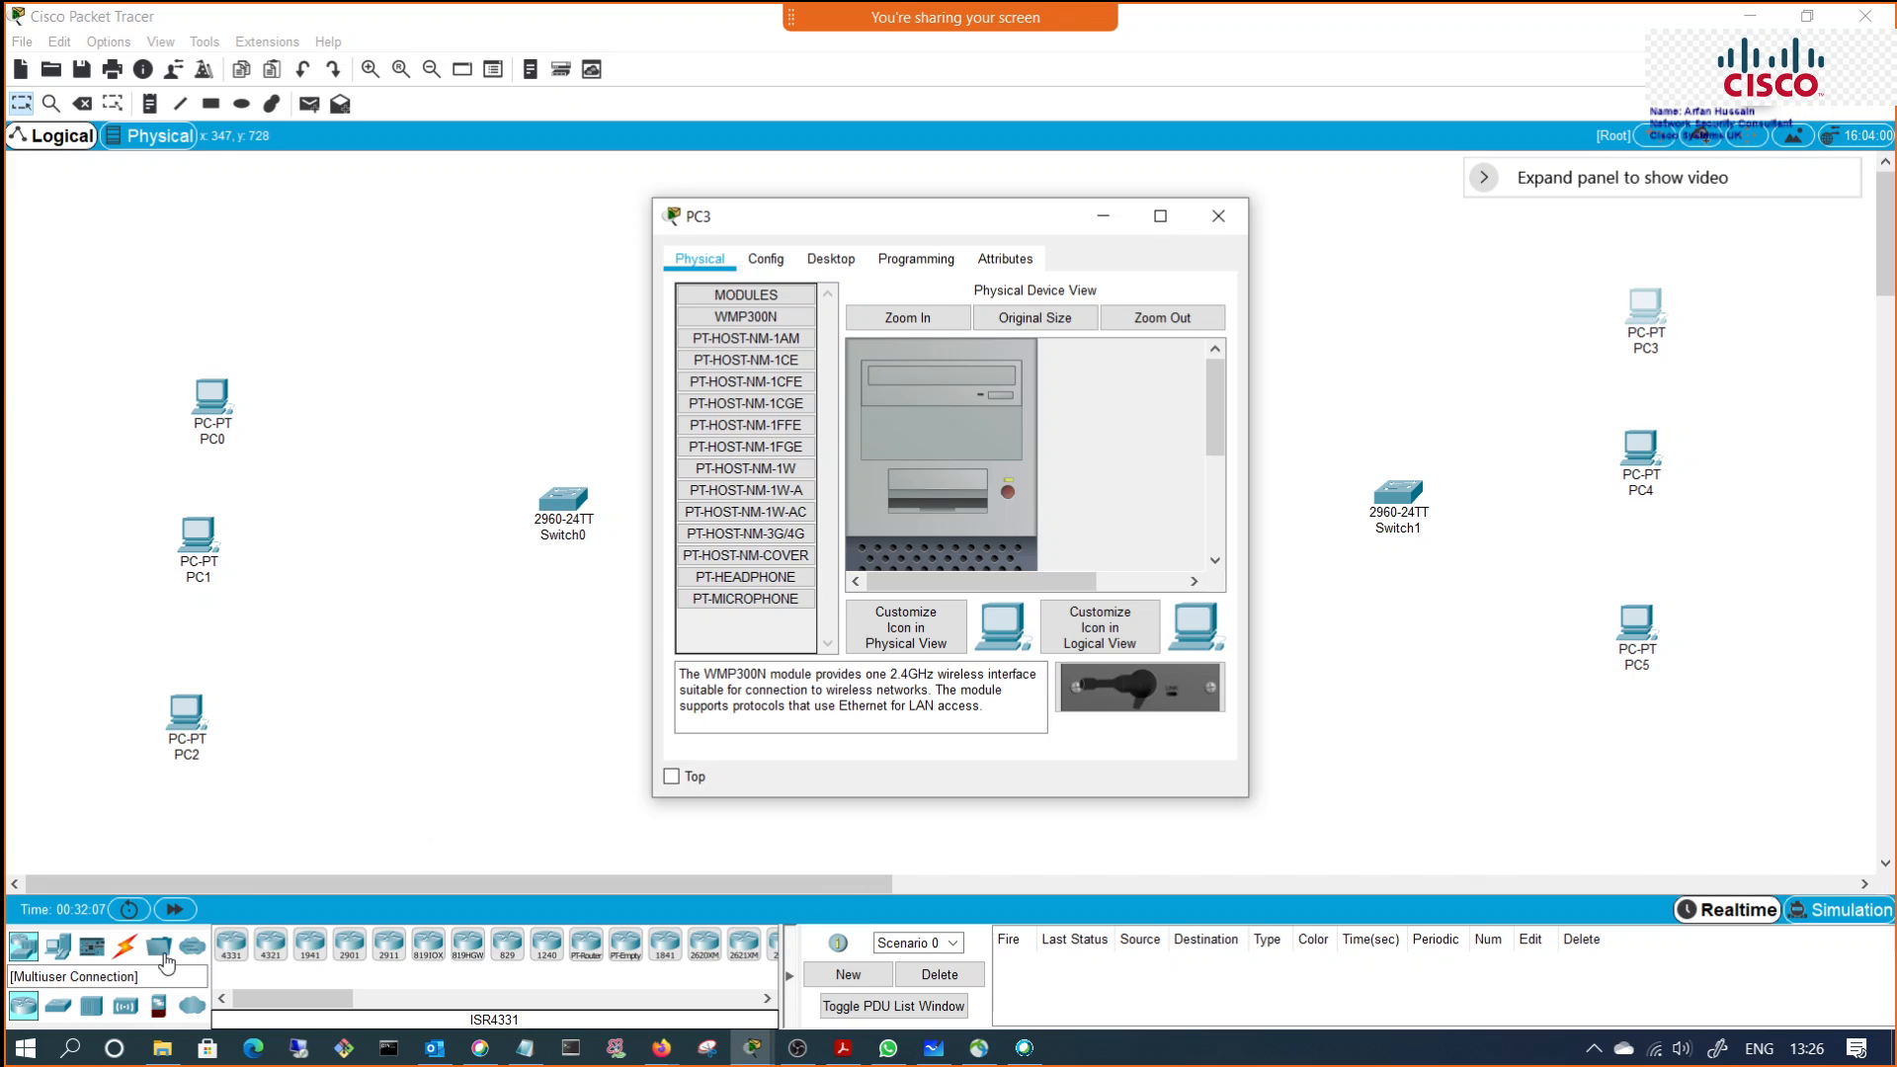
click(451, 711)
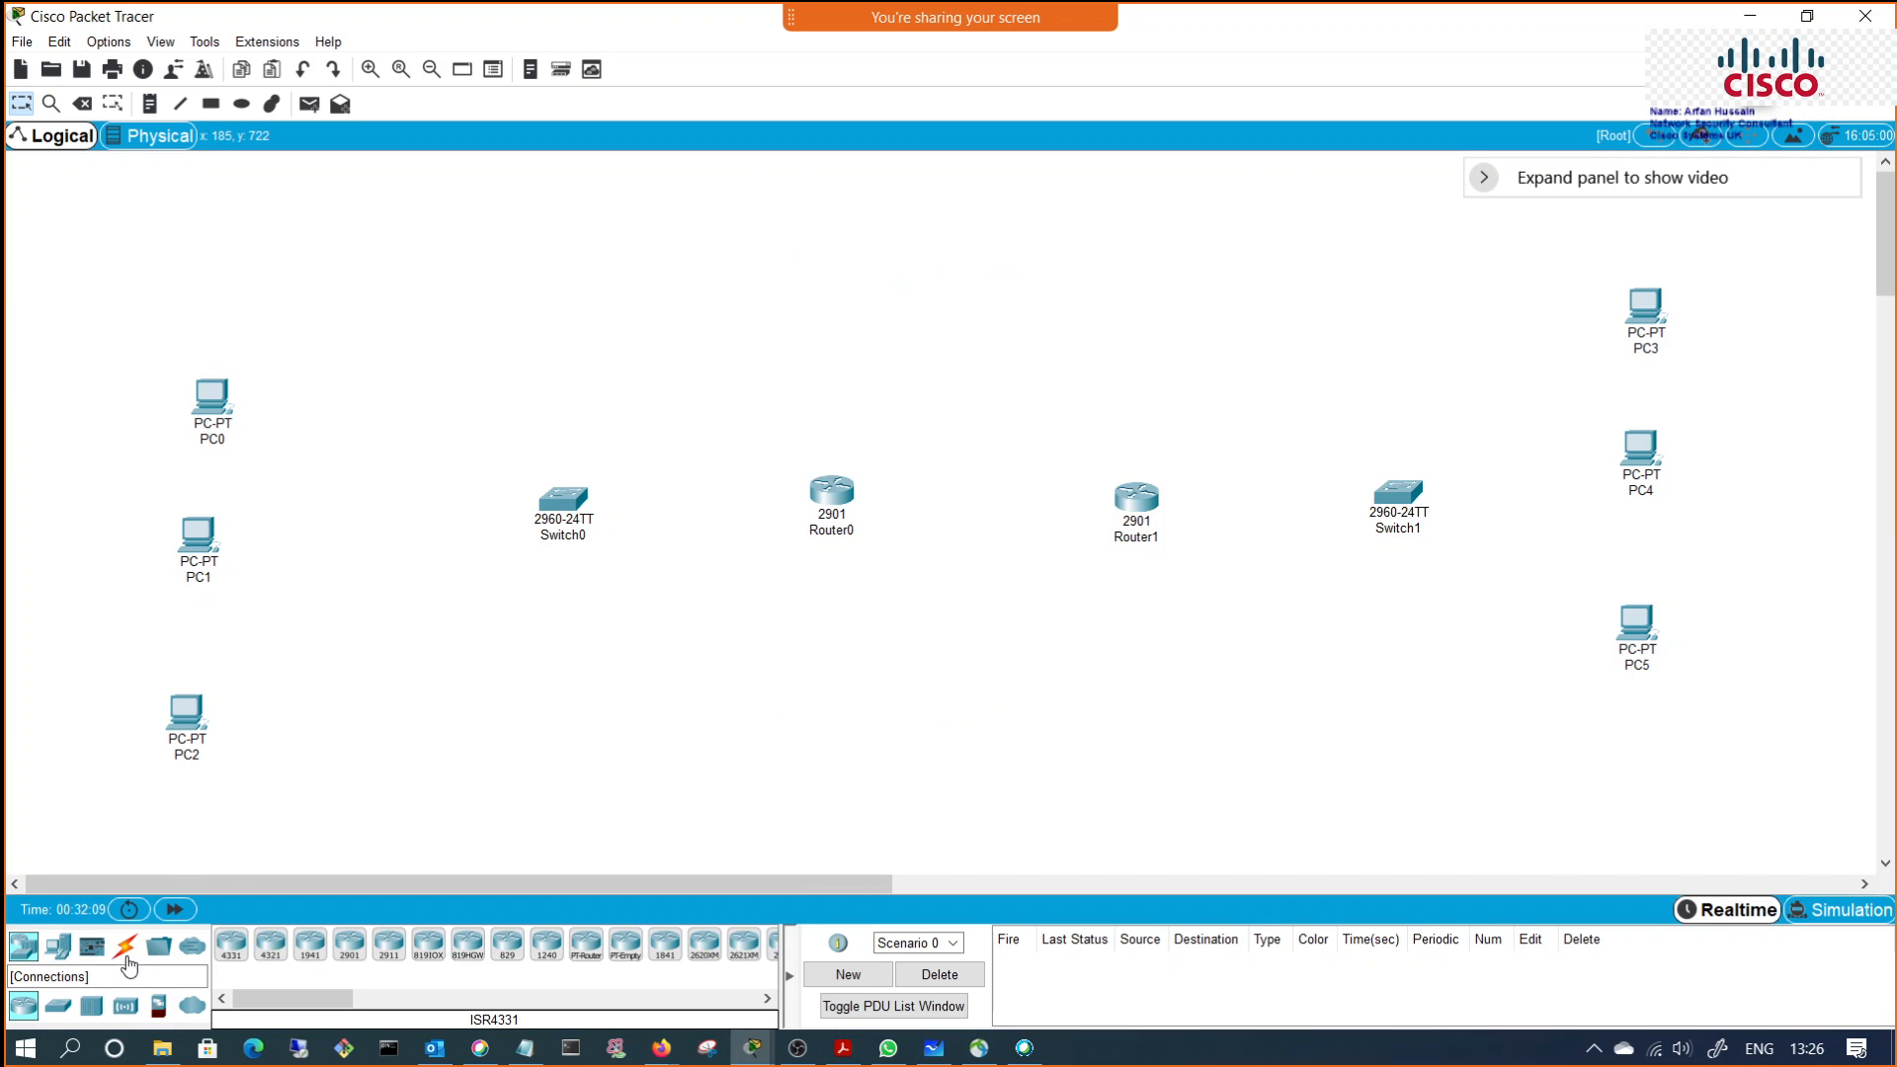
Step: Connect PC0 to Switch0 using the automatically chosen connection type
click(126, 955)
click(232, 948)
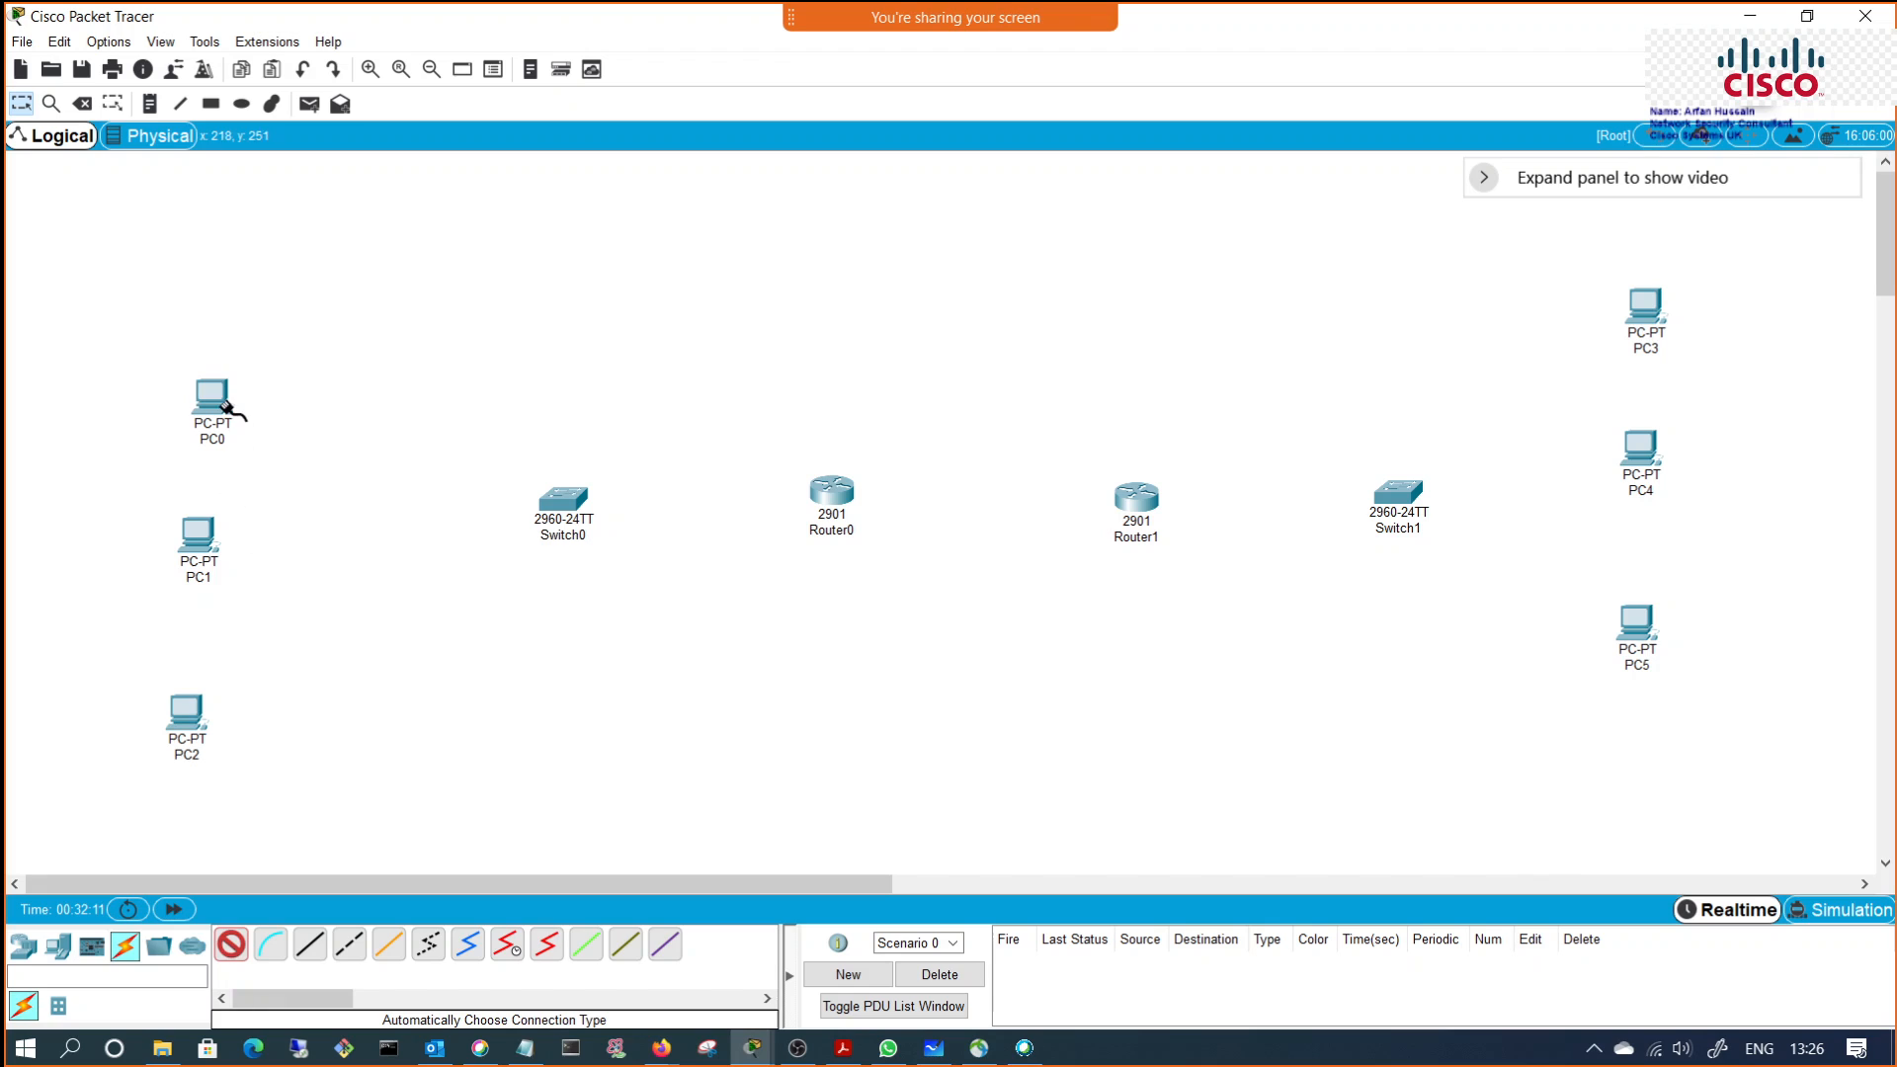
click(229, 415)
click(538, 497)
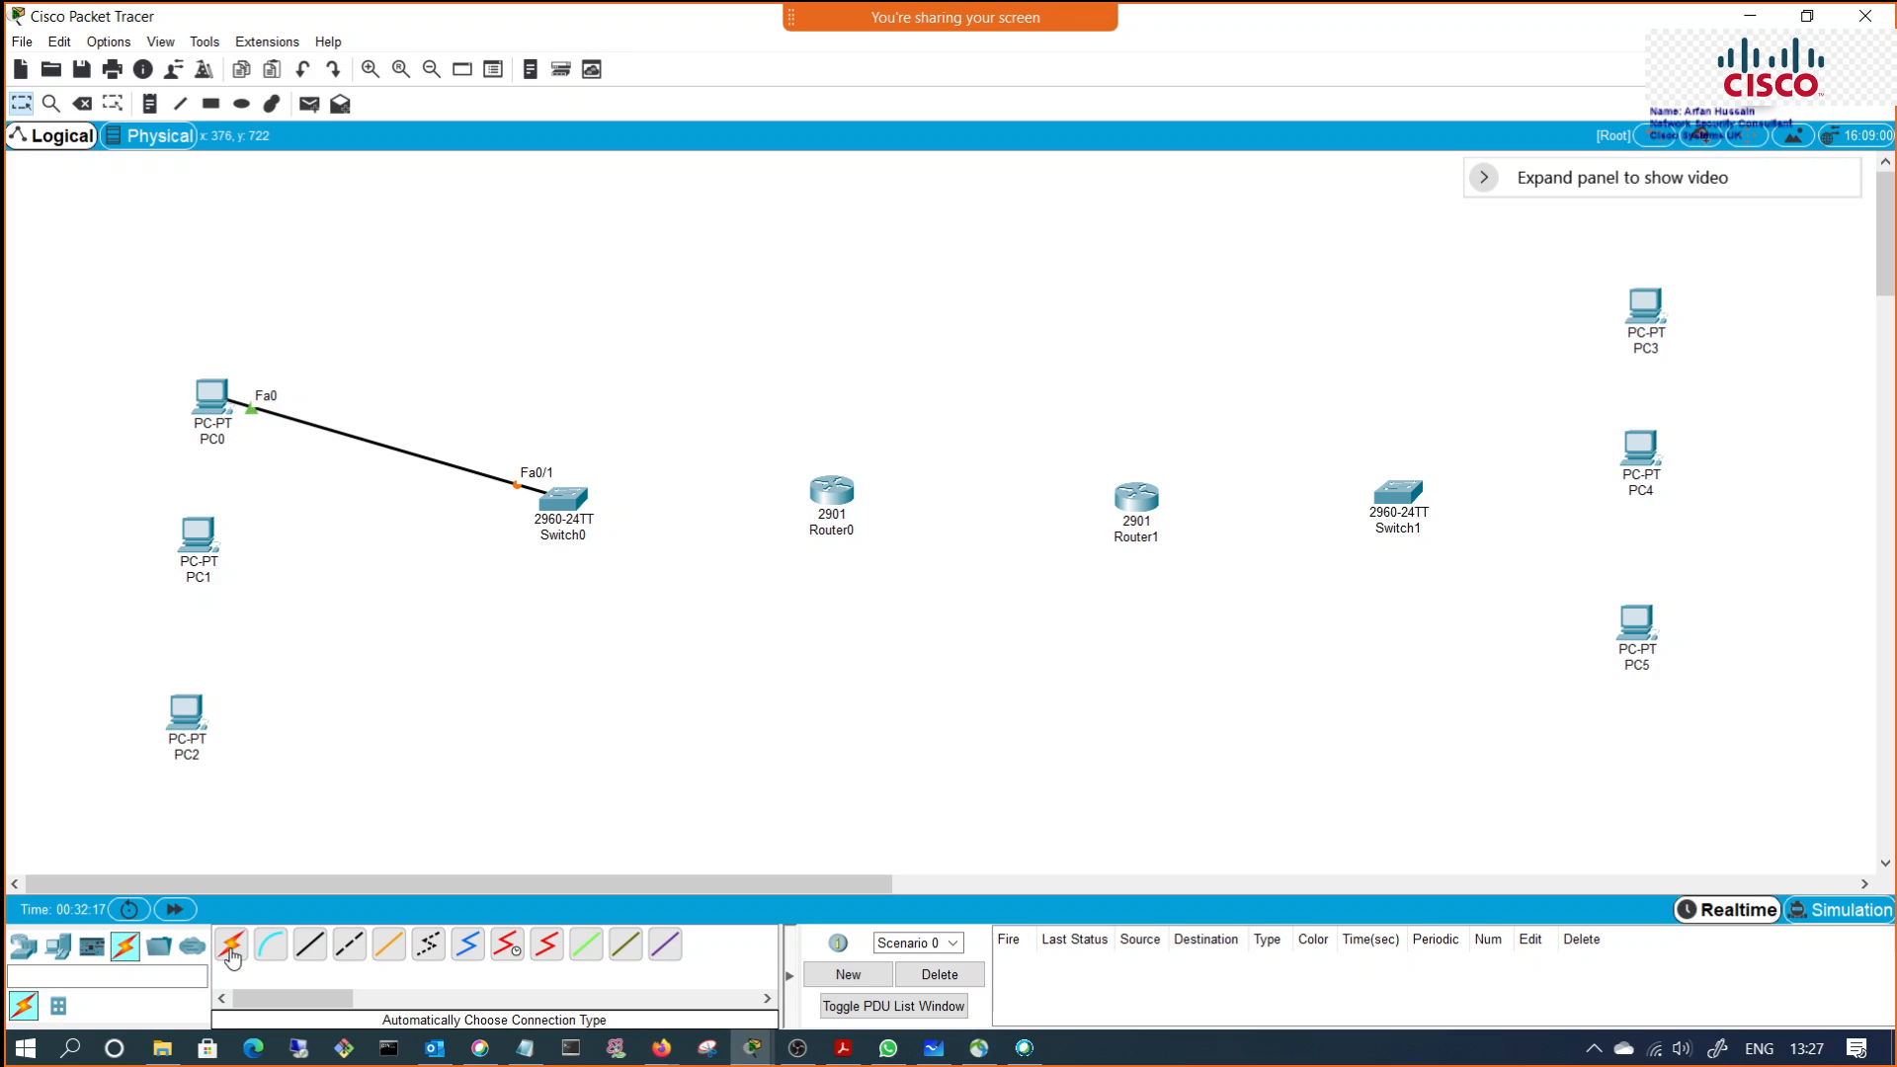
Step: Connect PC1 to FastEthernet0/2 on Switch0 with a copper straight-through cable
click(313, 954)
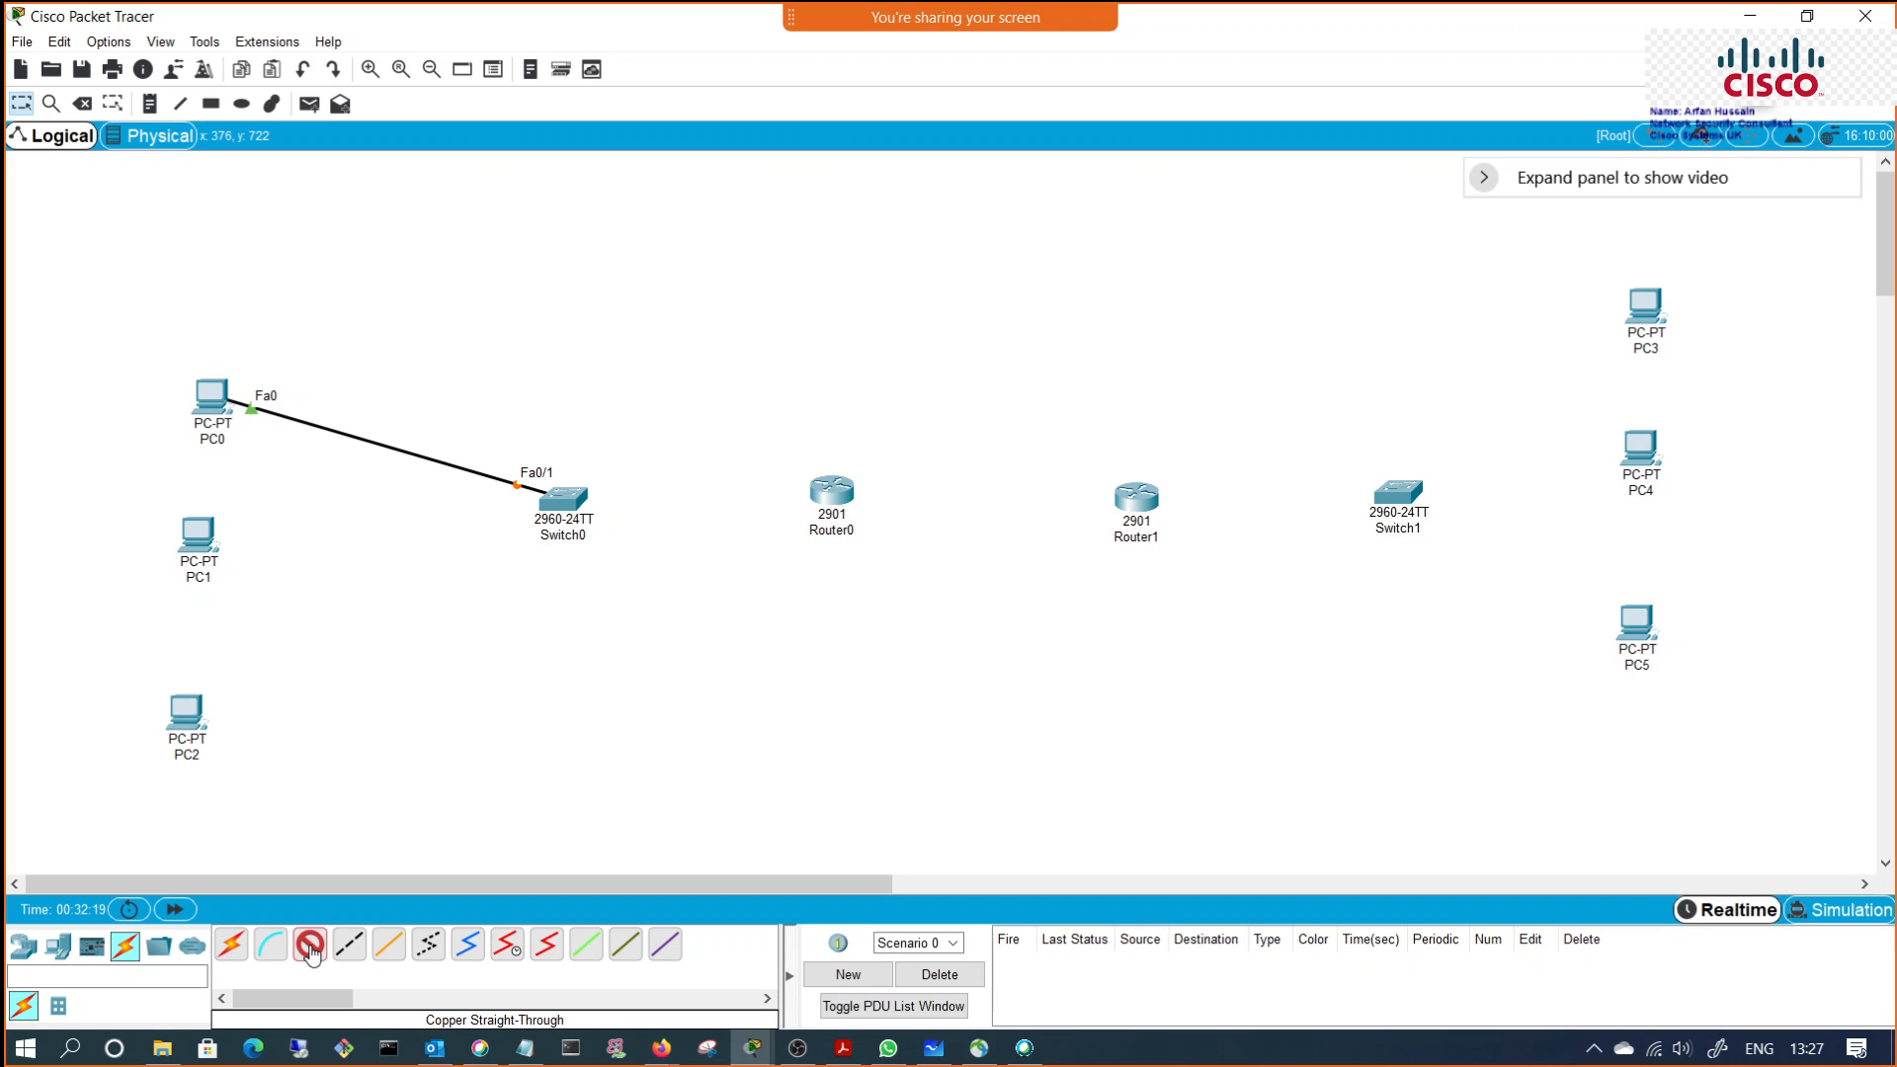
click(202, 546)
click(272, 640)
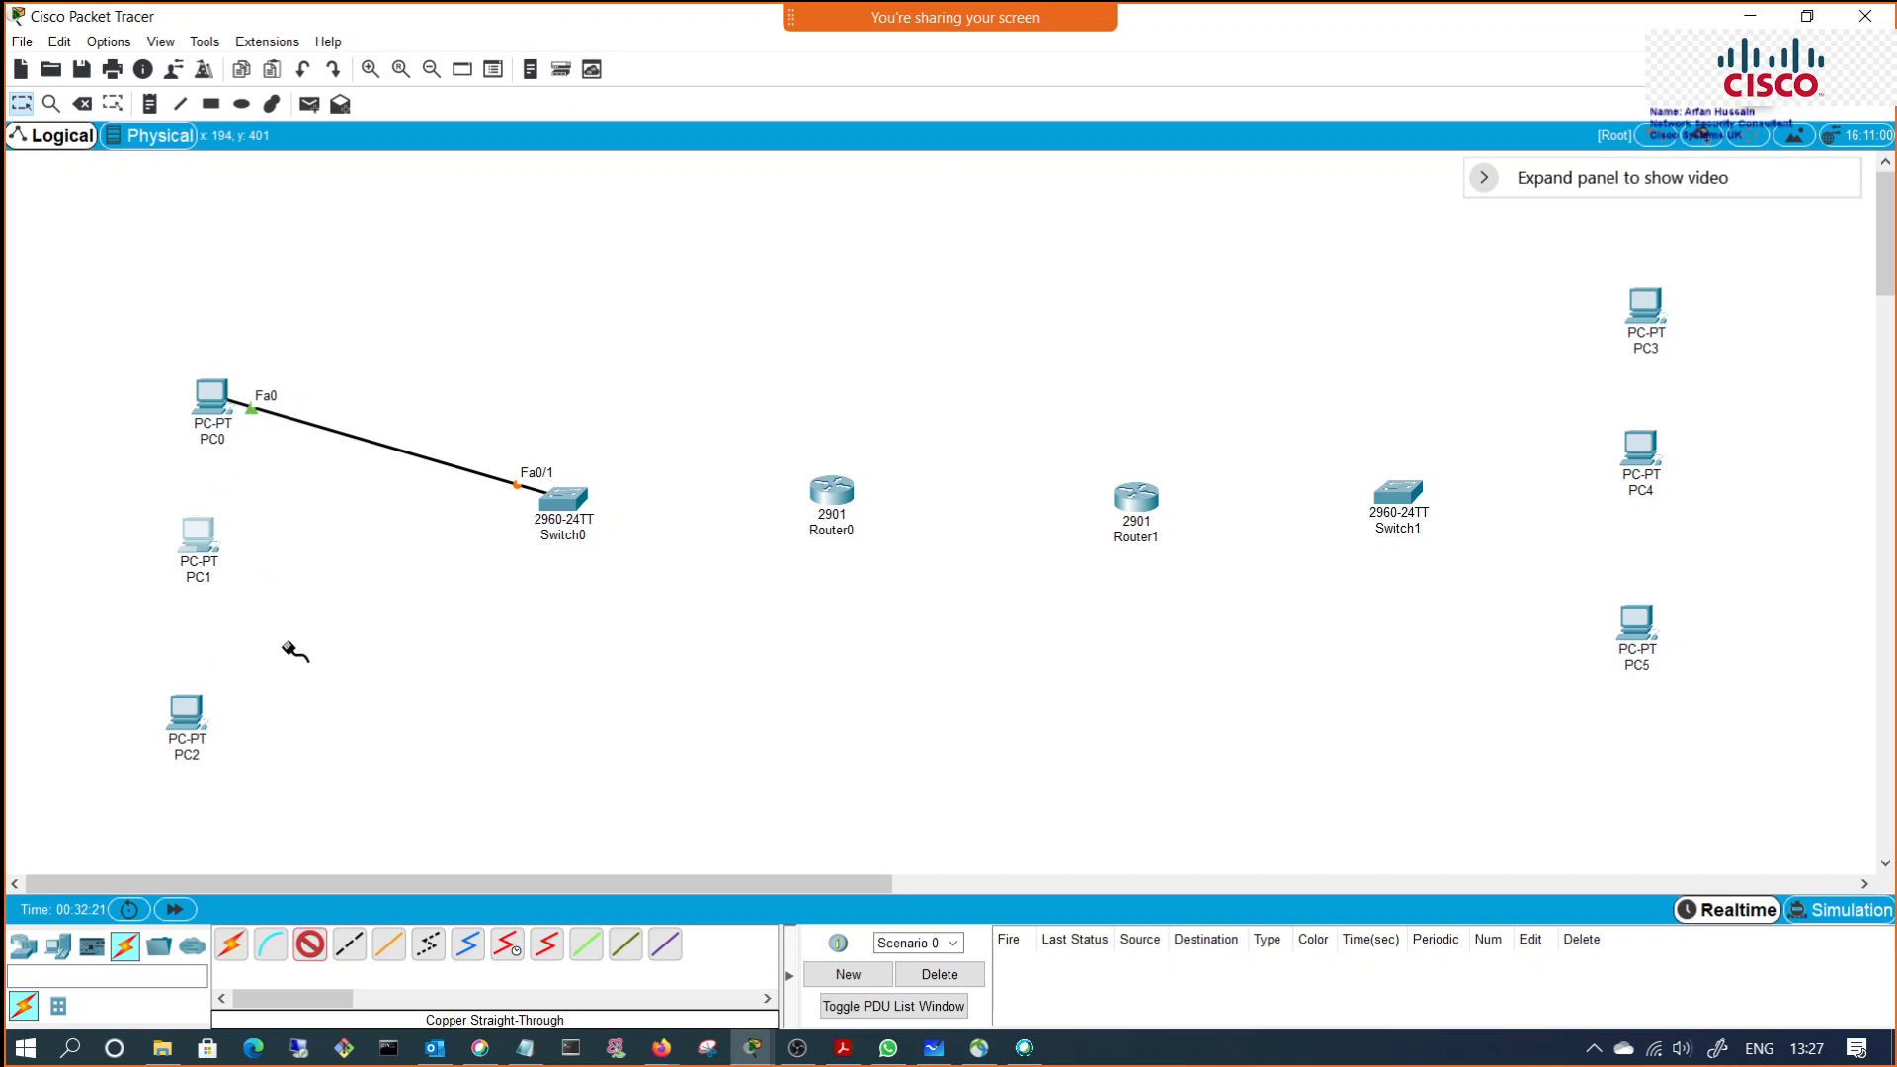
click(551, 506)
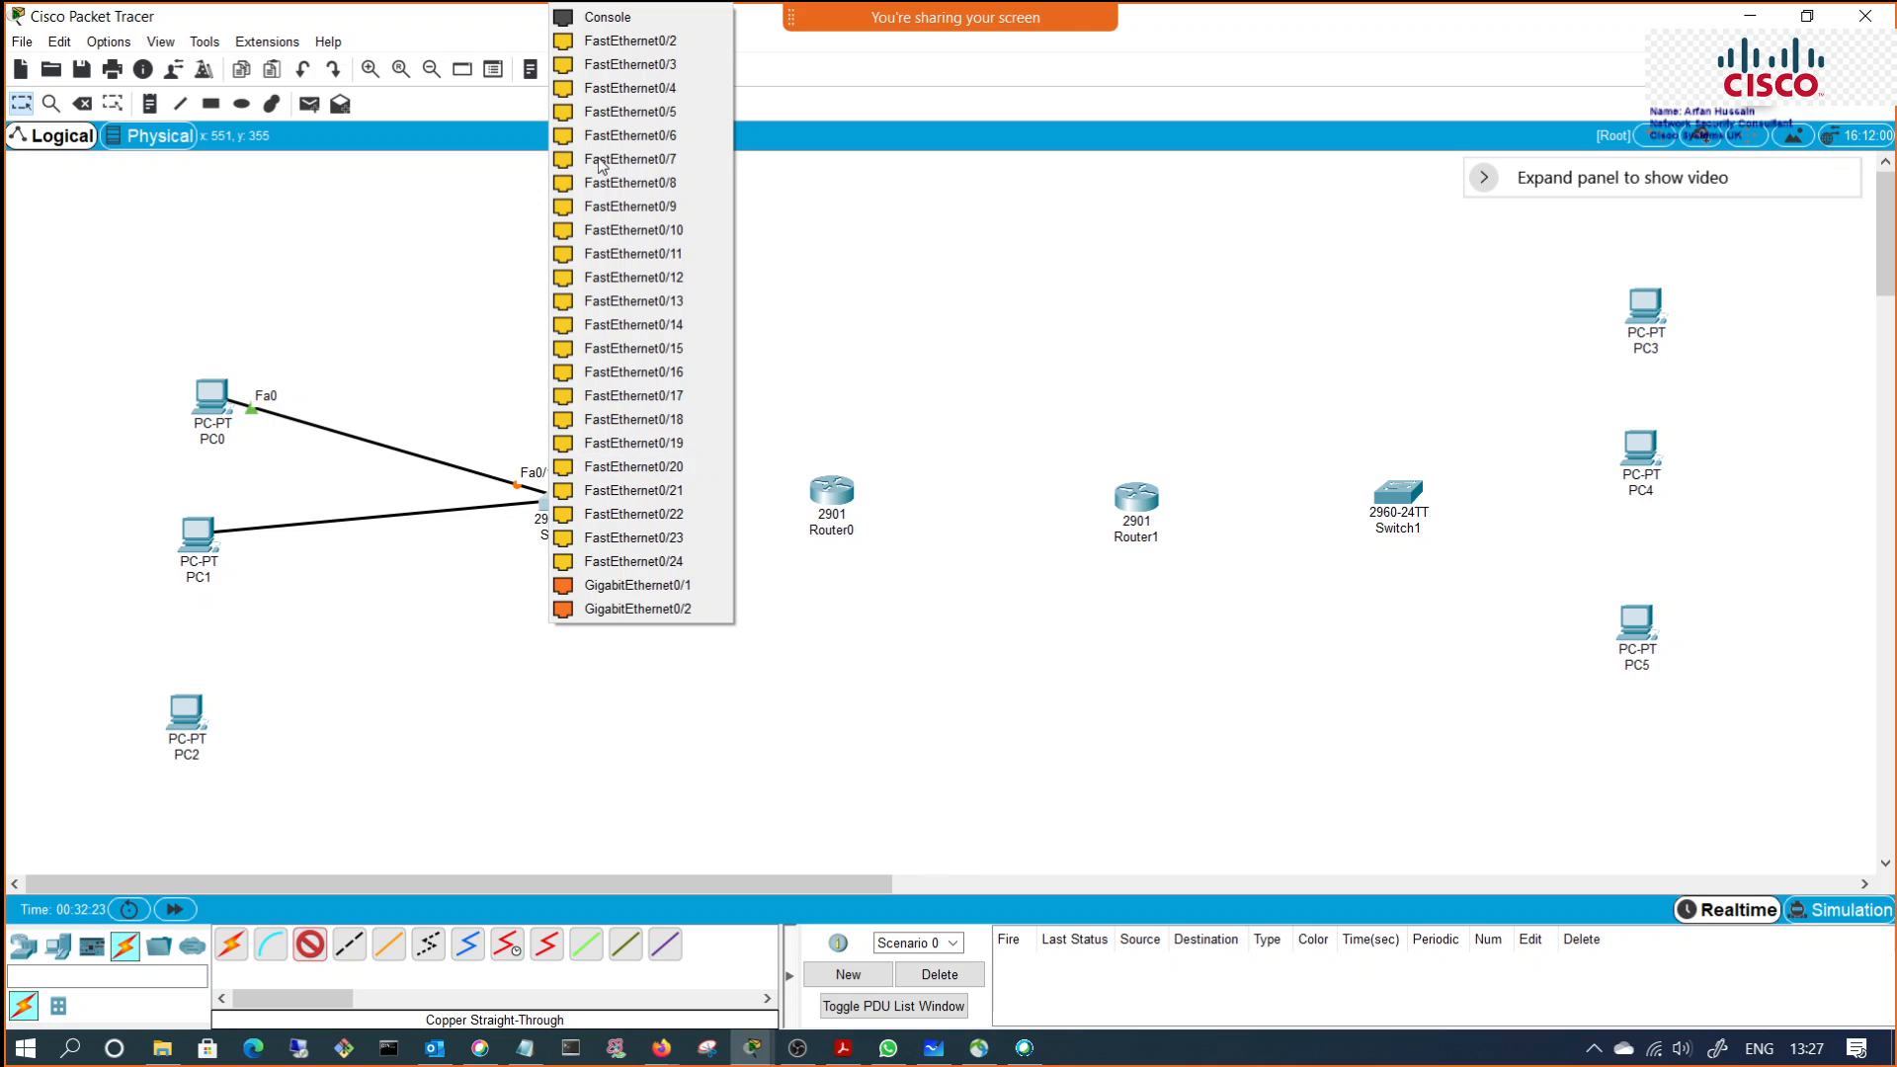
click(630, 40)
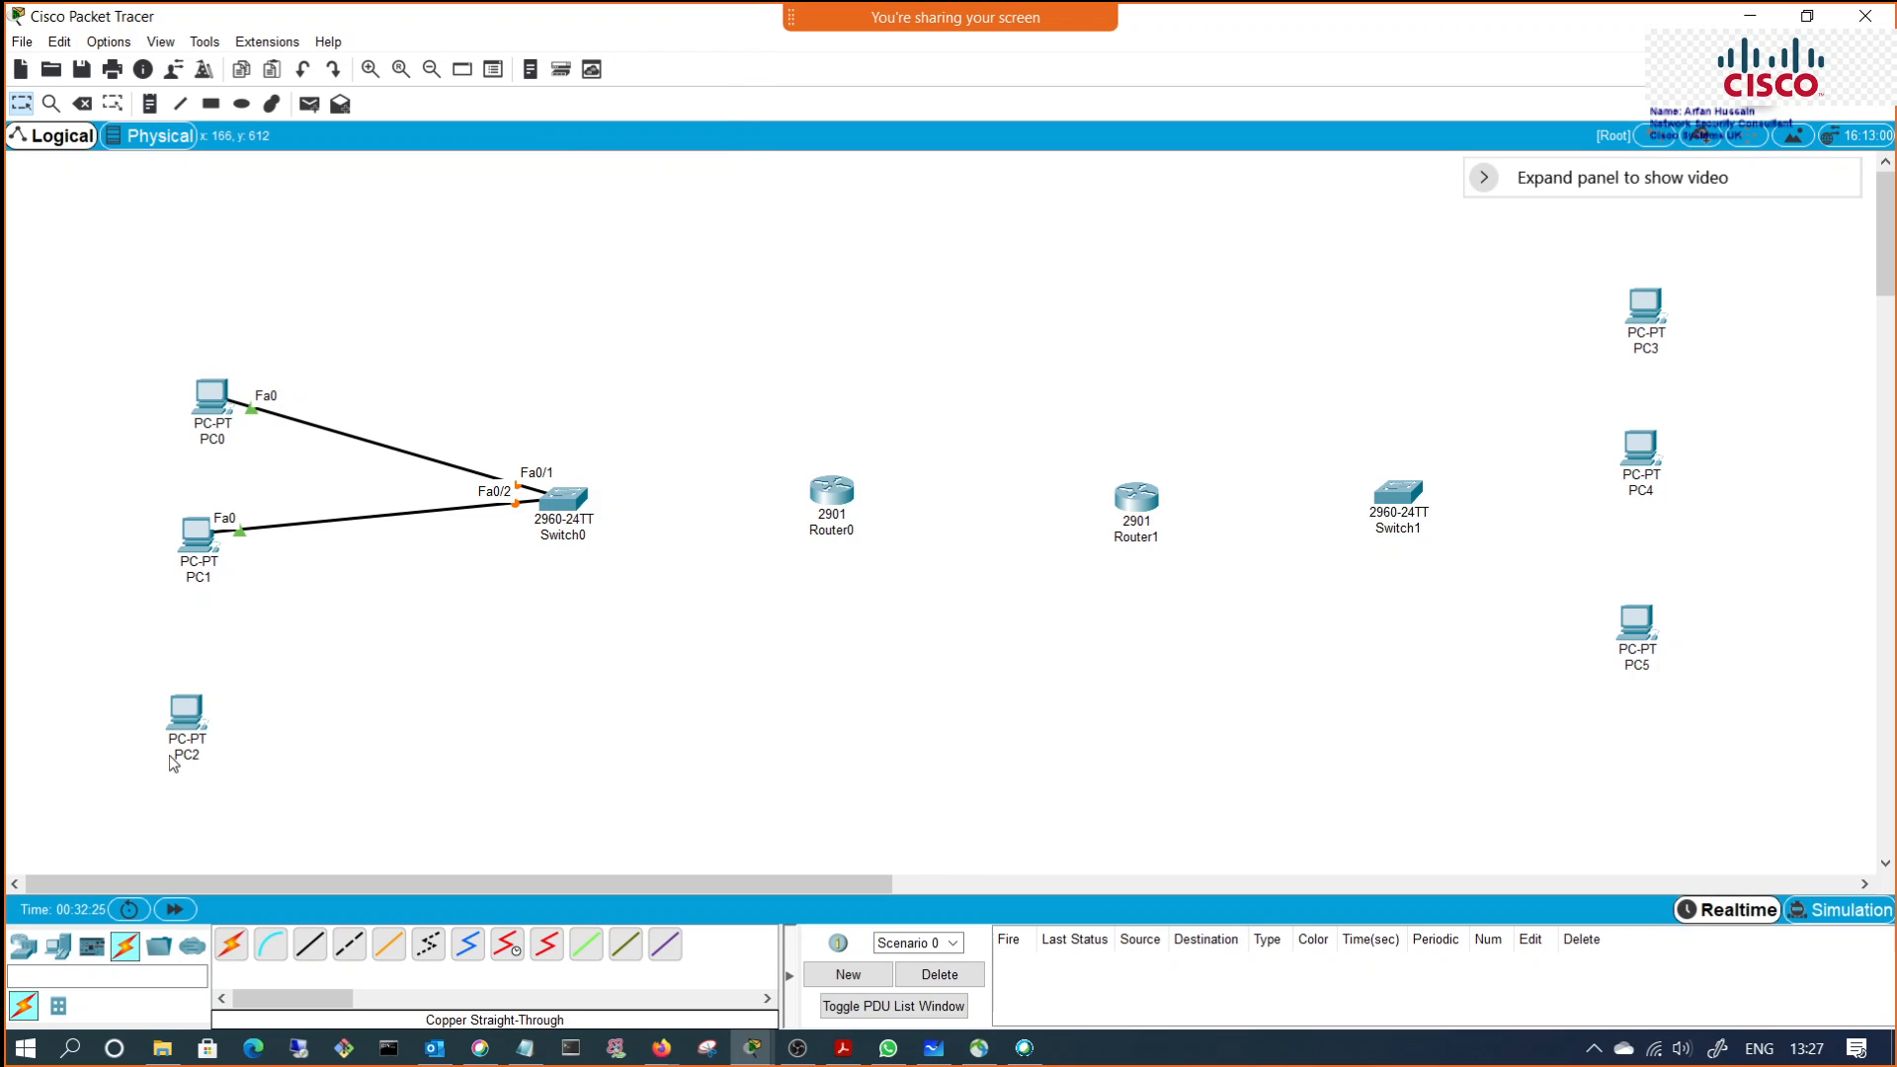
Step: Connect PC2's FastEthernet0 to FastEthernet0/3 on Switch0 with a copper straight-through cable
click(309, 944)
click(187, 716)
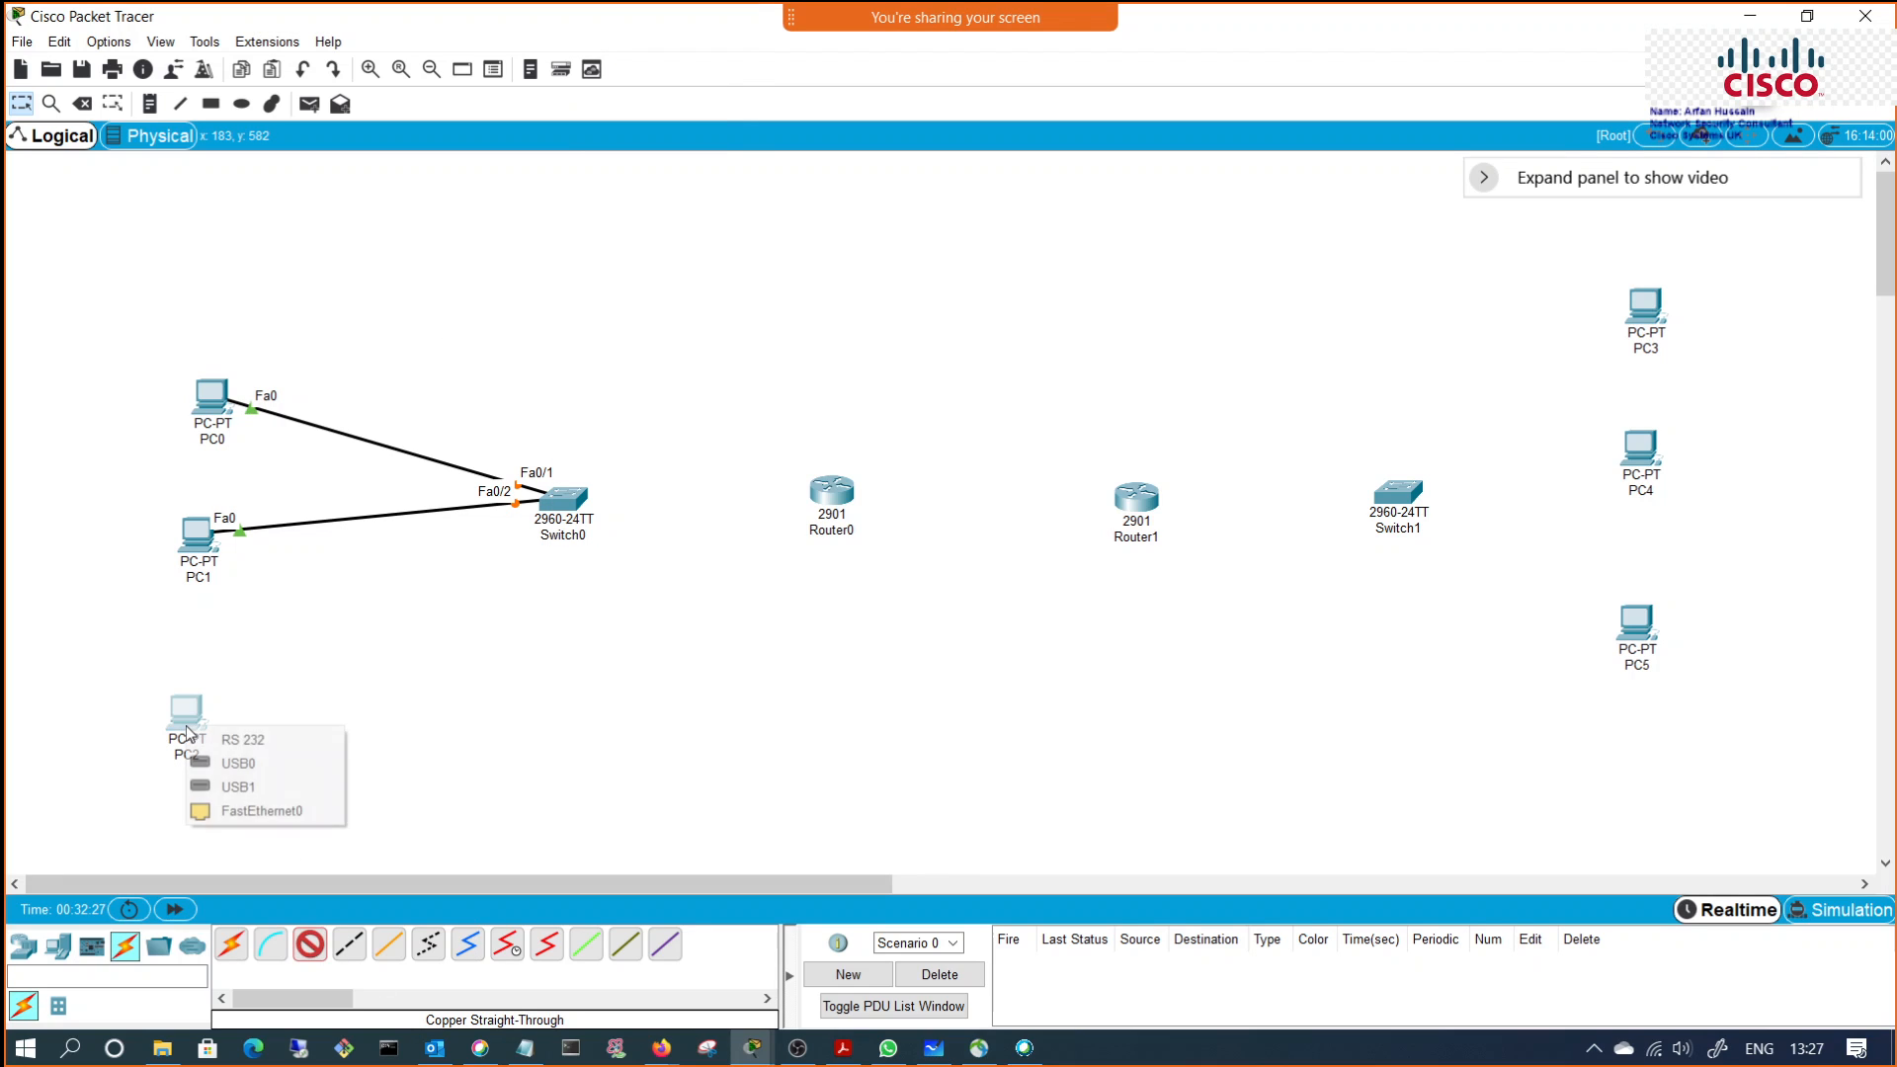
click(246, 814)
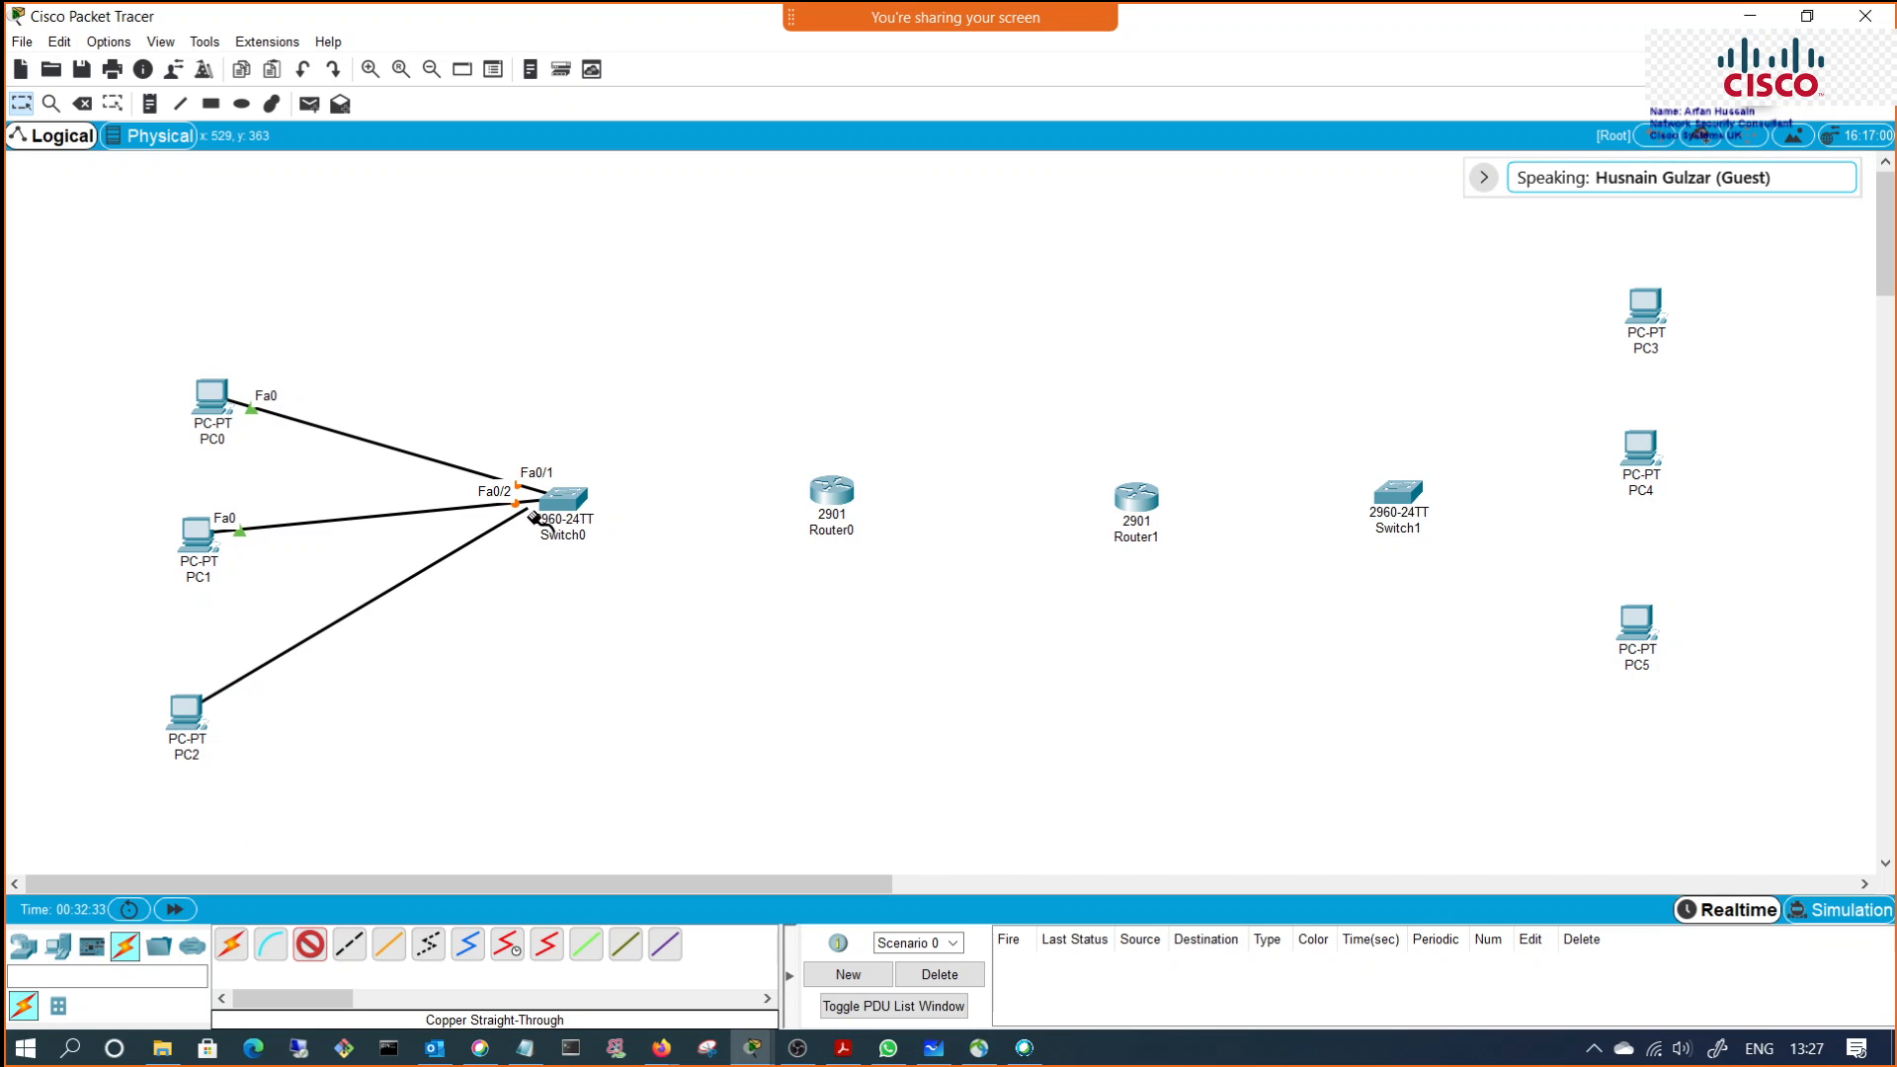
click(560, 512)
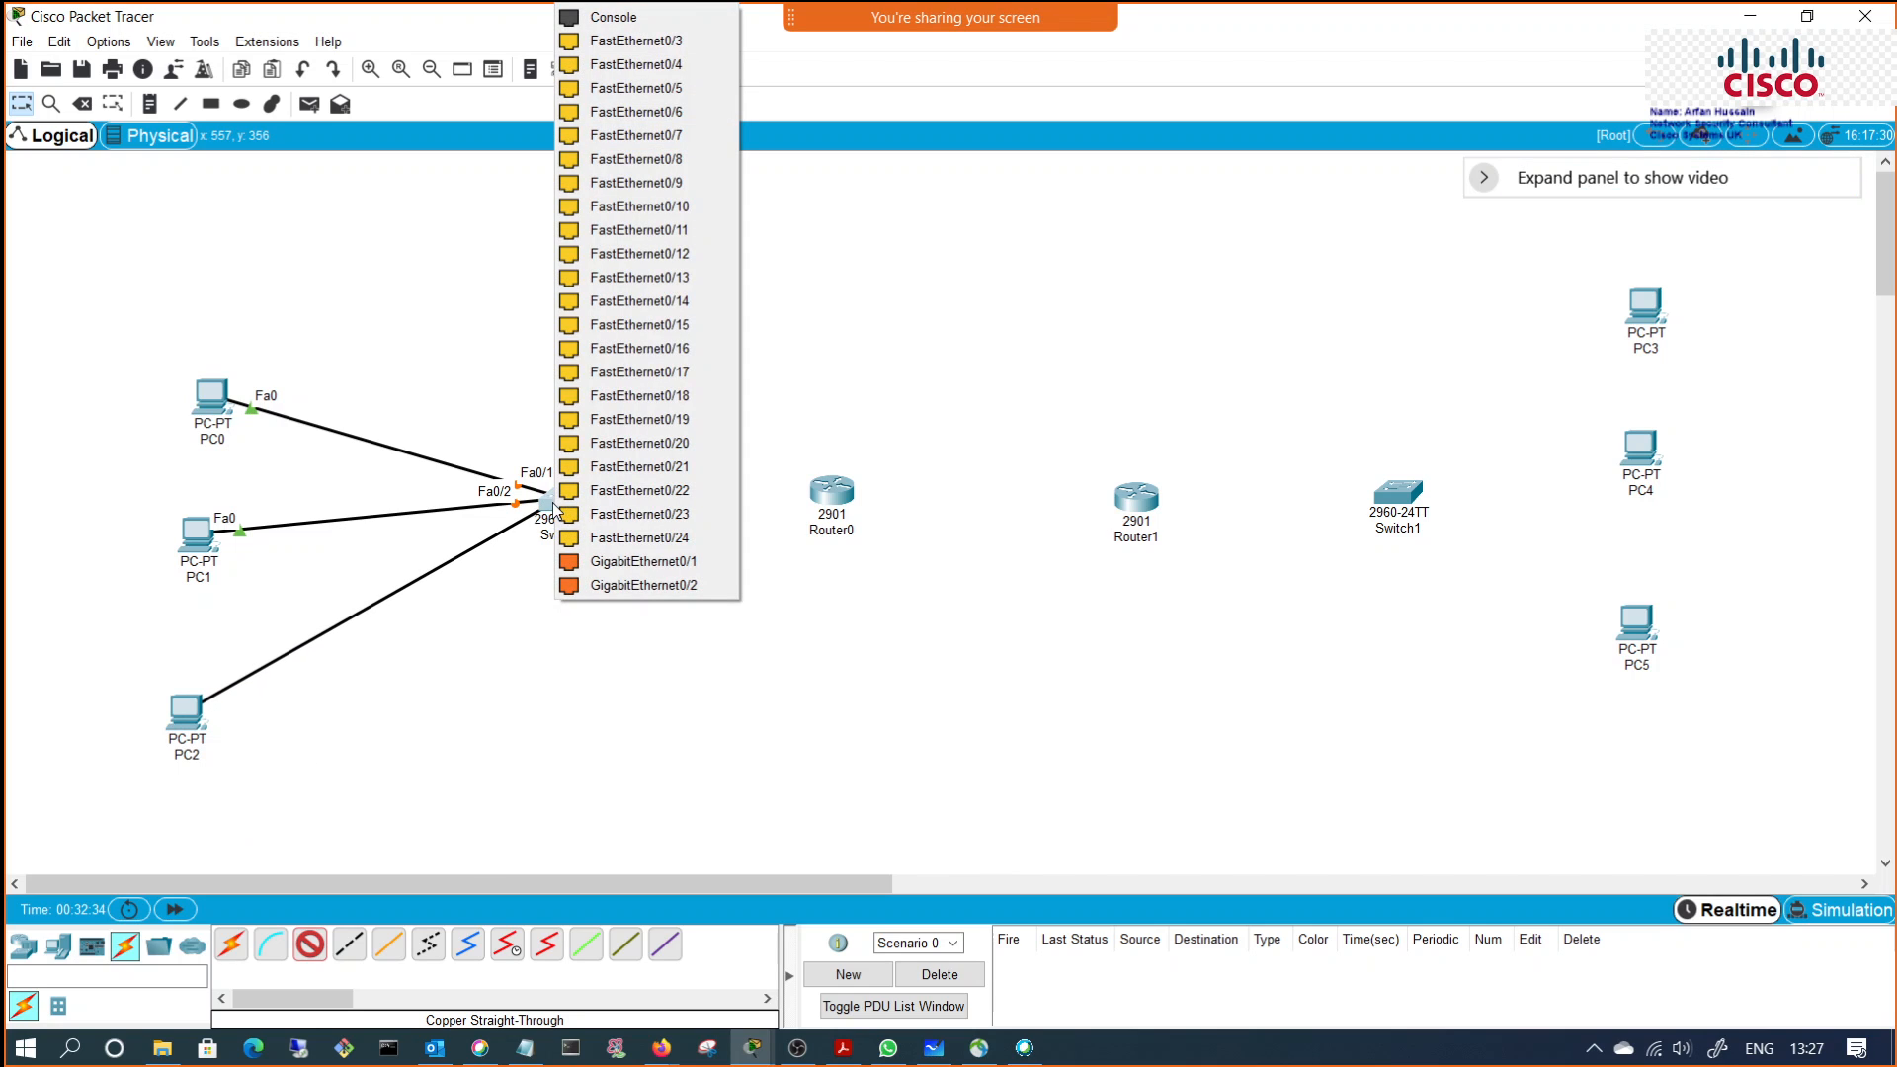
click(656, 47)
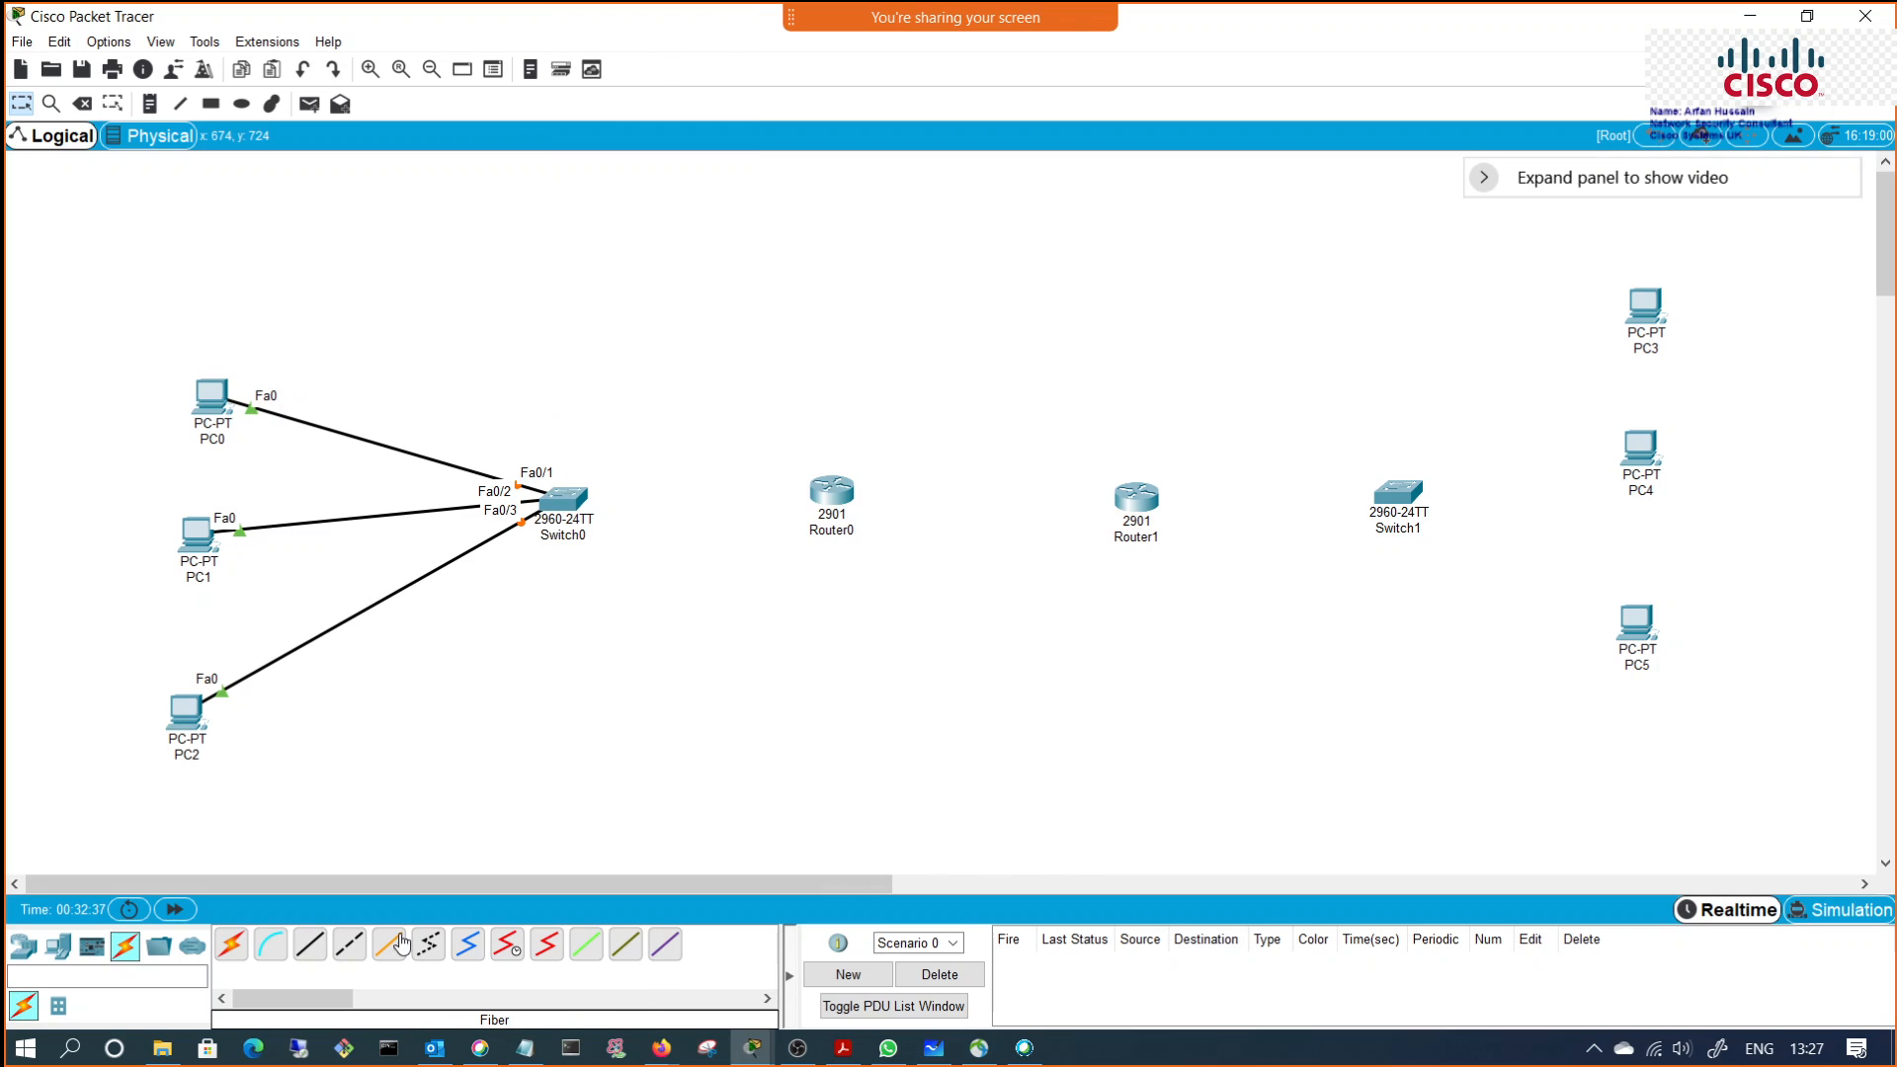
Step: Start a copper straight-through cable at Switch0 and bring up its available ports
click(309, 946)
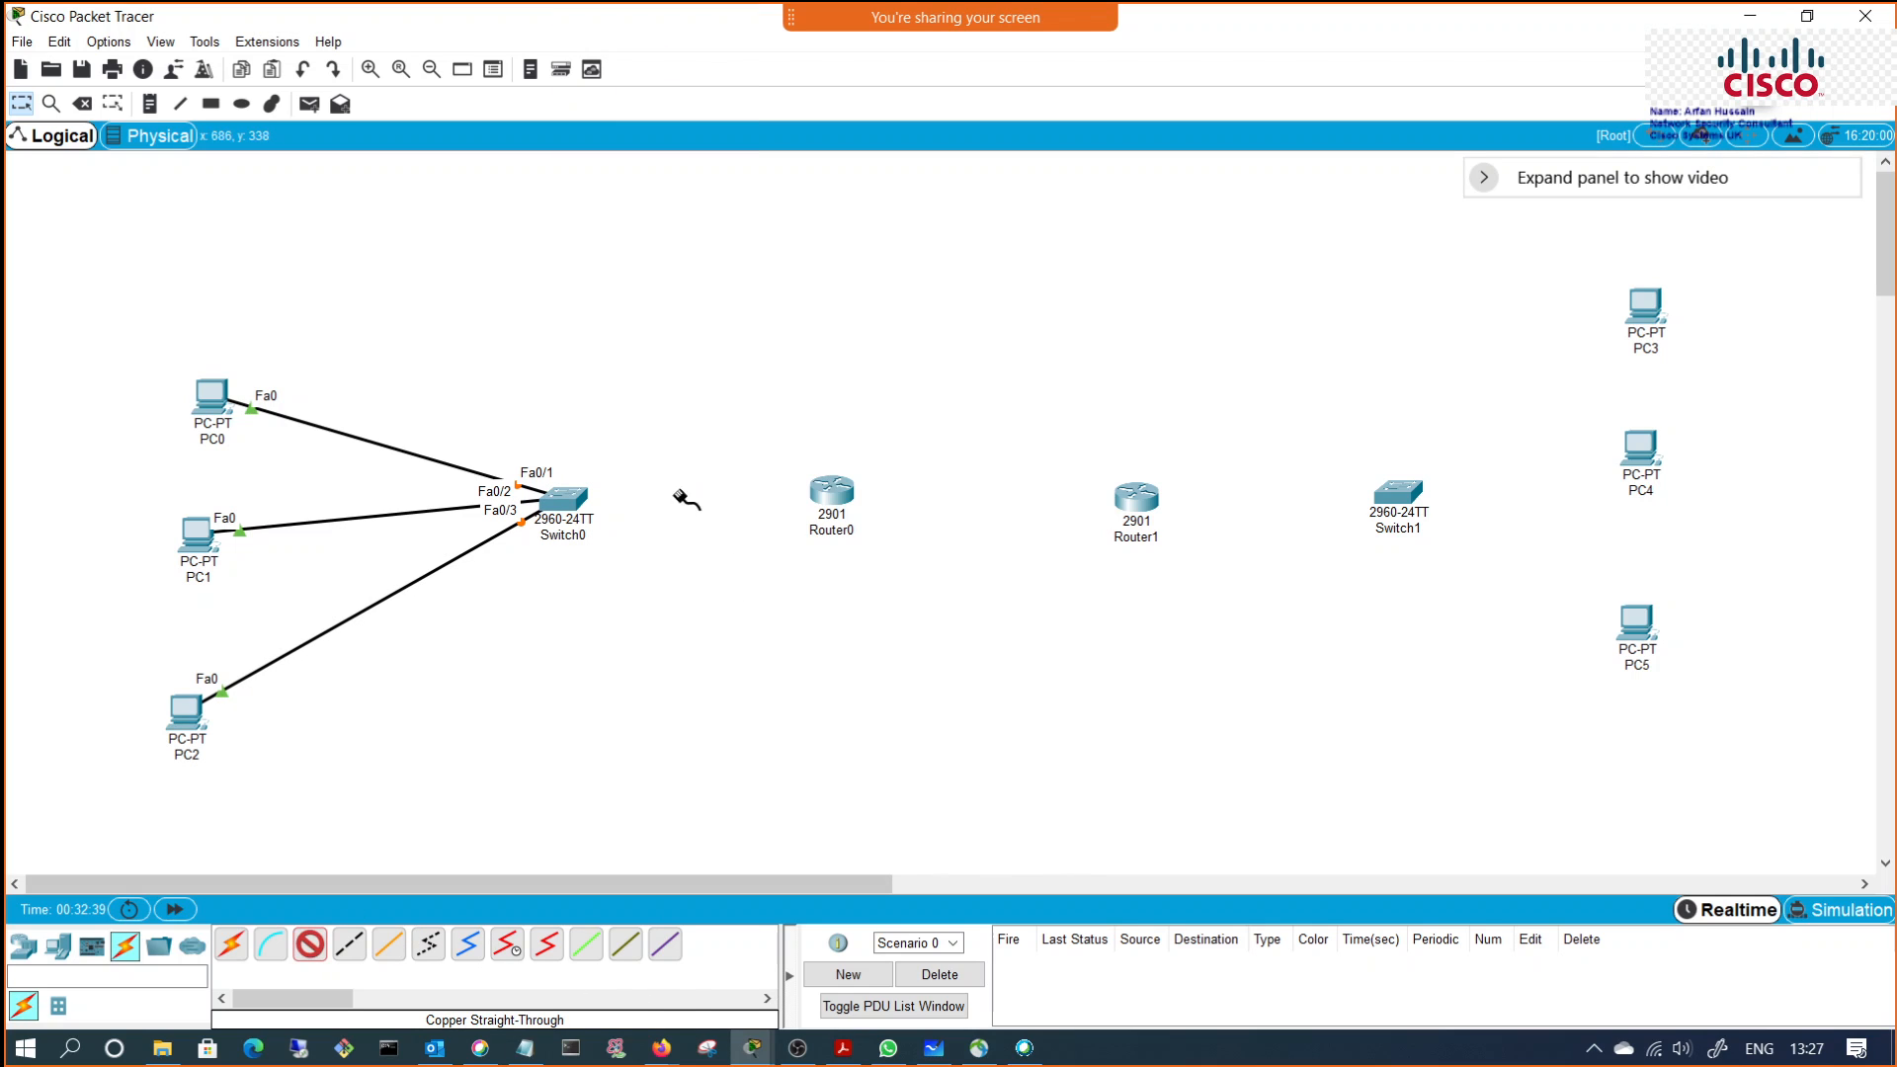
click(572, 499)
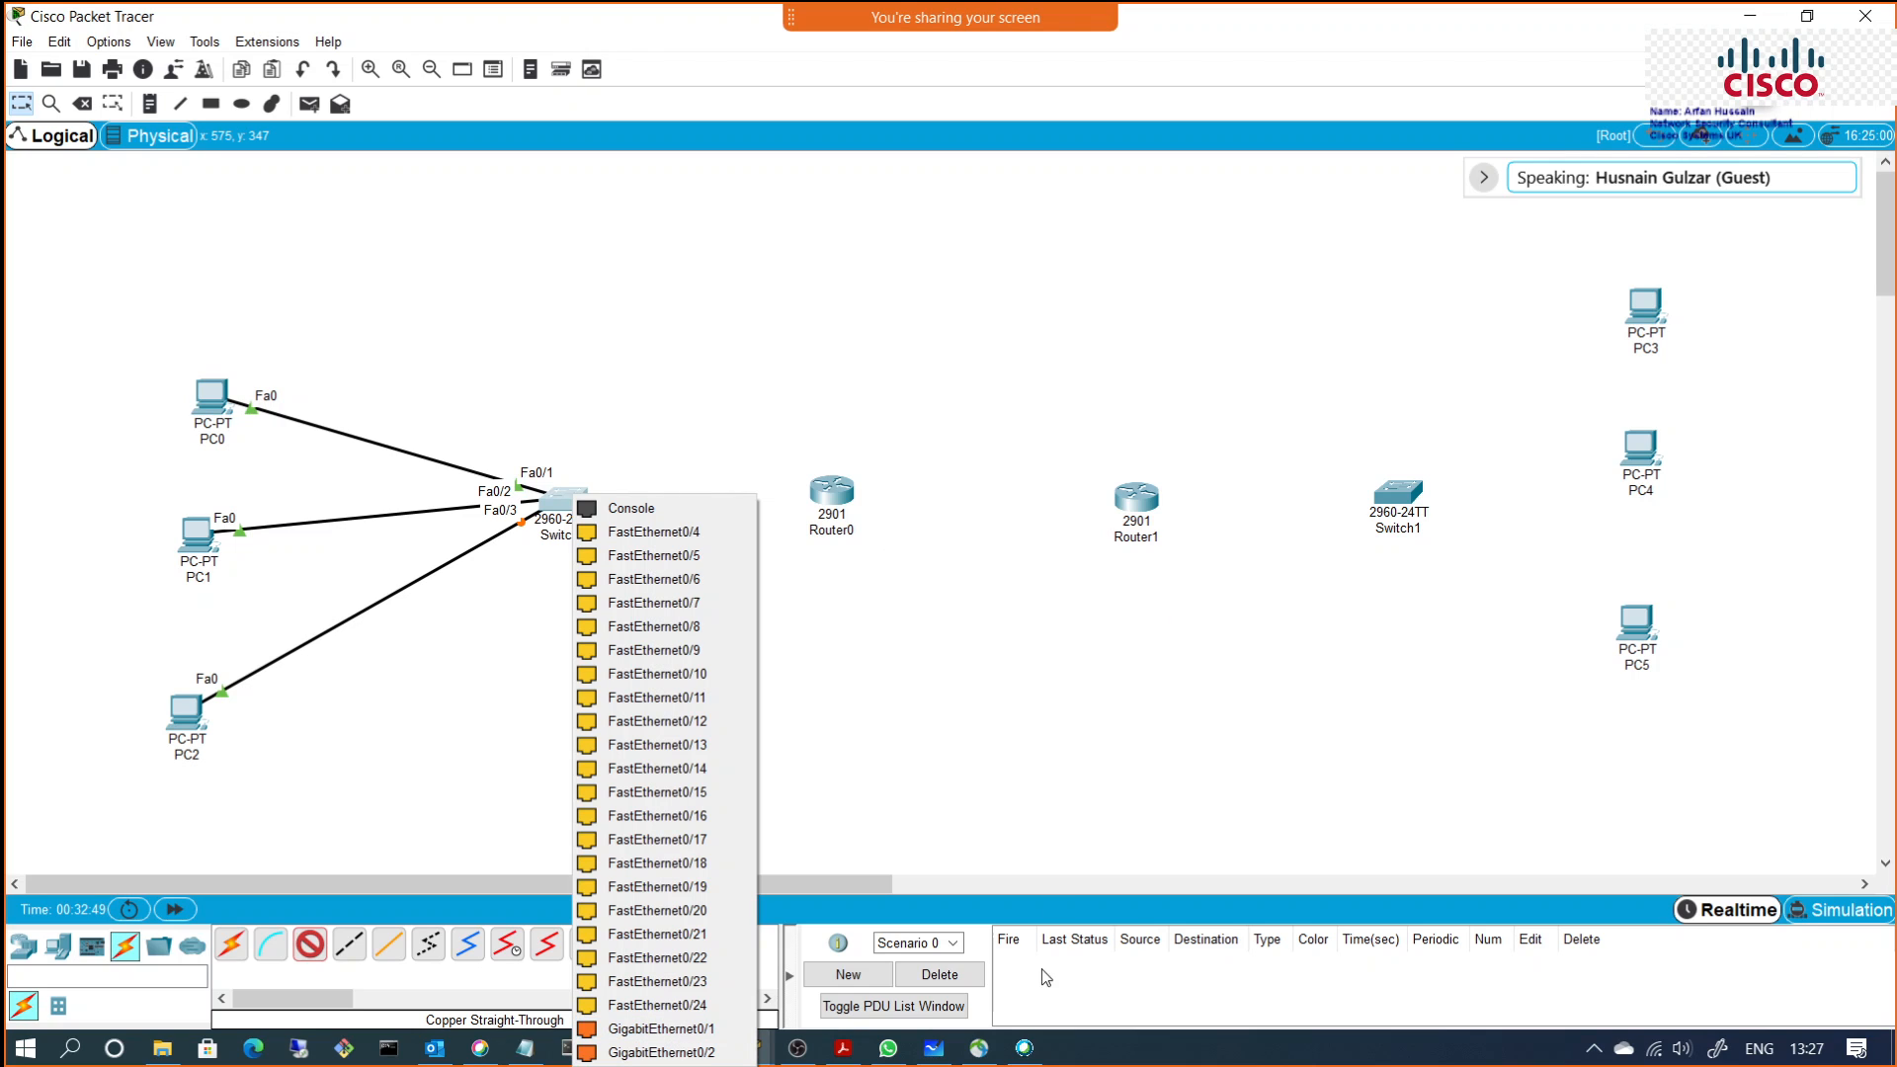
Step: Switch to Microsoft Whiteboard and sketch a switch as a tall box with three incoming lines and one link to a router circle
click(933, 1049)
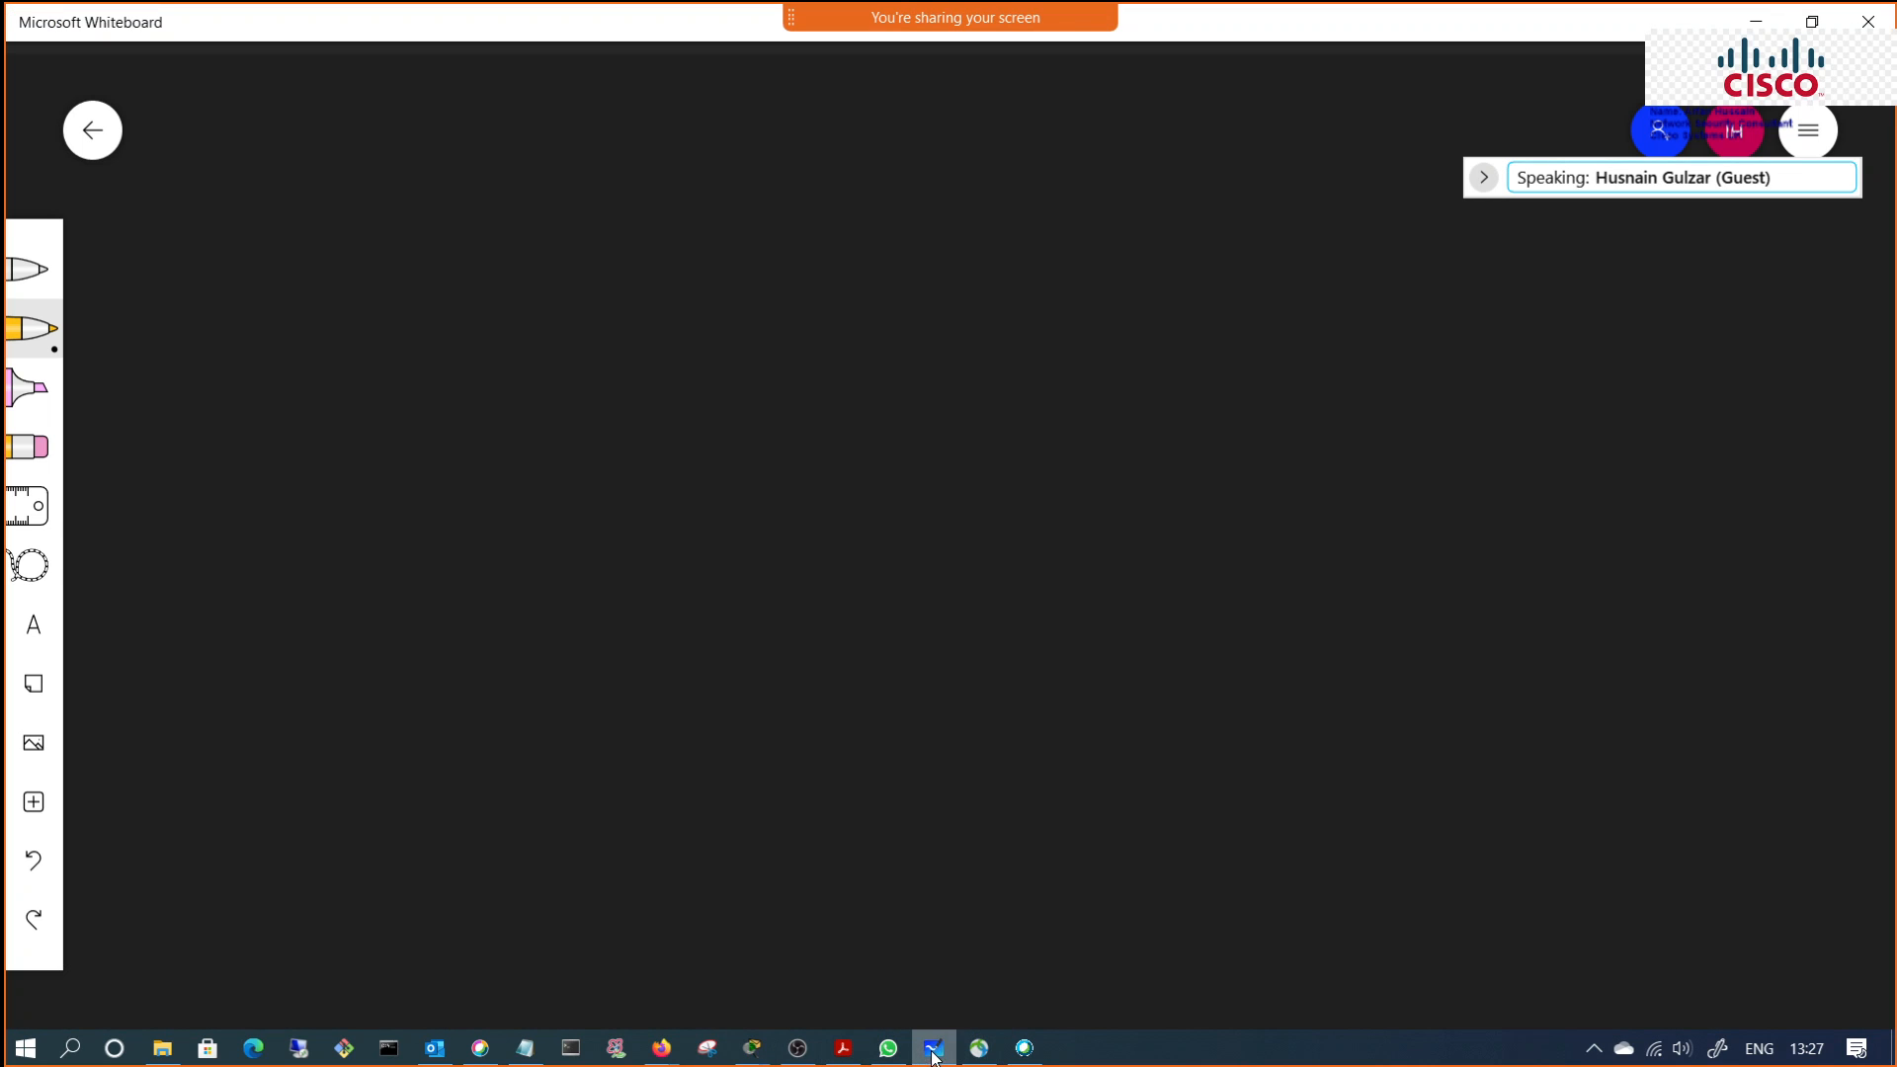
mouse_move(700, 419)
mouse_down()
mouse_move(713, 562)
mouse_move(774, 535)
mouse_up()
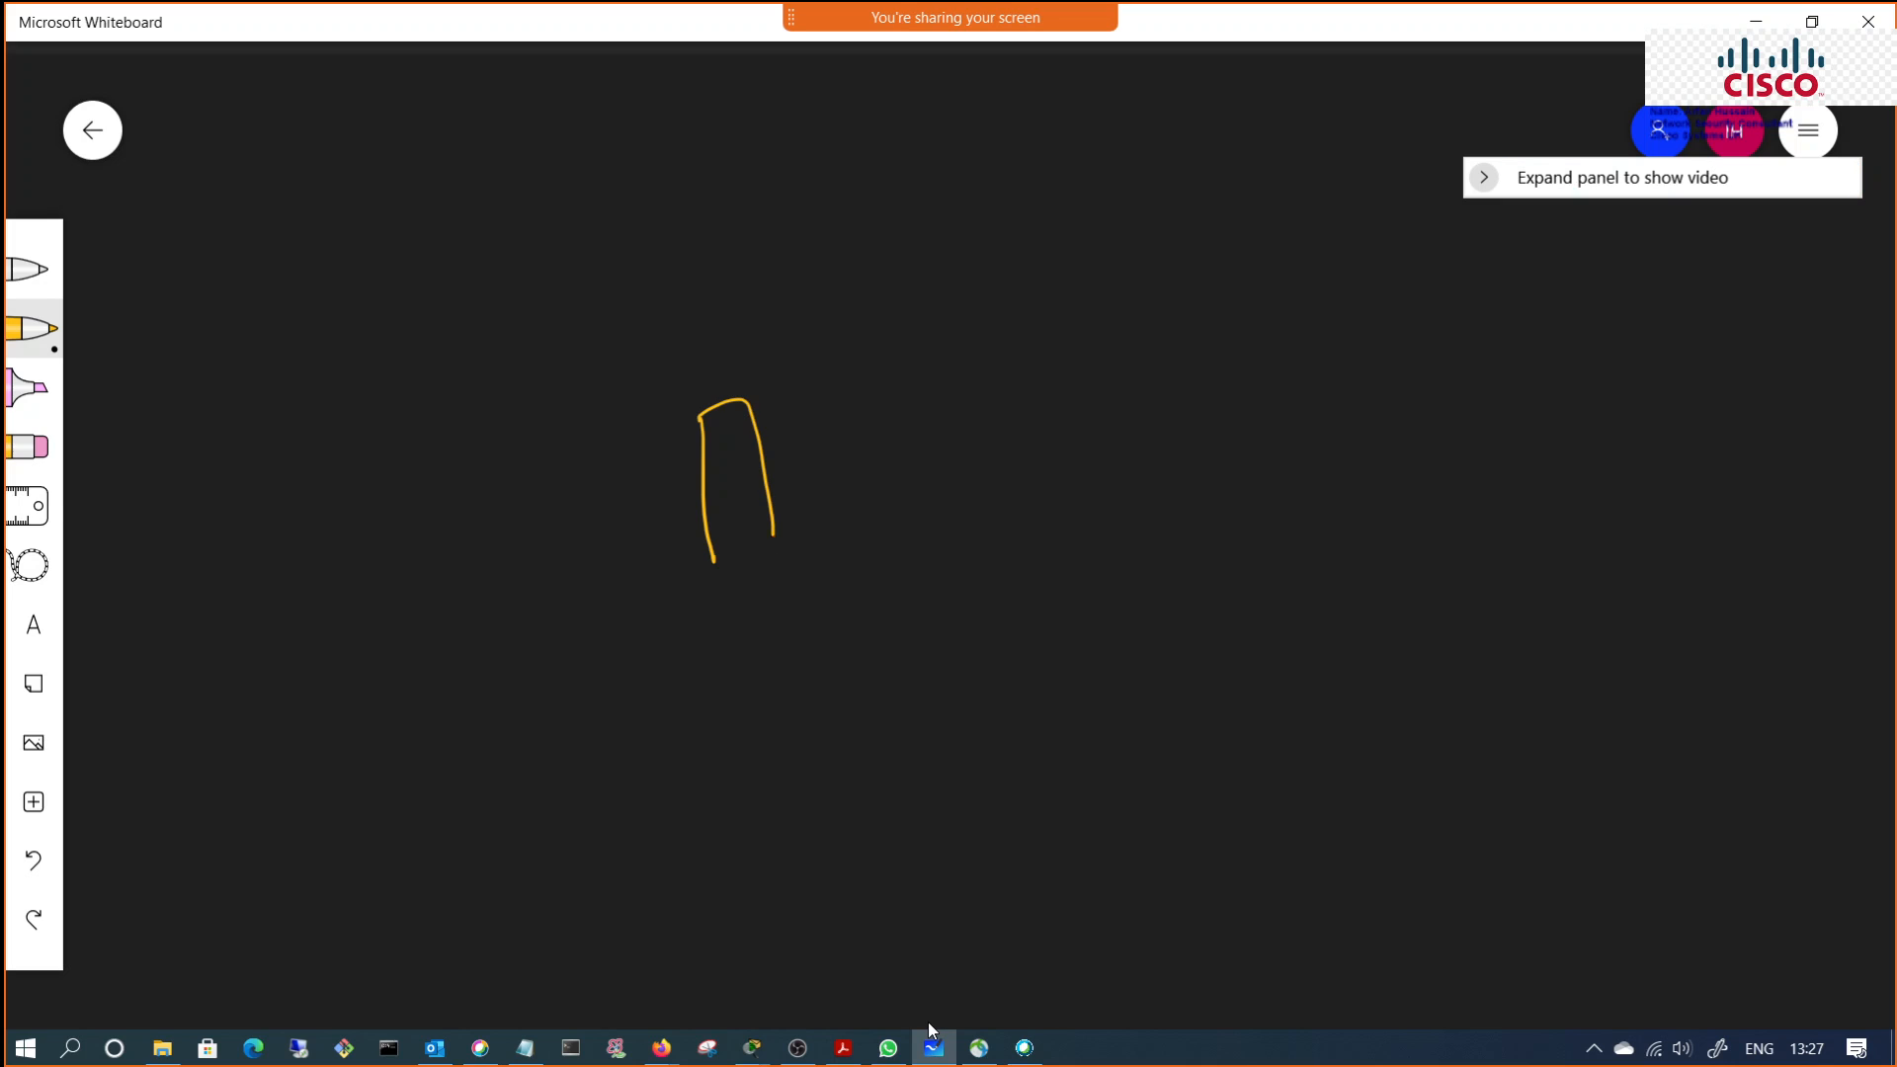
drag(410, 426, 670, 456)
drag(367, 575, 687, 482)
drag(336, 700, 678, 558)
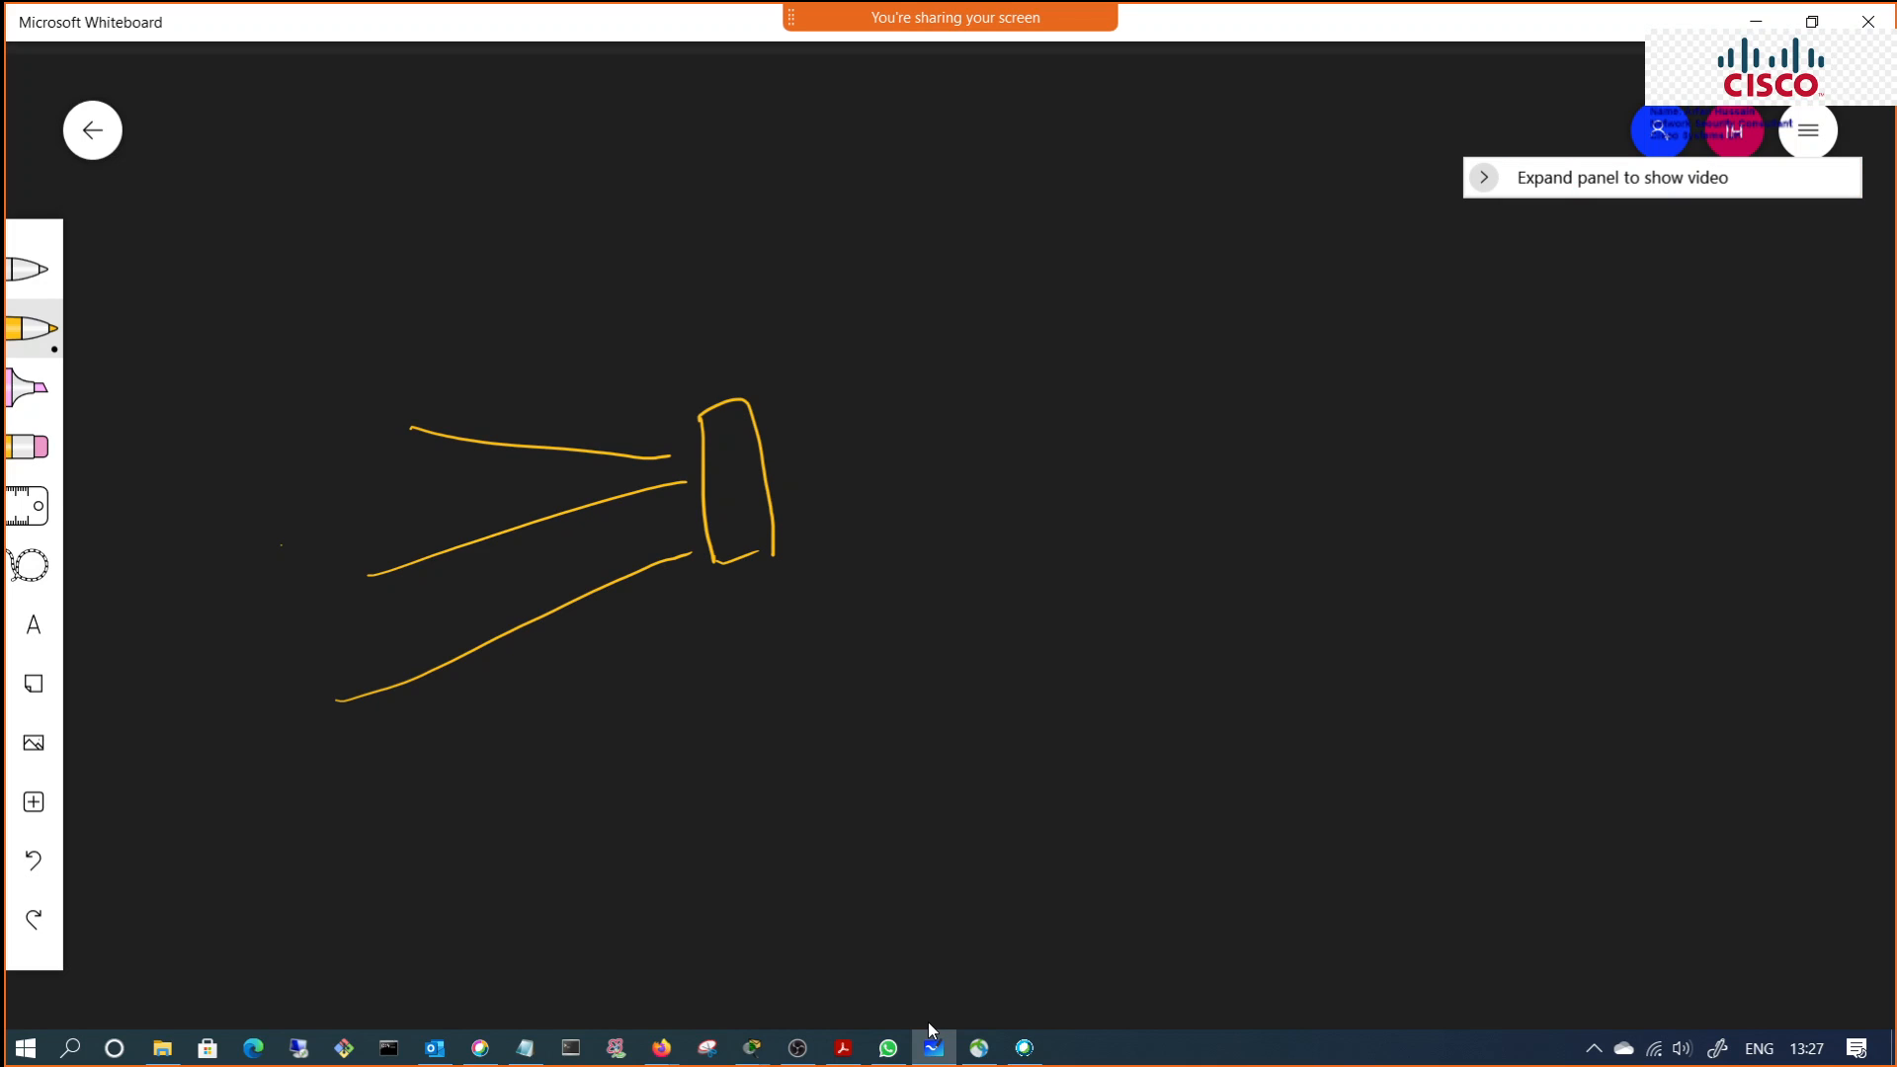
drag(788, 484, 966, 453)
mouse_move(1027, 405)
mouse_down()
mouse_move(1067, 519)
mouse_move(1010, 414)
mouse_up()
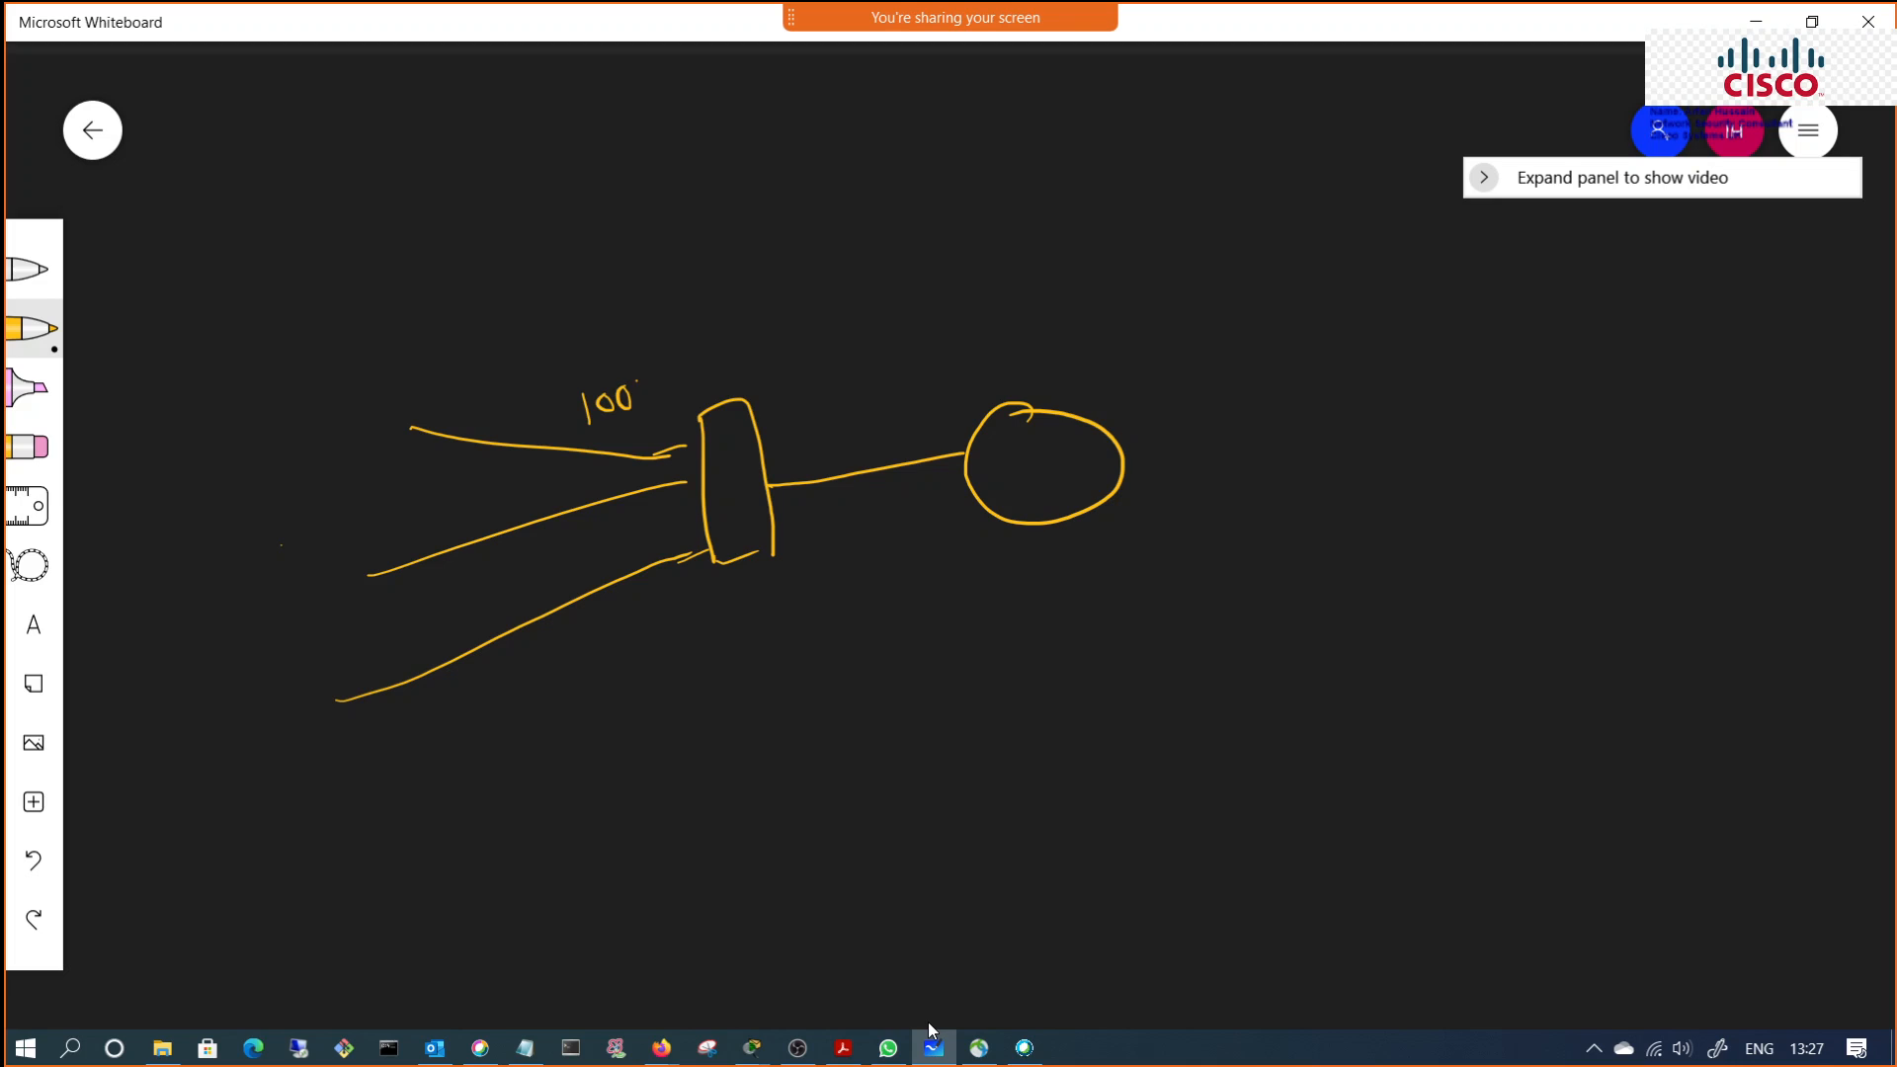
Step: Label the three incoming lines 100M, 100MB and 100MBPS, mark the switch ports with dots, and draw paths from them to the uplink port
drag(641, 402, 663, 401)
mouse_move(666, 513)
mouse_down()
mouse_move(703, 509)
mouse_move(710, 555)
mouse_up()
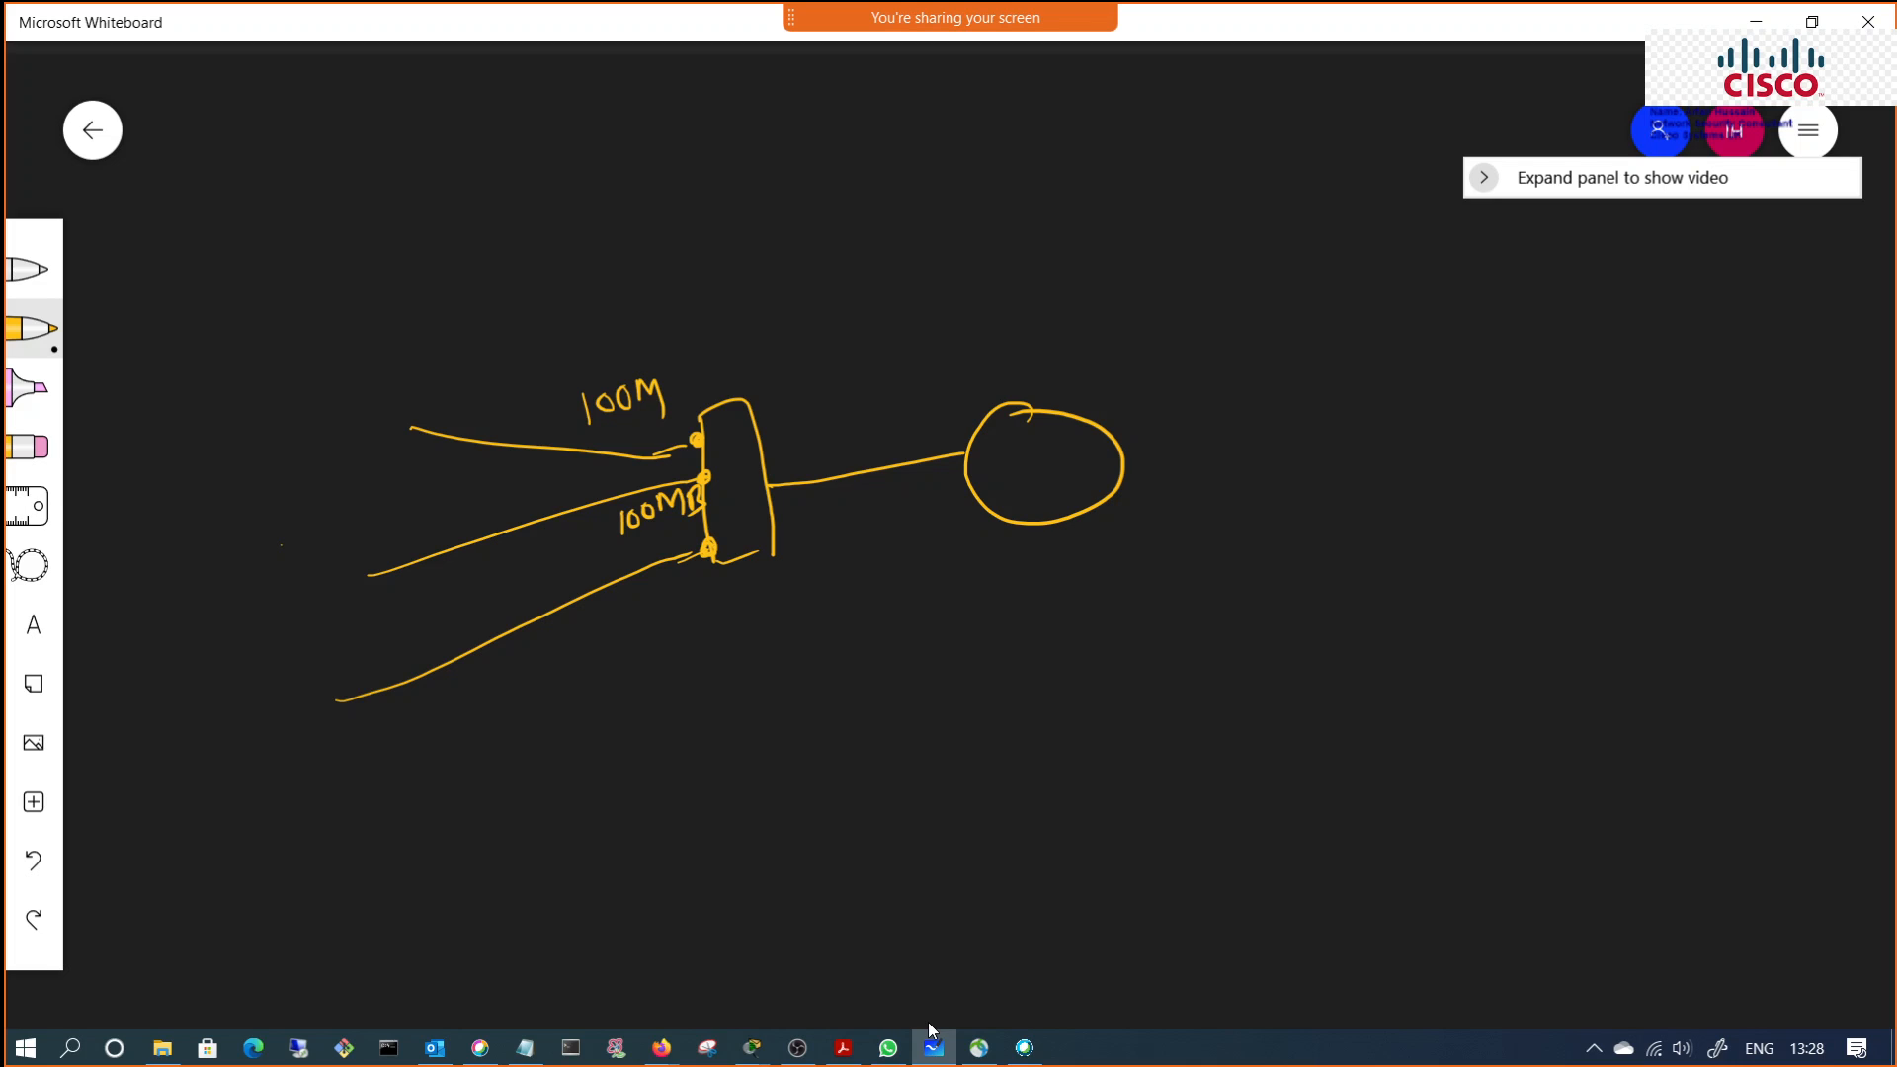
drag(625, 617, 620, 640)
mouse_move(640, 613)
mouse_down()
mouse_move(733, 585)
mouse_move(747, 599)
mouse_up()
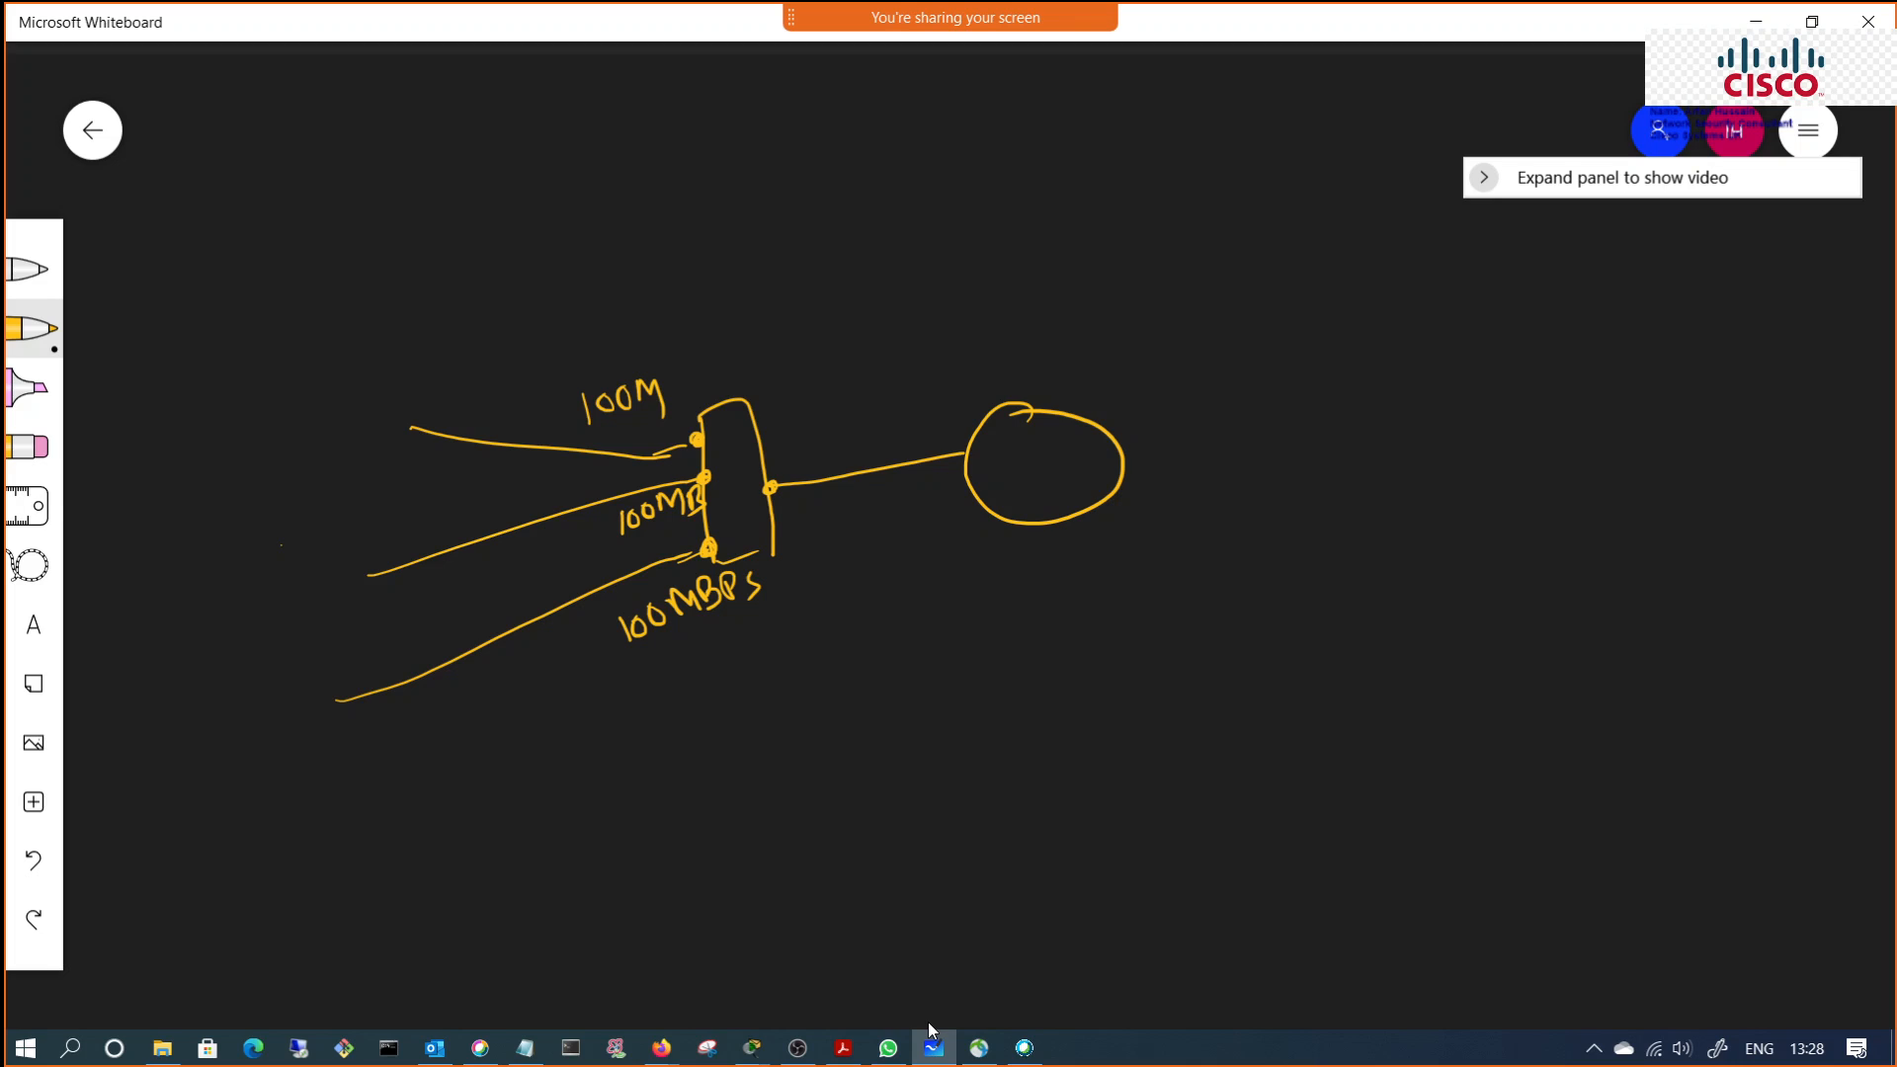
mouse_move(700, 447)
mouse_down()
mouse_move(739, 500)
mouse_move(810, 481)
mouse_move(706, 555)
mouse_up()
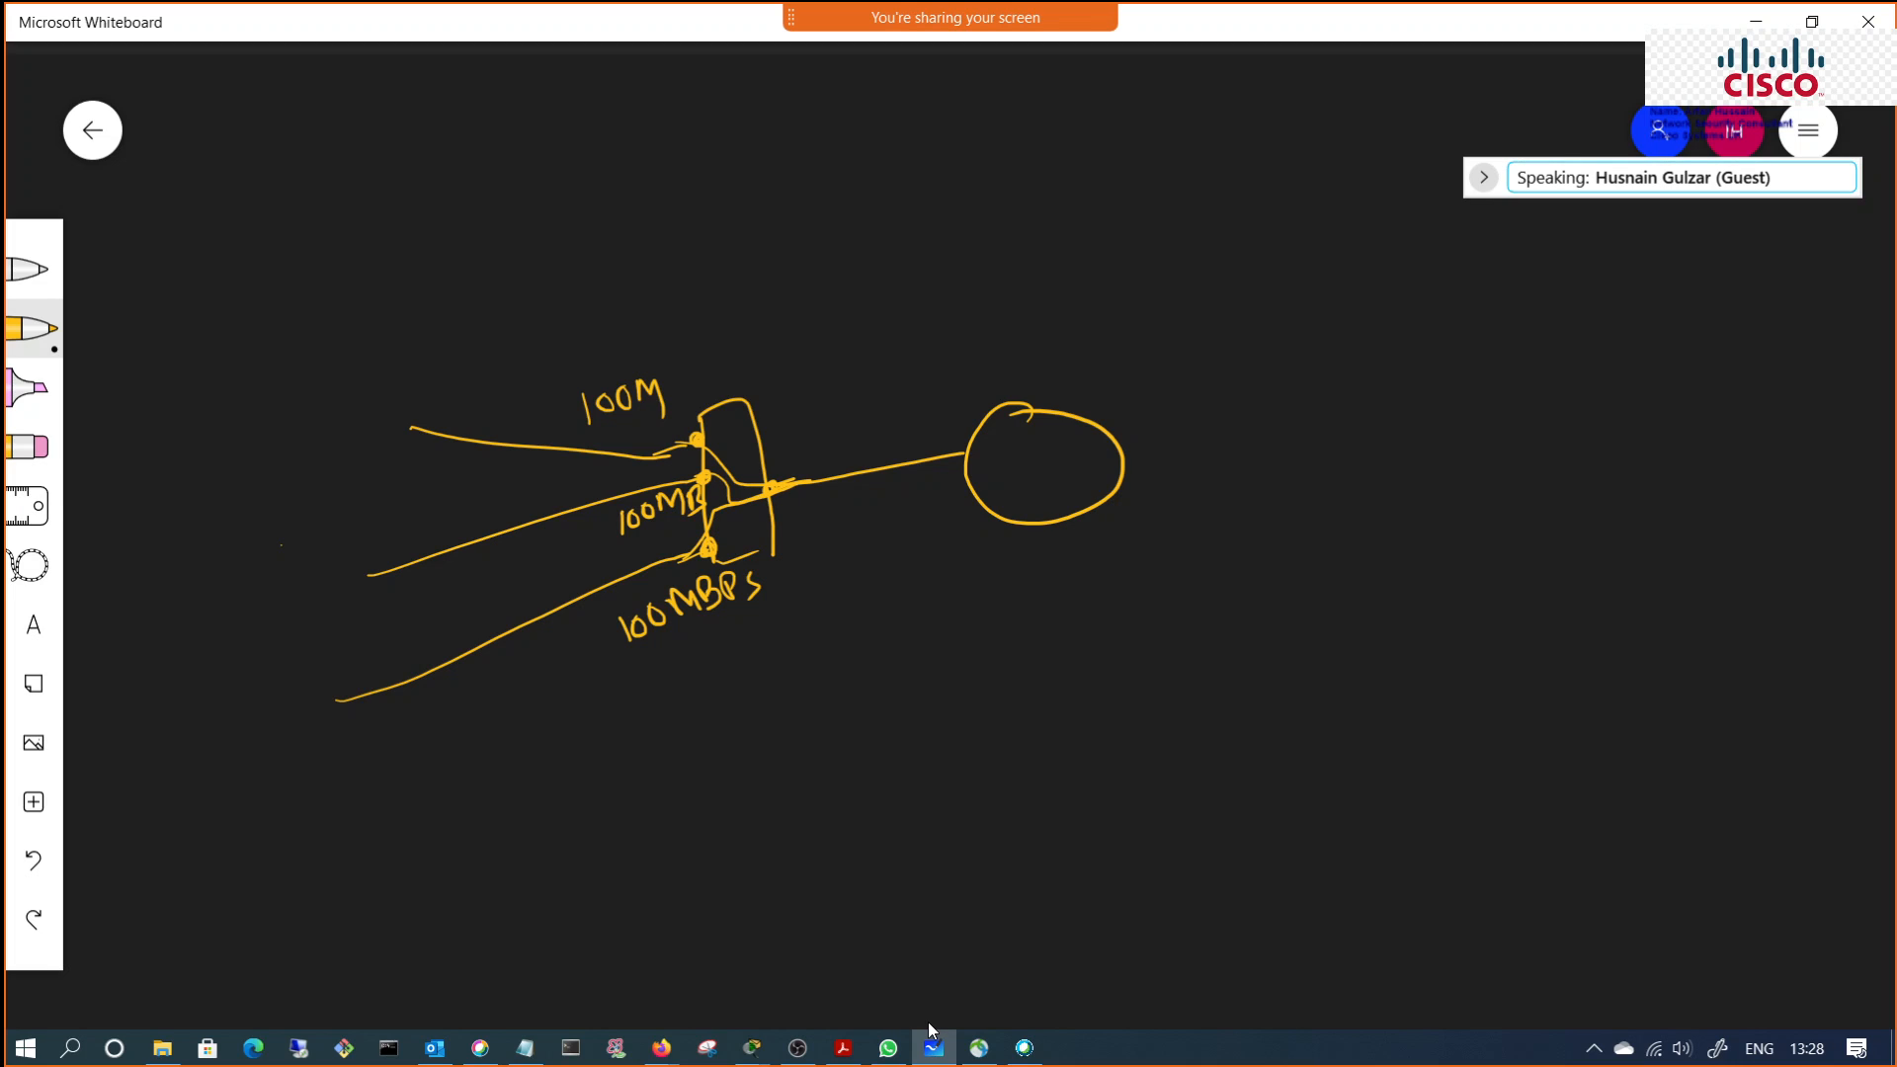
Step: Write "24 Port" beneath the 100MBPS label to note the switch's port count
drag(630, 704, 683, 719)
drag(688, 697, 682, 701)
drag(705, 691, 704, 692)
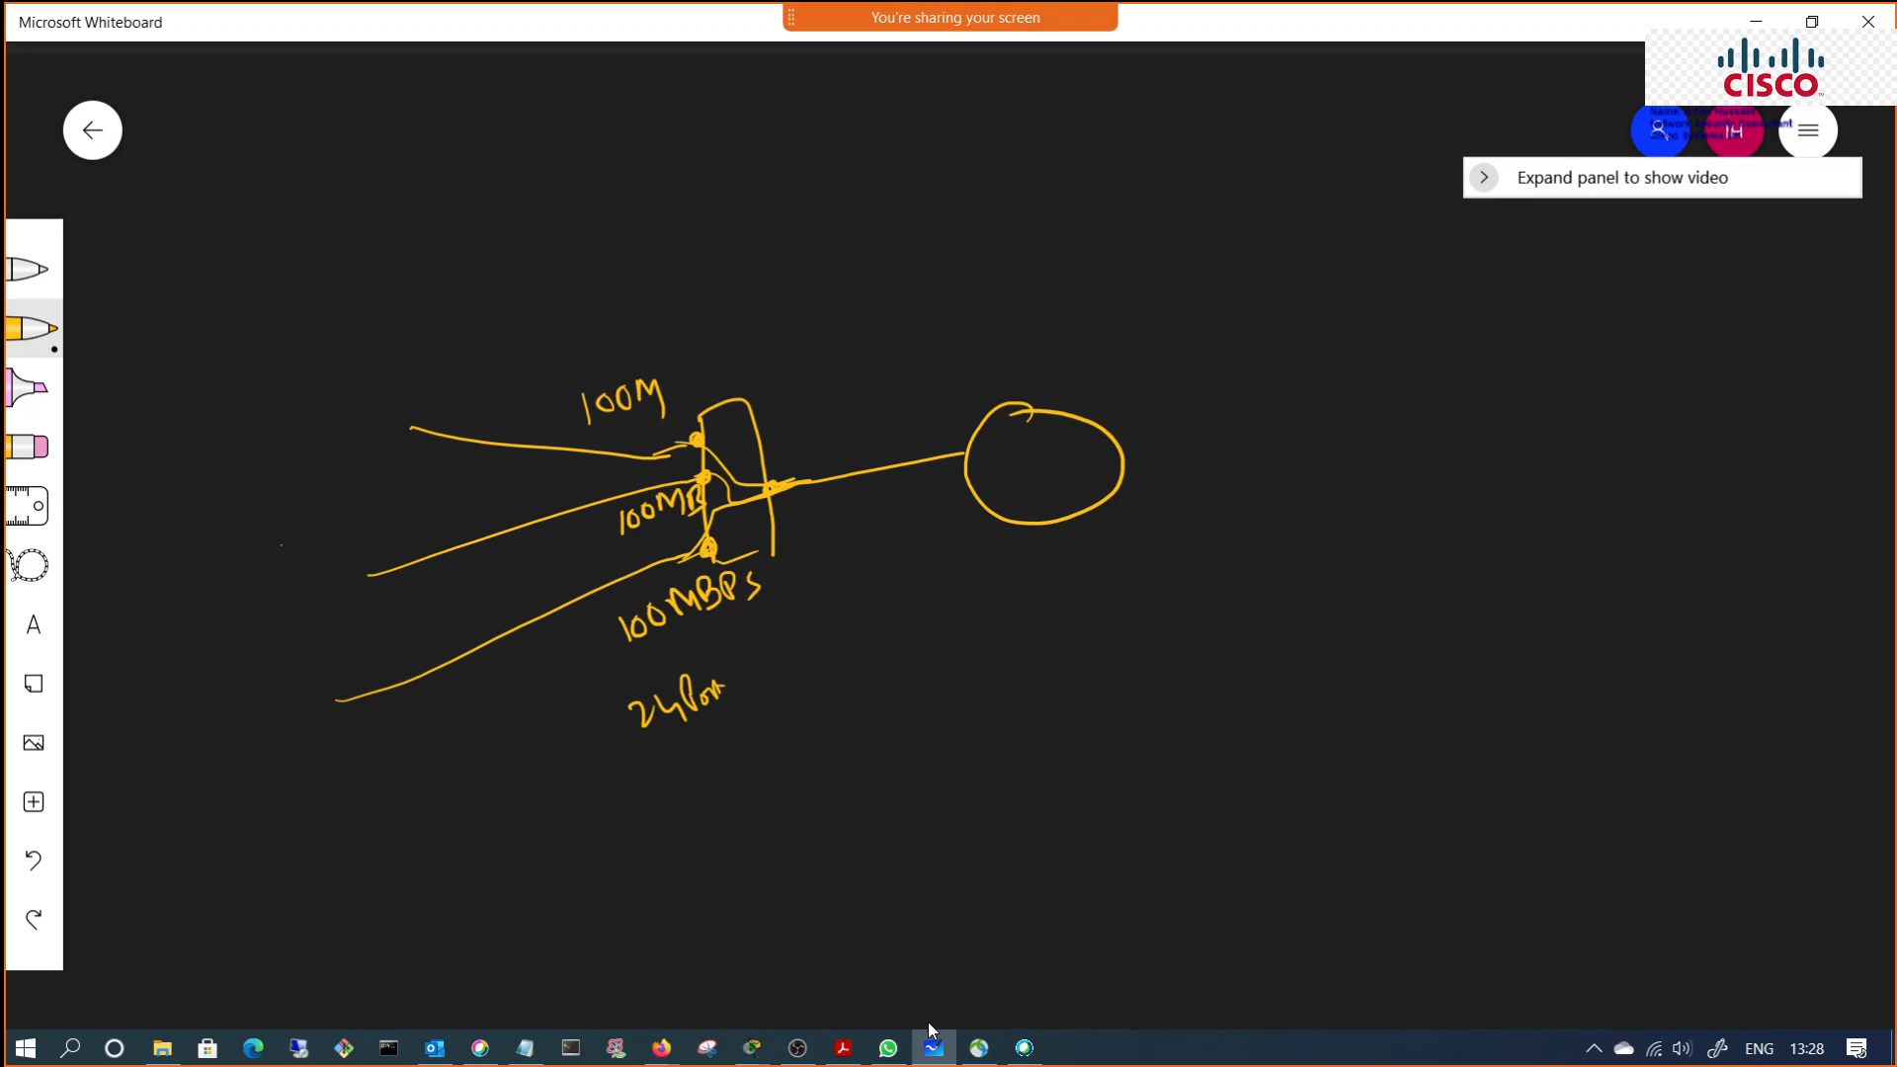
Step: Thicken the uplink between switch and router, cross the router circle with an X, and label the uplink "1 Gig"
drag(788, 479, 930, 451)
mouse_move(803, 480)
mouse_down()
mouse_move(954, 442)
mouse_move(1010, 509)
mouse_up()
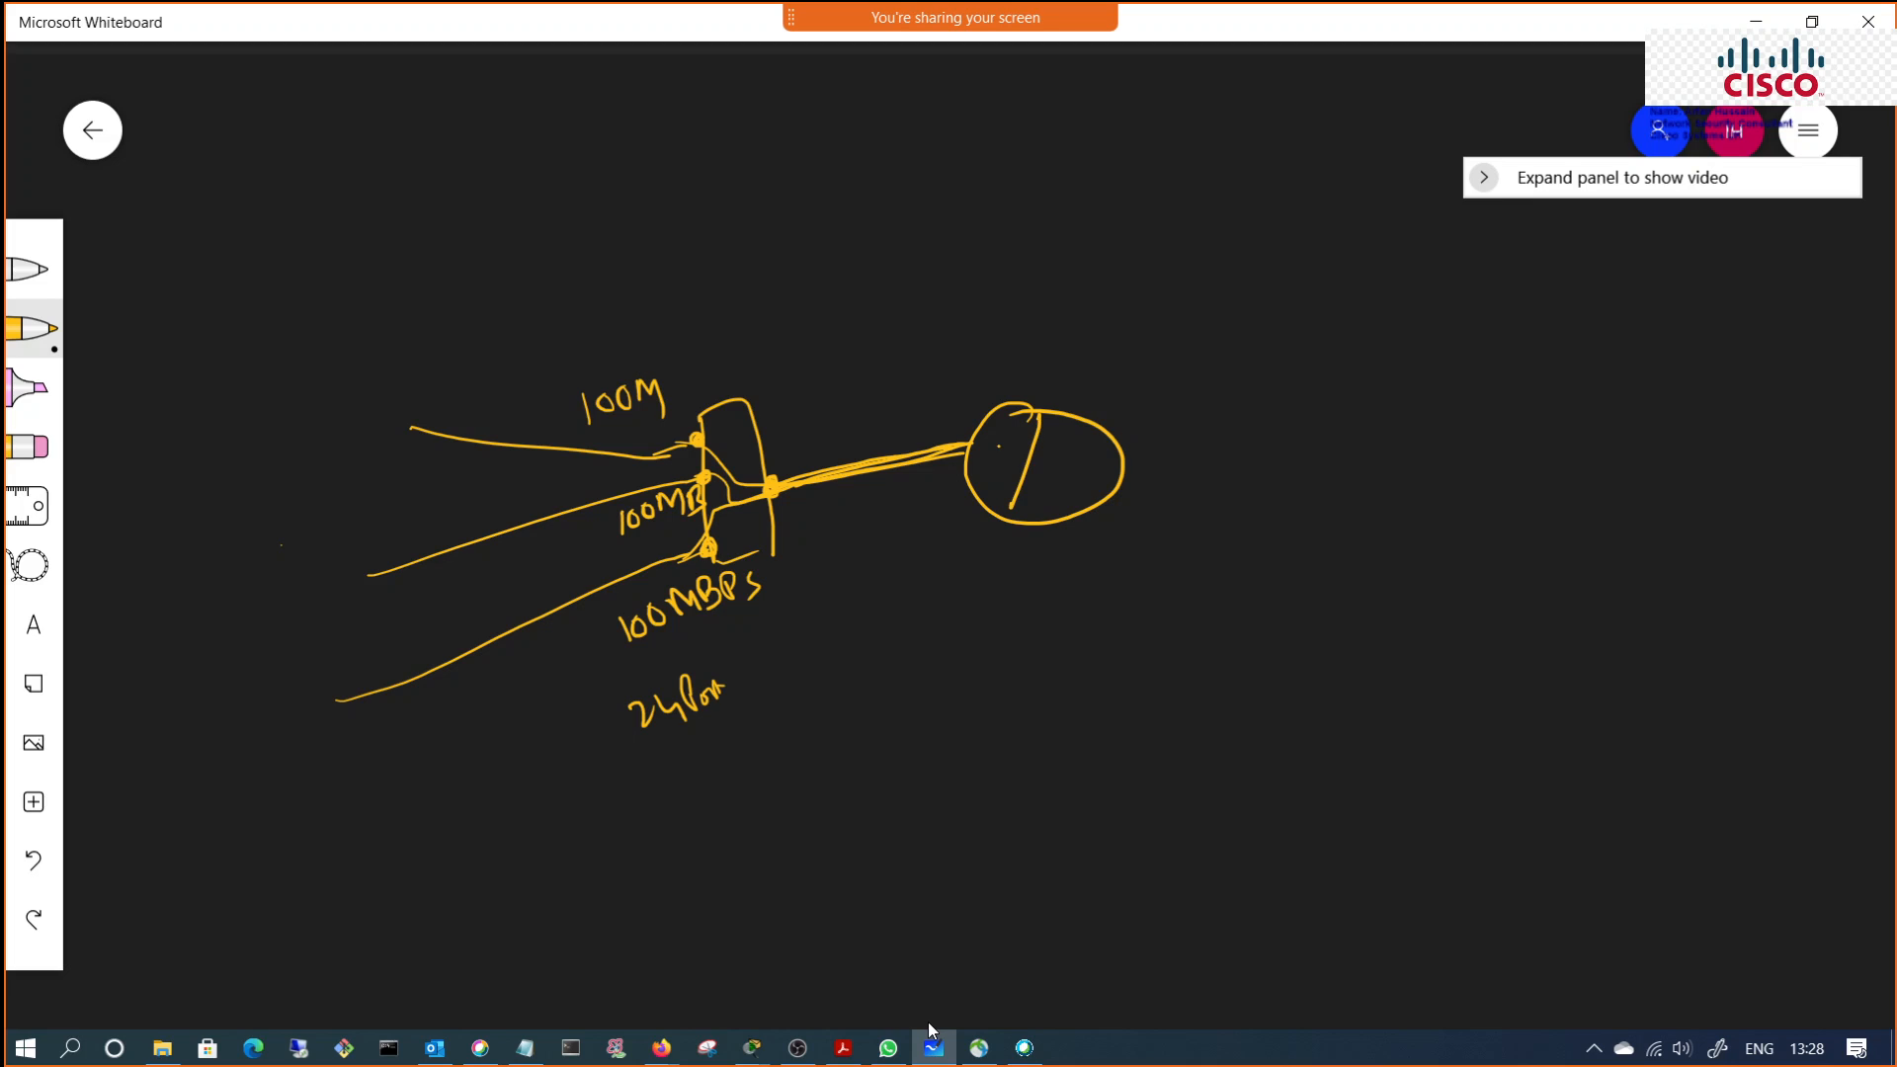
drag(998, 444, 1087, 493)
drag(818, 418, 835, 432)
drag(845, 422, 863, 444)
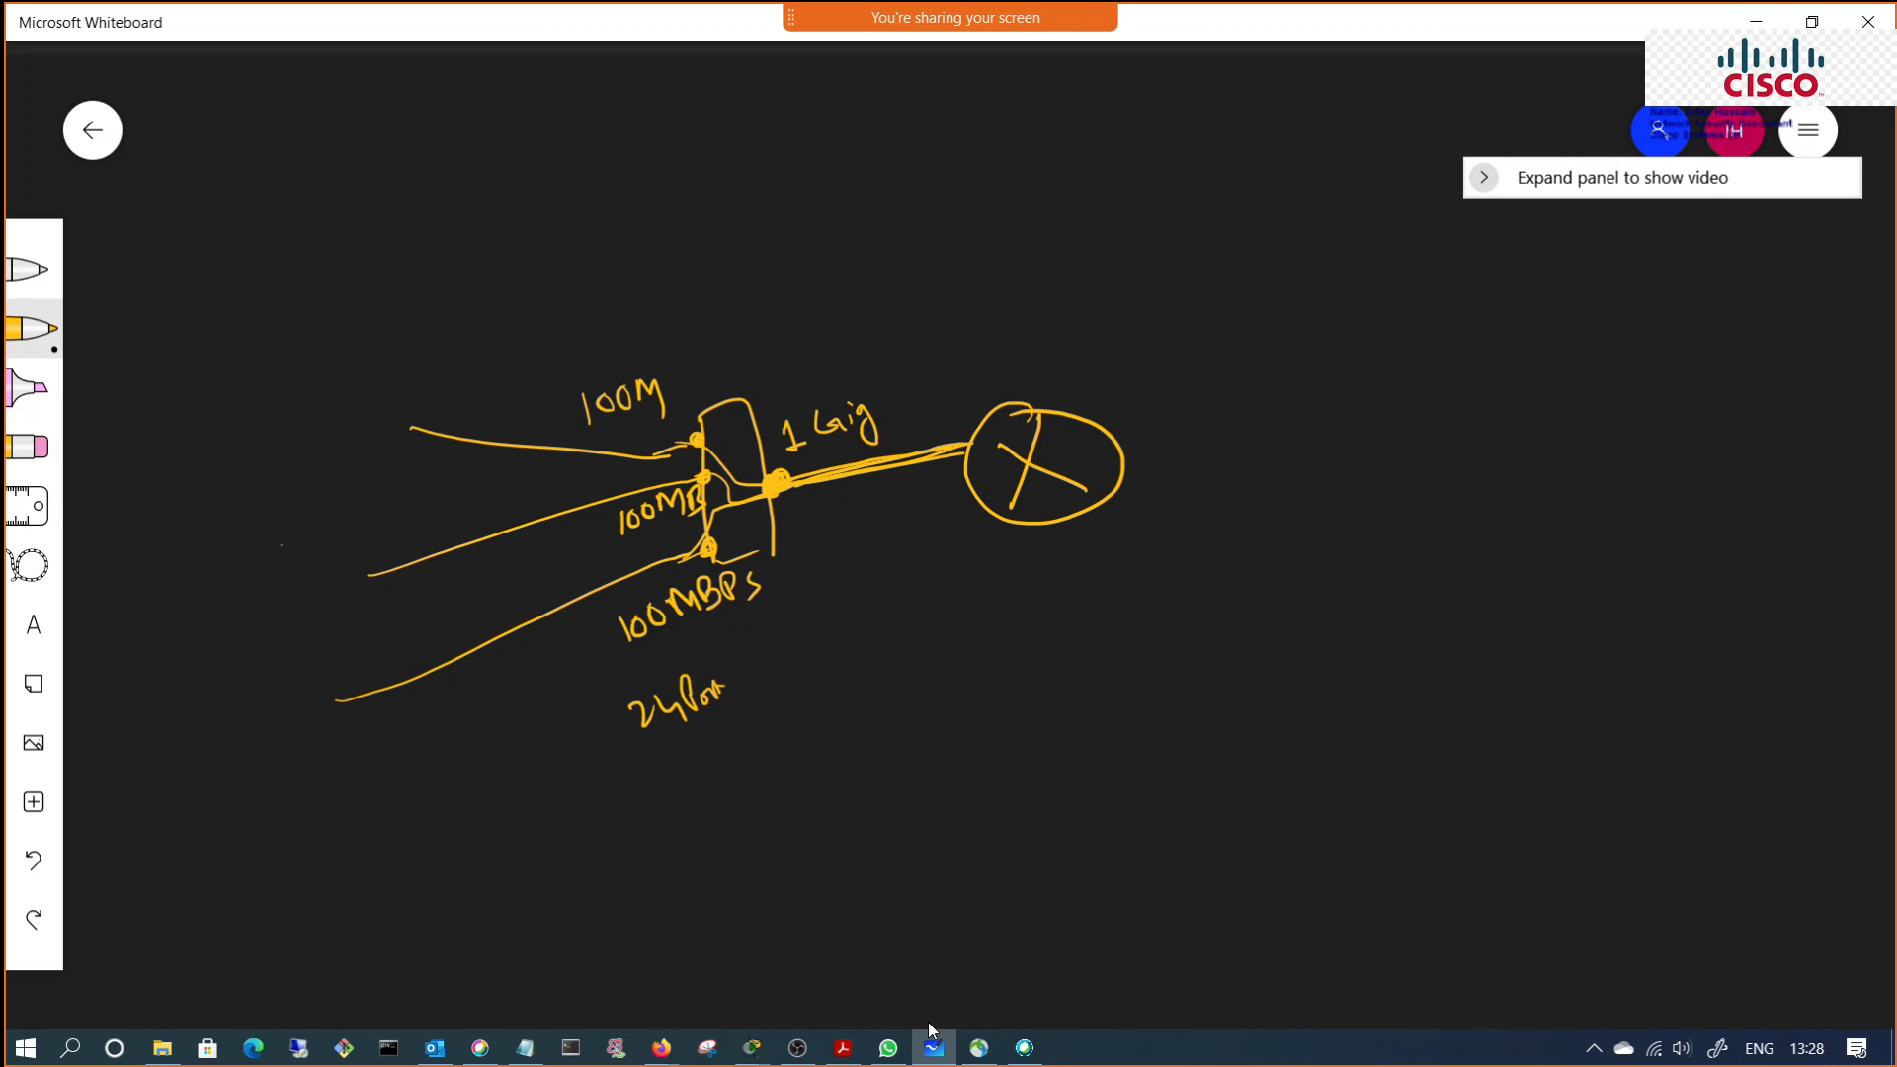
Step: Write "BW" beneath the uplink and underline it twice
mouse_move(870, 594)
mouse_down()
mouse_move(874, 637)
mouse_move(944, 587)
mouse_up()
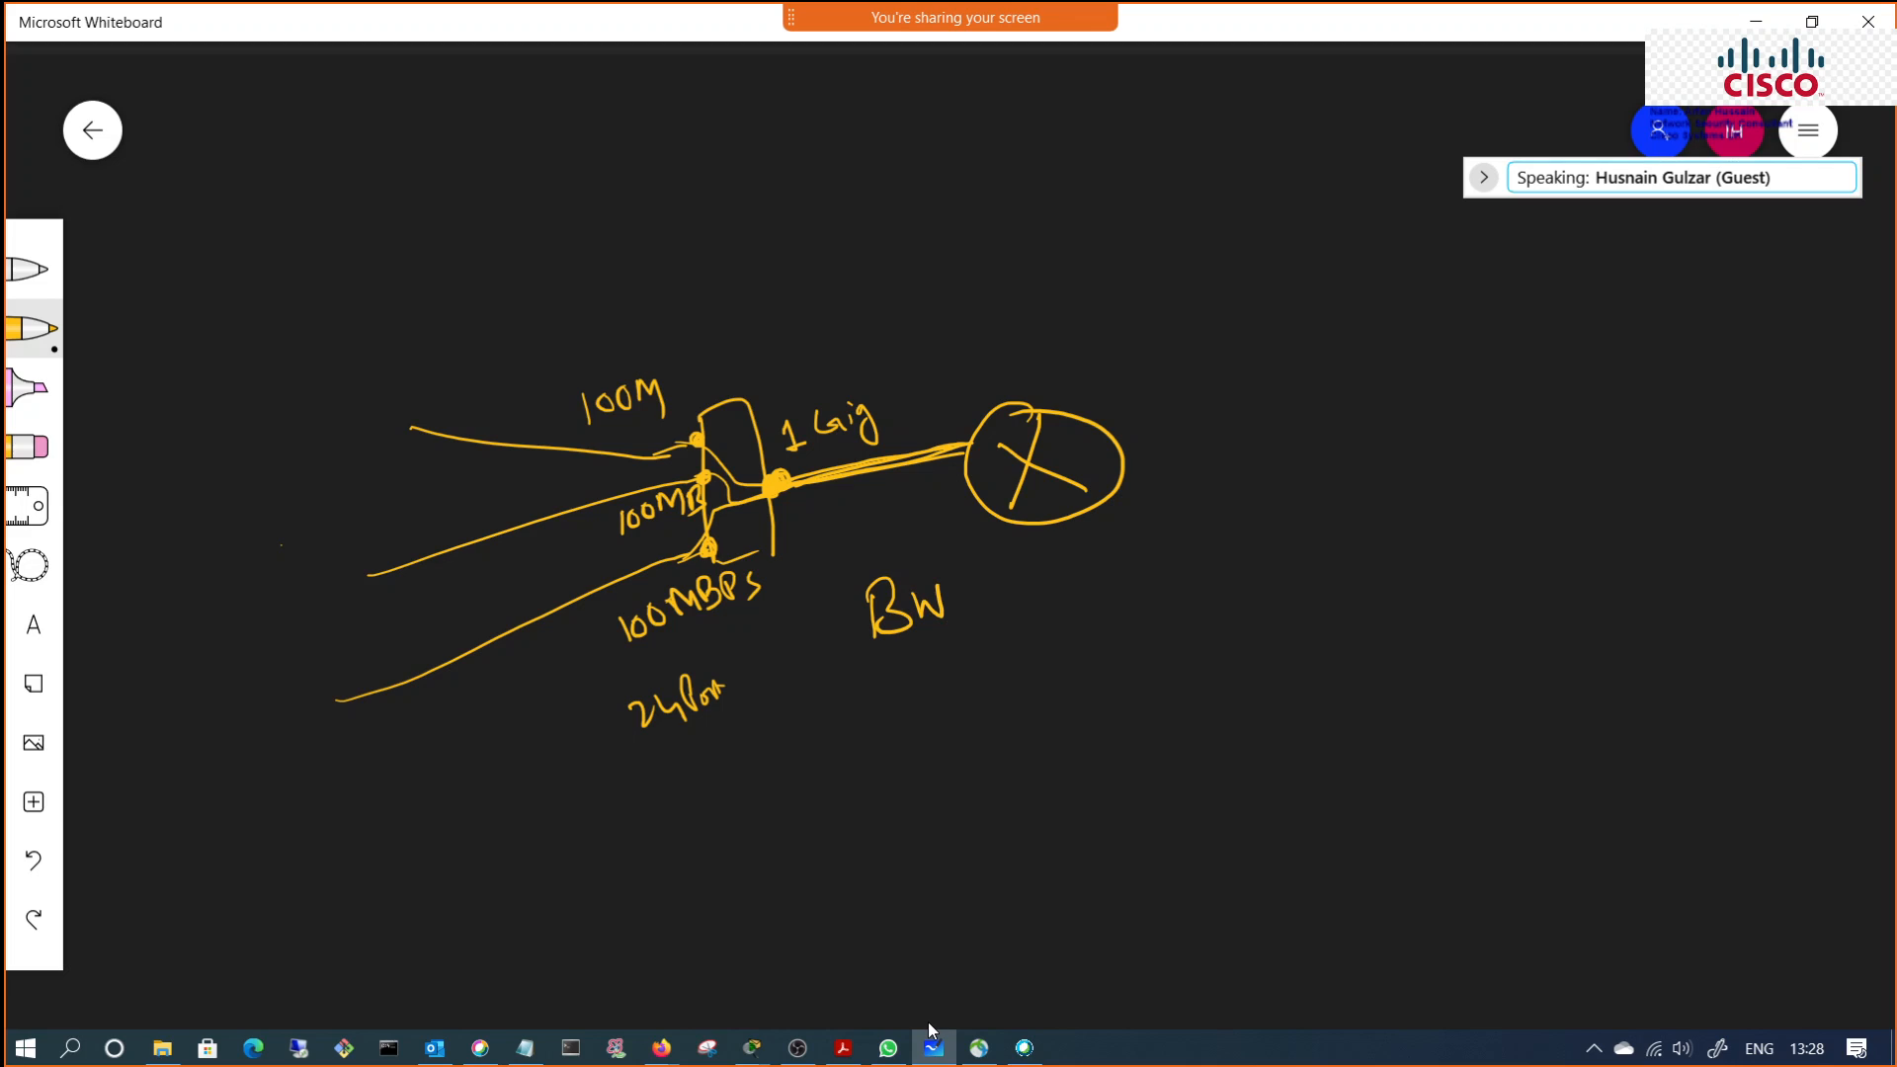
drag(879, 656, 938, 642)
drag(873, 671, 934, 658)
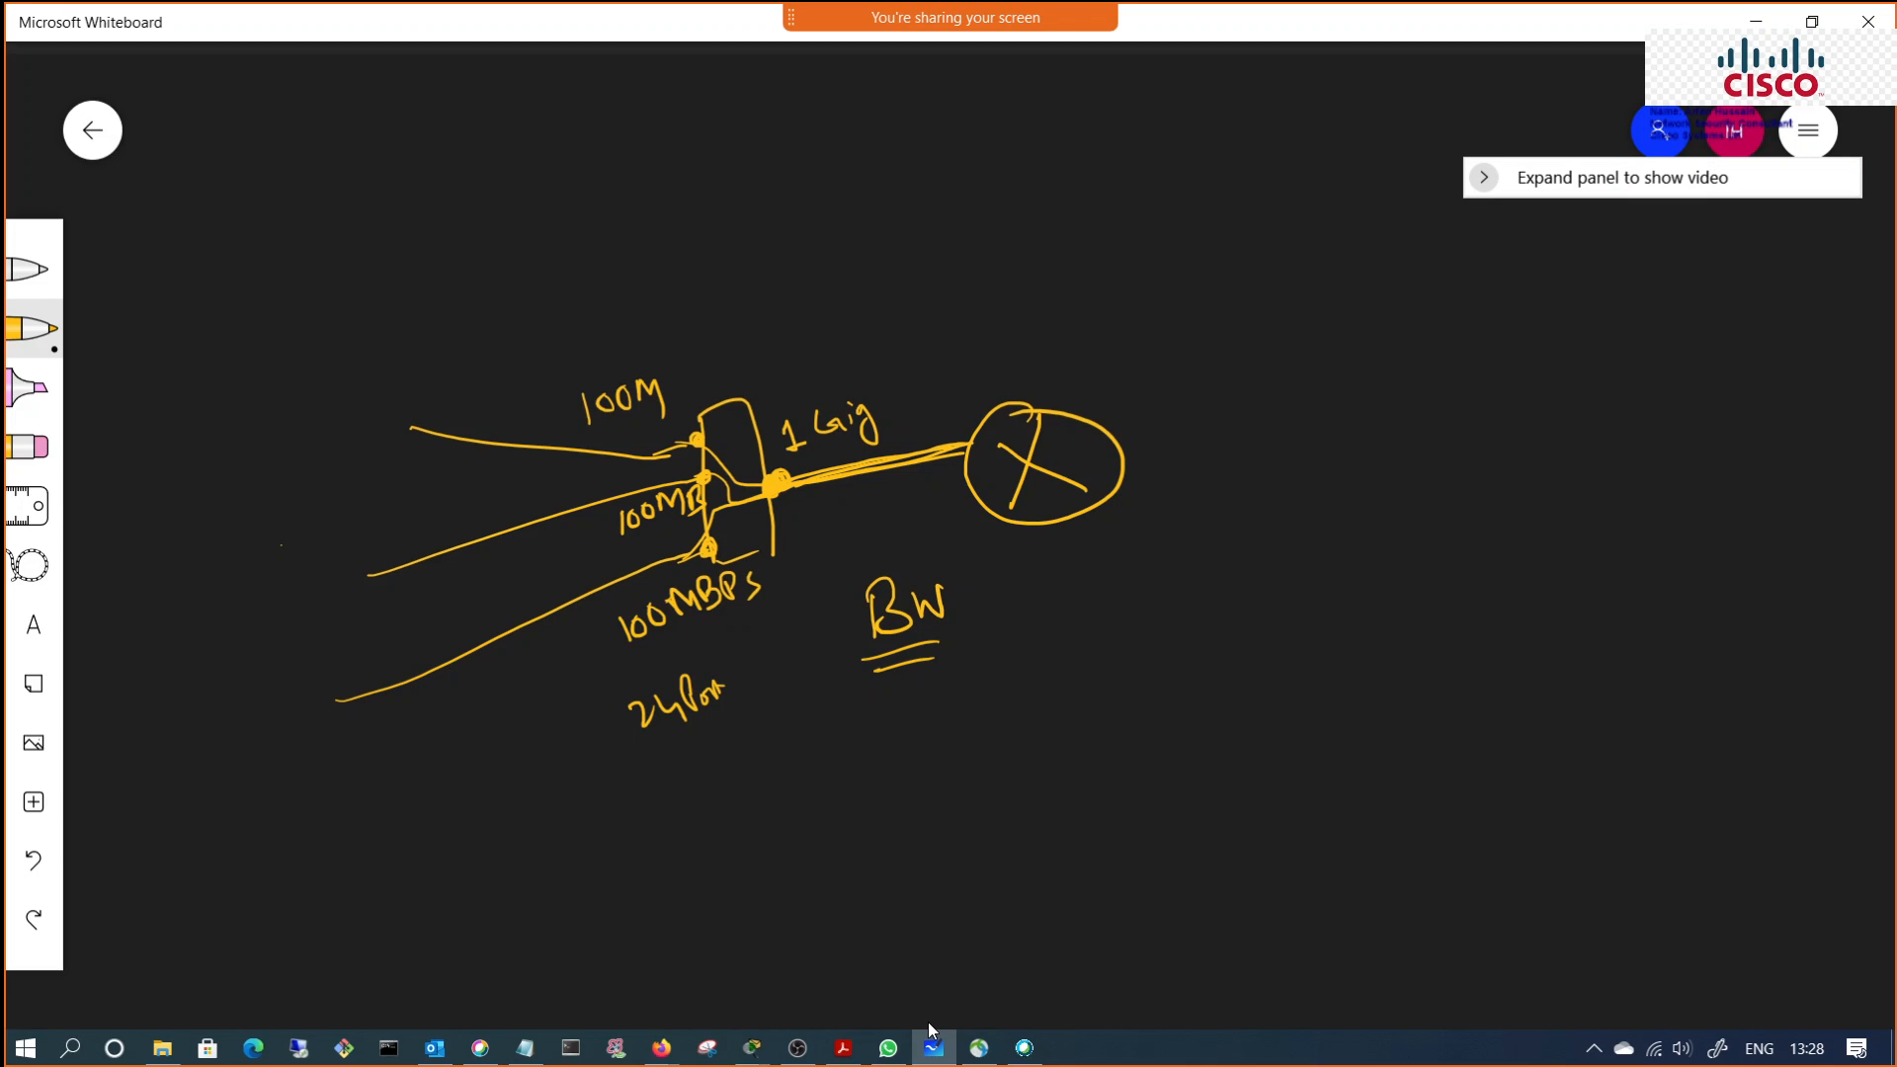
Step: Draw an outgoing line from a dotted port on the router circle, labelled 10MB above and Internet below
mouse_move(1245, 382)
mouse_down()
mouse_move(1243, 442)
mouse_move(1268, 401)
mouse_up()
mouse_move(1292, 431)
mouse_down()
mouse_move(1306, 387)
mouse_move(1380, 423)
mouse_up()
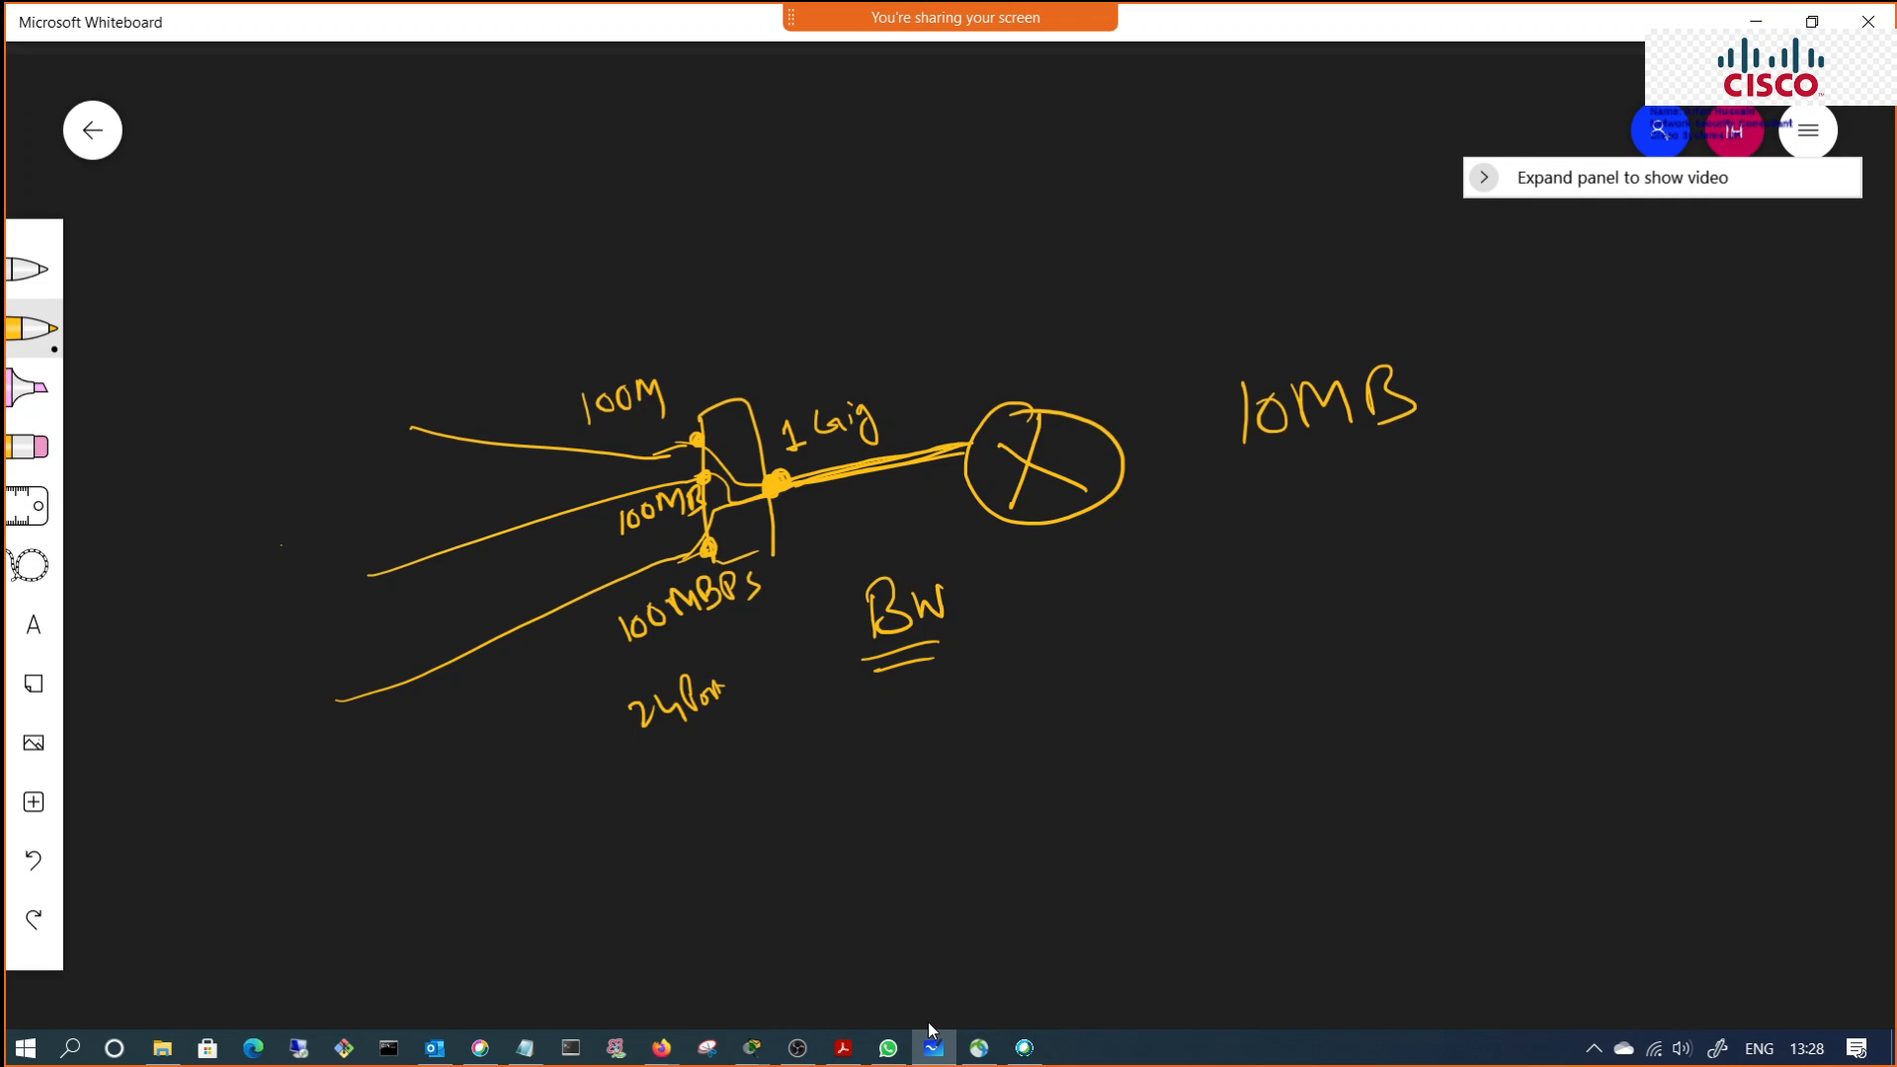
drag(1124, 483, 1616, 459)
drag(1124, 484, 1132, 486)
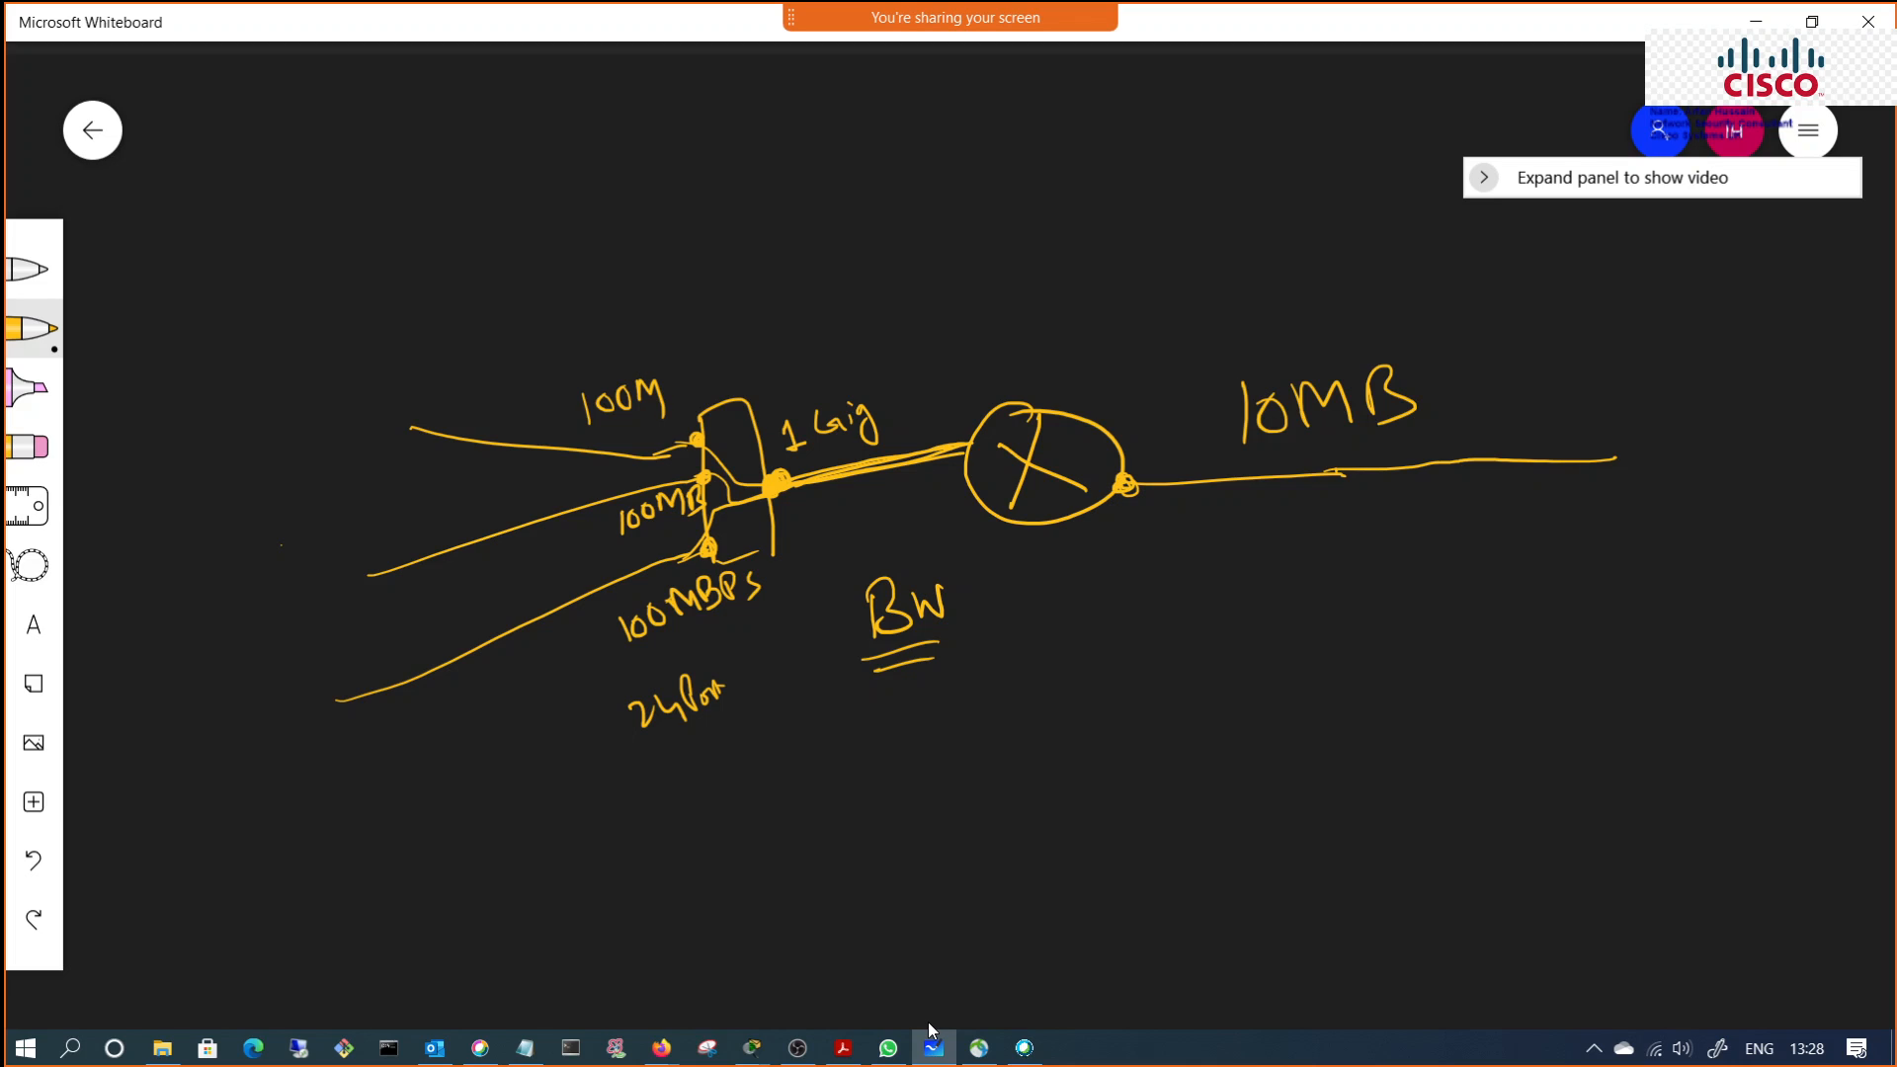
mouse_move(1315, 509)
mouse_down()
mouse_move(1311, 553)
mouse_move(1382, 542)
mouse_up()
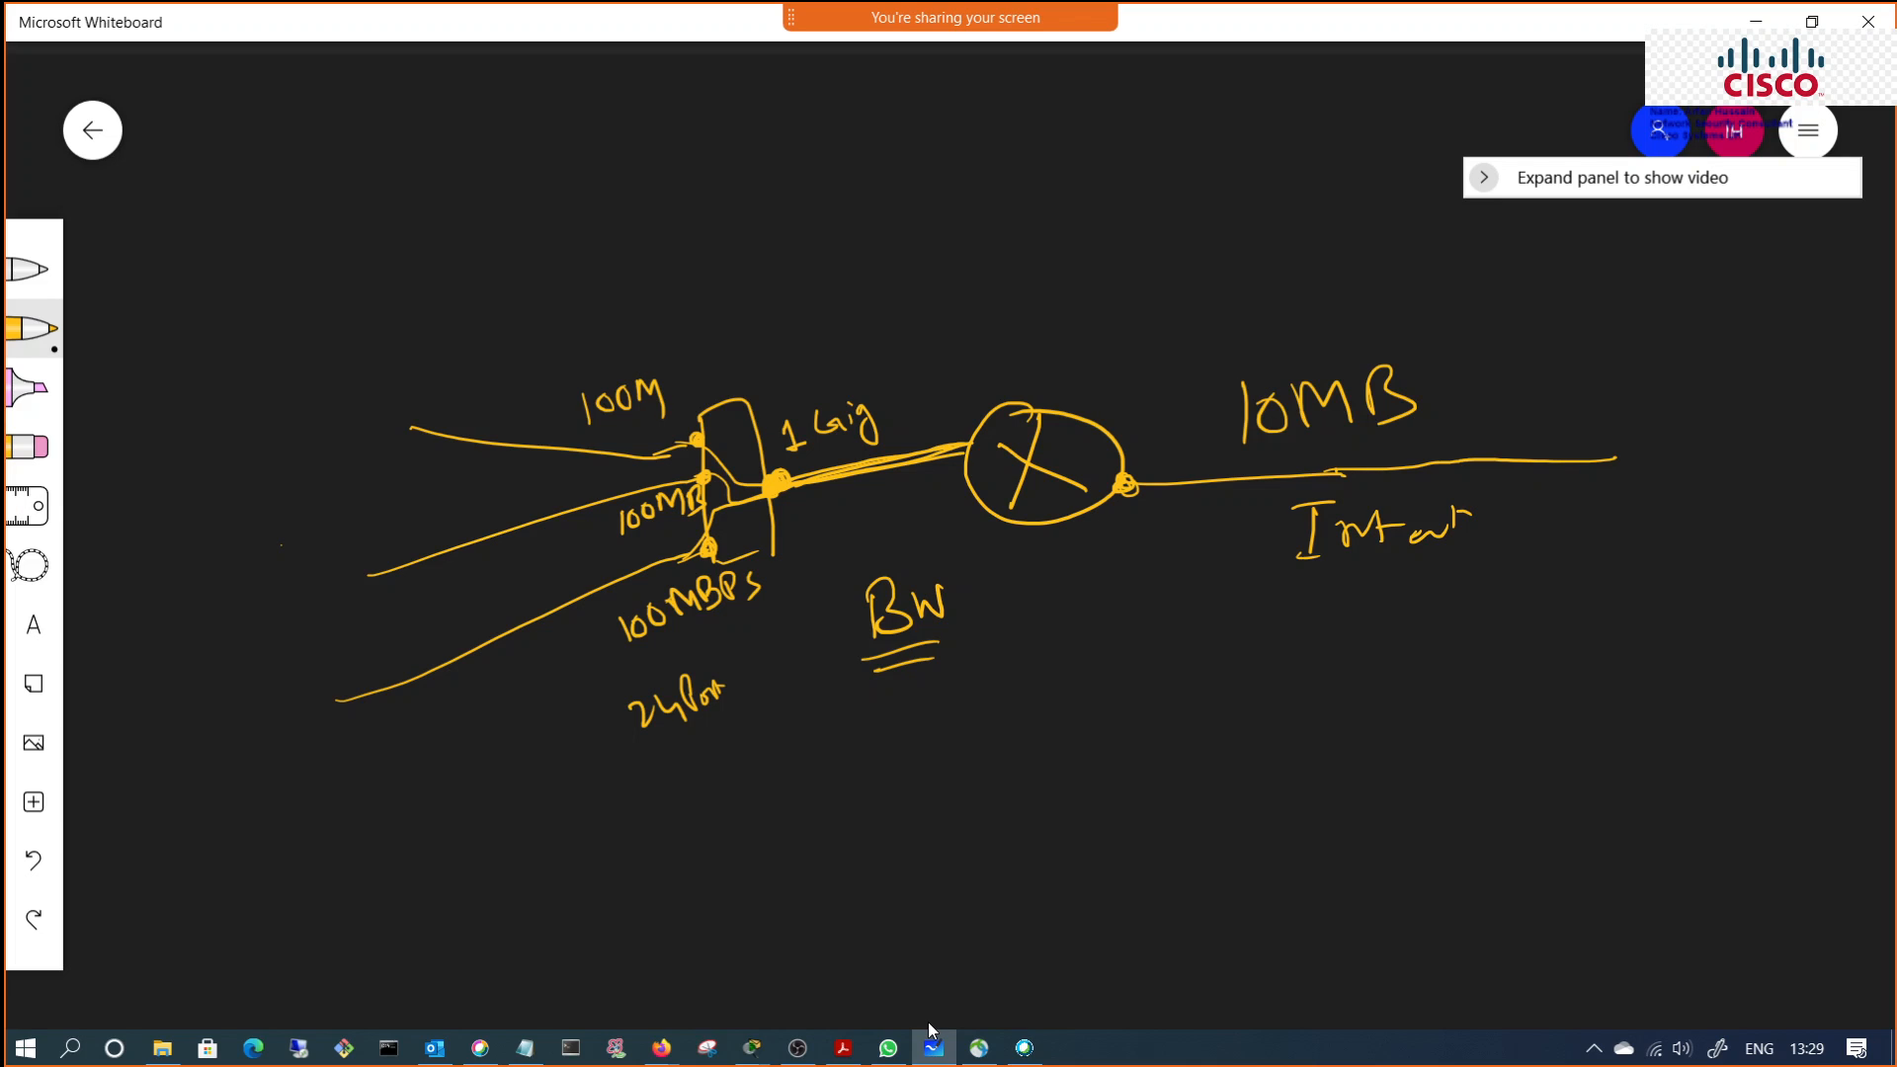
Step: Write 100MB under the Internet label and draw an arrow below it pointing back toward the router, with a short line beneath
mouse_move(1315, 583)
mouse_down()
mouse_move(1309, 629)
mouse_move(1348, 589)
mouse_move(1388, 618)
mouse_move(1489, 614)
mouse_move(1245, 689)
mouse_move(1269, 694)
mouse_up()
click(1437, 583)
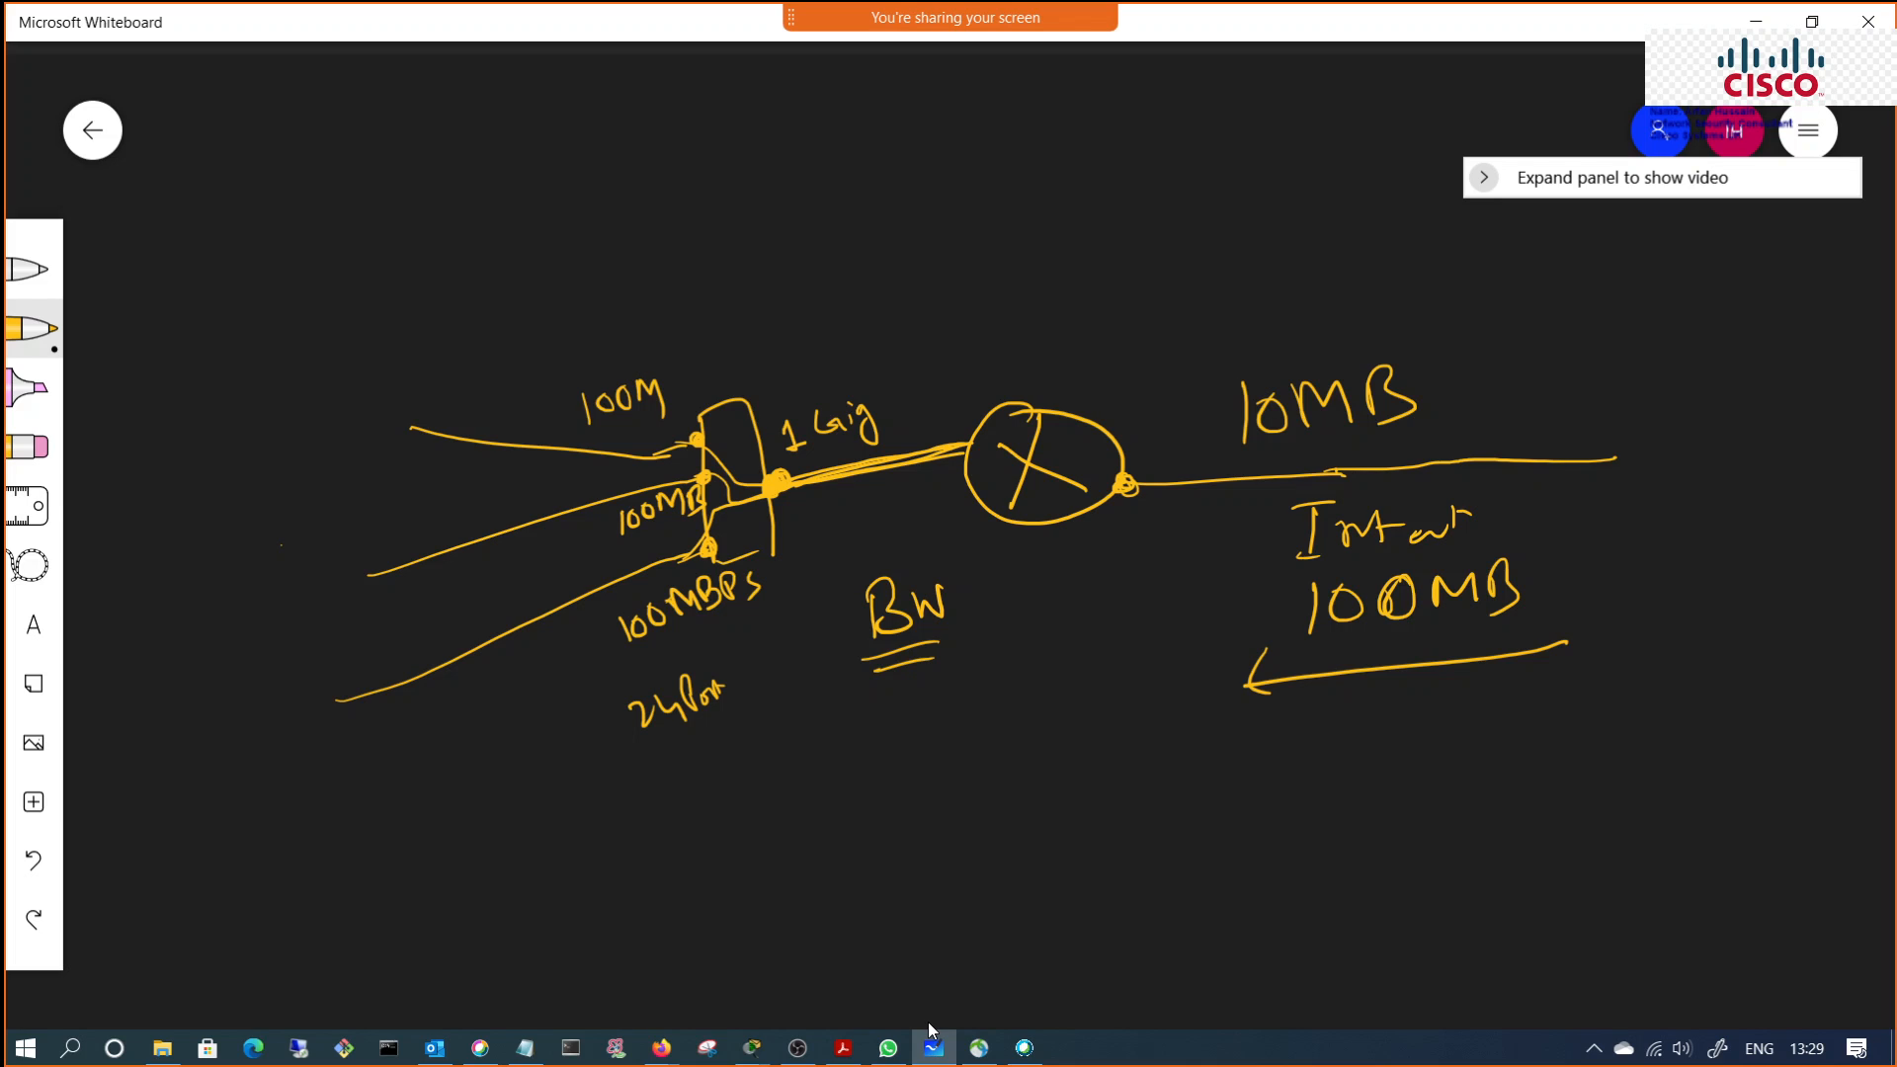
drag(1391, 701, 1226, 739)
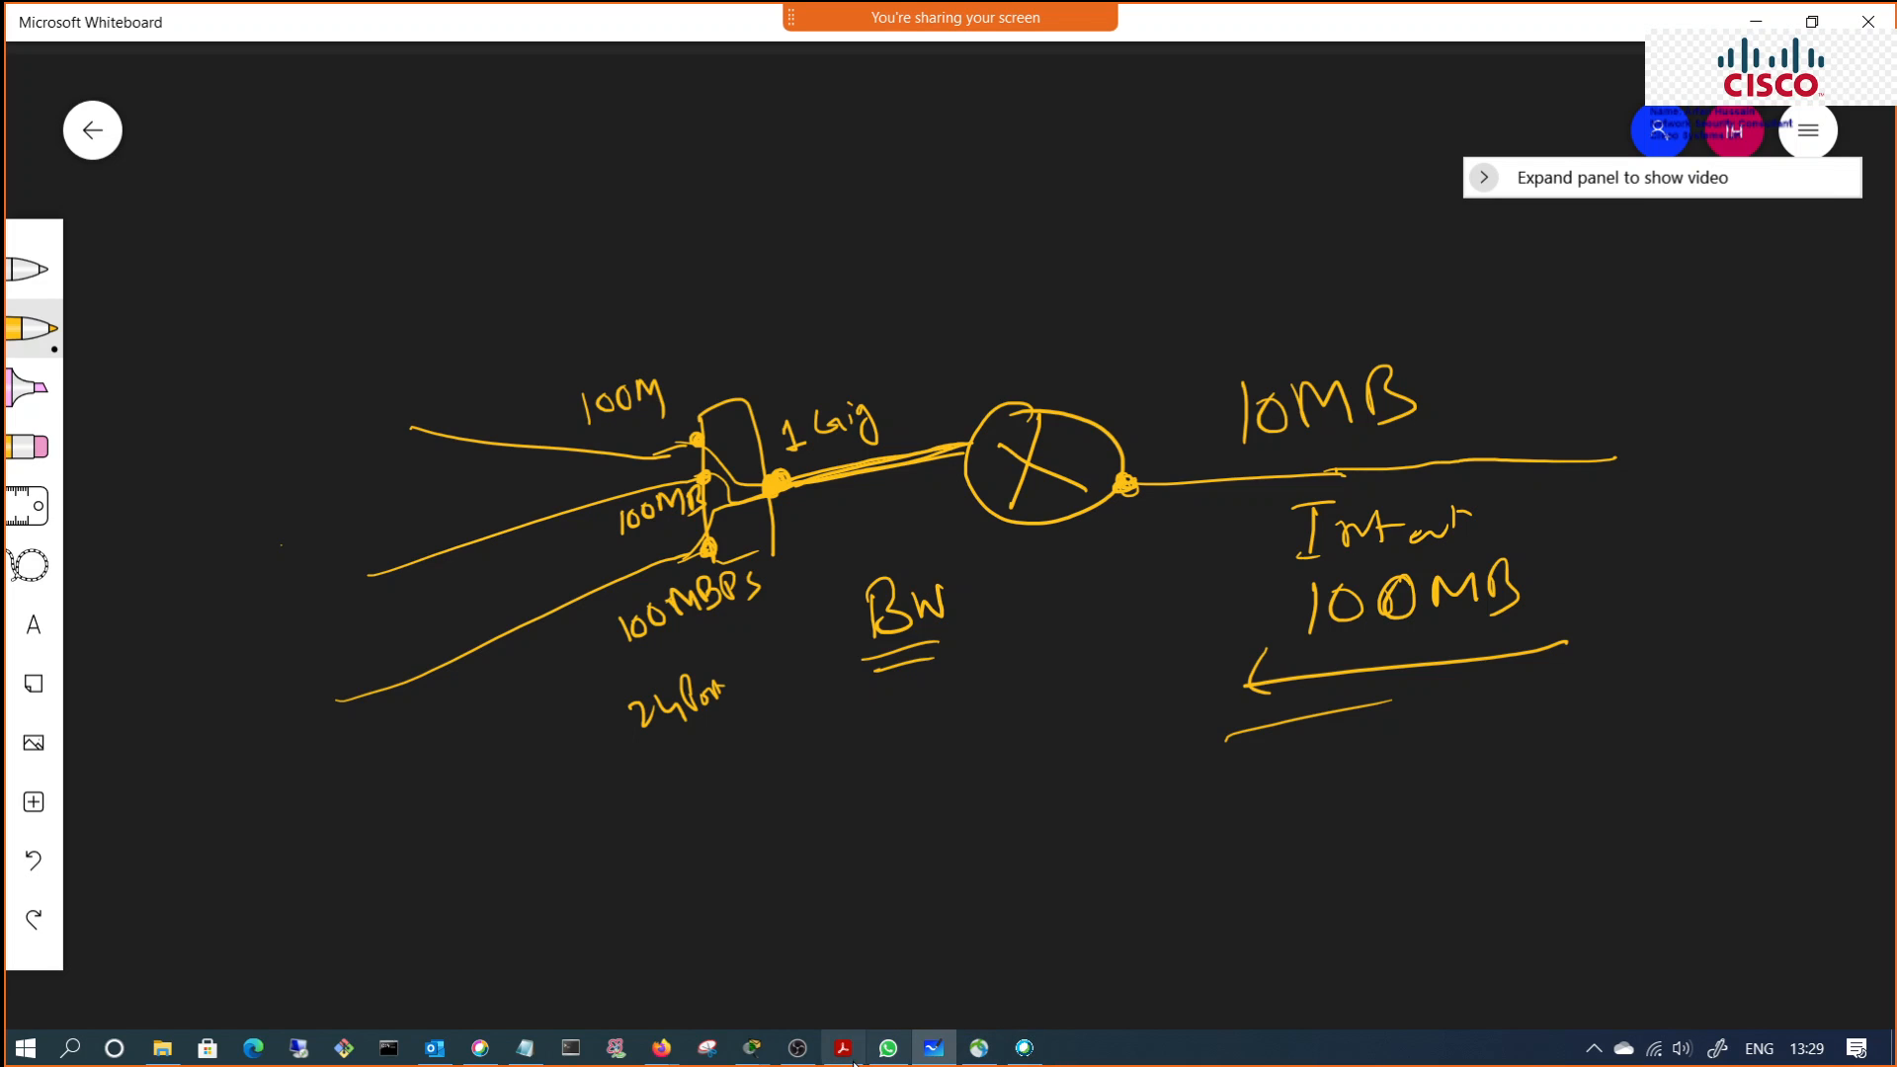
Step: Switch to Cisco Packet Tracer and connect Switch0's GigabitEthernet0/1 to Router0's GigabitEthernet0/0 with a copper straight-through cable
click(752, 1049)
click(701, 950)
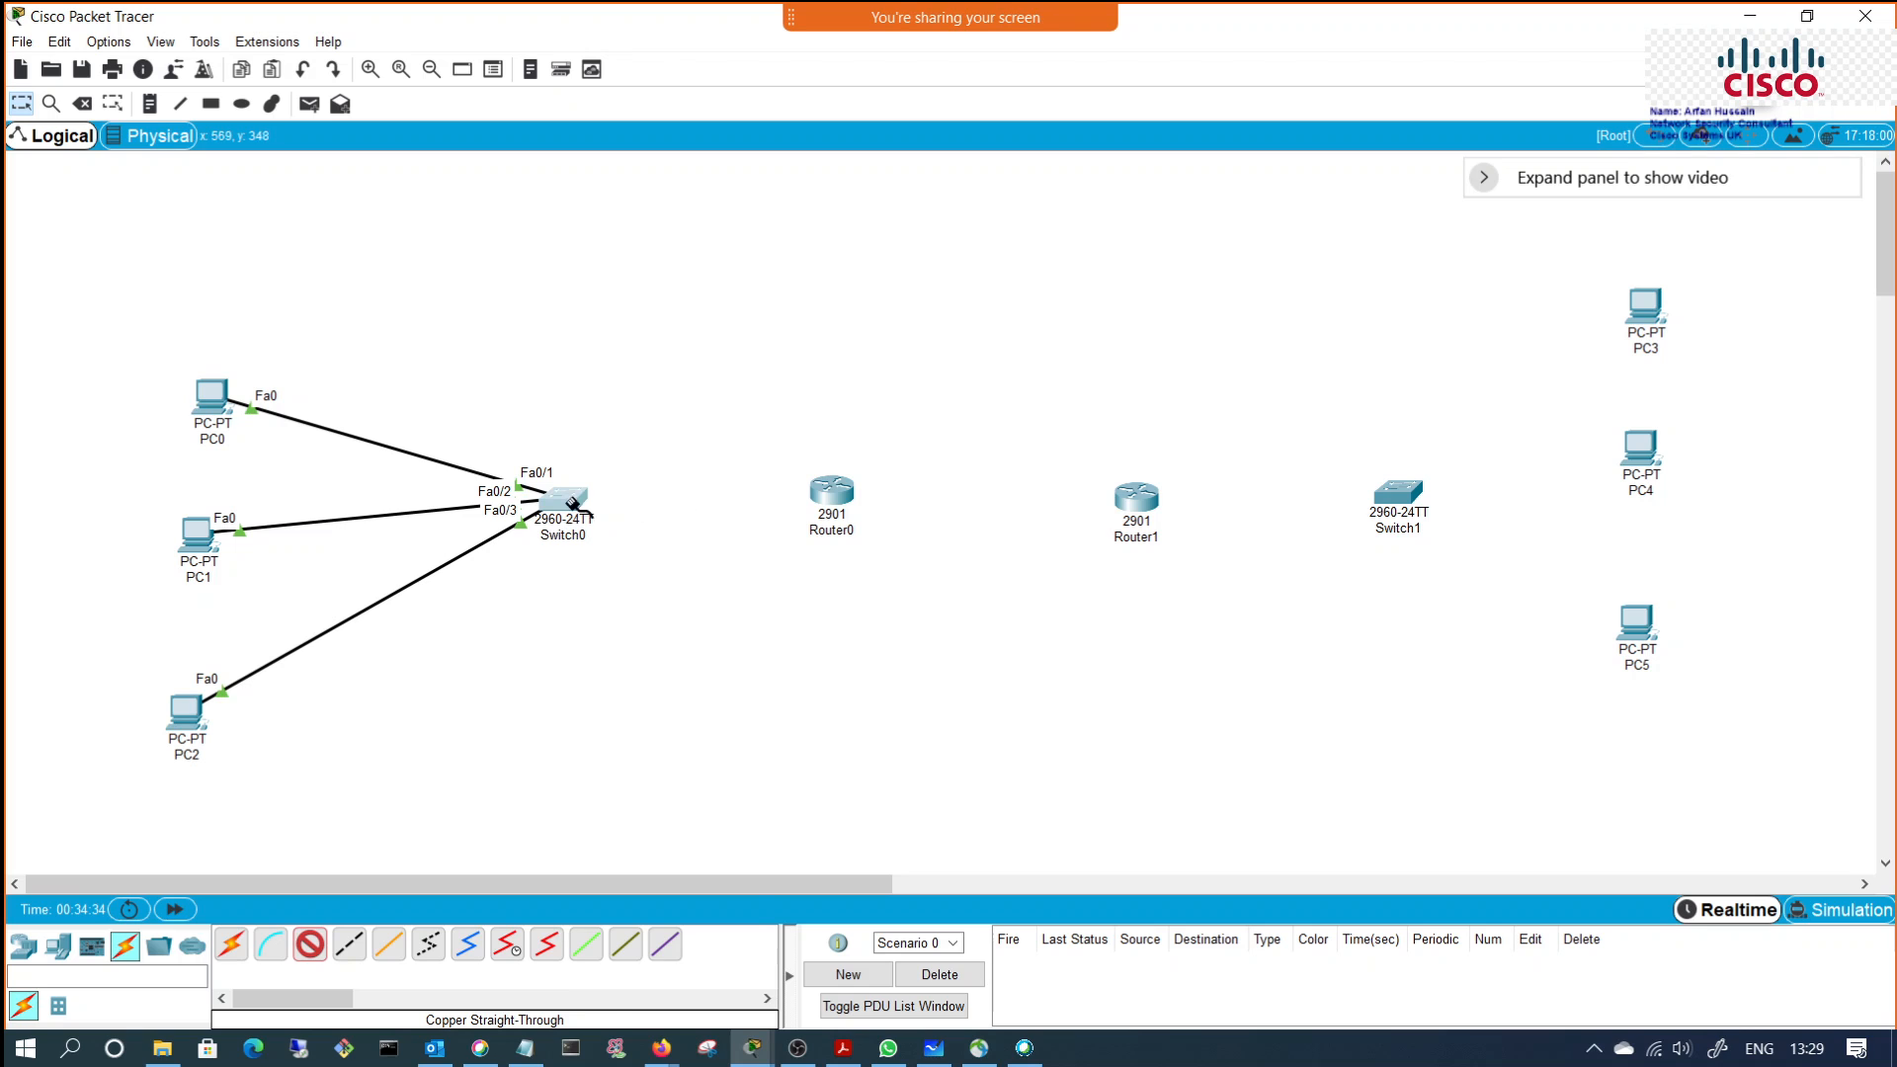
click(577, 498)
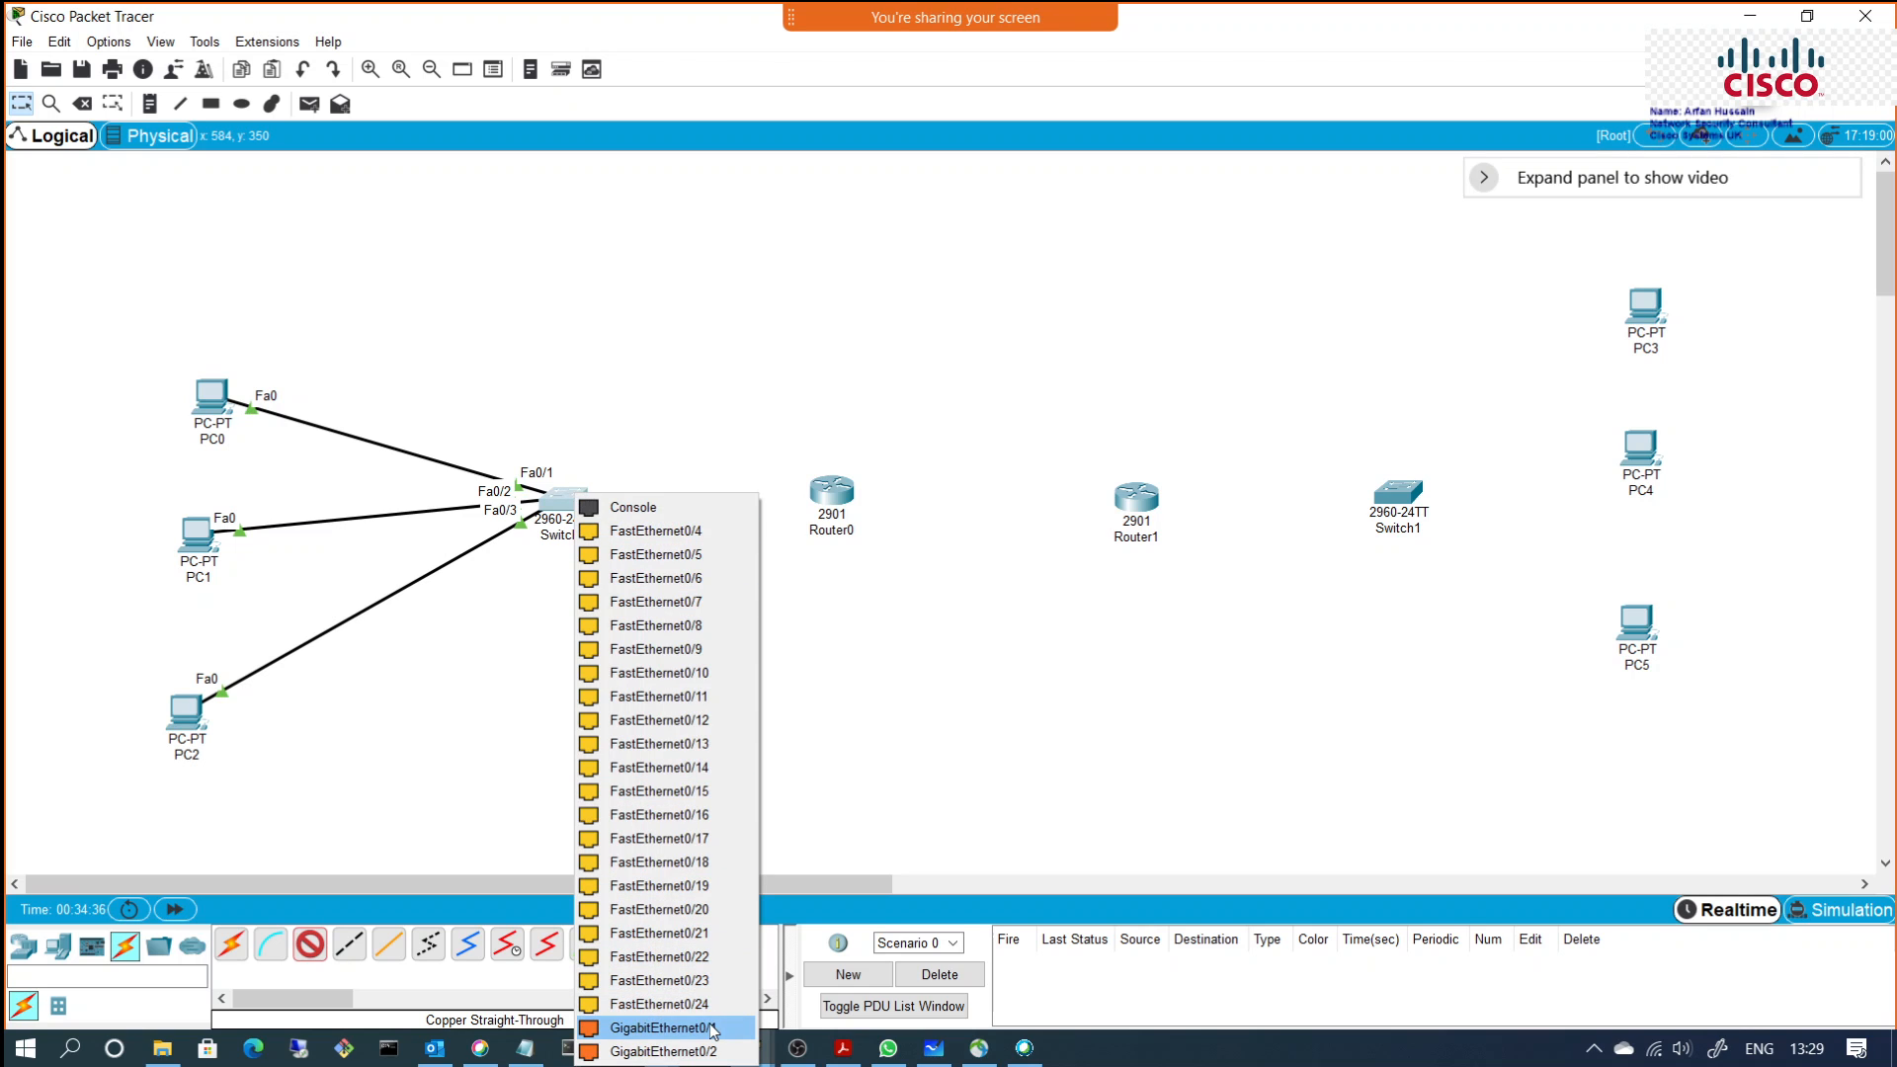
click(662, 1027)
click(825, 502)
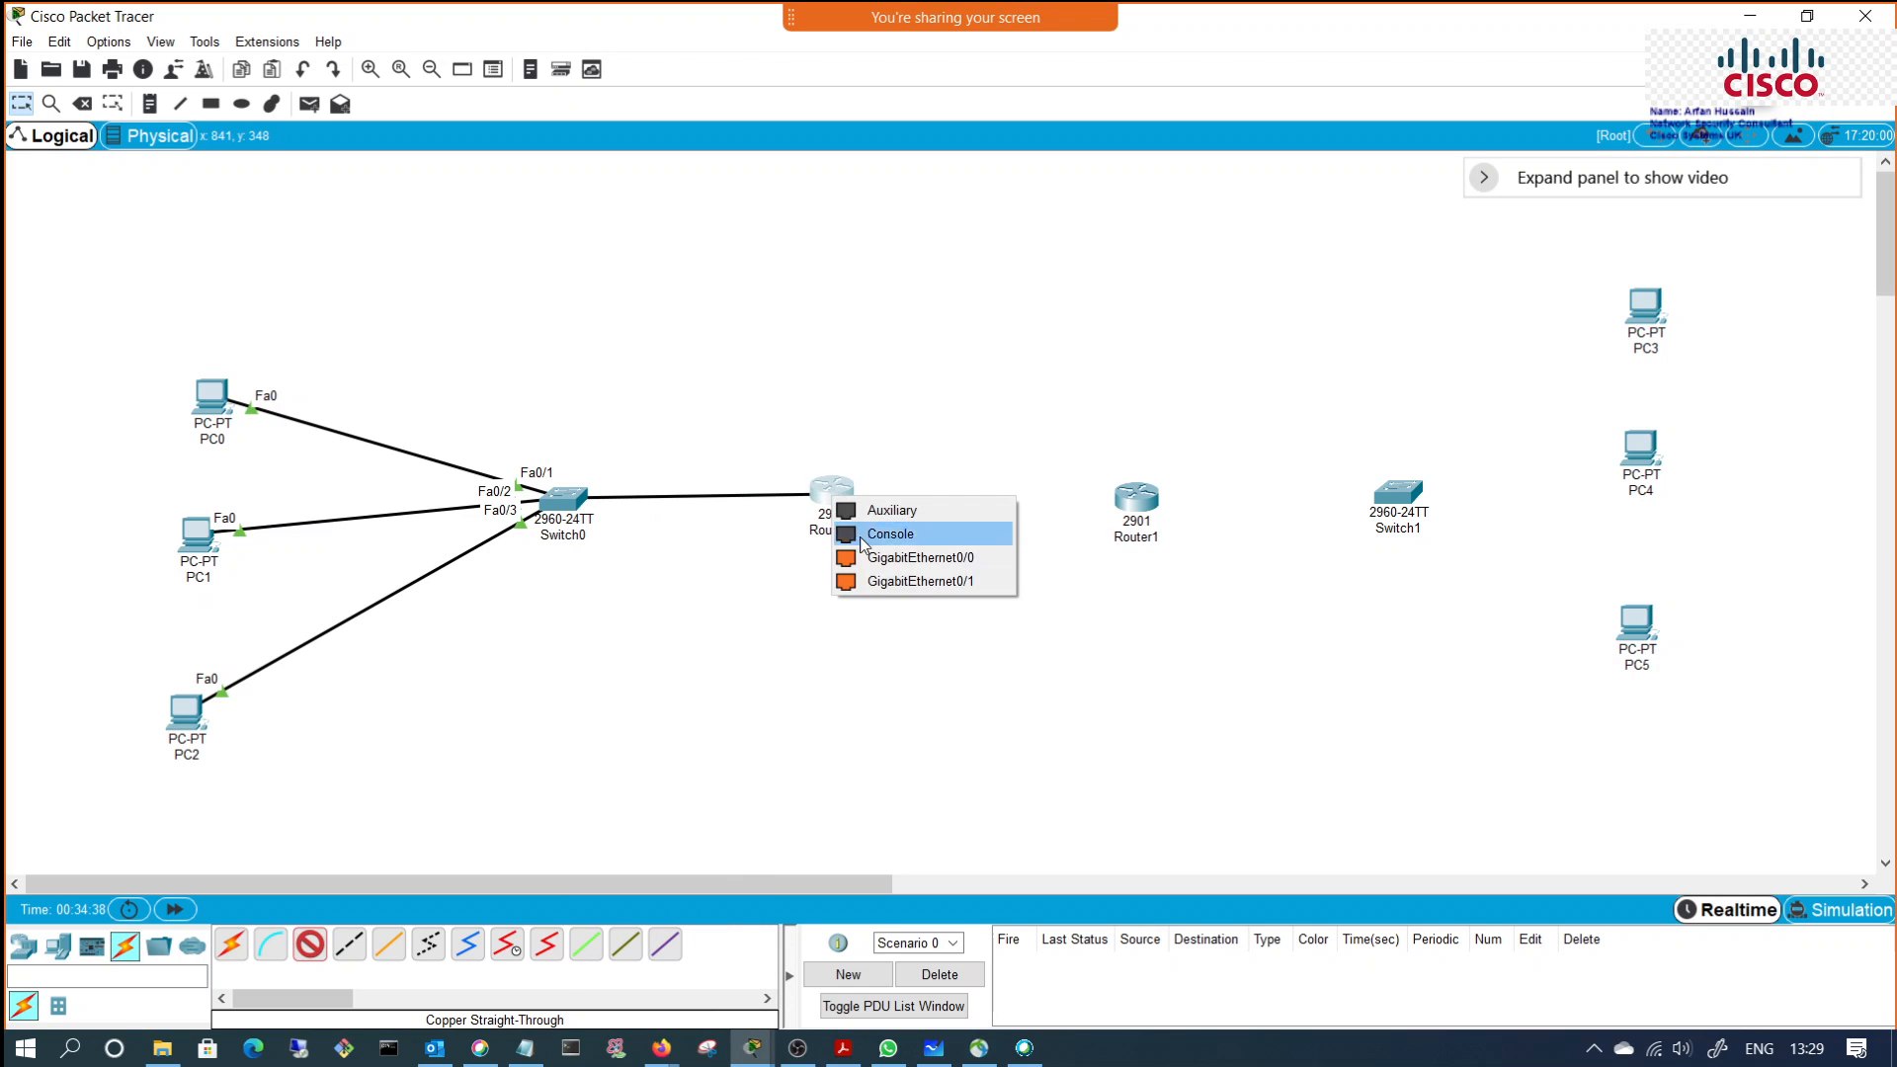
click(919, 559)
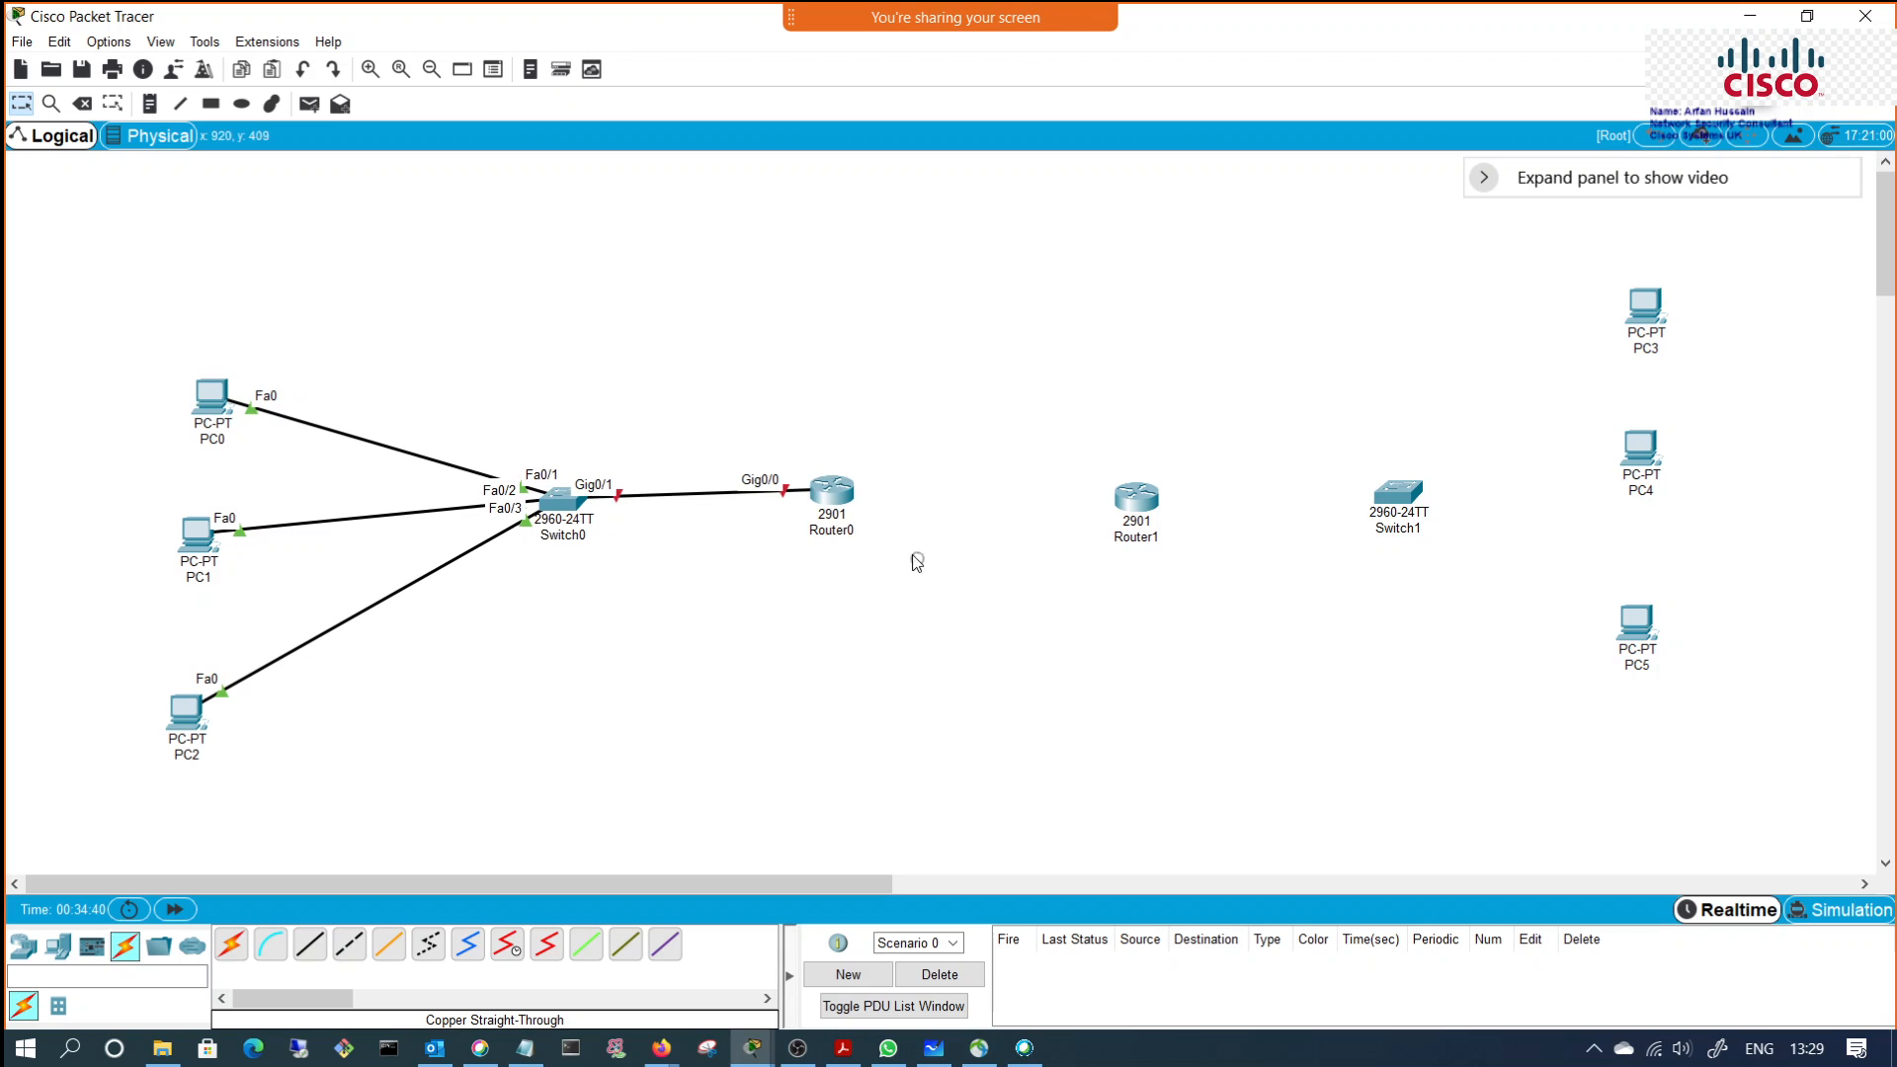
click(847, 502)
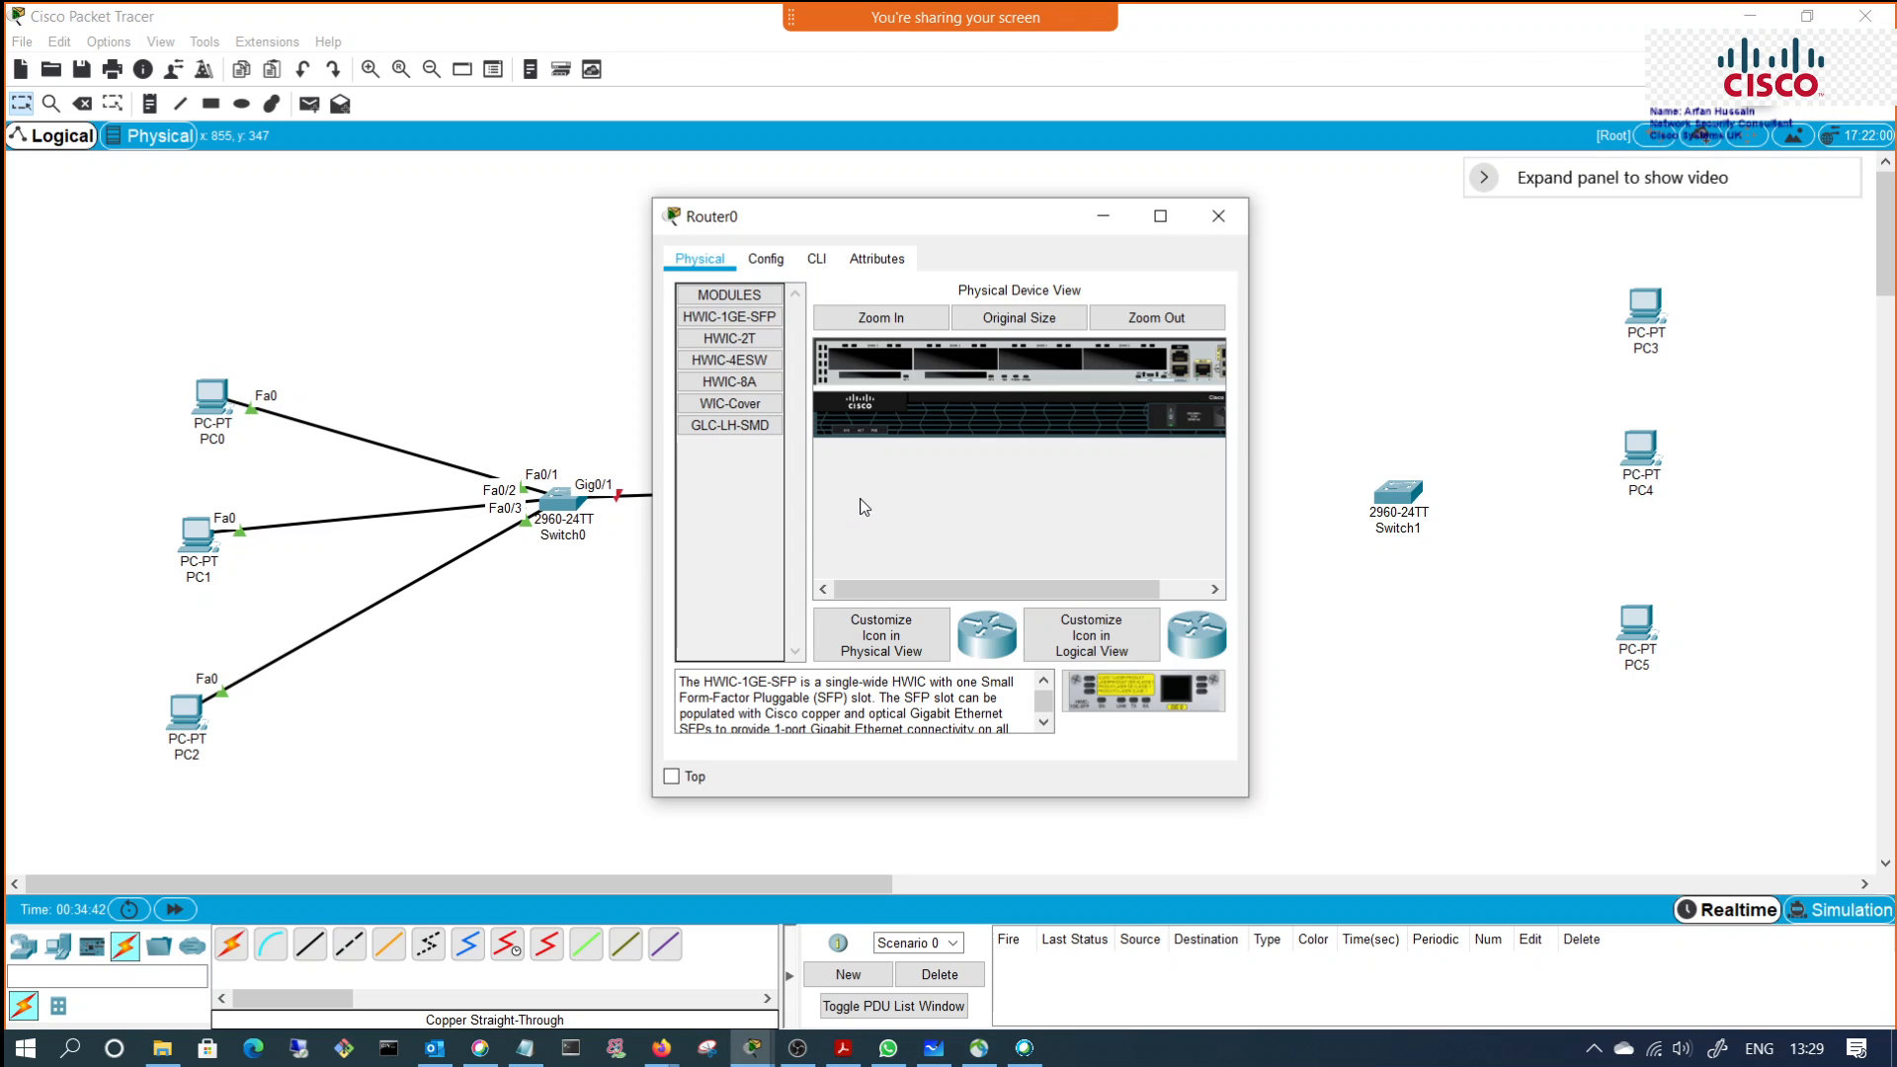
click(1228, 207)
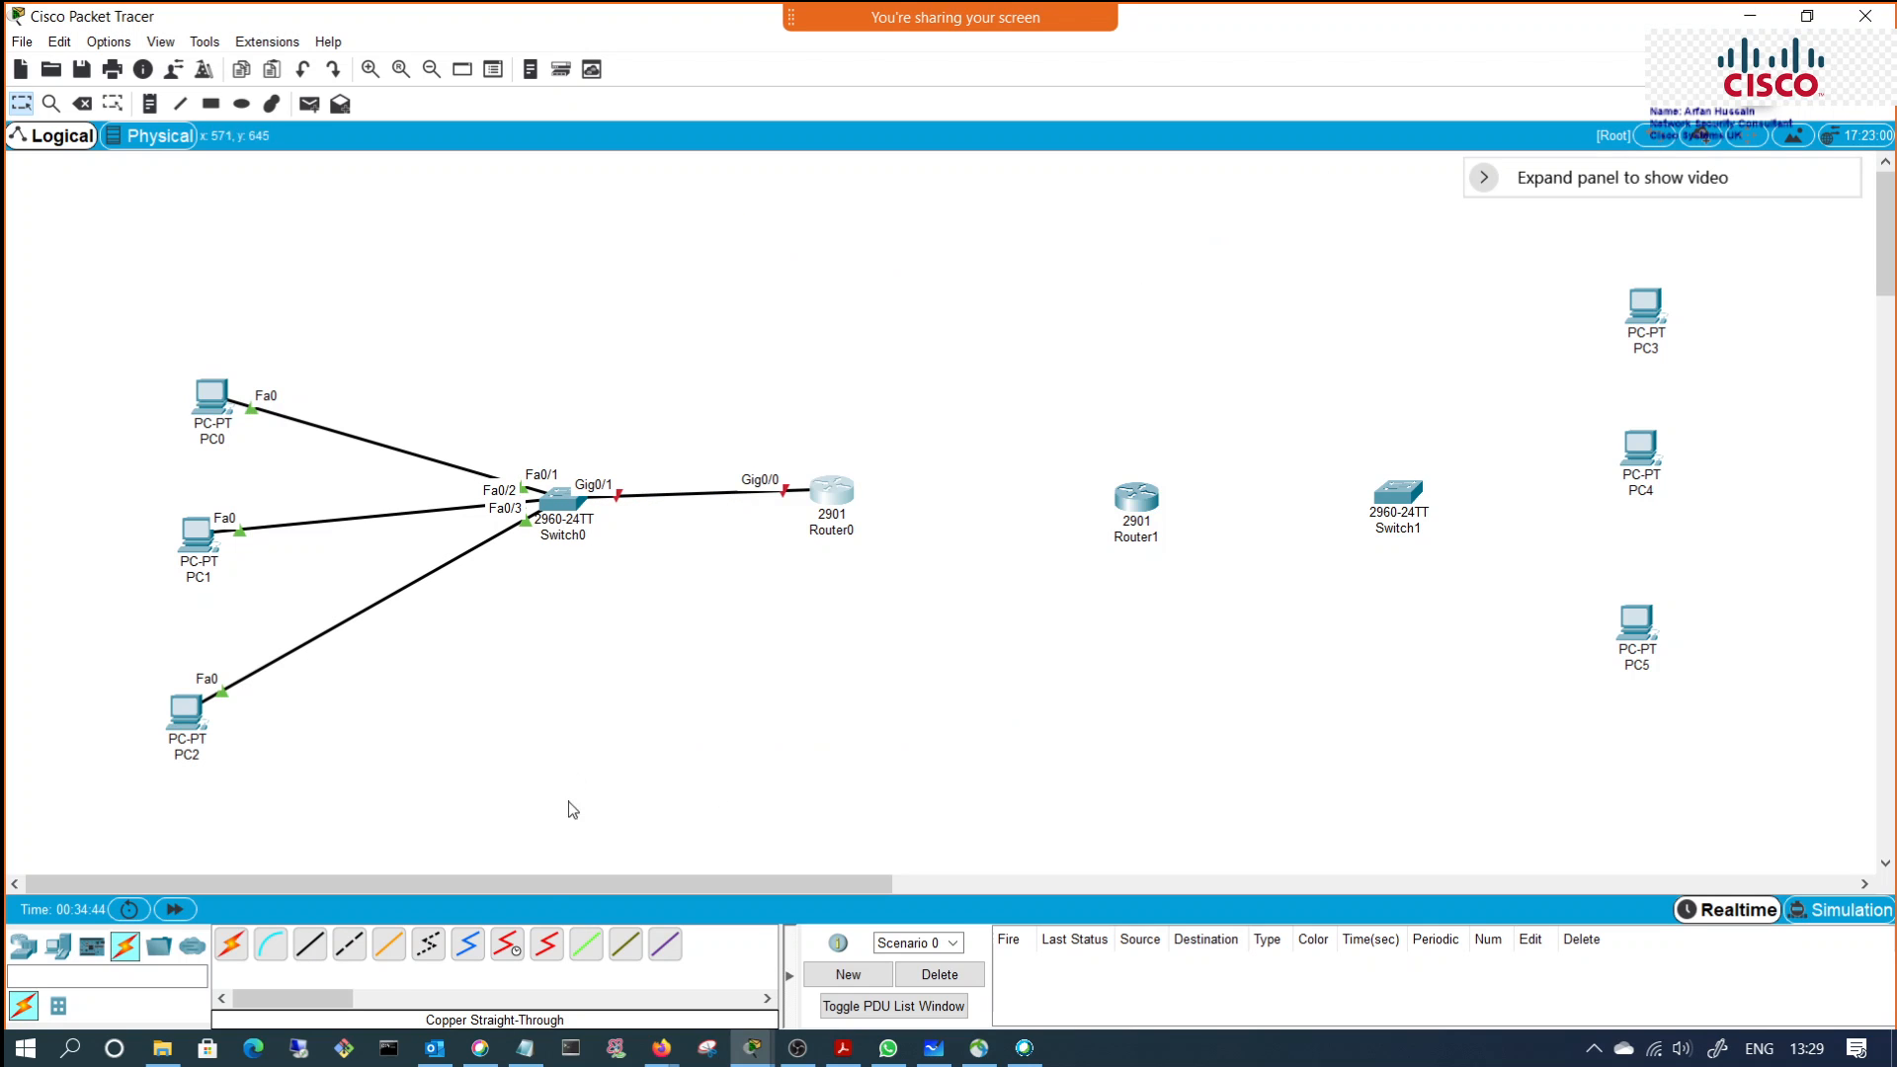
Step: Connect Router0's GigabitEthernet0/1 to Router1's GigabitEthernet0/0 with a copper cross-over cable
click(309, 945)
click(341, 946)
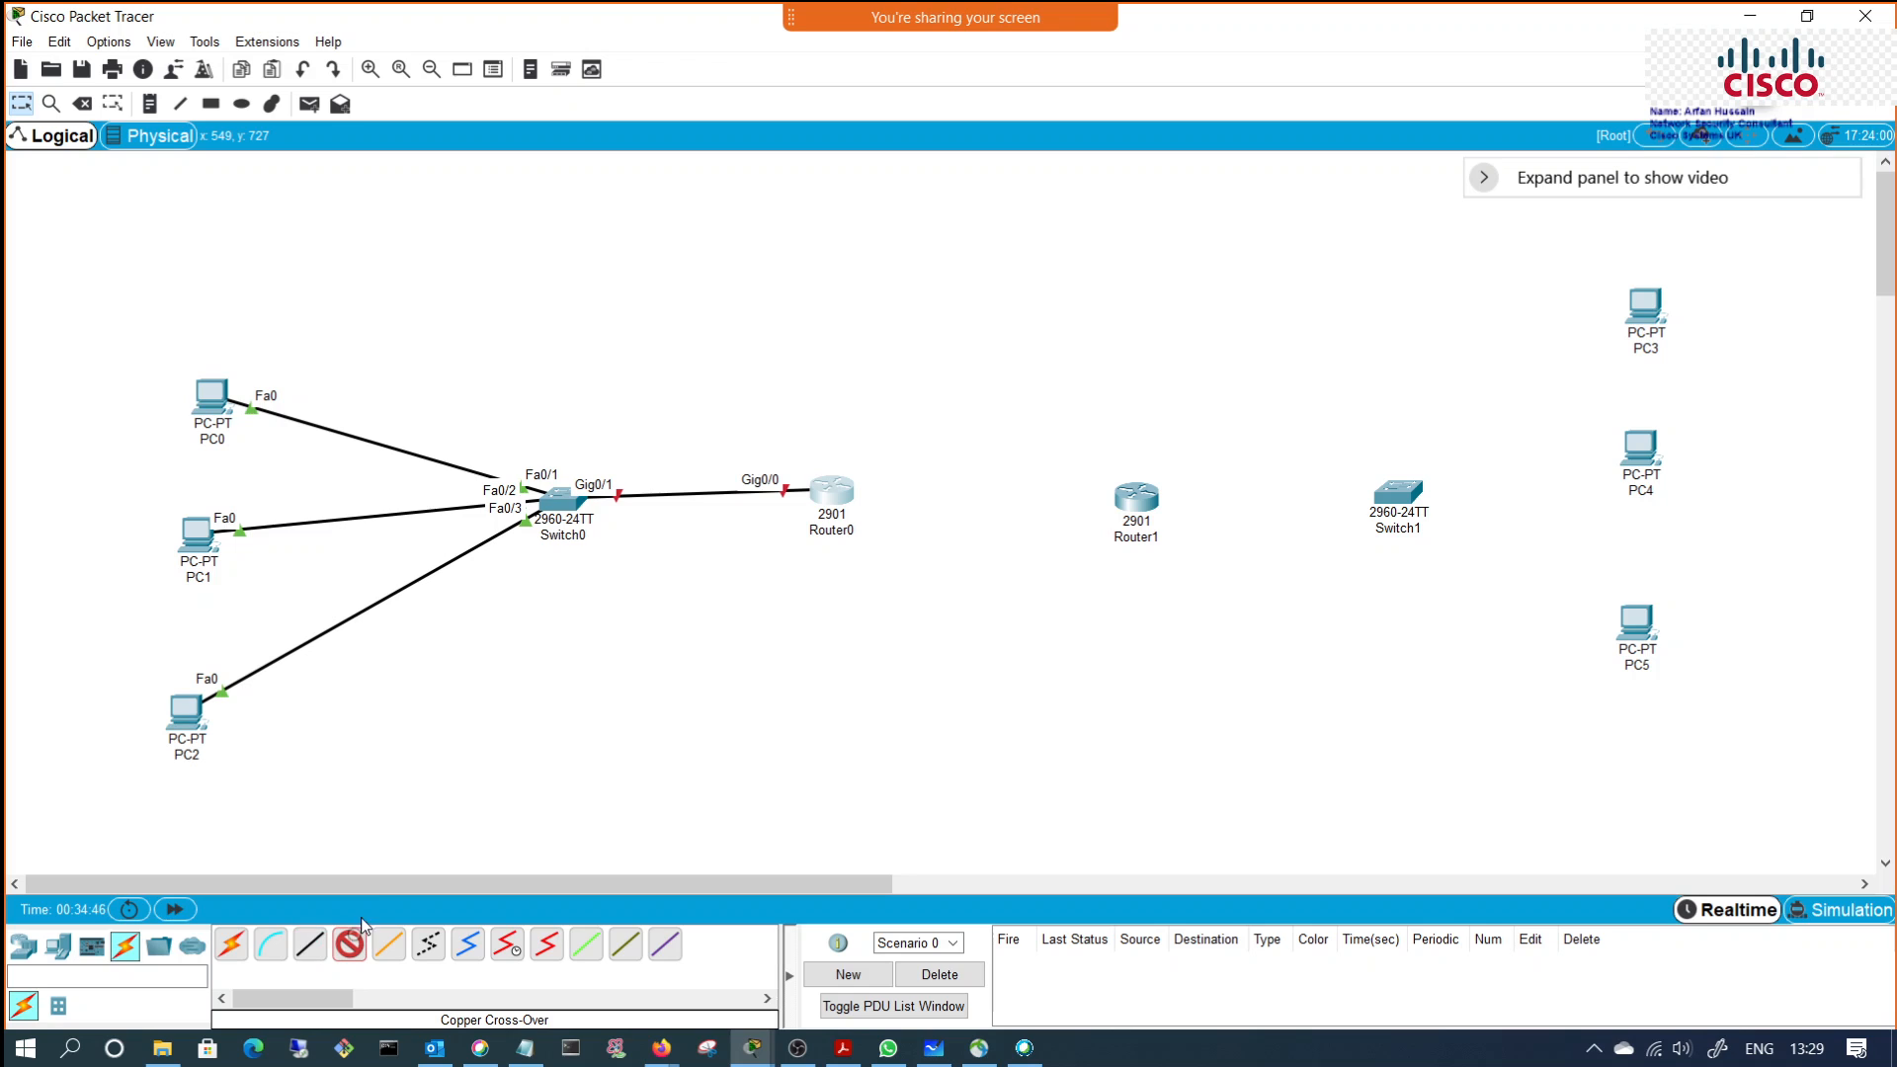
click(847, 490)
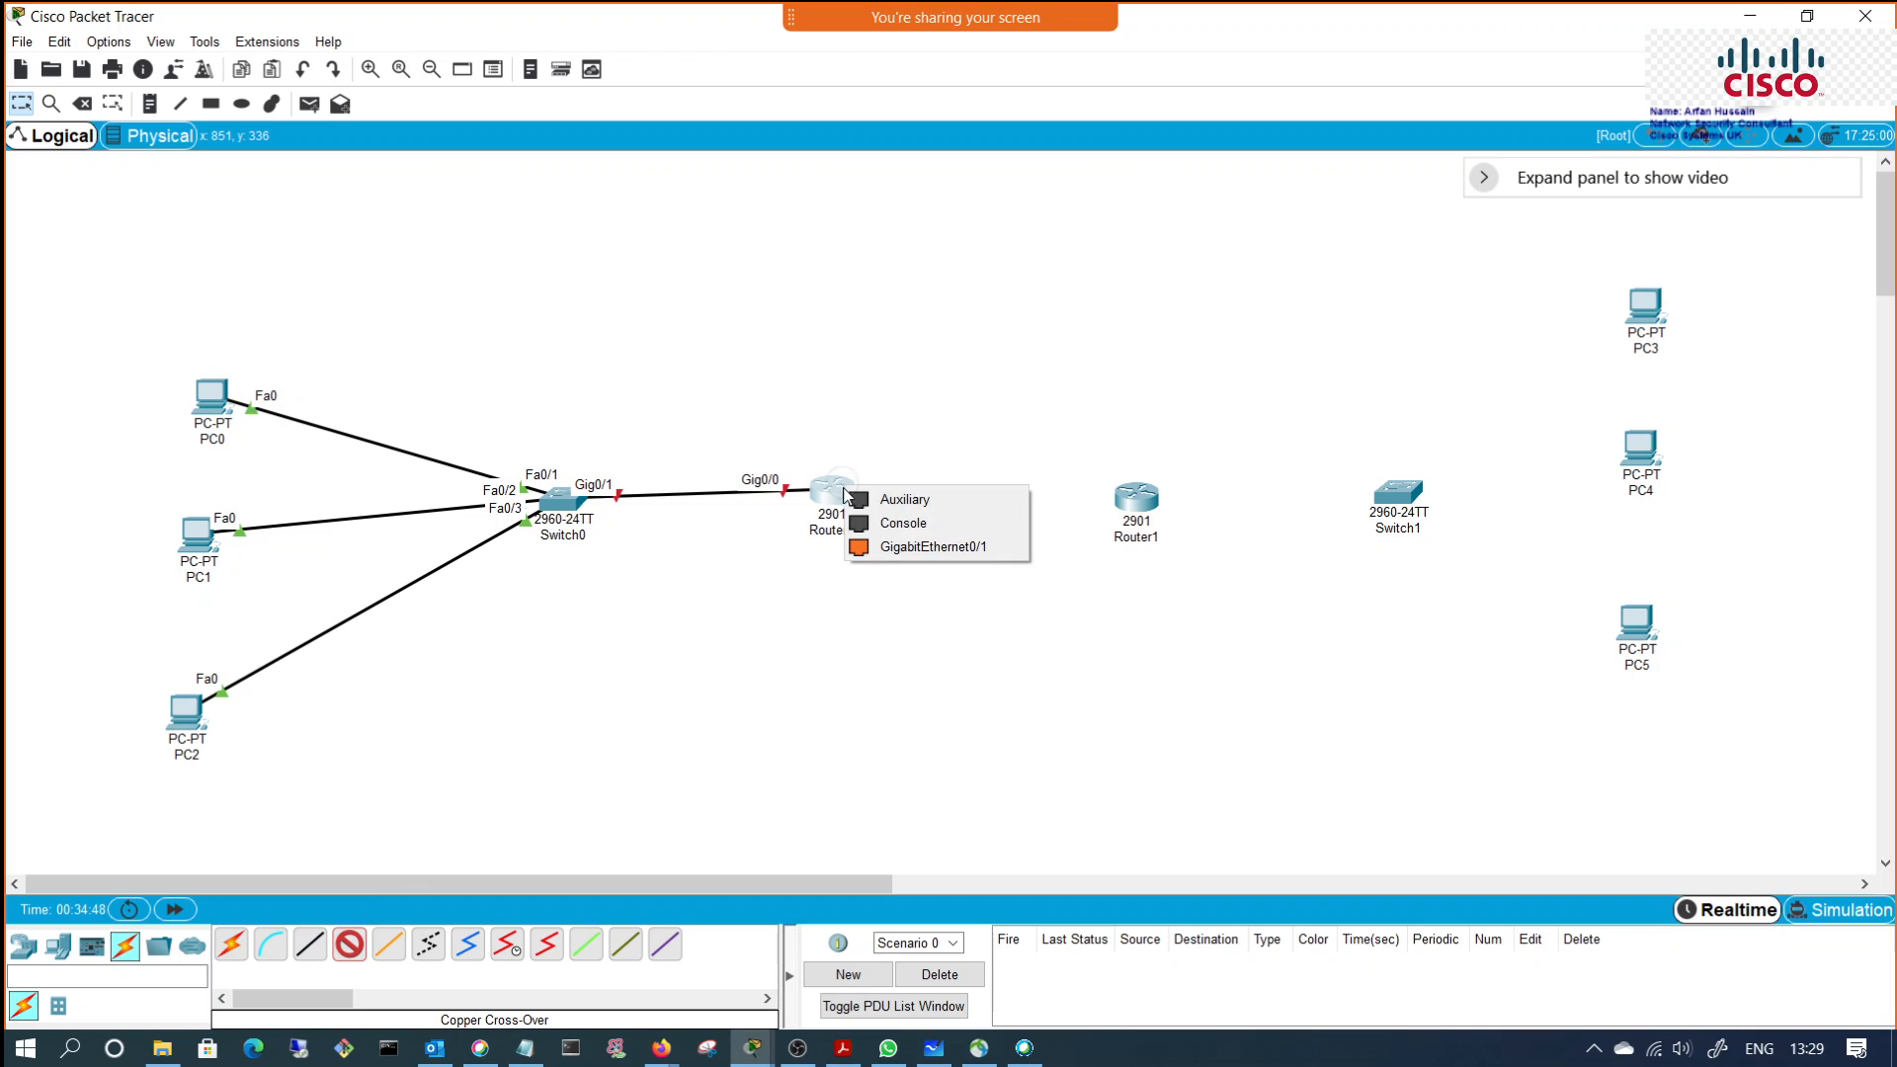
click(910, 544)
click(1133, 499)
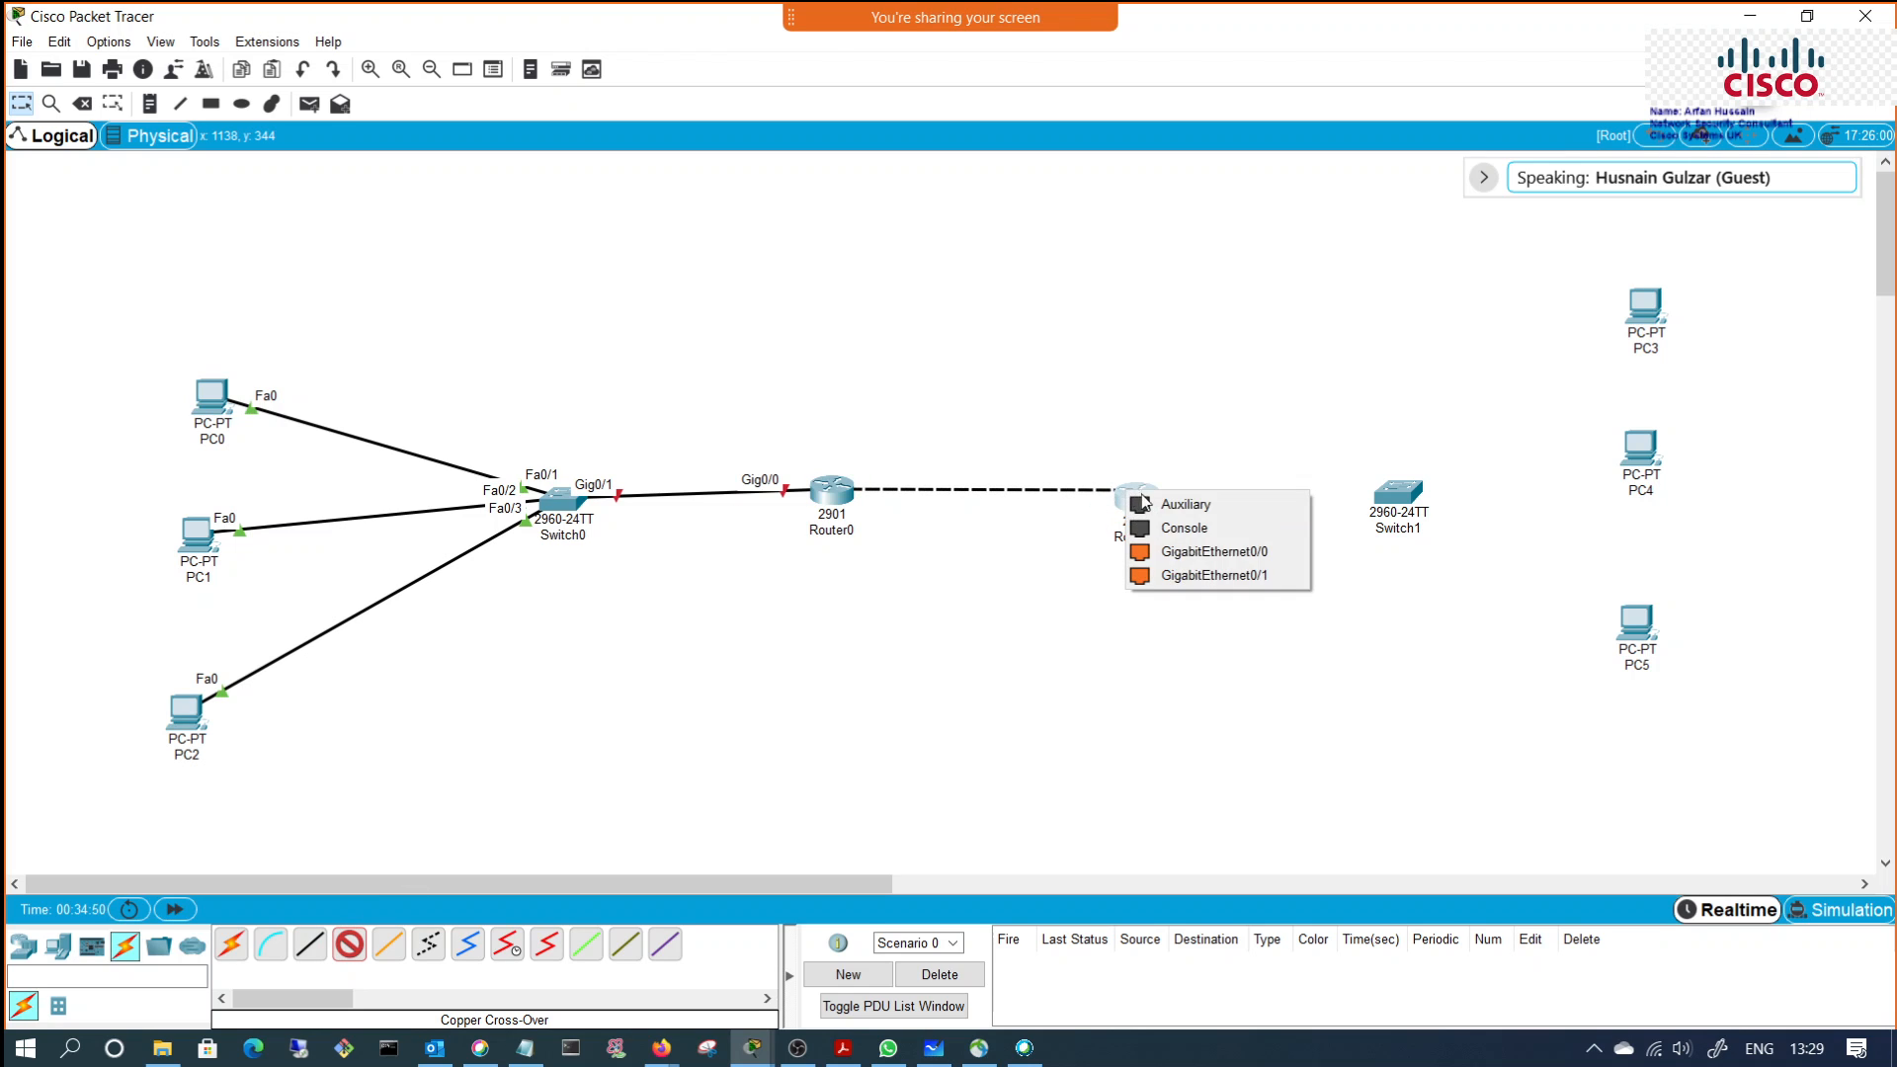
click(1207, 555)
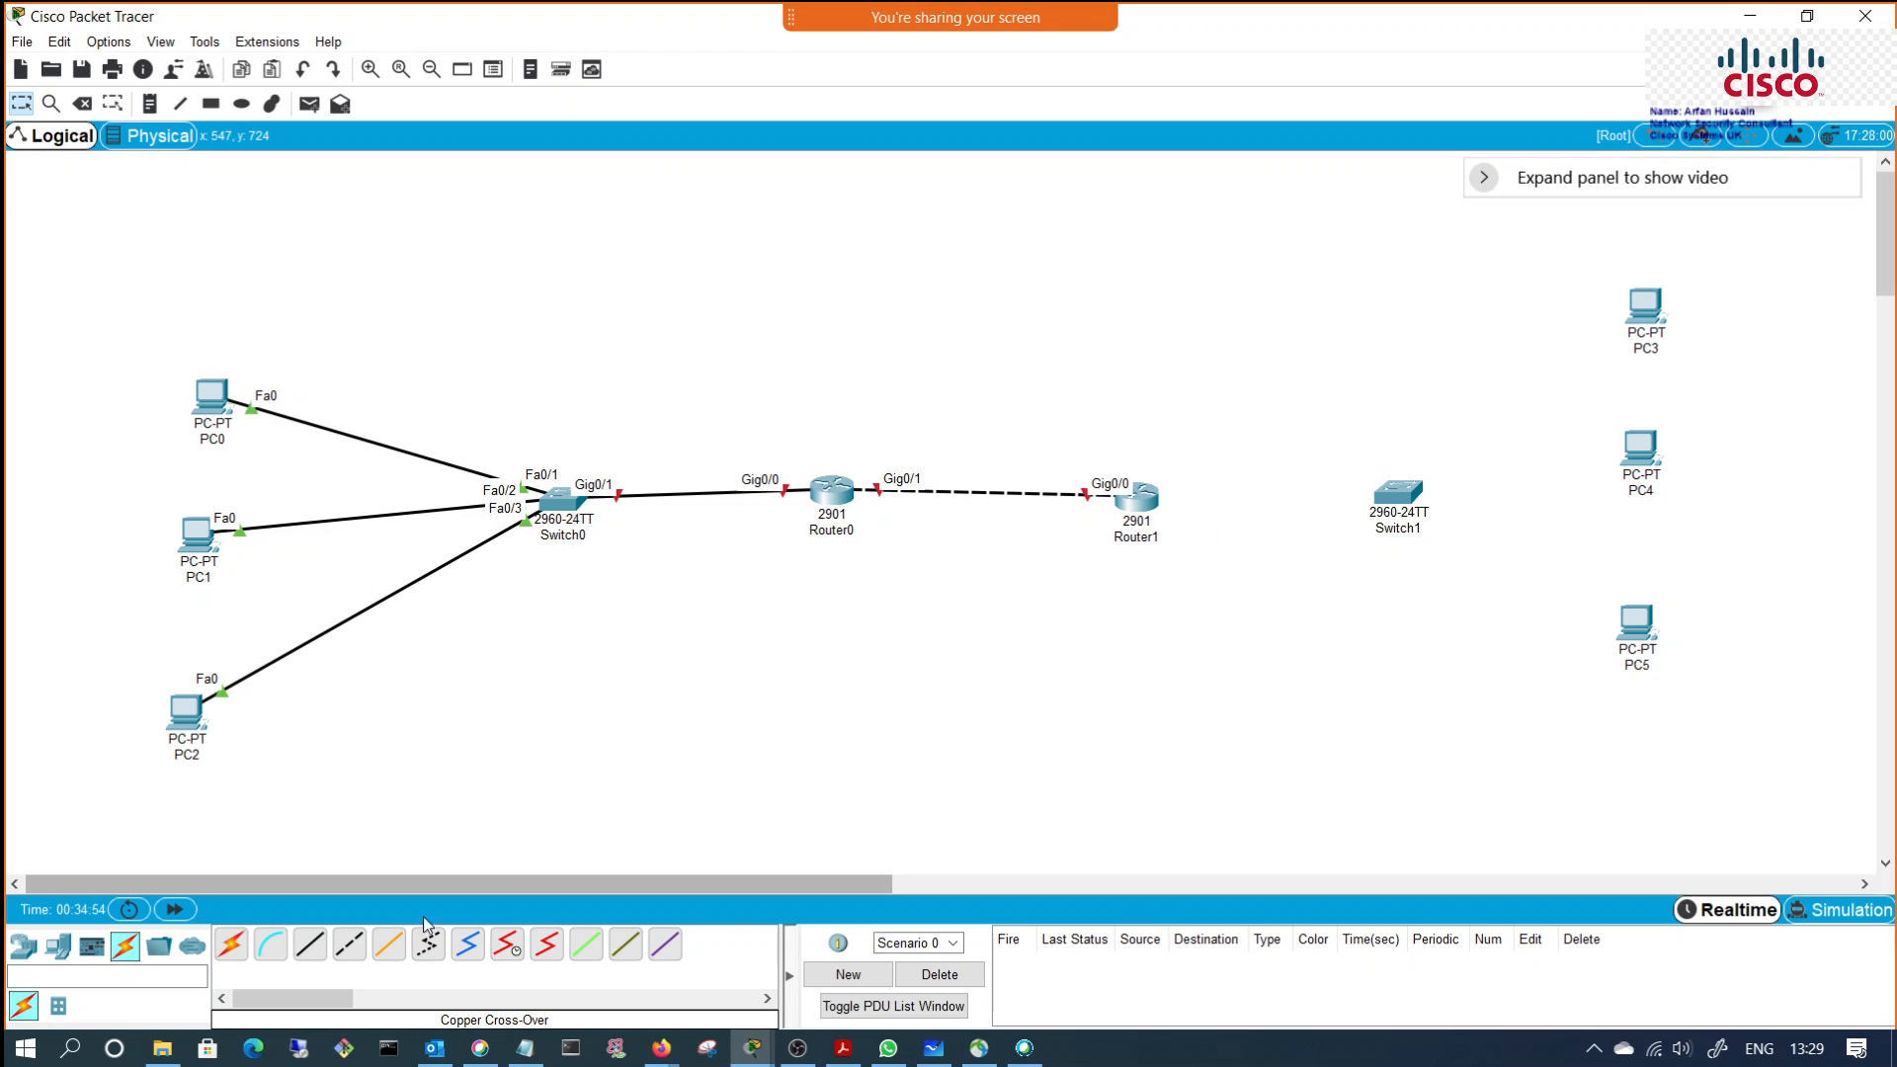
Step: Start a copper straight-through cable at Router1's GigabitEthernet0/1 and bring up the available ports on Switch1
click(310, 946)
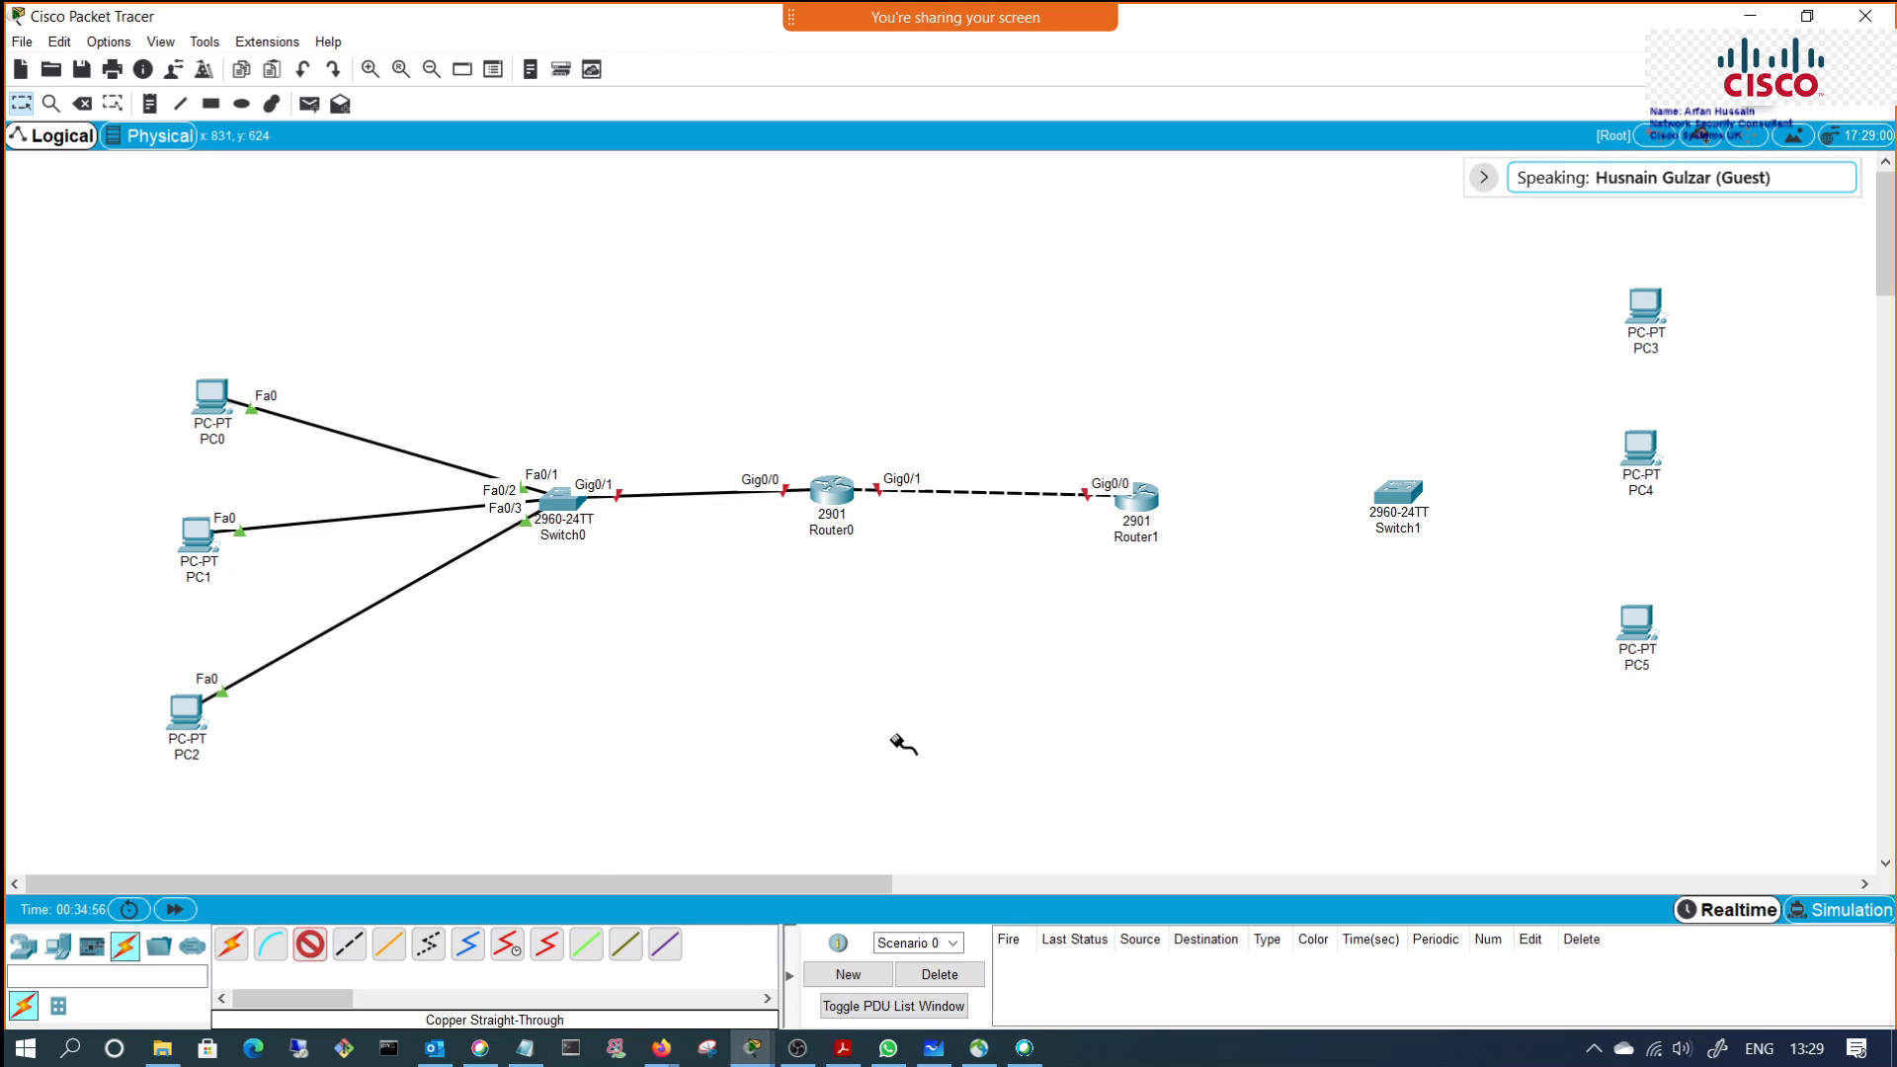
click(1150, 496)
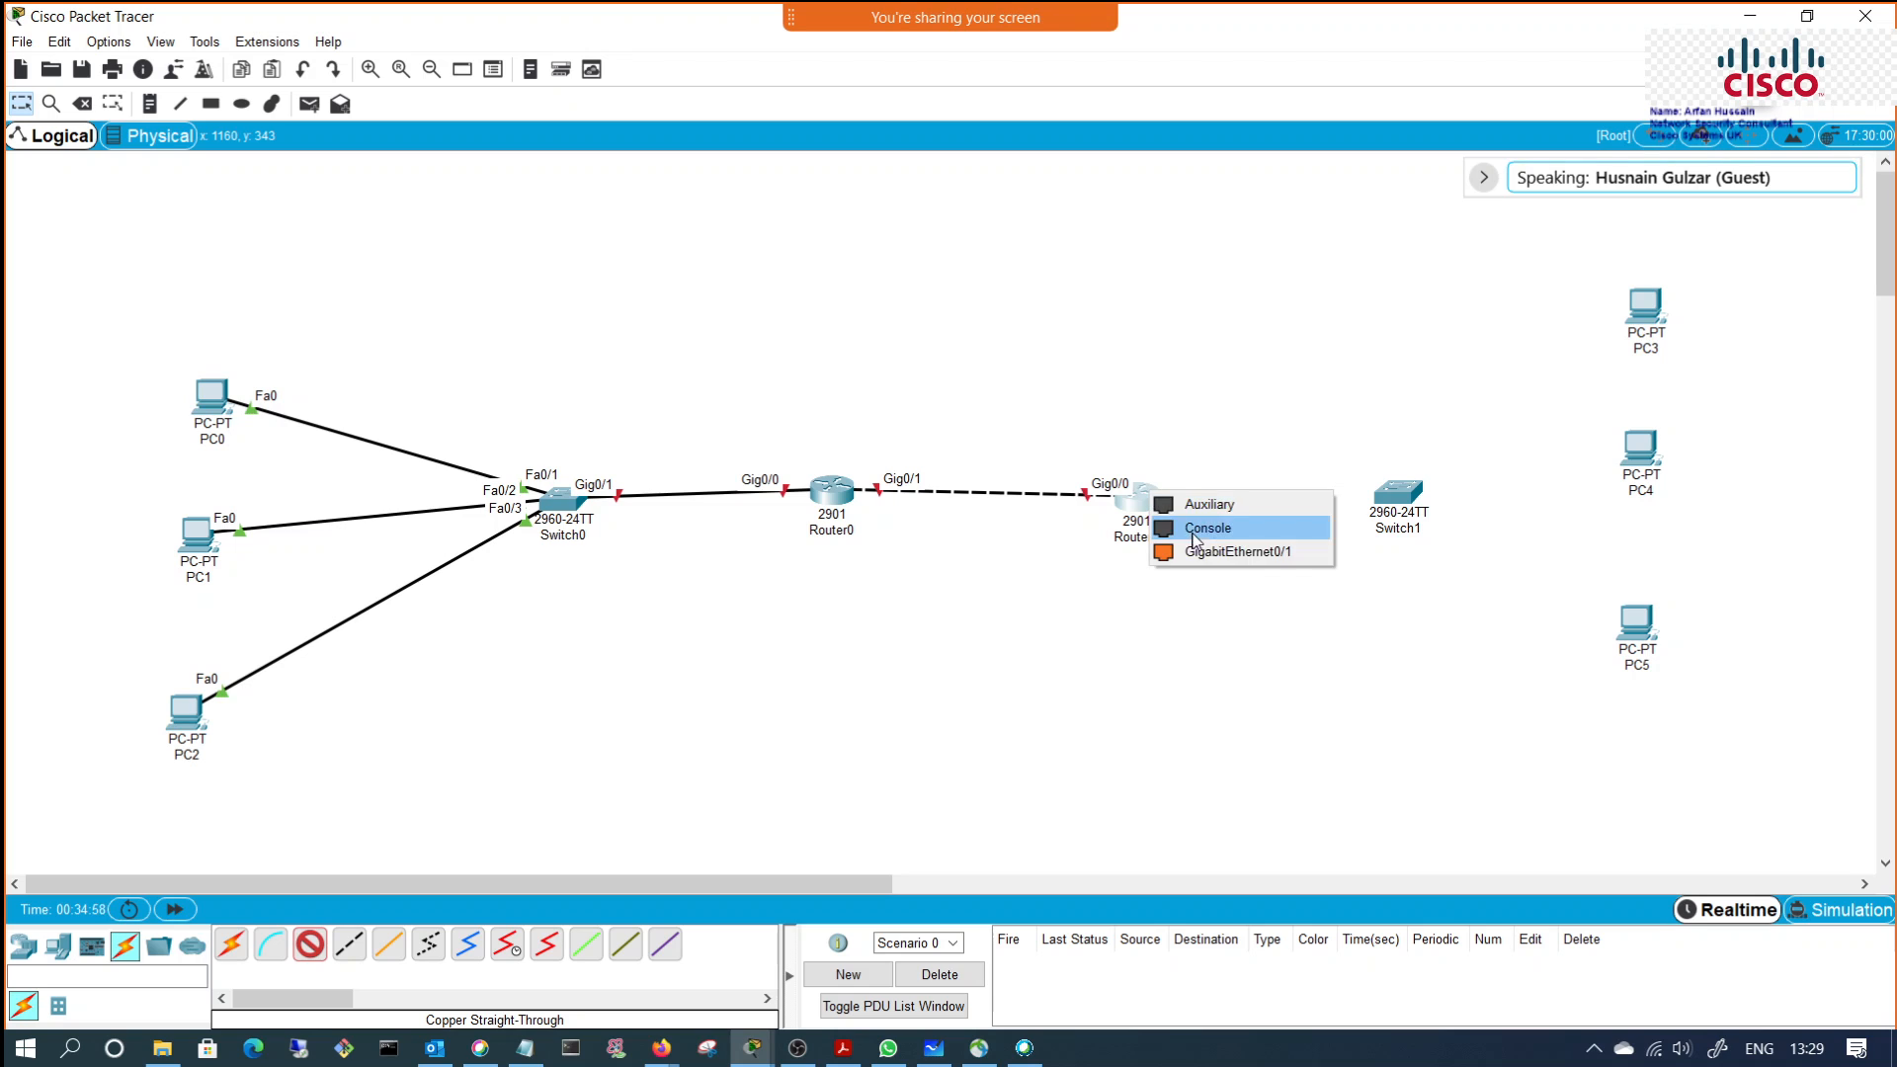
click(1235, 551)
click(1392, 491)
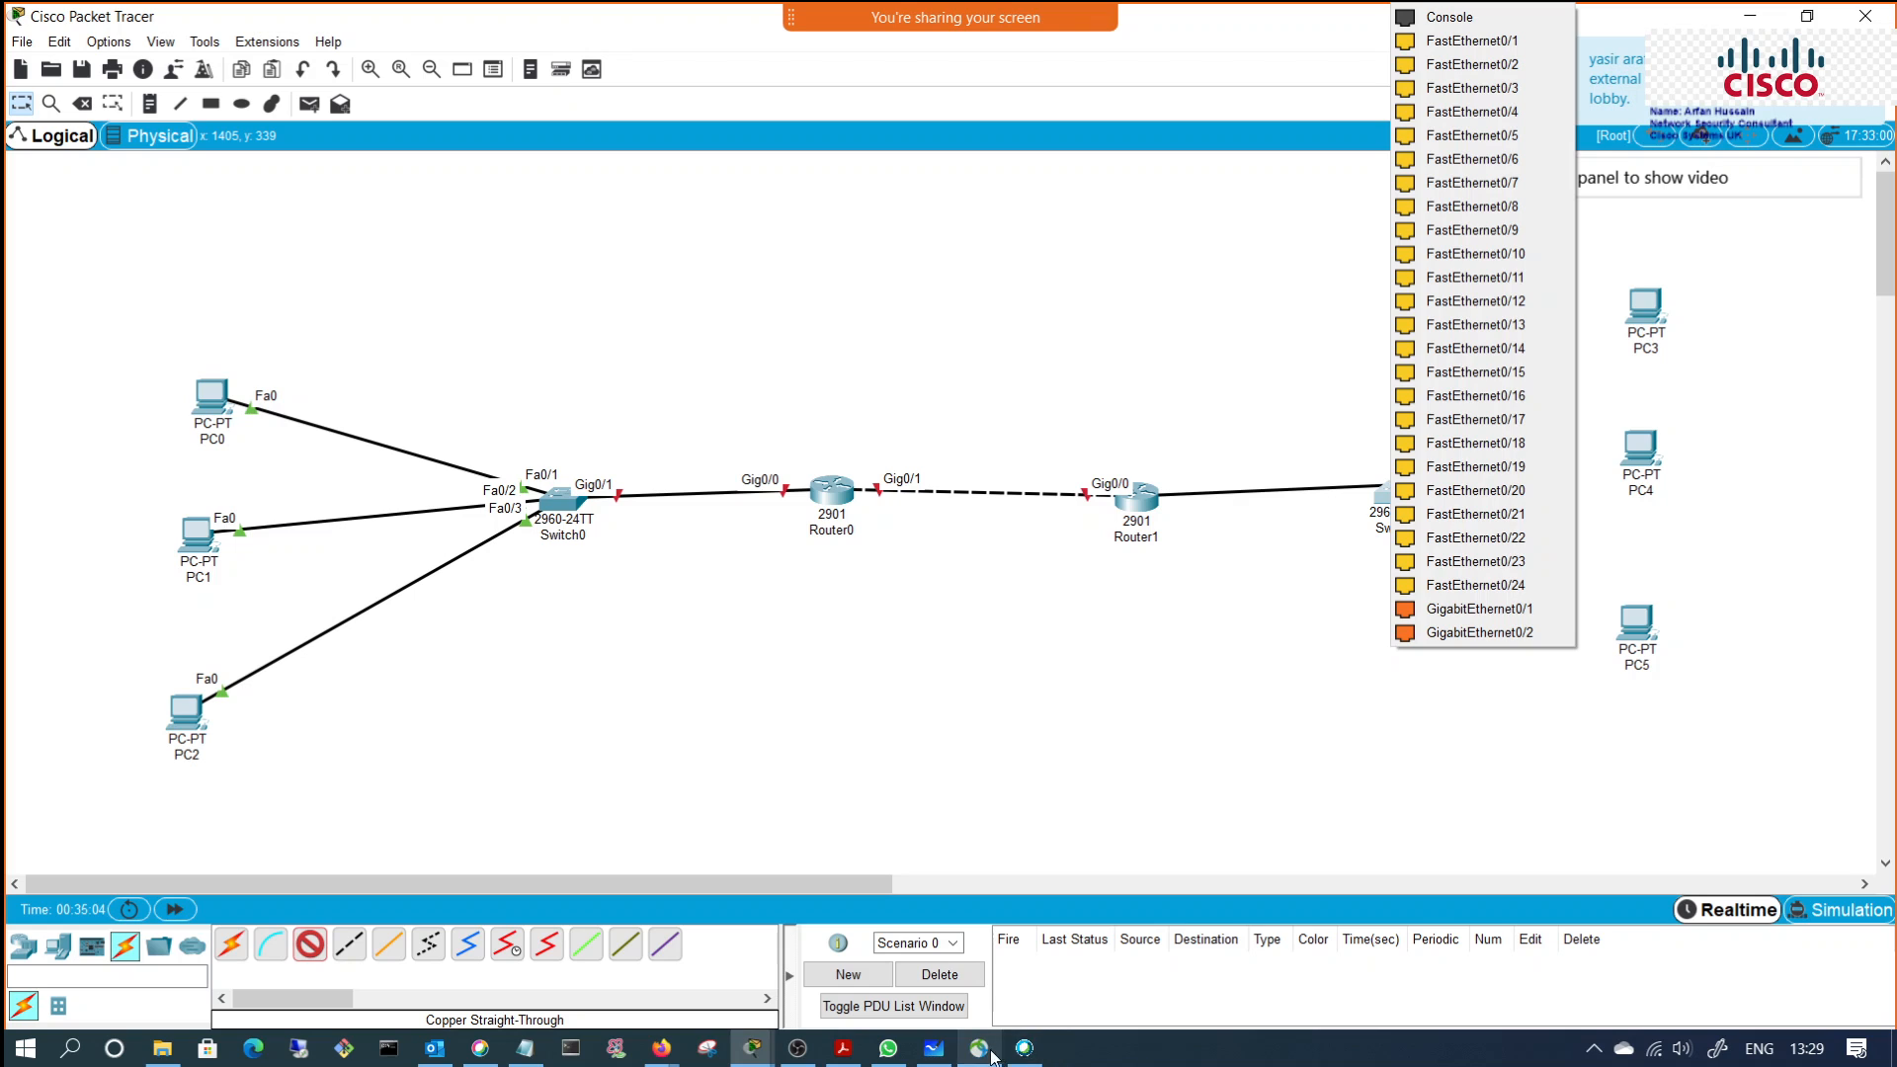
Step: Switch to Webex Meetings, admit the guest waiting in the lobby from the participants list, and close the main Webex window
click(1024, 1047)
mouse_move(1009, 72)
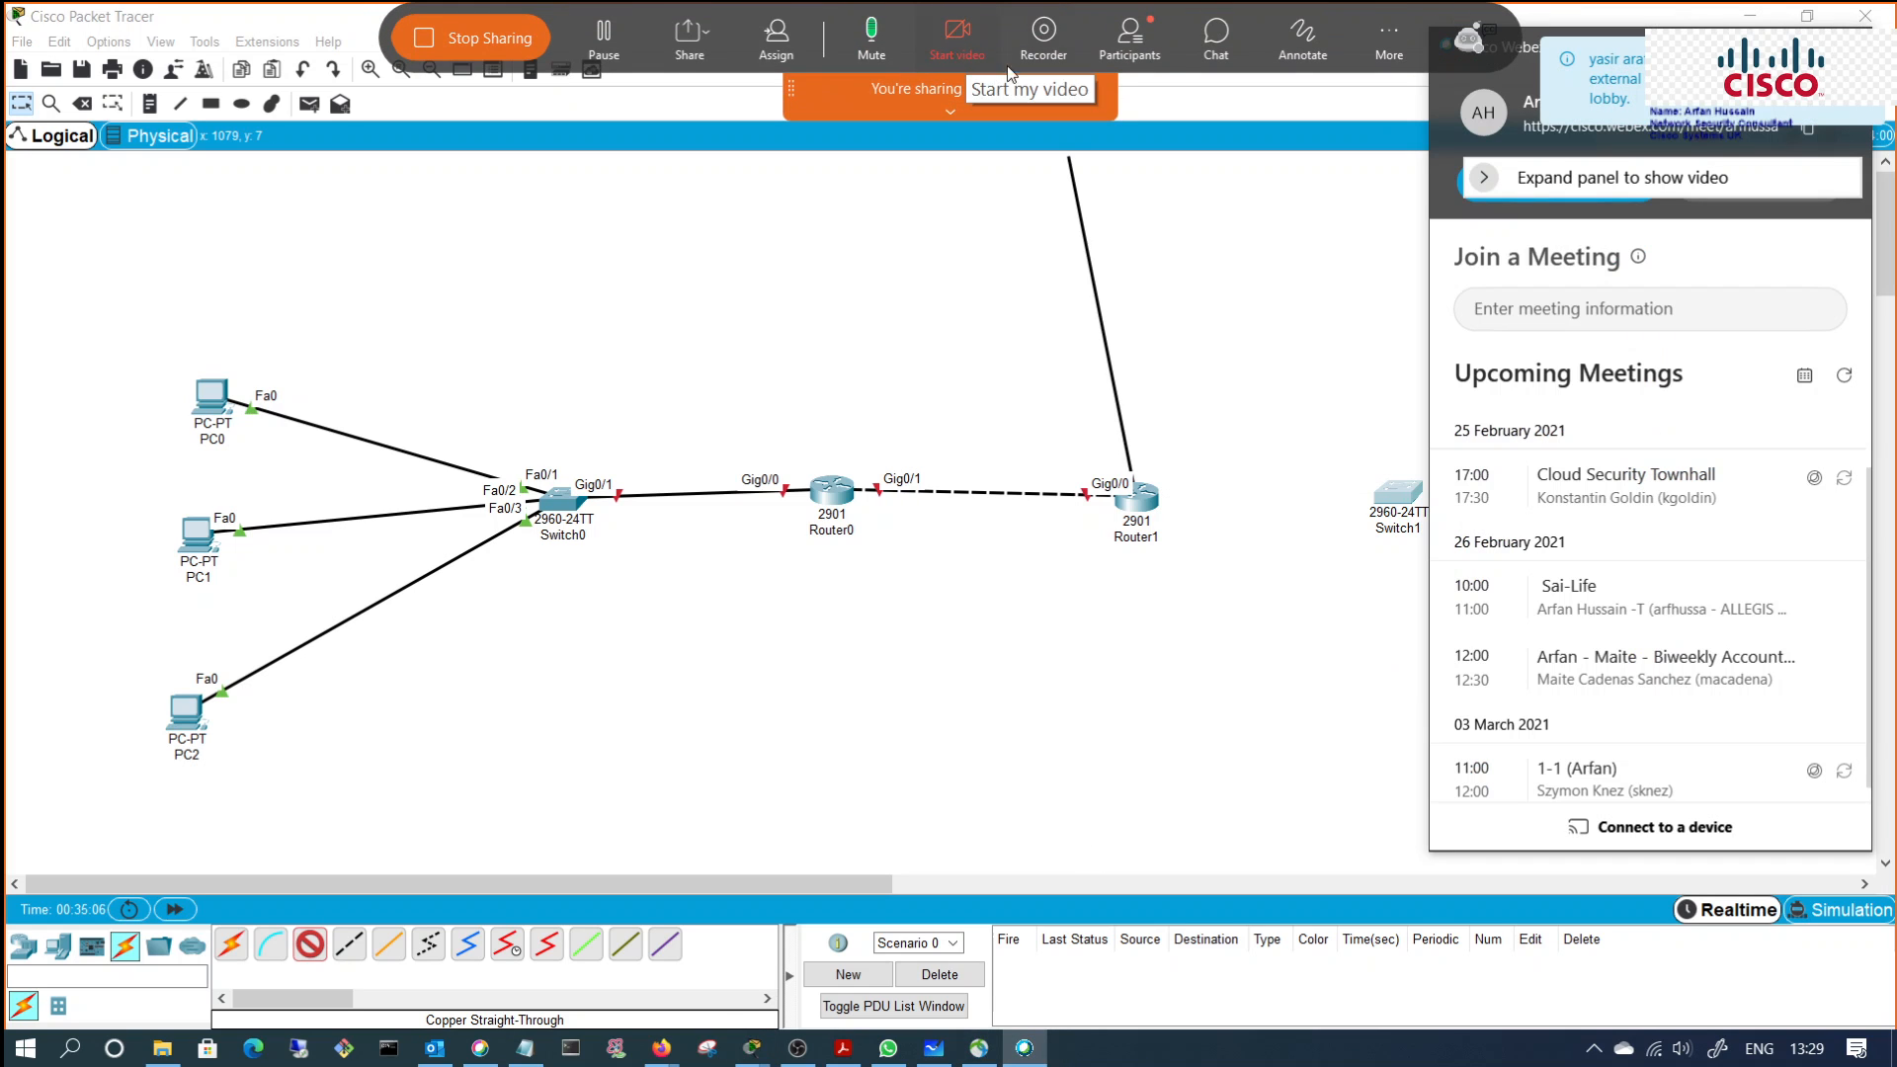
click(1130, 39)
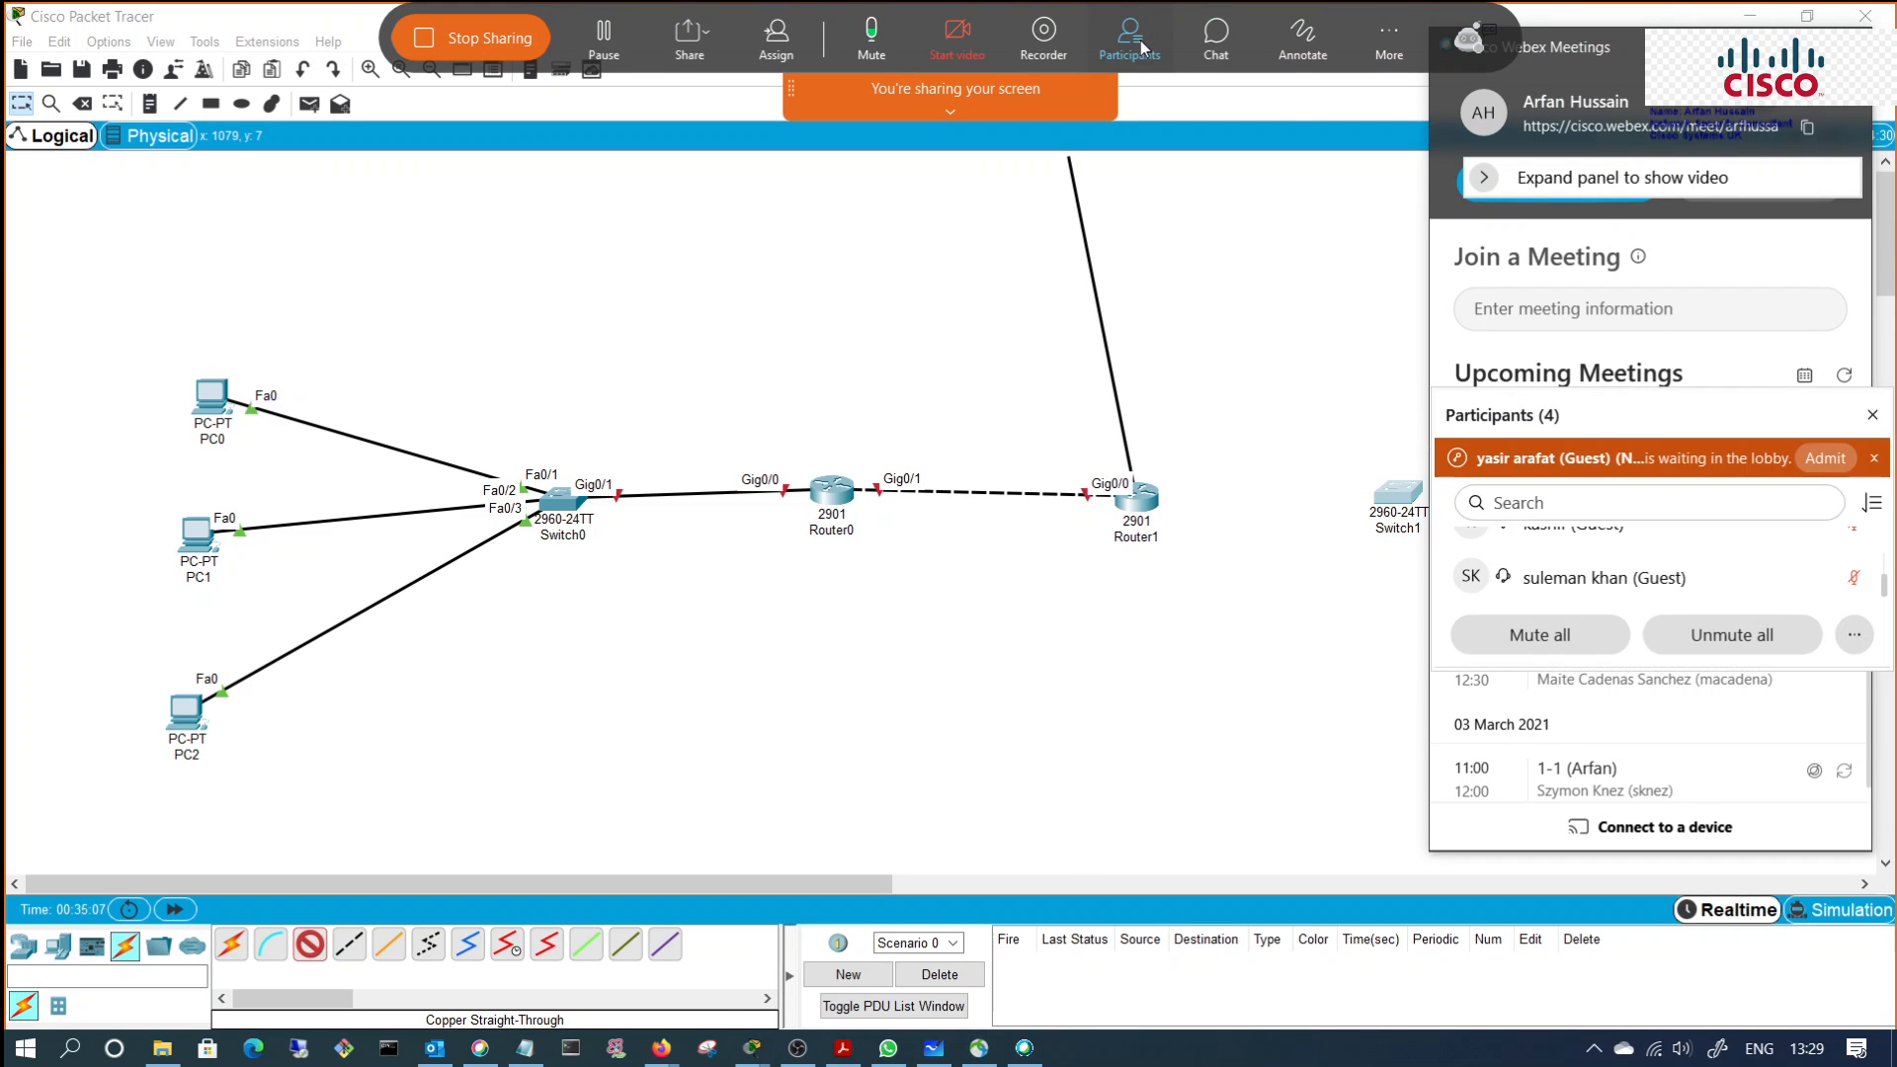
click(1840, 458)
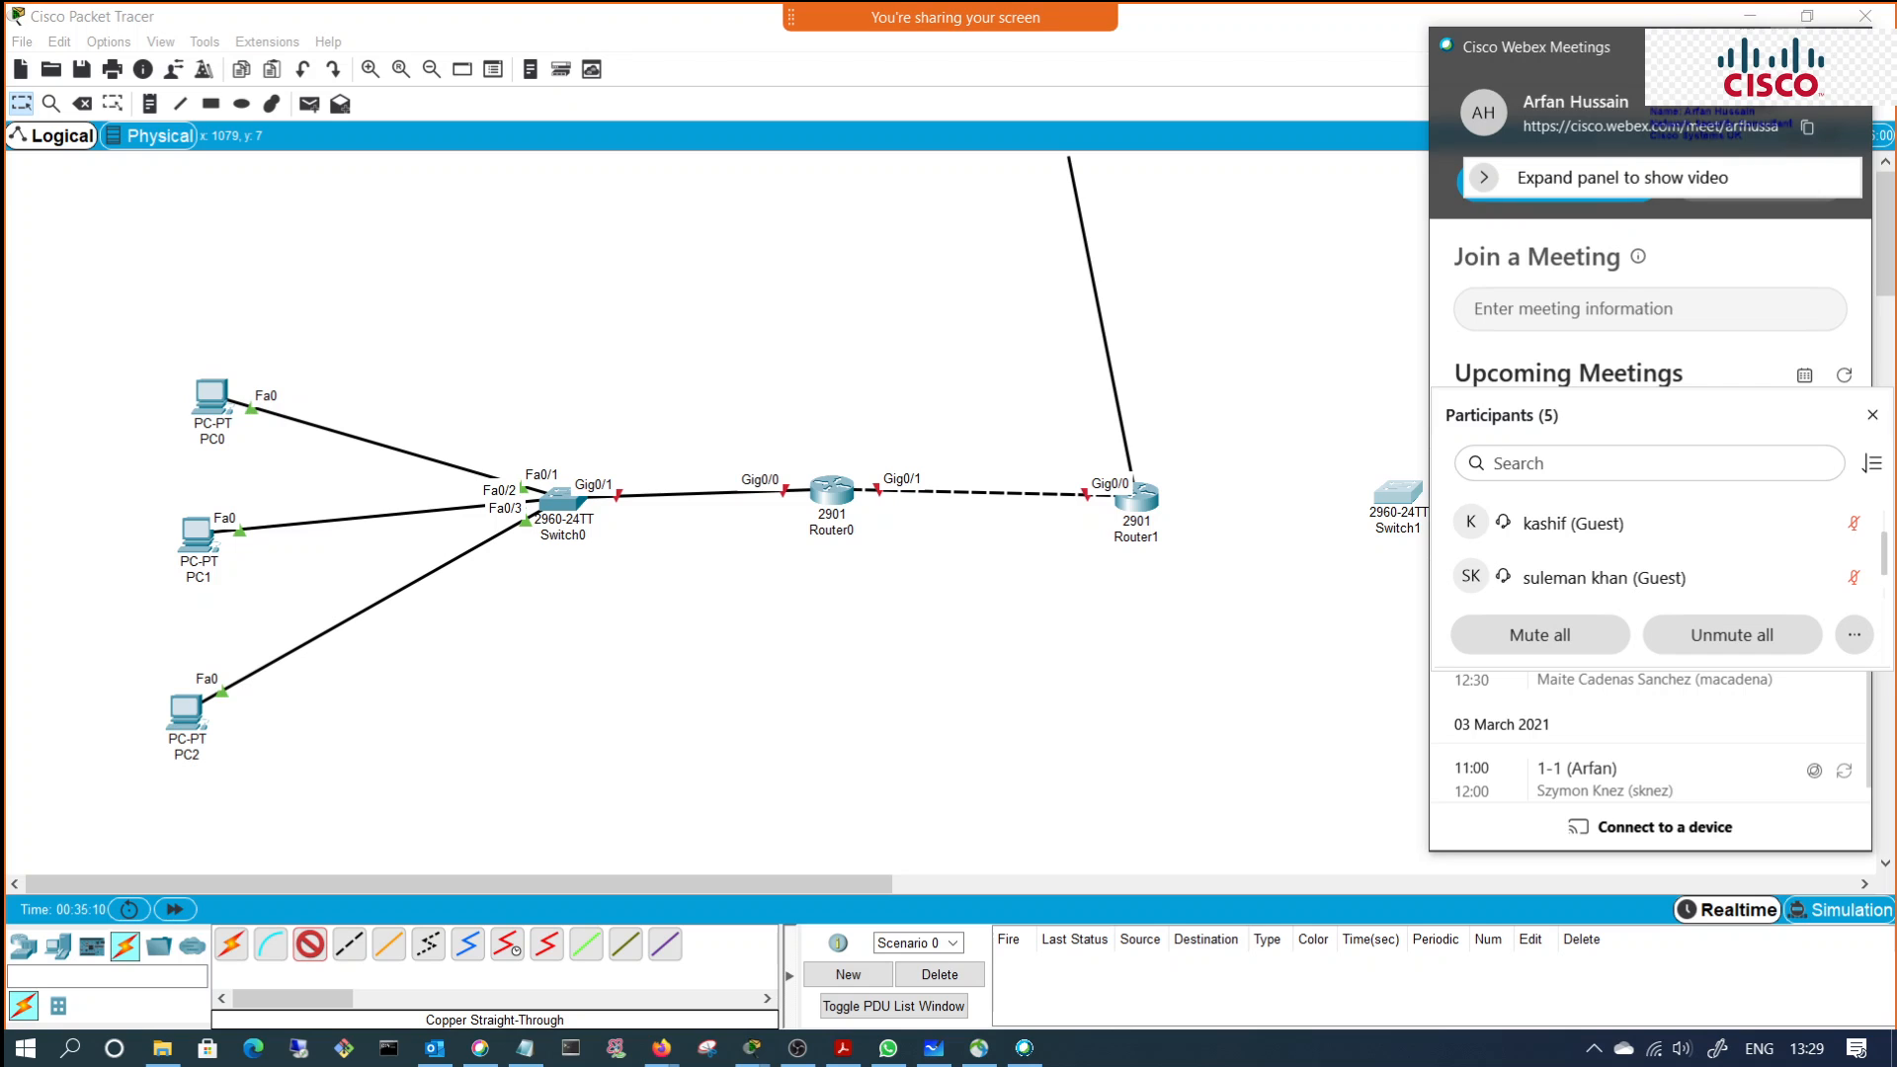
click(1810, 46)
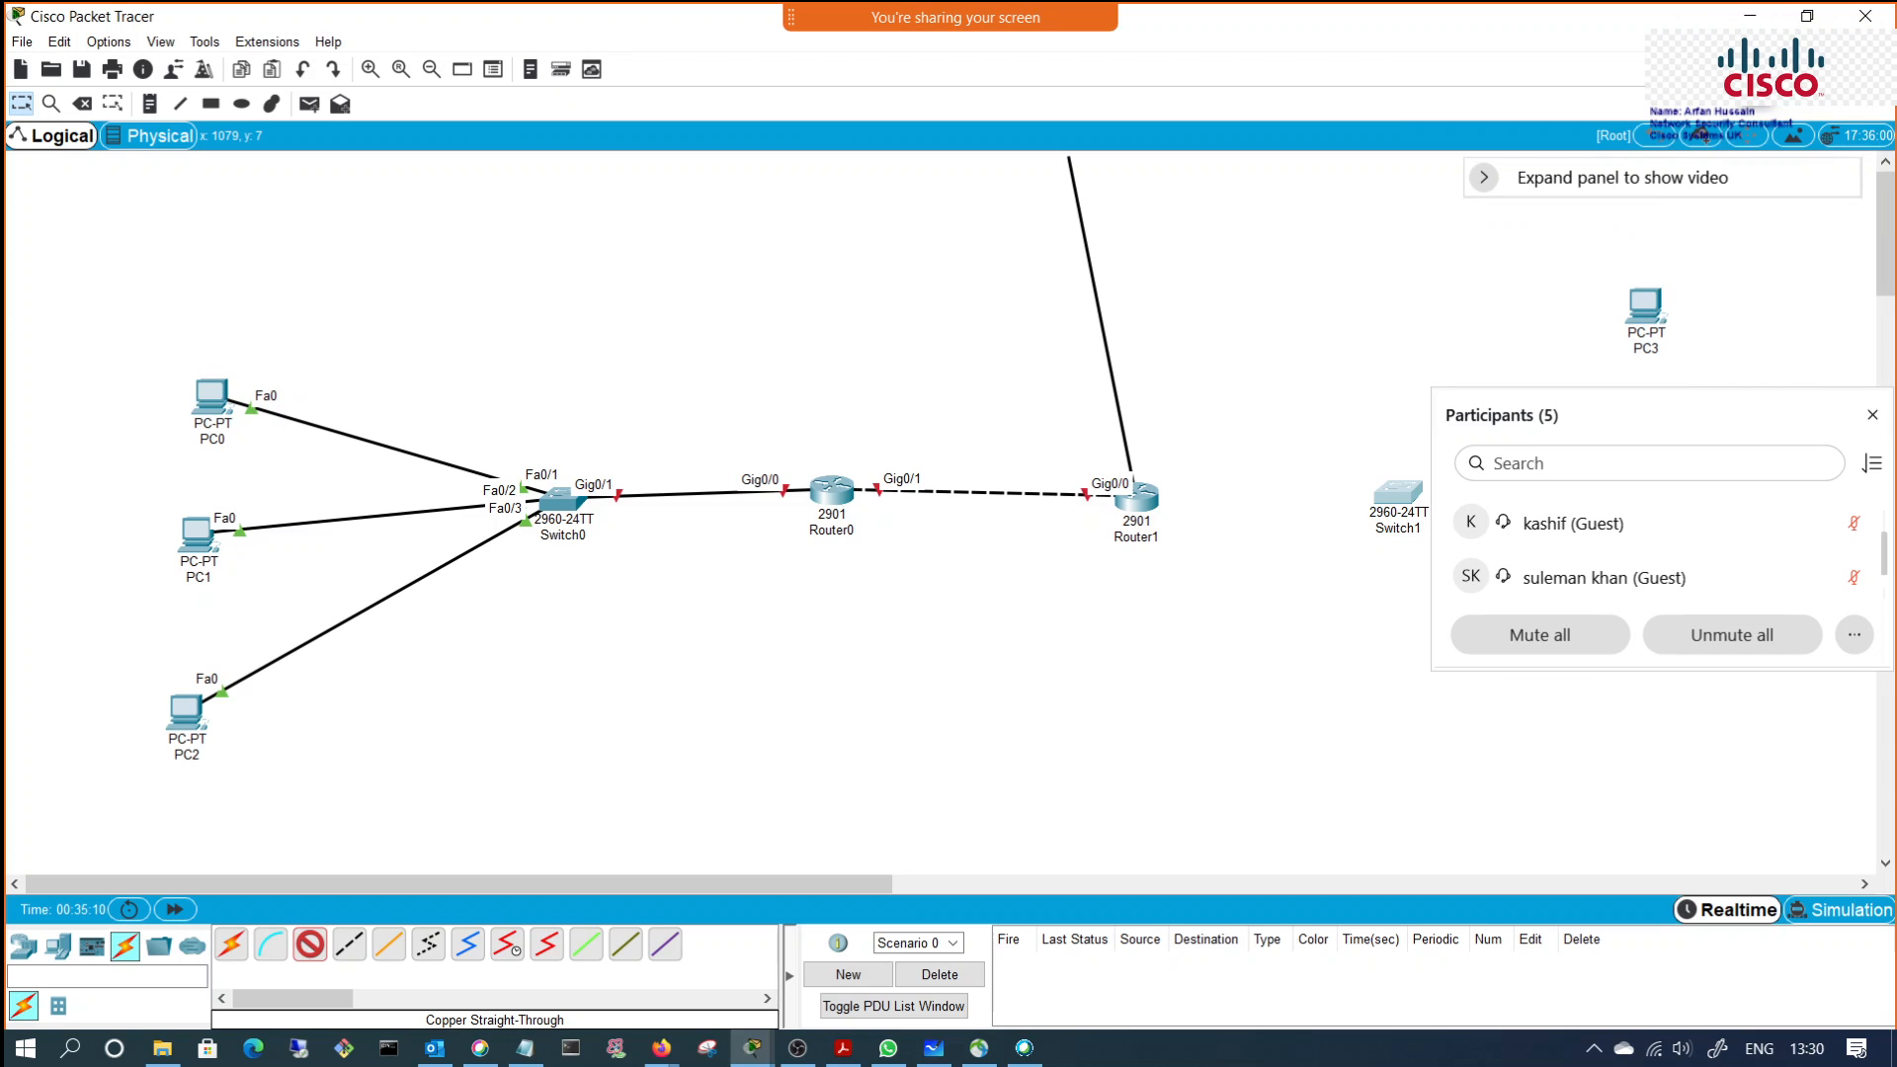
Step: Finish the Router1 cable at FastEthernet0/1 on Switch1, check the Webex participants list and close it
click(1393, 506)
click(1518, 60)
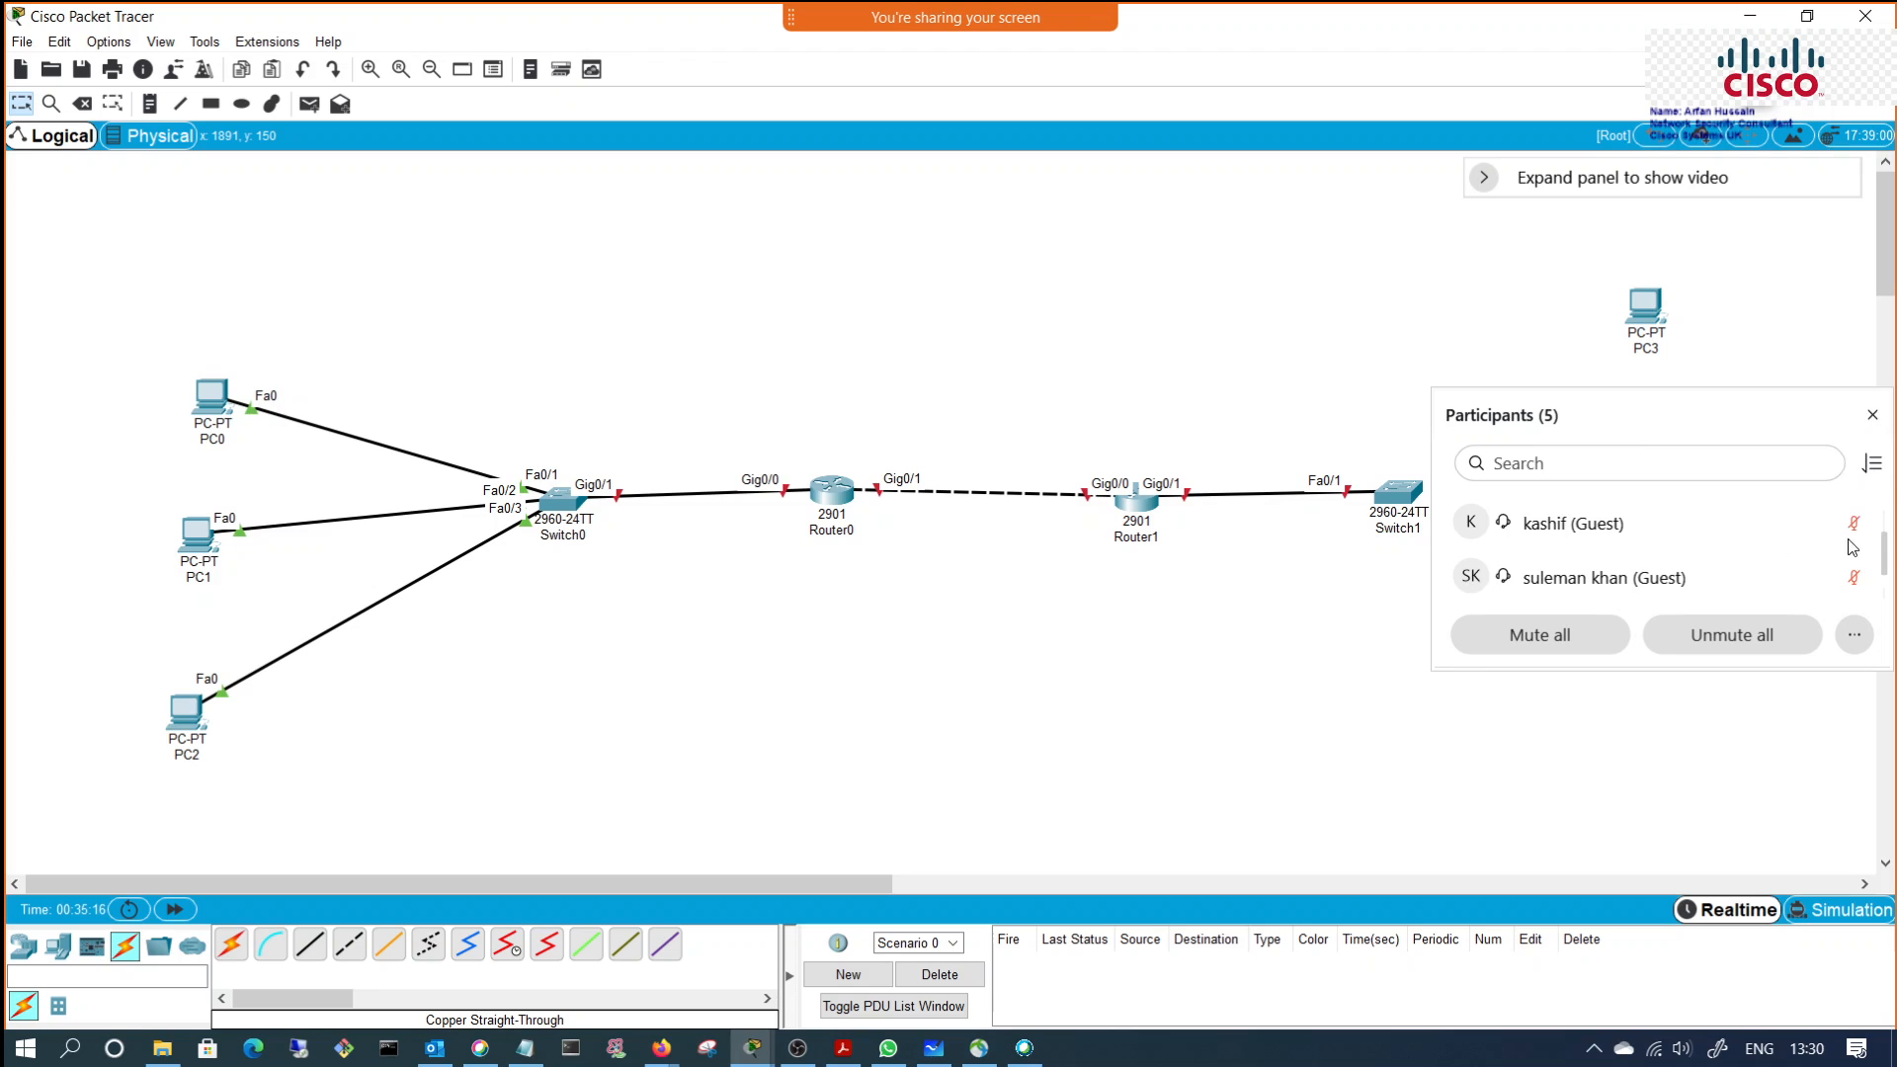
scroll(1838, 553, down, 1)
scroll(1832, 559, up, 1)
scroll(1832, 559, down, 1)
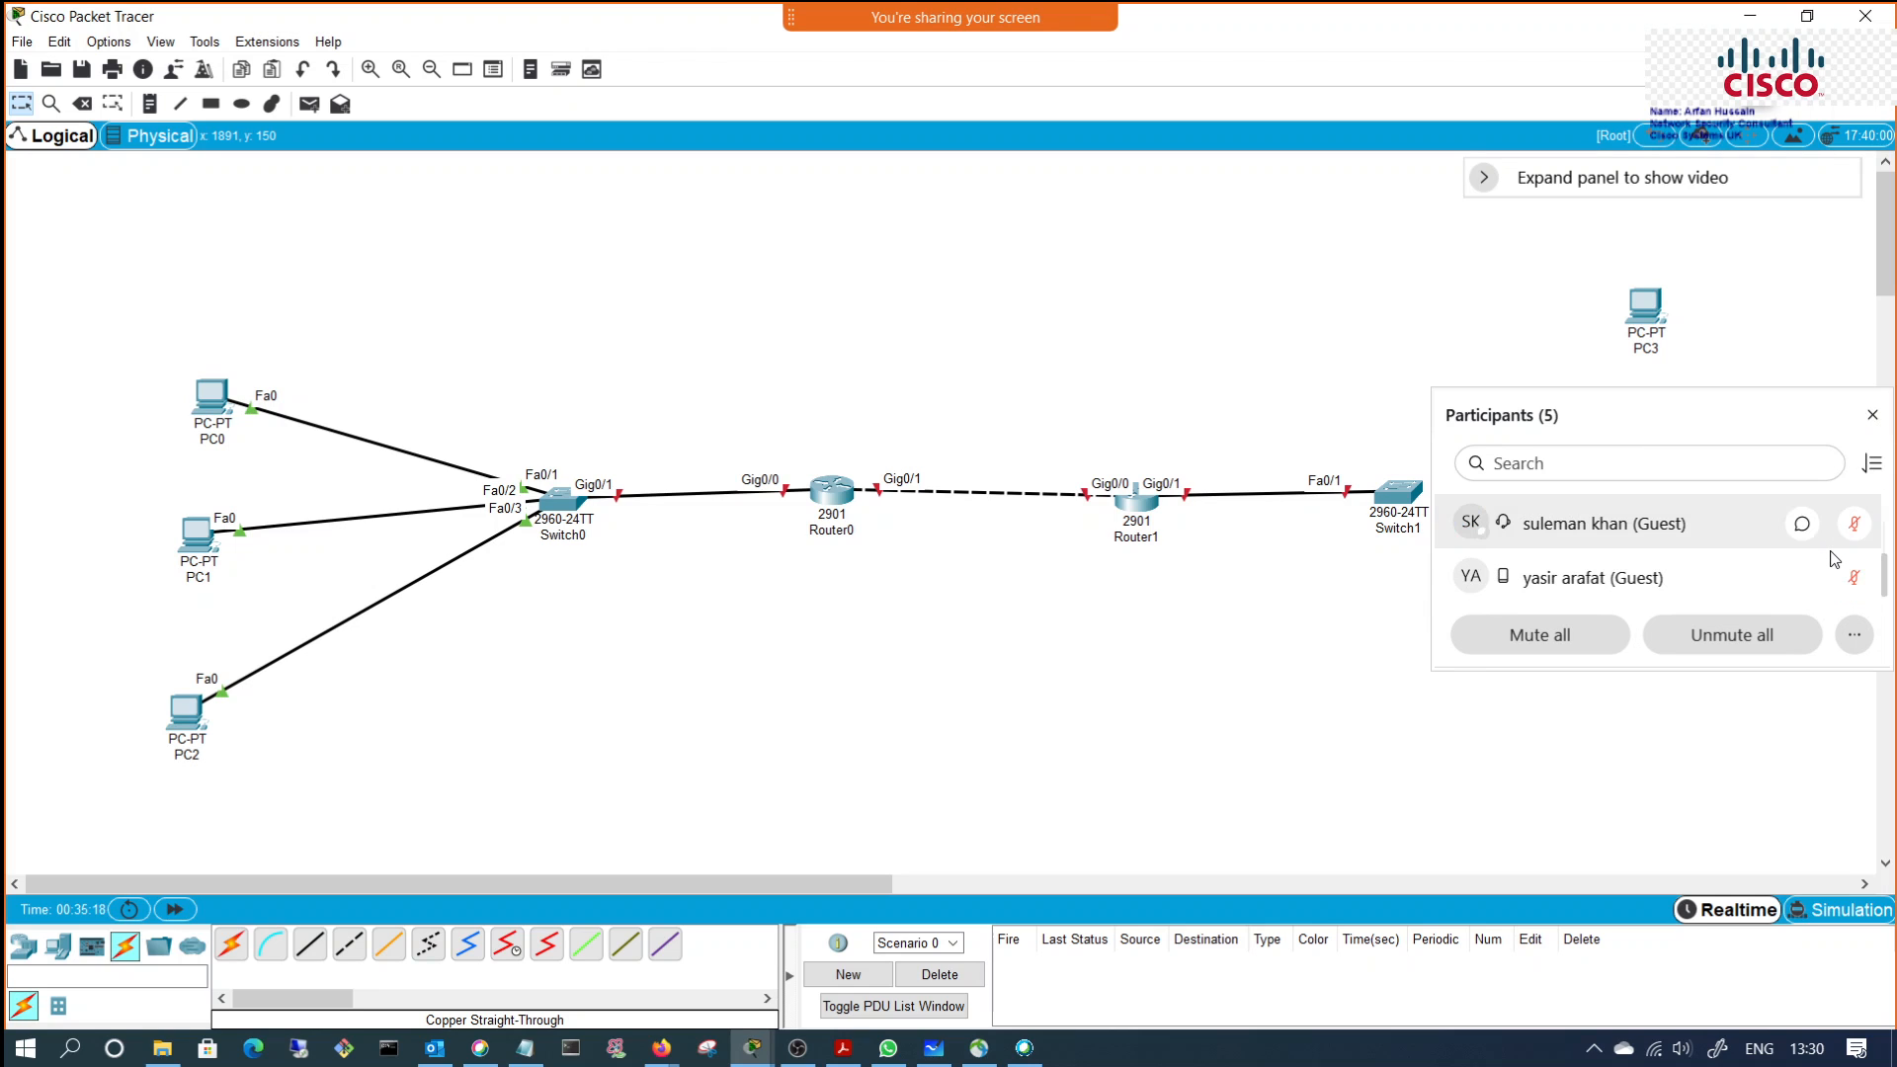
click(1872, 415)
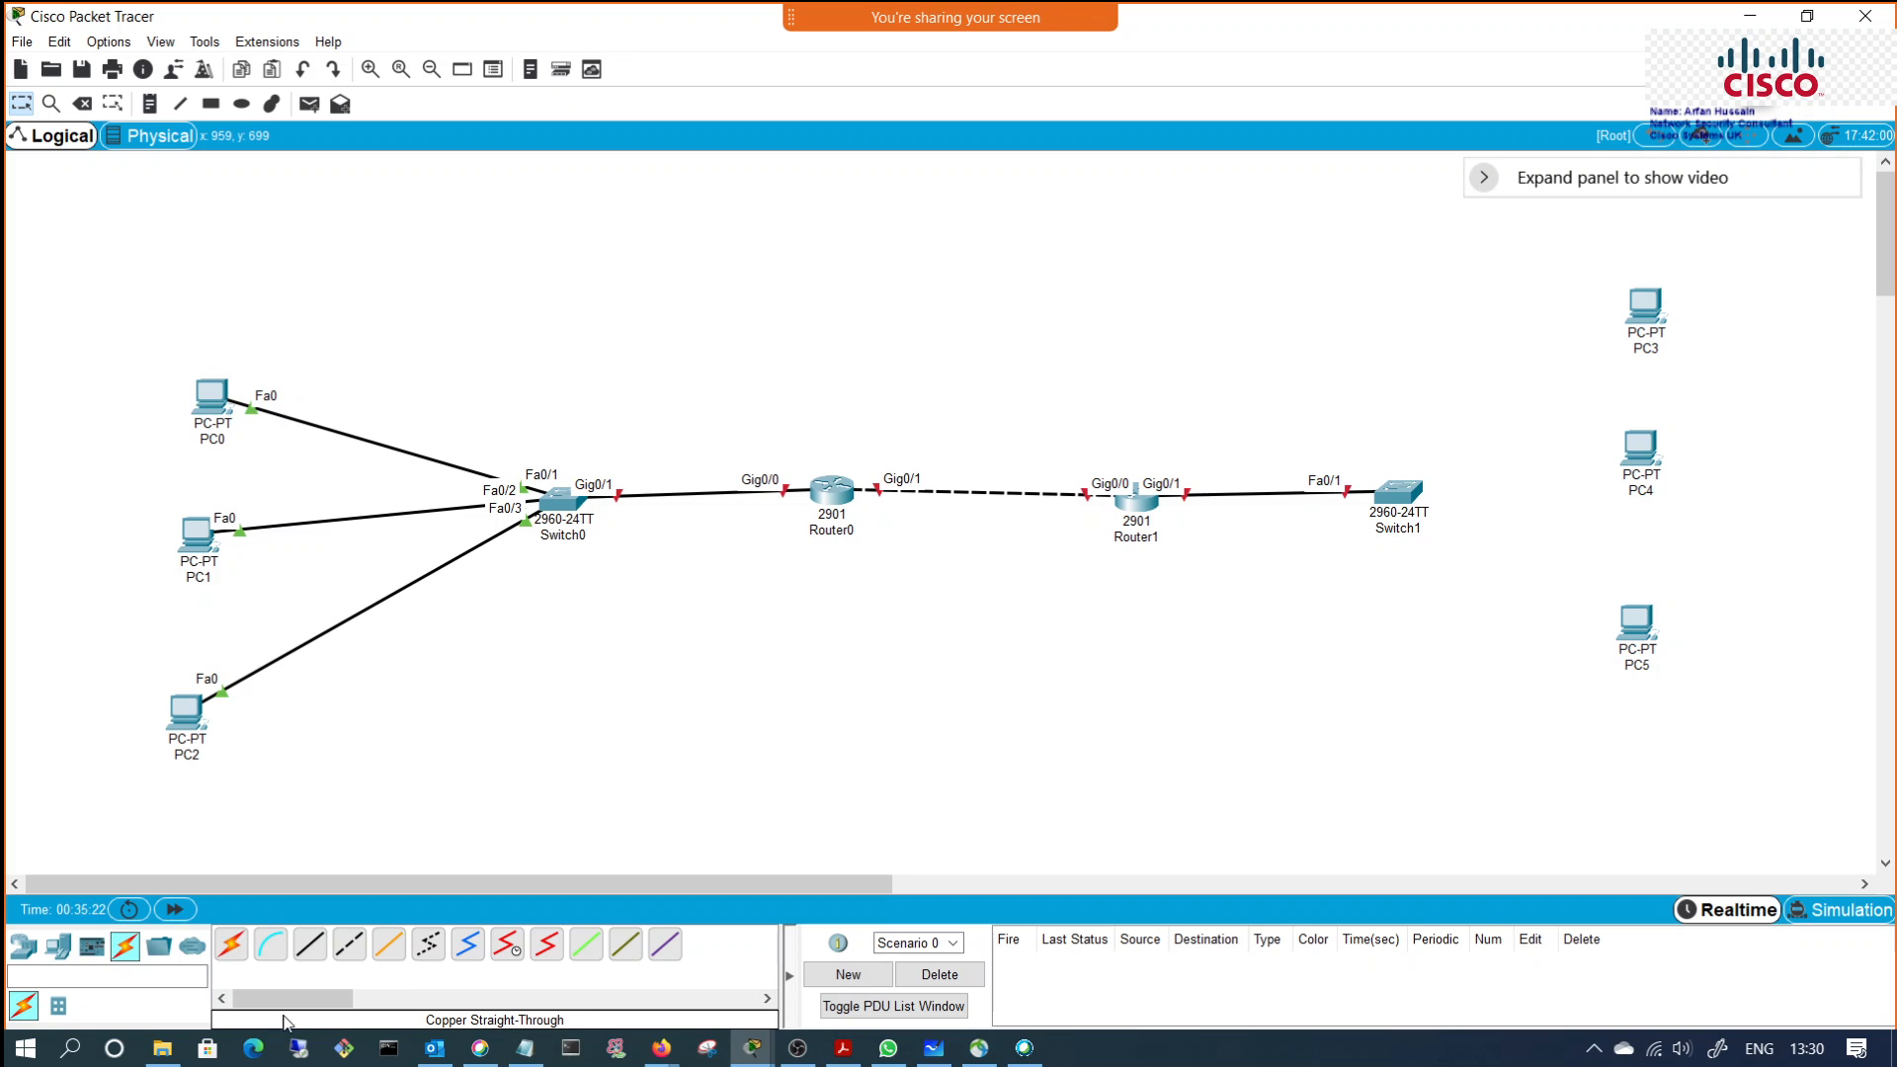
Step: Connect PC3's FastEthernet0 to FastEthernet0/2 on Switch1 with a copper straight-through cable
click(309, 944)
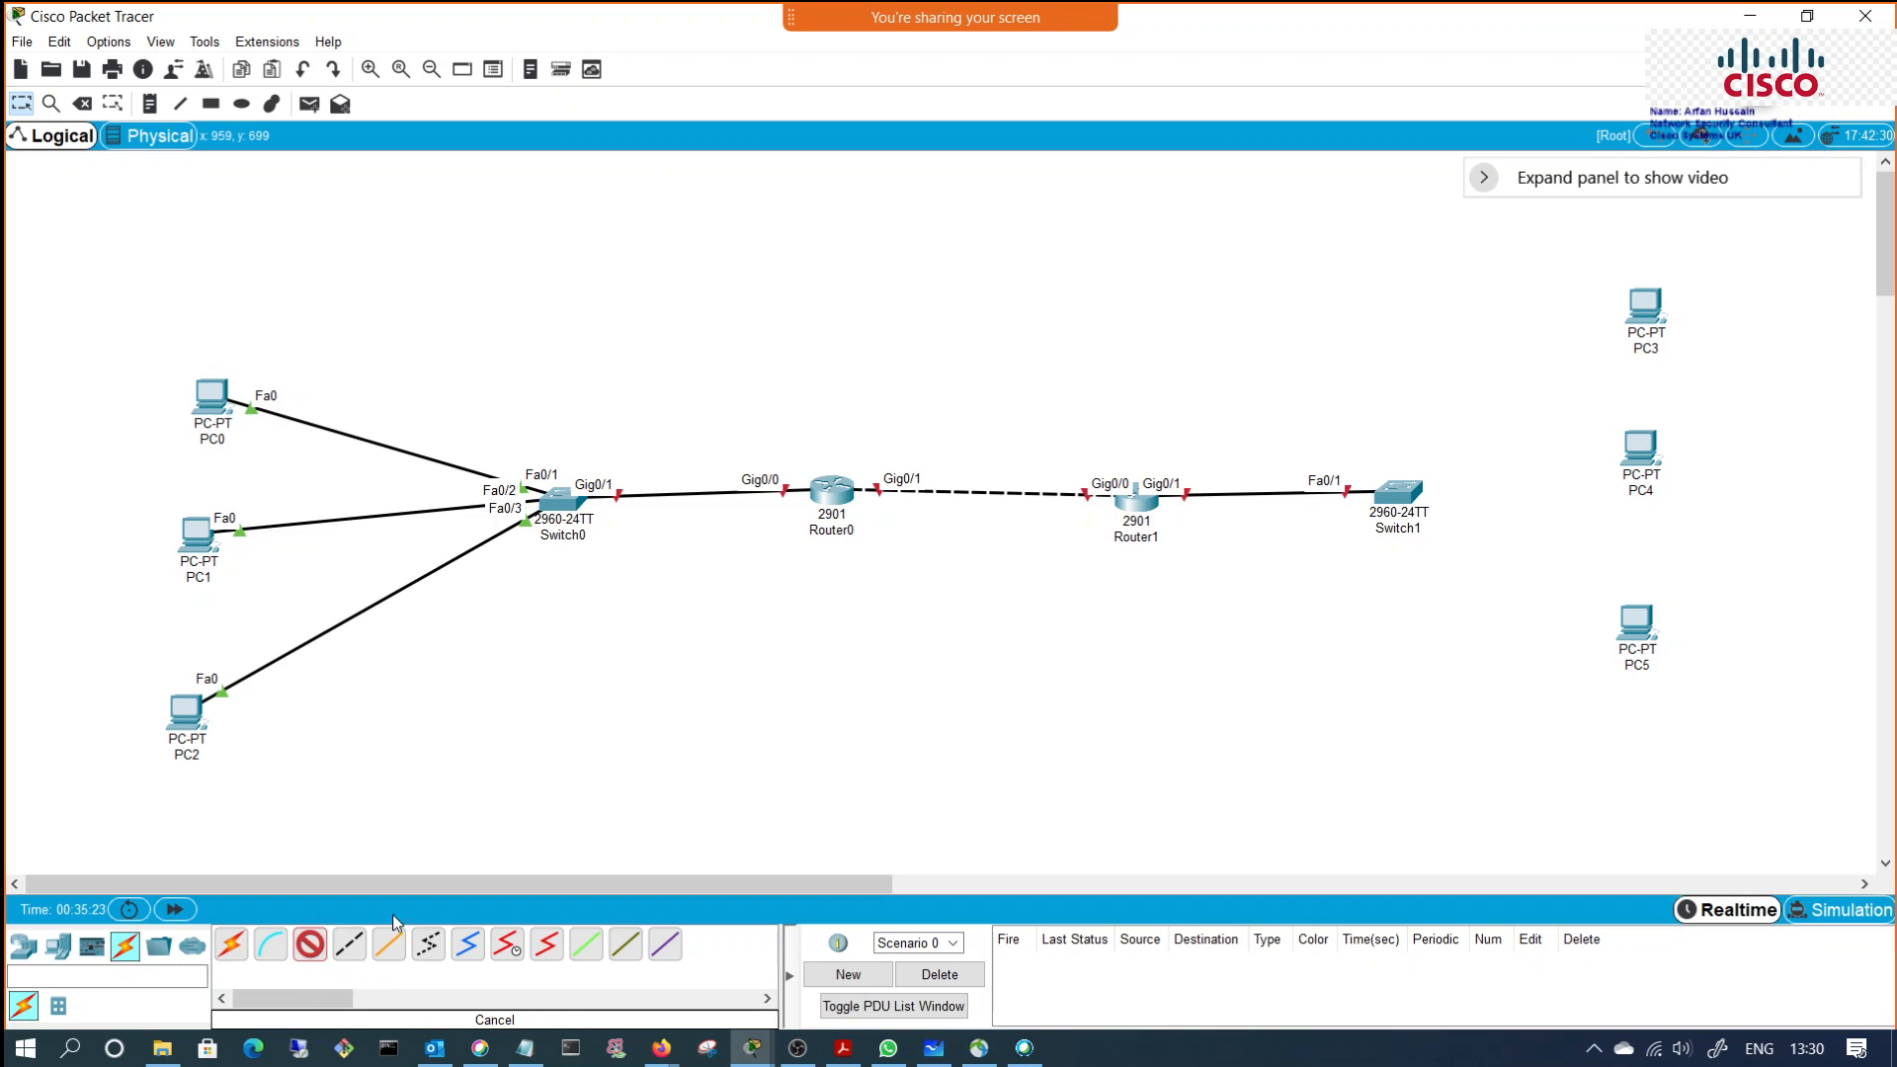
click(1644, 306)
click(1397, 492)
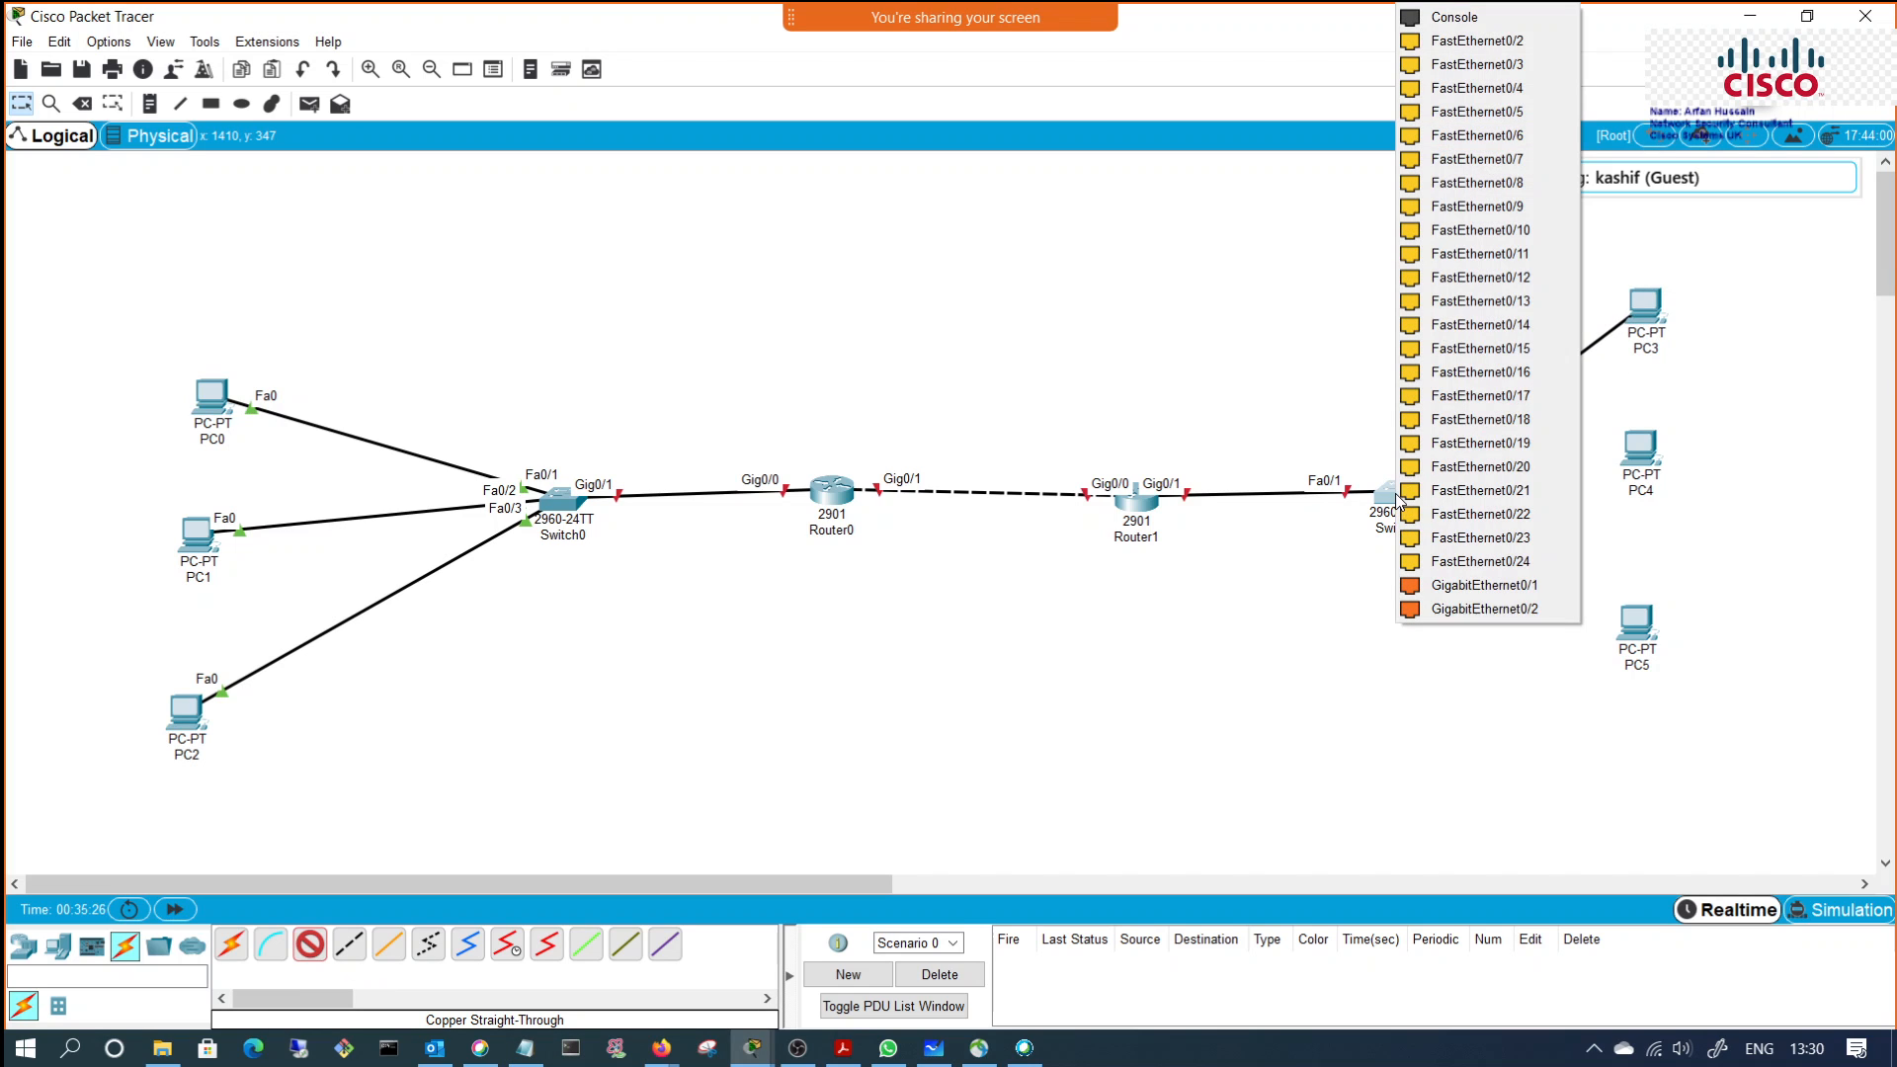
click(1460, 44)
Step: Connect PC4's FastEthernet0 to FastEthernet0/3 on Switch1 with a copper straight-through cable
click(301, 955)
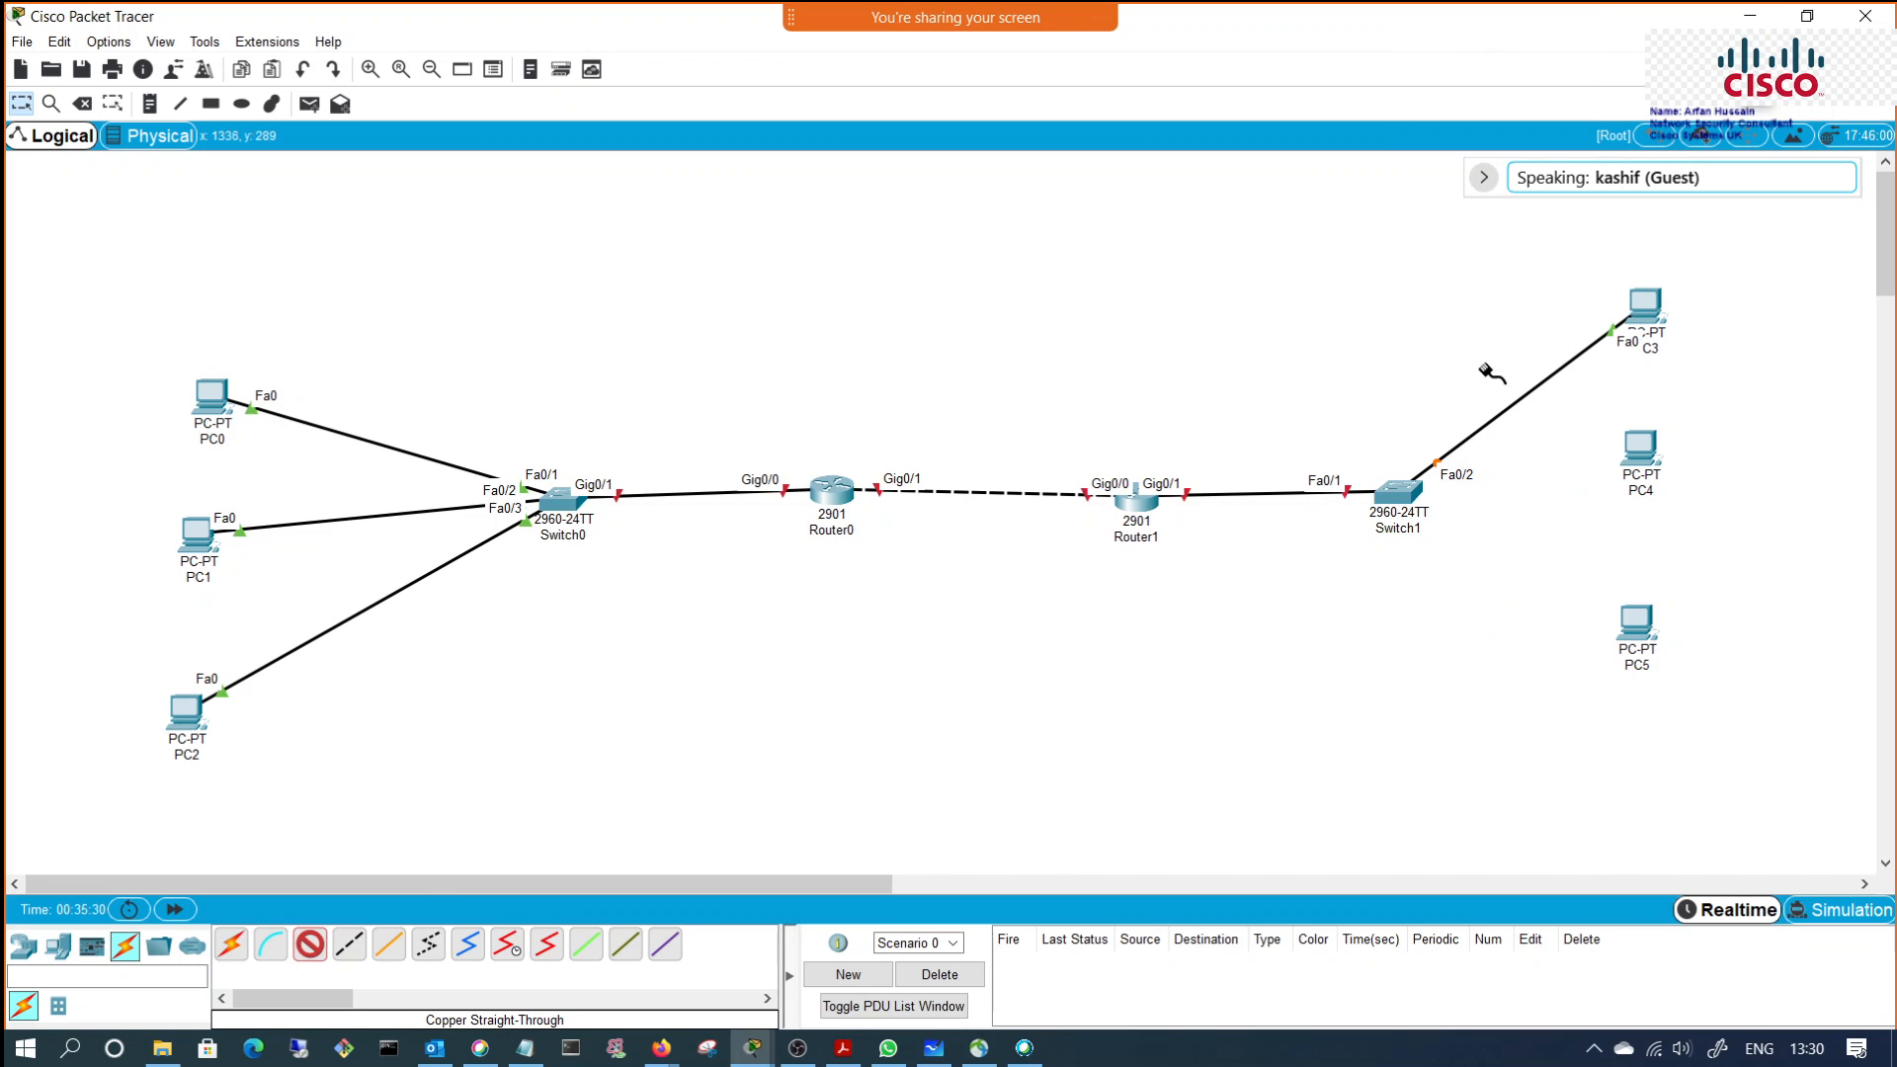
click(1639, 459)
click(1716, 545)
click(1397, 492)
click(1515, 44)
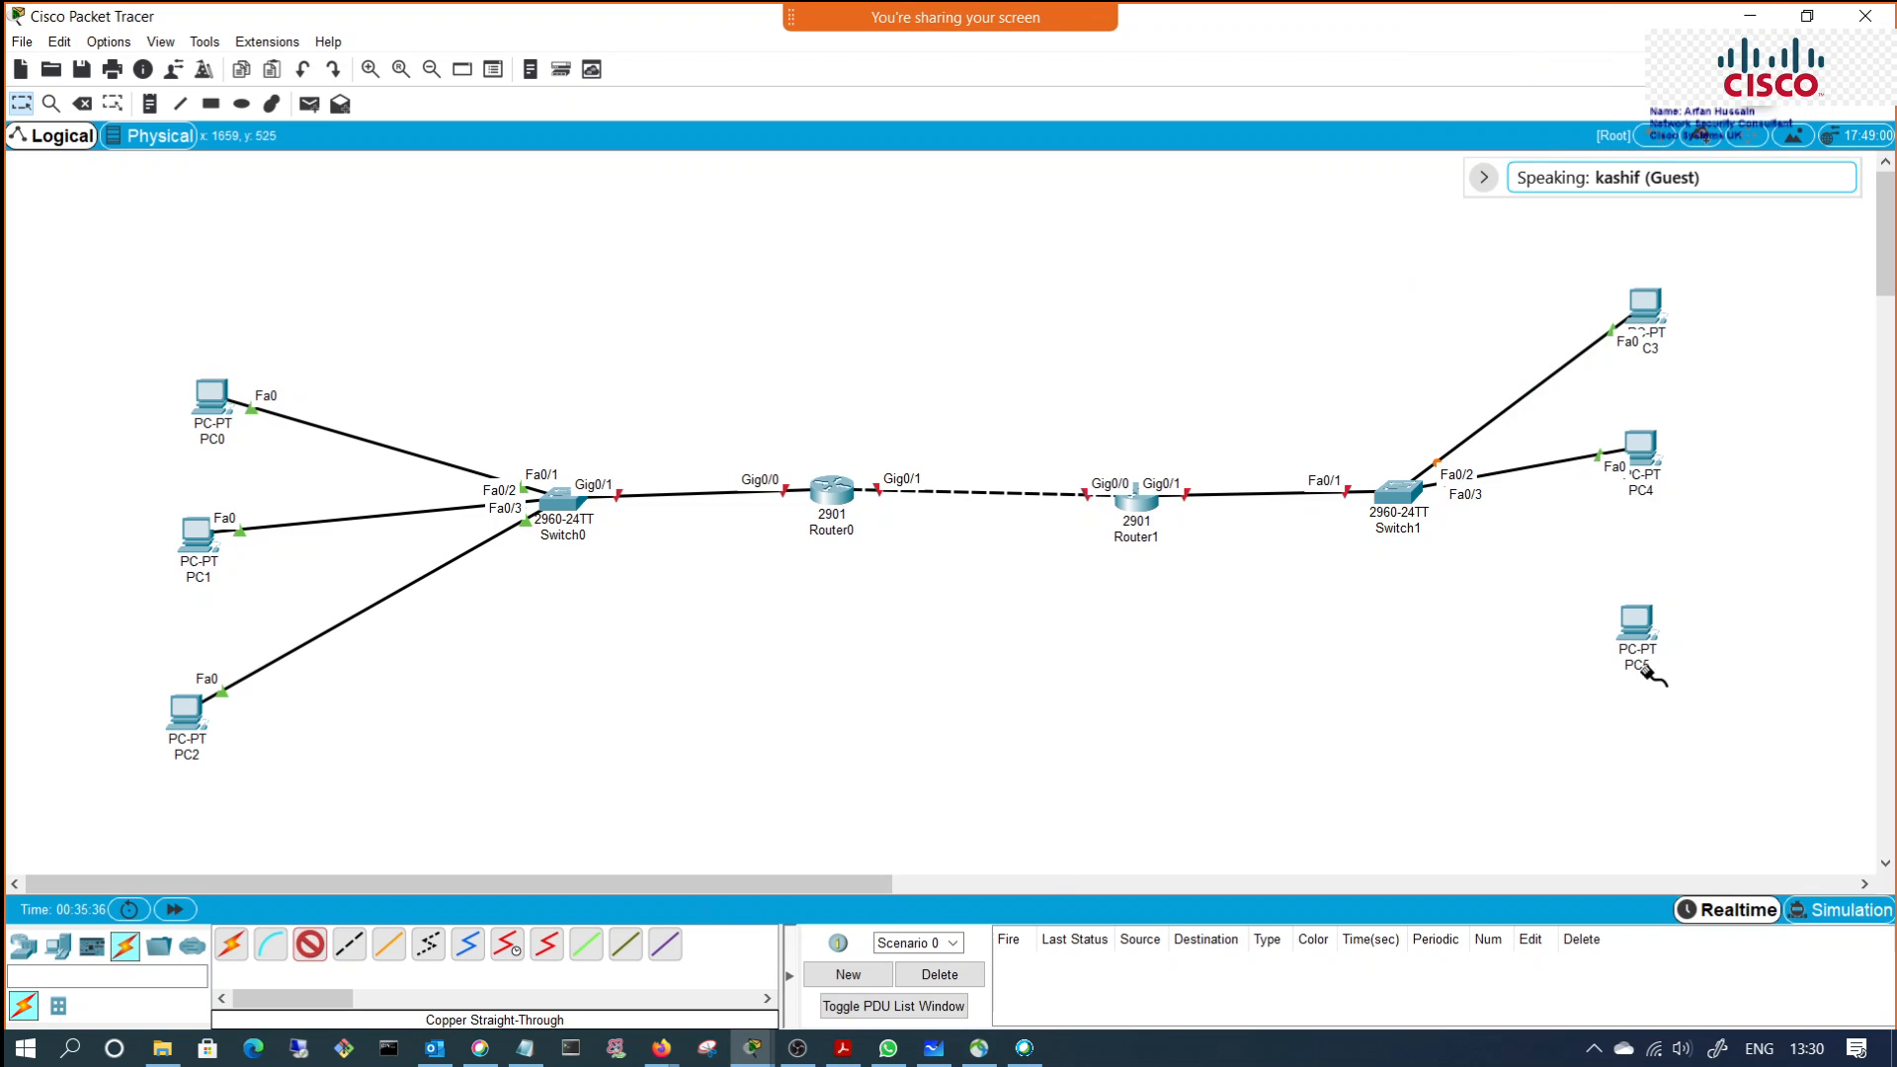
Step: Connect PC5's FastEthernet0 to FastEthernet0/4 on Switch1 with a copper straight-through cable
click(1639, 630)
click(1402, 492)
click(1450, 533)
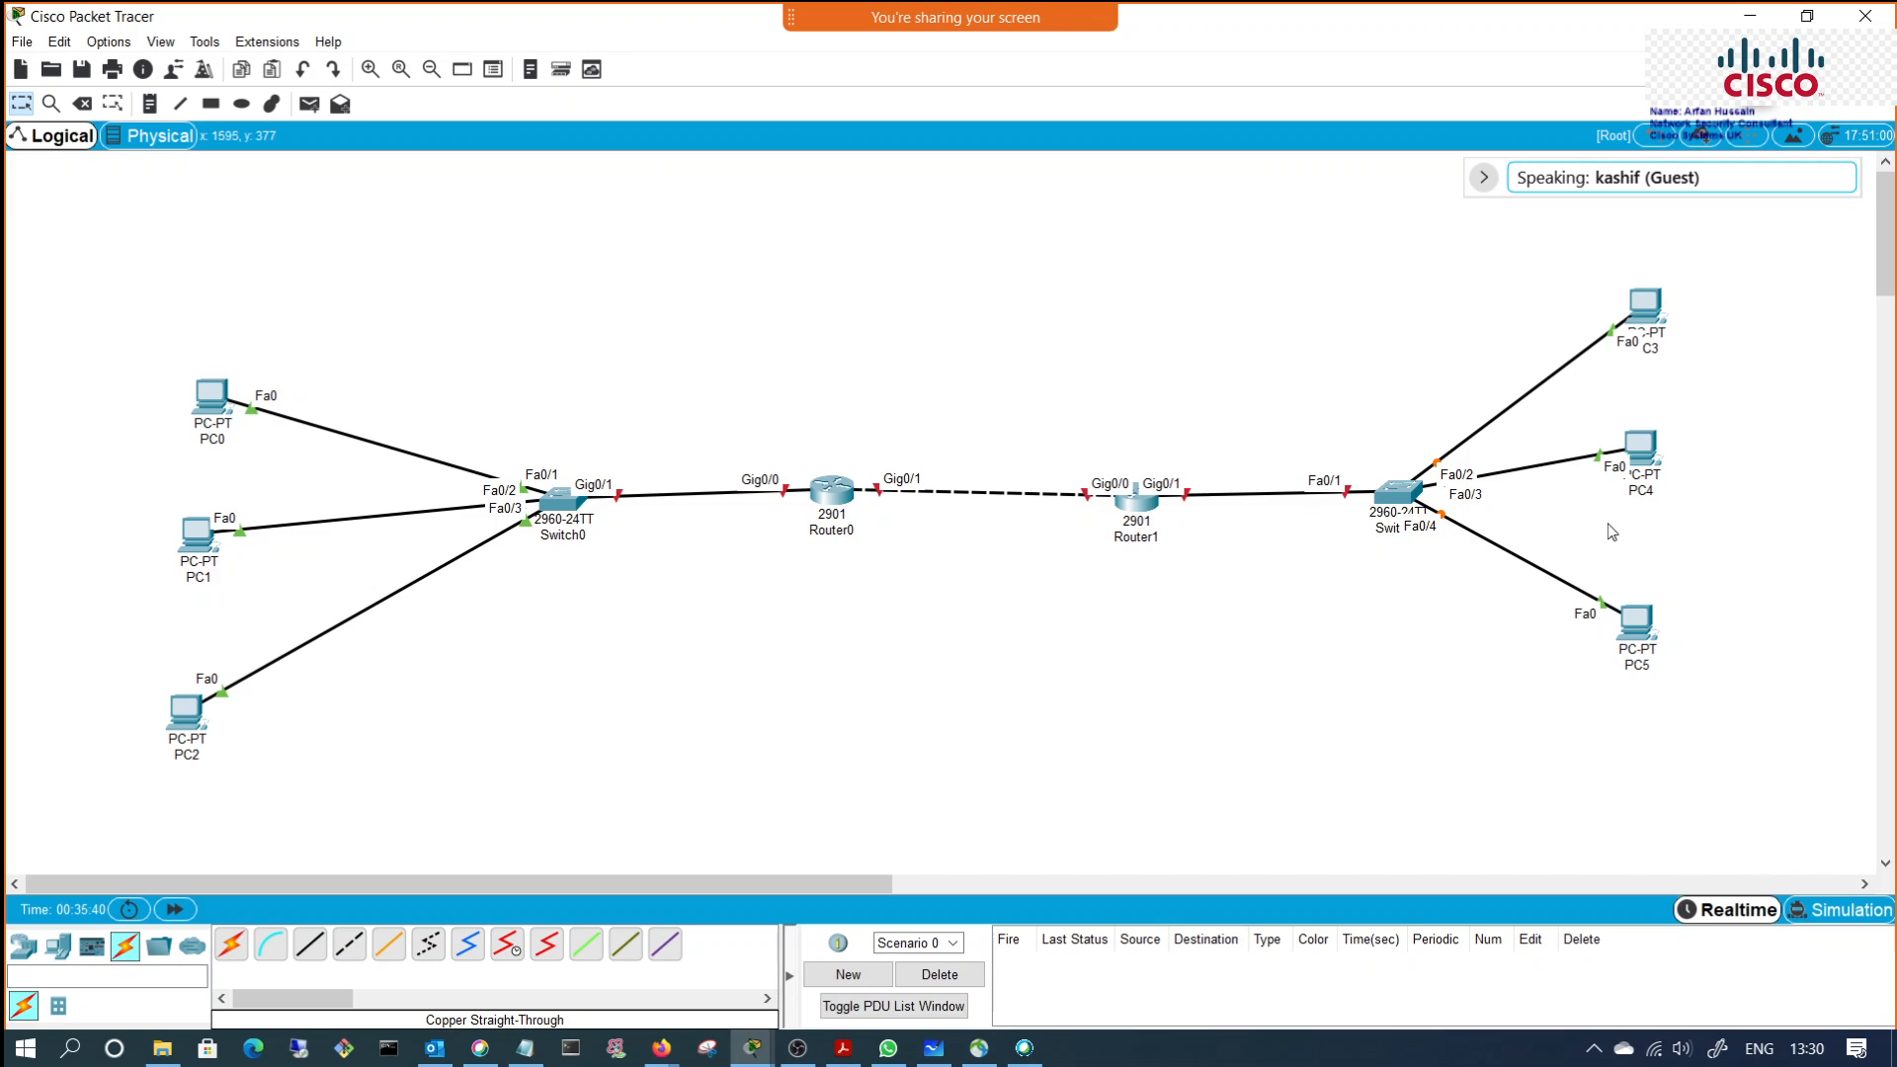
Step: Reposition PC0 through PC5 on the workspace so both groups of PCs are spread out from their switches
drag(1647, 470, 1656, 484)
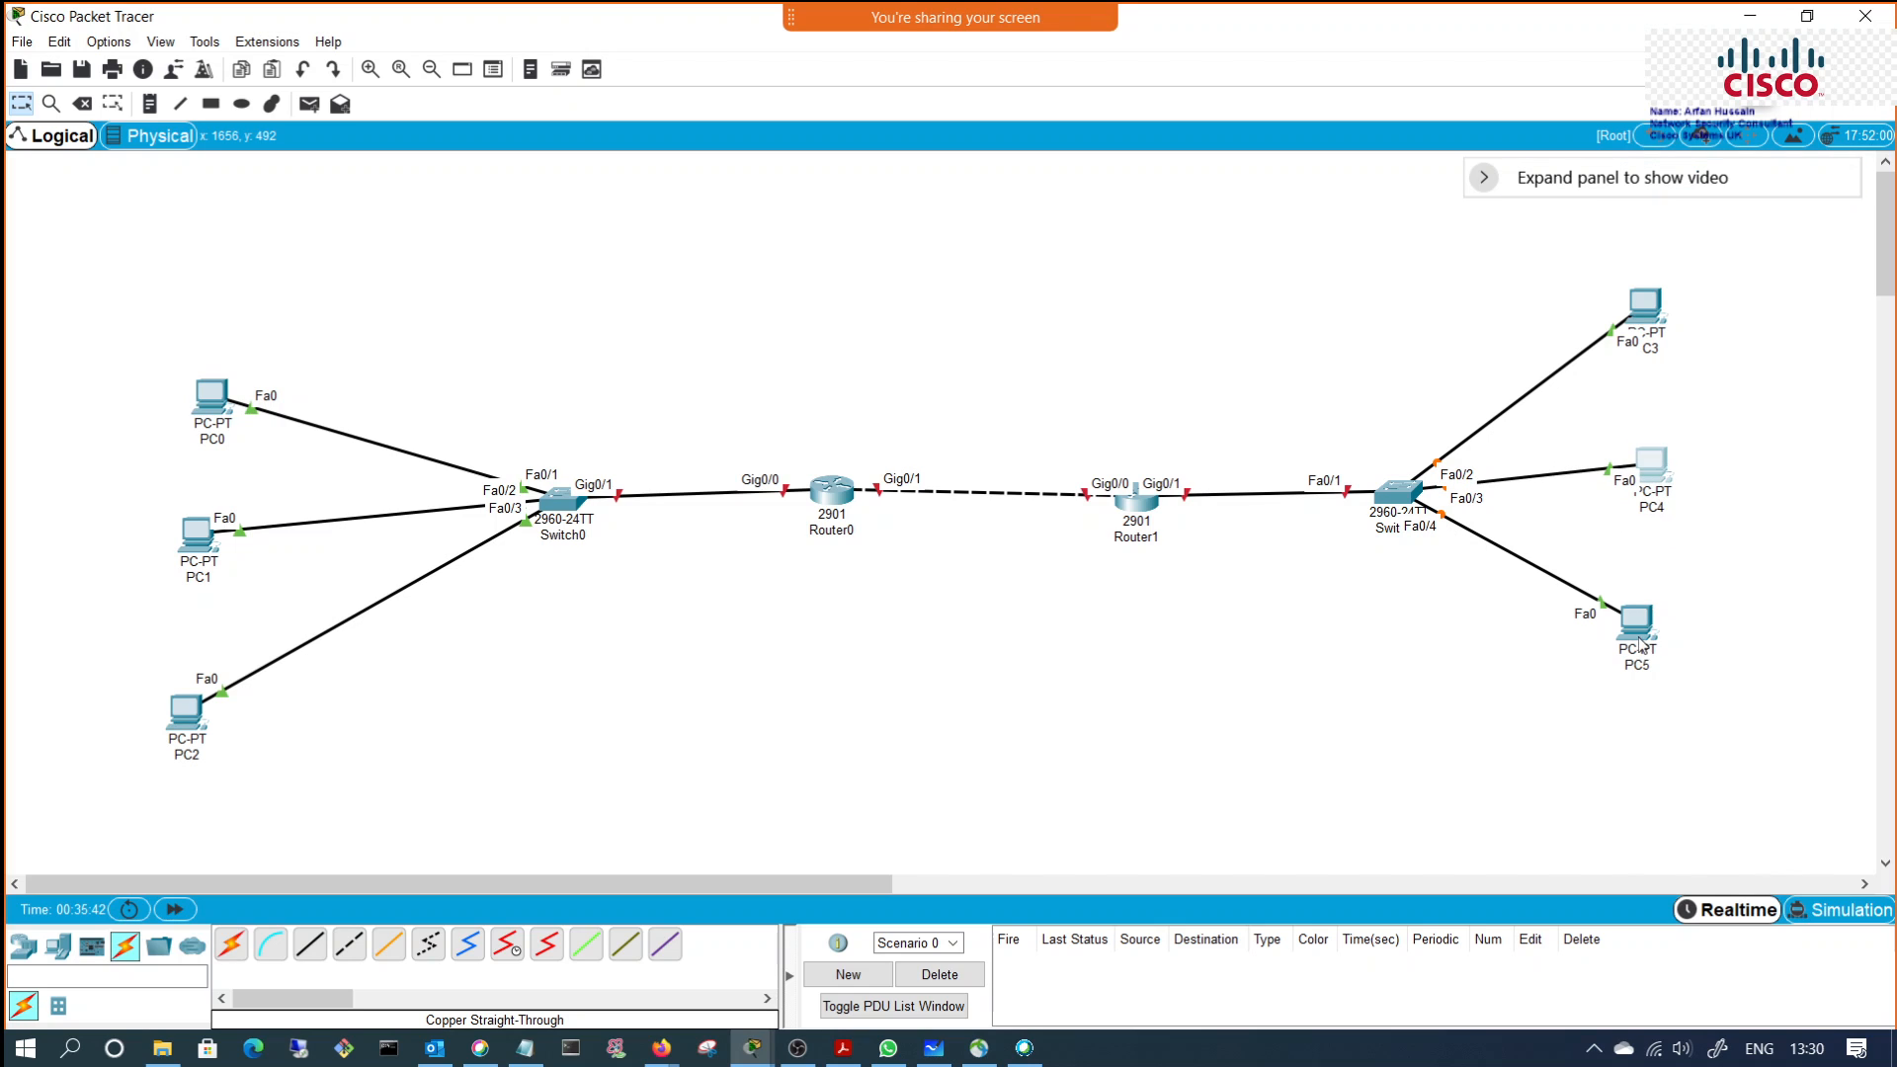
drag(1639, 643, 1668, 651)
drag(1641, 312, 1647, 303)
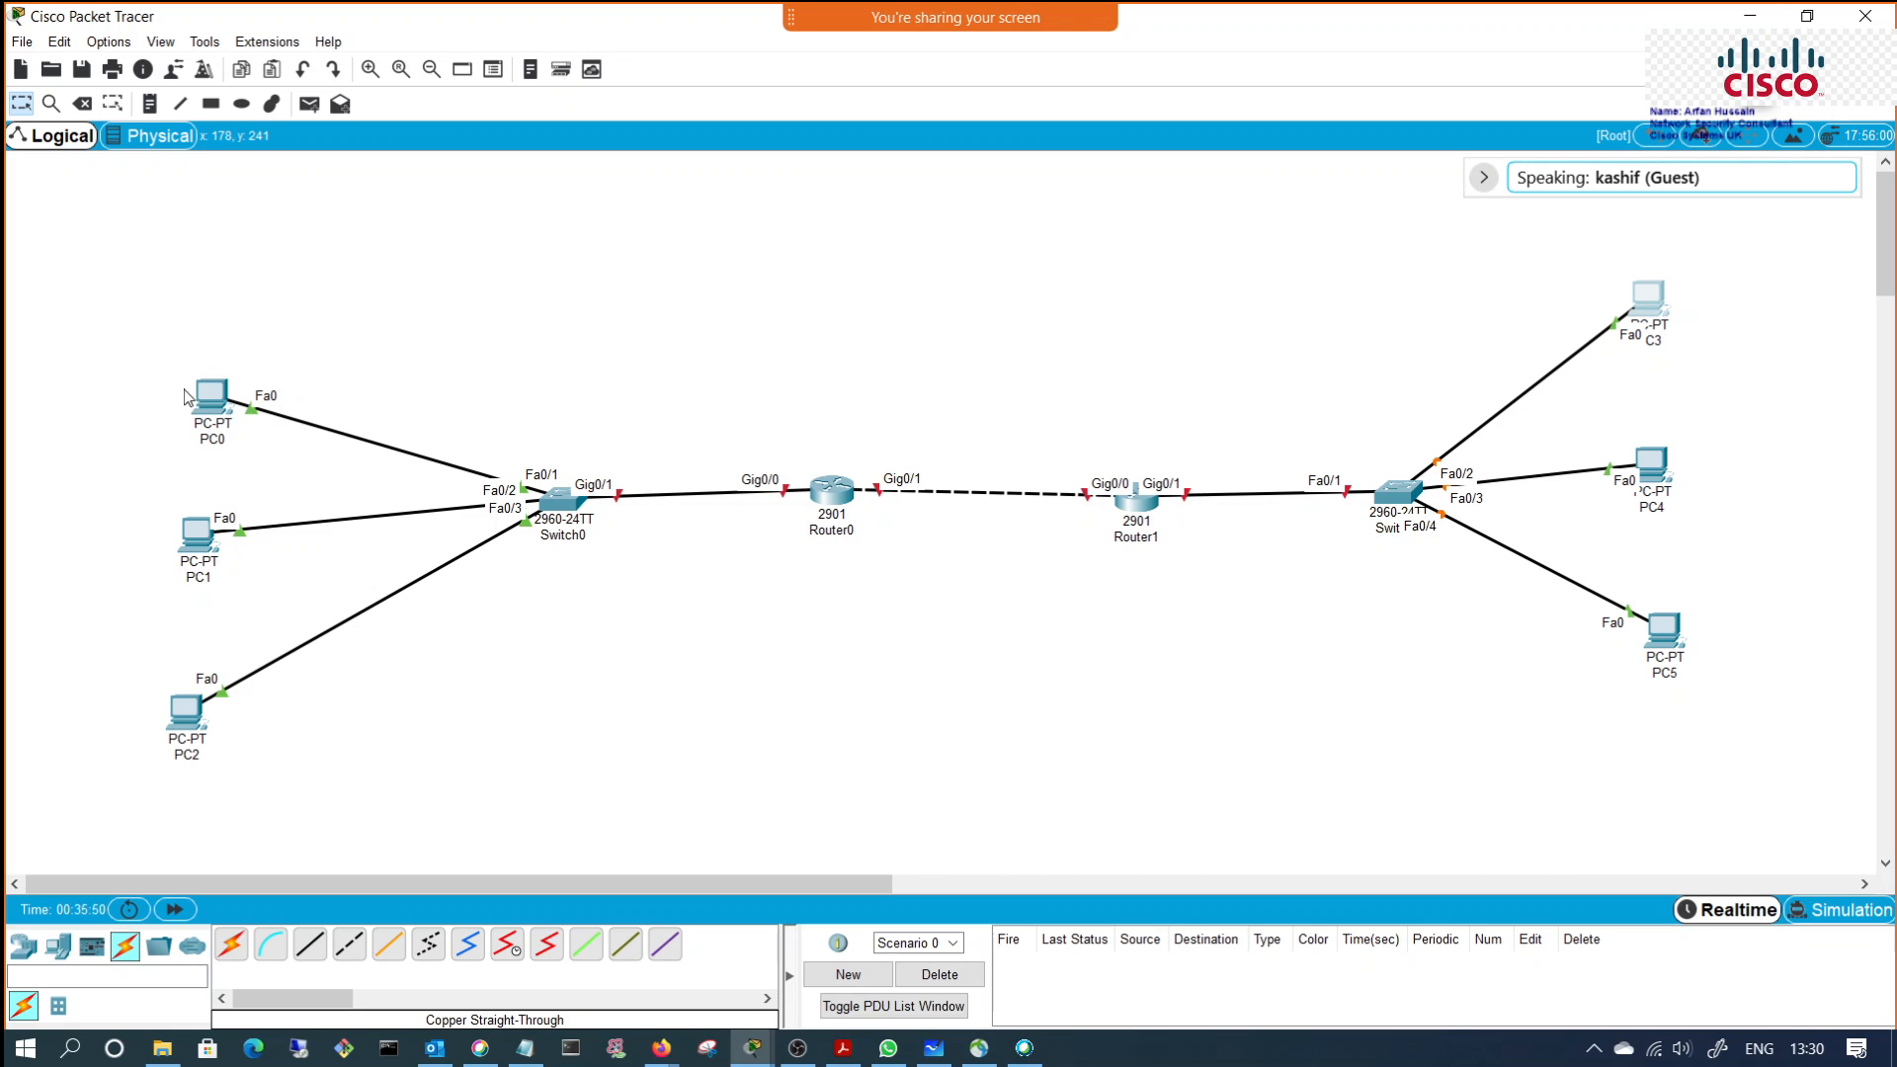
drag(210, 397, 188, 355)
drag(193, 549, 185, 521)
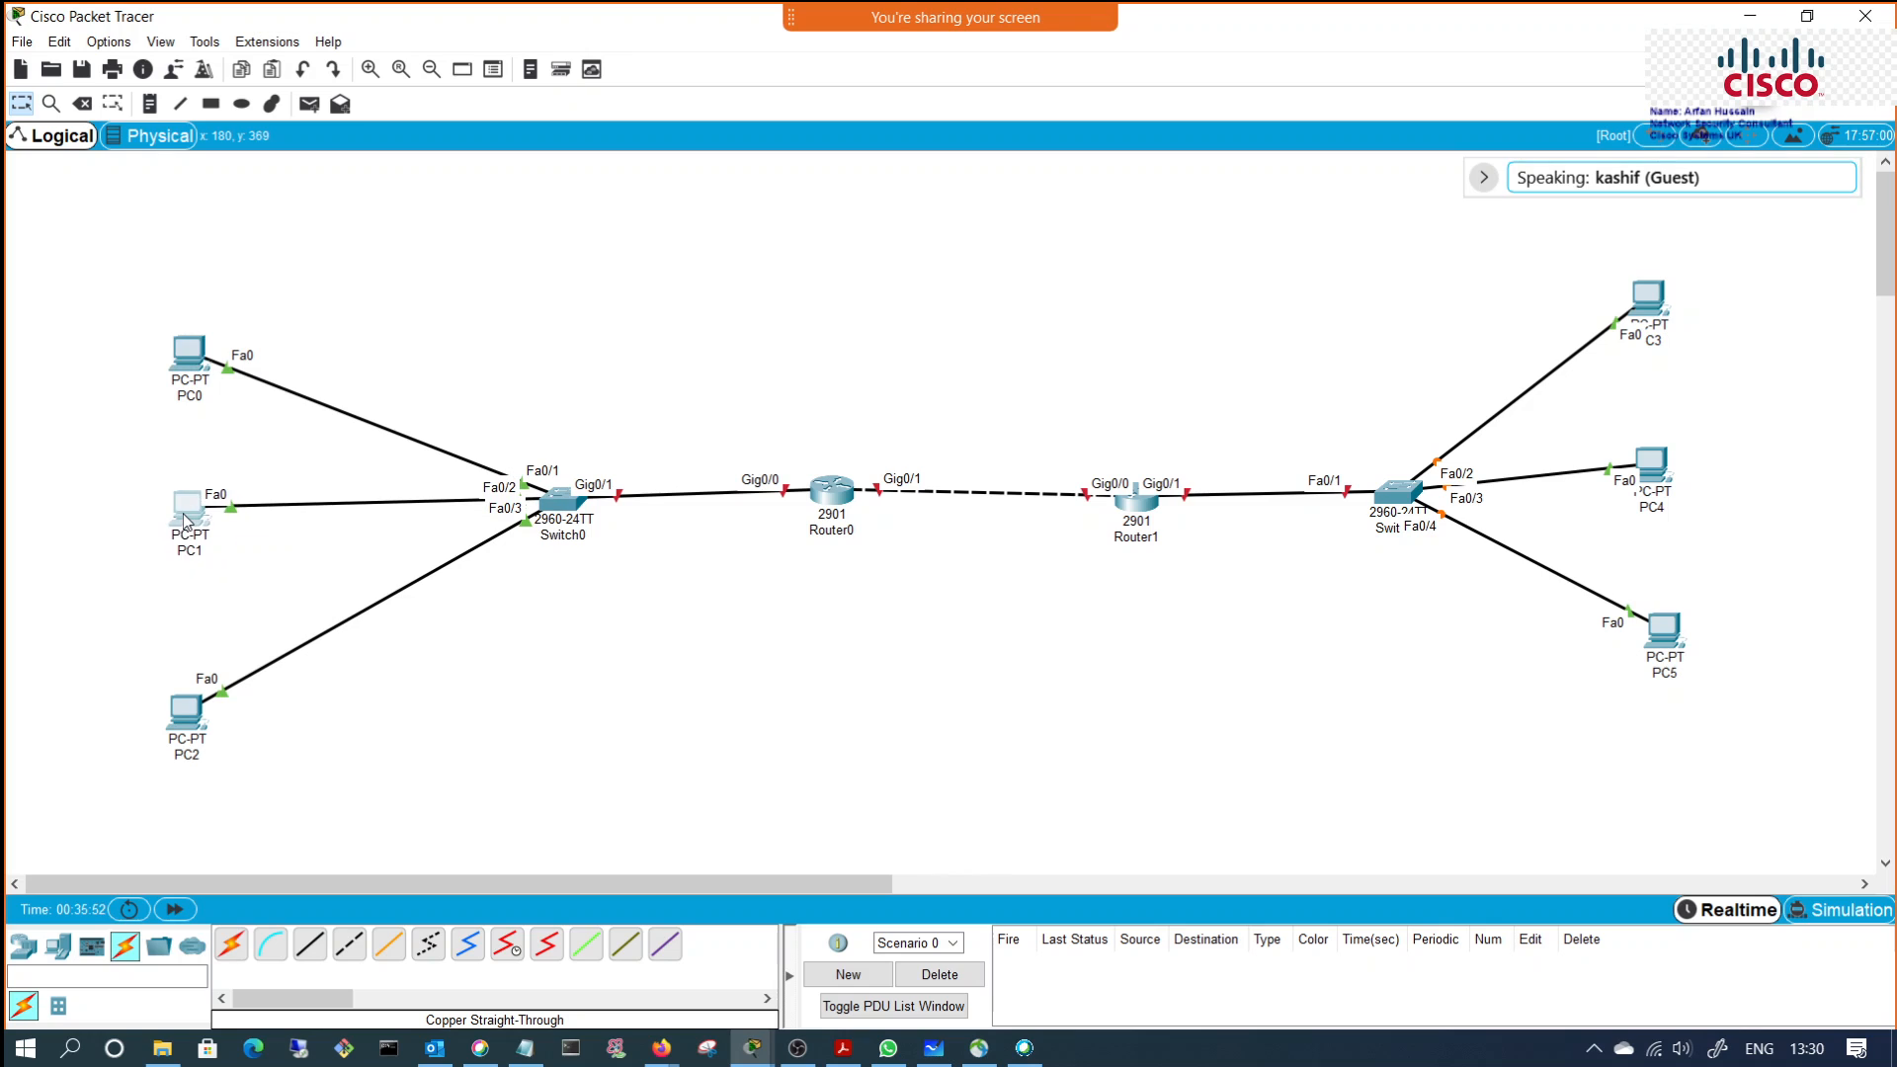
drag(196, 719, 201, 700)
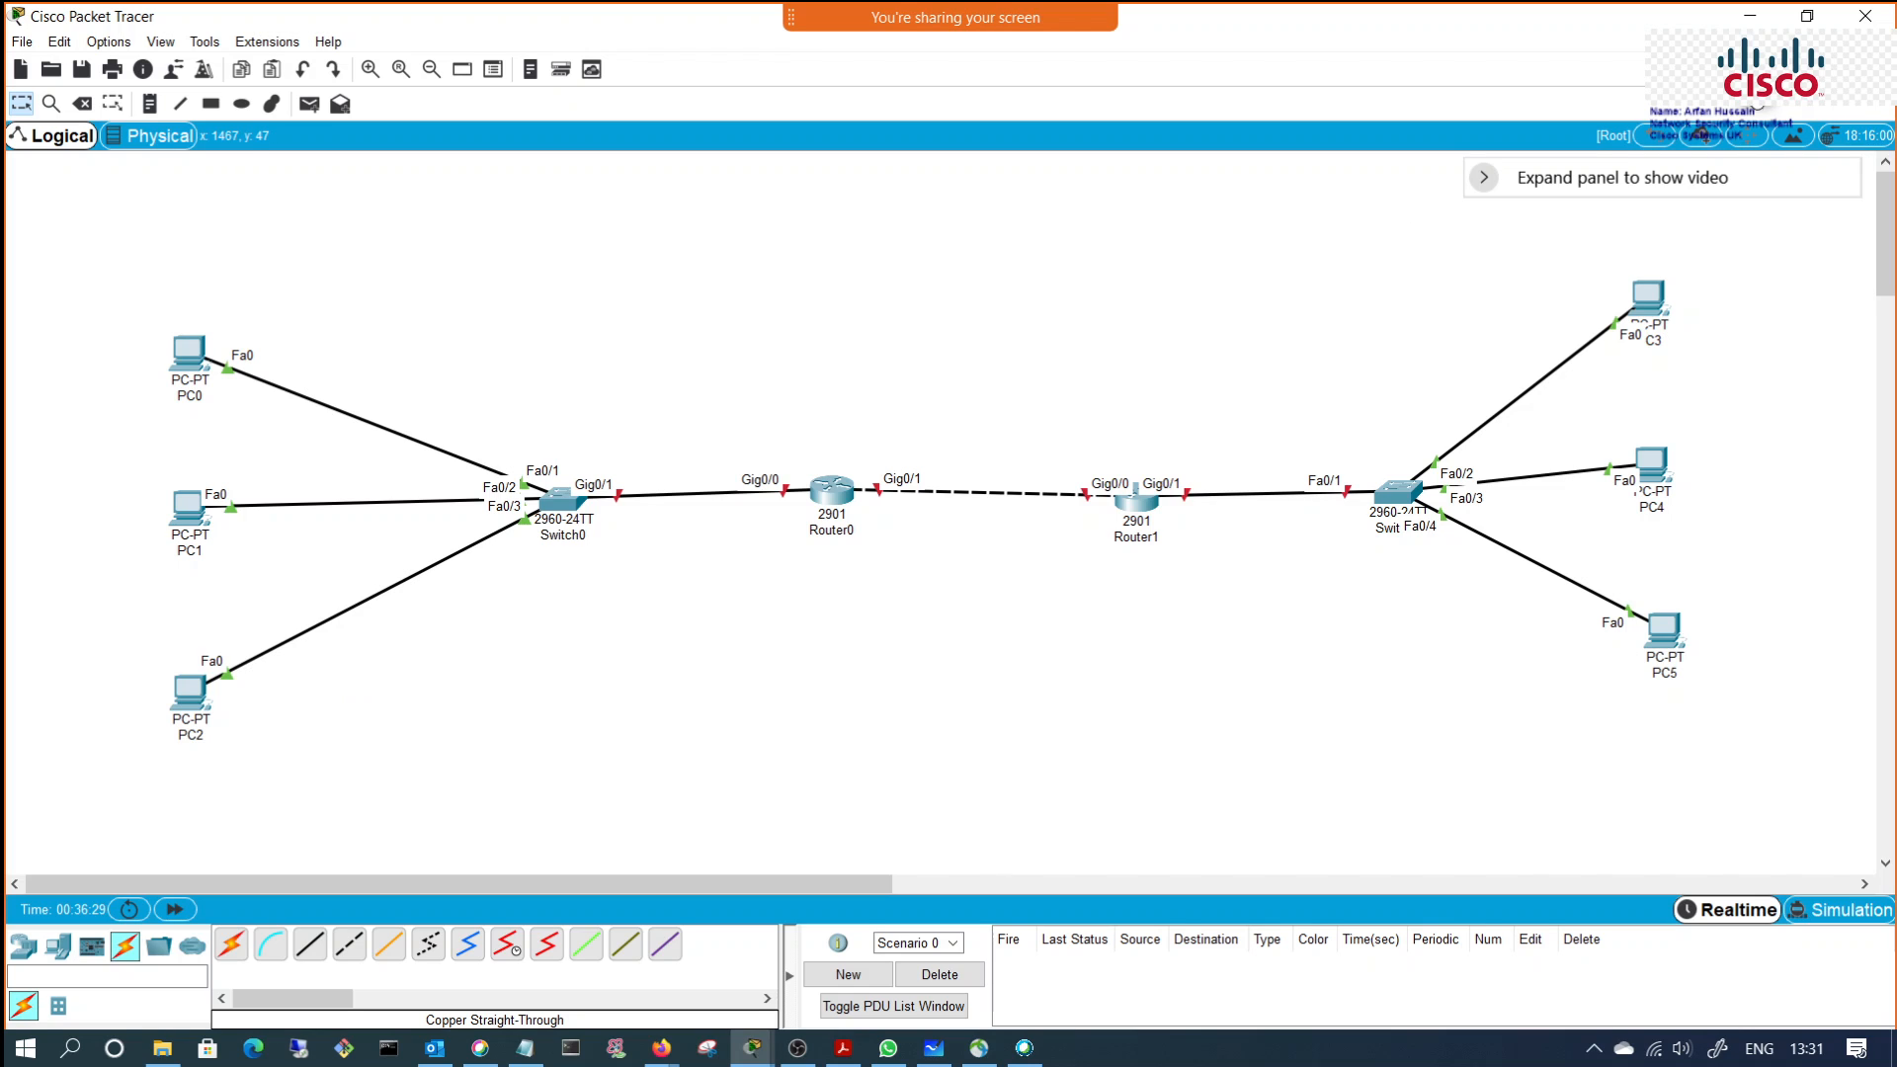
Step: Annotate the topology with the pink pen: bracket Router0 and Router1 and draw arrows from each router towards the other
click(1758, 94)
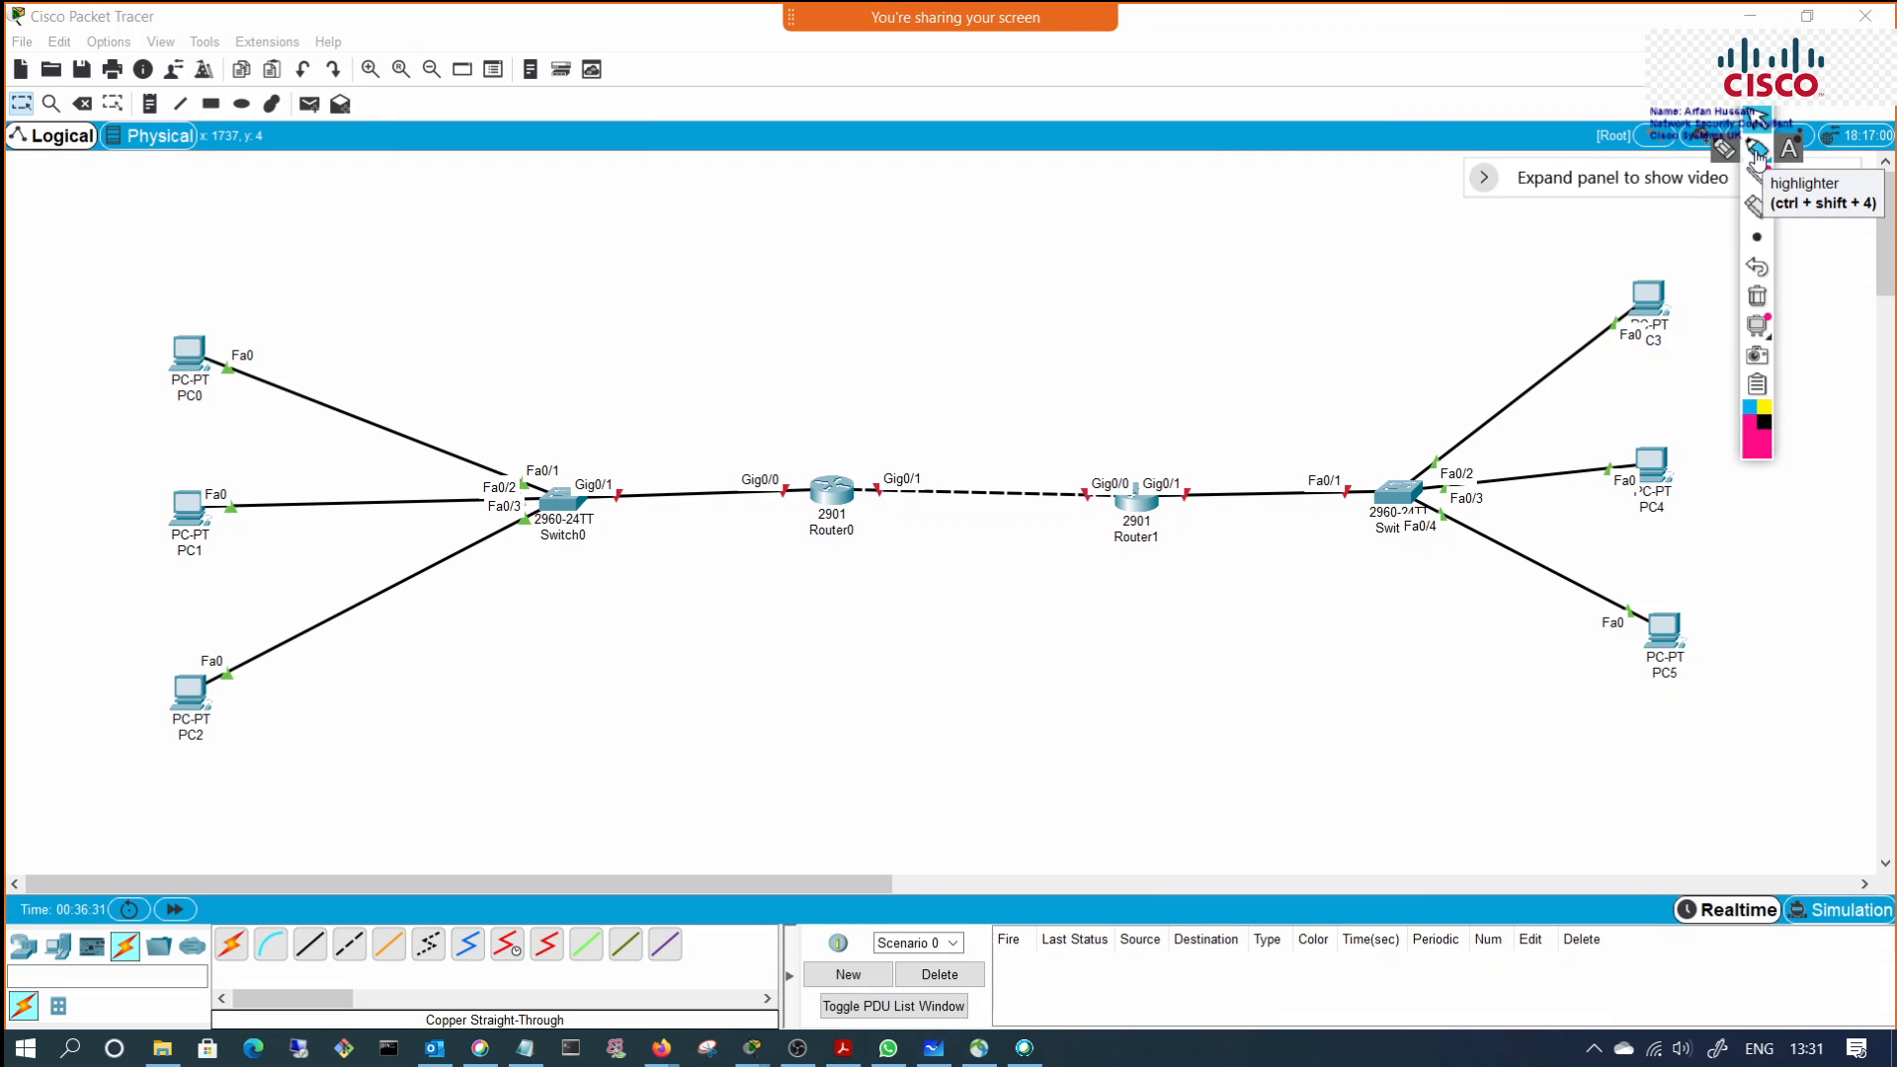
click(1757, 150)
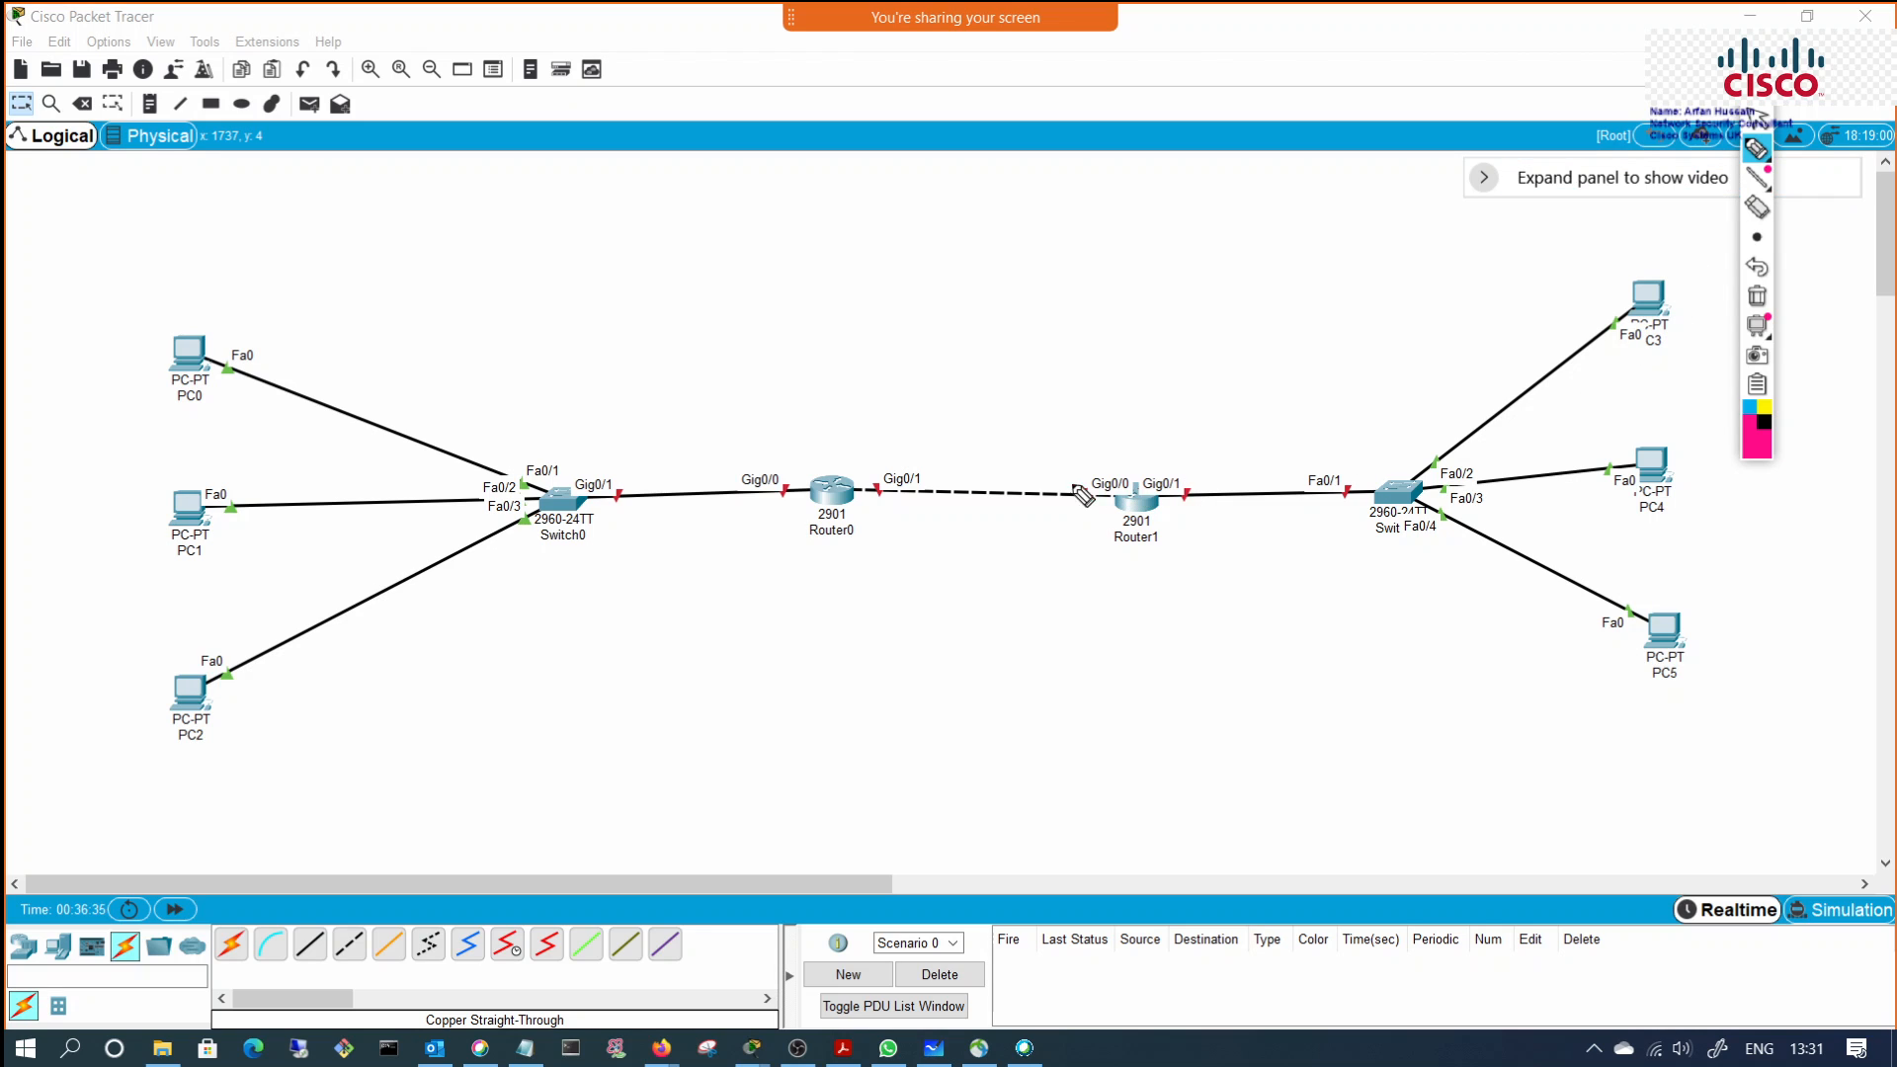
mouse_move(838, 439)
mouse_down()
mouse_move(820, 447)
mouse_move(894, 587)
mouse_move(919, 589)
mouse_up()
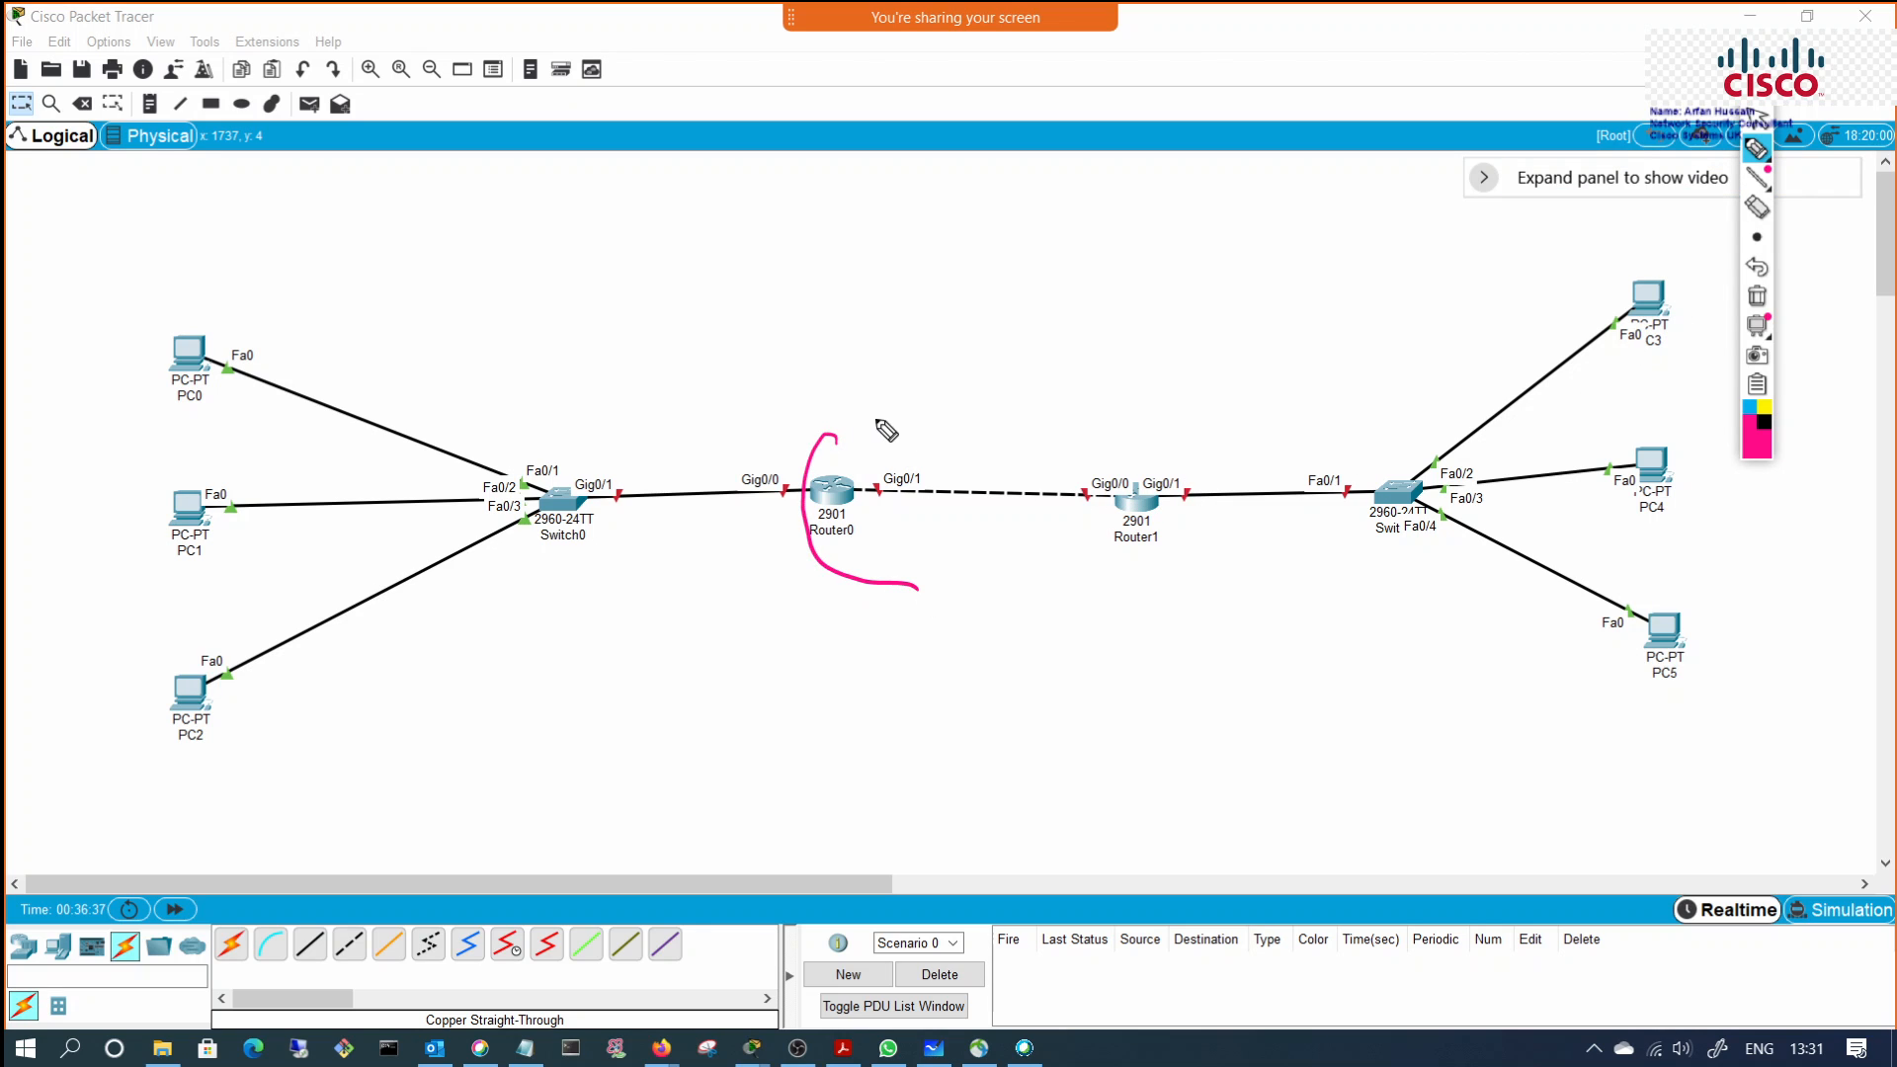
drag(1092, 429, 1159, 552)
drag(856, 438, 890, 447)
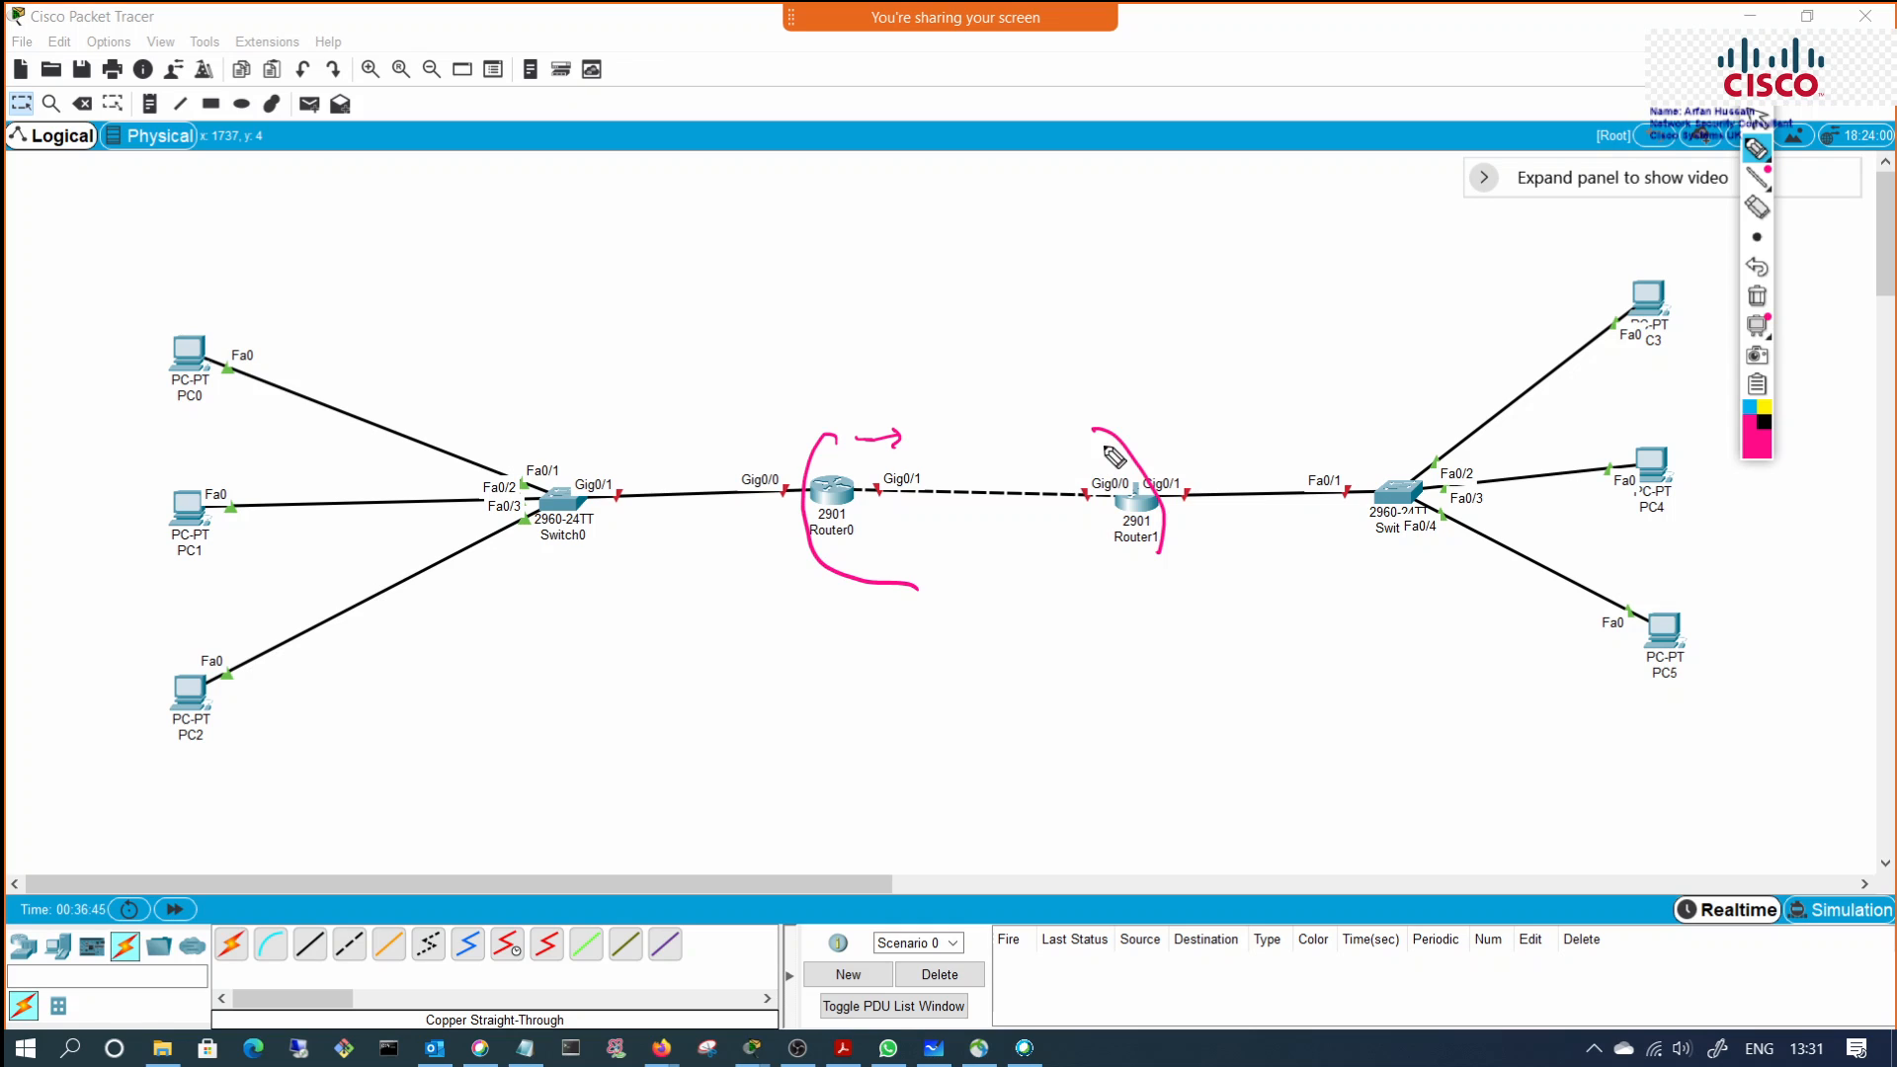
drag(1107, 444, 1074, 449)
Step: Write transmit and receive abbreviations above the Router0 and Router1 arrows and retrace the arrows
mouse_move(843, 383)
mouse_down()
mouse_move(856, 419)
mouse_move(894, 400)
mouse_up()
mouse_move(1051, 379)
mouse_down()
mouse_move(1051, 419)
mouse_move(1084, 405)
mouse_up()
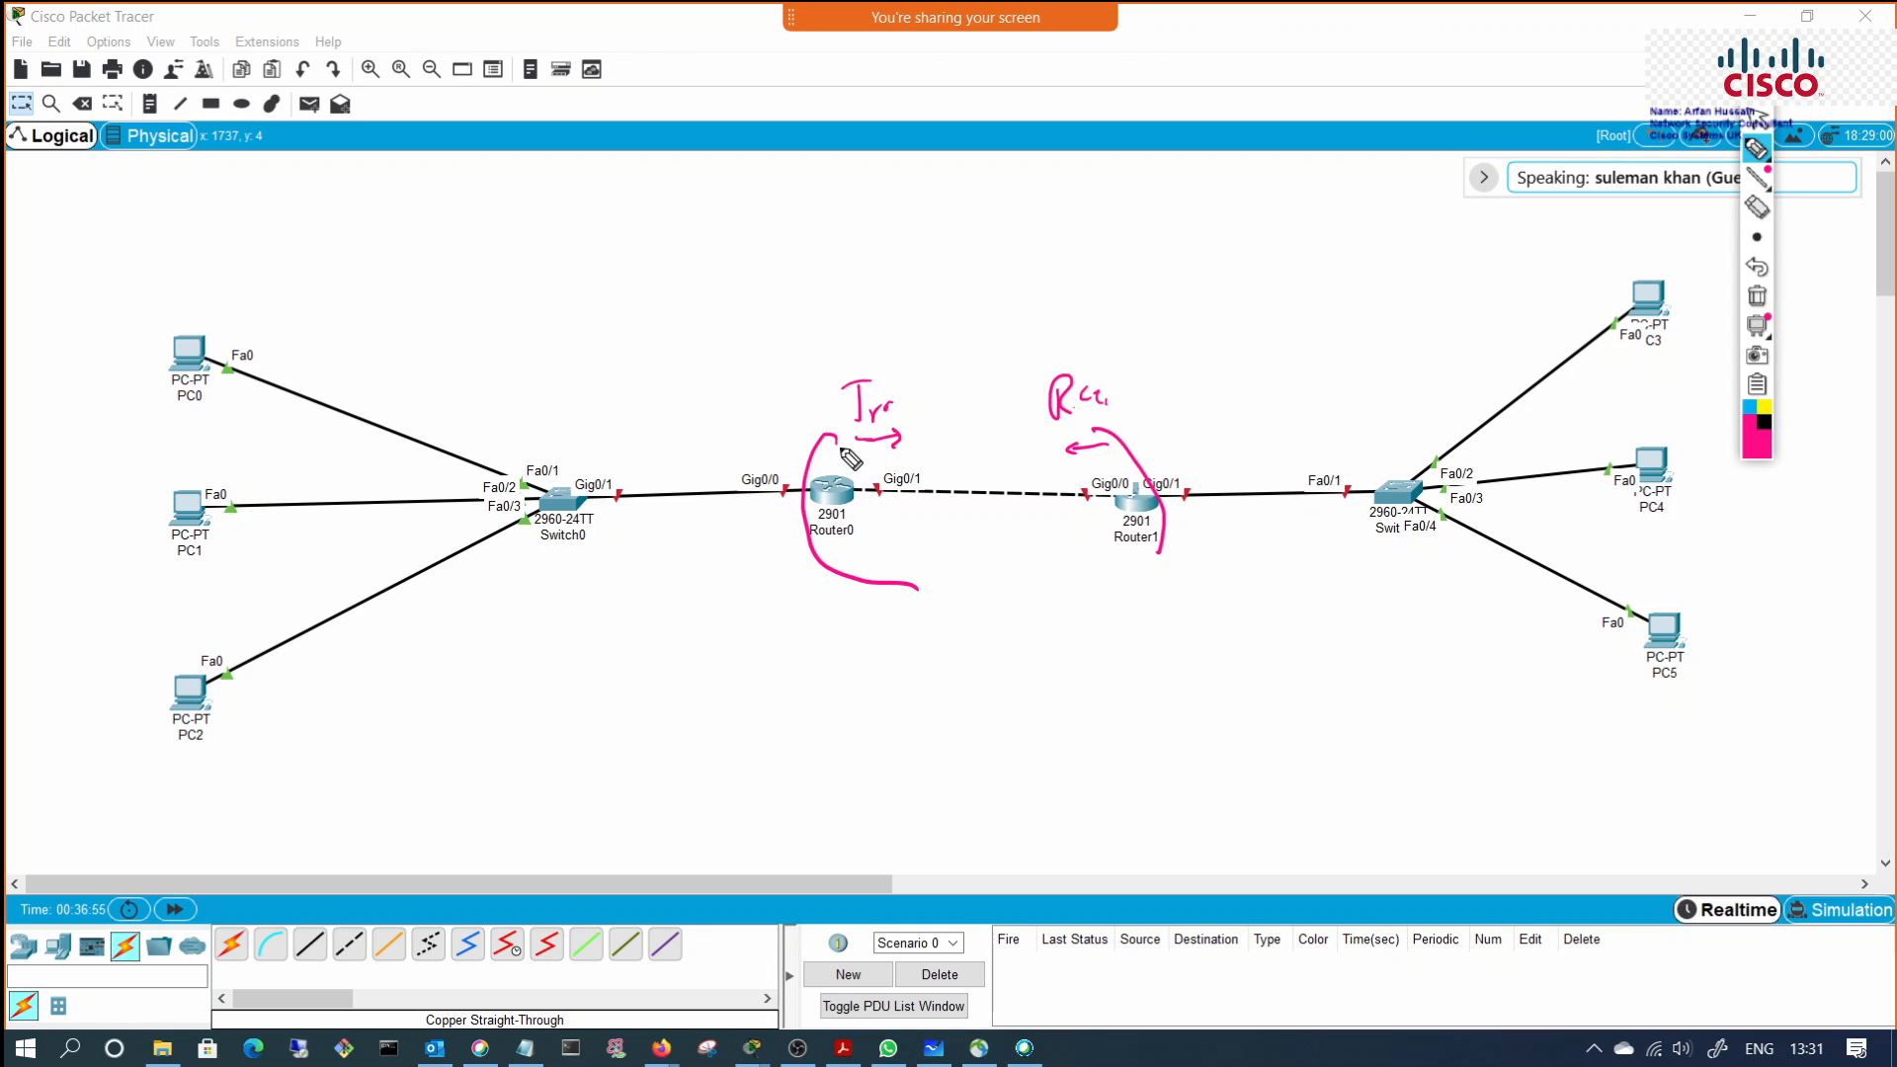
drag(849, 443, 892, 438)
drag(1076, 433, 1092, 454)
Step: Draw a long line beneath the topology and two arrows pointing to the straight-through and cross-over cable types
drag(276, 782, 1600, 715)
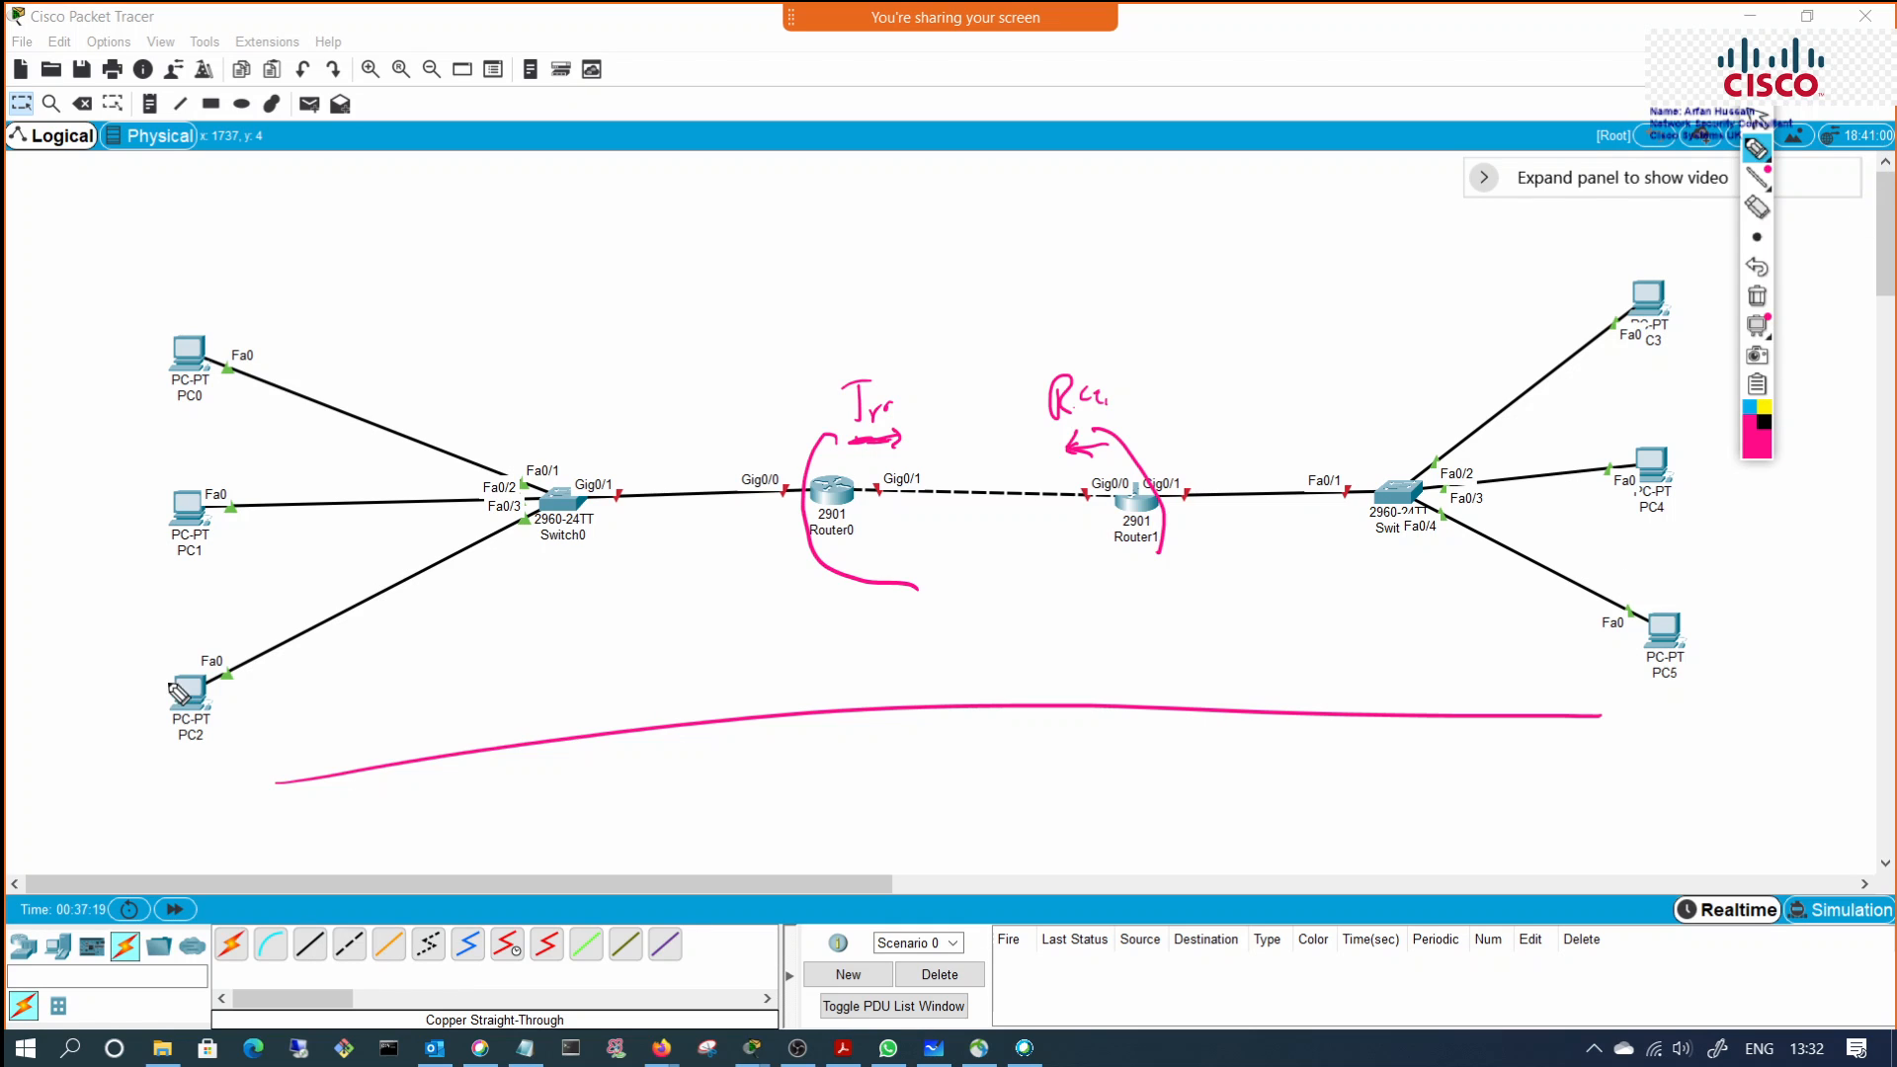
drag(324, 832, 320, 901)
drag(348, 819, 347, 921)
drag(332, 900, 368, 894)
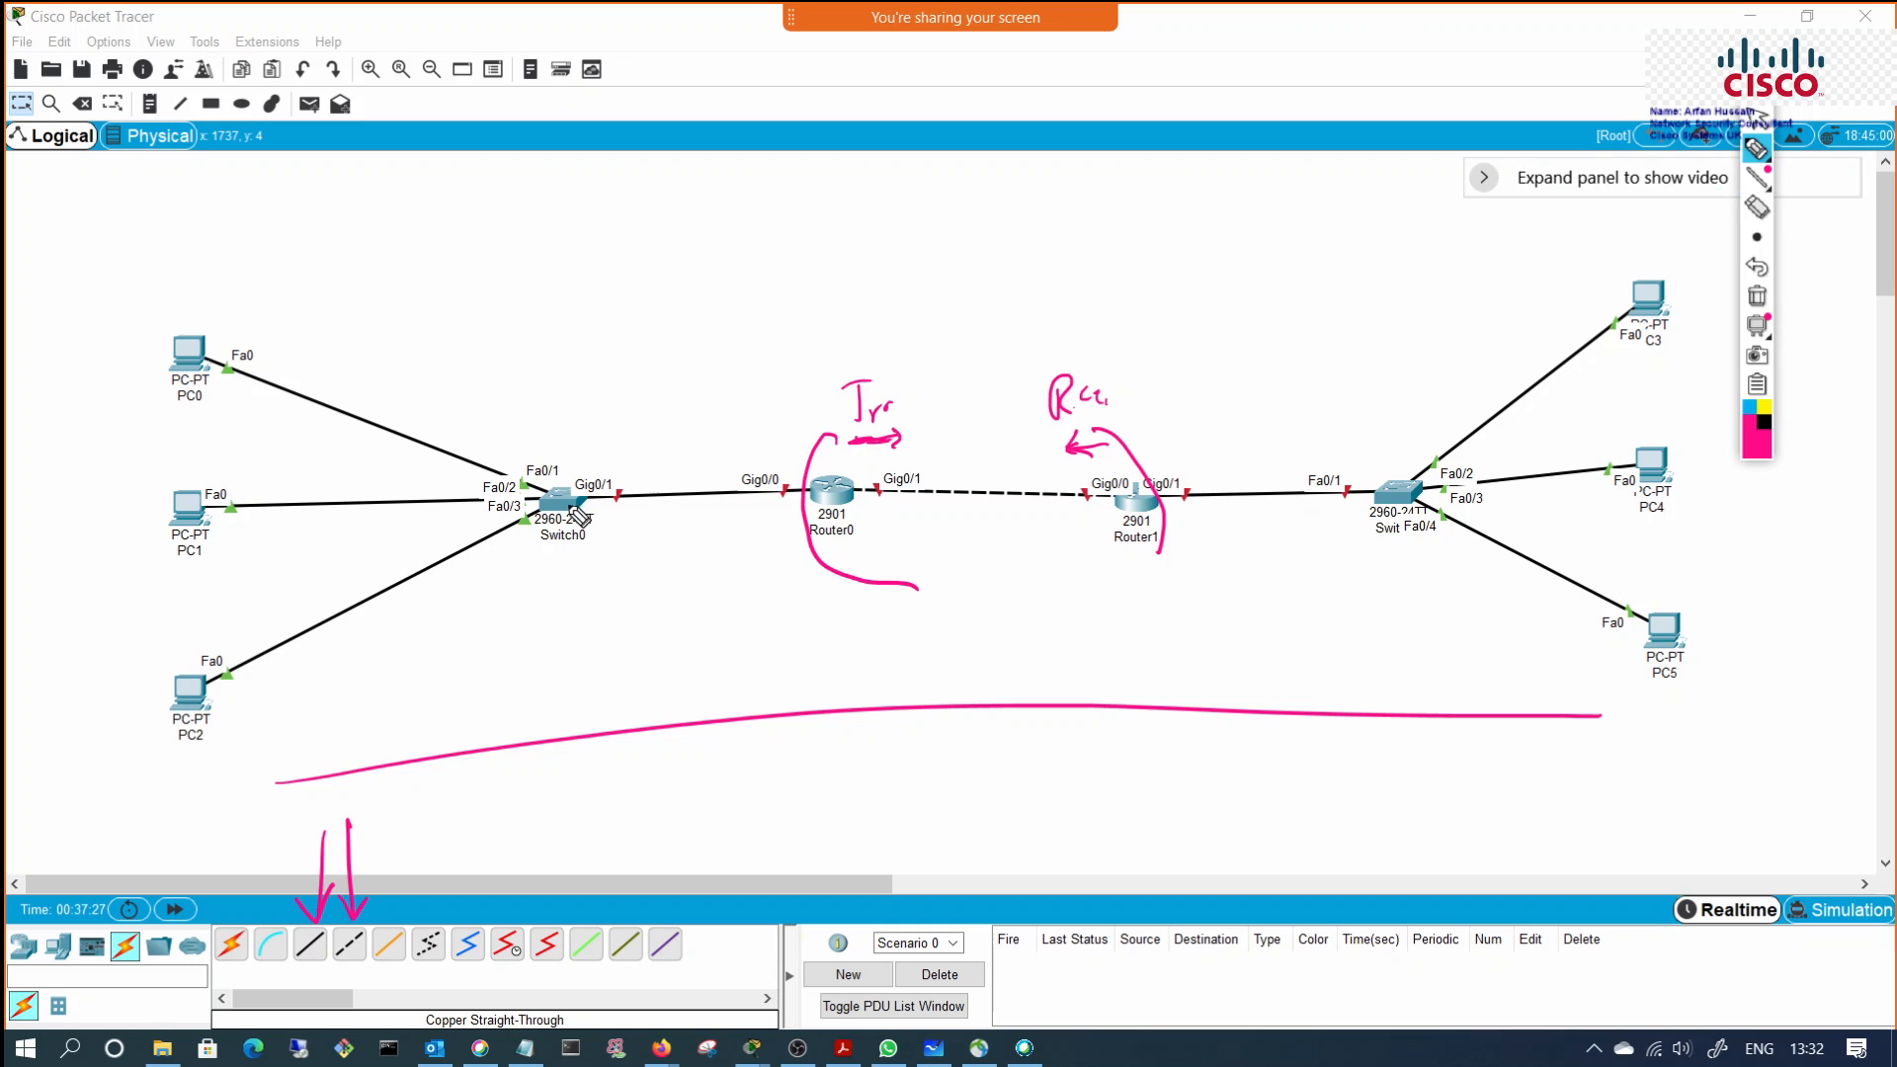
Step: Draw an arrow from Switch0 to Router0 labelled as straight, and write "Cross" under the link between the routers
mouse_move(569, 473)
mouse_down()
mouse_move(597, 450)
mouse_move(767, 457)
mouse_up()
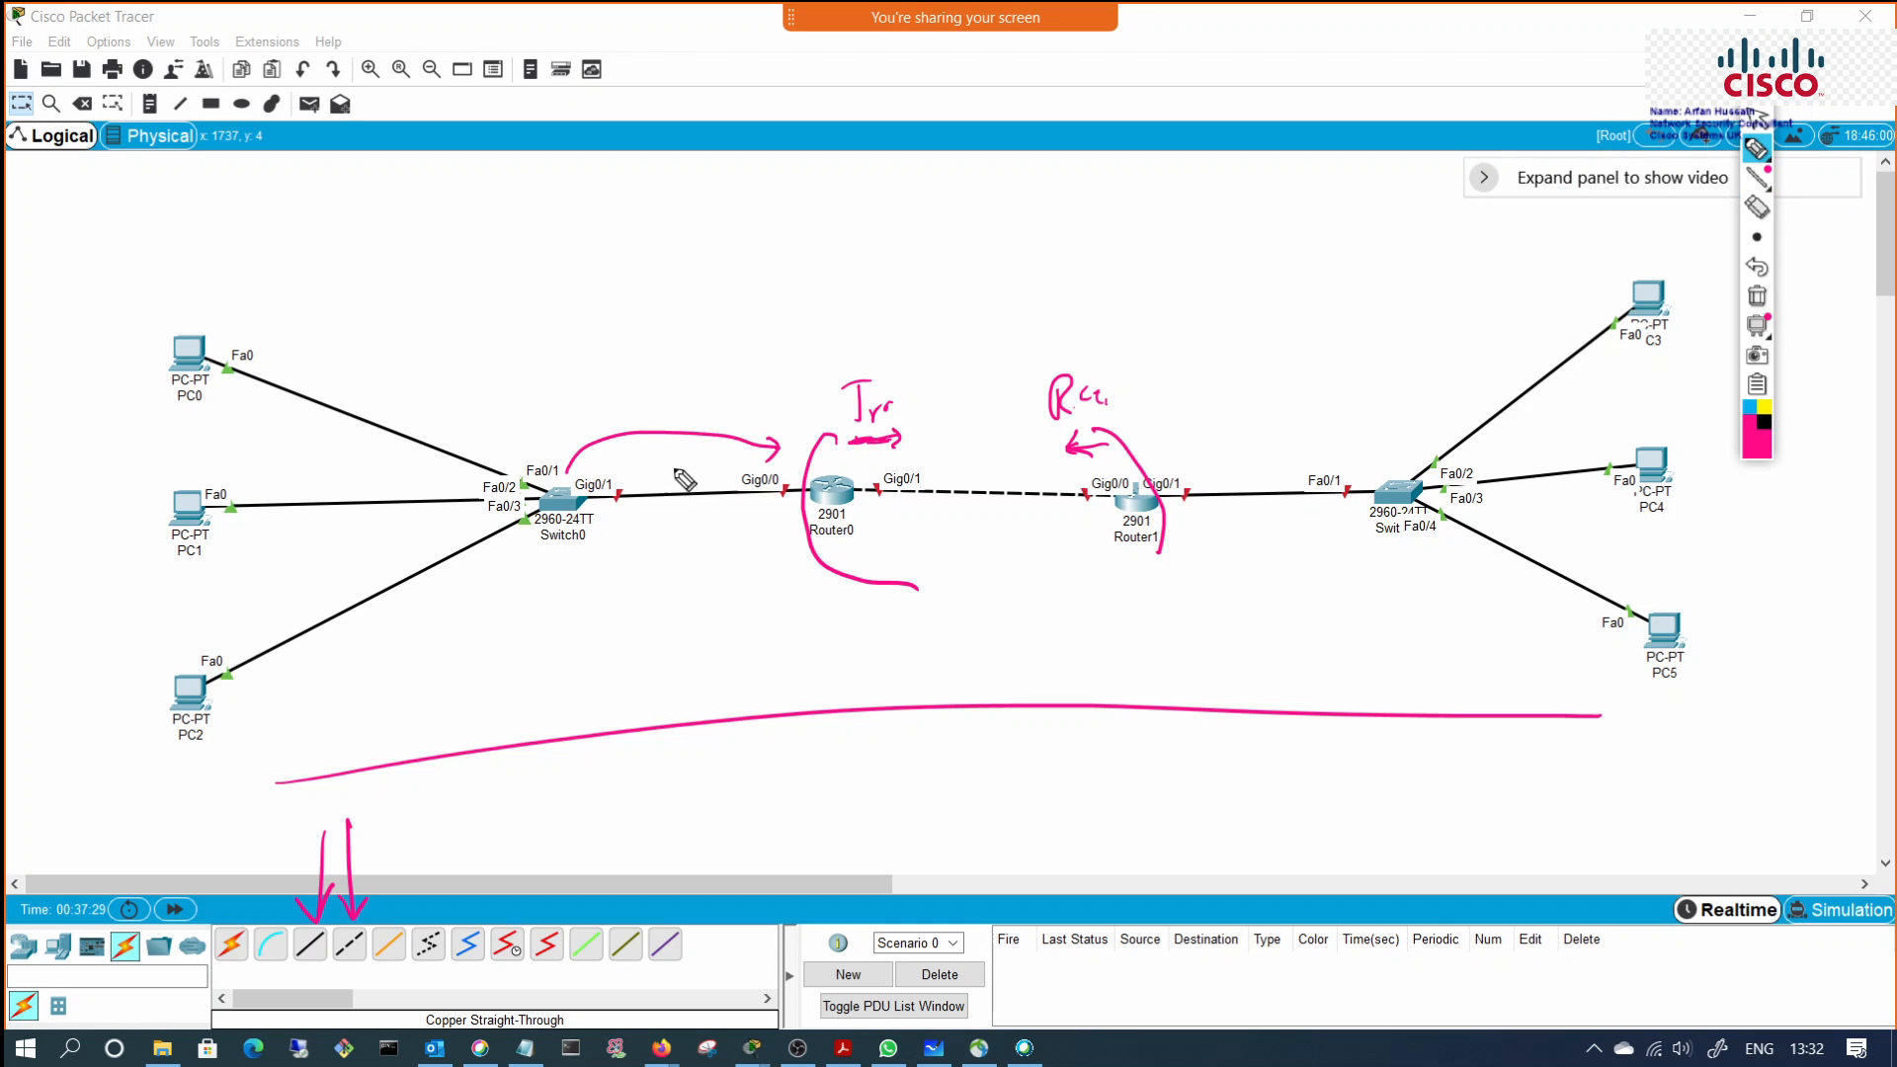
mouse_move(617, 373)
mouse_down()
mouse_move(591, 406)
mouse_move(721, 381)
mouse_move(720, 417)
mouse_up()
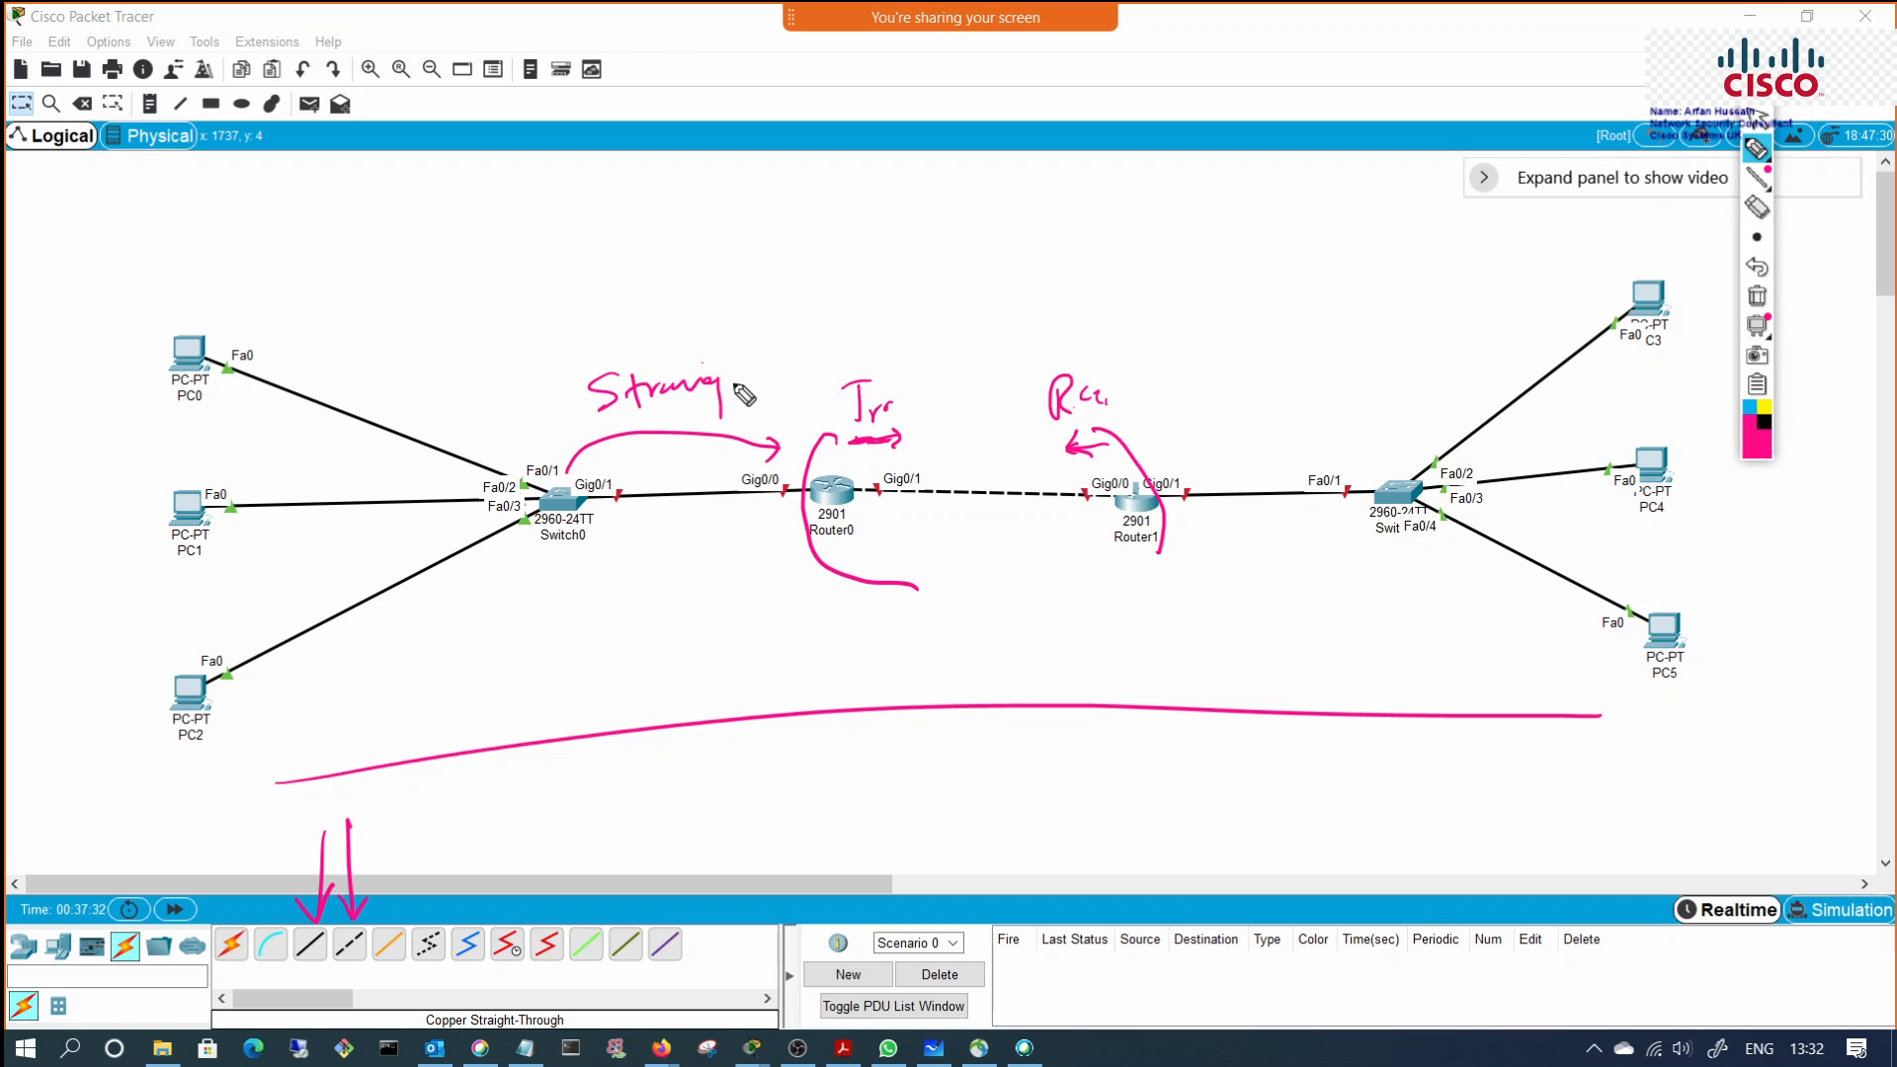
click(951, 531)
mouse_move(950, 531)
mouse_down()
mouse_move(988, 558)
mouse_move(1033, 539)
mouse_move(1017, 571)
mouse_up()
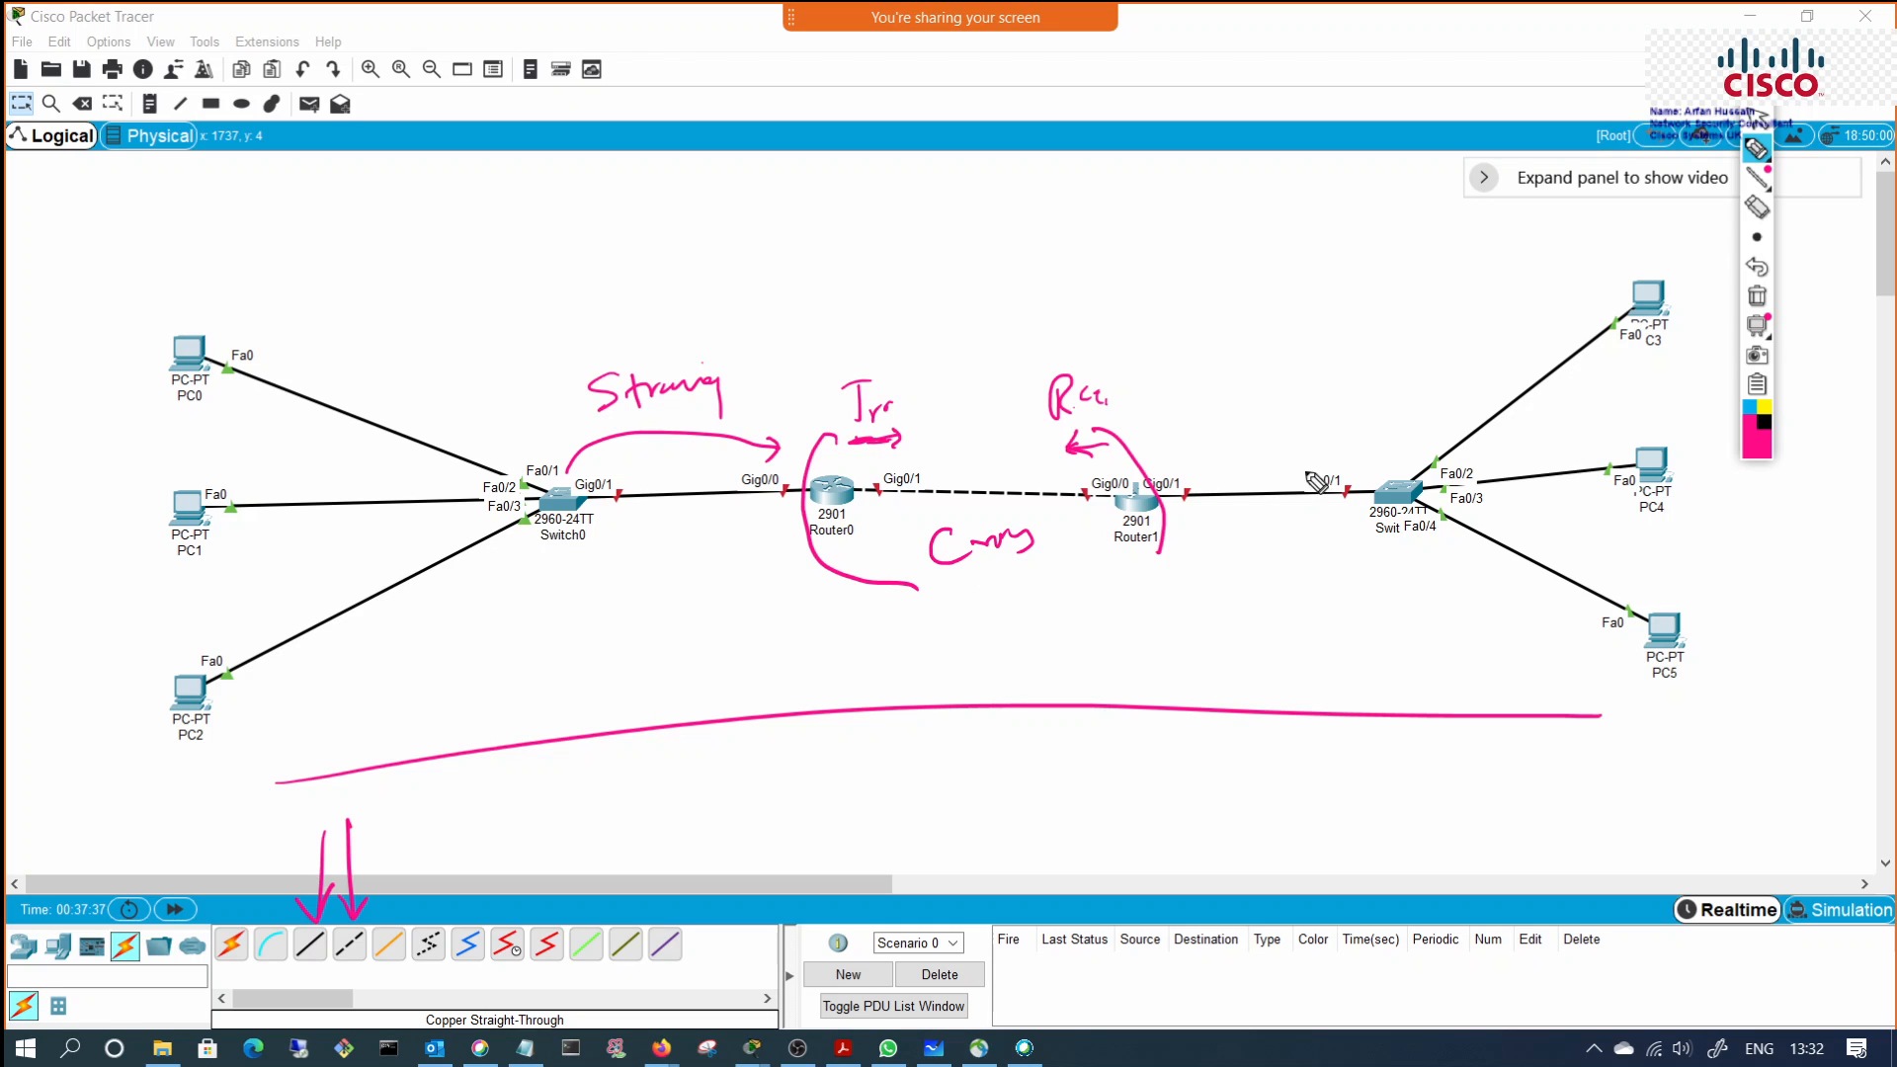
Step: Sketch two boxes above Router1 joined by a dashed line to illustrate a cross-over connection
mouse_move(1136, 269)
mouse_down()
mouse_move(1193, 212)
mouse_move(1207, 265)
mouse_up()
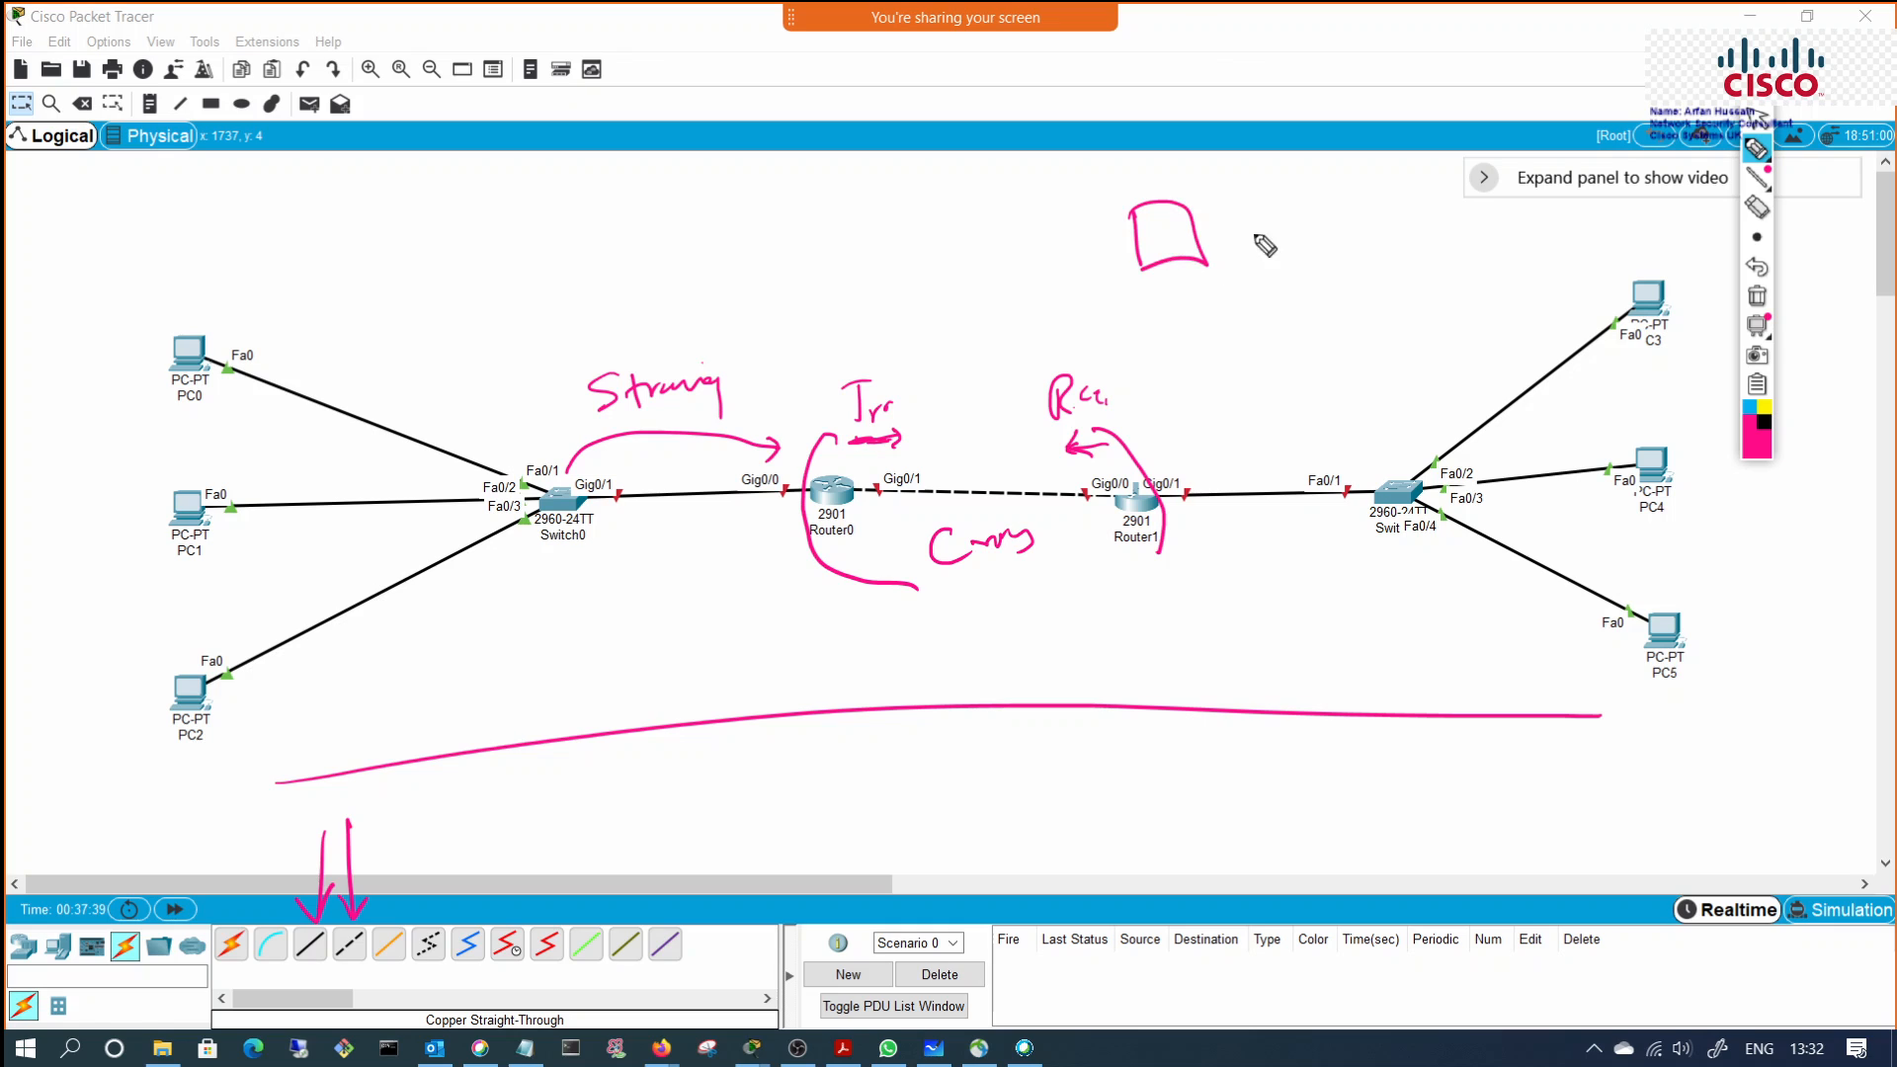
drag(1341, 208, 1371, 257)
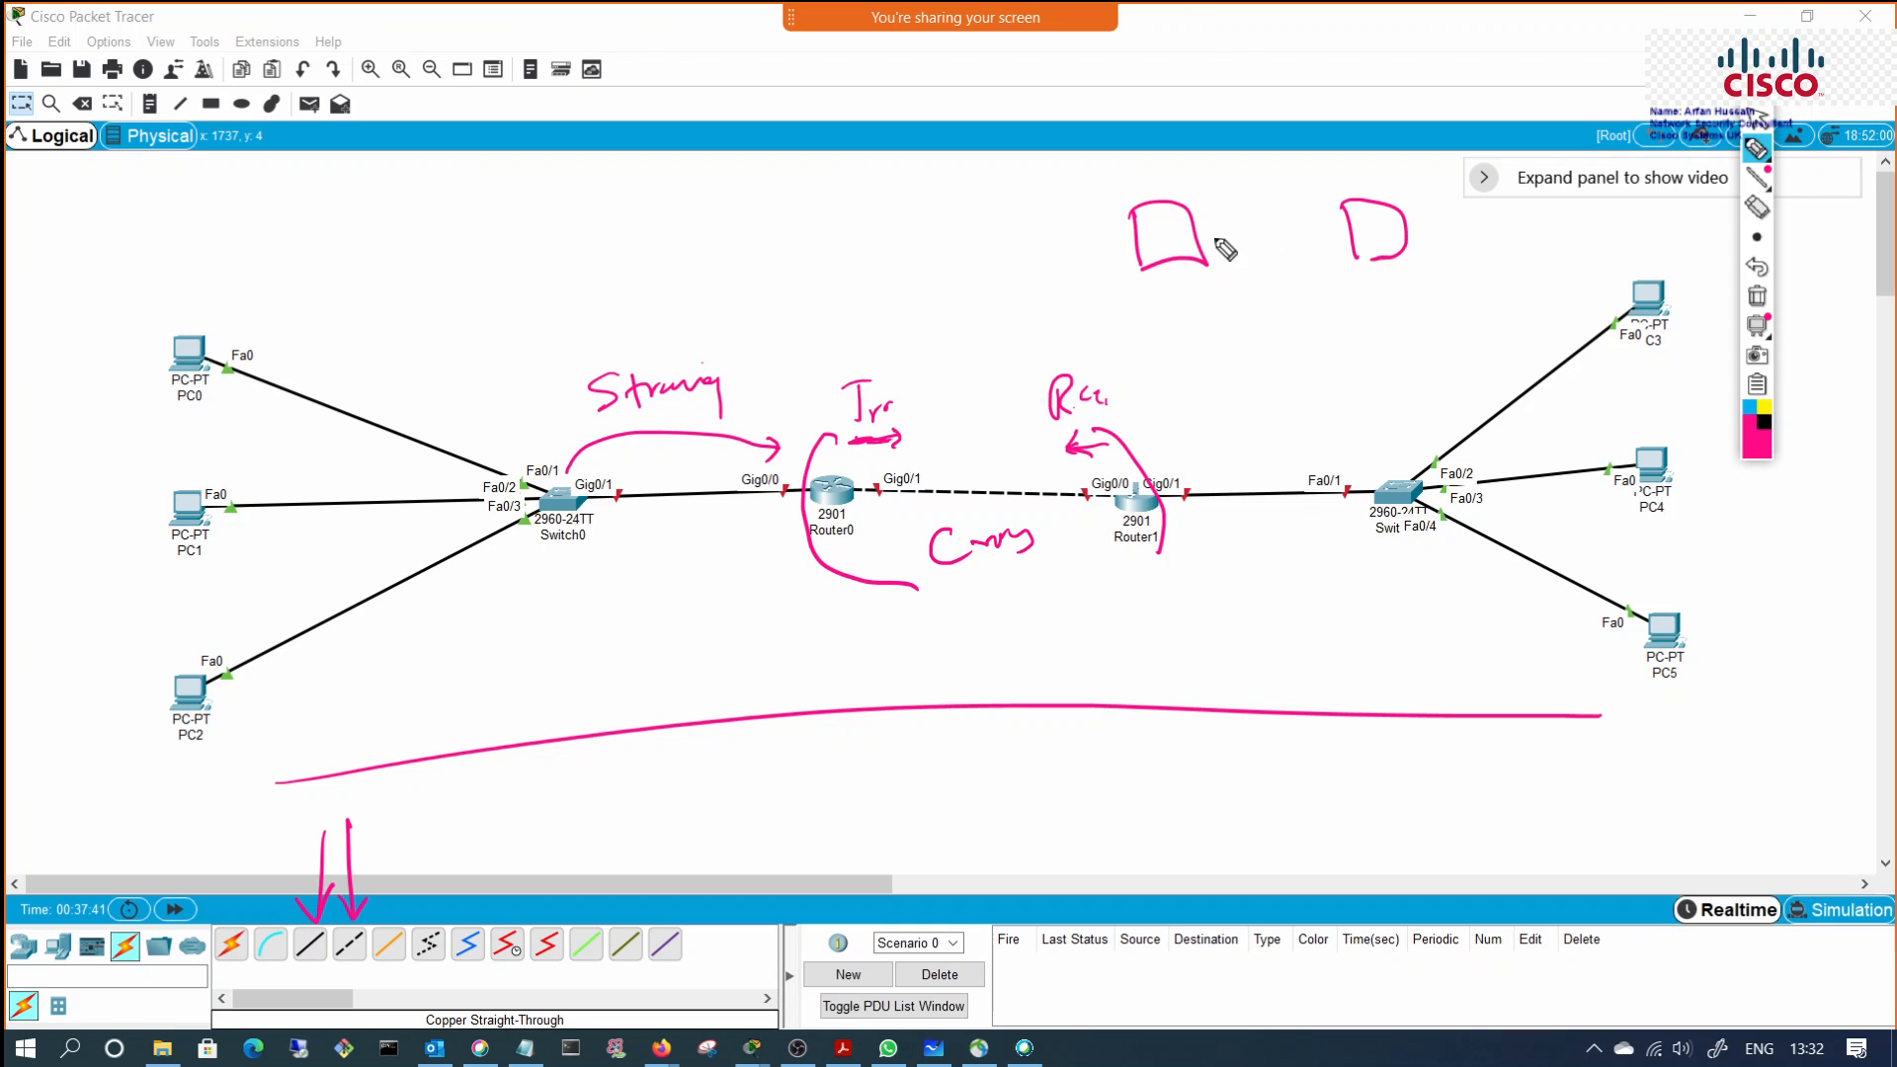
drag(1207, 242, 1267, 238)
drag(1284, 238, 1302, 238)
drag(1314, 238, 1333, 236)
Step: Sketch two boxes above Router0 joined by a solid line and label both "SW"
drag(635, 223, 719, 284)
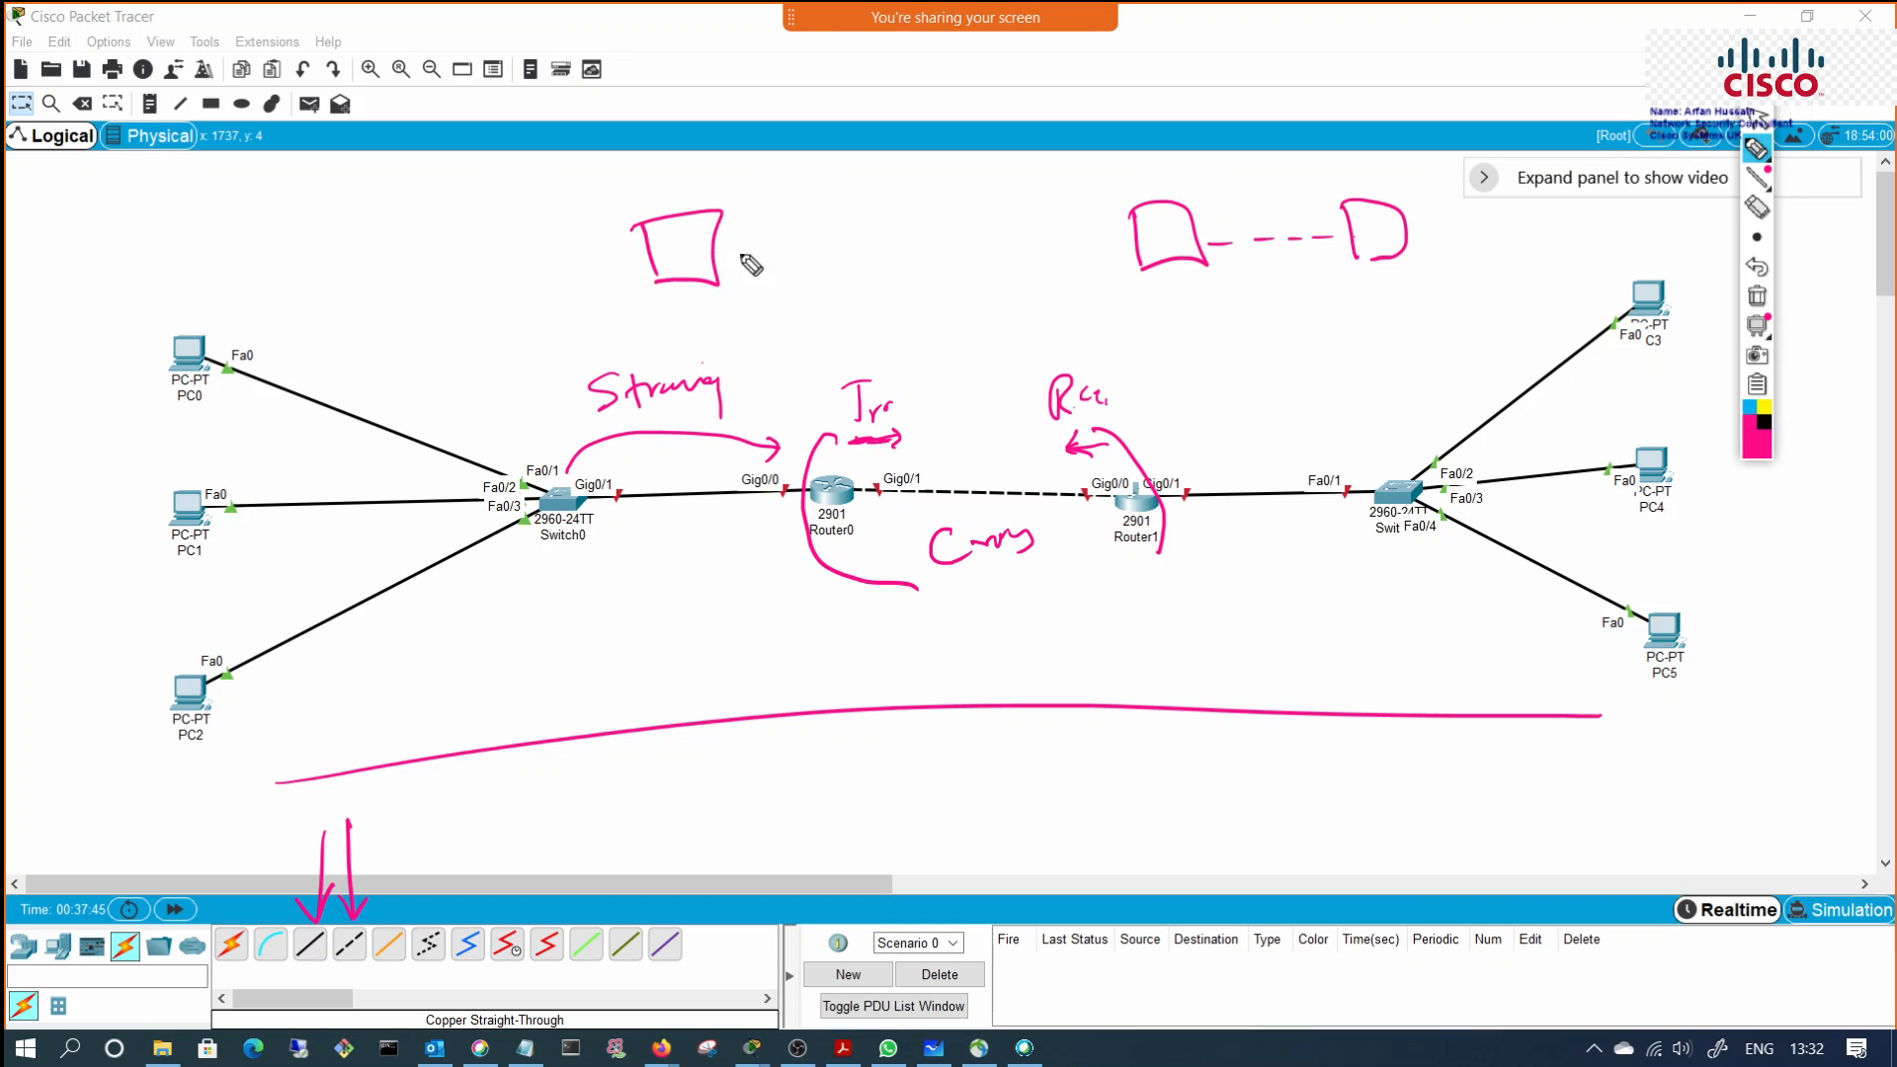
mouse_move(889, 201)
mouse_down()
mouse_move(915, 256)
mouse_move(893, 257)
mouse_up()
mouse_move(747, 254)
mouse_down()
mouse_move(808, 259)
mouse_move(719, 259)
mouse_move(680, 322)
mouse_move(739, 292)
mouse_up()
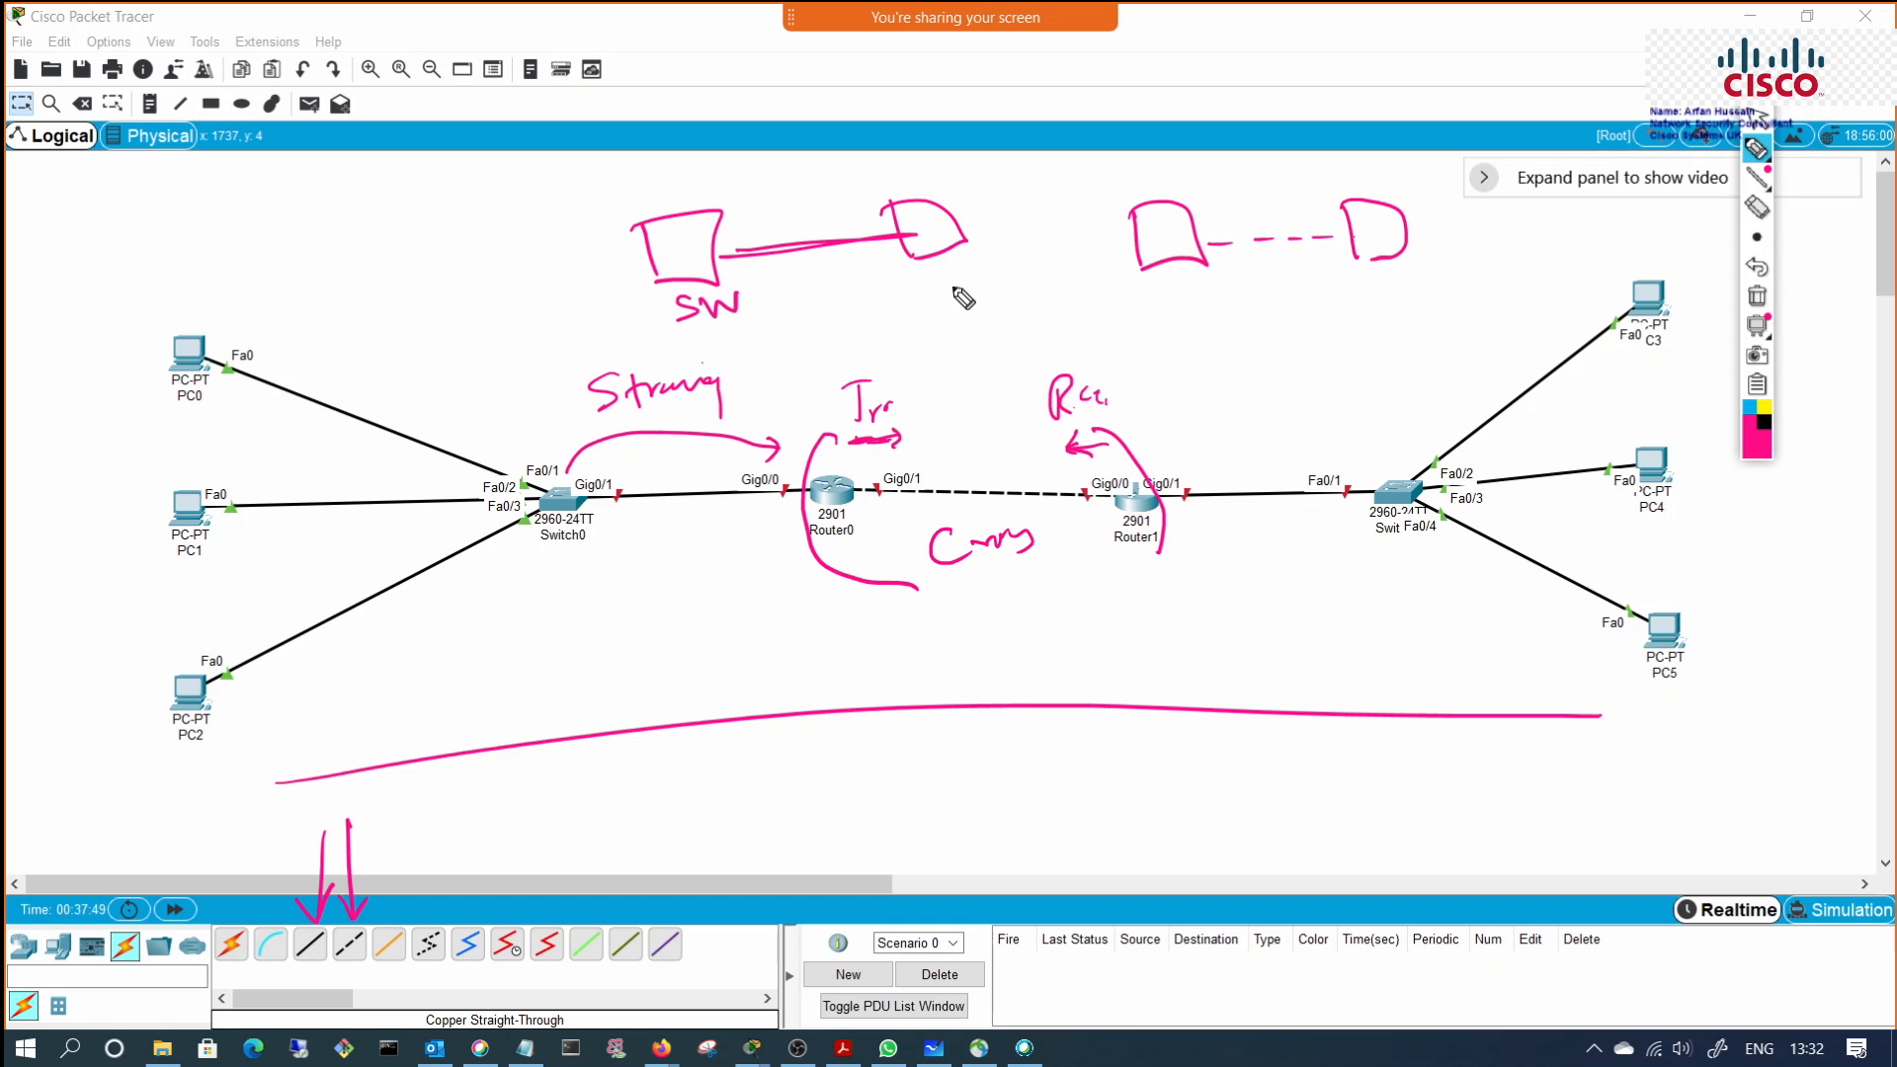
mouse_move(964, 277)
mouse_down()
mouse_move(937, 302)
mouse_move(1018, 262)
mouse_up()
Step: Add a dashed line between the SW boxes and a third box with an arrow to the first SW, labelled as straight
drag(733, 230, 752, 229)
drag(762, 229, 812, 227)
mouse_move(823, 227)
mouse_down()
mouse_move(870, 225)
mouse_move(765, 263)
mouse_up()
mouse_move(476, 287)
mouse_down()
mouse_move(515, 209)
mouse_move(544, 266)
mouse_up()
mouse_move(543, 266)
mouse_down()
mouse_move(473, 287)
mouse_move(644, 265)
mouse_move(628, 283)
mouse_up()
mouse_move(576, 176)
mouse_down()
mouse_move(561, 203)
mouse_move(583, 183)
mouse_move(707, 192)
mouse_move(712, 176)
mouse_up()
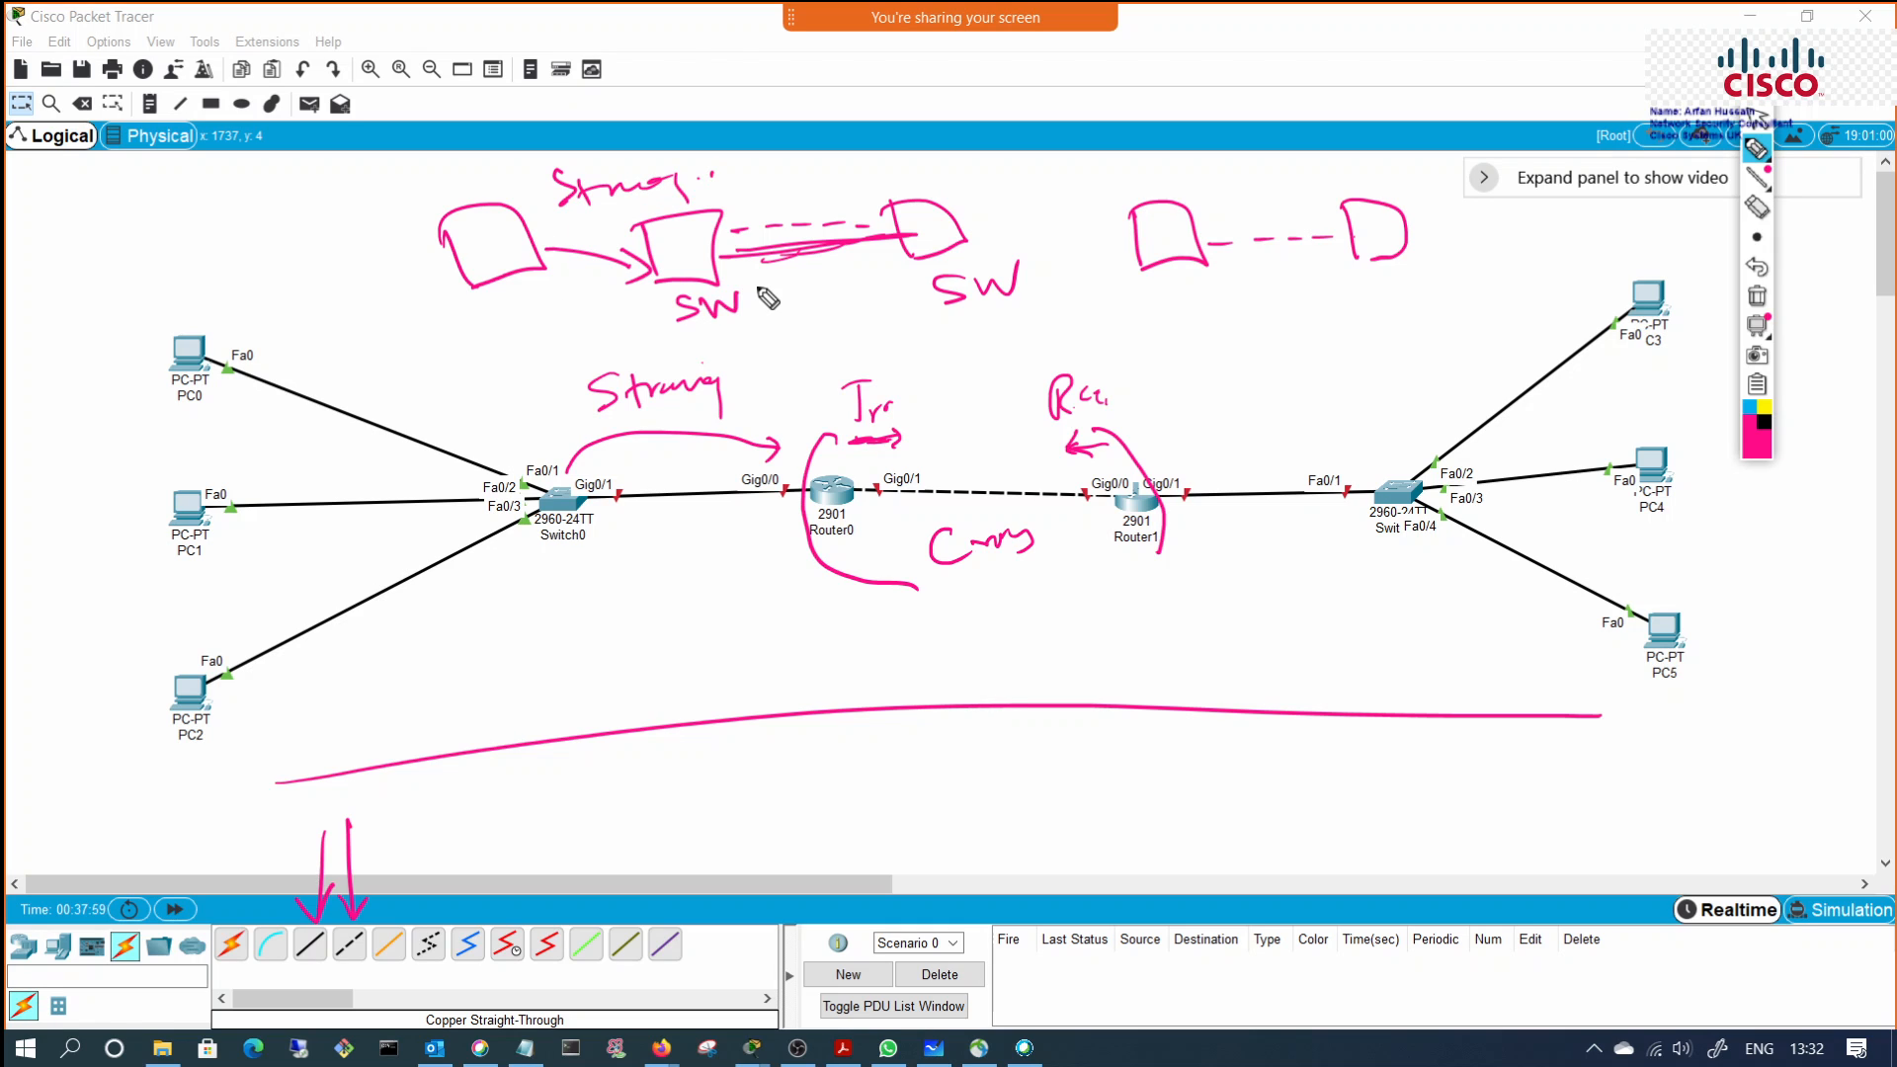
Step: Clear all the annotations and handwrite the network address 192.168.10.0/24 above PC0
click(1757, 296)
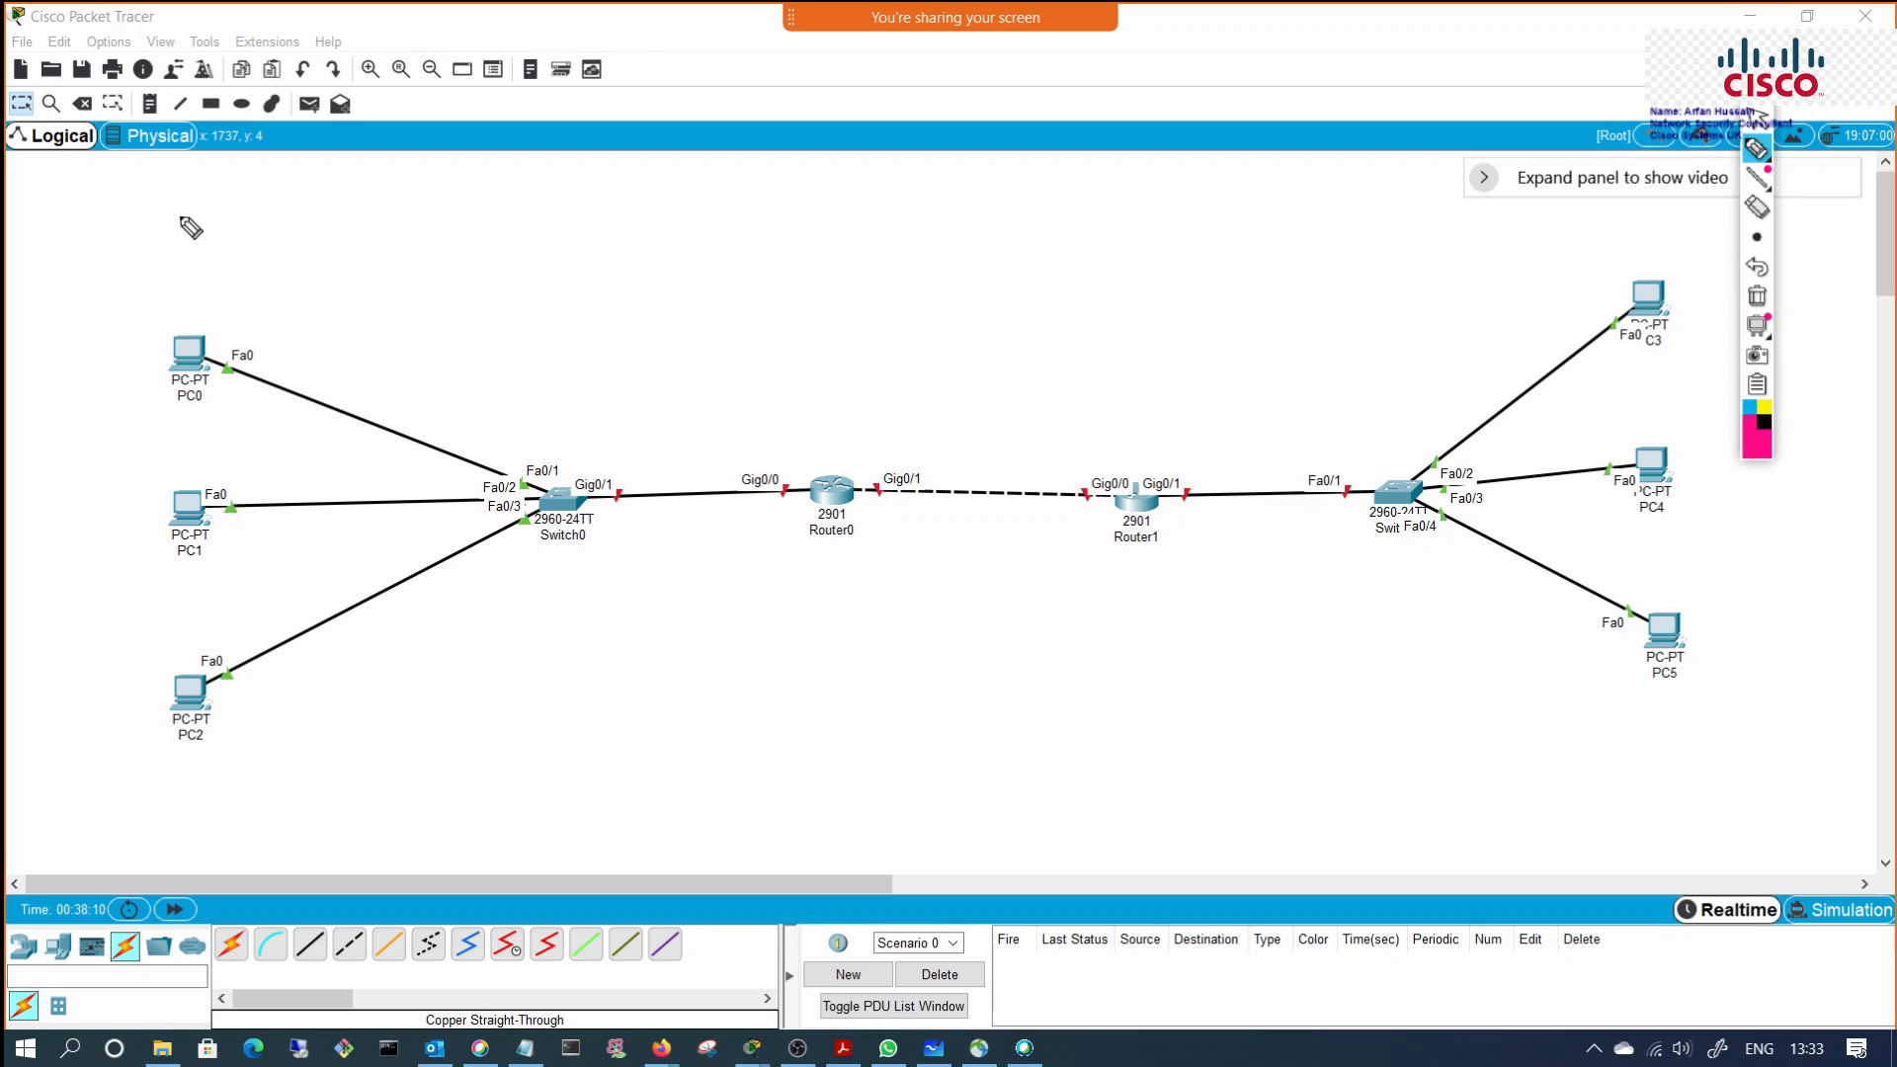
mouse_move(145, 234)
mouse_down()
mouse_move(146, 275)
mouse_move(226, 274)
mouse_up()
click(212, 263)
mouse_move(253, 235)
mouse_down()
mouse_move(237, 268)
mouse_move(315, 275)
mouse_up()
click(293, 265)
mouse_move(323, 242)
mouse_down()
mouse_move(347, 280)
mouse_move(326, 247)
mouse_move(405, 262)
mouse_move(413, 236)
mouse_move(442, 299)
mouse_move(520, 268)
mouse_move(520, 298)
mouse_up()
click(366, 254)
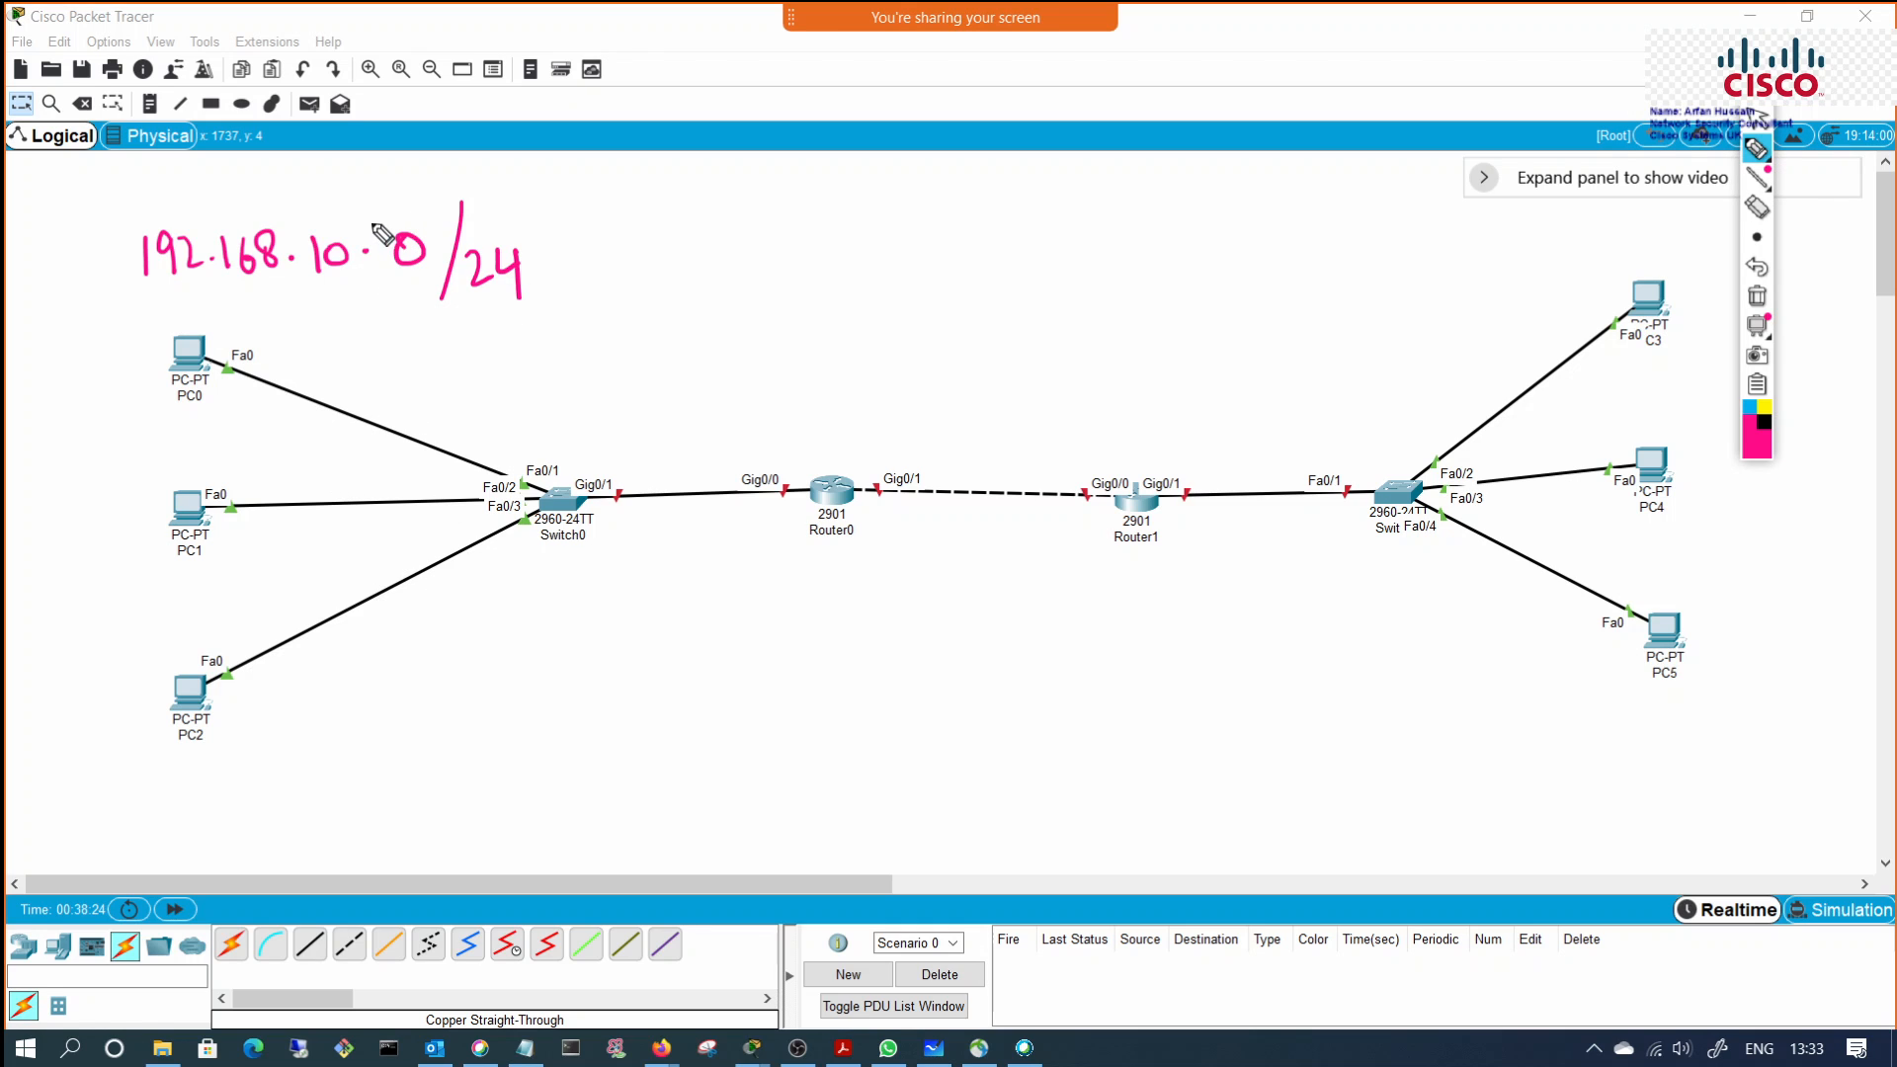
Step: Tick the last octet of 192.168.10.0, write the mask 255.255.255.0 below the address and underline it
drag(405, 215, 427, 178)
mouse_move(142, 300)
mouse_down()
mouse_move(158, 314)
mouse_move(415, 292)
mouse_up()
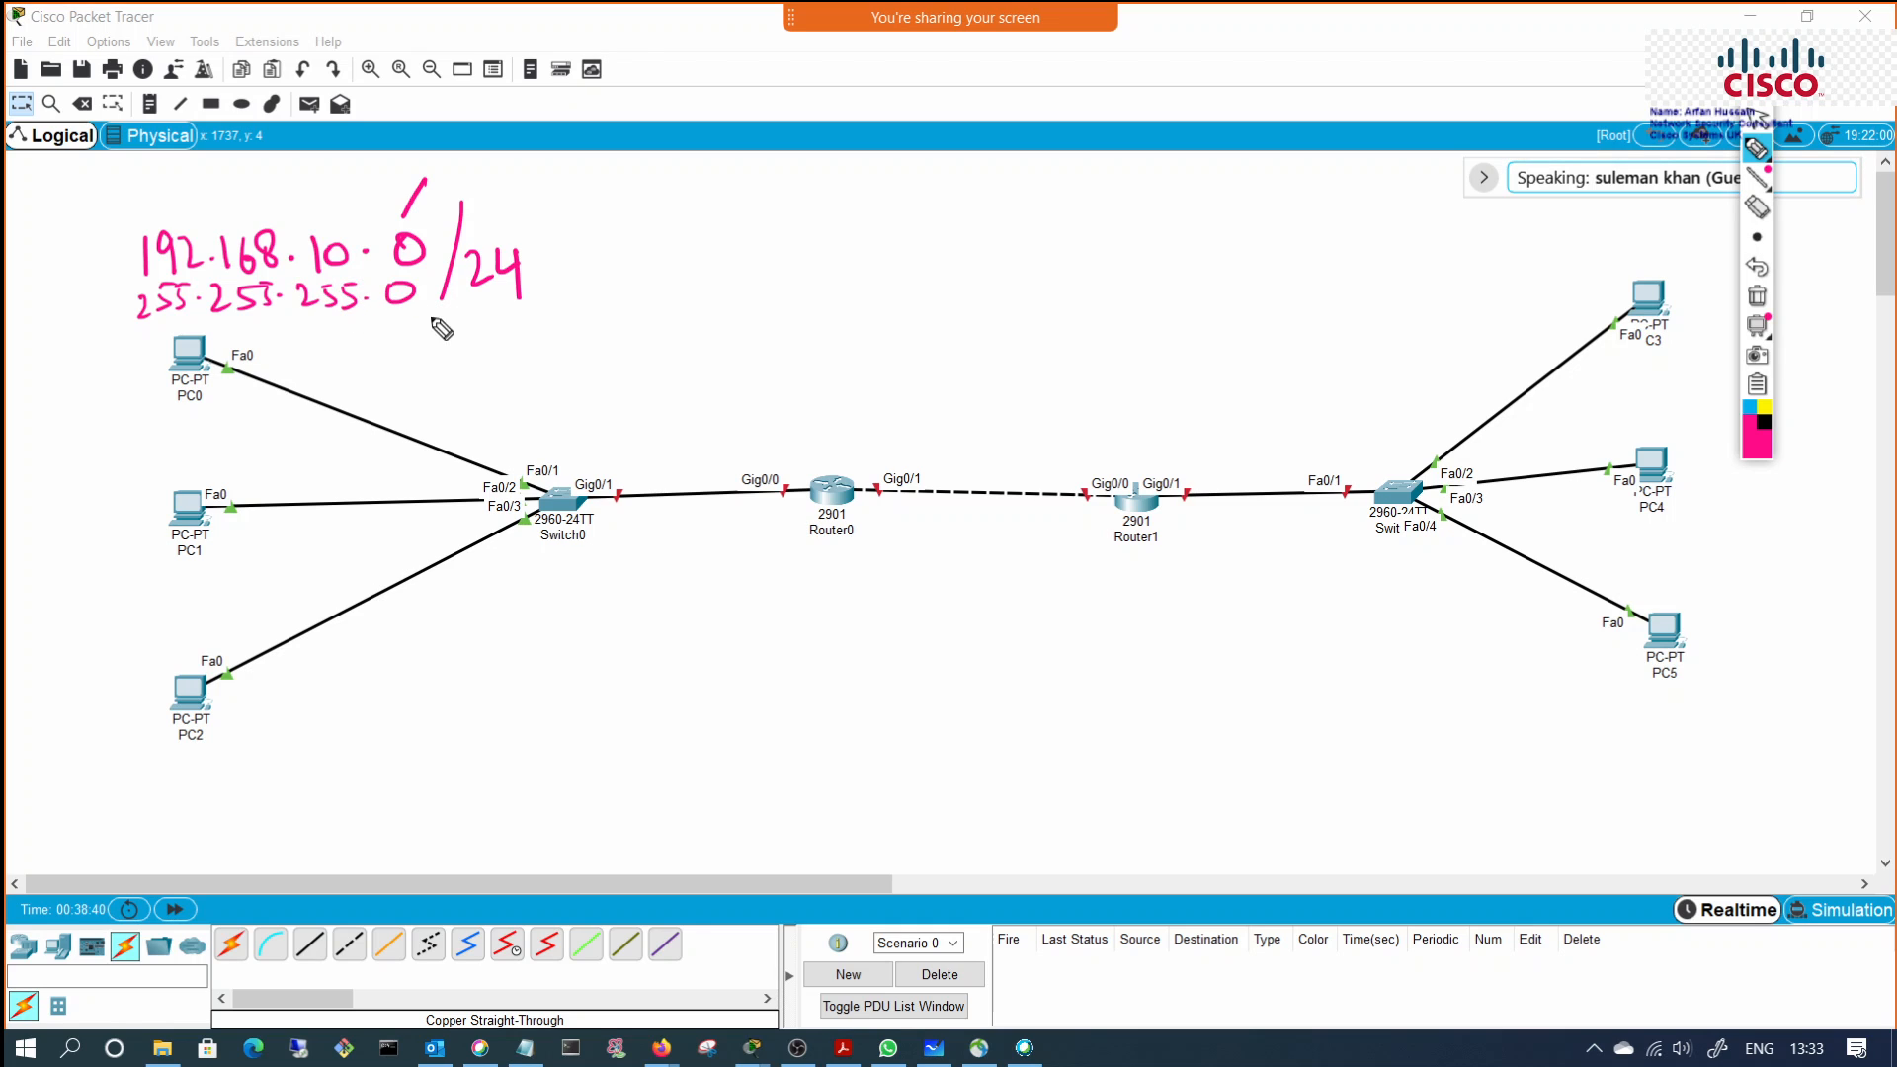
drag(124, 336, 568, 311)
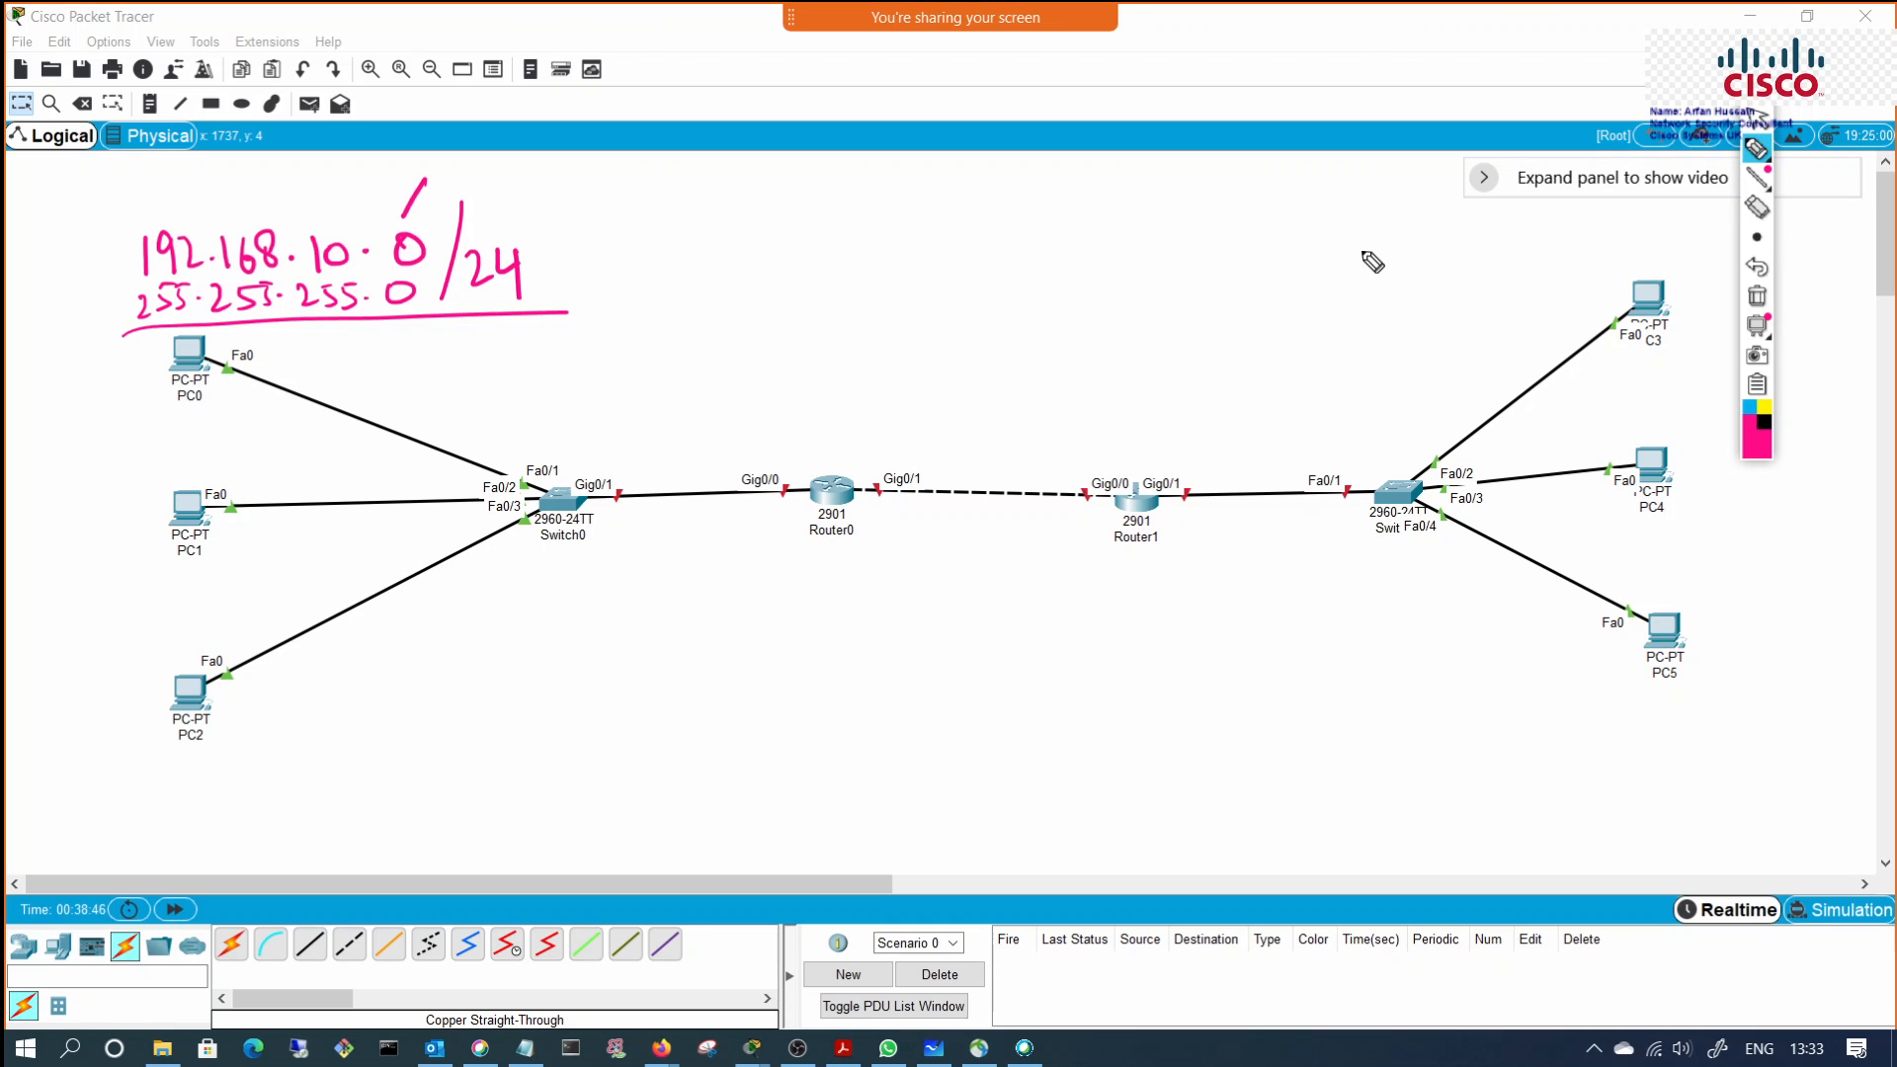
Step: Handwrite the network address 172.16.0.0/16 beside PC3
drag(1334, 247, 1331, 291)
drag(1349, 252, 1354, 296)
mouse_move(1378, 254)
mouse_down()
mouse_move(1408, 287)
mouse_move(1433, 265)
mouse_move(1490, 292)
mouse_move(1497, 247)
mouse_move(1577, 249)
mouse_move(1555, 314)
mouse_up()
click(1415, 283)
click(1476, 262)
click(1534, 265)
mouse_move(1610, 251)
mouse_down()
mouse_move(1603, 290)
mouse_move(1622, 279)
mouse_up()
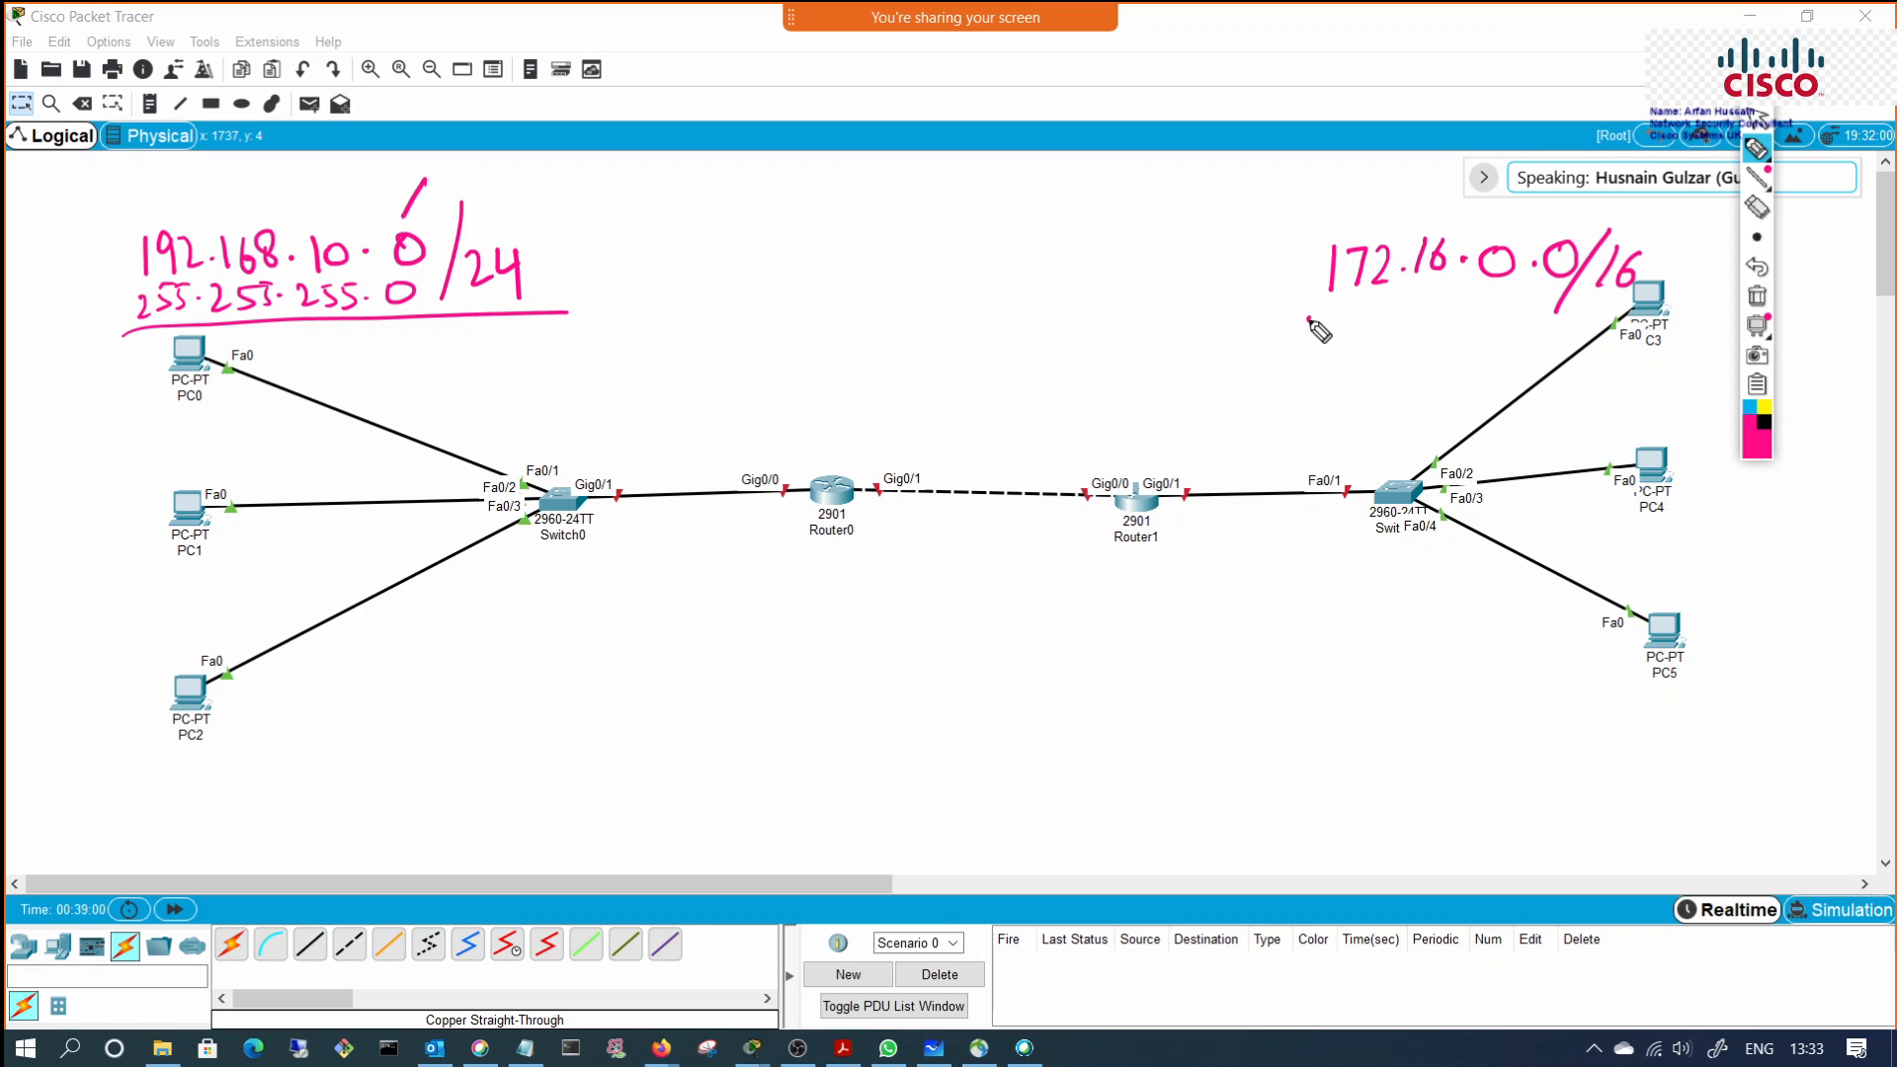
Step: Write the first two mask octets, 255.255, under the 172.16.0.0/16 address
drag(1302, 320, 1327, 346)
mouse_move(1345, 332)
mouse_down()
mouse_move(1384, 322)
mouse_move(1387, 351)
mouse_up()
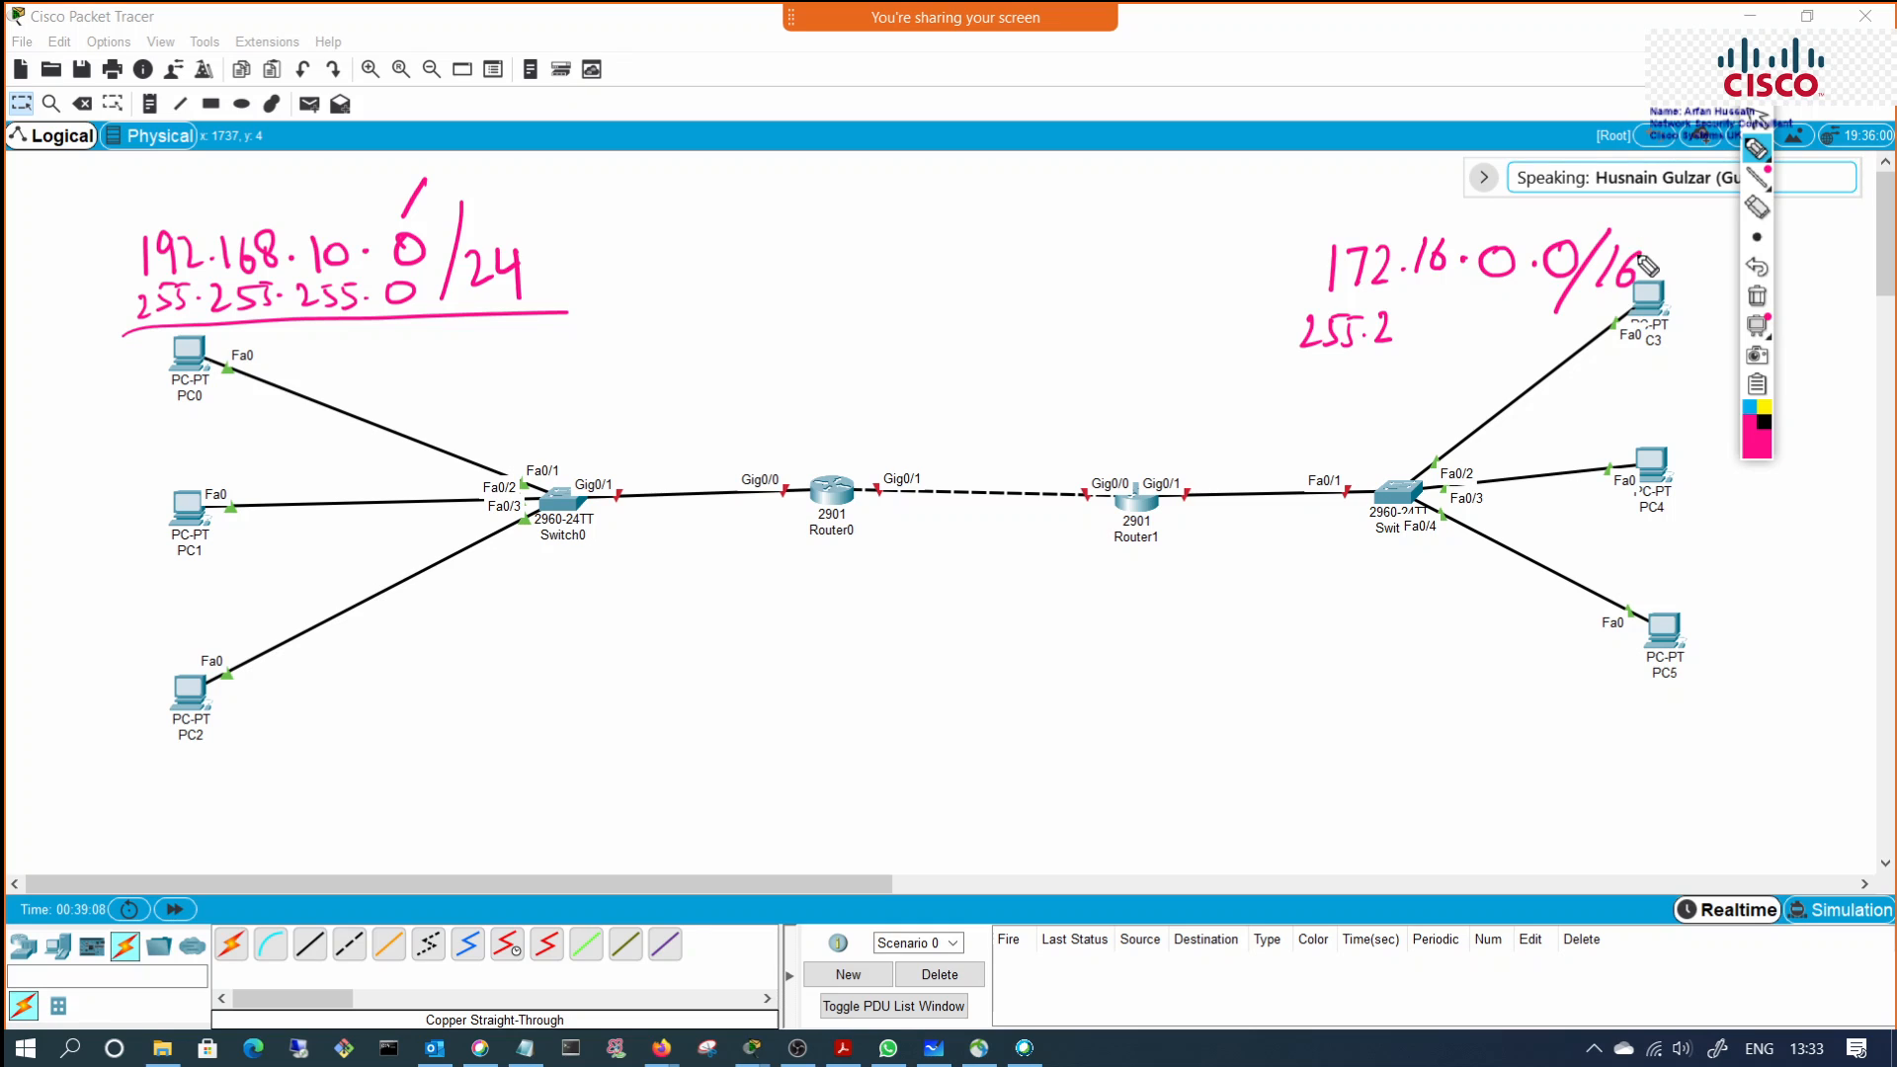
mouse_move(1405, 320)
mouse_down()
mouse_move(1399, 343)
mouse_move(1413, 316)
mouse_move(1423, 346)
mouse_move(1435, 335)
mouse_up()
click(1435, 335)
Step: Mark off the 172.16 portion, label it "Network", and write the underlined heading "Network Host" above the routers
drag(1304, 231, 1380, 231)
mouse_move(1412, 227)
mouse_down()
mouse_move(1464, 221)
mouse_move(1405, 226)
mouse_up()
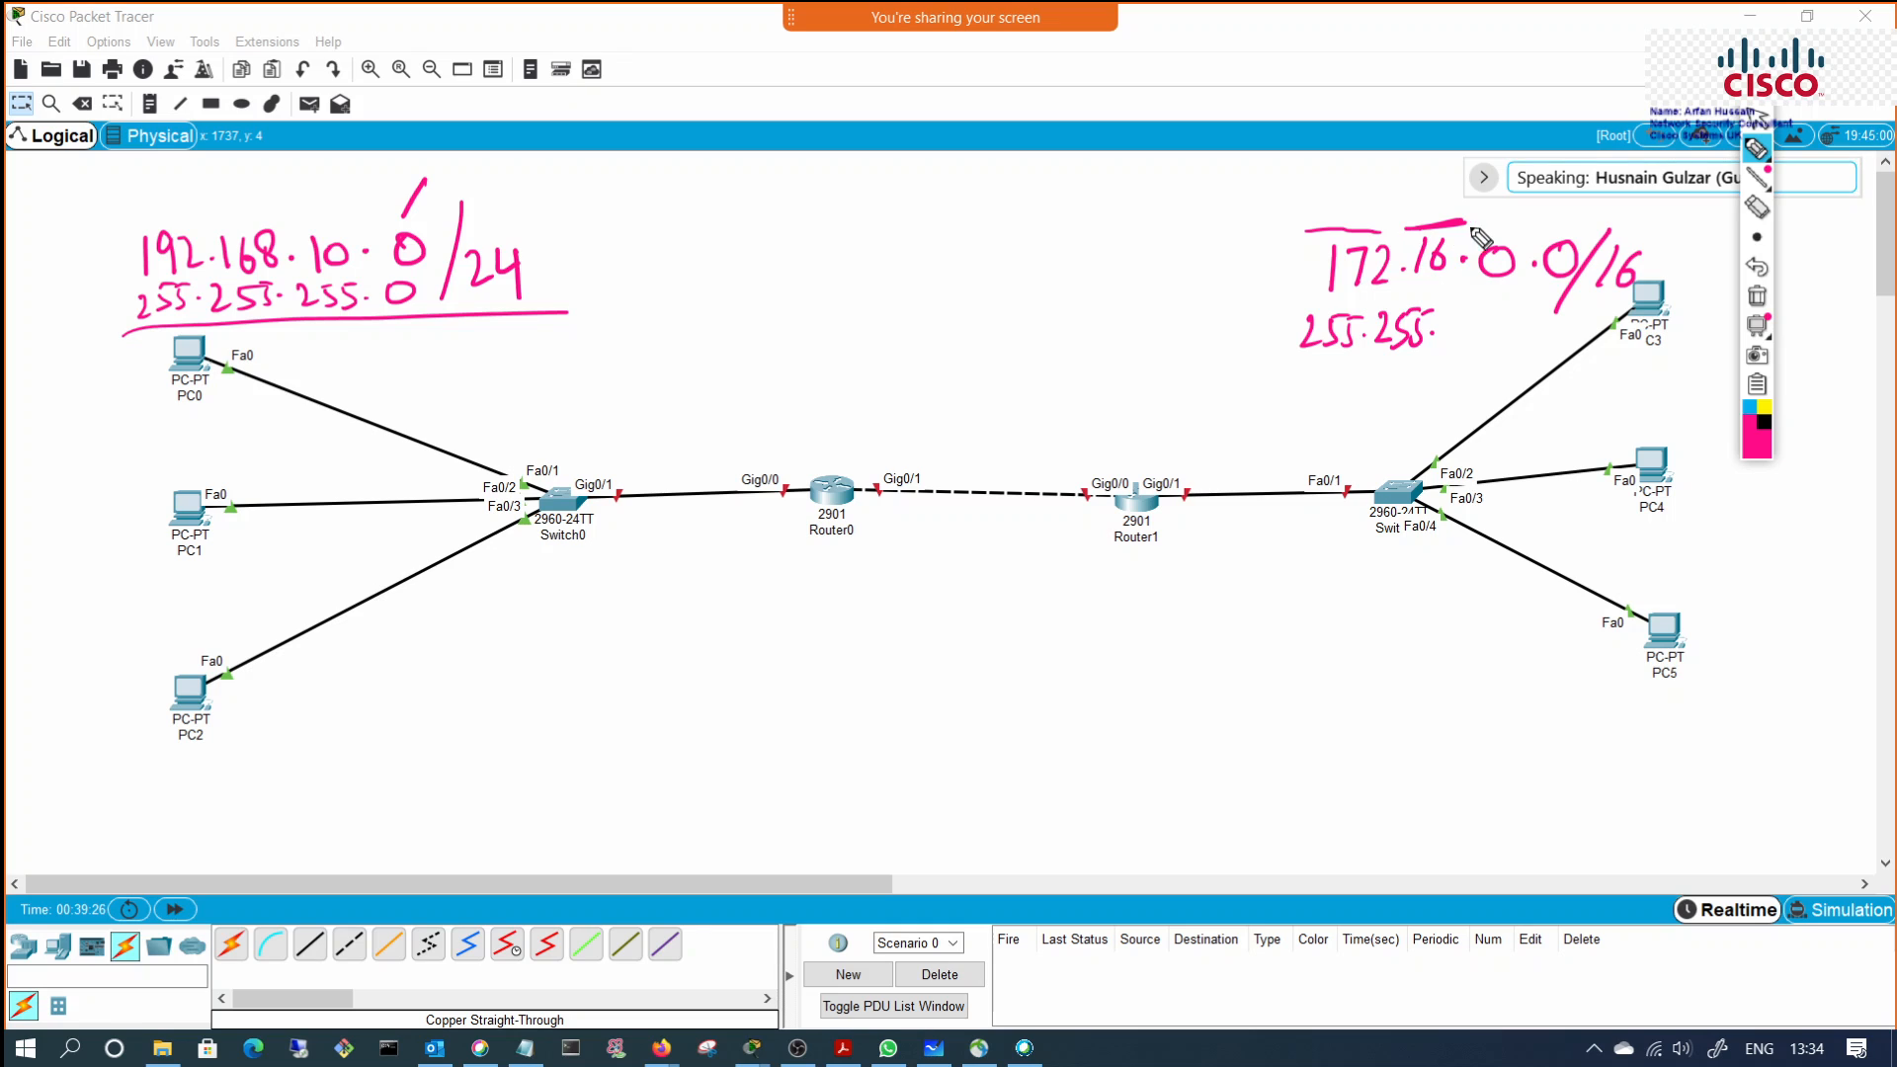
drag(1478, 210, 1404, 407)
drag(1251, 375, 1373, 373)
mouse_move(1244, 422)
mouse_down()
mouse_move(1246, 405)
mouse_move(1379, 397)
mouse_up()
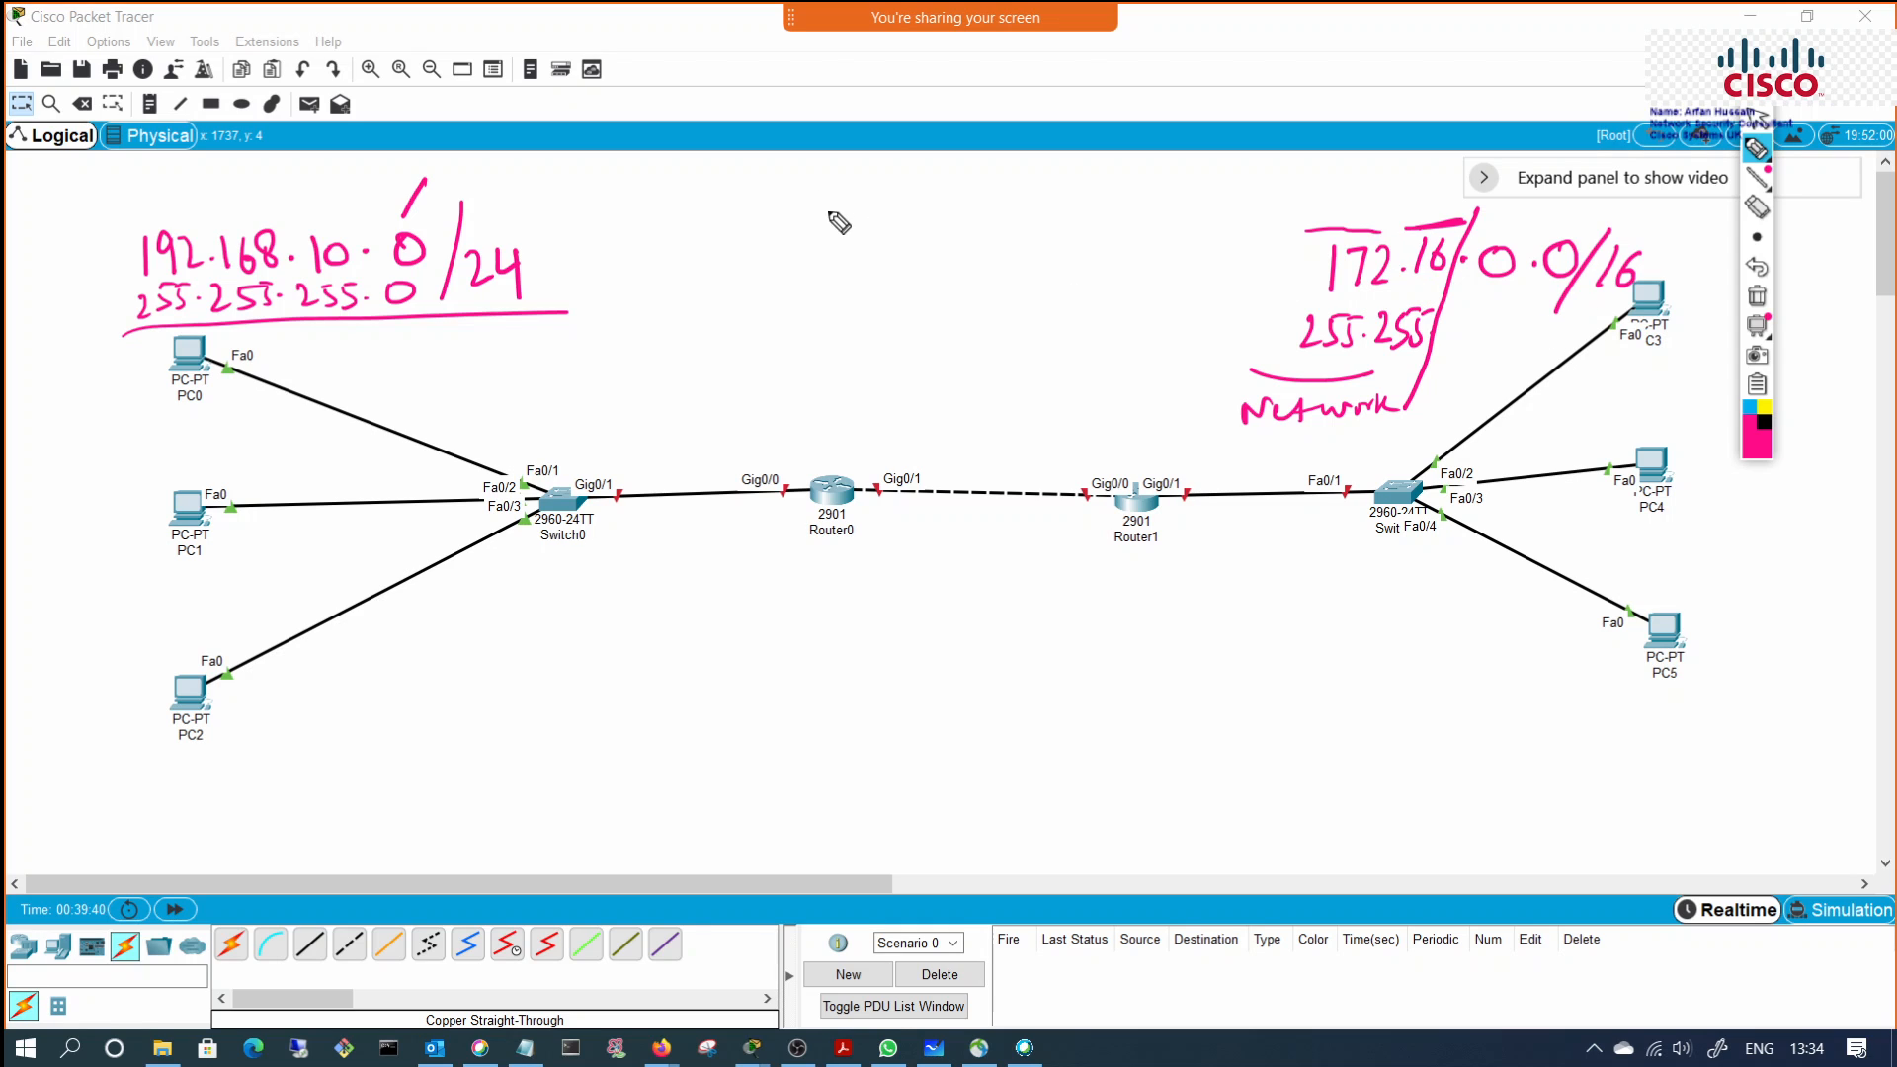
mouse_move(812, 230)
mouse_down()
mouse_move(901, 195)
mouse_move(951, 226)
mouse_move(1099, 198)
mouse_move(1210, 203)
mouse_move(1253, 231)
mouse_up()
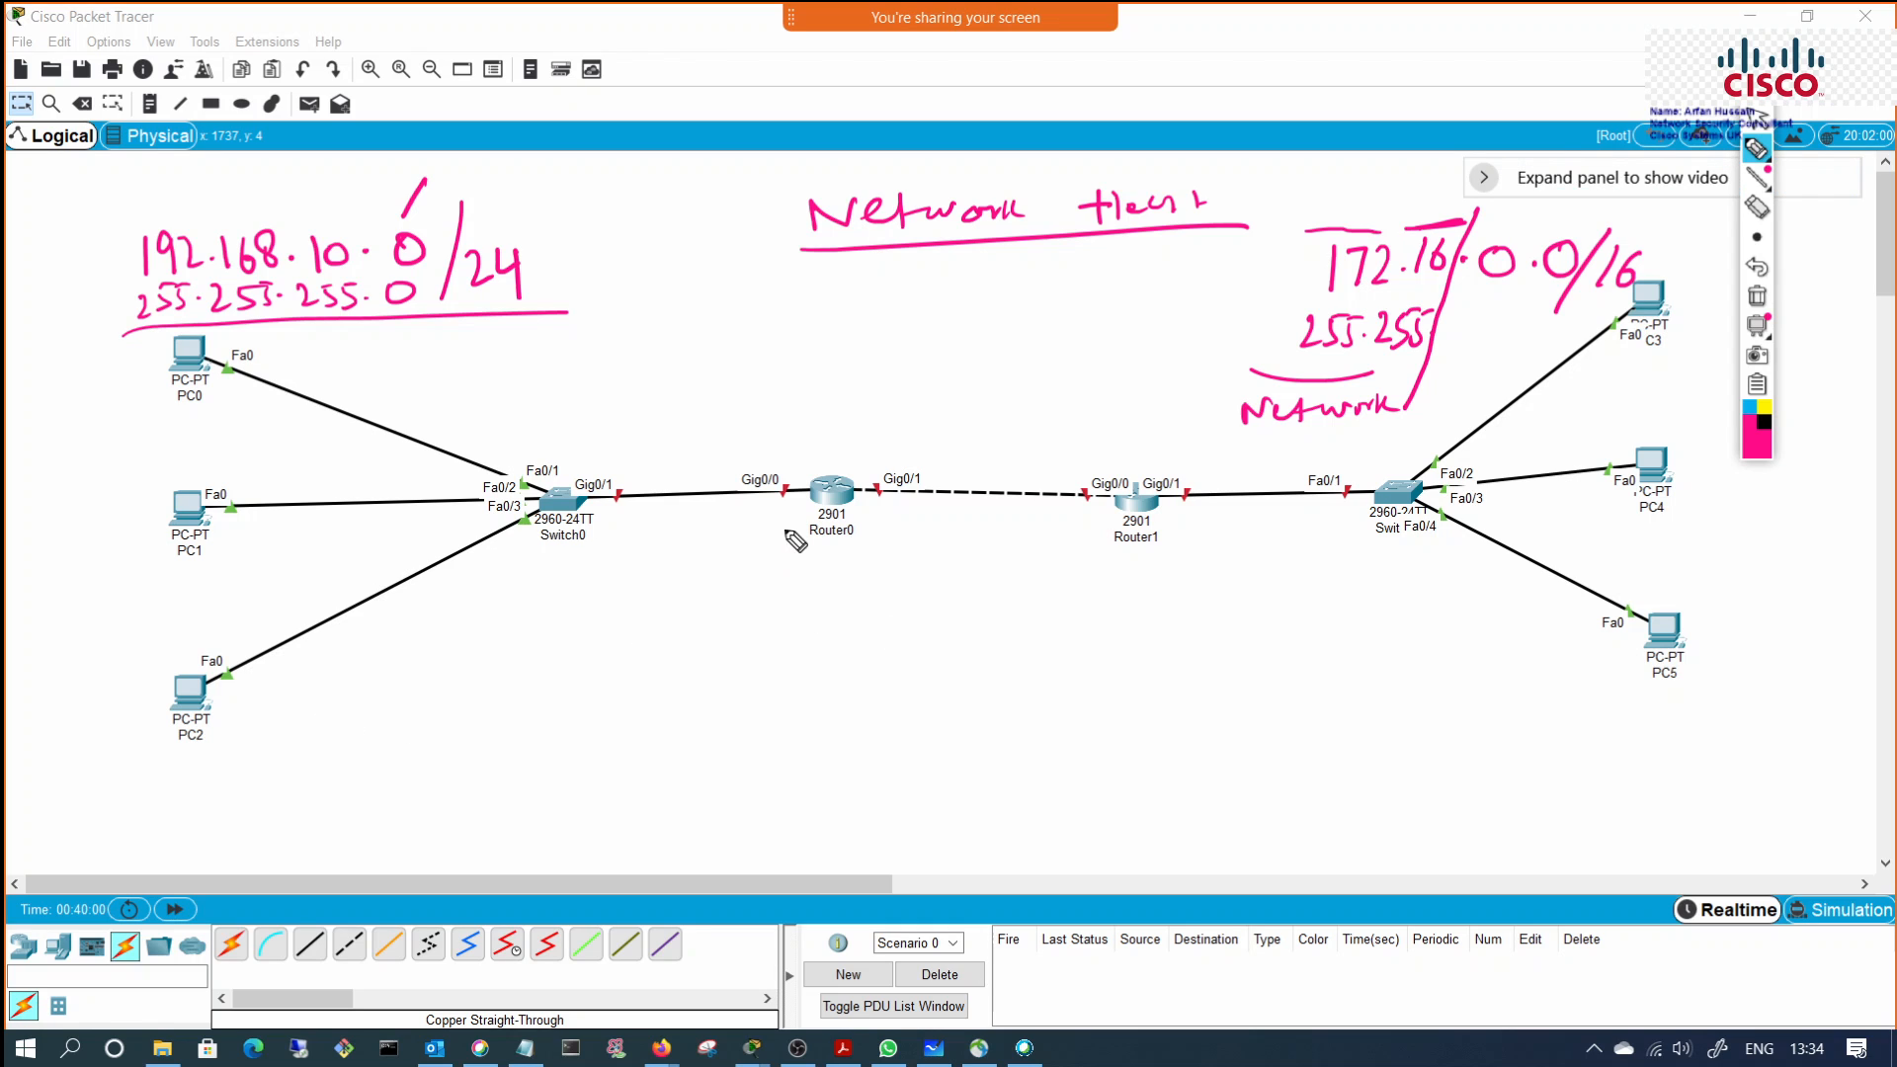
Step: Sketch a large box with several lines branching from it, and a smaller box with an inner rectangle and two arrows beneath it
mouse_move(797, 609)
mouse_down()
mouse_move(805, 793)
mouse_move(911, 598)
mouse_move(963, 783)
mouse_up()
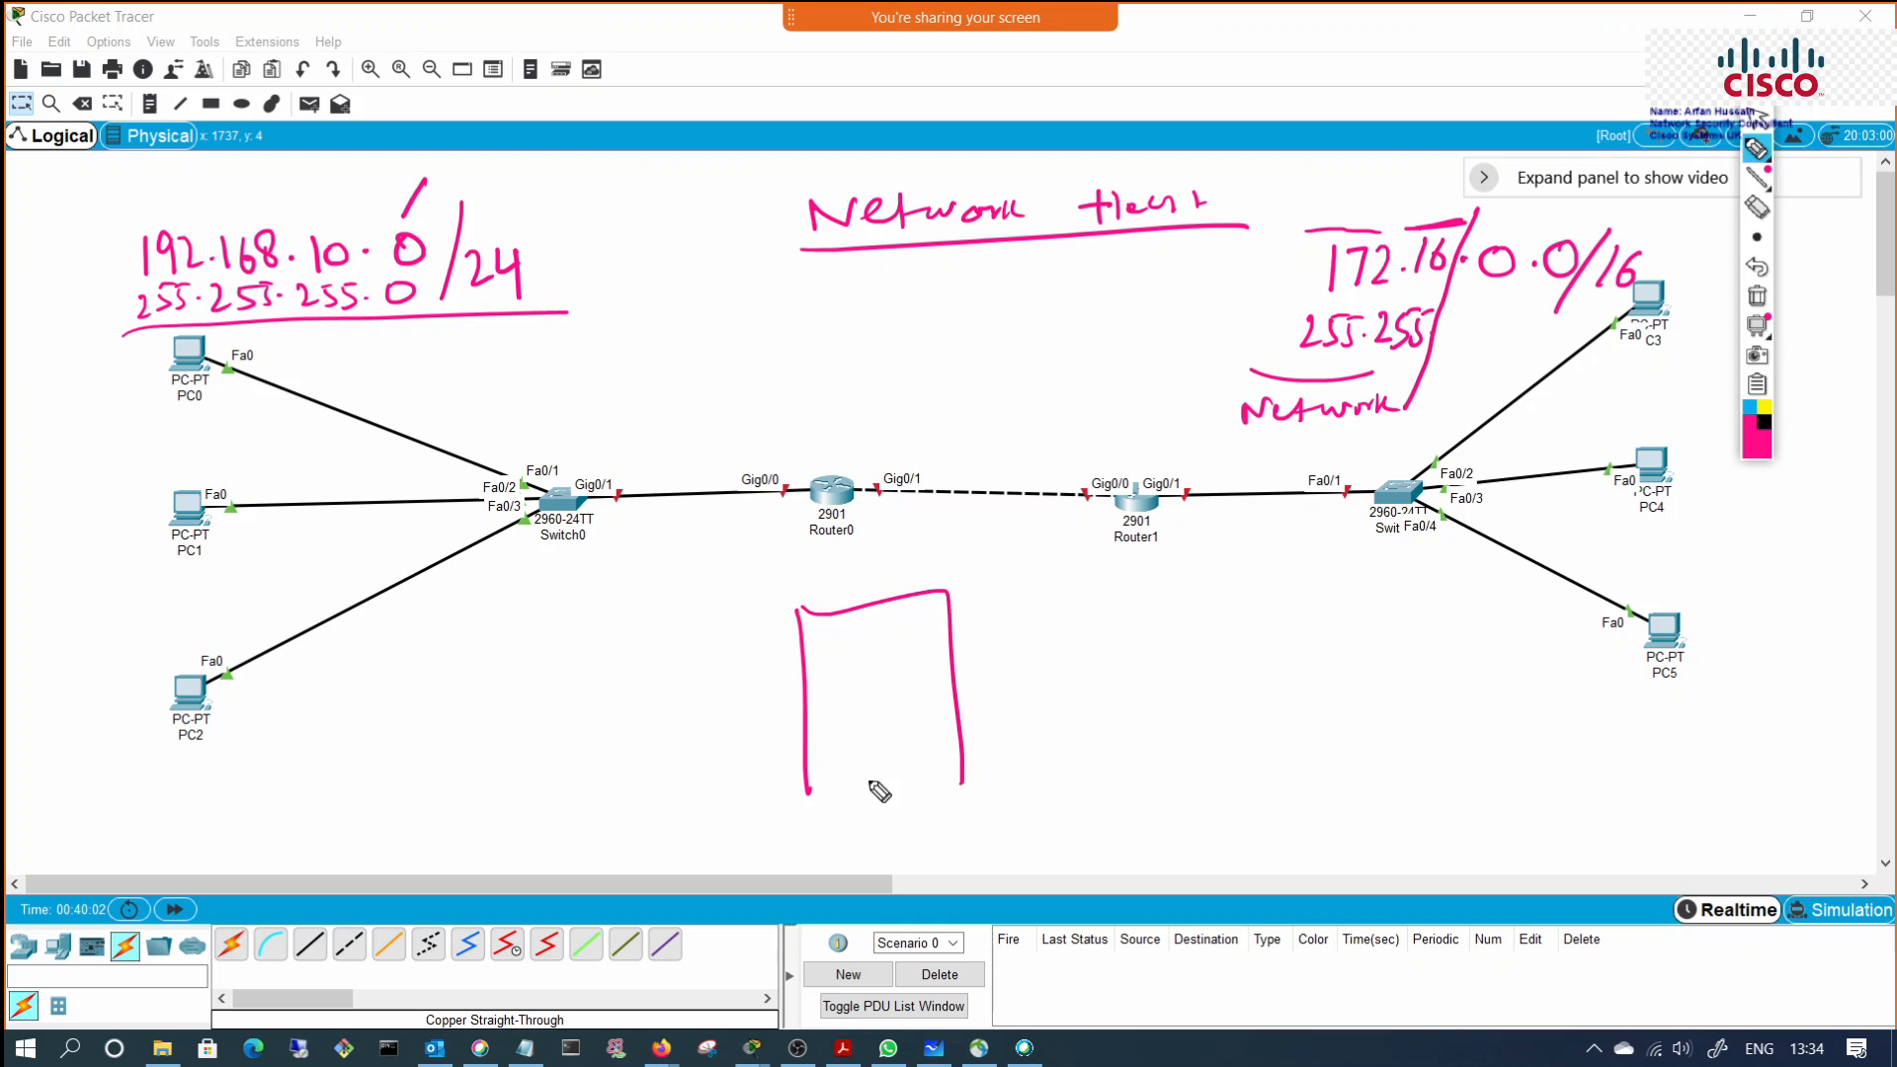
drag(805, 792, 973, 778)
mouse_move(978, 620)
mouse_down()
mouse_move(954, 668)
mouse_move(971, 685)
mouse_up()
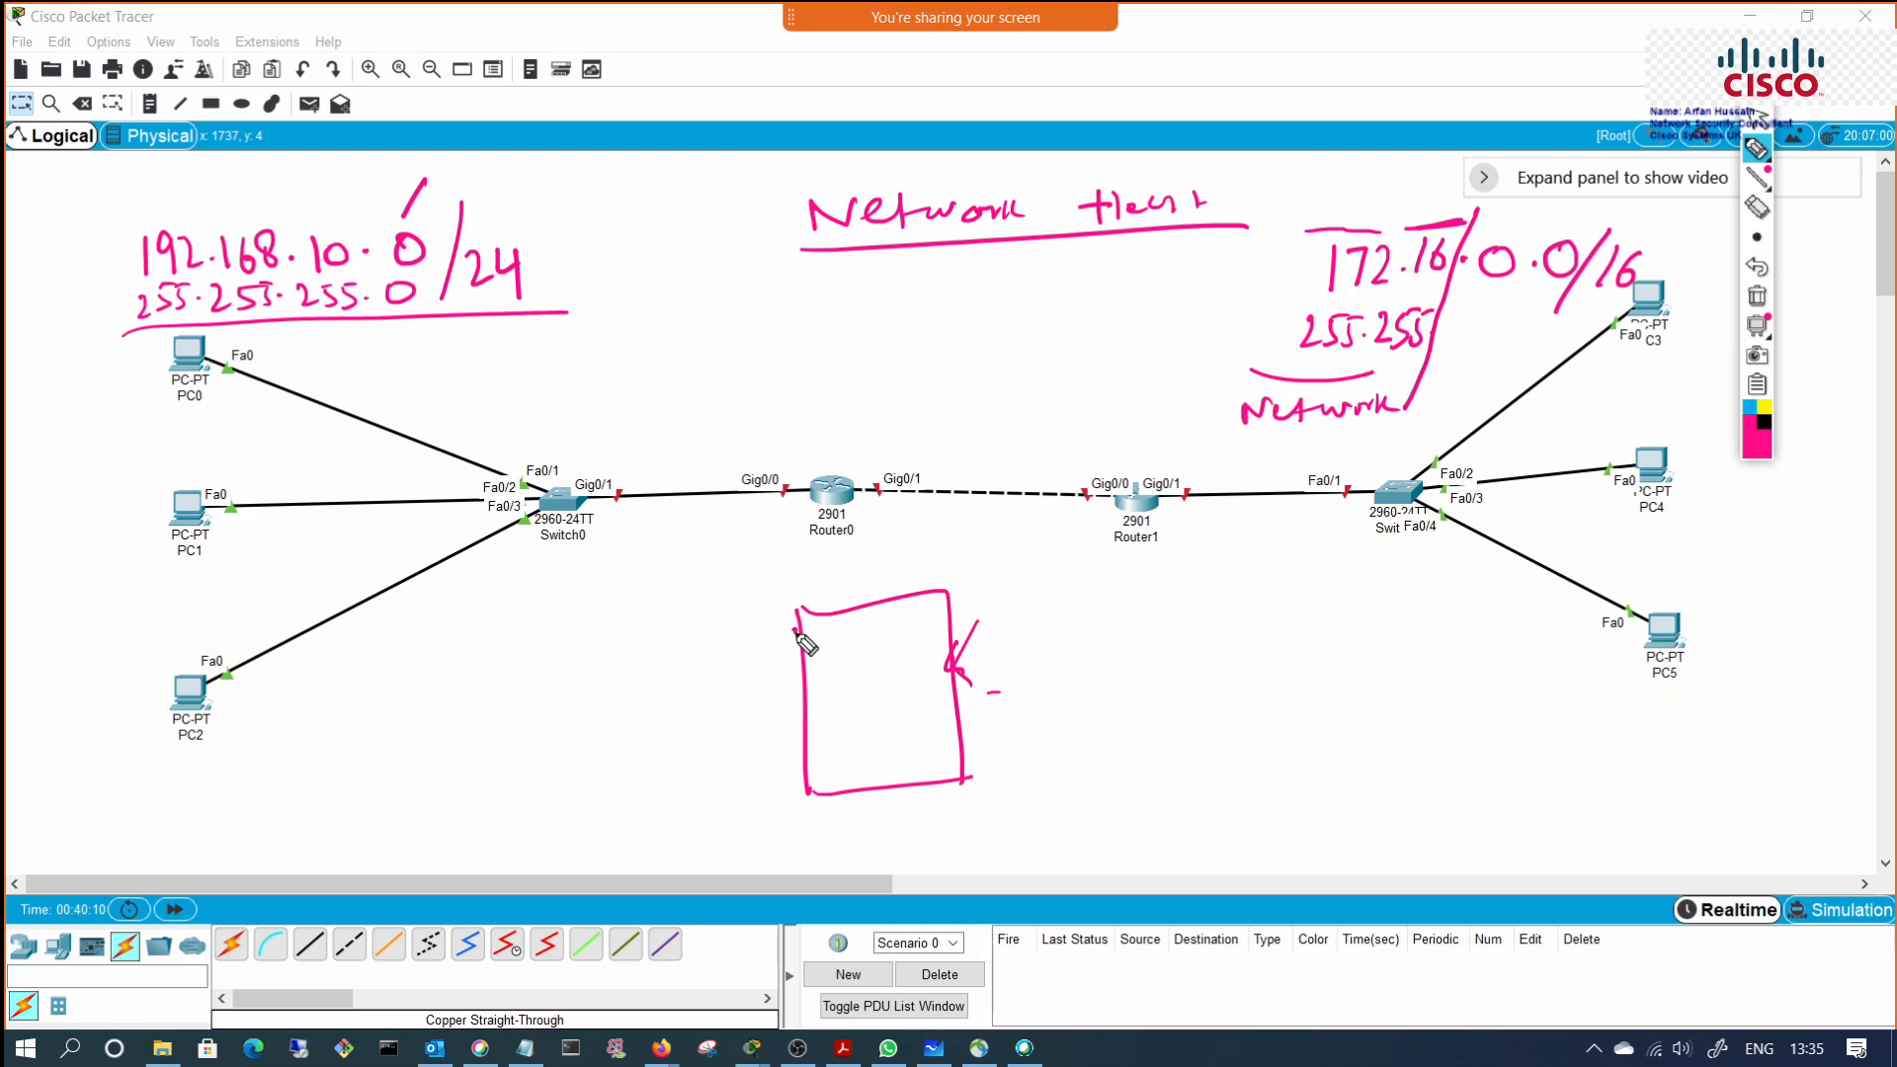
mouse_move(796, 630)
mouse_down()
mouse_move(711, 626)
mouse_move(708, 752)
mouse_up()
drag(791, 751, 699, 810)
mouse_move(794, 798)
mouse_down()
mouse_move(738, 838)
mouse_move(796, 854)
mouse_up()
drag(855, 794, 842, 845)
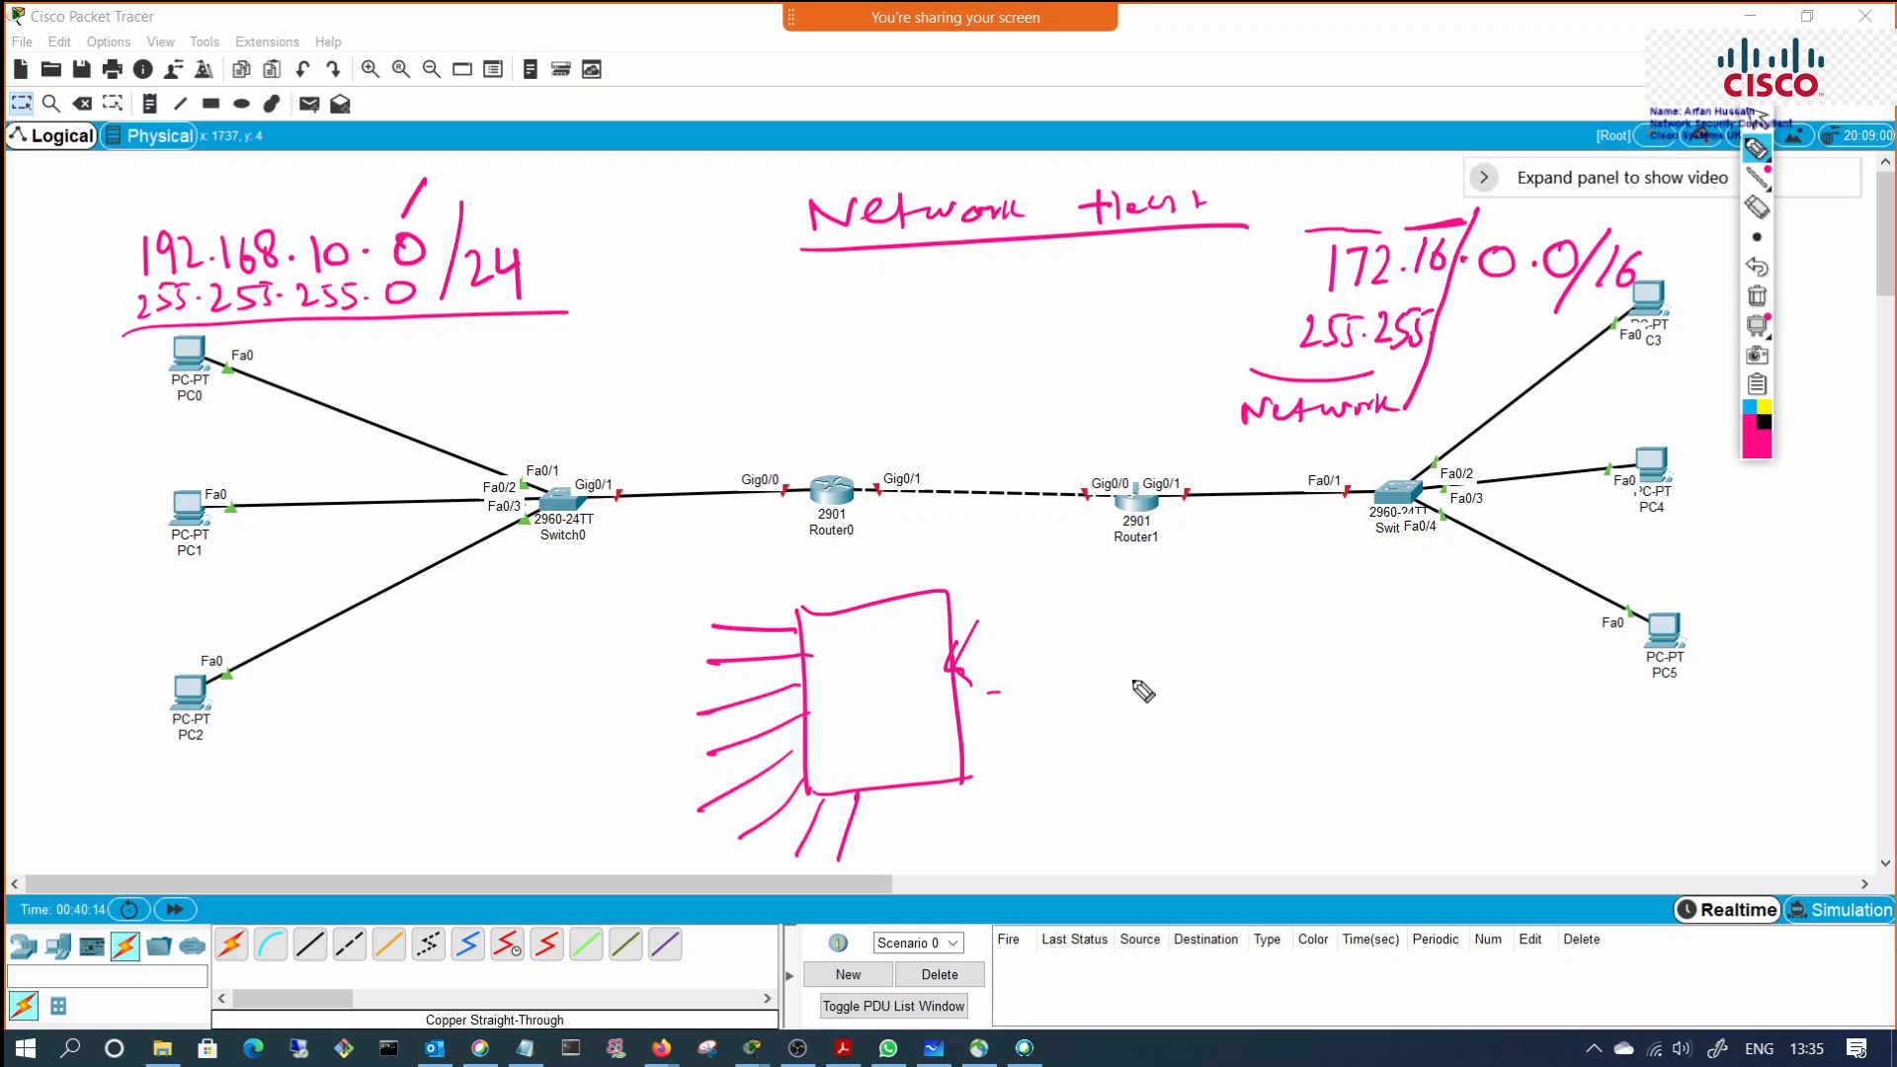
mouse_move(1089, 632)
mouse_down()
mouse_move(1091, 684)
mouse_move(1185, 677)
mouse_up()
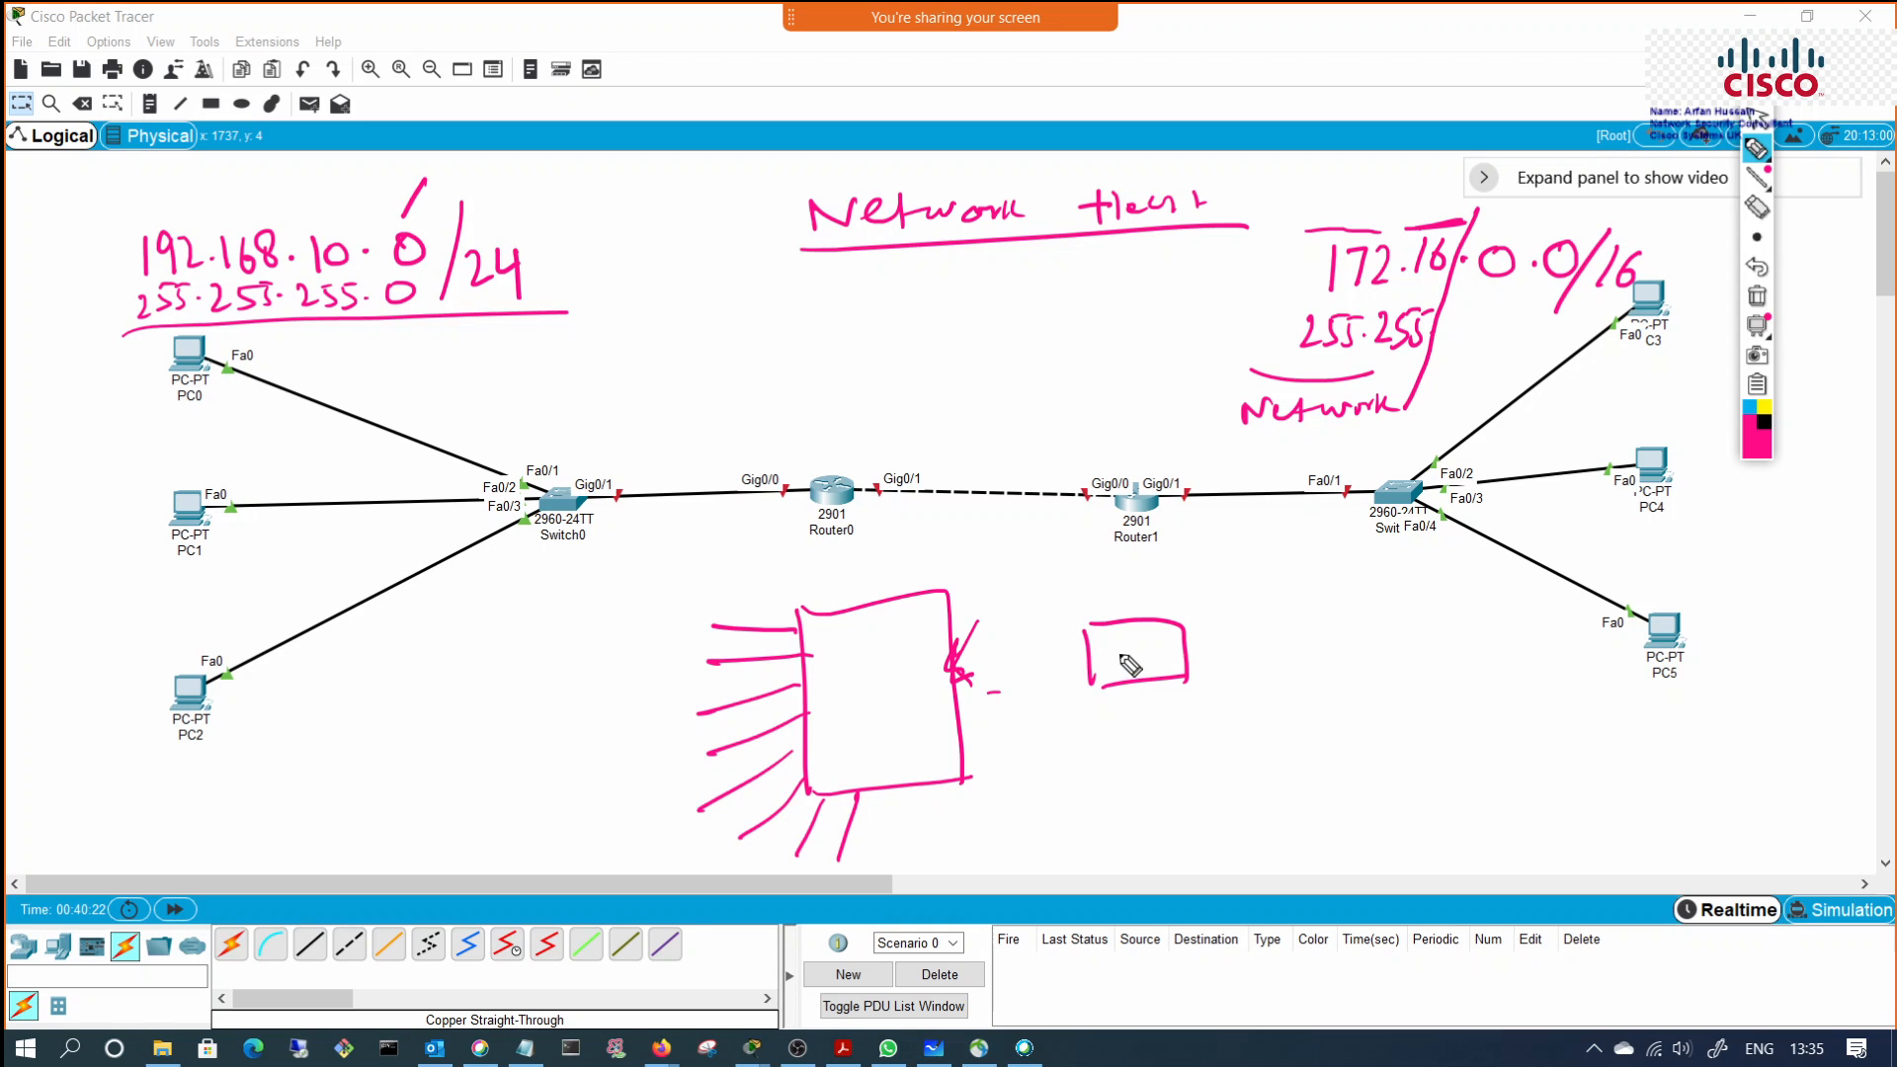
mouse_move(1104, 644)
mouse_down()
mouse_move(1148, 640)
mouse_move(1121, 671)
mouse_move(1158, 664)
mouse_move(1125, 691)
mouse_move(1136, 728)
mouse_up()
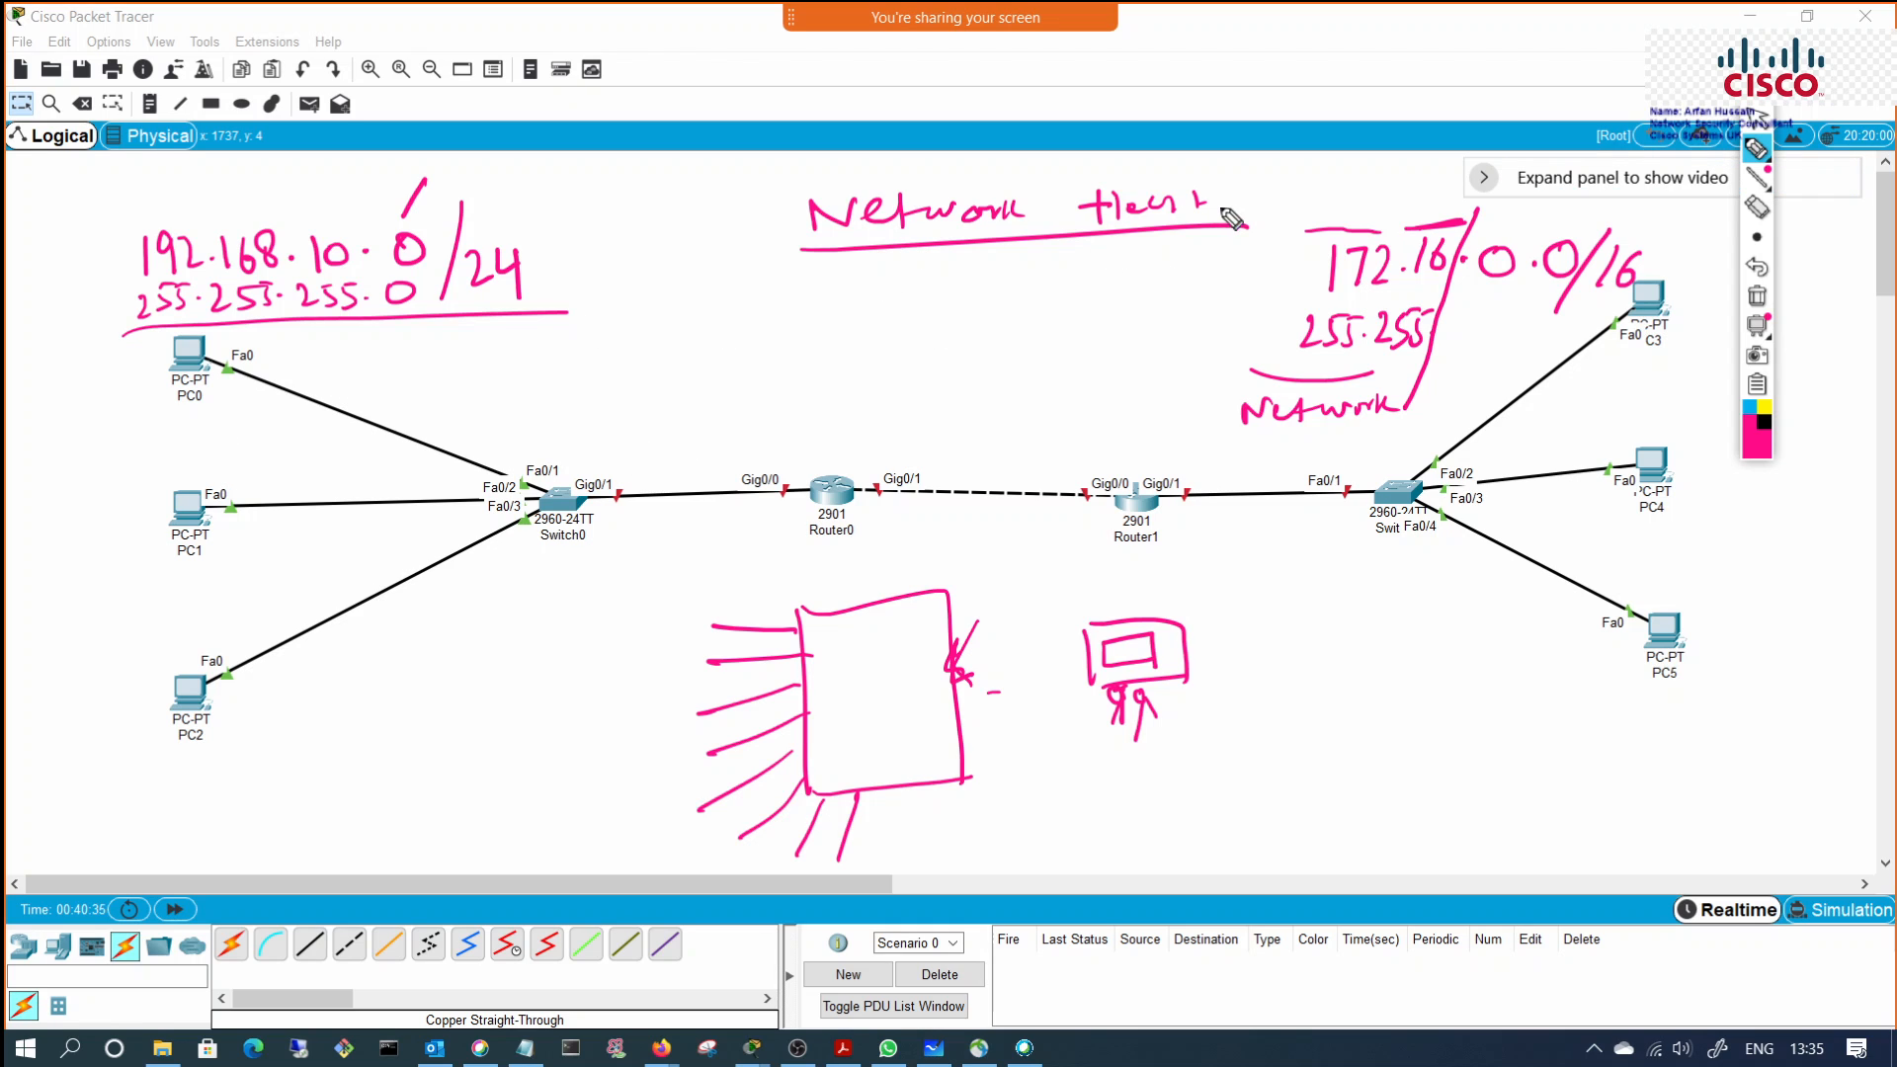
Step: Draw a vertical line after the "Network Host" heading, complete the mask as 255.255.0.0 and underline its 255.255 part
drag(1239, 176, 1245, 260)
drag(1610, 255, 1609, 285)
drag(1488, 322, 1534, 310)
mouse_move(1337, 363)
mouse_down()
mouse_move(1292, 366)
mouse_move(1422, 352)
mouse_up()
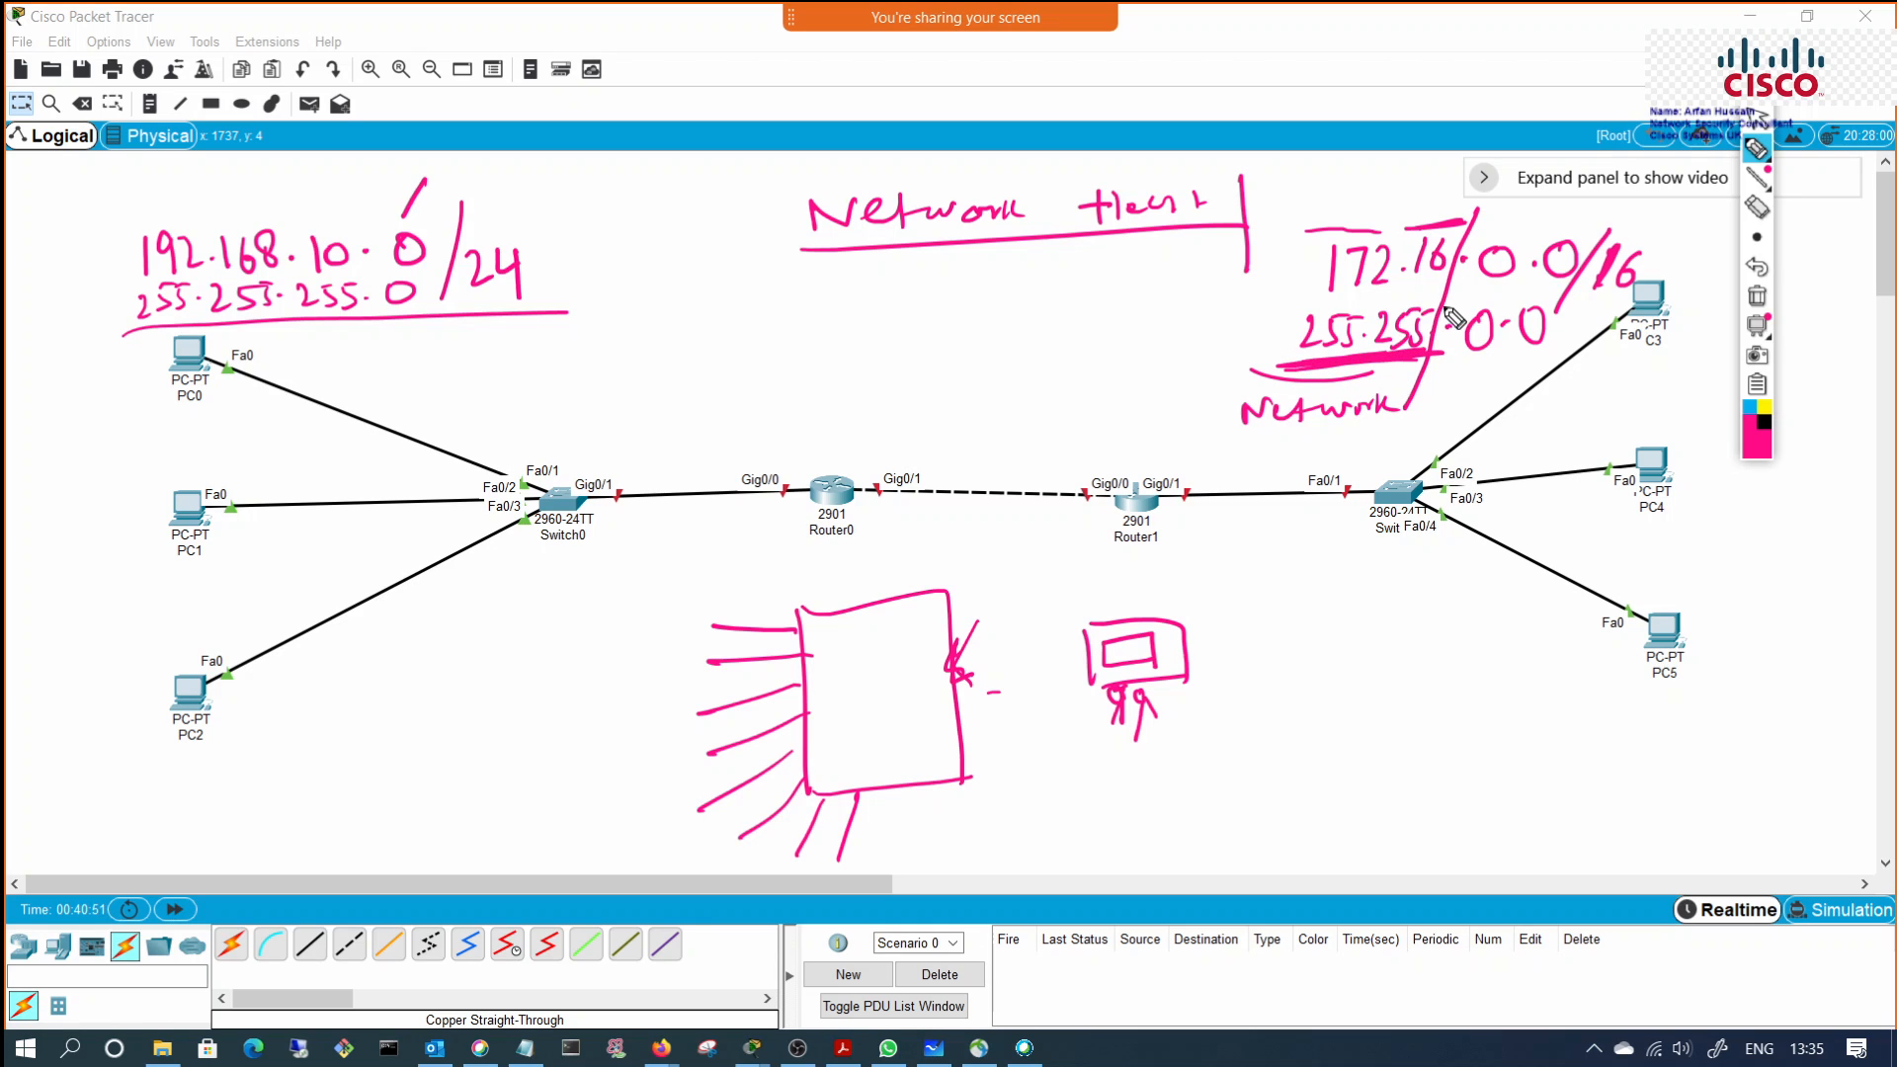
Step: Tick the two host octets of 172.16.0.0 and write "2^16 = 65 - 1" below the heading
drag(1471, 240, 1561, 206)
mouse_move(942, 309)
mouse_down()
mouse_move(974, 334)
mouse_move(984, 273)
mouse_move(1021, 316)
mouse_up()
drag(1005, 330, 1091, 332)
drag(1097, 297, 1204, 336)
drag(1191, 335, 1219, 335)
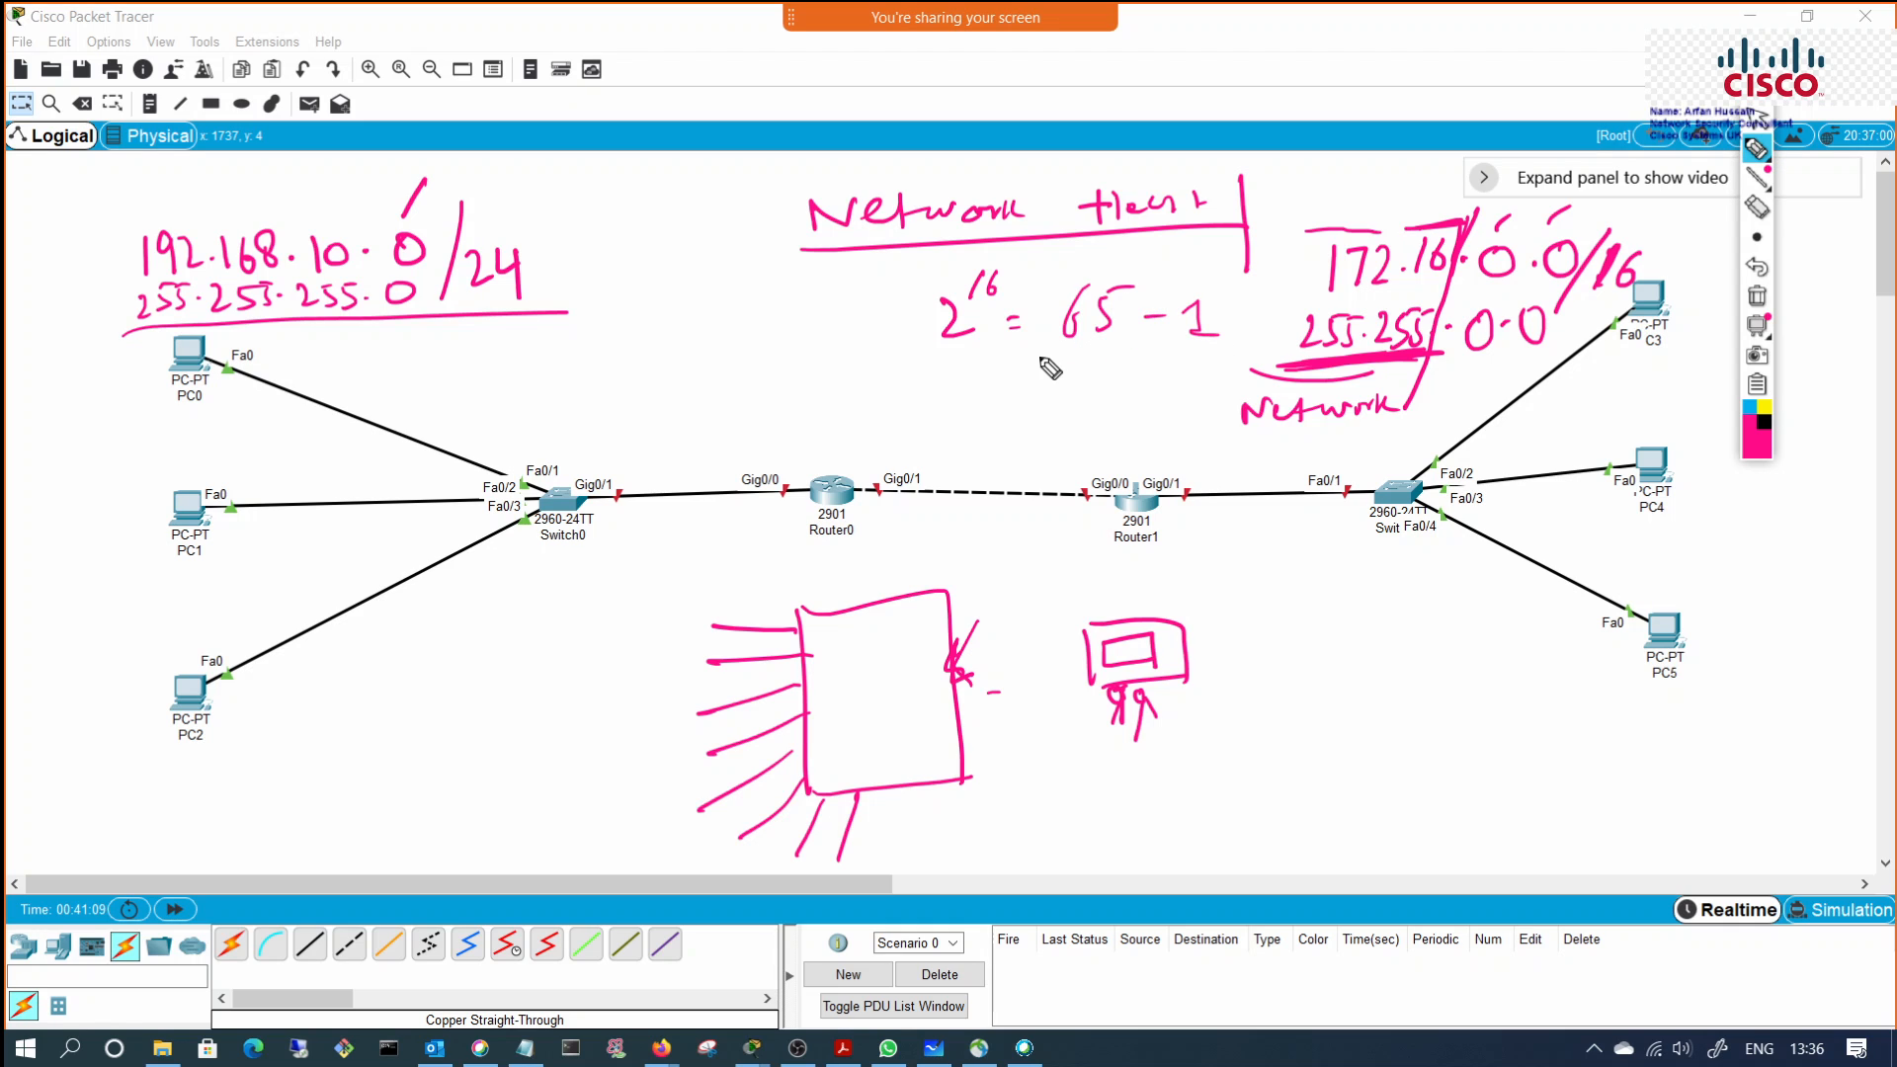
Step: Extend the result to "6500 - 1", circle it and 2^16, underline the calculation, and separate the two host octets of 172.16.0.0
drag(1013, 359, 1025, 358)
drag(1119, 304, 1136, 314)
drag(1001, 252, 1003, 295)
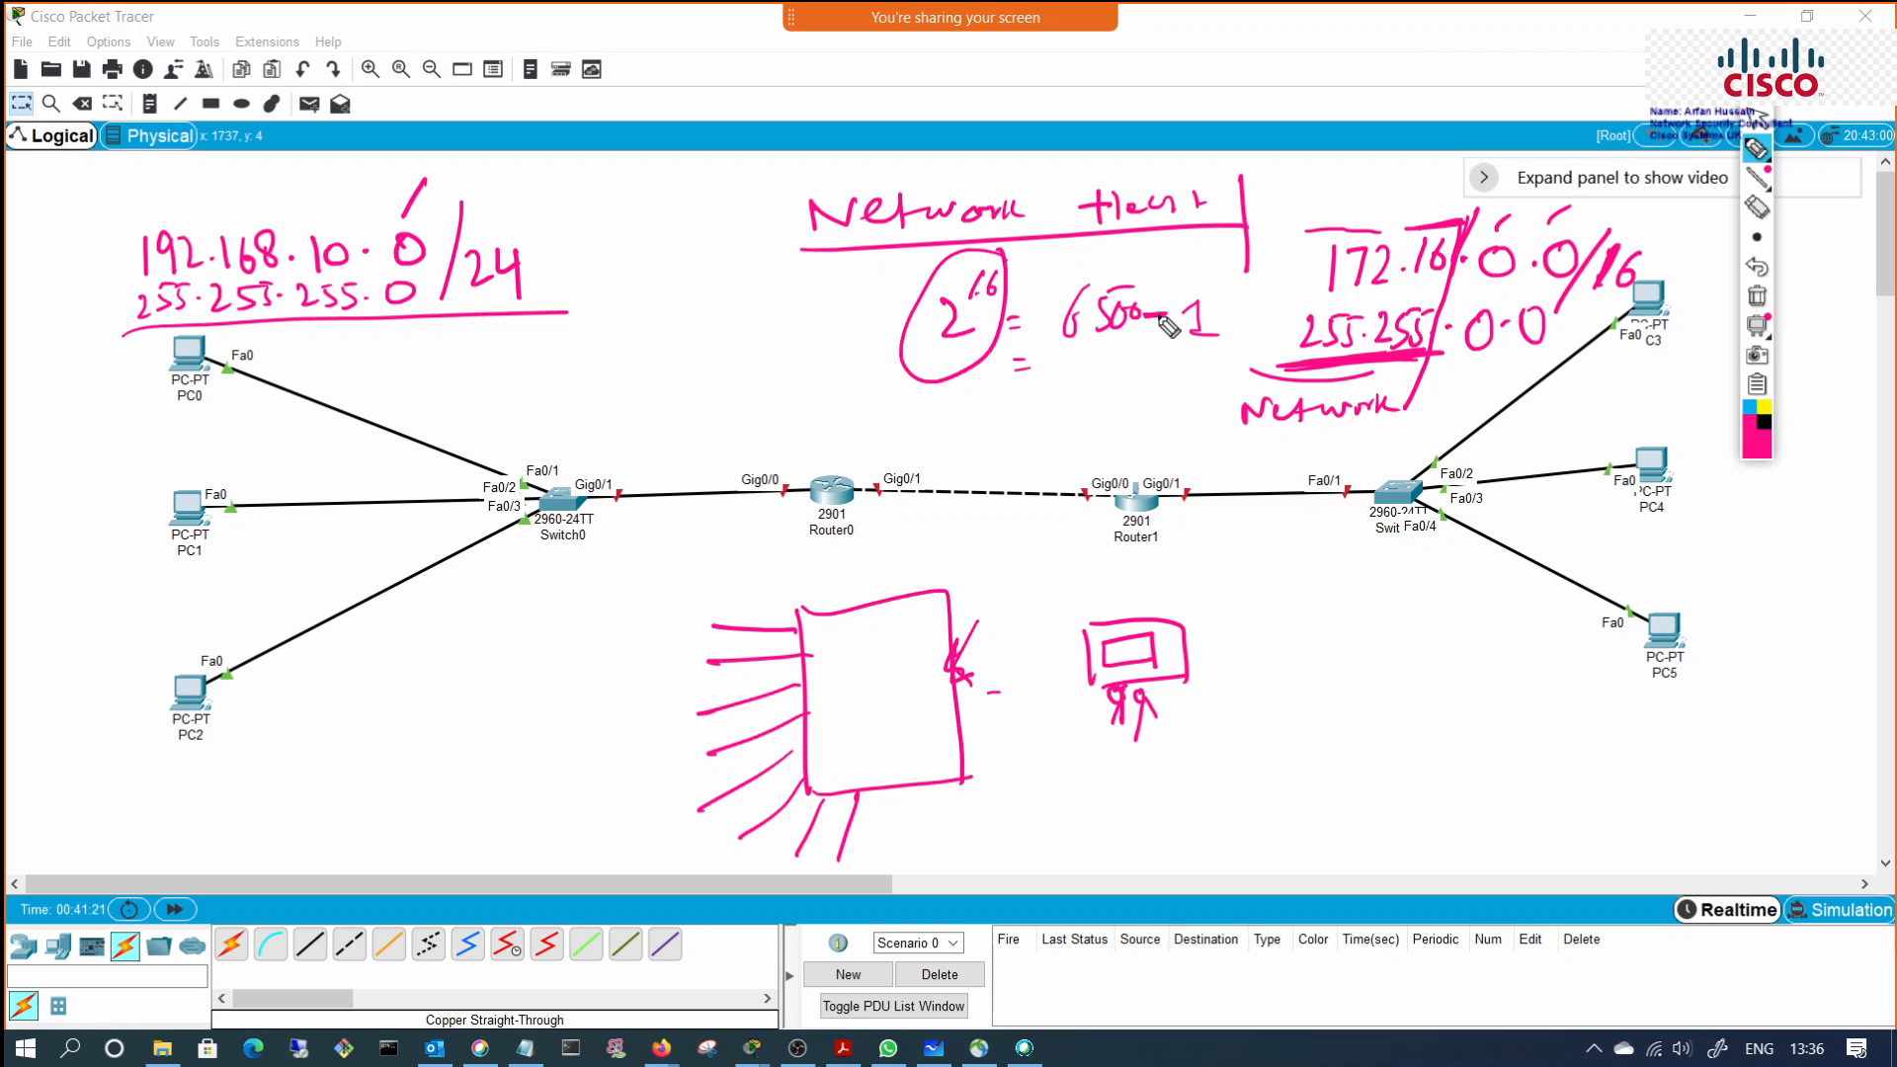
mouse_move(1163, 318)
mouse_down()
mouse_move(1102, 264)
mouse_move(1165, 304)
mouse_up()
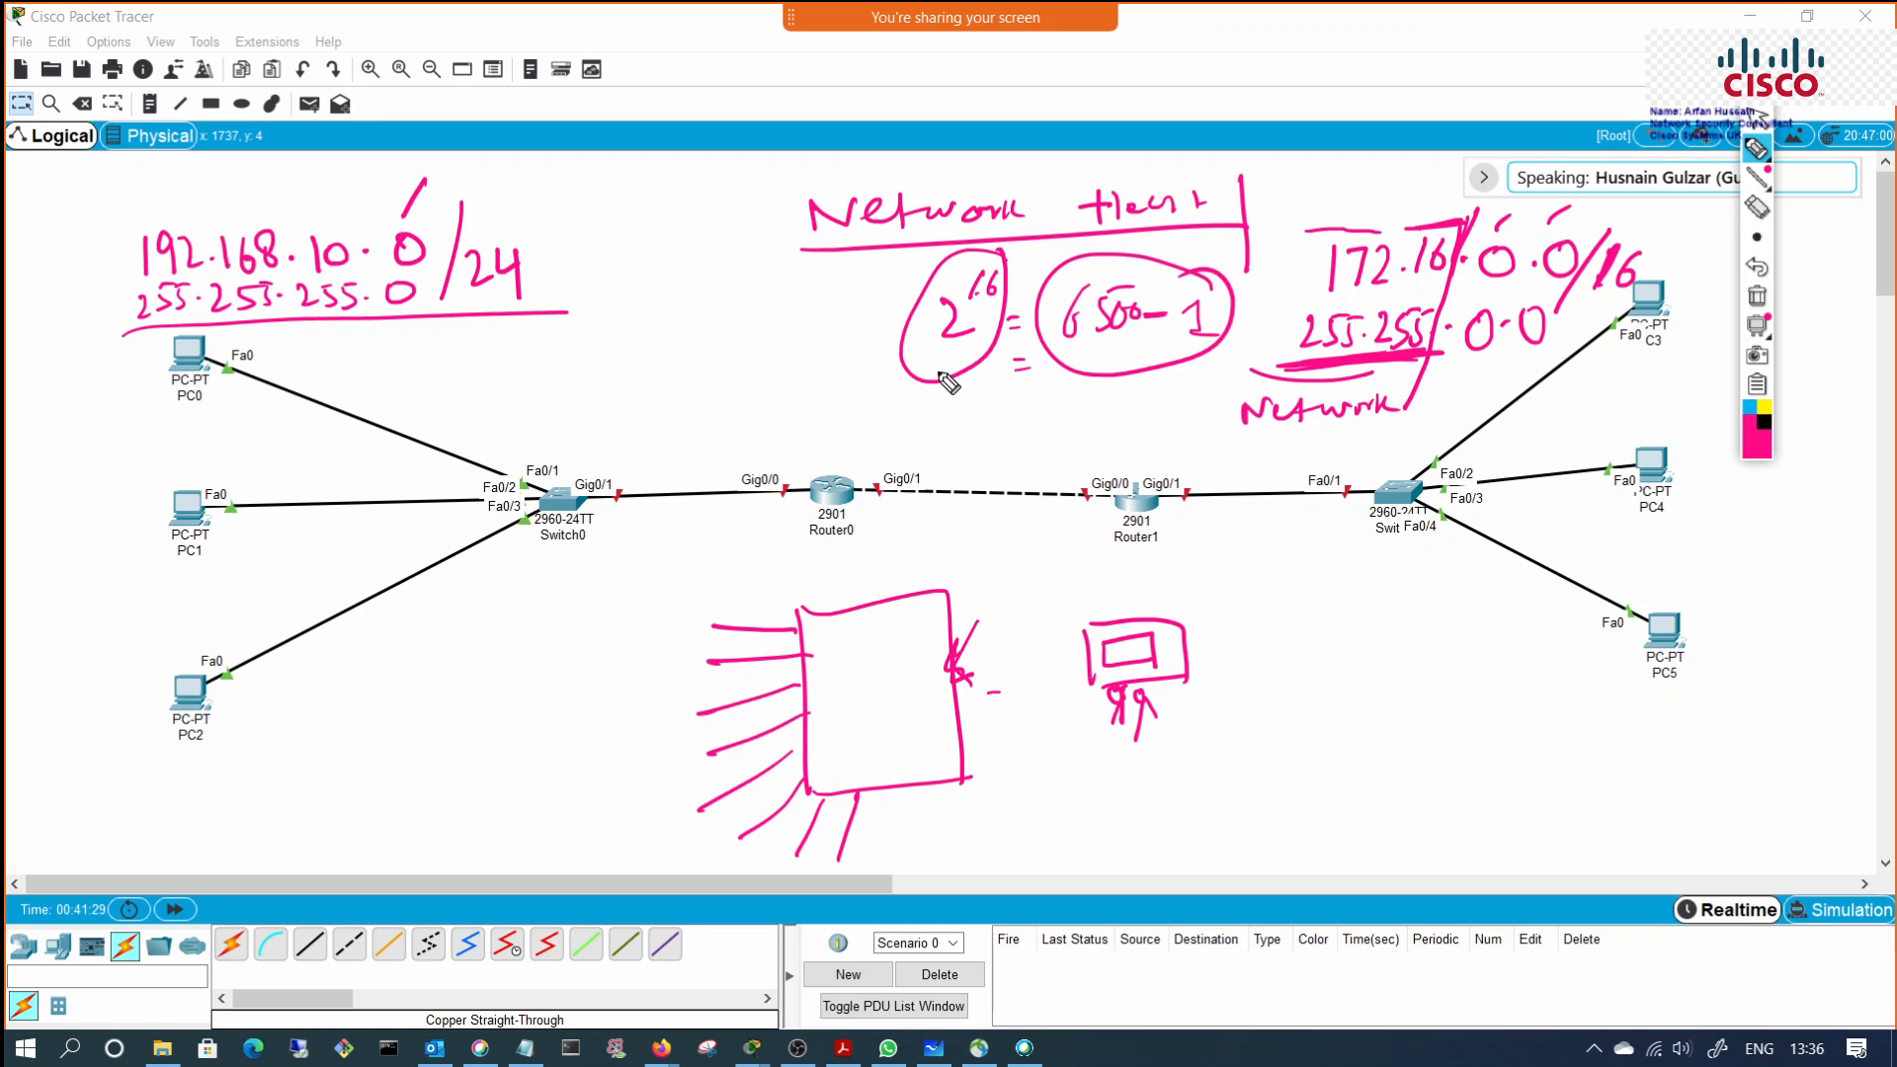
drag(992, 372, 1138, 368)
drag(917, 388, 1138, 368)
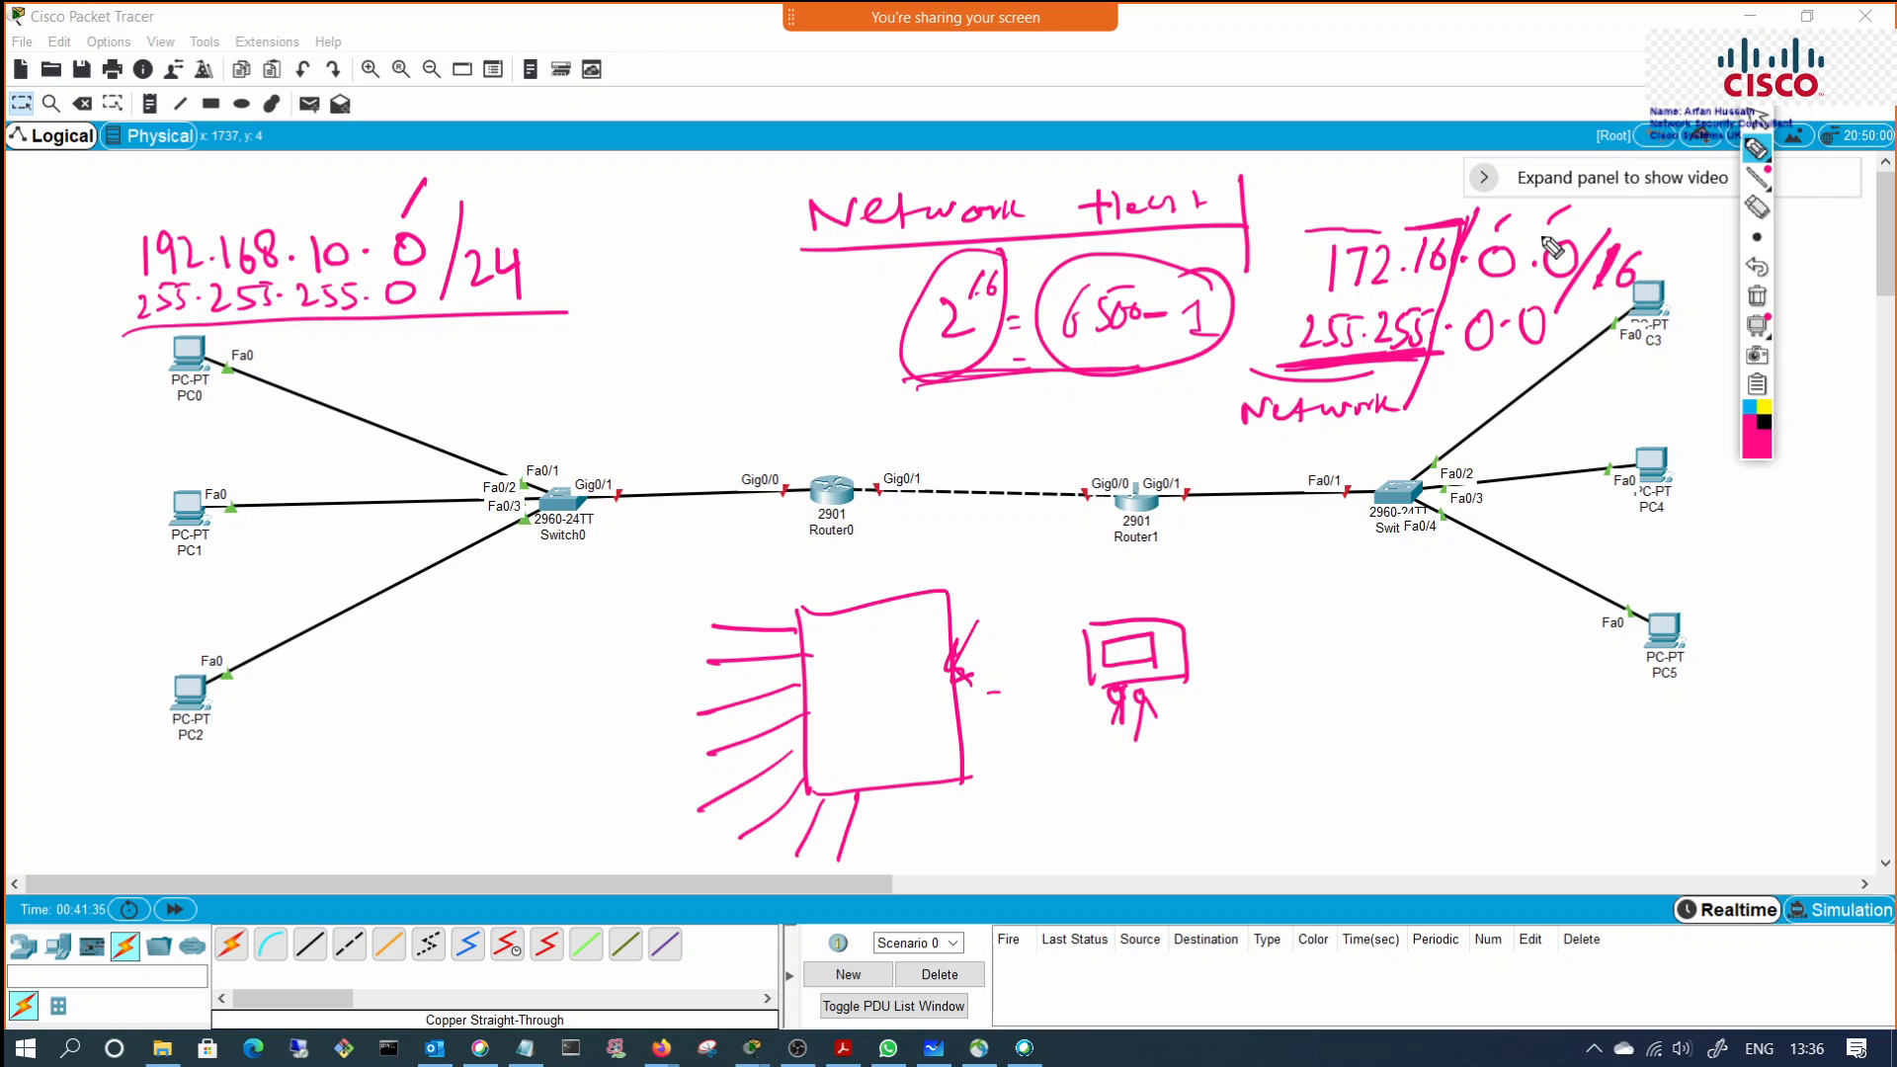
mouse_move(1533, 219)
mouse_down()
mouse_move(1518, 289)
mouse_move(1539, 287)
mouse_up()
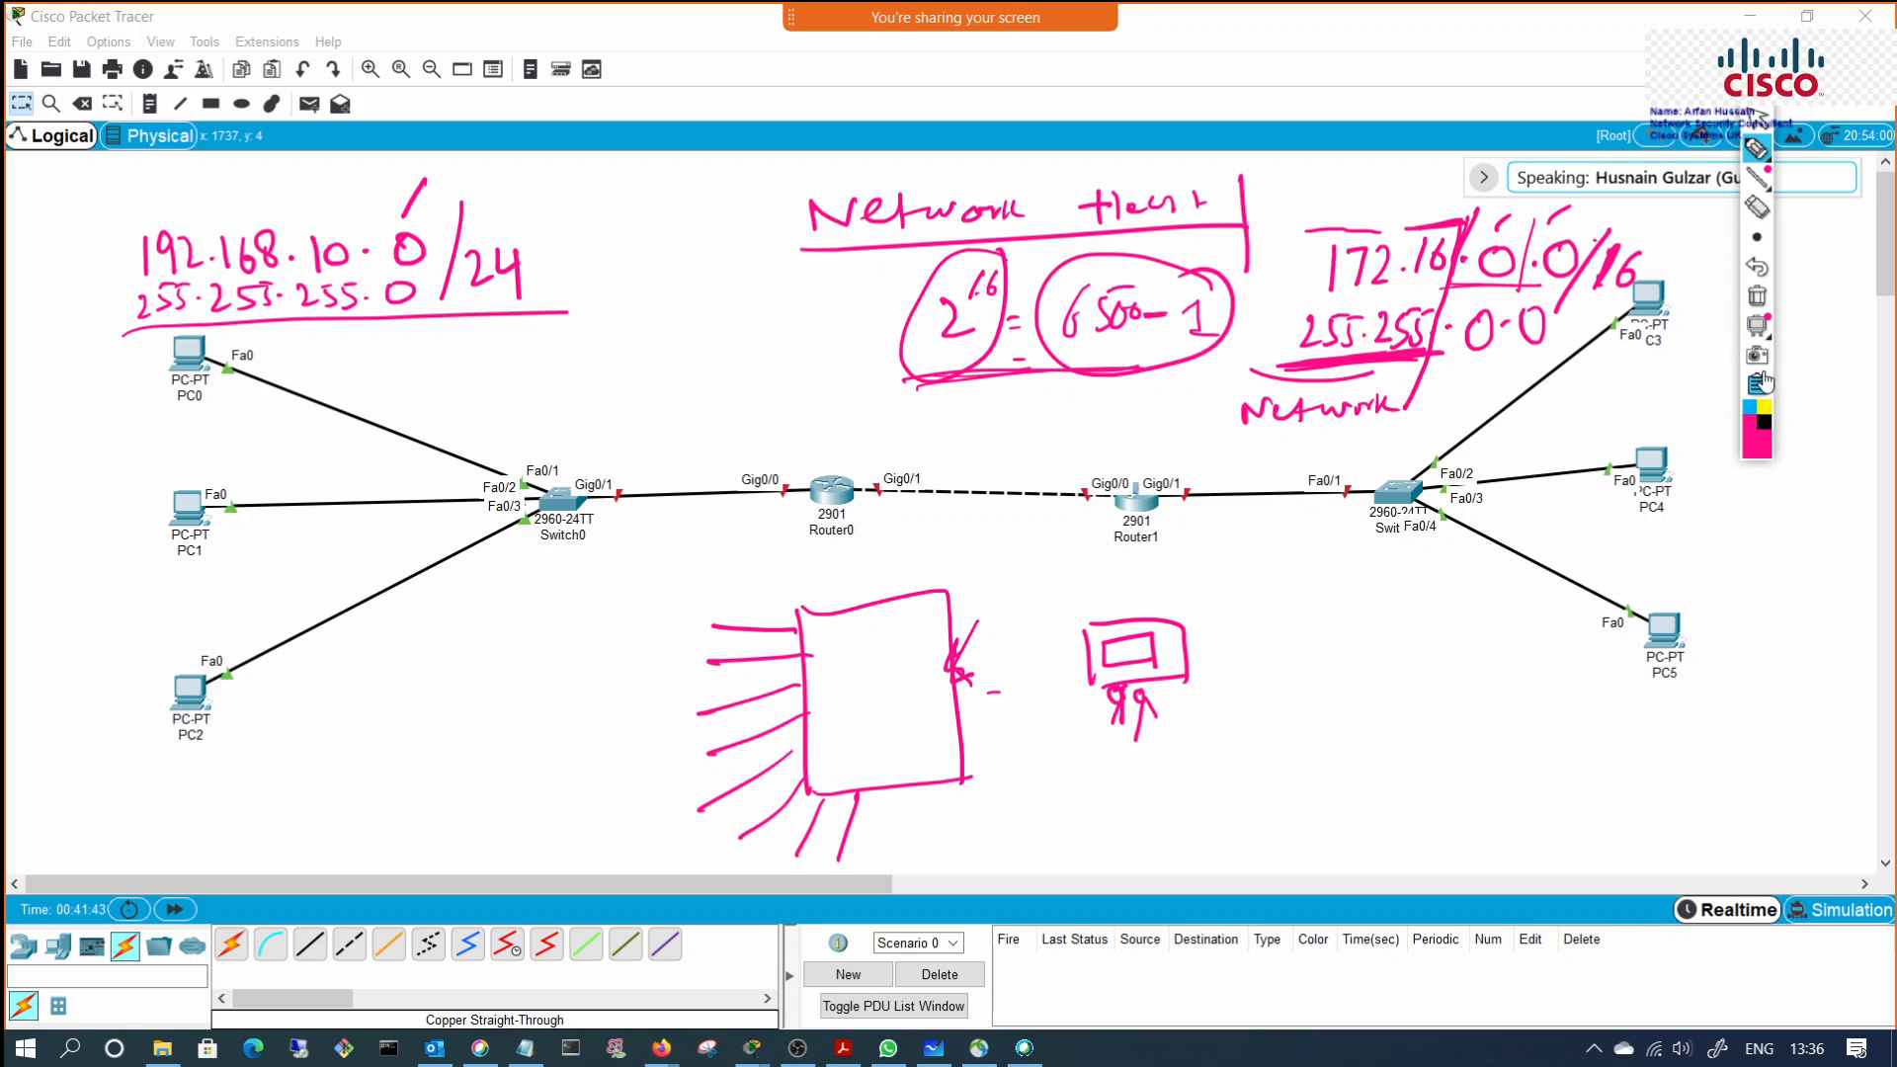
Step: Erase all drawn annotations except the 192.168.10.0/24 address and its mask
click(1758, 295)
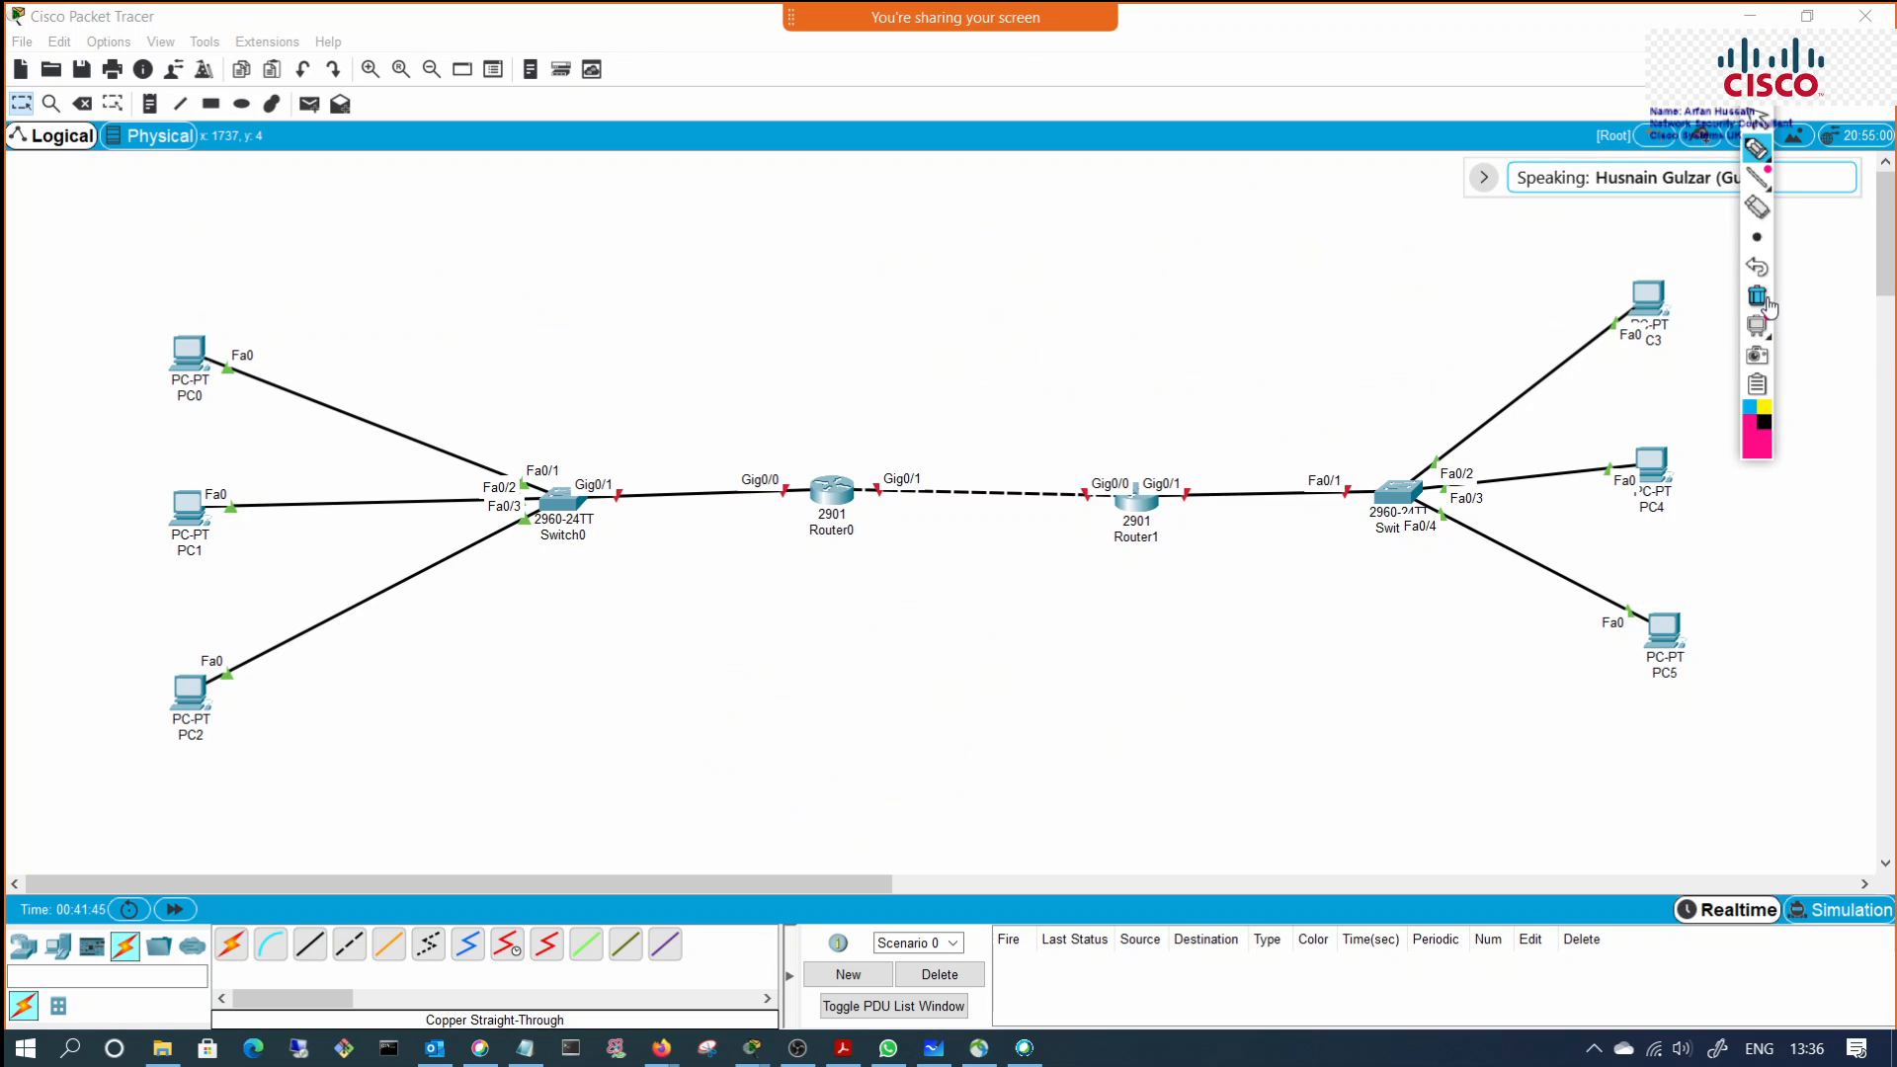
click(1757, 268)
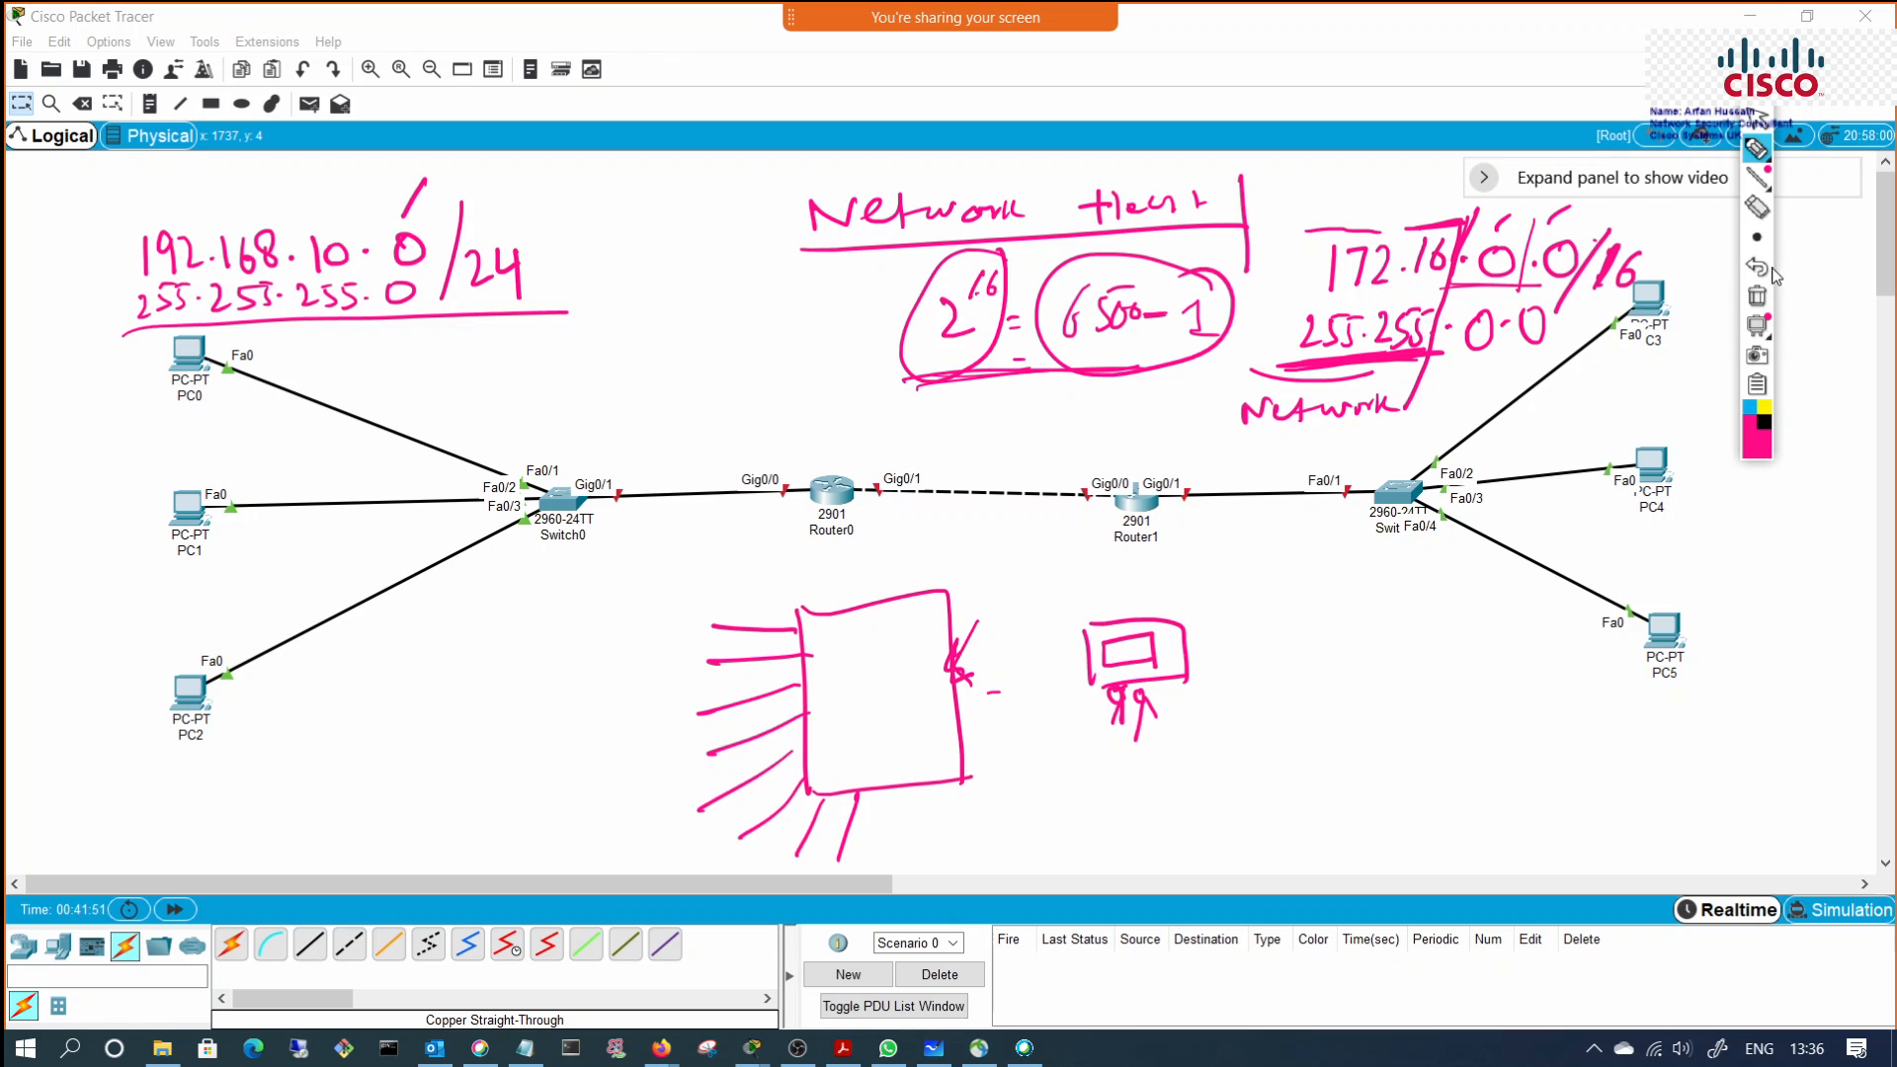
click(1757, 207)
mouse_move(1581, 259)
mouse_down()
mouse_move(1319, 280)
mouse_move(1600, 286)
mouse_move(1324, 335)
mouse_move(1294, 425)
mouse_move(1466, 230)
mouse_move(898, 246)
mouse_move(923, 263)
mouse_move(1118, 232)
mouse_move(917, 352)
mouse_move(1107, 306)
mouse_move(905, 410)
mouse_up()
mouse_move(1373, 405)
mouse_down()
mouse_move(1487, 327)
mouse_move(1322, 345)
mouse_up()
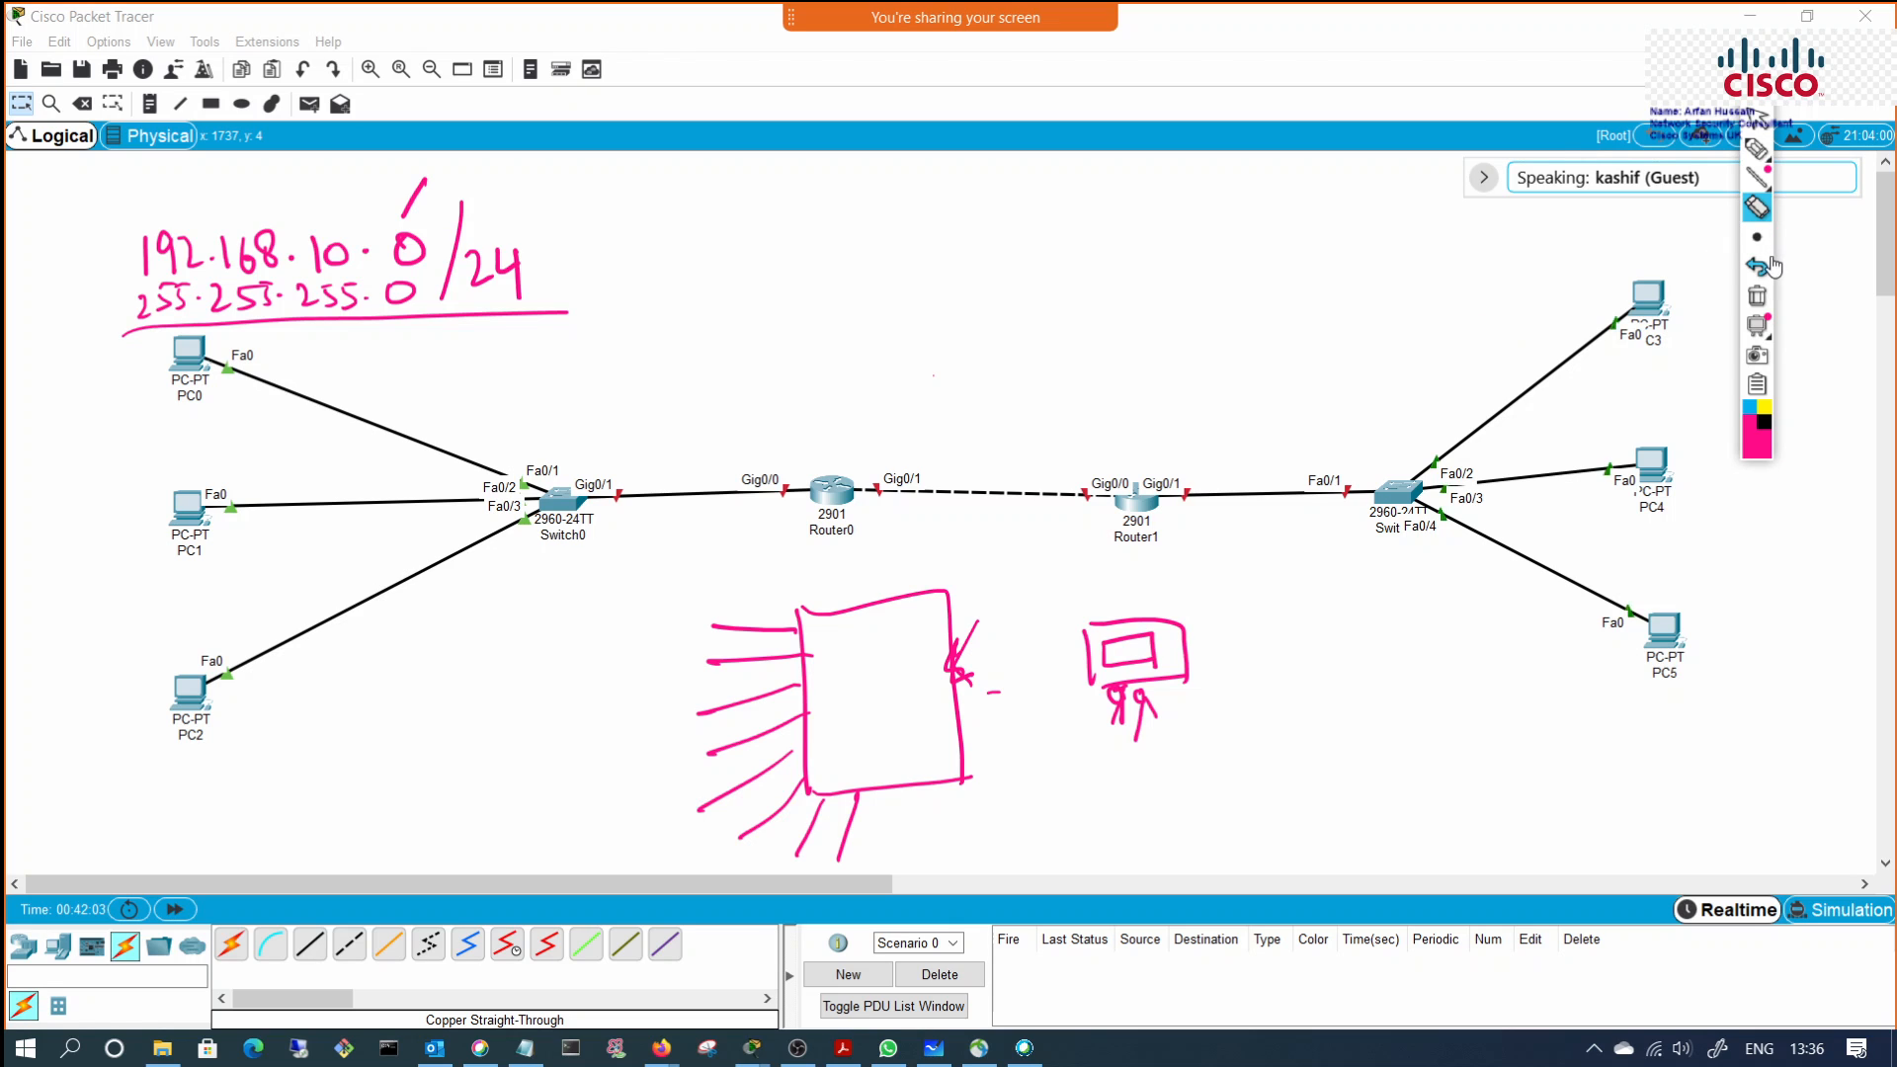
mouse_move(931, 650)
mouse_down()
mouse_move(731, 685)
mouse_move(1103, 624)
mouse_move(1008, 702)
mouse_move(1227, 691)
mouse_move(779, 721)
mouse_move(889, 804)
mouse_move(874, 846)
mouse_up()
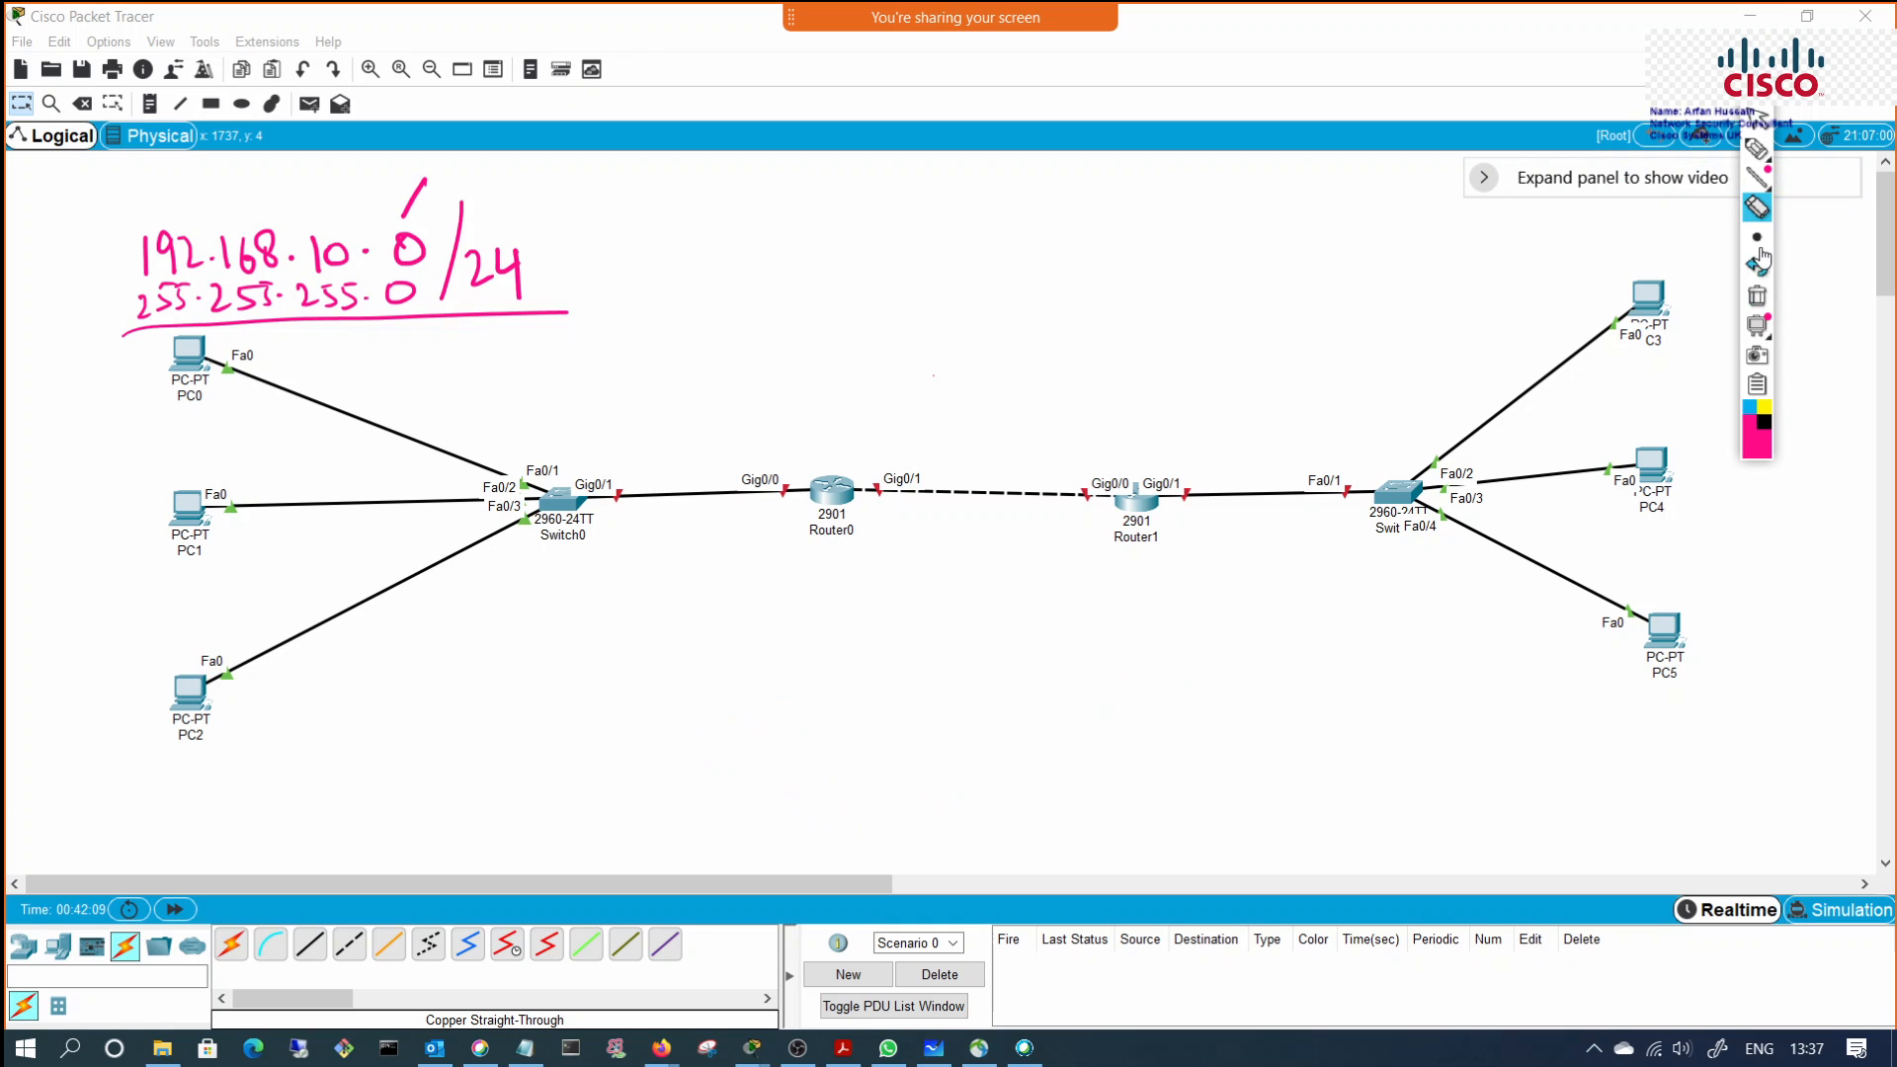
Step: Write the network address 172.16.0.0/16 above the Switch1 network with the highlighter
click(1756, 148)
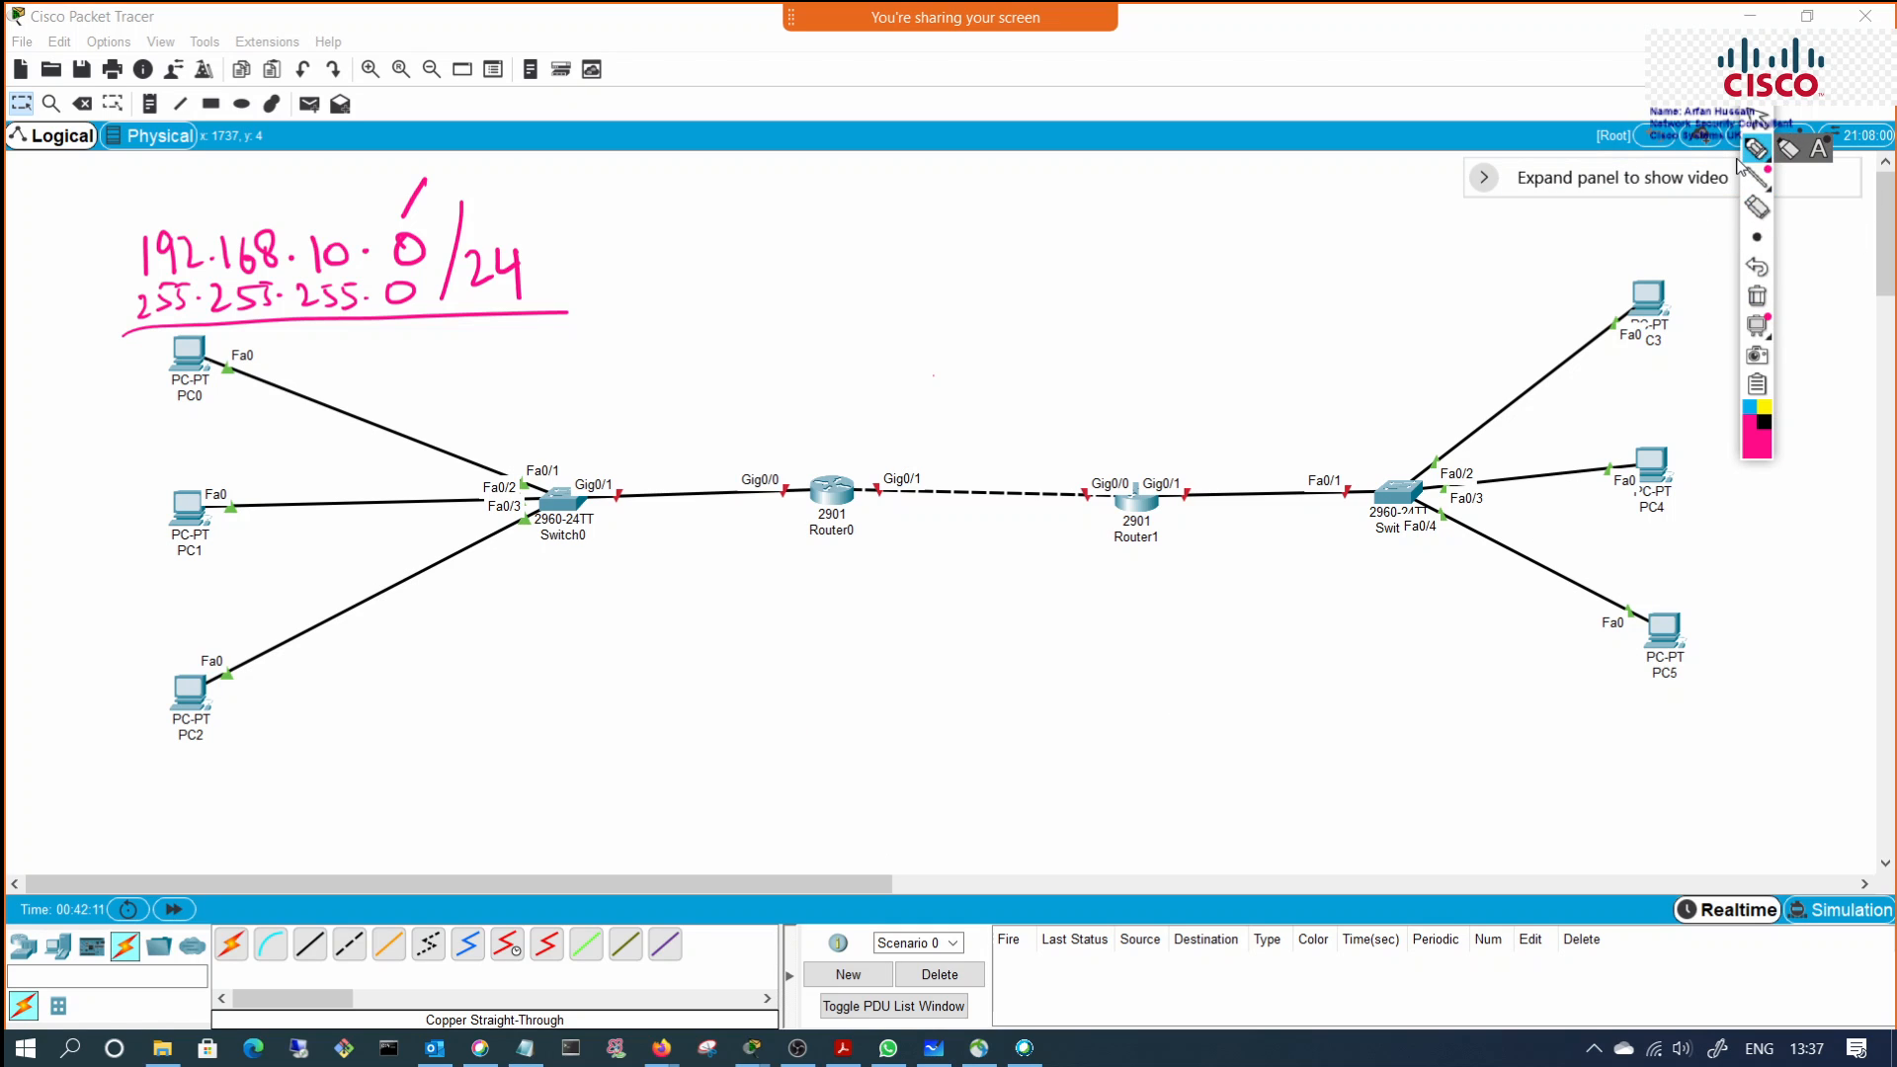
click(1787, 153)
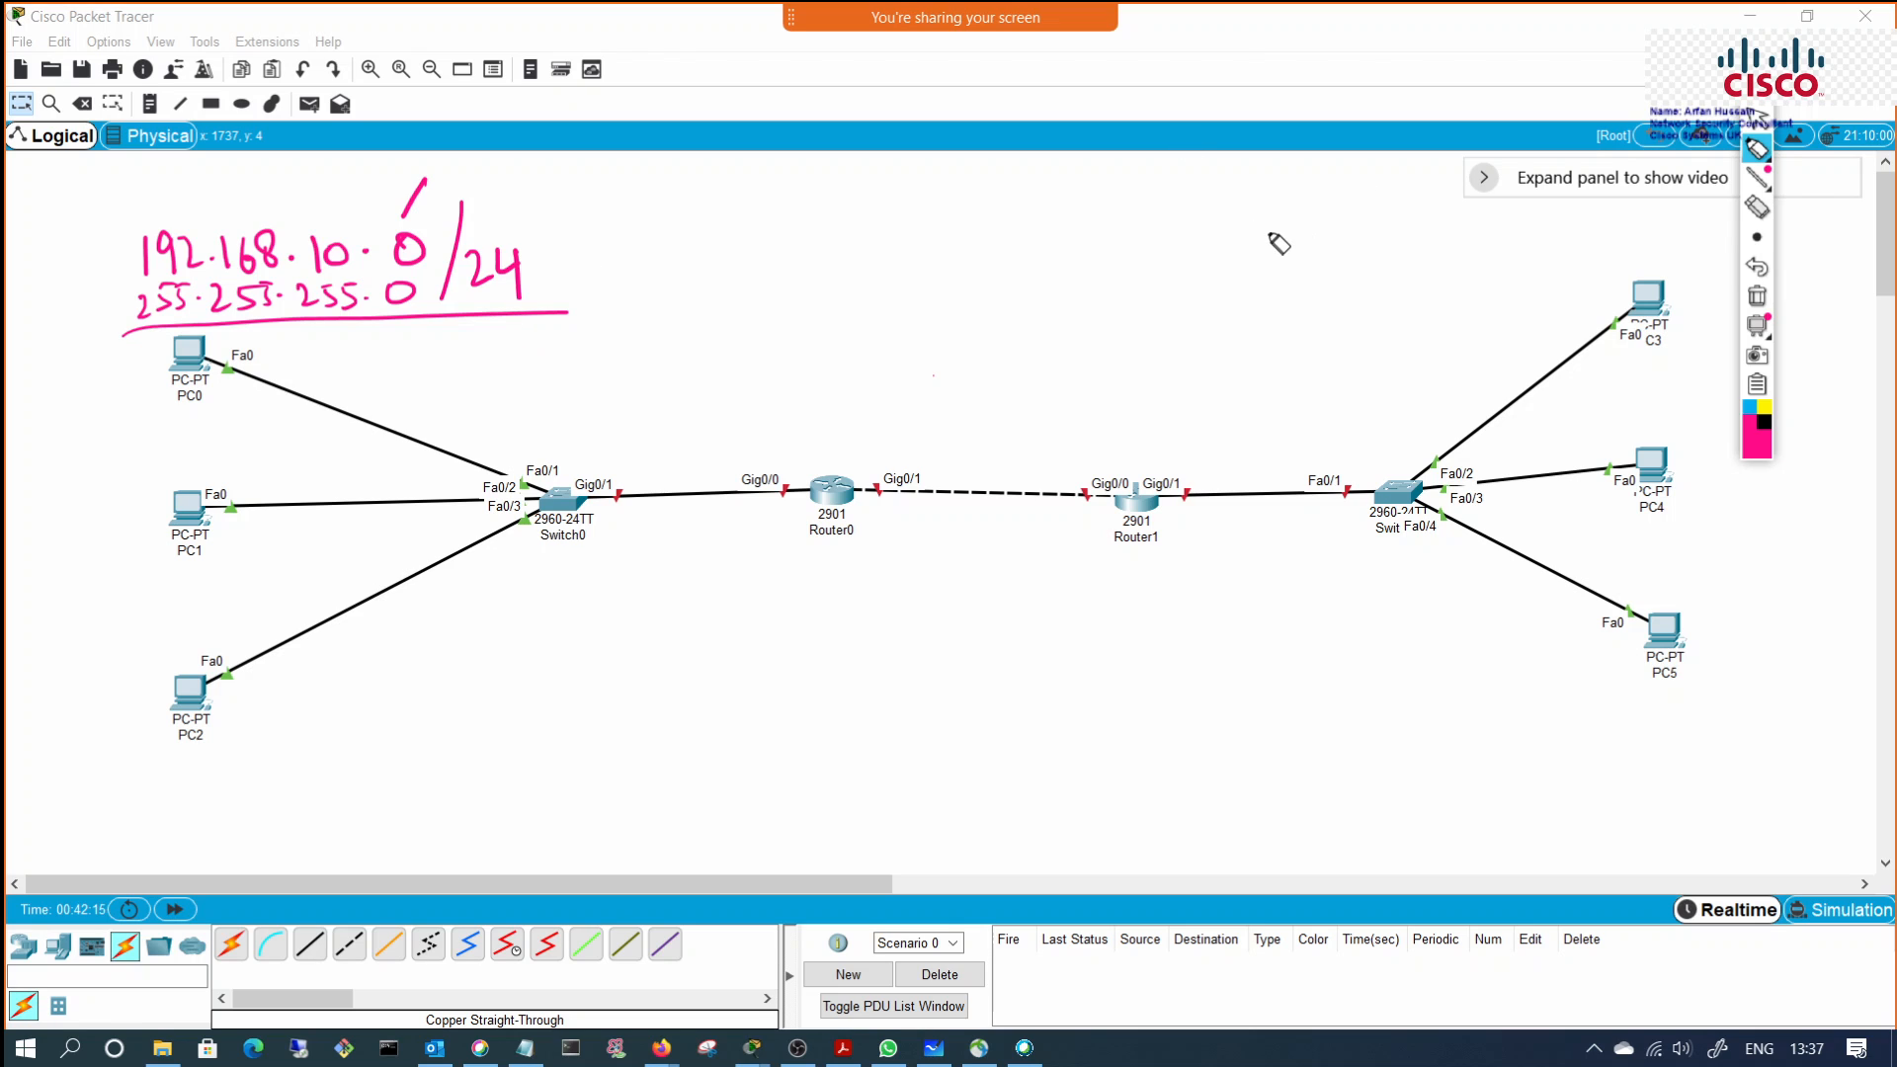
mouse_move(1284, 229)
mouse_down()
mouse_move(1298, 265)
mouse_move(1437, 231)
mouse_move(1504, 230)
mouse_move(1529, 259)
mouse_move(1577, 247)
mouse_up()
click(1344, 255)
click(1415, 247)
click(1471, 244)
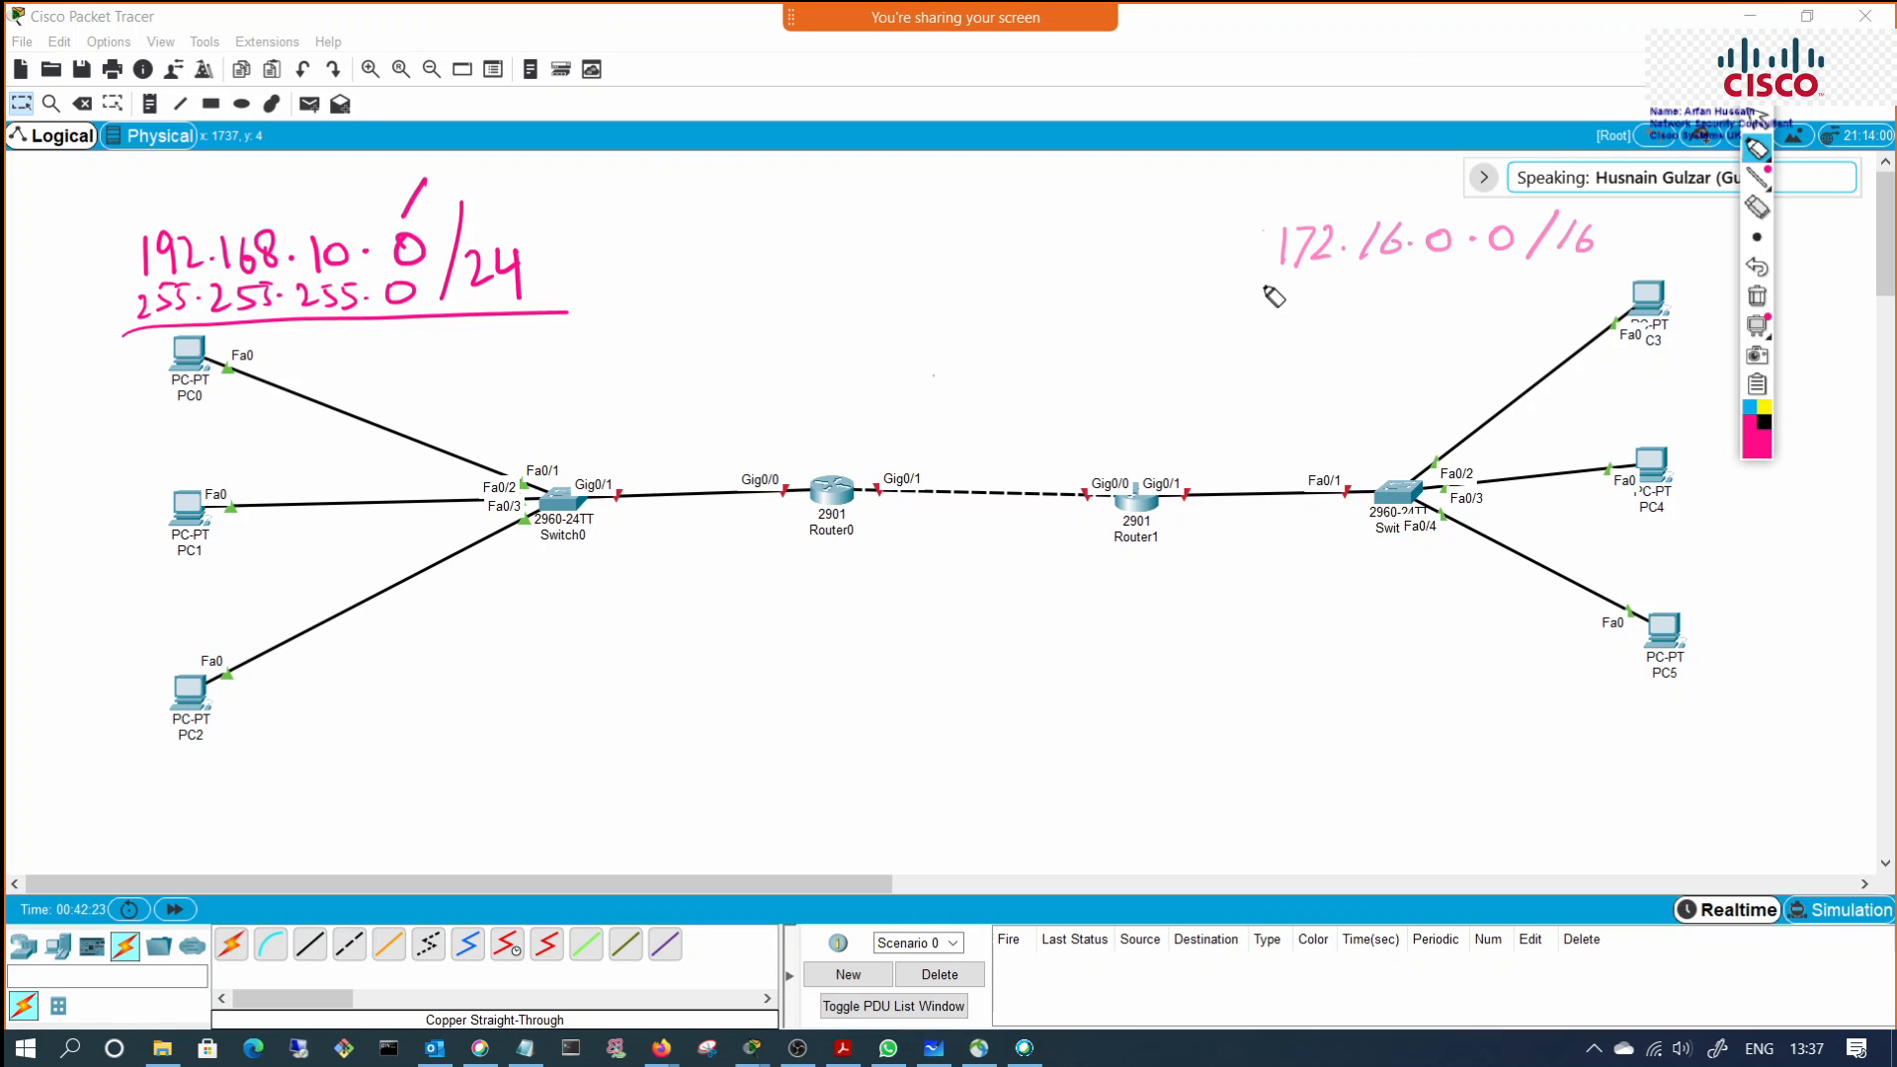
Step: Write the subnet mask 255.255.0.0 beneath 172.16.0.0/16
drag(1256, 288, 1281, 307)
mouse_move(1324, 287)
mouse_down()
mouse_move(1306, 308)
mouse_move(1371, 308)
mouse_up()
click(1331, 298)
mouse_move(1407, 284)
mouse_down()
mouse_move(1391, 309)
mouse_move(1493, 281)
mouse_up()
click(1416, 298)
click(1463, 296)
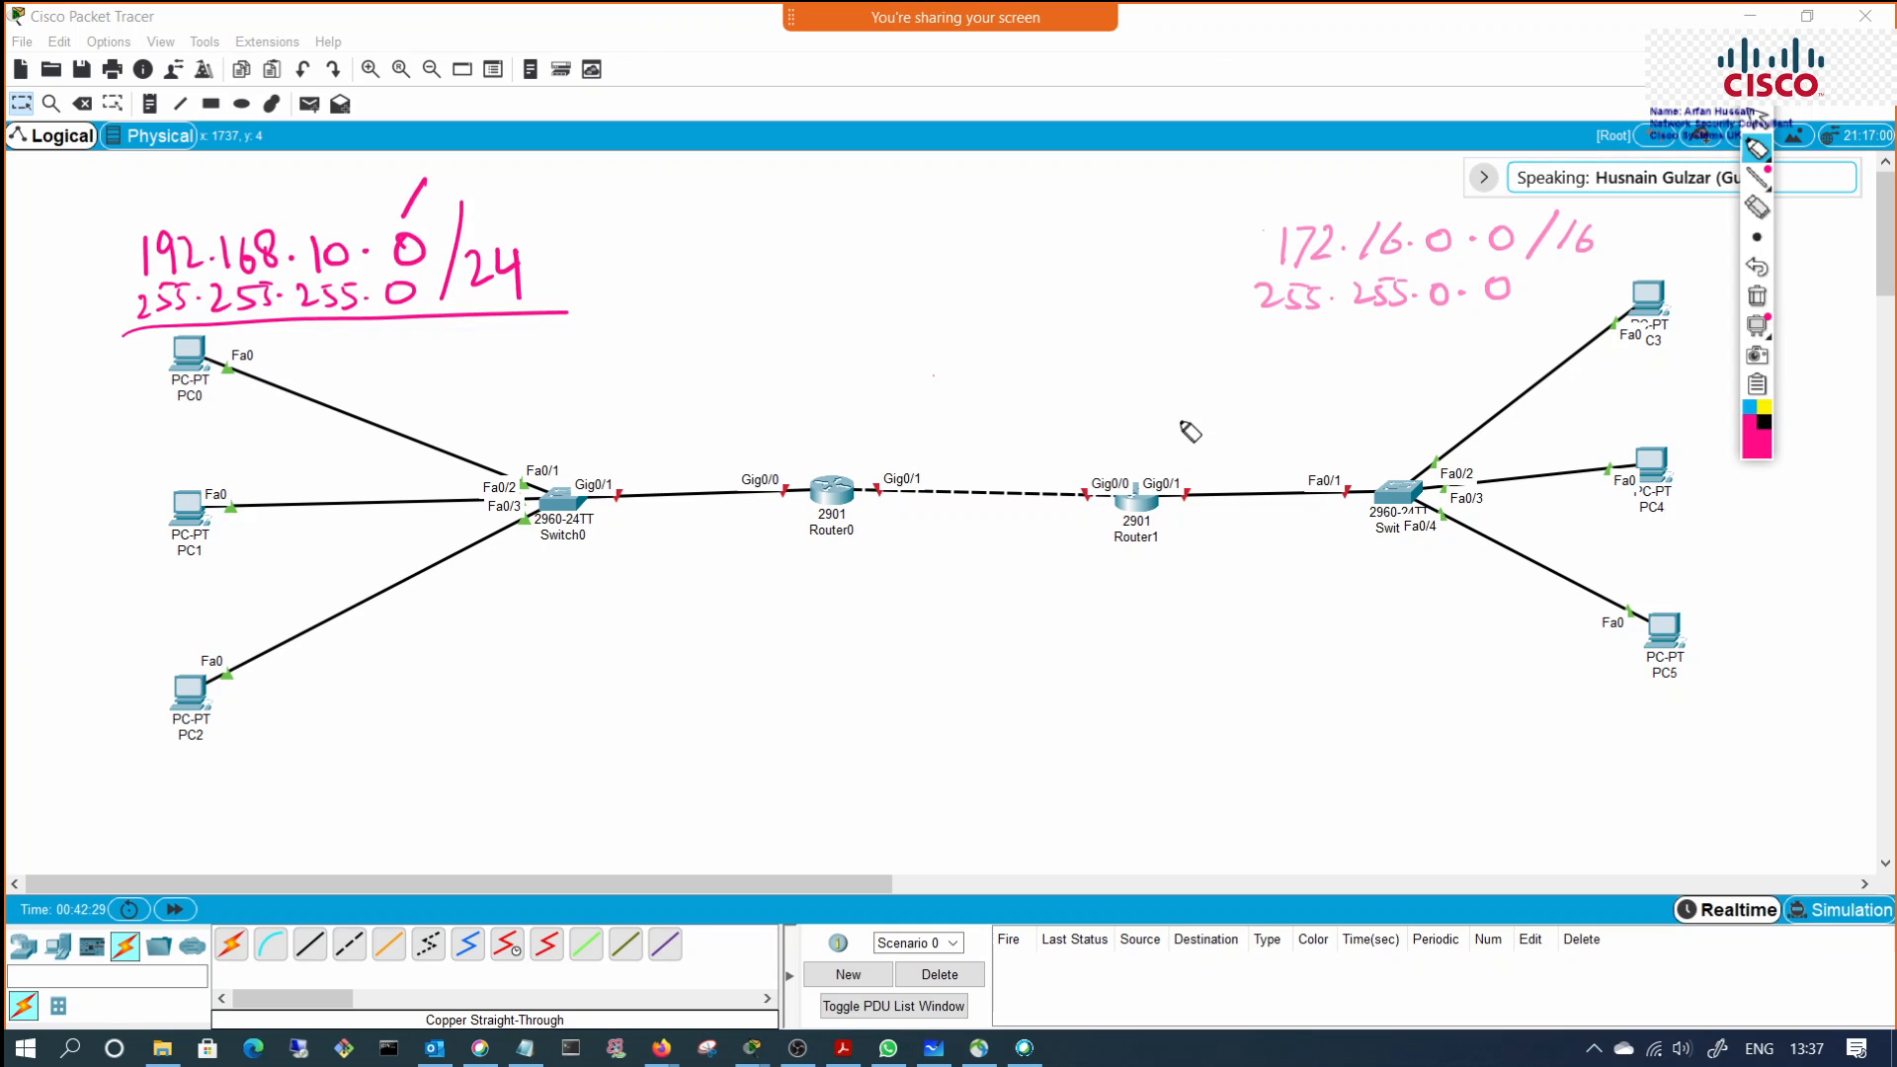
Step: Draw vertical dividing lines through Router1 and Router0, and clear all drawn annotations
drag(1121, 279, 1143, 650)
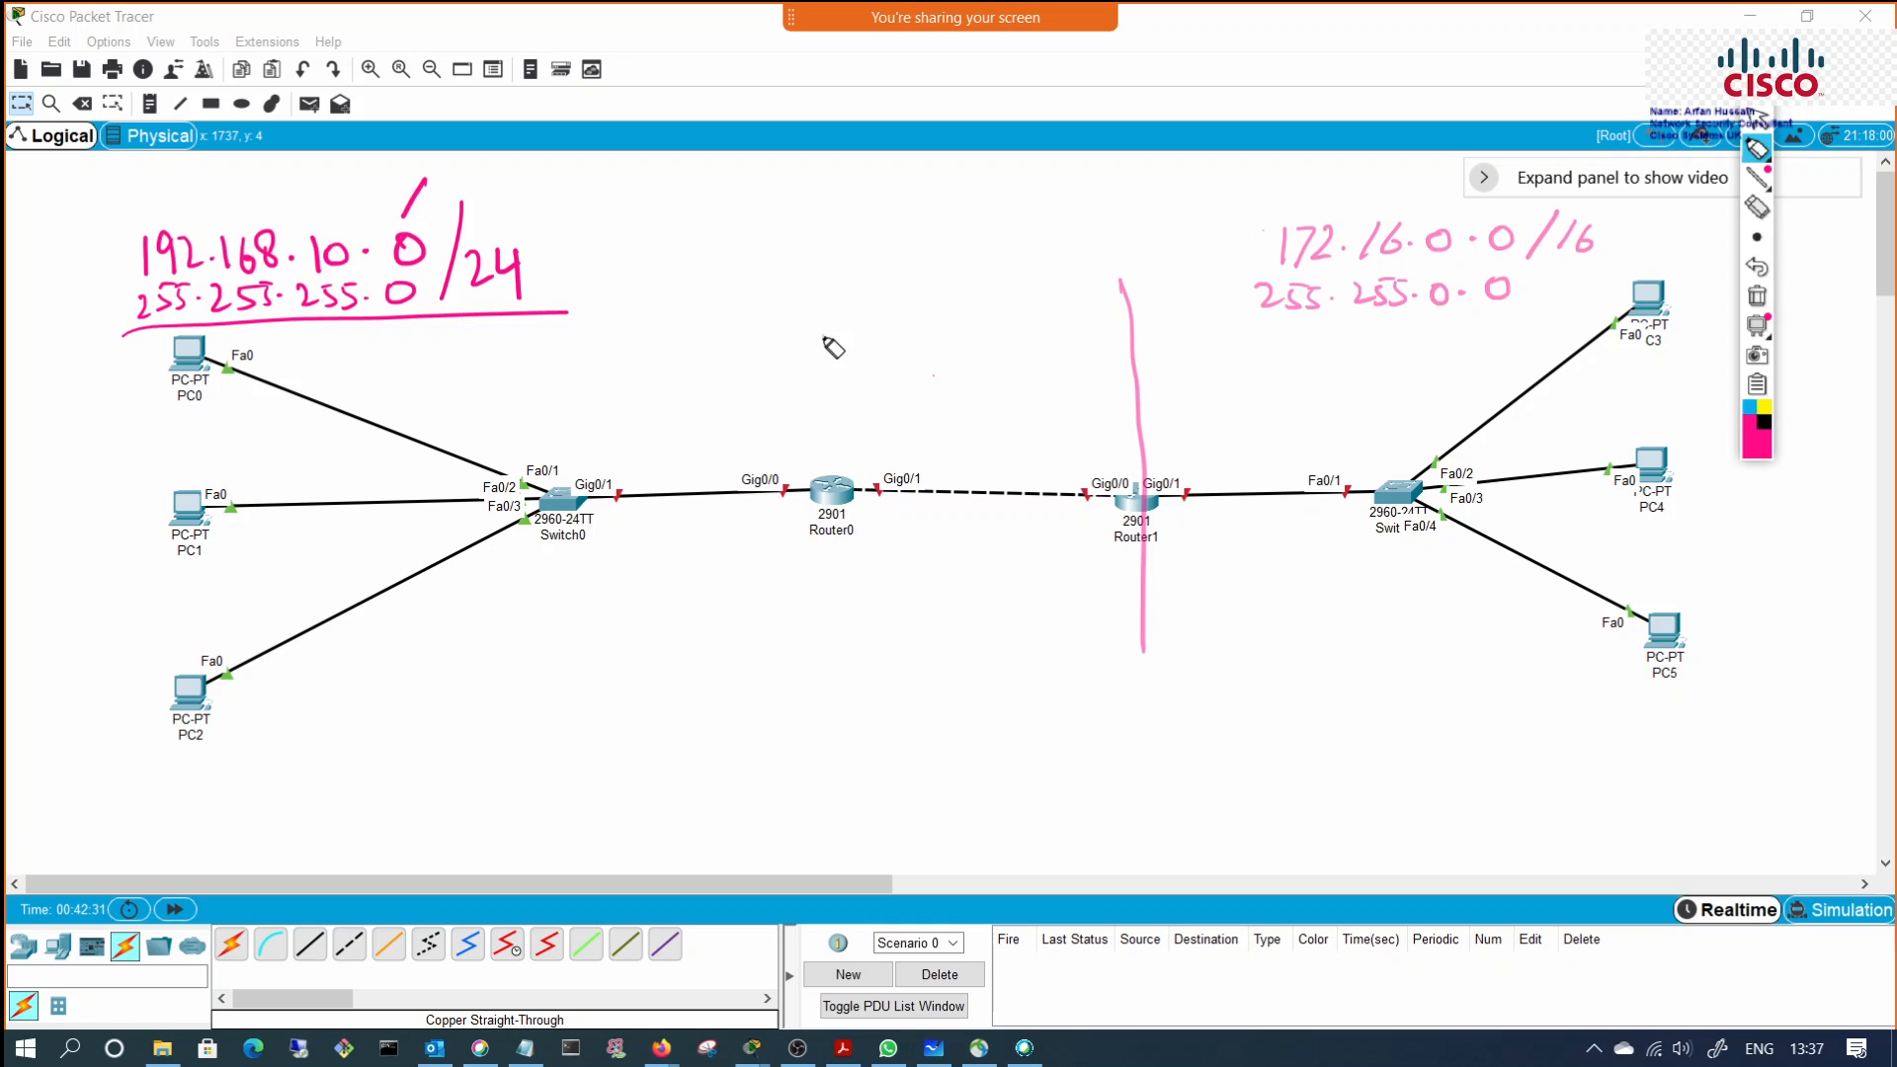
drag(821, 336, 883, 648)
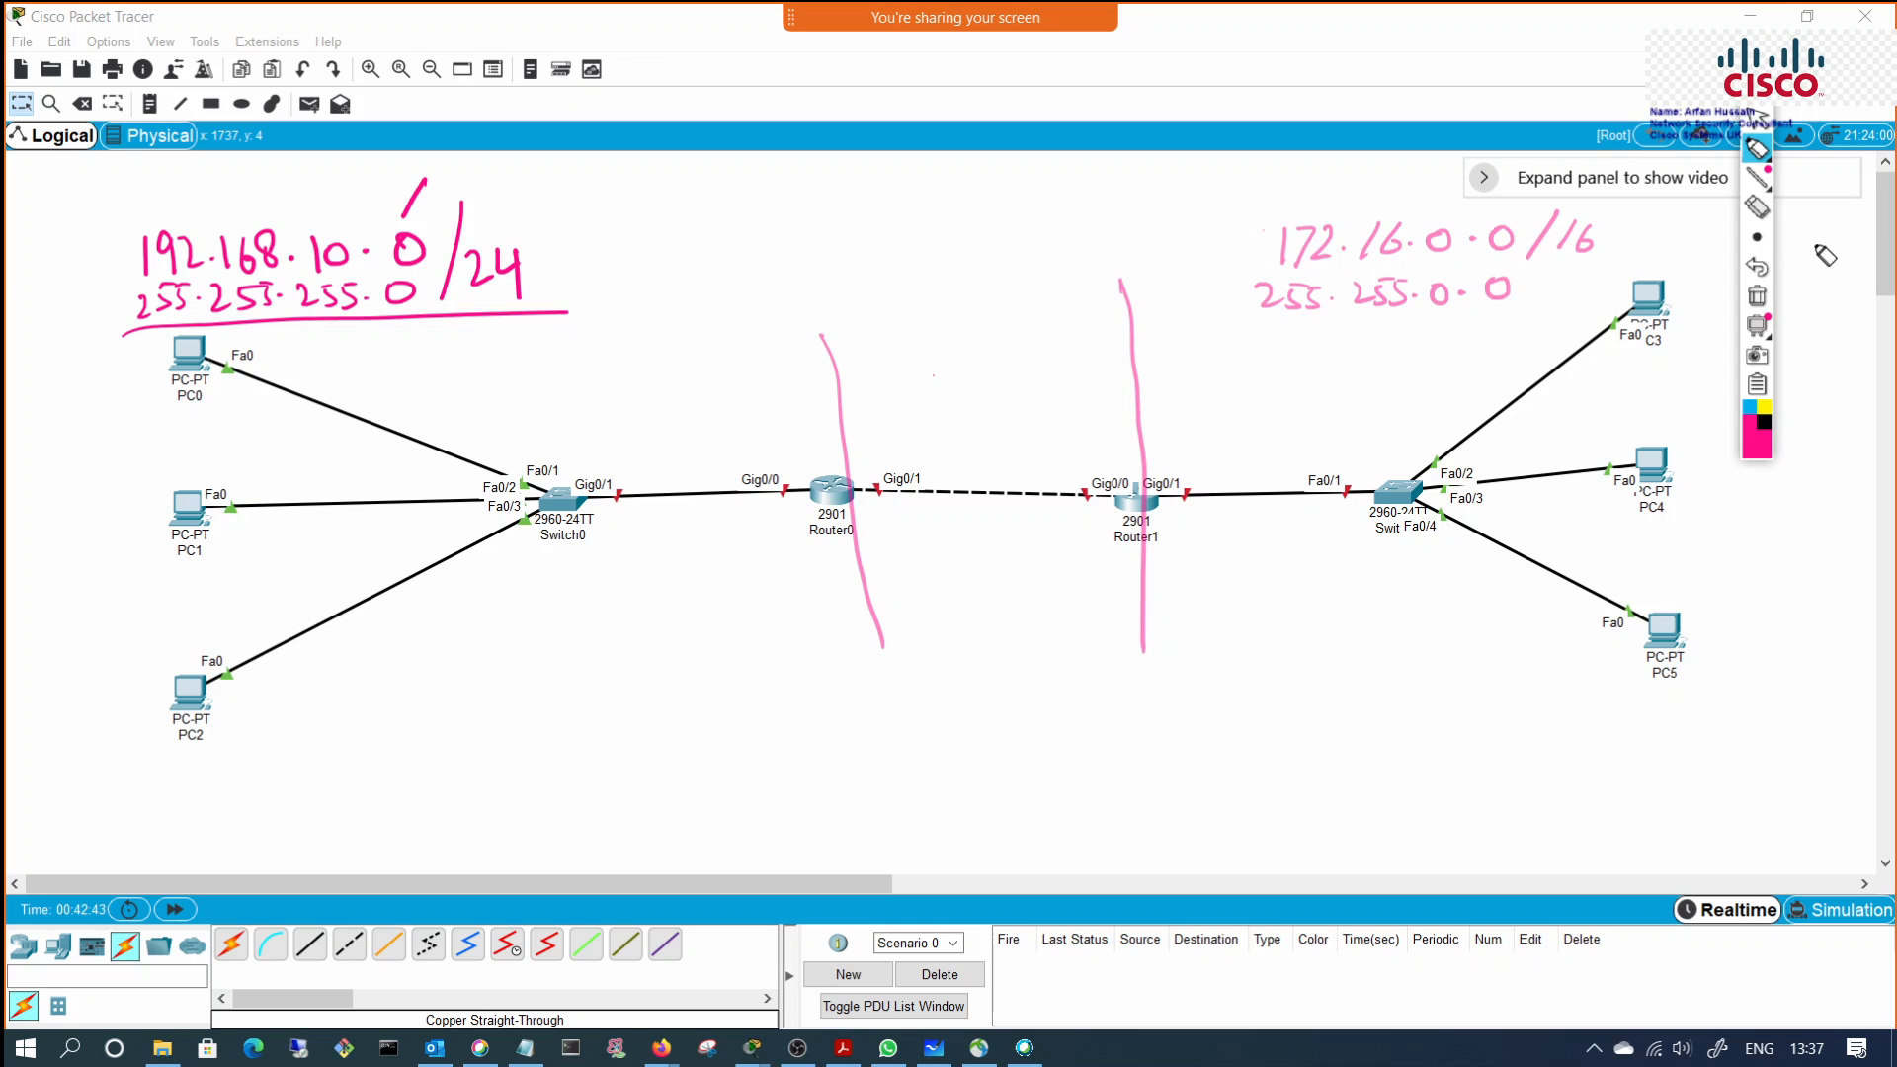
click(1758, 120)
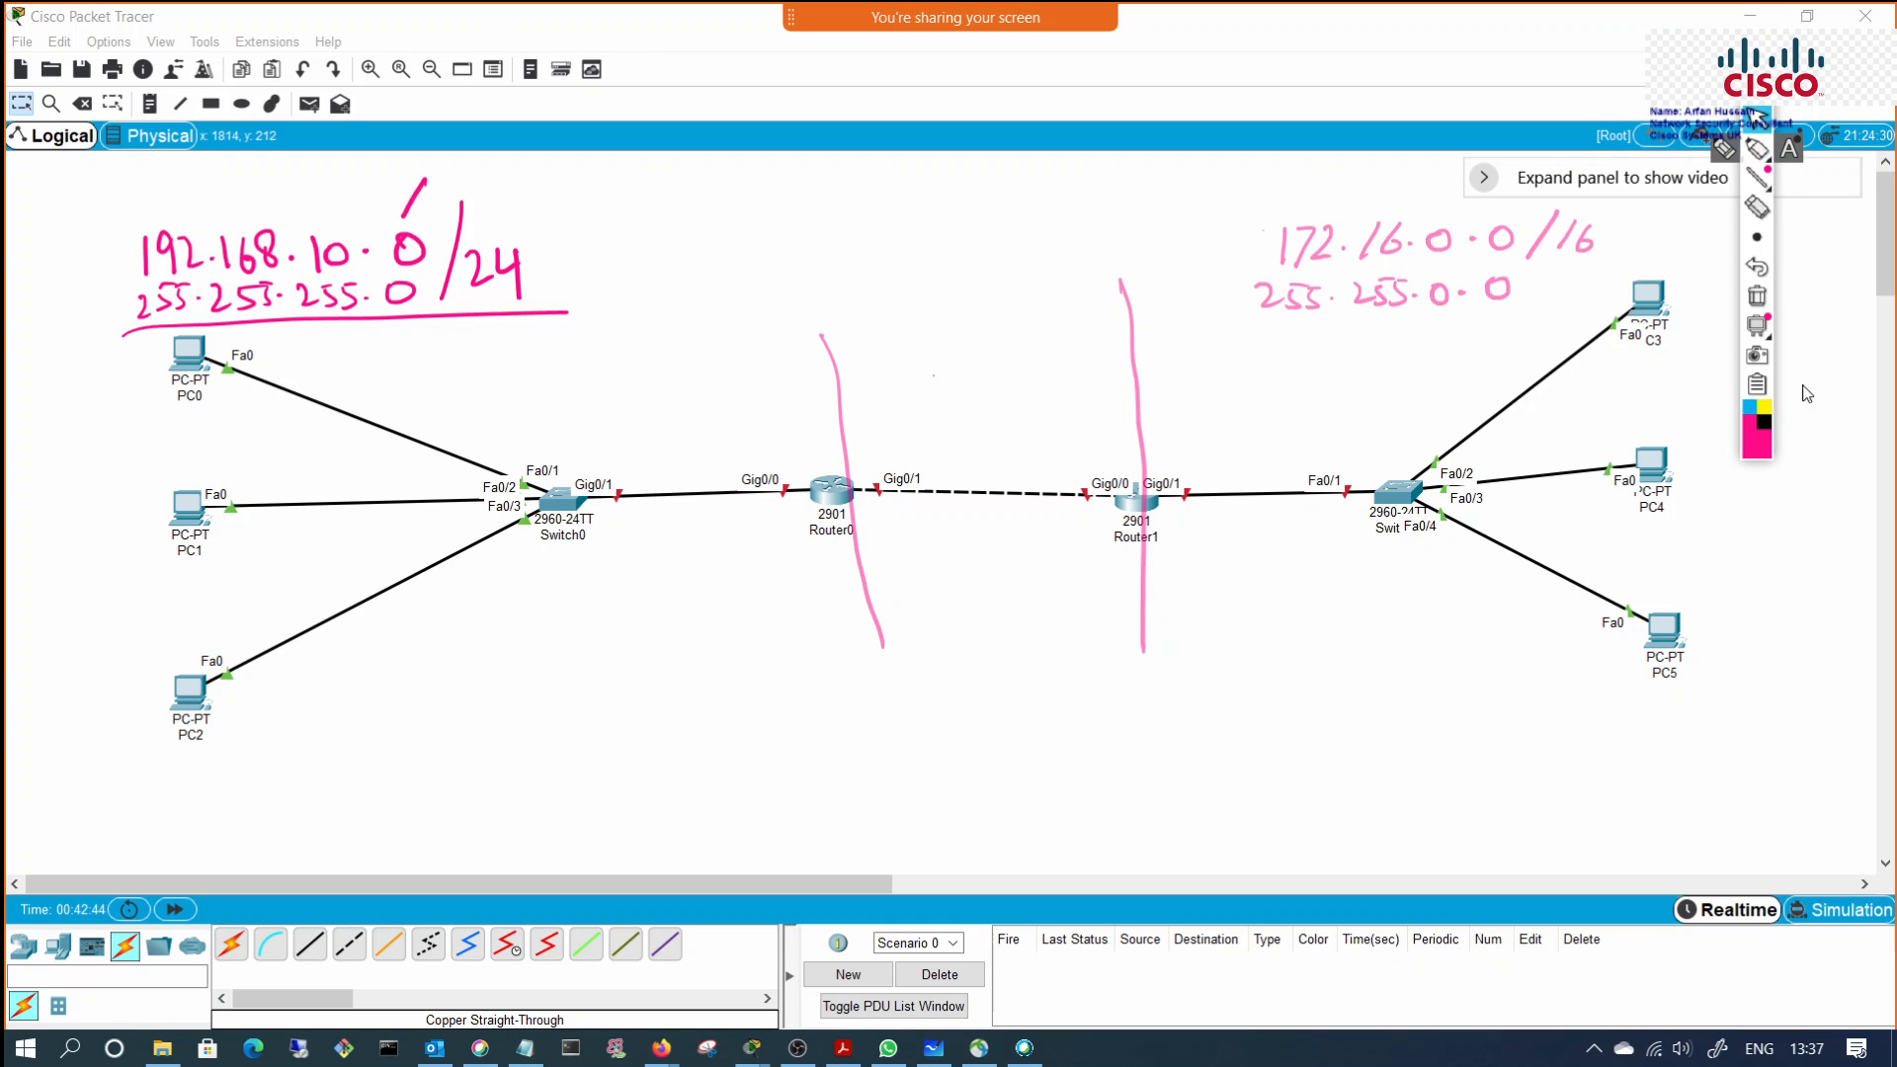
click(1757, 296)
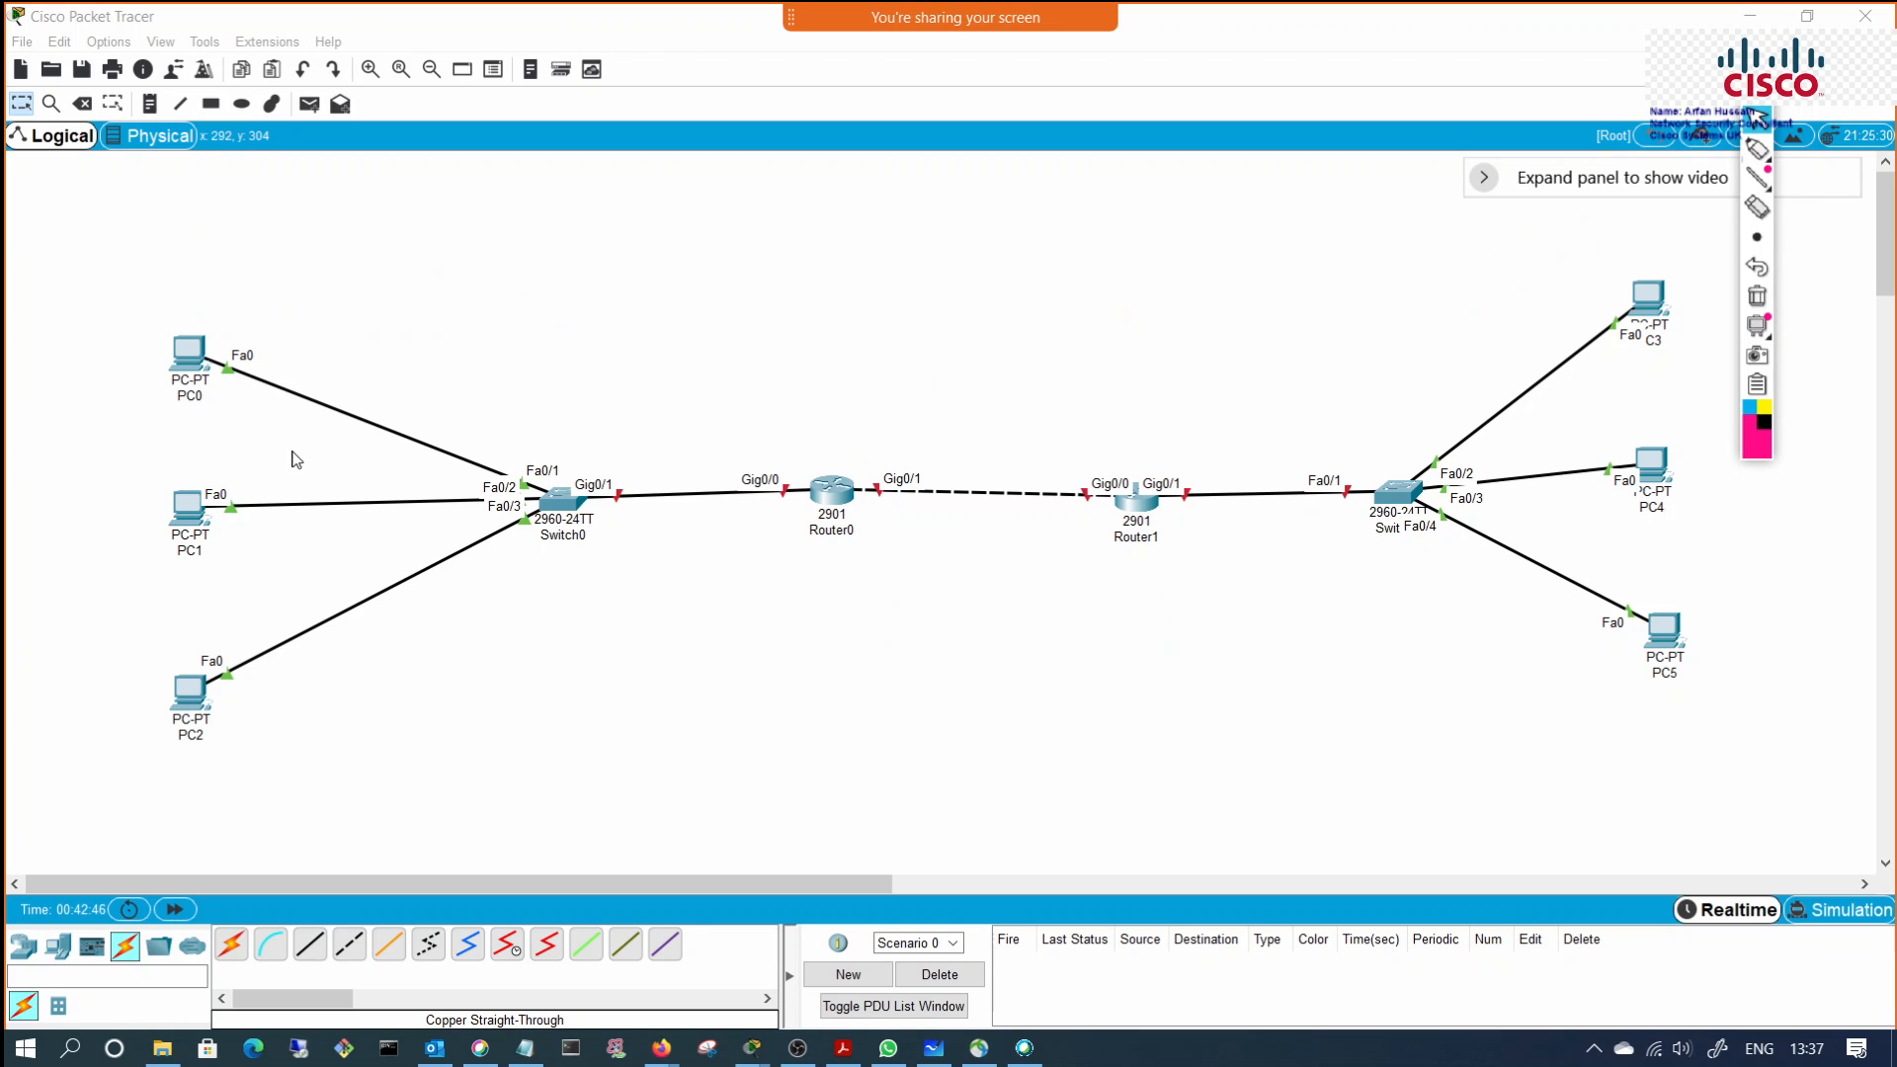
Step: Place a text note reading 192.168.10.1 above PC0
key(n)
click(148, 298)
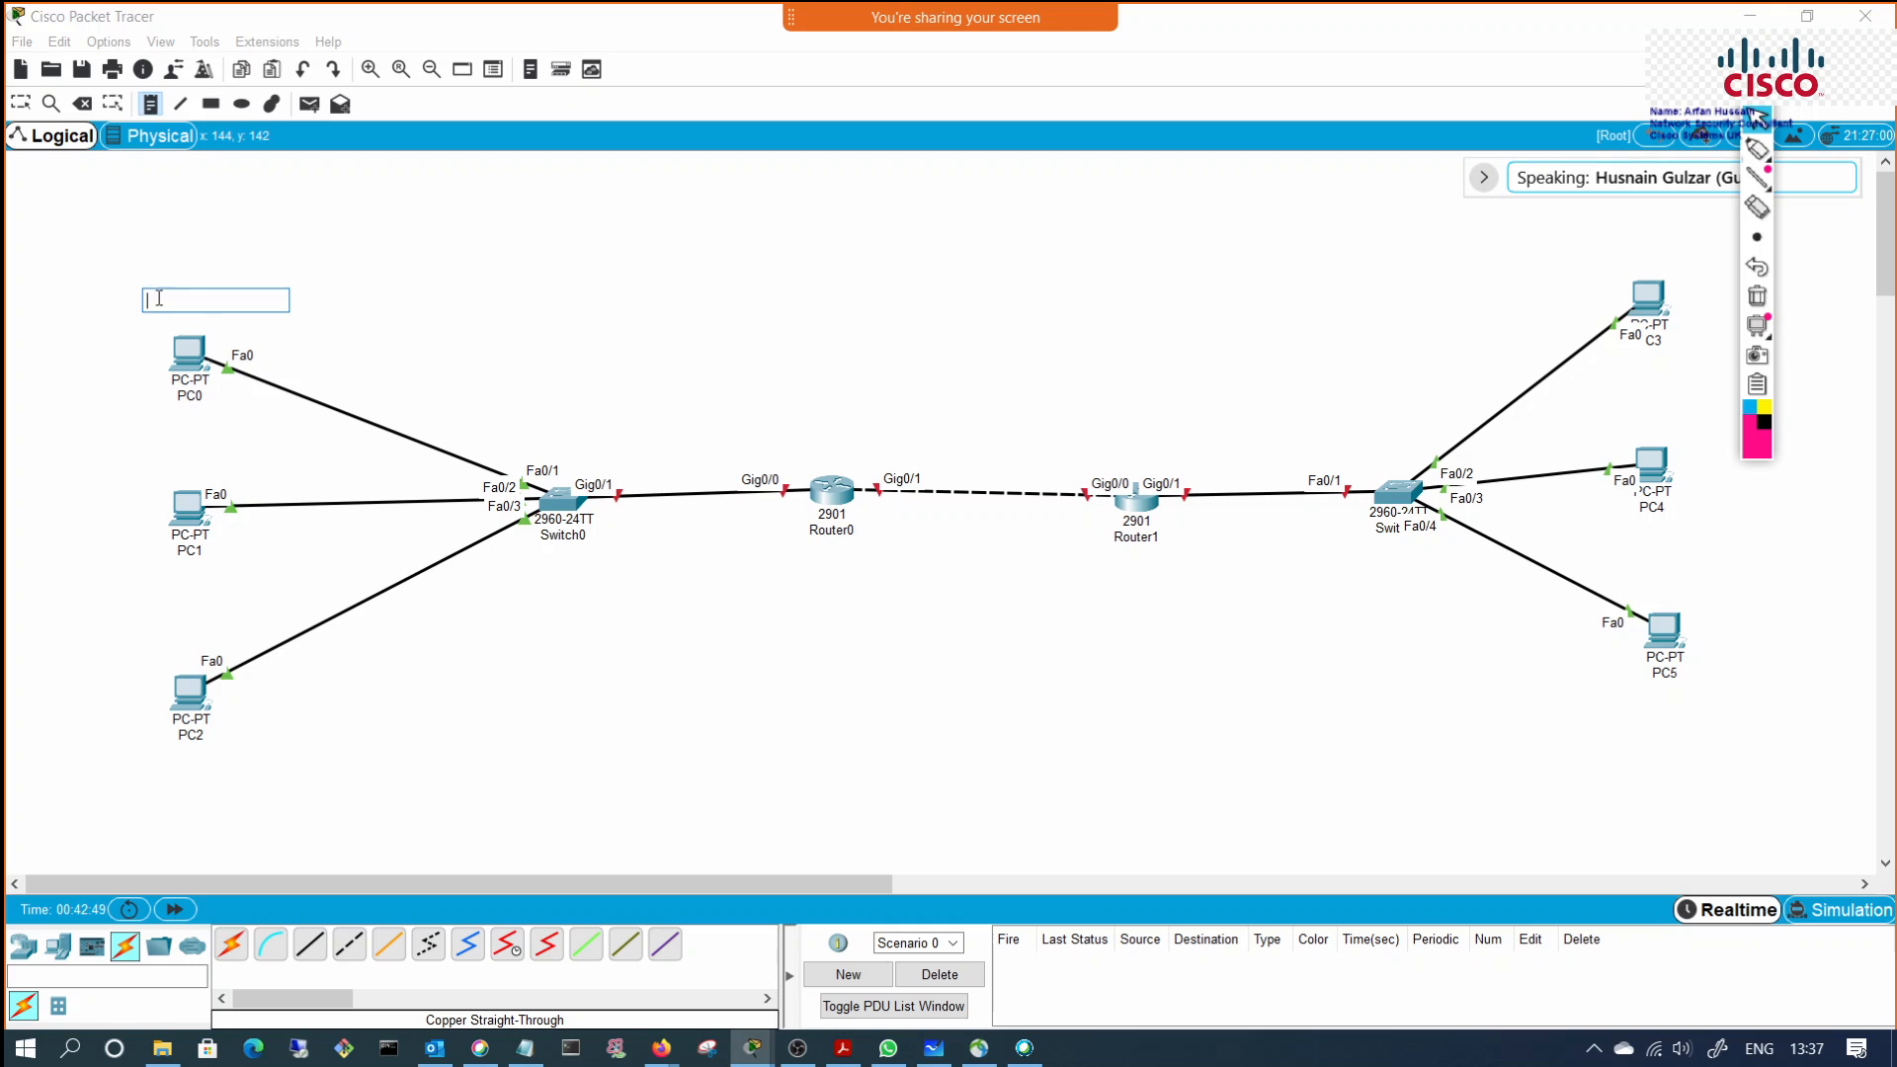
text(192.168)
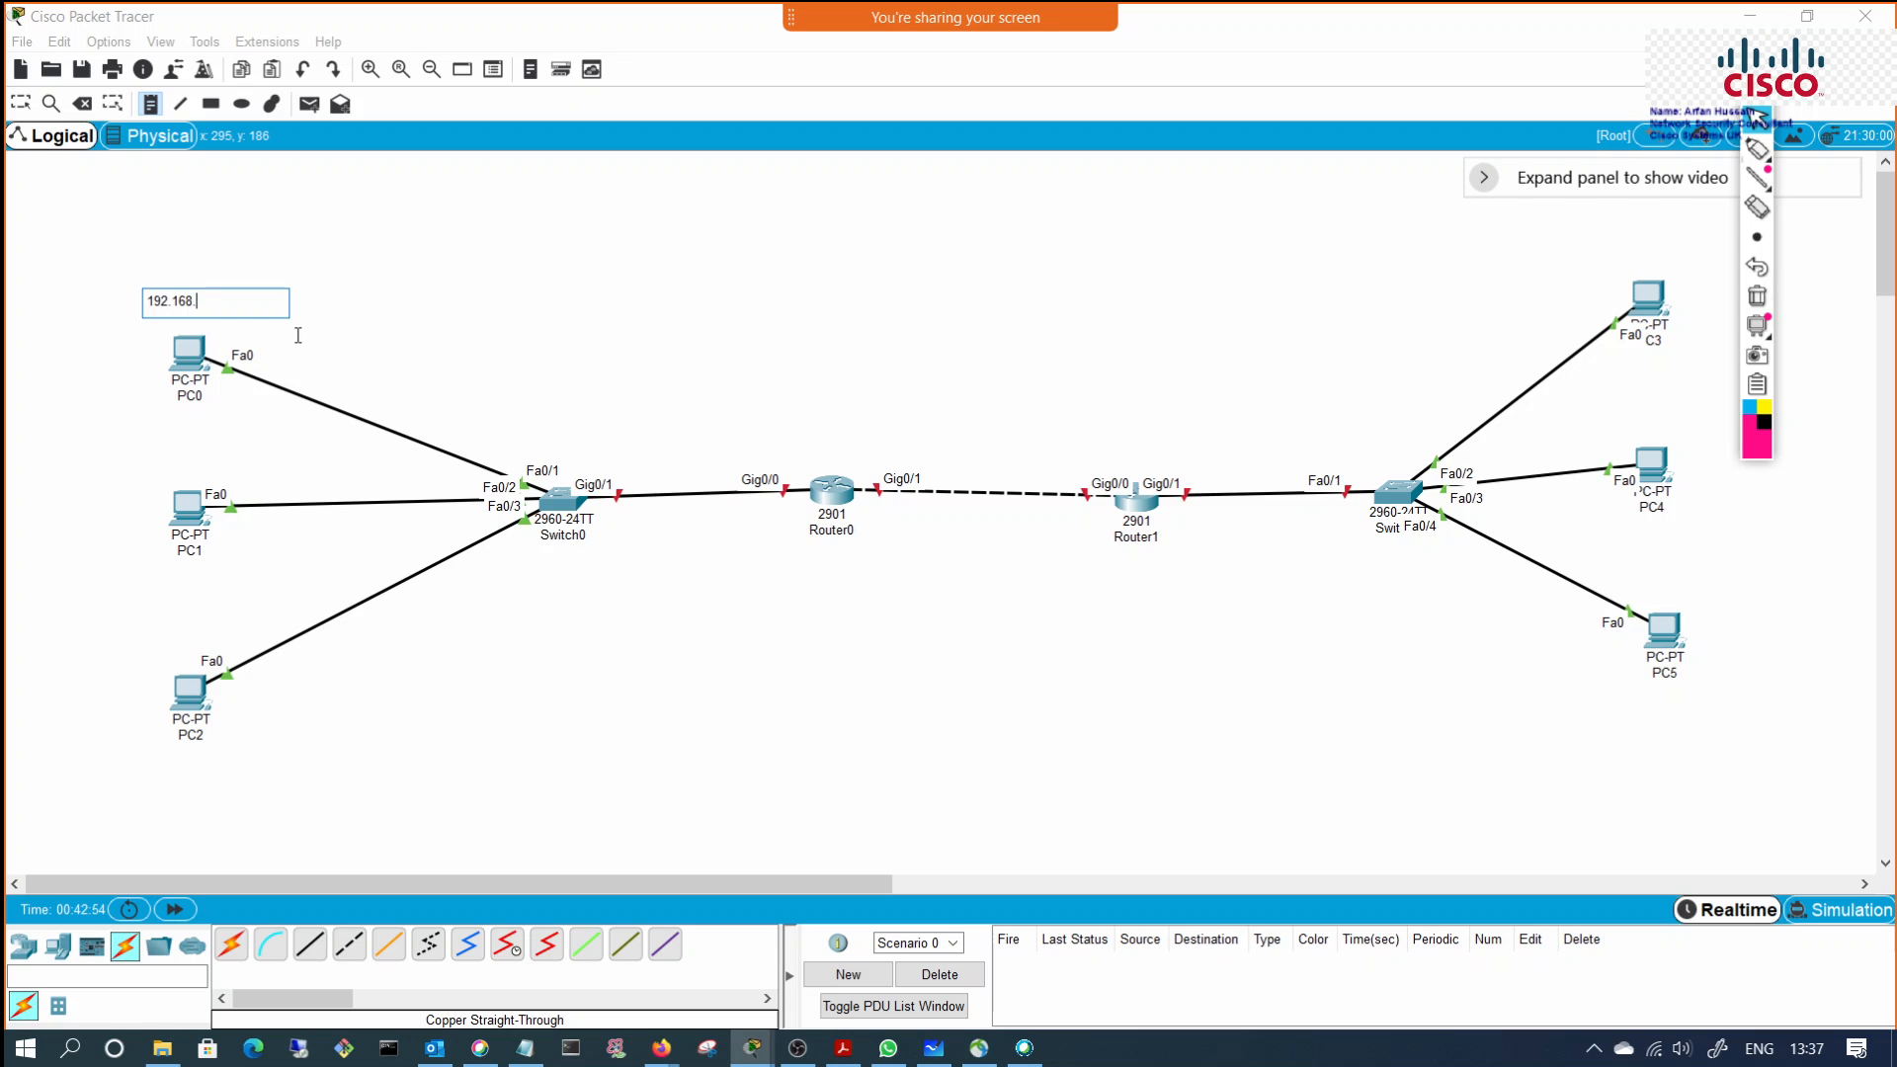
text(.10.1)
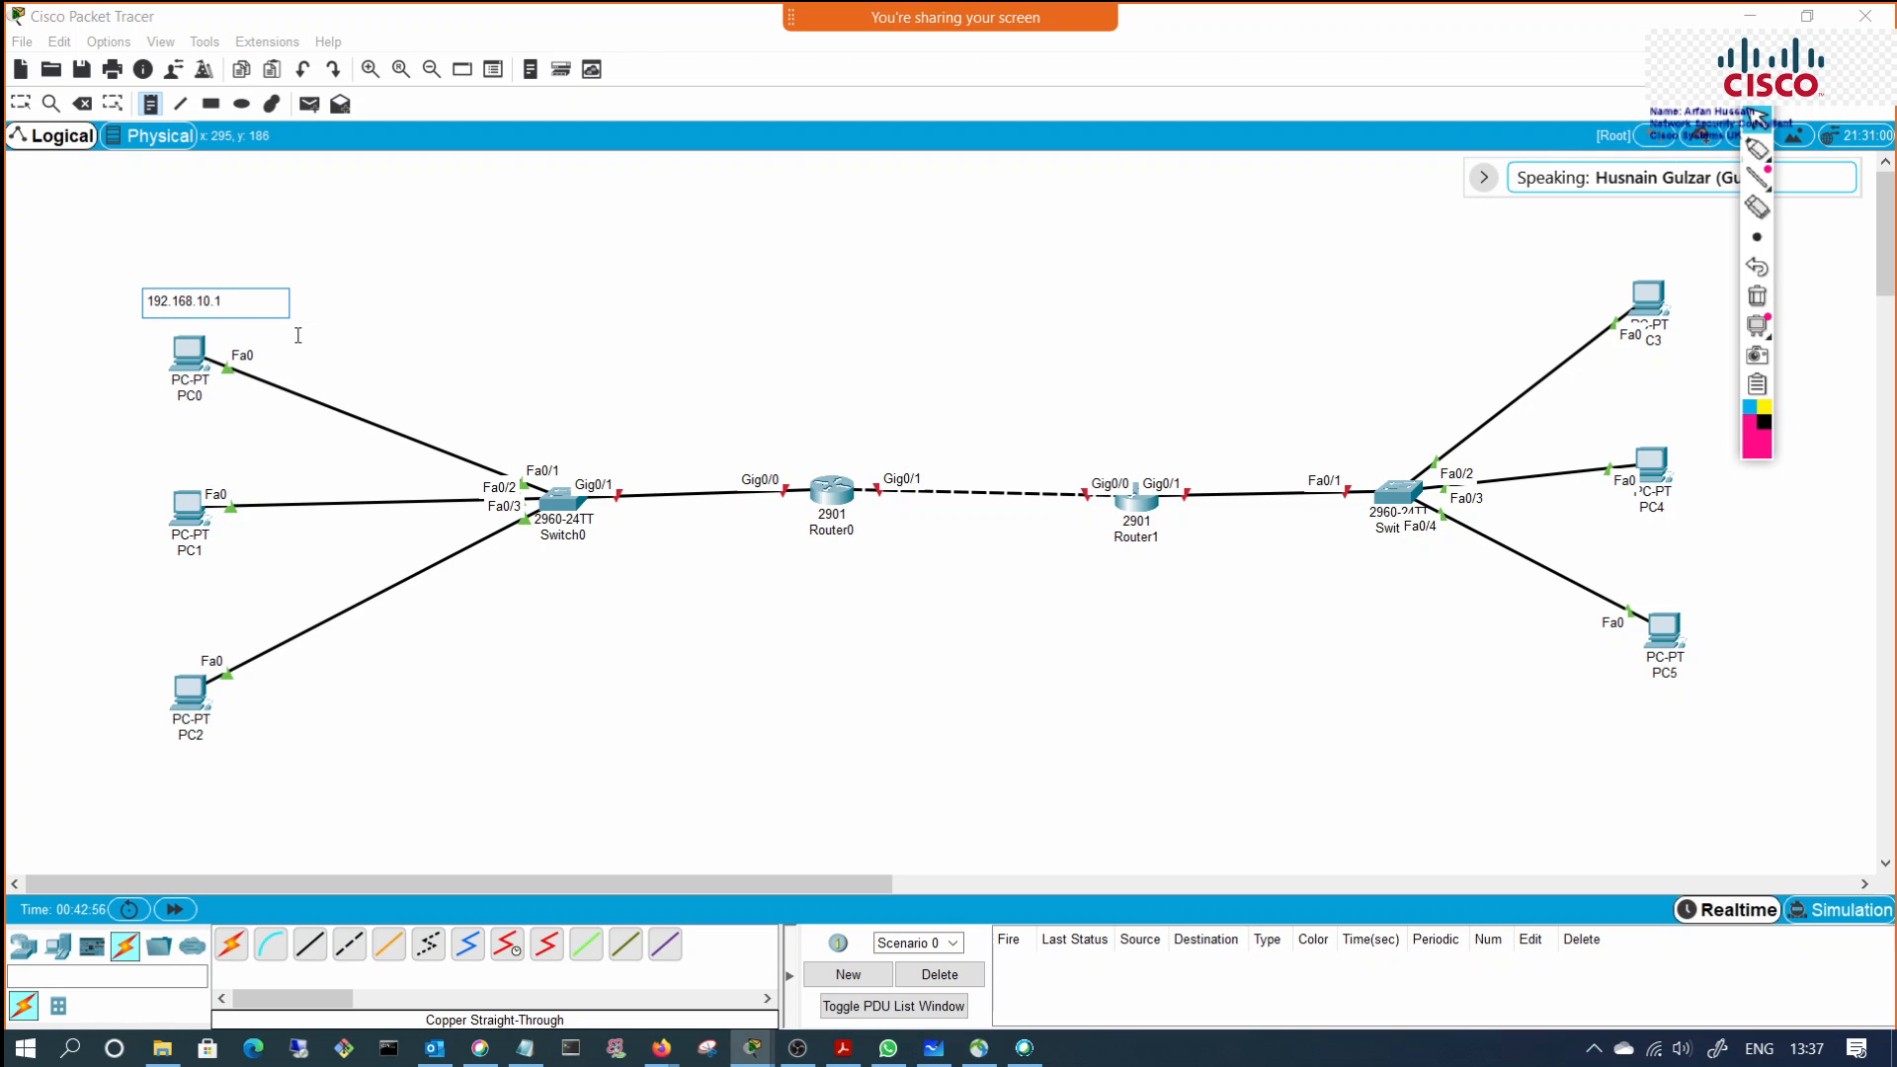
Step: Place text notes reading 192.168.10.2 above PC1 and 192.168.10.3 above PC2
click(156, 442)
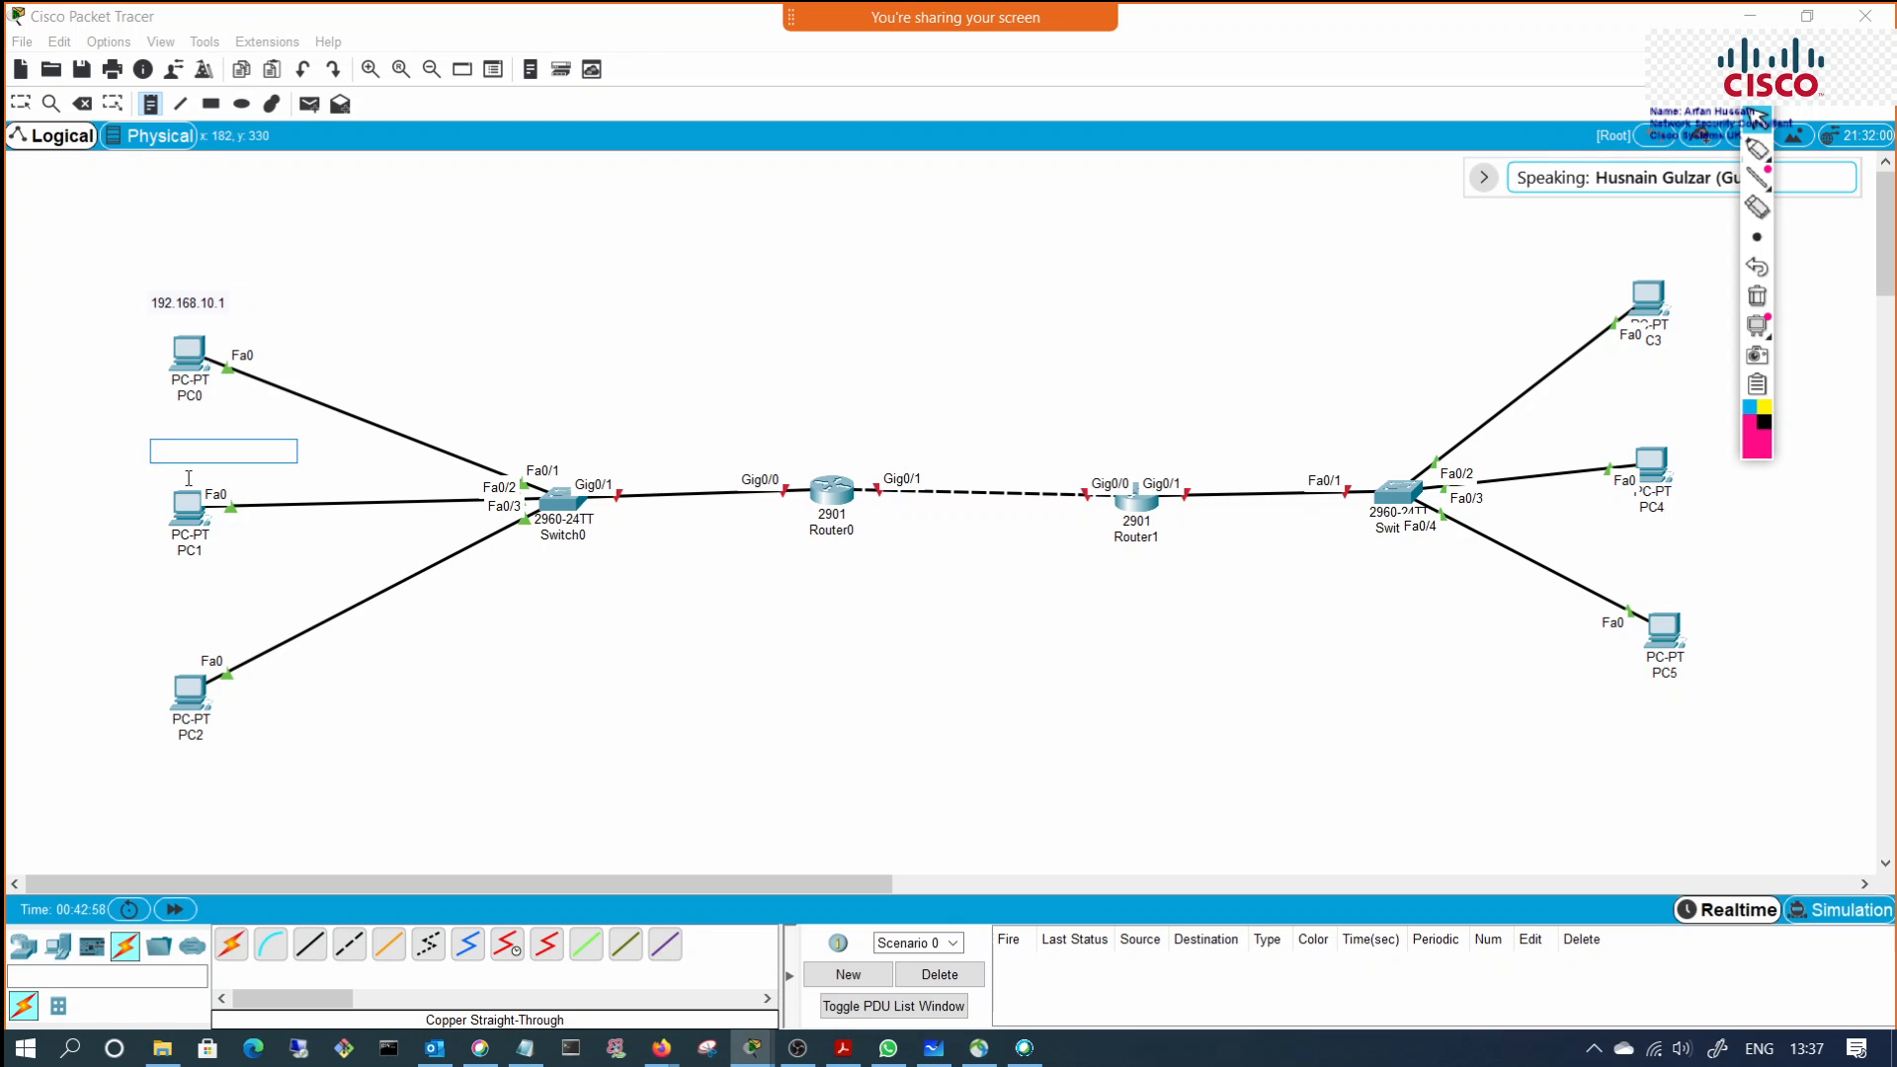
text(192.168.10.2)
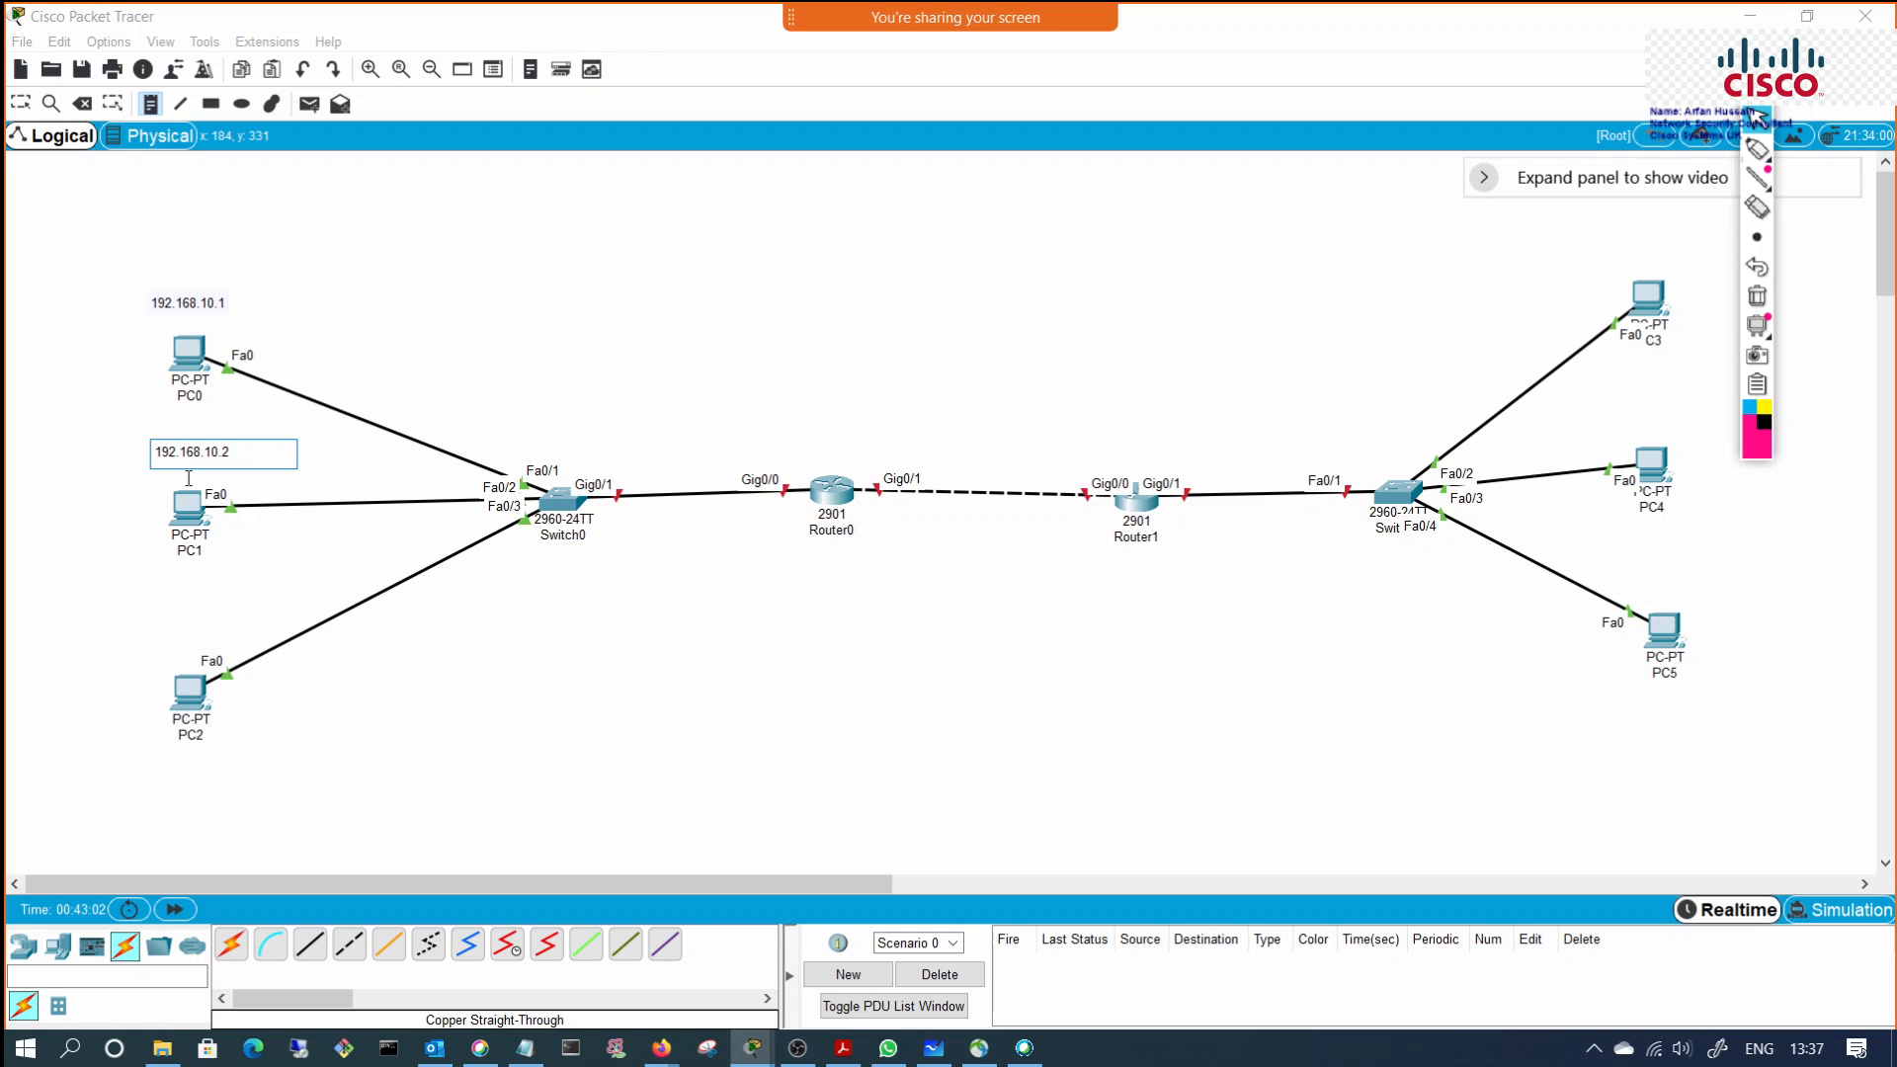
click(141, 631)
text(192.168.10.3)
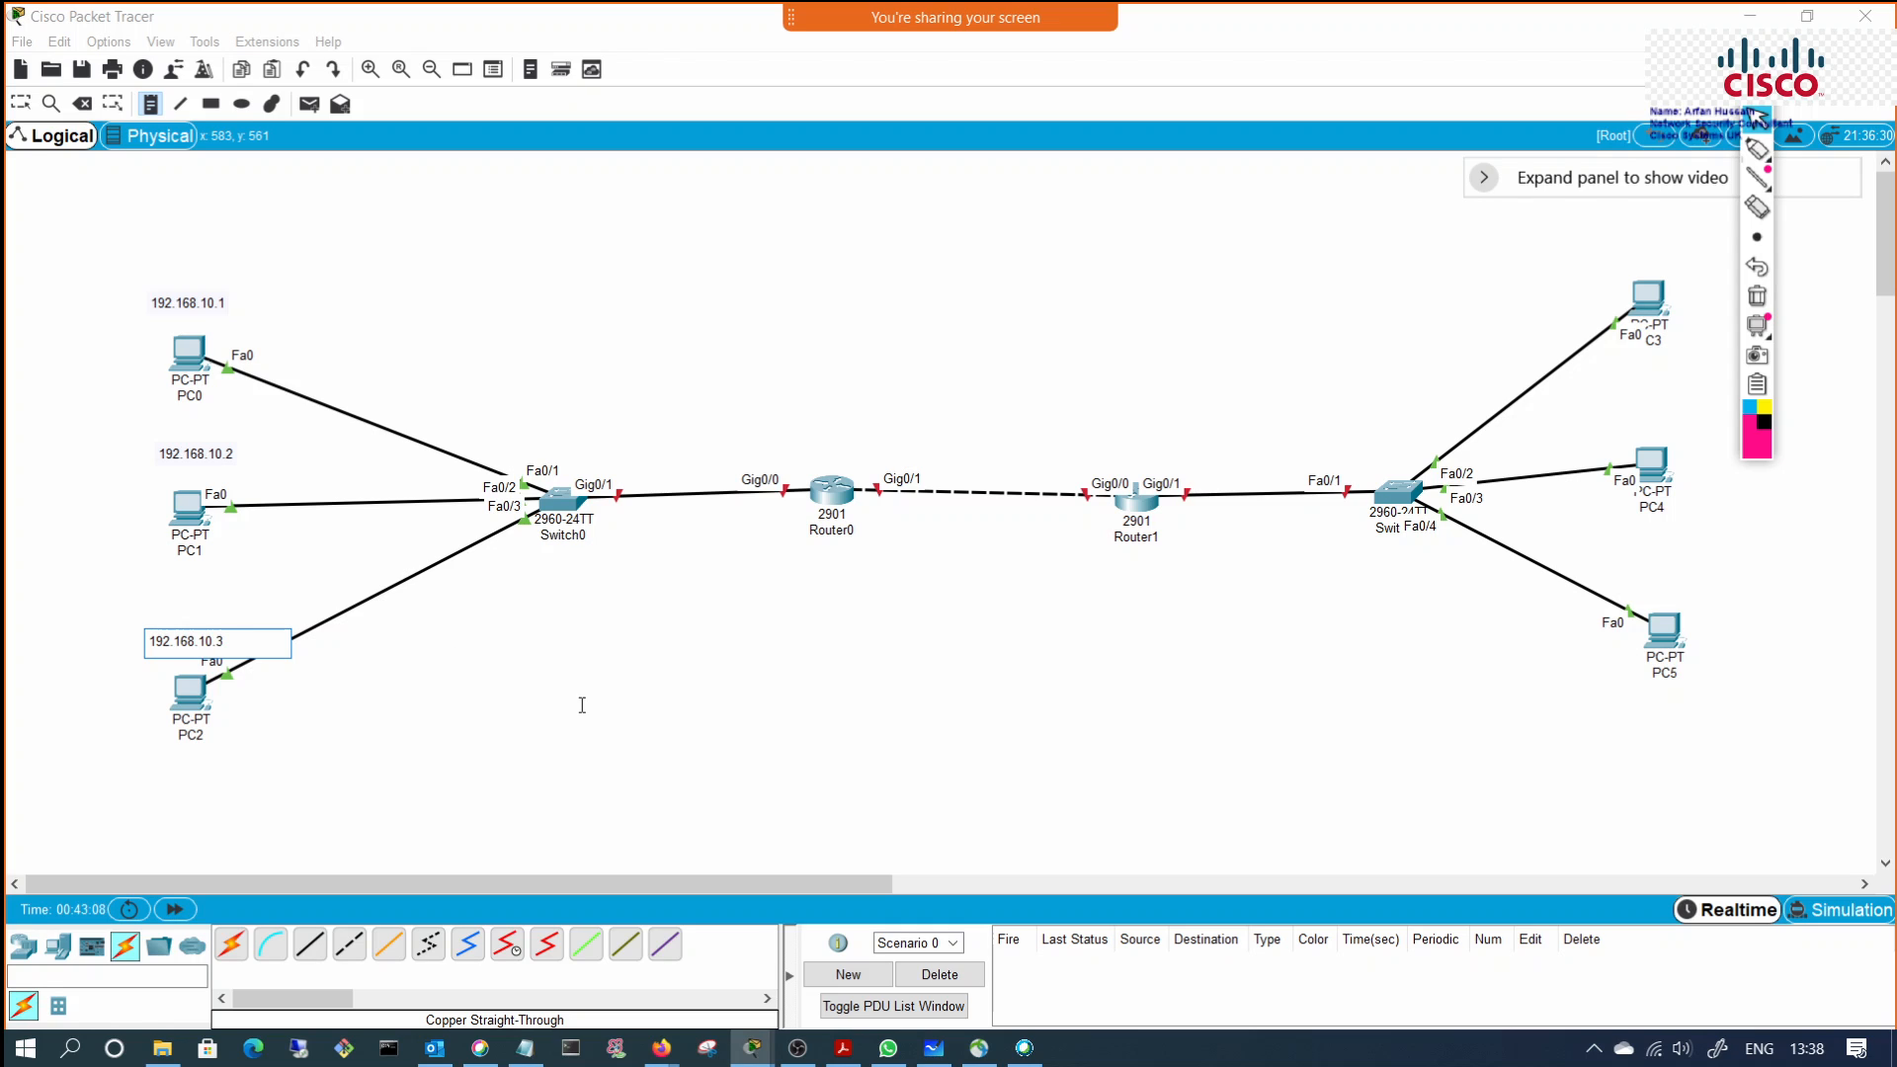
Step: Place a text note reading 192.168.10.10 above Router0's Gig0/0 link
click(613, 653)
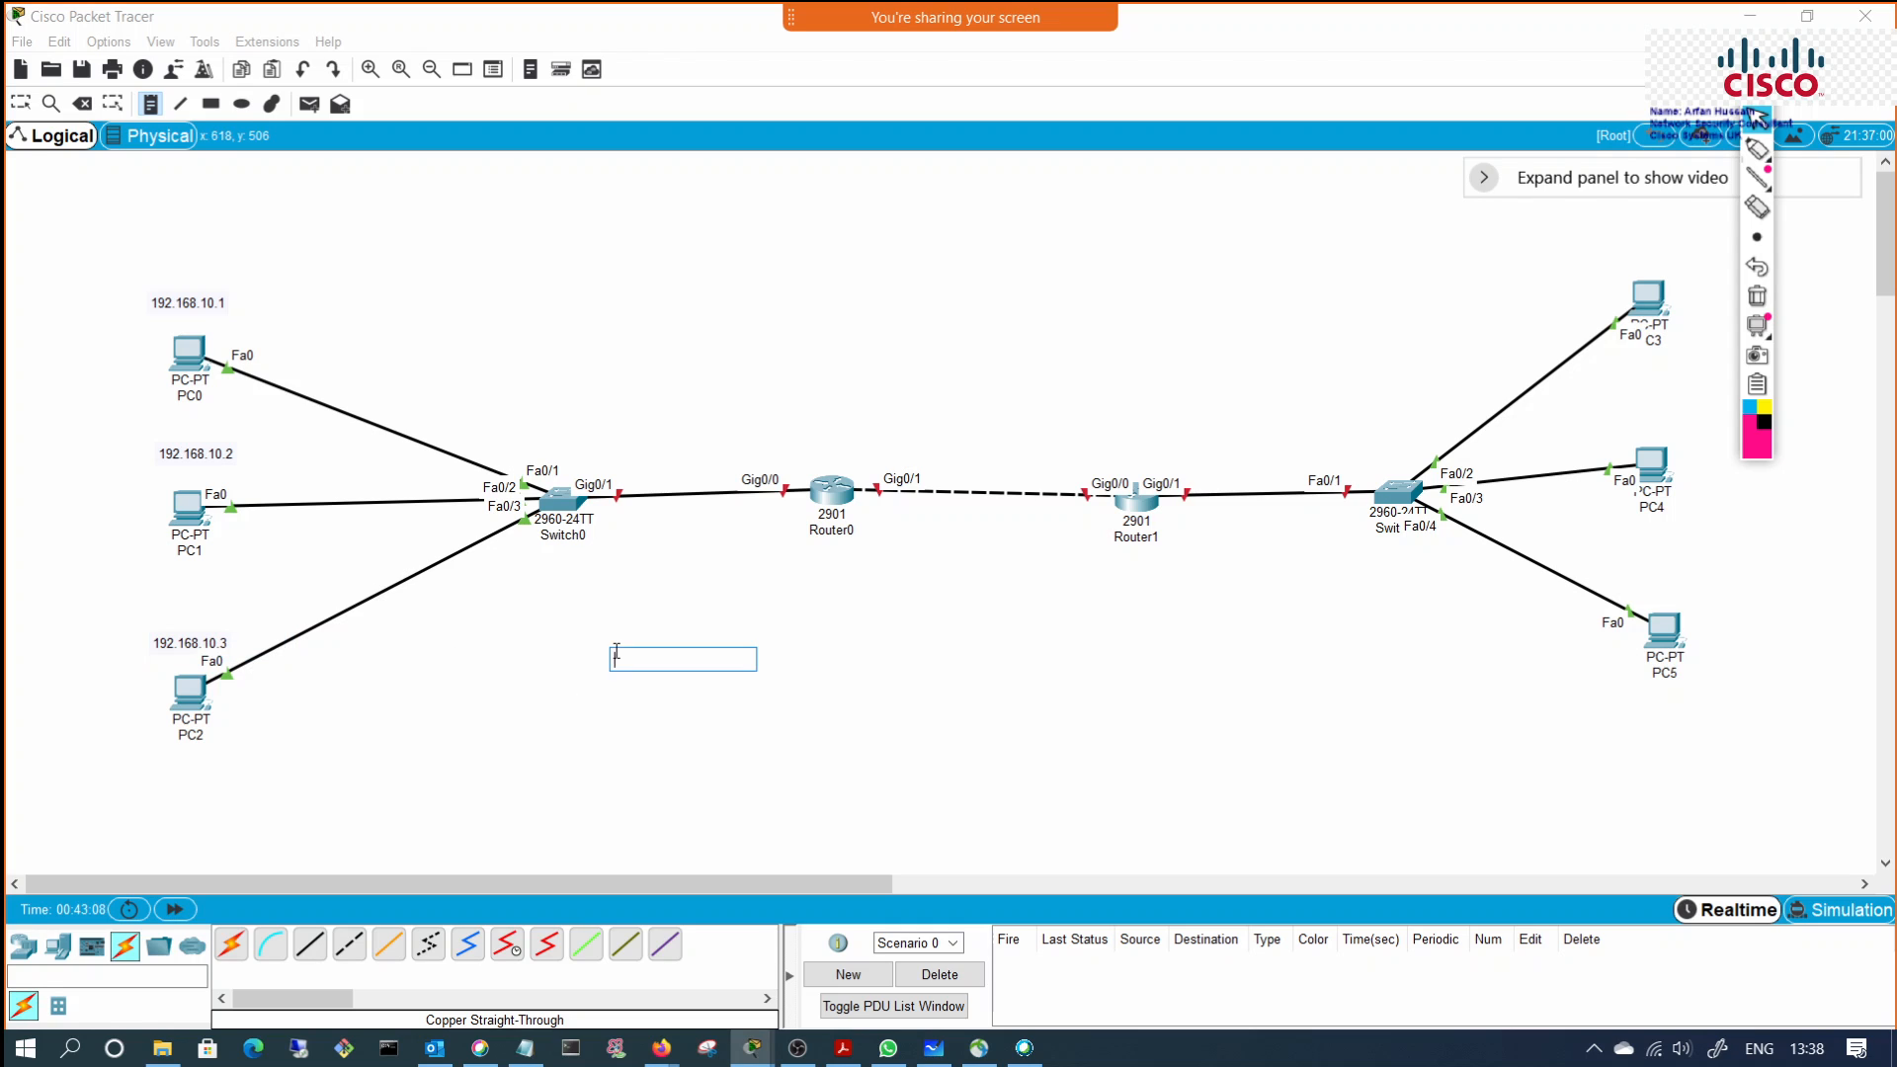
click(664, 417)
text(192.168.10.10)
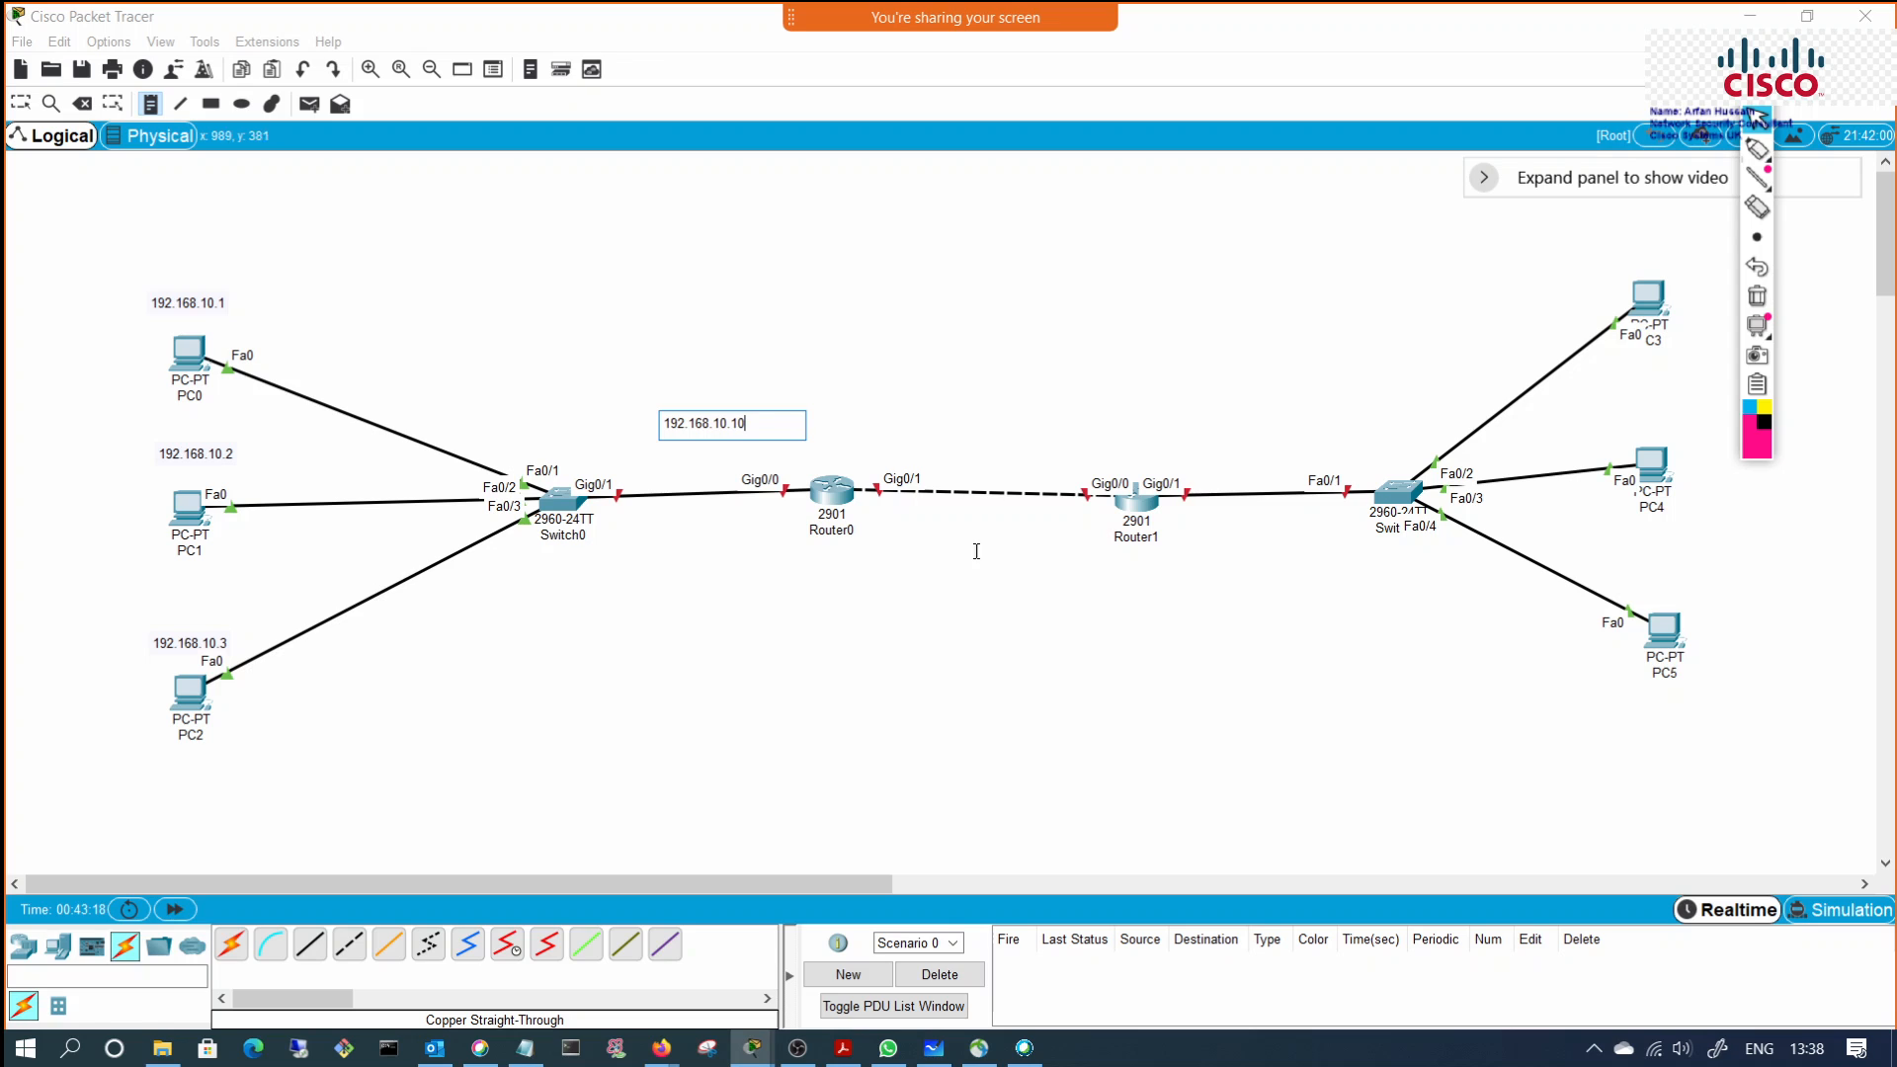
click(933, 587)
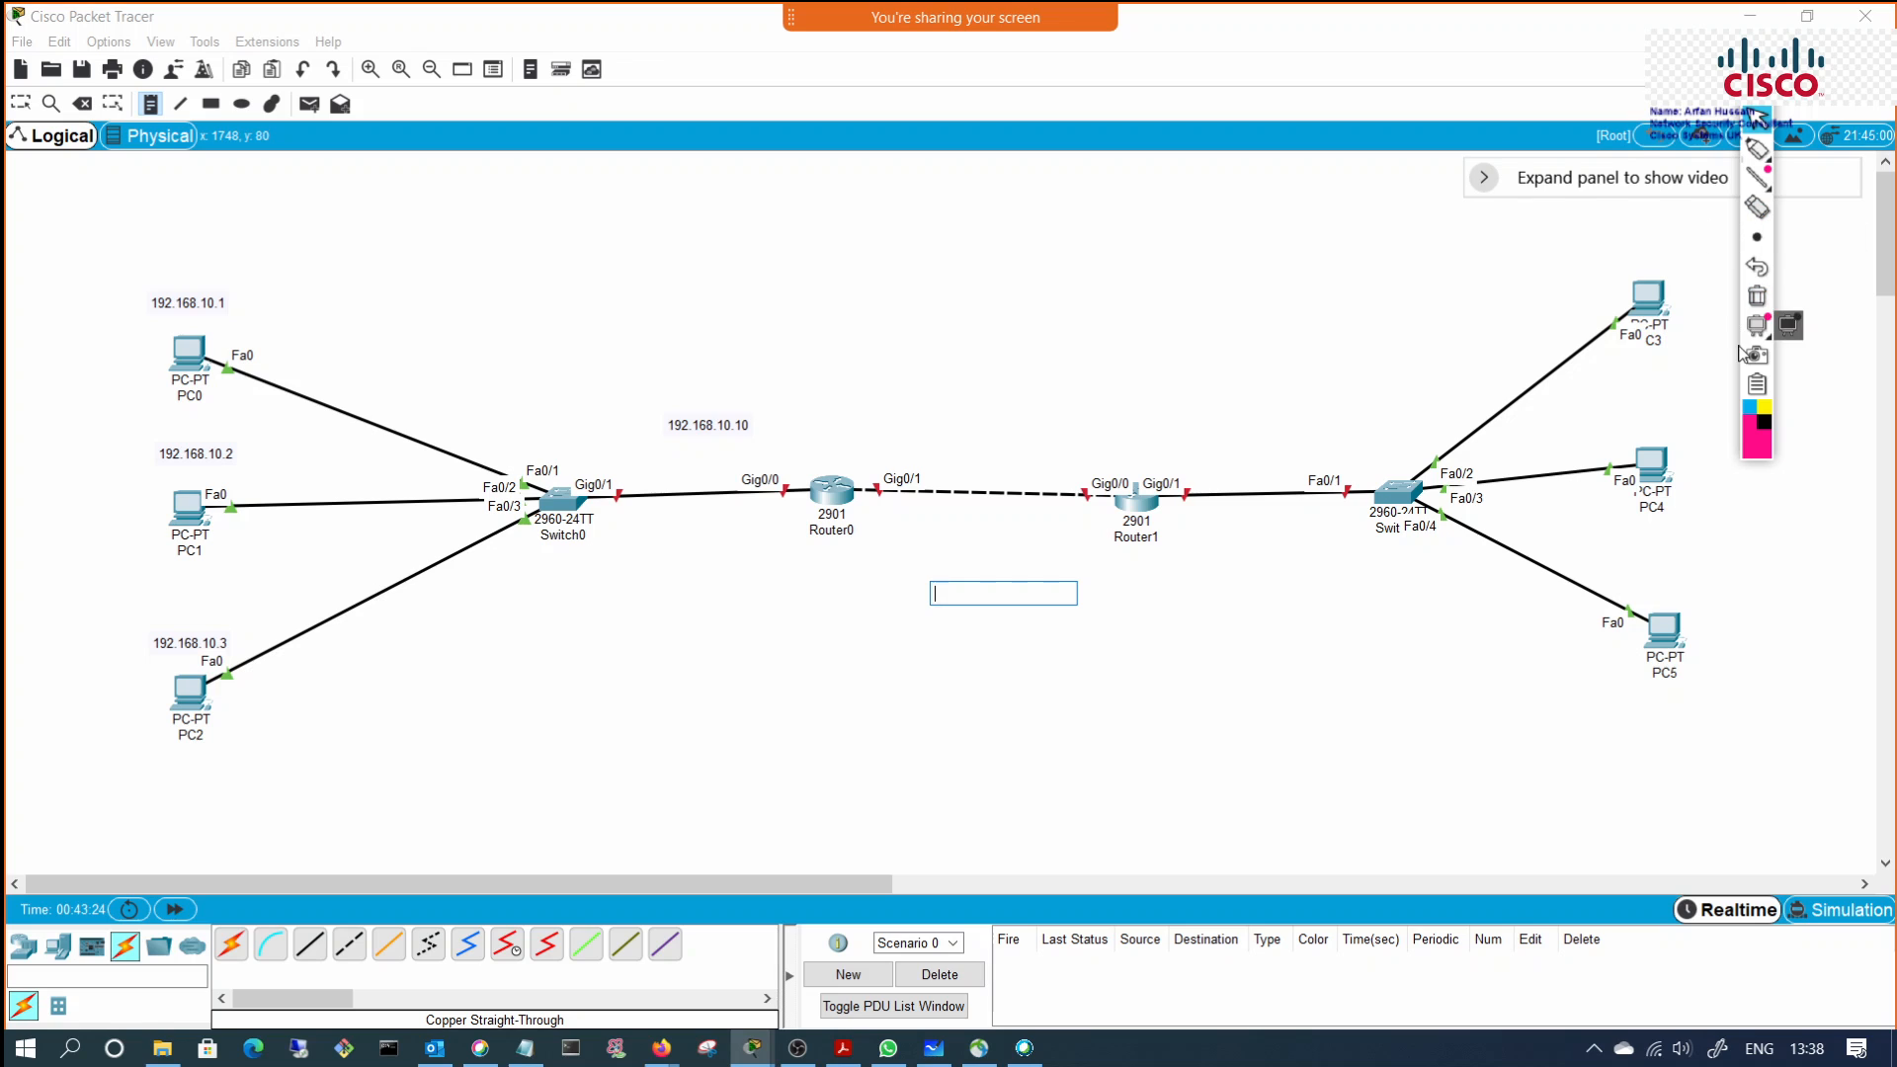
Step: Draw a curved divider beside Router0 and arrows marking its Gig0/0 and Gig0/1 sides
click(1758, 294)
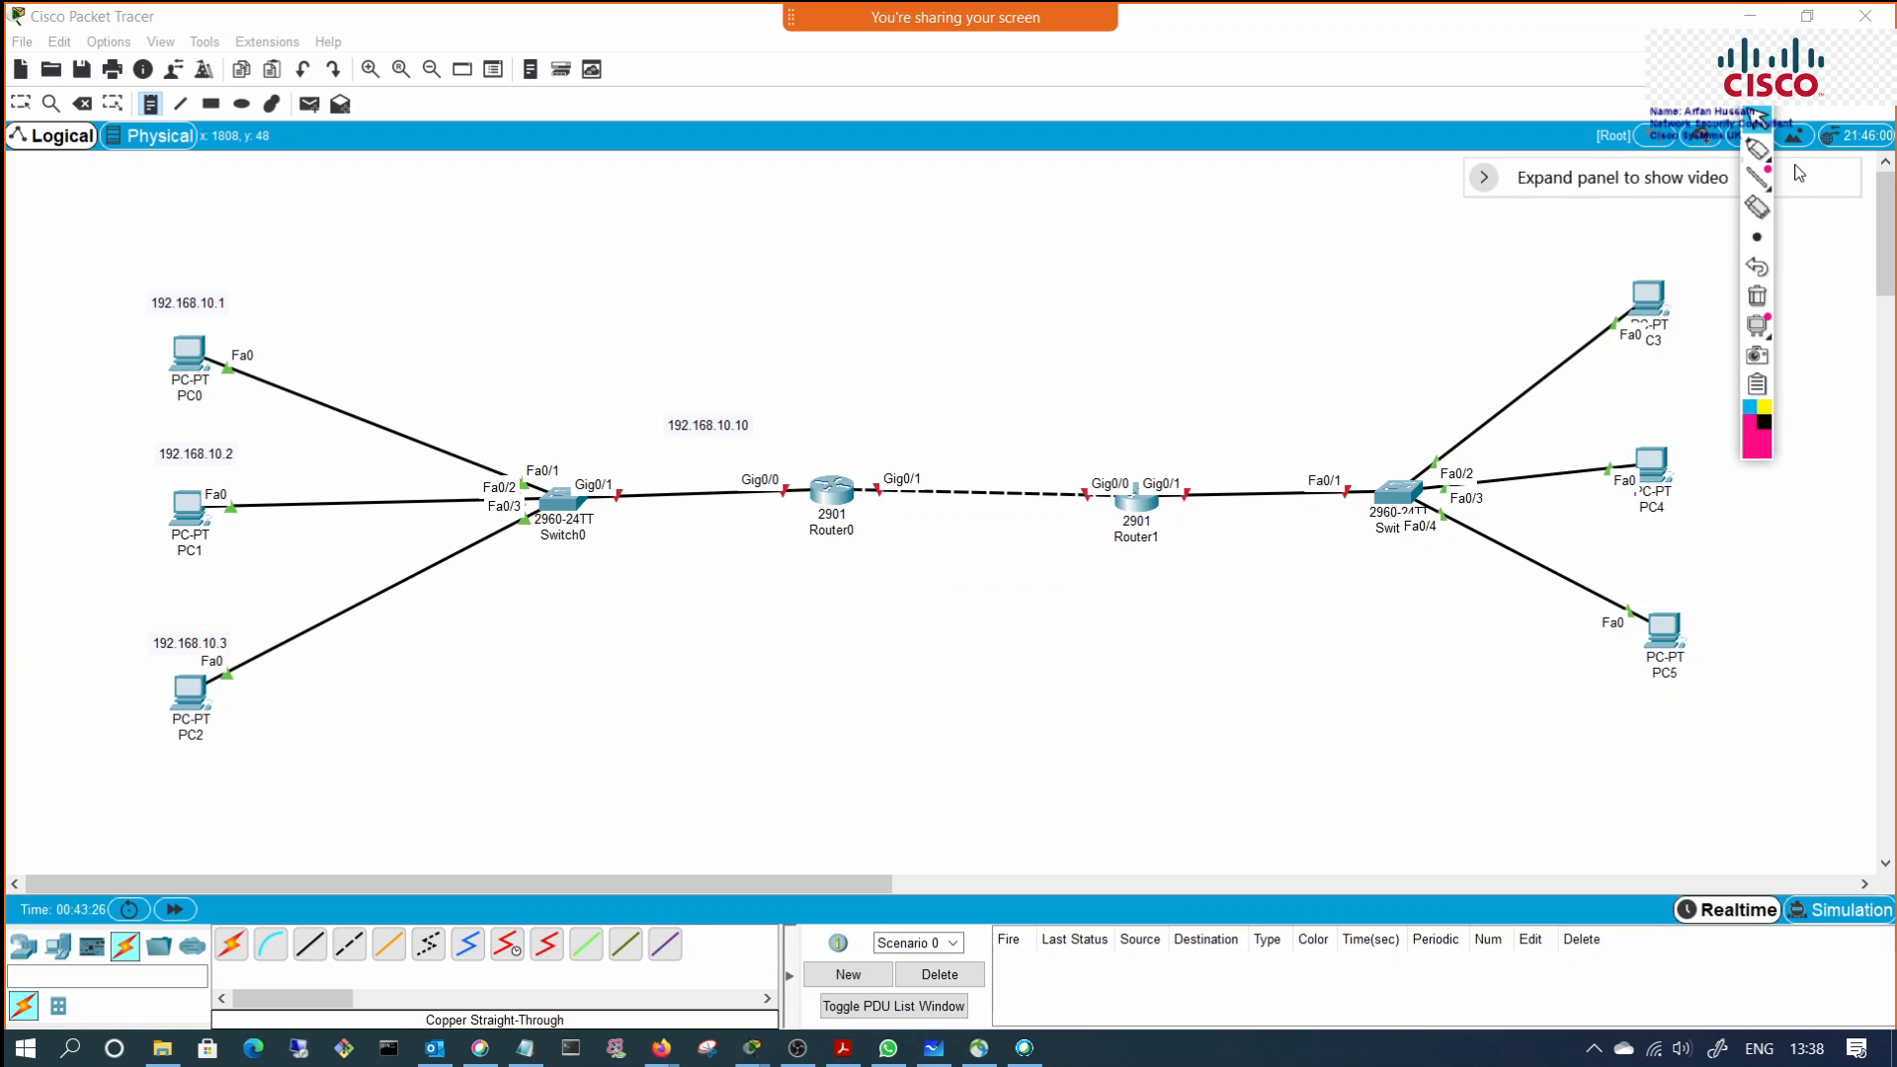
click(1756, 149)
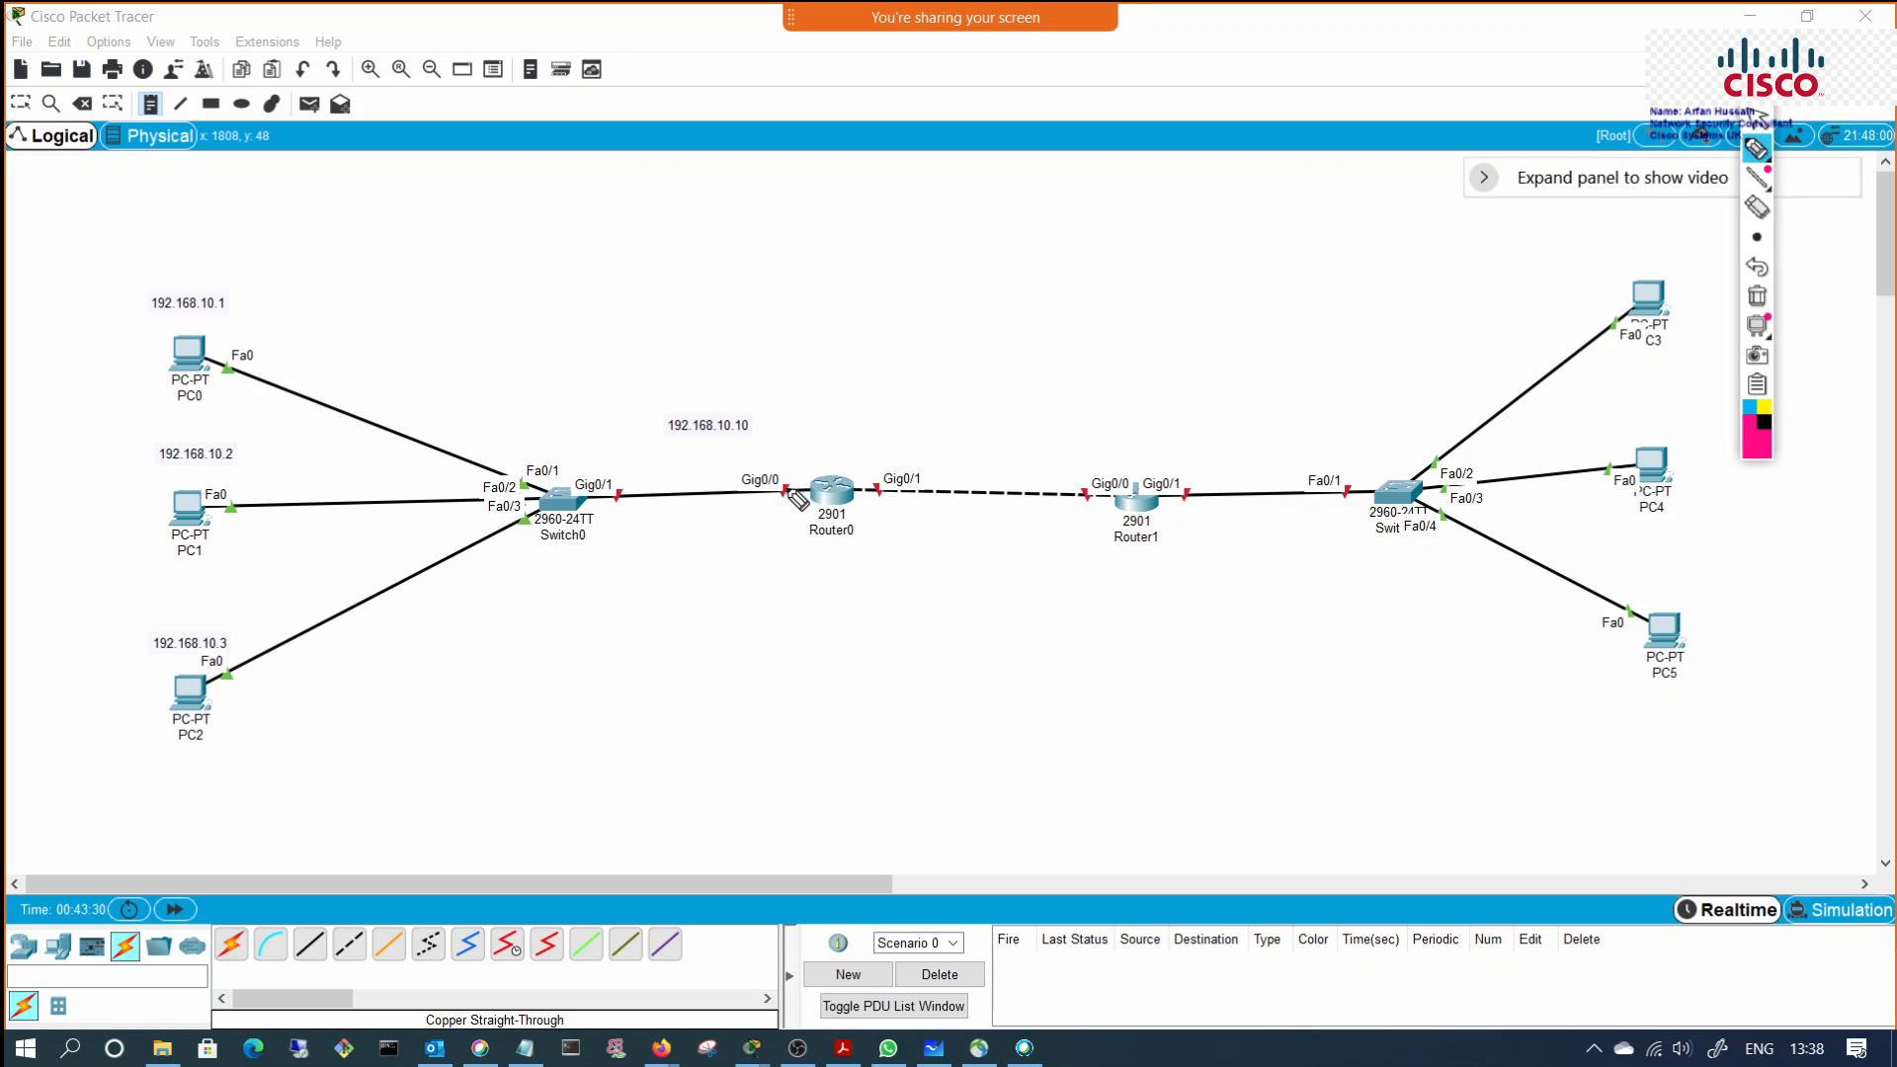
mouse_move(778, 391)
mouse_down()
mouse_move(813, 583)
mouse_move(780, 637)
mouse_up()
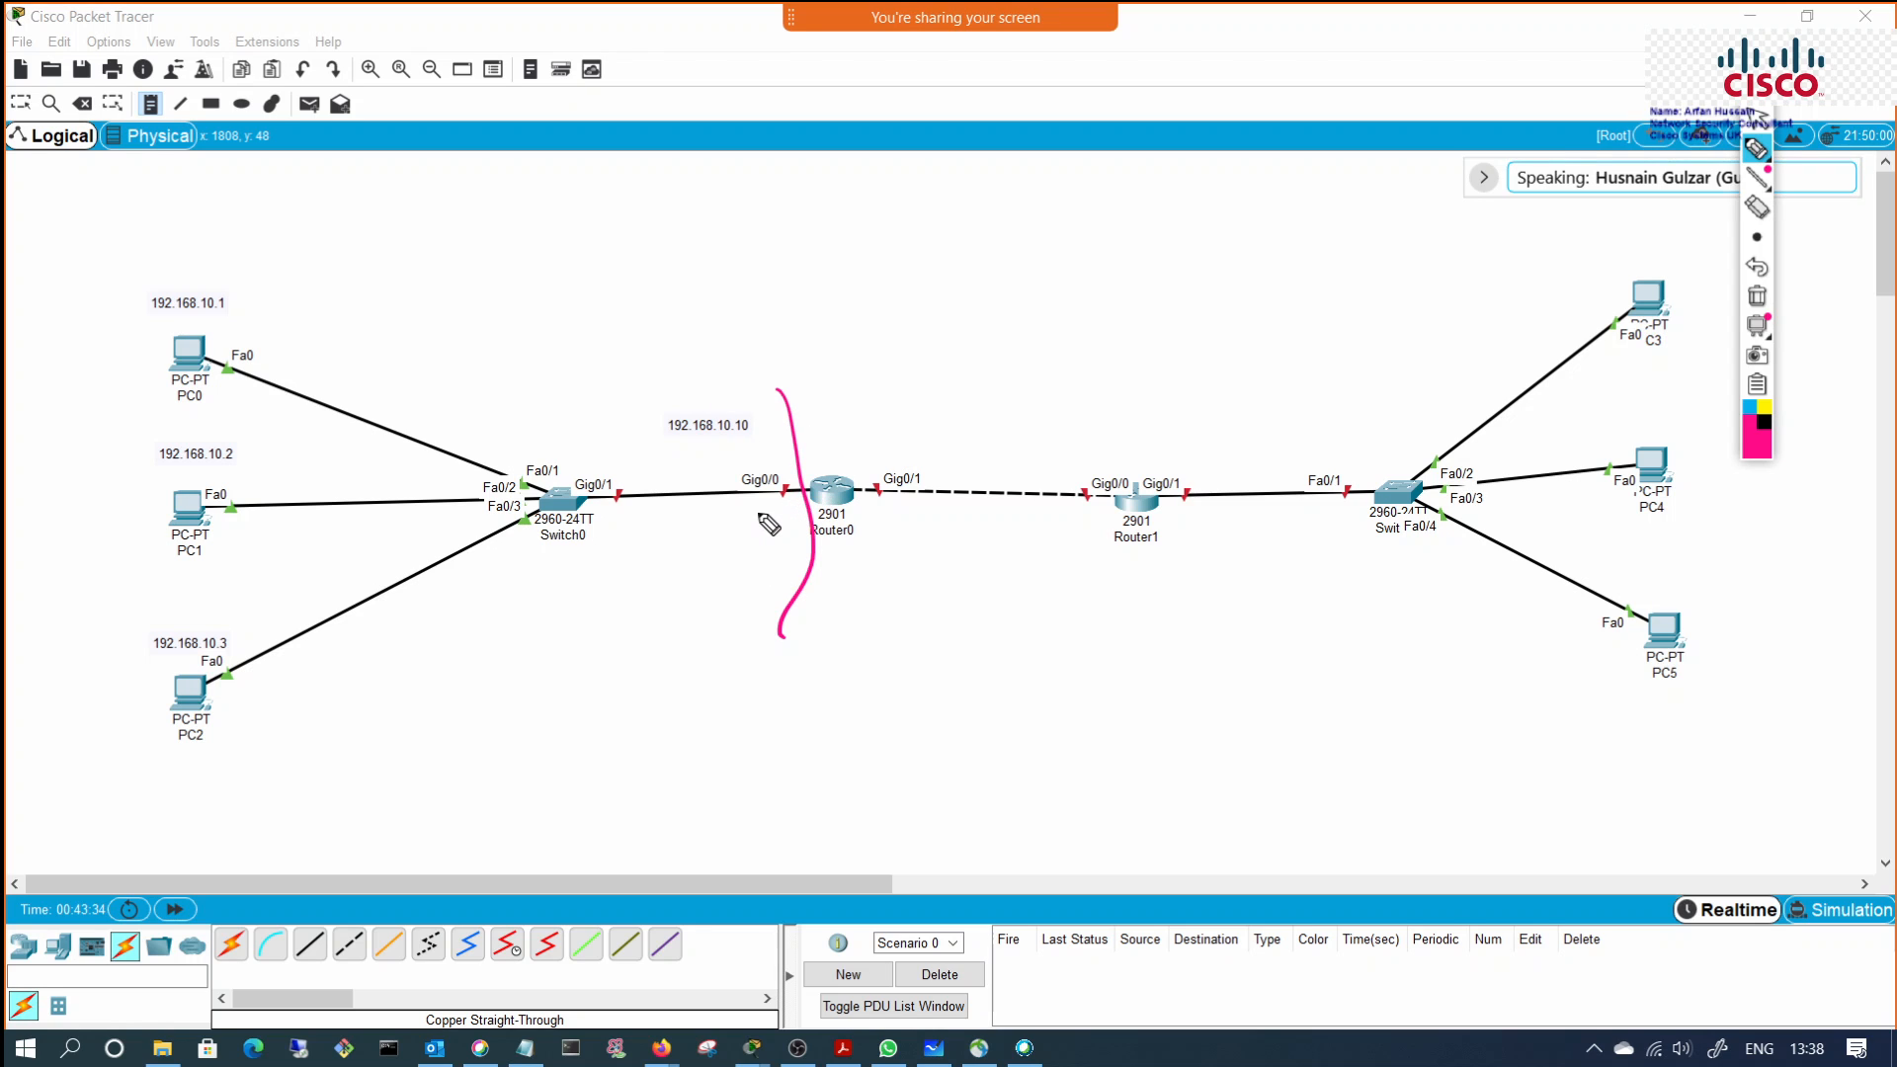
mouse_move(749, 515)
mouse_down()
mouse_move(927, 512)
mouse_move(913, 502)
mouse_move(914, 525)
mouse_up()
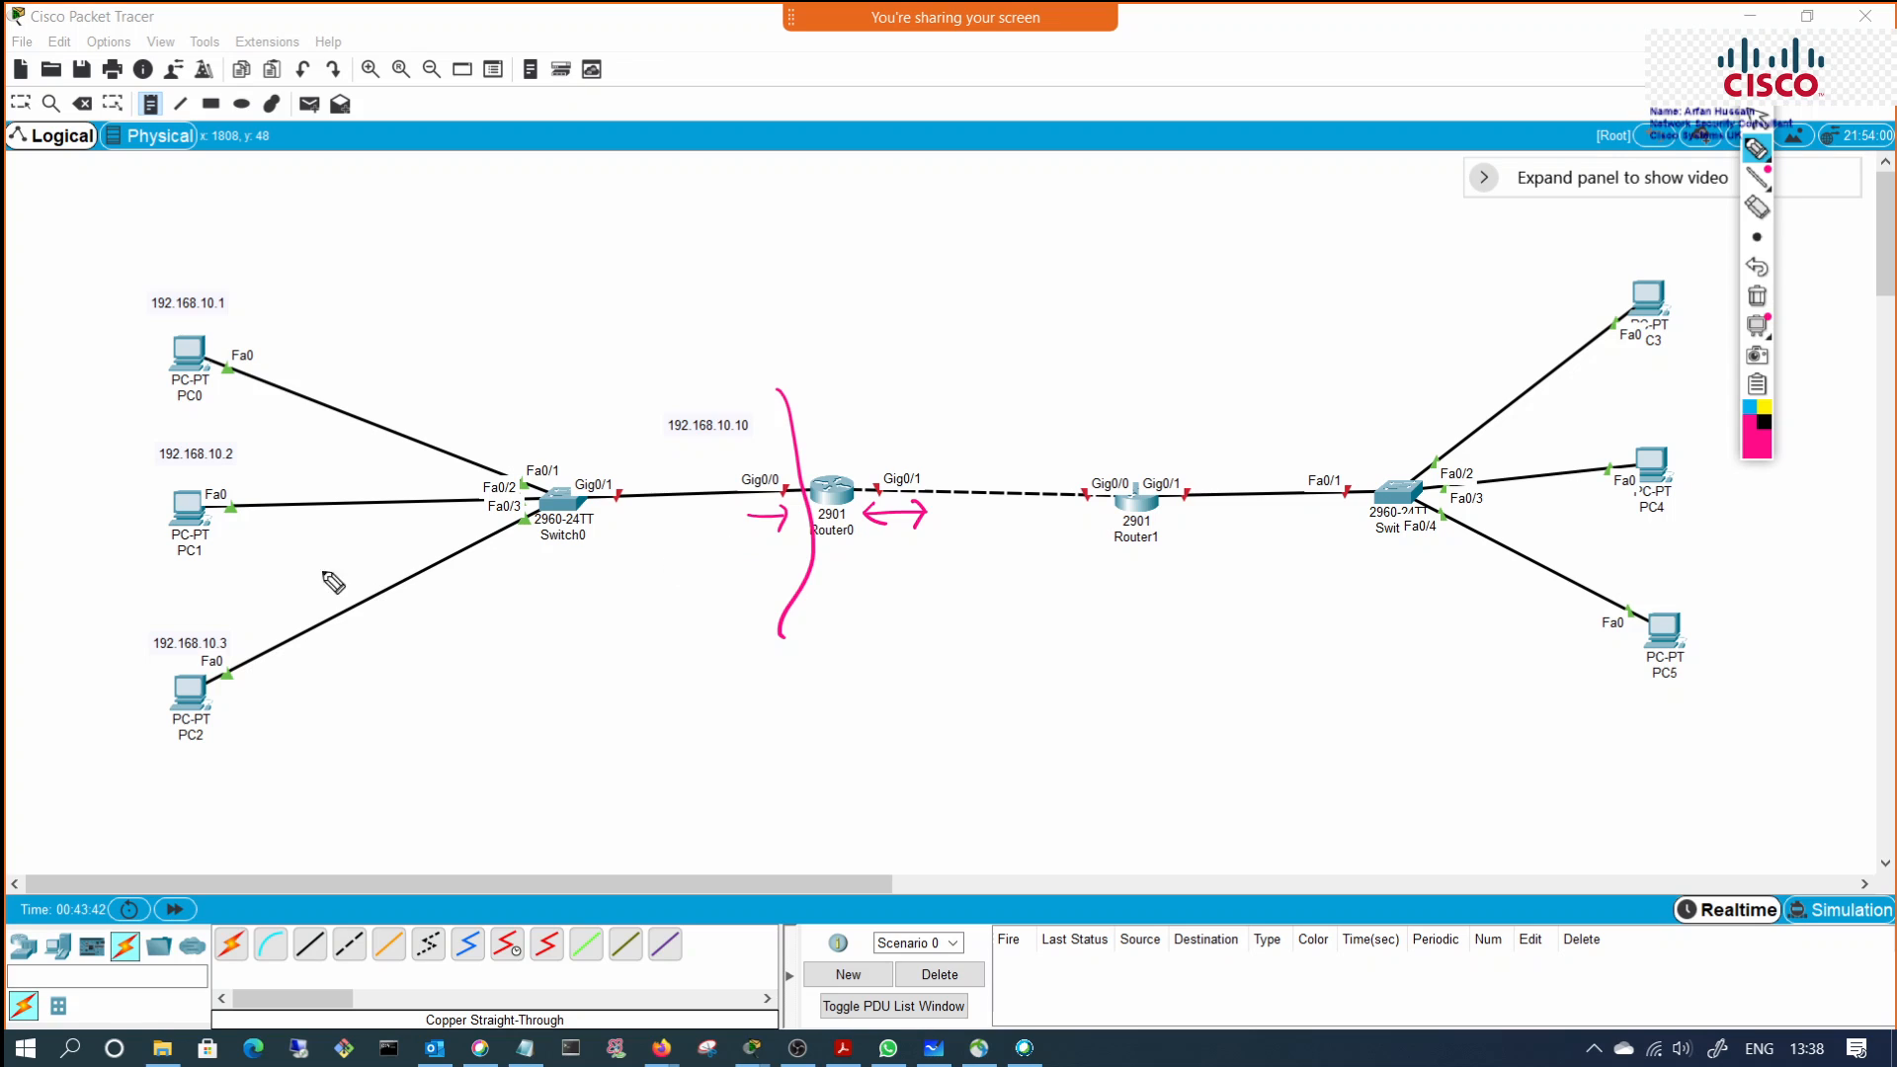
Step: Sketch a switch as a box labelled "SW" above Router0, with several lines branching from it
mouse_move(732, 180)
mouse_down()
mouse_move(741, 236)
mouse_move(805, 199)
mouse_move(753, 254)
mouse_move(796, 201)
mouse_up()
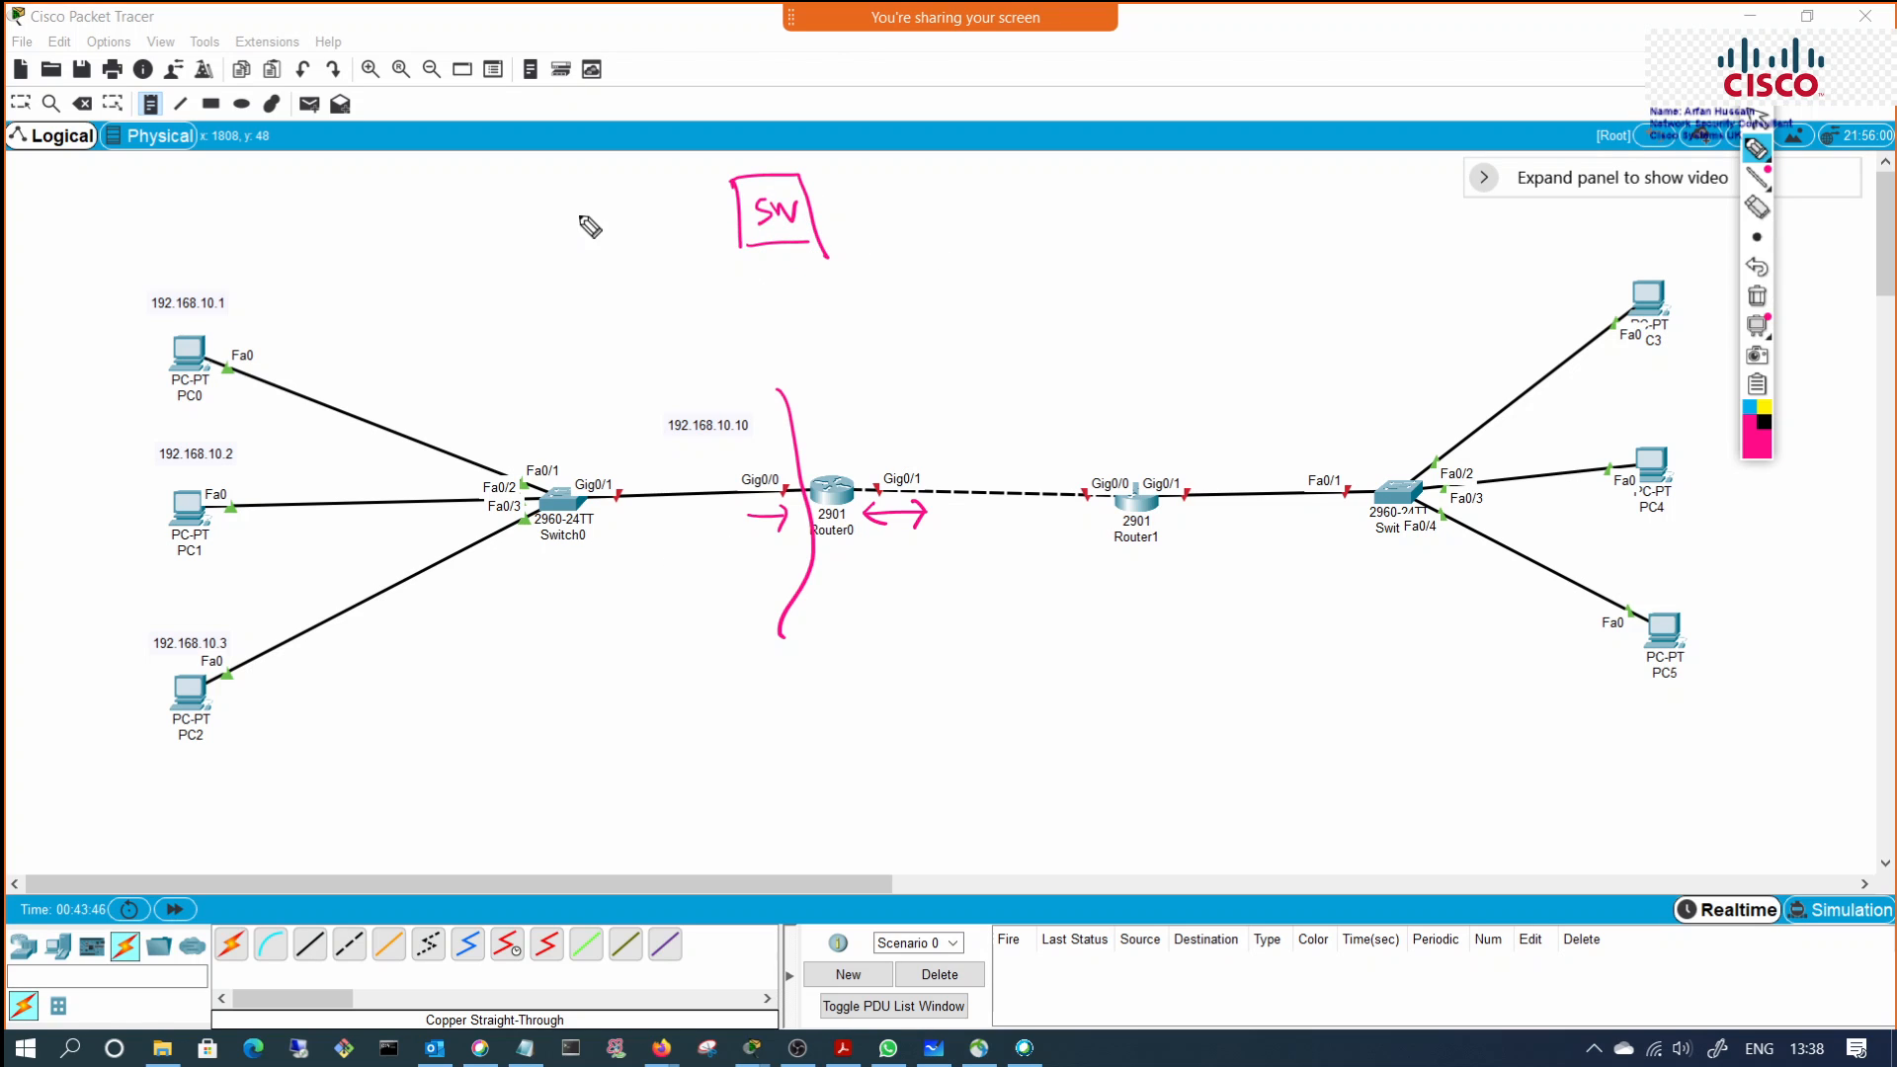
drag(571, 212, 733, 189)
drag(578, 260, 733, 228)
mouse_move(640, 367)
mouse_down()
mouse_move(733, 267)
mouse_move(793, 318)
mouse_up()
drag(818, 226, 943, 215)
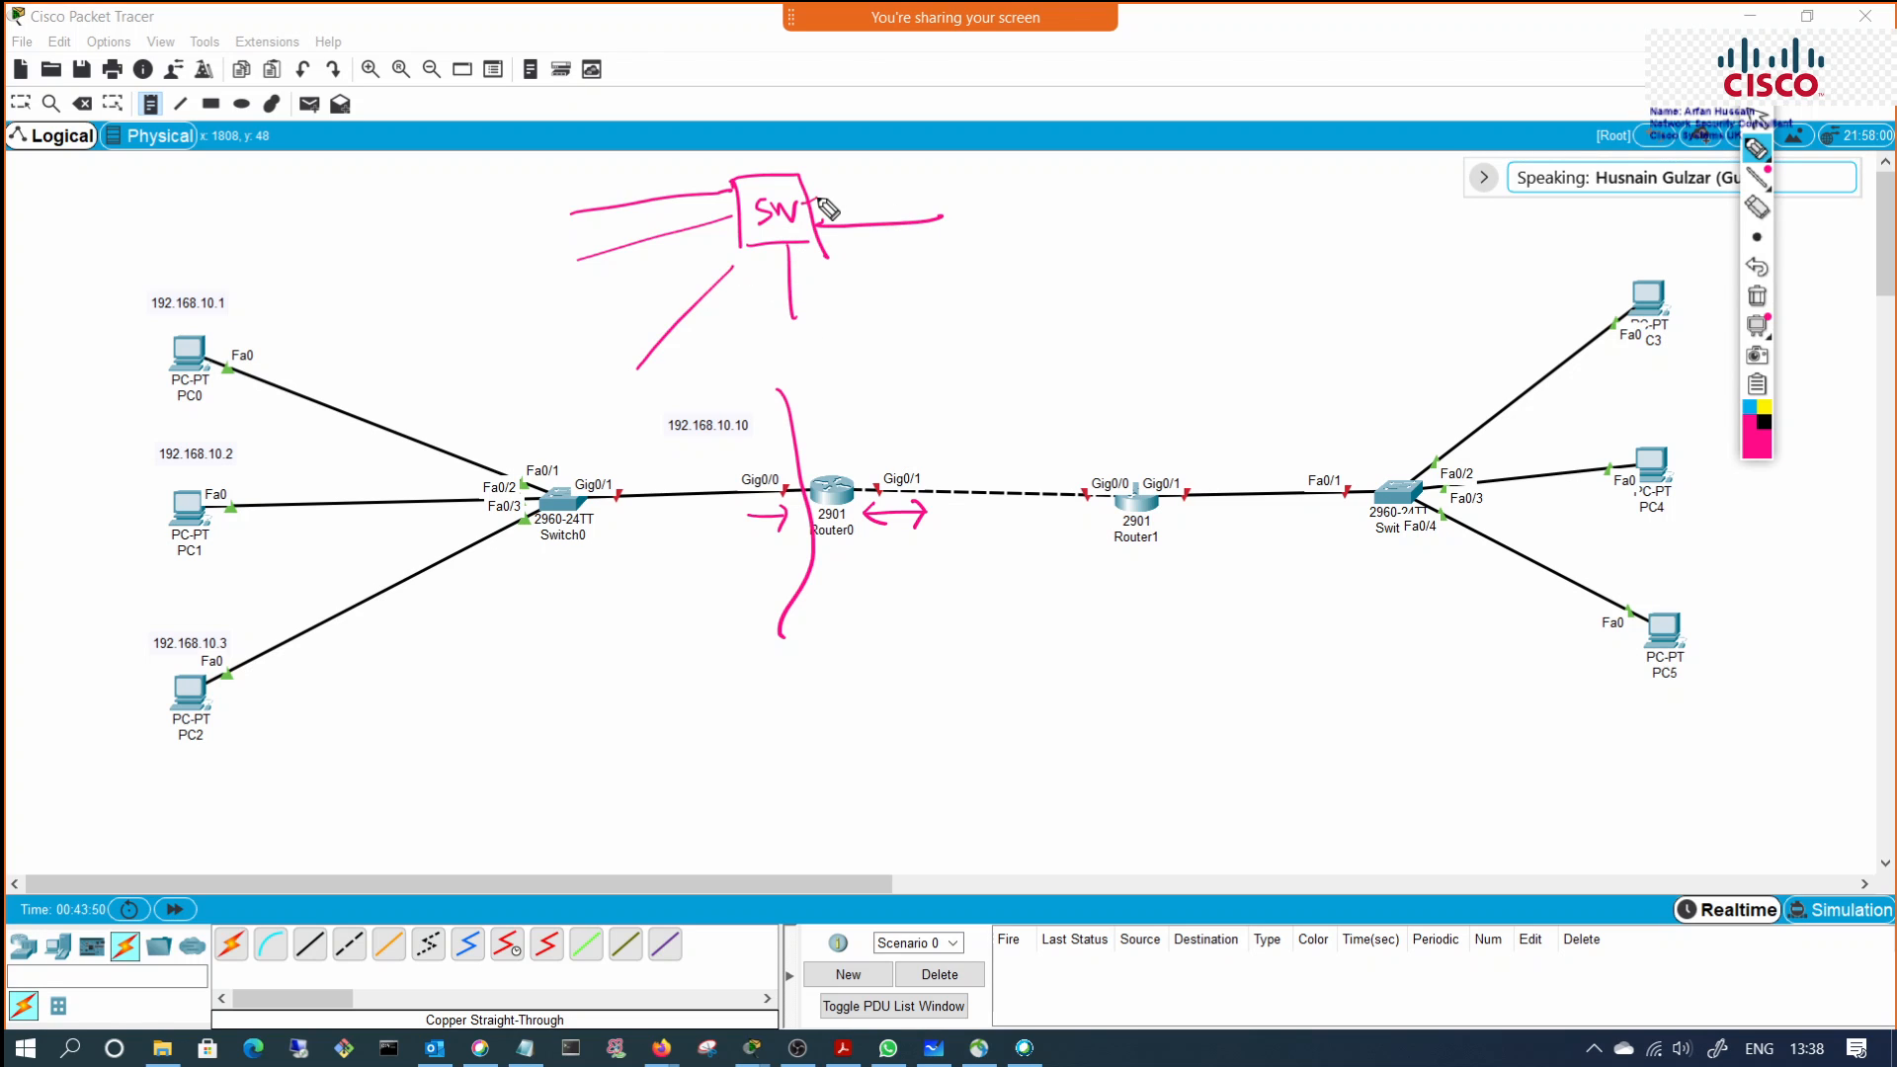
drag(812, 203, 903, 184)
drag(694, 149, 736, 176)
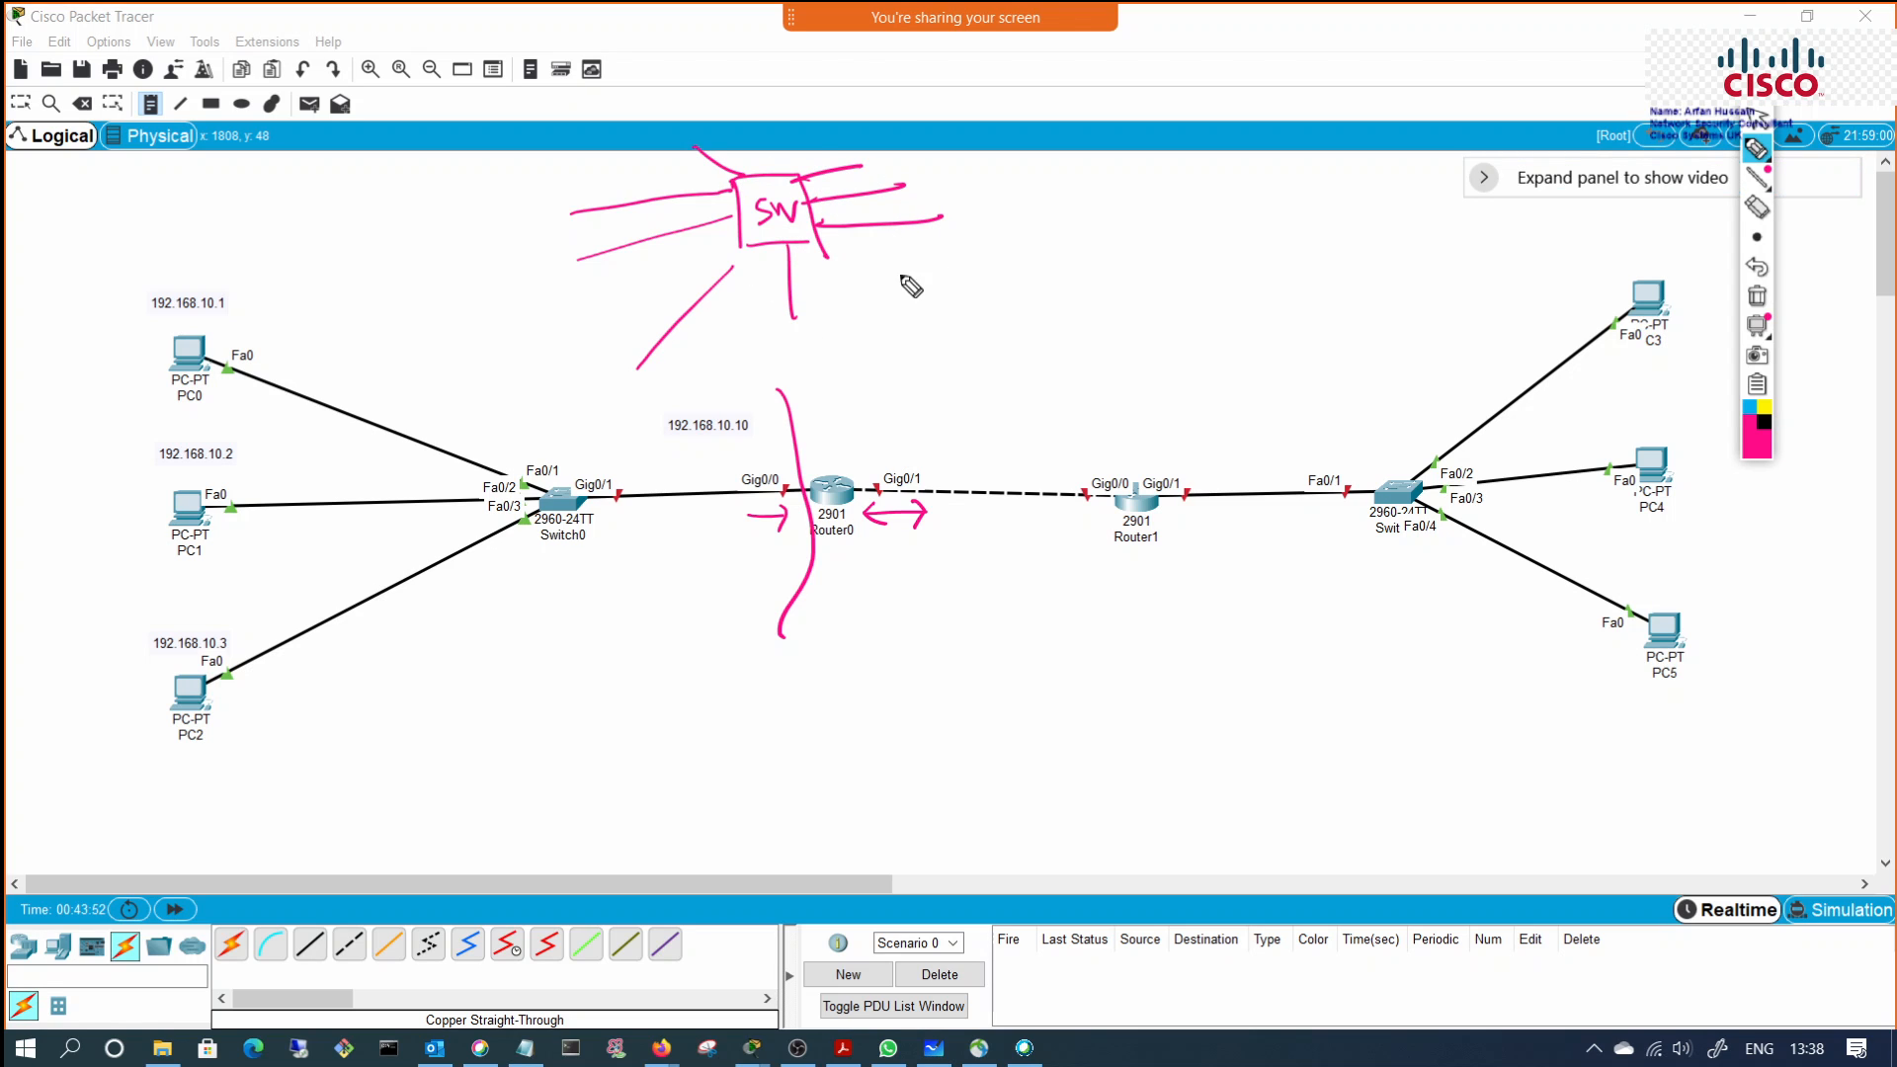
Step: Label the switch sketch as one network, and sketch a crossed-circle router with three links, labelling one link "Network"
mouse_move(878, 291)
mouse_down()
mouse_move(1047, 252)
mouse_move(1032, 247)
mouse_up()
mouse_move(1254, 208)
mouse_down()
mouse_move(1192, 276)
mouse_move(1225, 261)
mouse_move(1270, 287)
mouse_move(1264, 397)
mouse_up()
drag(1289, 253, 1402, 236)
drag(1086, 263, 1180, 247)
mouse_move(1007, 198)
mouse_down()
mouse_move(1109, 196)
mouse_move(1168, 168)
mouse_up()
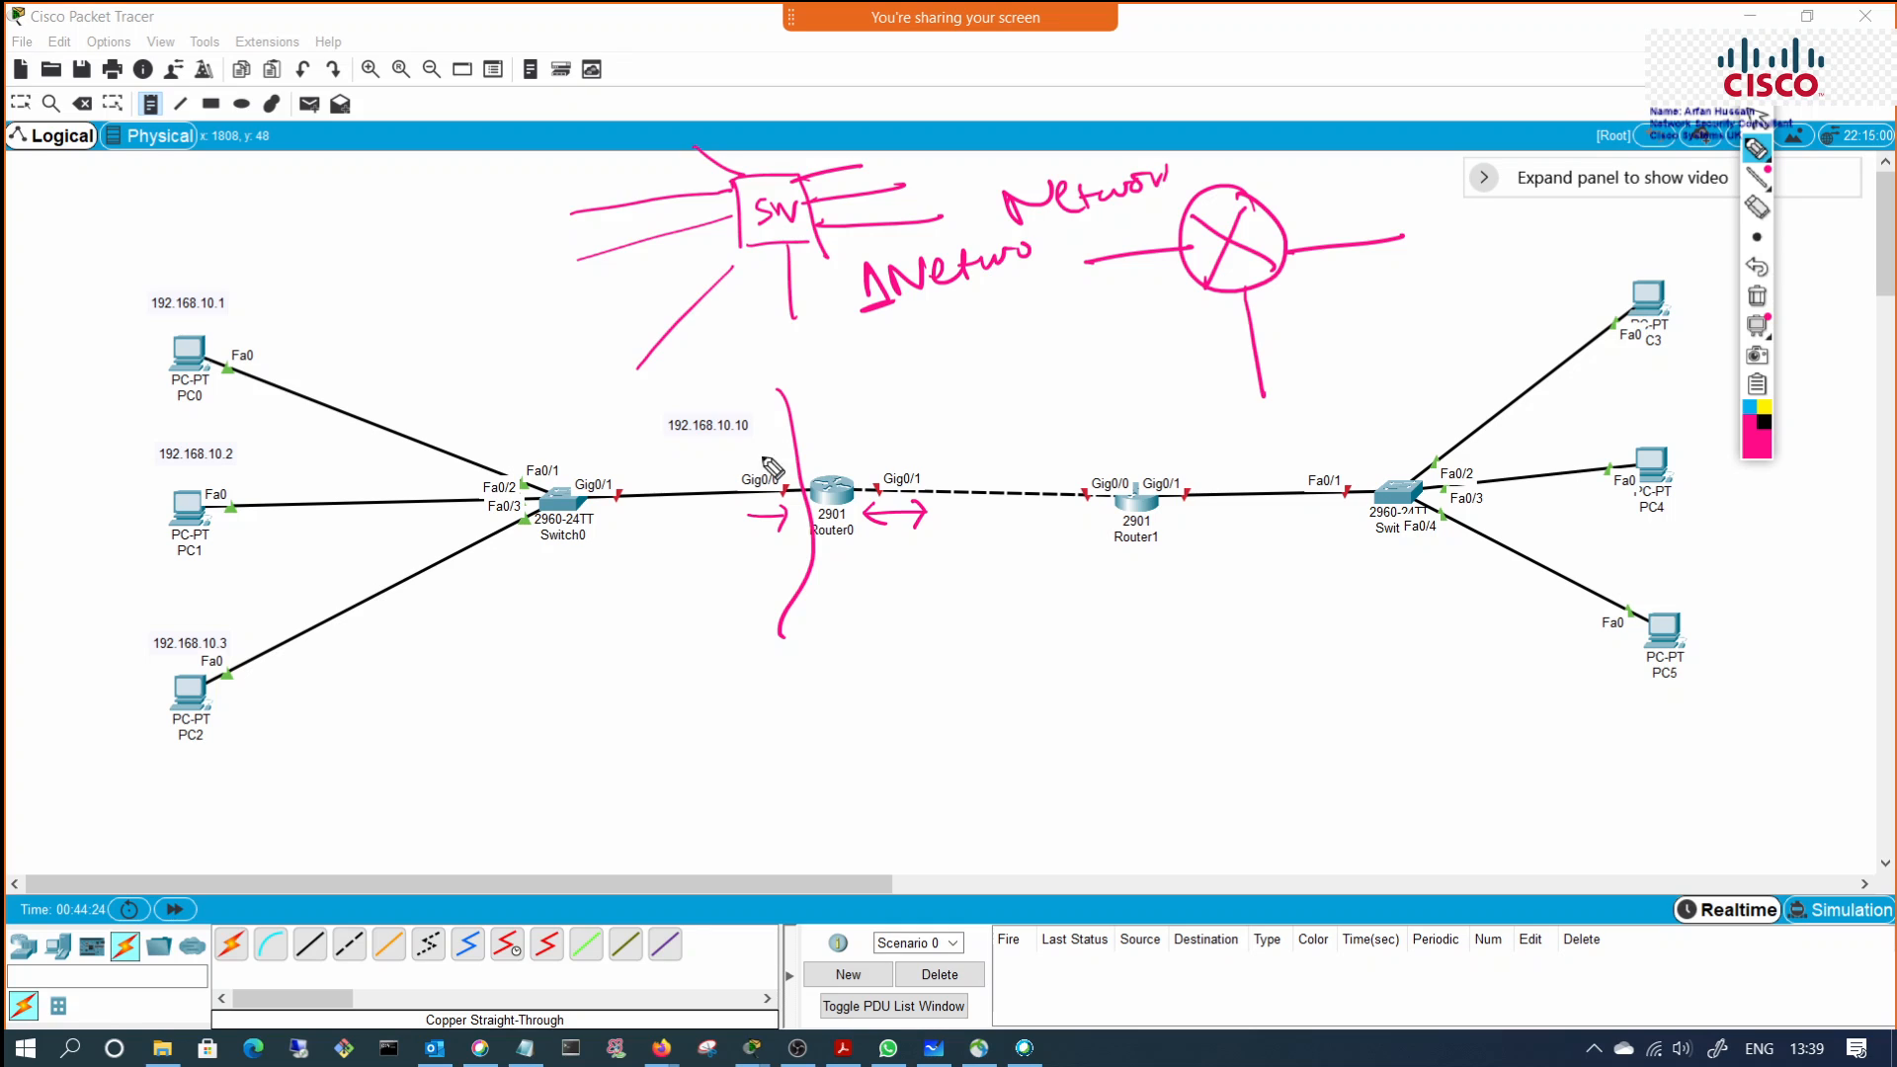
Step: Underline the 192.168.10.10 note, write 10.10.10.0/24 above the link between the routers, and clear the drawn annotations
drag(662, 442, 748, 425)
mouse_move(886, 392)
mouse_down()
mouse_move(888, 416)
mouse_move(905, 392)
mouse_move(931, 408)
mouse_up()
mouse_move(942, 388)
mouse_down()
mouse_move(946, 415)
mouse_move(1000, 406)
mouse_up()
mouse_move(1008, 383)
mouse_down()
mouse_move(1008, 408)
mouse_move(1033, 405)
mouse_up()
mouse_move(1050, 404)
mouse_down()
mouse_move(1068, 384)
mouse_move(1072, 429)
mouse_move(1133, 425)
mouse_up()
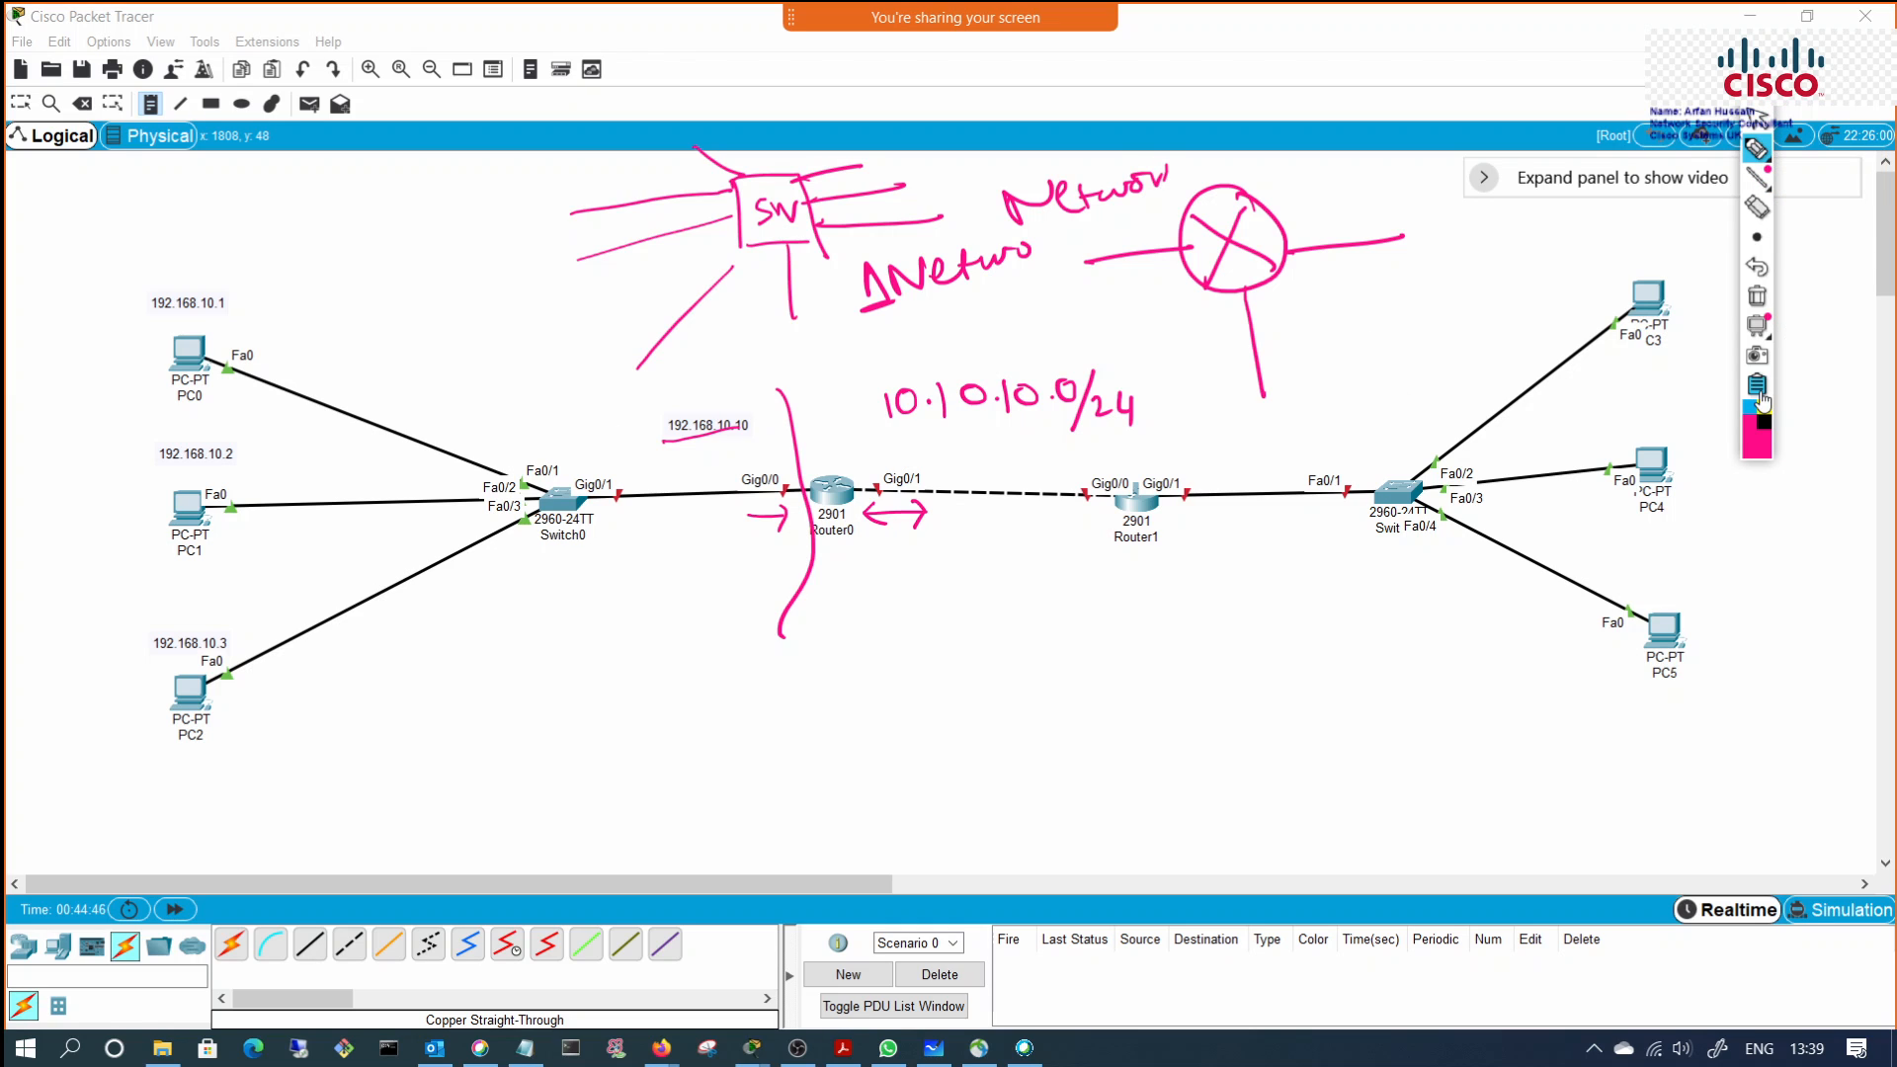
click(1756, 296)
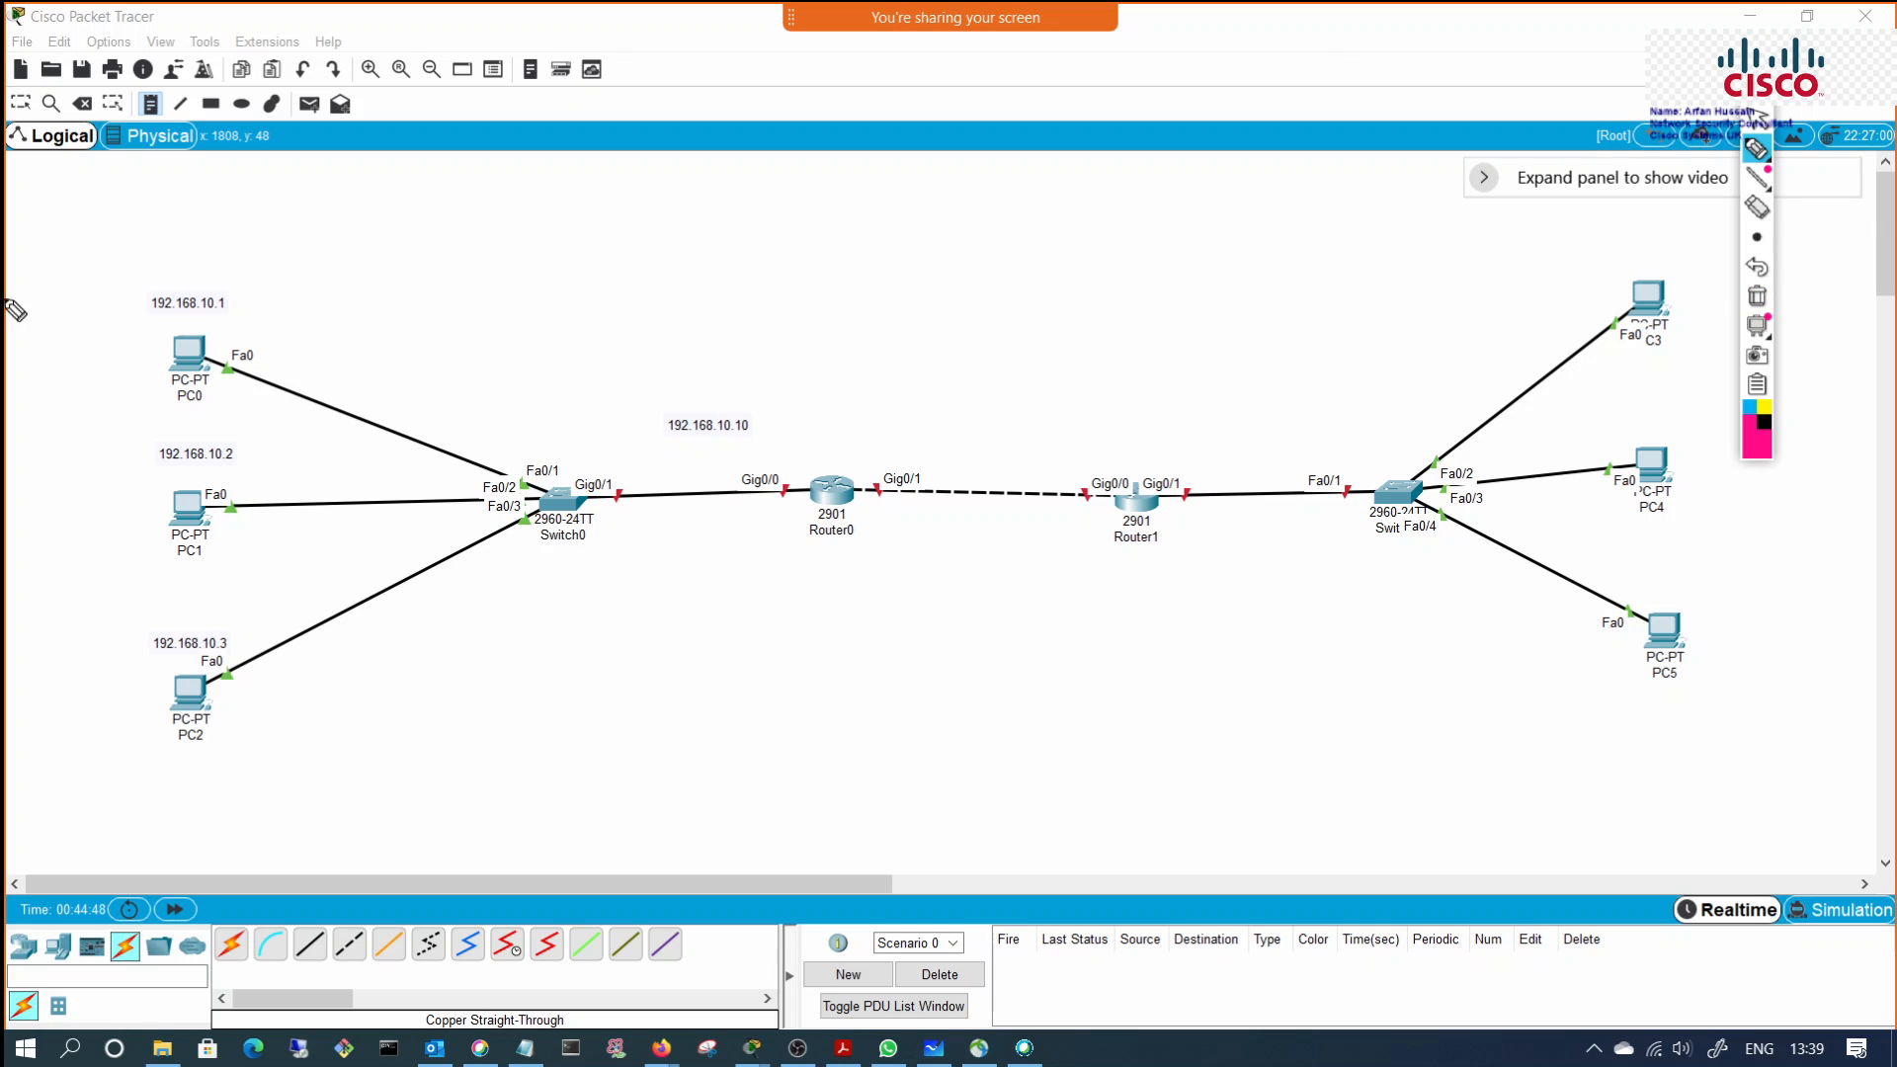
Step: Add the network note 10.10.10.0/24 above the link between the routers and 172.16.0.0/24 above the link between Router1 and its switch
click(1758, 119)
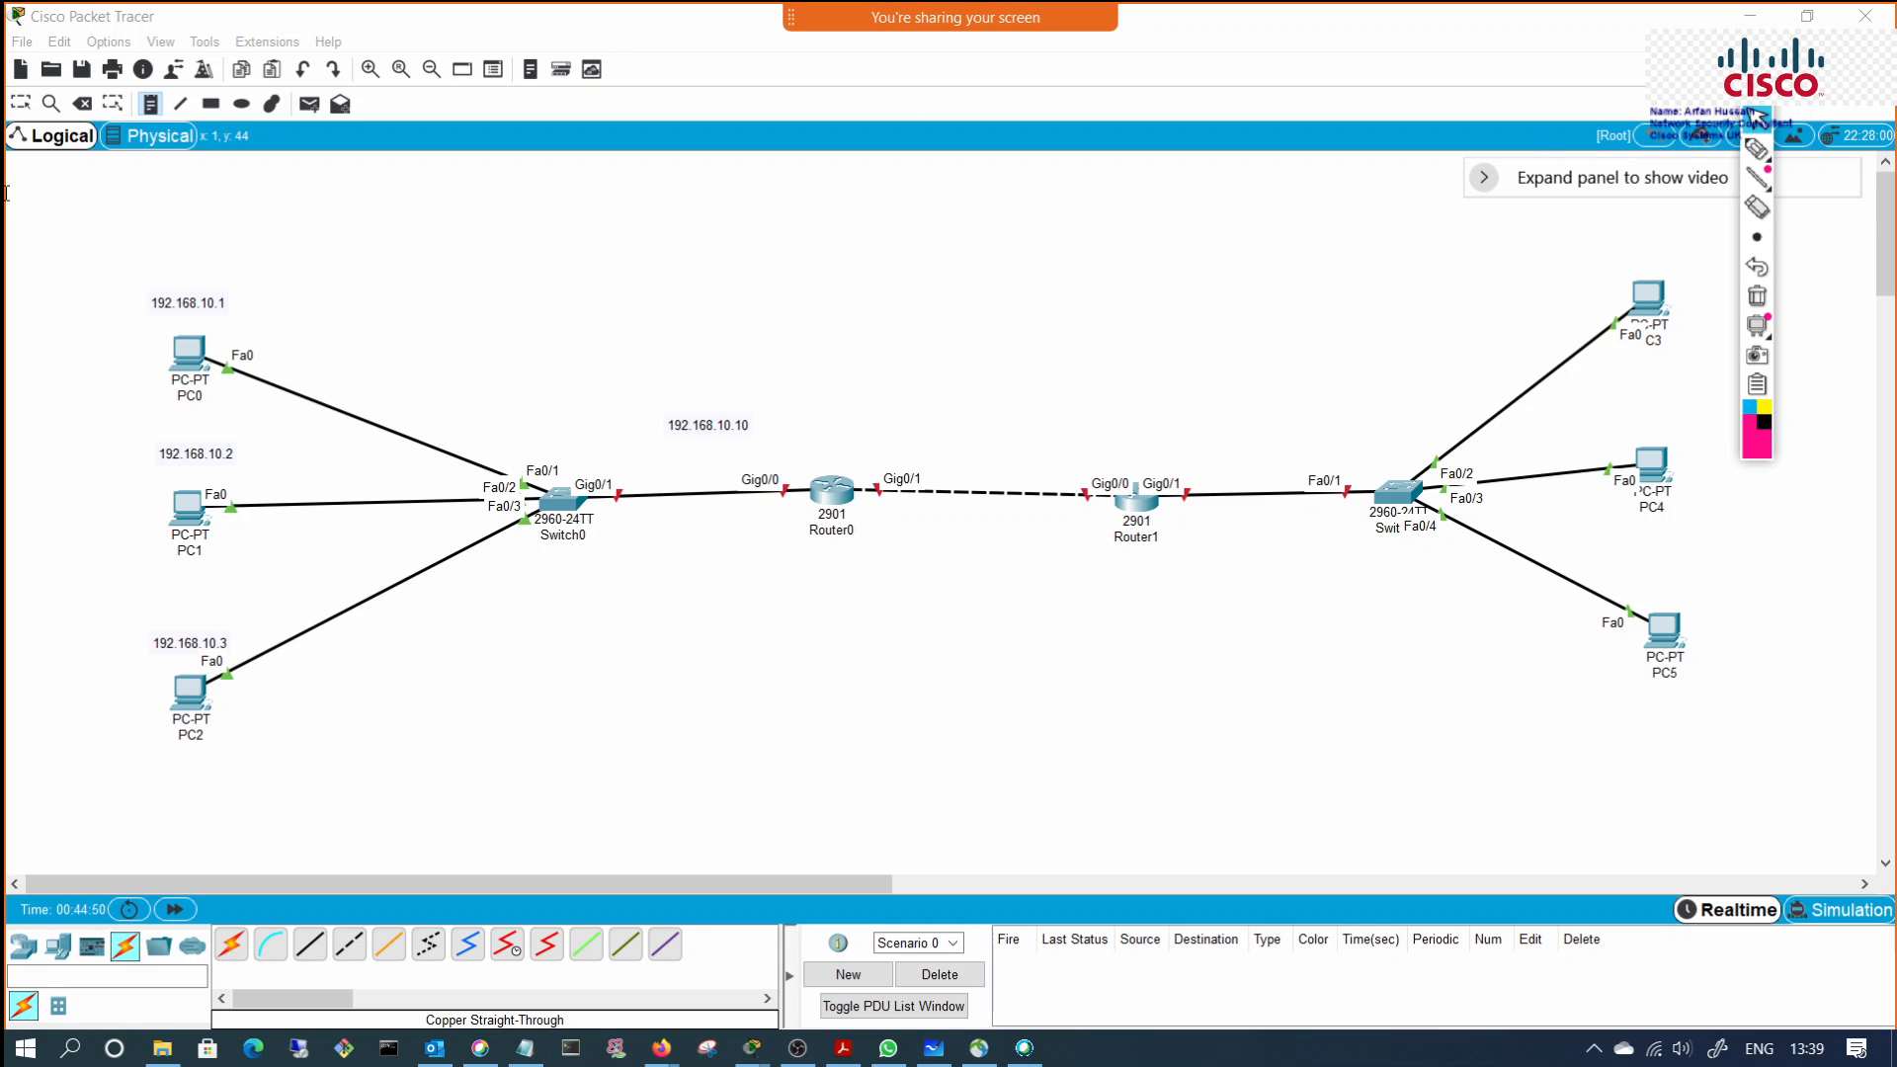
click(153, 111)
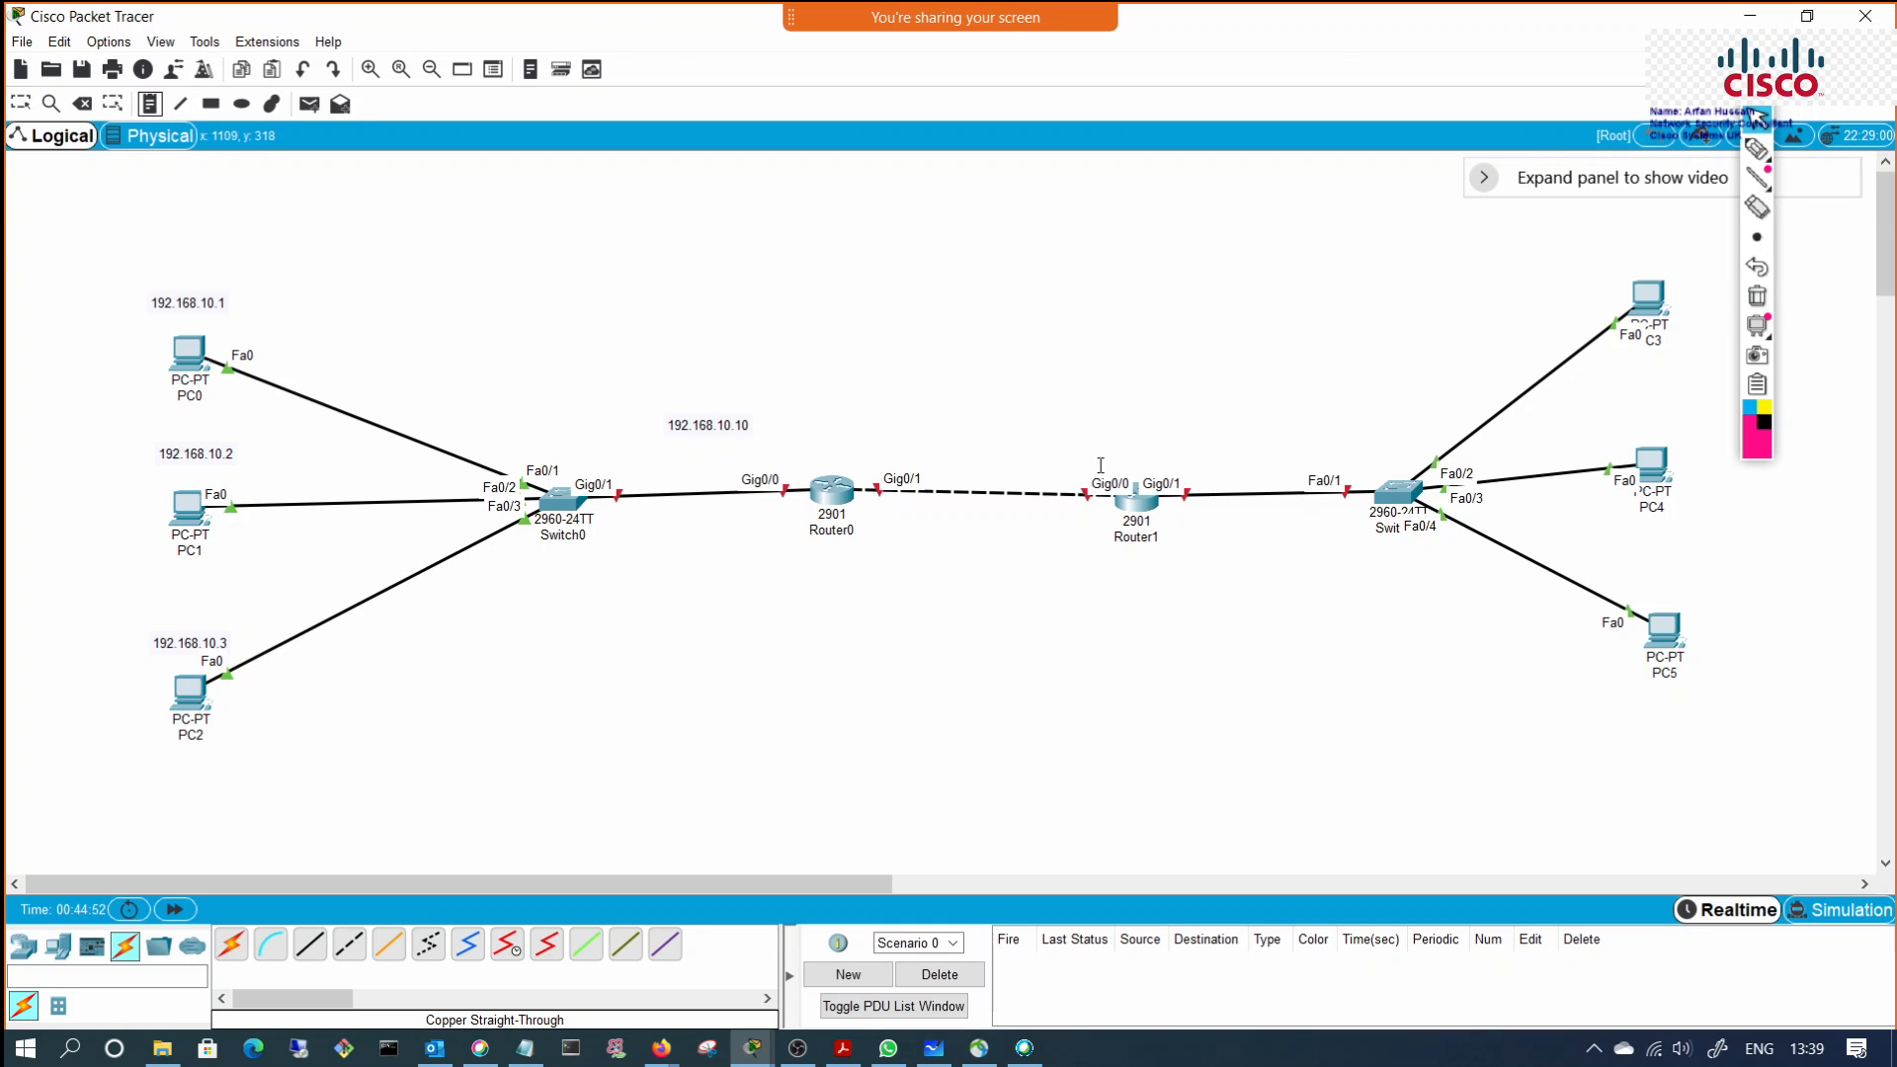
click(907, 367)
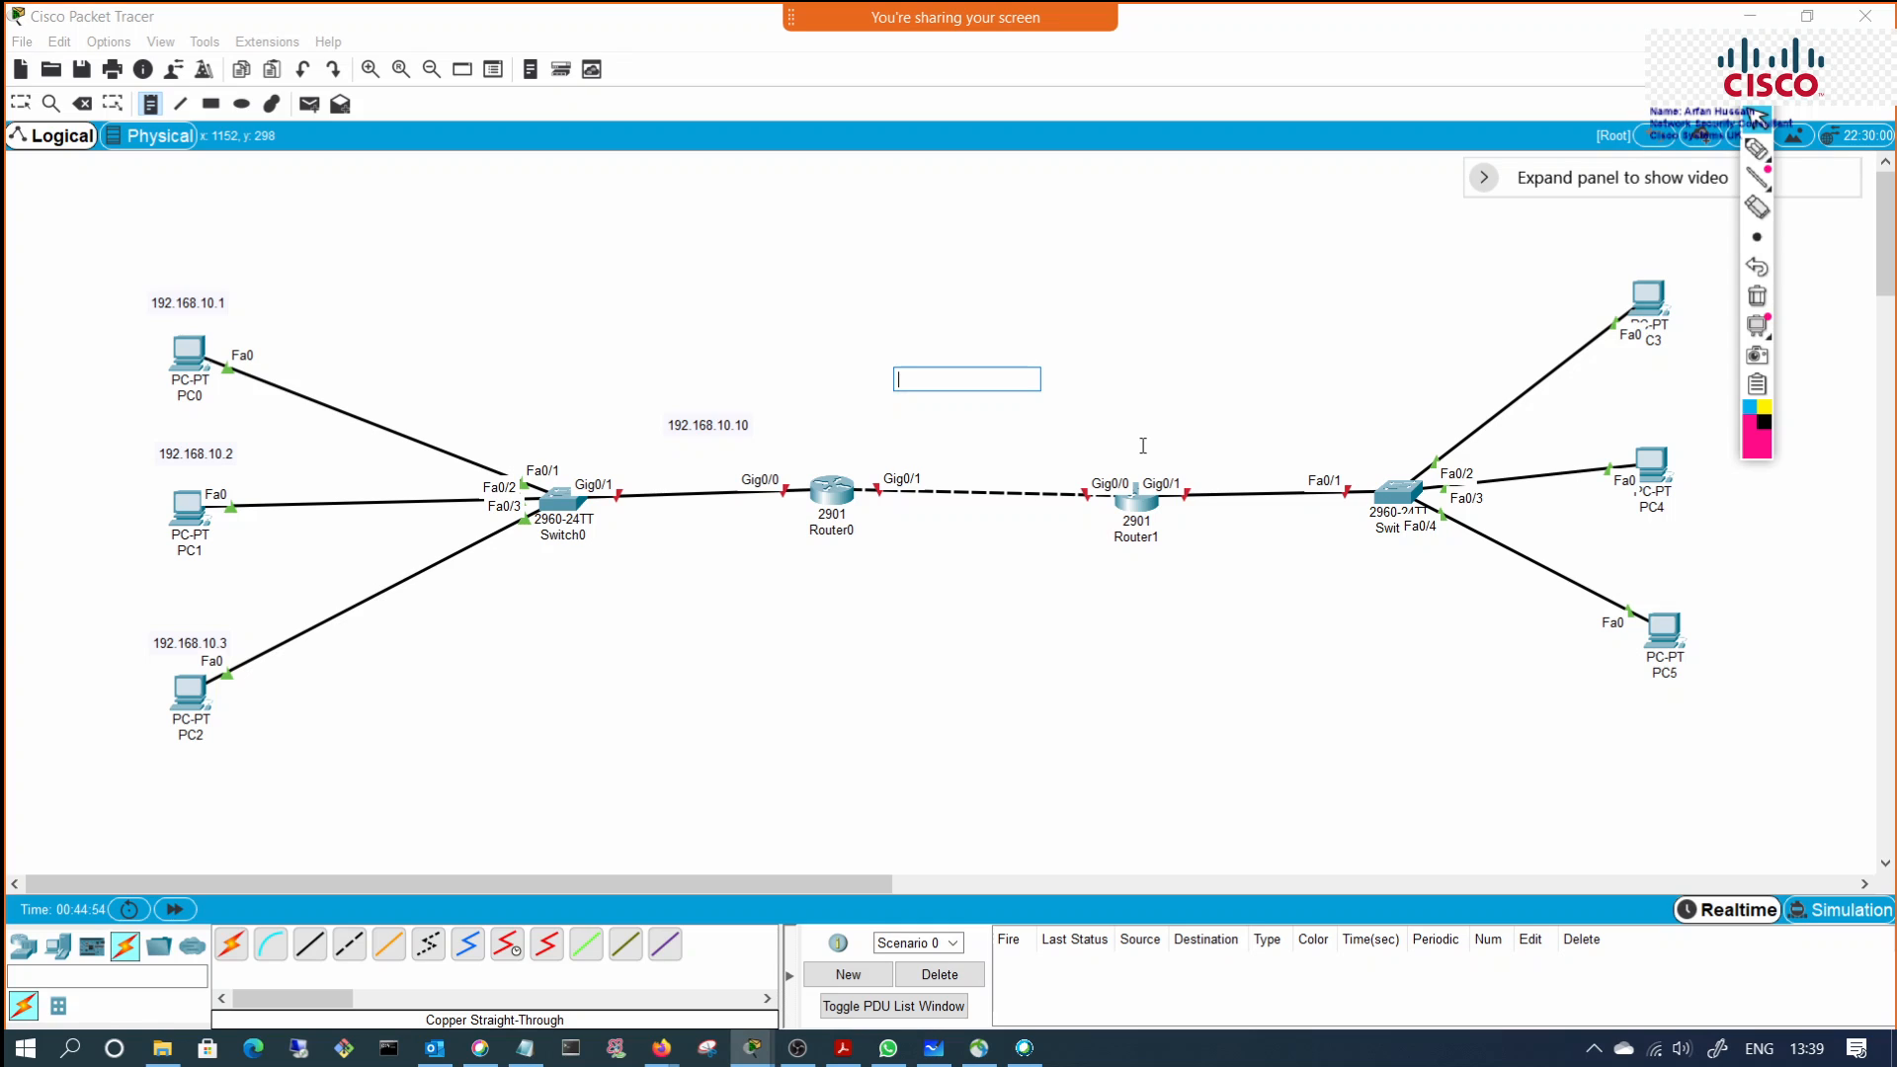
text(10.10.10.0/24)
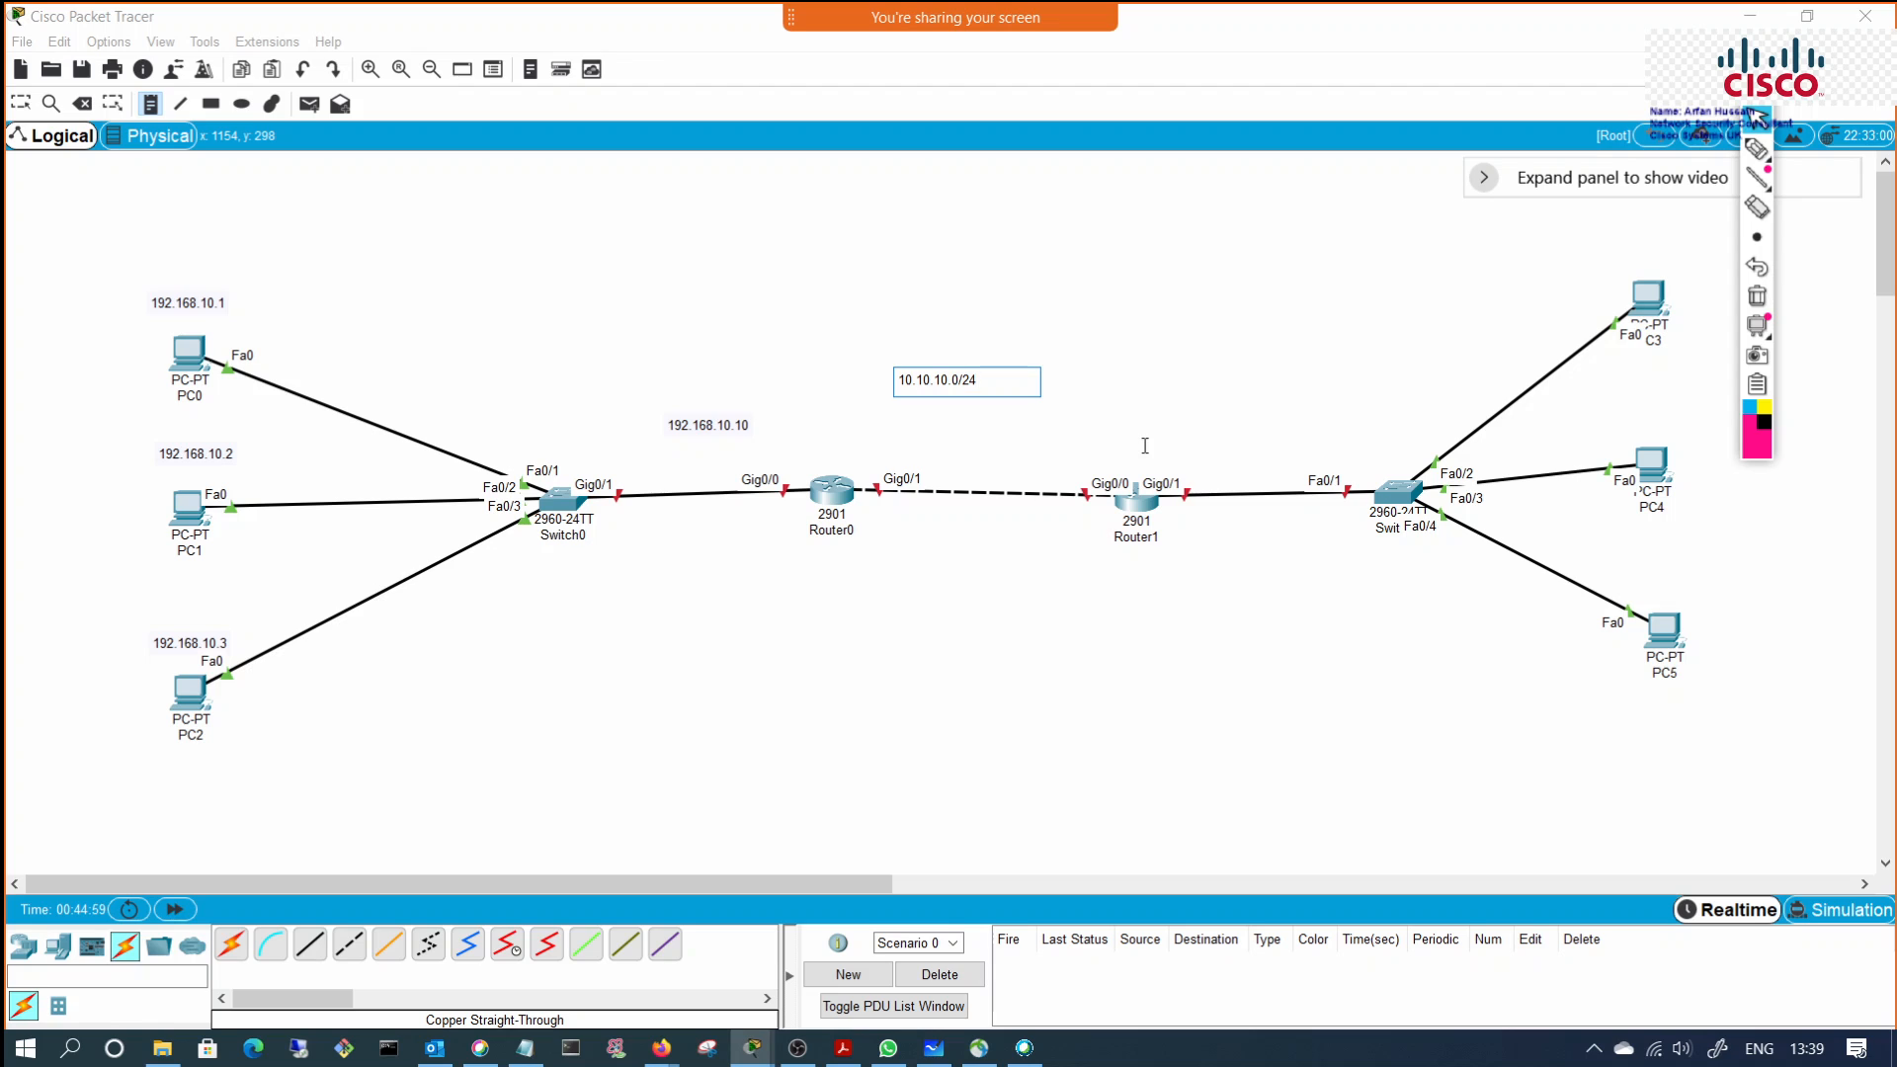
click(1249, 370)
text(172.16.0.0/24)
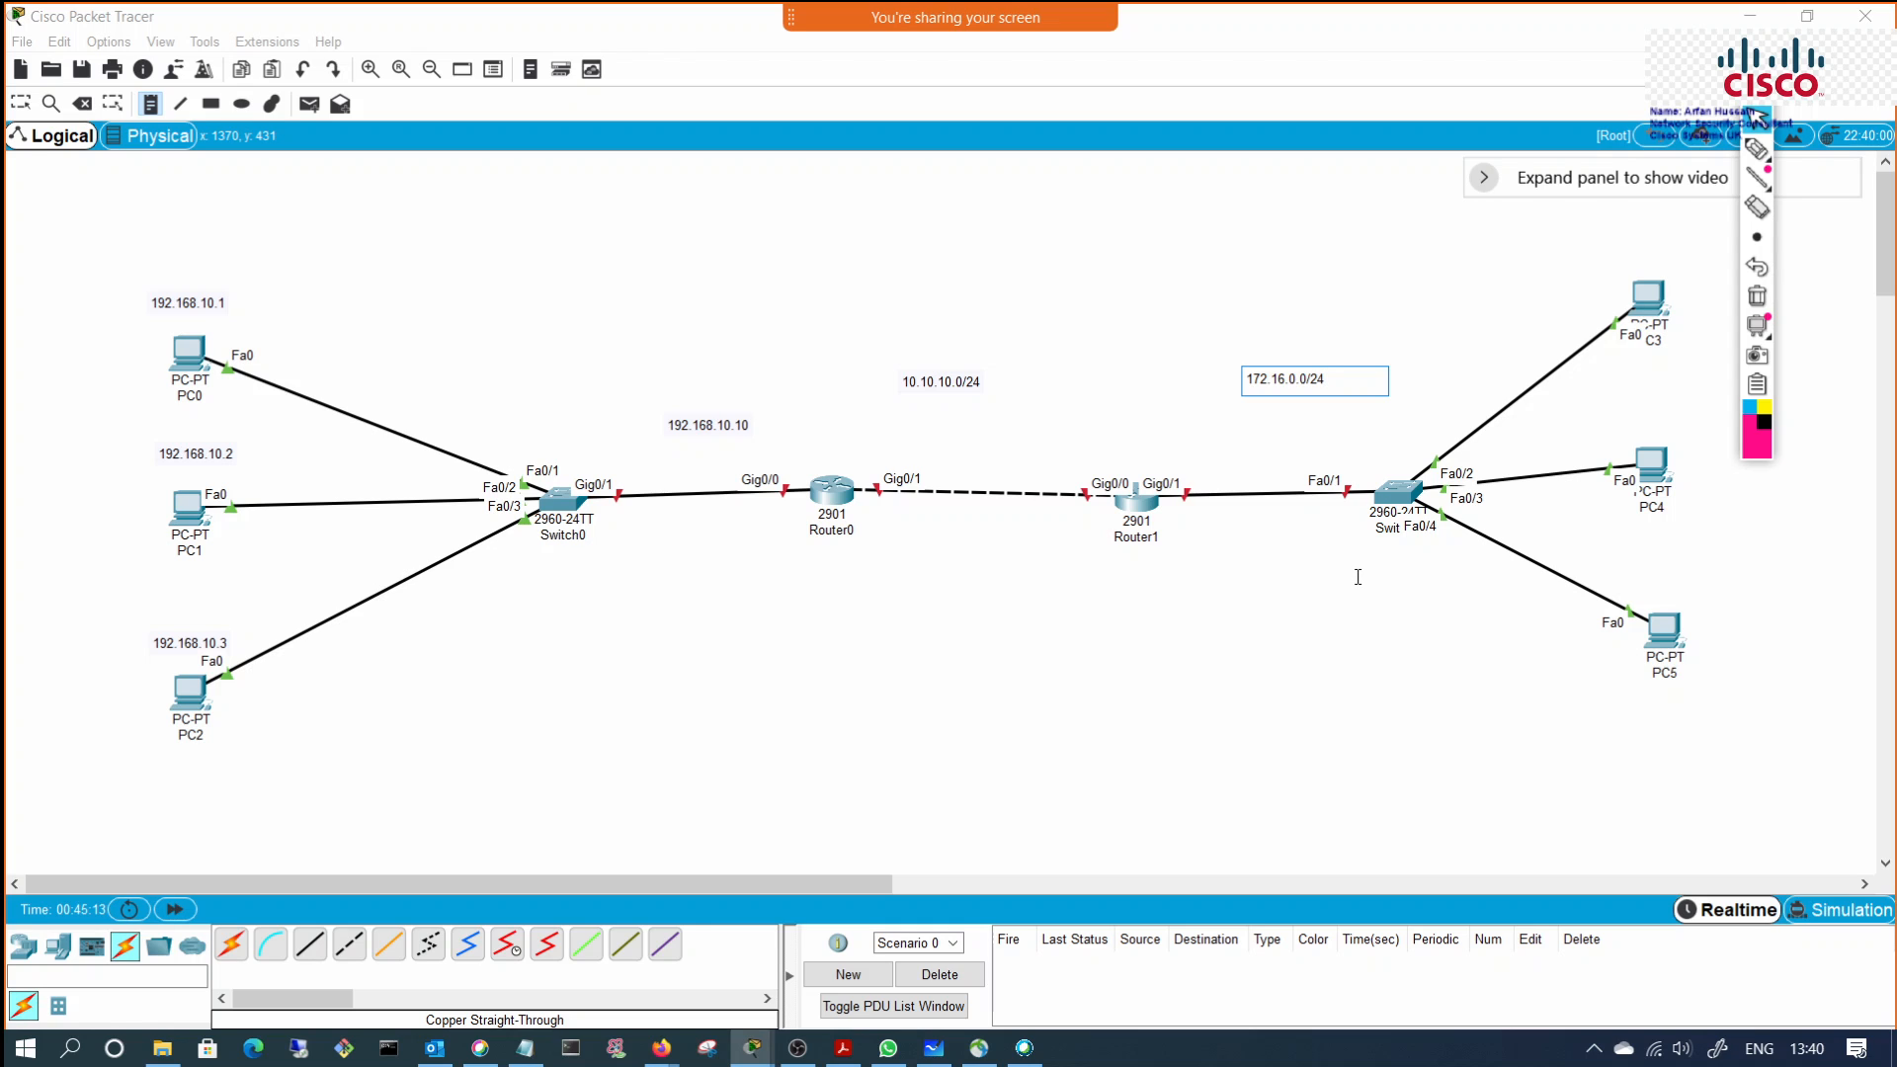
click(1300, 440)
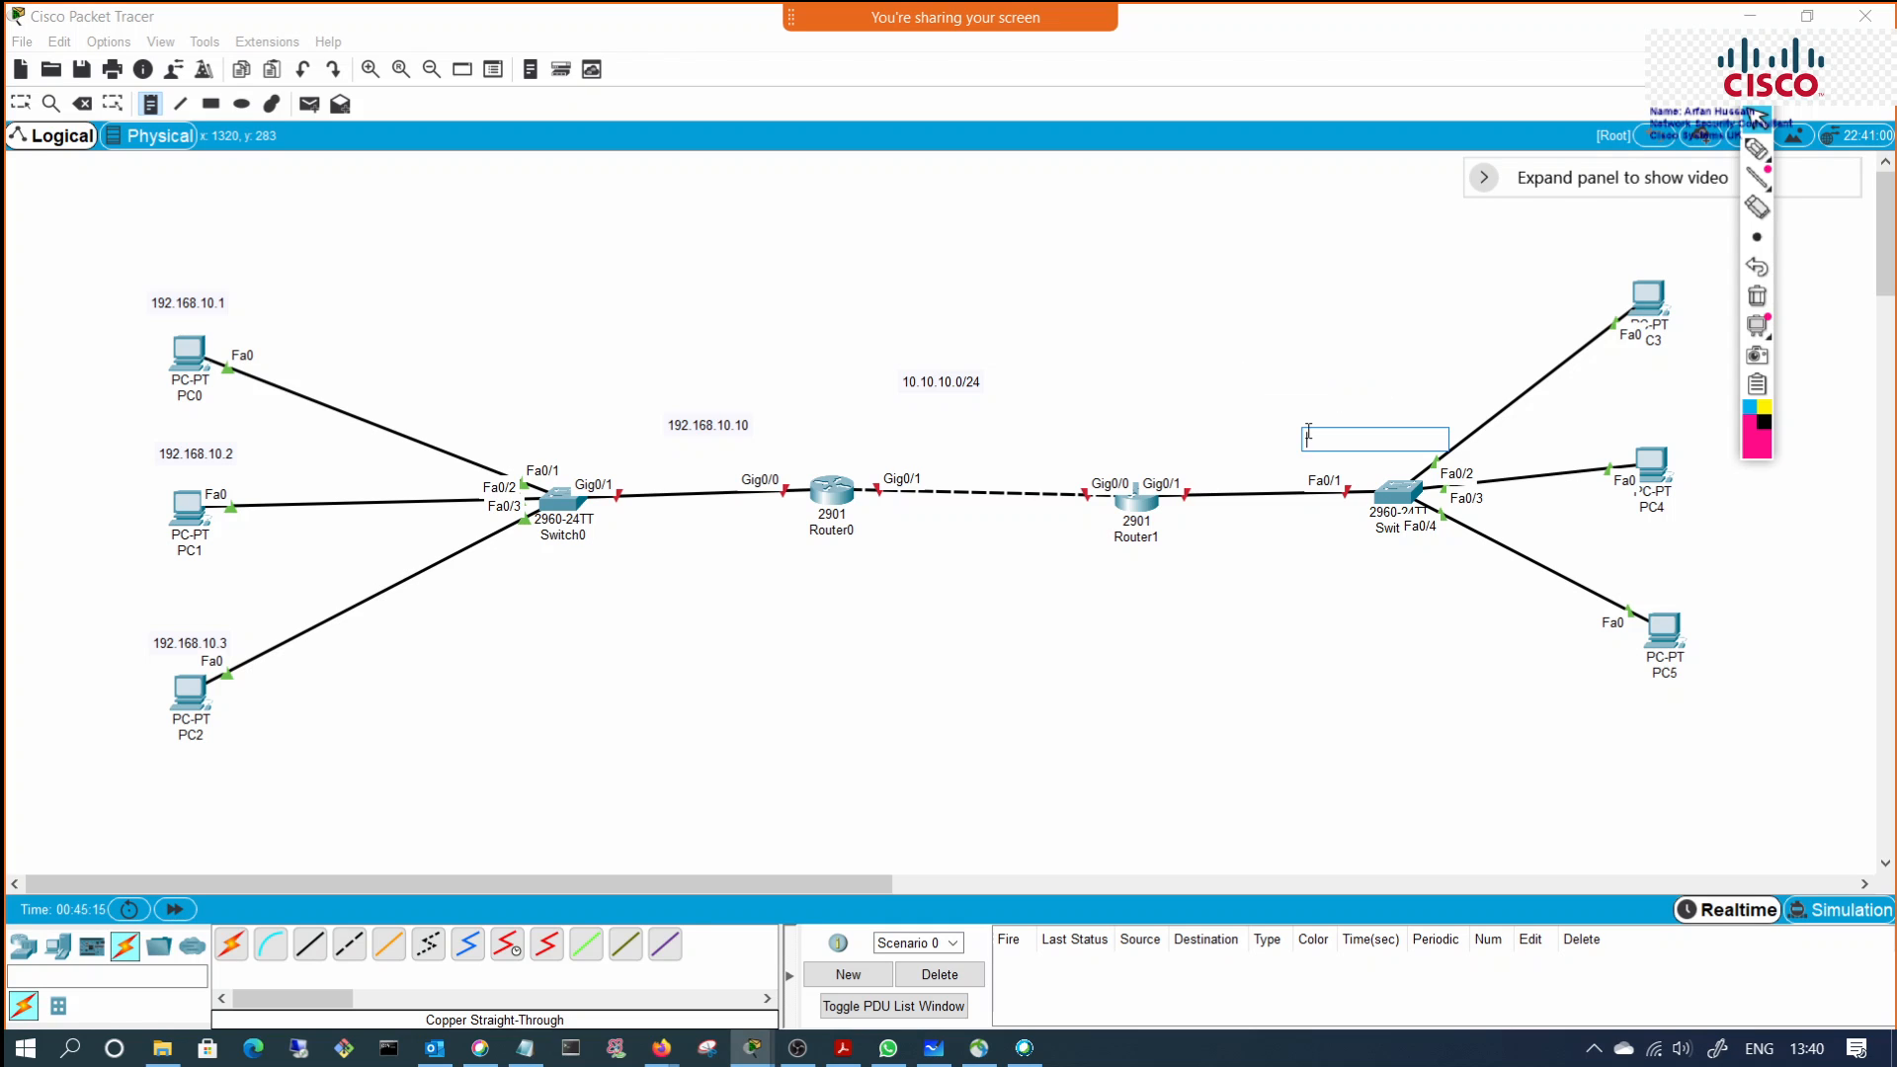
Step: Label PC3, PC4 and PC5 with the notes 172.16.0.1, 172.16.0.2 and 172.16.0.3
click(1521, 267)
text(172)
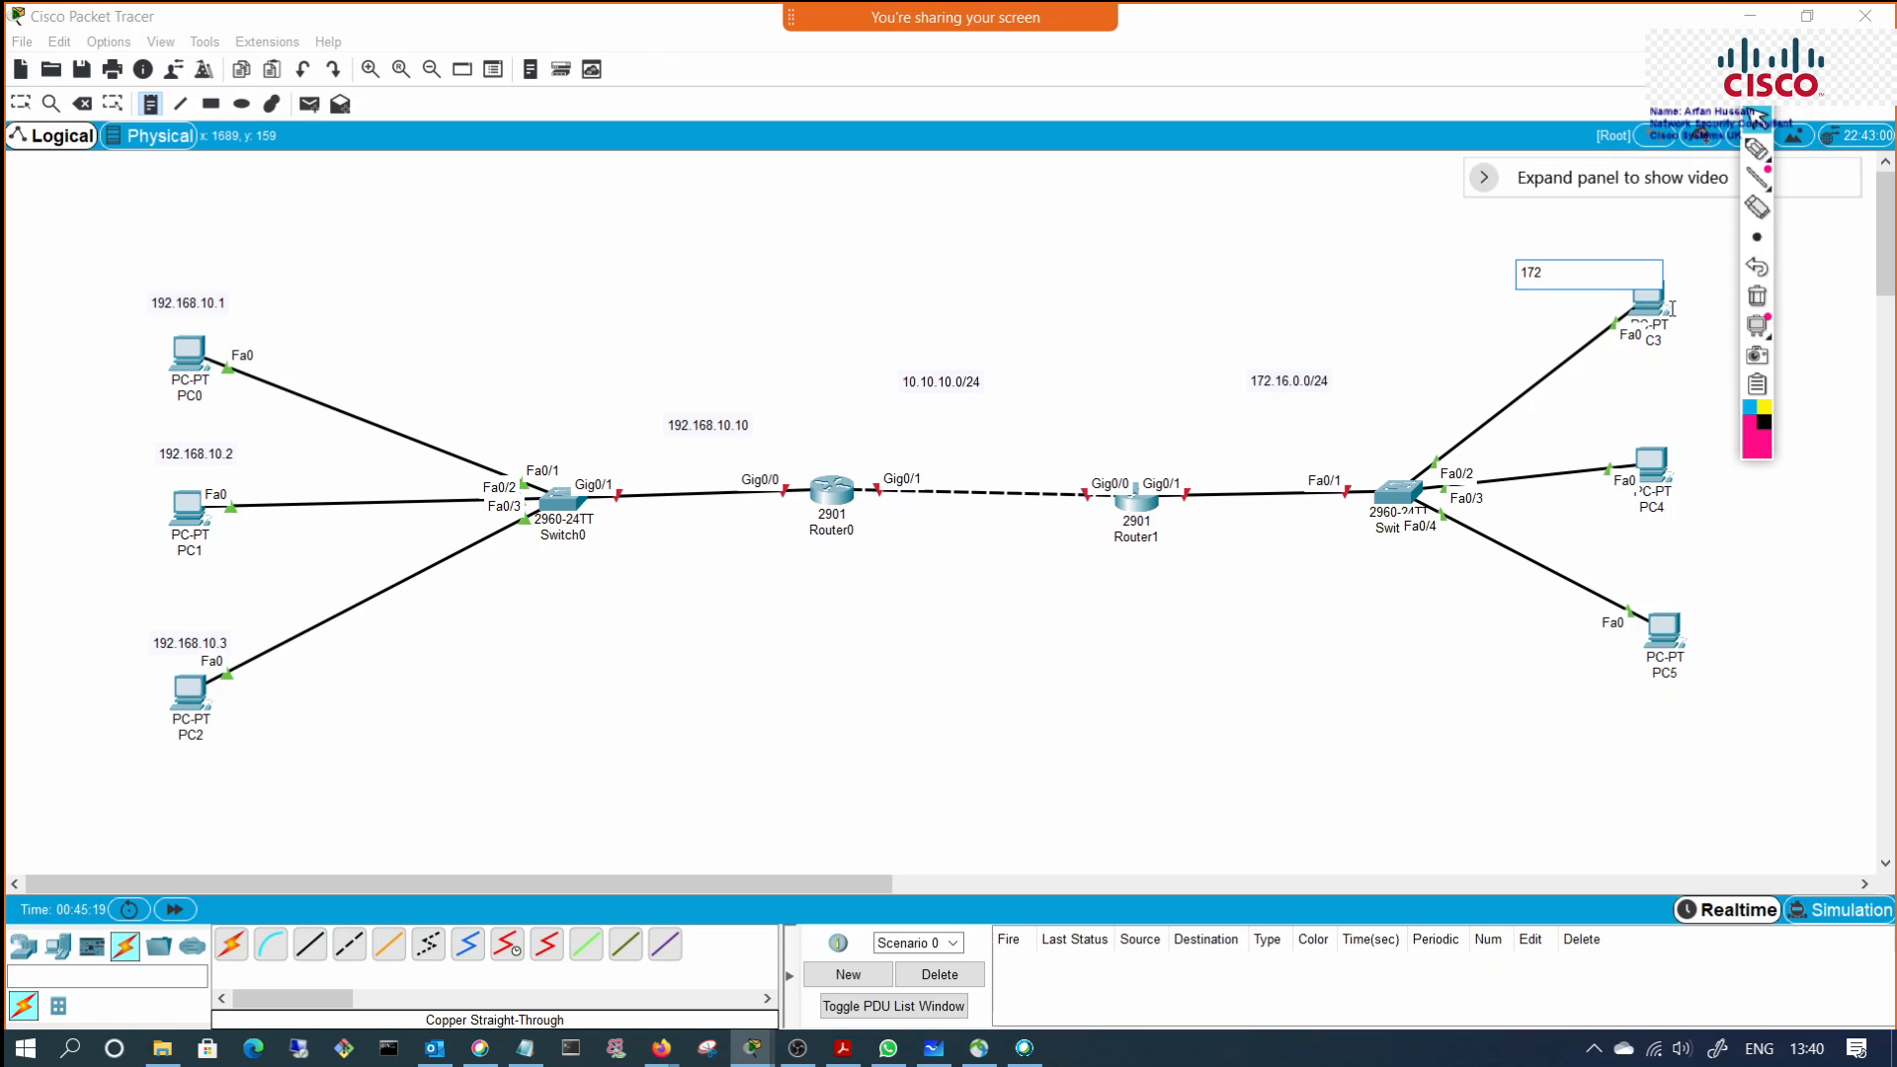
text(.16.0.1)
click(1573, 427)
text(1)
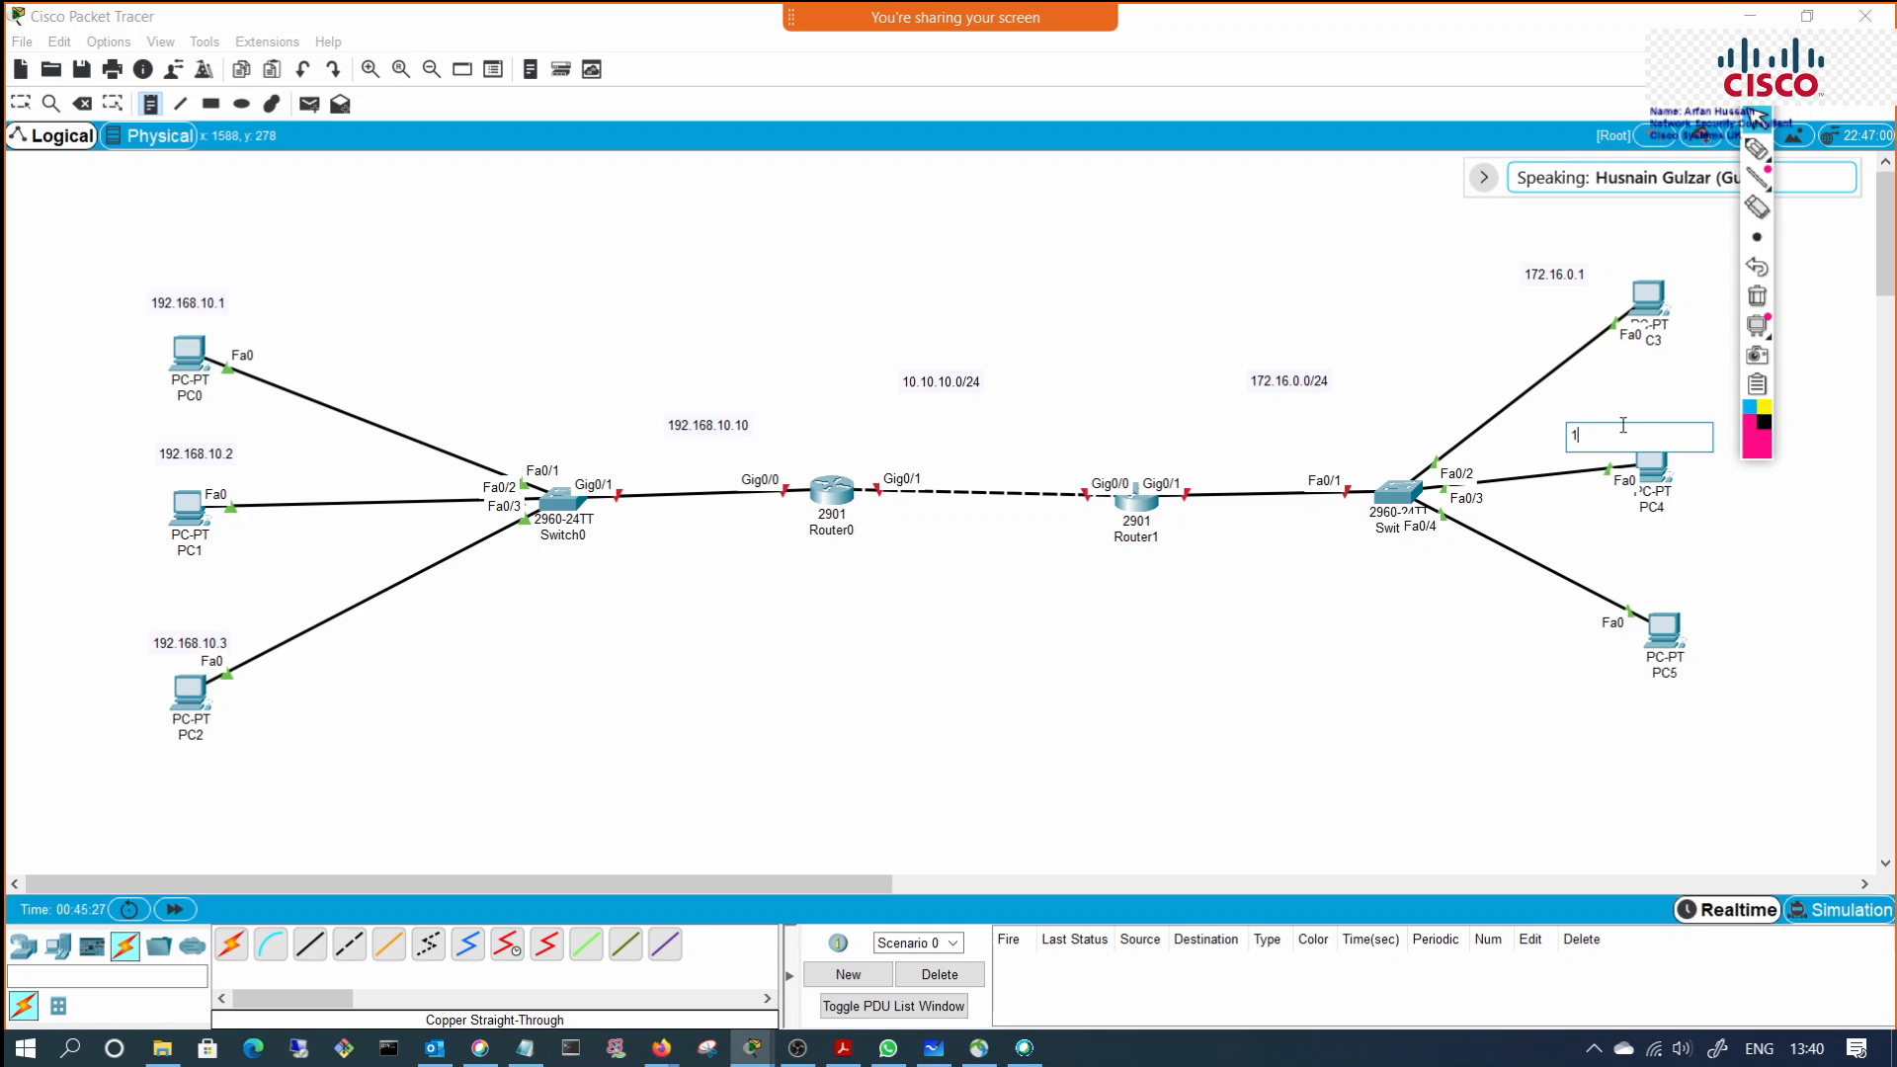
text(72.16.0.2)
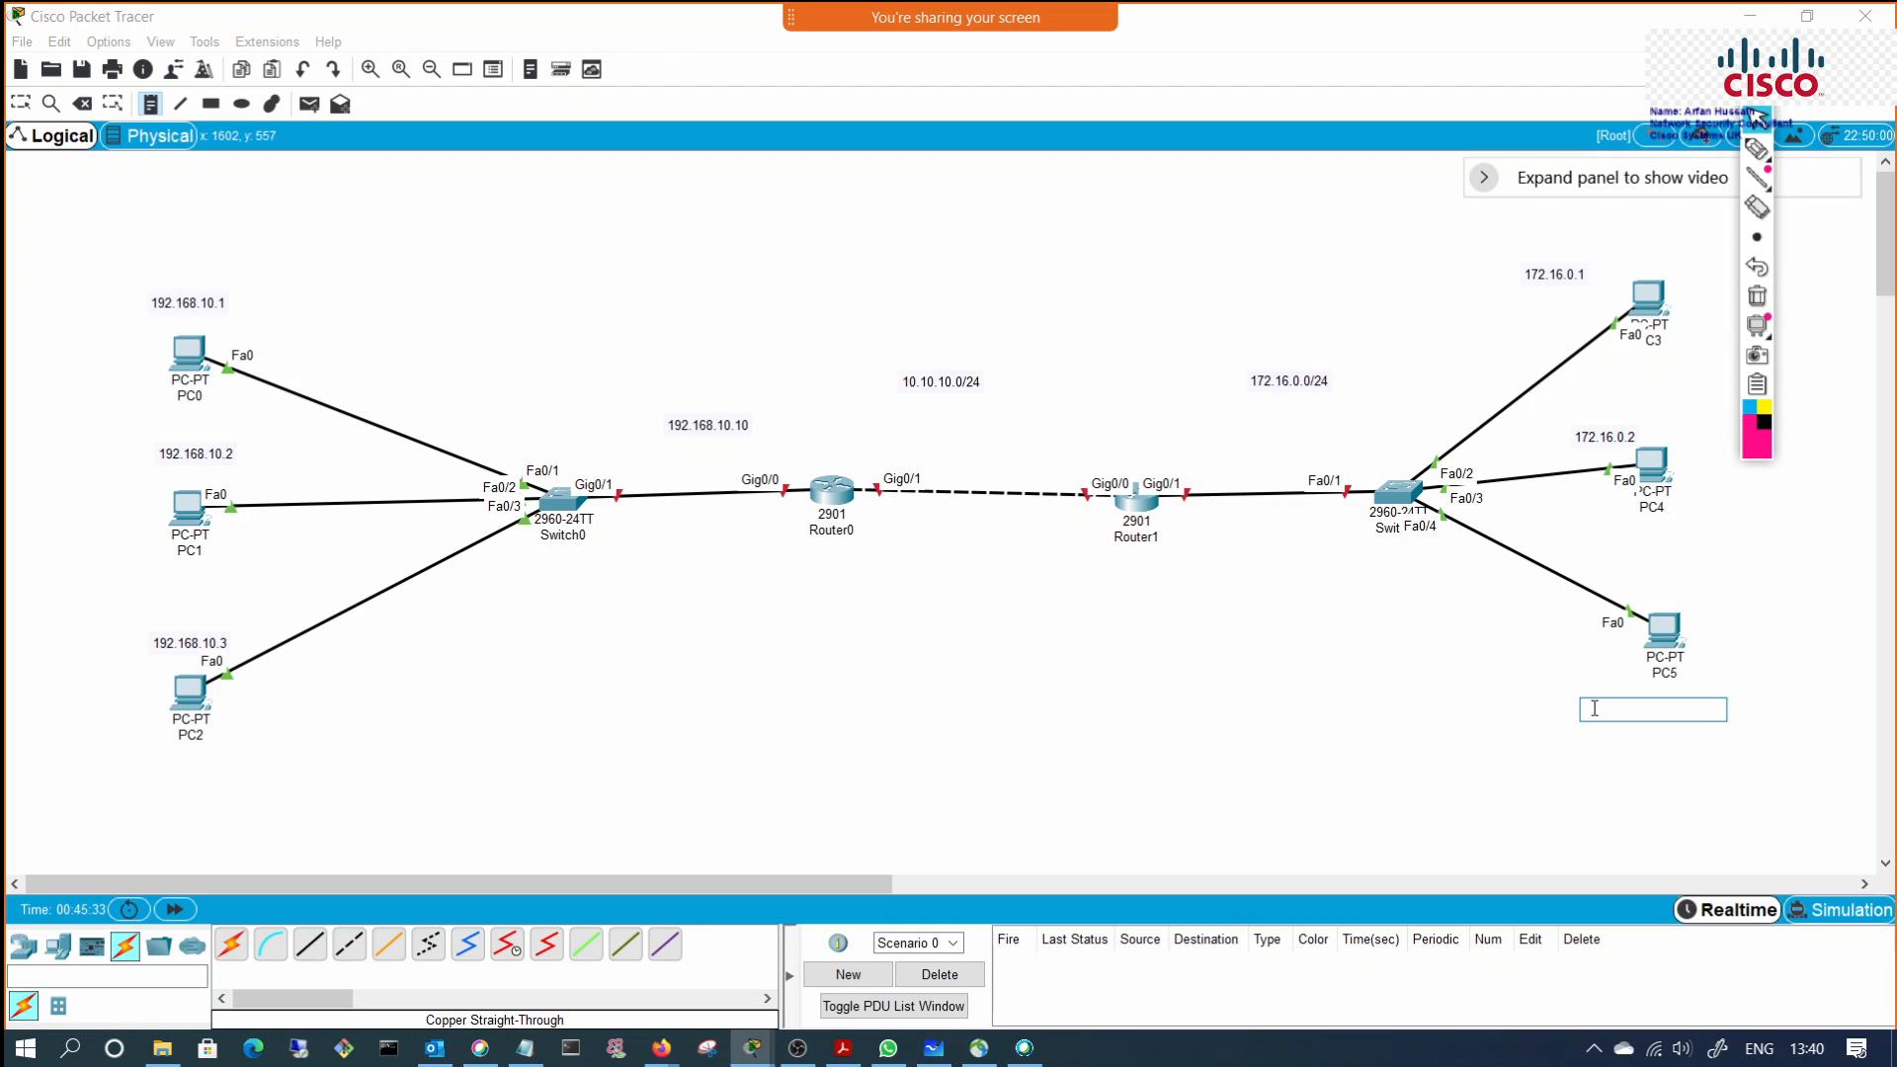
text(172.16.0.3)
Step: Add the note 172.16.0.10 below Router1 for its Gig0/1 interface
click(1466, 725)
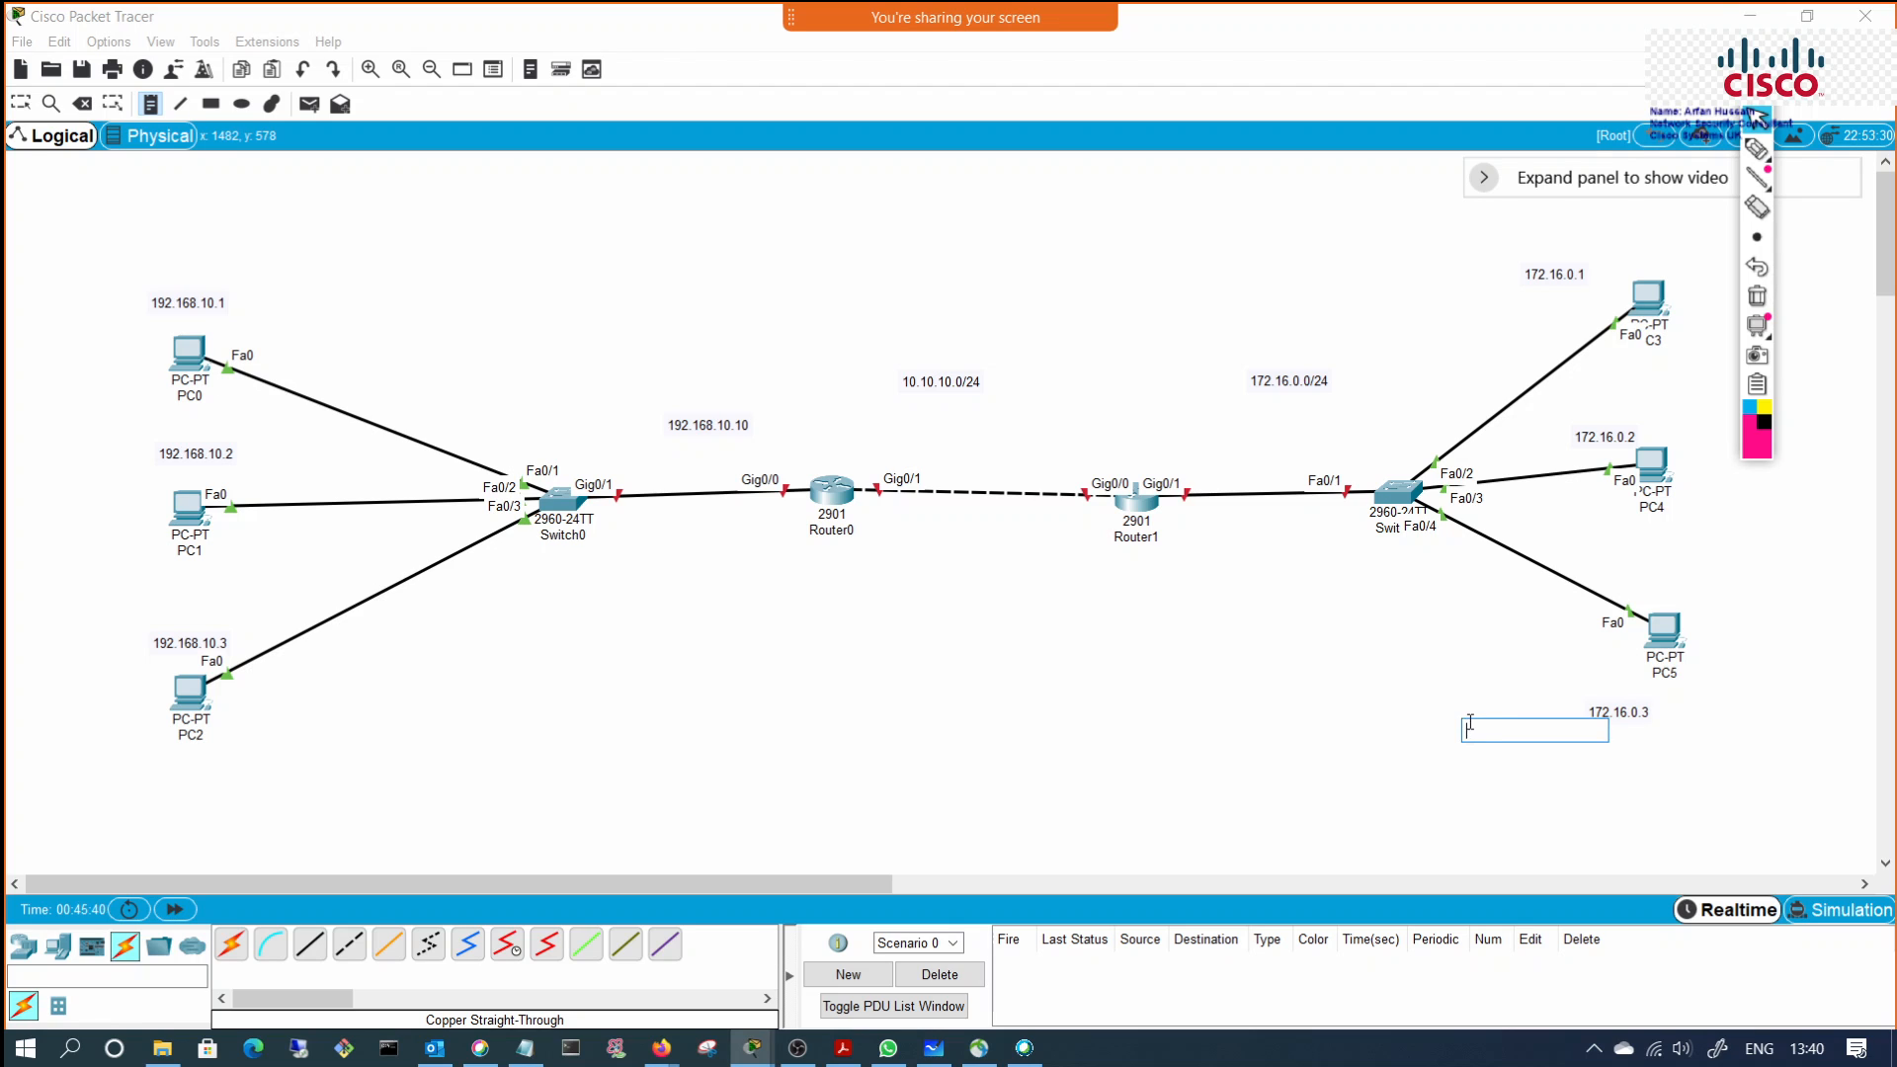
click(1171, 554)
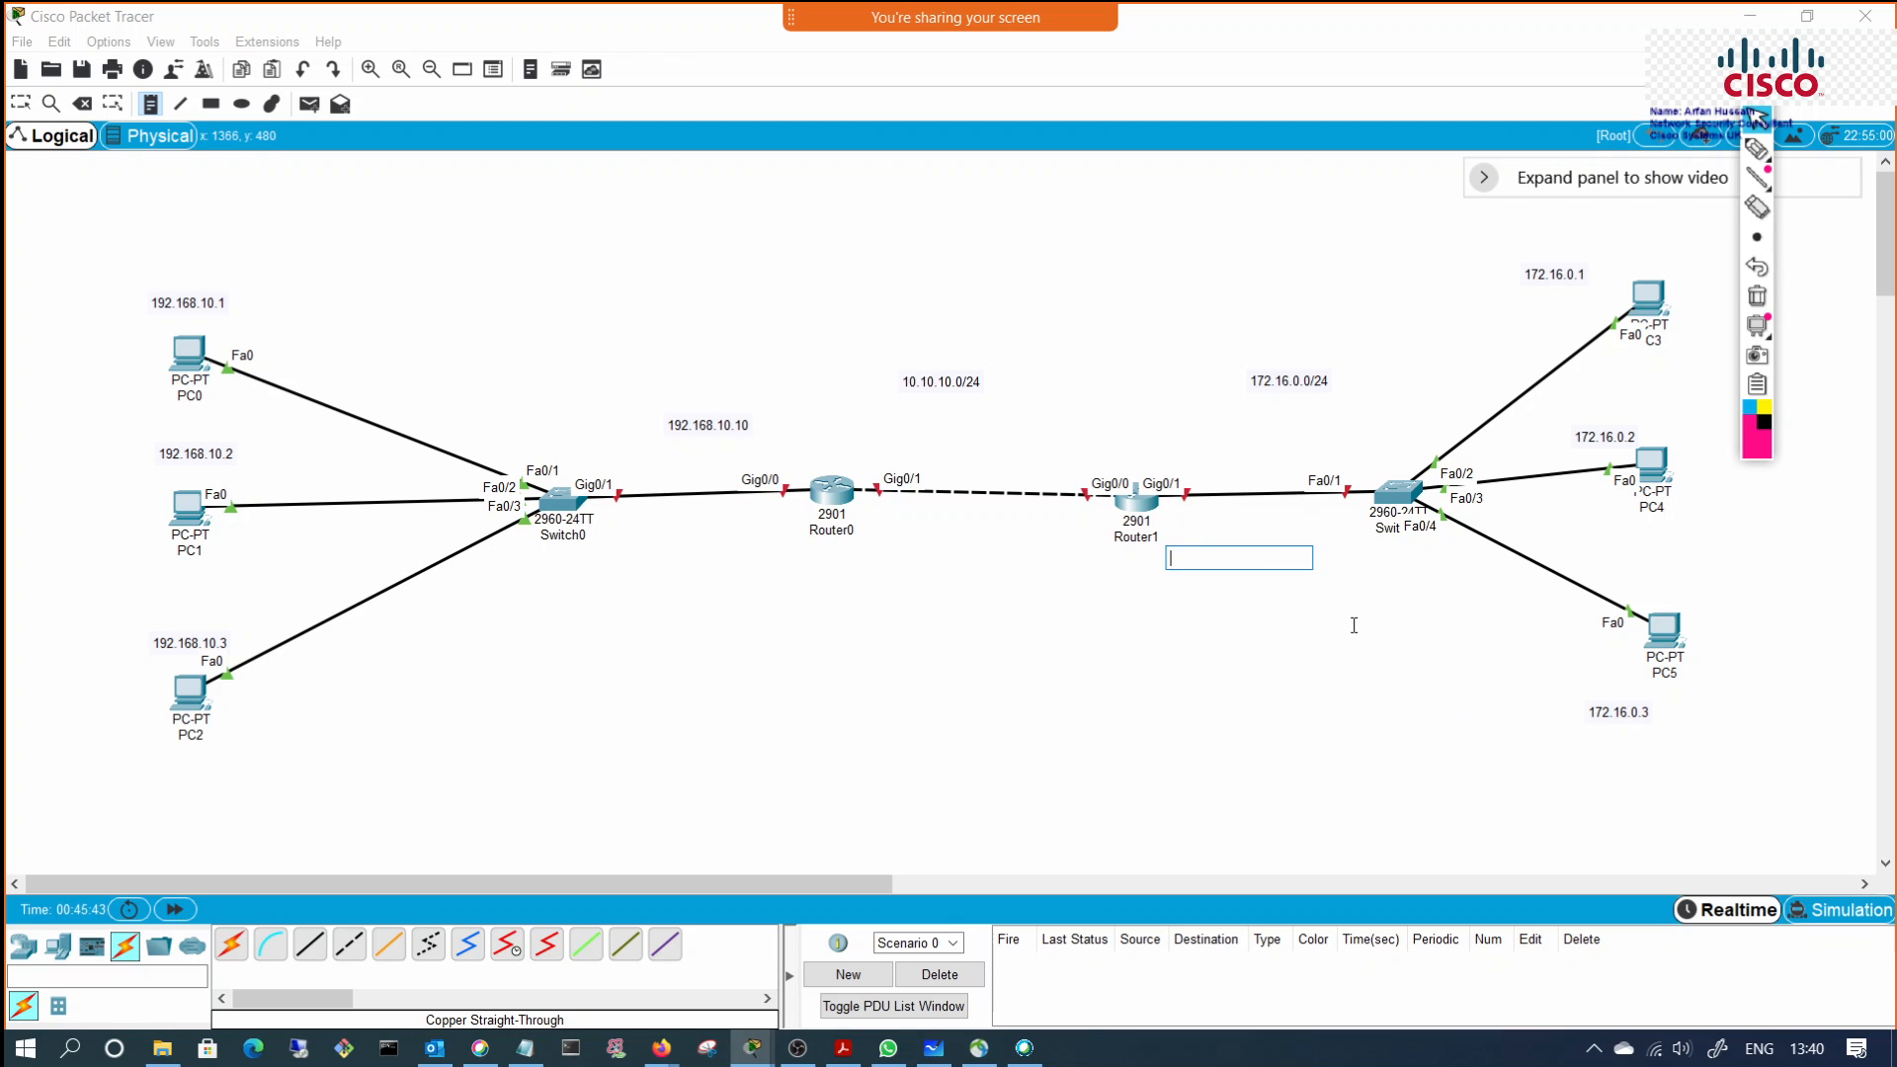
text(172.16.0.10)
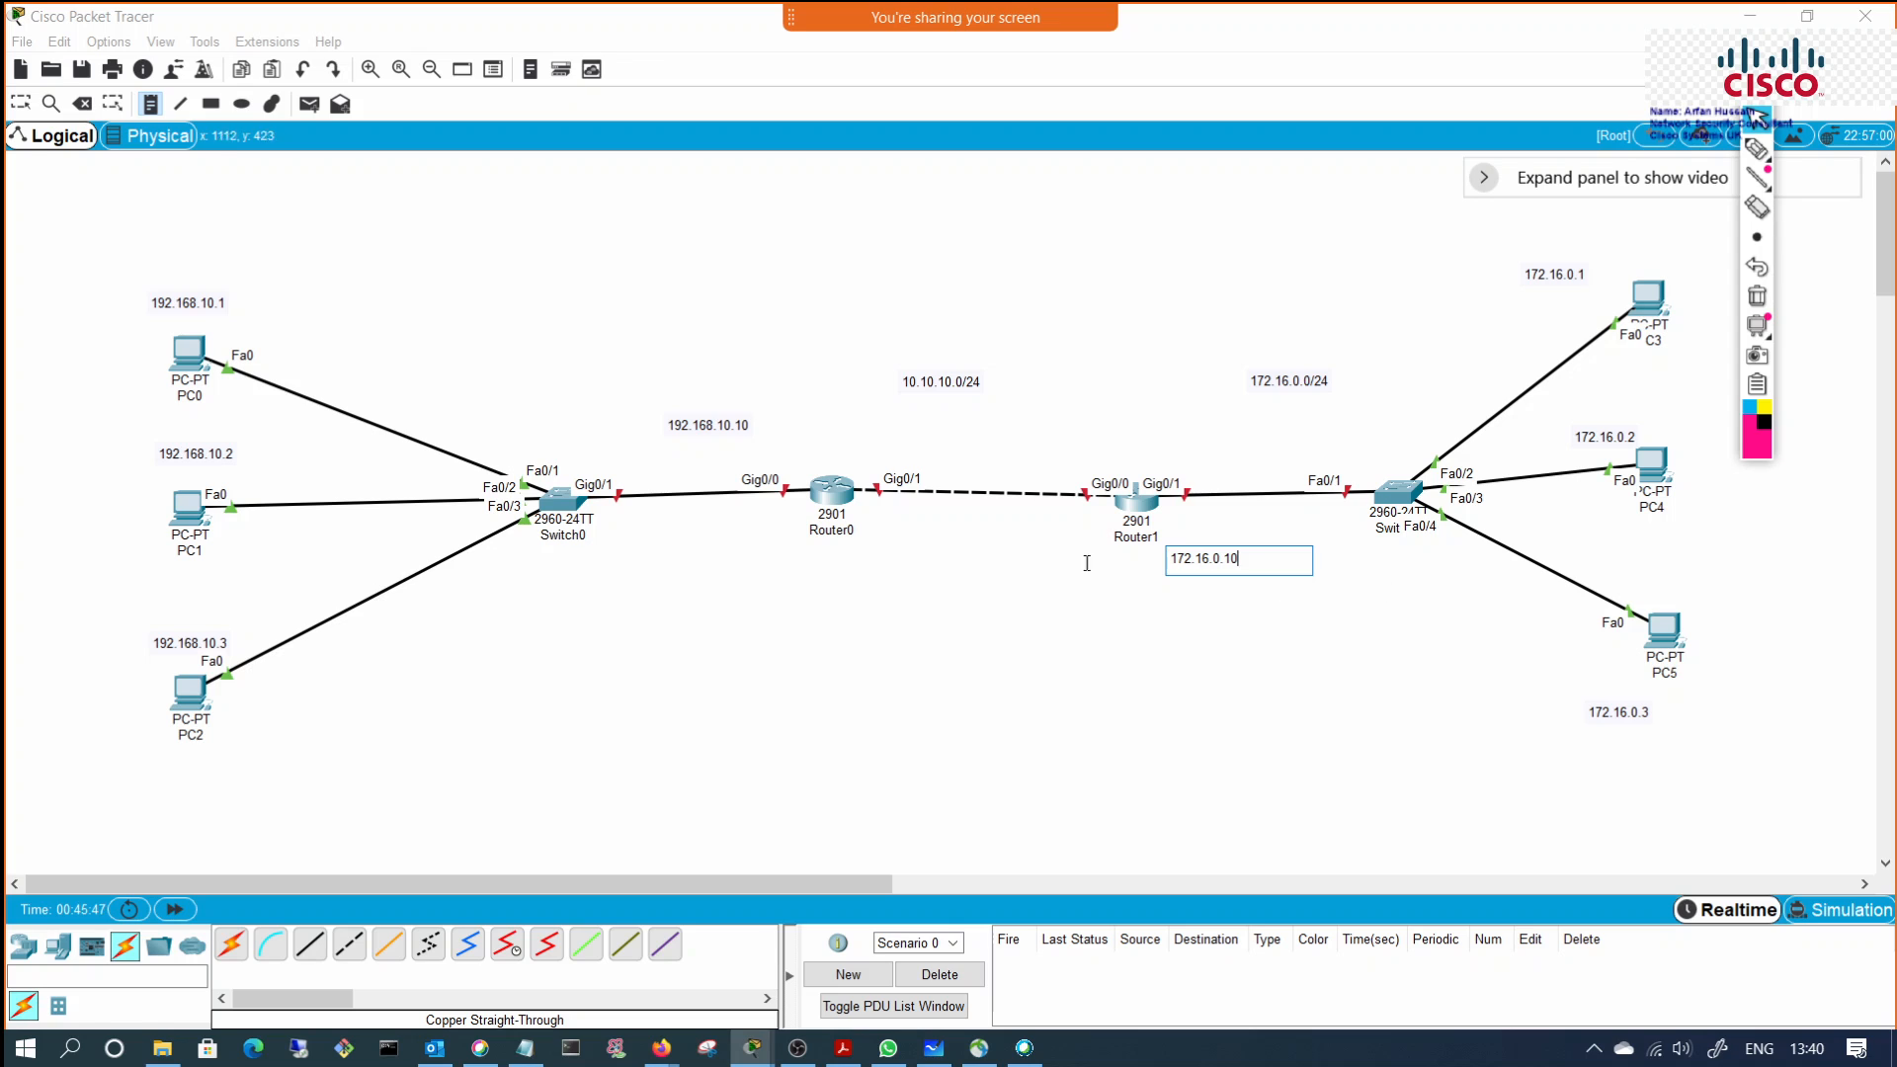
Step: Label Router0's Gig0/1 with the note 10.10.10.1 and Router1's Gig0/0 with 10.10.10.2
click(877, 444)
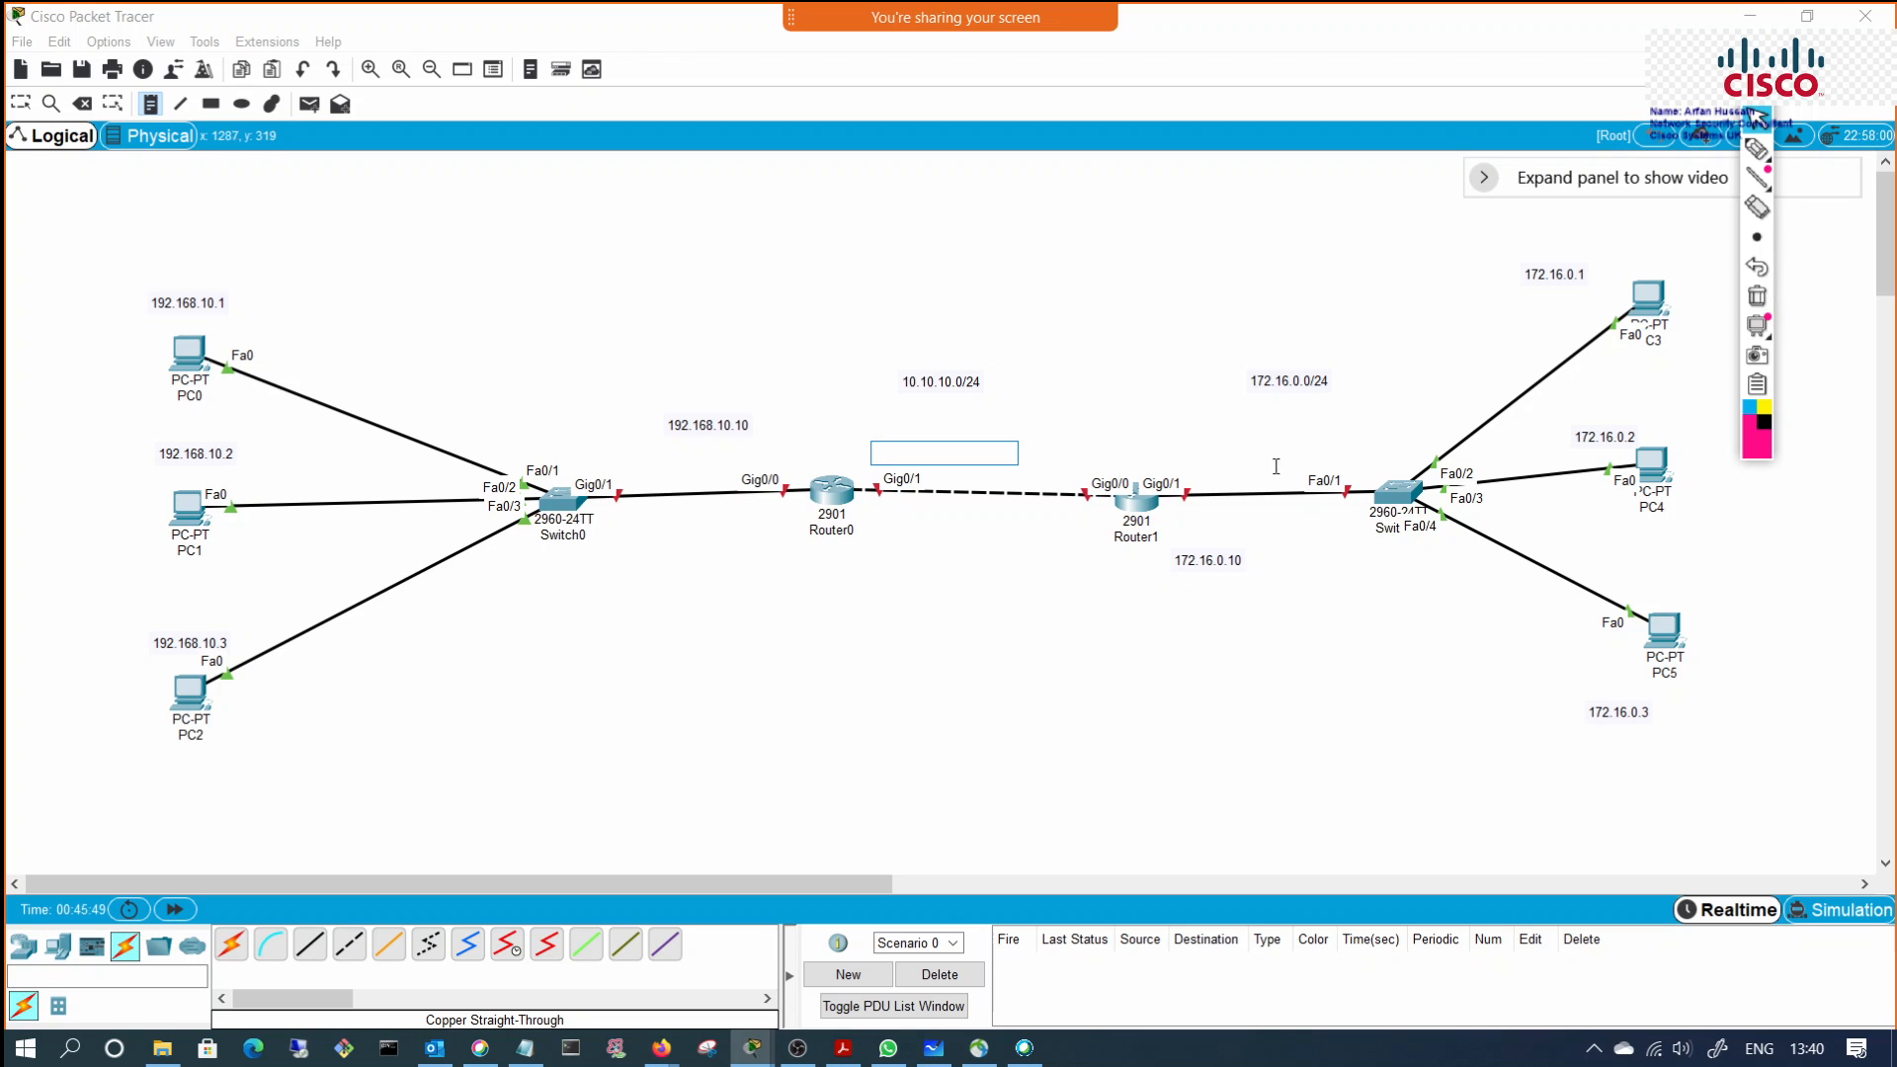
text(10.10.10.1)
click(1031, 447)
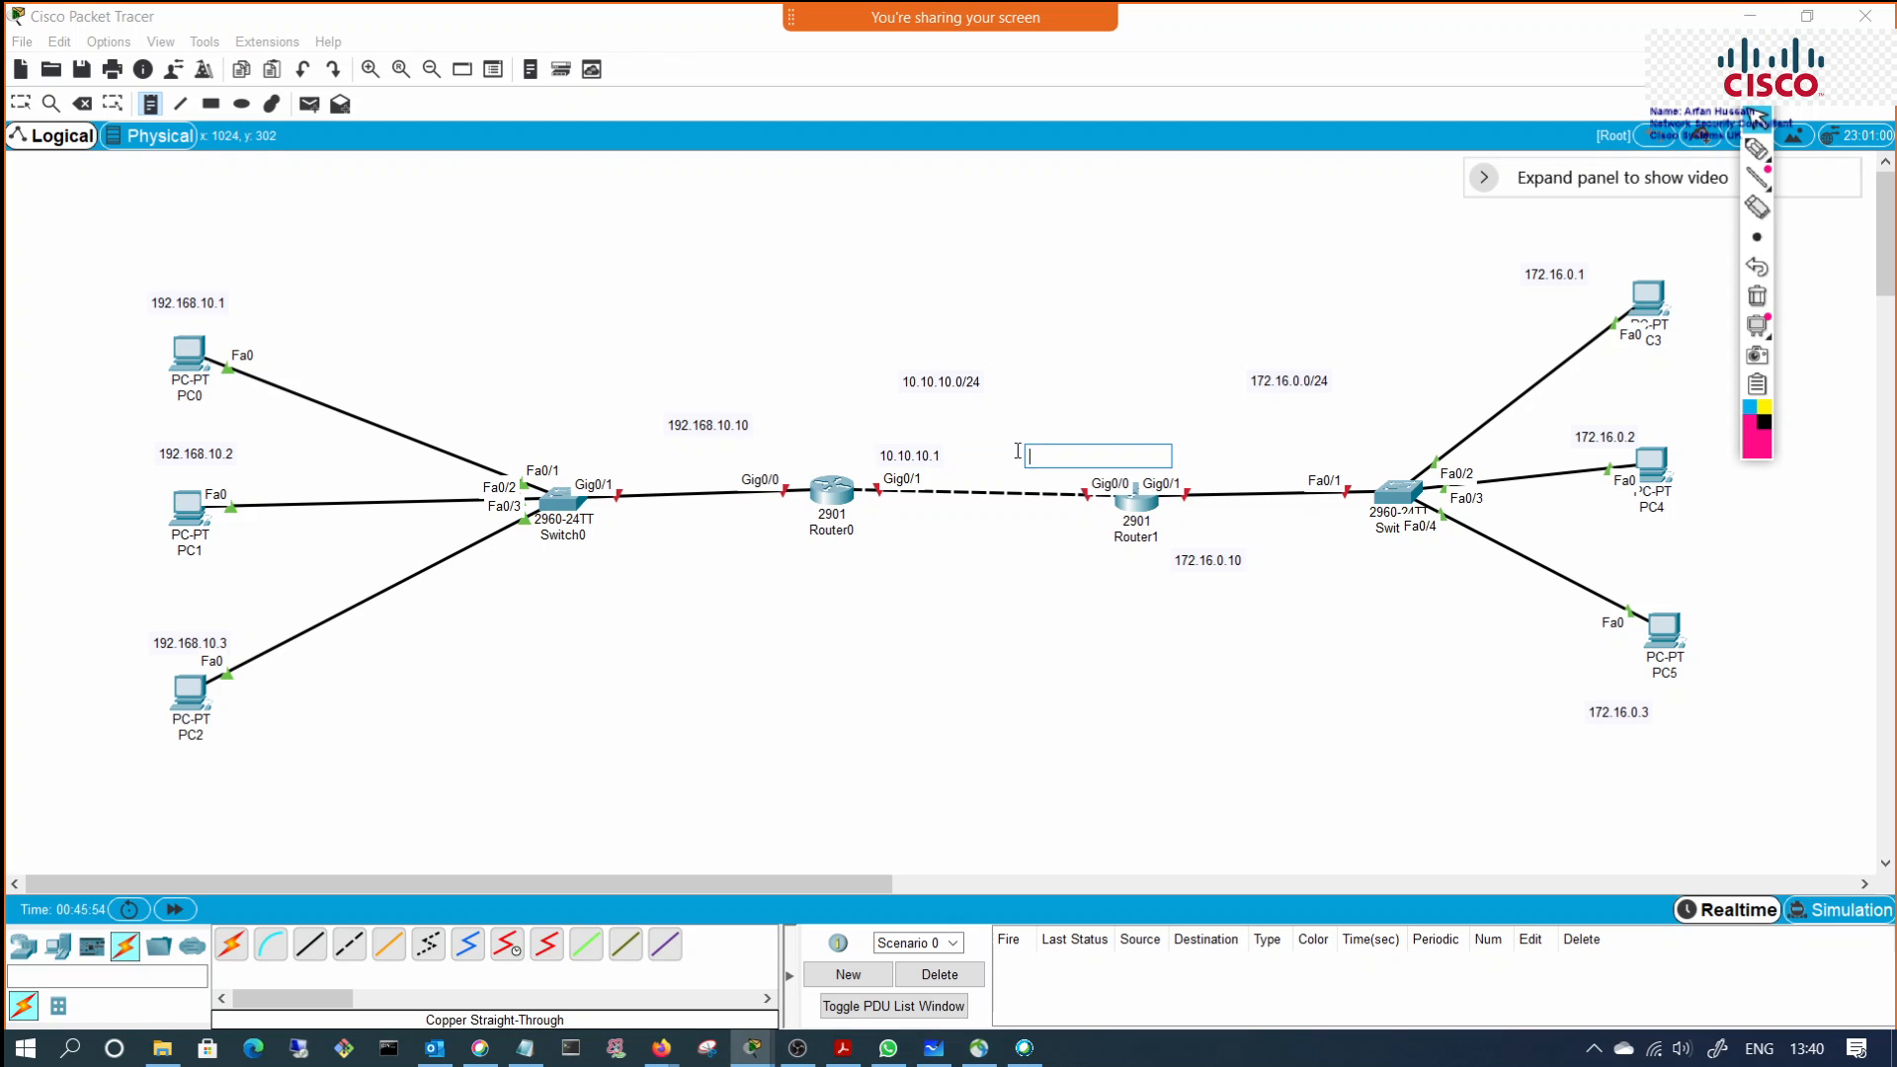
text(10.10.10.2)
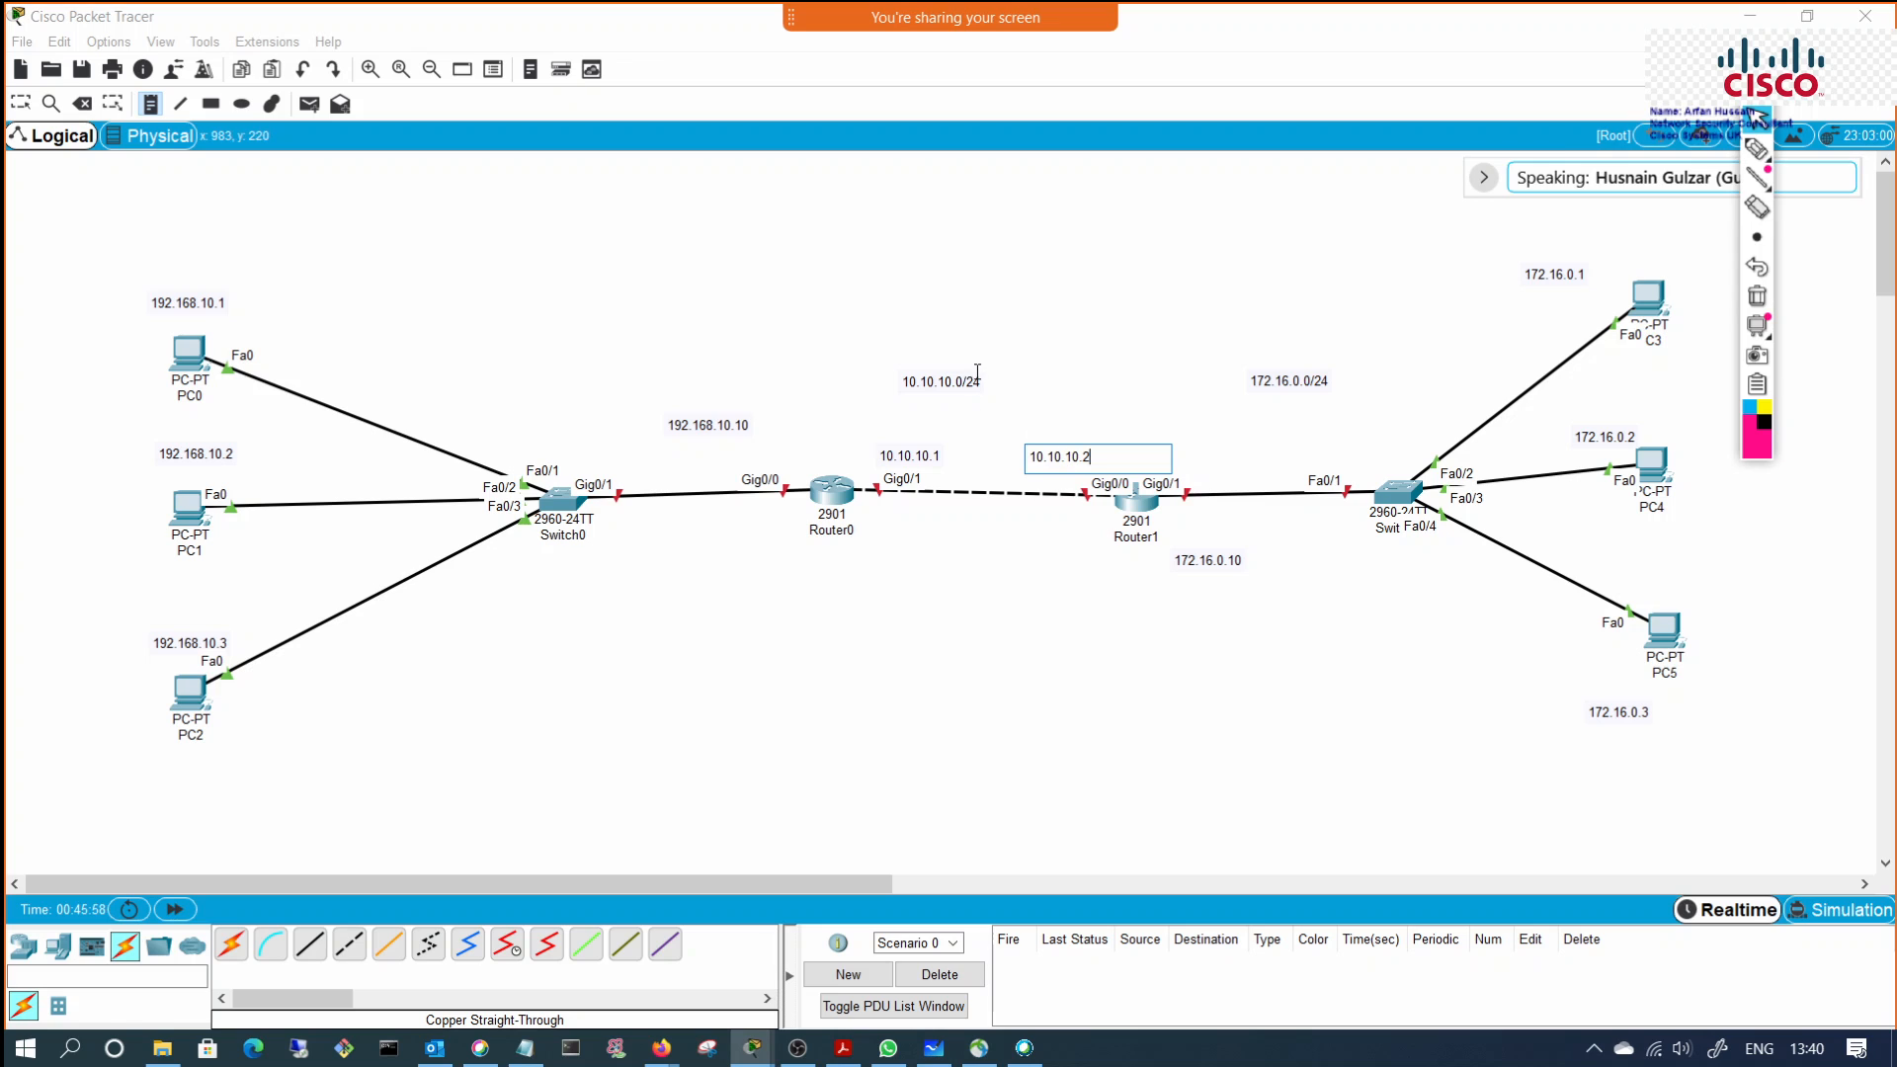
click(1098, 621)
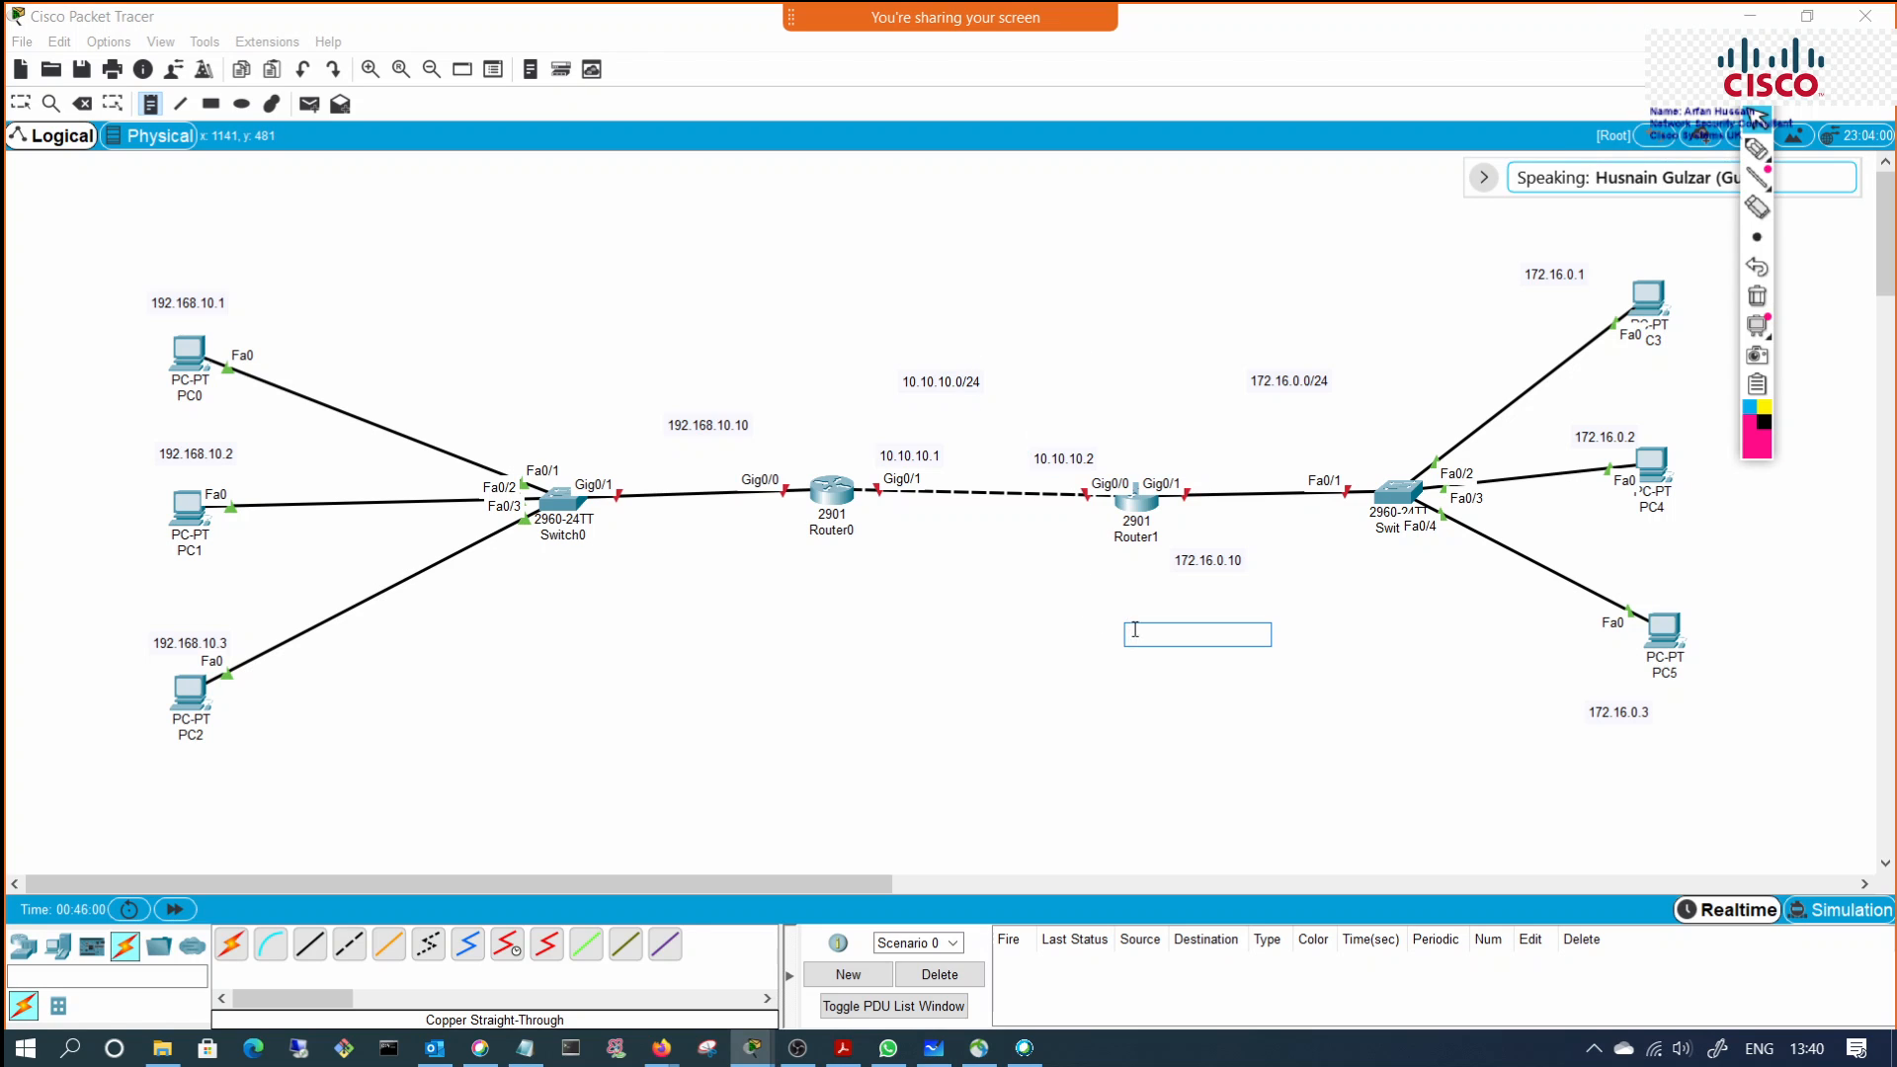
key(Escape)
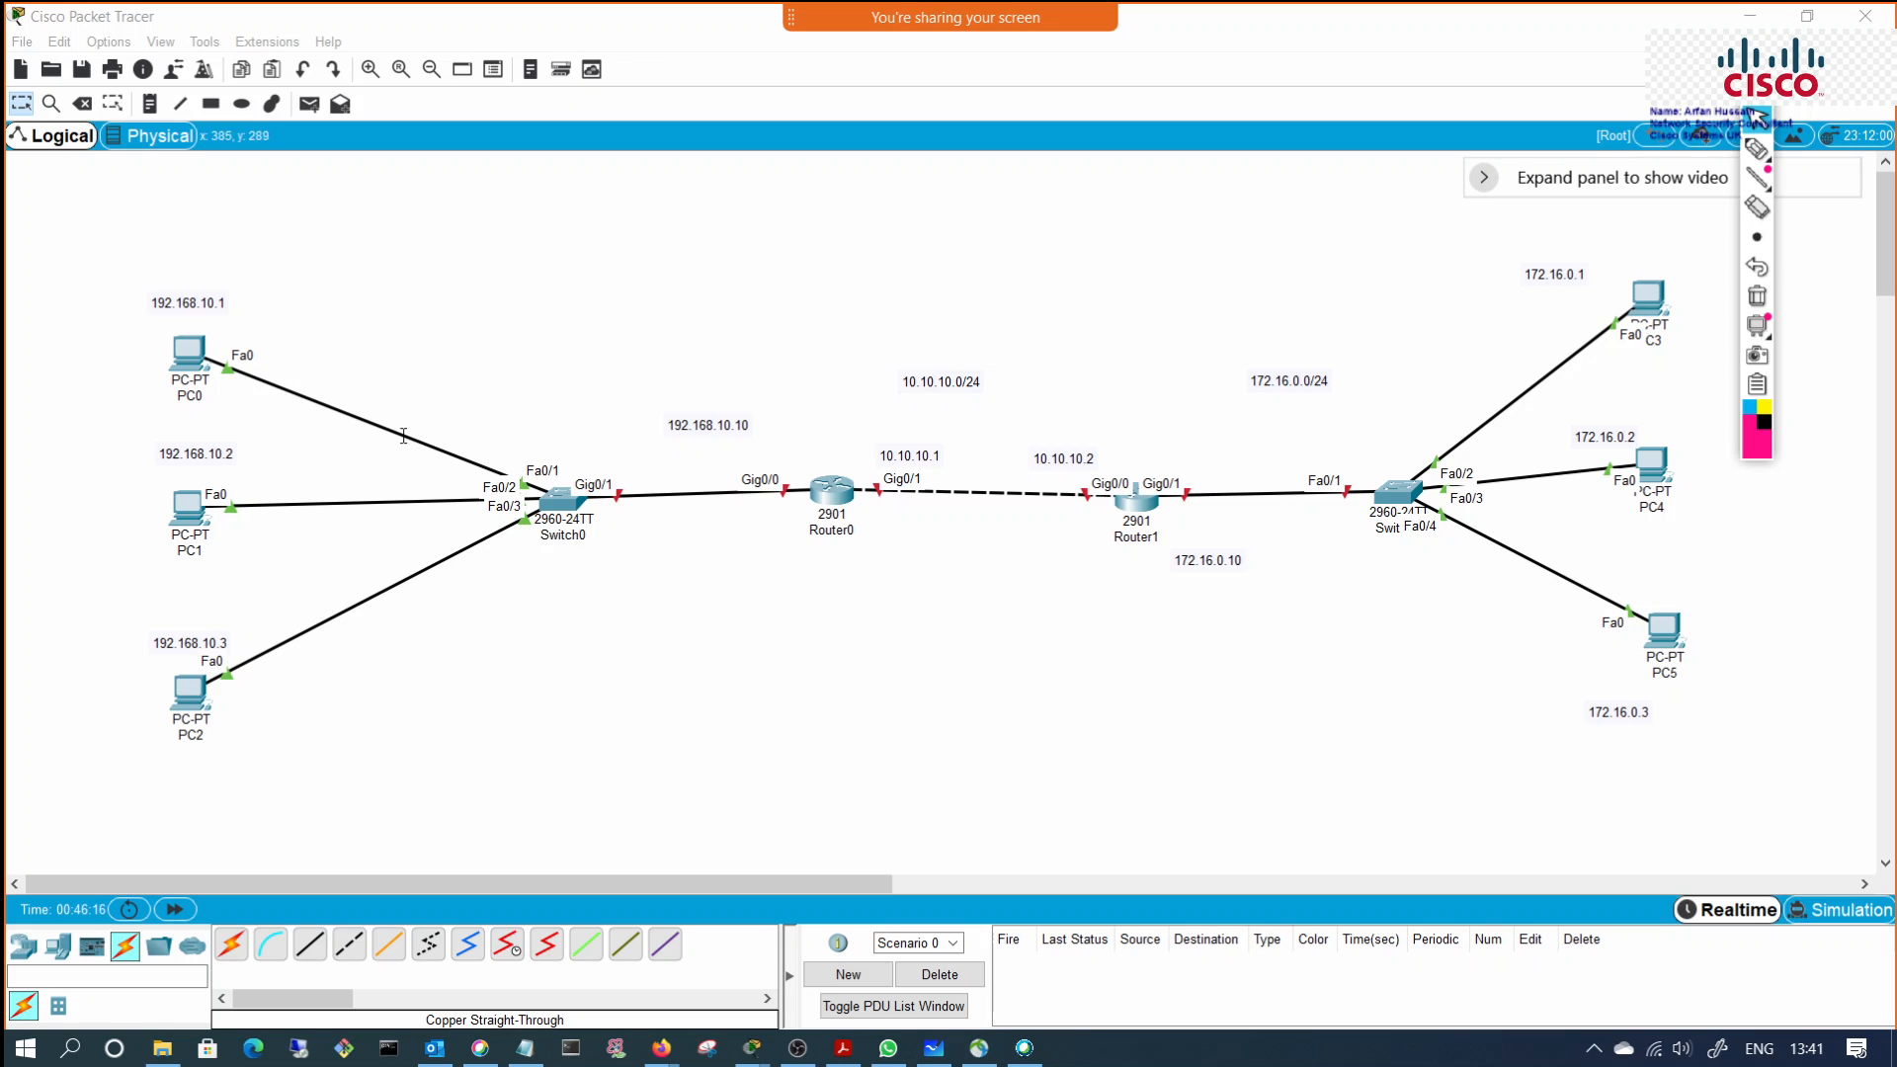
Step: Draw curved pen arrows from PC0 to PC1 and from PC1 to PC2
click(1761, 154)
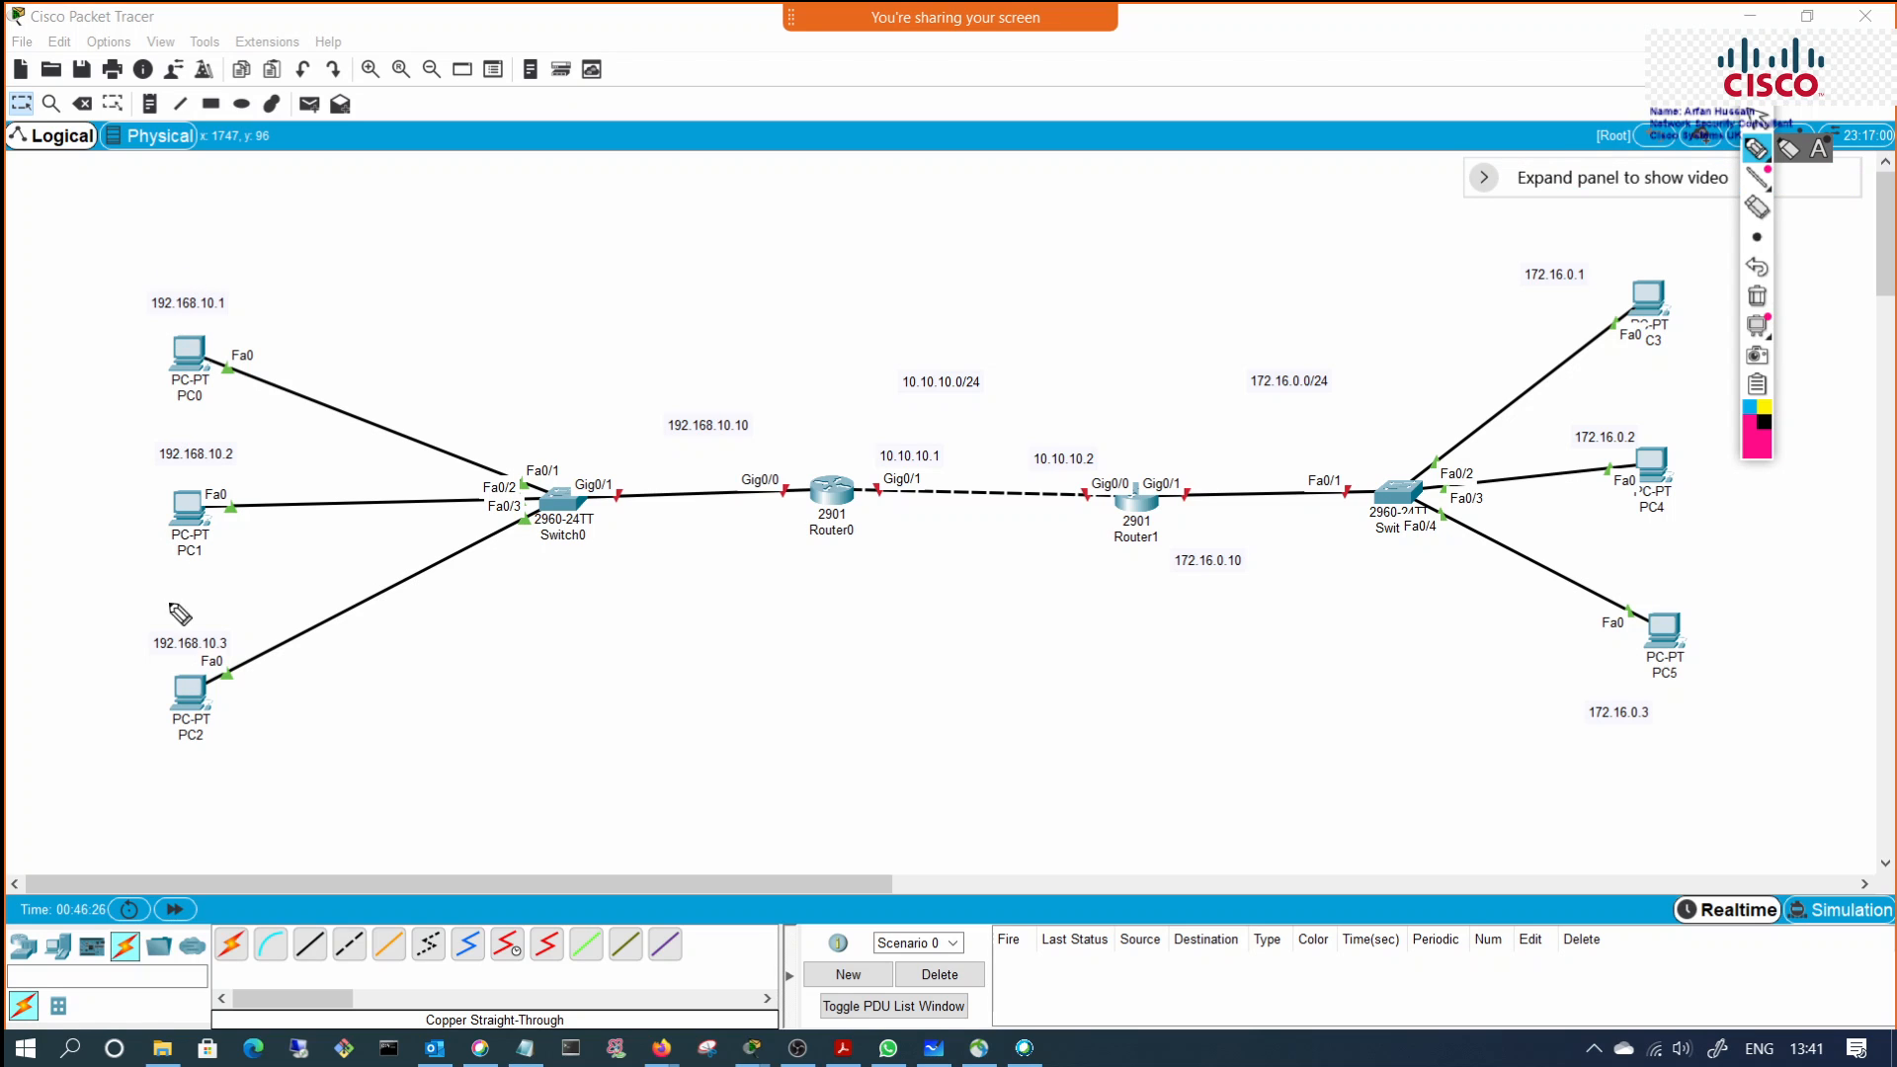
drag(140, 348, 147, 704)
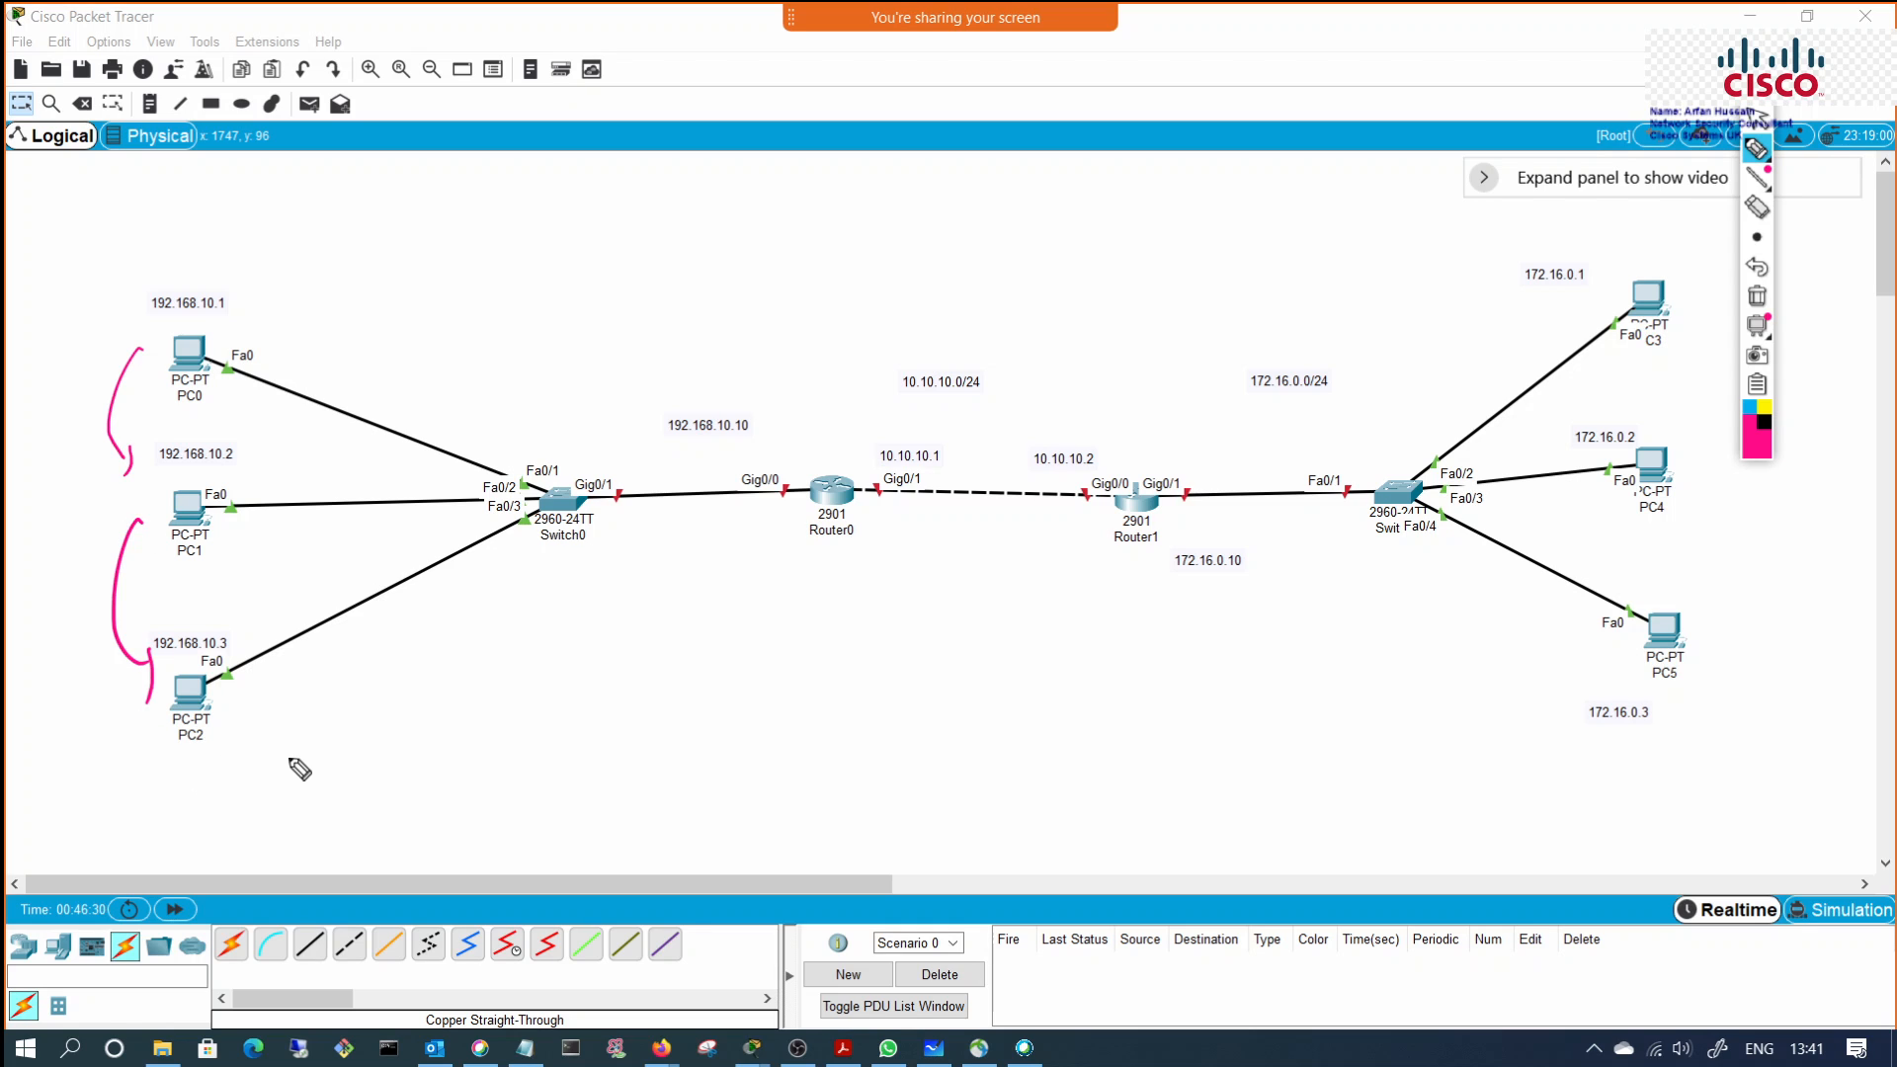
Step: Sketch a row of four D-shaped devices below PC2 and write a double-underlined "1000 PC" under the first
drag(264, 733, 272, 761)
drag(397, 759, 415, 803)
drag(505, 759, 528, 808)
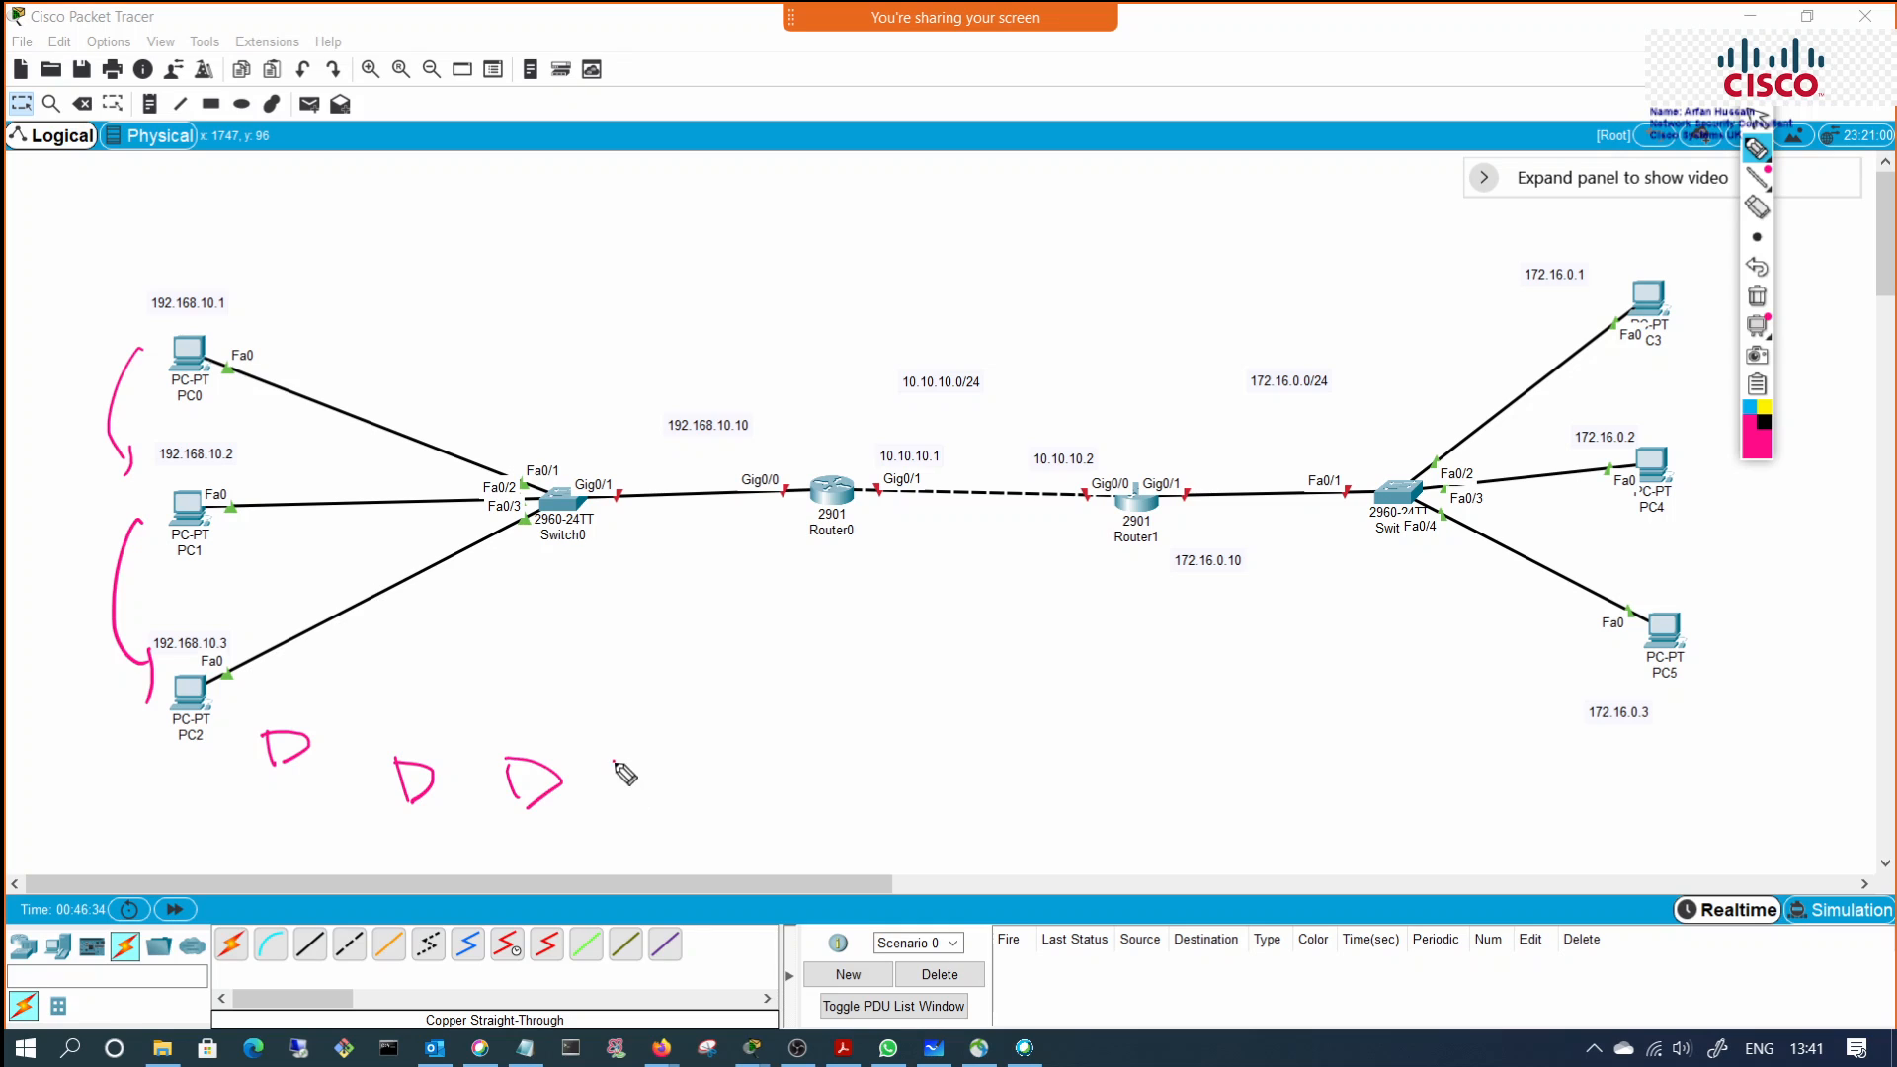
drag(615, 761, 624, 816)
mouse_move(231, 833)
mouse_down()
mouse_move(315, 790)
mouse_move(348, 808)
mouse_up()
drag(222, 871, 336, 827)
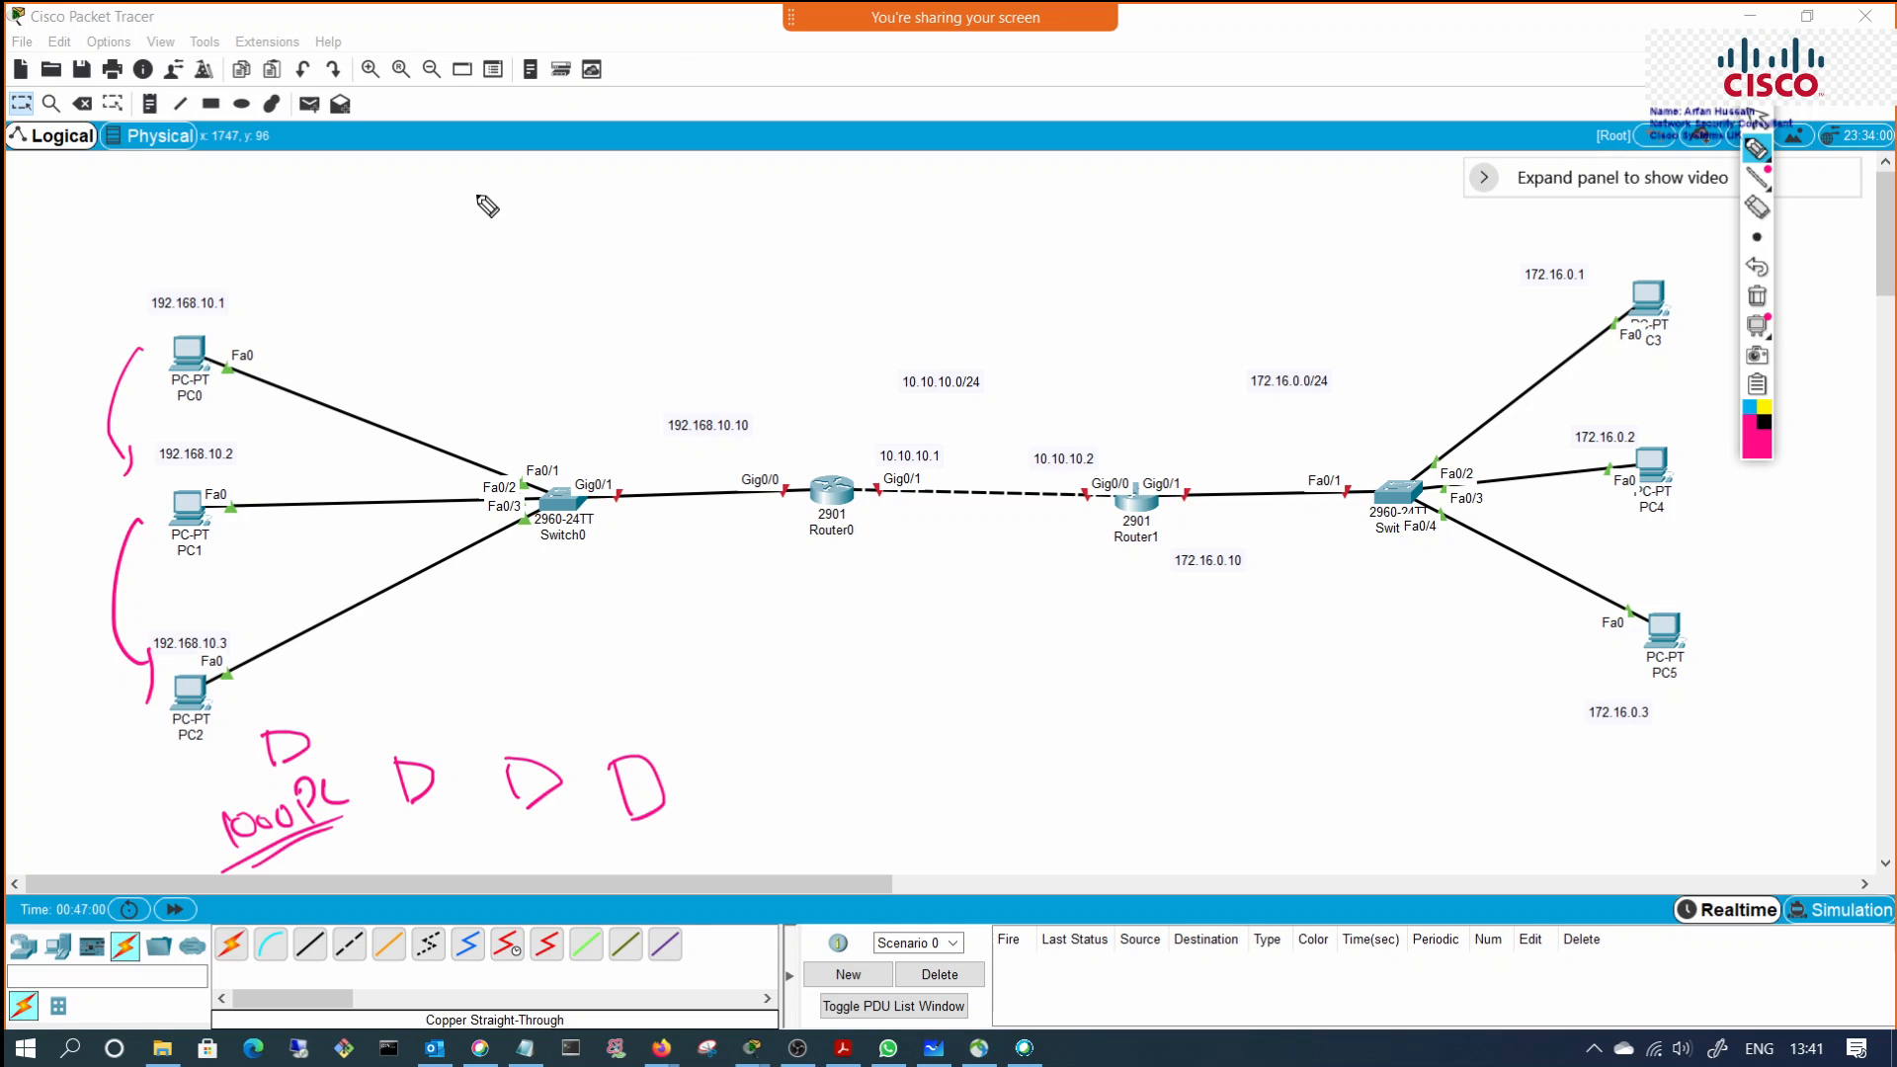
Step: Write the underlined heading "DHCP Dynamic Host Configu Proto" across the space above the topology
mouse_move(487, 206)
mouse_down()
mouse_move(476, 193)
mouse_move(563, 198)
mouse_move(592, 225)
mouse_move(616, 198)
mouse_up()
mouse_move(458, 236)
mouse_down()
mouse_move(719, 226)
mouse_move(787, 188)
mouse_move(895, 209)
mouse_move(965, 190)
mouse_move(1146, 197)
mouse_move(1190, 225)
mouse_move(1255, 212)
mouse_move(1290, 235)
mouse_move(1335, 215)
mouse_move(1368, 237)
mouse_move(1556, 219)
mouse_up()
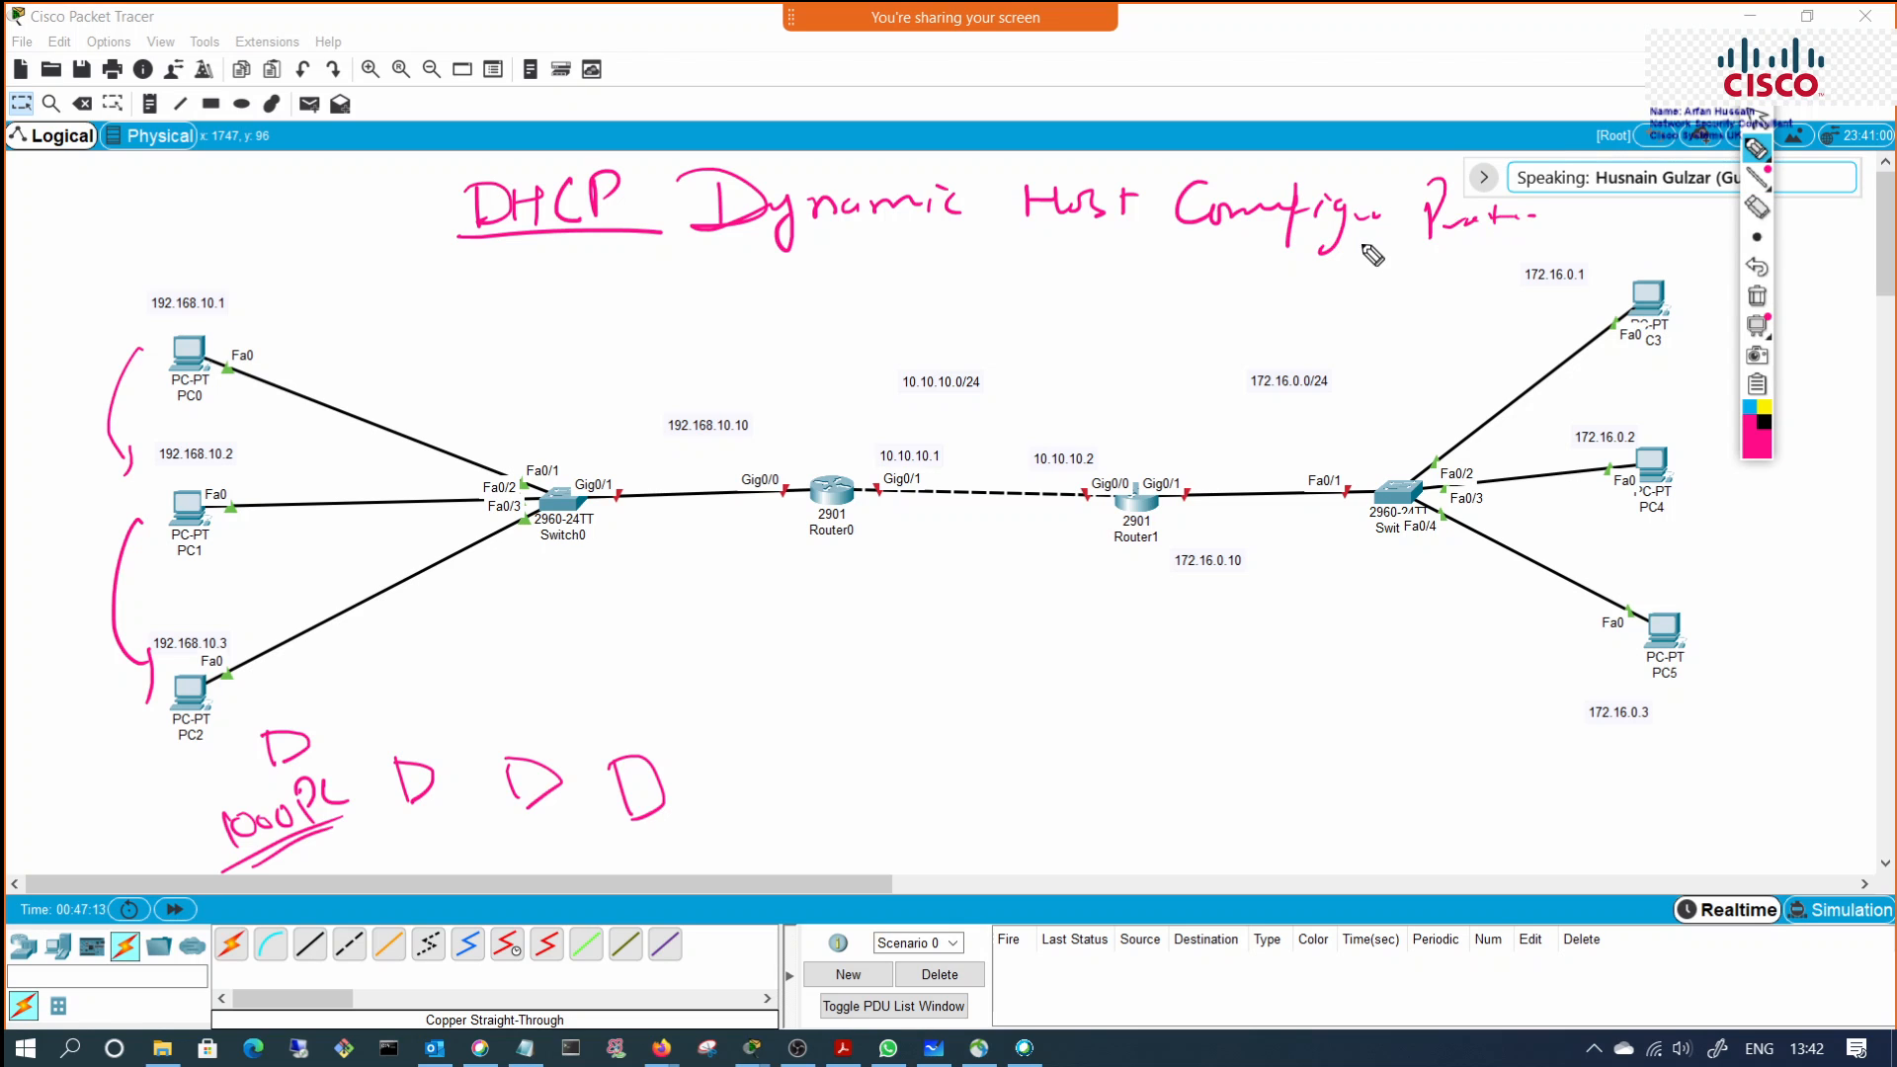
drag(456, 250, 1546, 240)
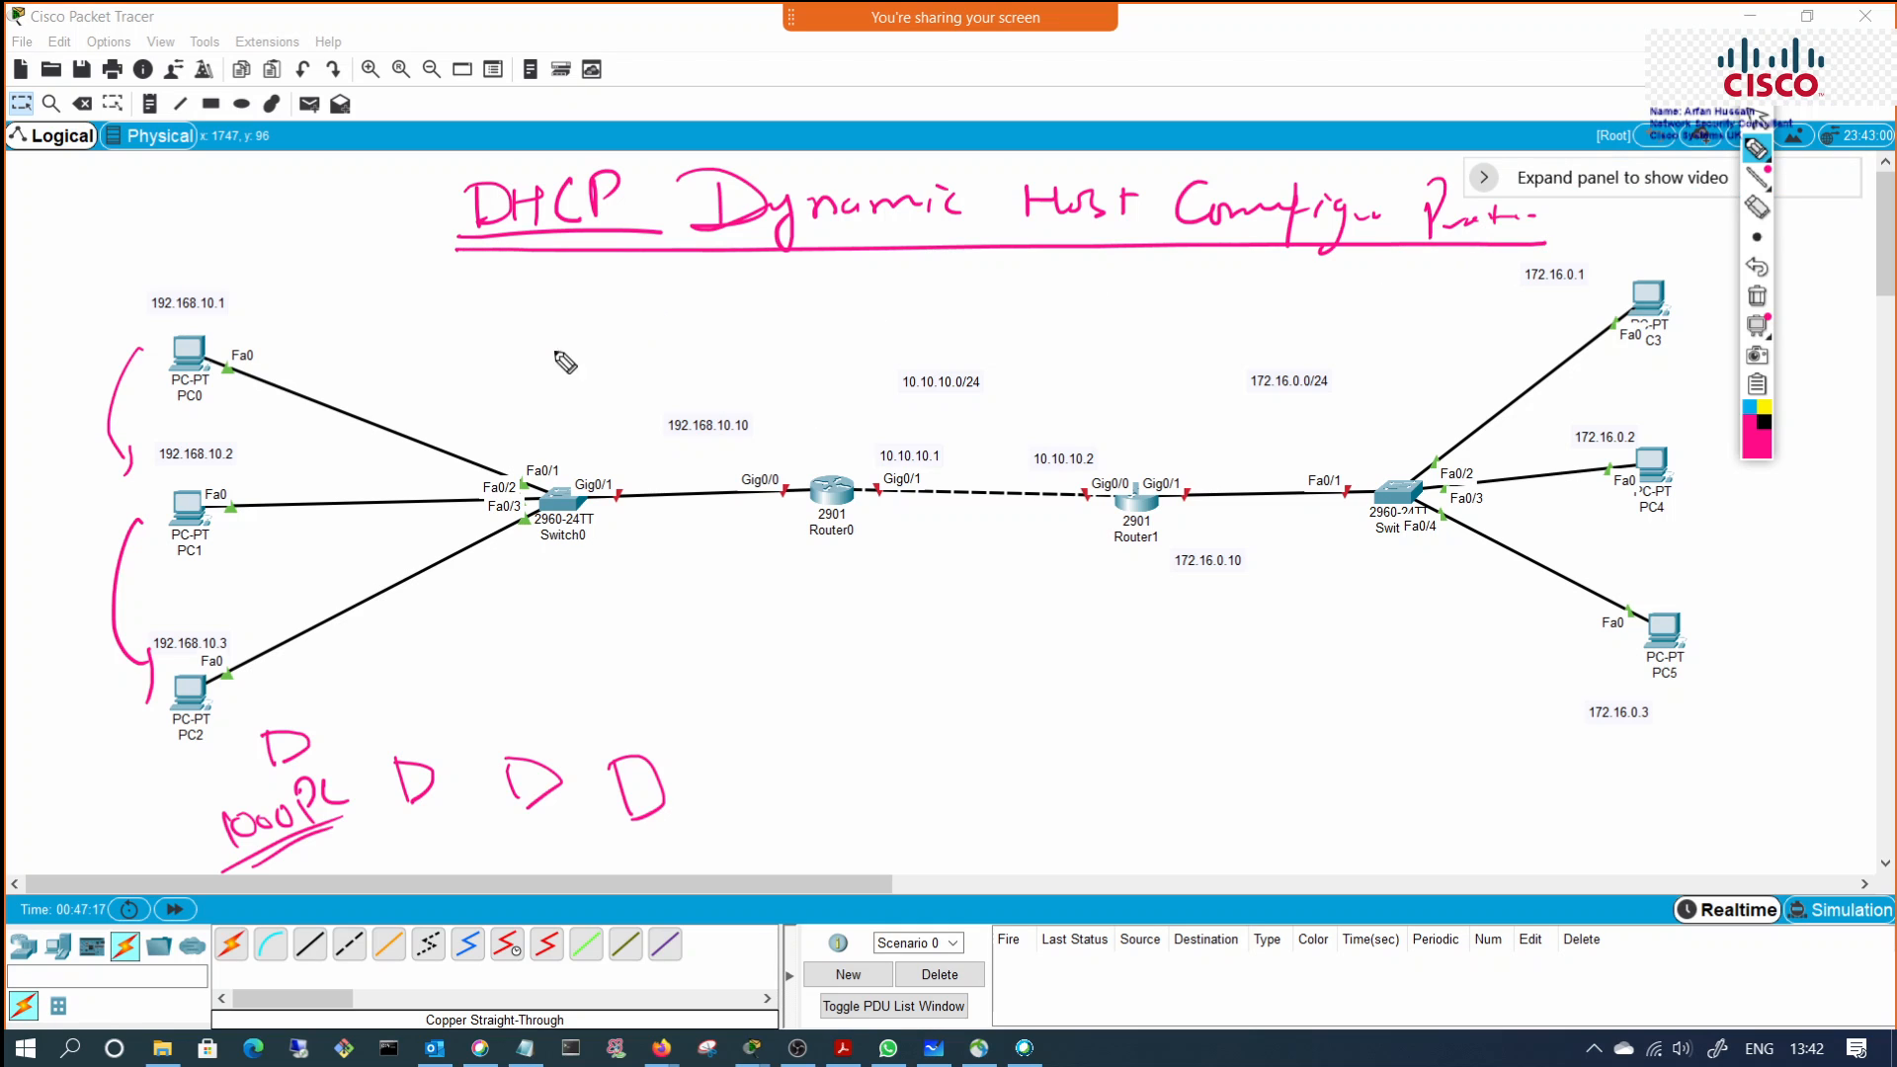
Step: Sketch a server box labelled DHCP above Switch0 and draw an arrow to it from PC0
mouse_move(550, 260)
mouse_down()
mouse_move(541, 363)
mouse_move(608, 301)
mouse_move(611, 361)
mouse_up()
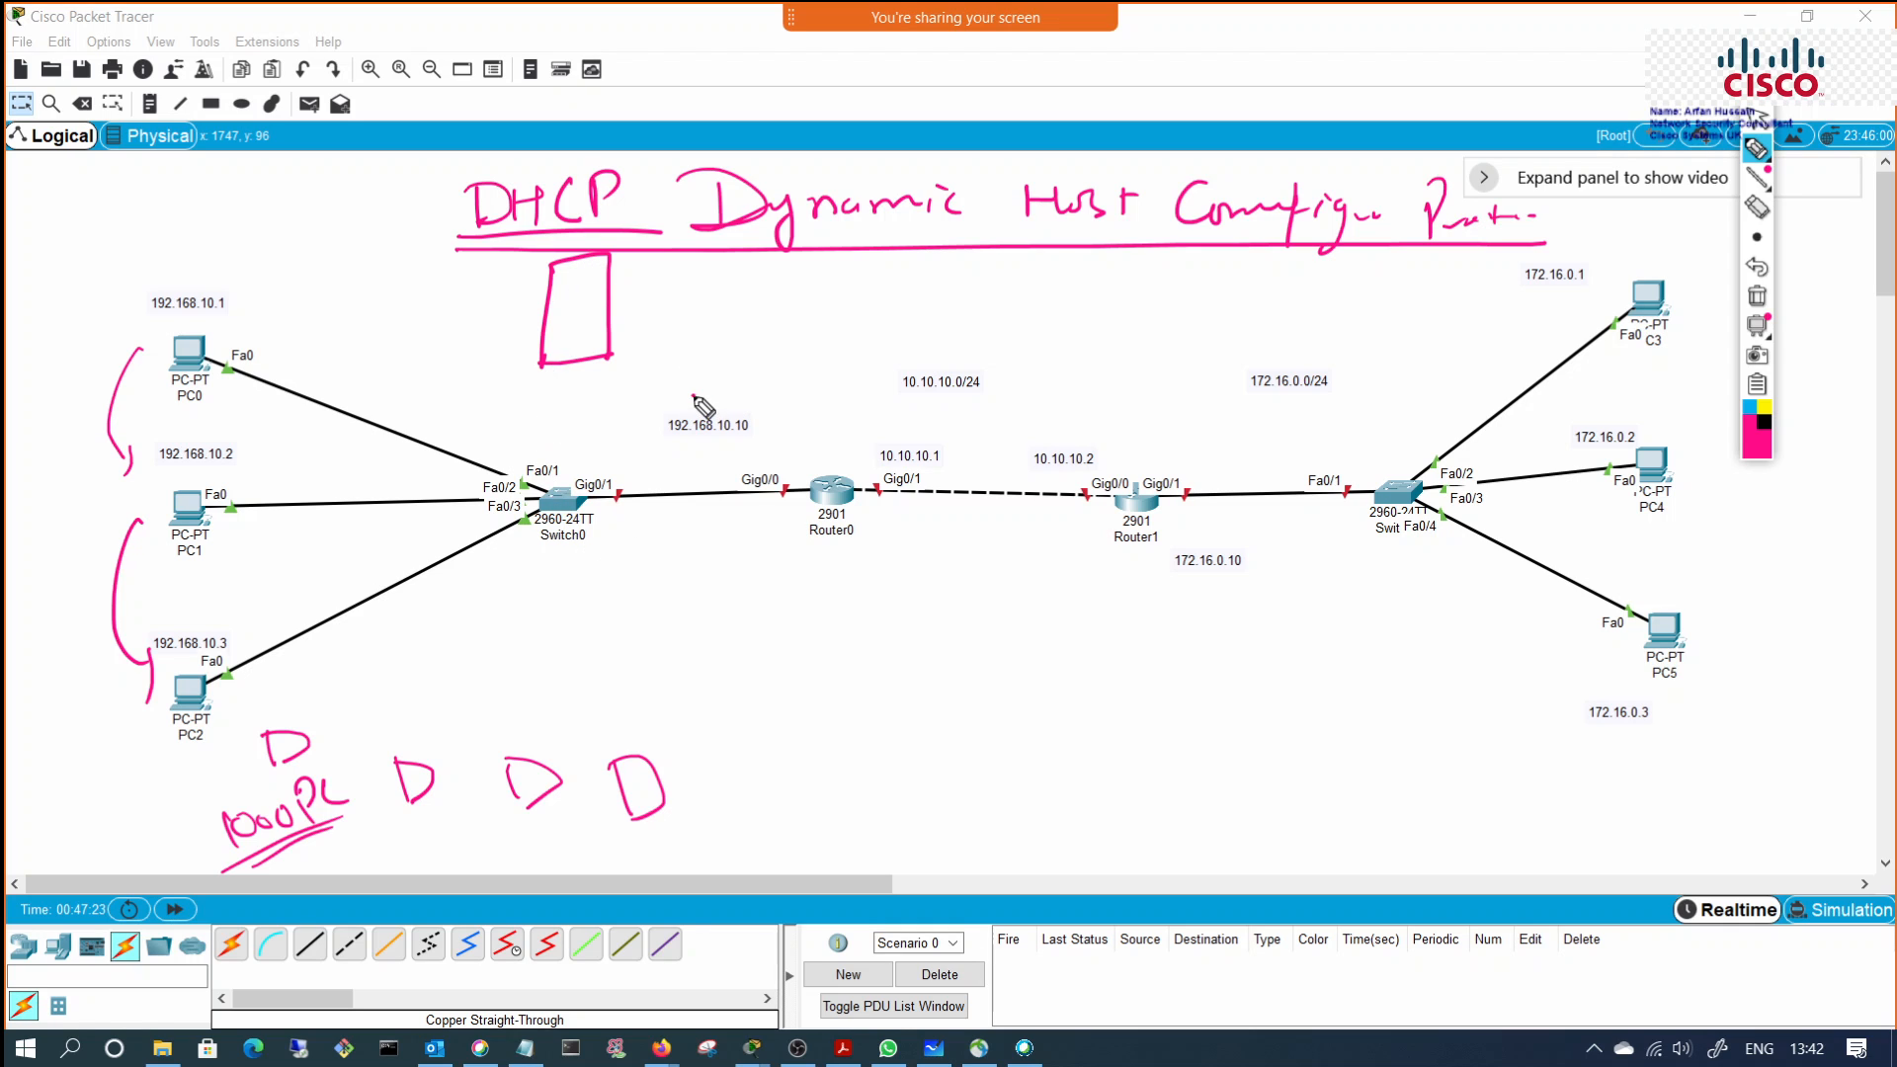
drag(693, 396, 714, 369)
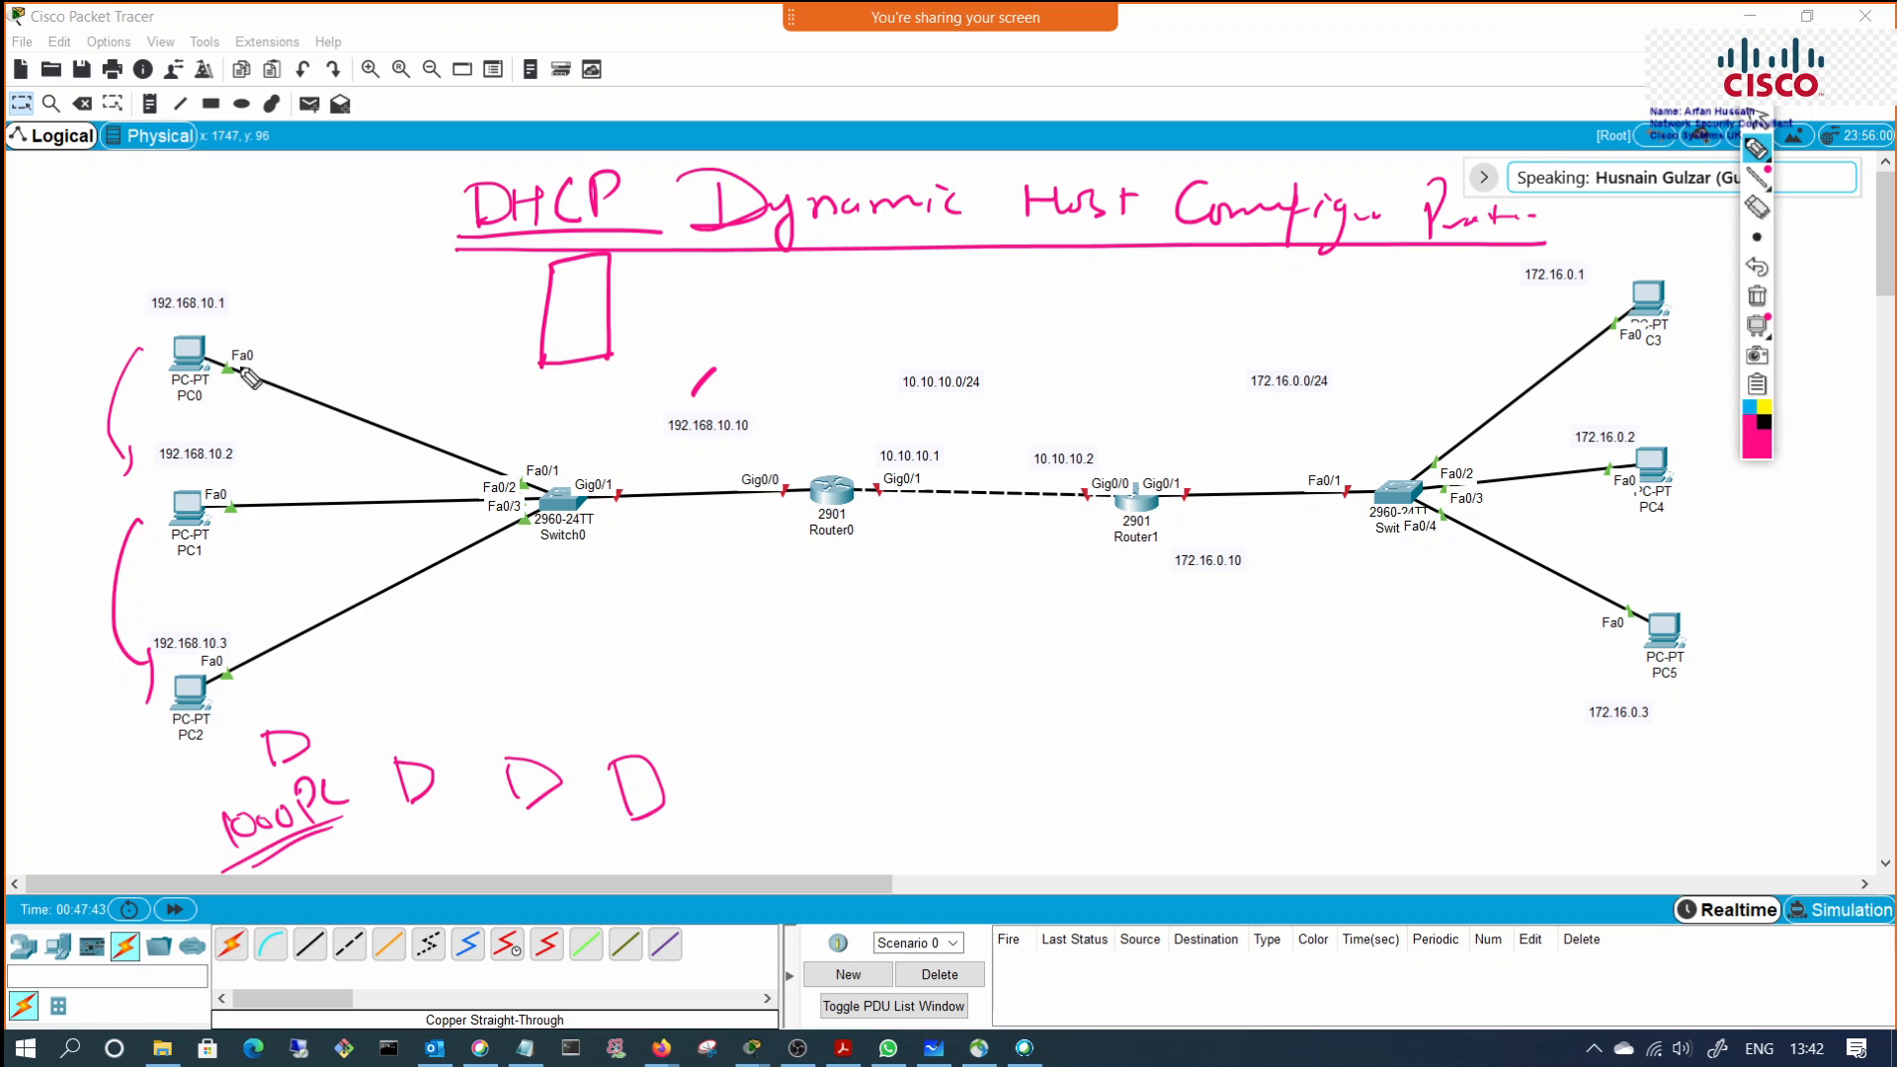
mouse_move(206, 324)
mouse_down()
mouse_move(420, 361)
mouse_move(522, 321)
mouse_move(496, 363)
mouse_move(566, 288)
mouse_move(599, 314)
mouse_move(571, 354)
mouse_up()
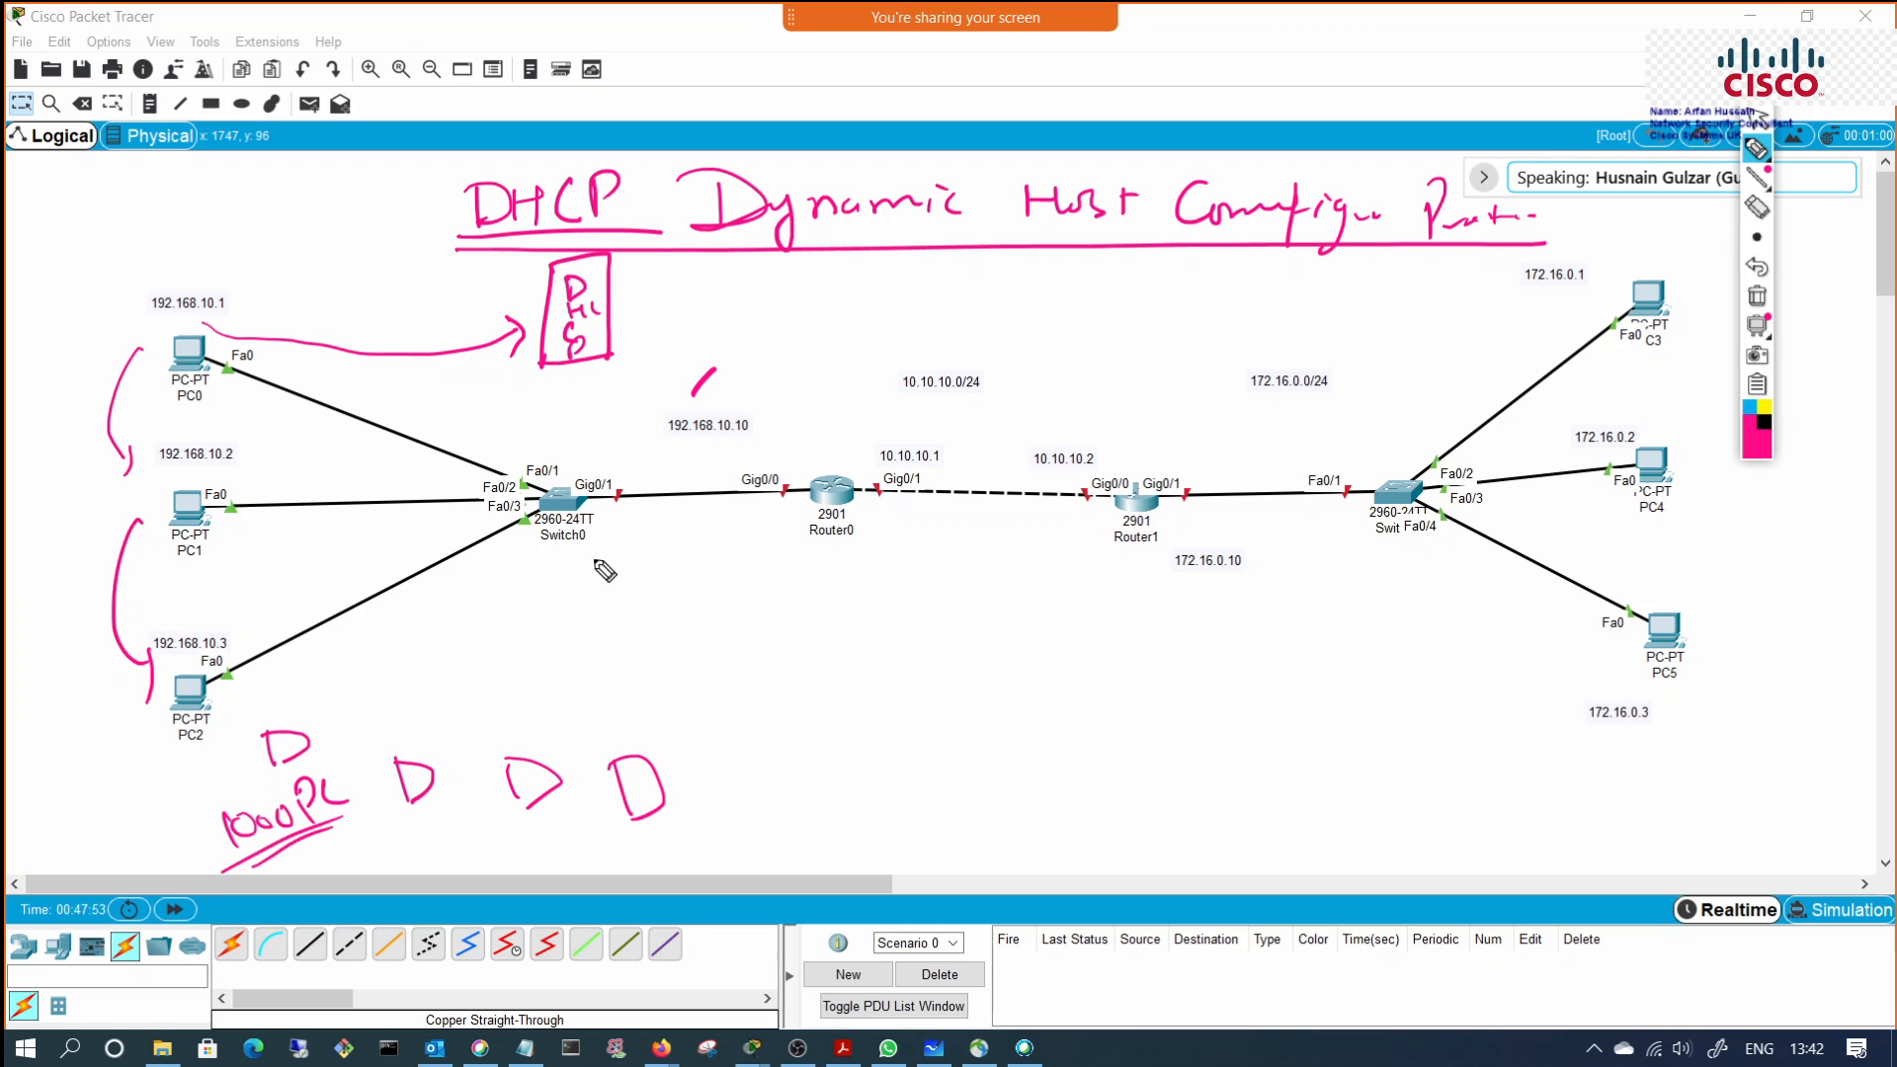
Step: Write an underlined "Pool" below Switch0 with the network 192.168.10.0/2 beside it
mouse_move(554, 615)
mouse_down()
mouse_move(632, 610)
mouse_move(641, 632)
mouse_up()
mouse_move(545, 679)
mouse_down()
mouse_move(658, 654)
mouse_move(701, 681)
mouse_up()
mouse_move(739, 650)
mouse_down()
mouse_move(733, 681)
mouse_move(822, 672)
mouse_up()
click(786, 676)
mouse_move(844, 633)
mouse_down()
mouse_move(841, 659)
mouse_move(875, 670)
mouse_move(904, 623)
mouse_move(963, 620)
mouse_move(997, 686)
mouse_move(1075, 672)
mouse_up()
click(863, 656)
click(936, 644)
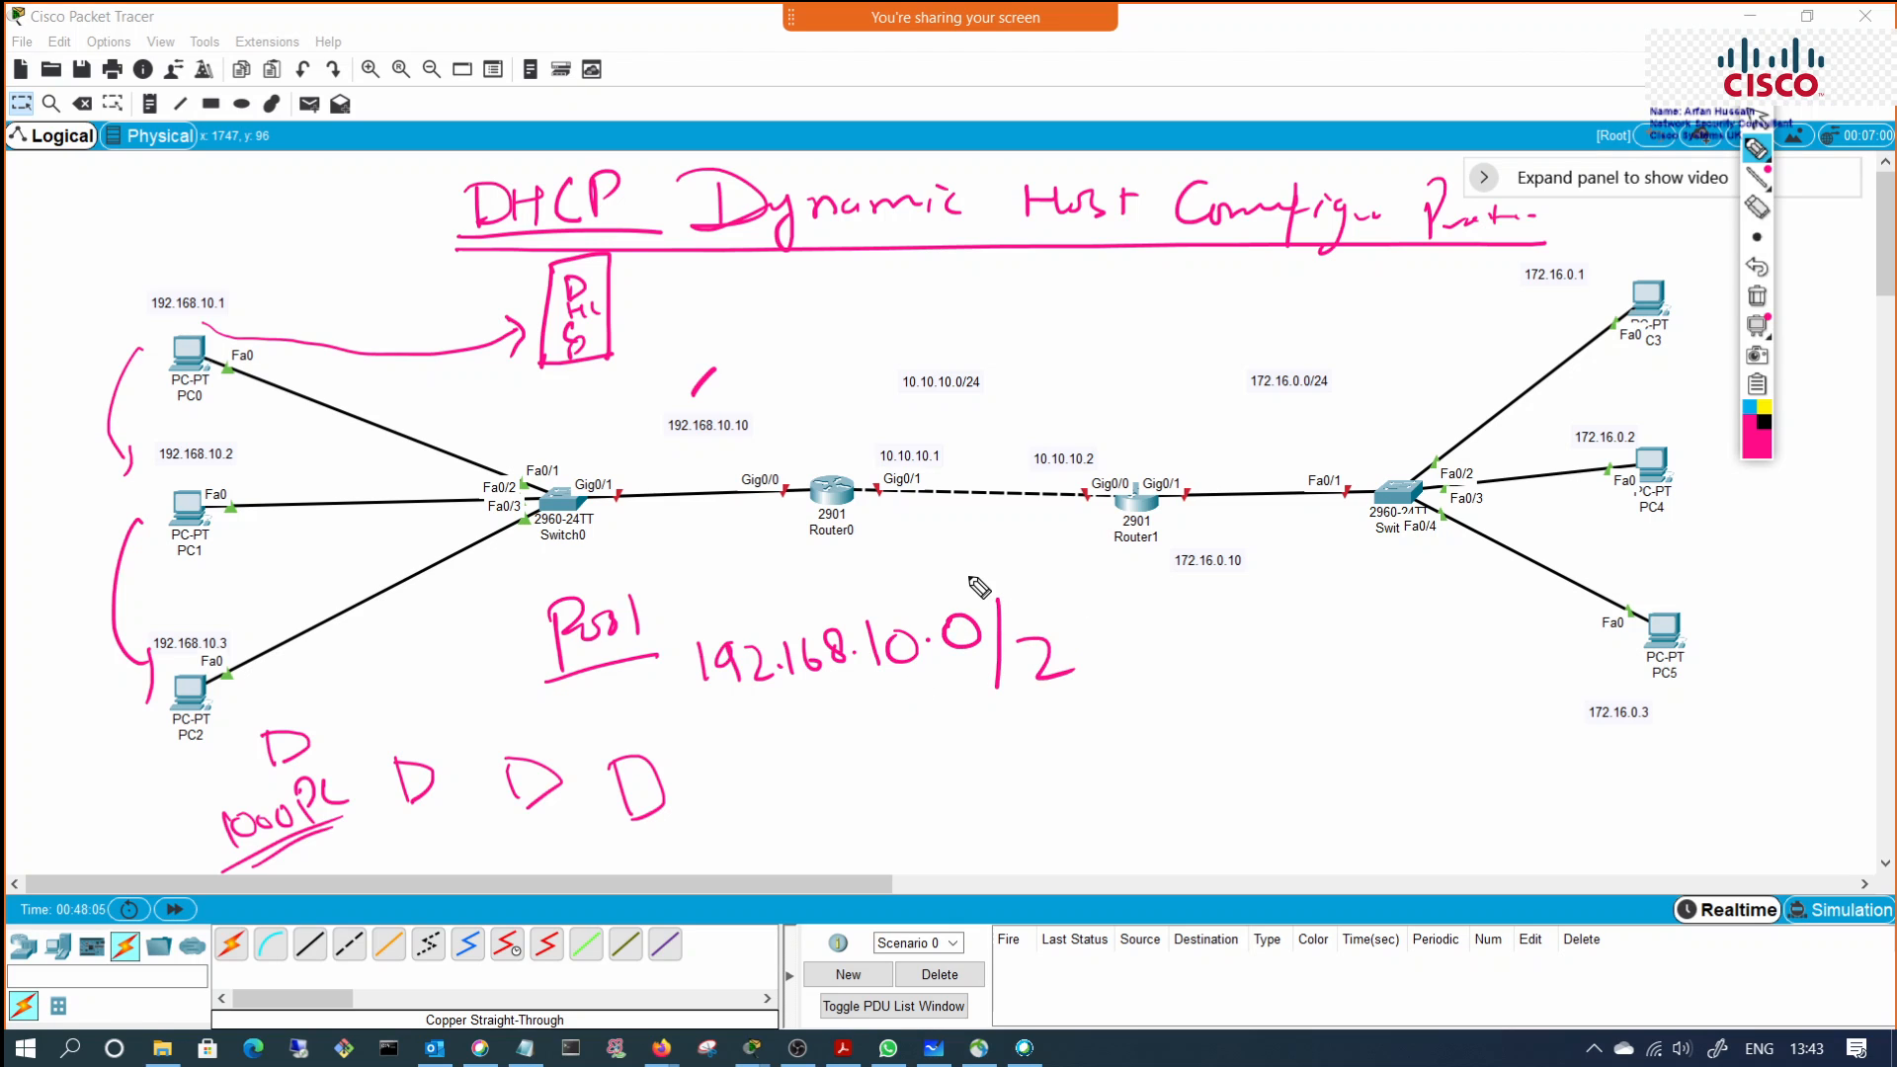
Step: Bracket the pool's last octet and write the range (1-255)-1 beneath it with a circled 254
mouse_move(968, 573)
mouse_down()
mouse_move(946, 682)
mouse_move(982, 732)
mouse_move(1012, 724)
mouse_up()
mouse_move(1015, 704)
mouse_down()
mouse_move(1037, 731)
mouse_move(1084, 728)
mouse_move(1087, 691)
mouse_move(1095, 725)
mouse_up()
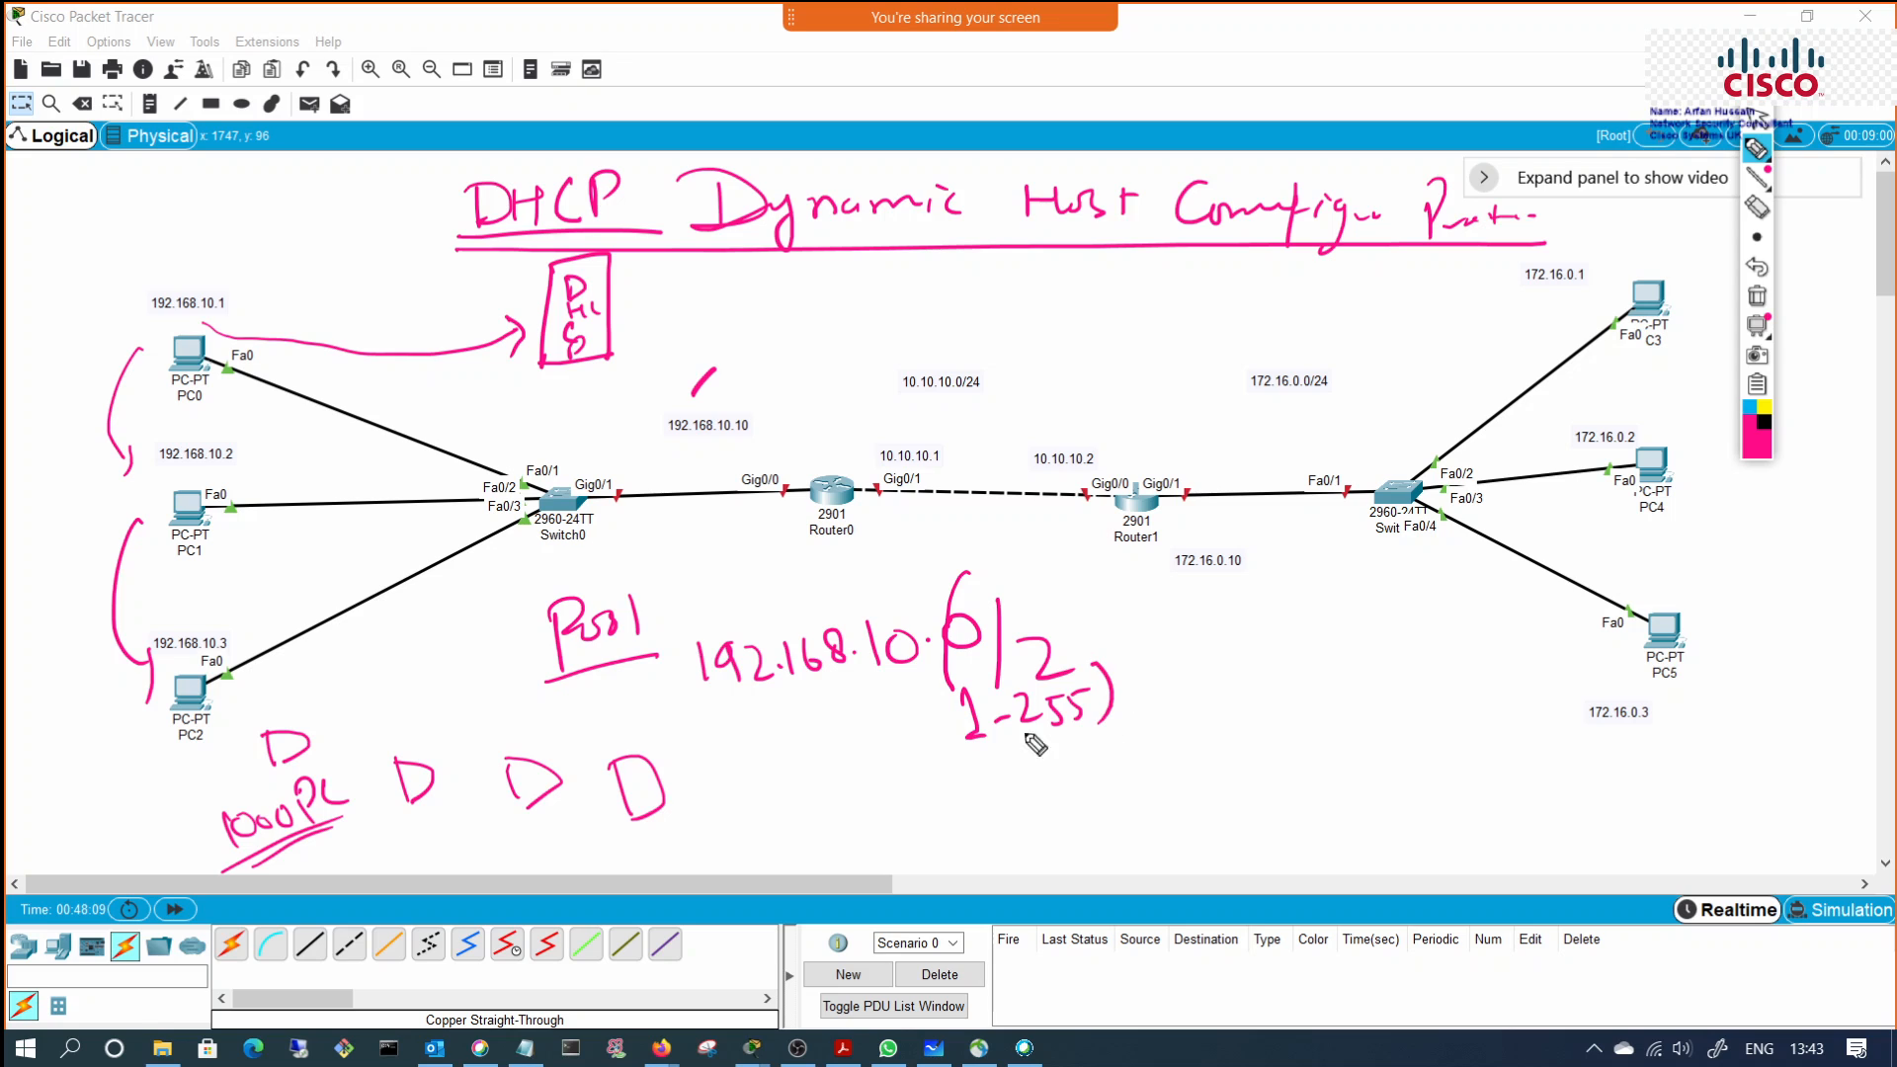
drag(968, 665, 984, 756)
drag(1084, 710, 1163, 697)
drag(1037, 734, 1086, 718)
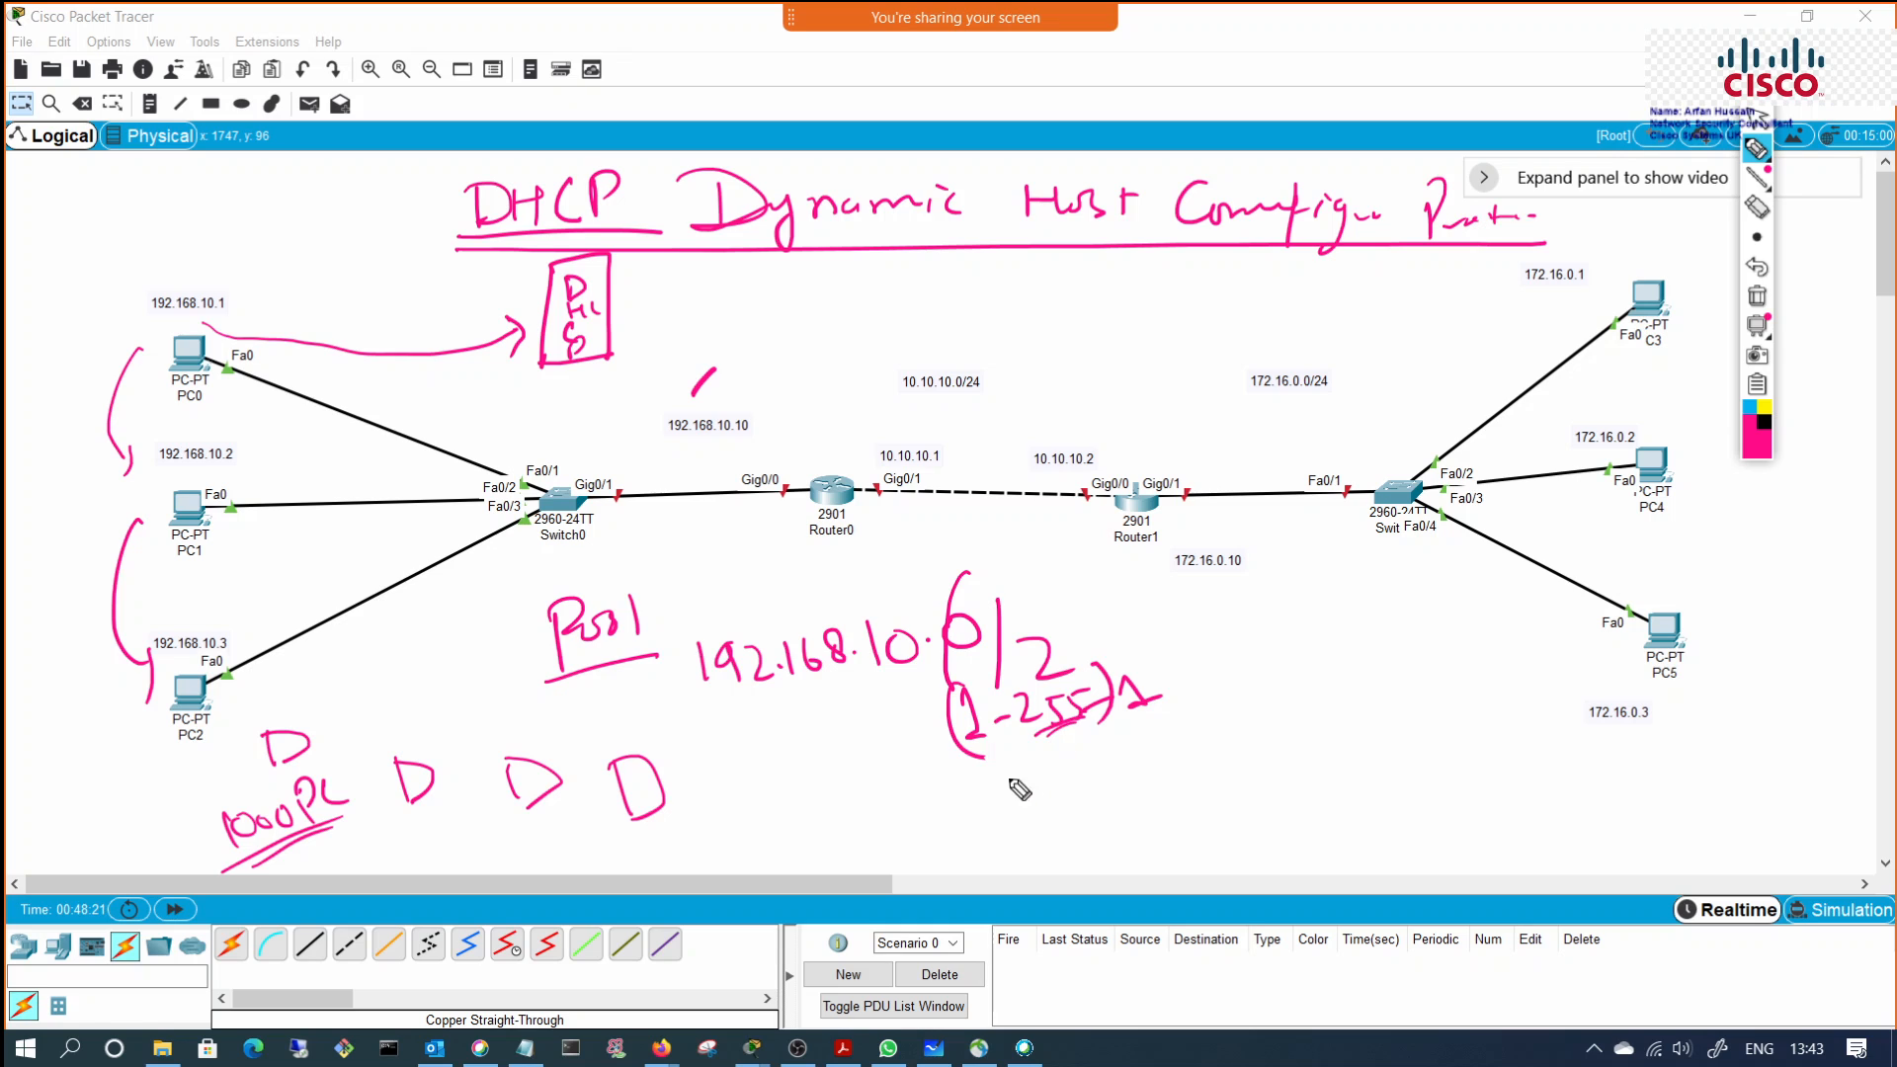
mouse_move(968, 573)
mouse_down()
mouse_move(941, 640)
mouse_move(993, 774)
mouse_move(1049, 798)
mouse_move(1103, 764)
mouse_move(1104, 782)
mouse_move(1013, 790)
mouse_move(1116, 743)
mouse_up()
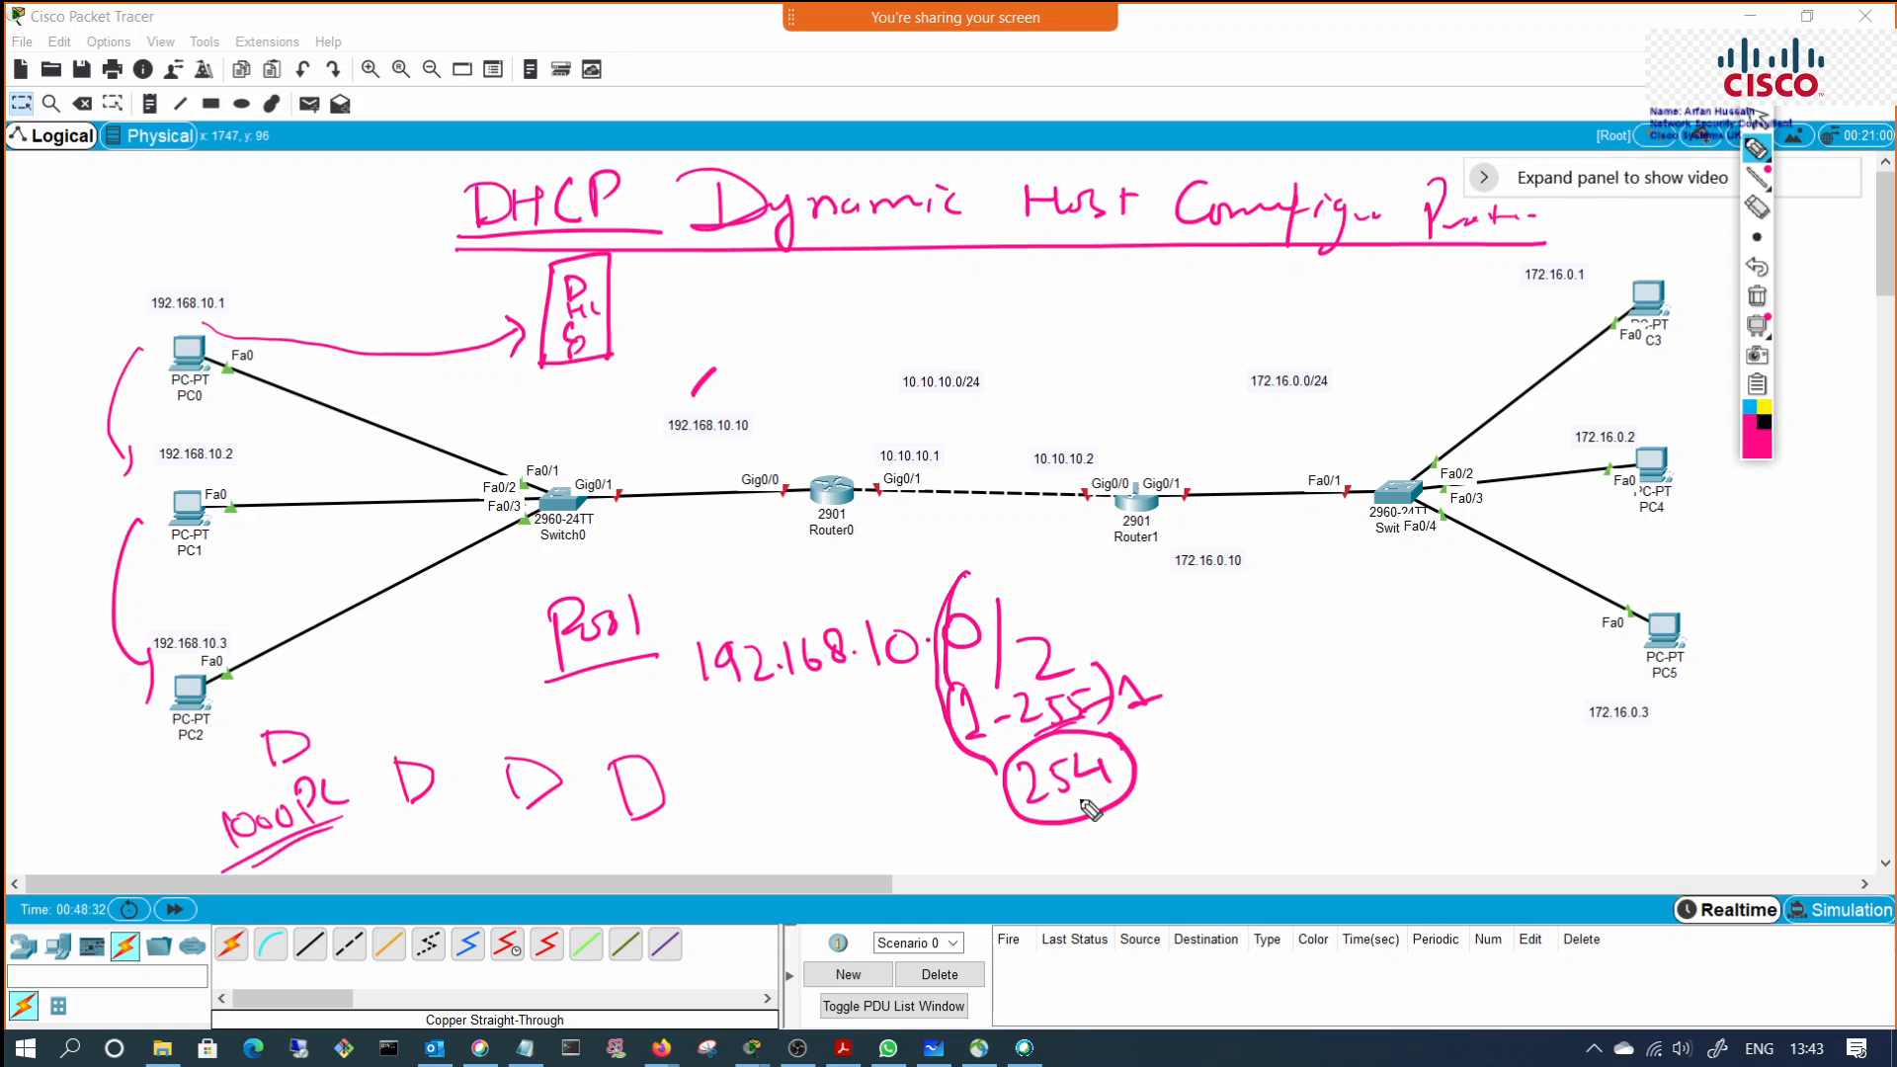
mouse_move(1009, 573)
mouse_down()
mouse_move(1096, 591)
mouse_move(1157, 786)
mouse_up()
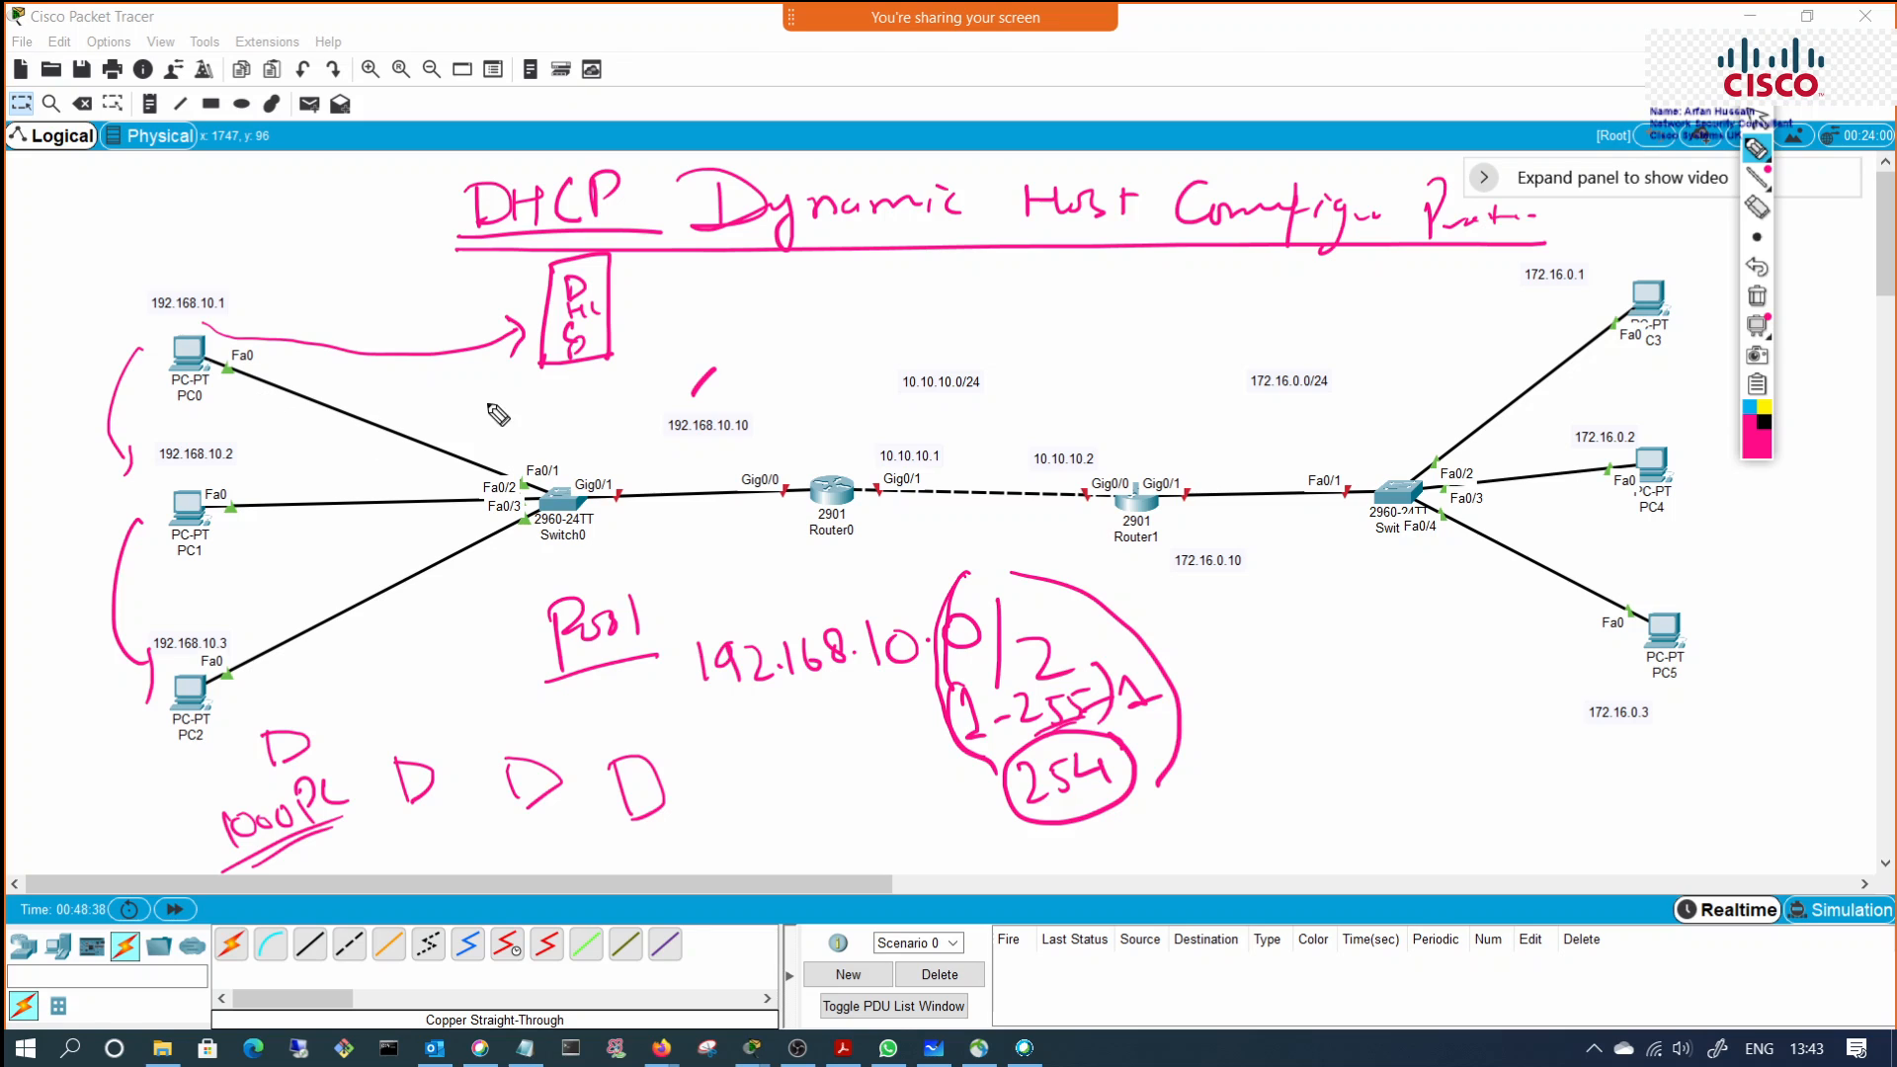
Step: Draw arrows from the DHCP server box towards PC1 and PC2, and clear all drawn annotations
mouse_move(510, 379)
mouse_down()
mouse_move(310, 509)
mouse_move(336, 516)
mouse_up()
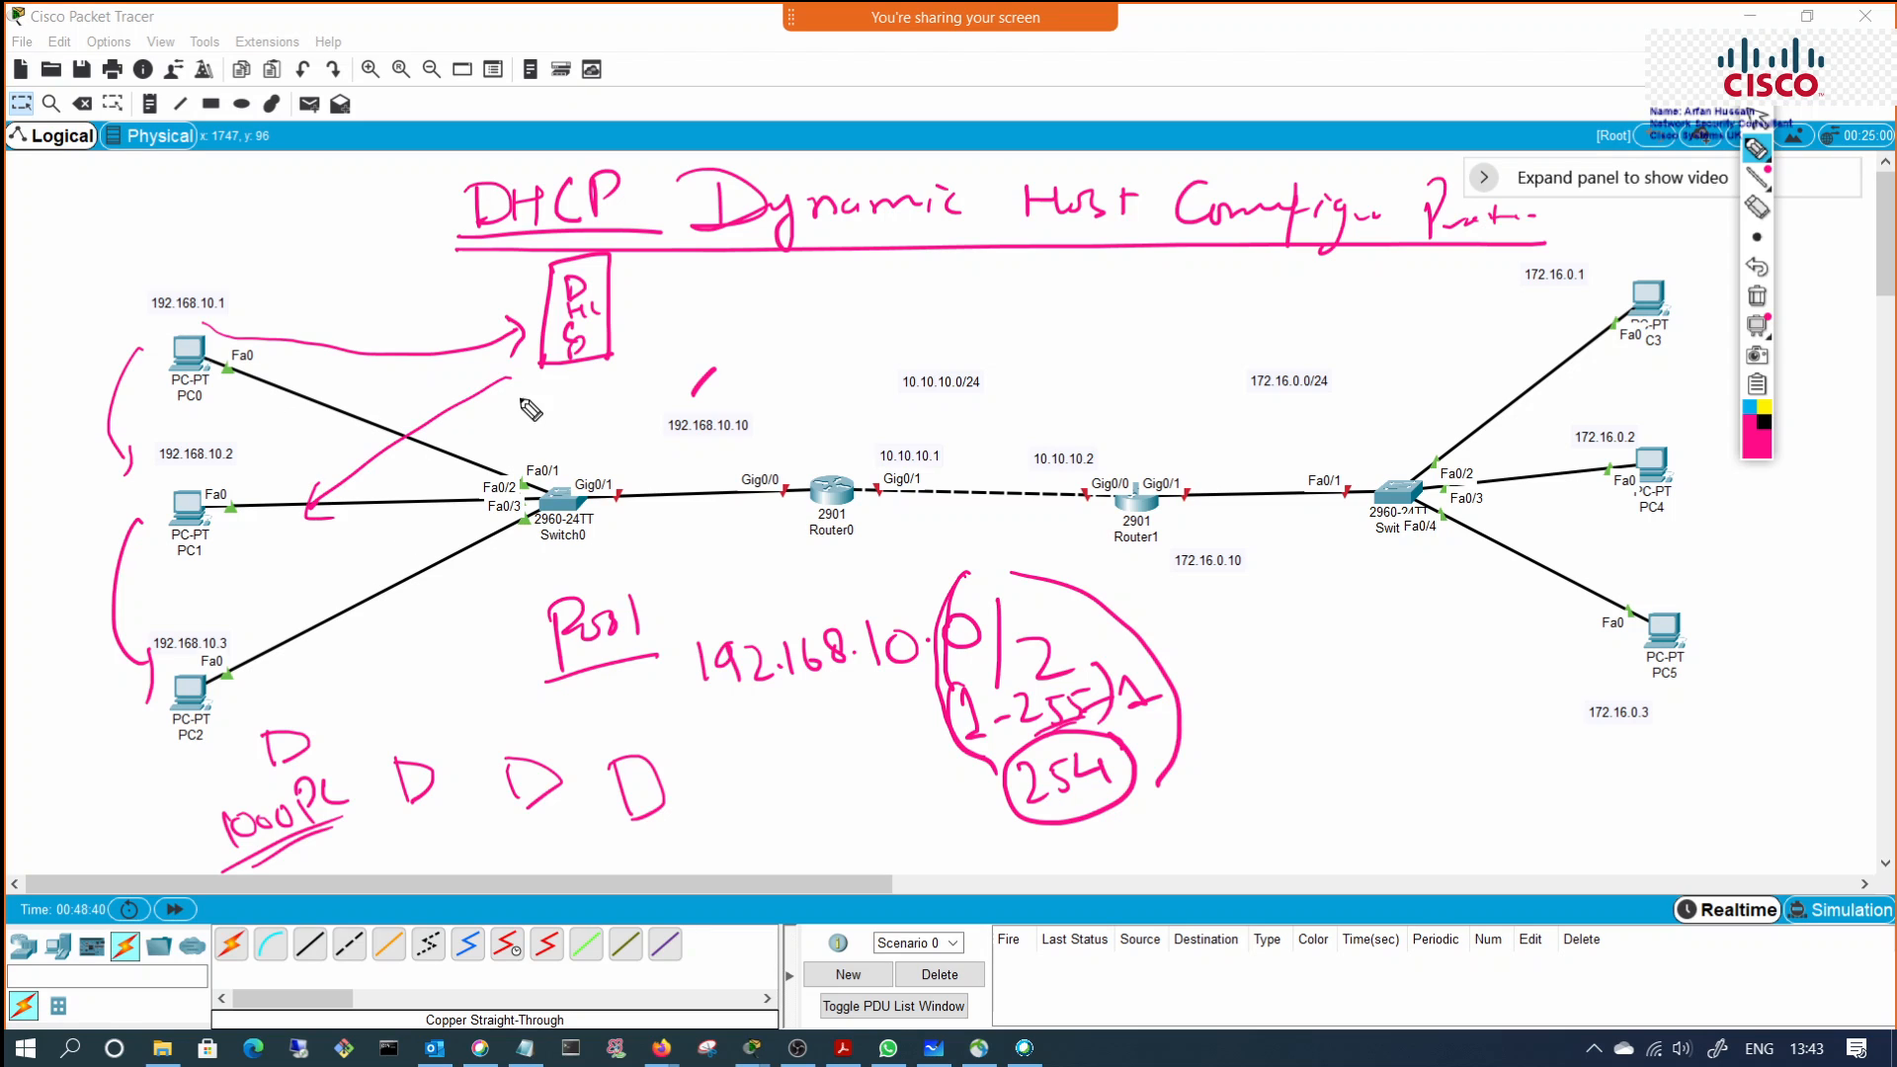
mouse_move(519, 400)
mouse_down()
mouse_move(320, 640)
mouse_move(348, 632)
mouse_up()
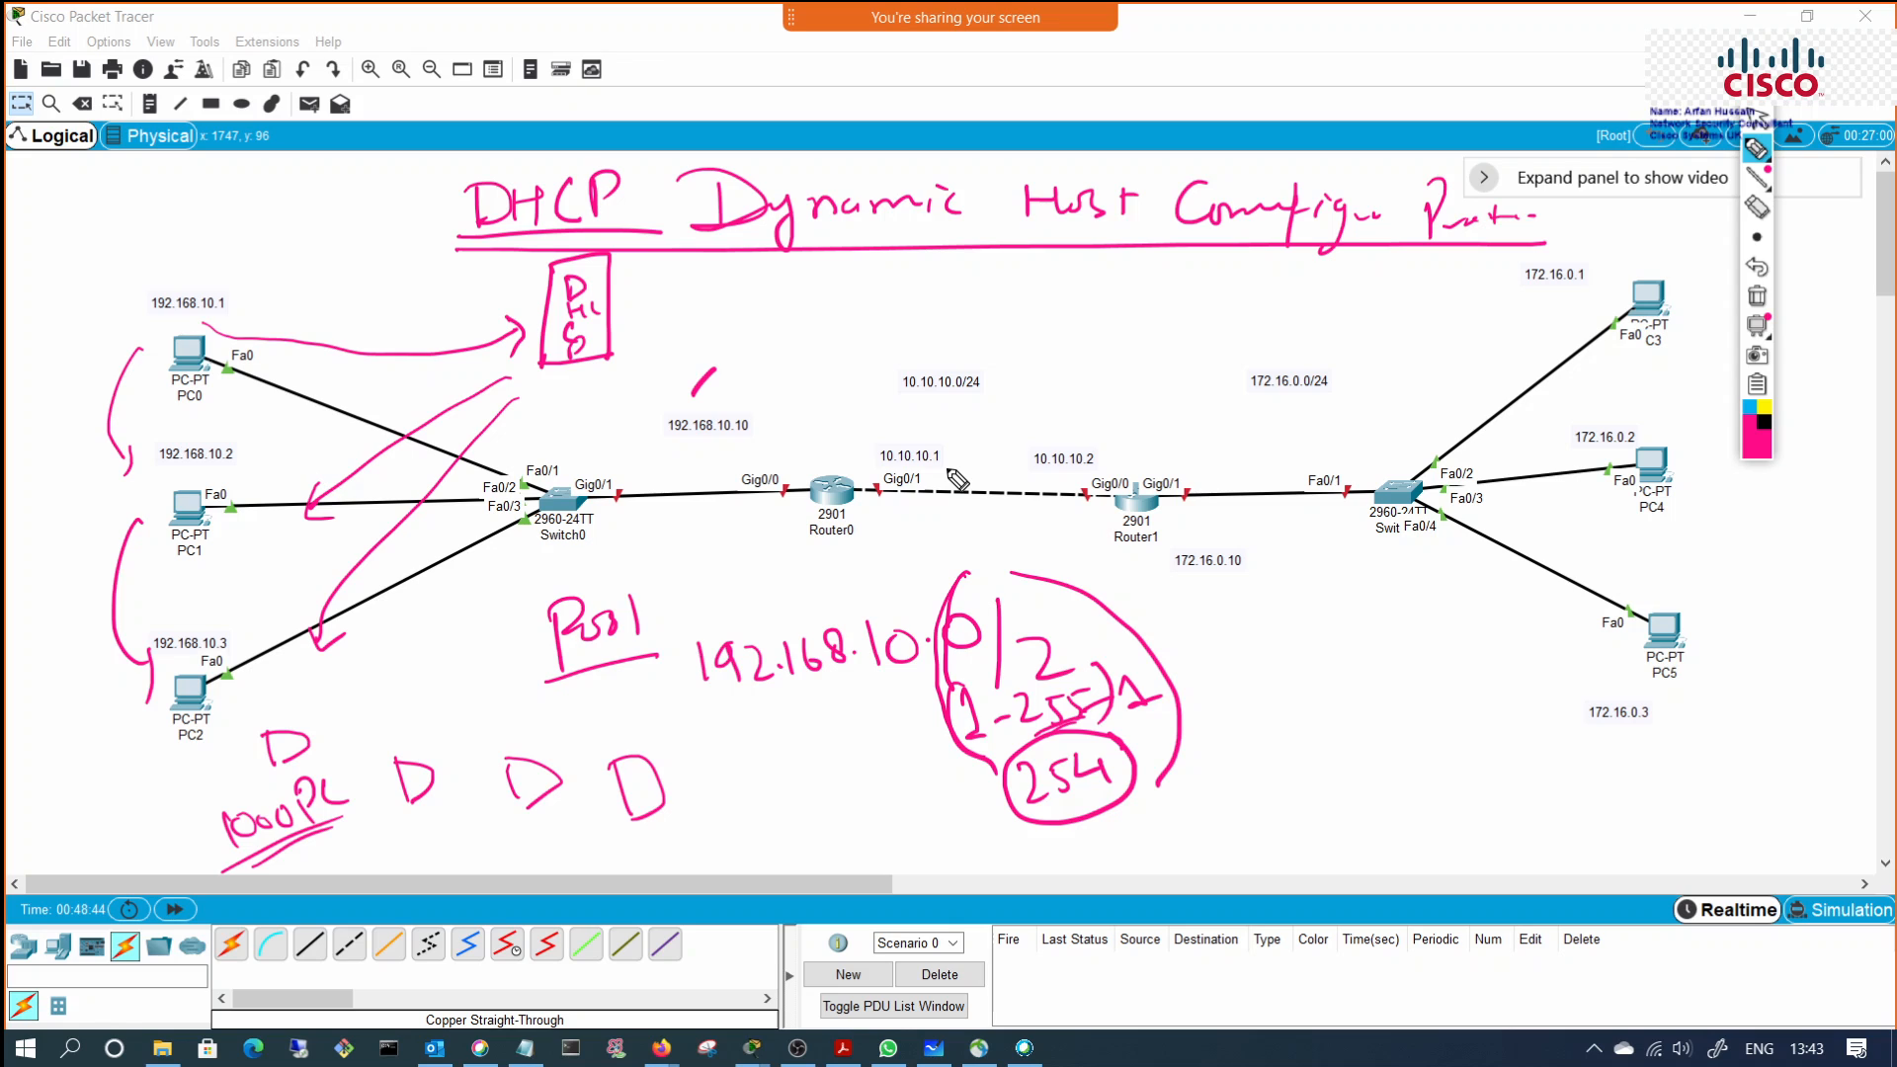
click(1757, 296)
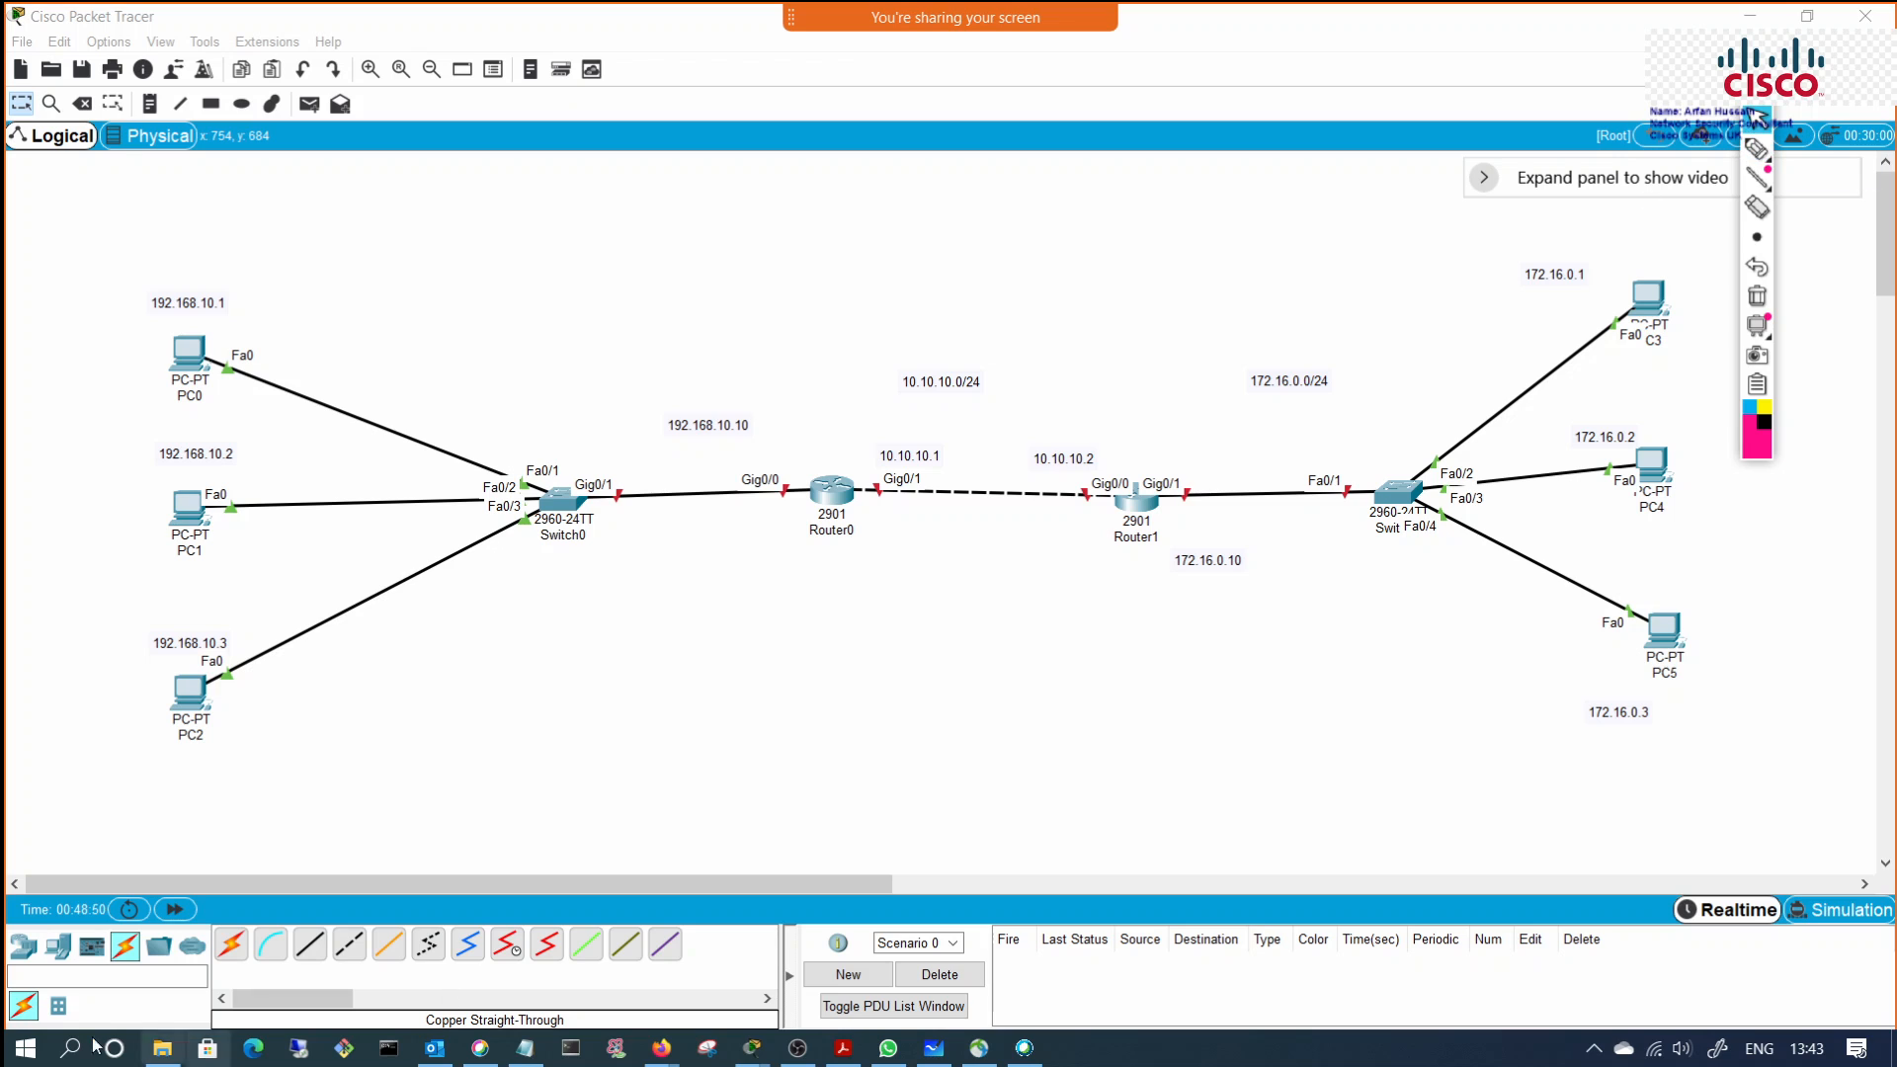
Step: Add a Server-PT end device to the topology and position it straight above Switch0
click(57, 948)
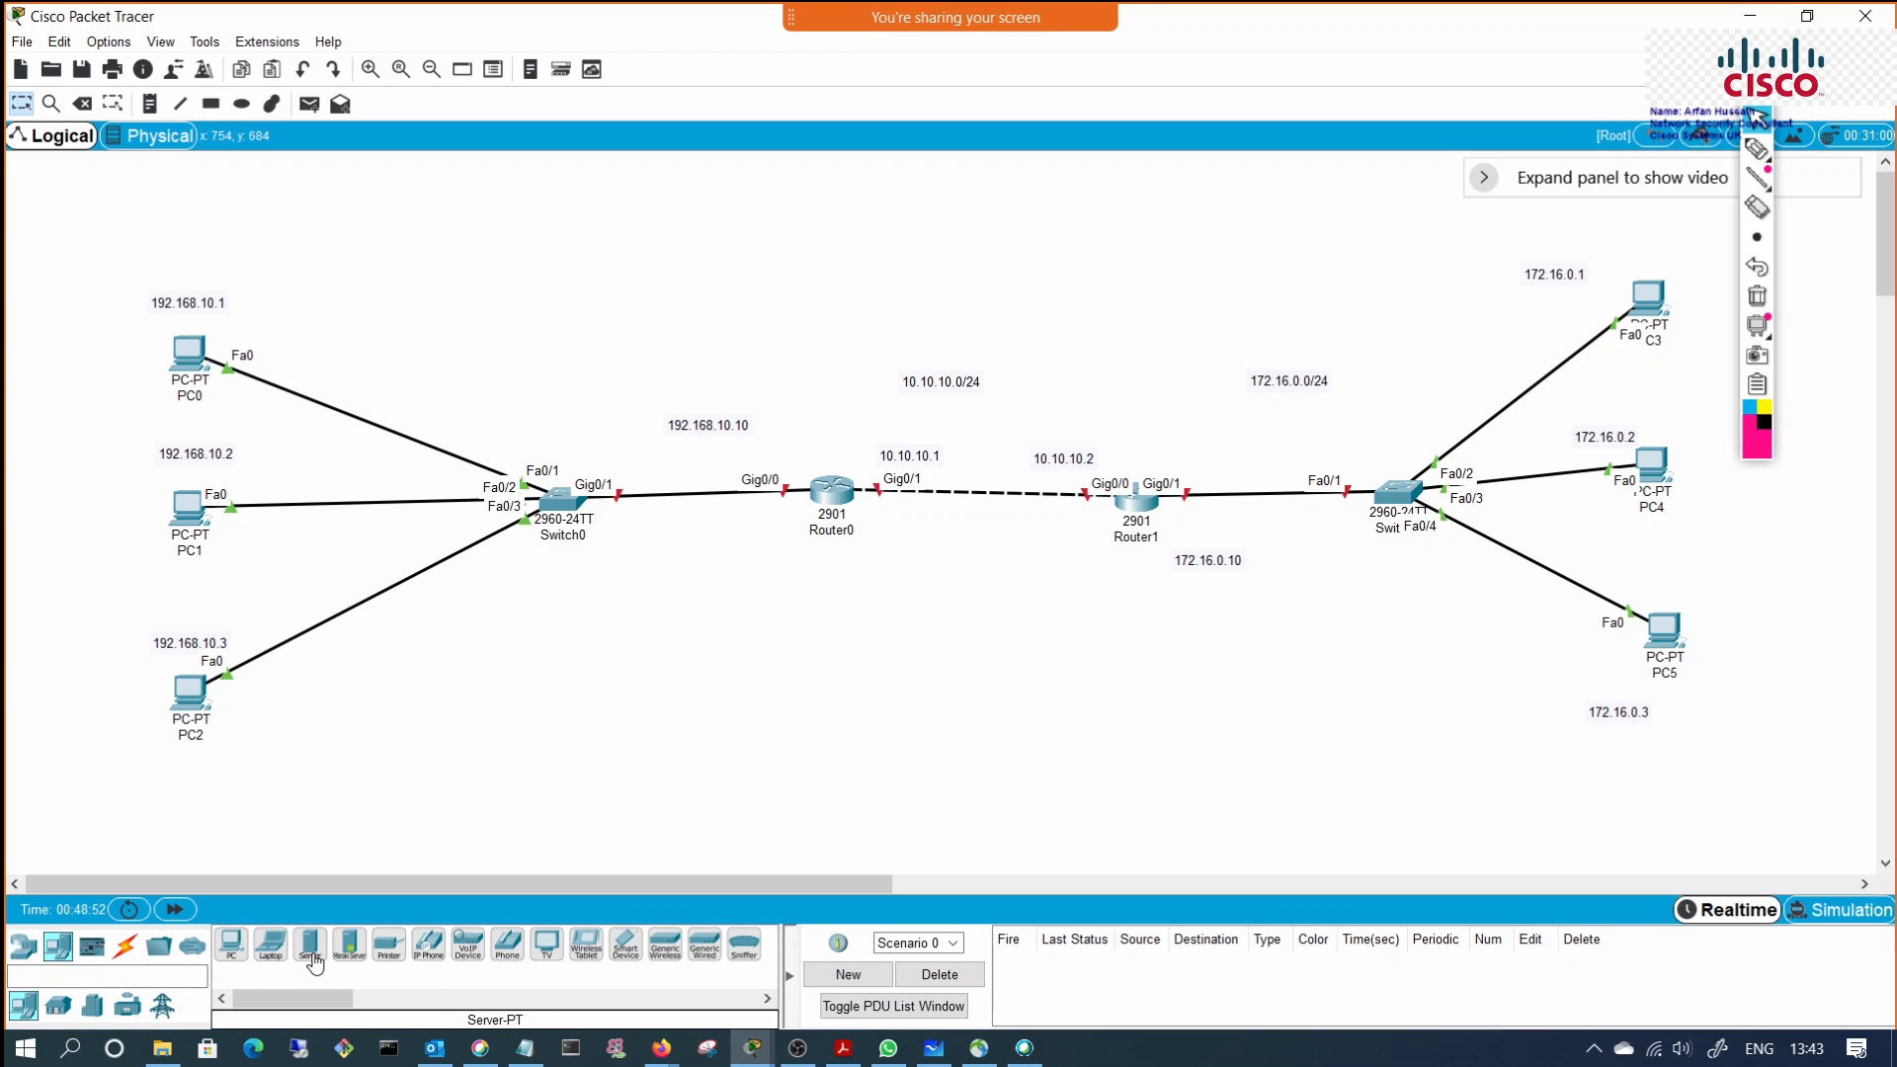
drag(313, 953, 517, 299)
drag(452, 228, 457, 226)
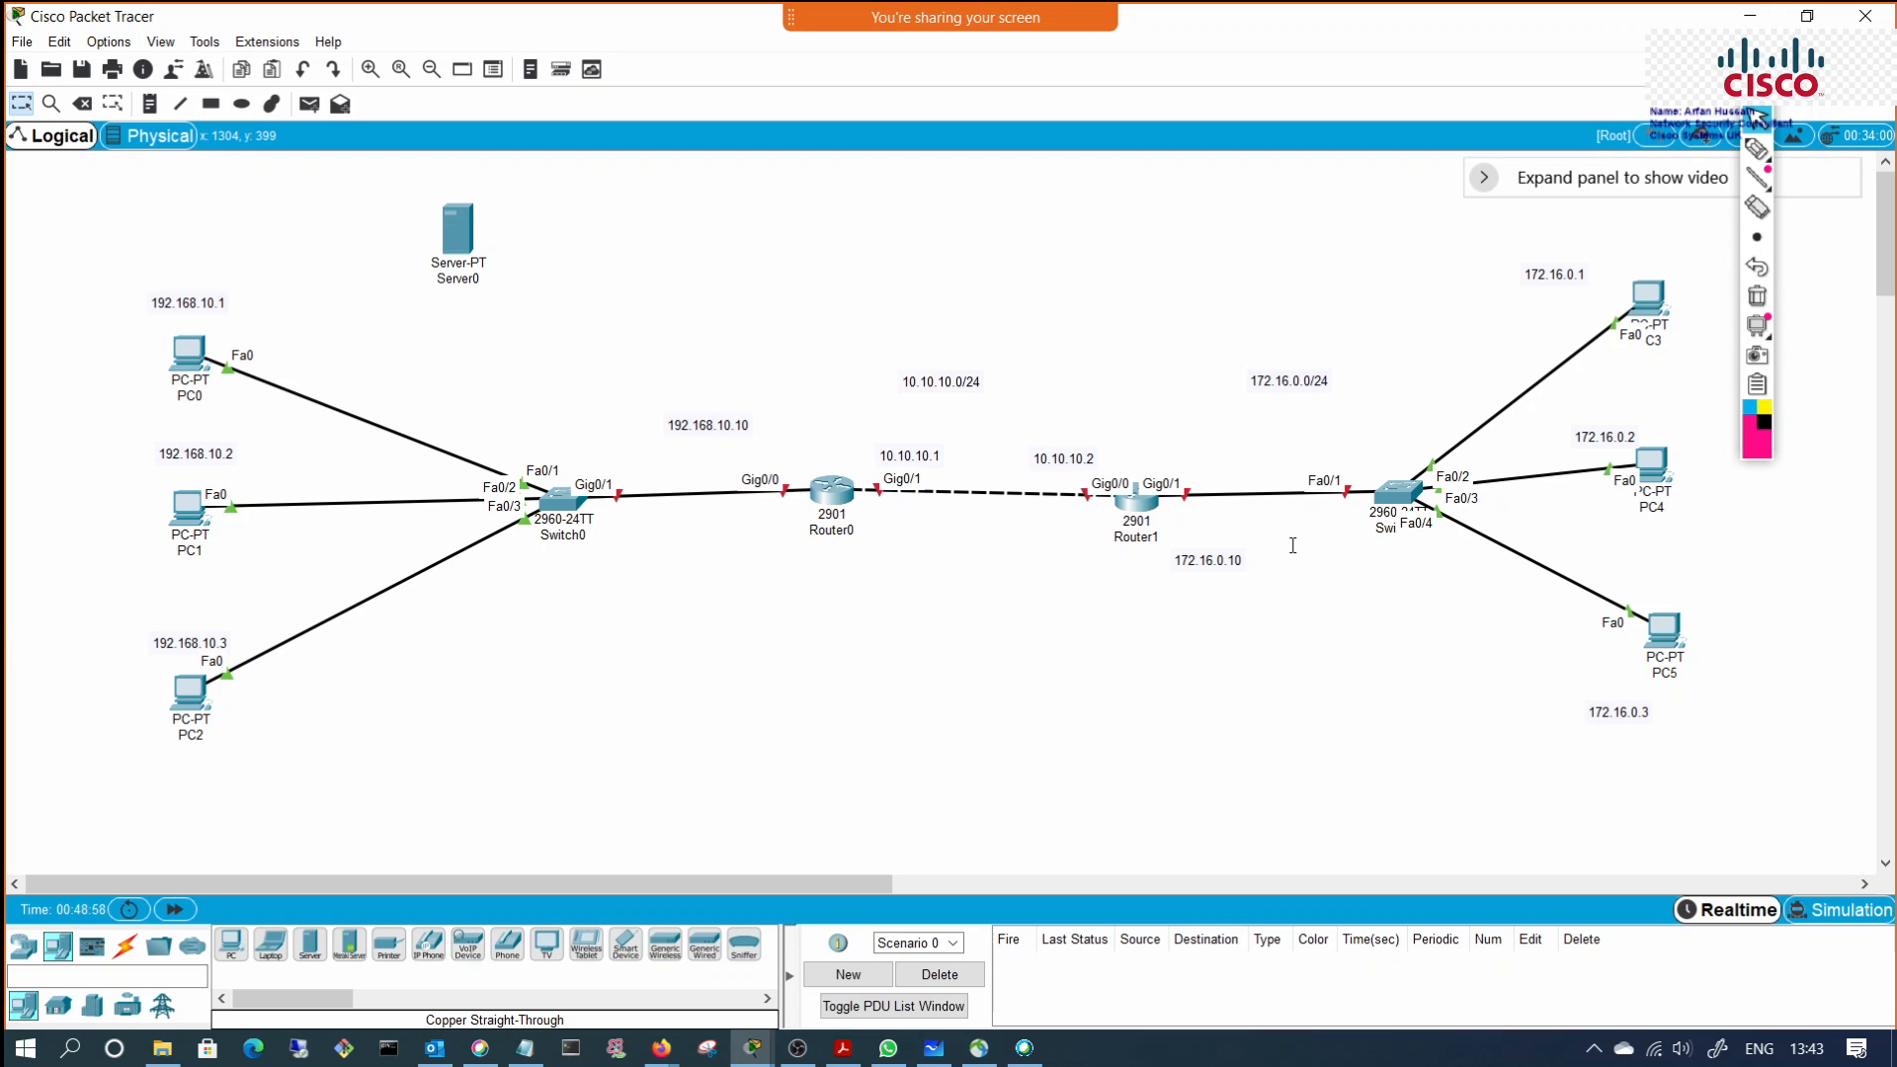
mouse_move(1757, 148)
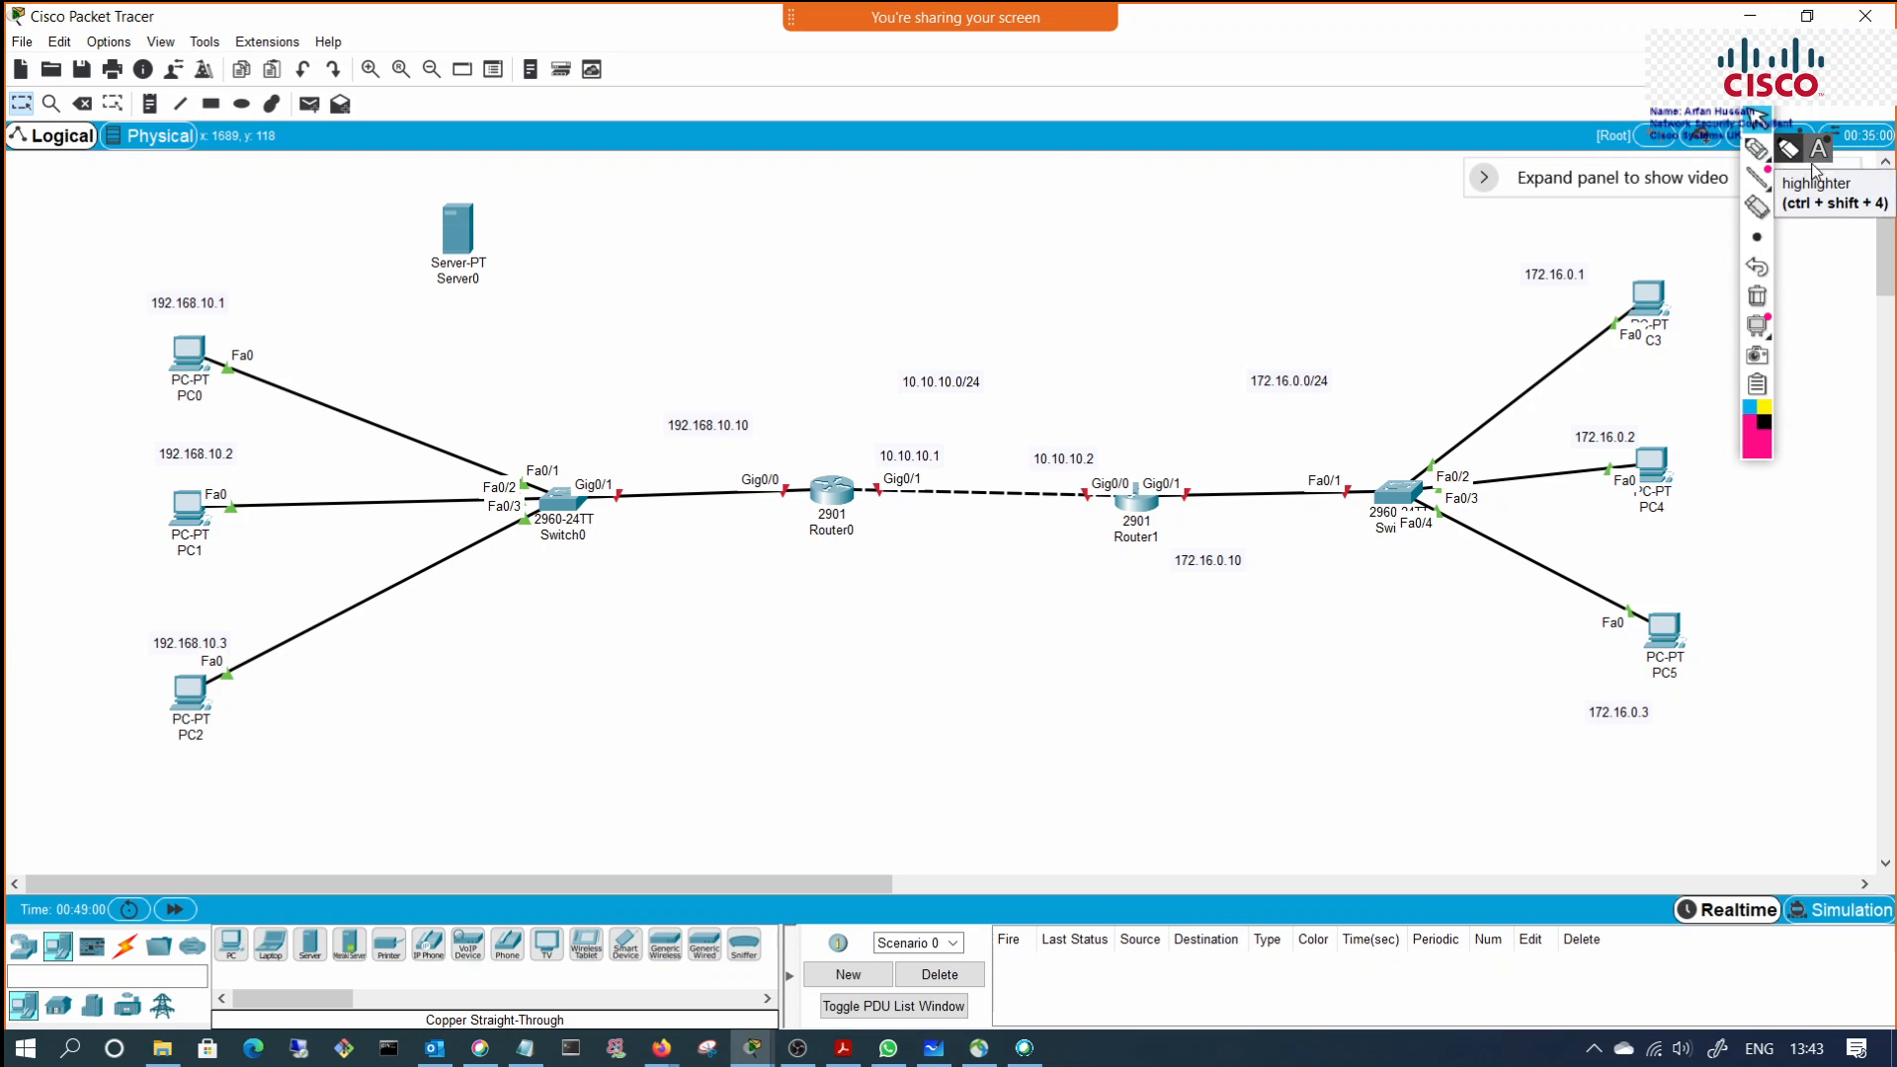
click(457, 229)
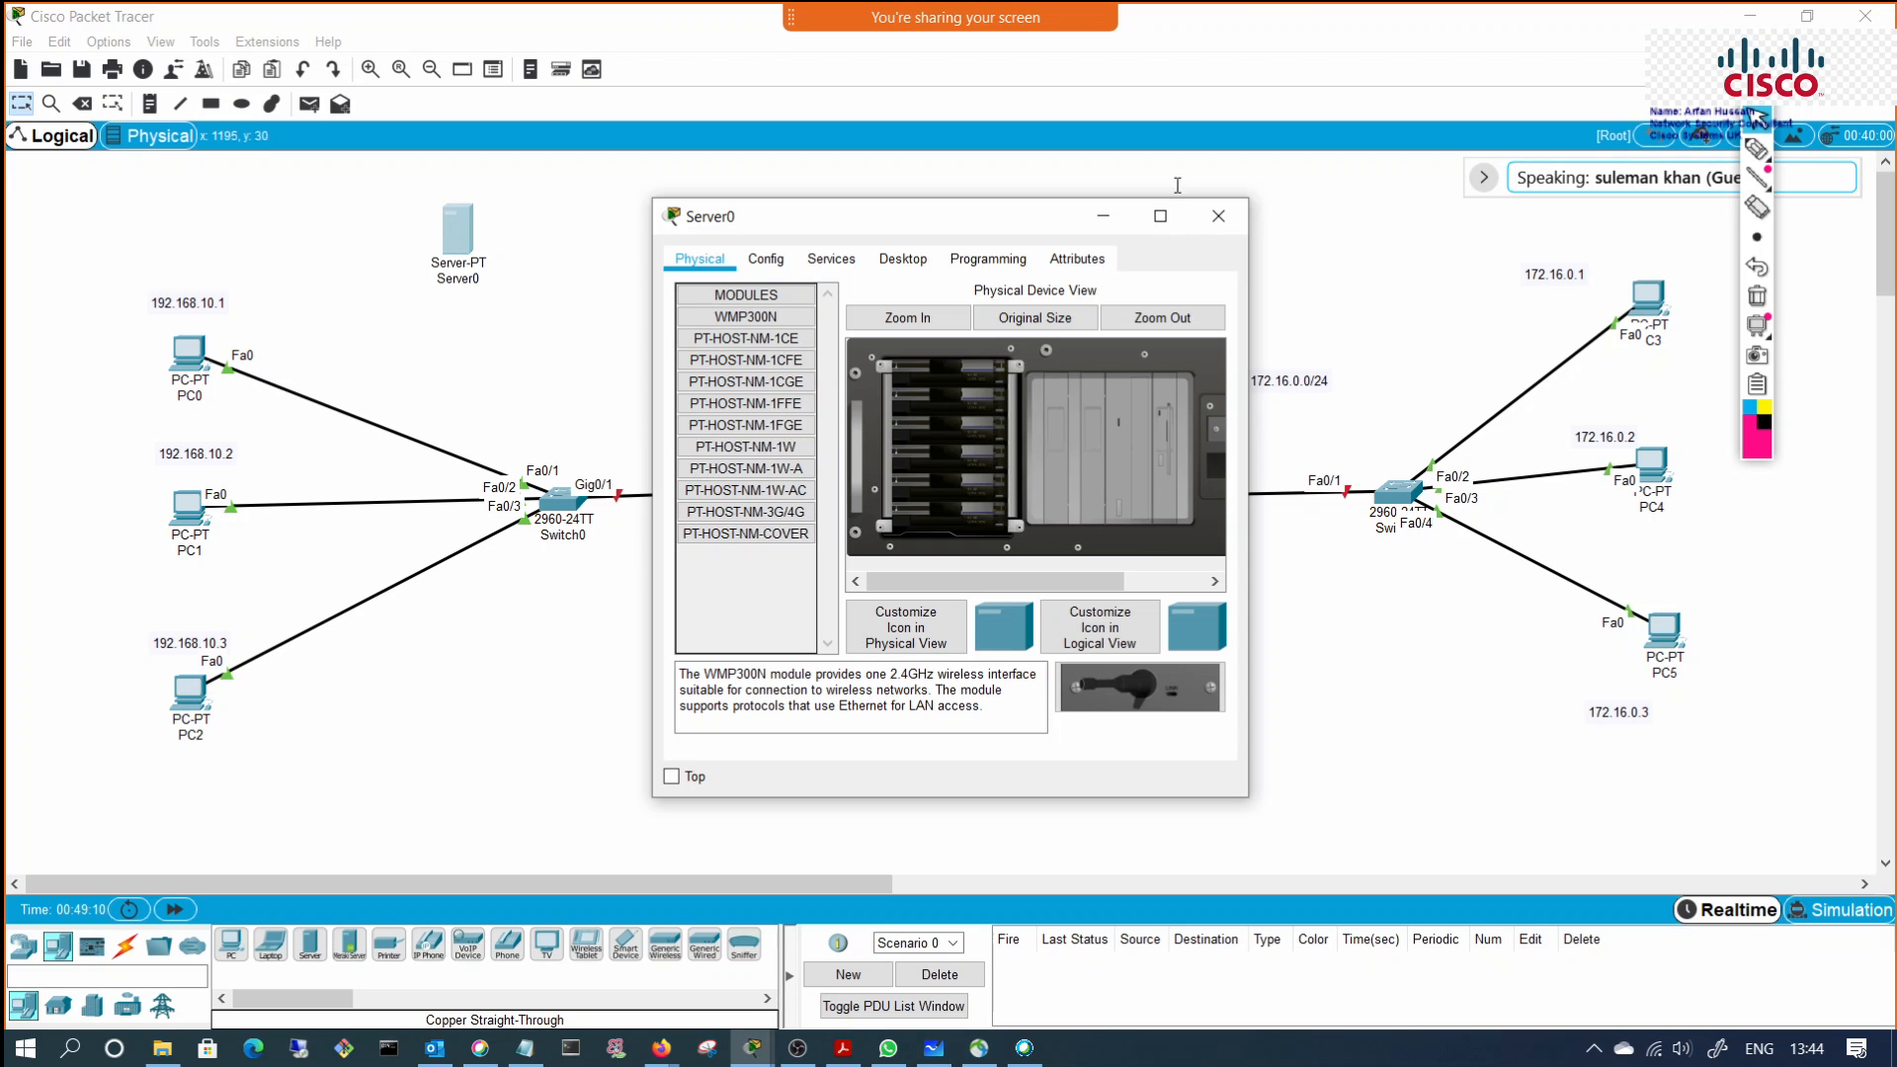
click(1223, 218)
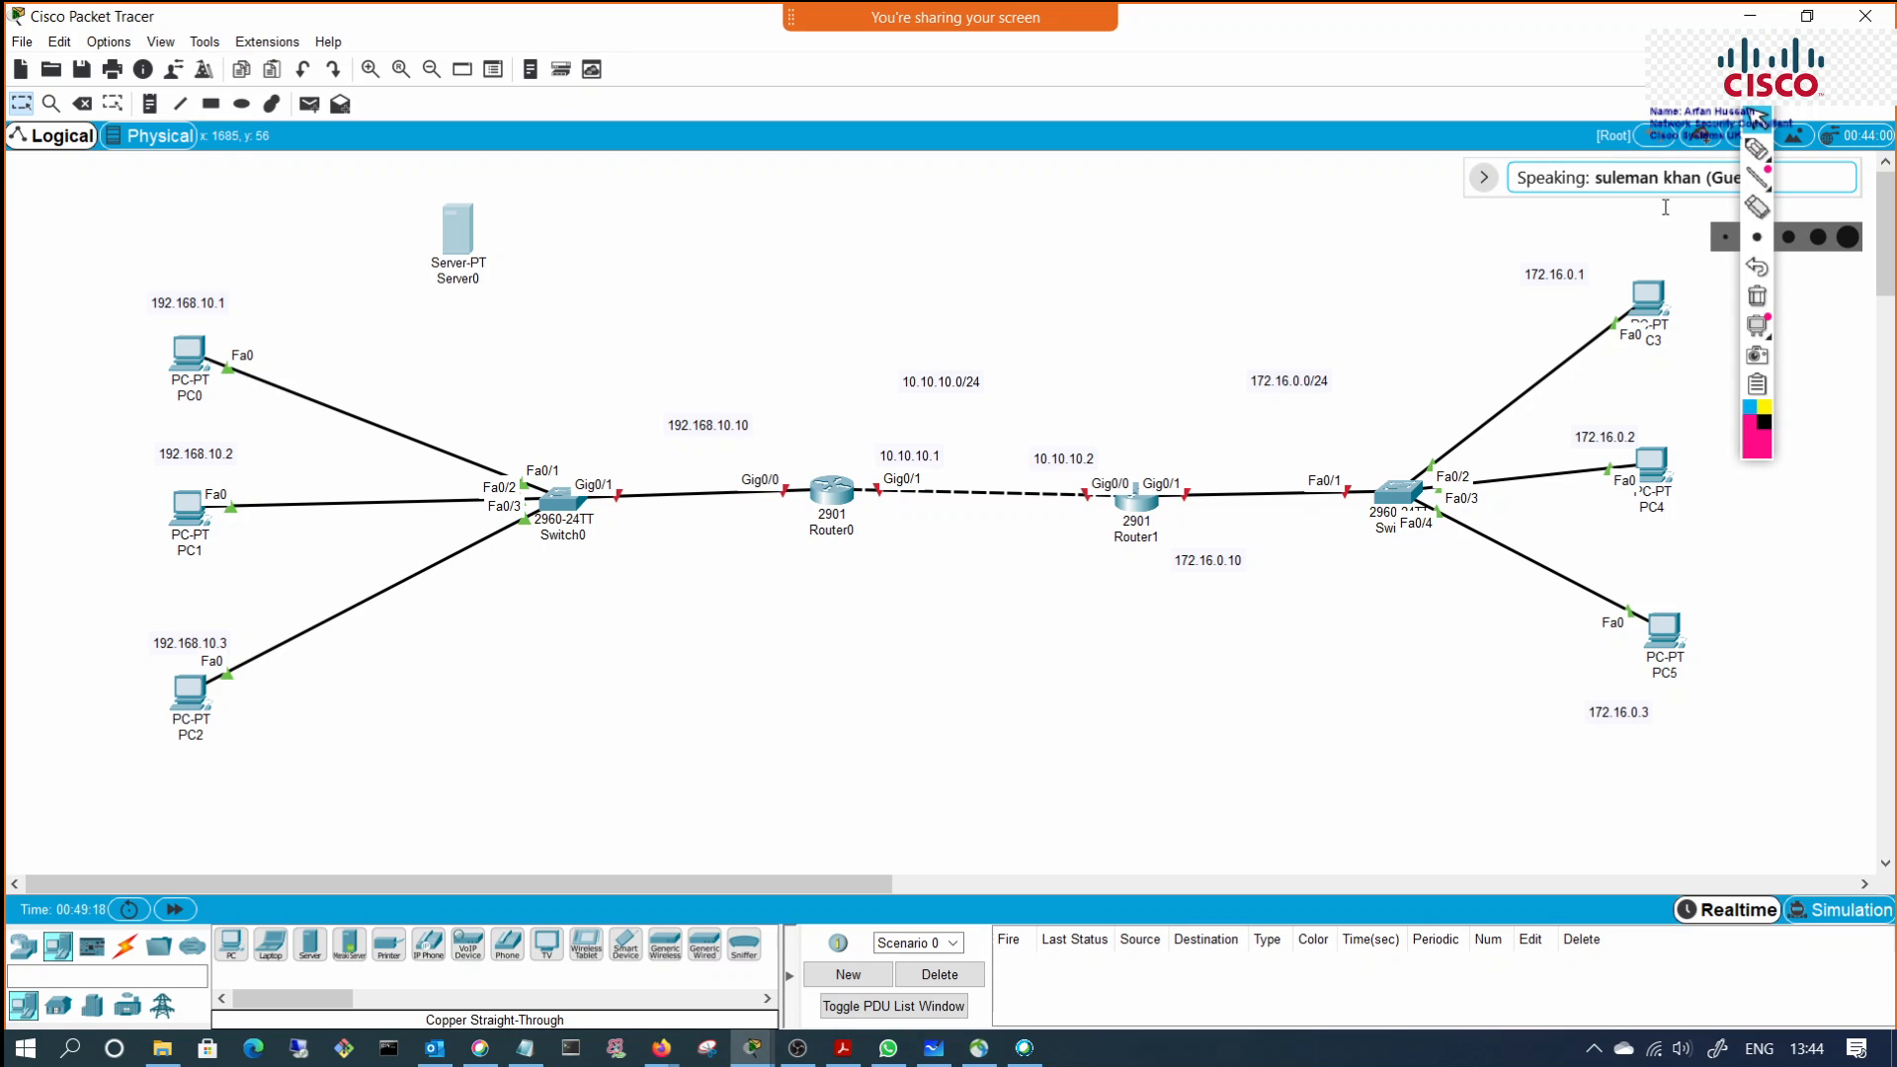
click(1757, 119)
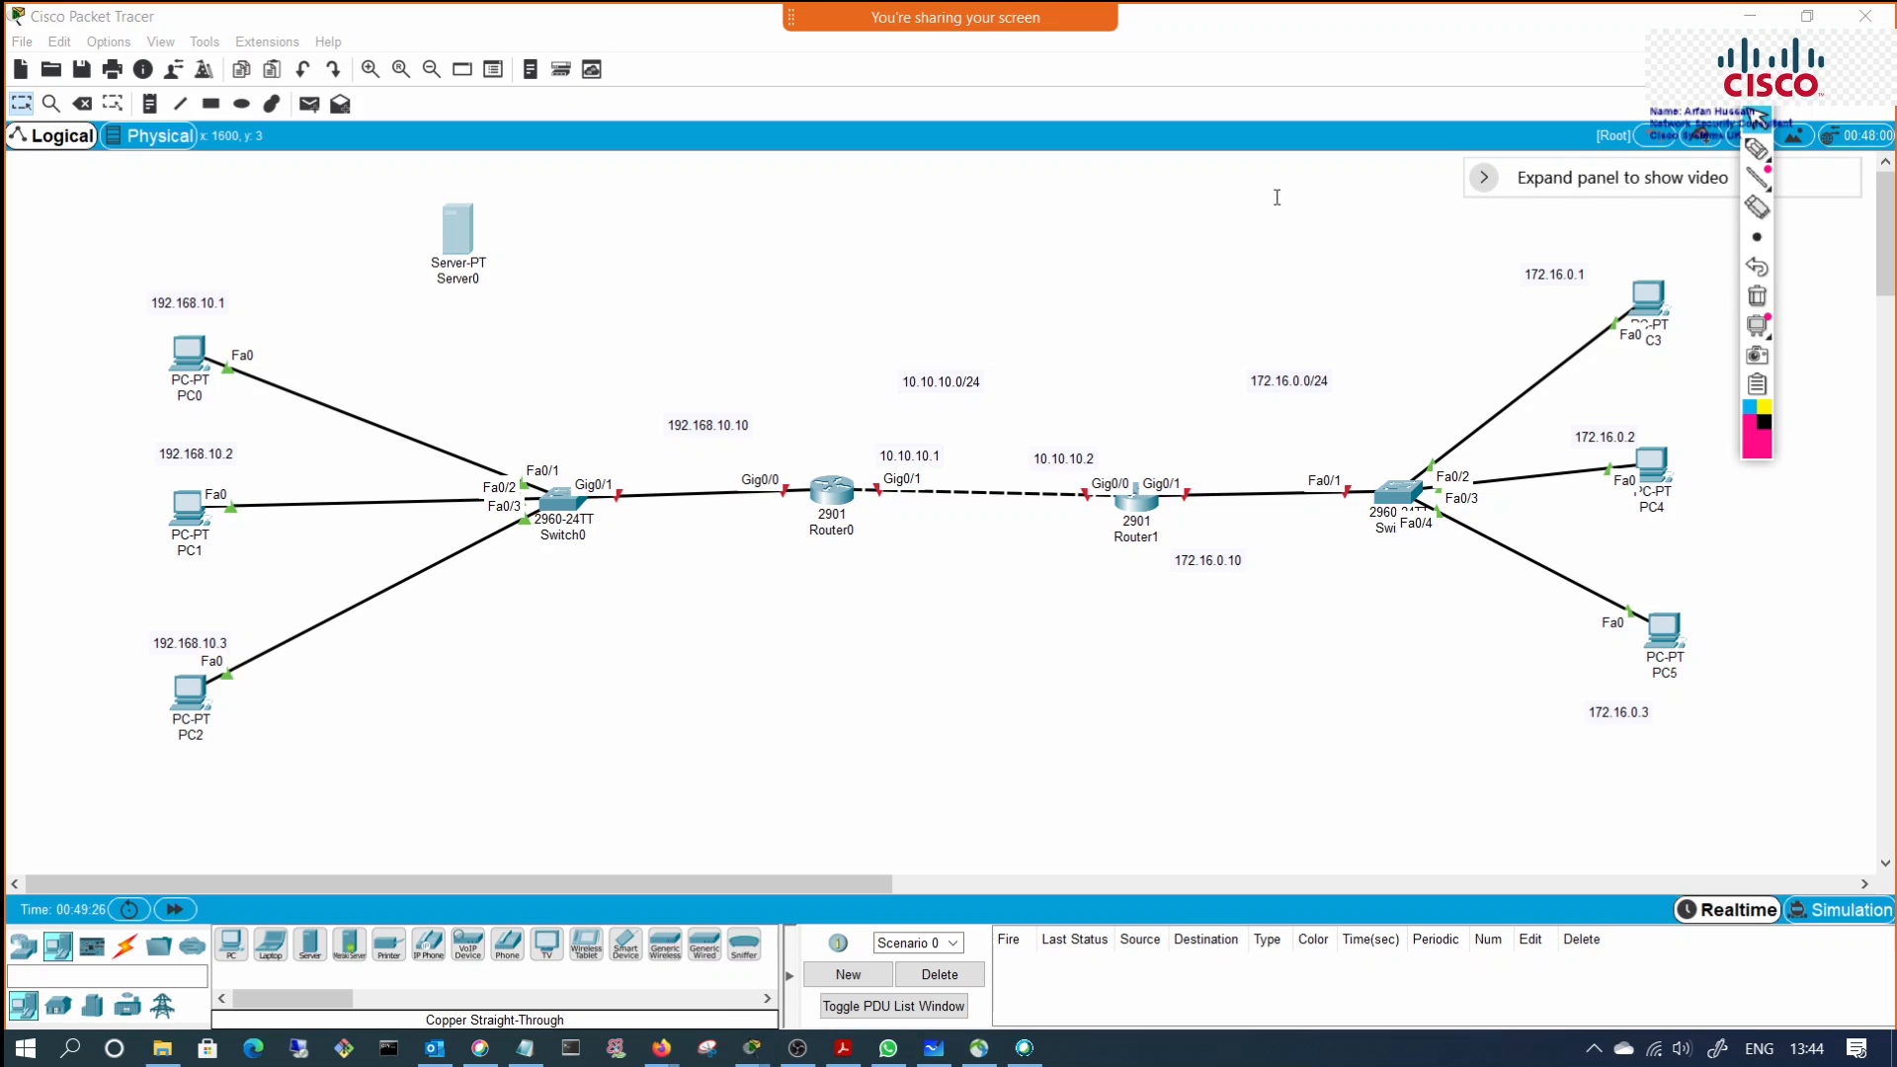
drag(453, 223, 554, 220)
Step: Write underlined "Client" and "Server" headings by hand in the empty area above the two routers
mouse_move(1757, 179)
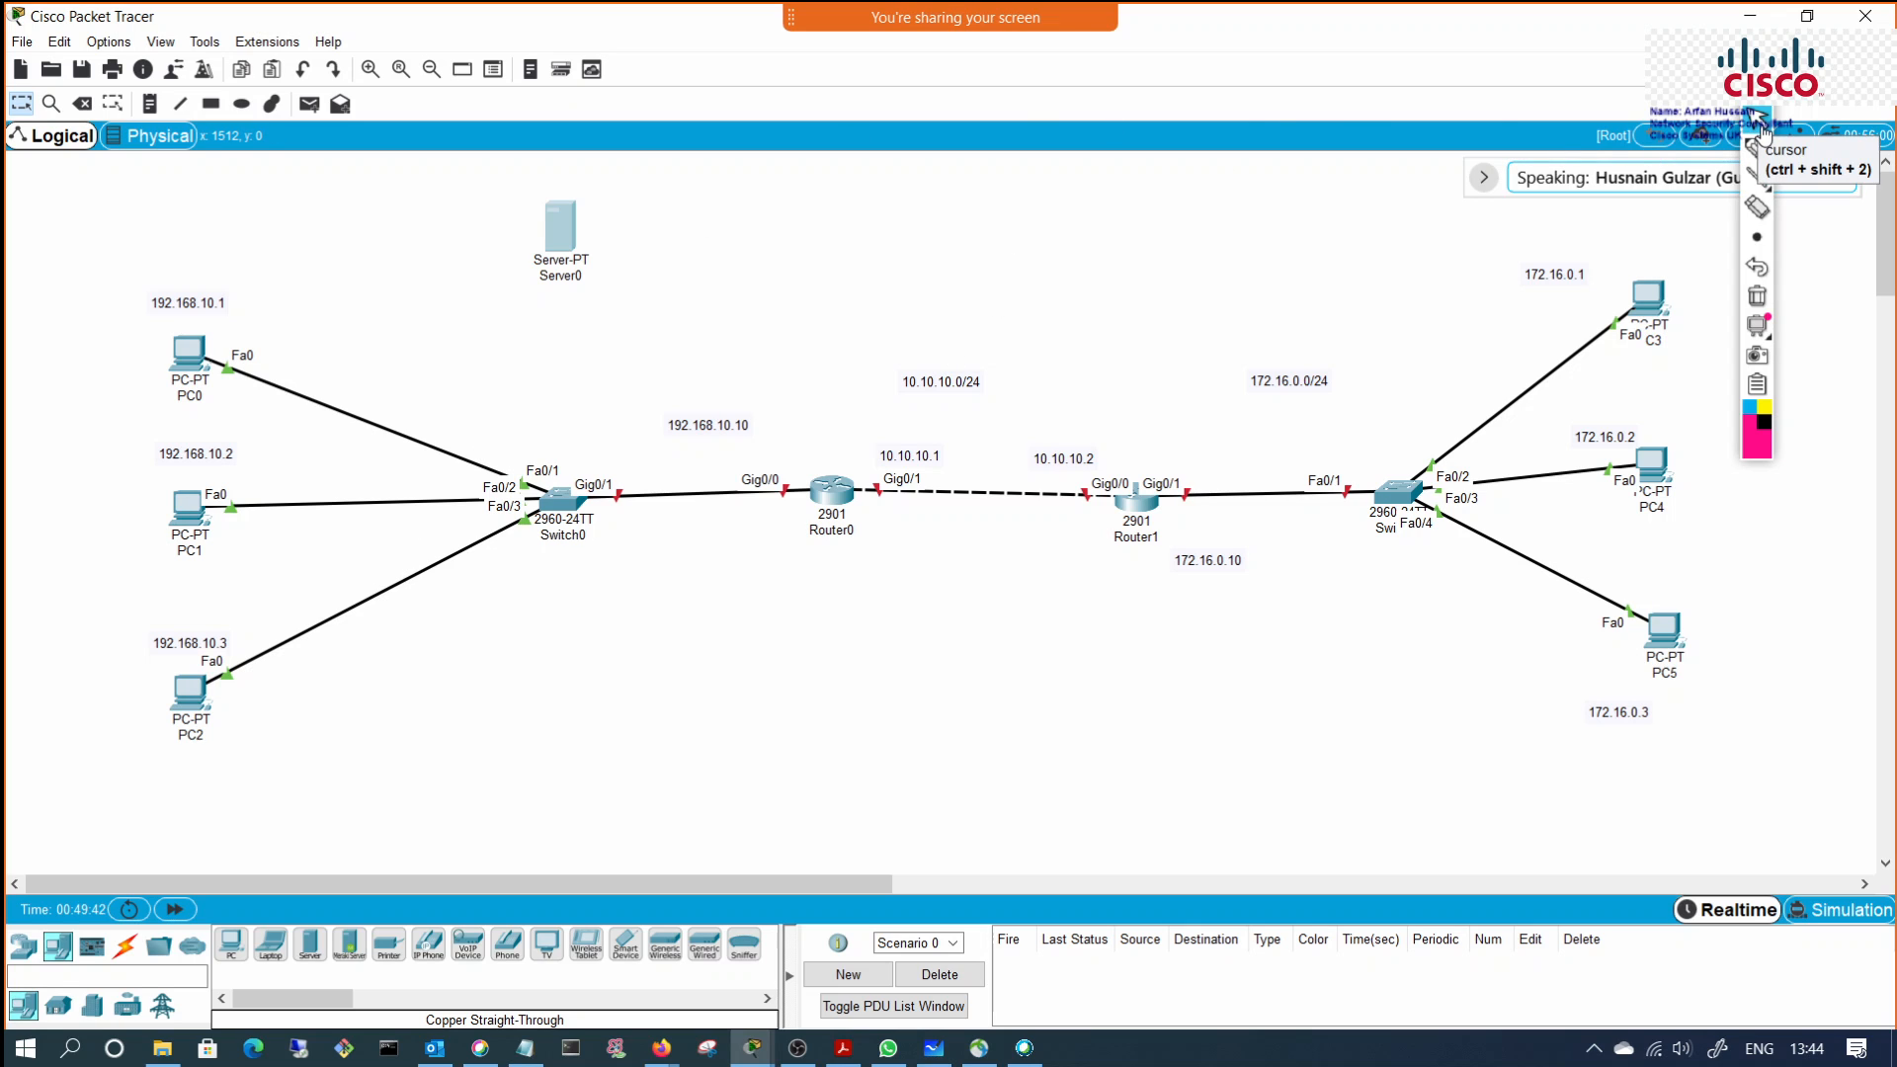
click(1756, 148)
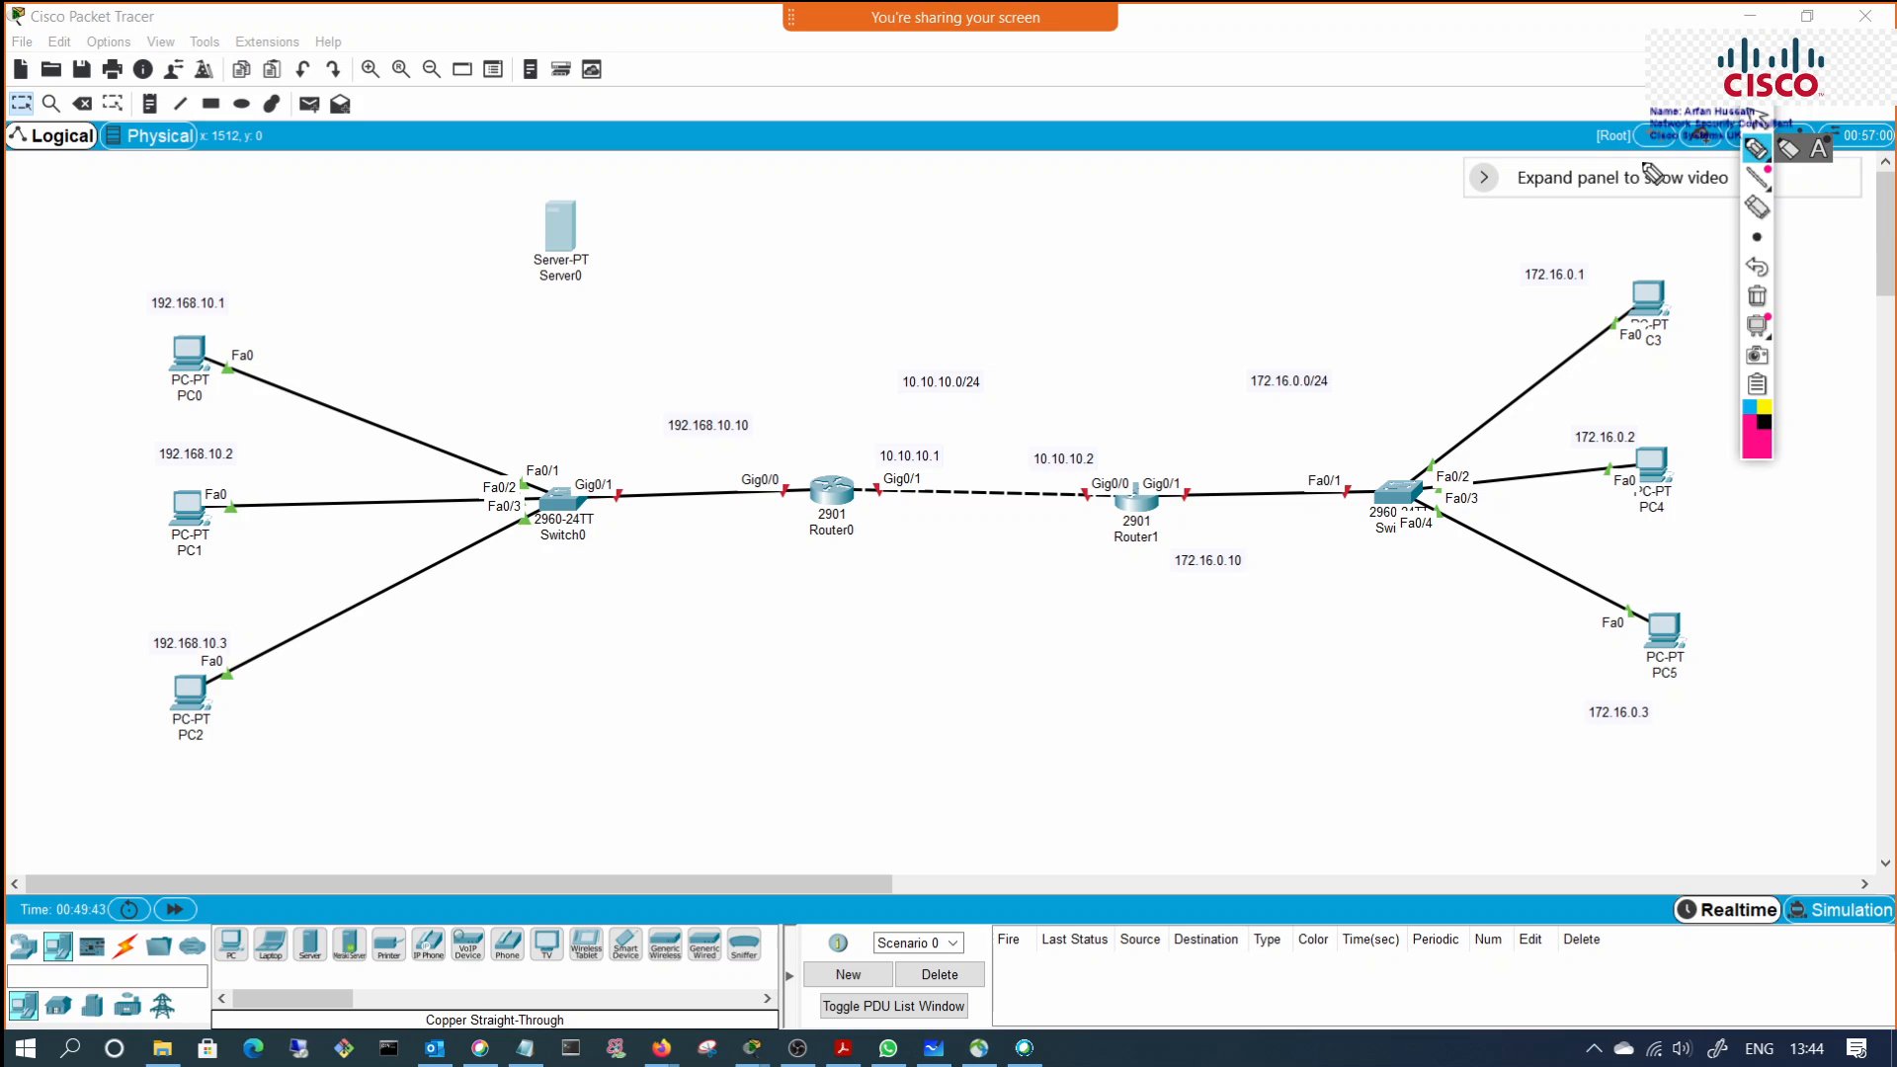
mouse_move(753, 194)
mouse_down()
mouse_move(716, 220)
mouse_move(739, 235)
mouse_up()
mouse_move(765, 200)
mouse_down()
mouse_move(767, 233)
mouse_move(838, 229)
mouse_up()
click(784, 196)
drag(820, 213, 845, 212)
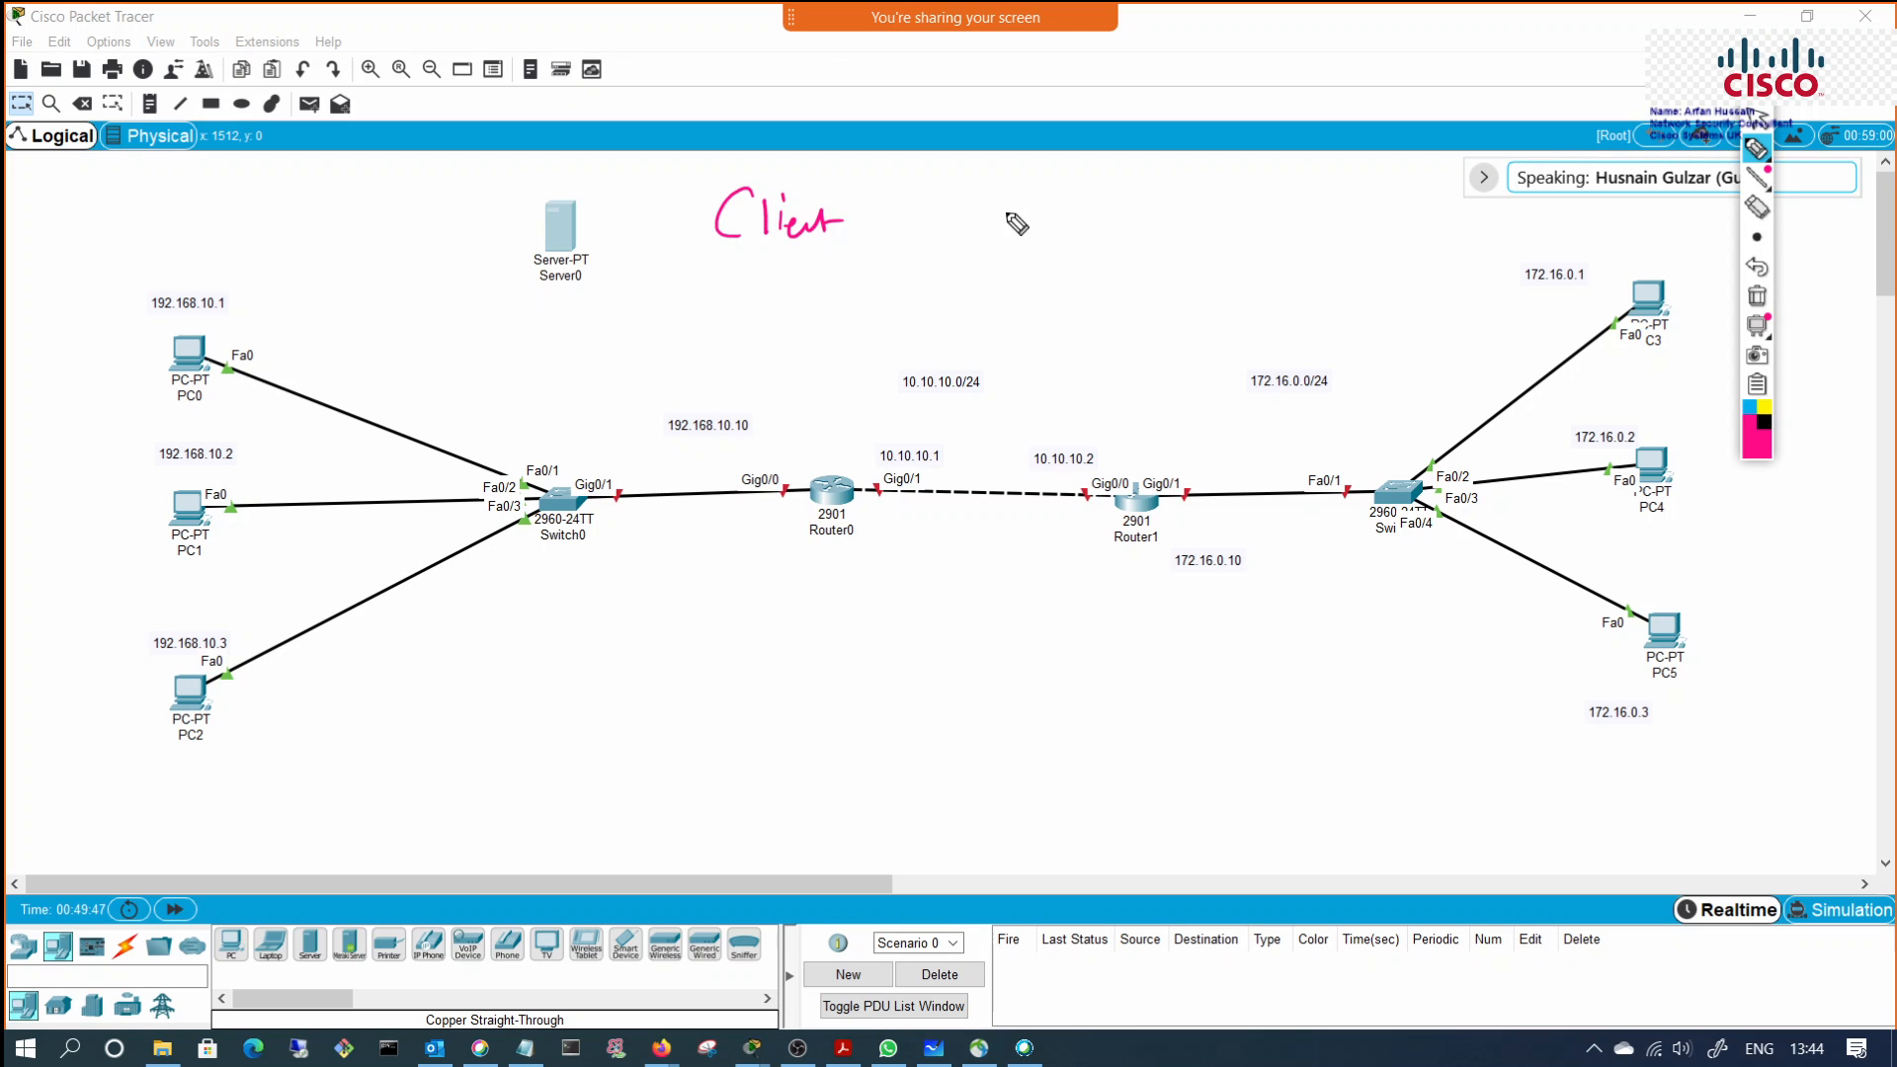
mouse_move(1183, 186)
mouse_down()
mouse_move(1161, 219)
mouse_move(1309, 212)
mouse_up()
drag(713, 249, 828, 251)
drag(1156, 233, 1308, 217)
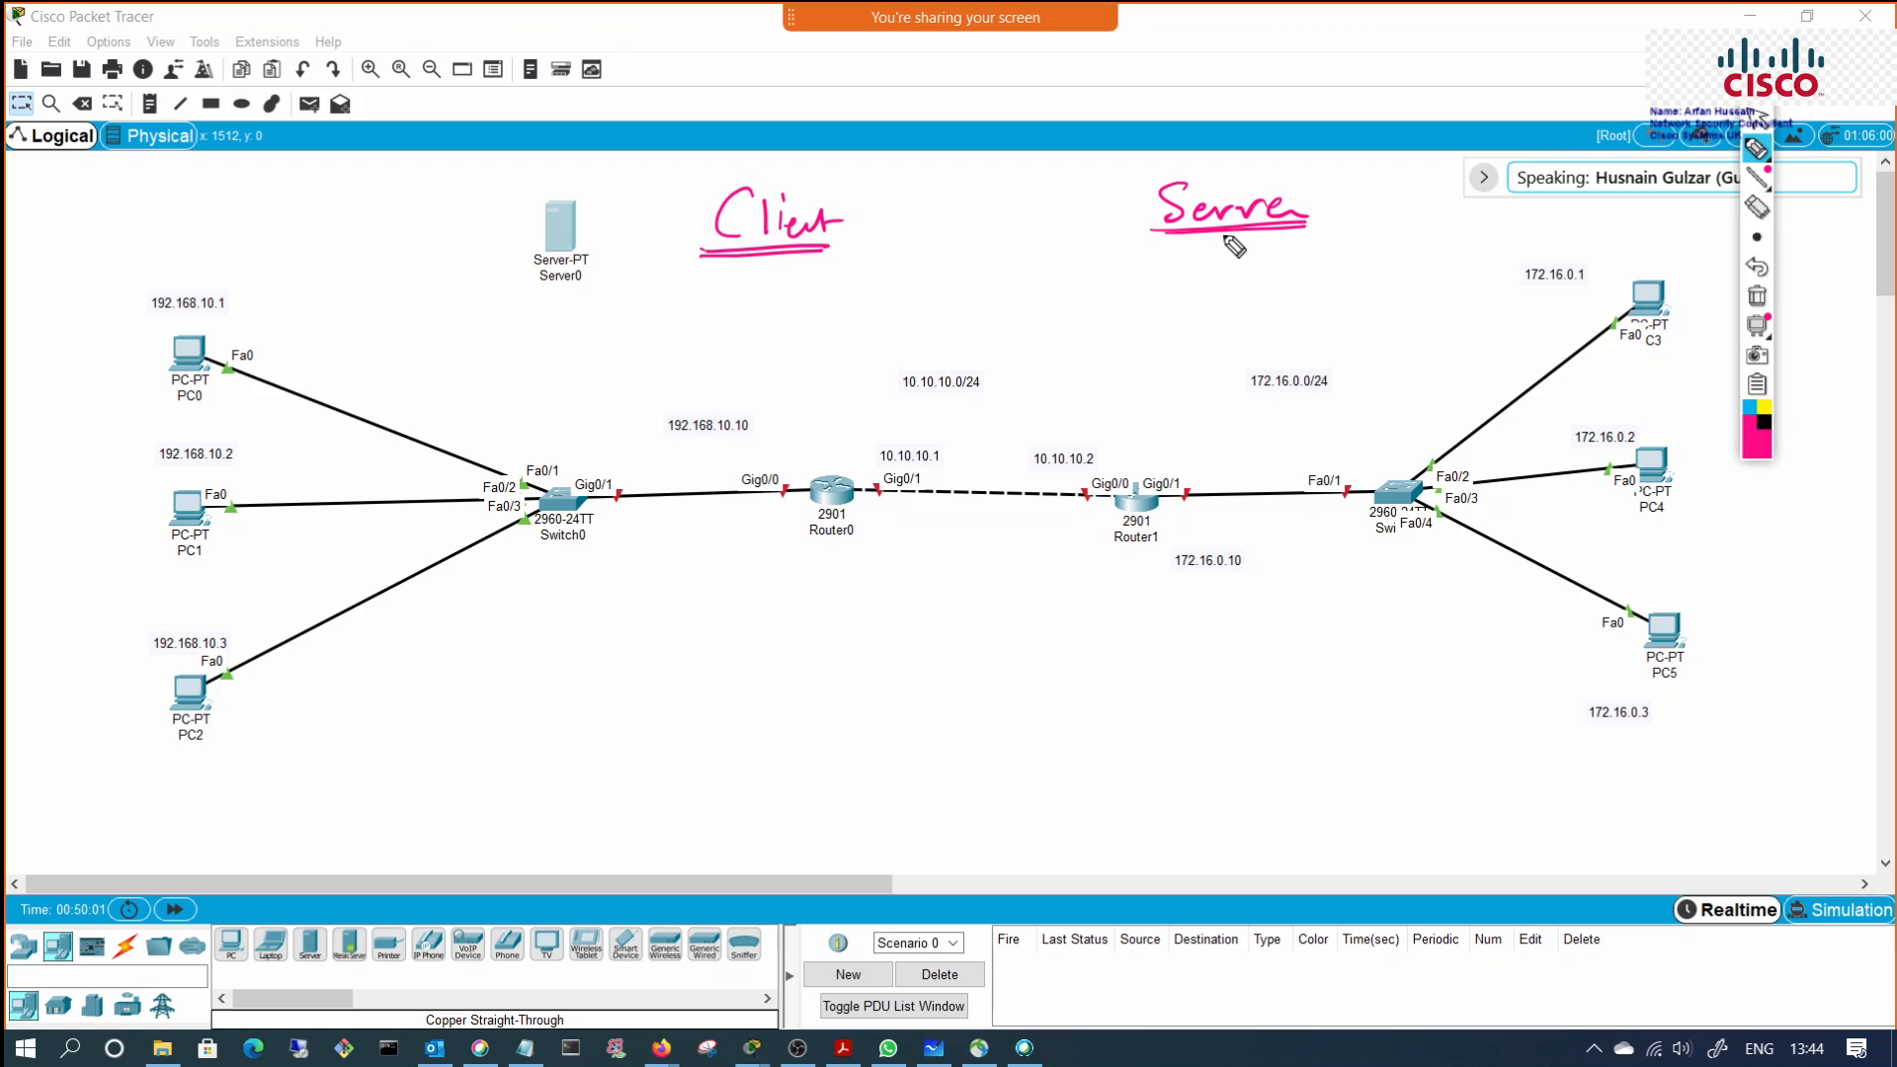
Step: Sketch a server box below the "Server" heading and write an underlined "Data" with a tick beside it
mouse_move(1215, 242)
mouse_down()
mouse_move(1196, 347)
mouse_move(1221, 348)
mouse_up()
drag(1256, 240, 1272, 348)
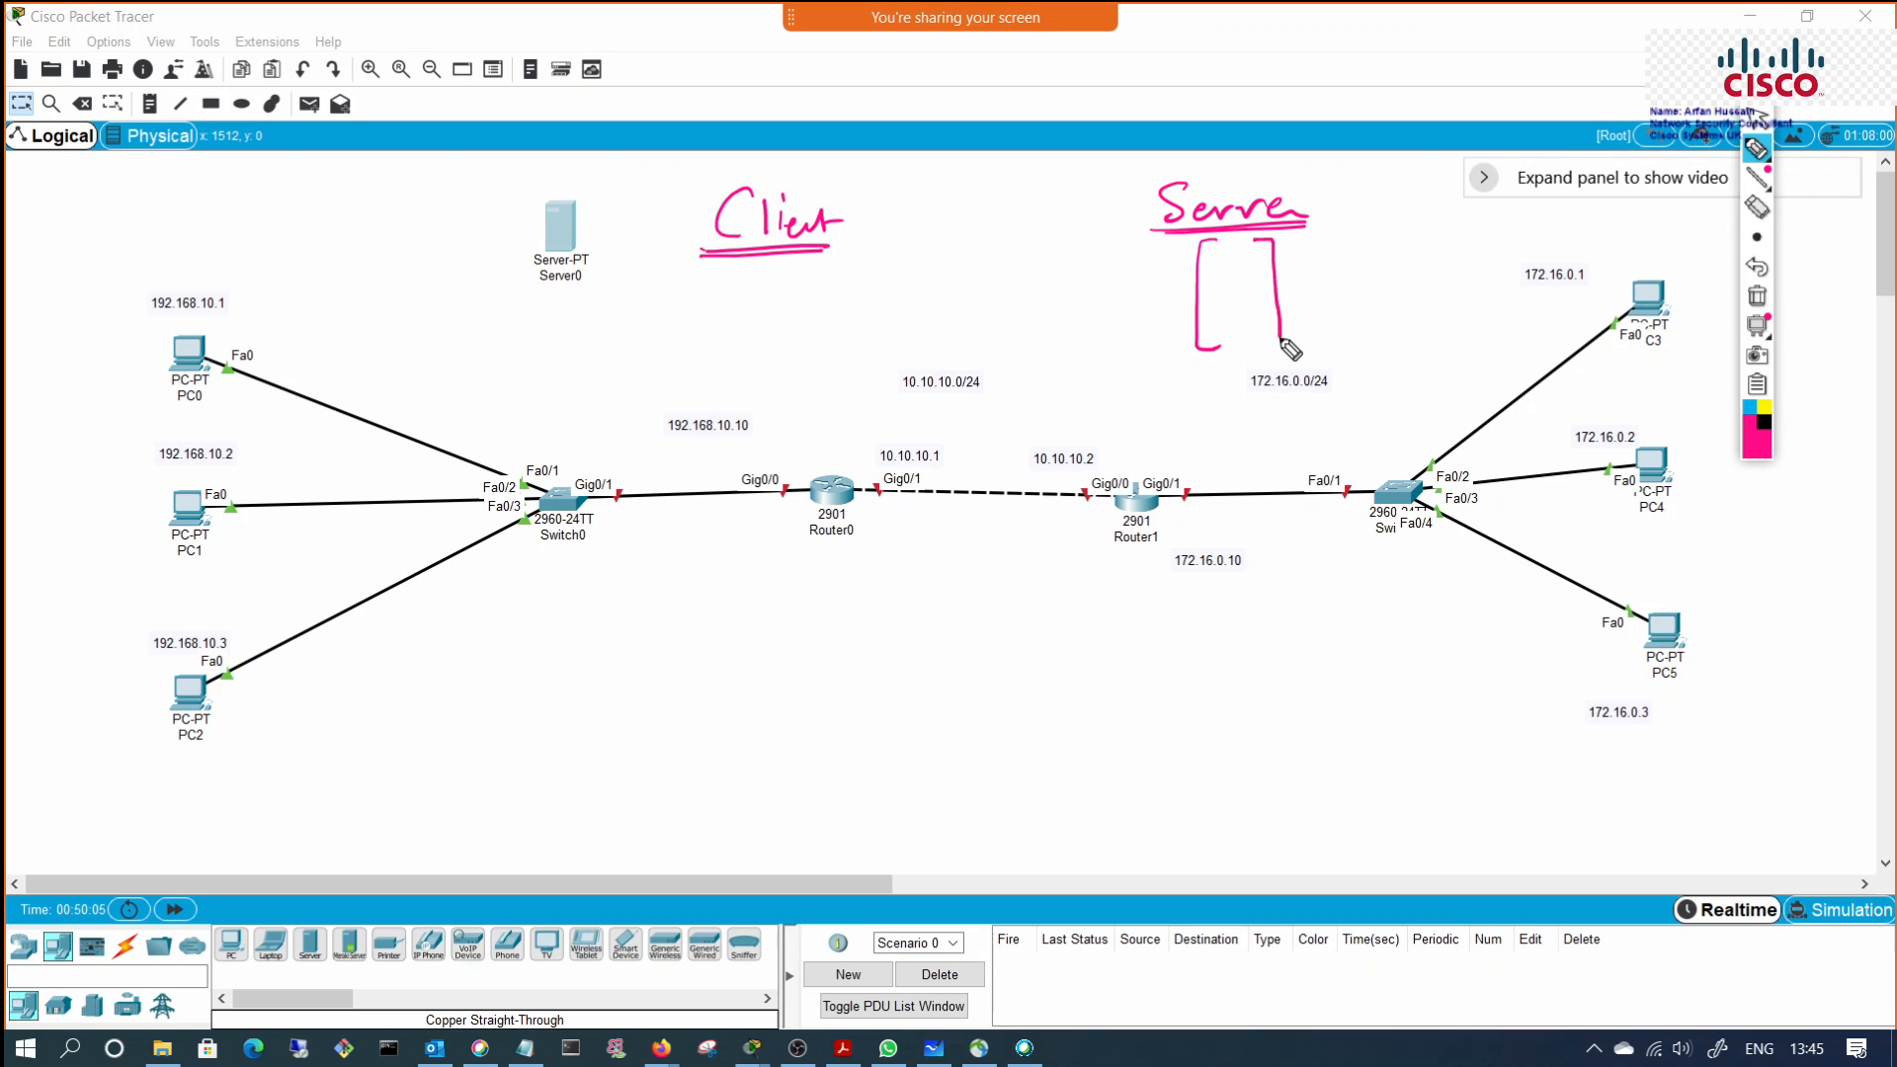
drag(1300, 241, 1383, 267)
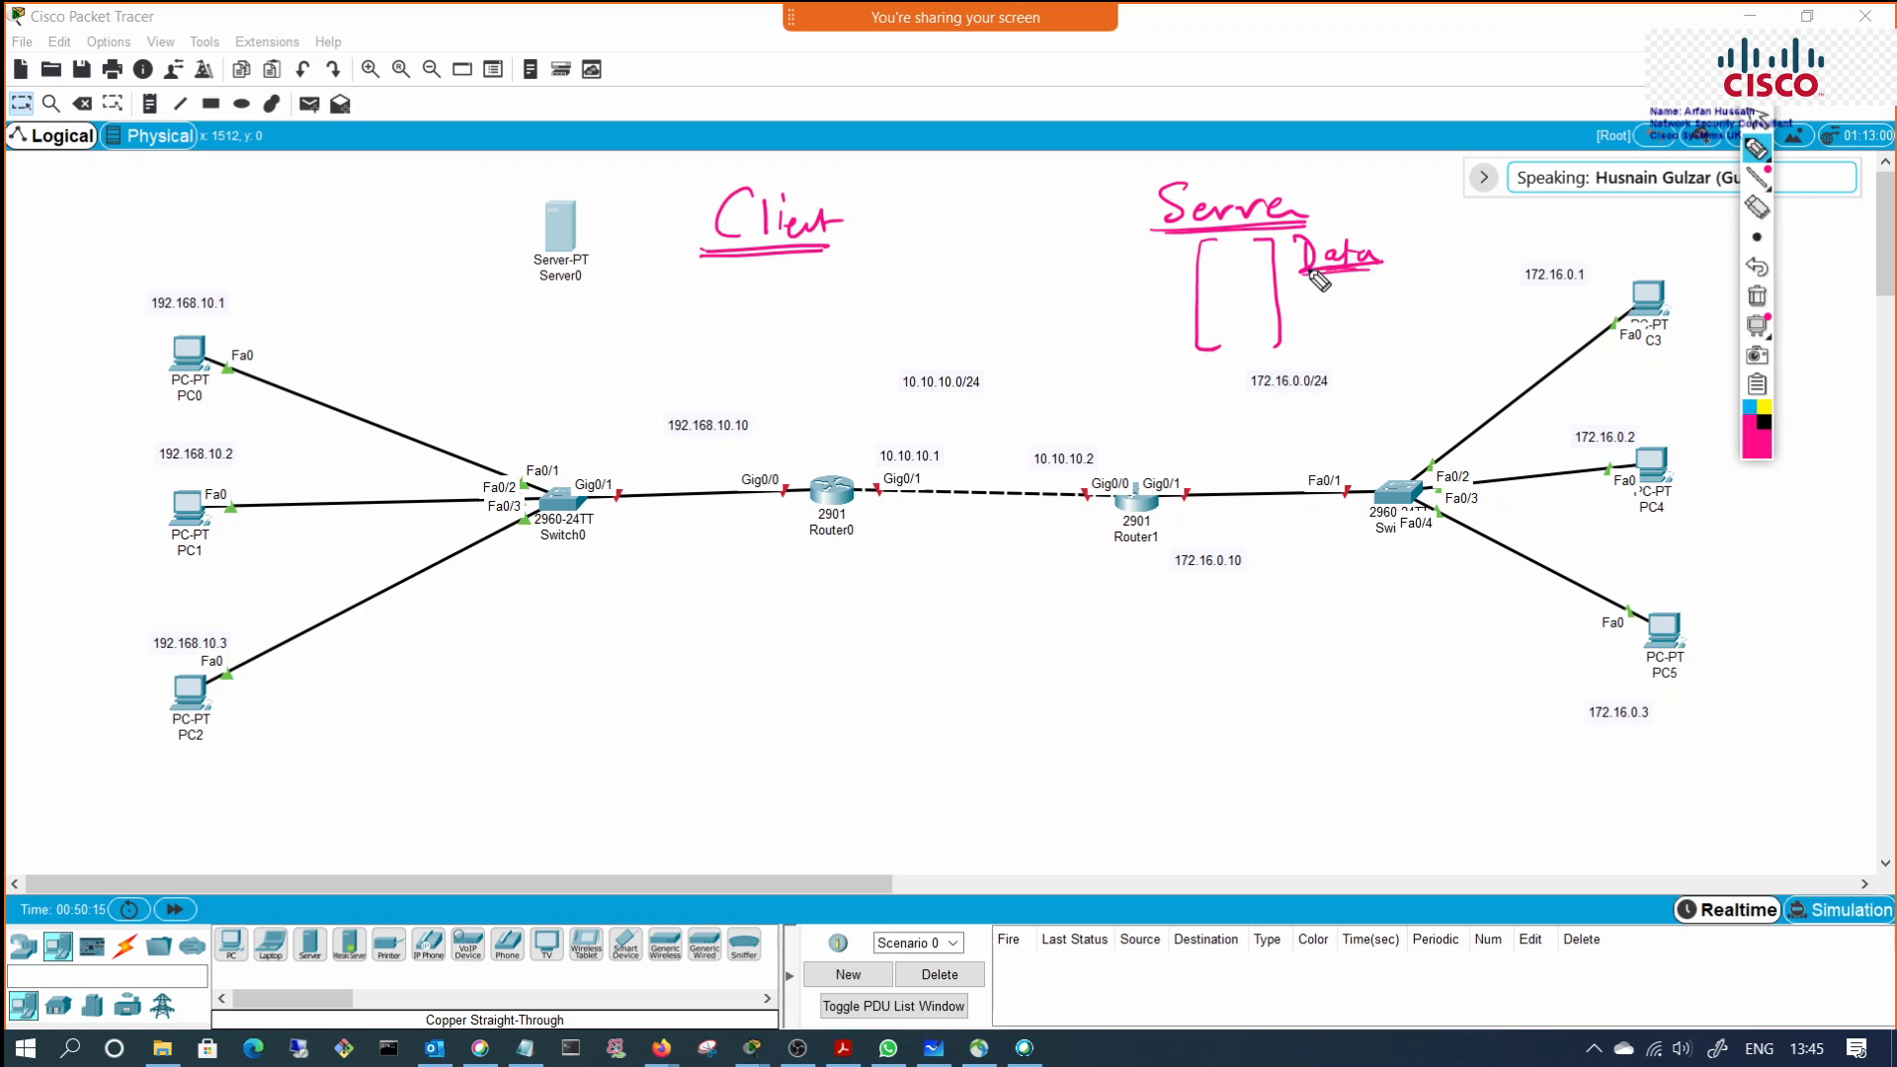
drag(1381, 262, 1411, 252)
drag(1225, 346, 1269, 343)
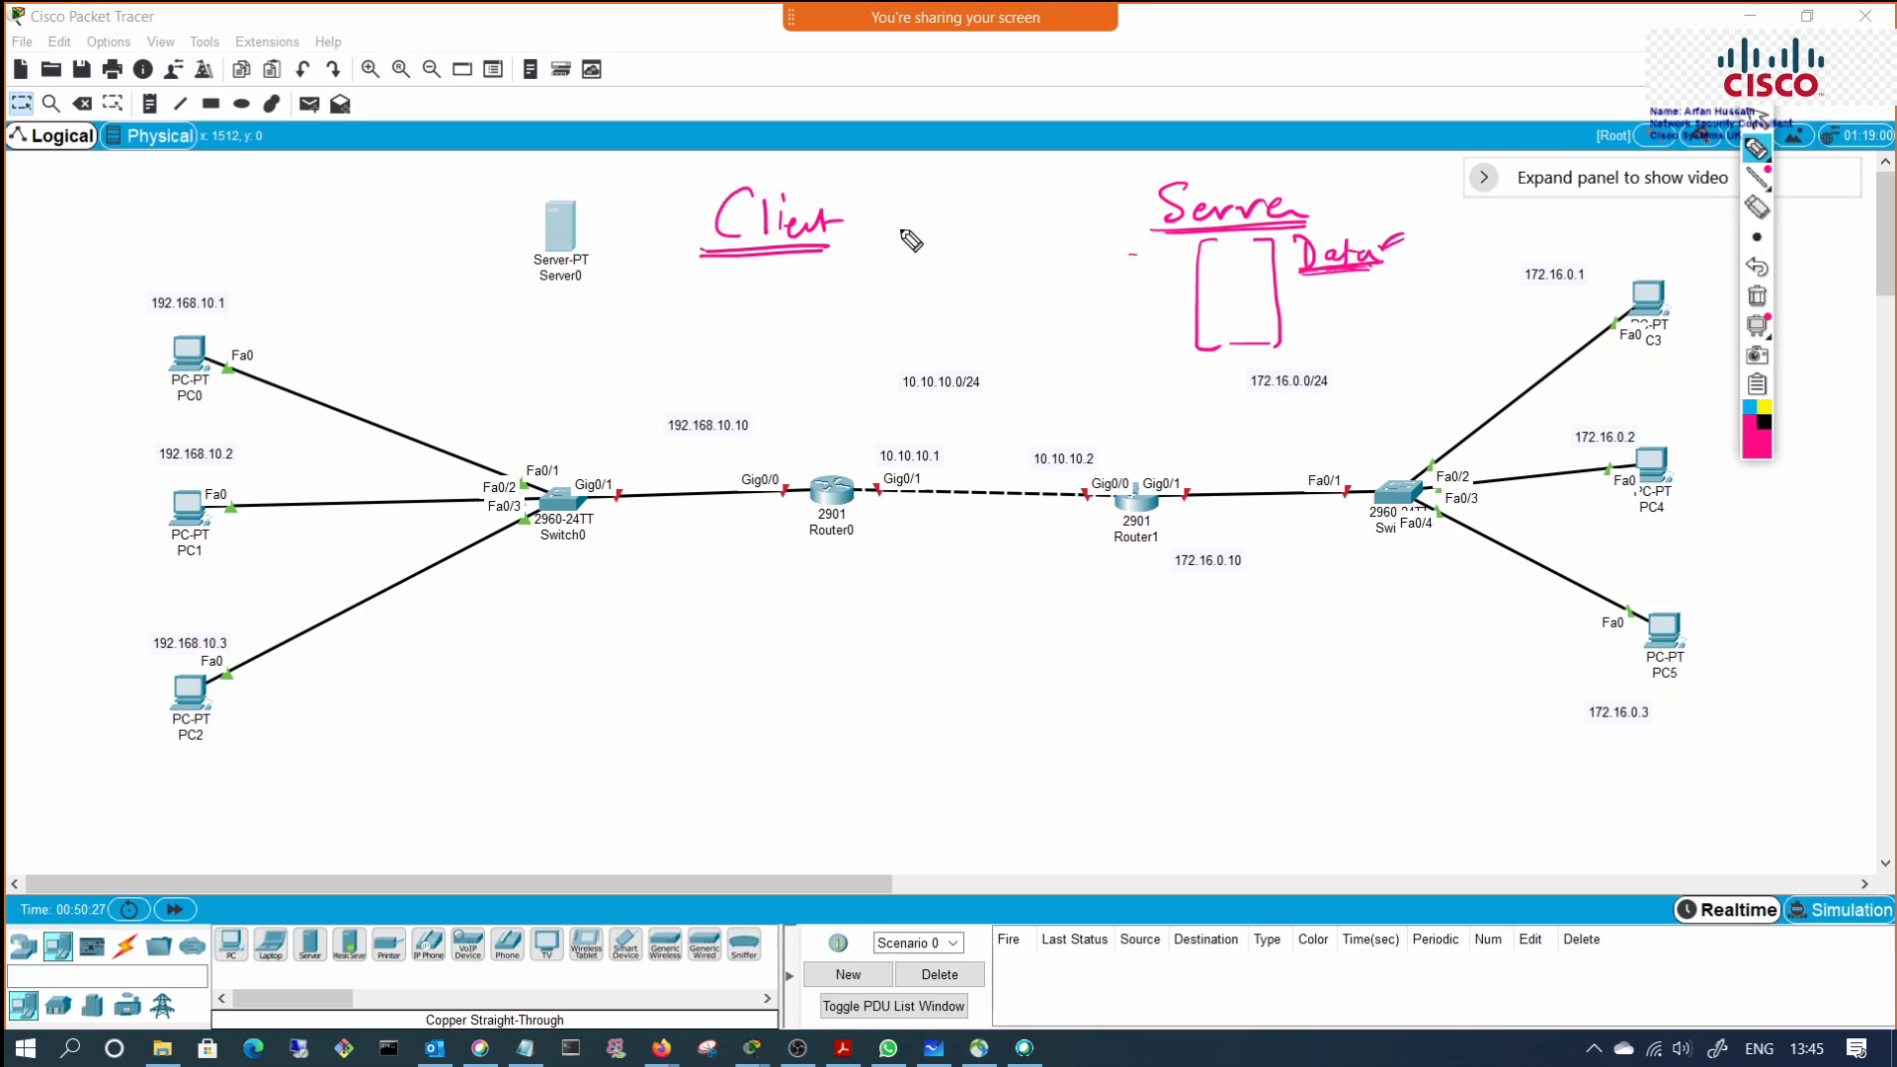
mouse_move(748, 267)
mouse_down()
mouse_move(755, 296)
mouse_move(837, 288)
mouse_move(771, 332)
mouse_move(830, 332)
mouse_up()
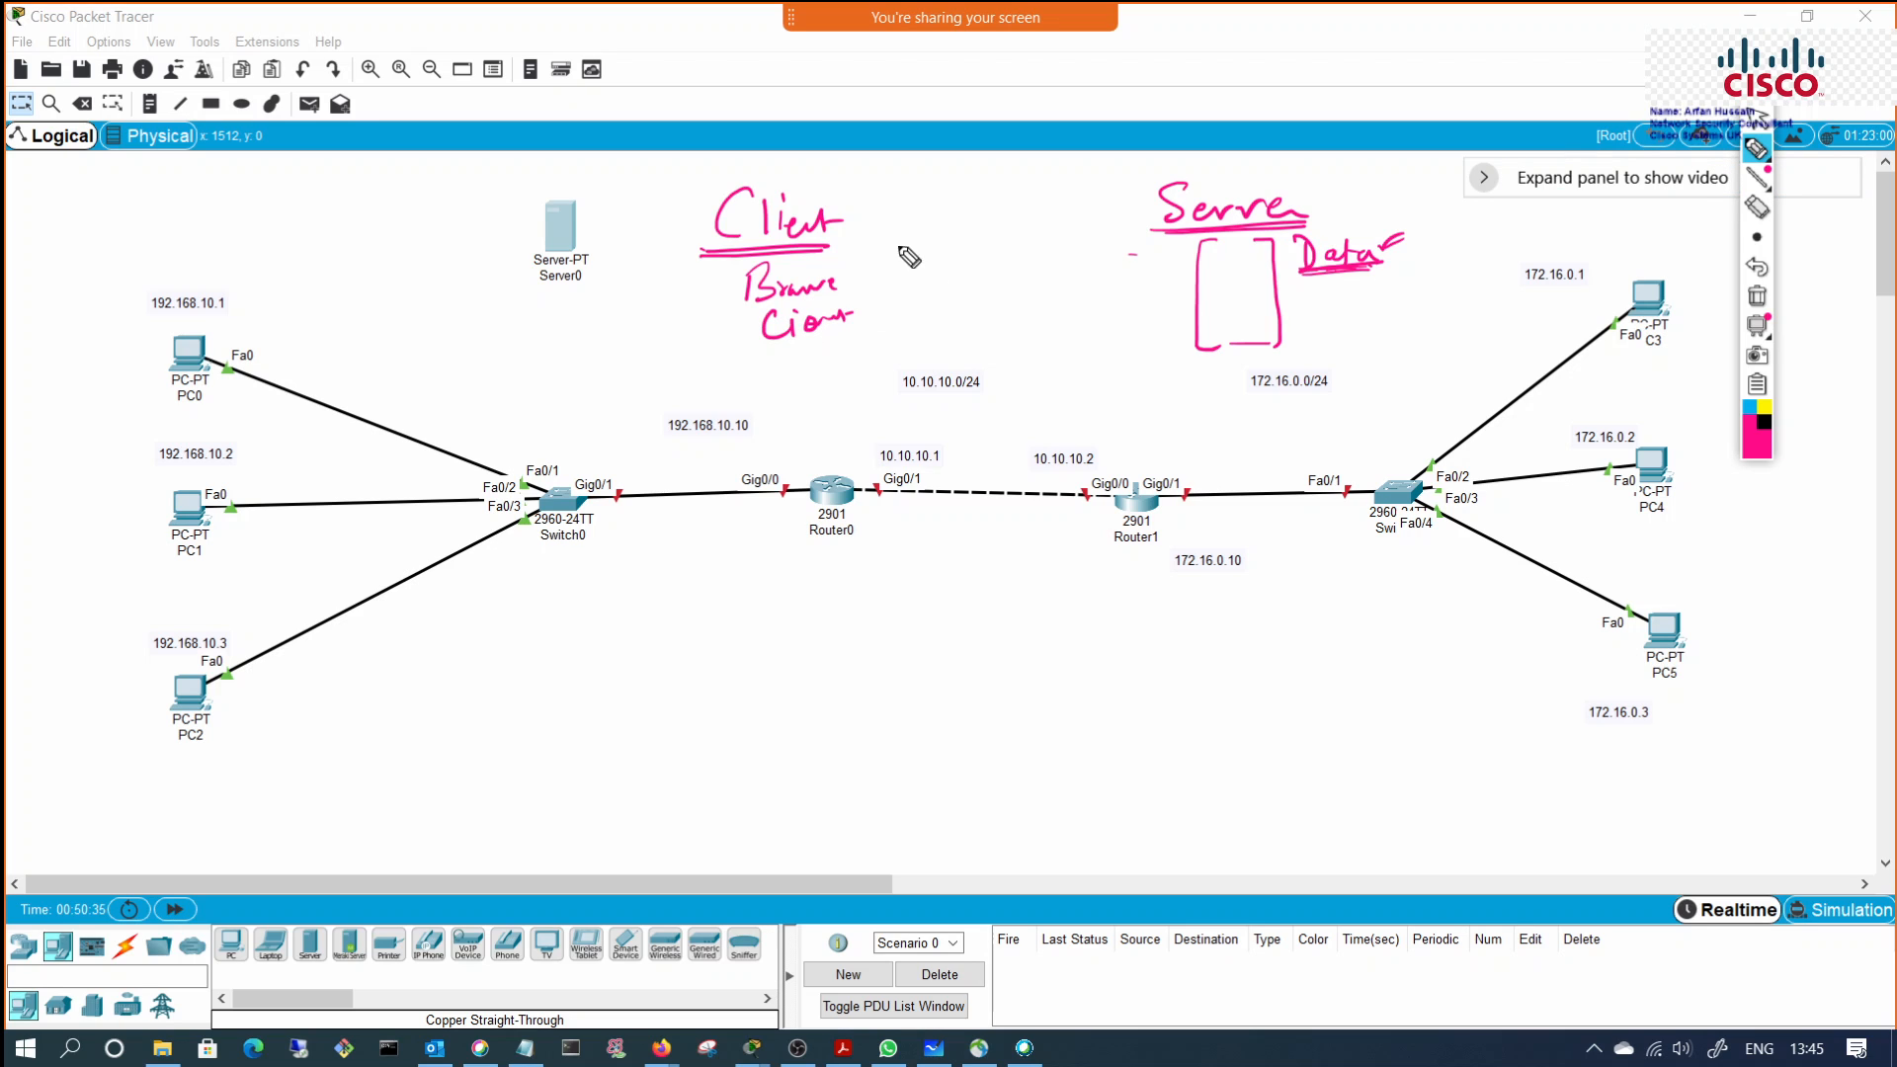
mouse_move(852, 174)
mouse_down()
mouse_move(1014, 198)
mouse_move(1121, 177)
mouse_up()
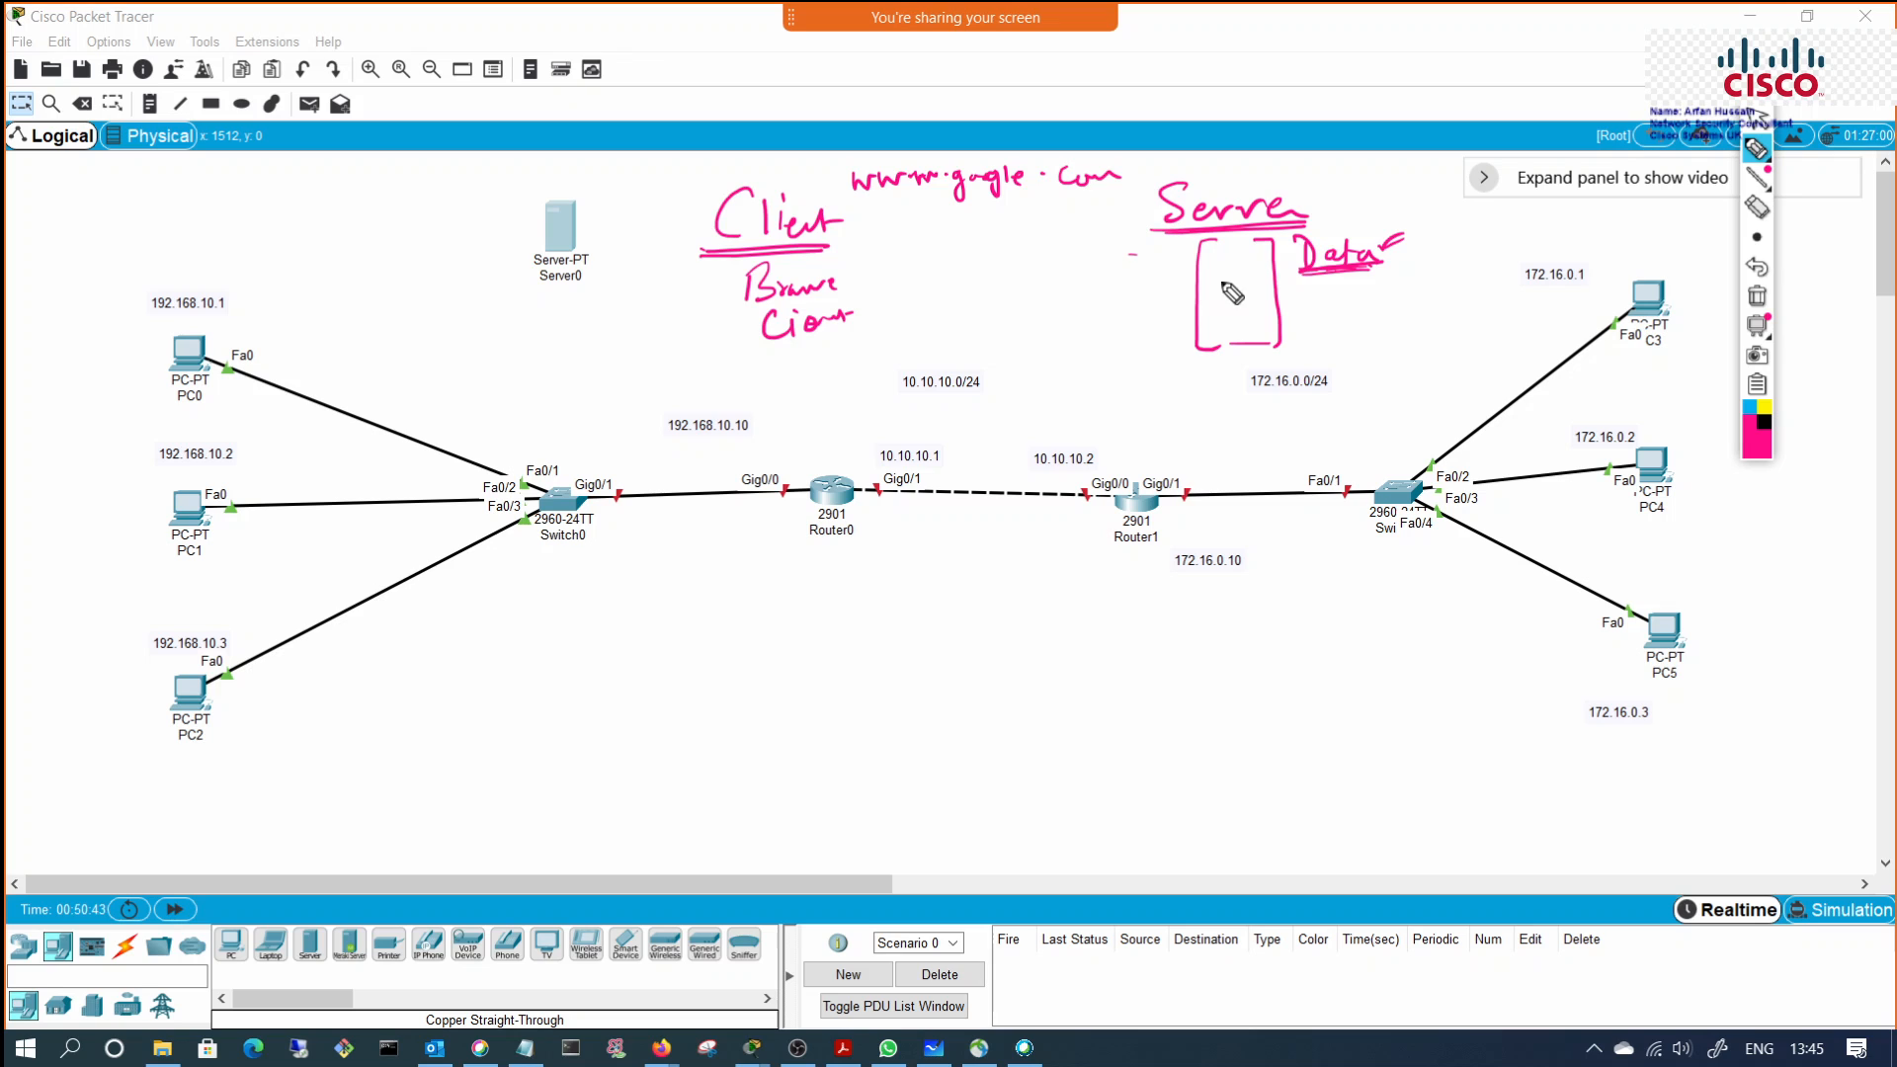
mouse_move(1239, 259)
mouse_down()
mouse_move(1225, 282)
mouse_move(1270, 273)
mouse_move(1269, 296)
mouse_move(1358, 288)
mouse_move(1355, 315)
mouse_move(1379, 306)
mouse_up()
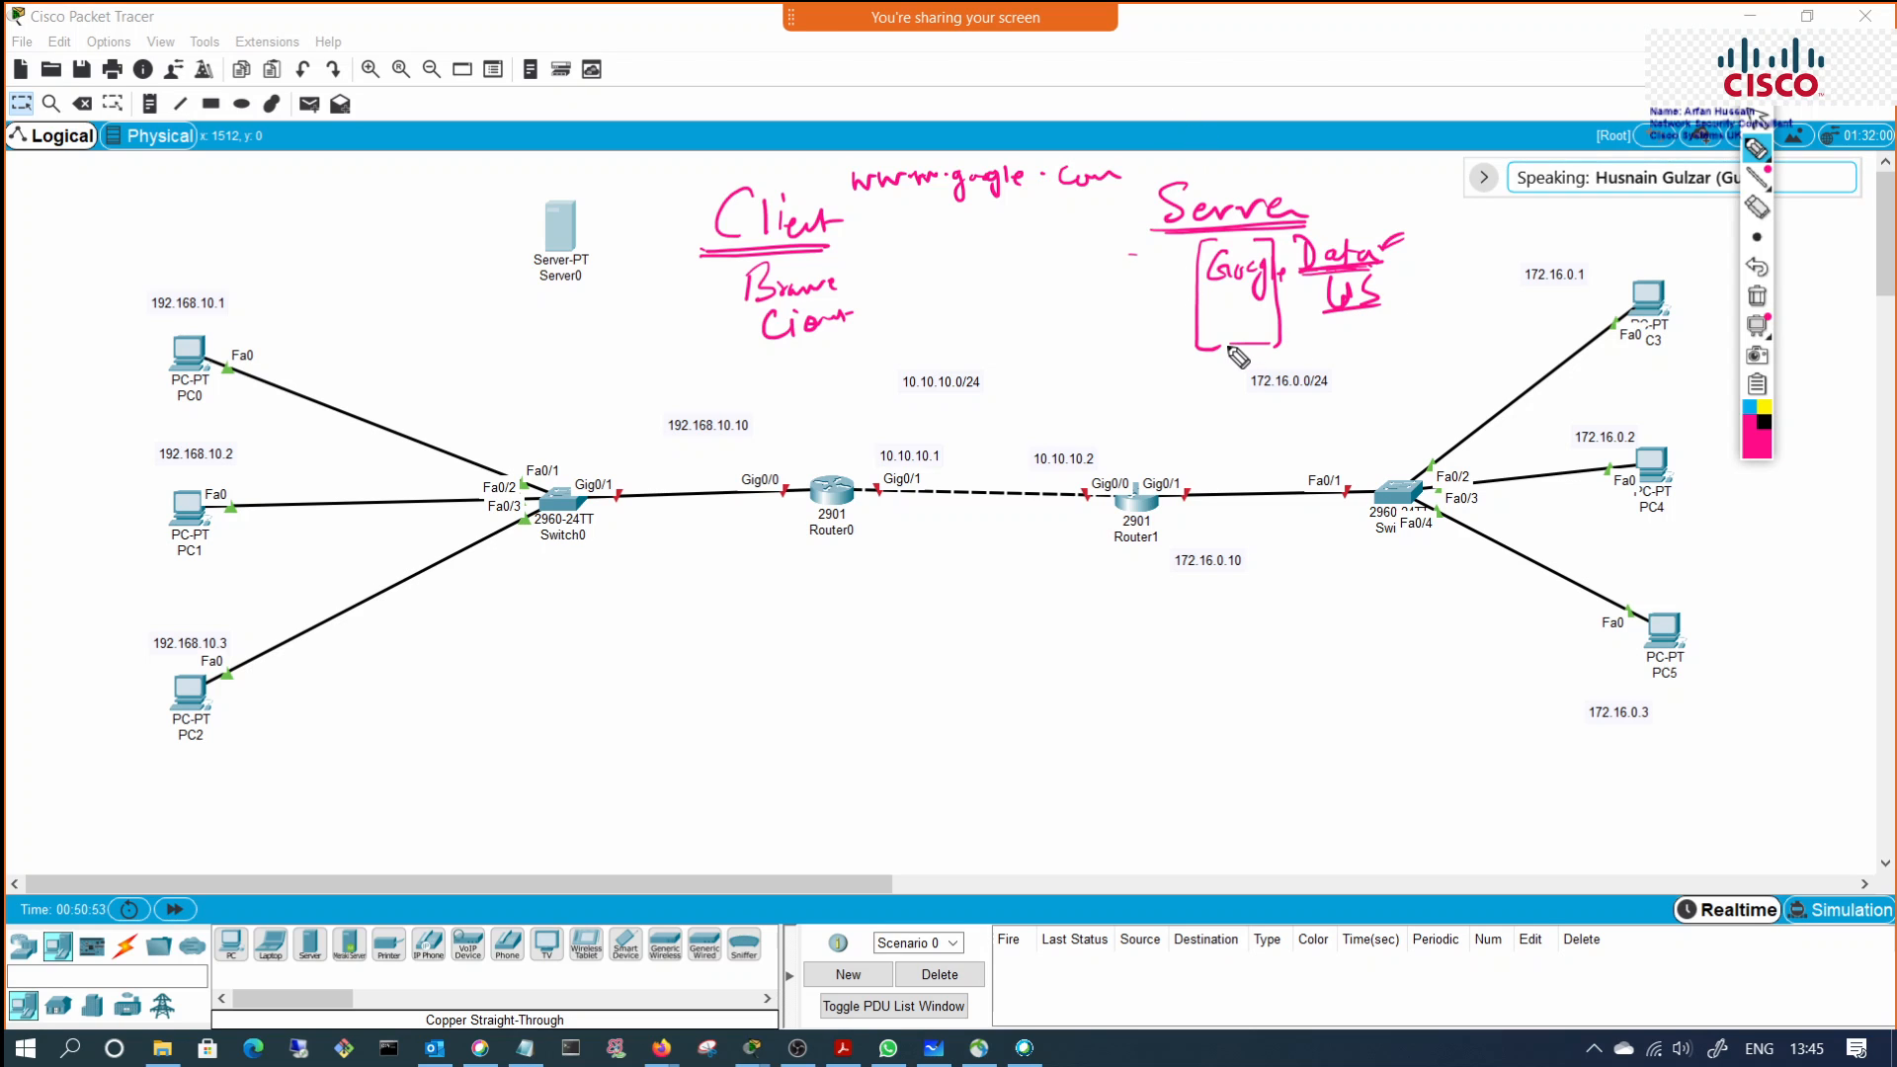
drag(1210, 348, 1279, 344)
drag(1195, 351, 1271, 348)
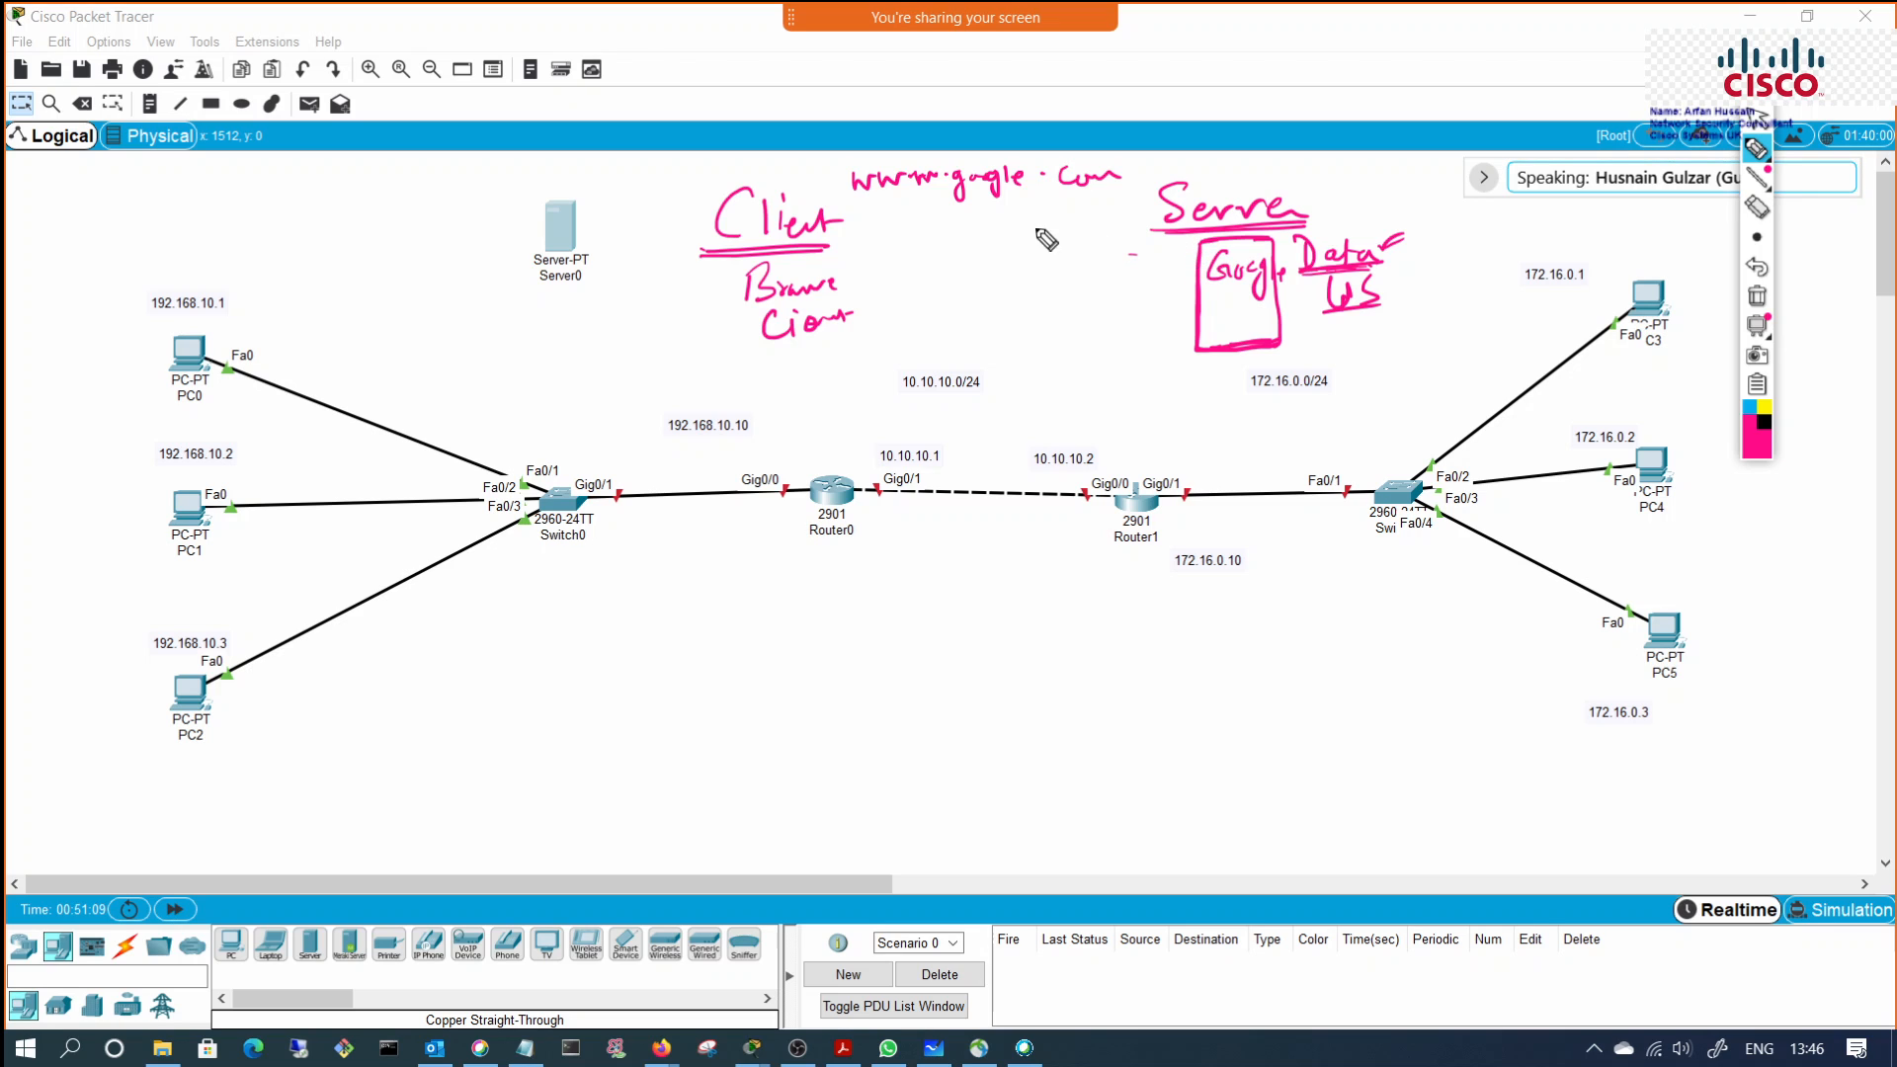
Step: Circle the web address, draw a cloud linked to Client and the Google server box, and frame the "Server" heading
mouse_move(886, 216)
mouse_down()
mouse_move(1097, 205)
mouse_move(1126, 177)
mouse_move(870, 198)
mouse_up()
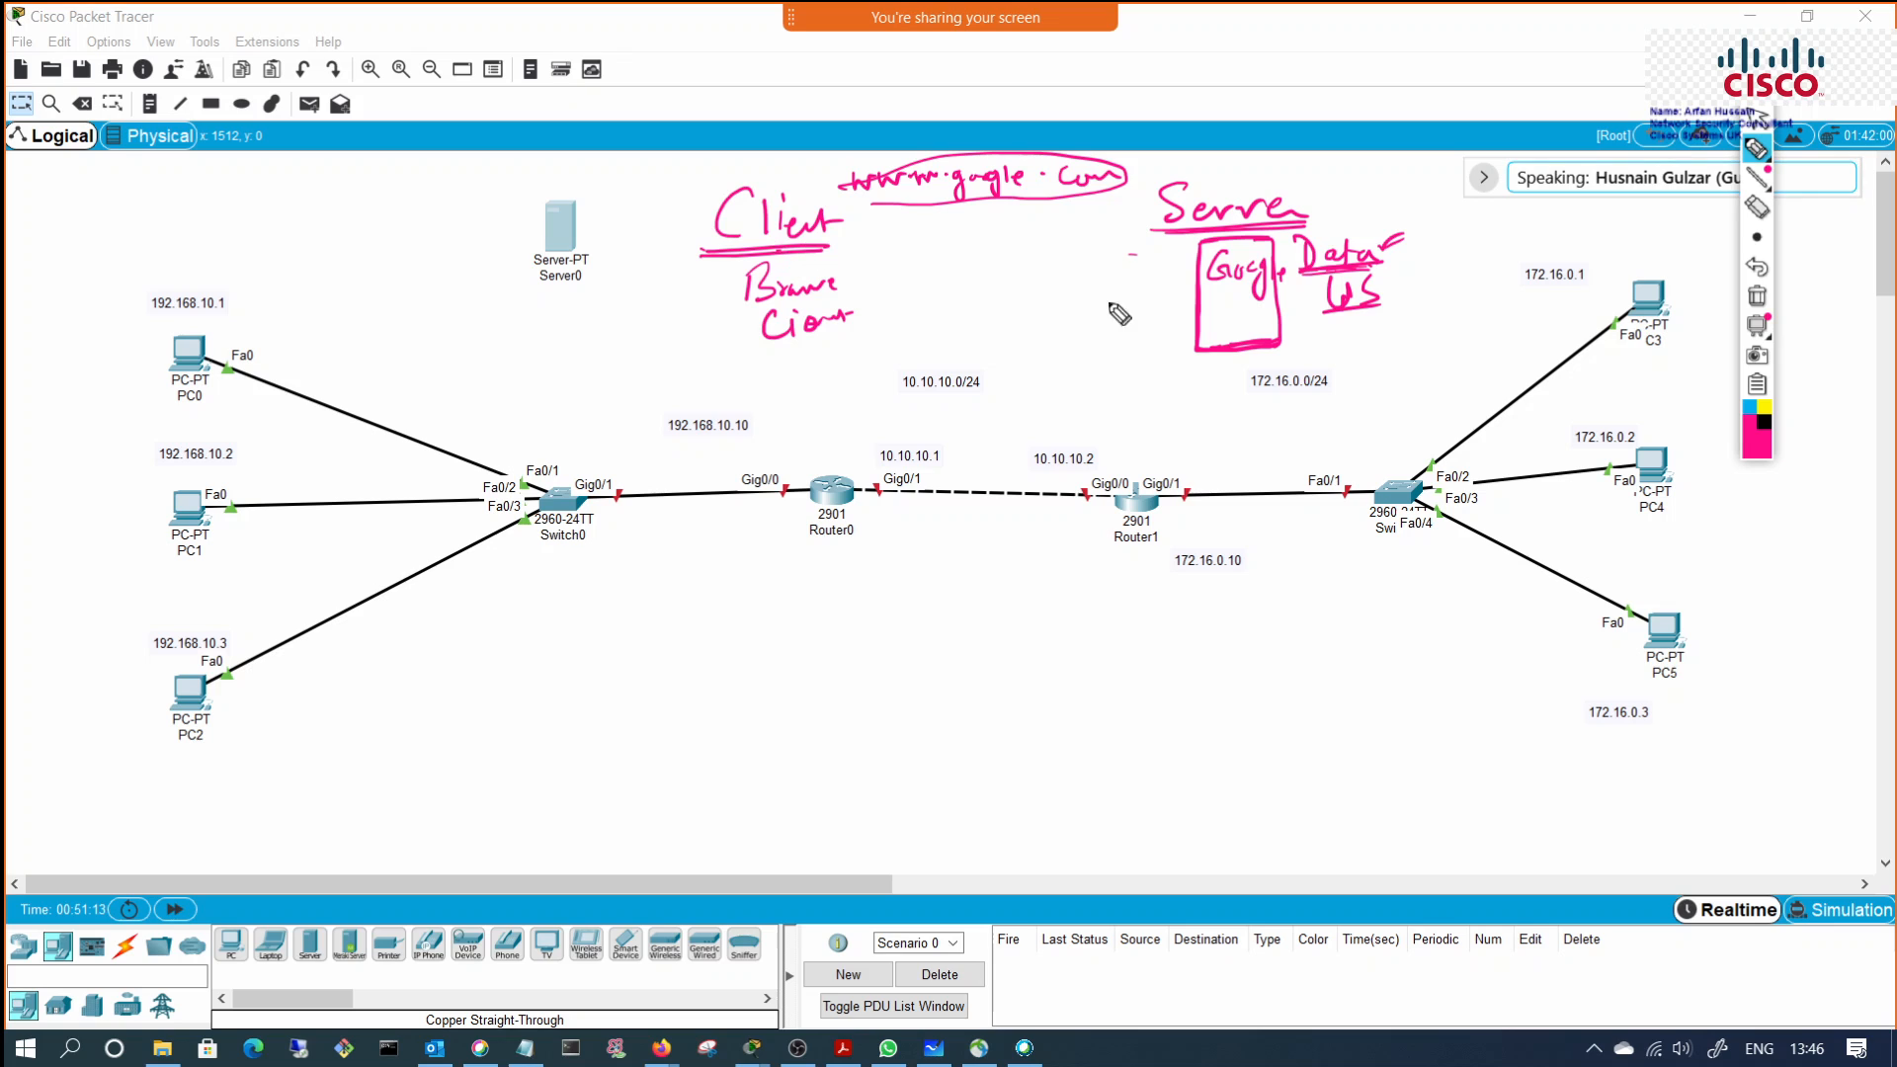
mouse_move(1022, 255)
mouse_down()
mouse_move(1029, 341)
mouse_move(1108, 317)
mouse_move(1037, 219)
mouse_move(1010, 259)
mouse_up()
mouse_move(1192, 259)
mouse_down()
mouse_move(1085, 265)
mouse_move(840, 211)
mouse_up()
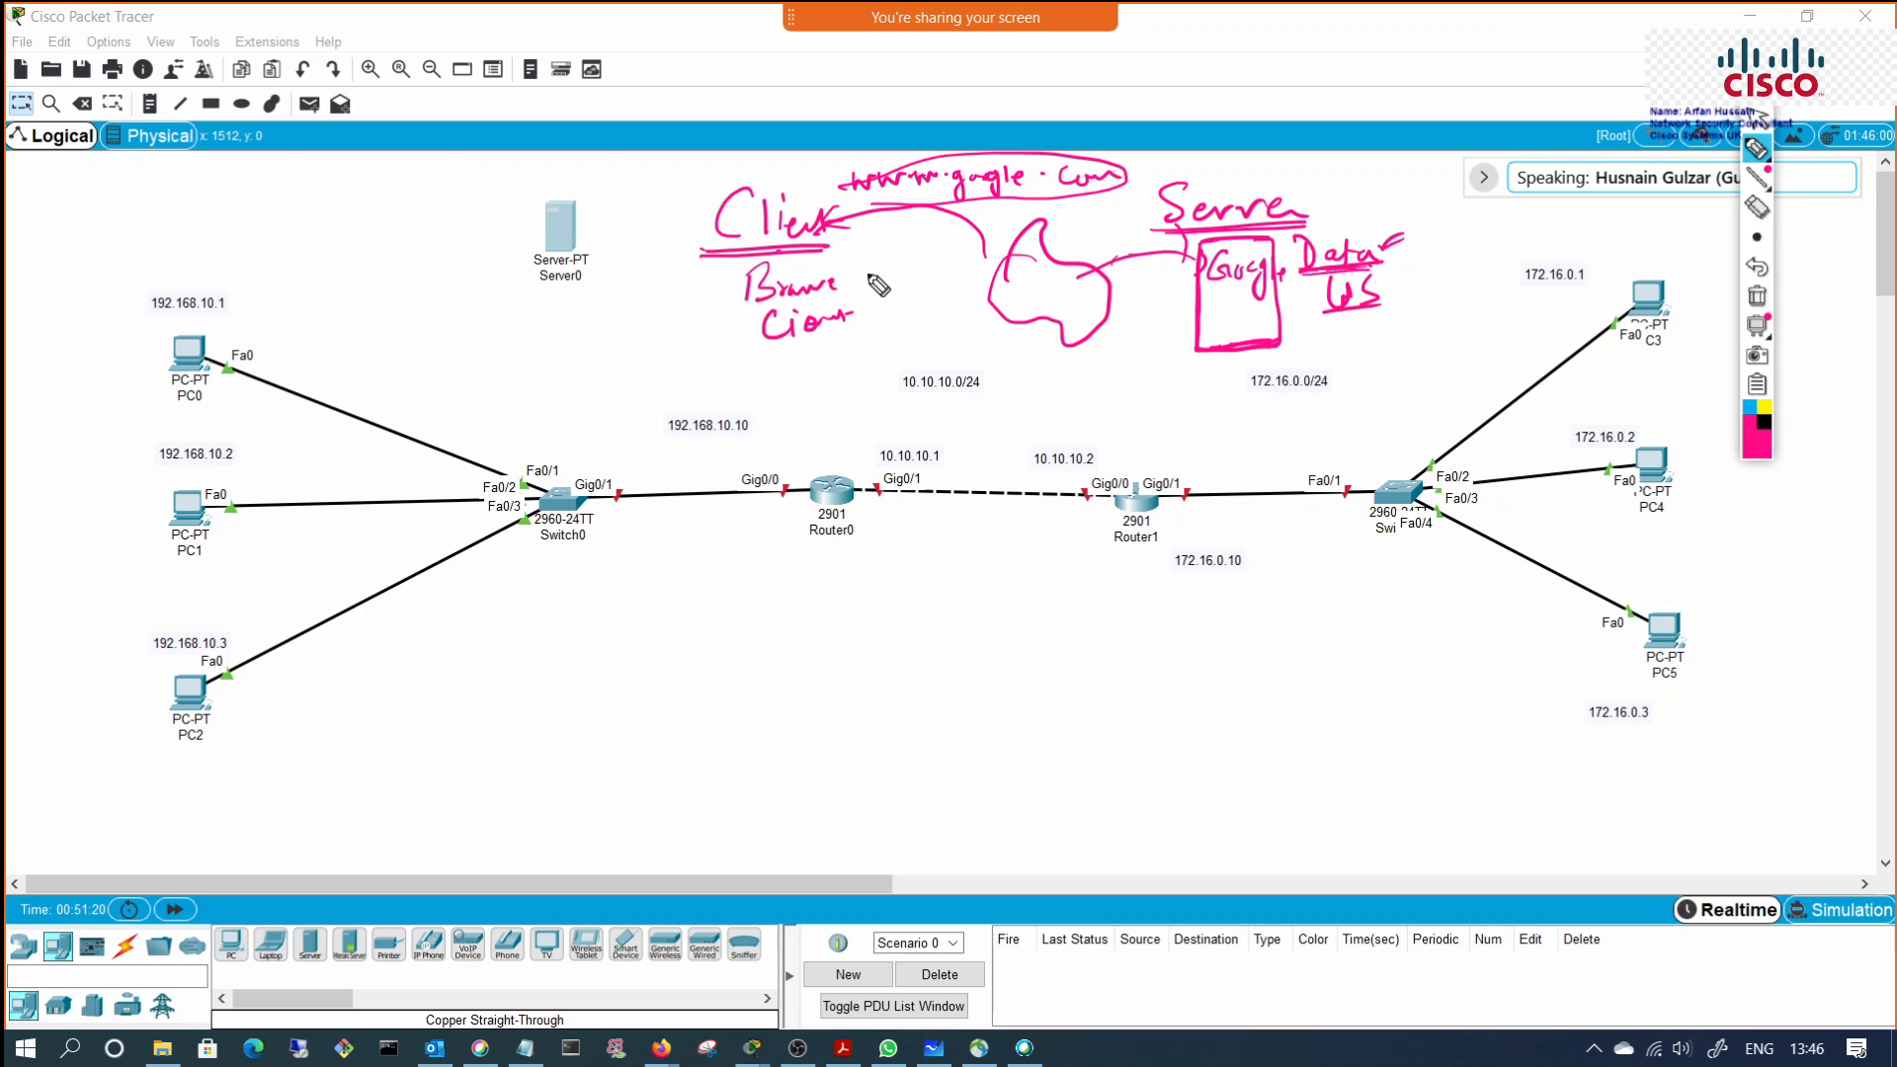
mouse_move(1158, 258)
mouse_down()
mouse_move(1158, 176)
mouse_move(1324, 183)
mouse_move(1320, 240)
mouse_up()
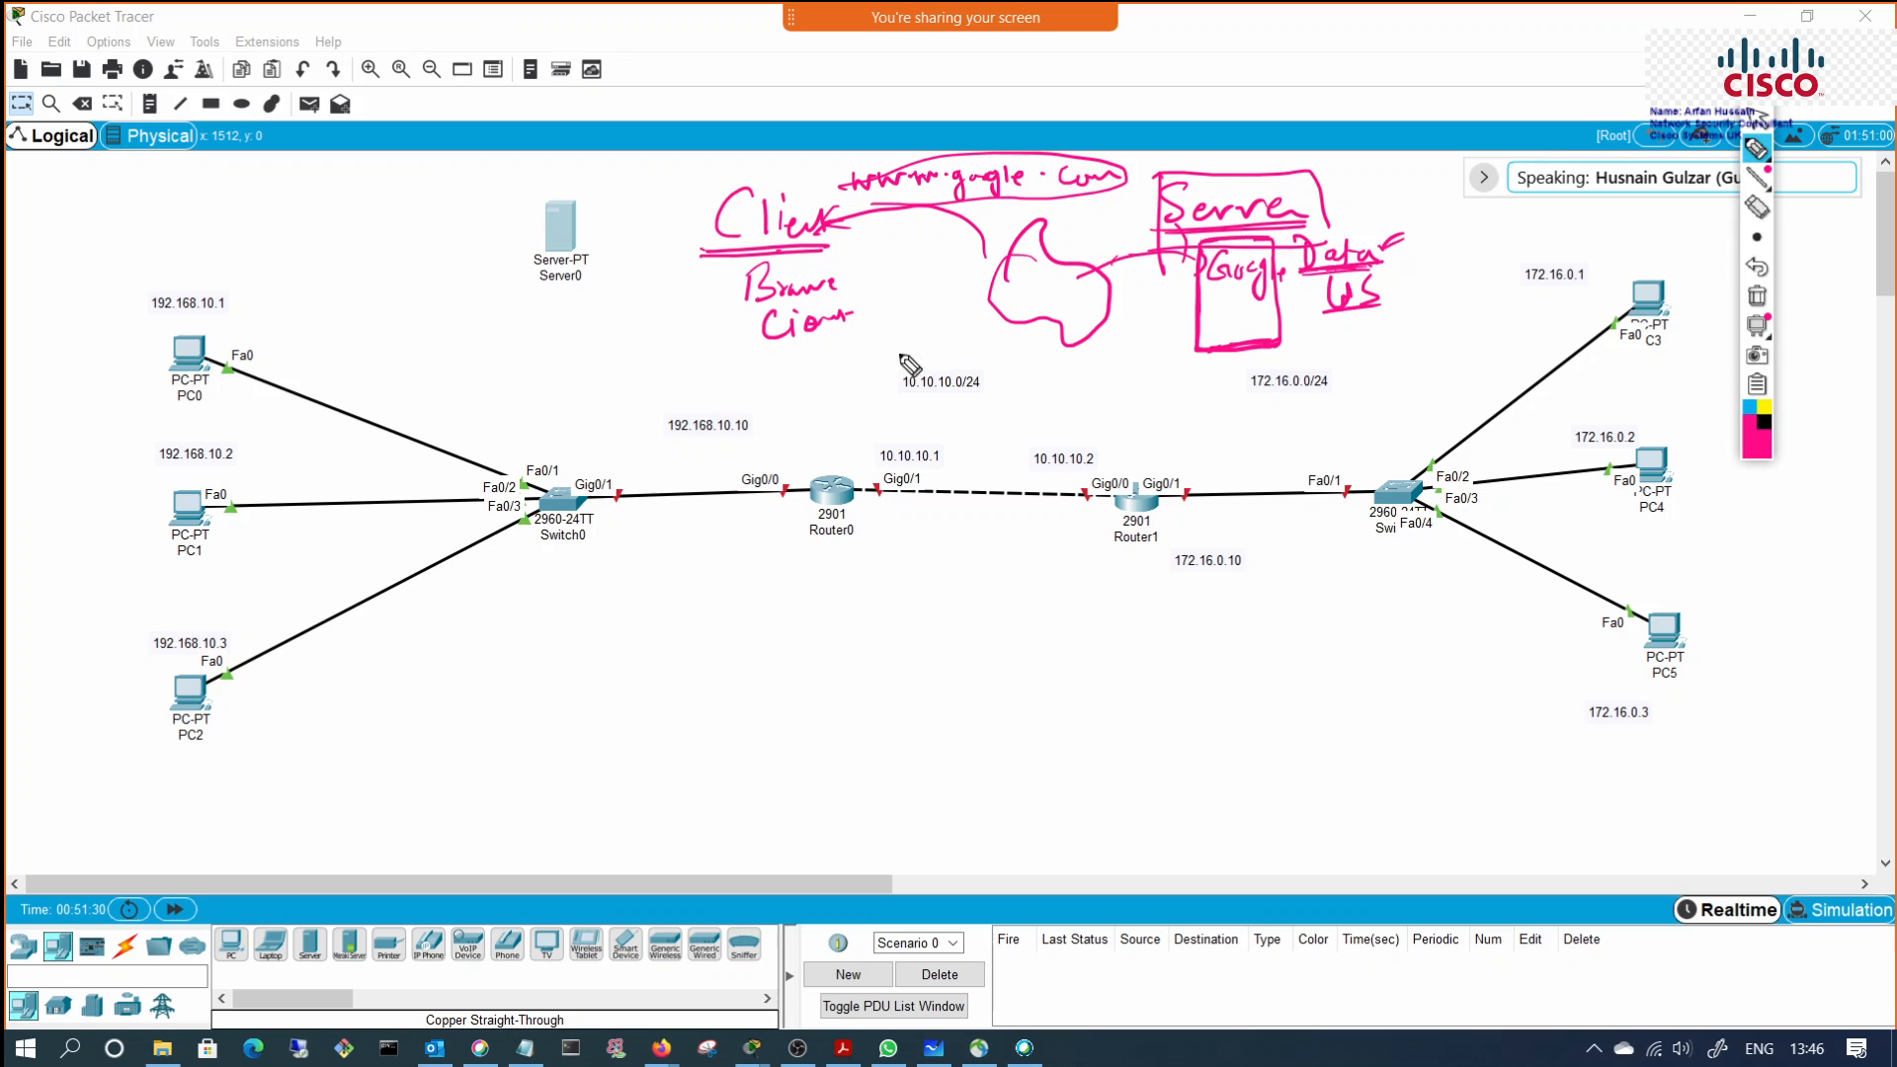
Step: Write underlined "DHCP" and "Client" above PC0 and "Server" above Server0 with a tick beside it, and clear all drawn annotations
mouse_move(175, 178)
mouse_down()
mouse_move(202, 212)
mouse_move(259, 205)
mouse_move(264, 176)
mouse_up()
drag(168, 221, 301, 193)
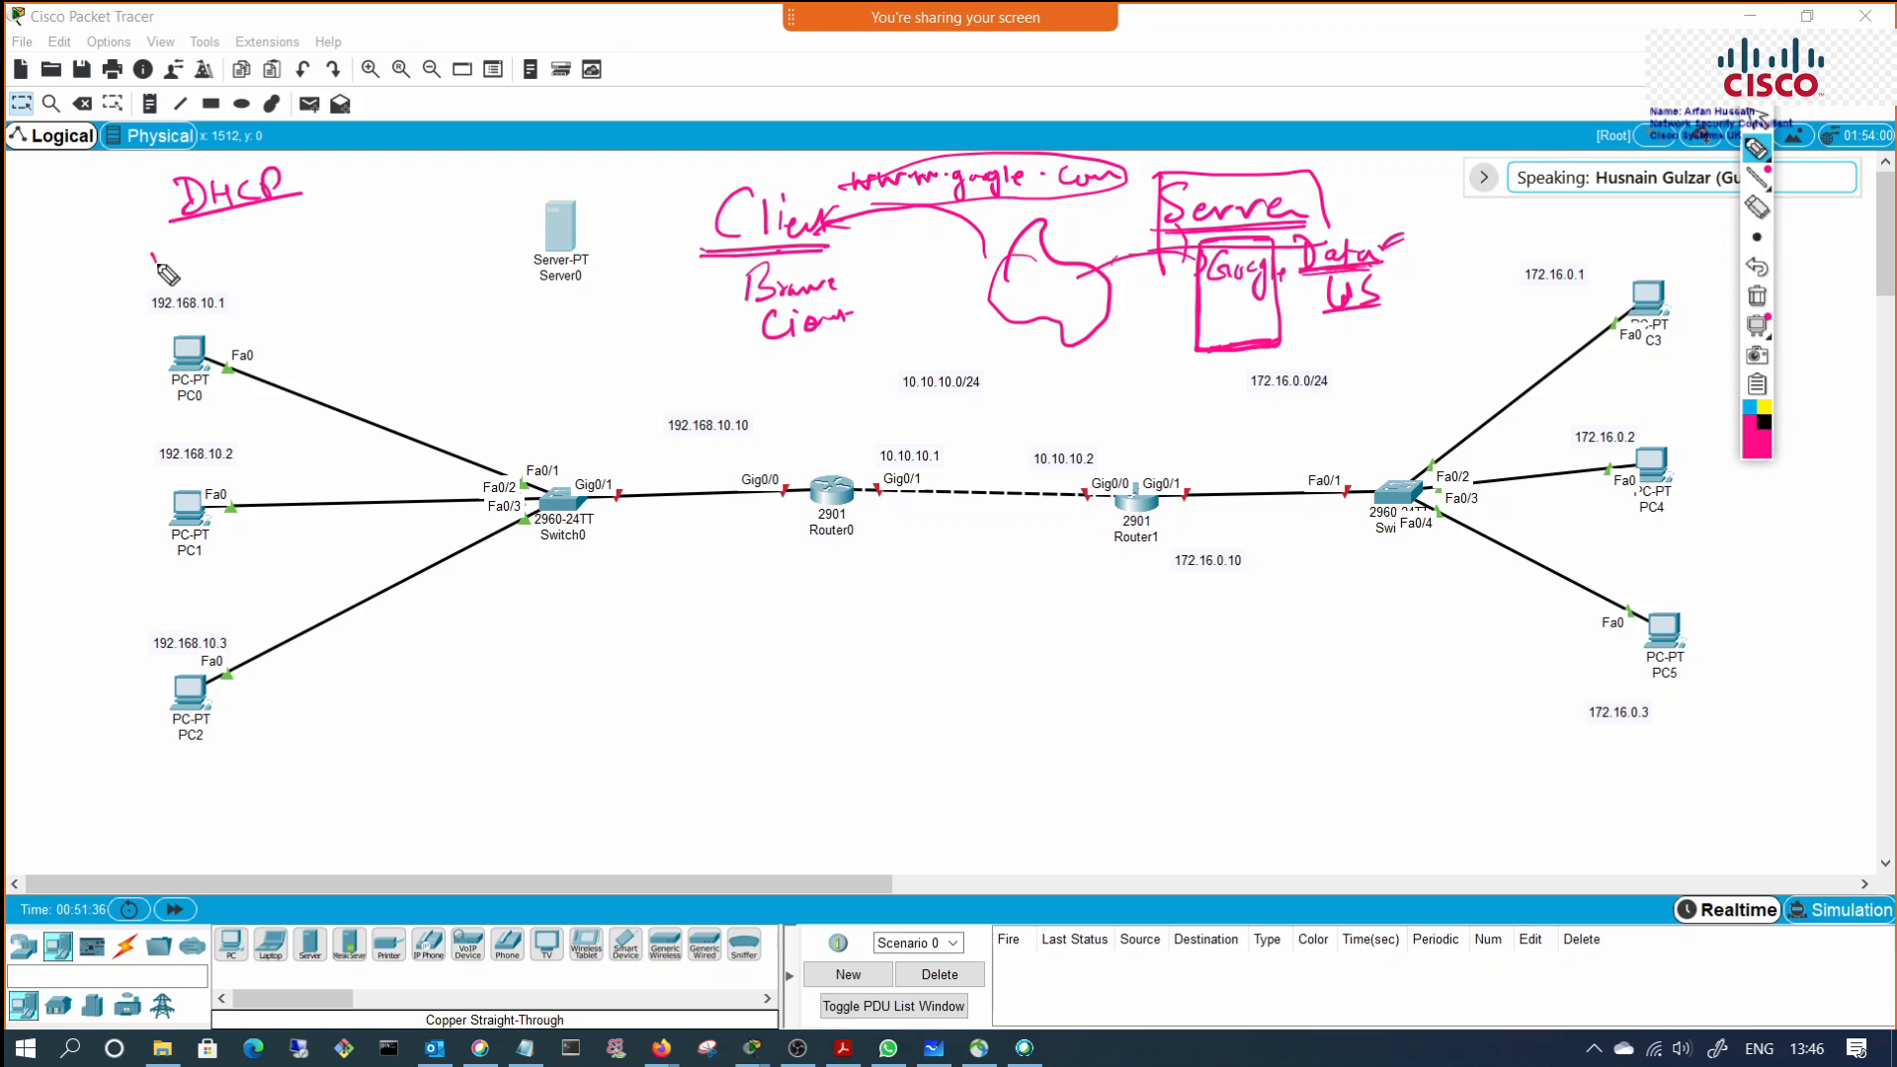
drag(161, 255, 158, 282)
mouse_move(173, 253)
mouse_down()
mouse_move(176, 282)
mouse_move(235, 259)
mouse_up()
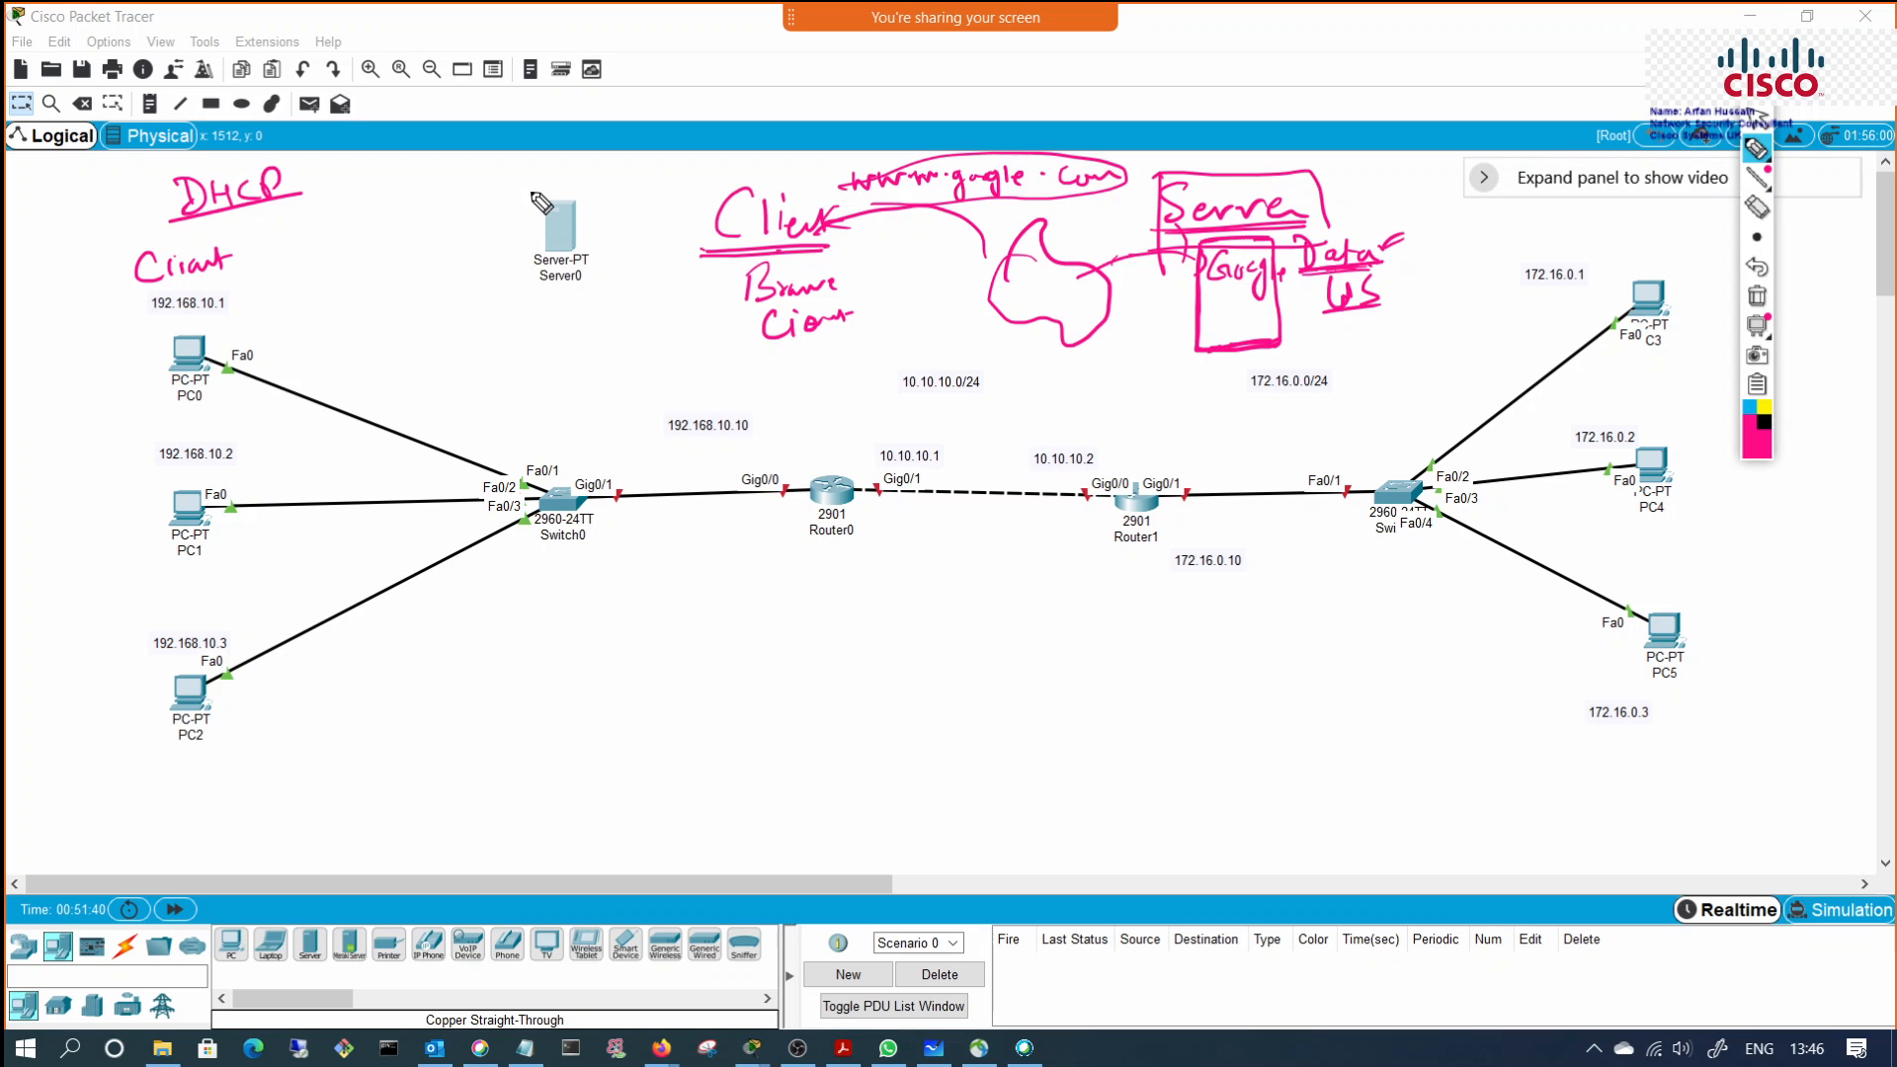
mouse_move(507, 166)
mouse_down()
mouse_move(502, 182)
mouse_move(606, 168)
mouse_up()
click(611, 166)
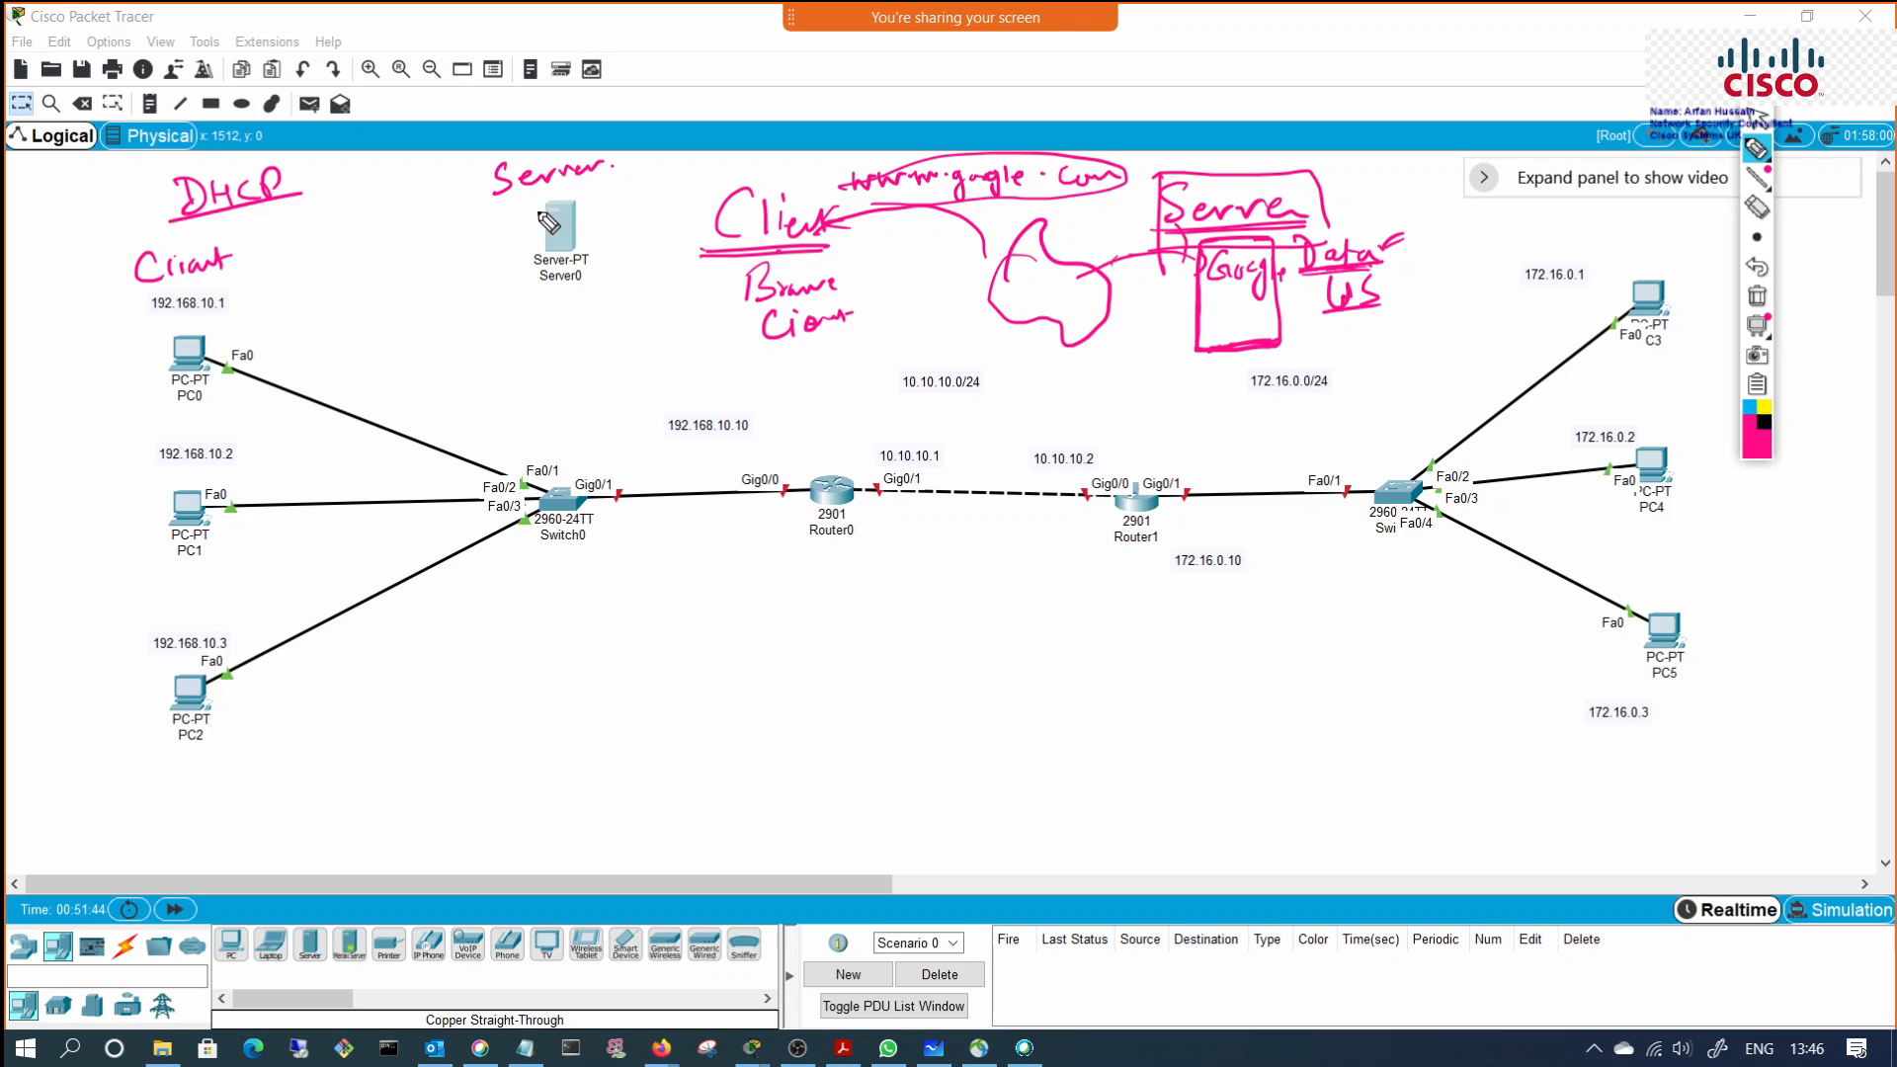
drag(597, 235, 628, 209)
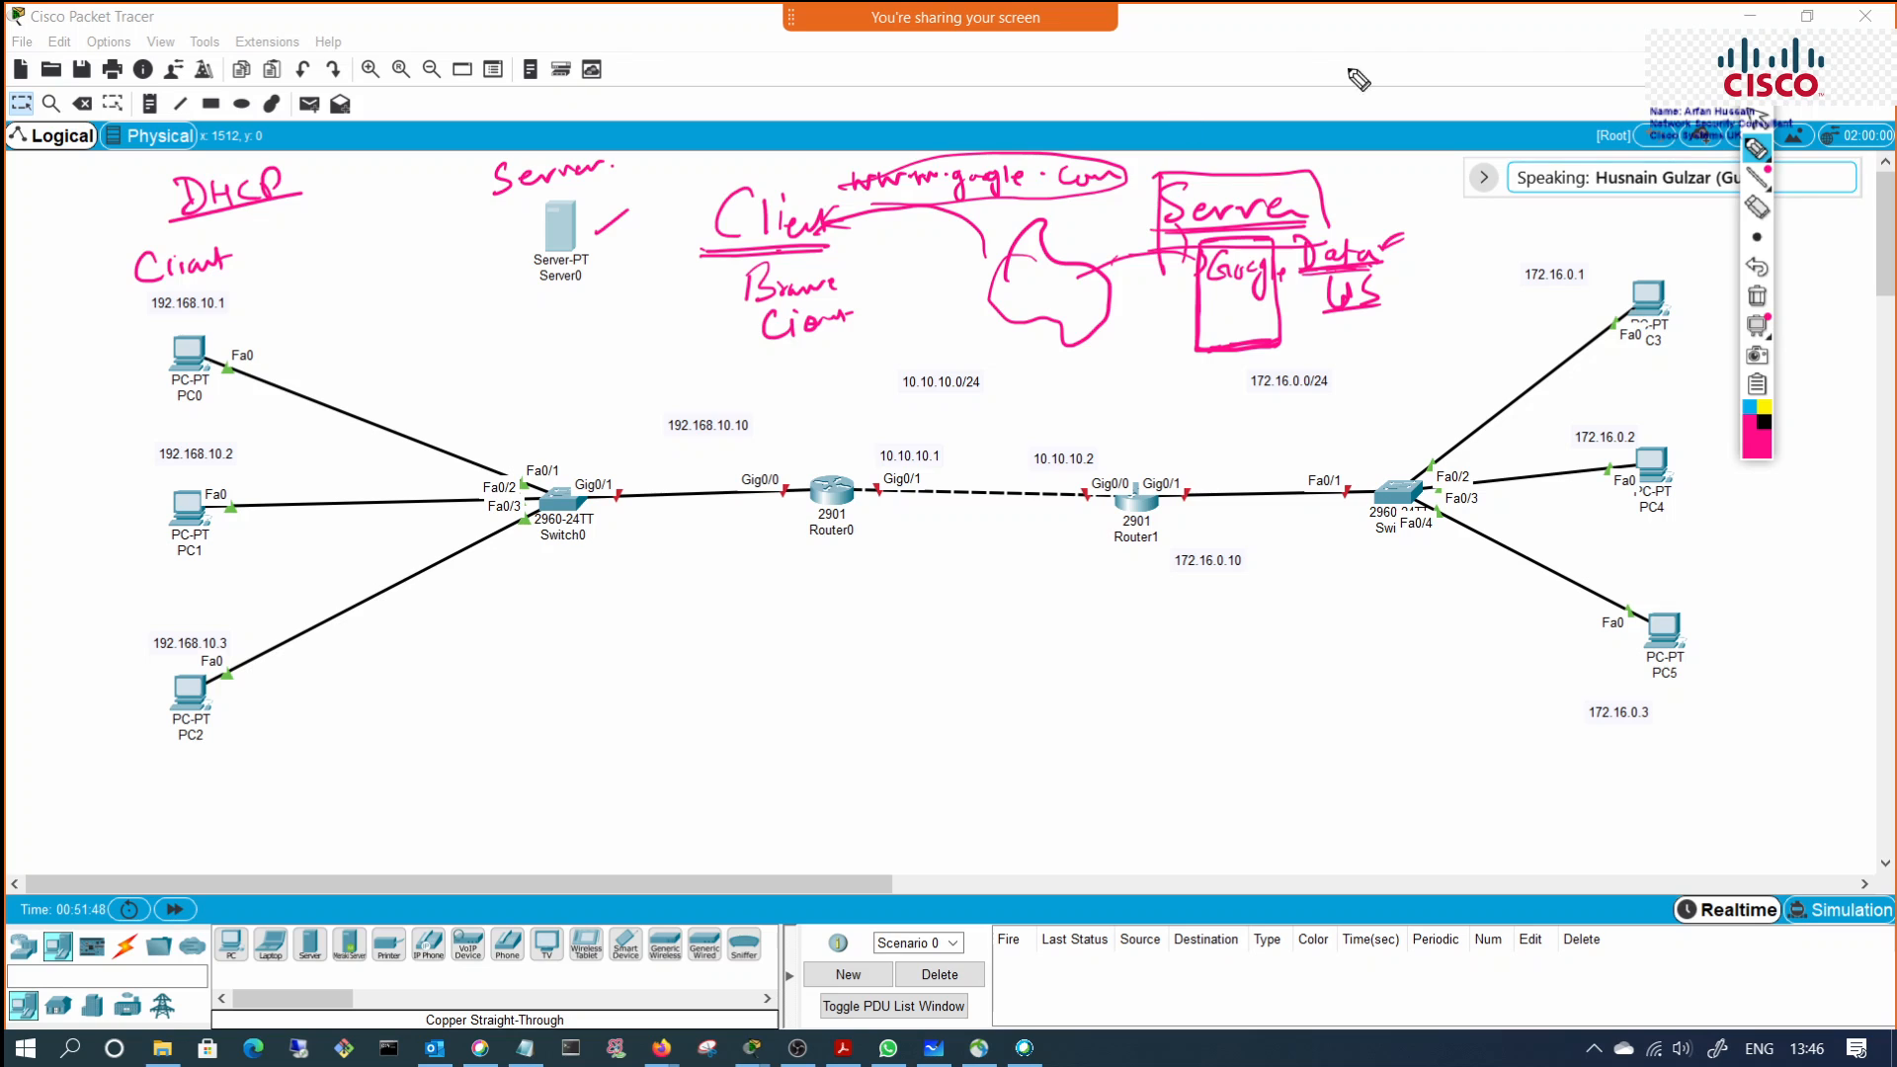
click(1757, 117)
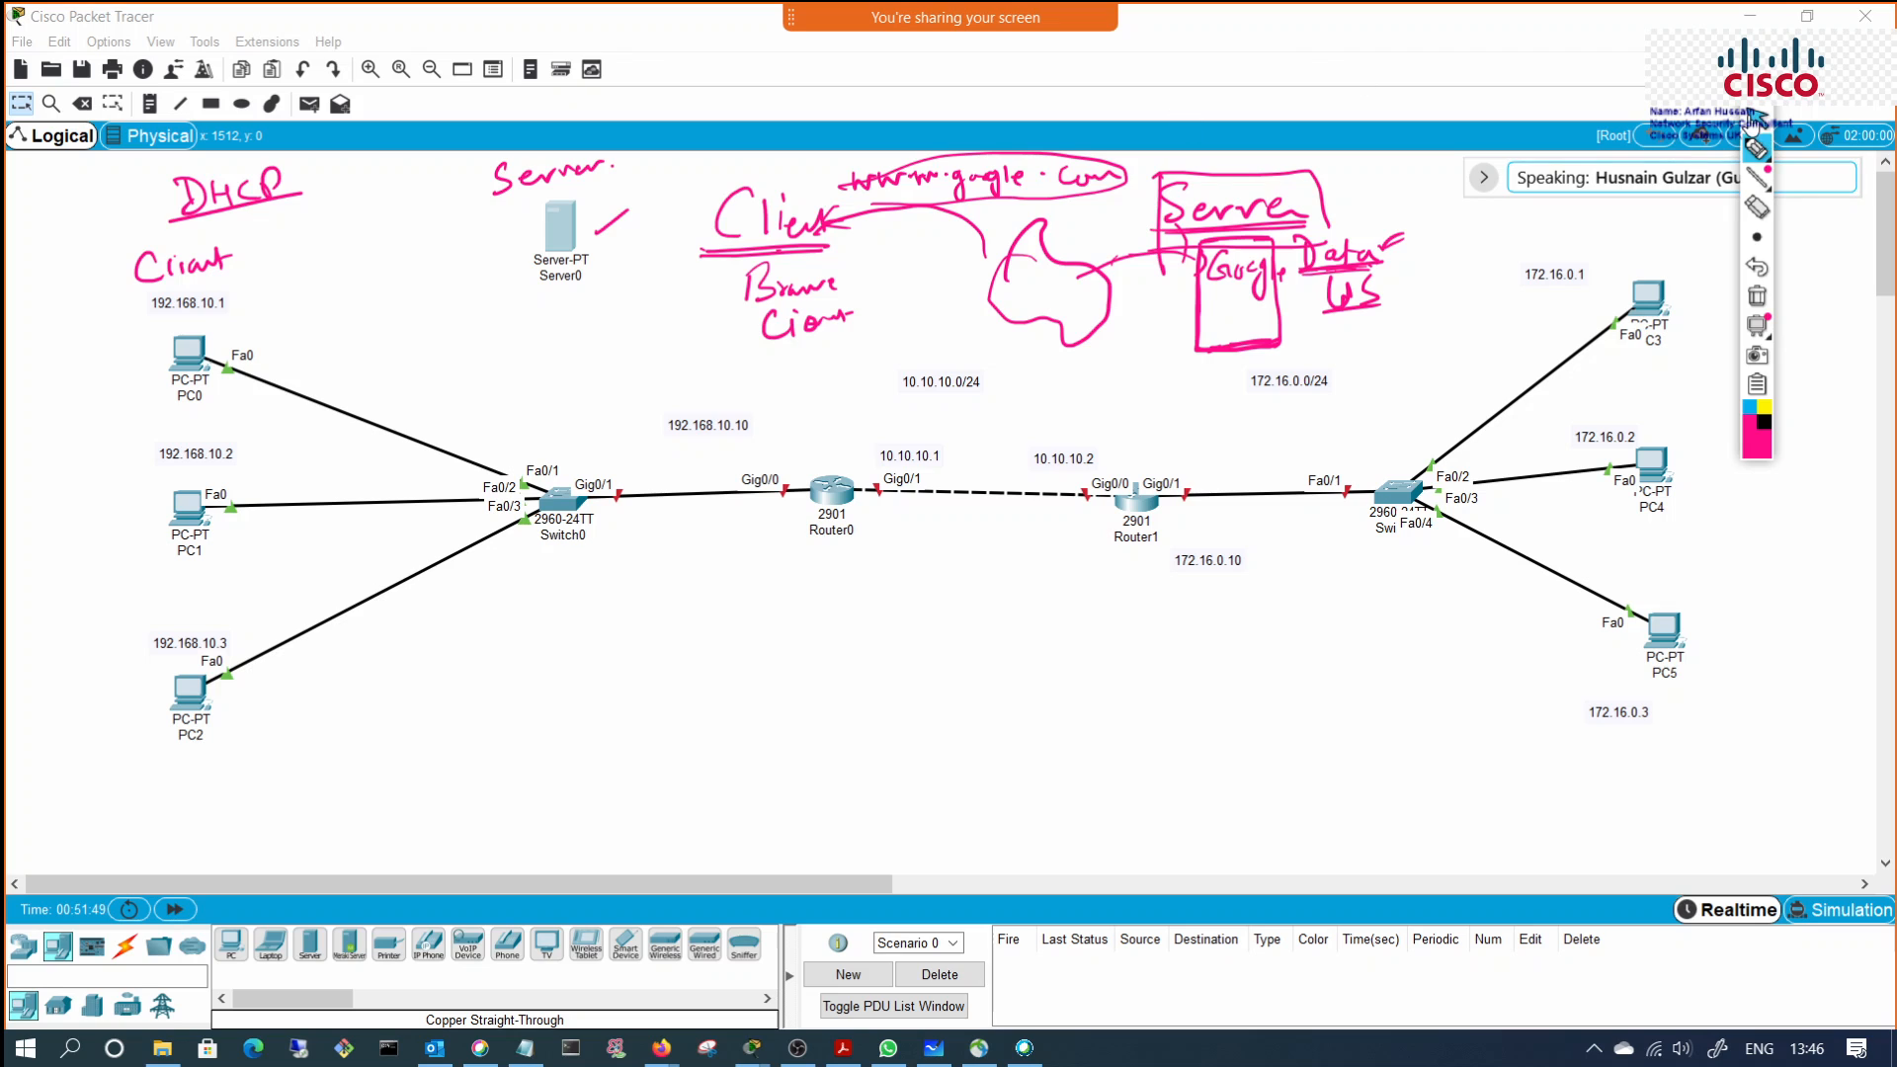
click(1757, 296)
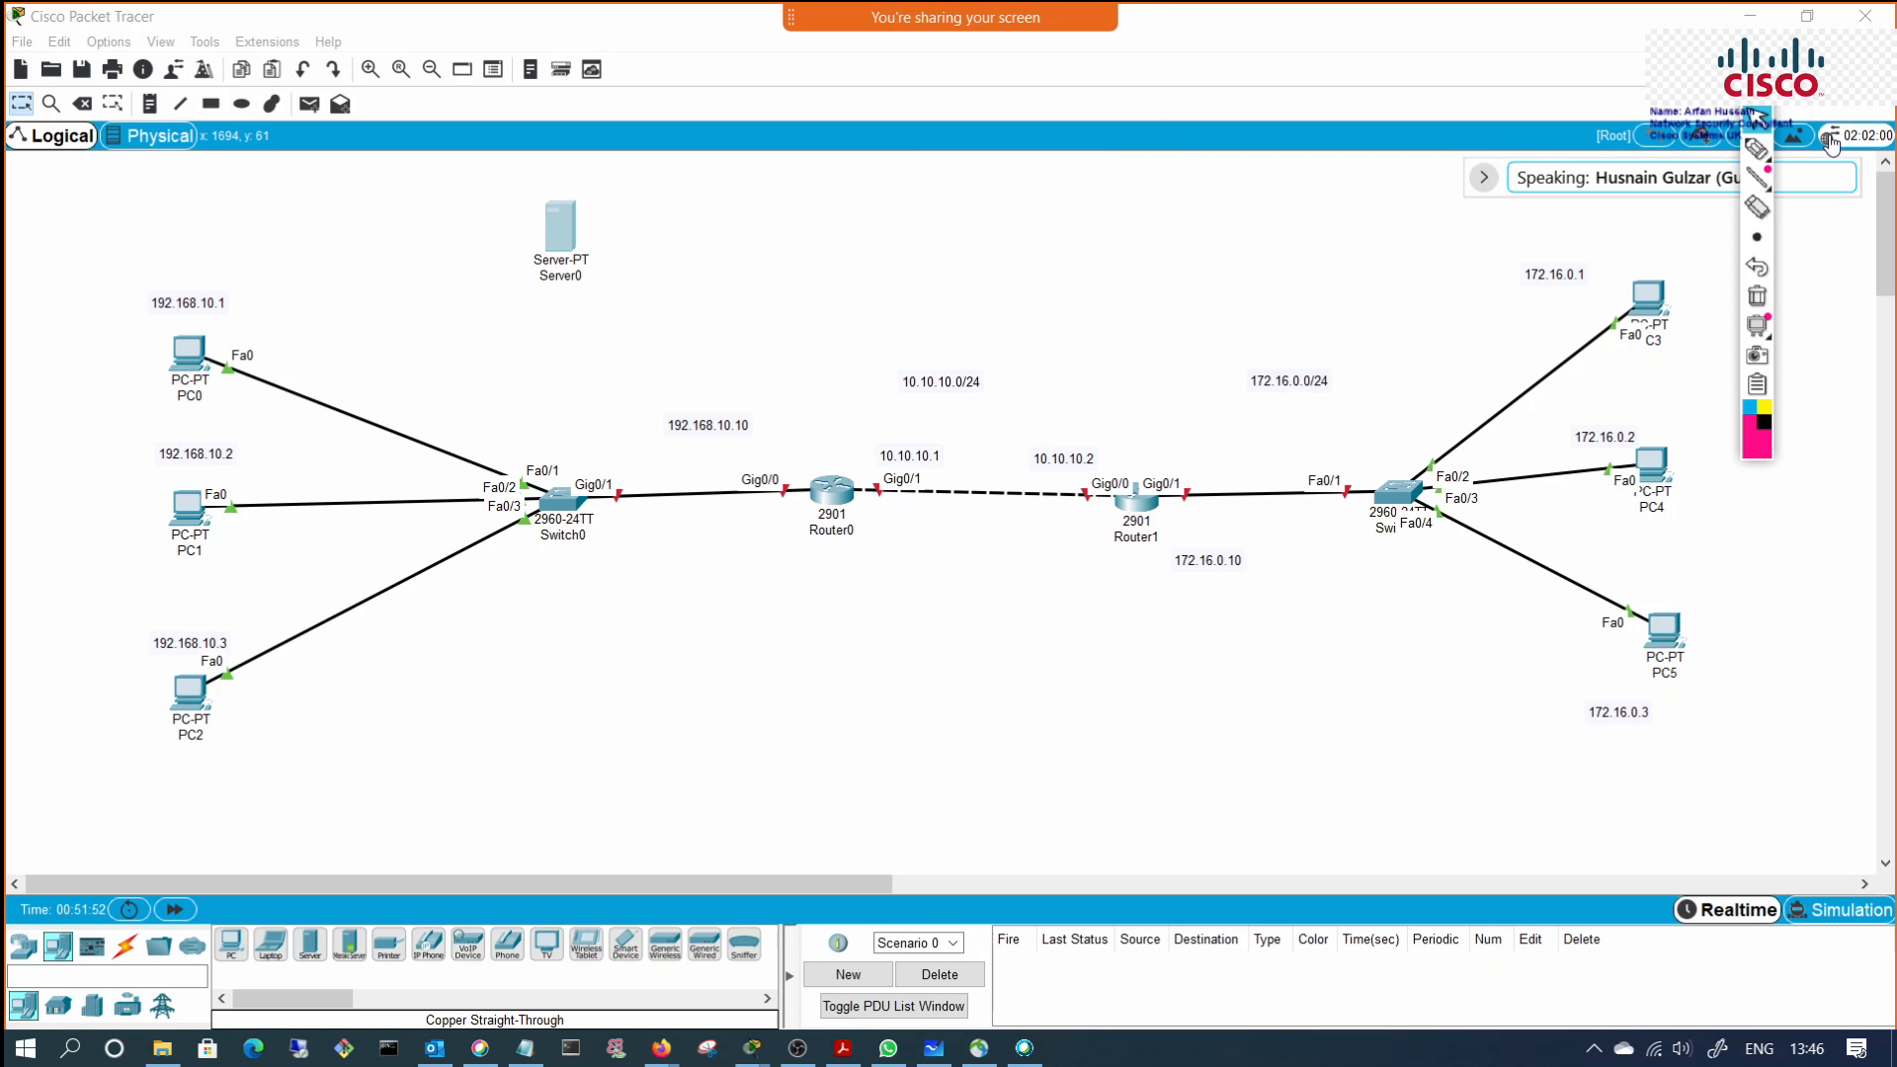
Step: Open Server0's DHCP service settings, widen the window and turn the DHCP service on for FastEthernet0
click(556, 229)
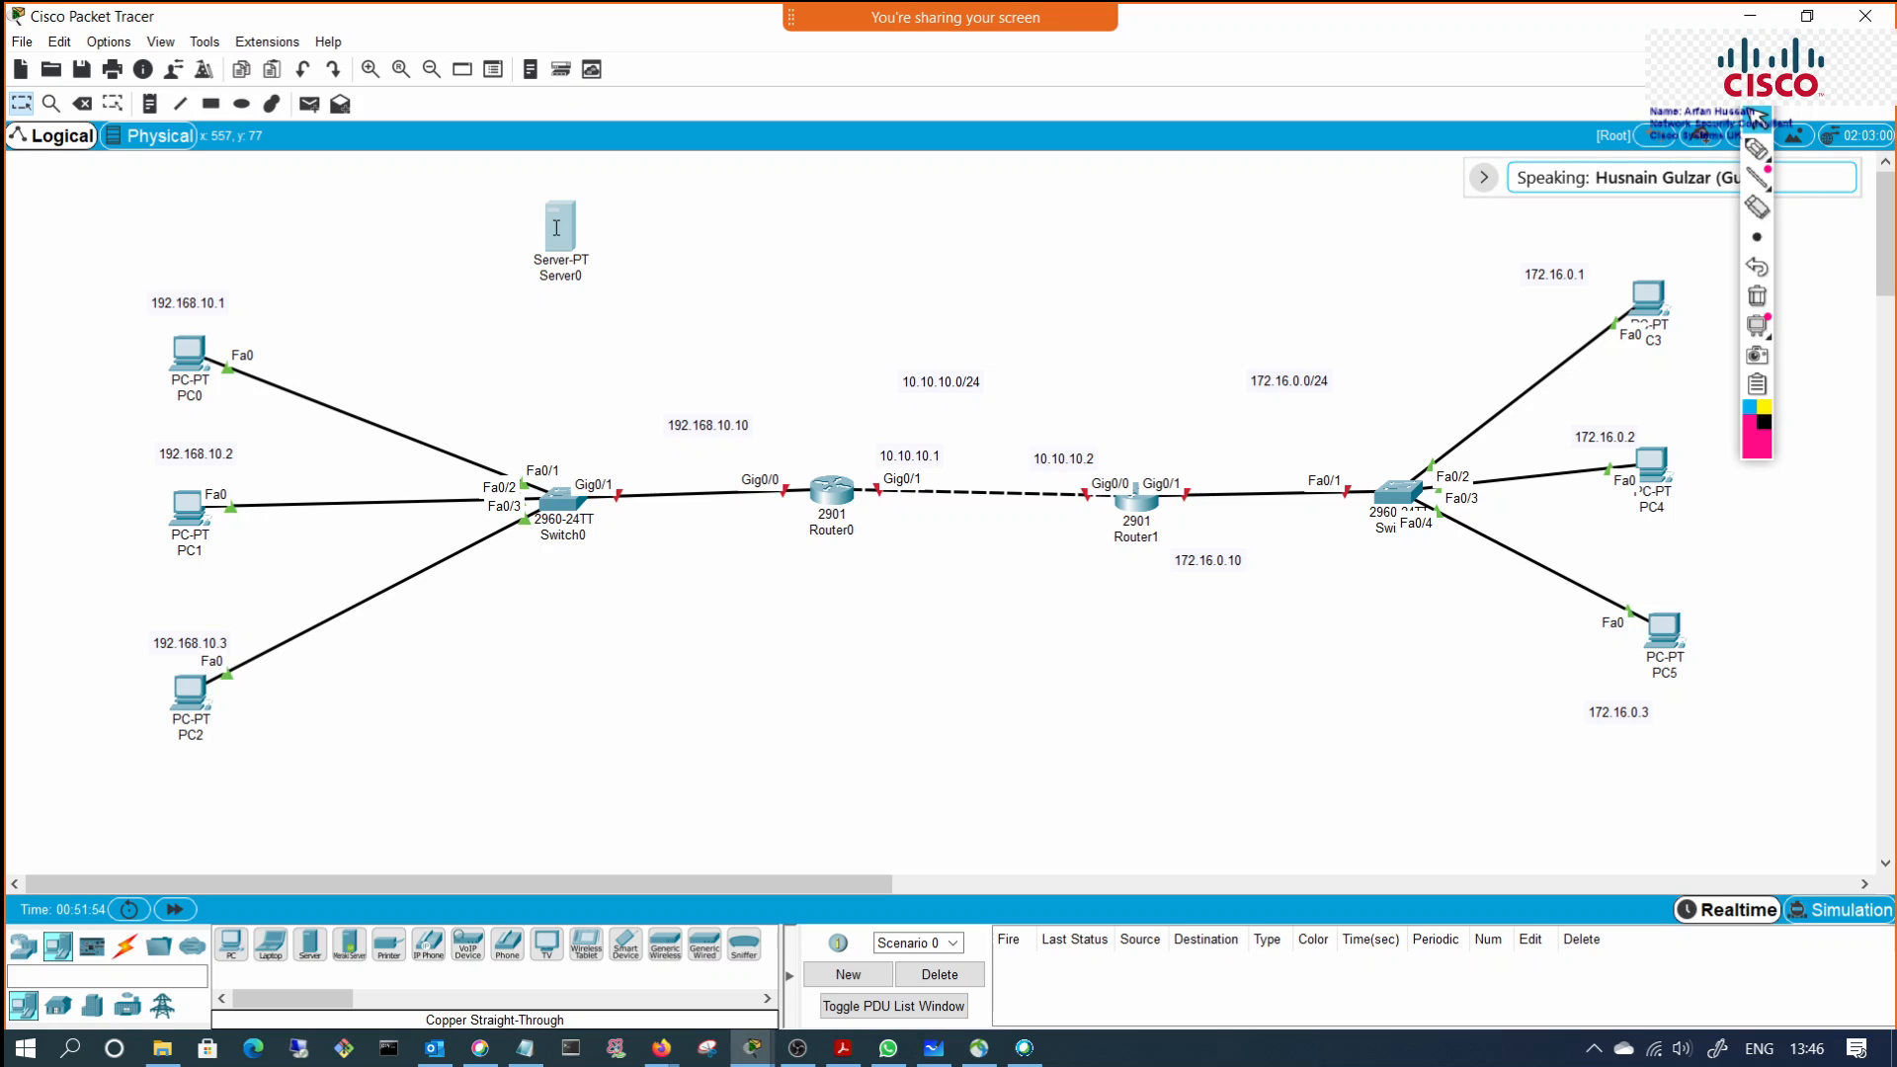
click(556, 228)
drag(911, 218, 1099, 207)
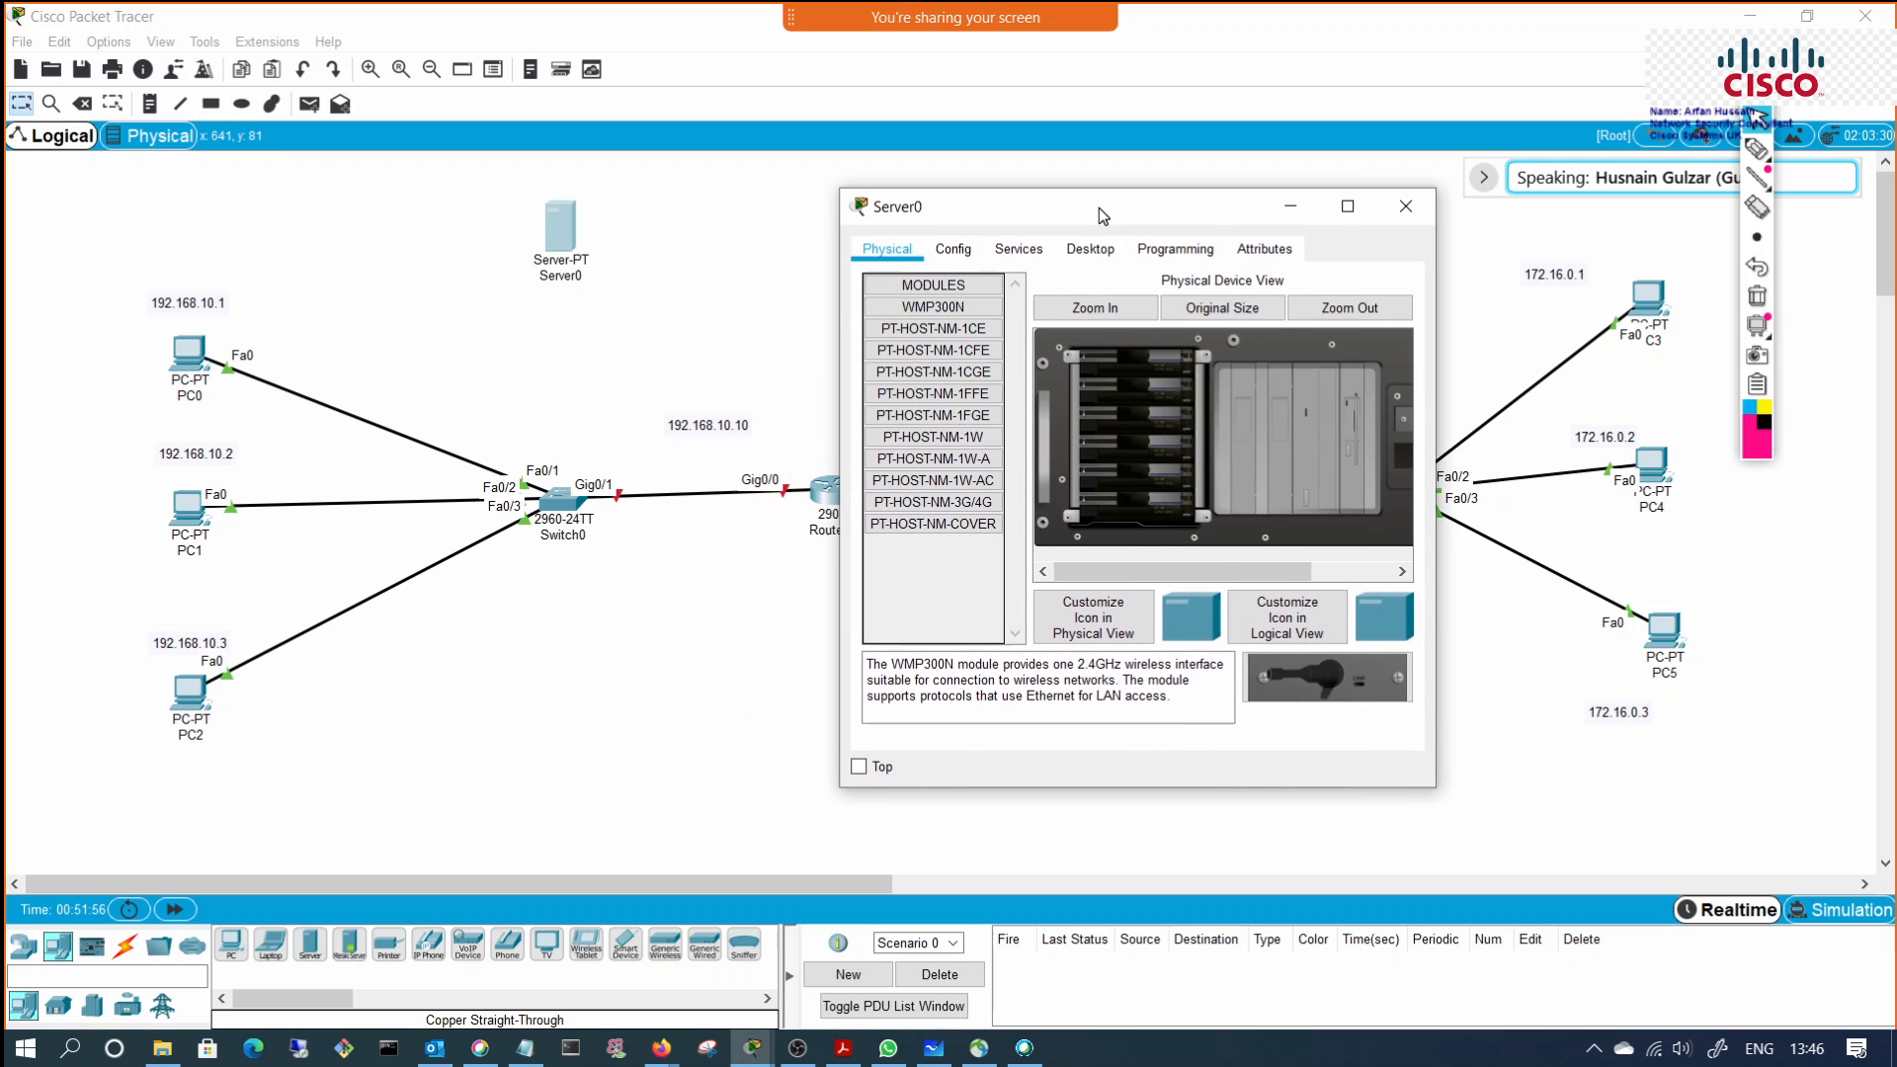
click(1025, 251)
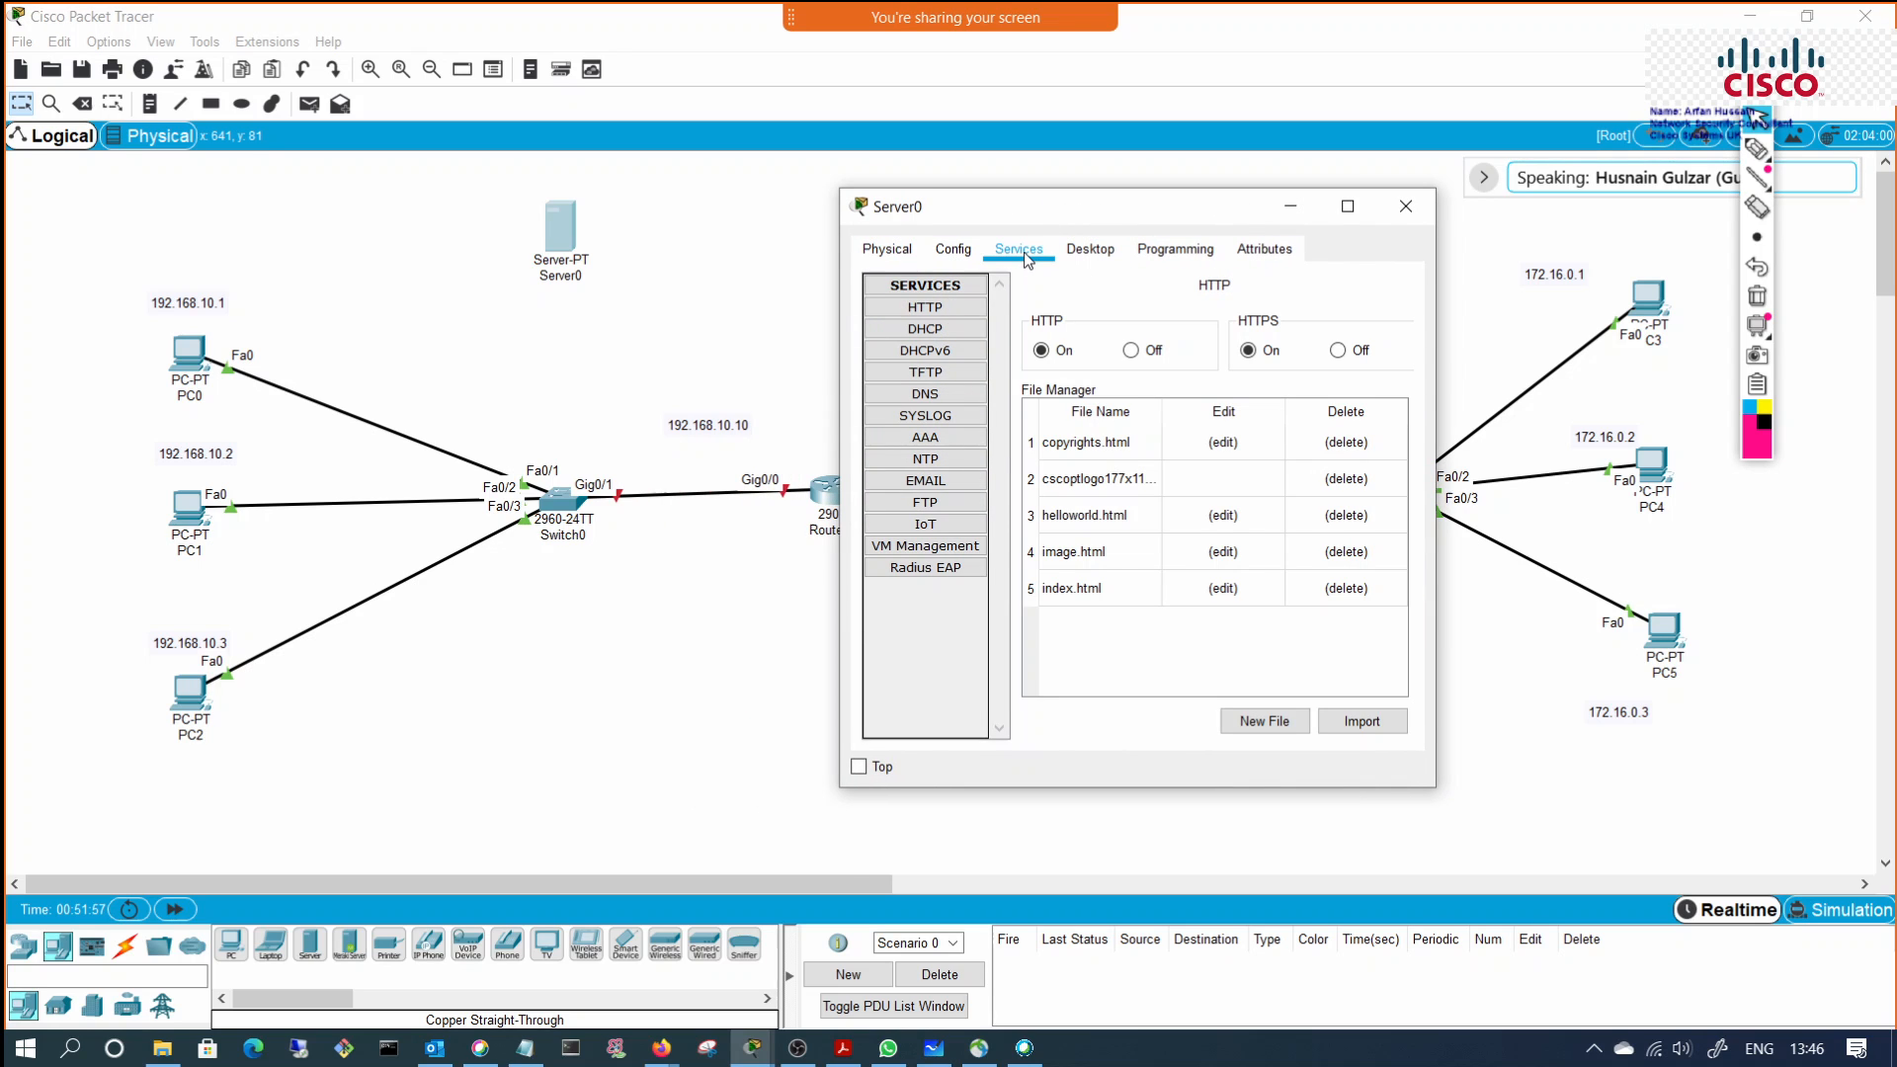
click(940, 328)
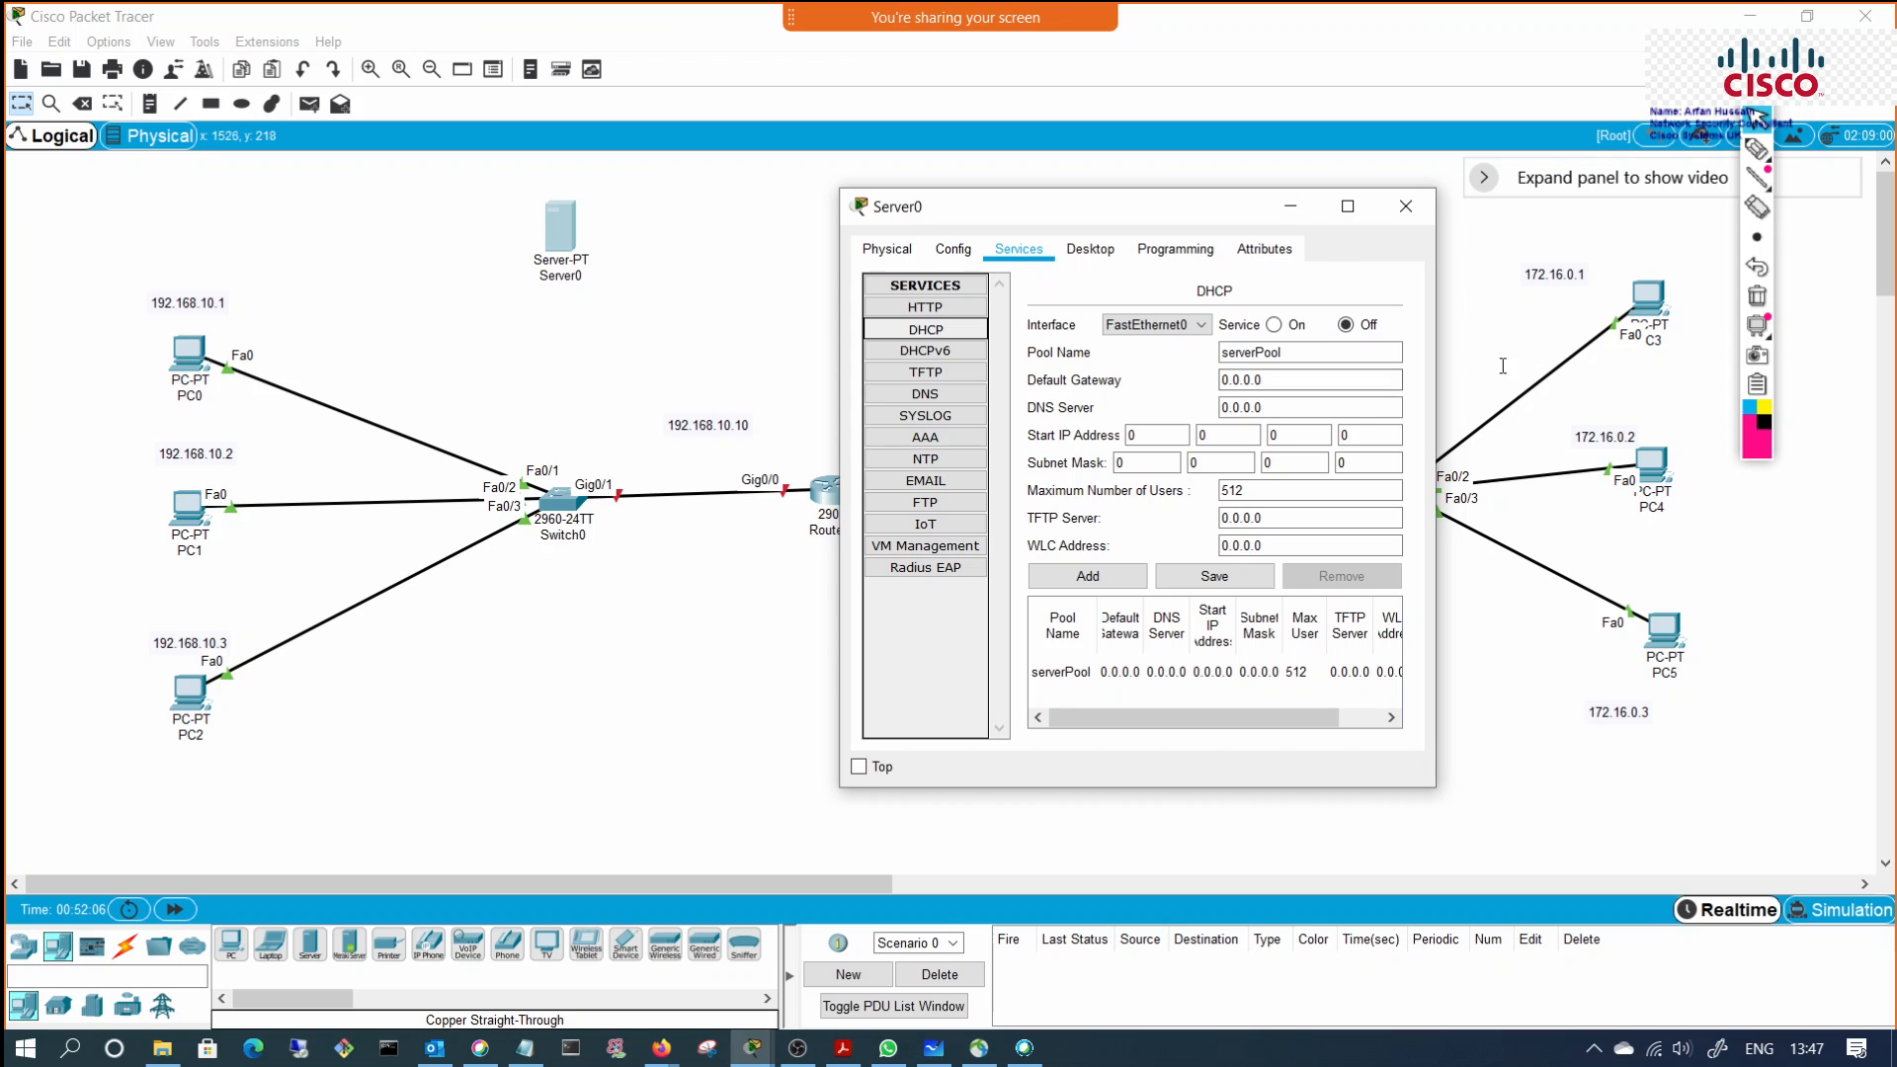
drag(1642, 336, 1653, 336)
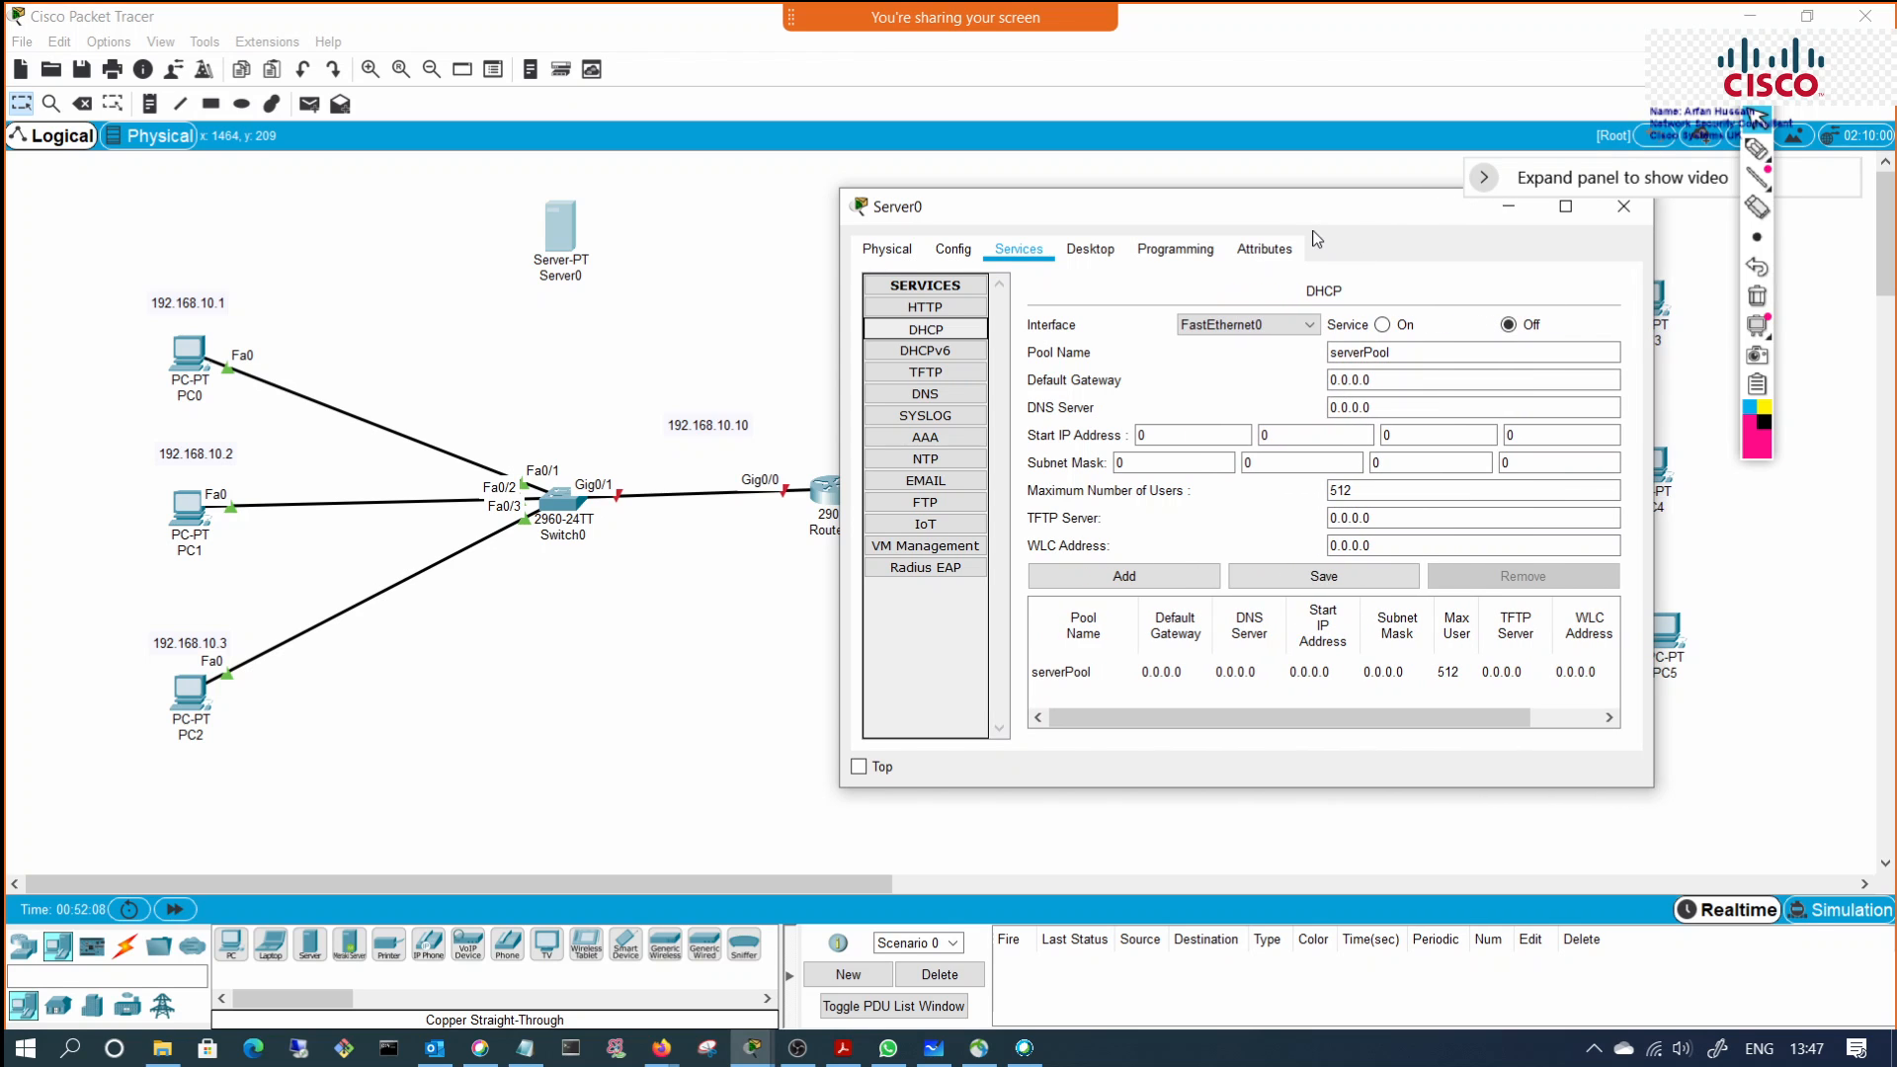
drag(1308, 219, 1241, 222)
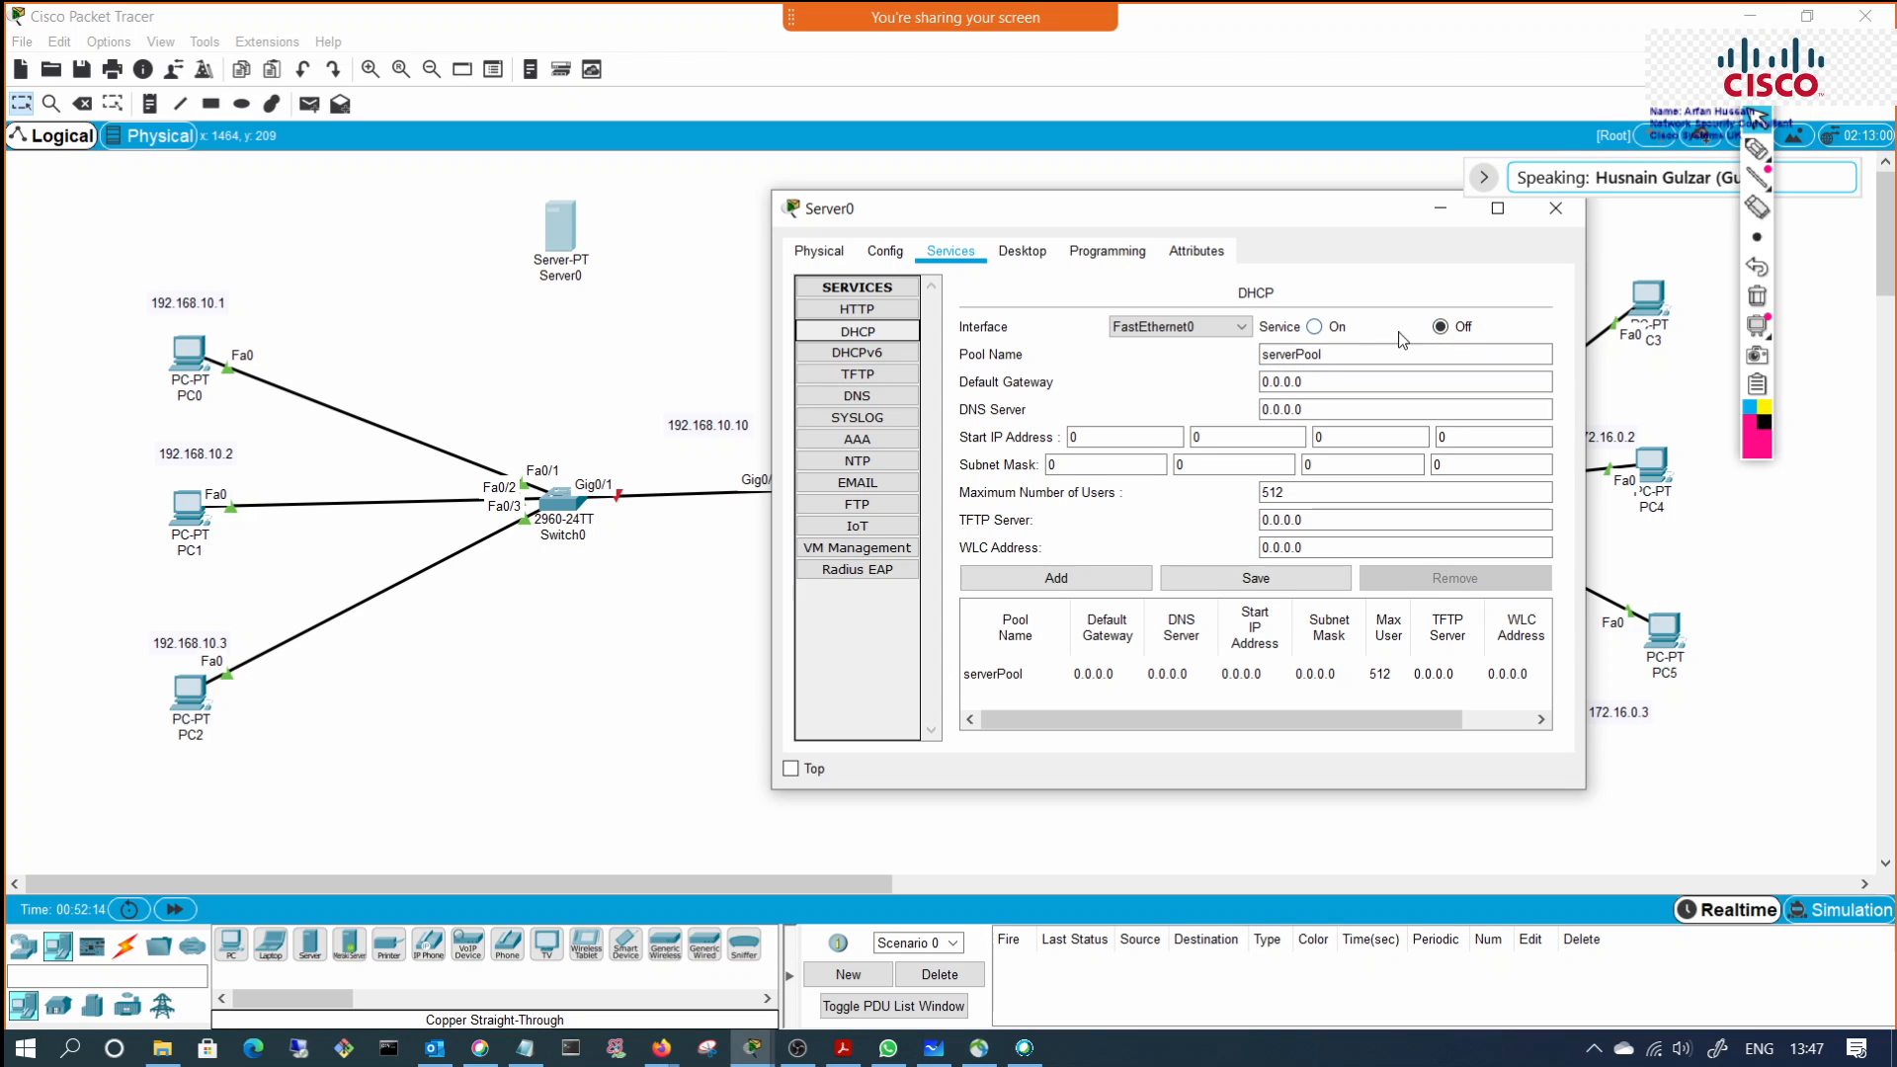
click(1315, 327)
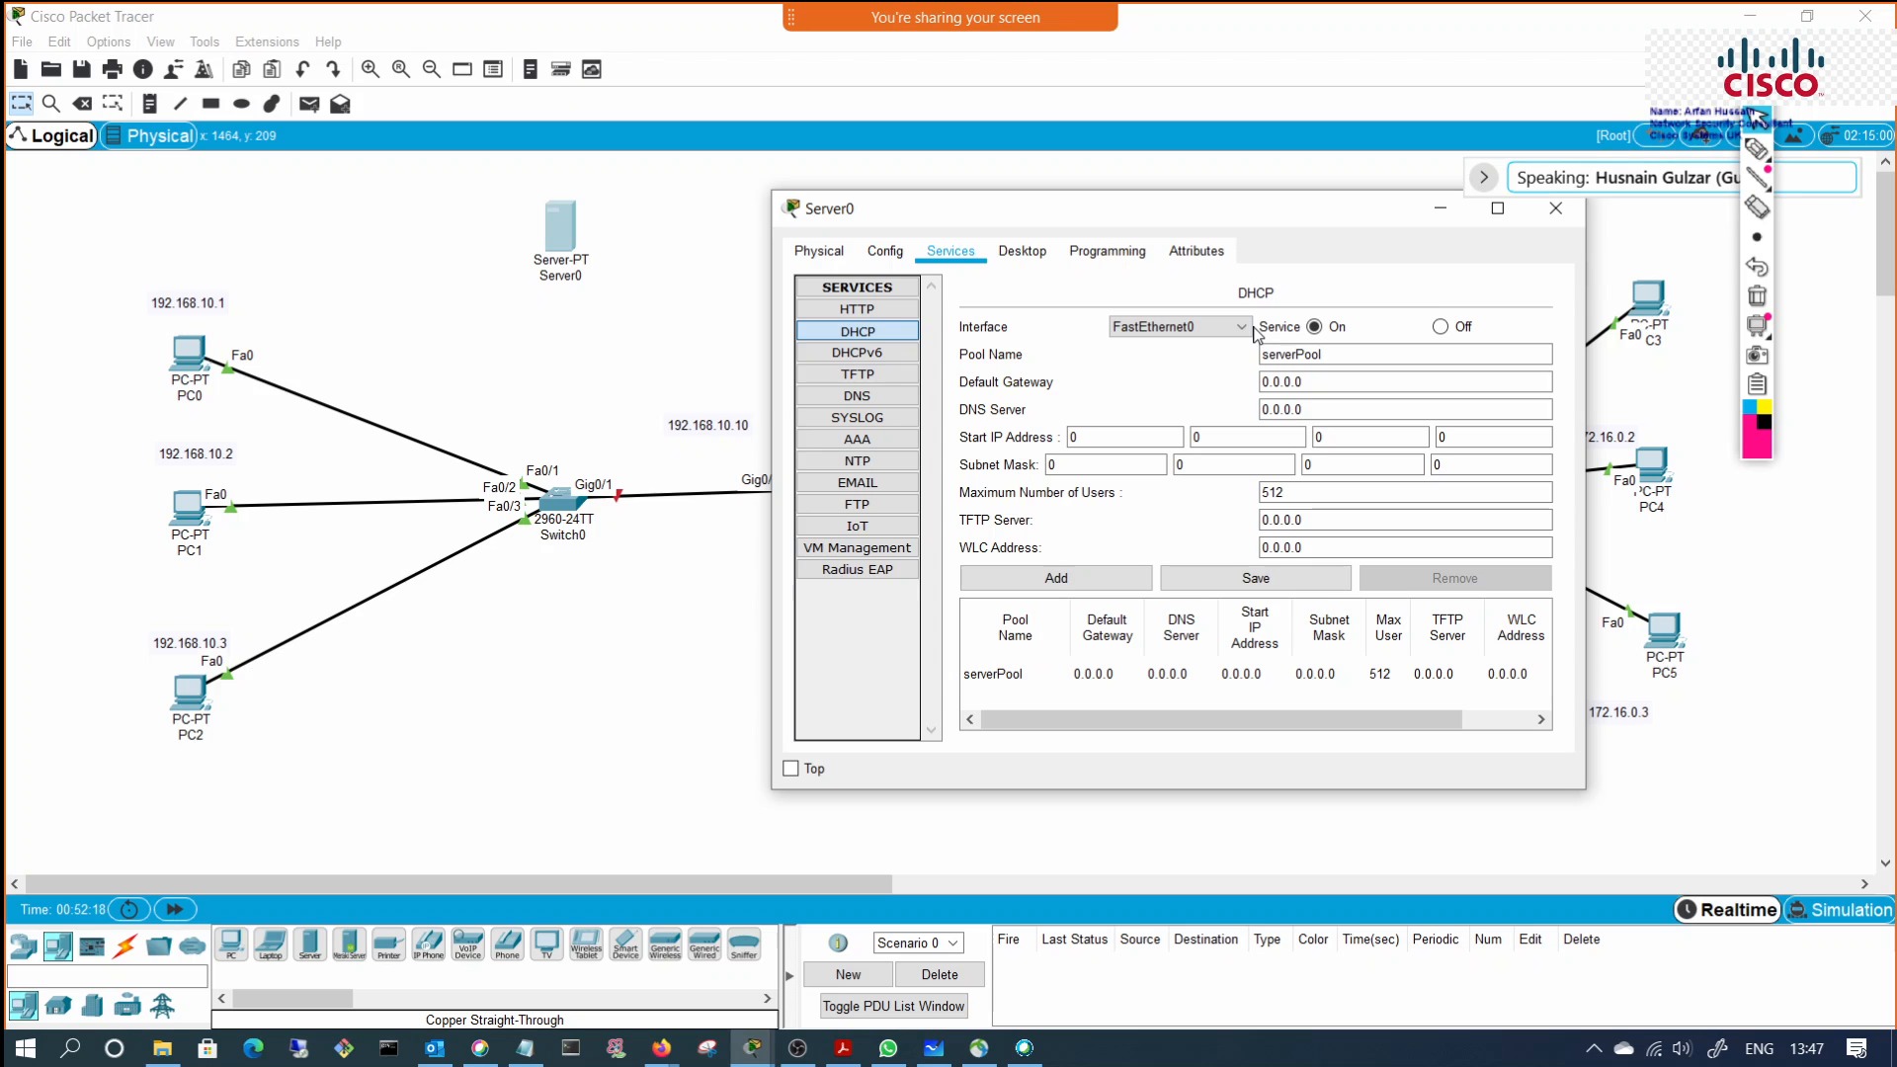
Step: Connect Switch0's FastEthernet0/4 to Server0's FastEthernet0 with a copper straight-through cable, and shift Server0 slightly higher above the switch
drag(1157, 210, 1406, 288)
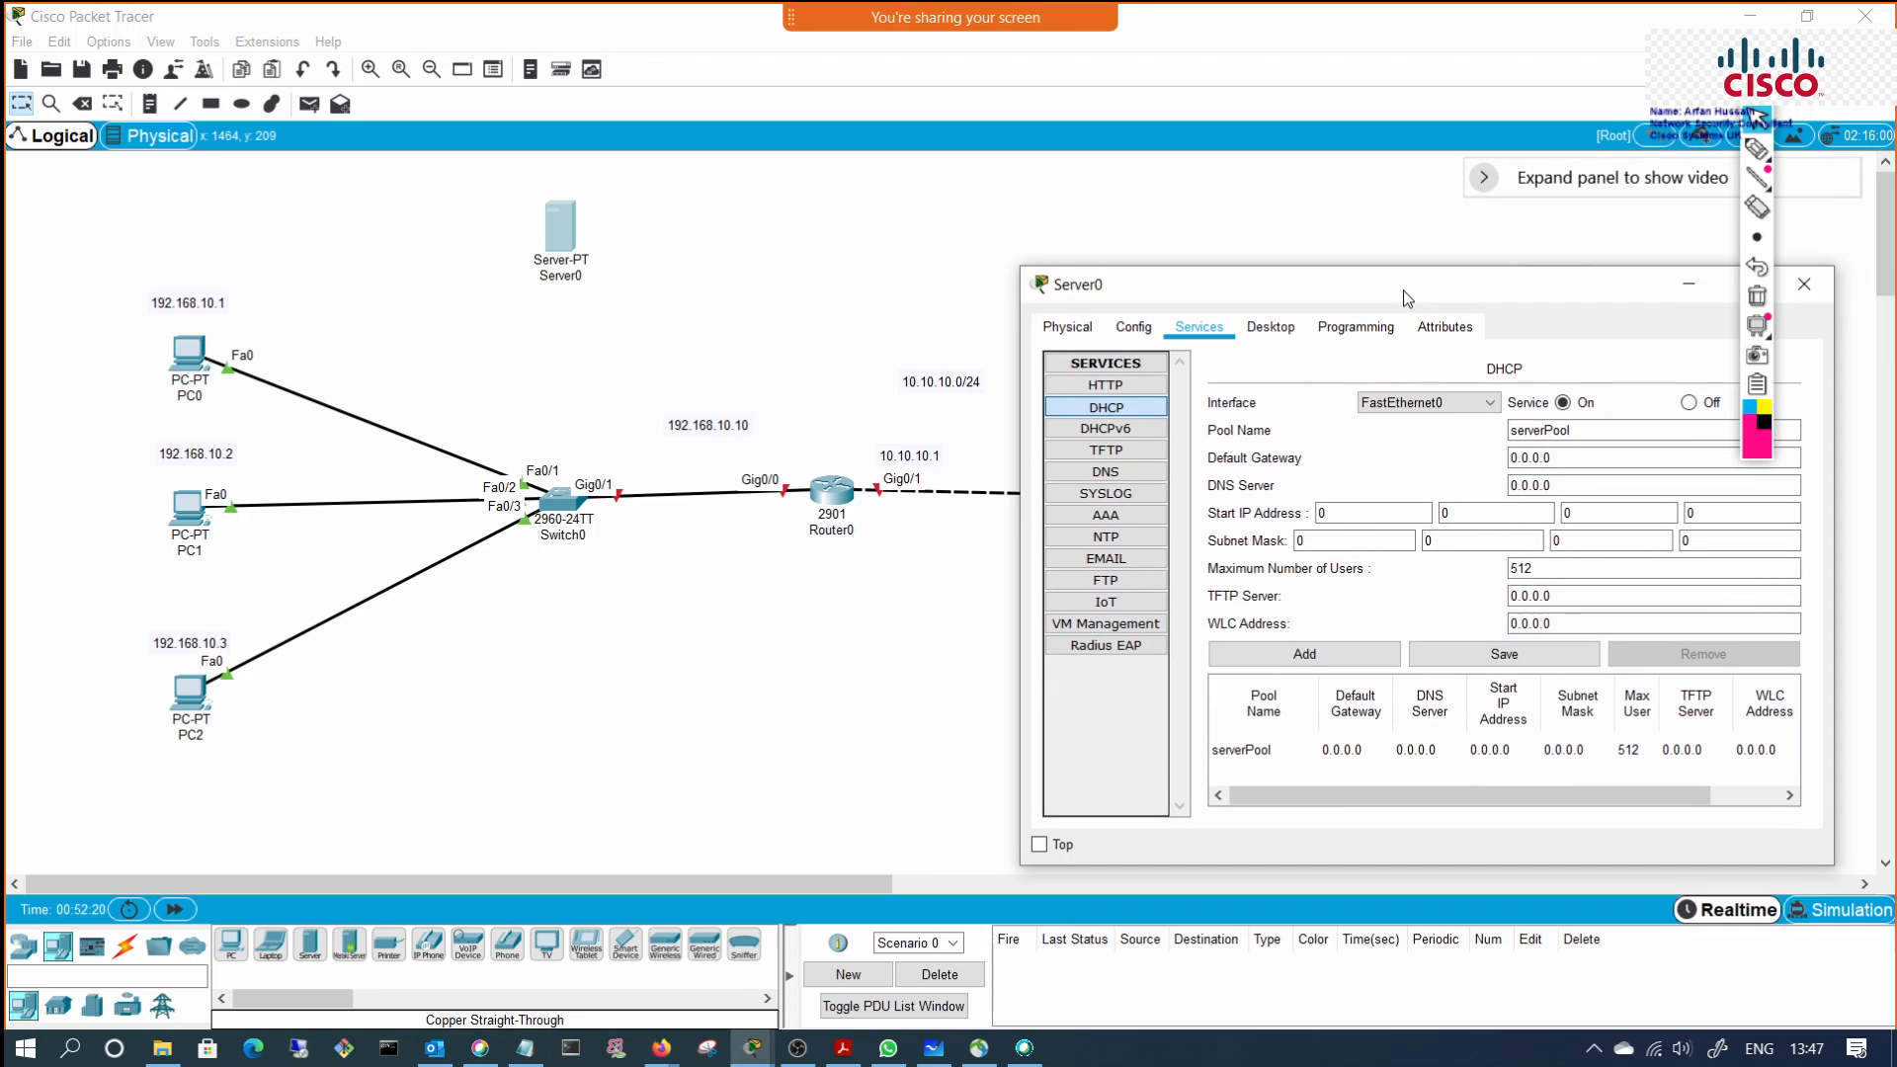
click(128, 949)
click(310, 944)
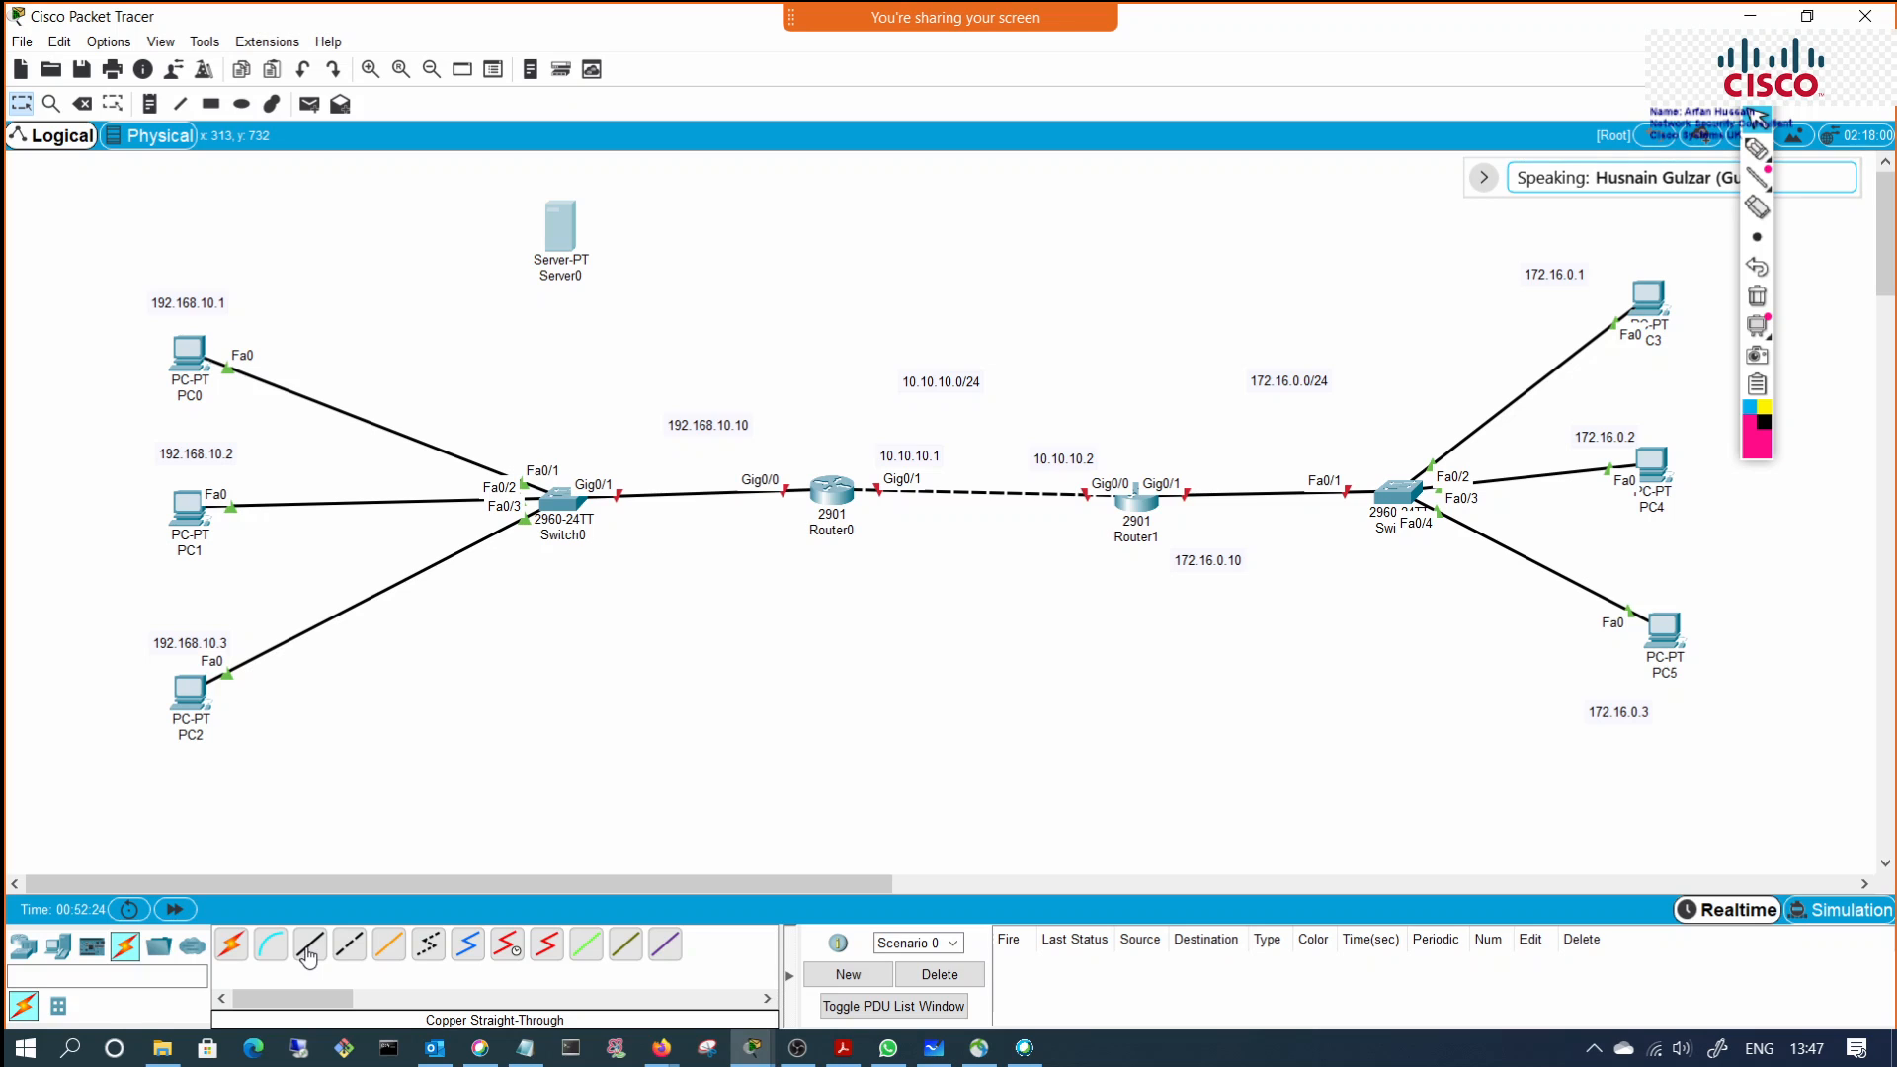
click(560, 500)
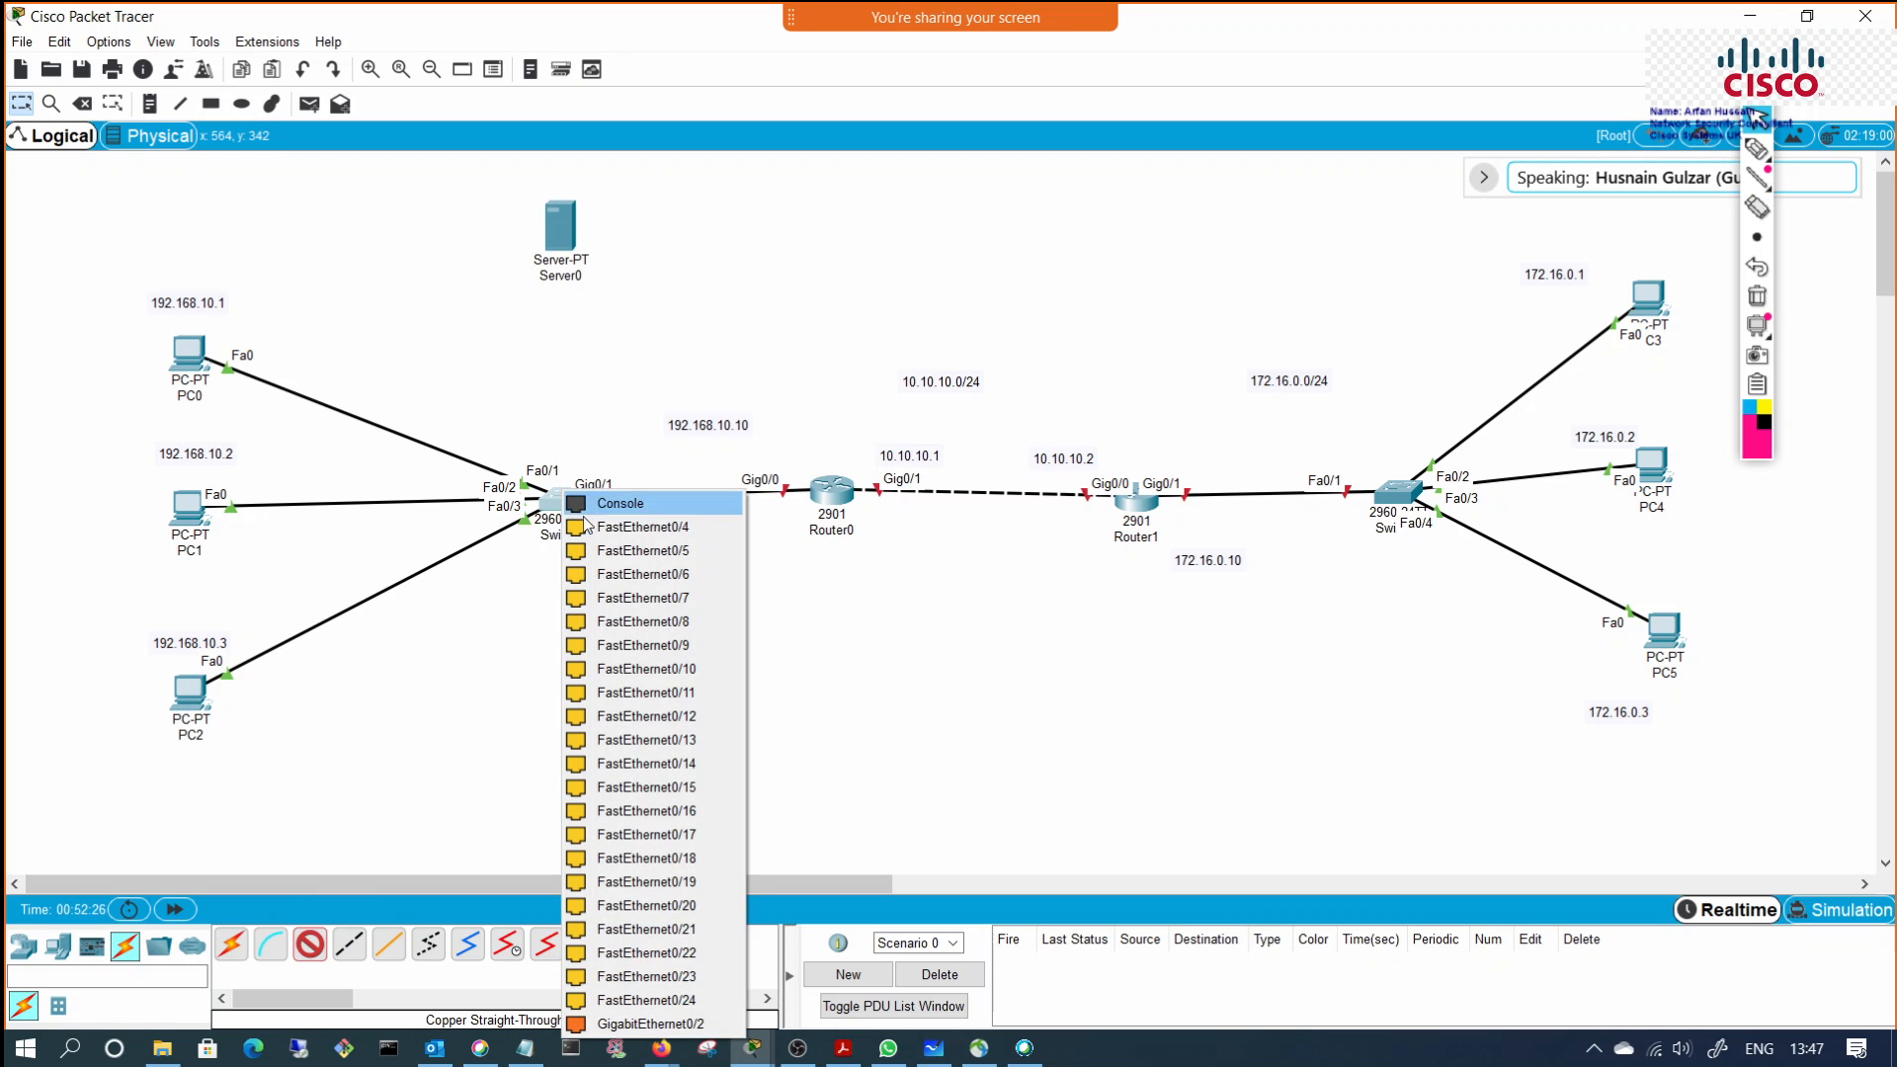
click(642, 533)
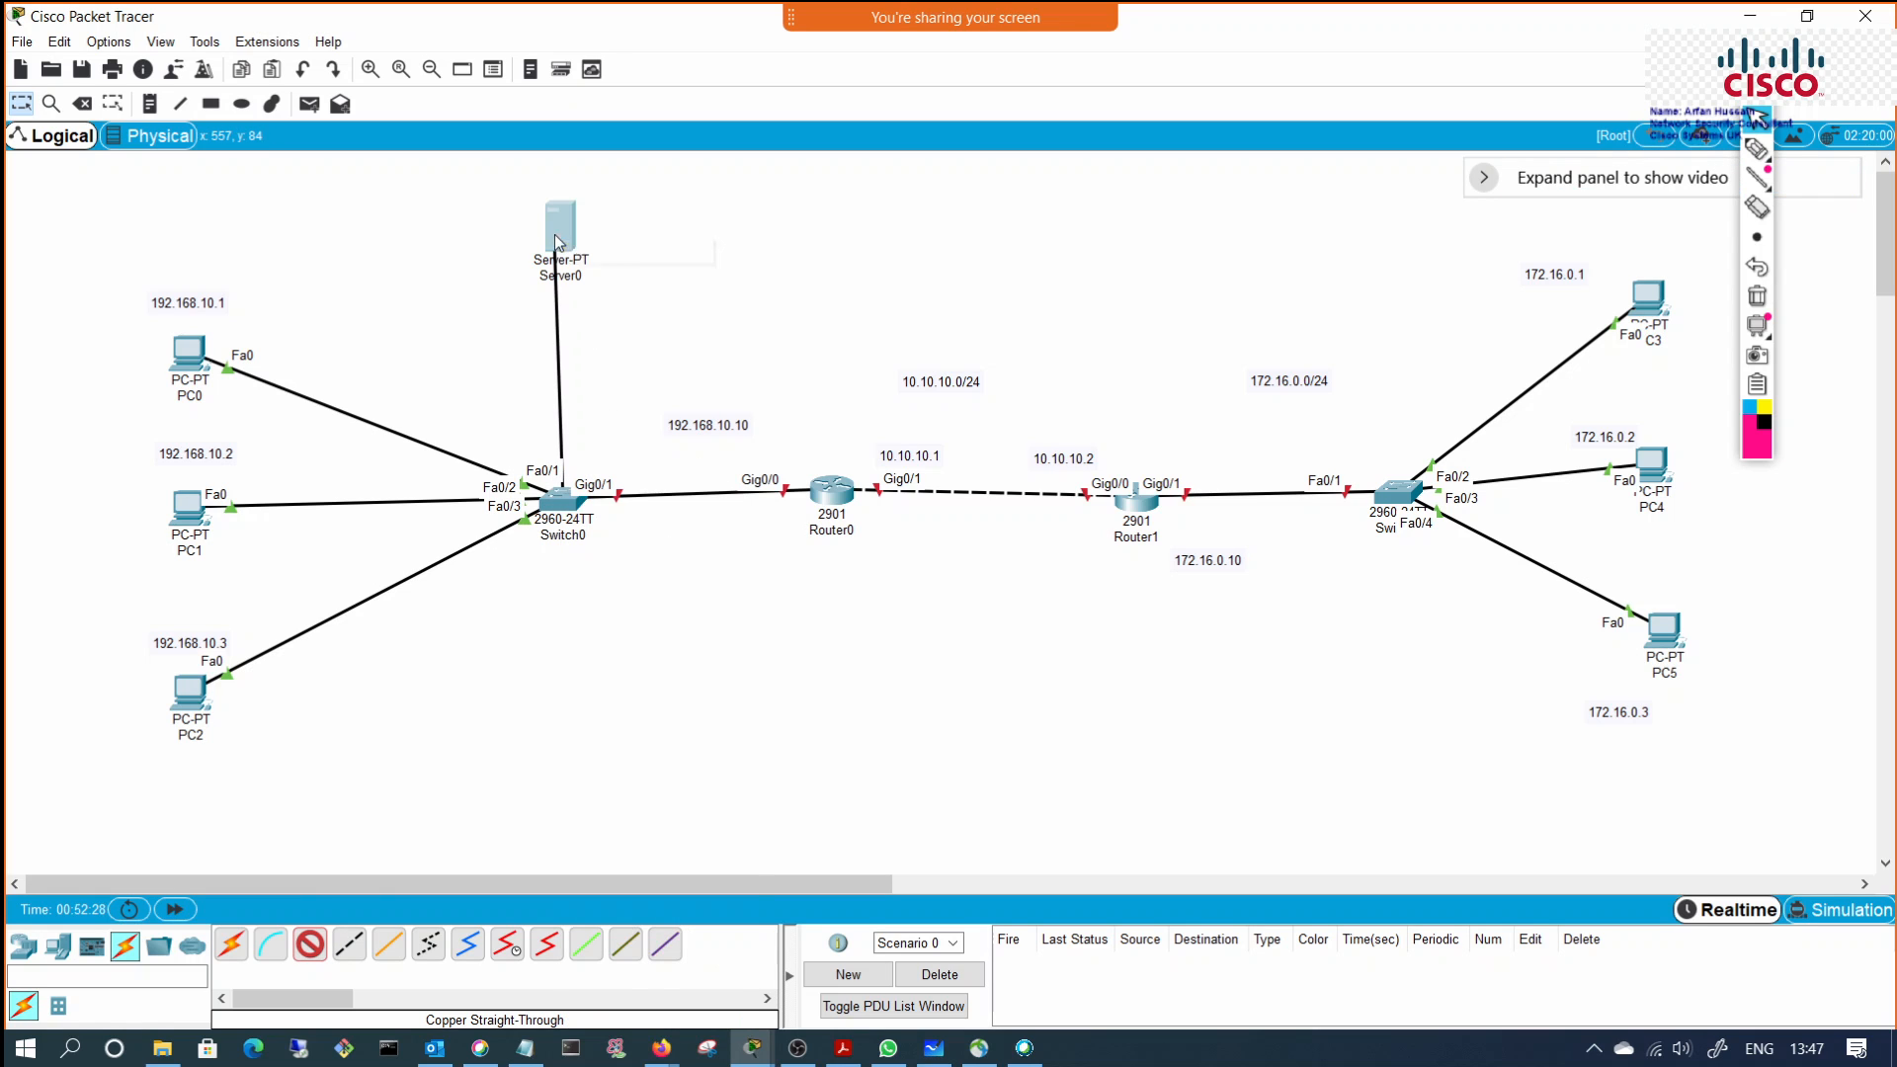
click(560, 237)
click(620, 249)
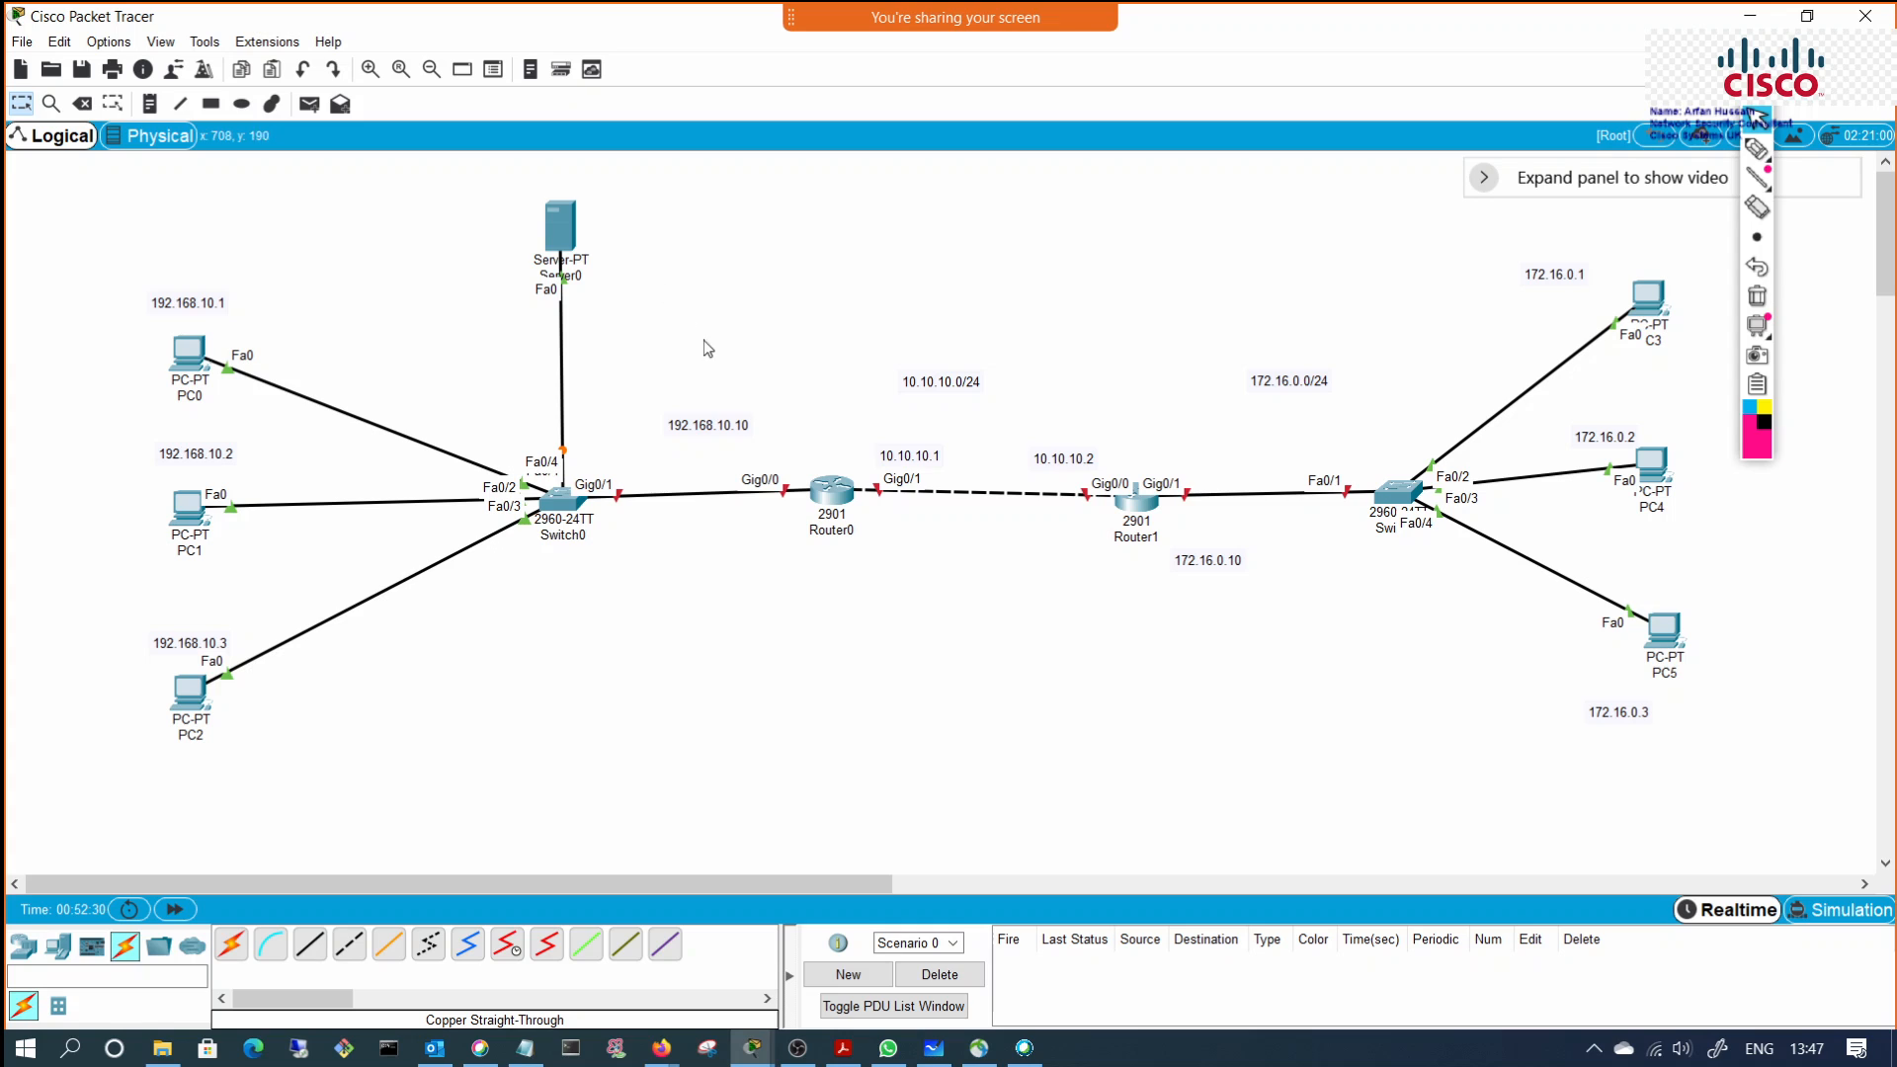
drag(559, 224, 561, 203)
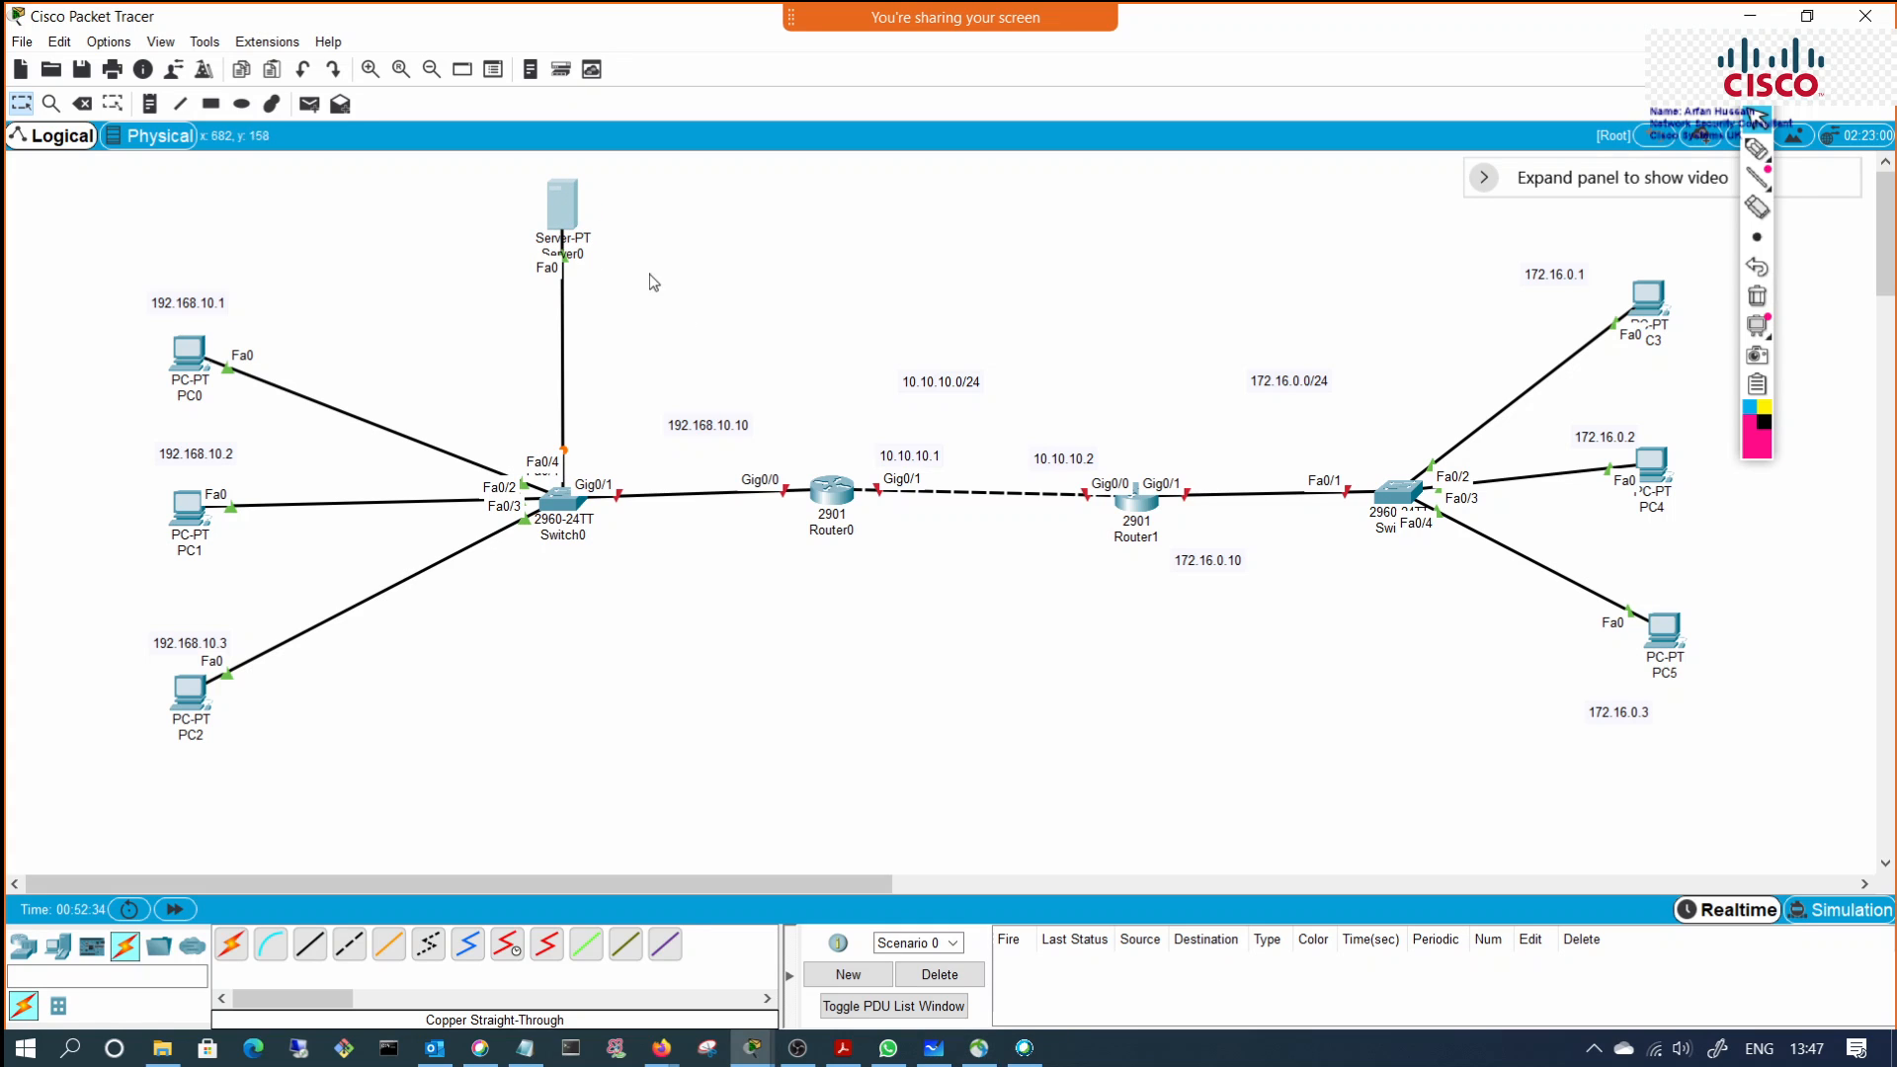
Step: Reopen Server0's DHCP service settings and place the window clear of Server0, Switch0 and the three PCs beside it
click(557, 209)
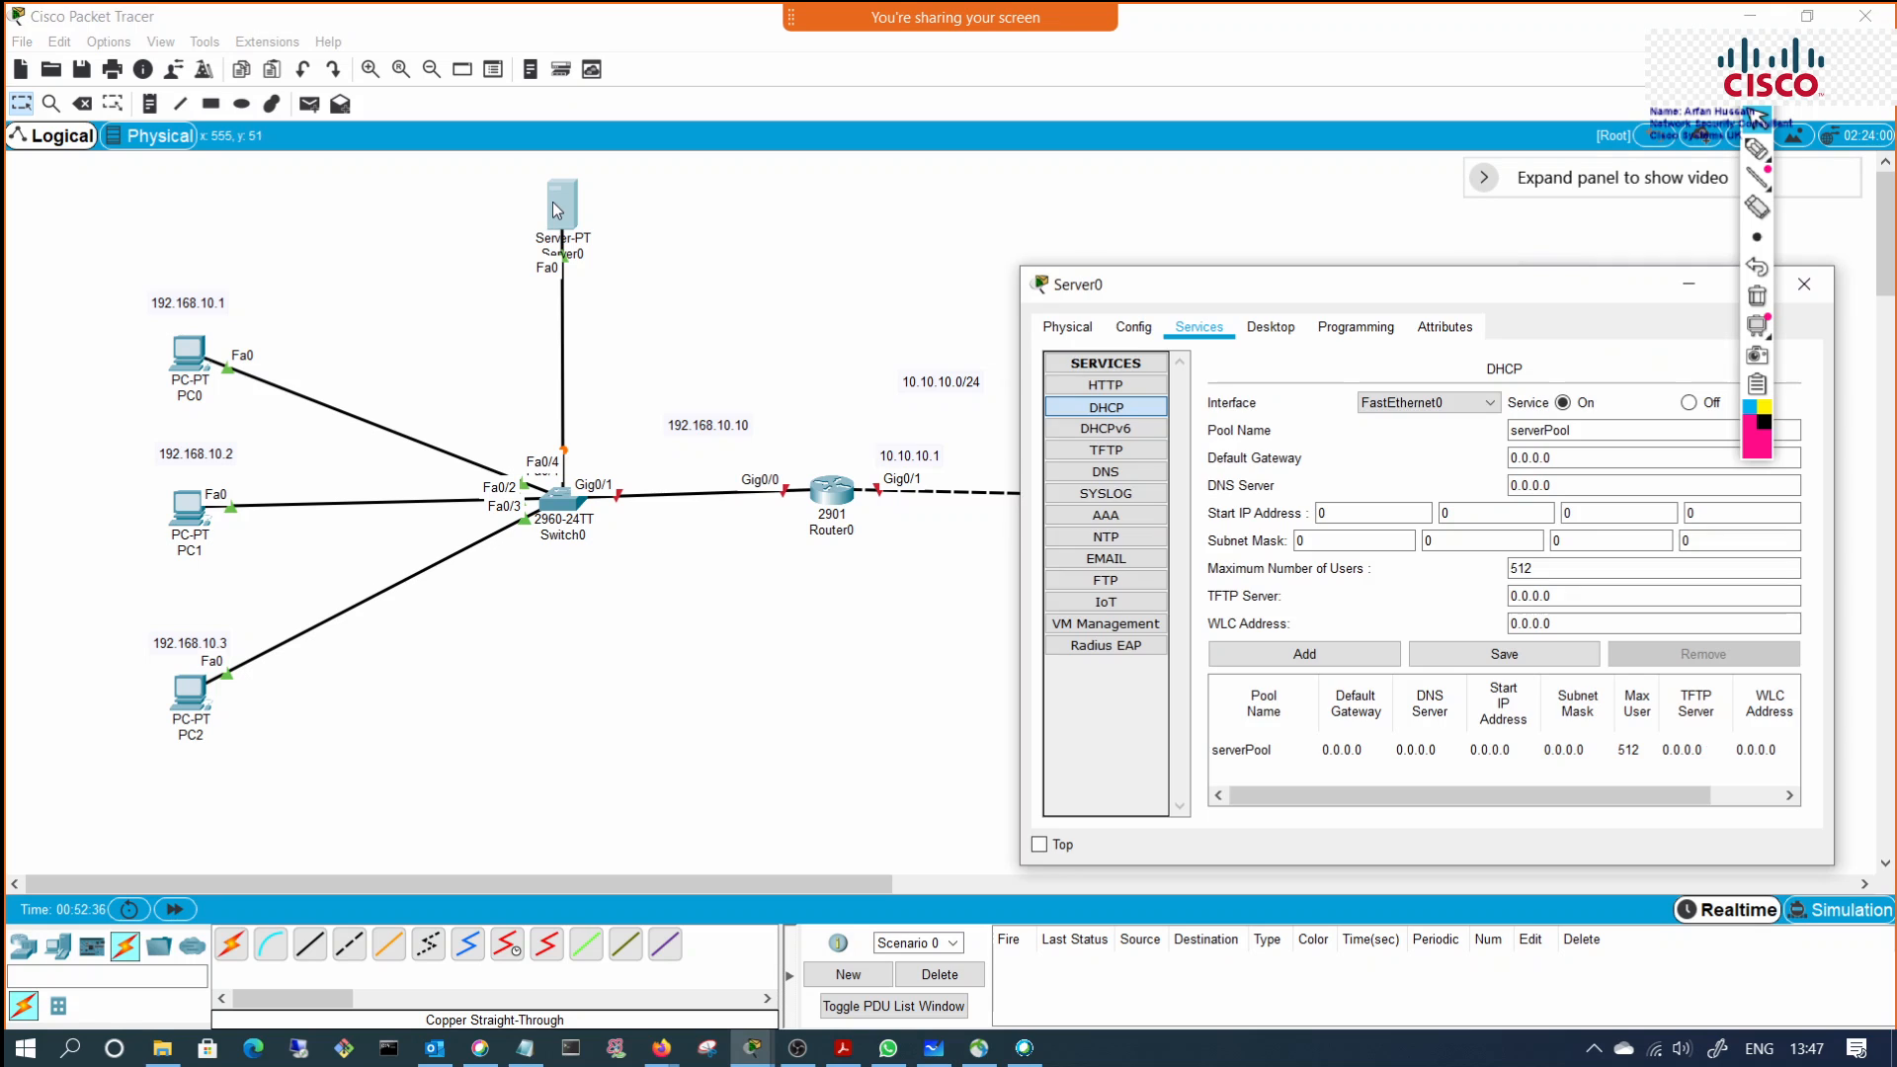
drag(1380, 283, 1065, 126)
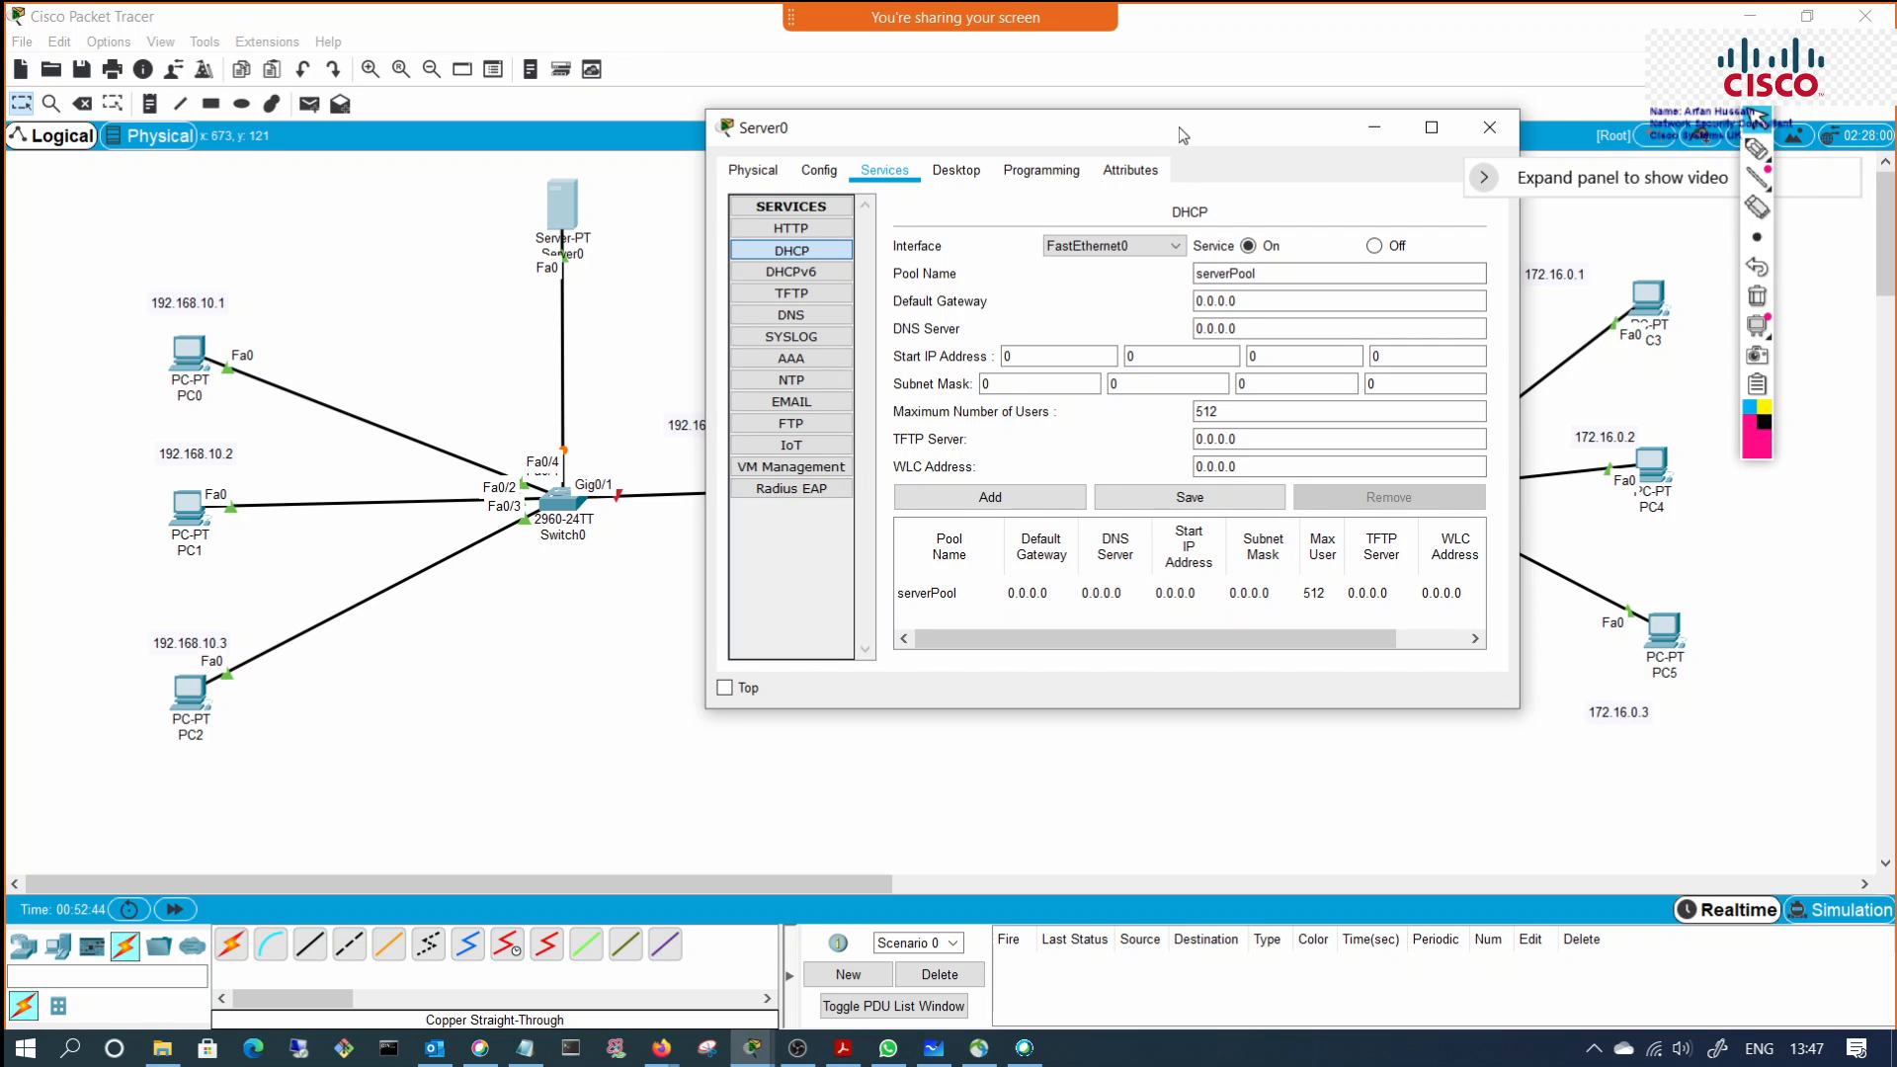
drag(1183, 135, 1250, 138)
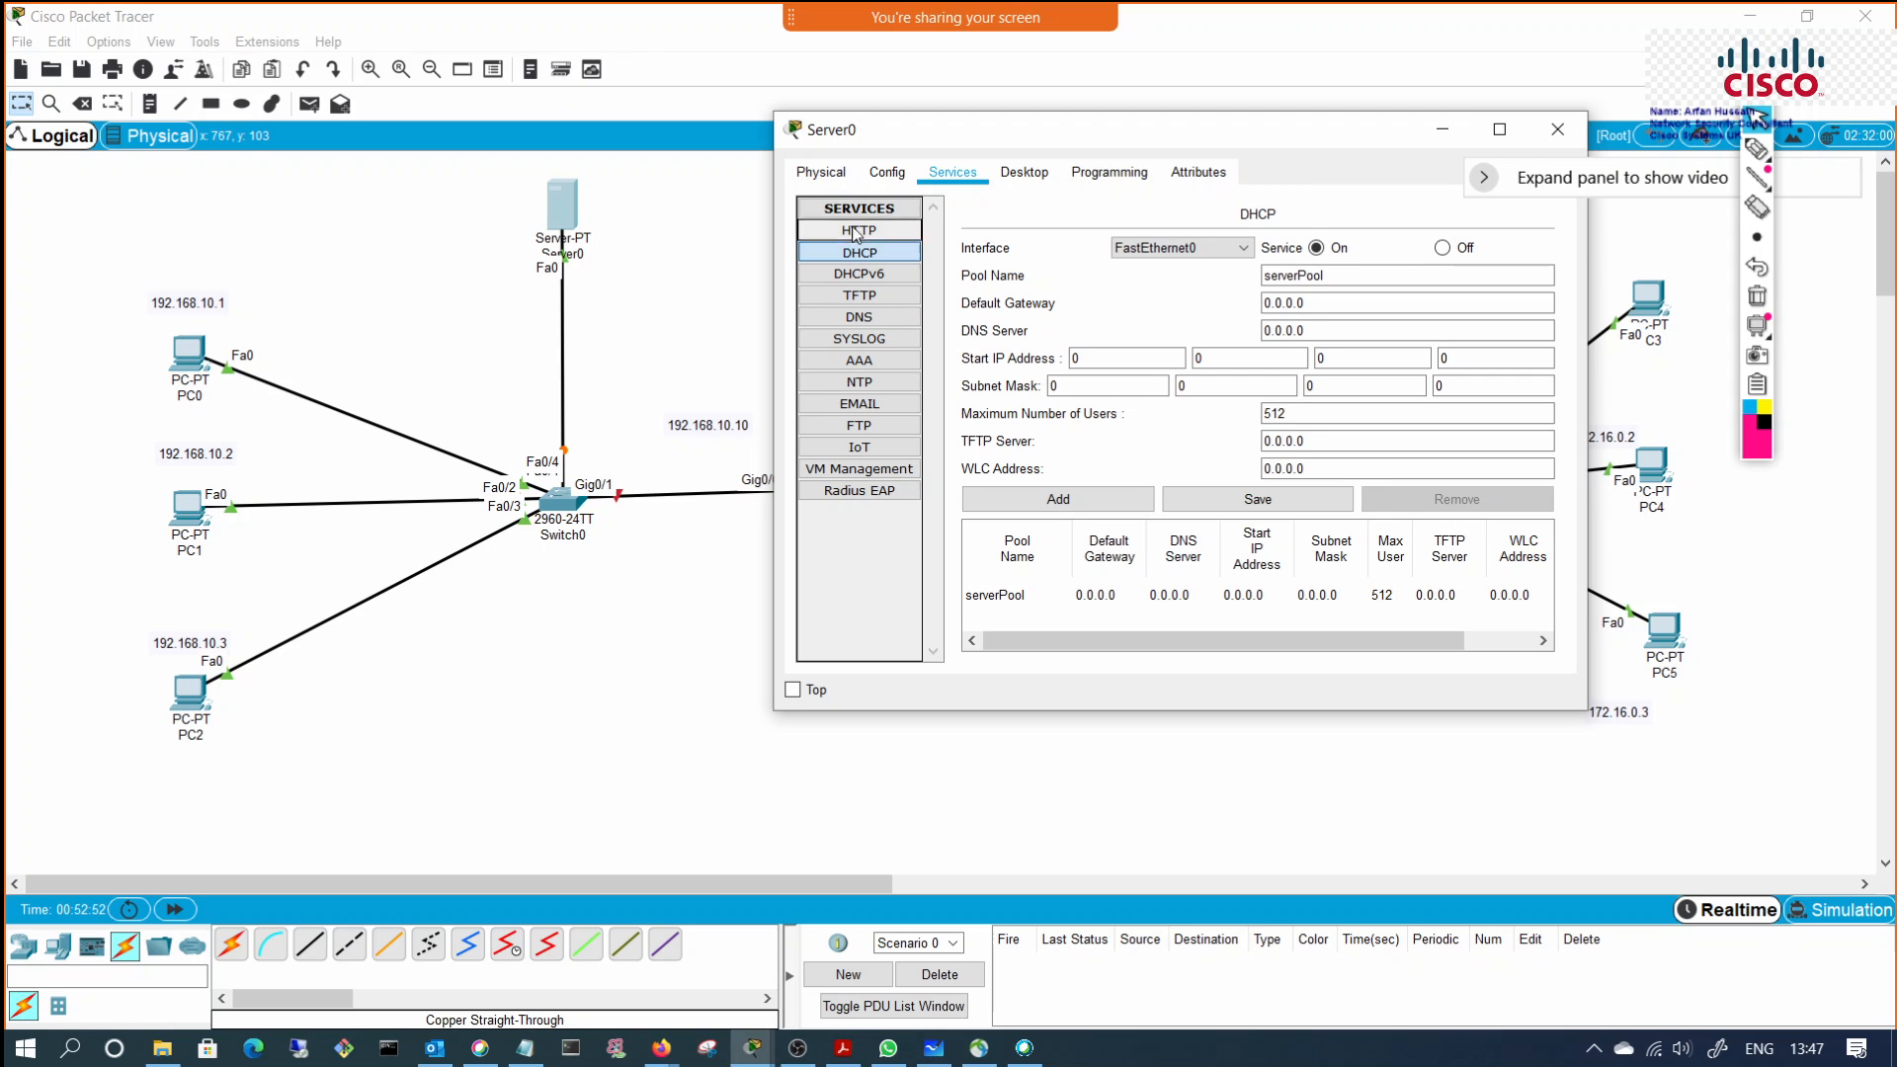
drag(945, 132, 1004, 131)
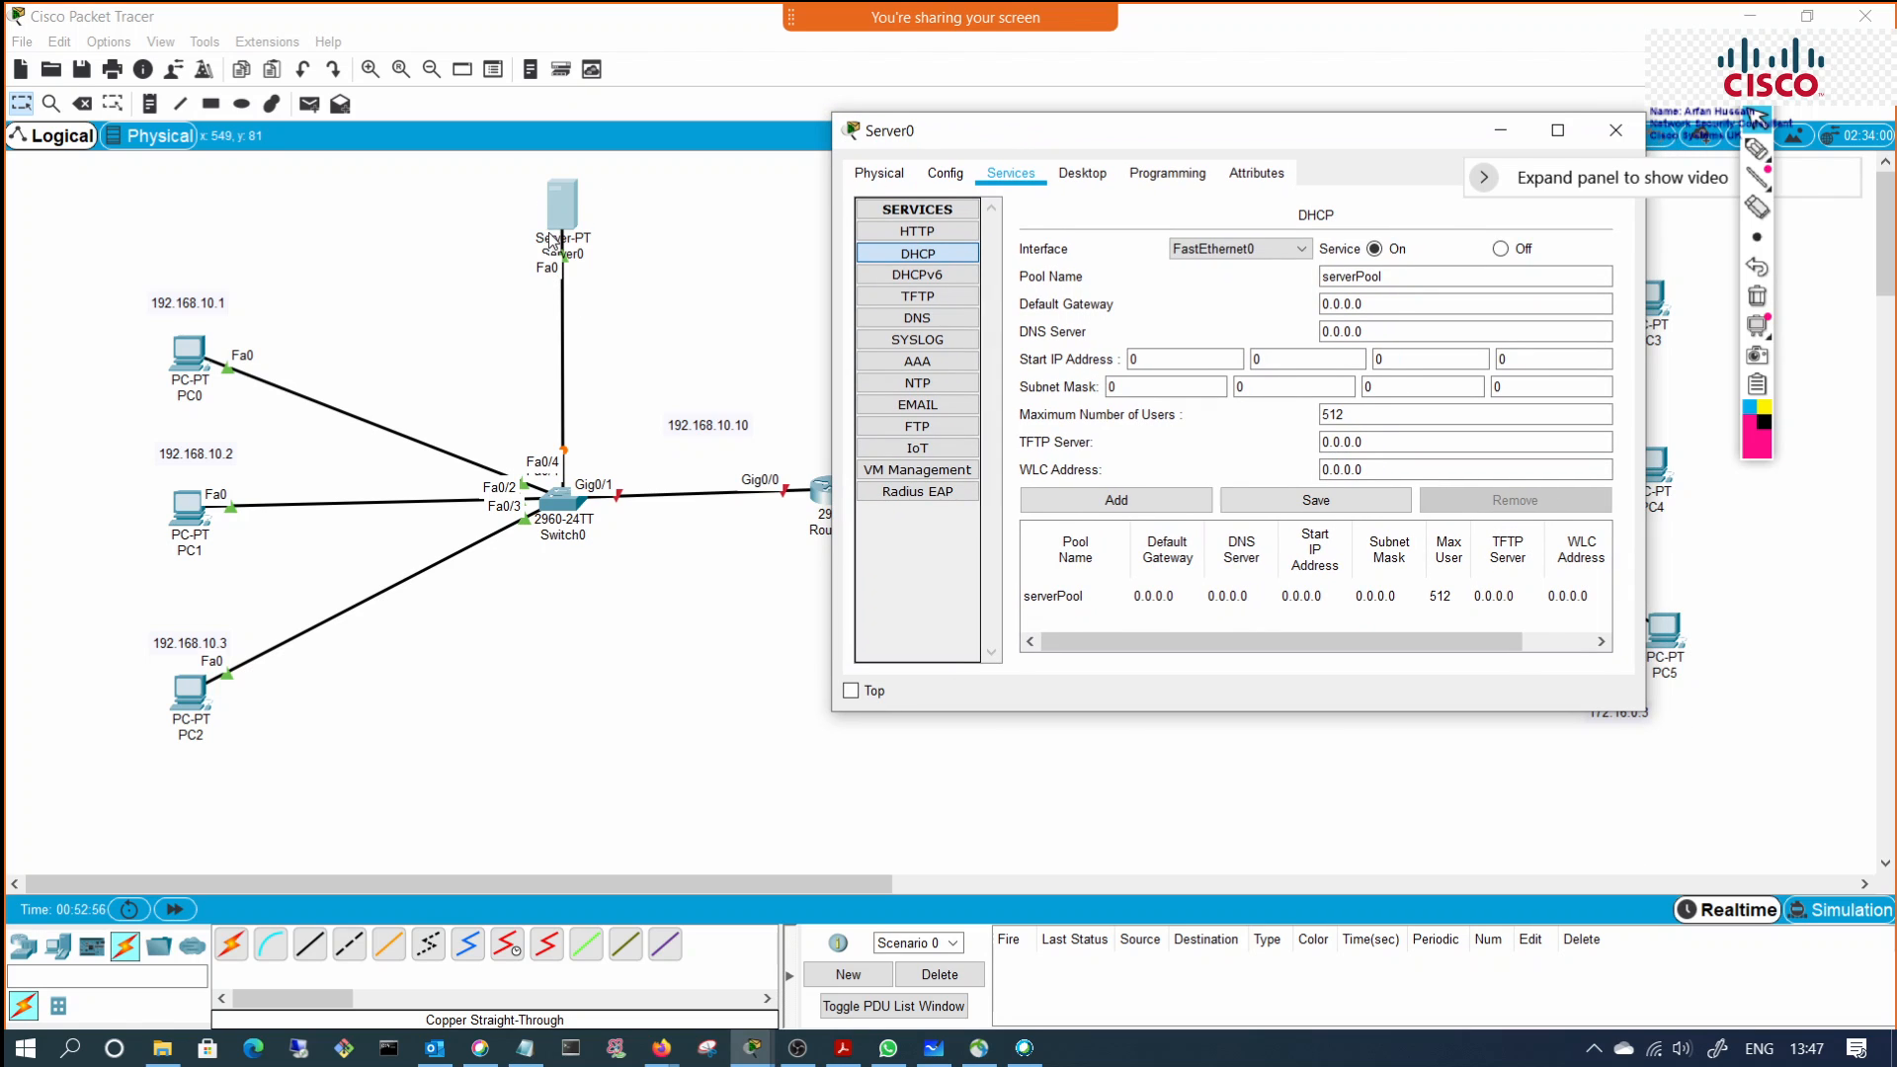
Step: Name the DHCP pool DHCPLAB and set its default gateway to 192.168.10.10
drag(1396, 274, 1289, 273)
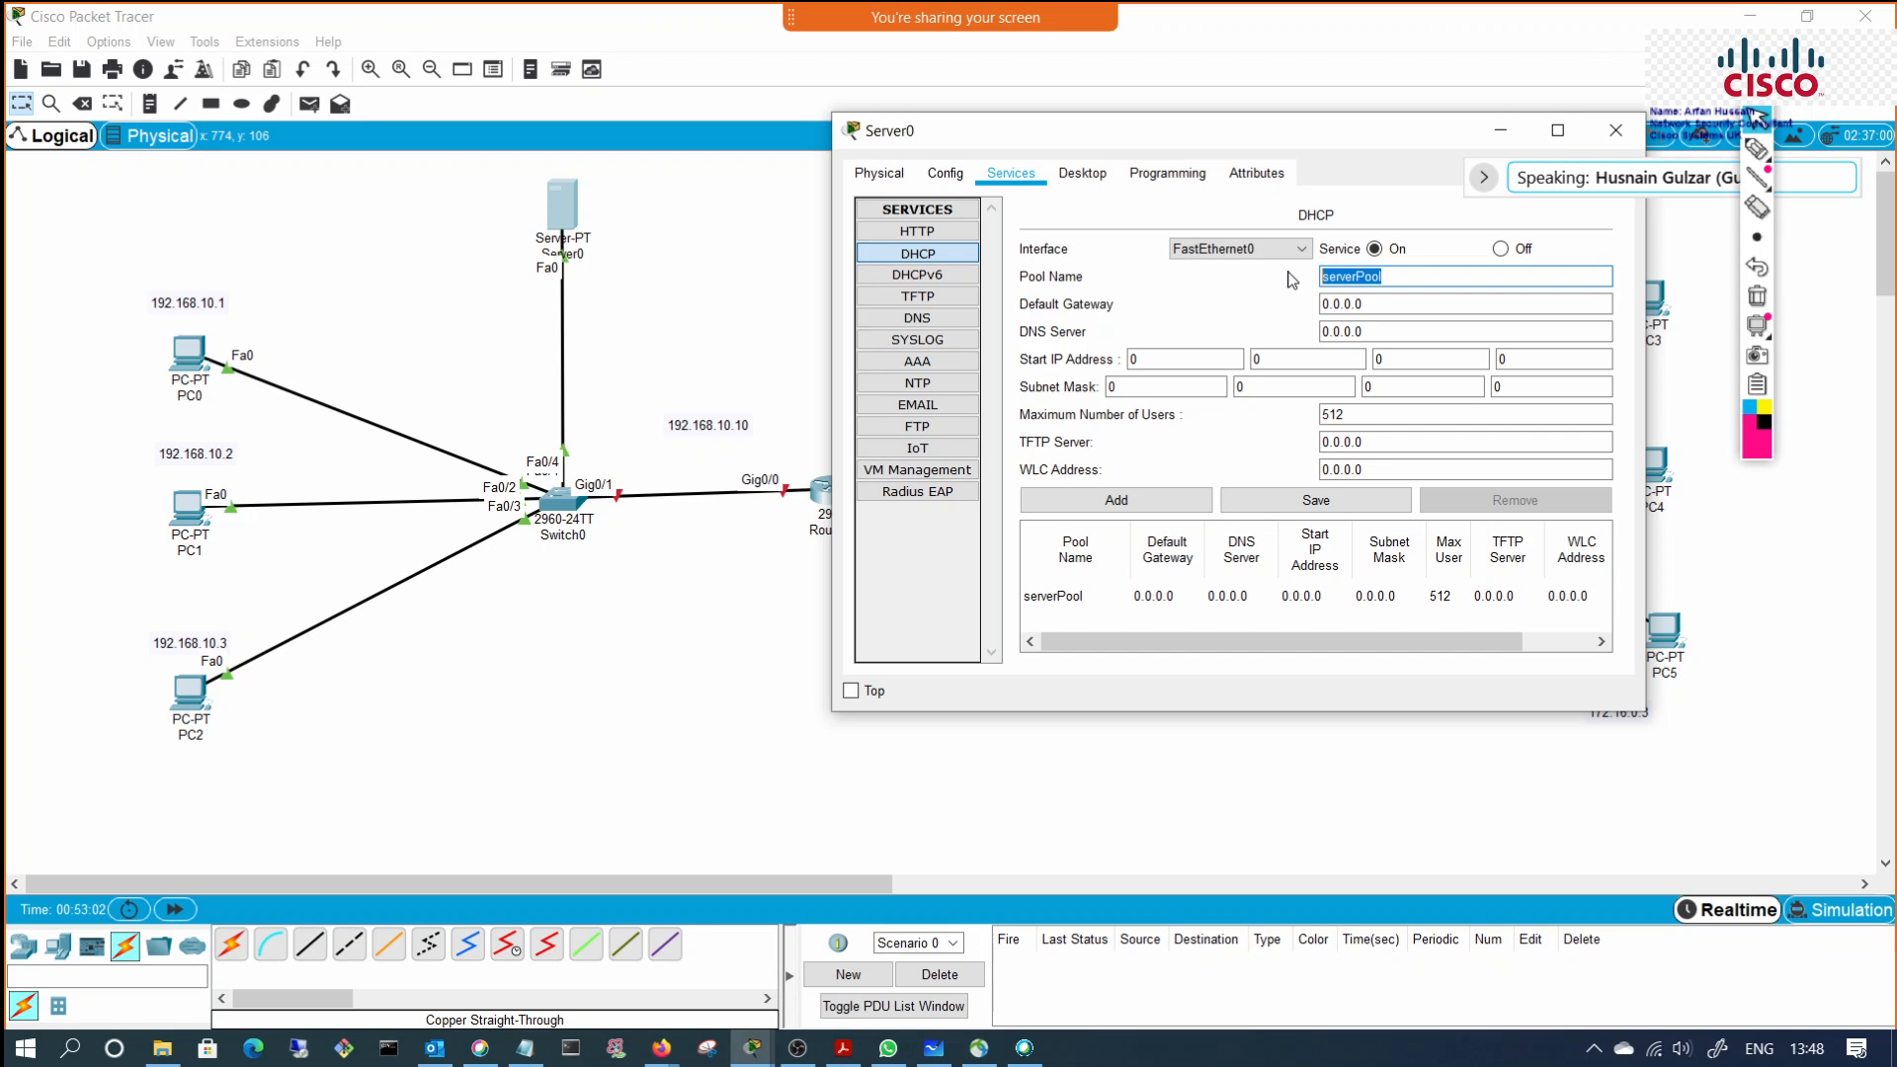
text(LAB)
key(BackSpace)
text(DHCP)
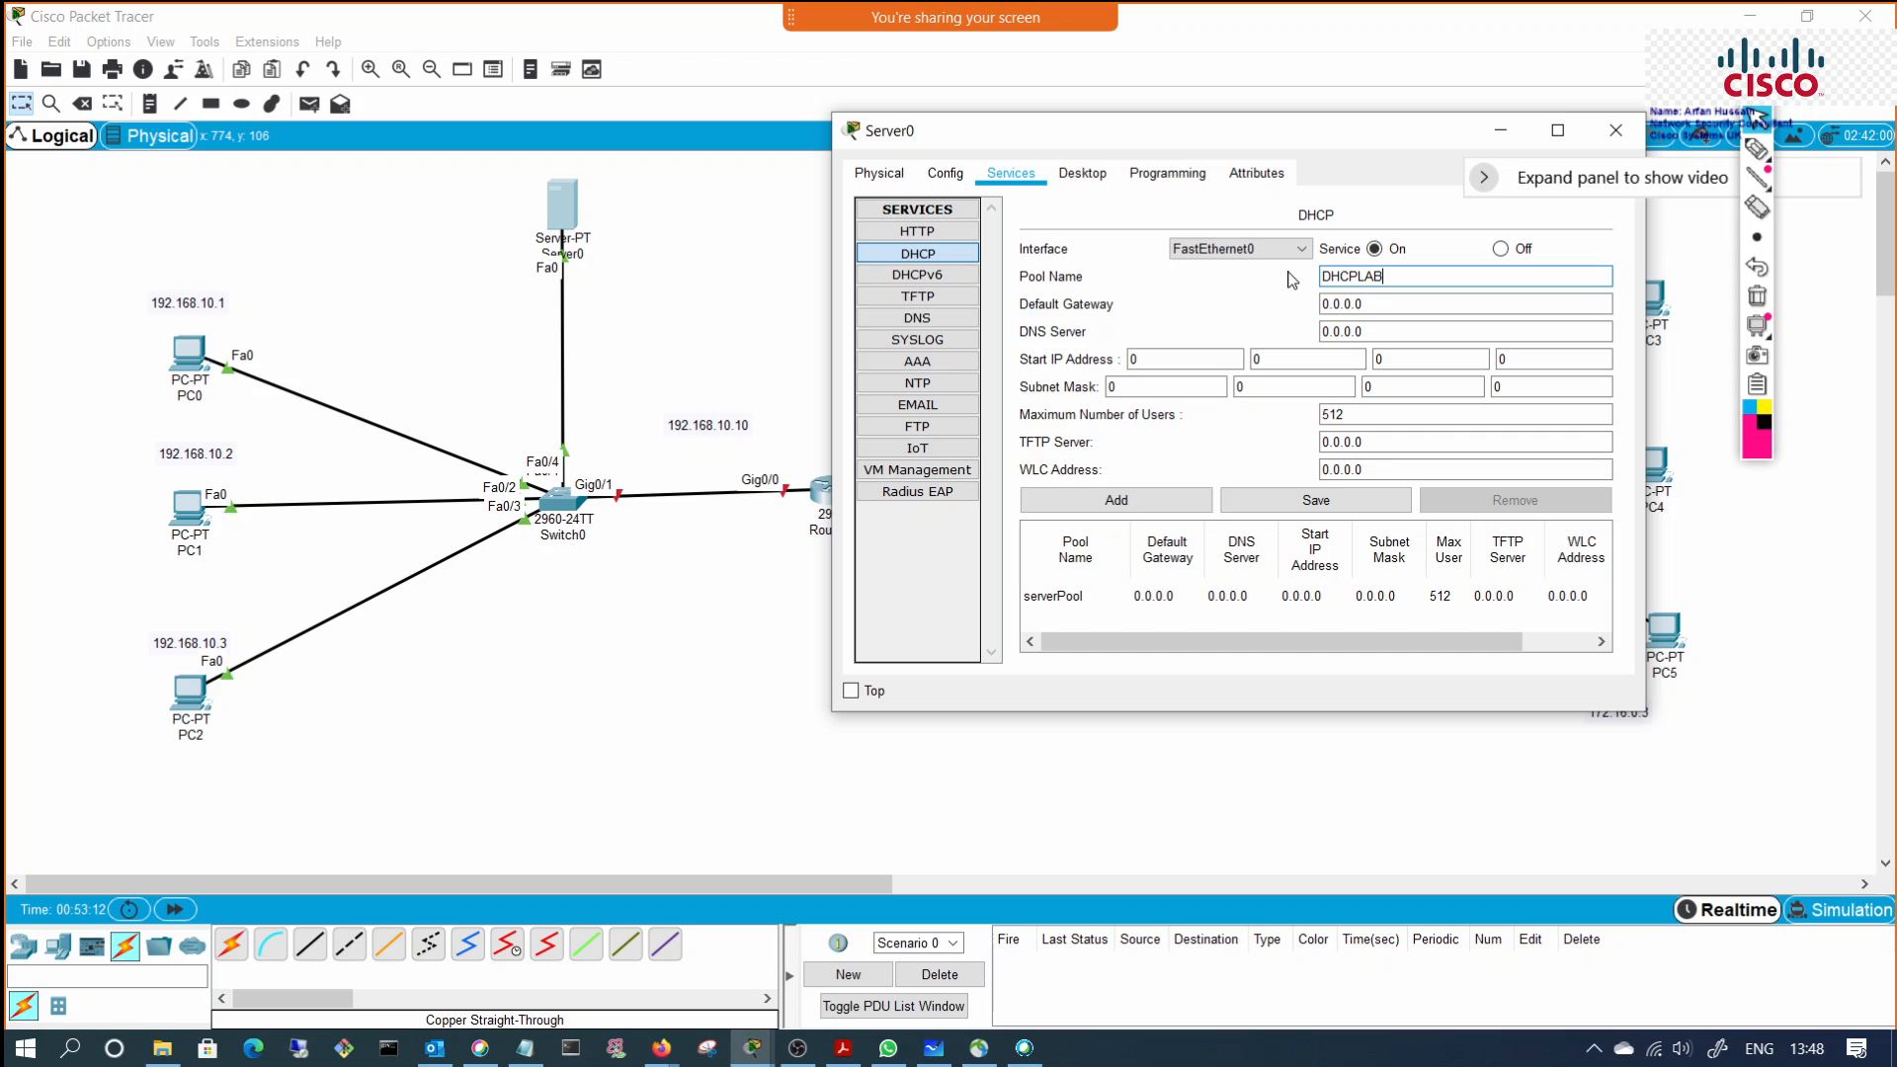
key(Tab)
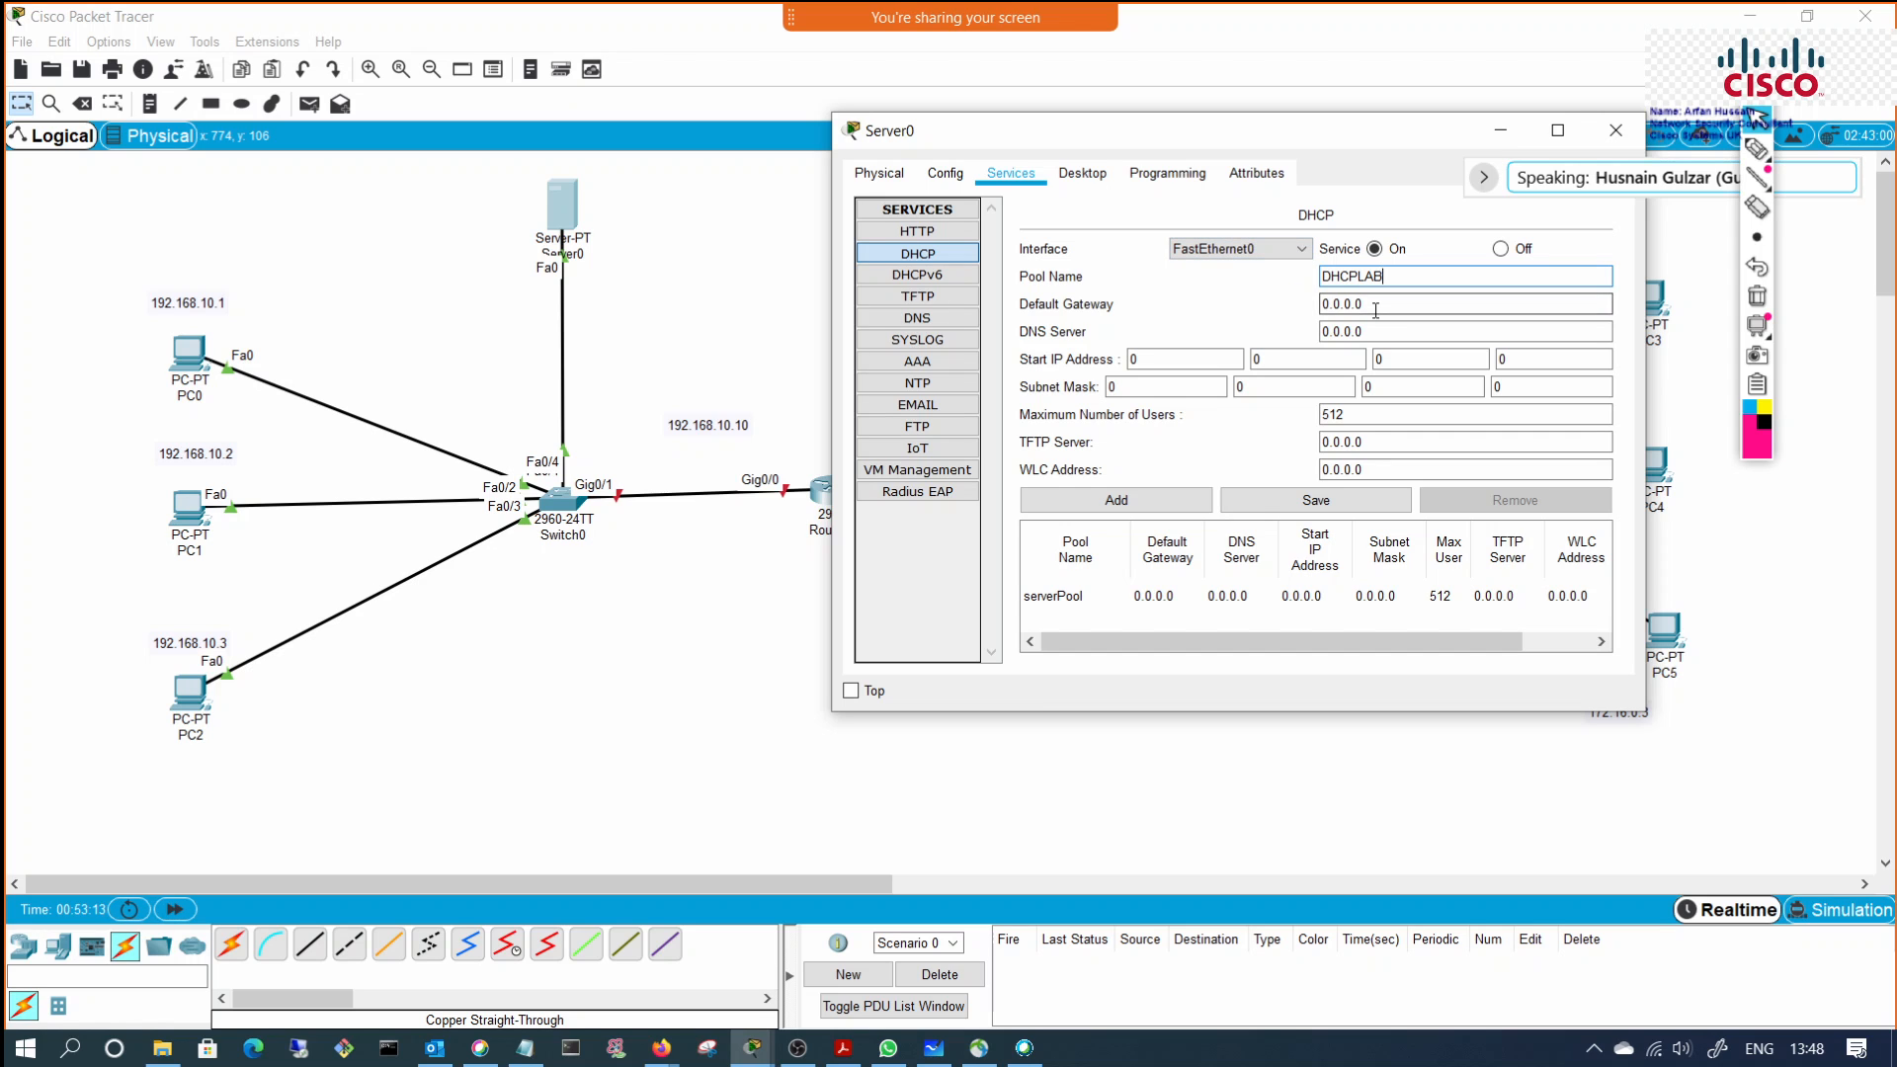
drag(1239, 134, 1327, 232)
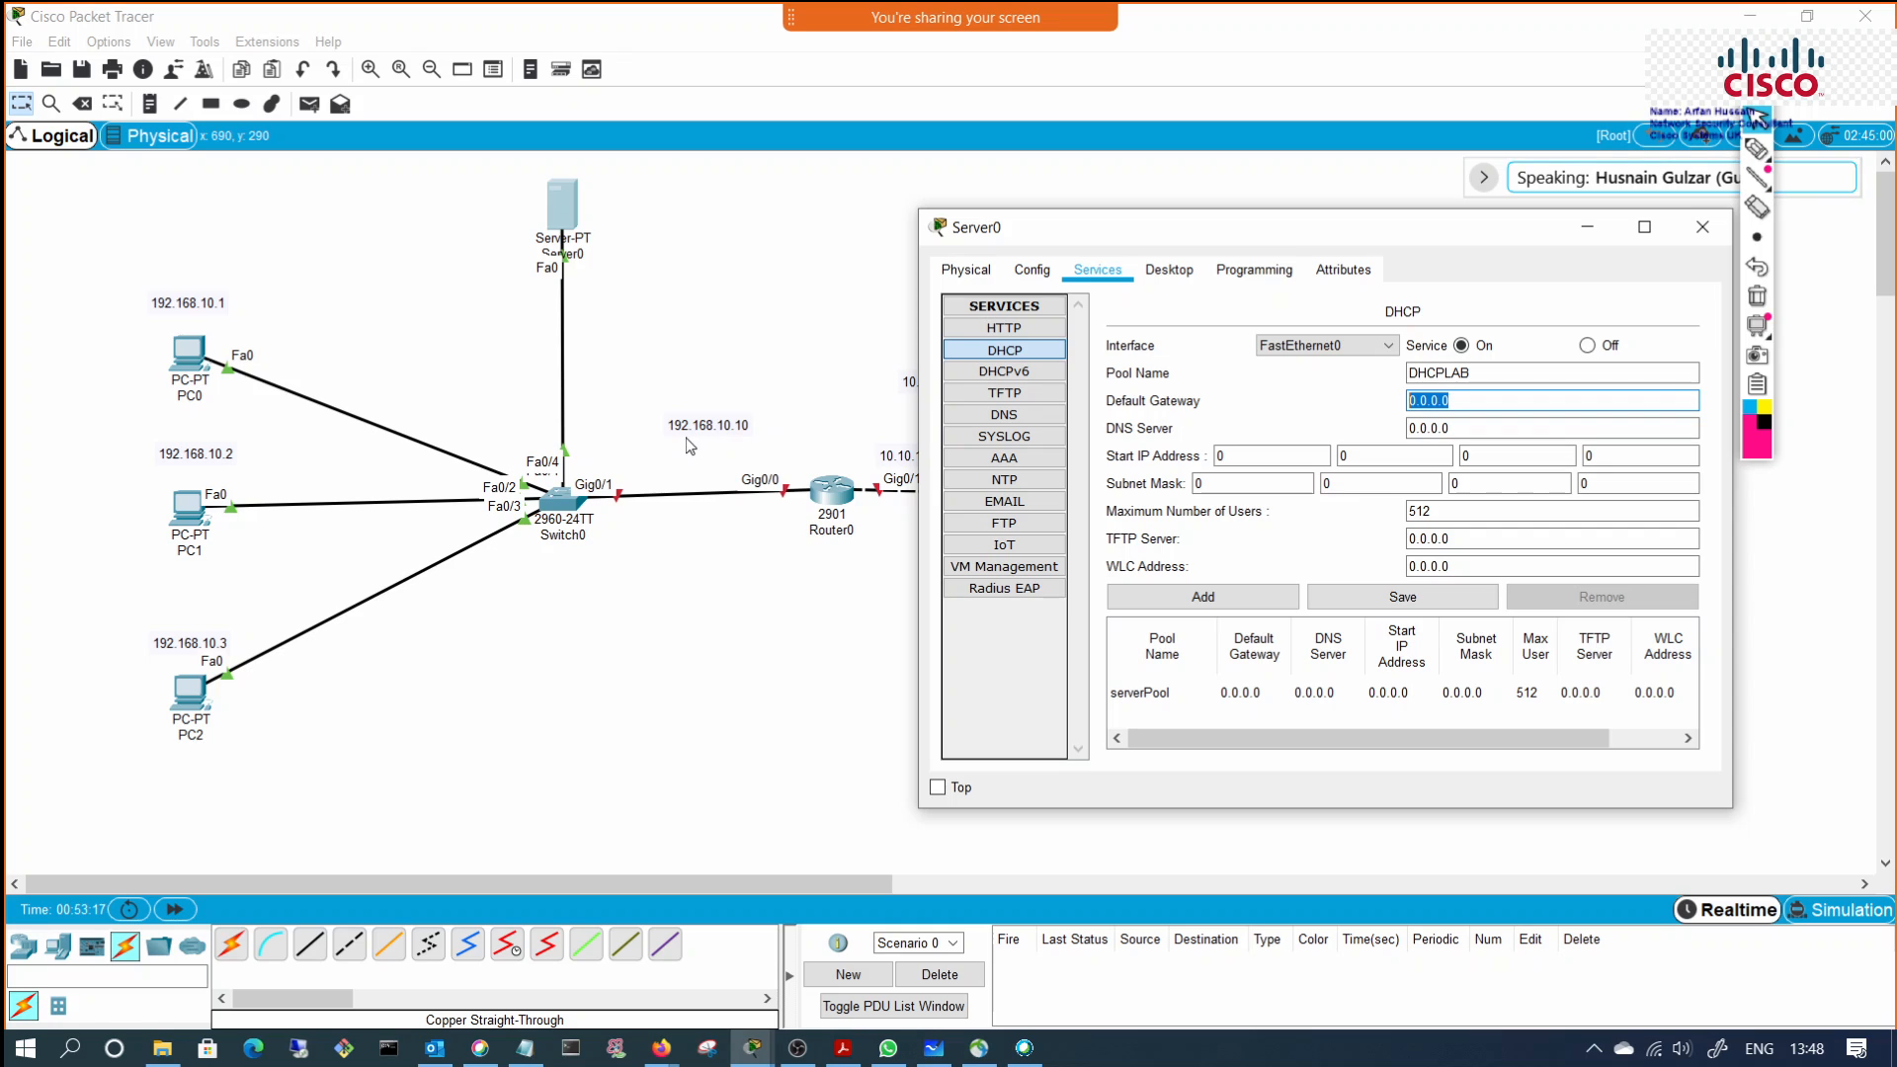
text(192.168.10.10)
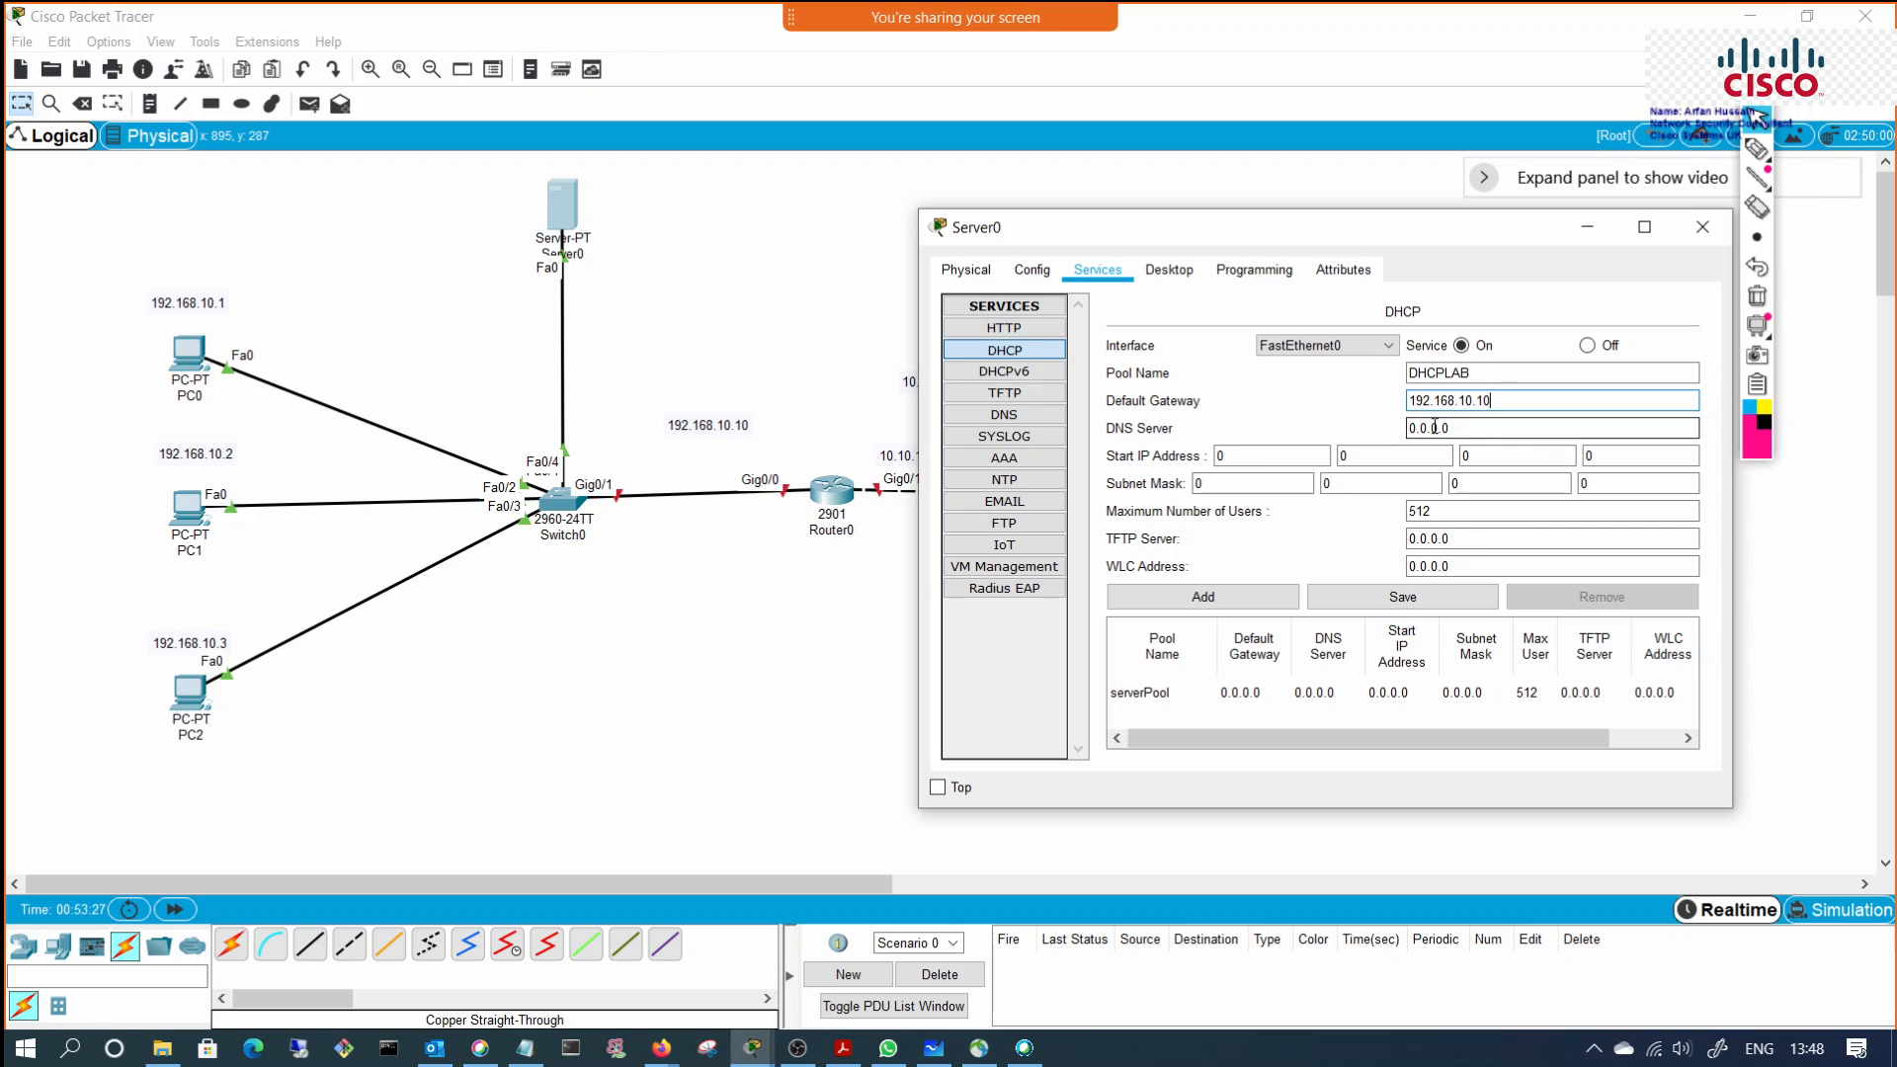
Step: Set the pool's start IP address to 192.168.10.11
click(1245, 452)
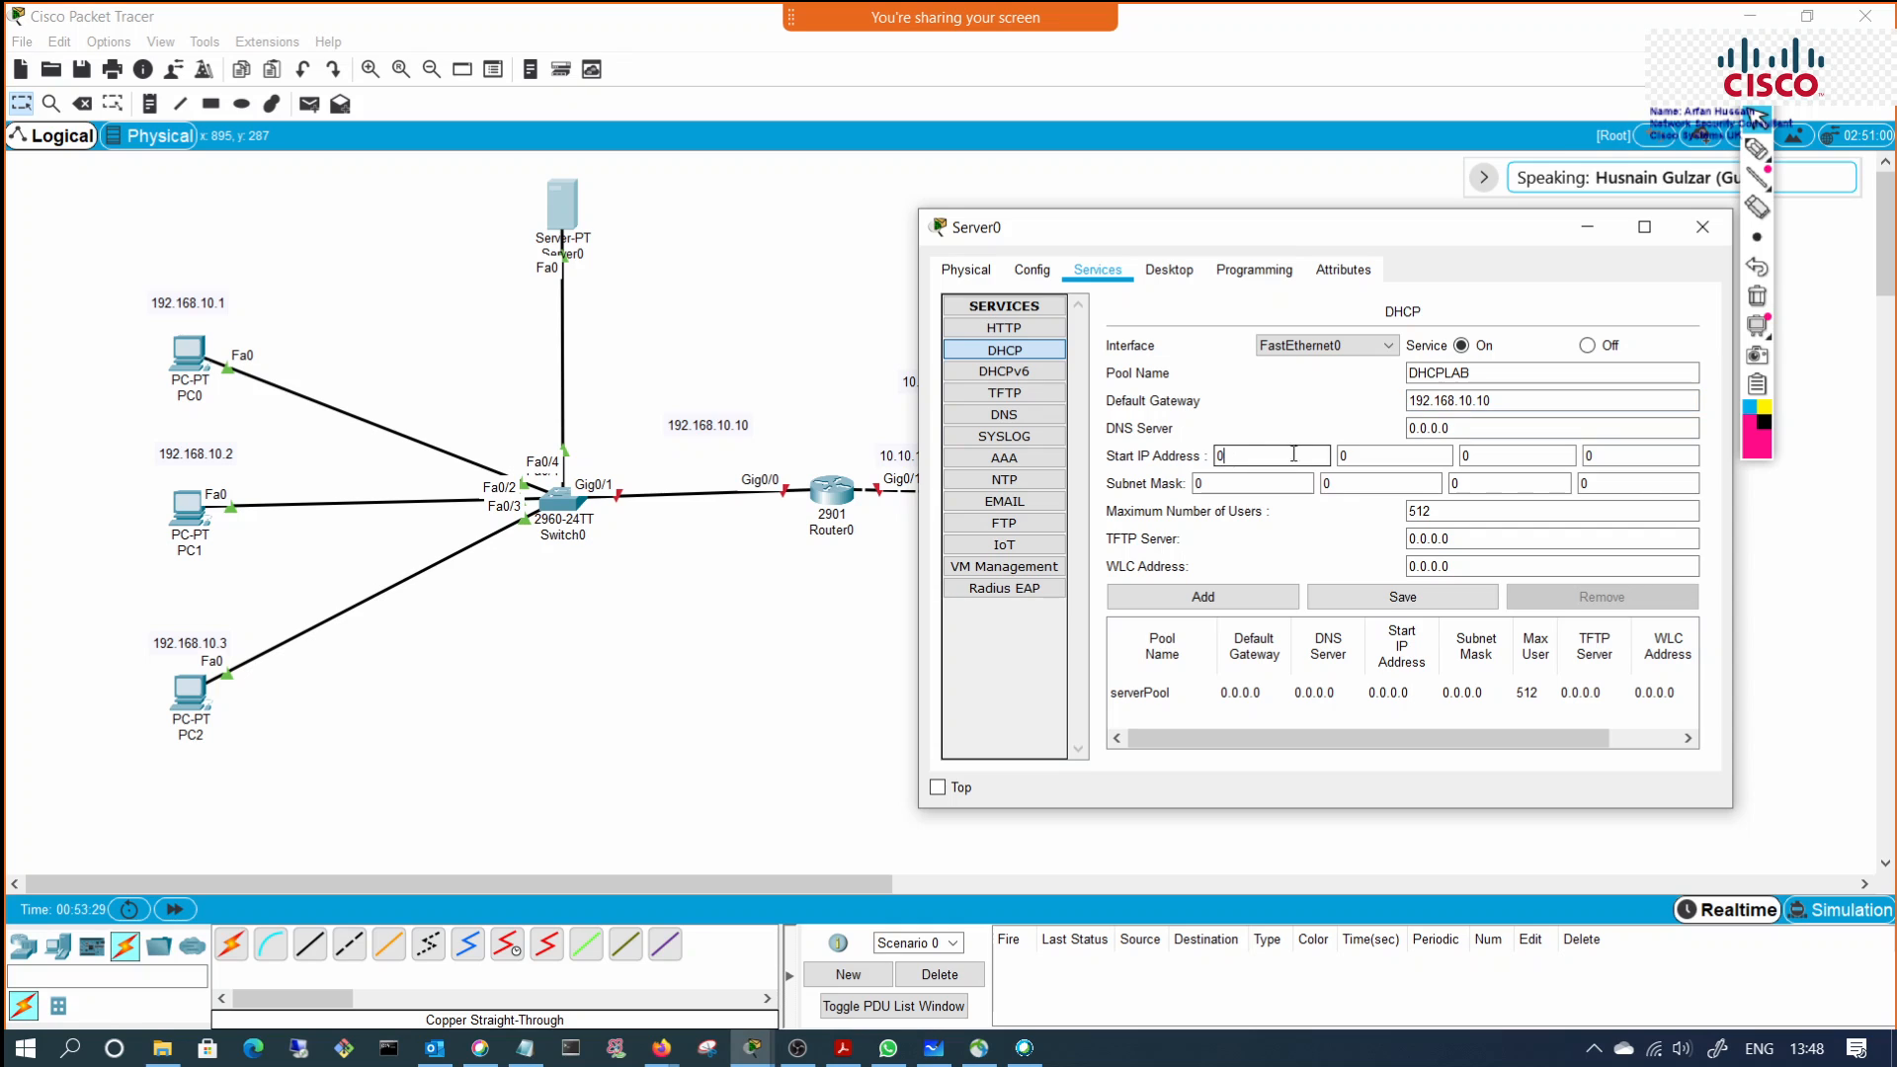
drag(1248, 455, 1202, 462)
text(192)
click(1356, 452)
text(168)
key(period)
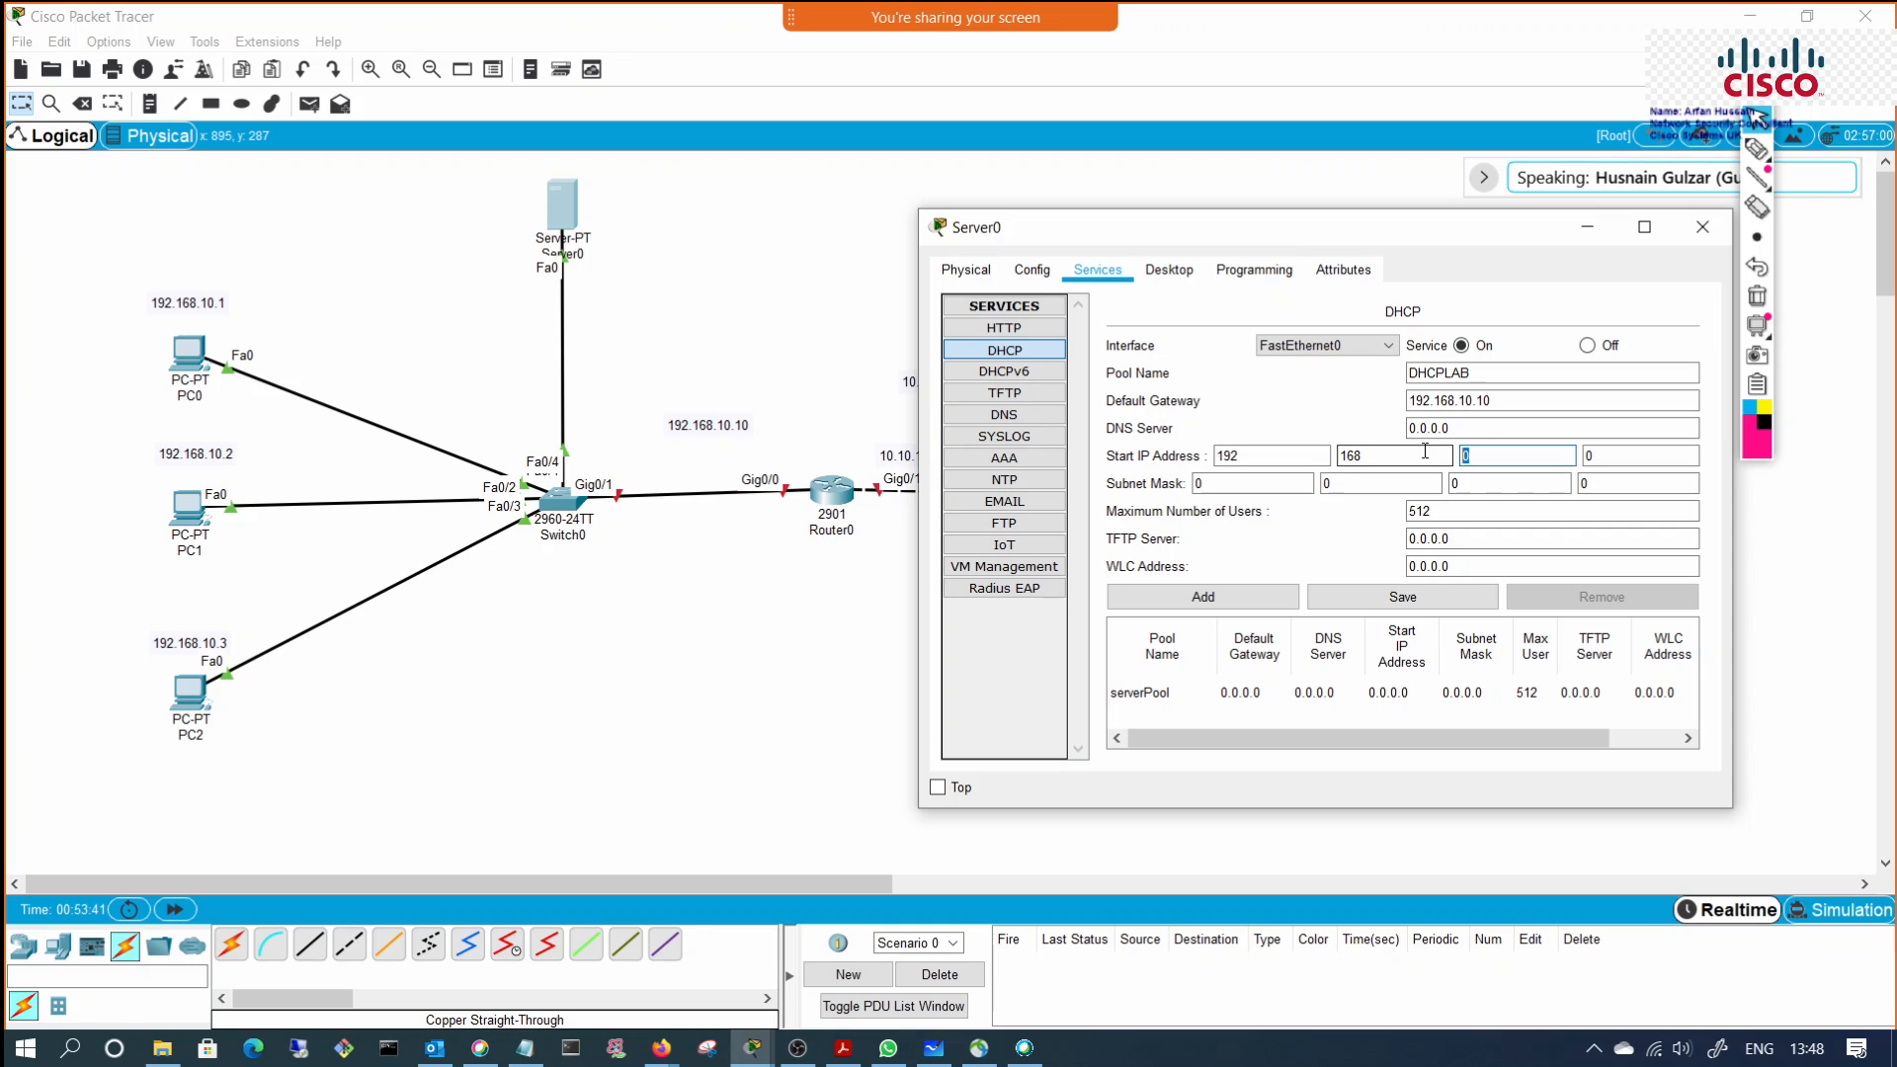
text(10)
key(period)
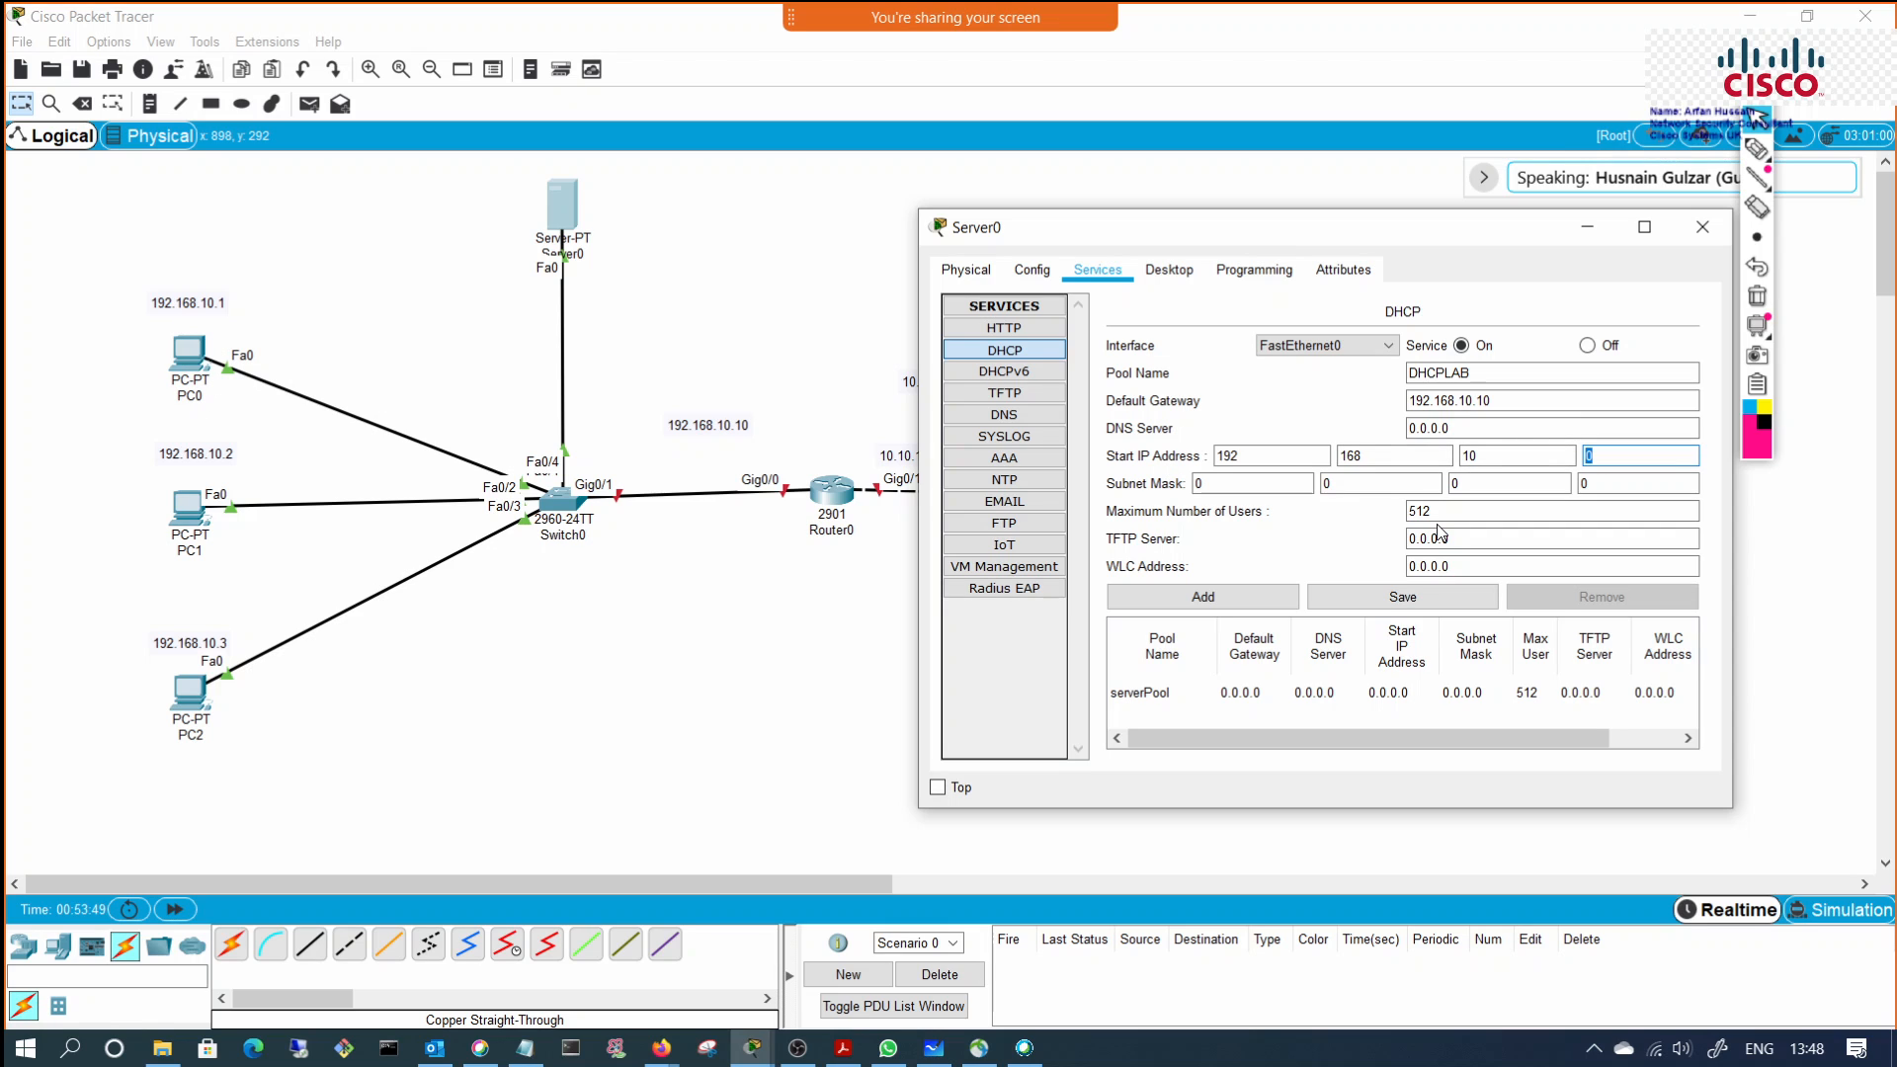
text(11)
Step: Set the pool's subnet mask to 255.255.255.0
double_click(1197, 483)
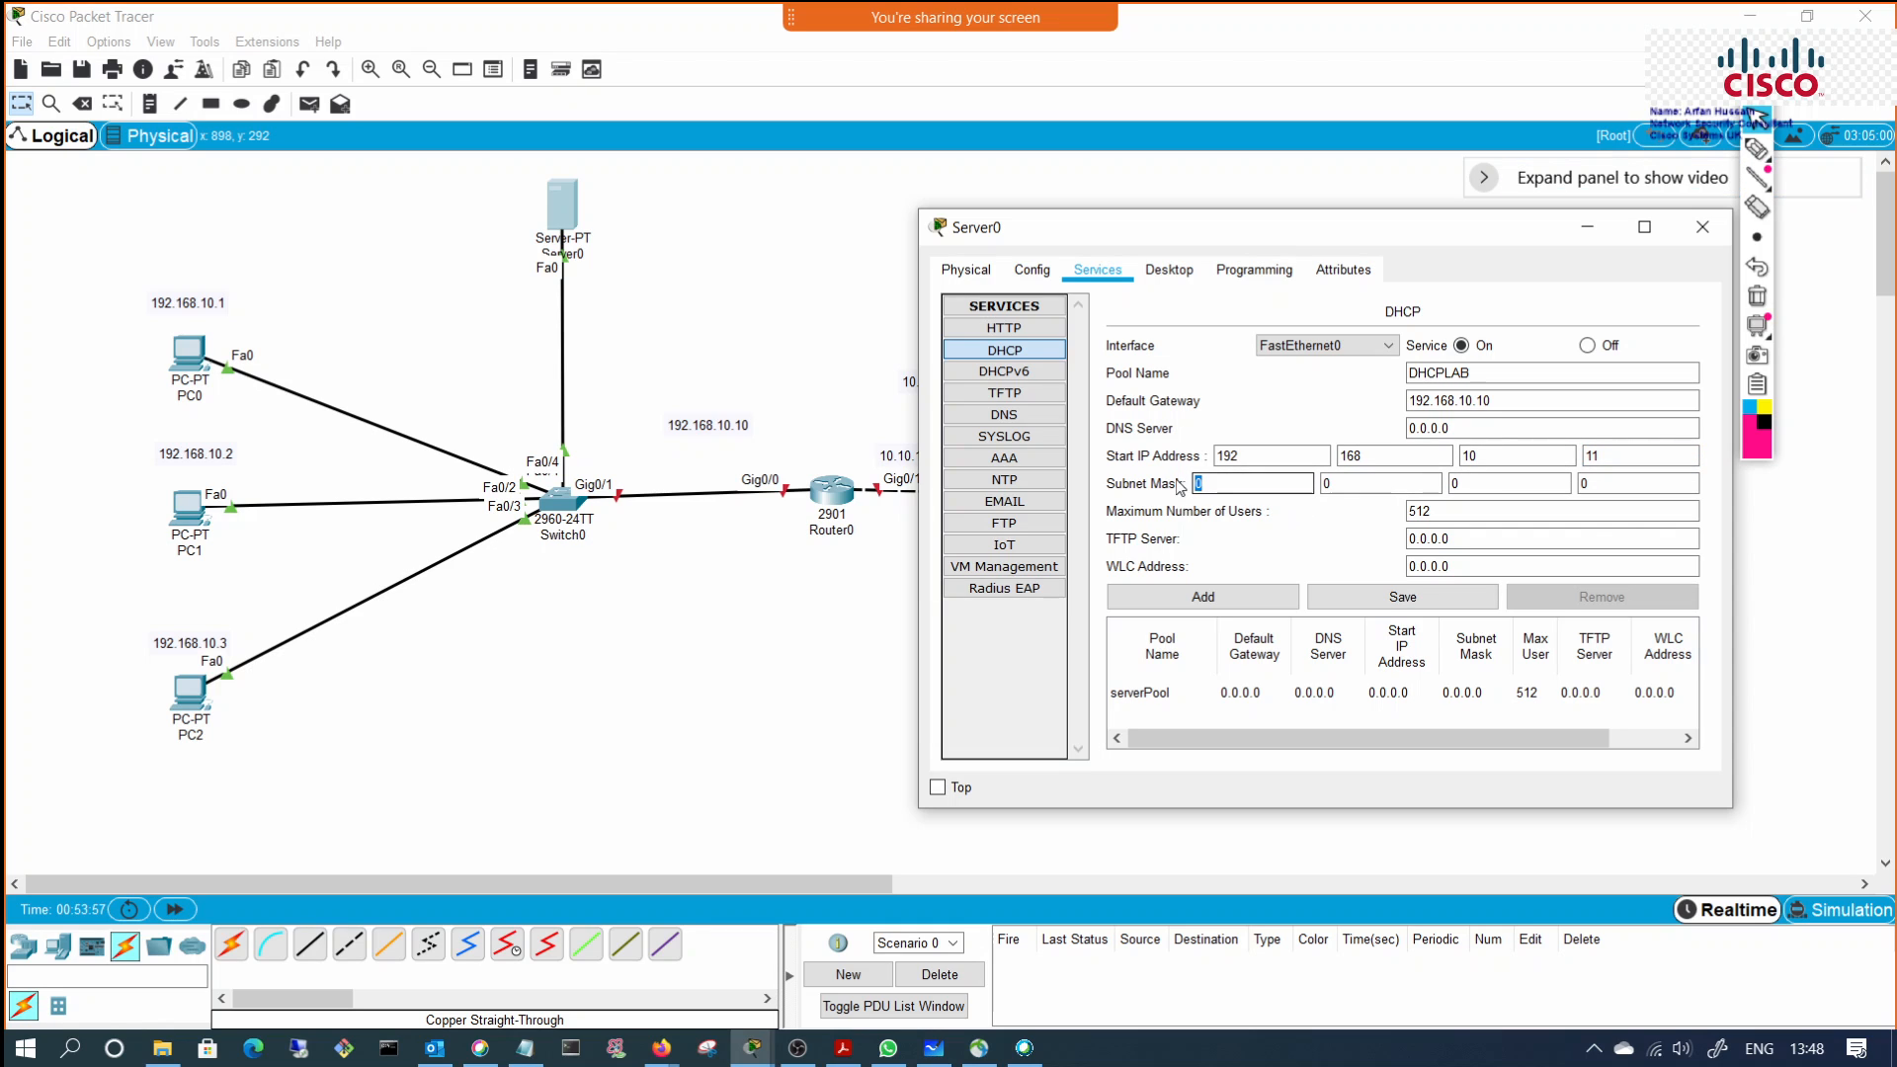
text(255)
key(Tab)
text(555)
drag(1375, 483, 1232, 483)
text(255)
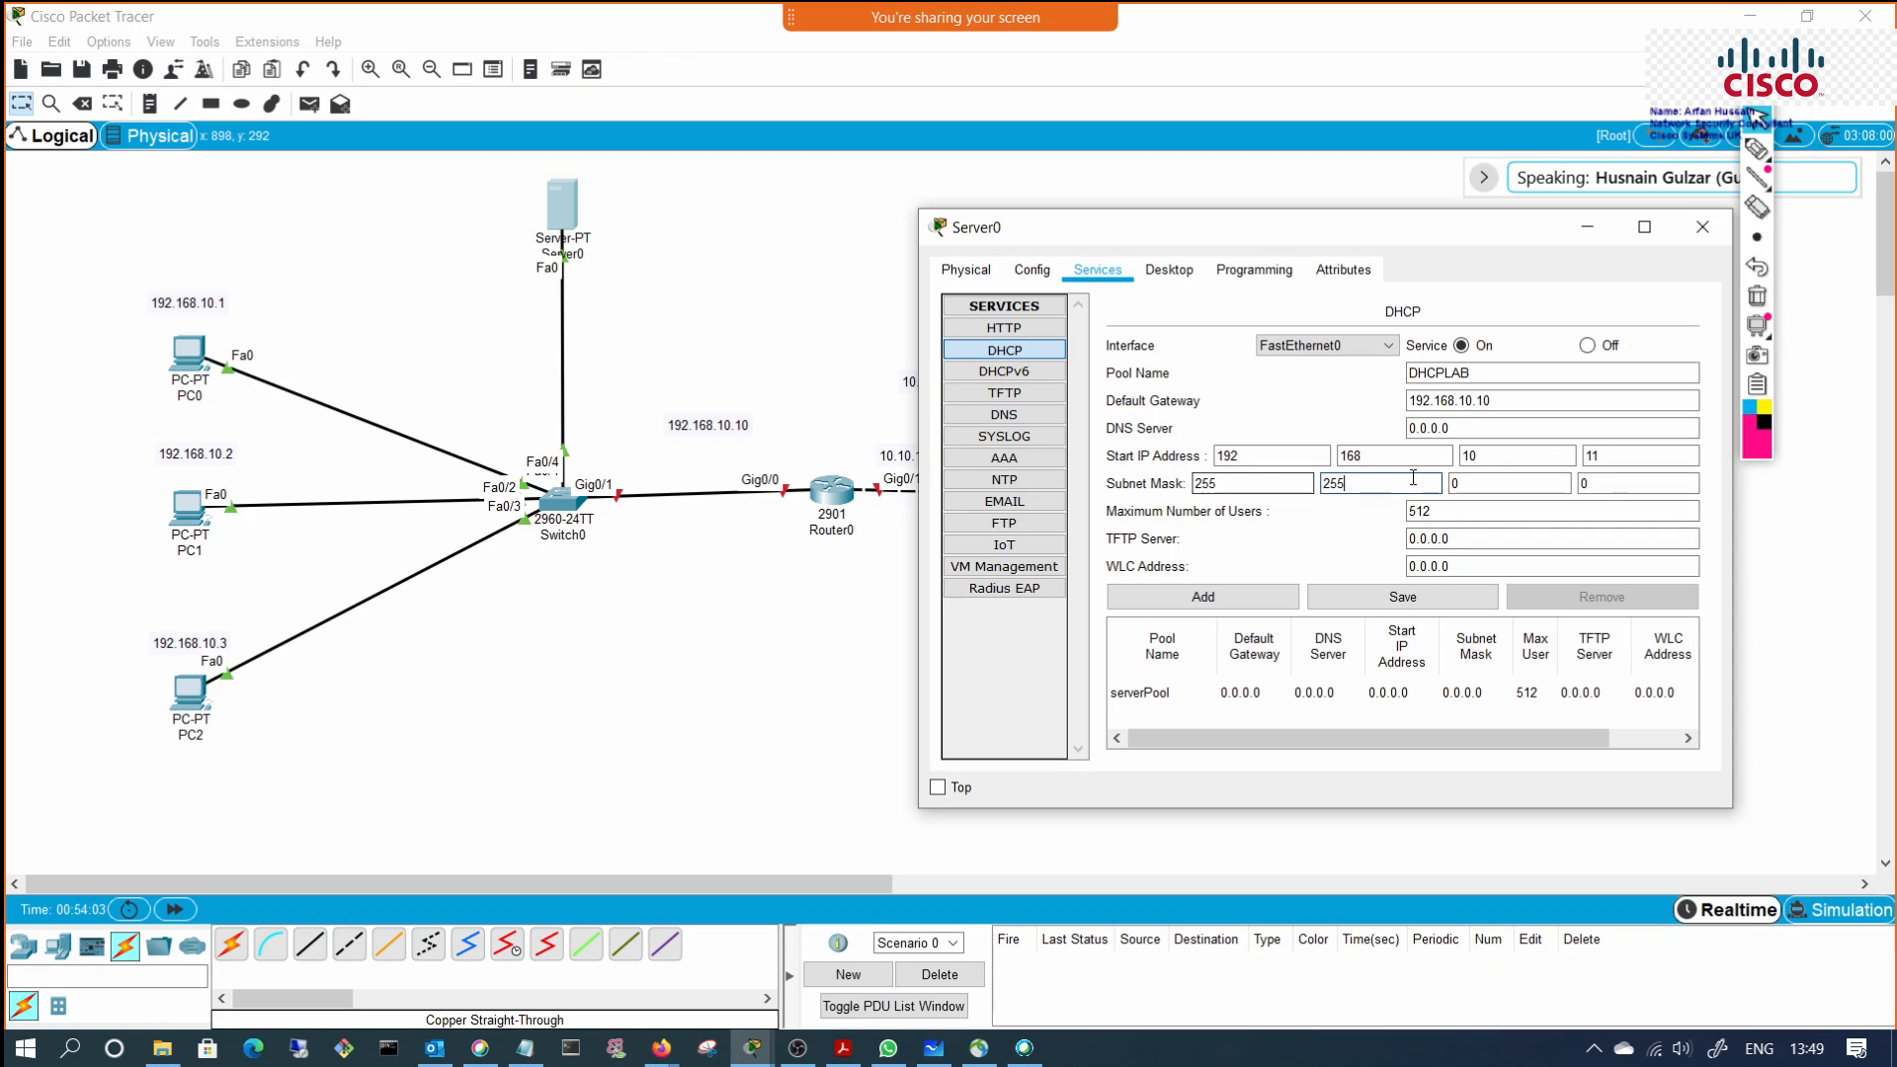
key(Tab)
text(2)
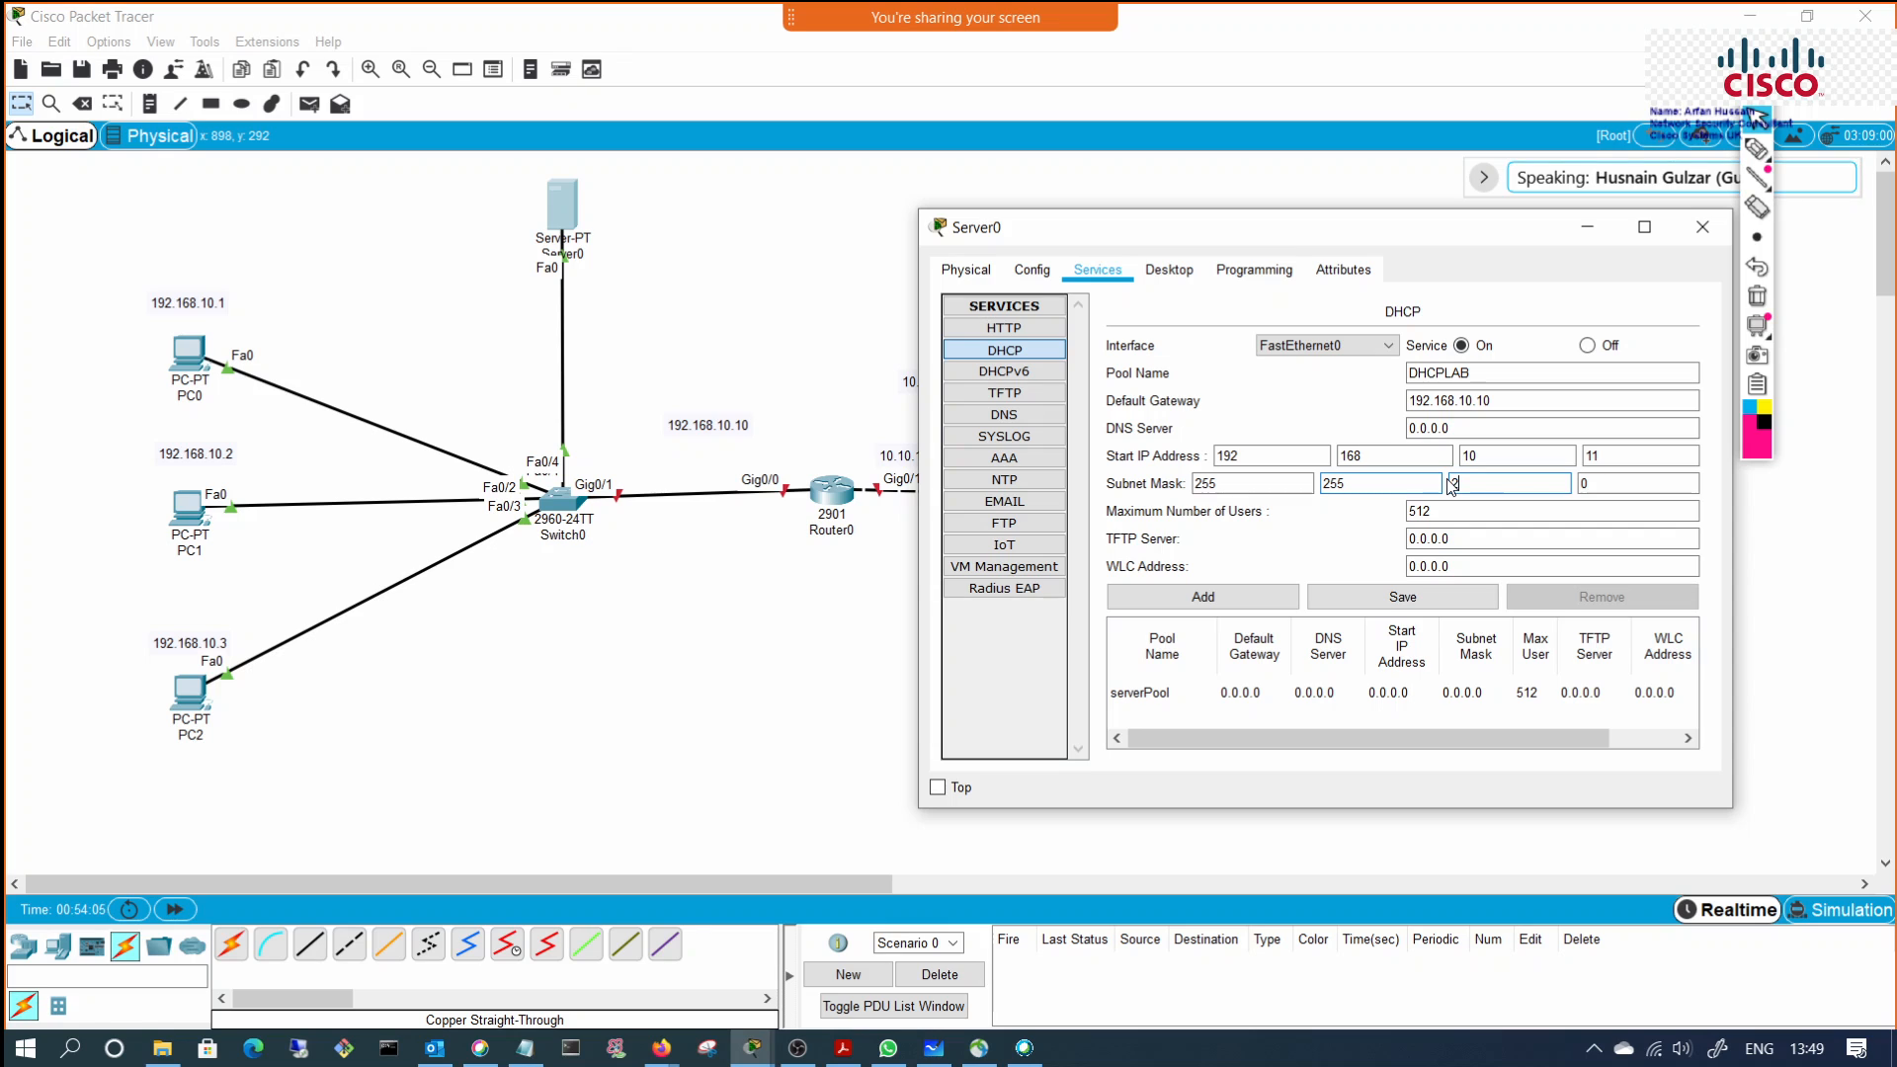
click(1613, 483)
Step: Set the maximum number of users to 200 and add DHCPLAB as a new pool
drag(1430, 510, 1387, 514)
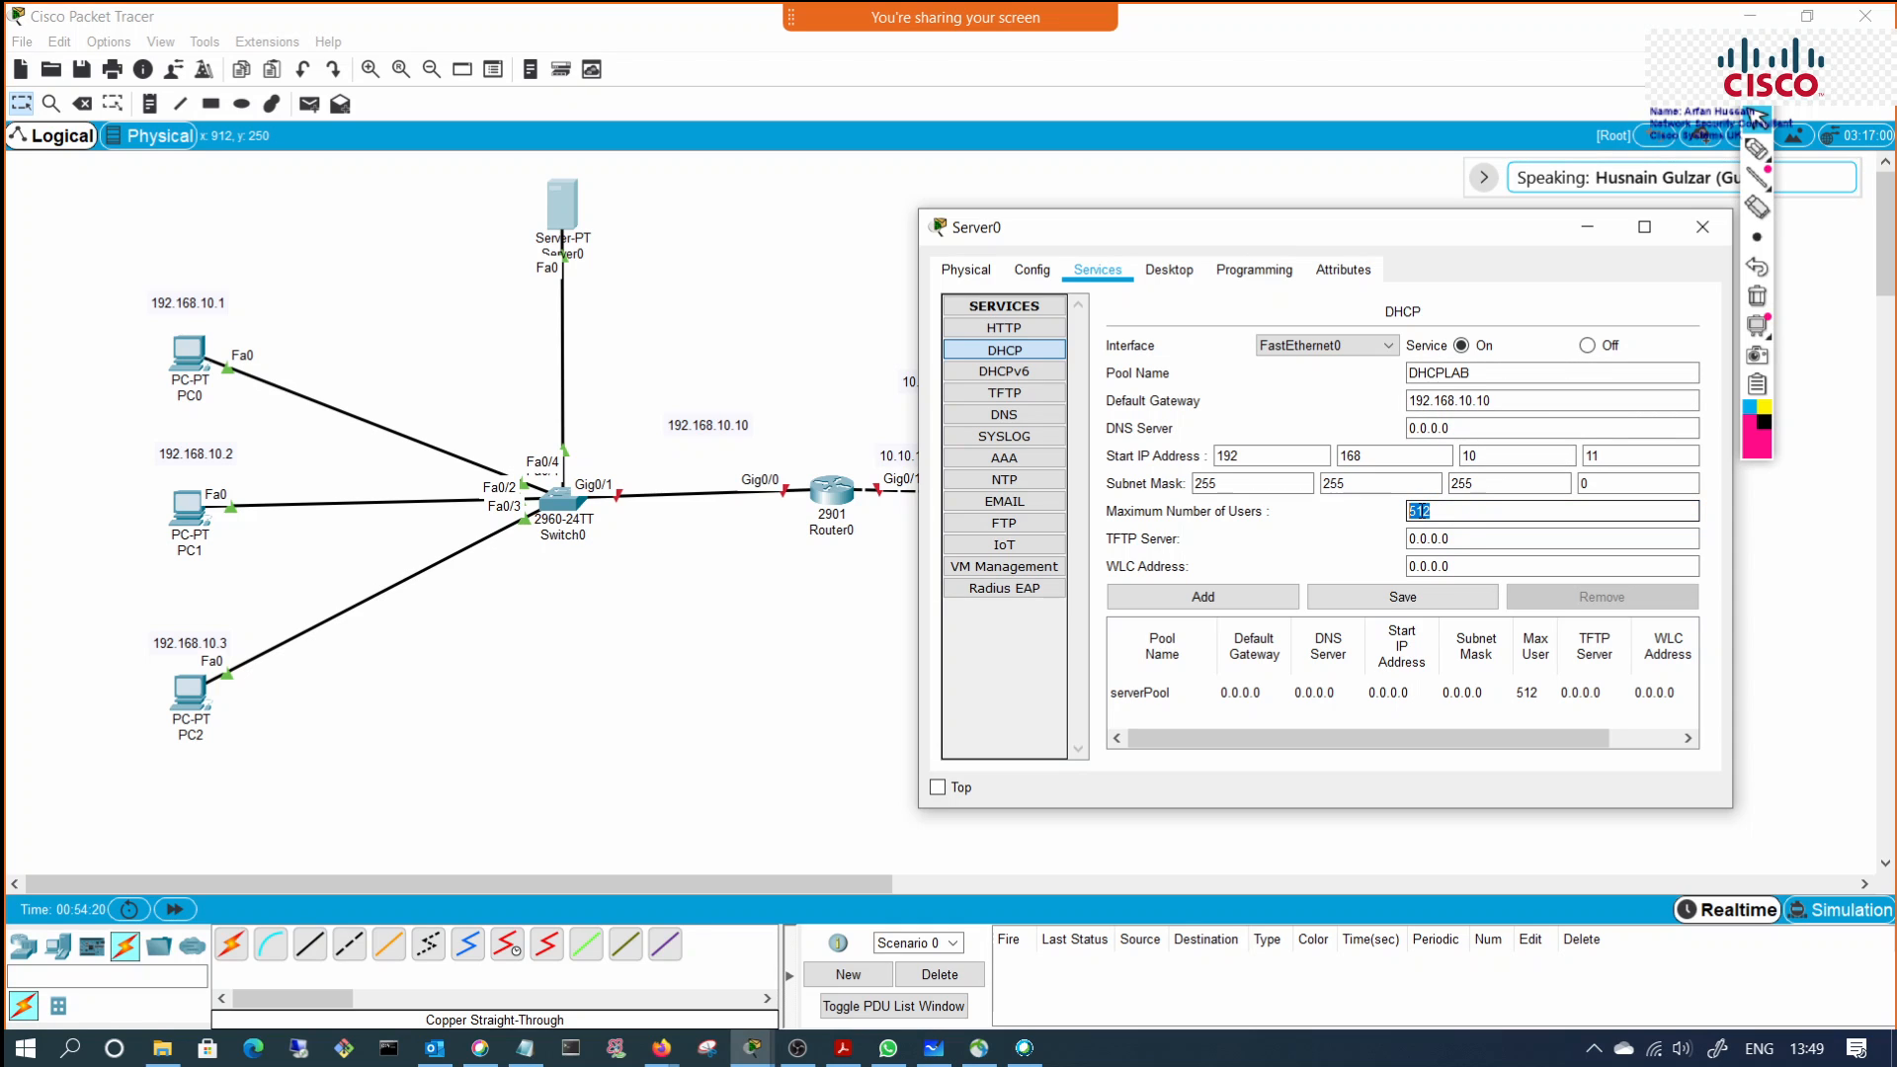
text(200)
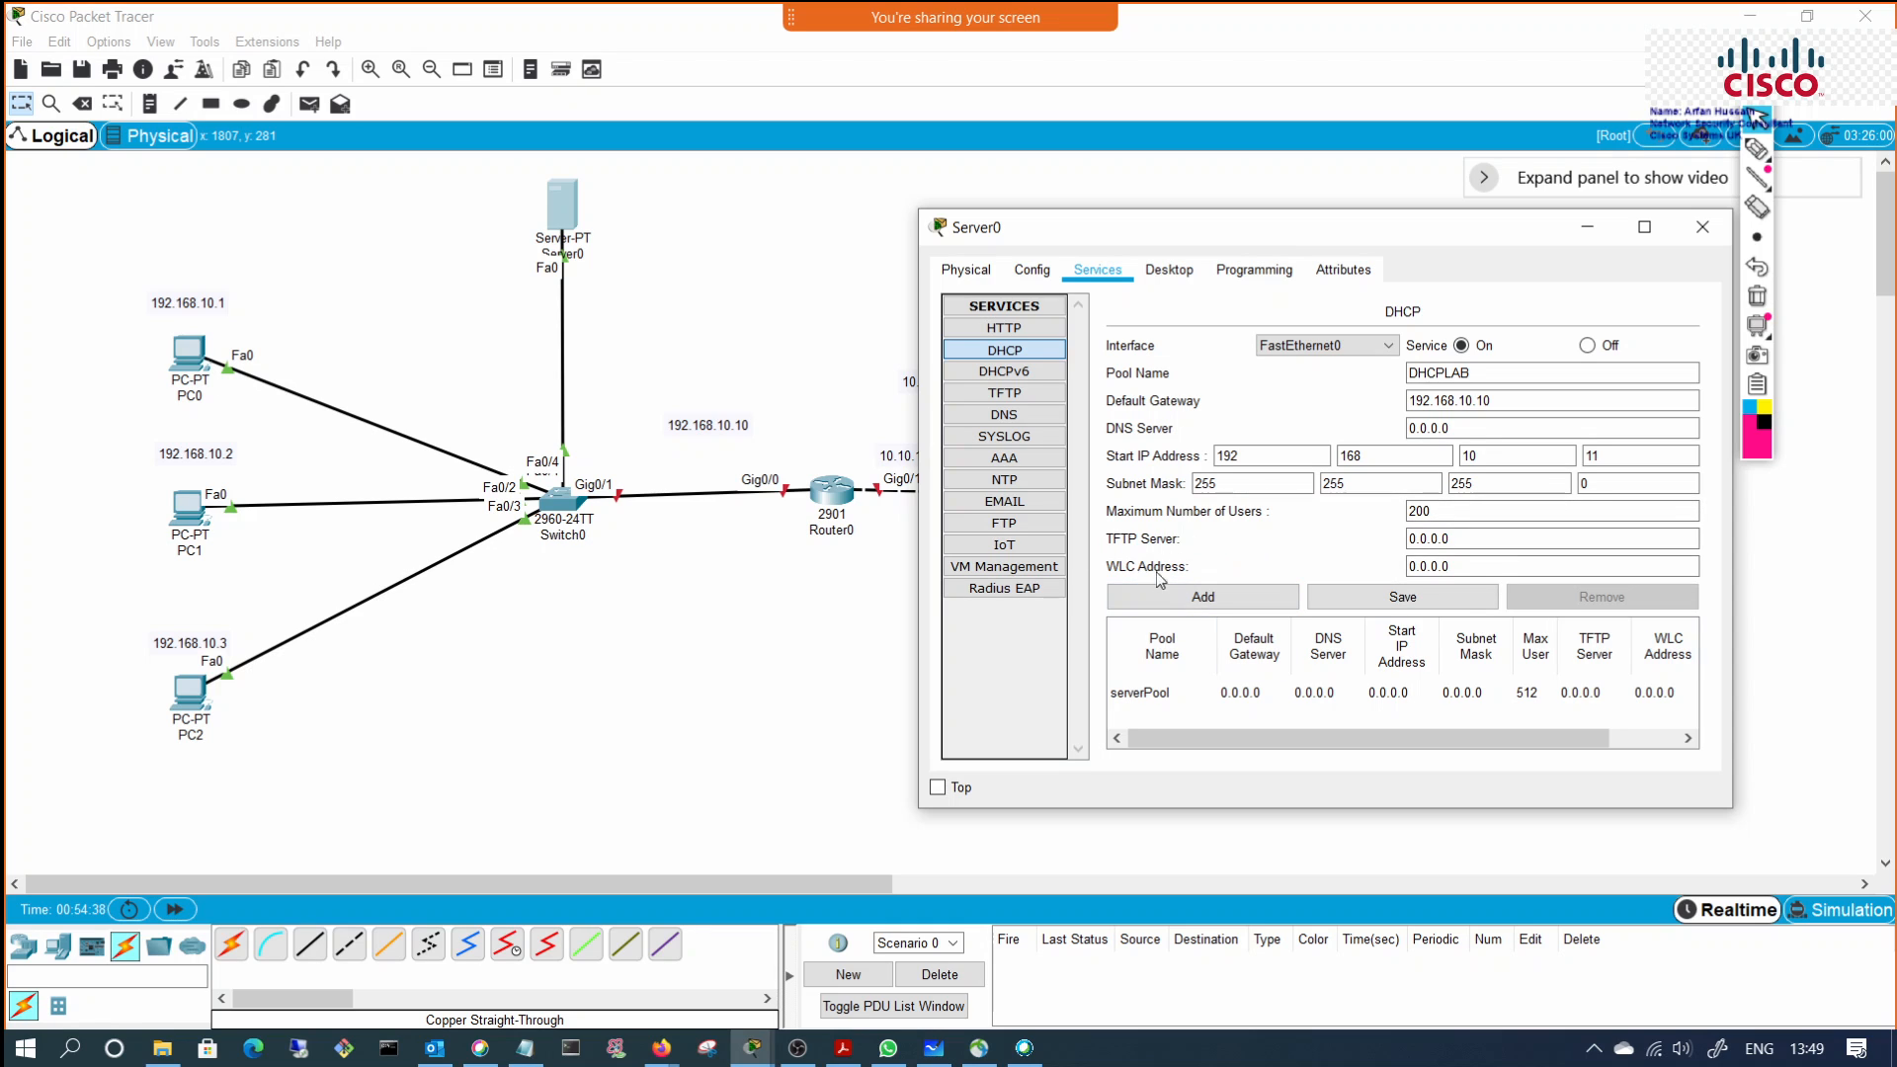
click(1590, 539)
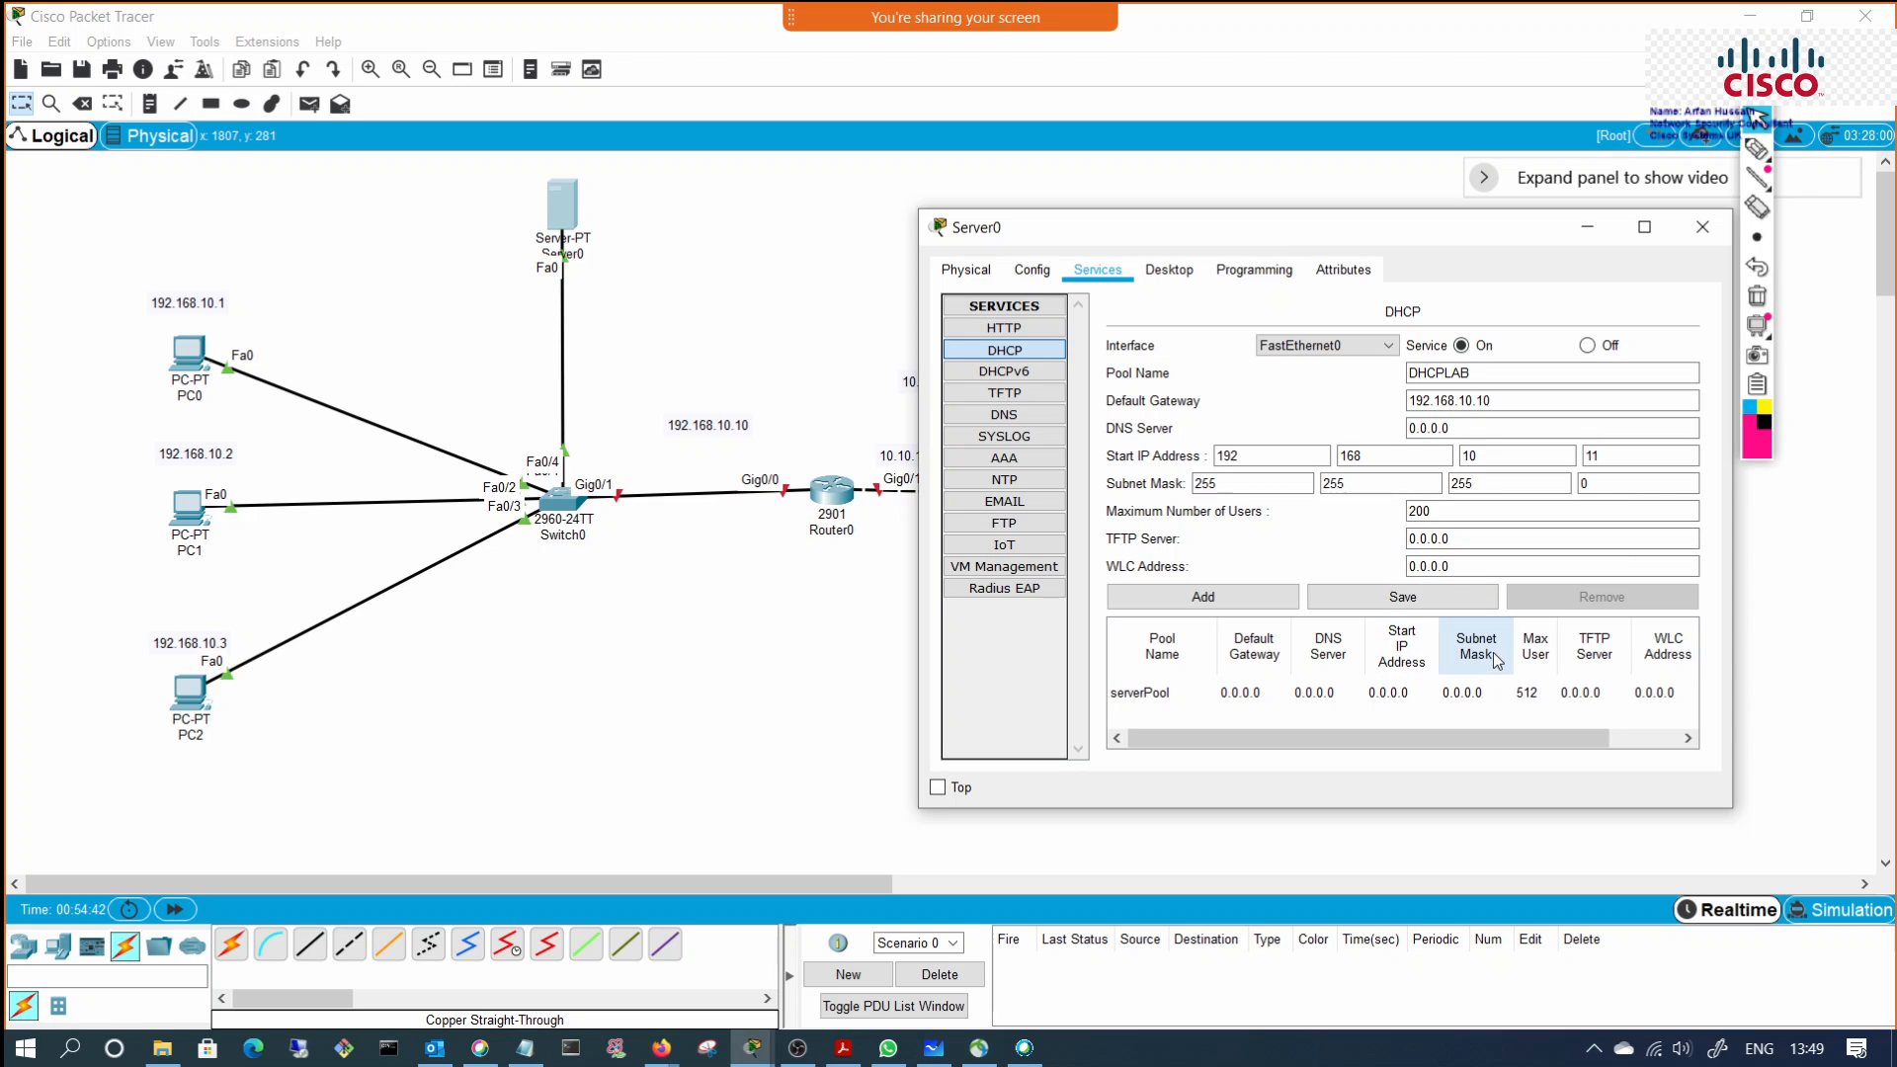
click(1203, 597)
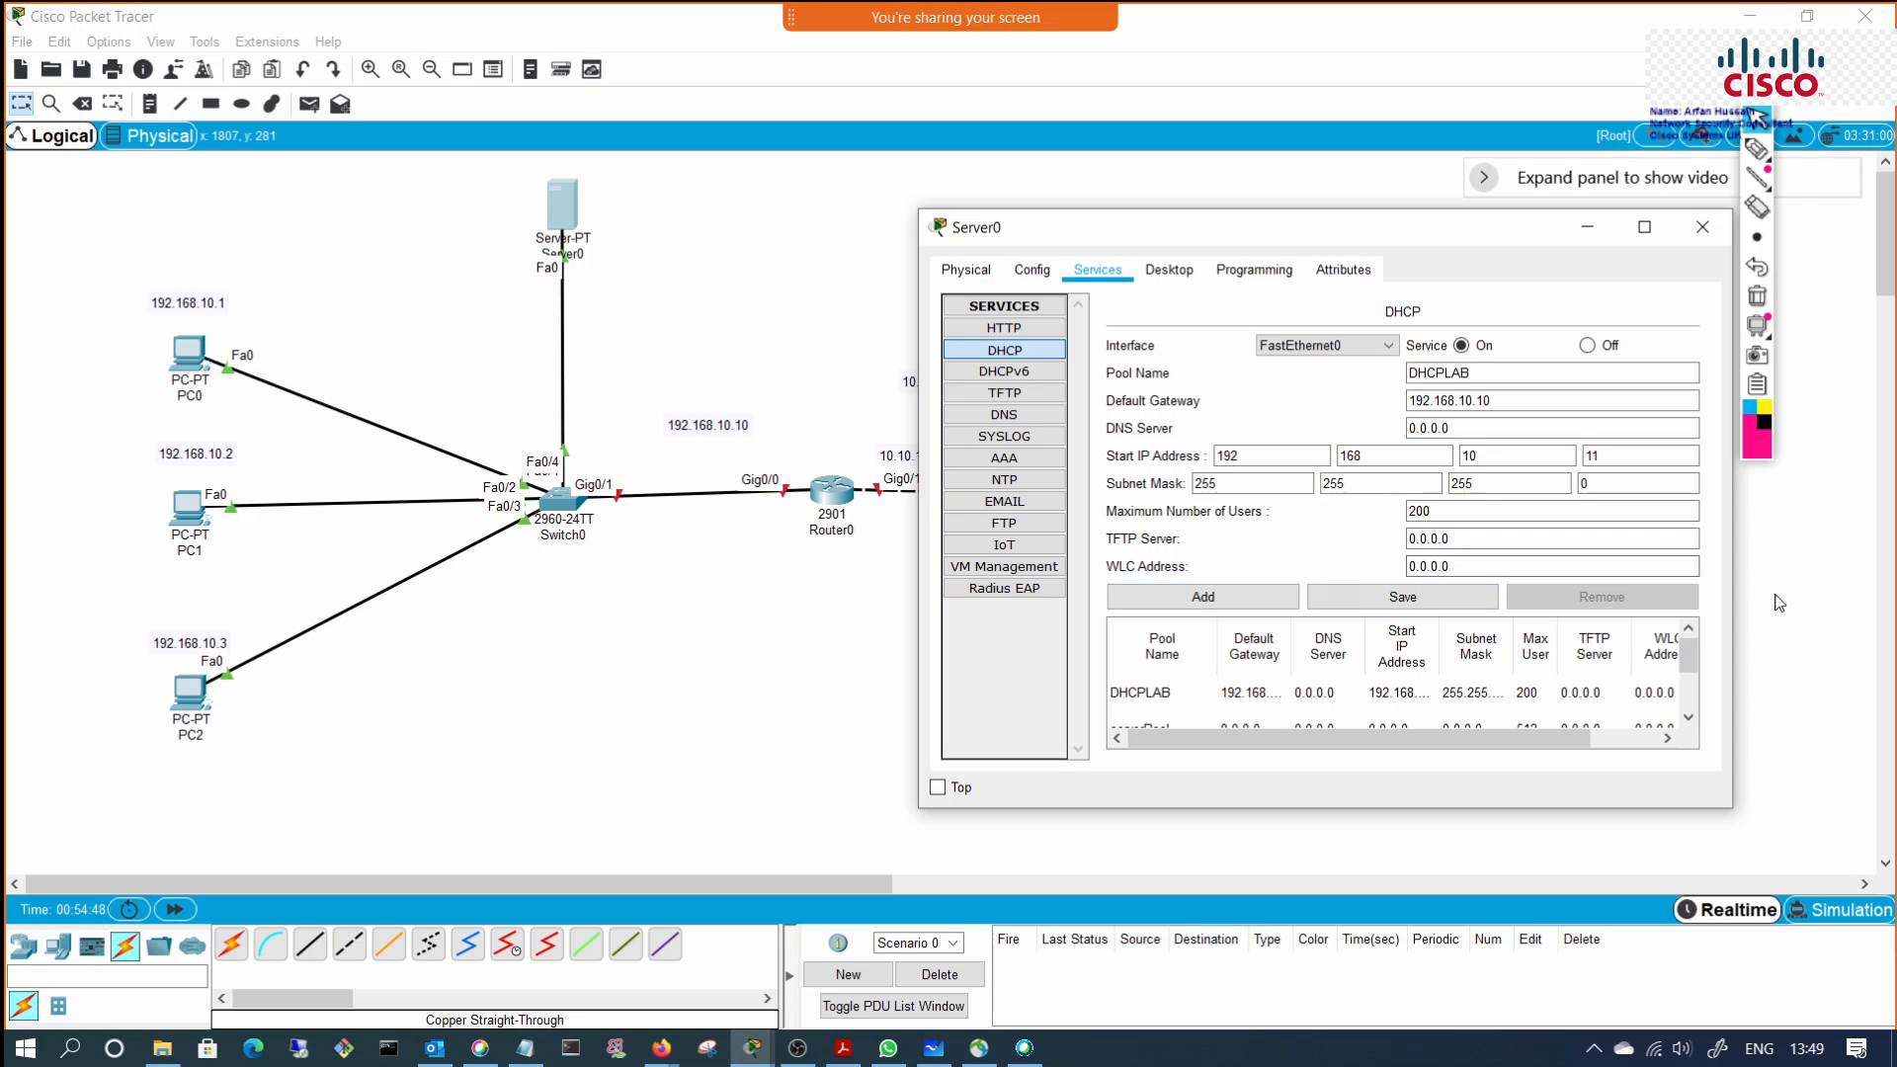
Step: Compare the entries of the DHCPLAB pool and the default serverPool in the pool table
click(1688, 718)
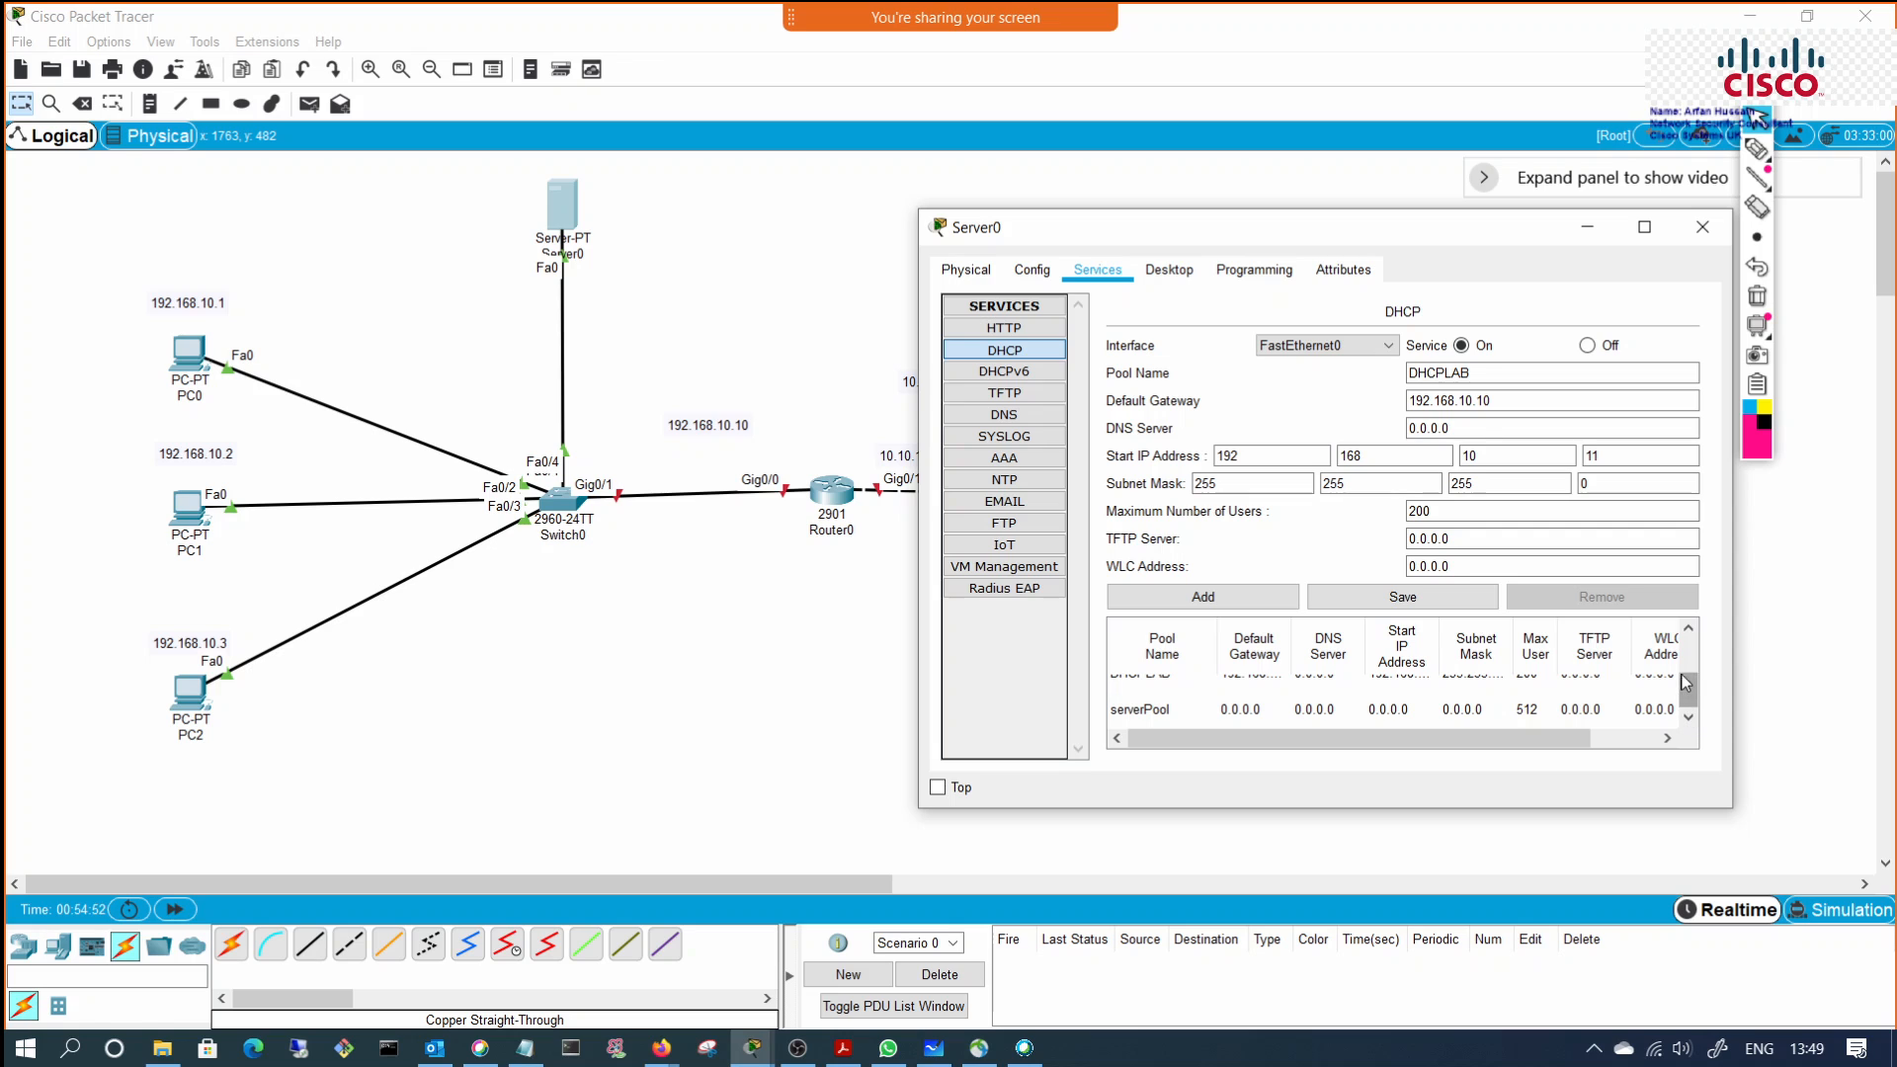
click(1688, 628)
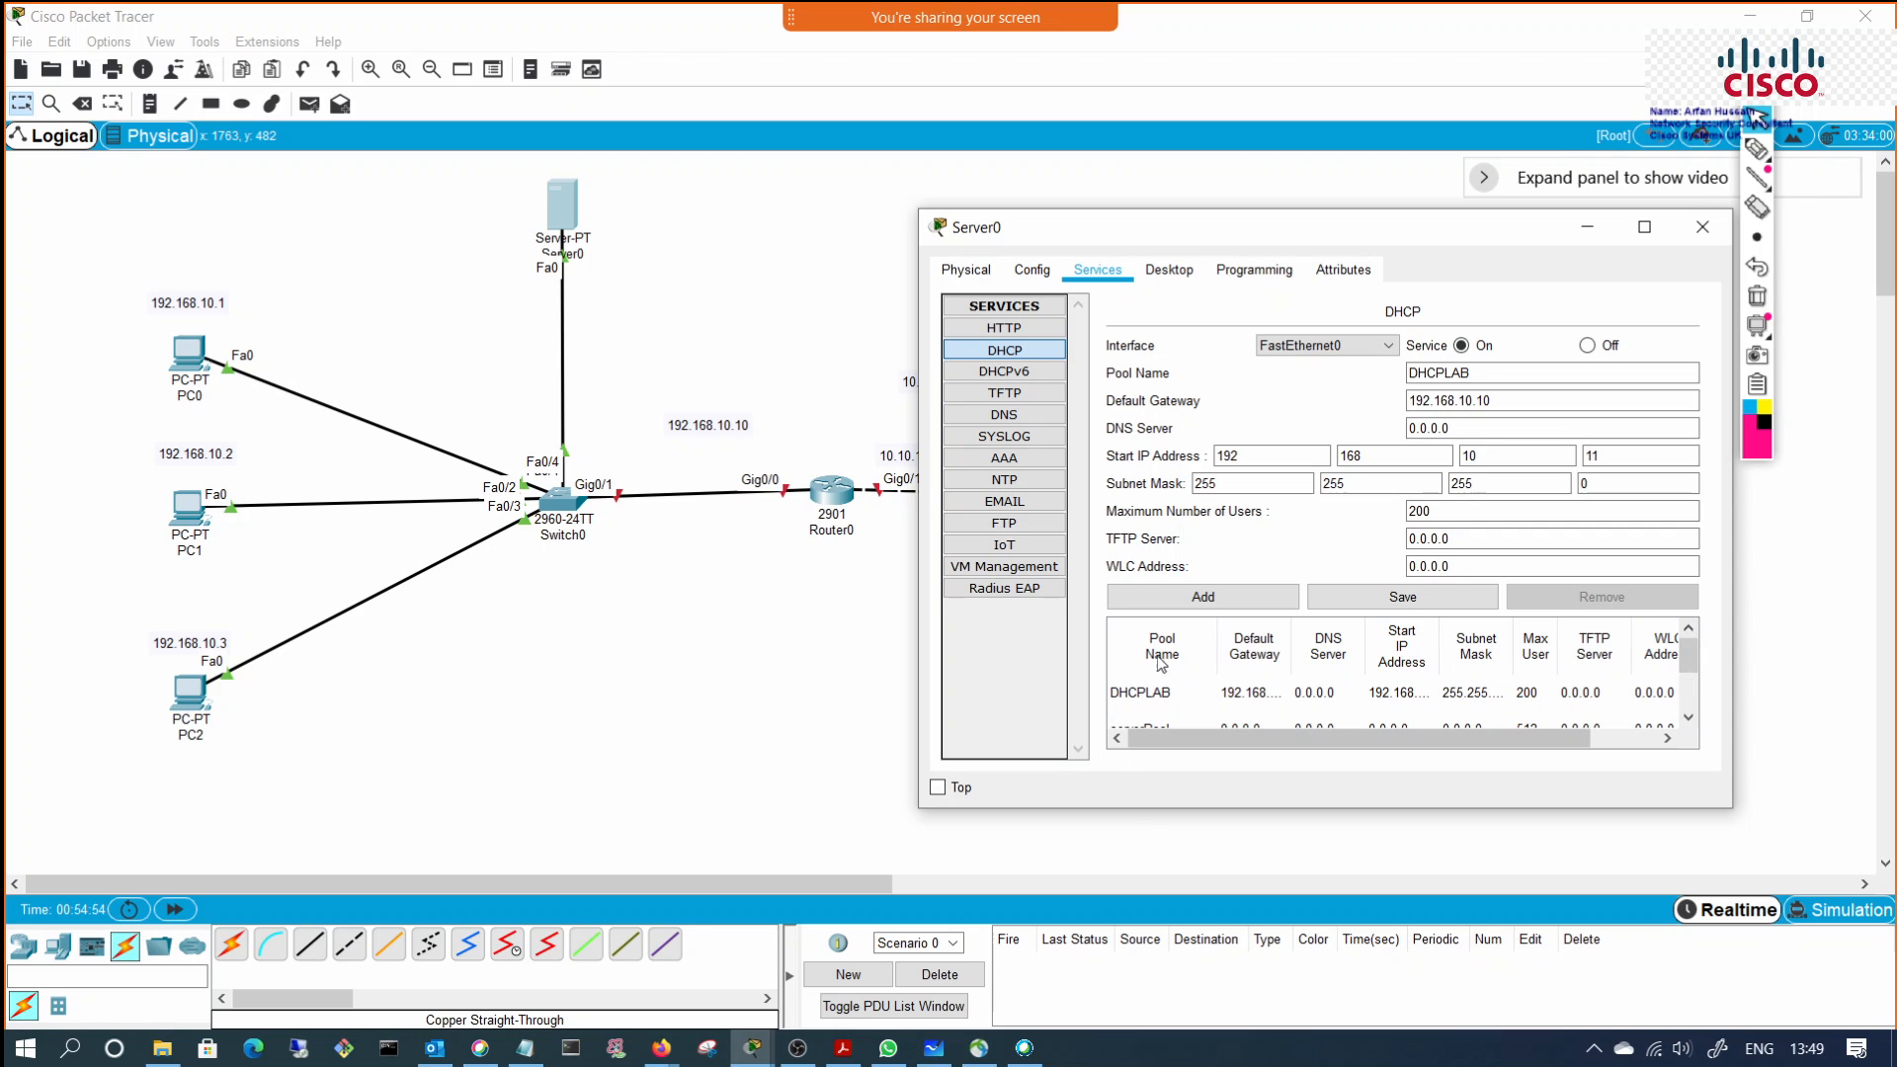
click(1148, 721)
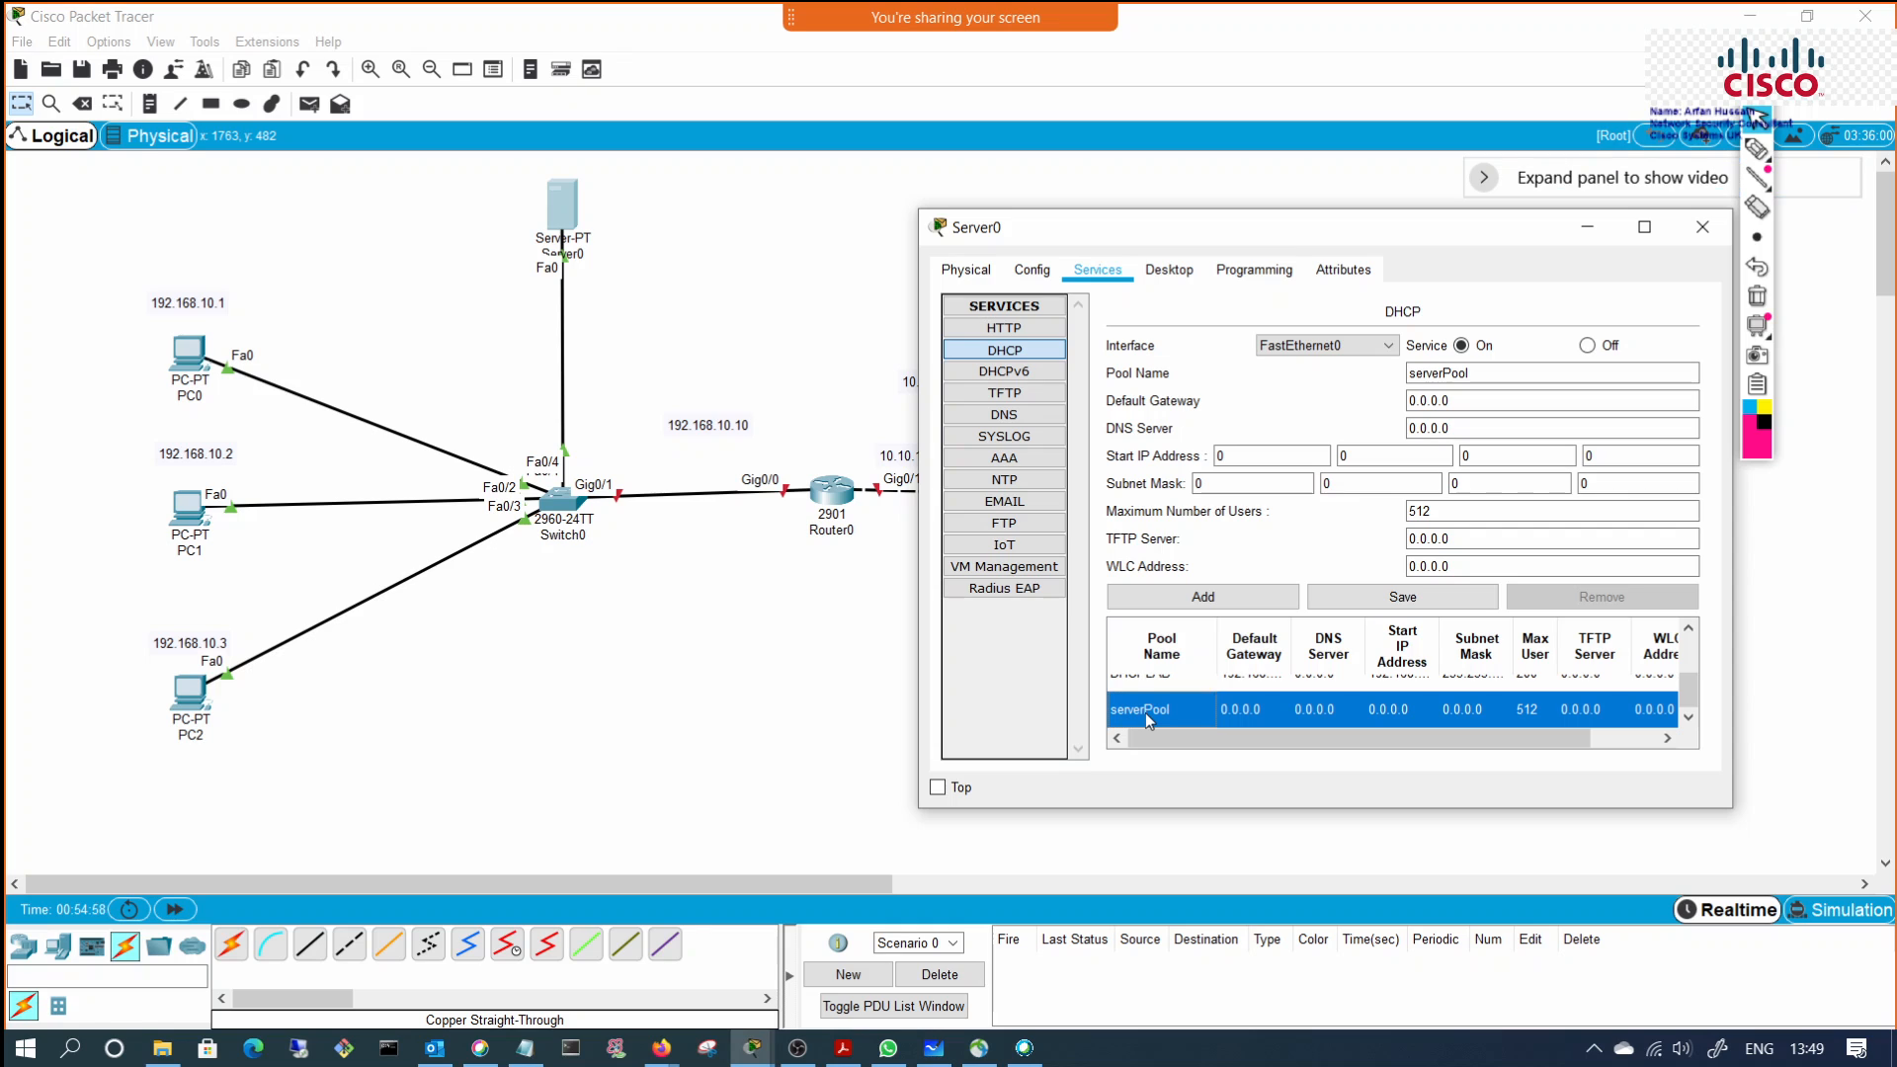
scroll(1310, 686, up, 1)
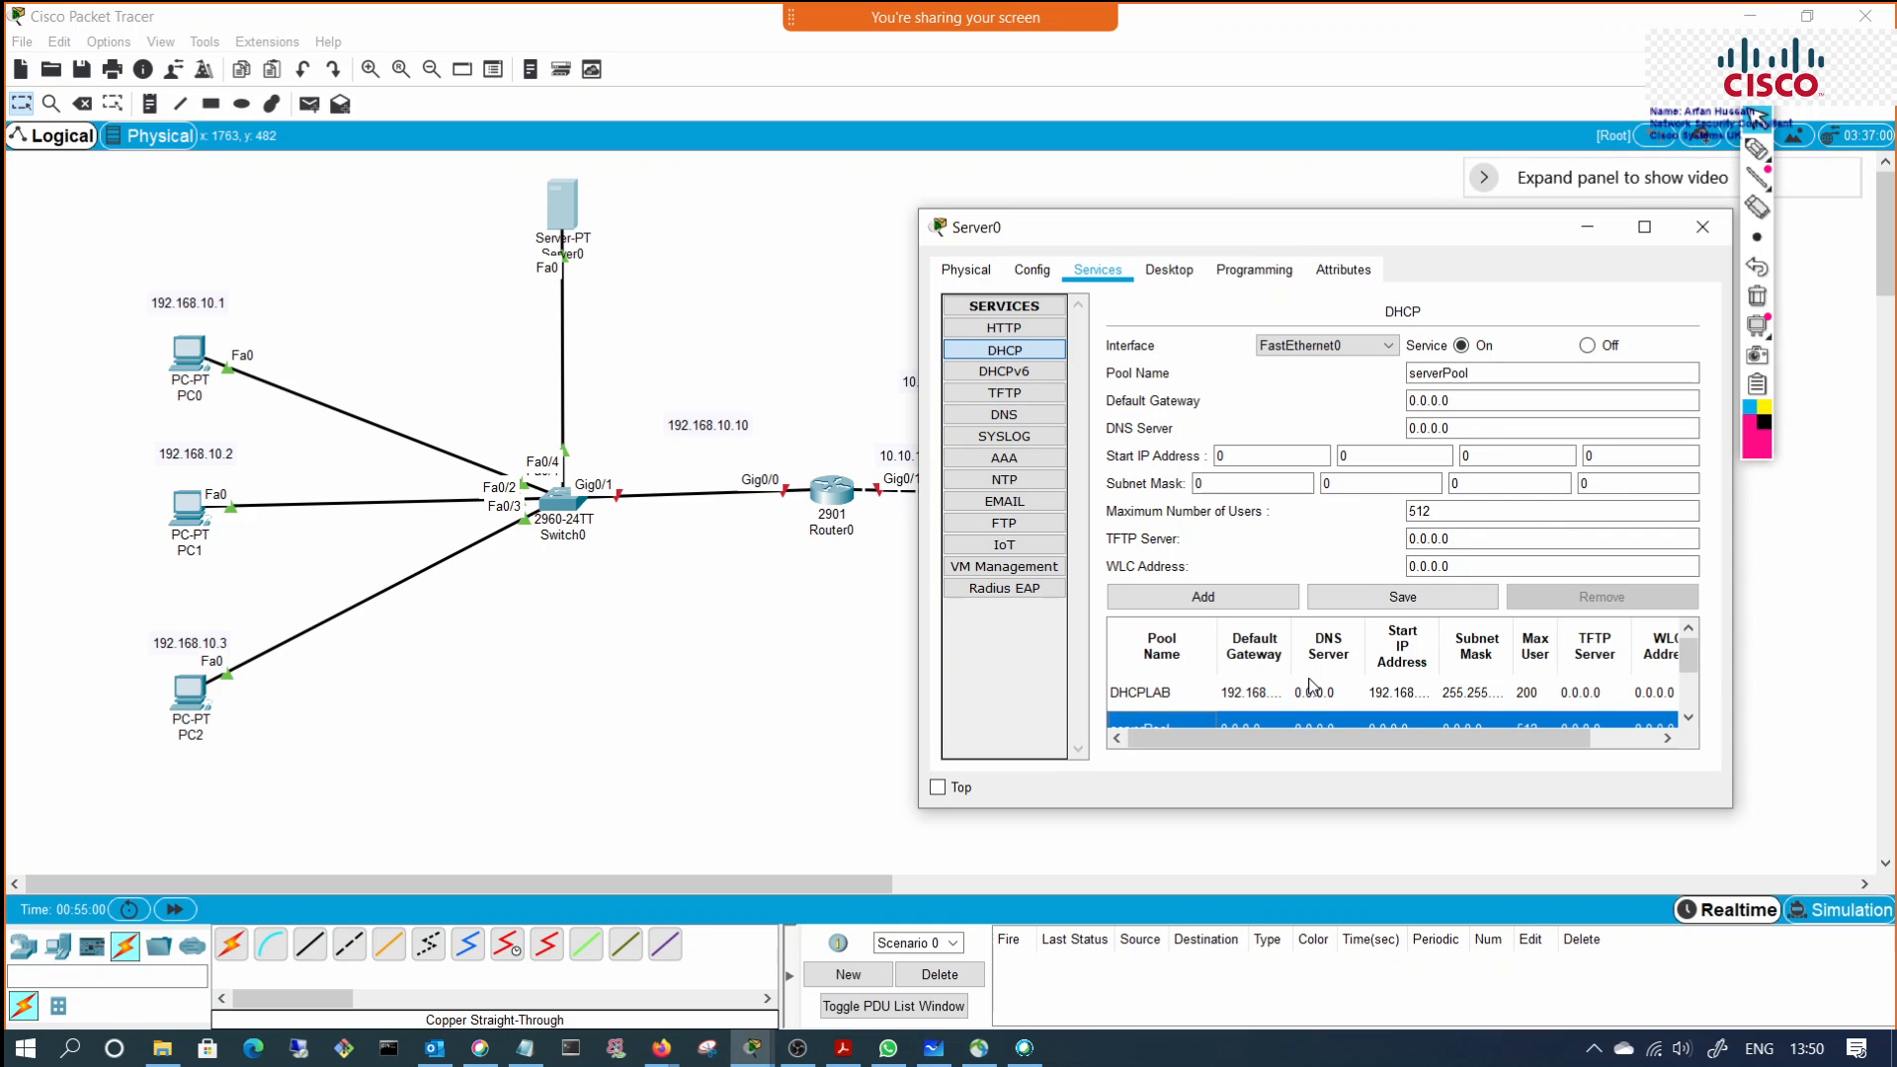
scroll(1310, 685, down, 1)
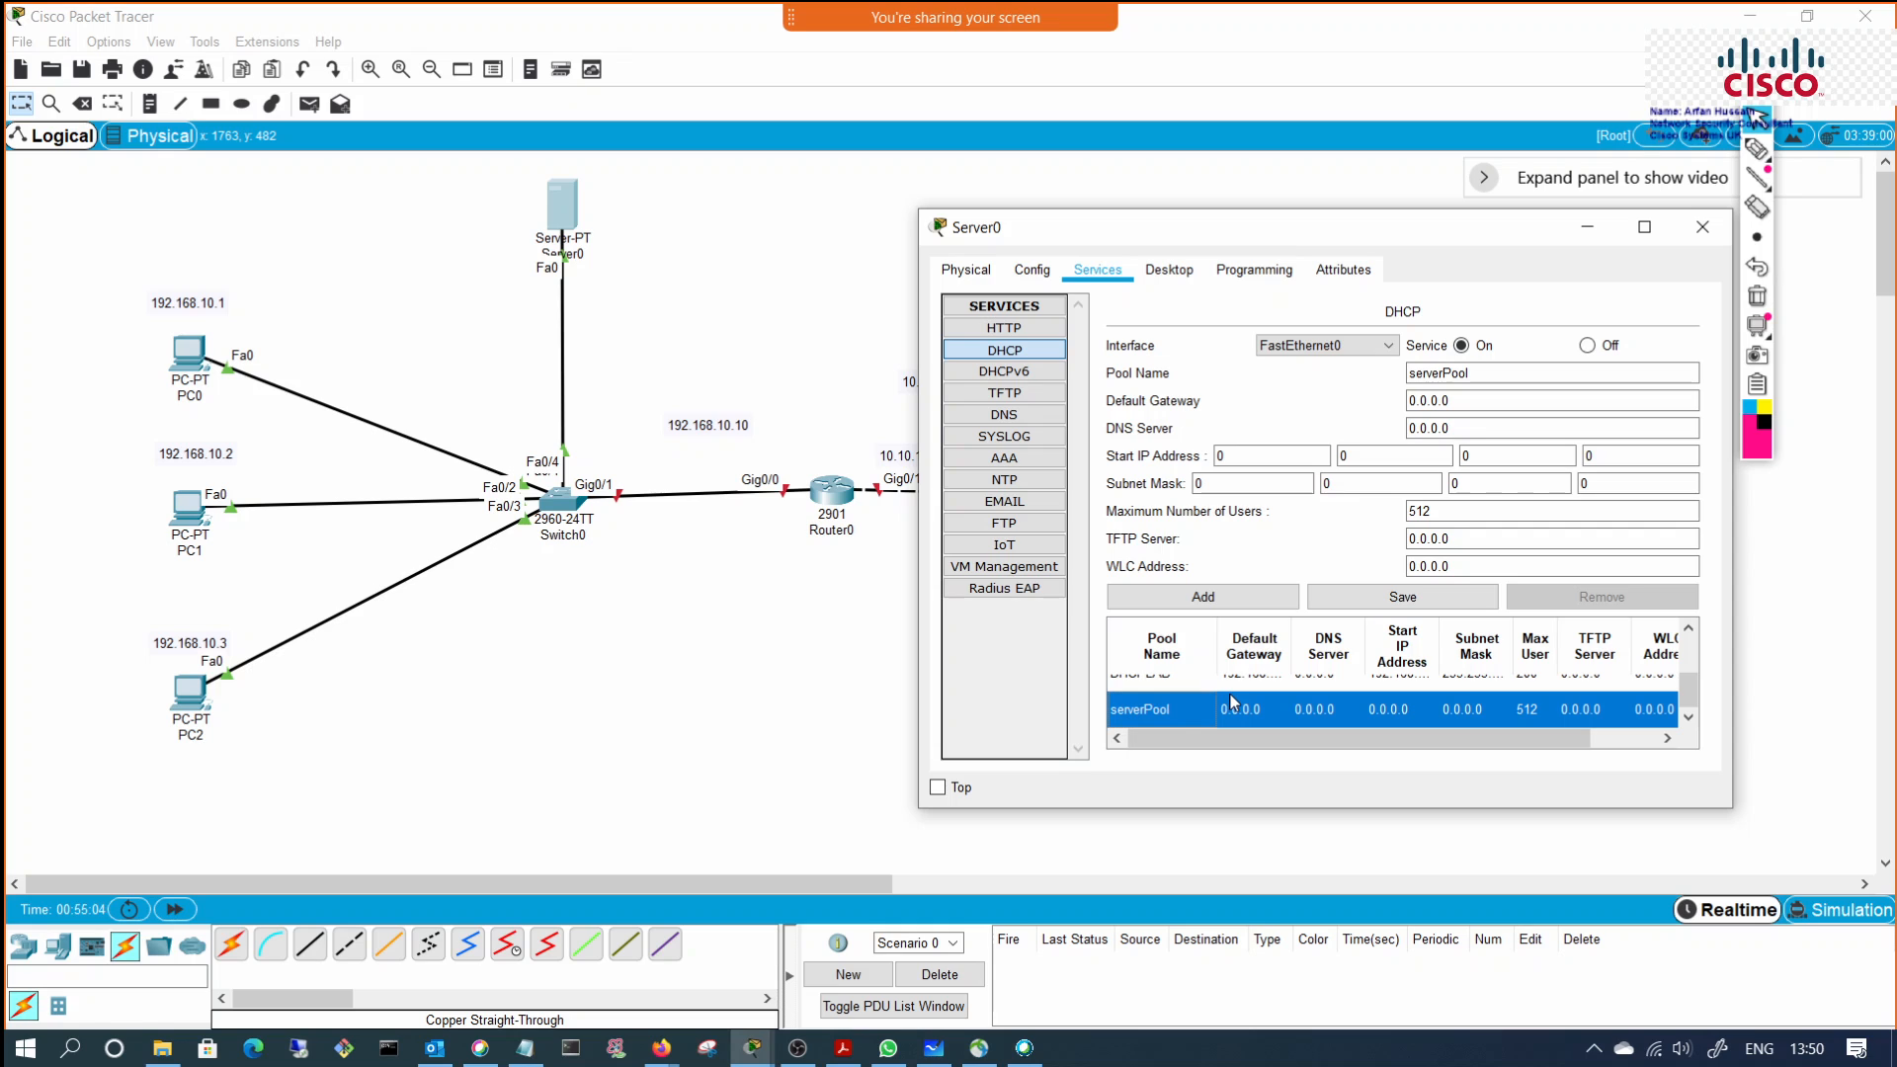
scroll(1361, 624, up, 1)
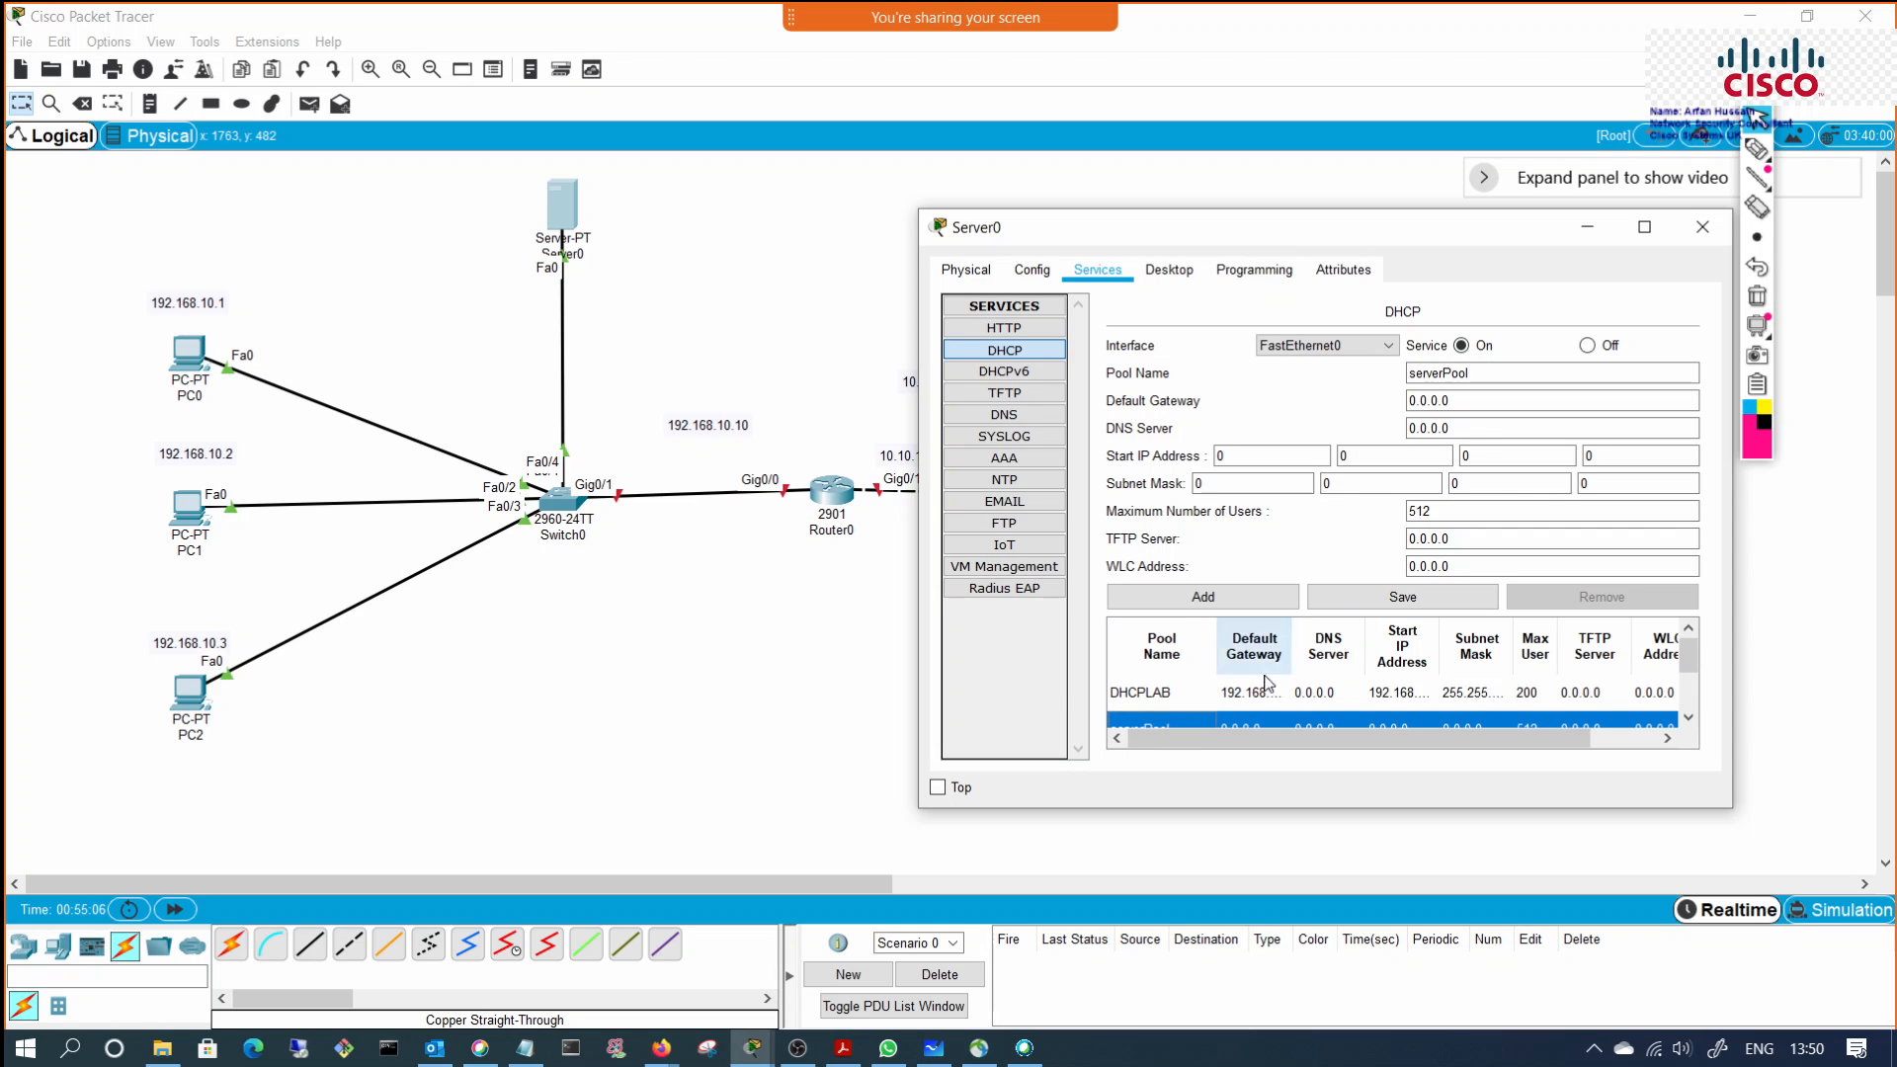
scroll(1244, 682, down, 1)
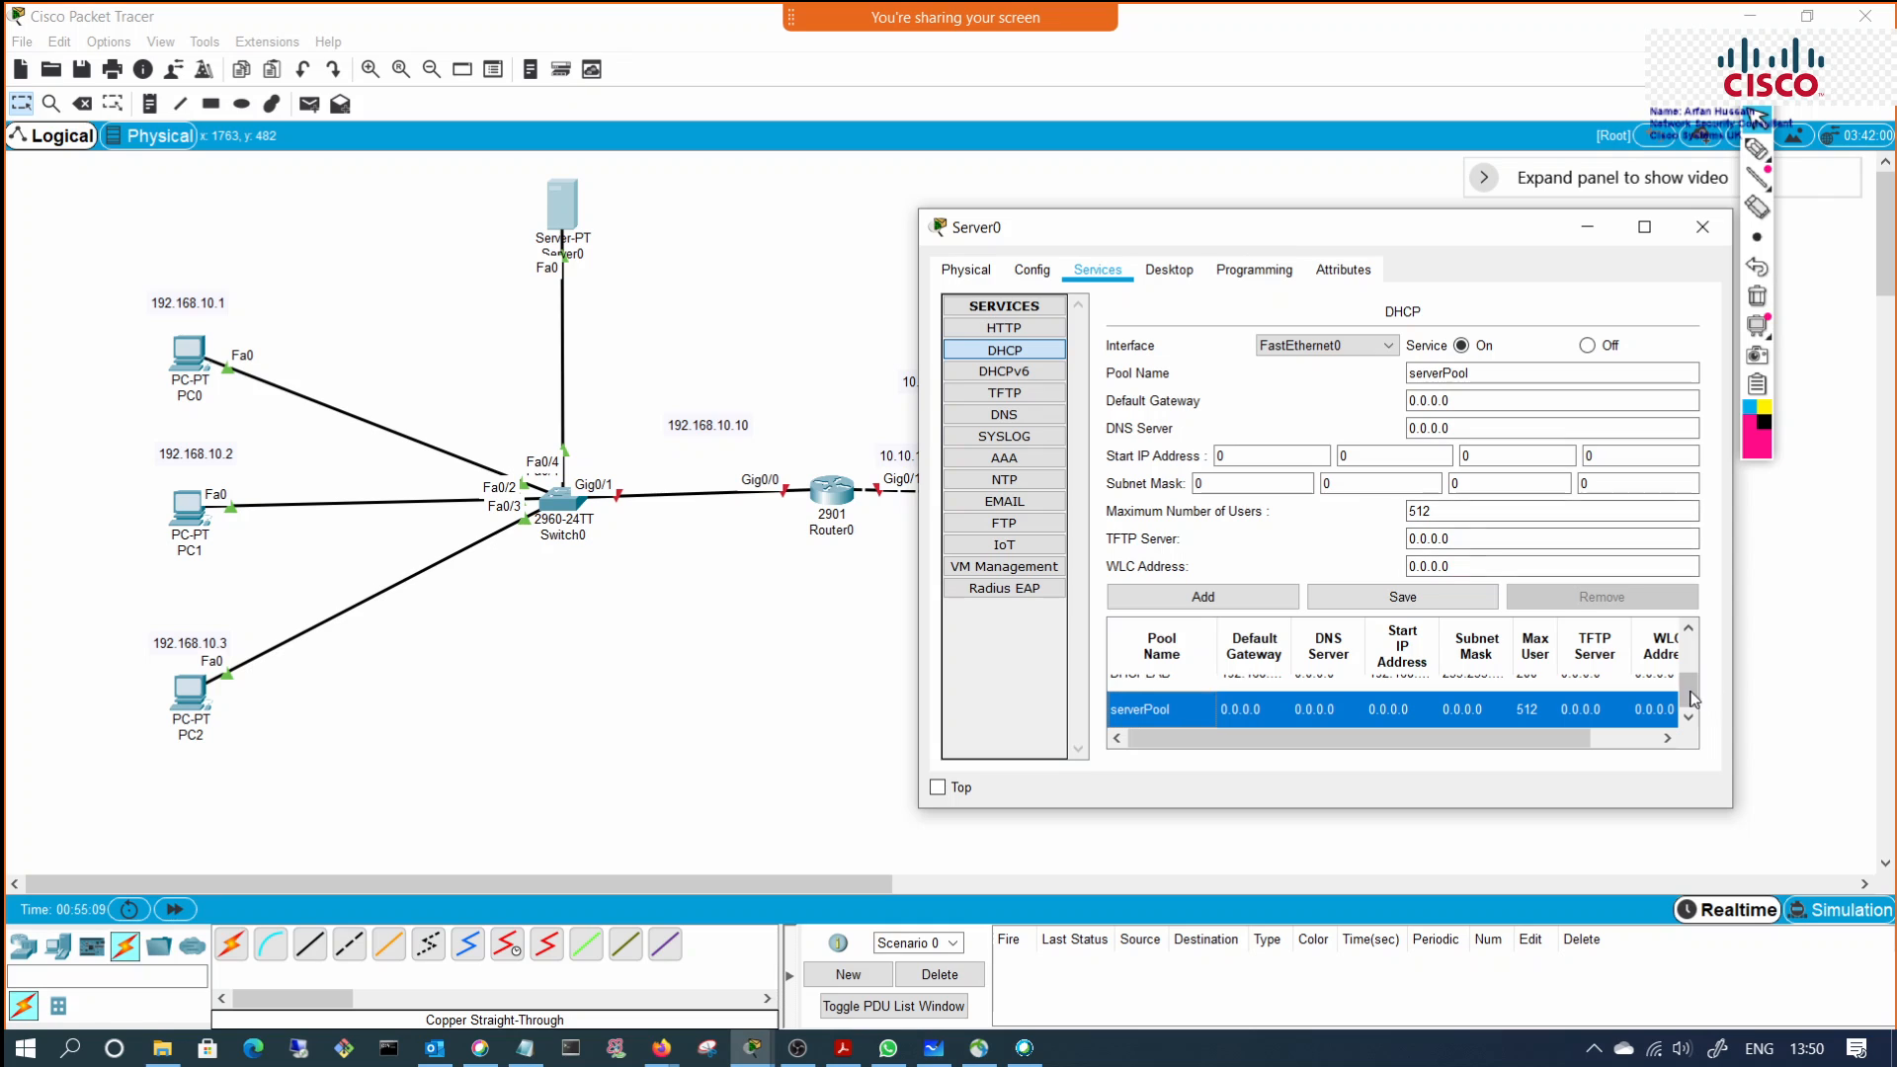
Step: Show the selected DHCPLAB pool in a maximized Server0 window and move the annotation toolbar off the pool settings
drag(1689, 699, 1689, 660)
click(1167, 698)
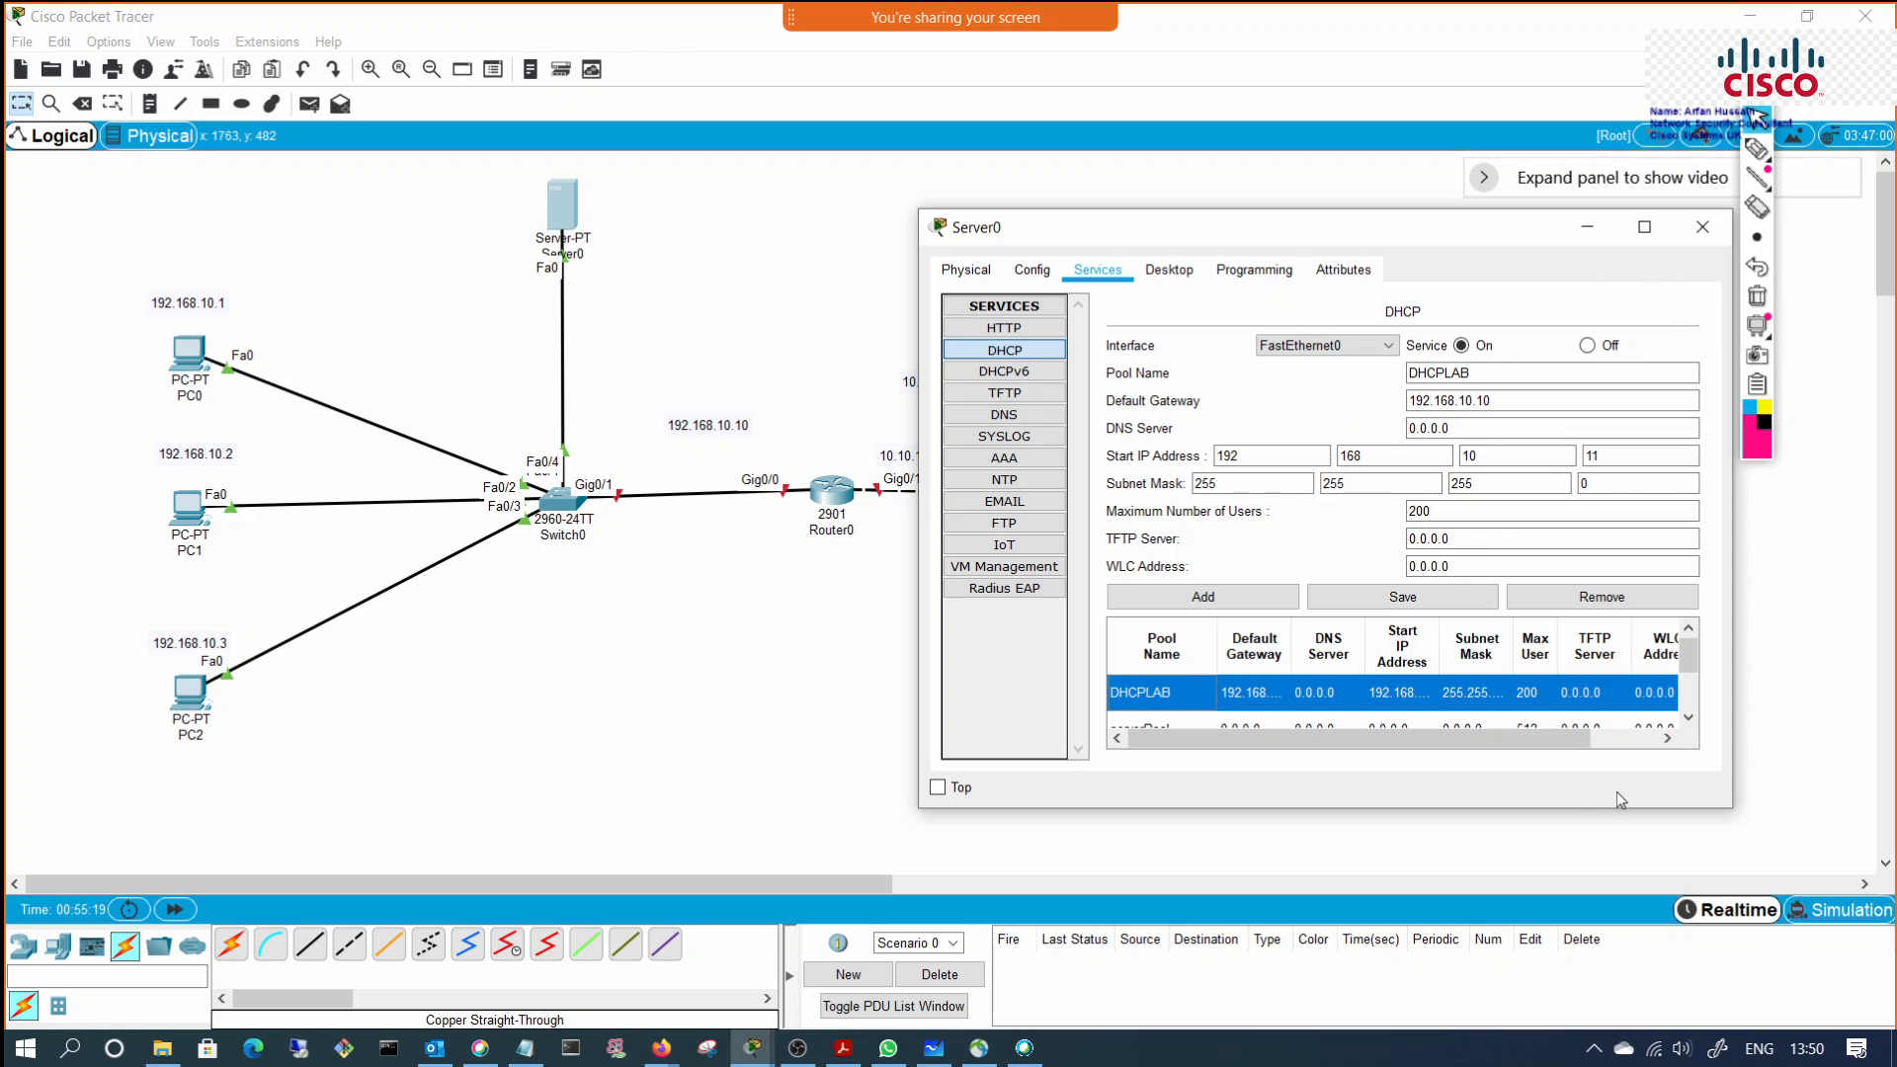
click(1644, 228)
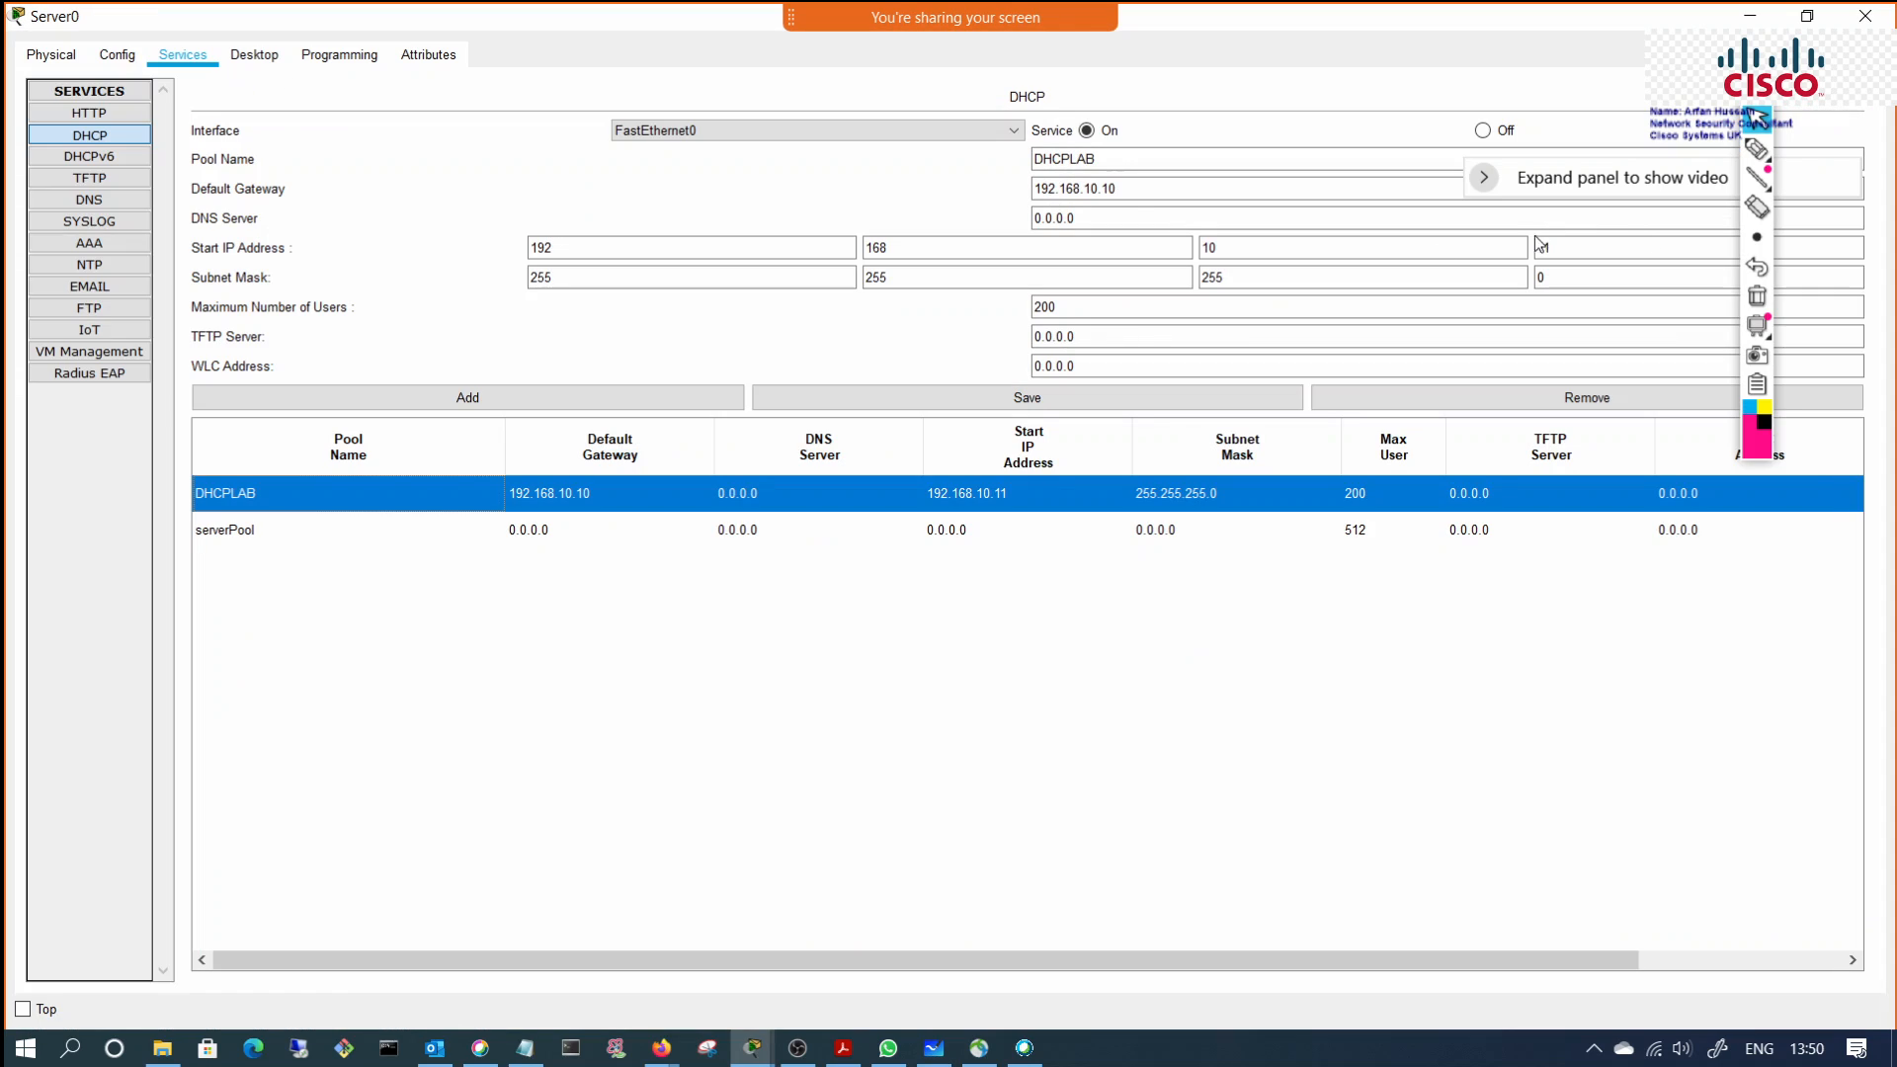
drag(1756, 56, 1847, 487)
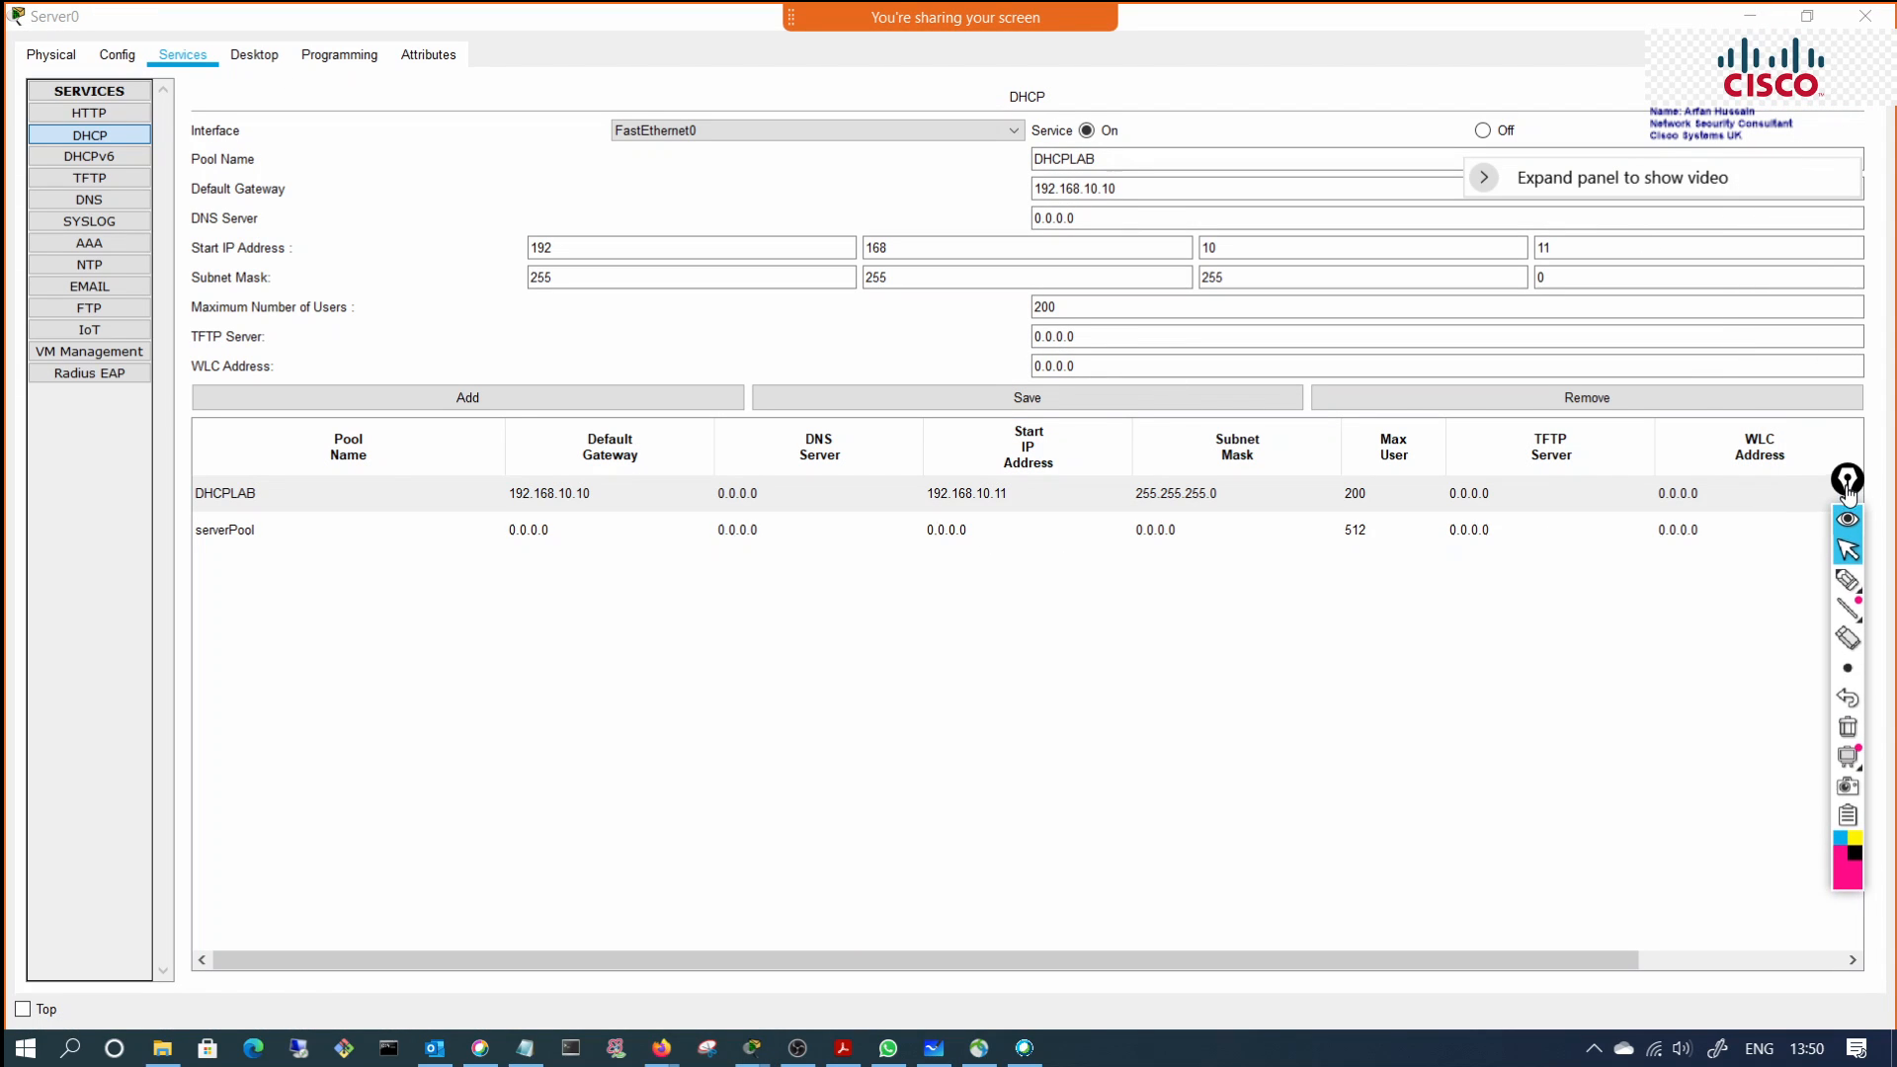
Step: Review the settings of the default serverPool against those of DHCPLAB by selecting each pool in turn, ending on DHCPLAB
click(240, 539)
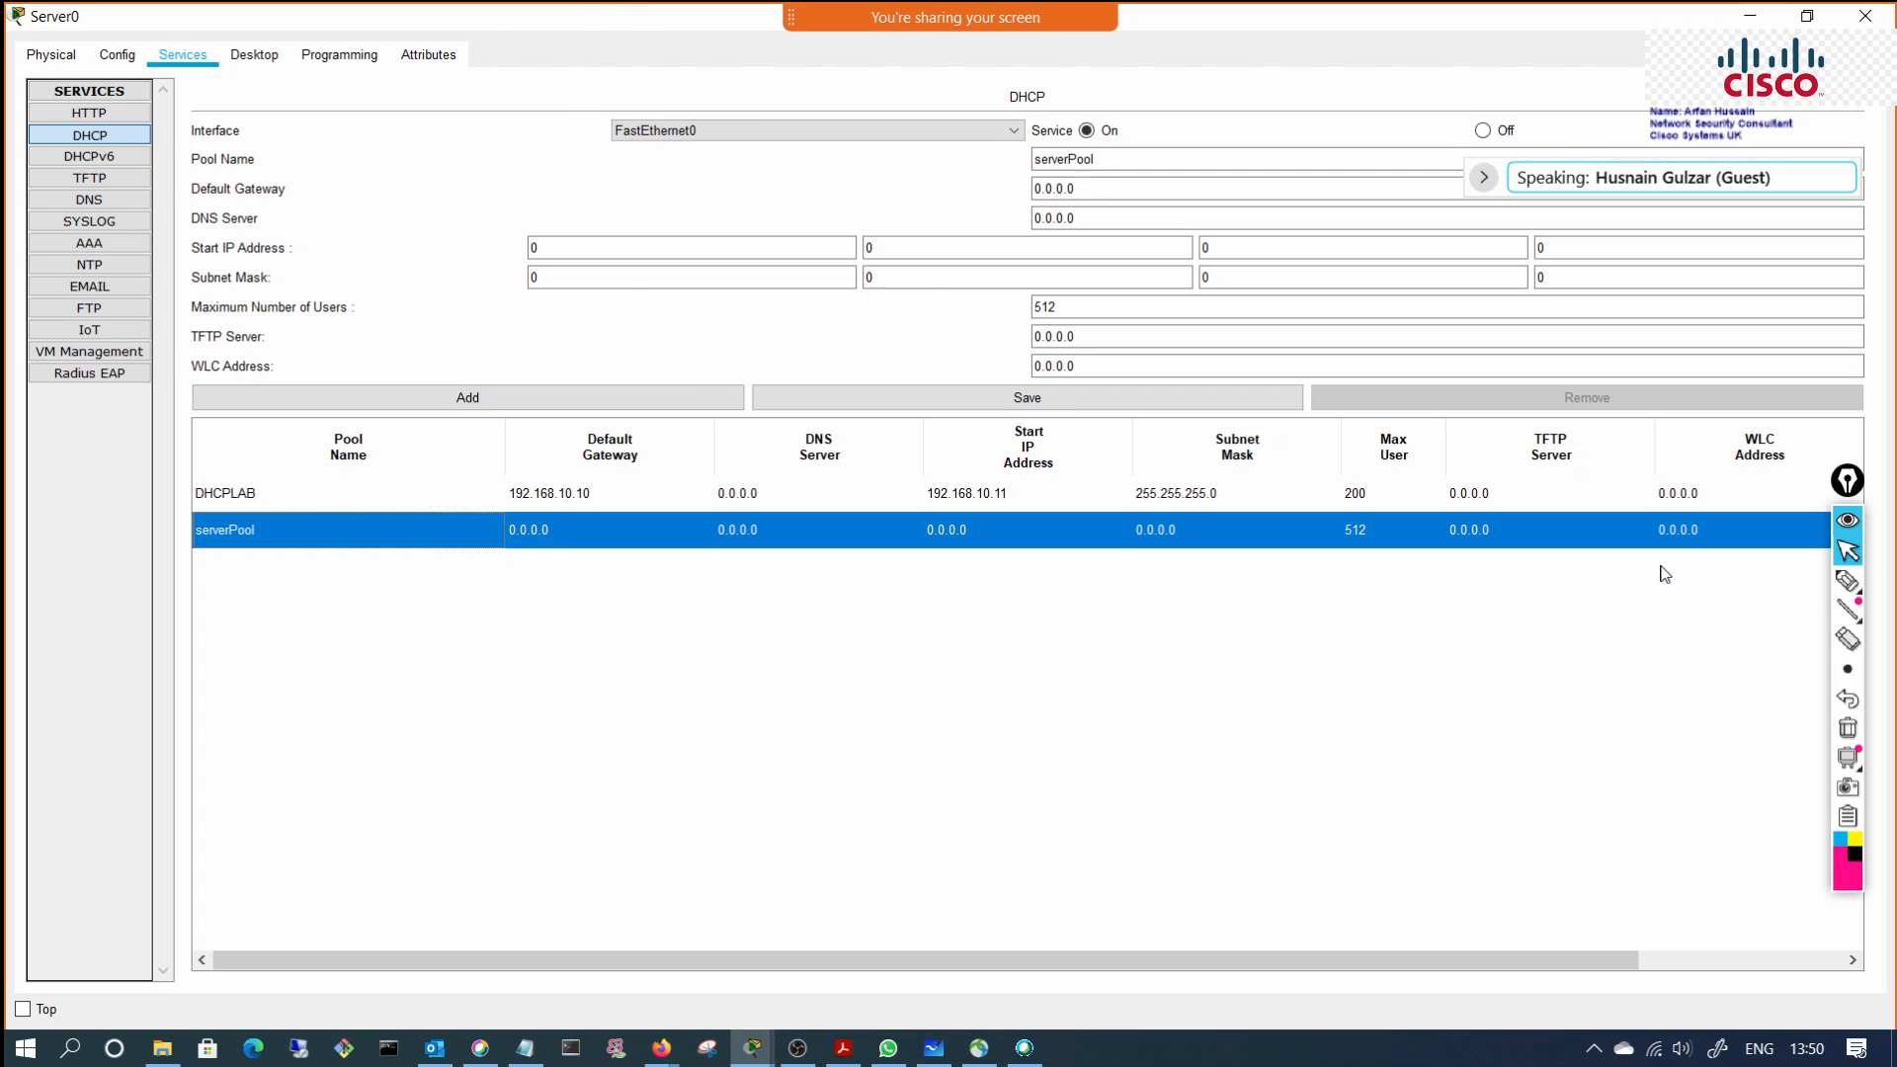
click(1839, 499)
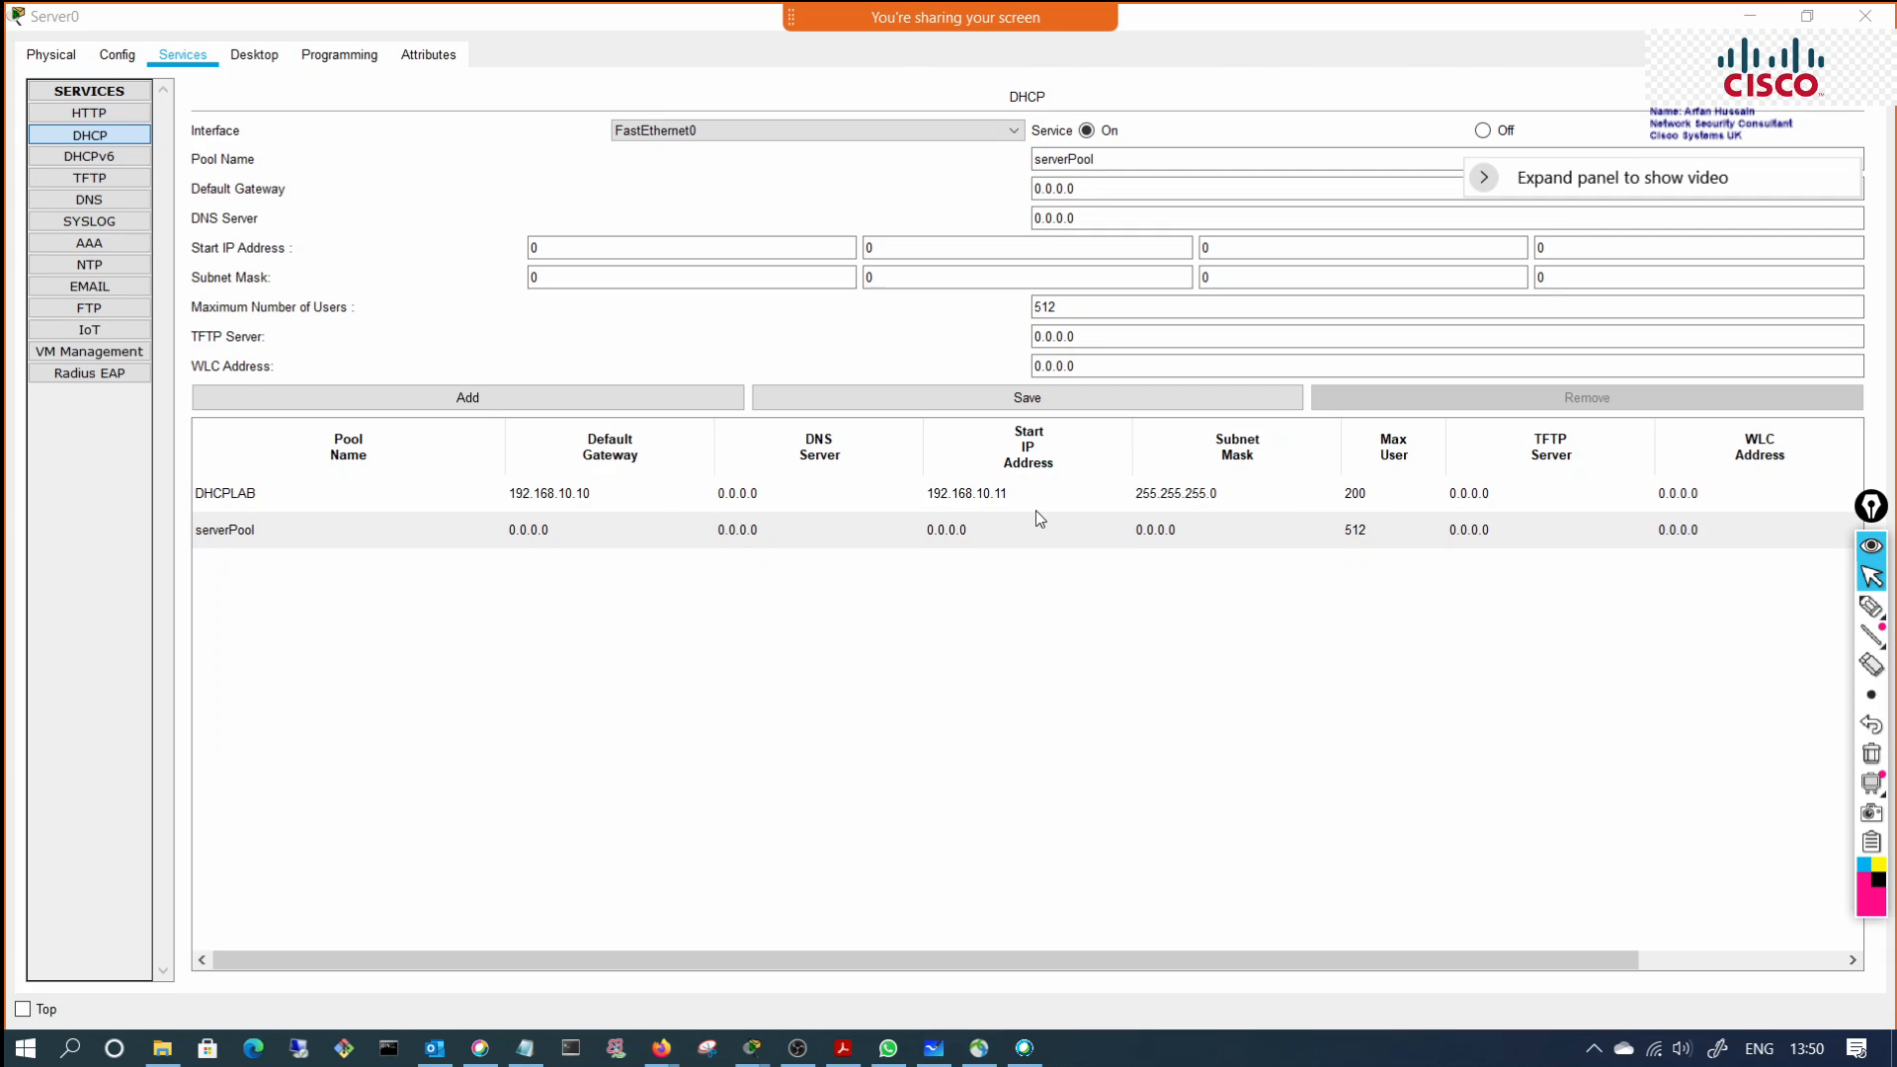
click(256, 538)
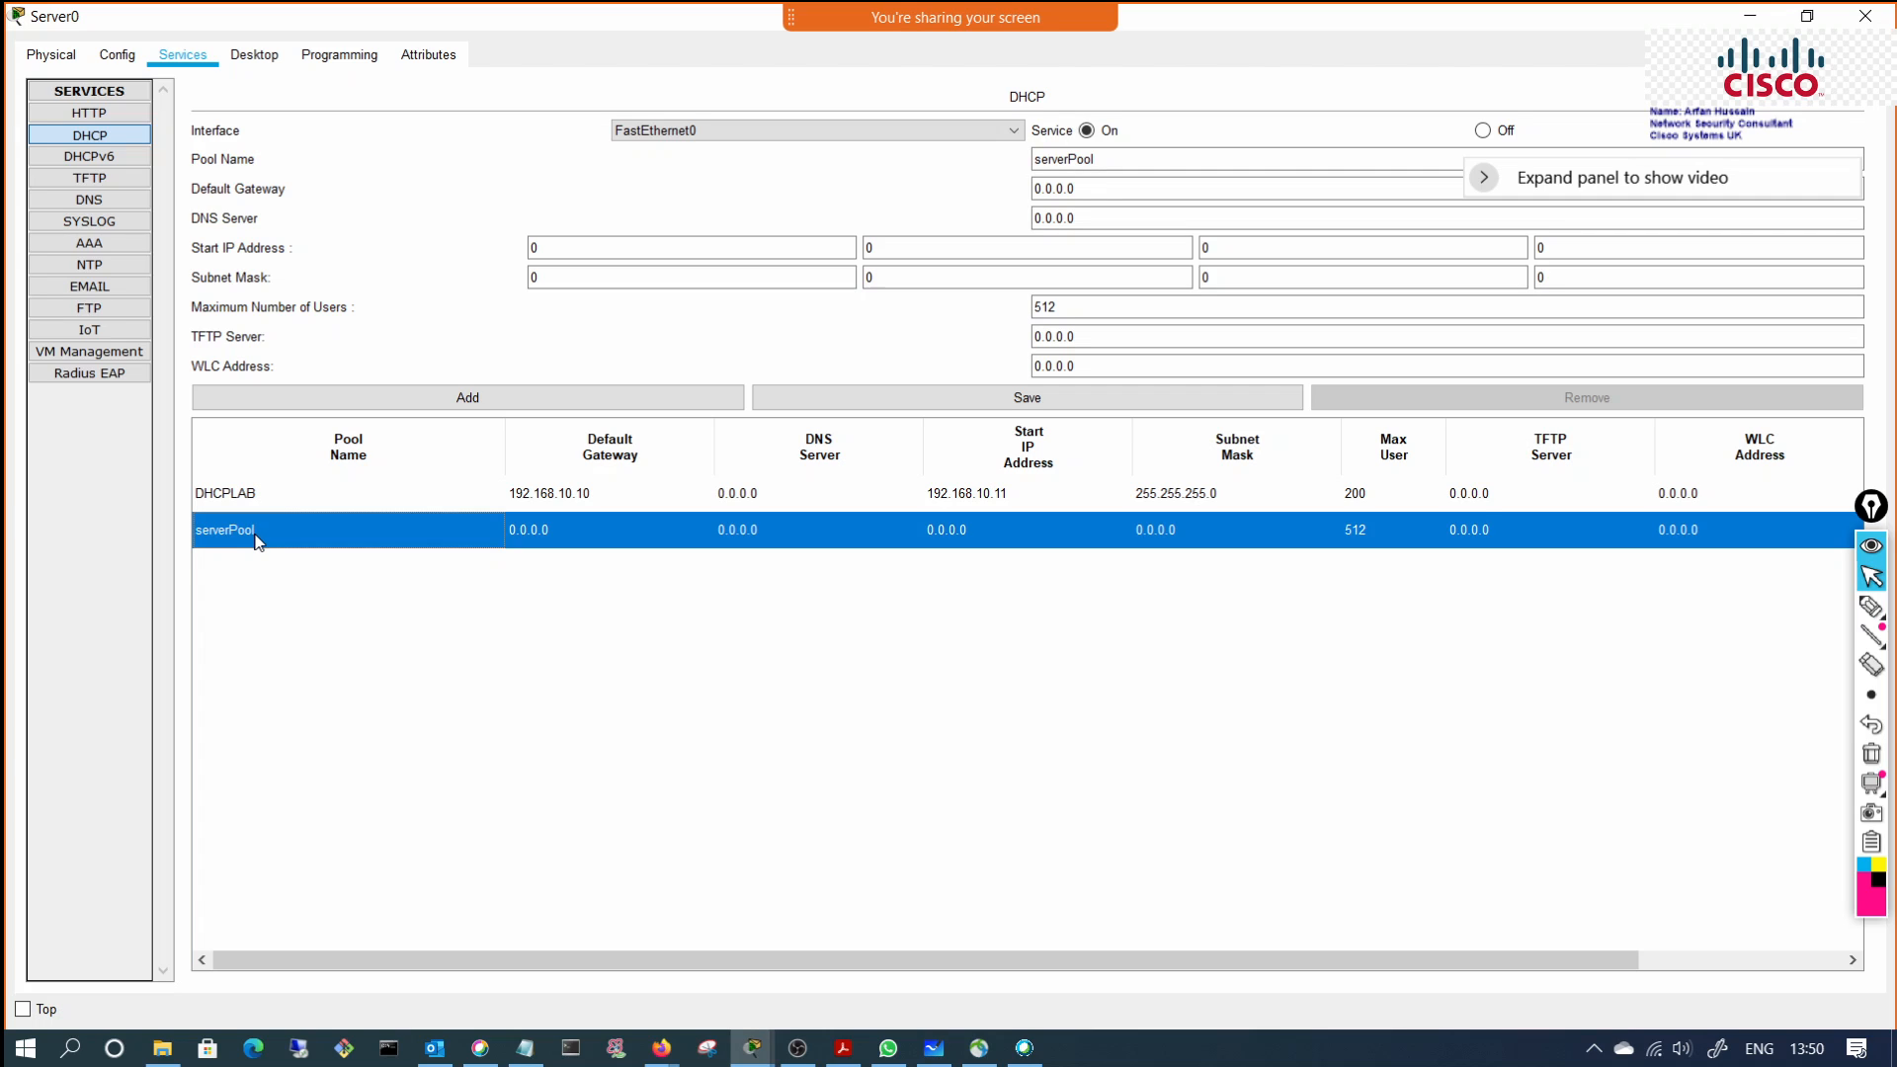
click(244, 493)
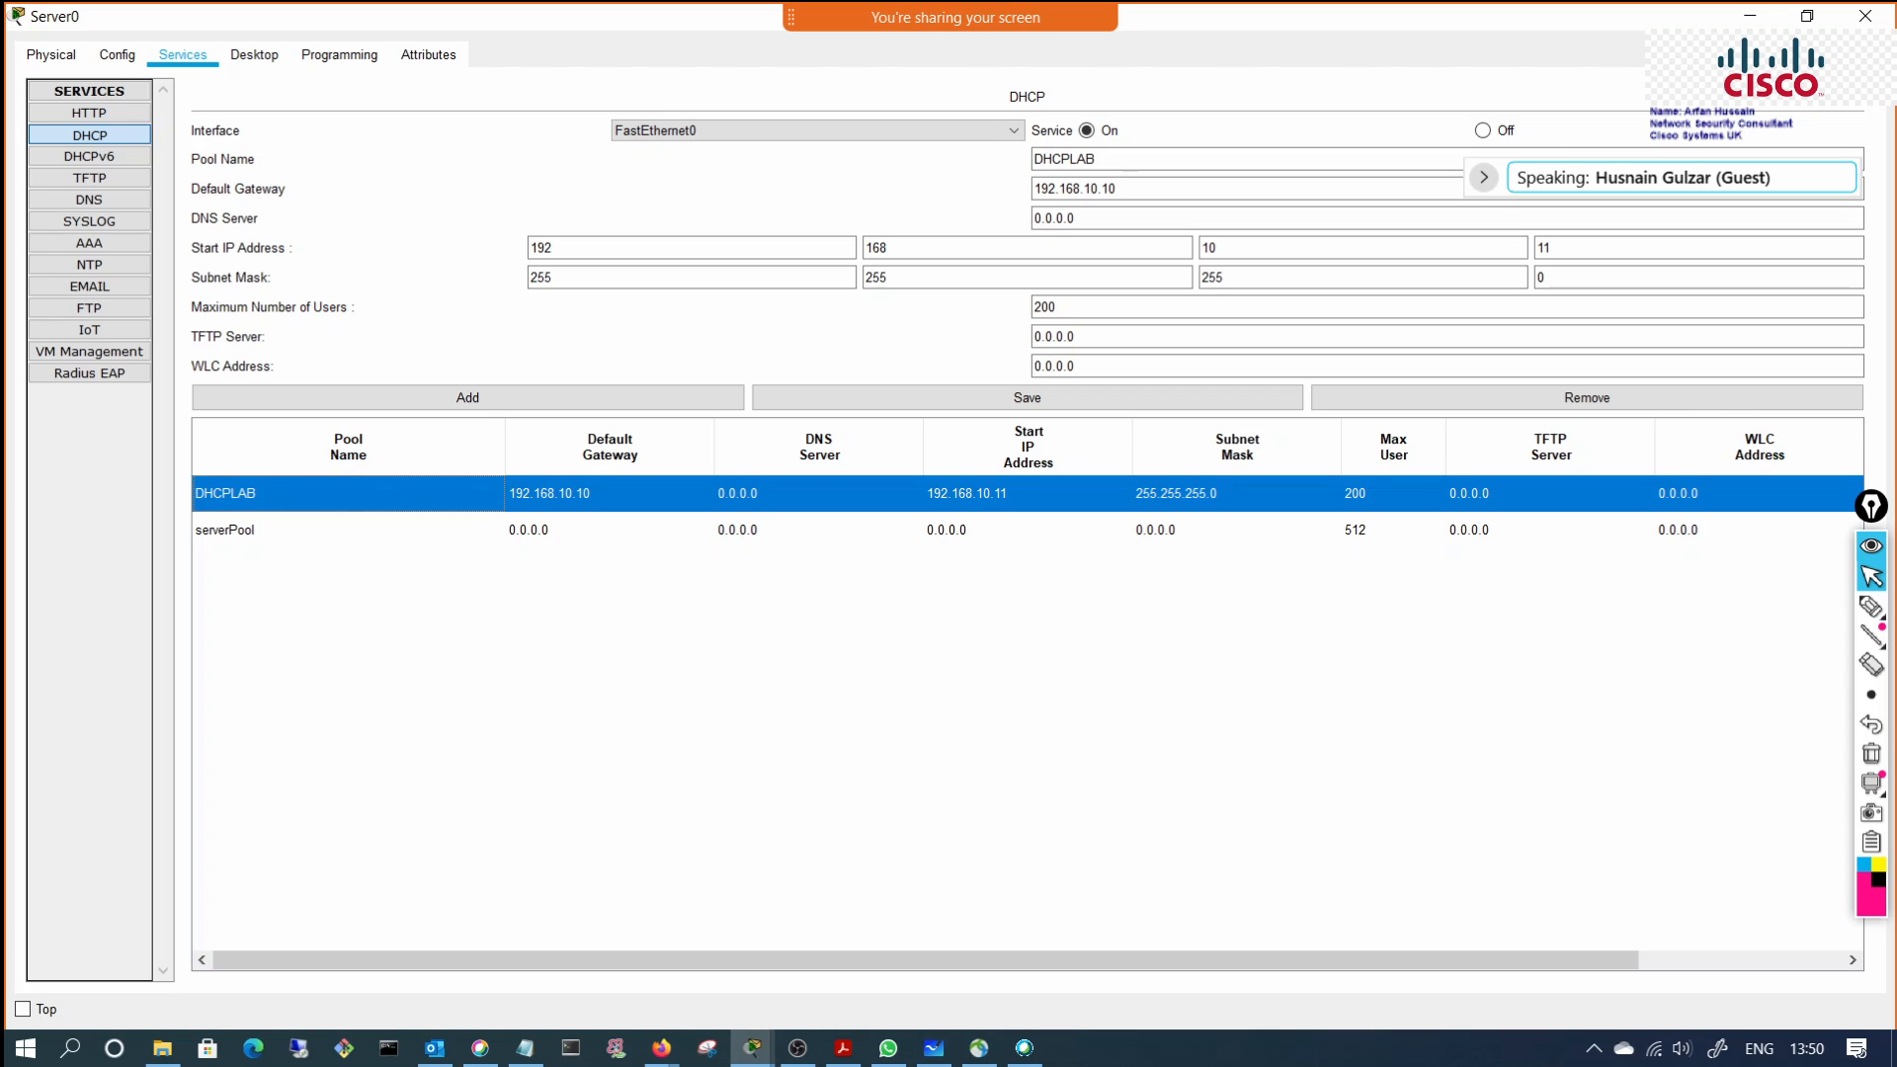
click(235, 530)
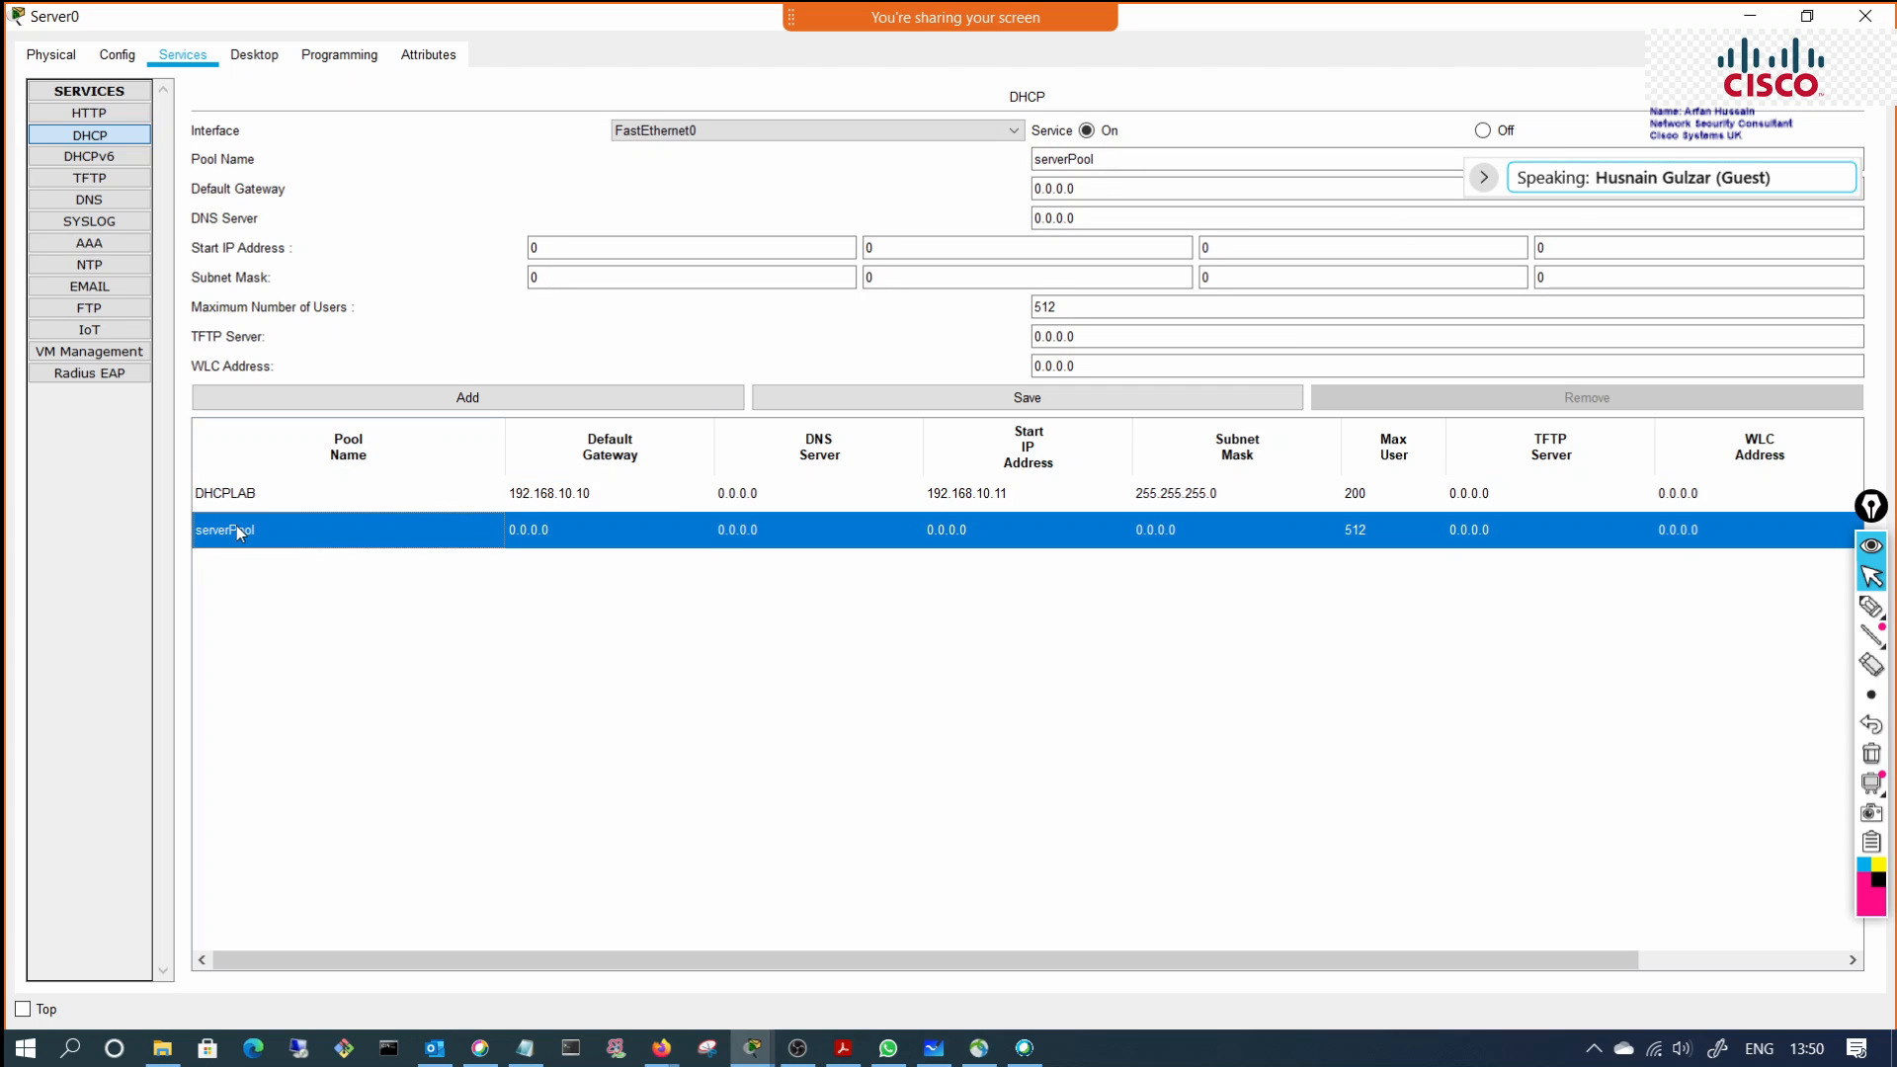
click(254, 495)
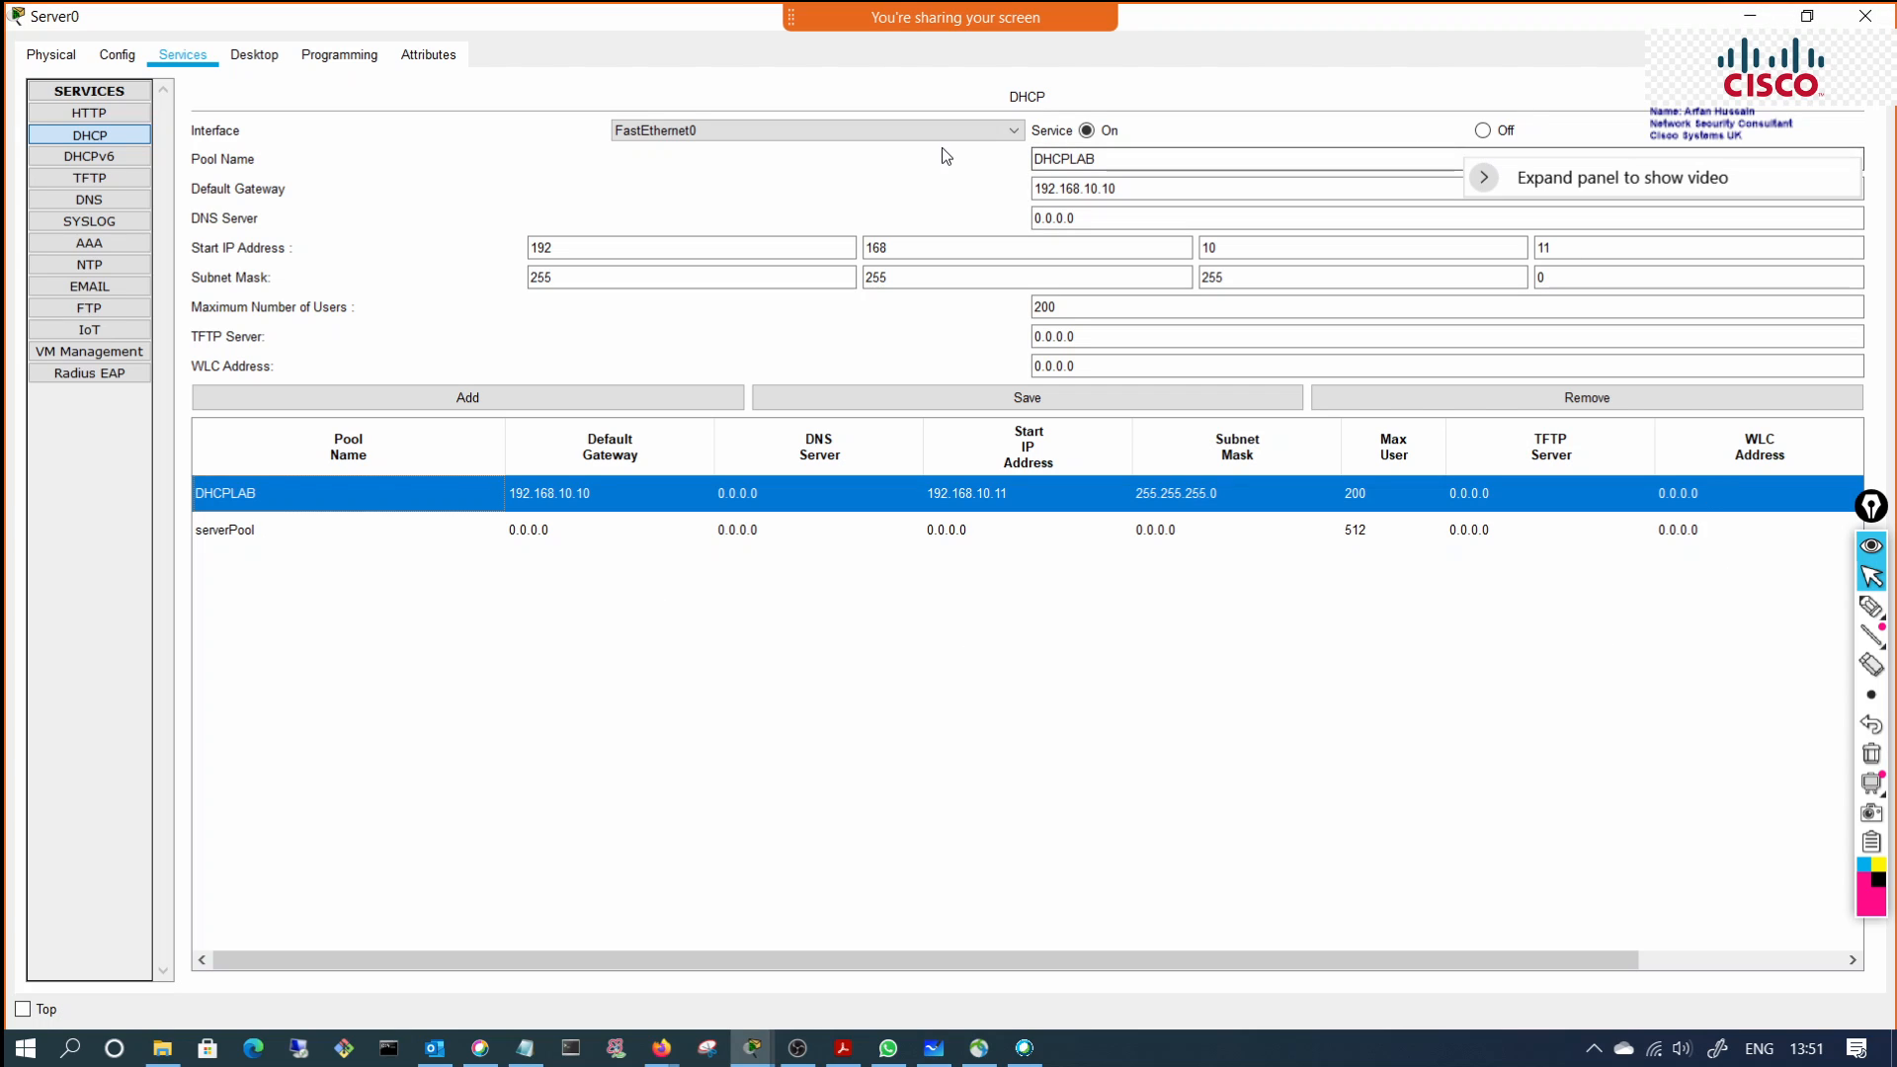
Step: Switch PC0's IPv4 configuration from static to DHCP so it requests an address, and close its window
click(1750, 16)
click(187, 353)
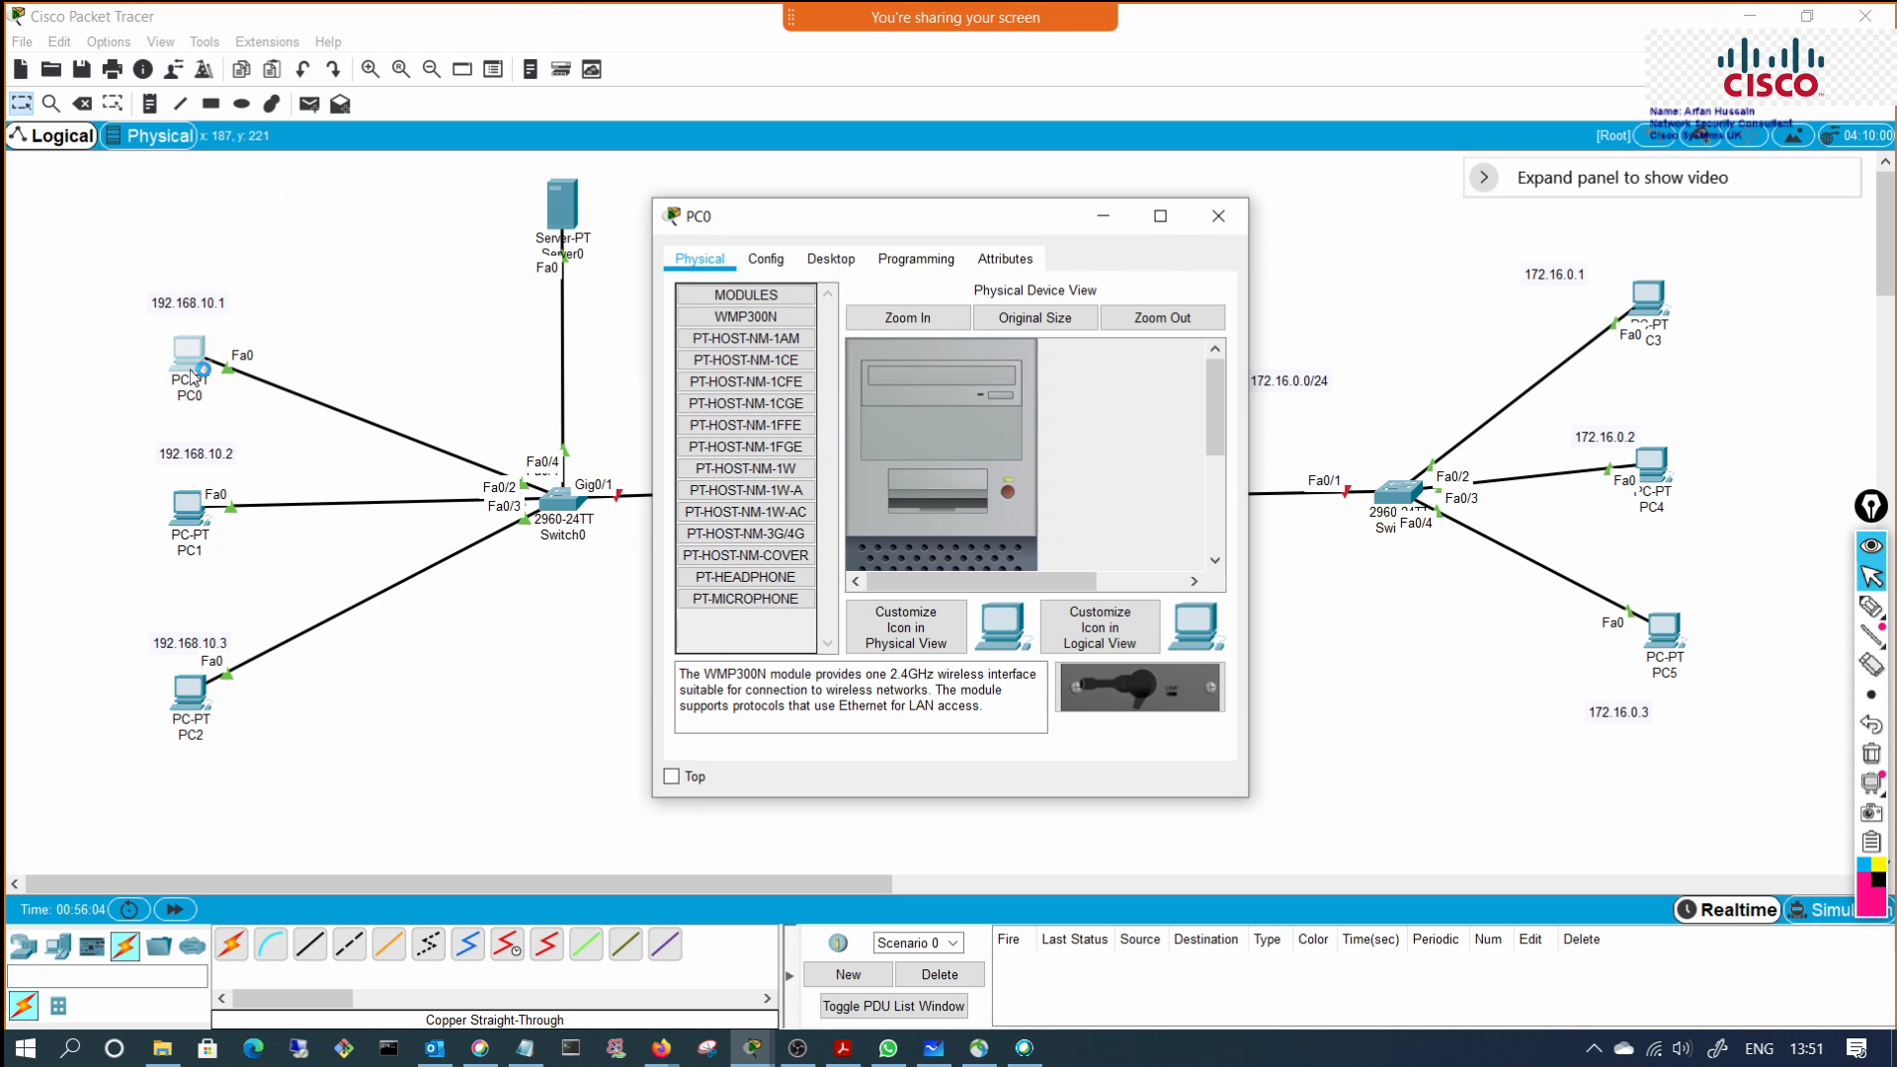
drag(949, 214, 1537, 237)
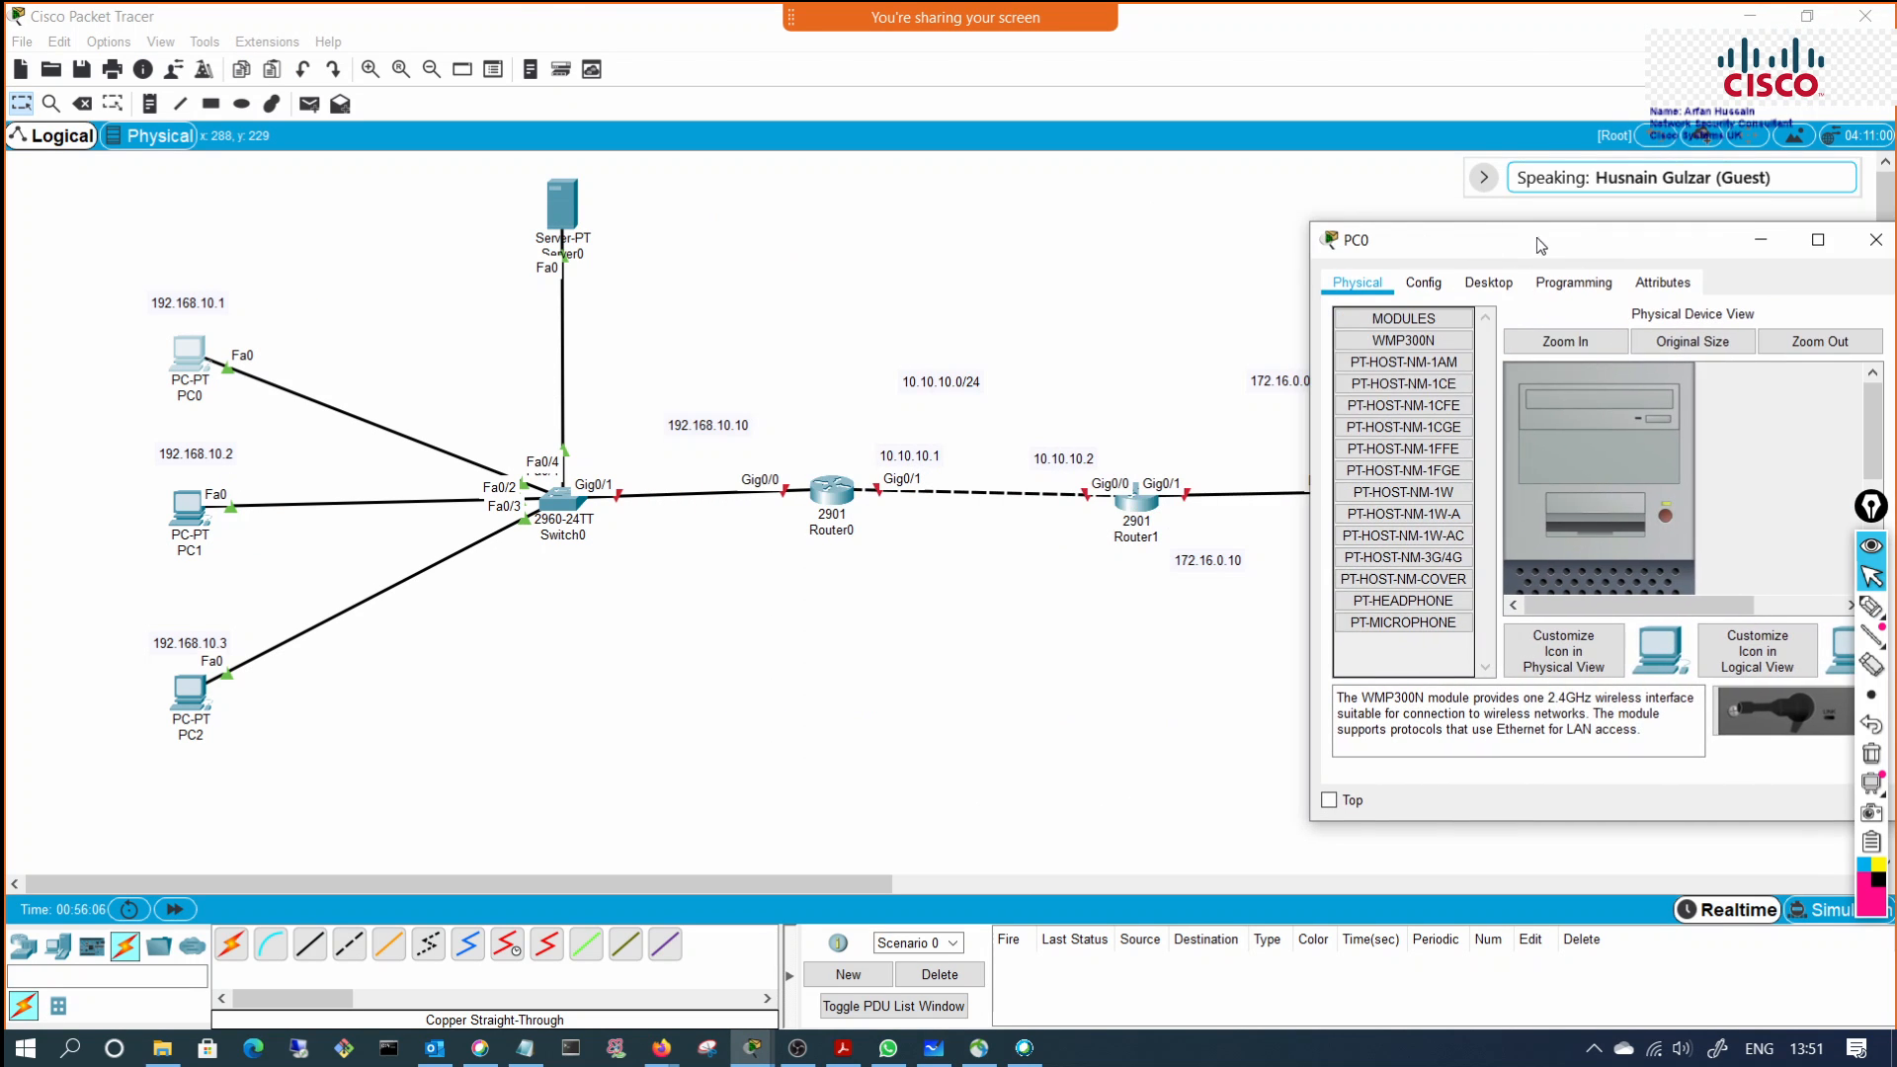
click(1486, 284)
click(1394, 353)
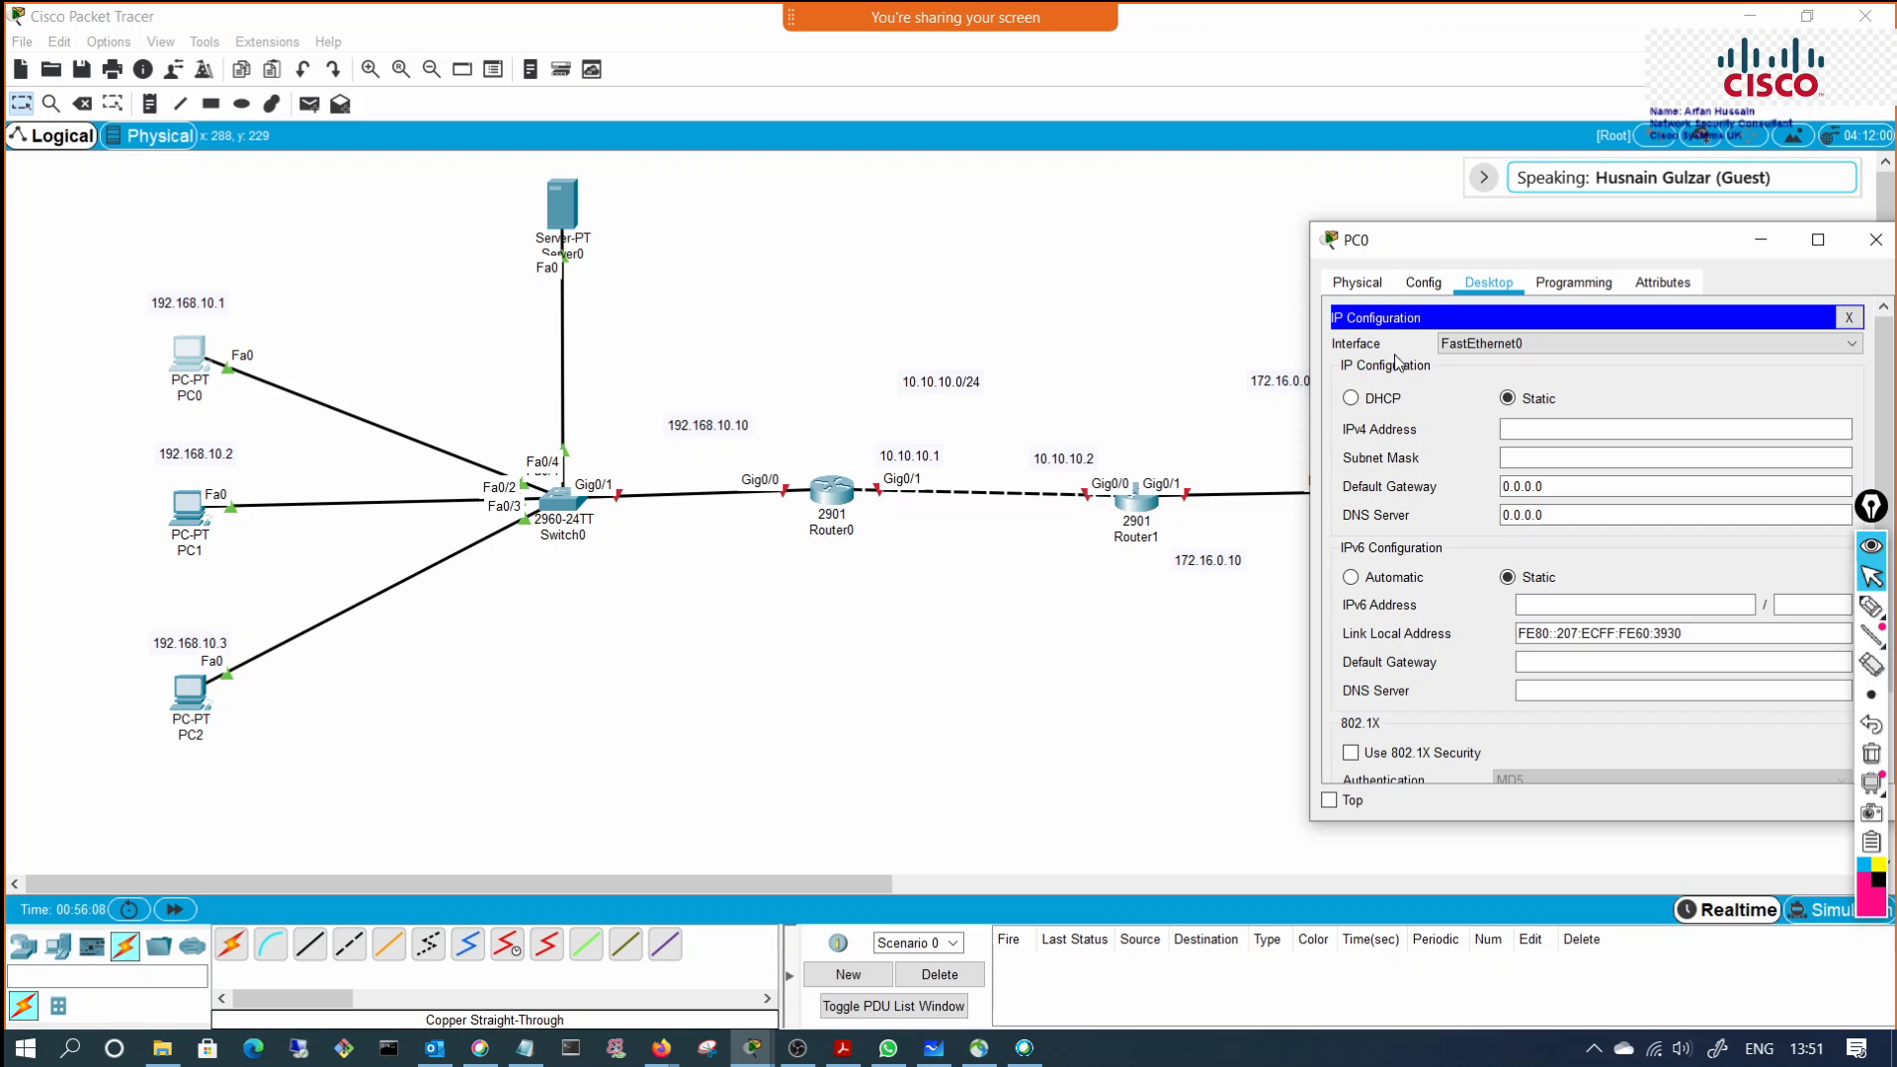
drag(1505, 255, 1361, 231)
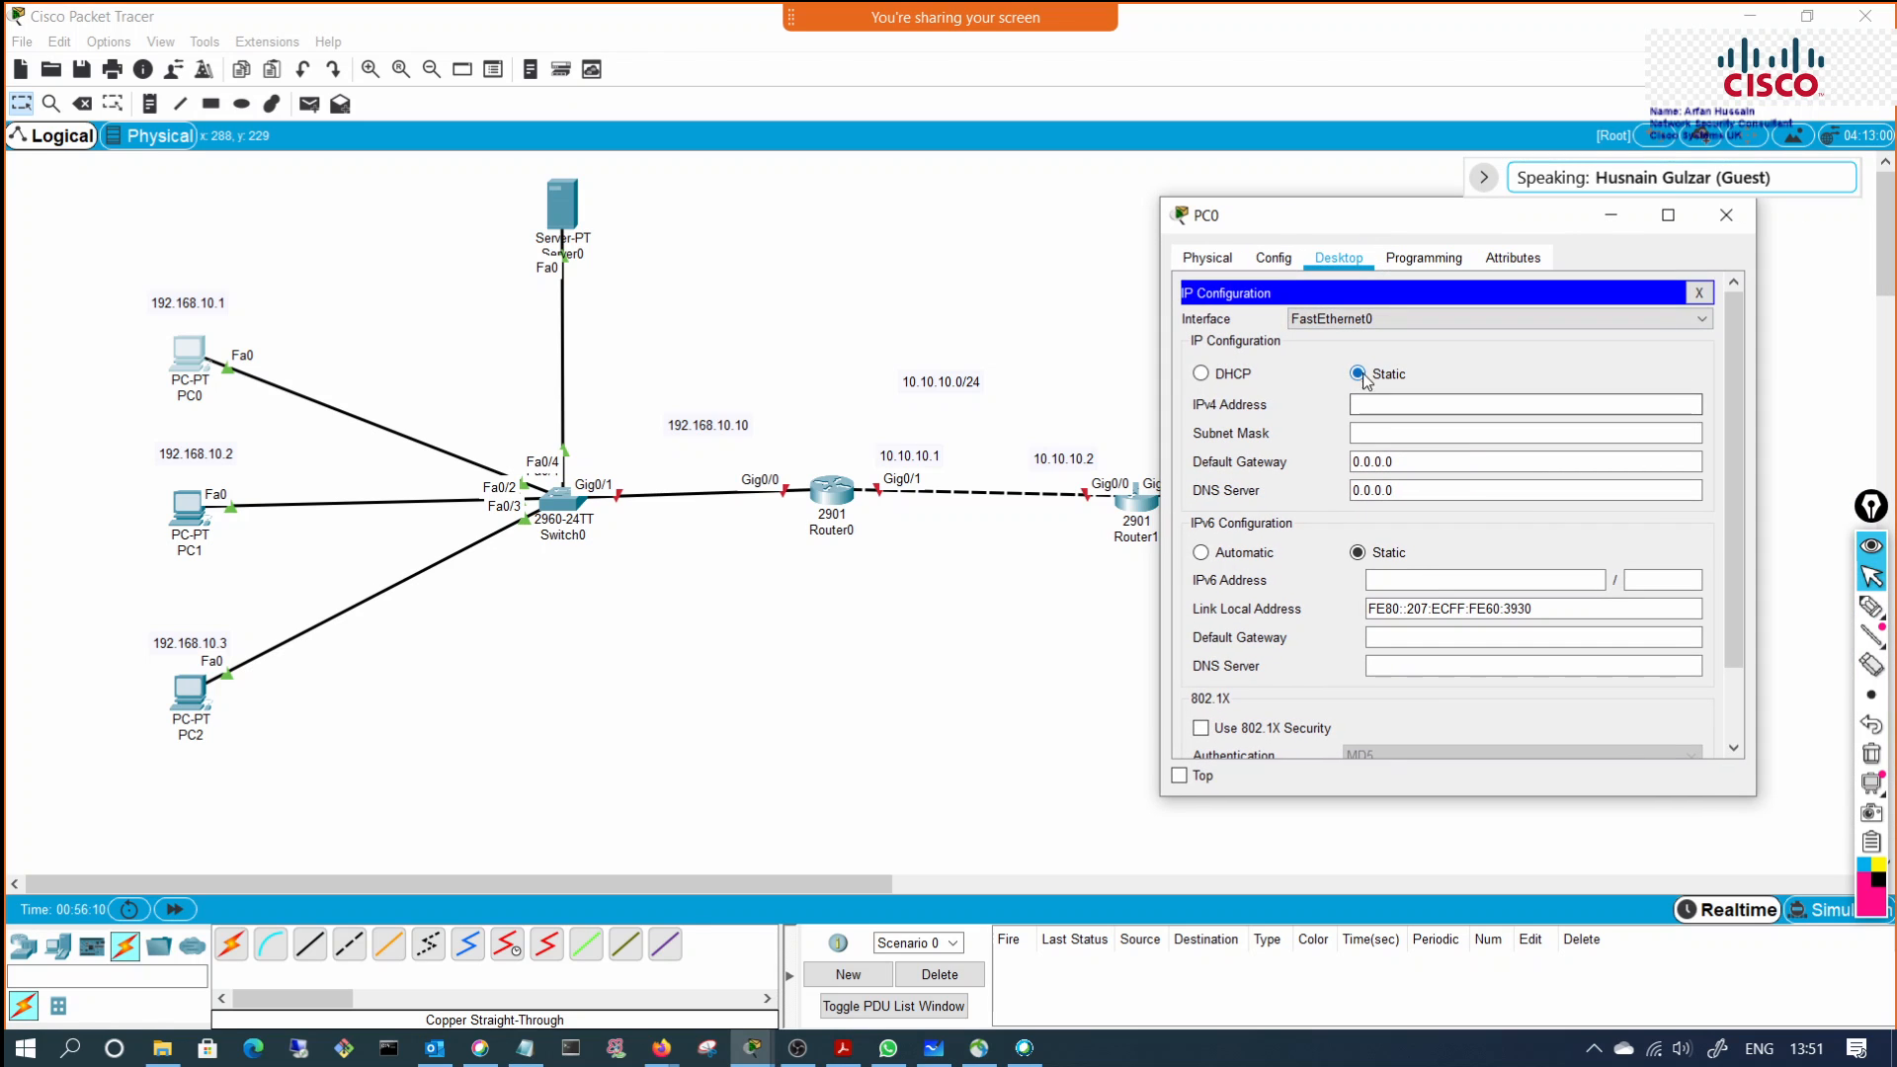
click(1373, 374)
click(1384, 410)
click(1227, 377)
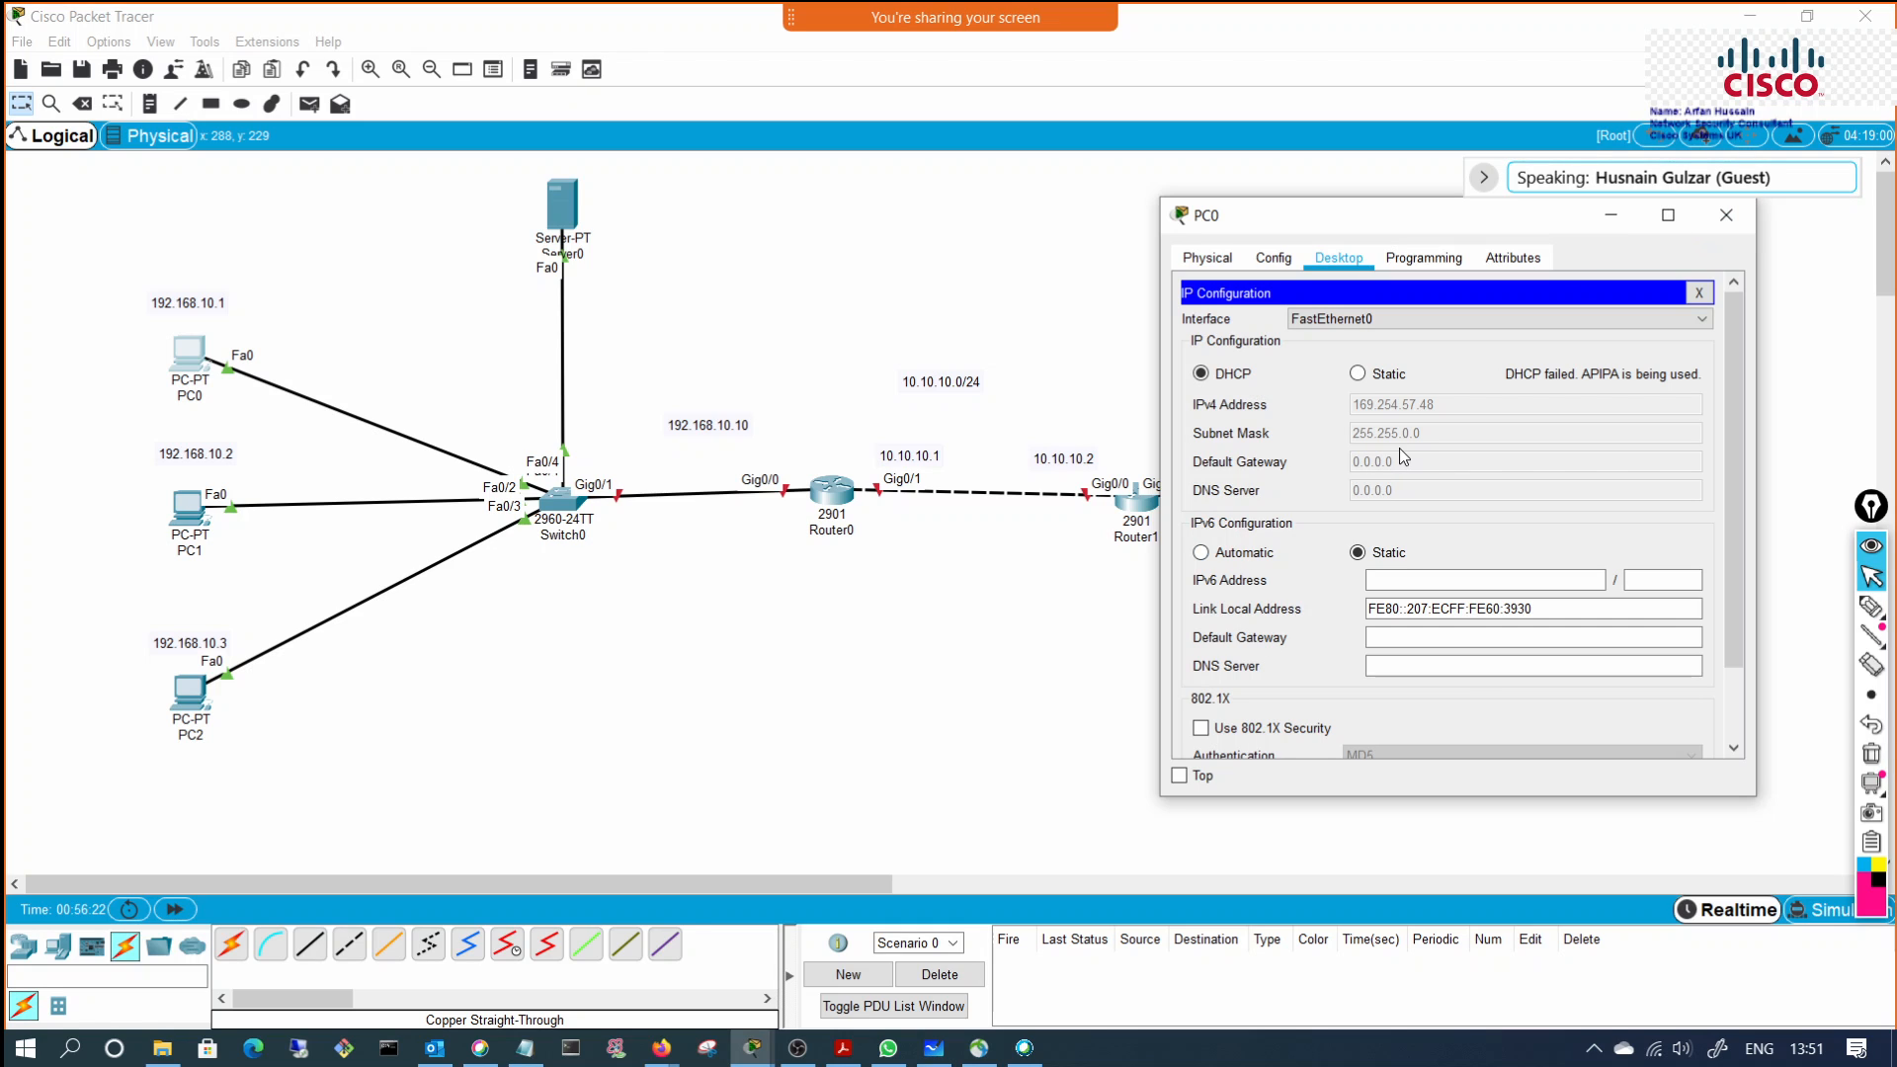
click(1734, 220)
Step: Remove the DHCPLAB pool from Server0's DHCP service
click(578, 208)
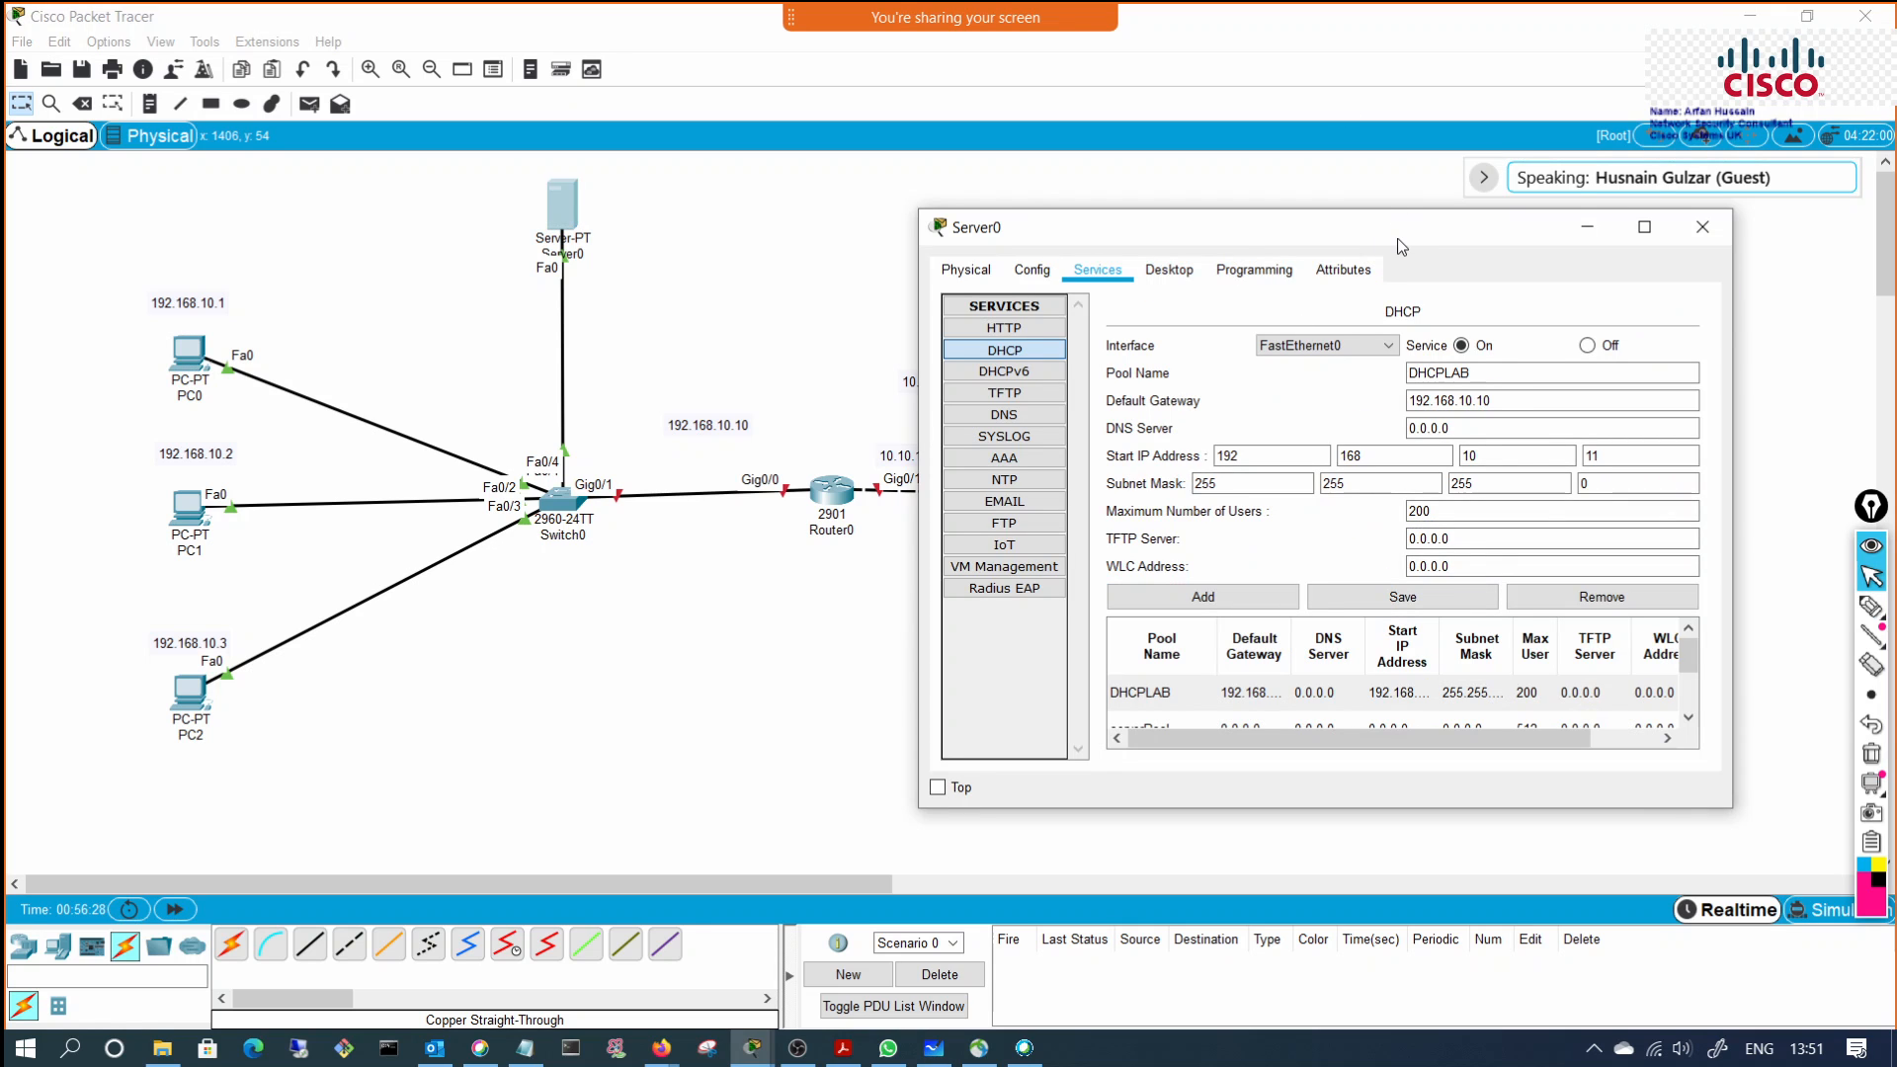
drag(1397, 239, 1148, 93)
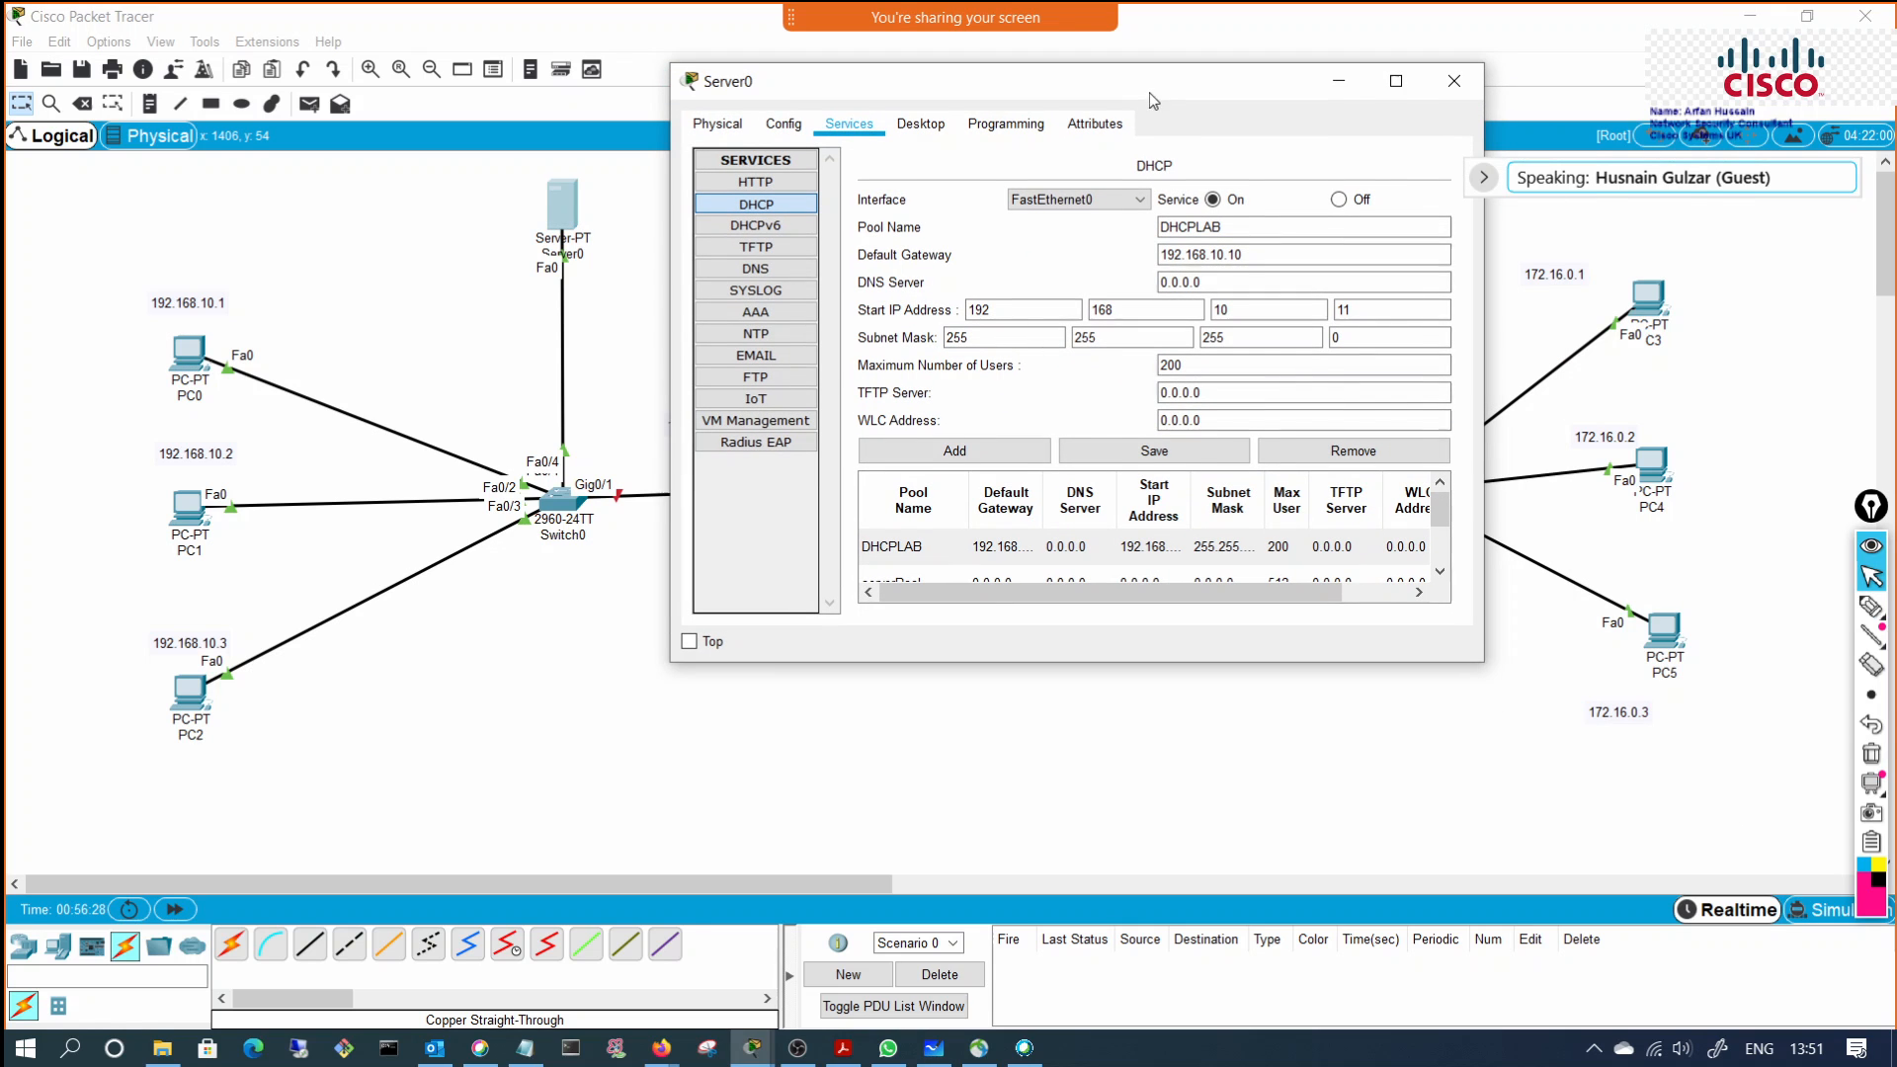
click(1395, 84)
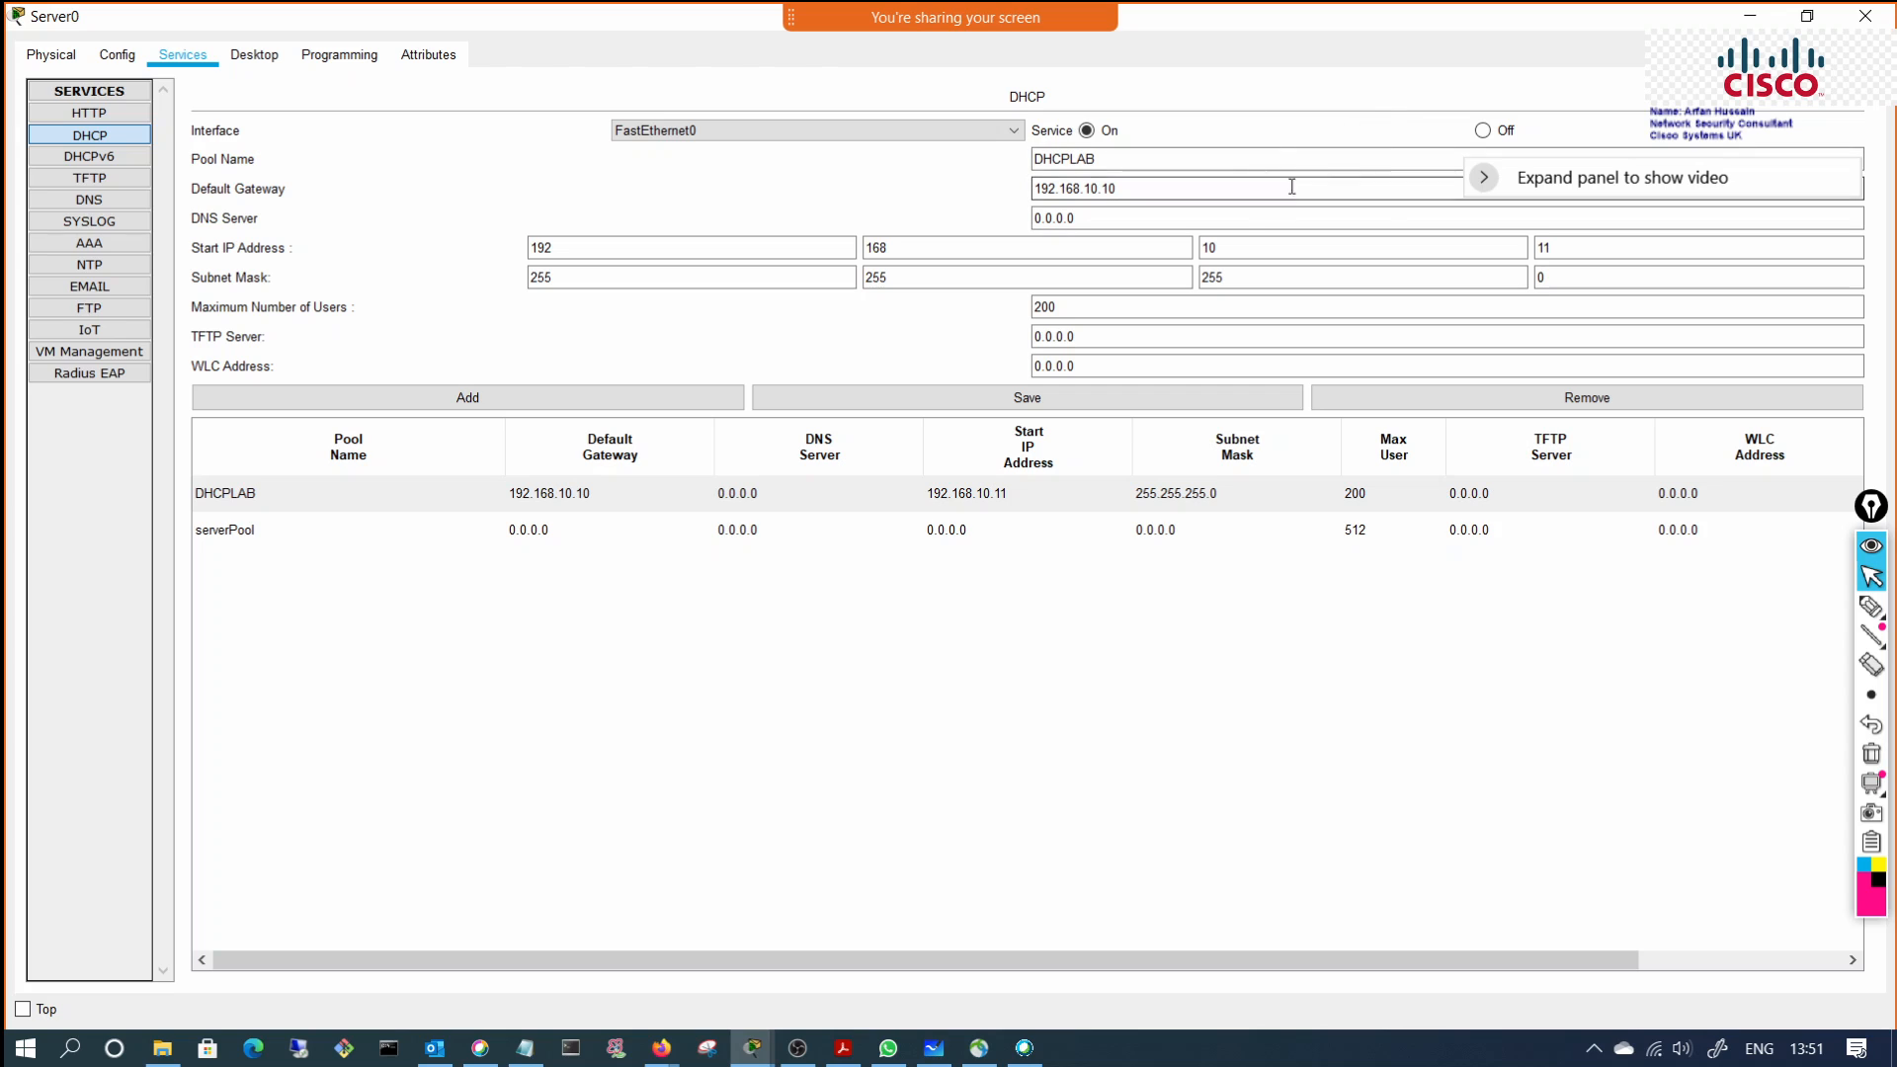
click(229, 506)
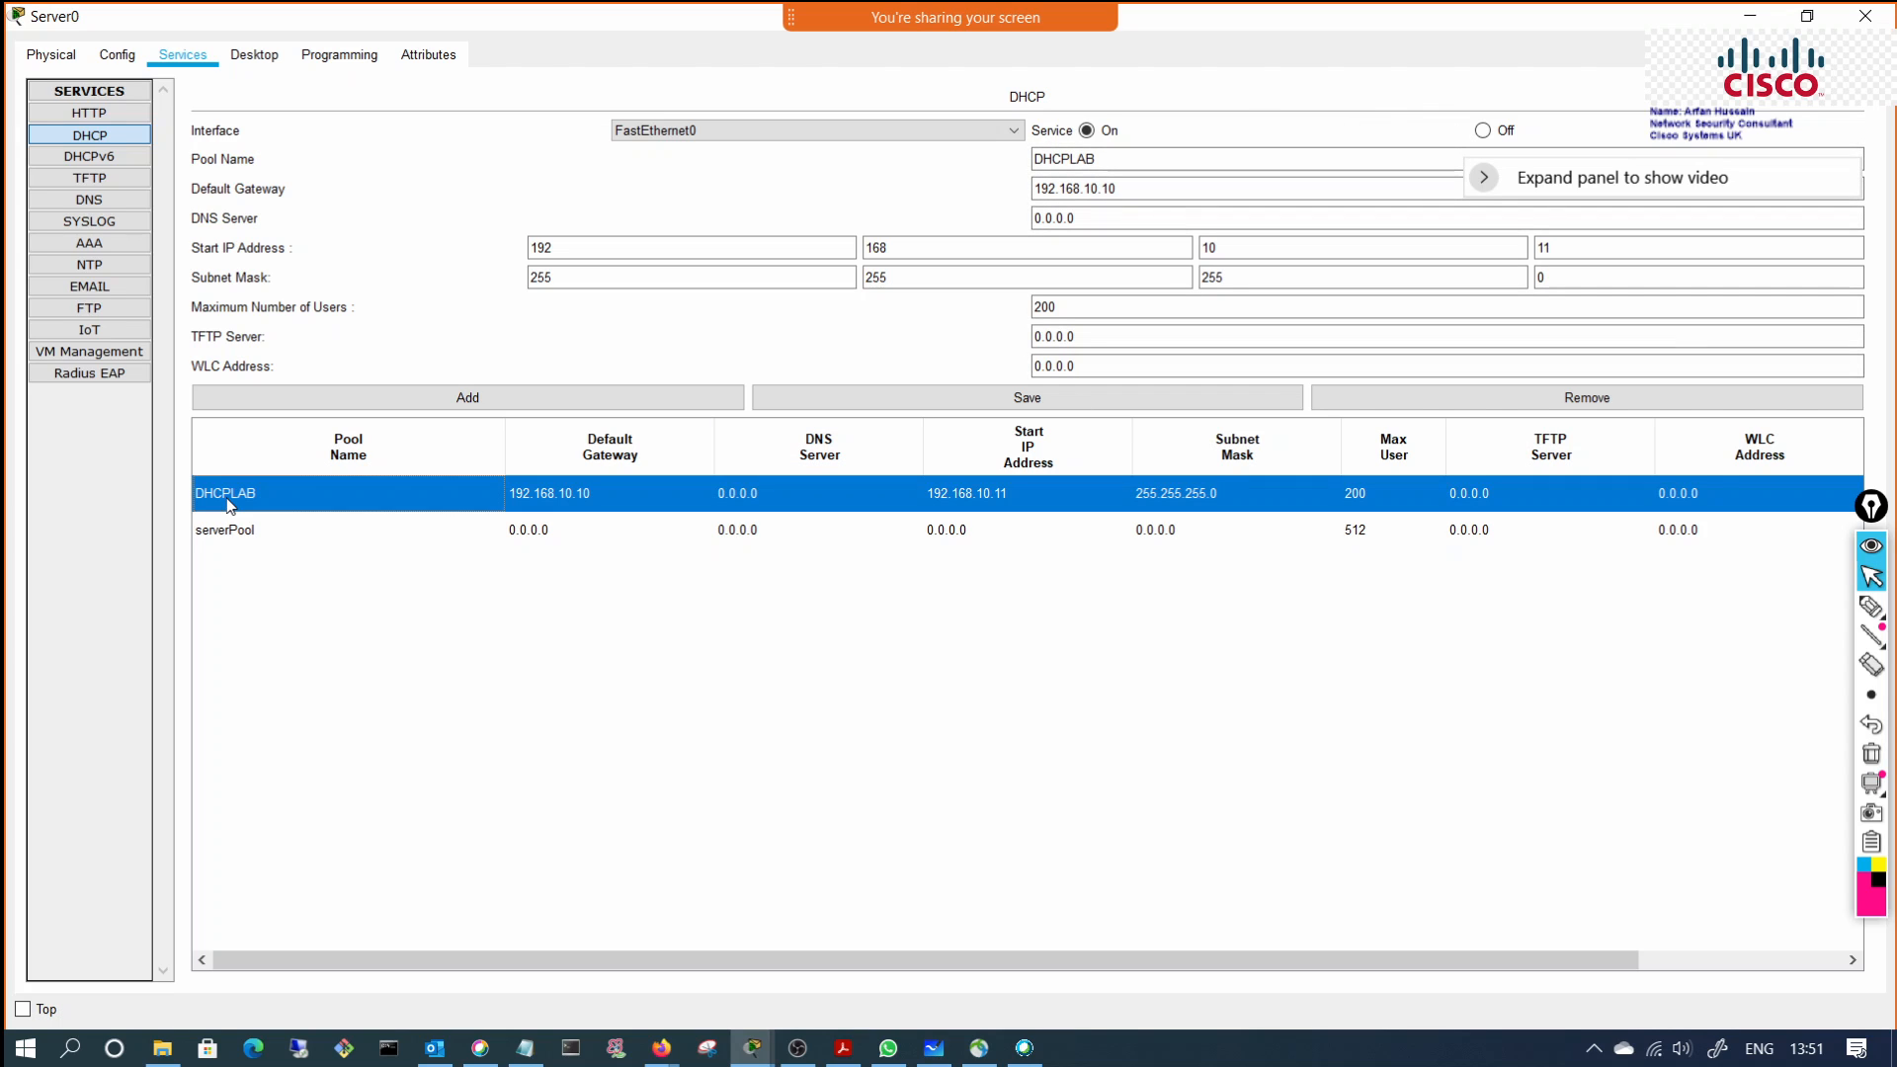
click(1610, 403)
Step: Enter 192.168.10.11 as the start IP address of the serverPool DHCP pool
click(213, 496)
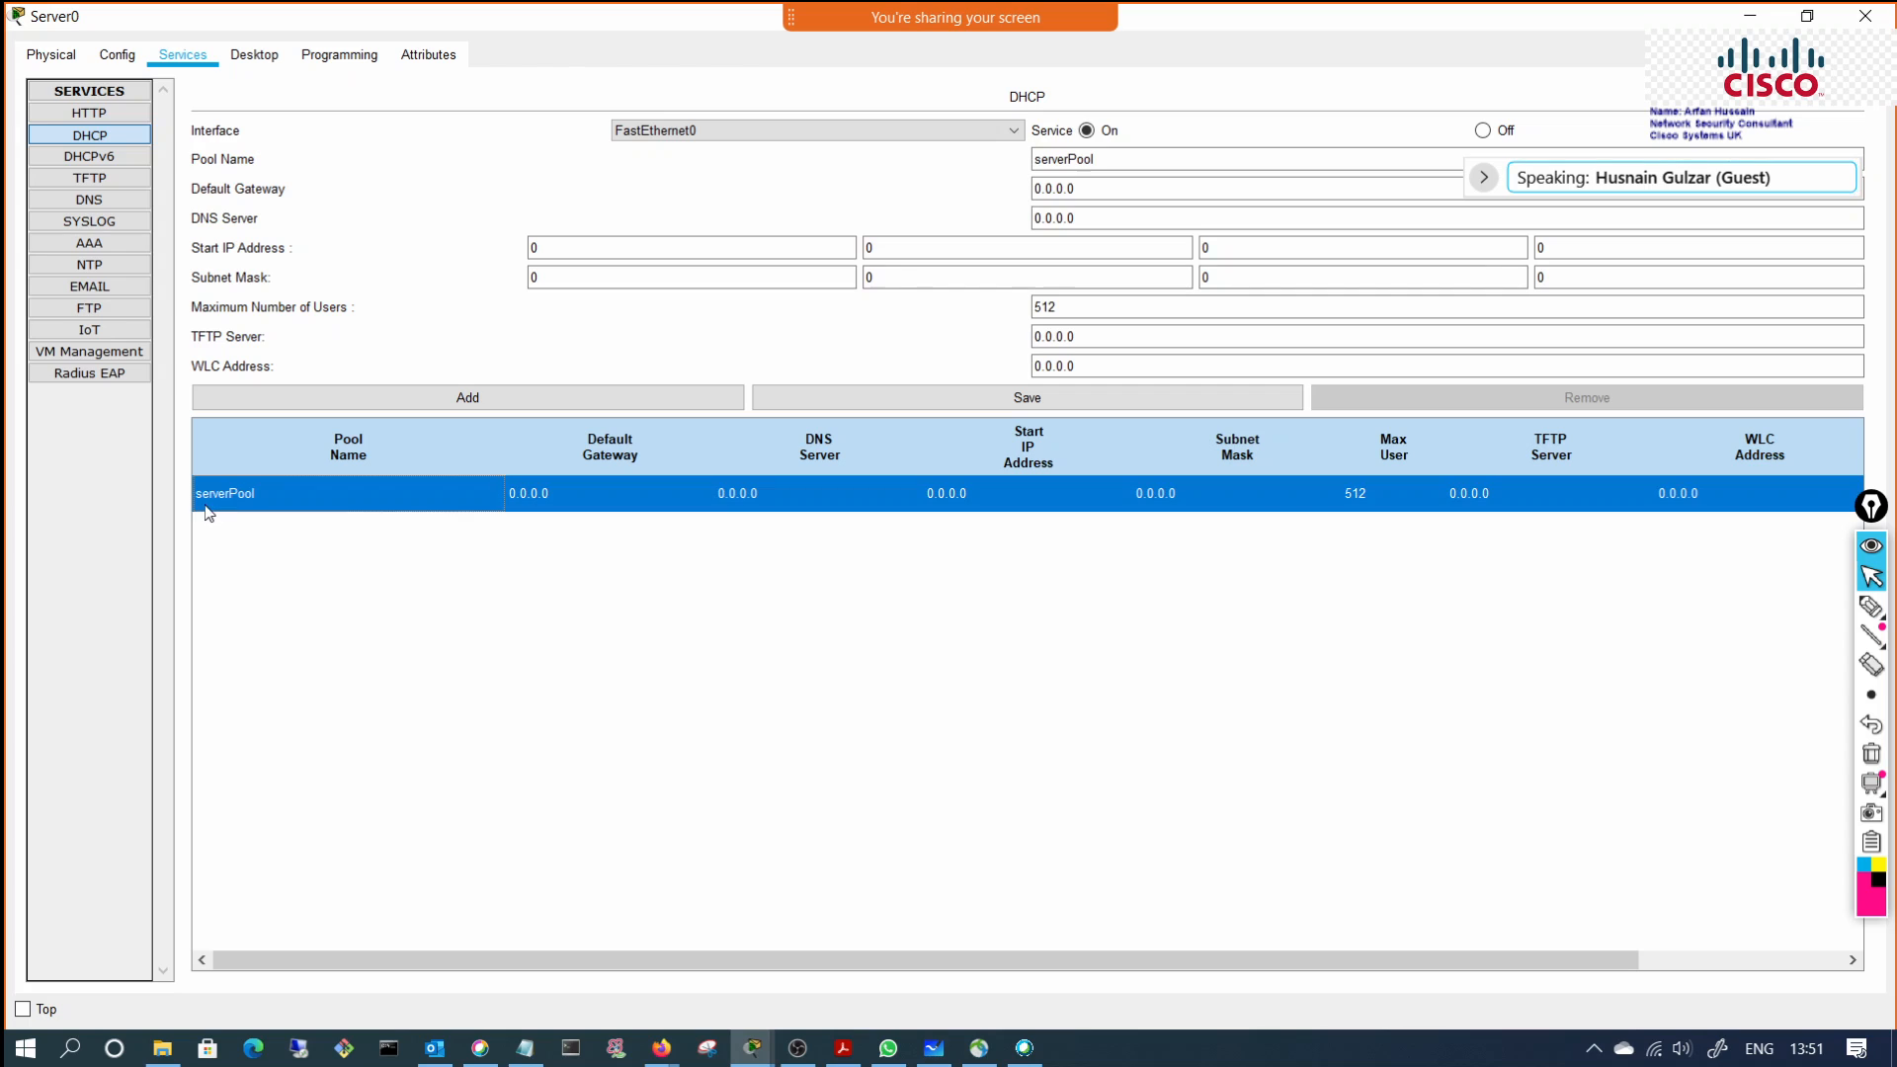
click(534, 249)
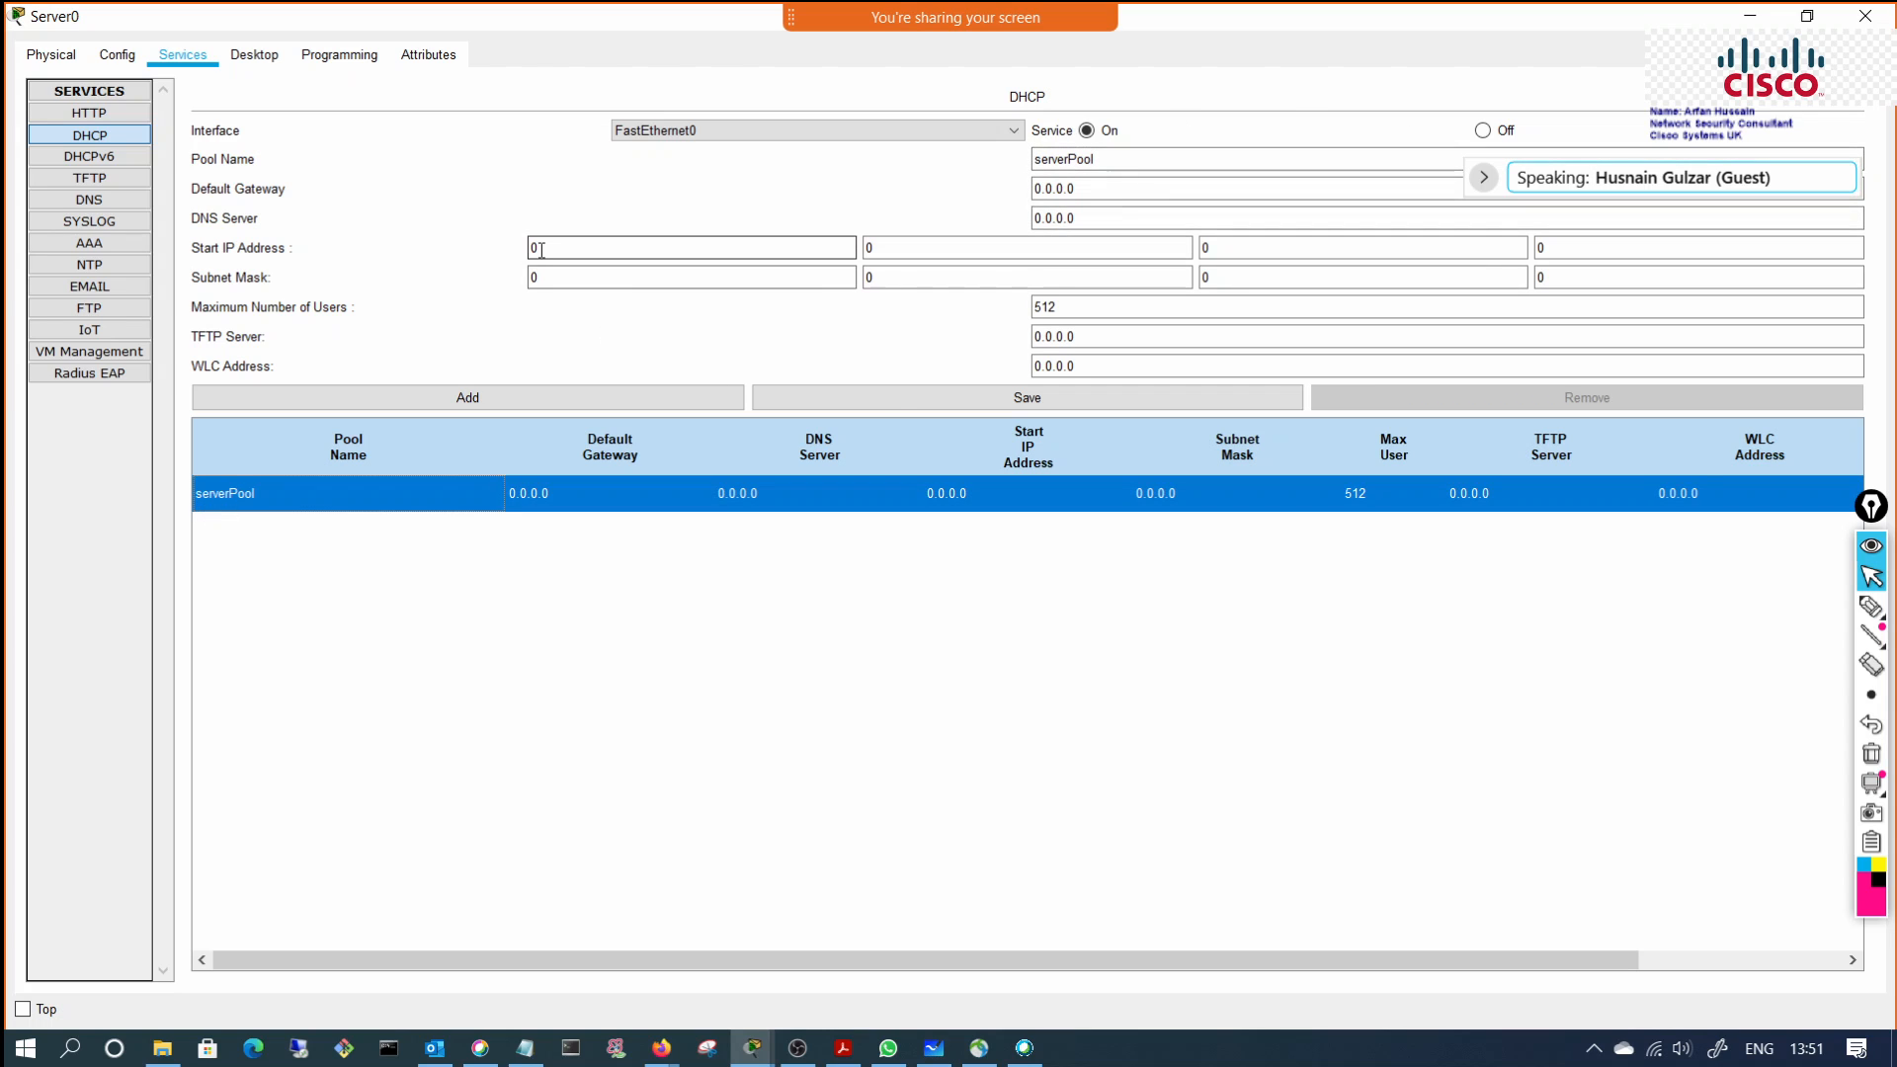
text(192)
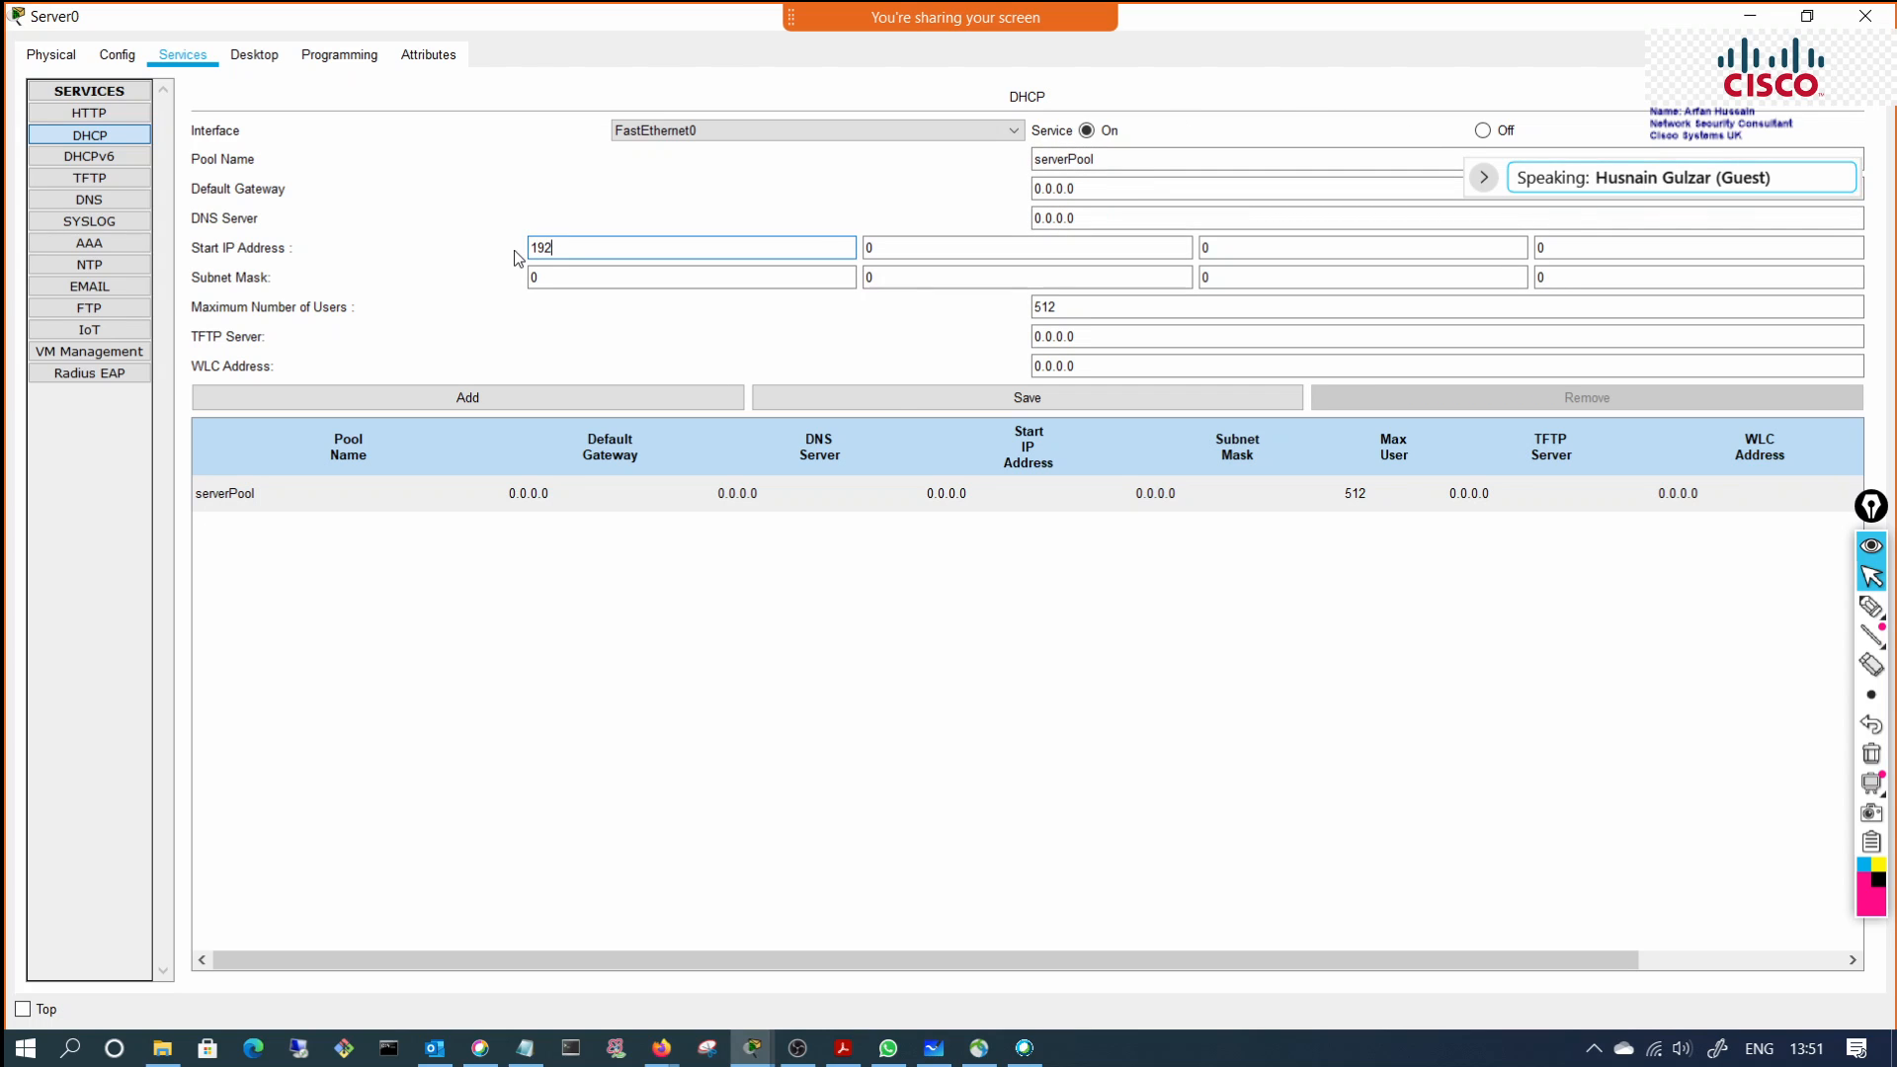
click(869, 257)
text(1)
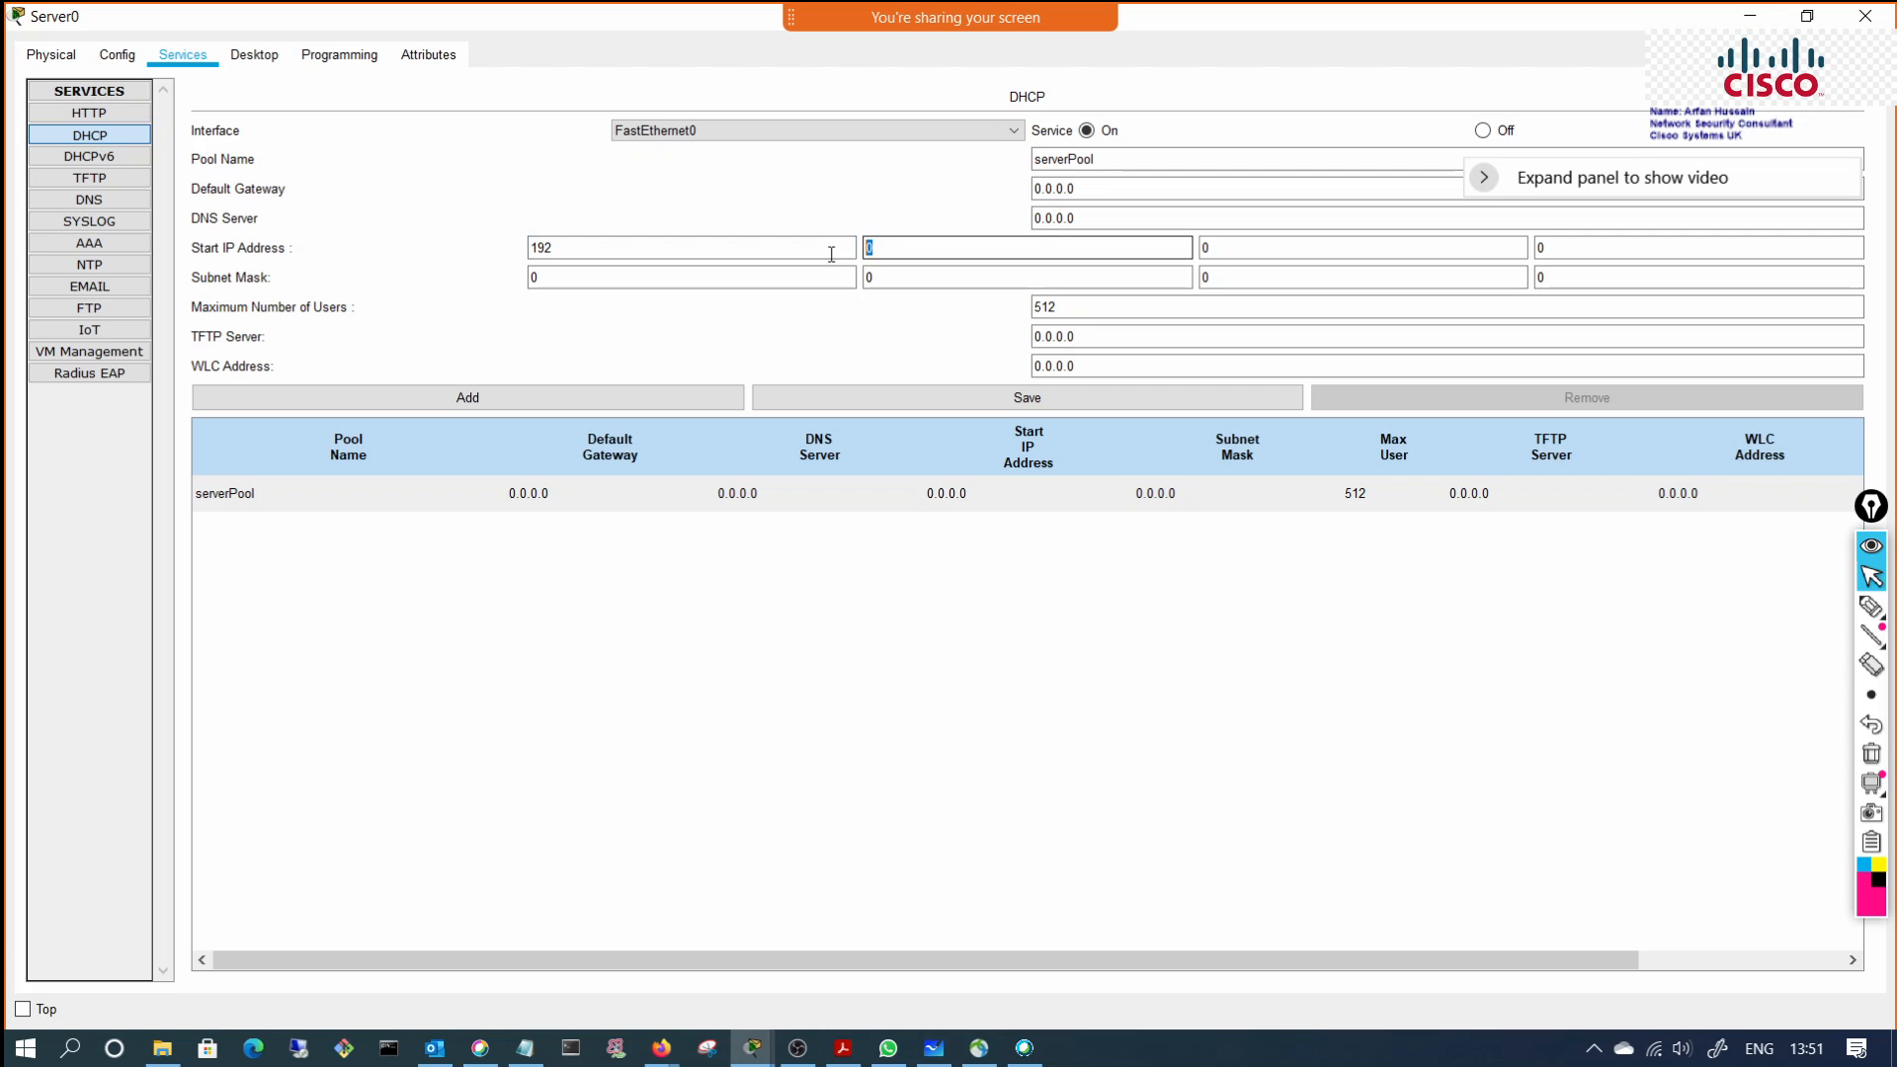
text(68)
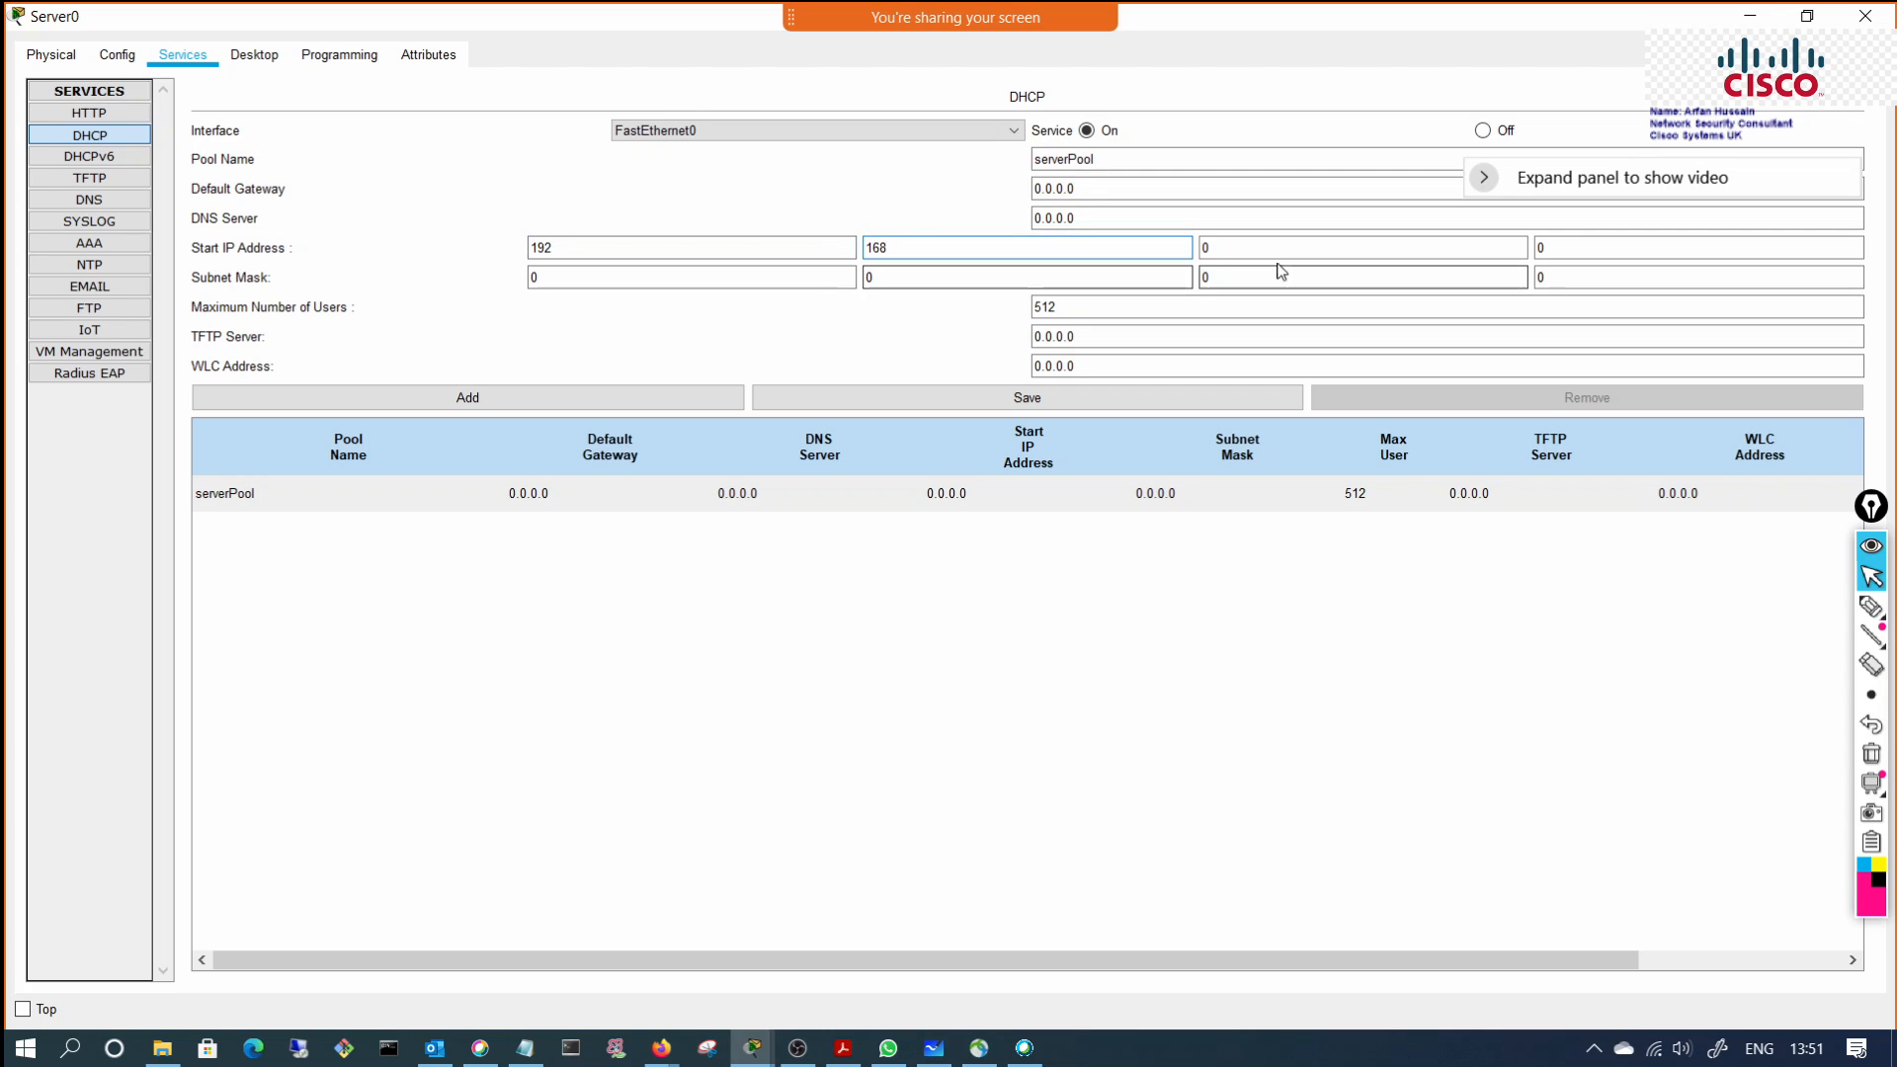
click(1201, 247)
text(10)
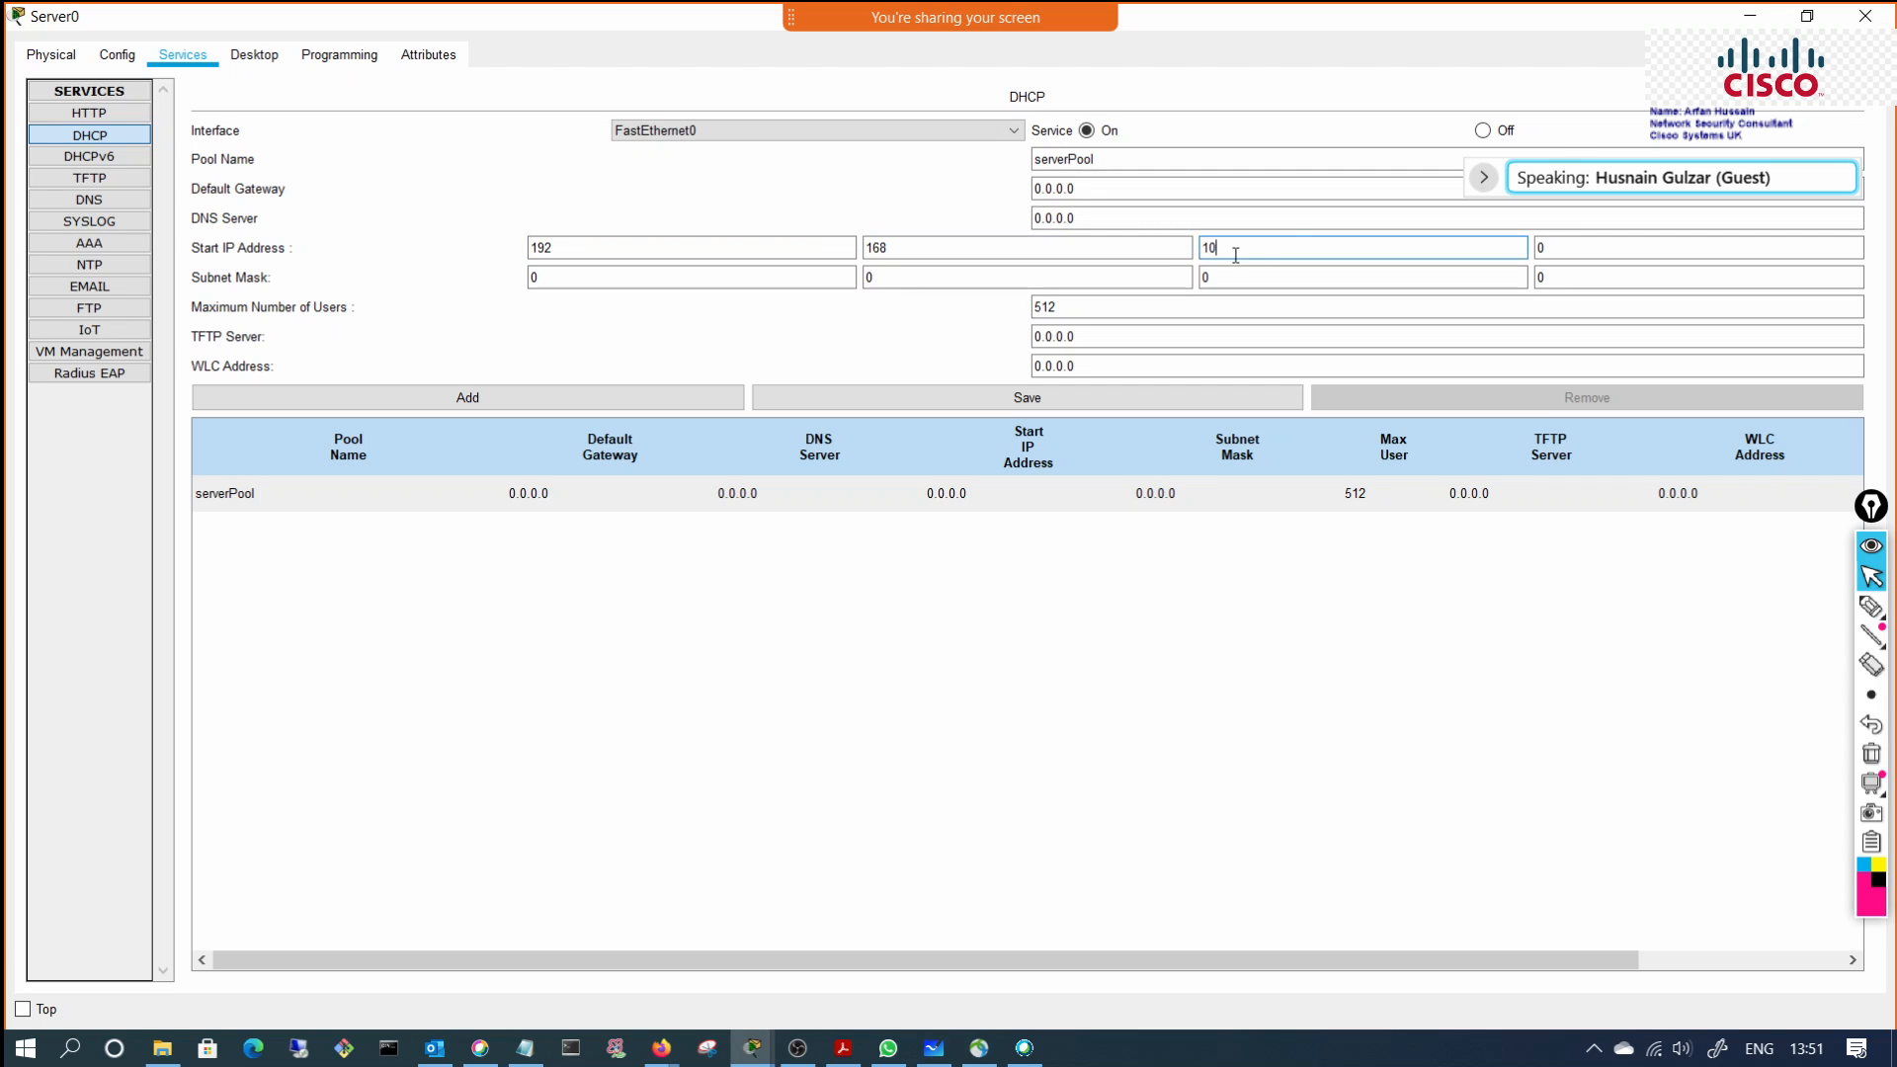
click(1538, 252)
text(11)
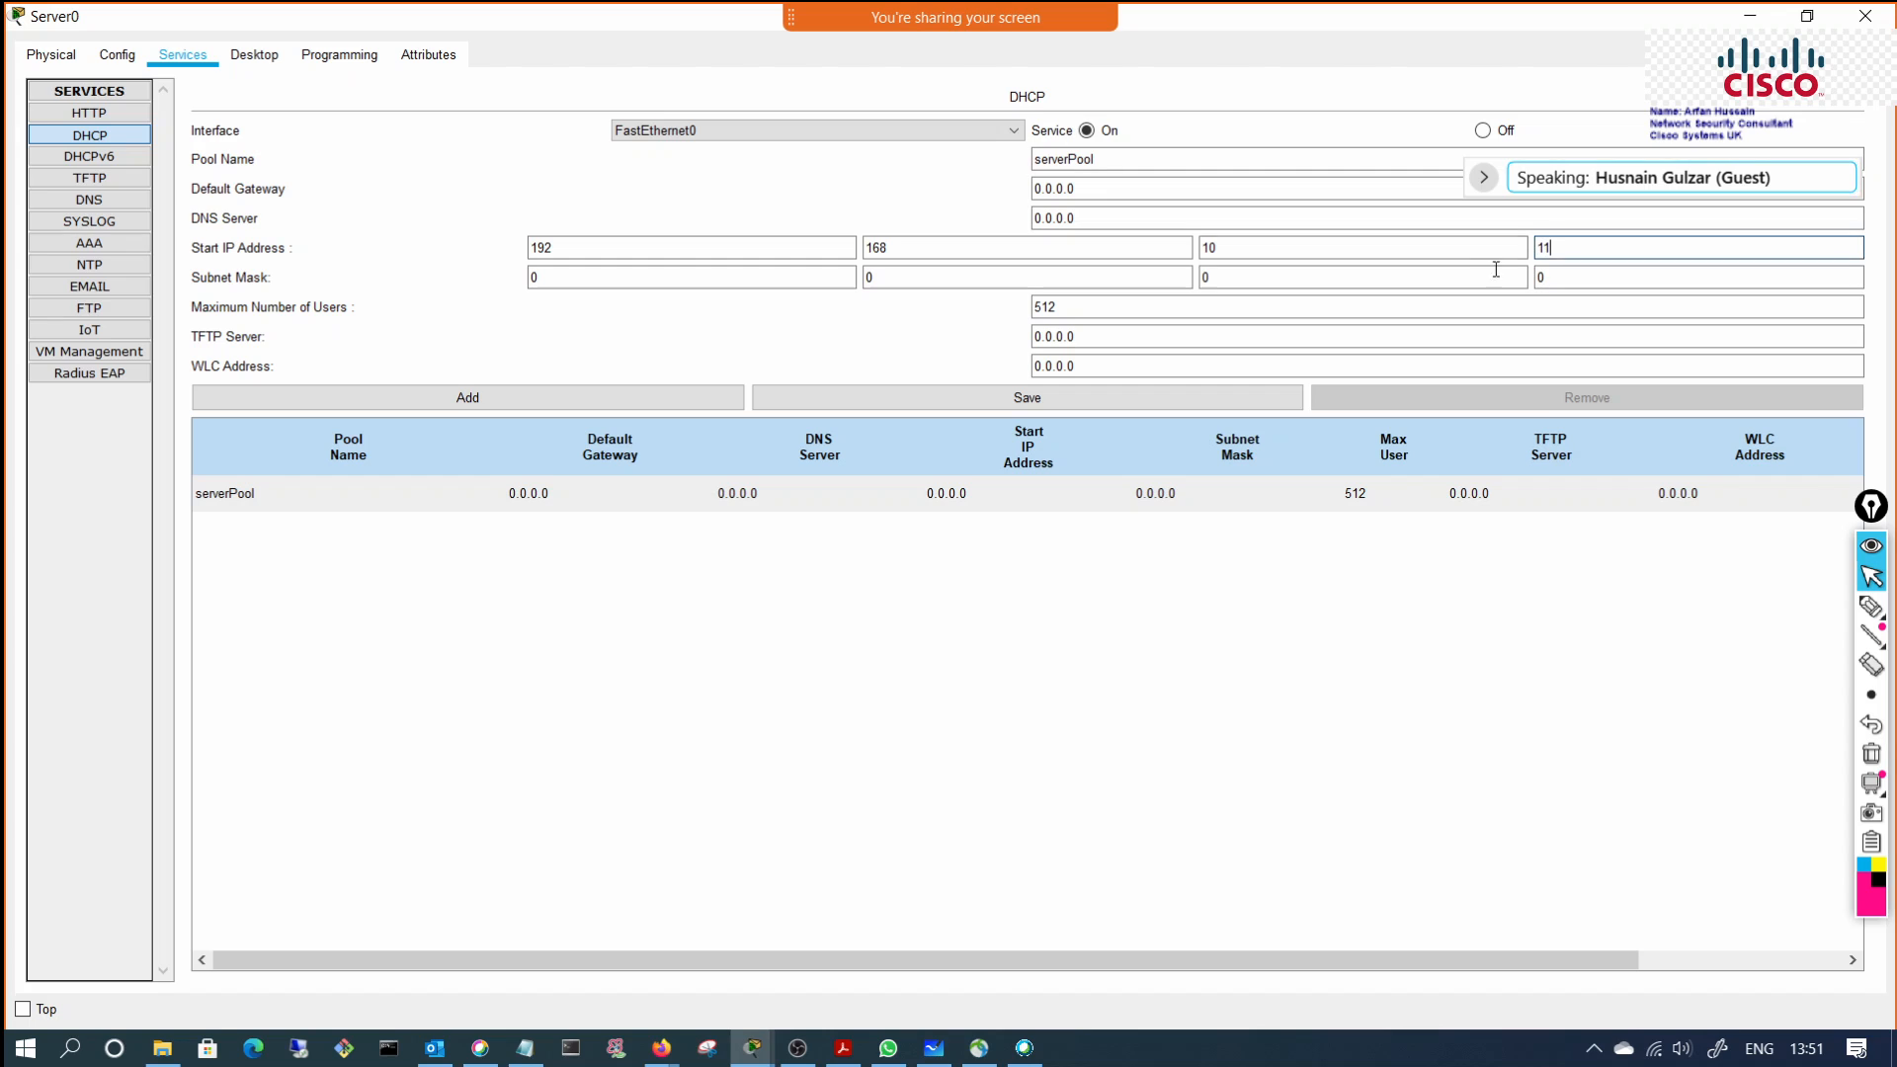
Step: Enter 255.255.255.0 as the subnet mask of the serverPool DHCP pool
click(542, 279)
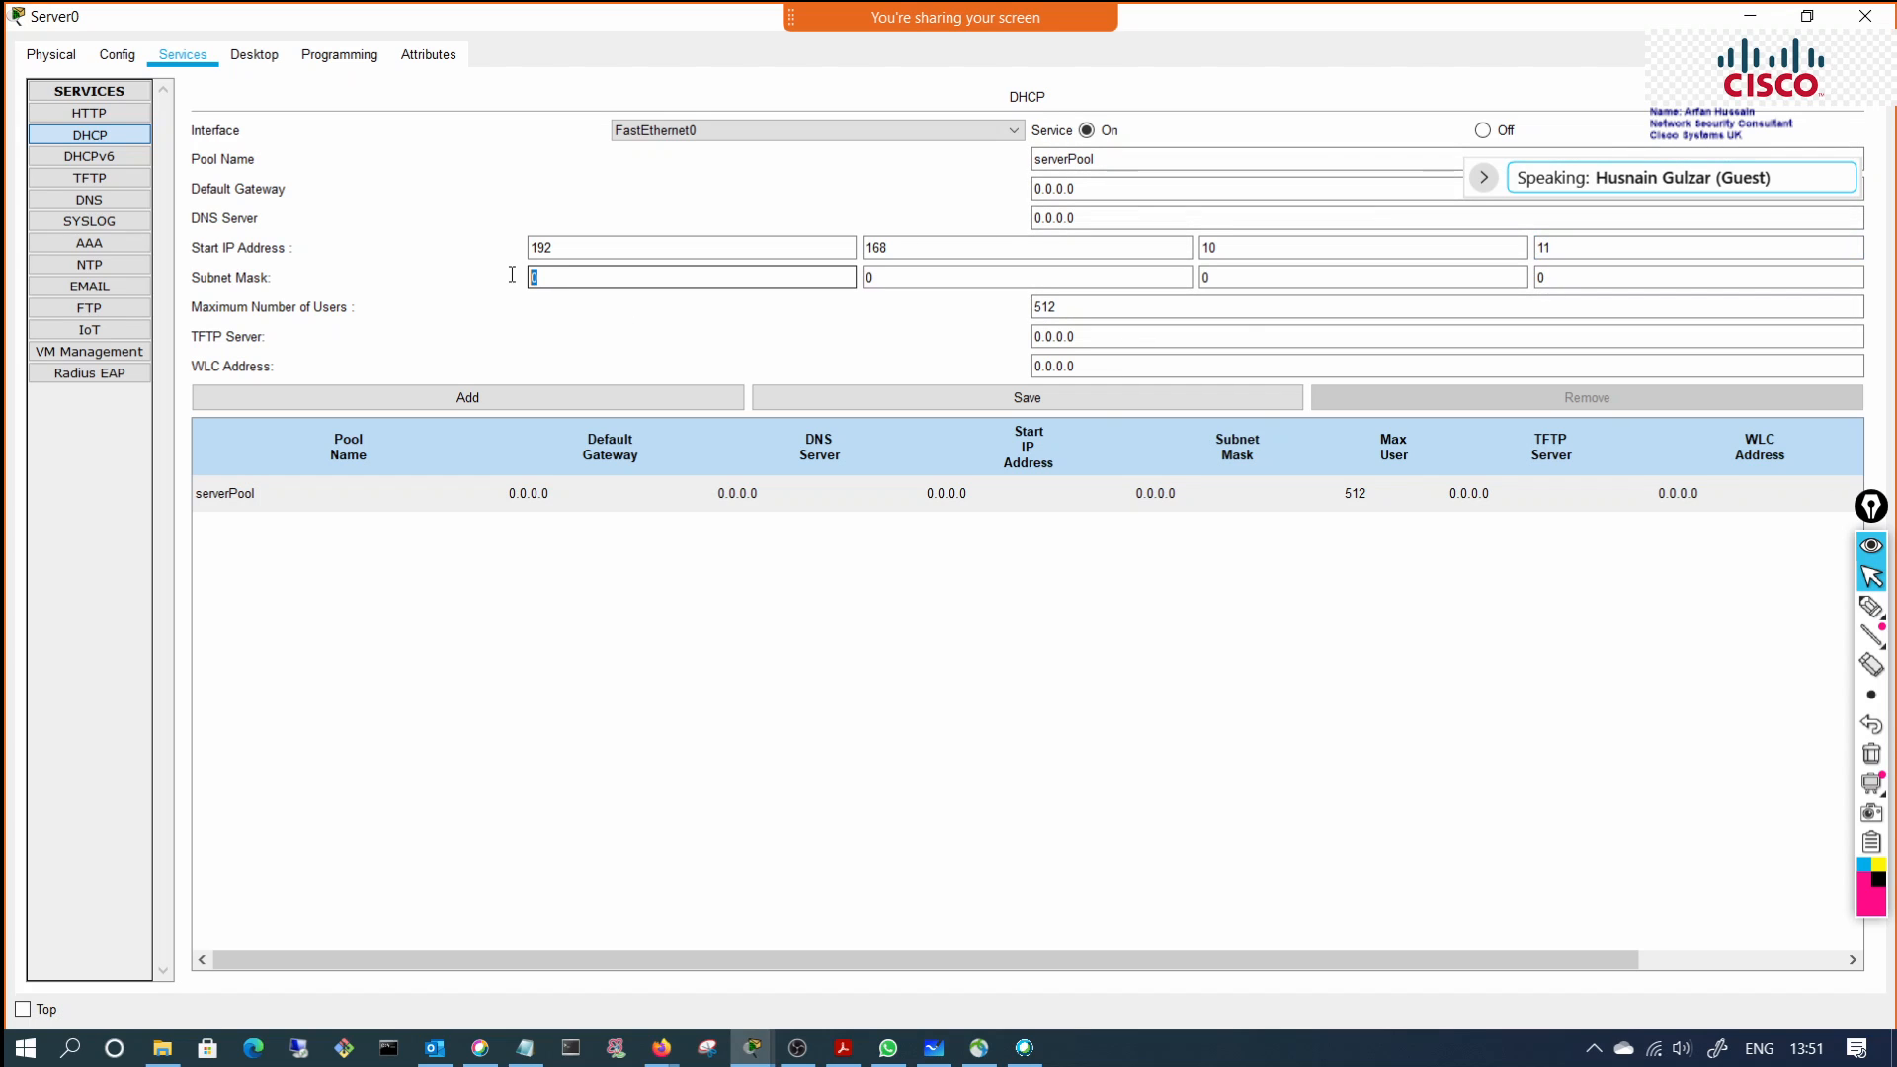
text(255)
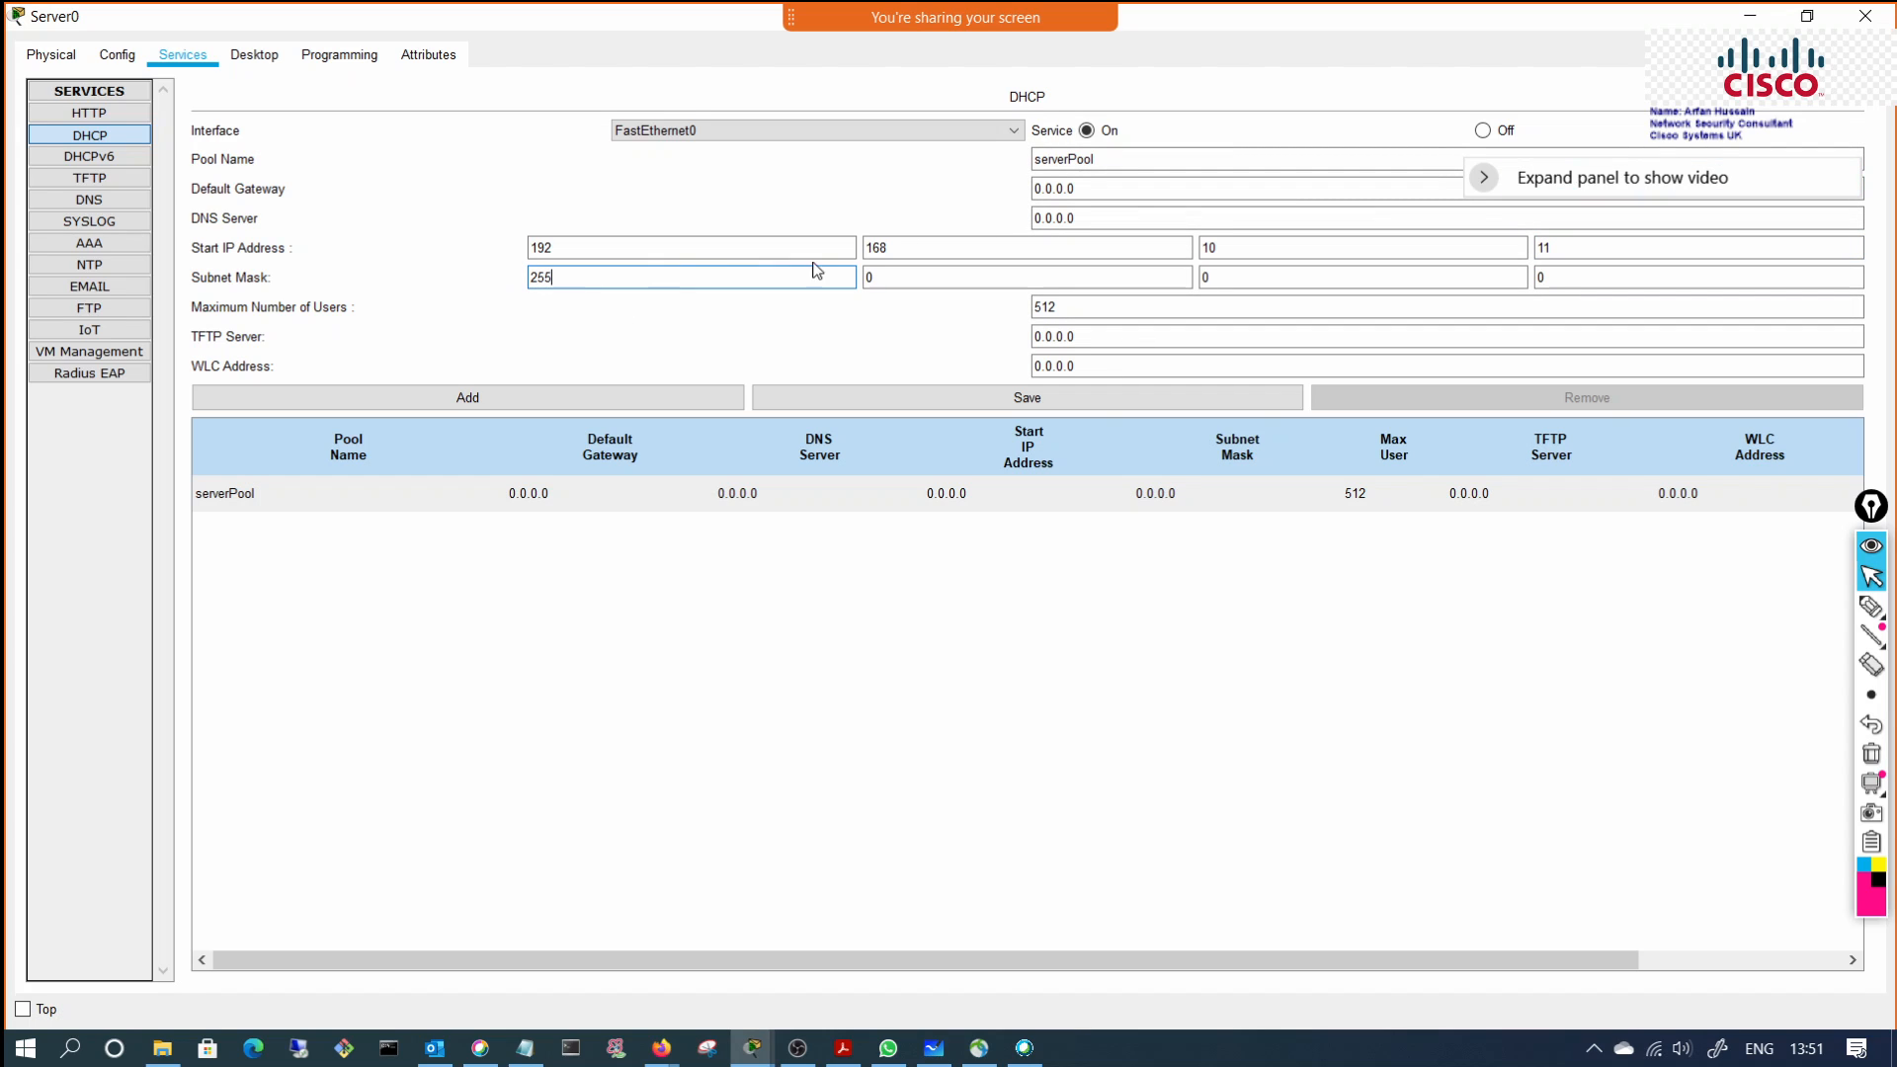
key(Tab)
text(255)
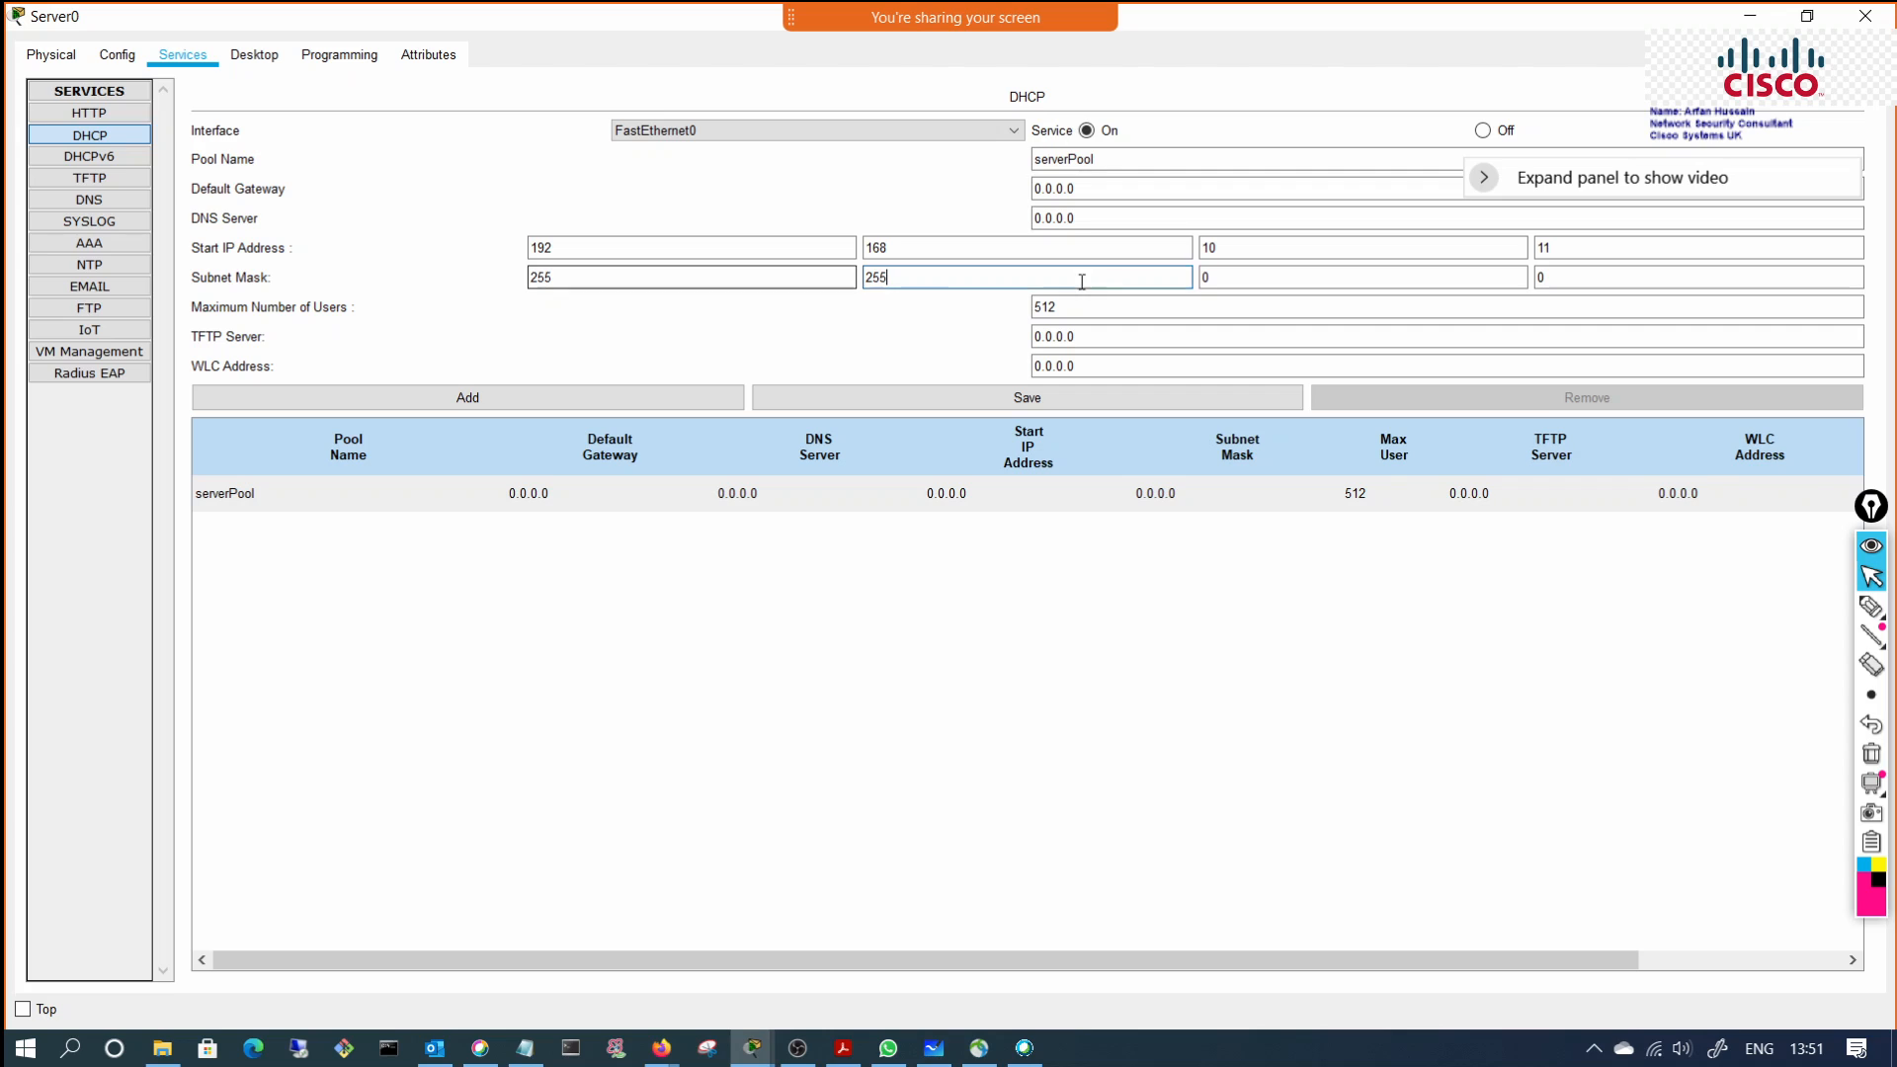
key(Tab)
text(2)
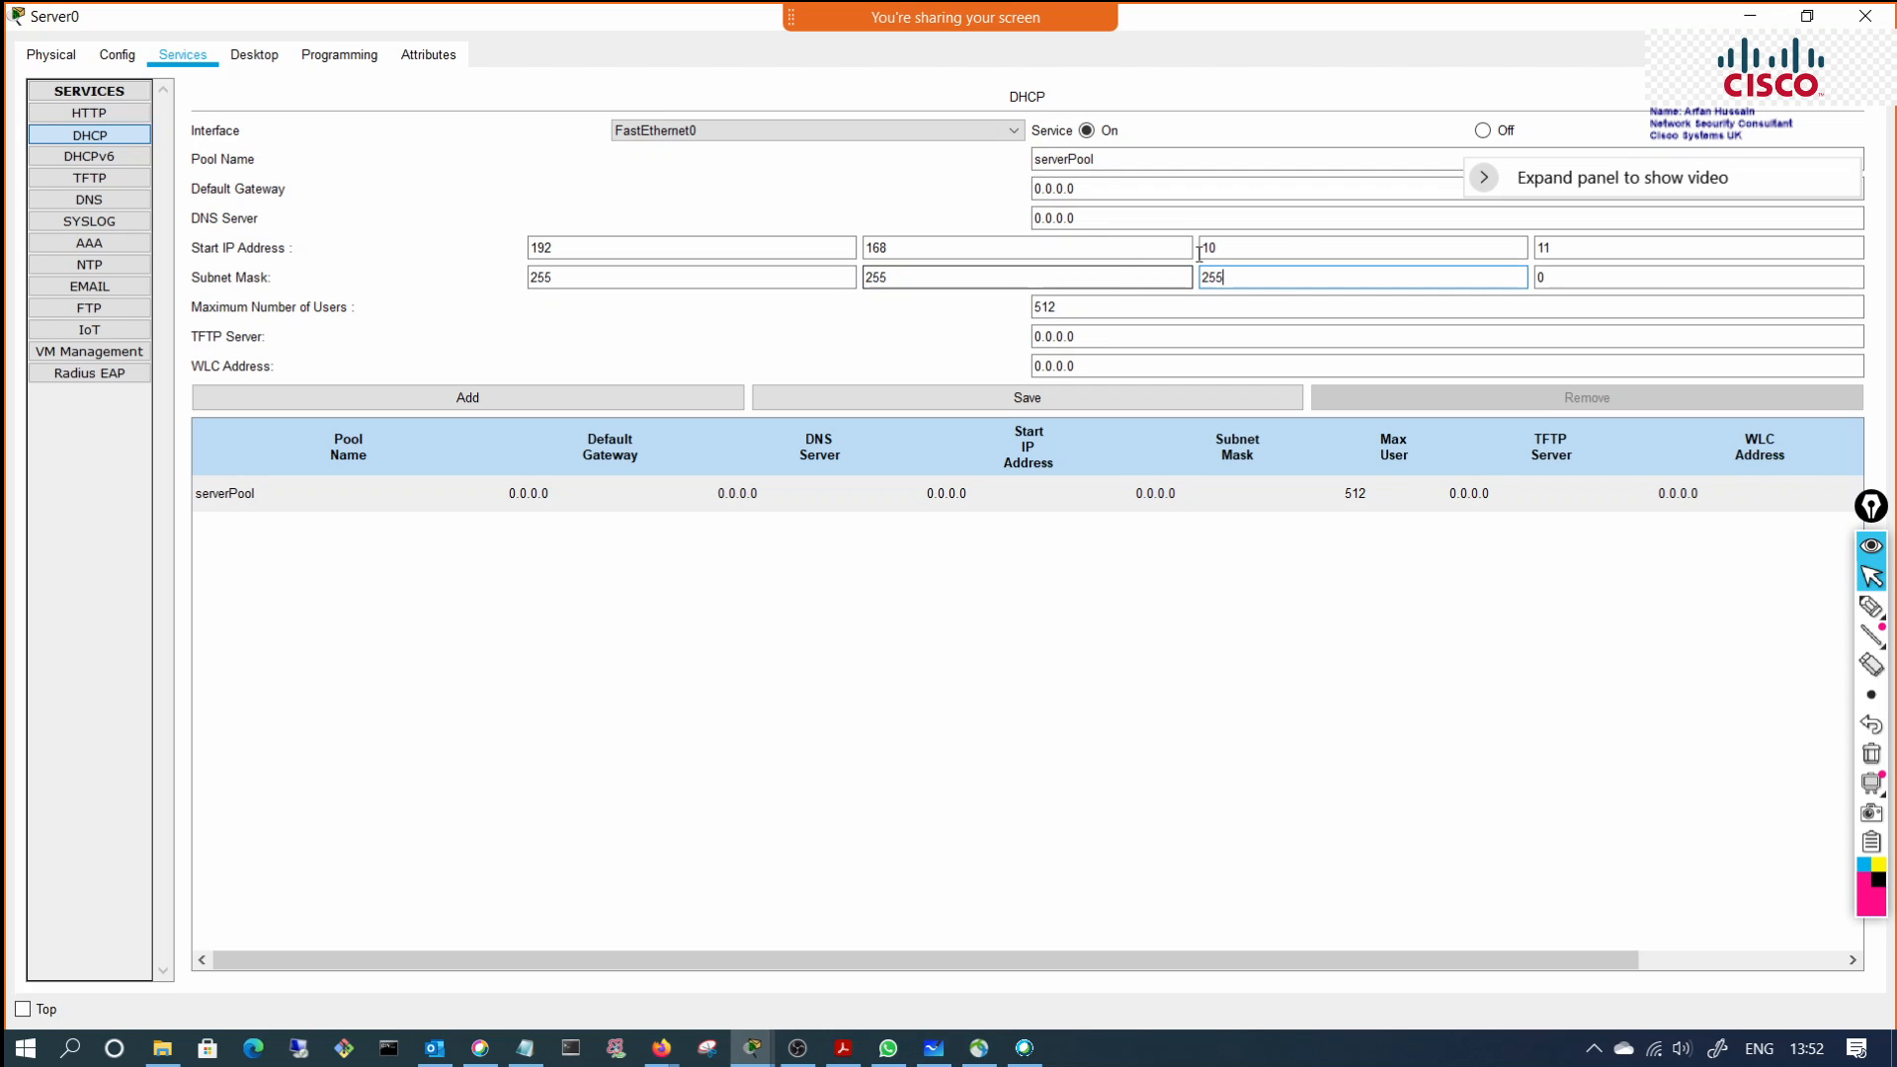
Step: Enter 200 as the maximum number of users for serverPool and close the Server0 window
drag(1099, 310, 992, 315)
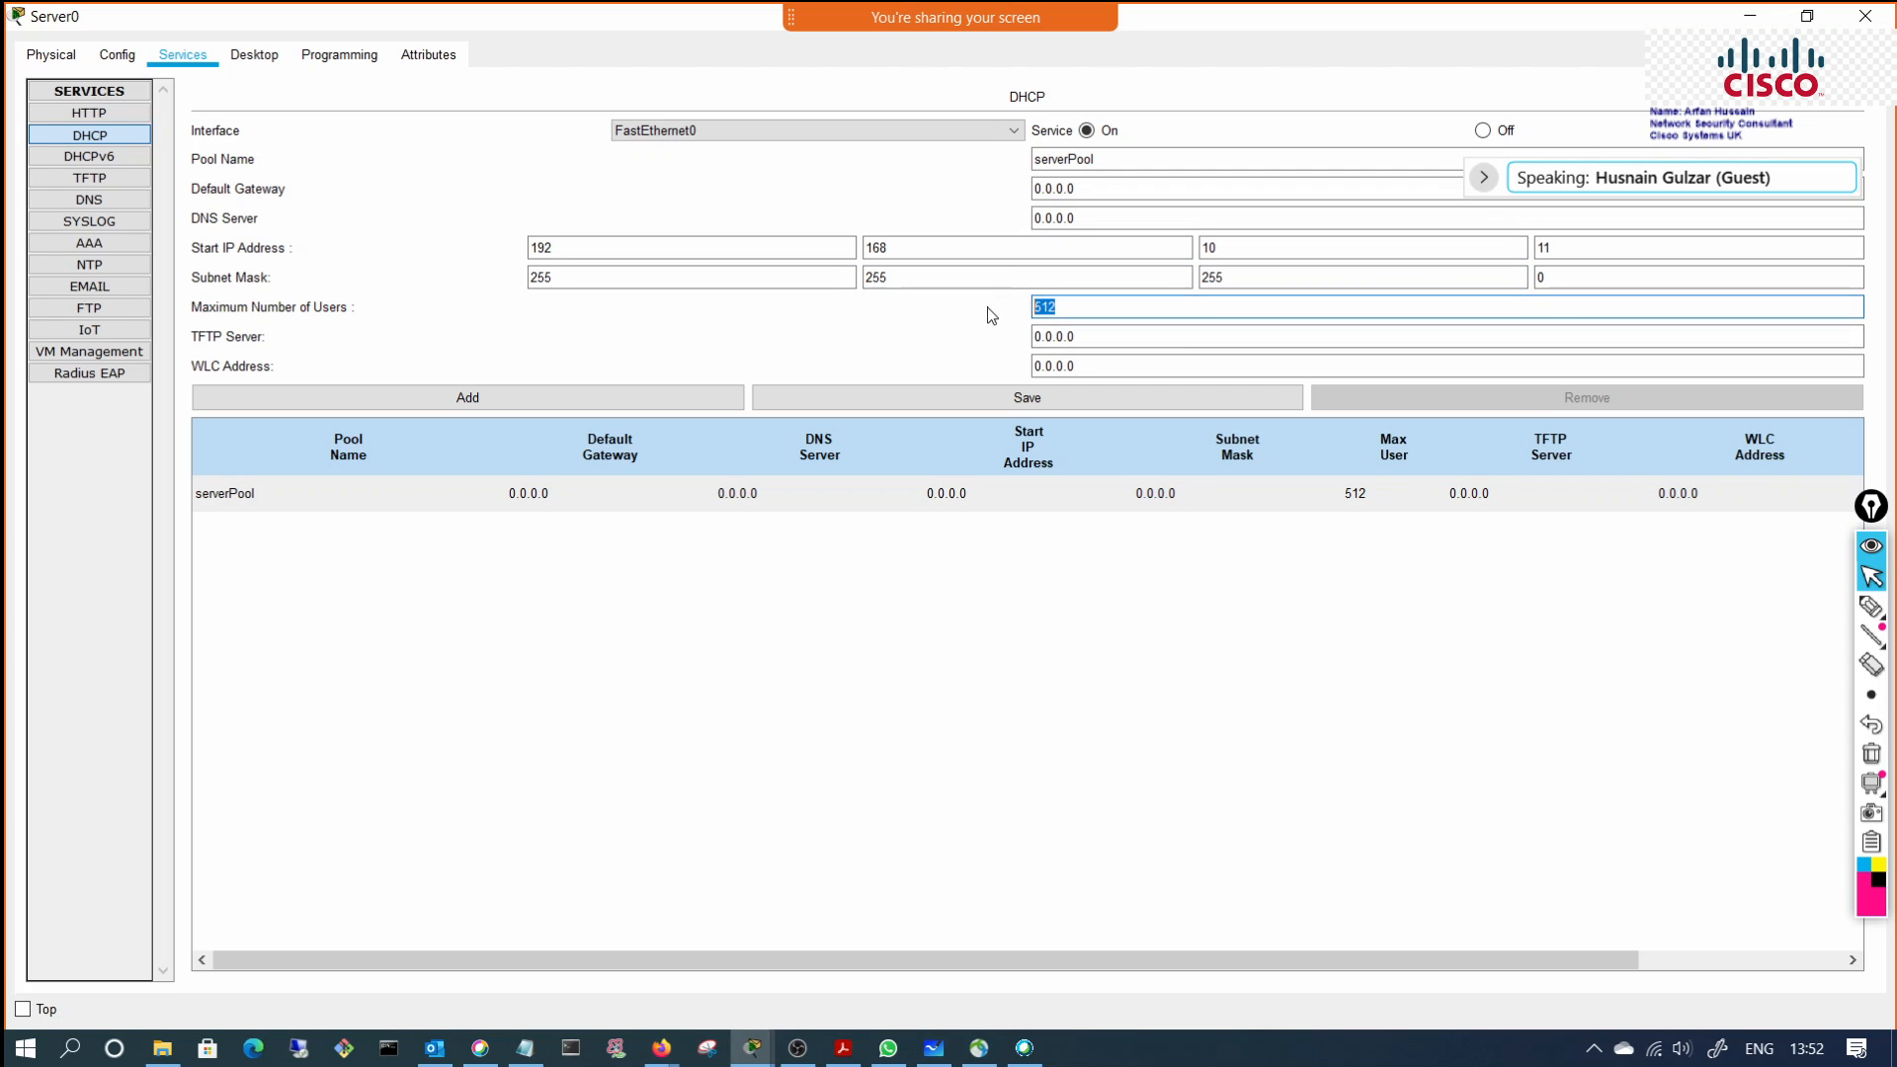
text(200)
click(1332, 716)
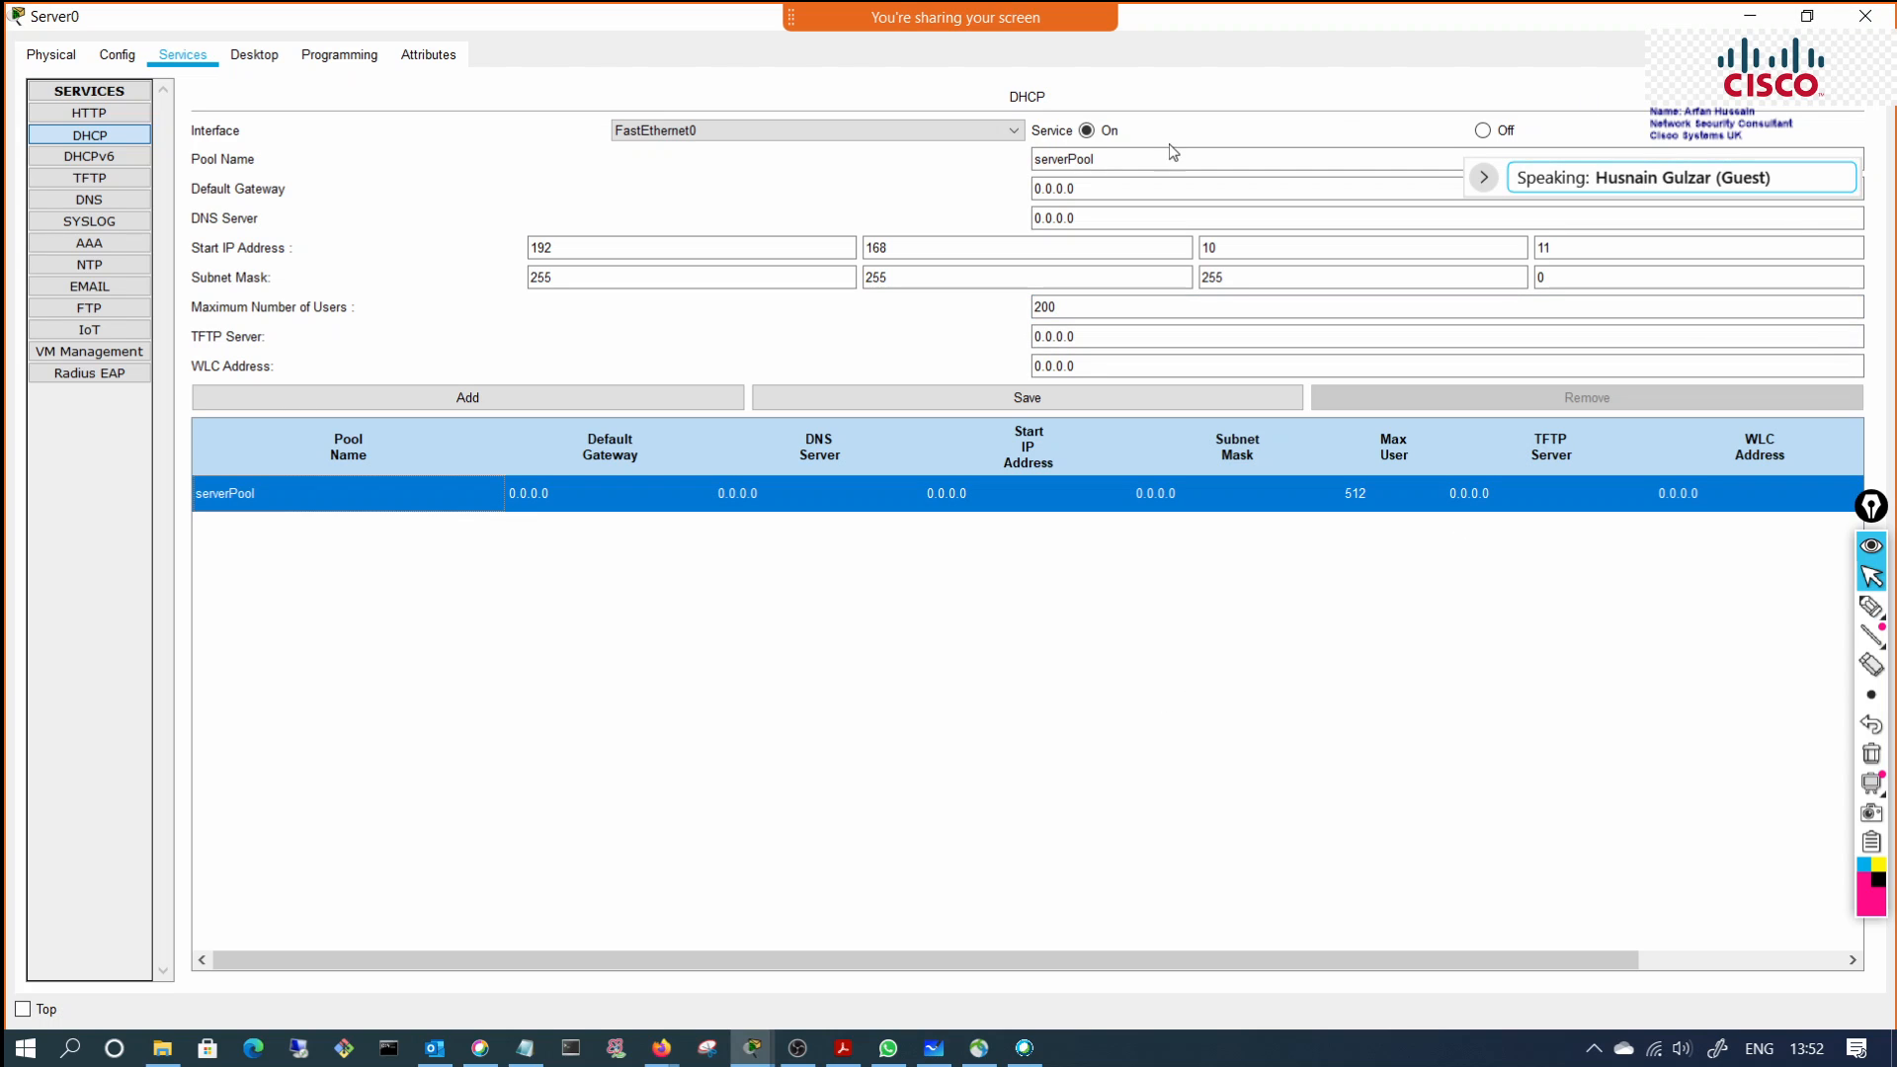
click(1865, 16)
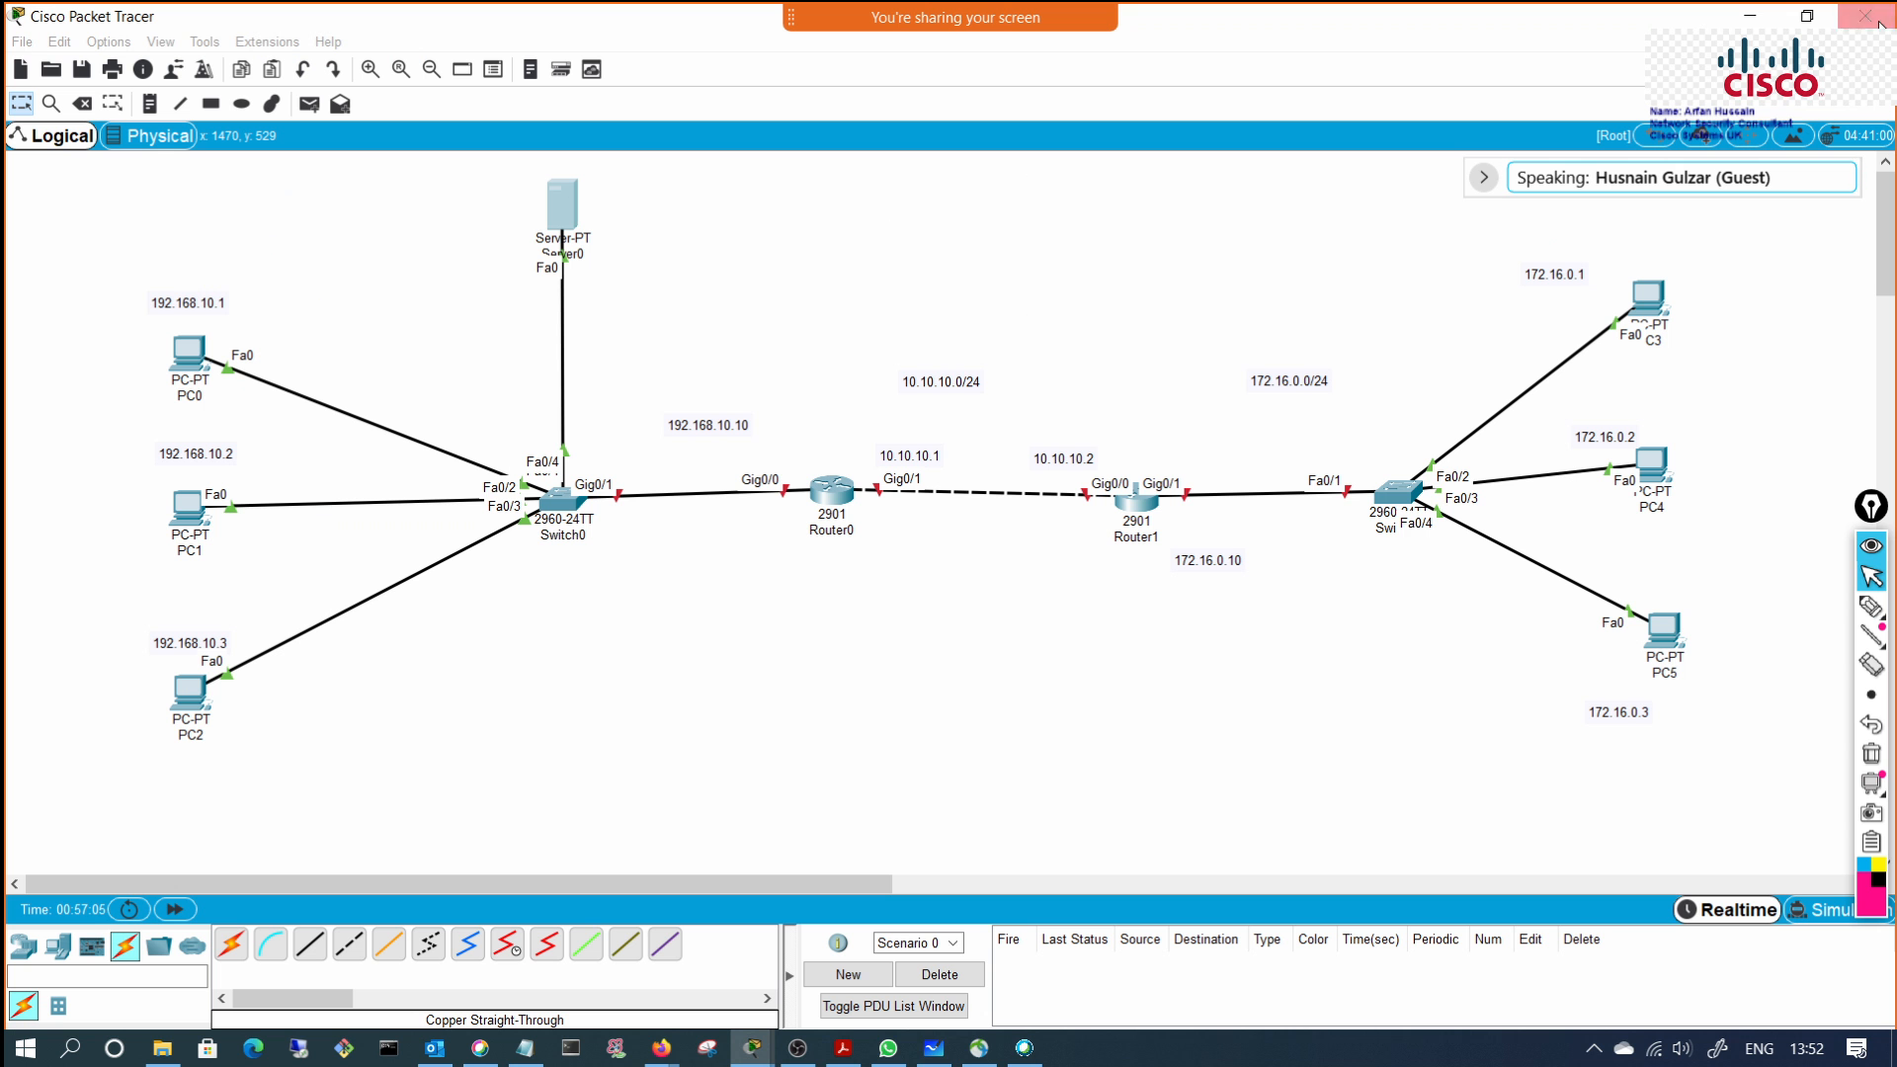
Step: Request a new DHCP address on PC0 by switching its IPv4 configuration to static and back to DHCP
click(188, 353)
click(763, 348)
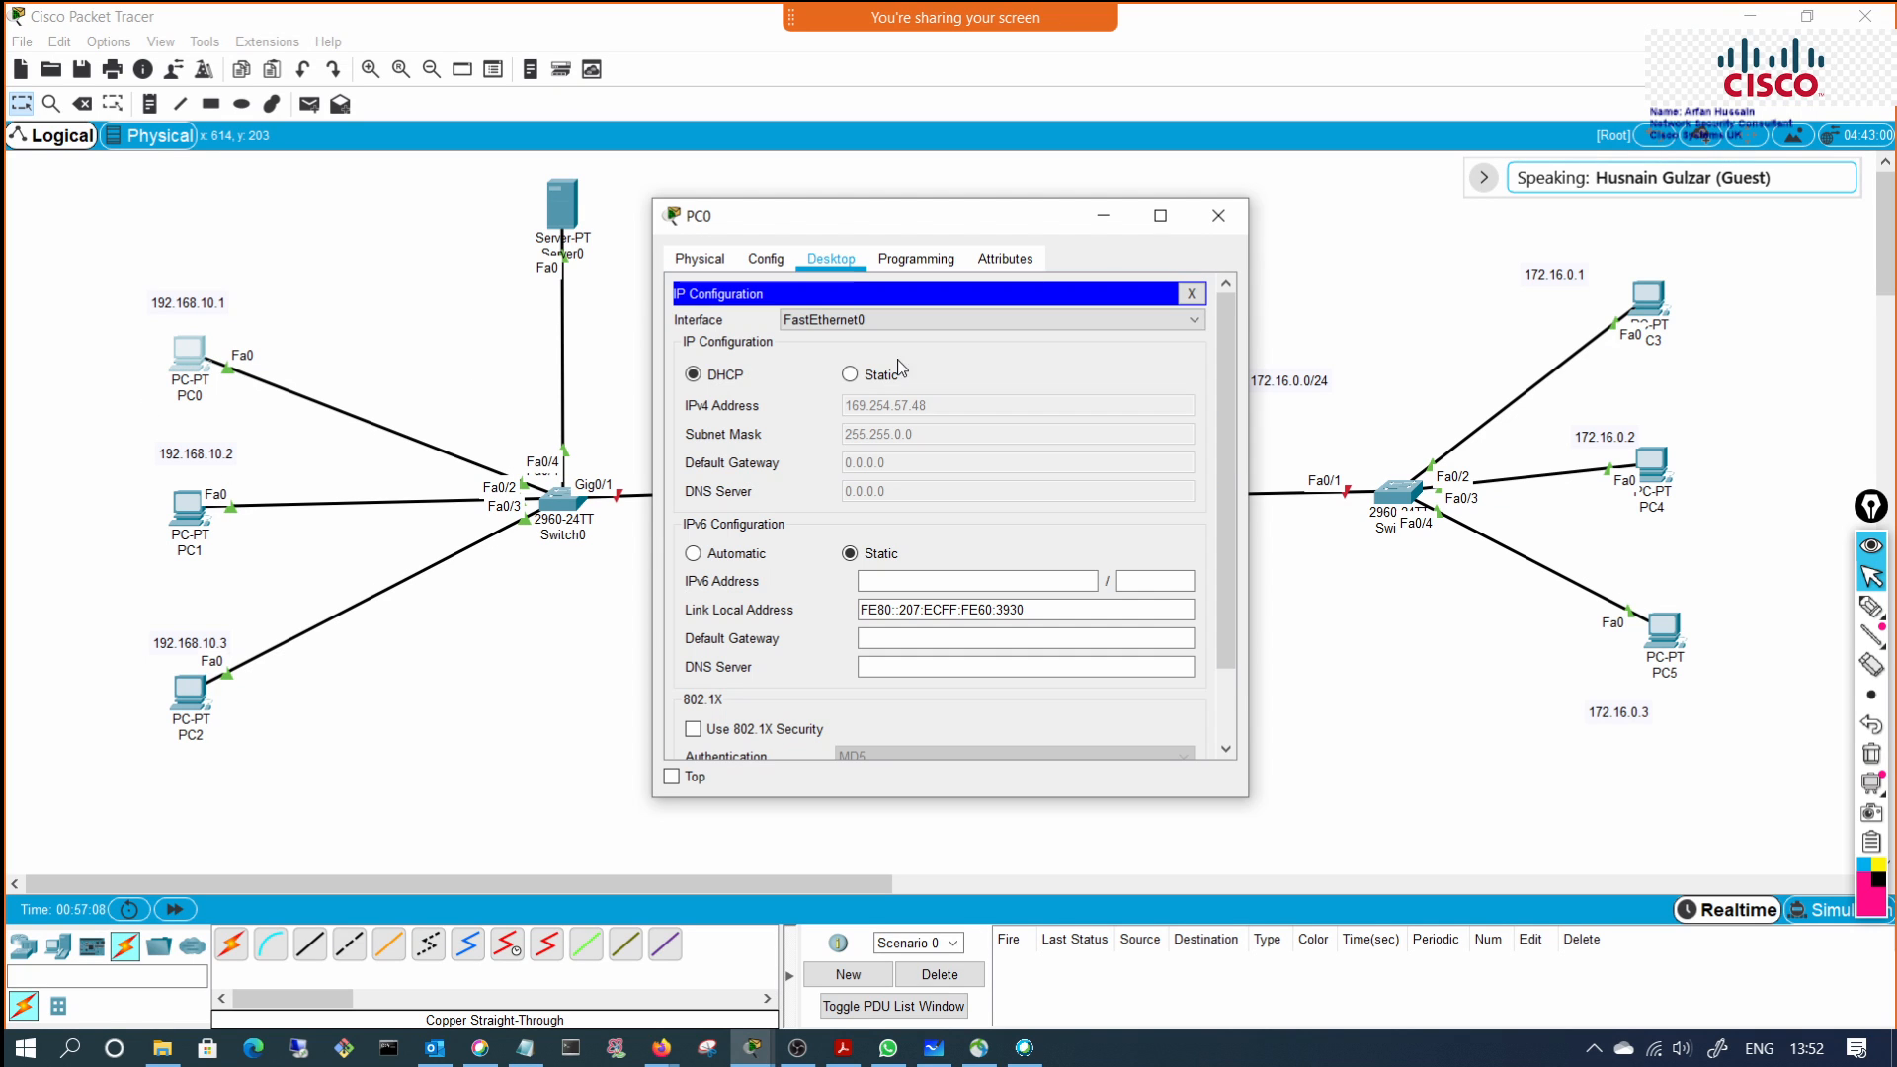
click(851, 377)
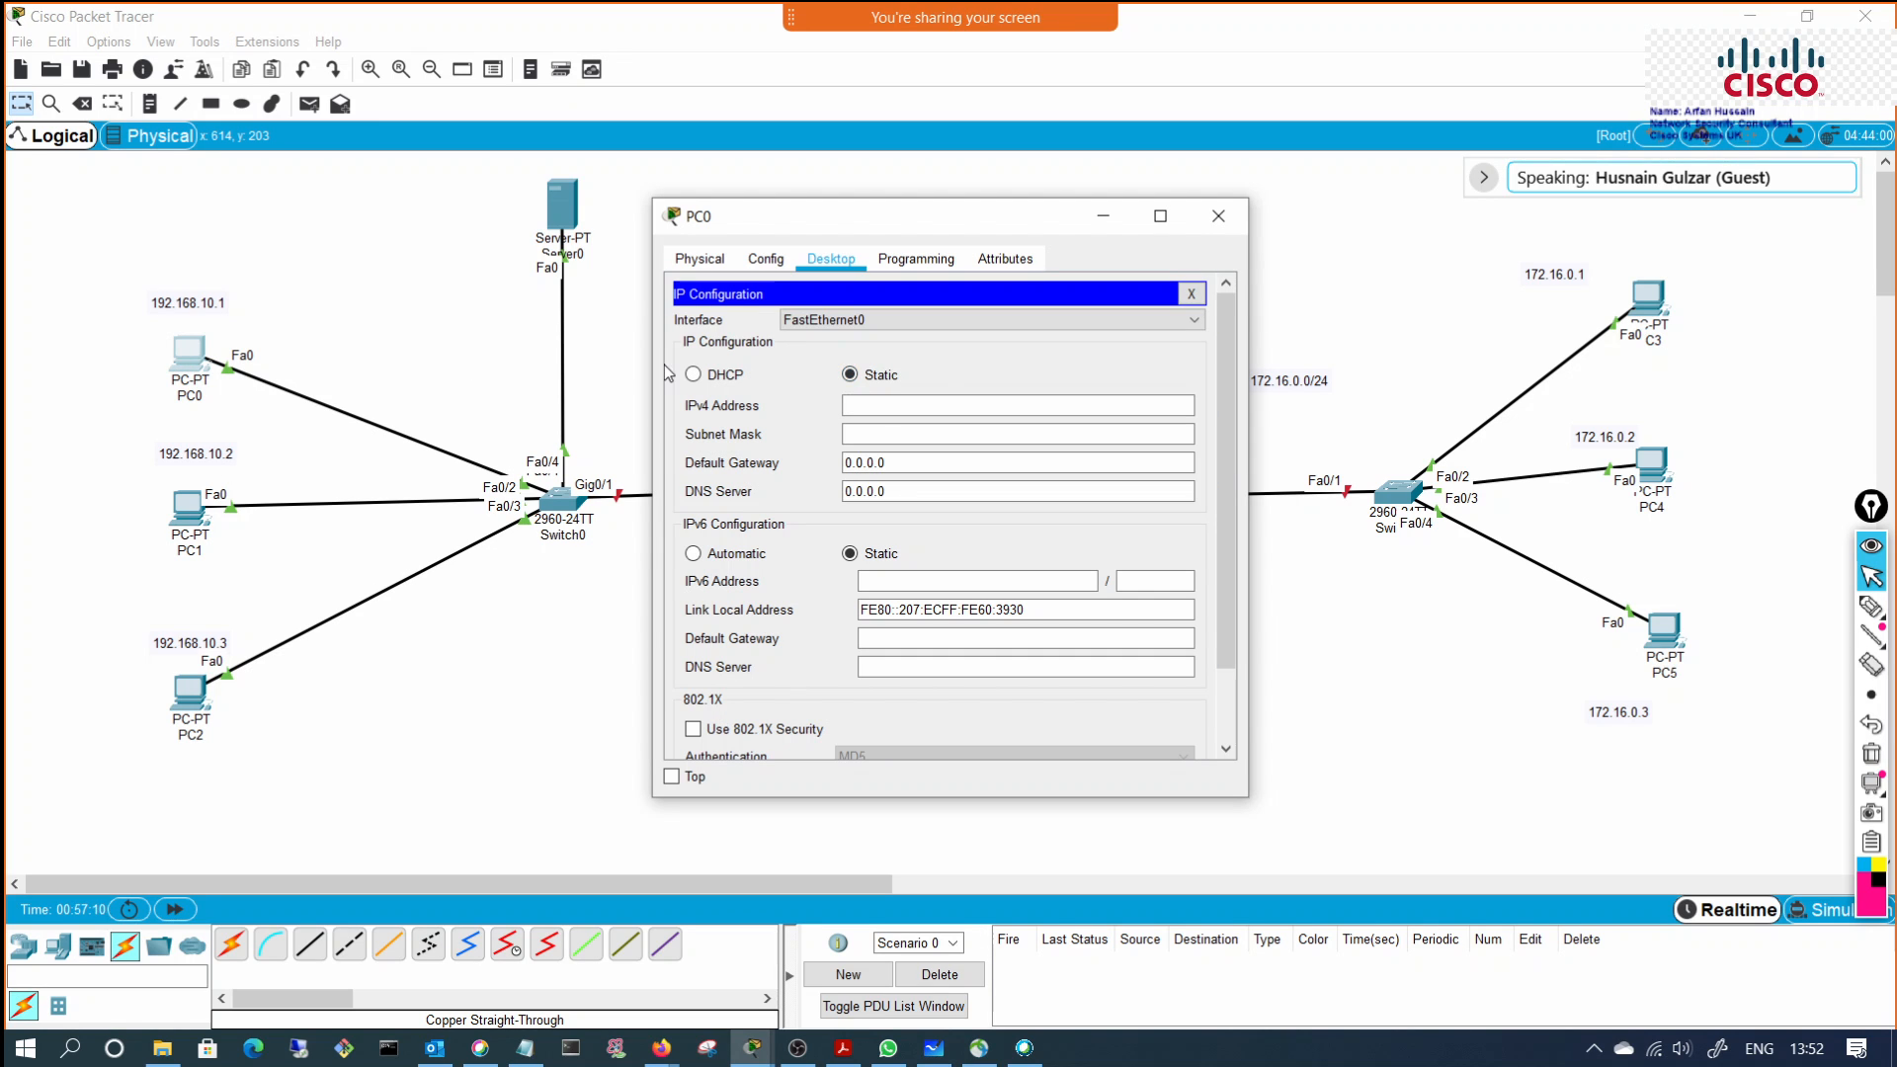
click(693, 377)
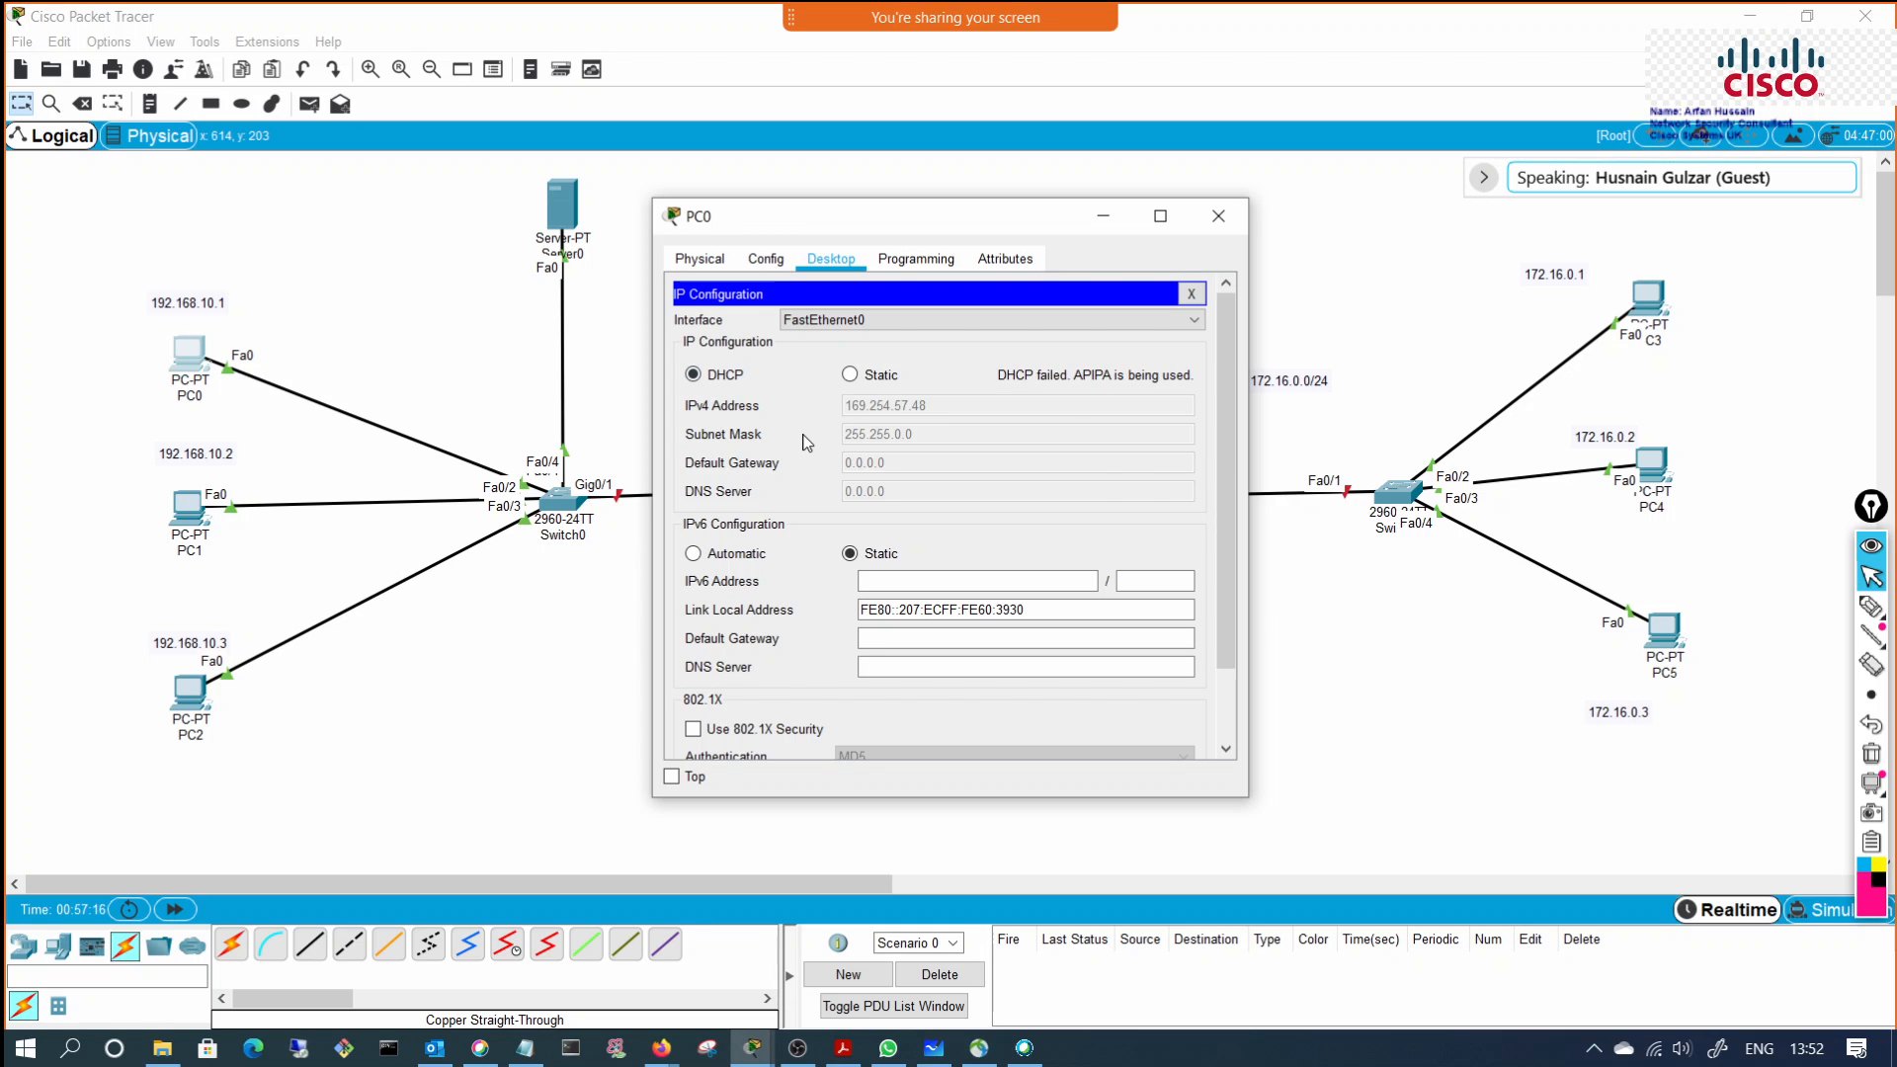
click(1104, 215)
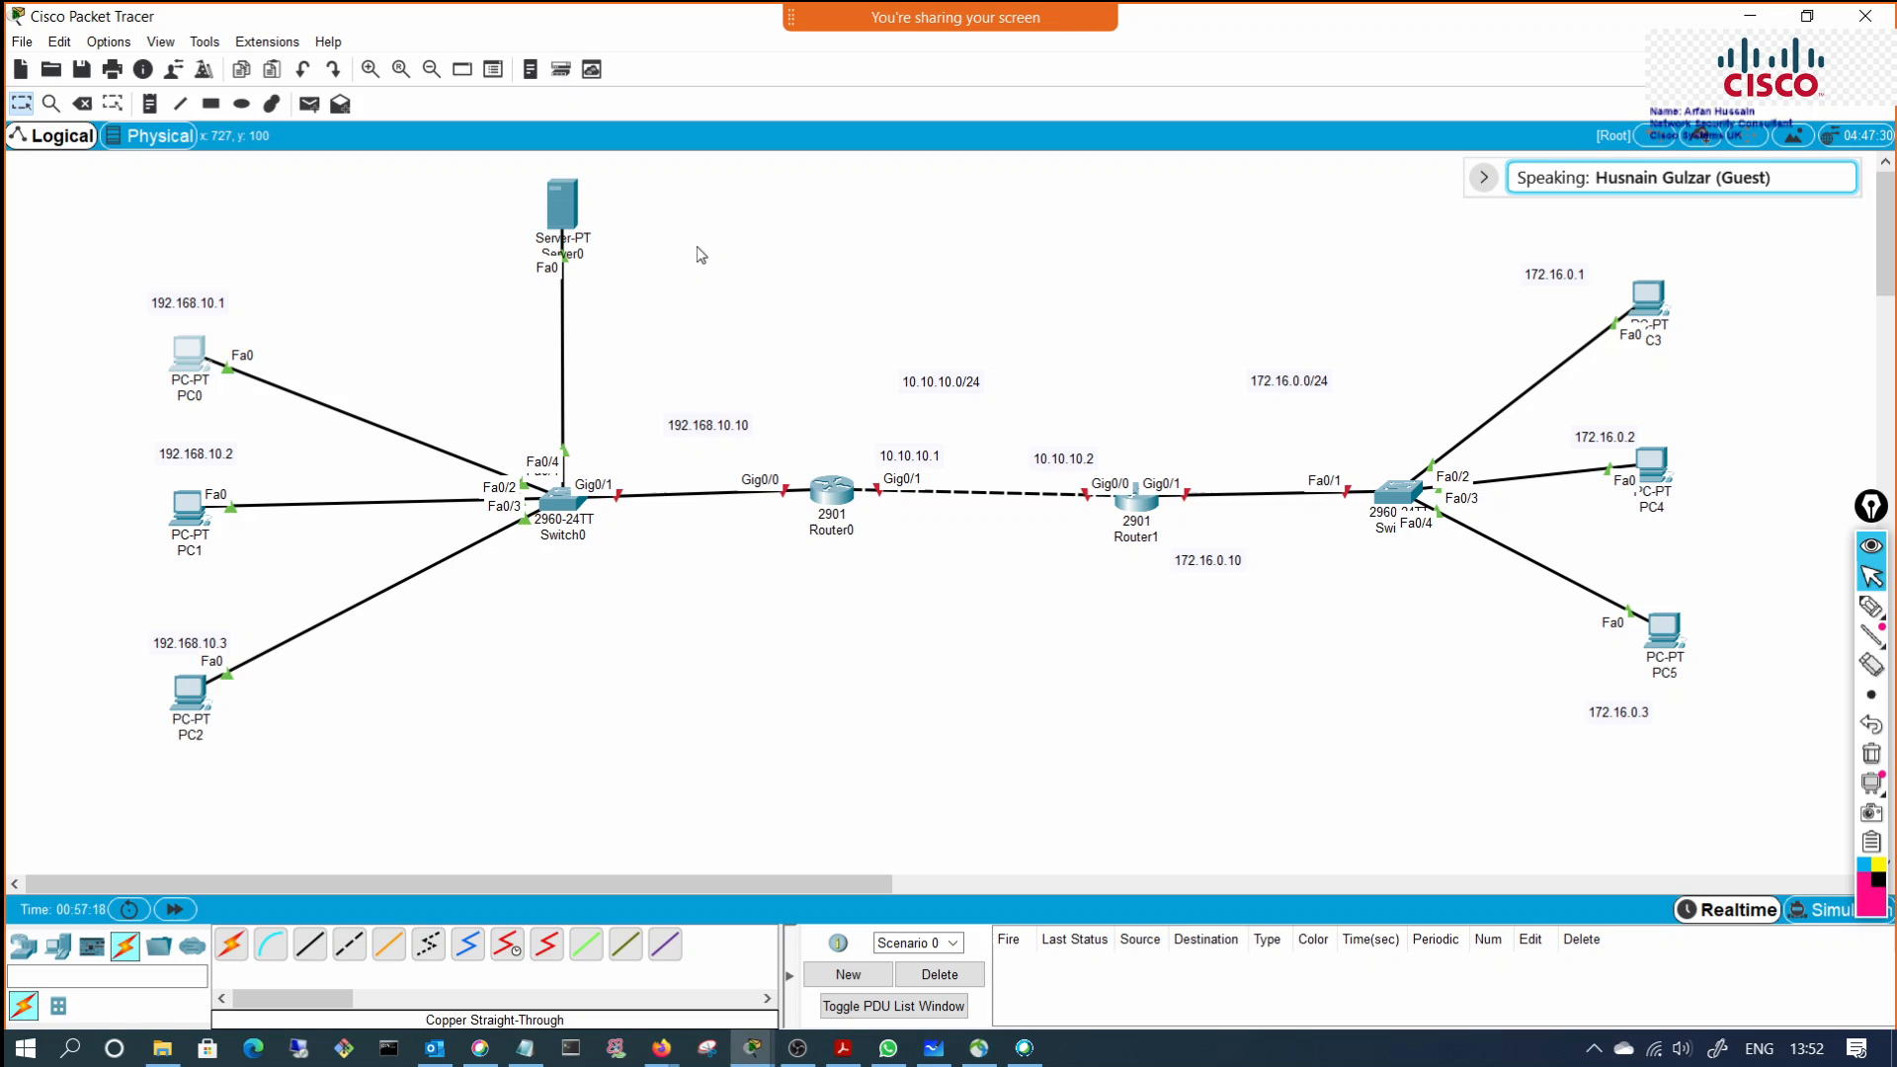
click(570, 219)
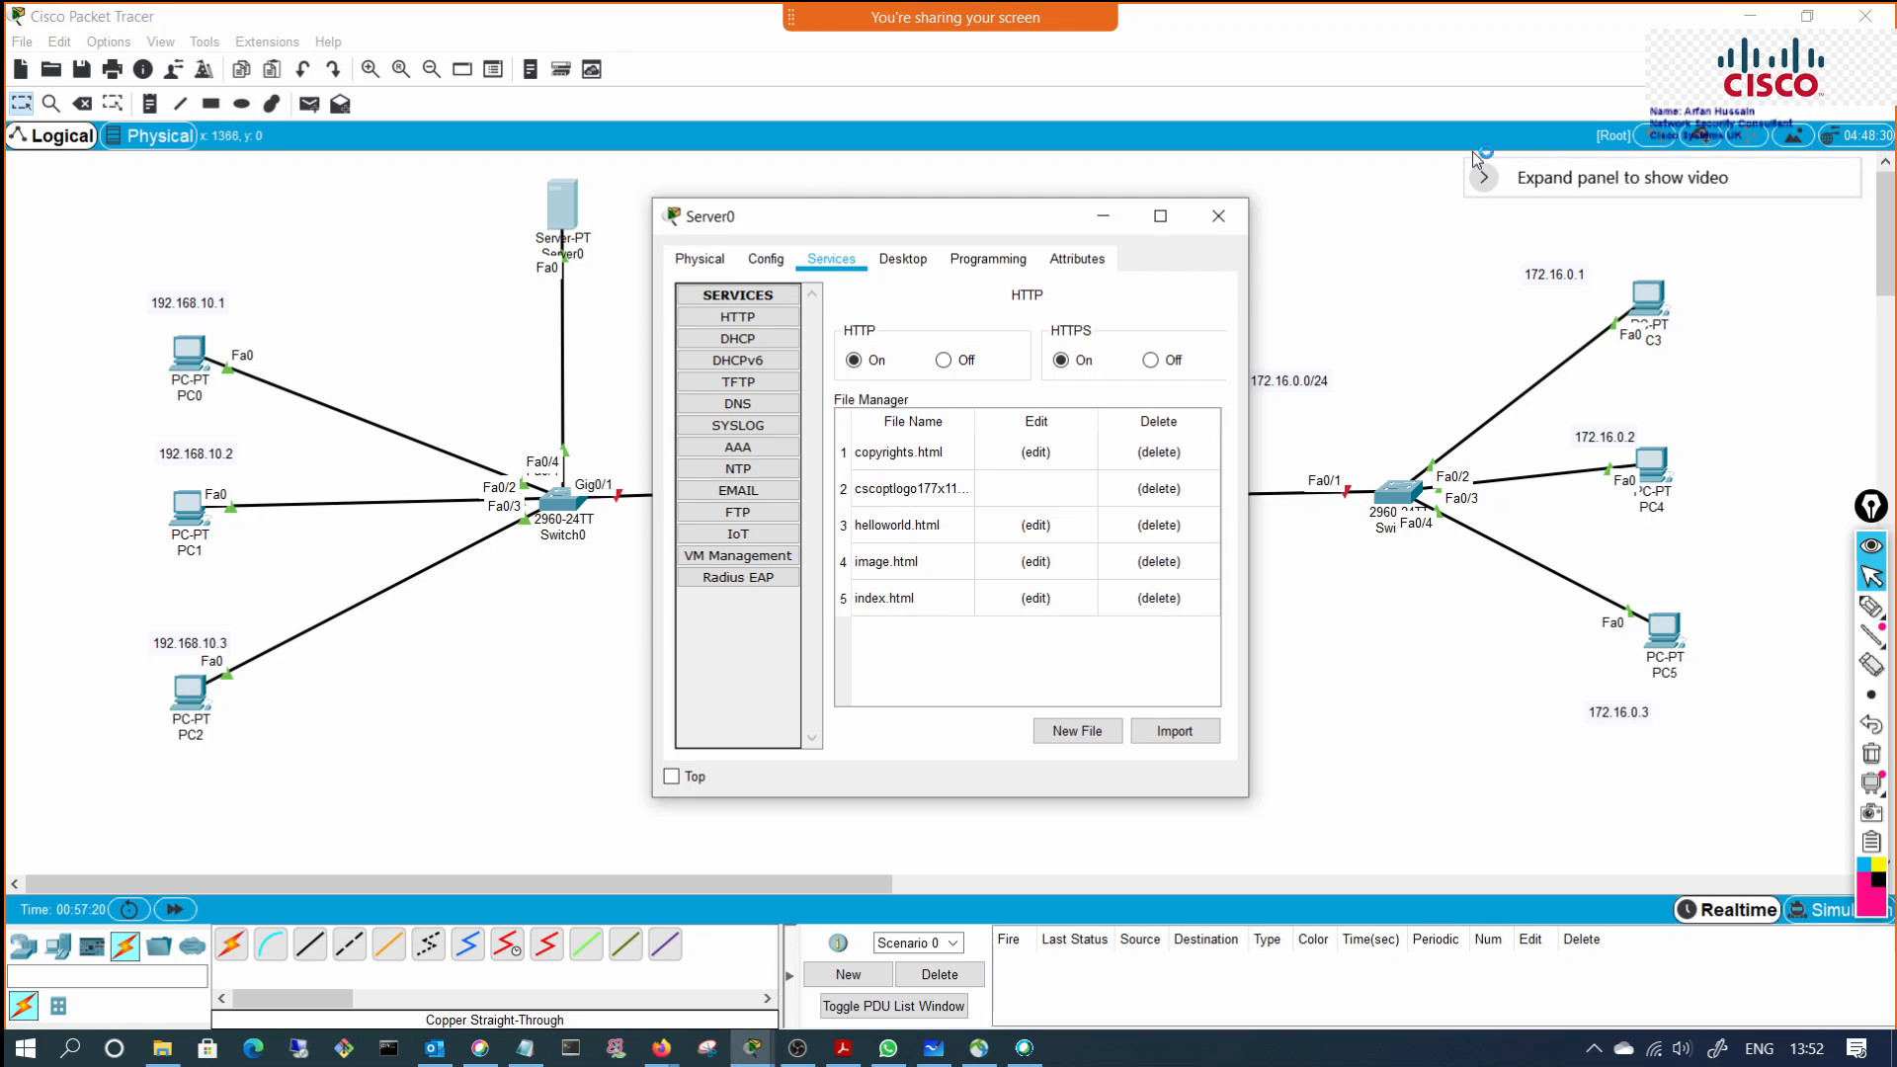
click(1103, 215)
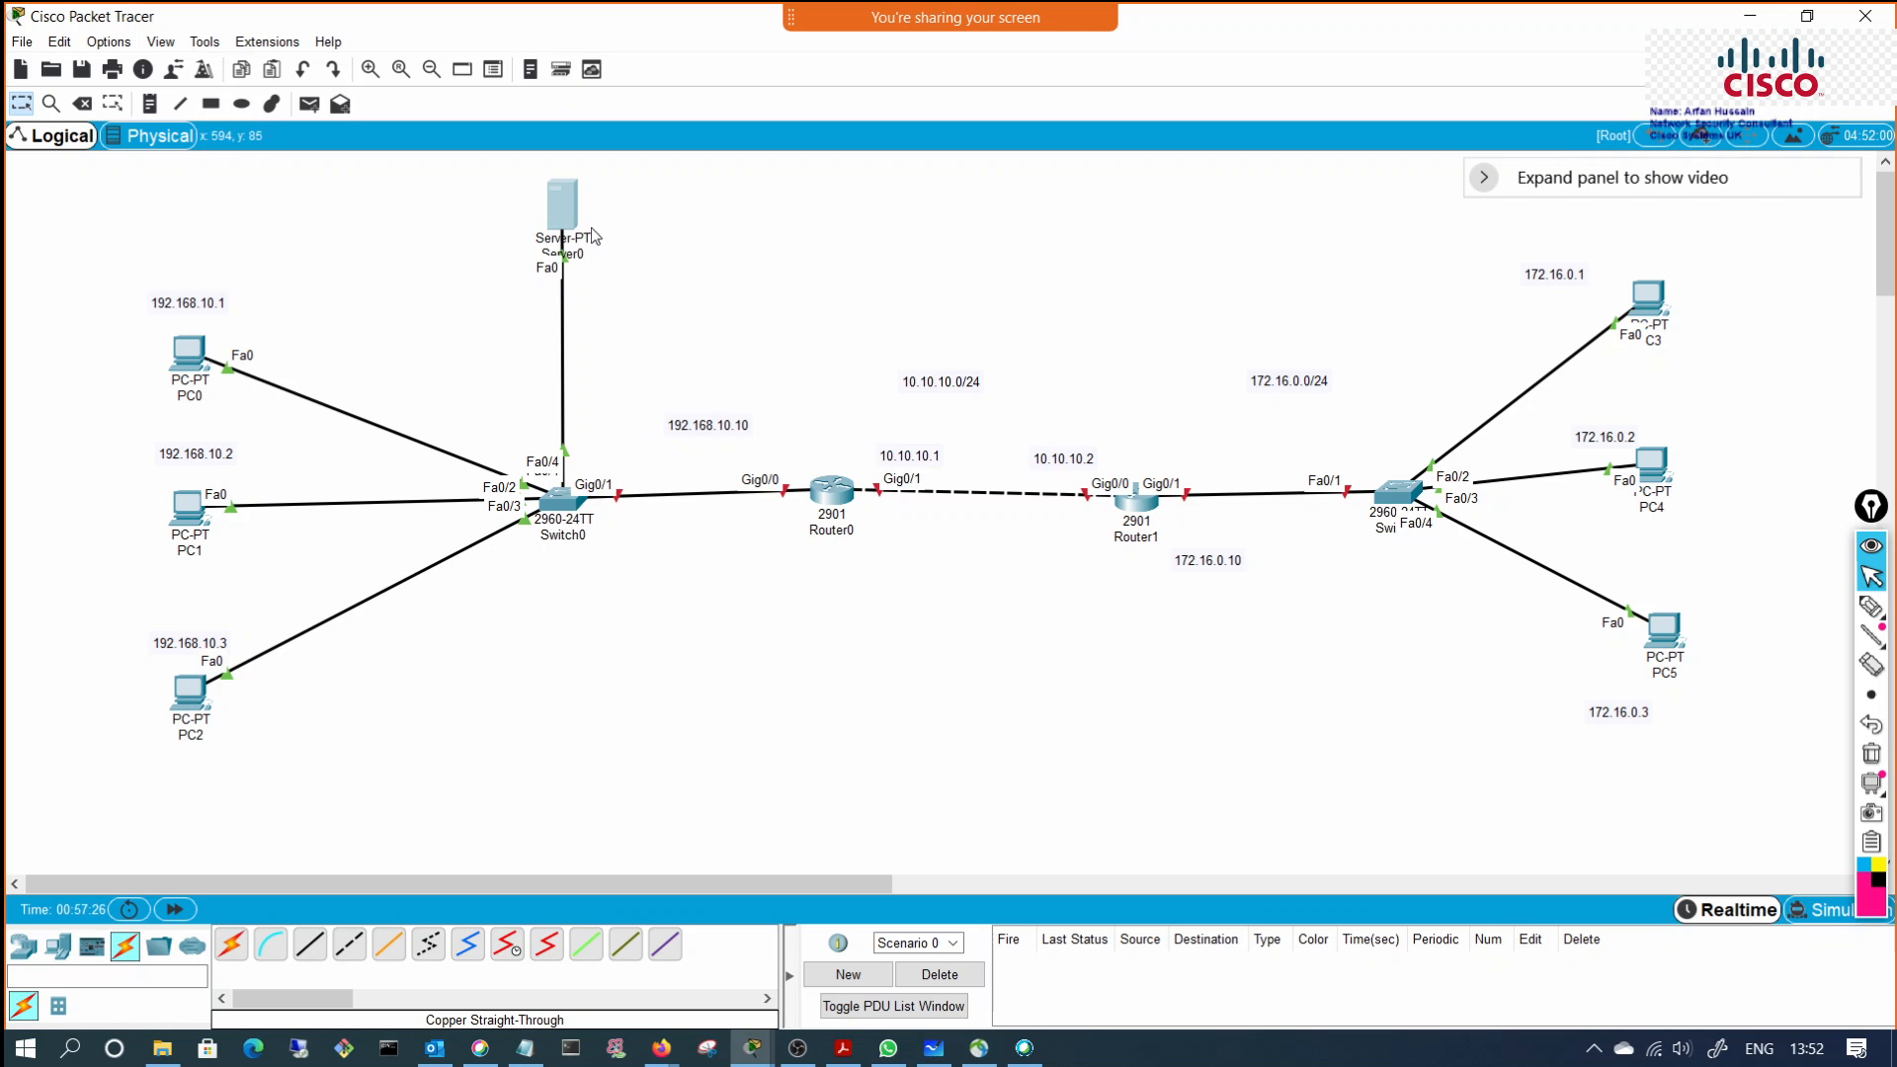
click(563, 212)
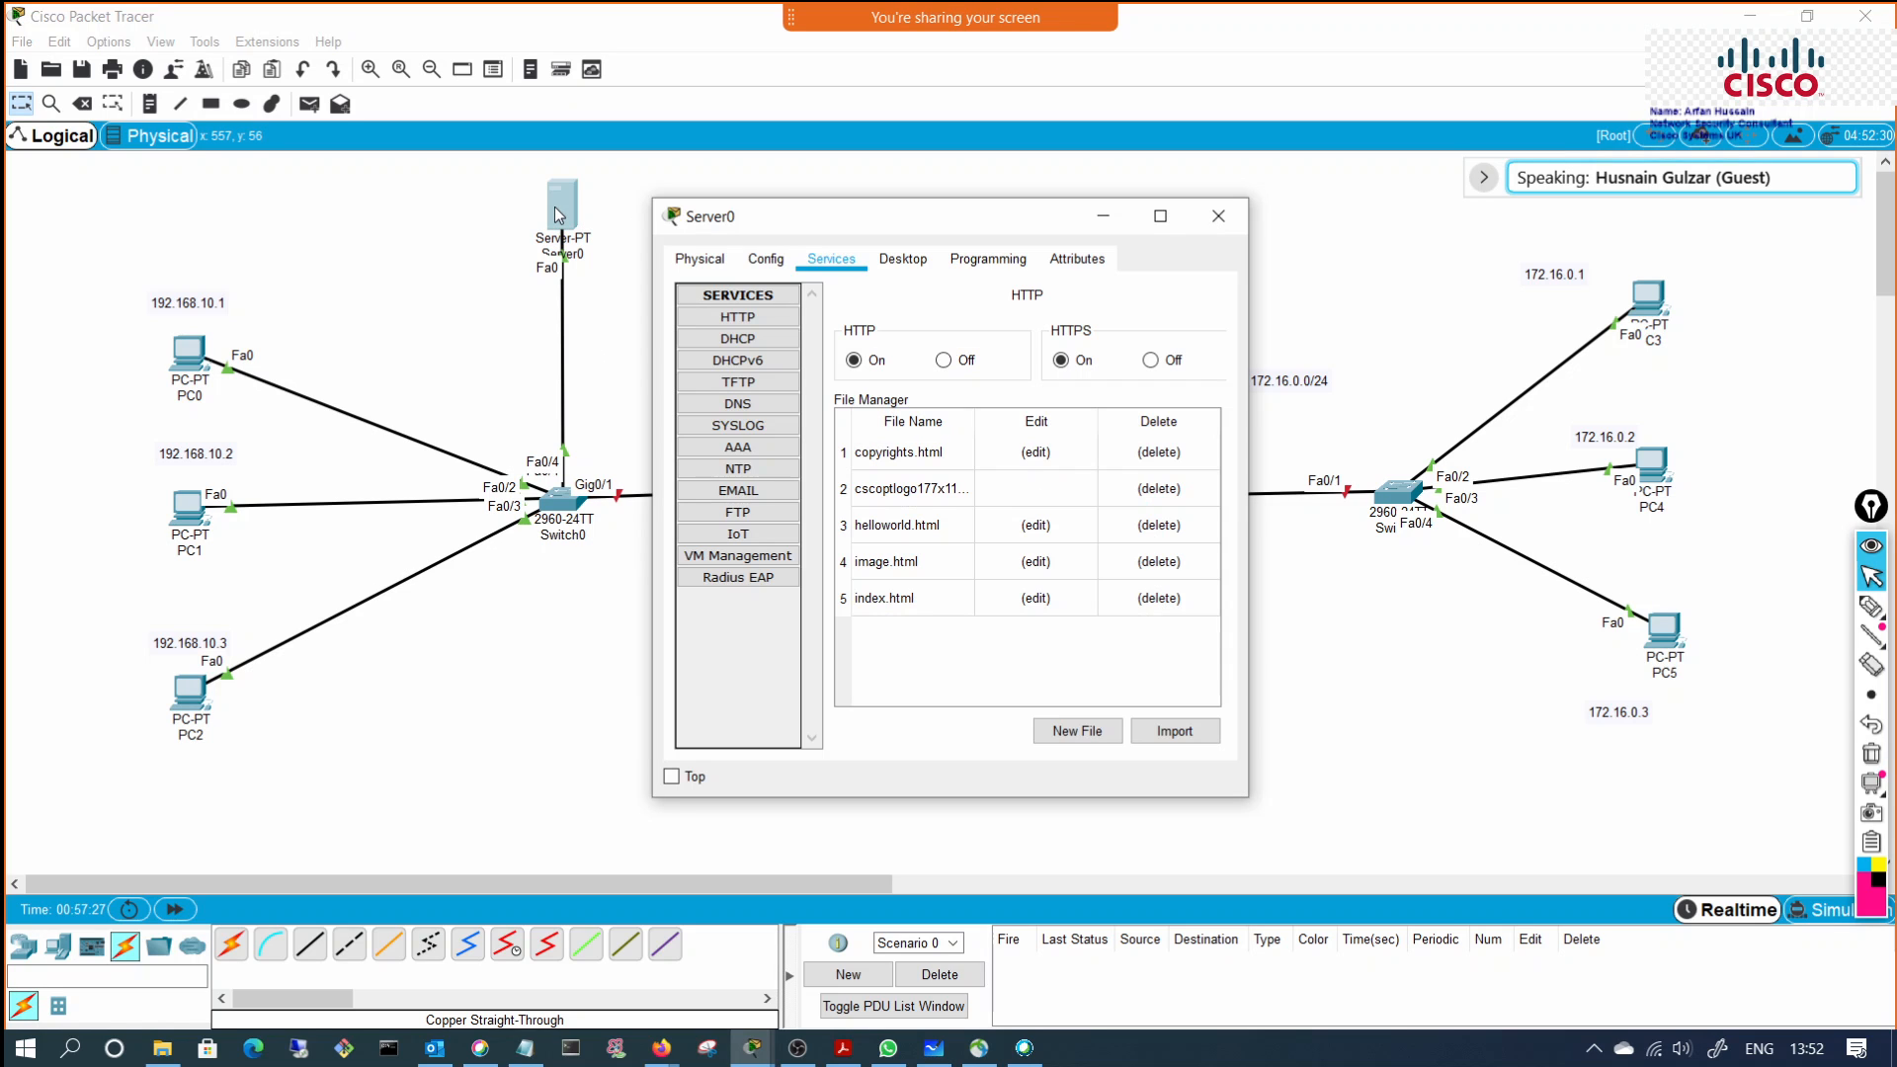
click(1104, 215)
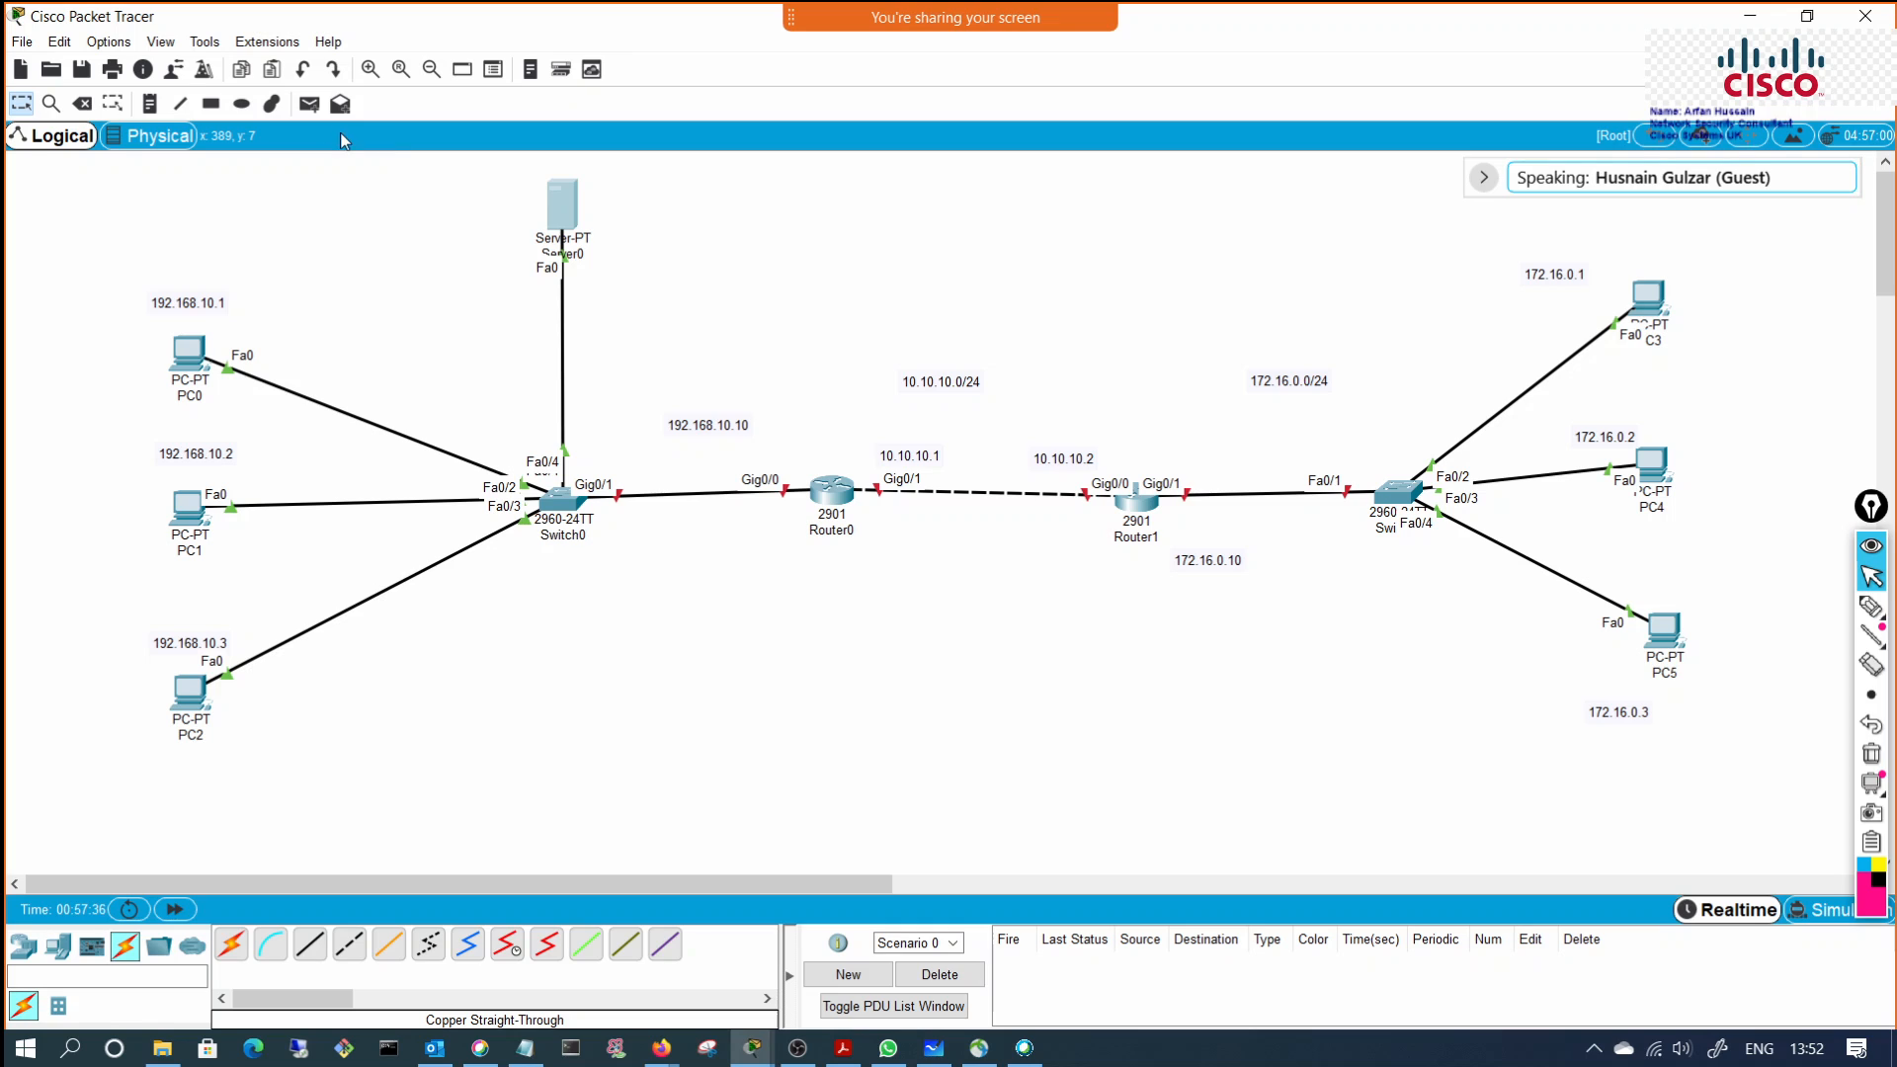
Step: Add a text note reading 192.178.10.4 beside Server0 in the topology
click(149, 103)
click(602, 277)
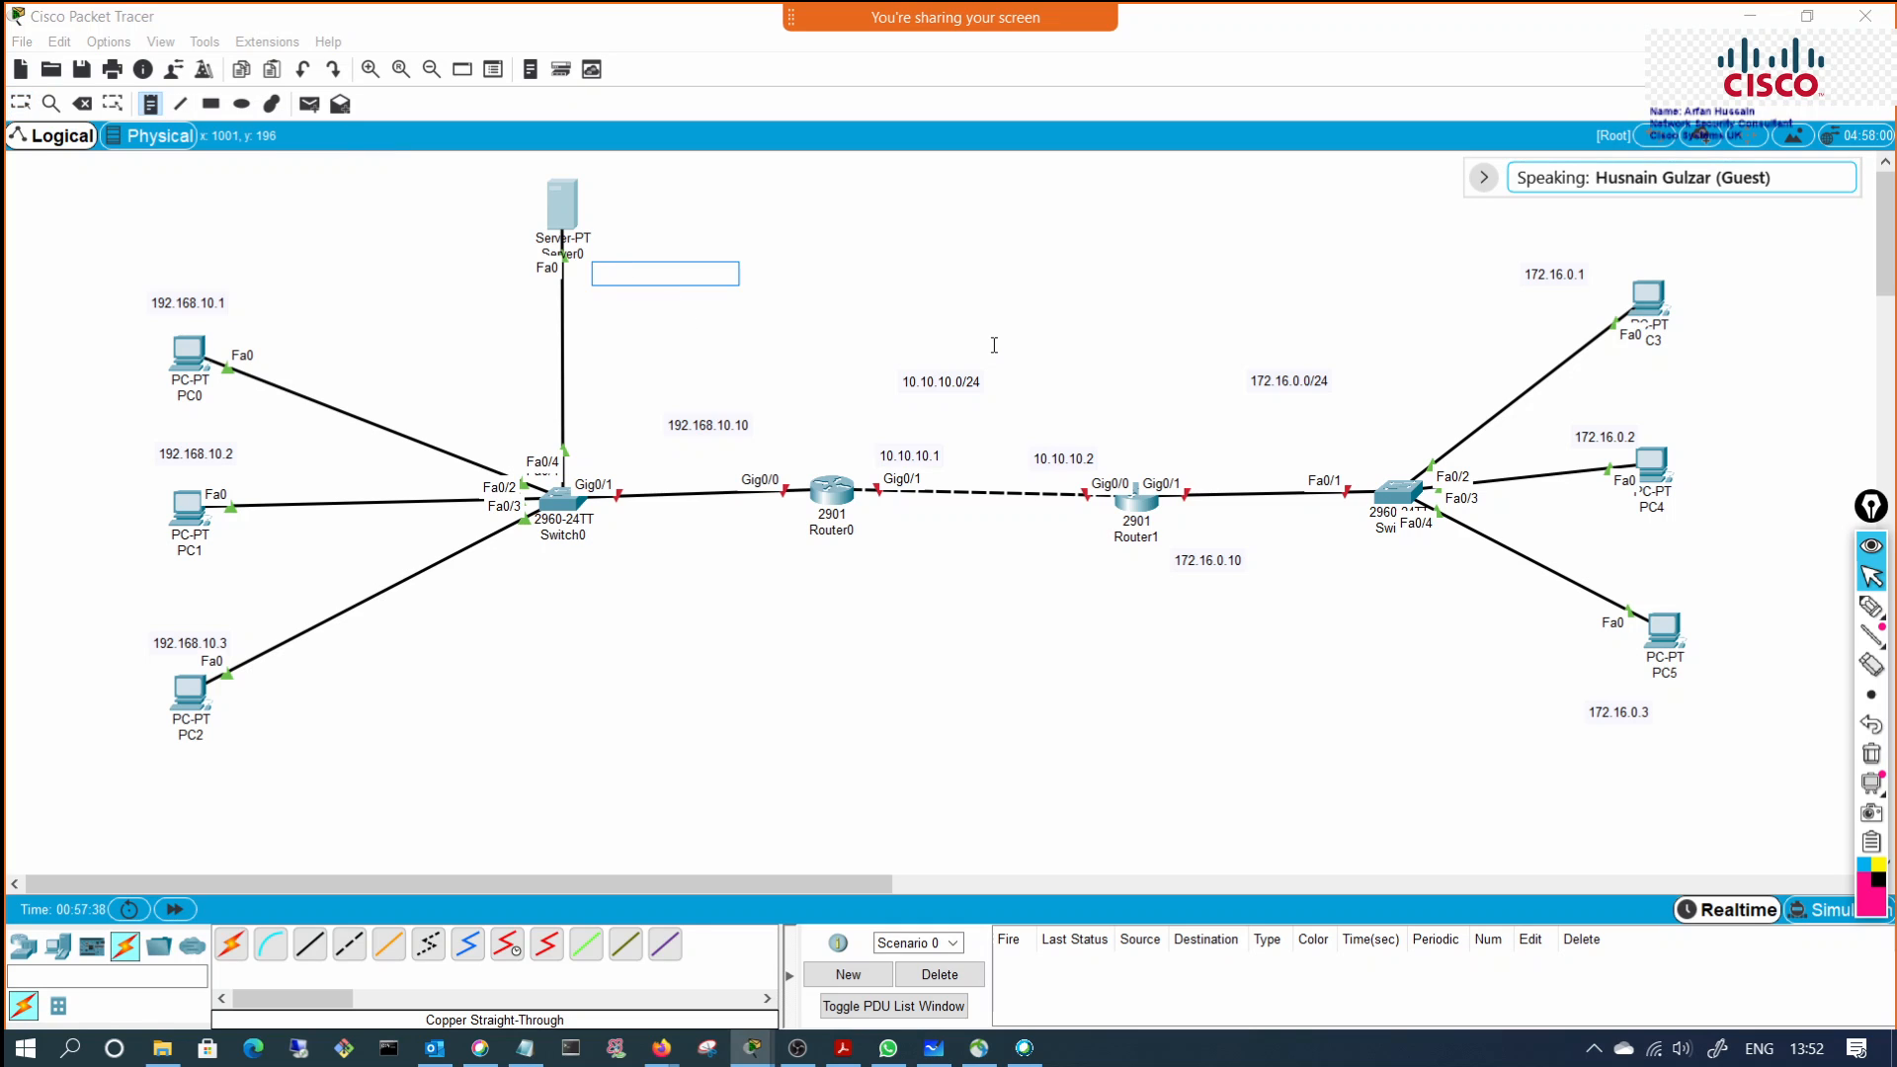
text(192.178.10.4)
click(653, 356)
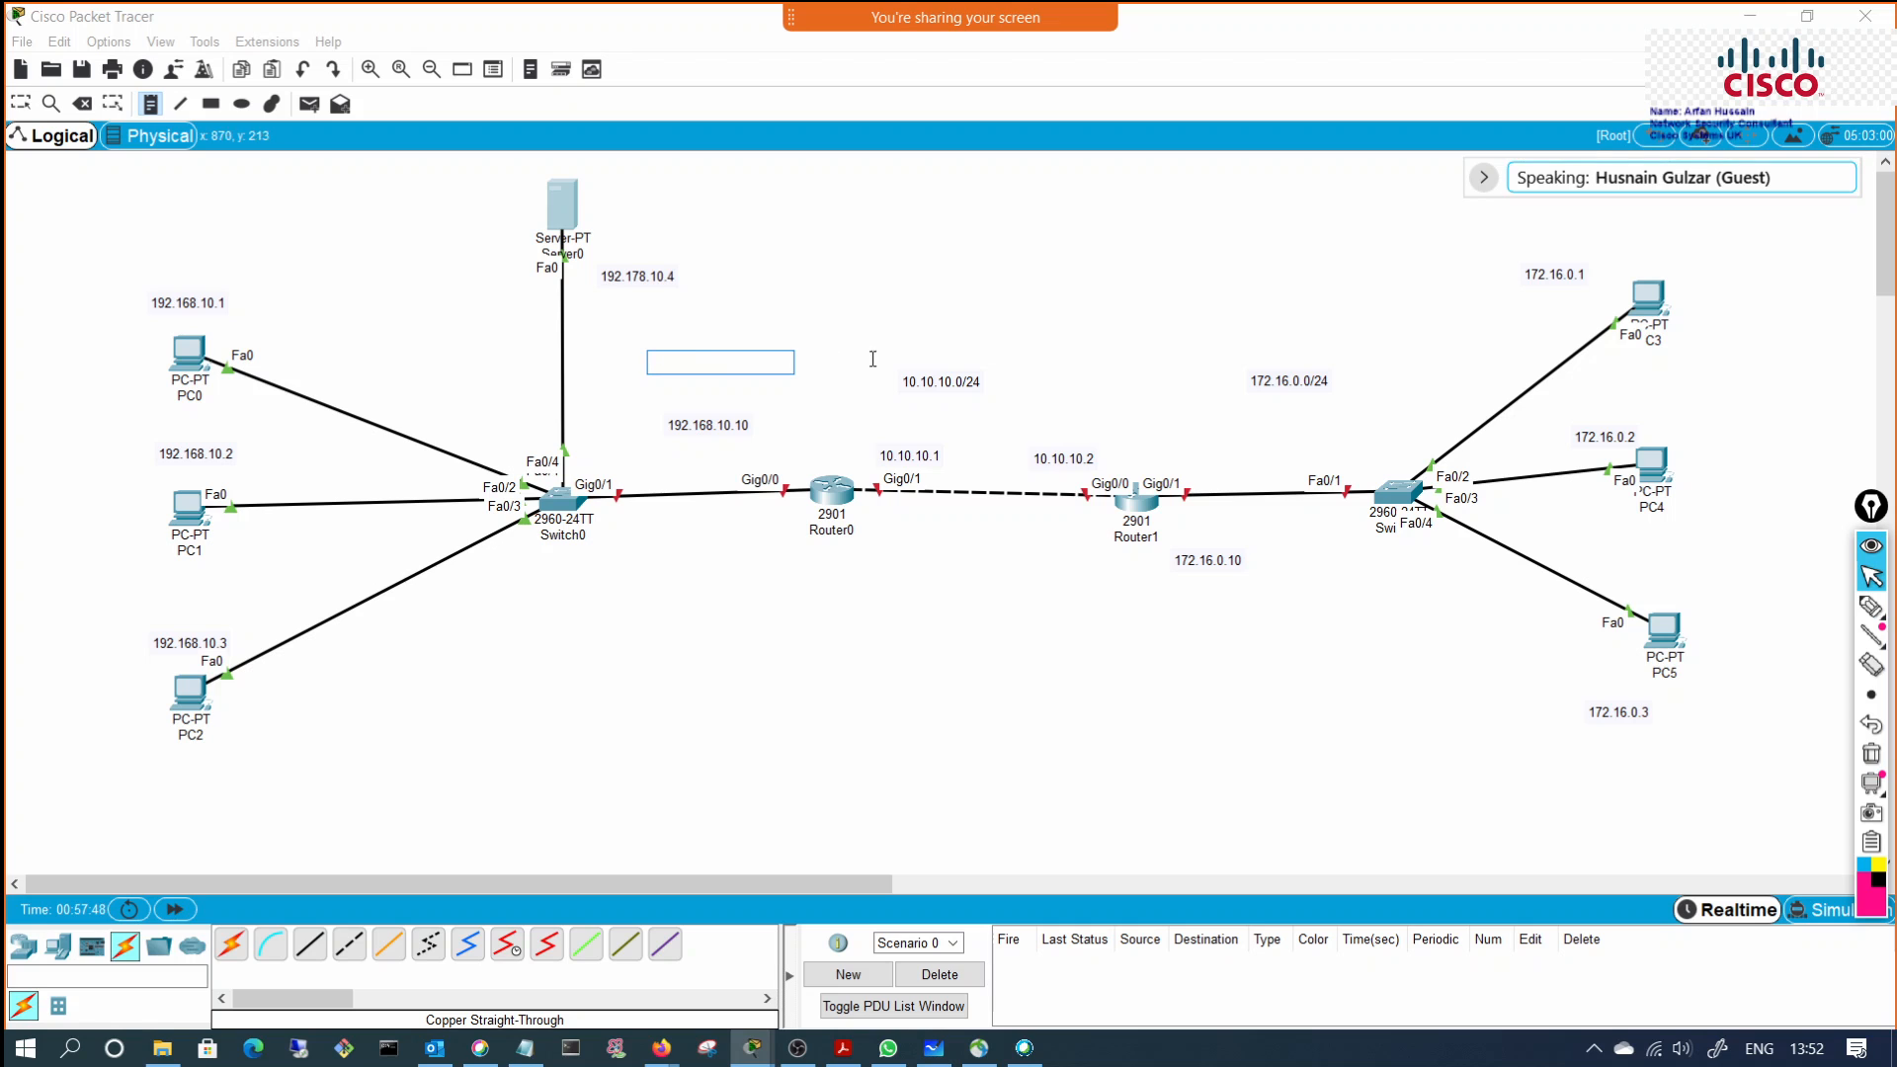
key(Escape)
Step: Correct the text note beside Server0 to read 192.168.10.4
click(555, 208)
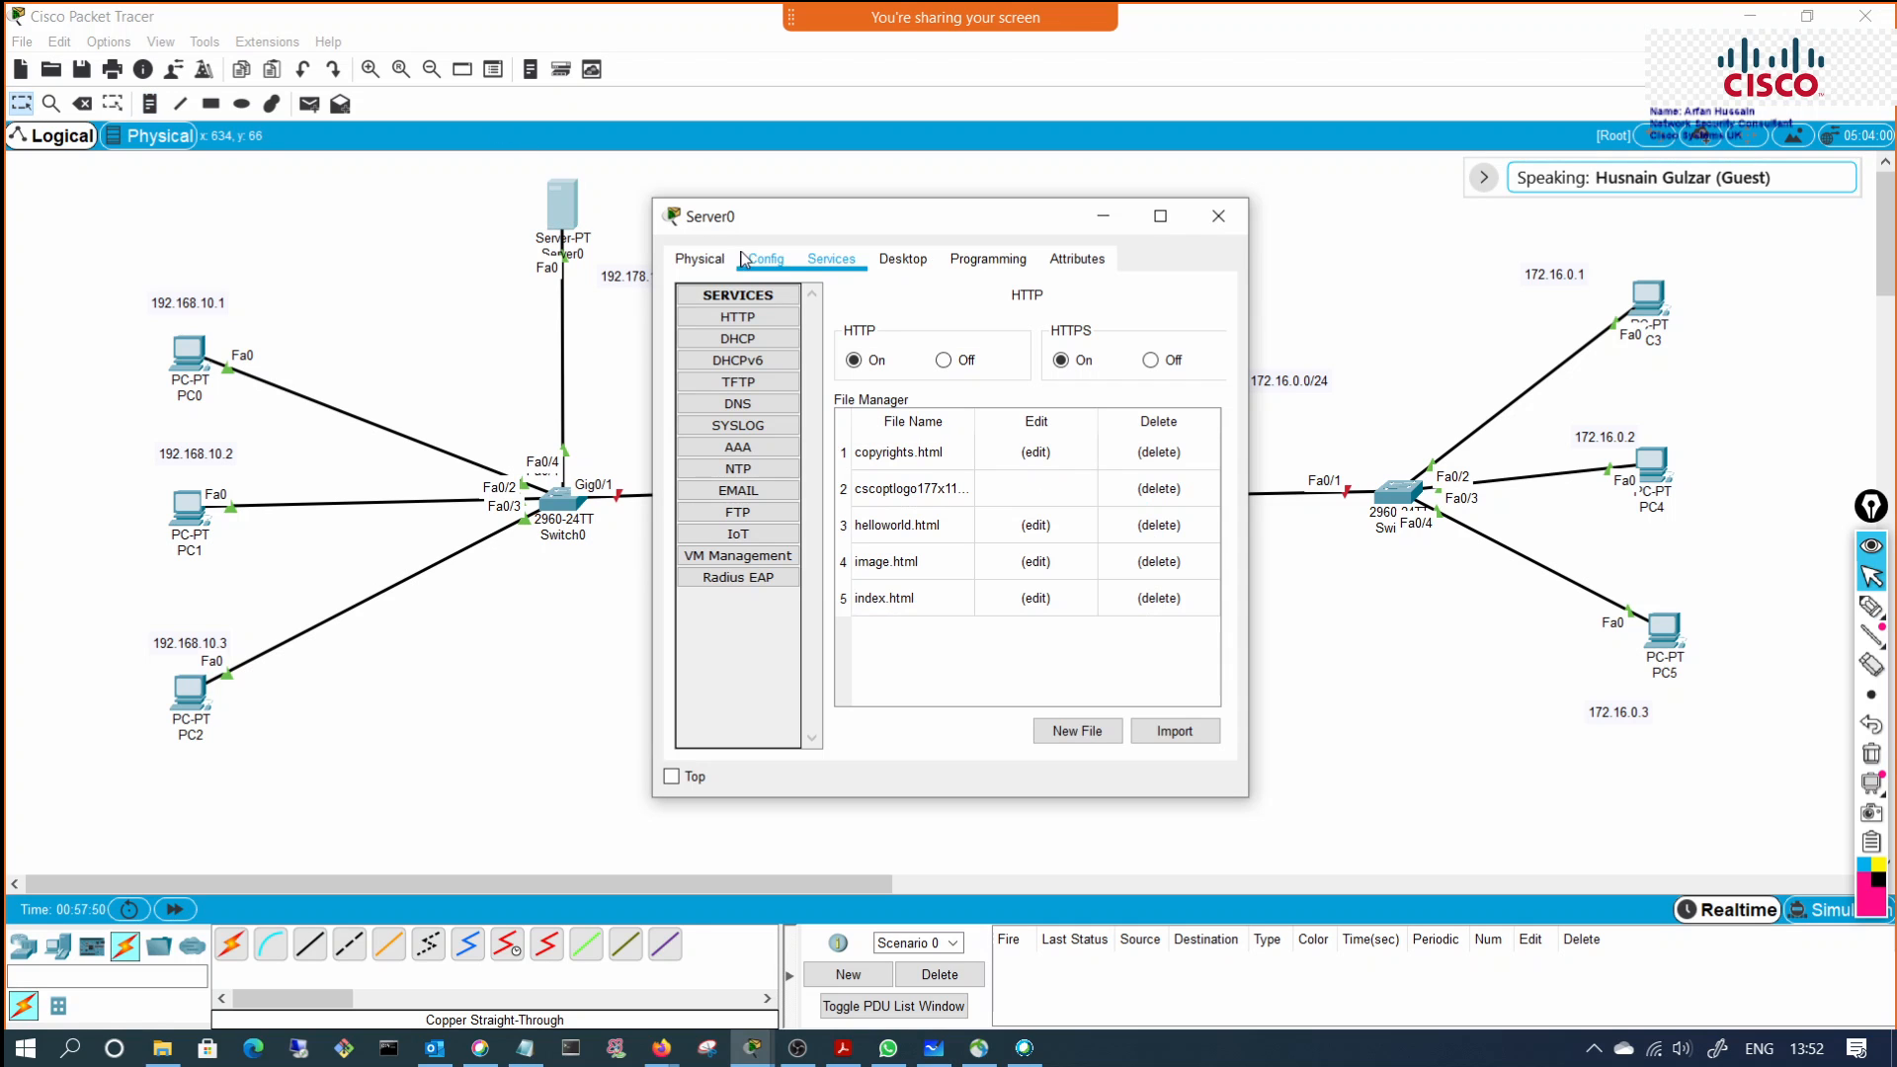
click(898, 260)
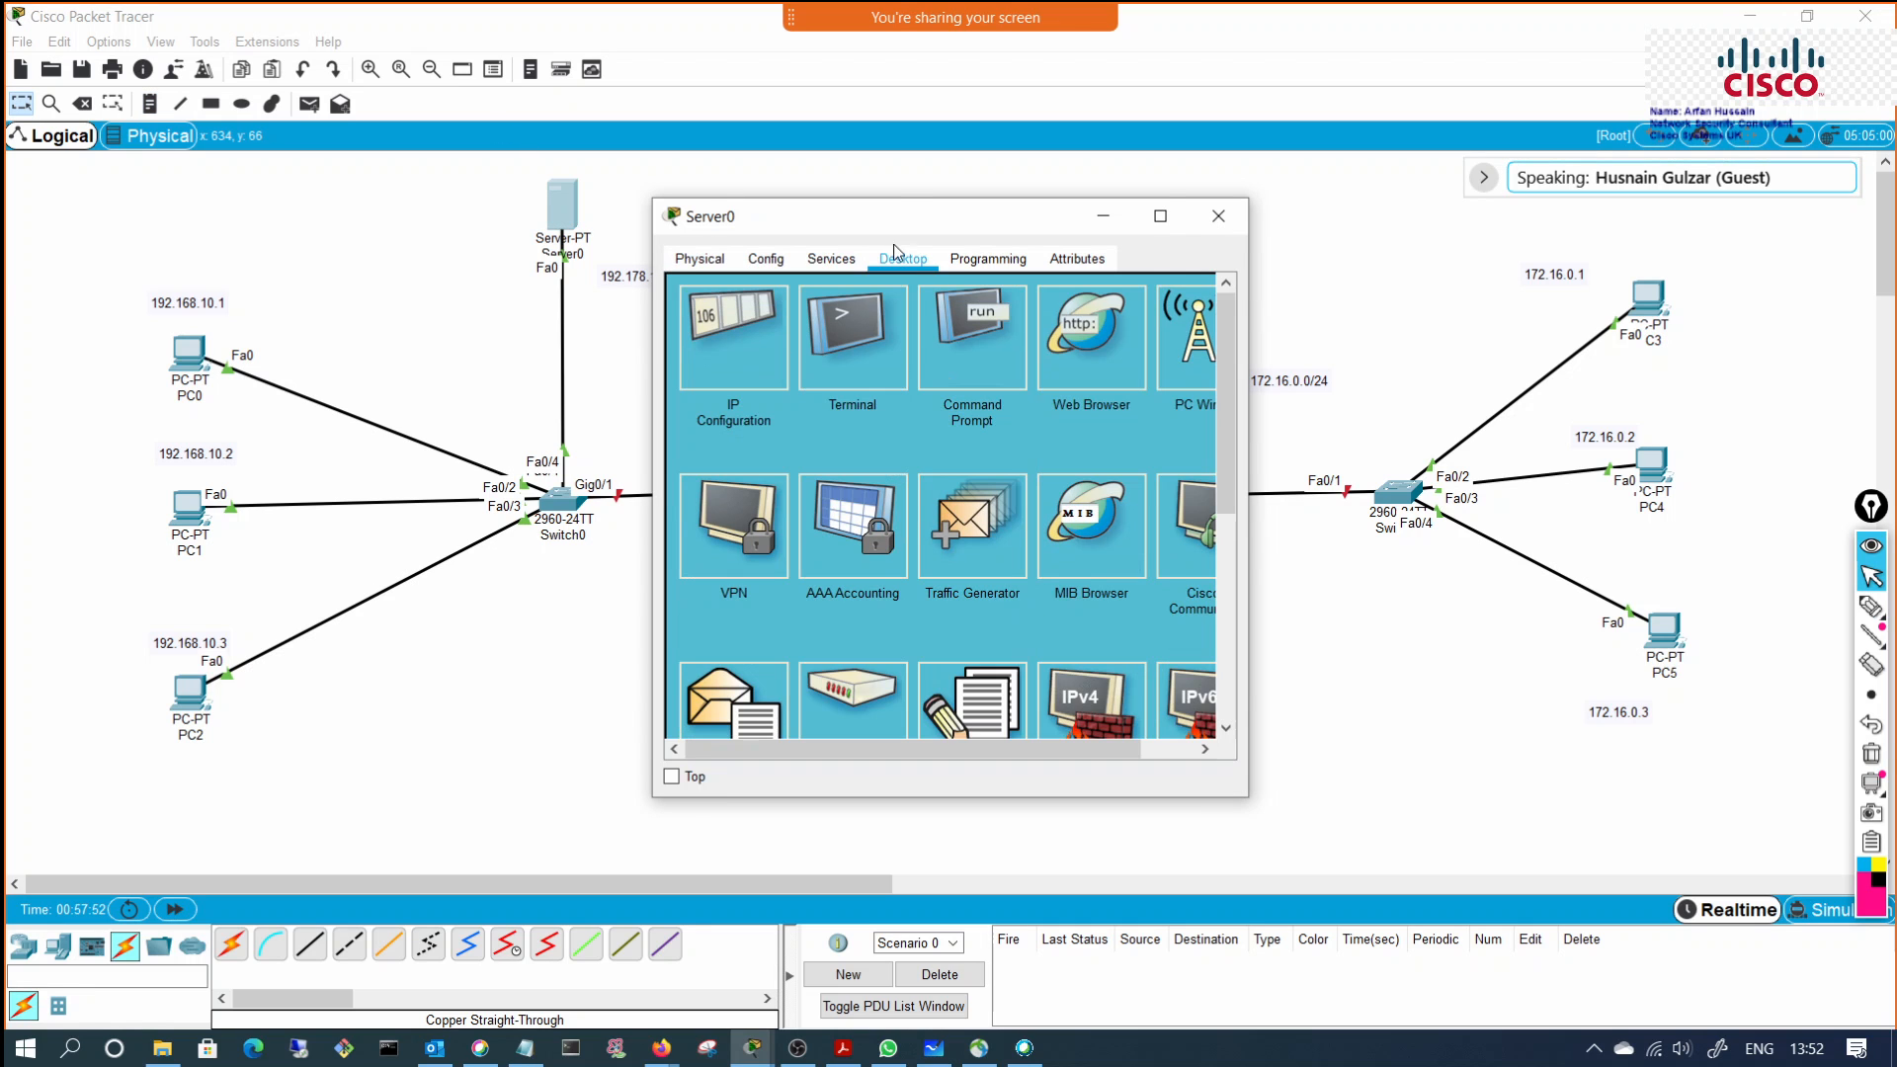
drag(912, 219, 1206, 377)
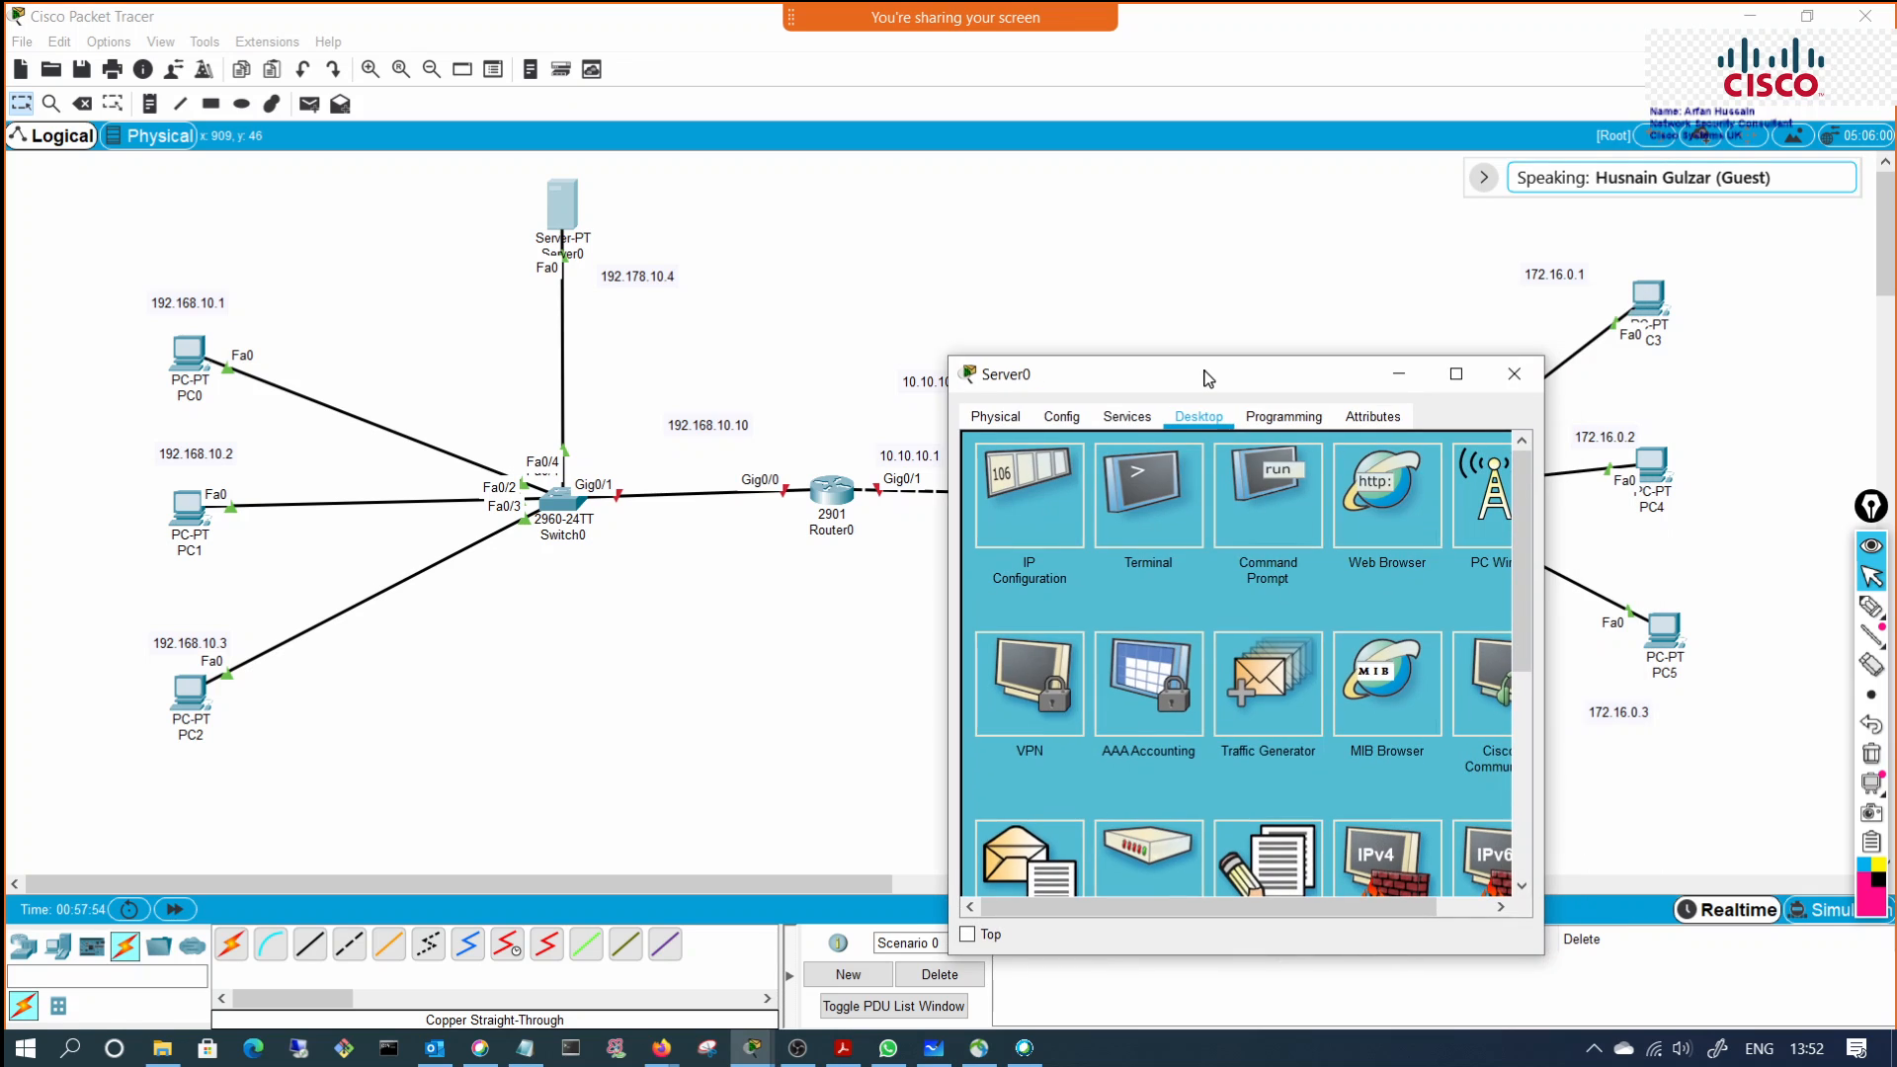
double_click(644, 274)
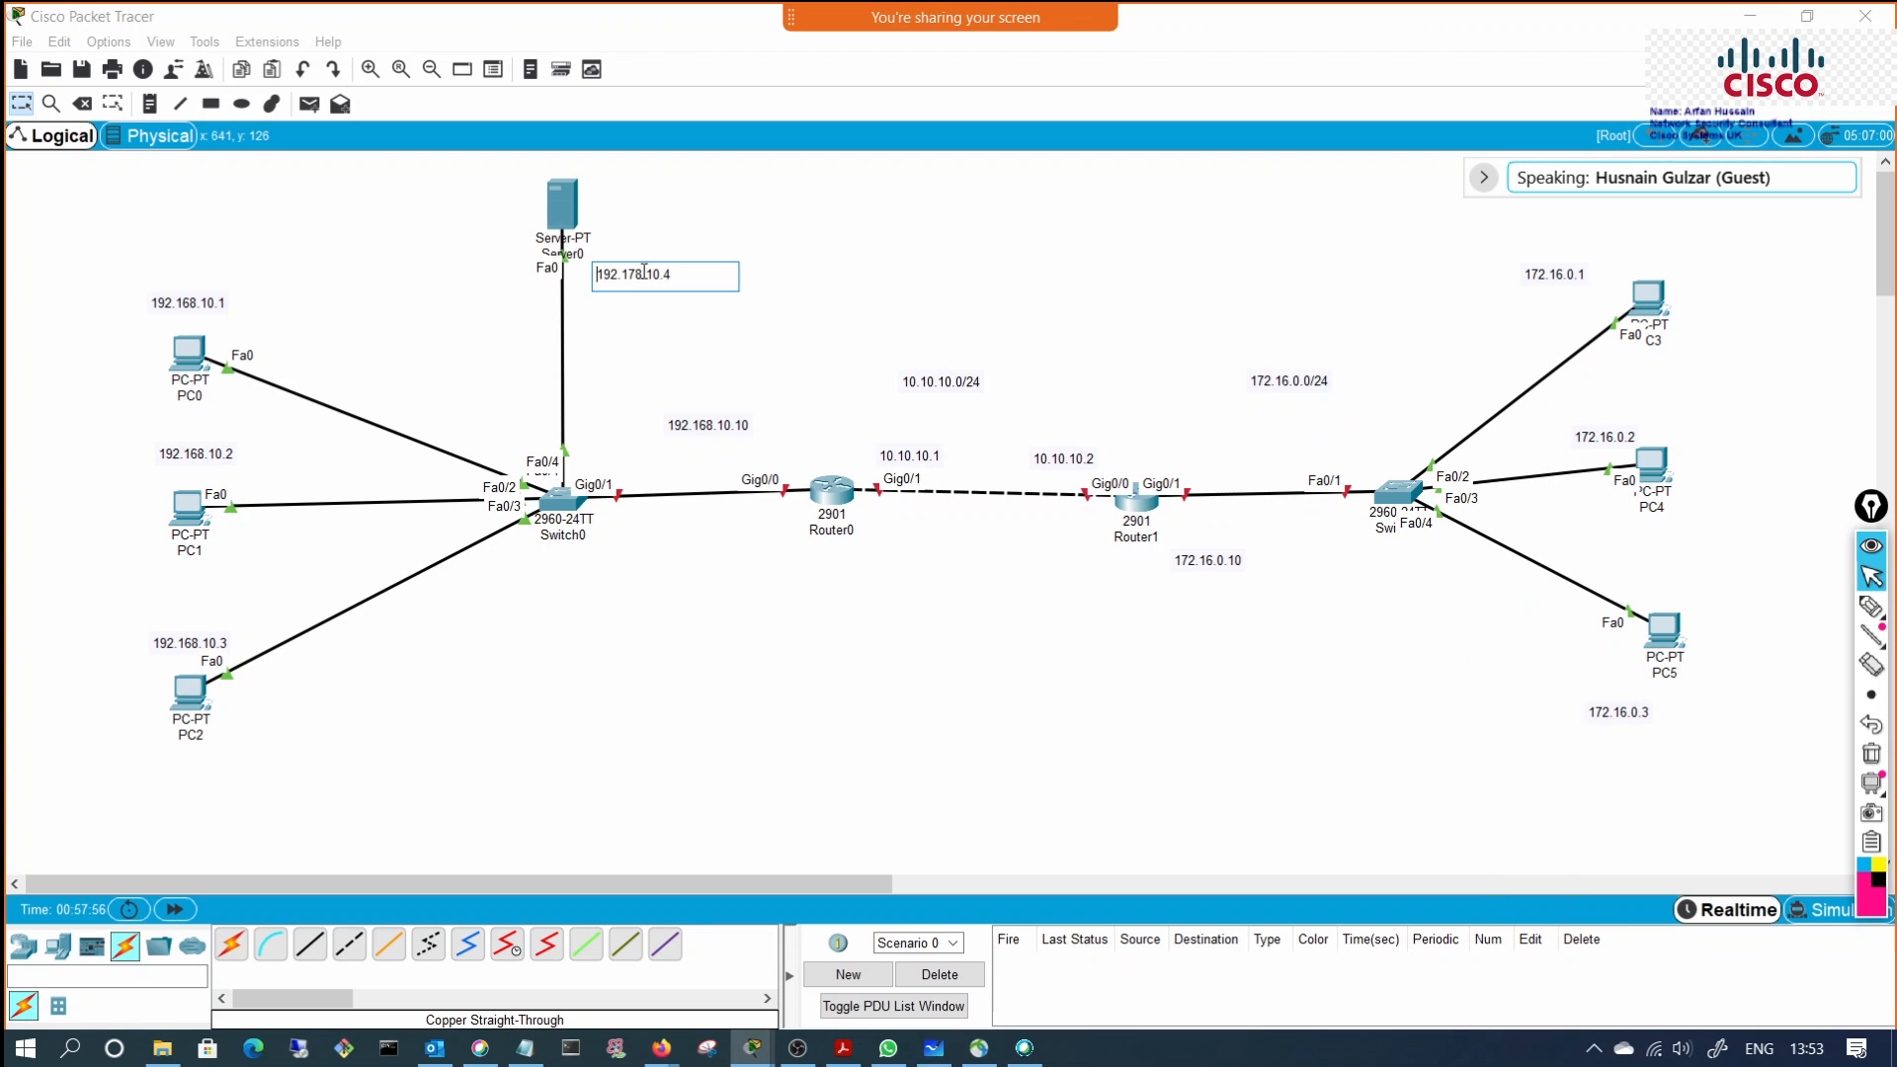
key(BackSpace)
text(6)
click(703, 345)
Step: Give Server0 the static IPv4 address 192.168.10.4 with subnet mask 255.255.255.0
click(561, 206)
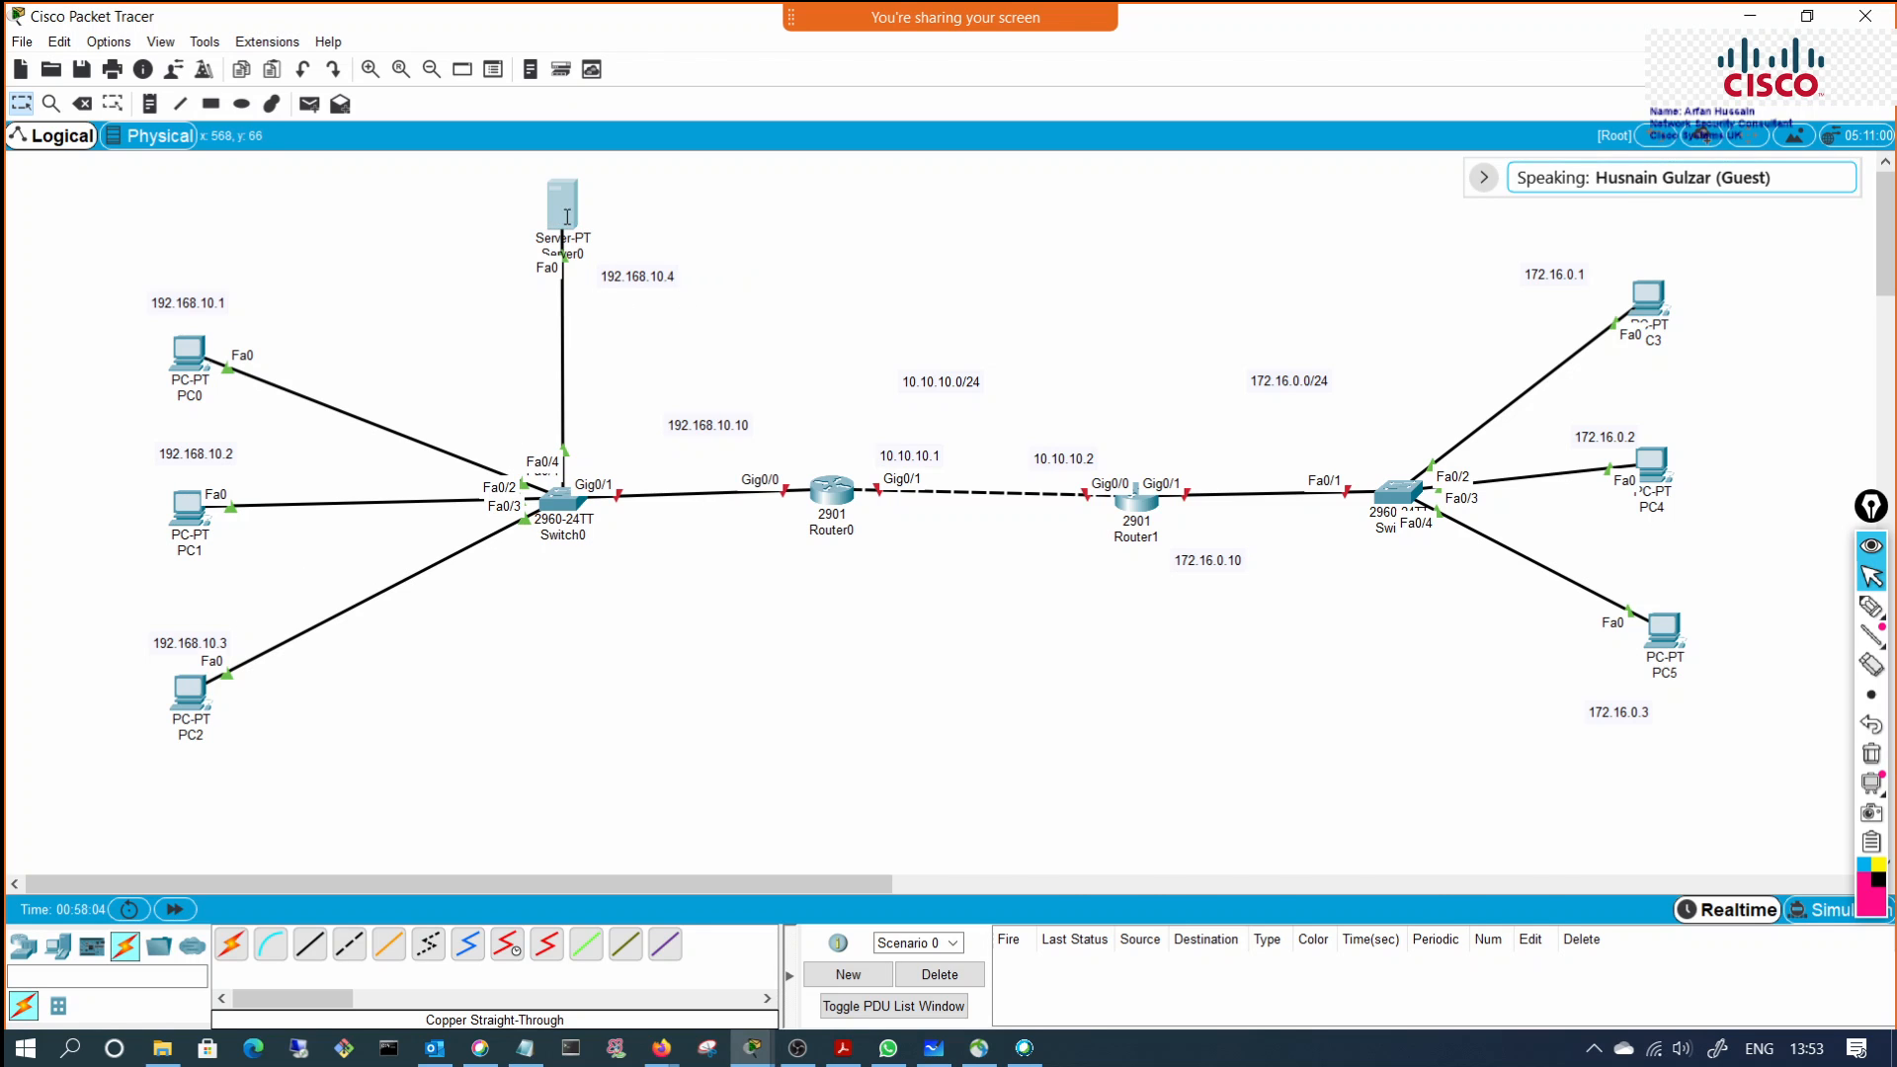
click(1027, 528)
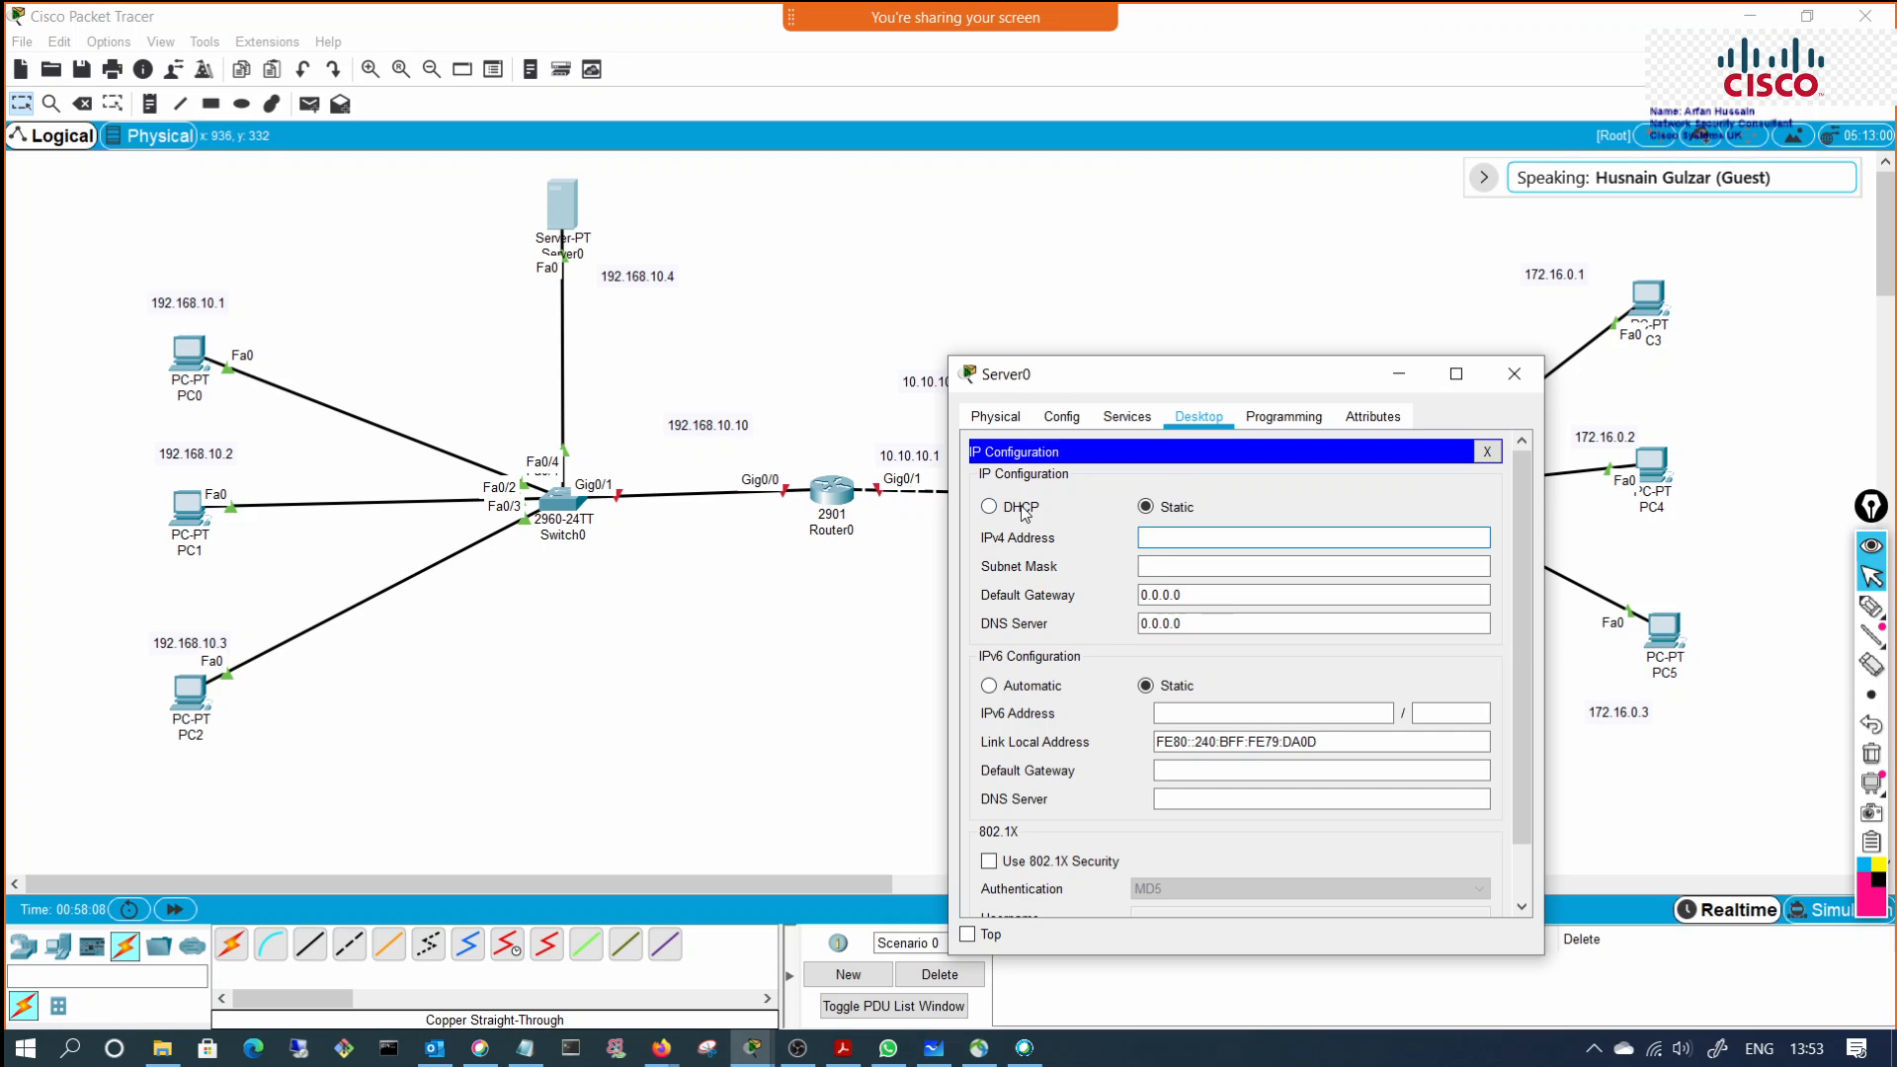
text(192)
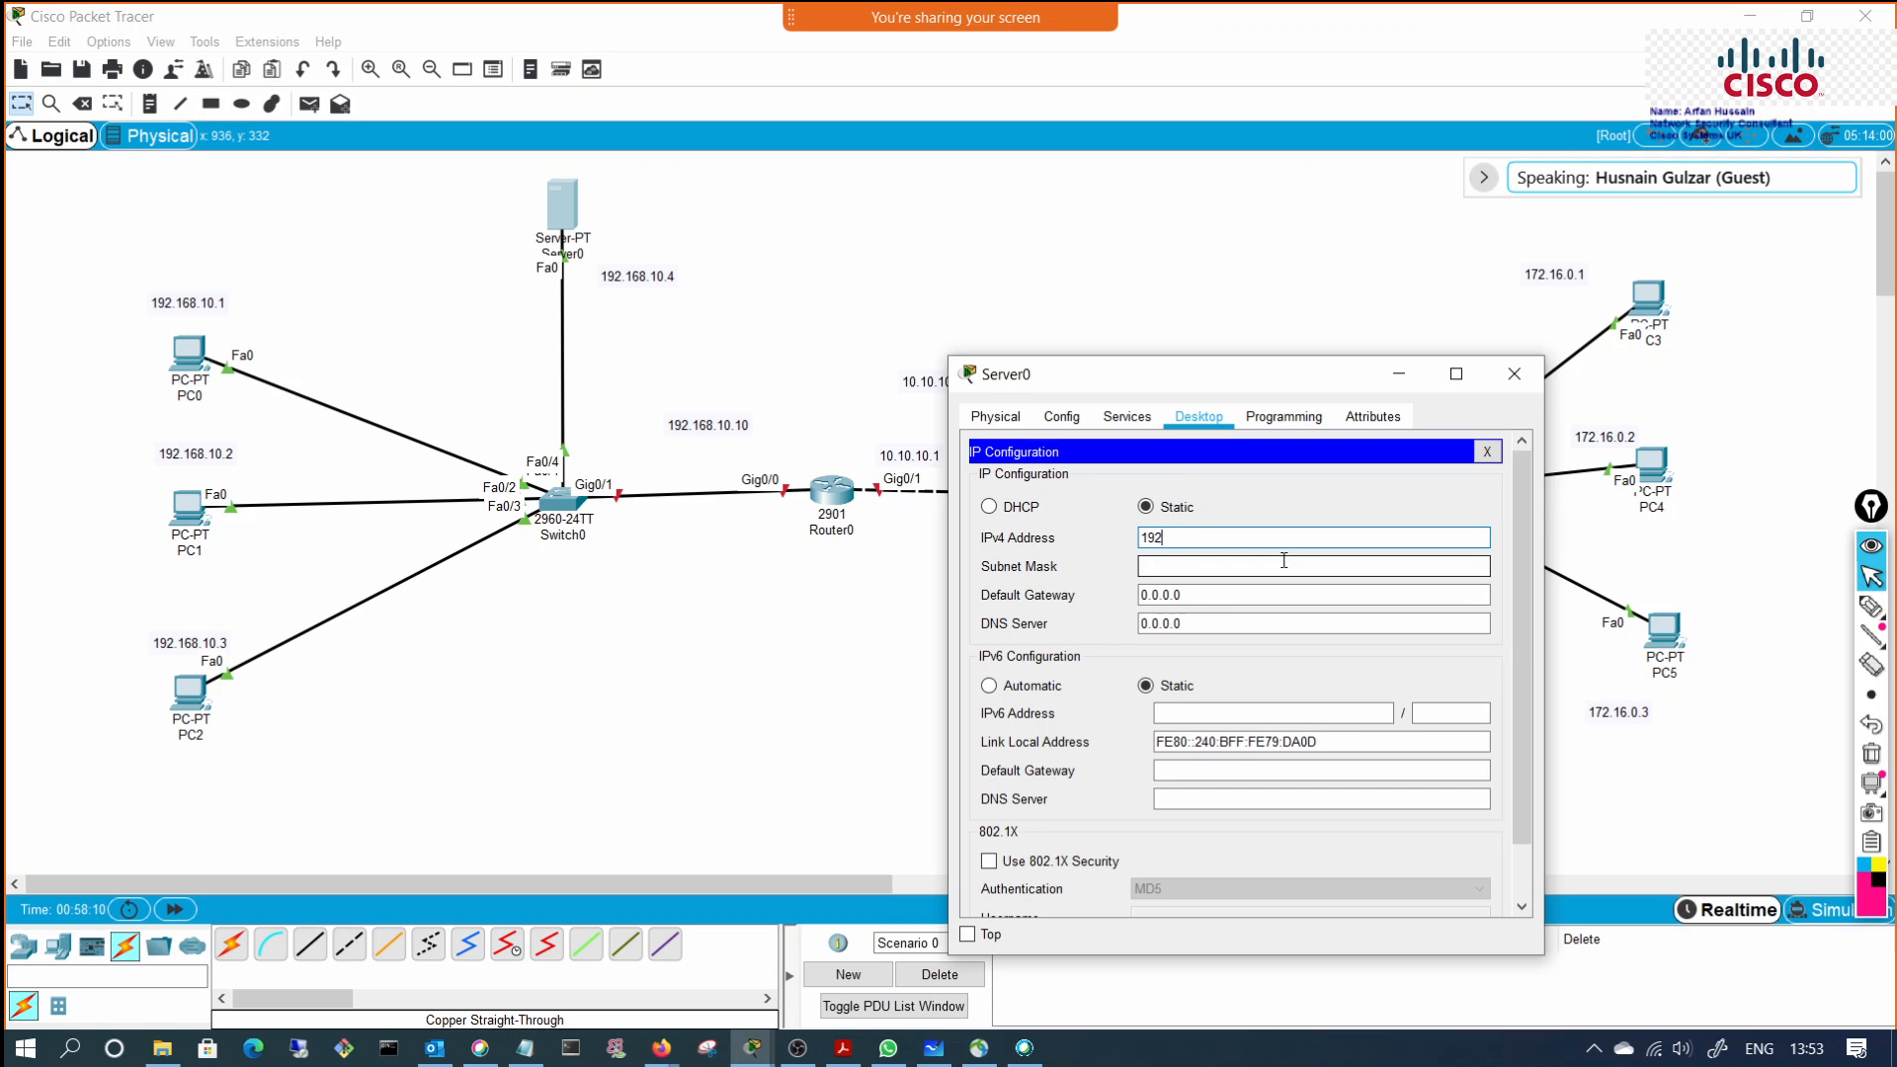
text(.1)
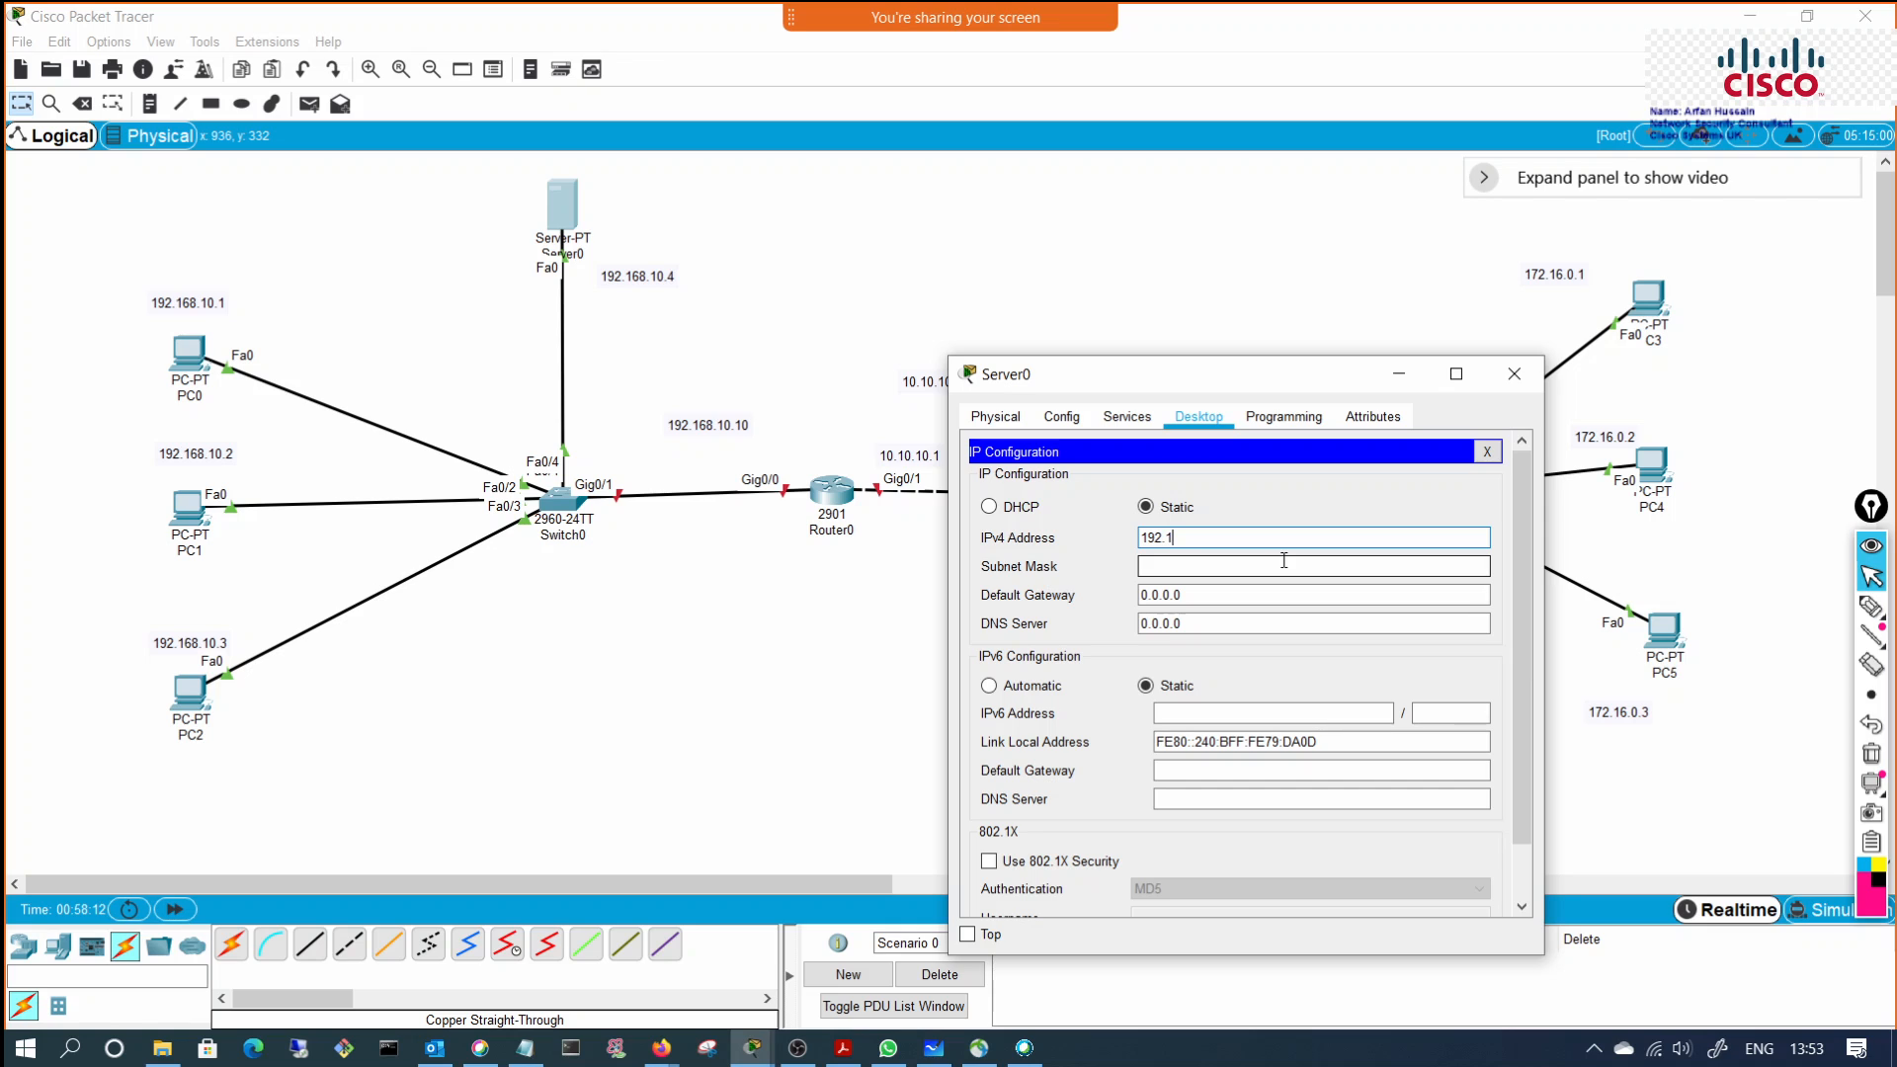
text(68.)
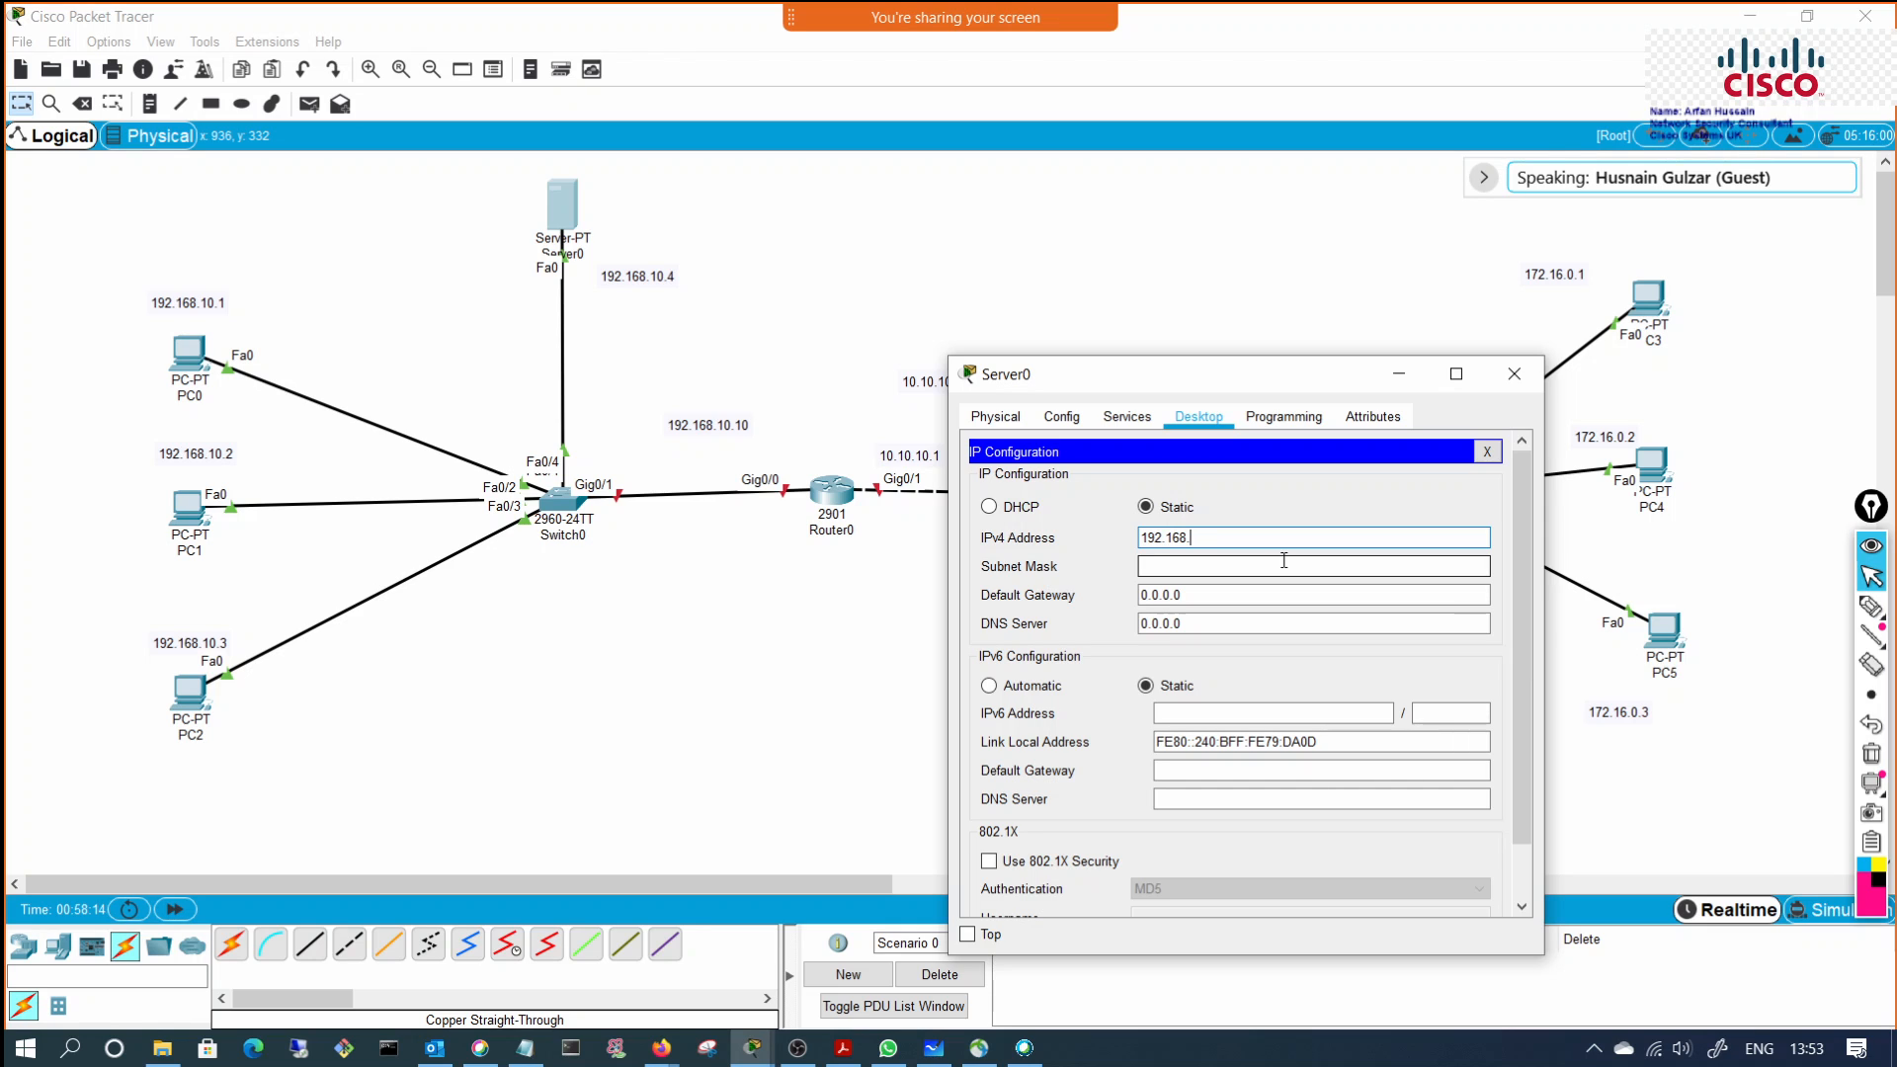
text(10.4)
click(1283, 559)
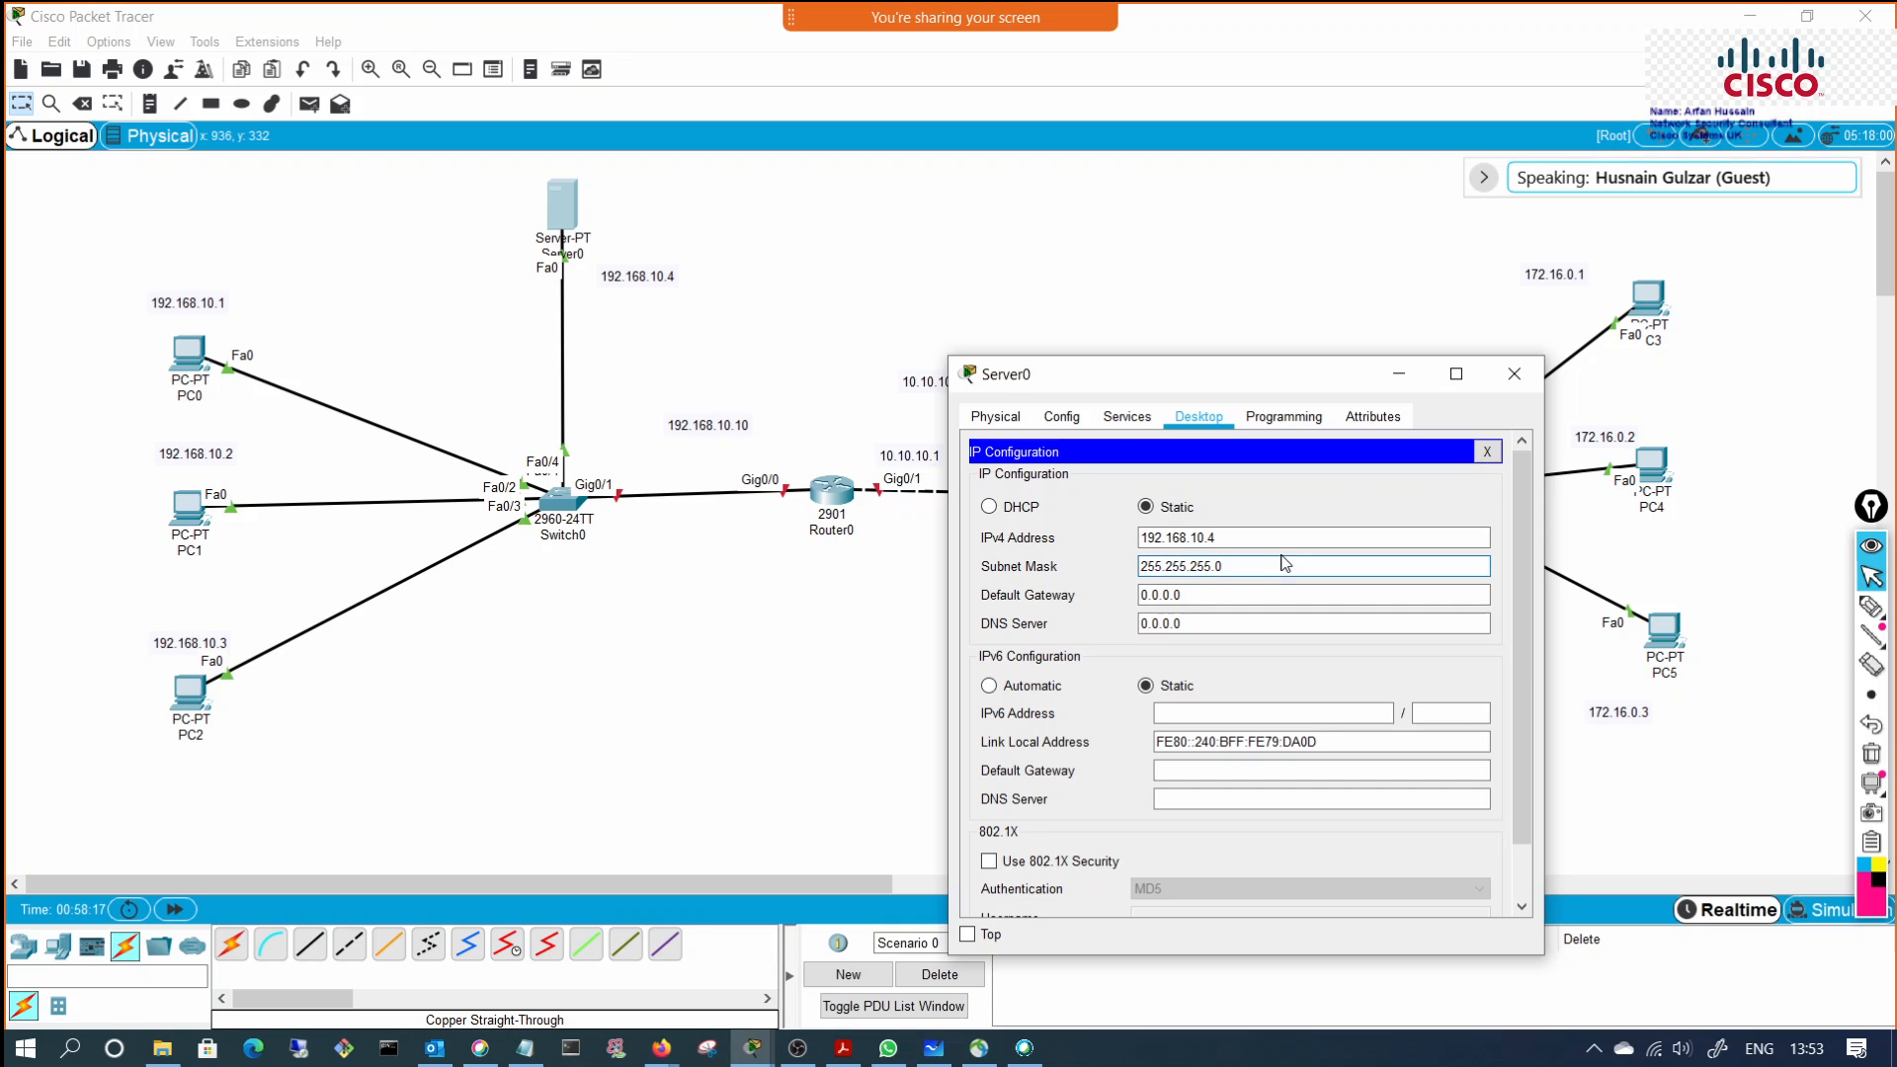
Step: Set Server0's default gateway to 192.168.10.10 and close its configuration window
key(Tab)
text(19)
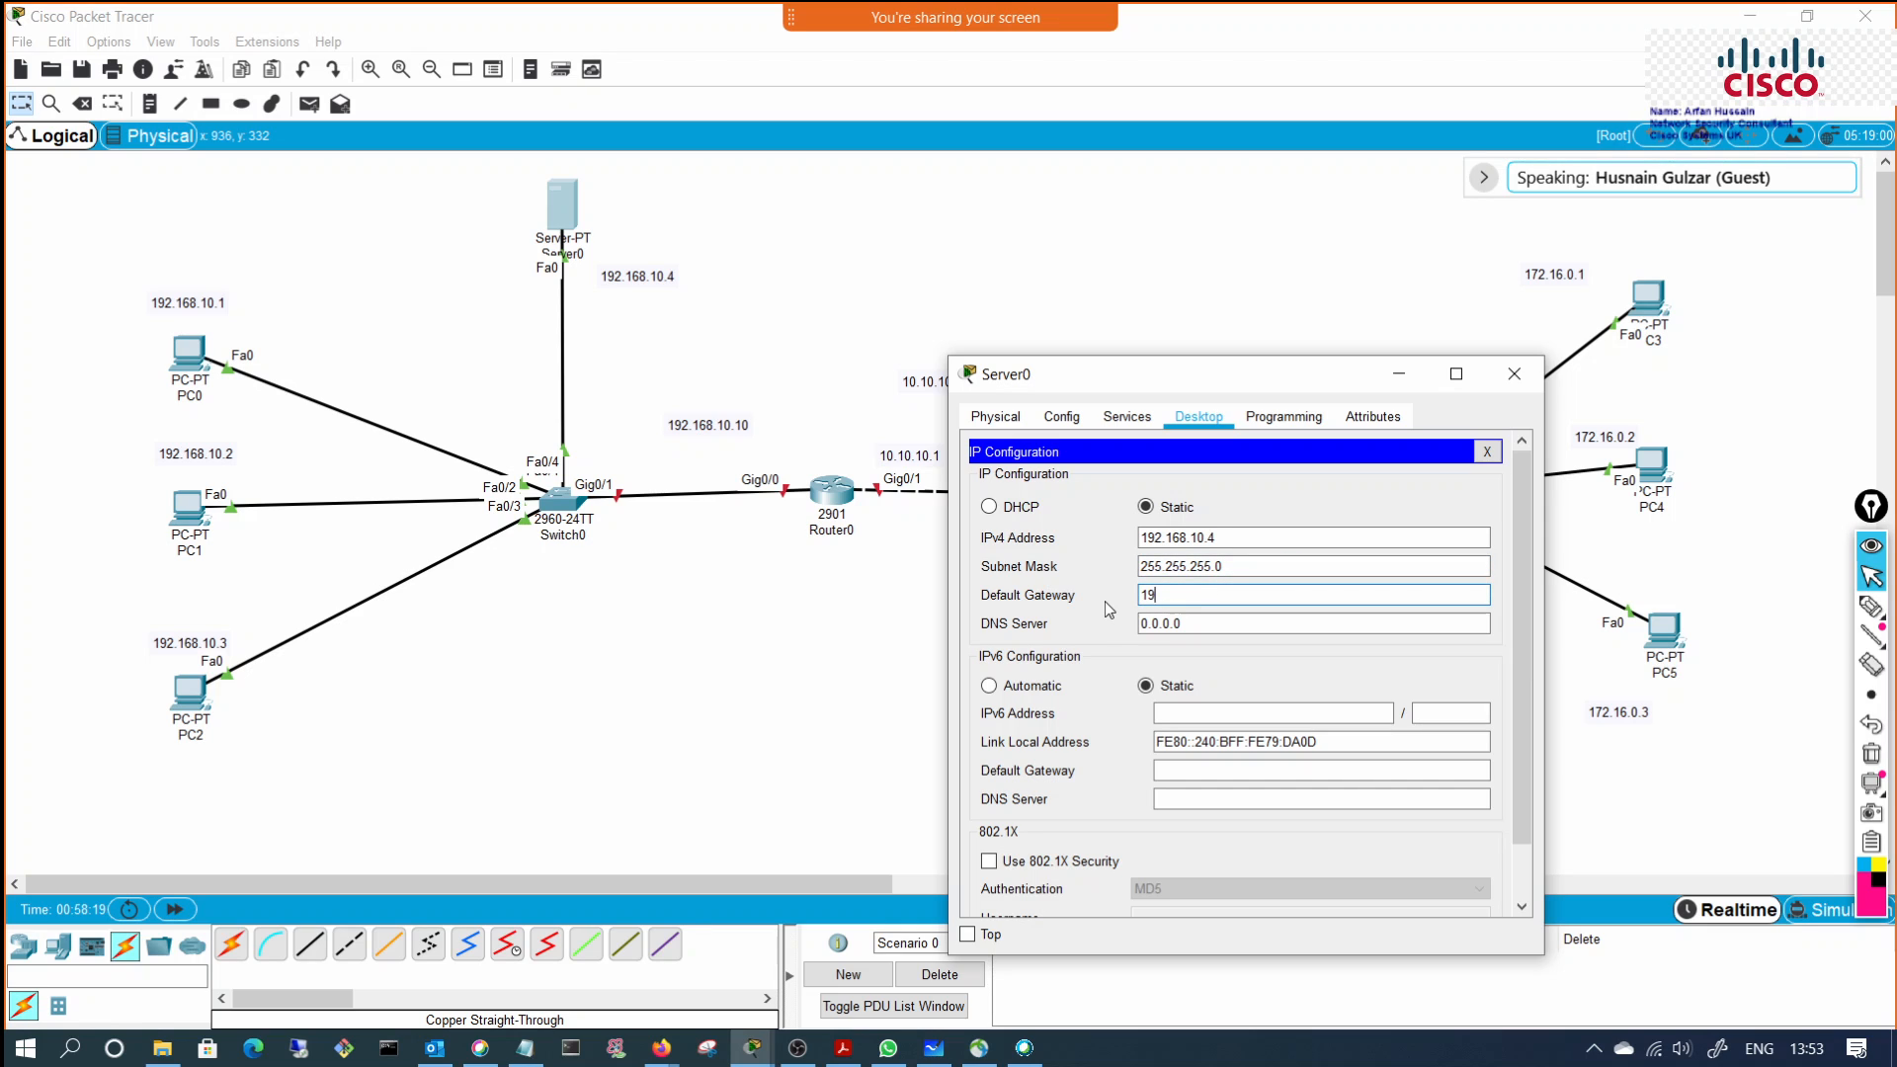
text(2.168.10.)
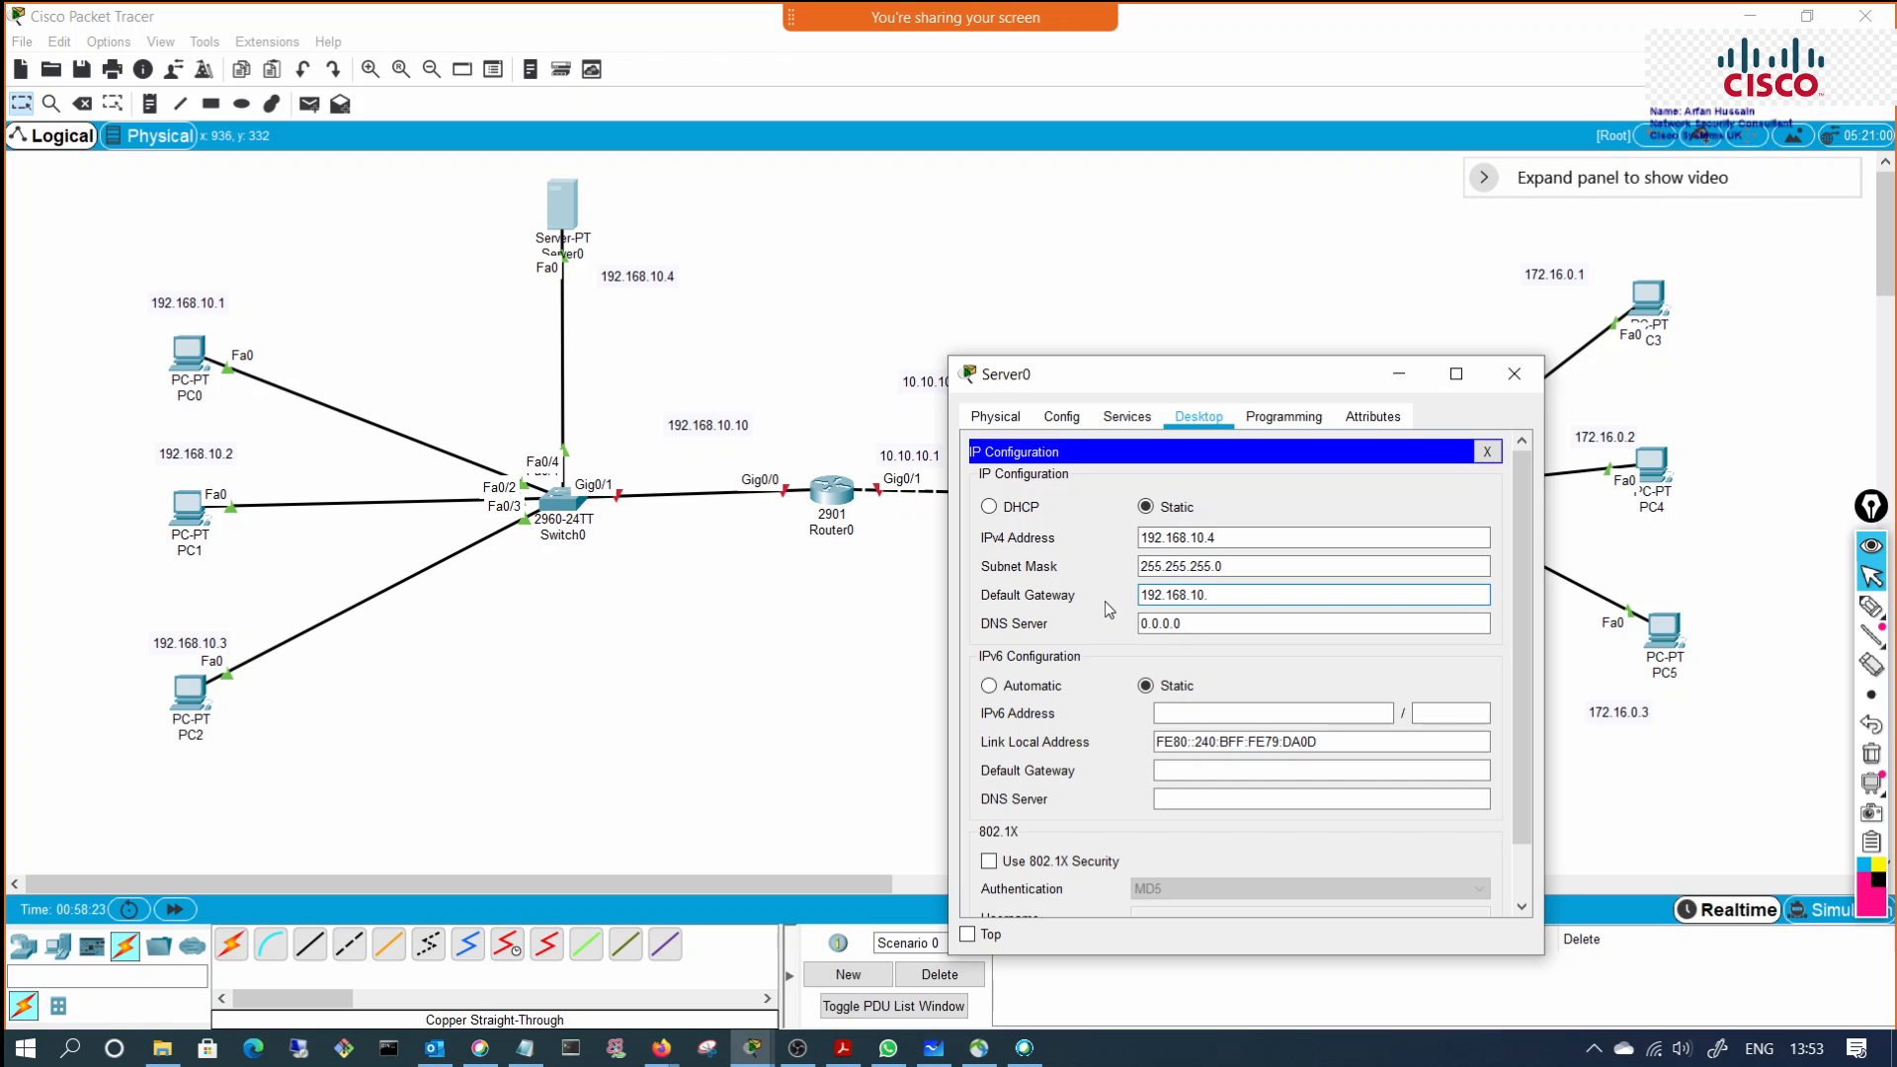
text(10)
click(1491, 455)
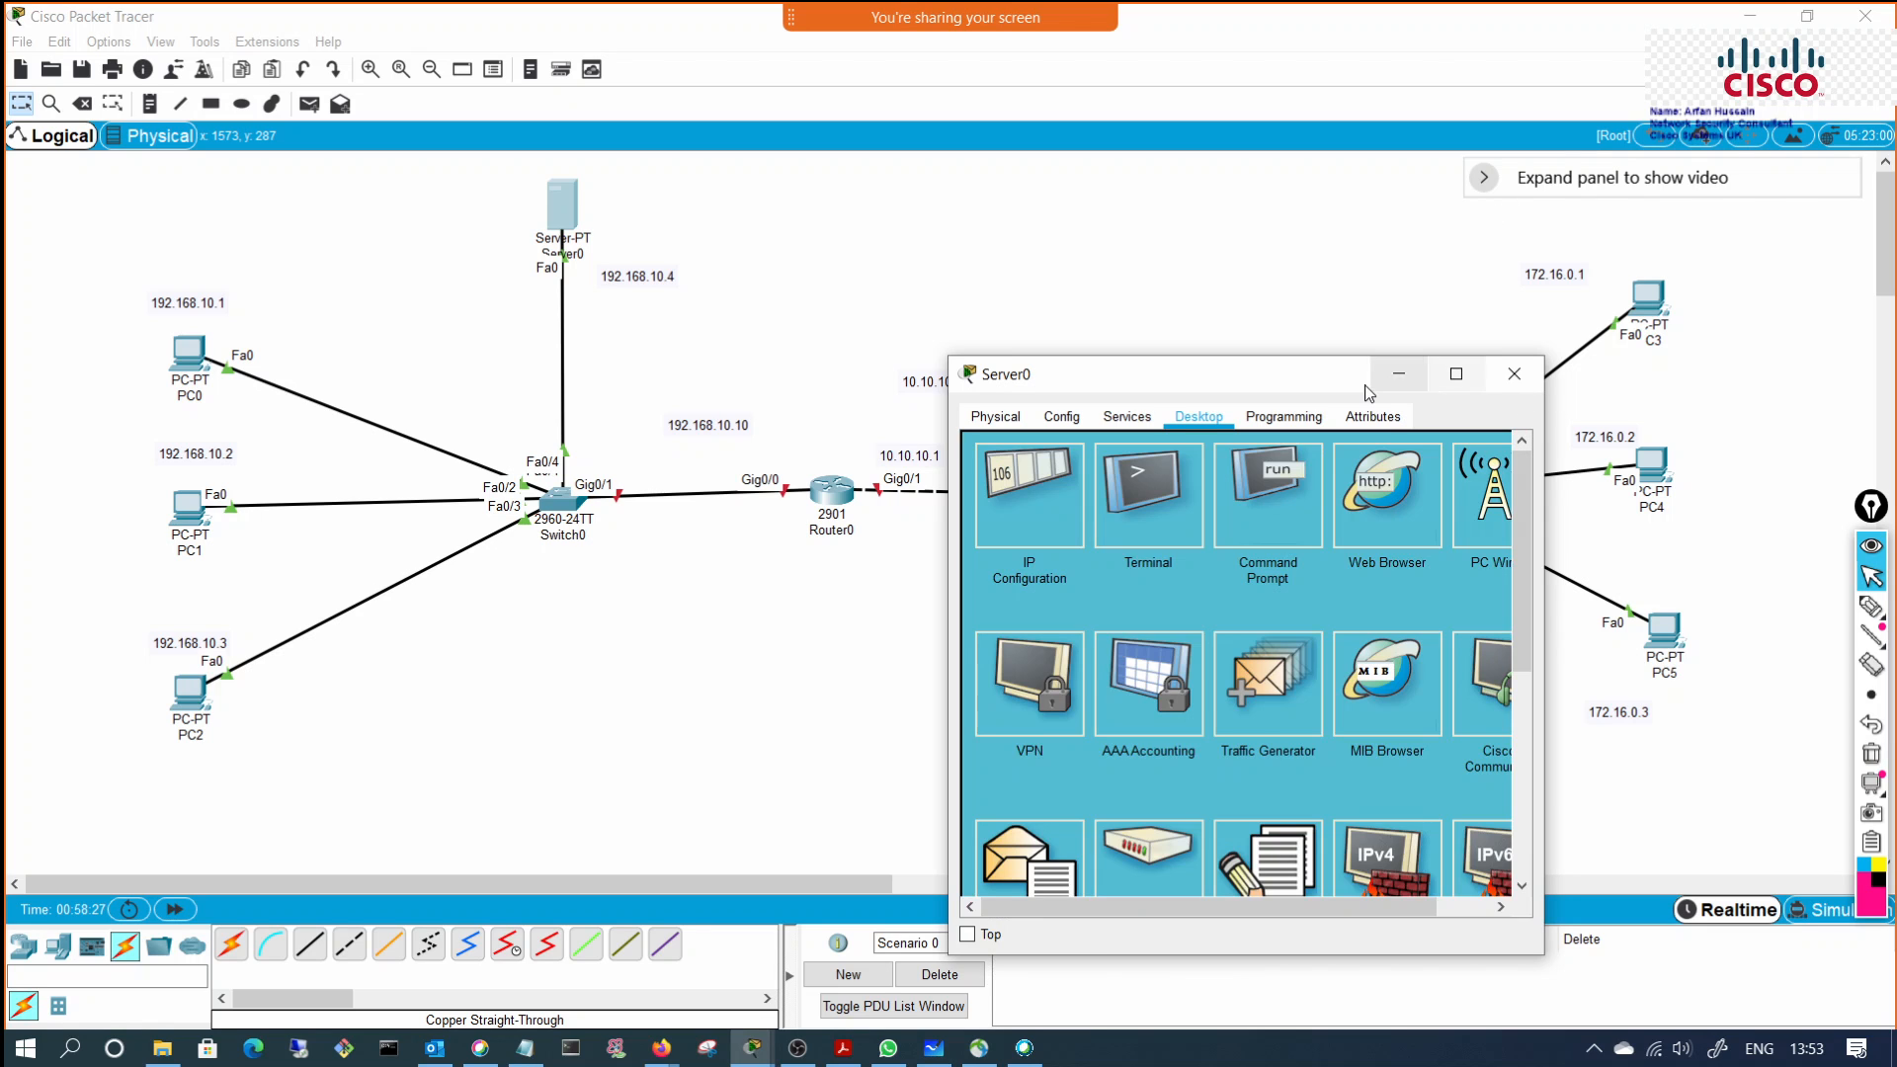
drag(1317, 393, 1406, 329)
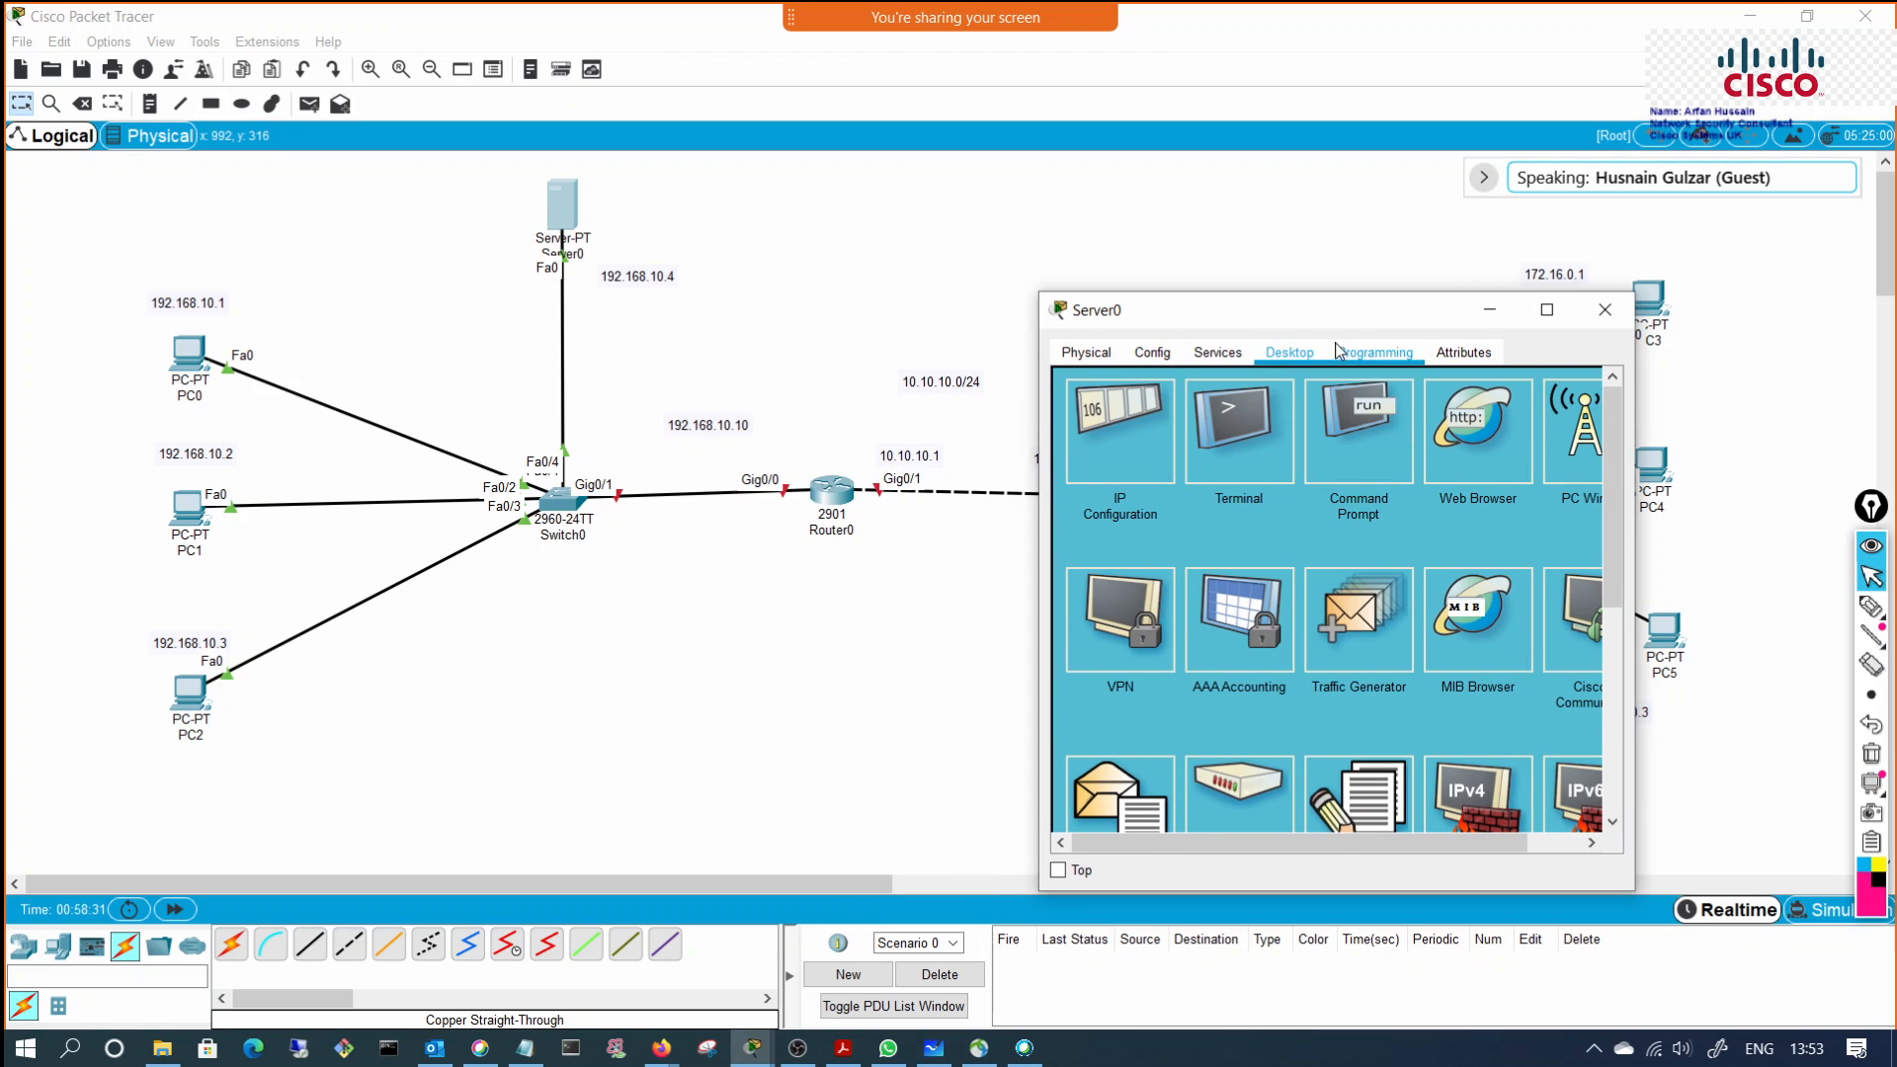
click(1615, 321)
Step: Retry the DHCP request on PC0 by toggling its IPv4 configuration to static and back to DHCP
click(186, 360)
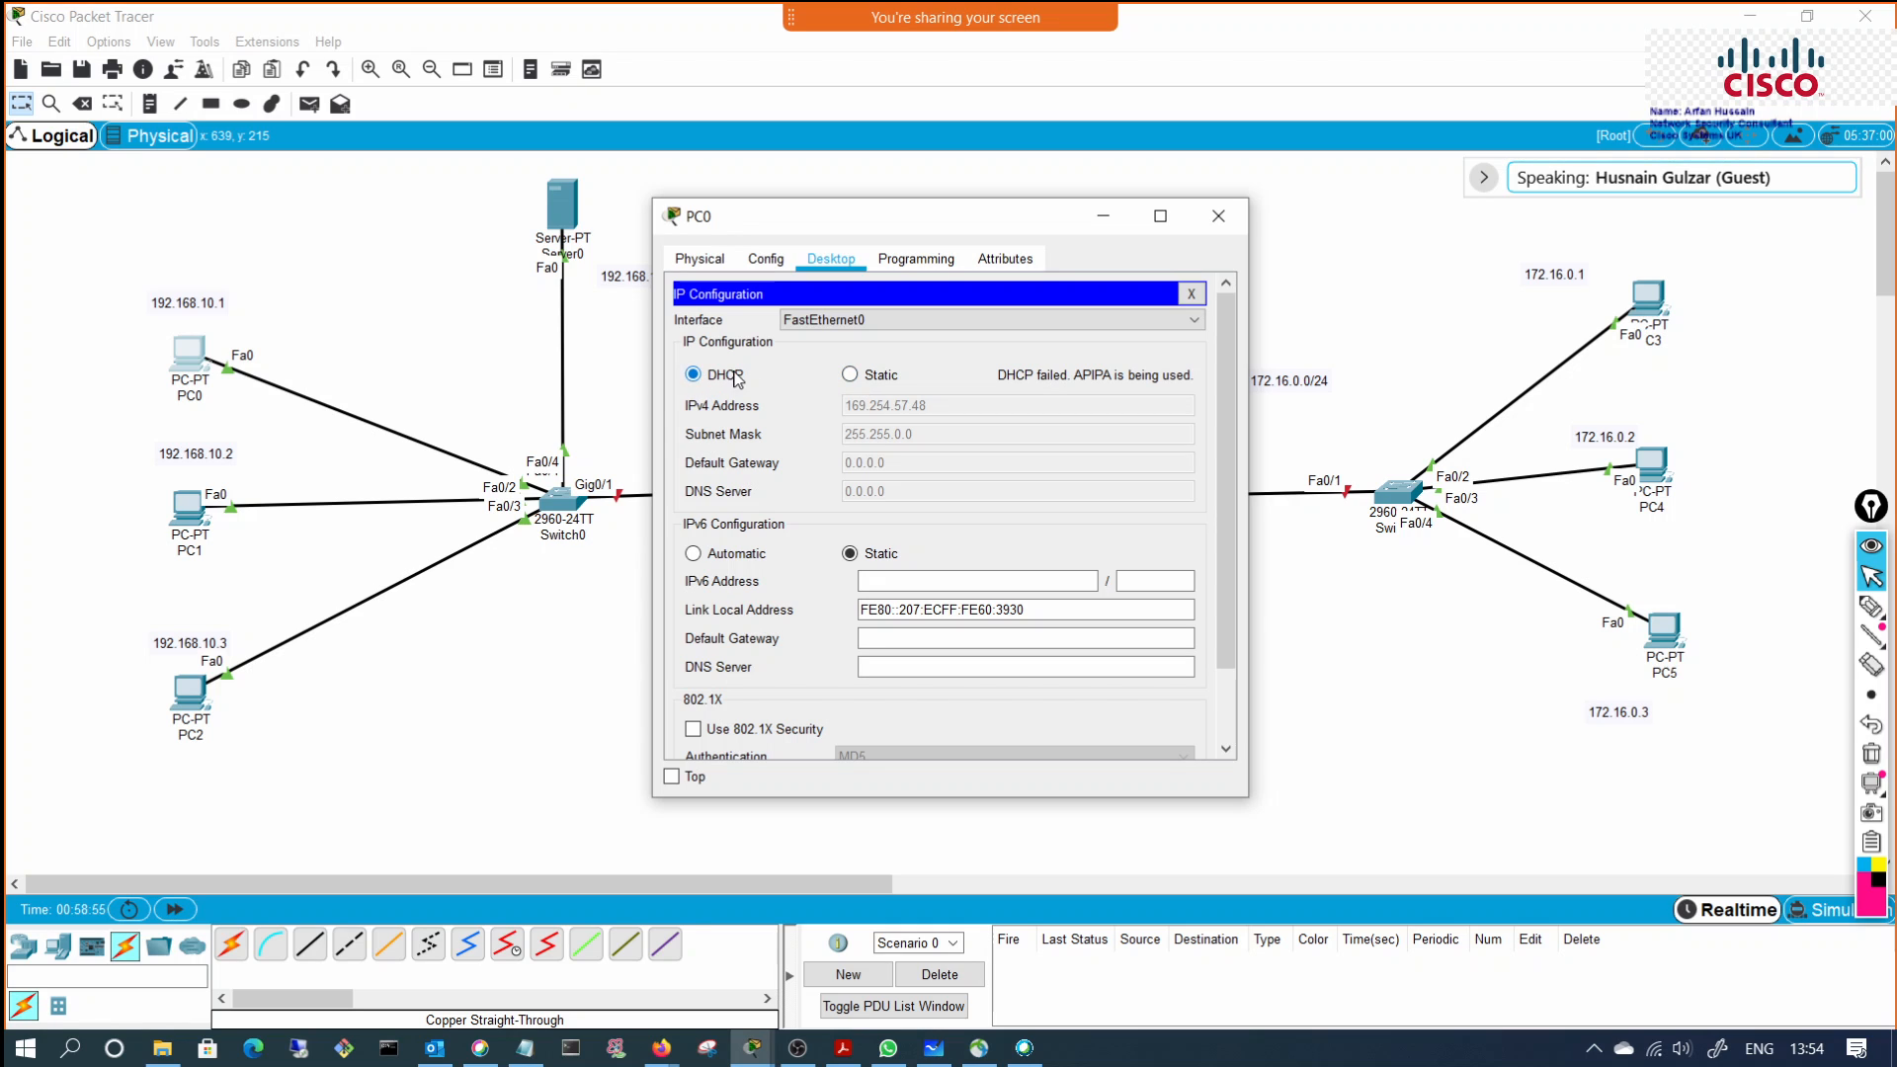
click(849, 375)
click(694, 375)
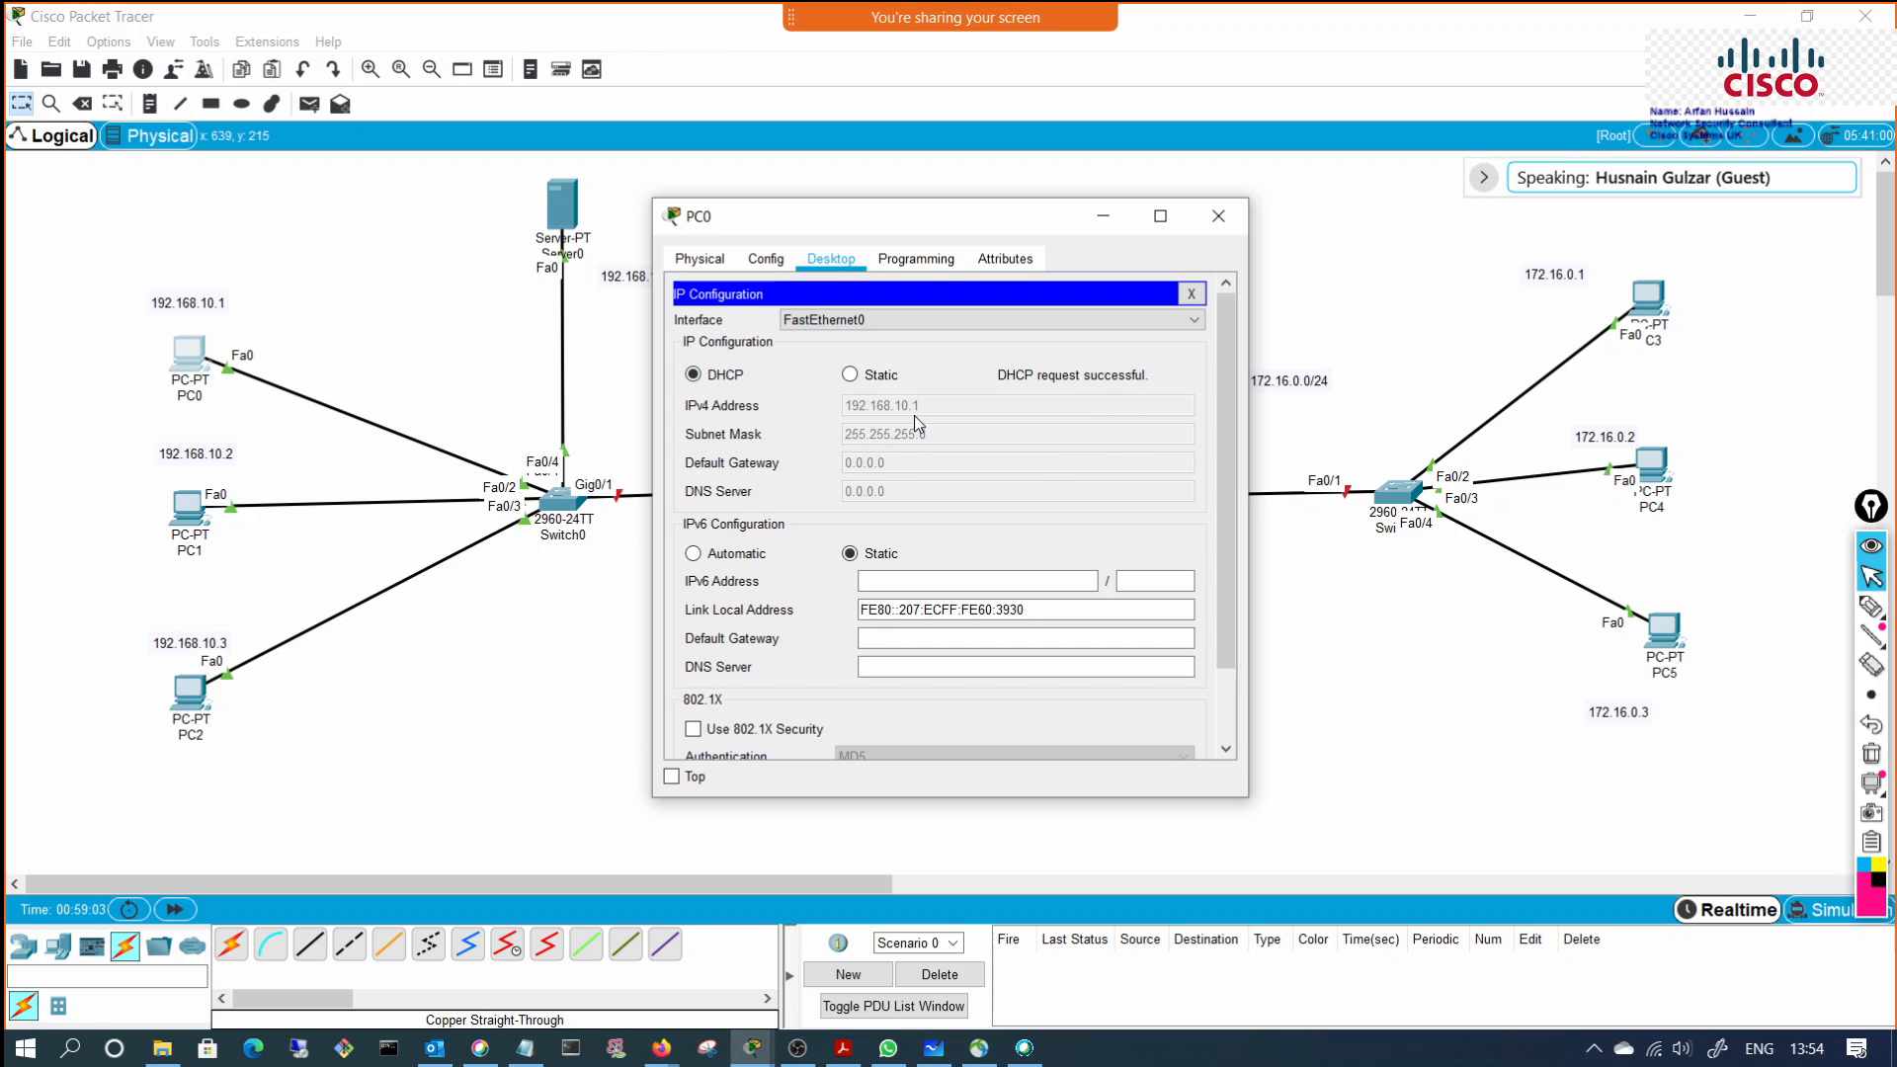
click(1103, 221)
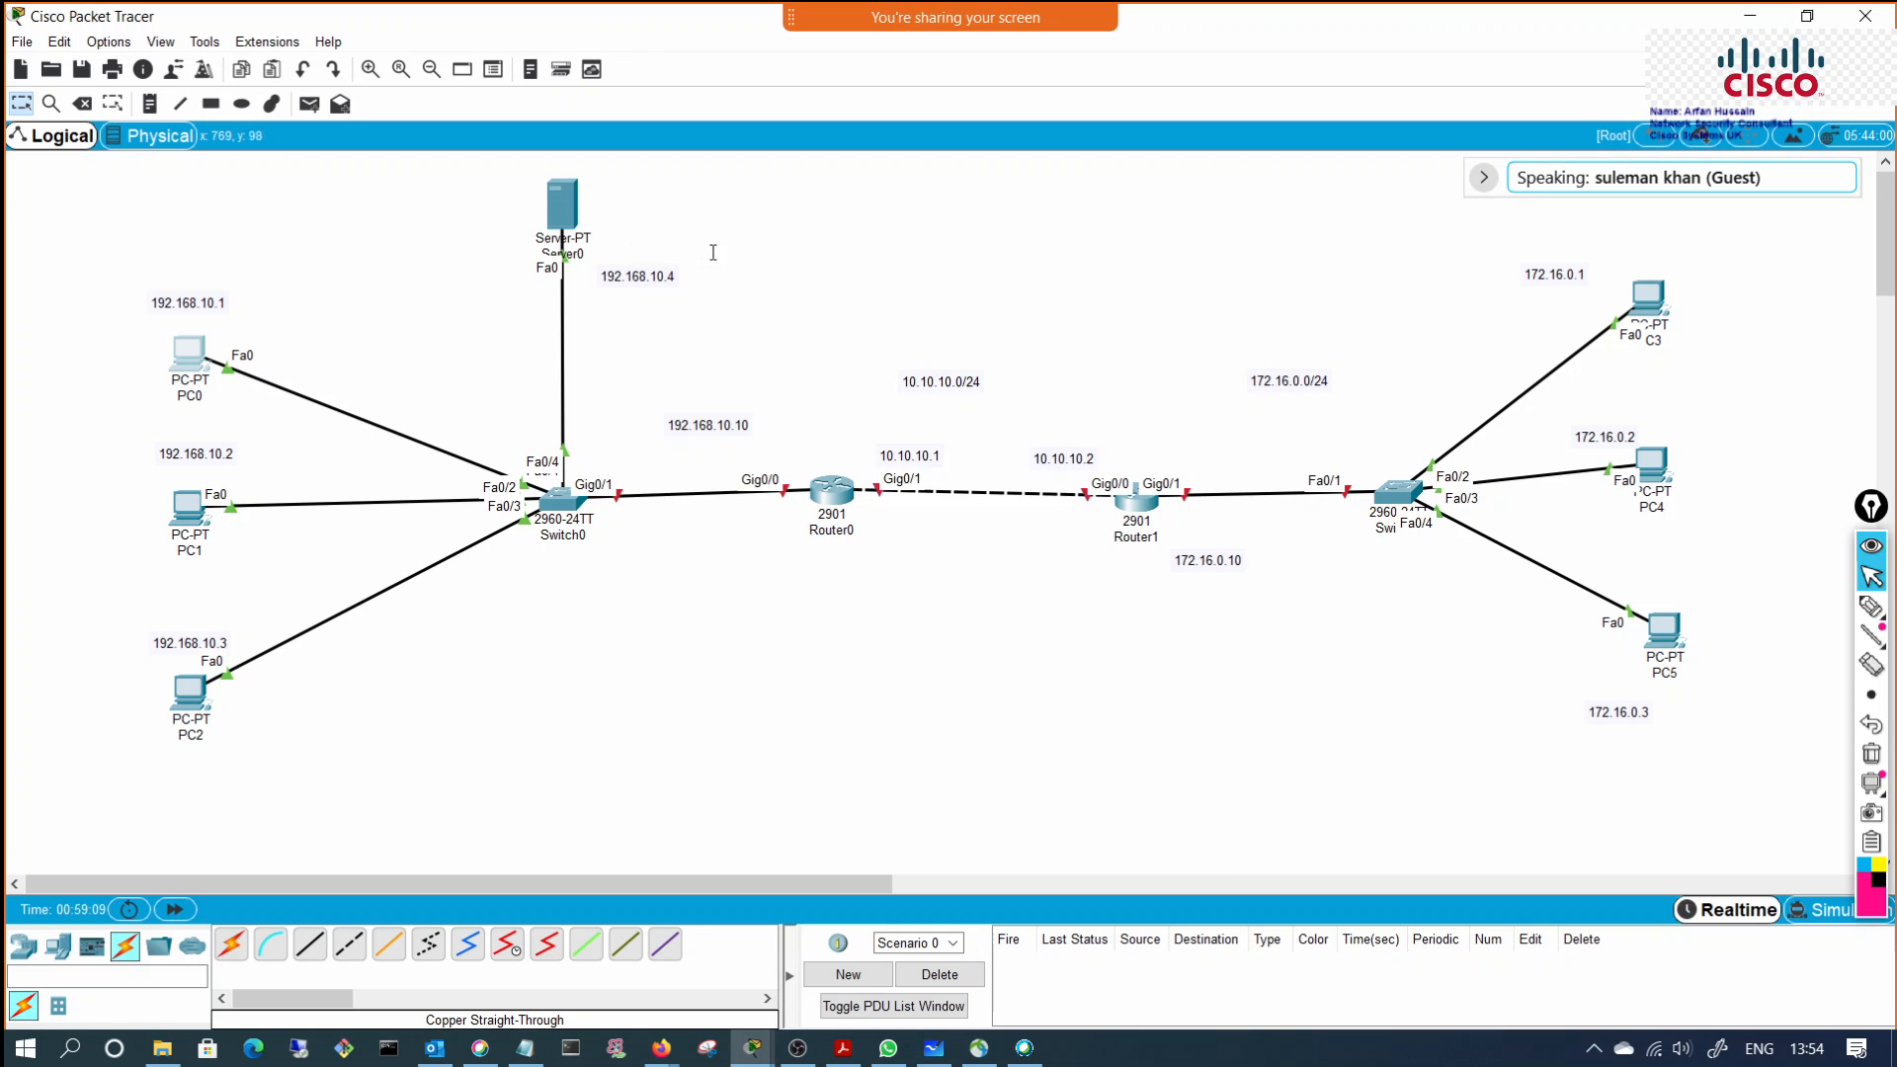
Step: Set the start IP address of Server0's serverPool DHCP pool to 192.168.10.11, save the pool and close the window
click(563, 203)
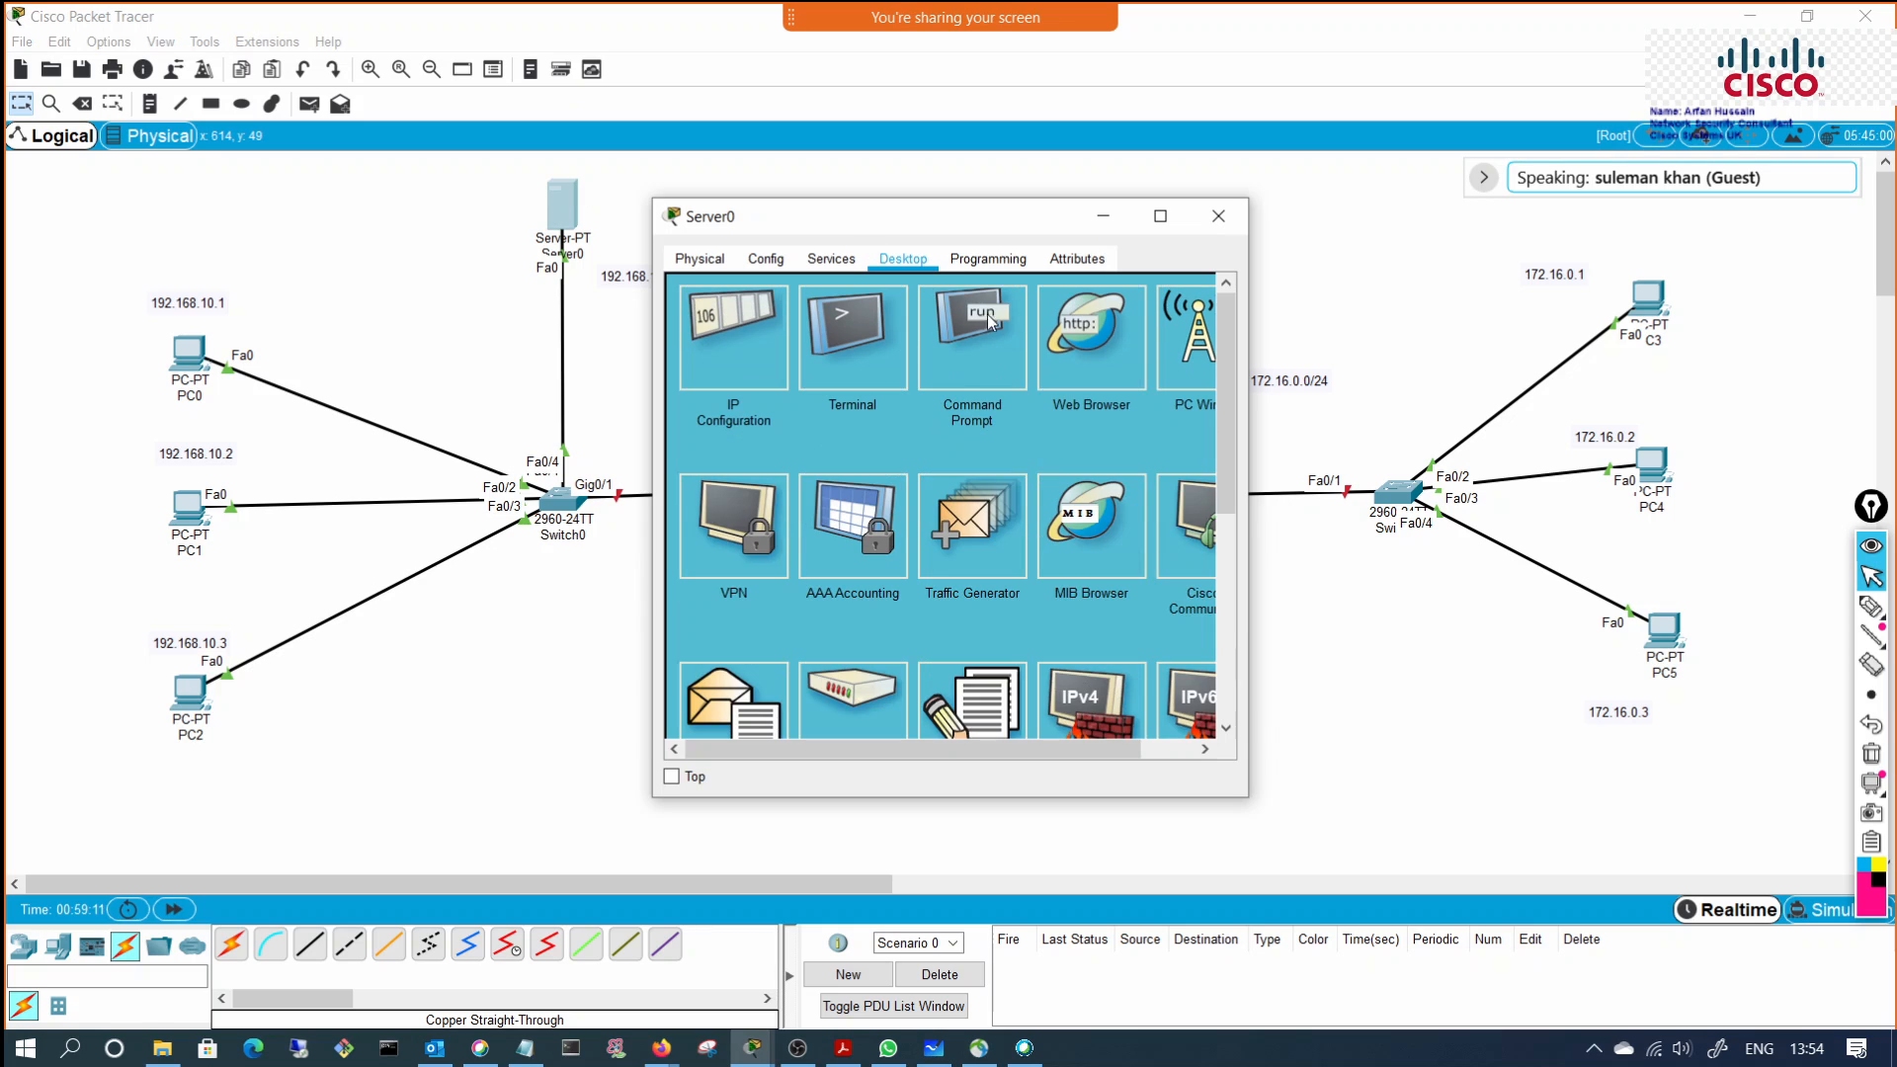
click(1218, 215)
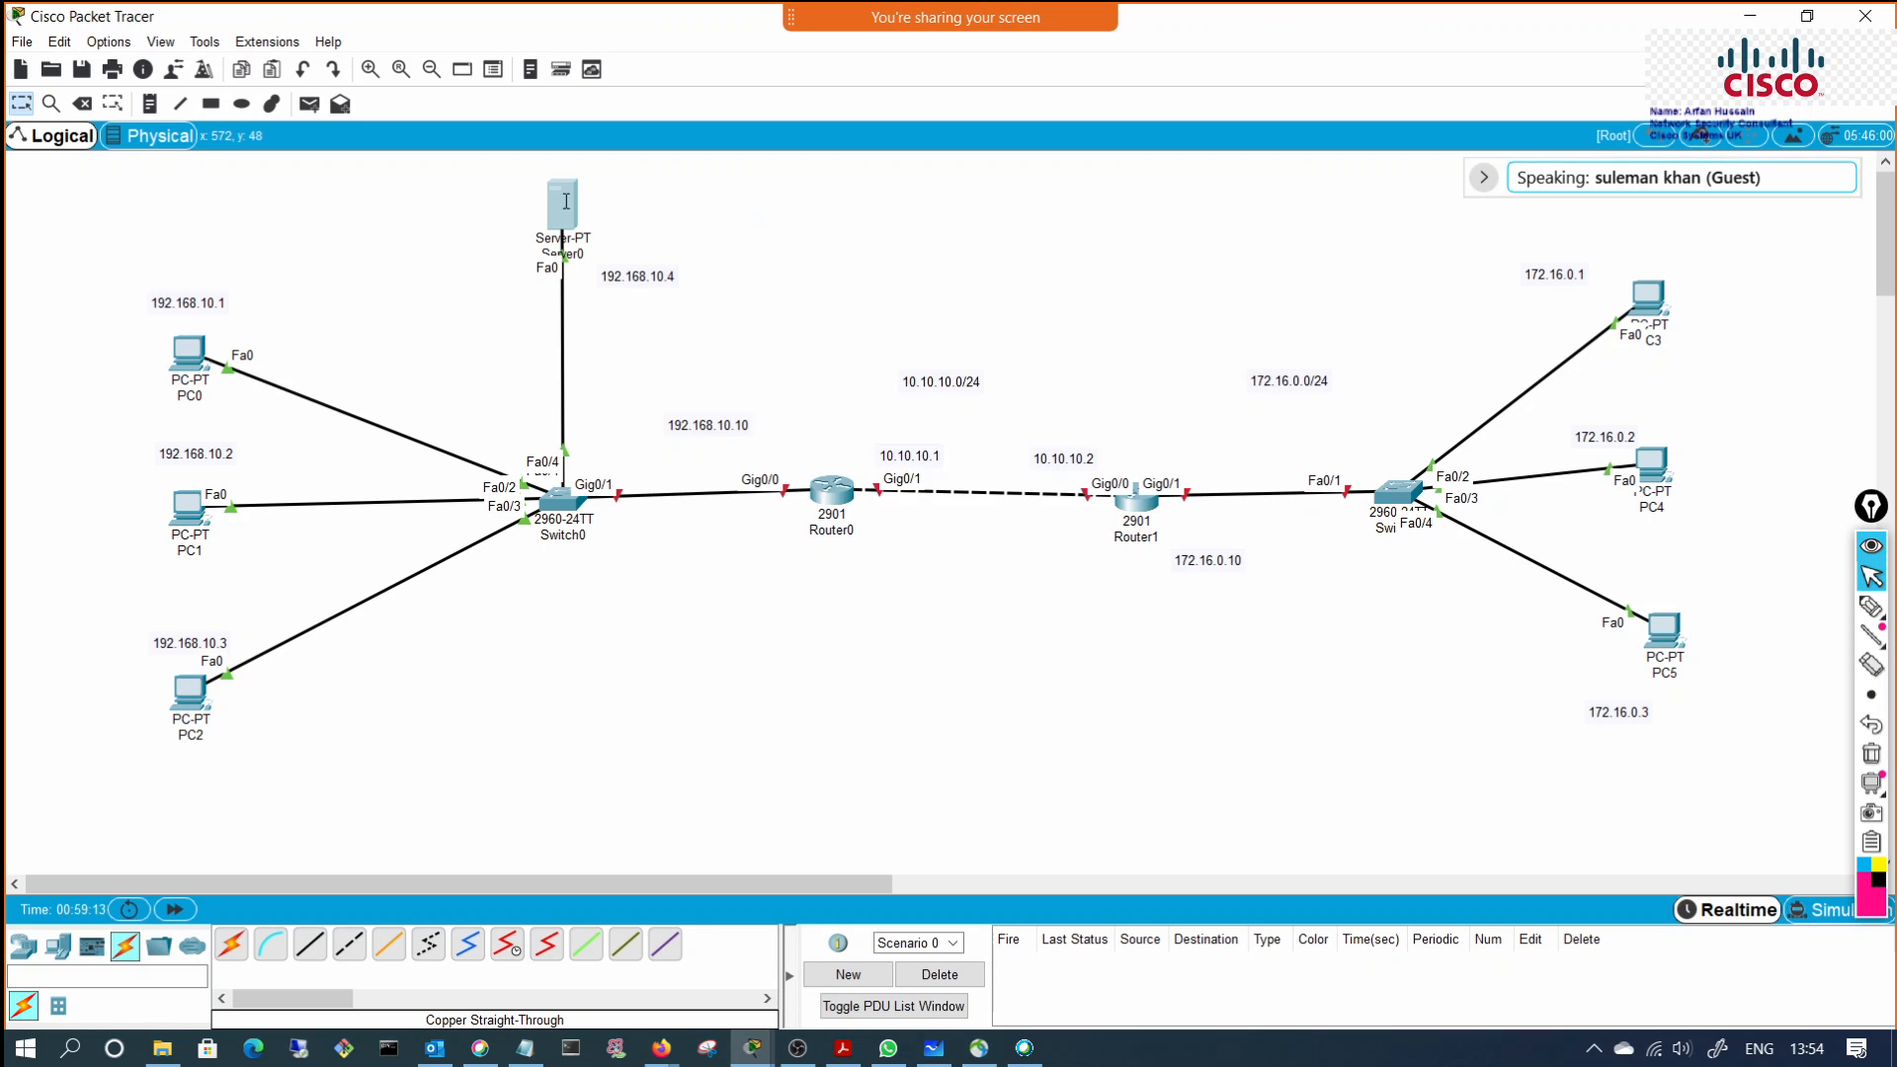
click(558, 205)
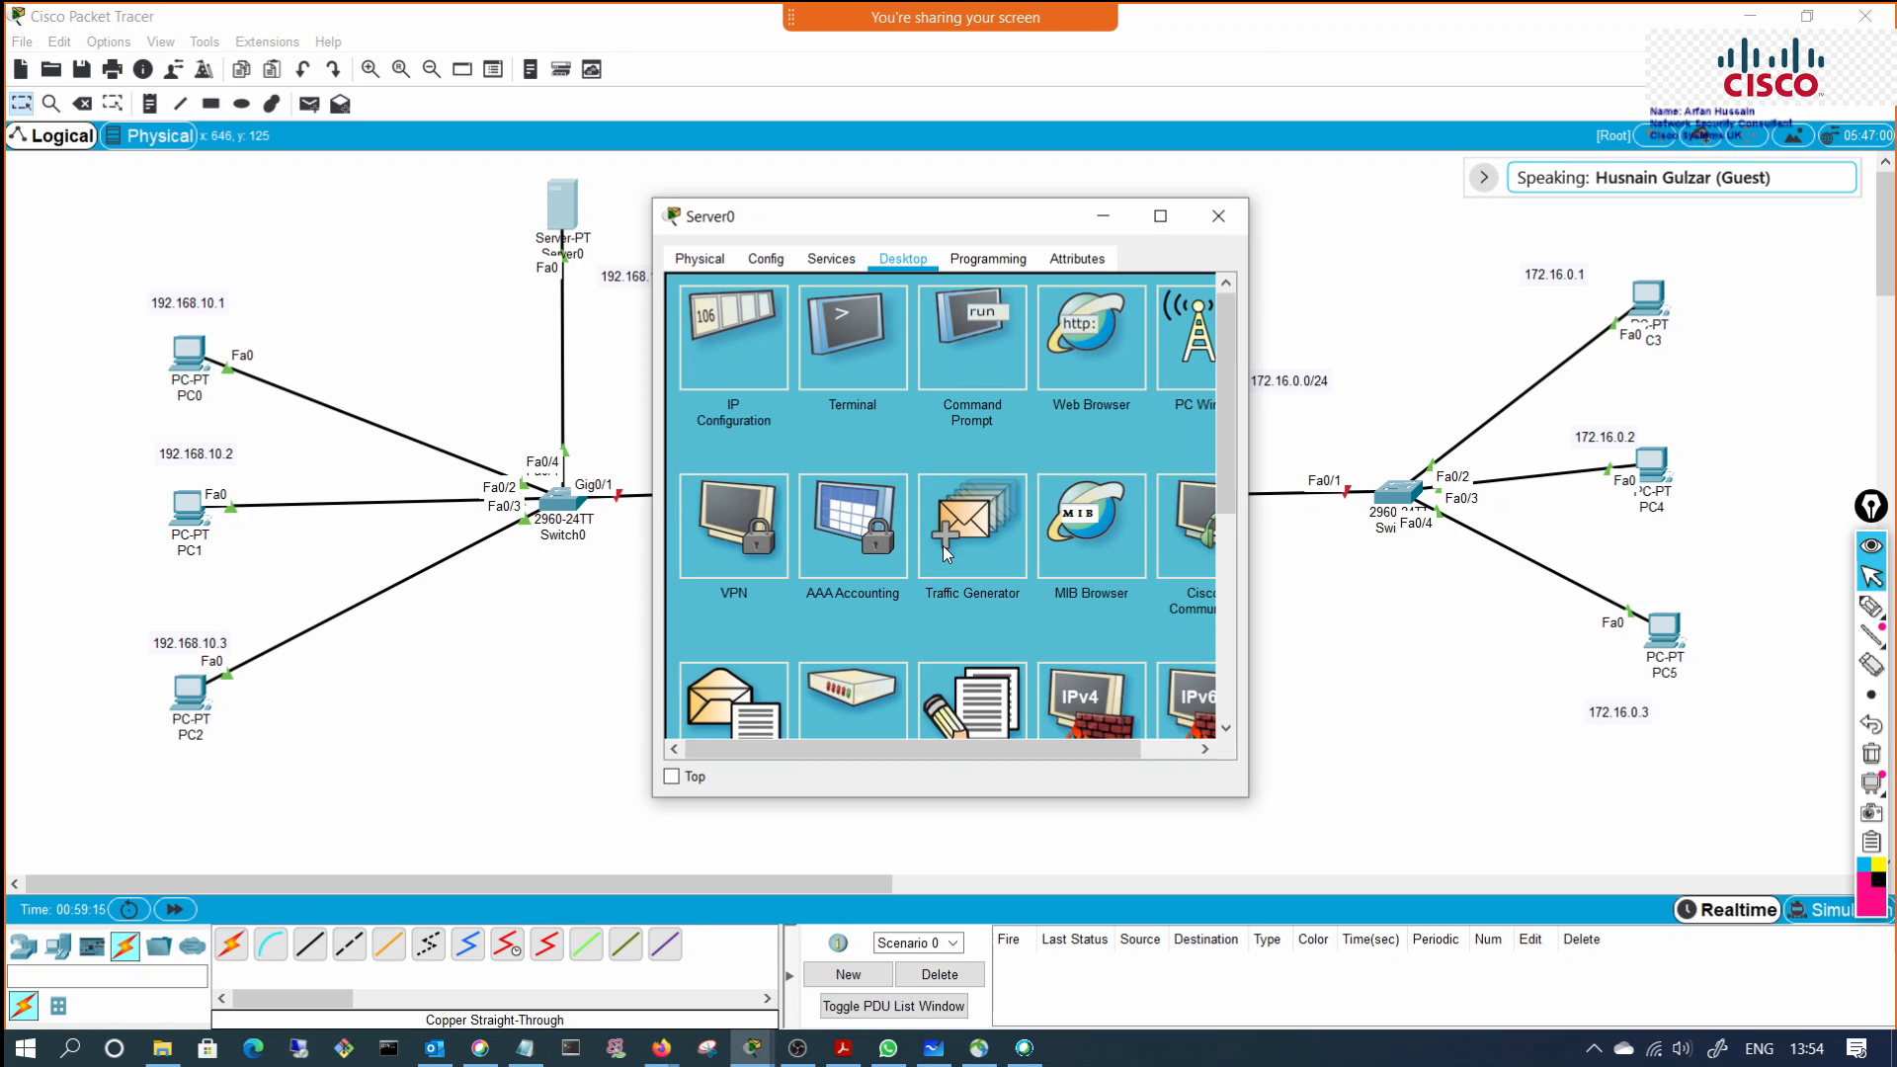
click(700, 259)
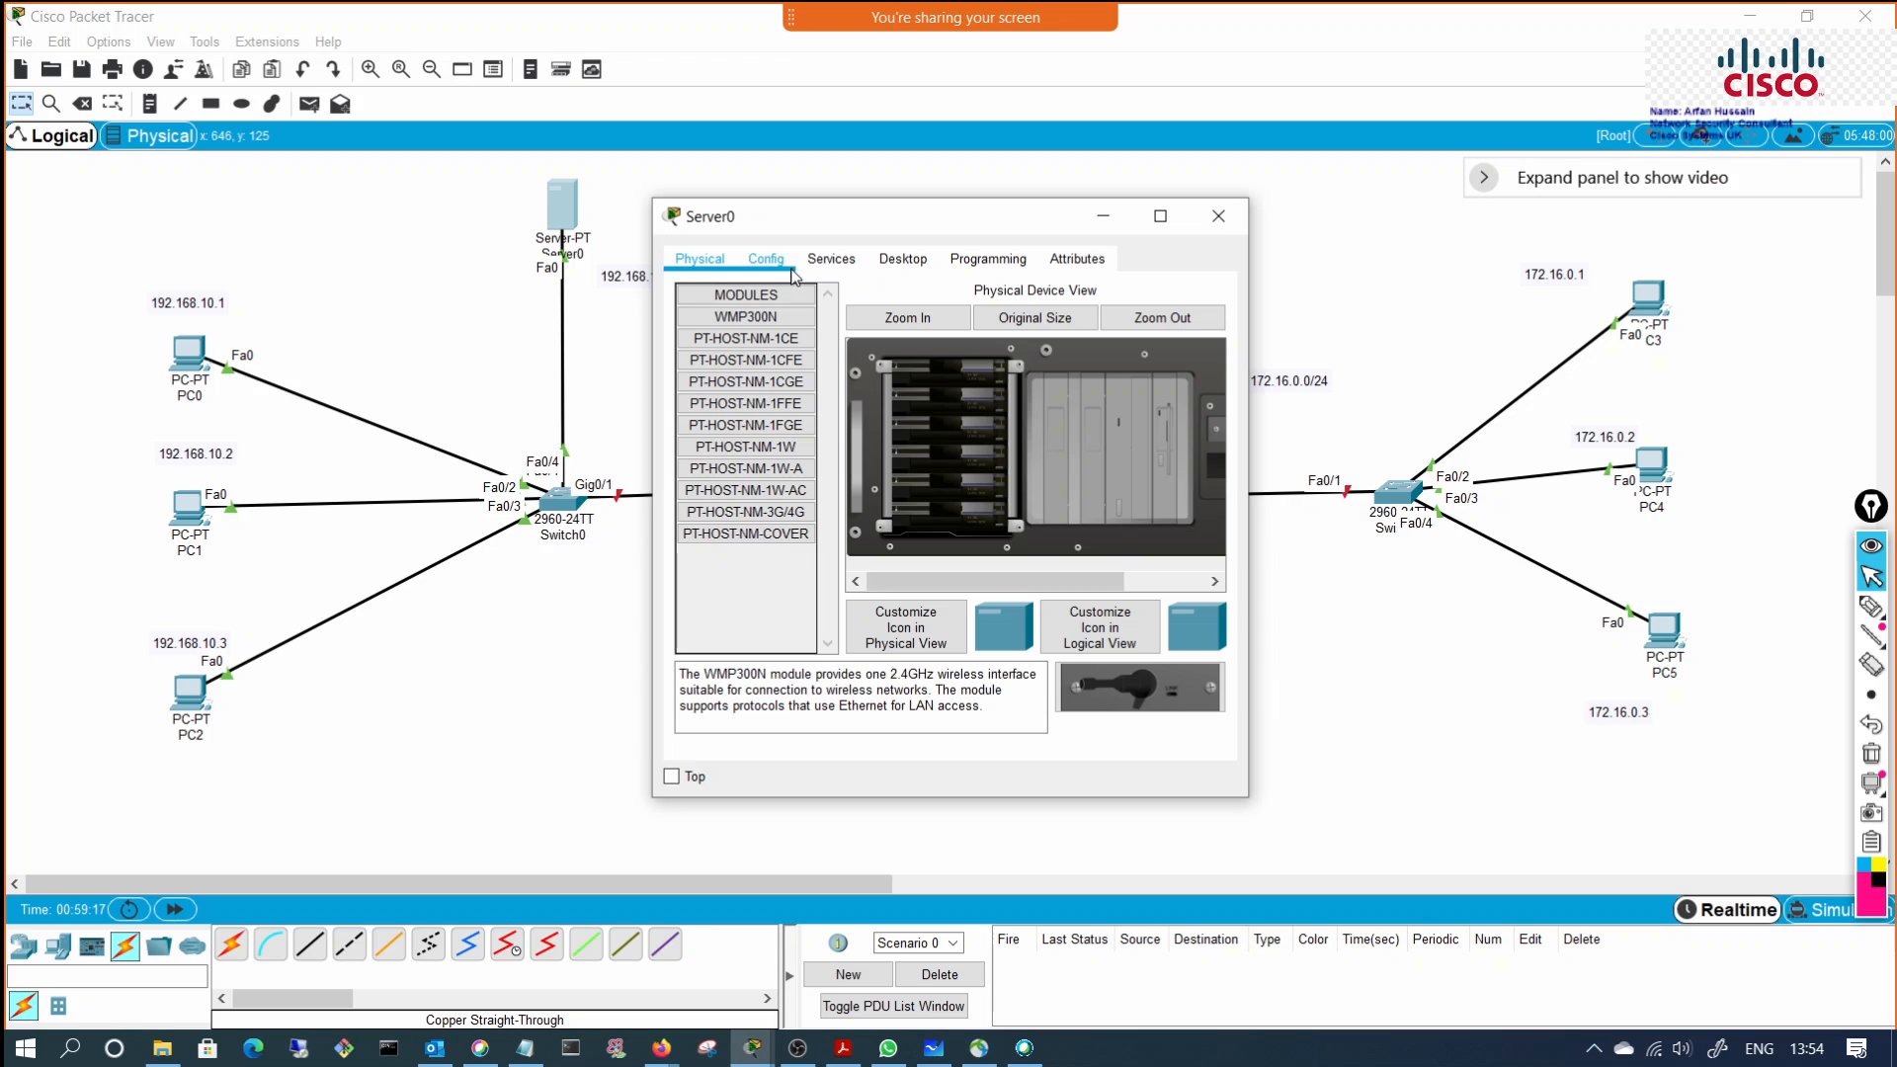
click(832, 260)
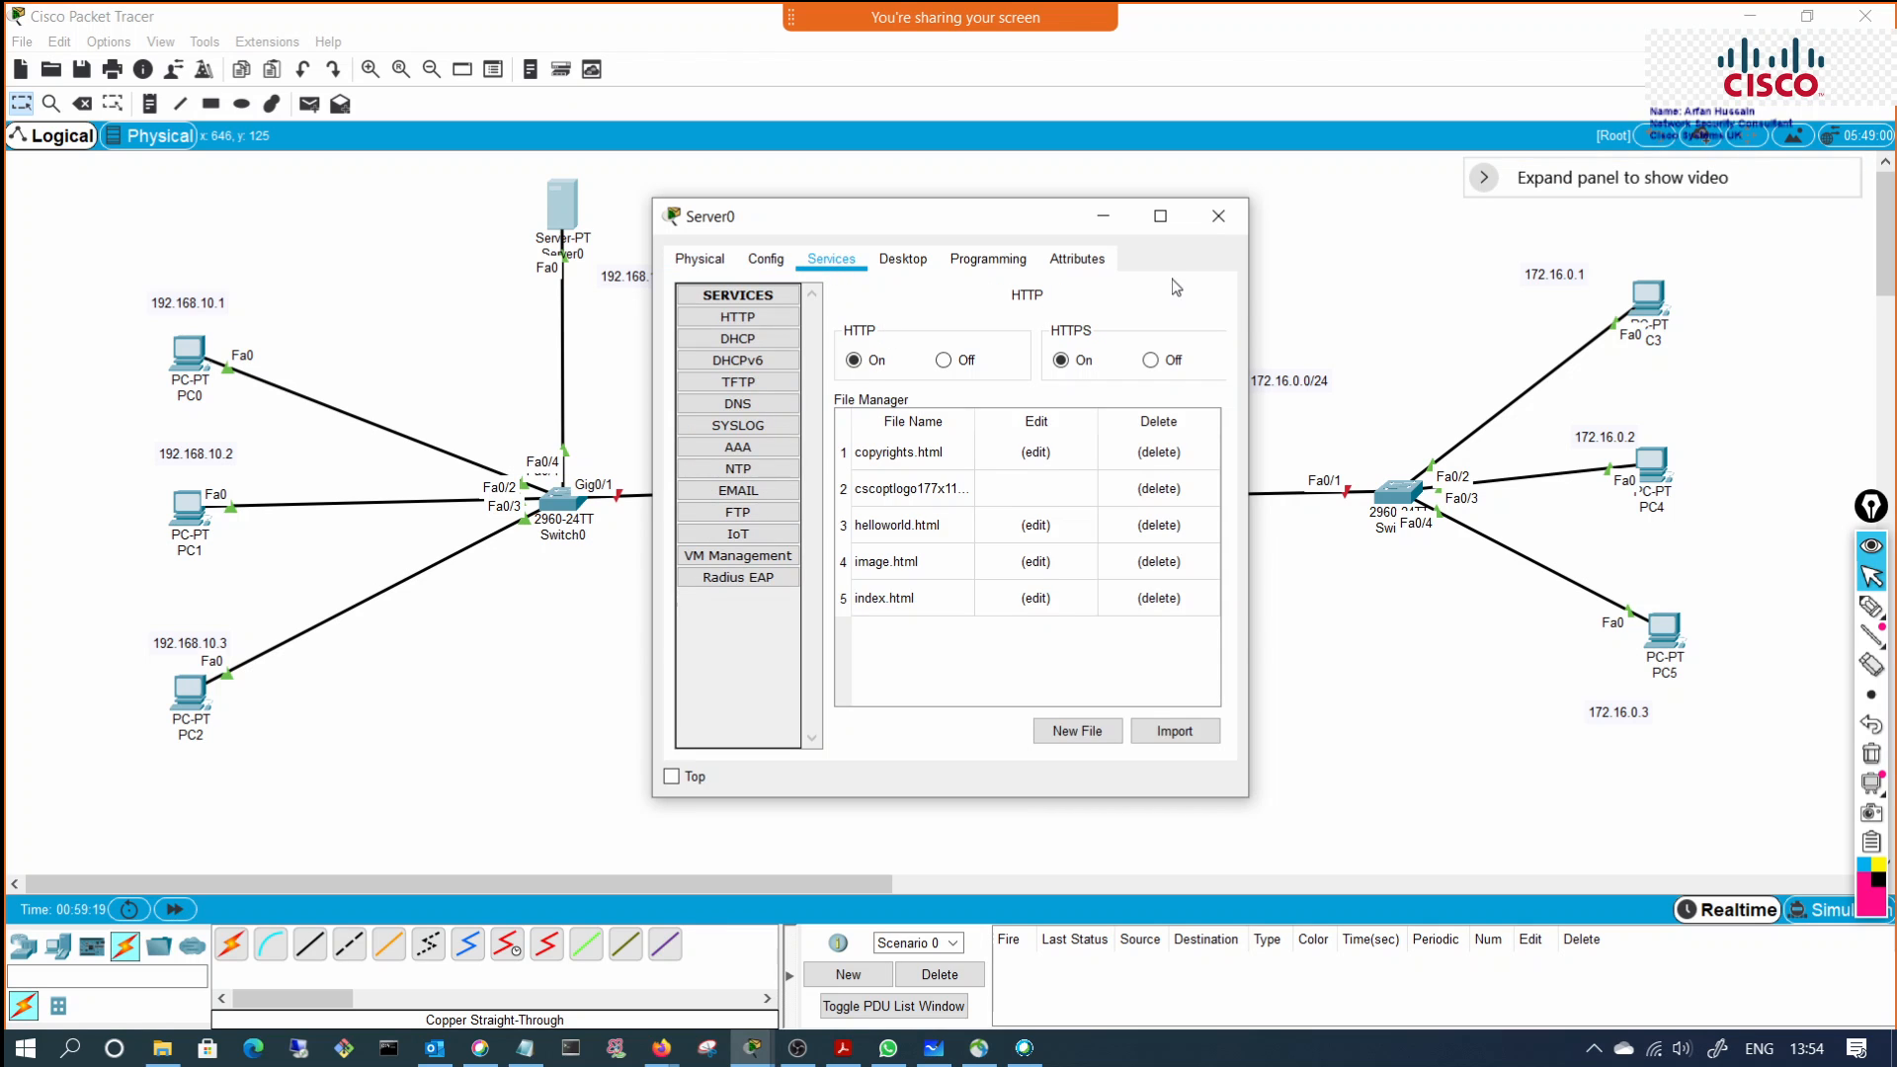
drag(1248, 314, 1642, 314)
drag(1162, 224, 1080, 223)
click(691, 339)
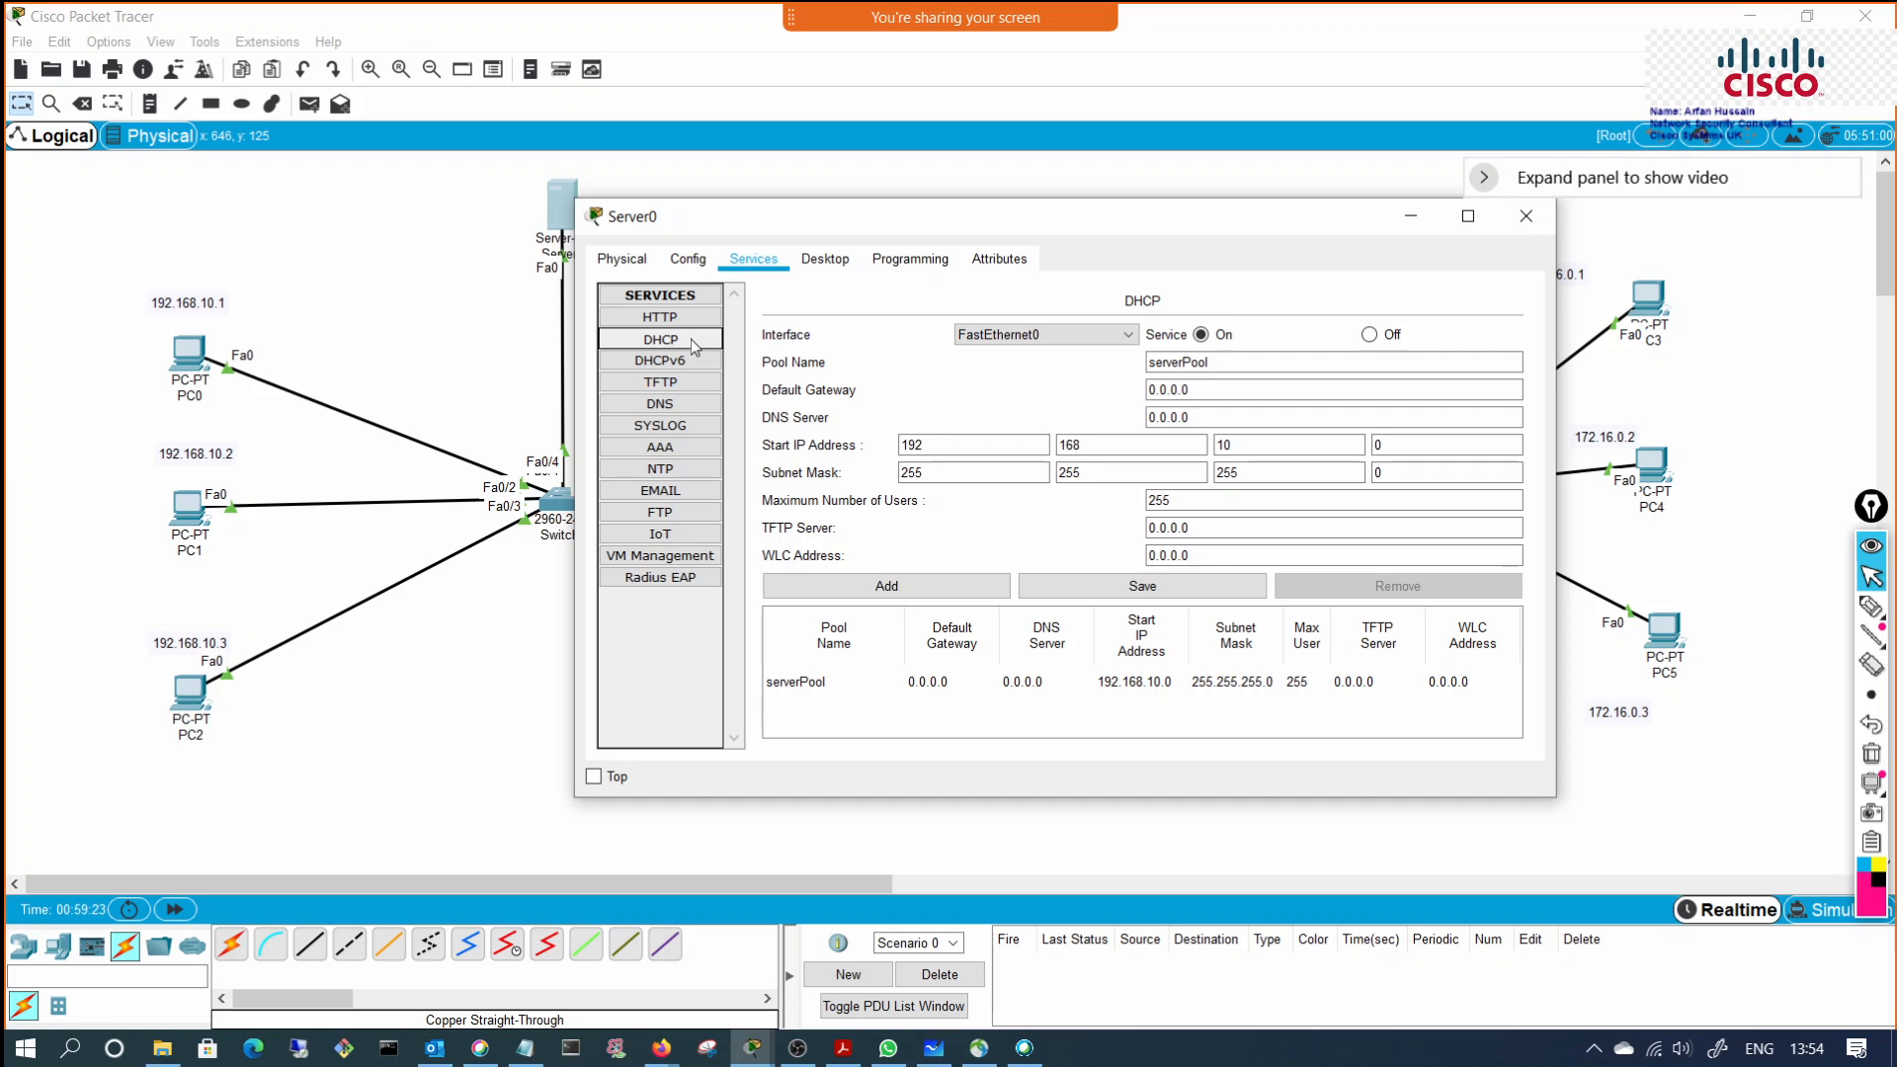
click(1403, 446)
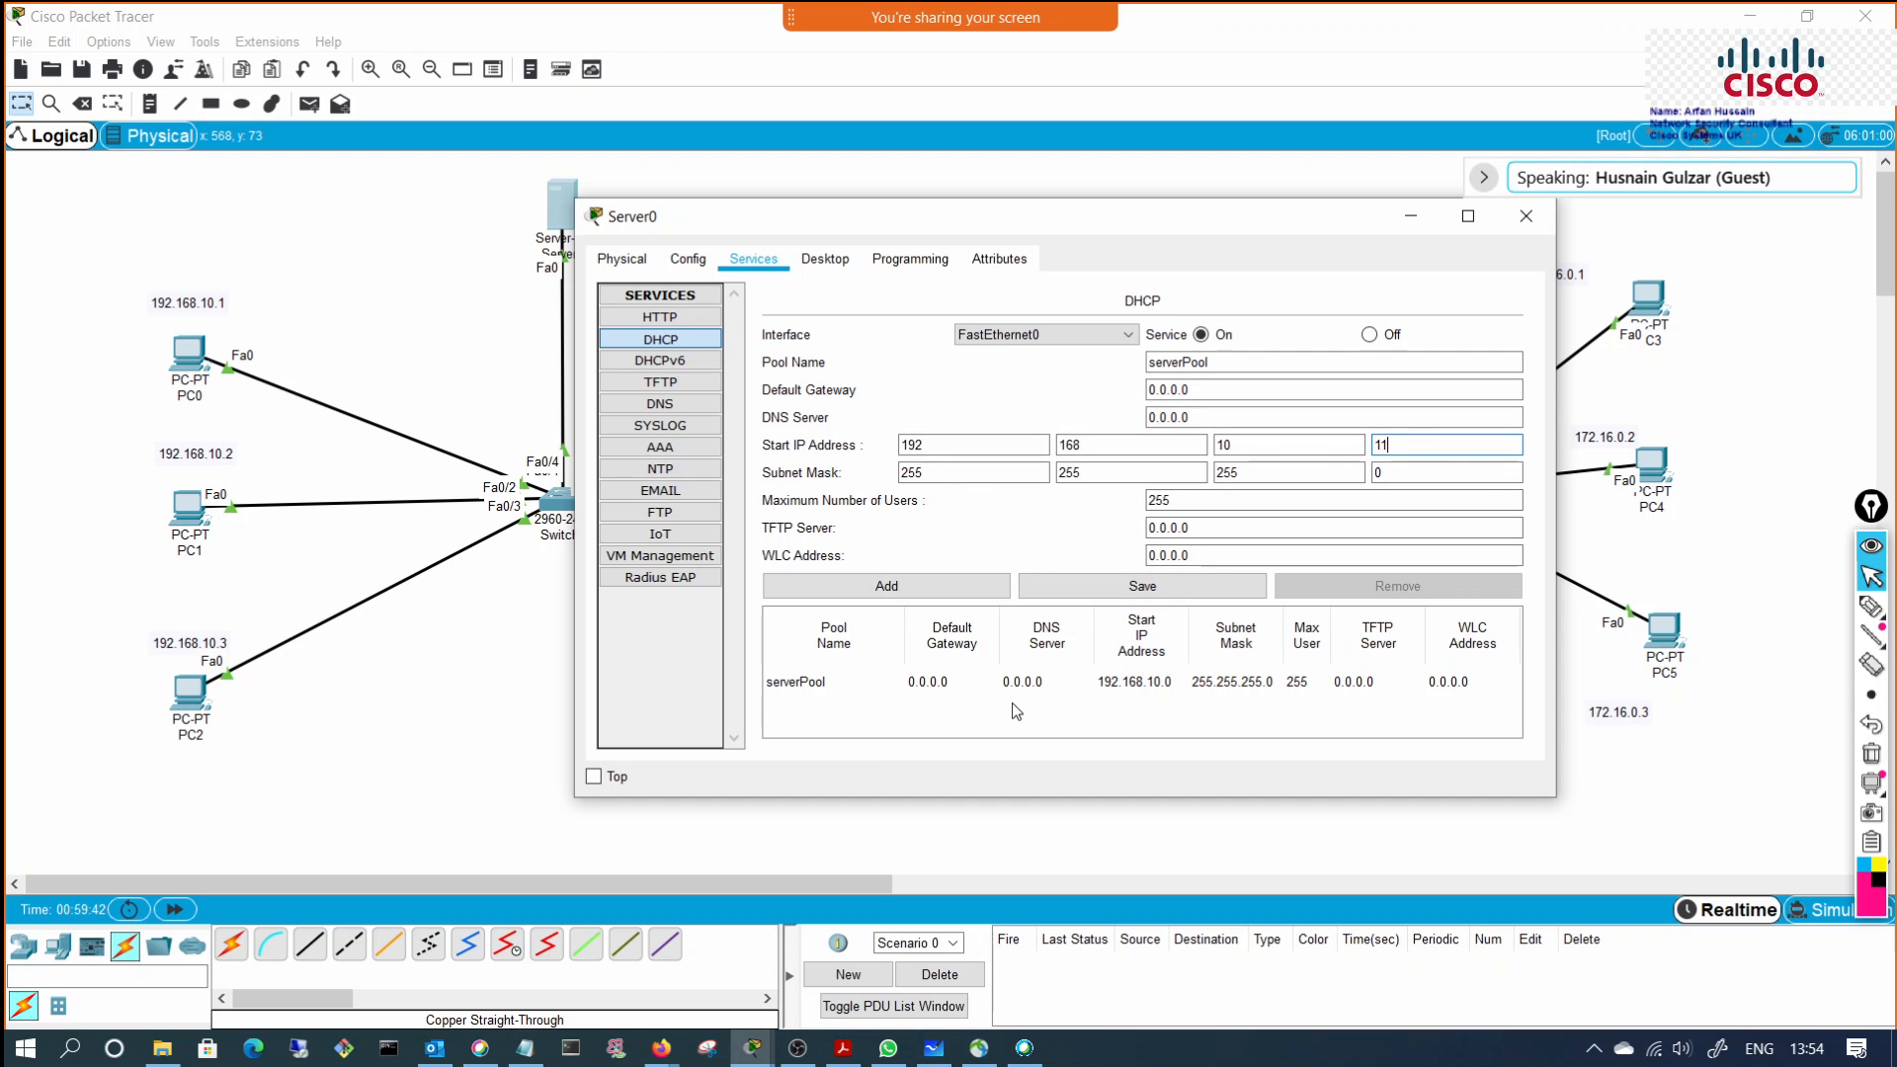
drag(1555, 741, 1676, 743)
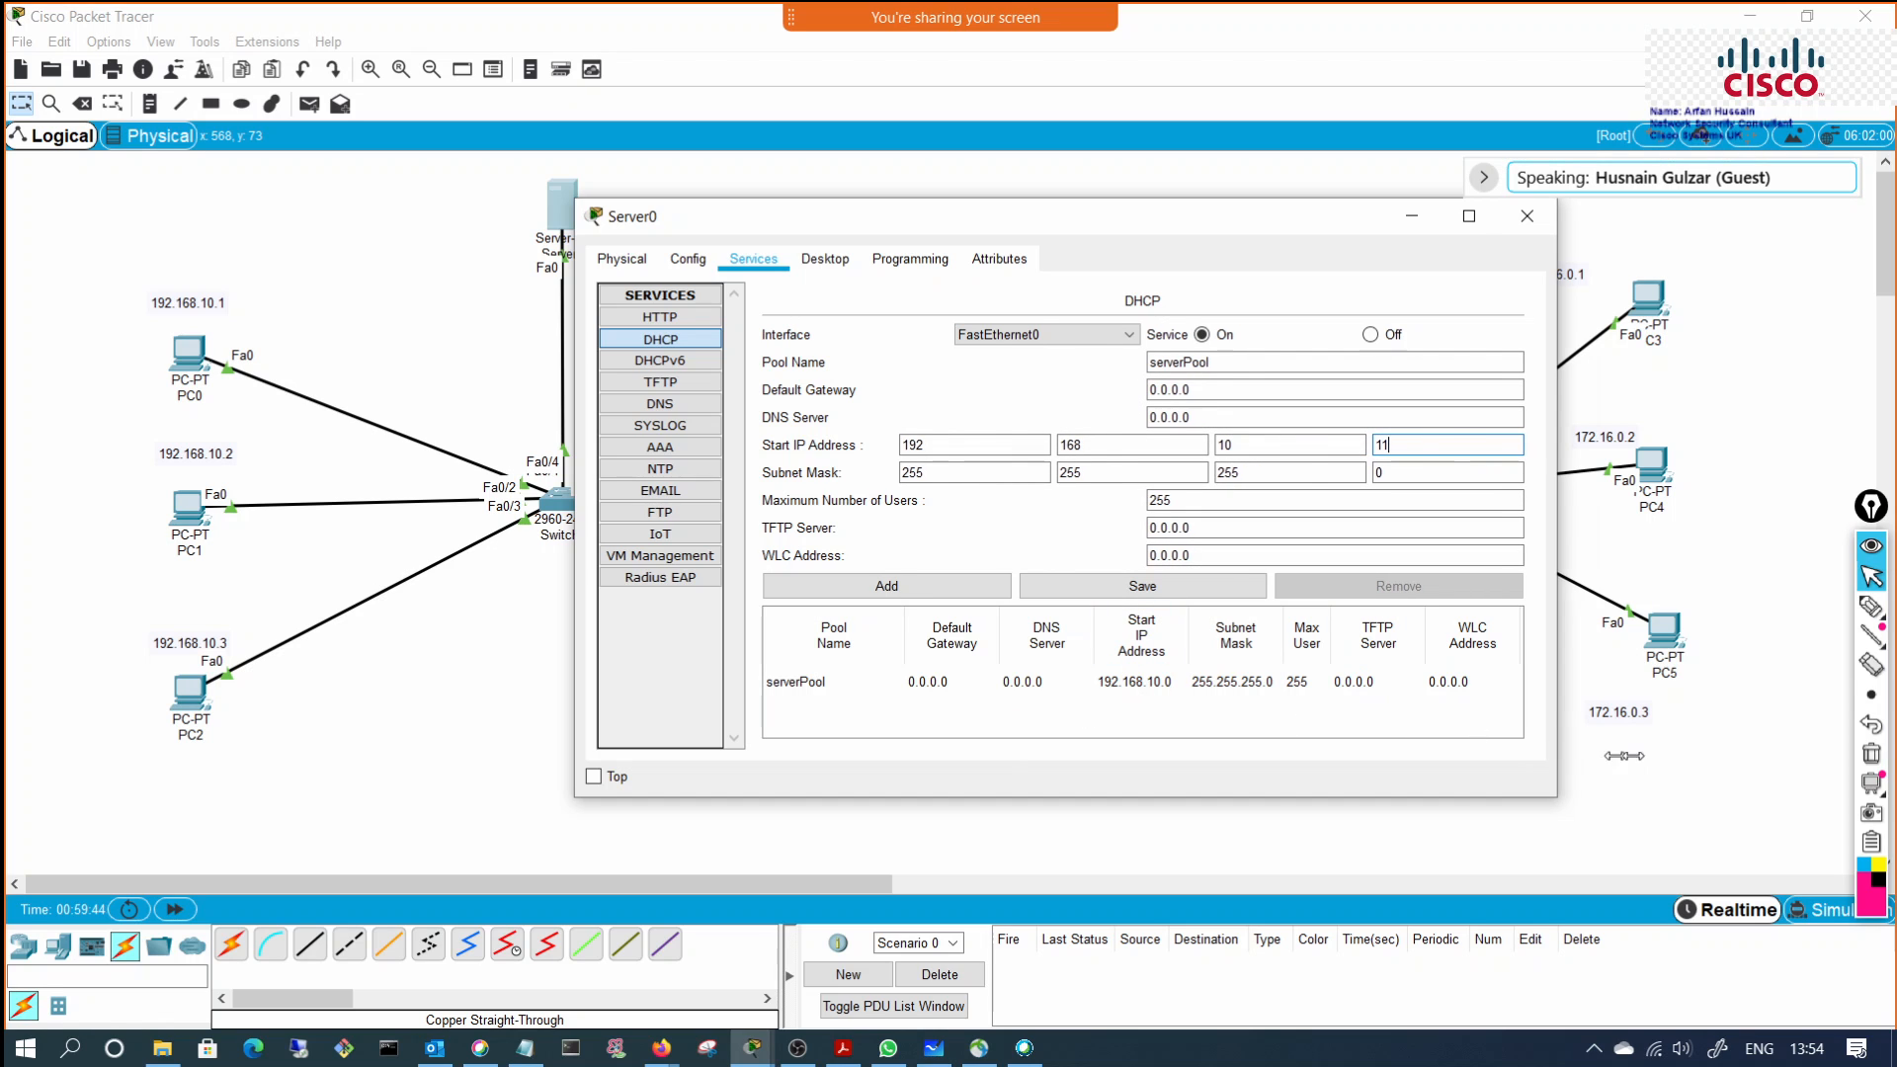
click(1195, 587)
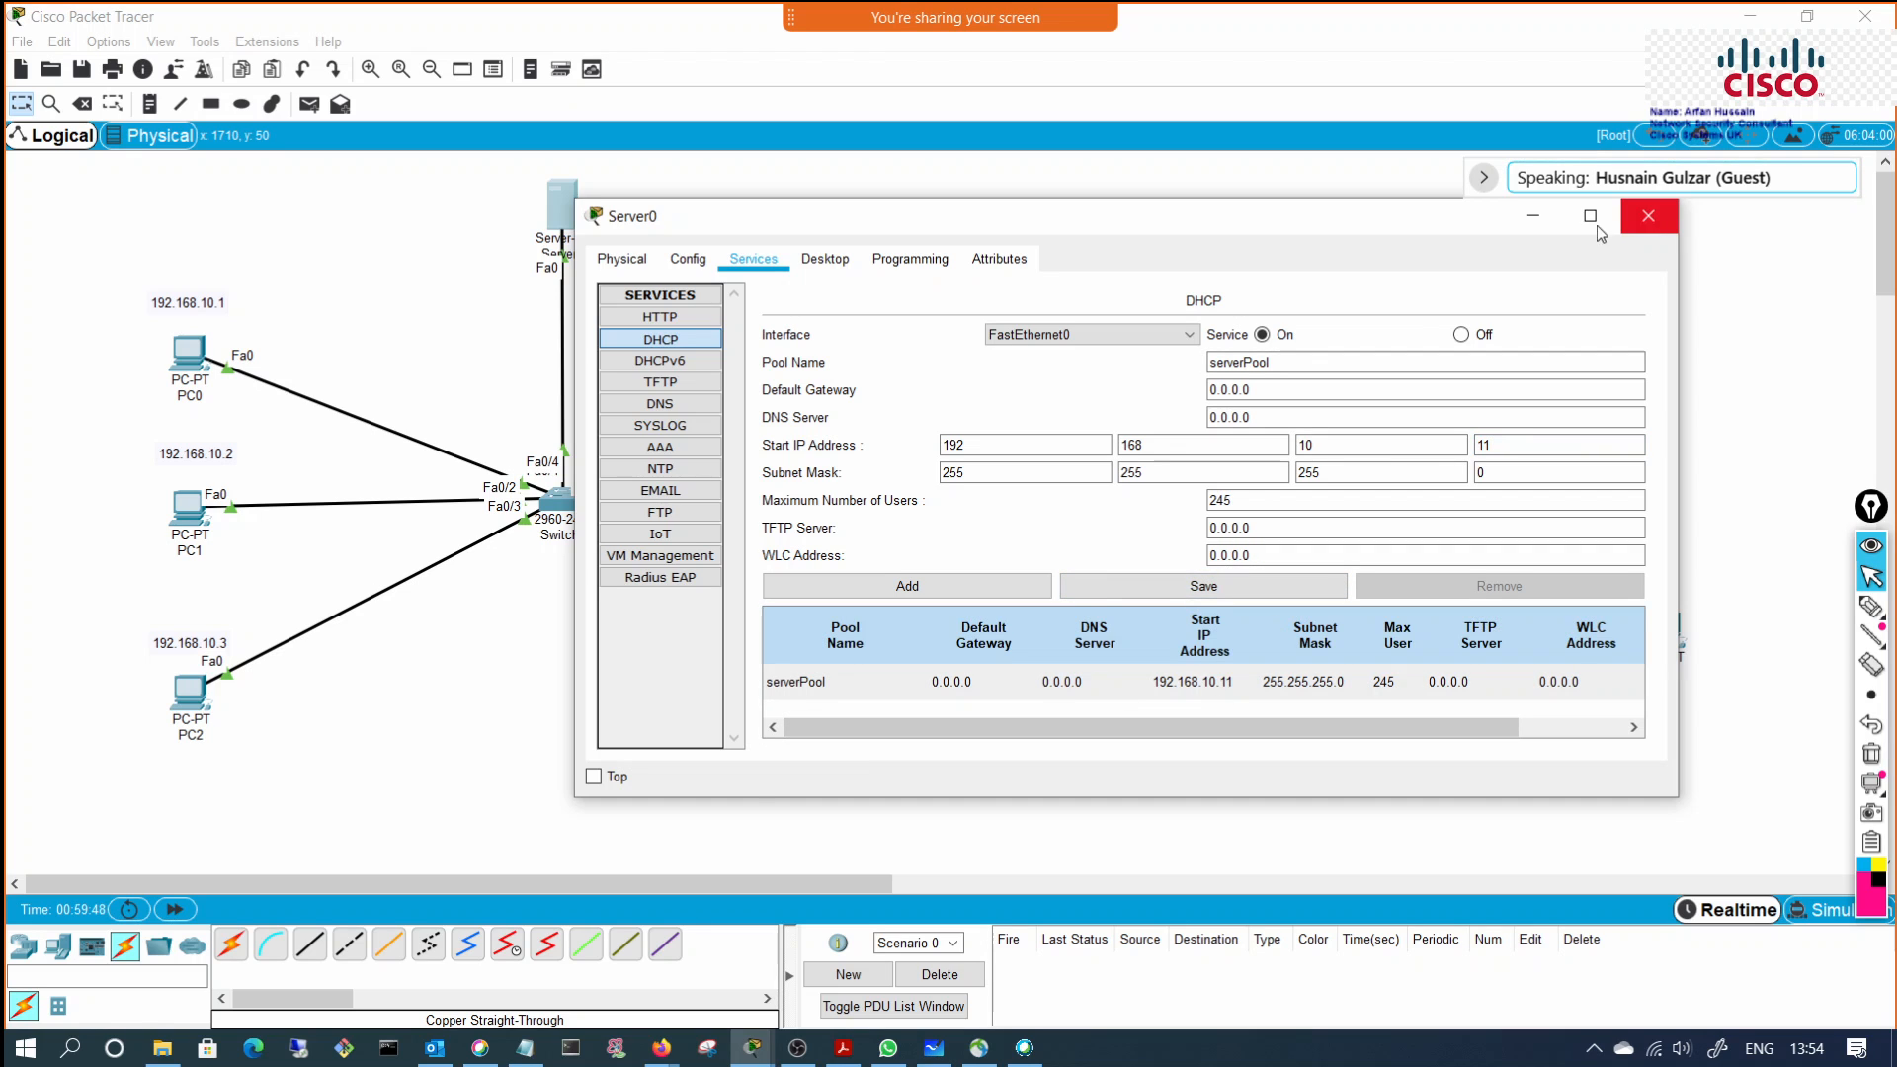
click(1648, 215)
Step: Renew PC0's DHCP address by switching its IPv4 configuration to static and back to DHCP, and minimize its window
click(187, 356)
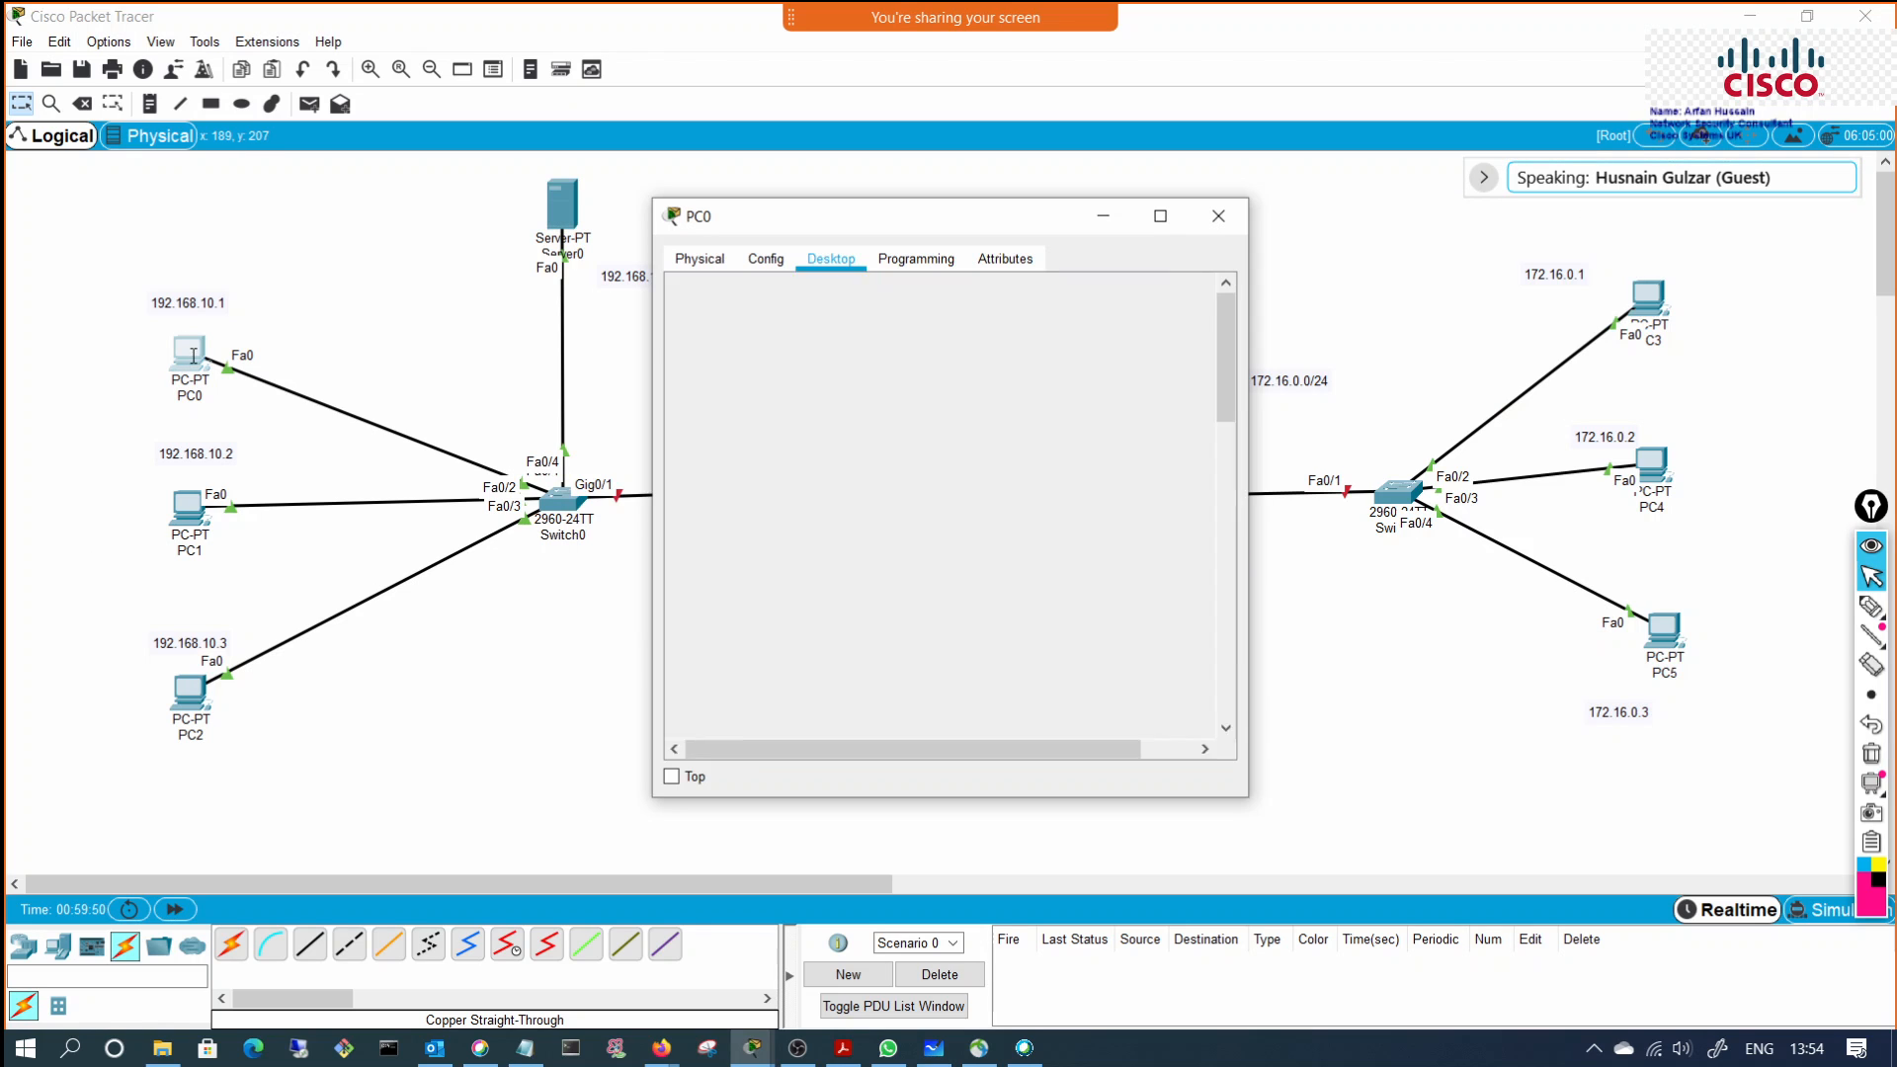
click(831, 258)
click(710, 321)
click(852, 375)
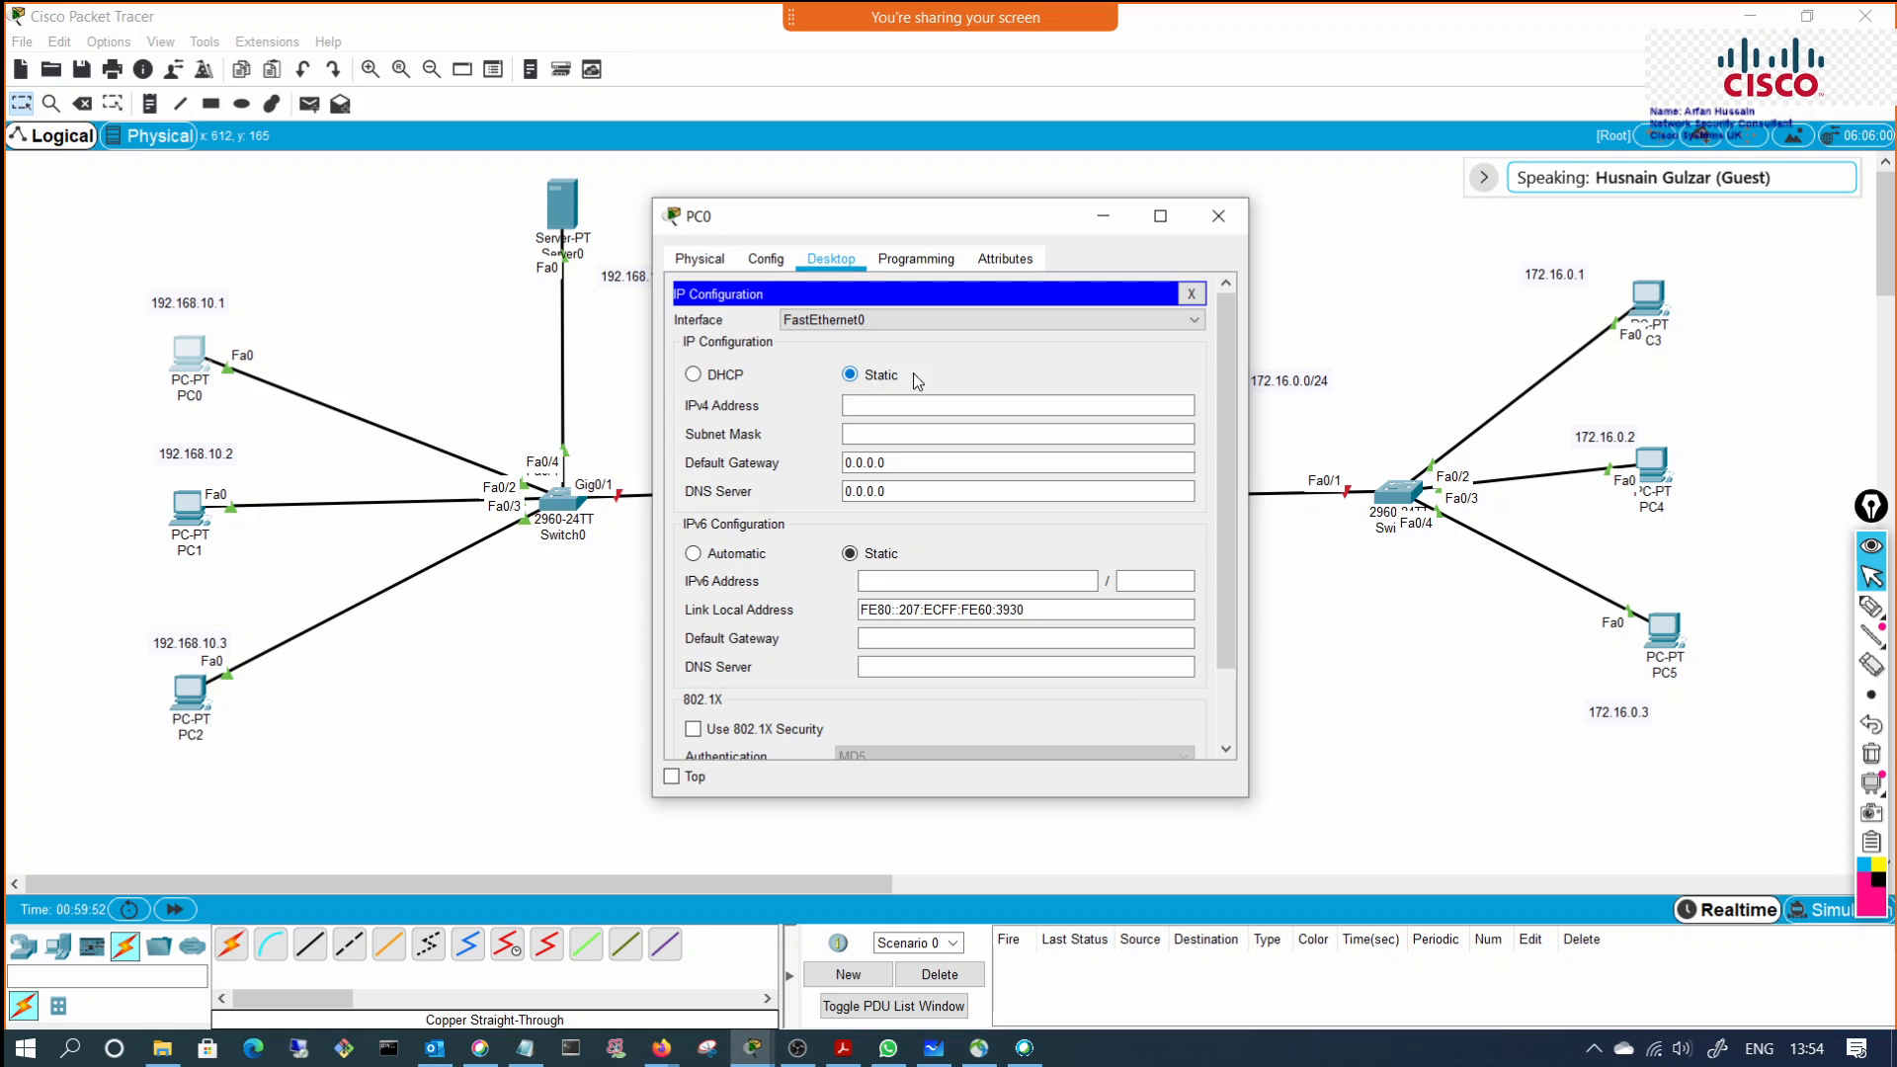
click(713, 380)
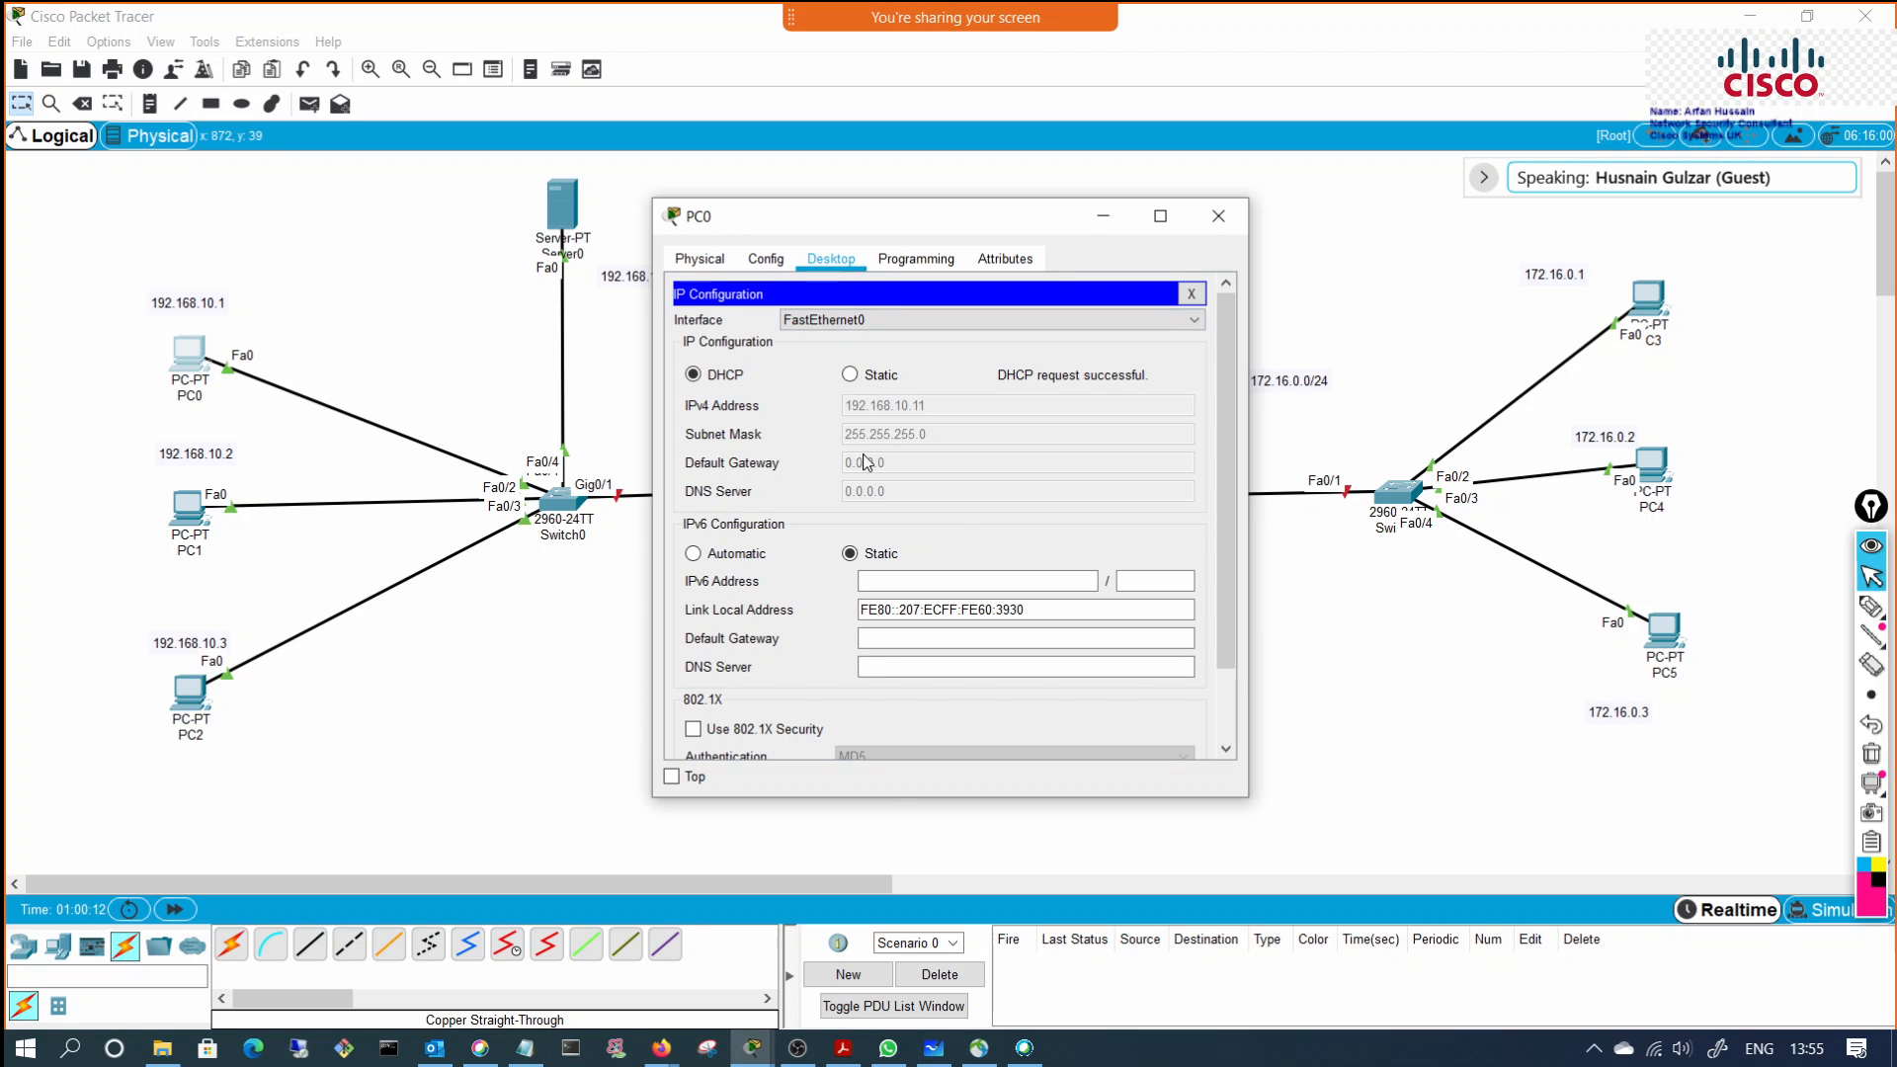
click(1104, 216)
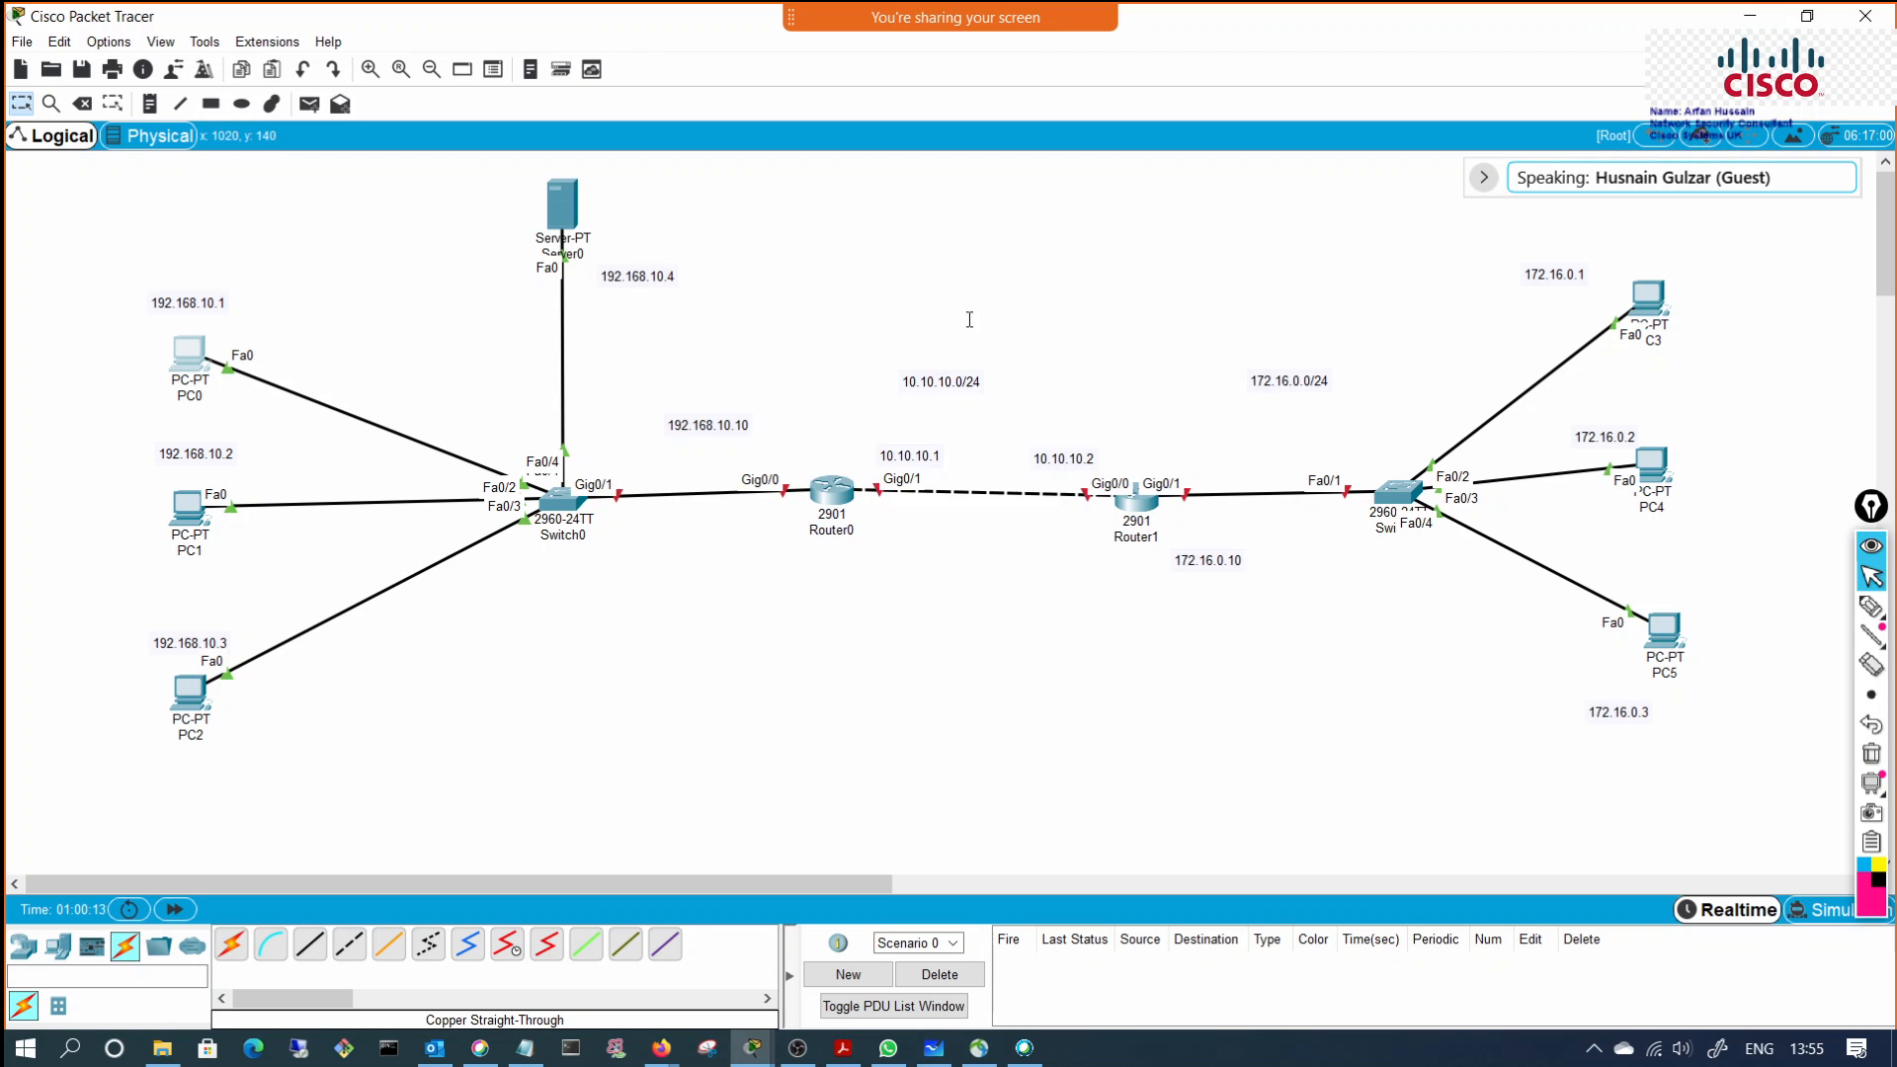
Step: Switch PC1's IPv4 configuration from static to DHCP and minimize its window
click(187, 506)
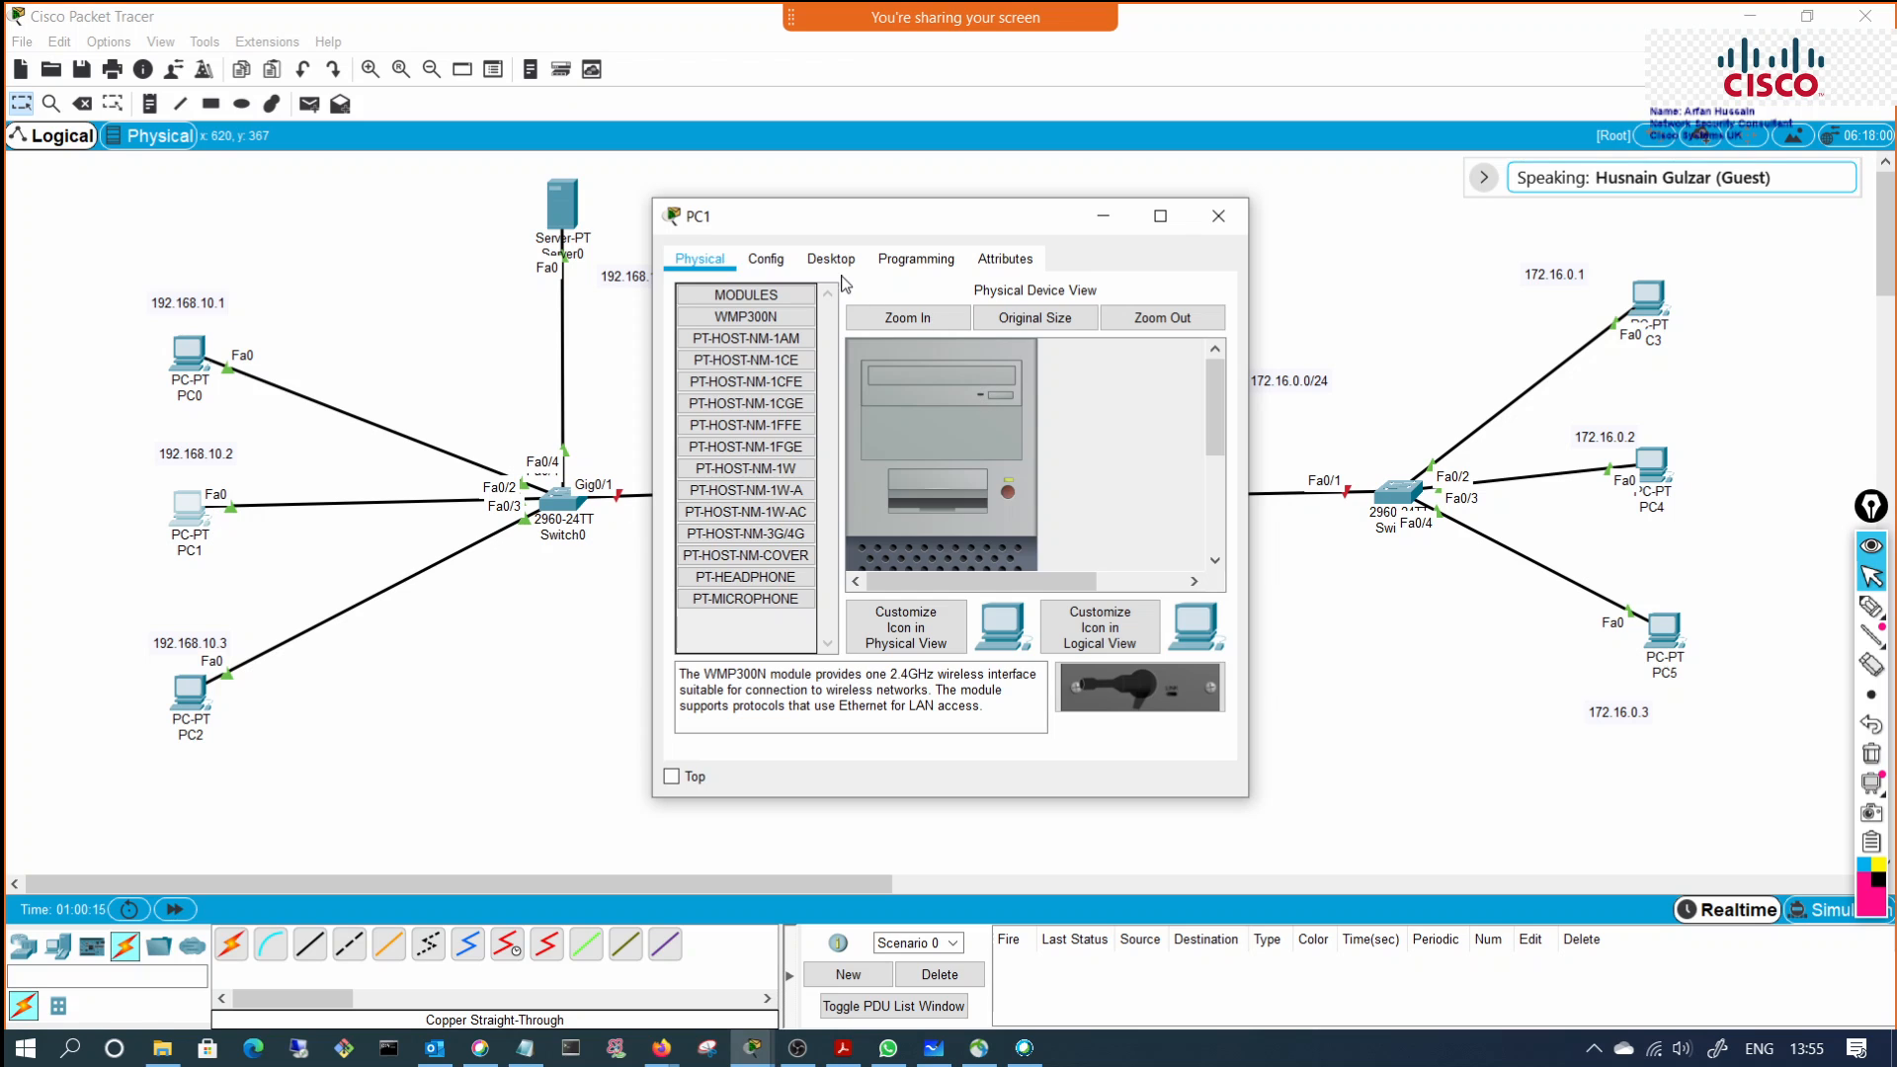
click(838, 268)
click(749, 353)
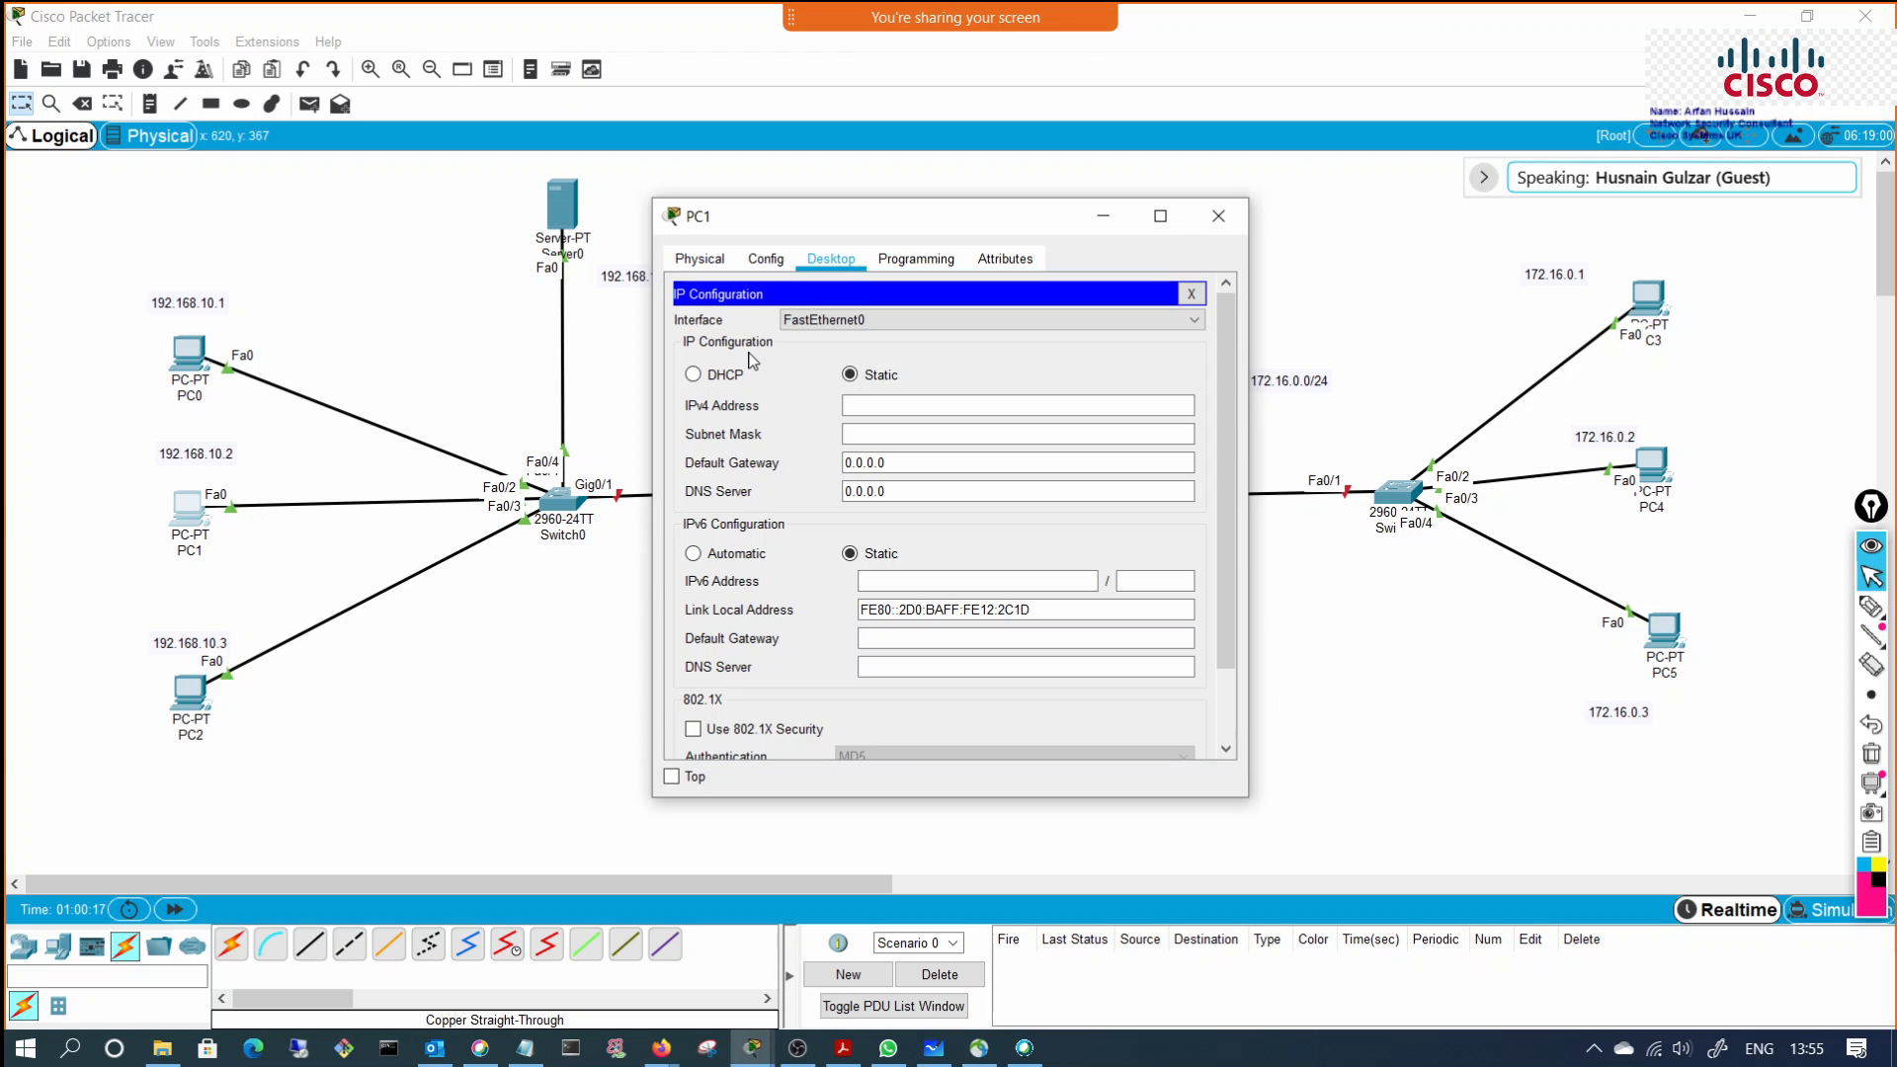
click(896, 414)
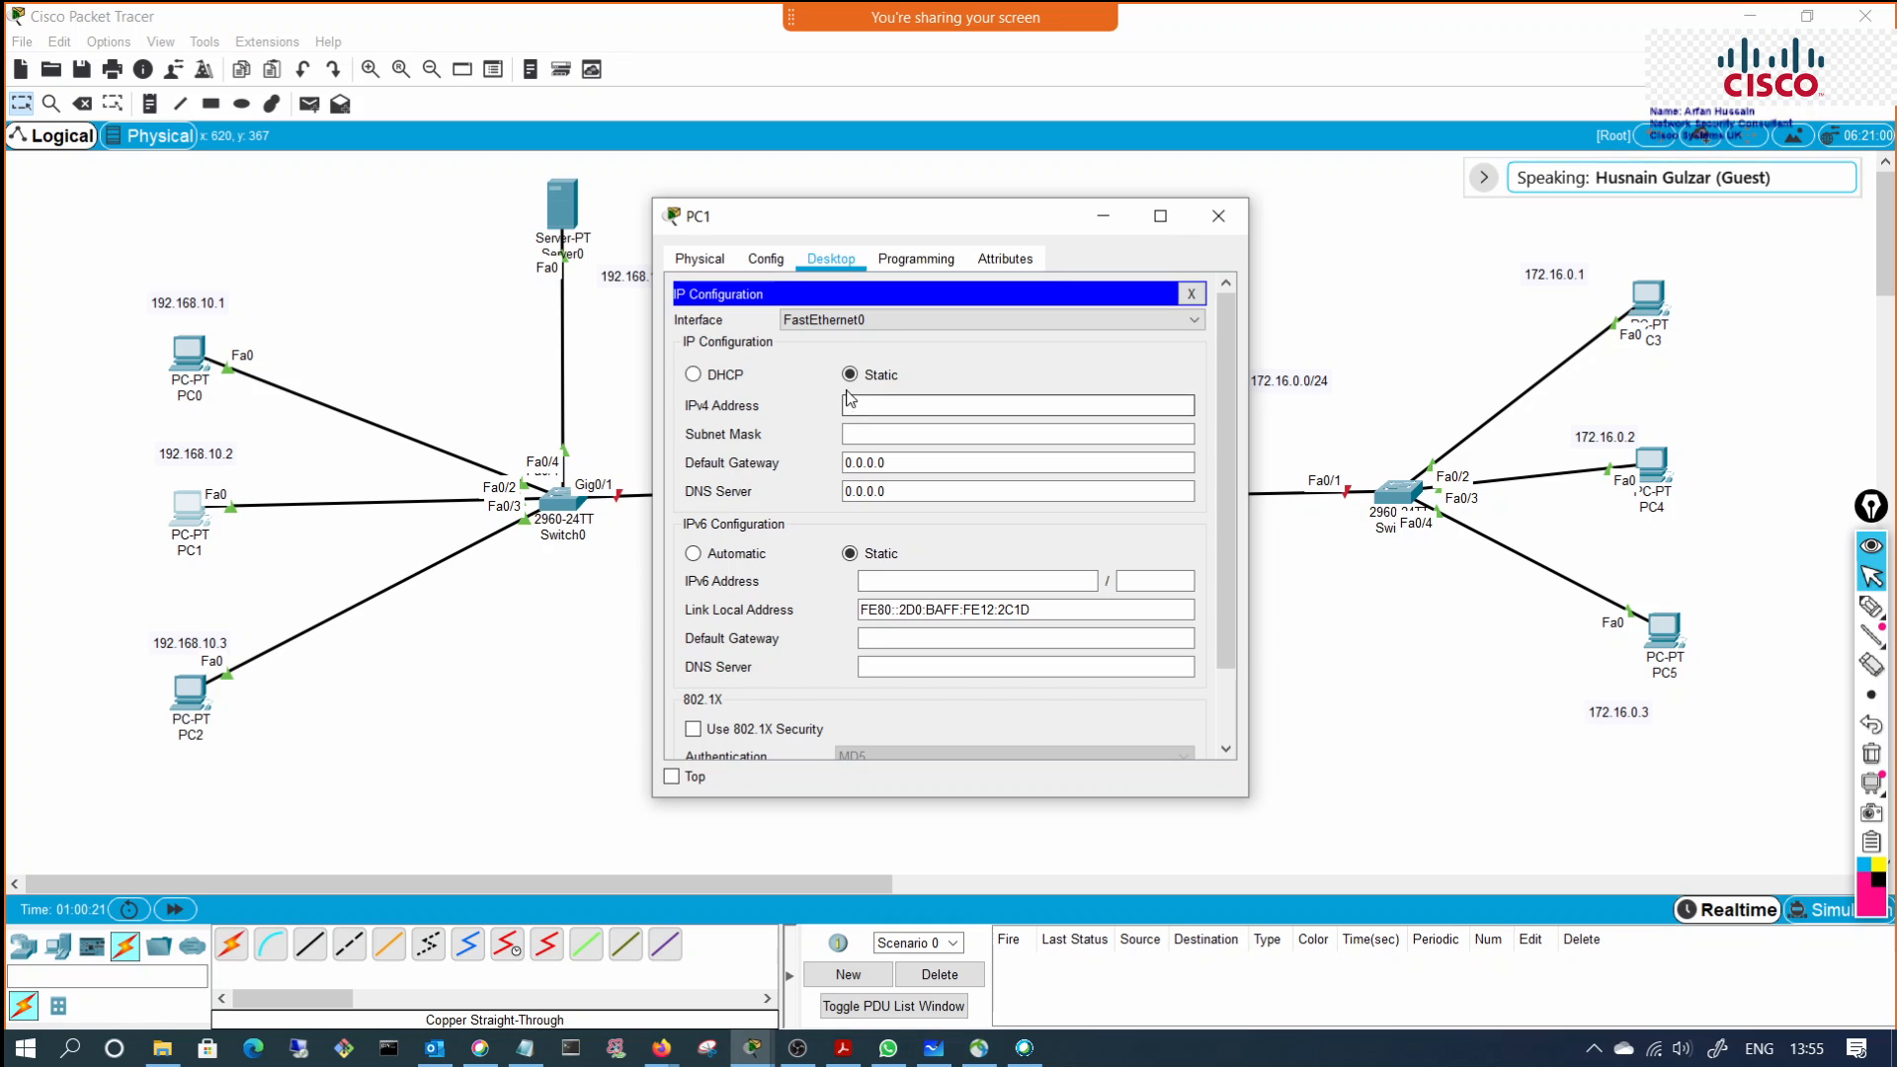
click(725, 375)
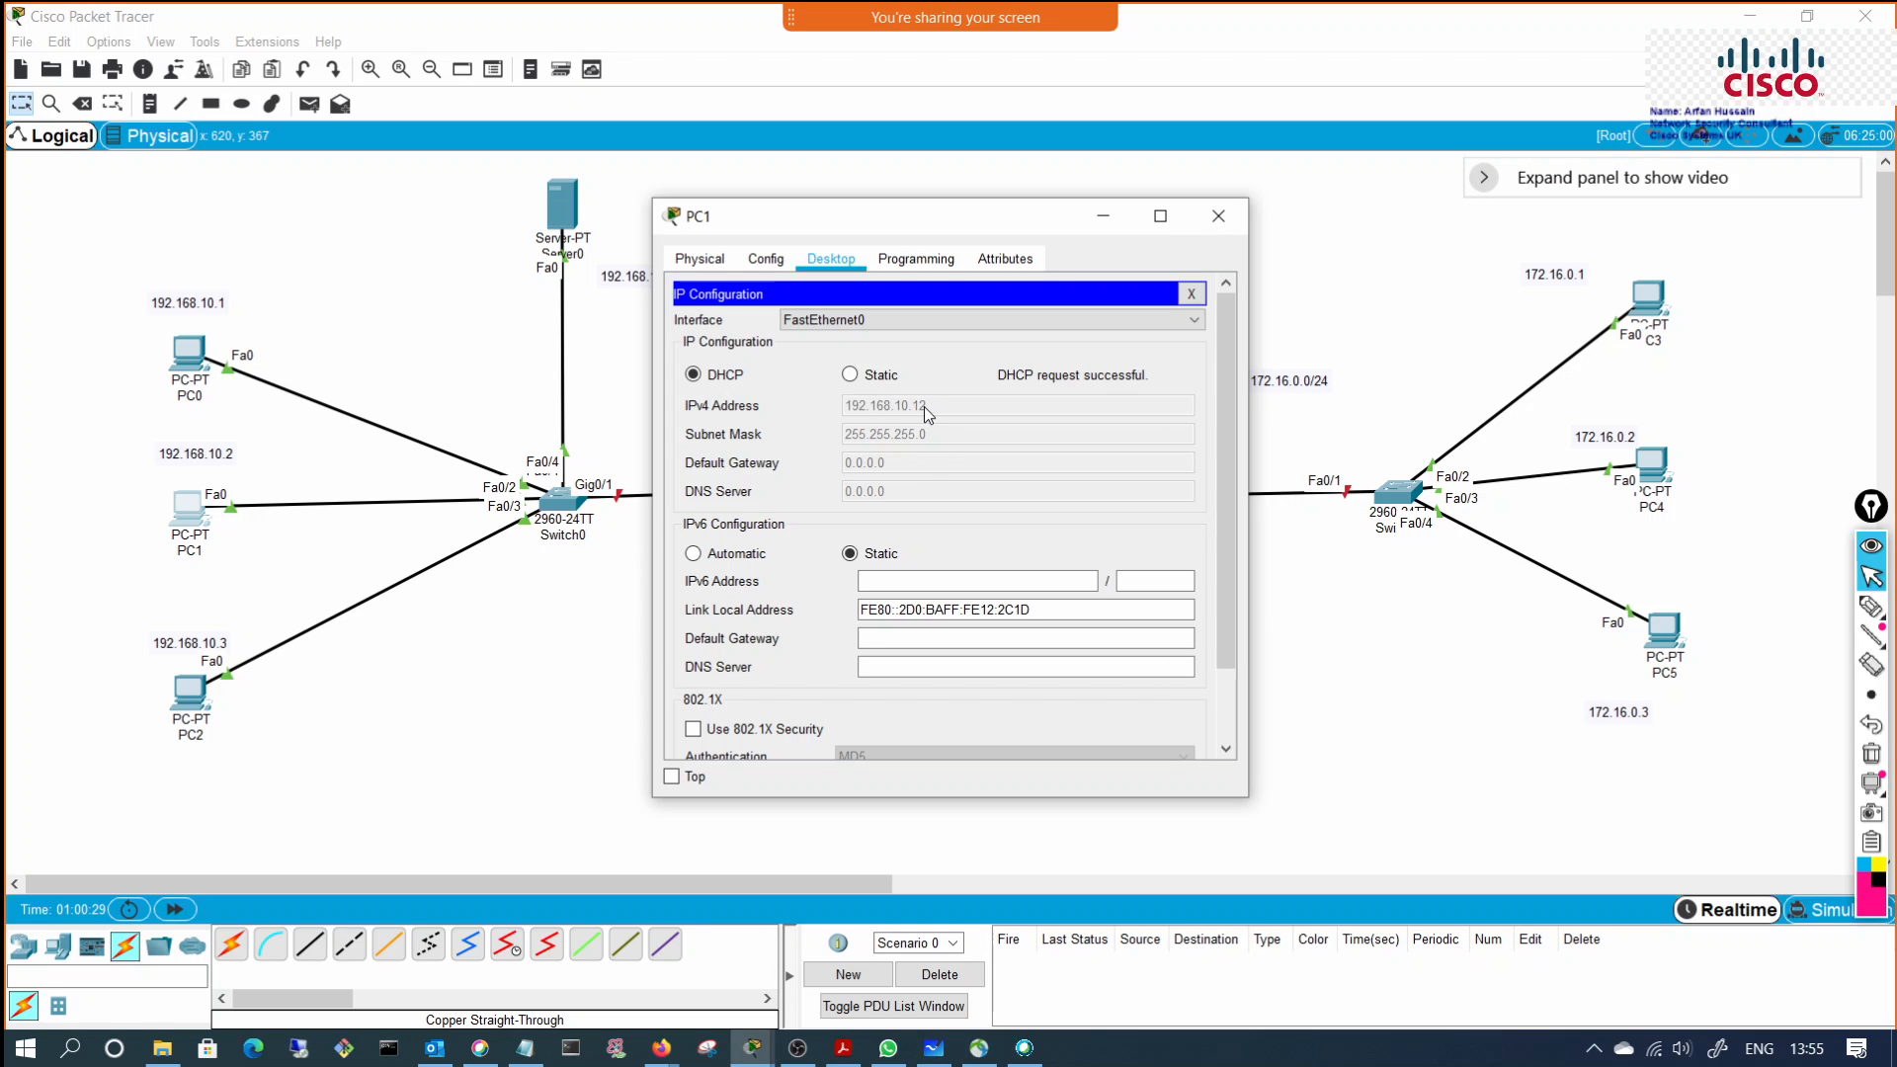
click(1103, 219)
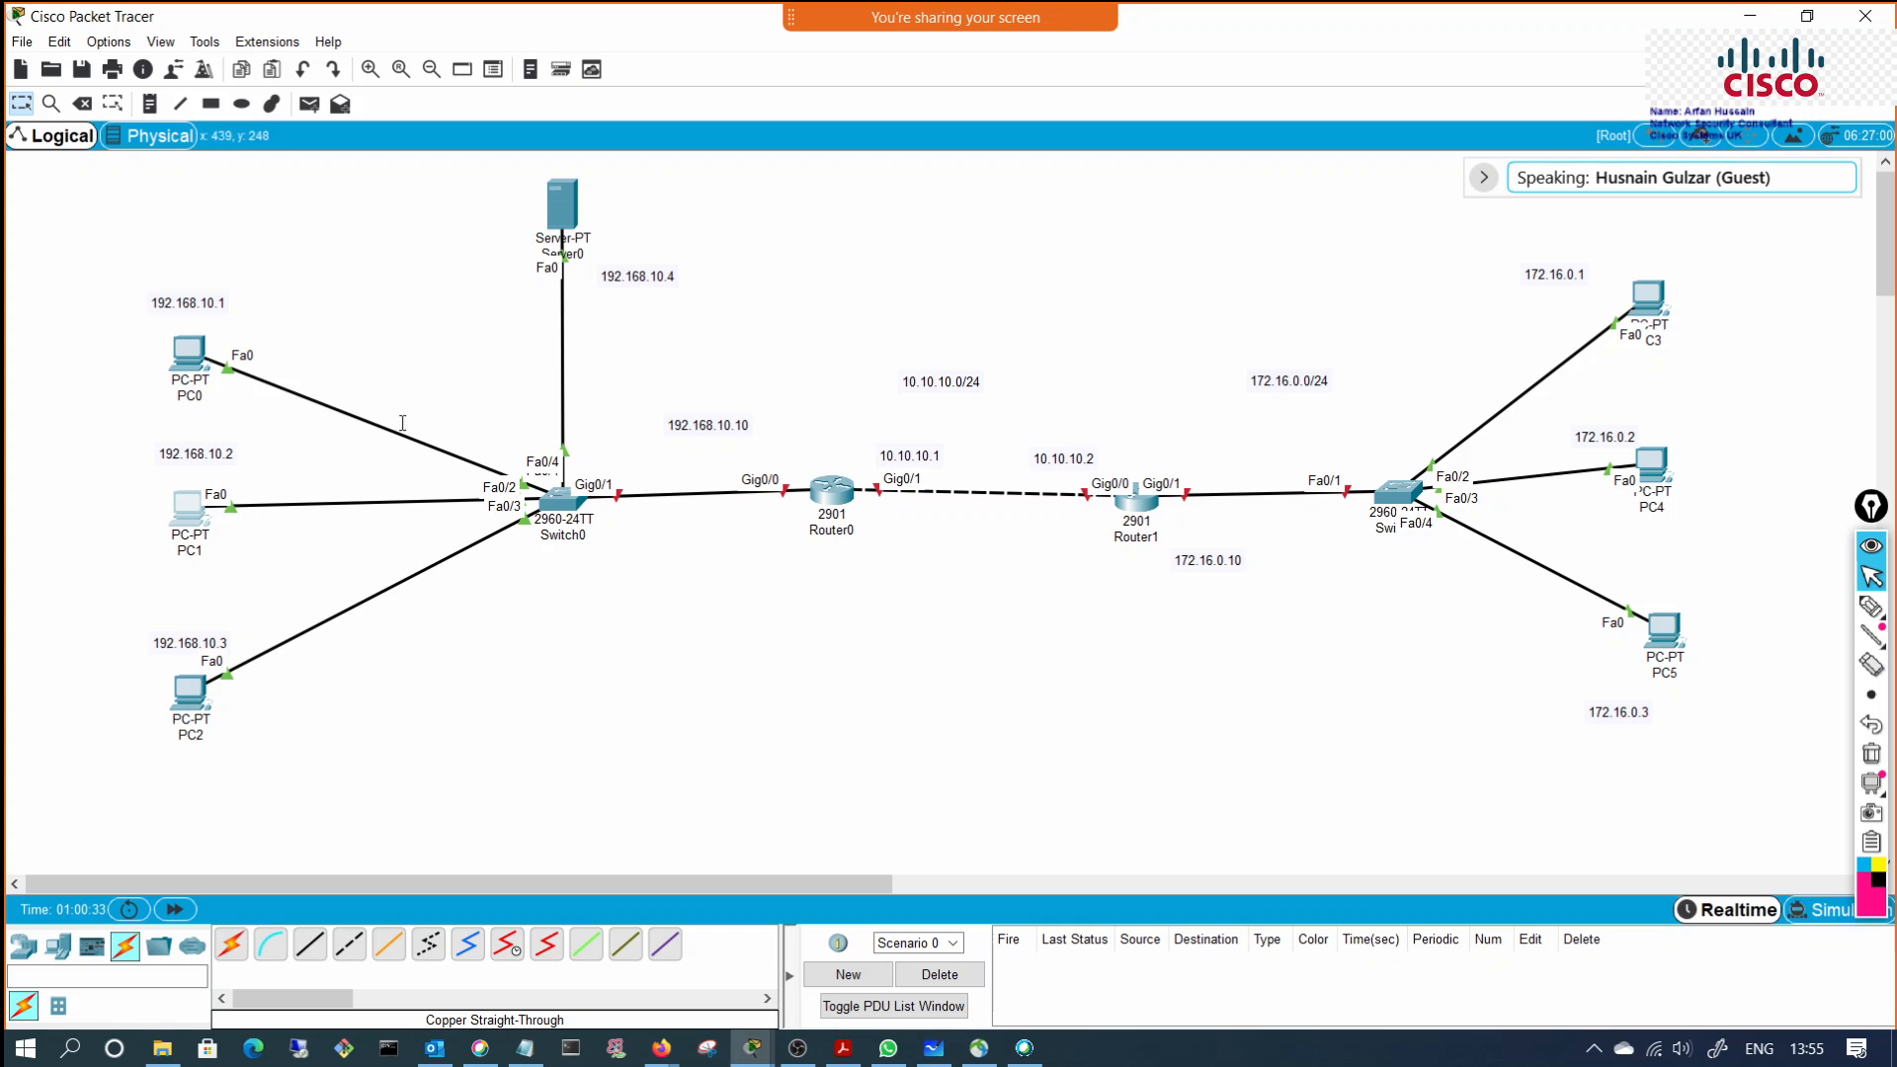
Step: Switch PC2's IPv4 configuration from static to DHCP and minimize its window
click(190, 691)
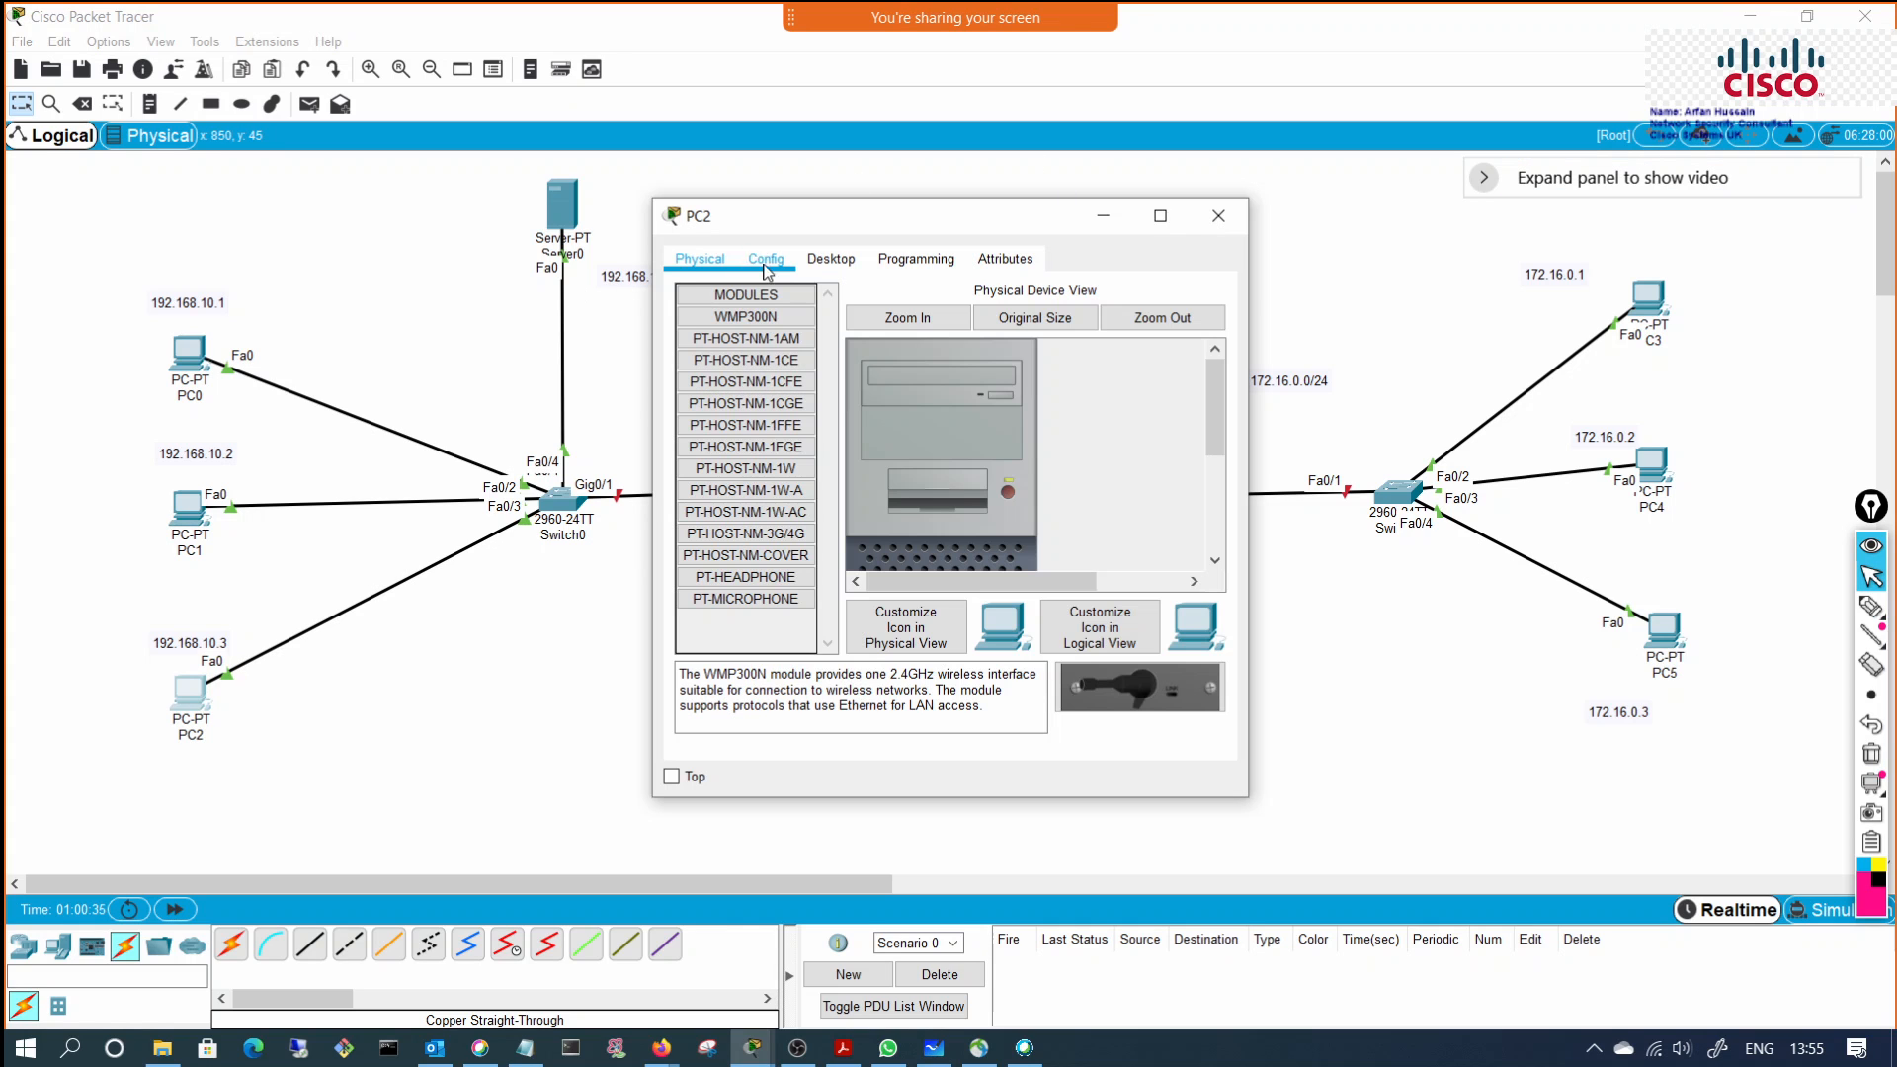
click(830, 259)
click(748, 364)
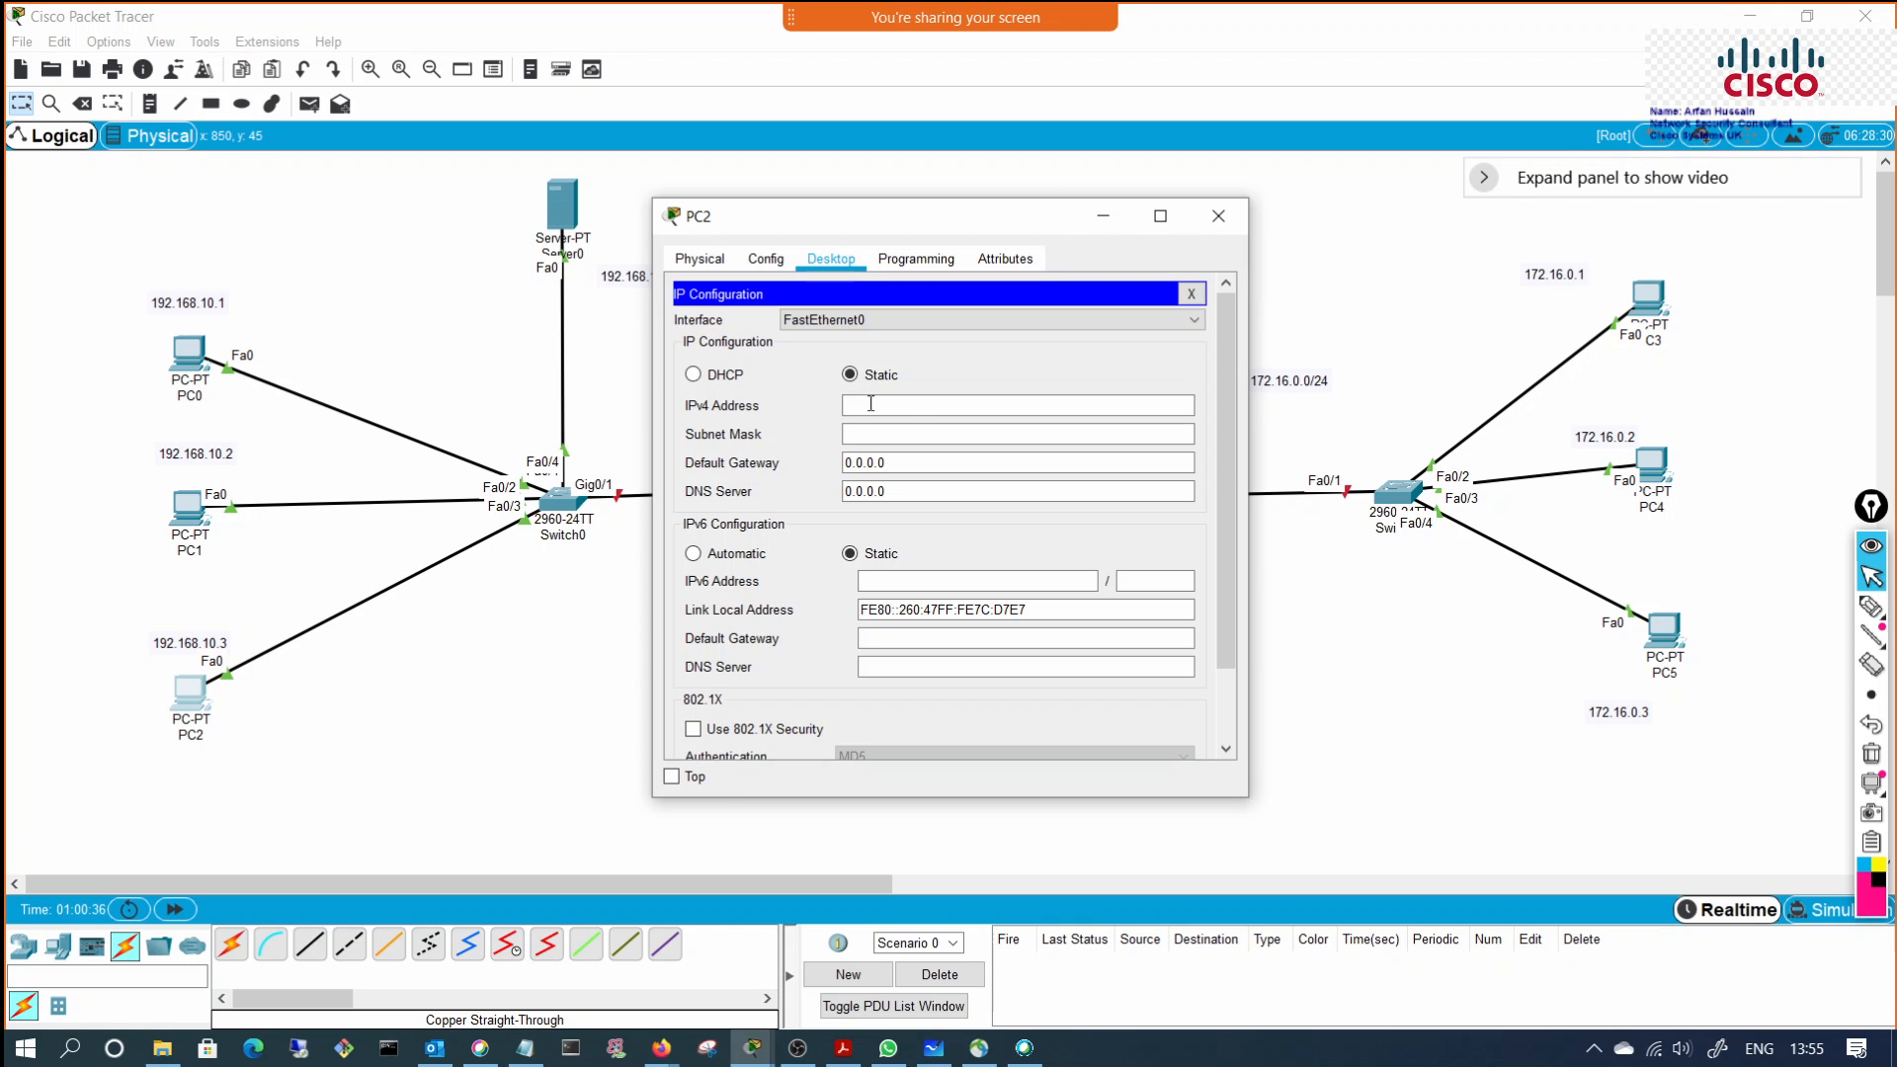
click(726, 380)
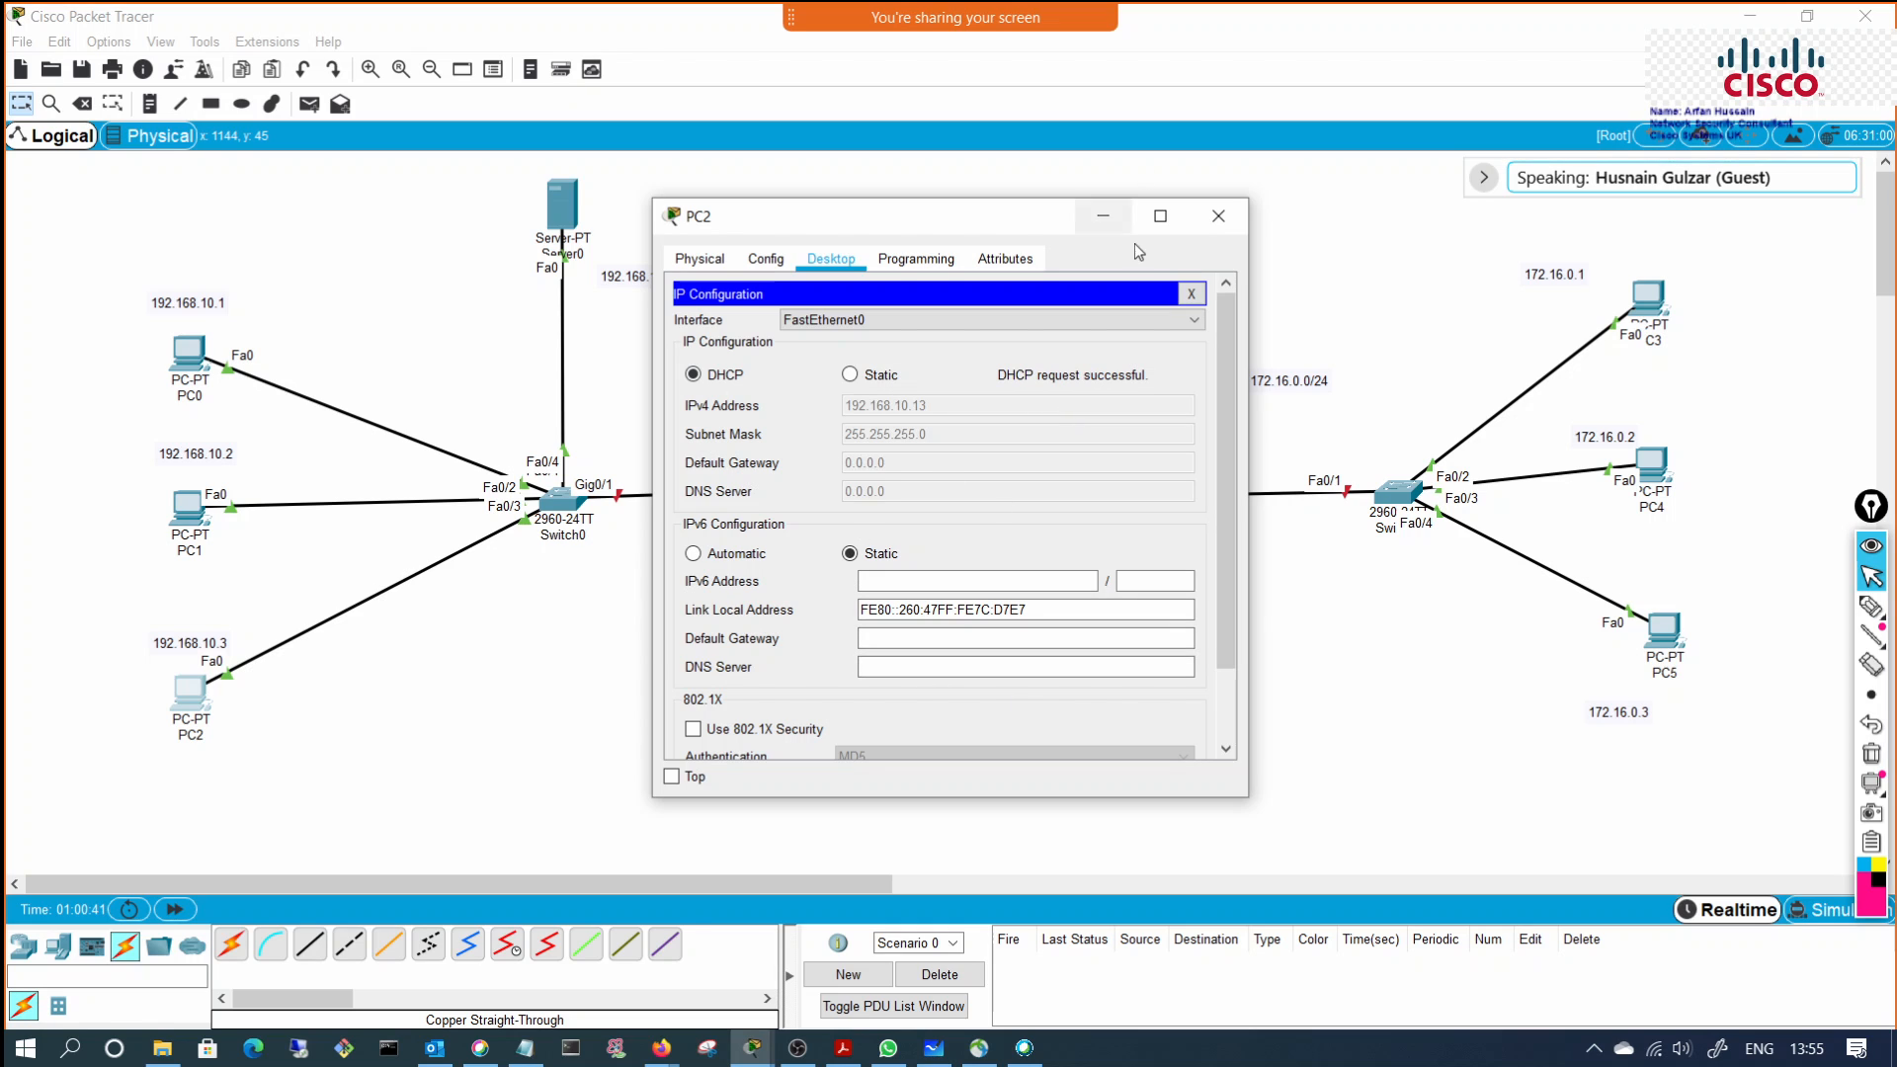
click(1102, 216)
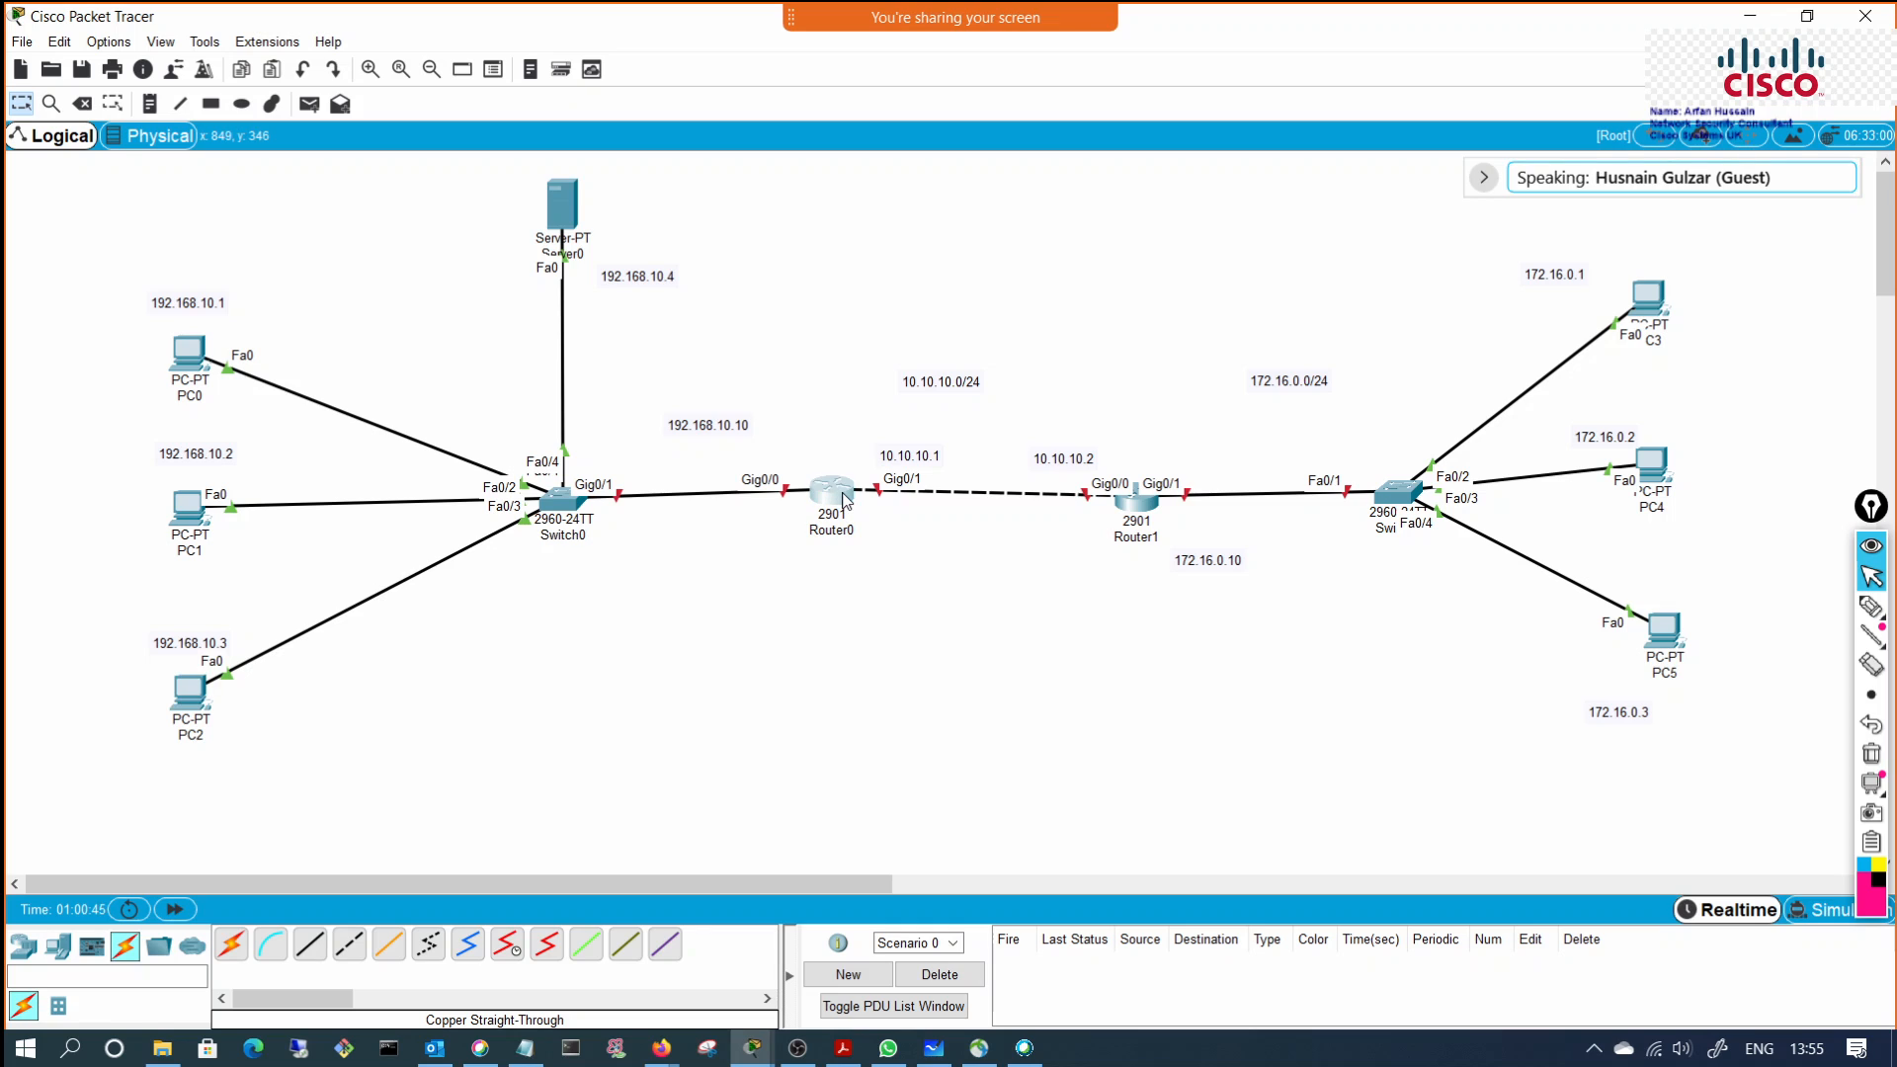
Step: Open Router0's command line interface and answer no to the initial configuration dialog to reach the Router> prompt
drag(838, 498, 845, 501)
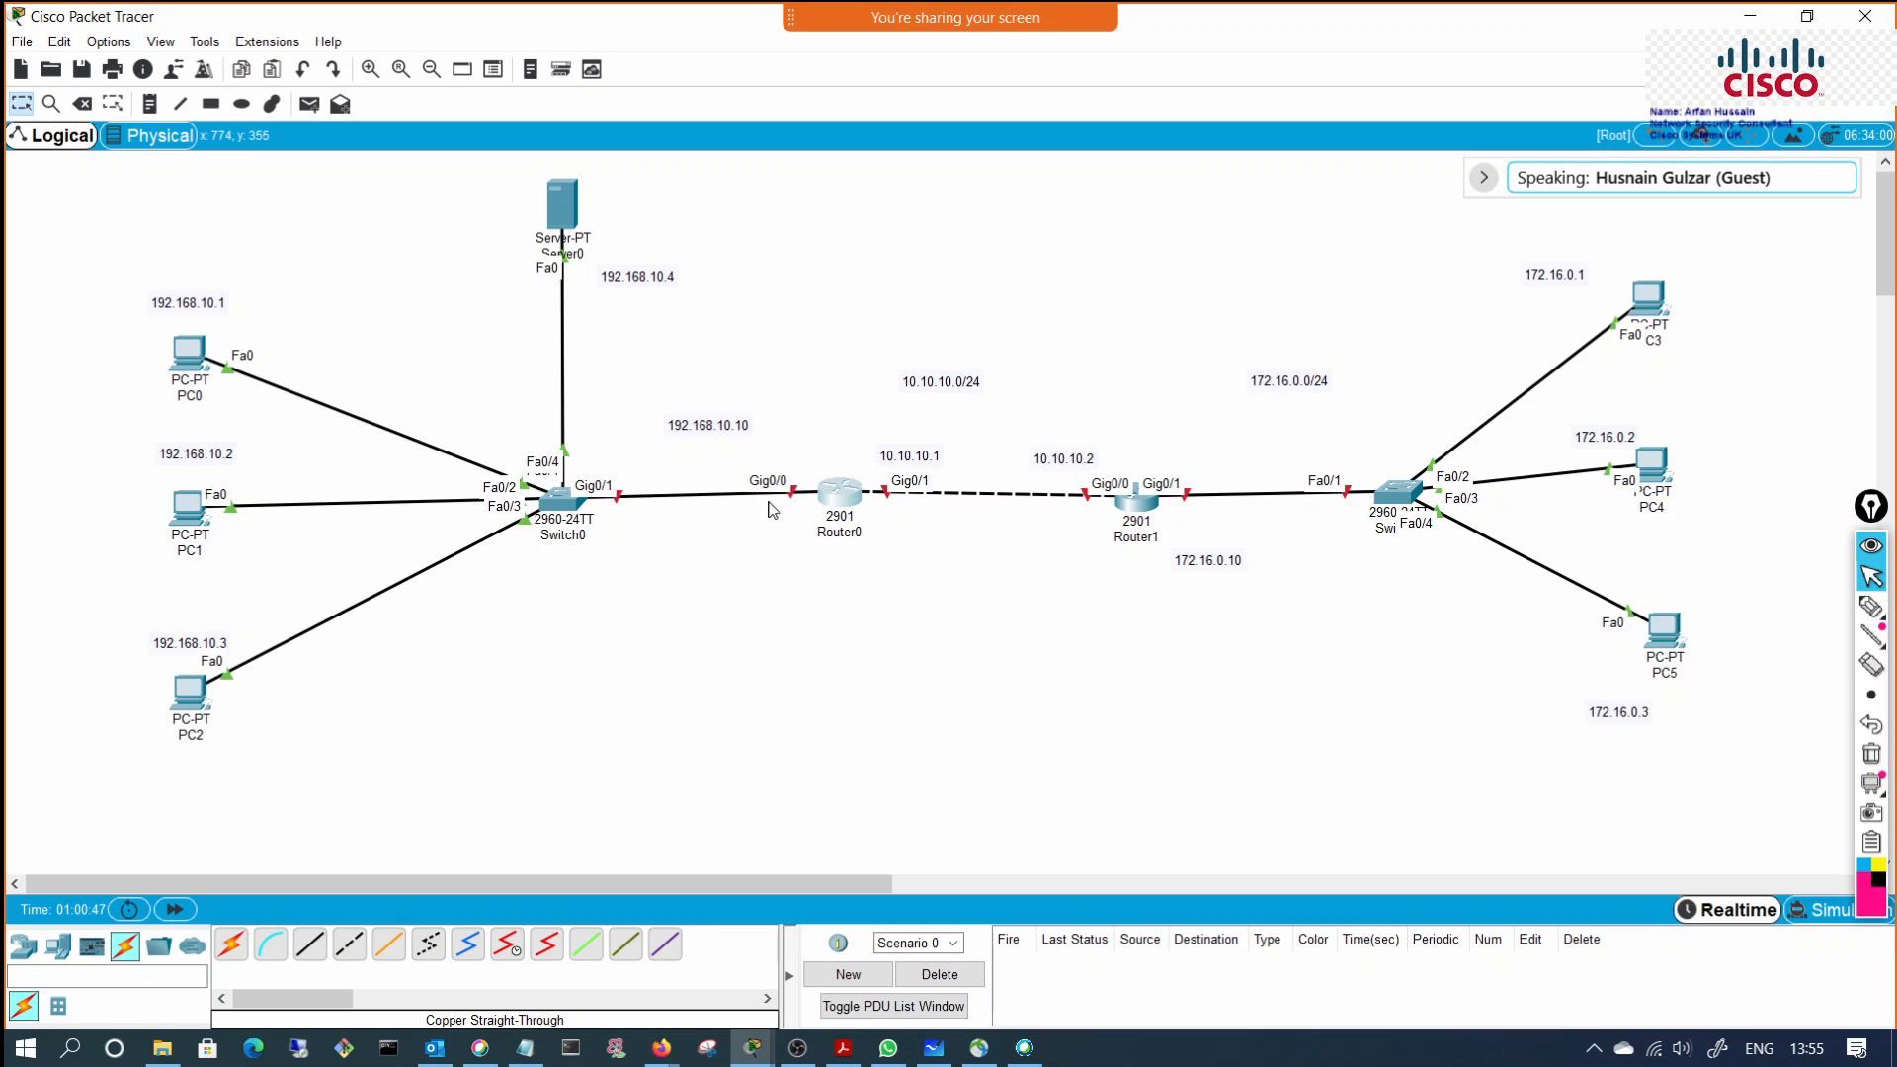
click(848, 499)
drag(866, 227, 1266, 199)
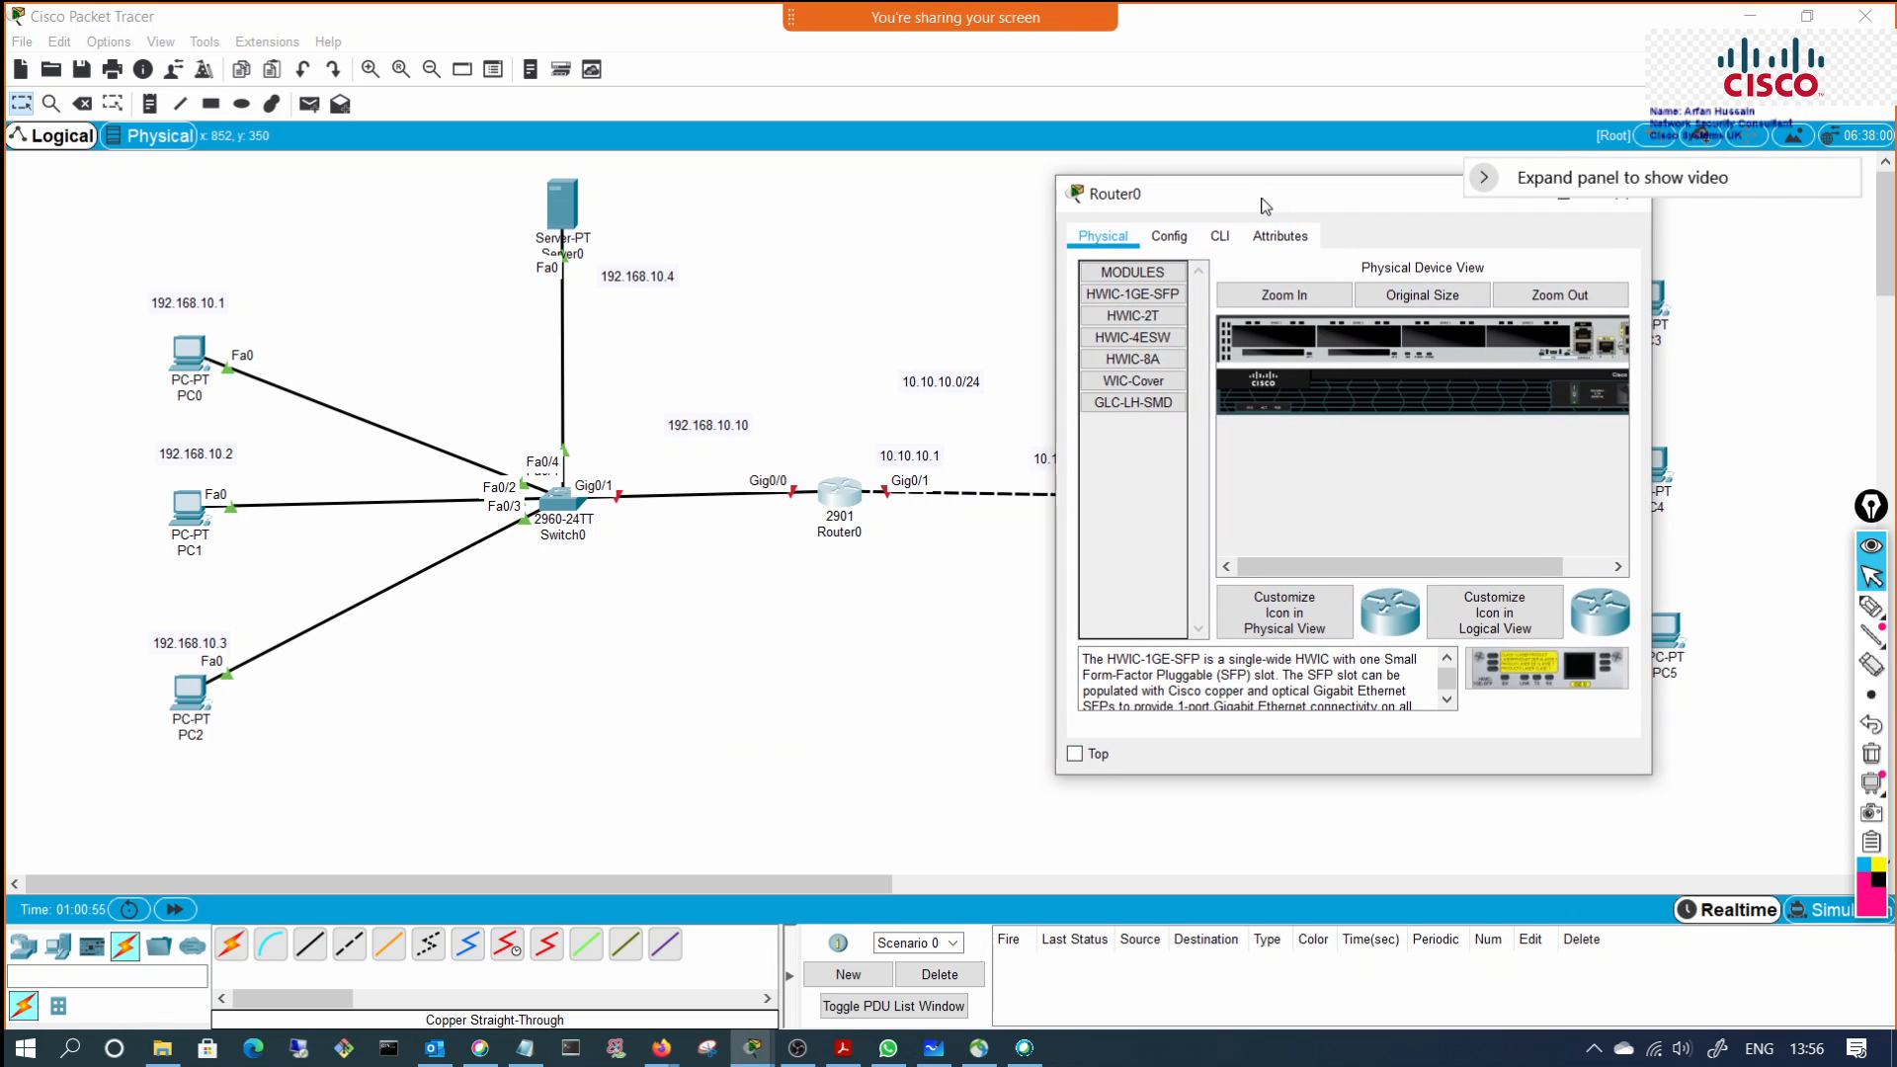
click(1220, 236)
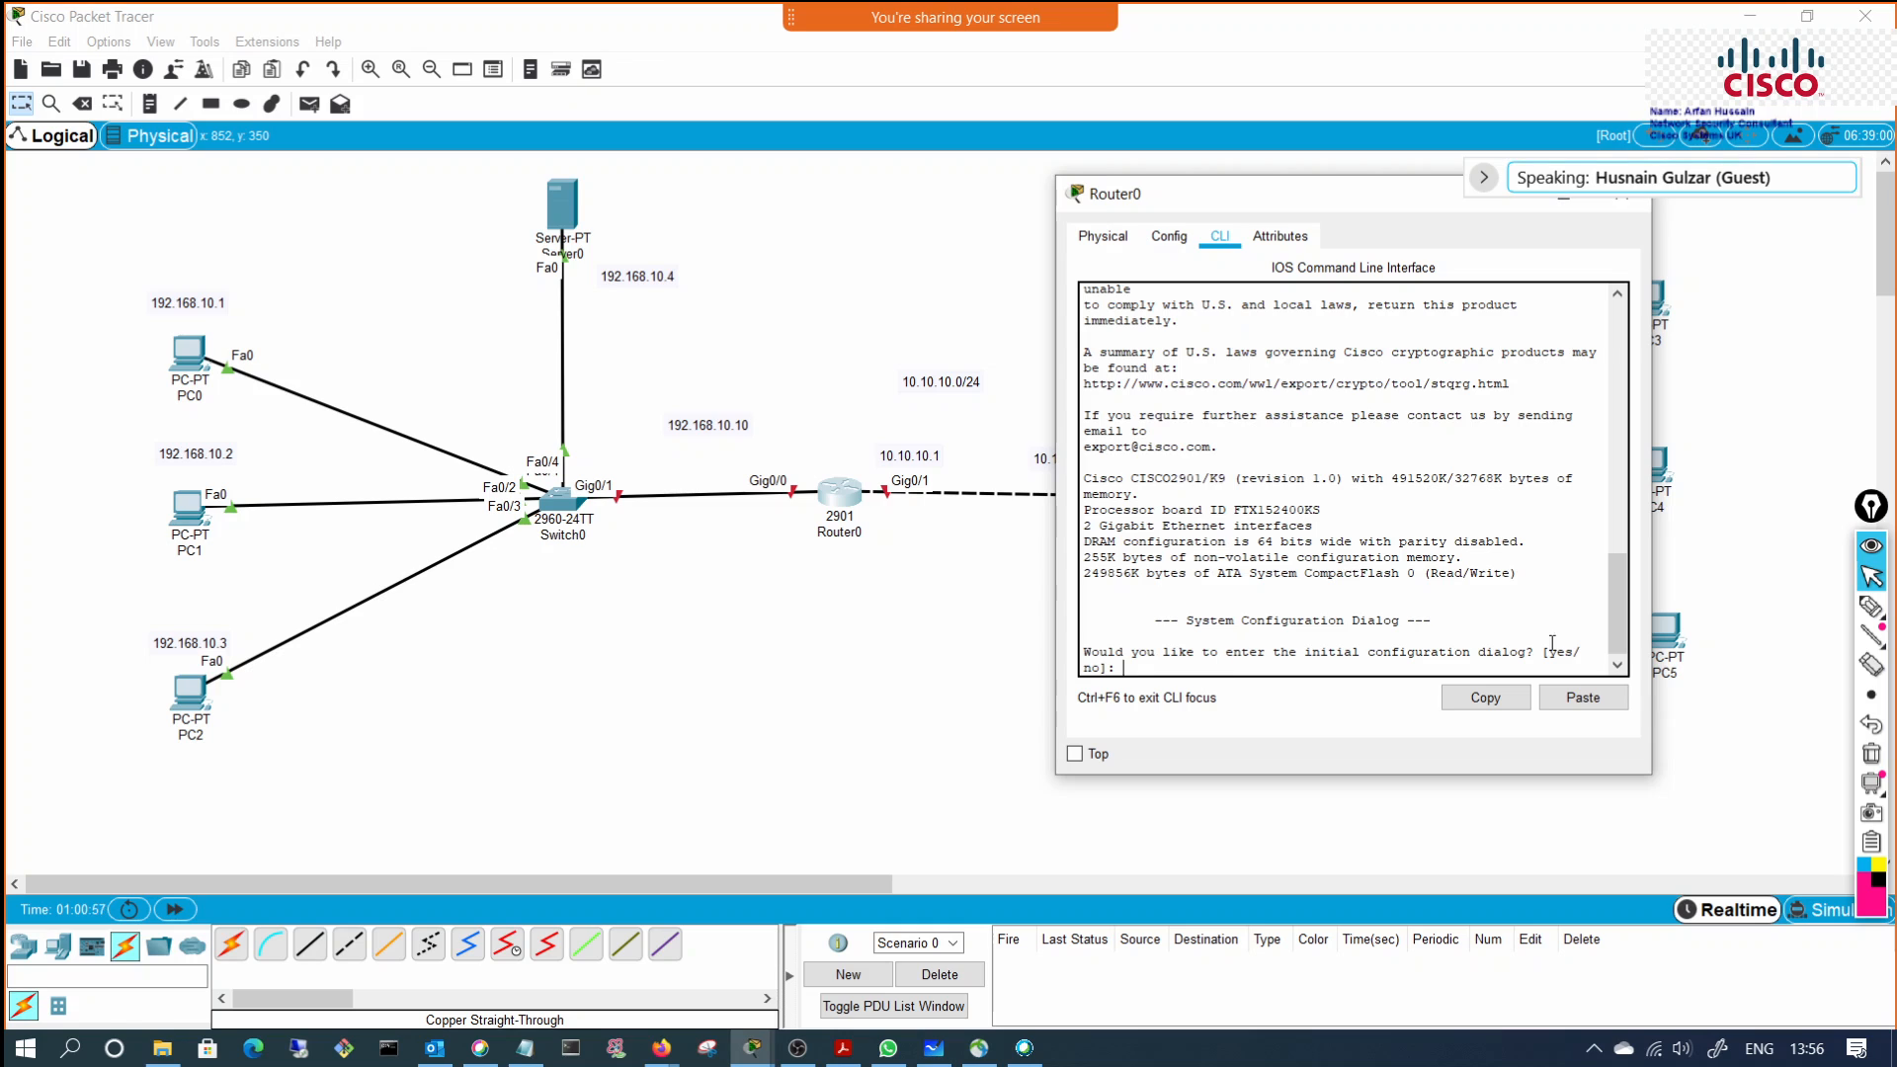
text(no)
key(Return)
key(Return)
key(Return)
key(Return)
key(Return)
key(Return)
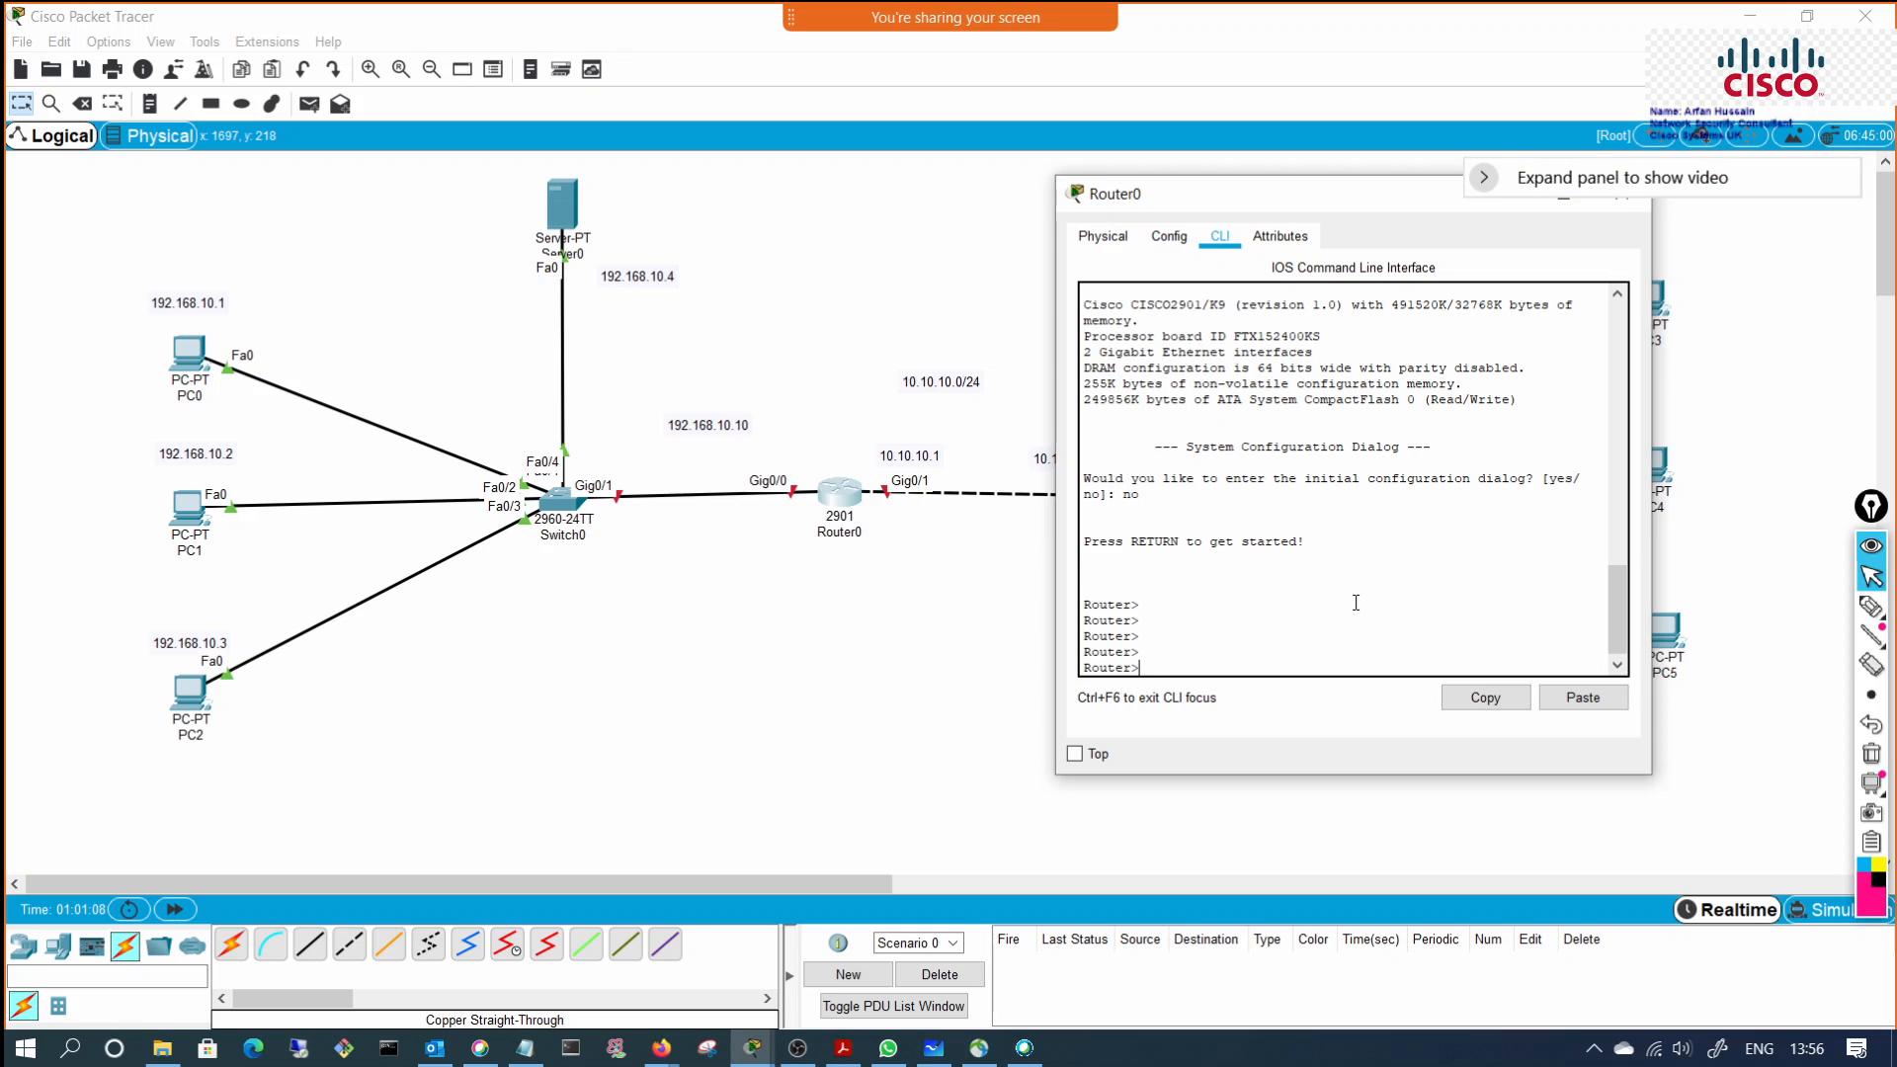
key(Return)
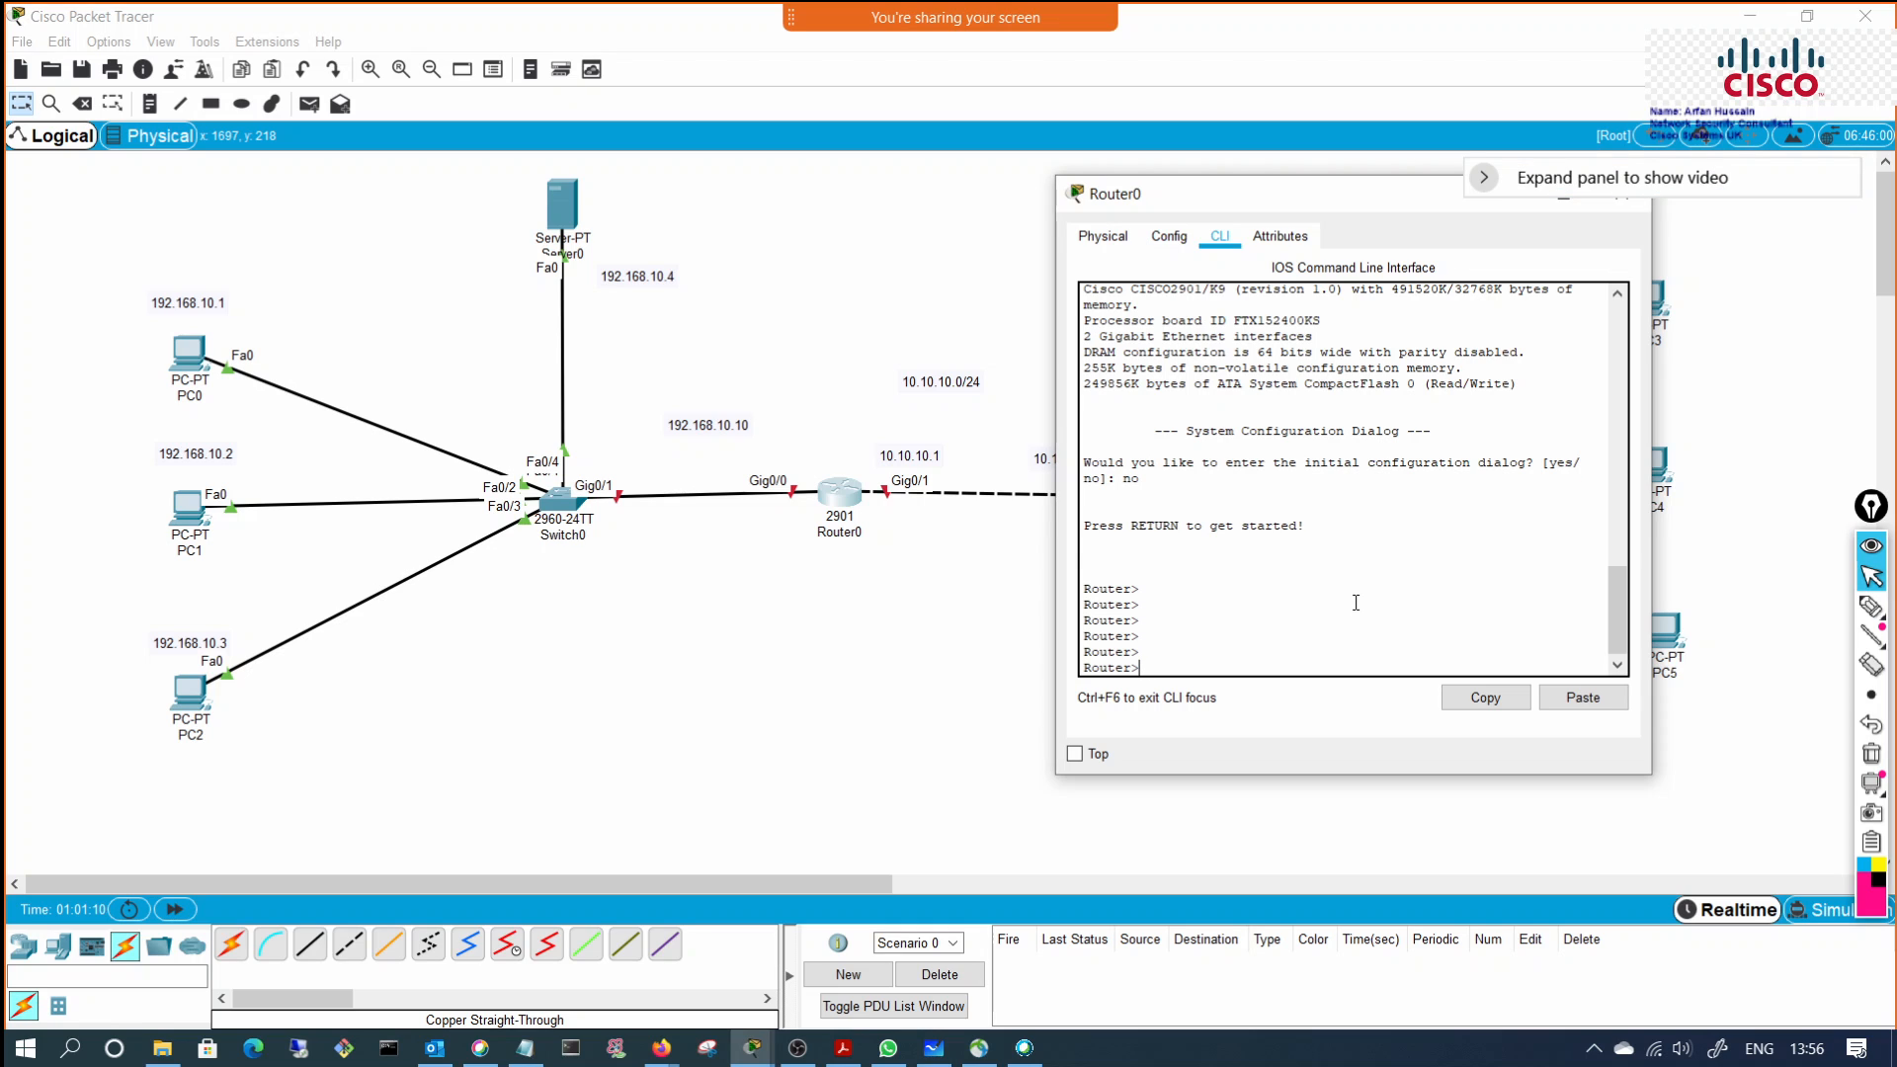
Step: Enter privileged mode on Router0 with enable and global configuration mode with configure terminal
text(en)
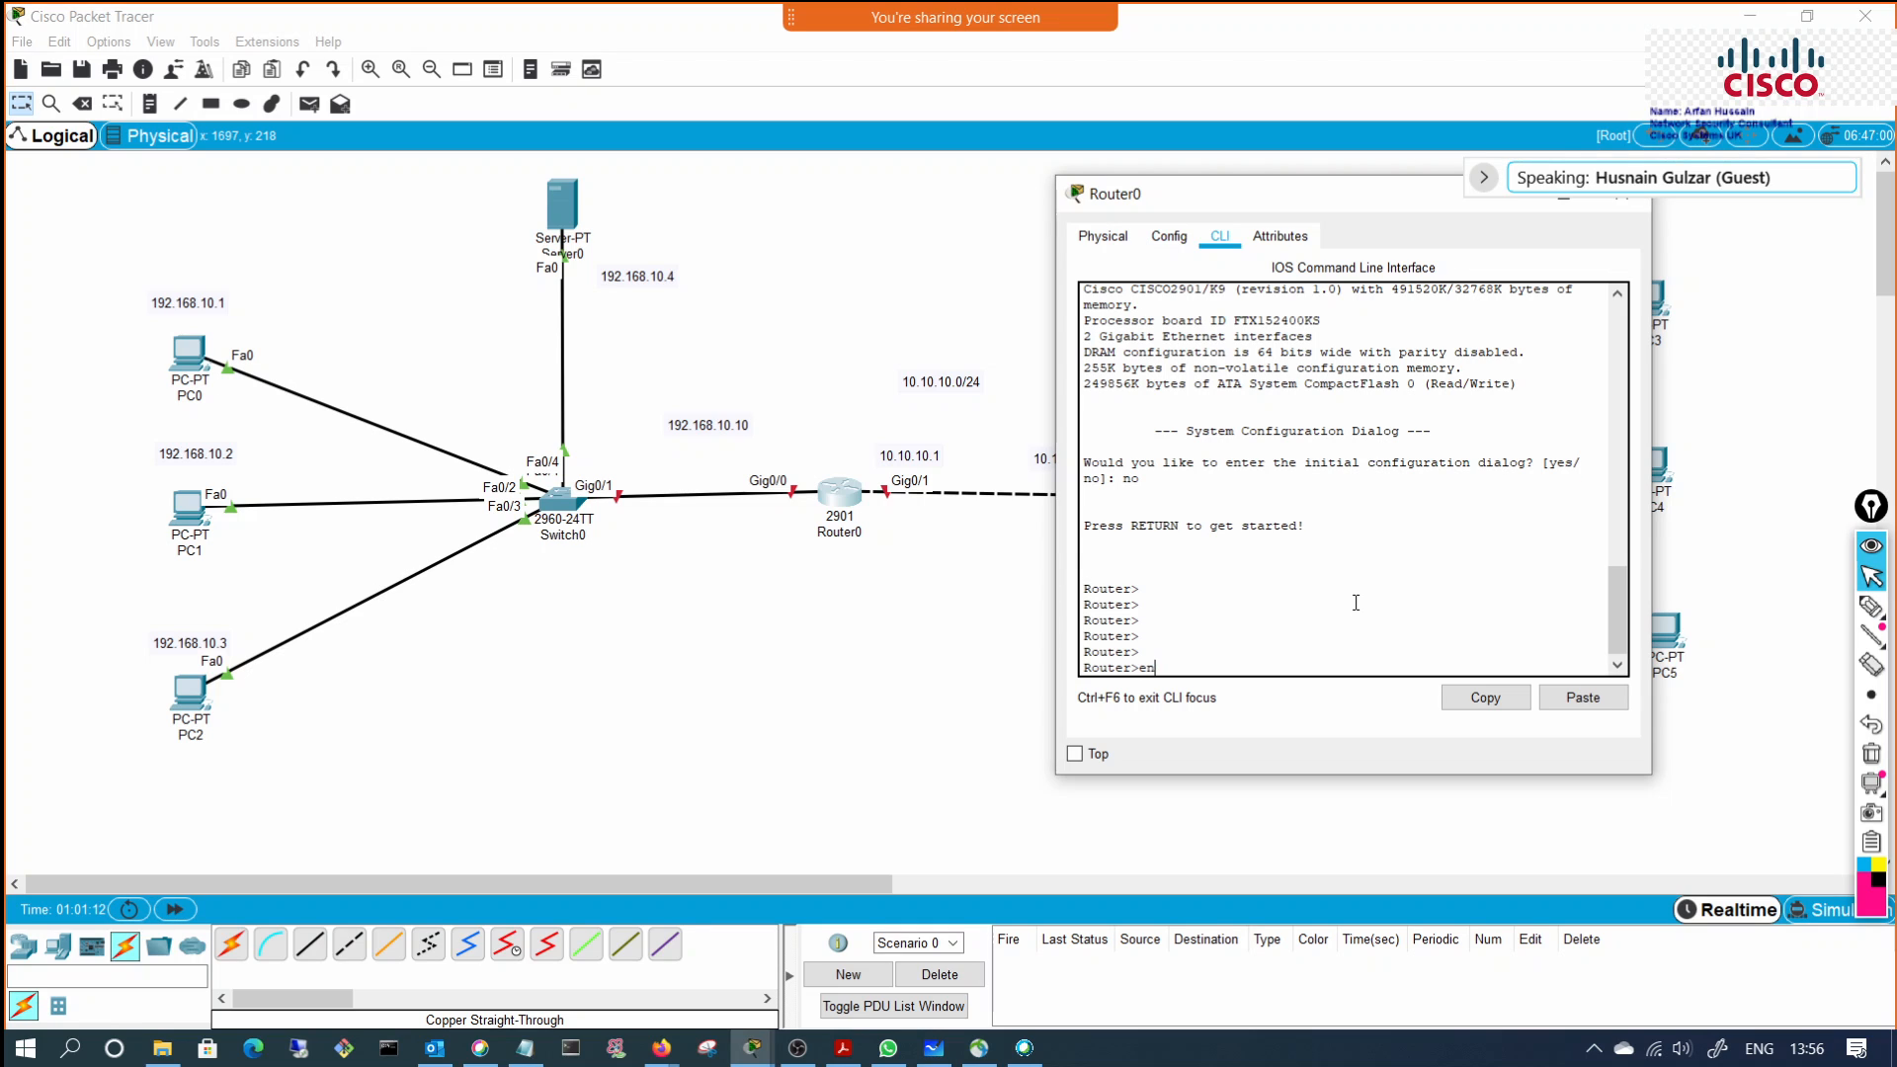
key(Tab)
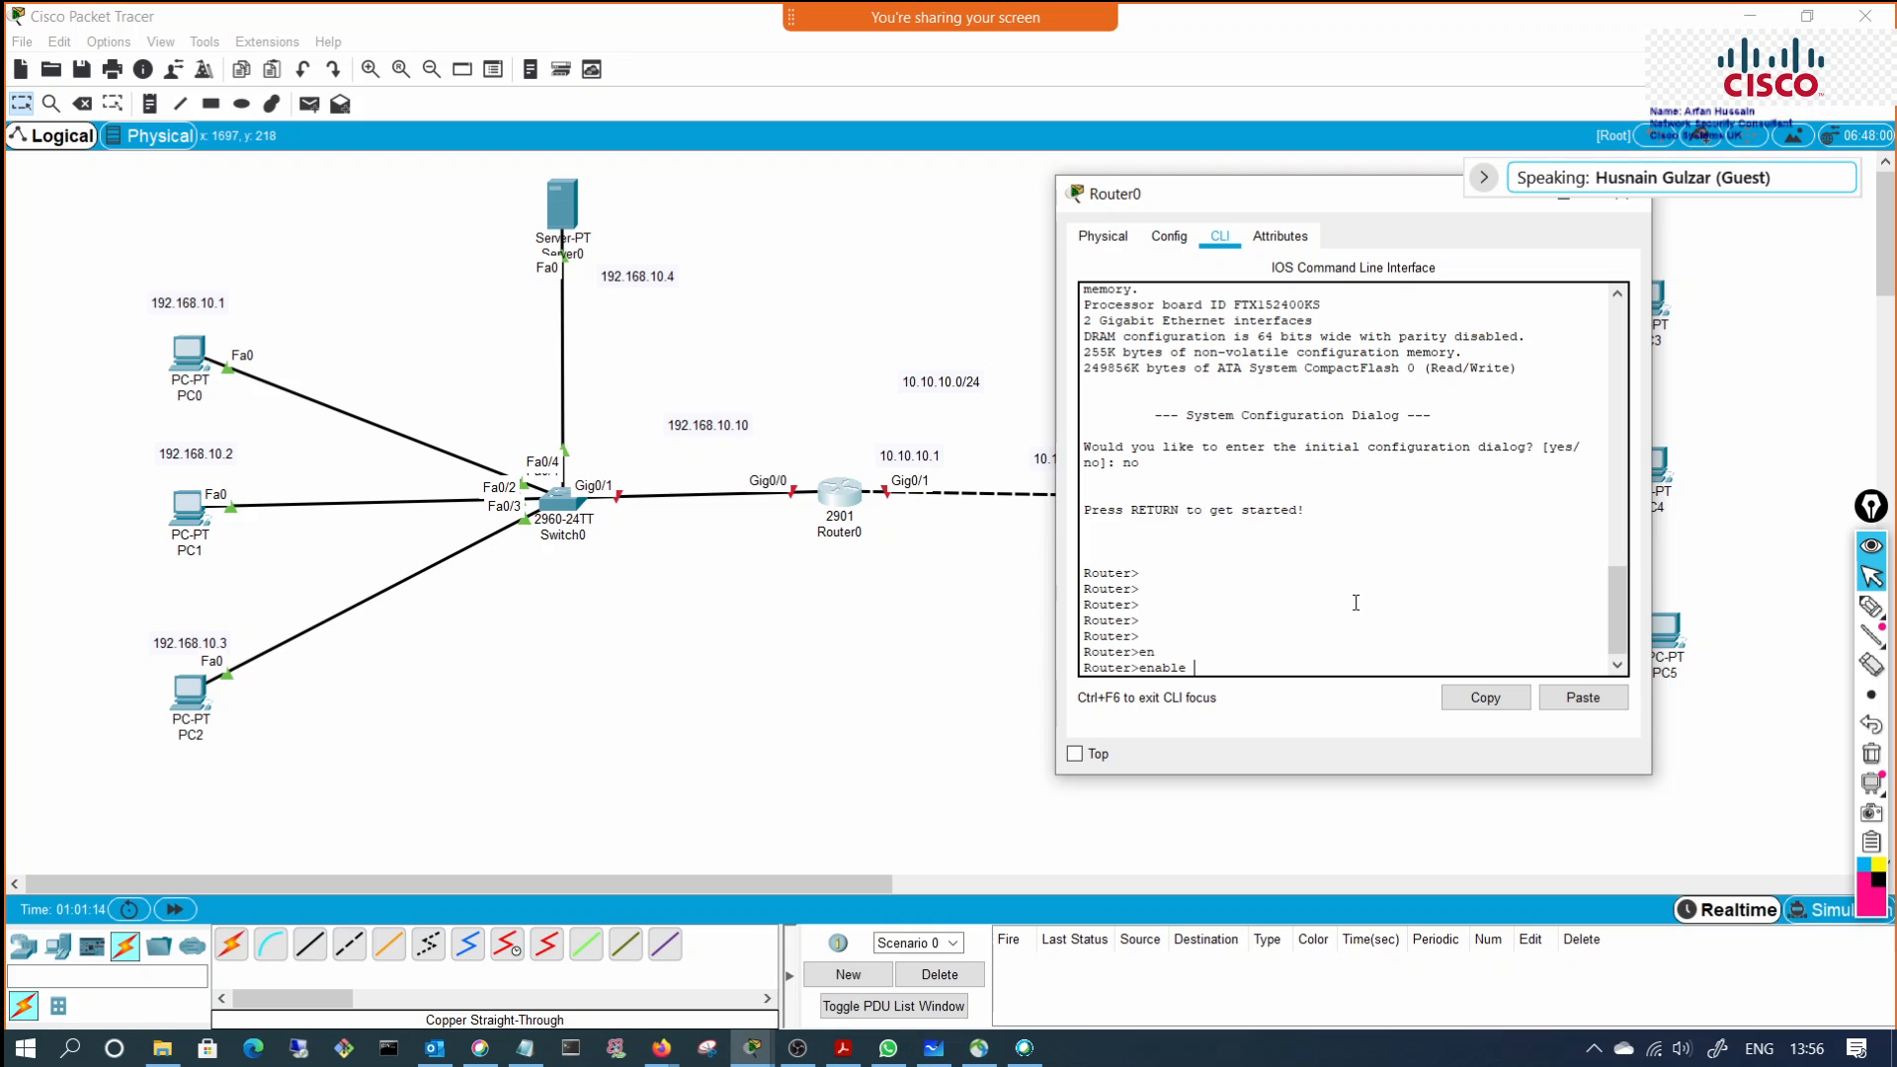
key(Return)
text(conf)
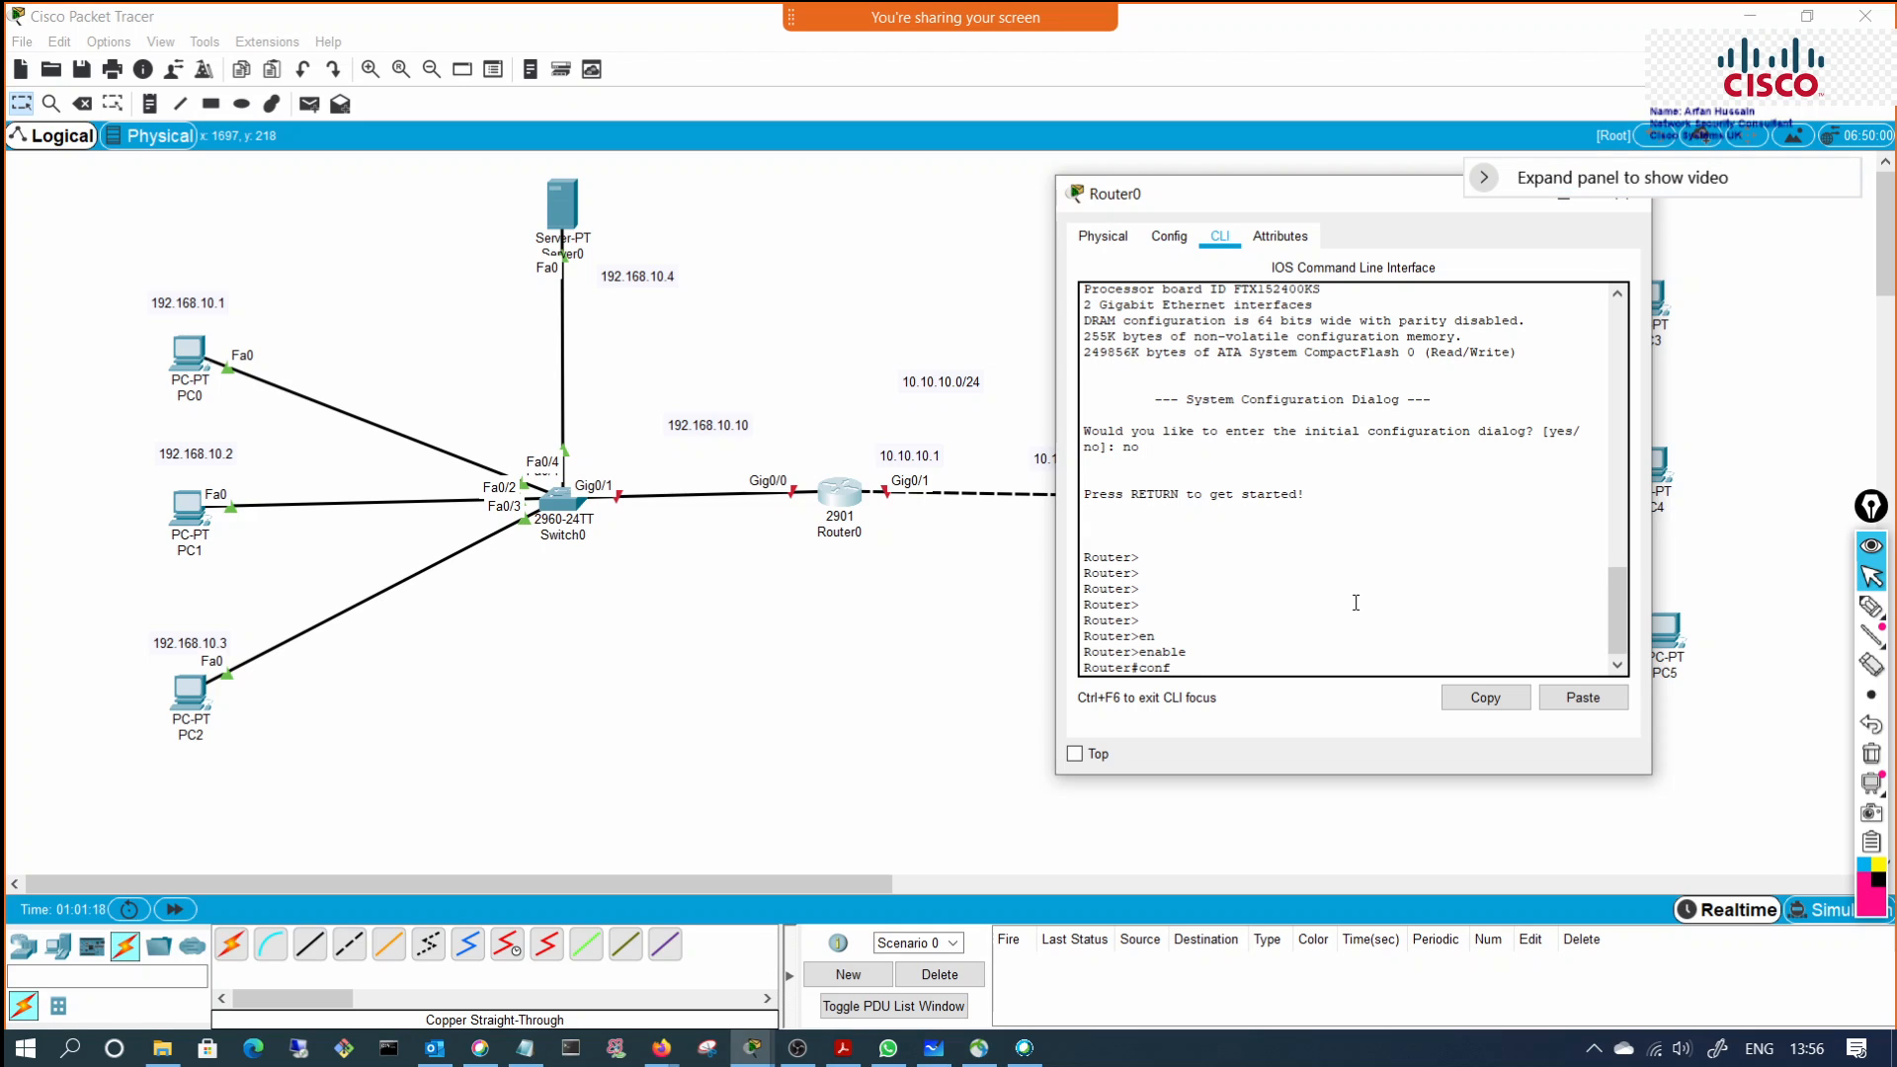
key(Tab)
text(te)
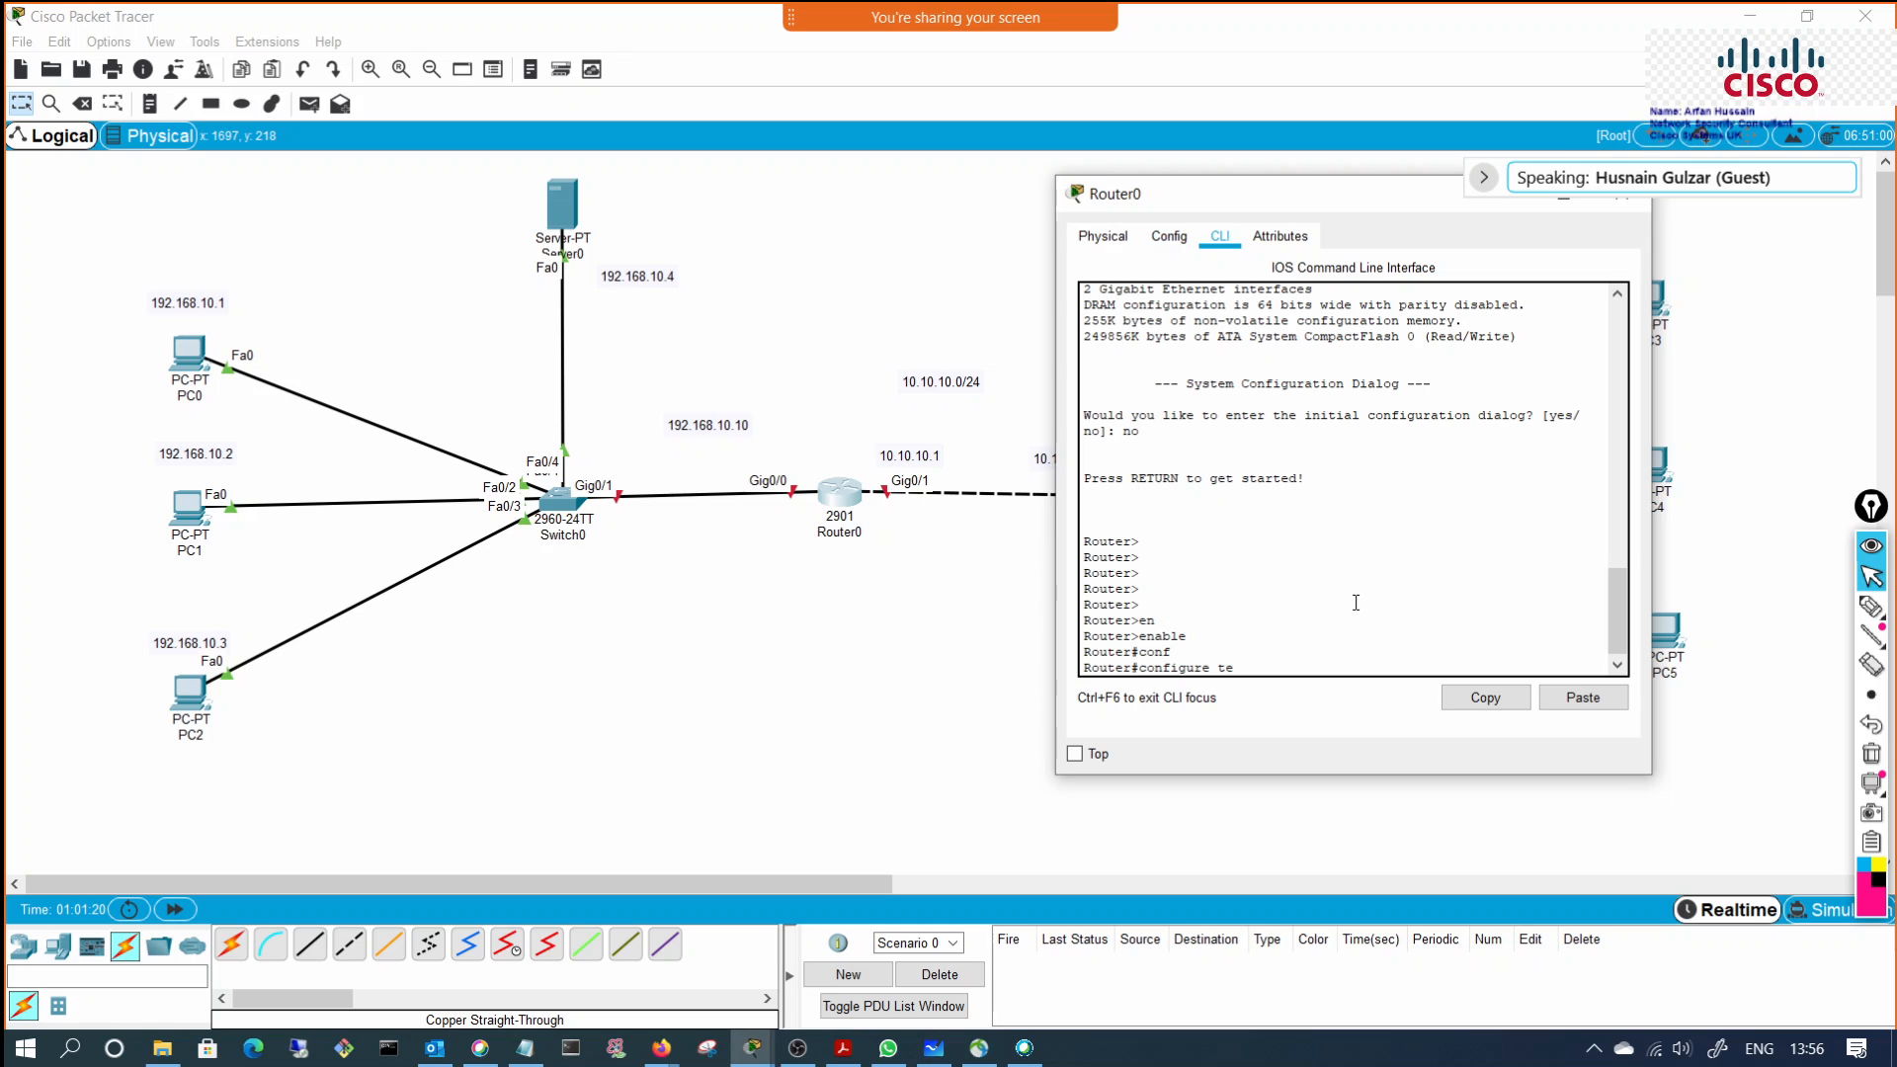
text(rmi)
key(Tab)
key(Return)
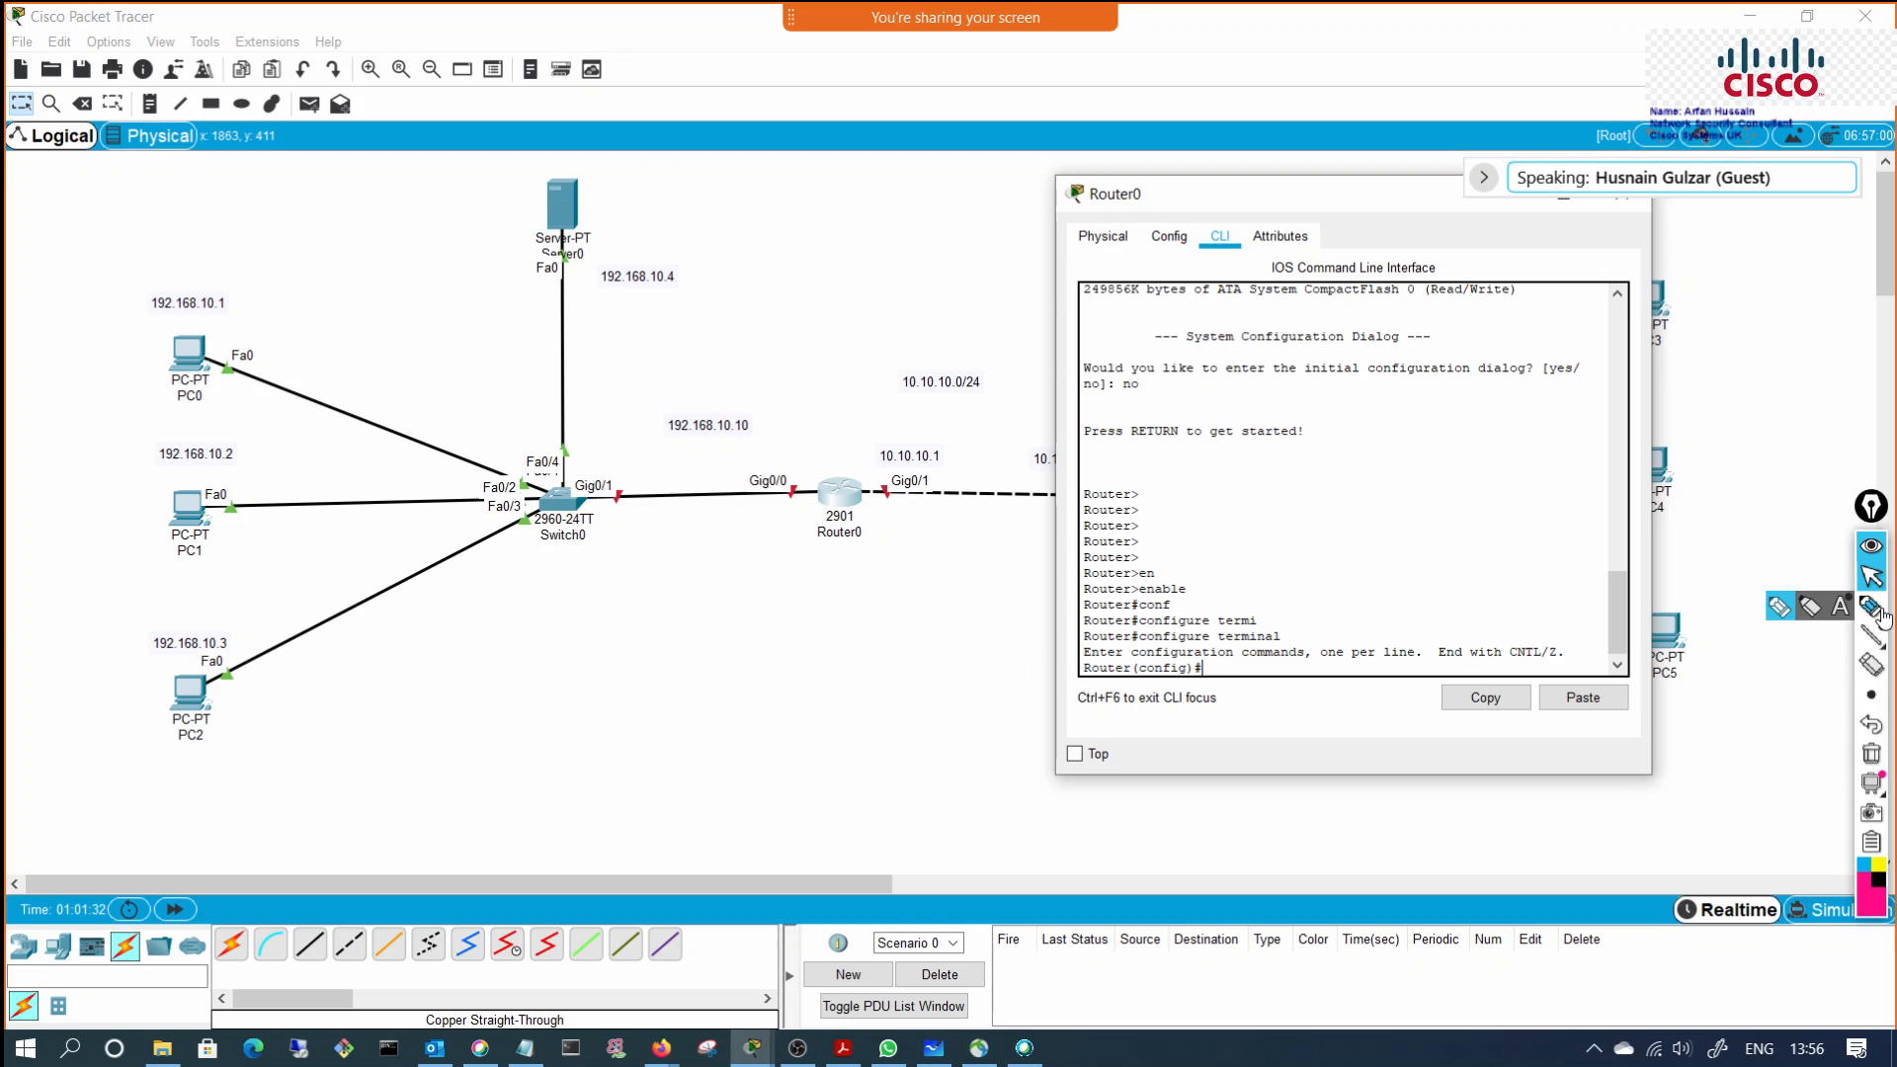
Step: Annotate Router0's configuration prompt and its Gig0/0 port label with freehand pen marks, and clear the marks
click(1864, 608)
click(1778, 607)
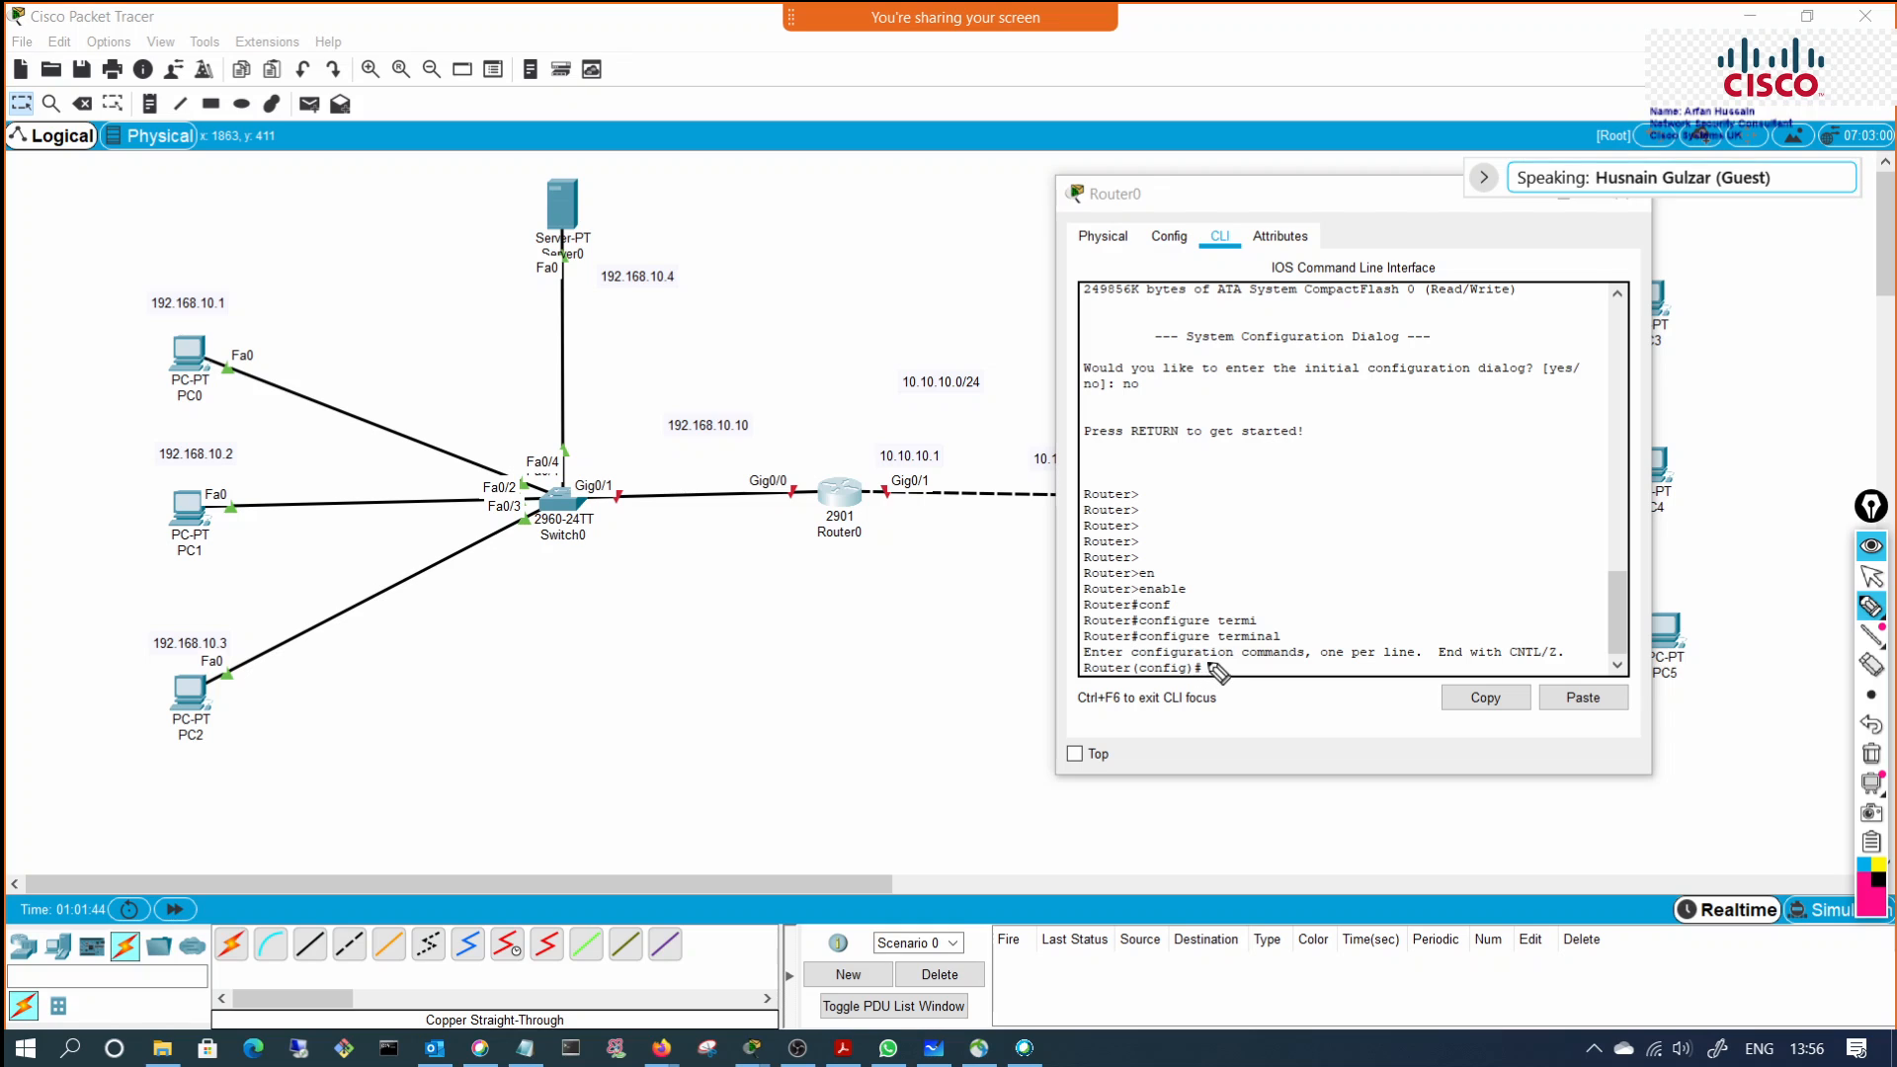
drag(1207, 668, 1239, 666)
mouse_move(1252, 699)
mouse_down()
mouse_move(1322, 726)
mouse_move(1348, 712)
mouse_move(1276, 759)
mouse_up()
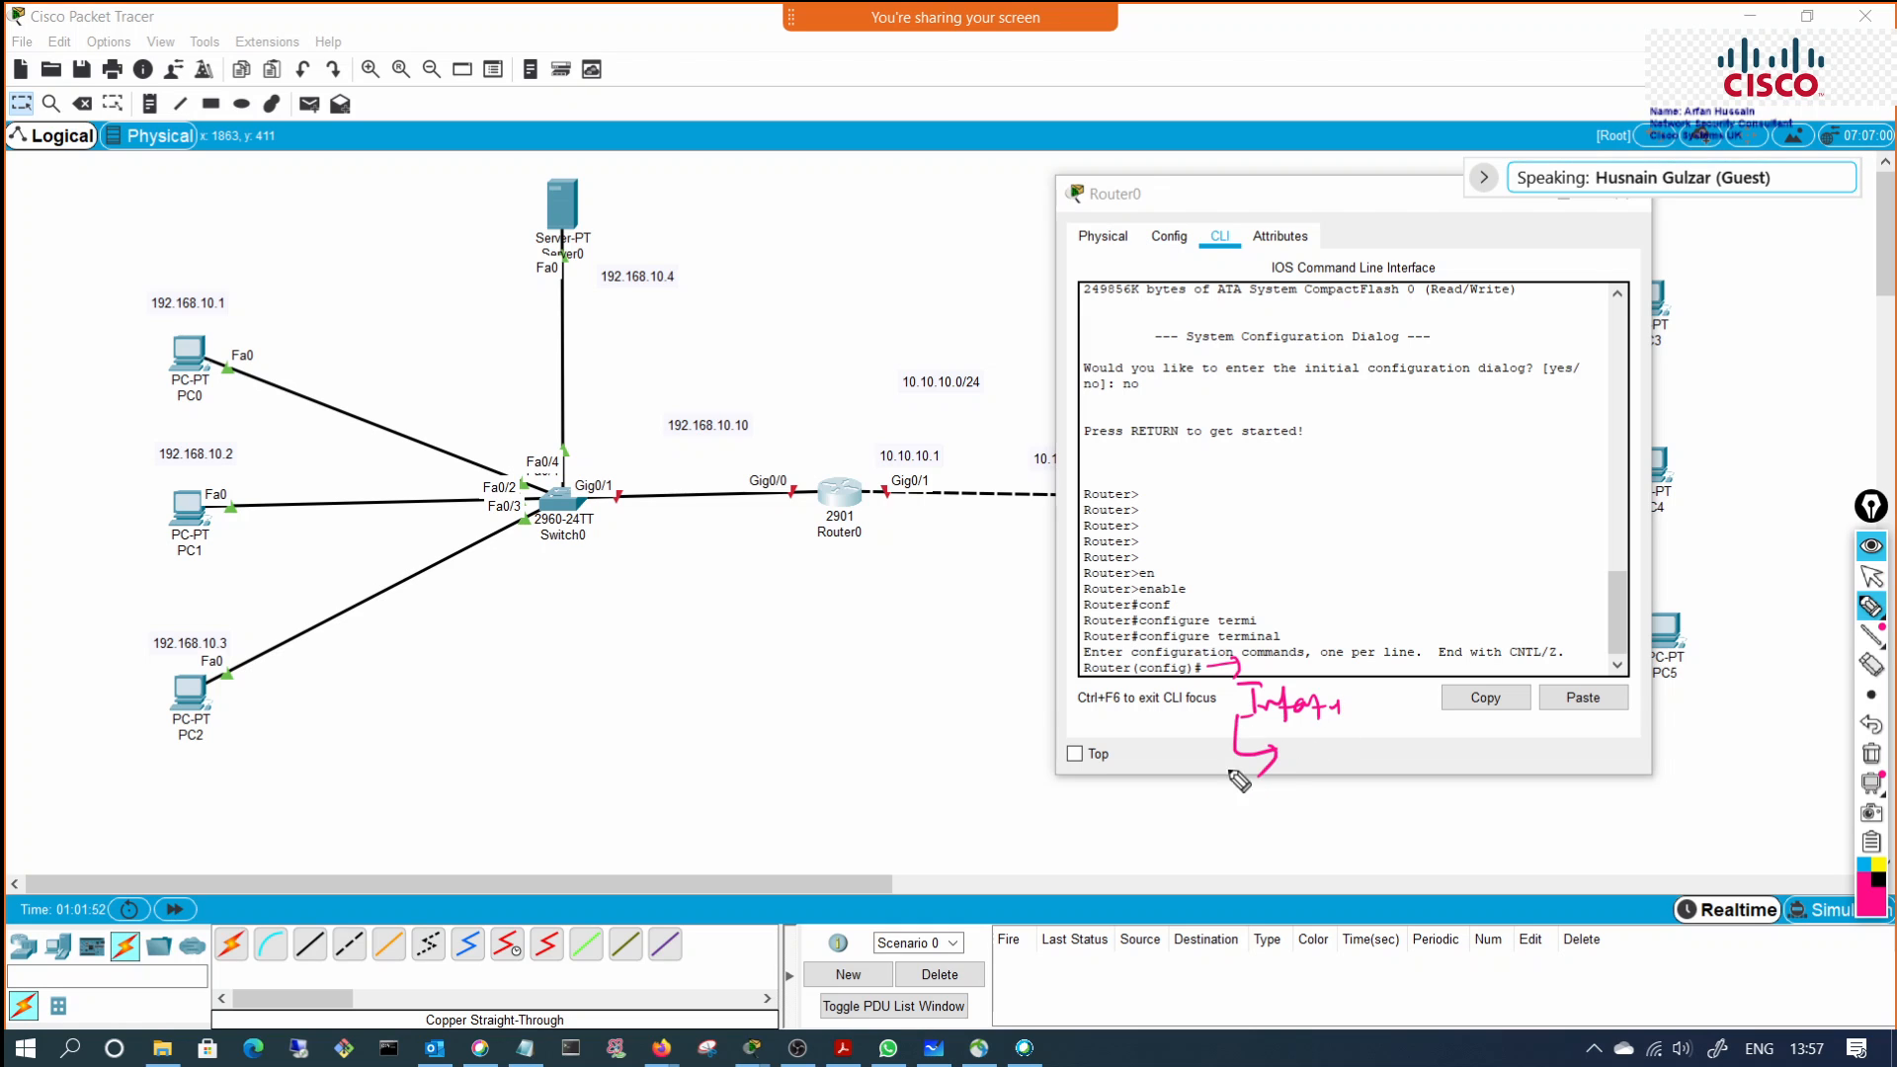
mouse_move(747, 459)
mouse_down()
mouse_move(818, 452)
mouse_move(761, 470)
mouse_up()
click(1870, 753)
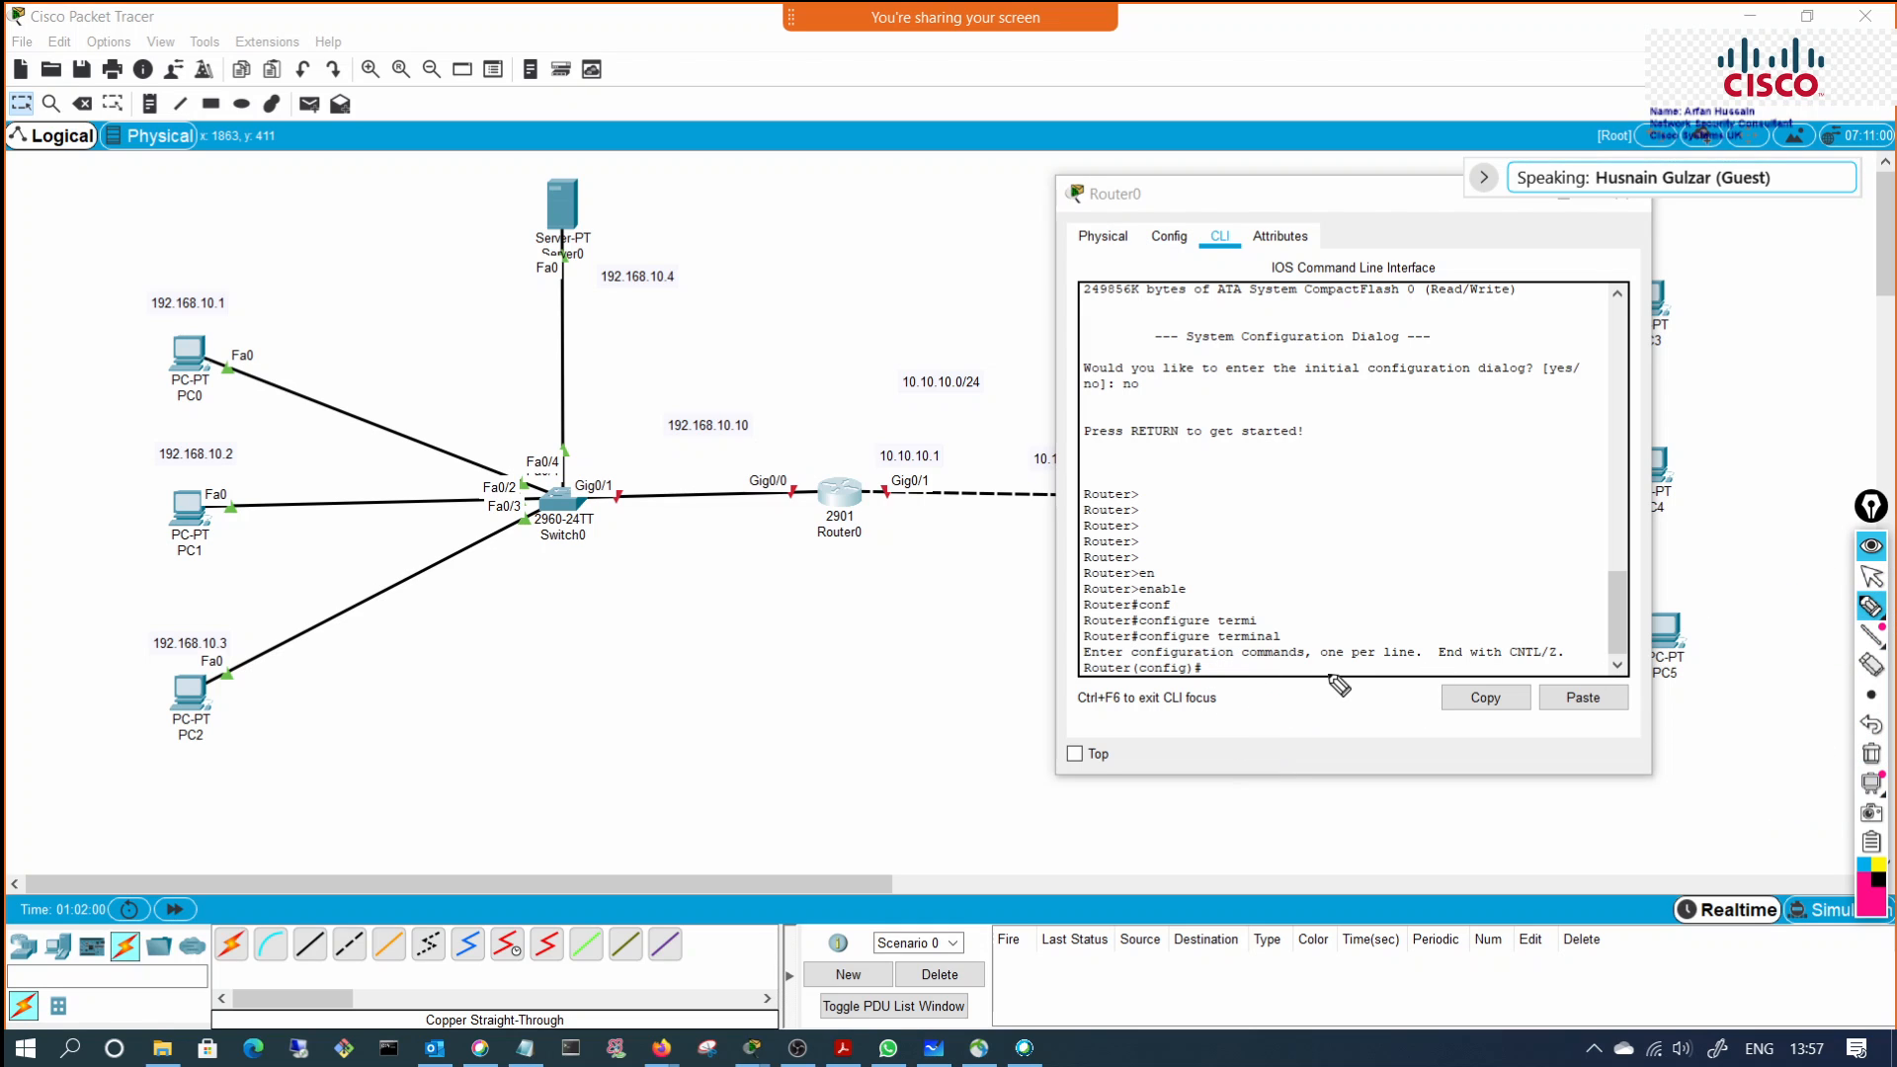
click(1873, 581)
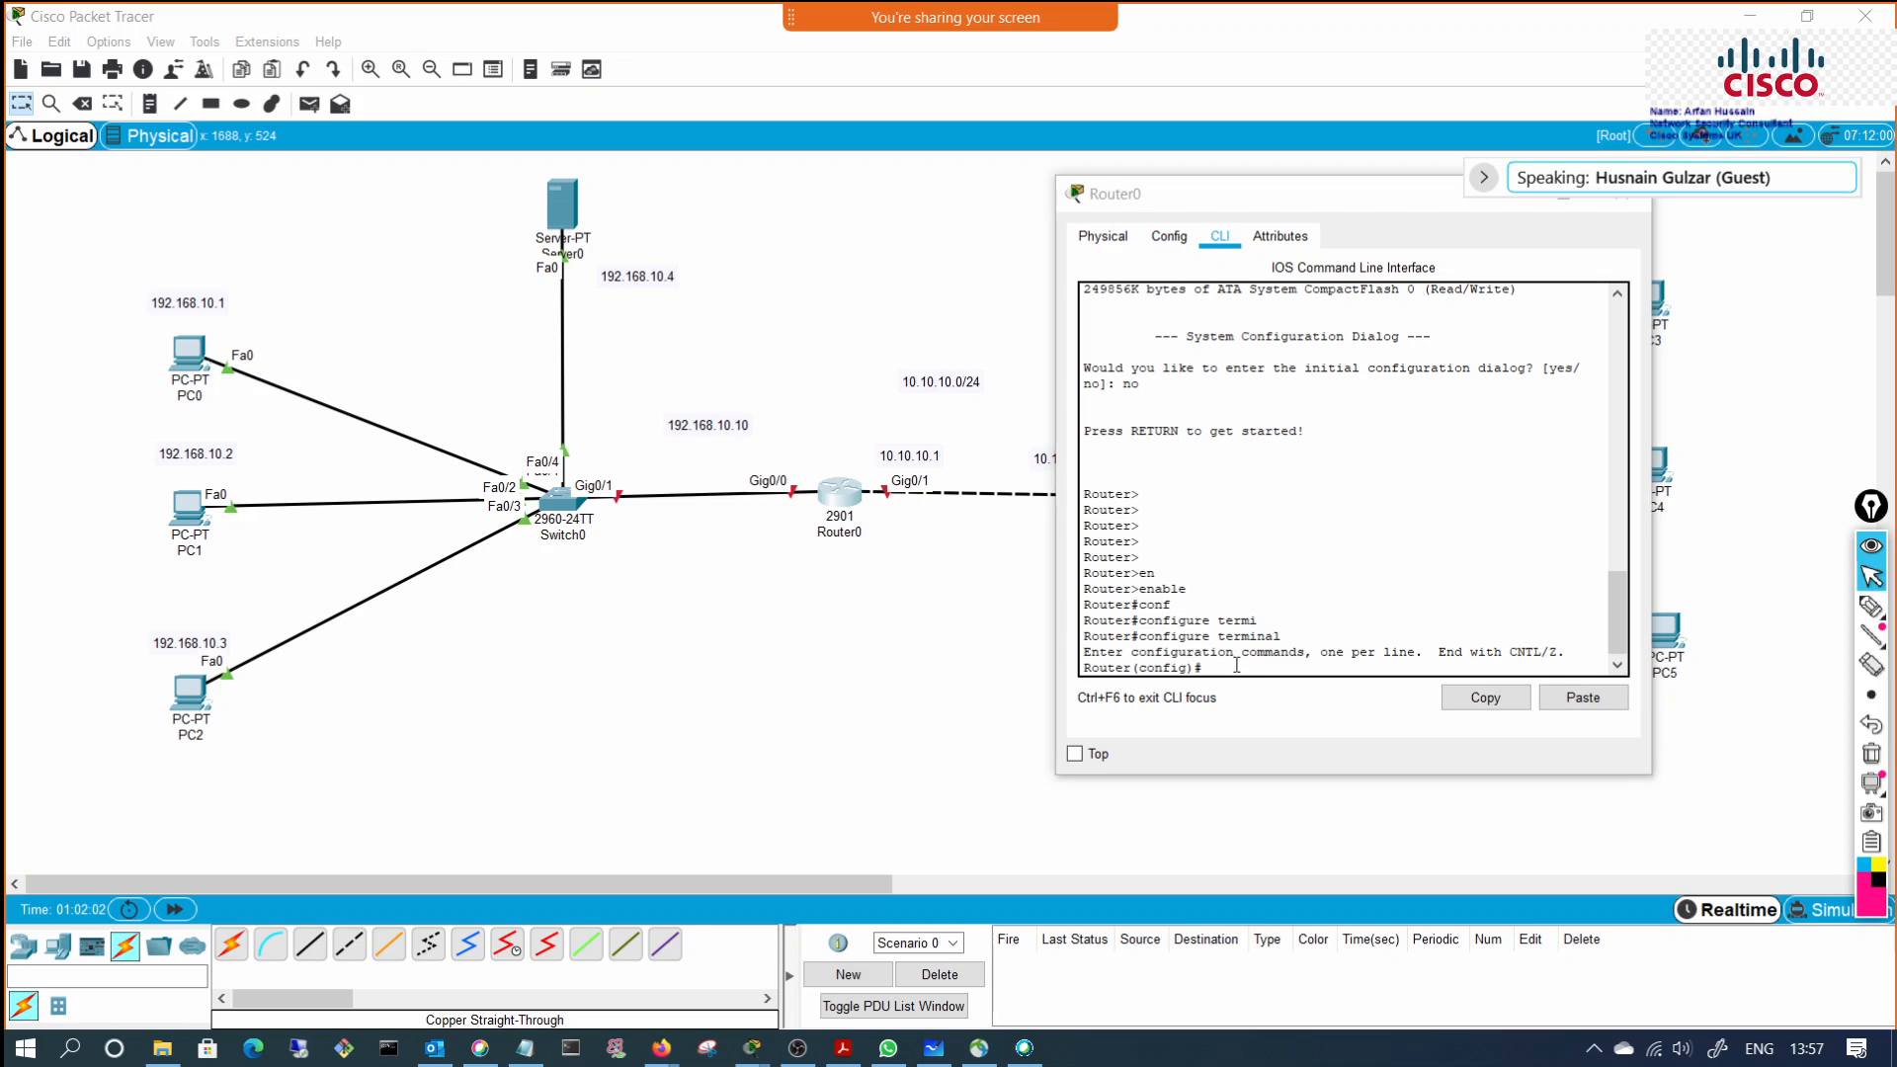
Step: Enter interface configuration mode for gigabitEthernet 0/0 on Router0
click(1275, 671)
text(i)
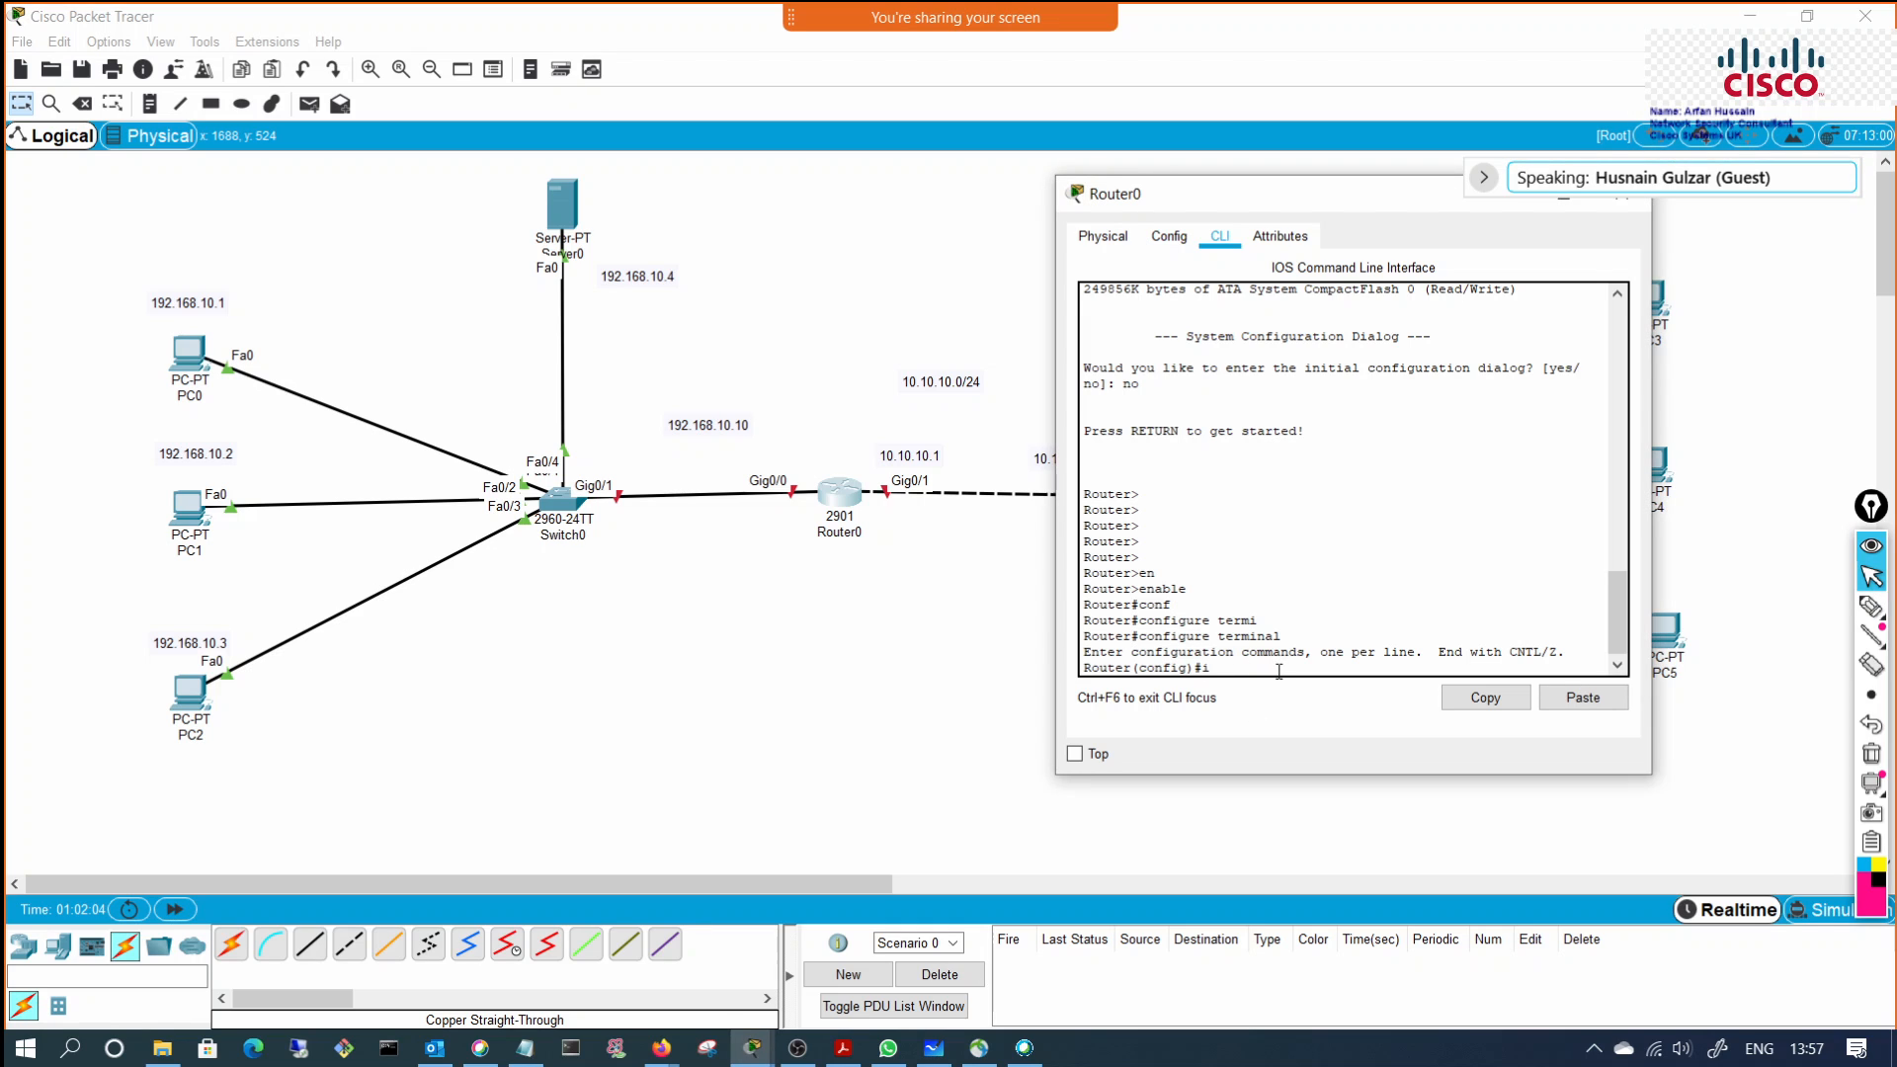
text(nt)
key(Tab)
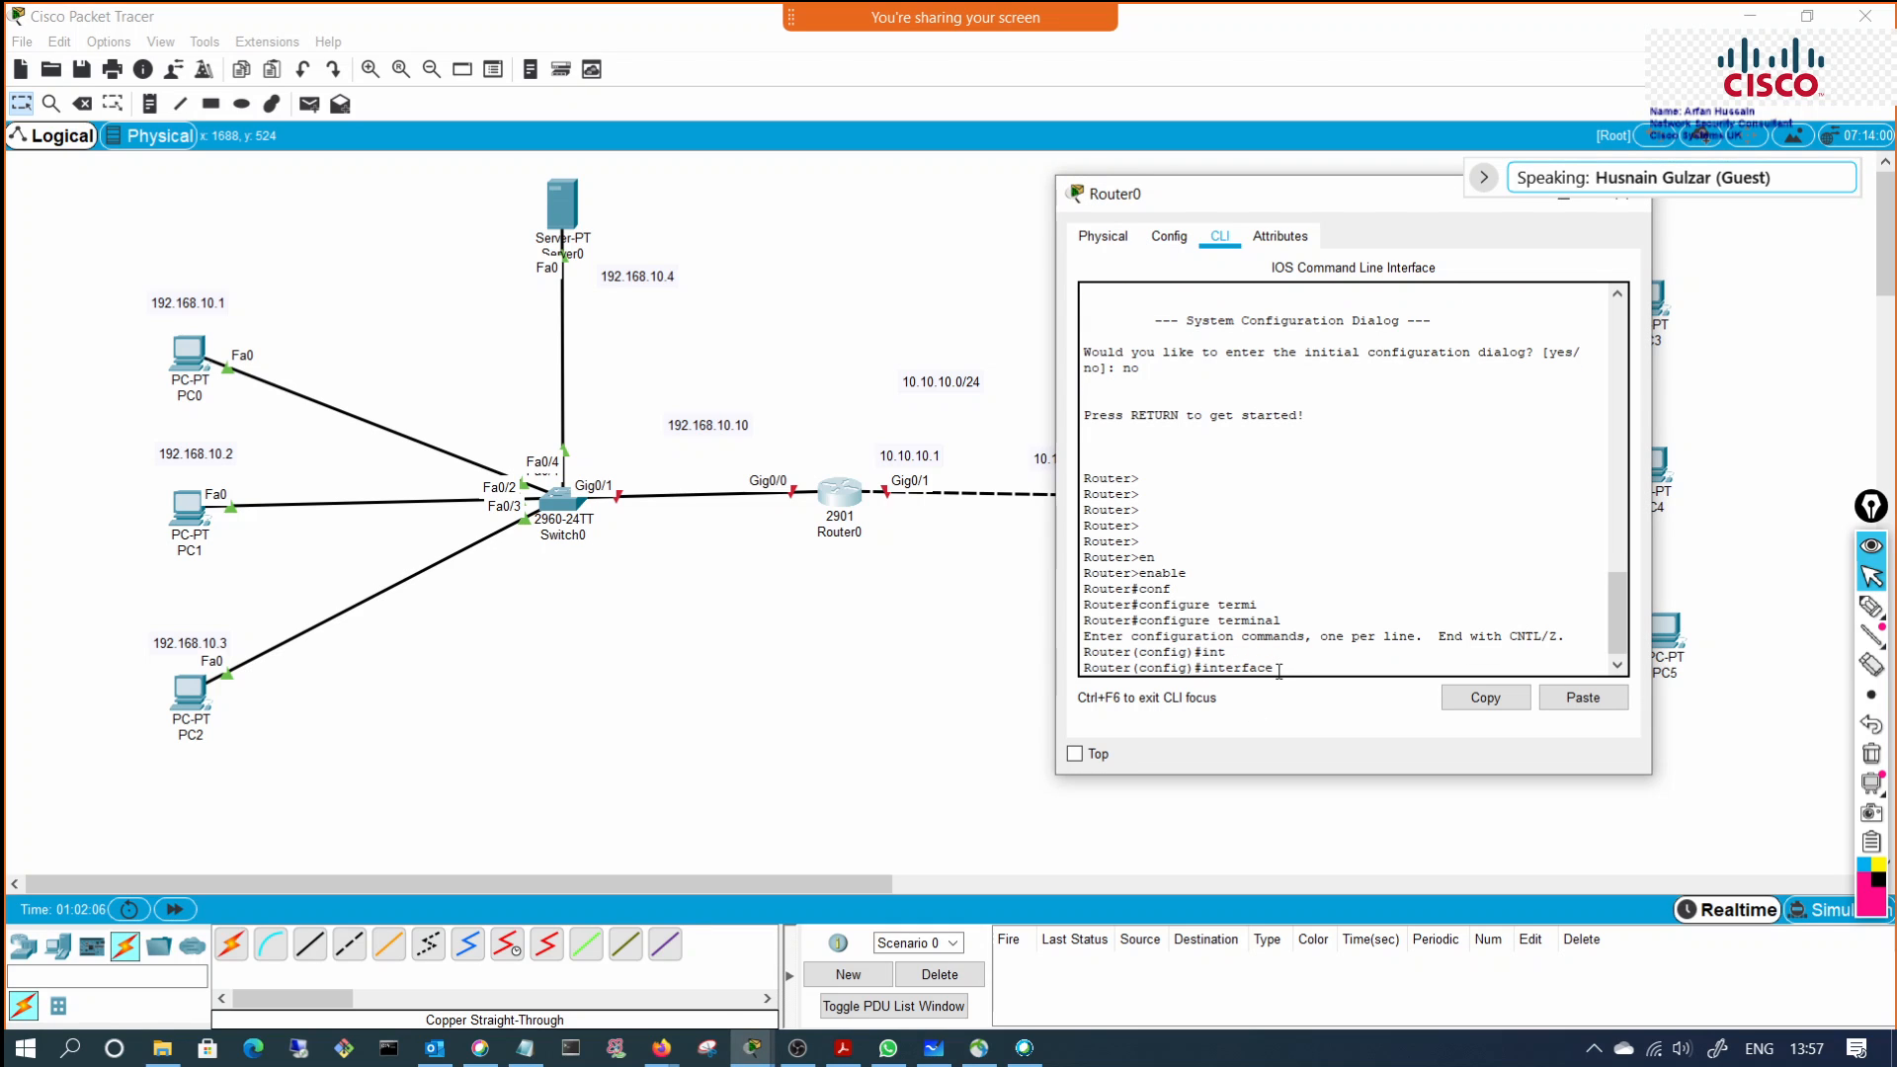
text(g)
key(Tab)
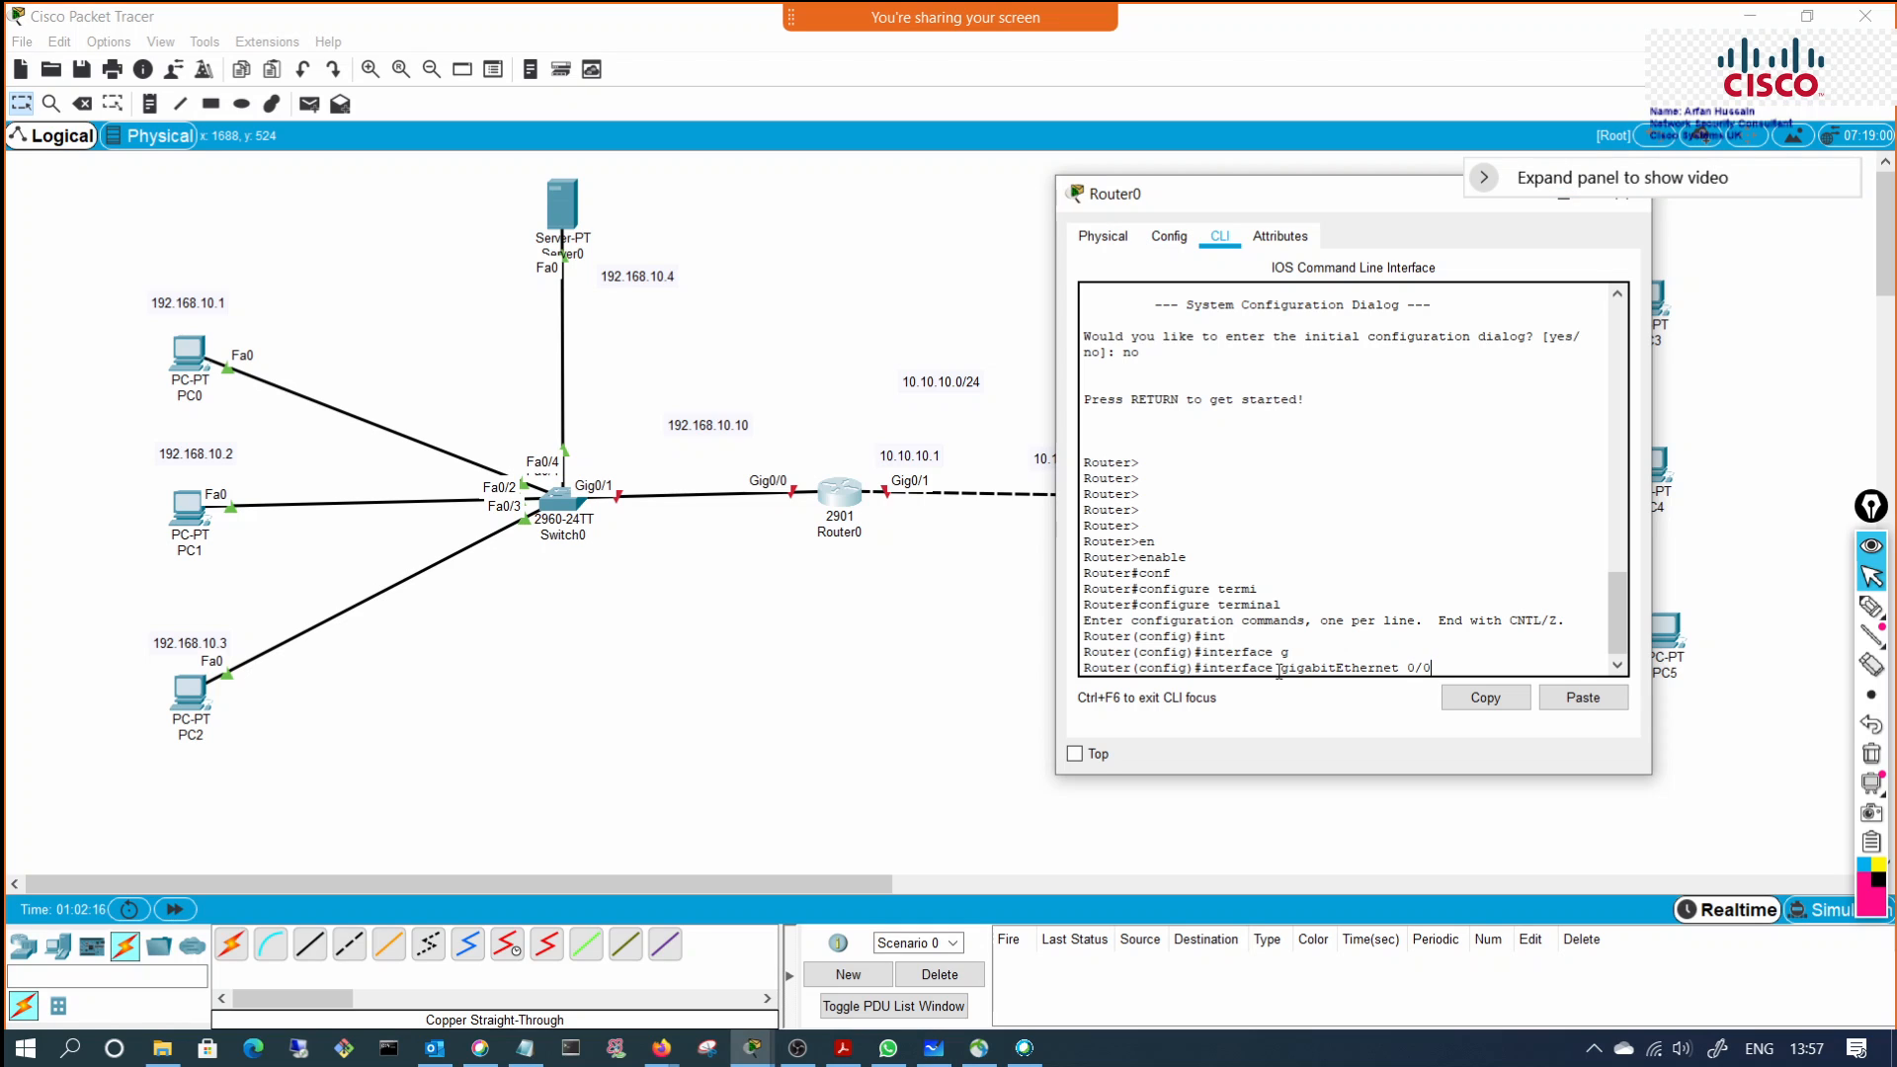
key(Return)
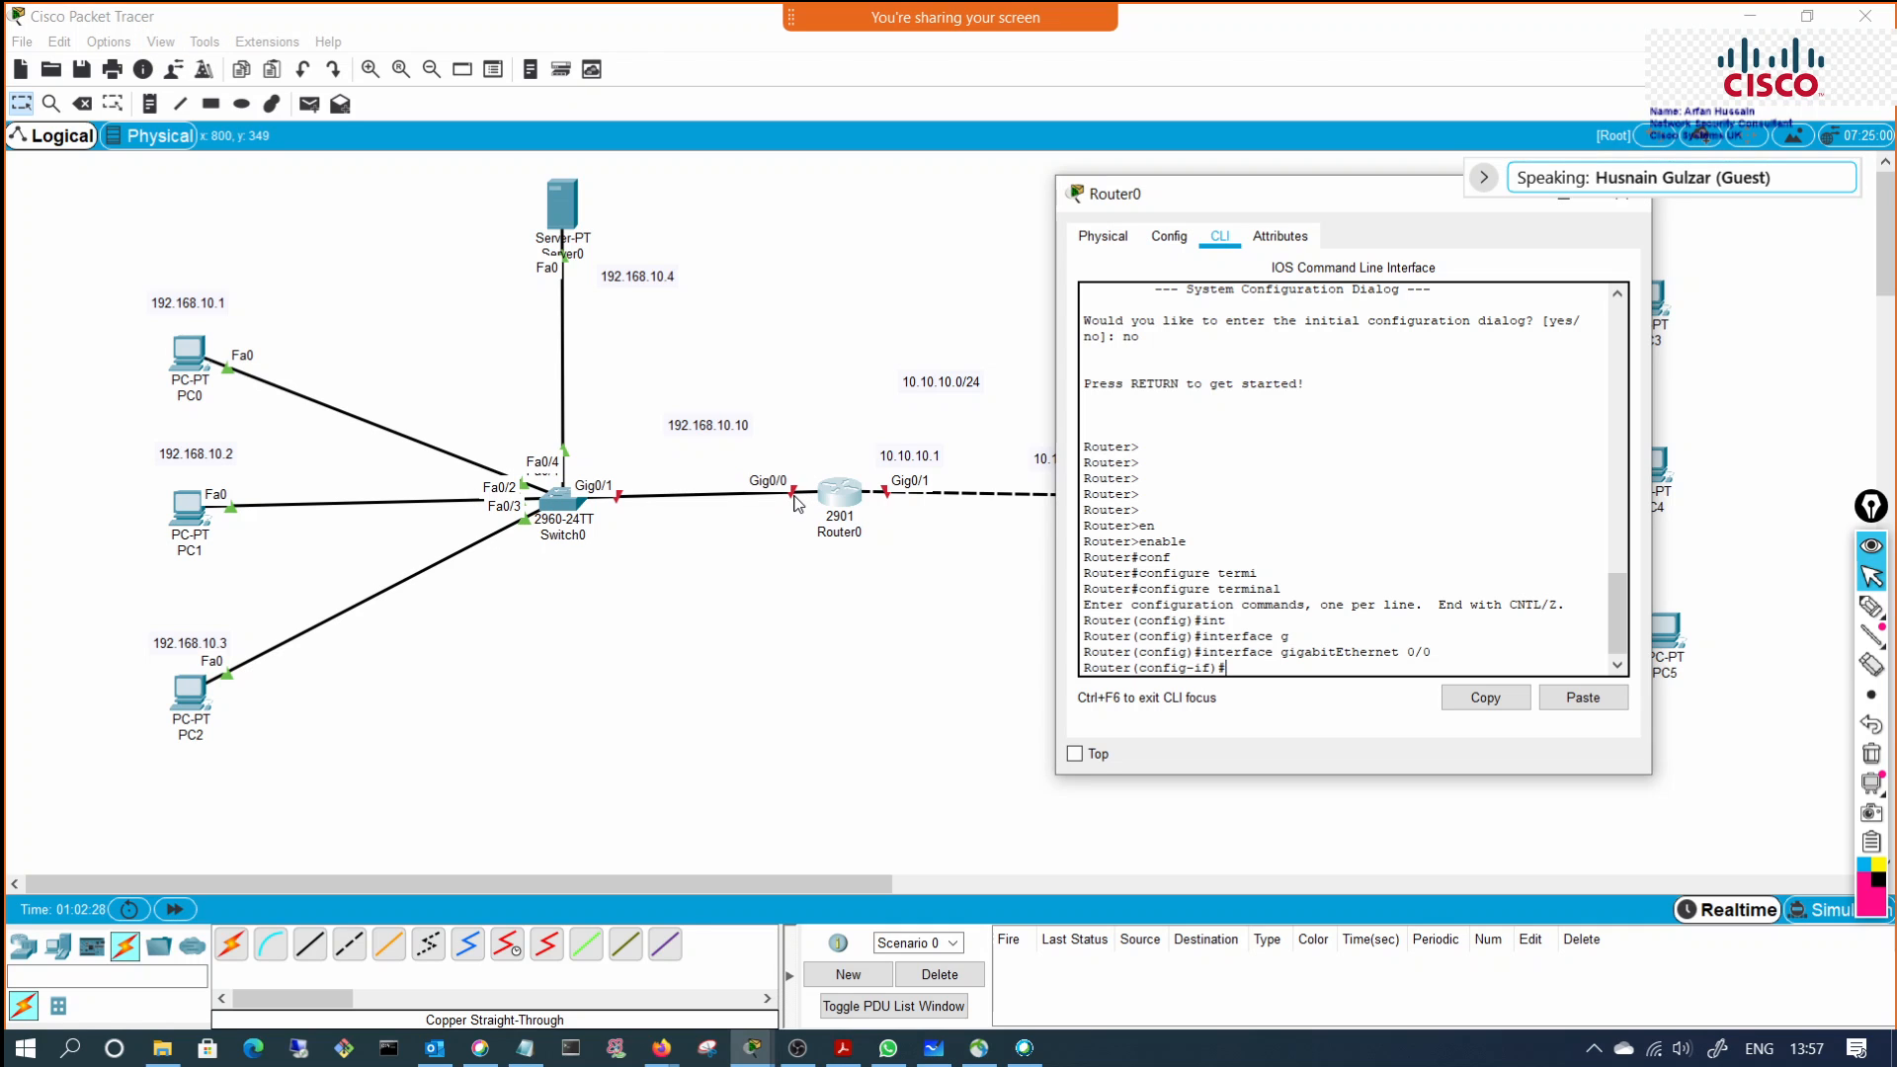
Step: Turn the preference for always showing port labels in the logical workspace off and on again, and close the preferences
click(109, 42)
click(148, 66)
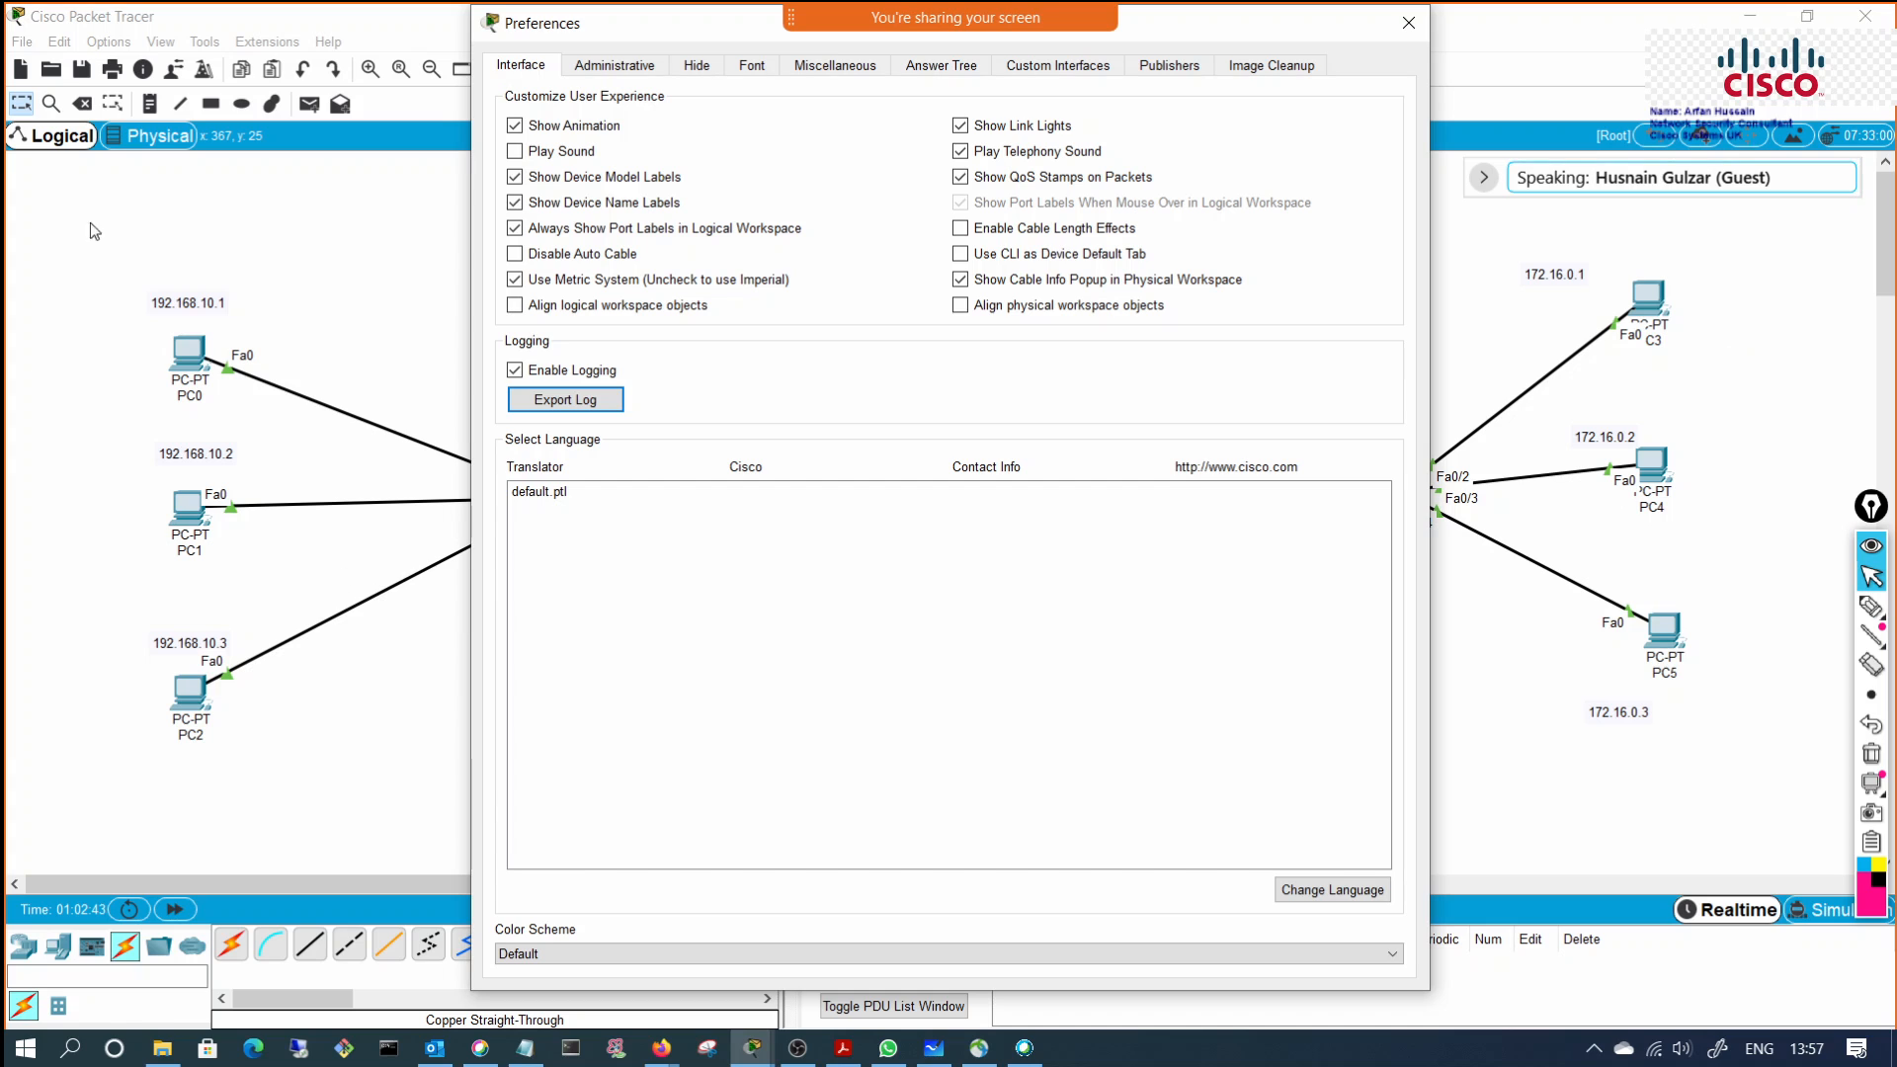
click(514, 231)
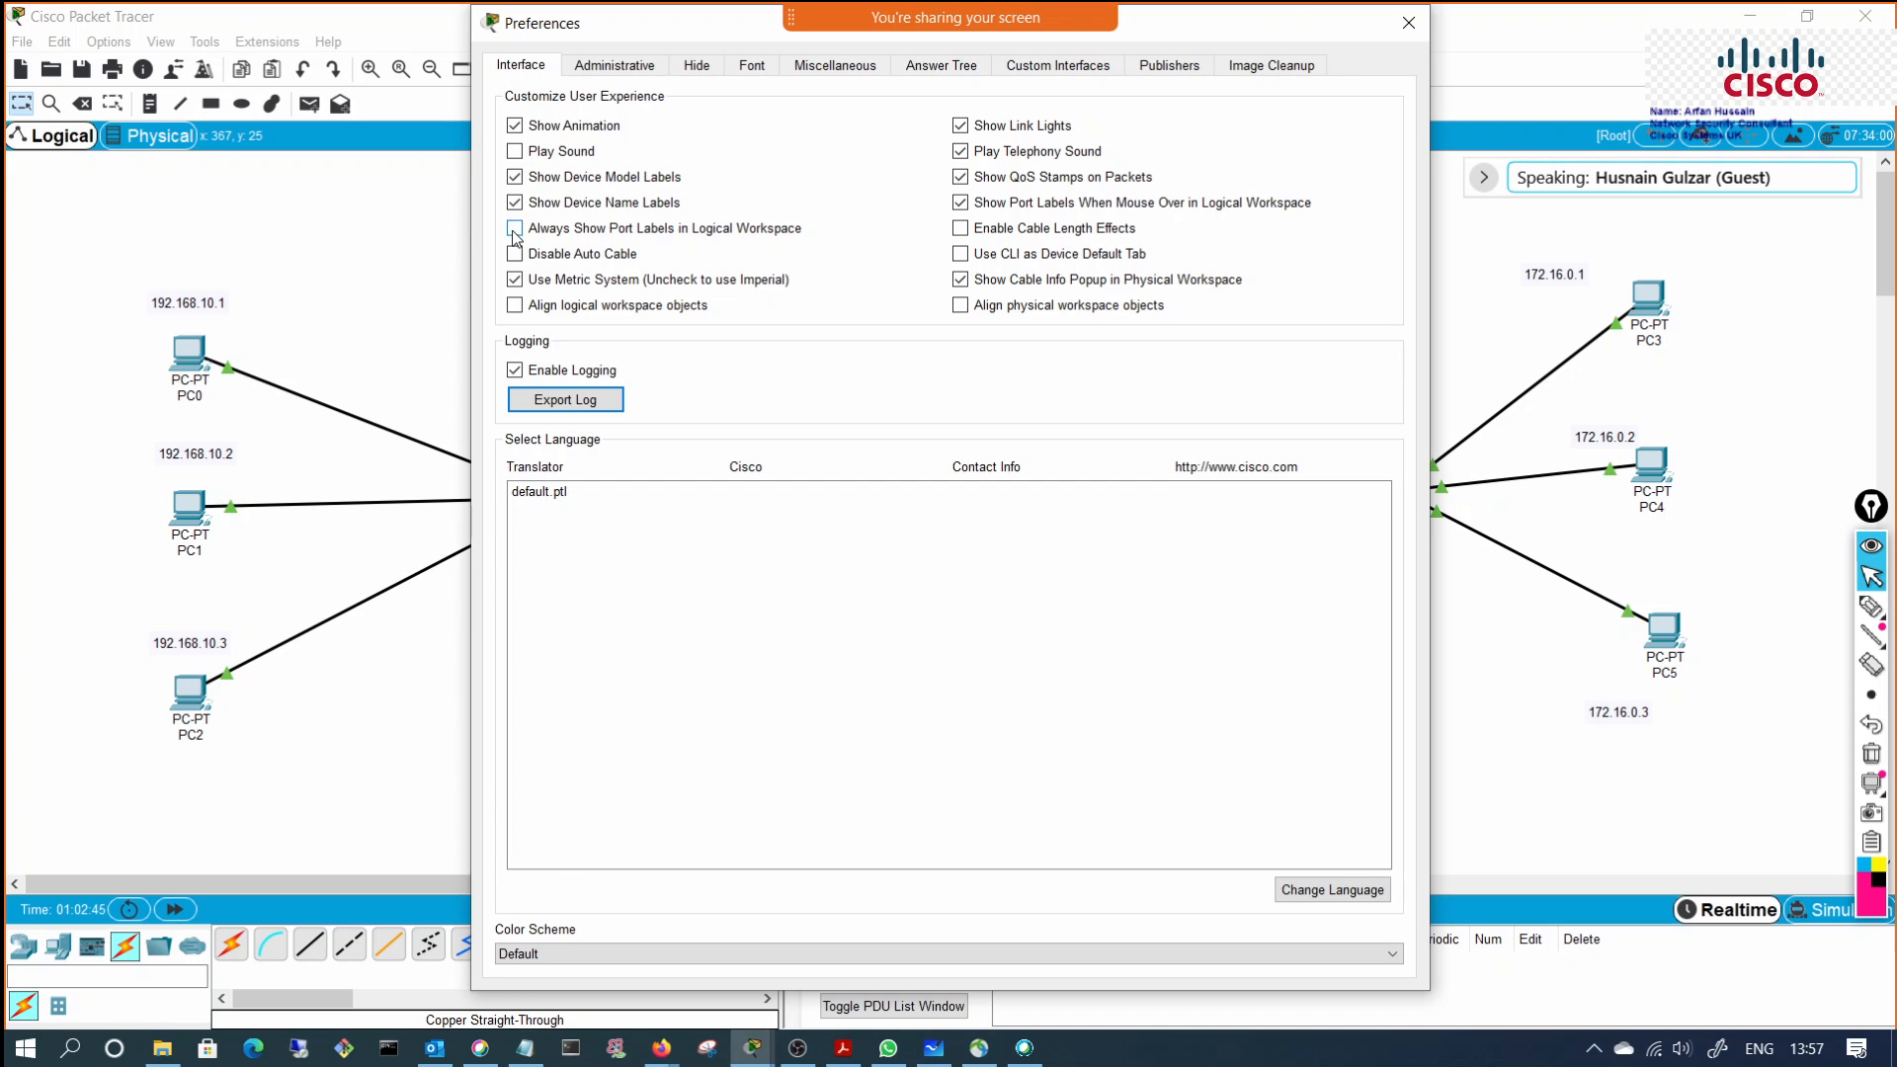
click(513, 231)
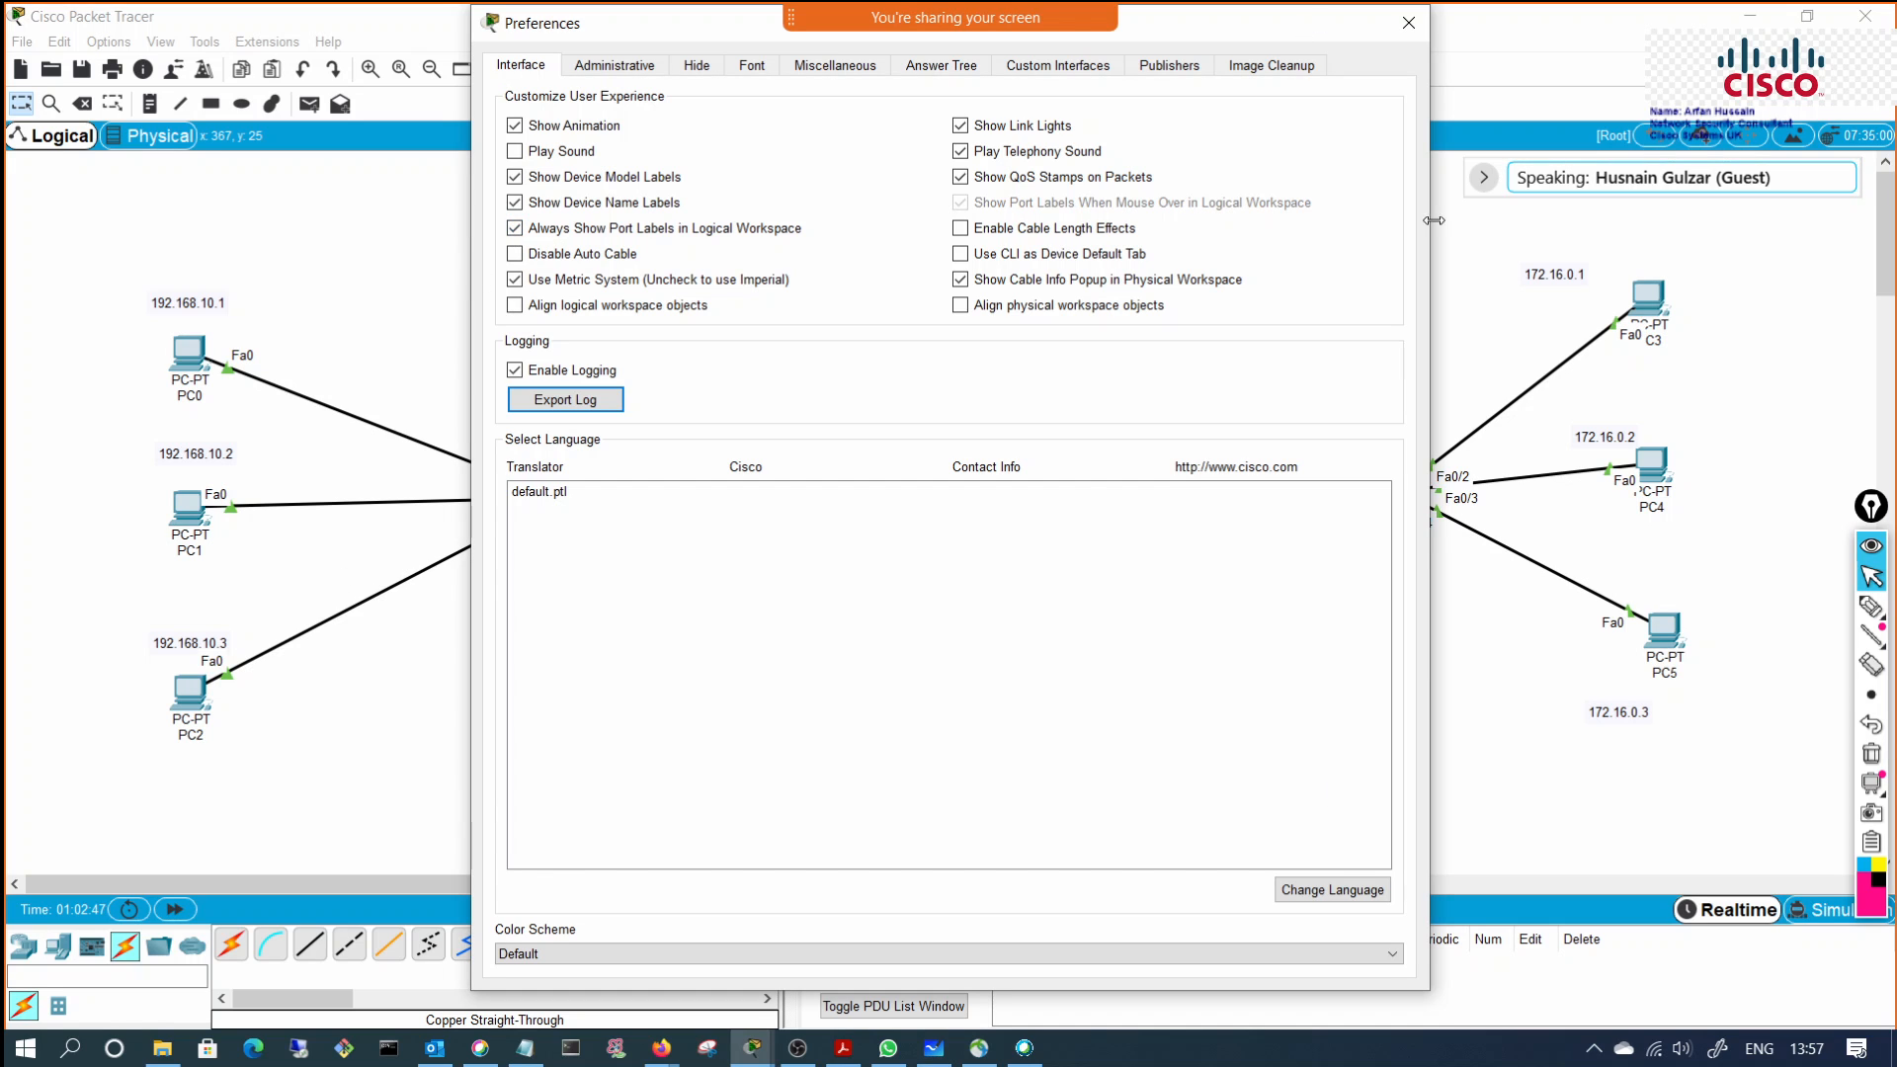
click(1408, 30)
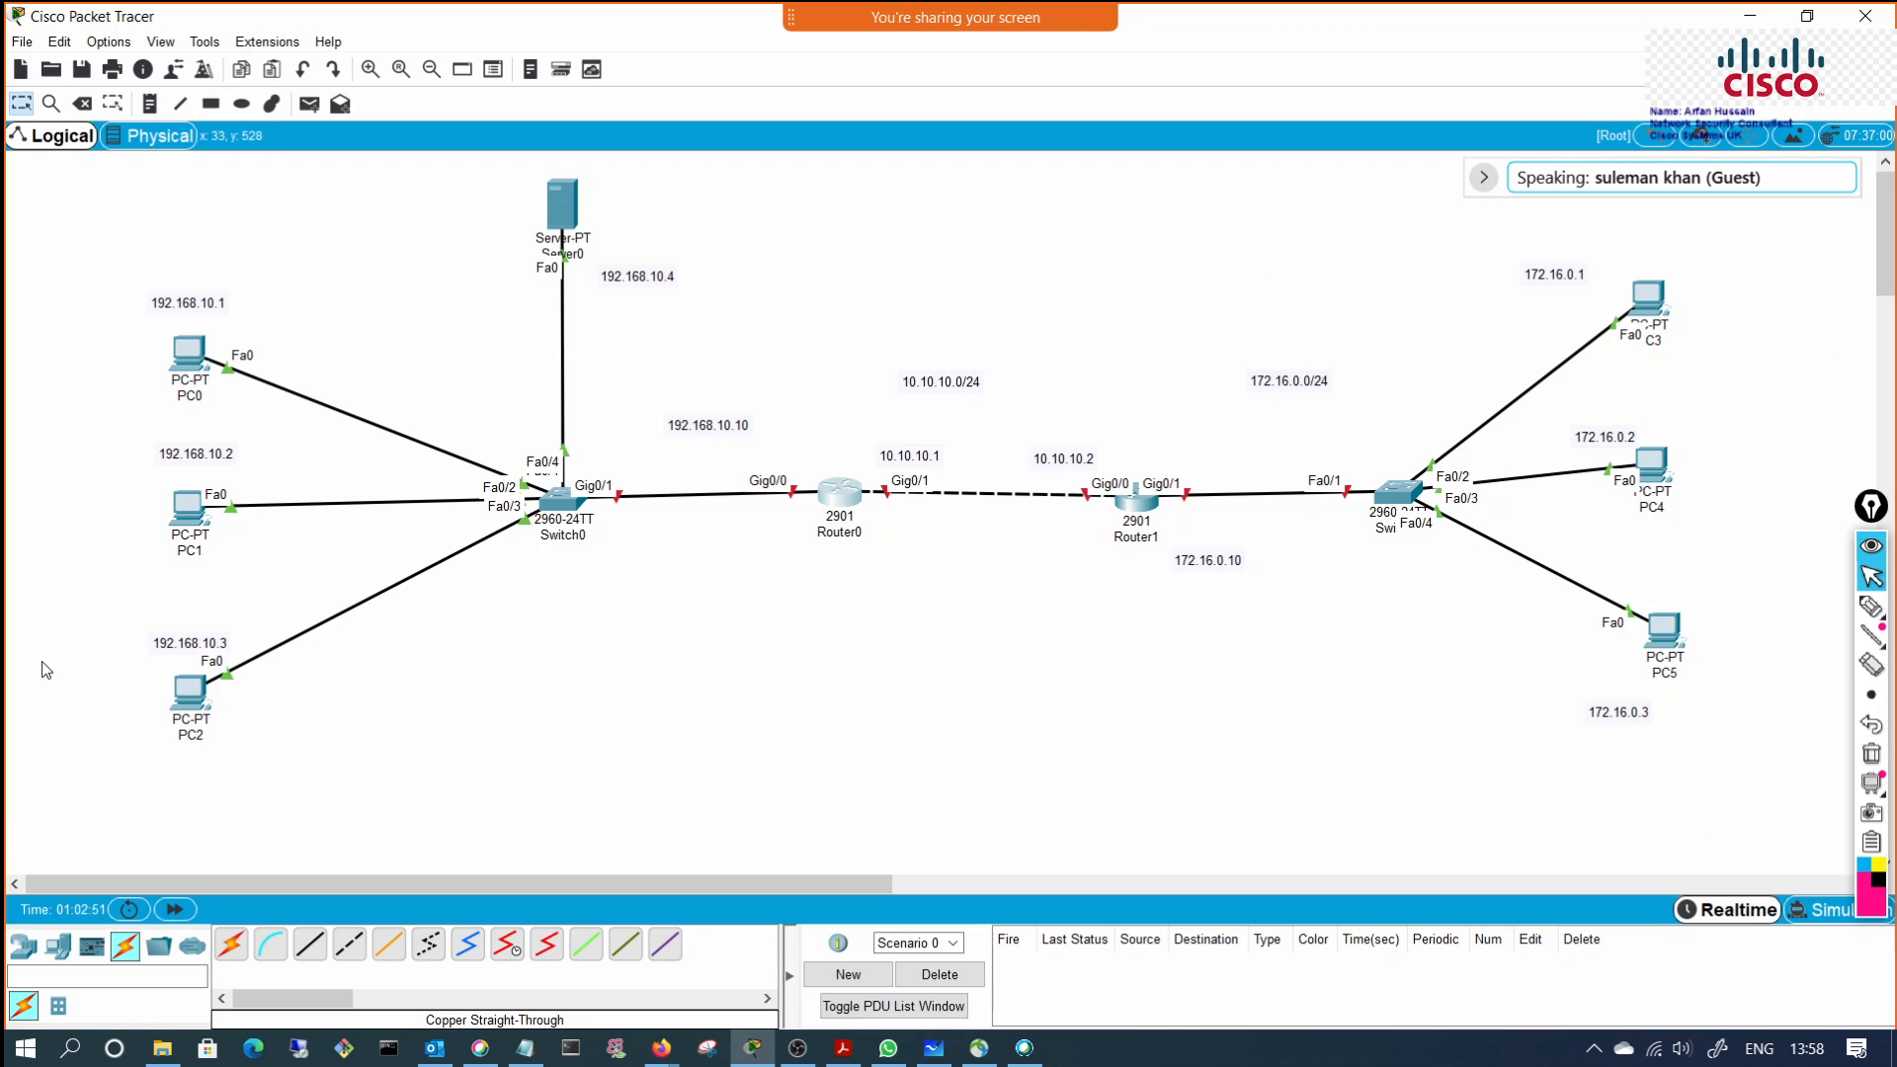
Step: Reopen the preferences to review the interface display options, and close them
click(111, 43)
click(148, 66)
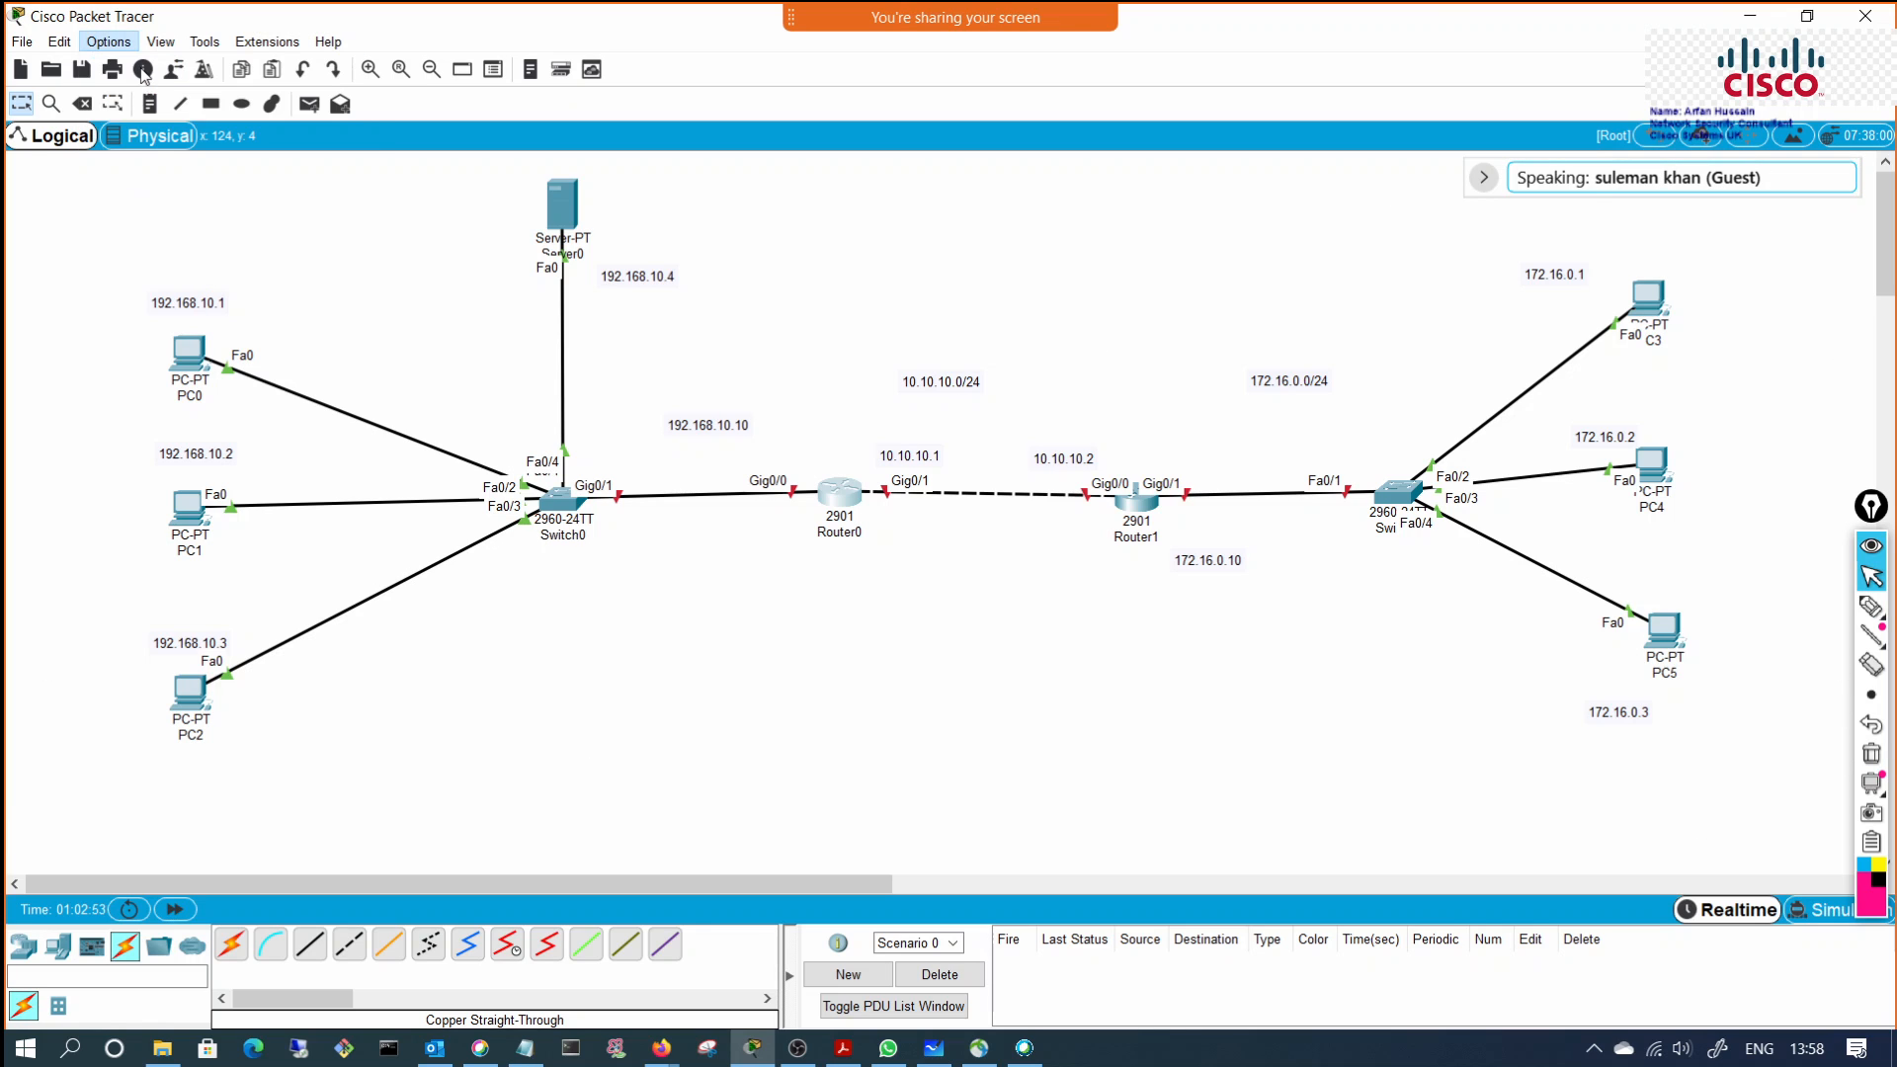
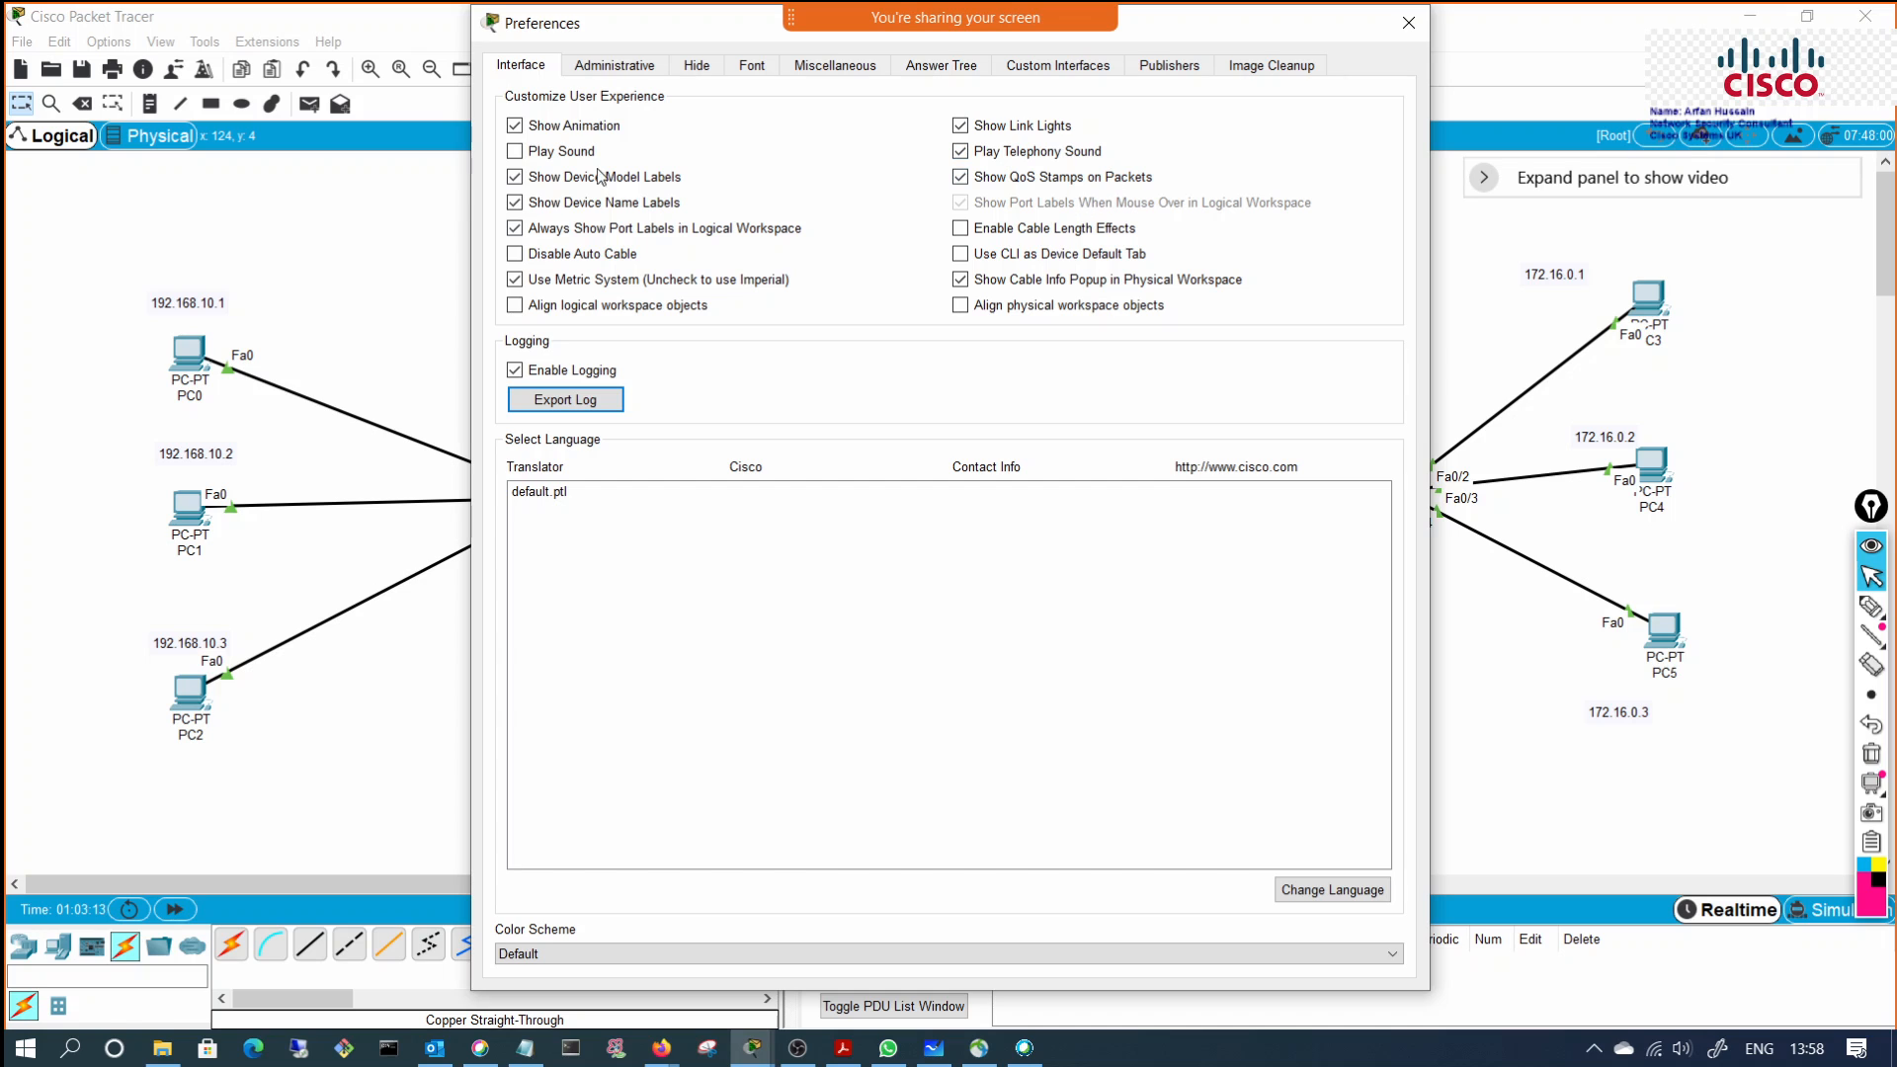
click(1409, 24)
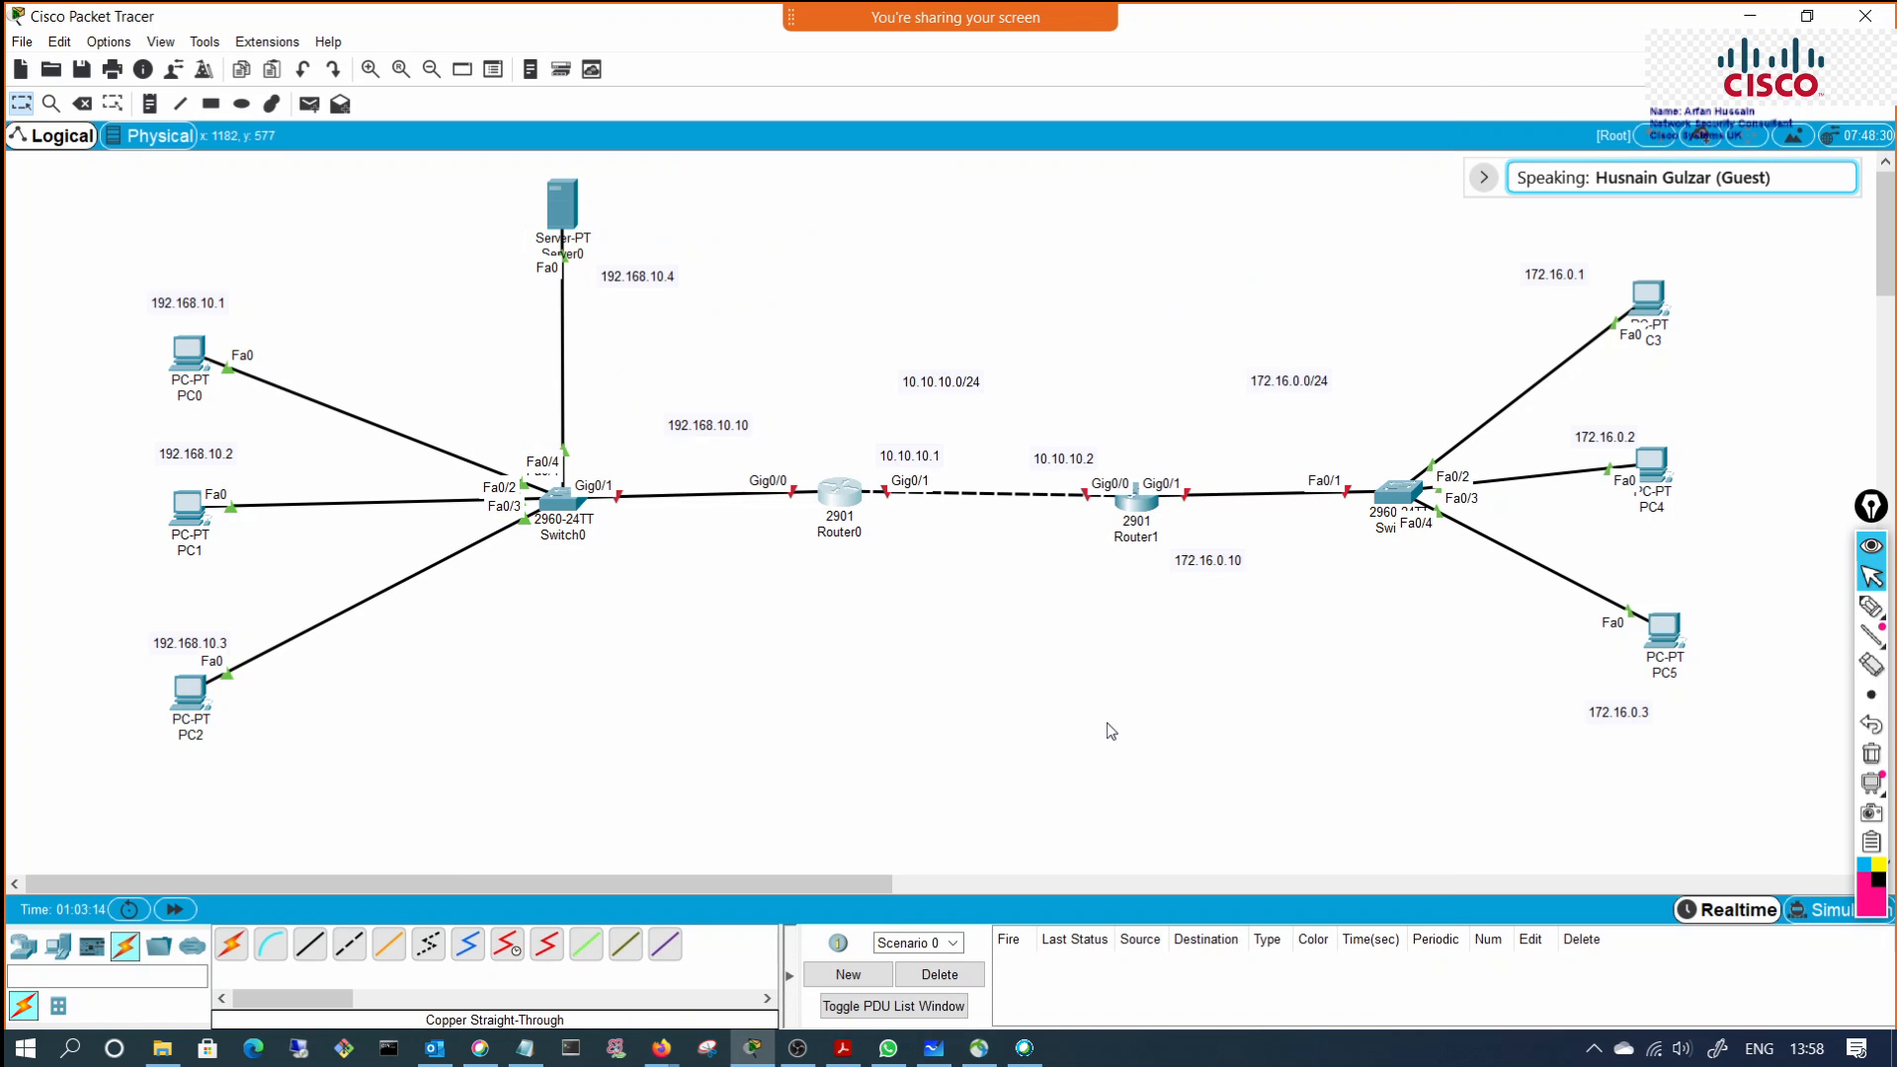
Step: Return to Router0's command line and activate gigabitEthernet 0/0 with no shutdown
click(840, 494)
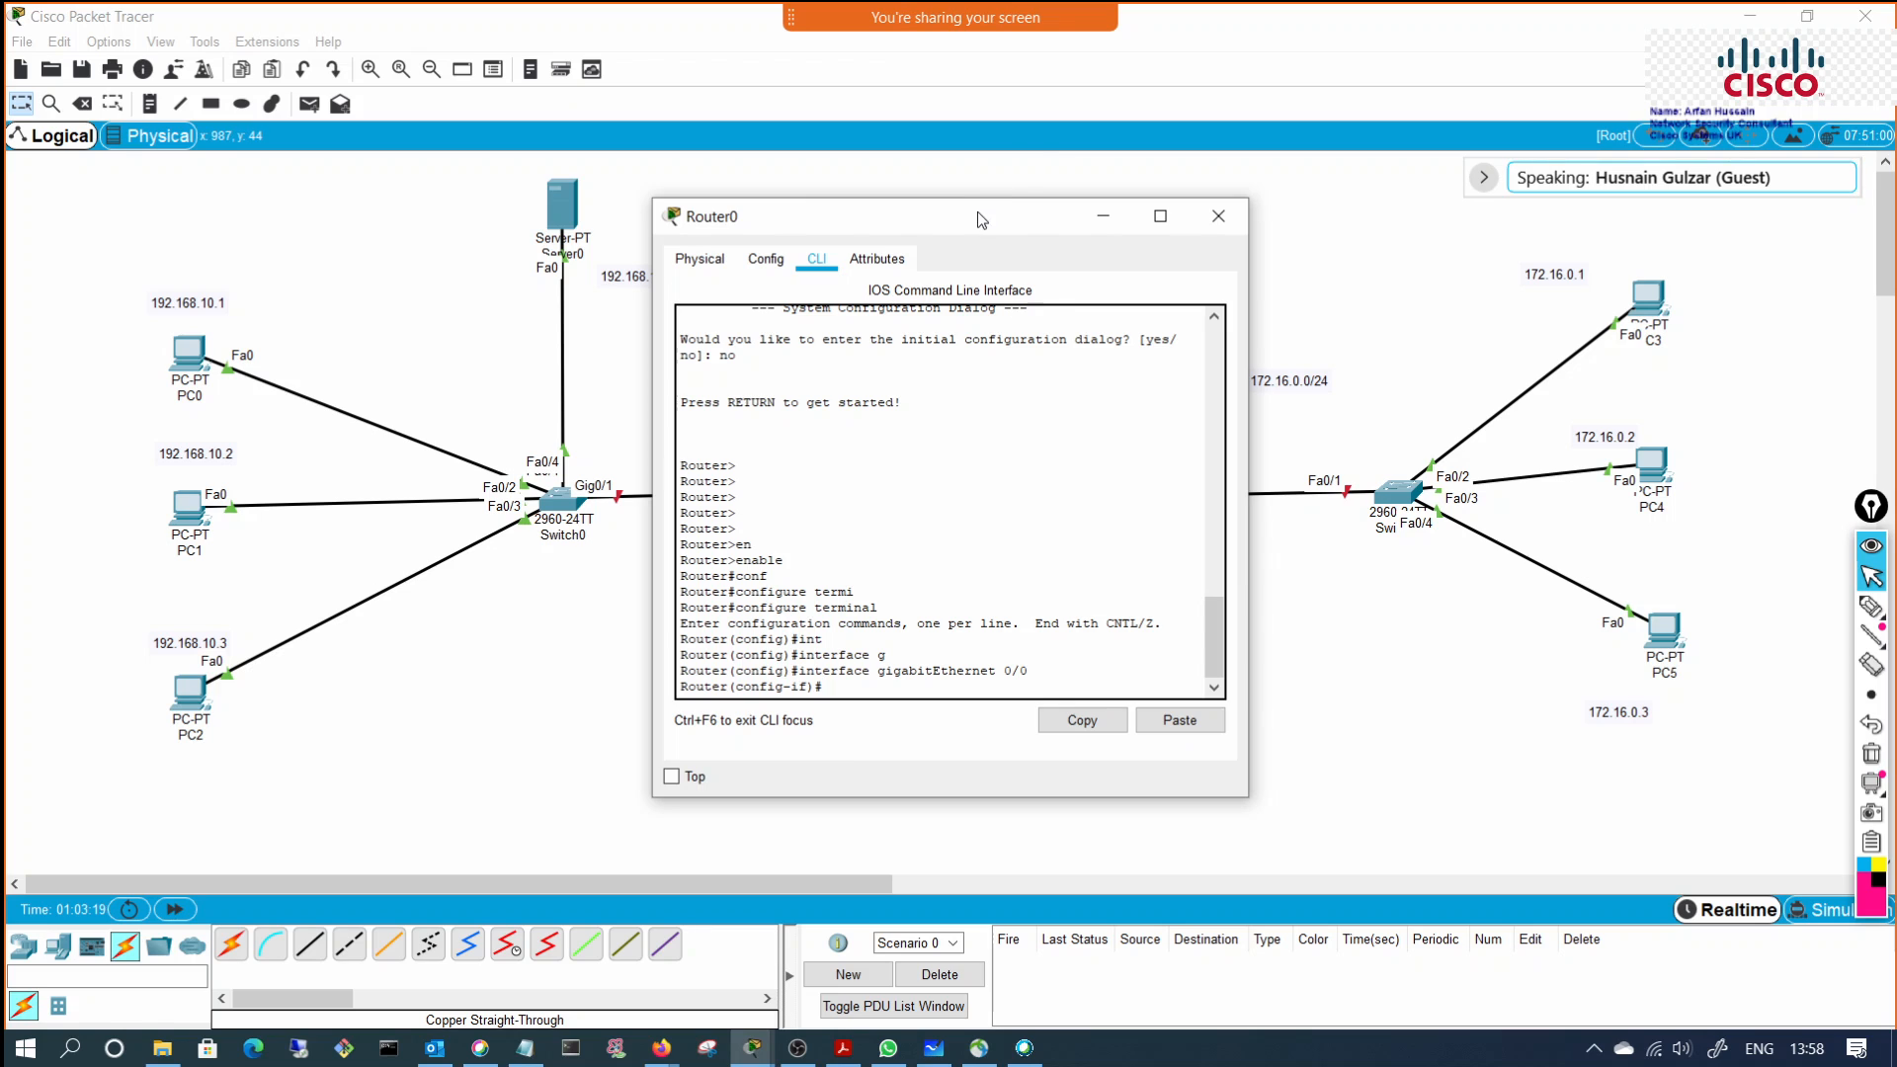
drag(976, 212, 1380, 186)
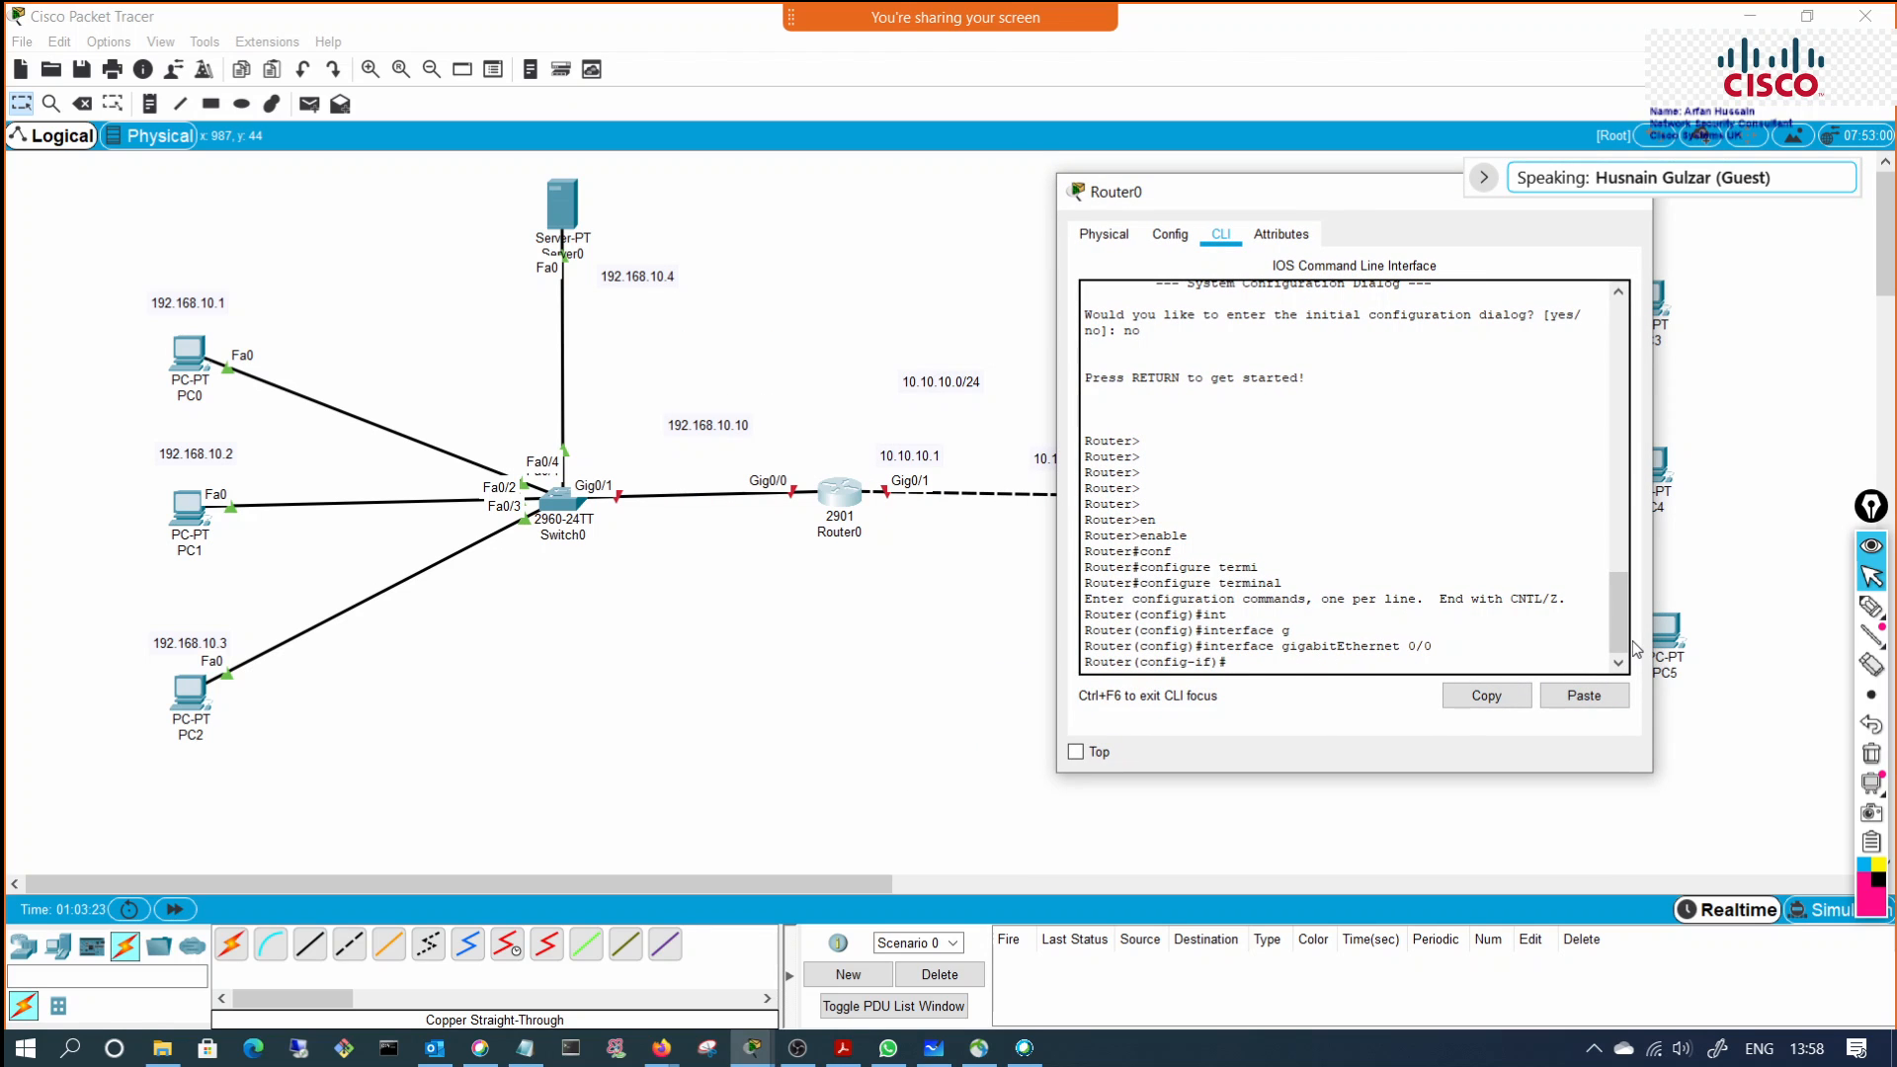
text(o)
text( shu)
key(Tab)
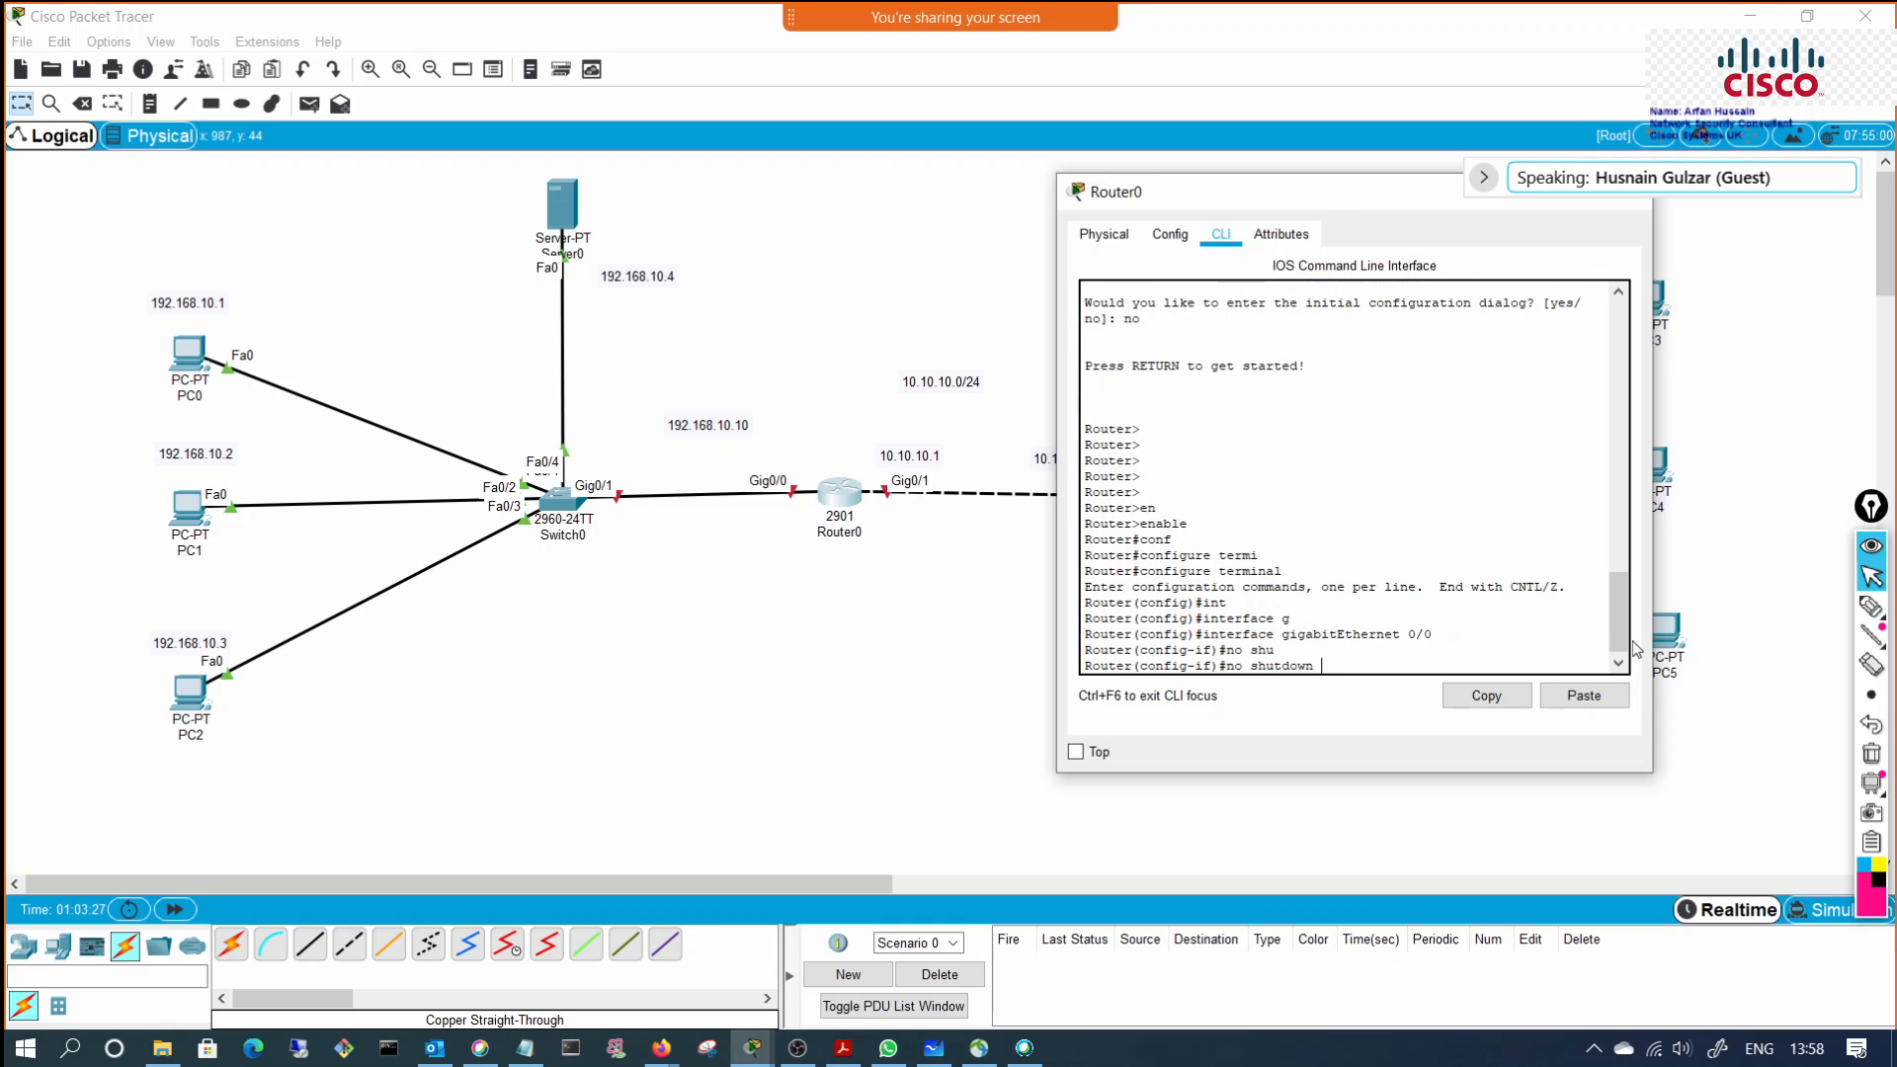
key(Return)
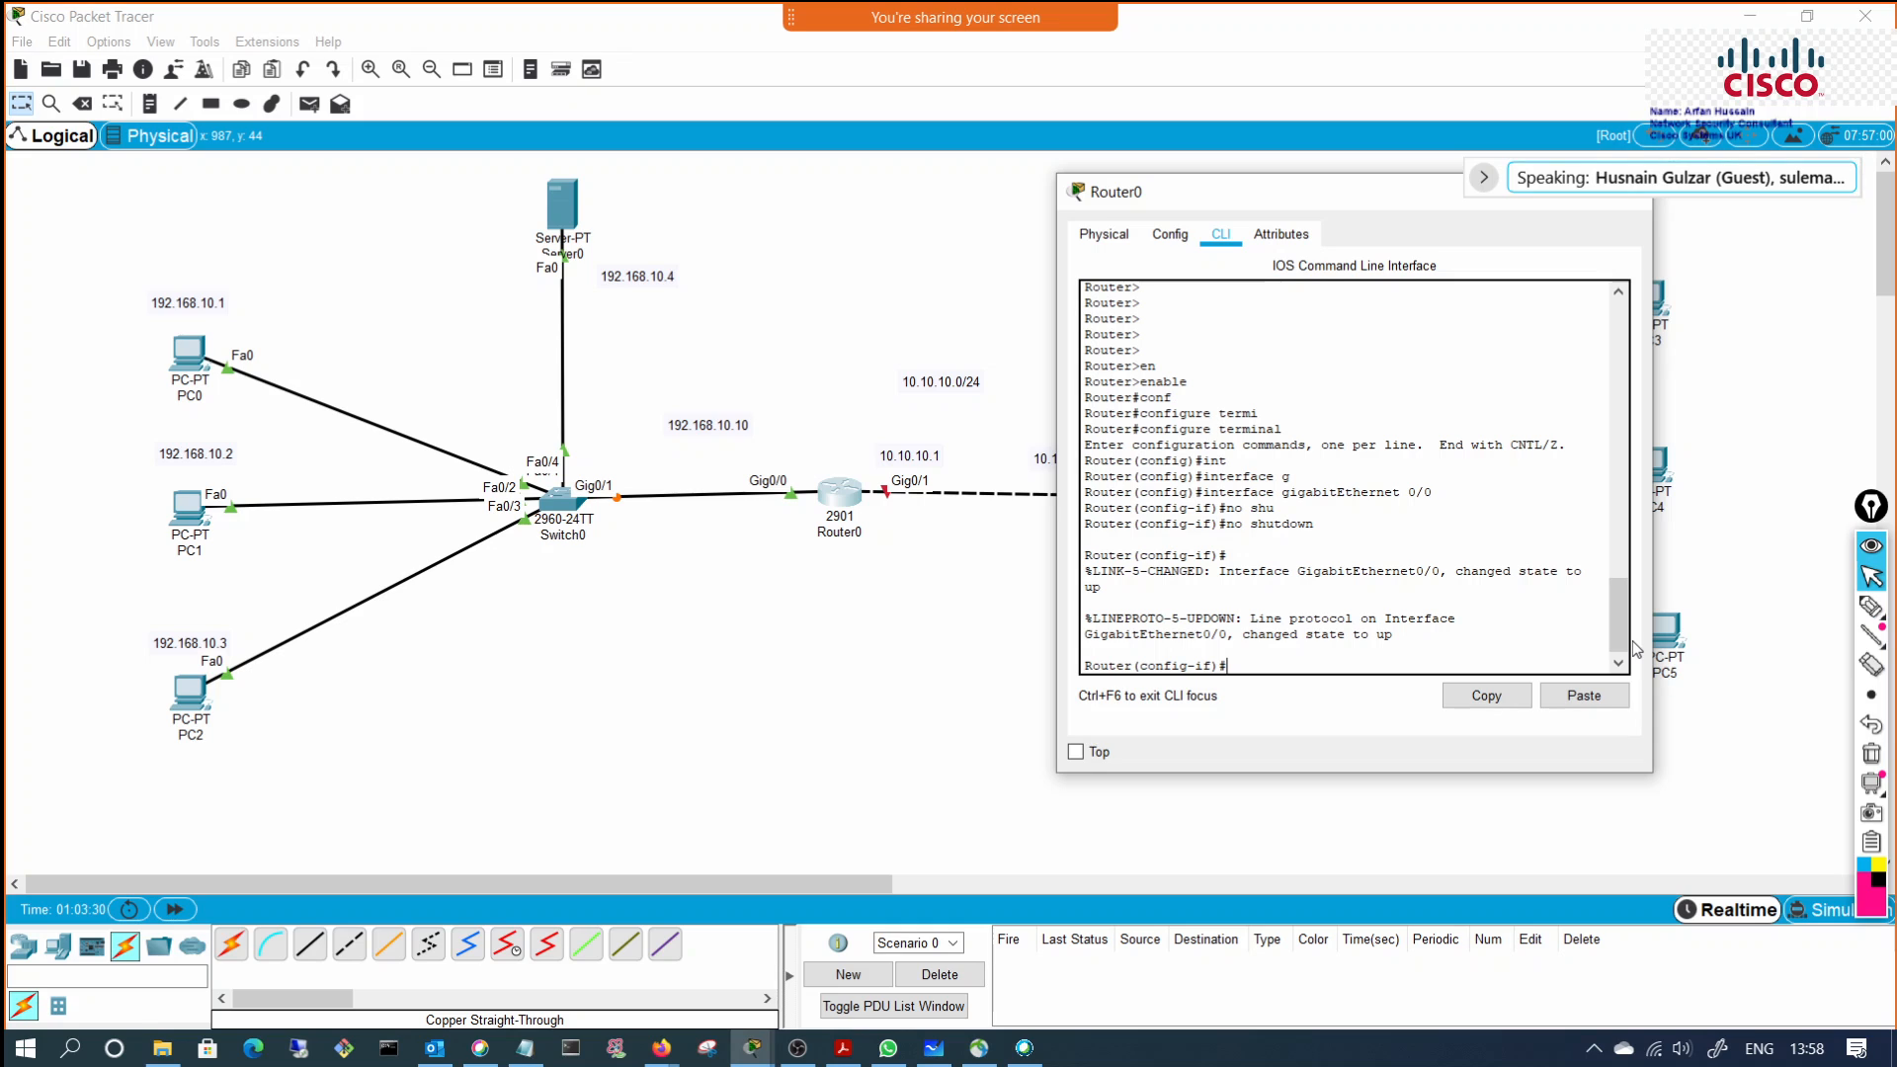
Step: Prepare the command ip address dhcp for gigabitEthernet 0/0 on Router0
text(ip addd)
key(BackSpace)
key(Tab)
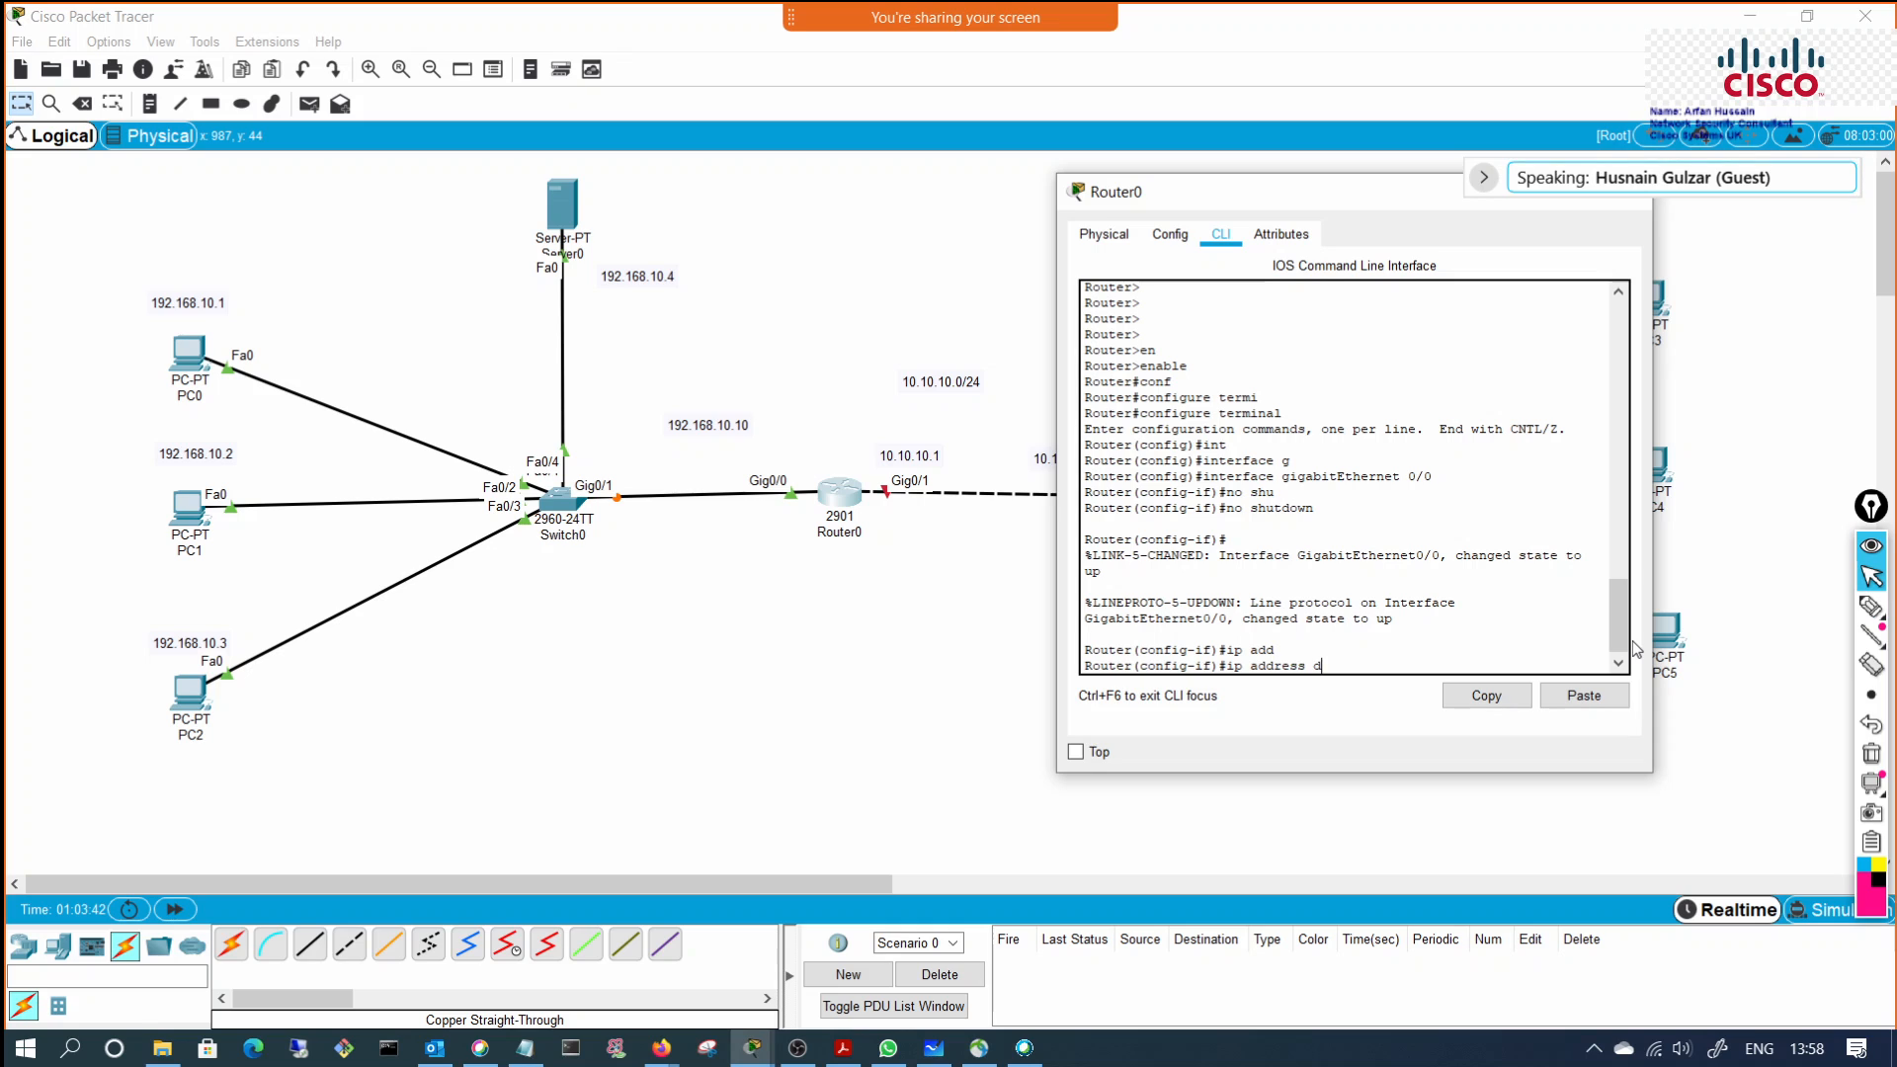
text(dh)
key(Tab)
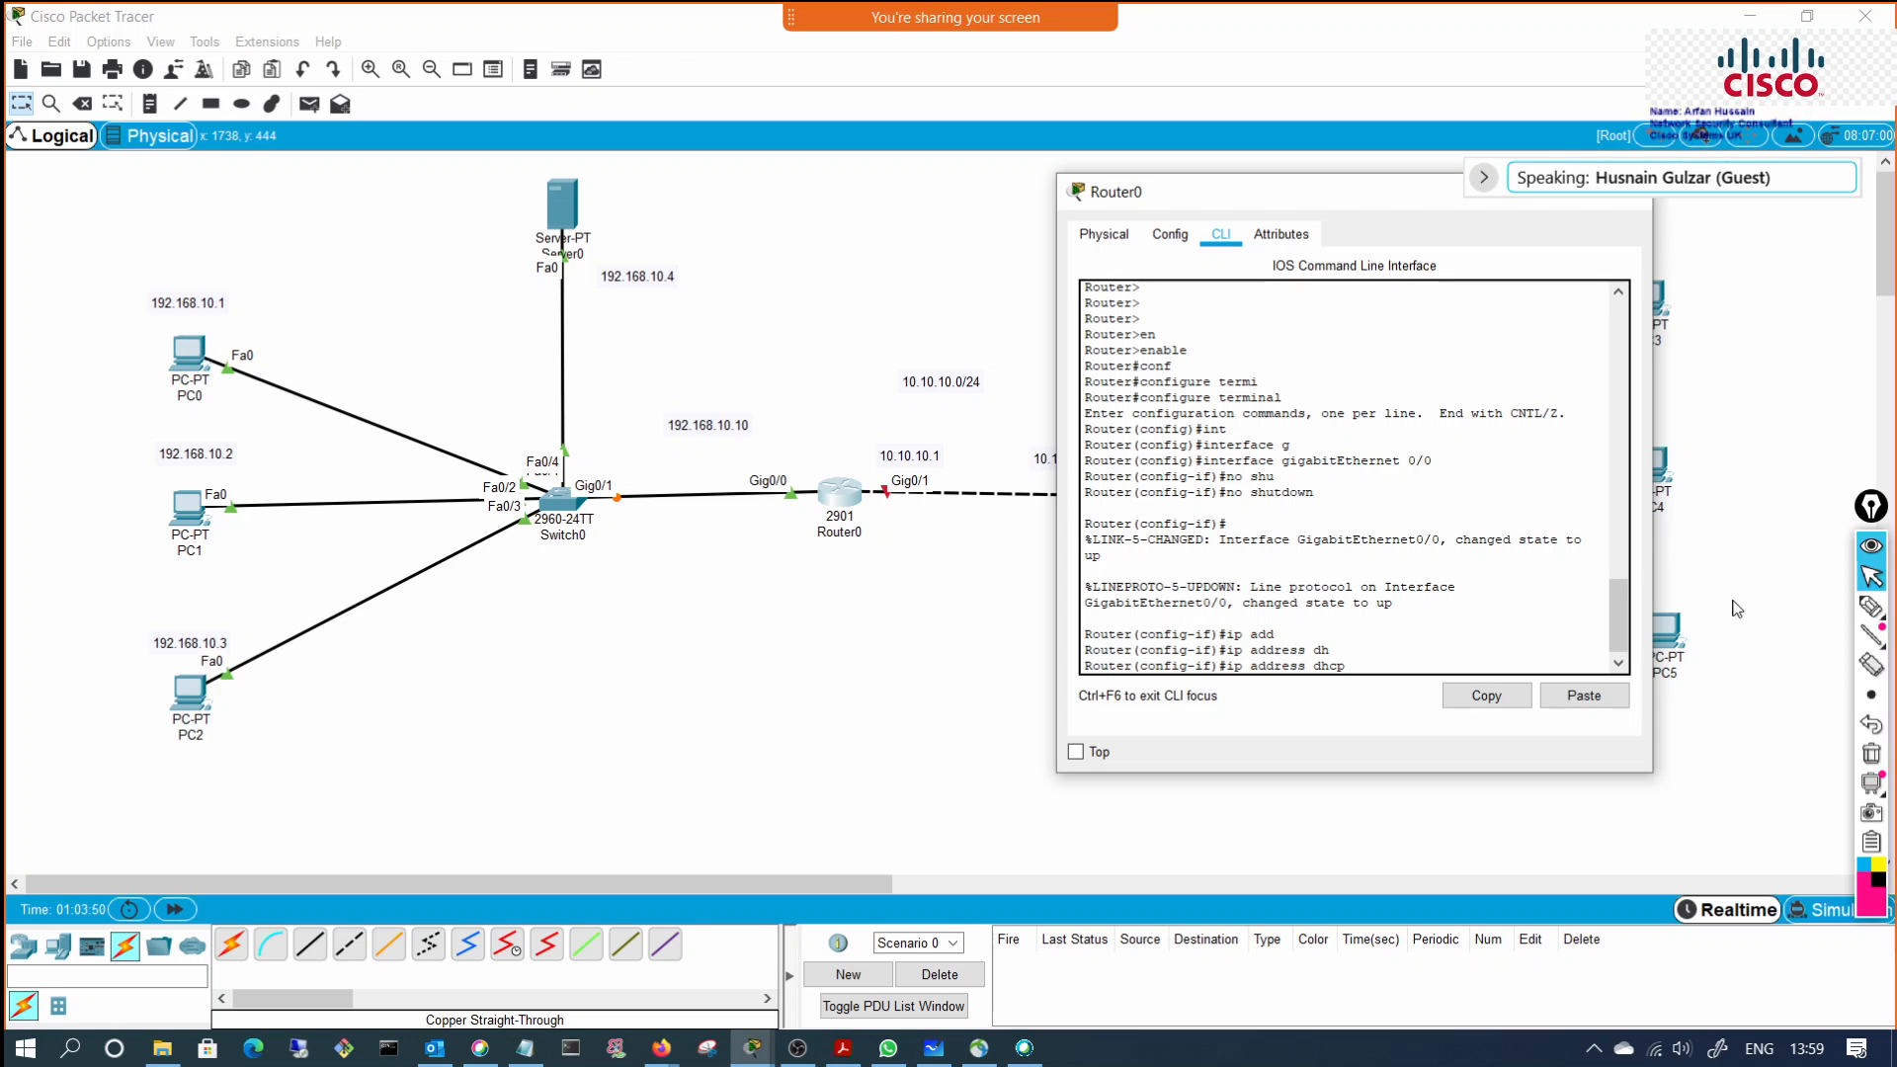
Step: Annotate the topology with a pen arrow from Router0 towards Switch0 and the handwritten address 255.255.25.255 below it
click(1870, 606)
click(1779, 608)
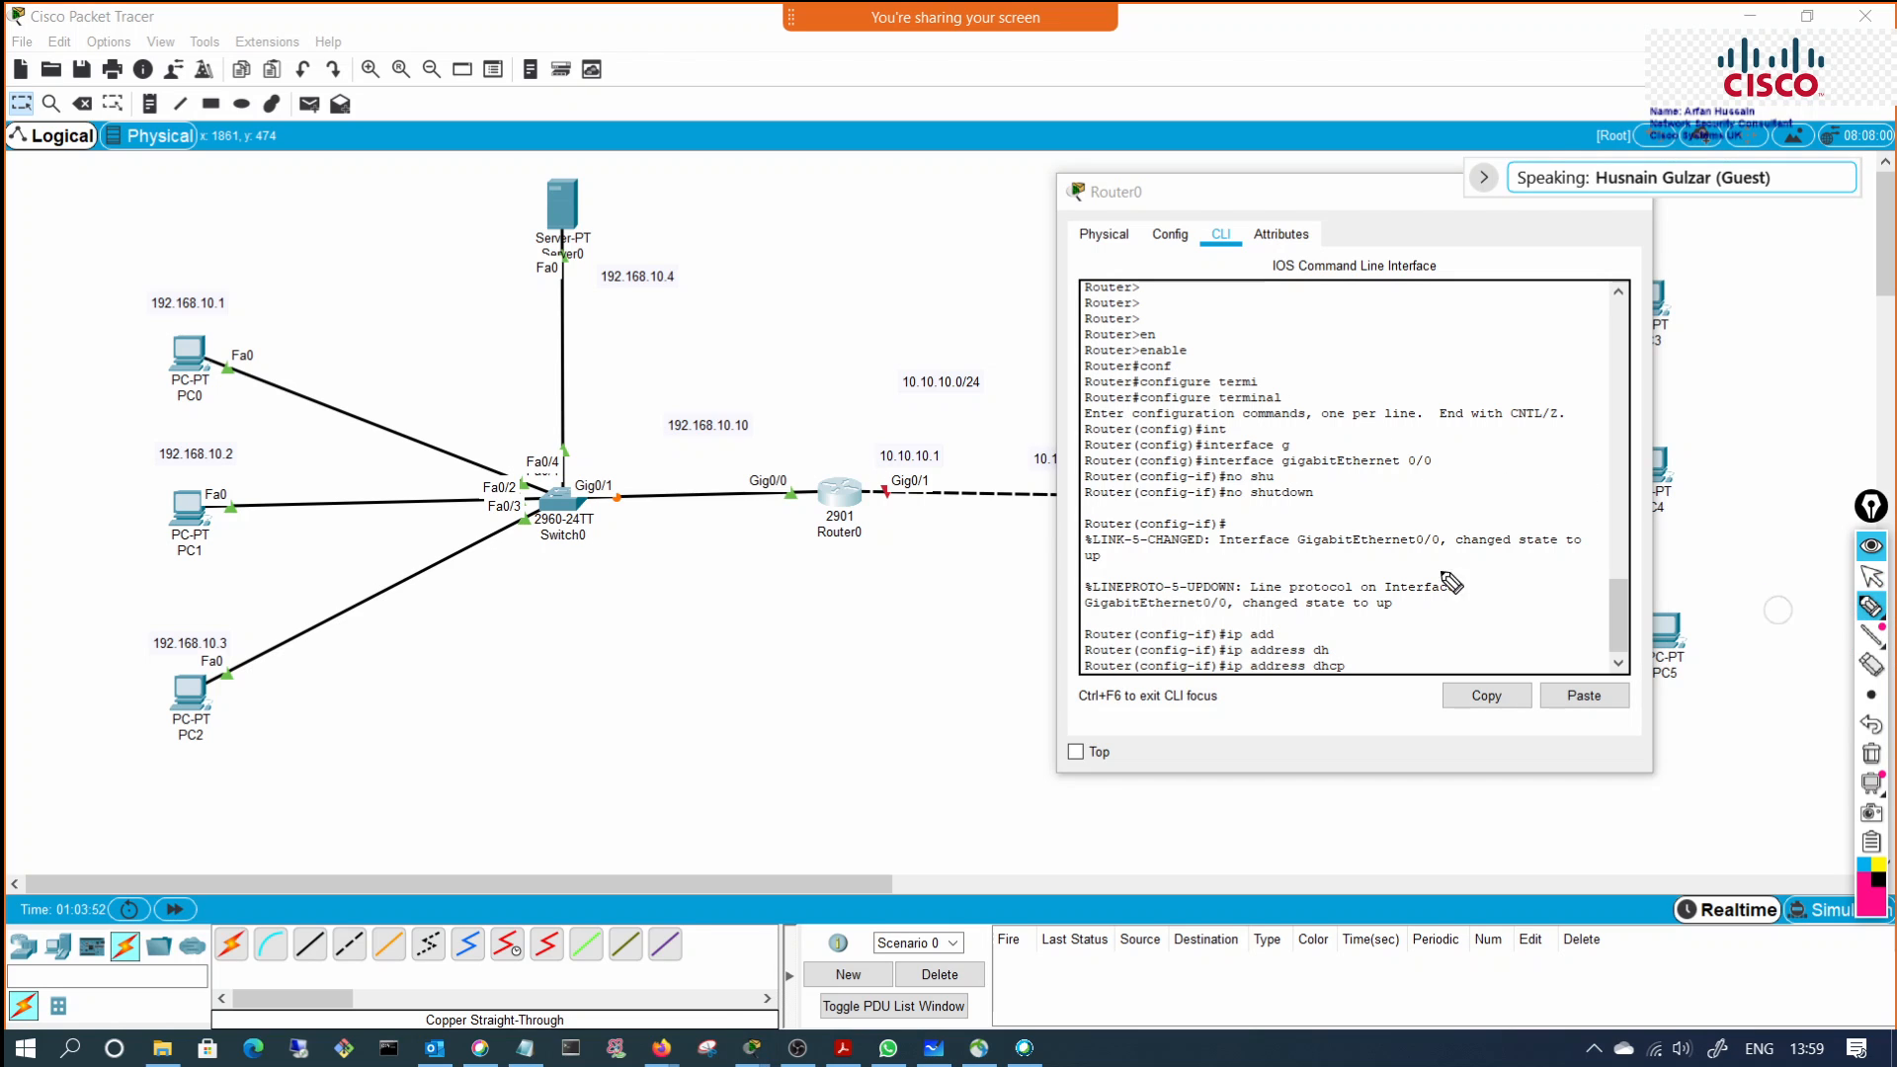
mouse_move(791, 456)
mouse_down()
mouse_move(662, 462)
mouse_move(675, 472)
mouse_up()
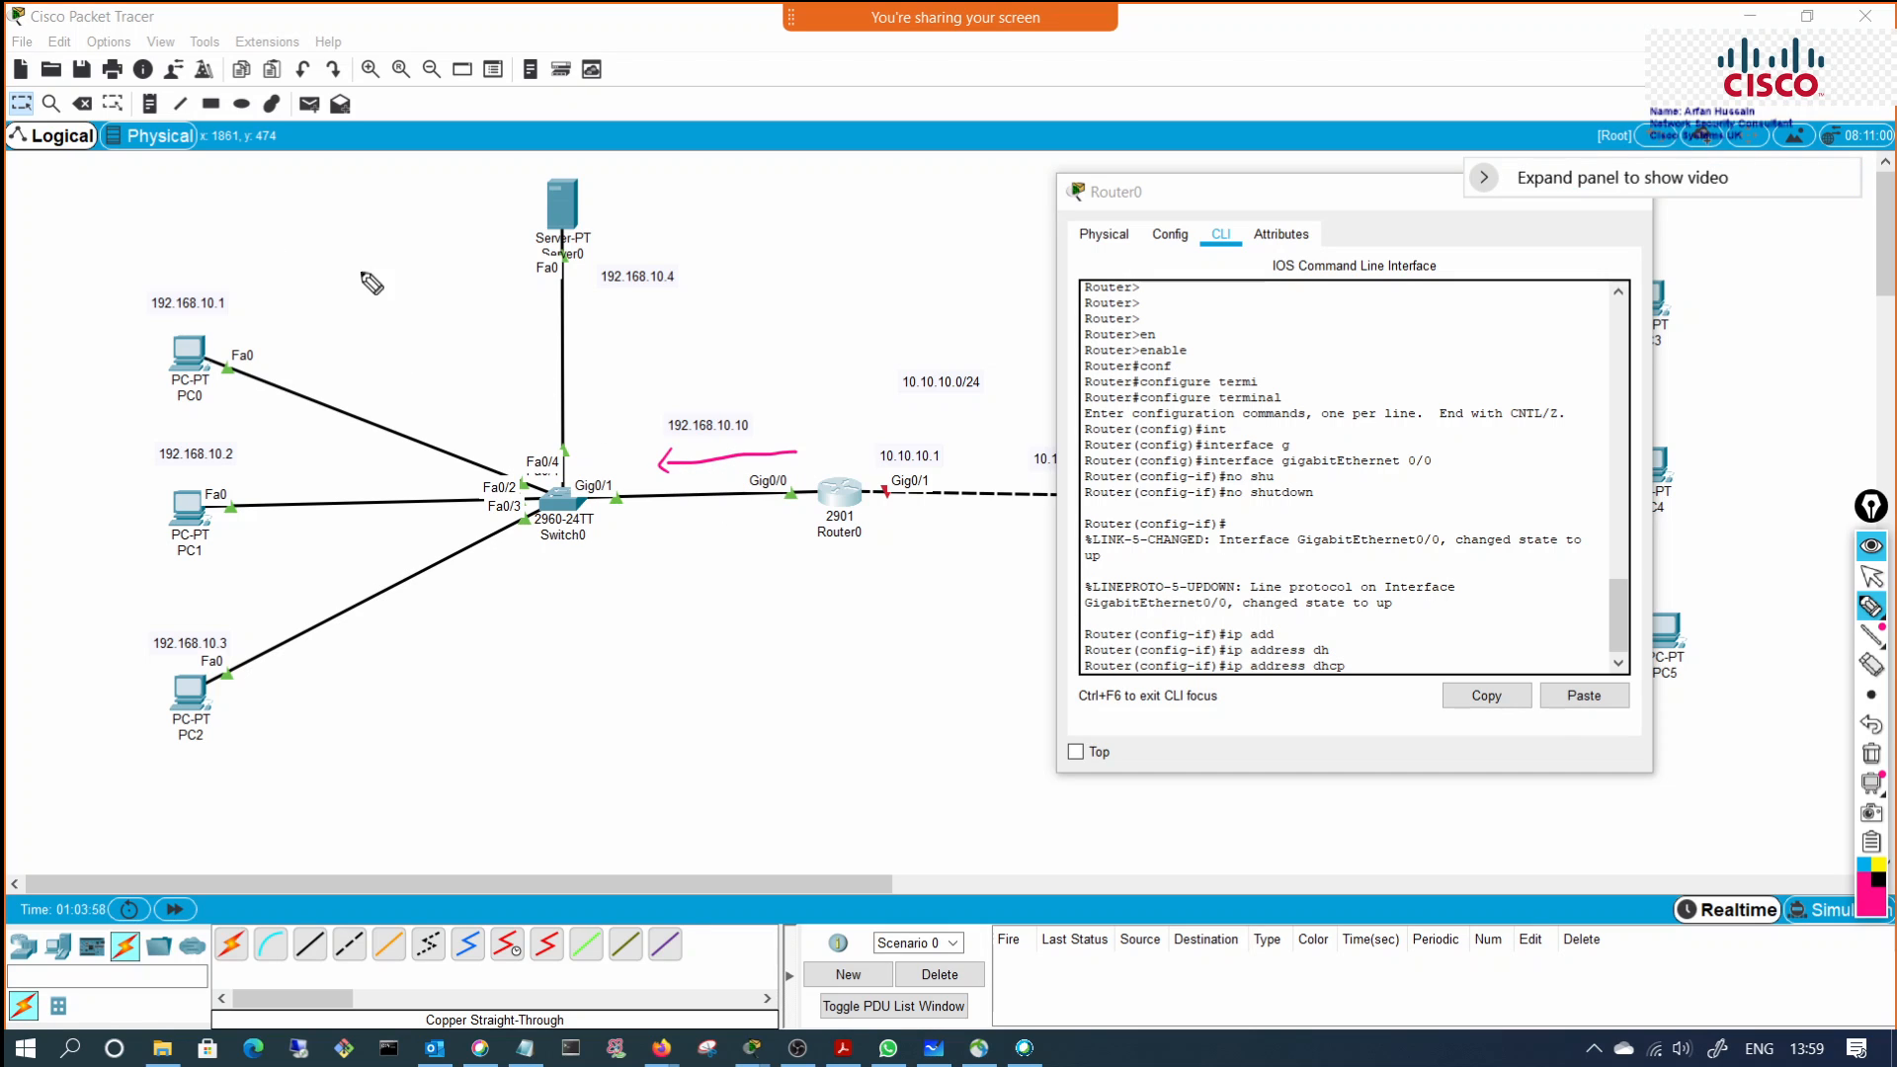
mouse_move(615, 617)
mouse_down()
mouse_move(648, 647)
mouse_move(672, 605)
mouse_move(710, 626)
mouse_up()
mouse_move(718, 608)
mouse_down()
mouse_move(739, 642)
mouse_move(854, 614)
mouse_up()
mouse_move(869, 590)
mouse_down()
mouse_move(894, 615)
mouse_move(932, 604)
mouse_up()
drag(952, 559, 980, 550)
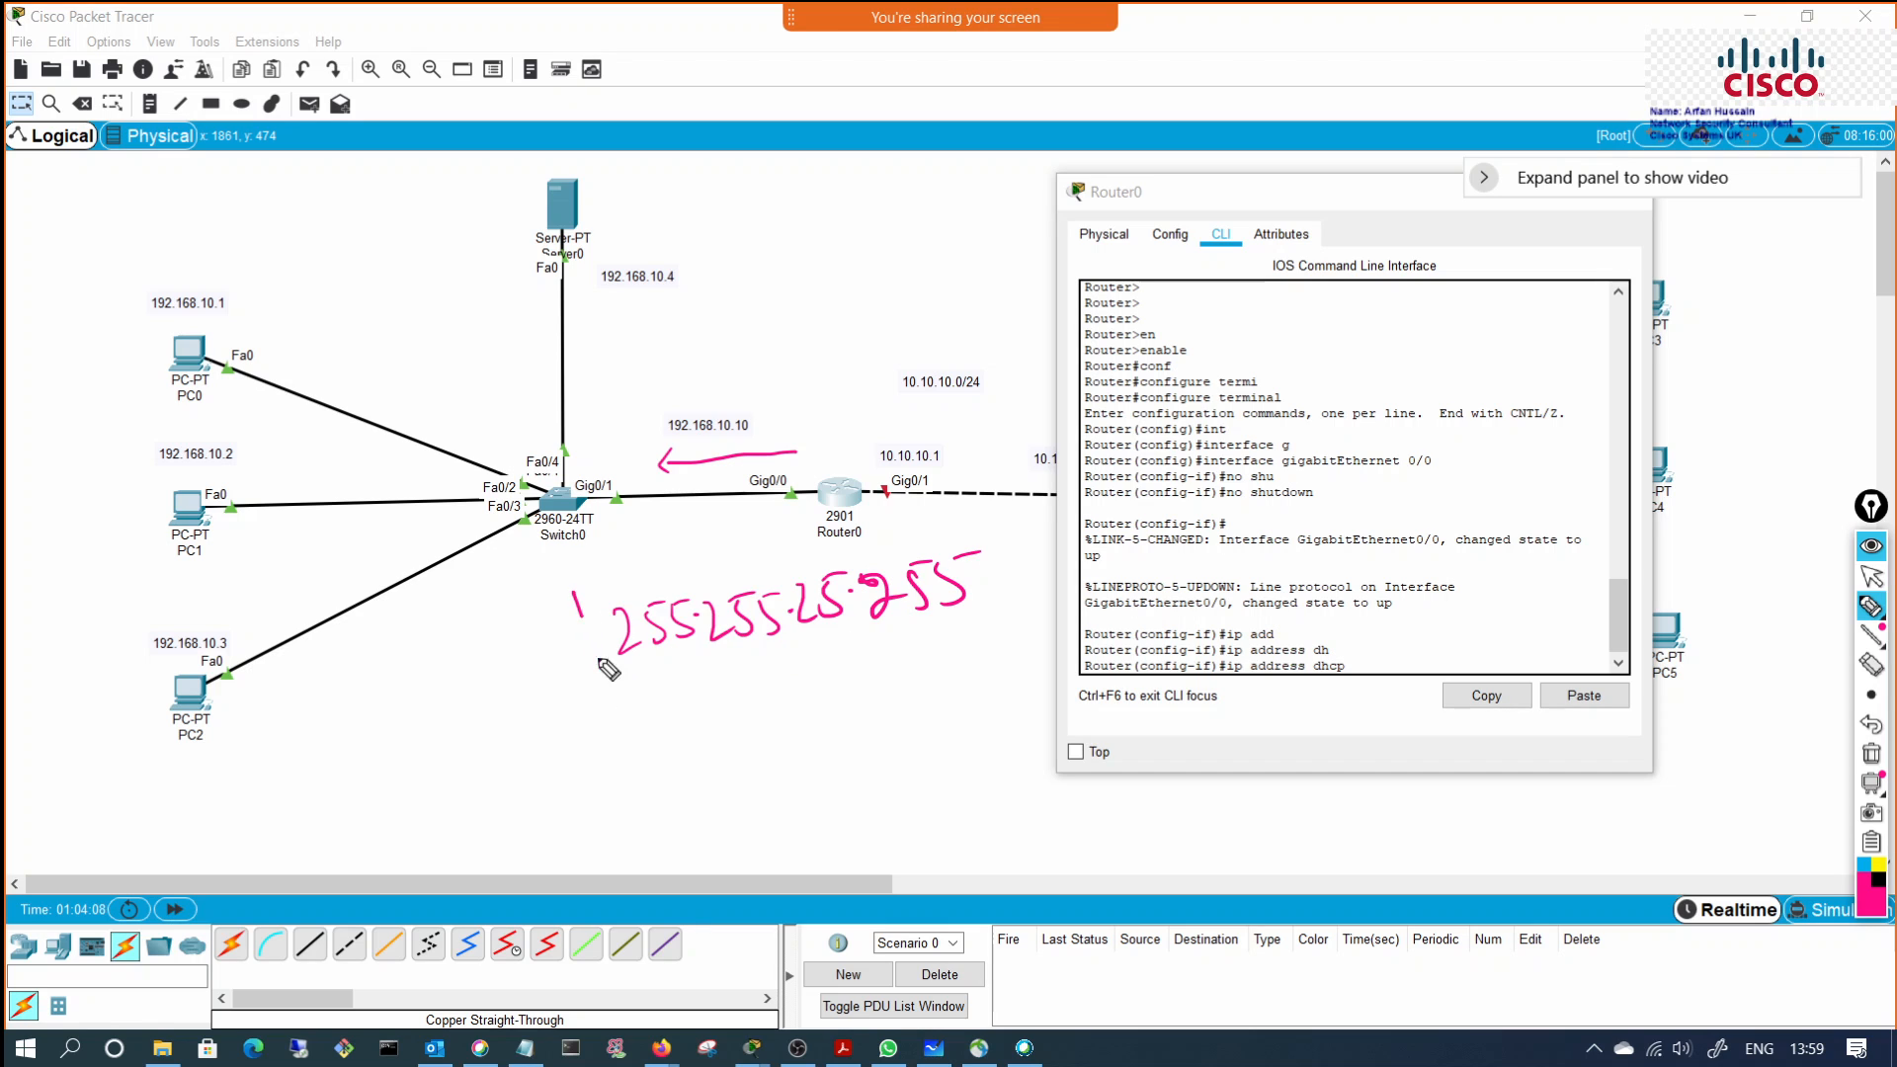
Step: Draw a box around the handwritten address and label it Broadcast
drag(575, 597, 626, 722)
mouse_move(566, 609)
mouse_down()
mouse_move(805, 555)
mouse_move(1009, 600)
mouse_up()
drag(604, 698, 962, 609)
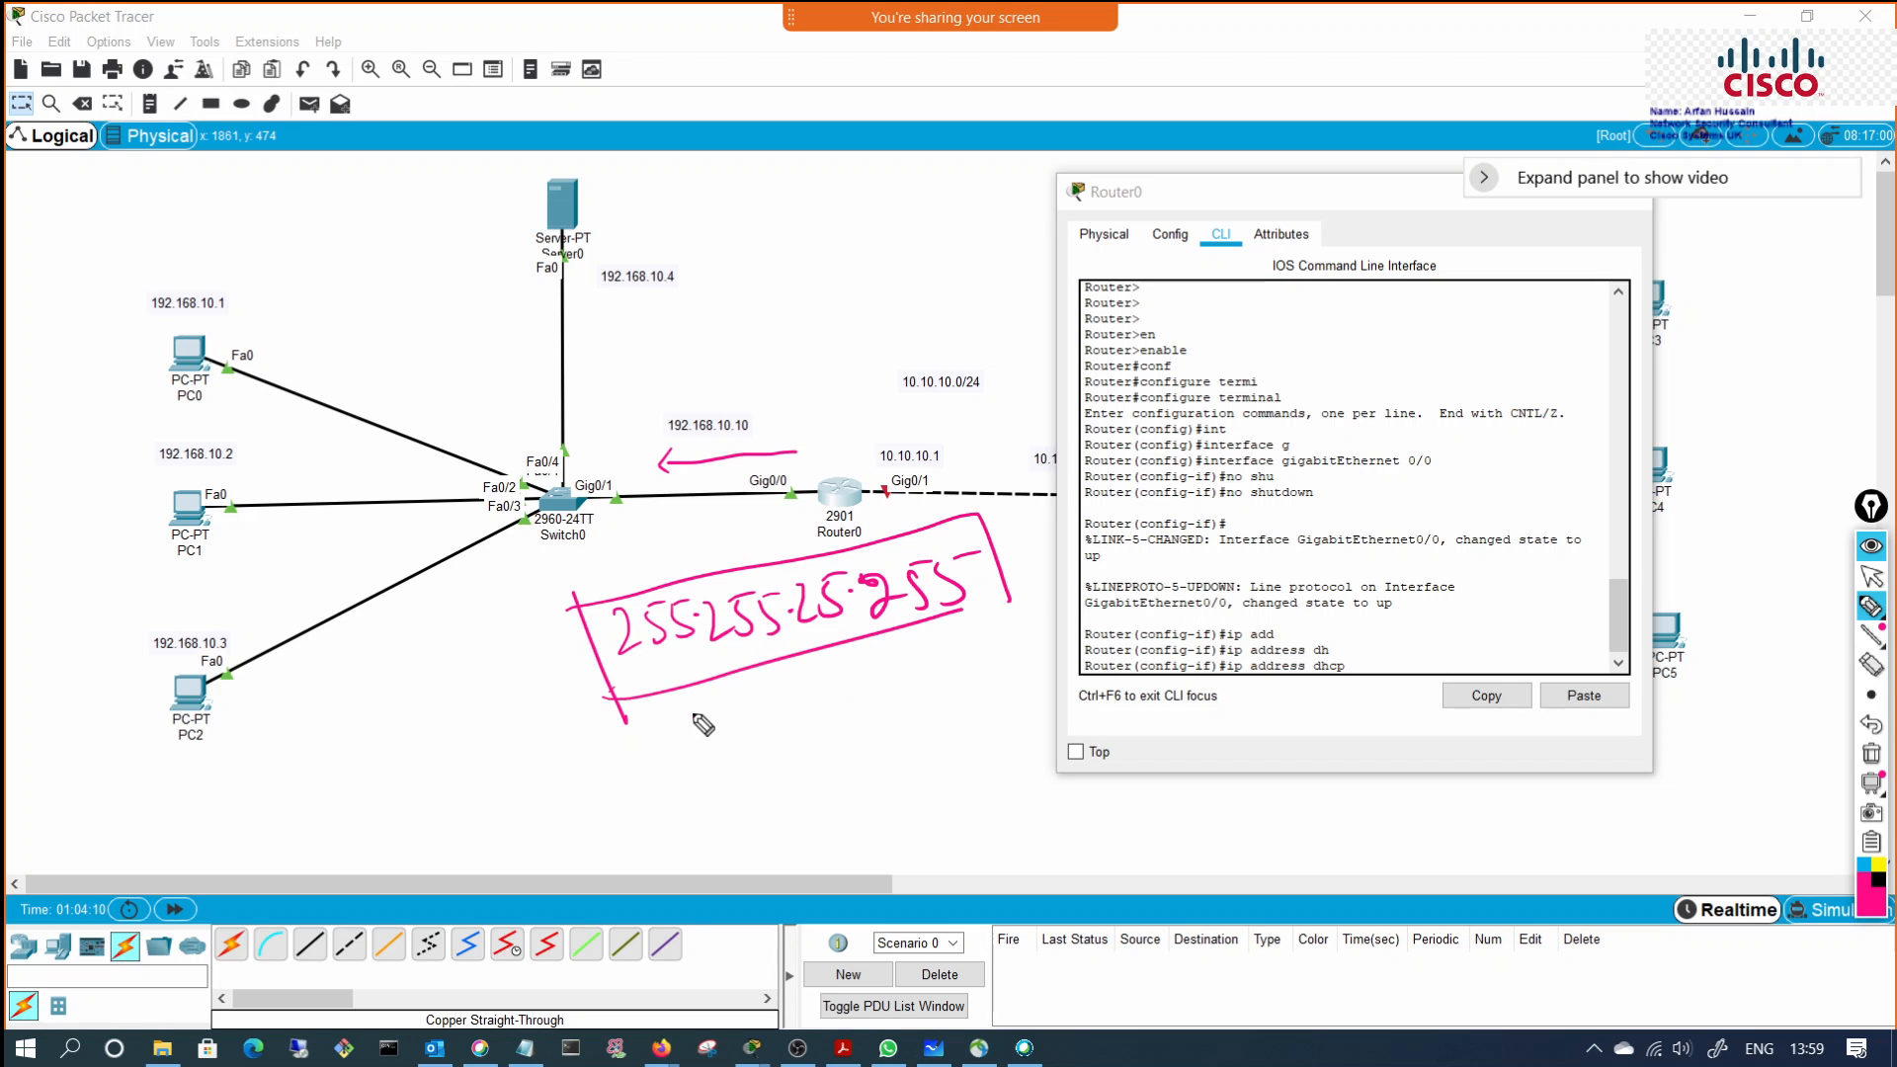
drag(688, 707, 697, 737)
mouse_move(675, 705)
mouse_down()
mouse_move(706, 743)
mouse_move(863, 680)
mouse_up()
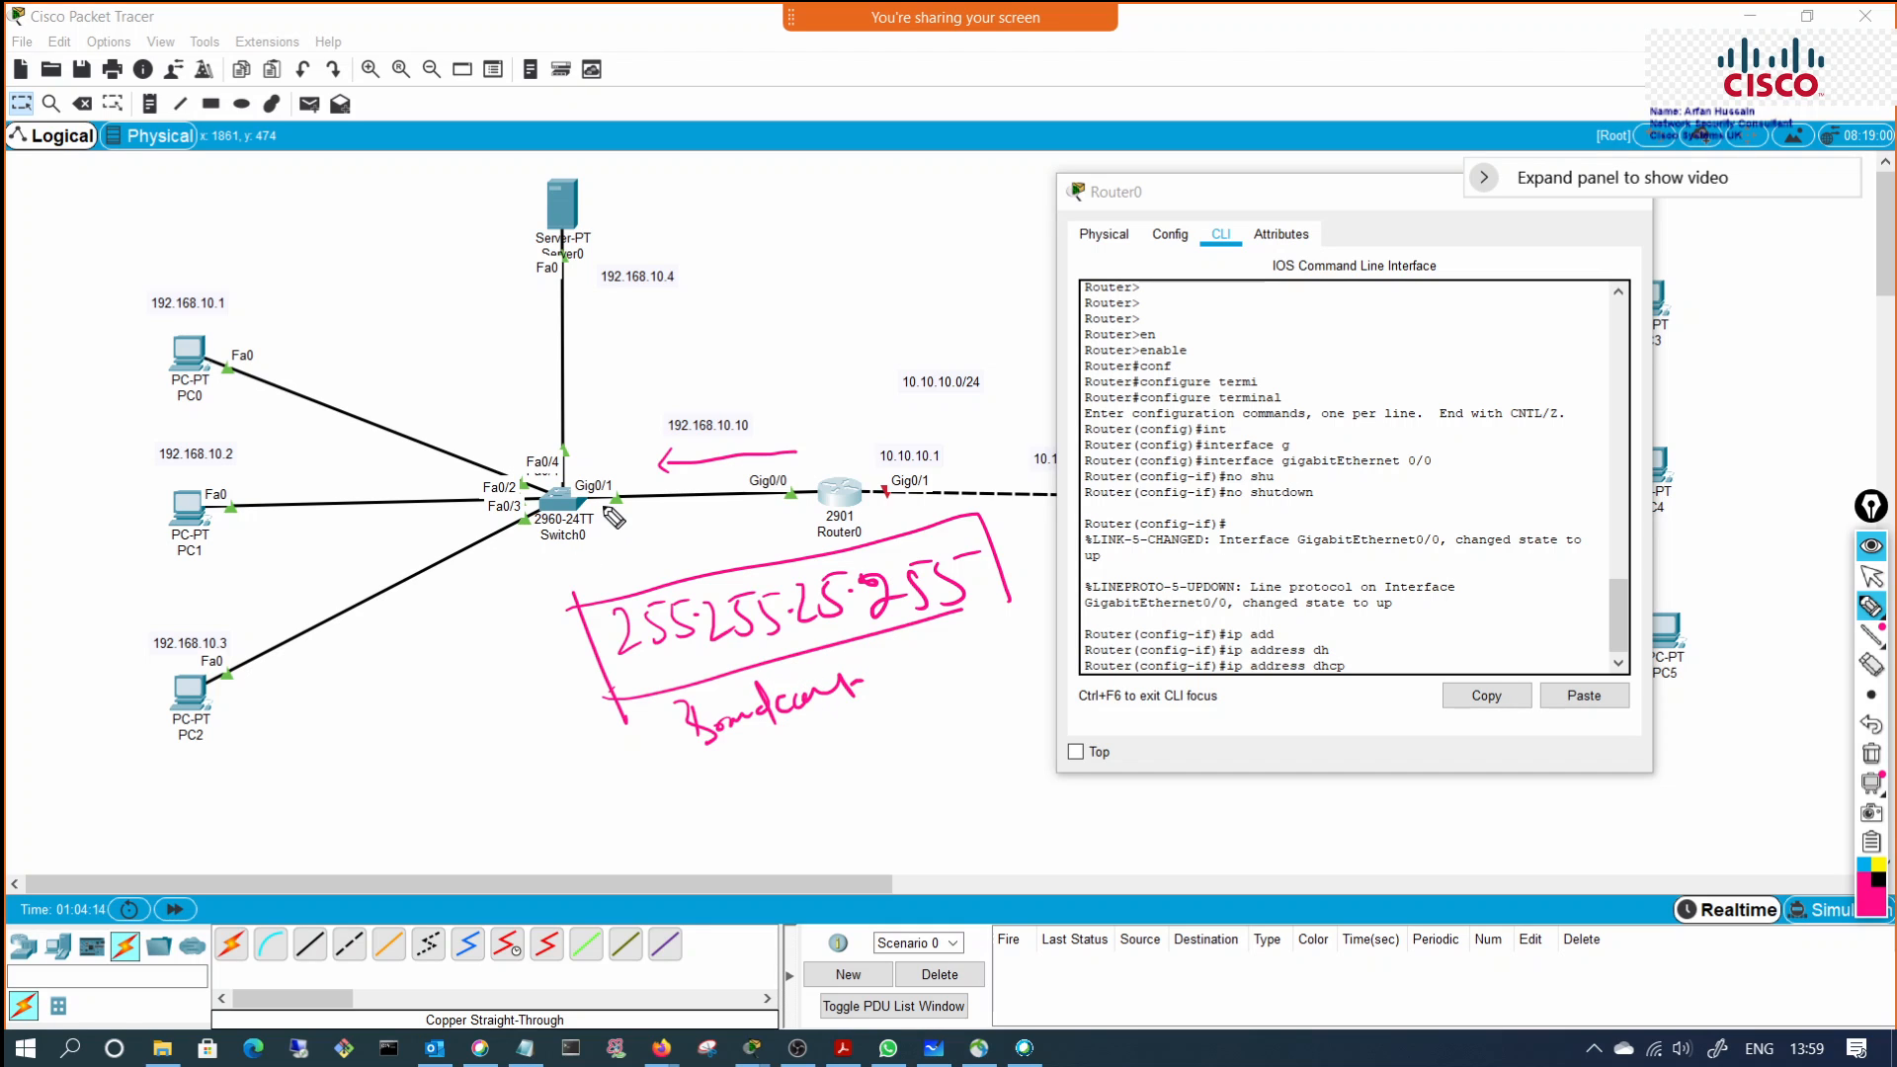
Step: Draw pen arrows from Switch0 towards Server0, PC0, PC1 and PC2 to show the broadcast's path
drag(538, 403, 534, 293)
drag(438, 421, 307, 376)
drag(332, 460, 280, 482)
drag(296, 461, 292, 497)
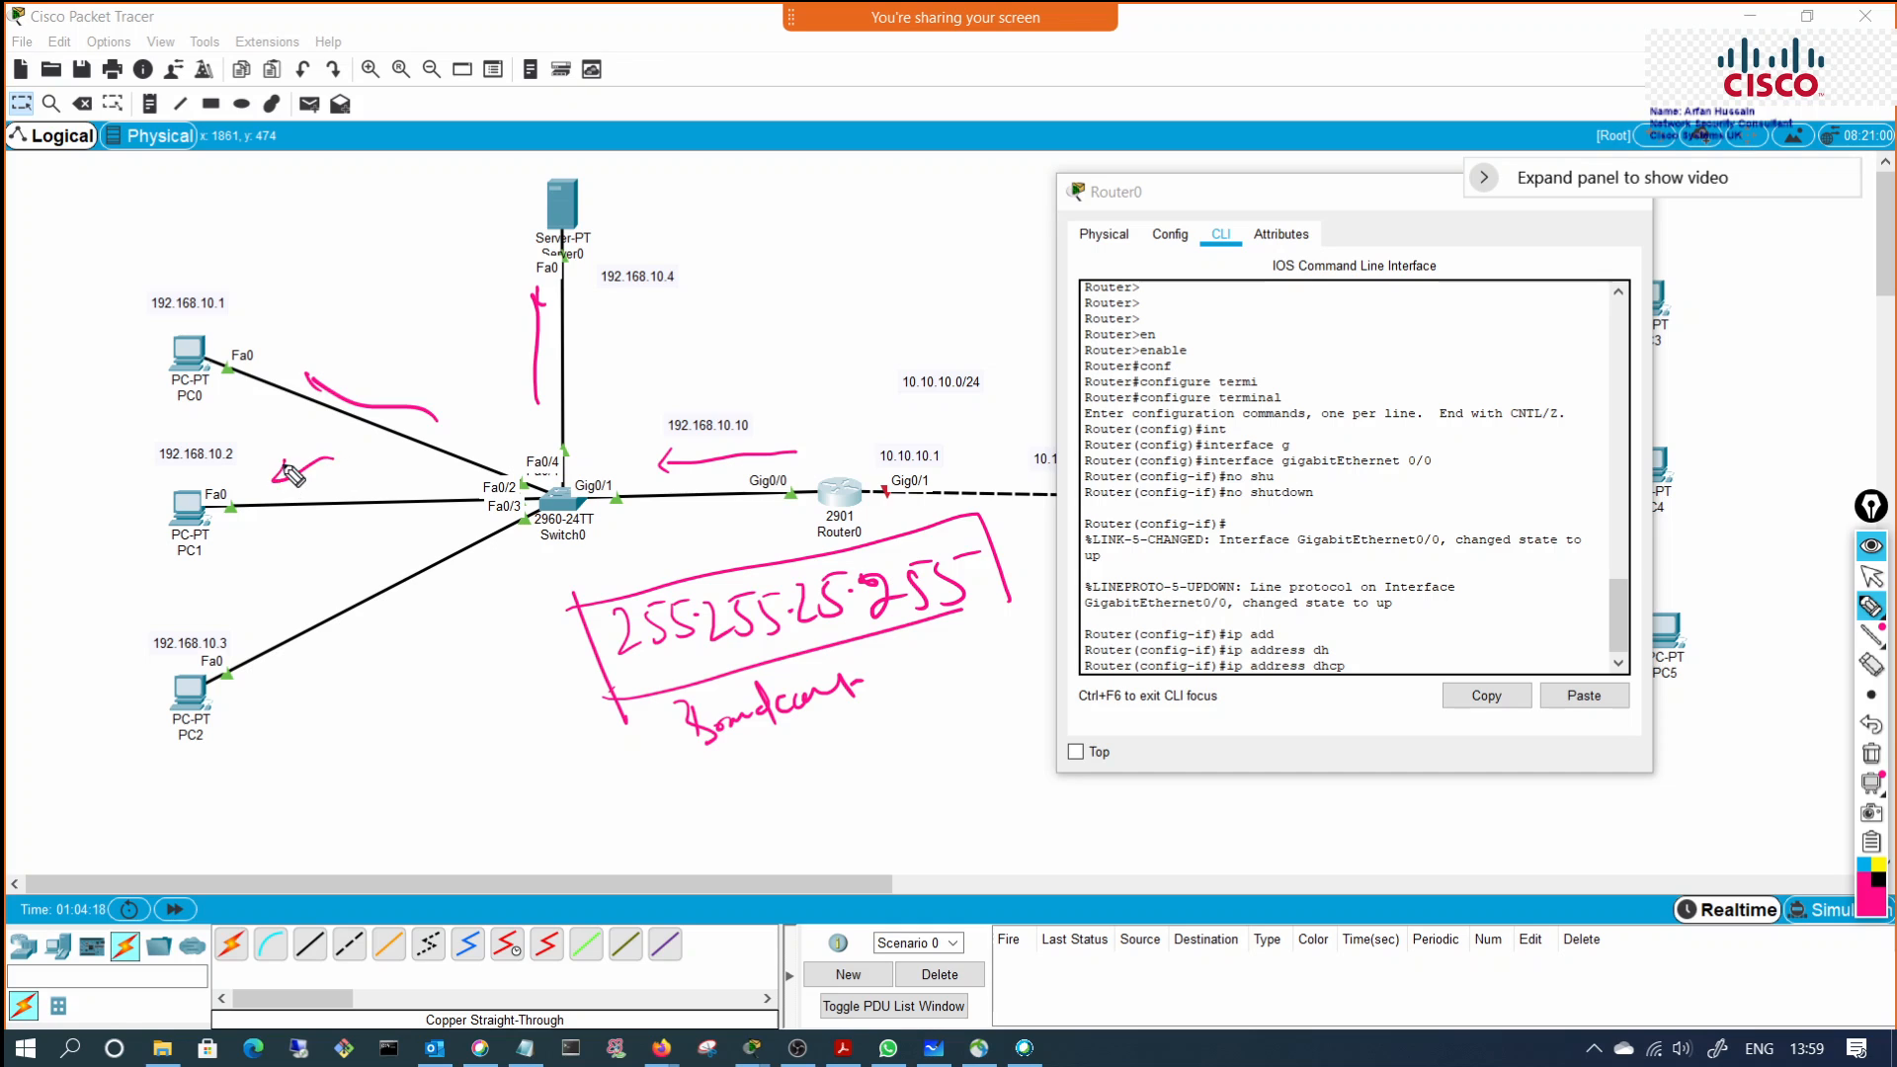
drag(303, 595, 276, 637)
drag(275, 638, 298, 632)
Step: Emphasize the address's final 255, the router's arrow and Server0 with the pen, and clear all annotations from the screen
drag(888, 625, 969, 603)
mouse_move(888, 627)
mouse_down()
mouse_move(960, 610)
mouse_move(902, 624)
mouse_up()
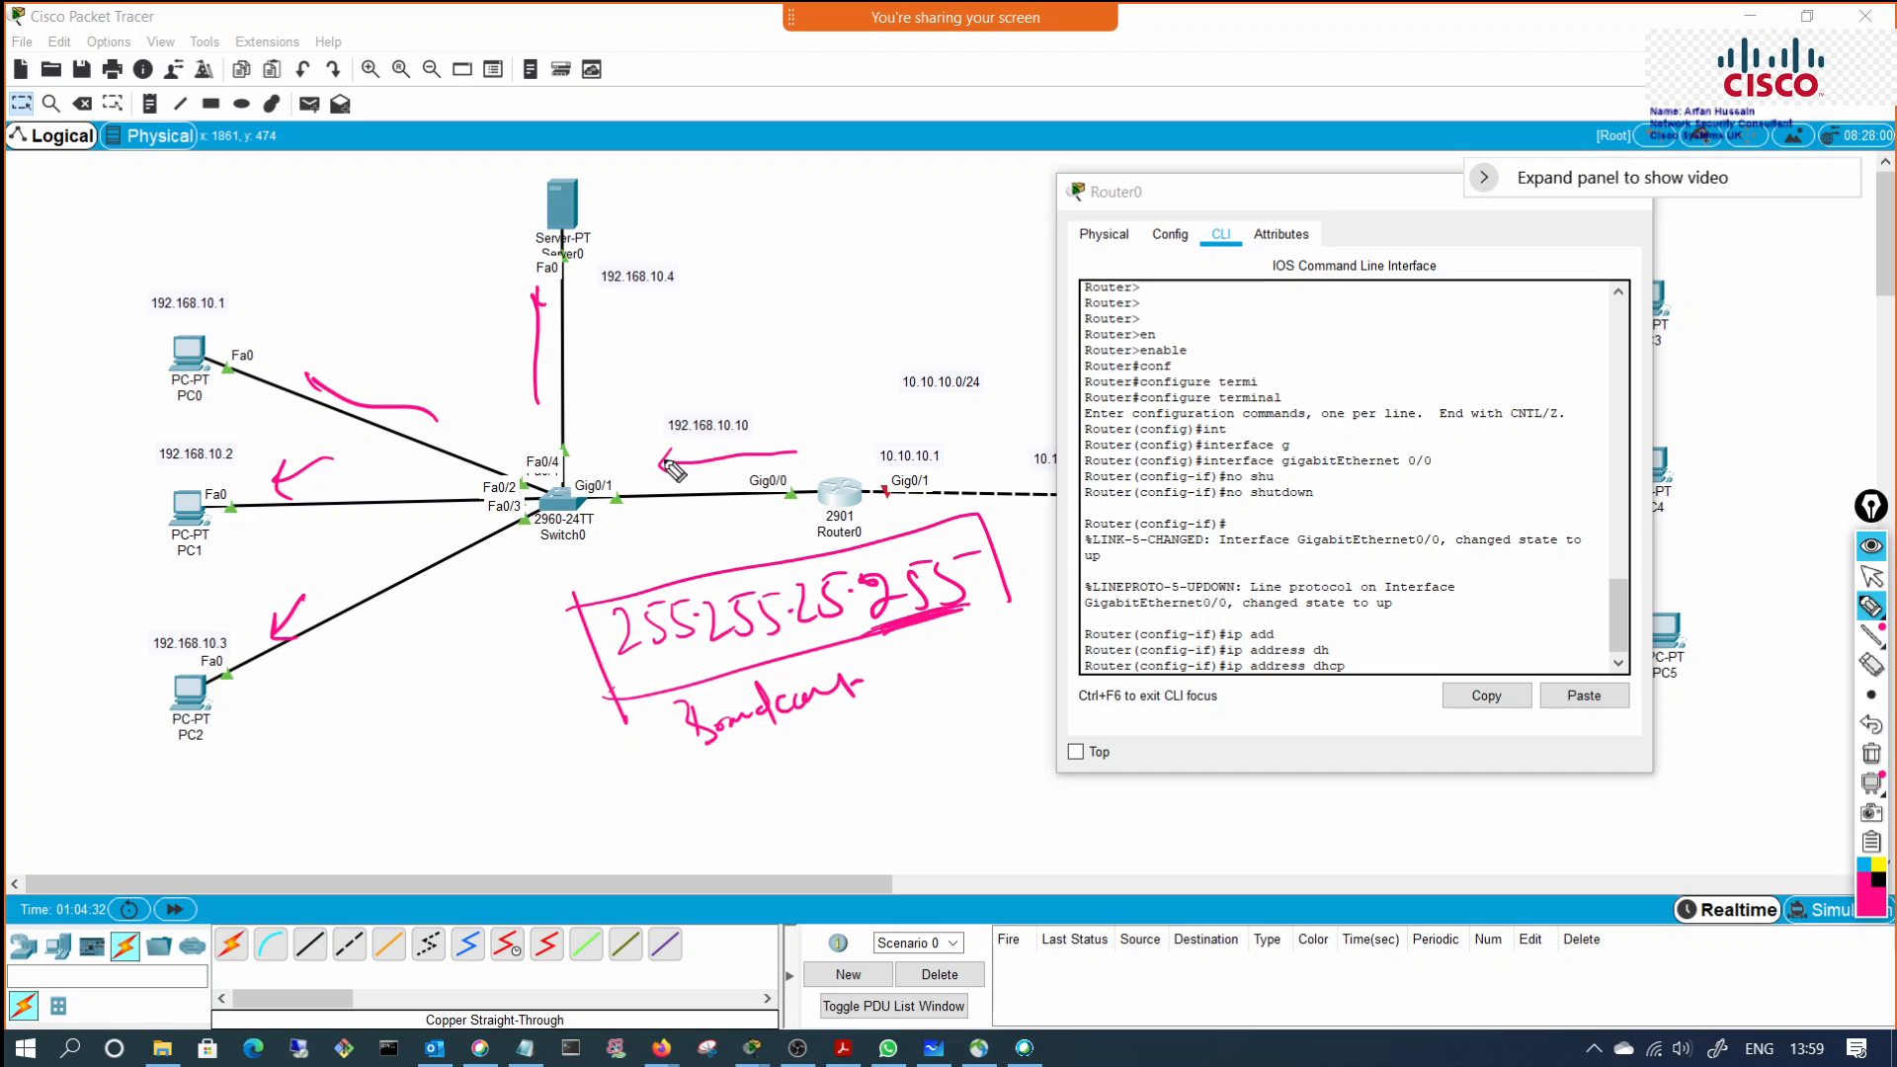
drag(662, 448, 672, 484)
mouse_move(591, 197)
mouse_down()
mouse_move(553, 266)
mouse_move(581, 180)
mouse_up()
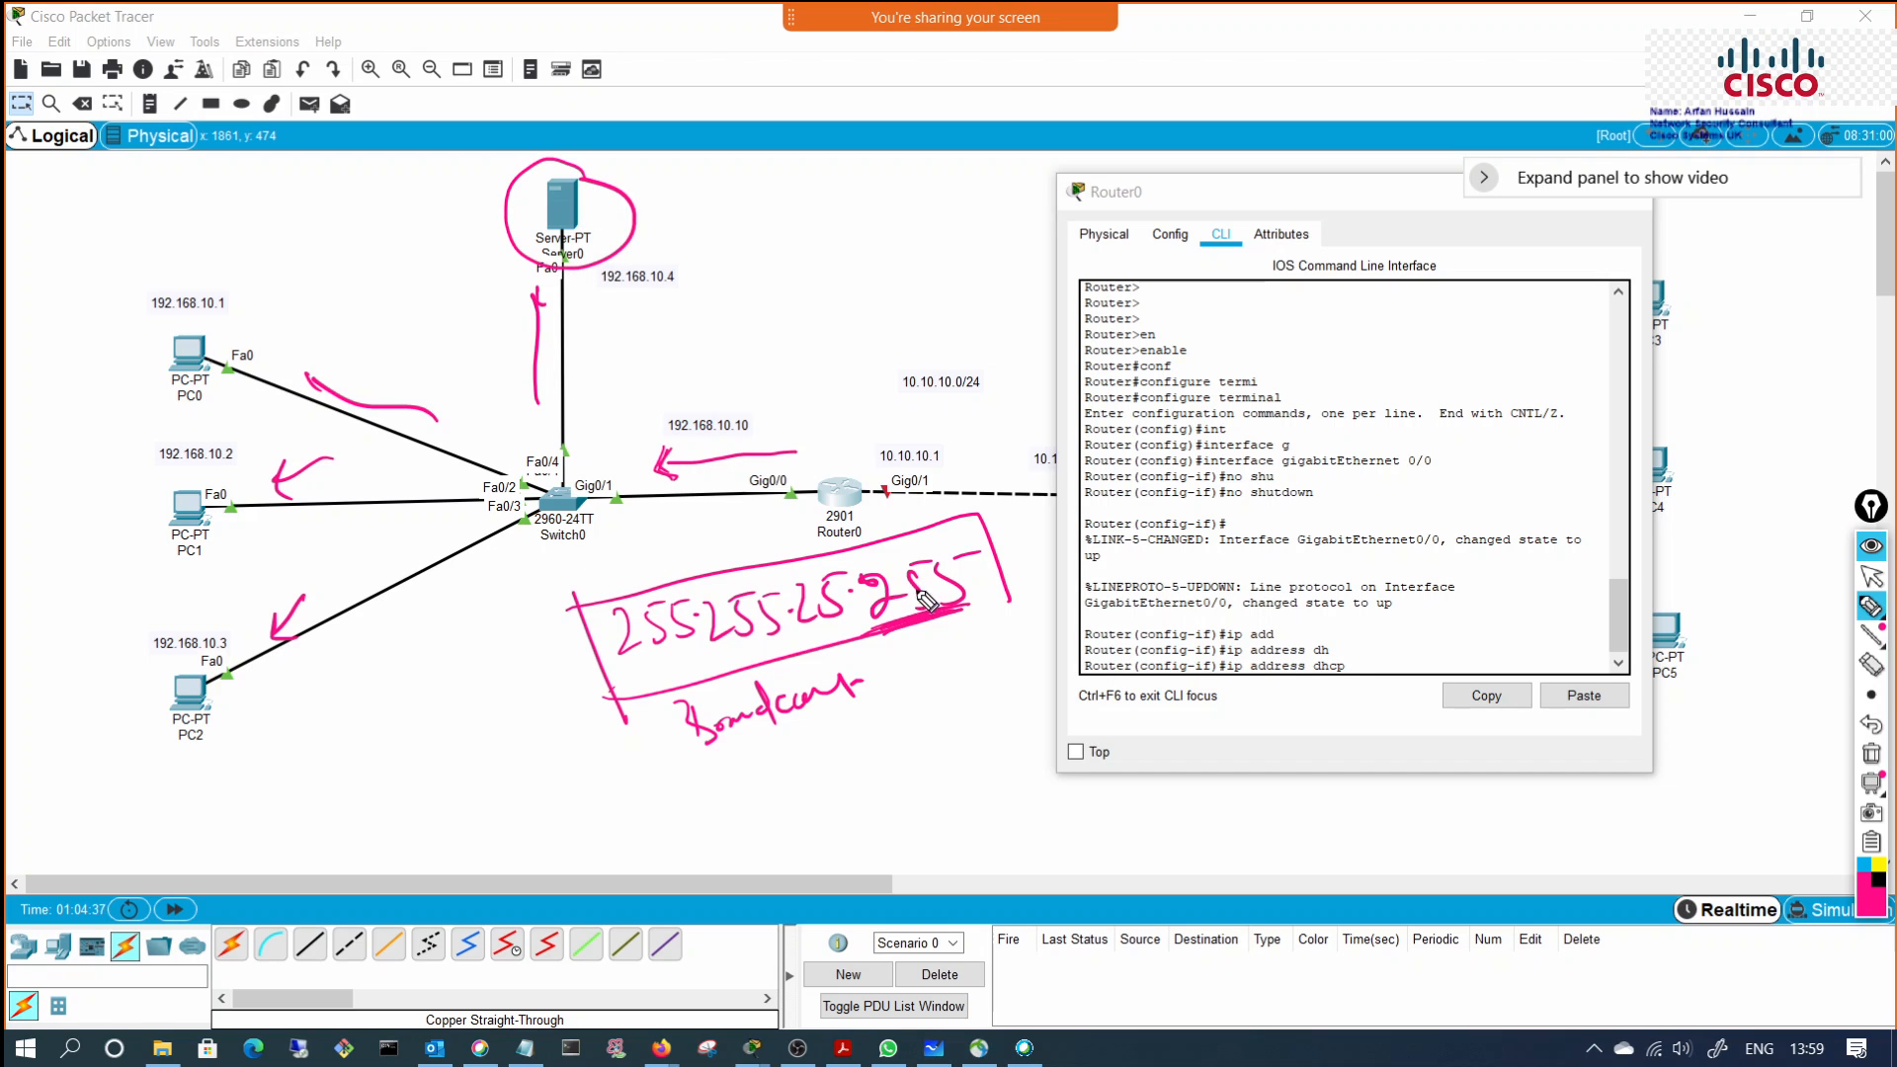
click(1872, 757)
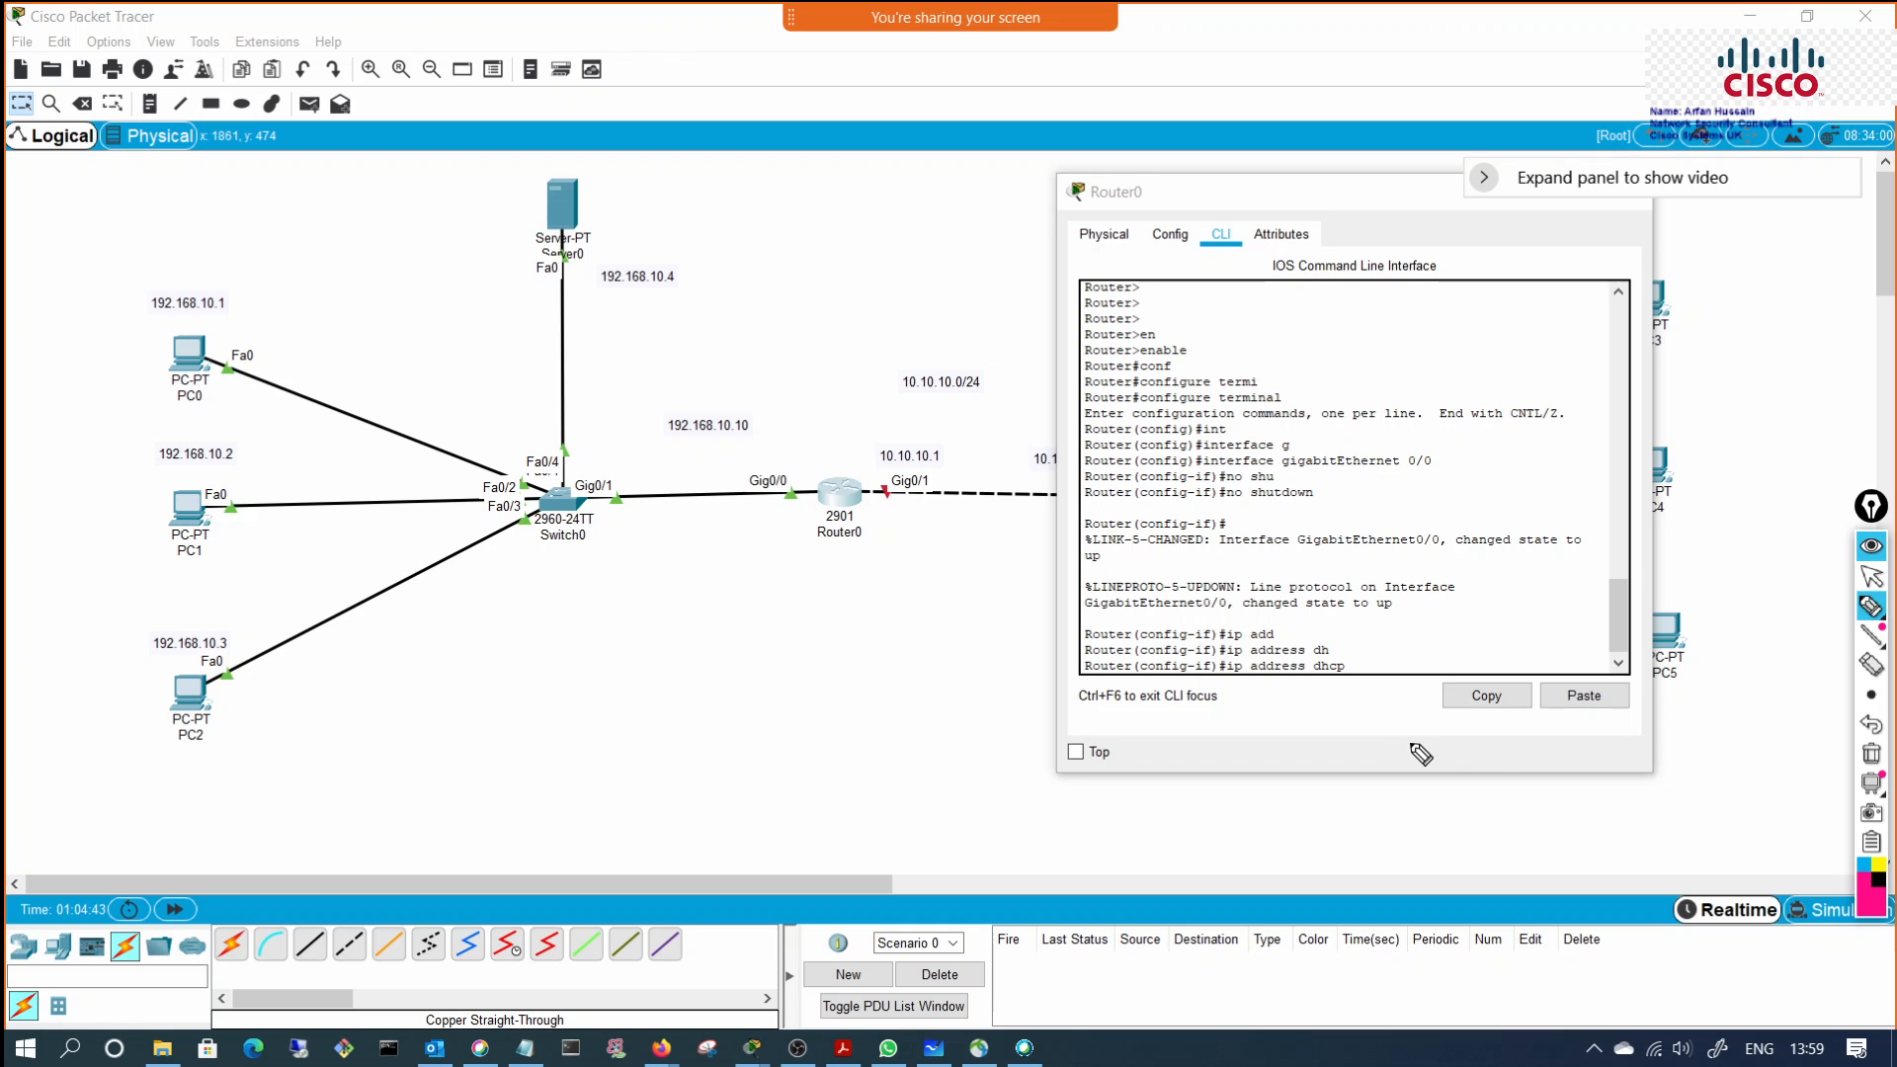
click(1870, 579)
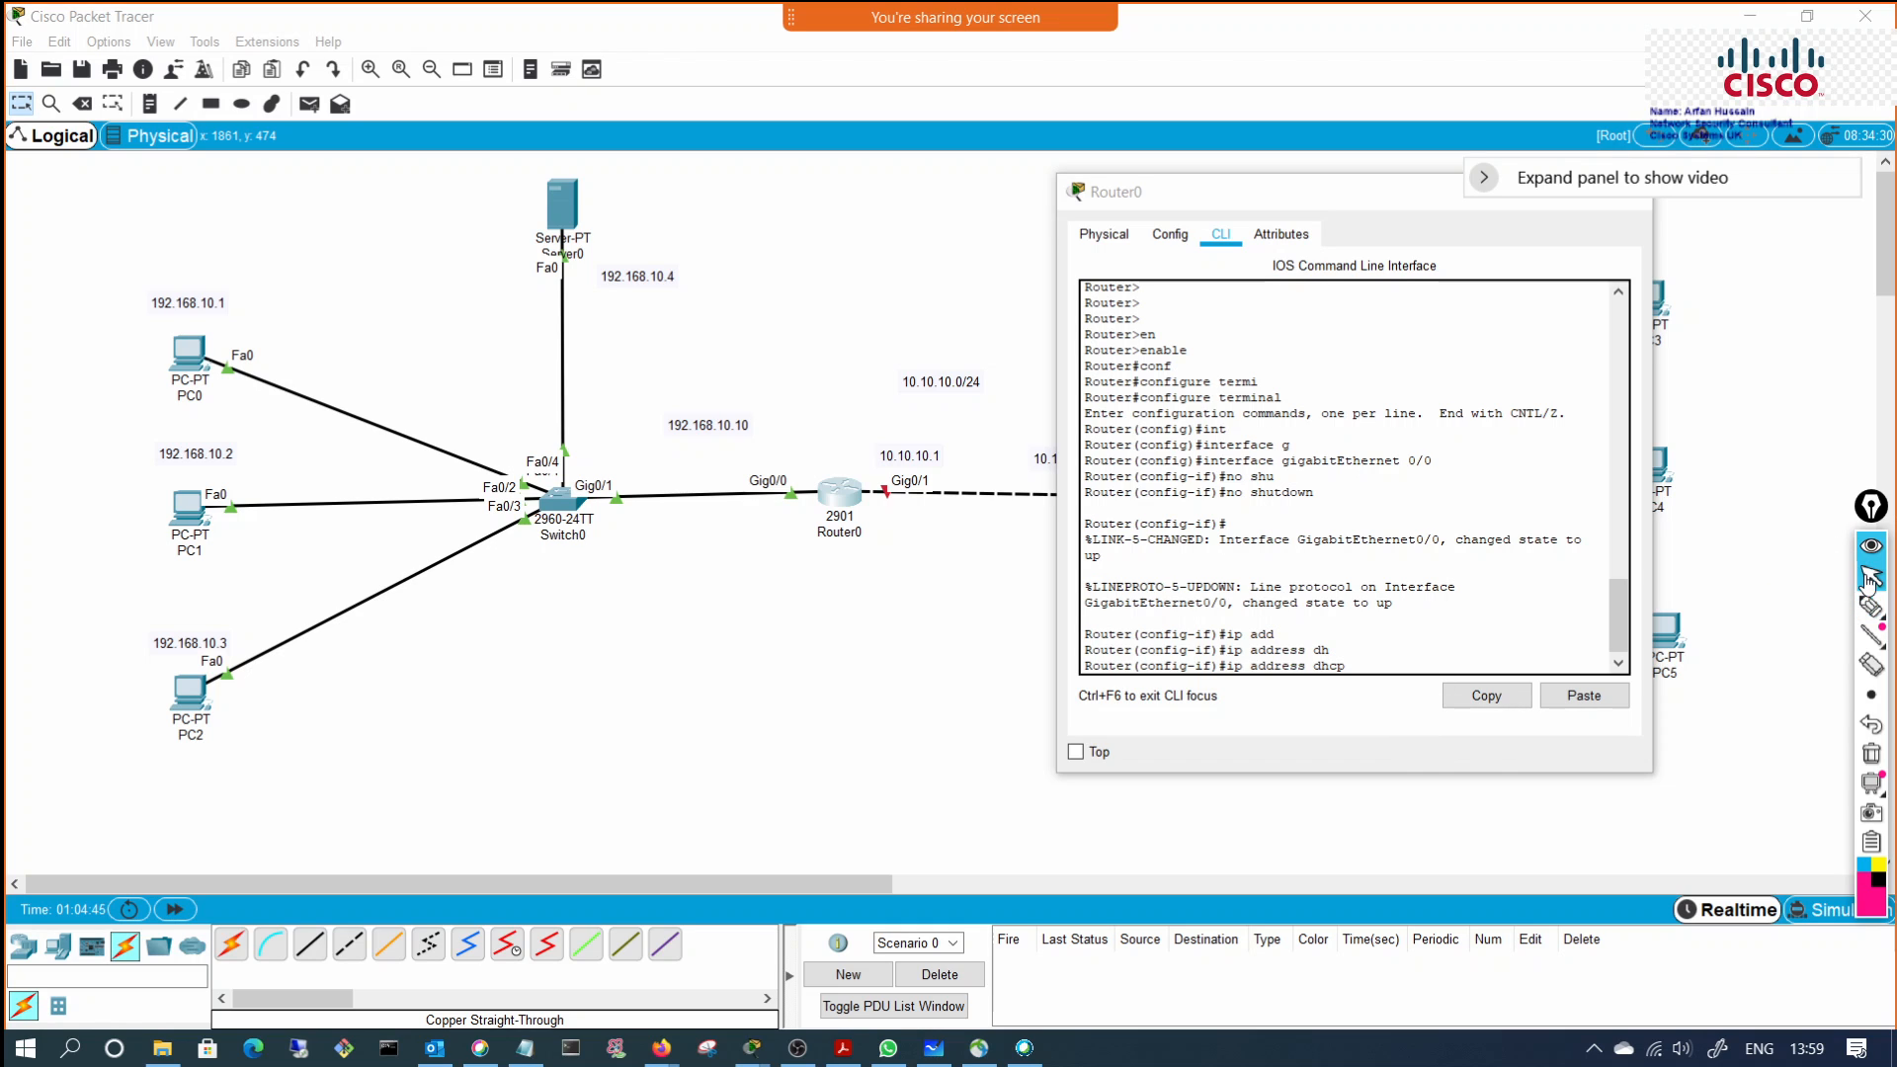
Step: Assign the static address 192.168.10.10 with mask 255.255.255.0 to gigabitEthernet 0/0 on Router0
click(1379, 665)
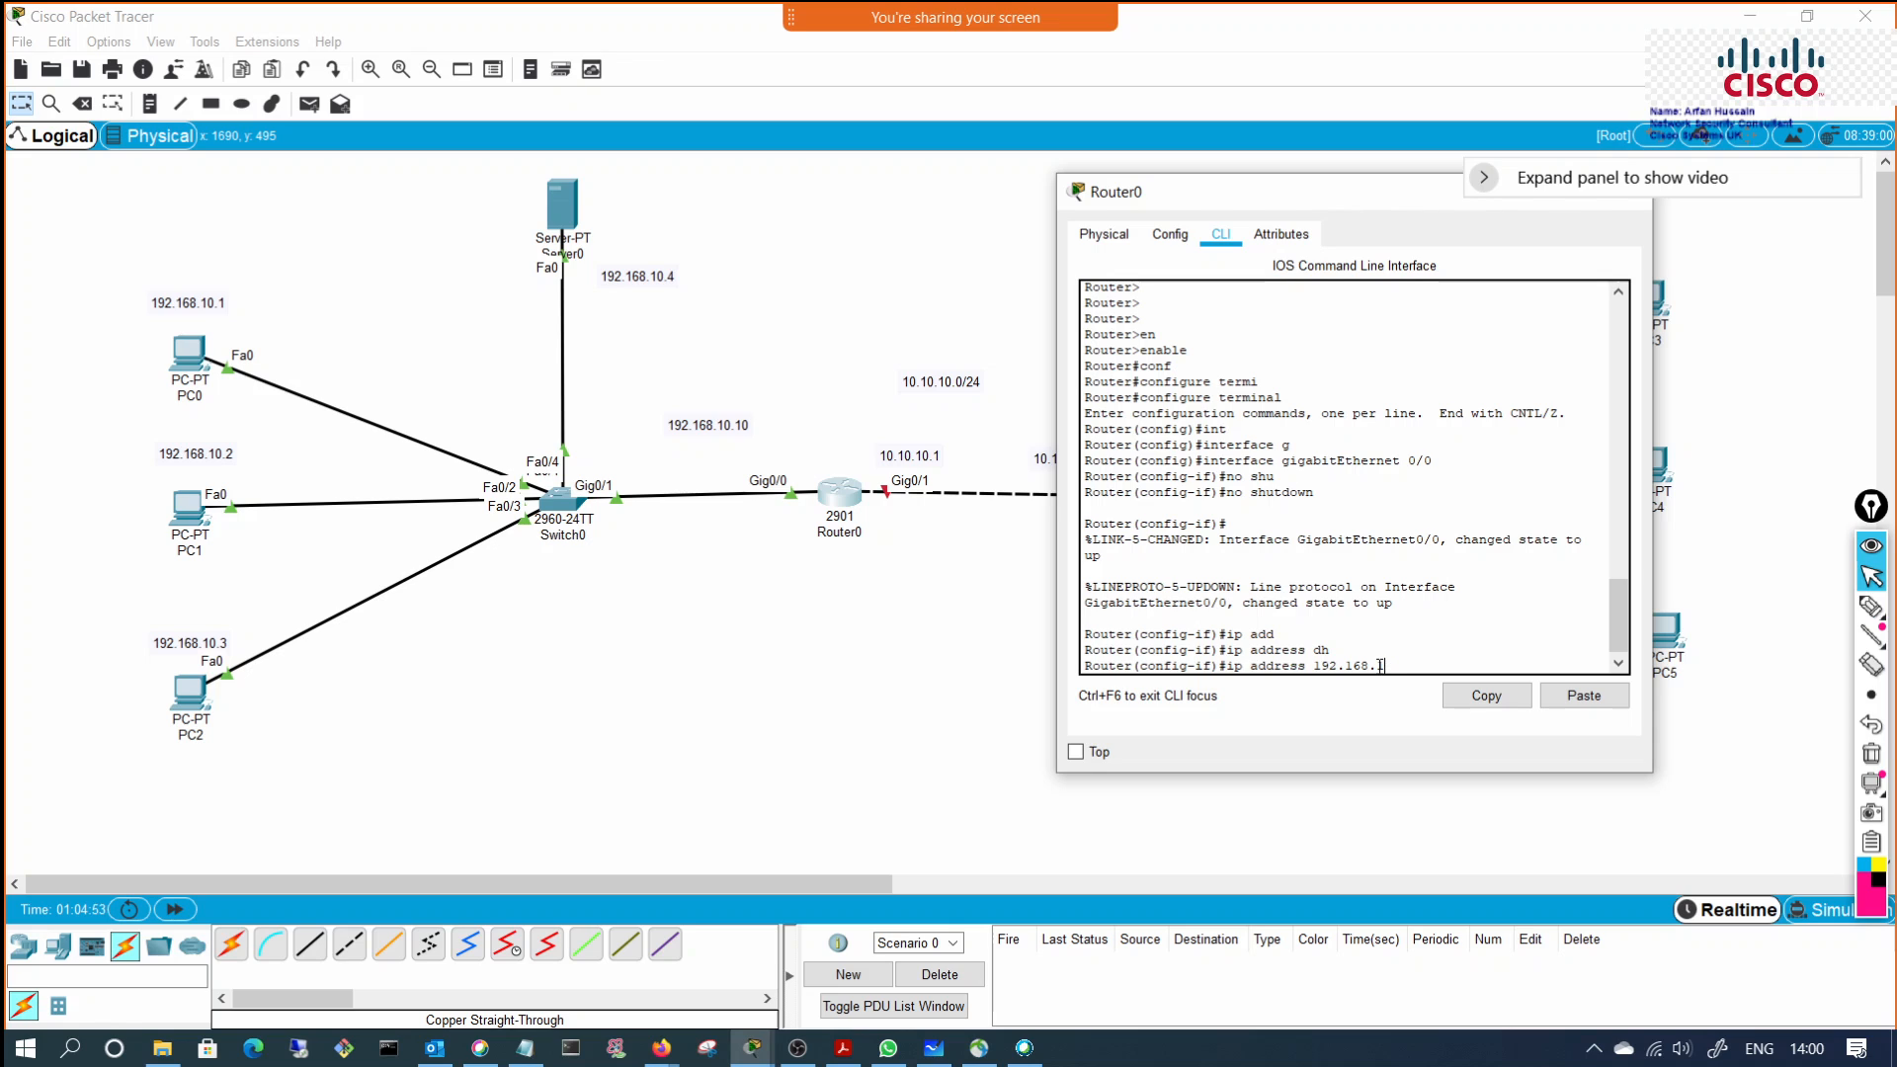
text(10.10 2)
text(55.)
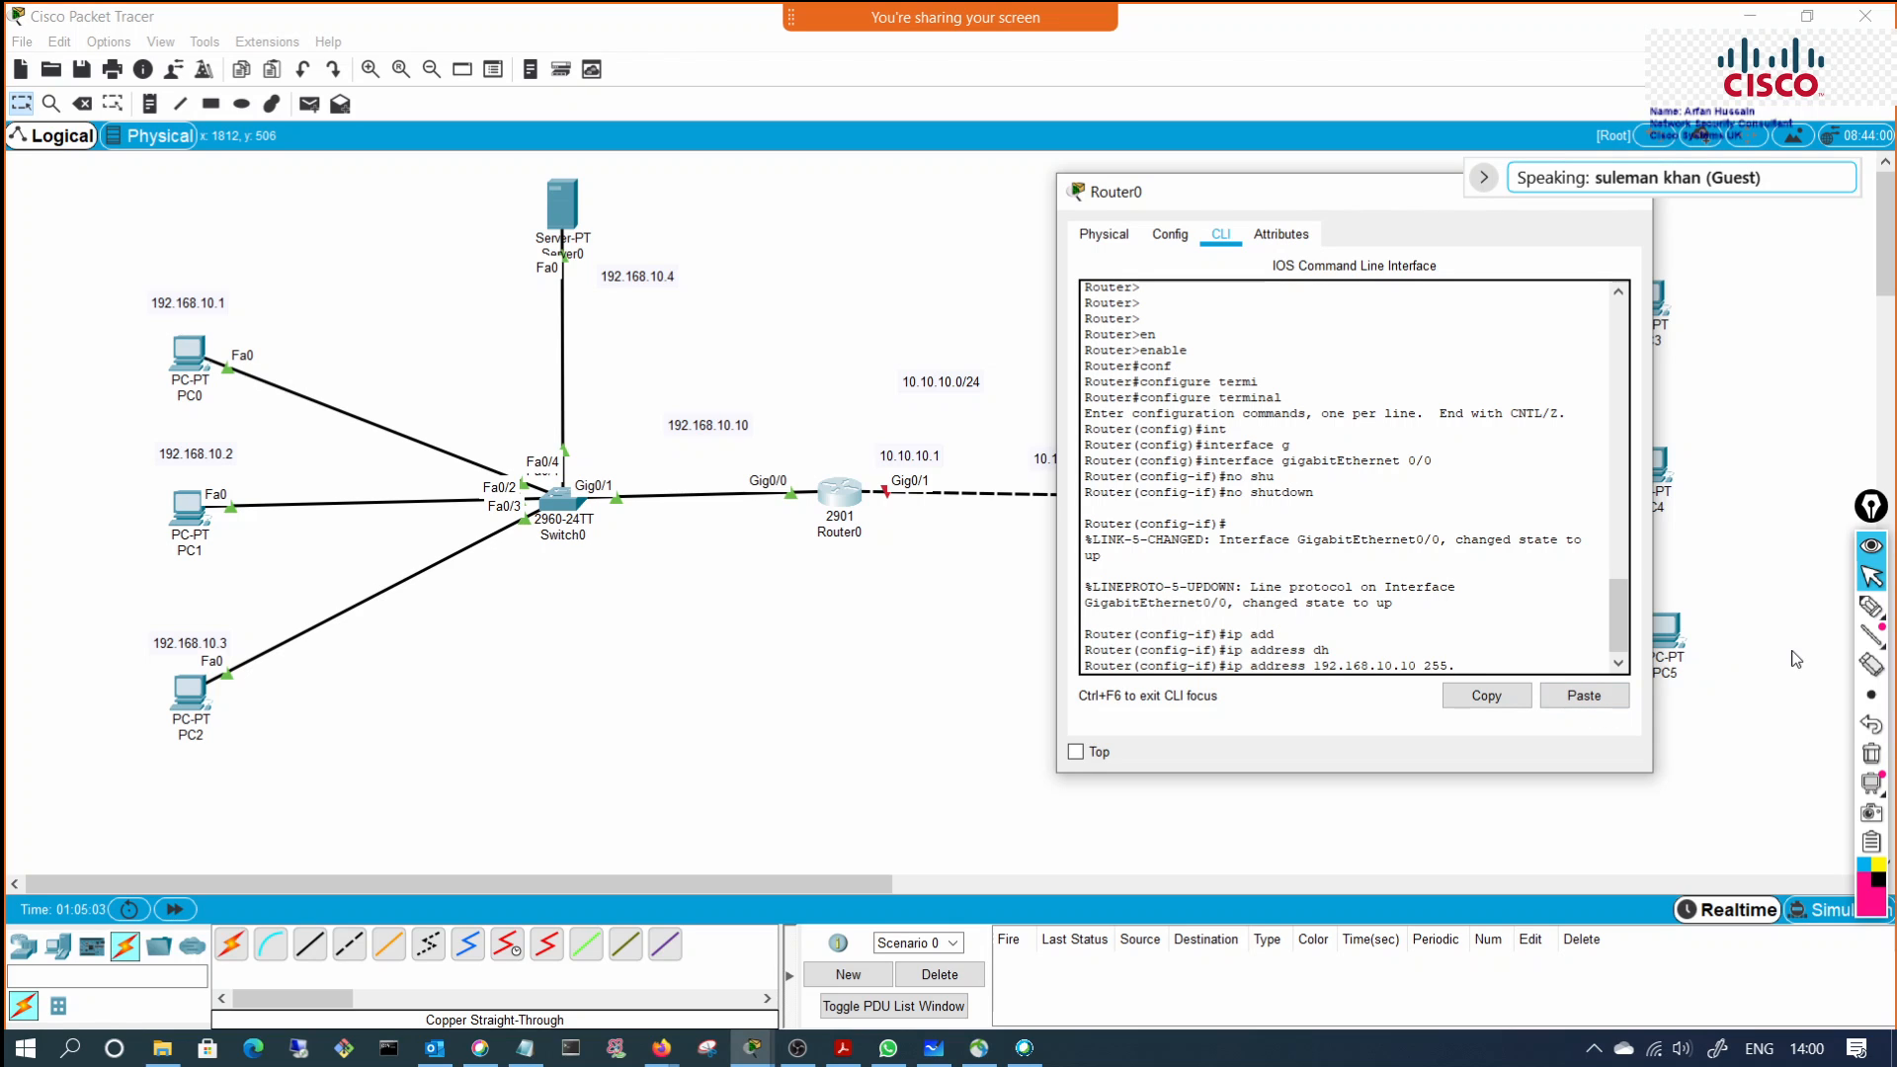
text(255.255.0)
key(Return)
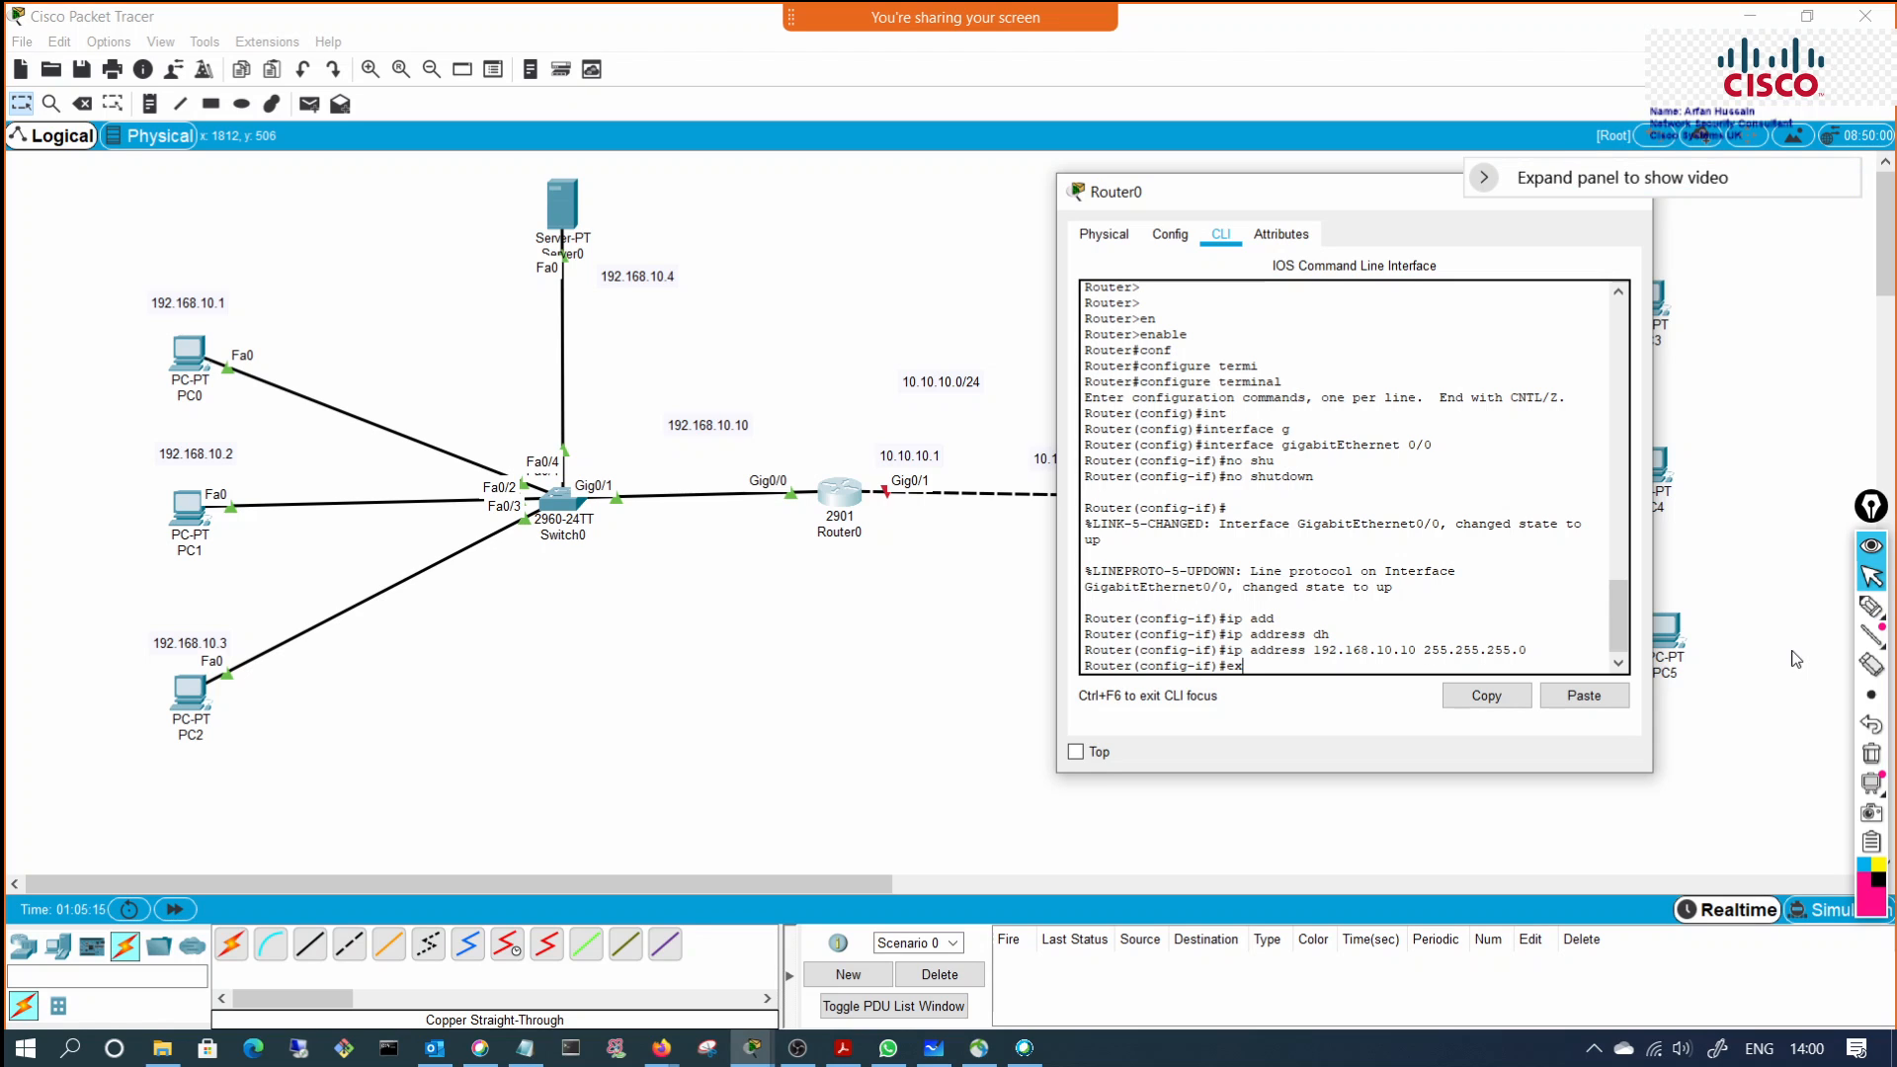
Step: Exit the current interface and enter interface configuration mode for gigabitEthernet 0/1 on Router0
text(it)
key(Return)
text(int)
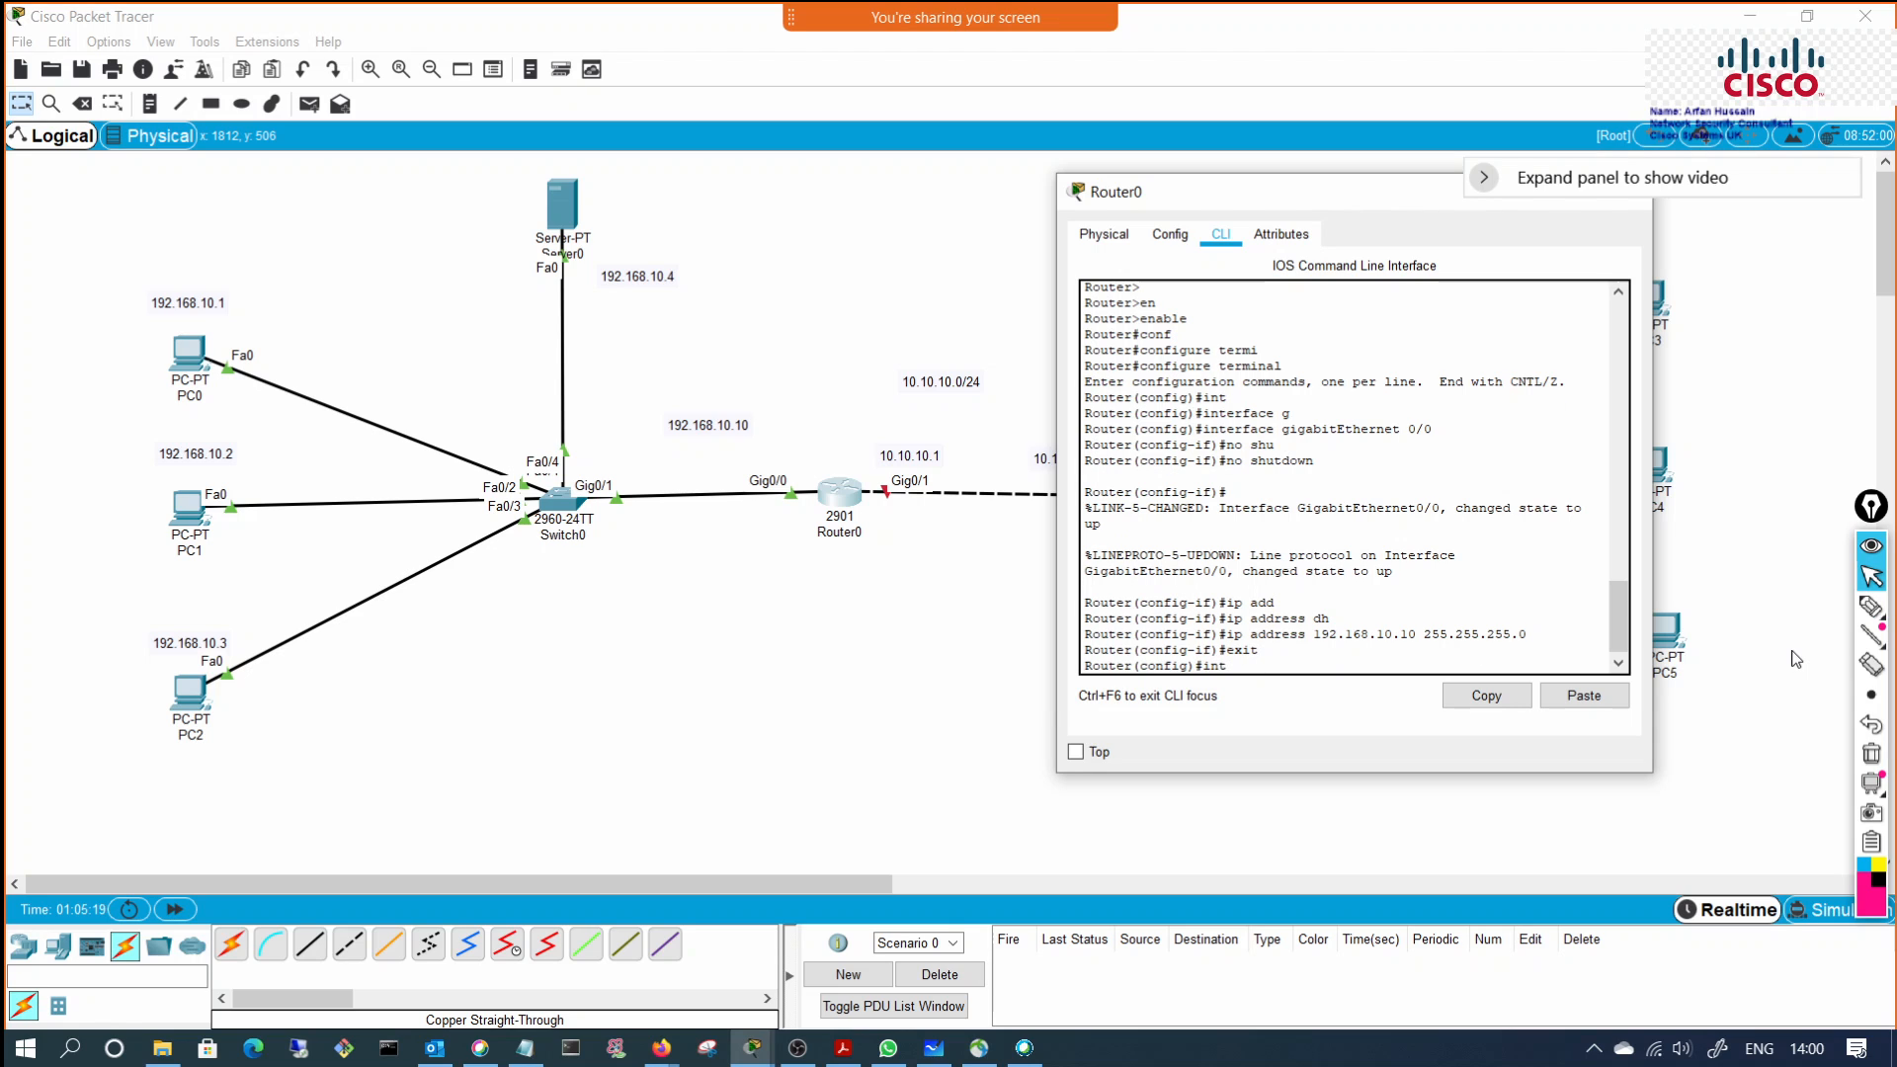
text(erf)
key(Tab)
text(gi)
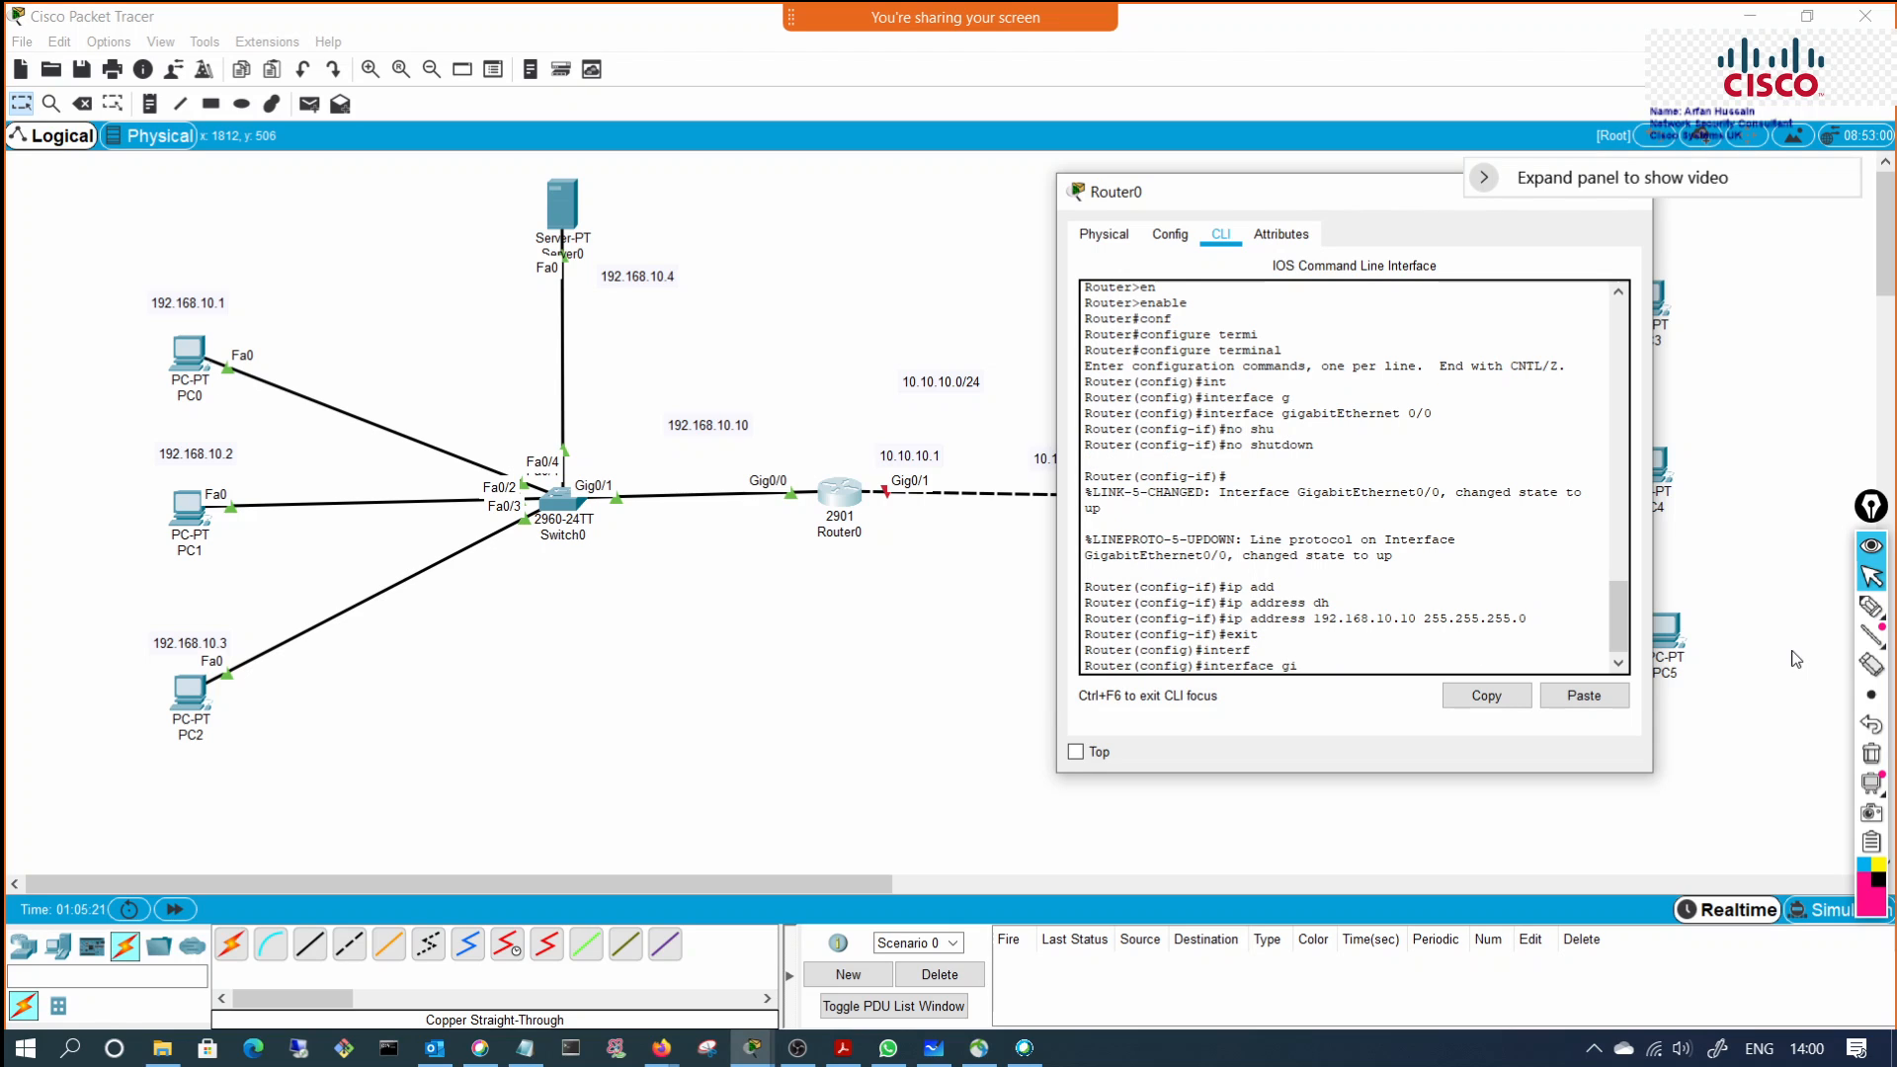
key(Tab)
text(0)
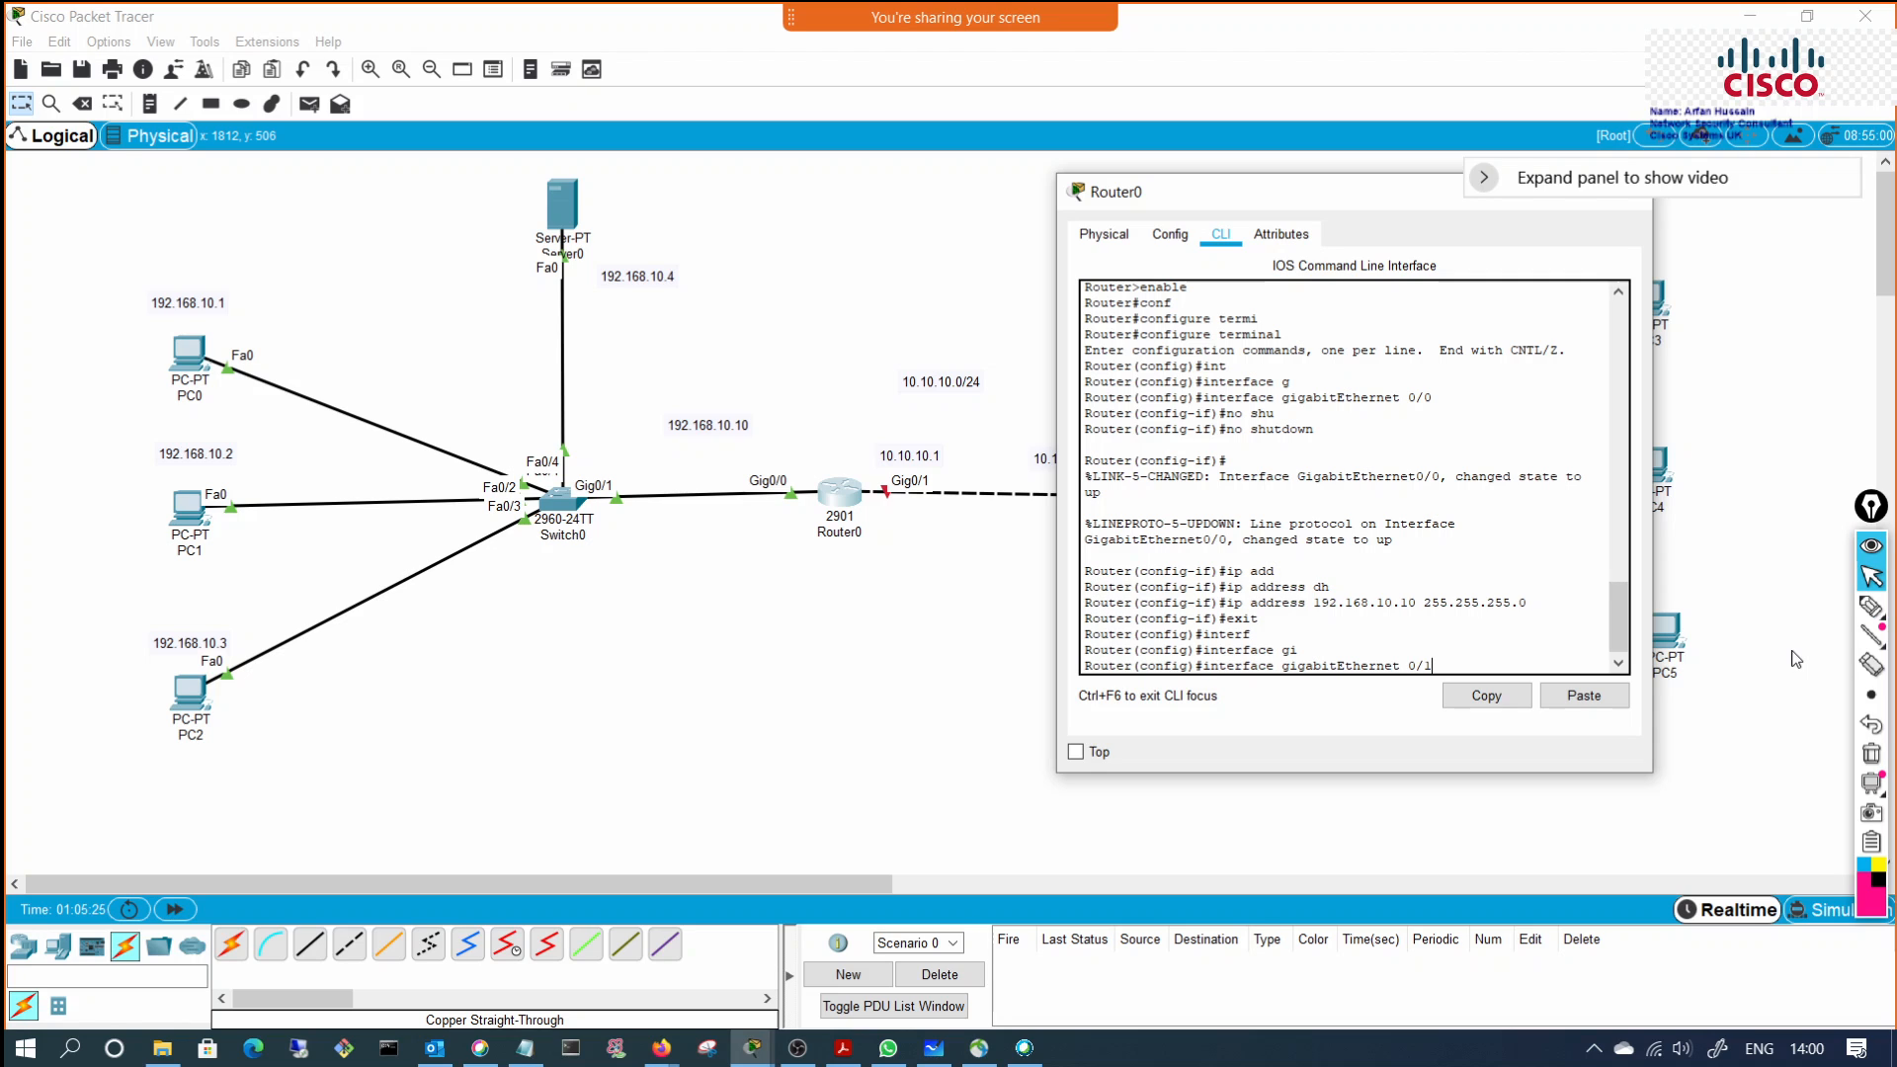
text(/1)
key(Return)
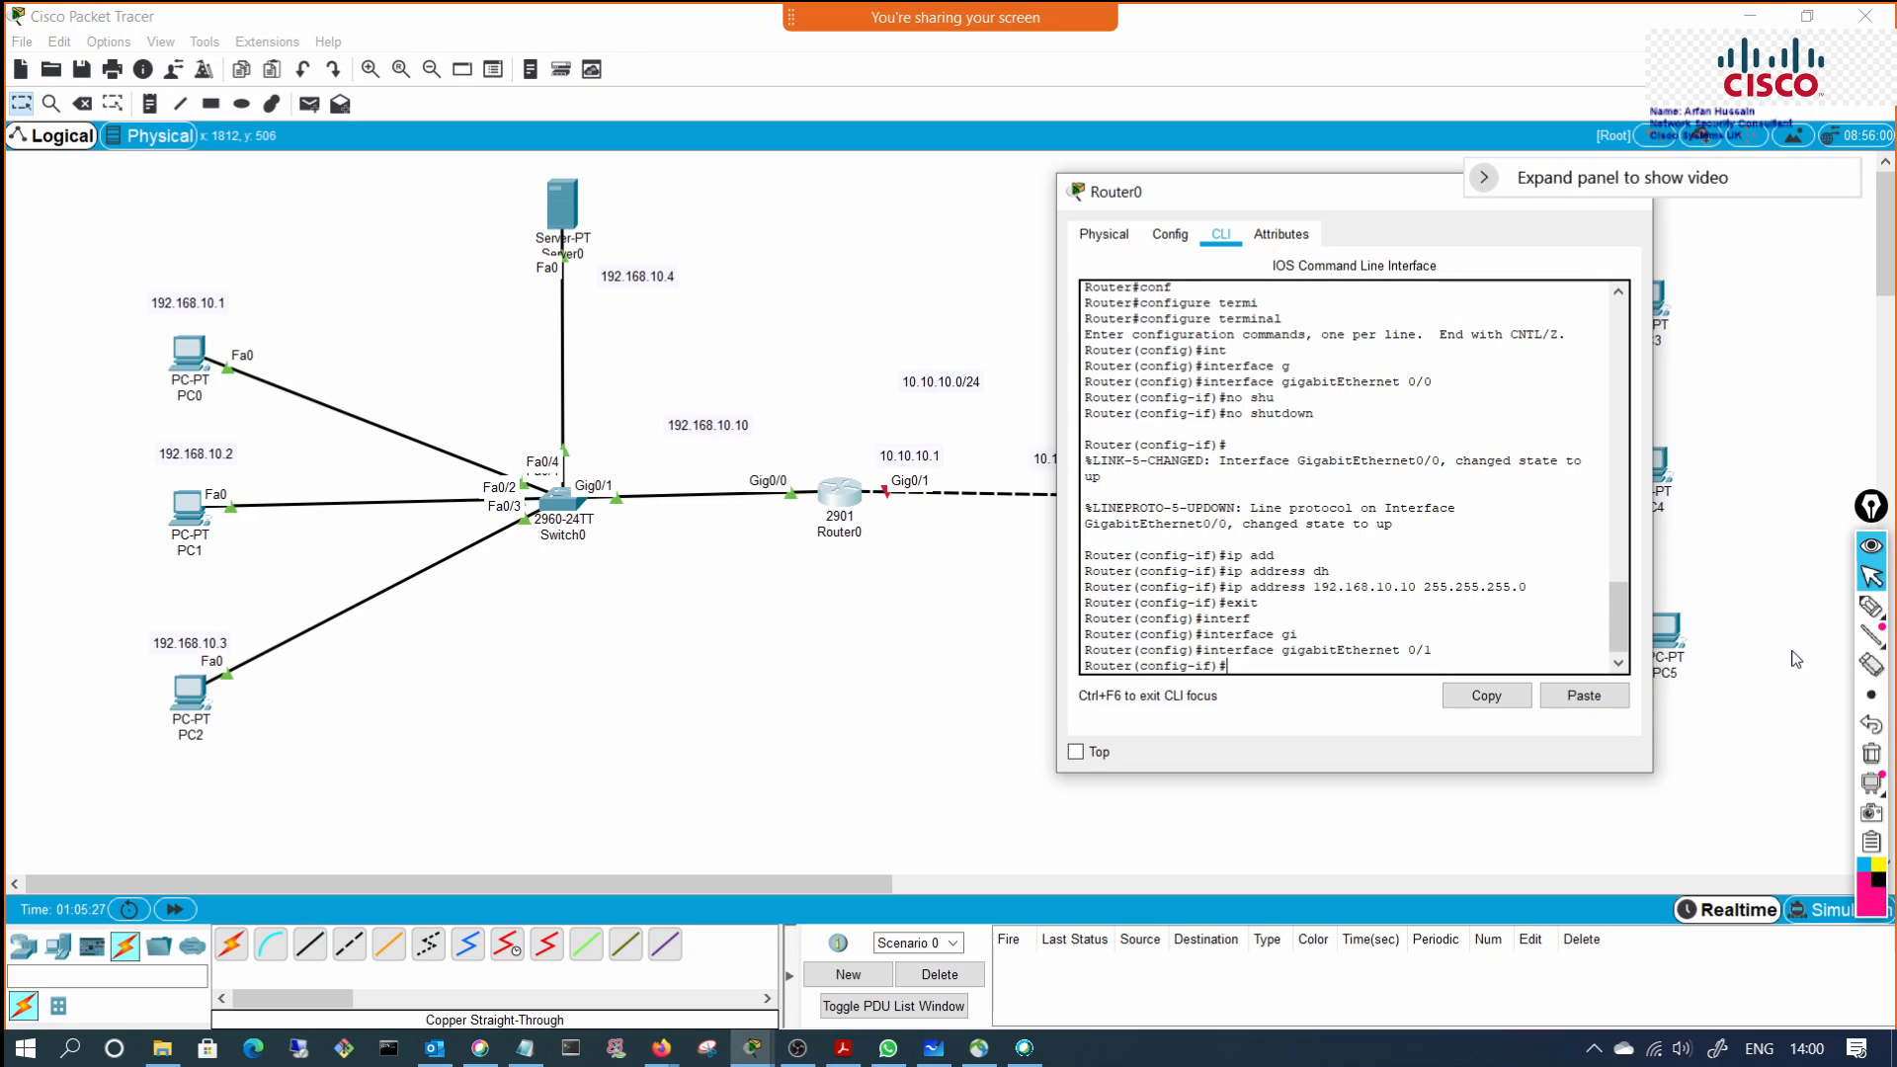
Step: Activate gigabitEthernet 0/1 on Router0 with no shutdown
text(no shutdown)
key(Tab)
key(Return)
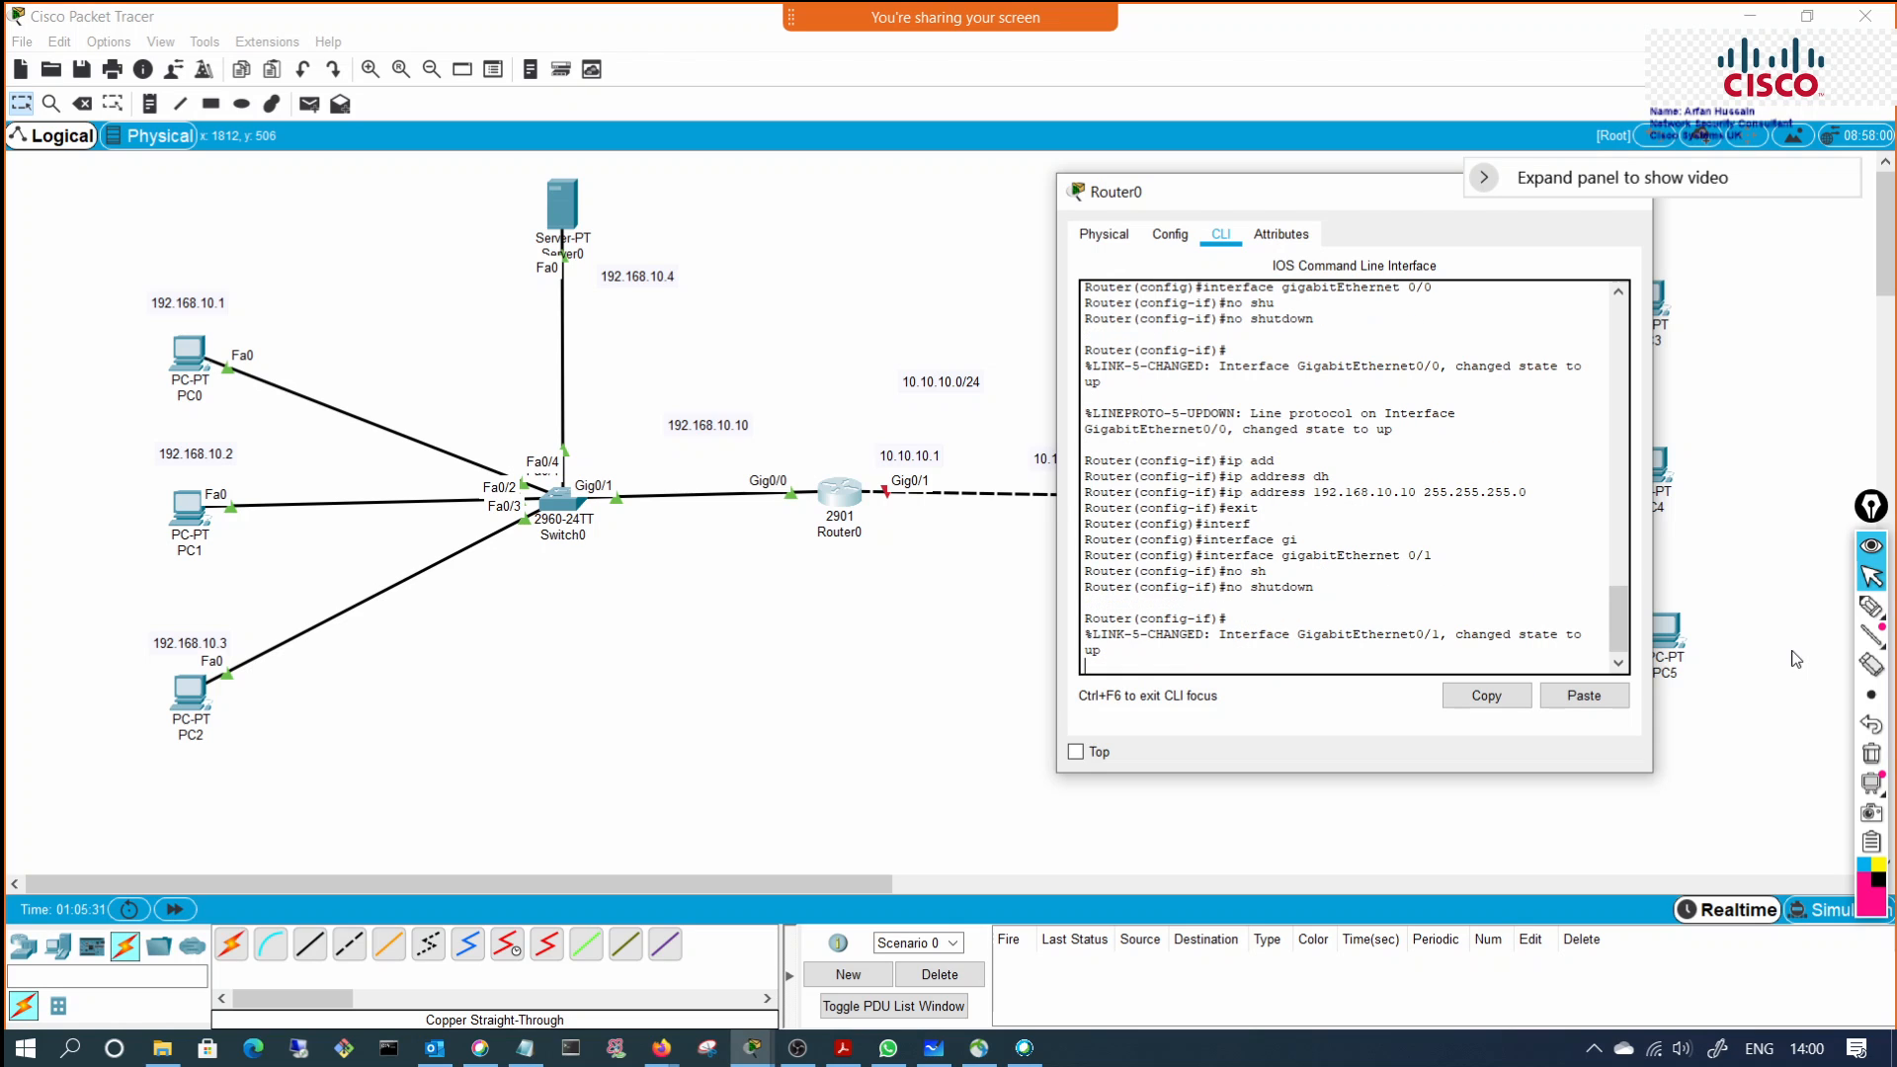
key(Return)
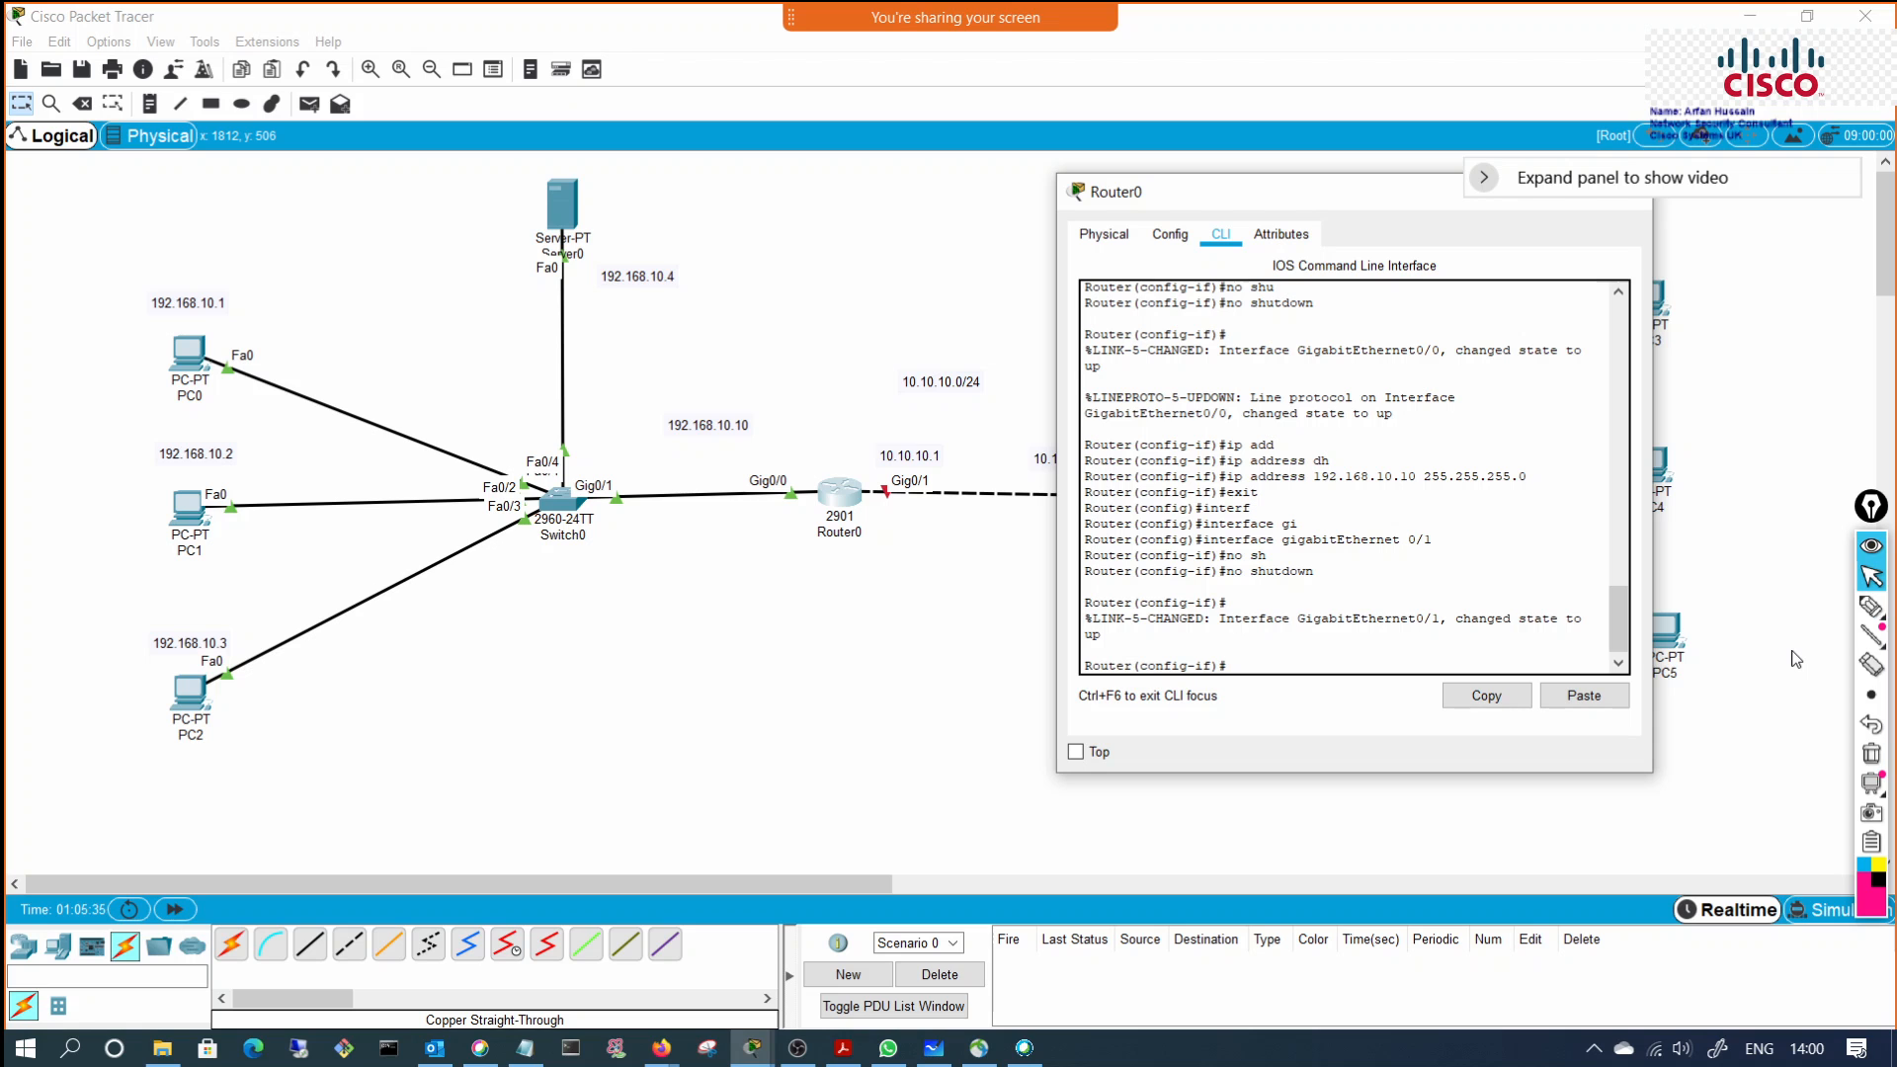
Step: Assign the address 10.10.10.2 with mask 255.255.255.0 to gigabitEthernet 0/1 on Router0
drag(1383, 190, 1343, 308)
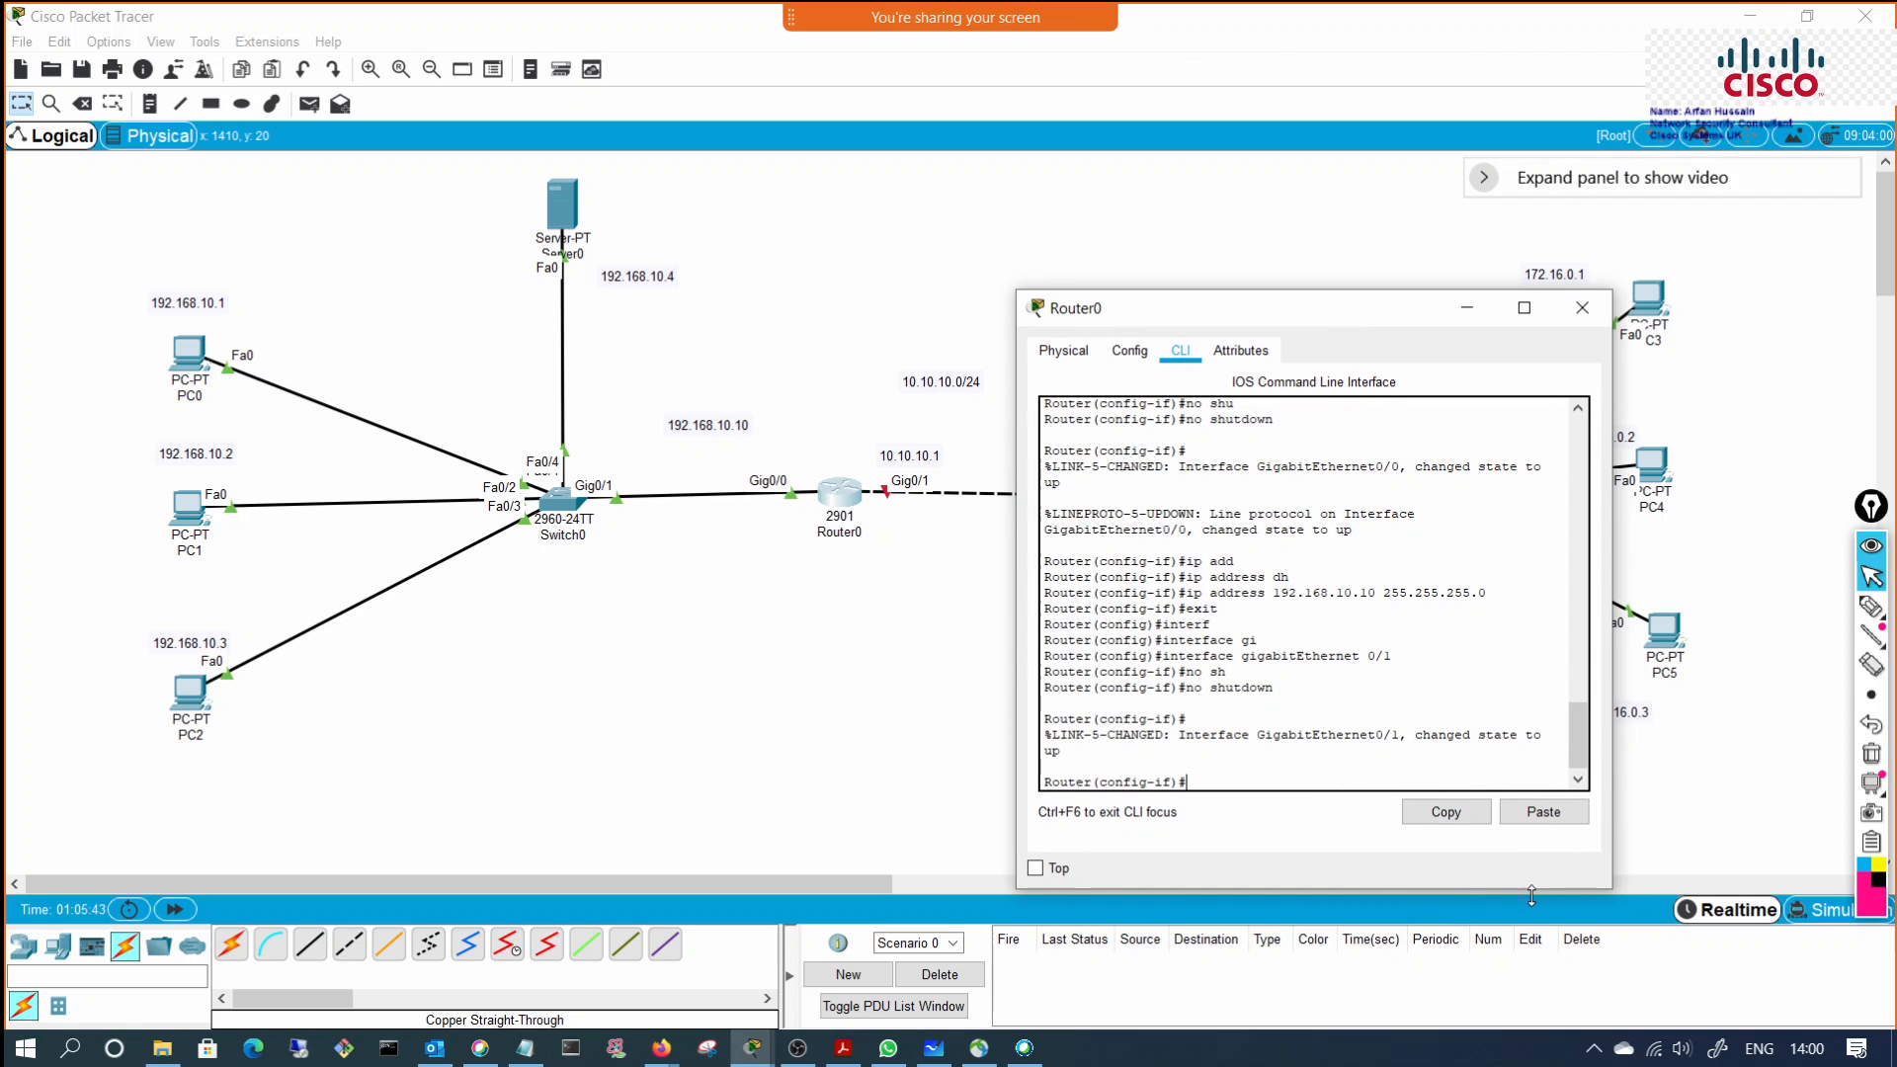
drag(1565, 891, 1568, 837)
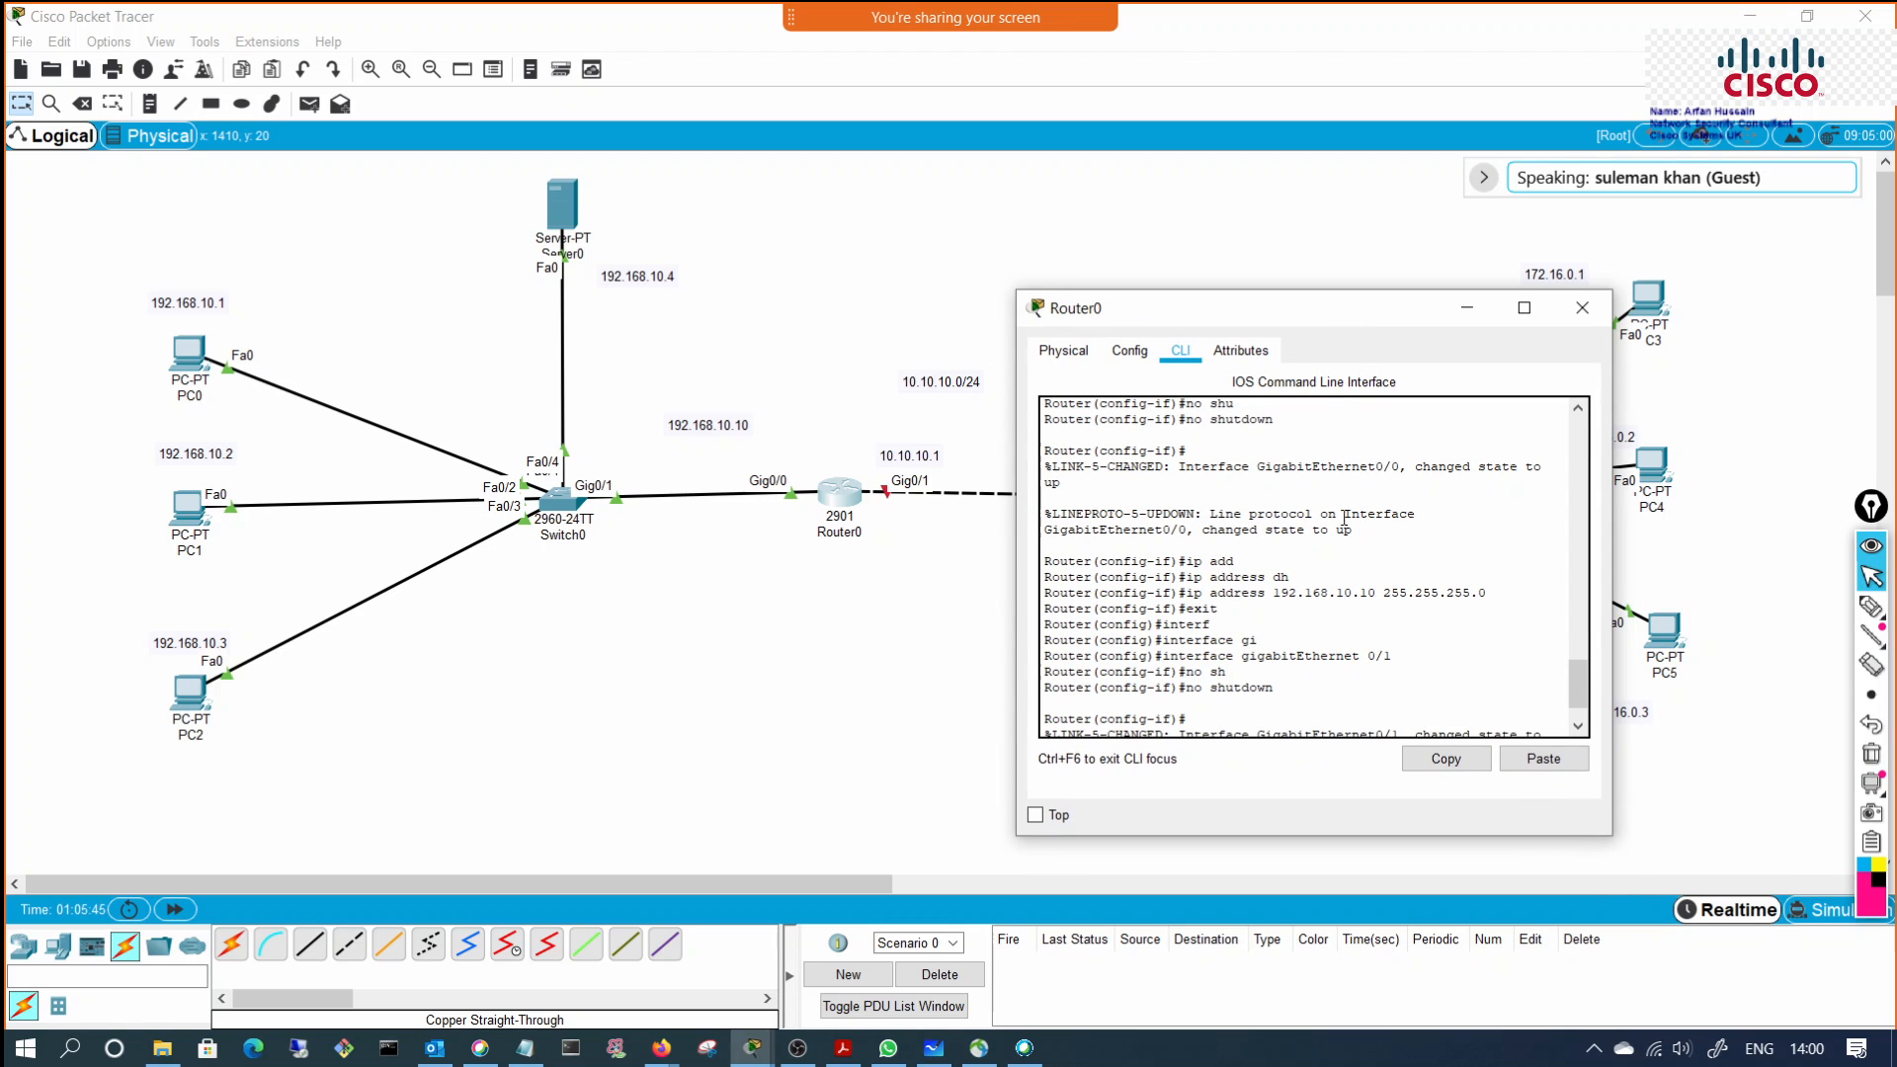
drag(1348, 318, 1123, 734)
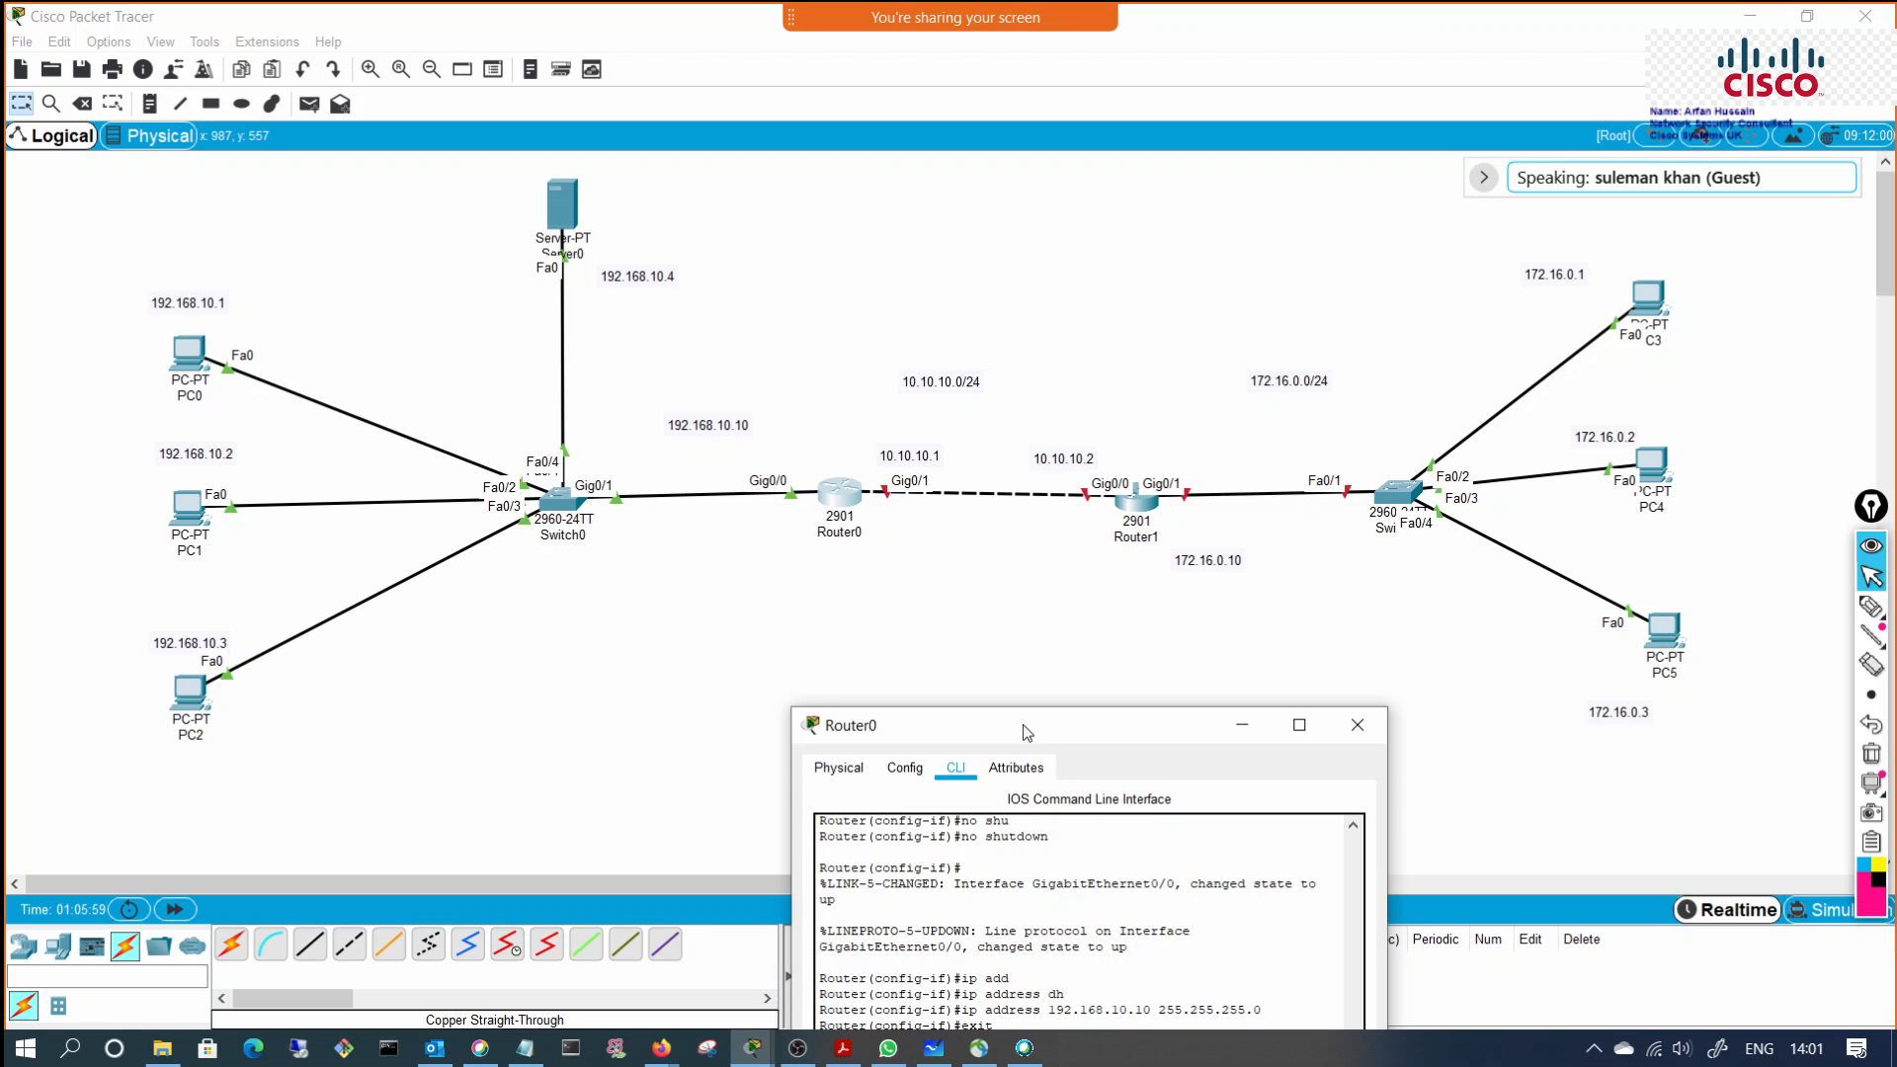
drag(1023, 725, 1381, 204)
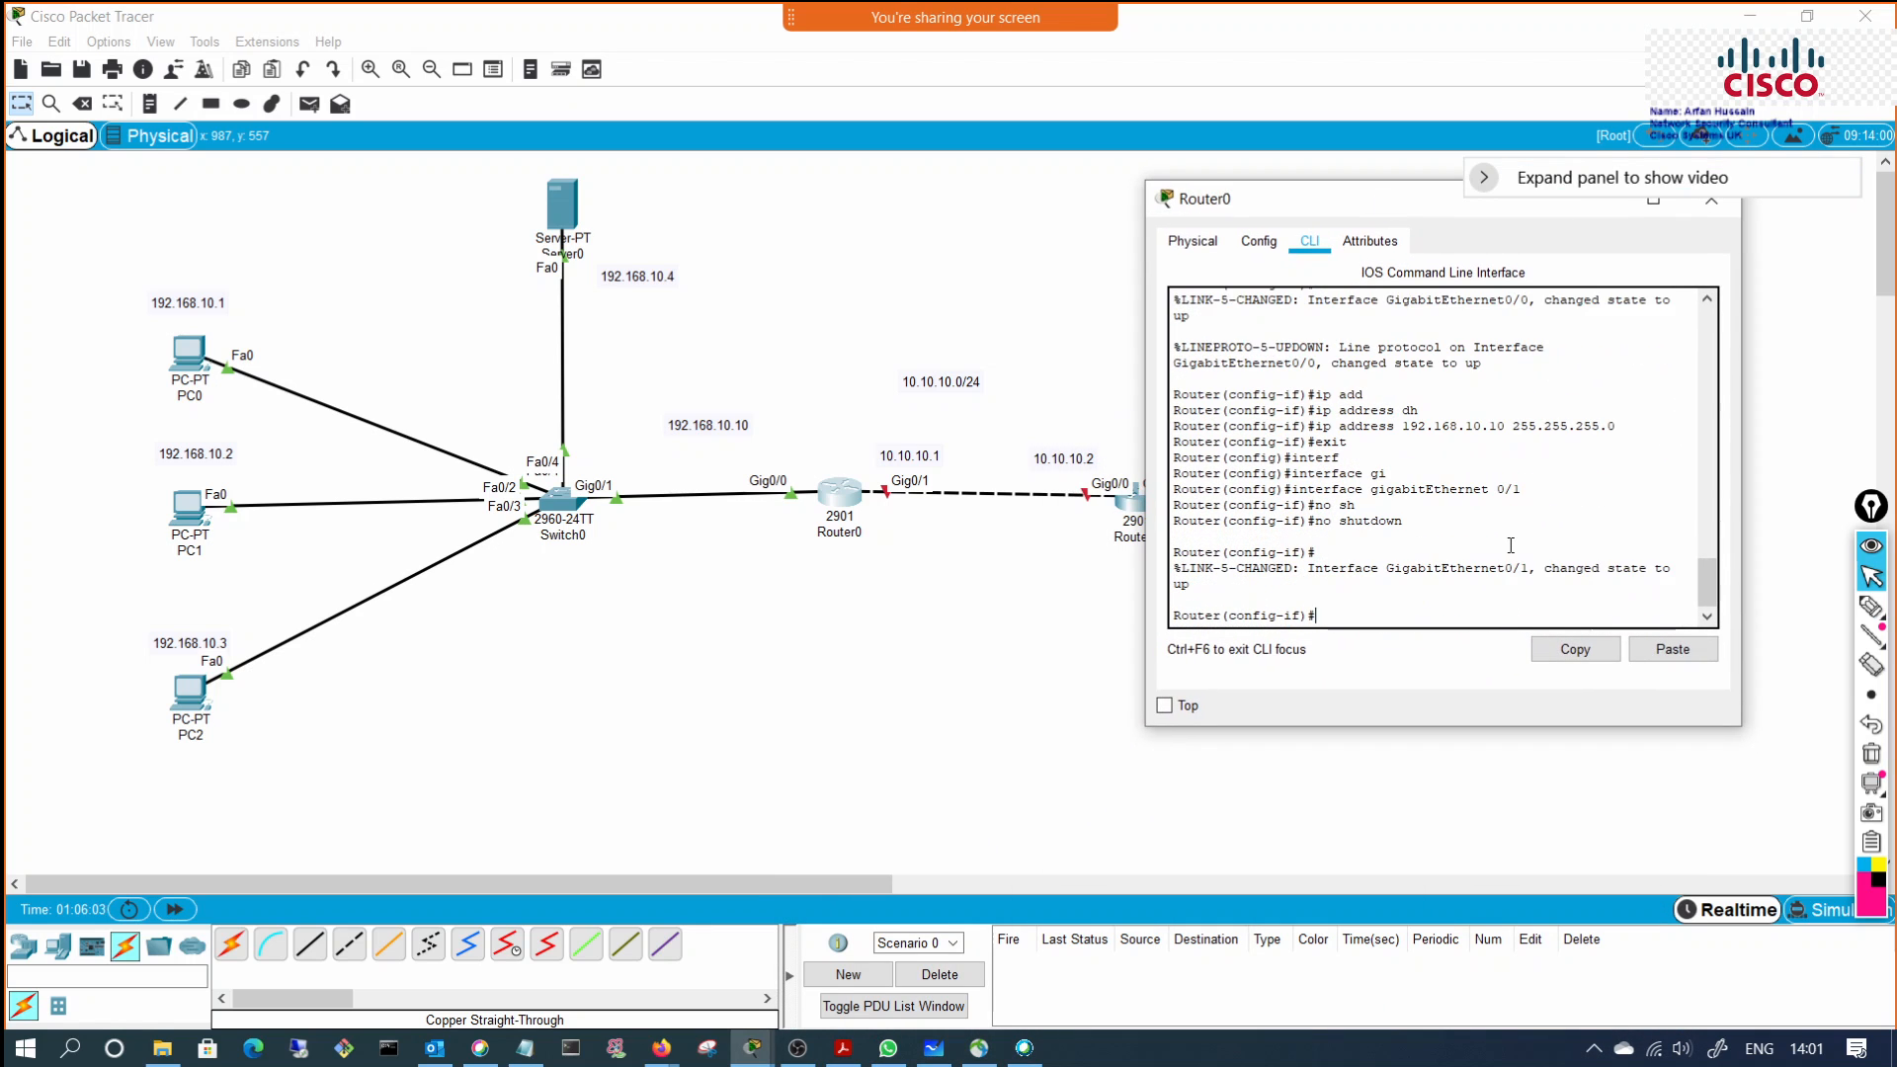
key(Return)
text(ip add 10.10.10.2 255.255.255)
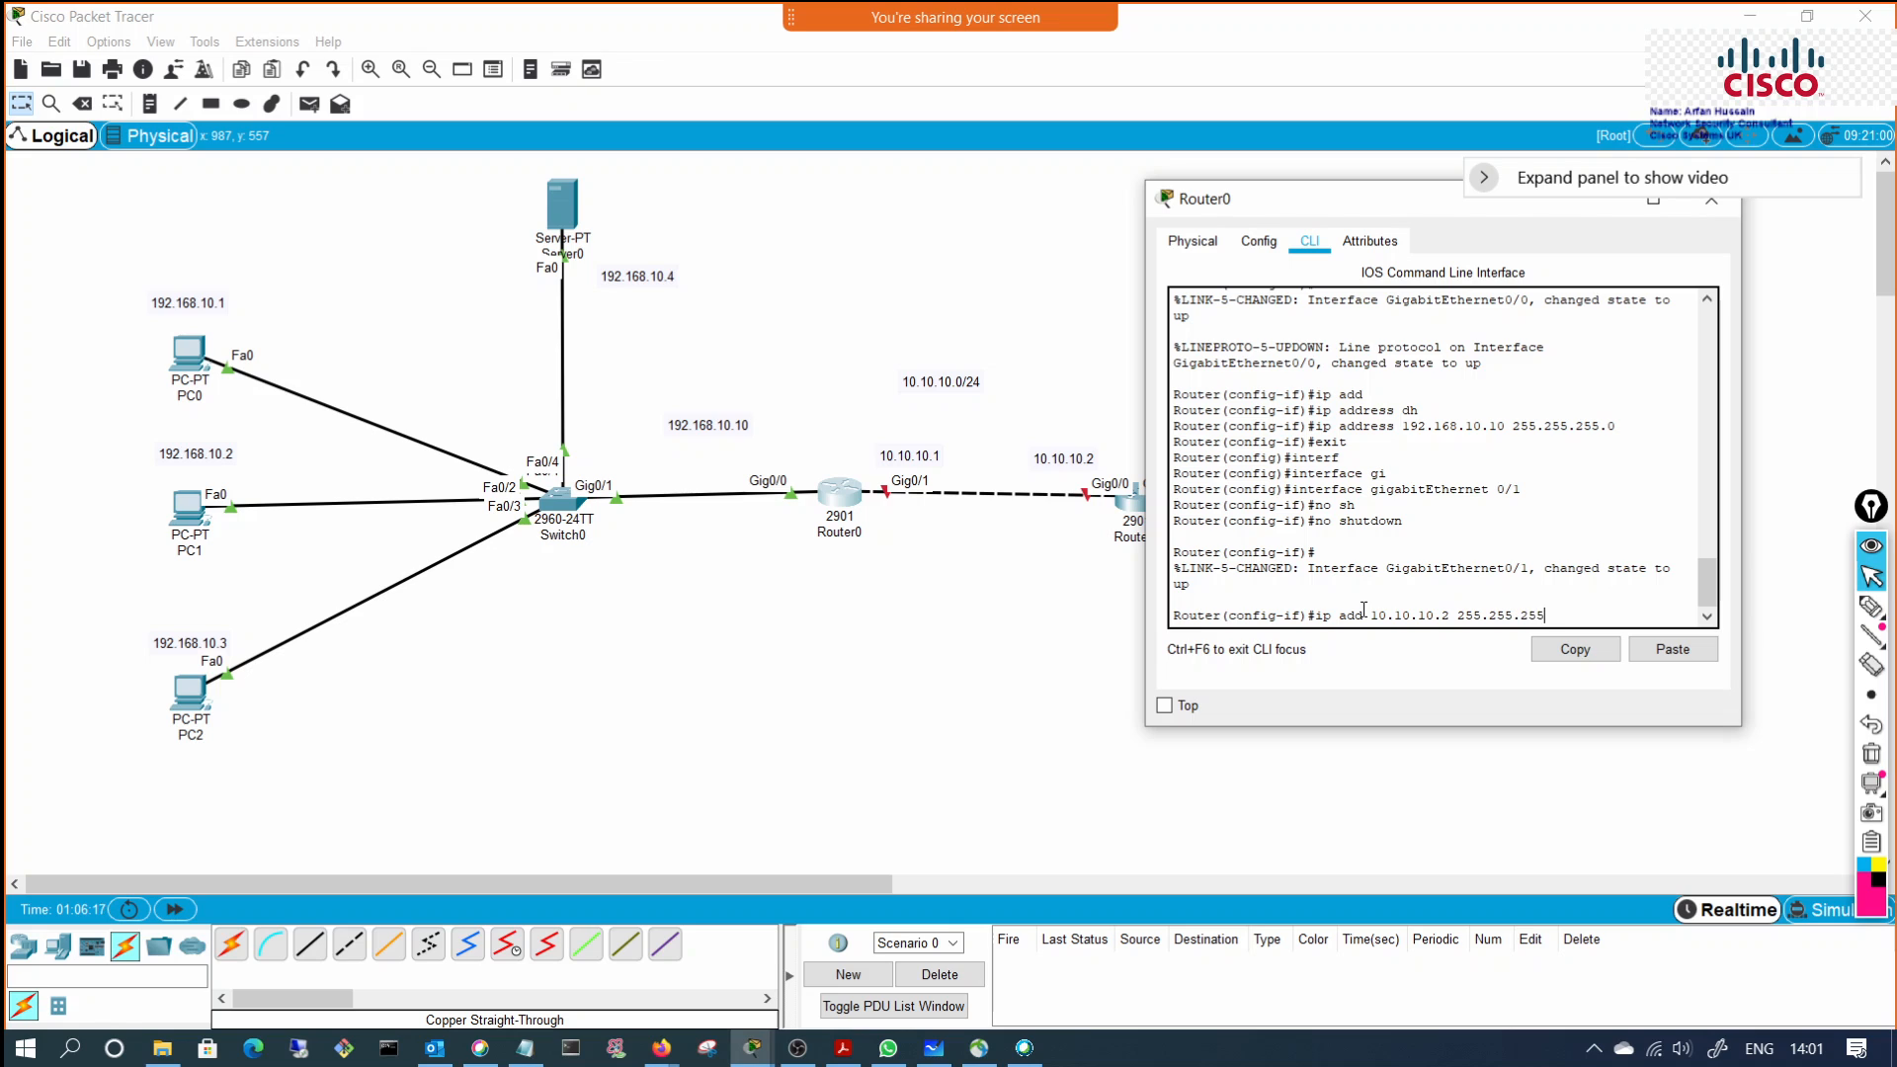
text(.0)
key(Return)
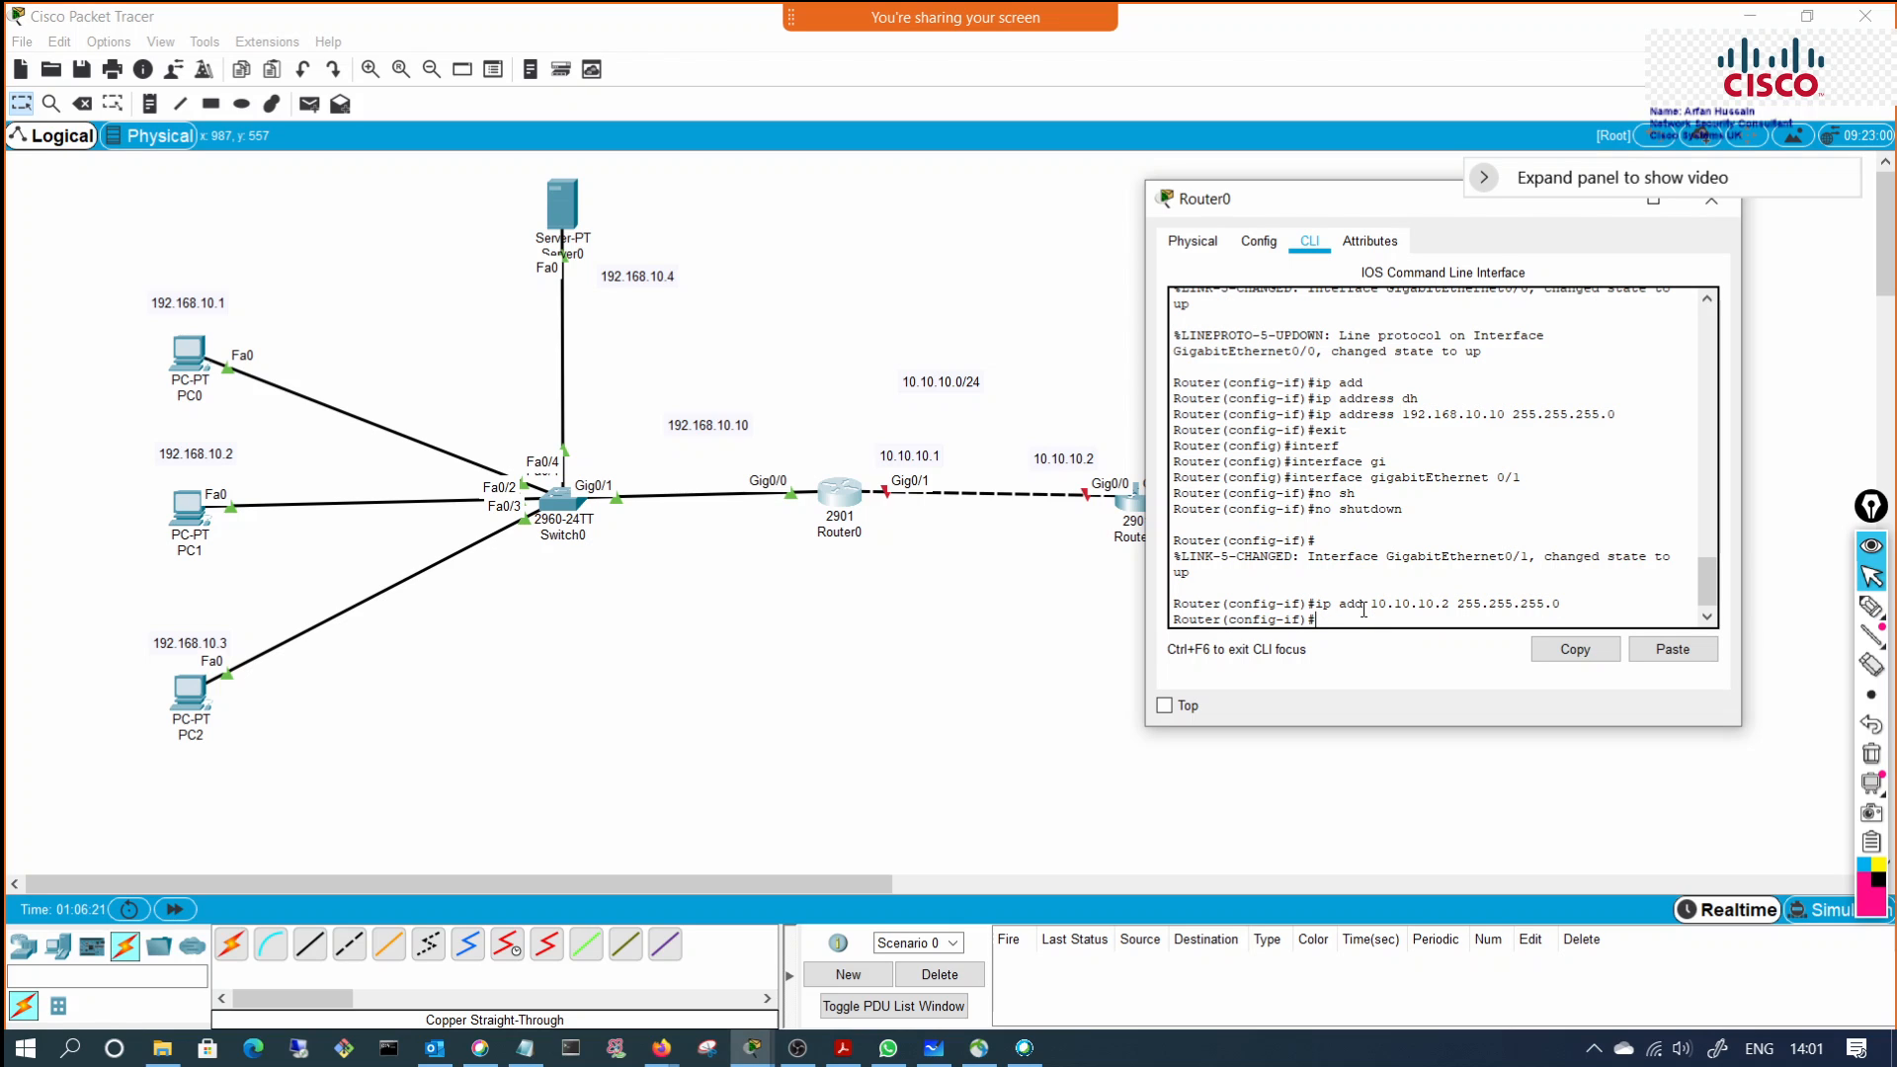
Step: Return to privileged mode with end and save Router0's configuration with wr
text(end)
key(Return)
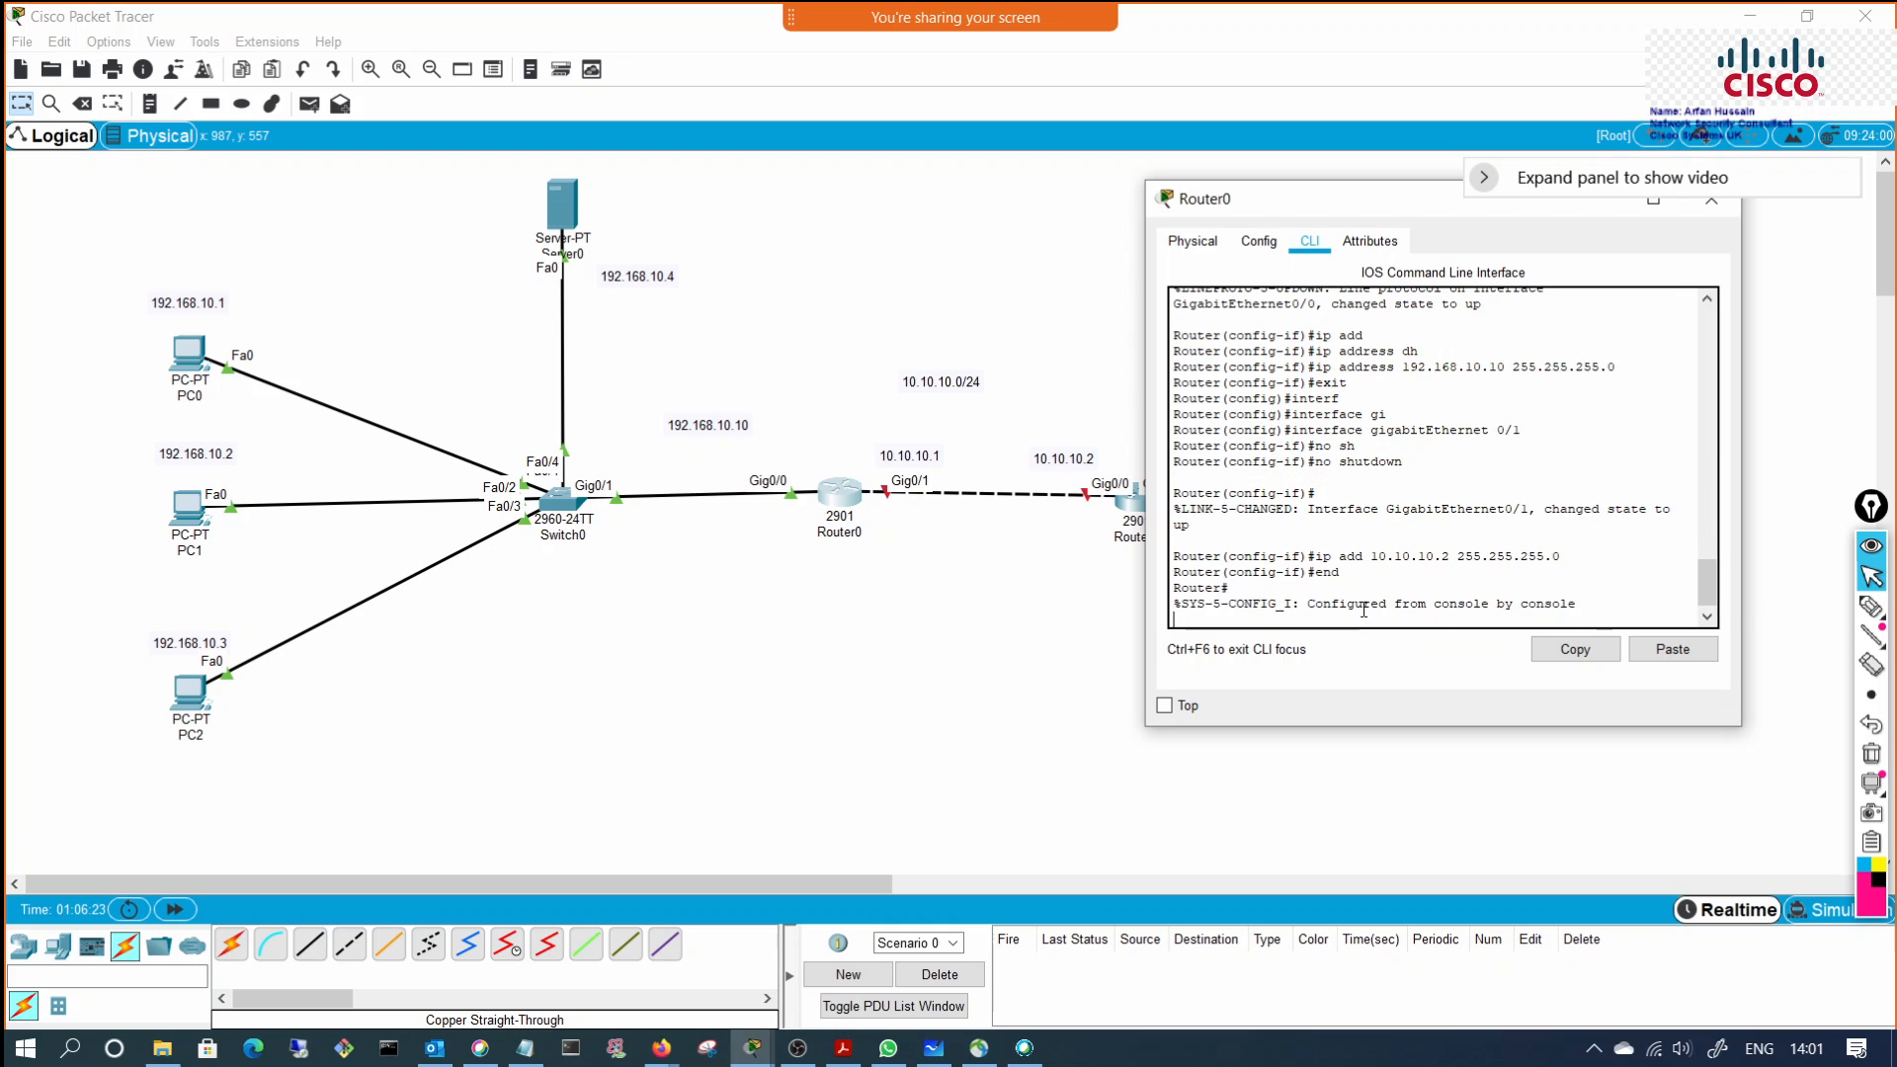
key(Return)
key(Return)
key(Return)
key(Return)
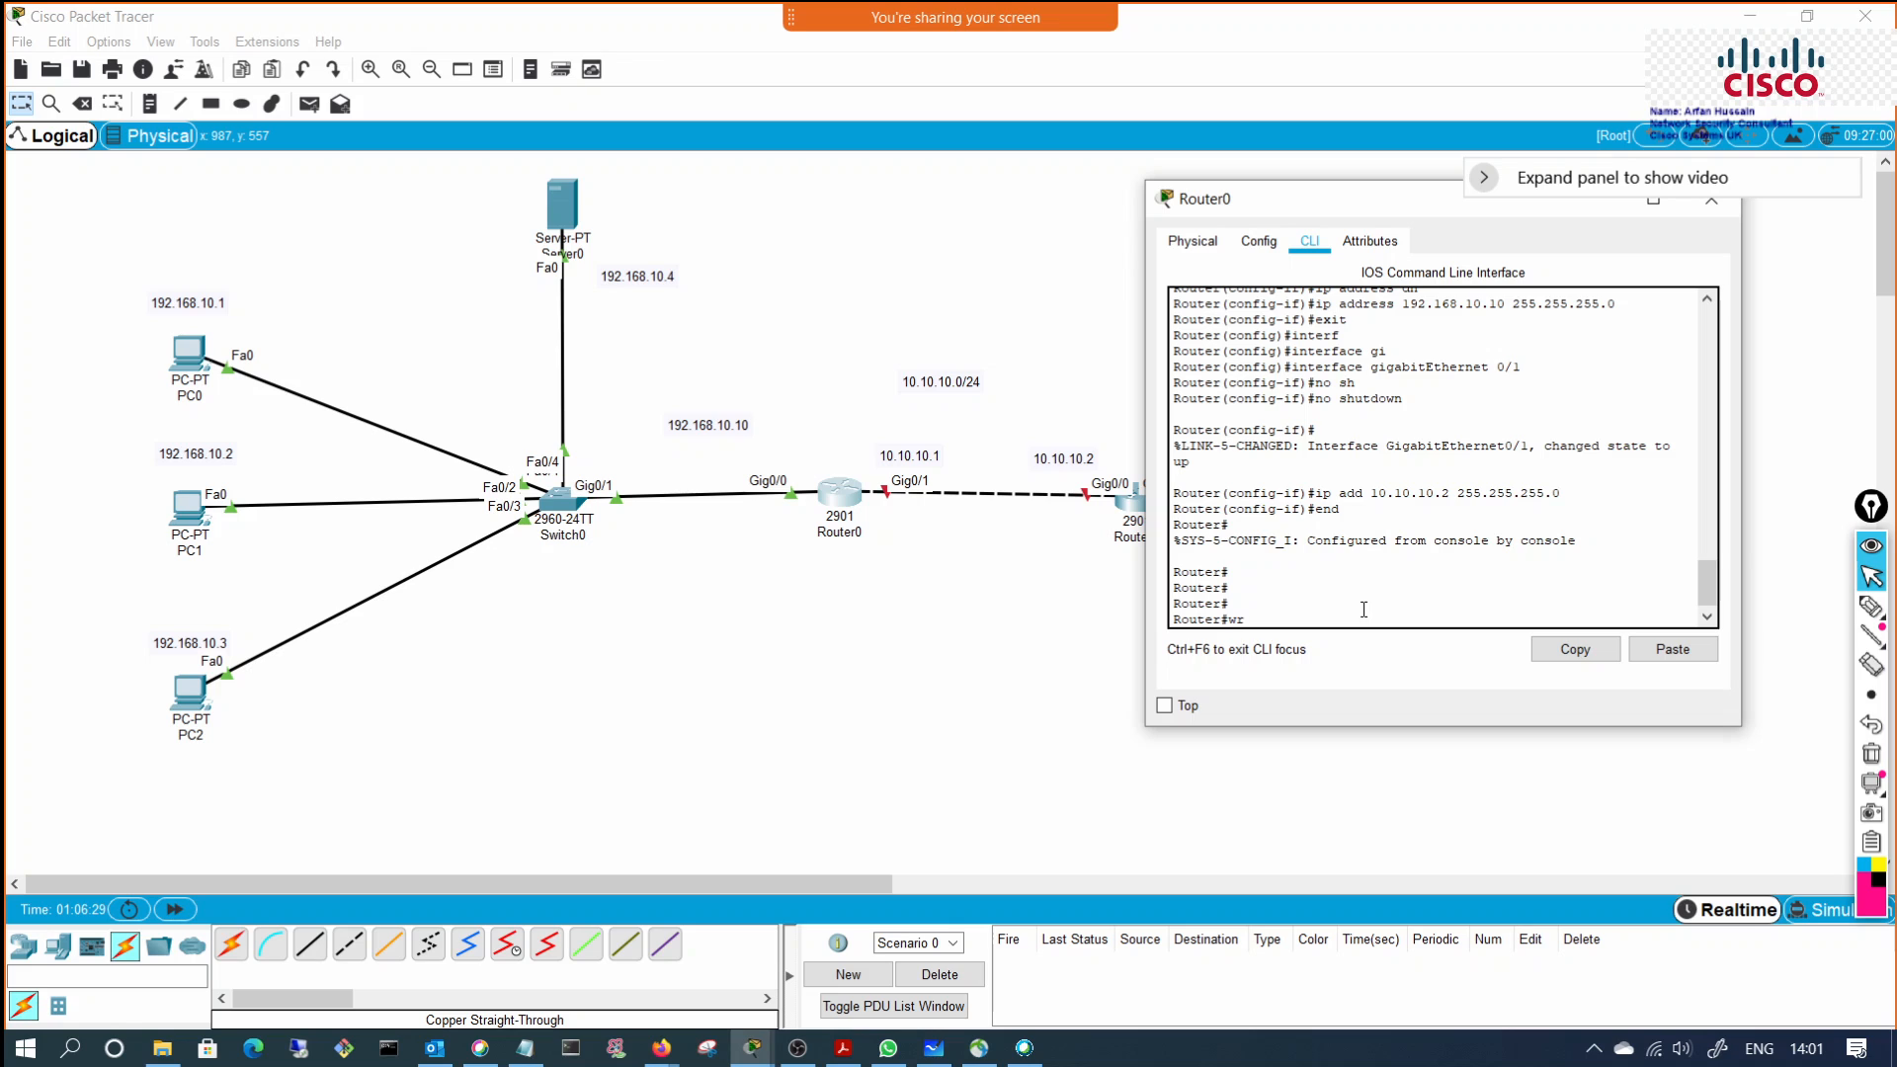
text(wr)
key(Return)
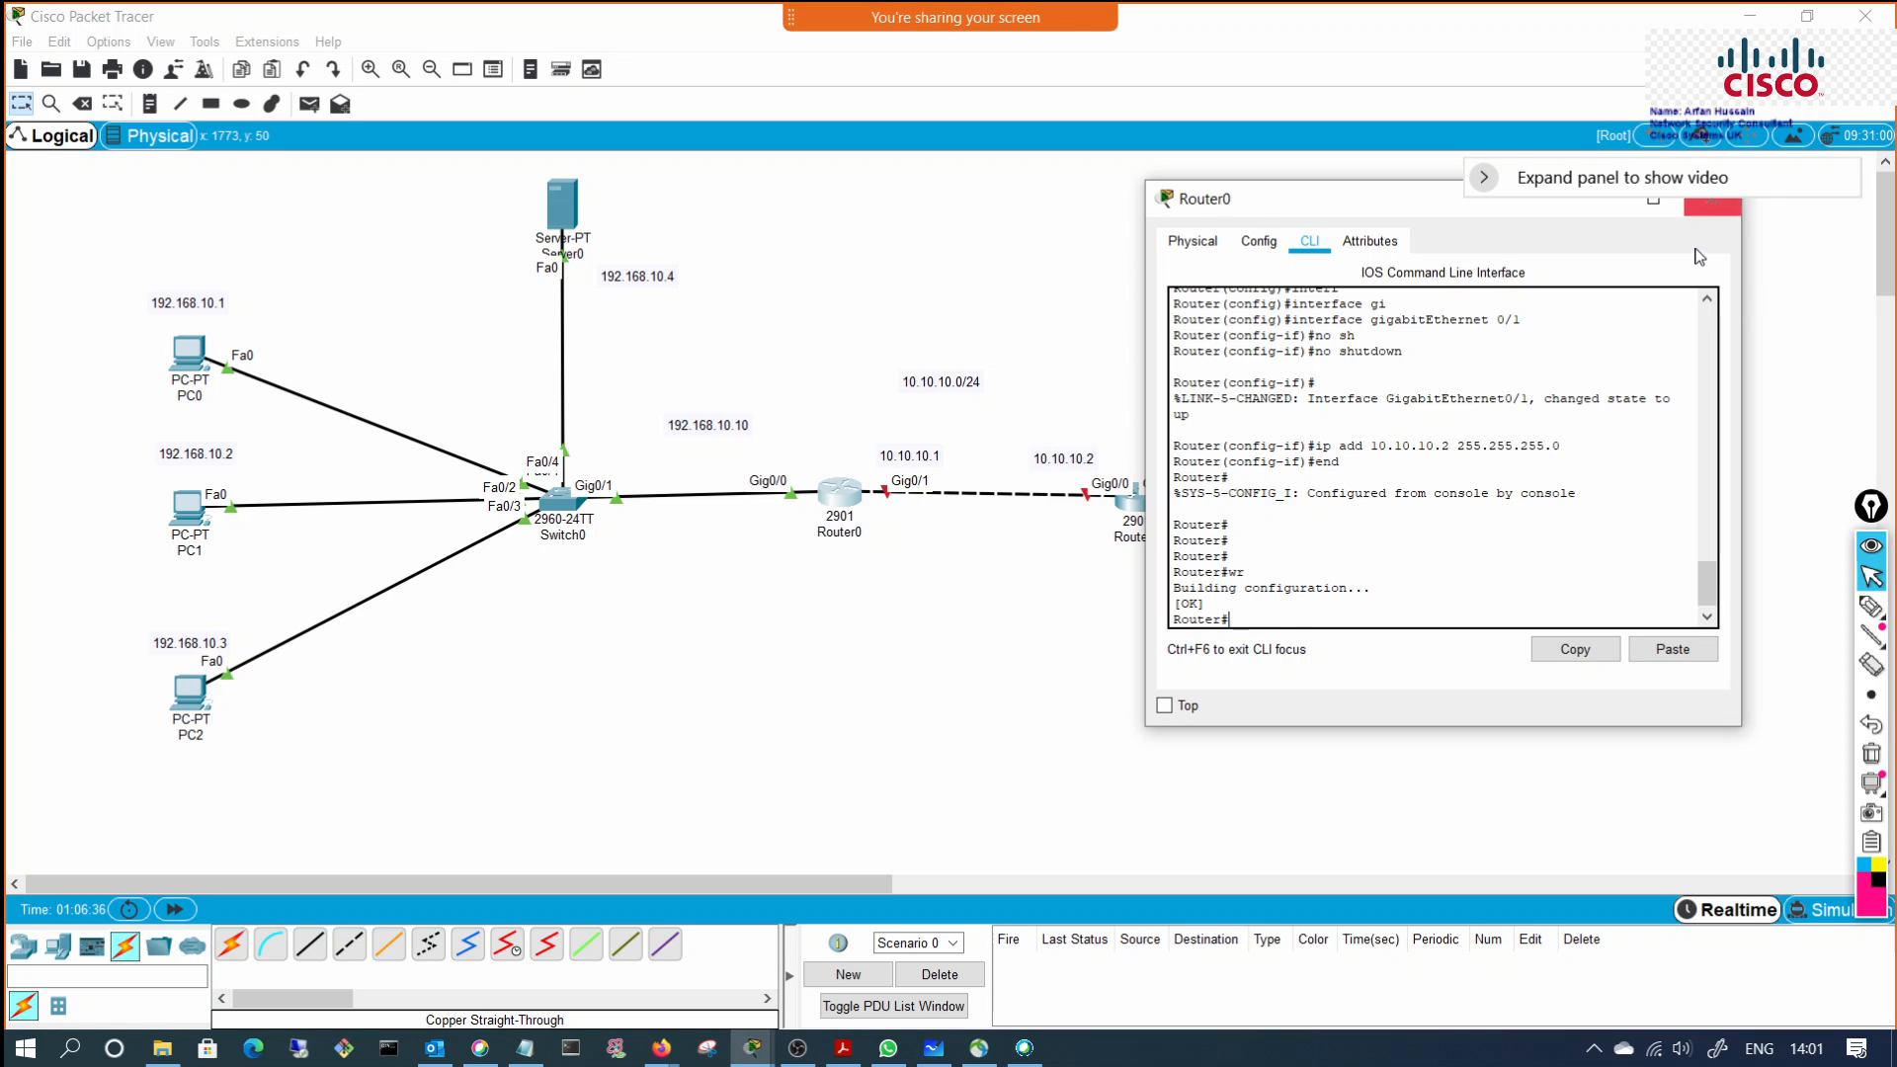
Step: Minimize Router0's window and open Router1's command line in a widened window
drag(1437, 201, 1348, 304)
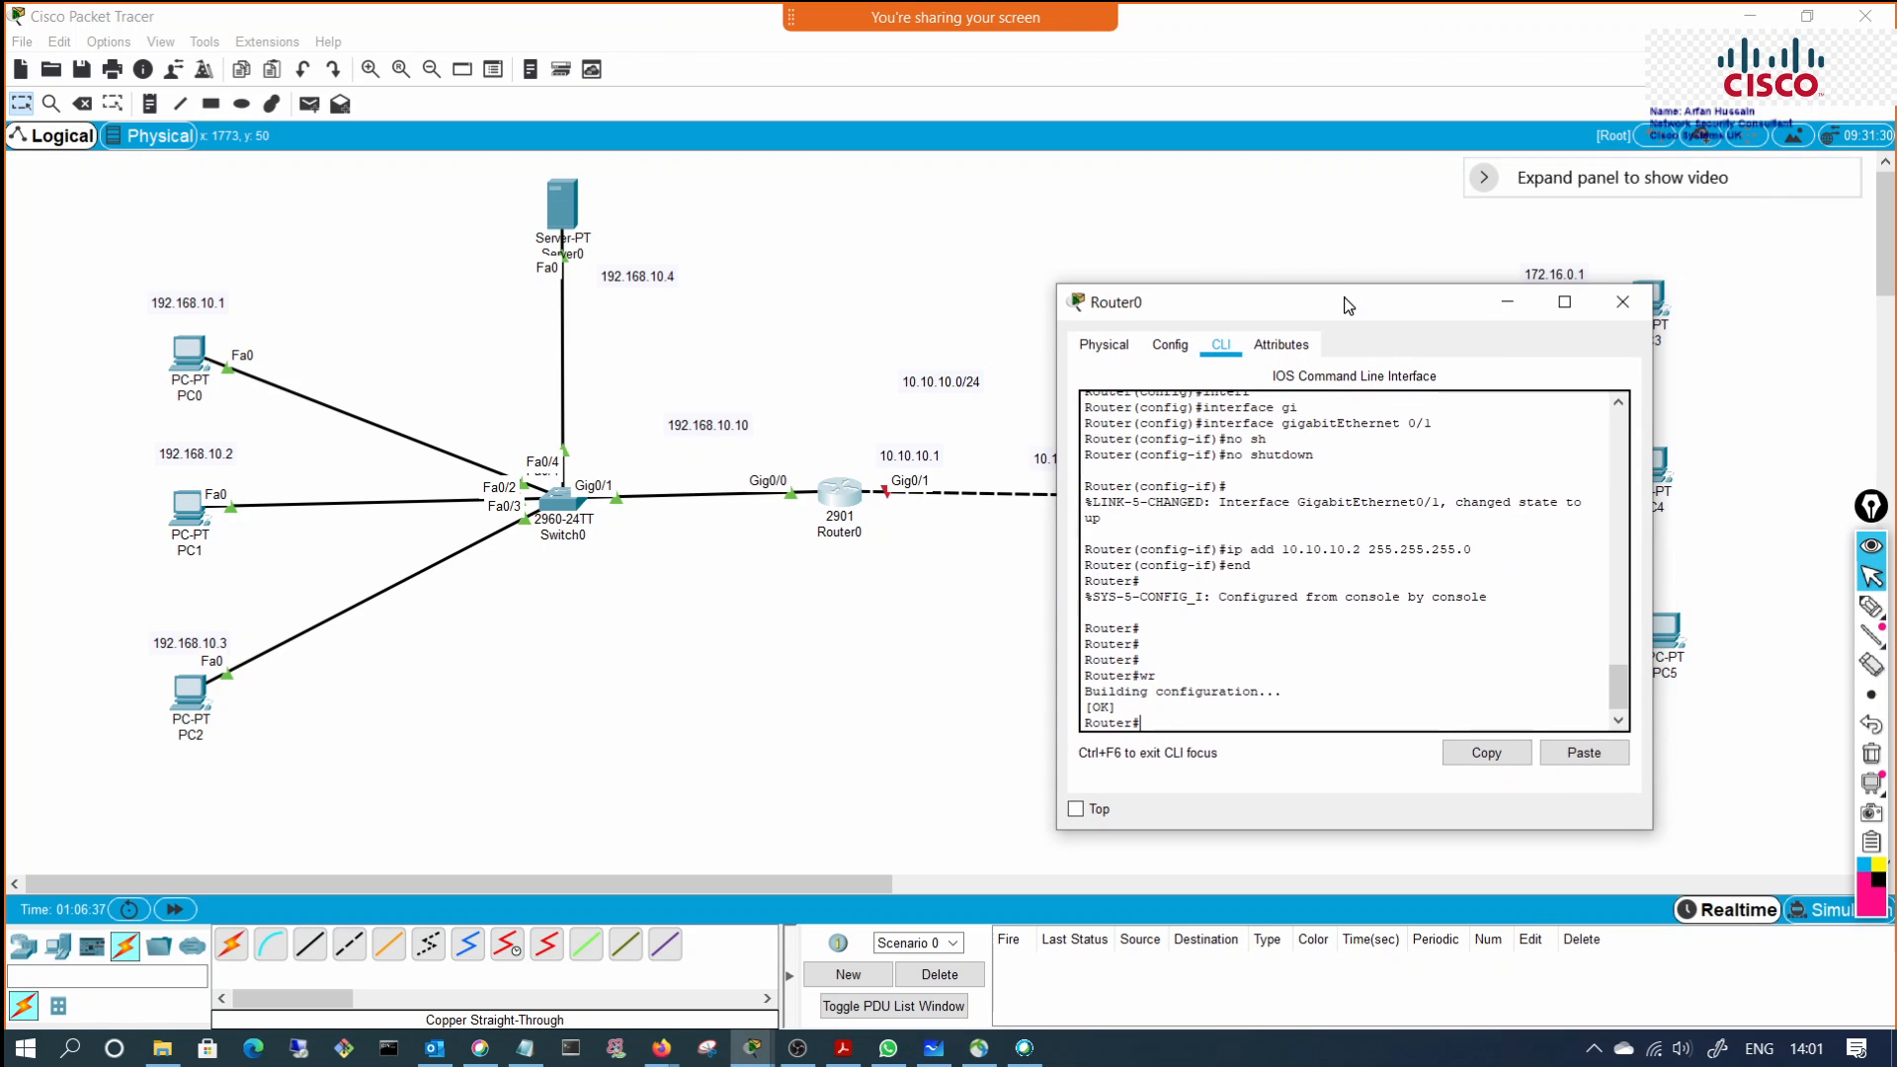
click(1505, 303)
click(1135, 503)
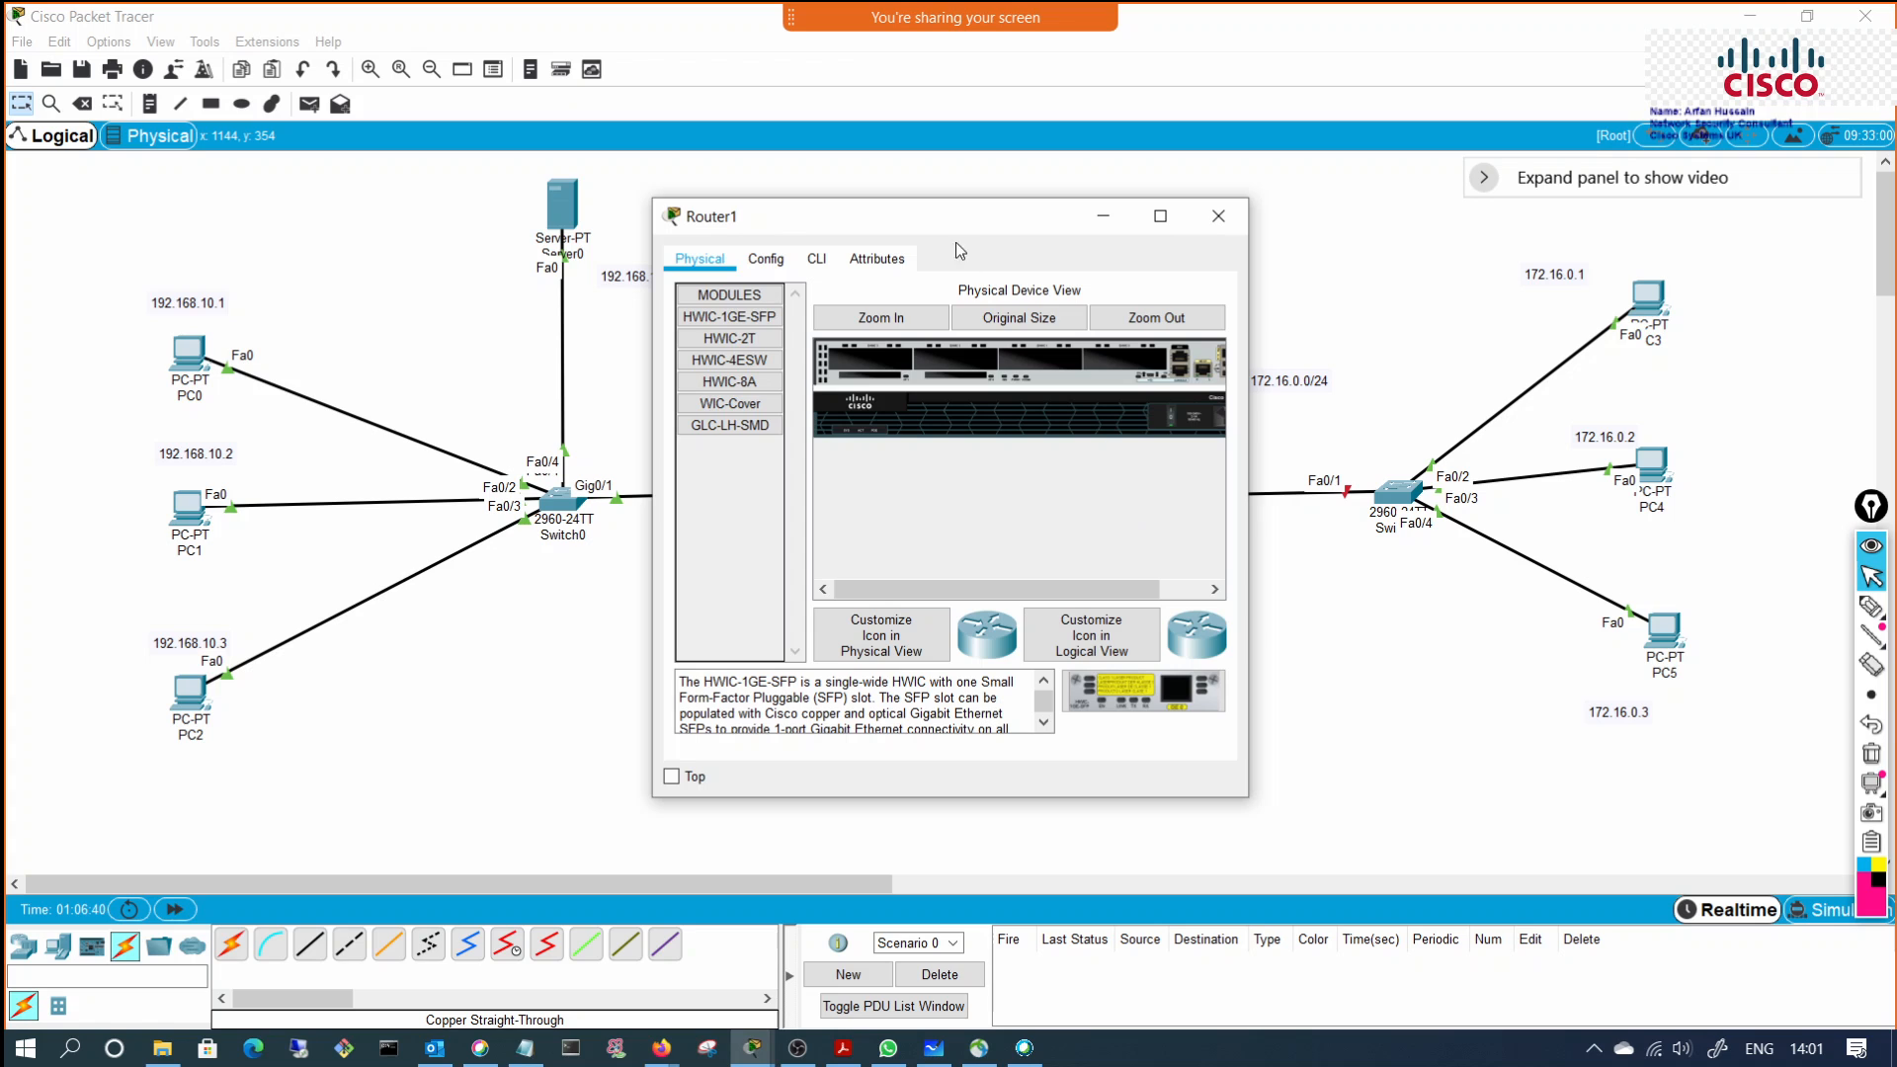
drag(946, 222, 958, 221)
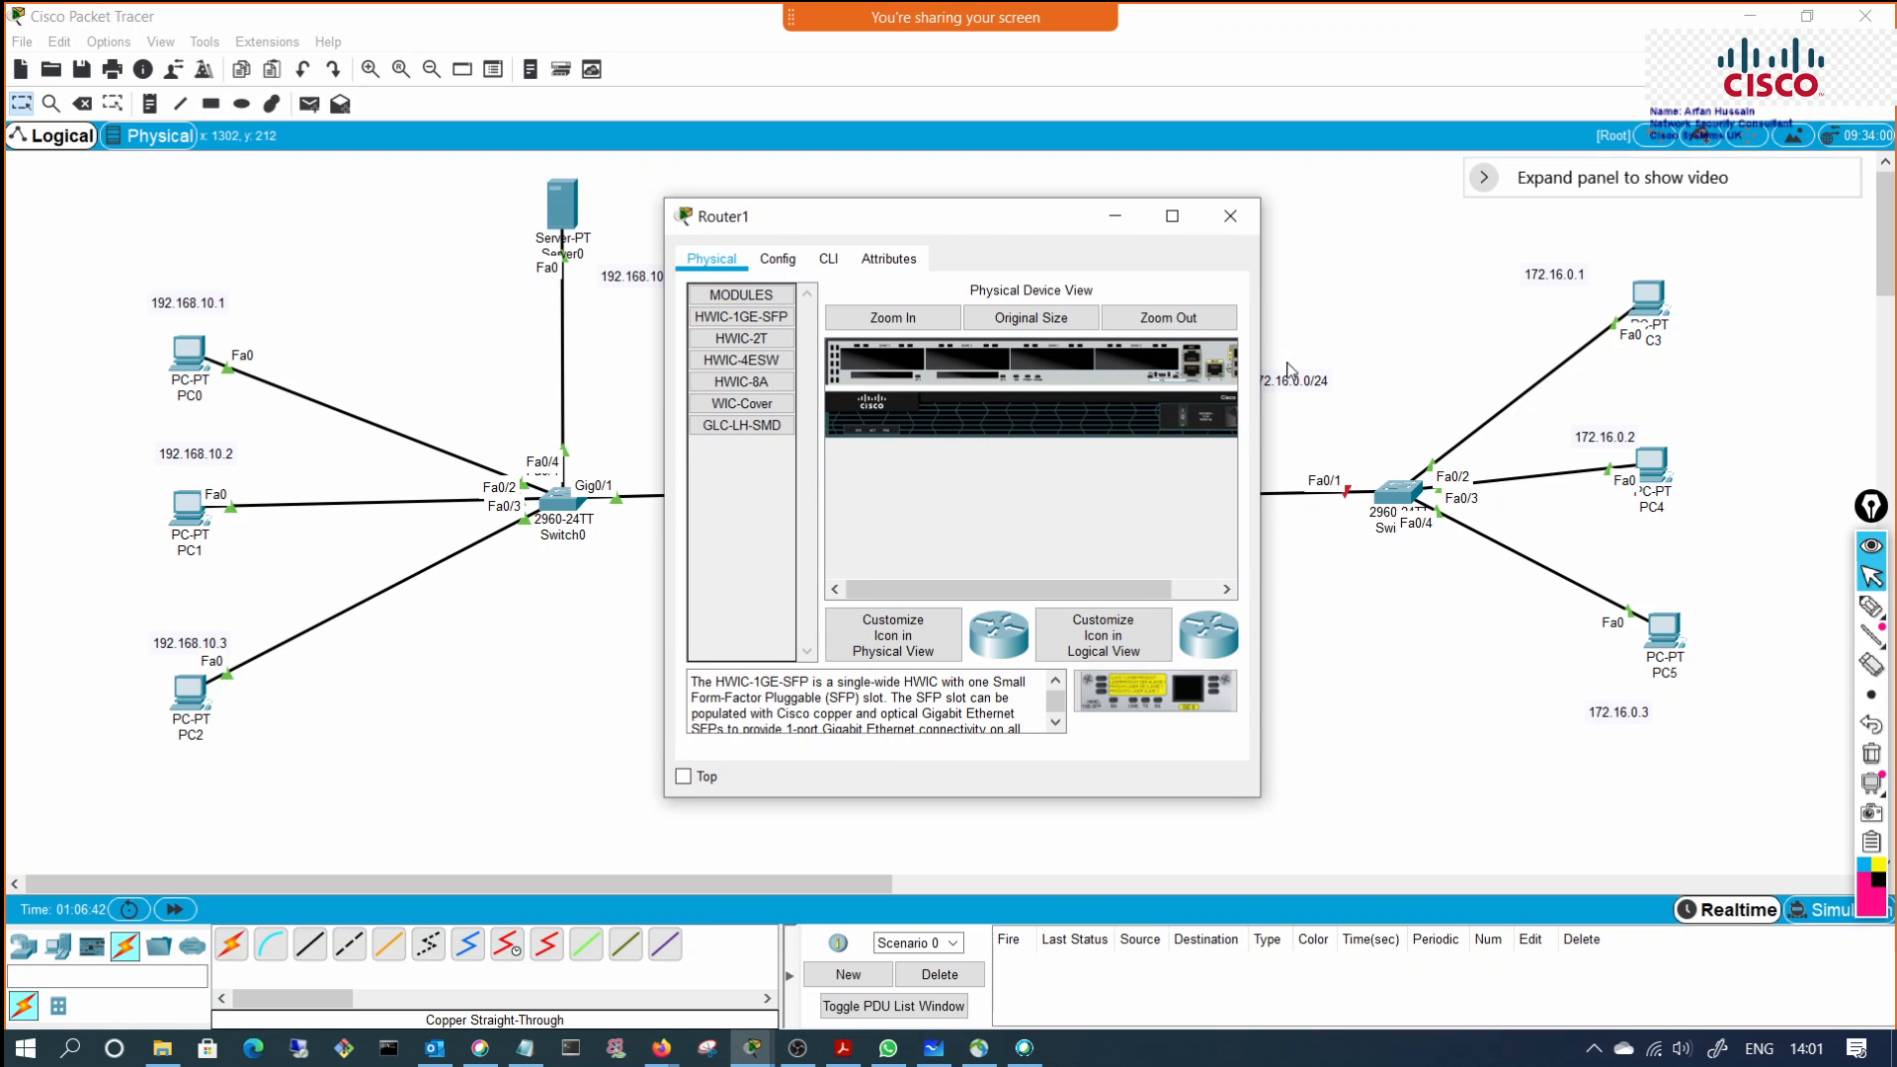
drag(1259, 368, 1616, 371)
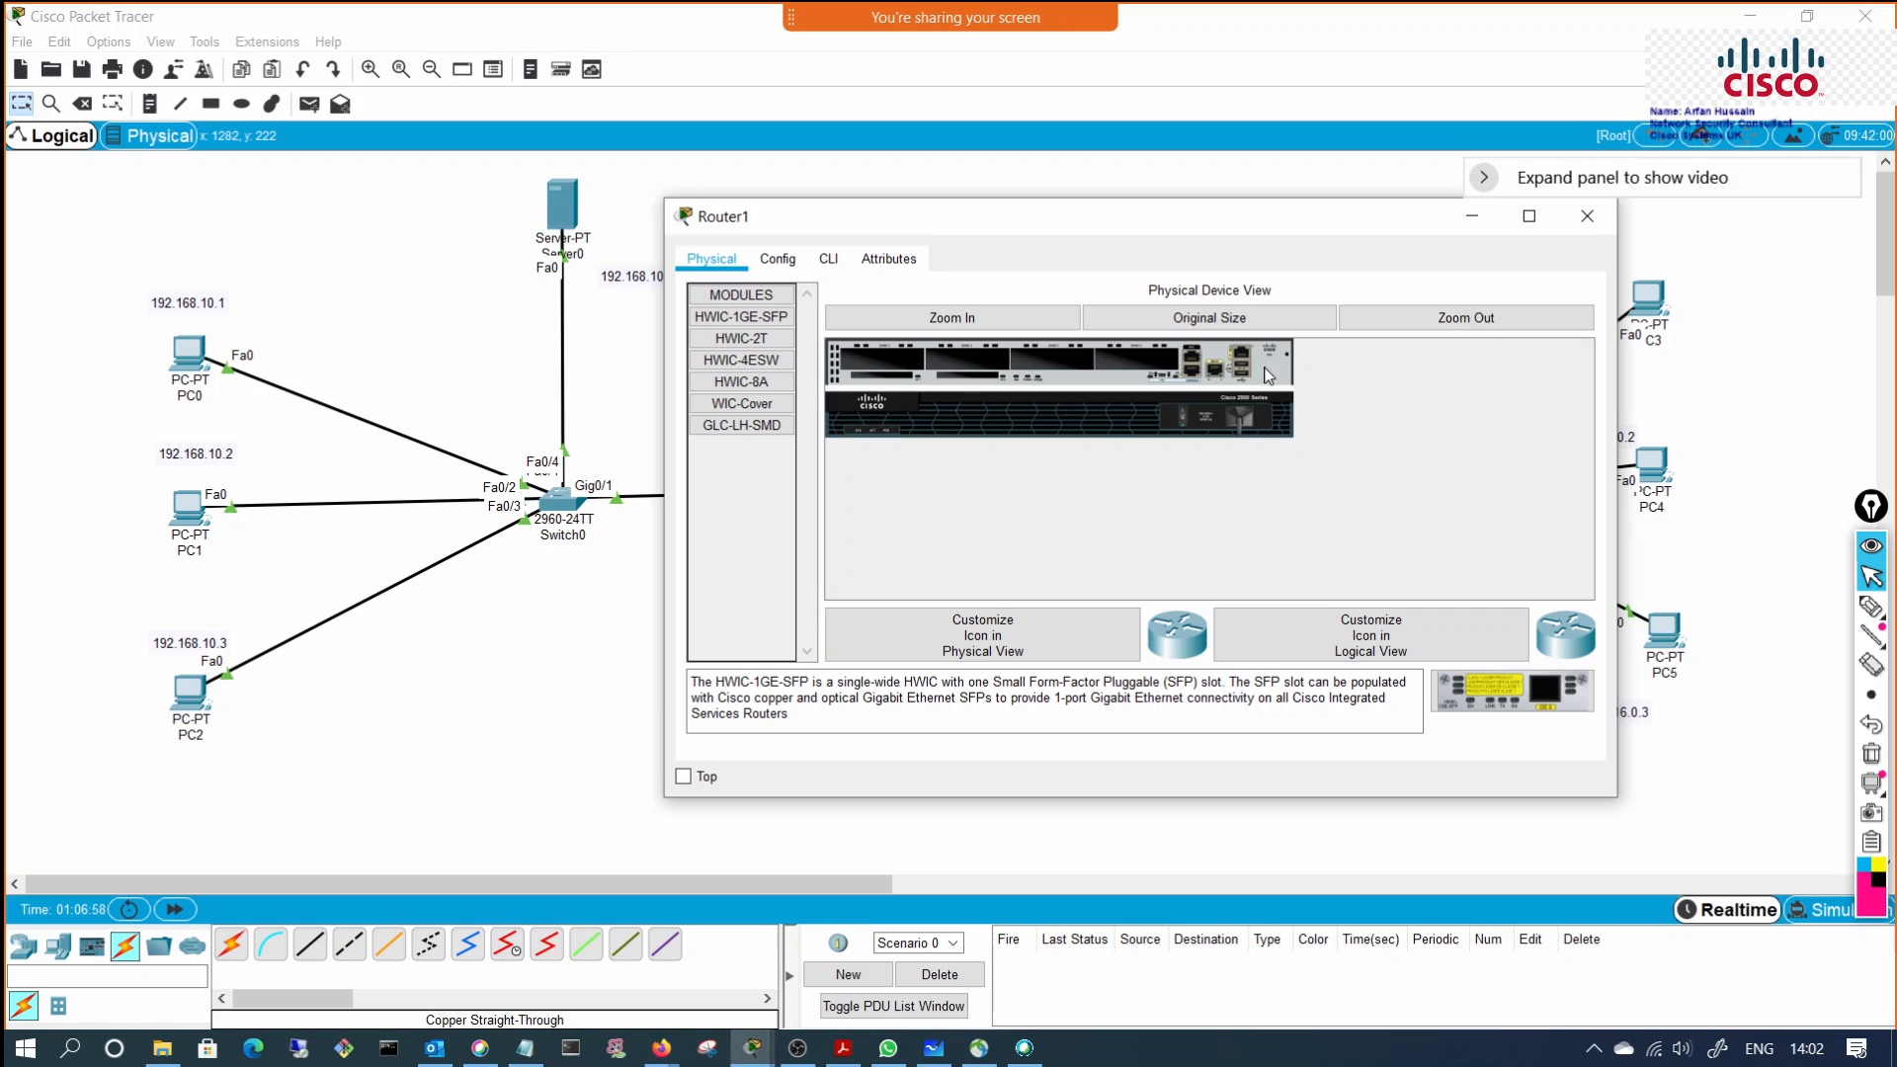
click(827, 259)
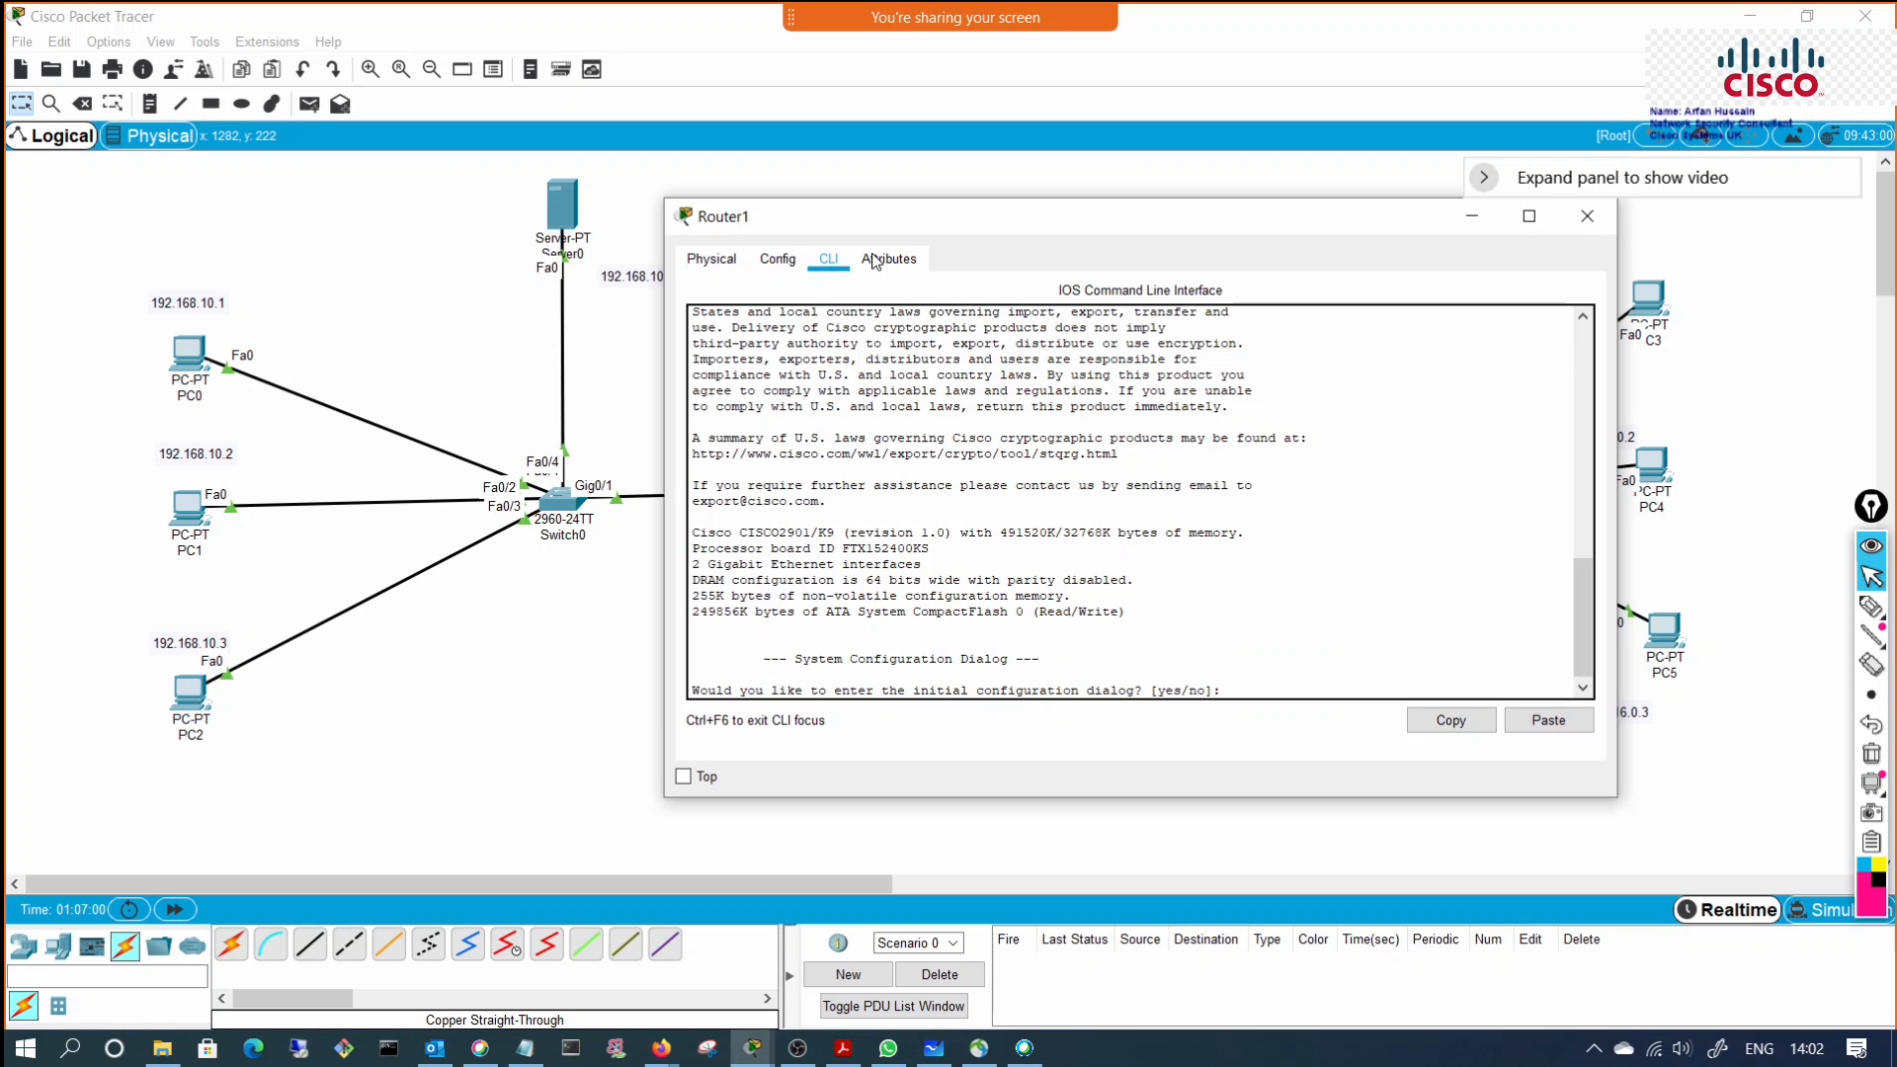
Step: Decline Router1's initial configuration dialog and enter global configuration mode with en and conf t
drag(927, 216, 1246, 259)
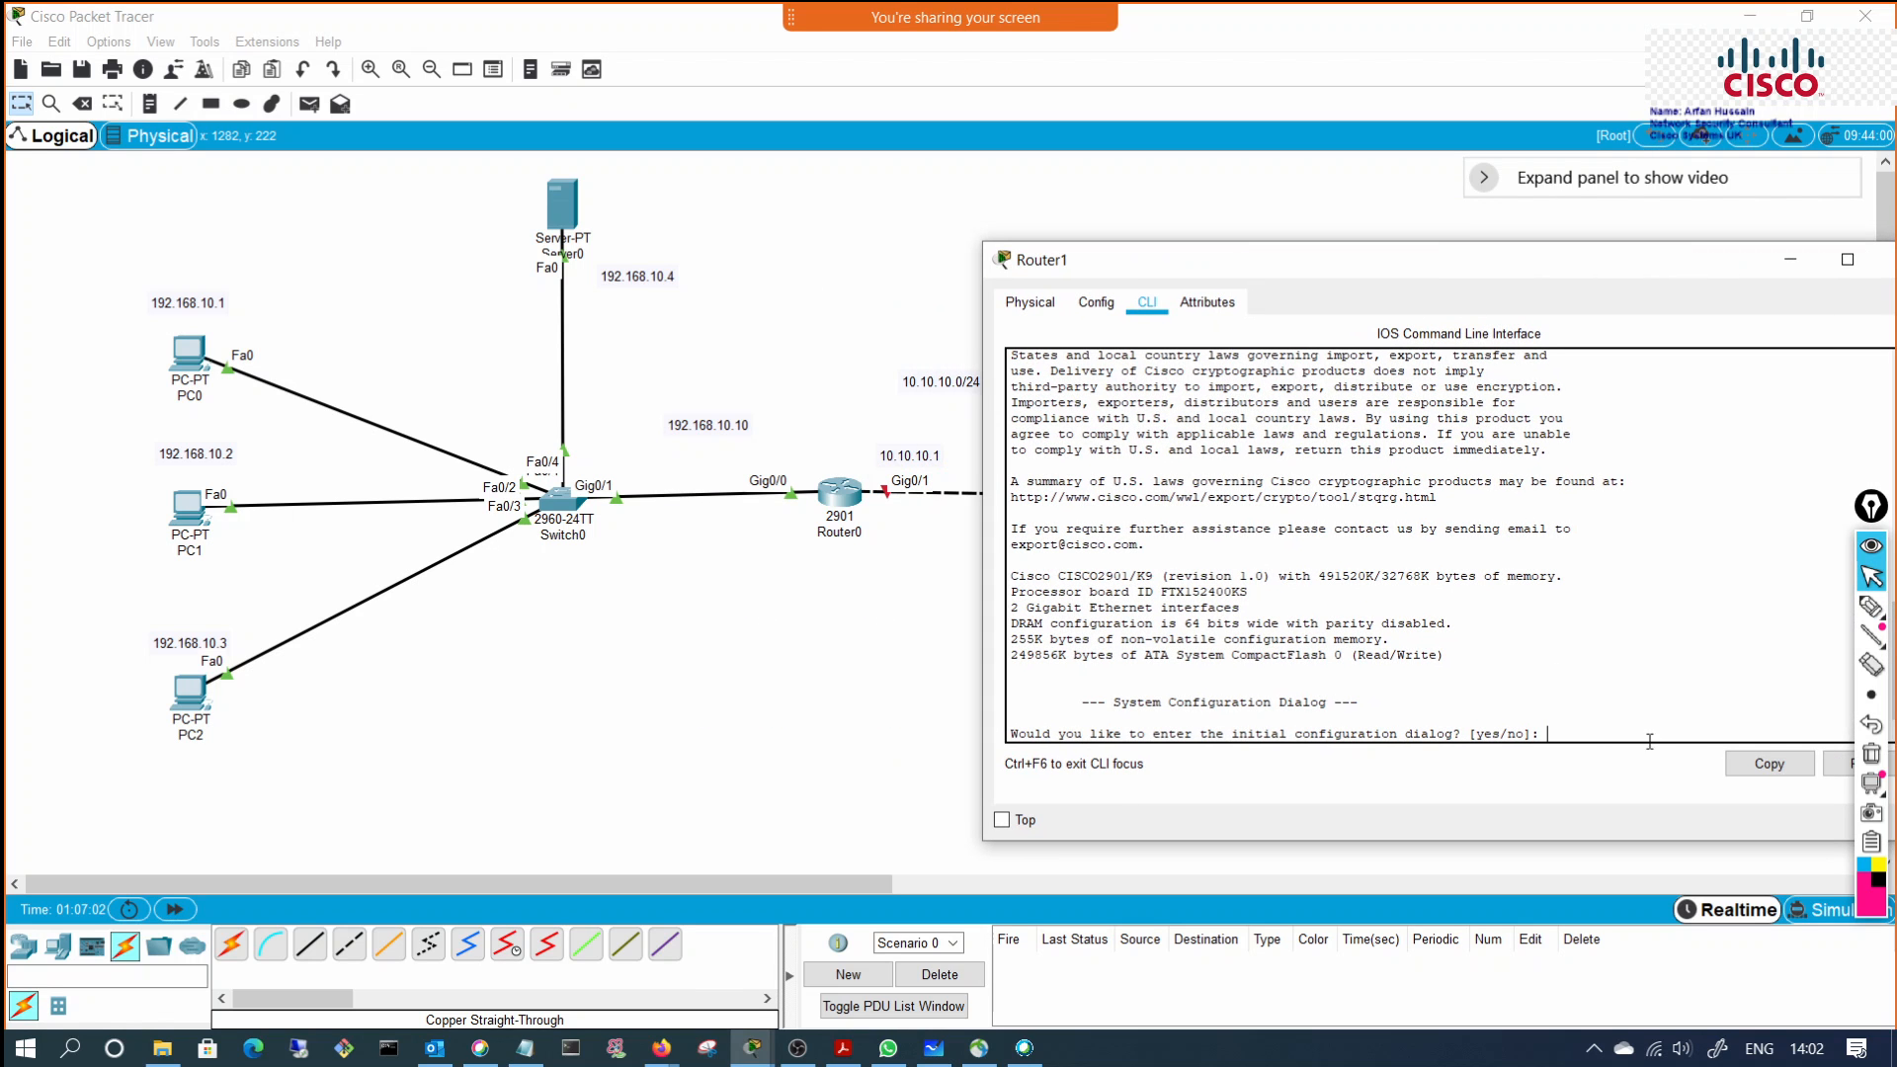
text(no)
key(Return)
key(Return)
key(Return)
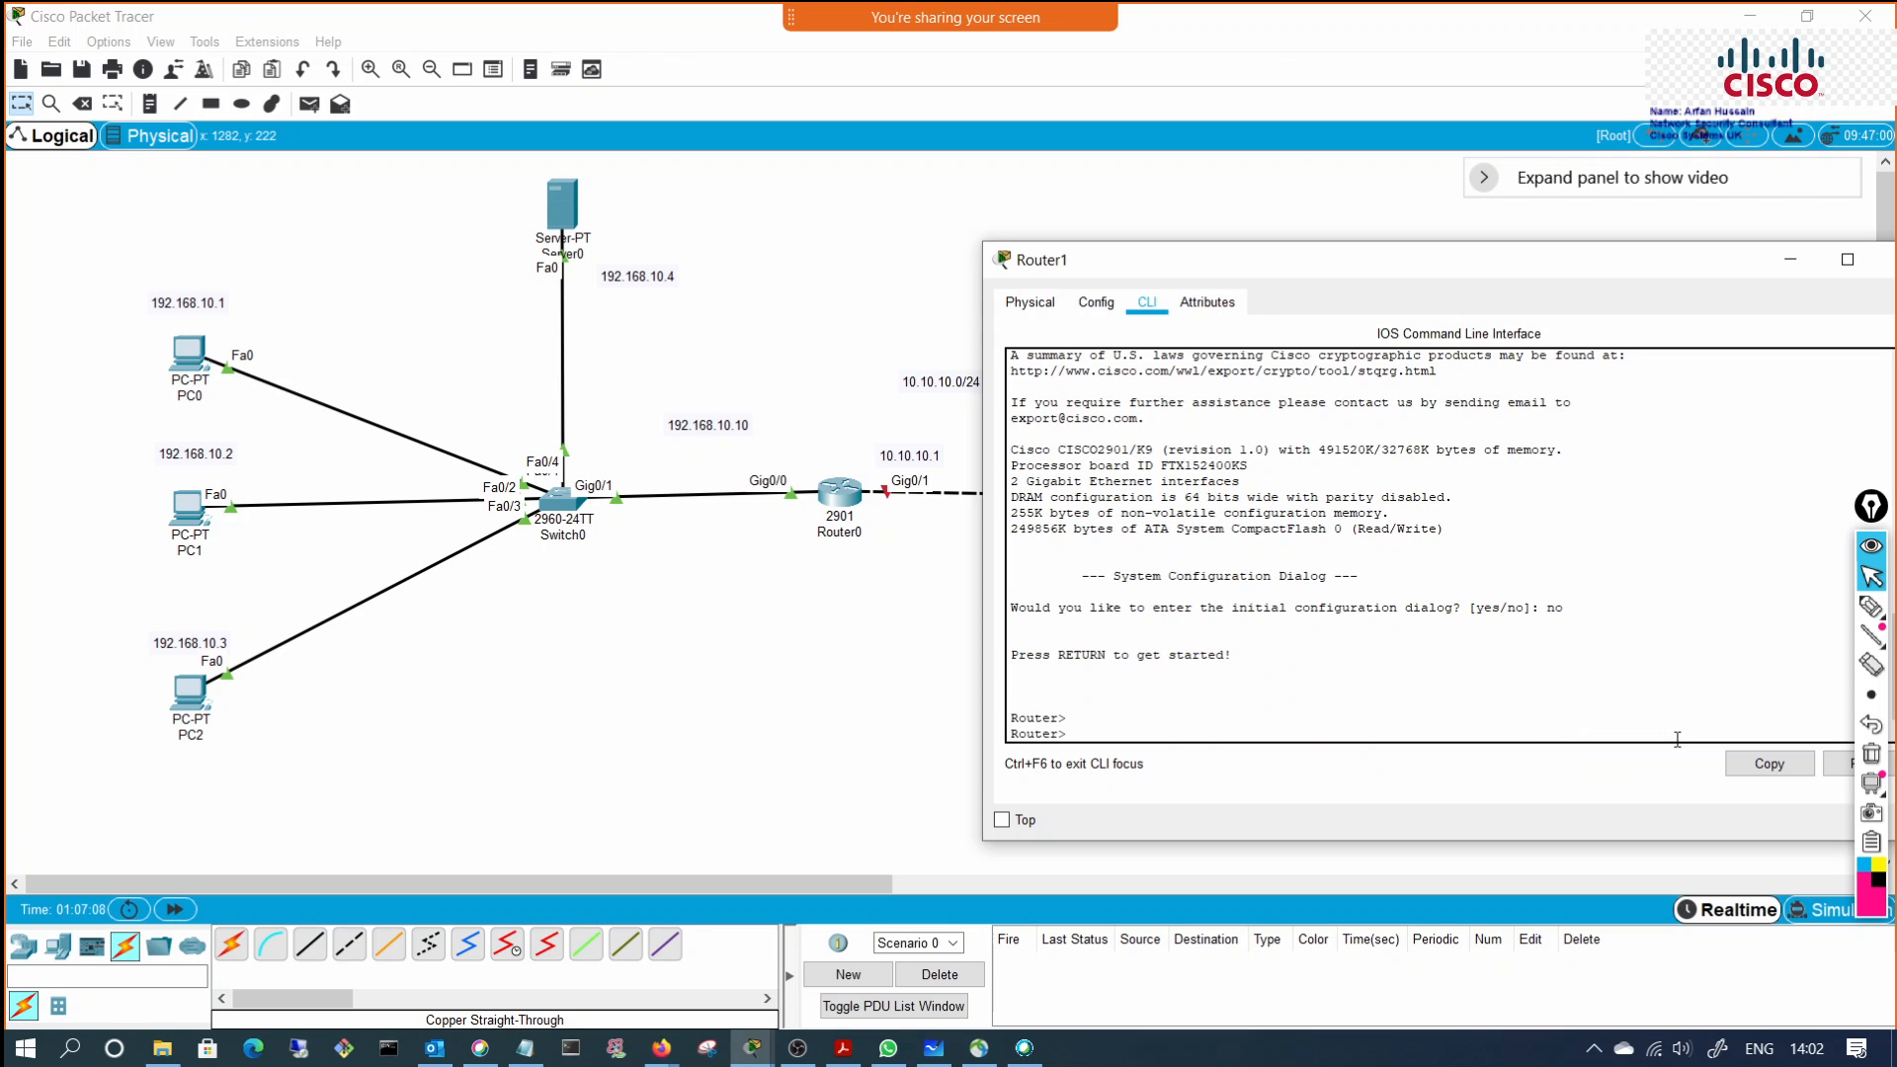
text(en)
key(Return)
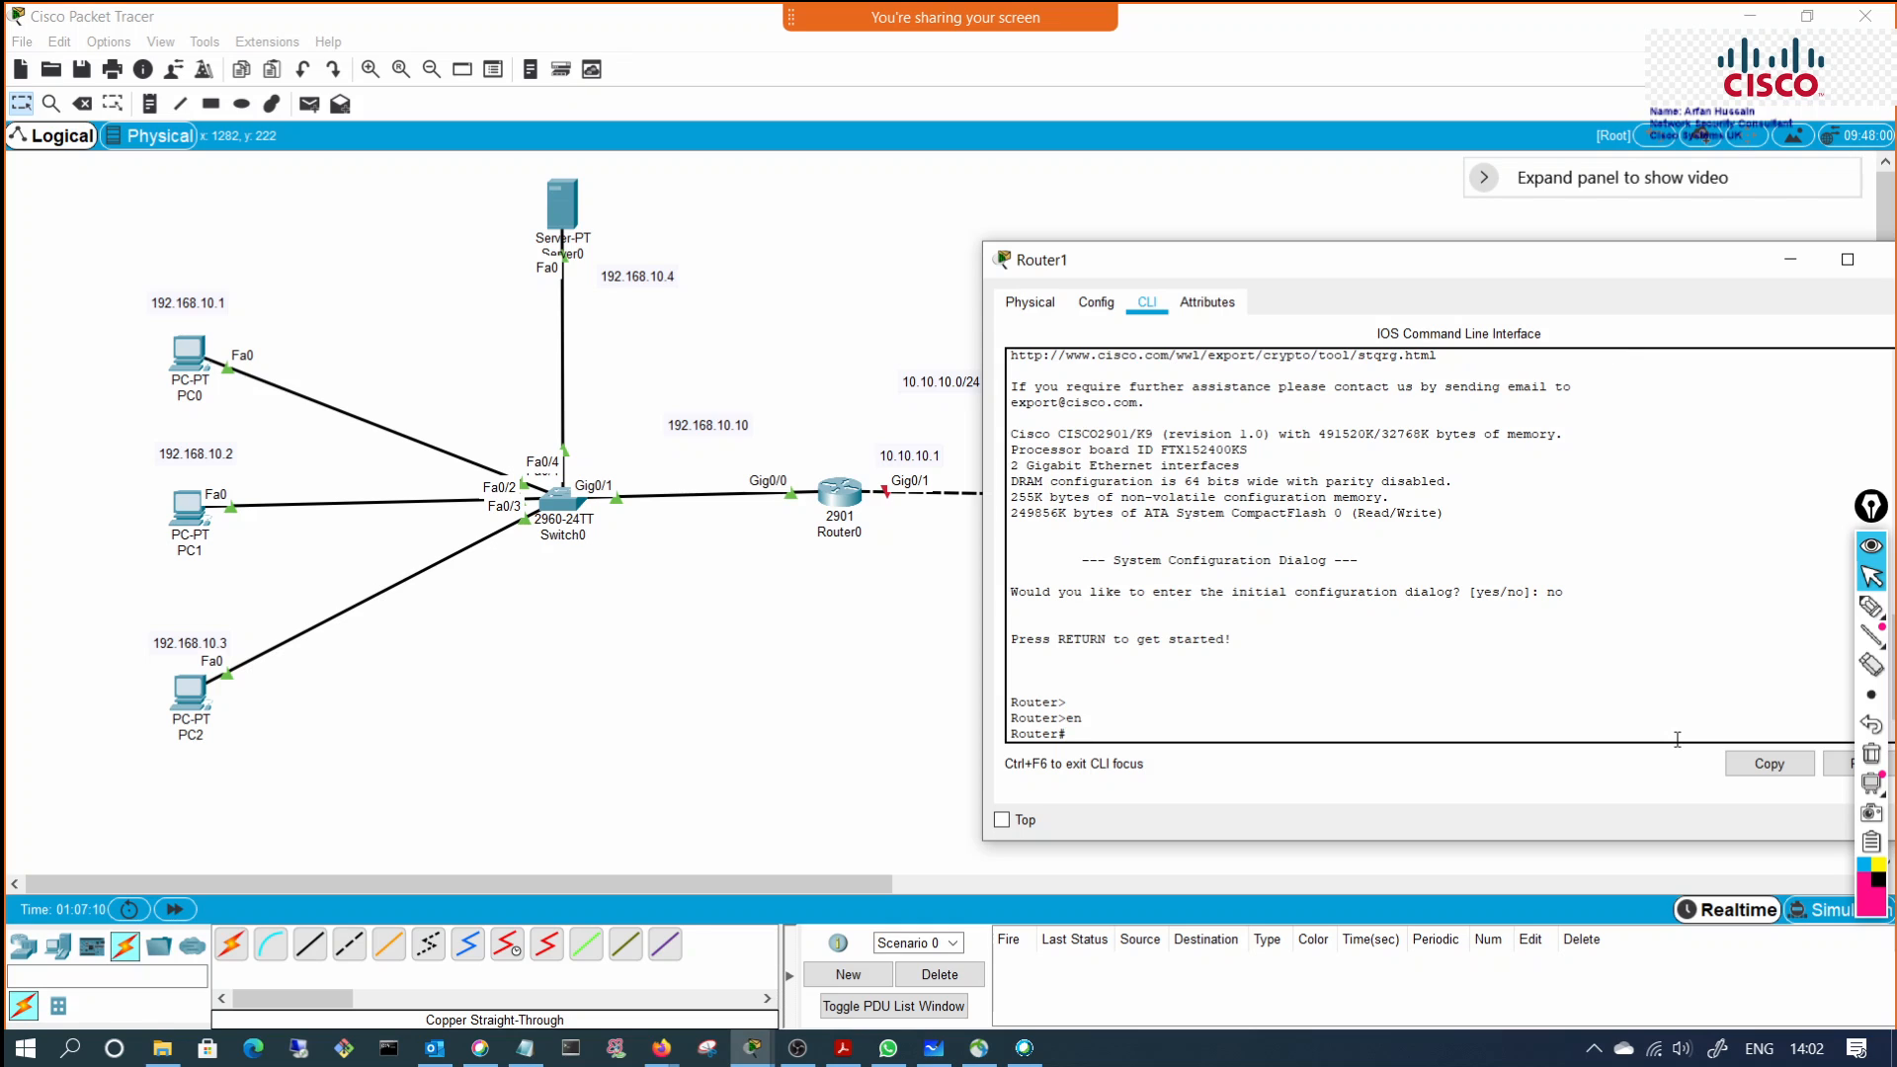
text(conf t)
key(Return)
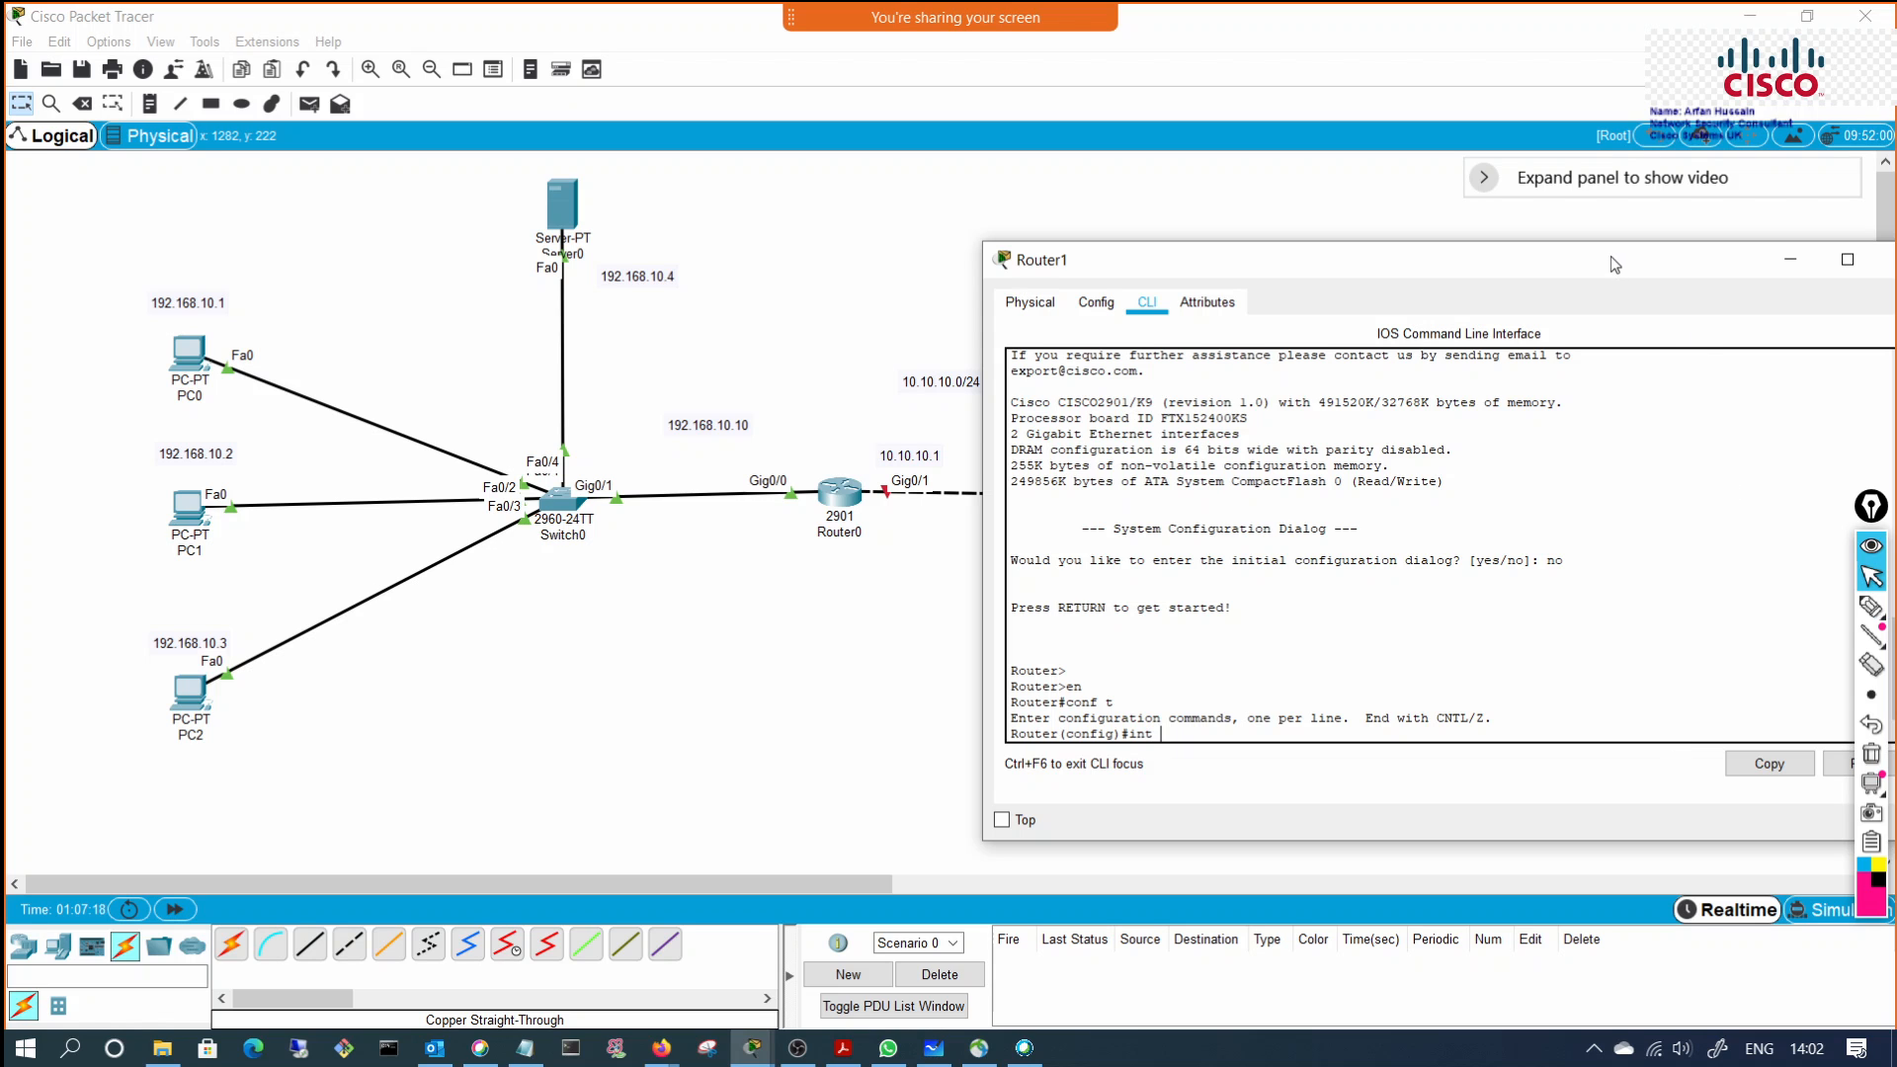
Step: Uncover Router1 in the topology, select its gigabitEthernet 0/0 interface and activate it with no shutdown
drag(1614, 261, 597, 207)
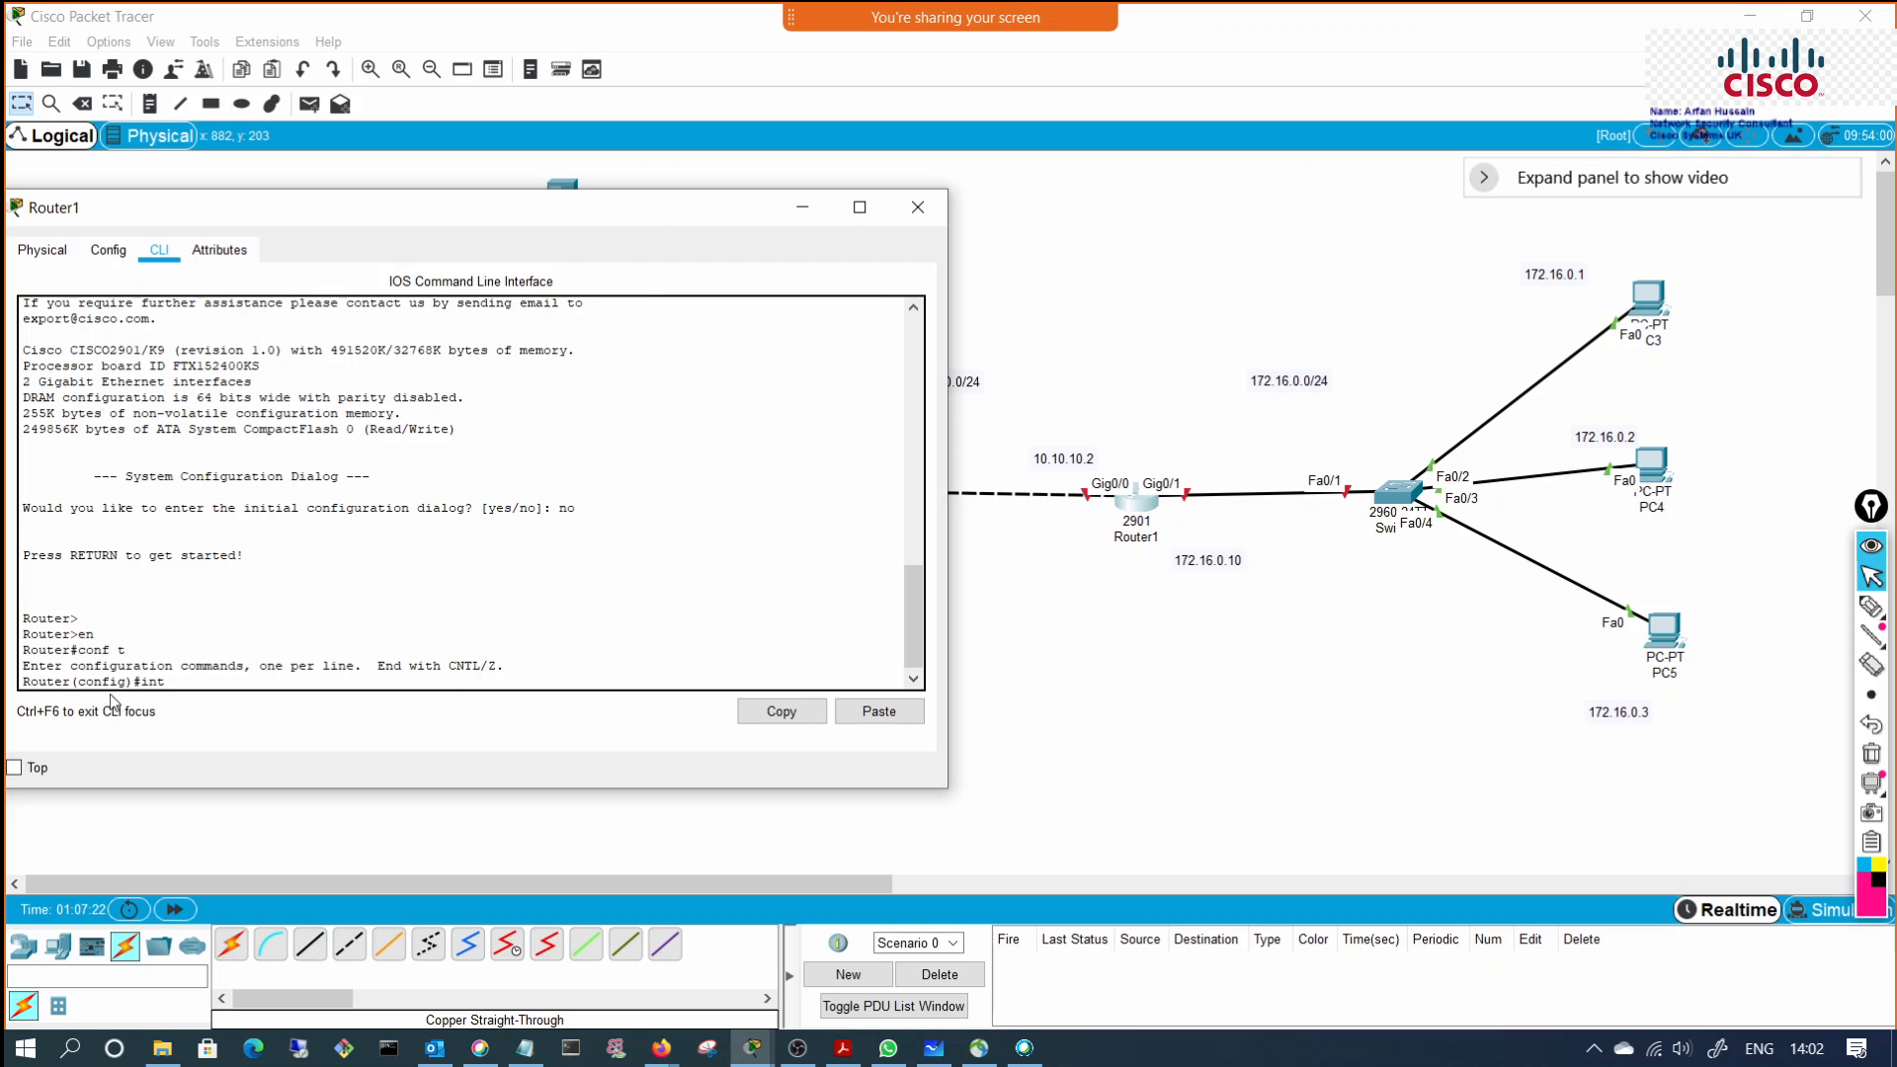
text(i)
key(Tab)
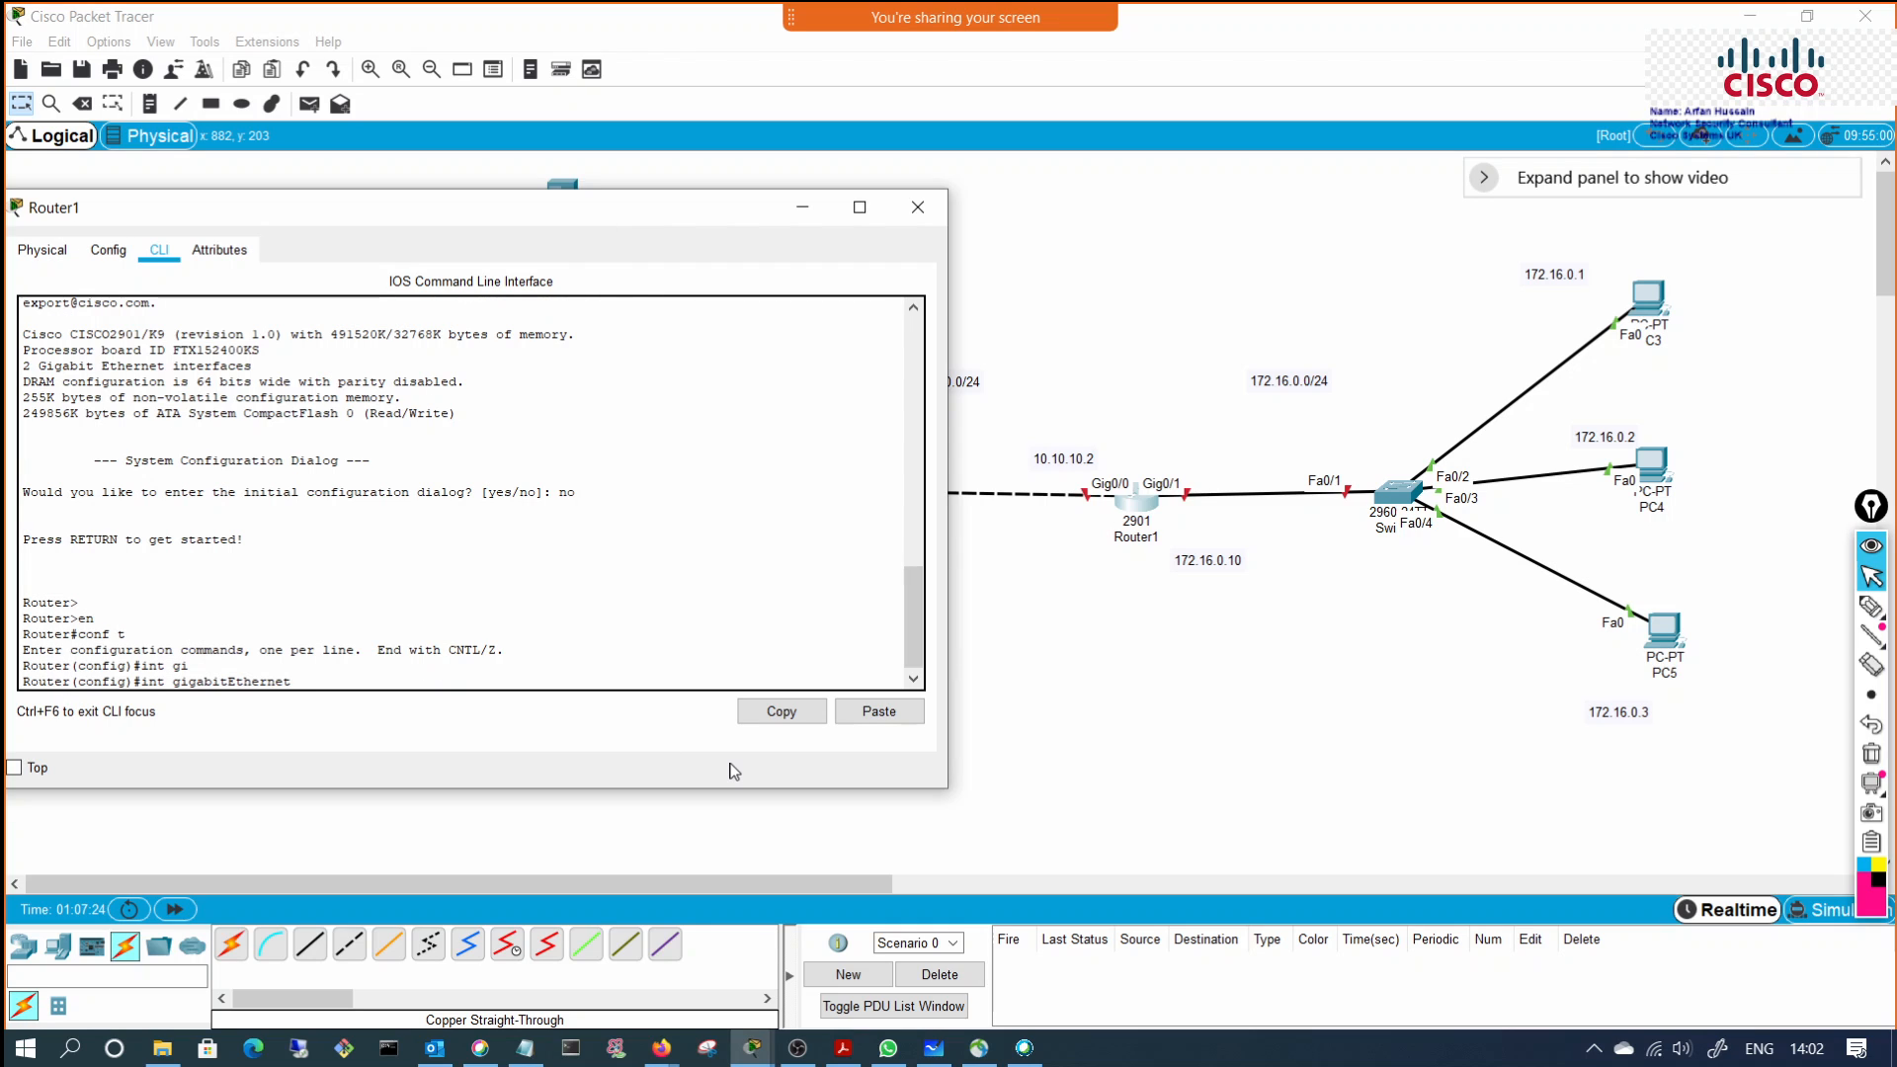
text(0/0)
key(Return)
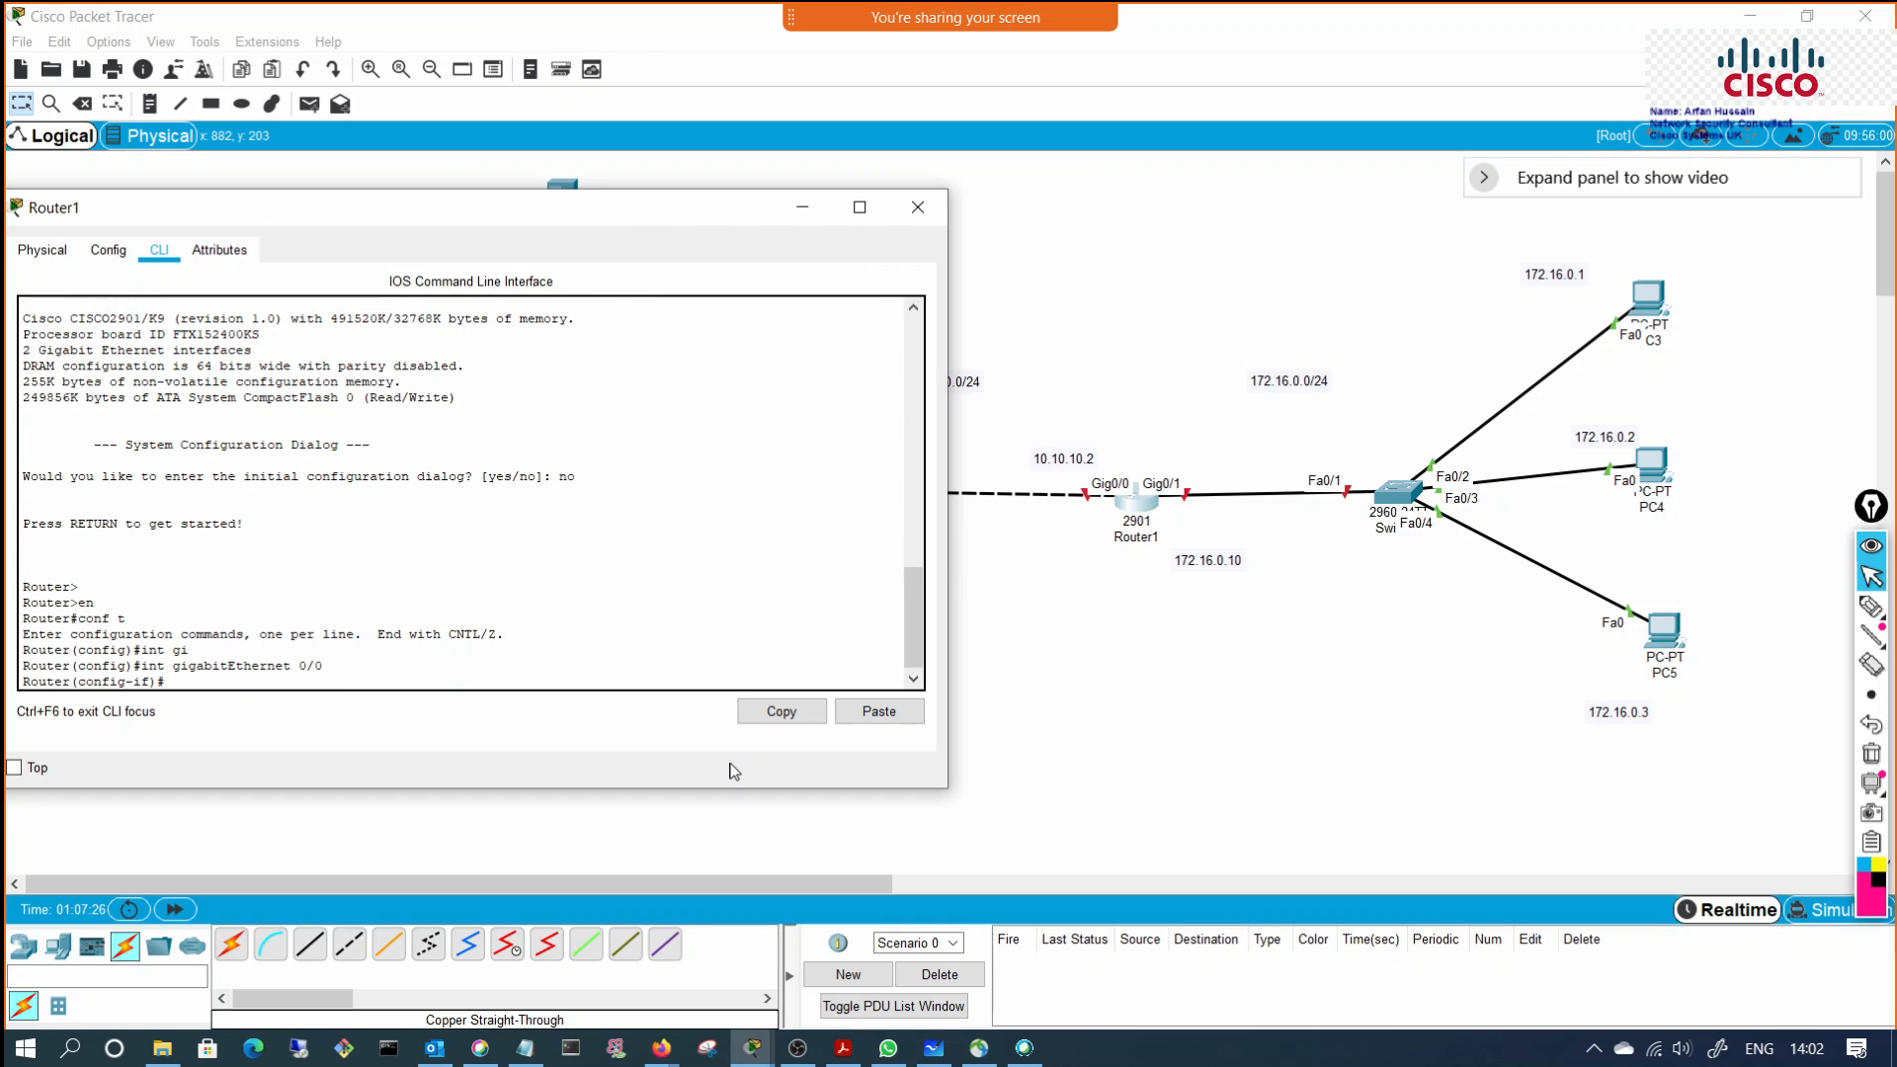
text(no sh)
key(Tab)
key(Return)
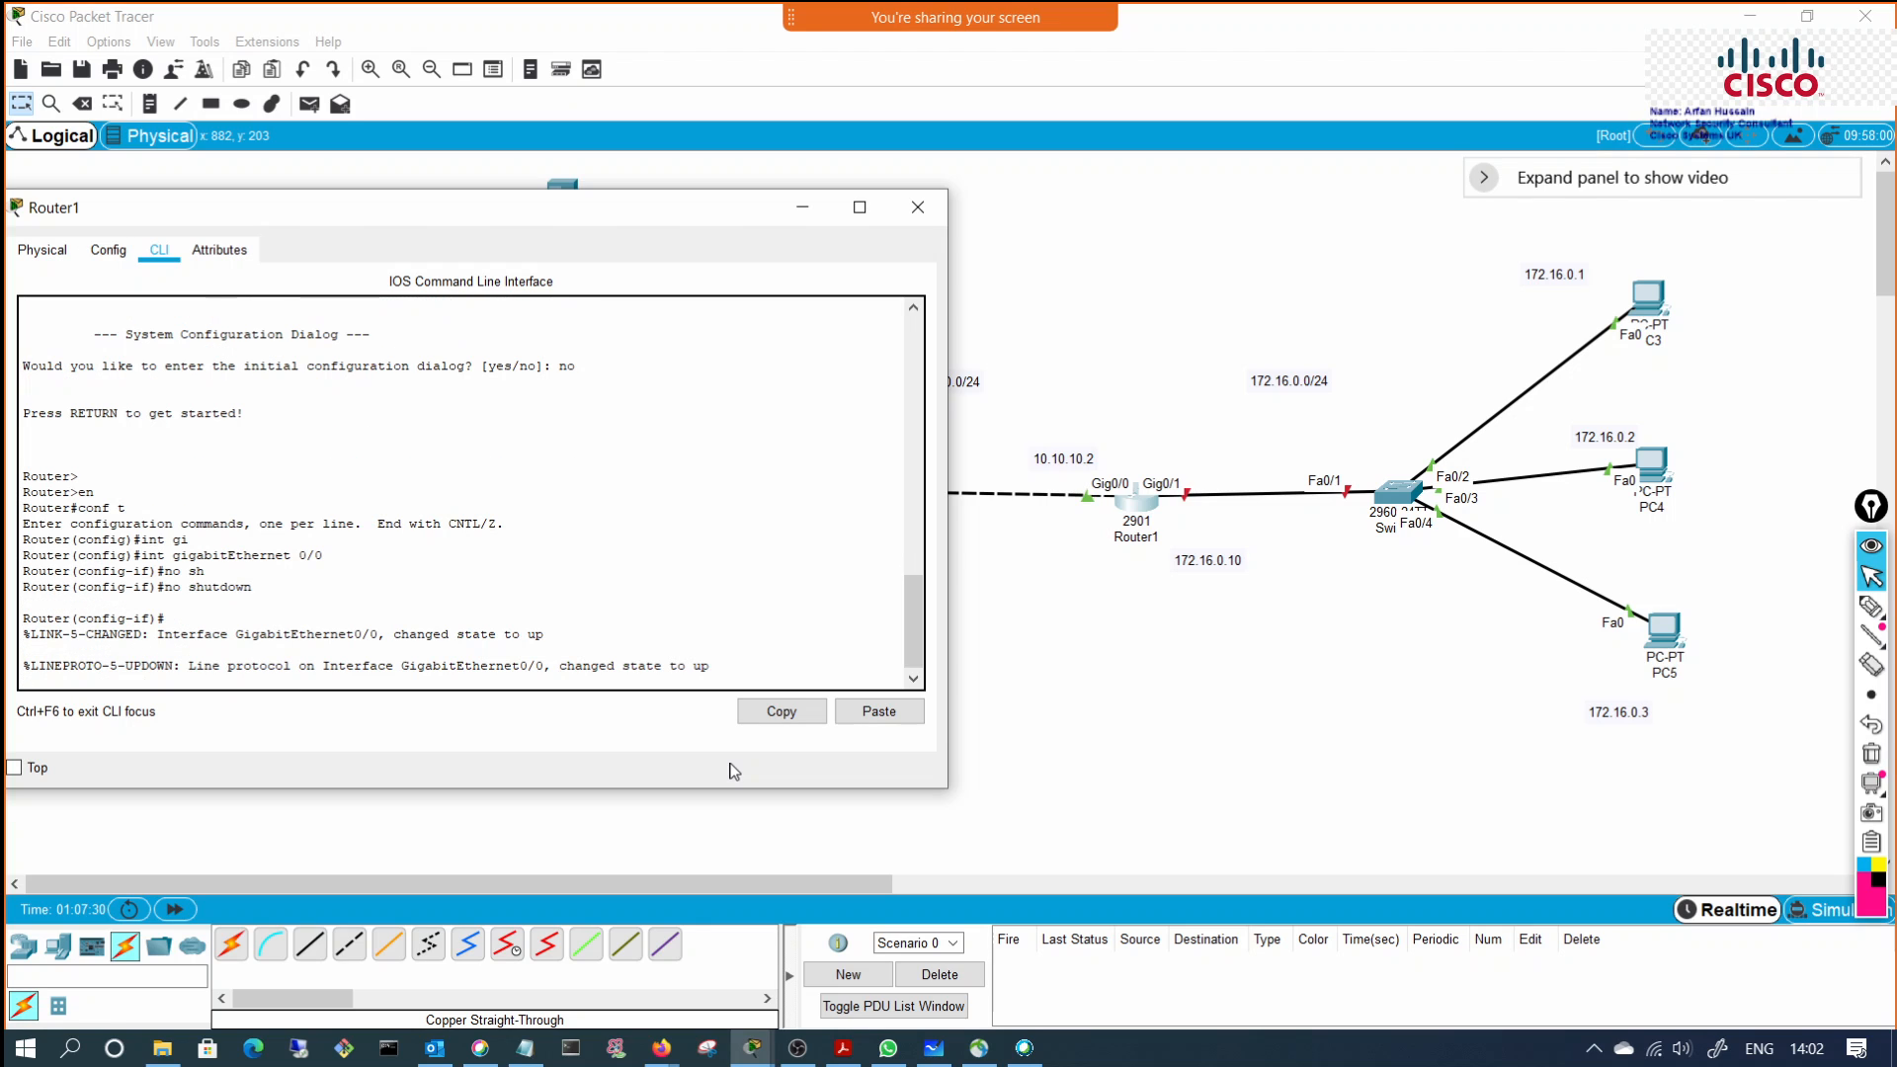
Step: Examine the Router0–Router1 link in the topology and the gigabitEthernet 0/0 status messages in Router1's command line
click(803, 206)
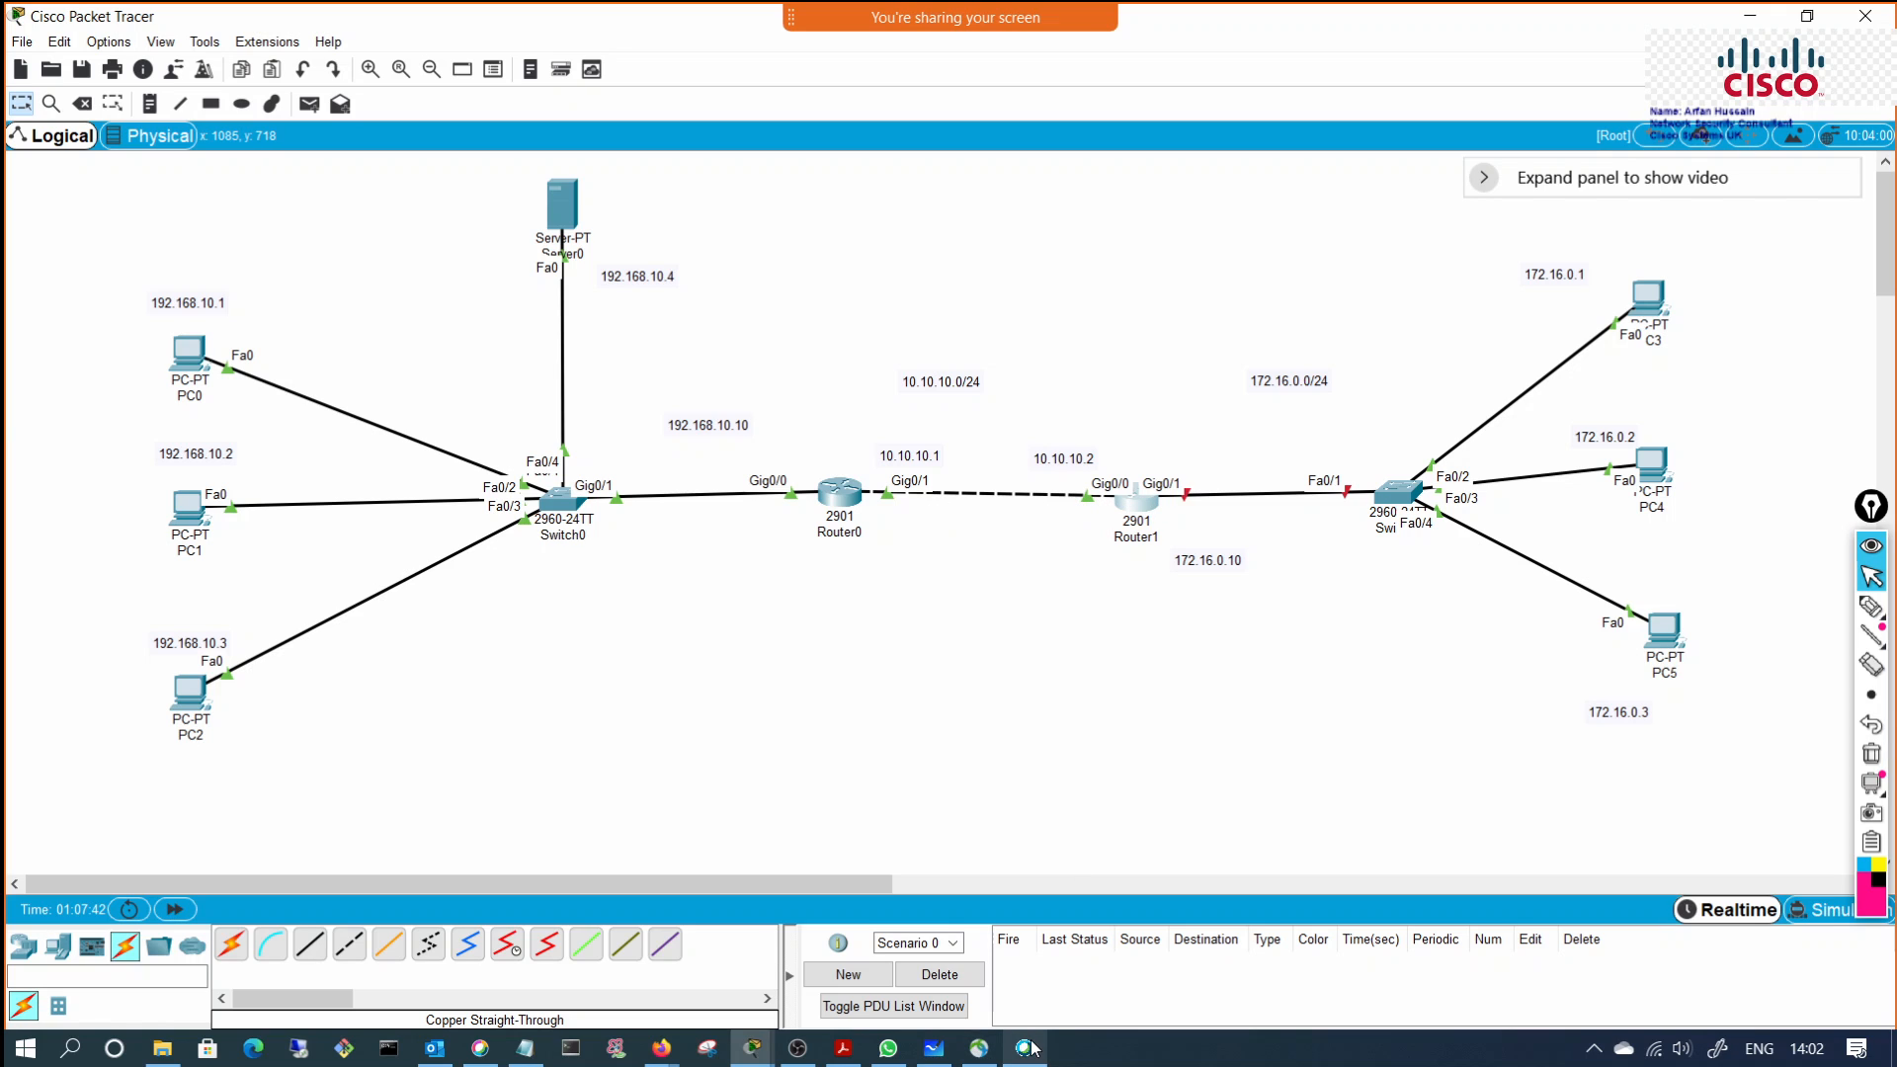
click(1138, 501)
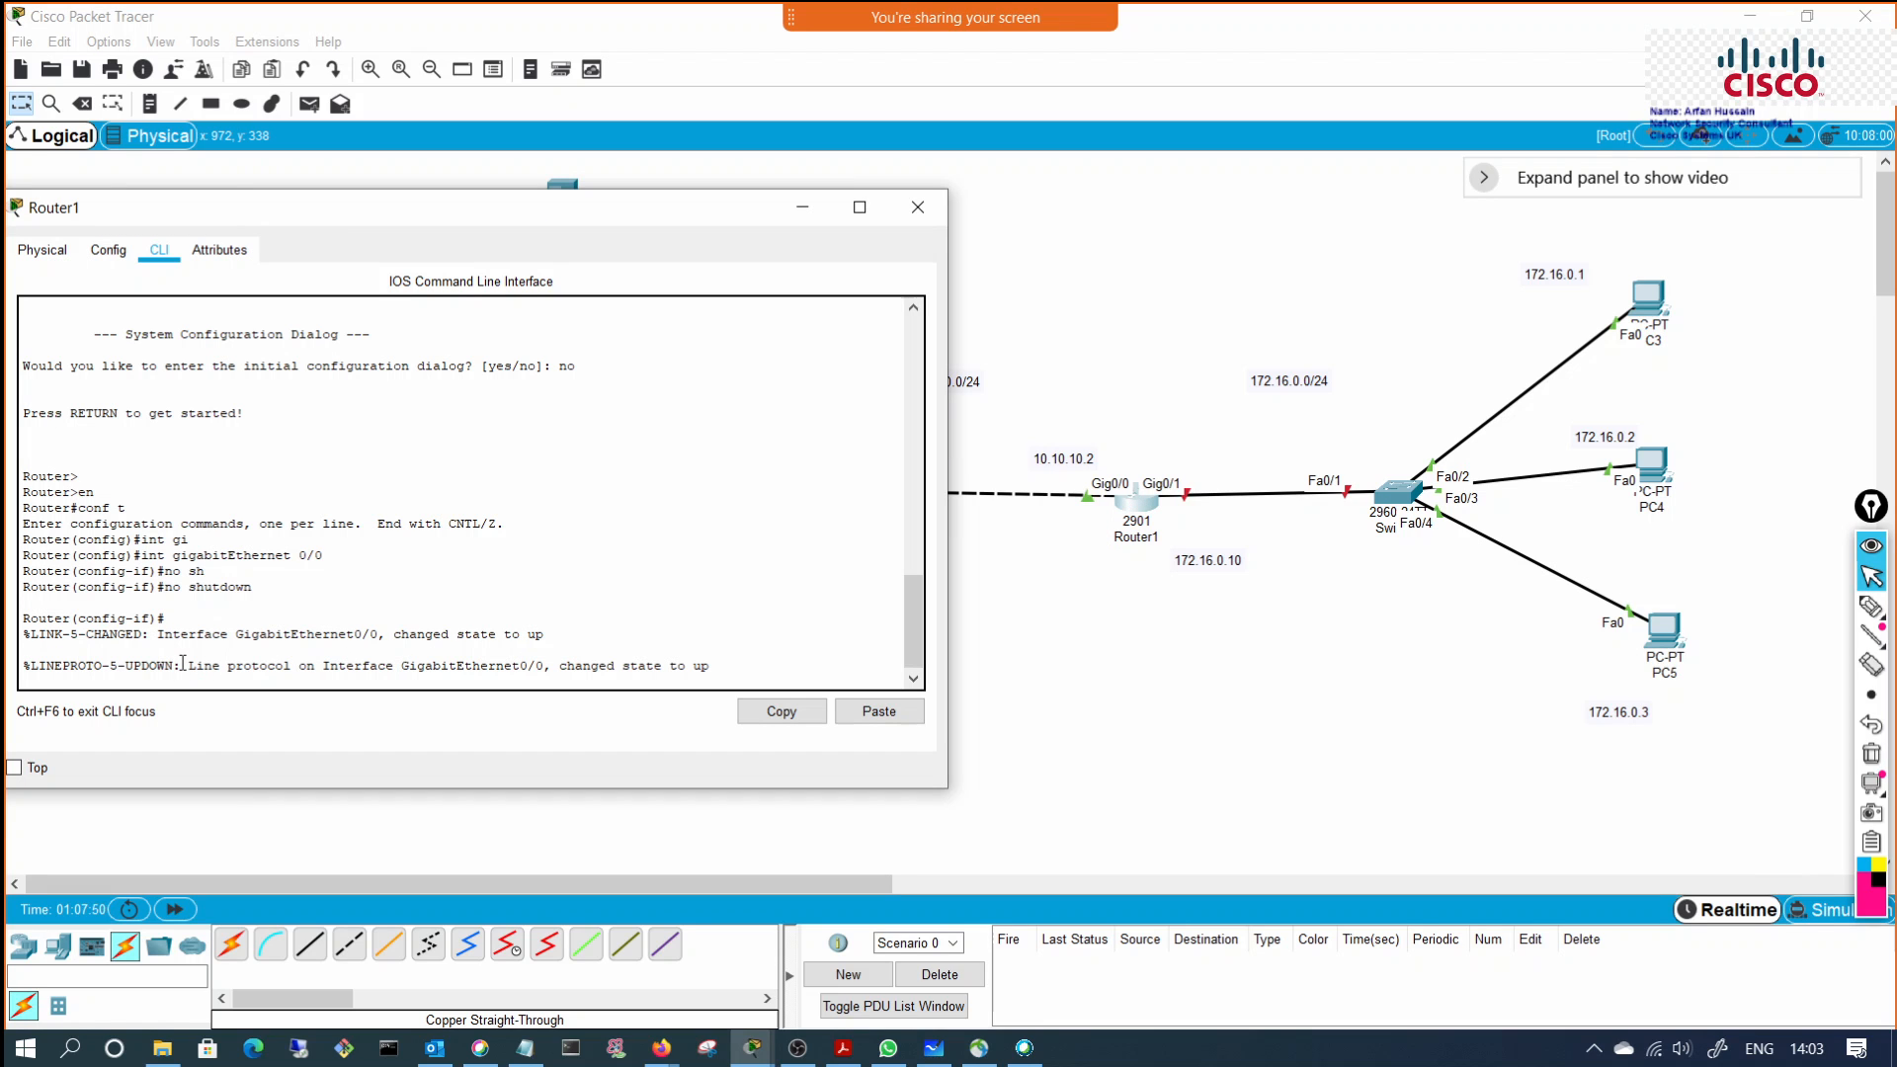
drag(157, 634, 539, 634)
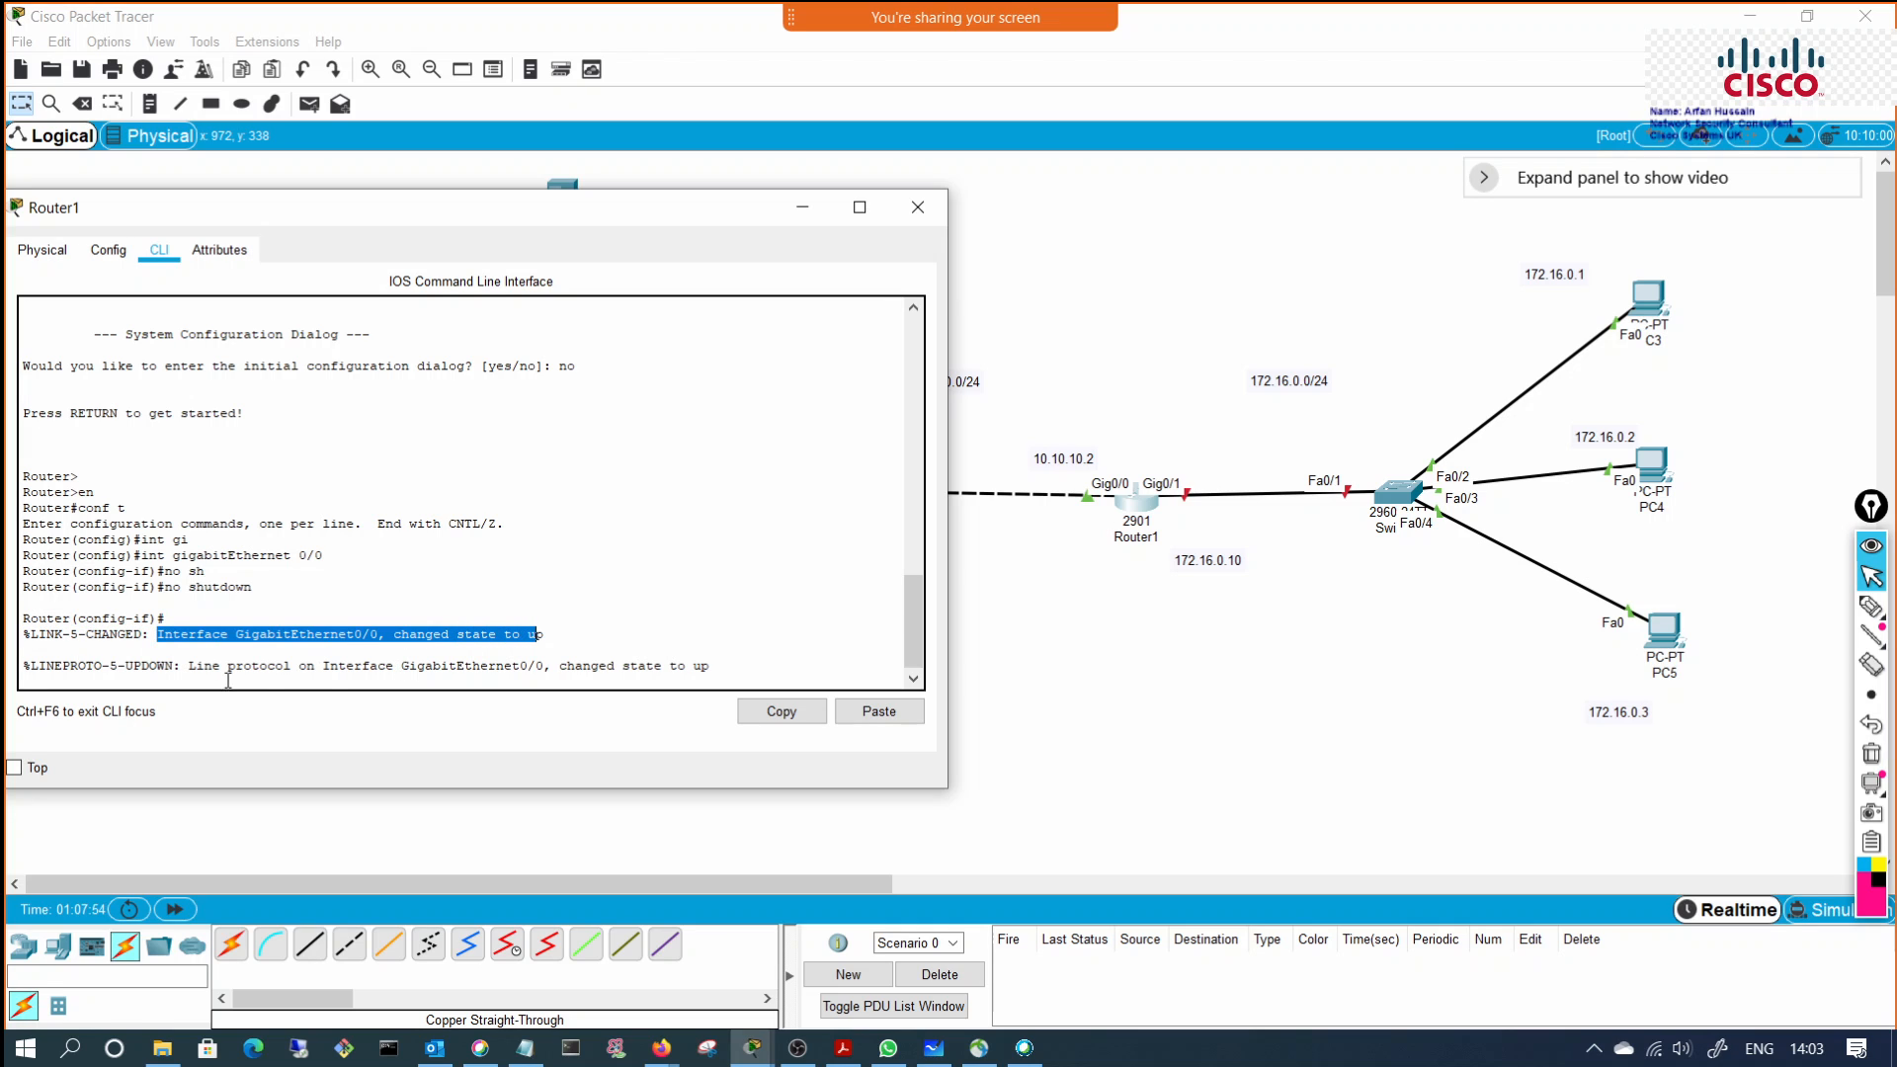
drag(187, 666, 712, 668)
triple_click(712, 669)
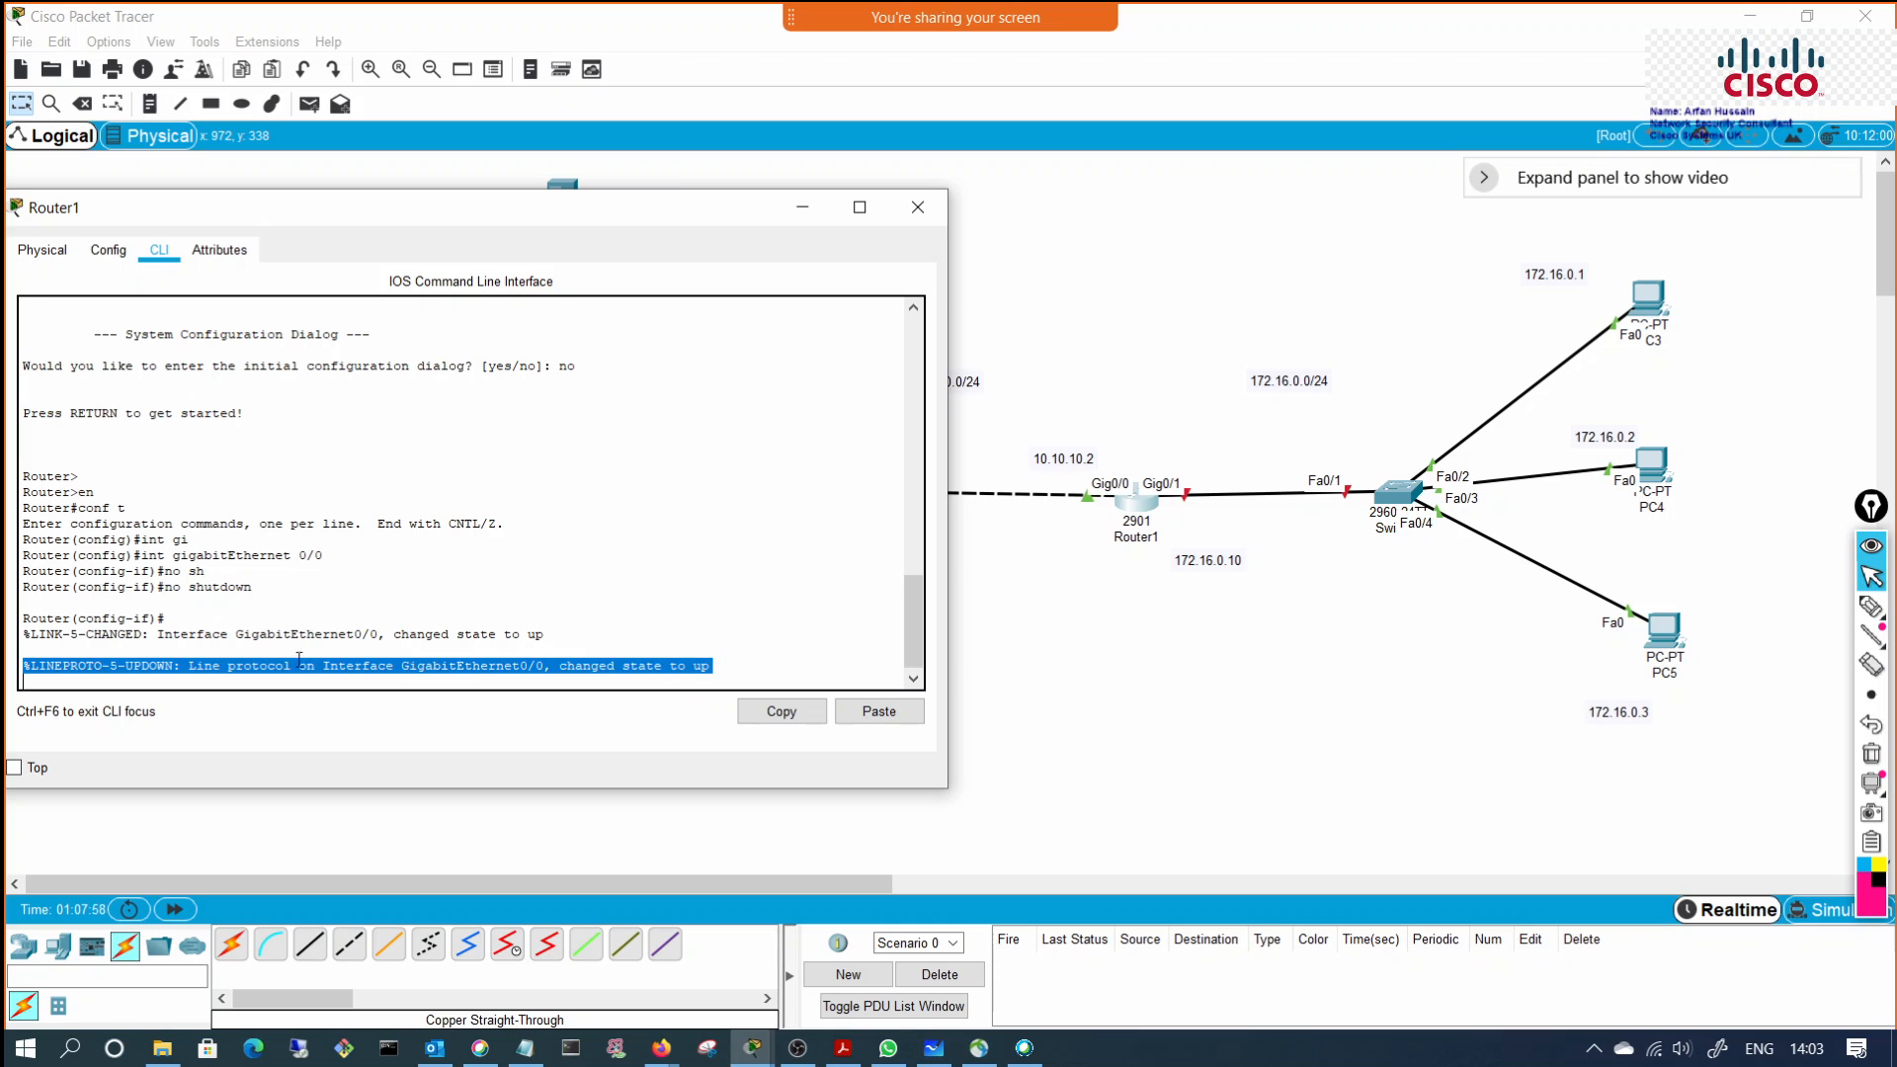
drag(188, 666, 723, 666)
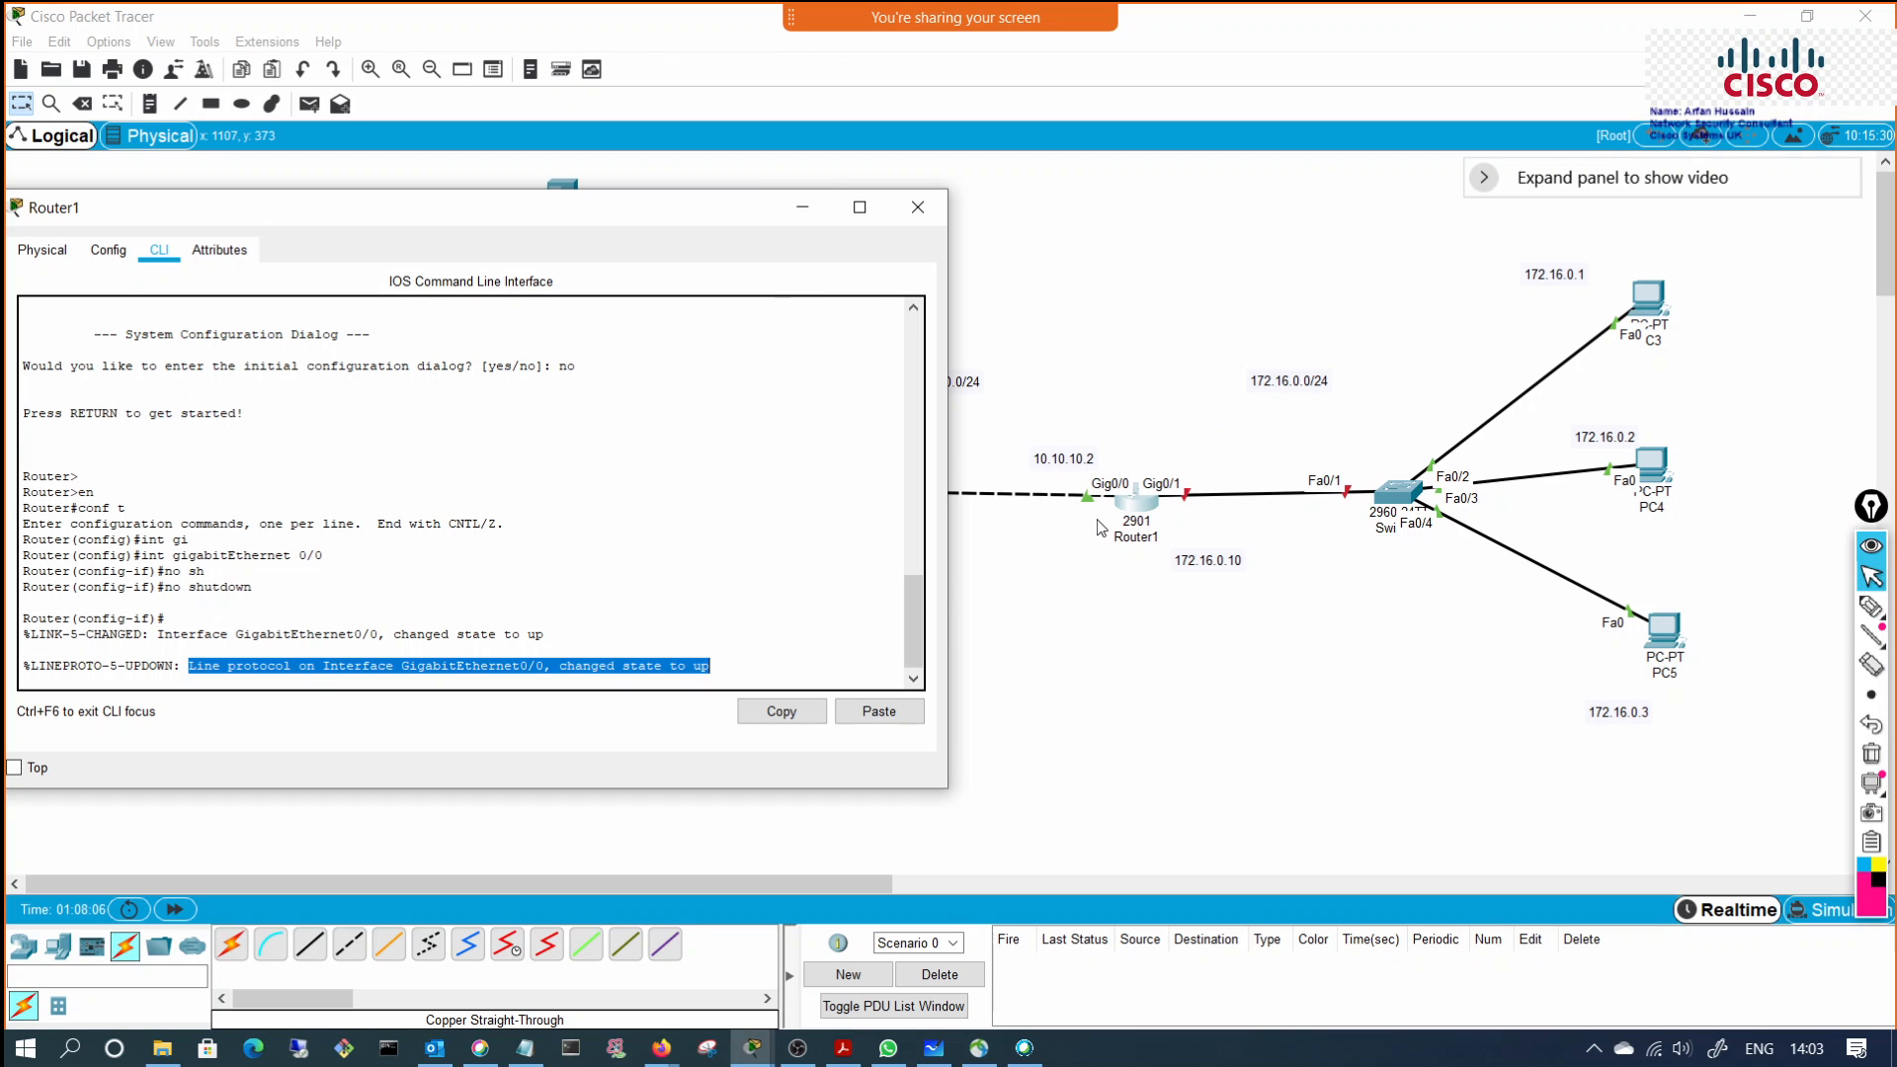
click(800, 661)
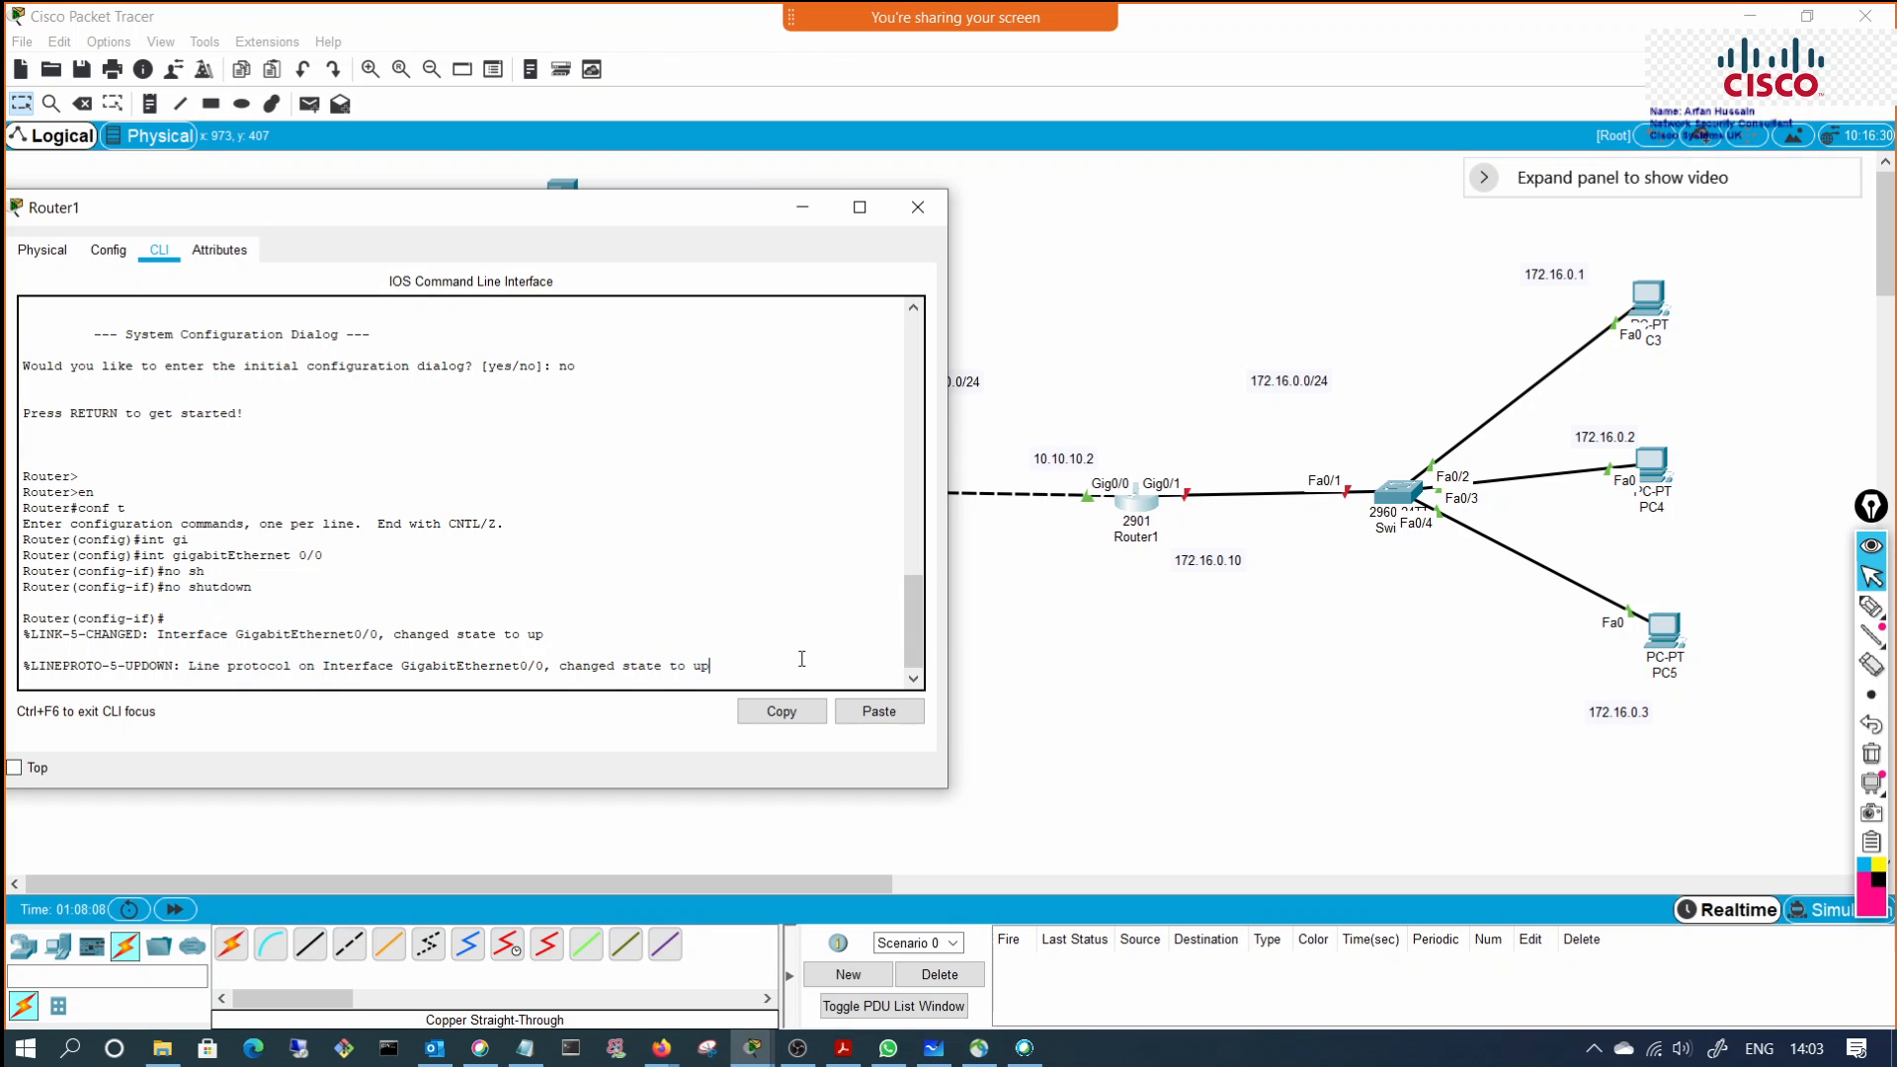
Step: Get a fresh interface prompt on Router1 and start an ip add command with address 10.10.10.2, leaving it unsubmitted
key(Return)
key(Return)
key(Return)
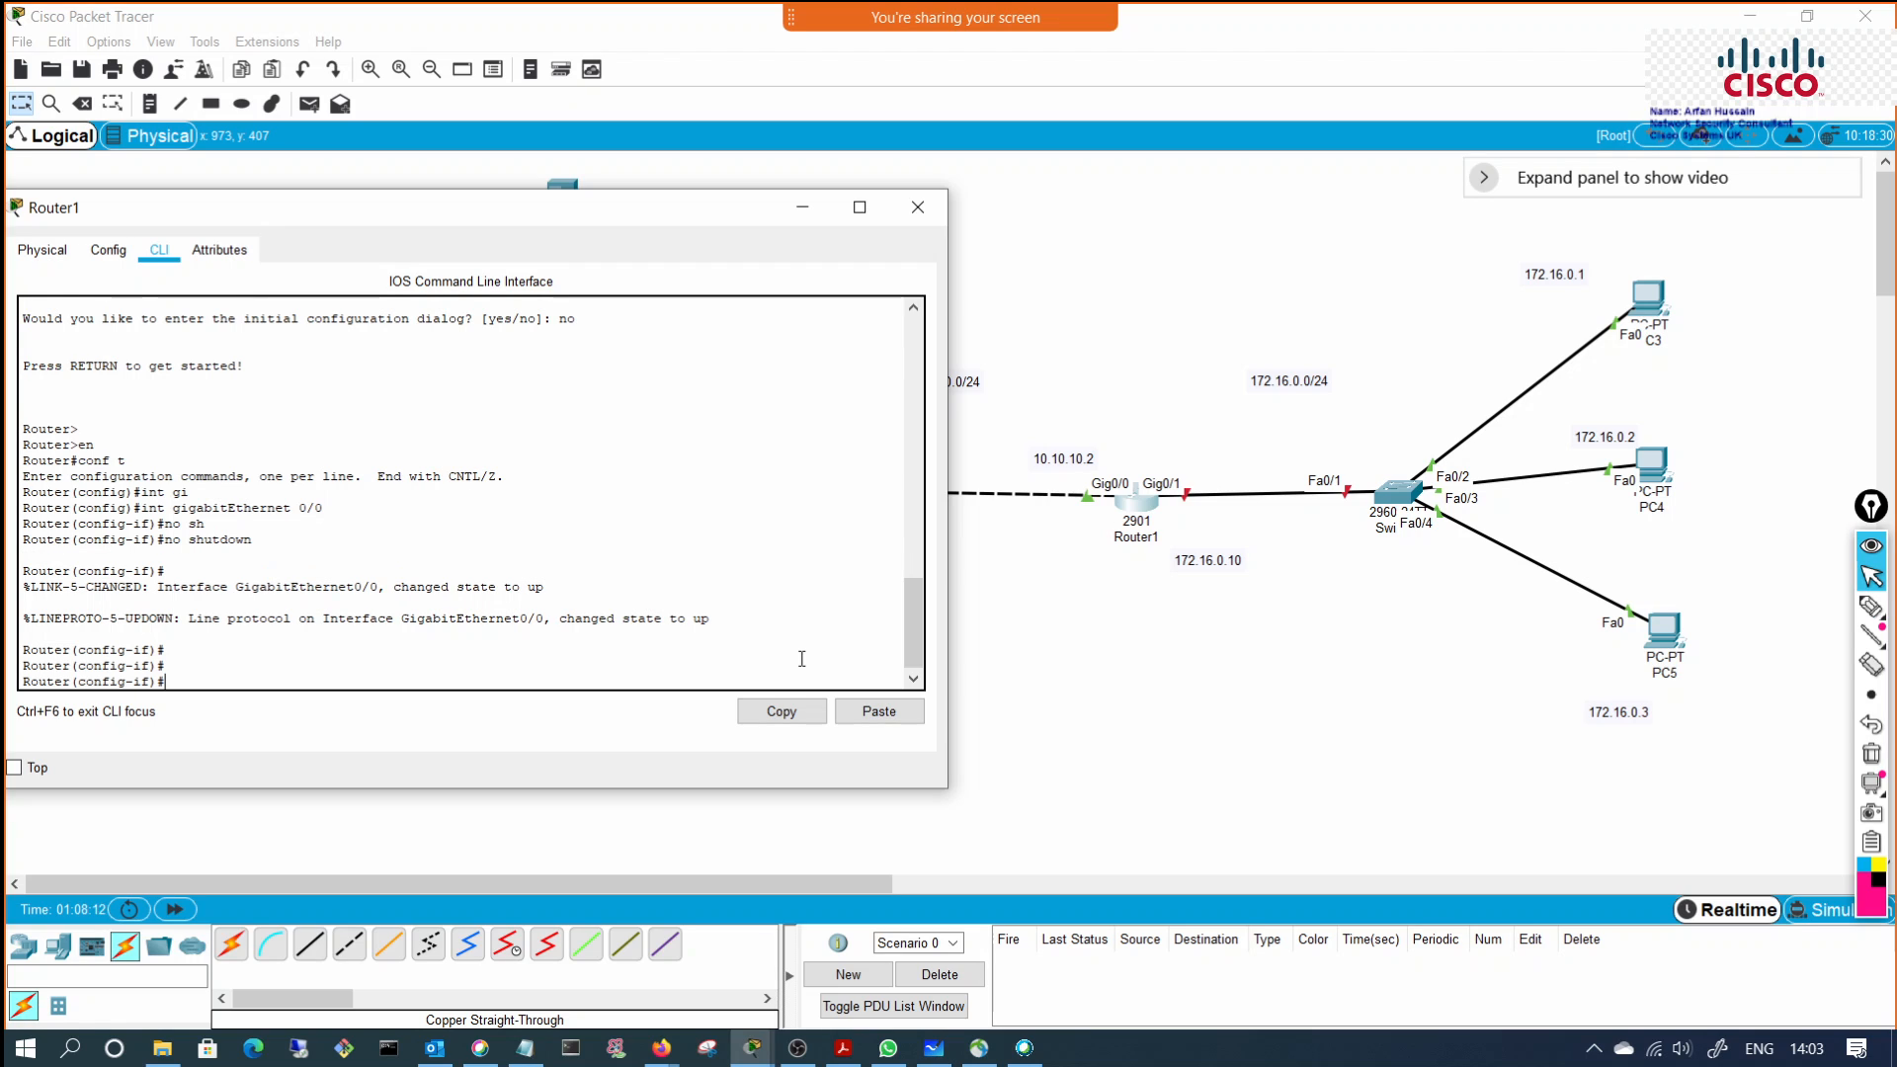
text(ip add 10.10.10.1)
key(BackSpace)
text(2)
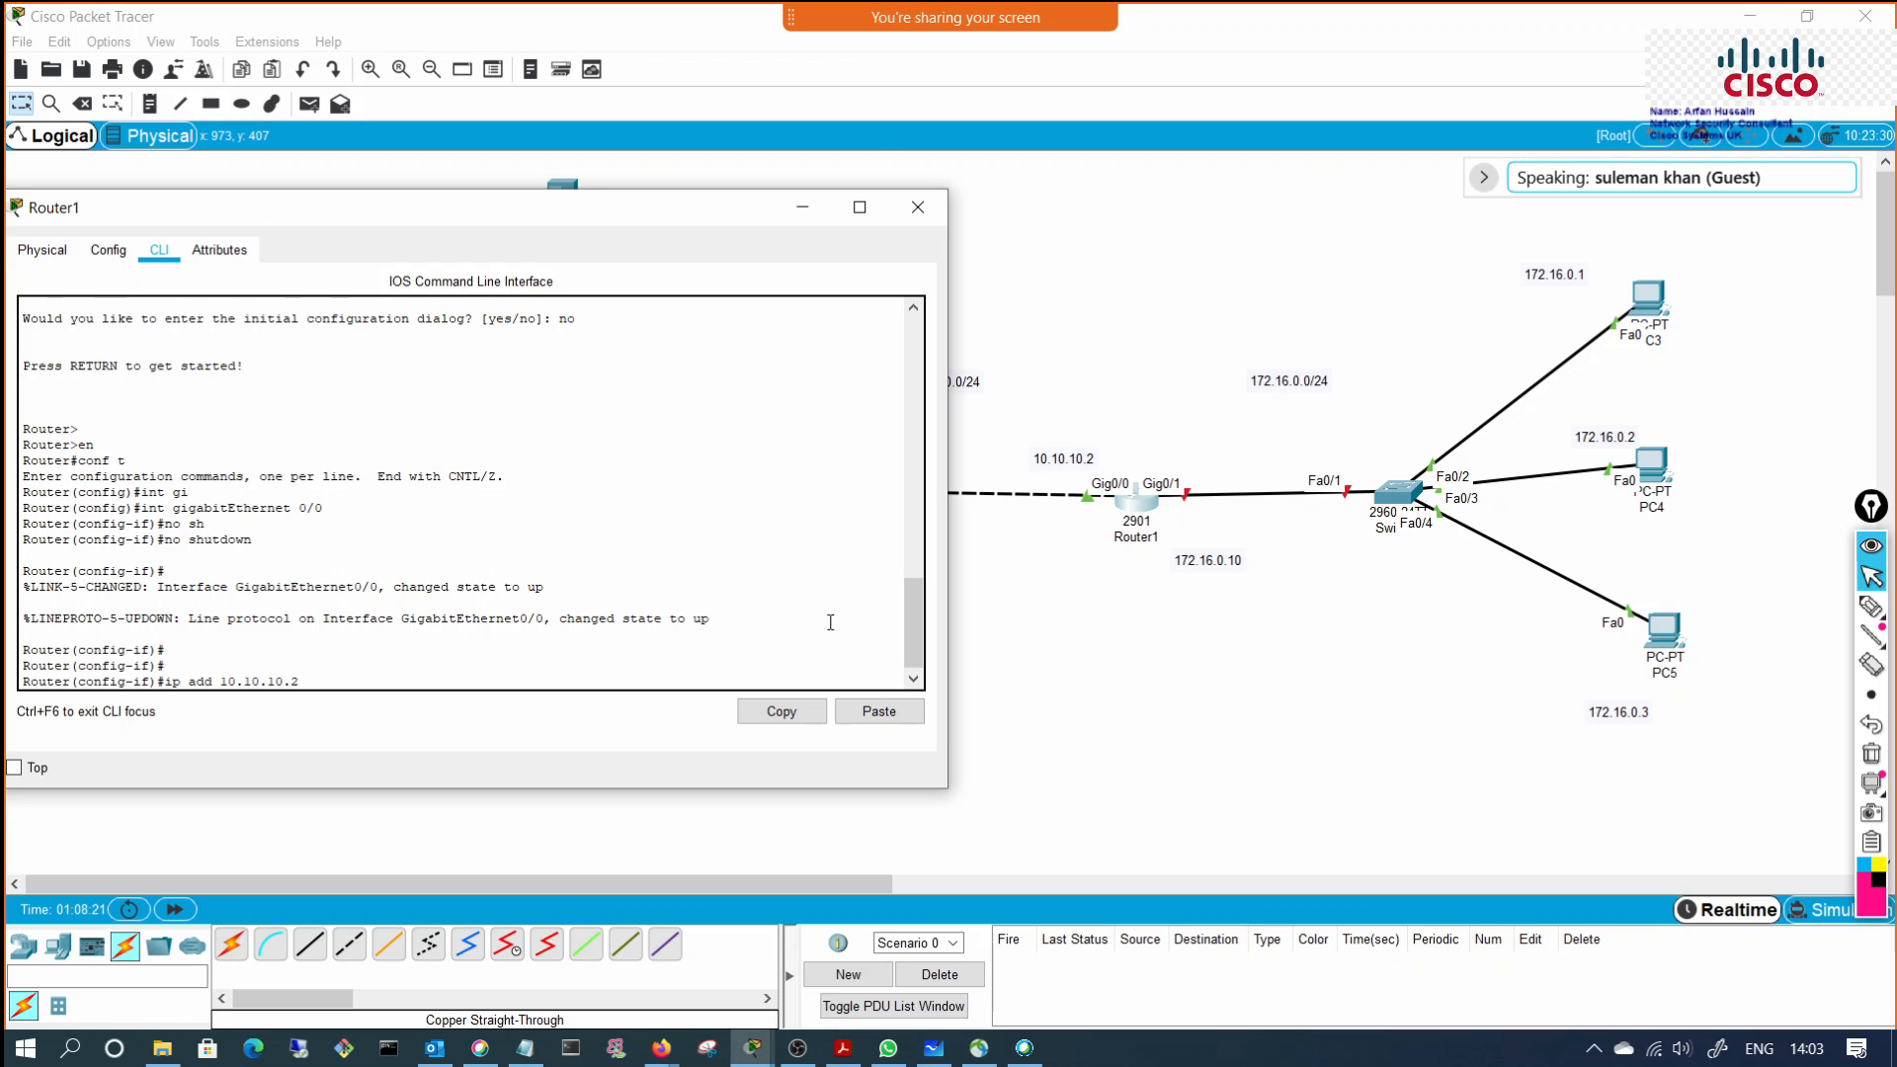
Step: Check Router0's assigned address, and relabel the inter-router link ends 10.10.10.2 at Router0 and 10.10.10.1 at Router1
click(802, 206)
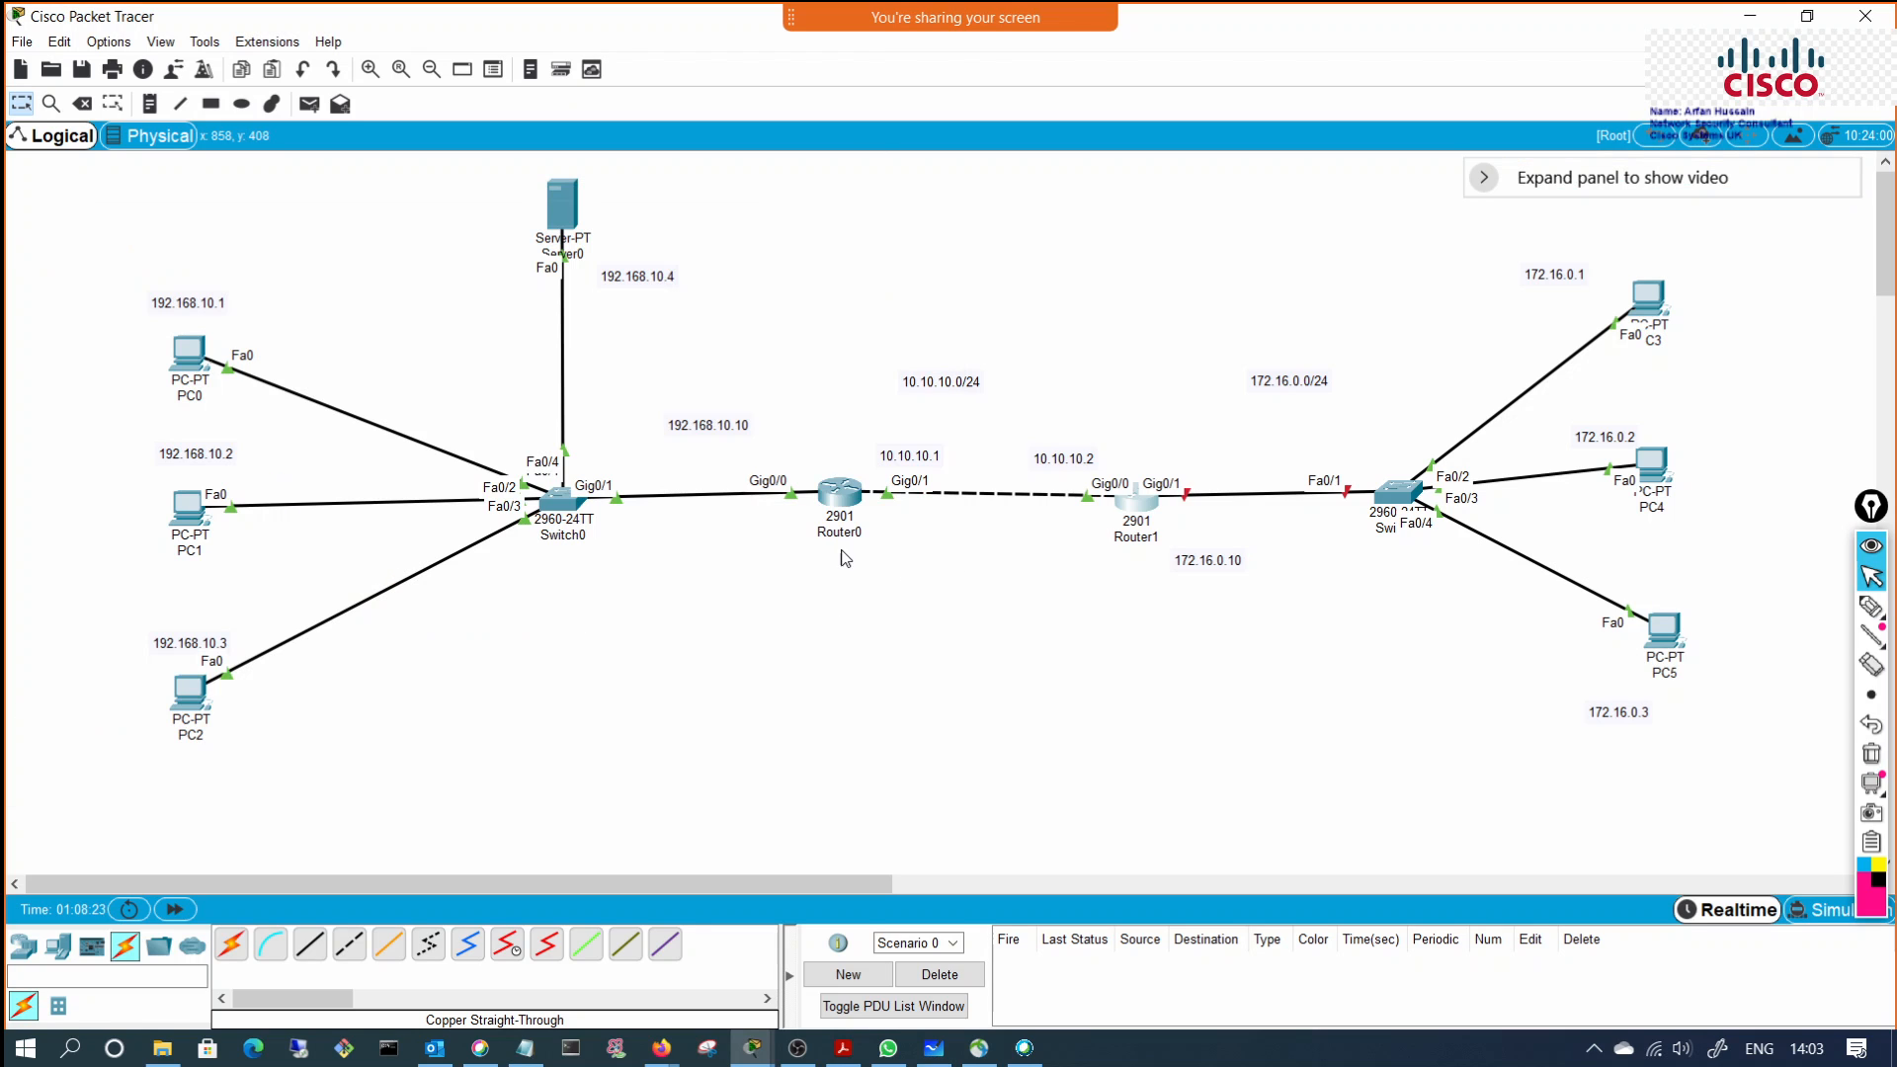
click(839, 492)
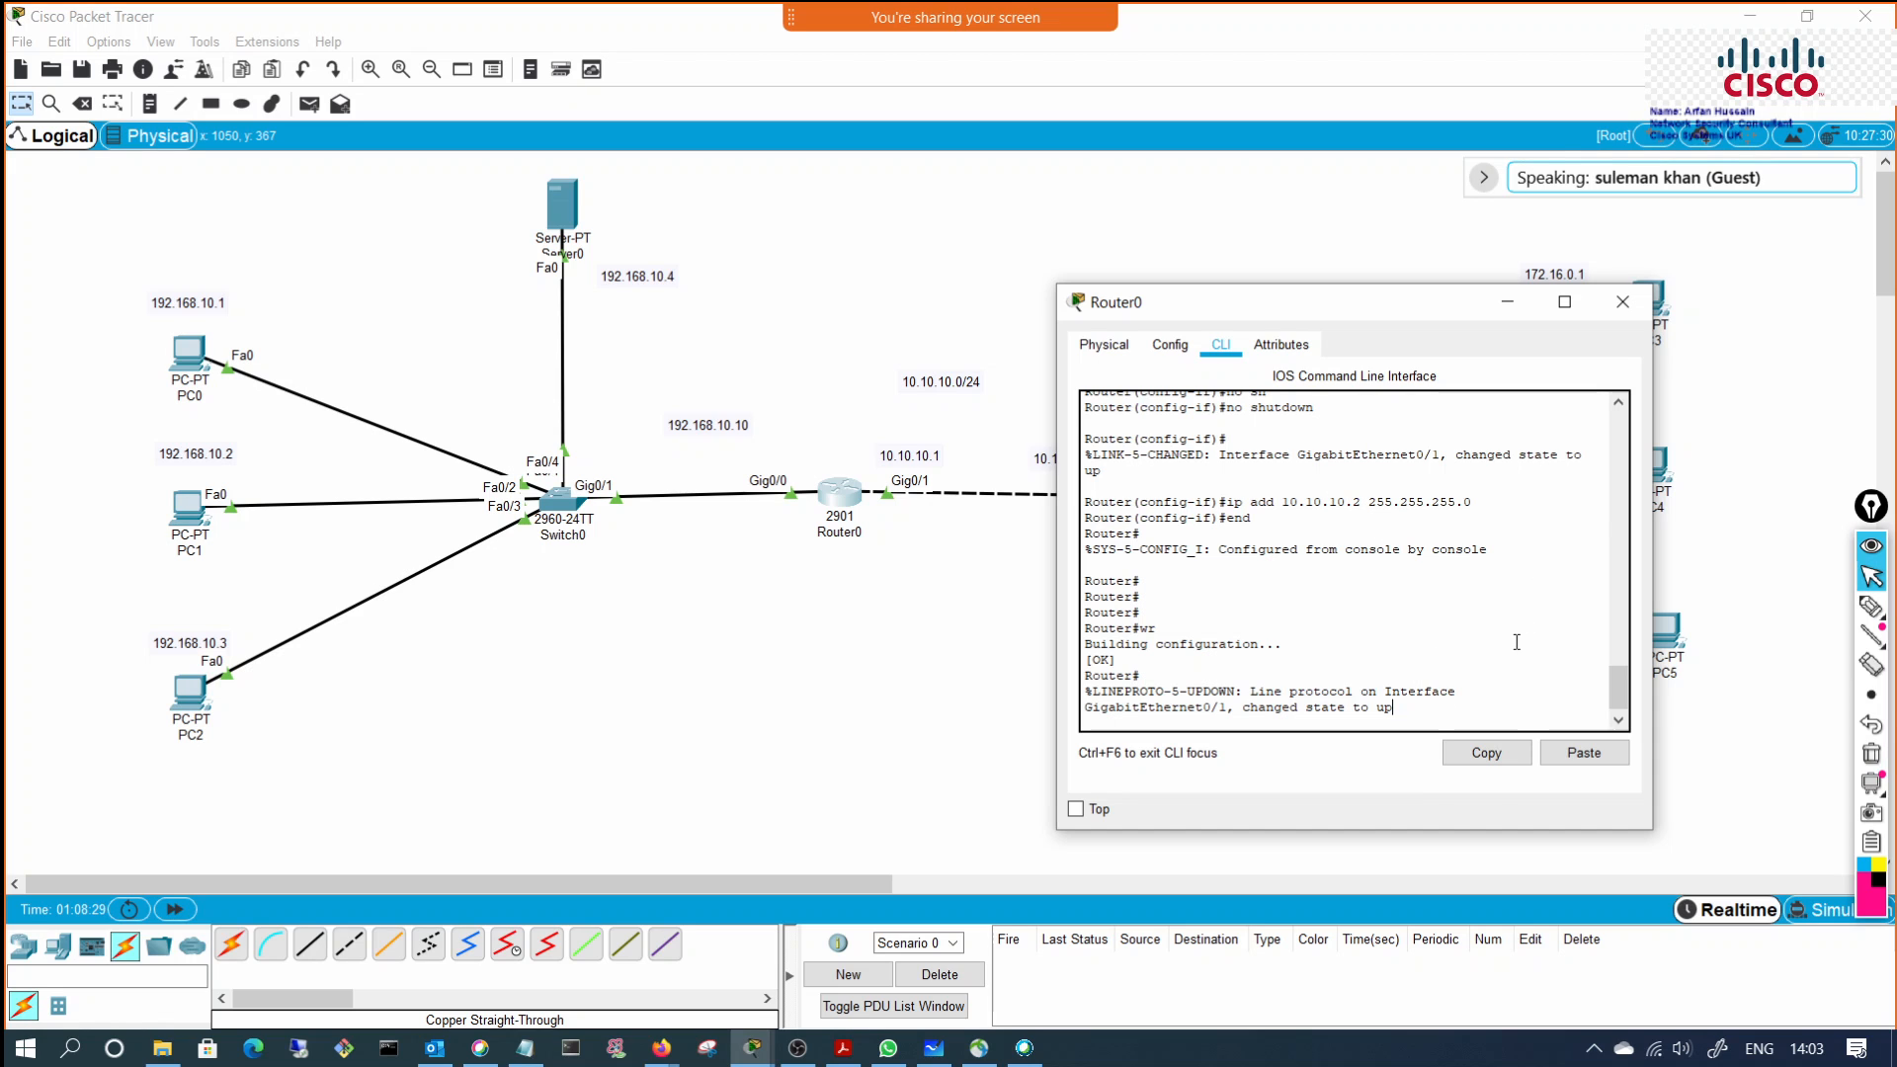
key(Return)
click(1512, 304)
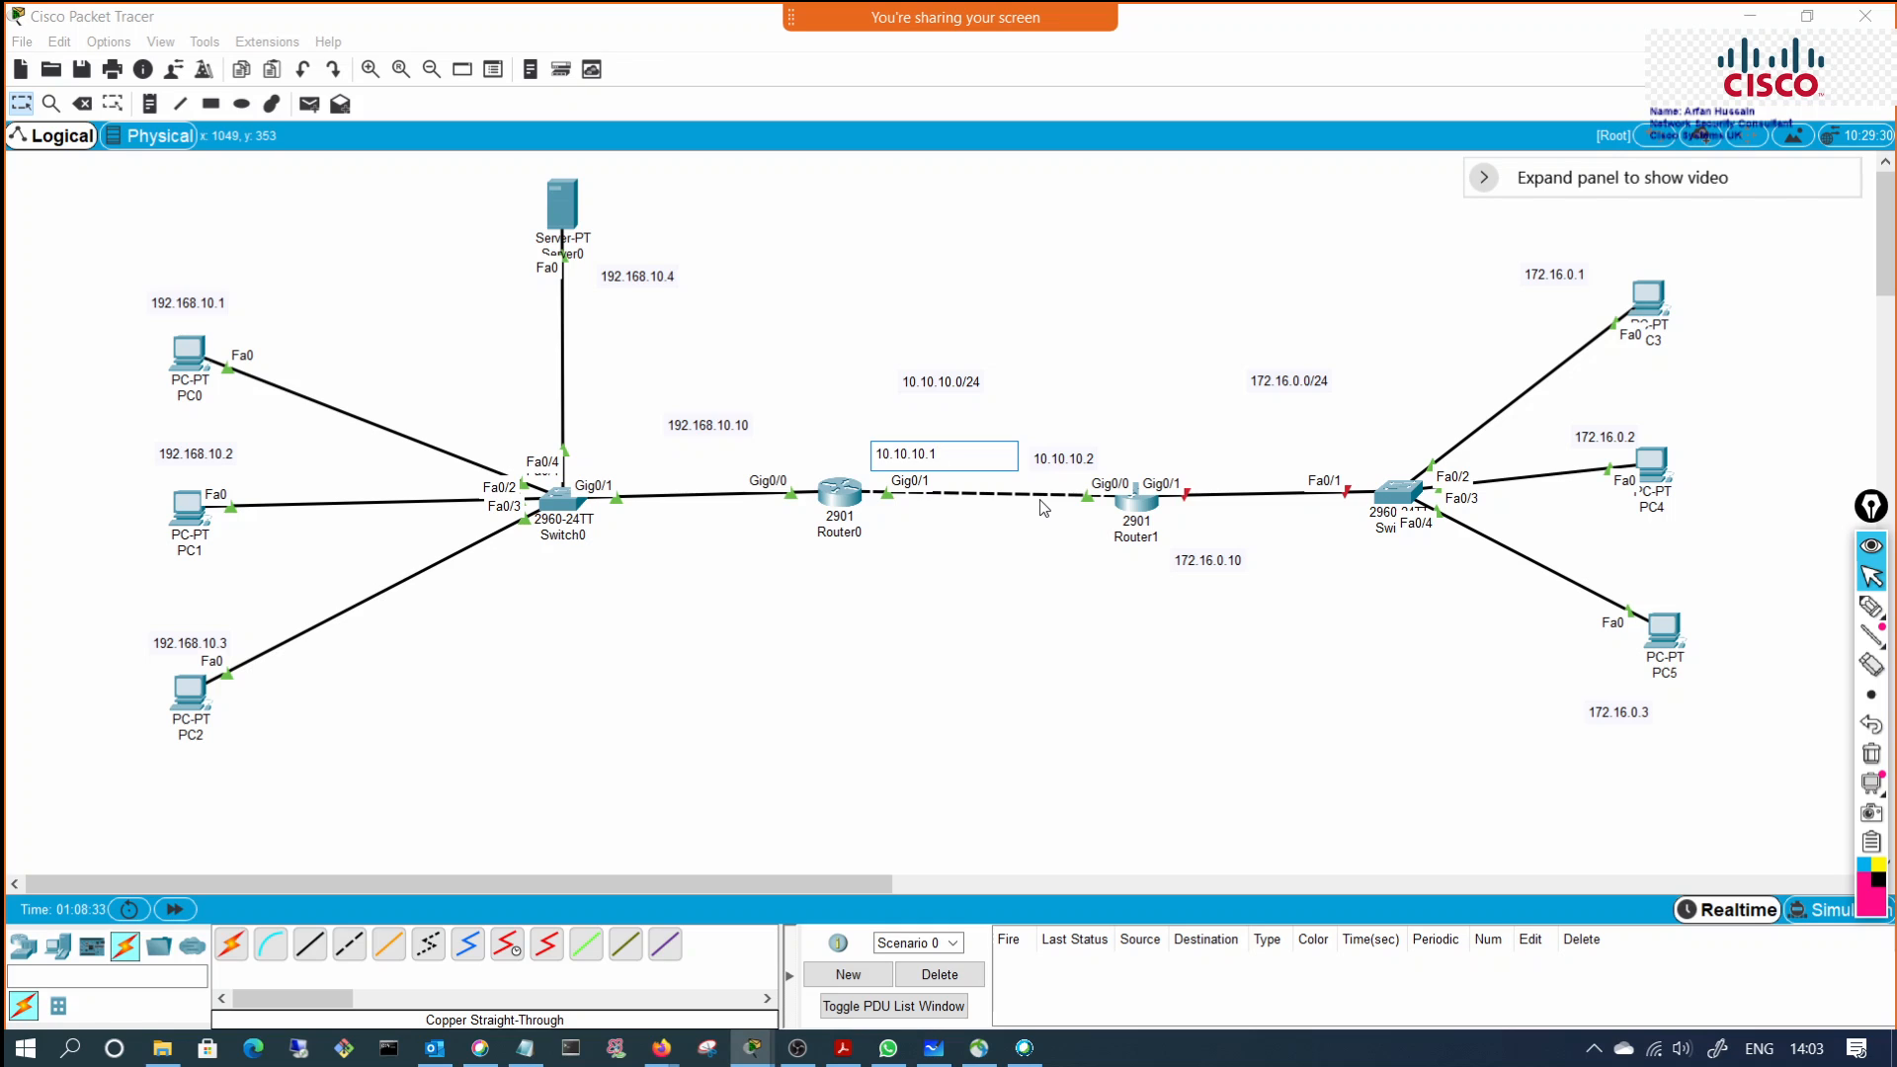
click(1093, 459)
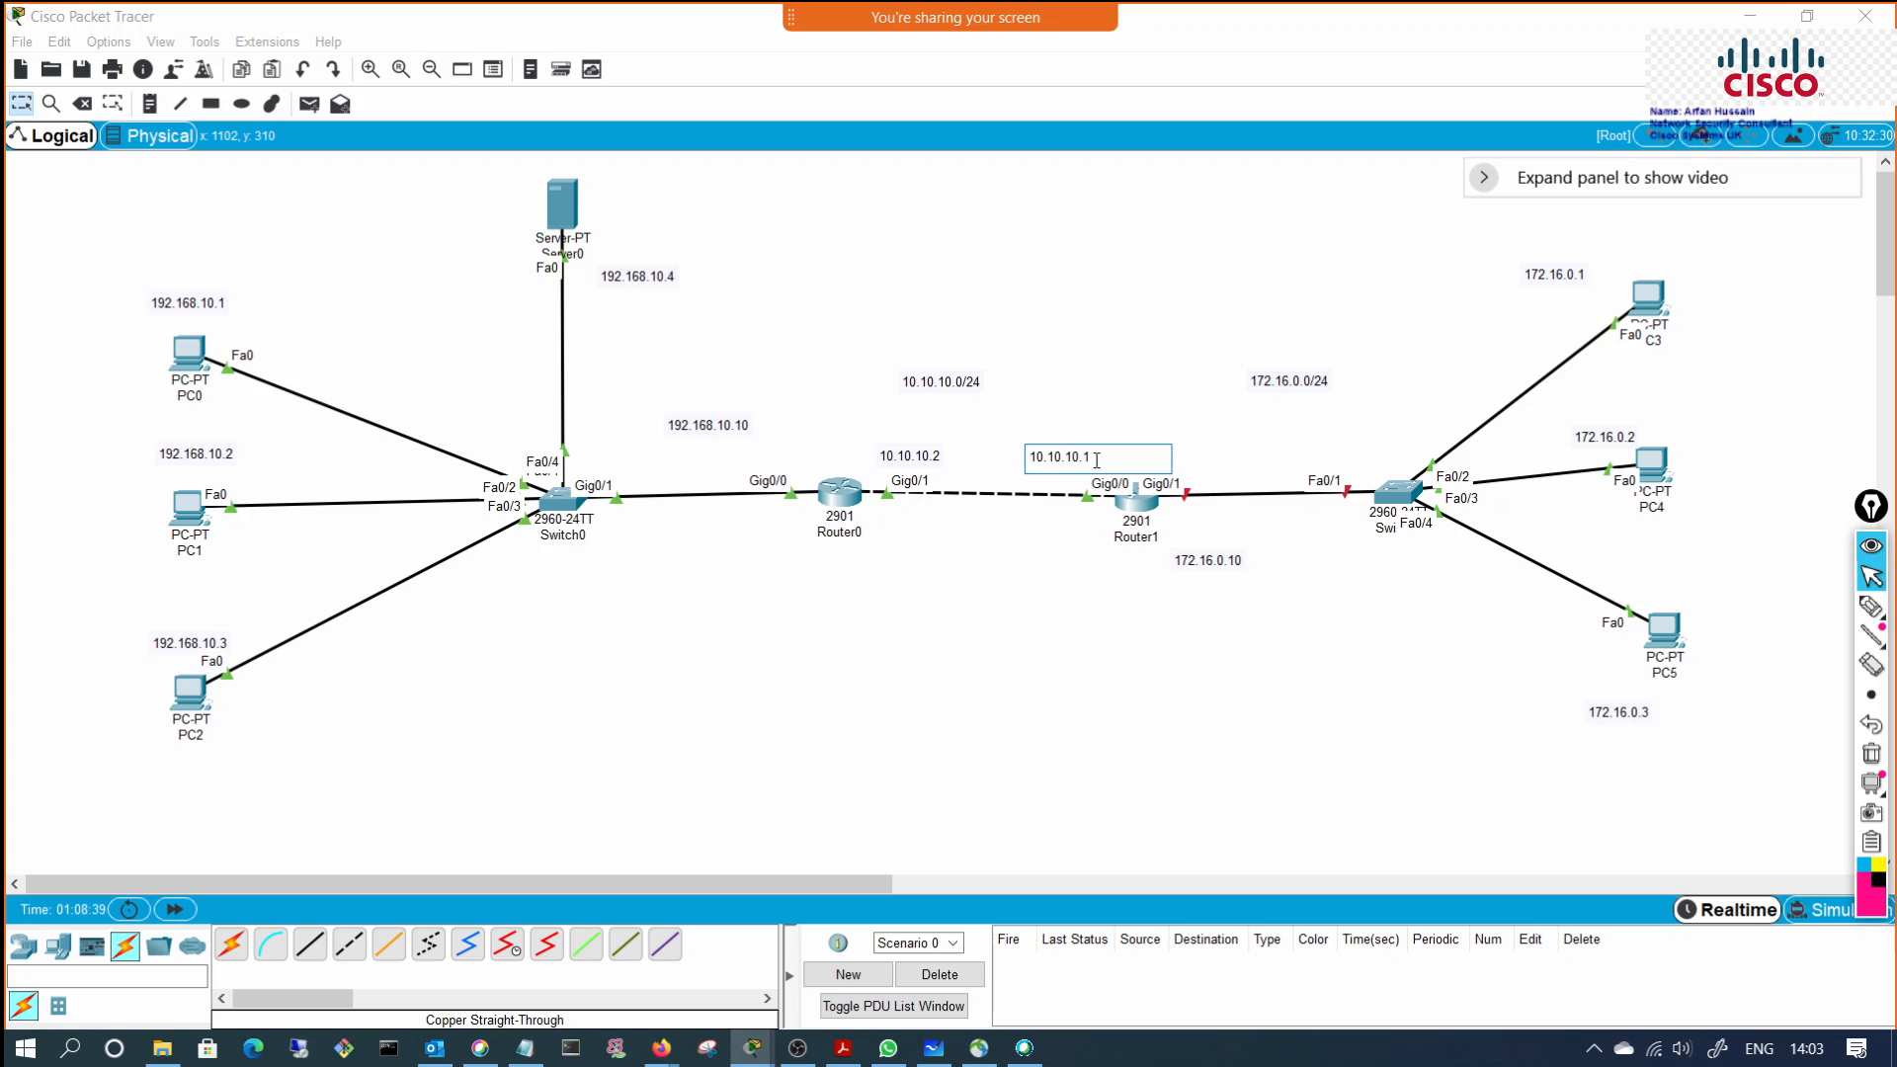
click(1063, 662)
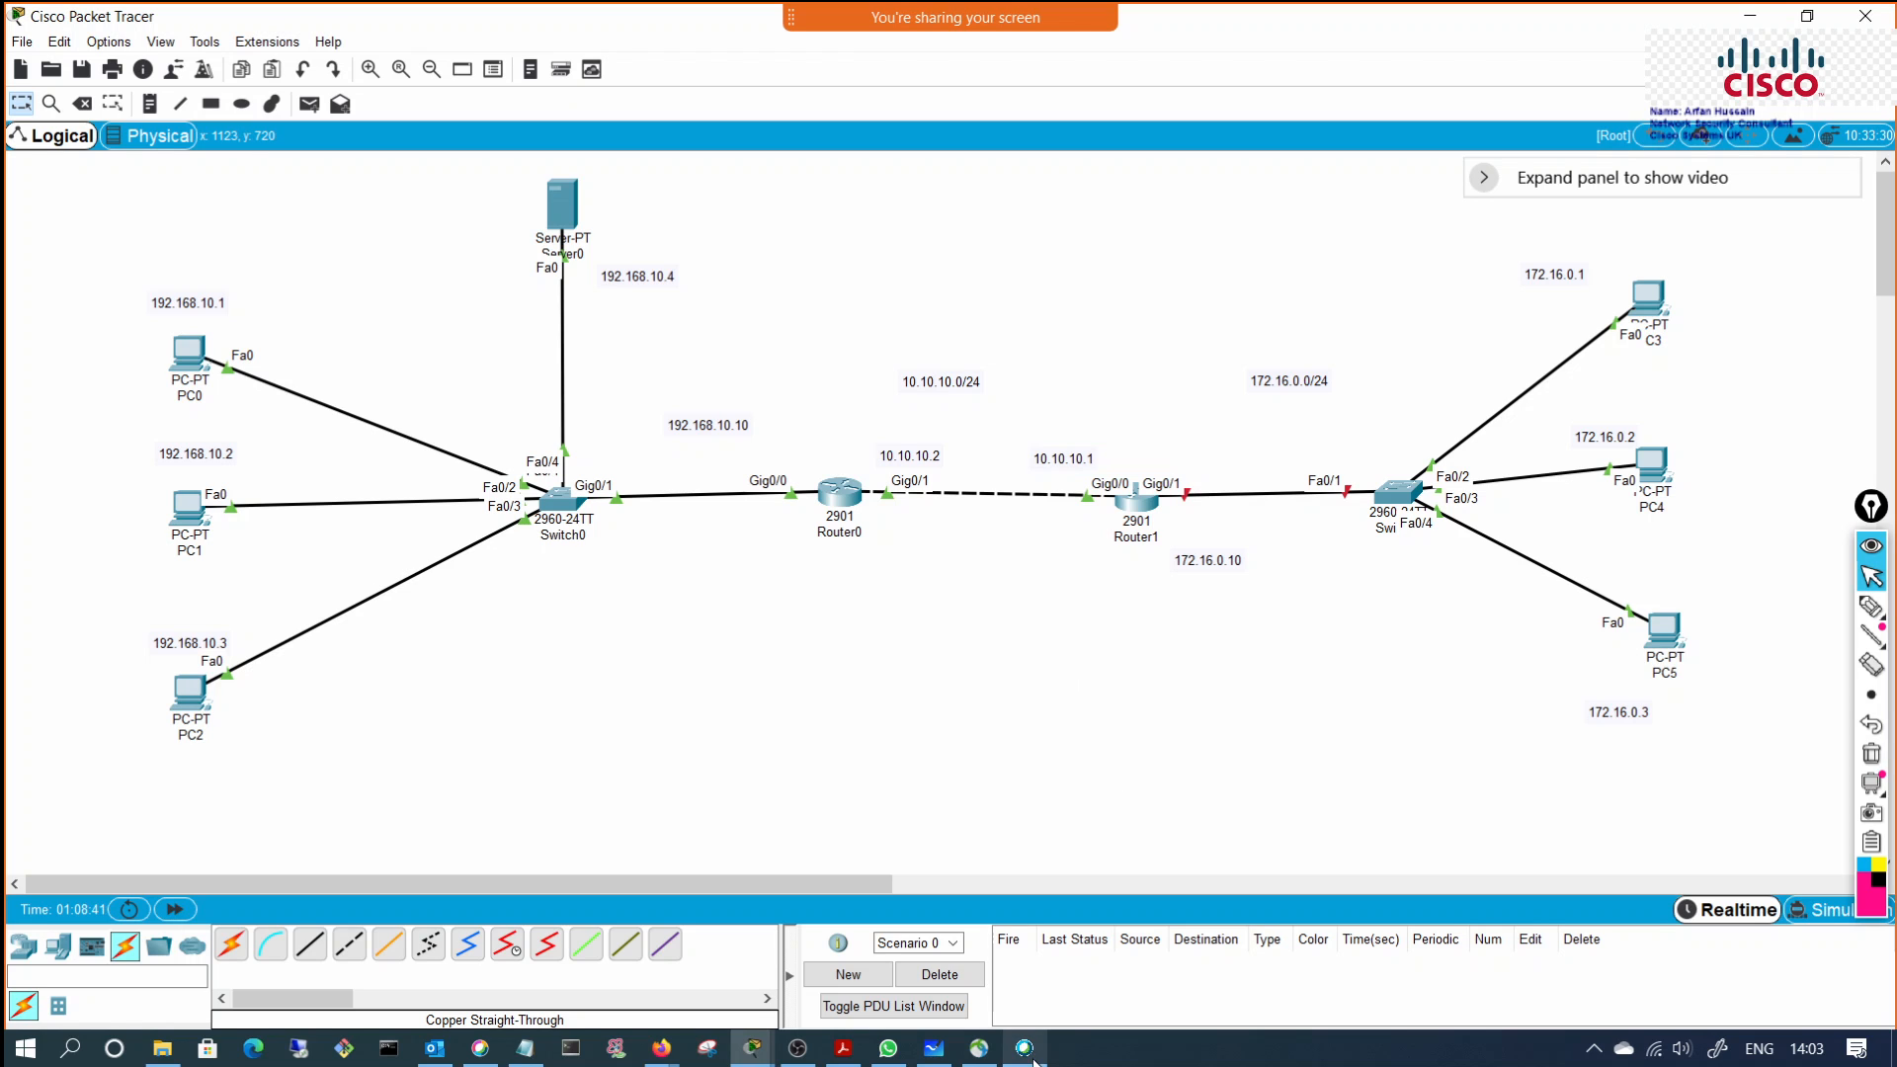
Step: Assign 10.10.10.1 with mask 255.255.255.0 to gigabitEthernet 0/0 on Router1 and exit the interface configuration
click(1136, 502)
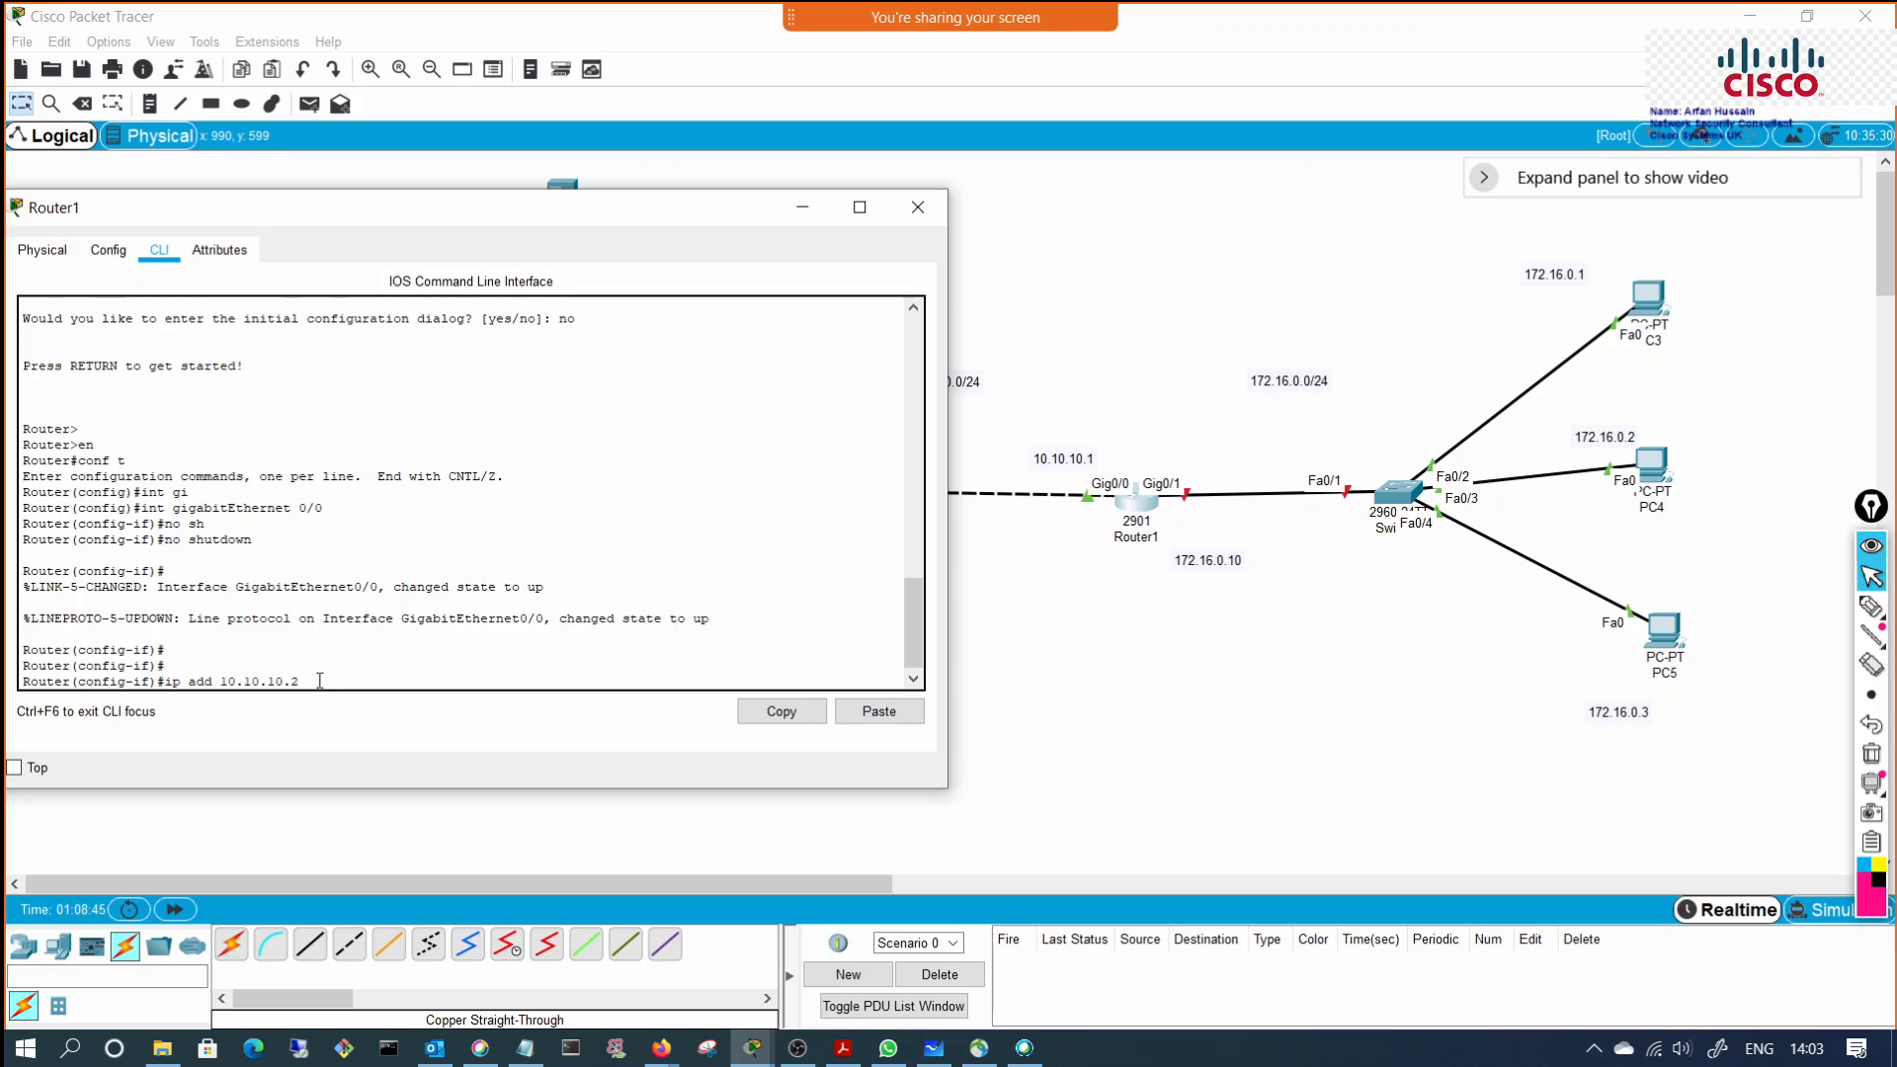
key(BackSpace)
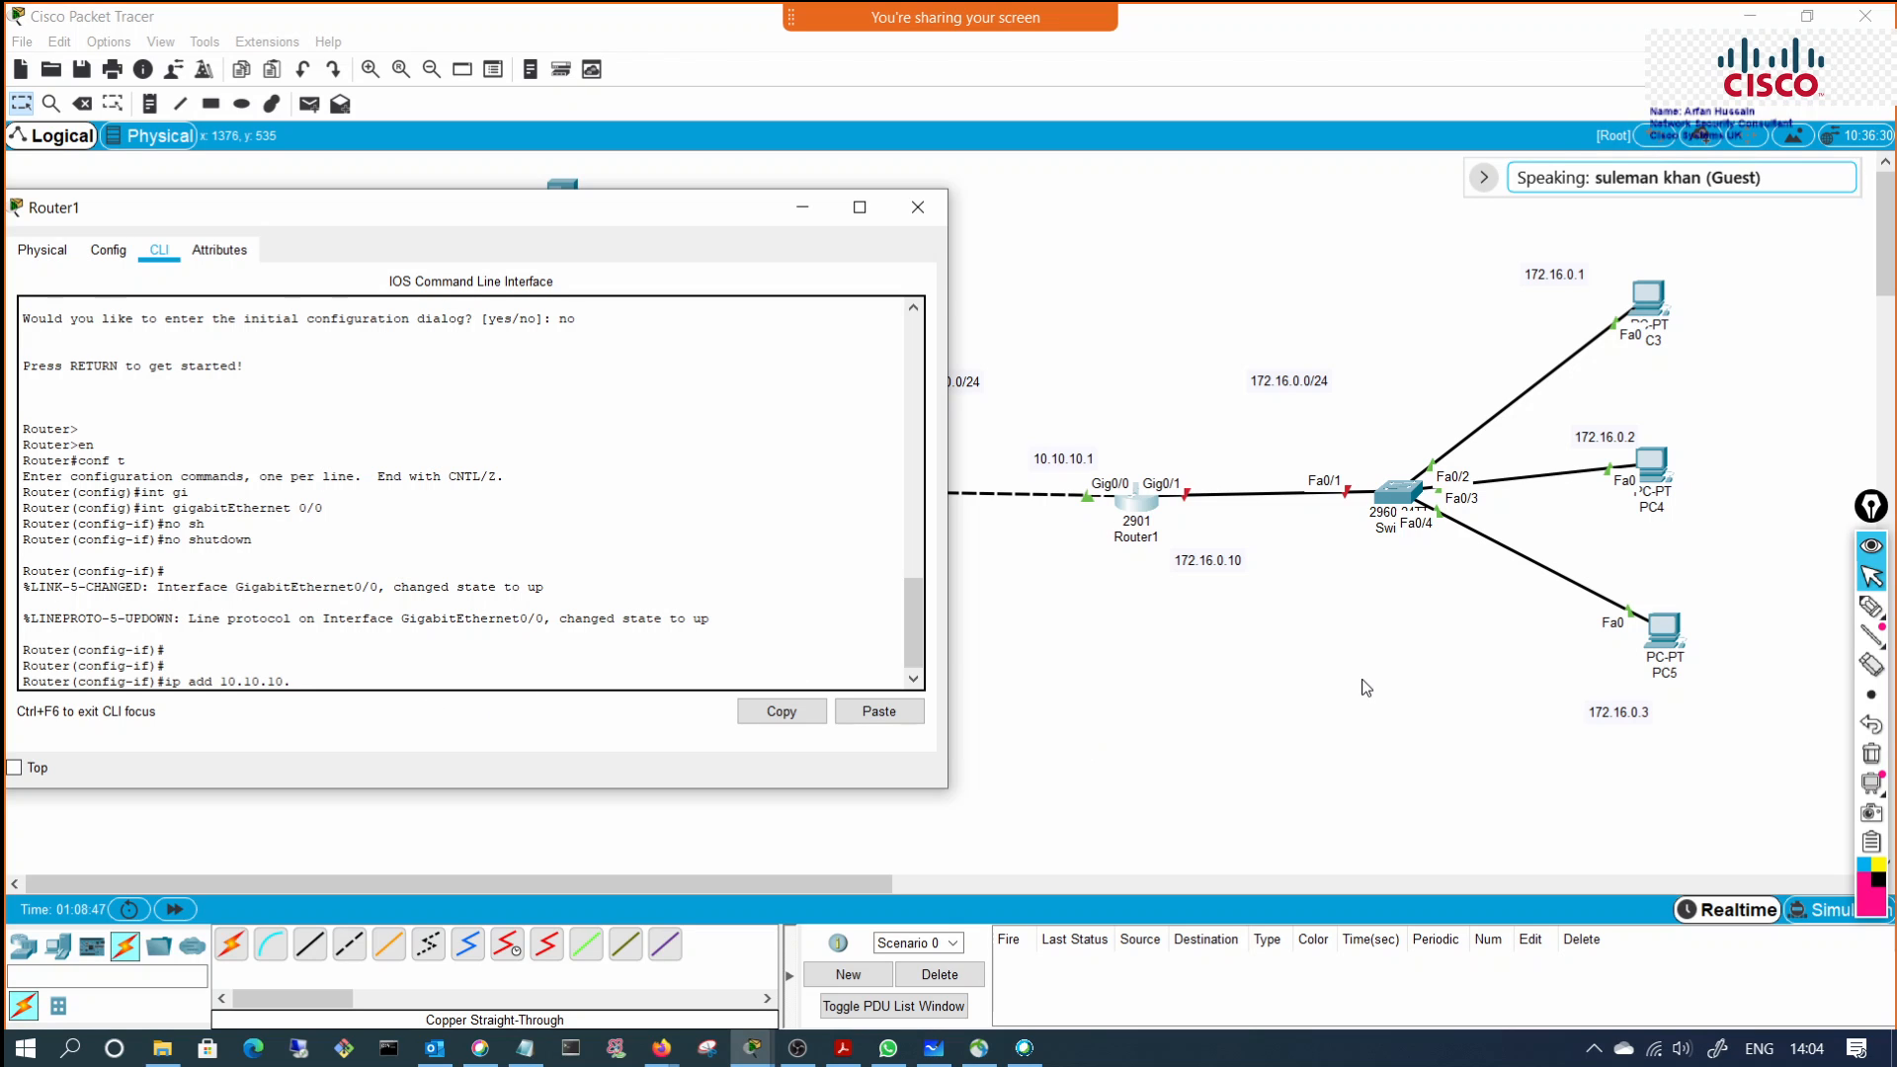
text(1 2)
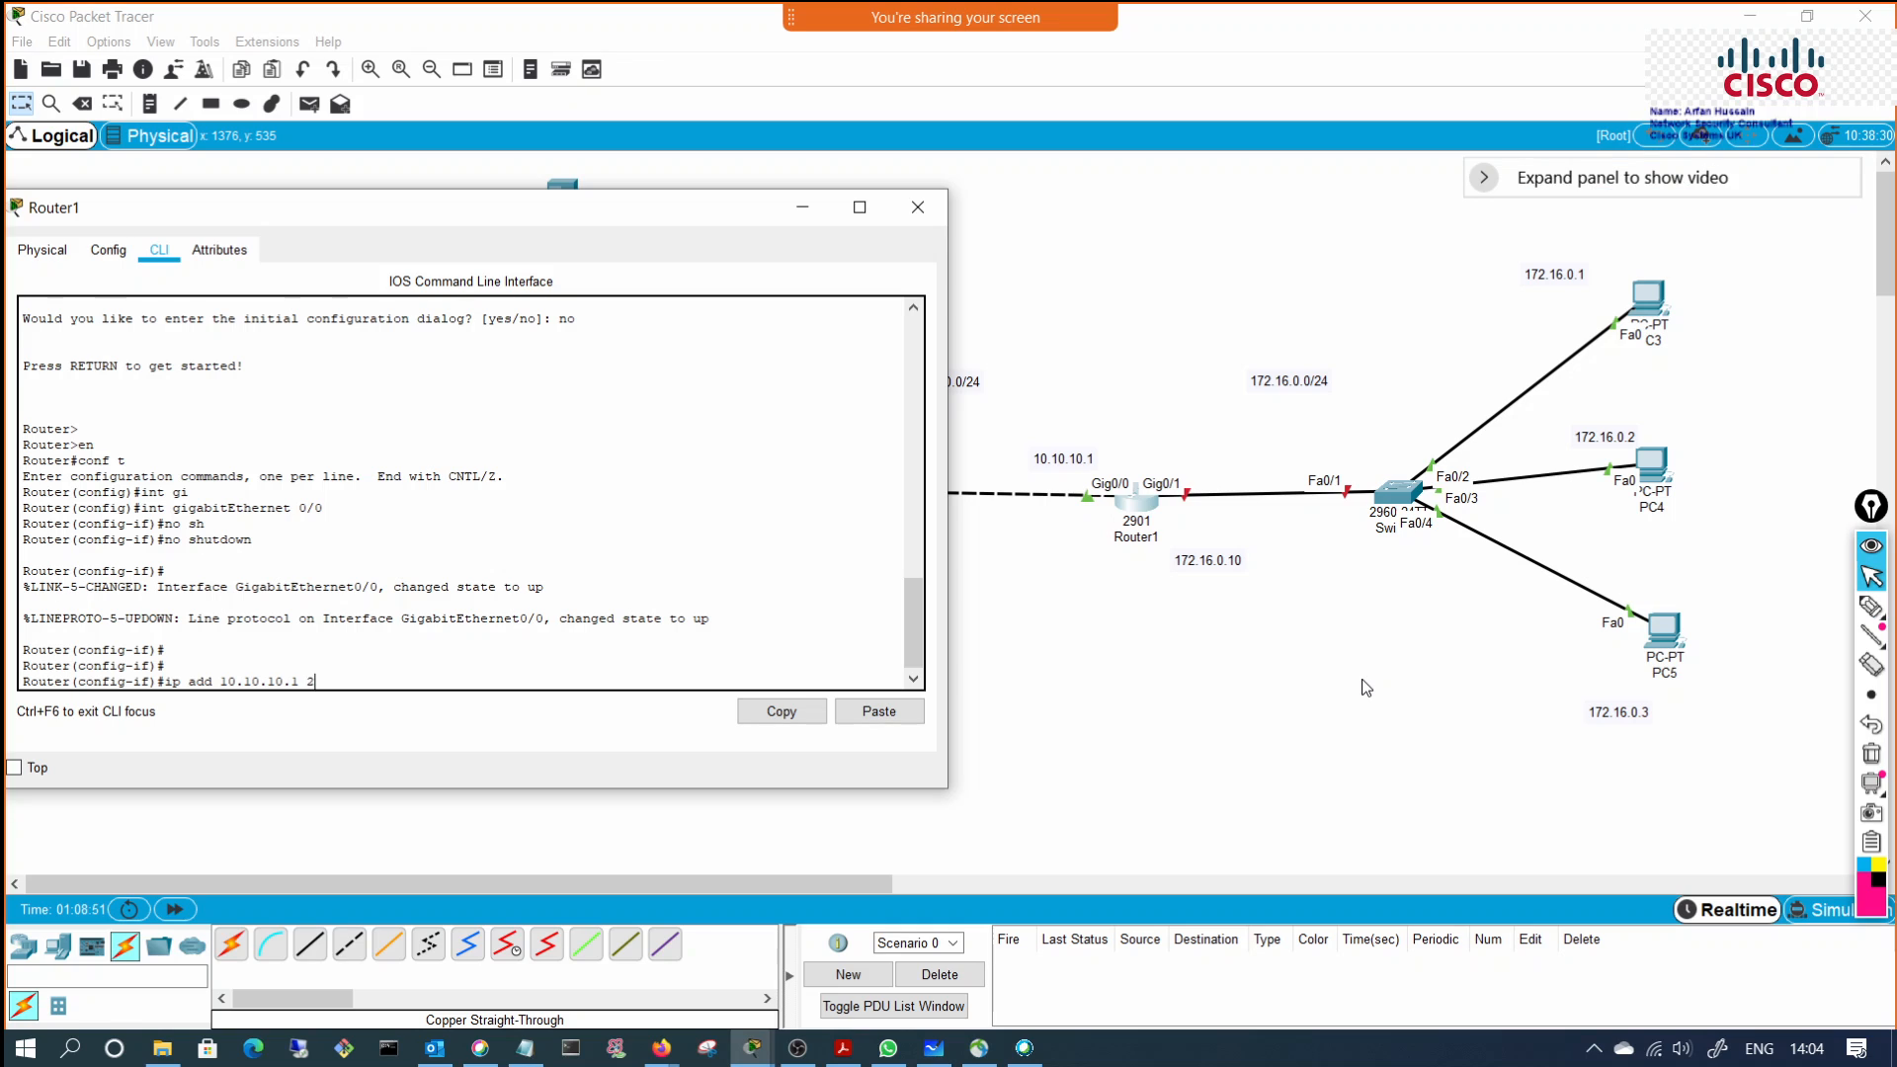
text(55.255.255.0)
key(Return)
text(er(config-if)#e)
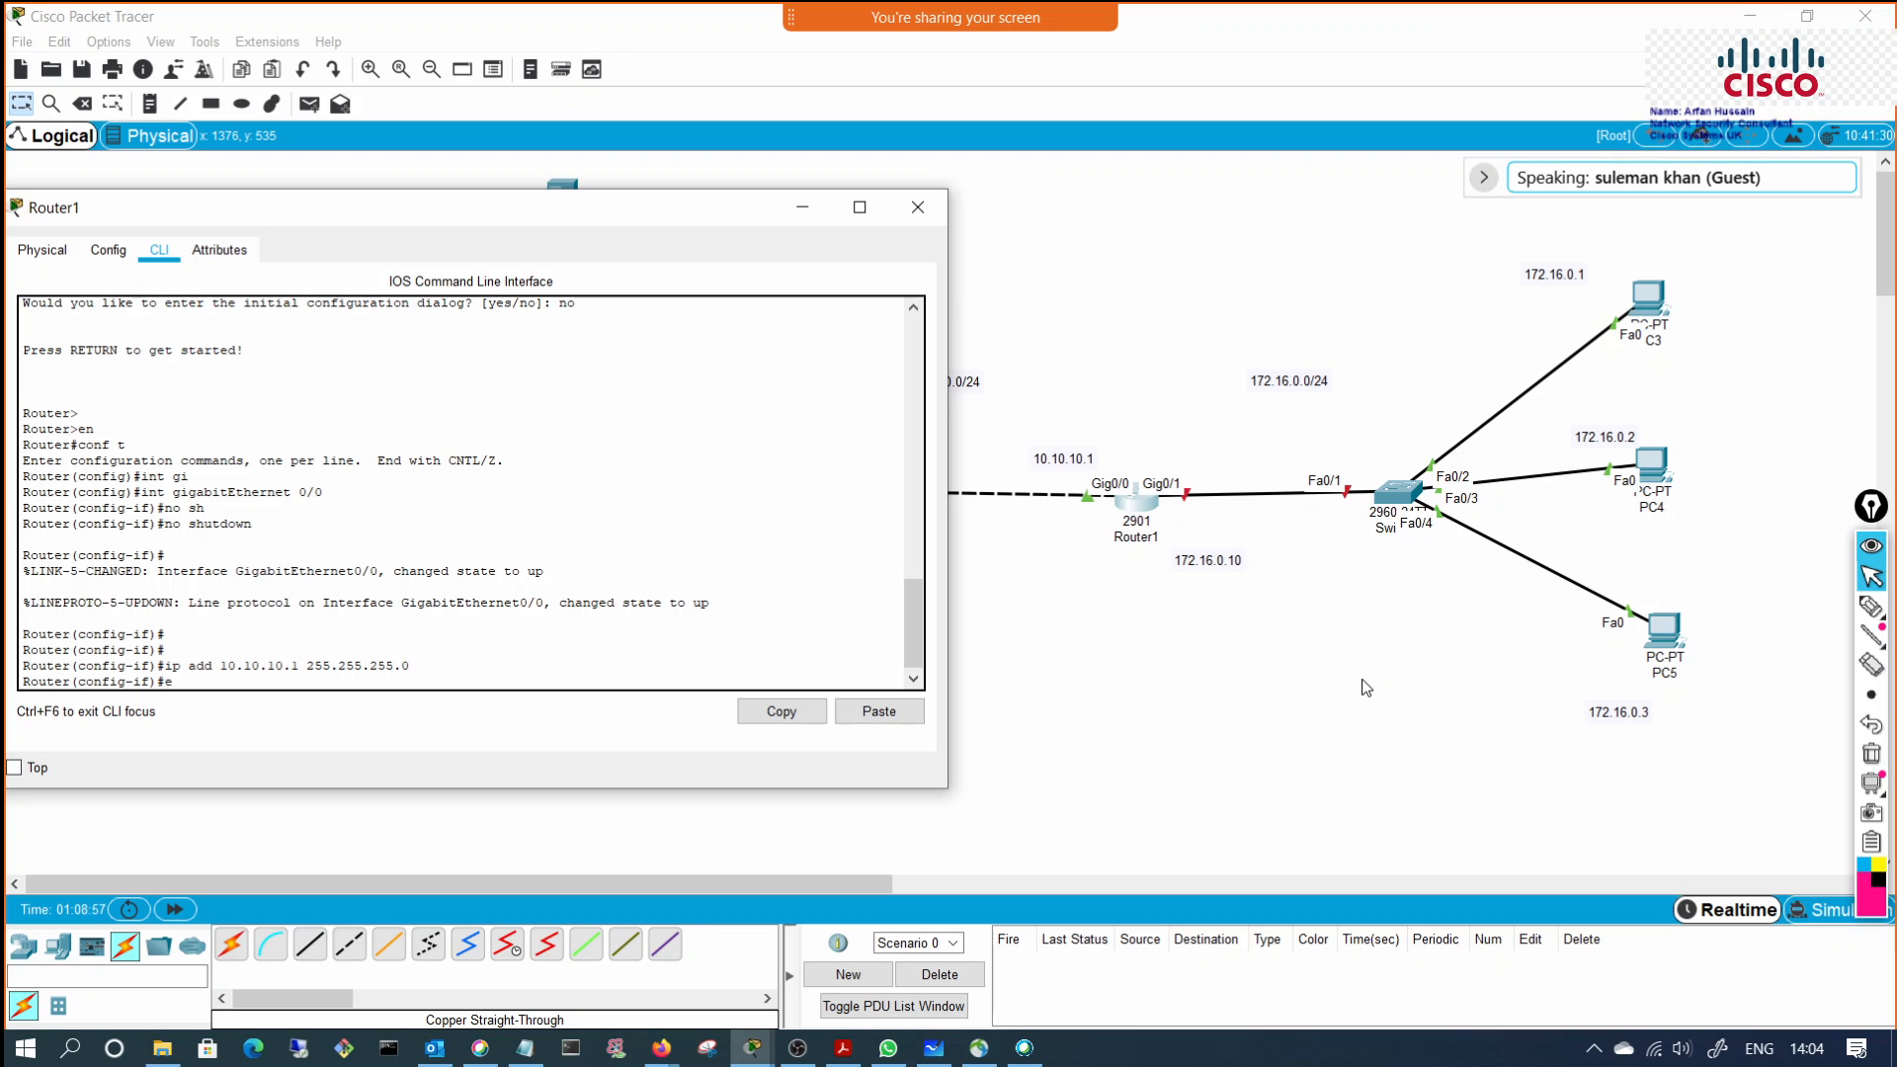
text(xit)
key(Return)
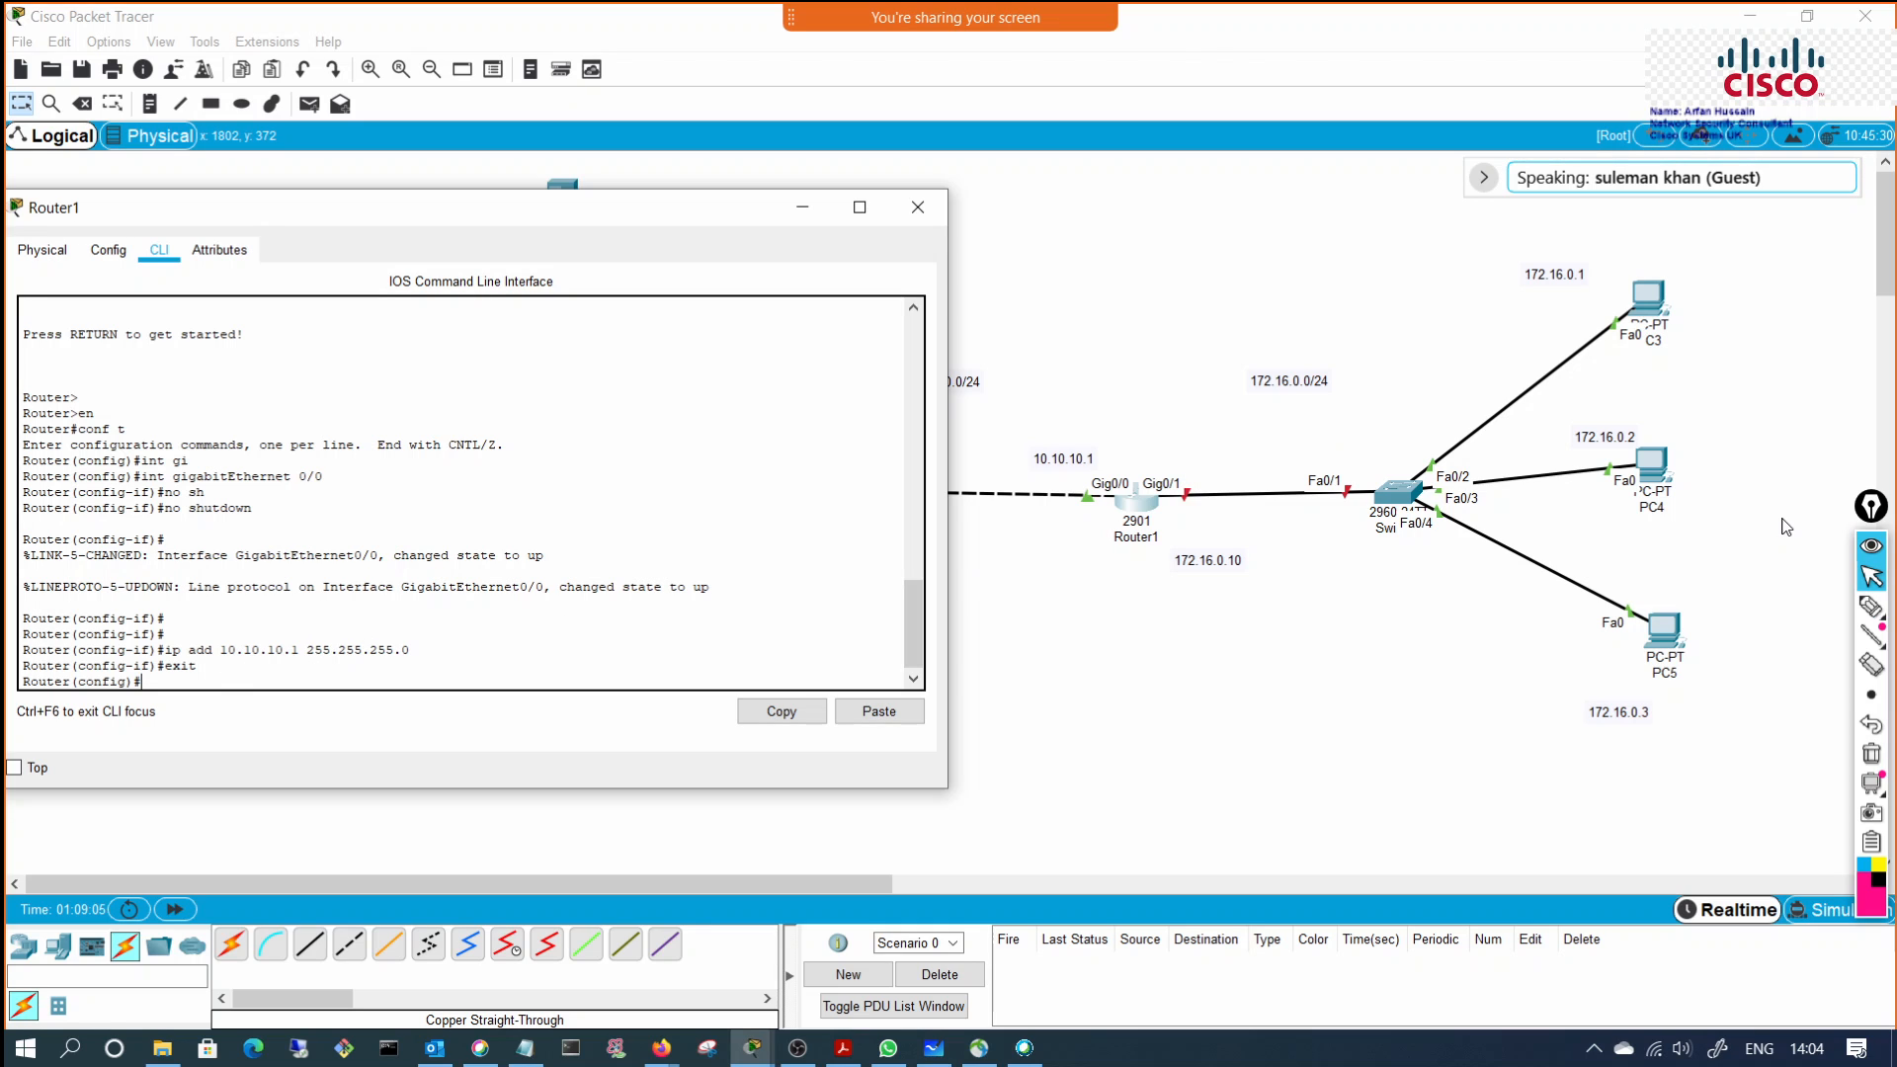
Step: Select gigabitEthernet 0/1 on Router1, activate it with no shutdown and review its line protocol message
text(t gi)
key(Tab)
text(0/1)
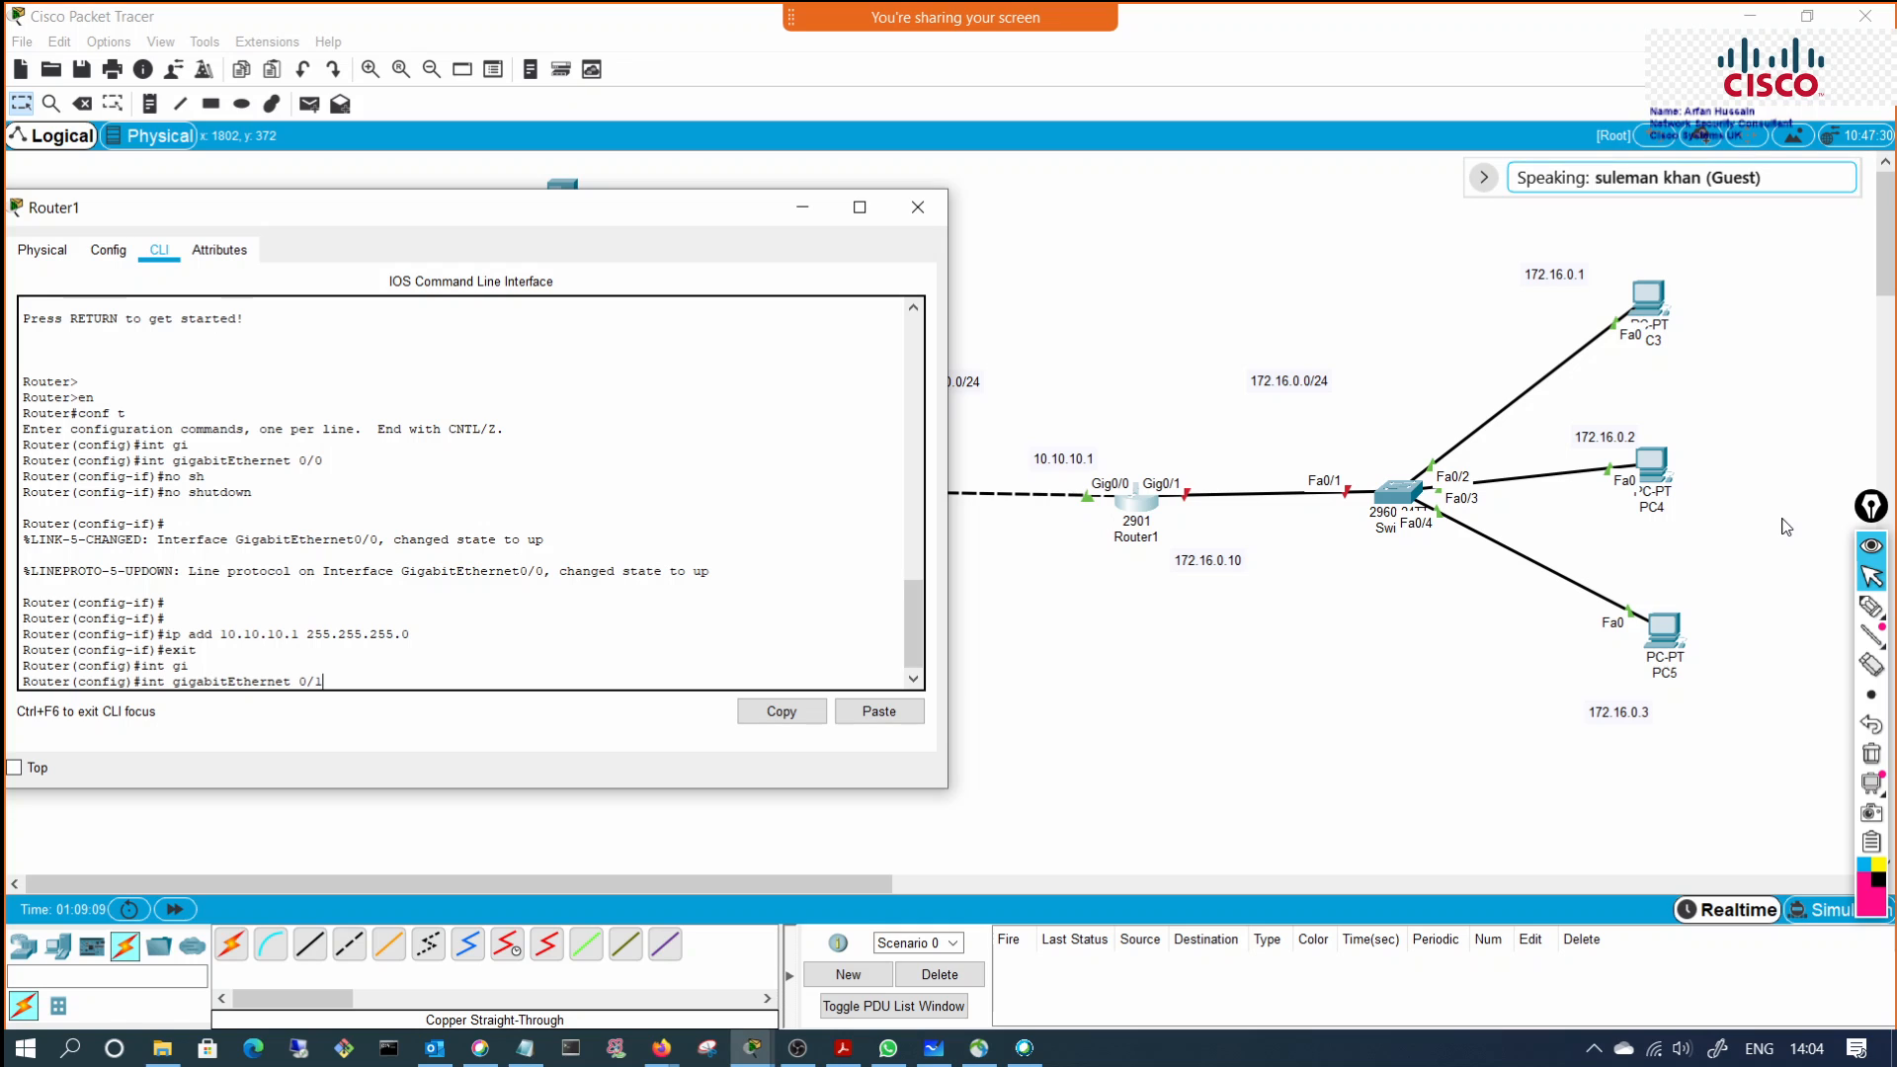
key(Return)
text(no)
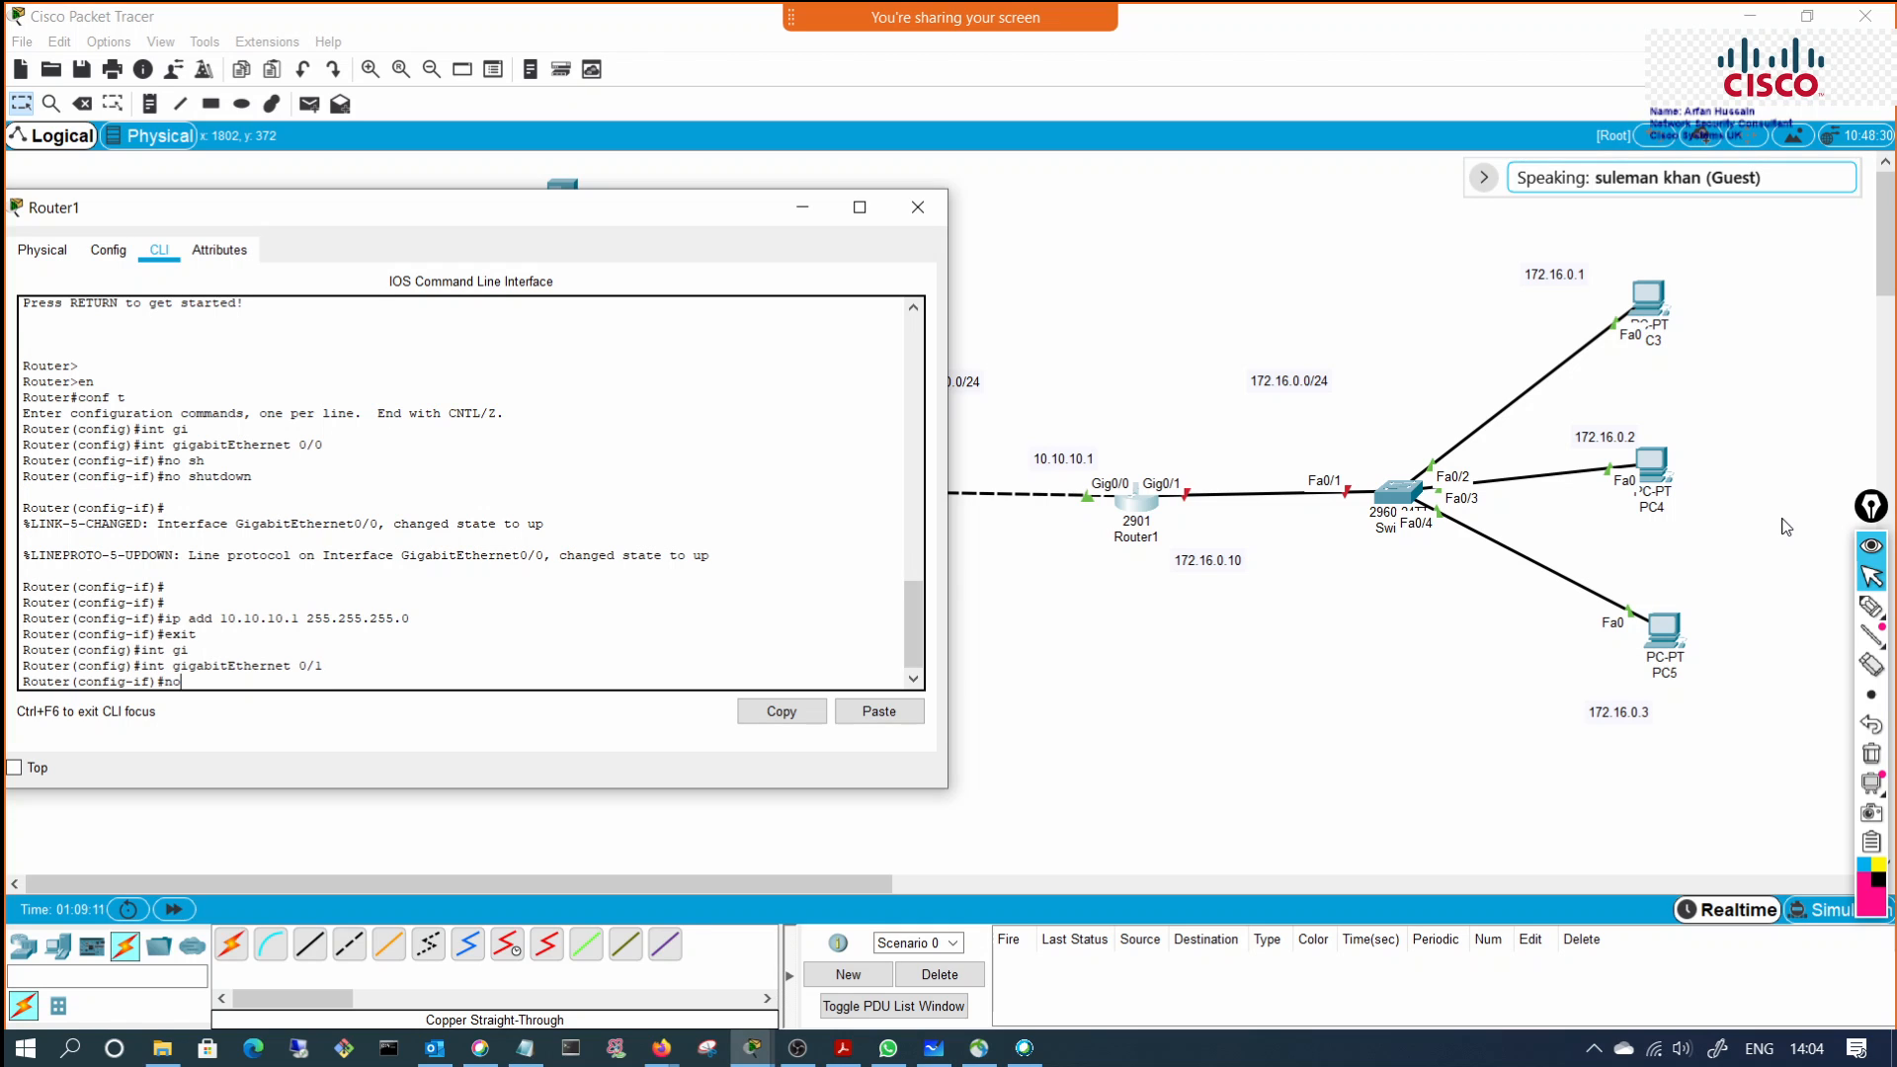
text( sh)
key(Tab)
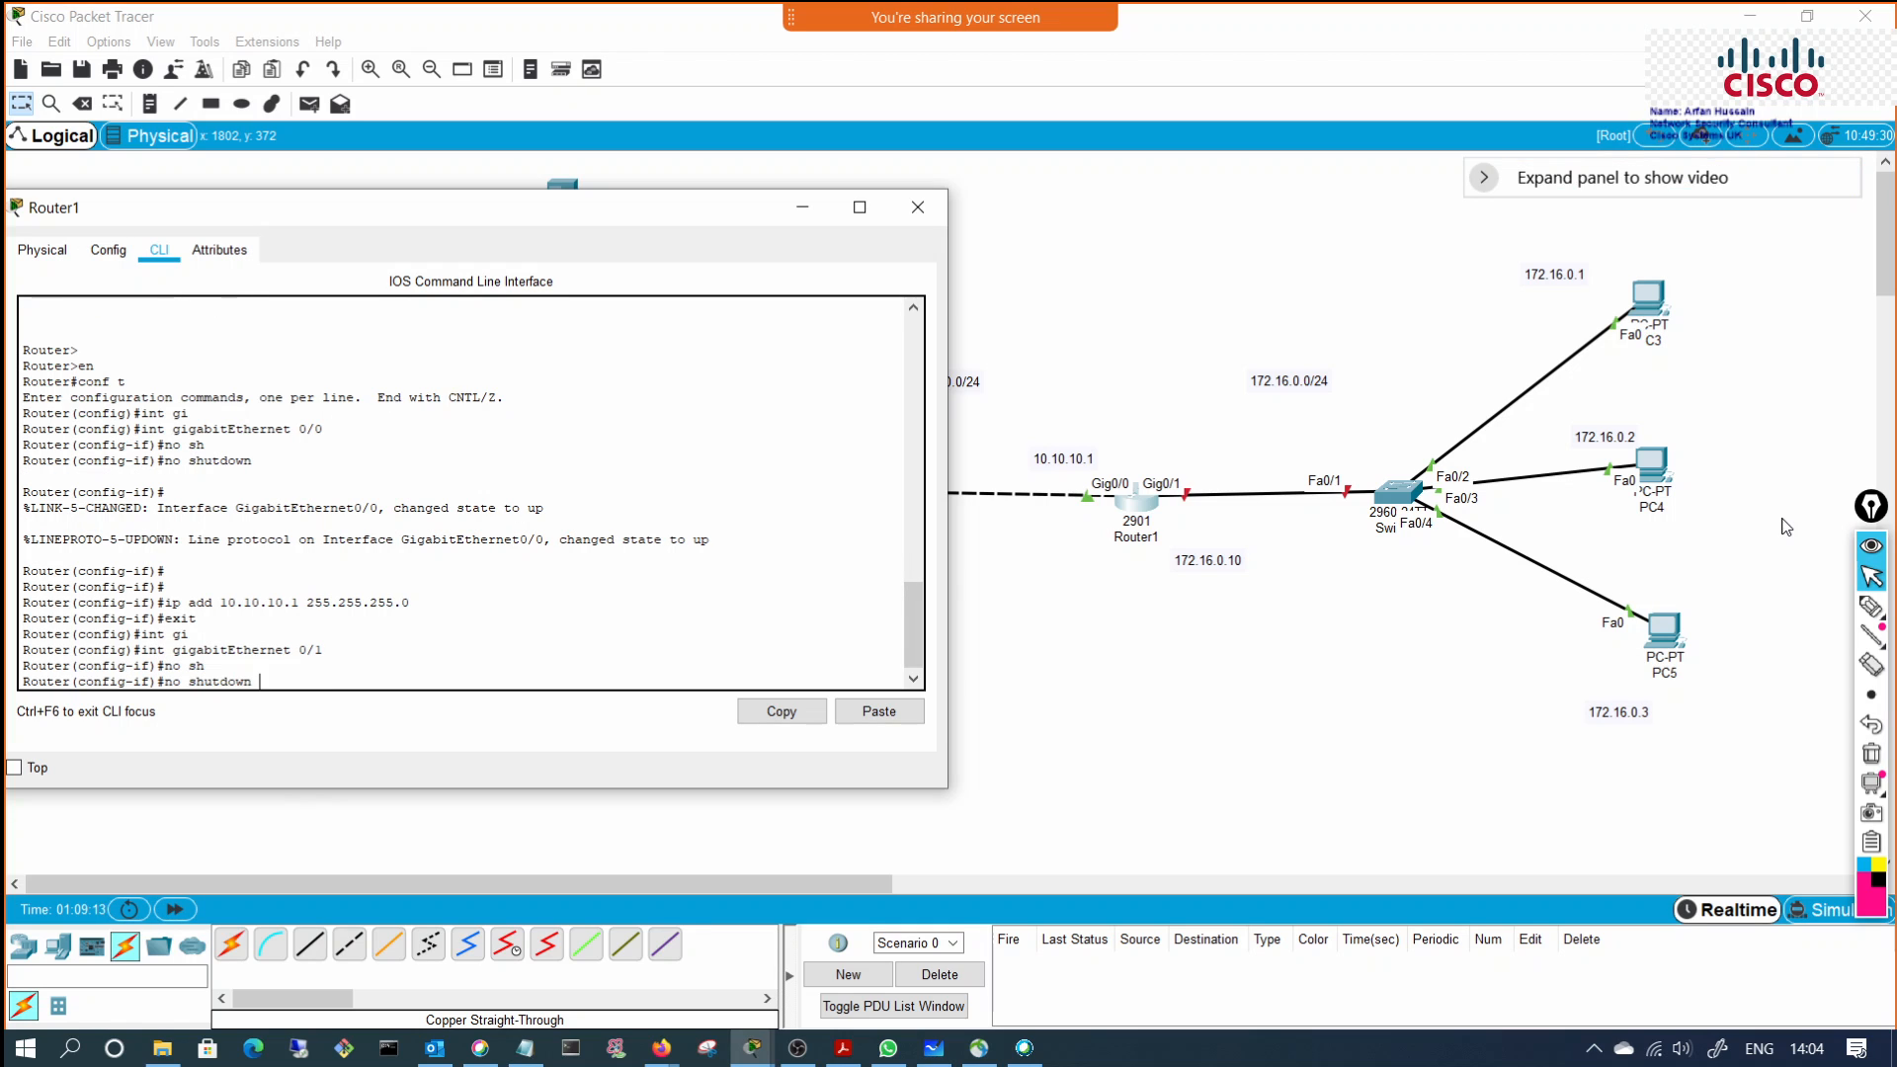
key(Return)
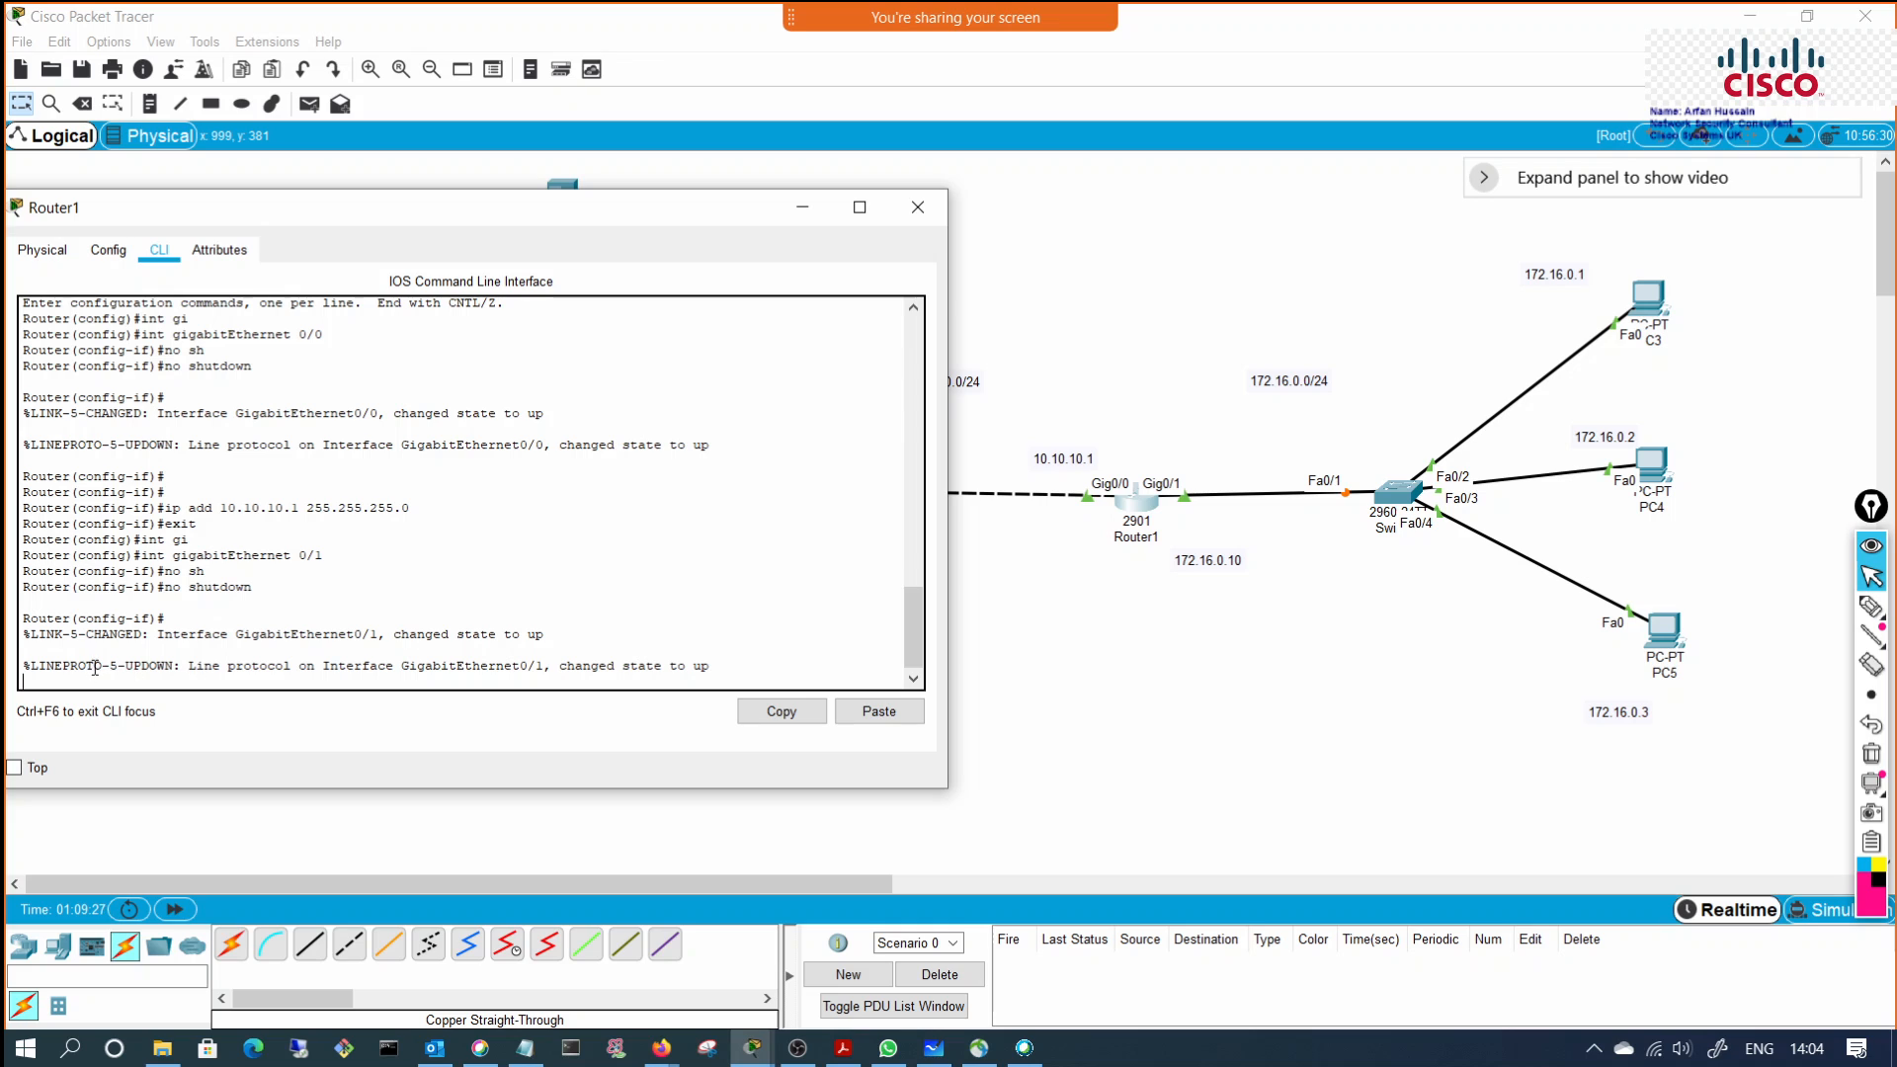
drag(46, 666, 717, 672)
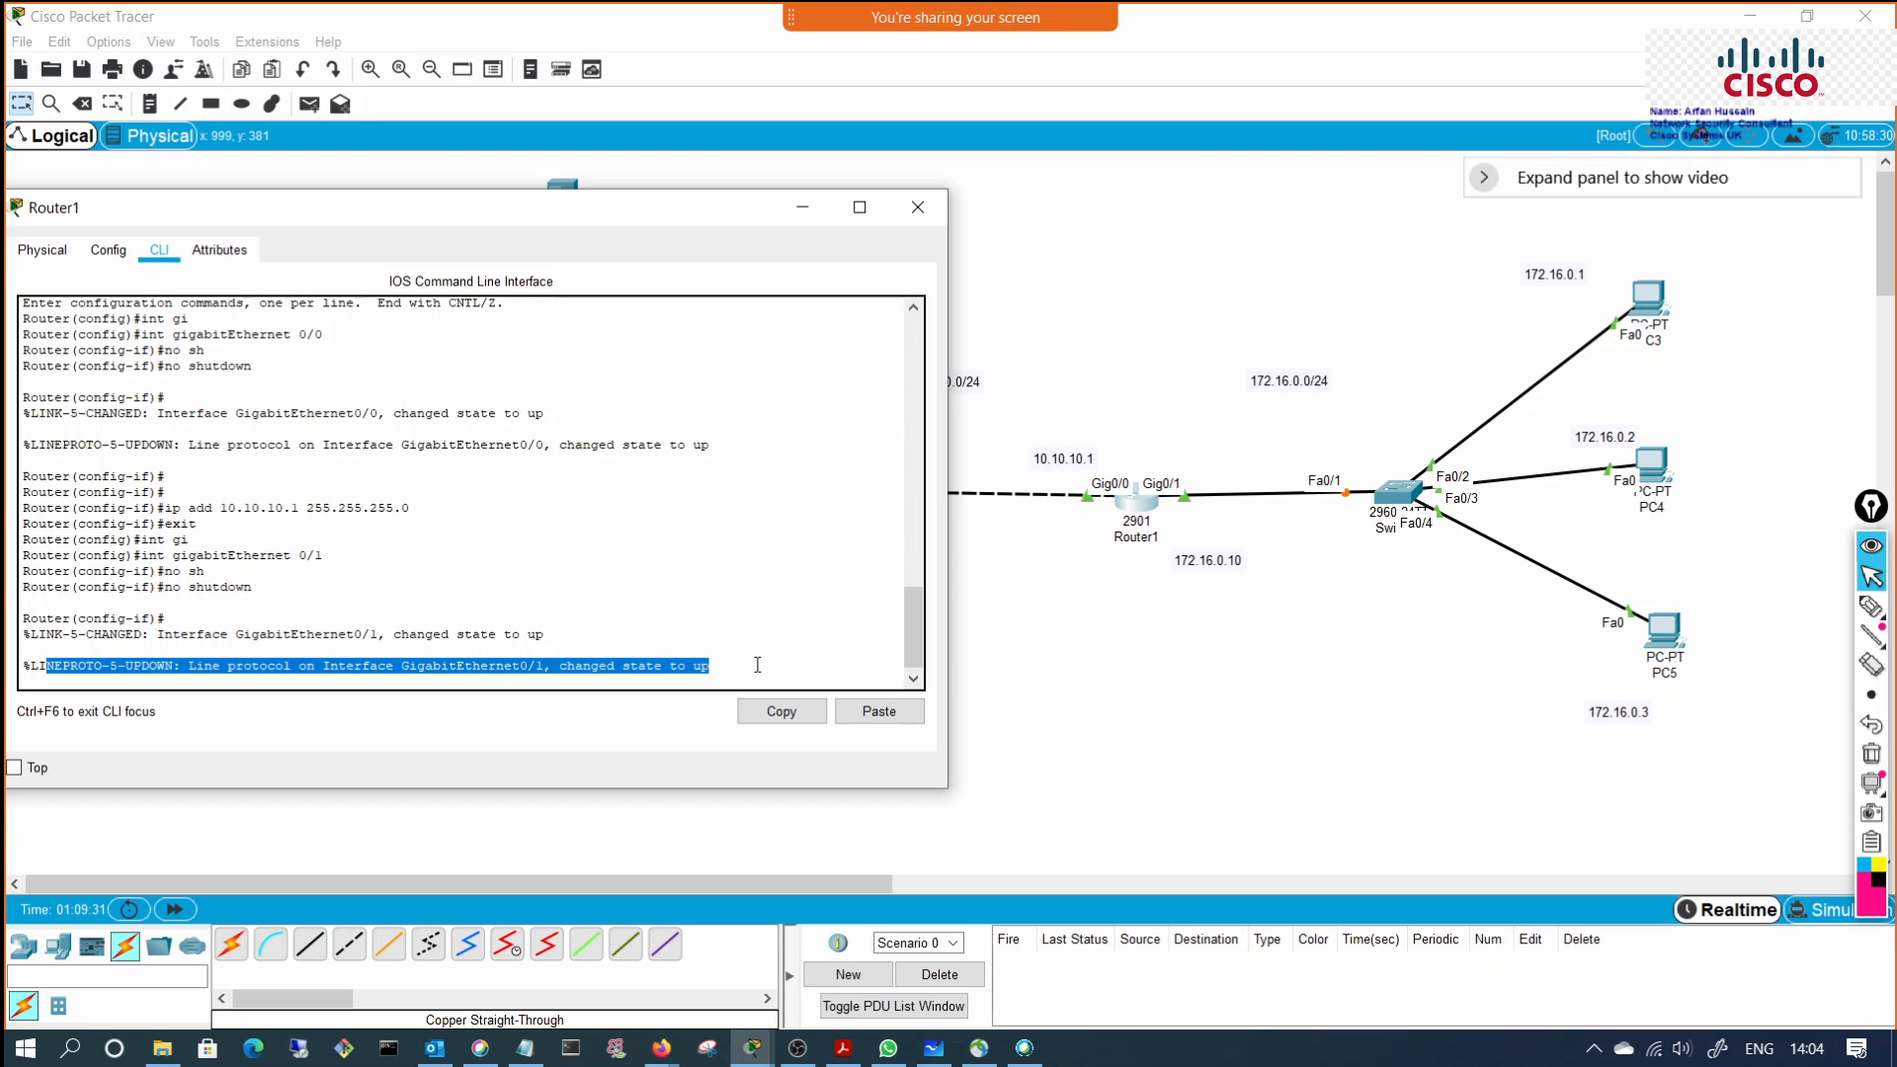
click(758, 665)
Step: Assign 172.16.0.10 with mask 255.255.0.0 to gigabitEthernet 0/1 on Router1 and put its window away
key(Return)
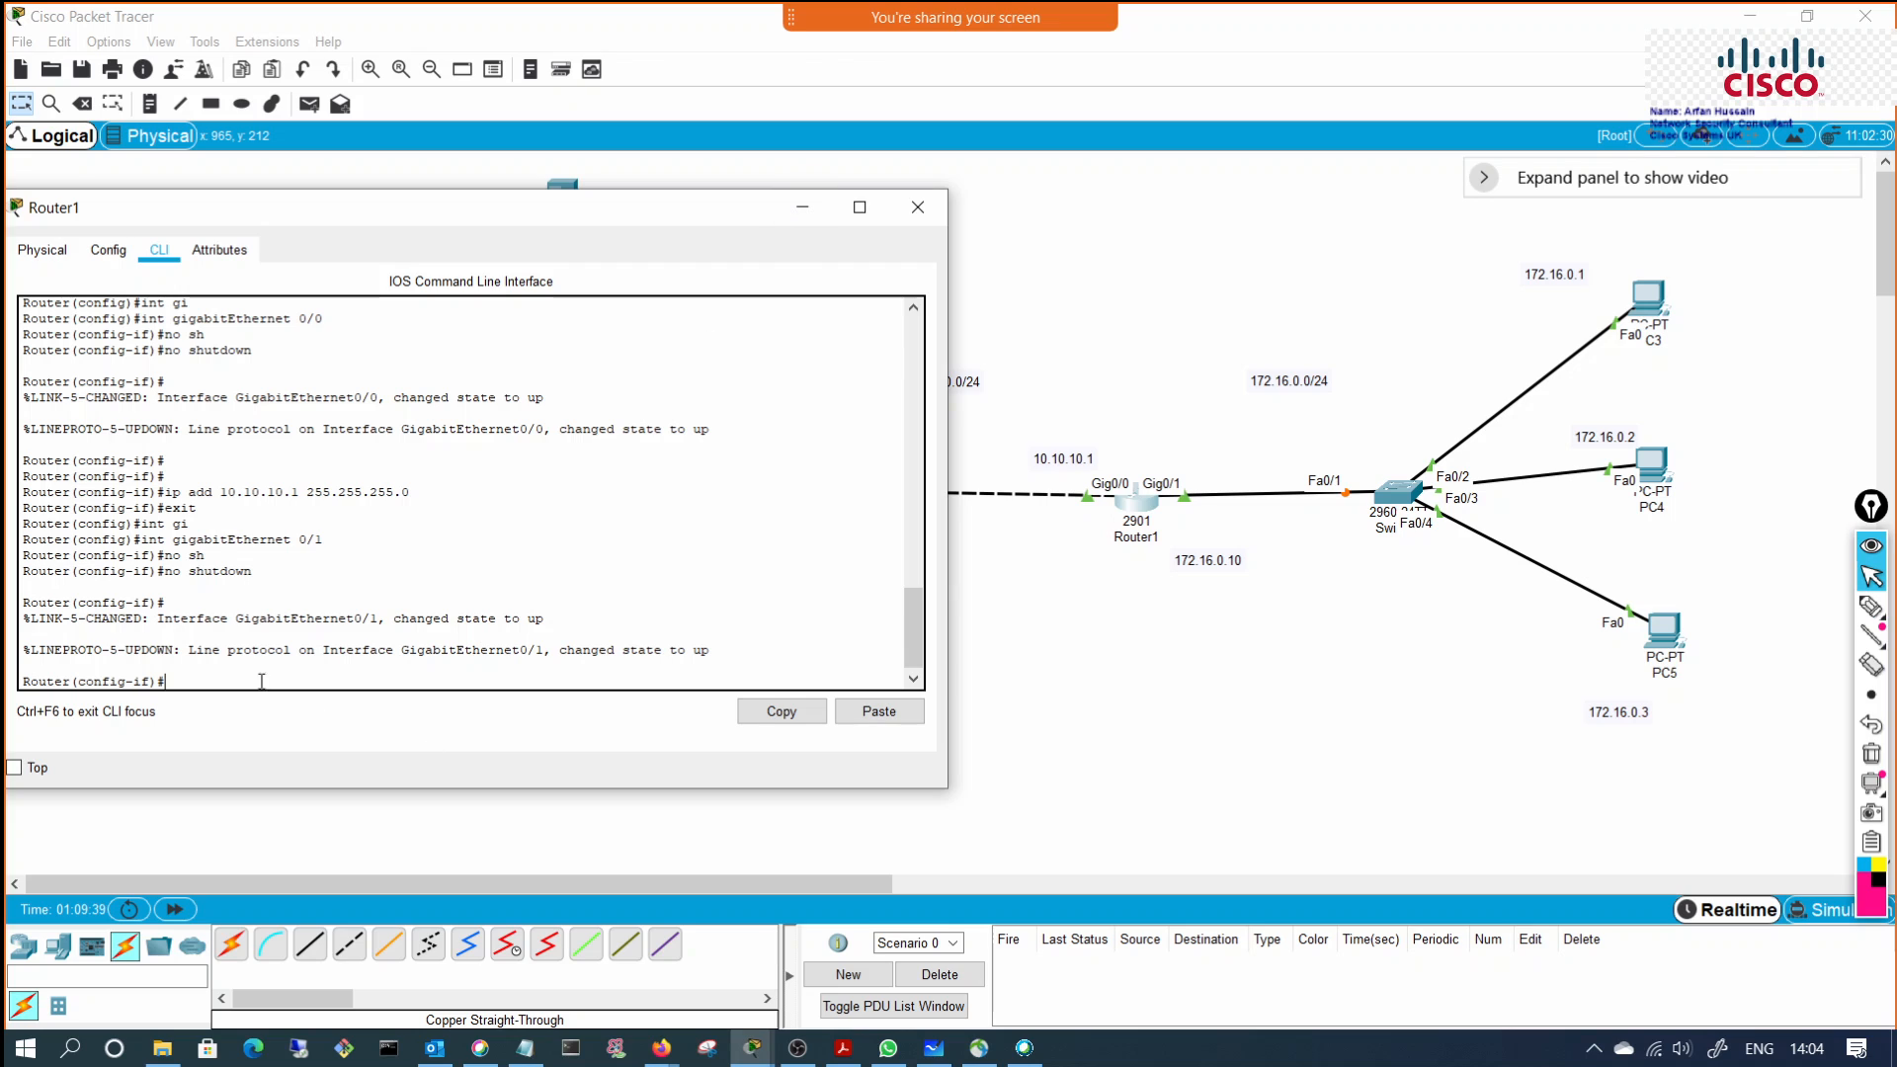
key(Return)
key(Return)
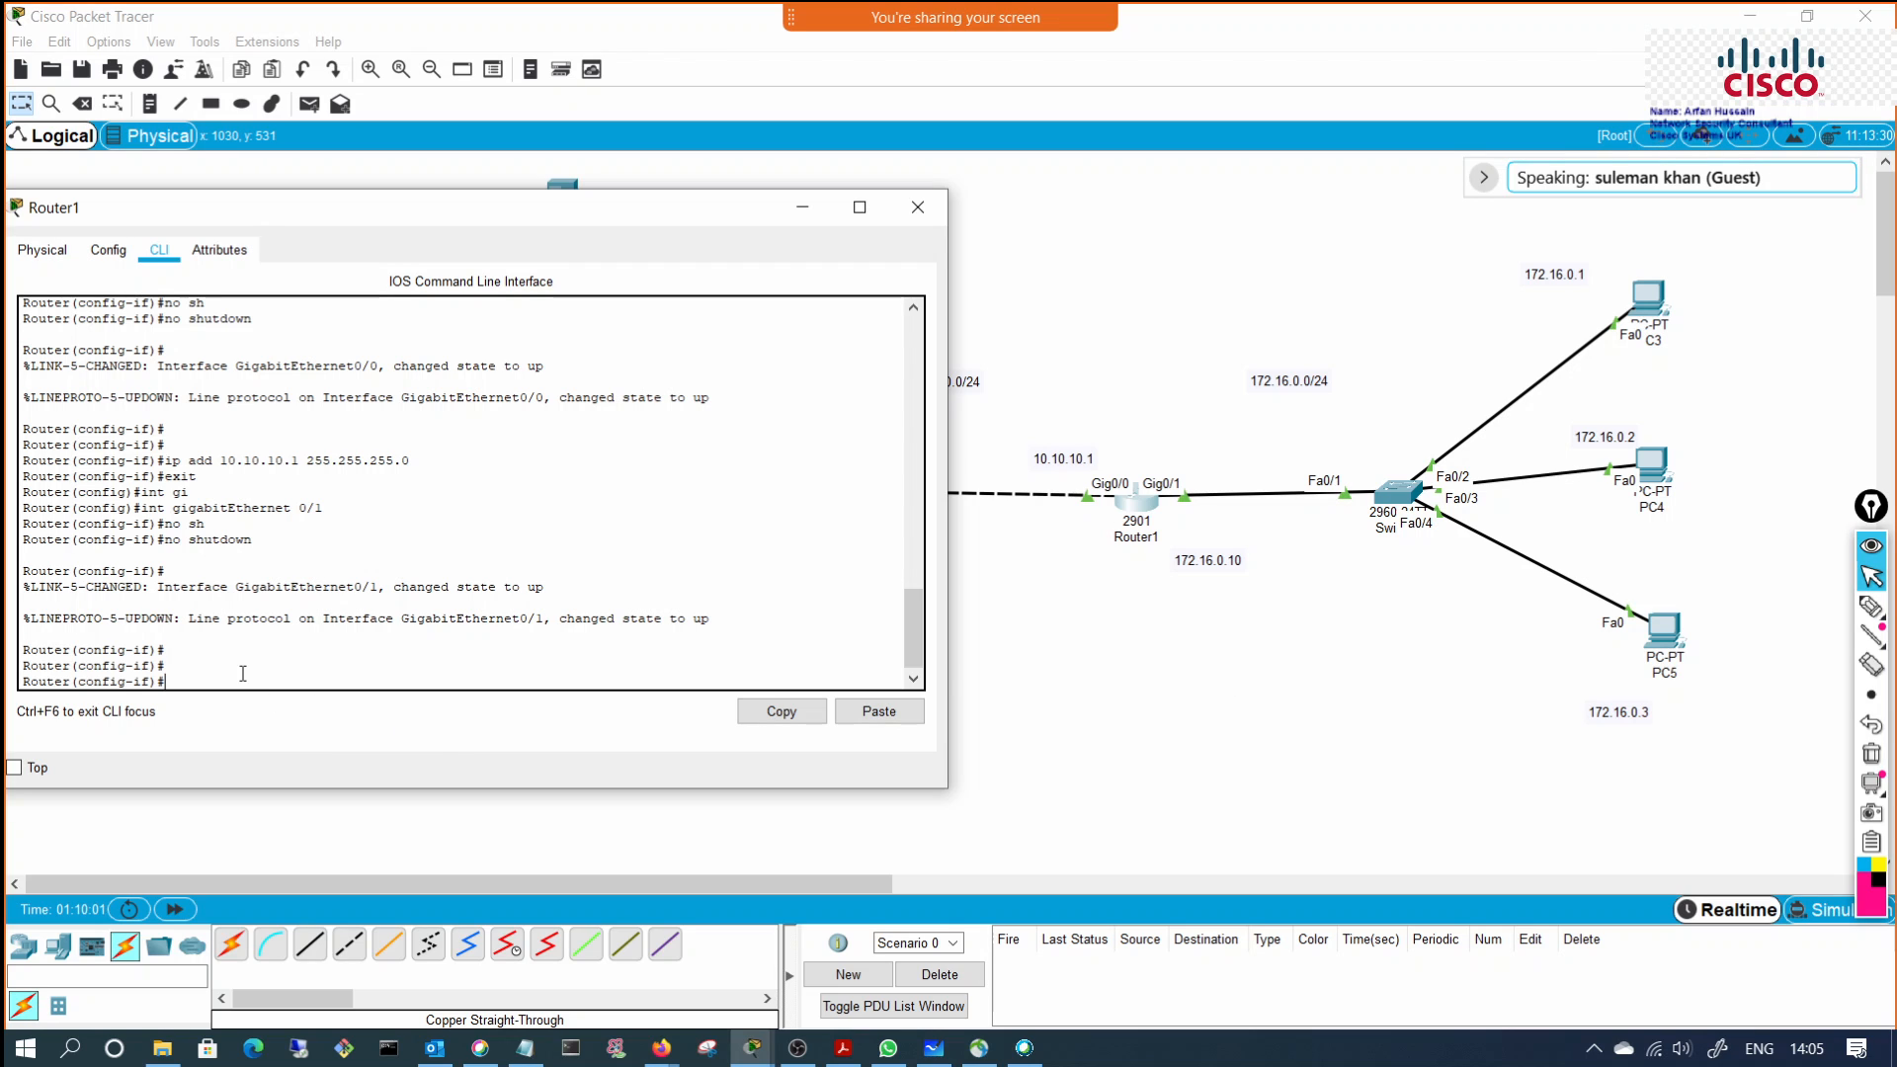
key(Return)
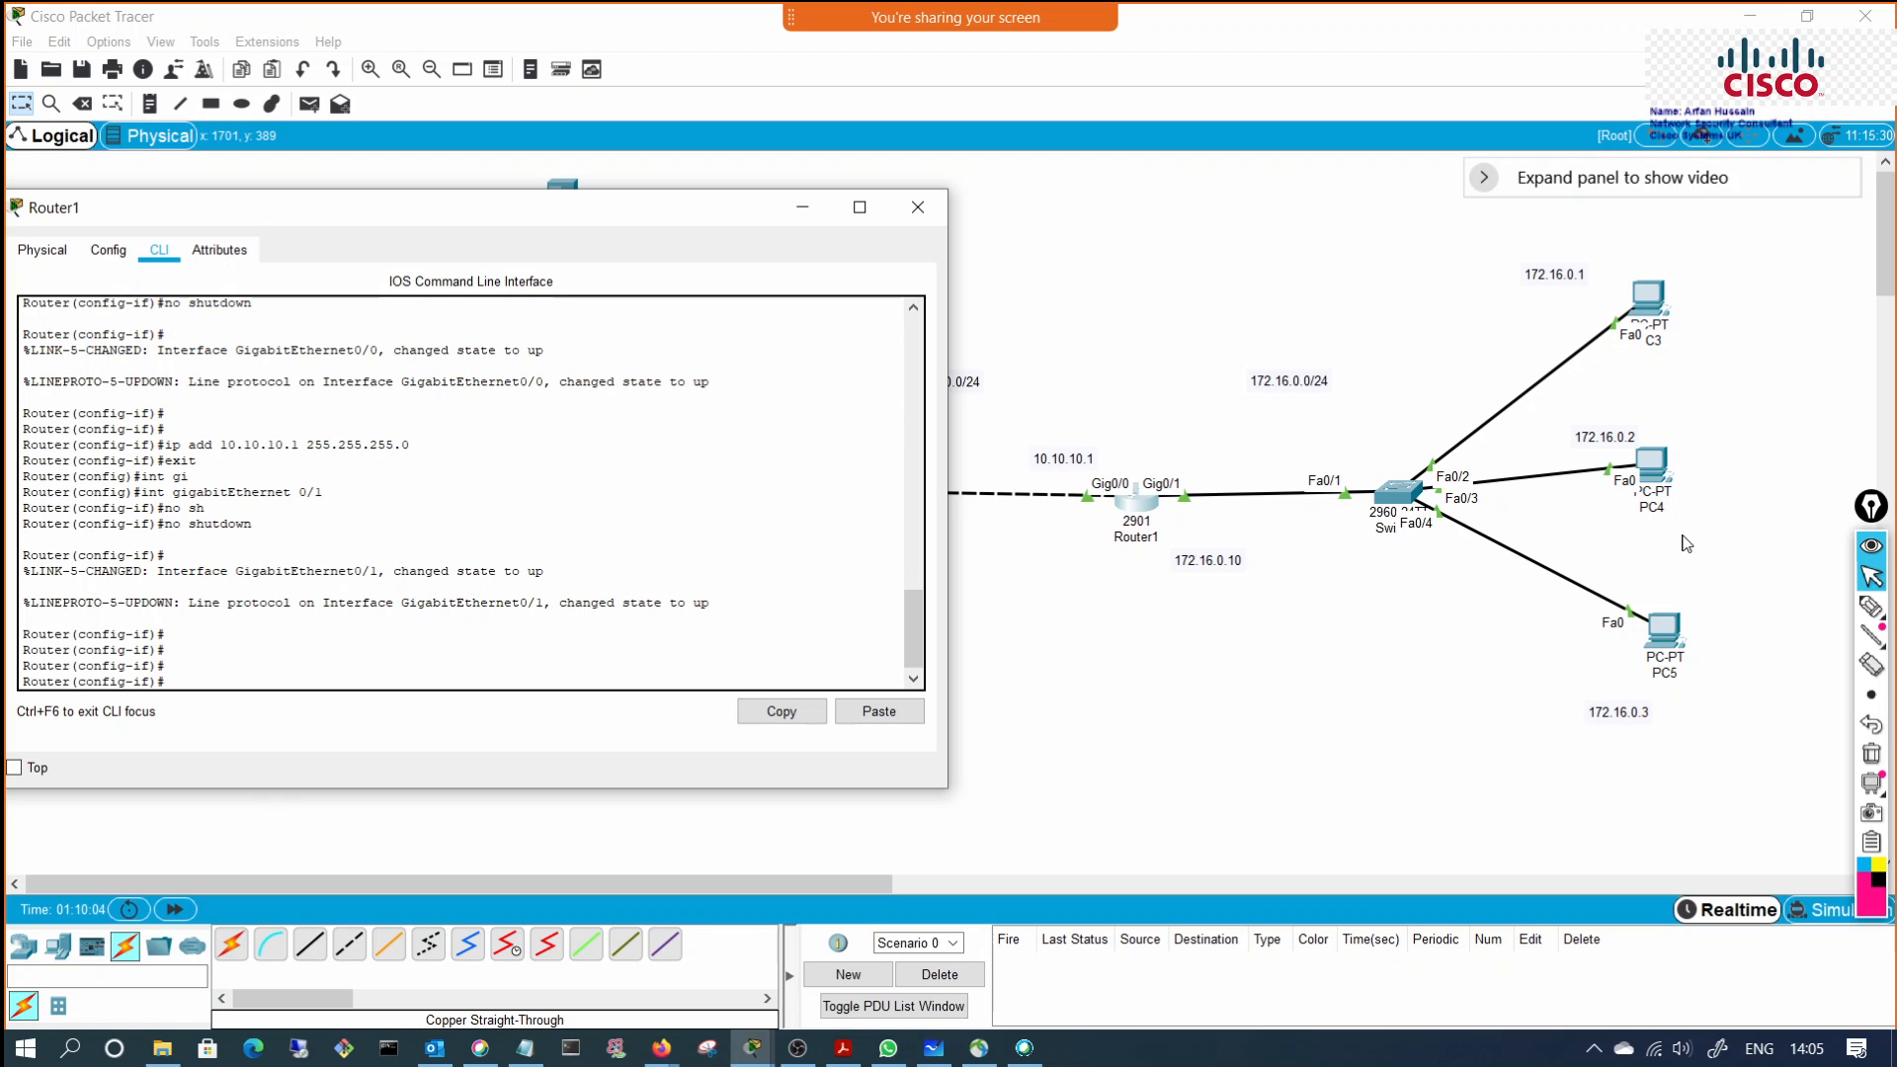
text(ip add 172.16.)
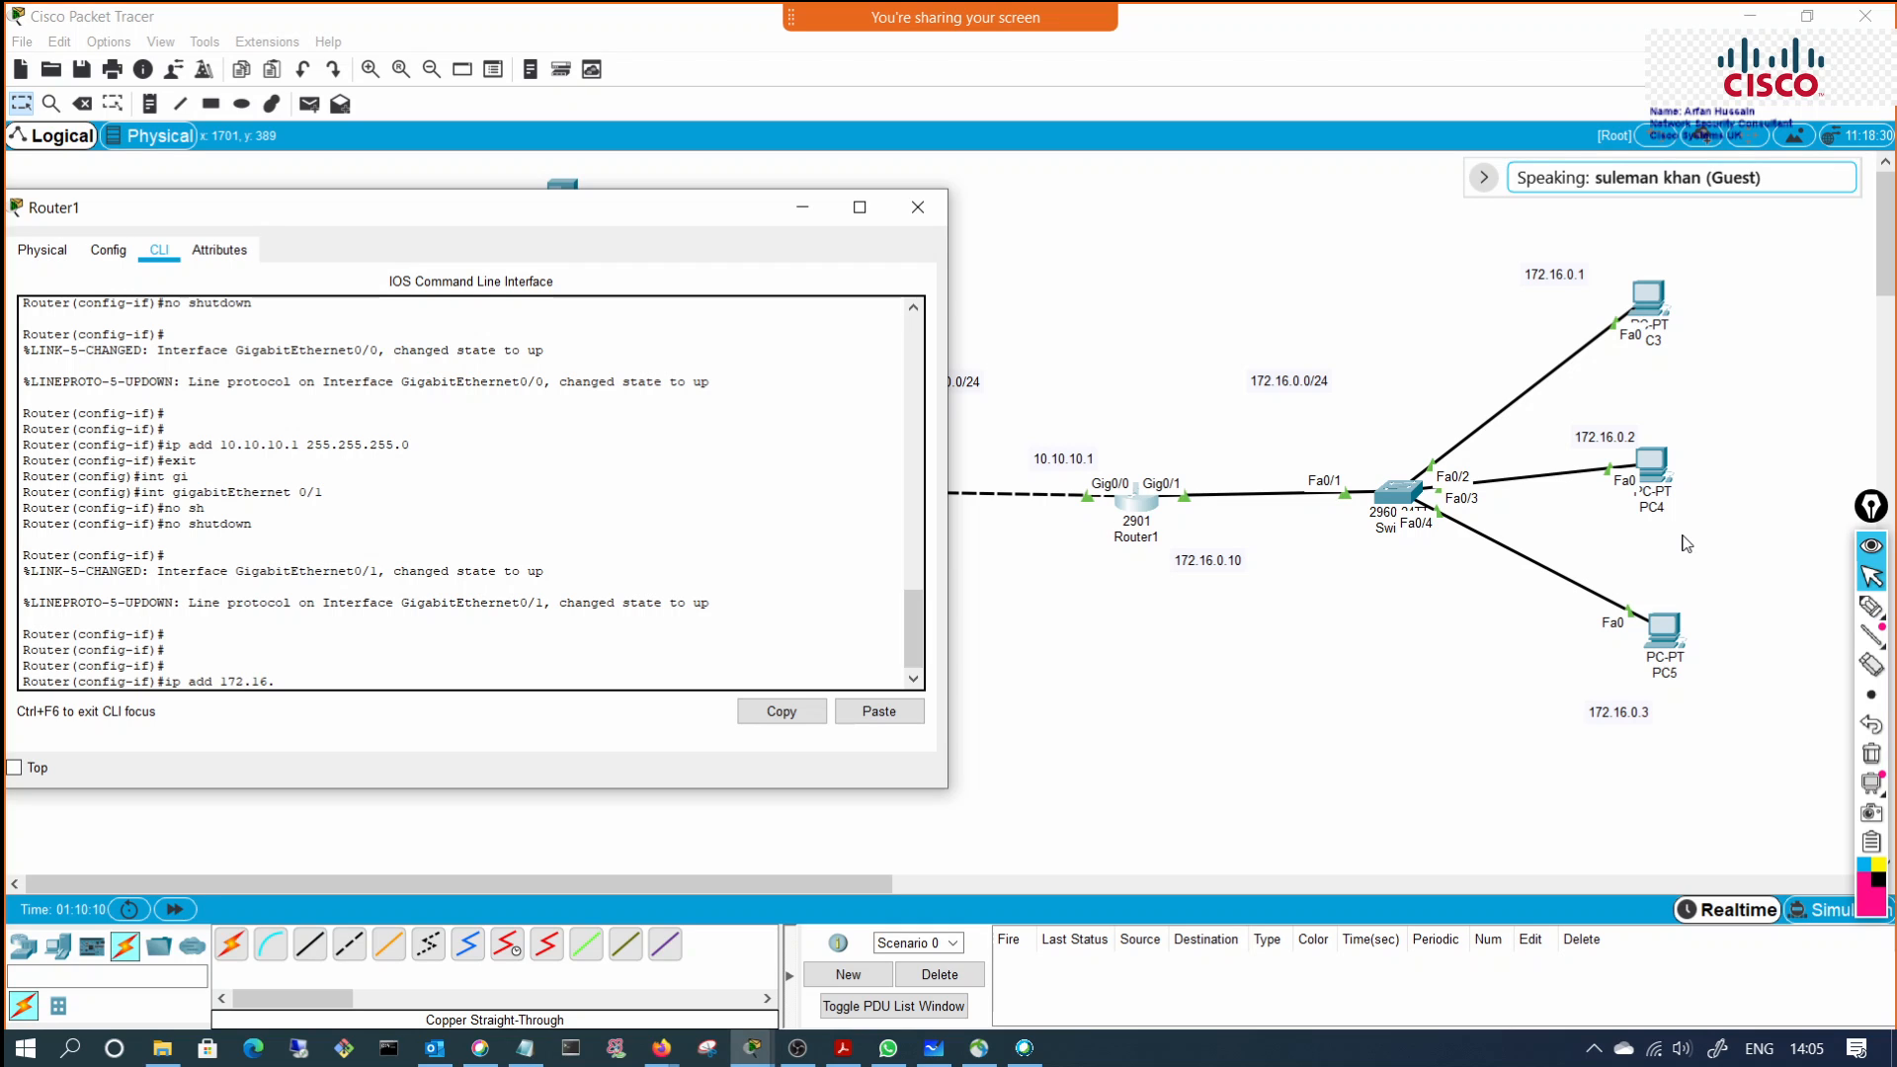
text(0.)
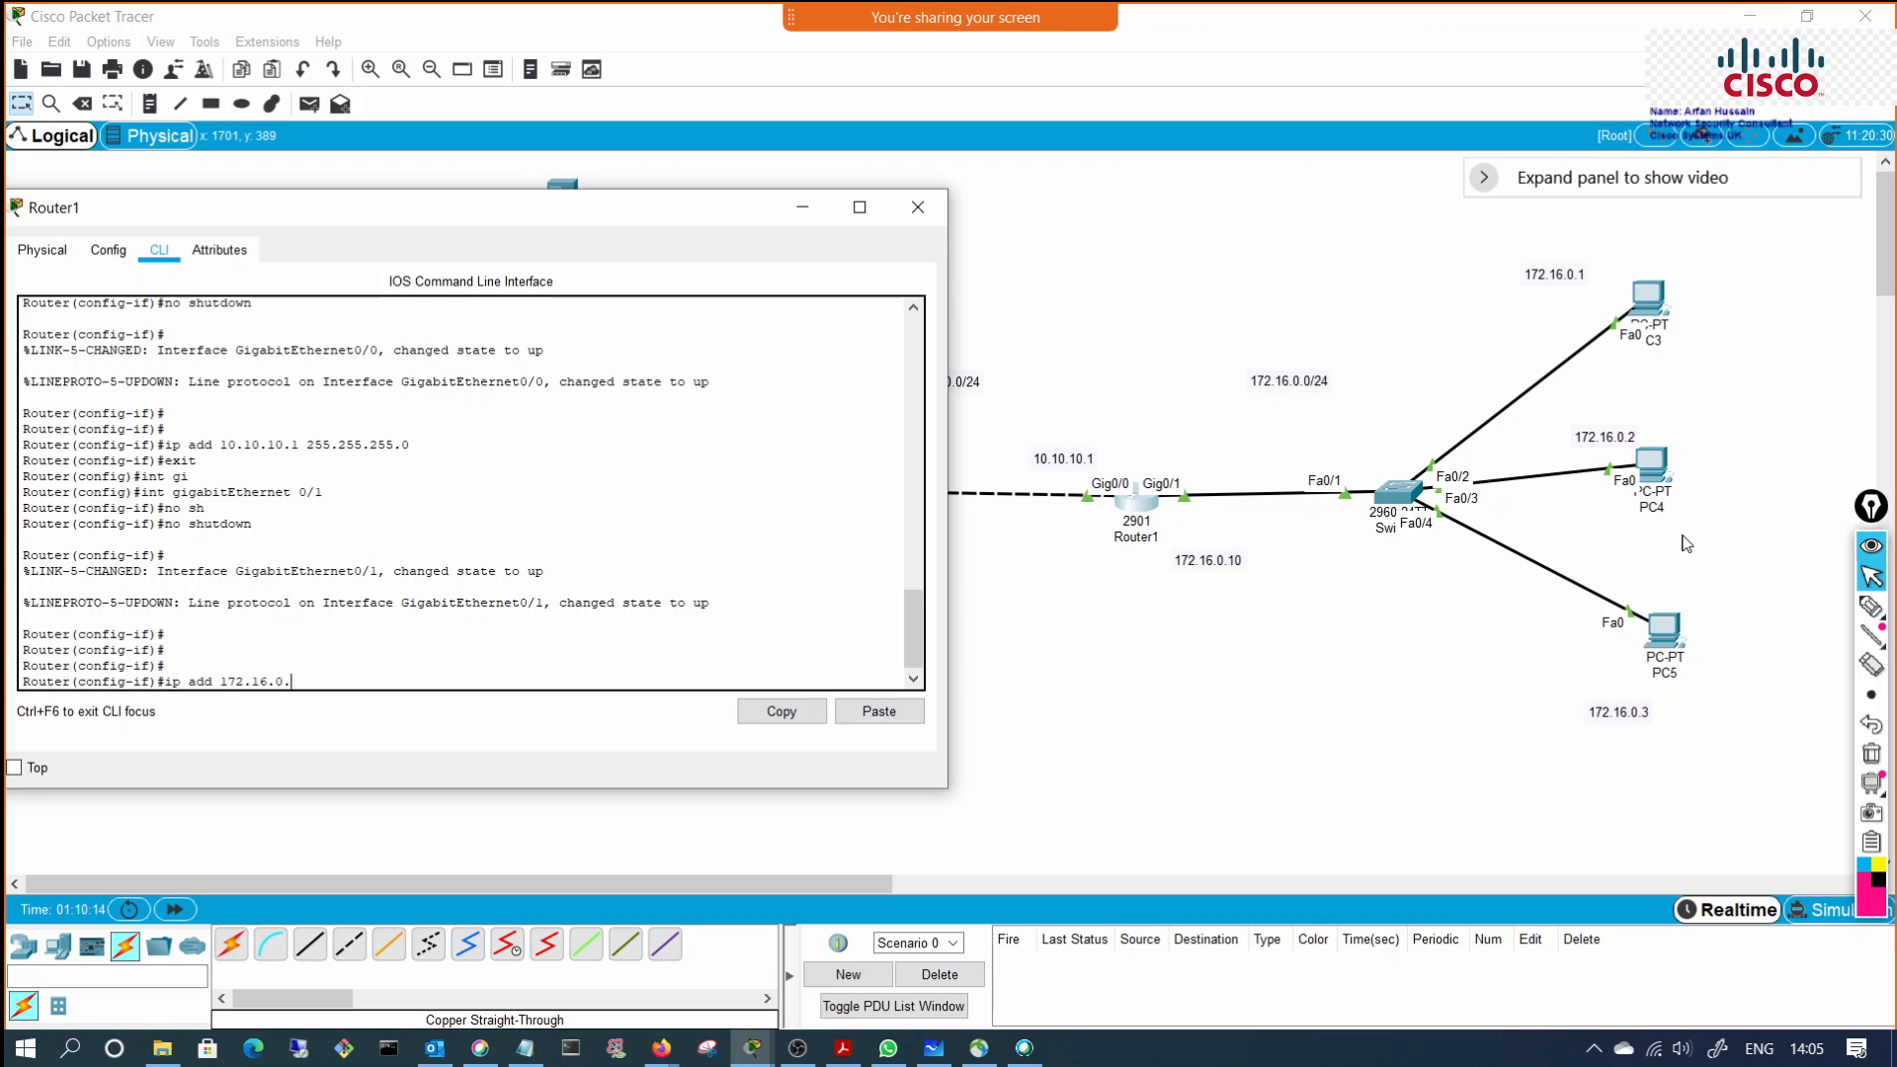
text(10 255.255.0.0)
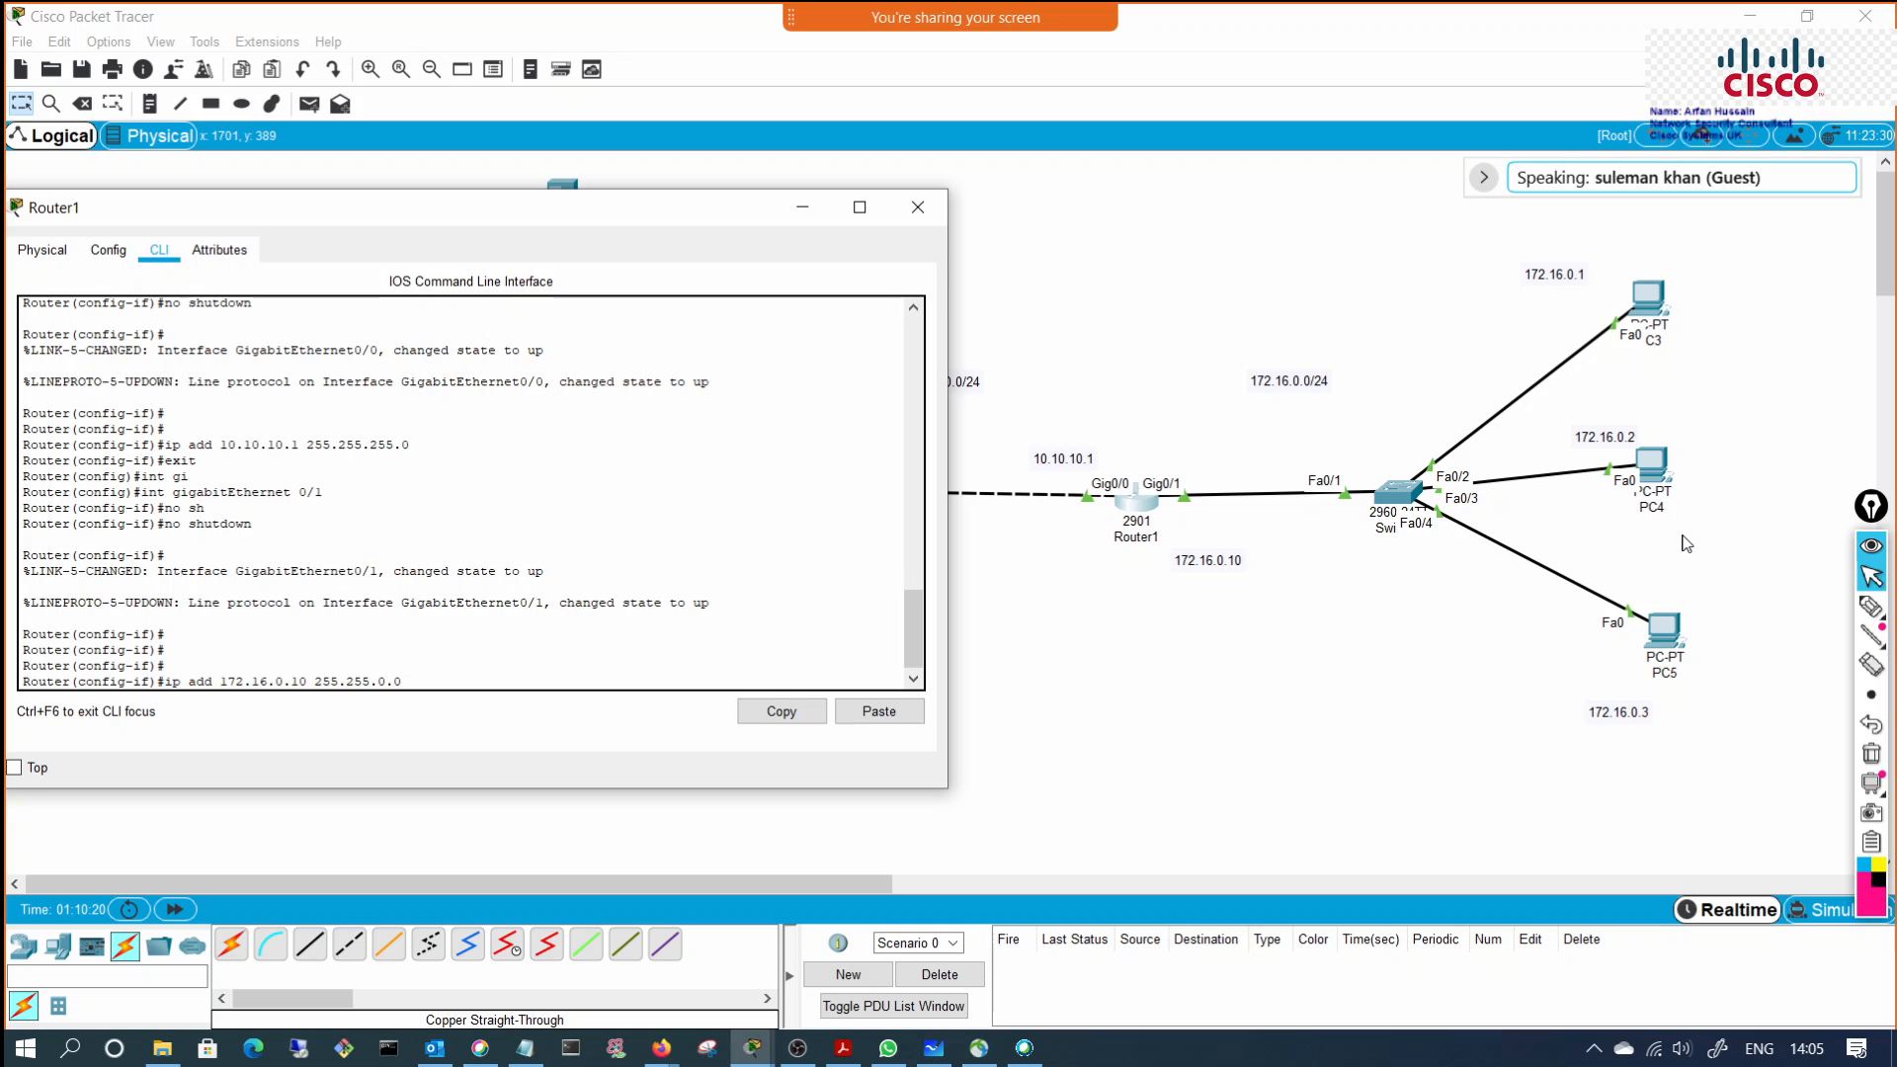
key(Return)
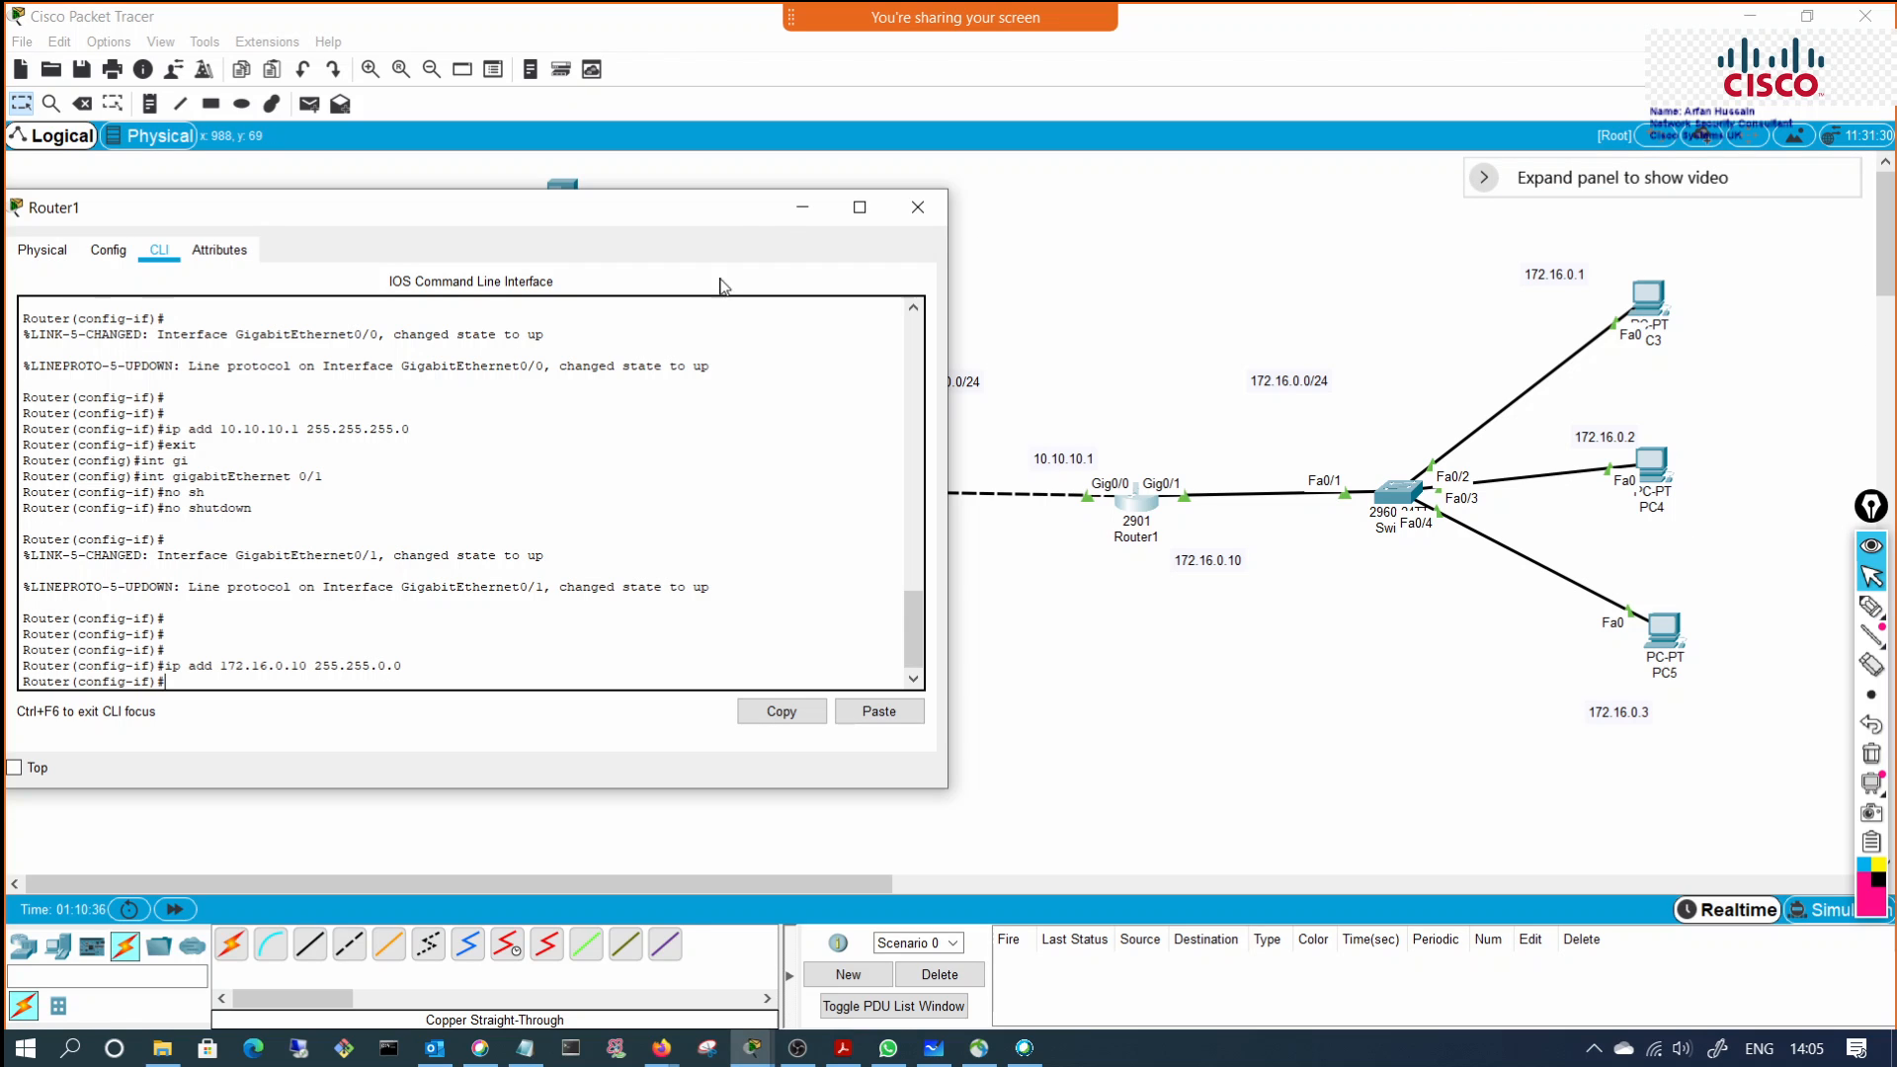
click(802, 207)
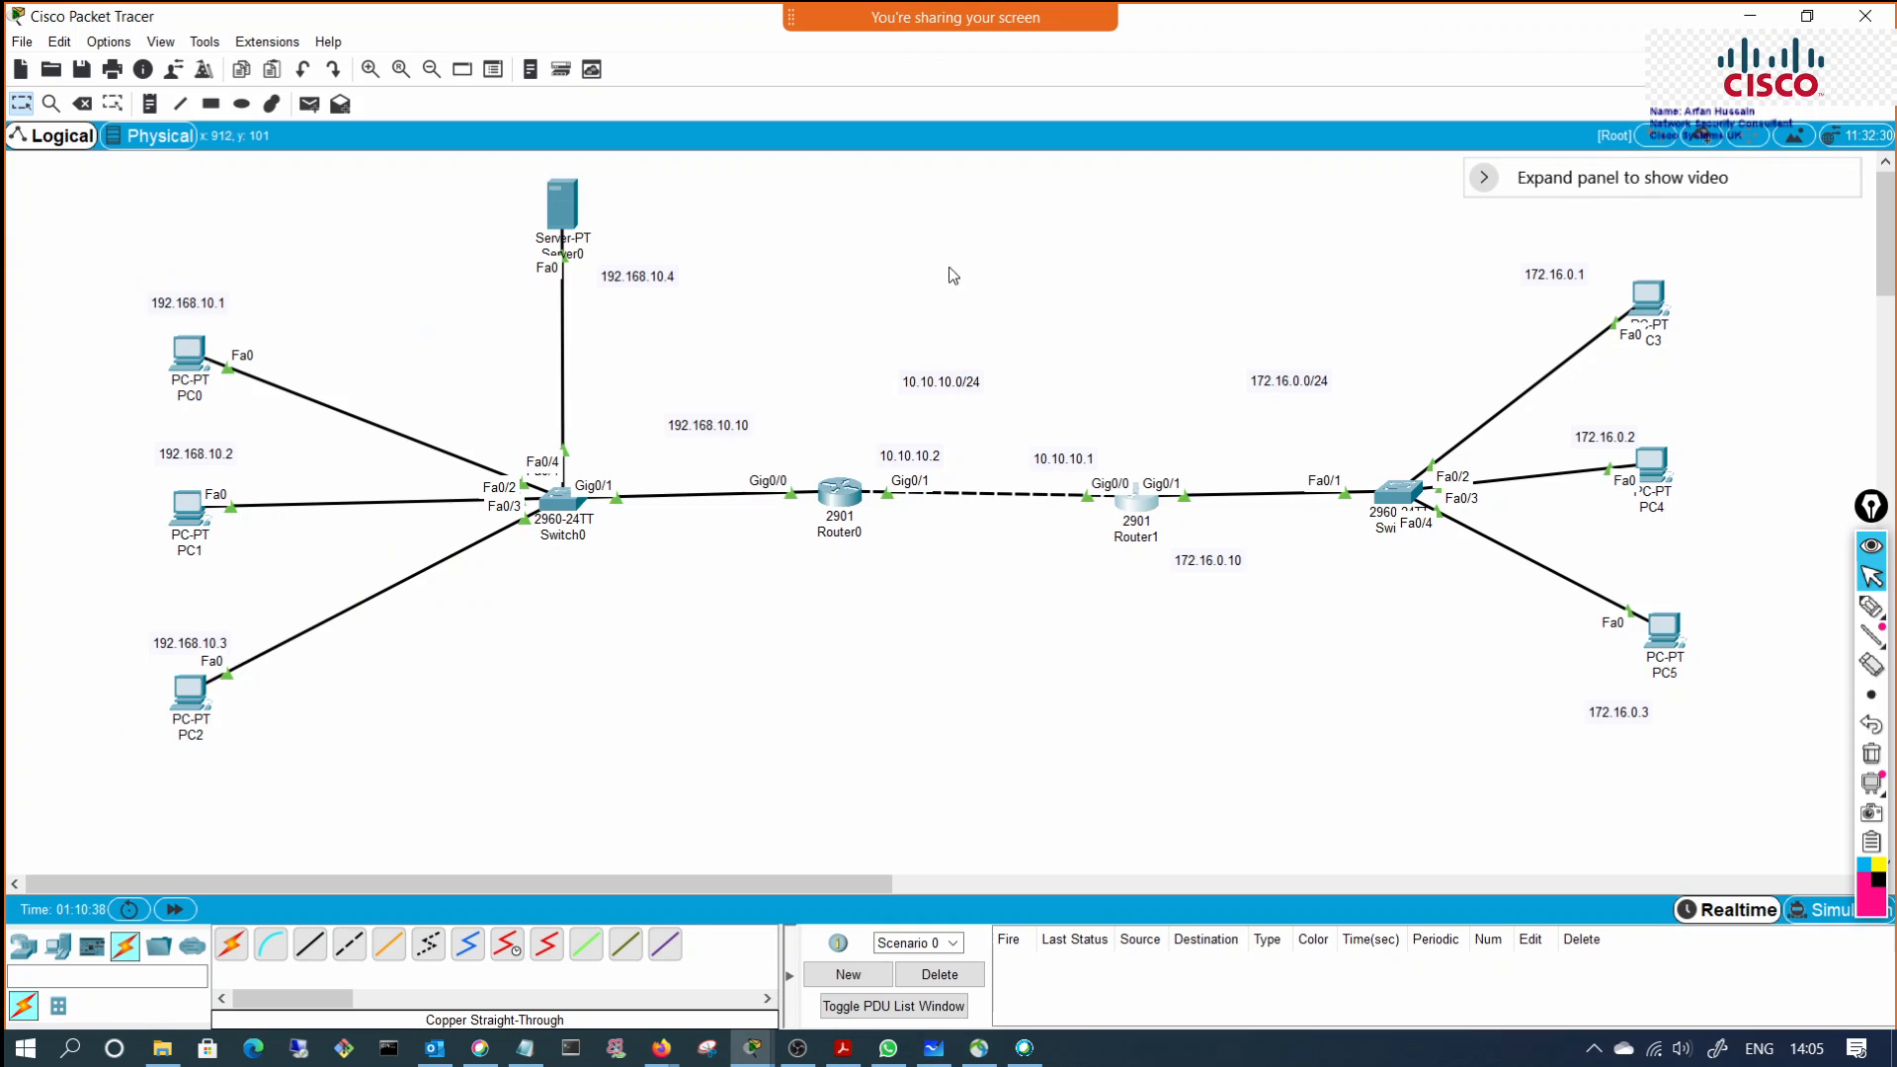
Step: Reposition PC3 and PC4 with their labels 172.16.0.1 and 172.16.0.2 to tidy the 172.16.0.0 network
mouse_move(1644, 311)
mouse_down()
mouse_move(1622, 250)
mouse_move(1634, 318)
mouse_up()
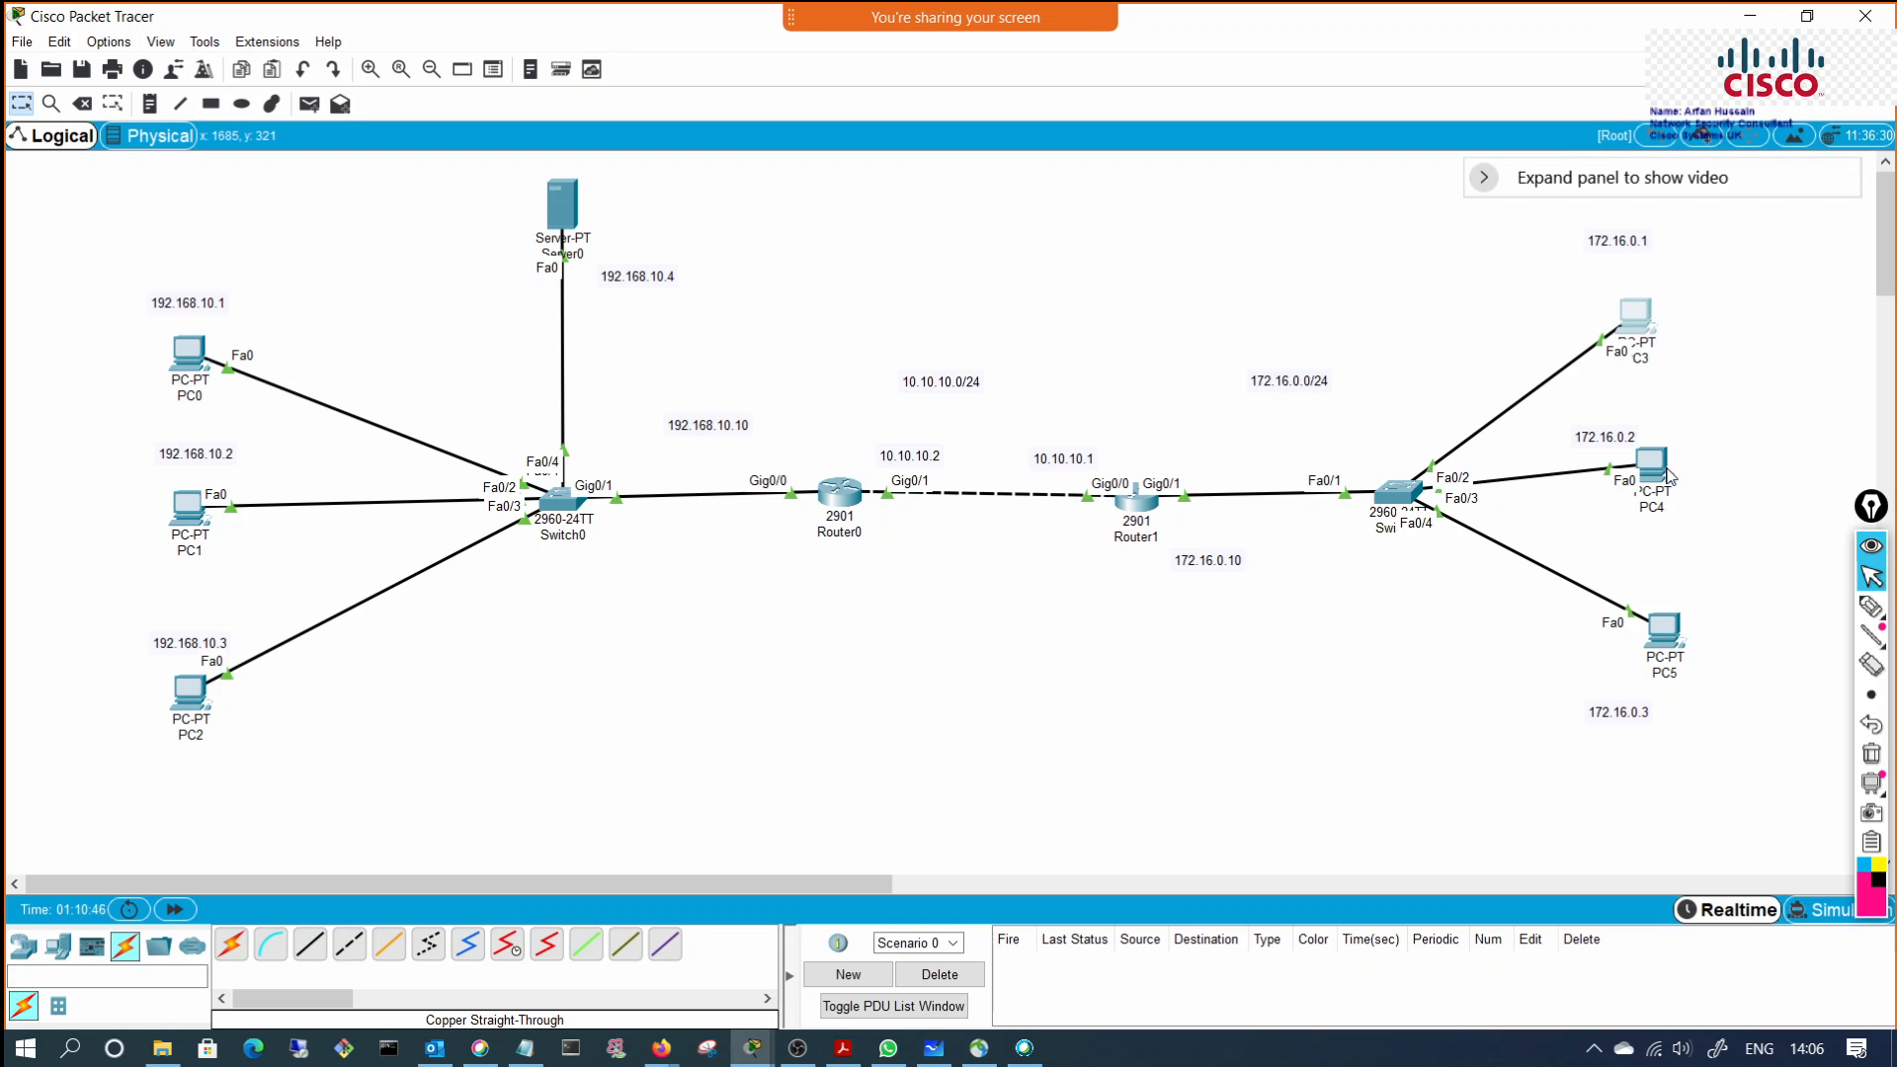
drag(1667, 467, 1619, 439)
click(1613, 438)
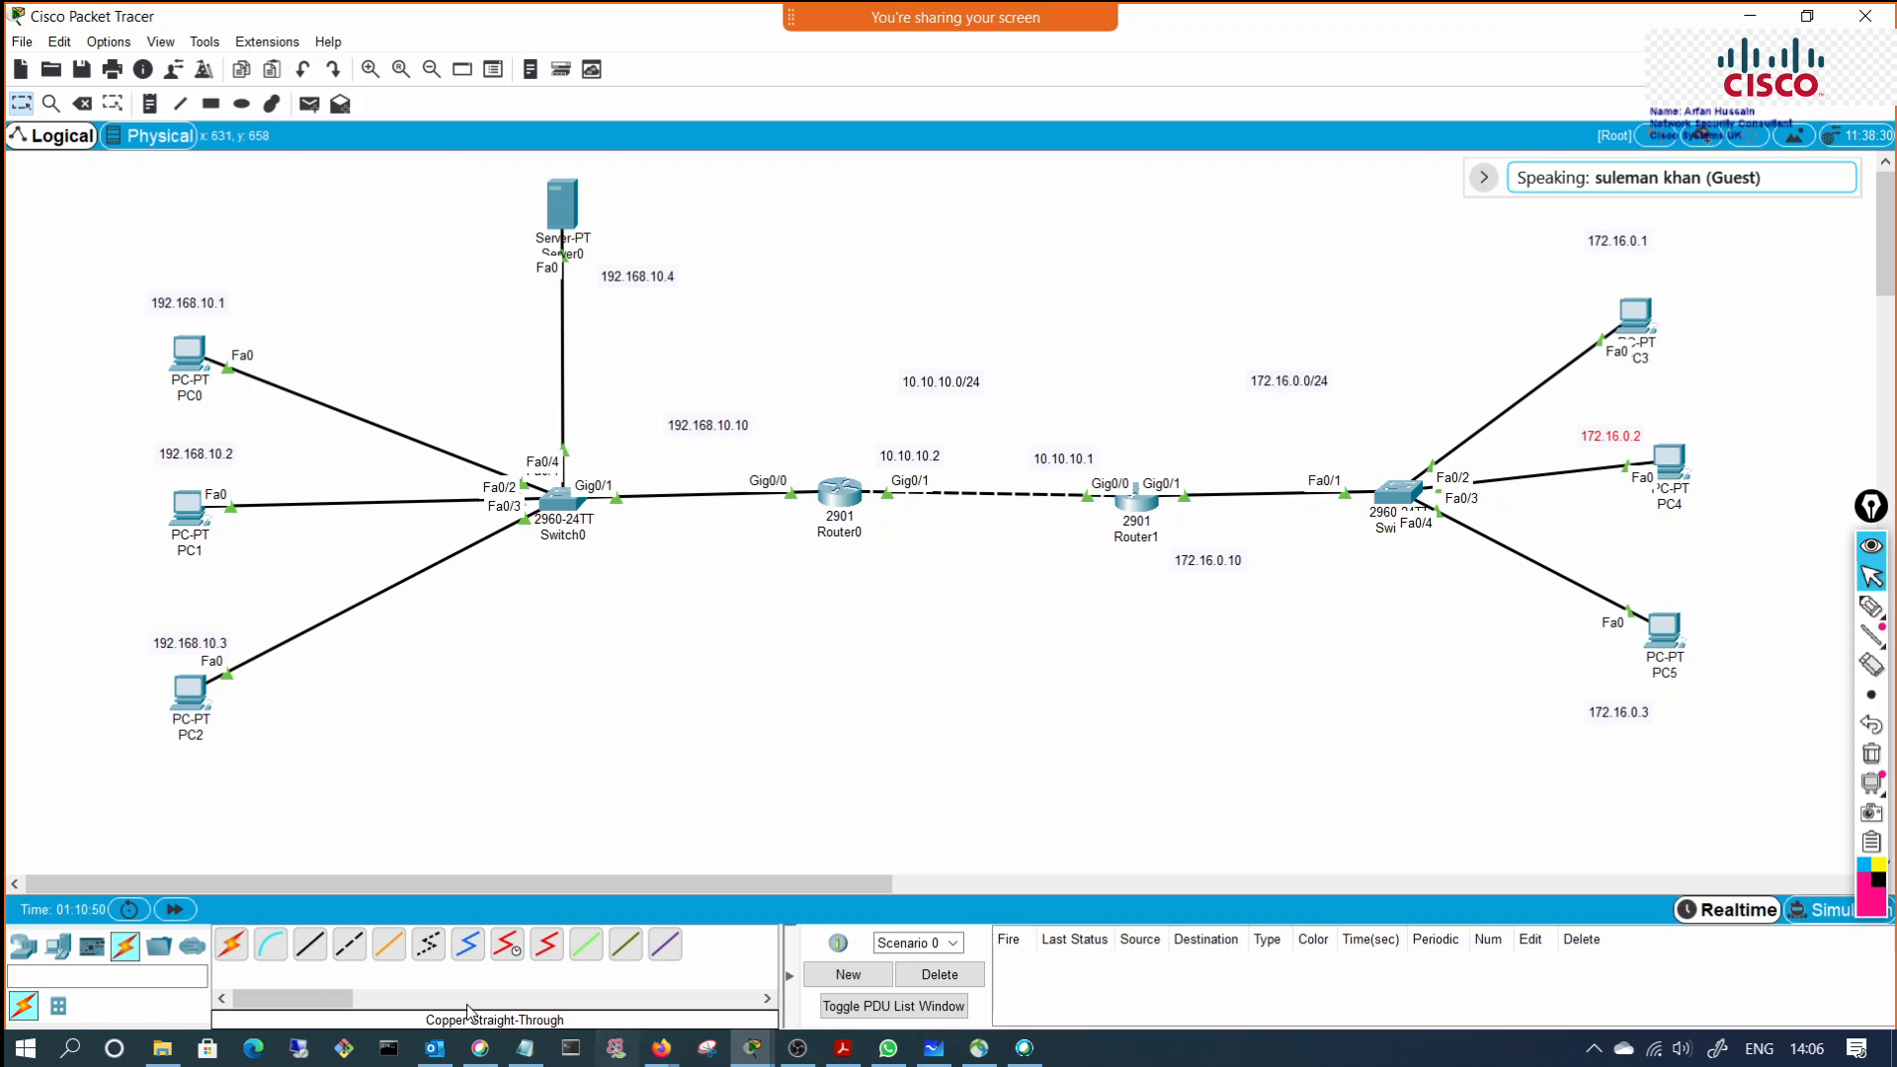
Step: Add a Server-PT above the 2960-24TT switch beside Router1 and adjust its placement
click(60, 951)
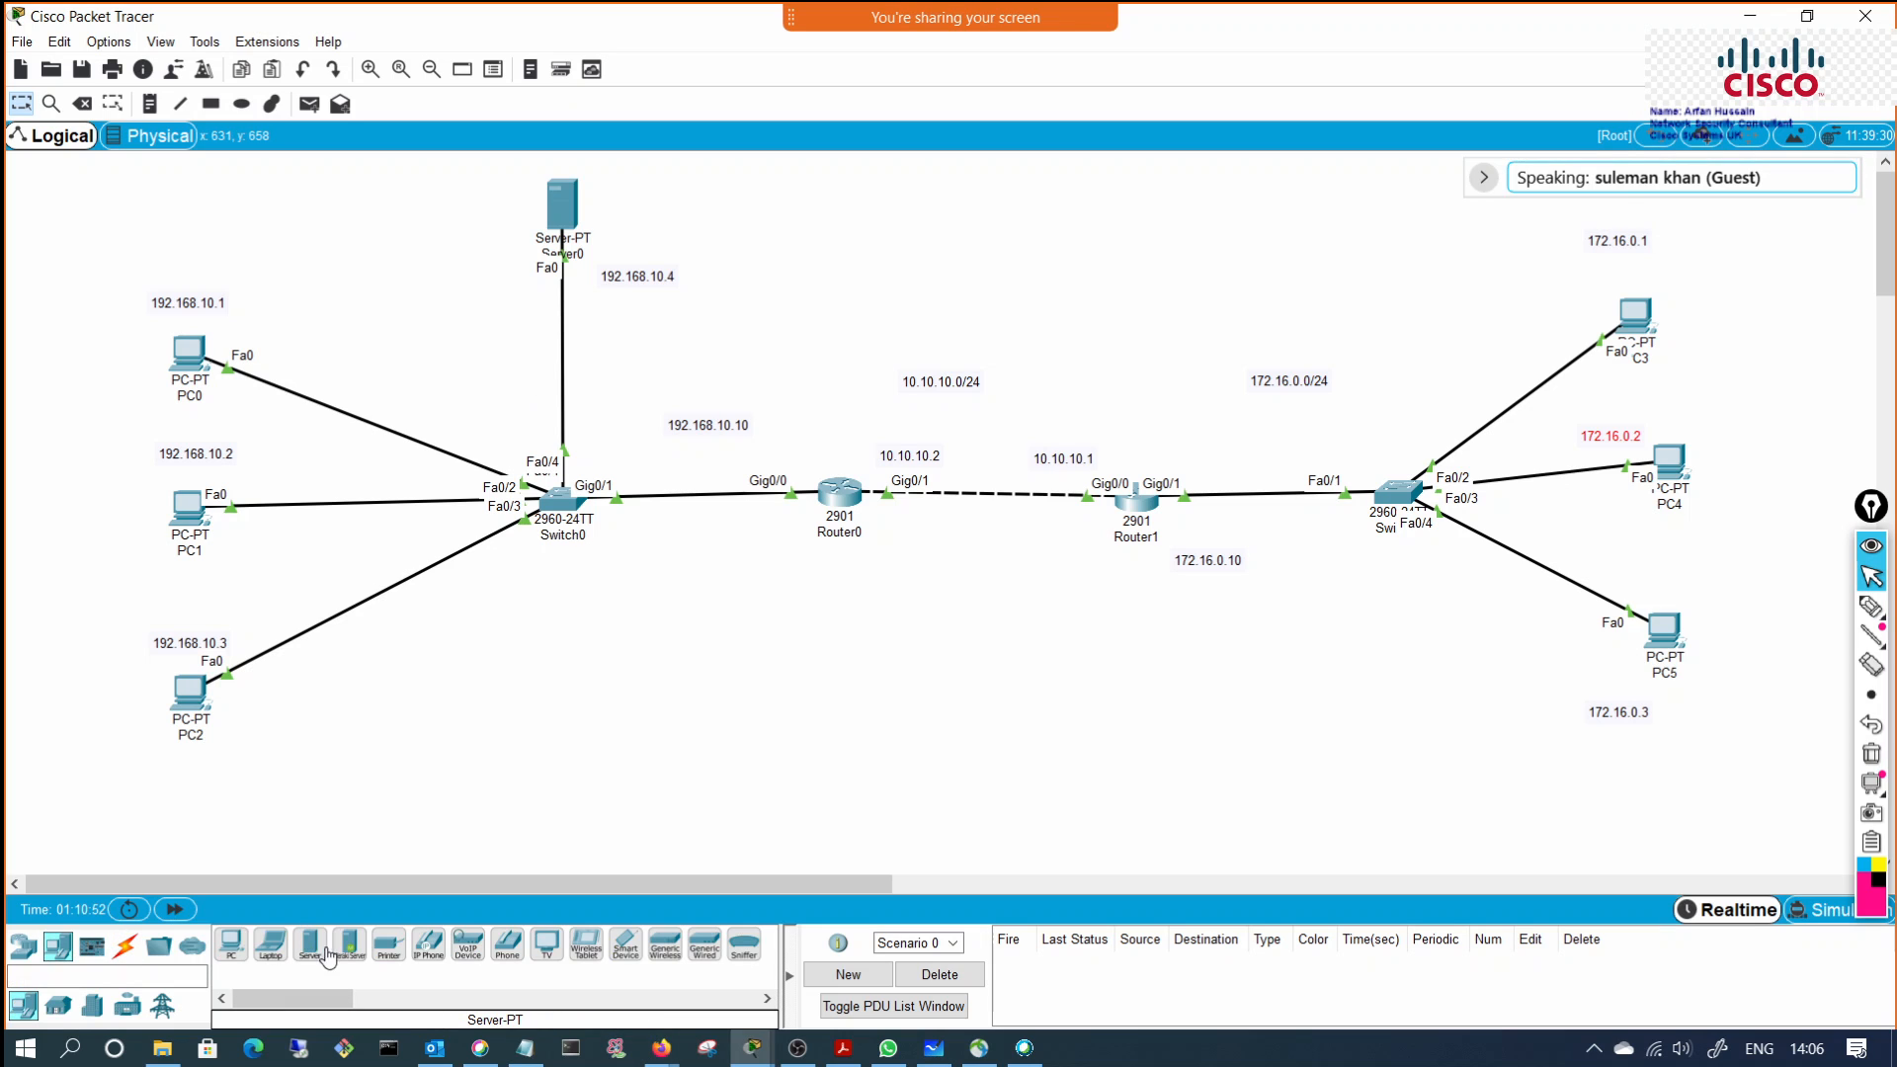
click(314, 950)
click(1394, 251)
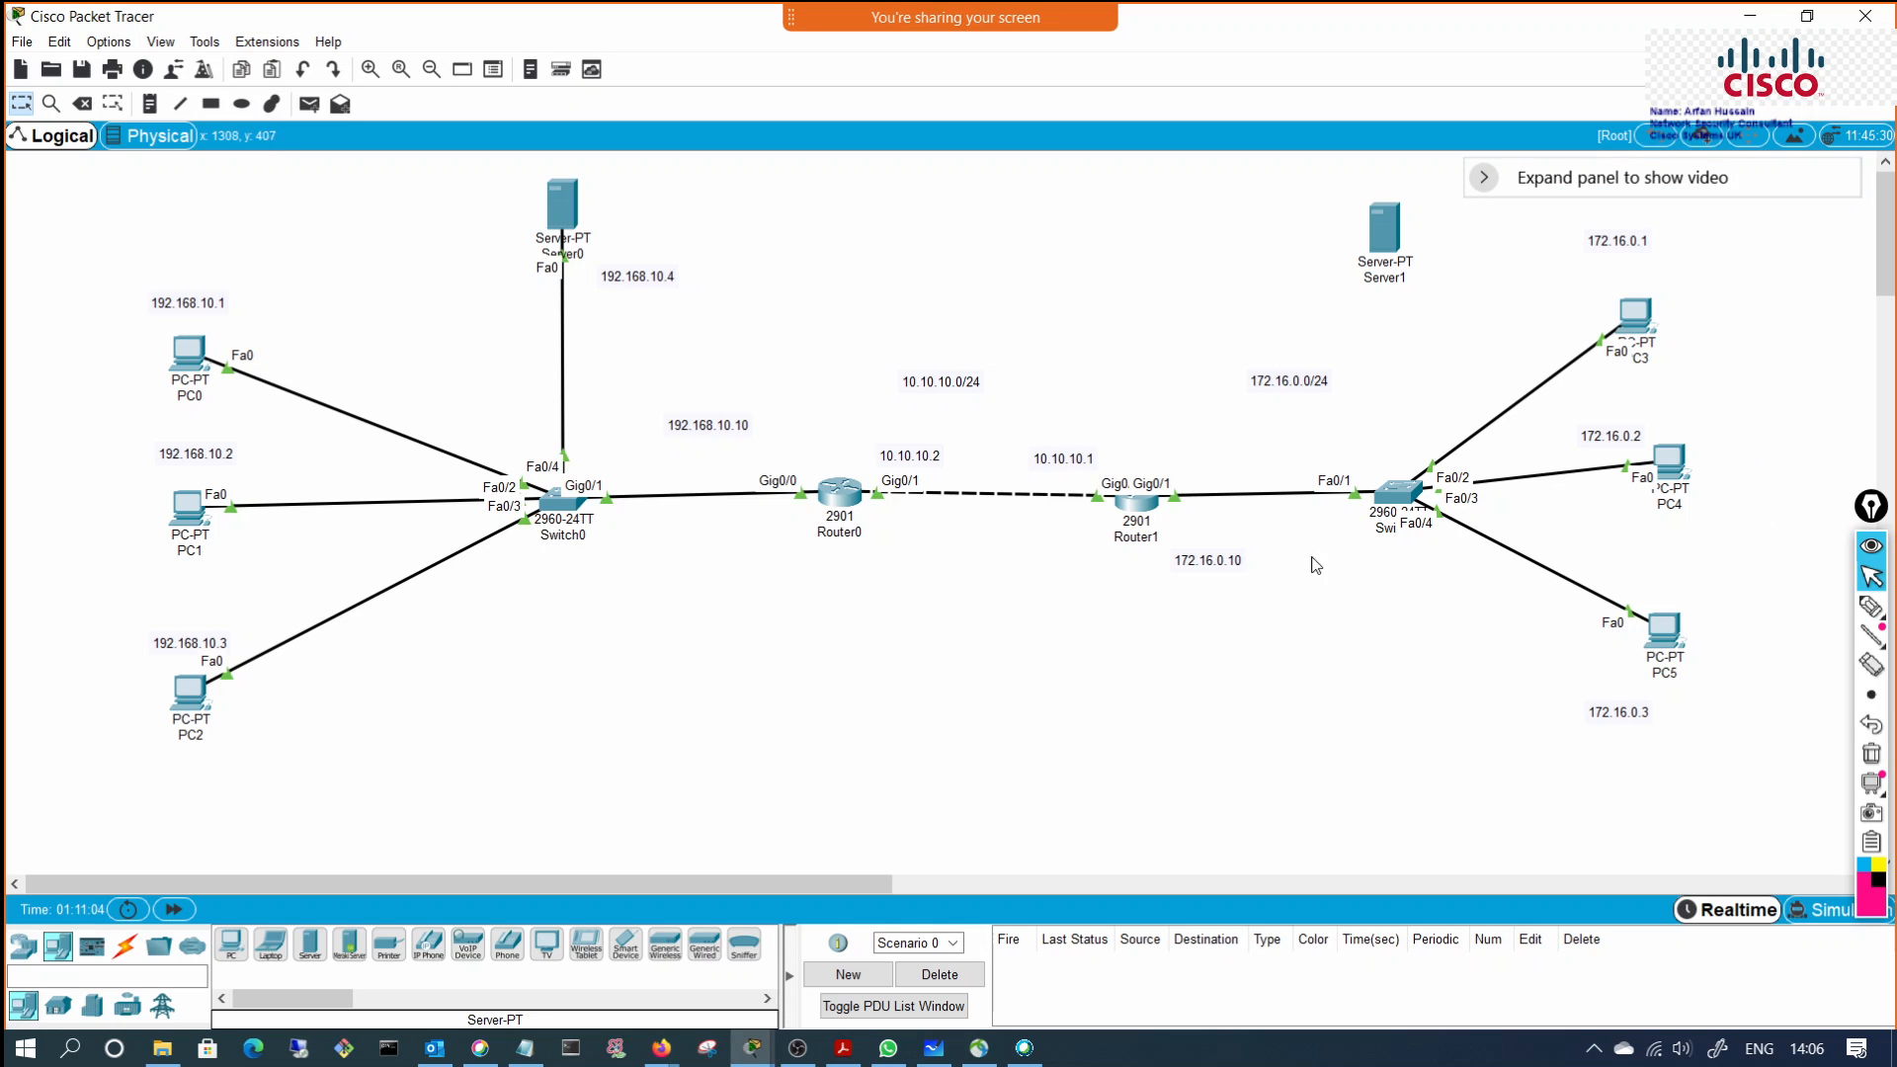
drag(1392, 239, 1353, 220)
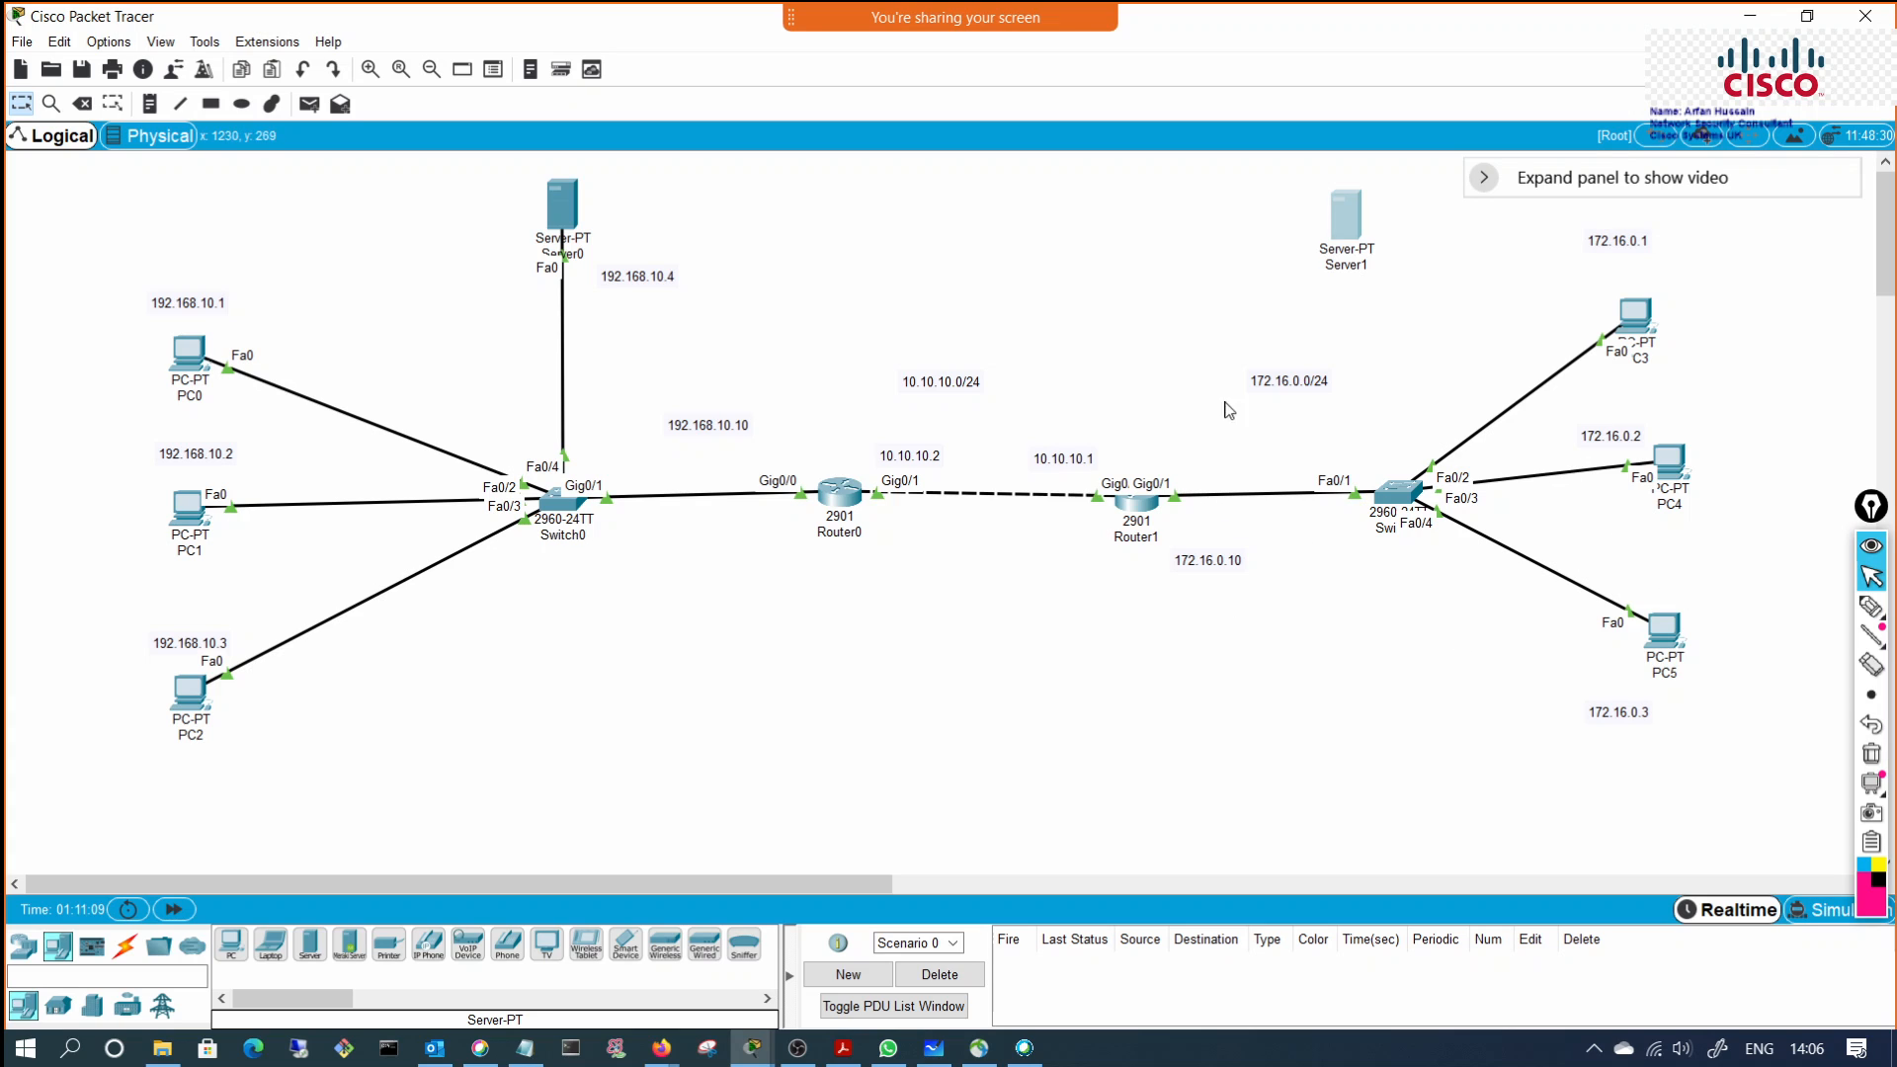
drag(1341, 225, 1334, 223)
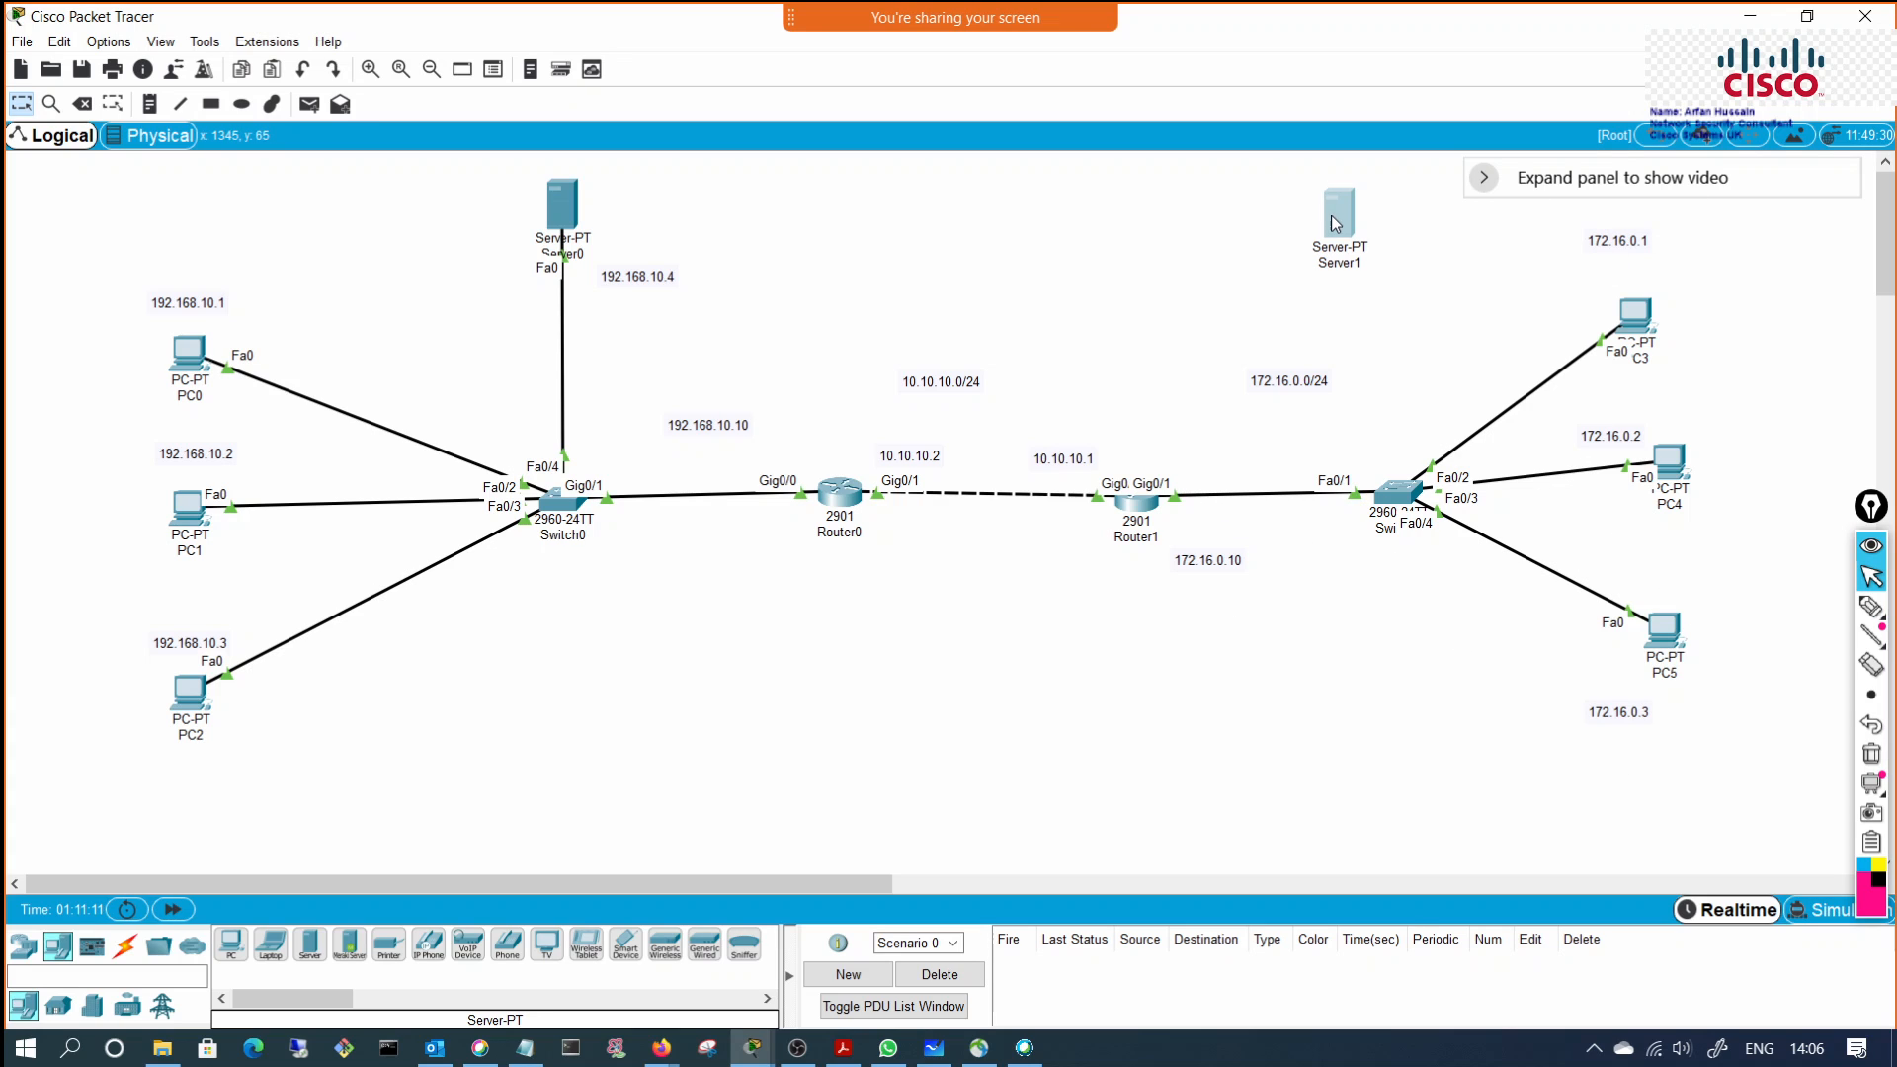
Step: Connect Server1 to FastEthernet0/5 on the switch beside Router1 with a Copper Straight-Through cable and straighten the server's position
click(125, 945)
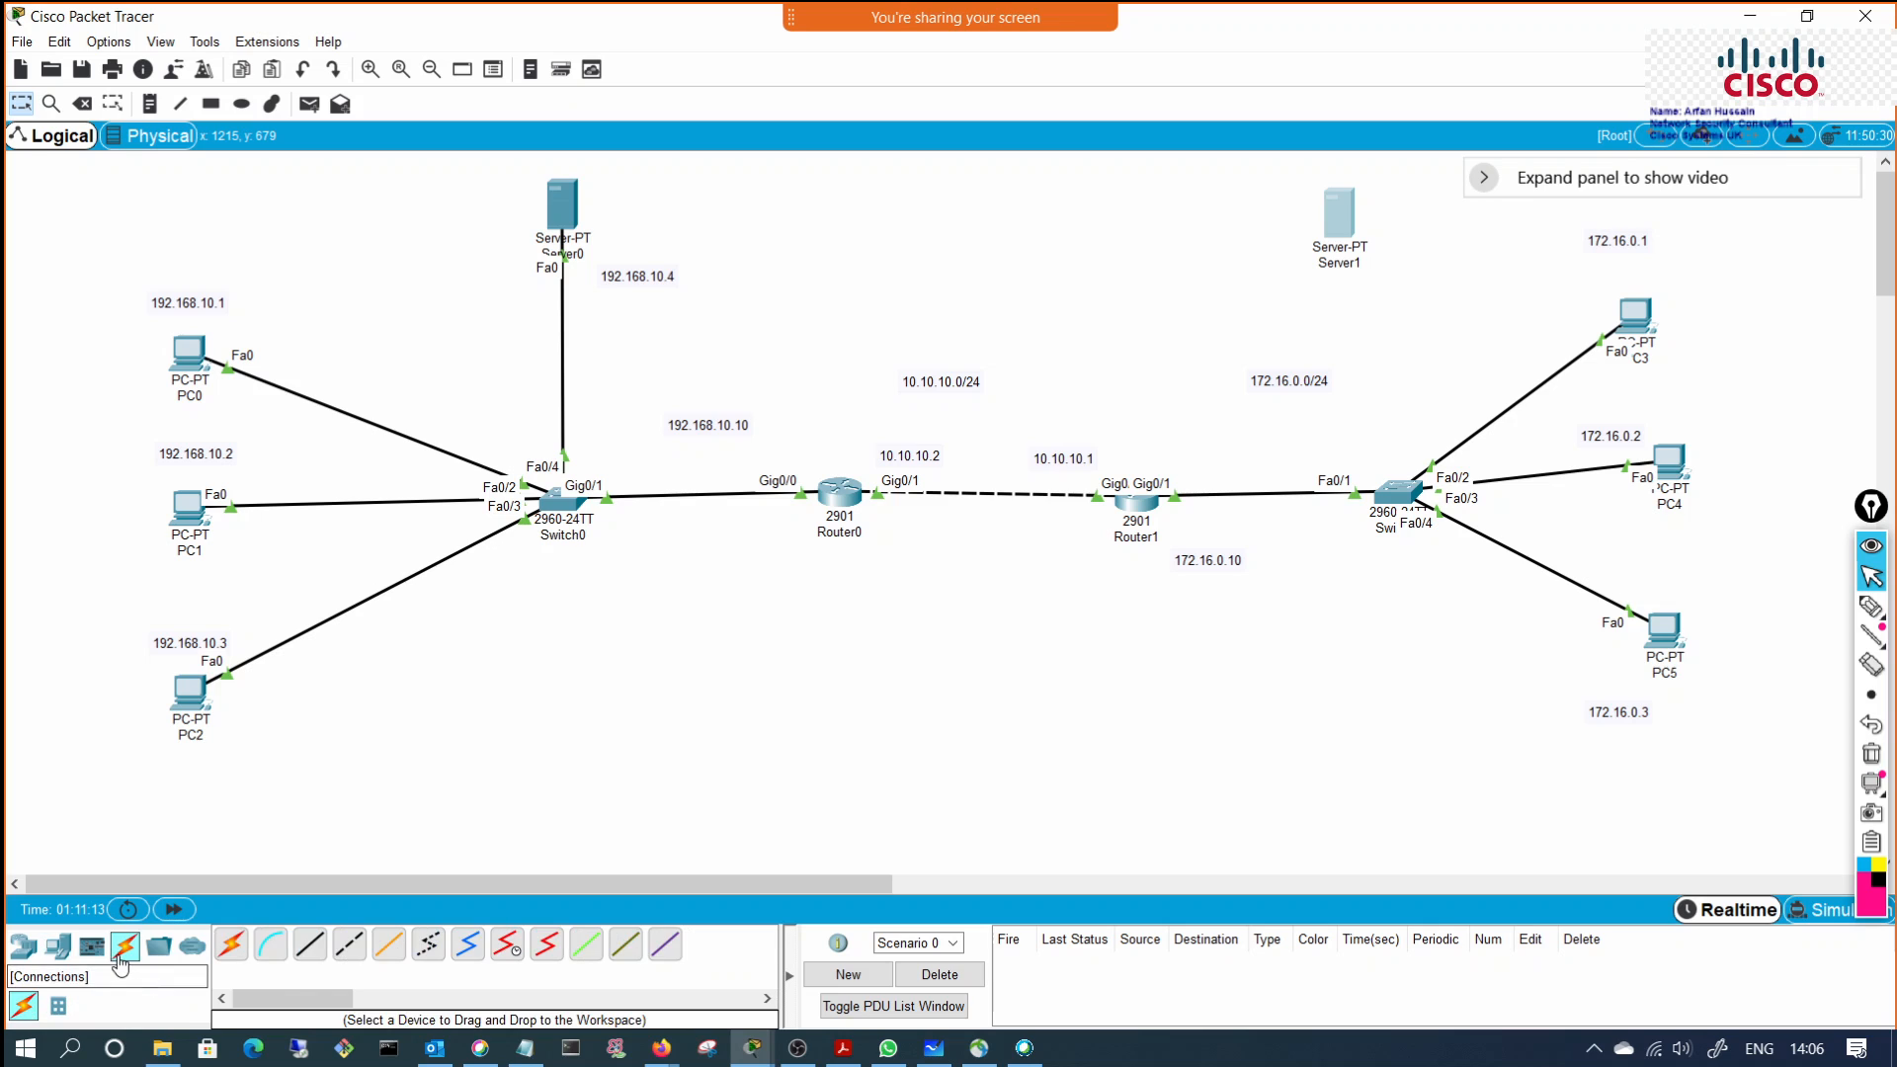
click(348, 944)
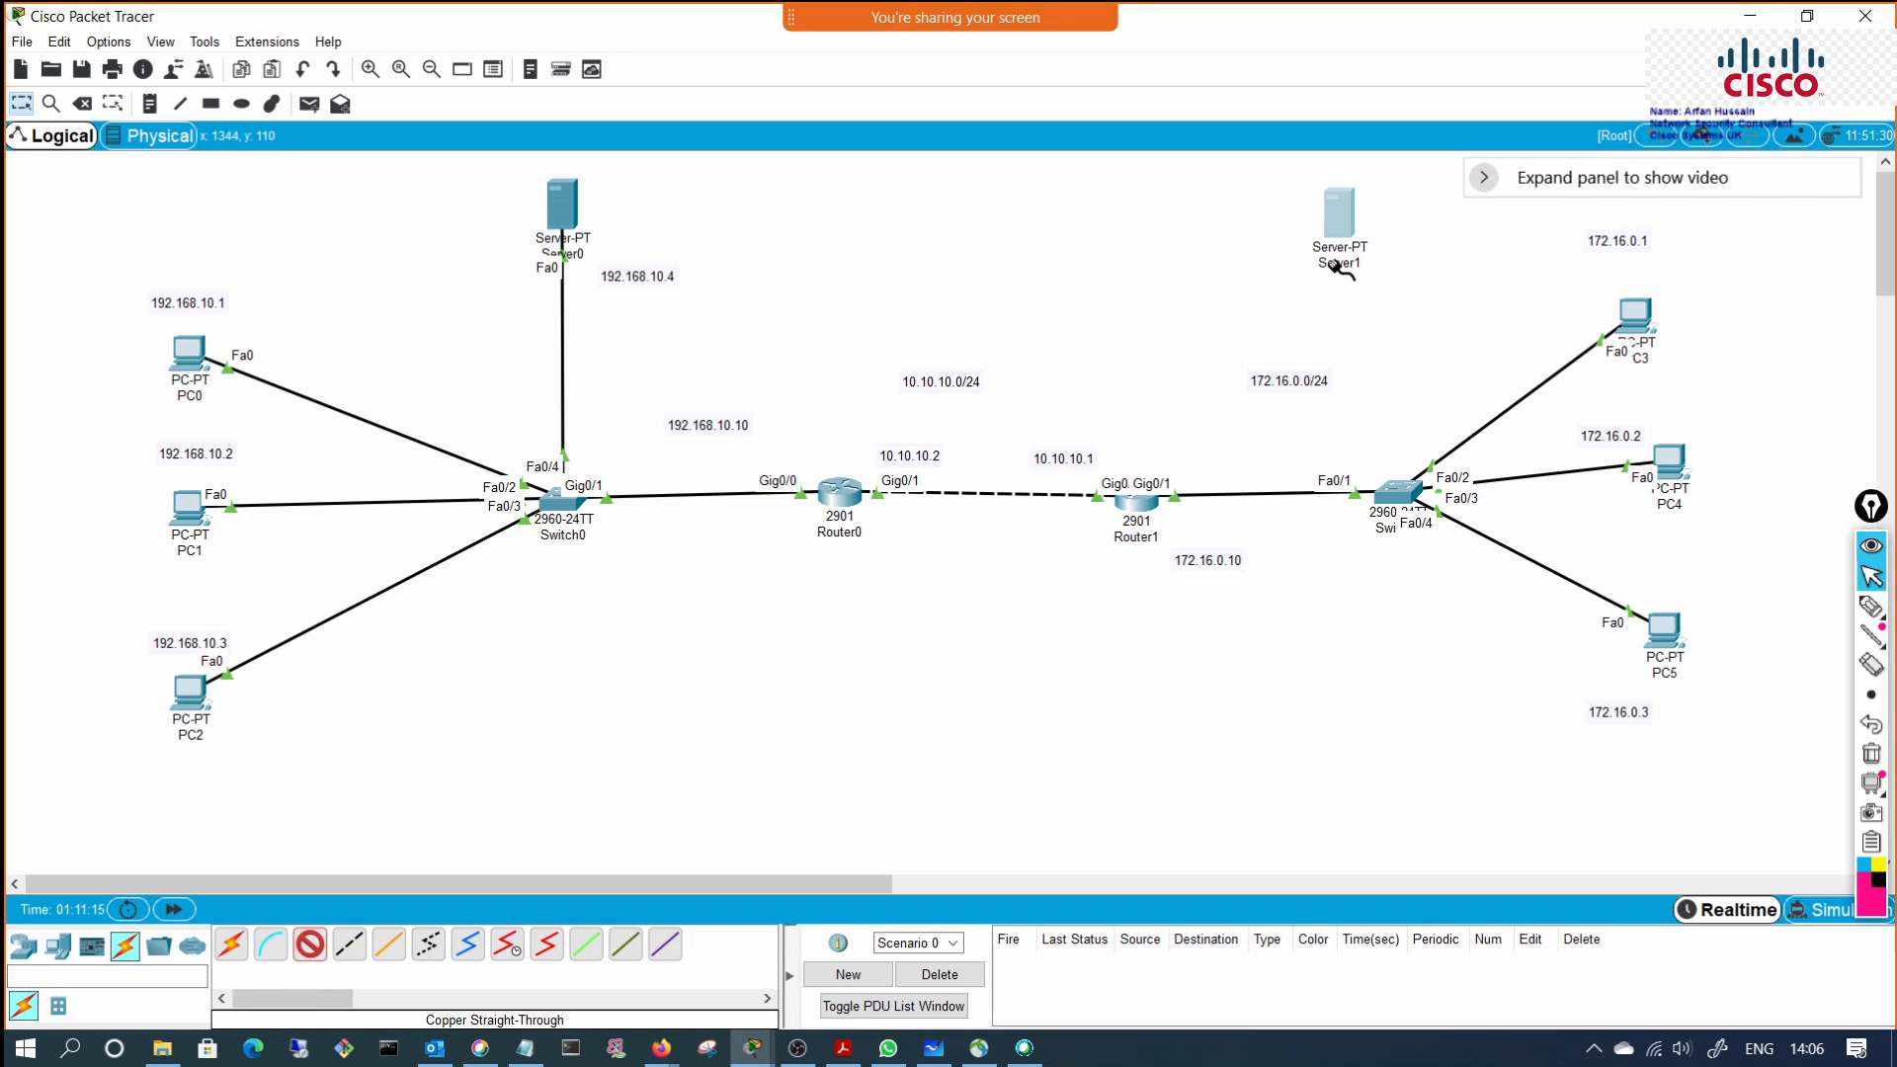
click(1334, 230)
click(1358, 241)
click(1410, 470)
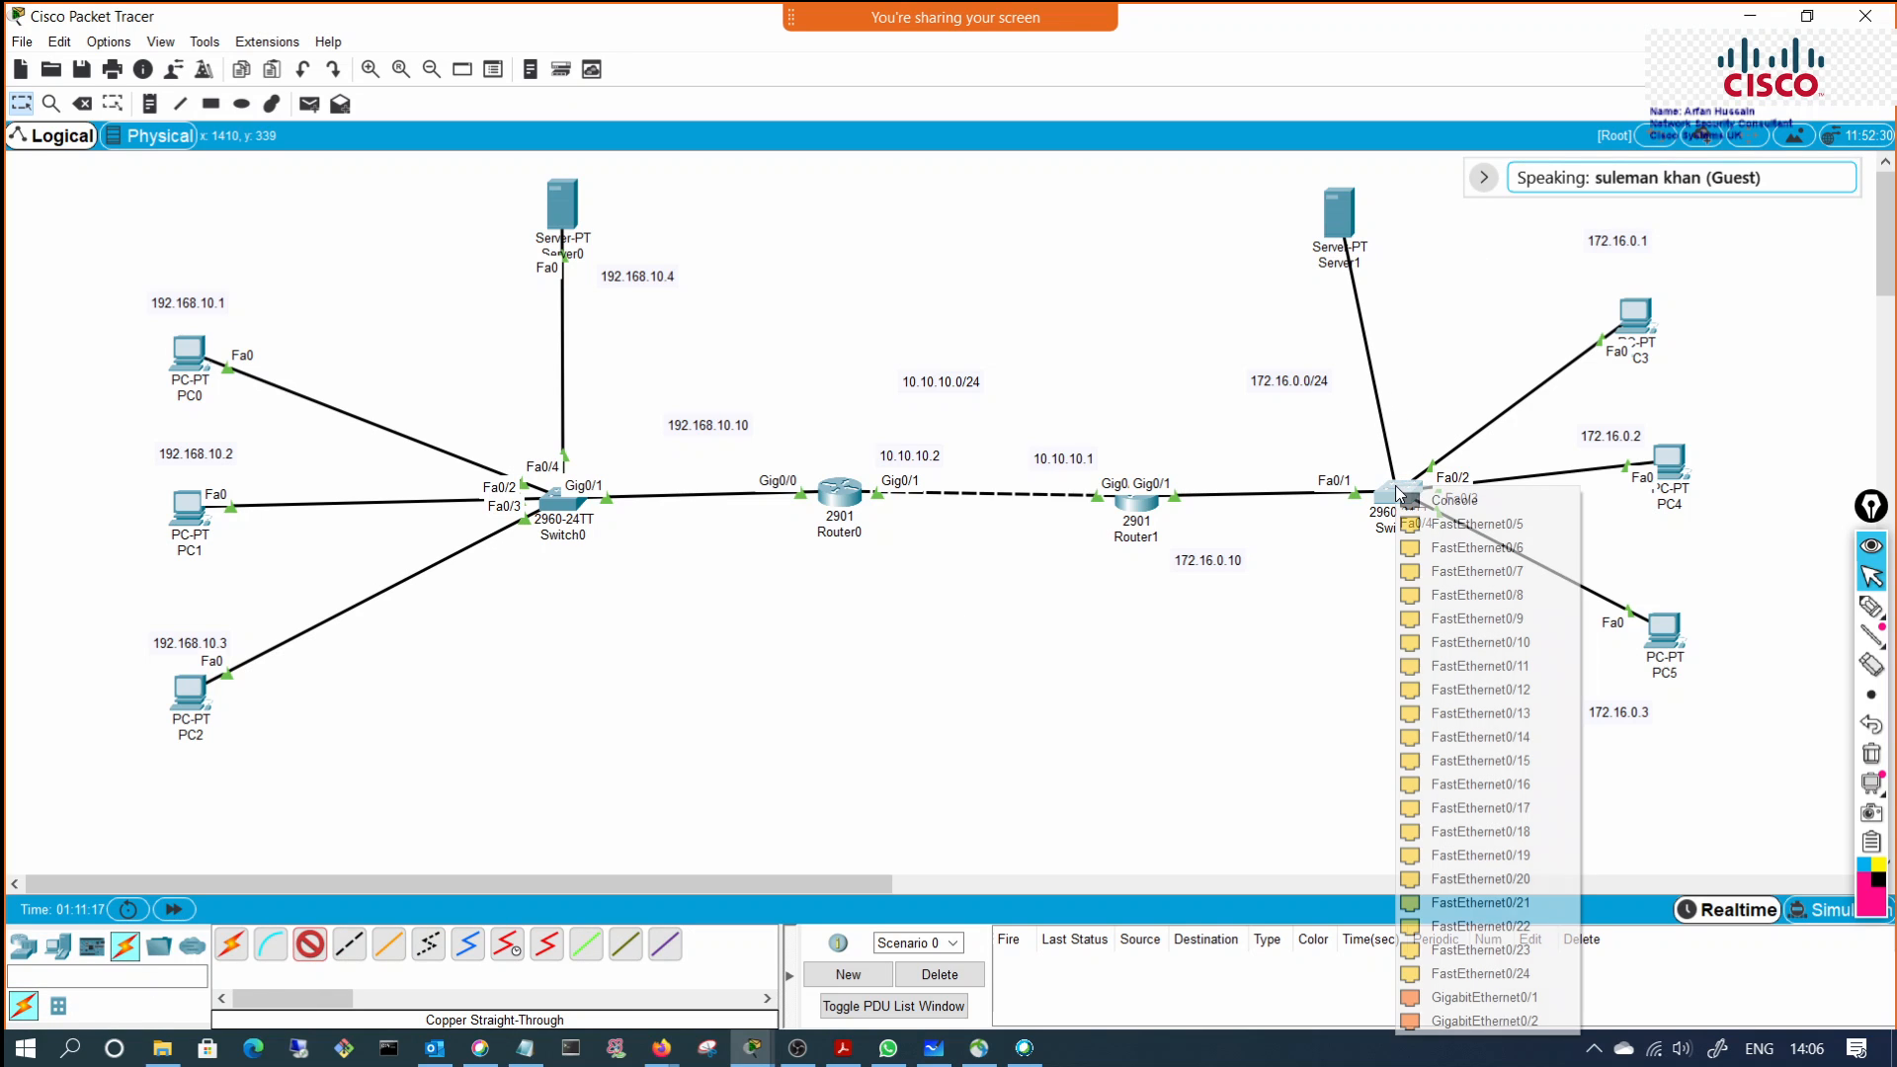
click(1458, 522)
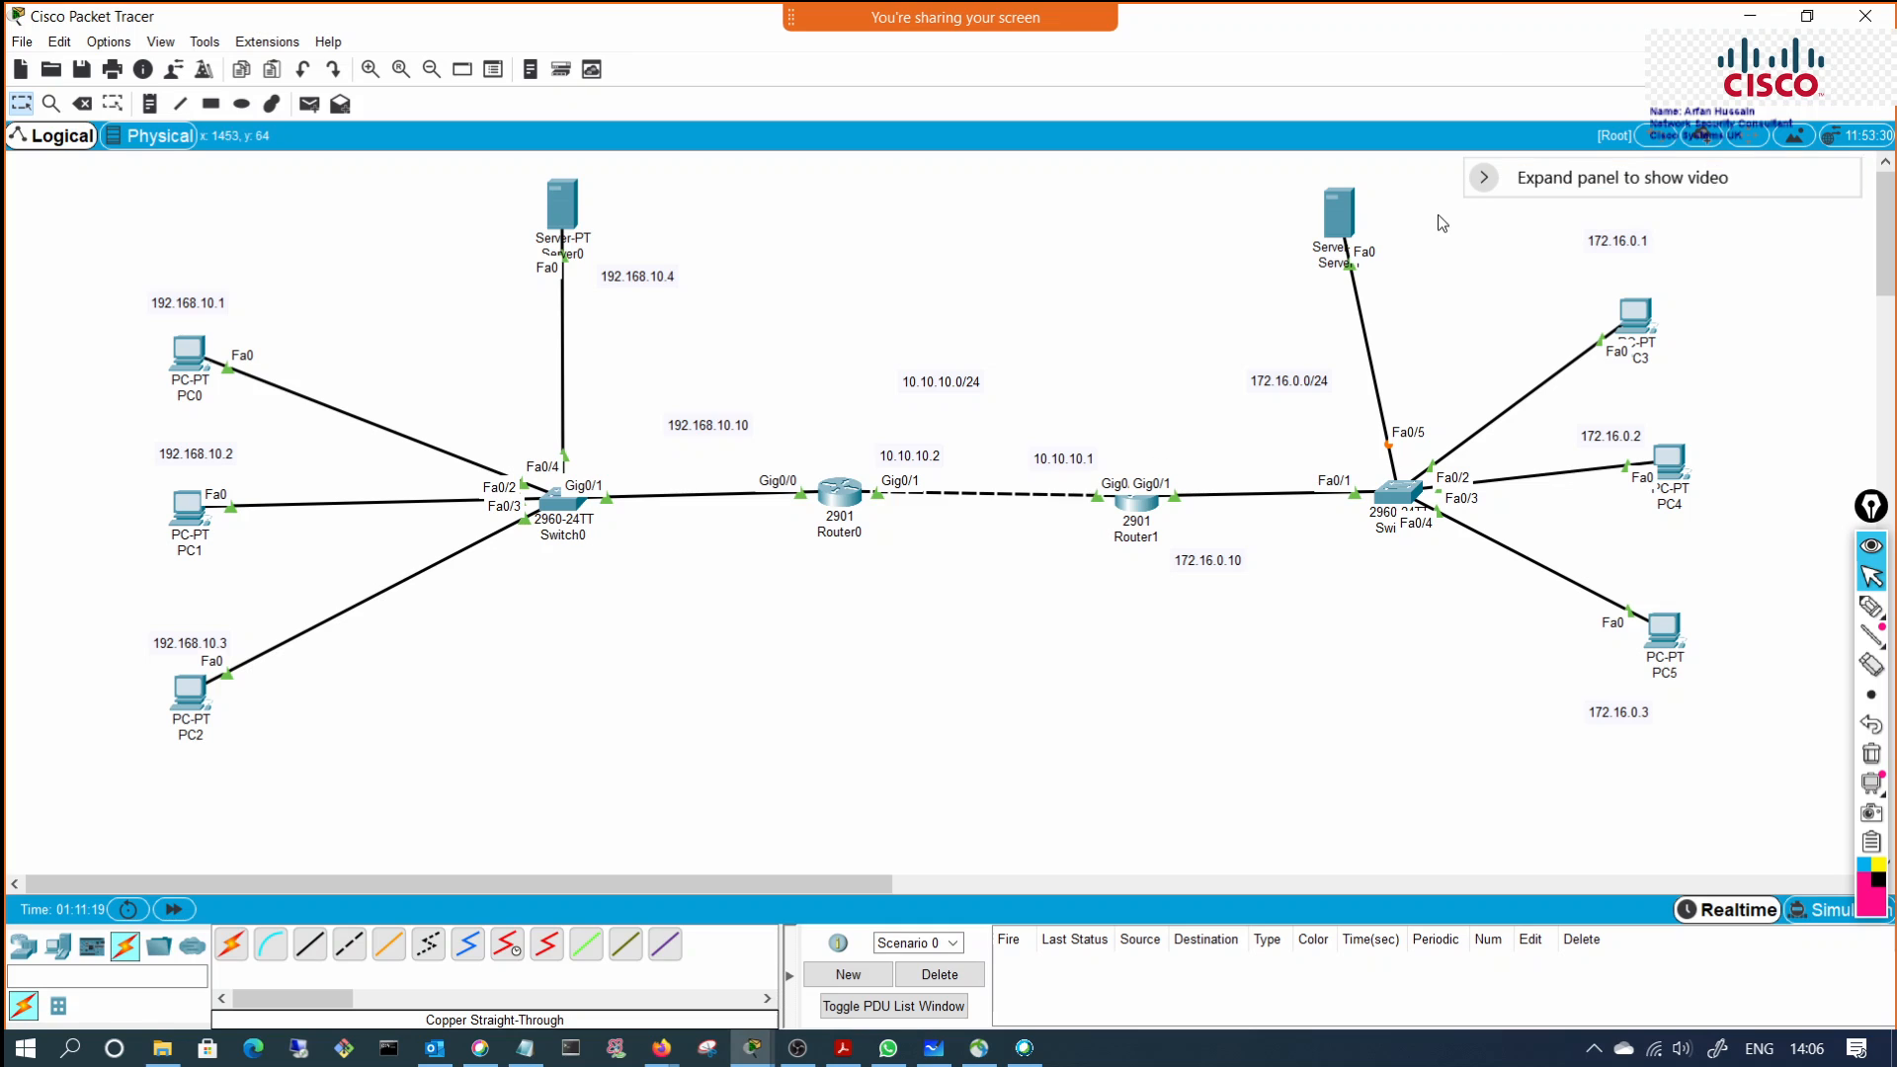
drag(1338, 210, 1347, 199)
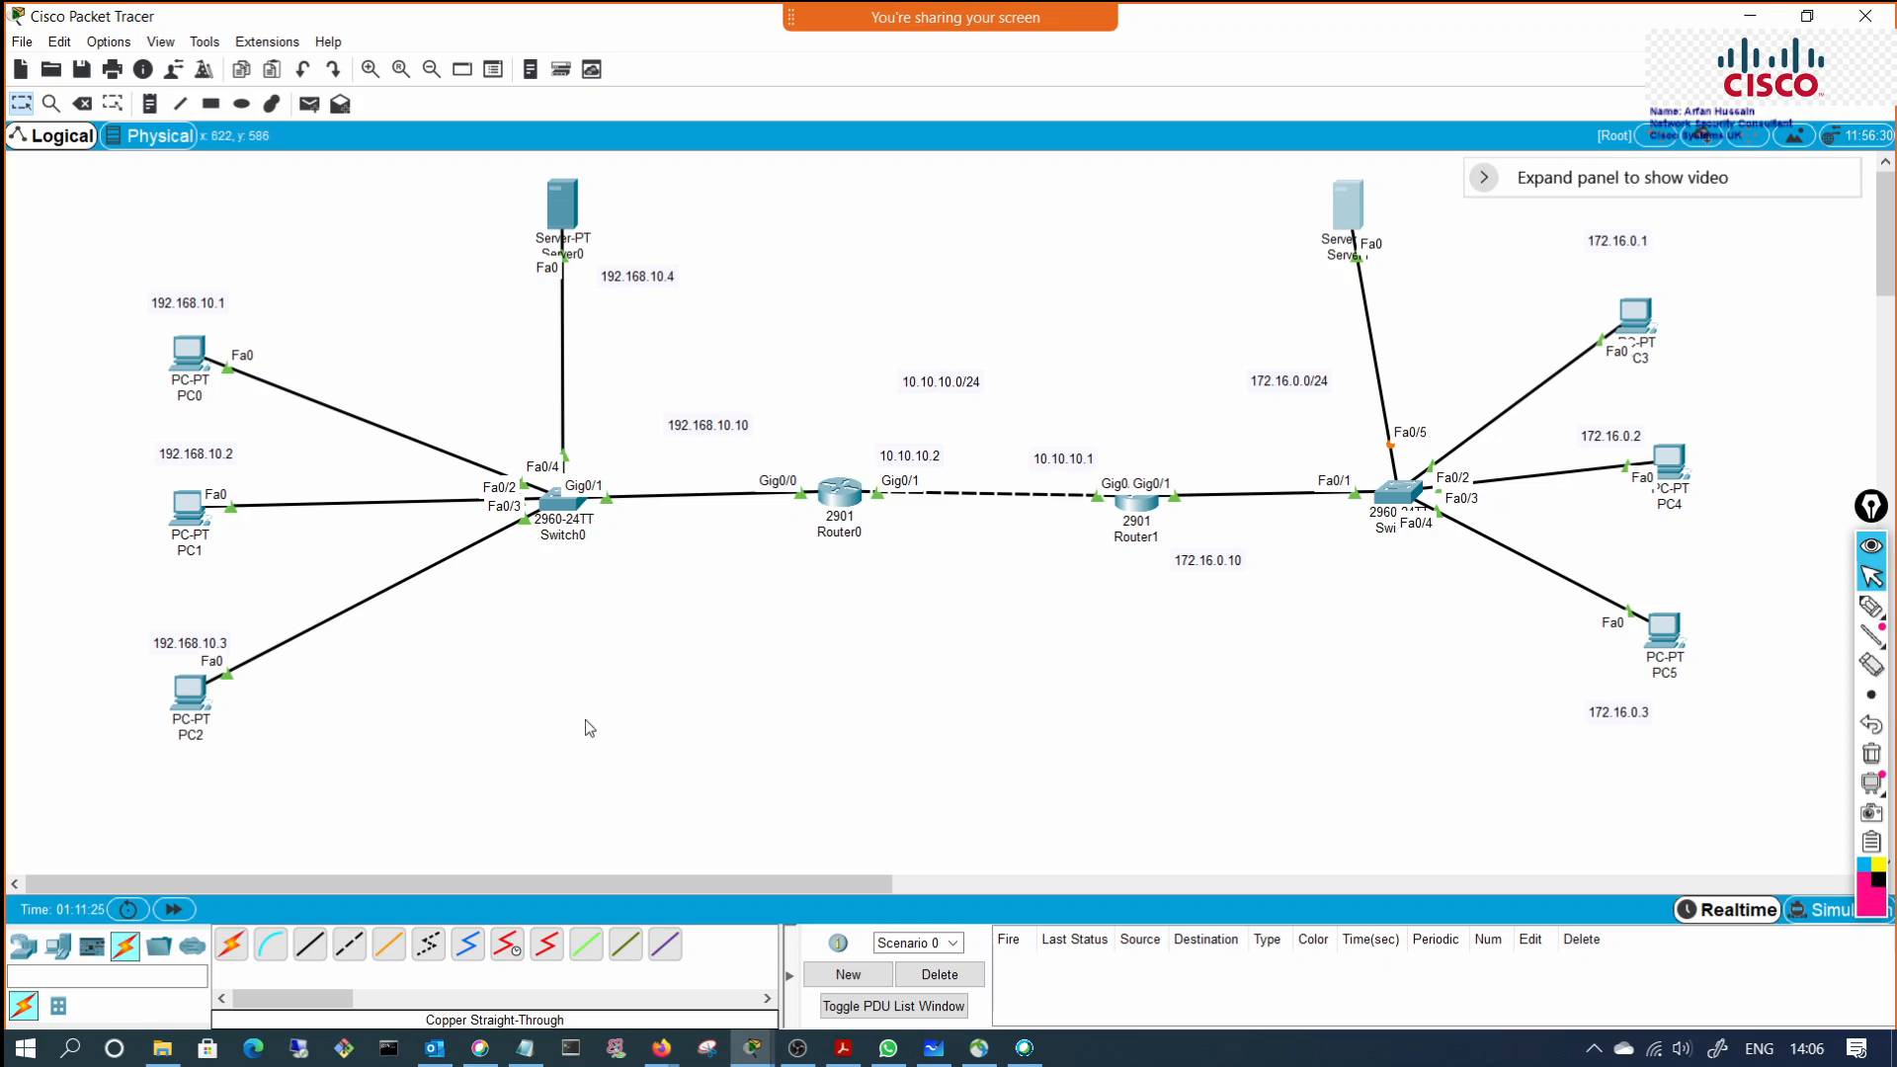
Step: Add the note 172.16.0.4/16 beside Server1 and leave note placement
click(151, 103)
click(1394, 255)
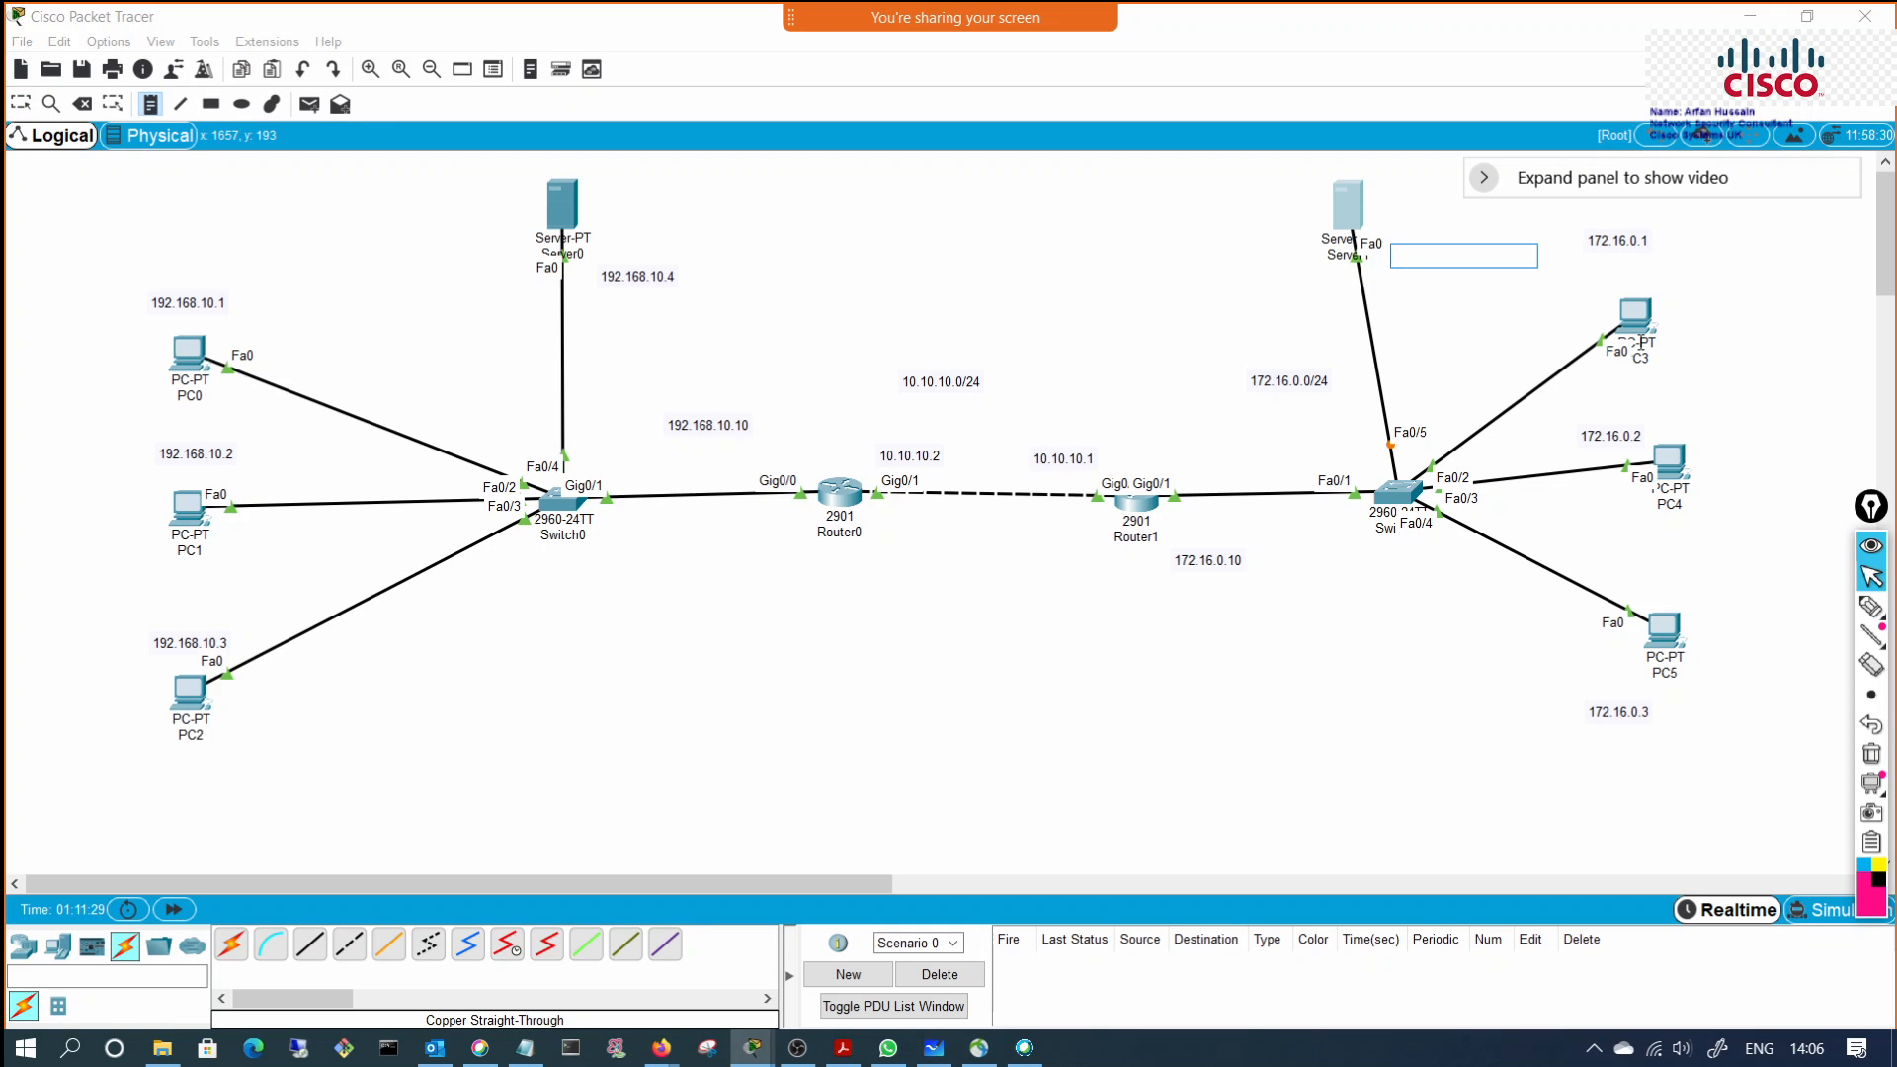
text(172.16.0.4/16)
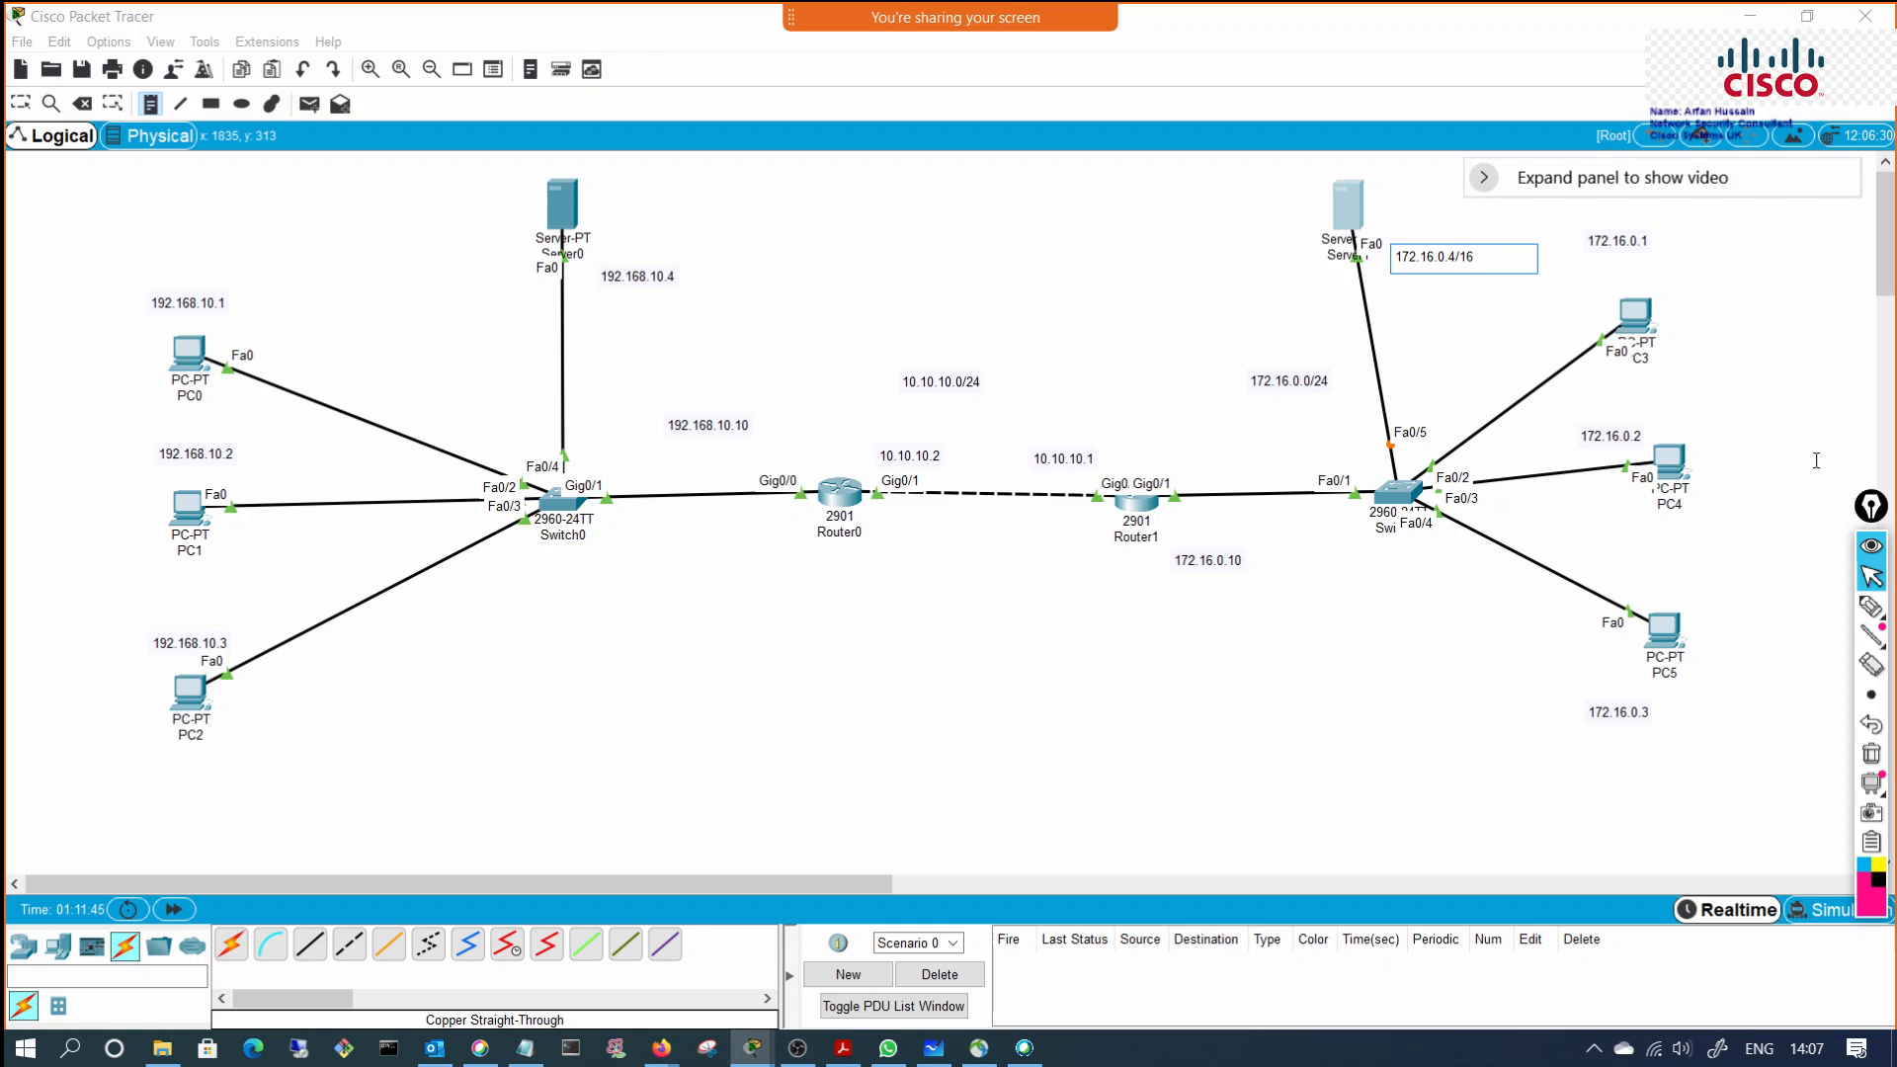
click(1476, 340)
key(Escape)
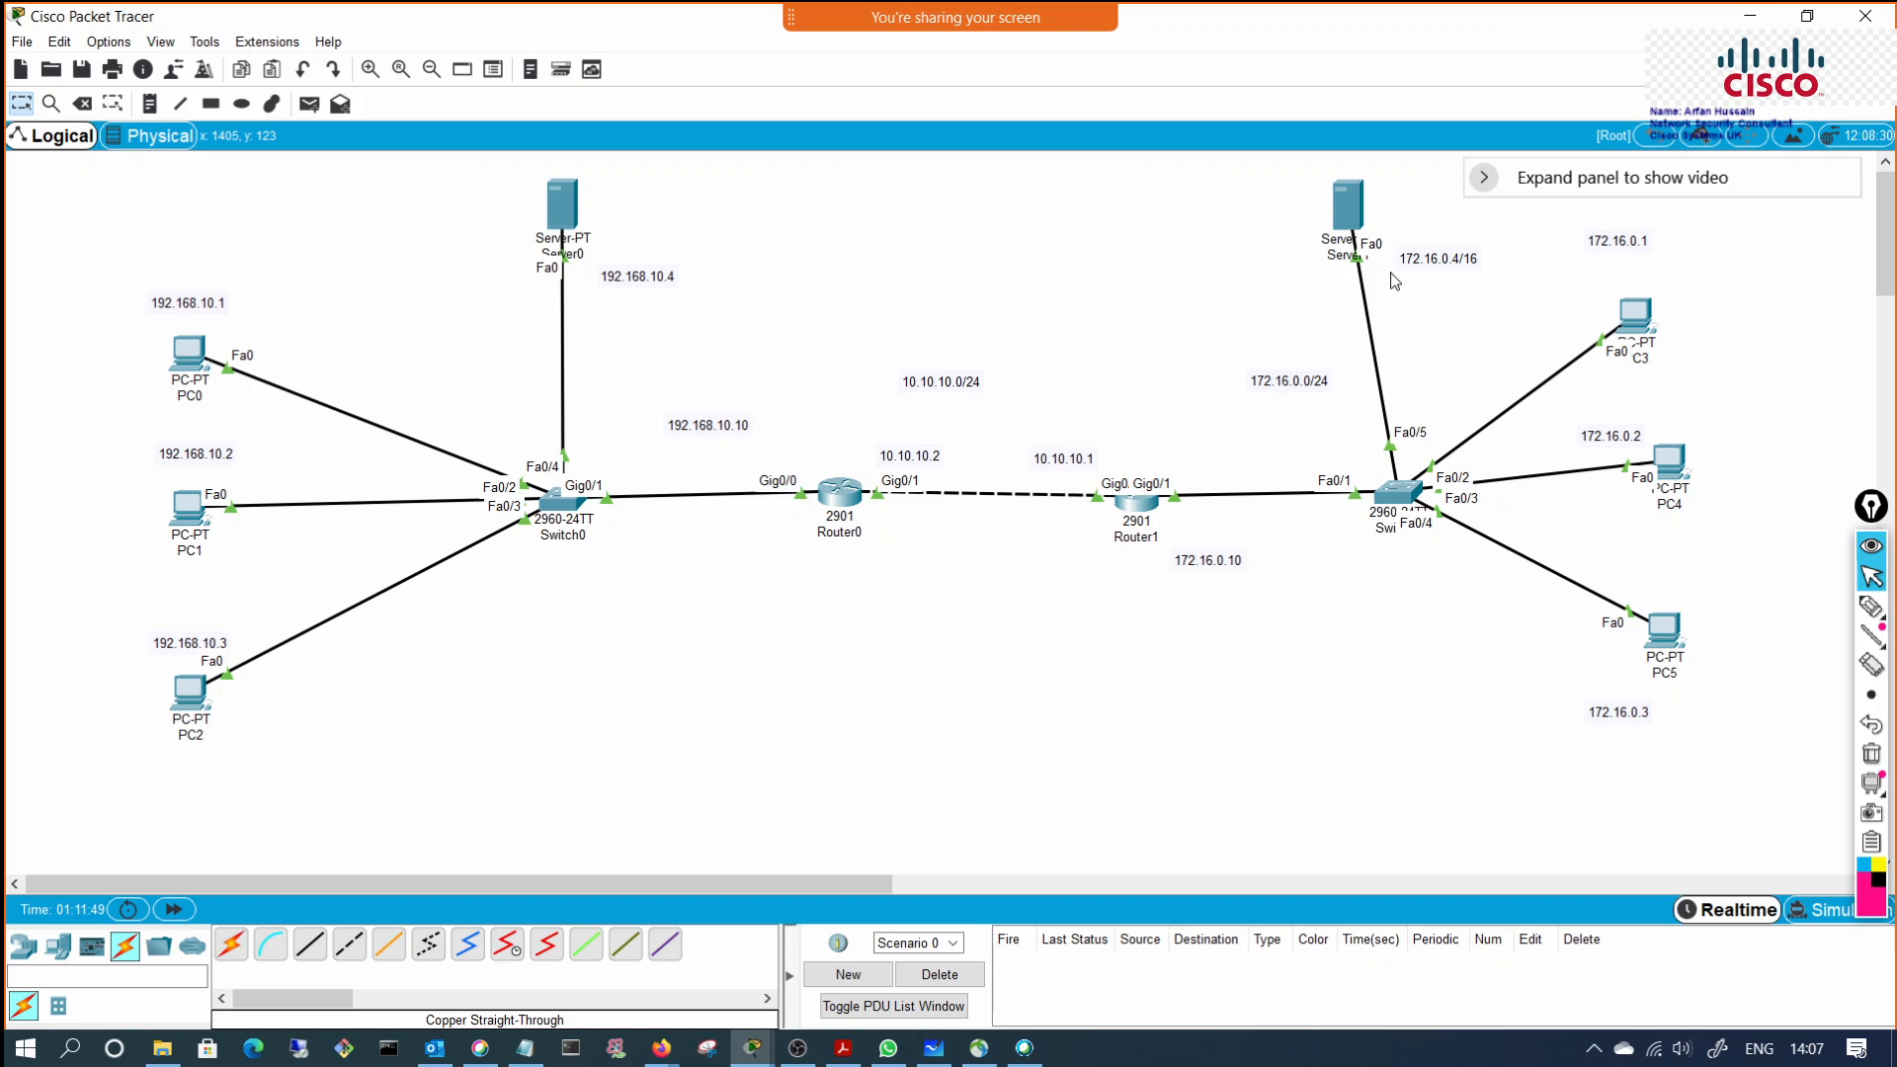
Step: Give Server1 the static IPv4 address 172.16.0.4, mask 255.255.0.0 and default gateway 172.16.0.10, and close its window
click(1349, 210)
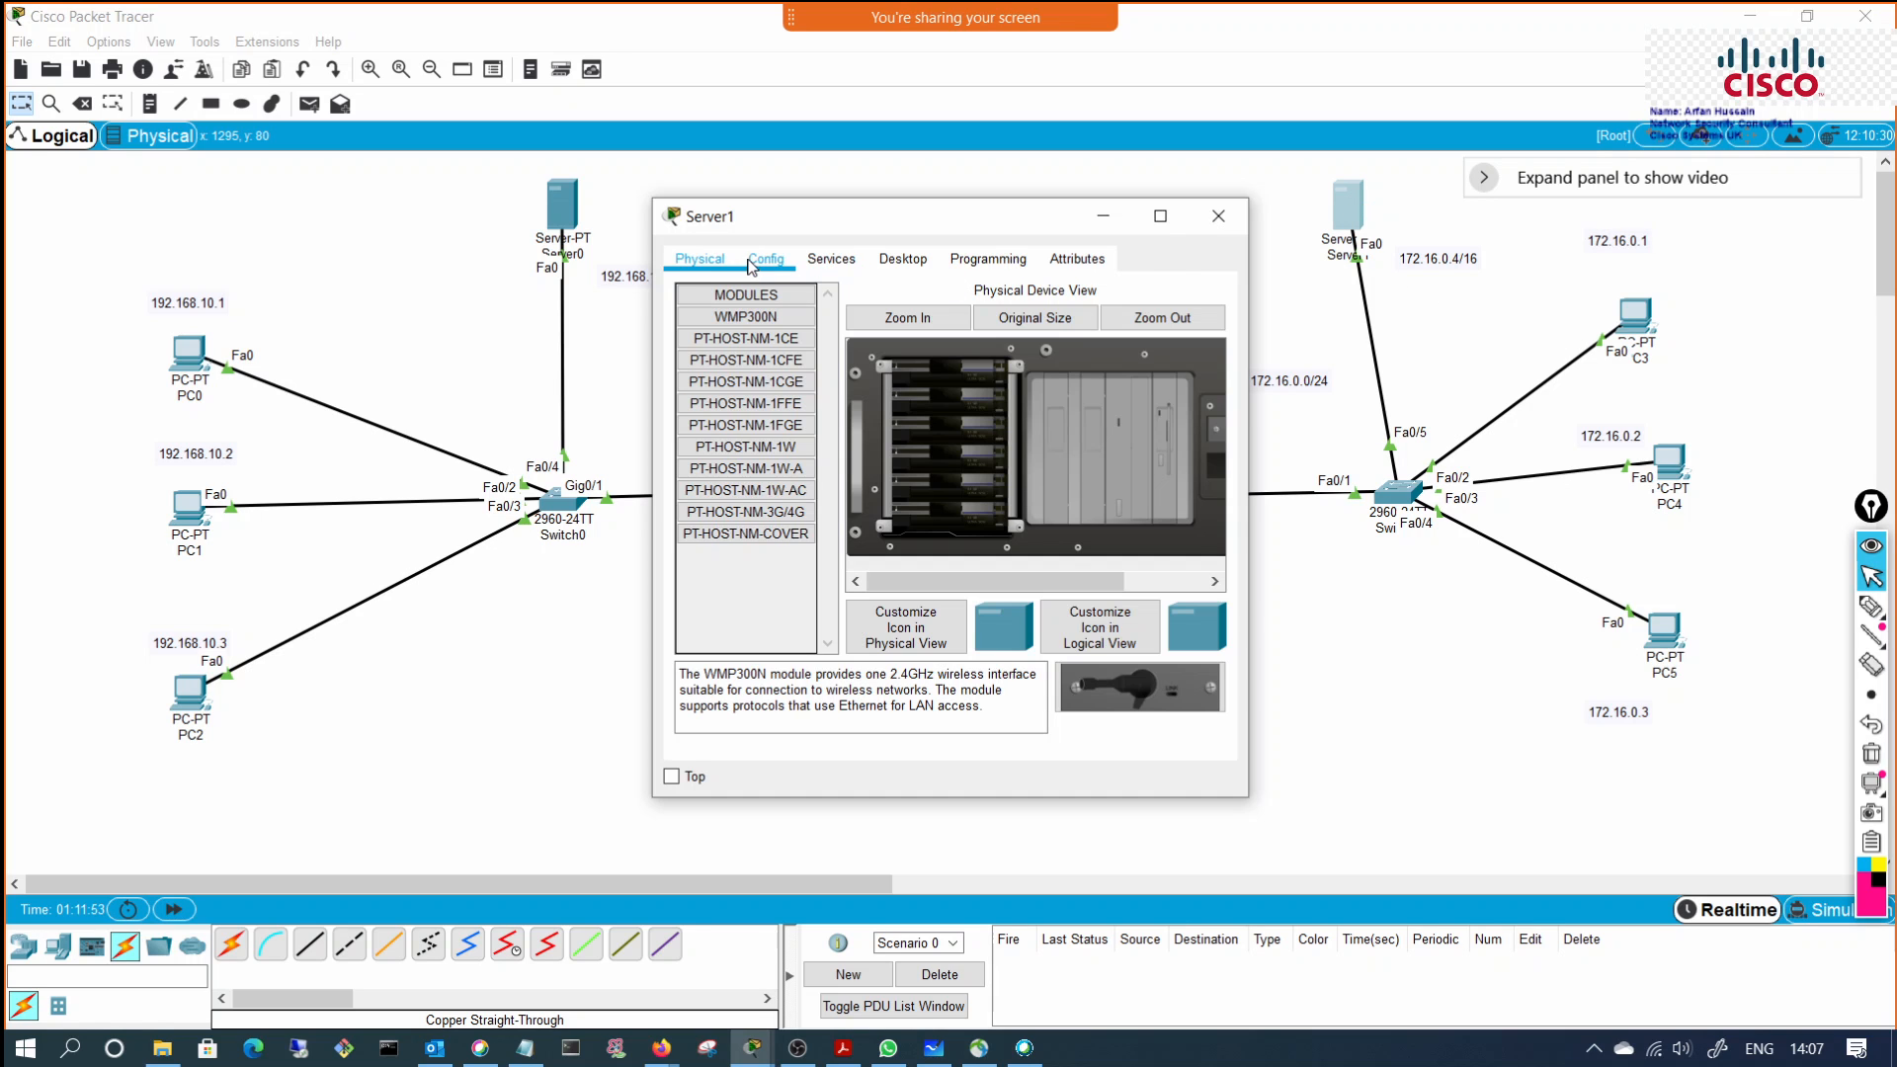
click(902, 259)
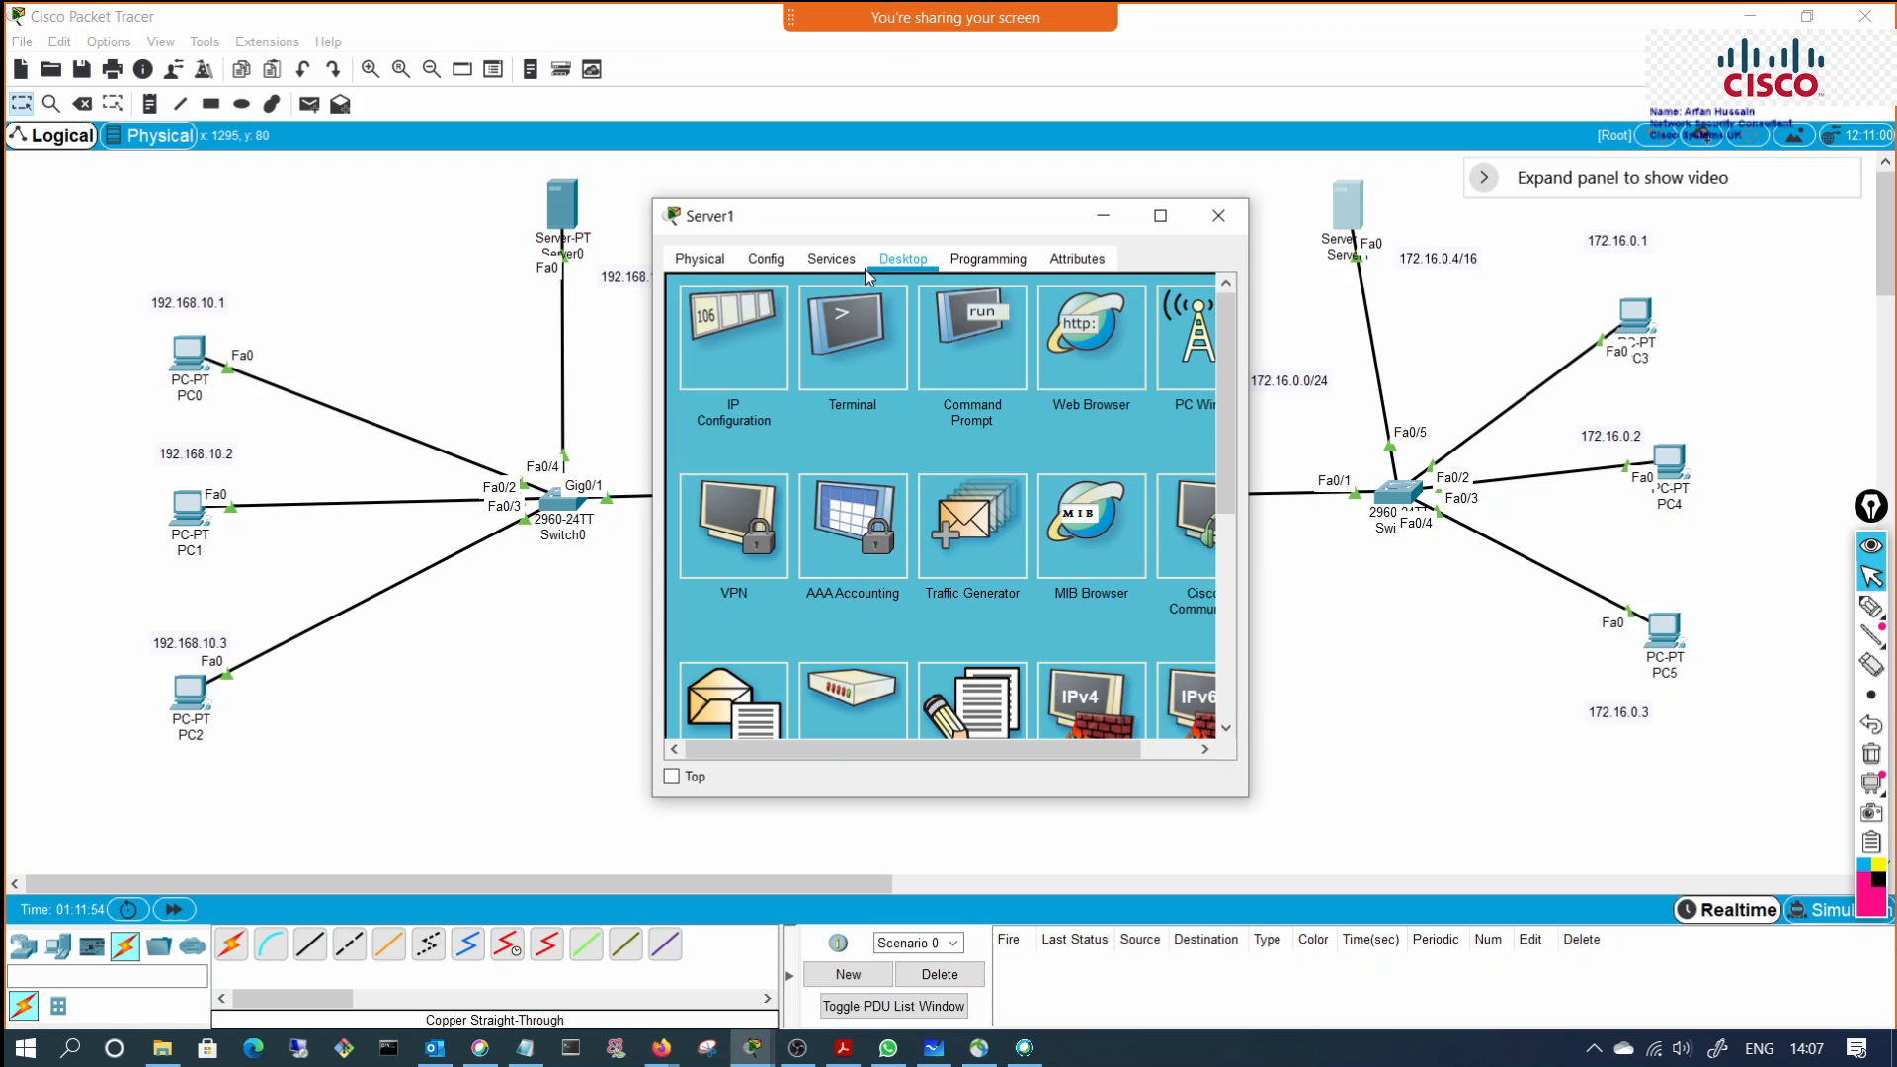
click(741, 326)
drag(913, 221, 810, 206)
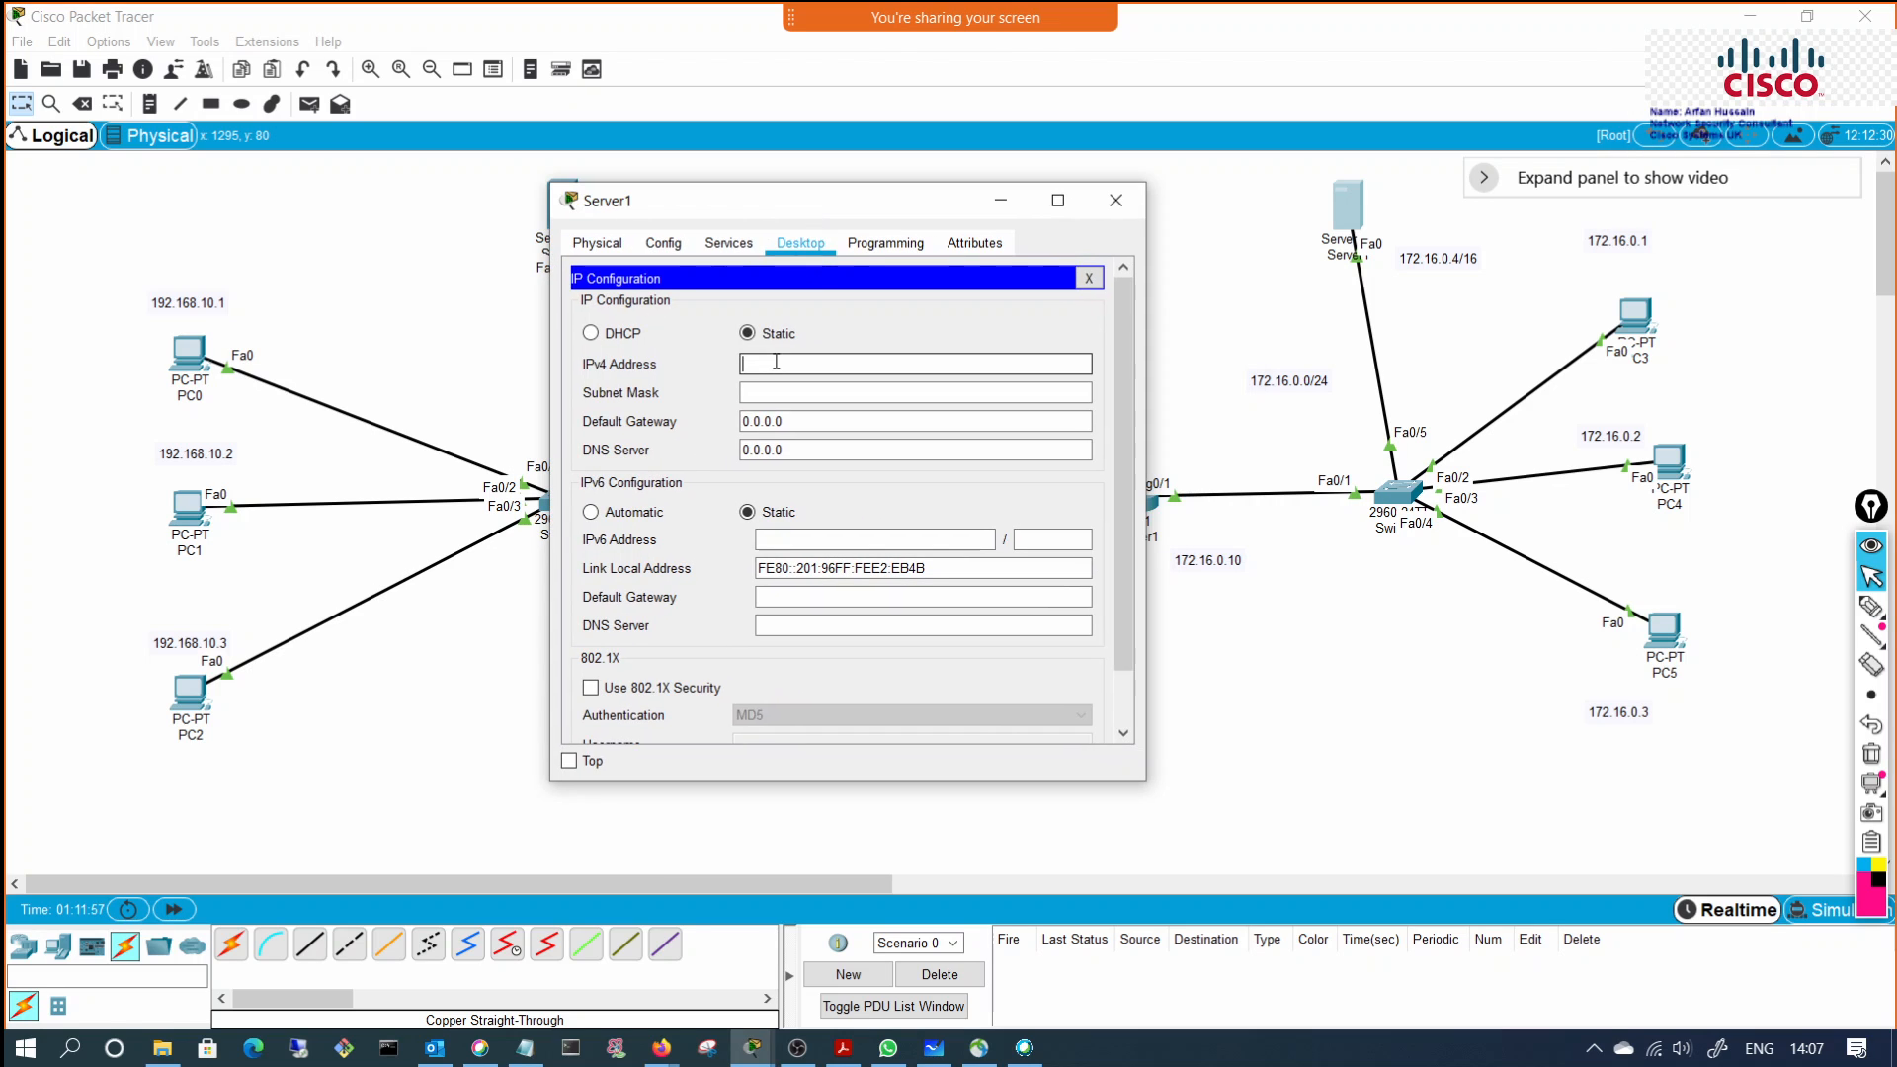
text(172.16.0.4)
key(Tab)
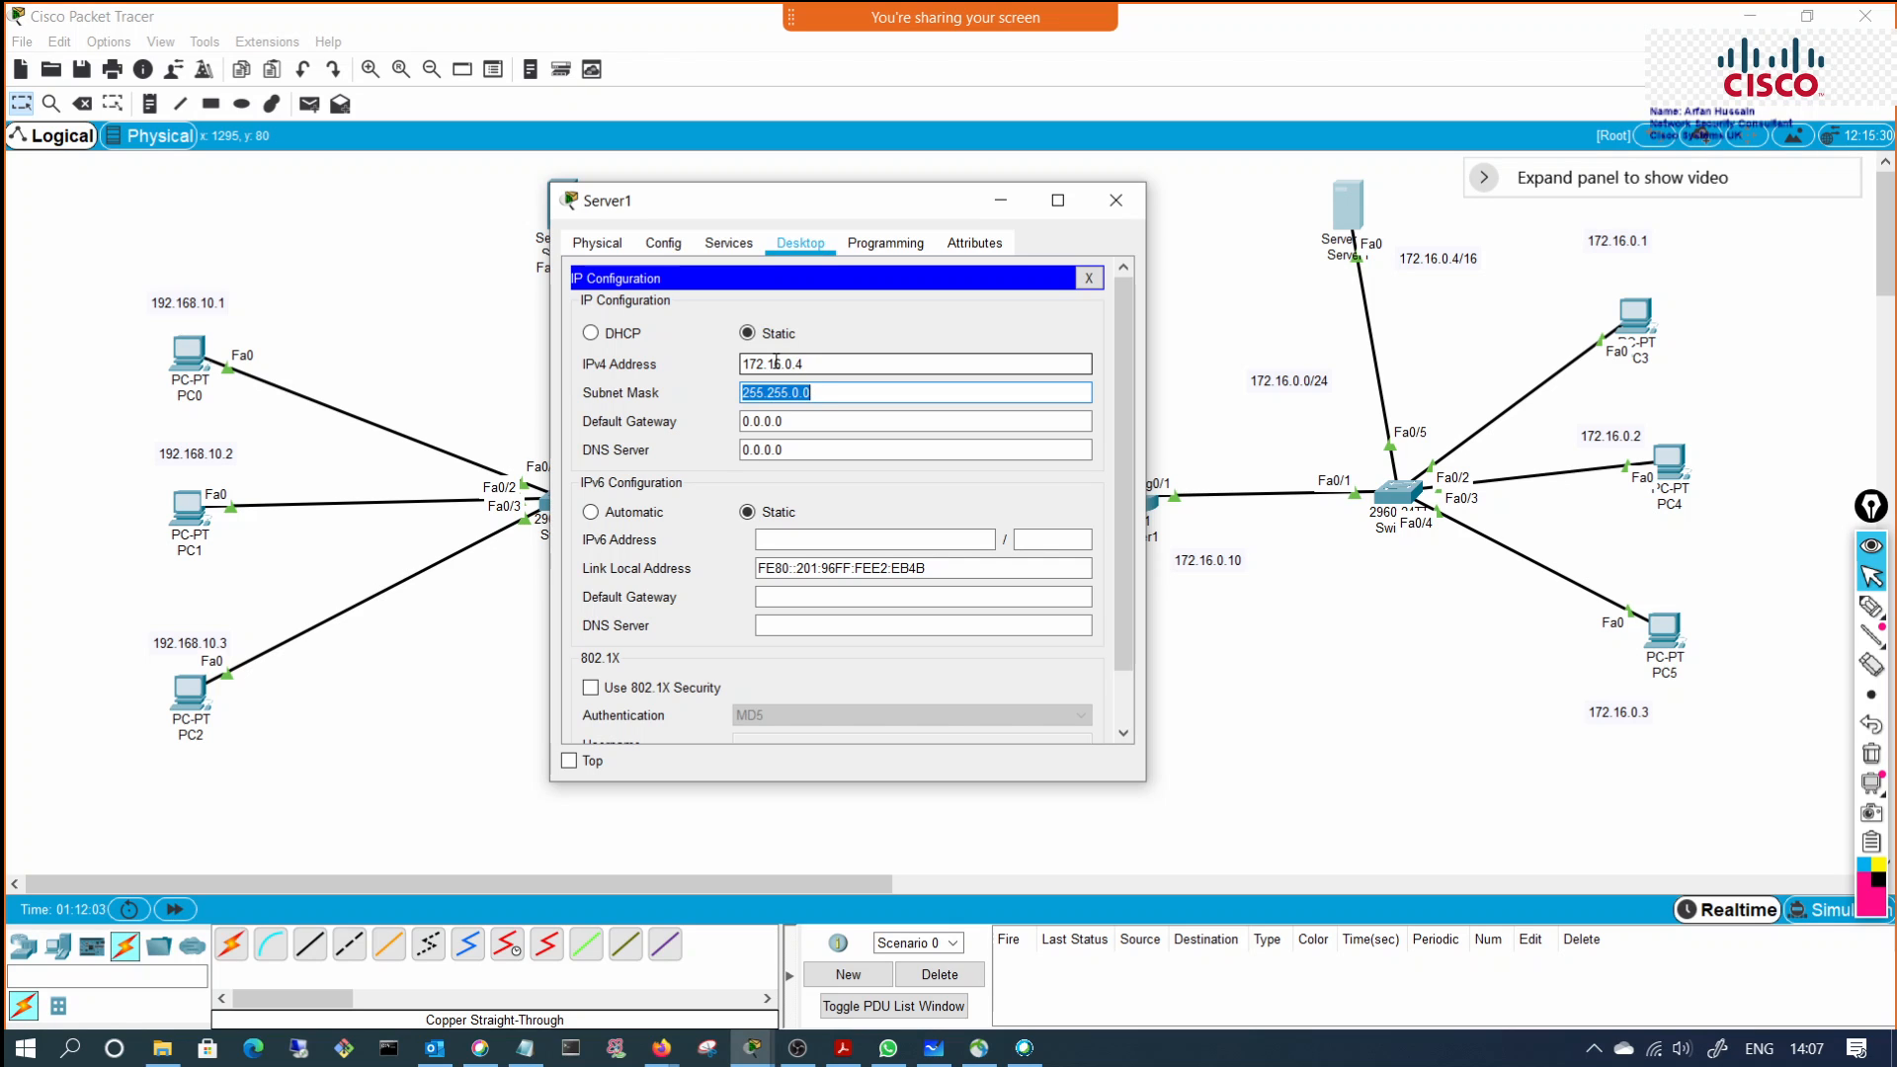
click(821, 422)
drag(791, 426, 722, 431)
text(172.16.)
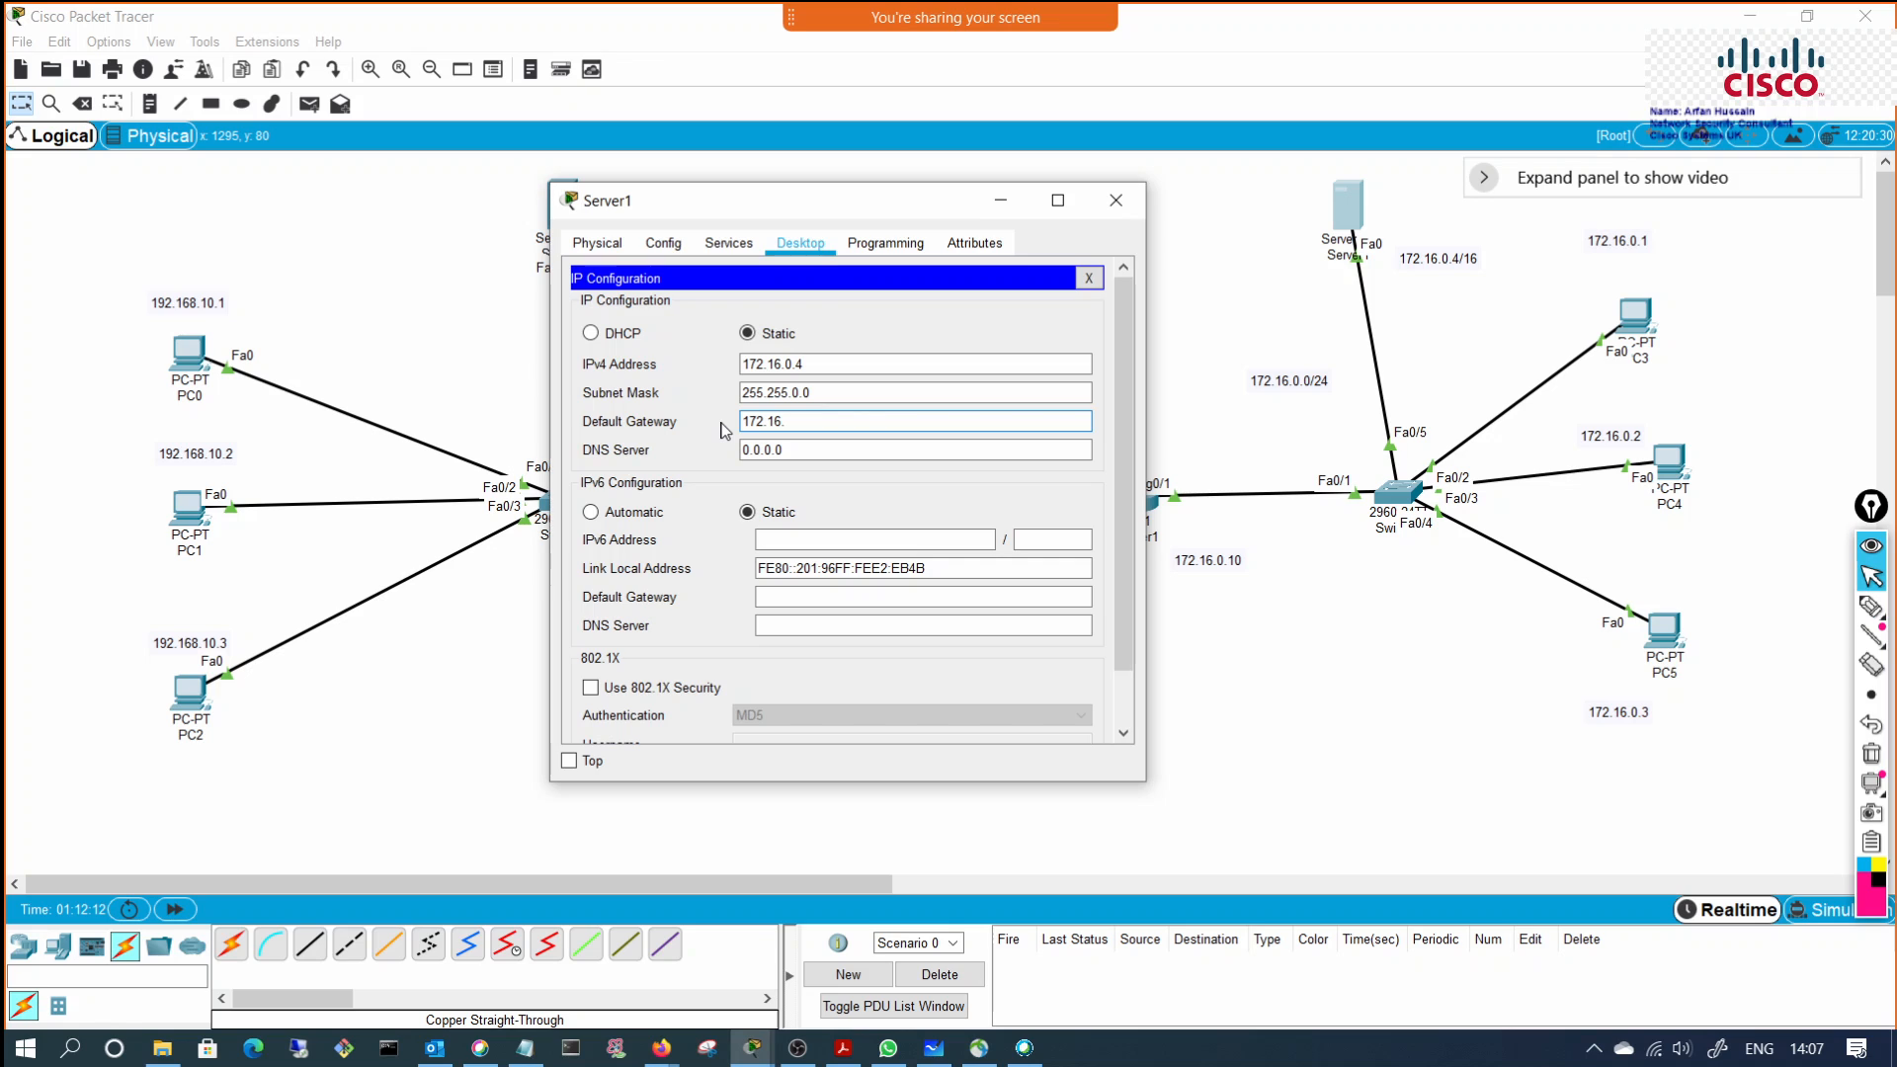
text(0.10)
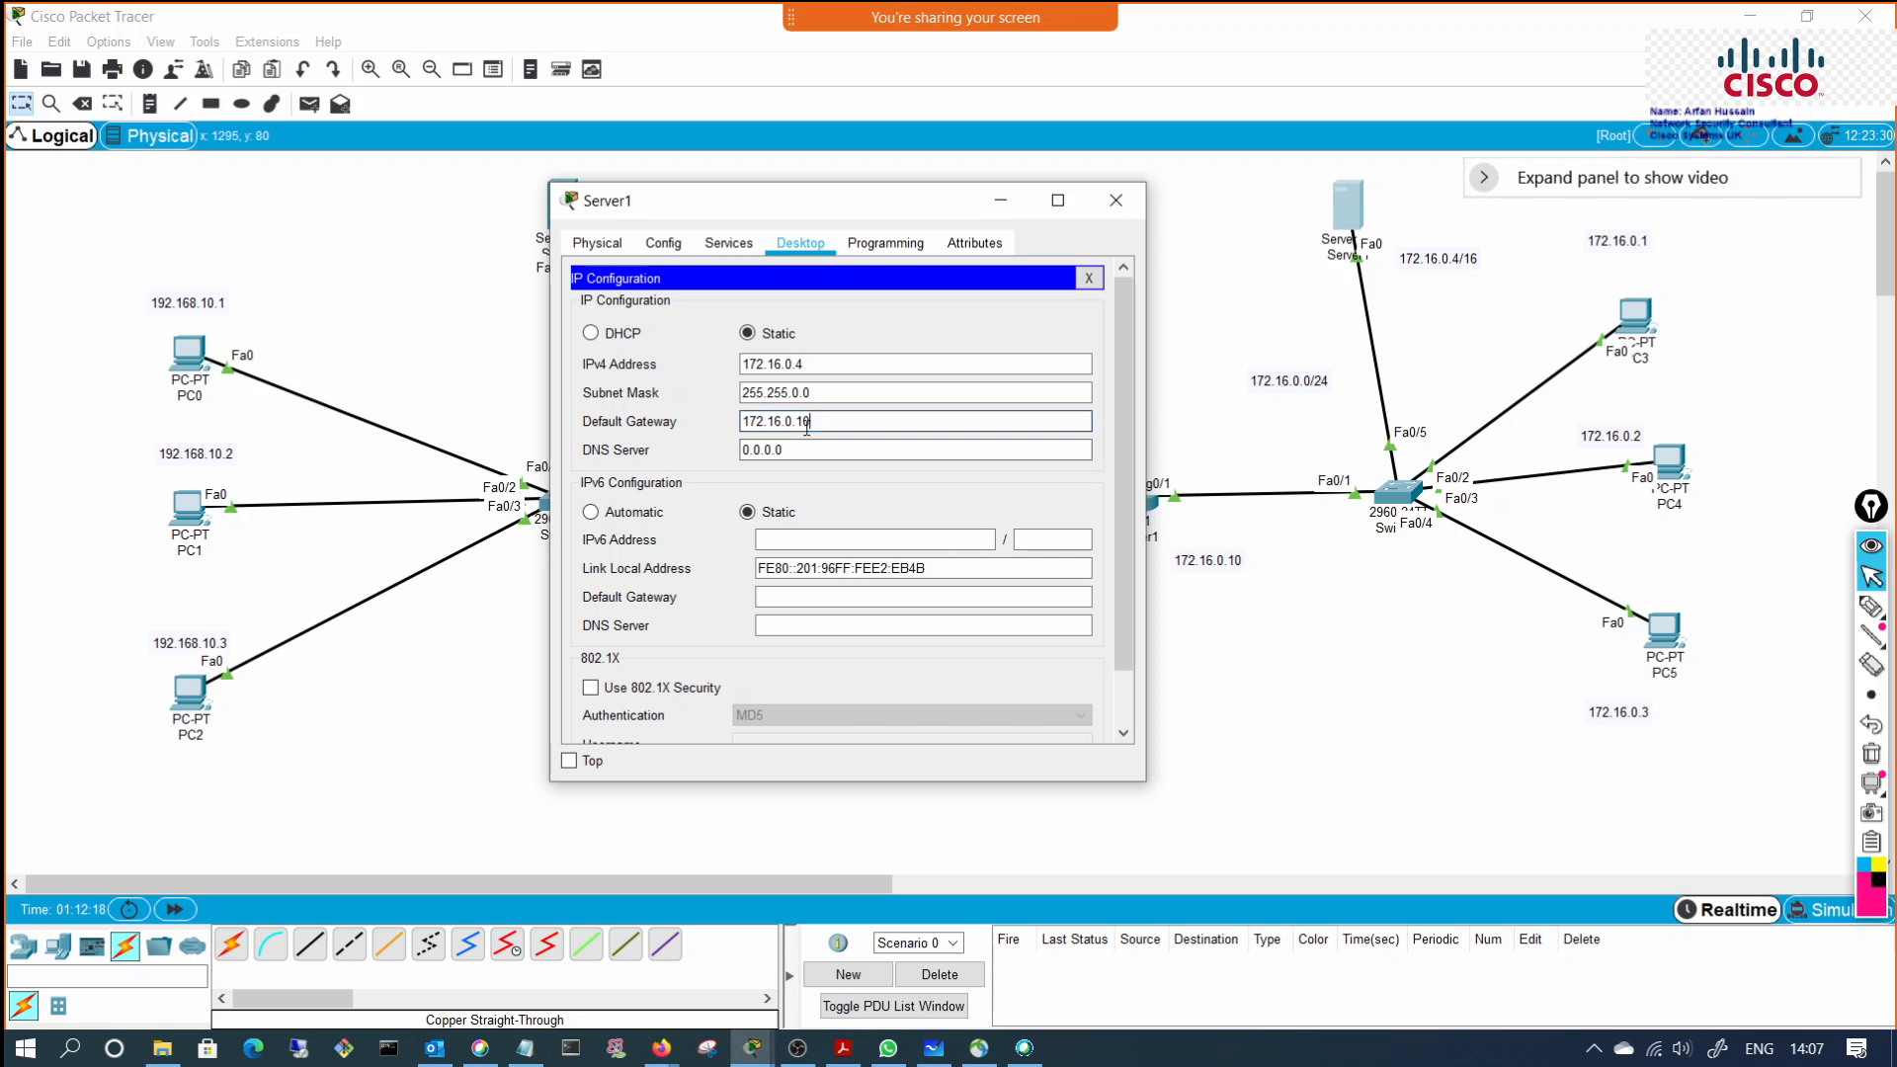
click(1089, 278)
click(1115, 200)
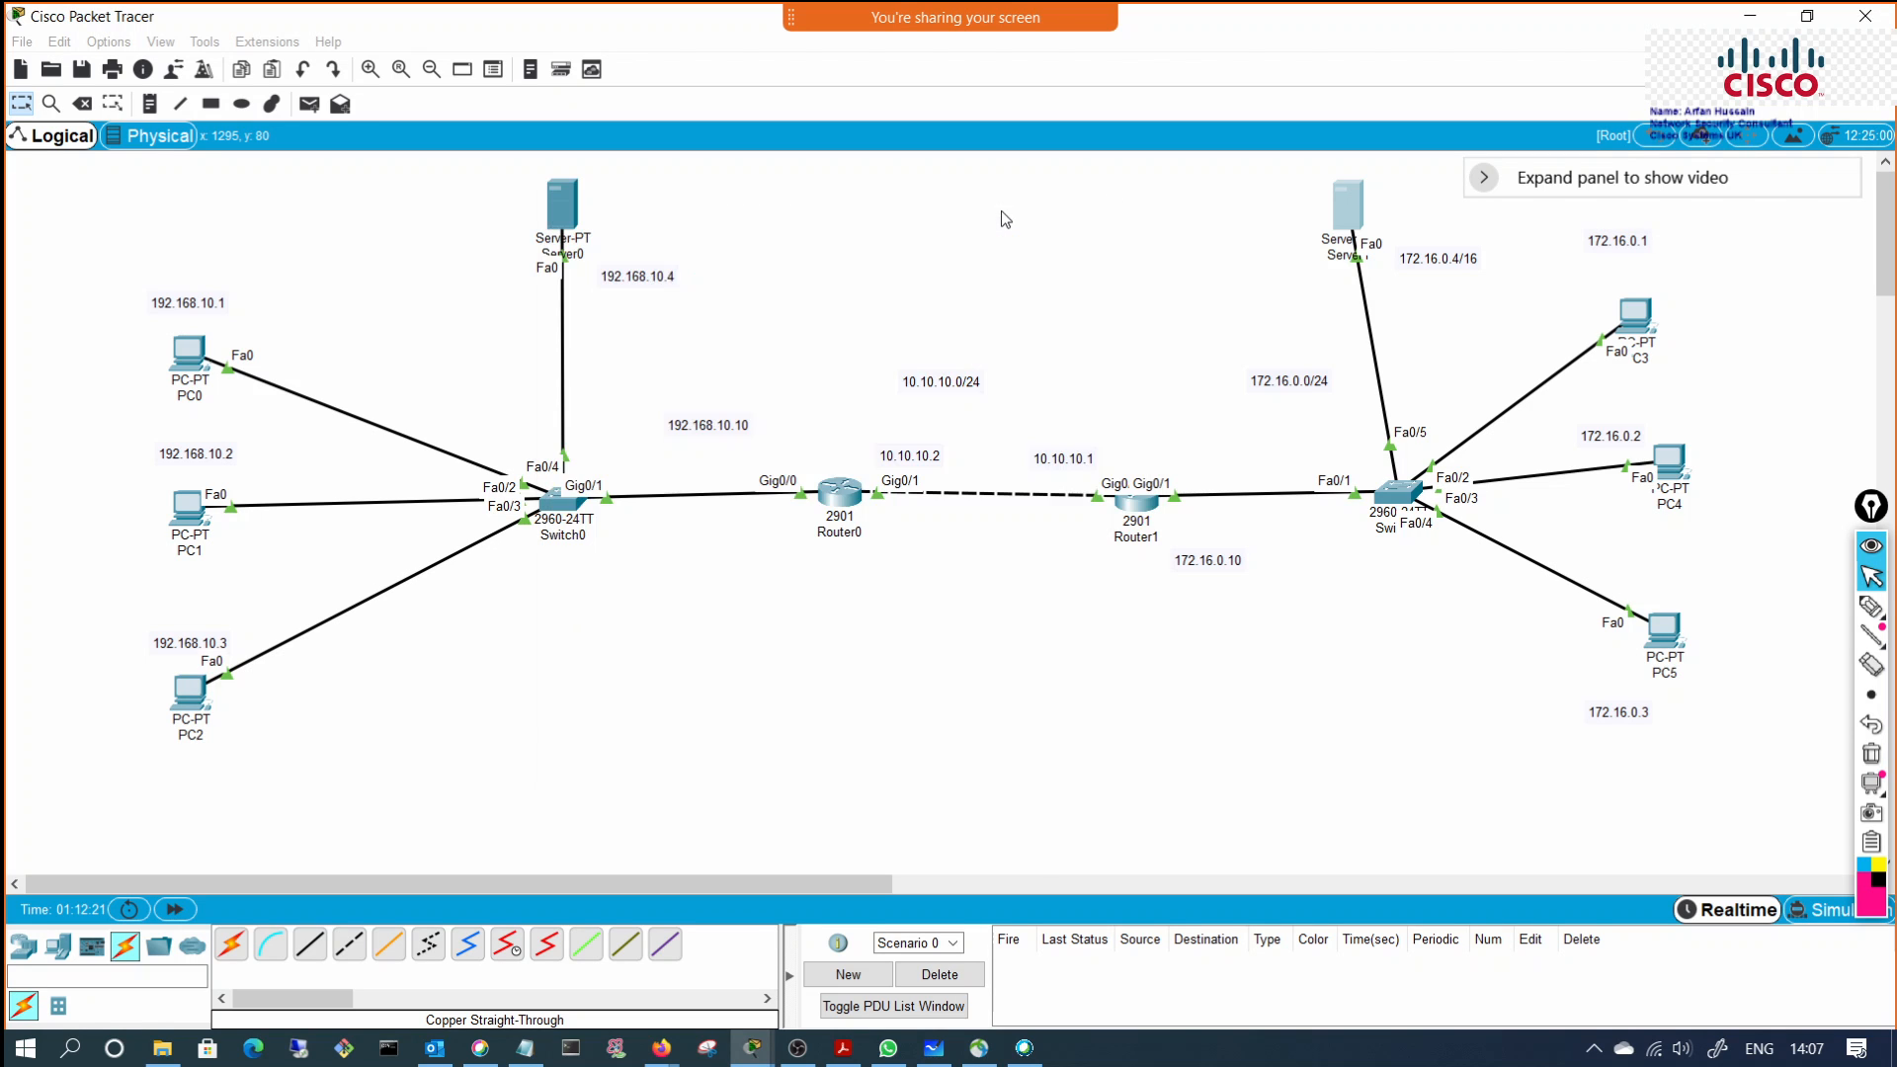
Step: Open Server1's DHCP service settings and set the serverPool default gateway to 172.16.0.10
click(1345, 213)
click(733, 244)
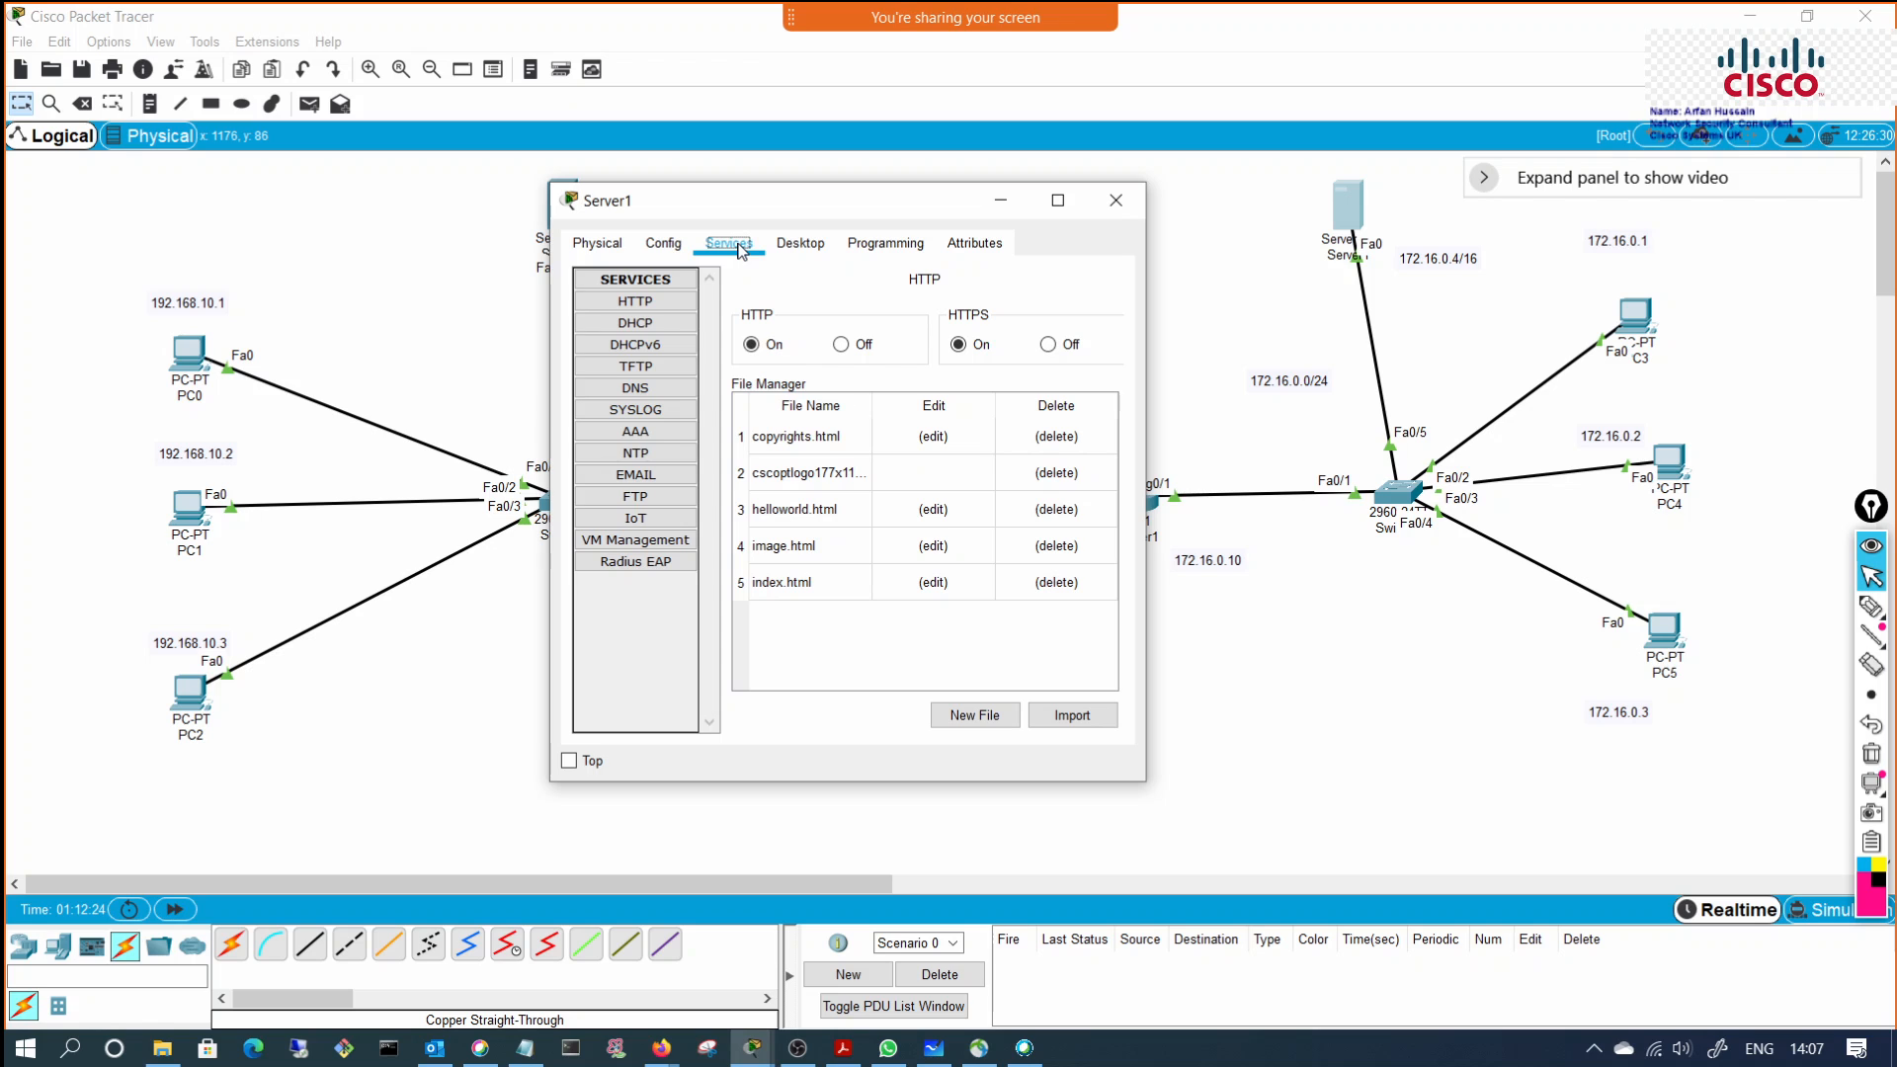
click(646, 326)
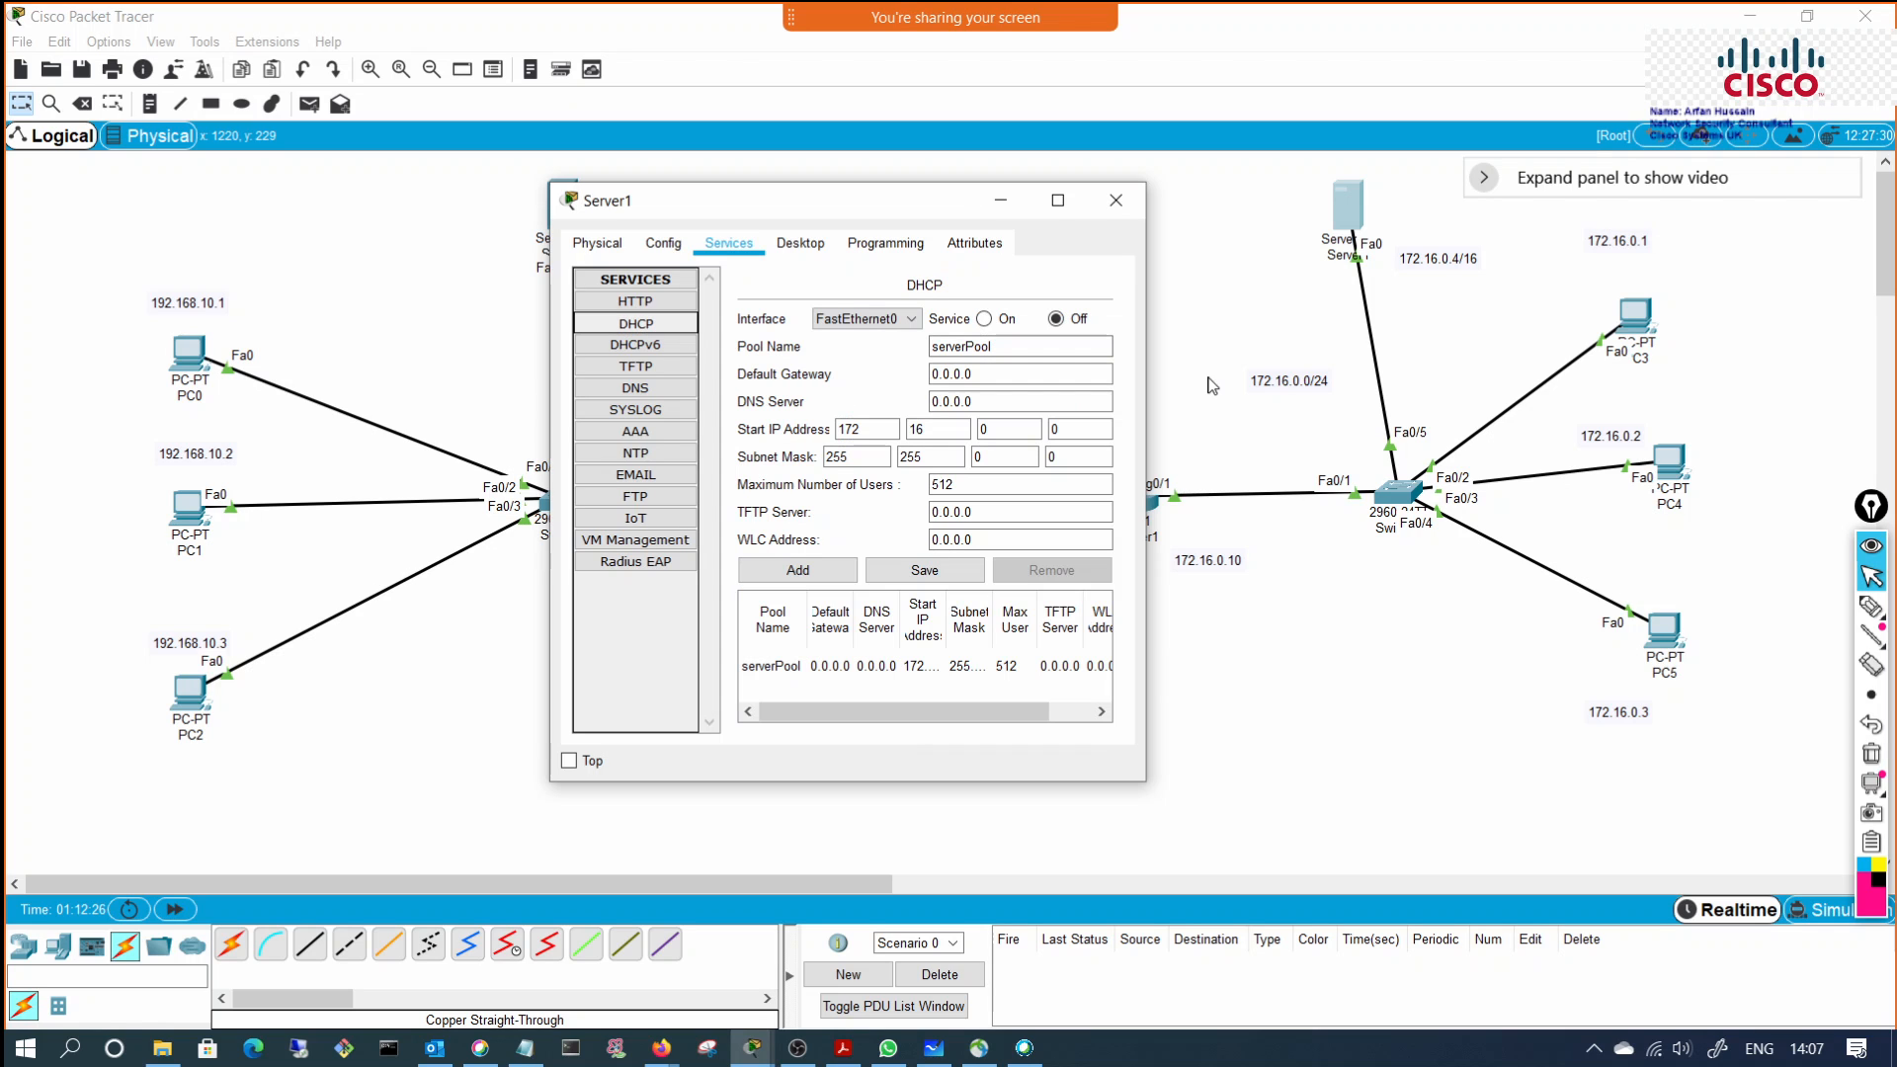
drag(1146, 370, 1371, 370)
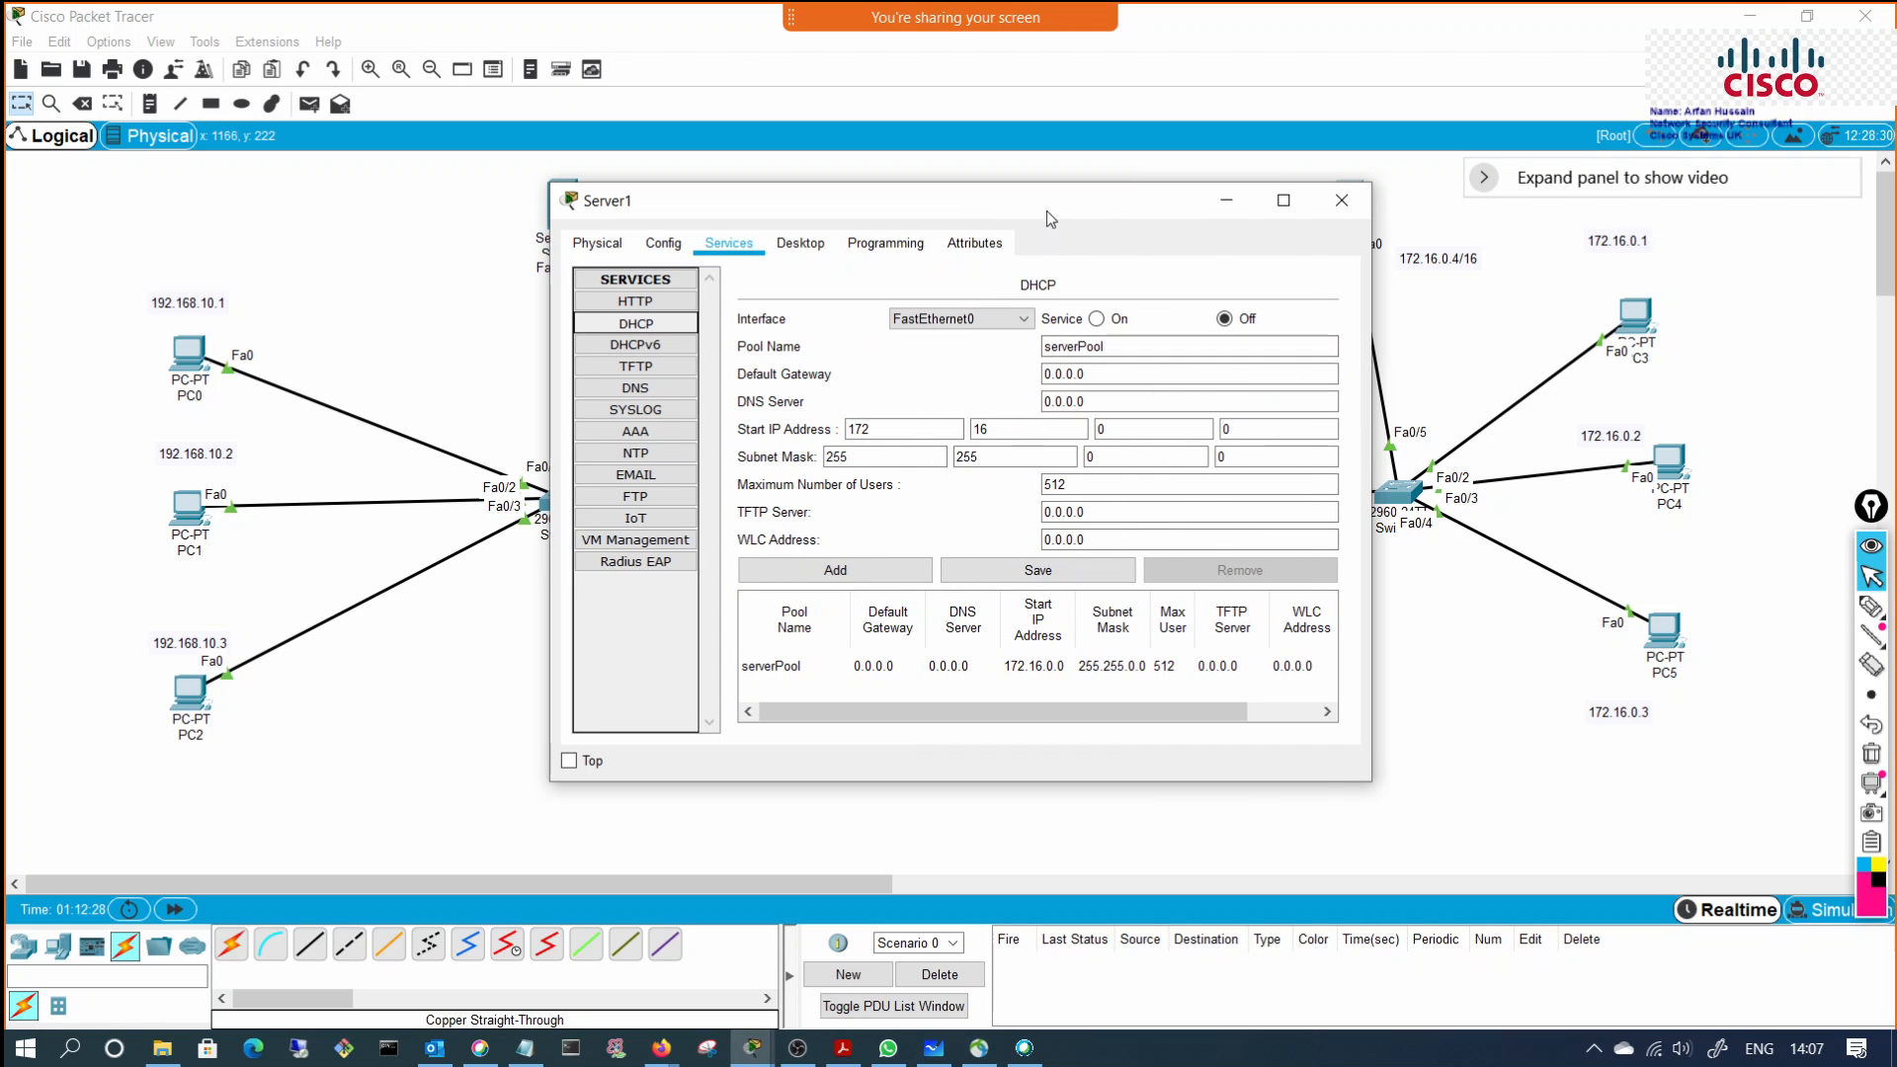
drag(1046, 211, 872, 209)
click(607, 662)
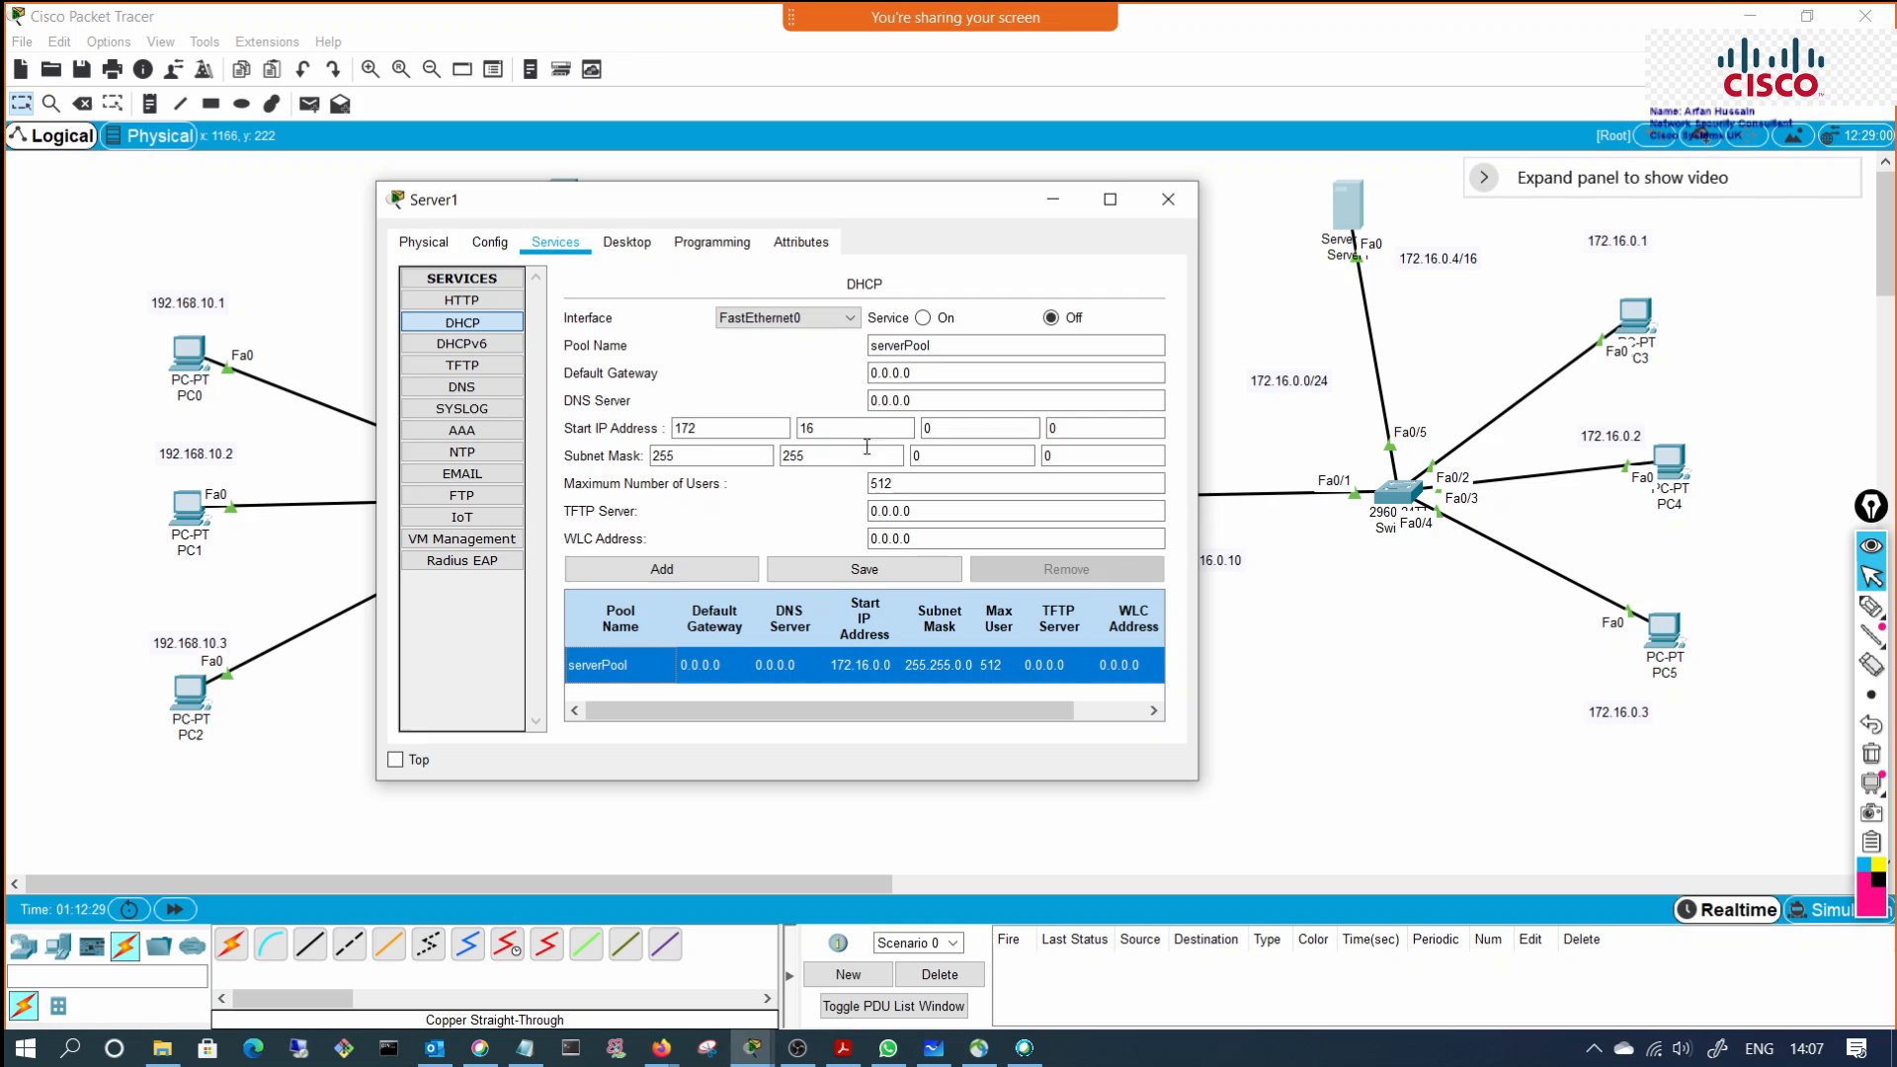
click(938, 345)
key(Tab)
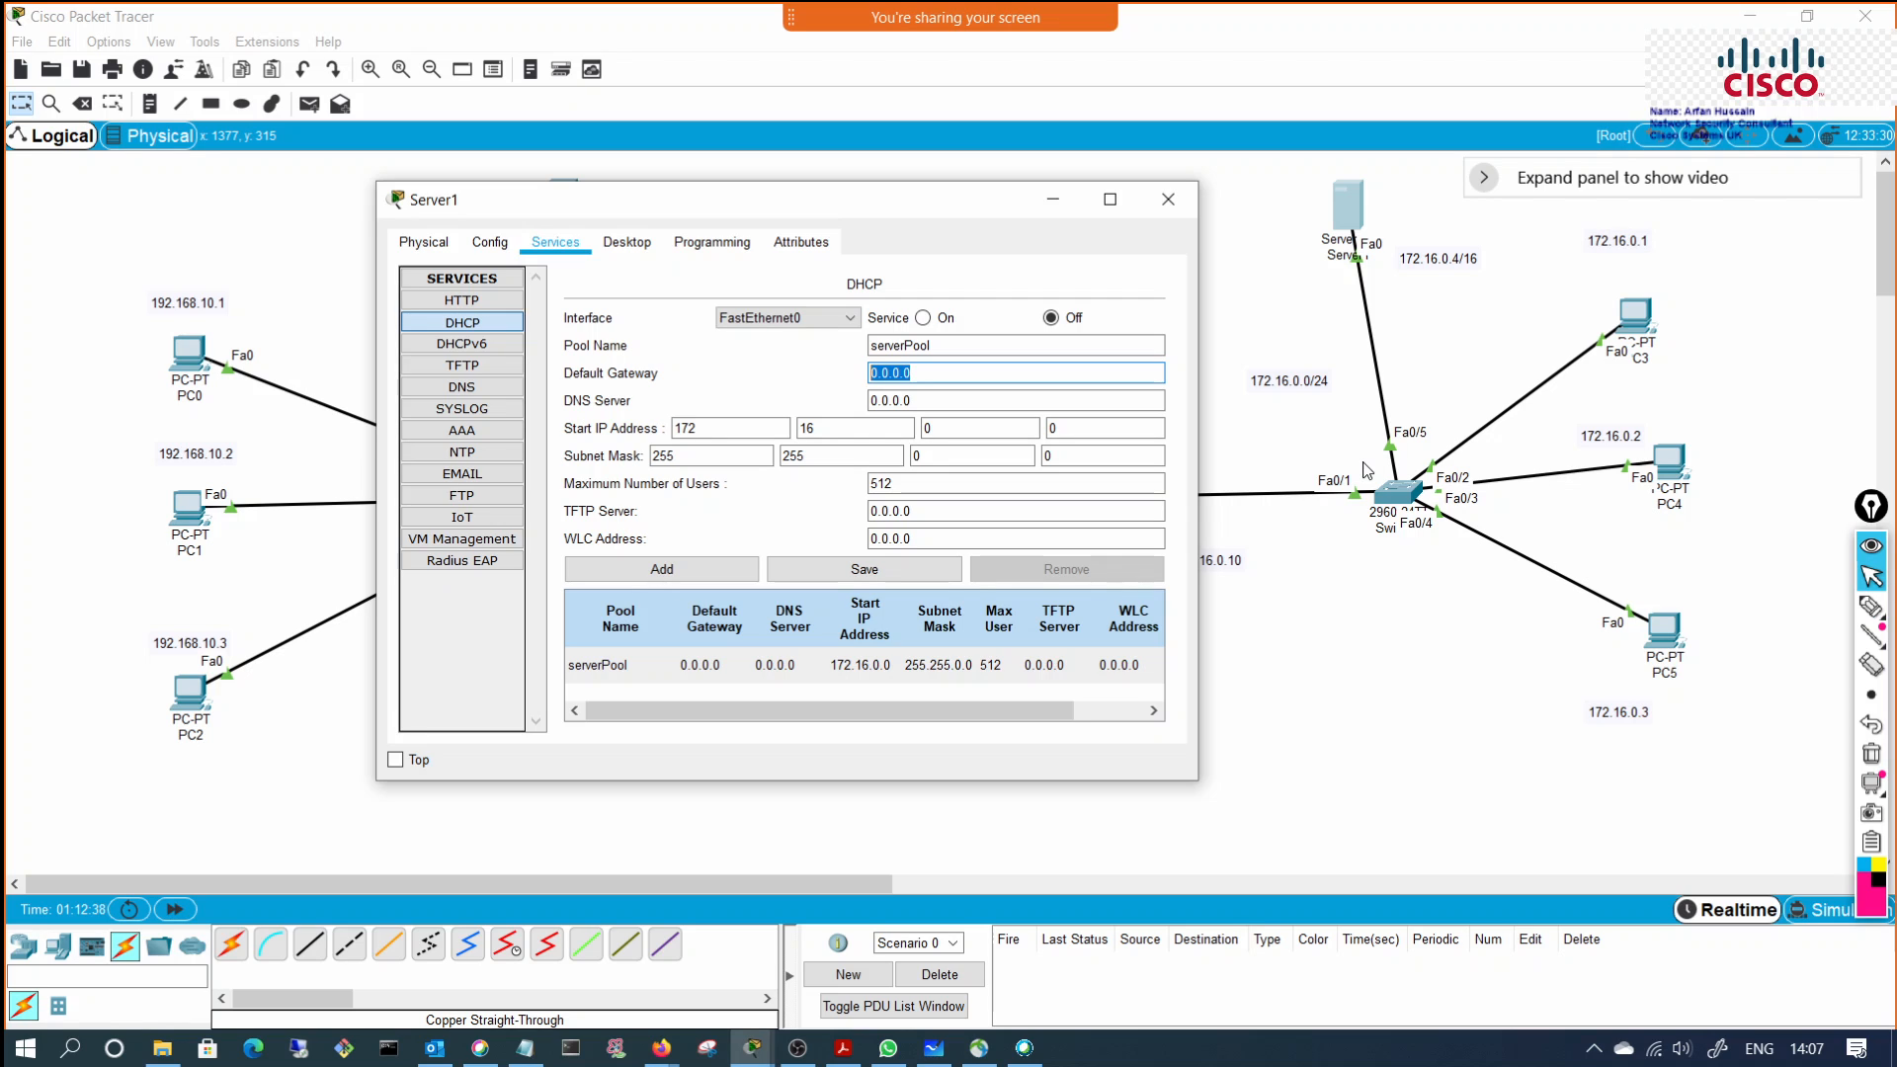
text(172.16.0.10)
key(Tab)
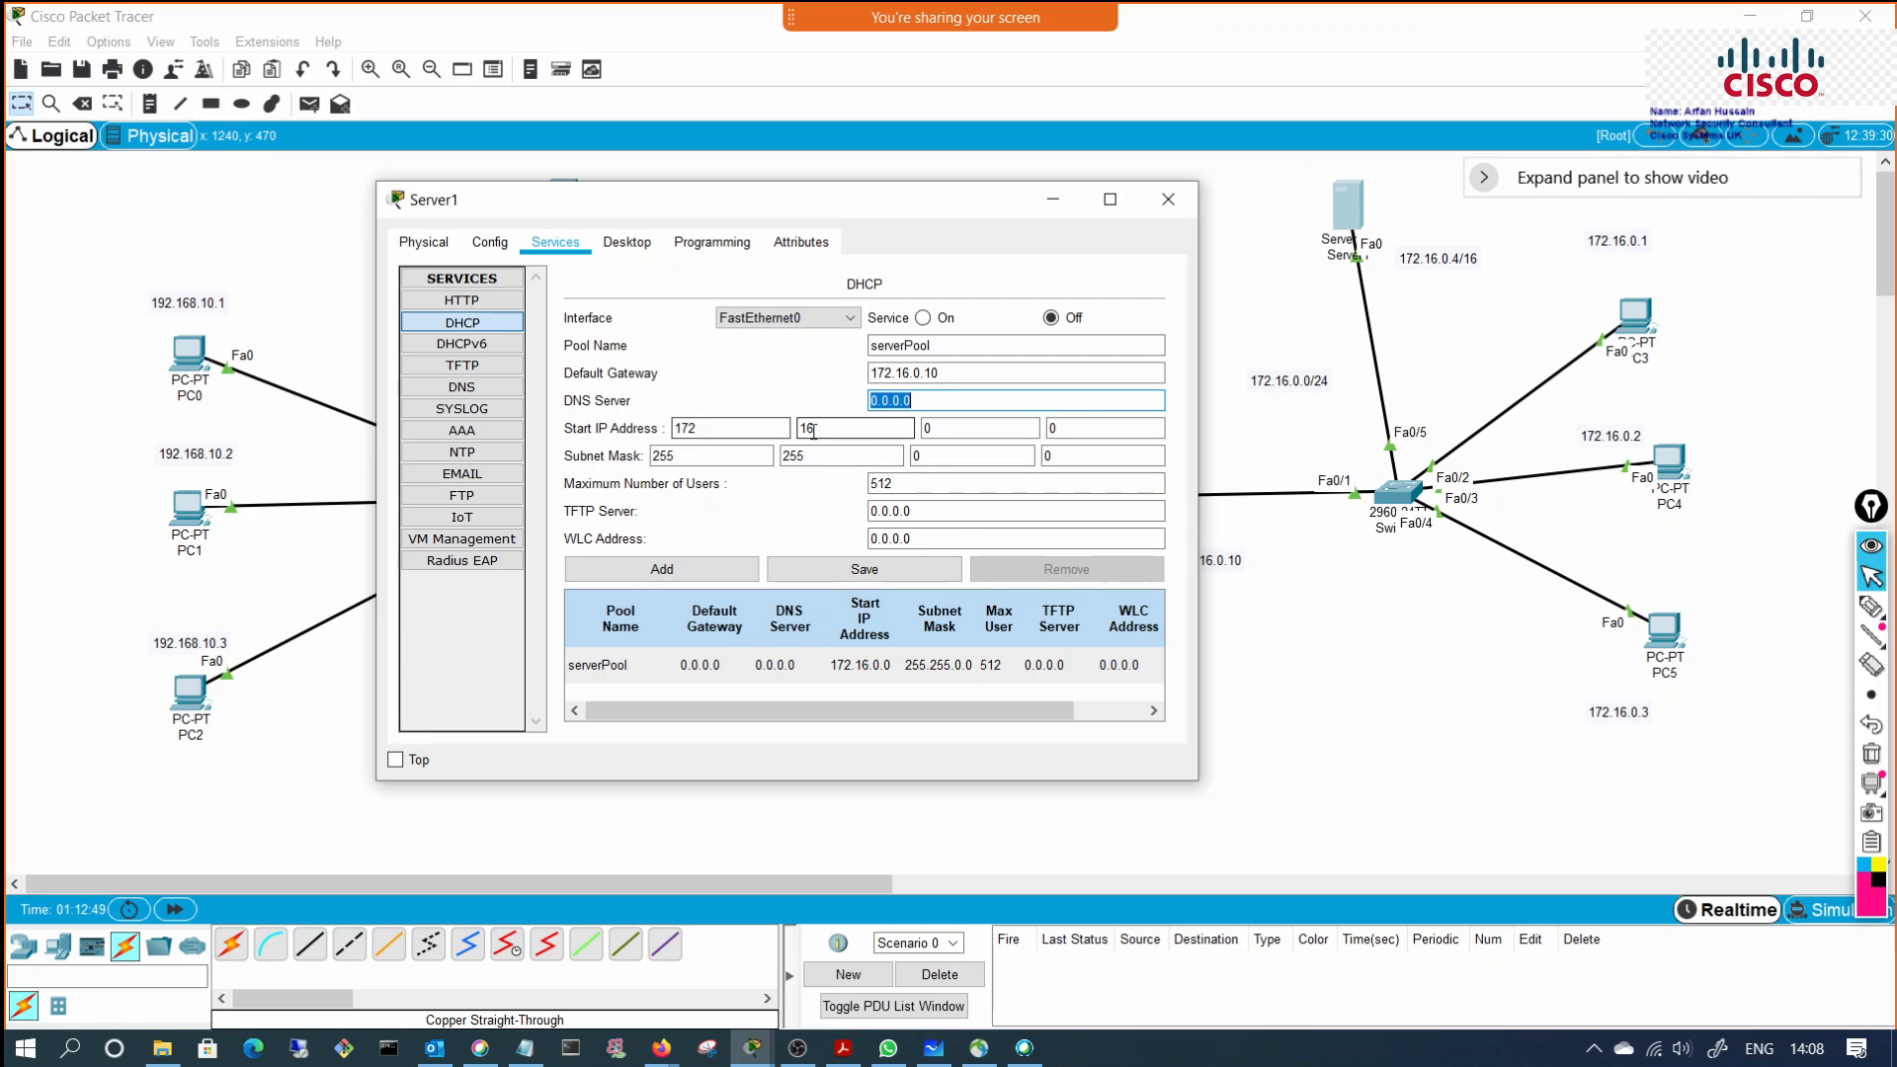
Step: Set serverPool's start IP address to 172.16.0.11 and maximum number of users to 100, save the pool and close Server1
click(929, 433)
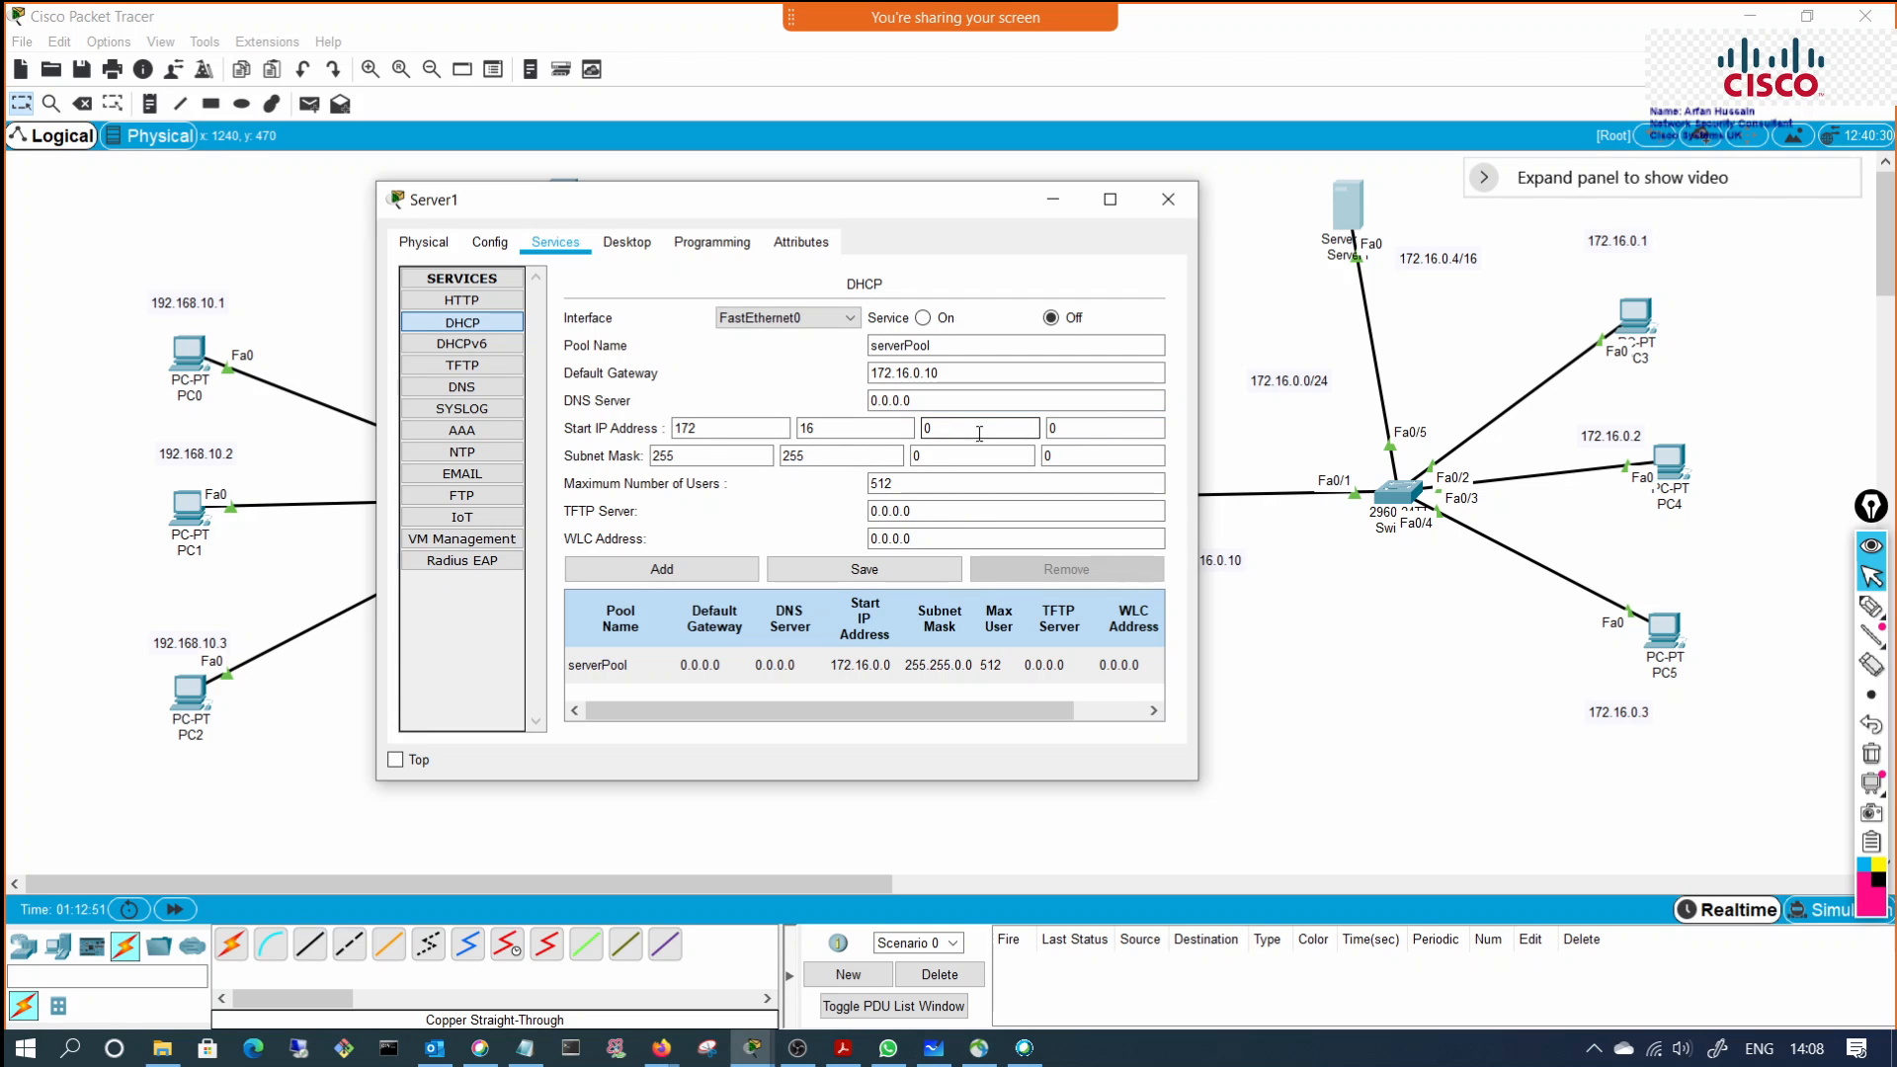
click(1054, 428)
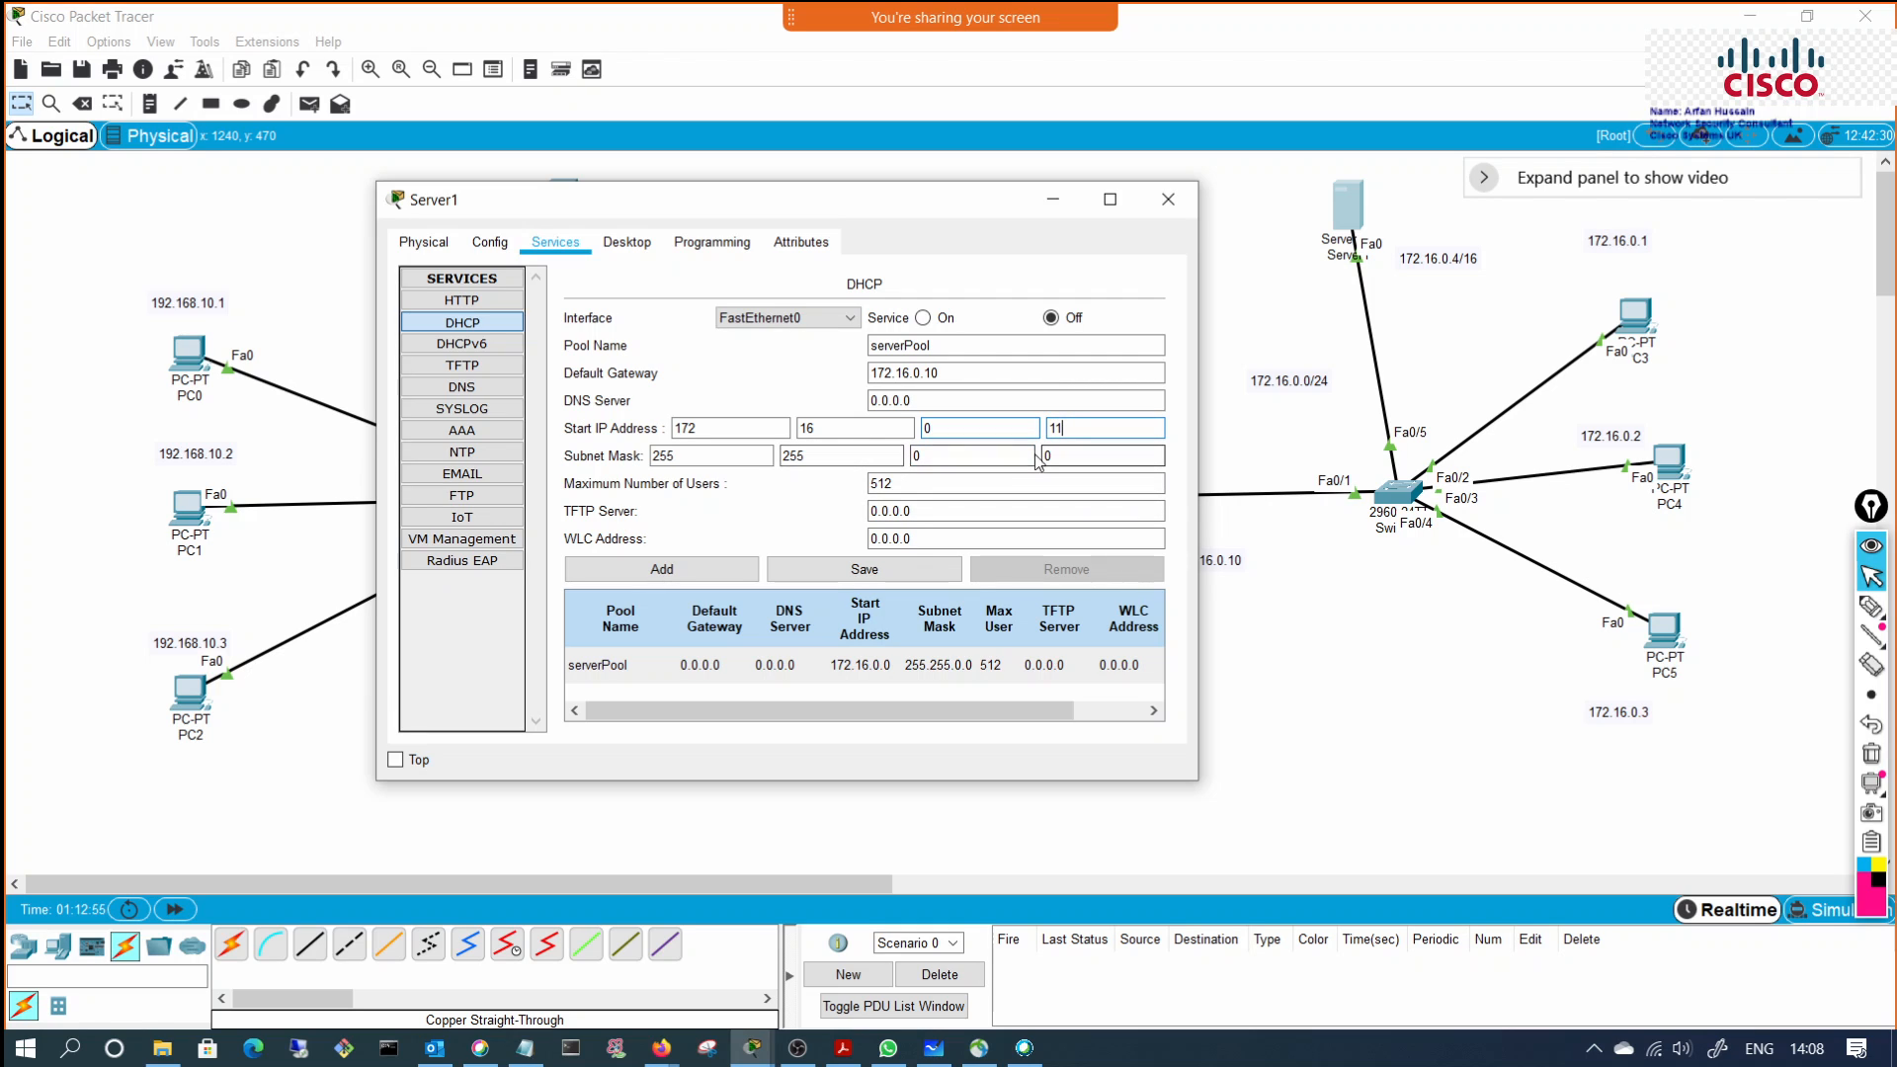
click(916, 484)
double_click(917, 484)
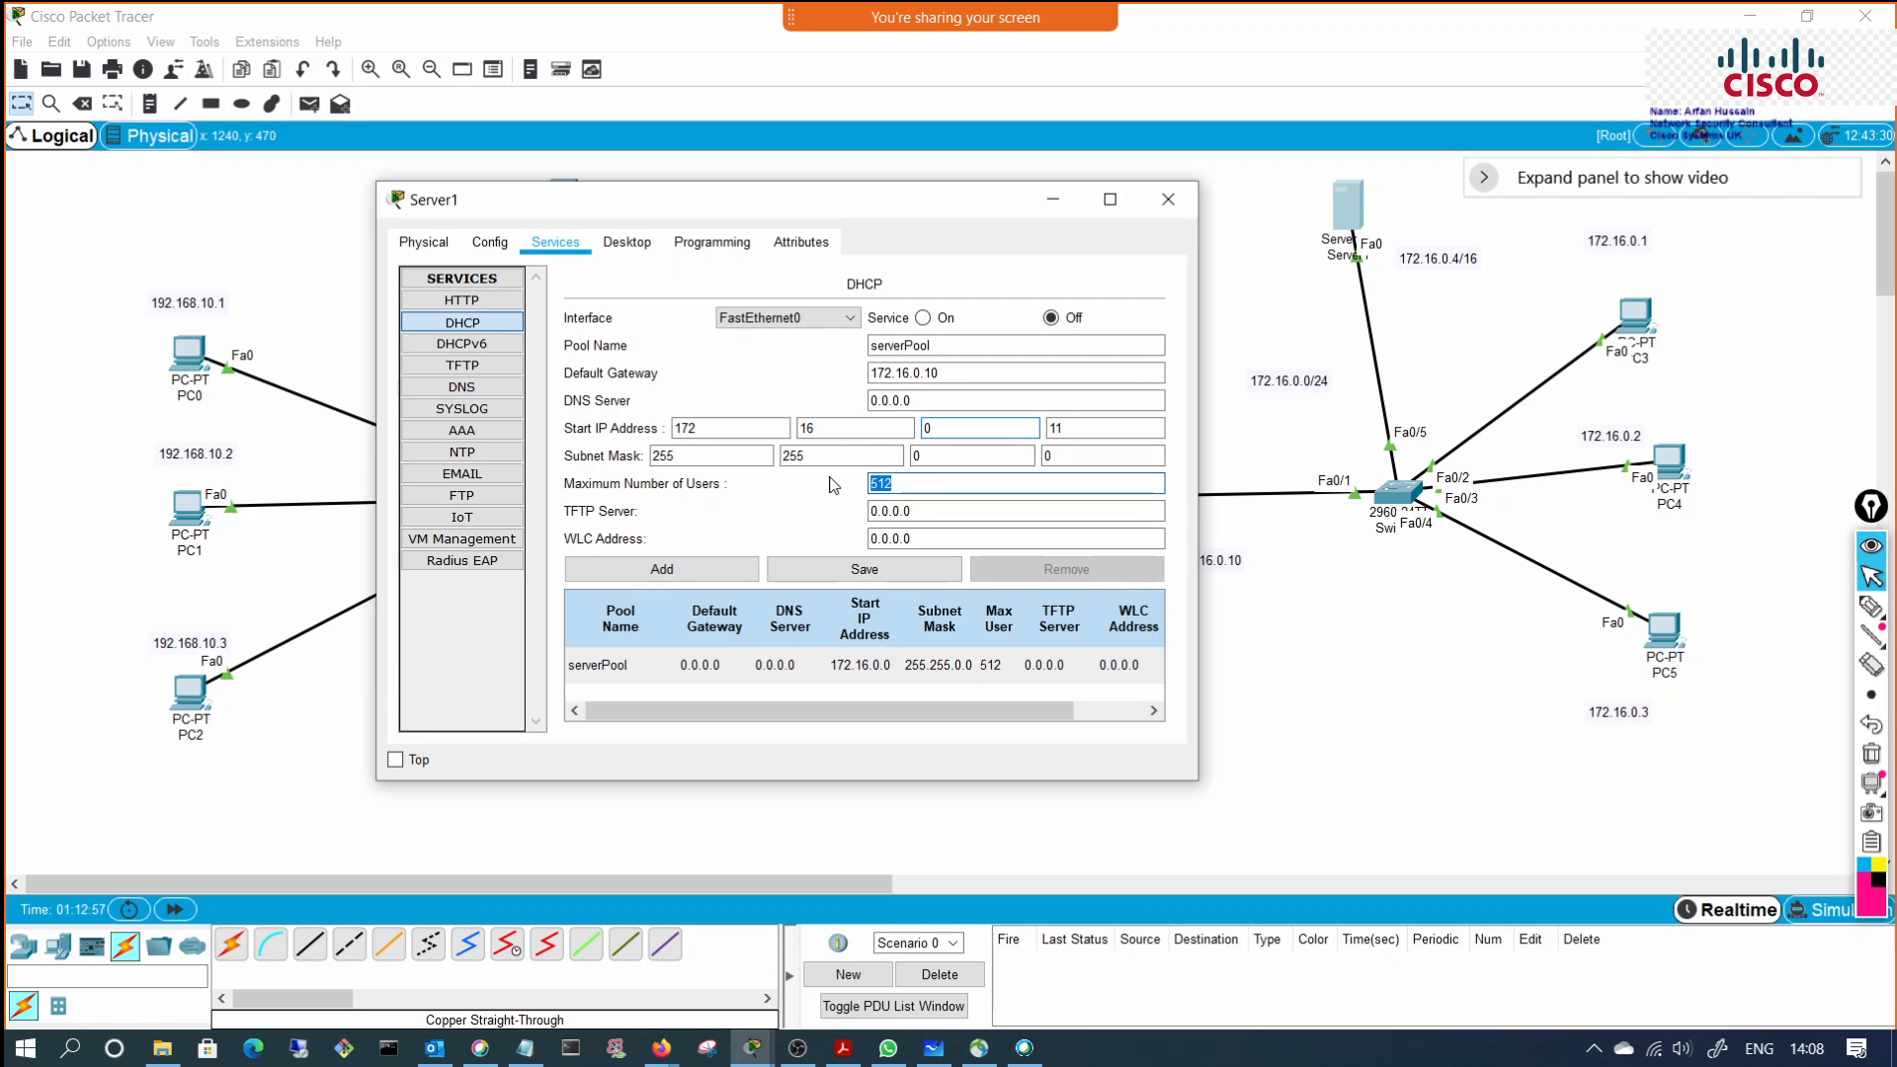
text(2)
click(755, 497)
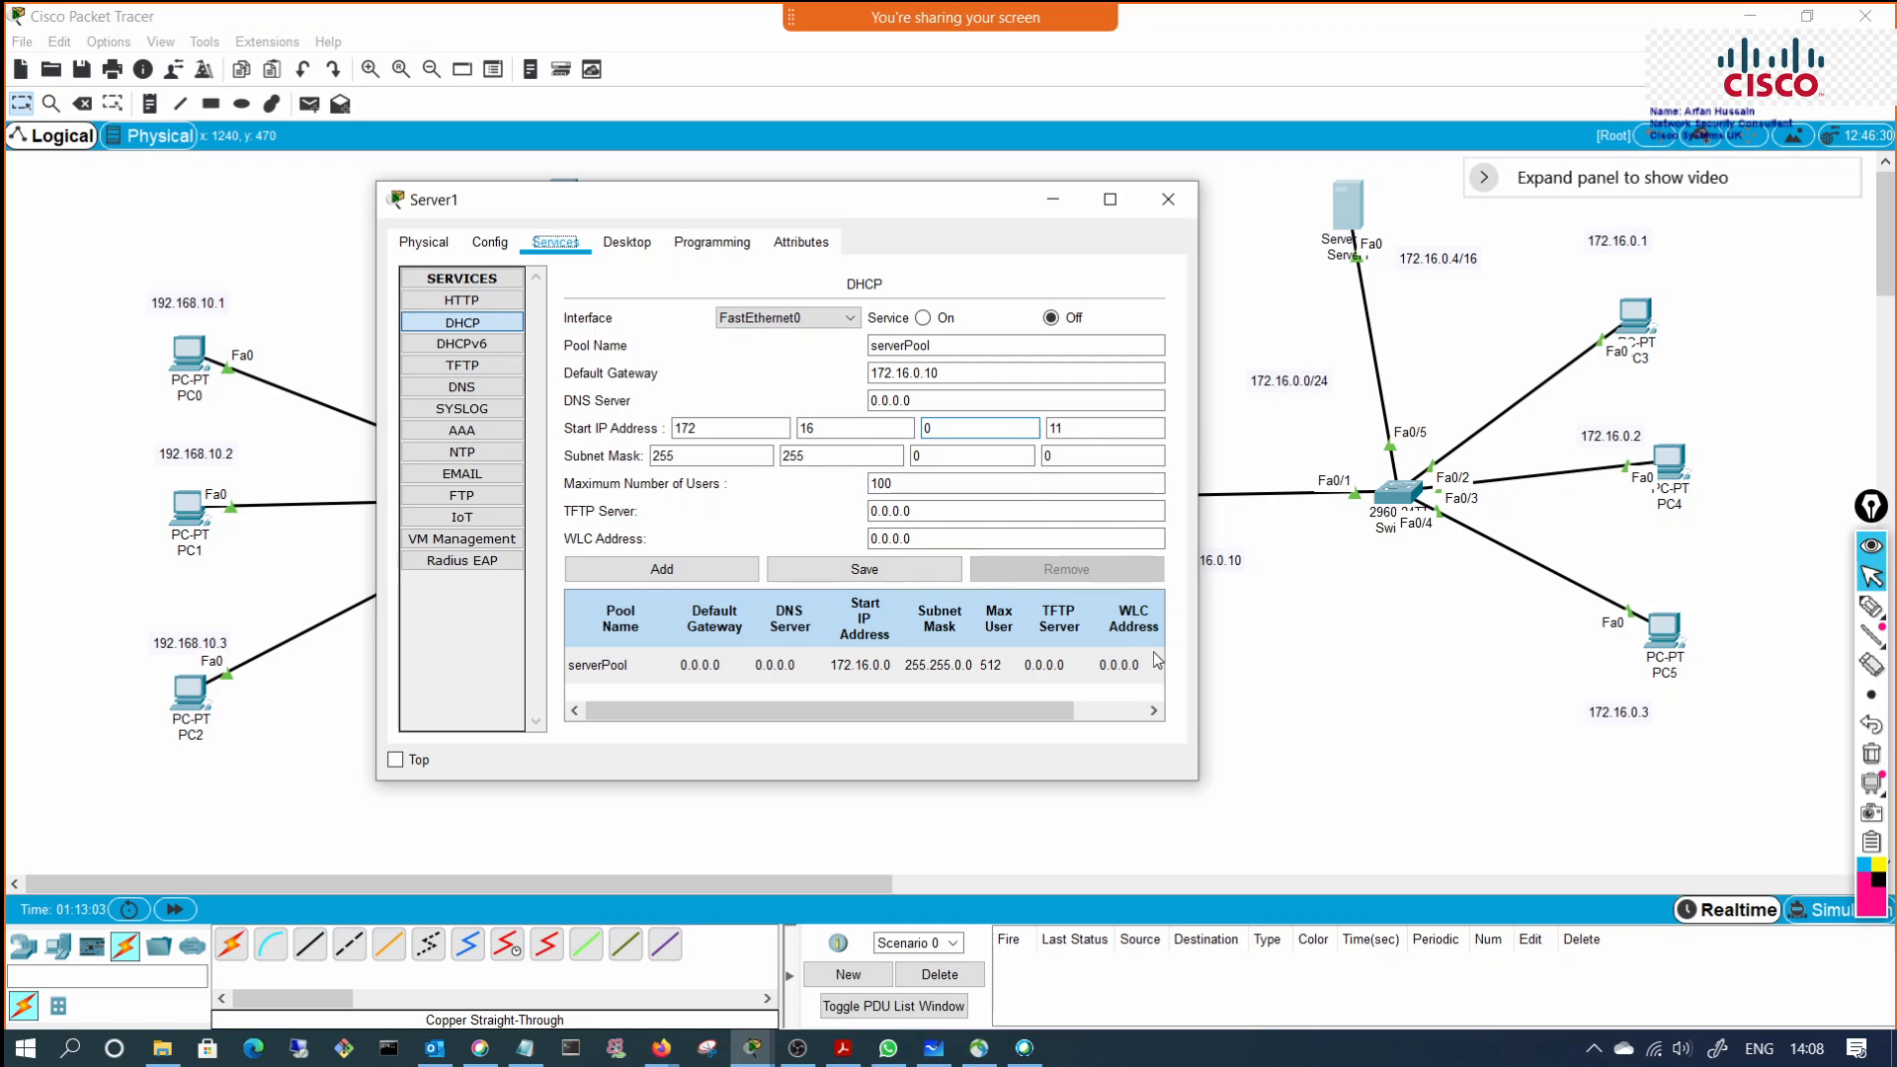
drag(1195, 749, 1344, 749)
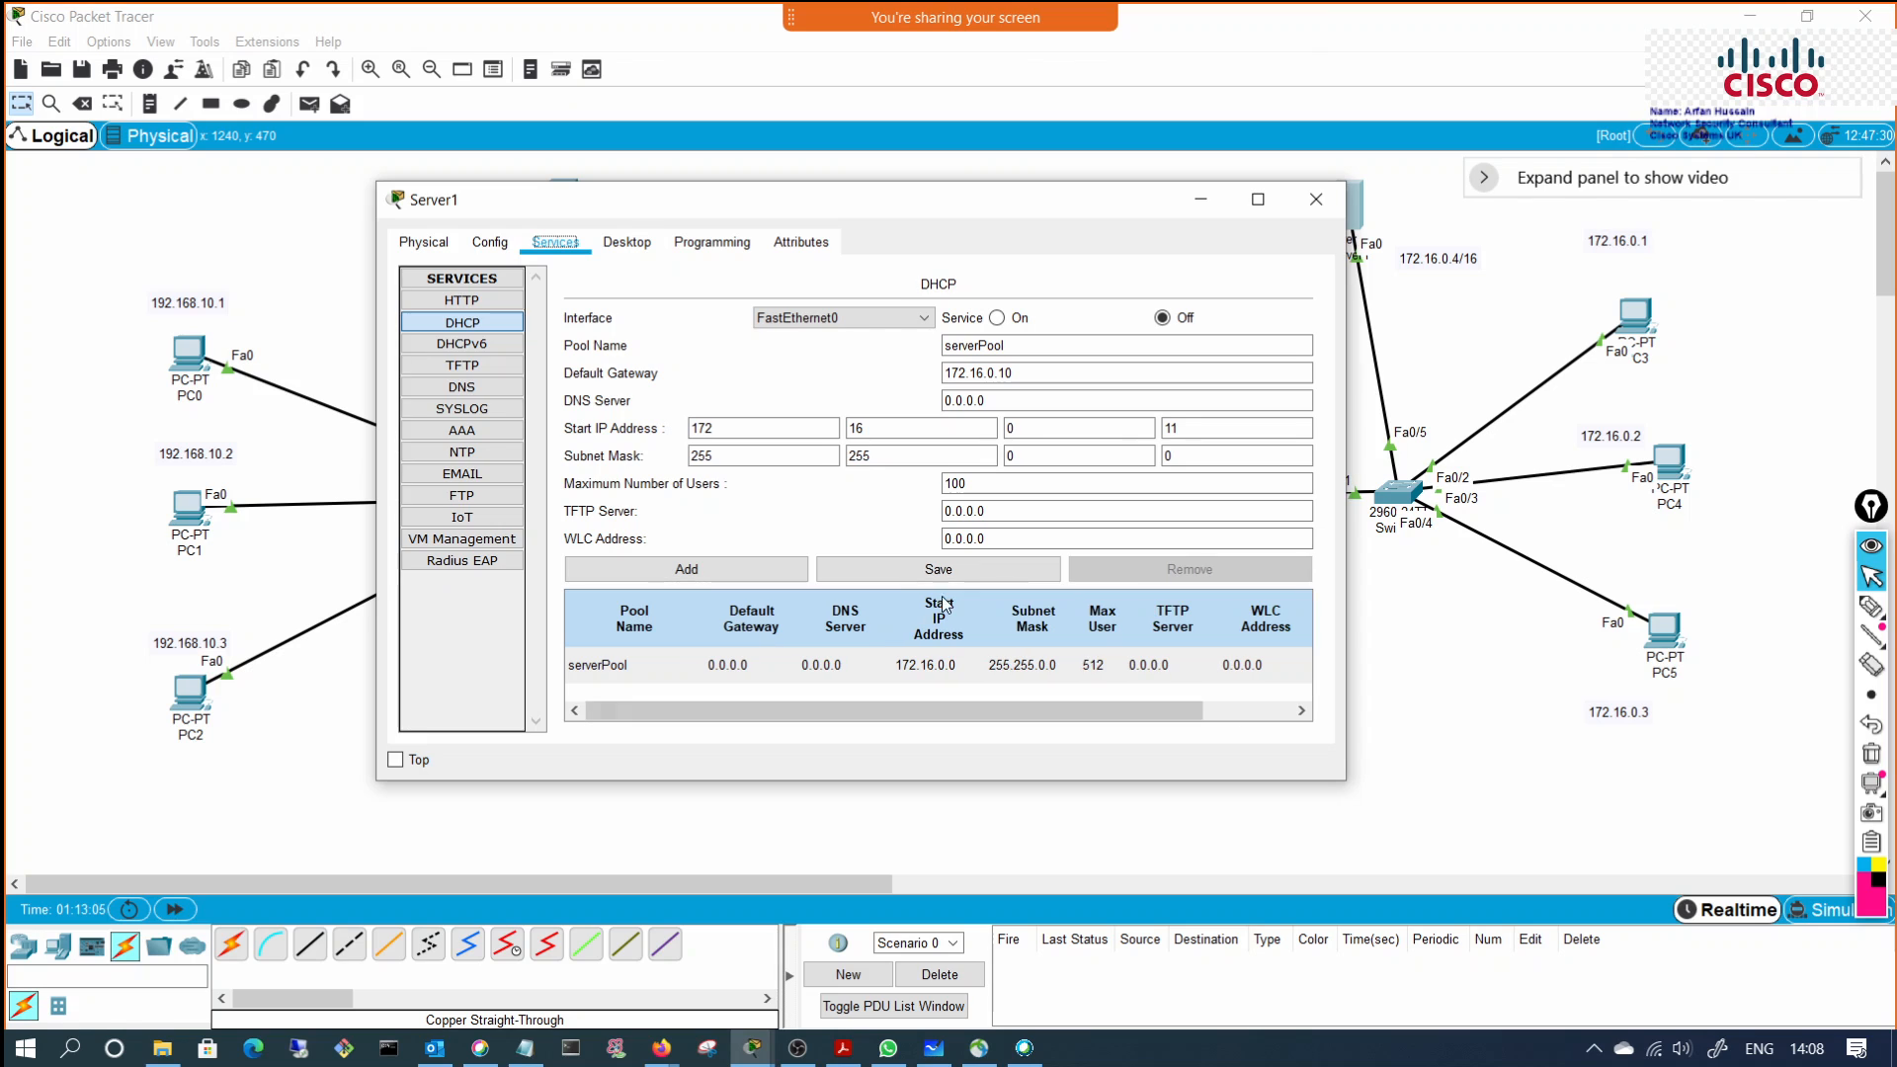
click(963, 571)
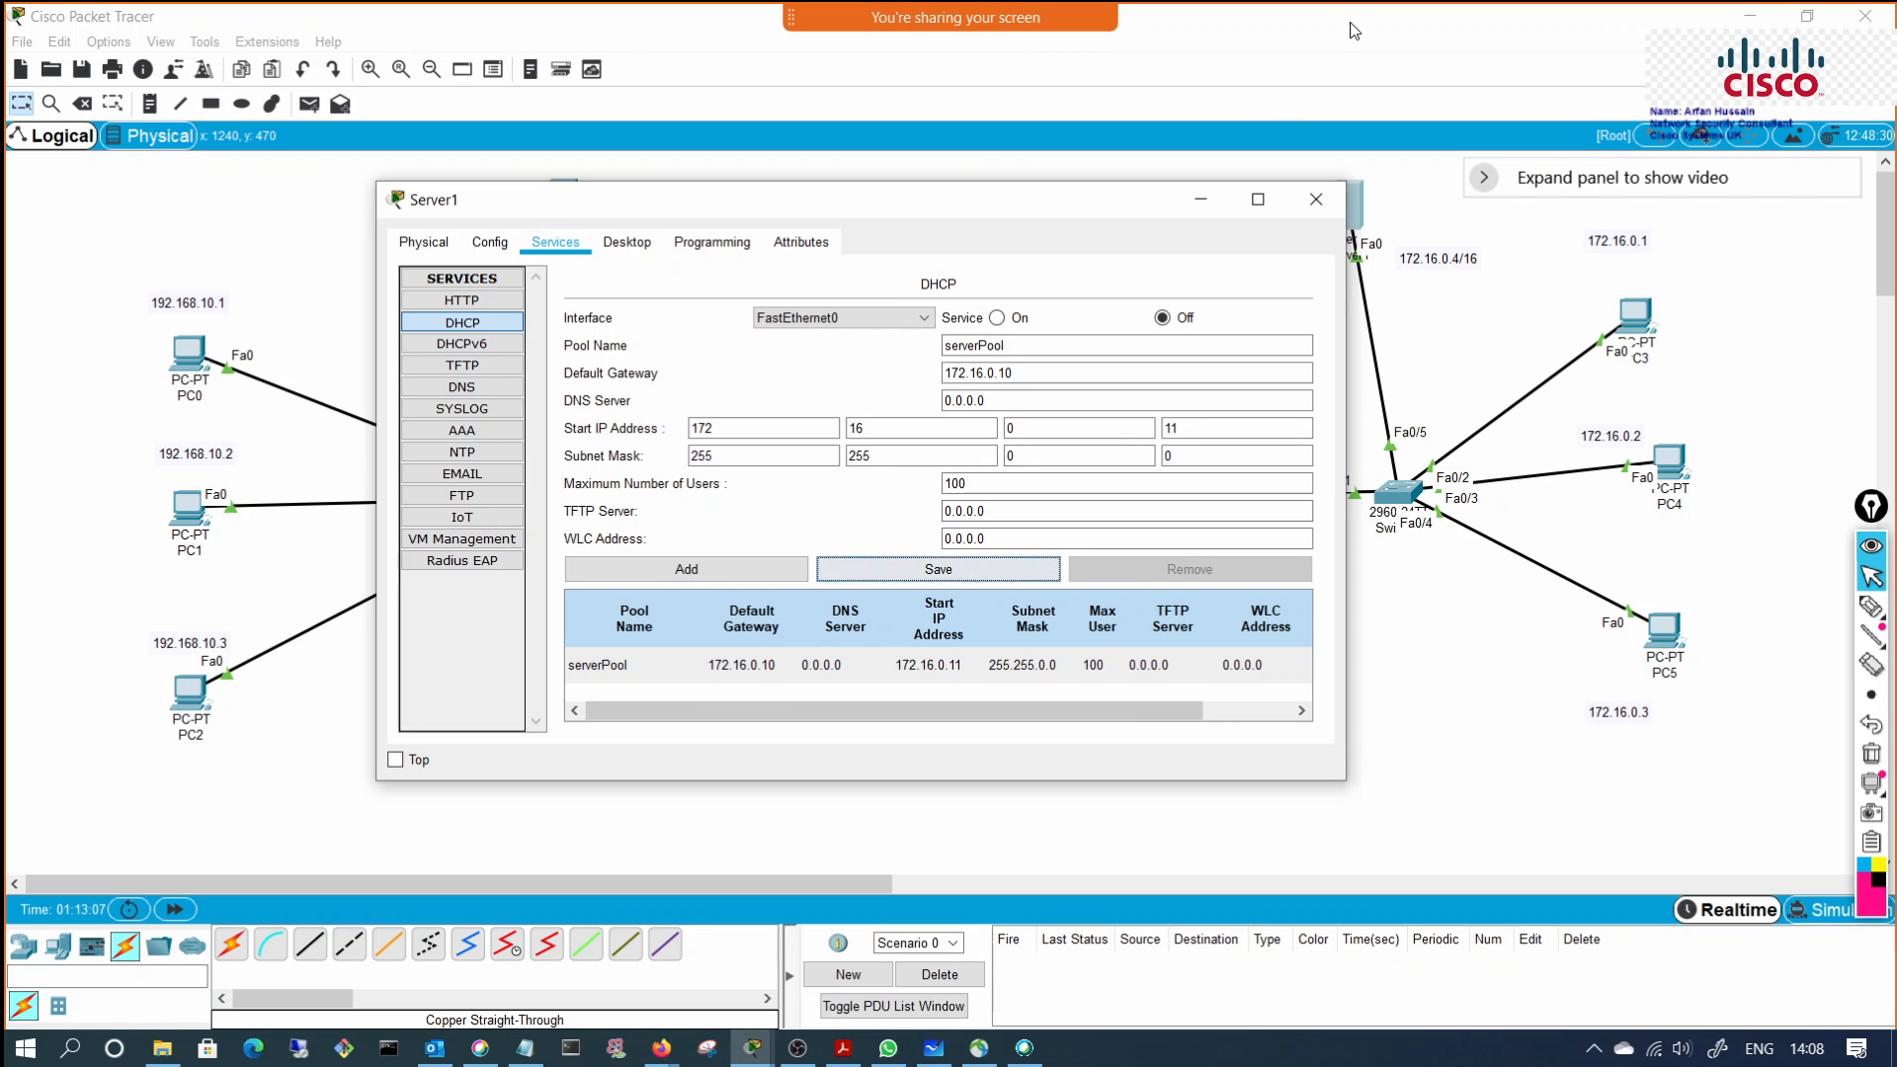
click(1320, 197)
Step: Switch PC3's IPv4 configuration to DHCP and keep its window clear of the network beside Router1
click(1640, 332)
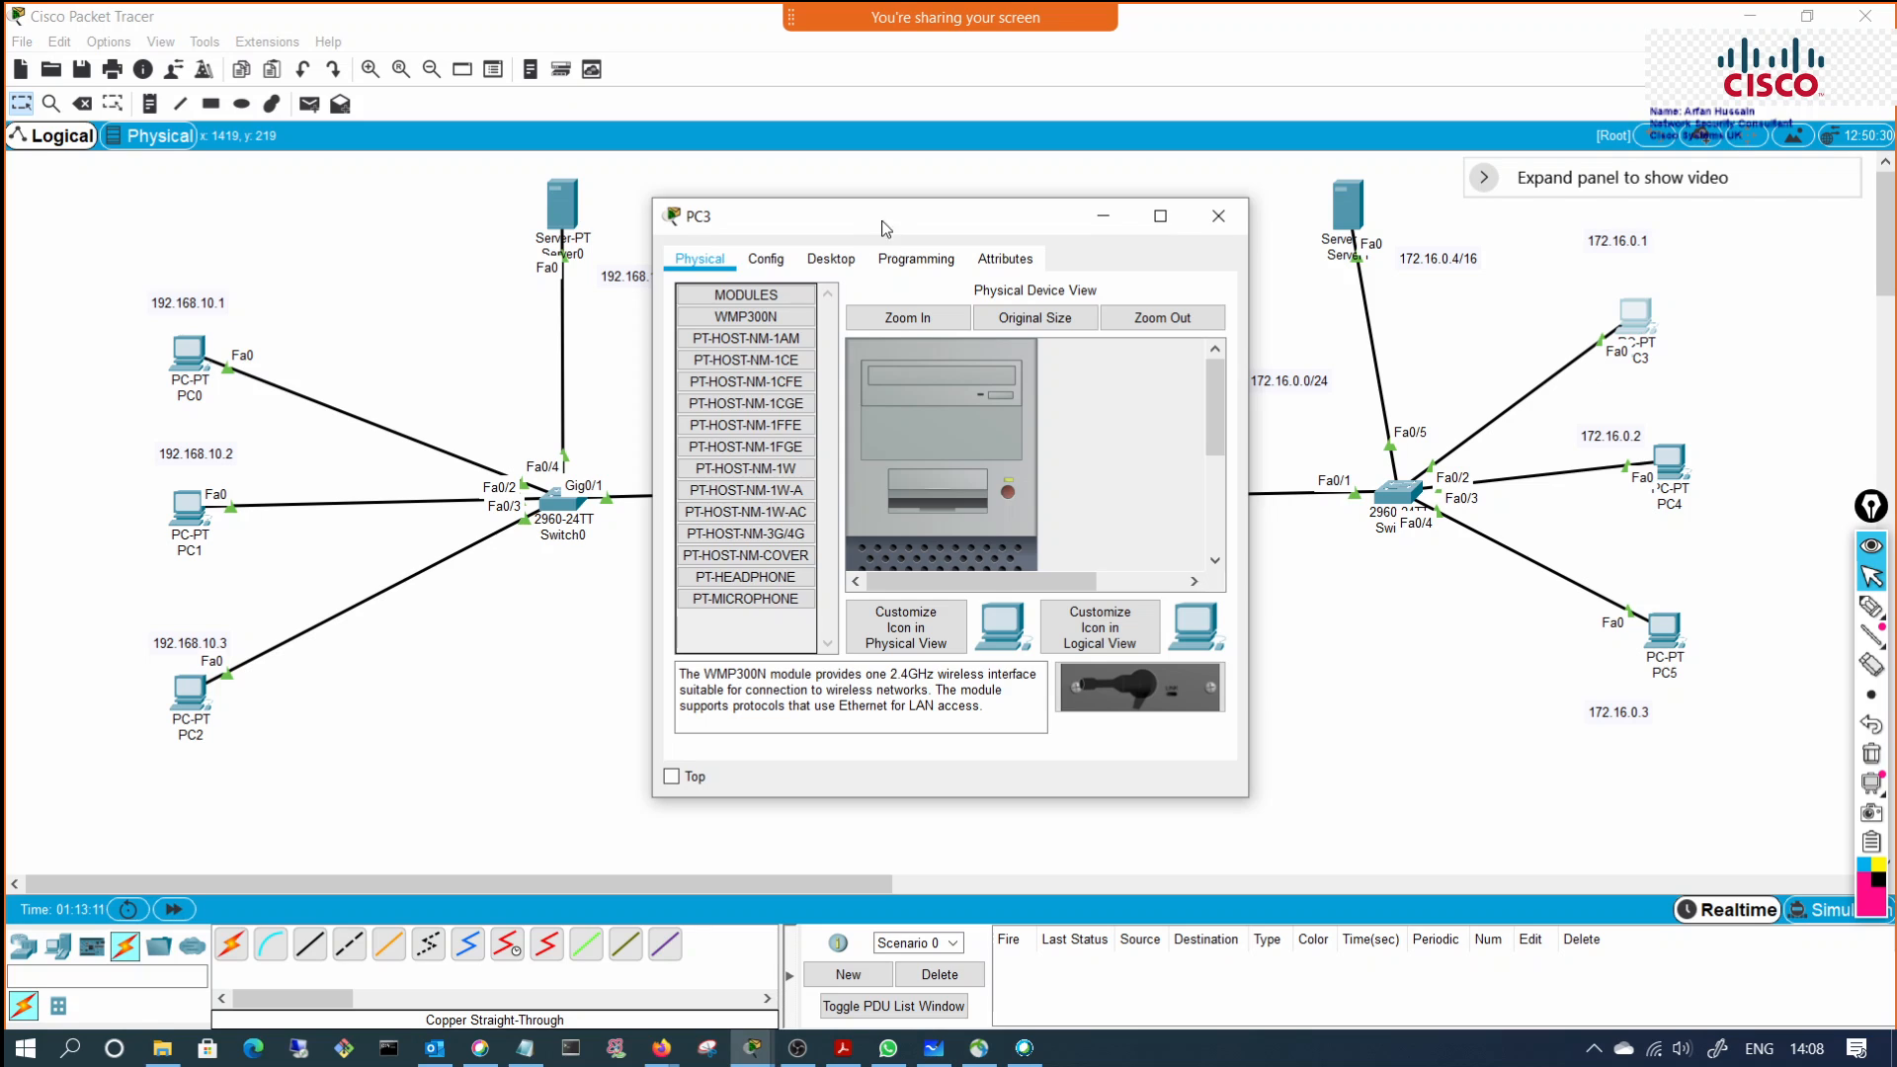
drag(882, 221, 601, 208)
click(551, 247)
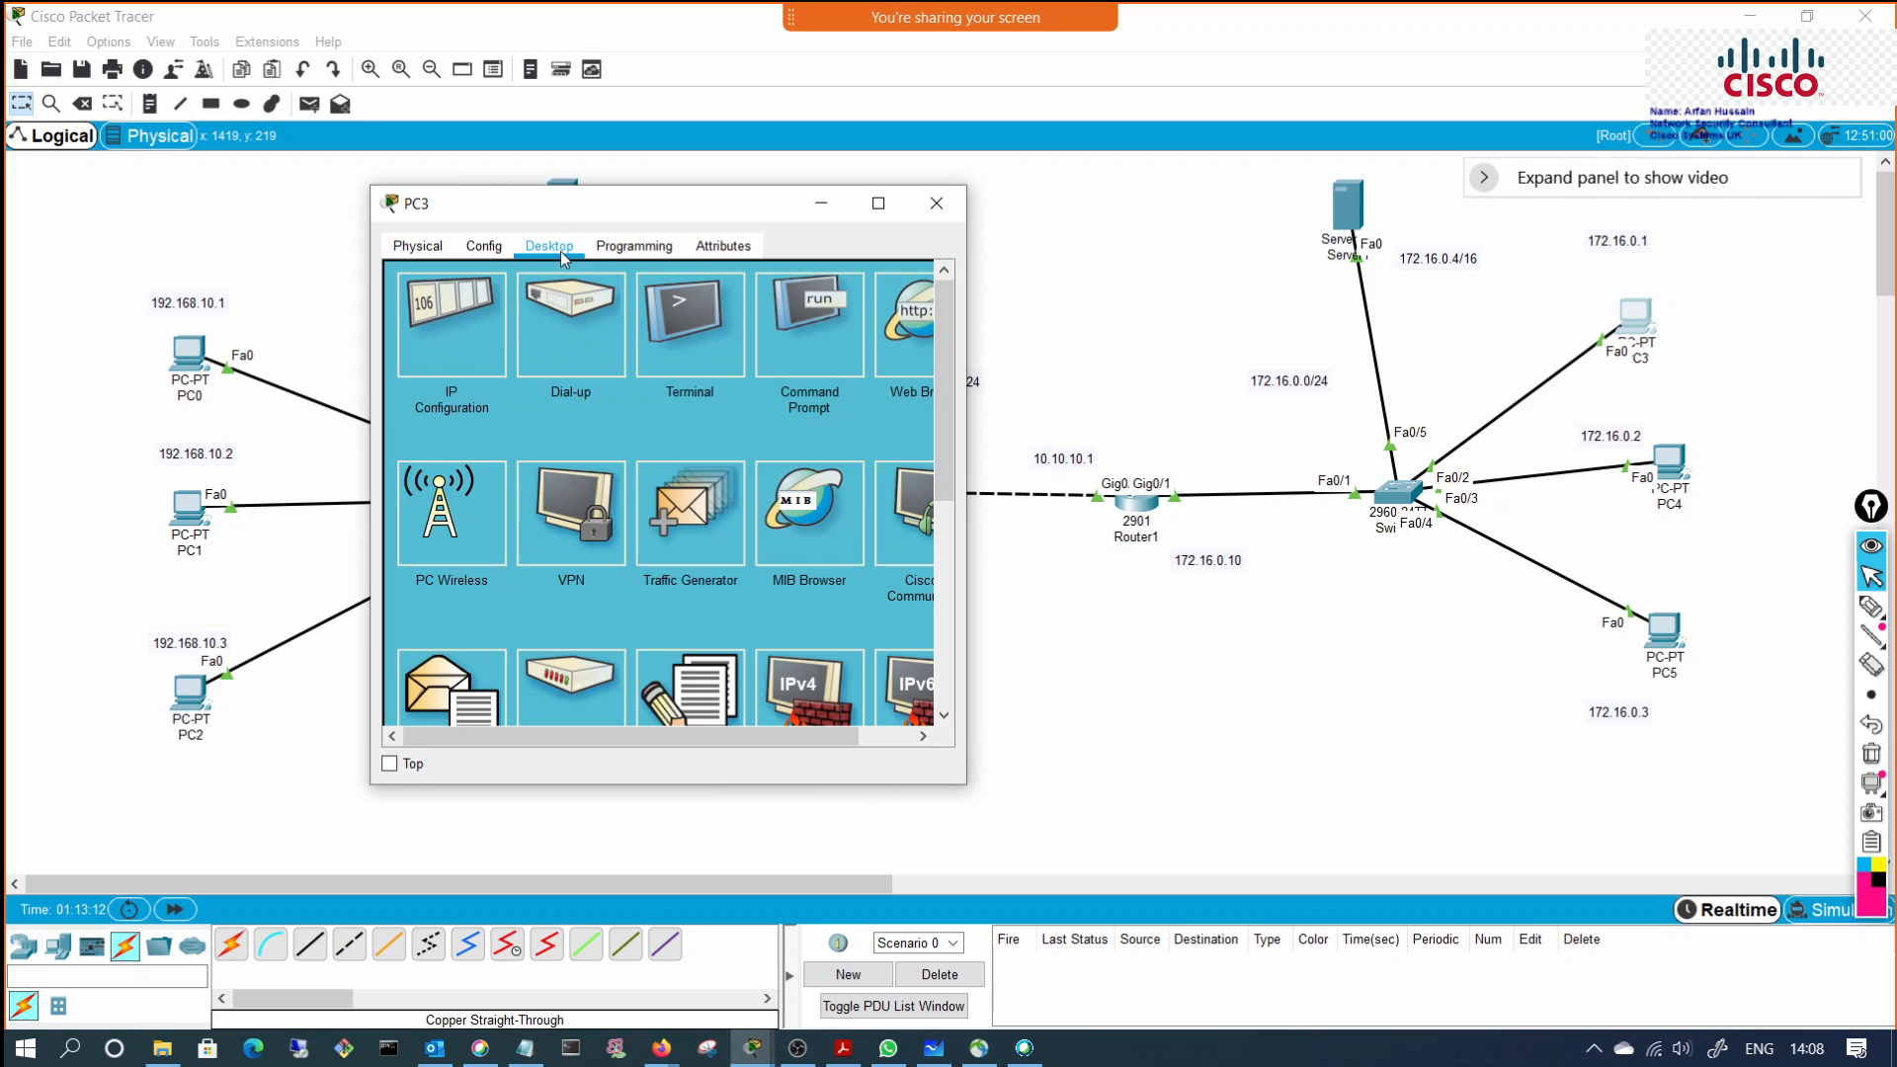
click(462, 329)
click(442, 363)
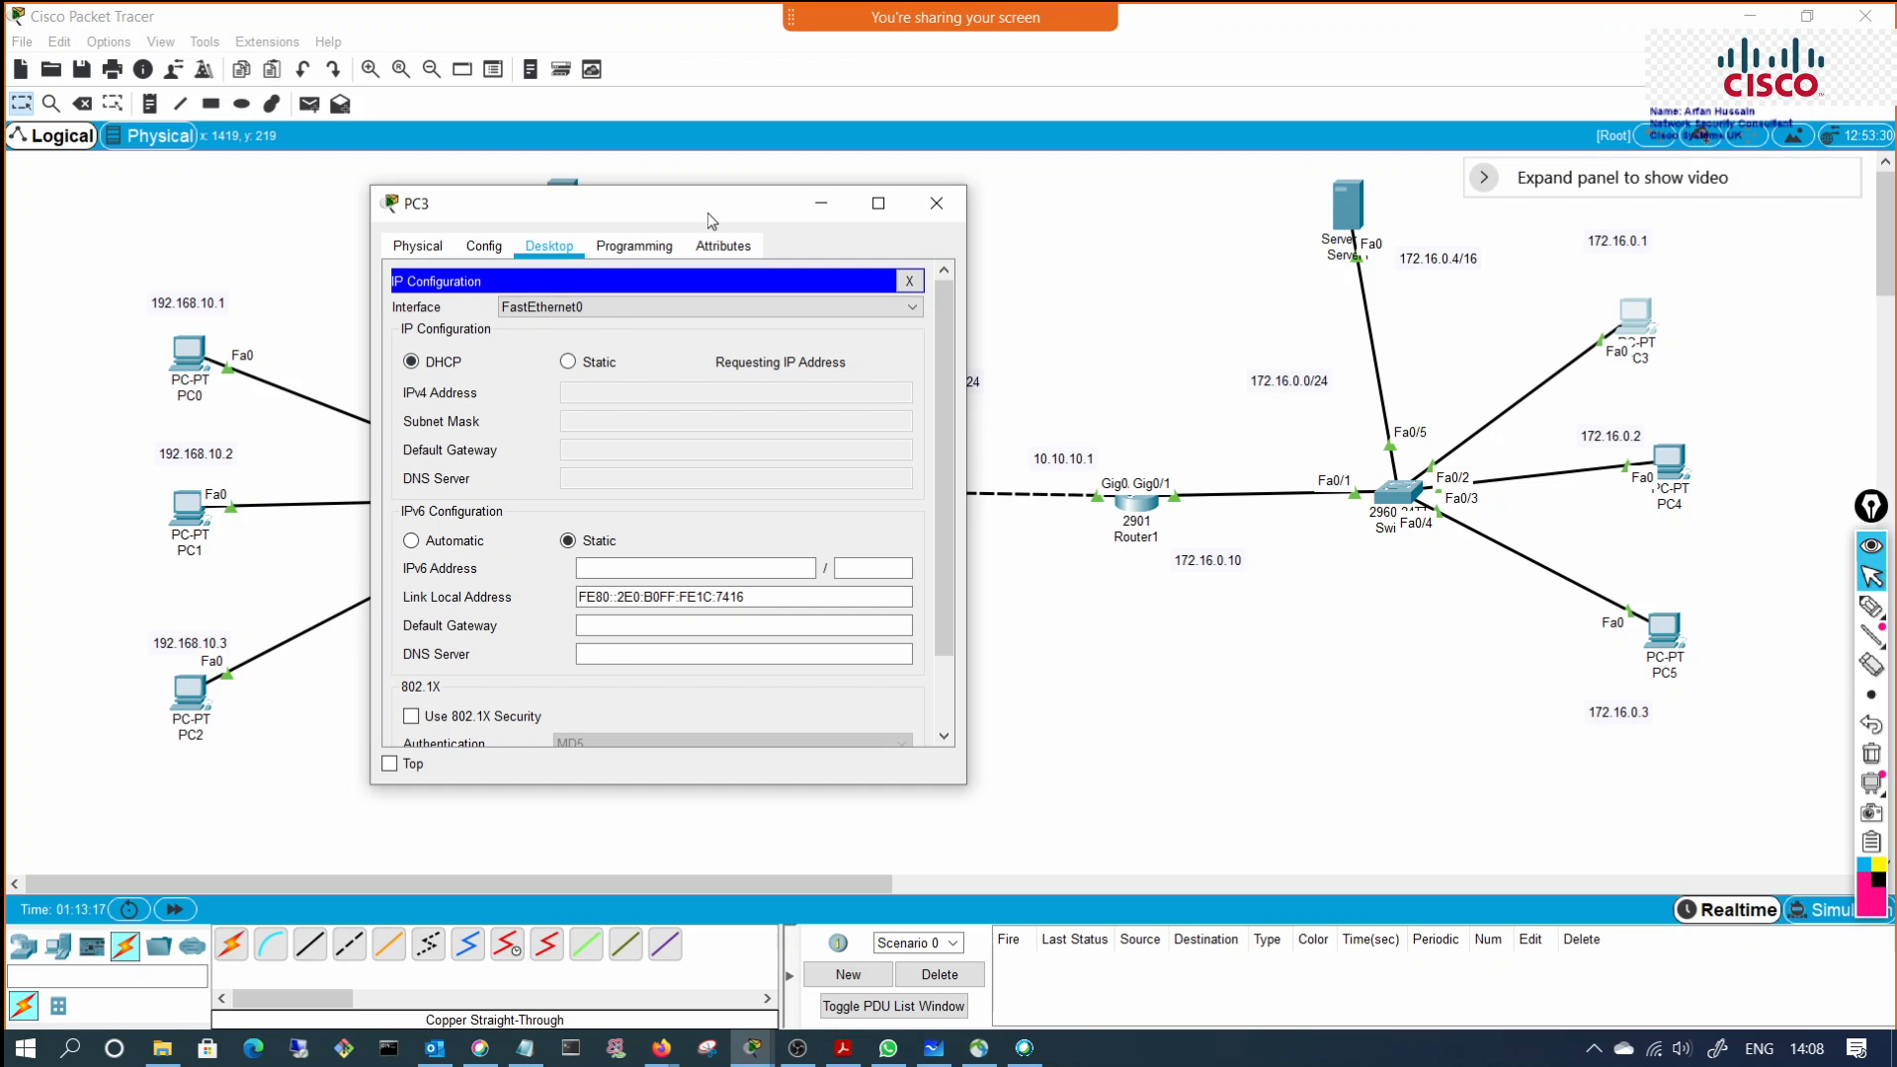
drag(707, 211, 520, 187)
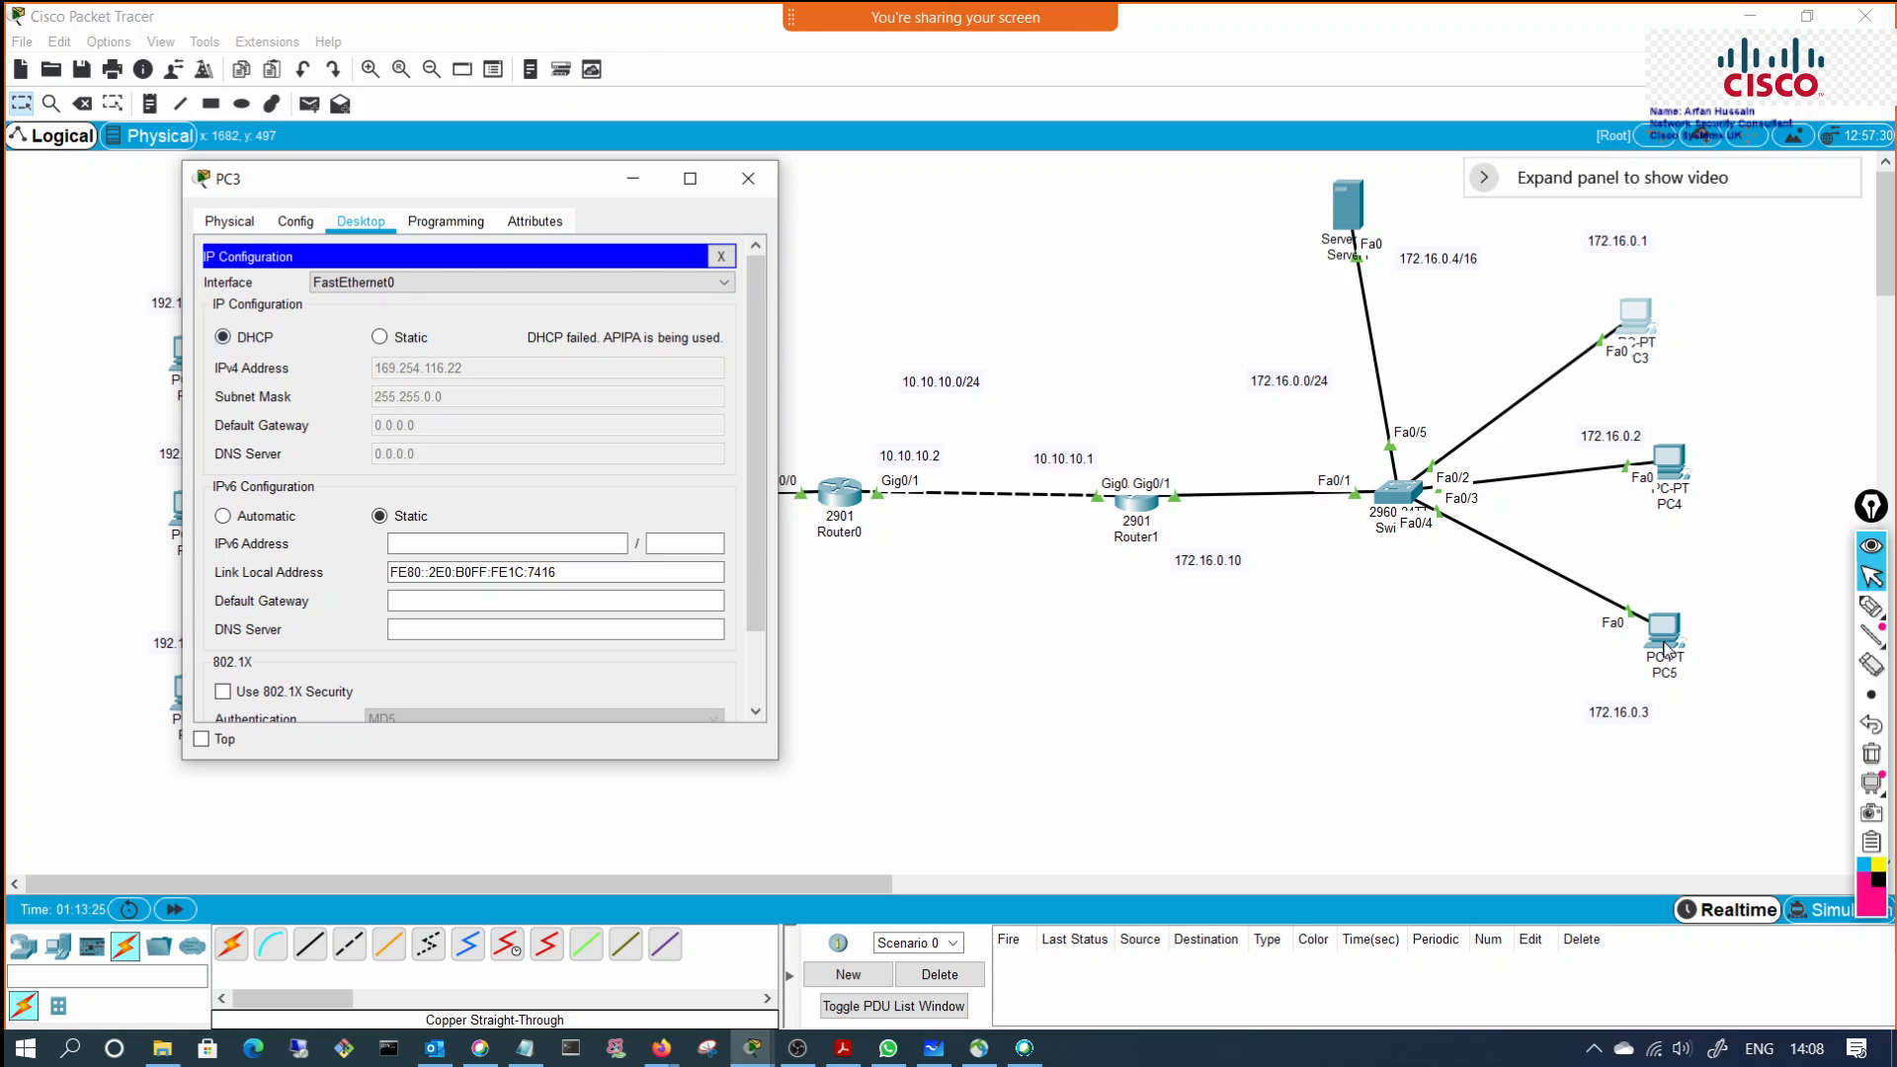
Step: Move the 172.16.0.3 note directly beneath PC5 and recheck PC3's IP configuration
drag(1669, 644, 1668, 651)
drag(1644, 732, 1697, 740)
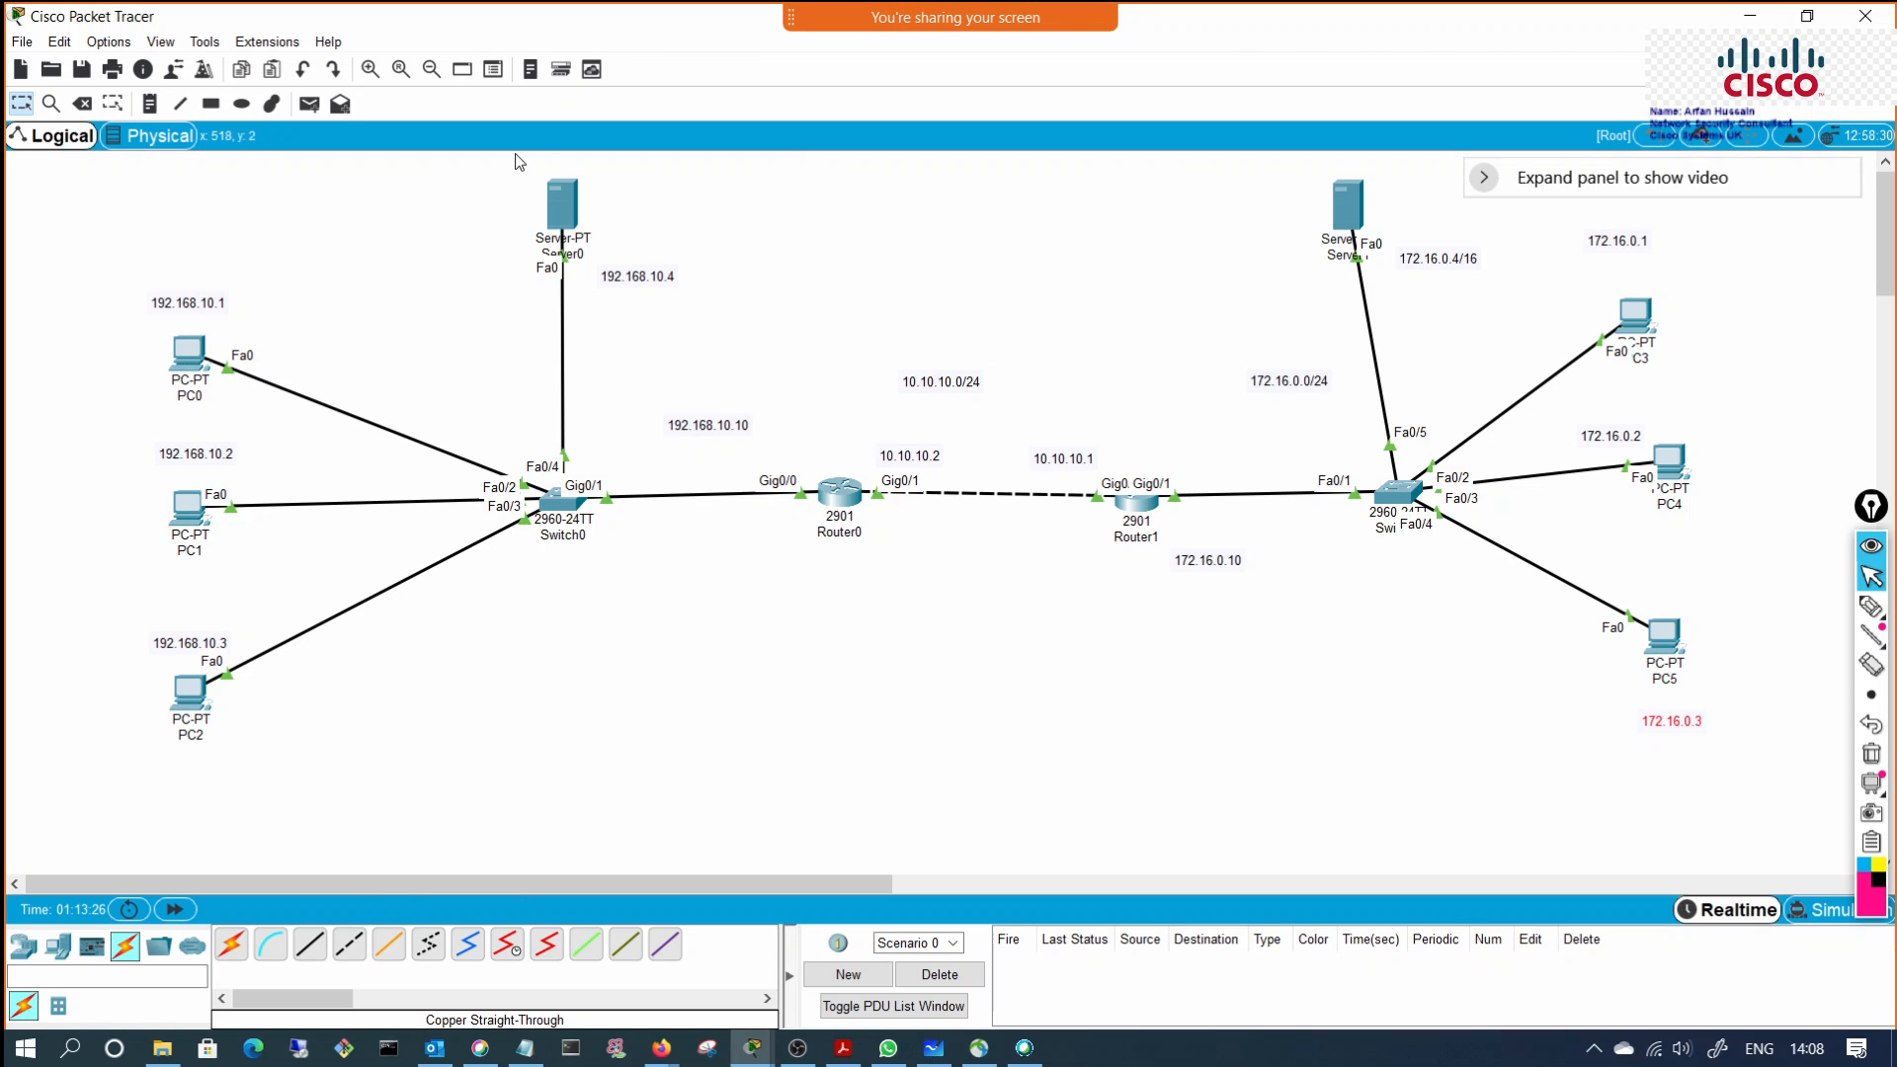
click(1634, 332)
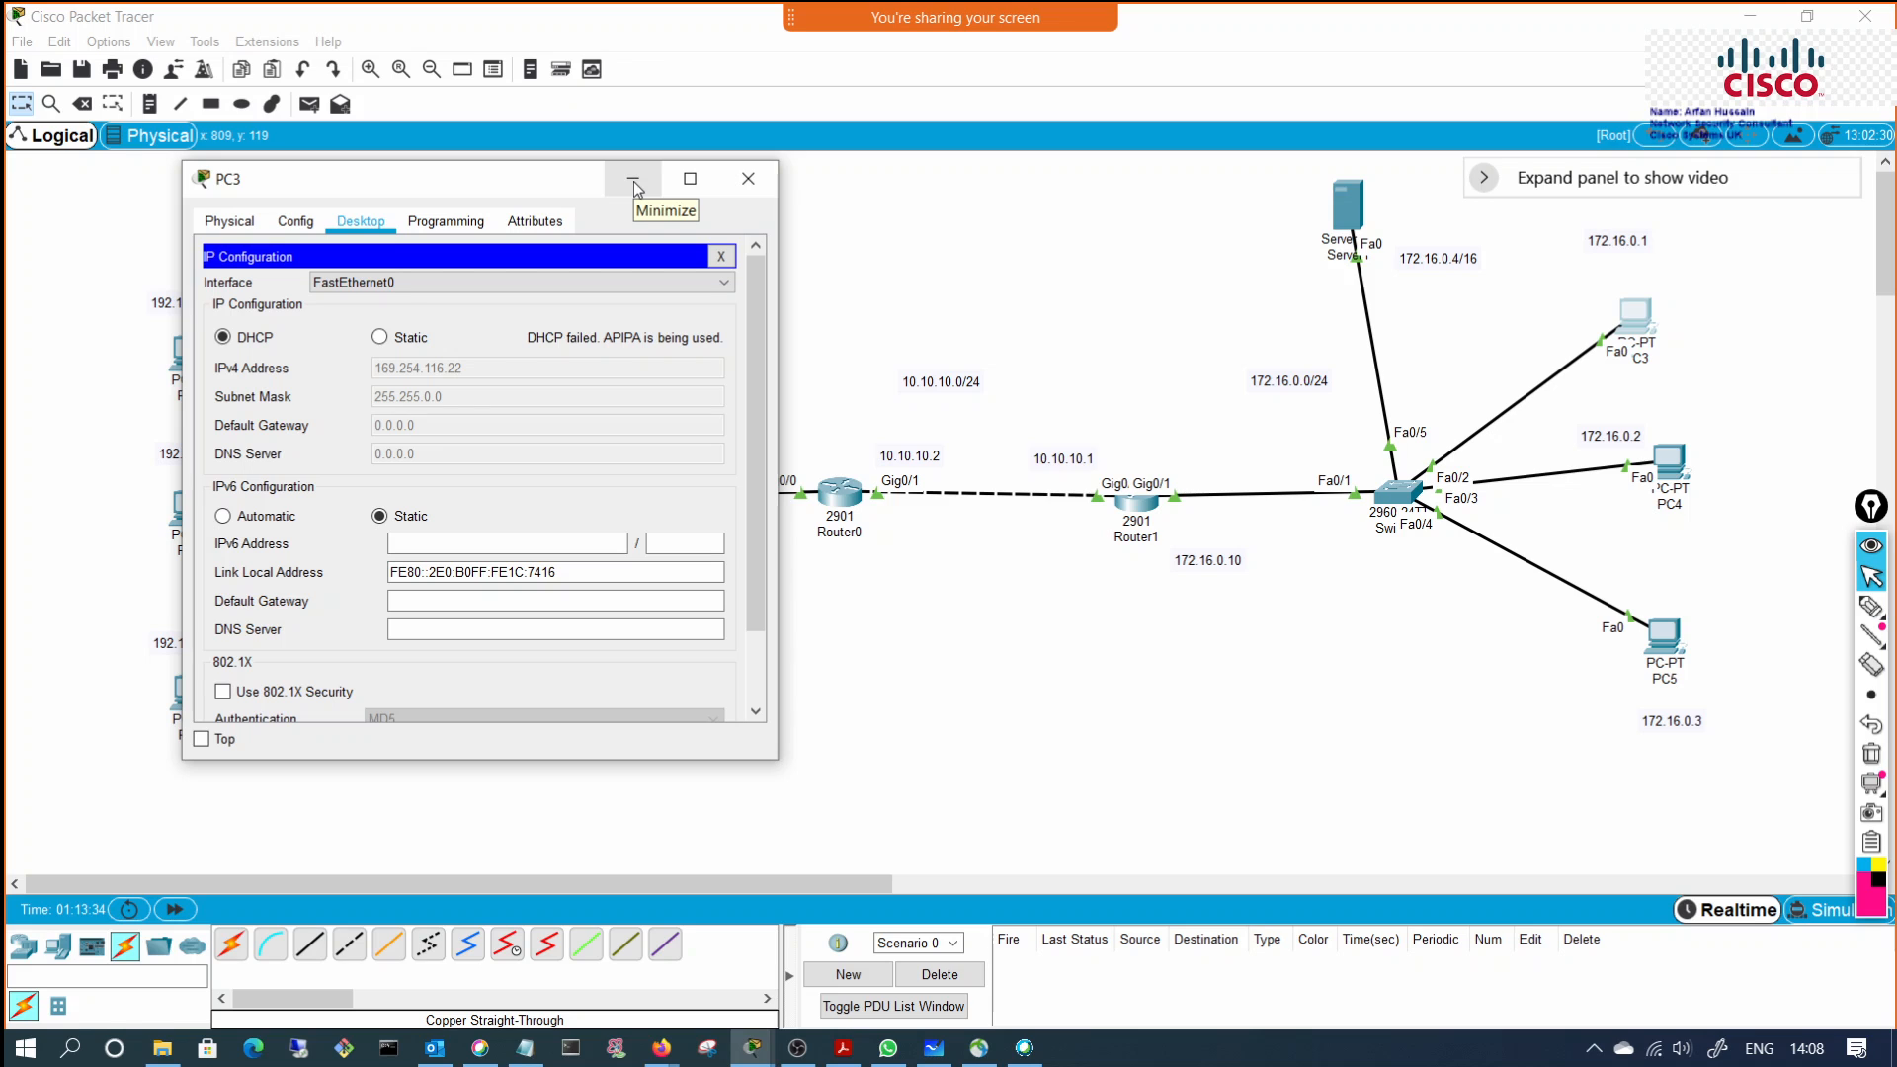
click(1648, 348)
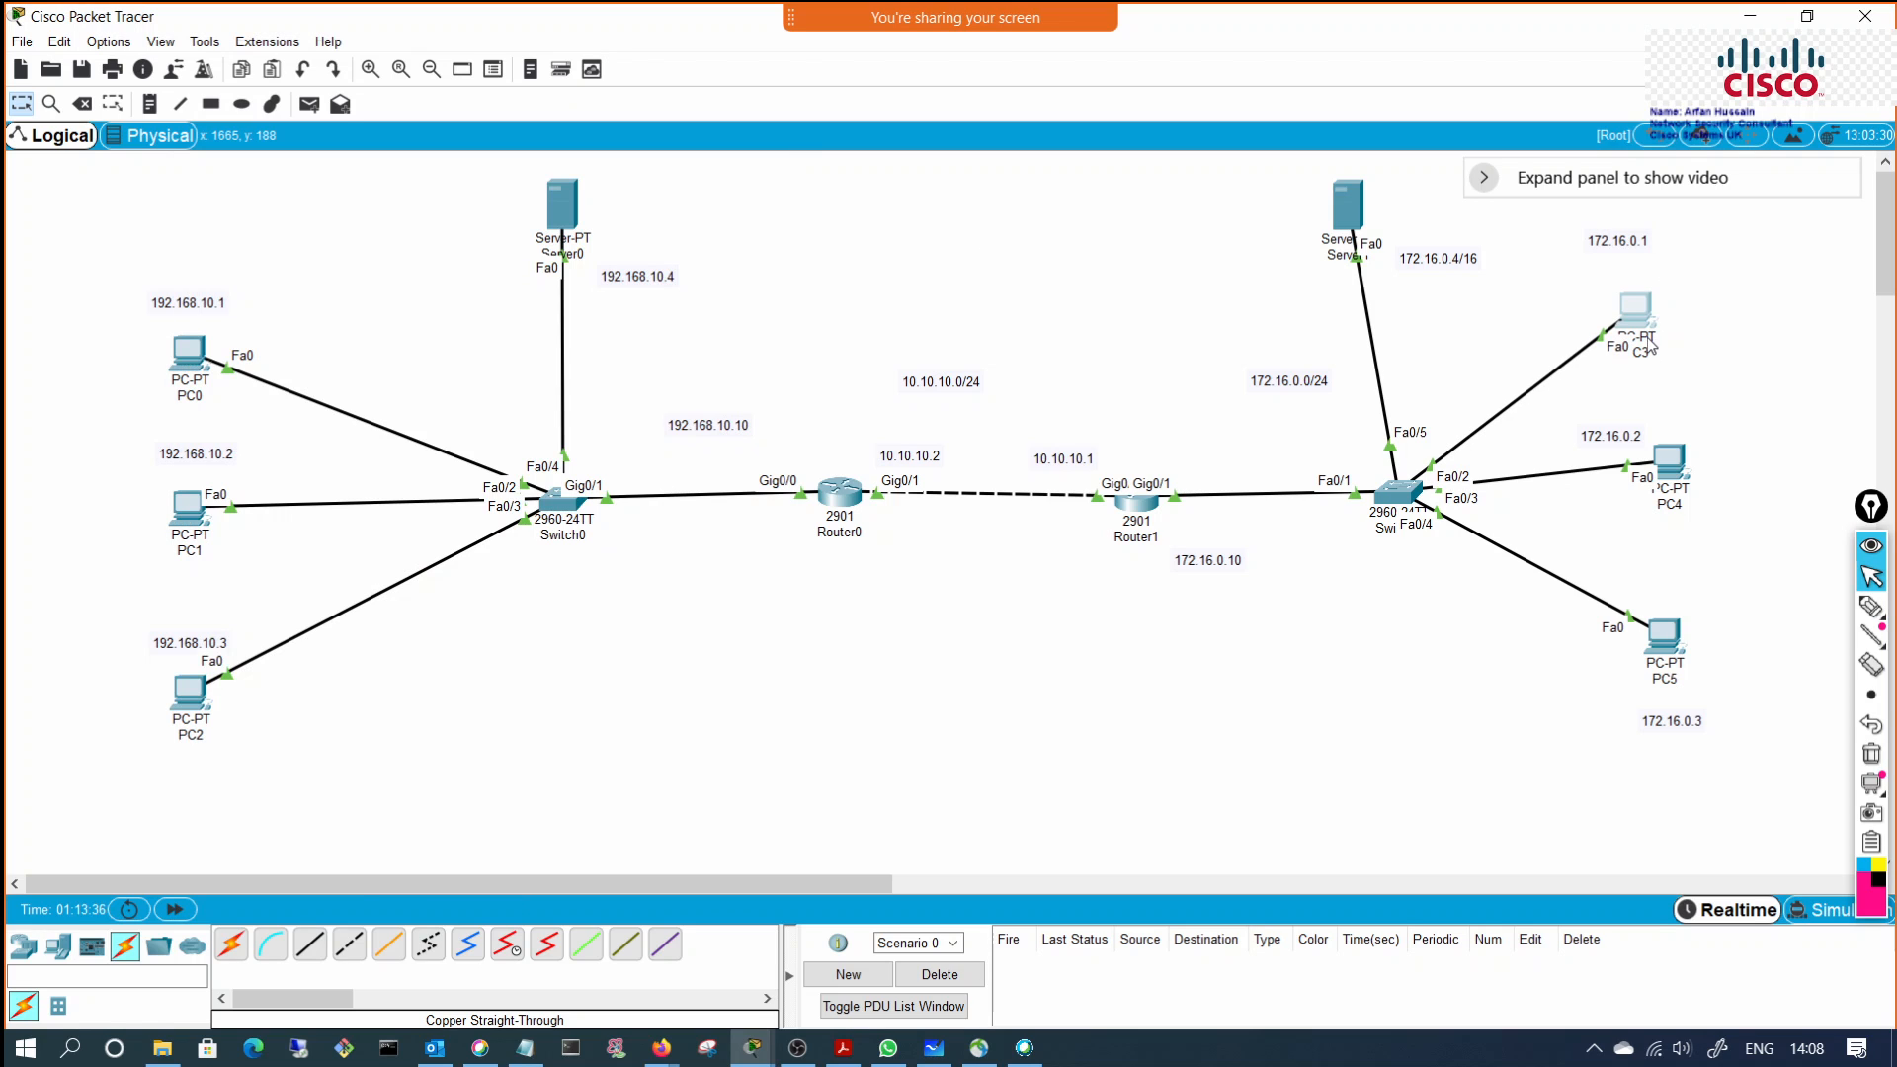
Step: Turn on the DHCP service on Server1's FastEthernet0 interface and close the server's window
click(1356, 217)
drag(1153, 227, 996, 227)
click(596, 339)
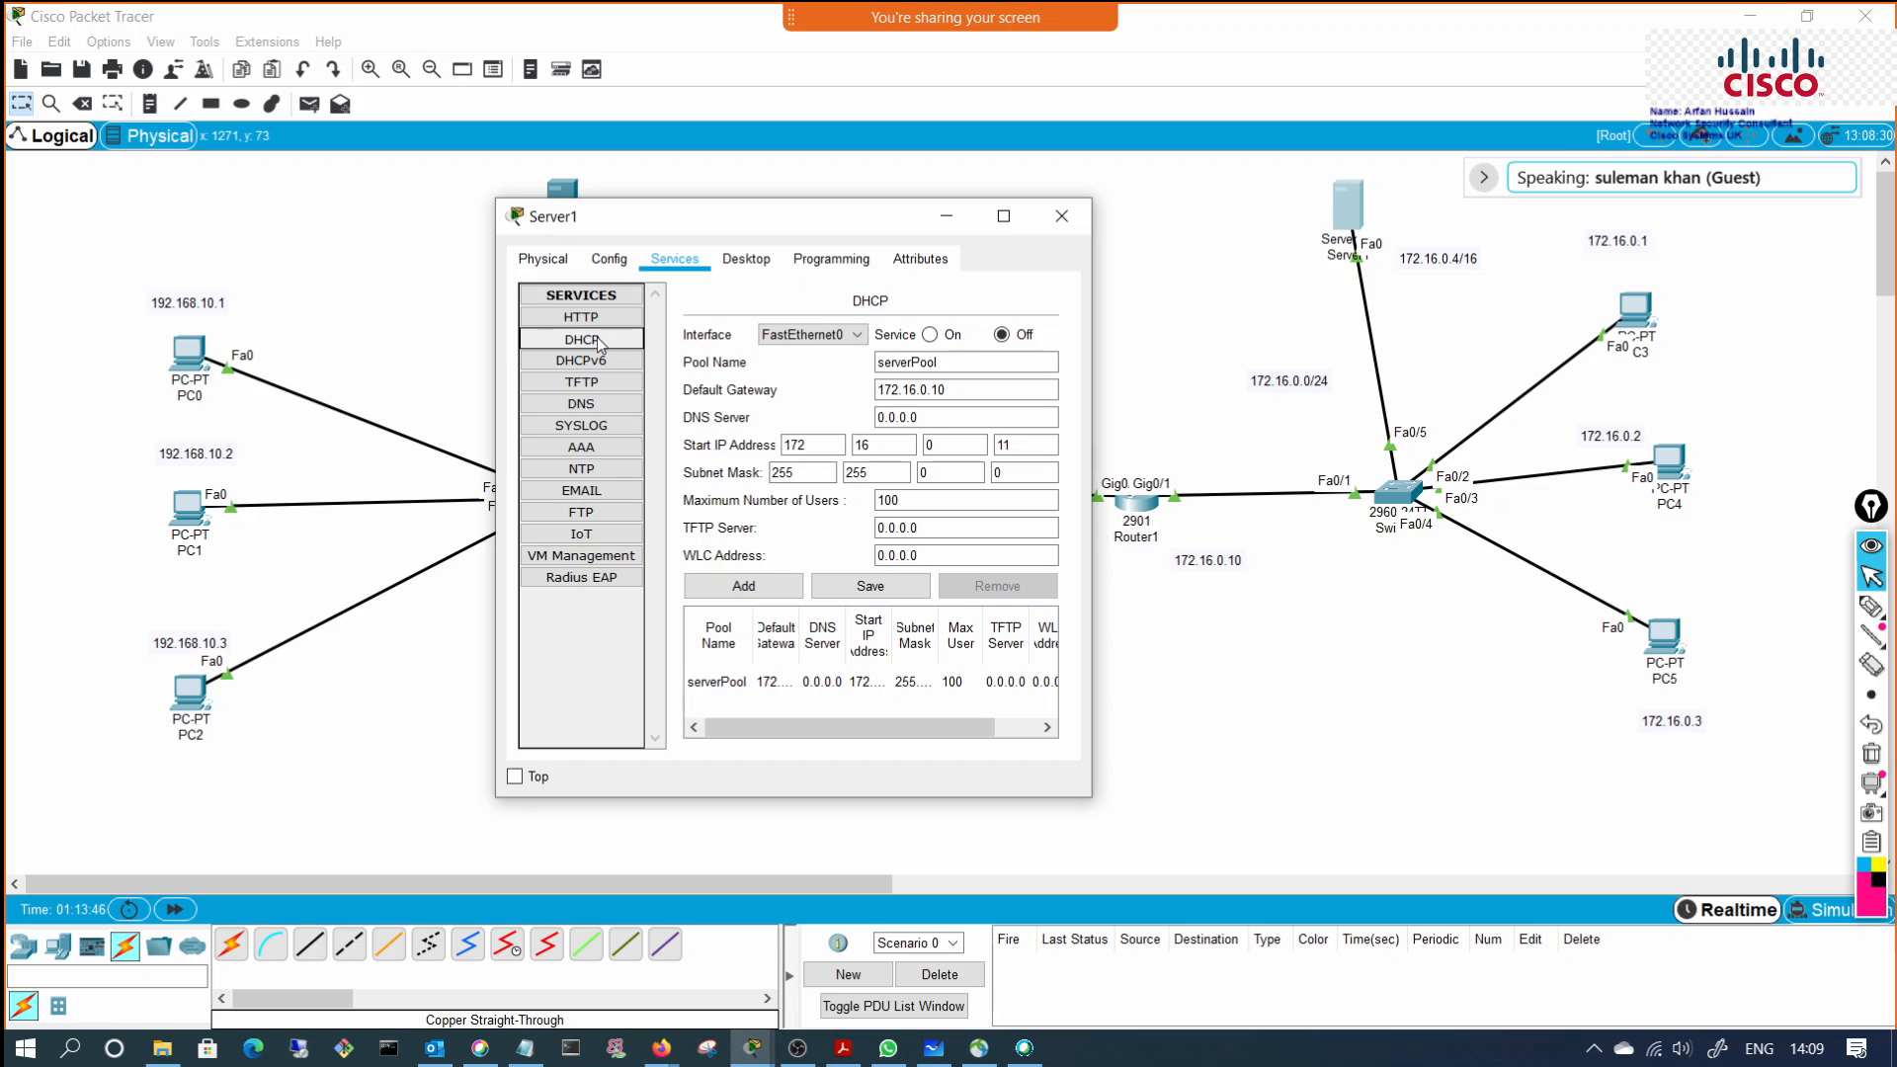
click(927, 414)
click(940, 392)
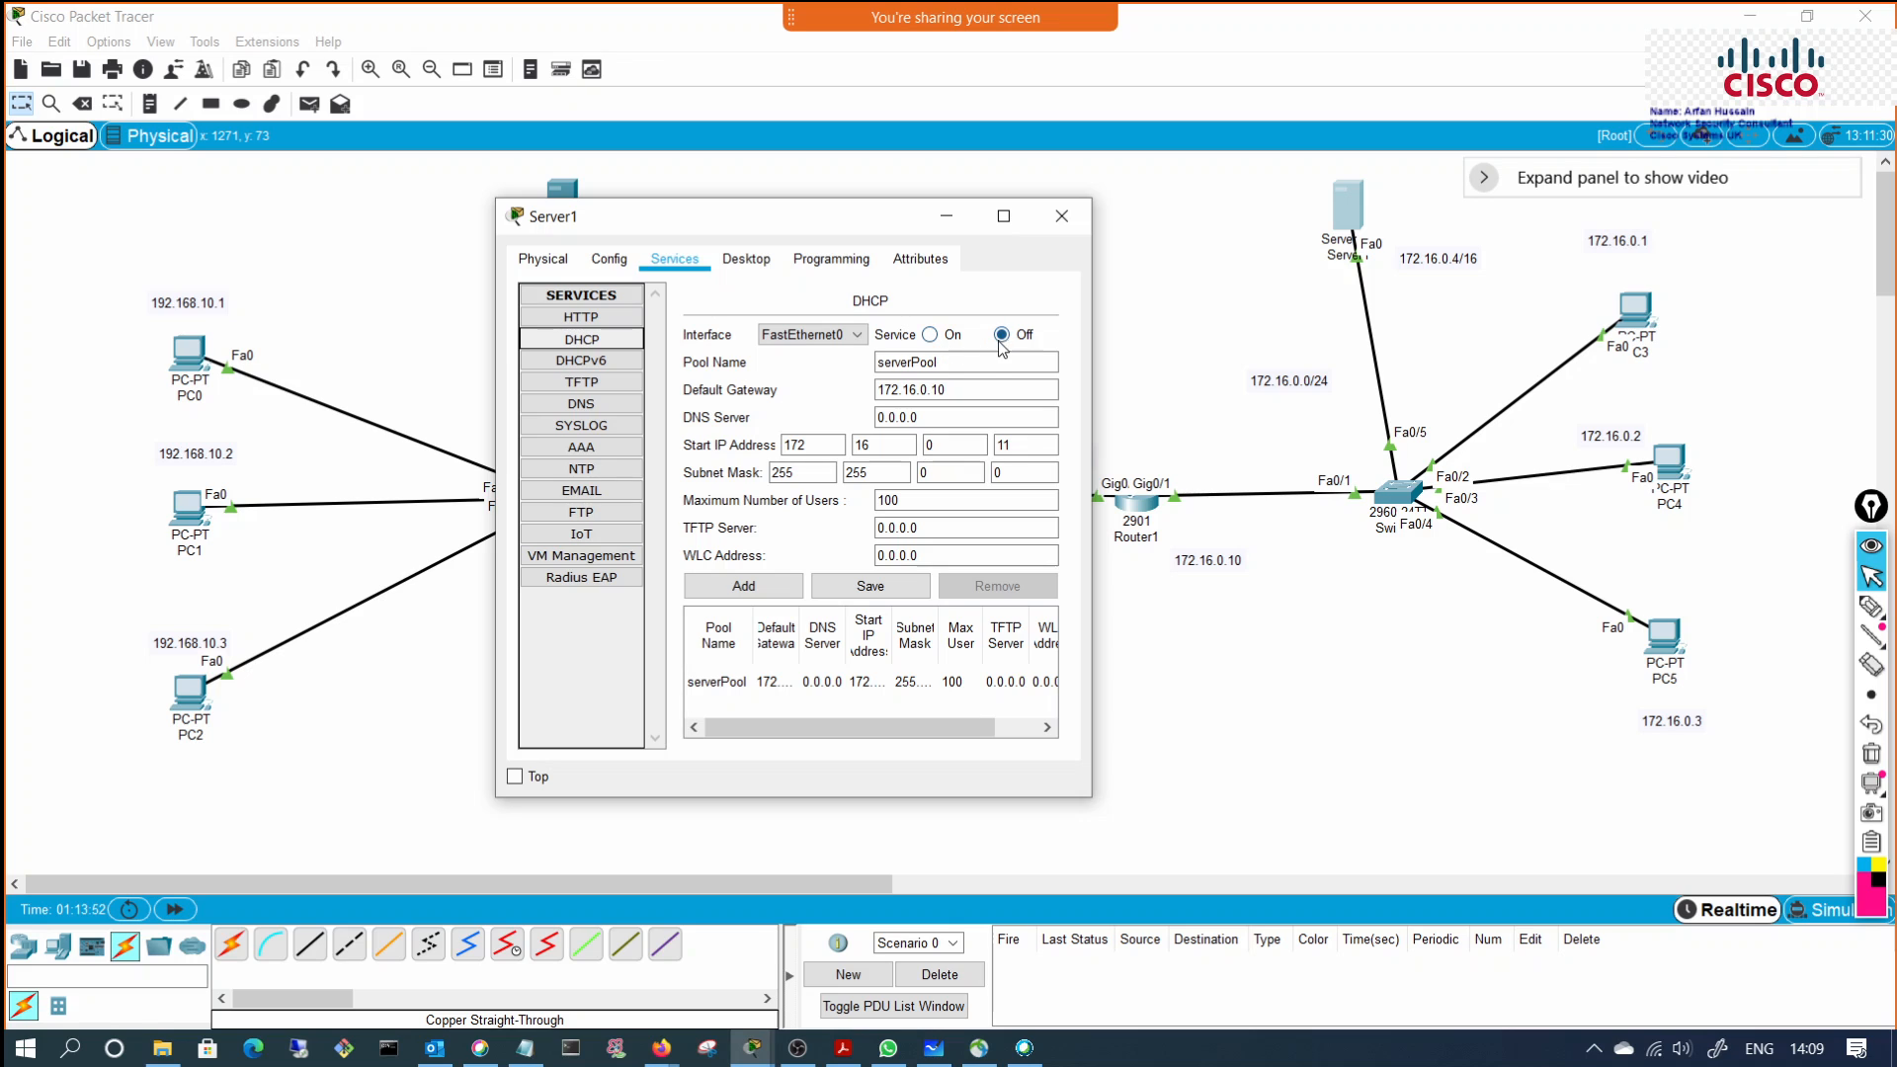
click(930, 336)
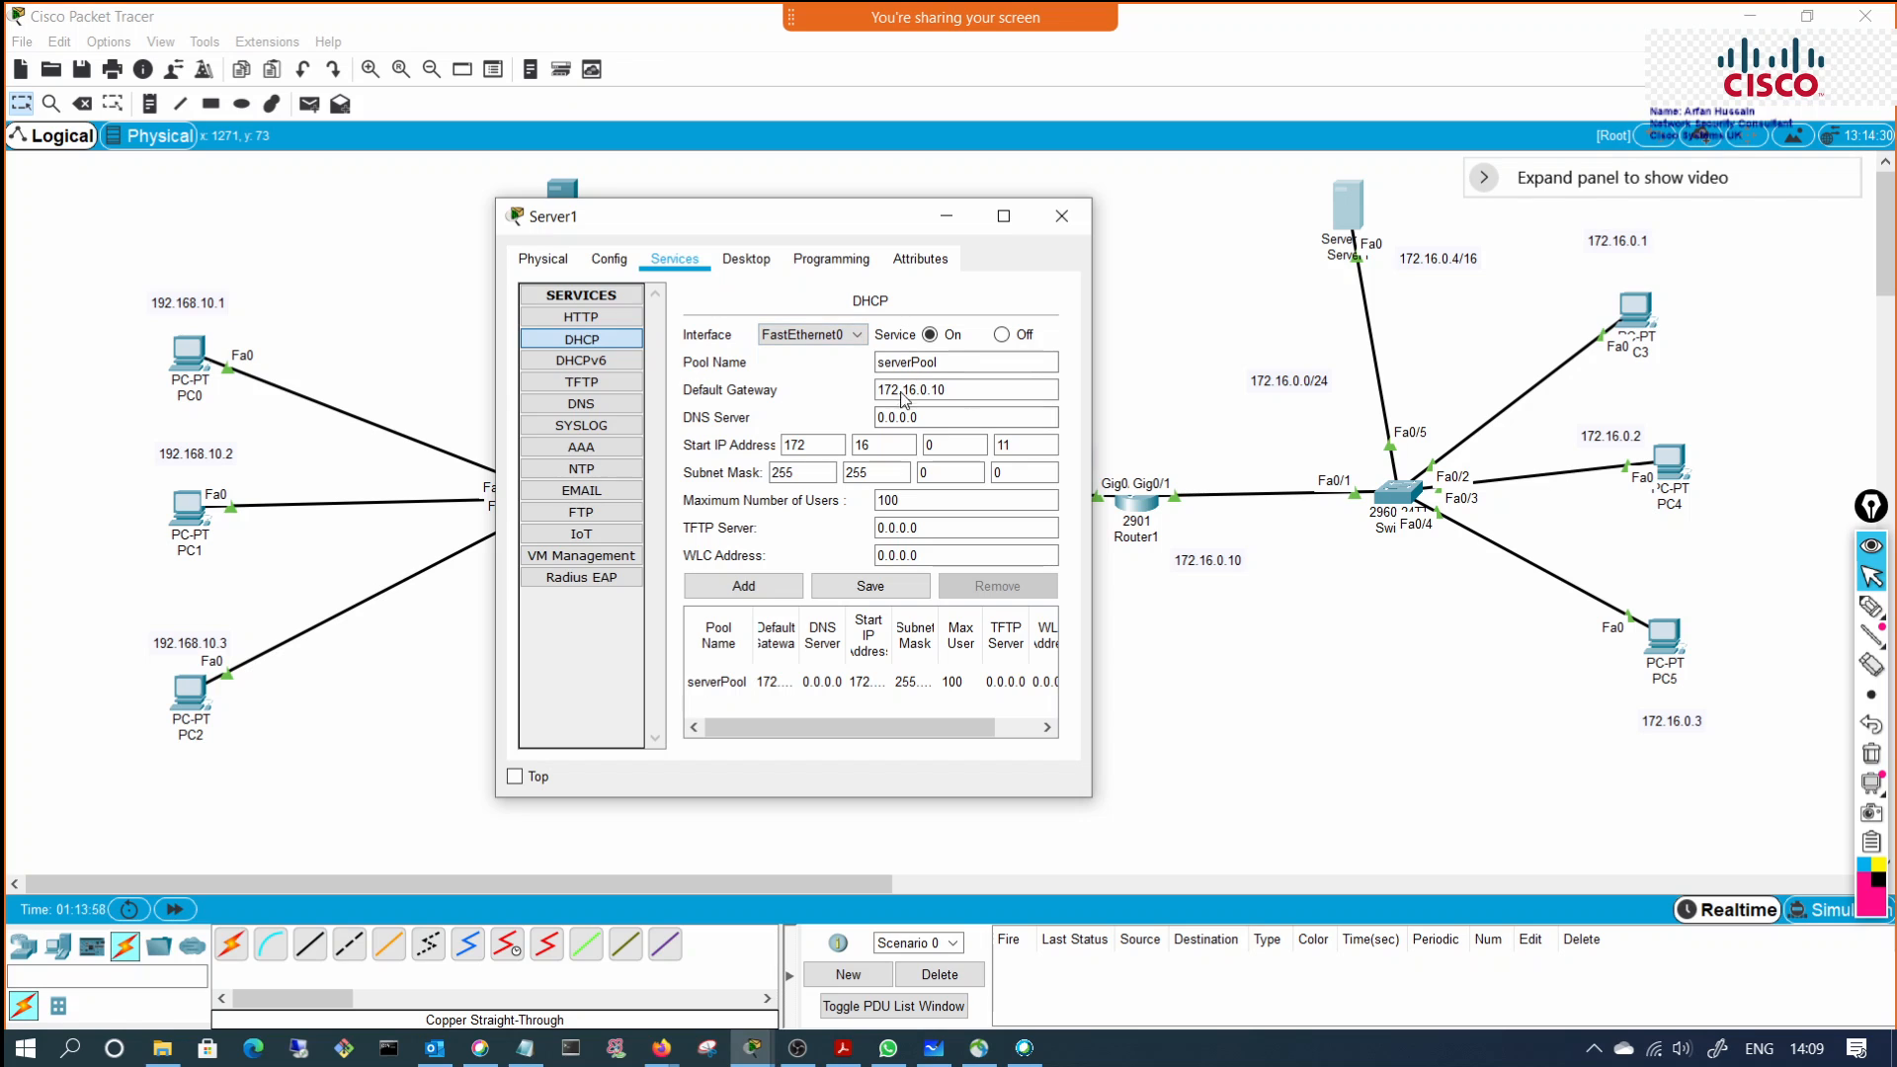
click(880, 447)
click(1063, 215)
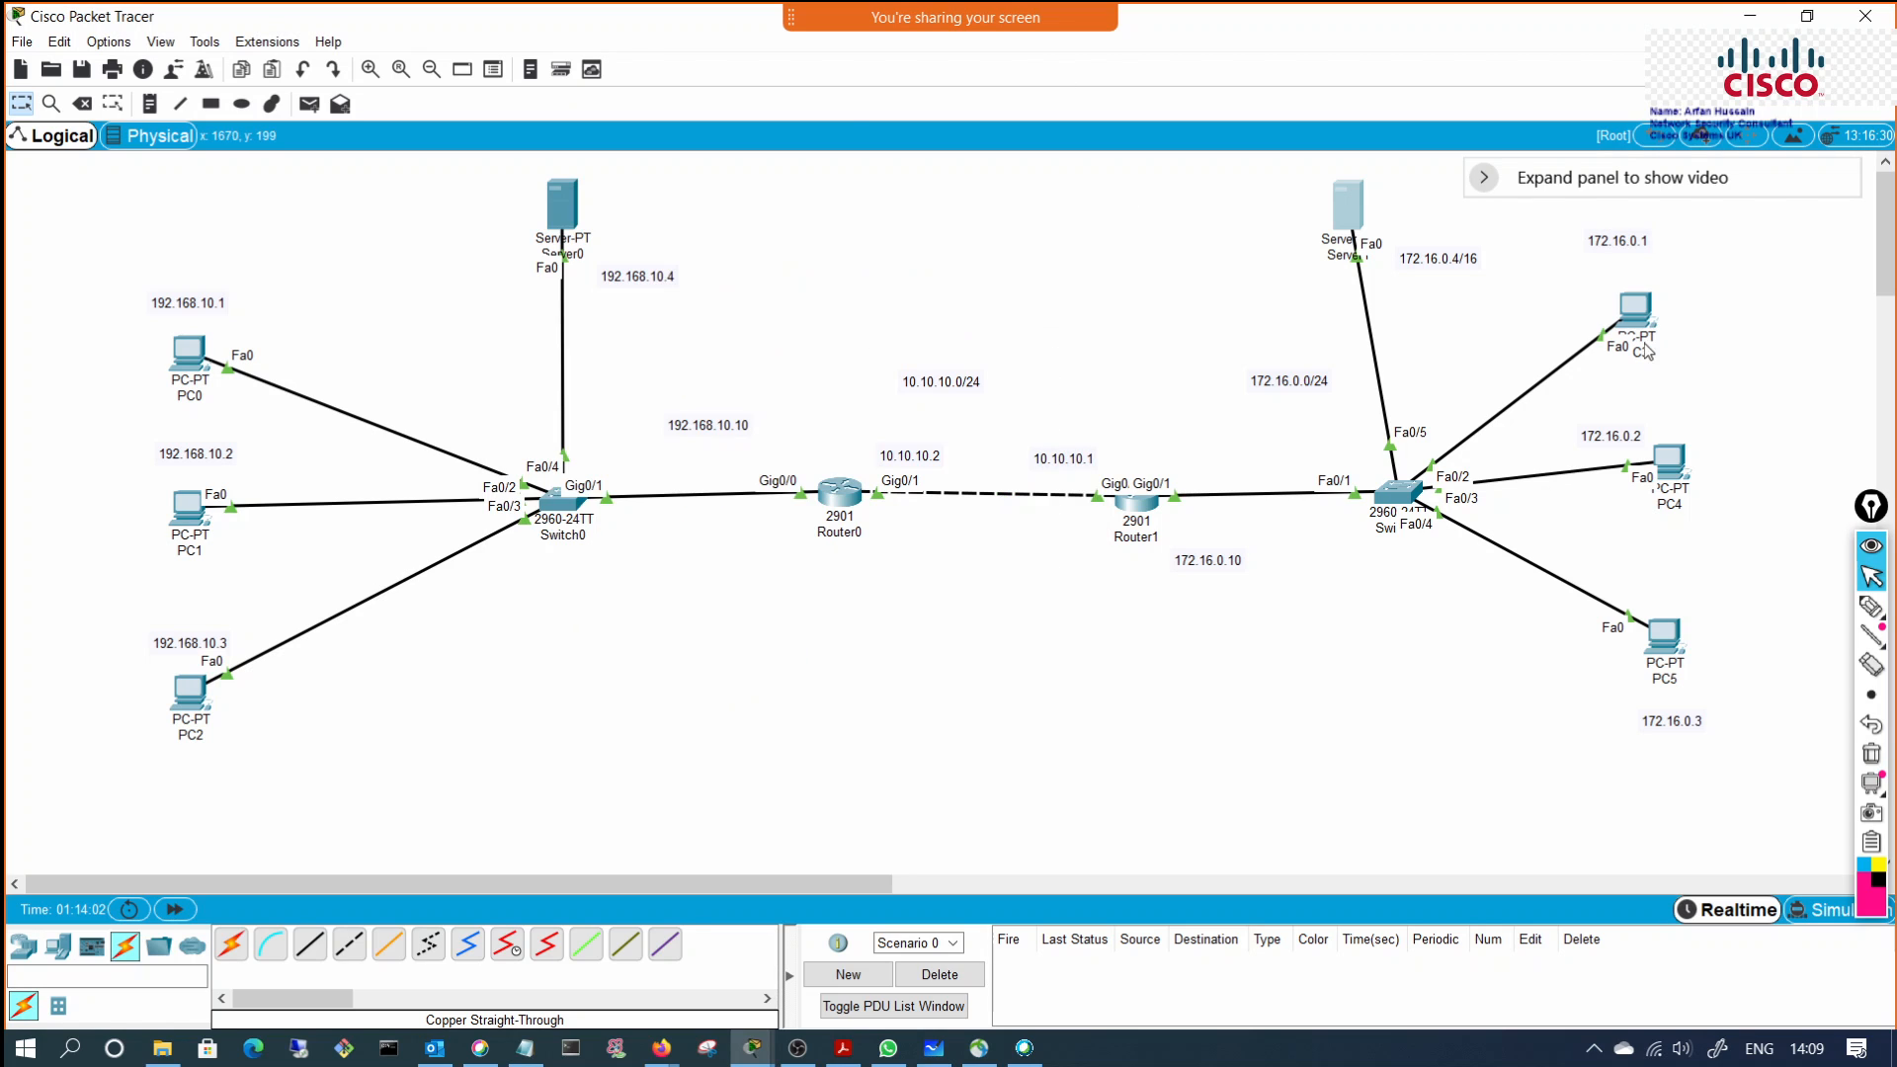
Step: Request a new DHCP lease on PC3 by switching its IPv4 configuration to Static and back to DHCP, and close its window
click(1637, 314)
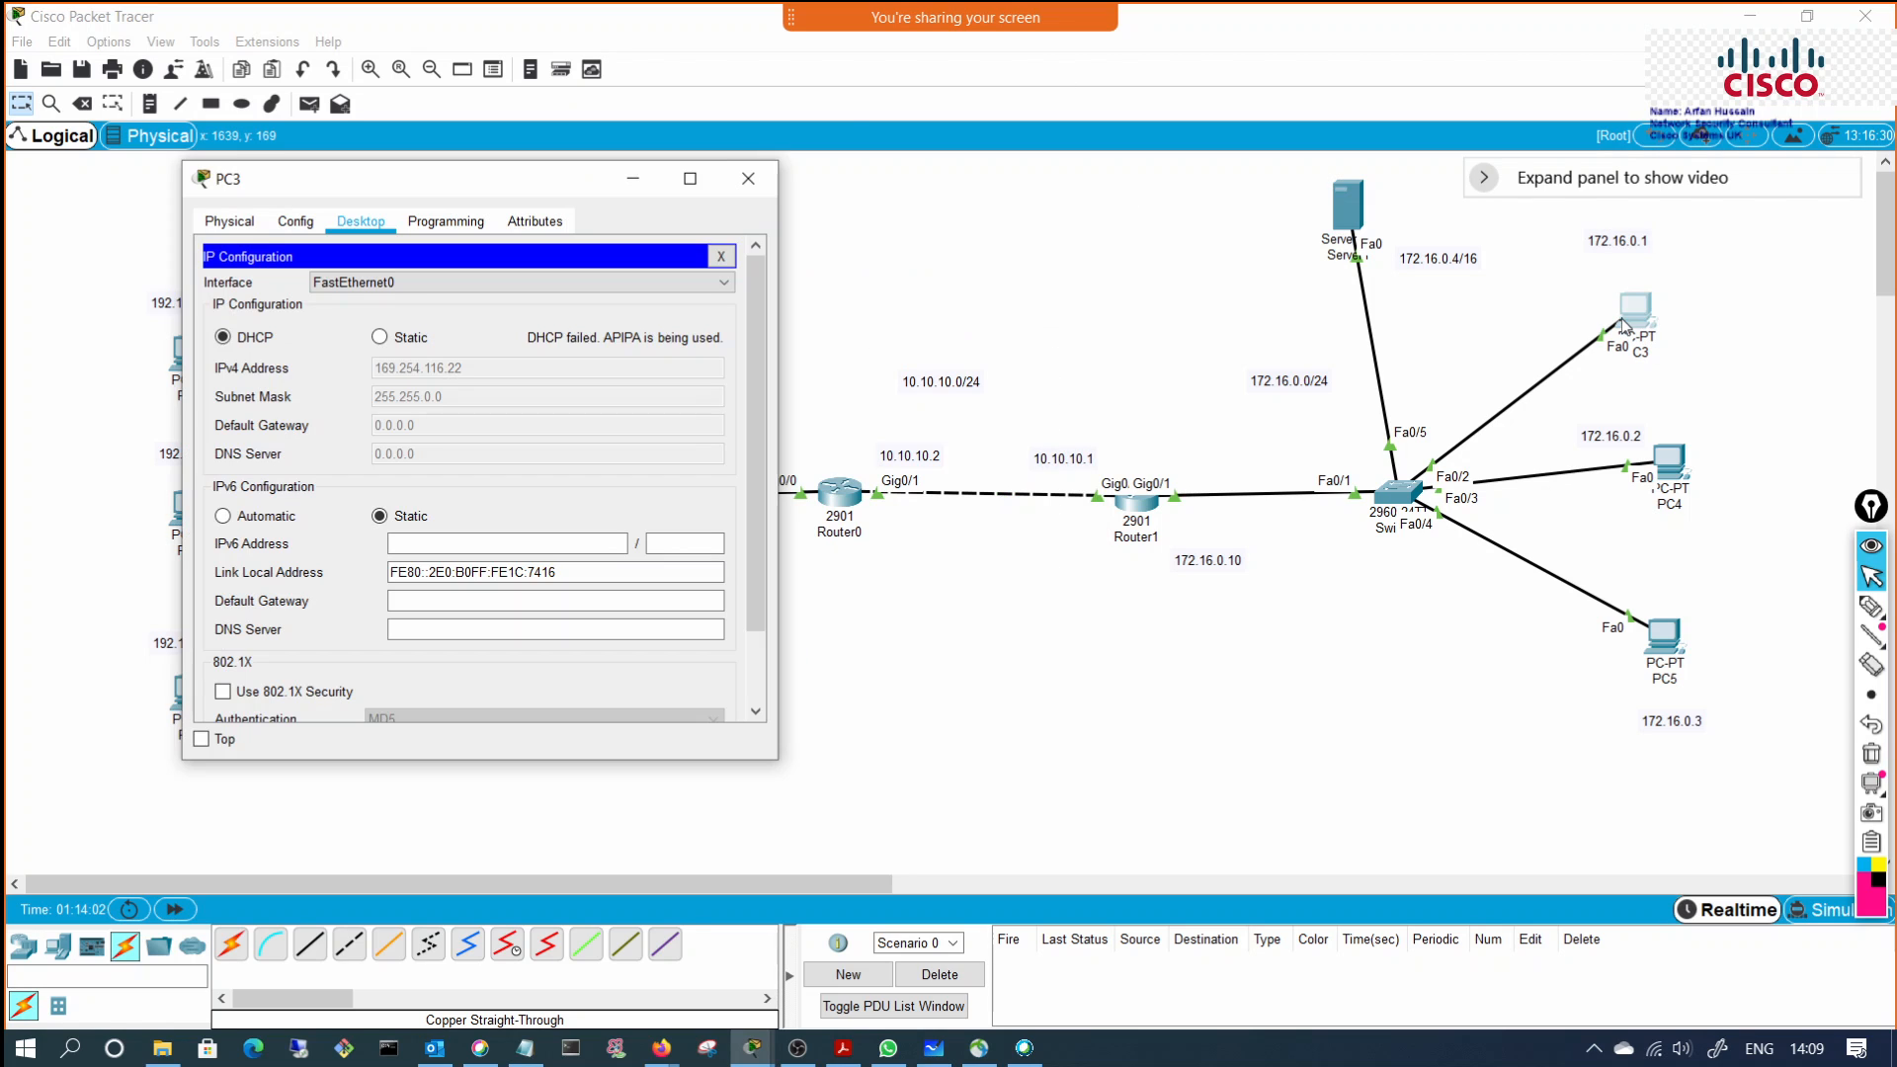
click(379, 337)
click(223, 337)
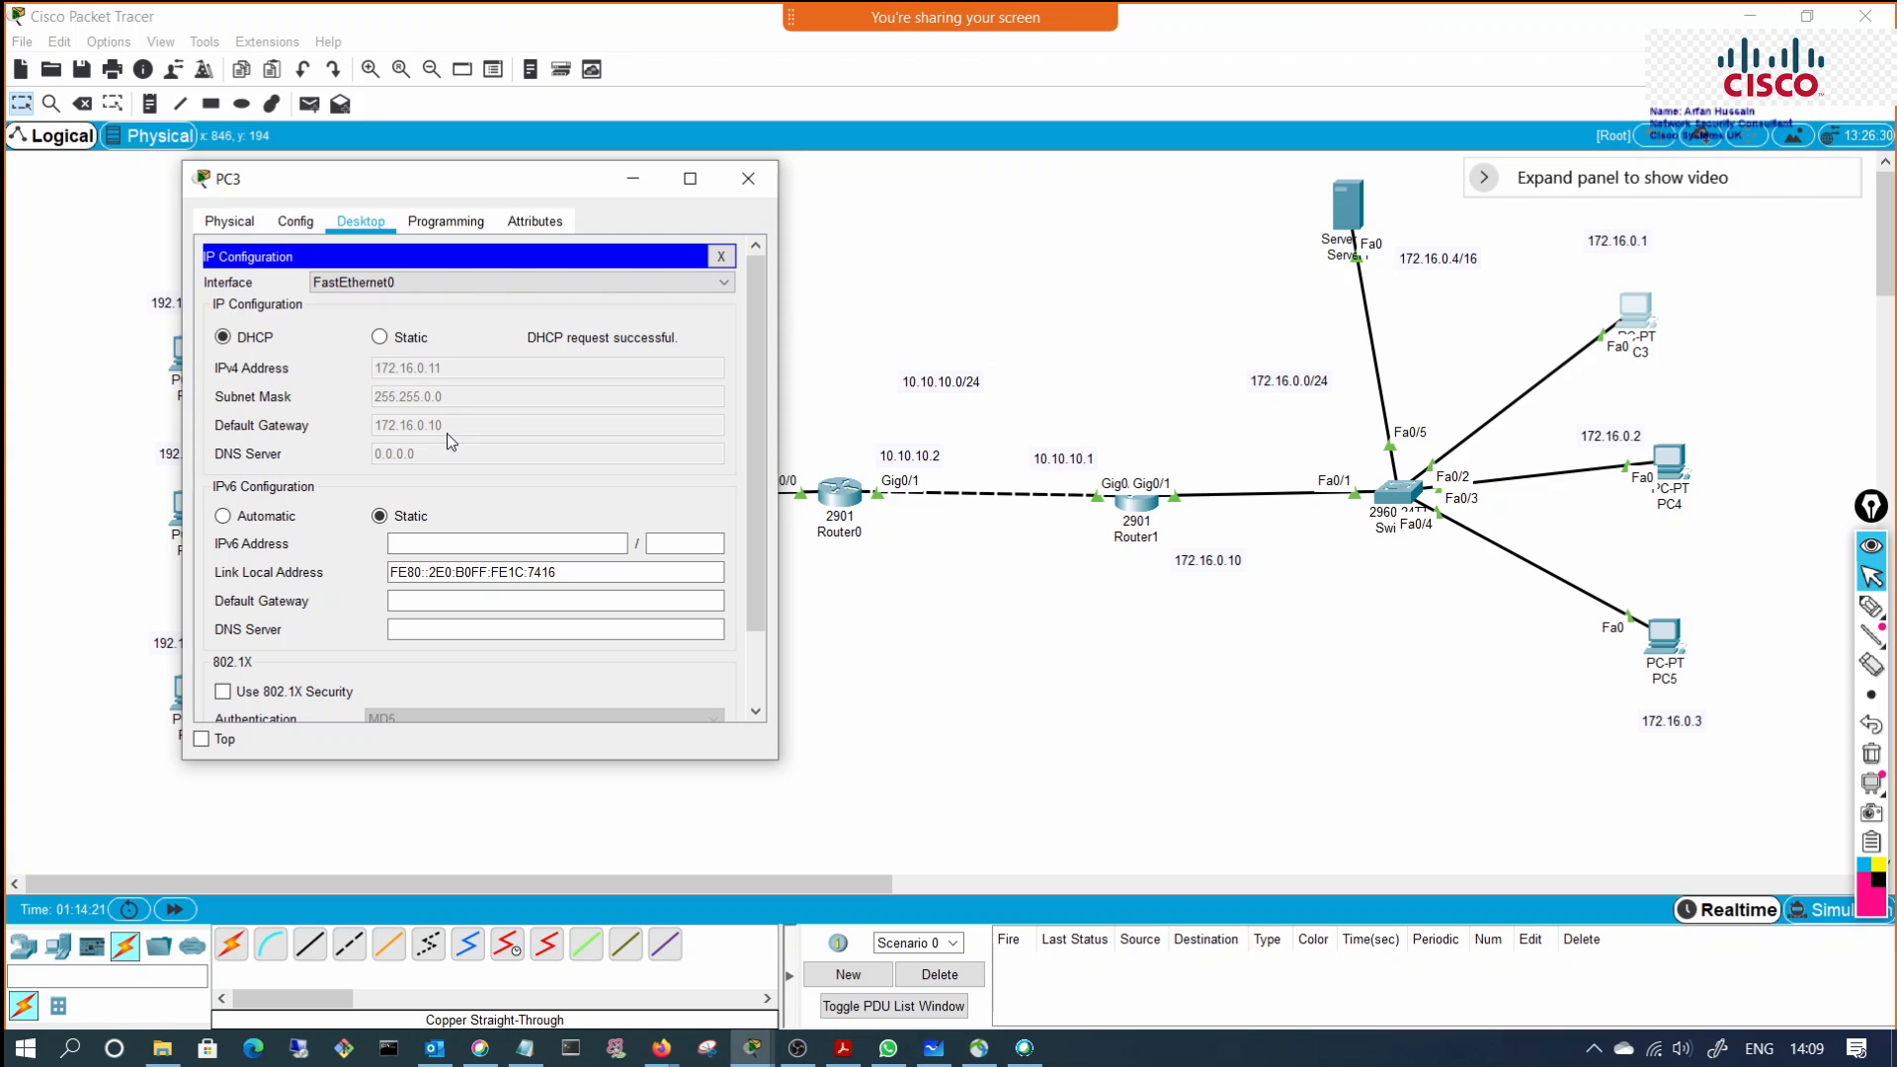
click(748, 178)
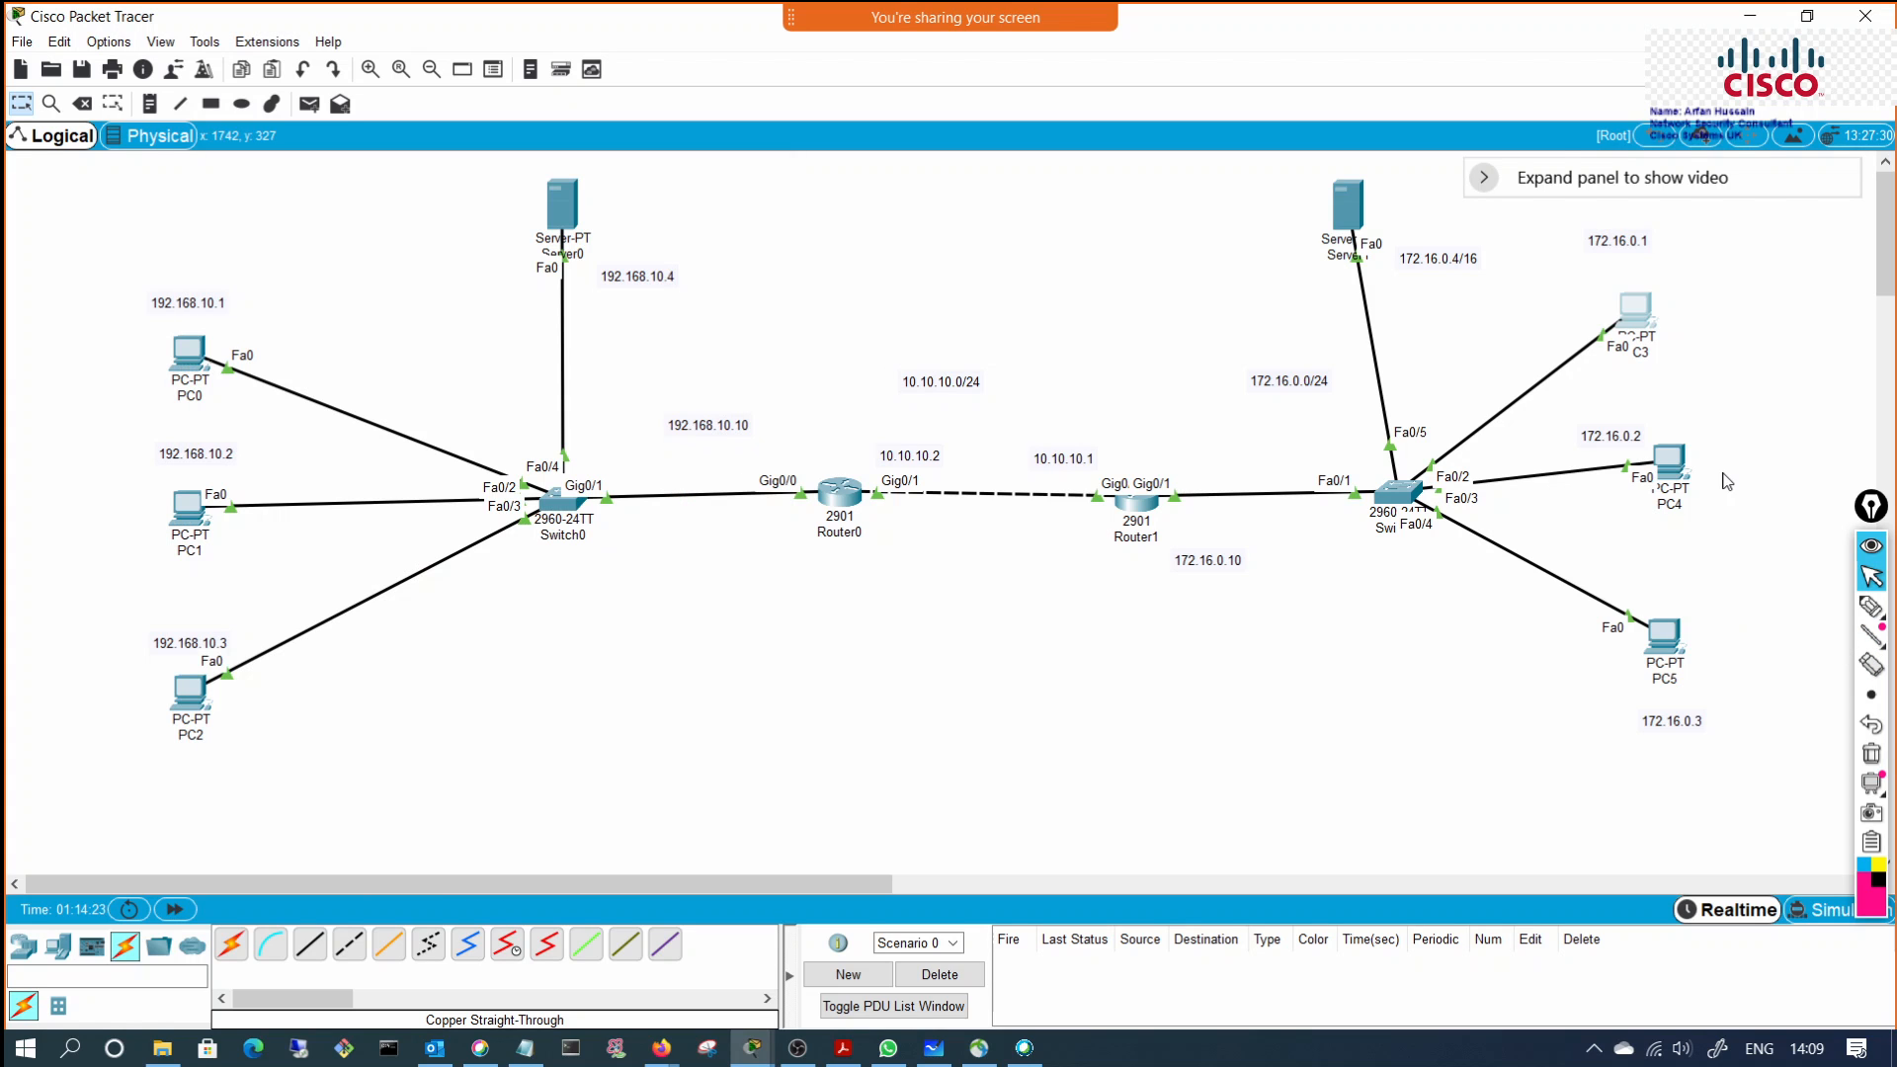
Step: Set PC4 to obtain its IPv4 configuration by DHCP and close its window
click(1668, 462)
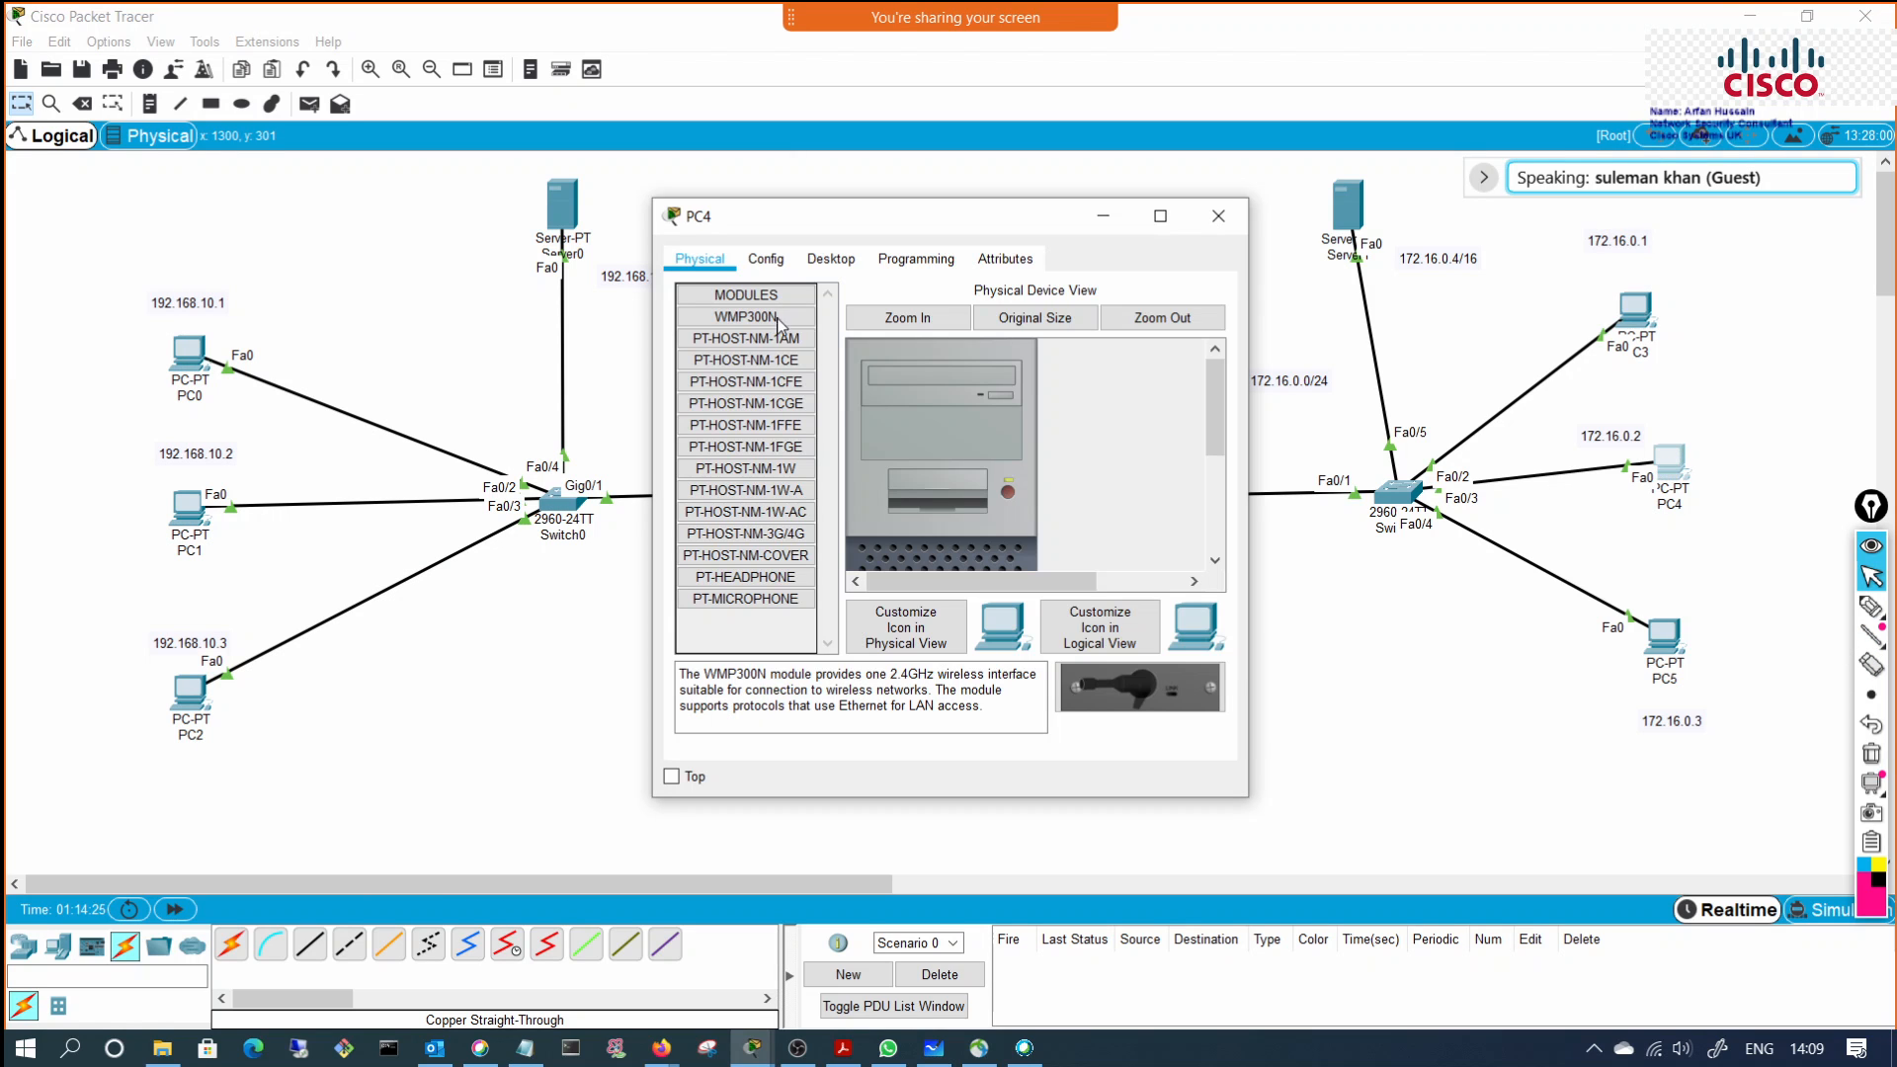
click(830, 259)
click(756, 371)
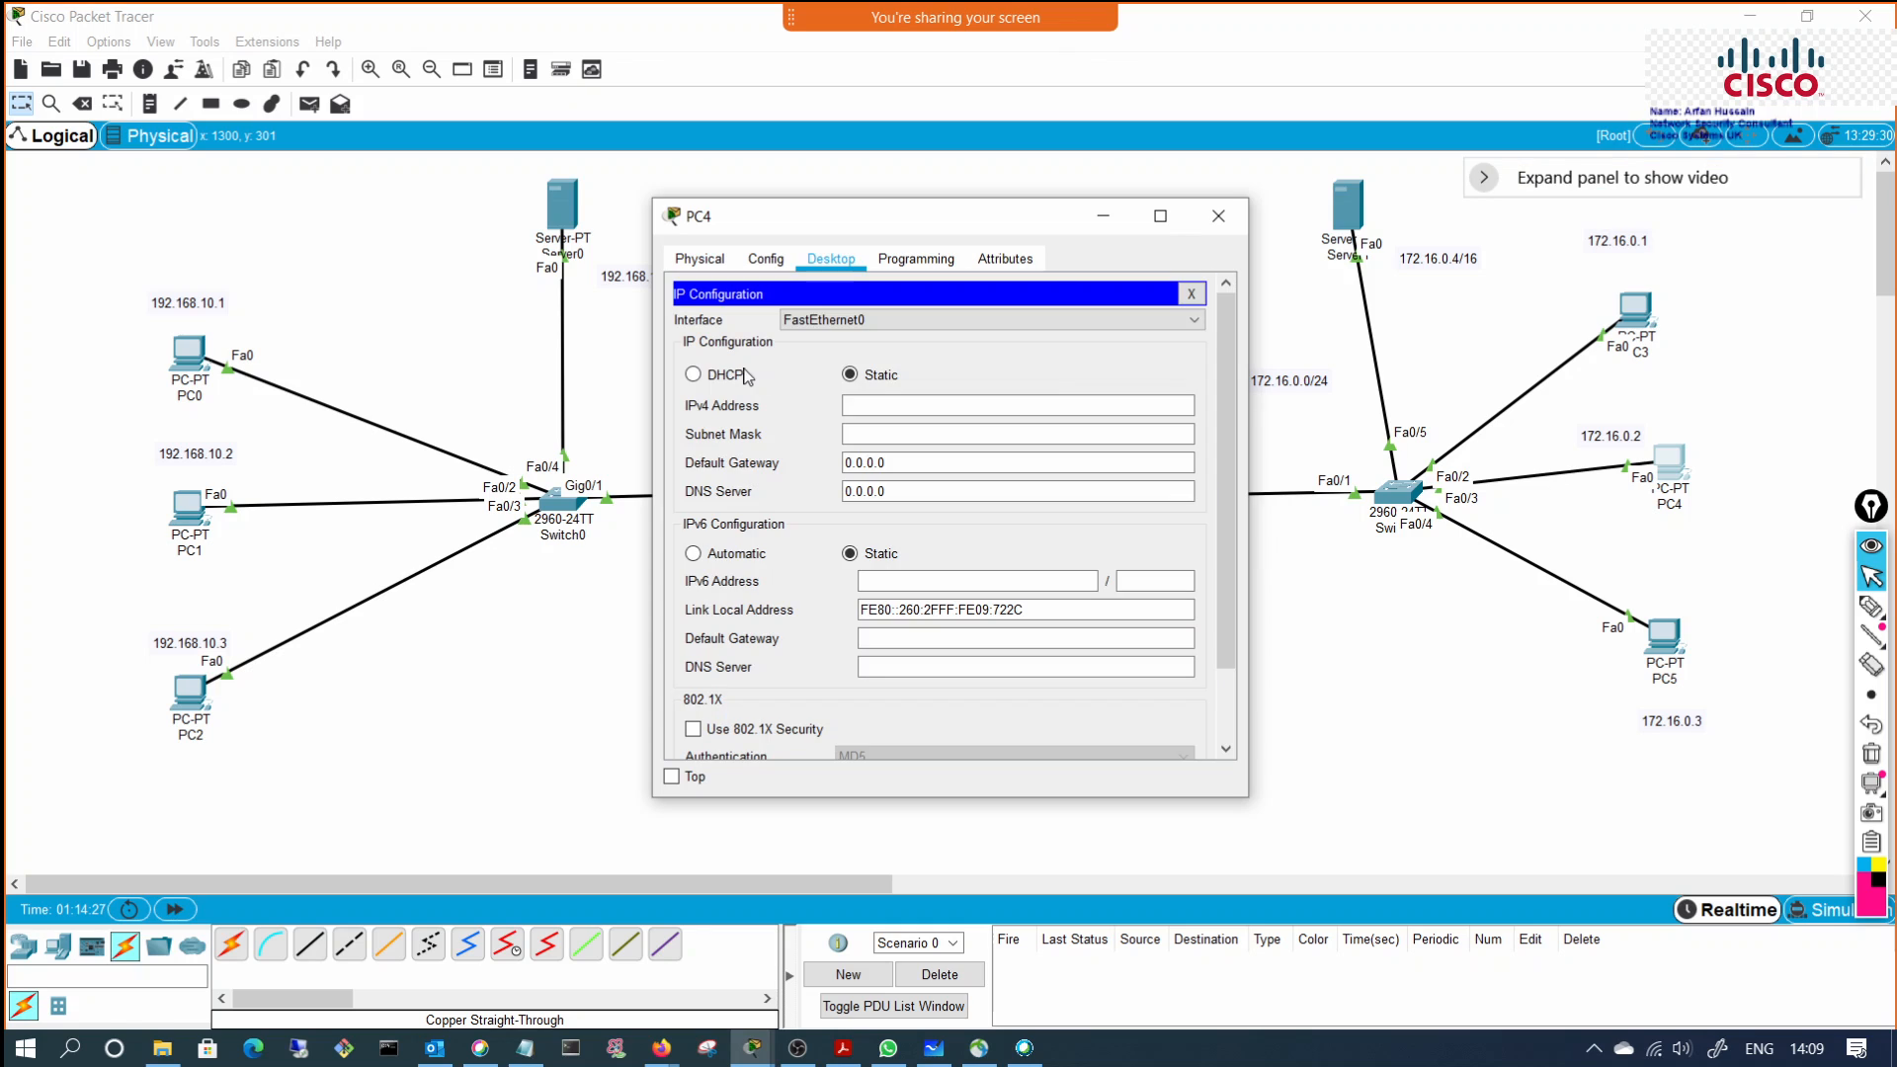
click(745, 375)
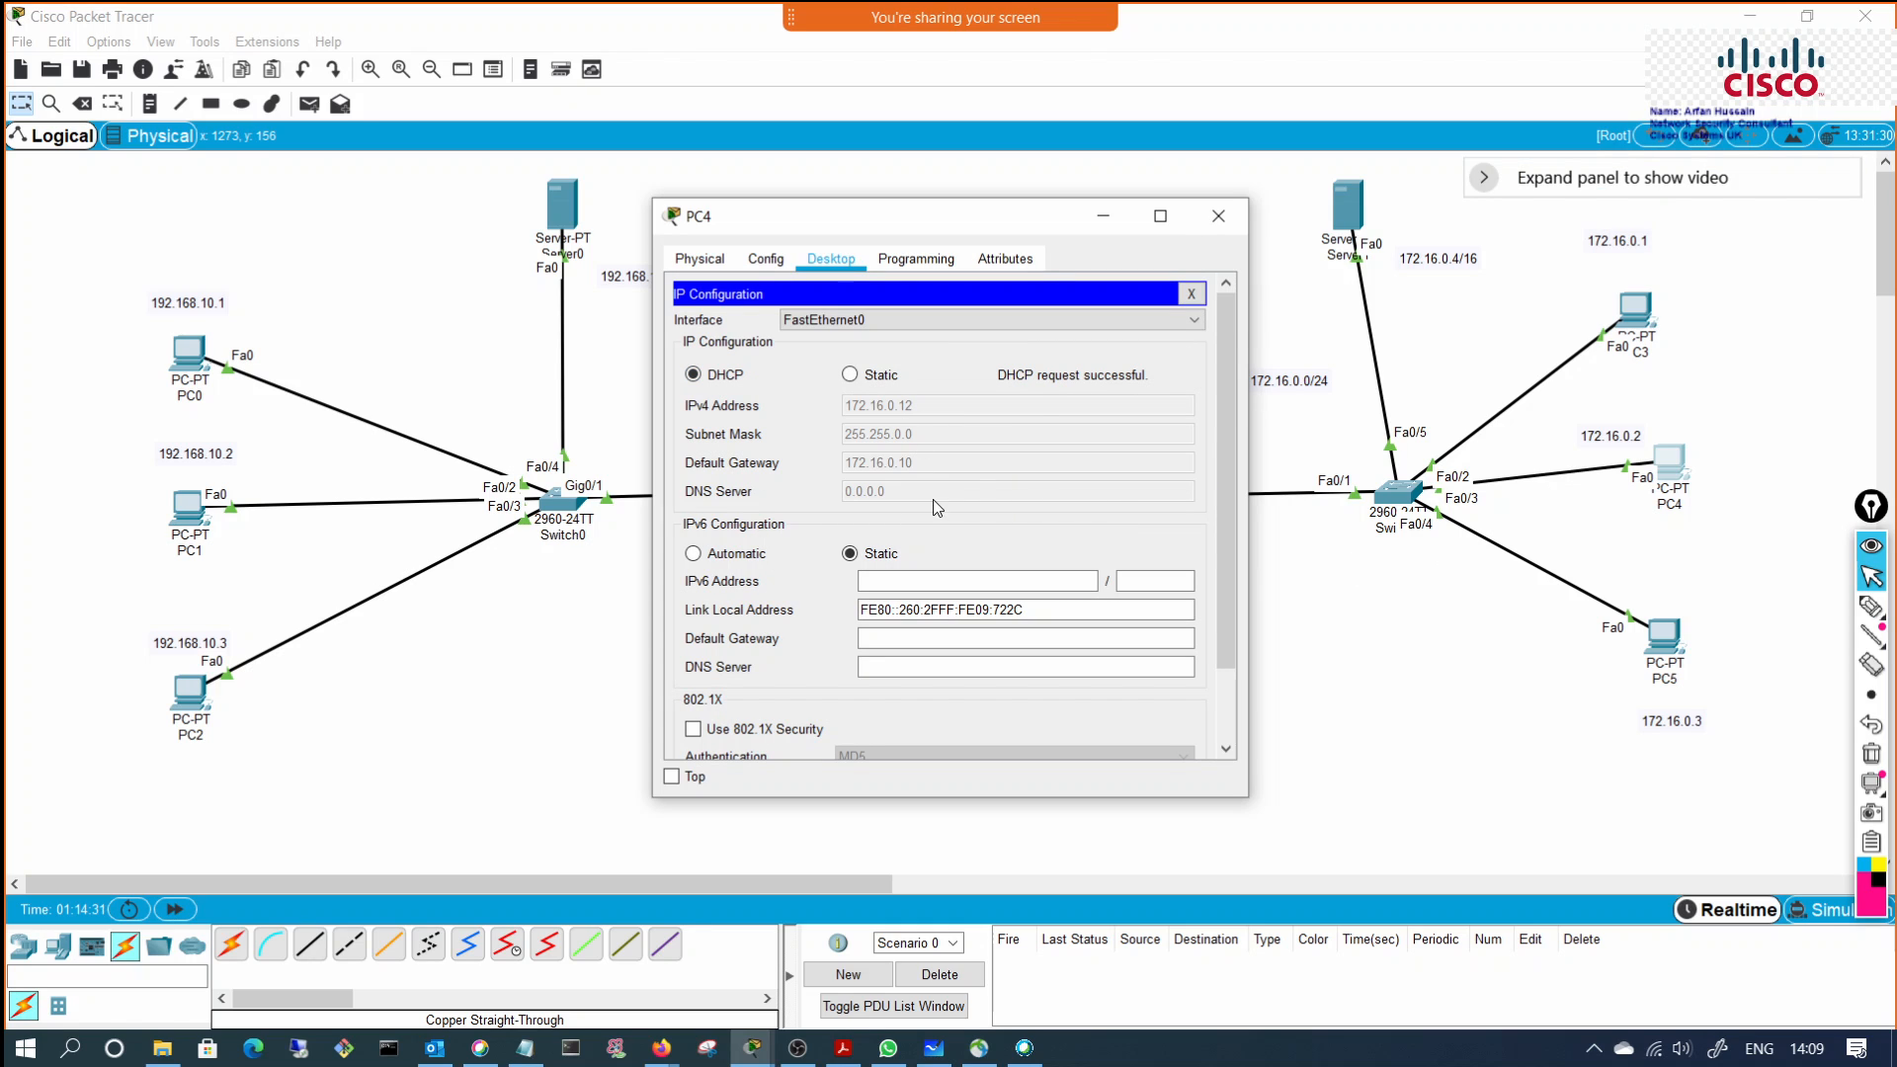
click(1218, 215)
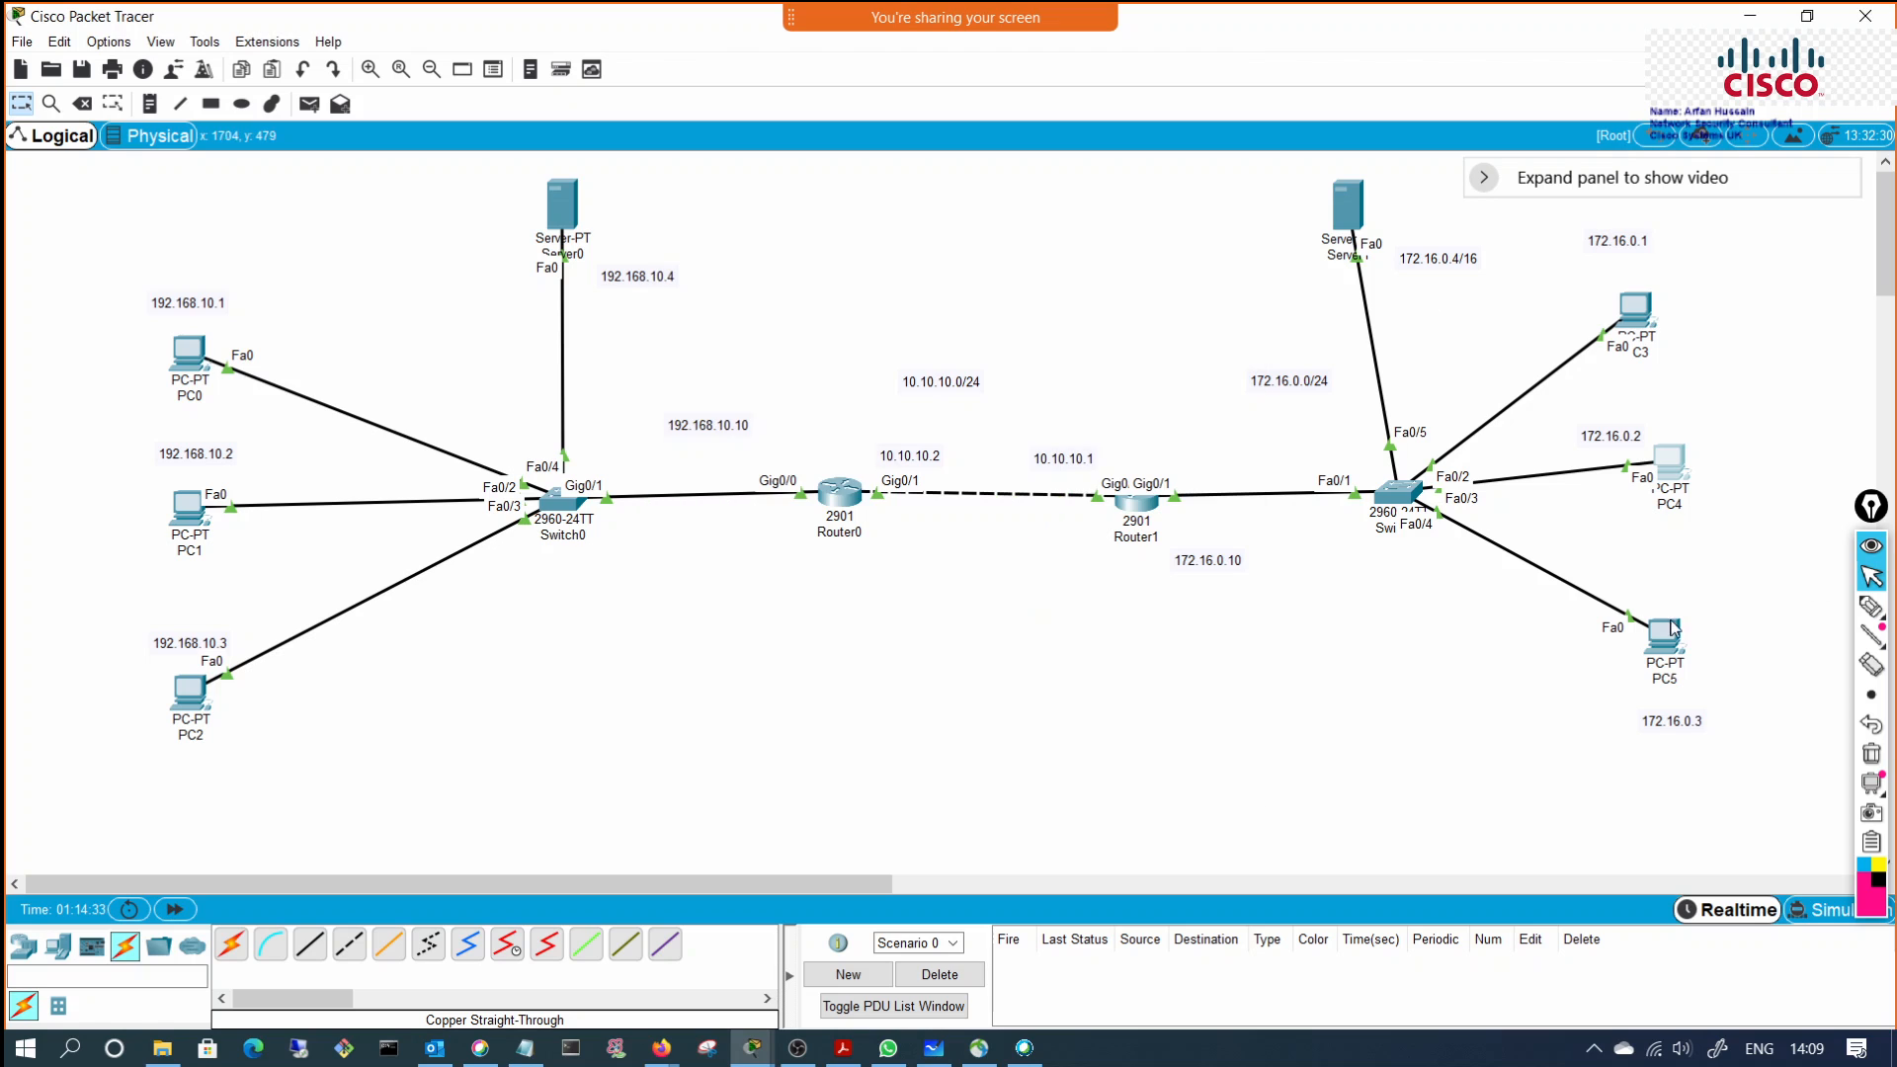
Step: Set PC5 to obtain its IPv4 configuration by DHCP and close its window
click(1666, 633)
click(831, 258)
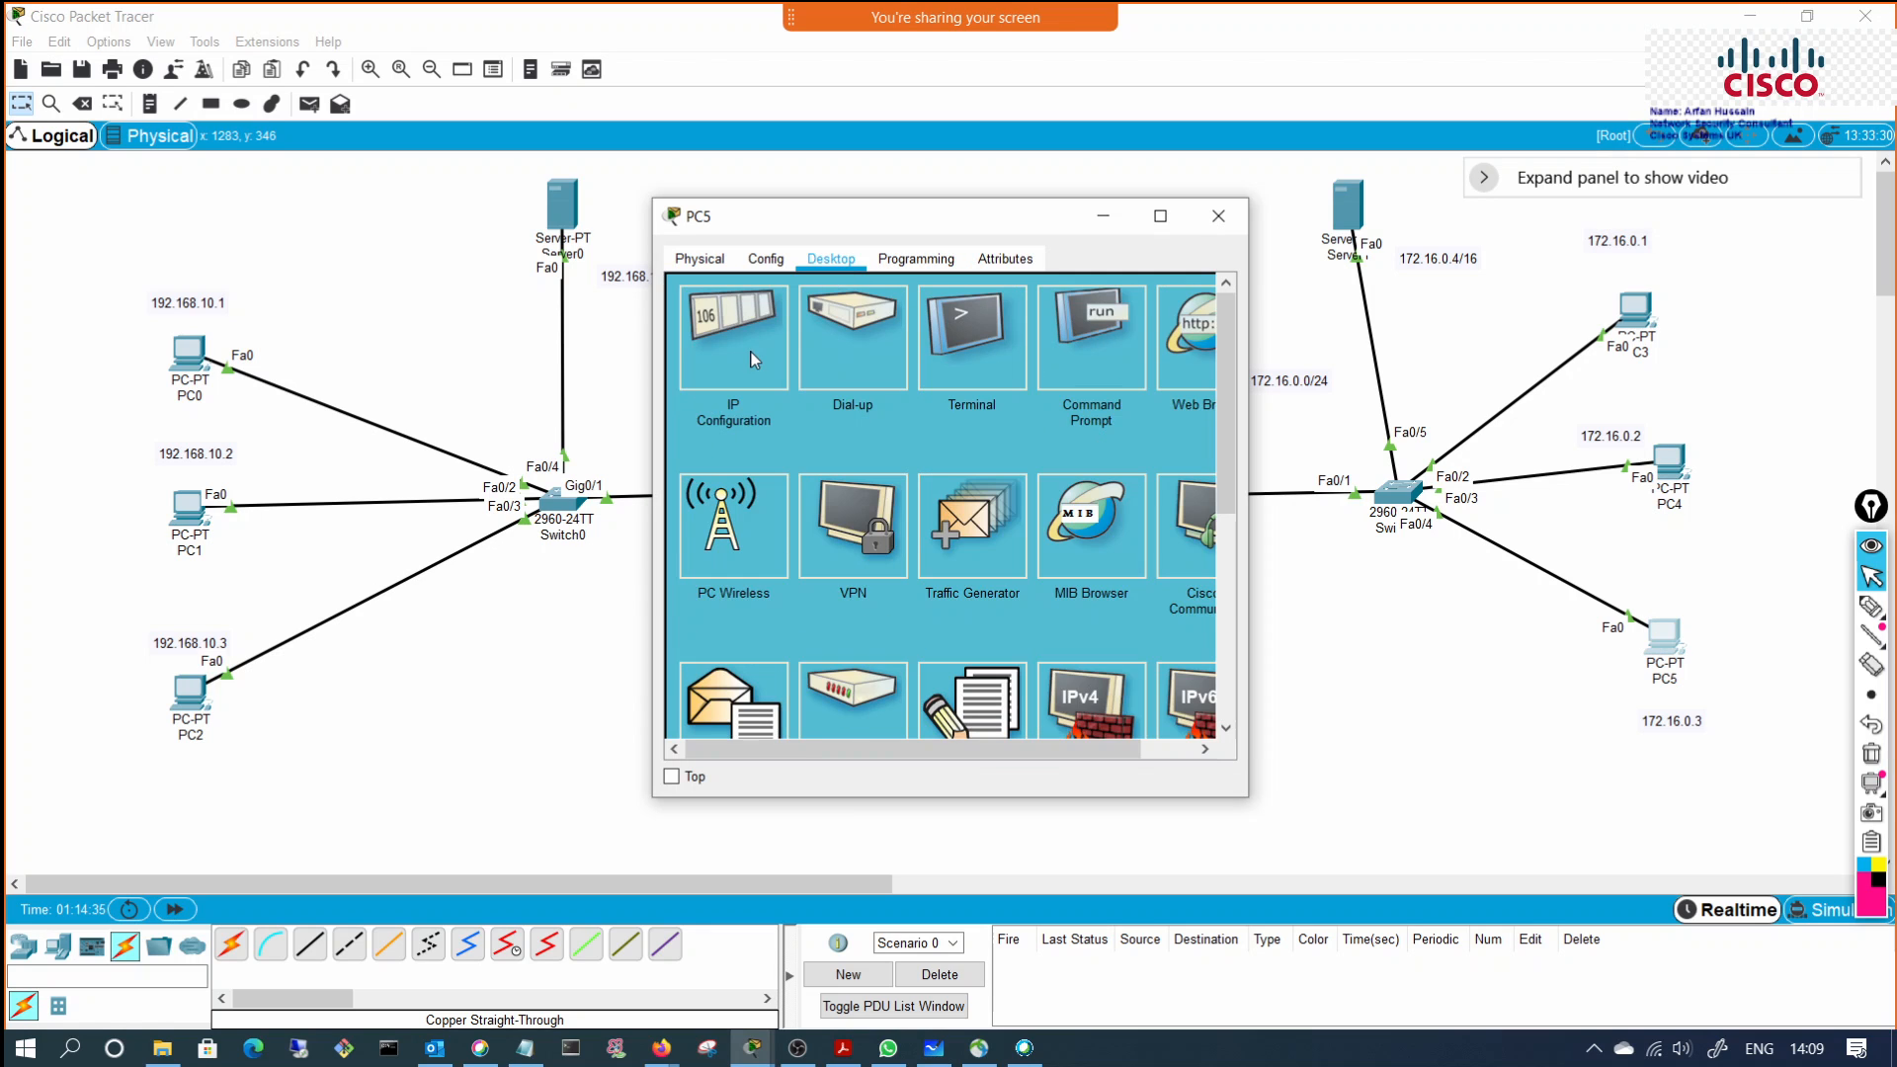
click(751, 358)
click(736, 377)
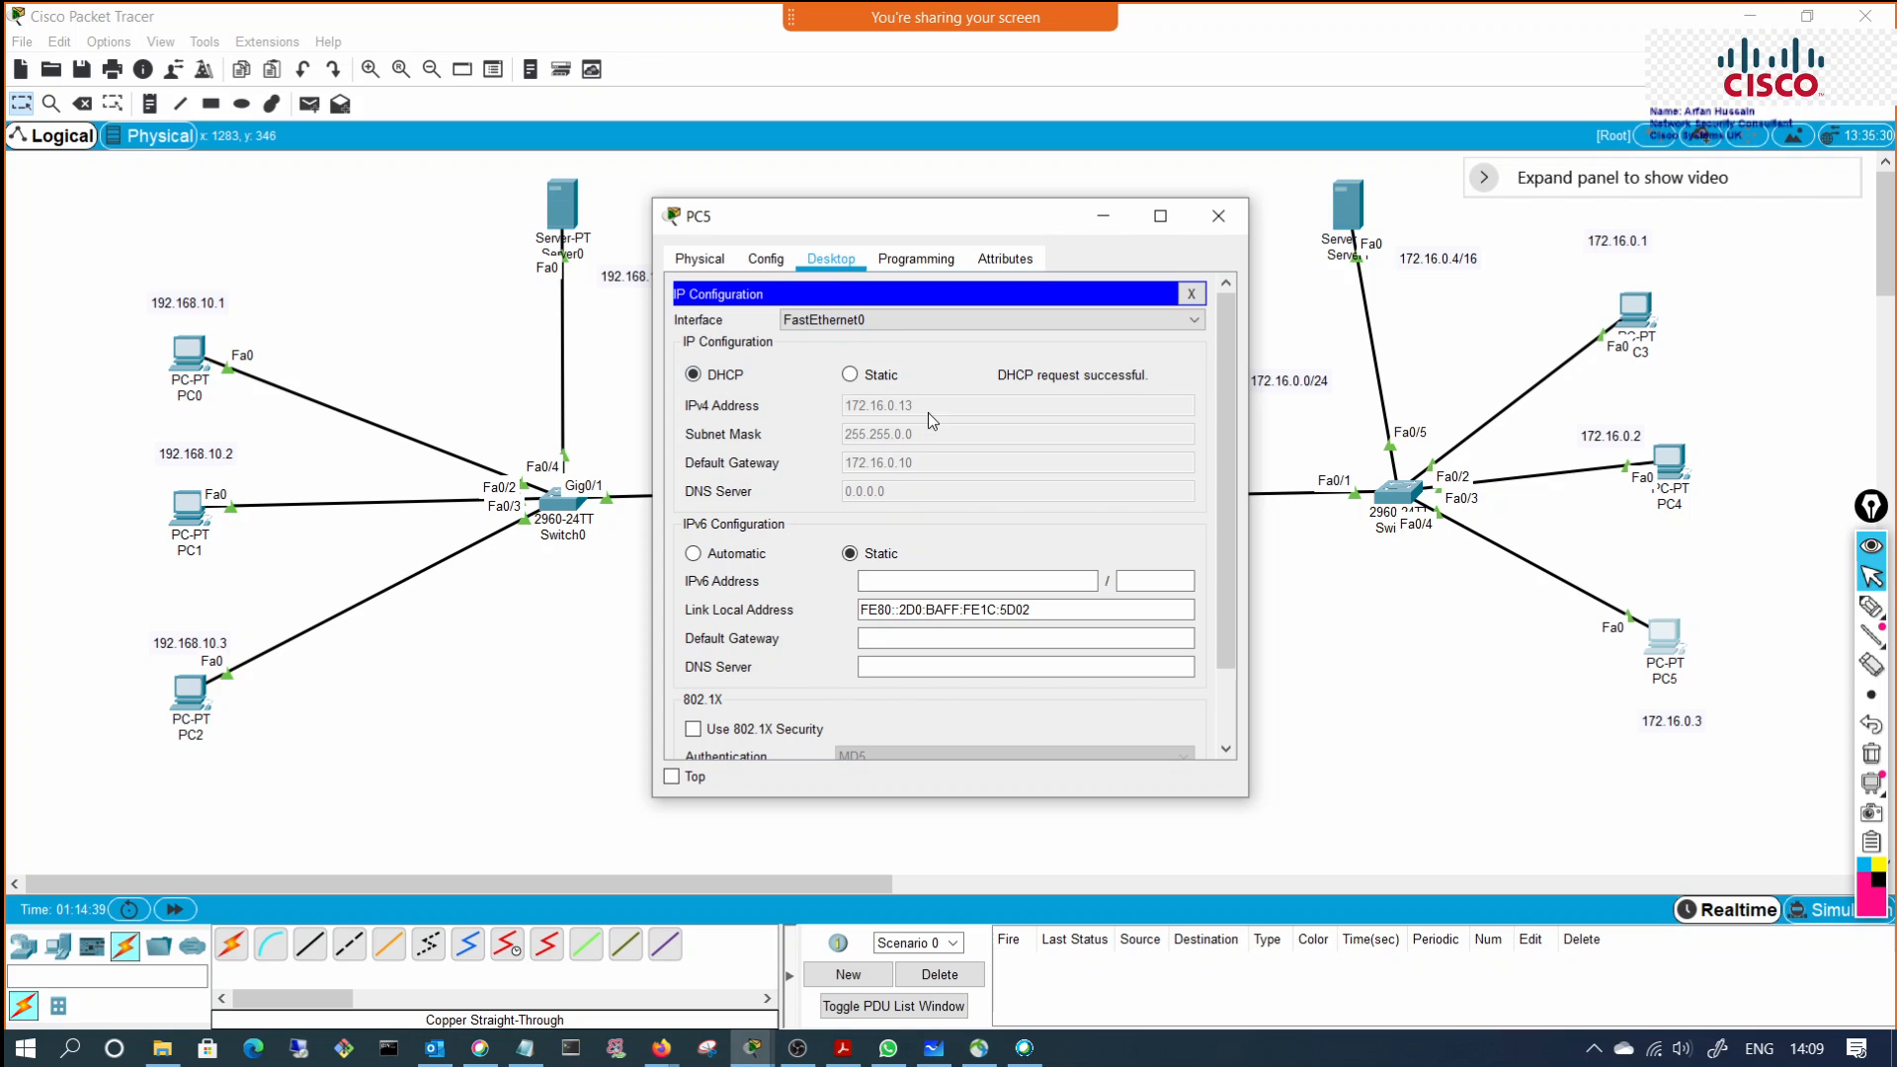
click(1217, 216)
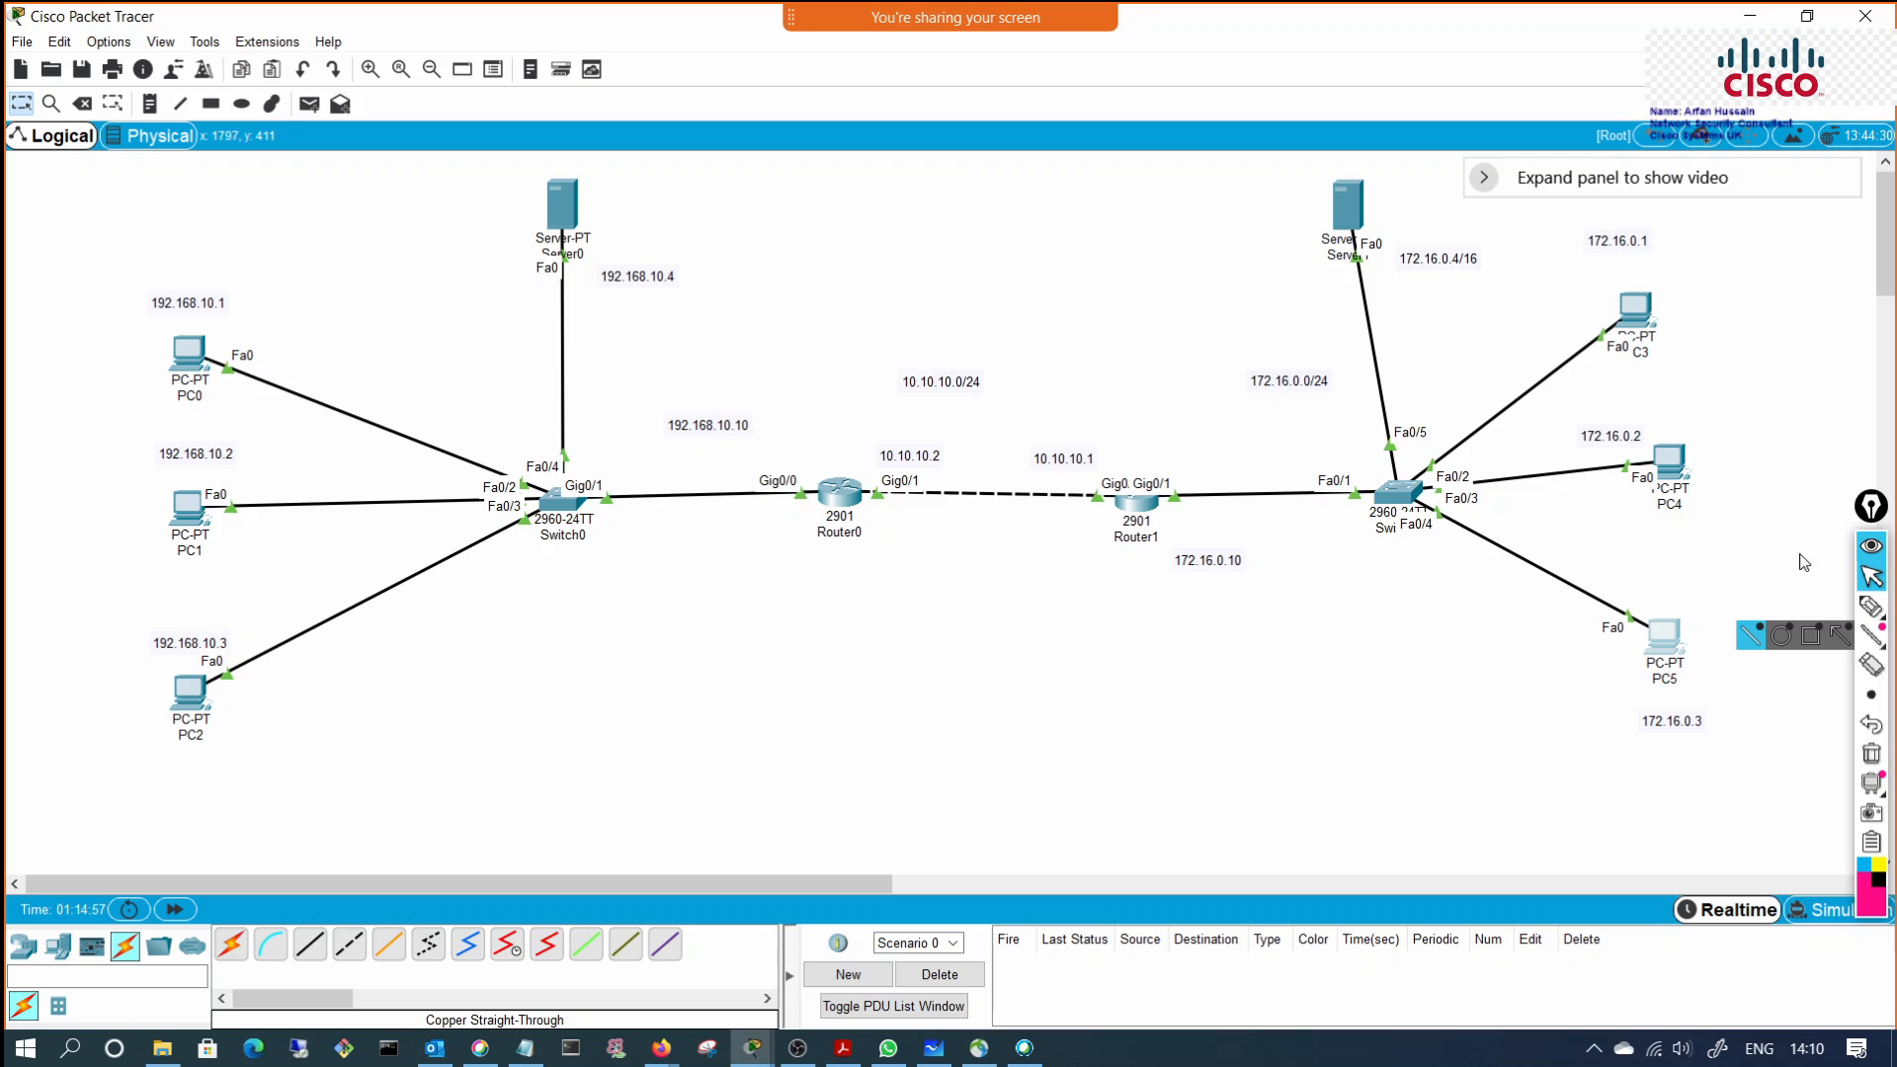
Step: Switch the network to Simulation mode and close the event list panel
click(1828, 914)
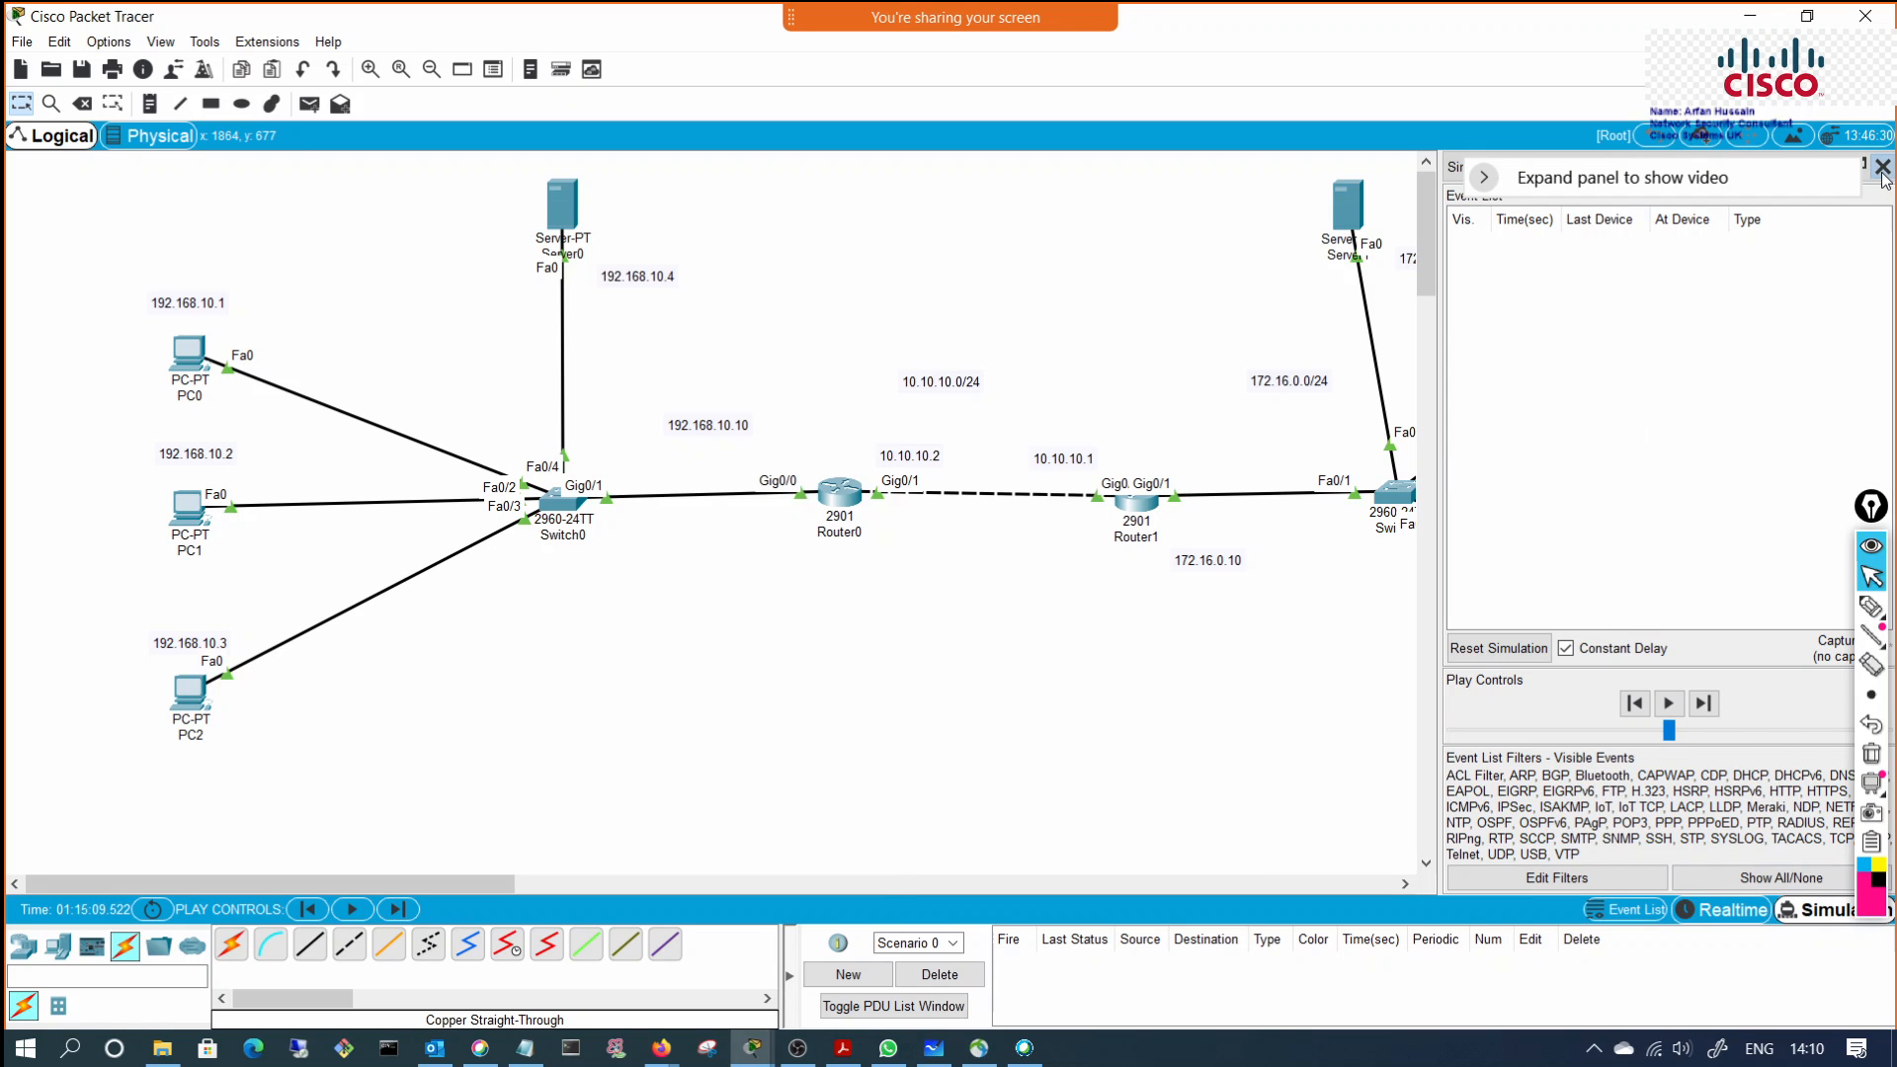
click(1882, 168)
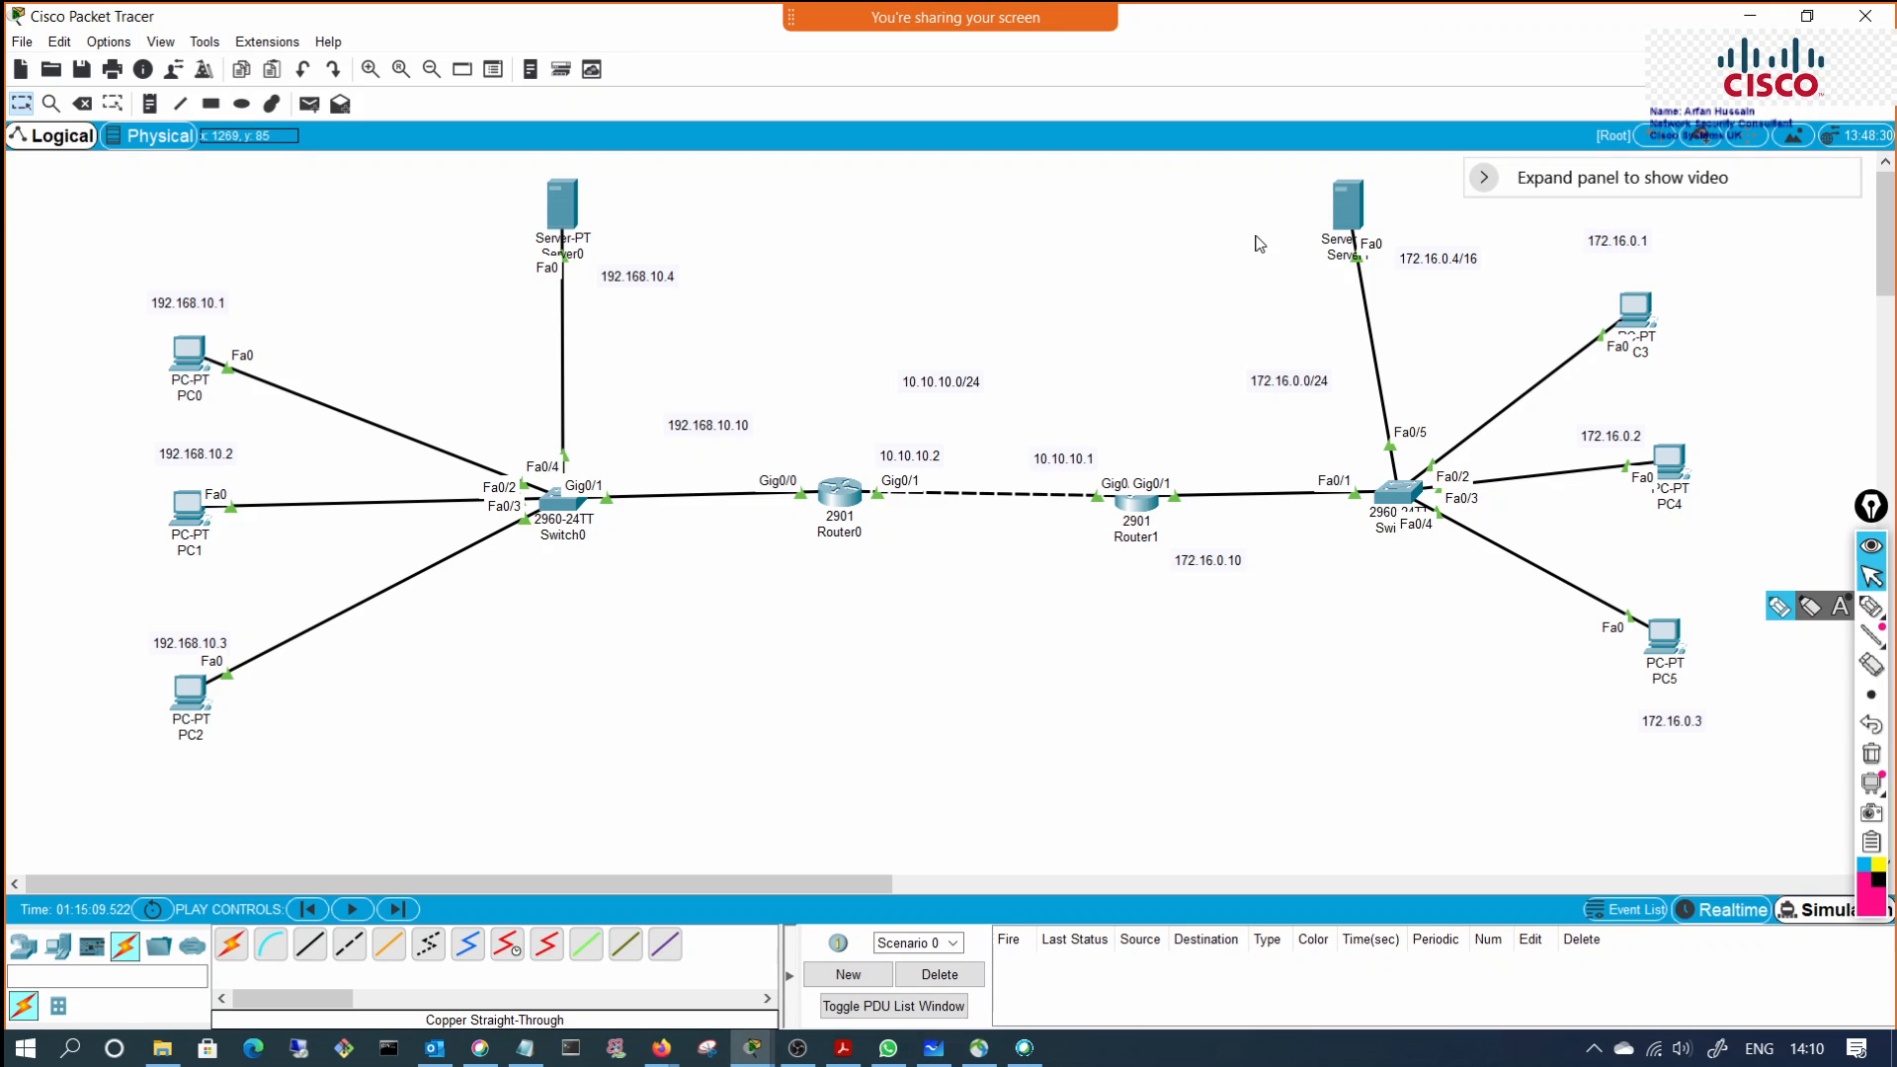
Step: Move Server1 slightly down toward its switch and check PC3's address summary
drag(1345, 211, 1348, 237)
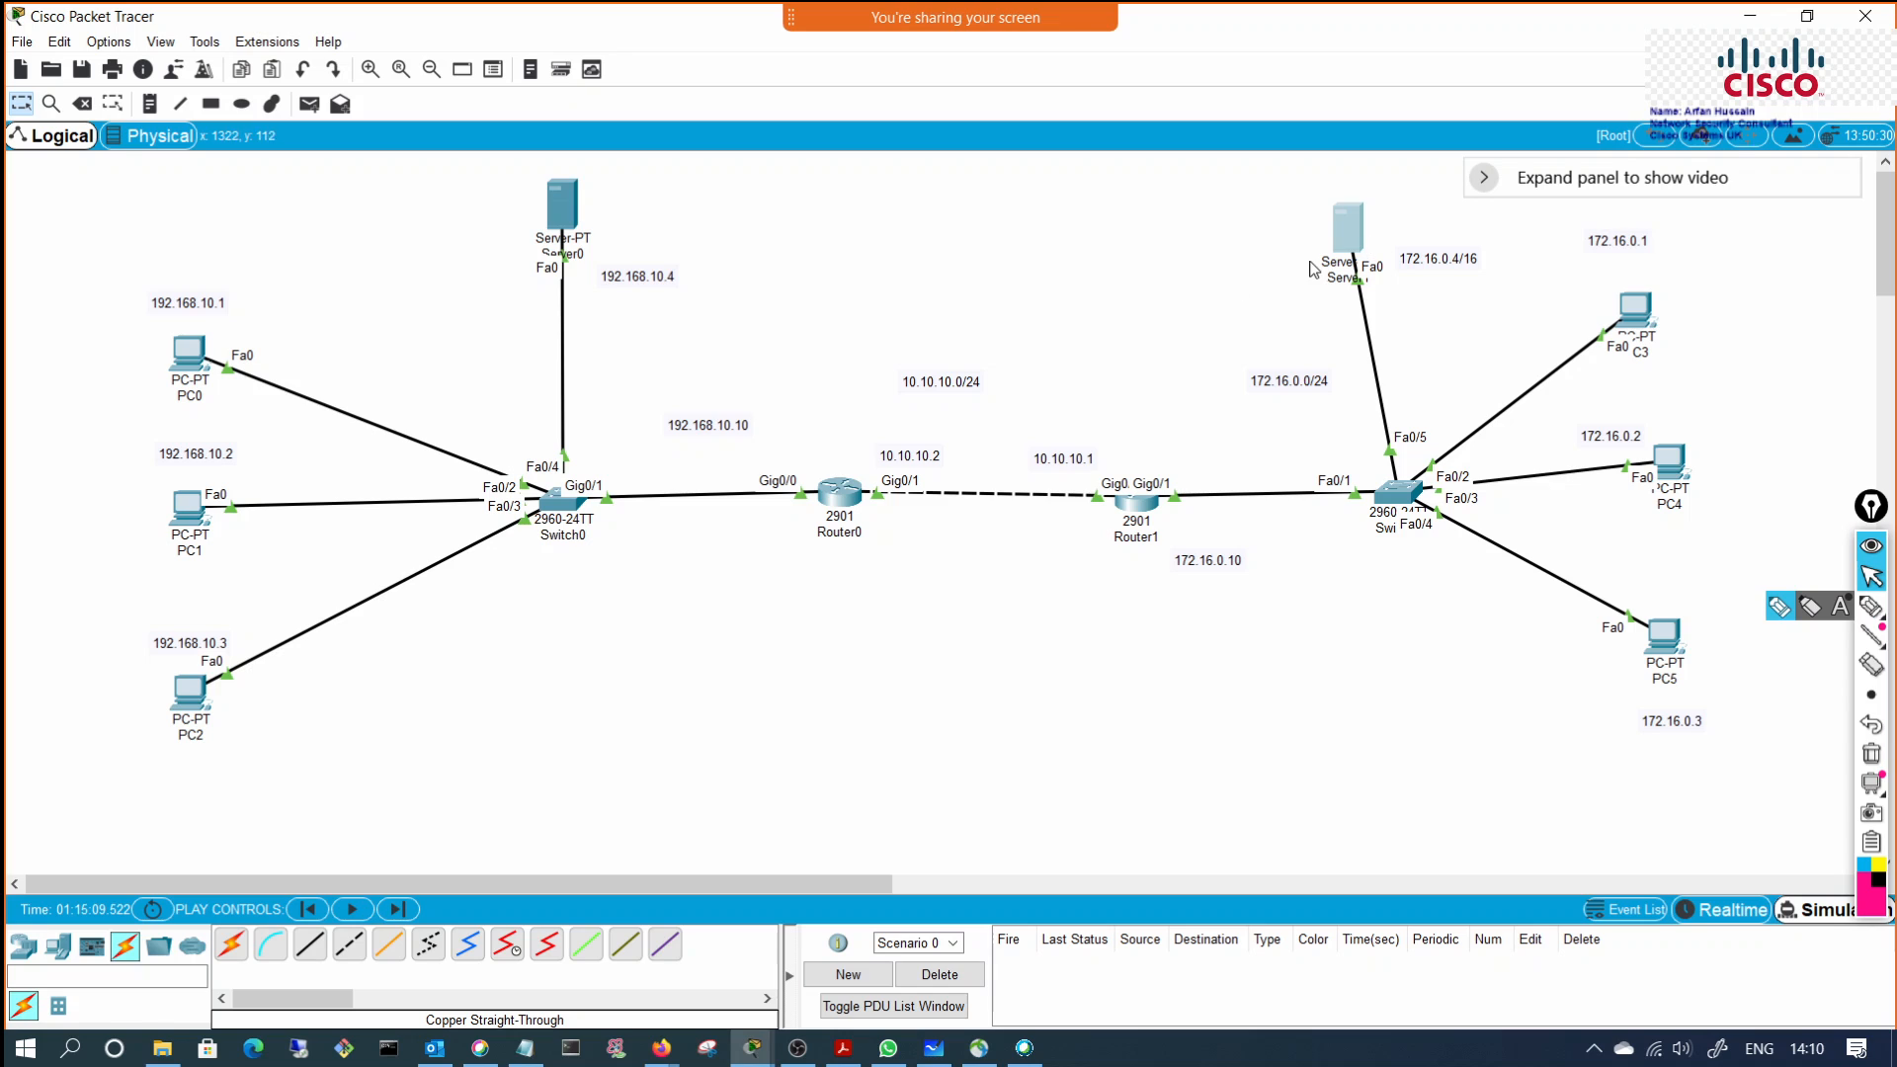
mouse_move(1347, 255)
mouse_move(1647, 346)
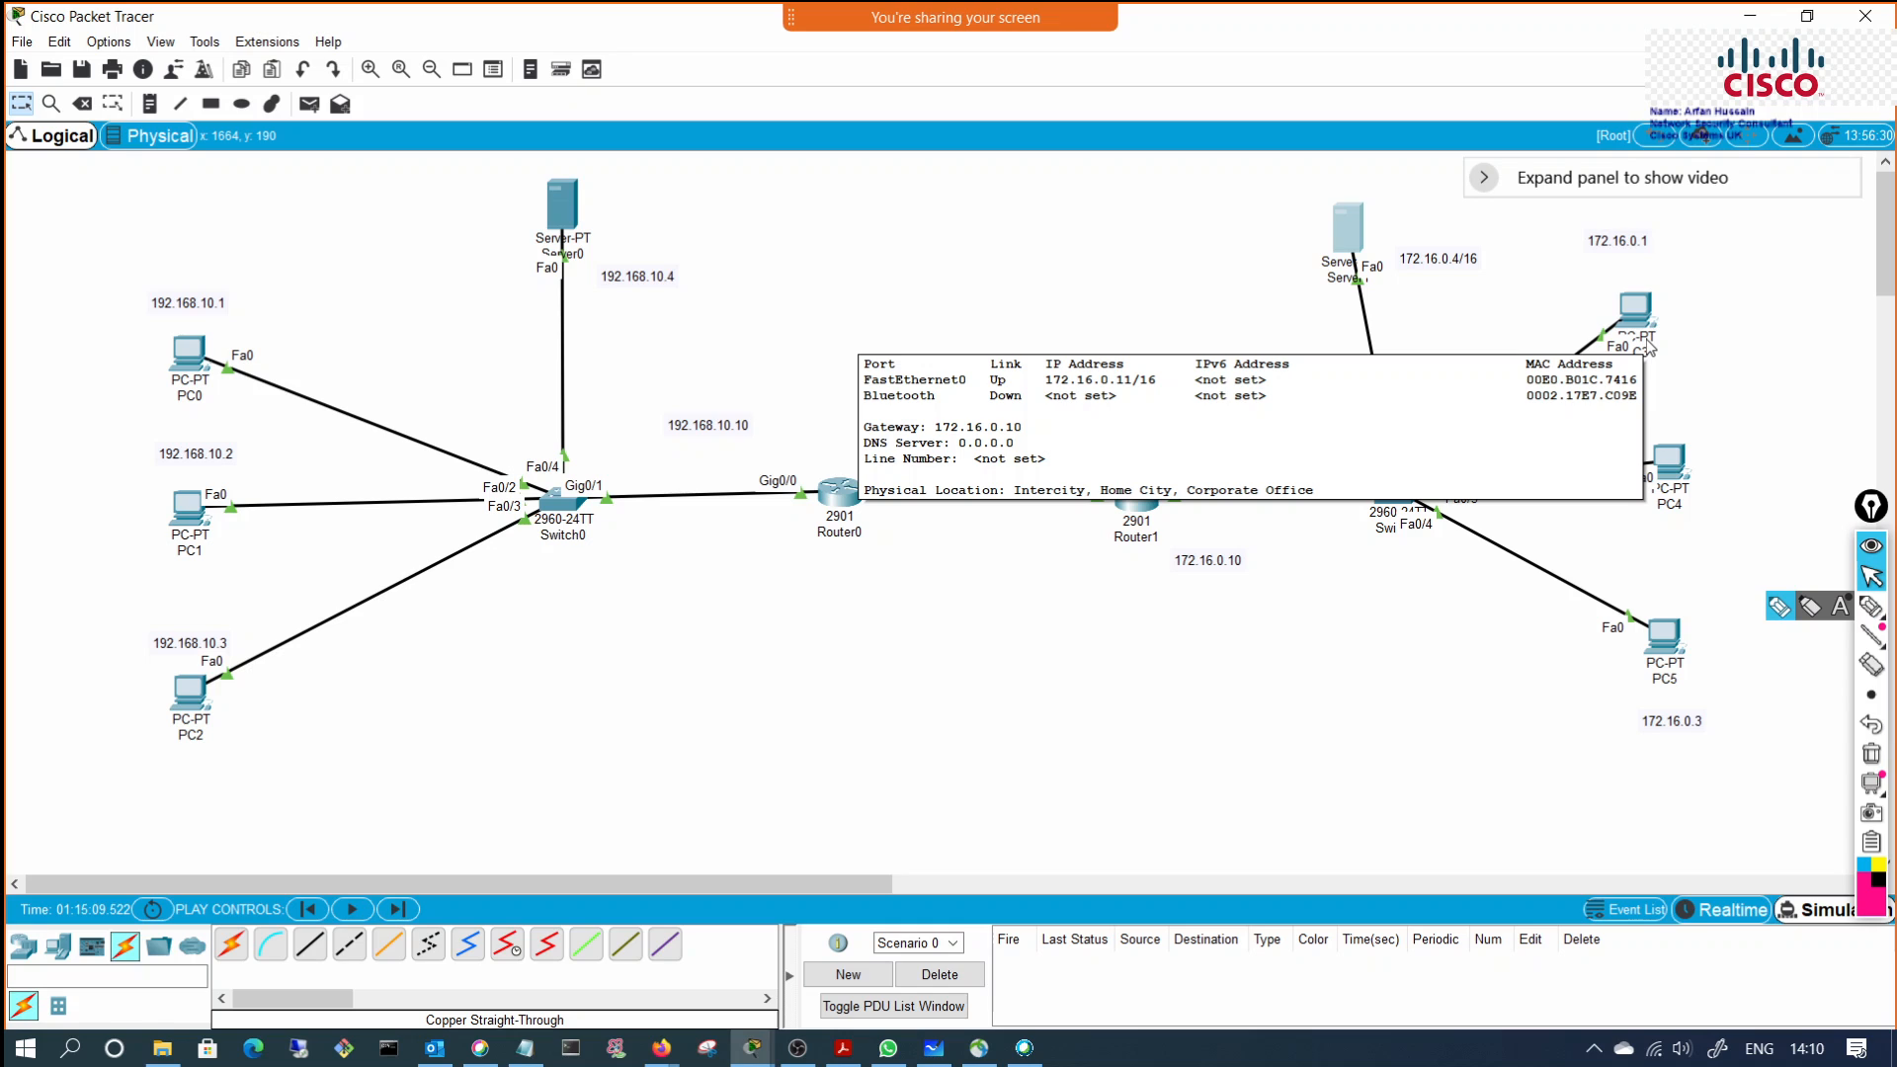
Step: Annotate PC3 as Client and Server1 as DHCP Server in pen, and draw two arrow paths between them
click(1871, 609)
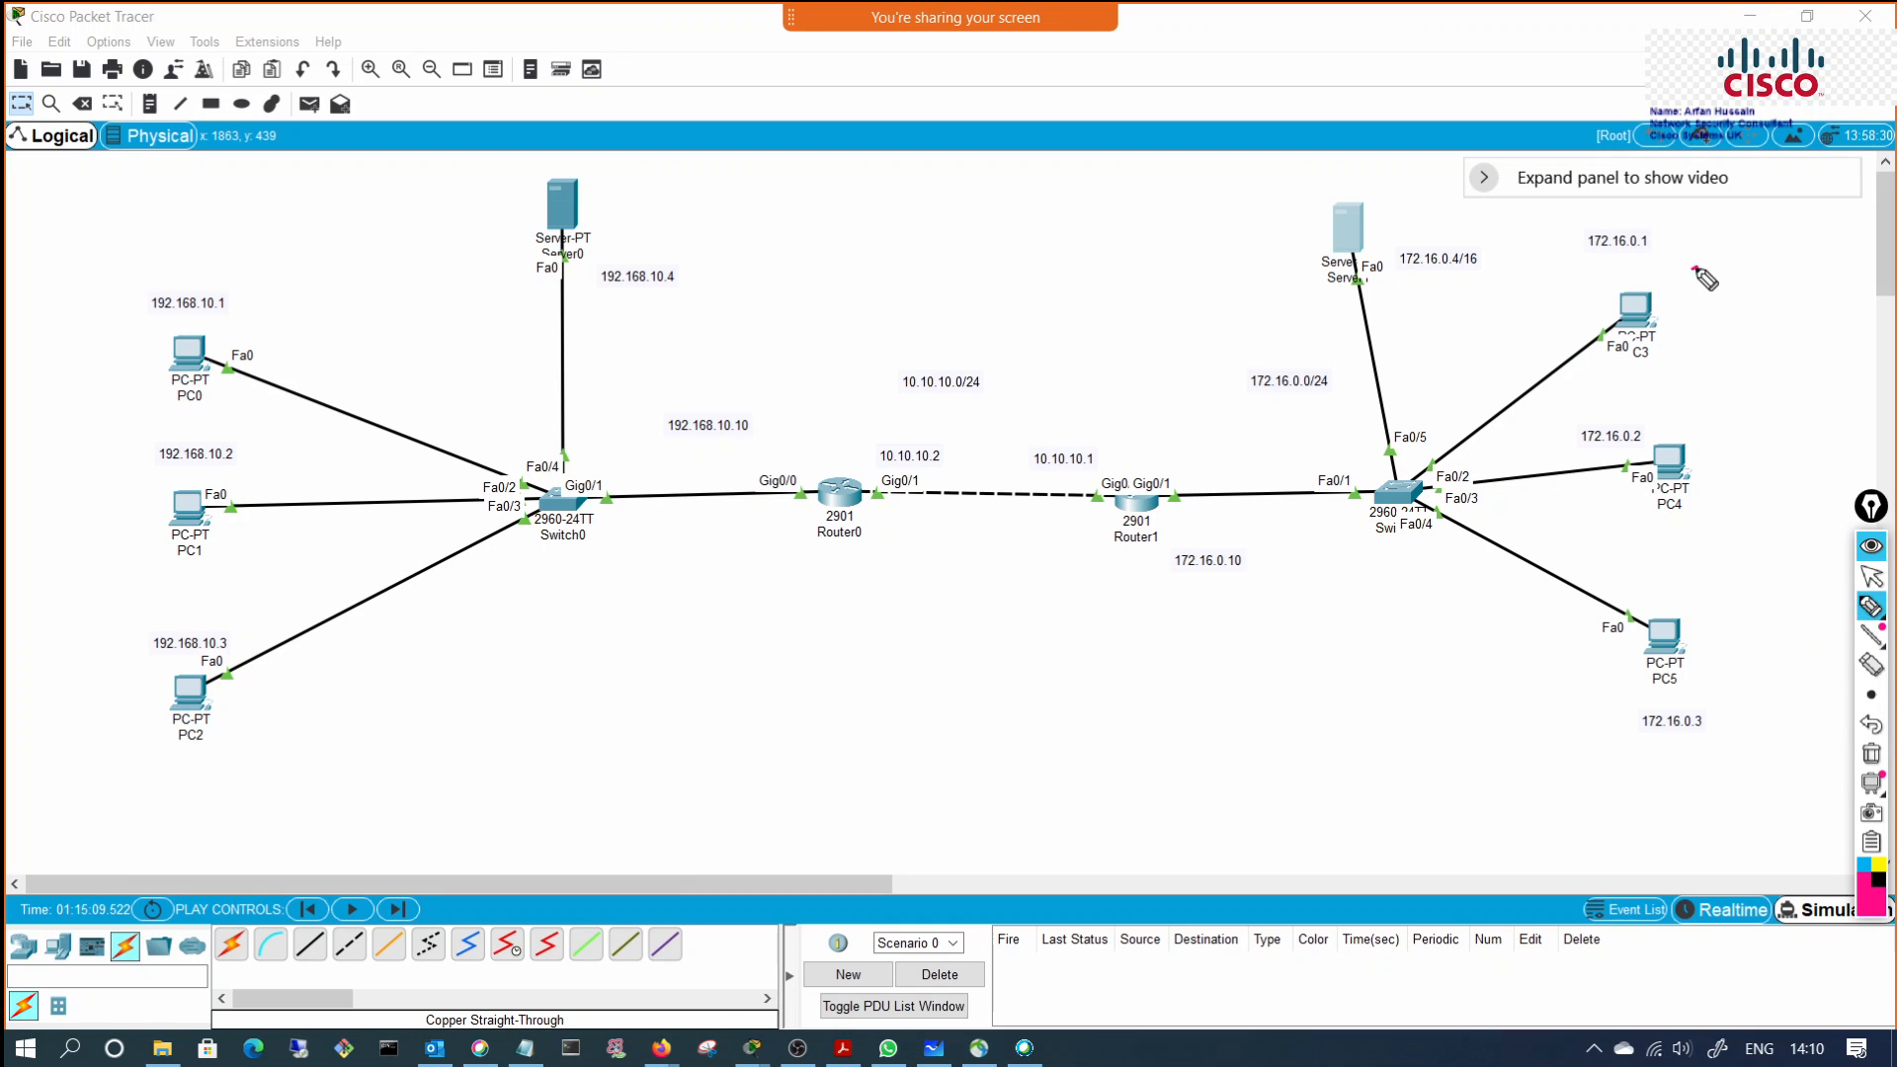
drag(1695, 269, 1766, 291)
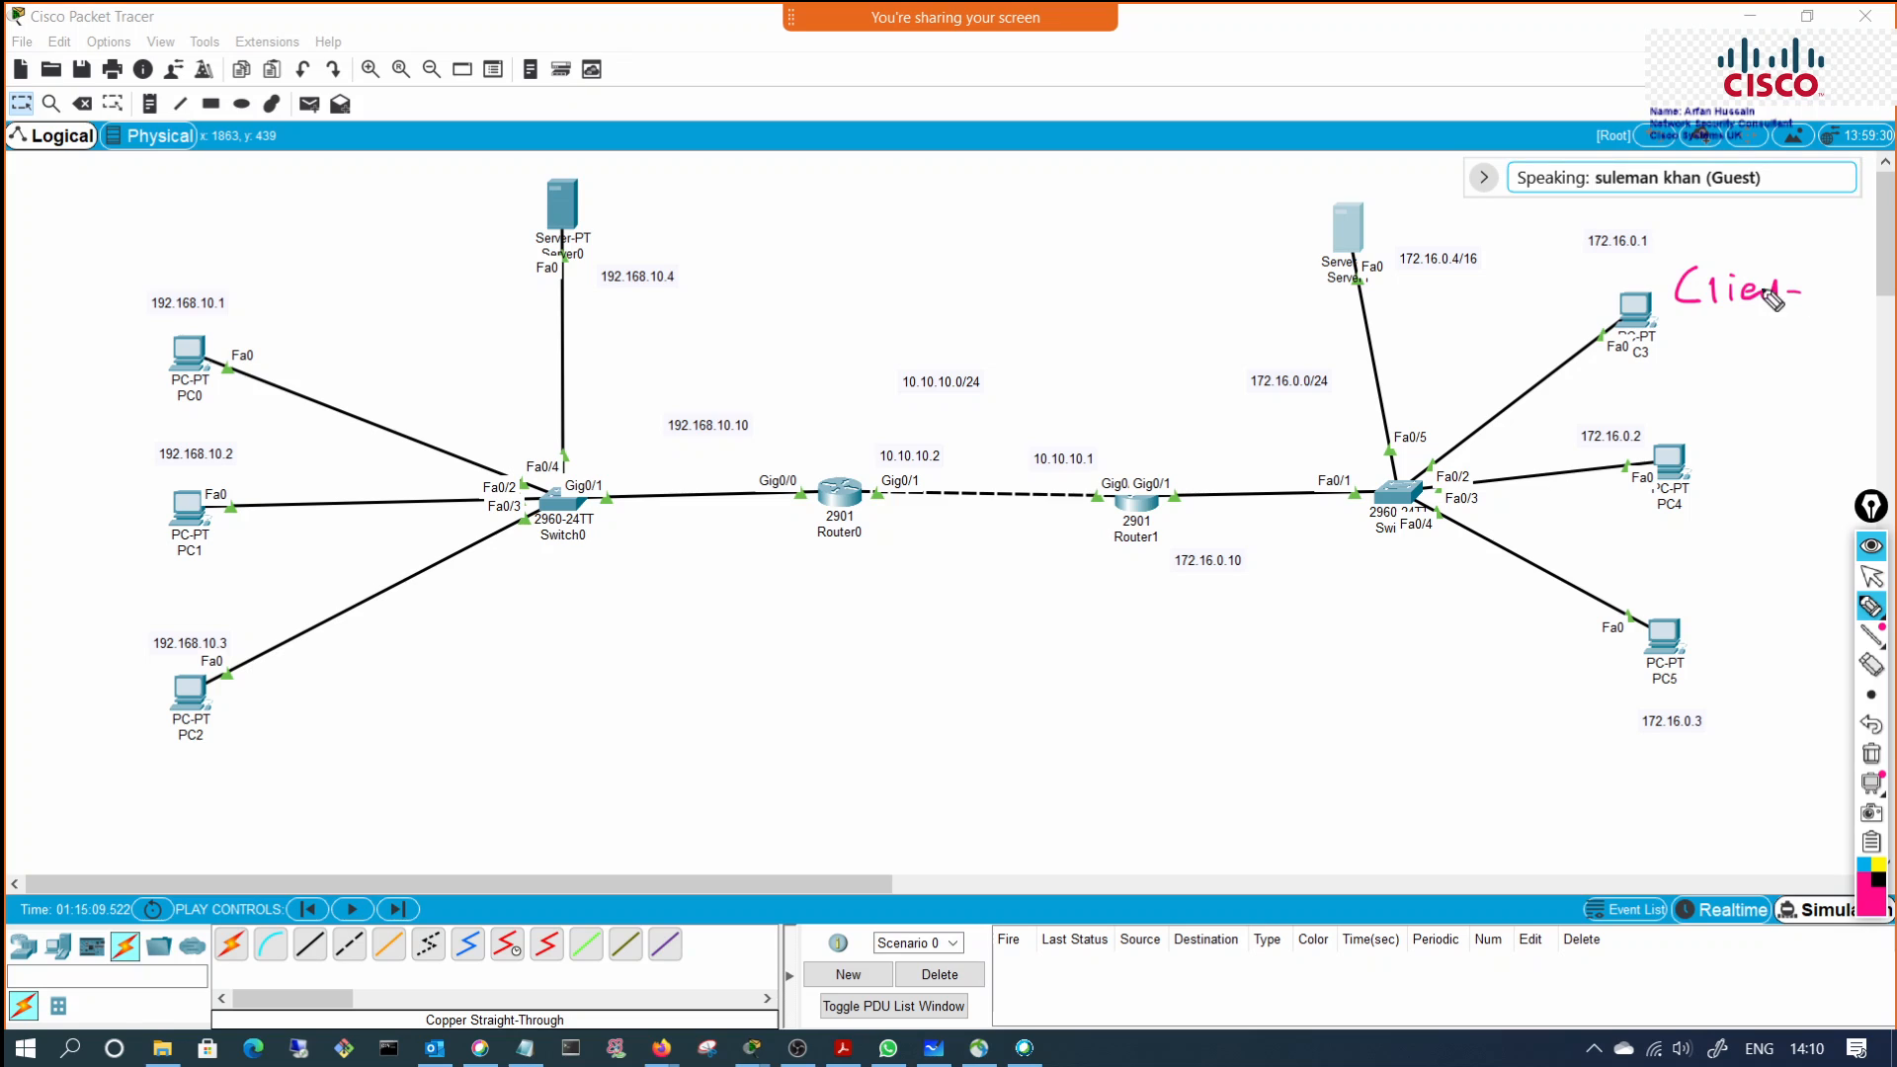
mouse_move(1183, 193)
mouse_down()
mouse_move(1190, 213)
mouse_move(1284, 214)
mouse_move(1276, 196)
mouse_move(1221, 262)
mouse_move(1274, 248)
mouse_up()
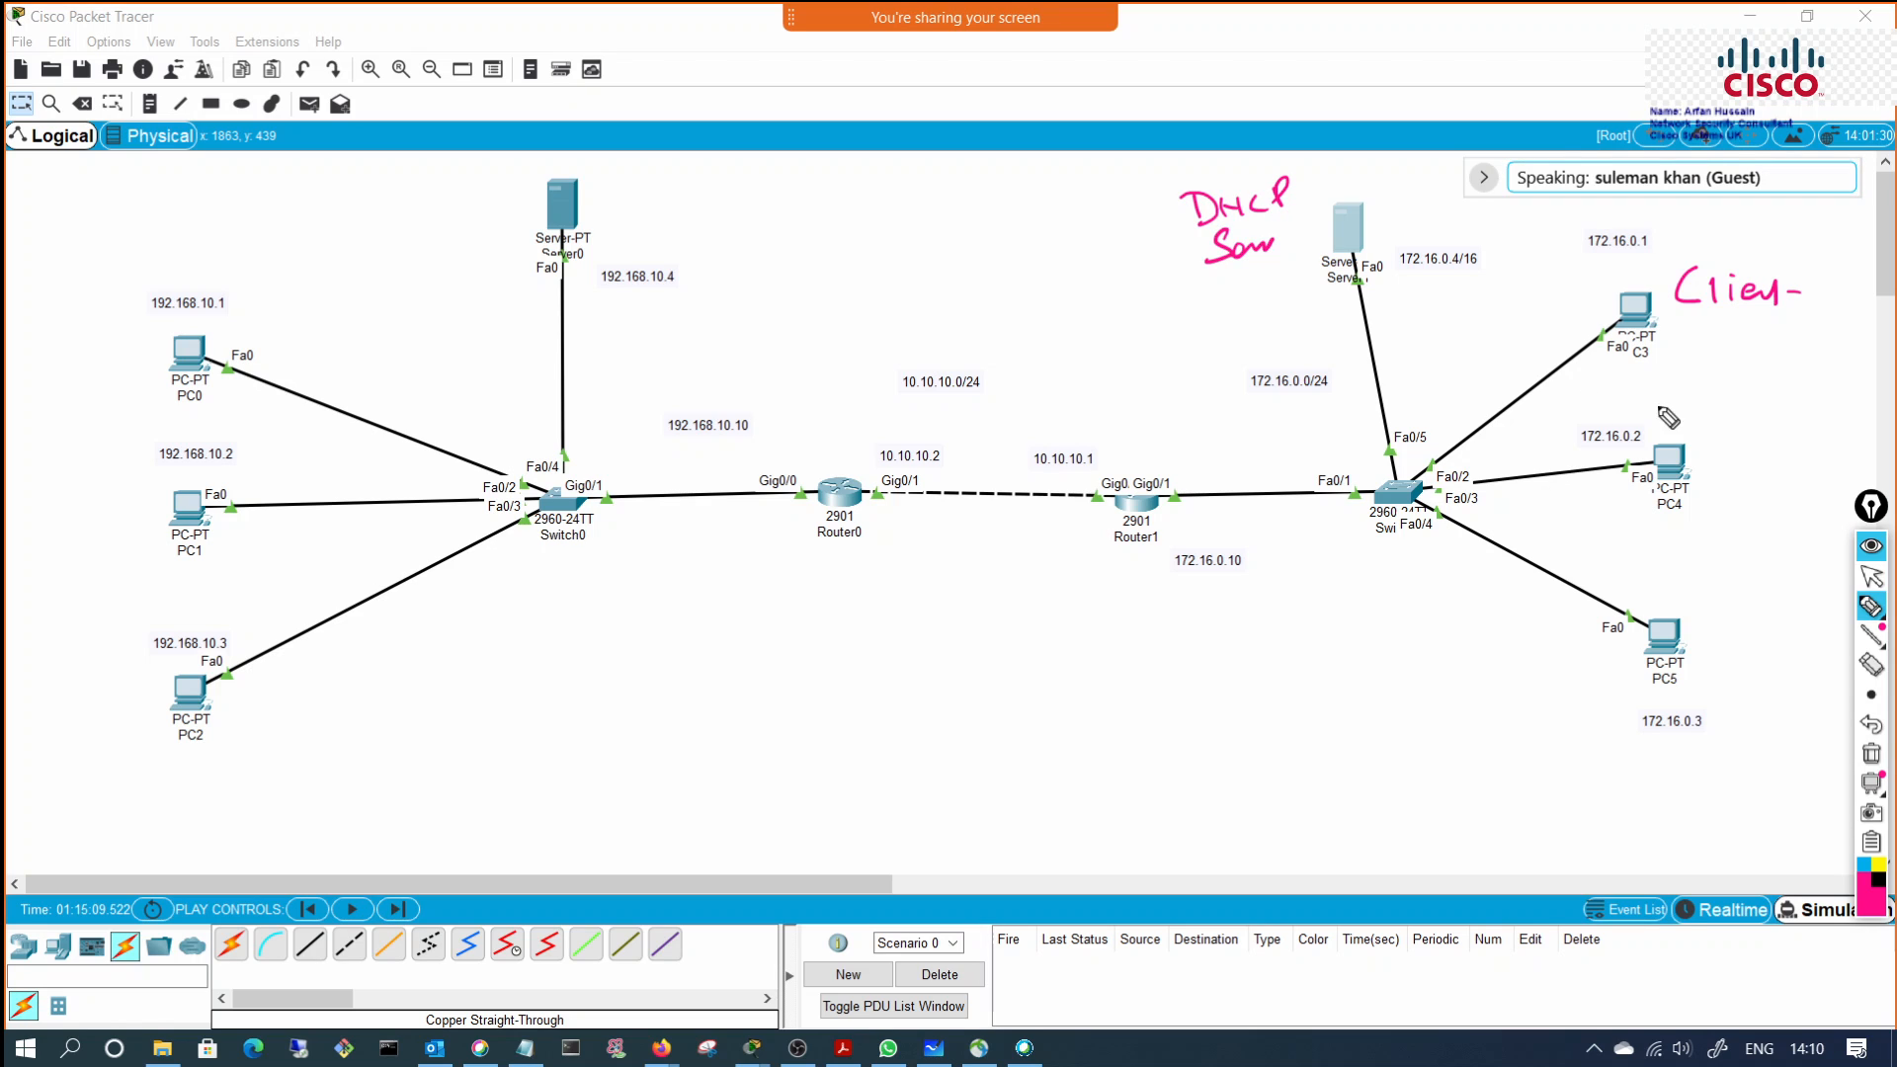
mouse_move(1594, 301)
mouse_down()
mouse_move(1464, 427)
mouse_move(1415, 366)
mouse_move(1408, 309)
mouse_move(1379, 319)
mouse_up()
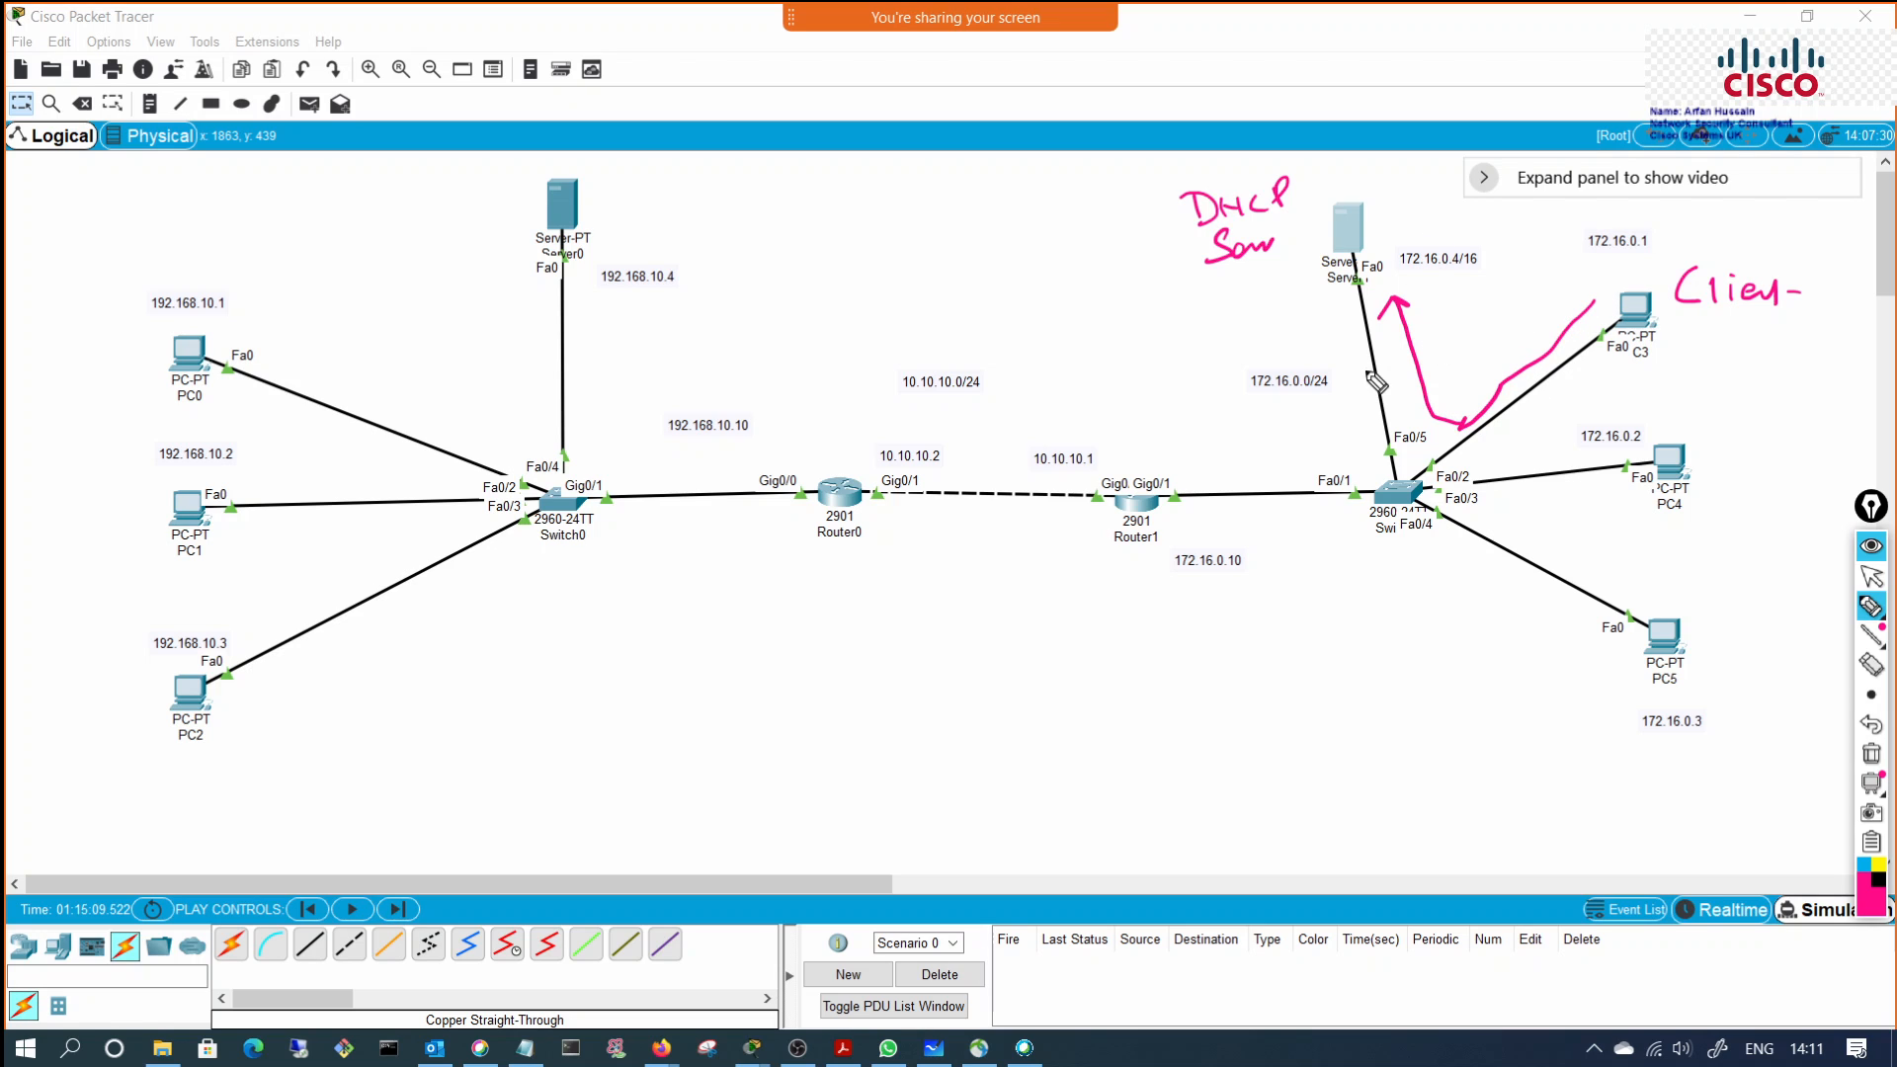
mouse_move(1553, 322)
mouse_down()
mouse_move(1460, 400)
mouse_move(1434, 321)
mouse_move(1439, 337)
mouse_up()
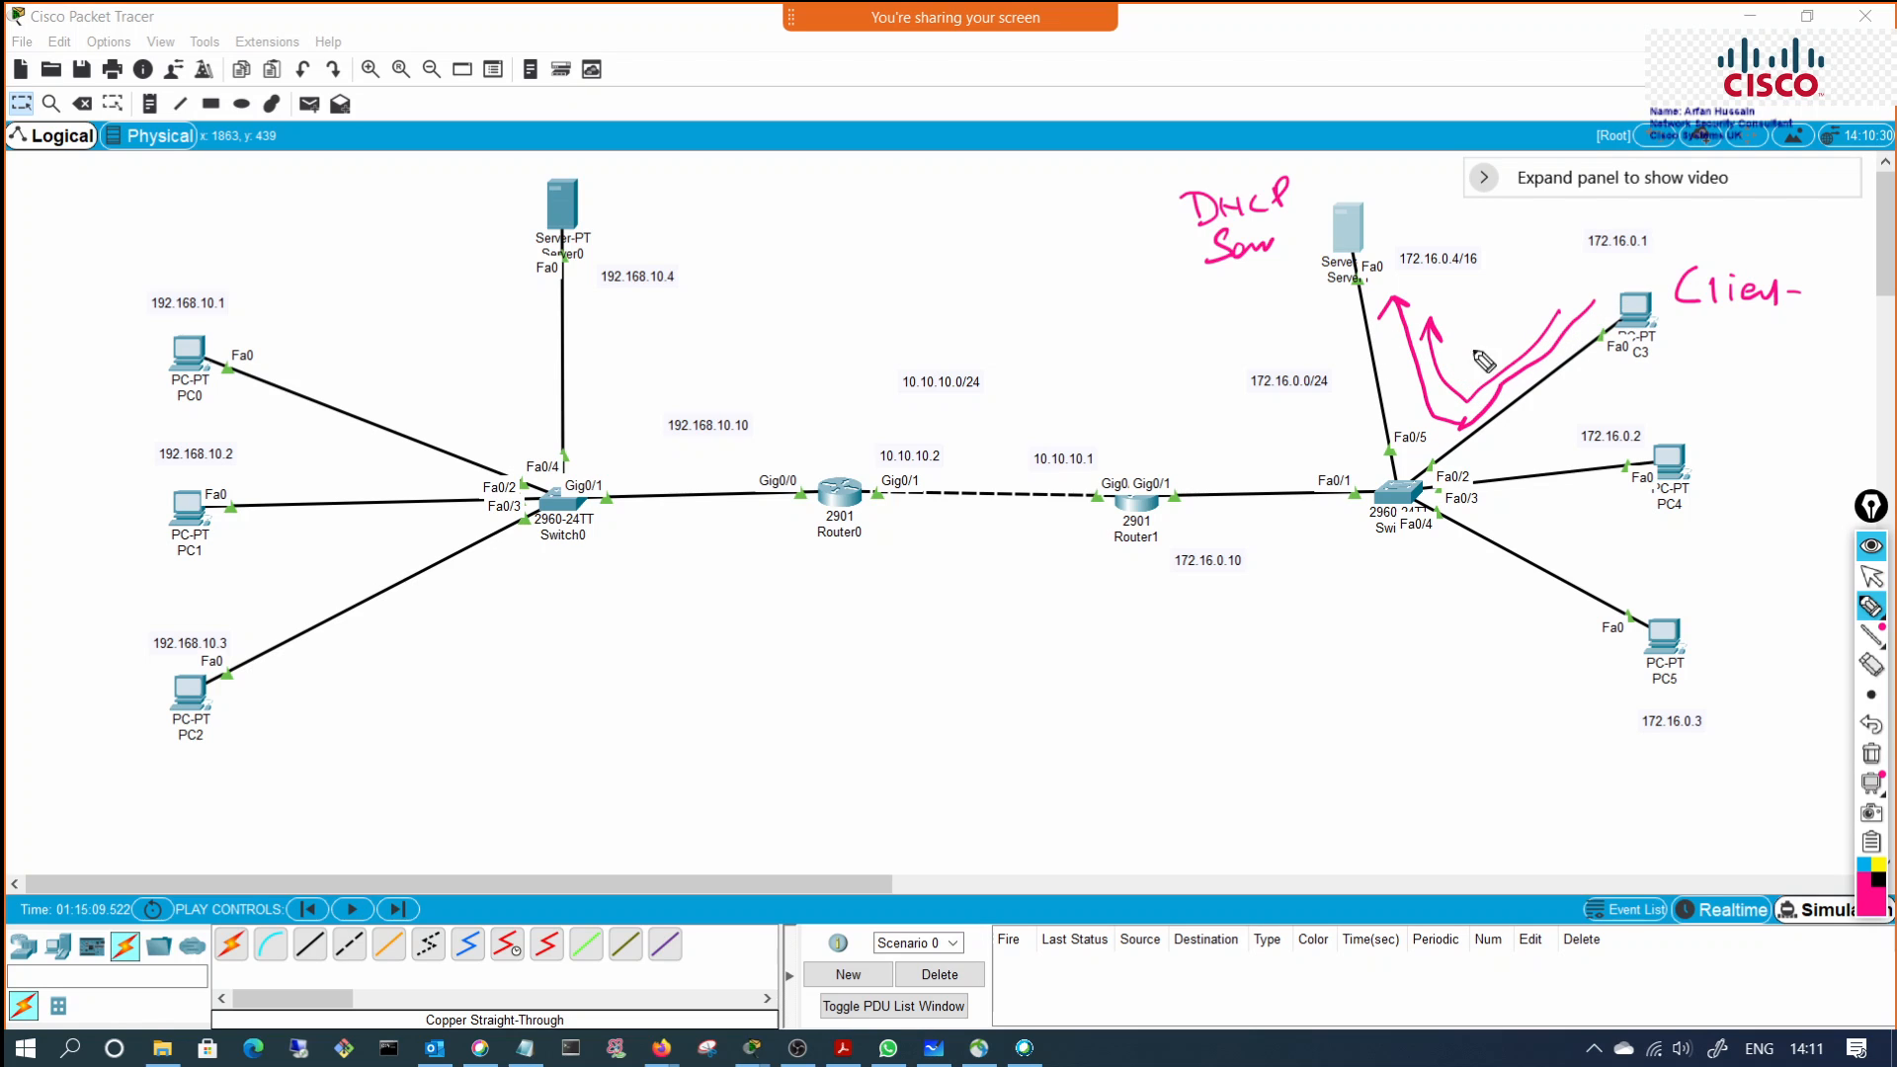
drag(1548, 314, 1563, 326)
Step: Write DORA in pen beside the server annotation, circle and underline it, and clear all annotations
mouse_move(973, 198)
mouse_down()
mouse_move(1003, 235)
mouse_move(1077, 187)
mouse_move(1127, 201)
mouse_up()
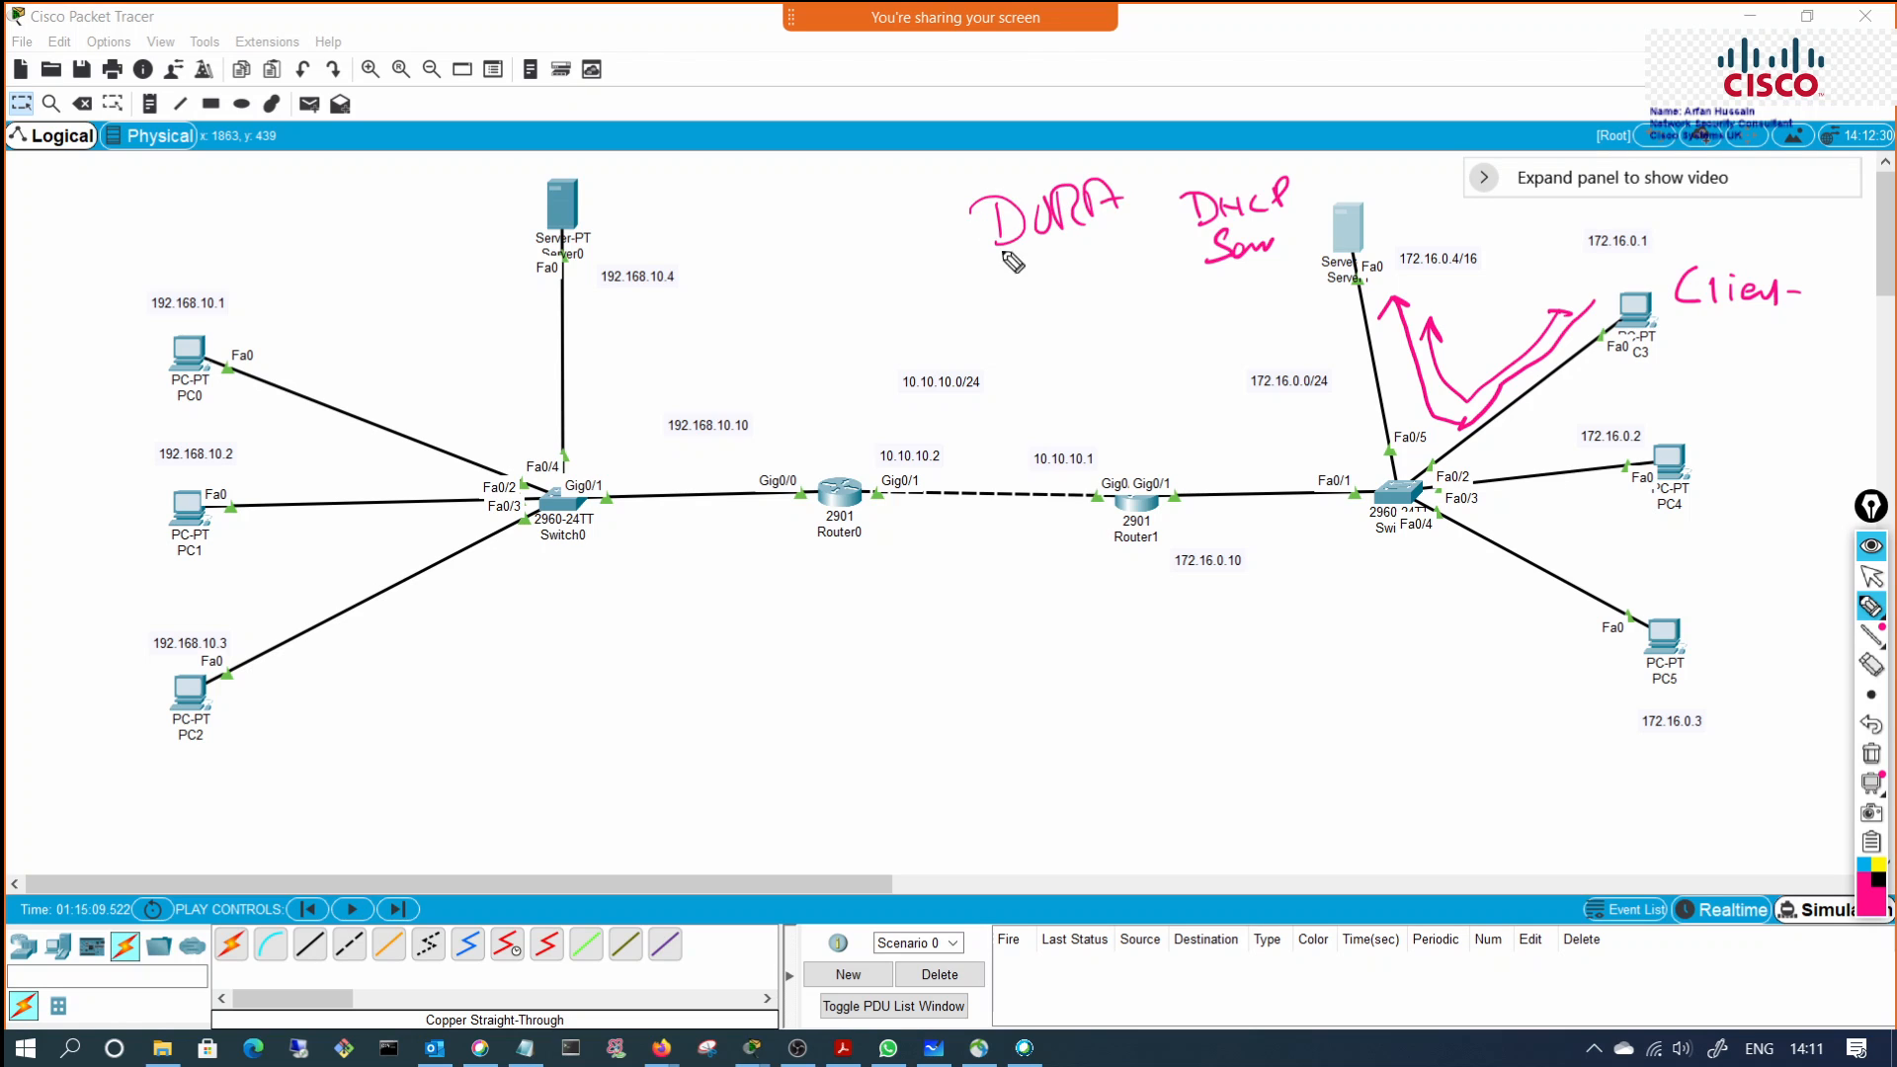
mouse_move(977, 259)
mouse_down()
mouse_move(1061, 156)
mouse_move(978, 232)
mouse_up()
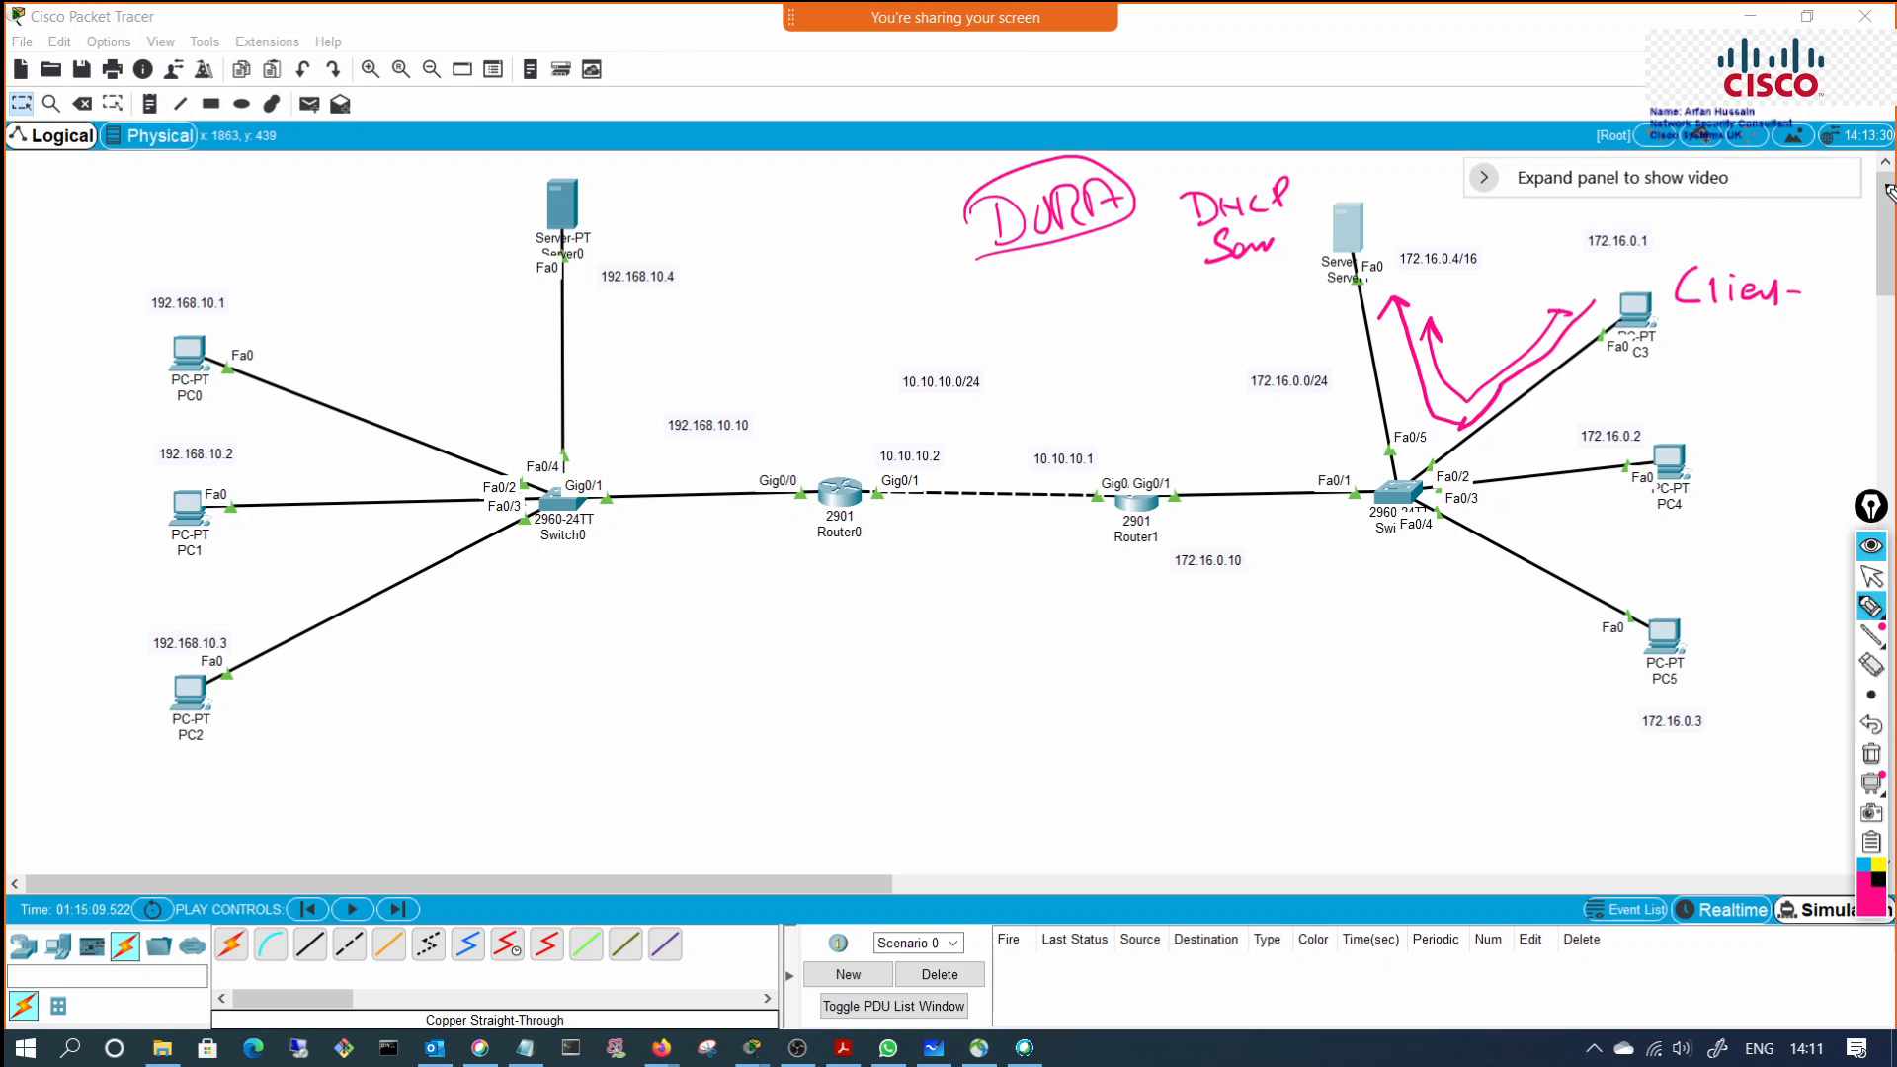
mouse_move(1871, 693)
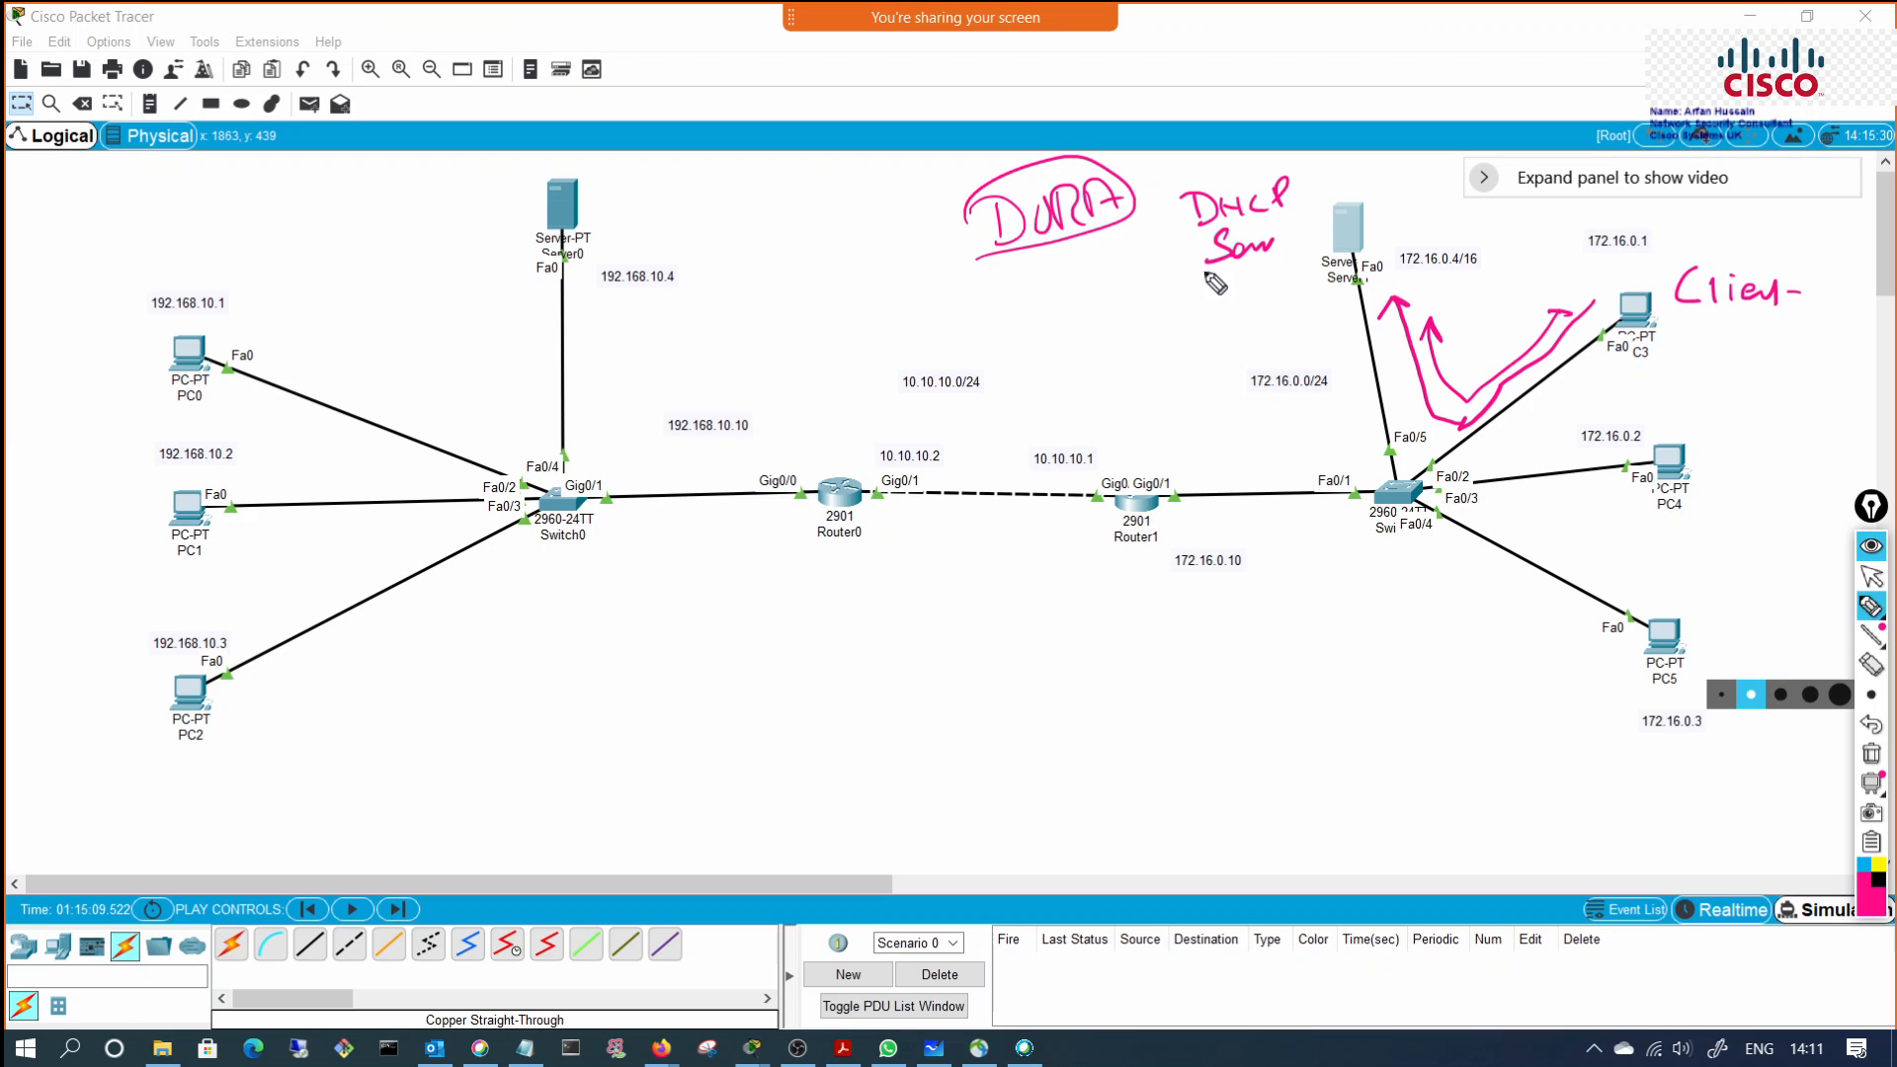
mouse_move(1053, 247)
mouse_down()
mouse_move(1067, 277)
mouse_move(1121, 226)
mouse_up()
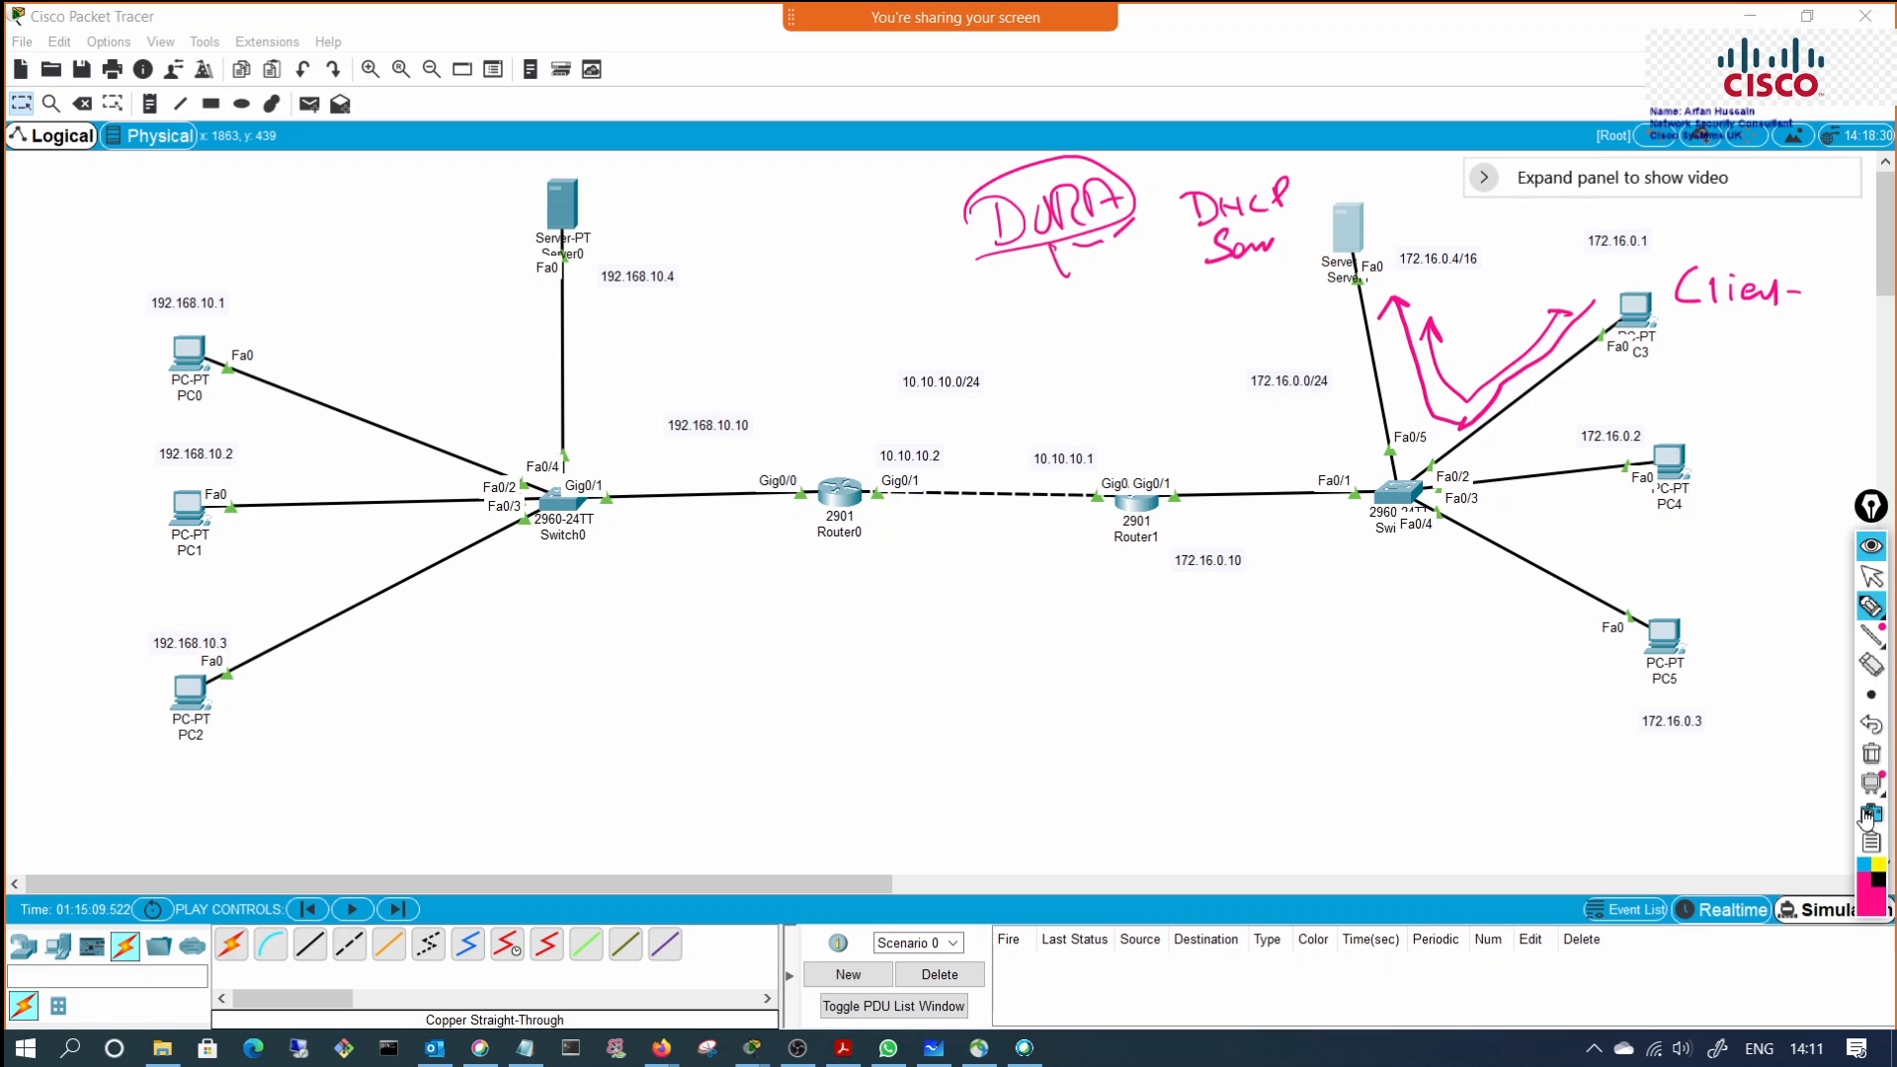
click(1871, 756)
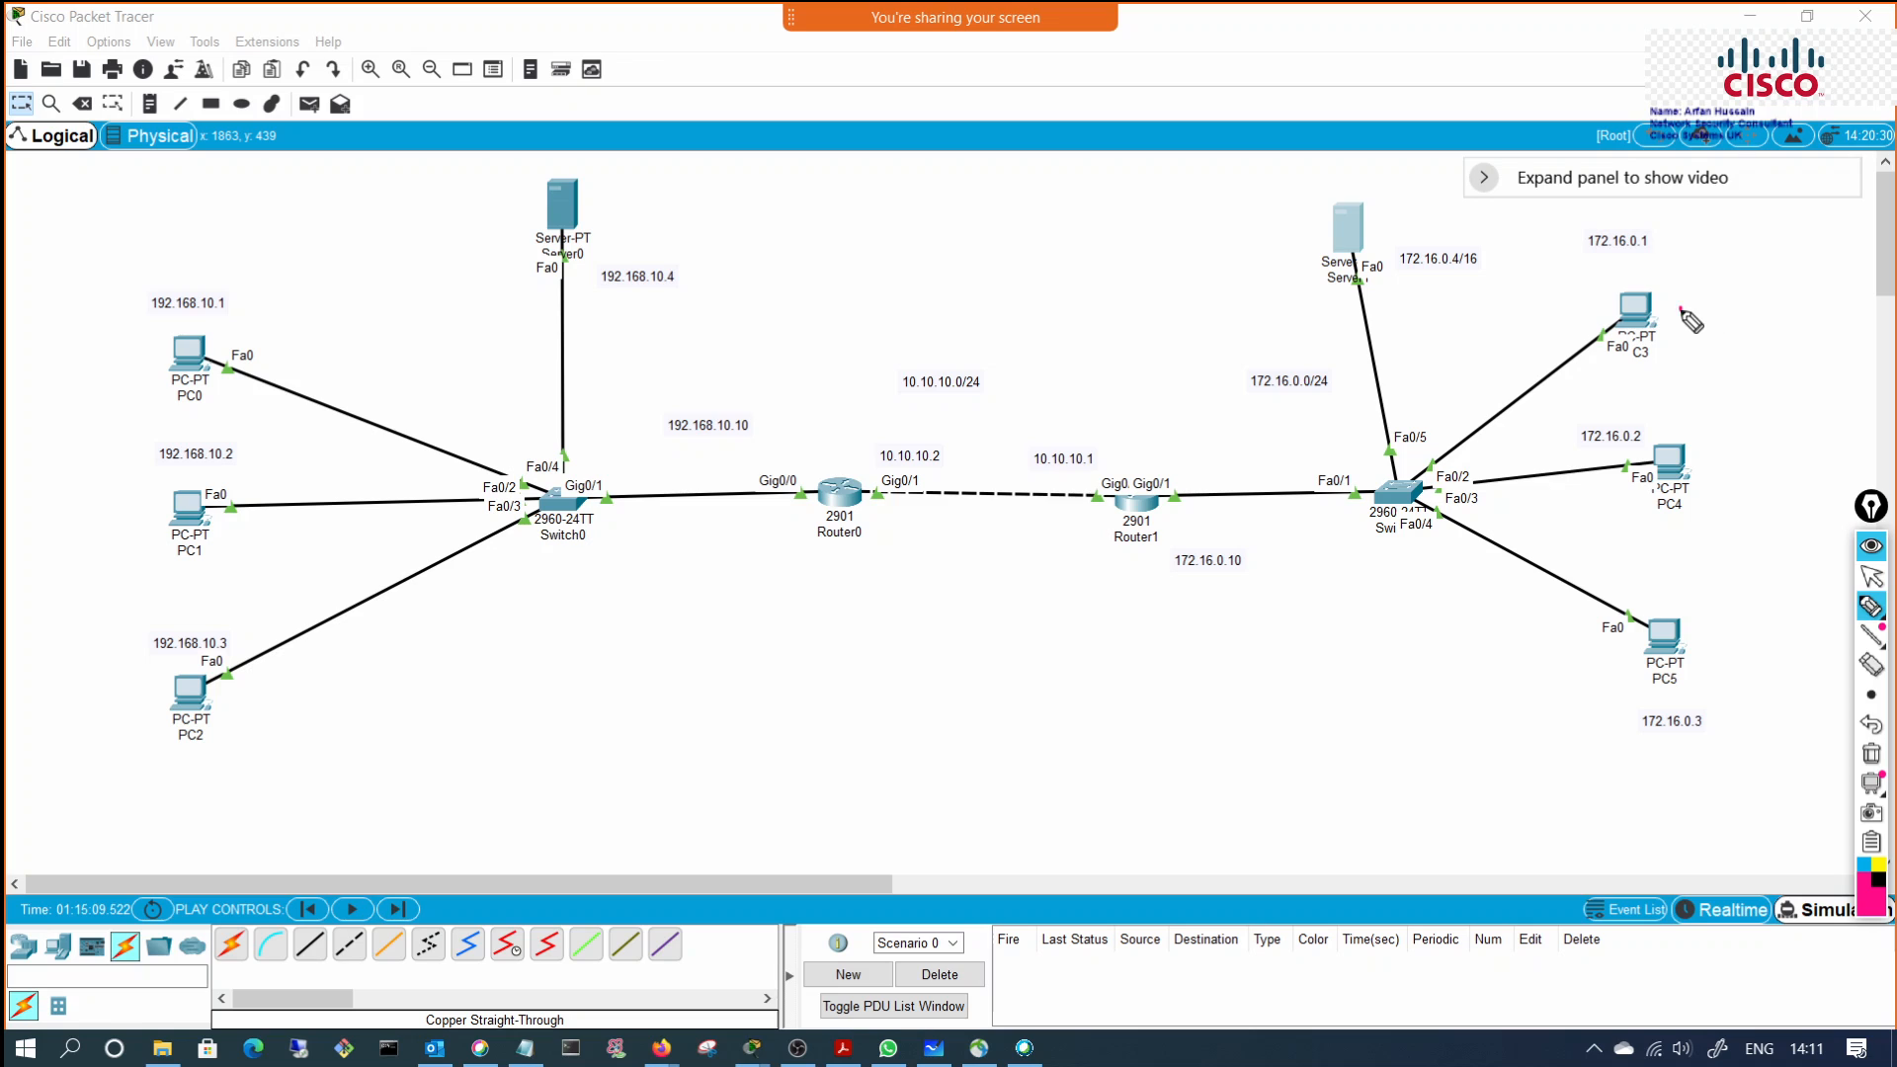
Step: Mark PC3, PC4, PC5 and Server1 with pen ticks, return to the pointer and clear the annotations
drag(1680, 311, 1725, 279)
drag(1691, 438, 1722, 425)
drag(1695, 655, 1741, 606)
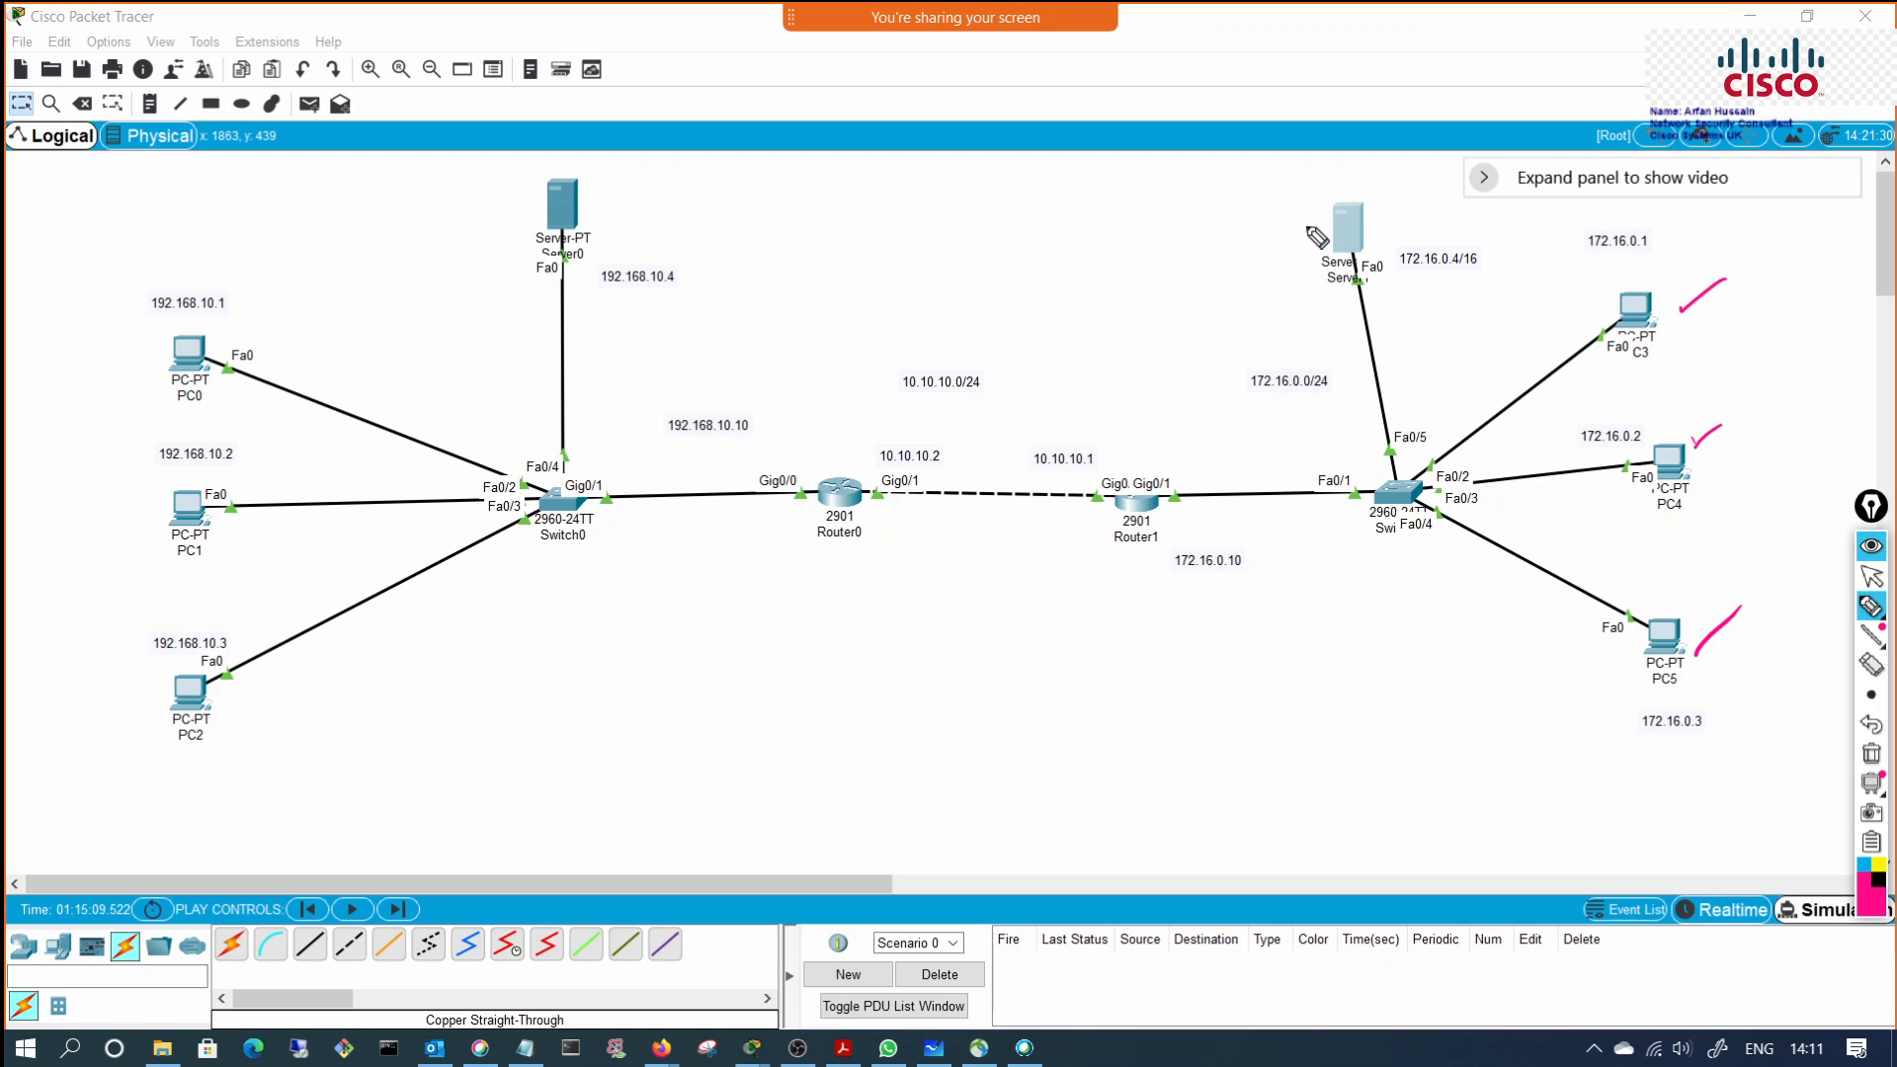
drag(1282, 238, 1340, 185)
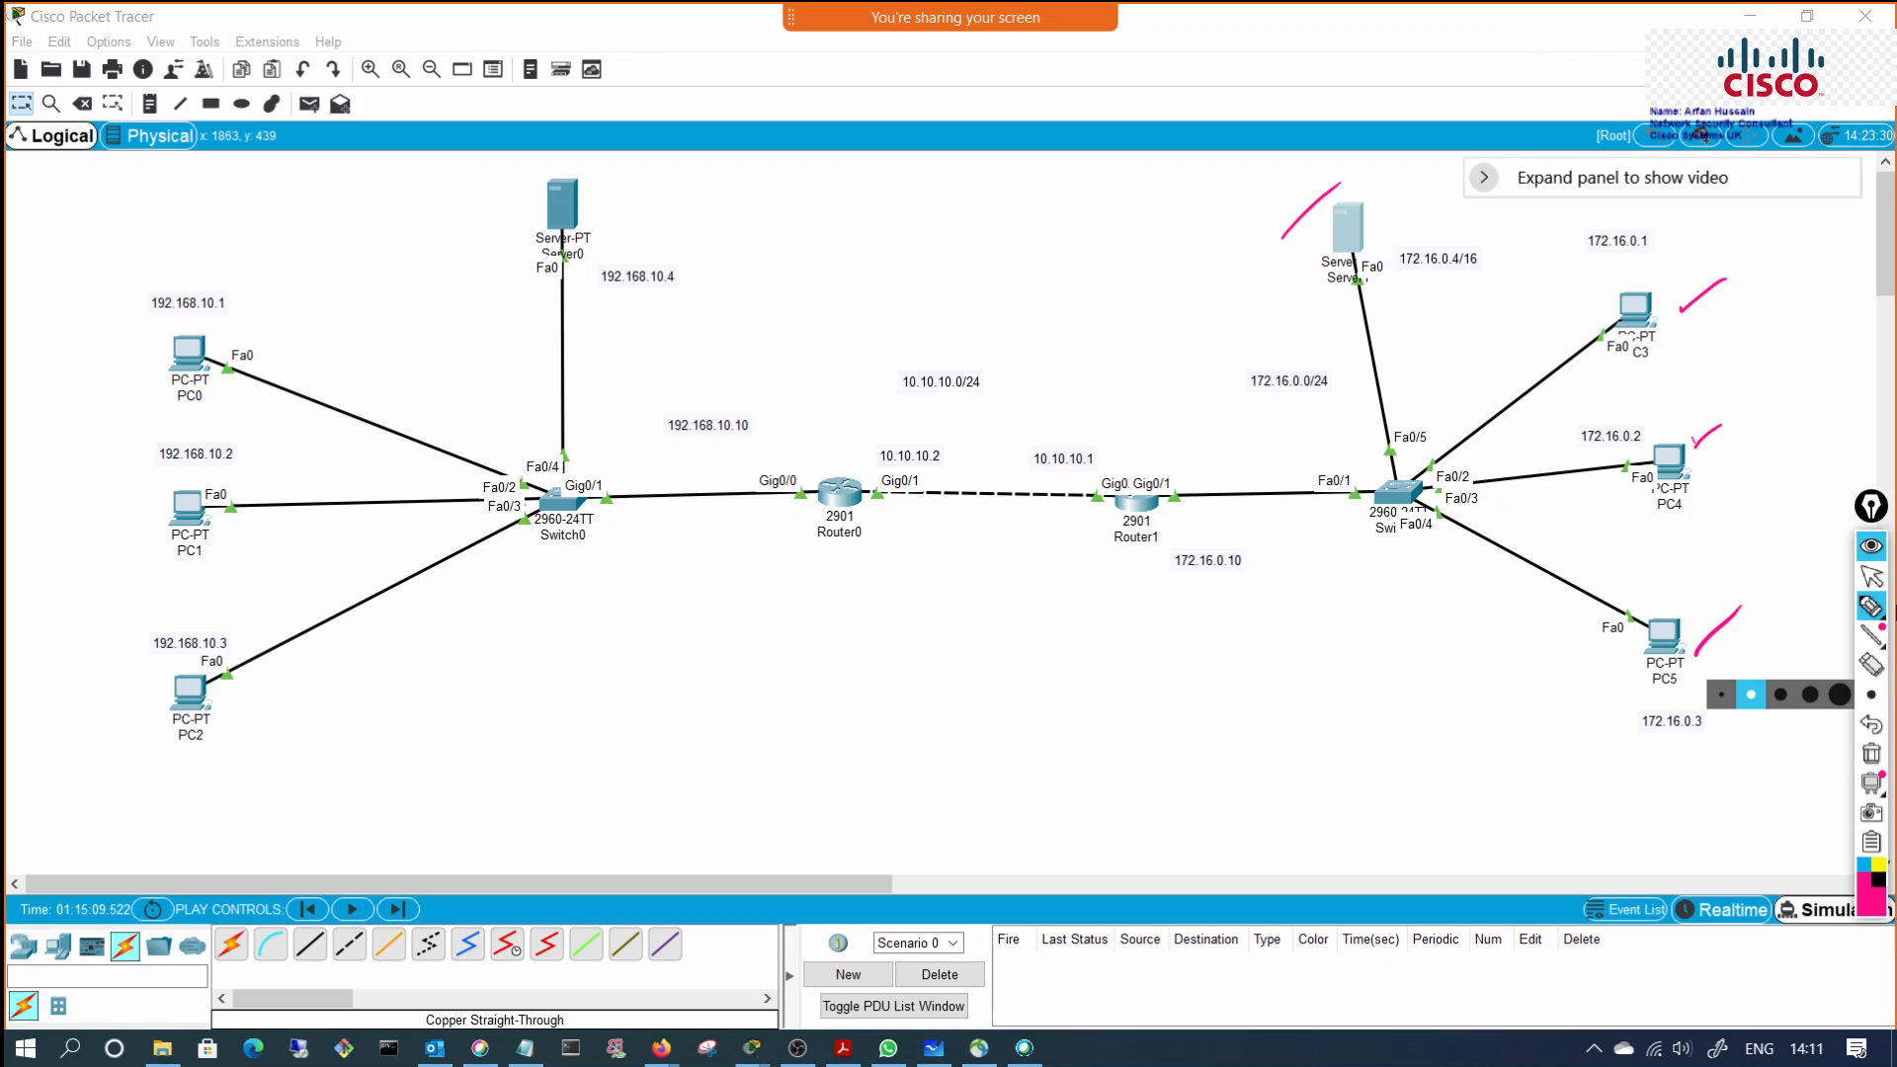
click(1871, 576)
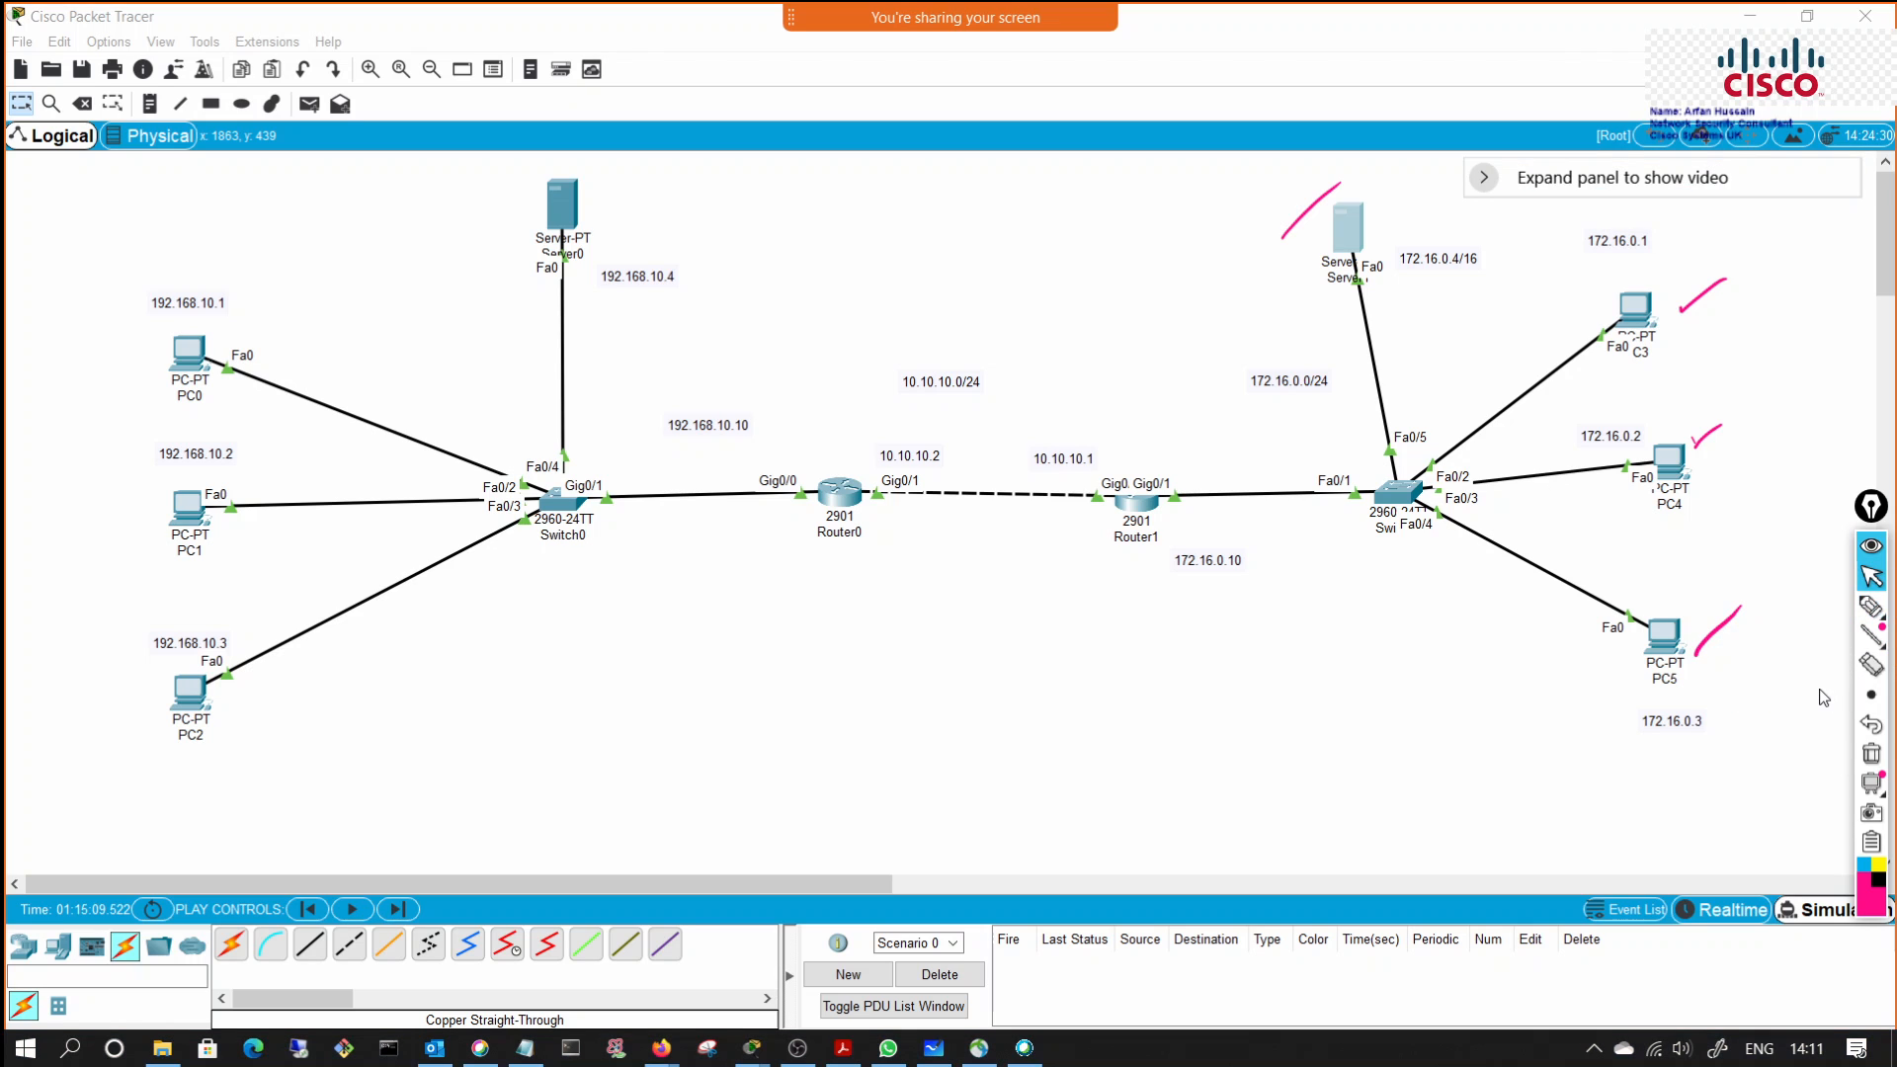
click(1877, 761)
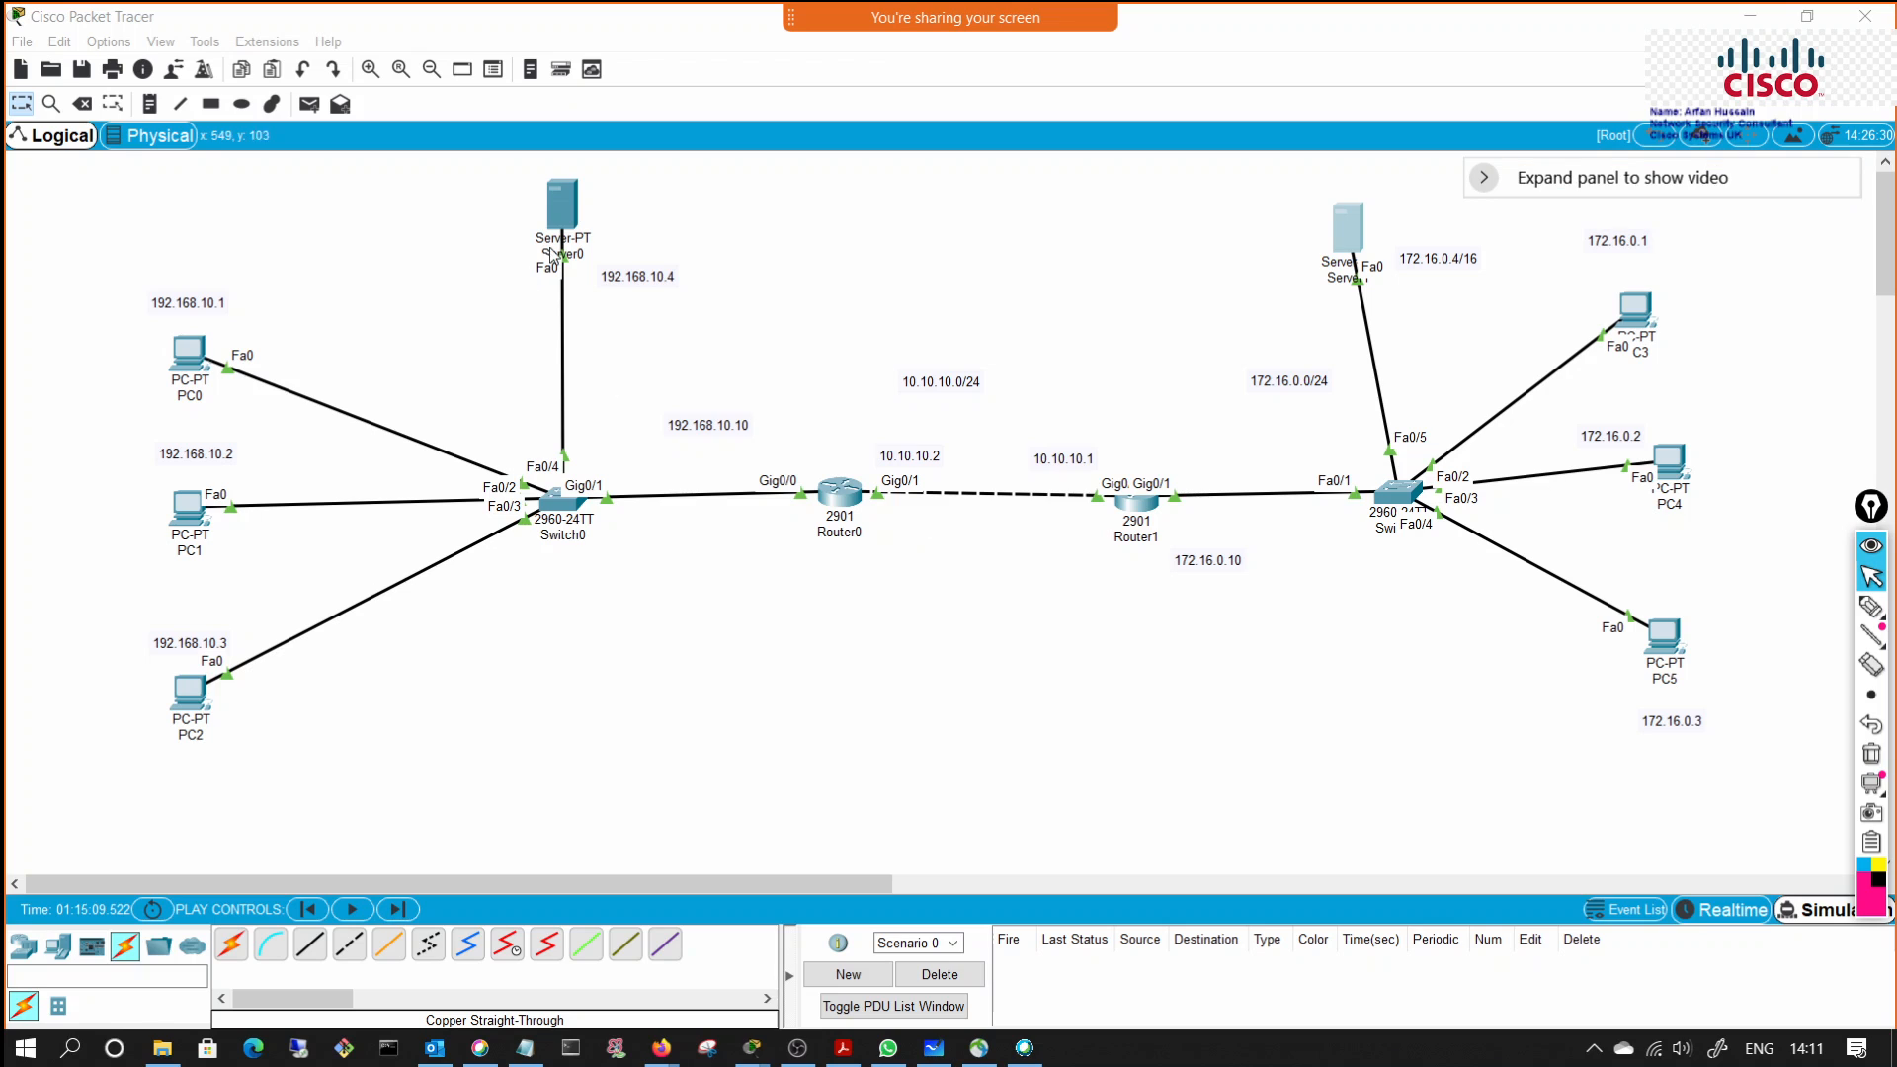
Step: Move Server0 and its 192.168.10.4 label slightly down toward Switch0
drag(553, 219, 600, 296)
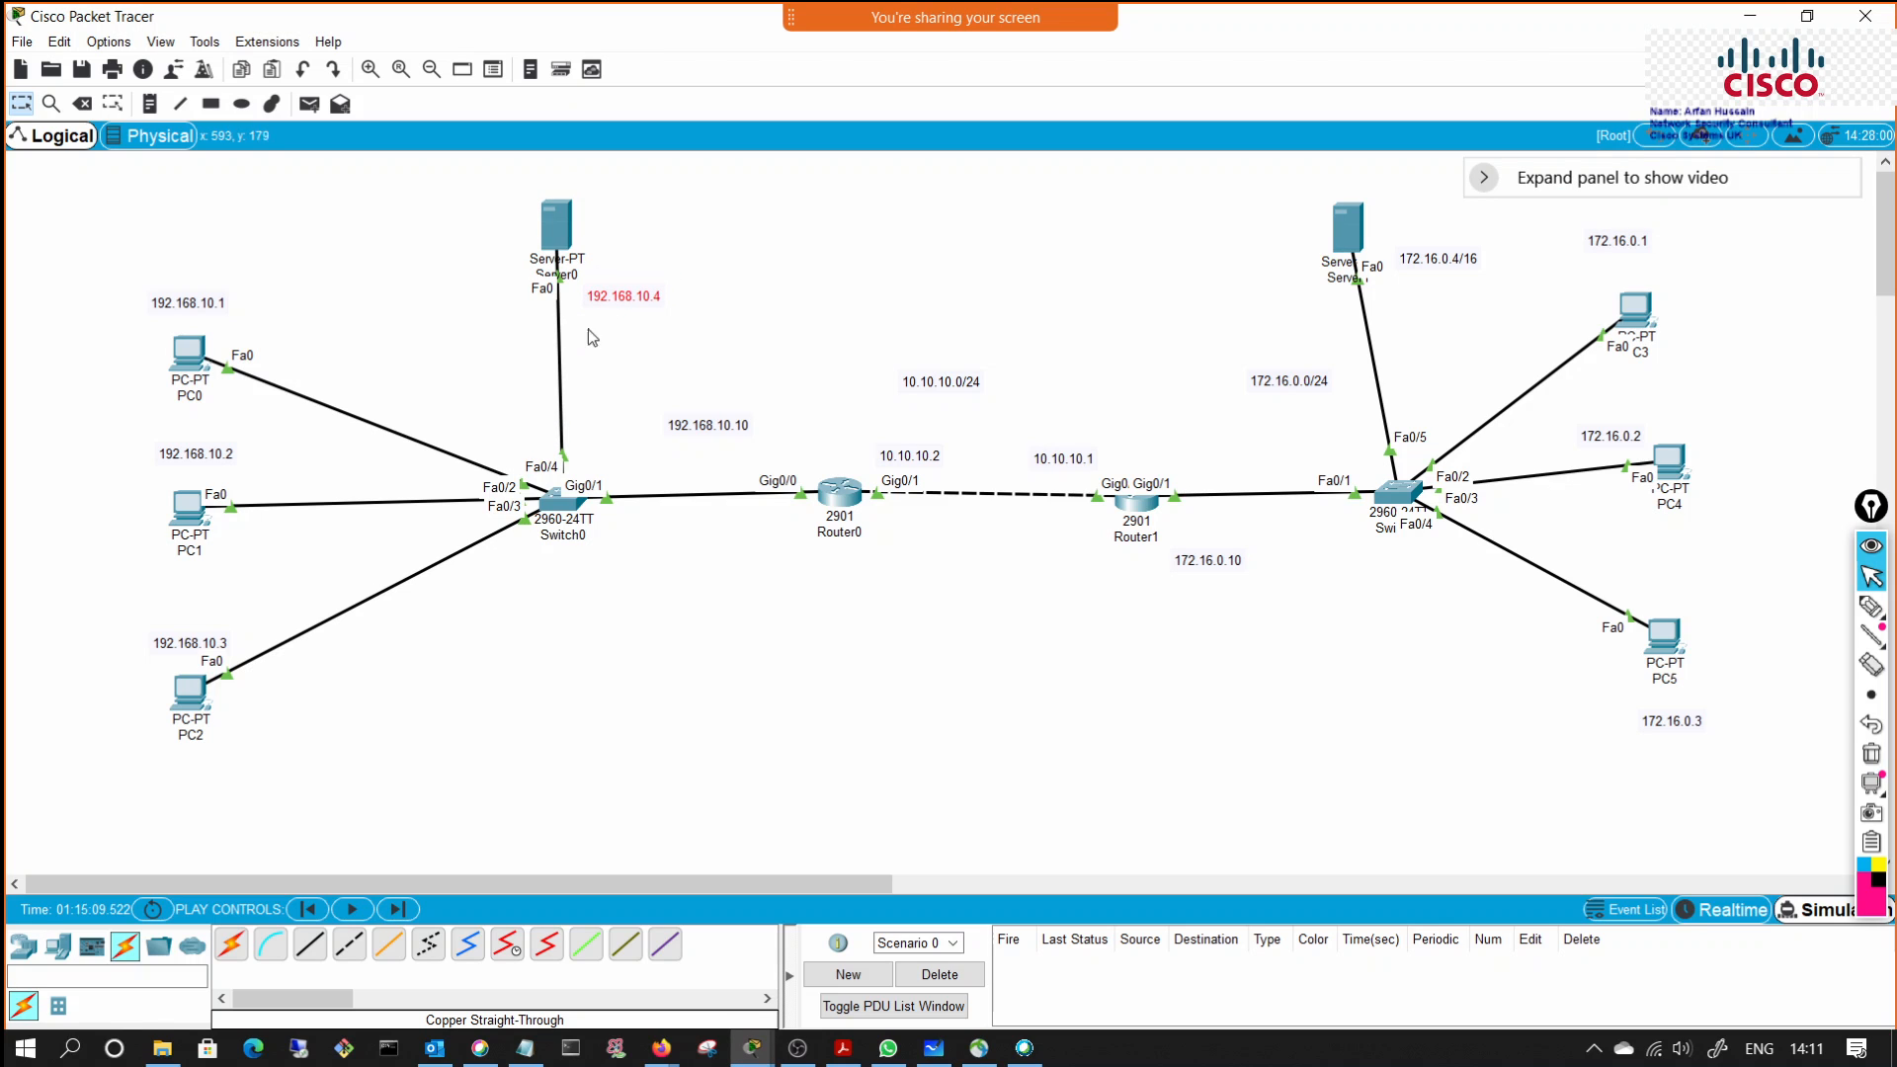
Step: Open PC0's command prompt and begin a ping command with the address part 192.168
click(186, 354)
drag(824, 215, 1393, 332)
click(1673, 473)
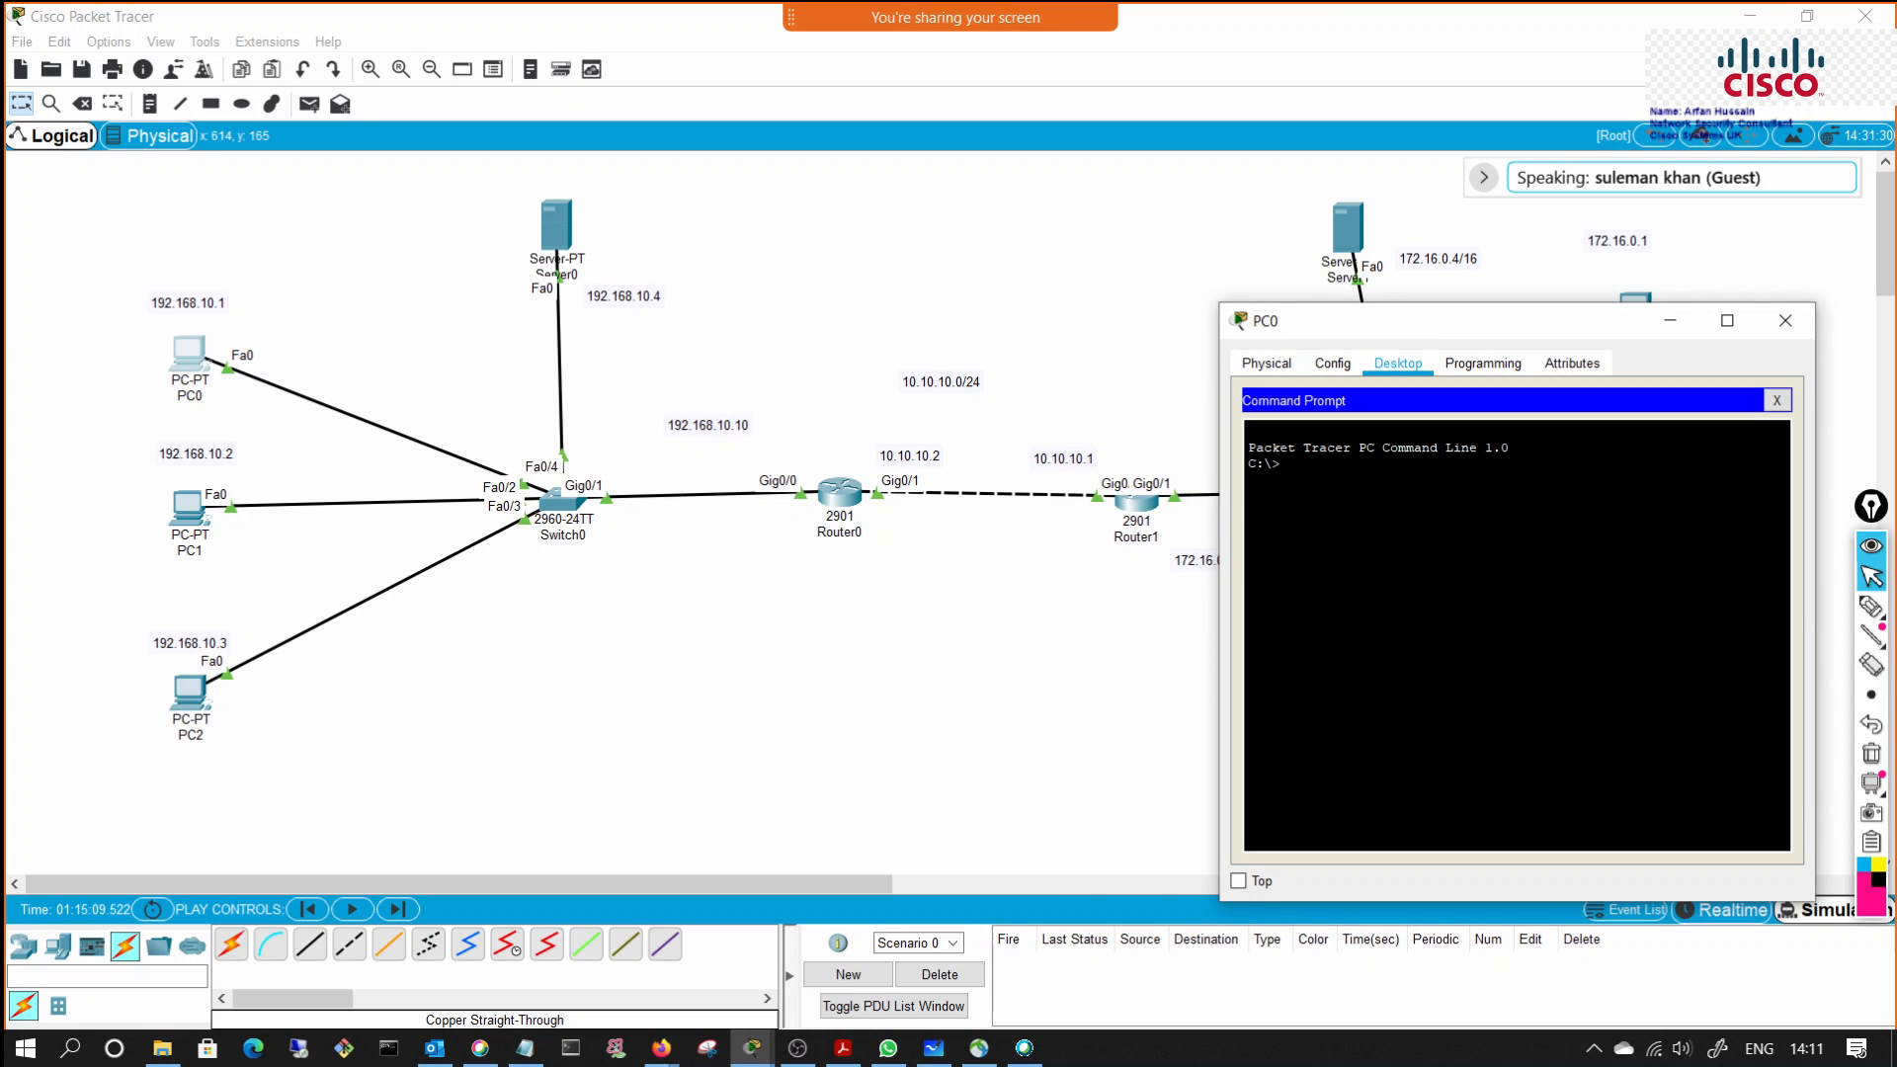
text(ping 192.168)
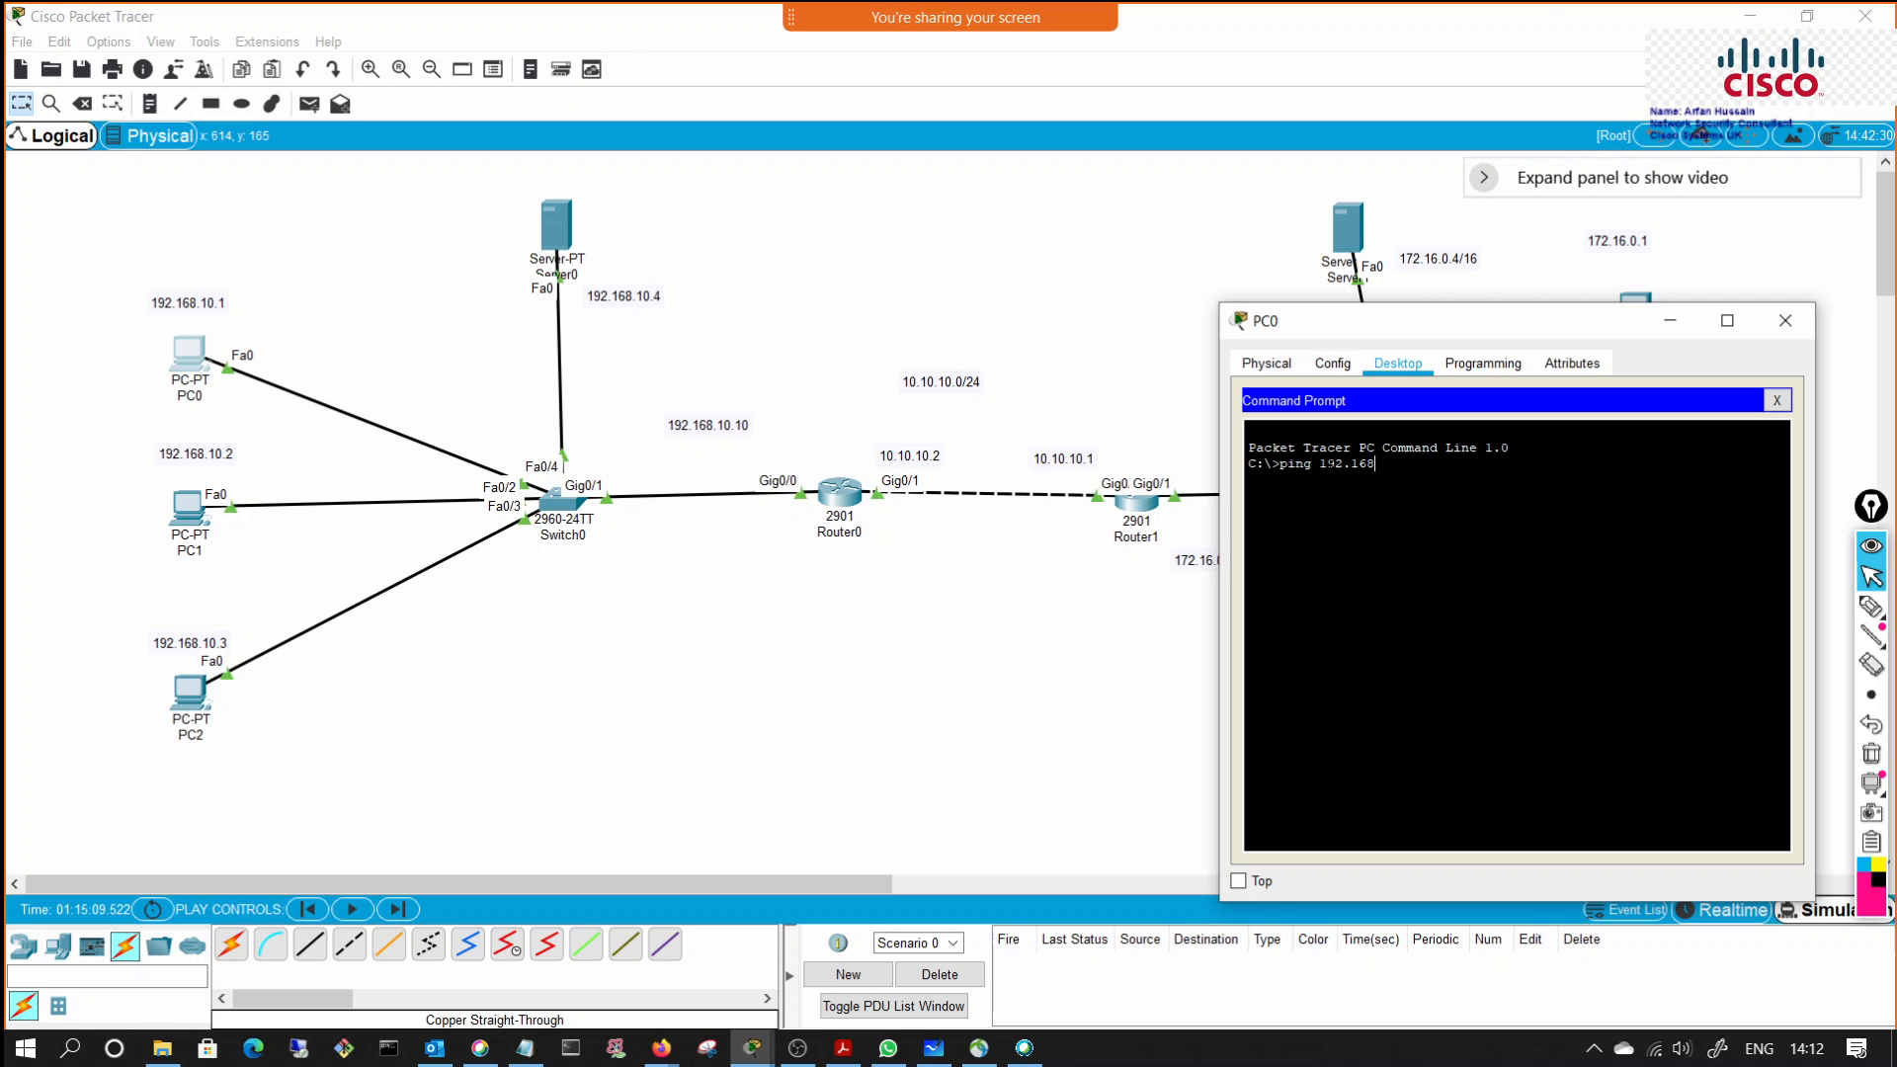
Step: Mute and unmute the microphone in the screen-sharing meeting
mouse_move(910, 16)
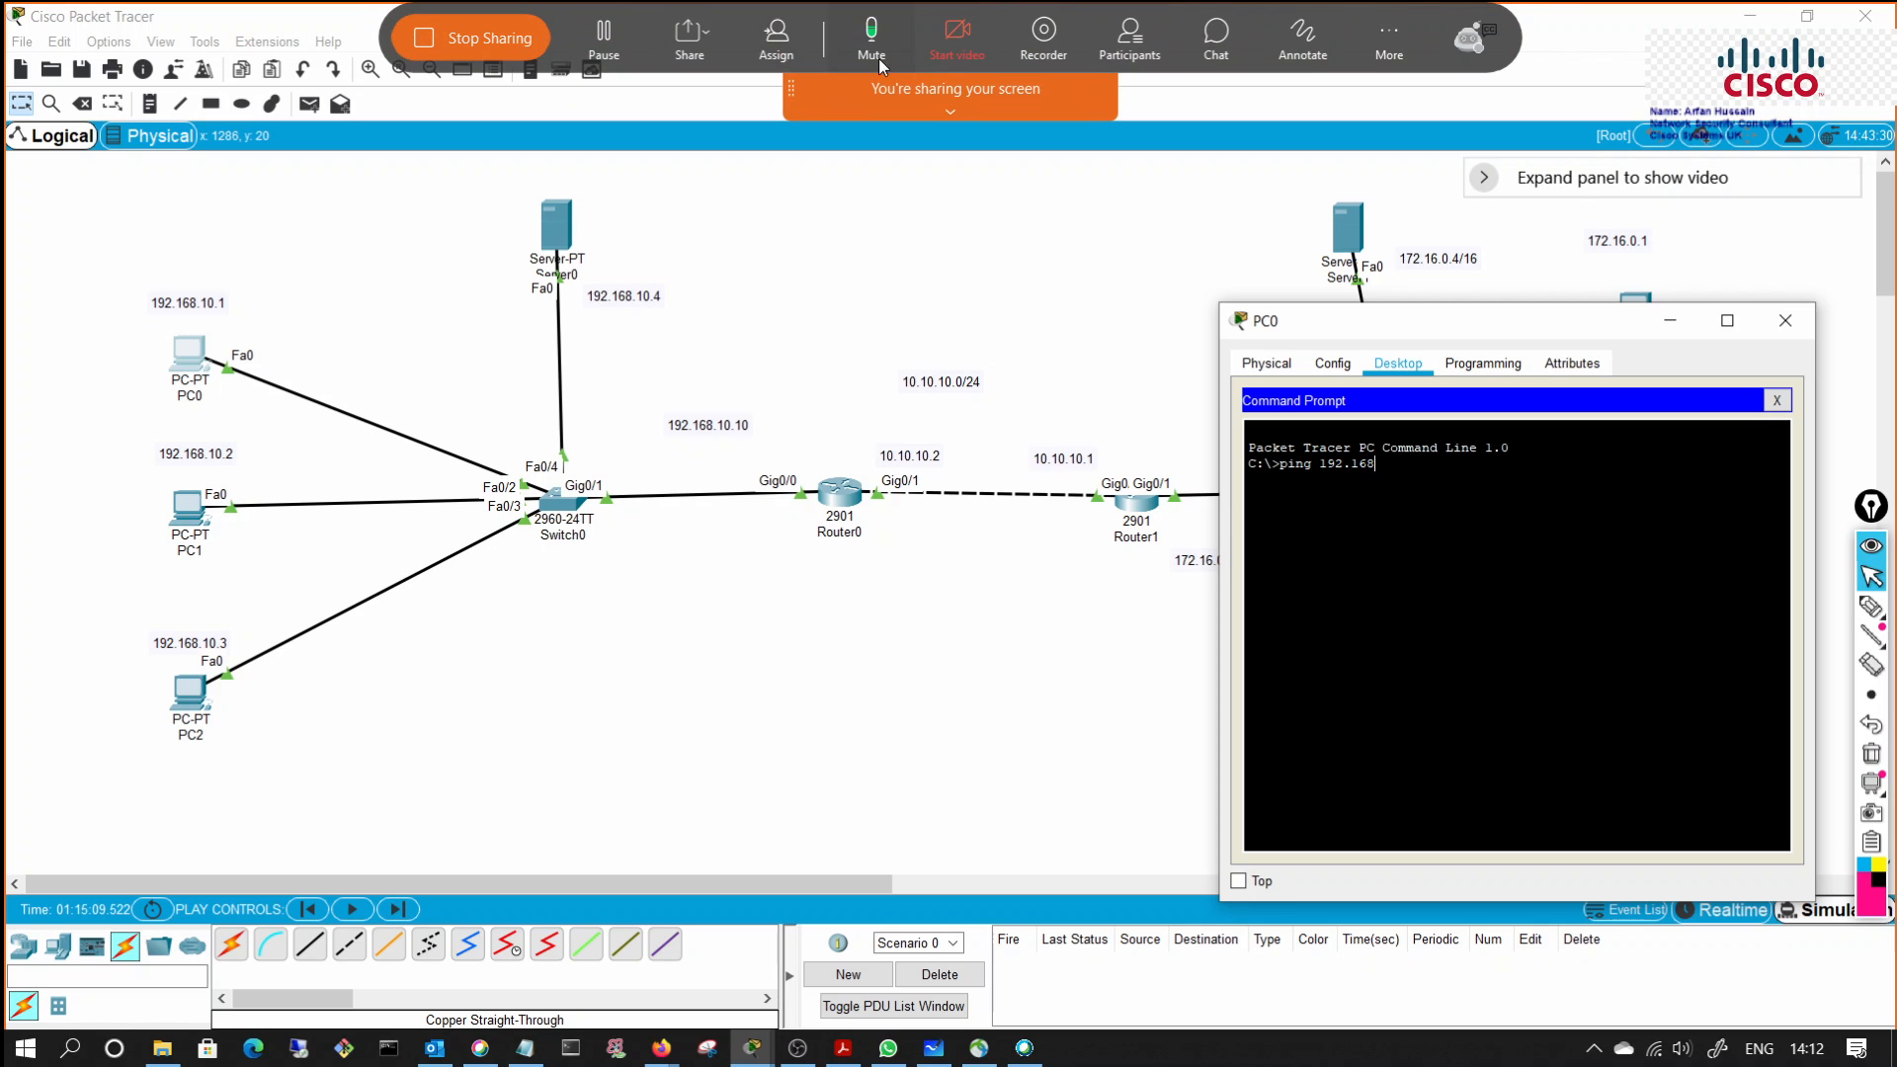
click(874, 42)
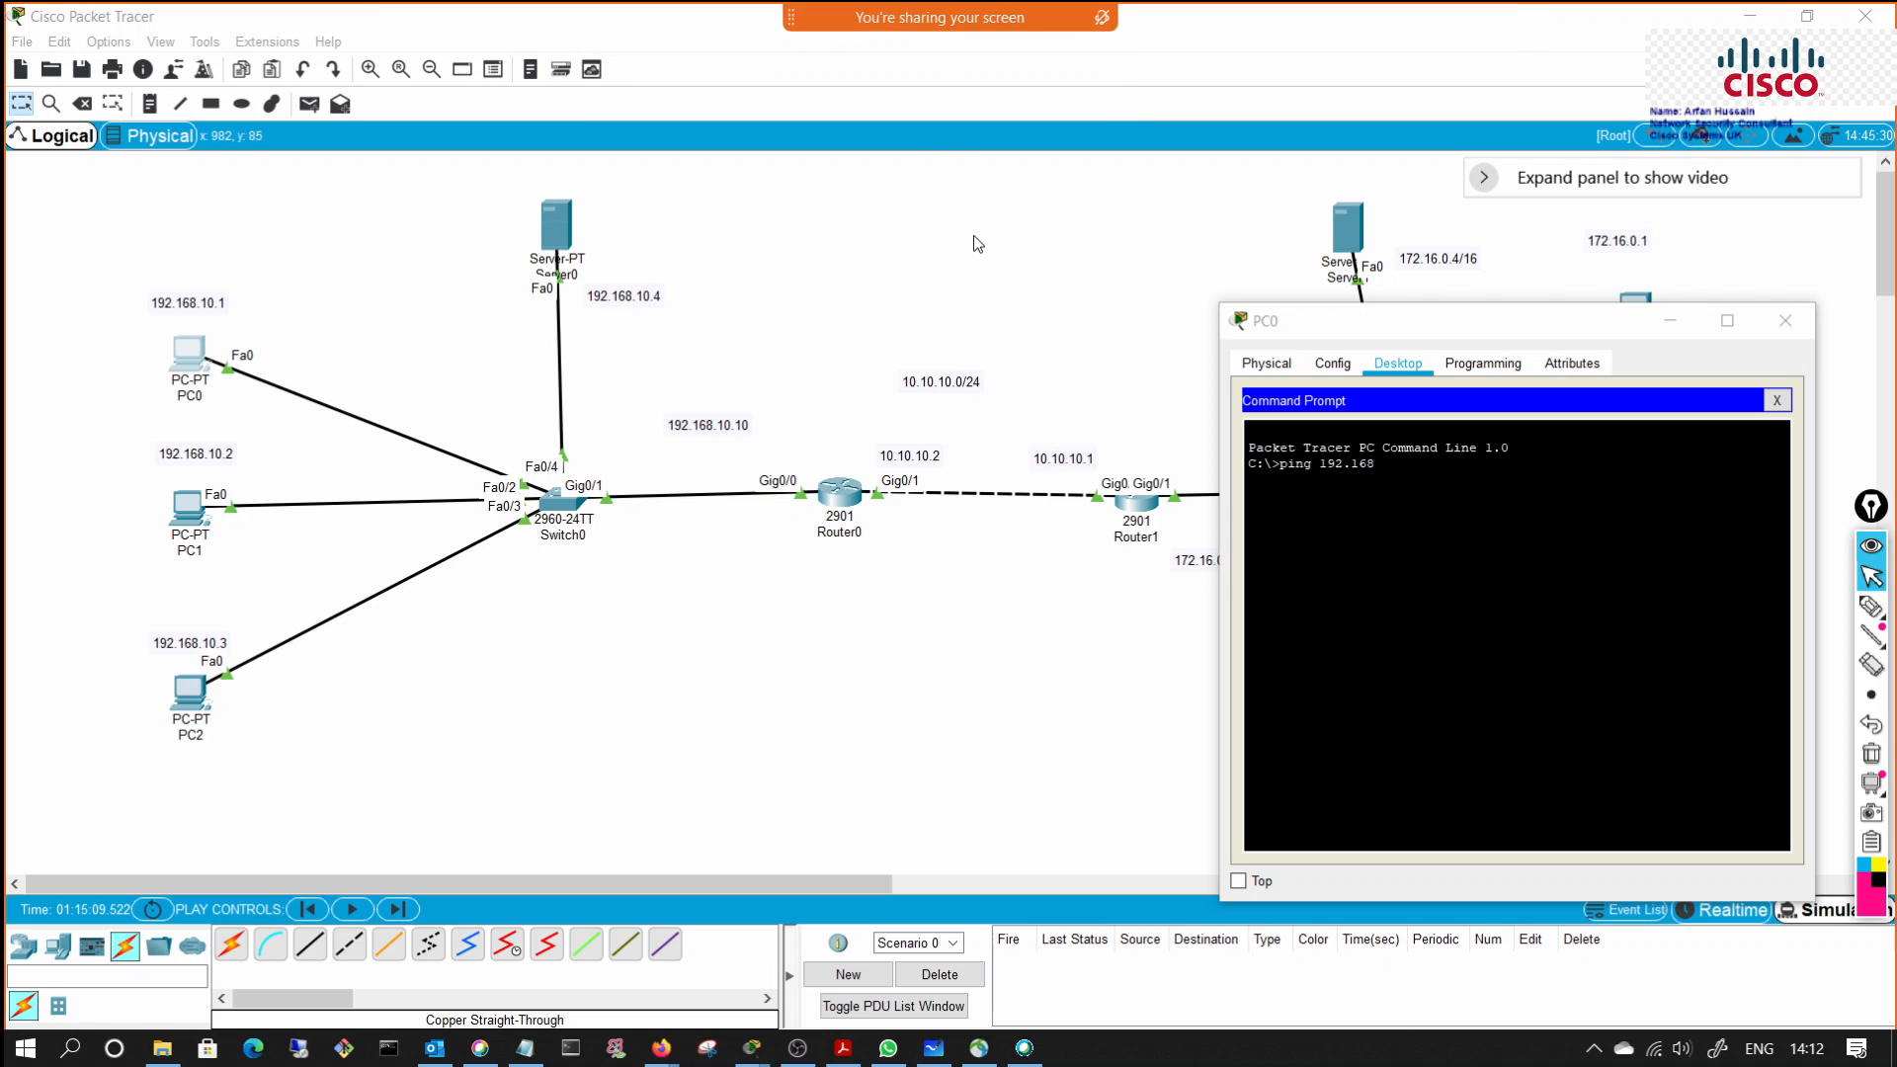
mouse_move(822, 12)
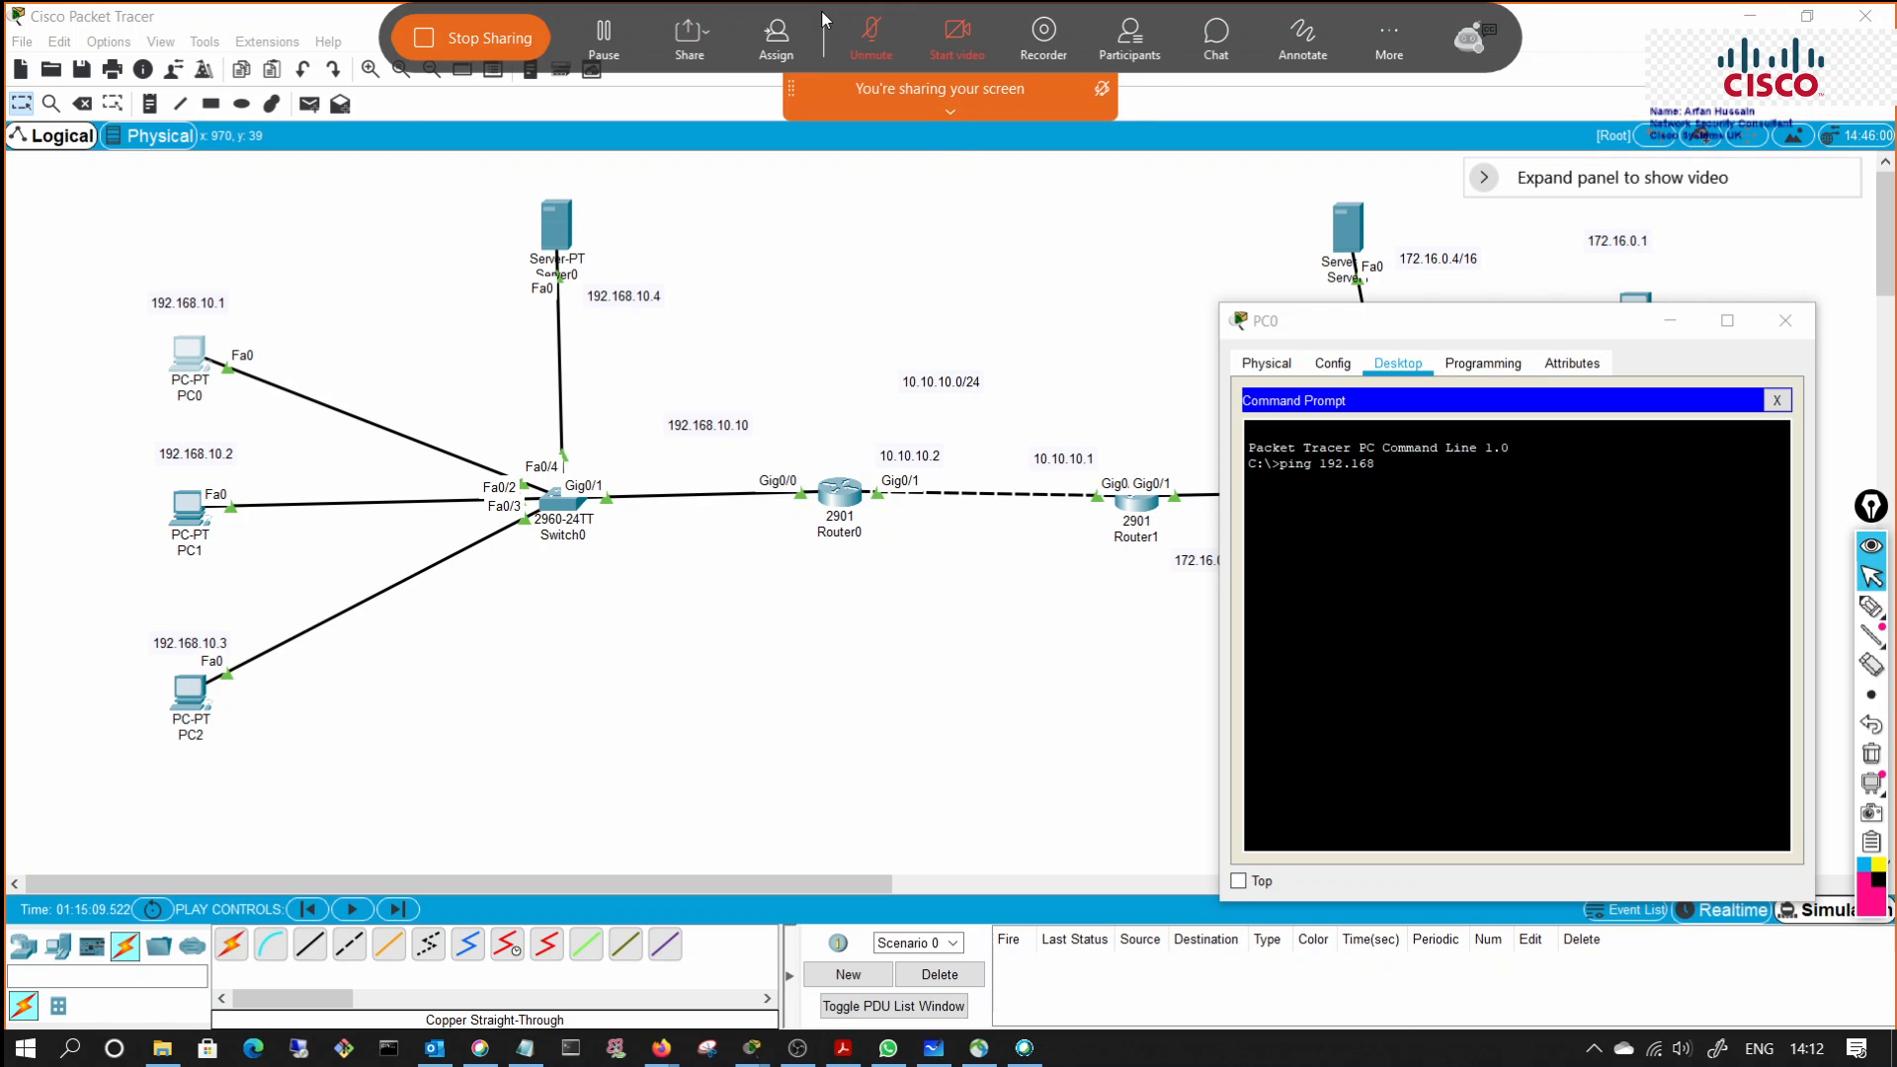
click(873, 49)
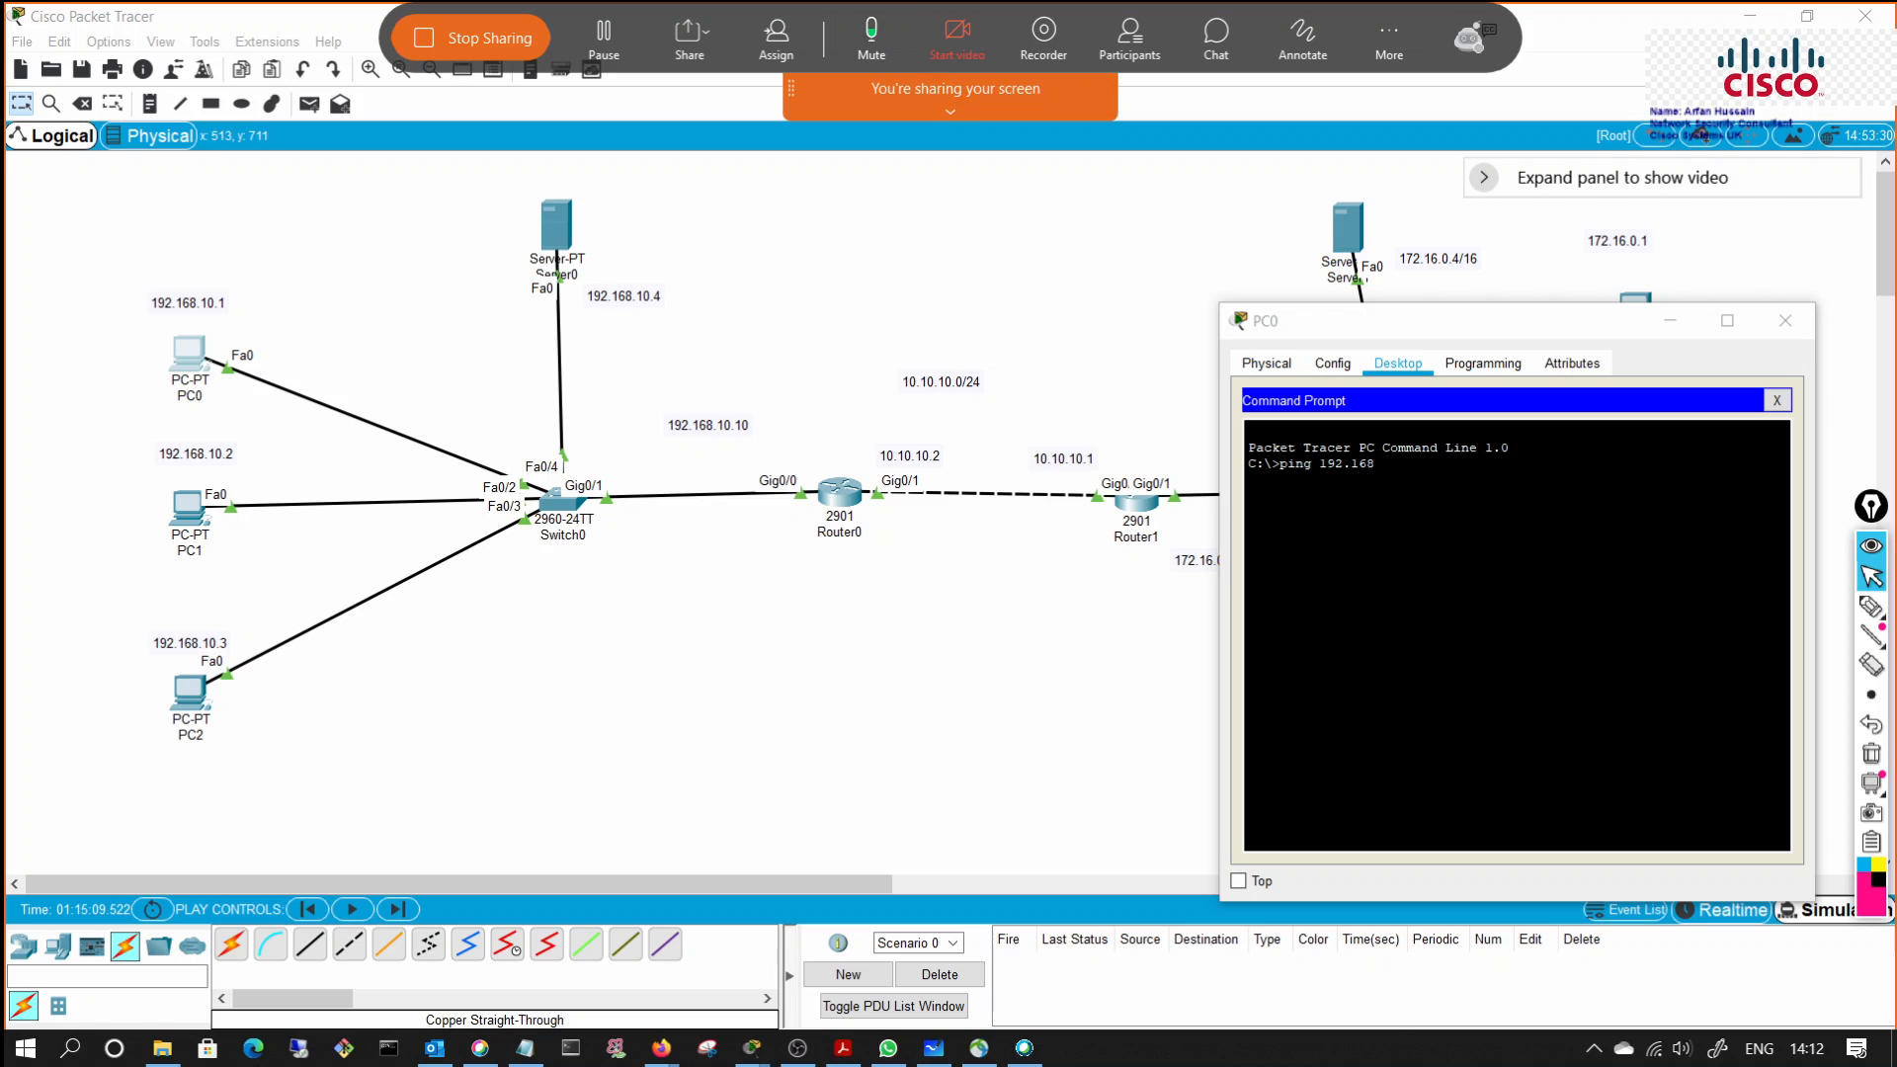
Step: Exit PC0's command prompt, examine its IP configuration for a default gateway, and close its window
click(203, 362)
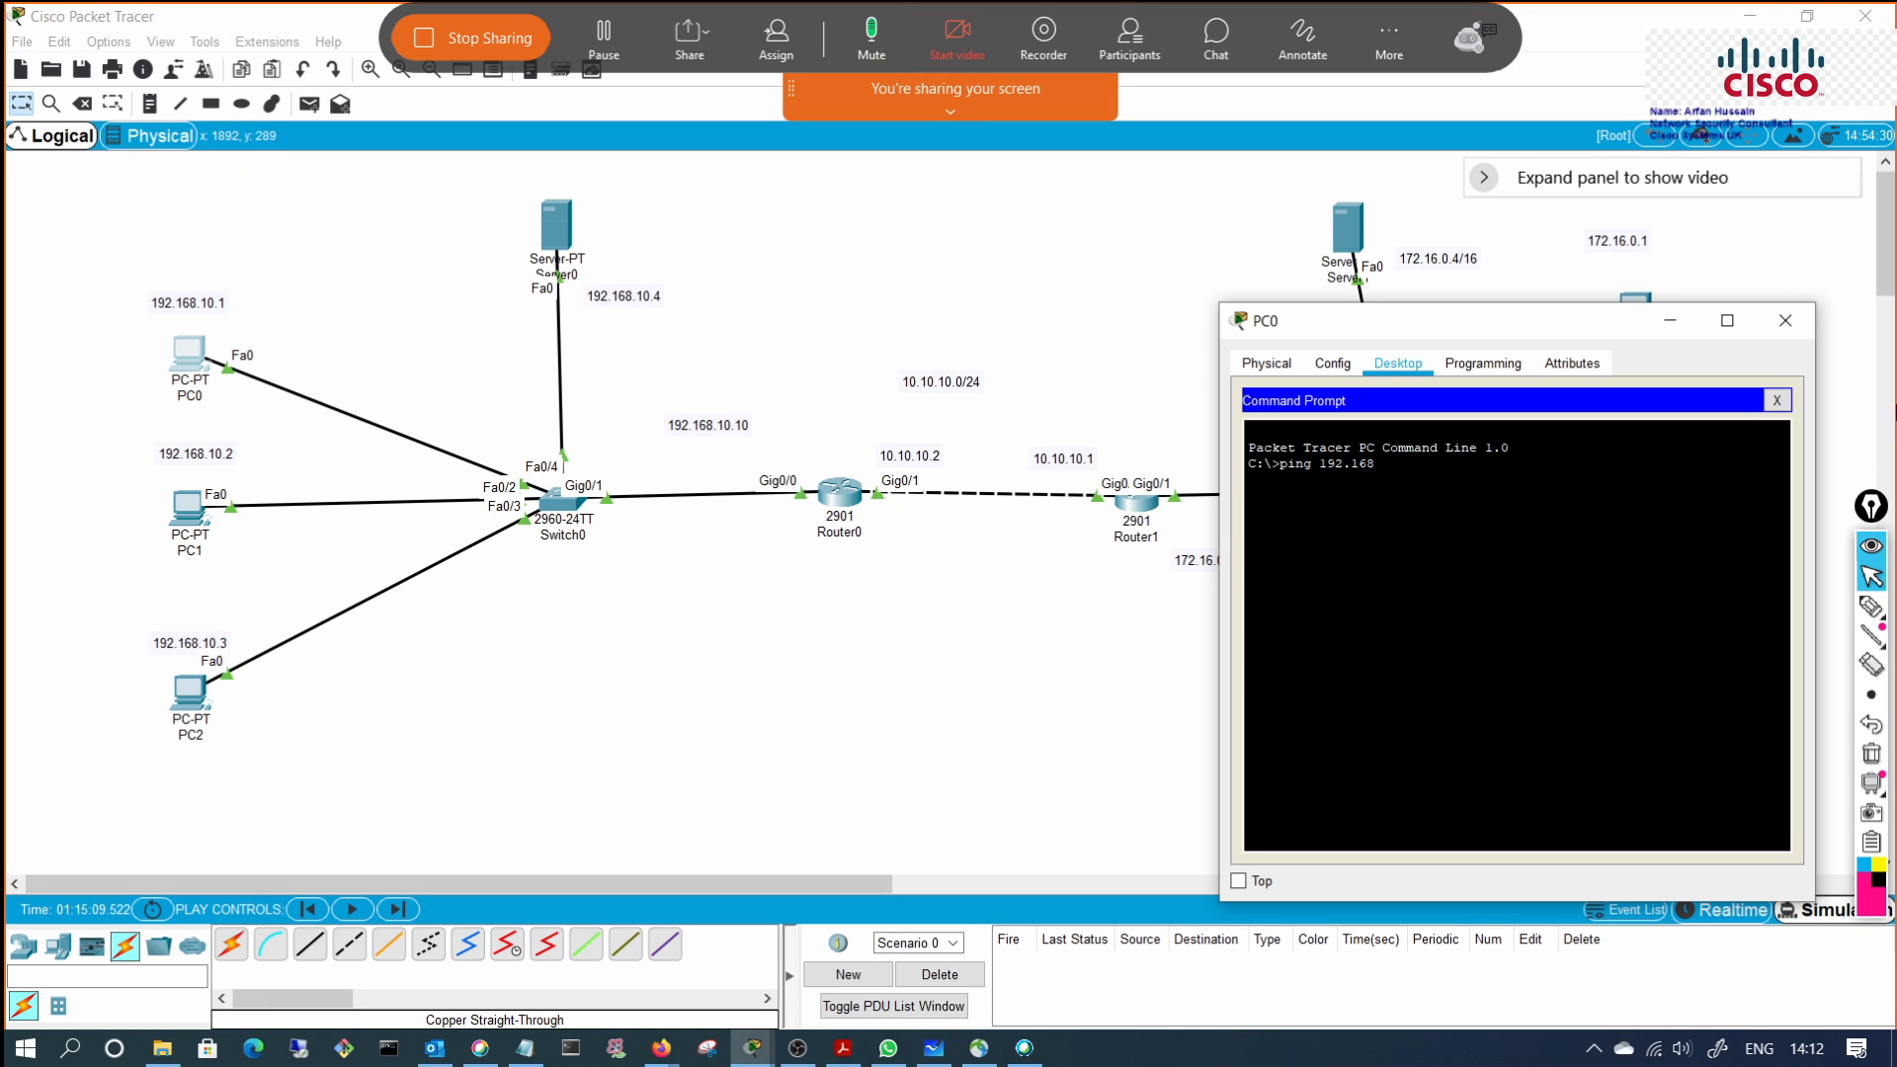
click(1785, 320)
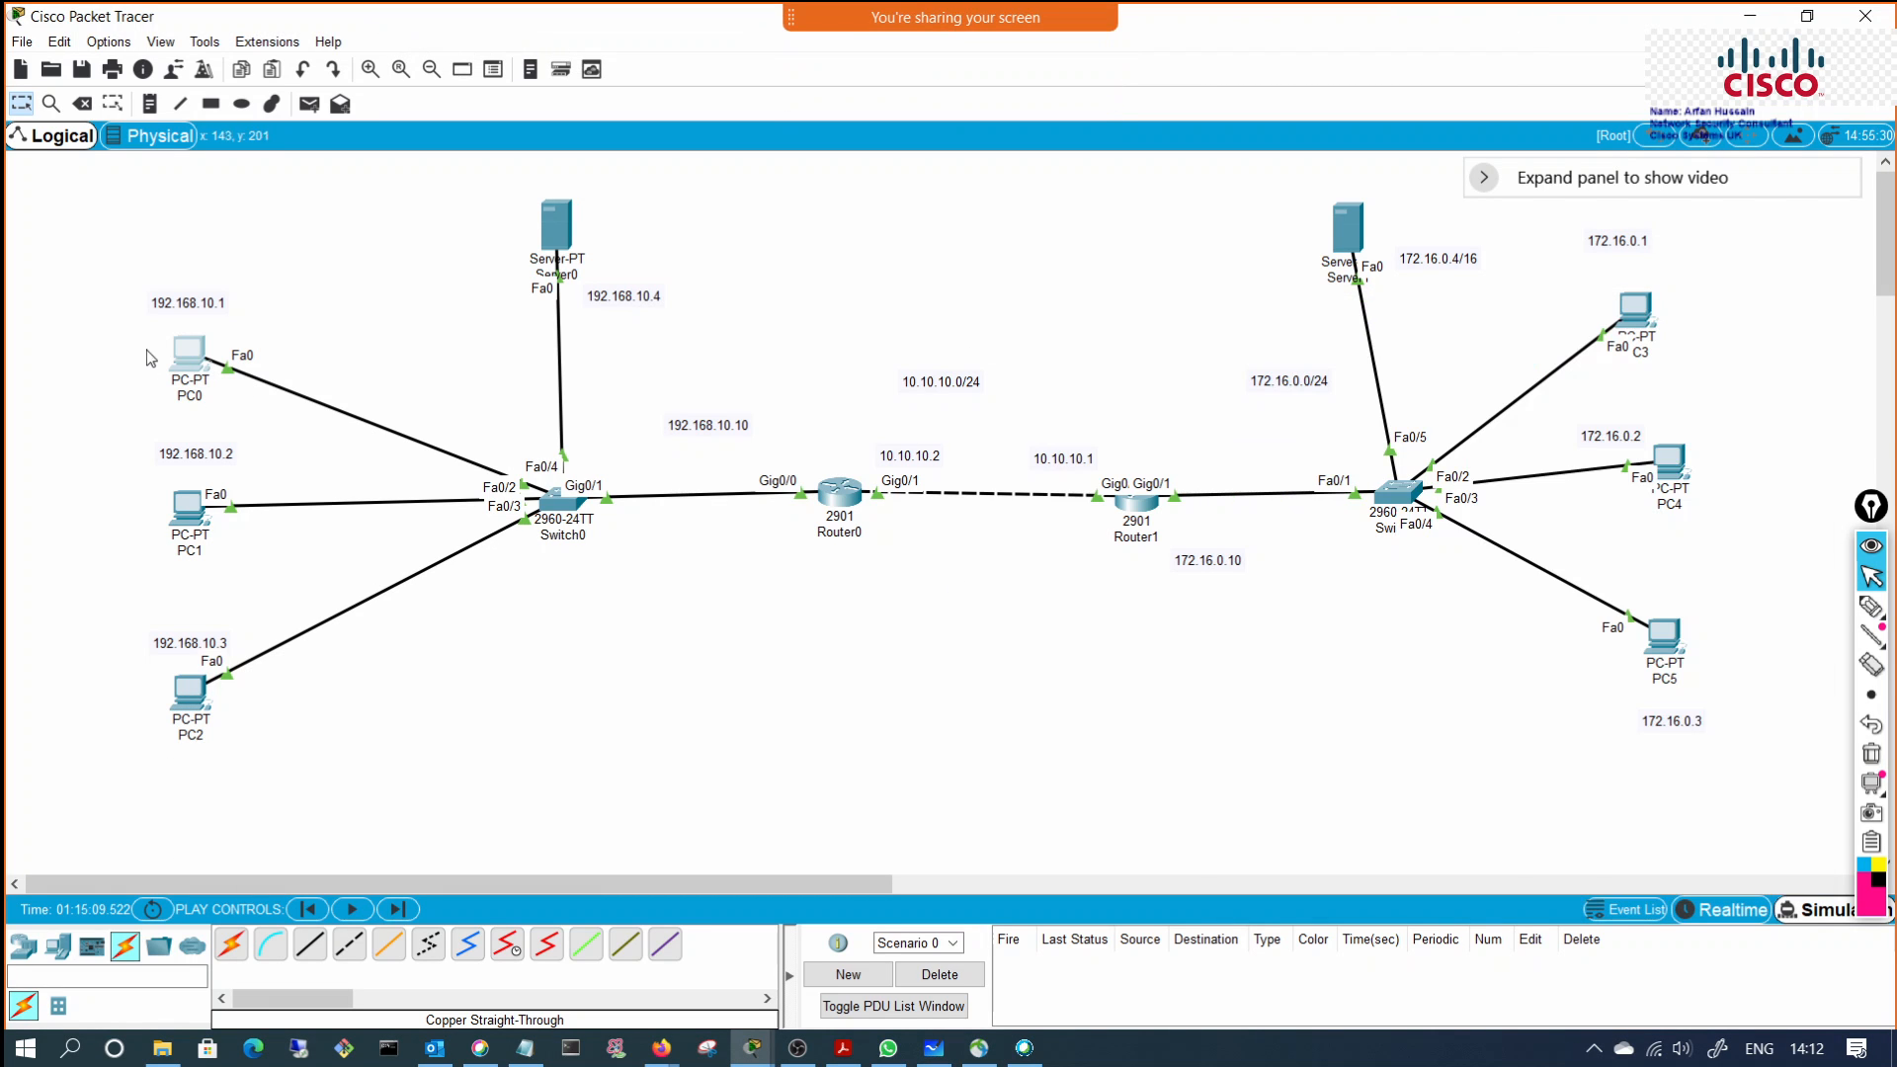
click(180, 359)
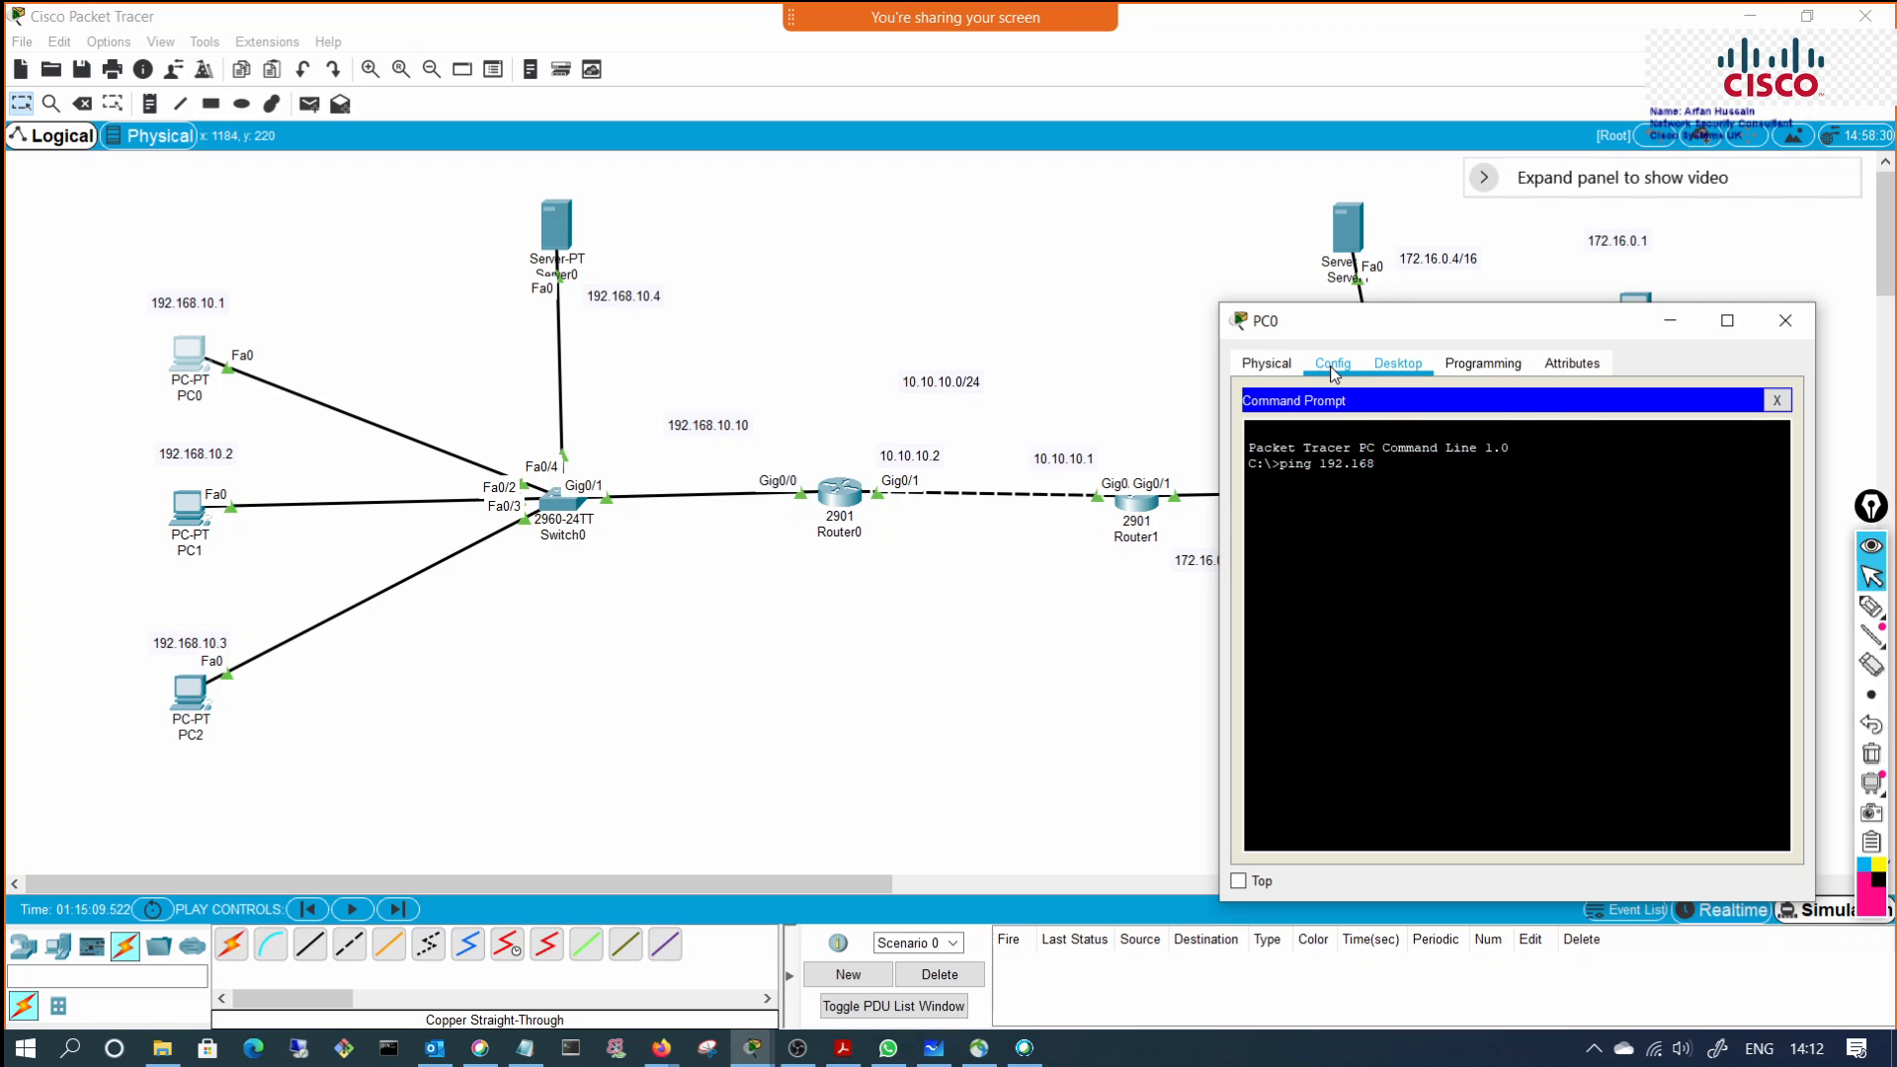
click(1253, 373)
click(1399, 373)
click(1775, 402)
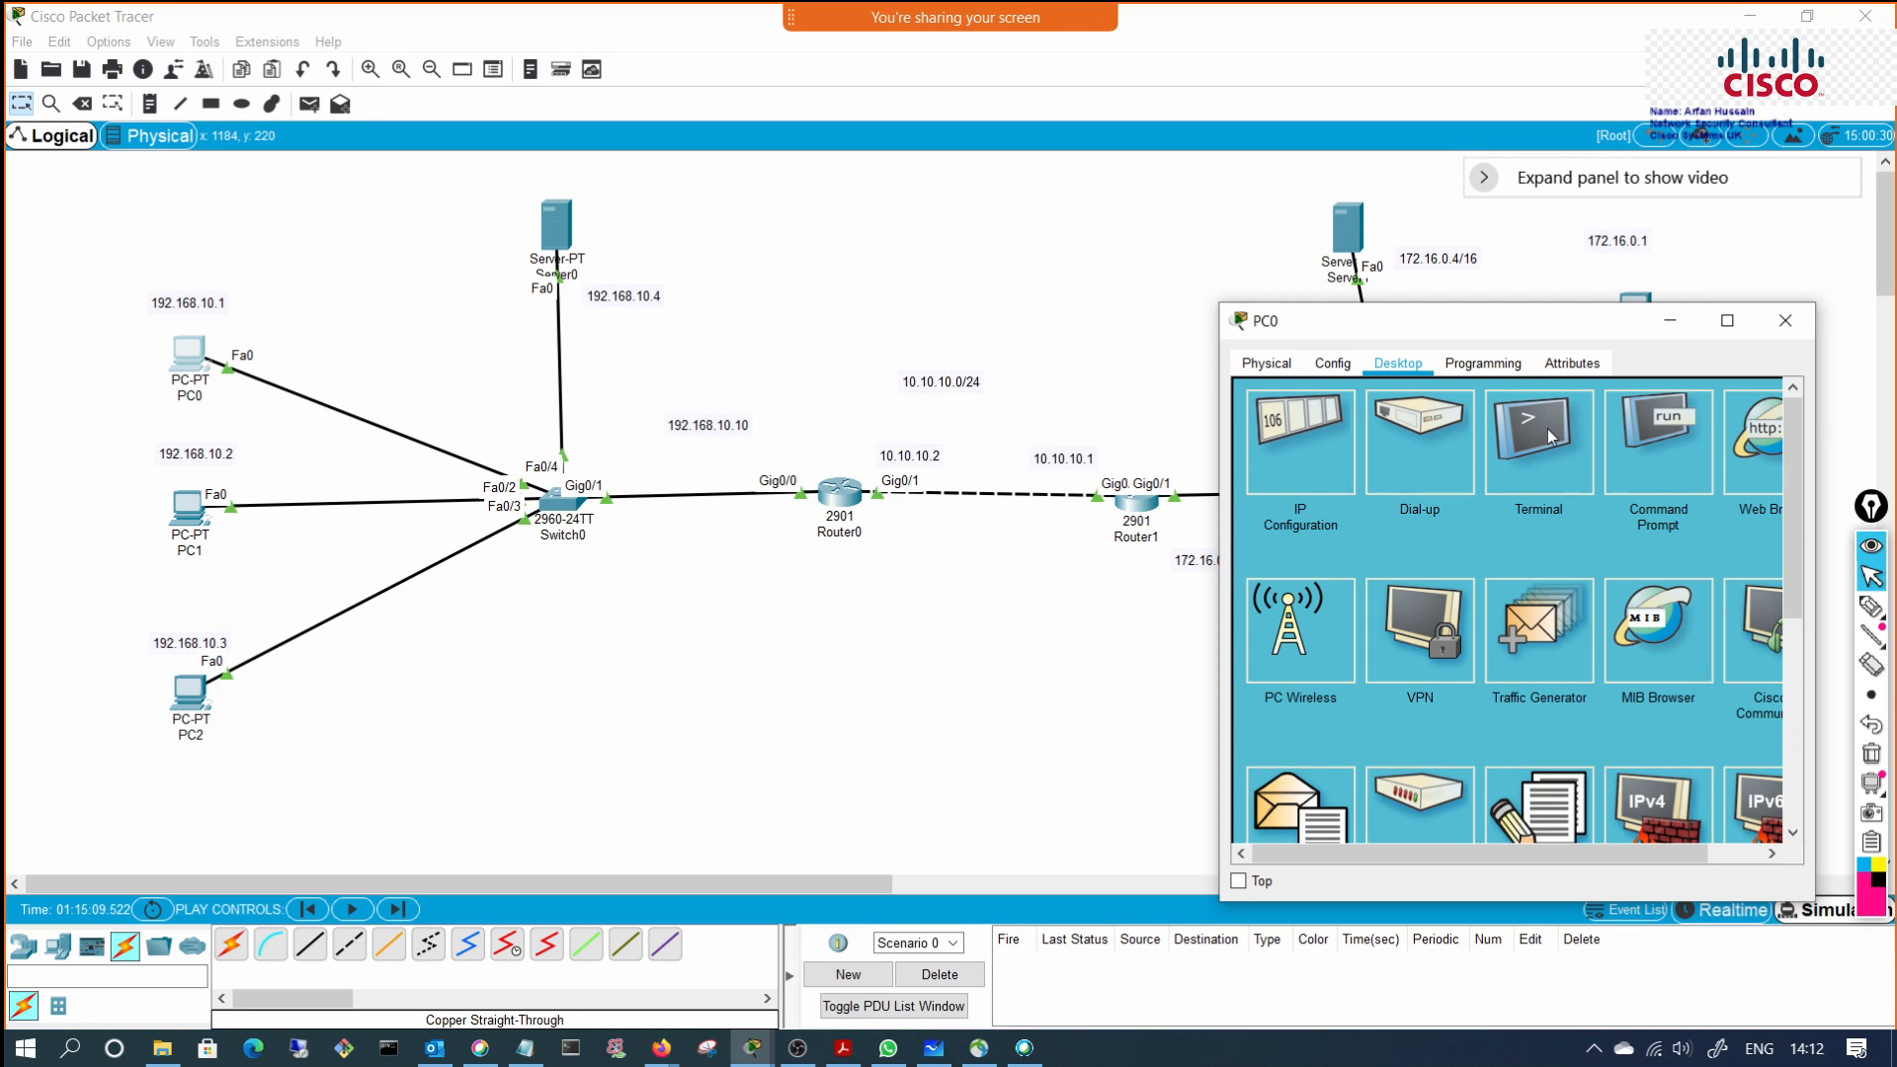
click(1330, 448)
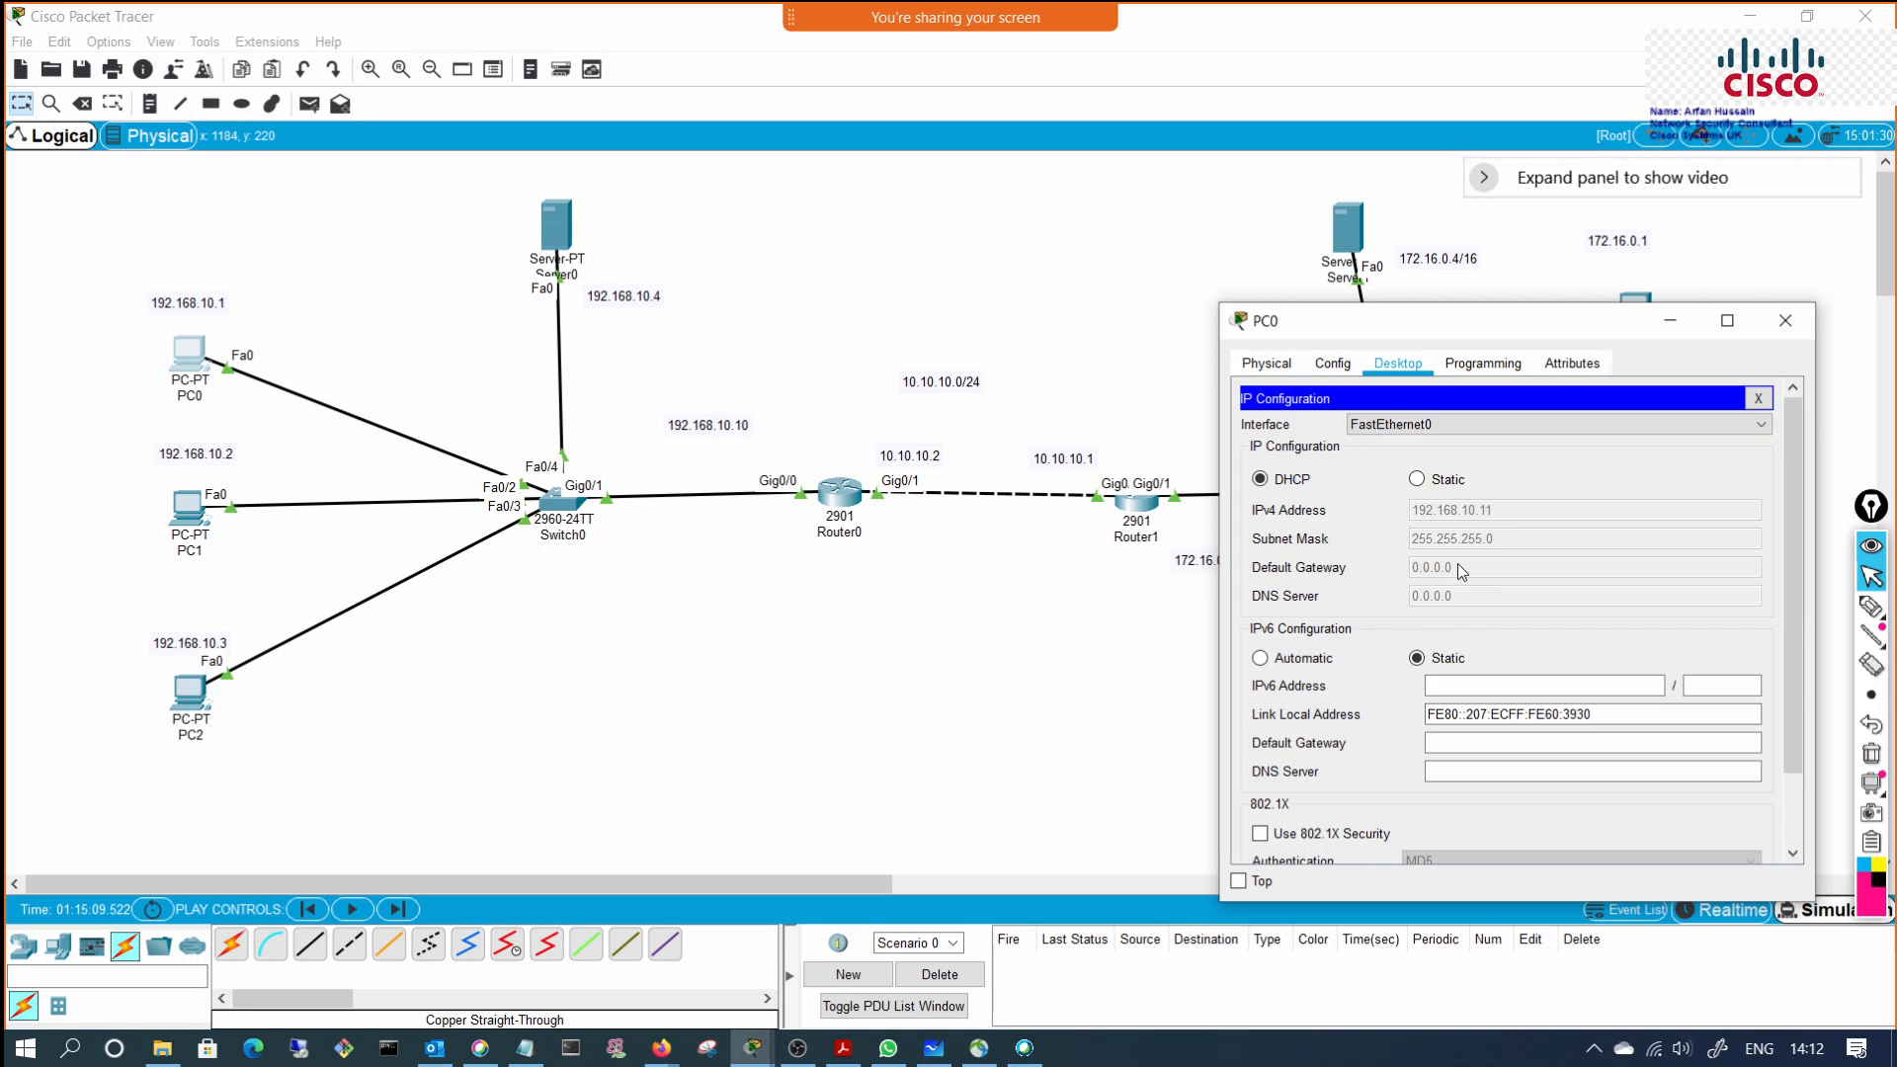
click(1785, 320)
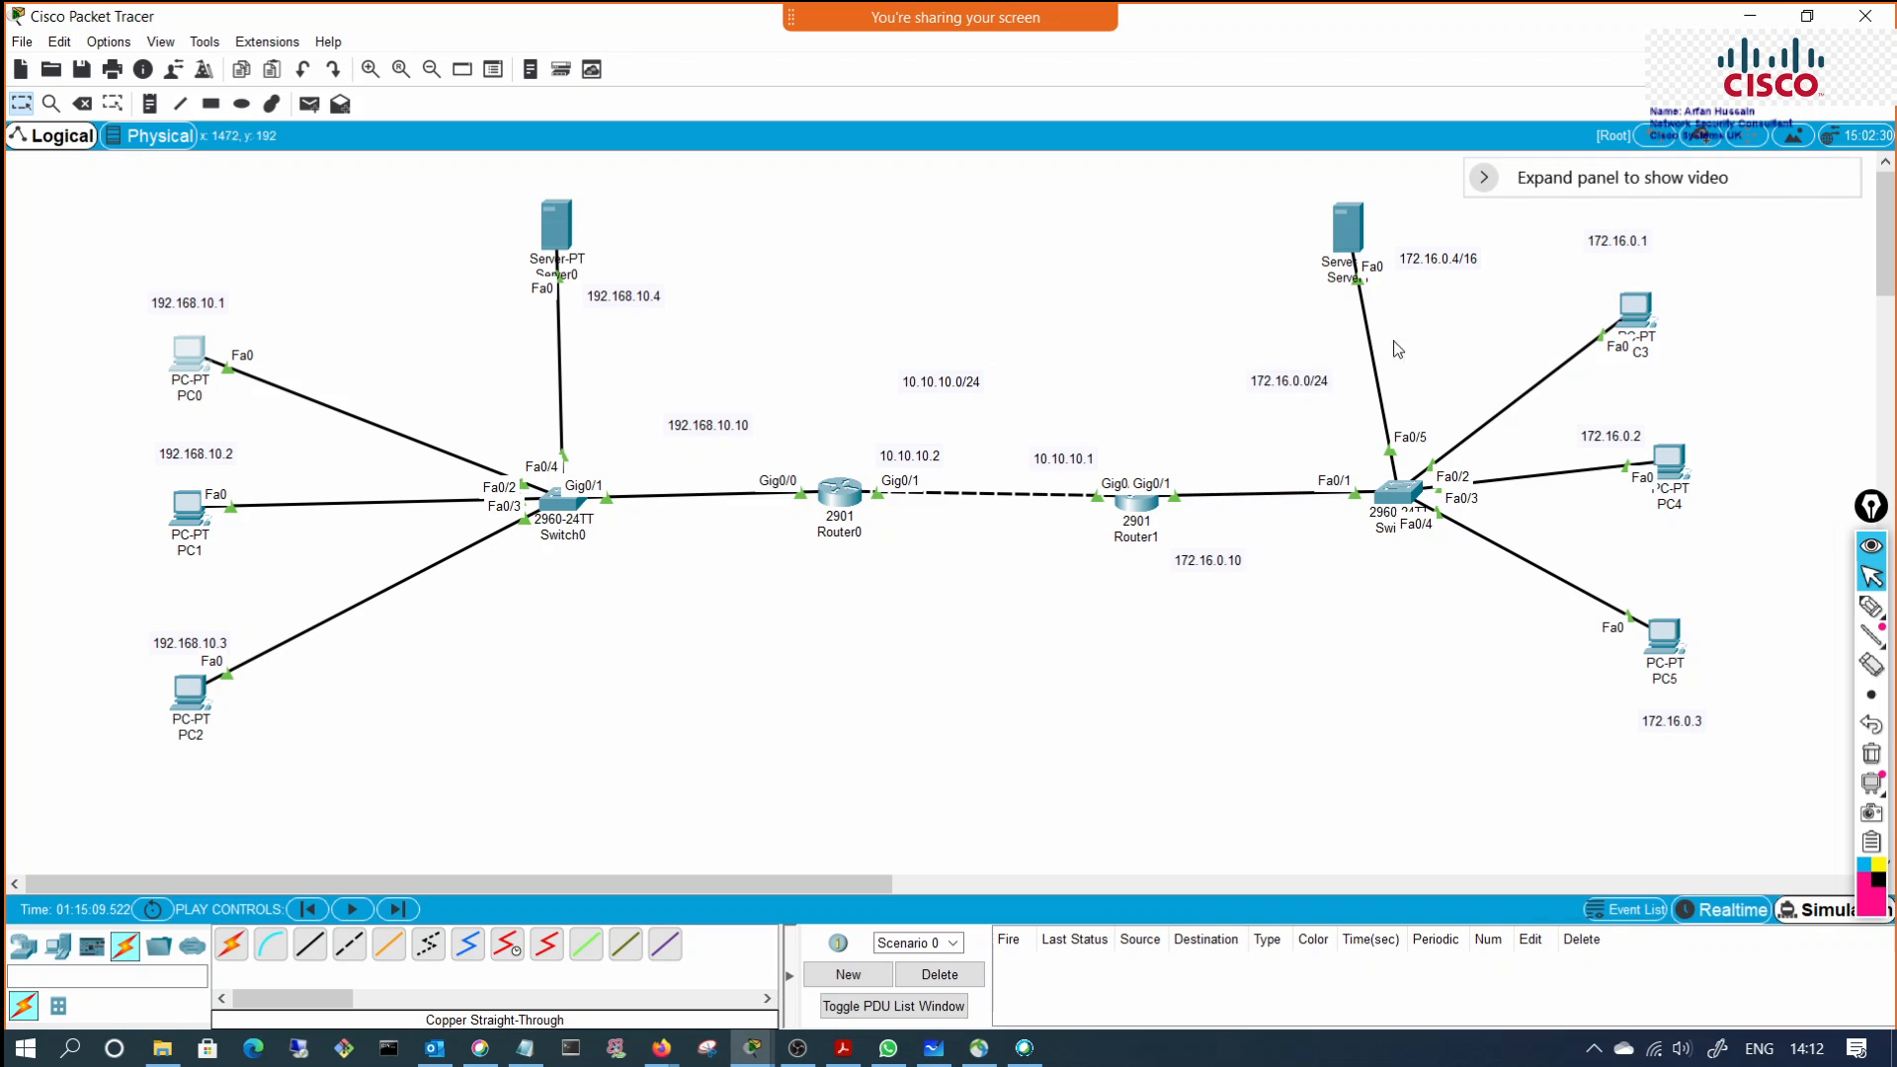
Step: Set the default gateway of Server0's DHCP serverPool to 192.168.10.10, save the pool and close the server window
click(560, 230)
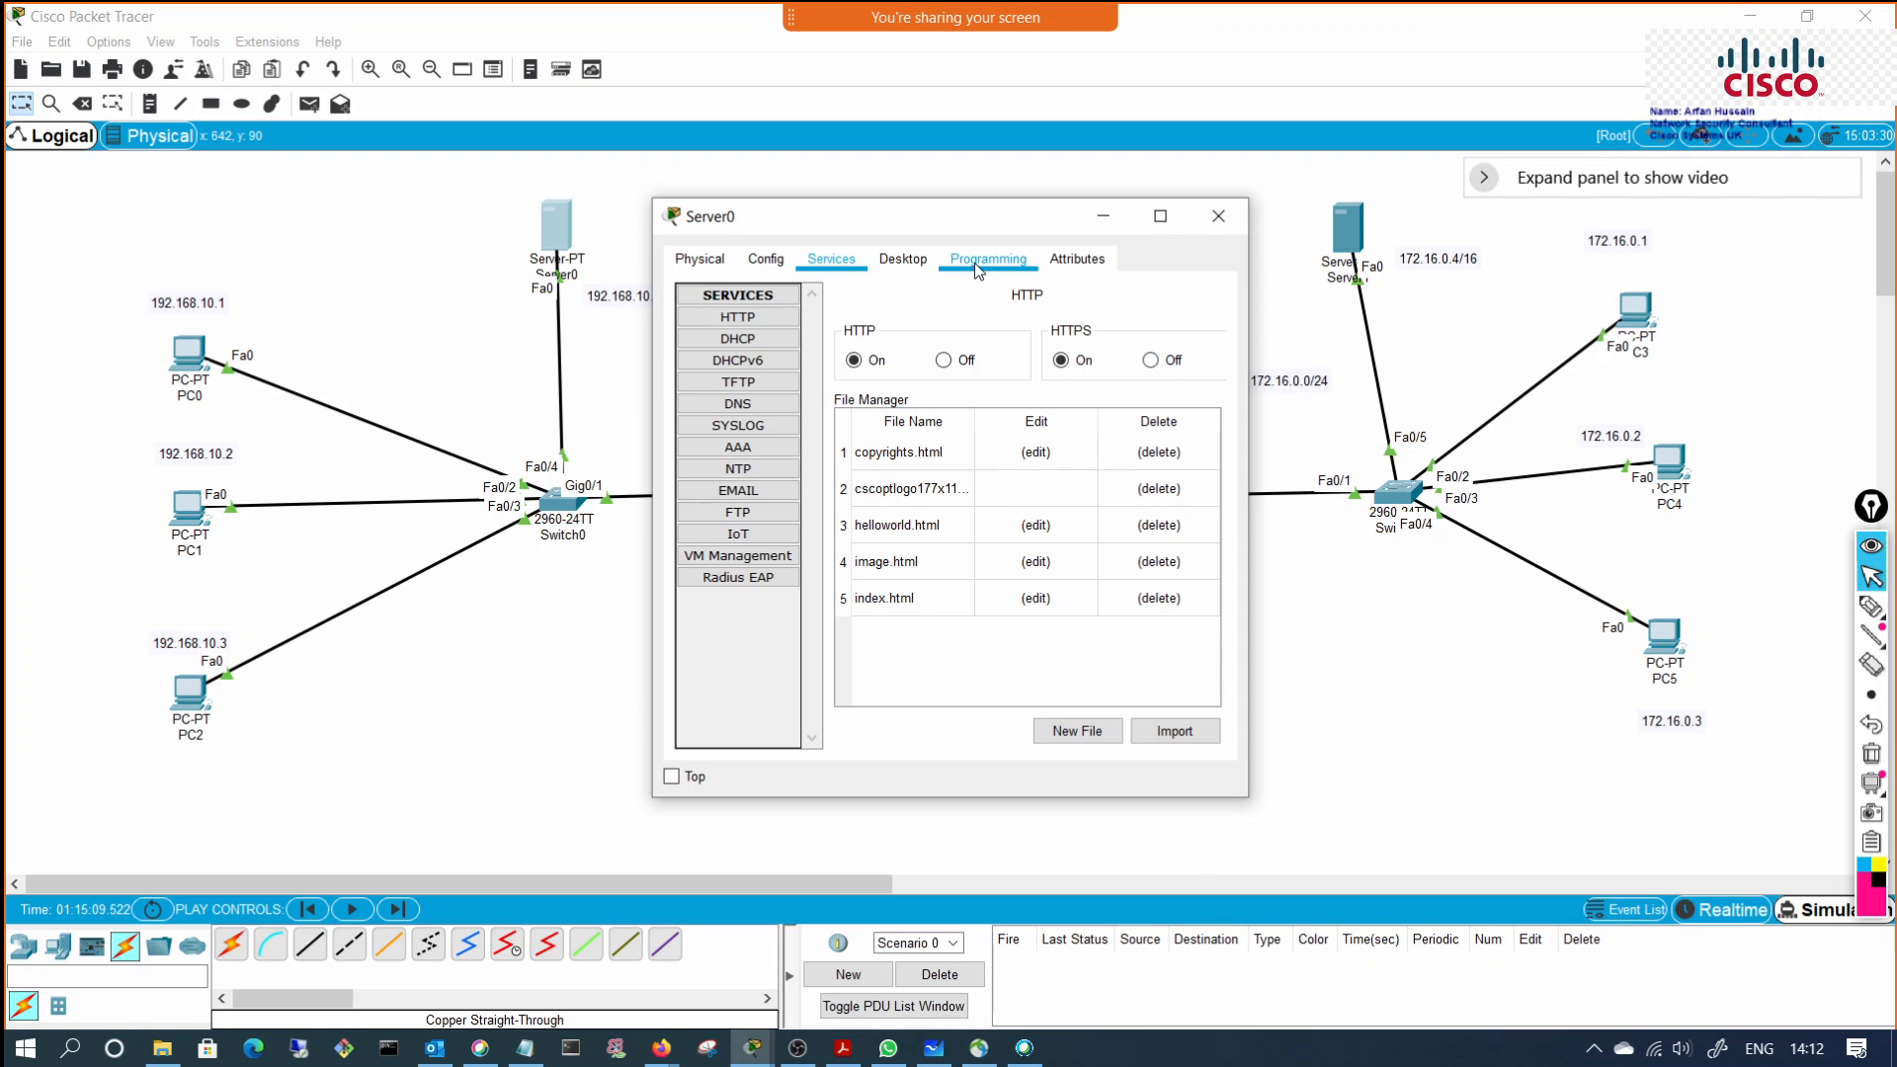
click(893, 259)
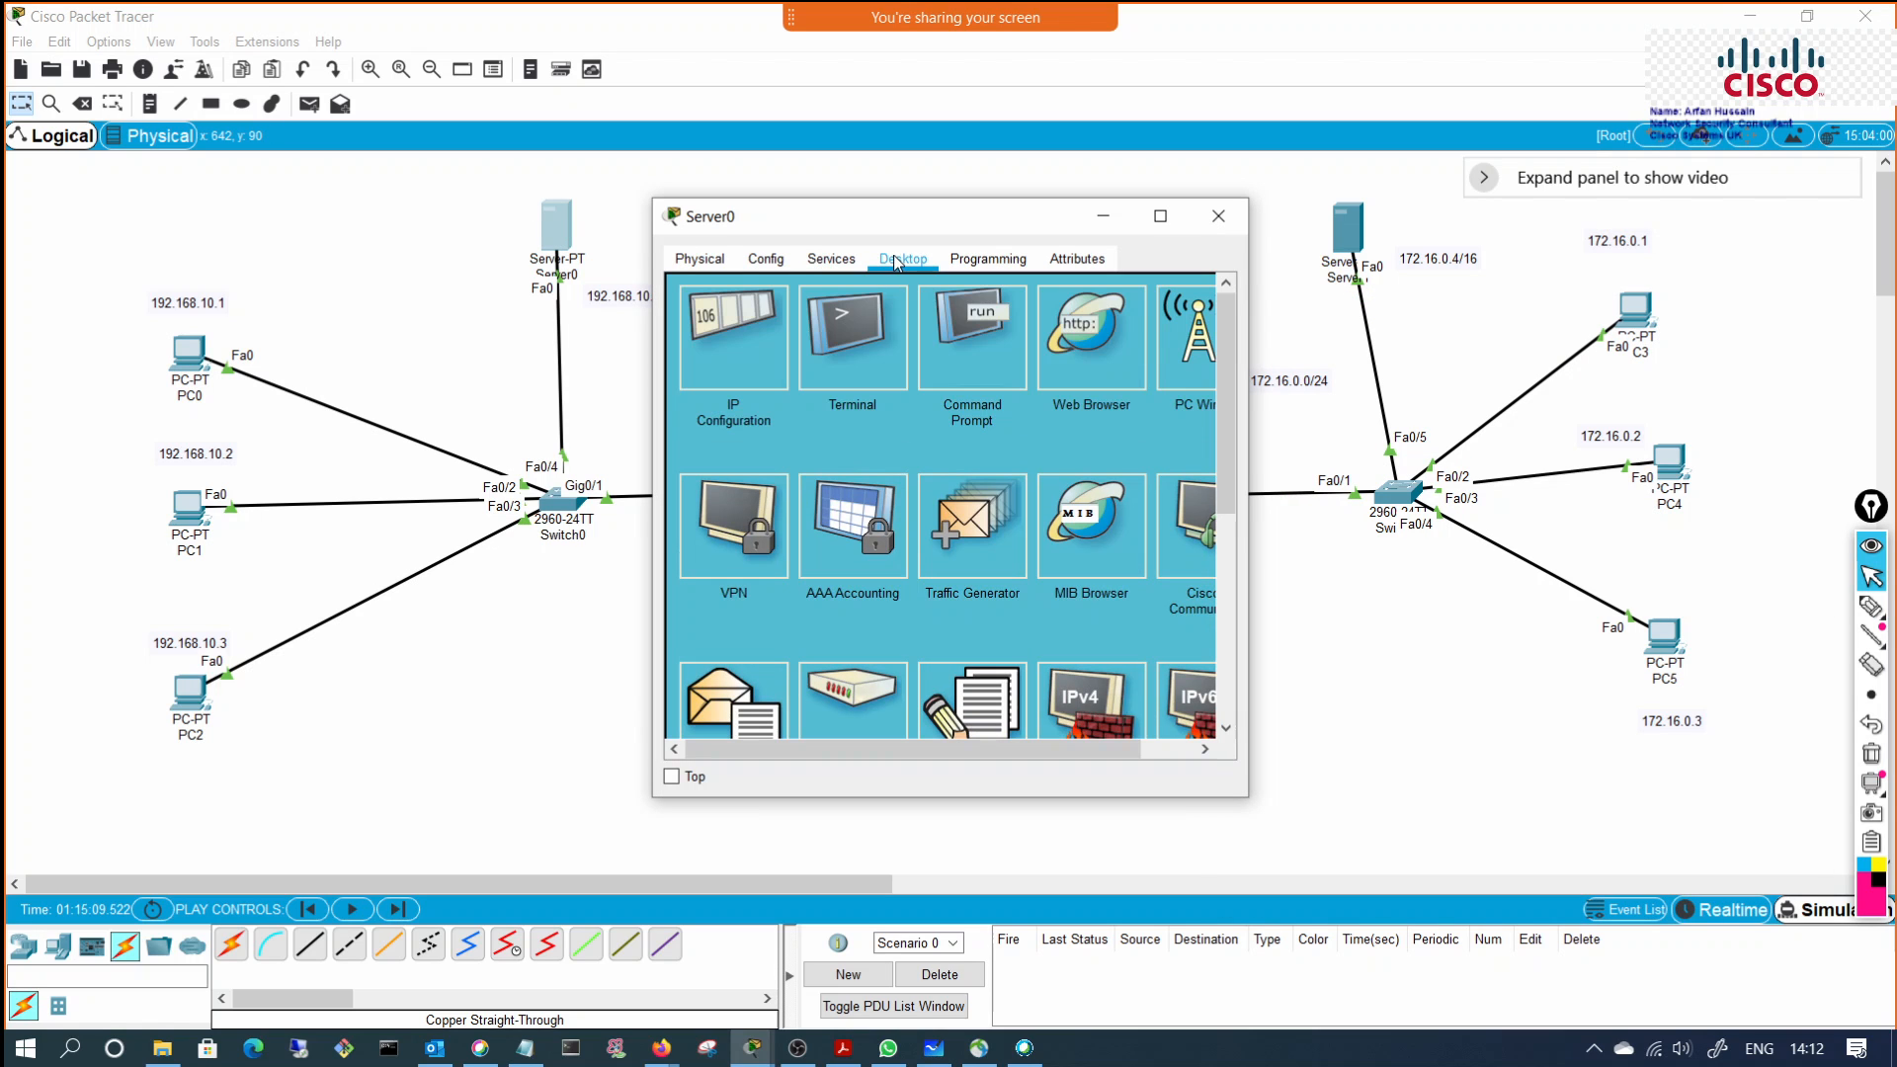
click(831, 259)
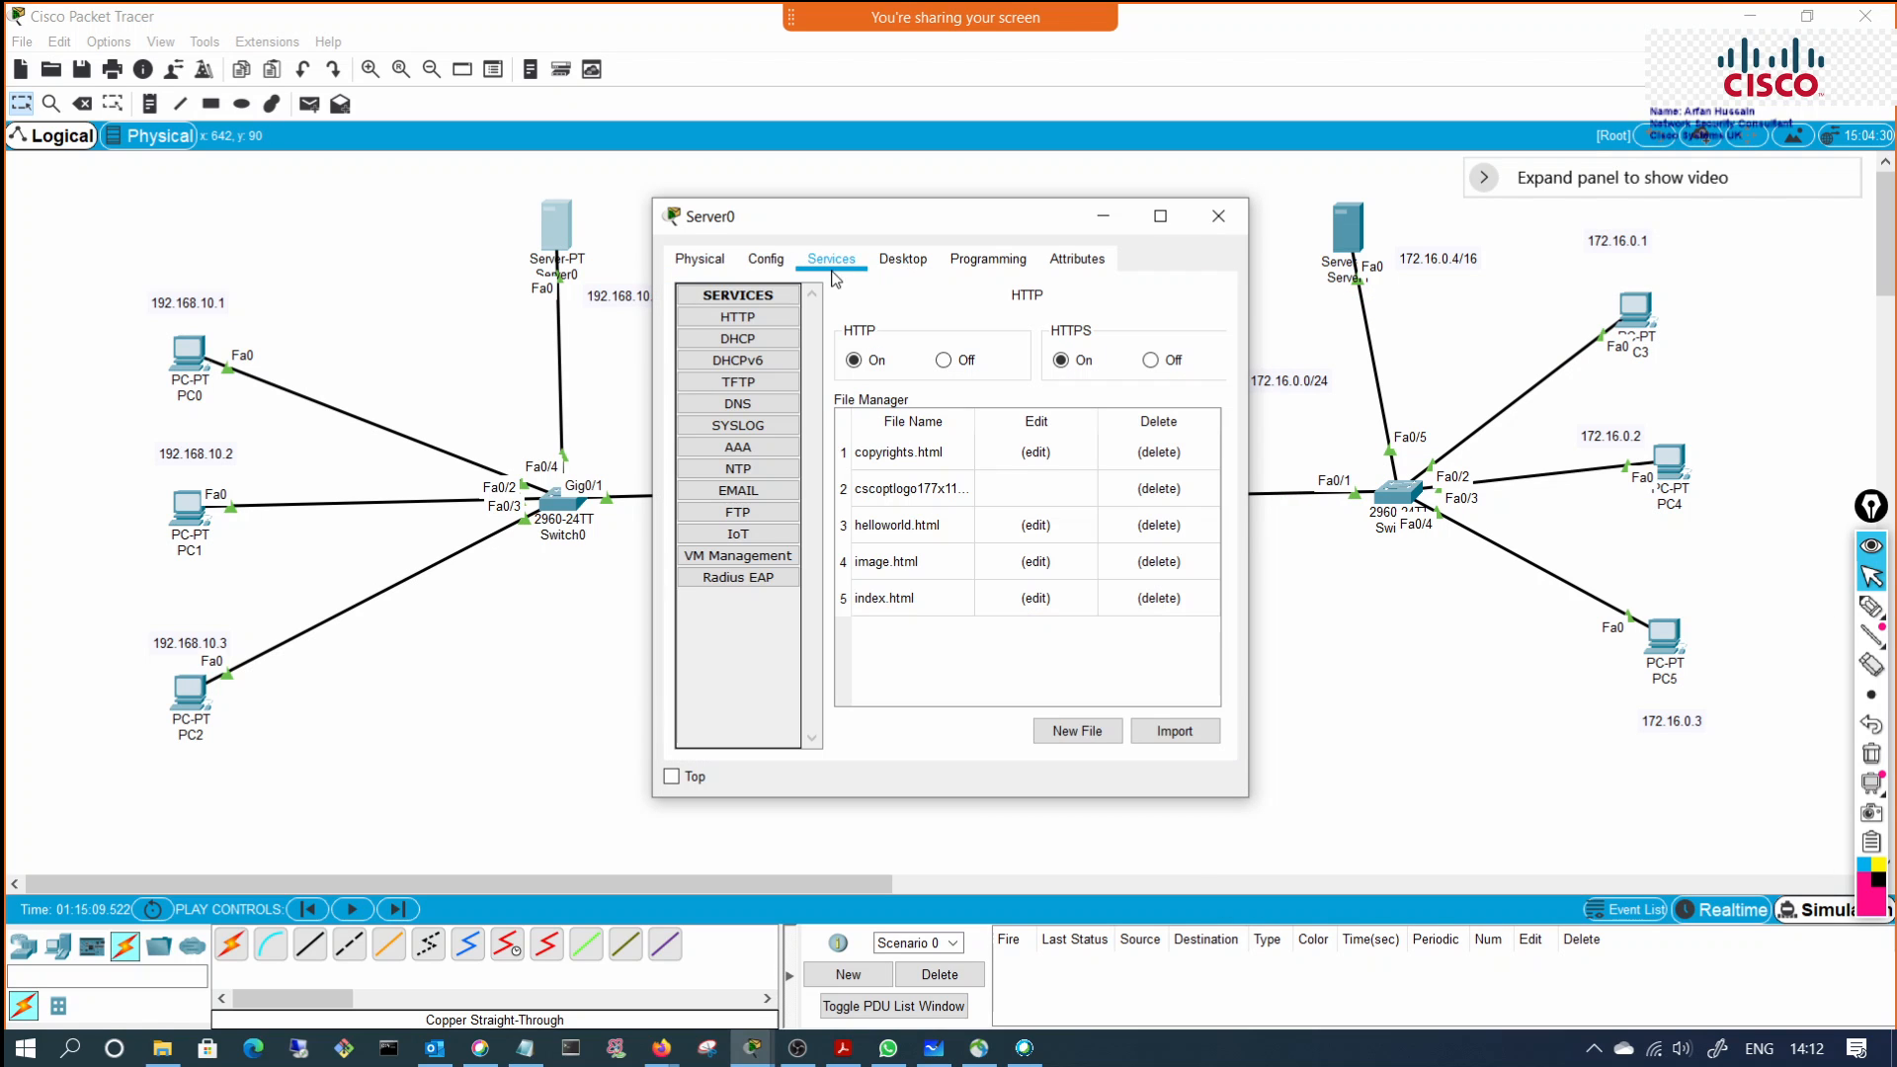
click(751, 341)
click(1160, 396)
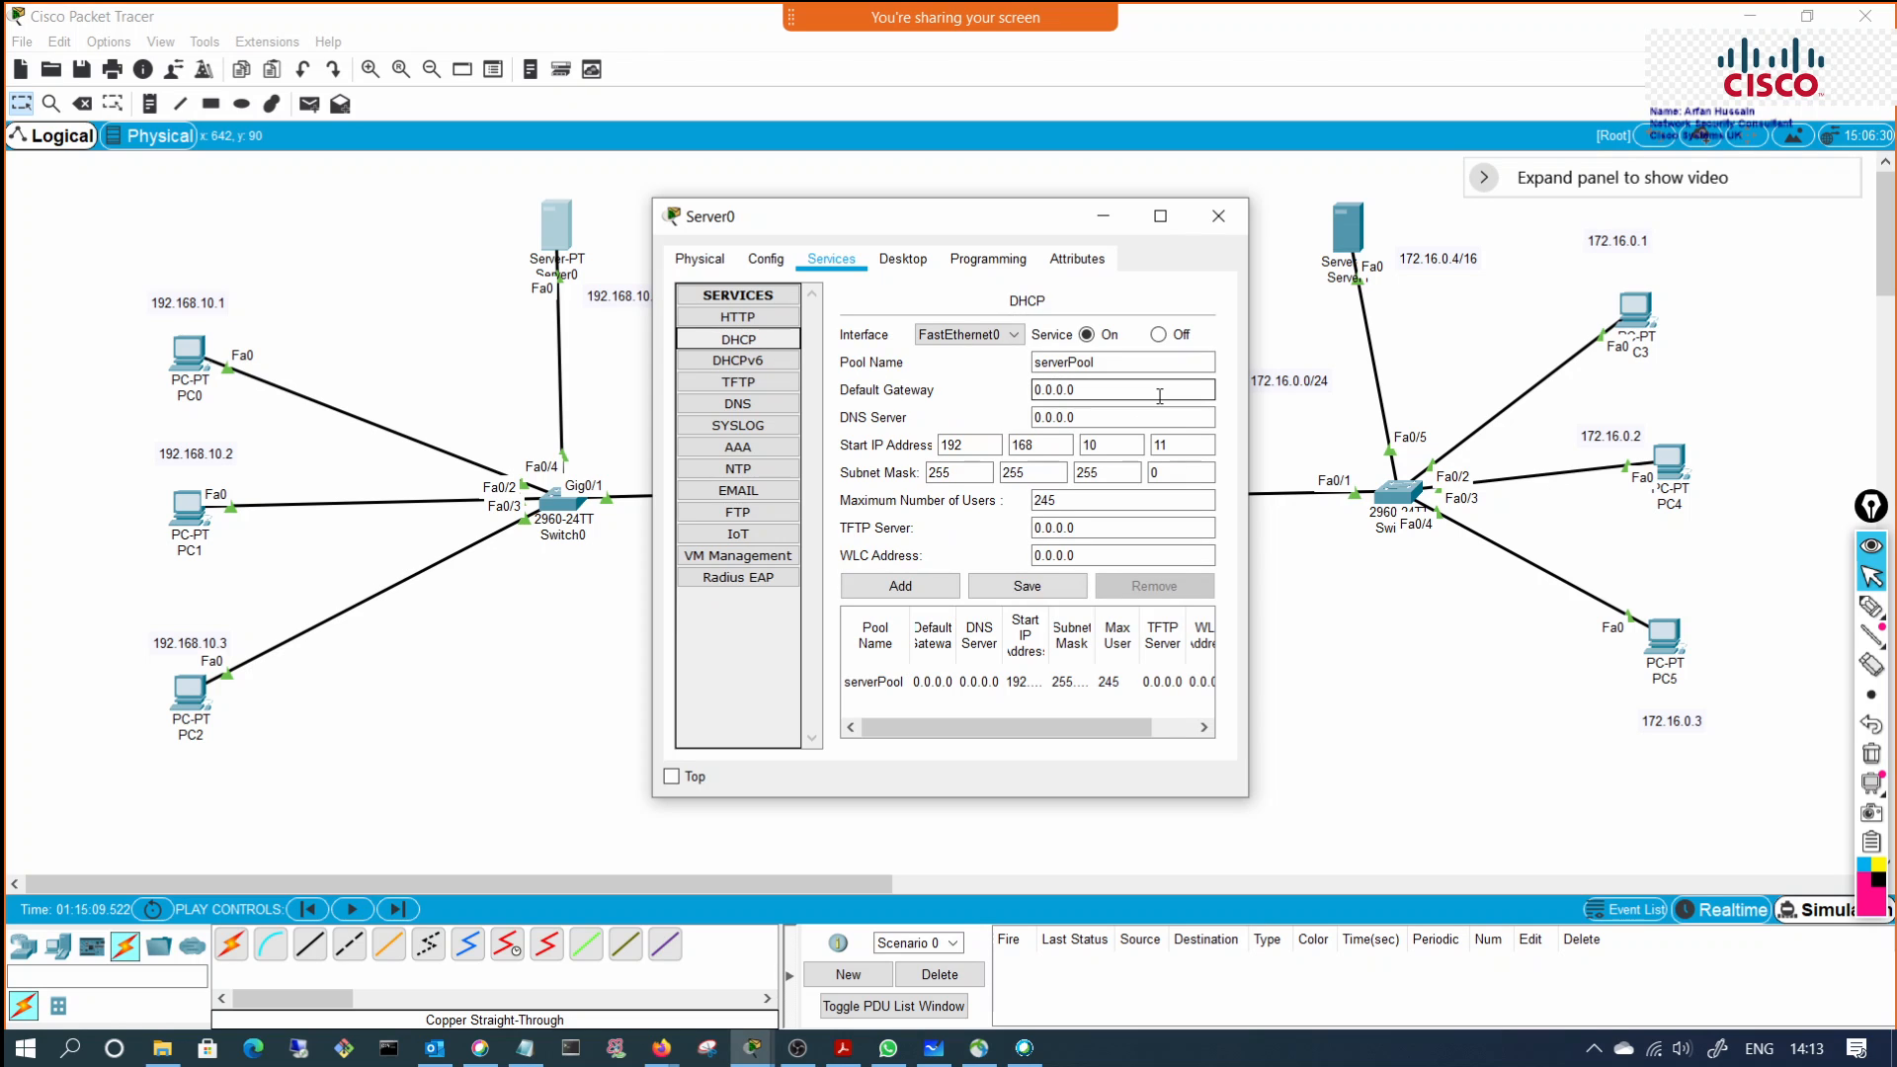
drag(1027, 727, 1047, 727)
click(1083, 390)
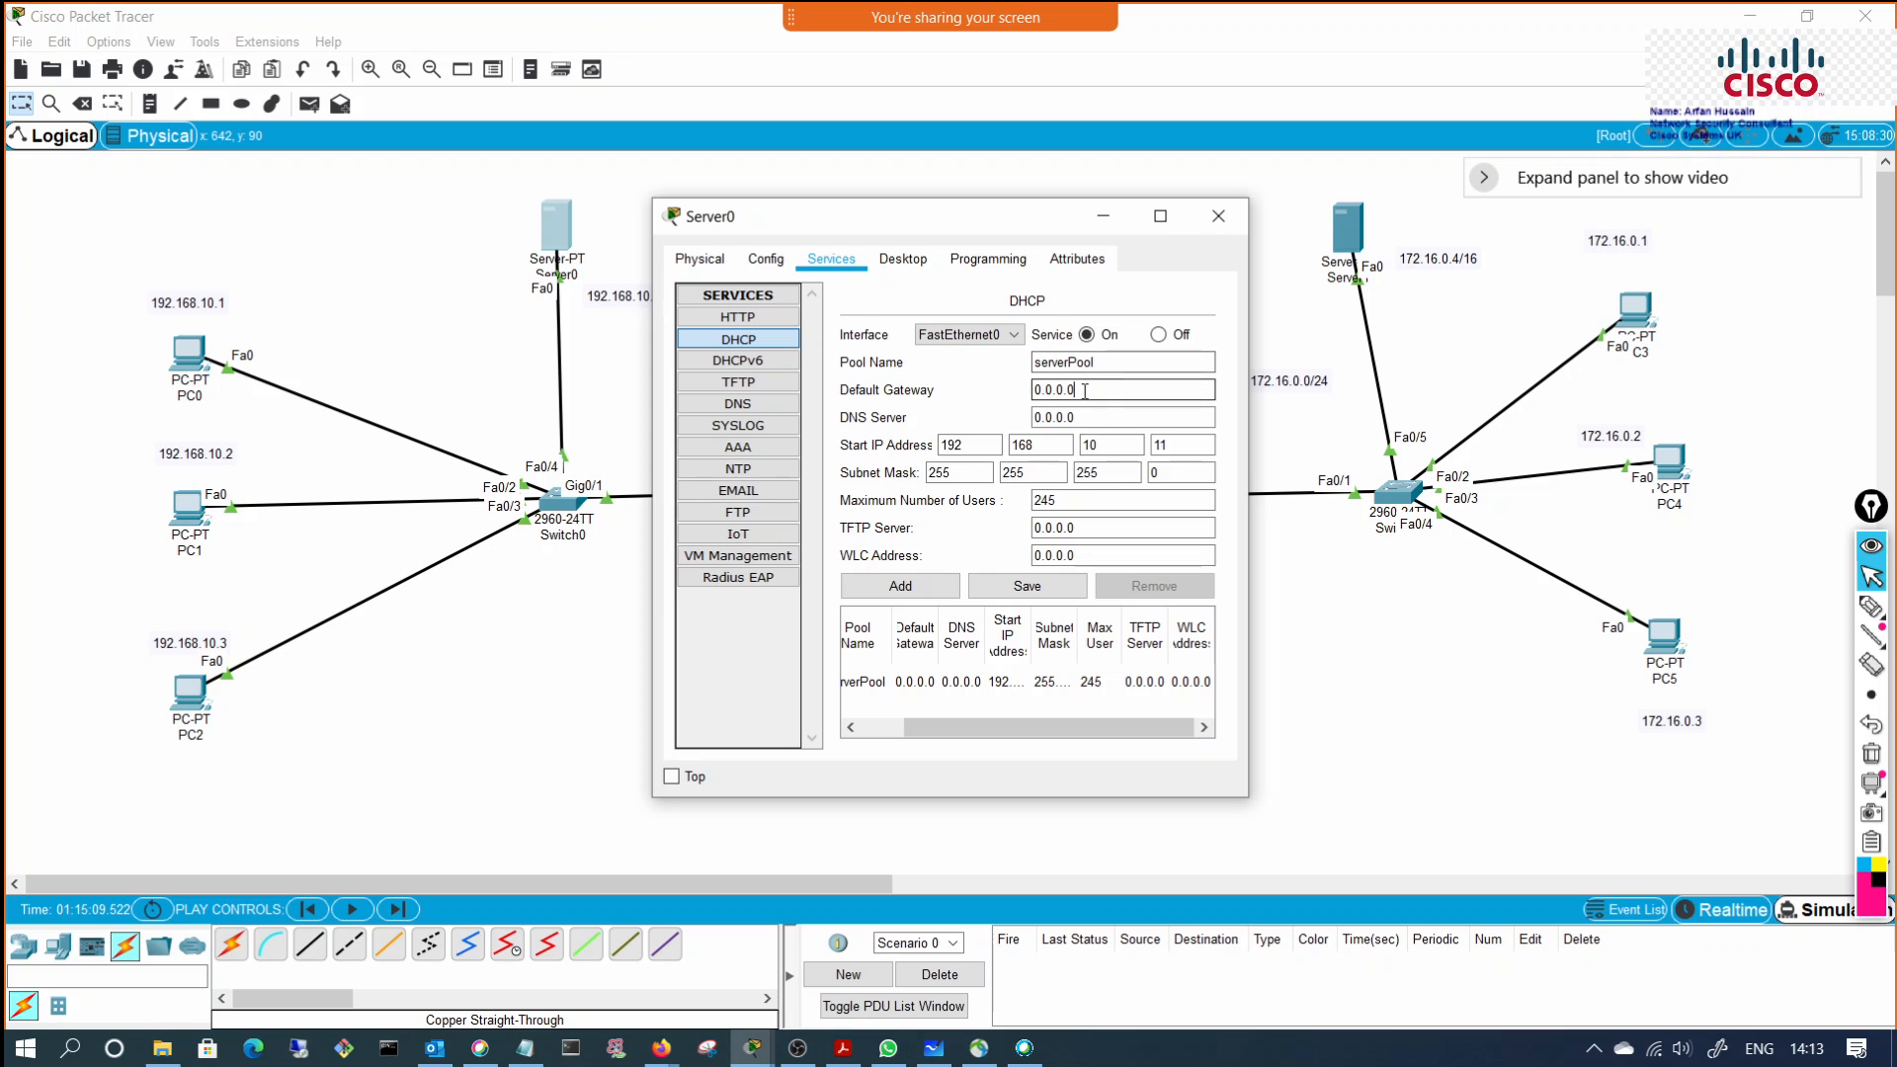
drag(1111, 396, 1023, 396)
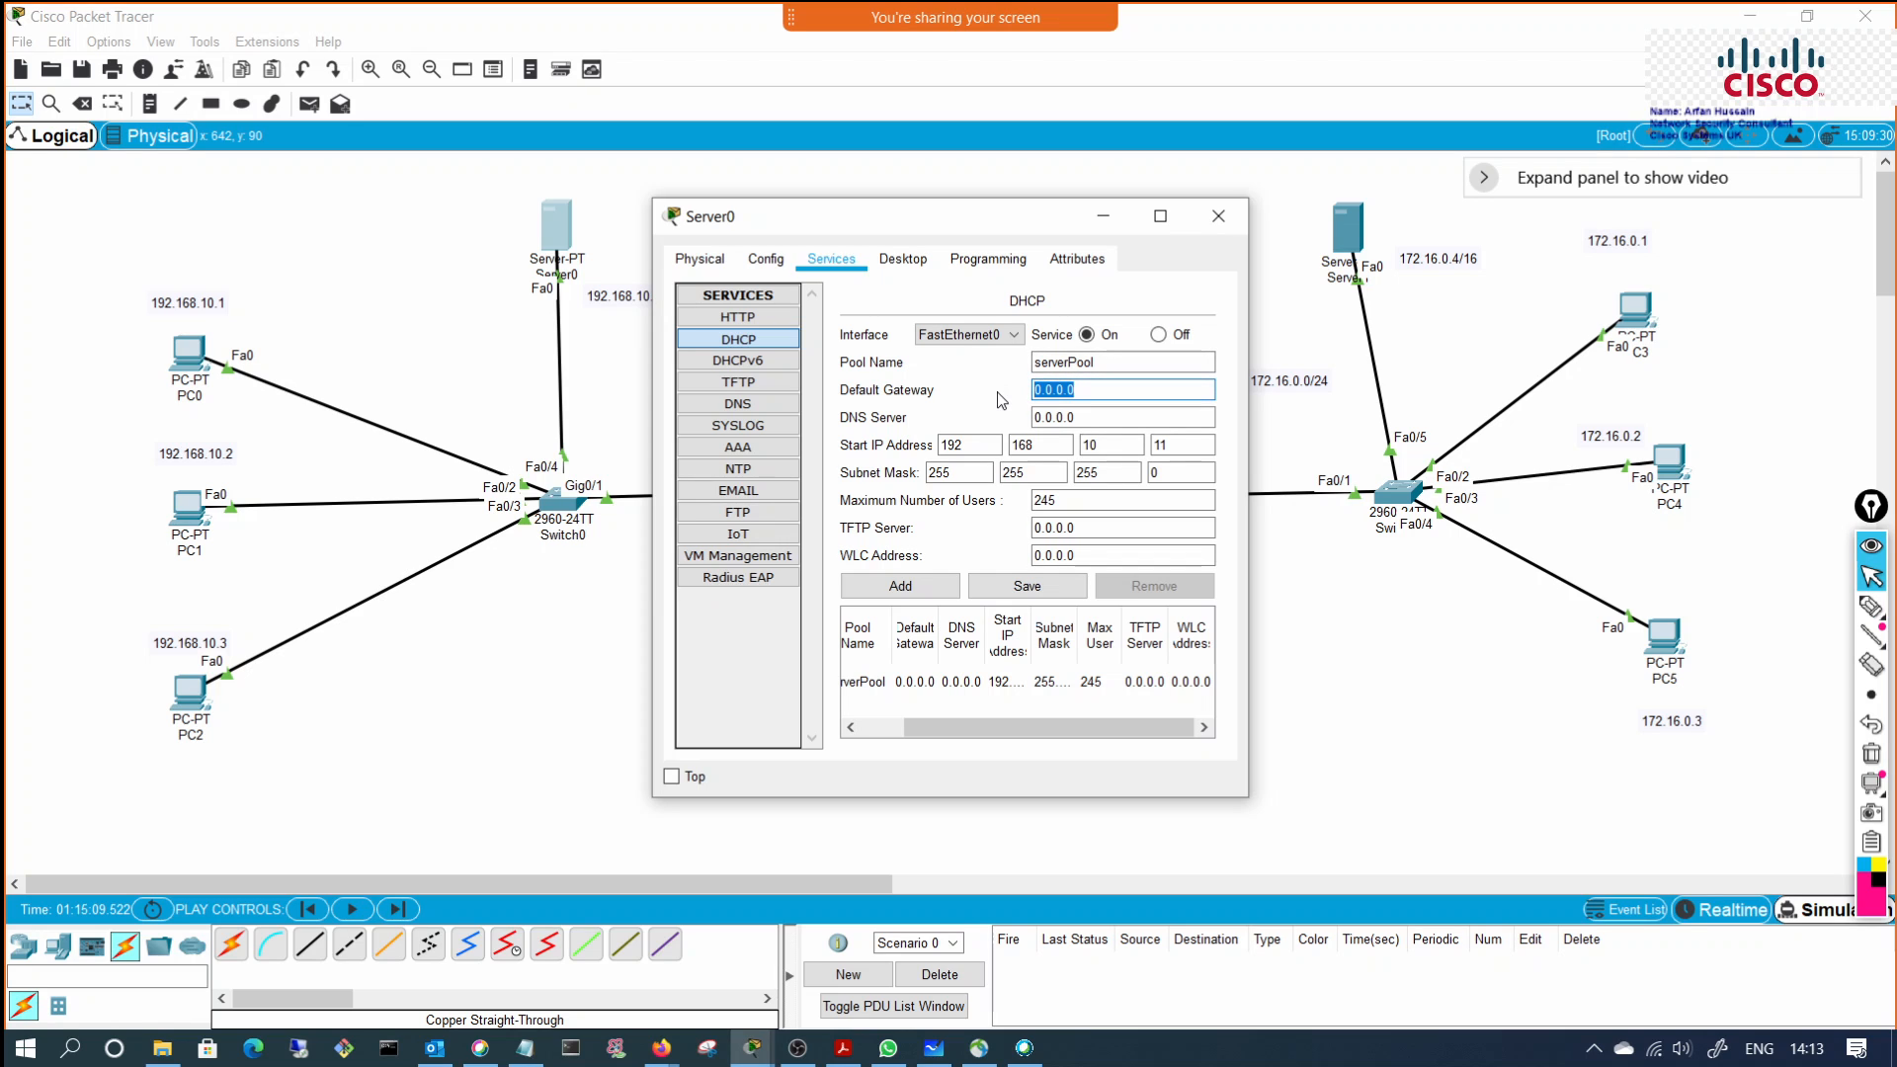
text(192.168.10.10)
click(1038, 590)
drag(1055, 725, 795, 737)
click(1218, 216)
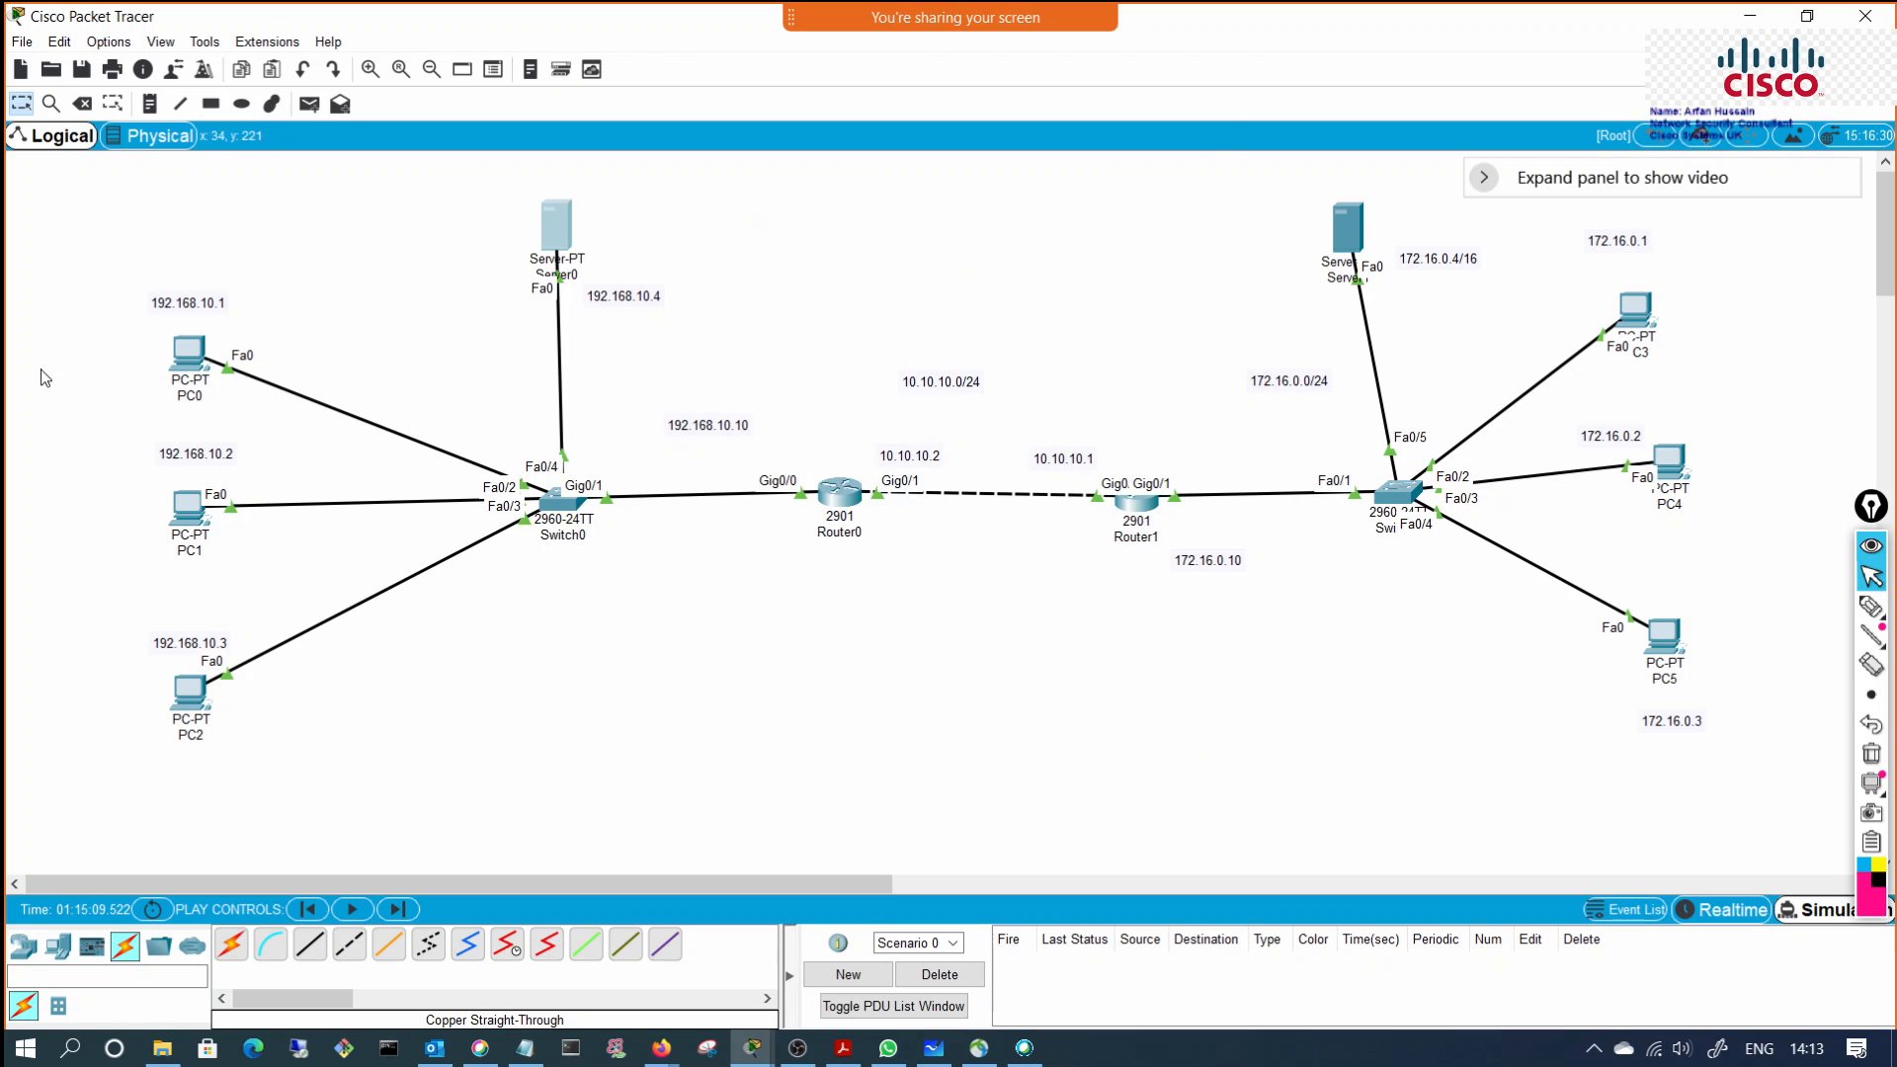
Step: Renew PC0's FastEthernet0 address by switching to static and back to DHCP, with the network running in Realtime mode
click(190, 361)
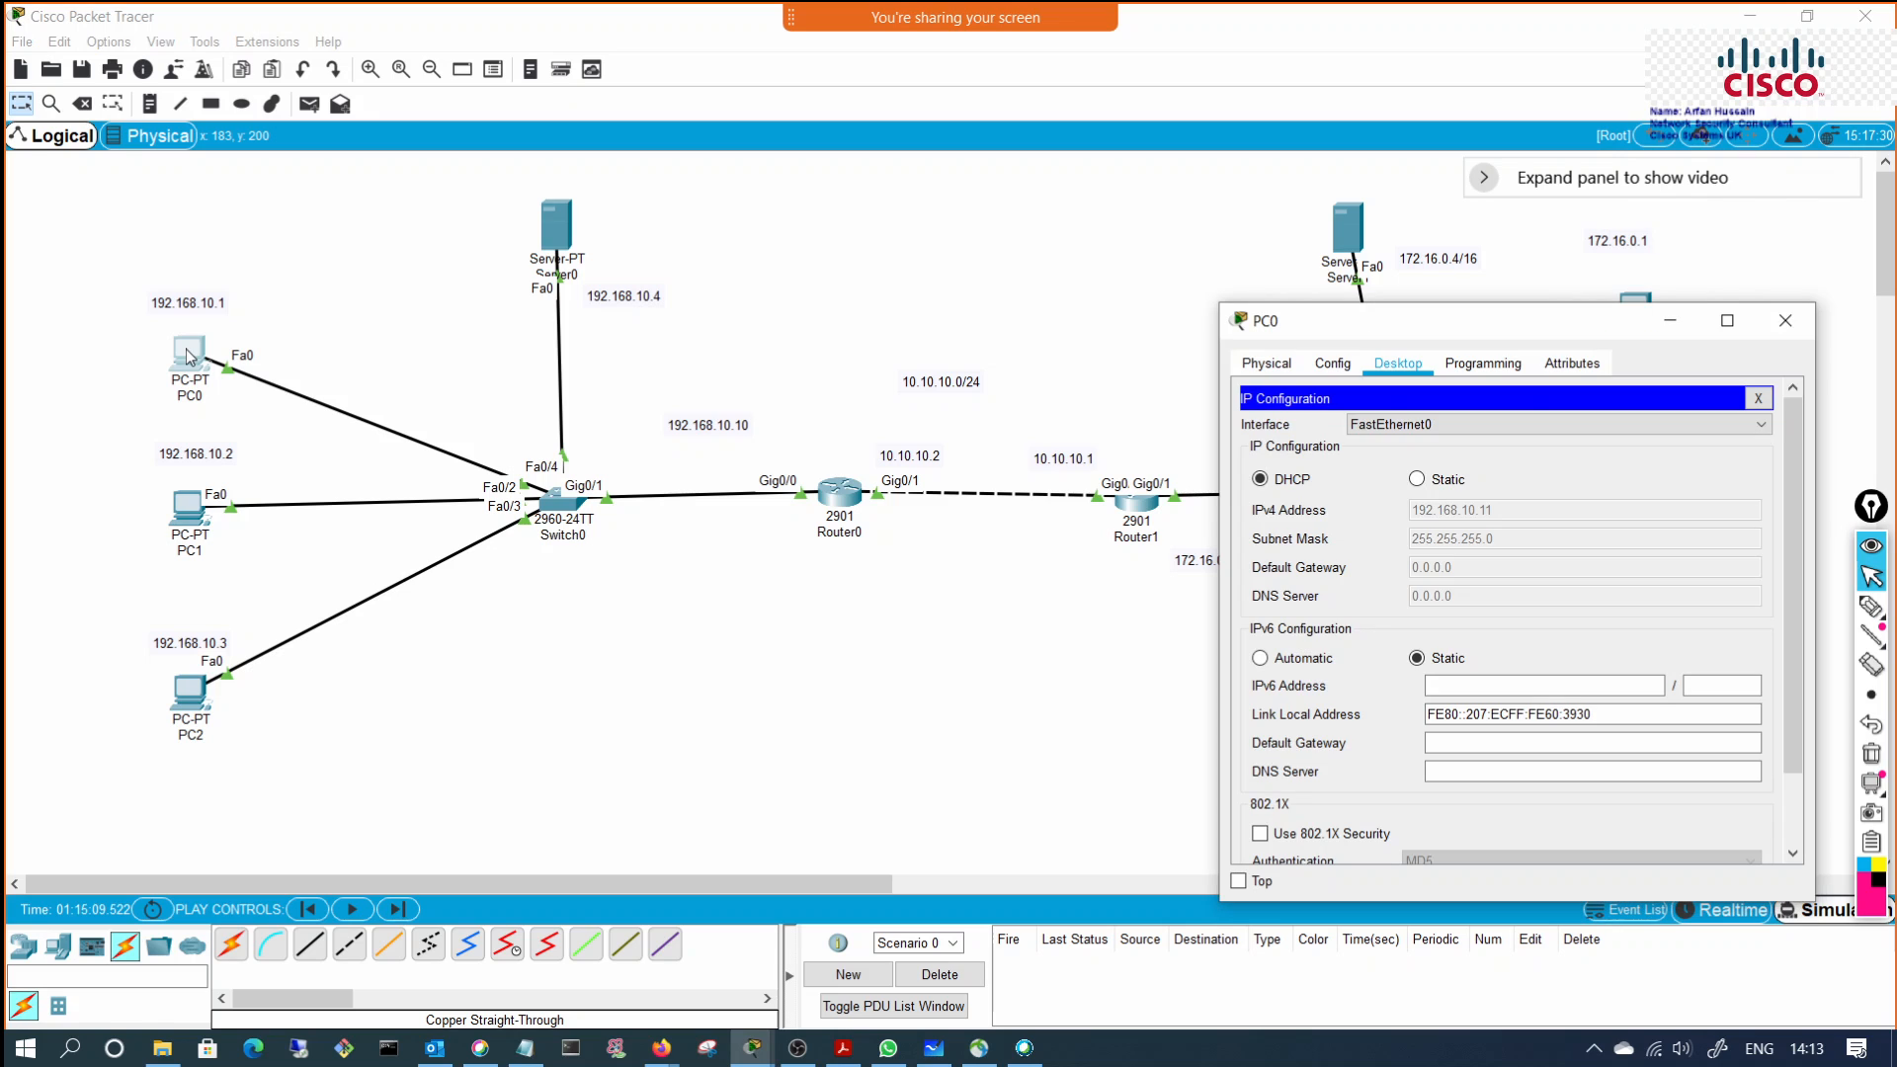
click(1419, 481)
click(1281, 483)
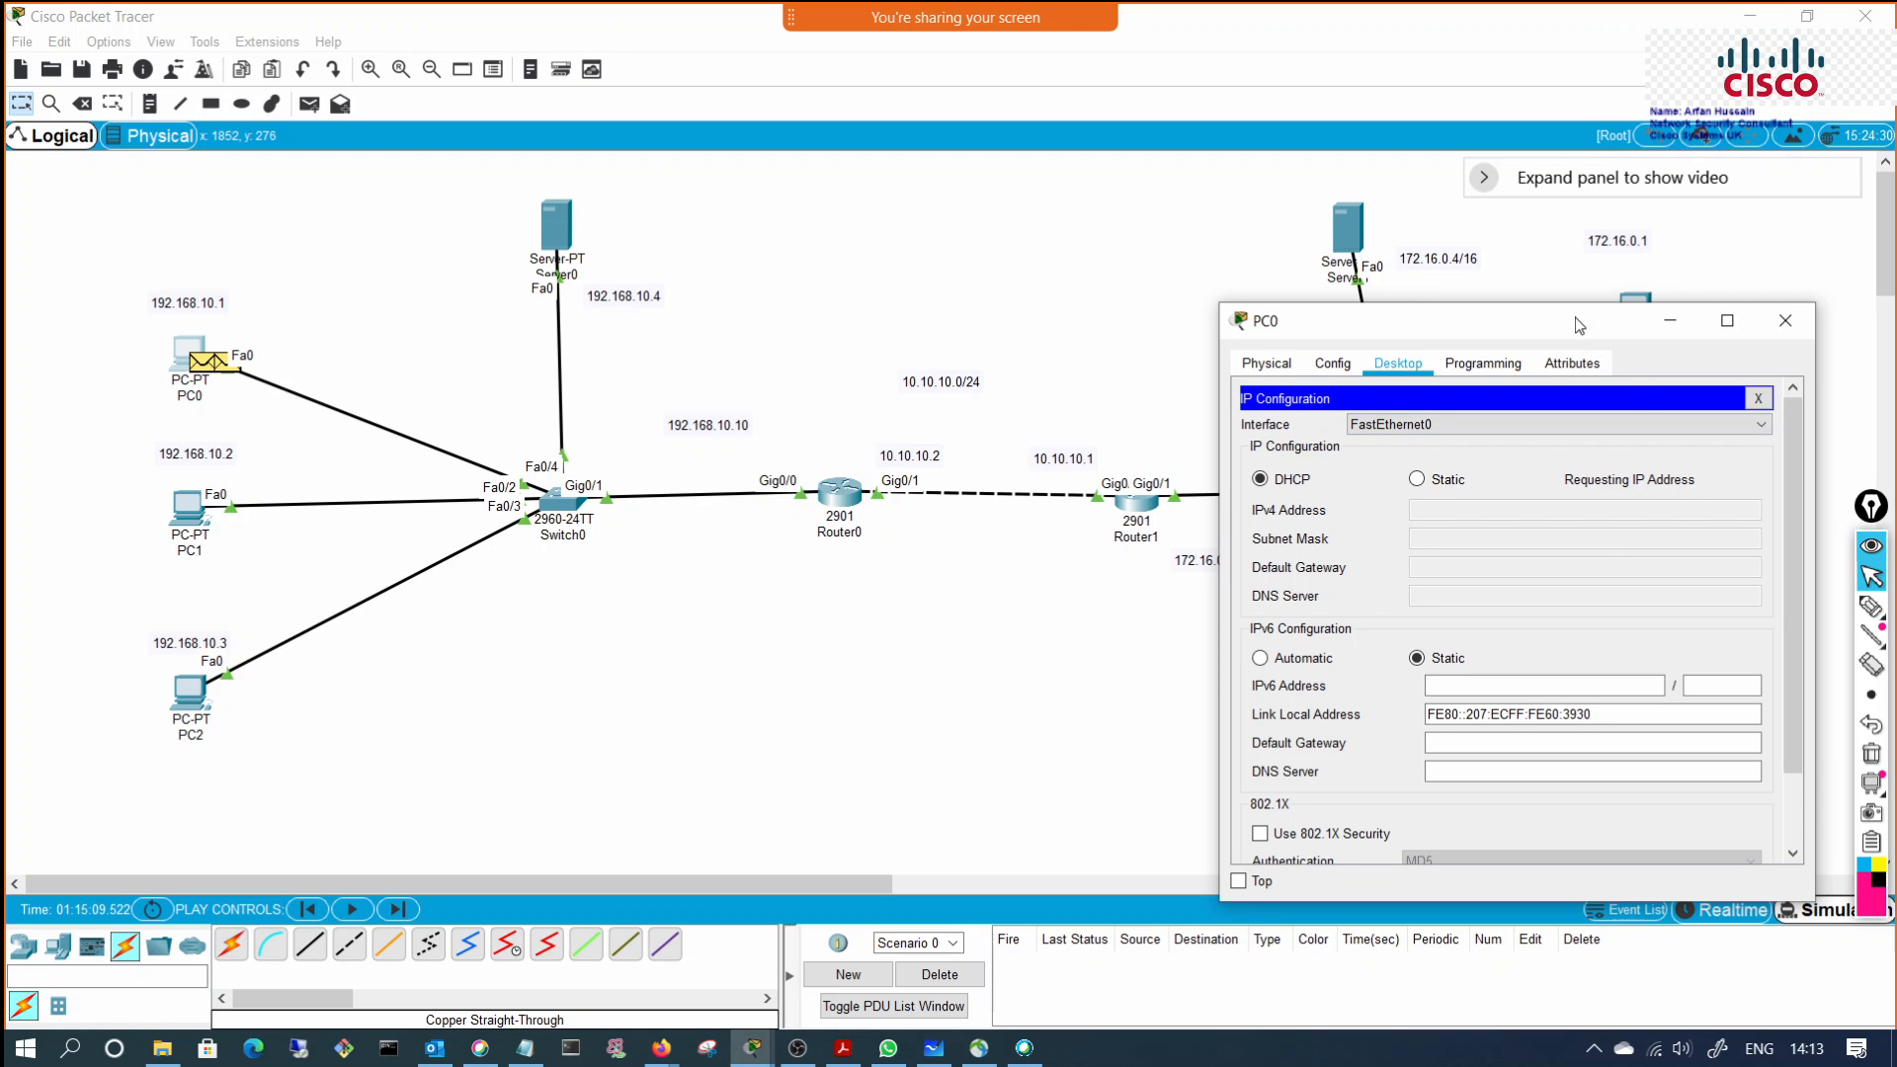
drag(1574, 317, 1491, 202)
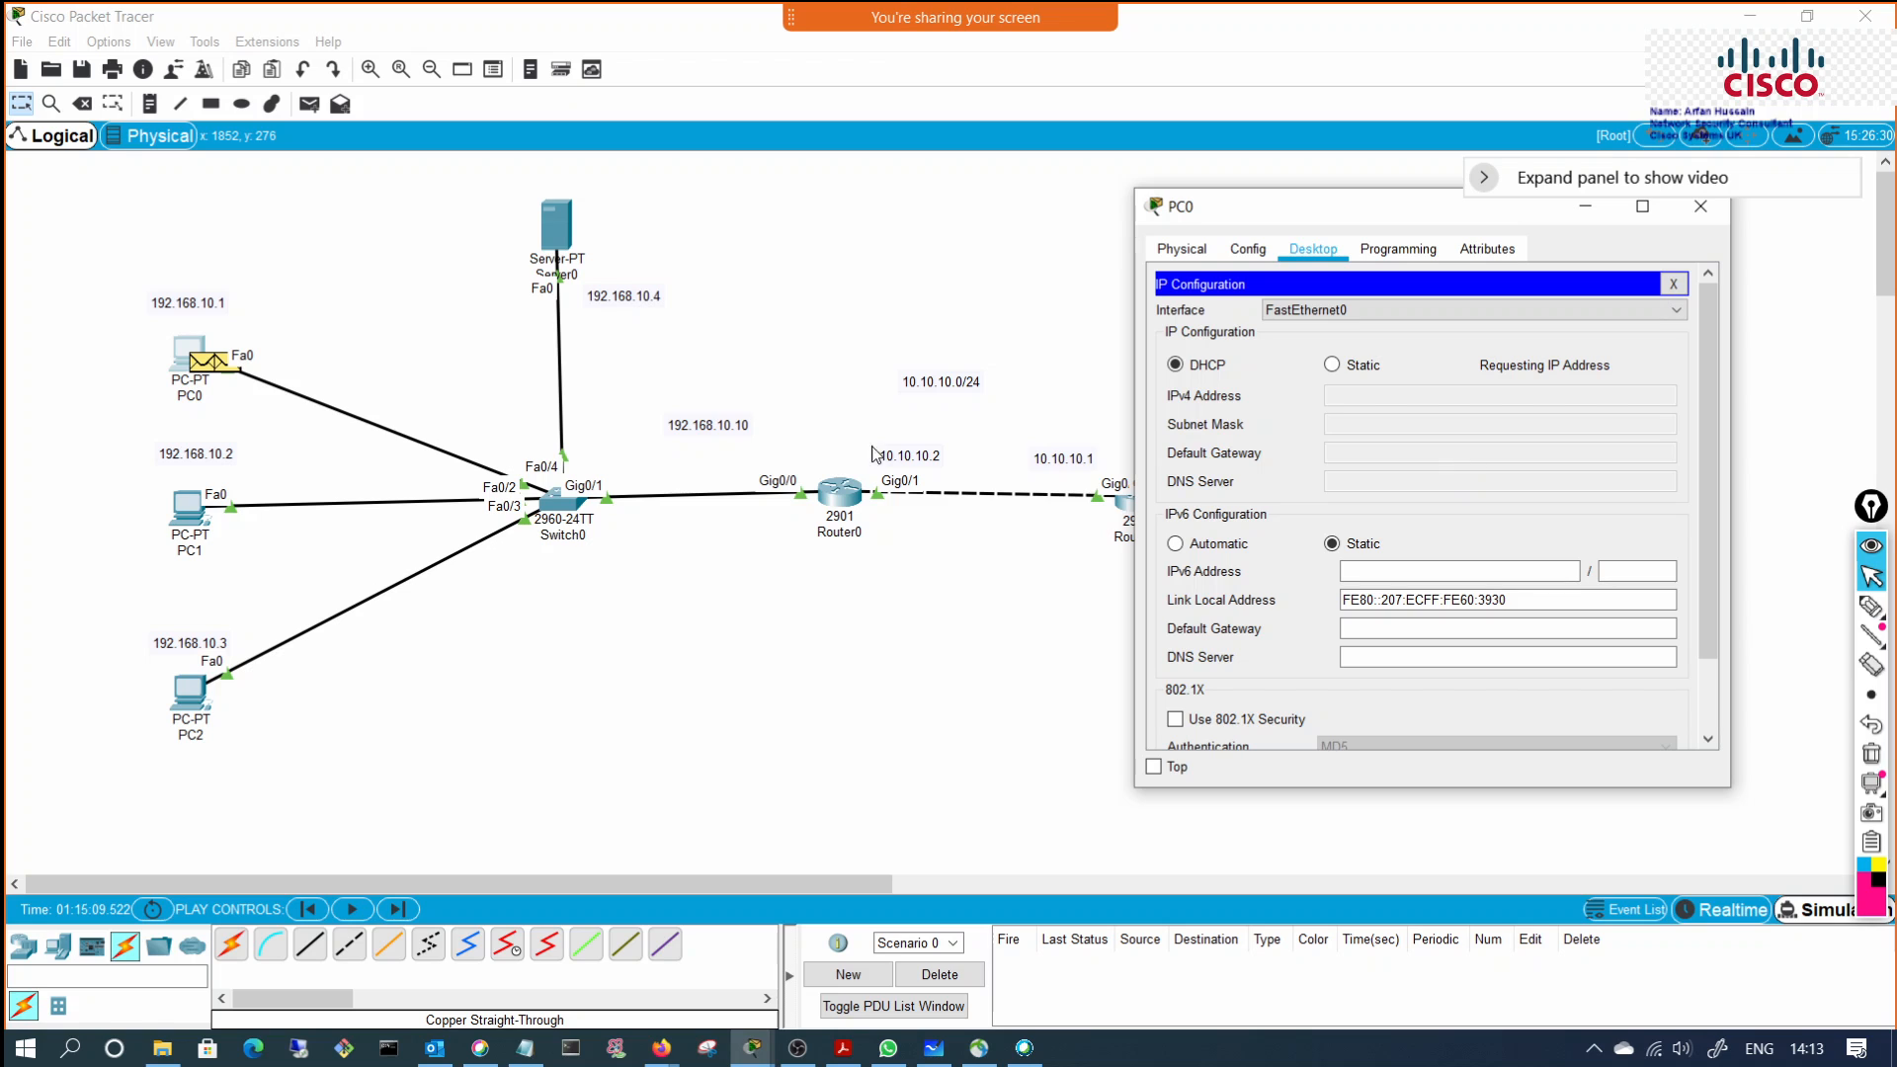
click(1684, 910)
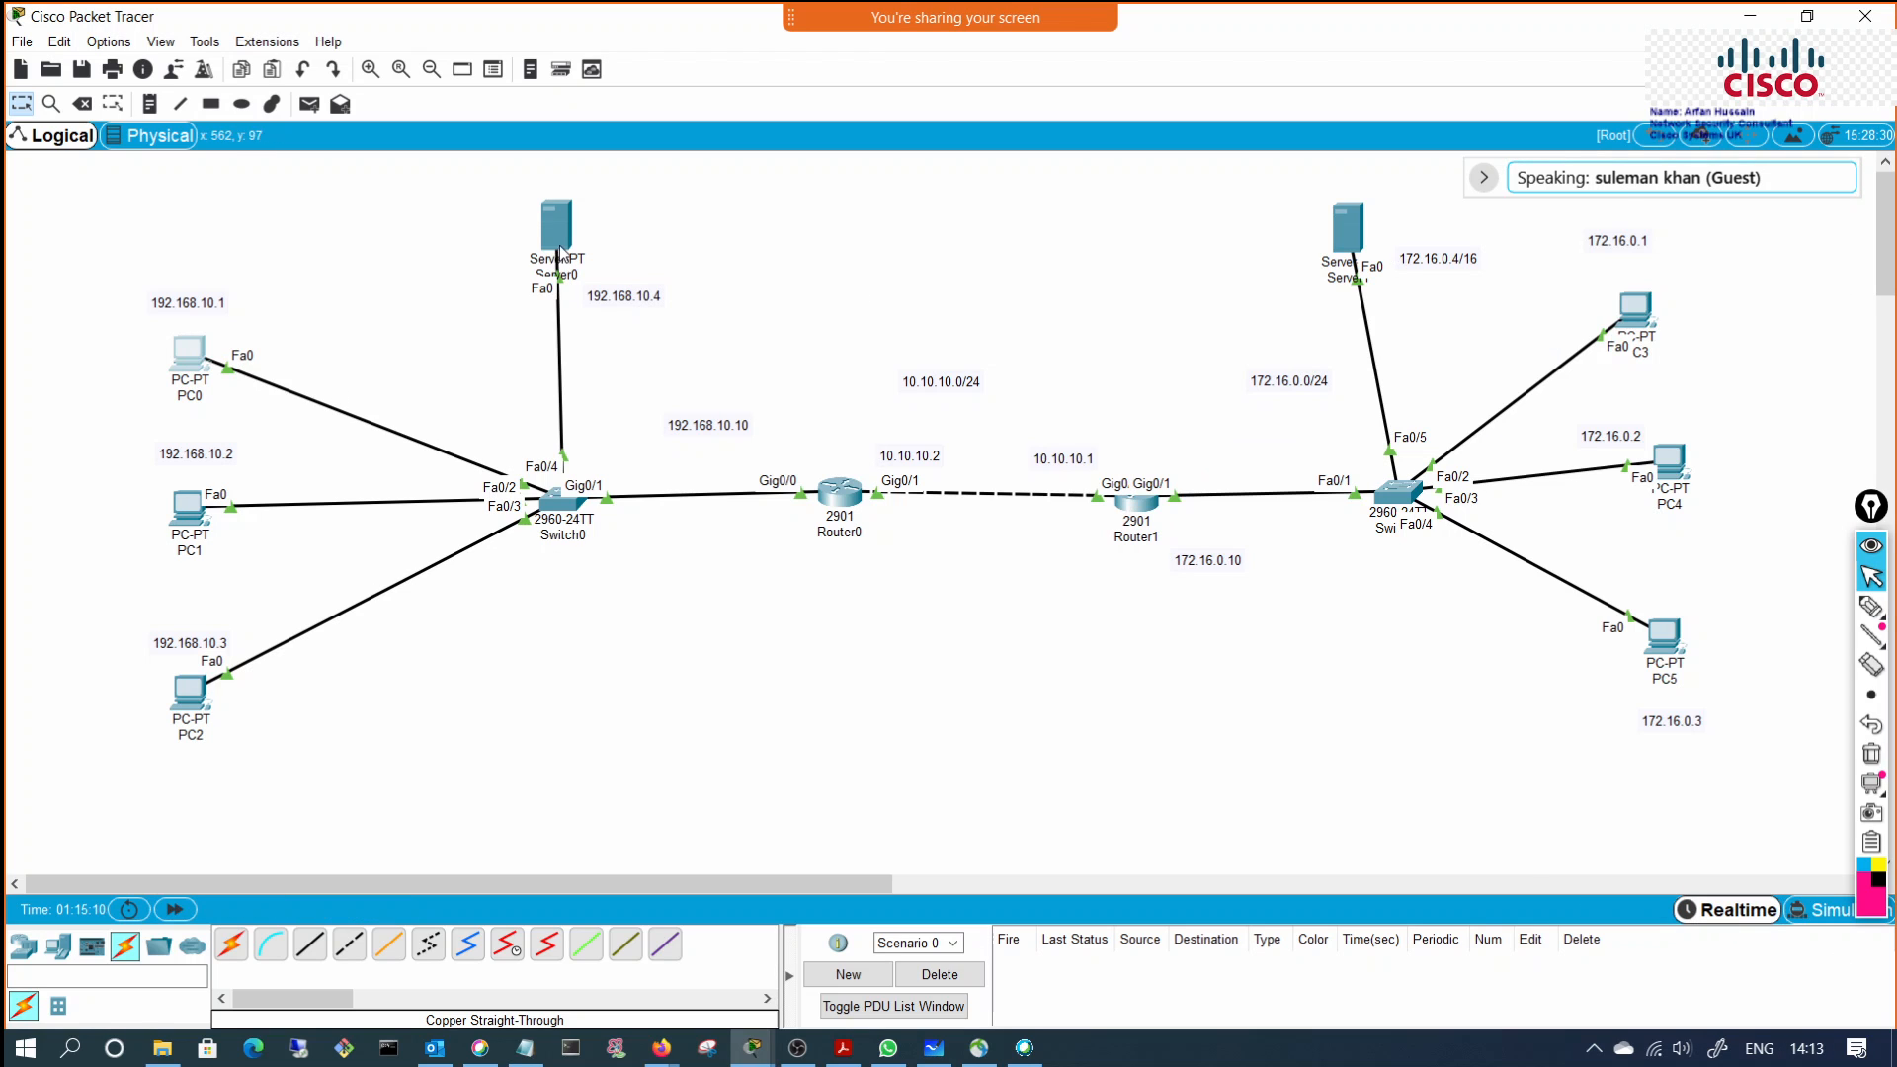
click(198, 363)
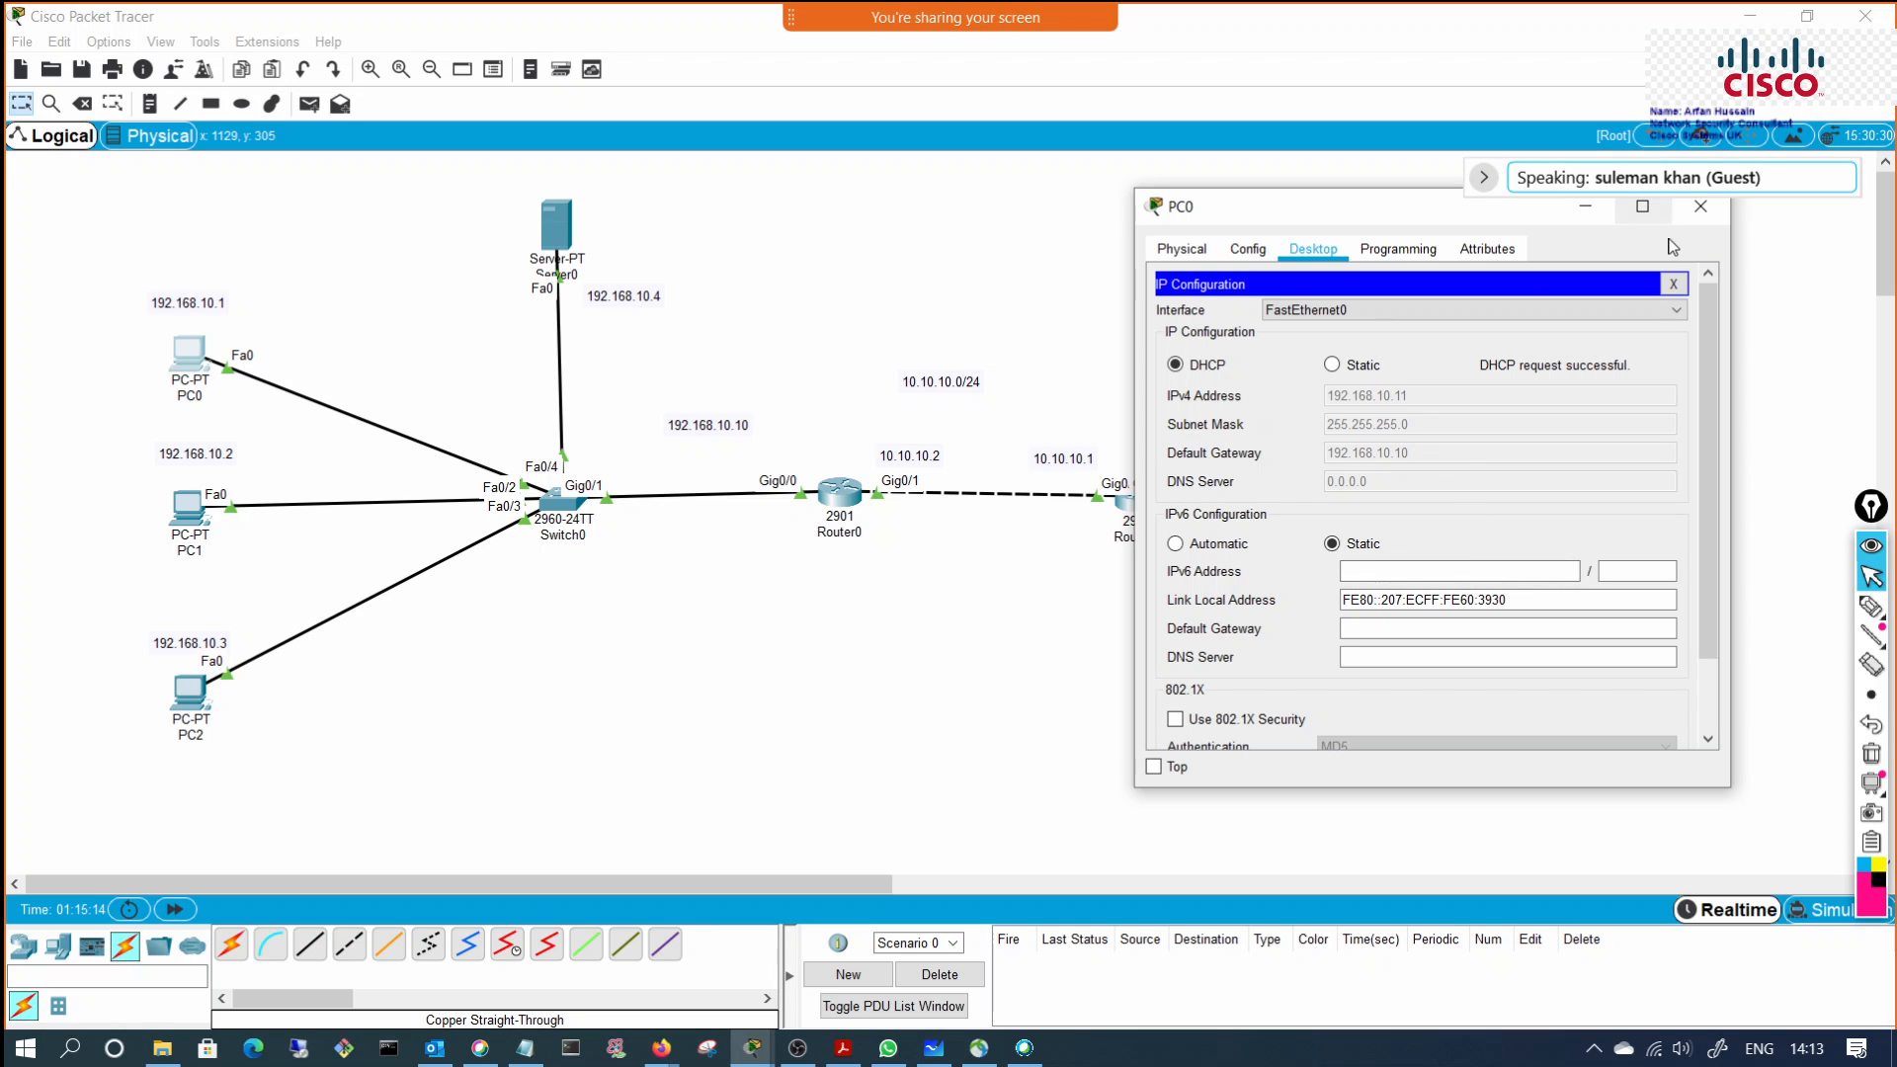
click(1700, 205)
Step: Renew PC1's IP configuration by switching it to static and back to DHCP
click(197, 516)
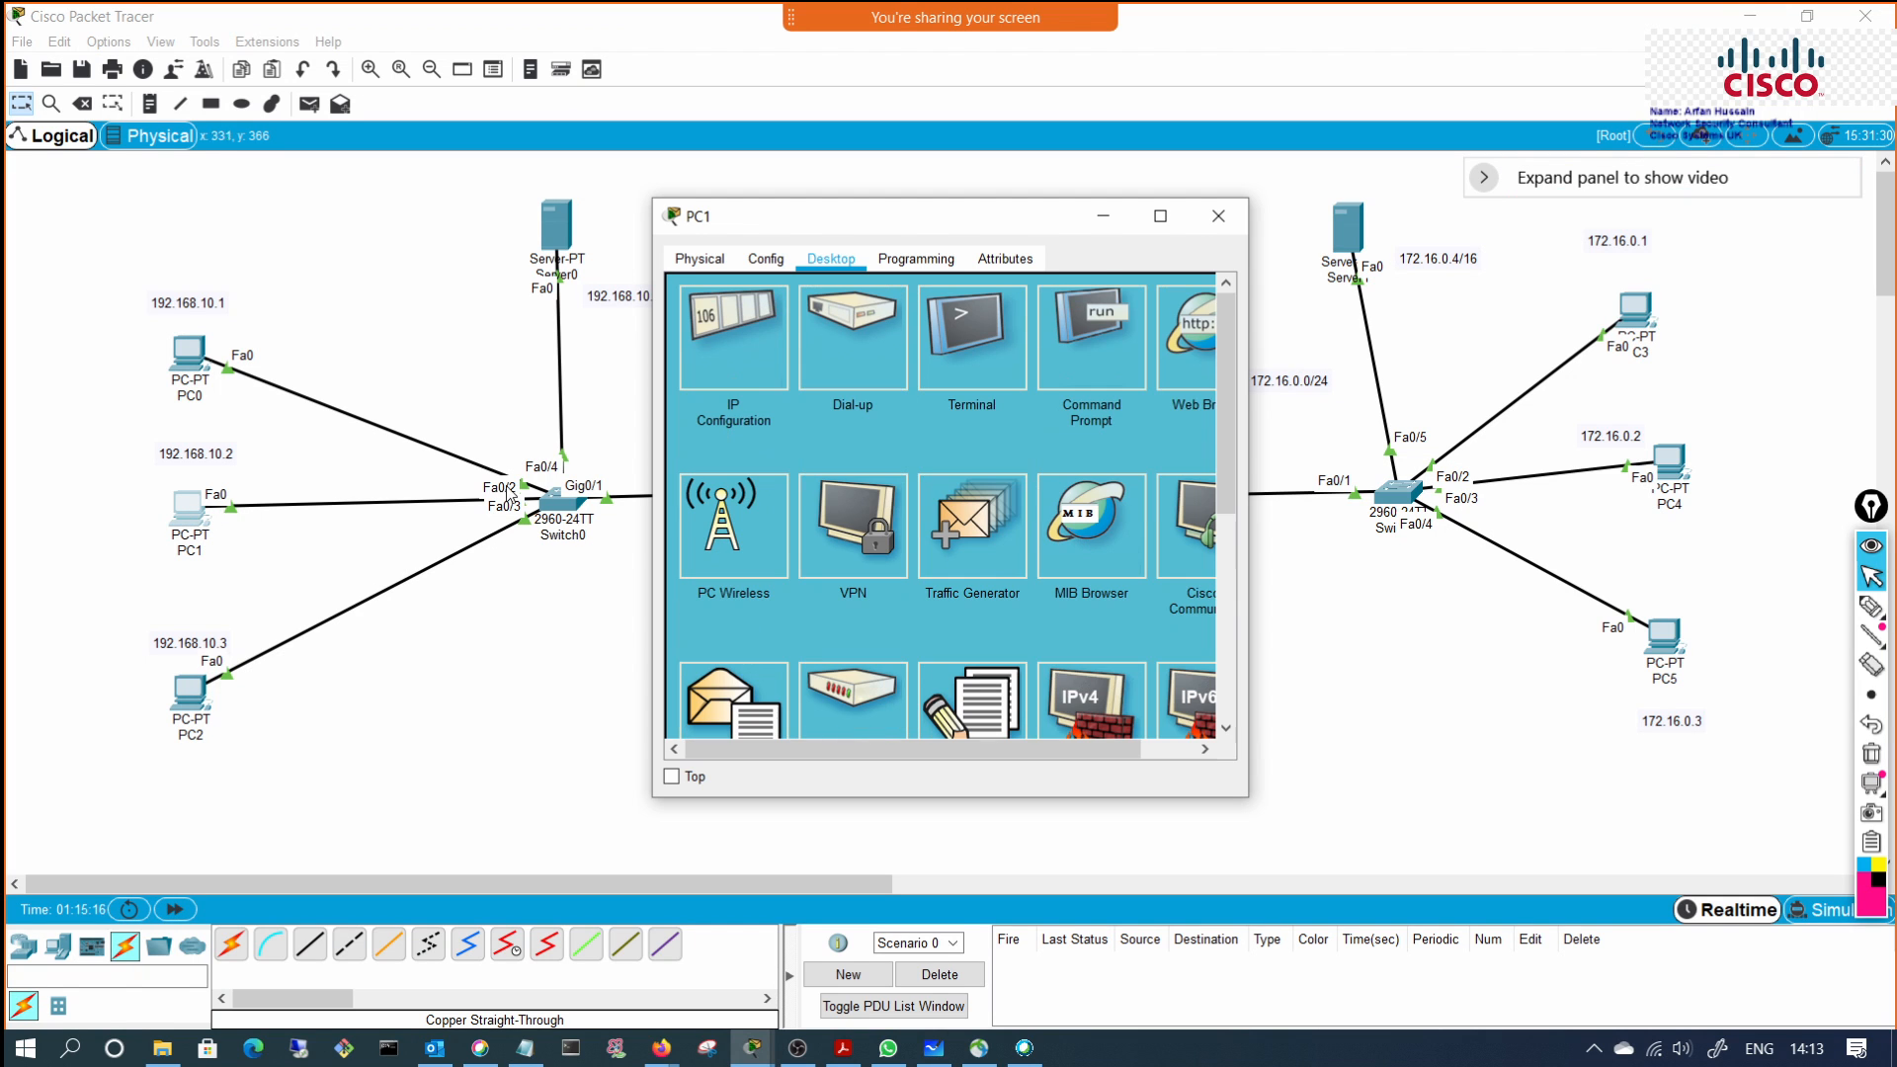
click(754, 378)
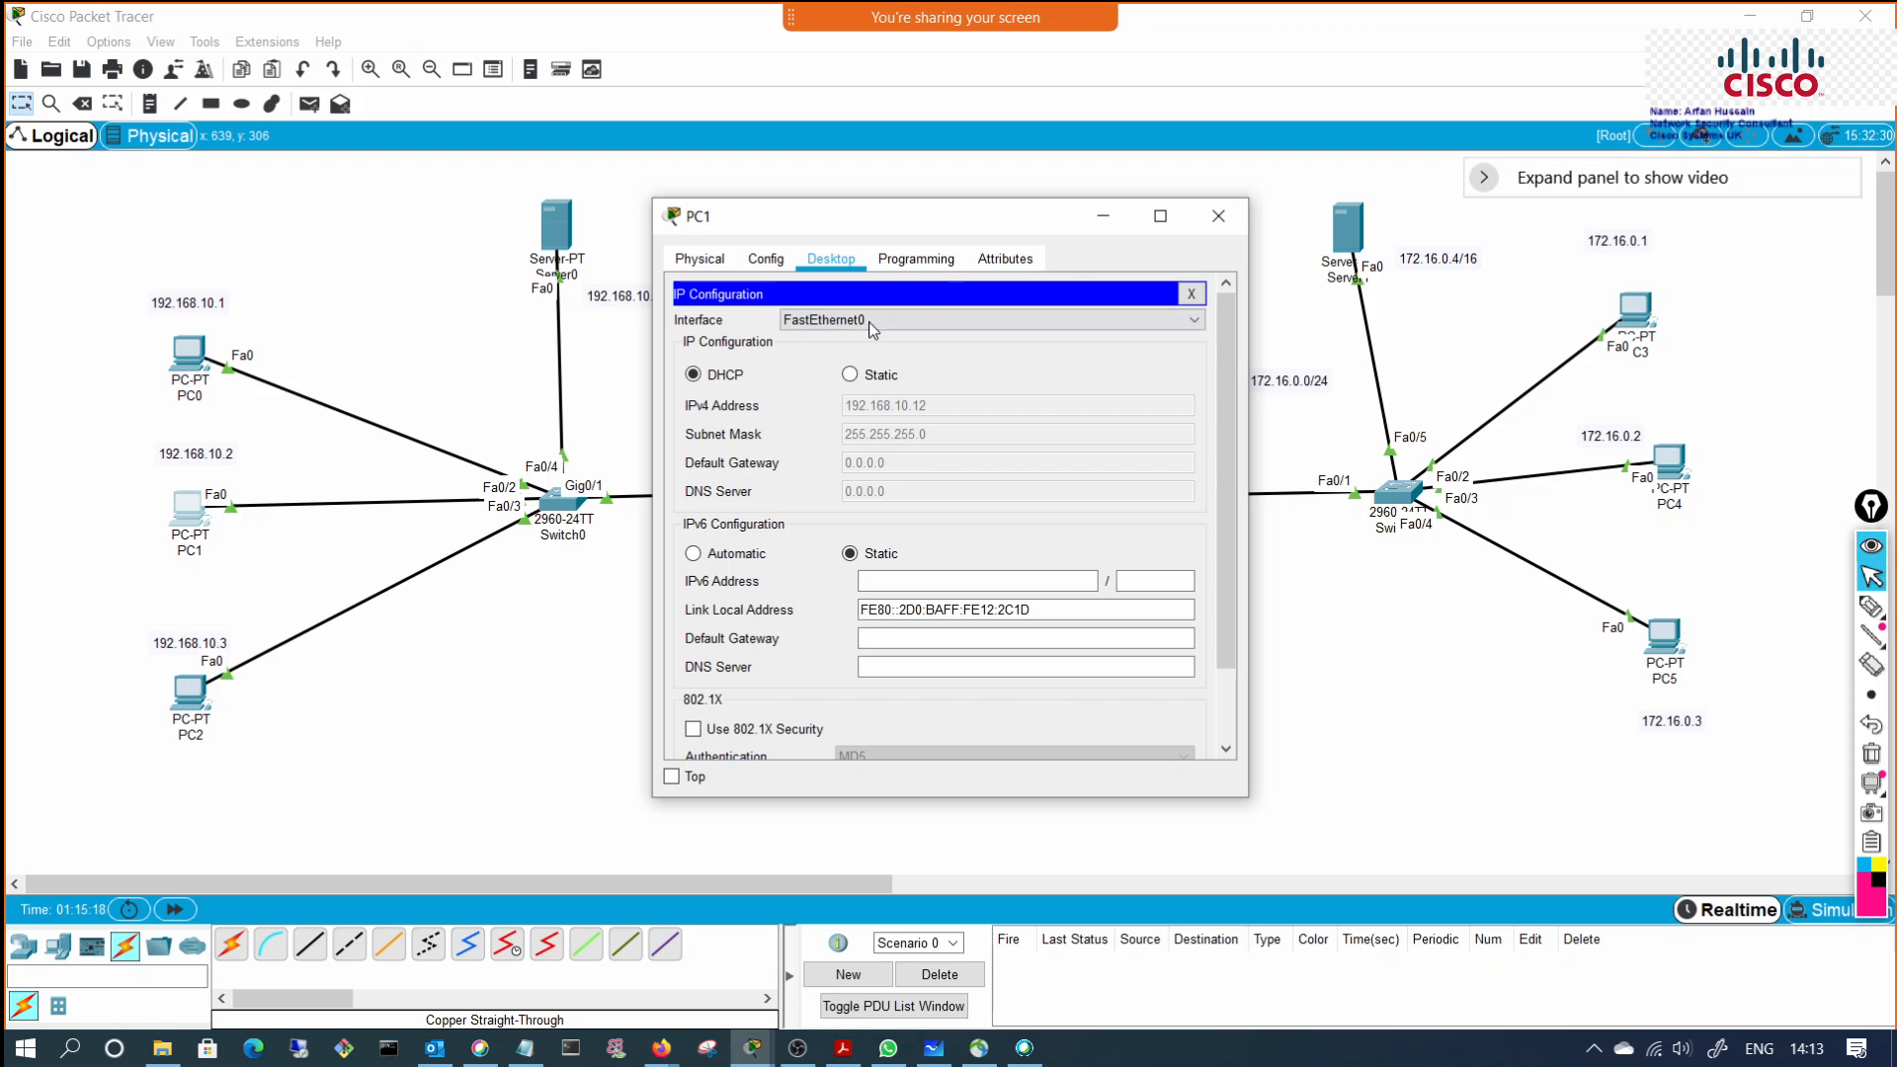
click(848, 375)
click(693, 375)
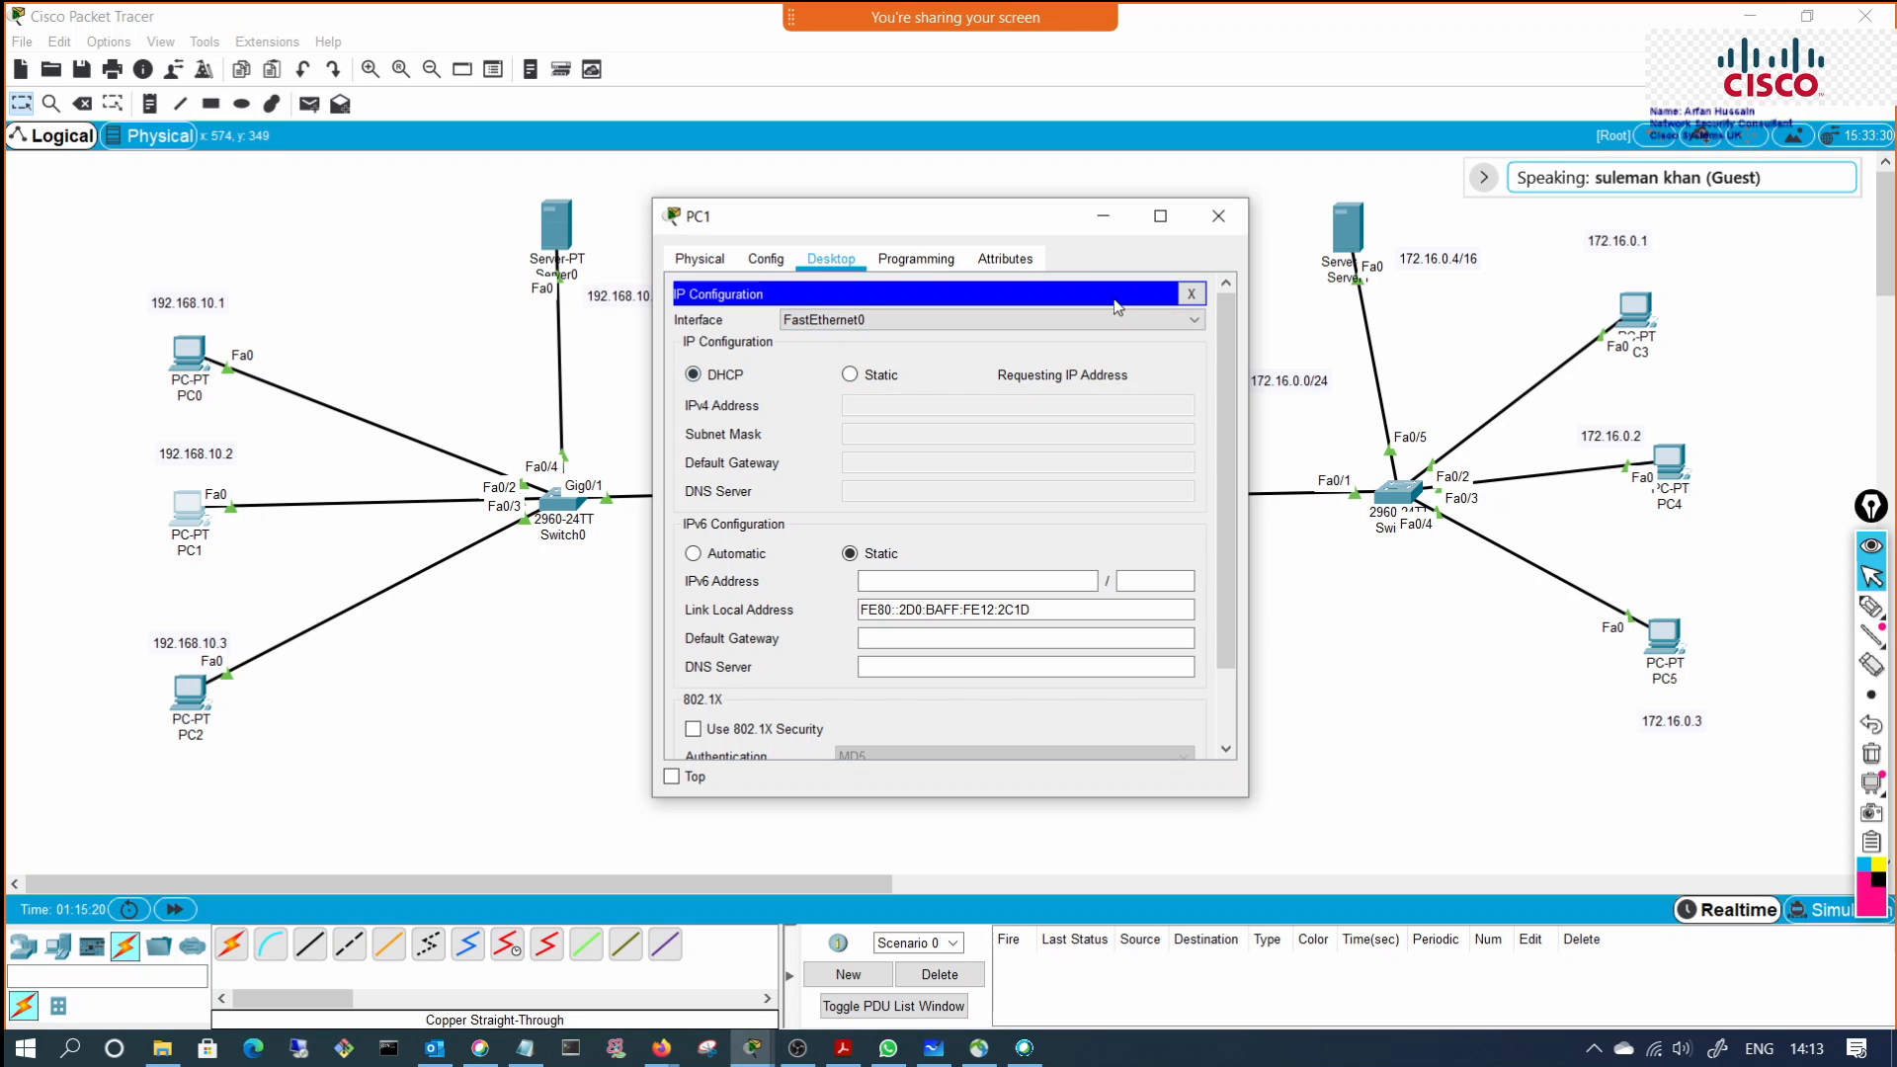
click(1218, 215)
Step: Renew PC2's IP configuration by switching it to static and back to DHCP, and open PC0's window
click(189, 697)
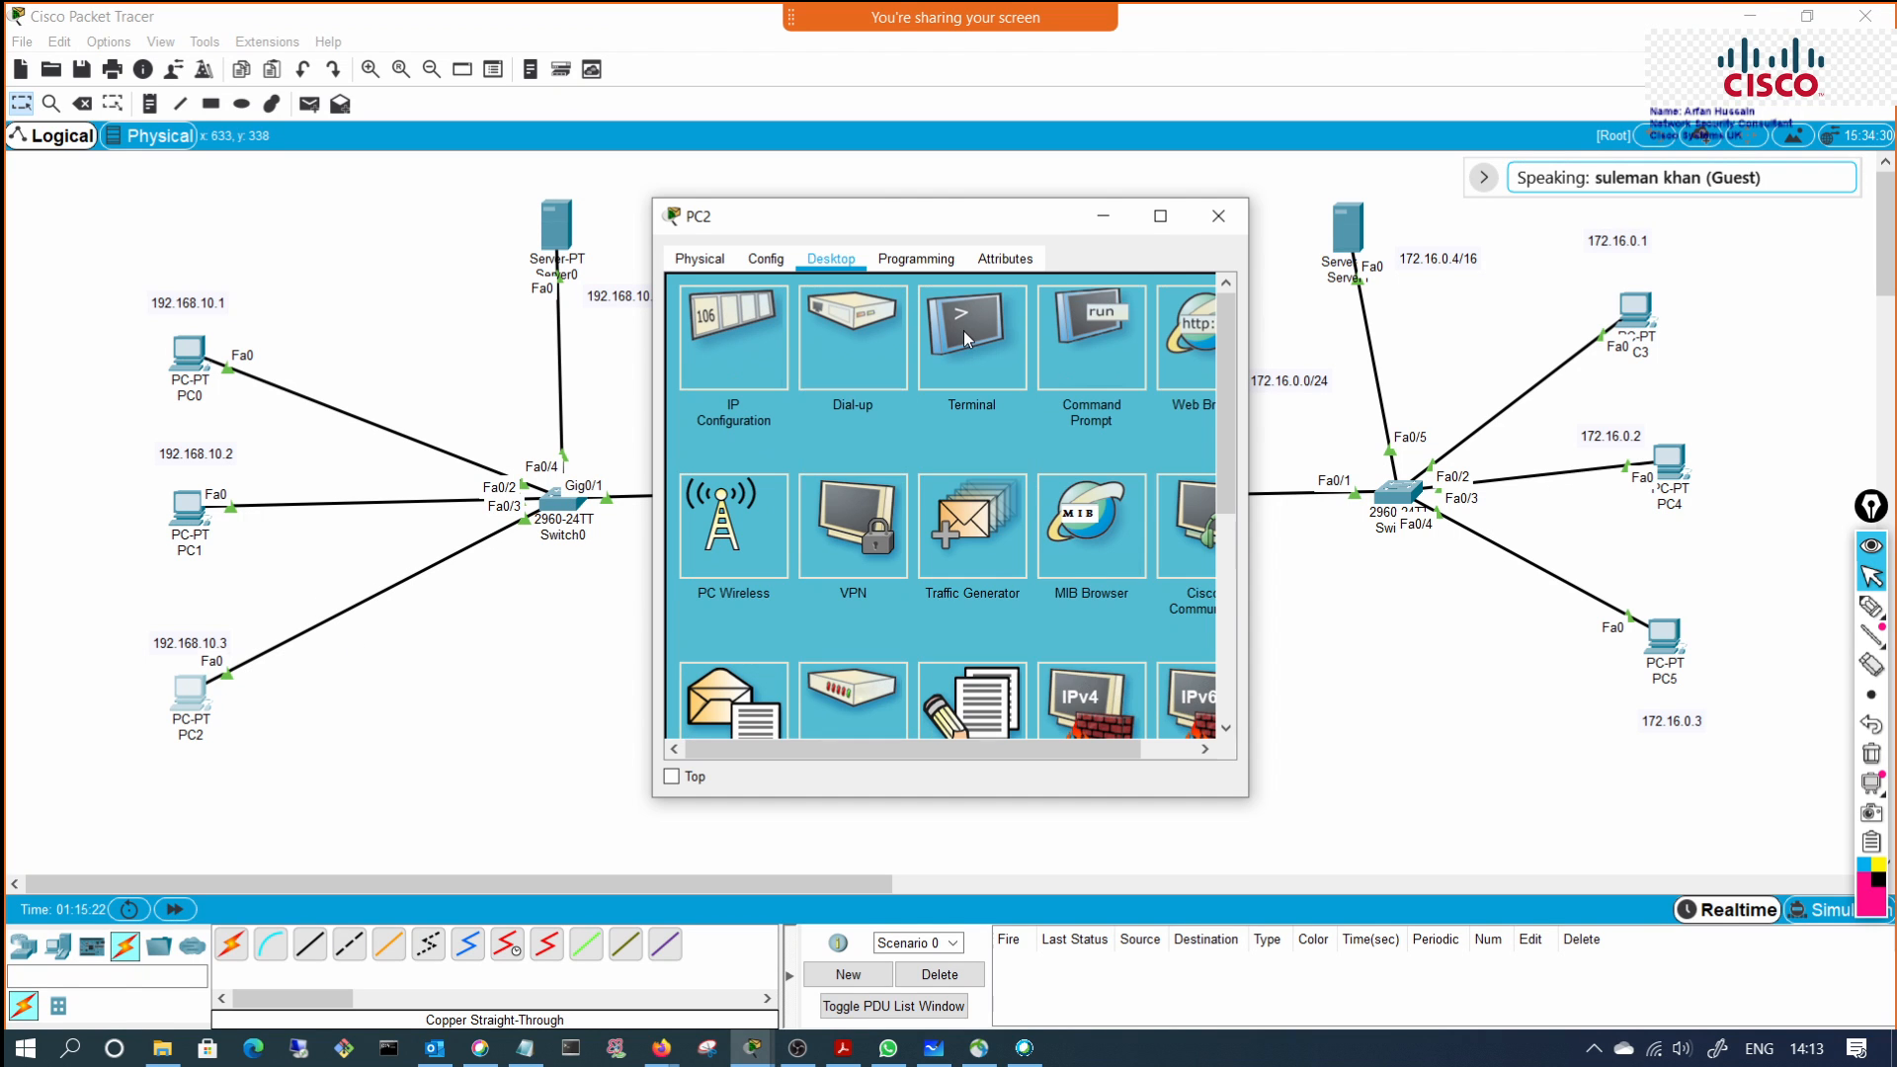
click(766, 361)
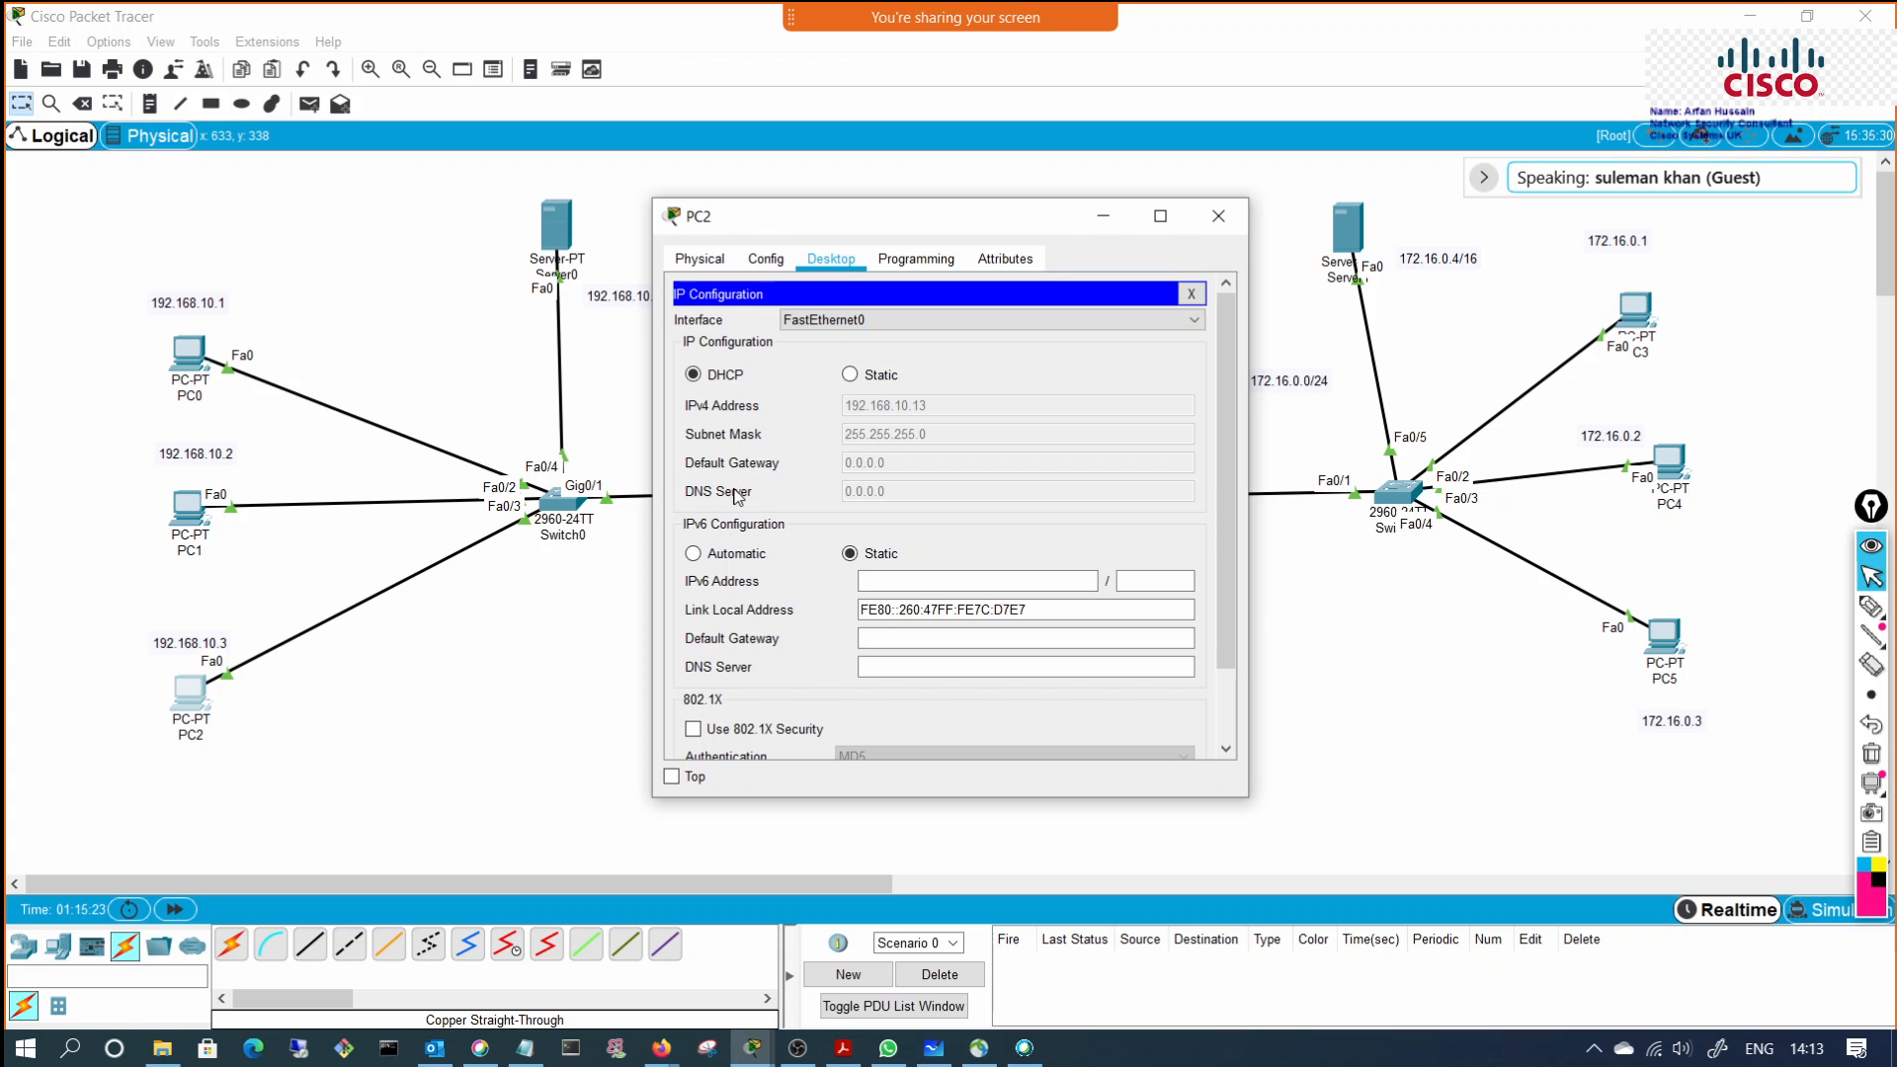
click(849, 374)
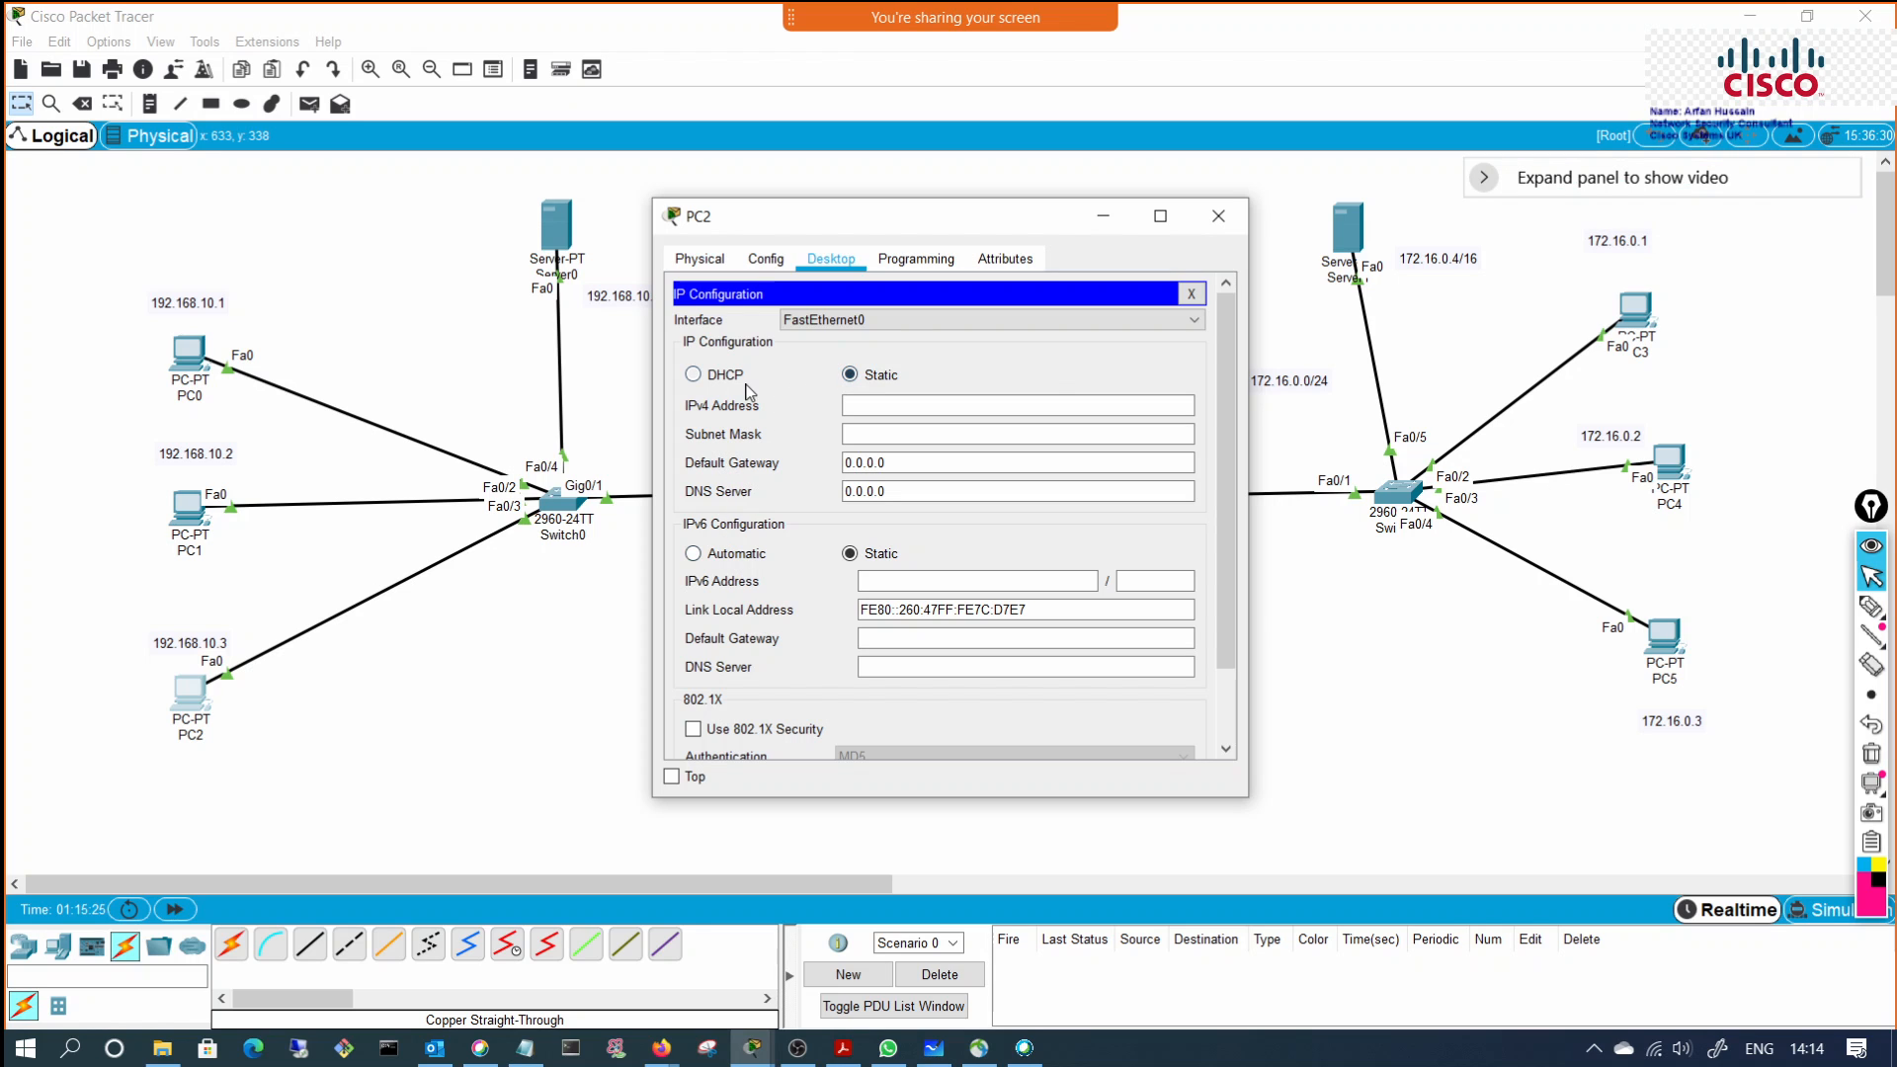
click(738, 379)
click(1218, 215)
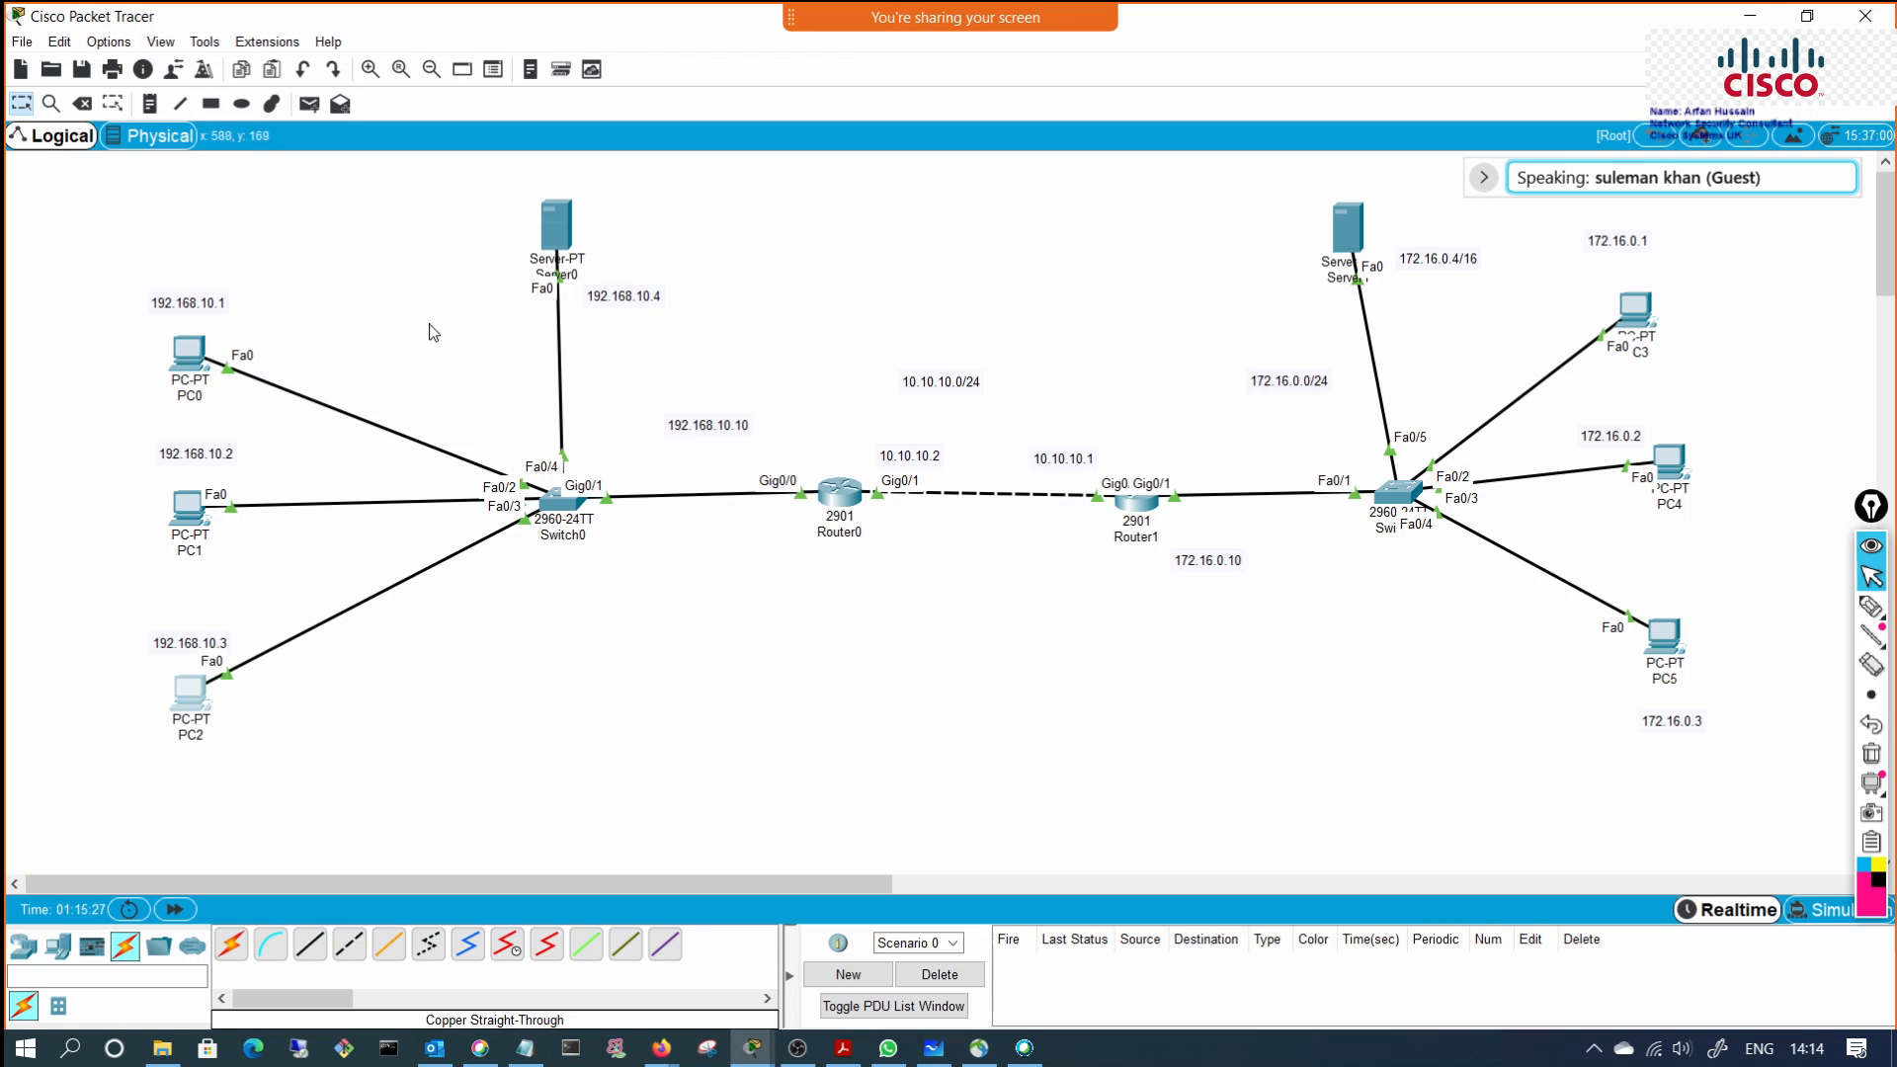
click(205, 364)
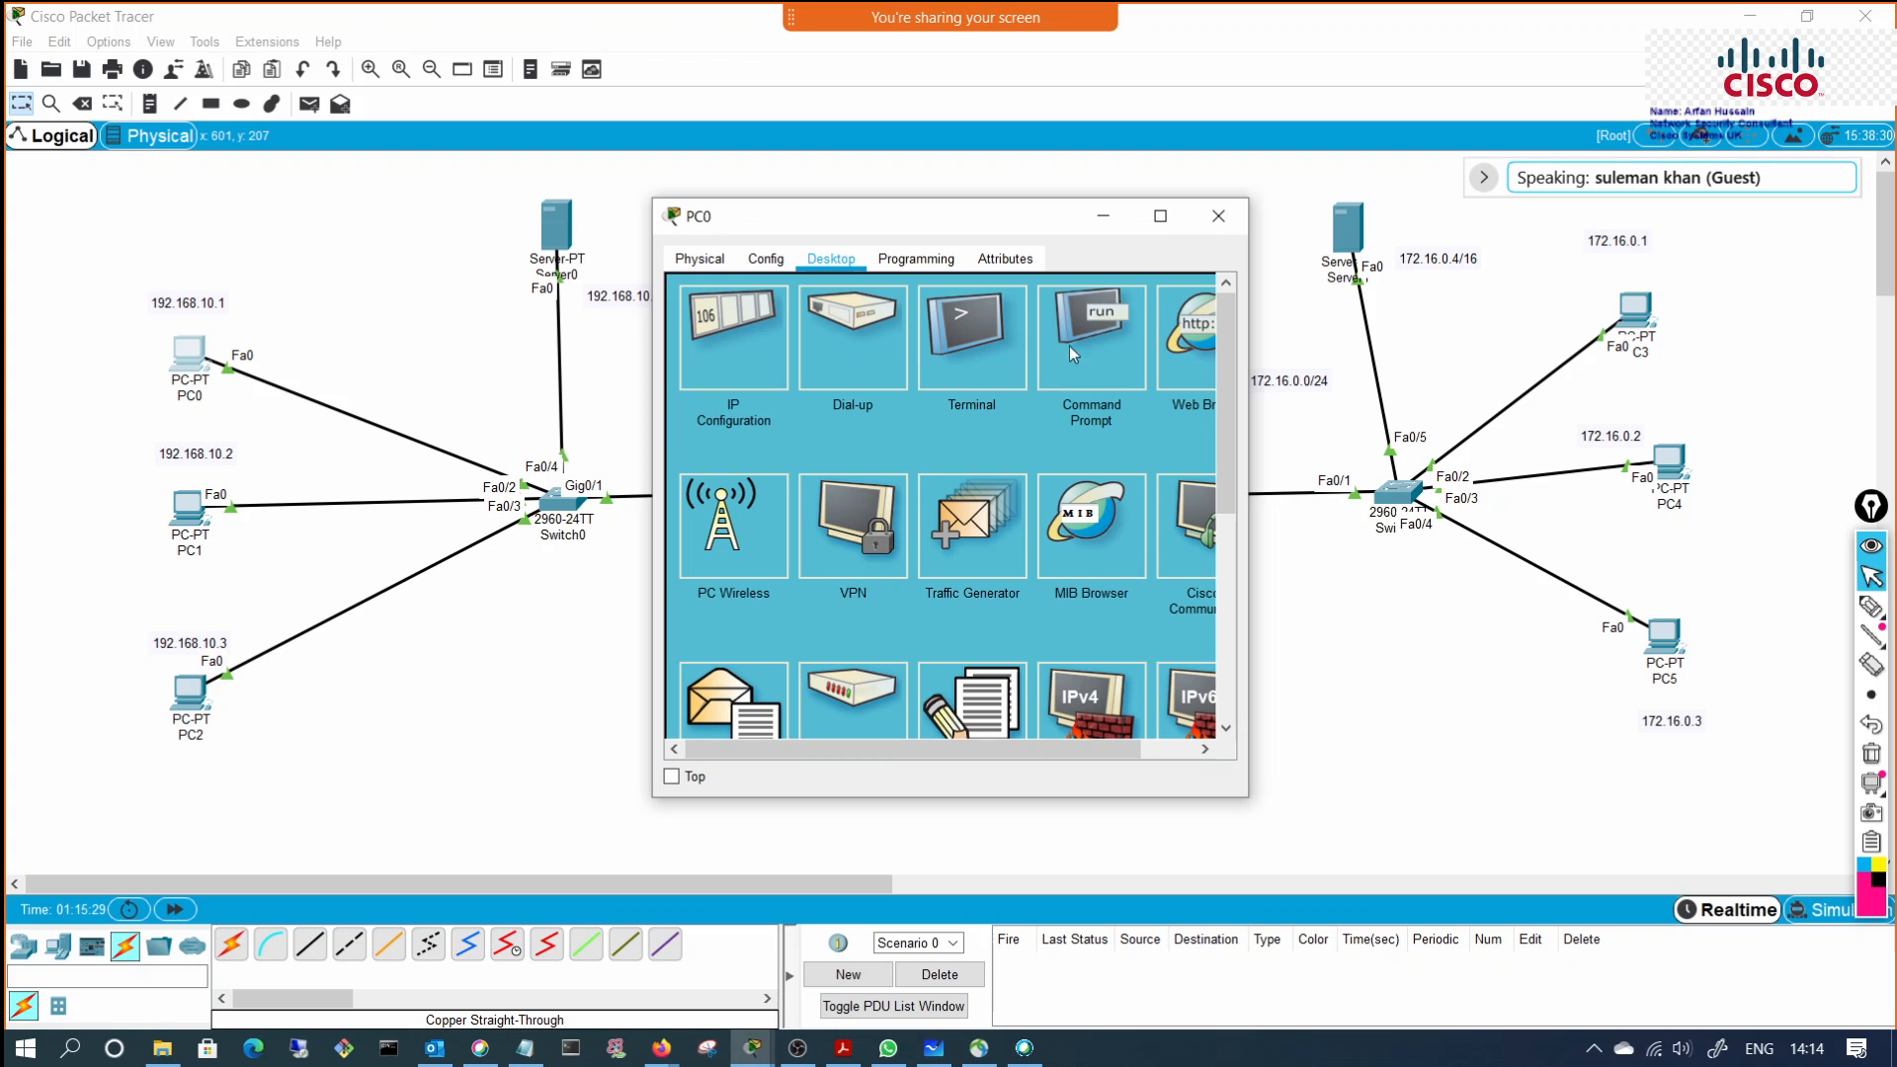
click(988, 346)
drag(1048, 218, 1363, 187)
click(1017, 234)
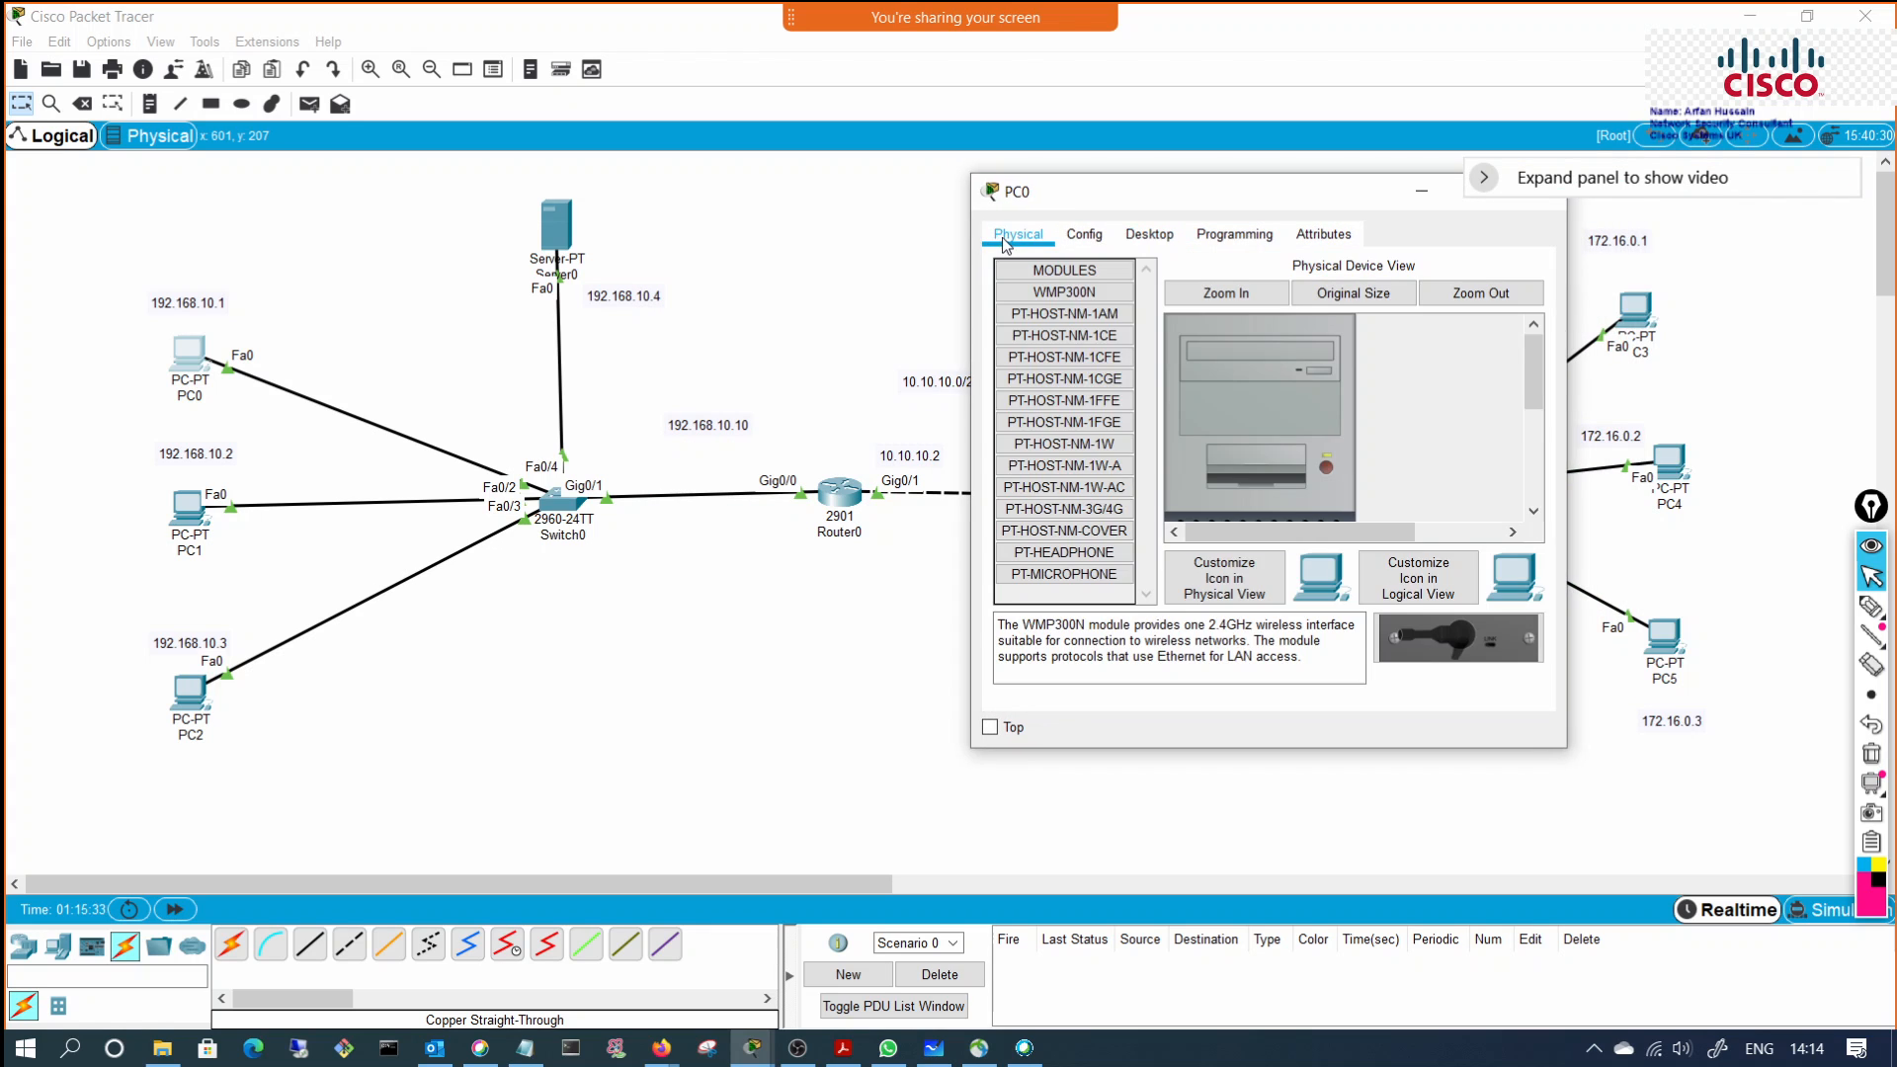
click(1149, 234)
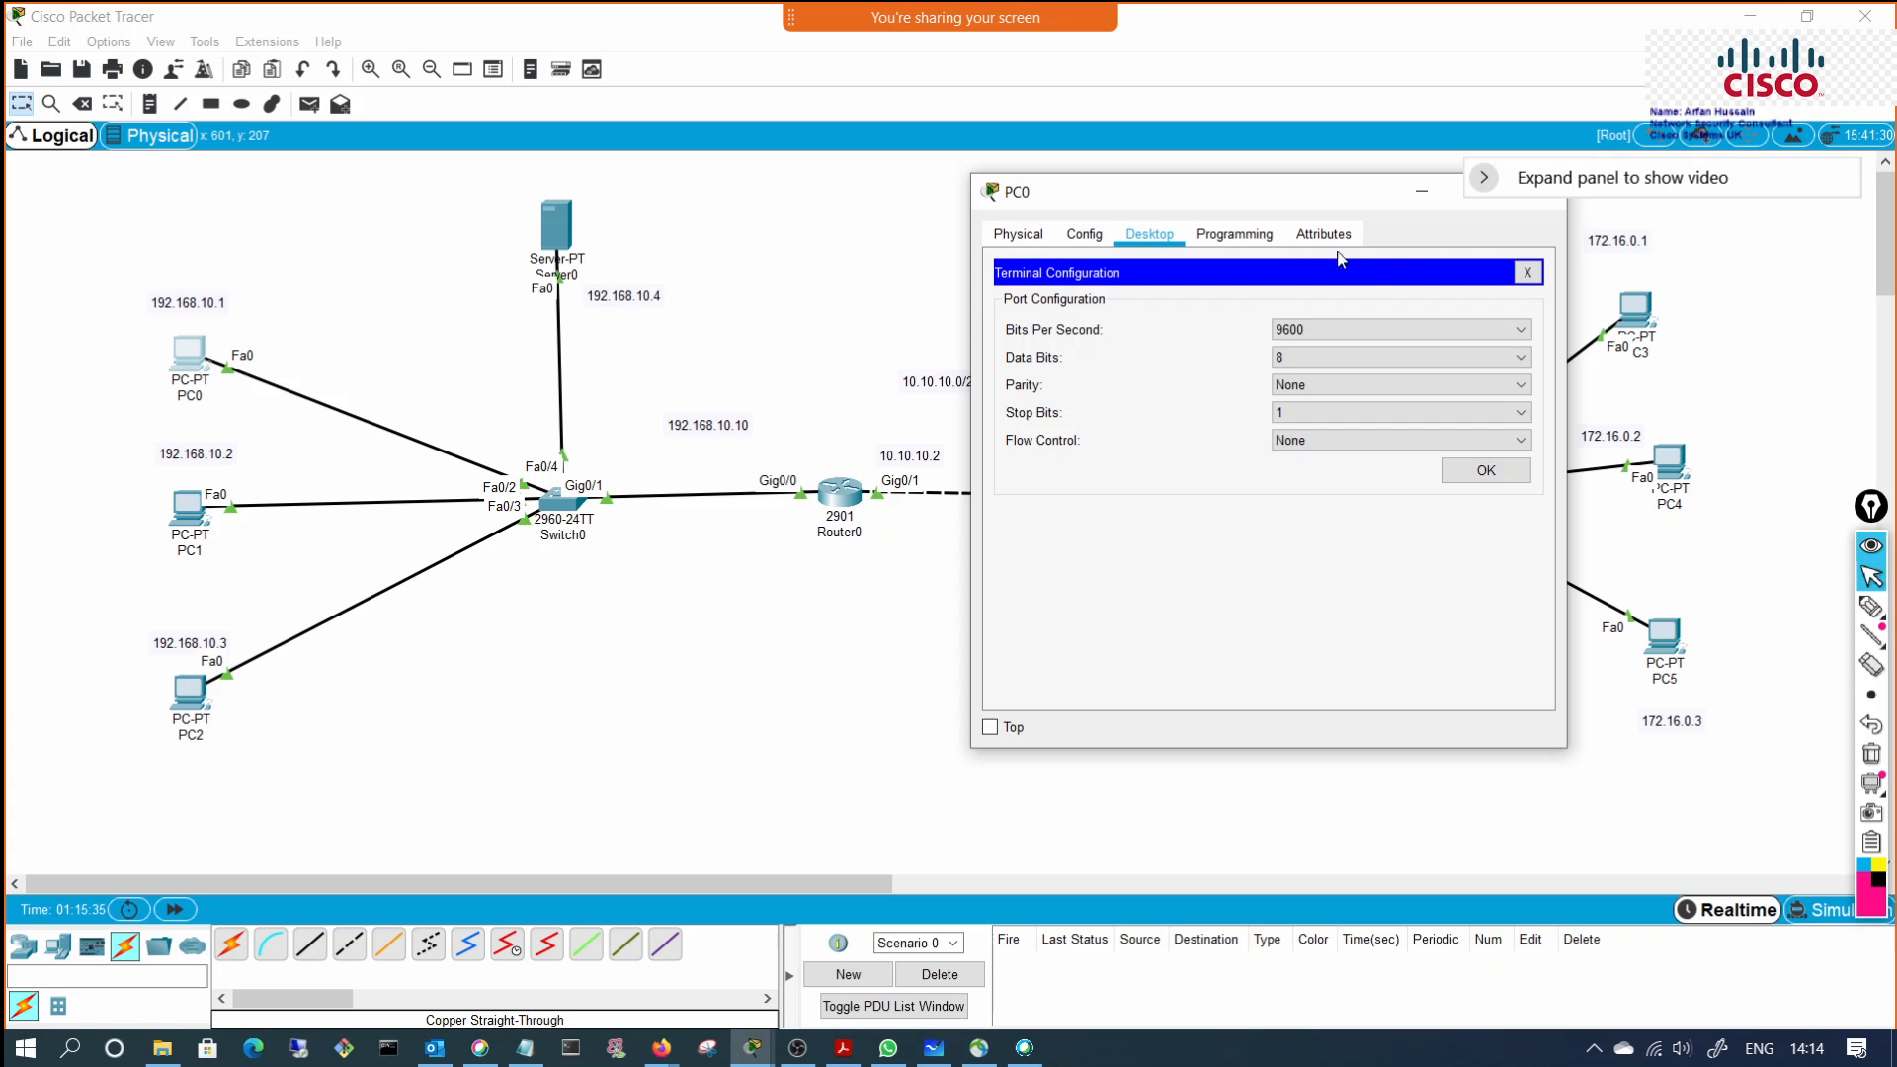
click(1533, 271)
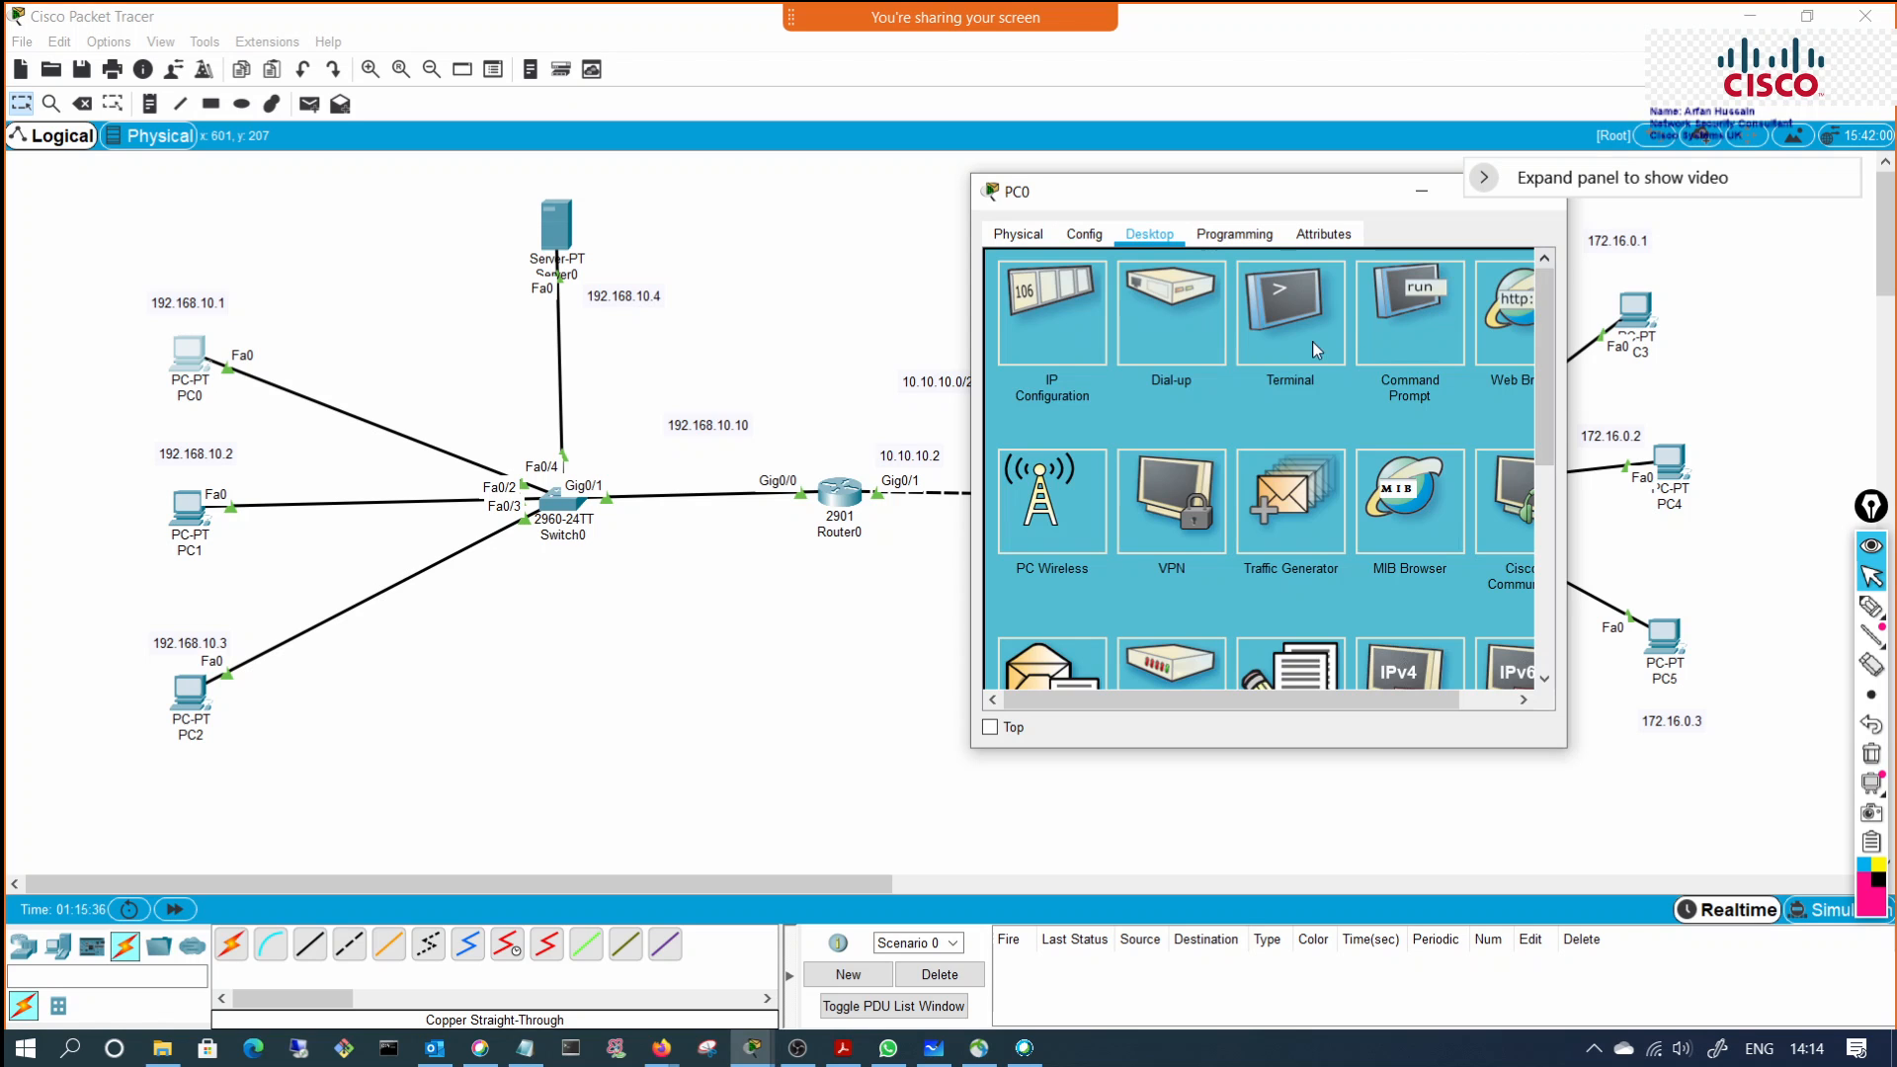
Step: Complete and run the ping command to 192.168.10.10 in PC0's command prompt
click(1396, 314)
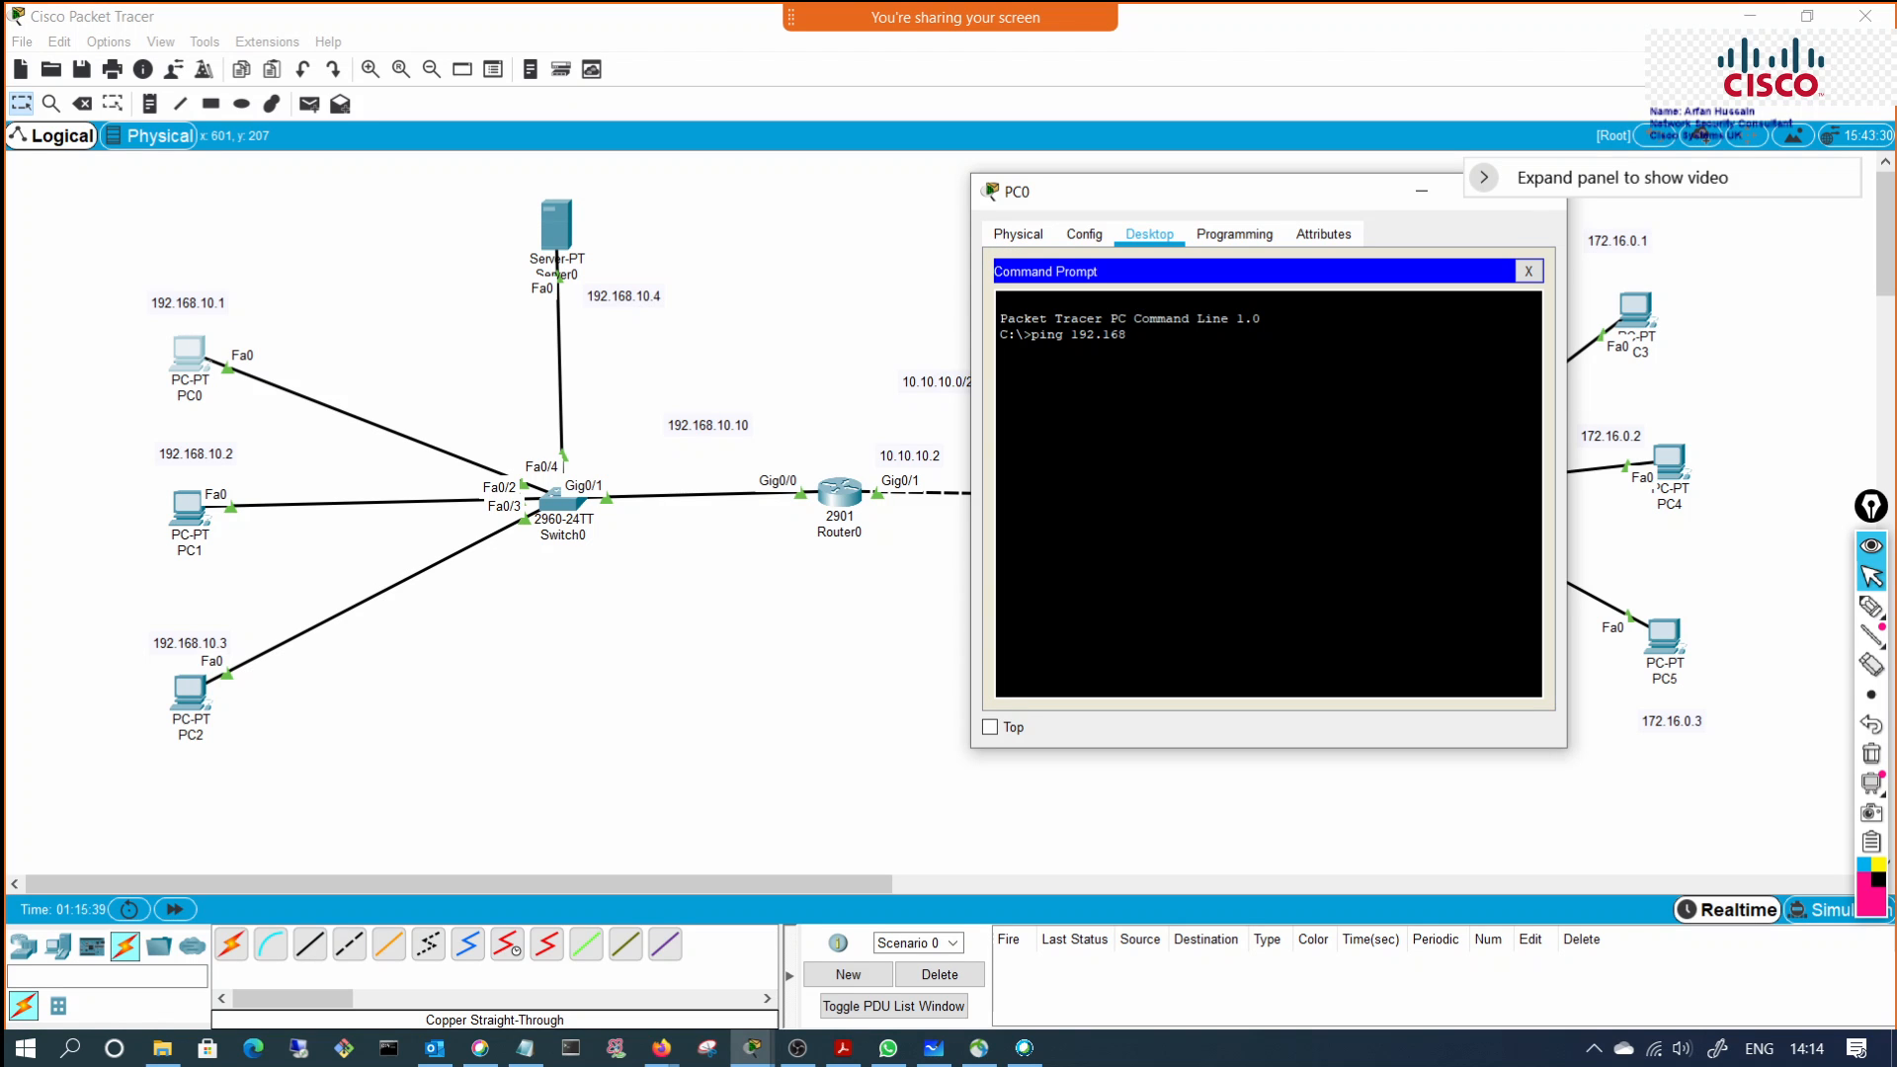
text(.10.10)
key(Return)
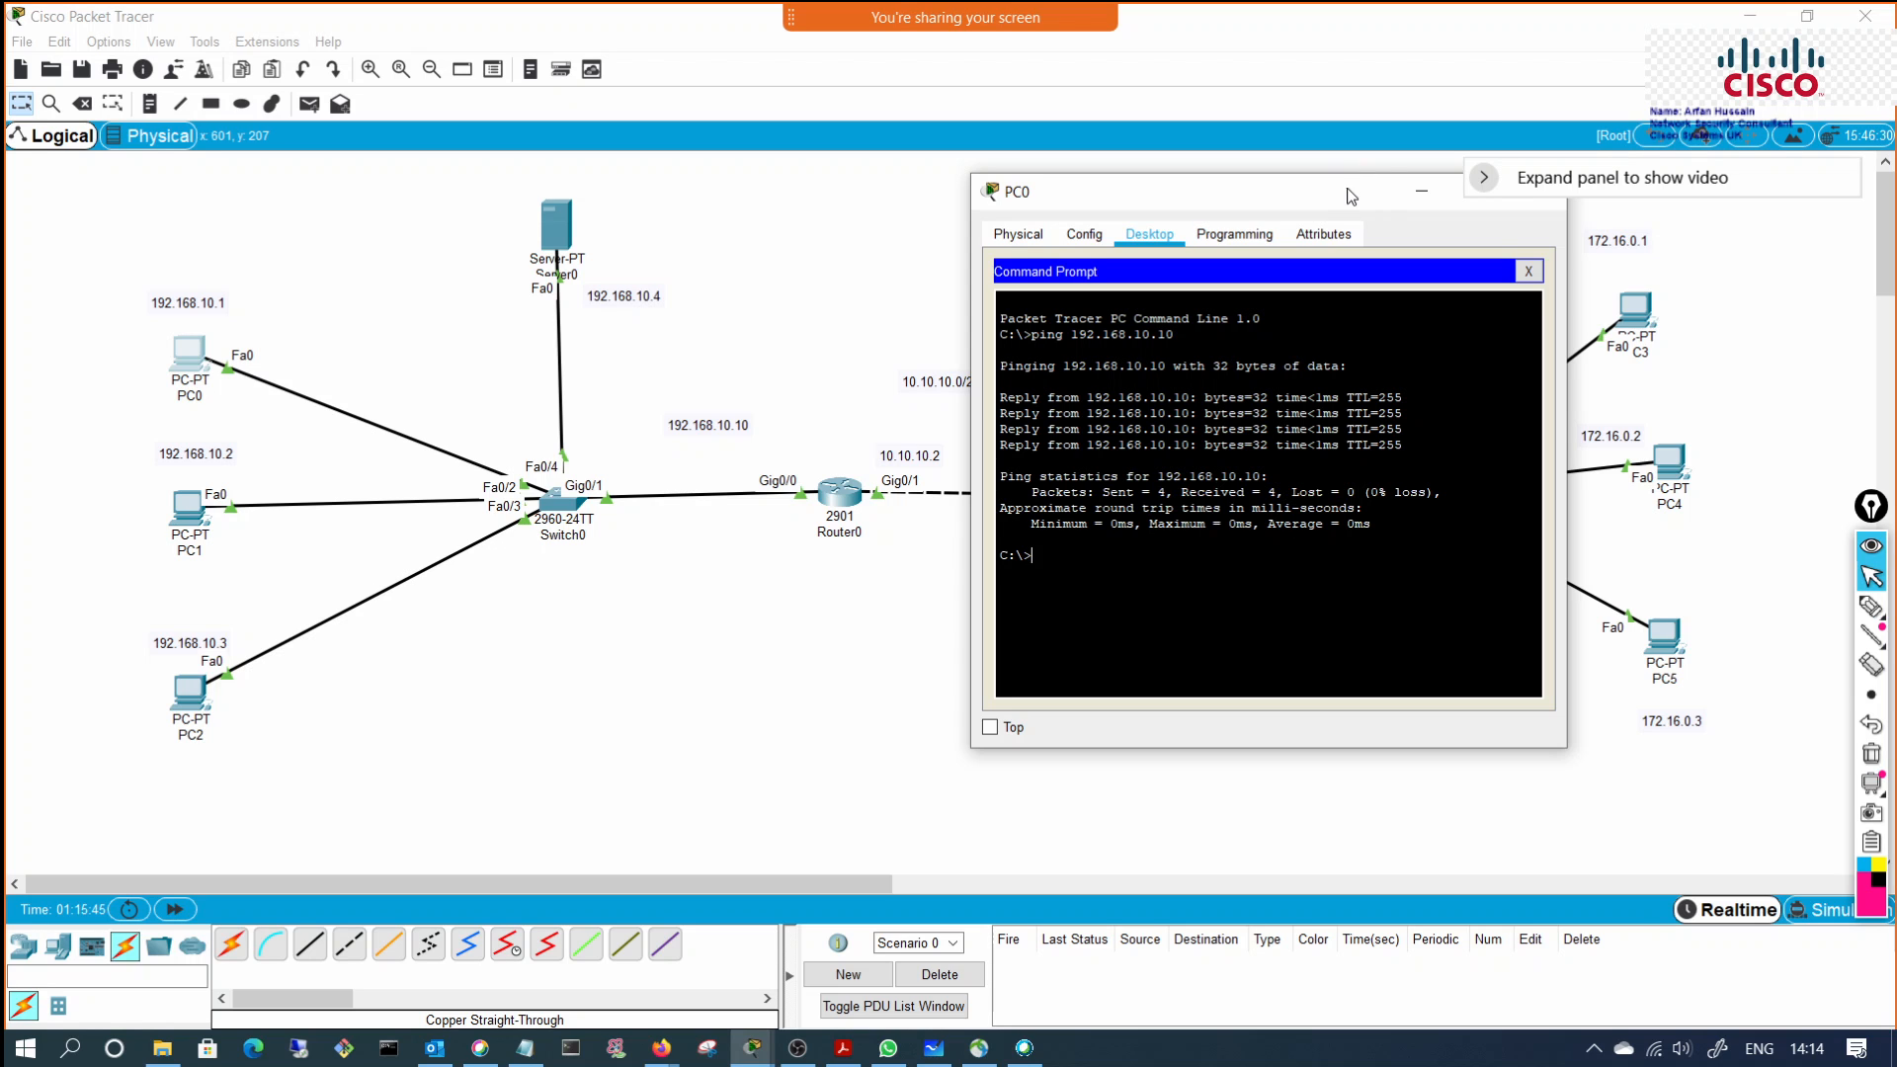
Step: Ping 172.16.0.11 from PC0's command prompt, highlight the ping output and minimise PC0's window
drag(1351, 200, 667, 188)
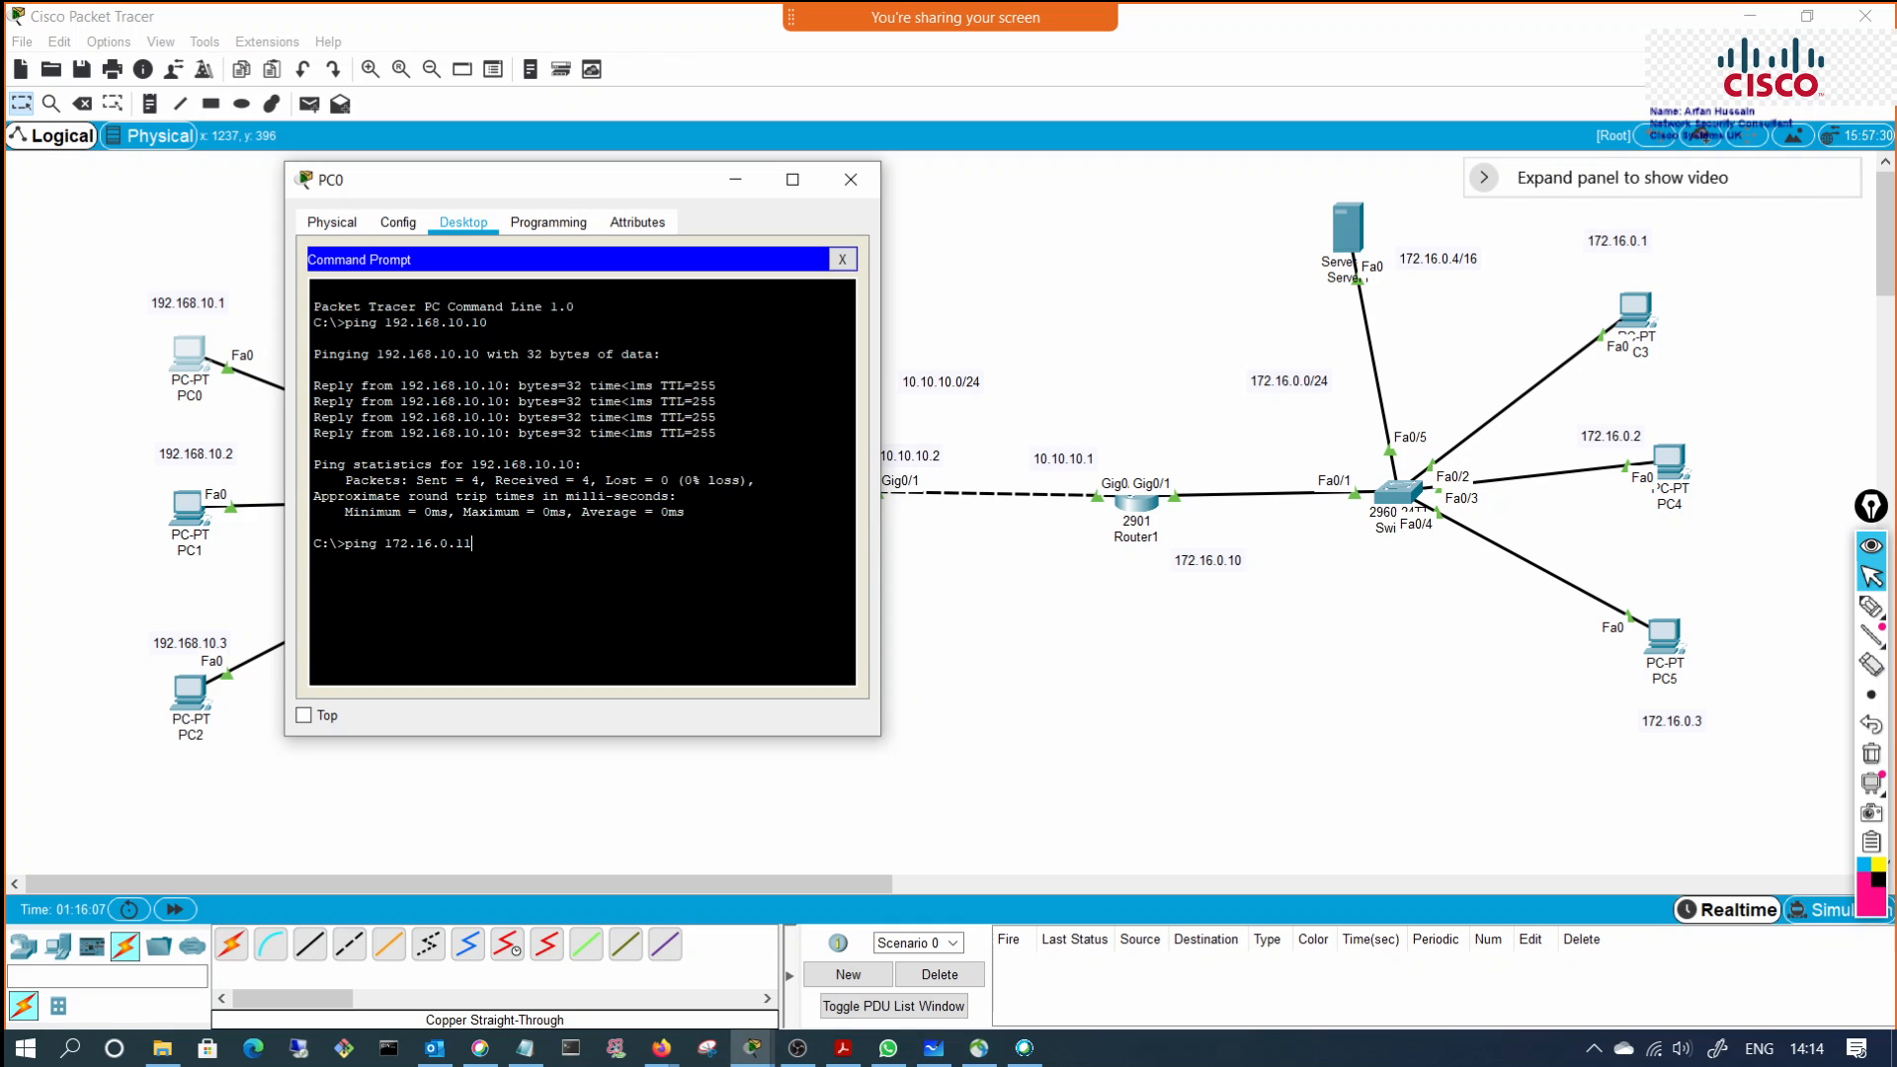
key(Return)
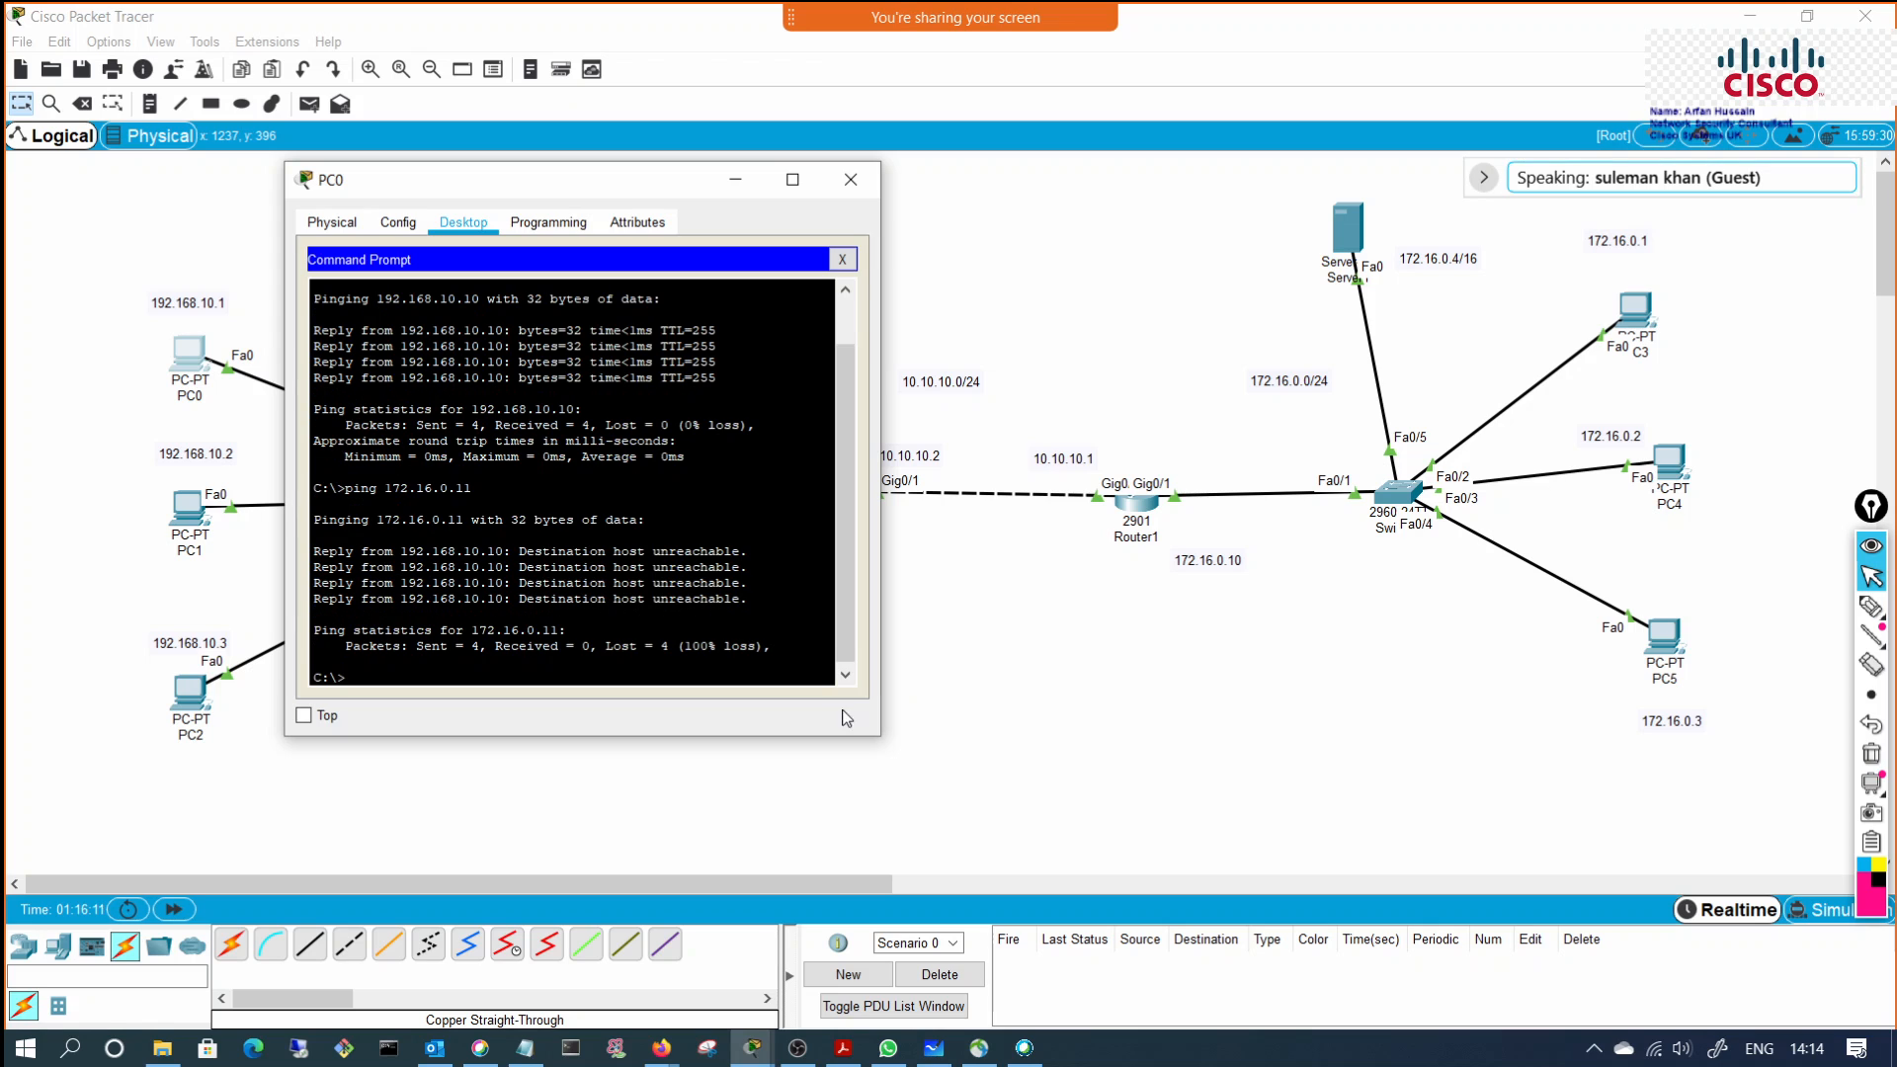
drag(749, 600, 345, 488)
drag(777, 648, 377, 347)
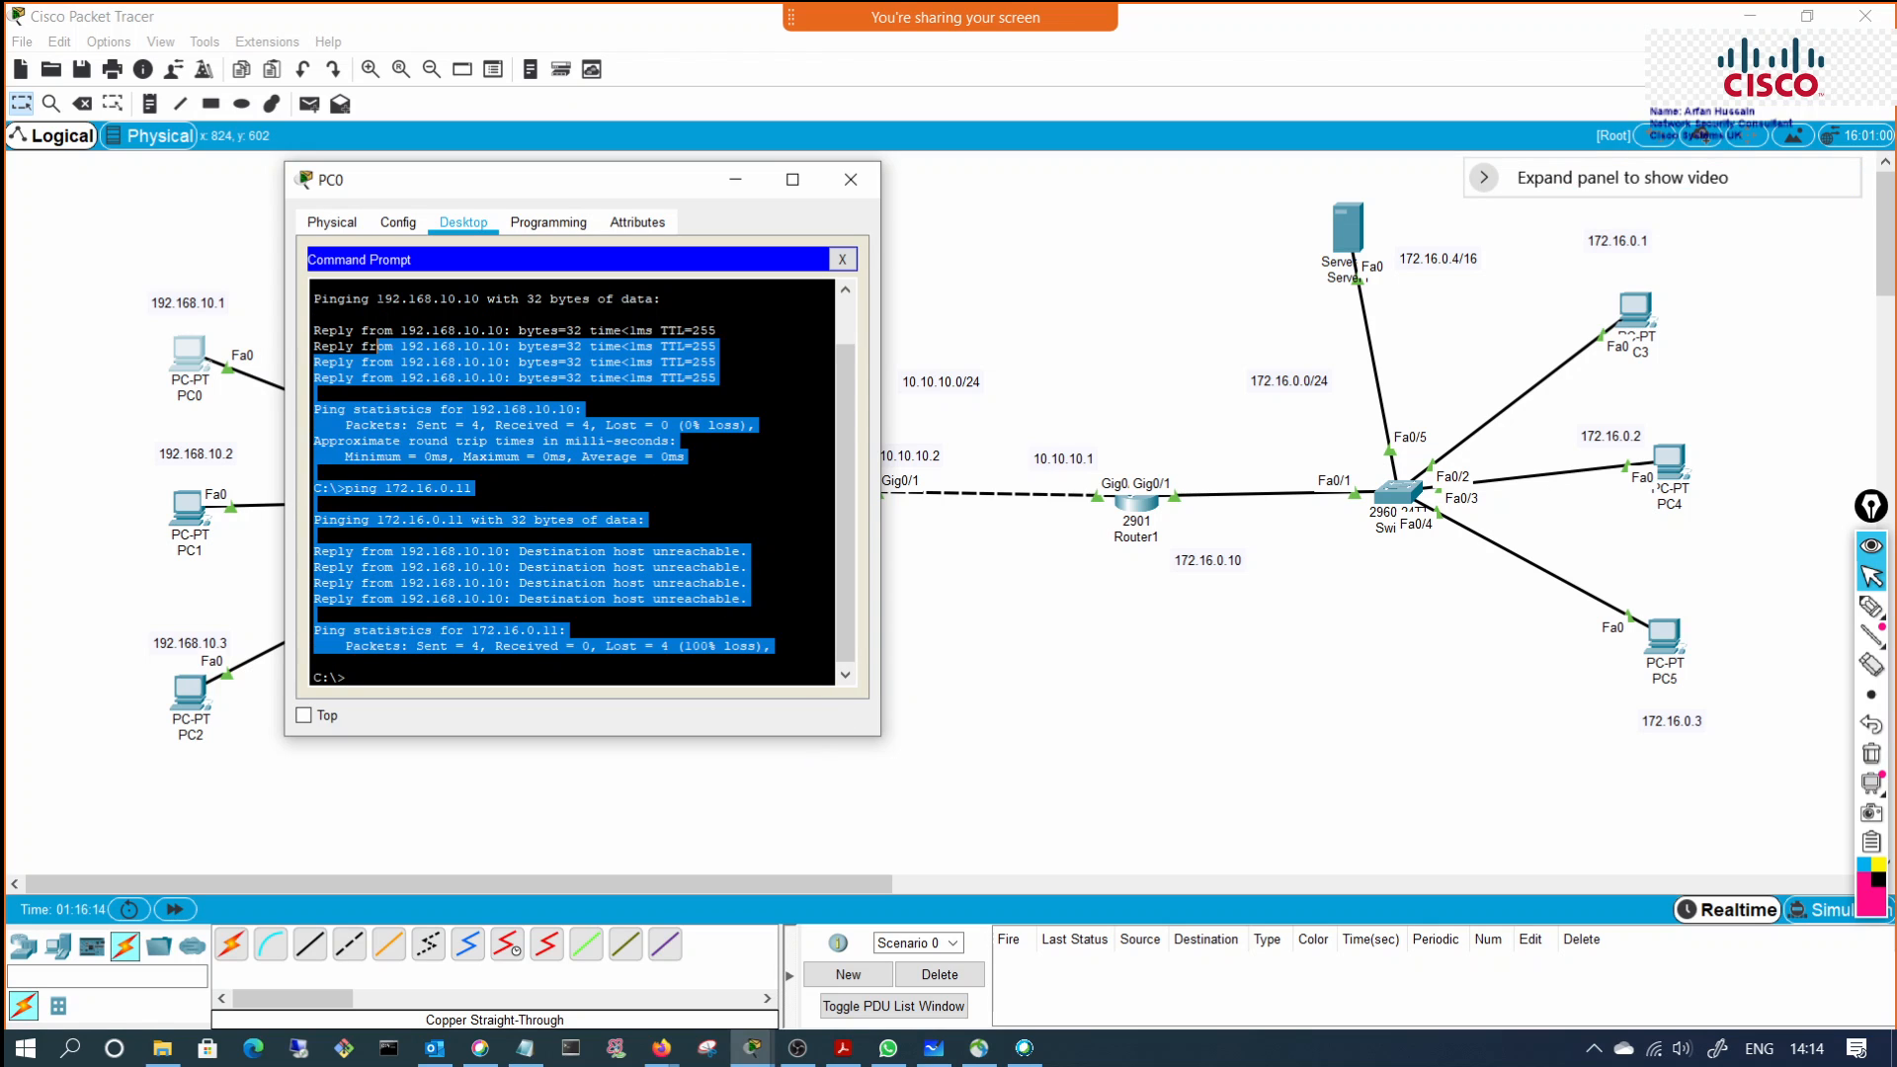
click(735, 179)
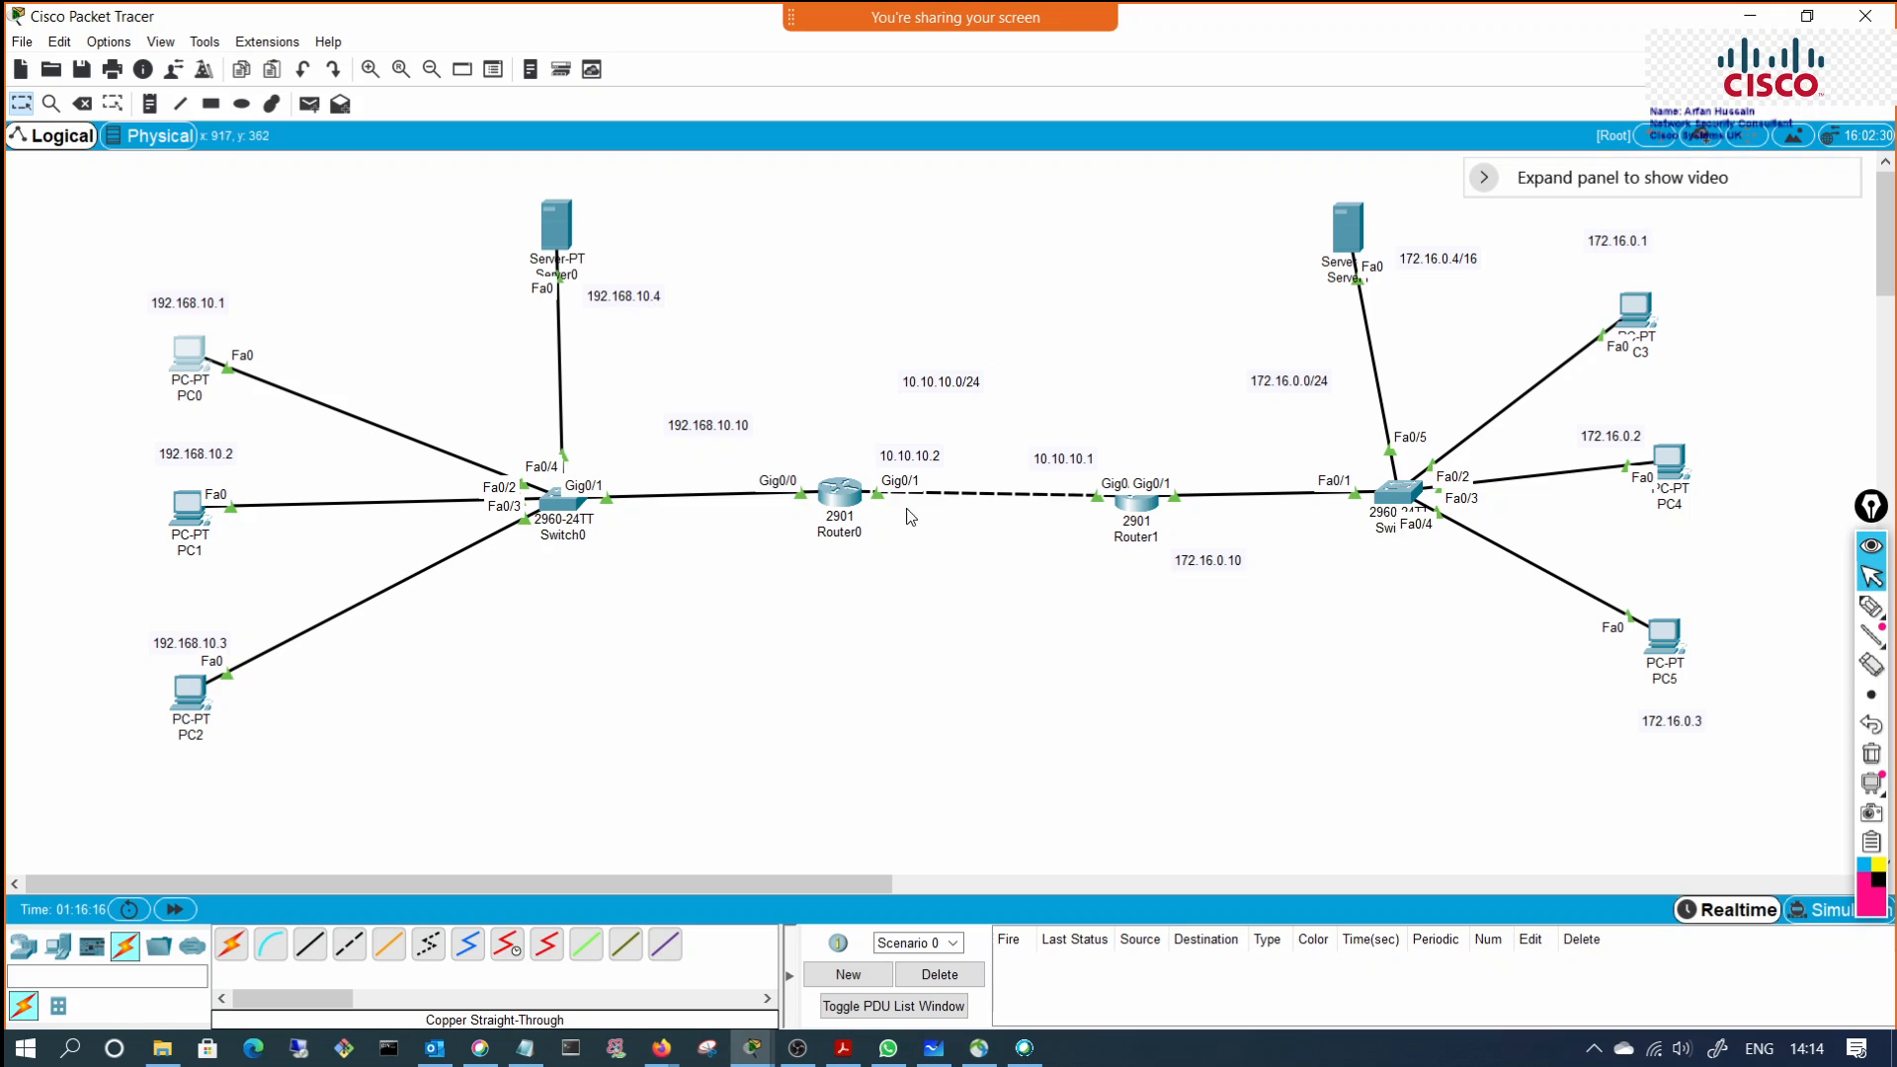
Step: Move Router0 slightly down and Router1 slightly up in the topology
drag(838, 504, 835, 513)
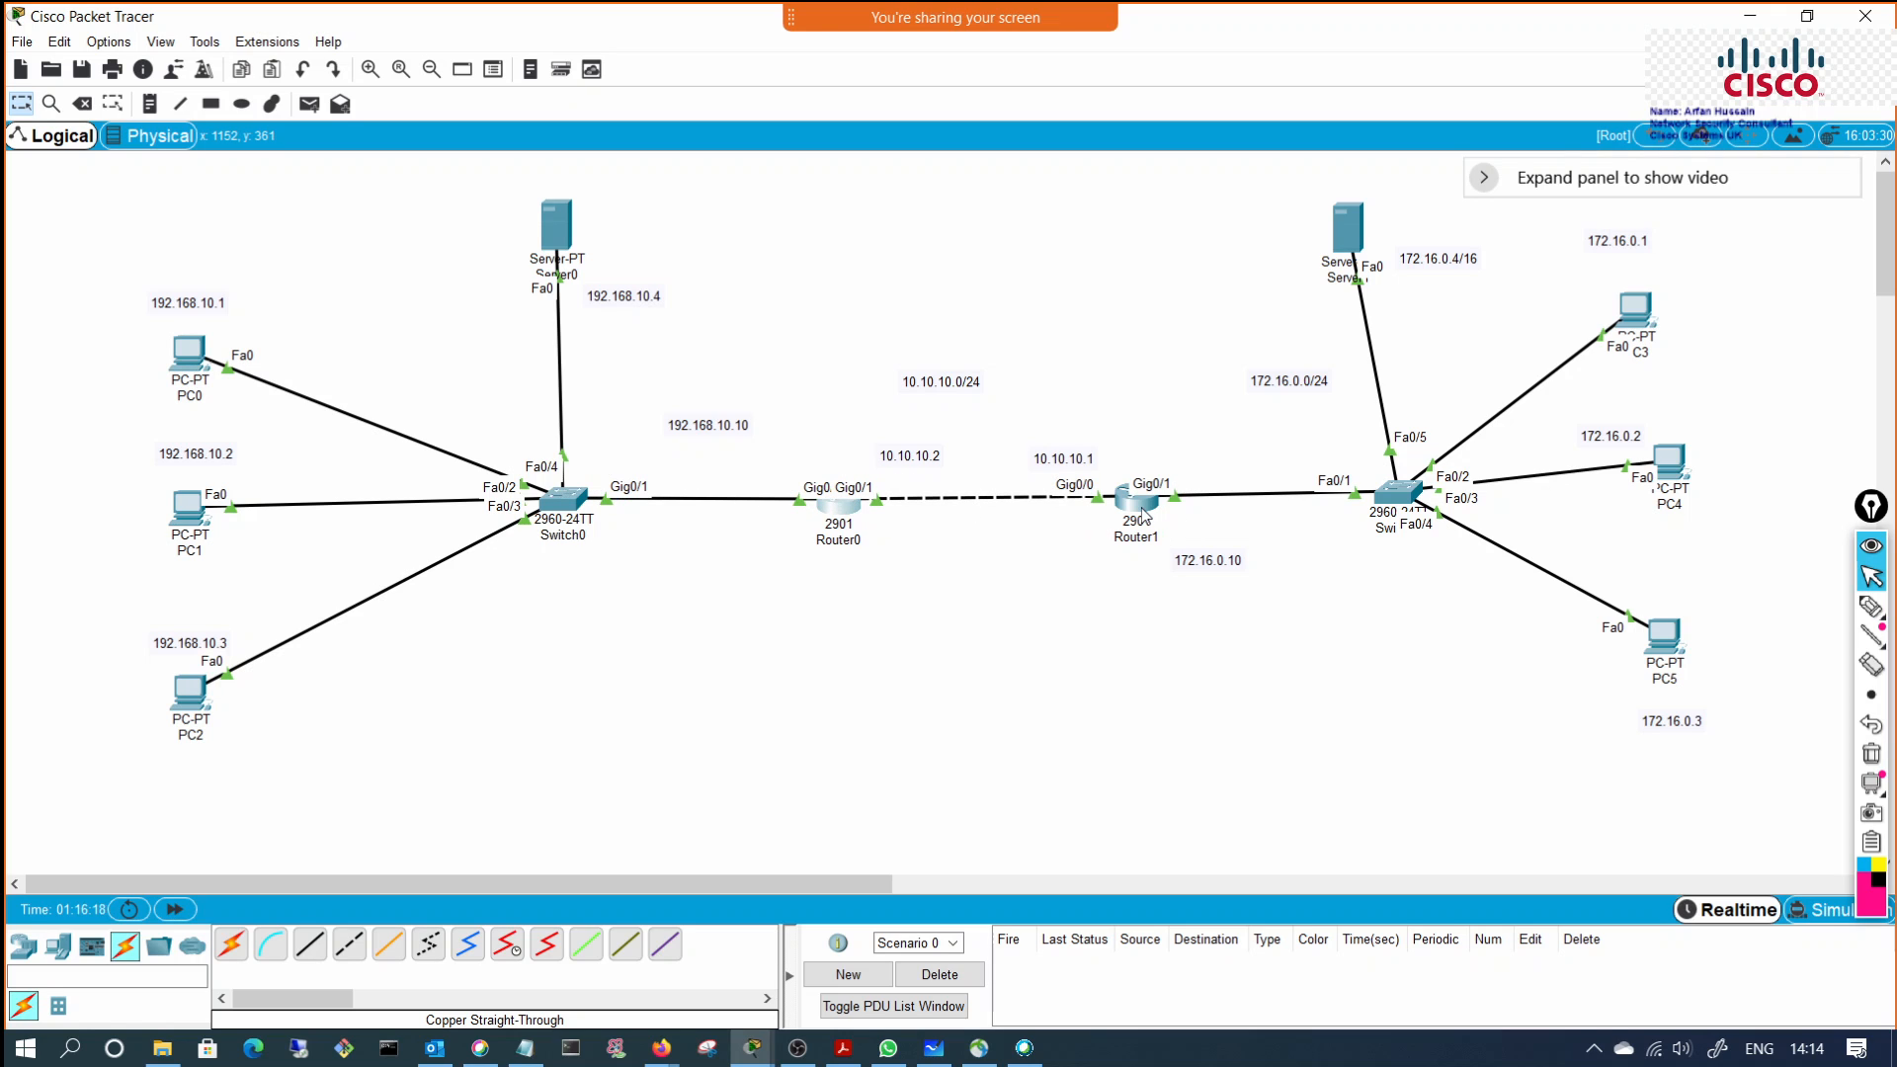
drag(1147, 516, 1146, 505)
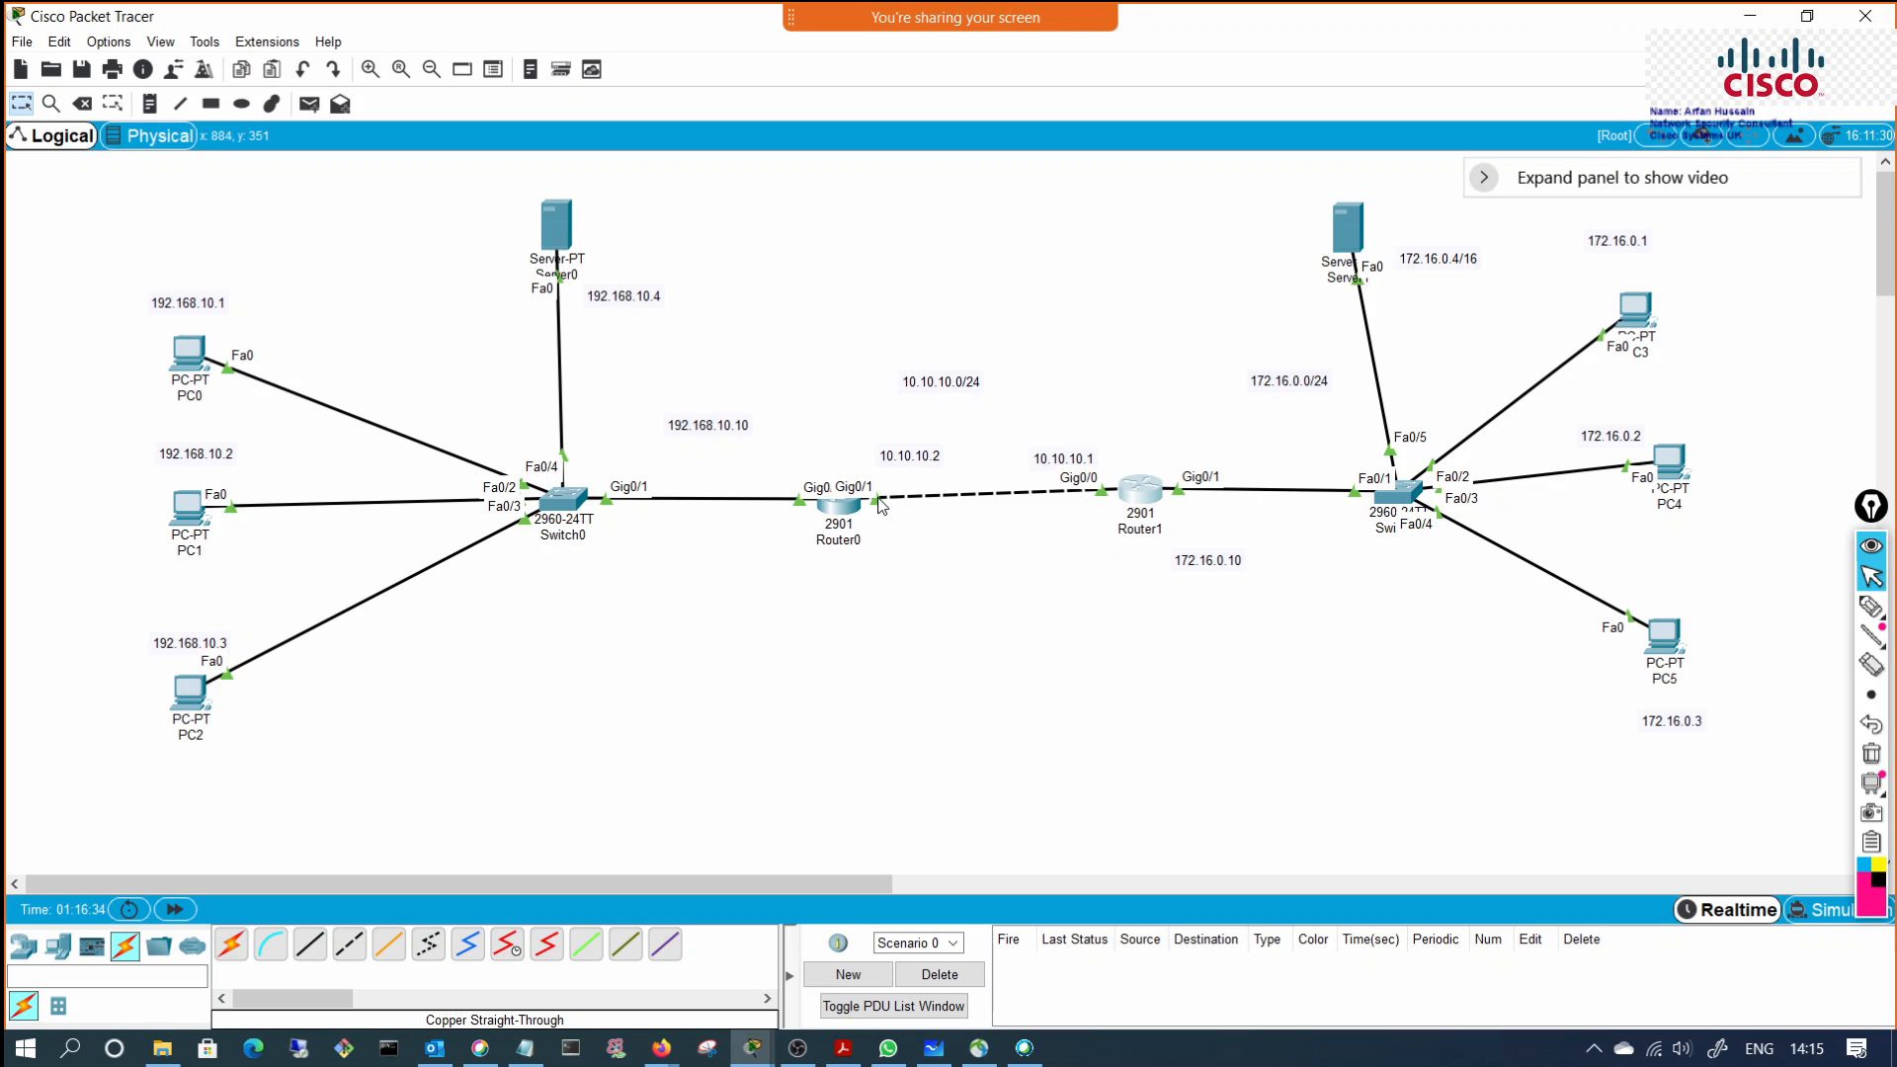
click(839, 506)
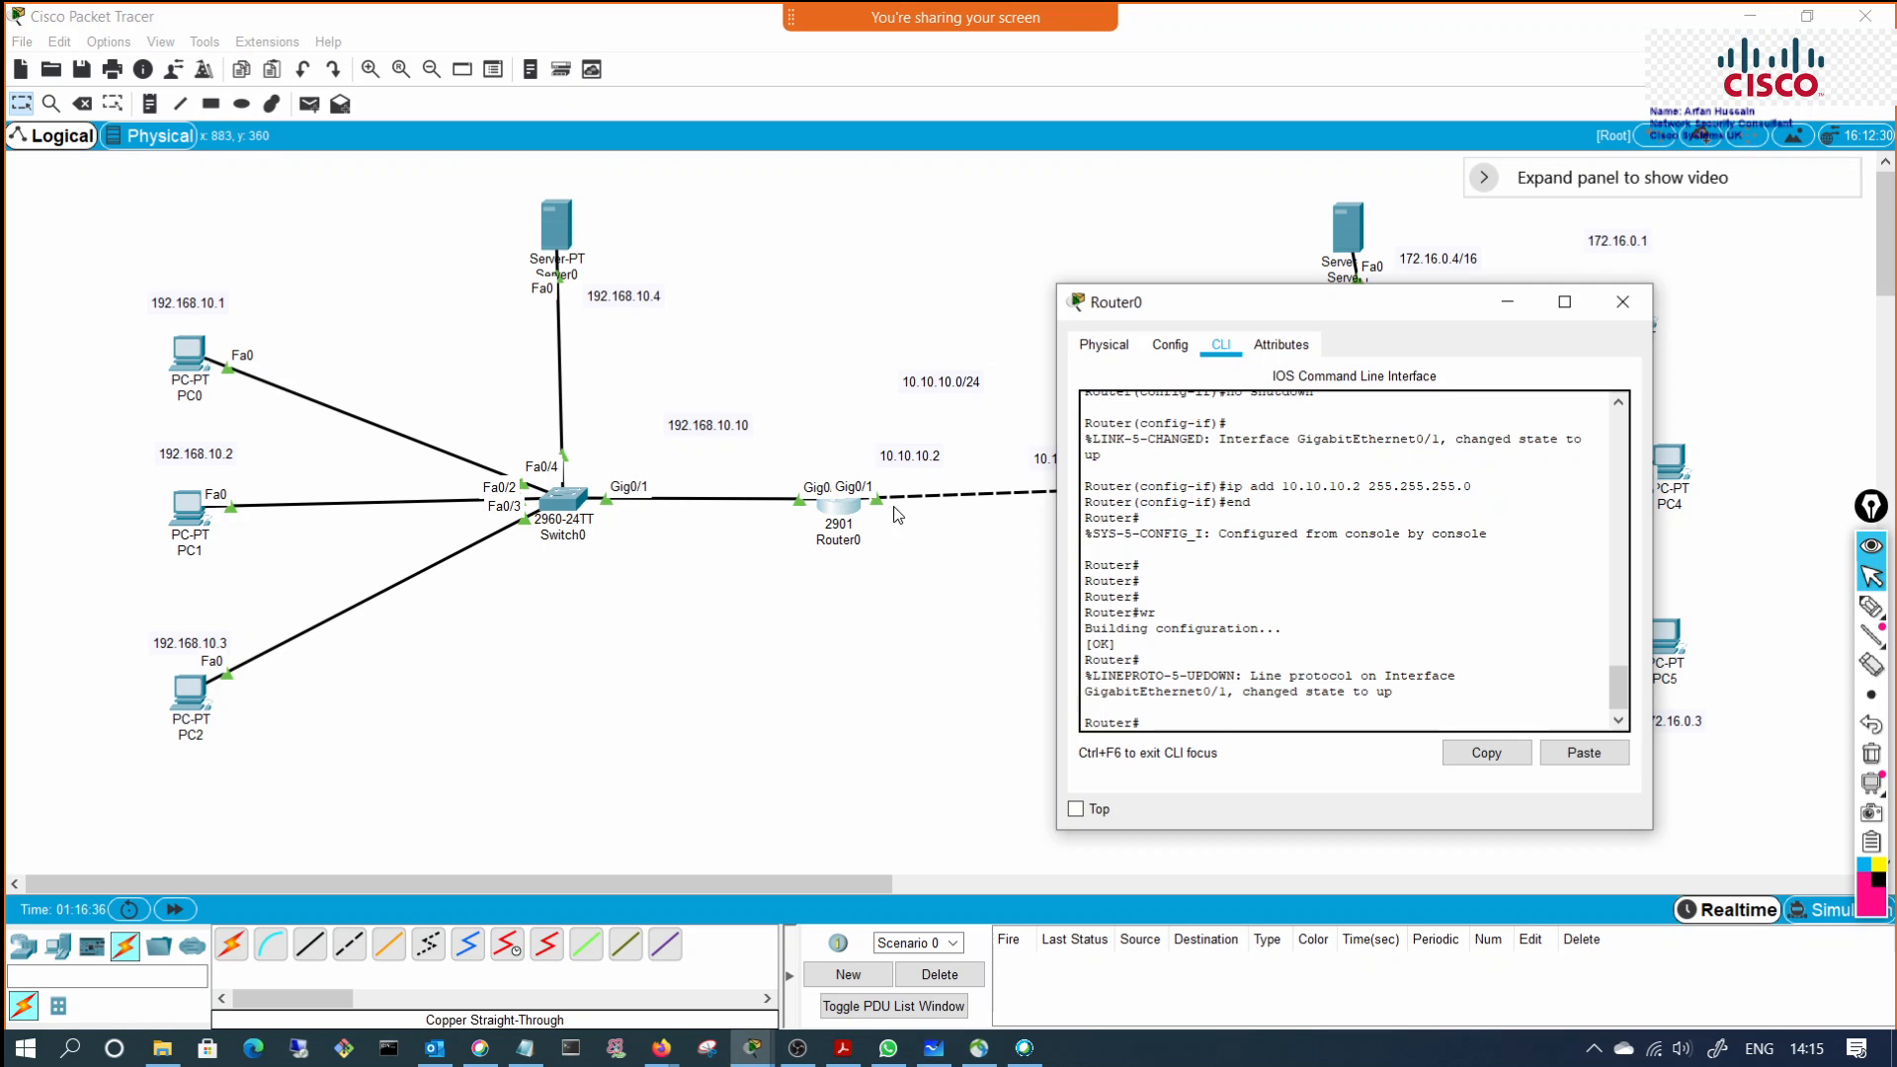
drag(1250, 302, 1429, 284)
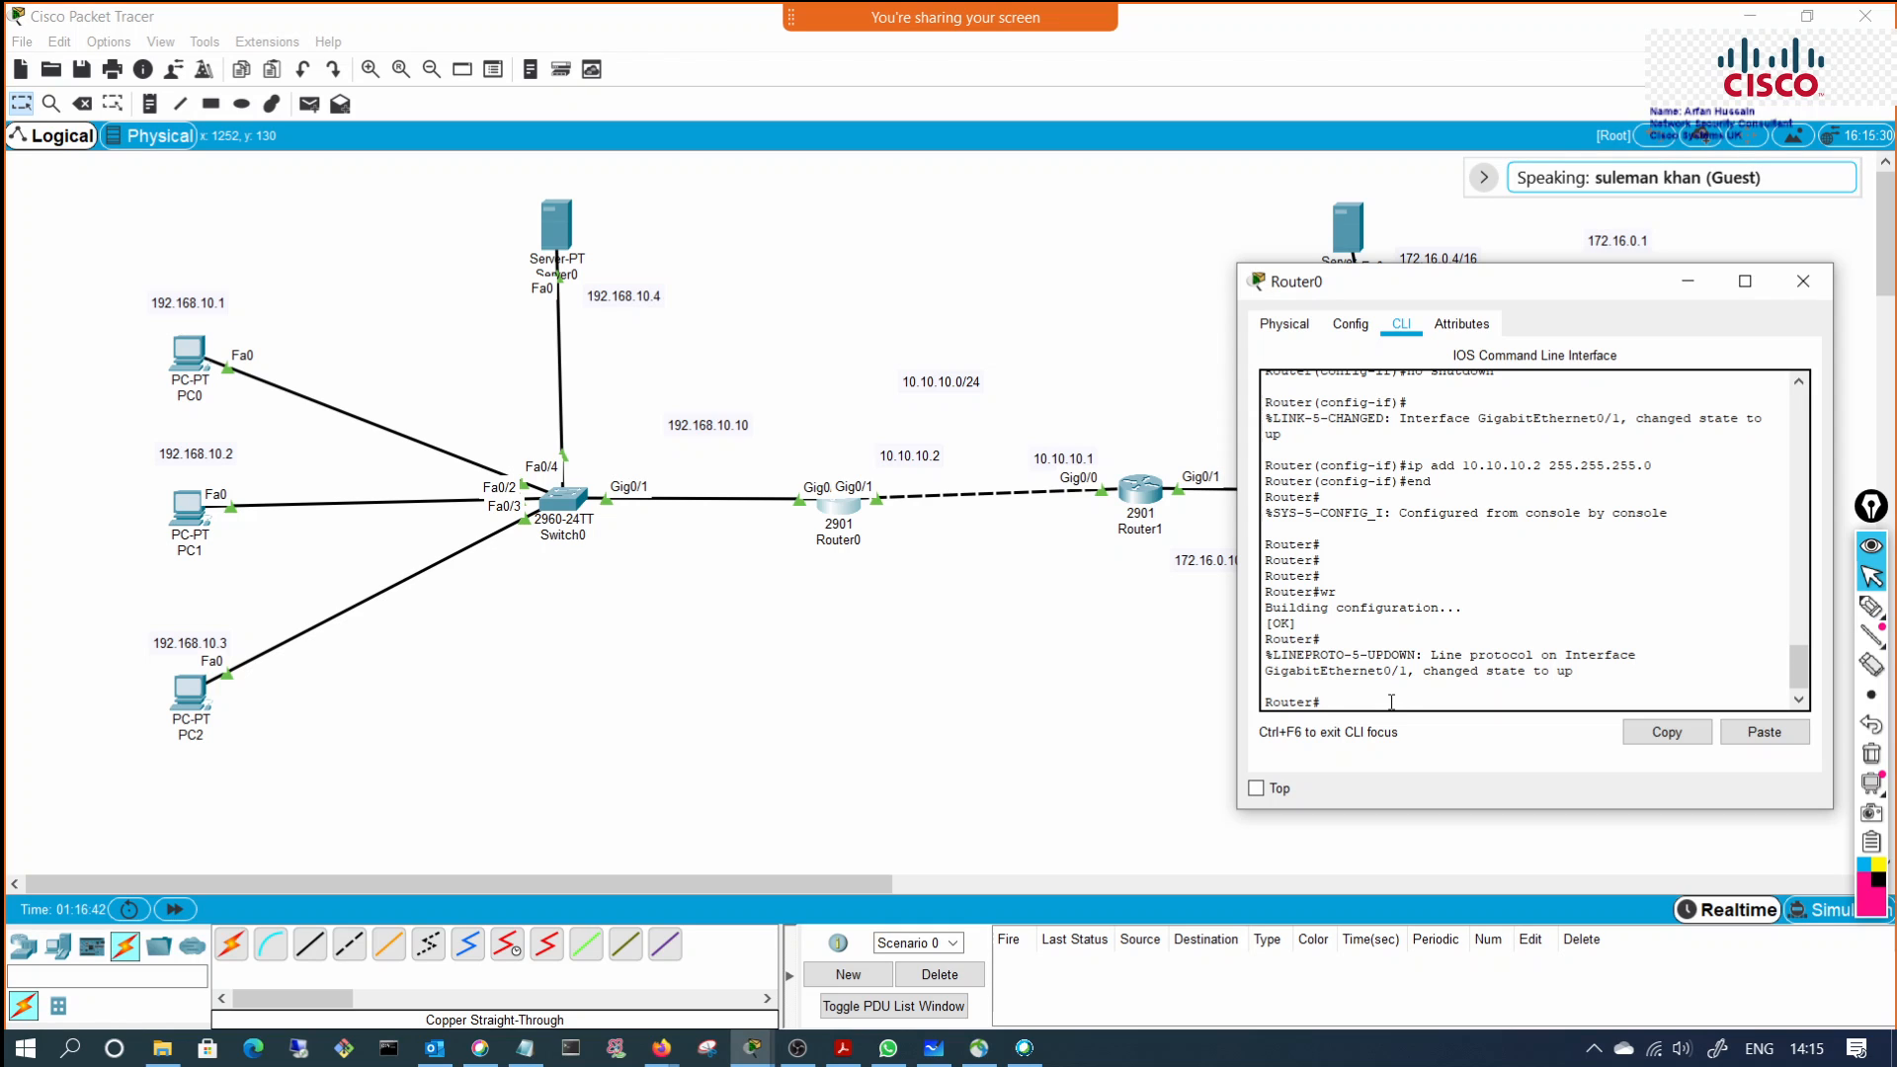
text(ng)
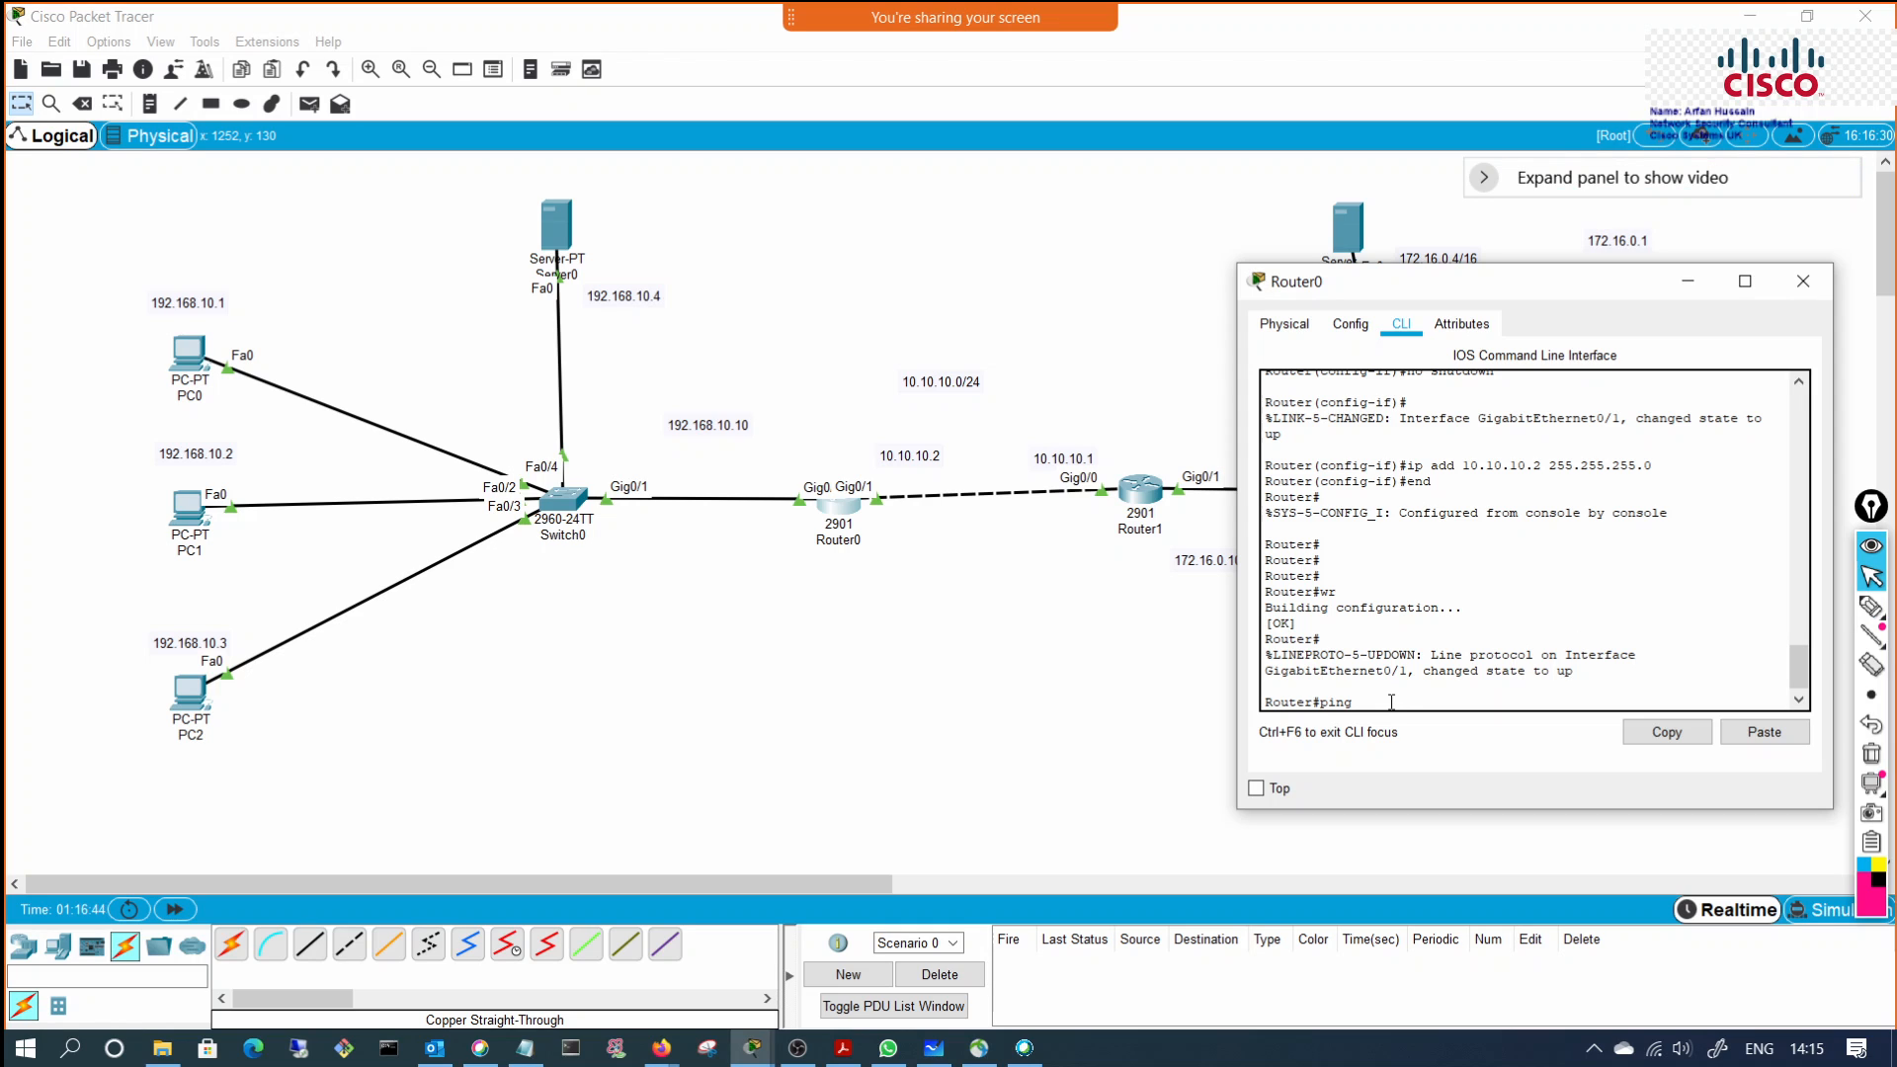
click(1802, 280)
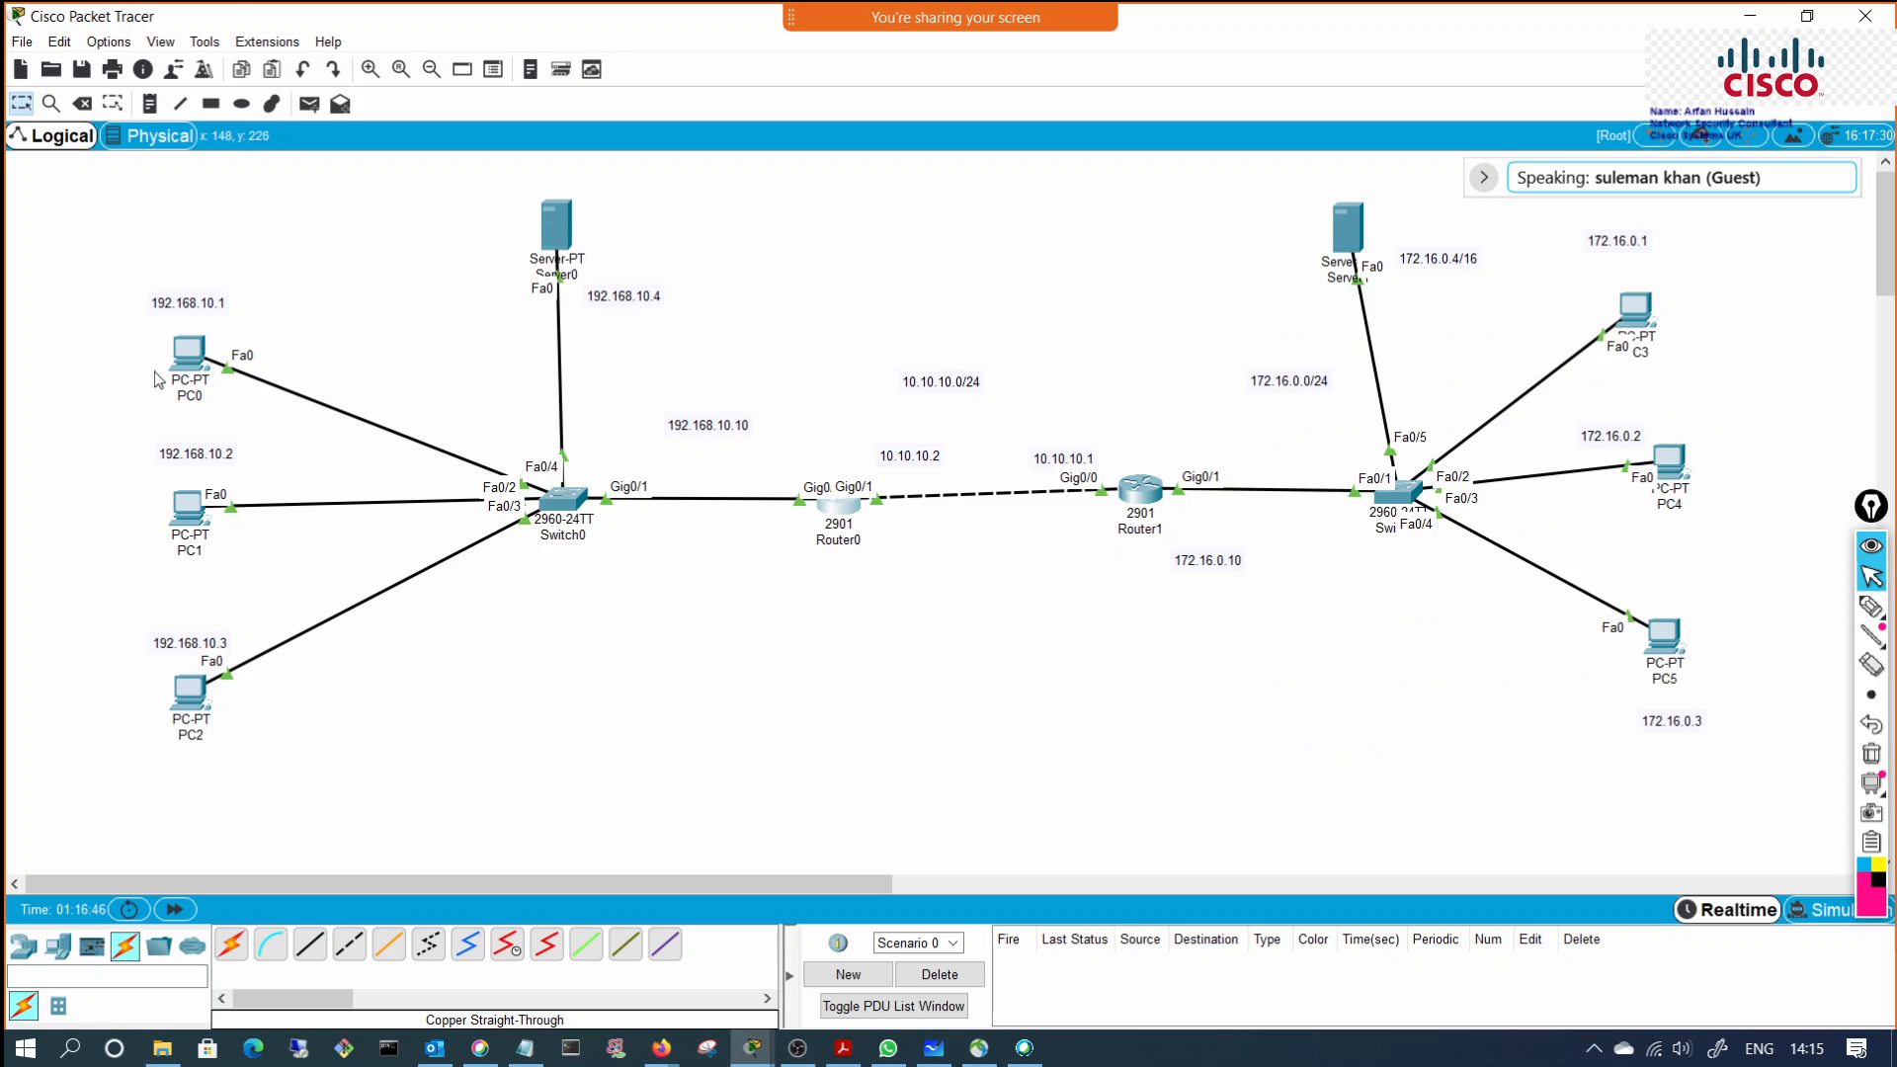
Step: Open PC0's command prompt, move its window clear of the left network, and ping 10.10.10.2
click(186, 355)
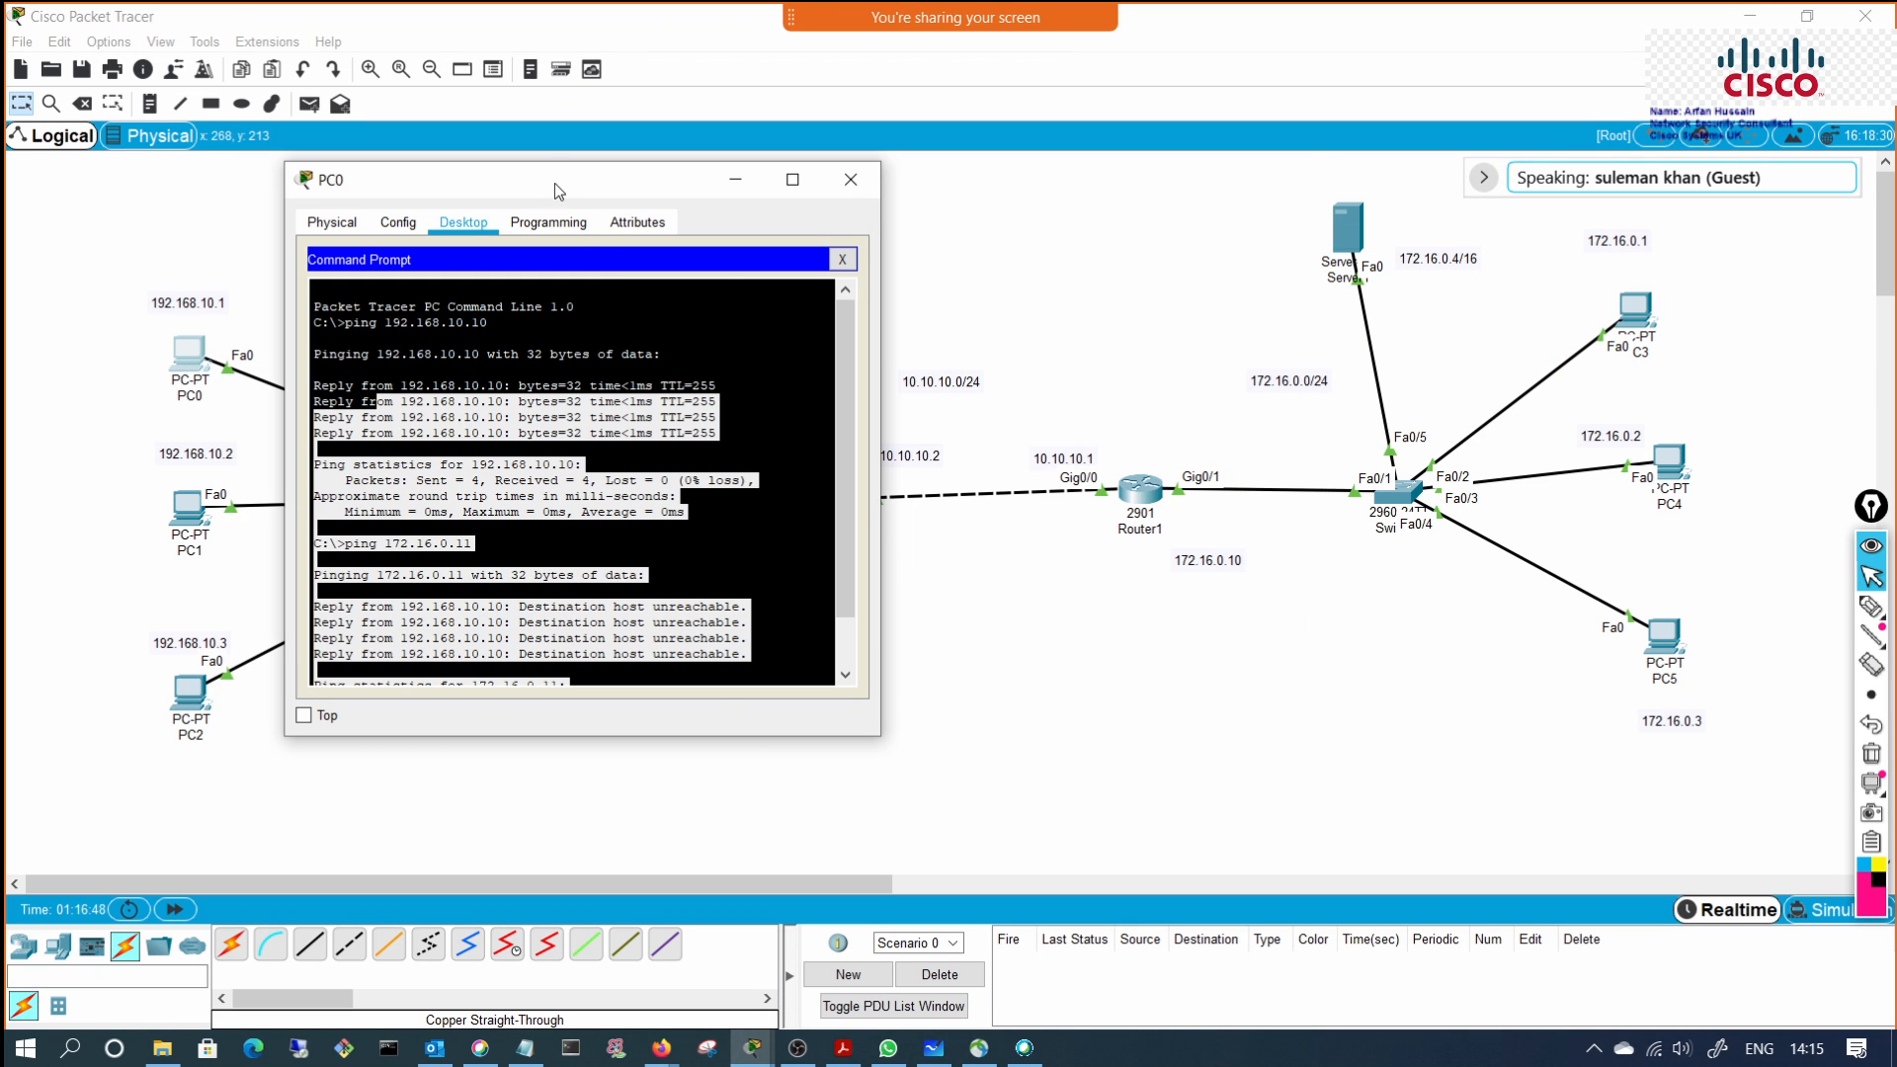
drag(554, 182, 1383, 152)
click(1499, 611)
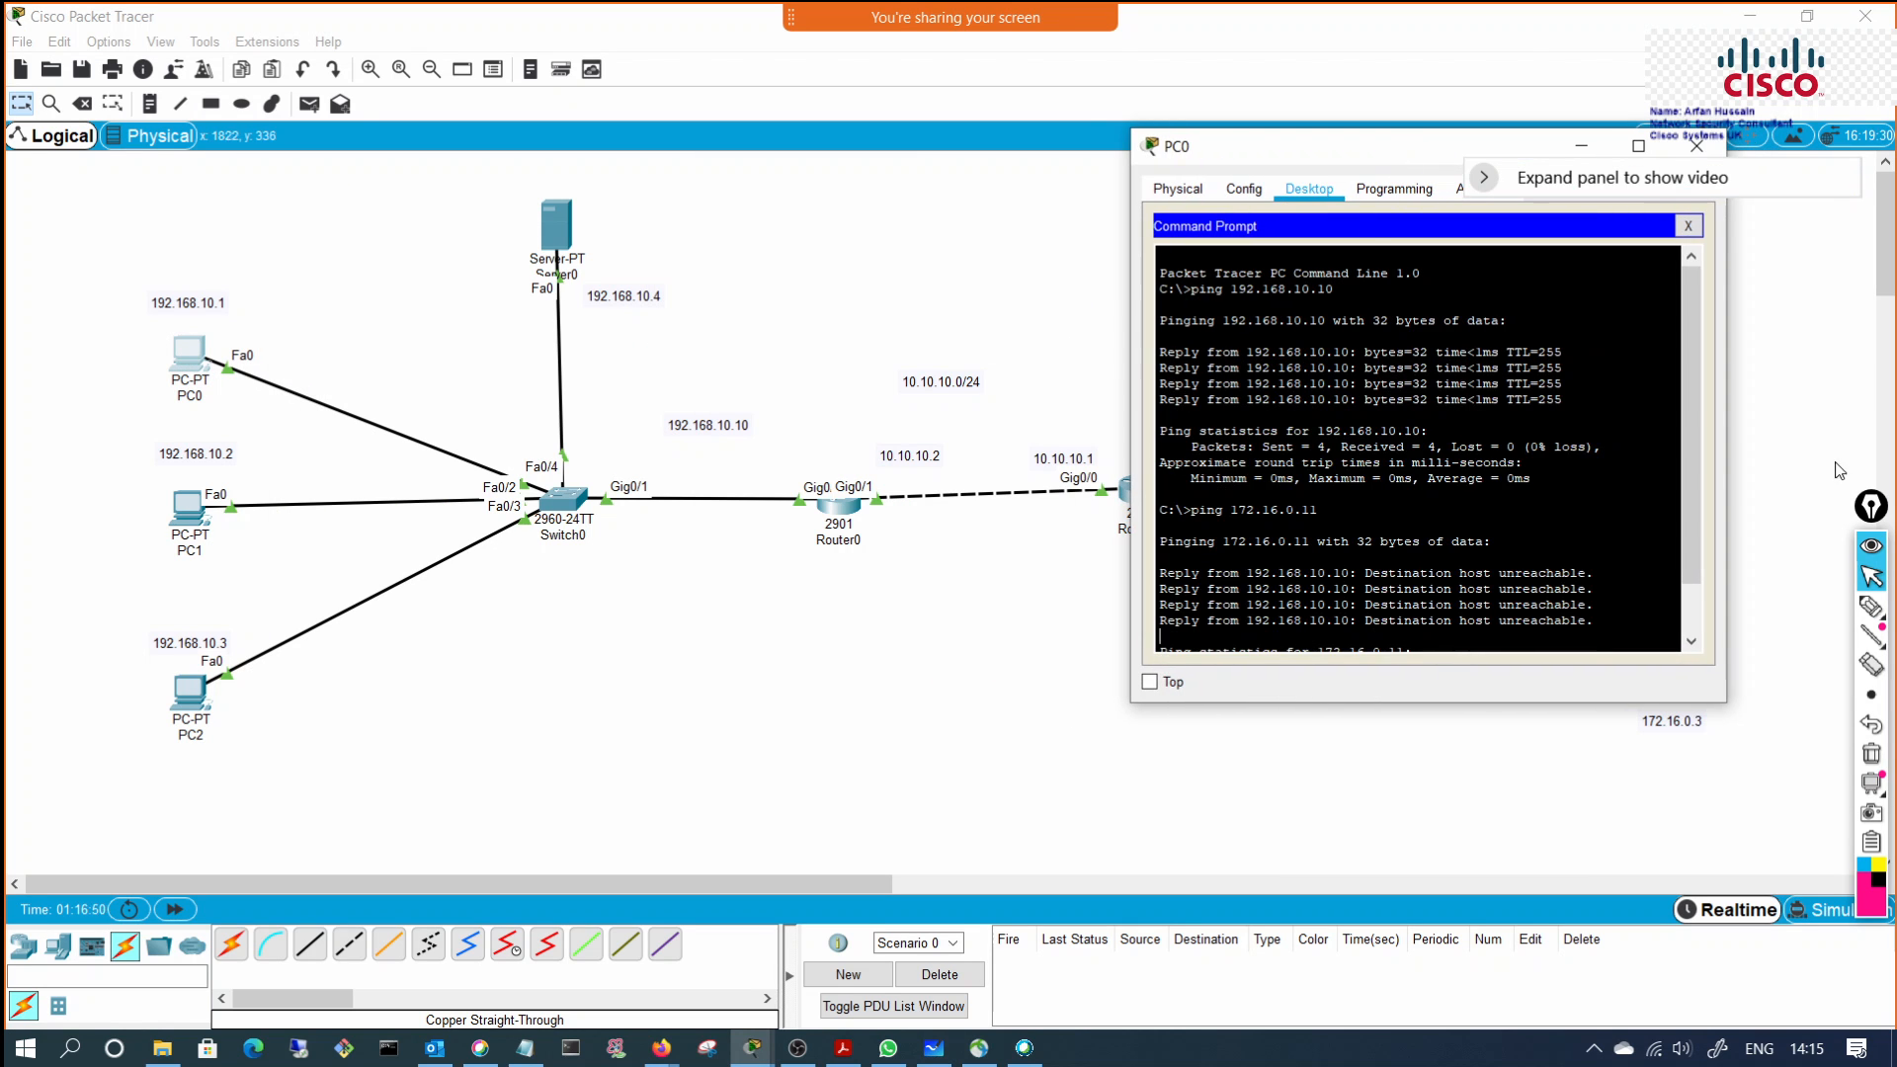
drag(1688, 570, 1702, 630)
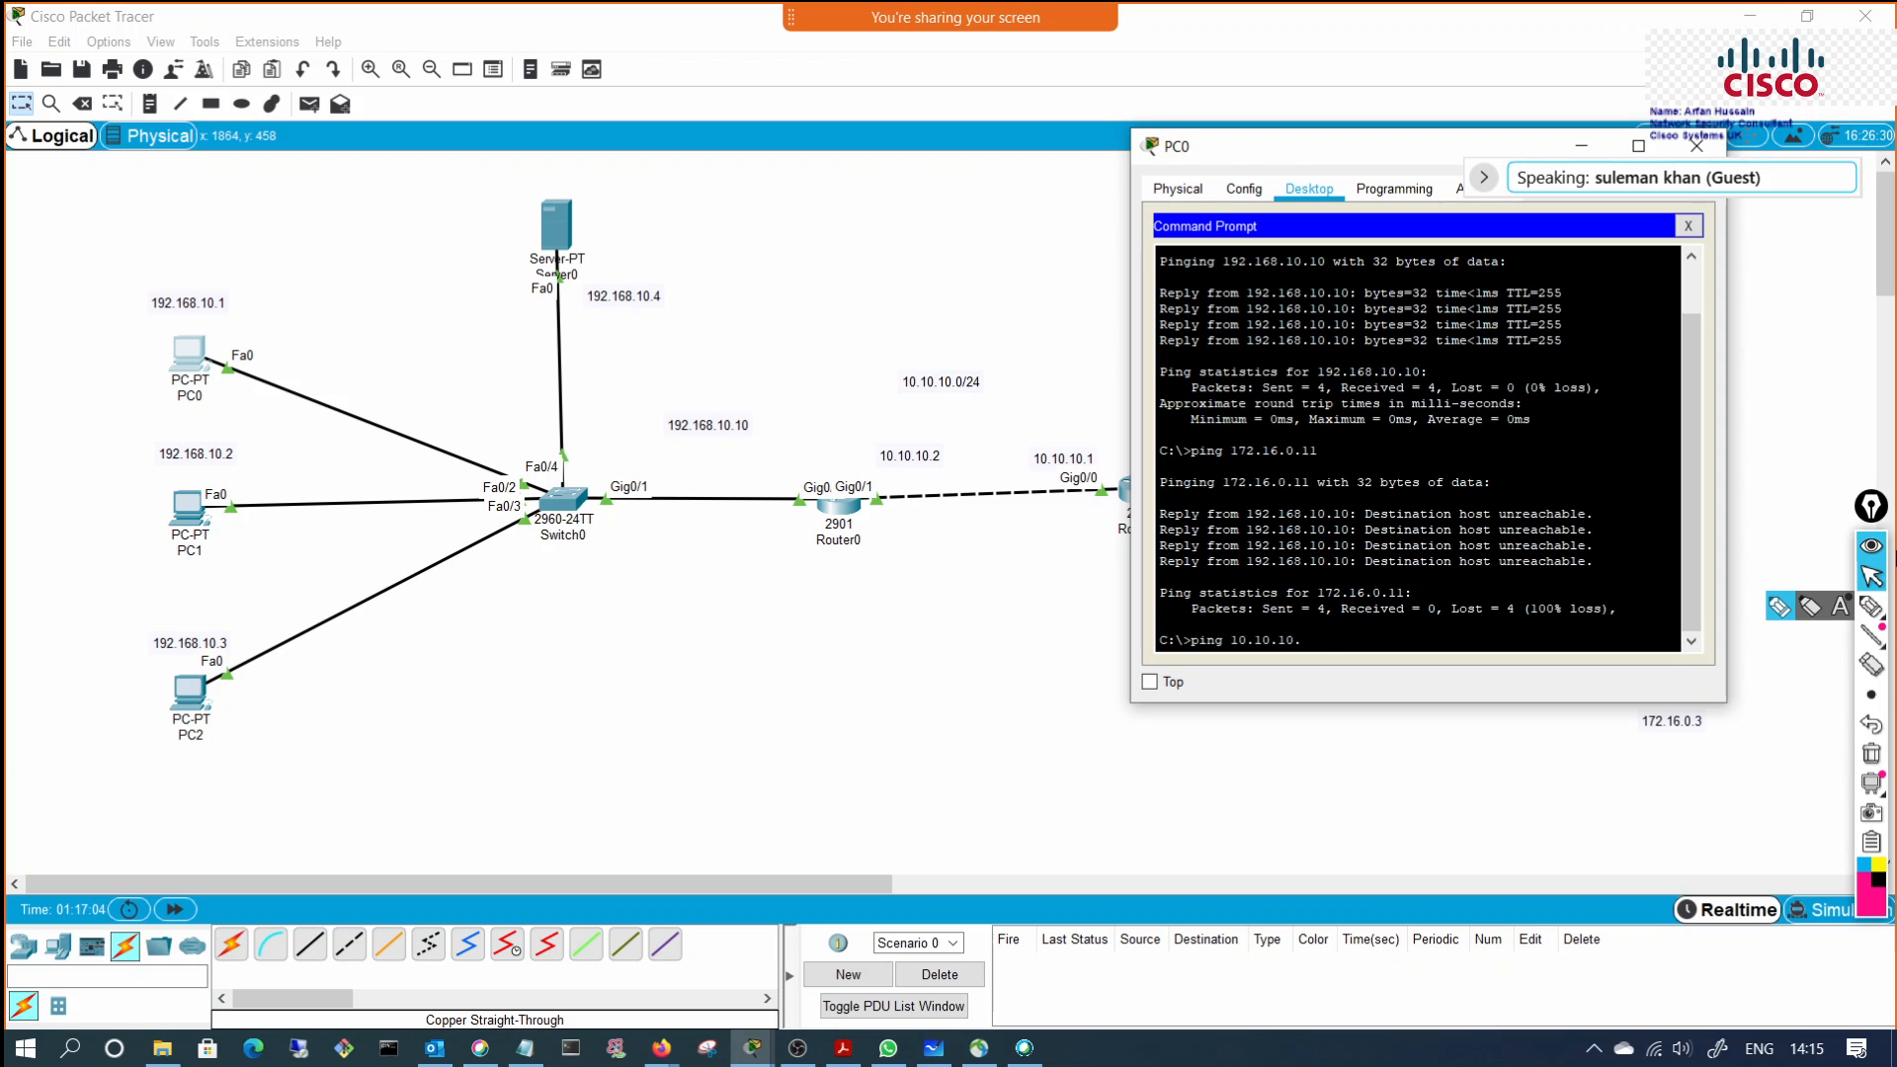
key(Return)
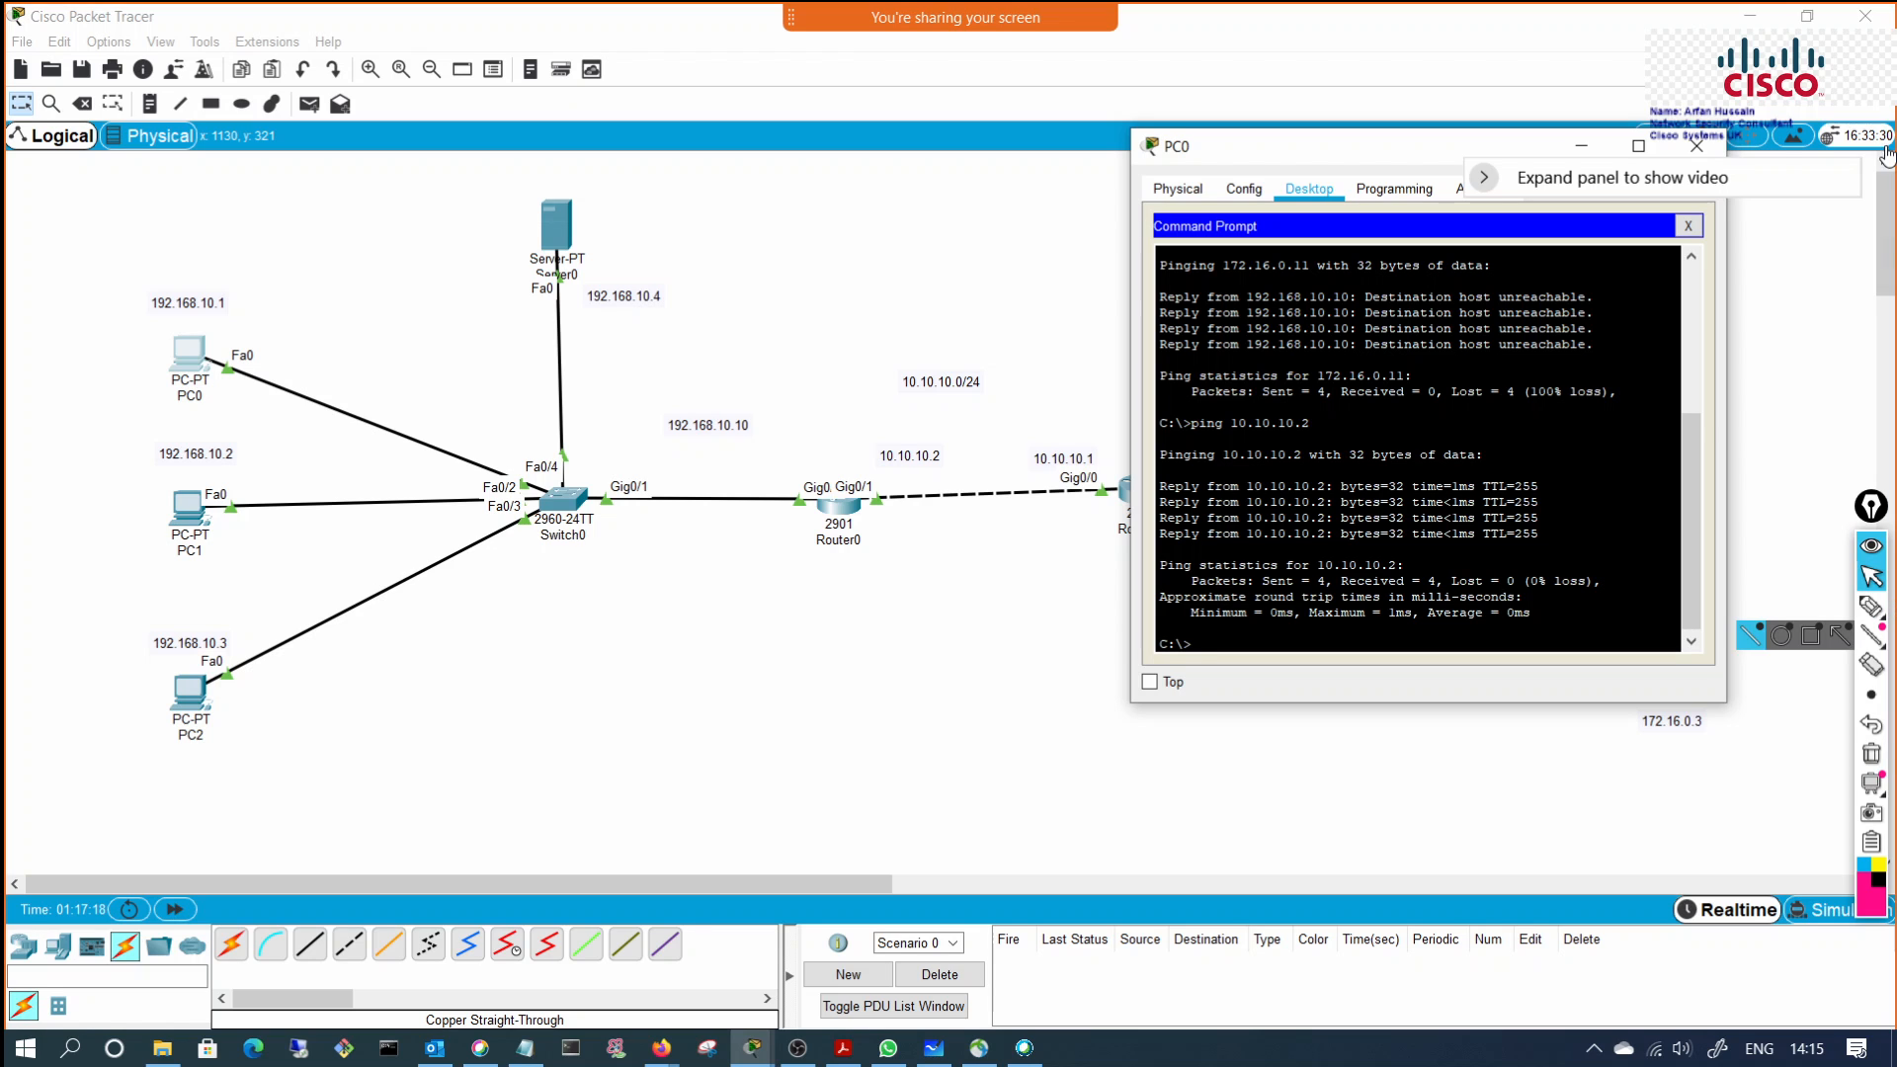
Step: Ping 10.10.10.1 from PC0's command prompt, and minimise PC0's window
drag(1548, 143, 1608, 277)
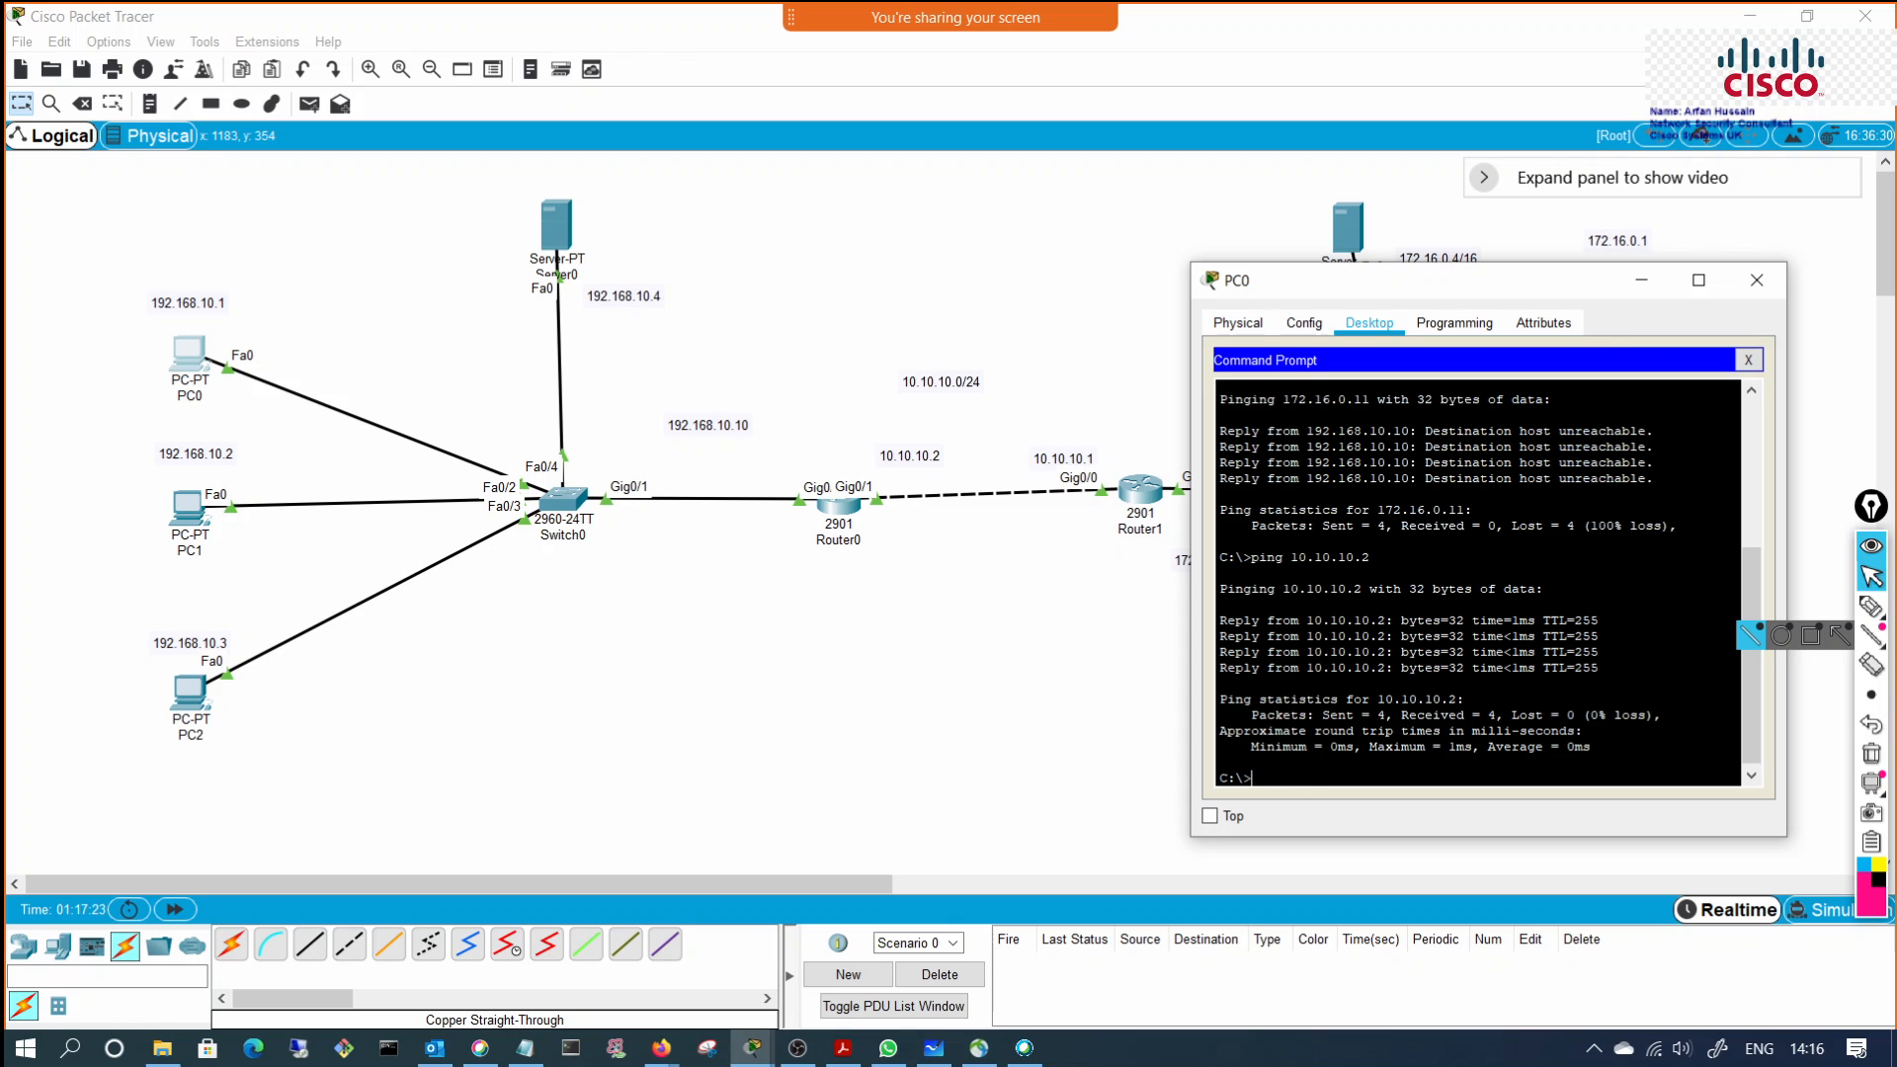
key(Up)
key(Return)
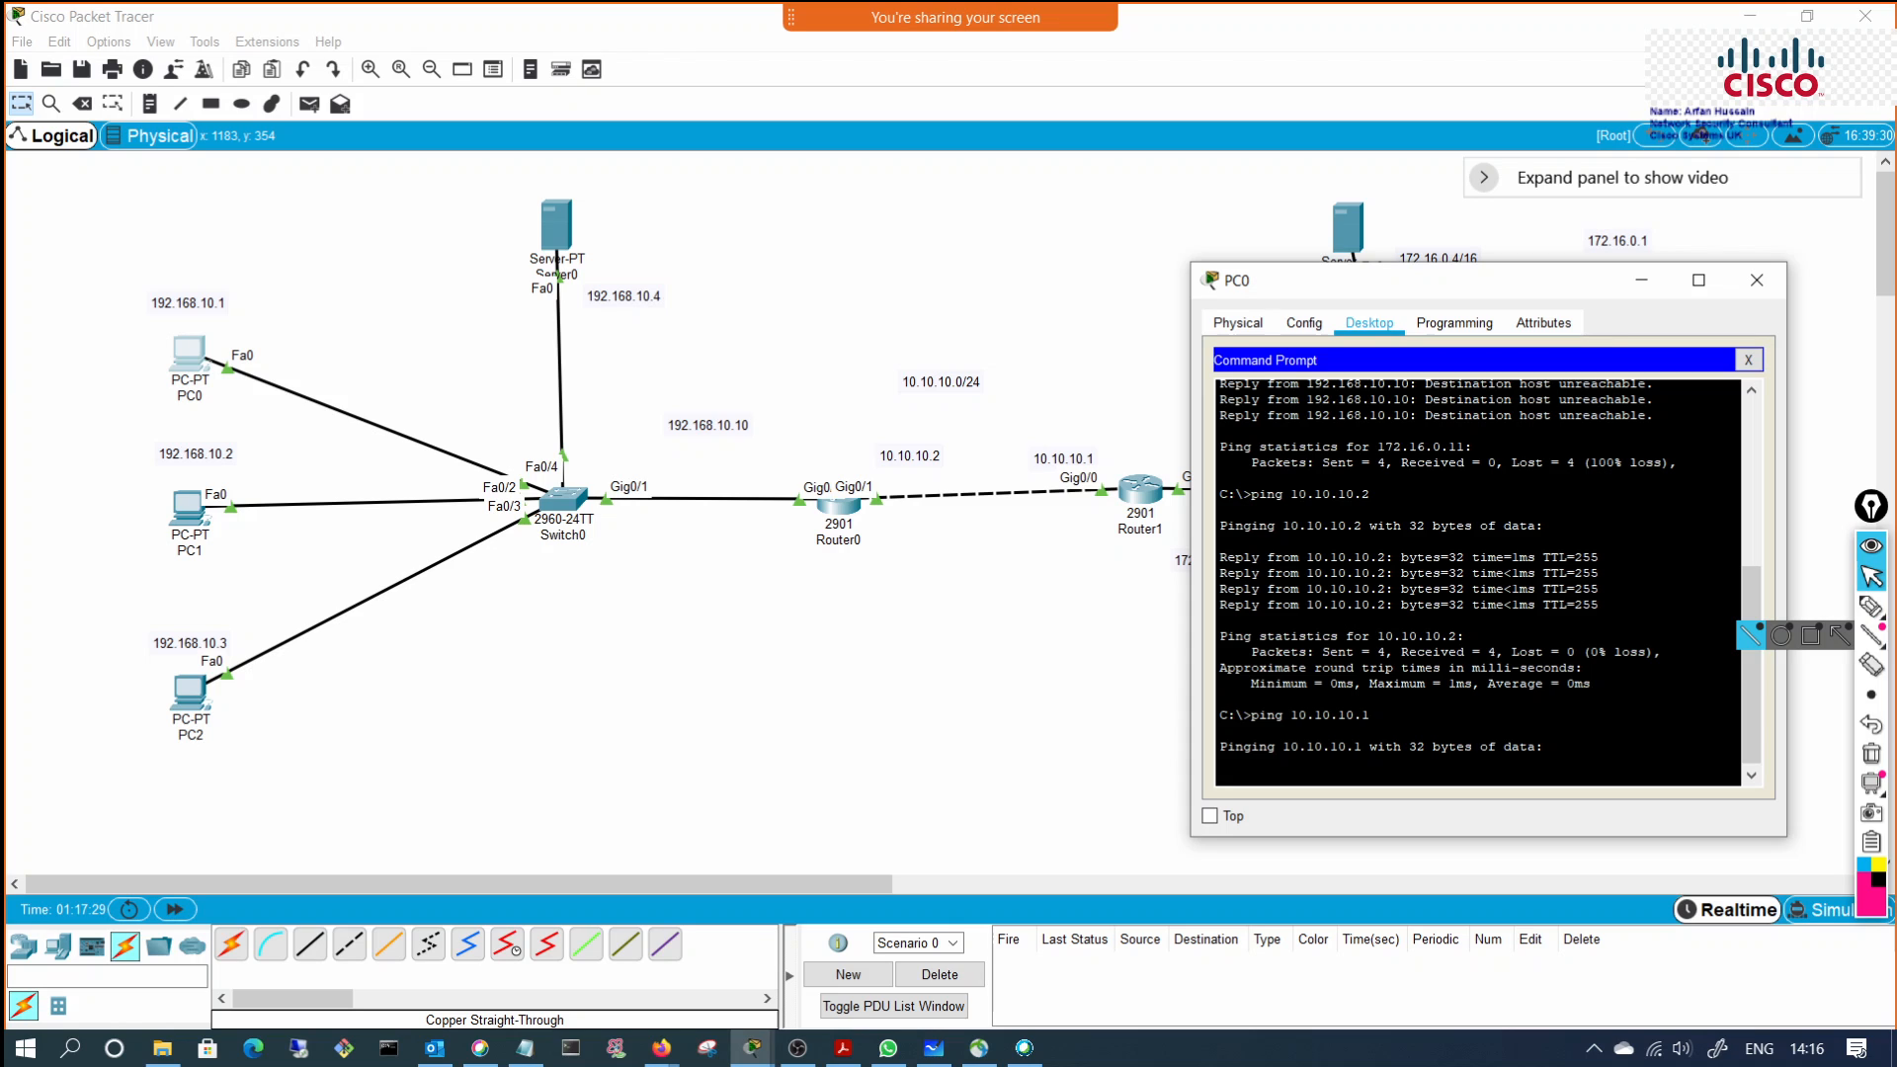
click(1639, 286)
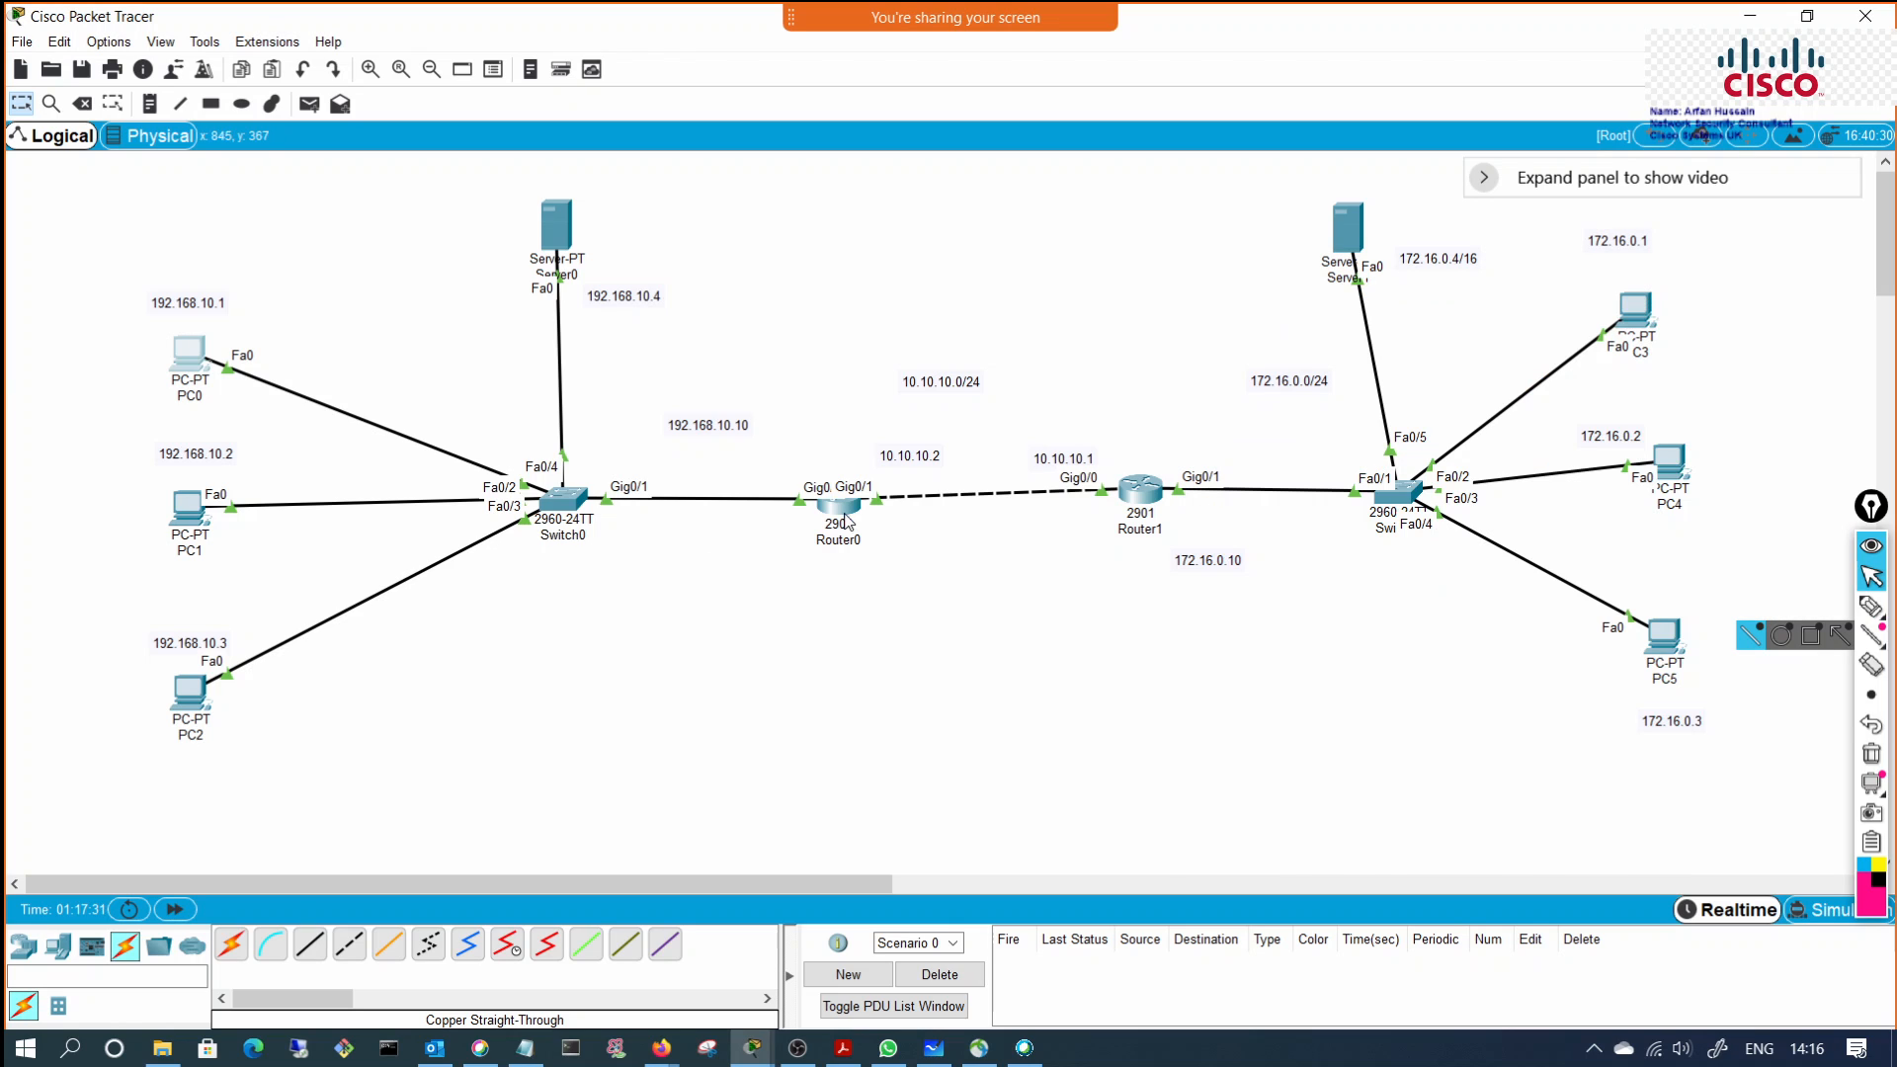
Step: Nudge Router0 slightly up in the topology and display its routing table in the CLI
drag(847, 520, 844, 509)
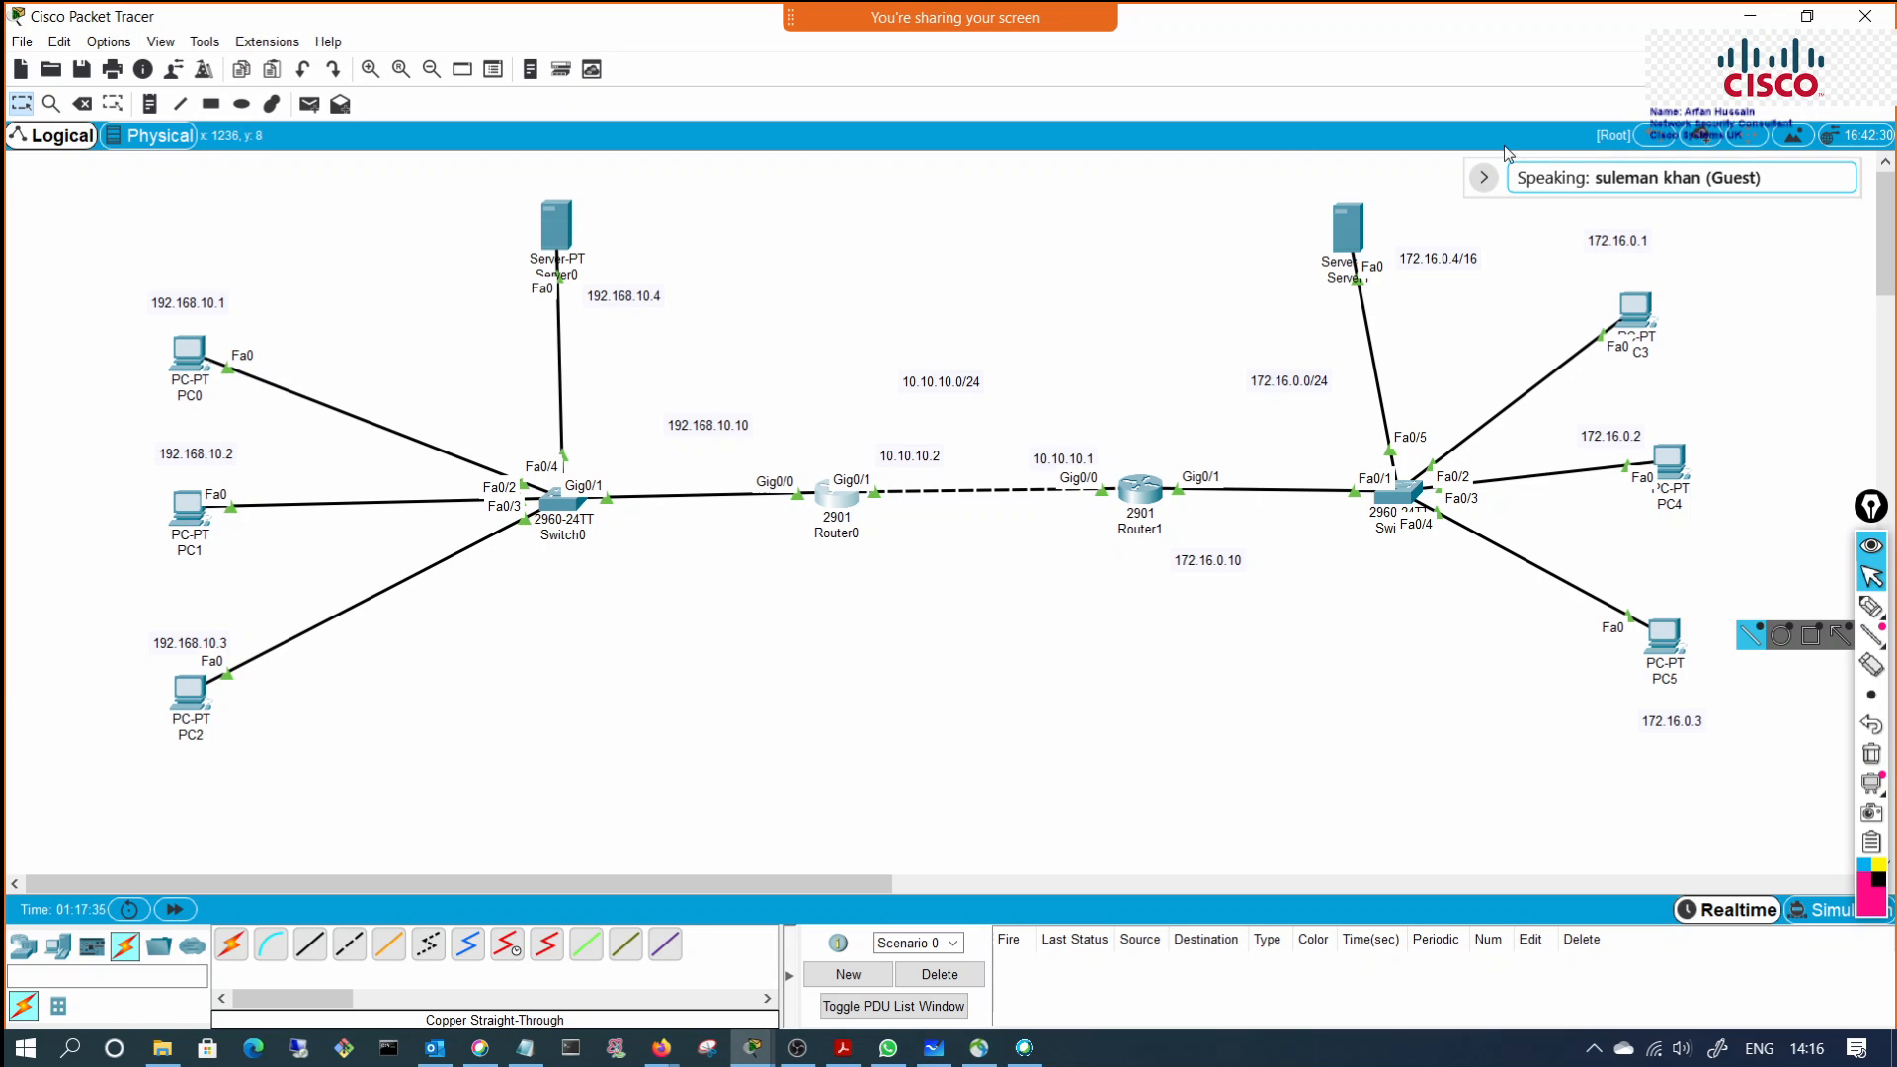
click(834, 497)
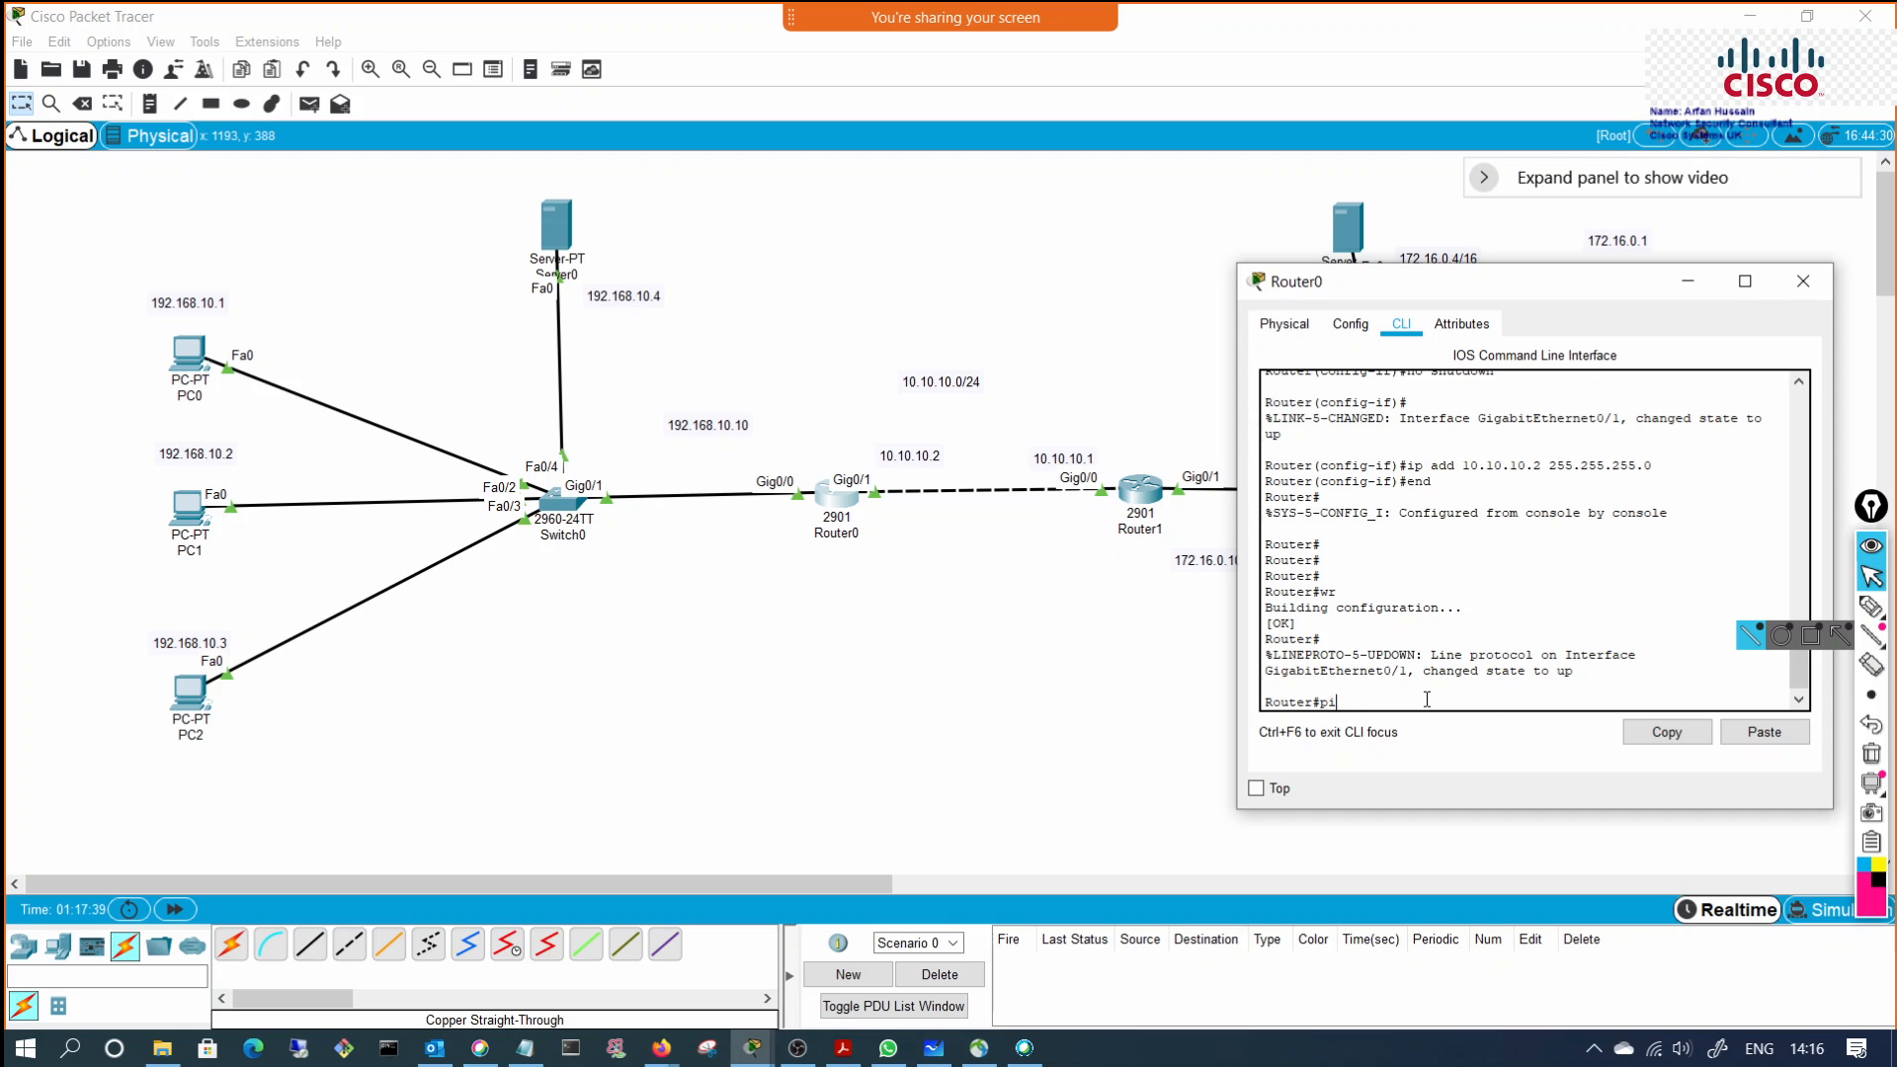
text(sho)
key(Tab)
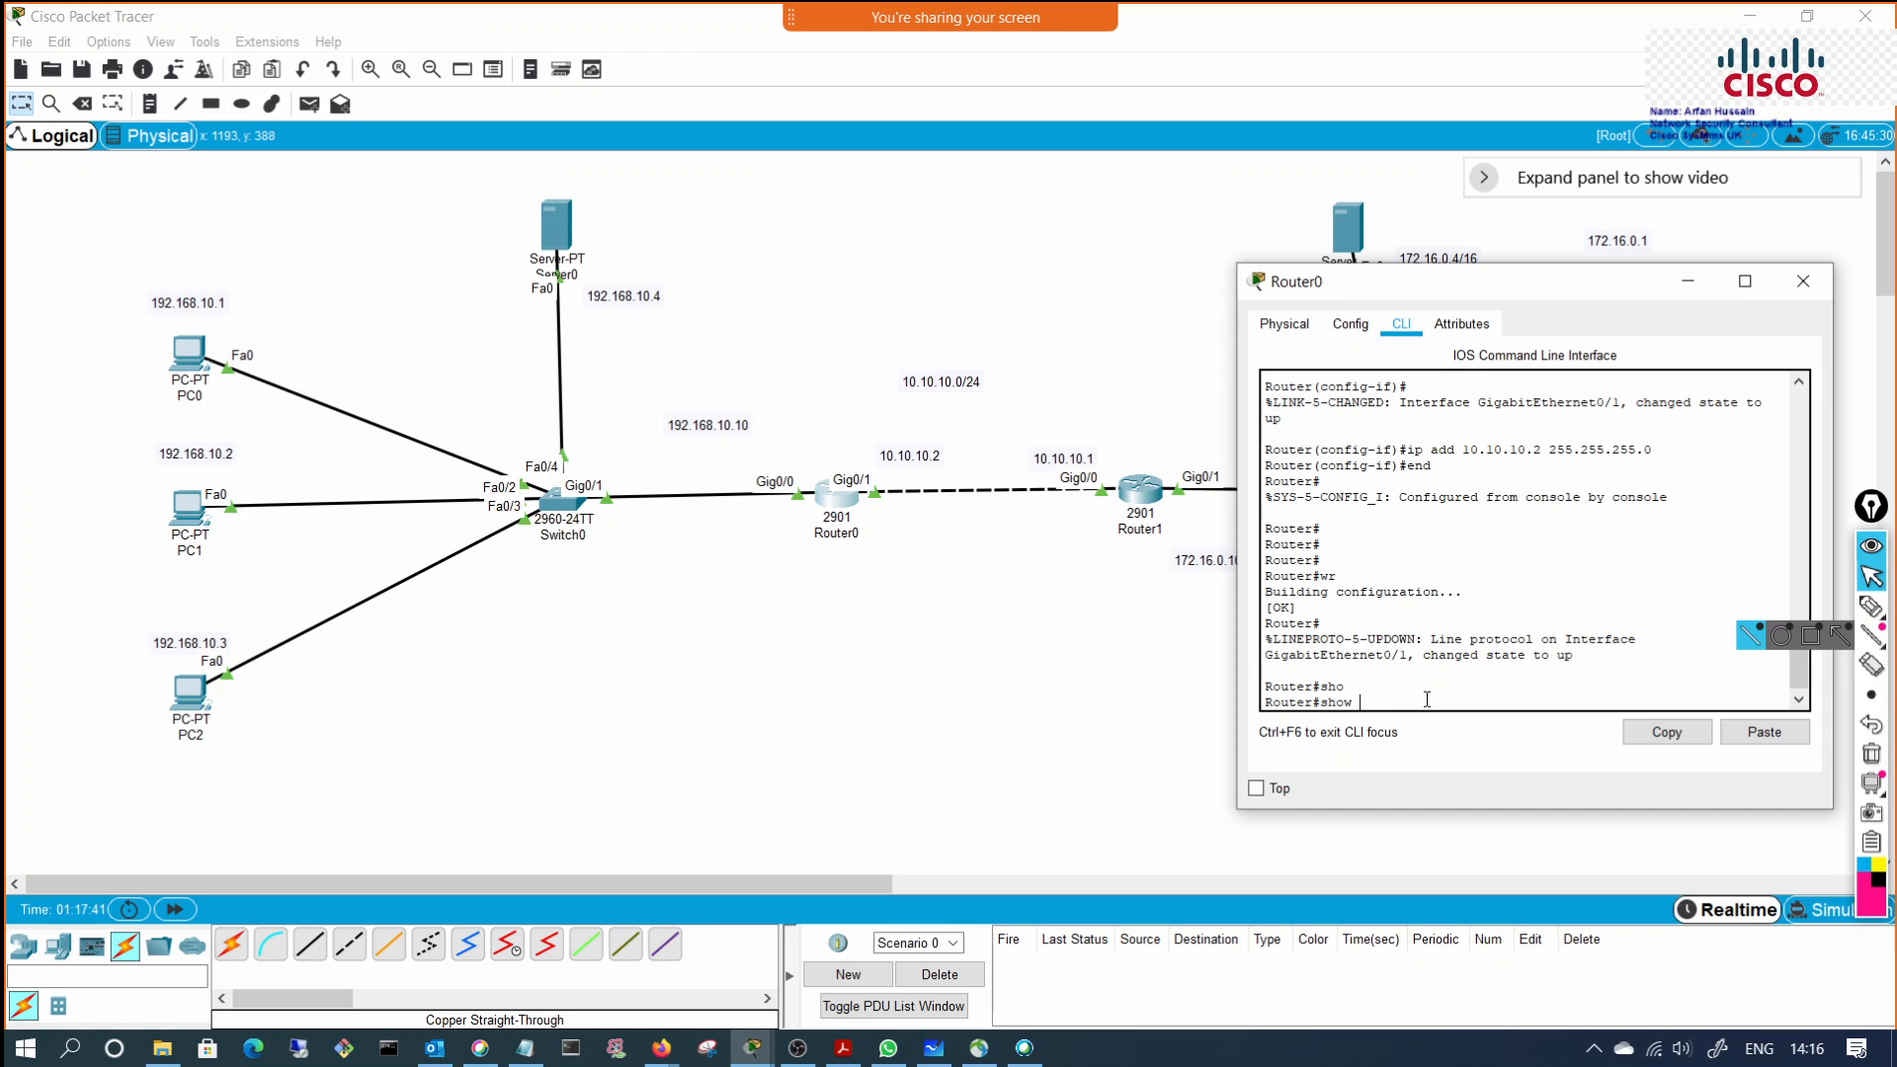
key(Return)
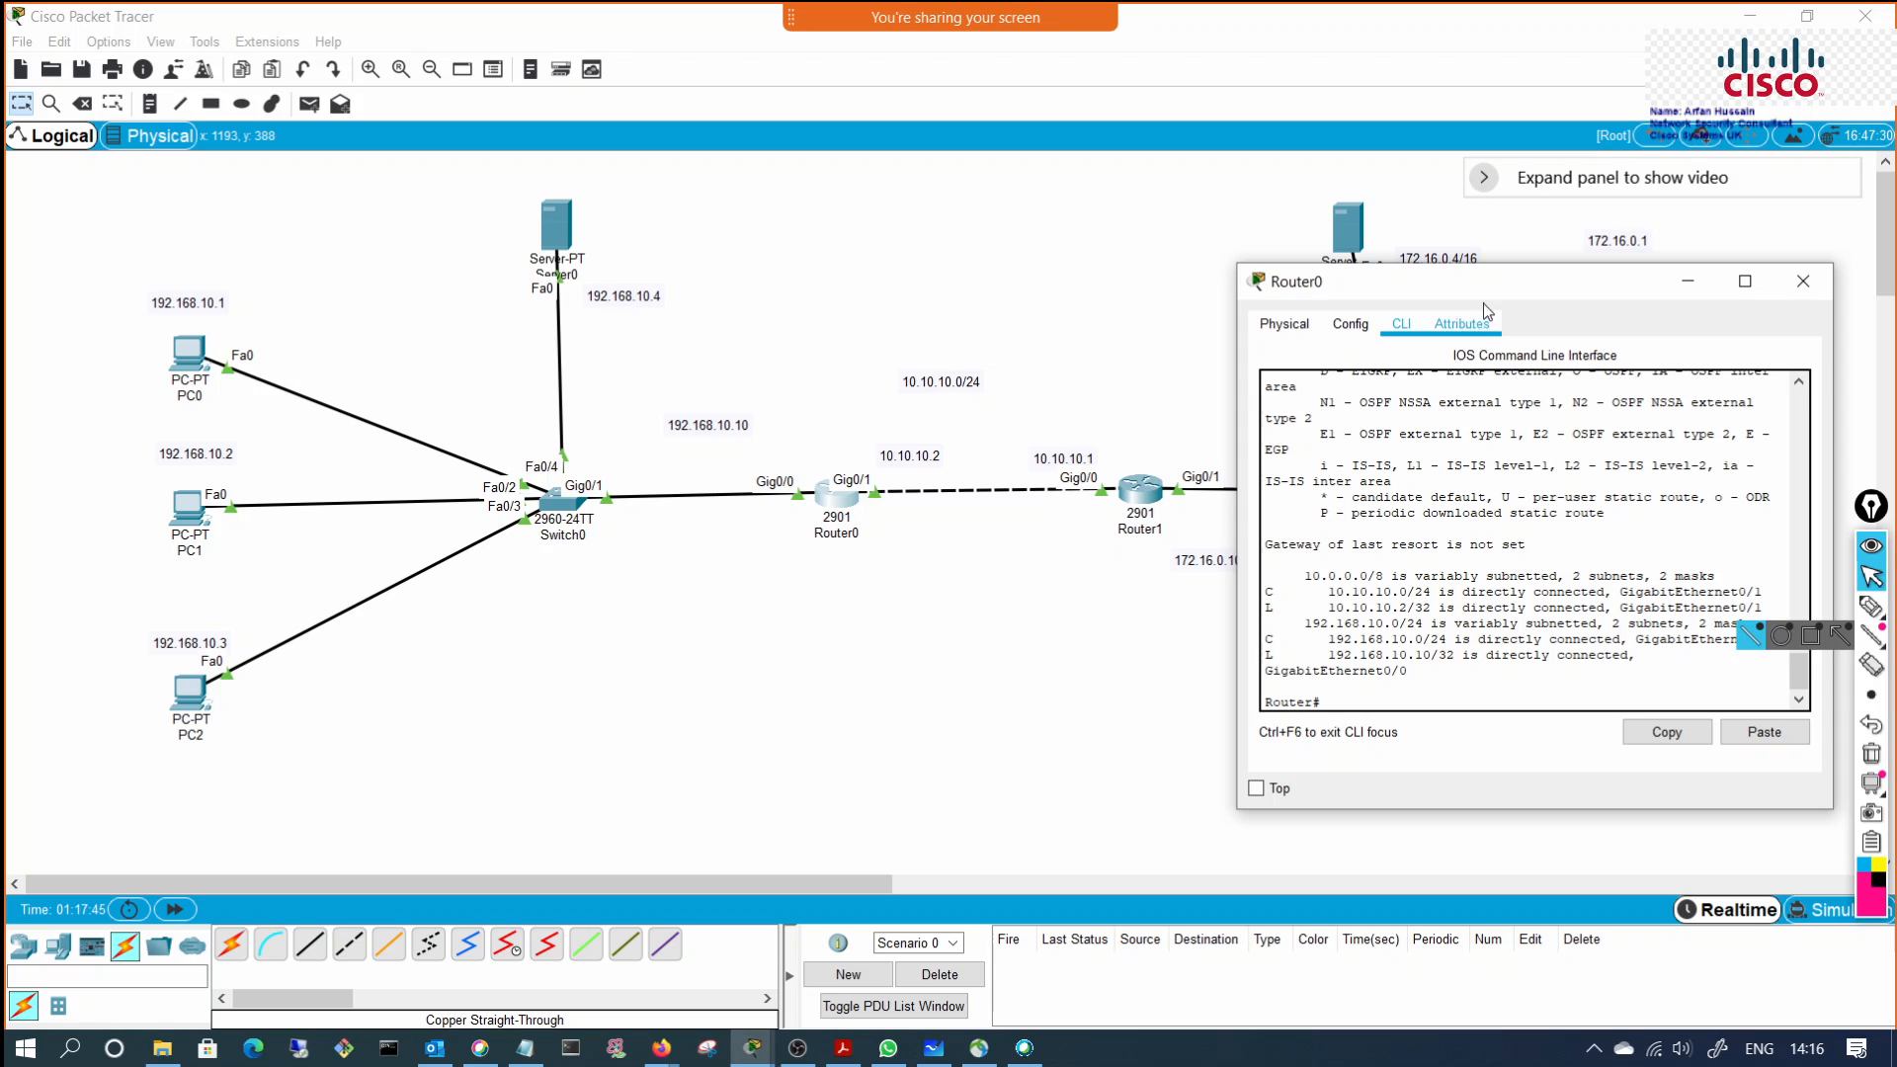
drag(1489, 290, 1166, 266)
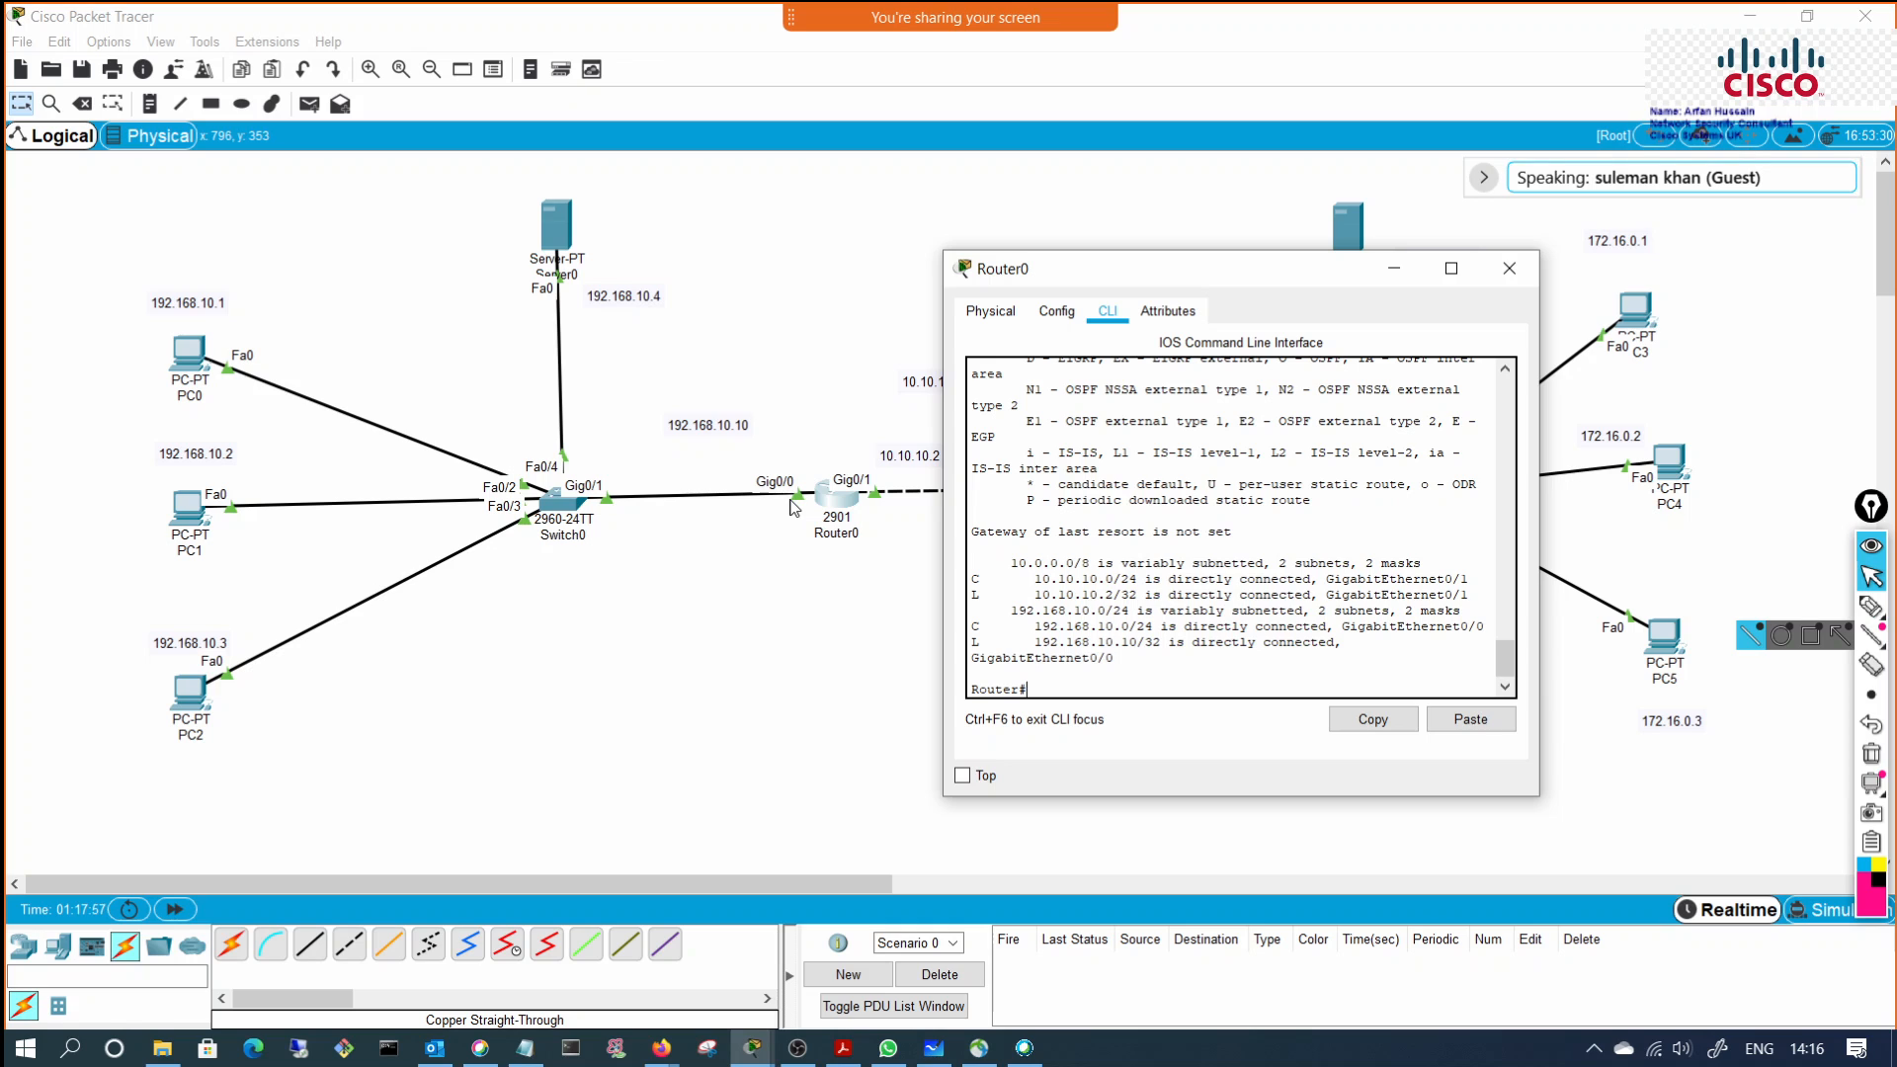
drag(1159, 273, 1363, 276)
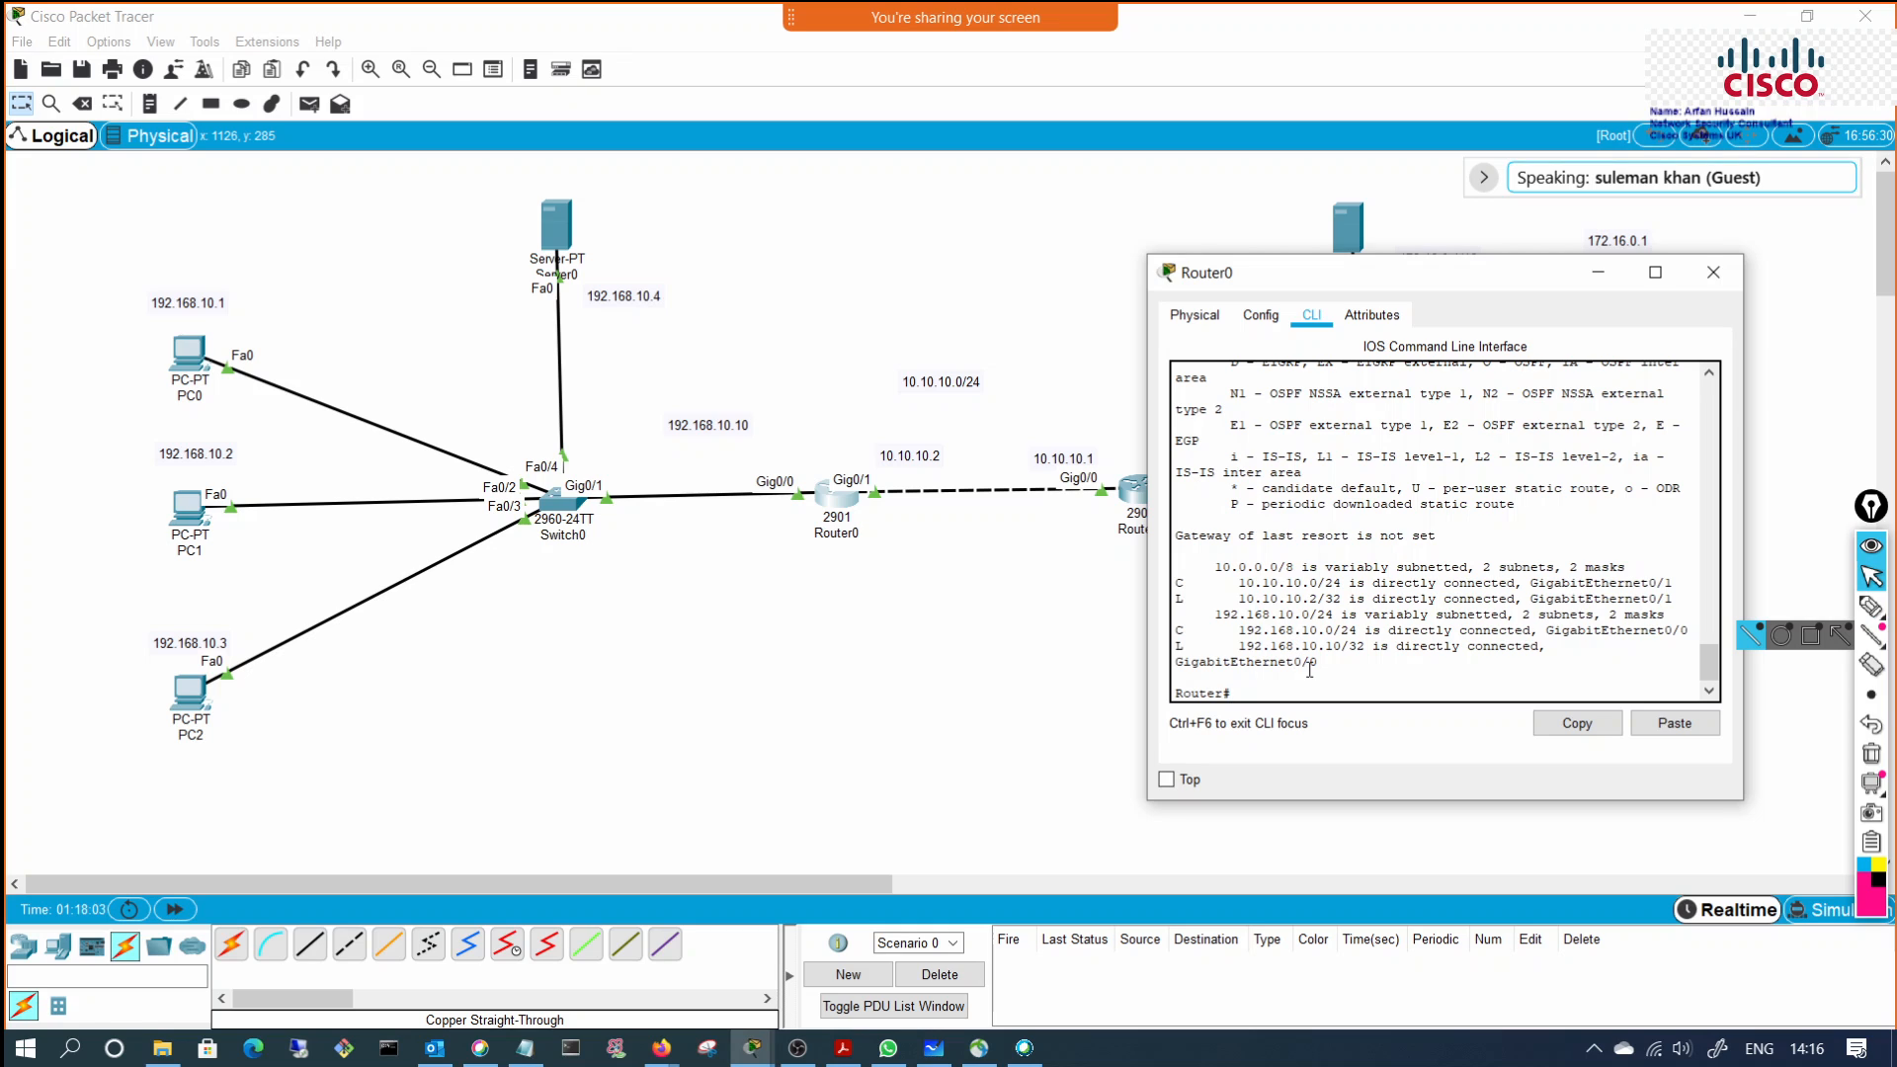
Step: Highlight Router0's directly connected 10.10.10.x and 192.168.10.x routes, and minimise its window
drag(1193, 585, 1351, 598)
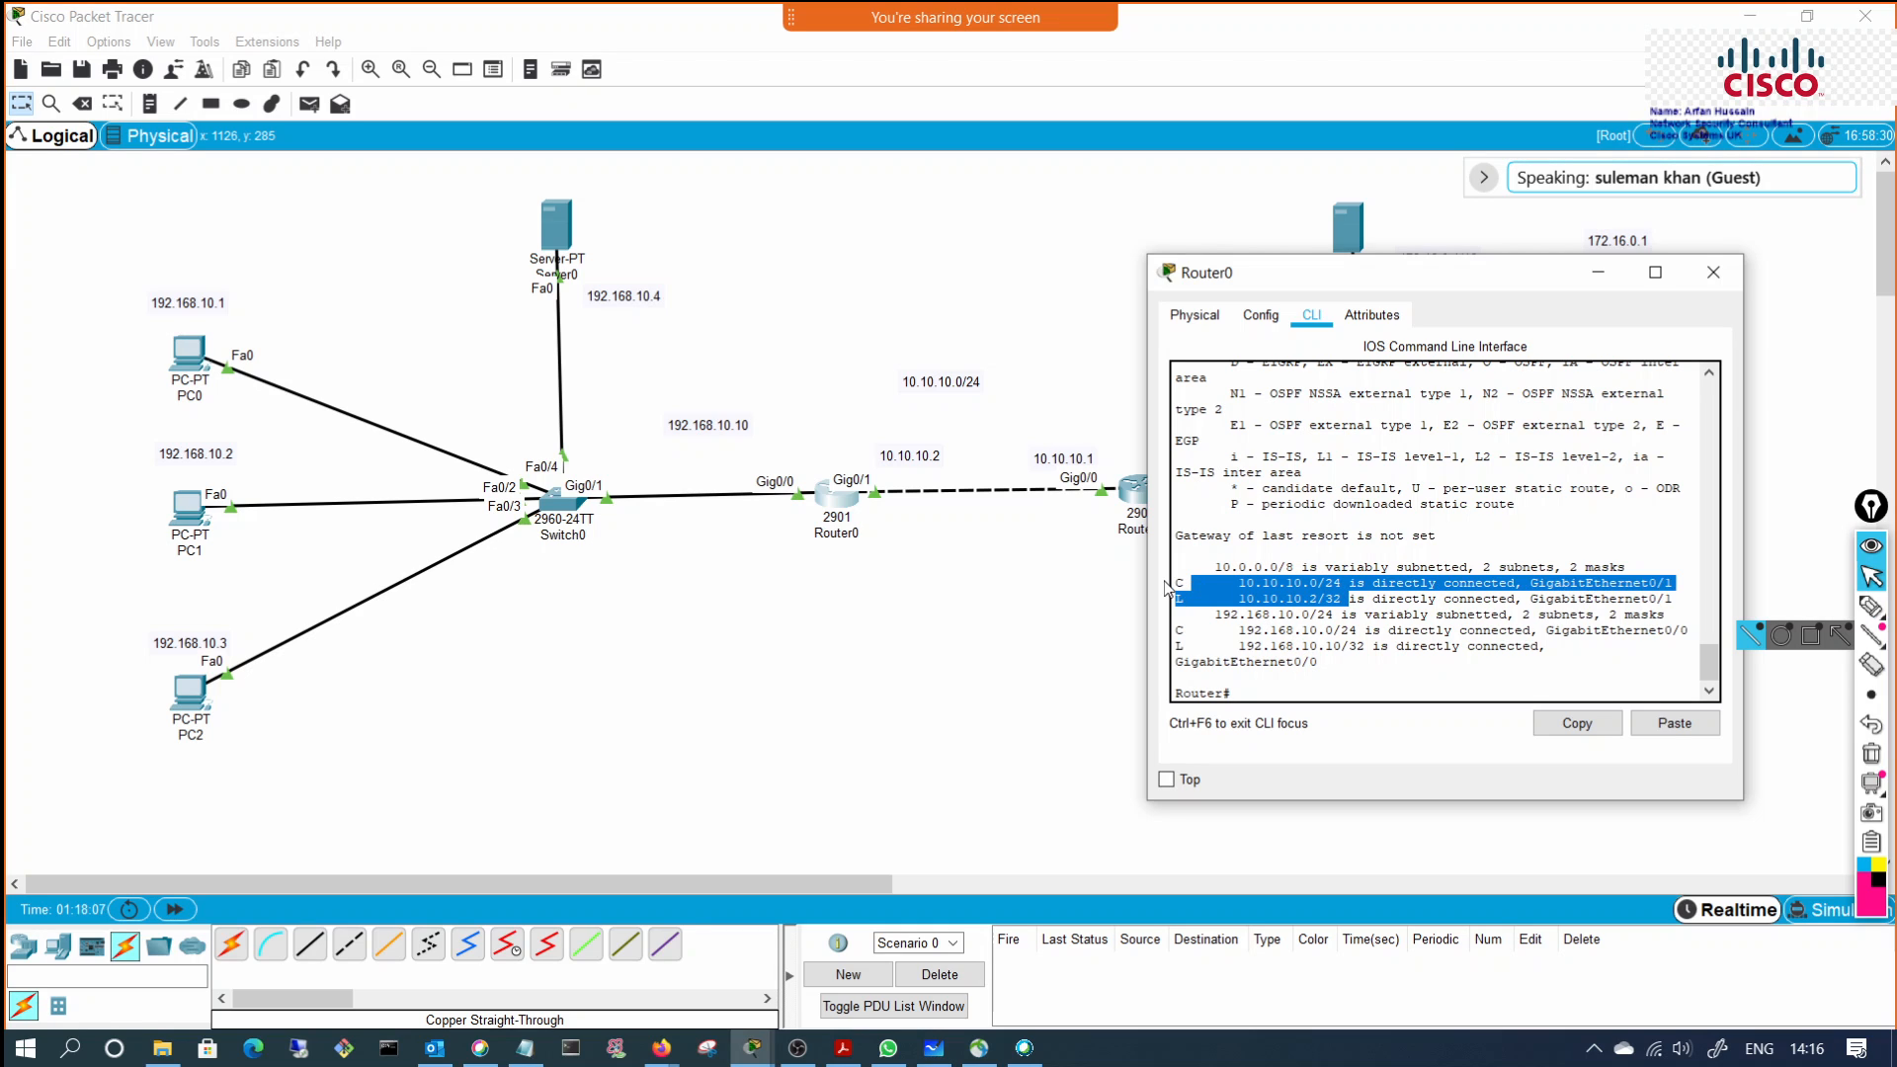
drag(1180, 583, 1429, 597)
drag(1177, 630, 1402, 646)
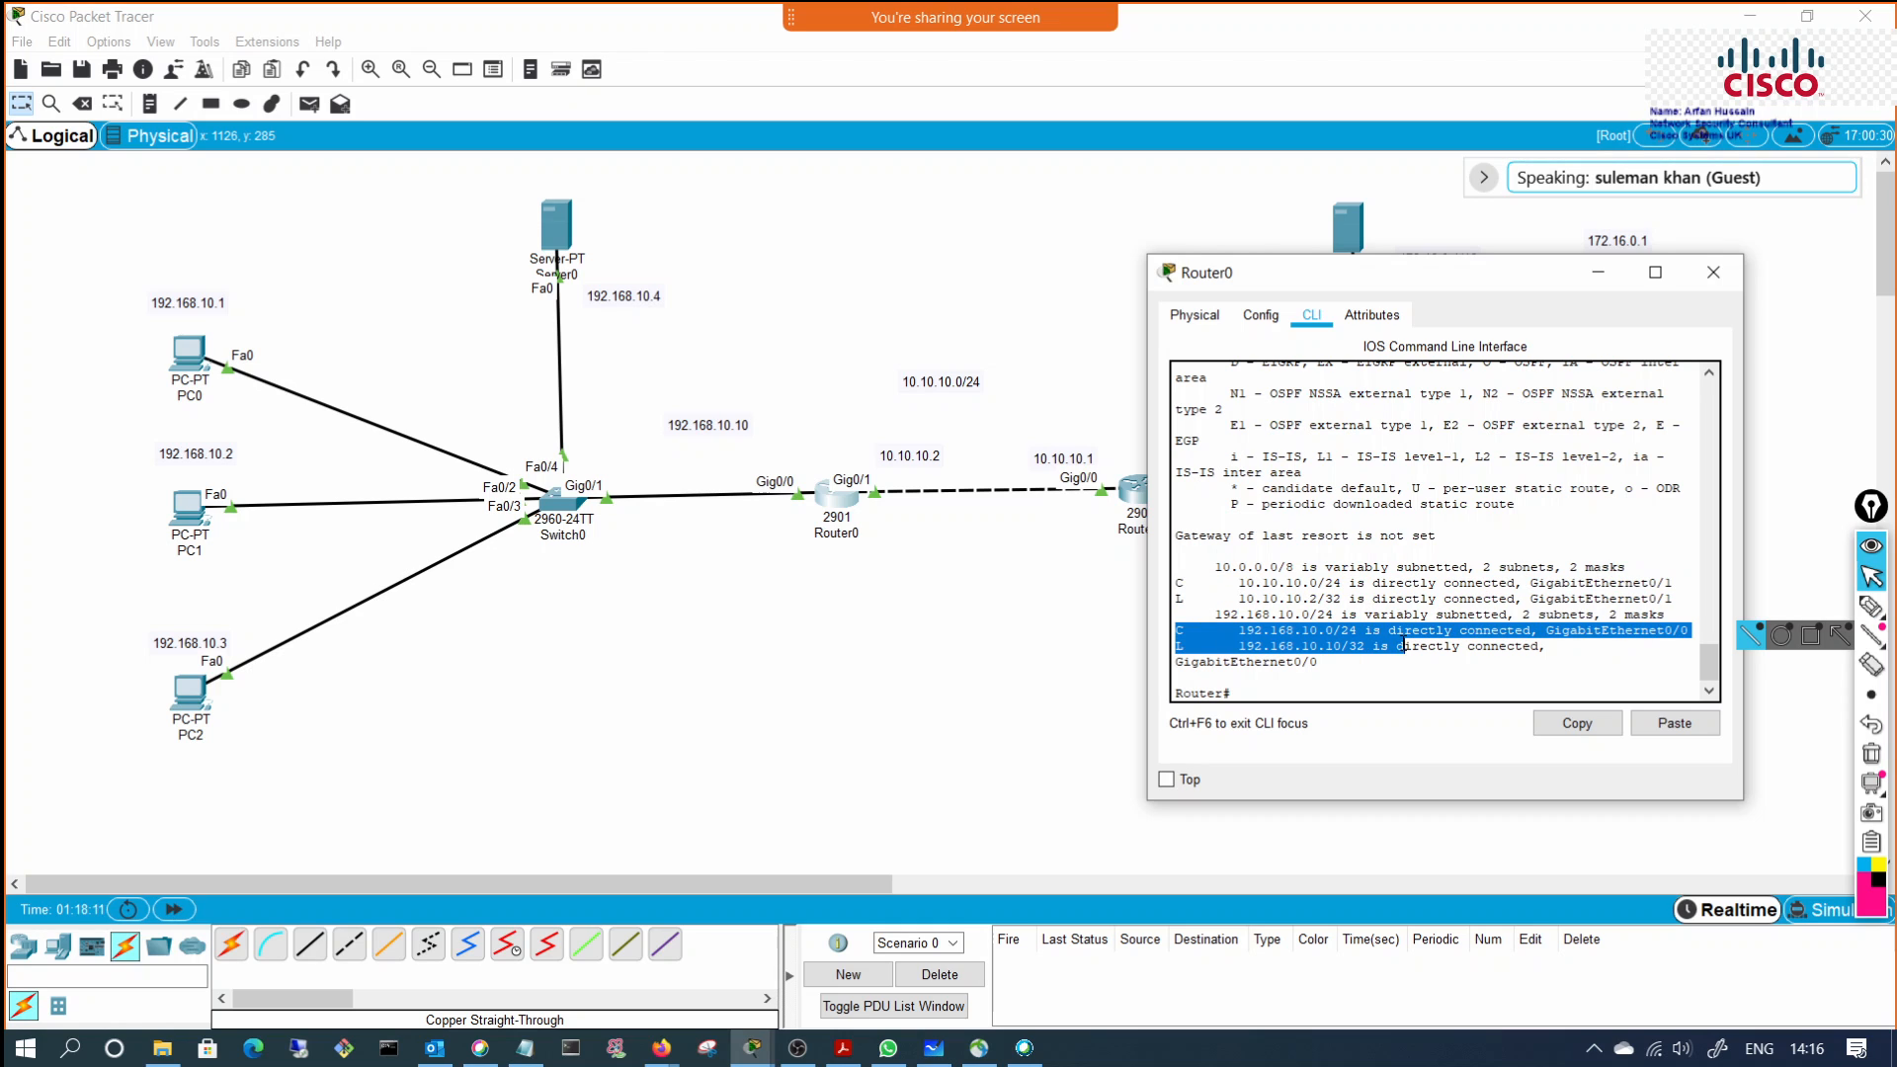
click(1598, 273)
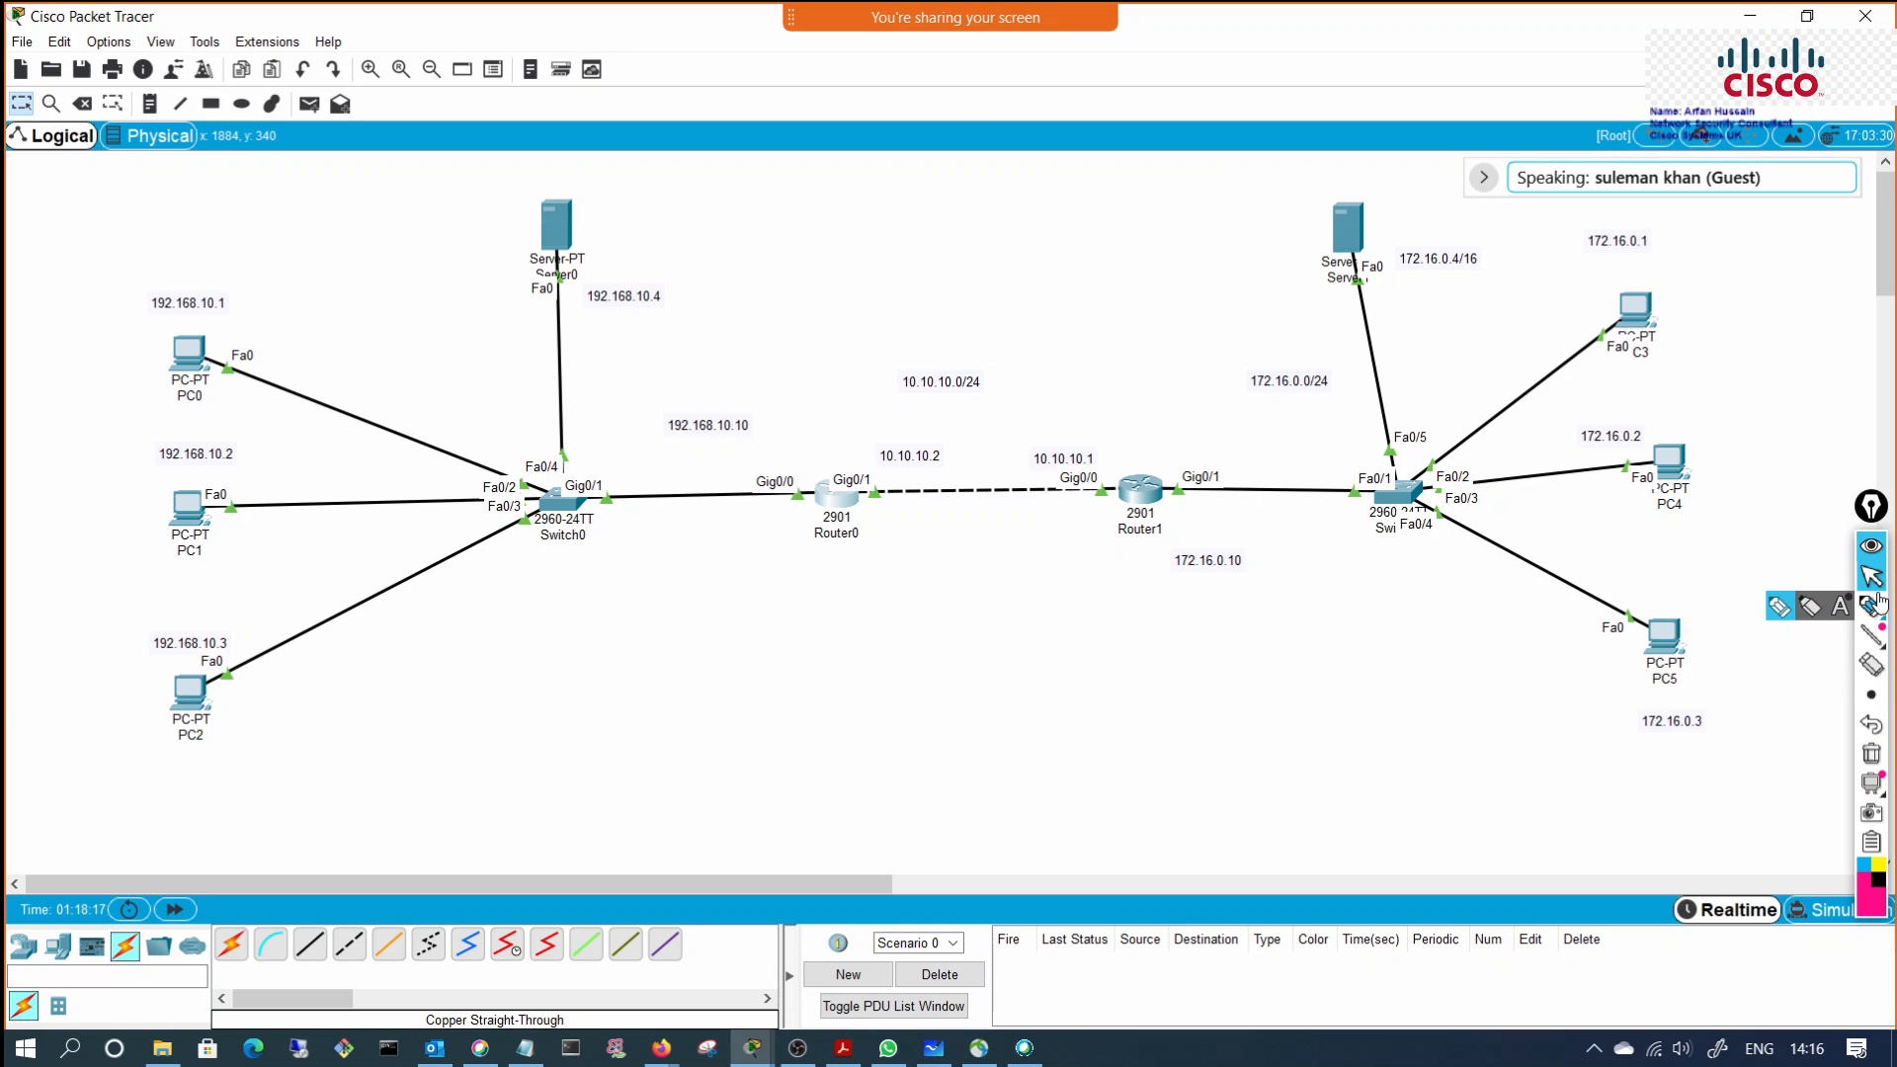
Step: With the pen, write "Network" under the left, middle and right segments and underline the address labels above the links
click(1873, 613)
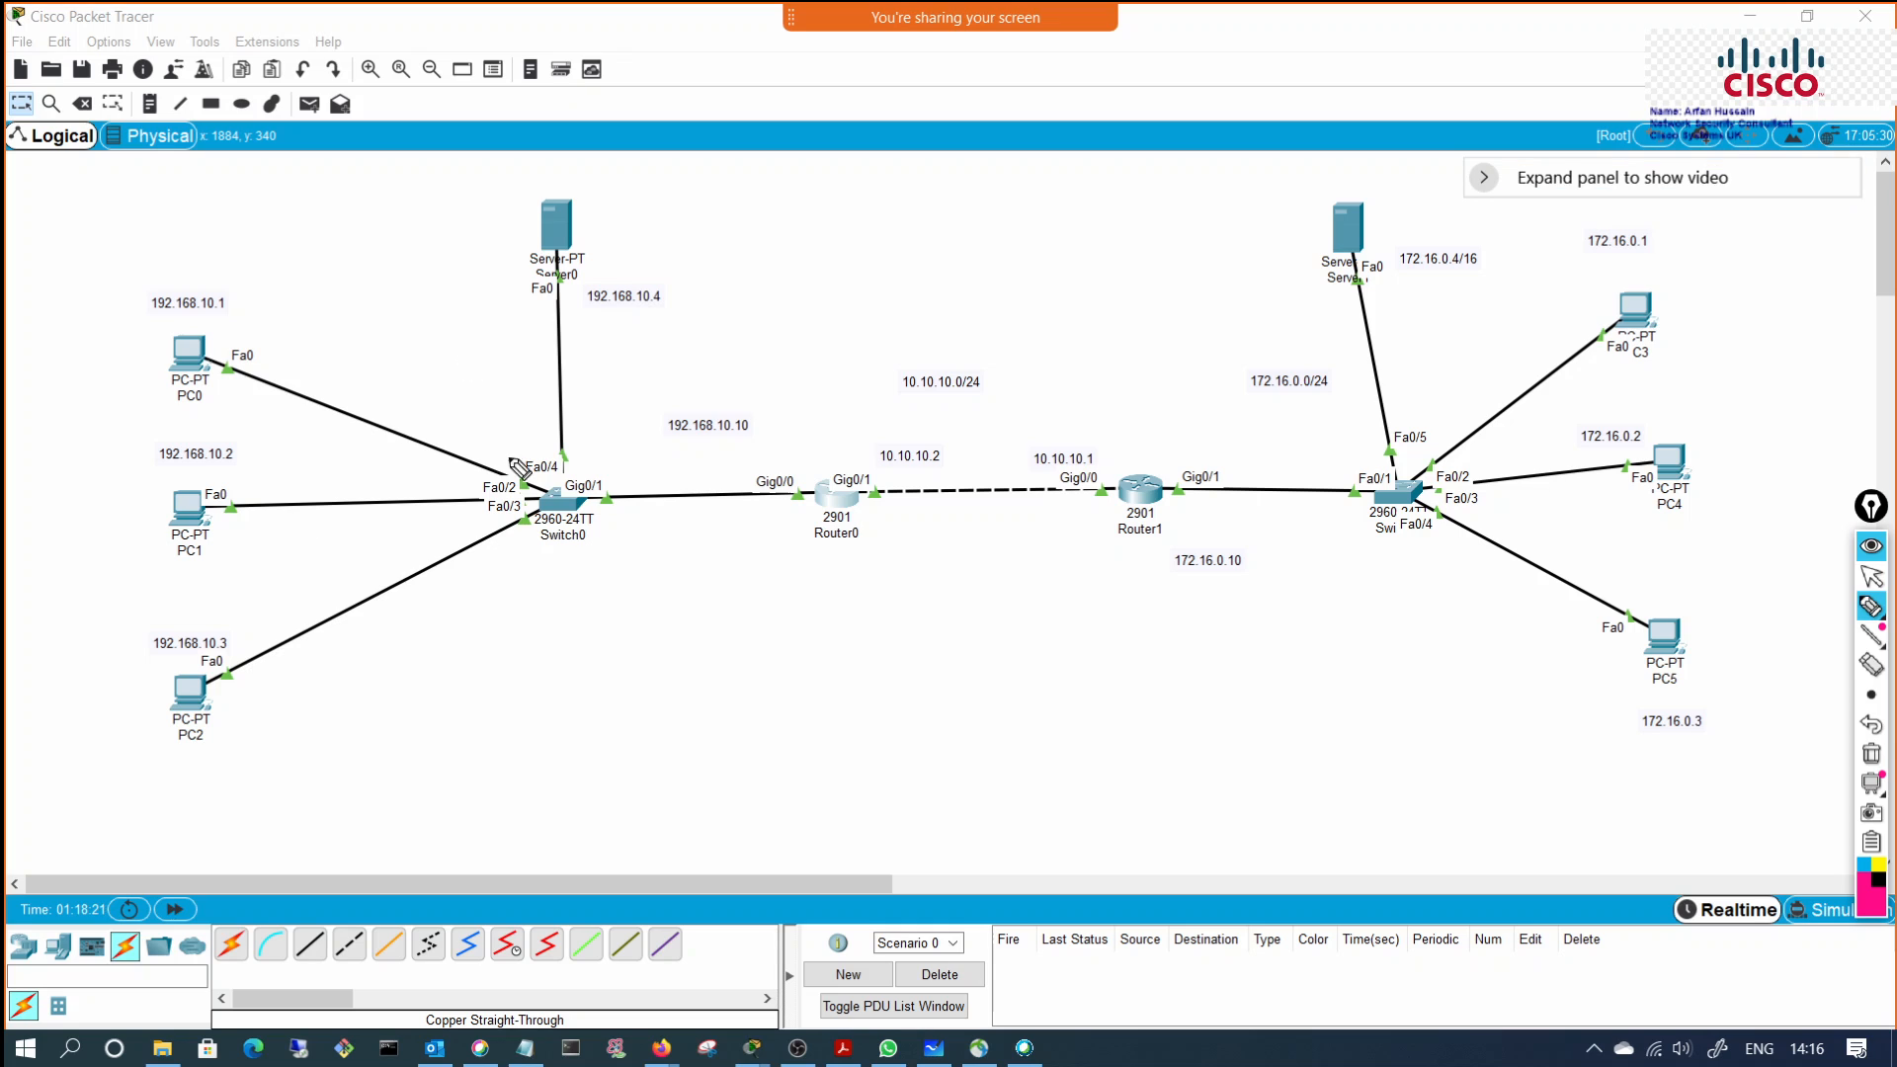
drag(510, 635, 650, 608)
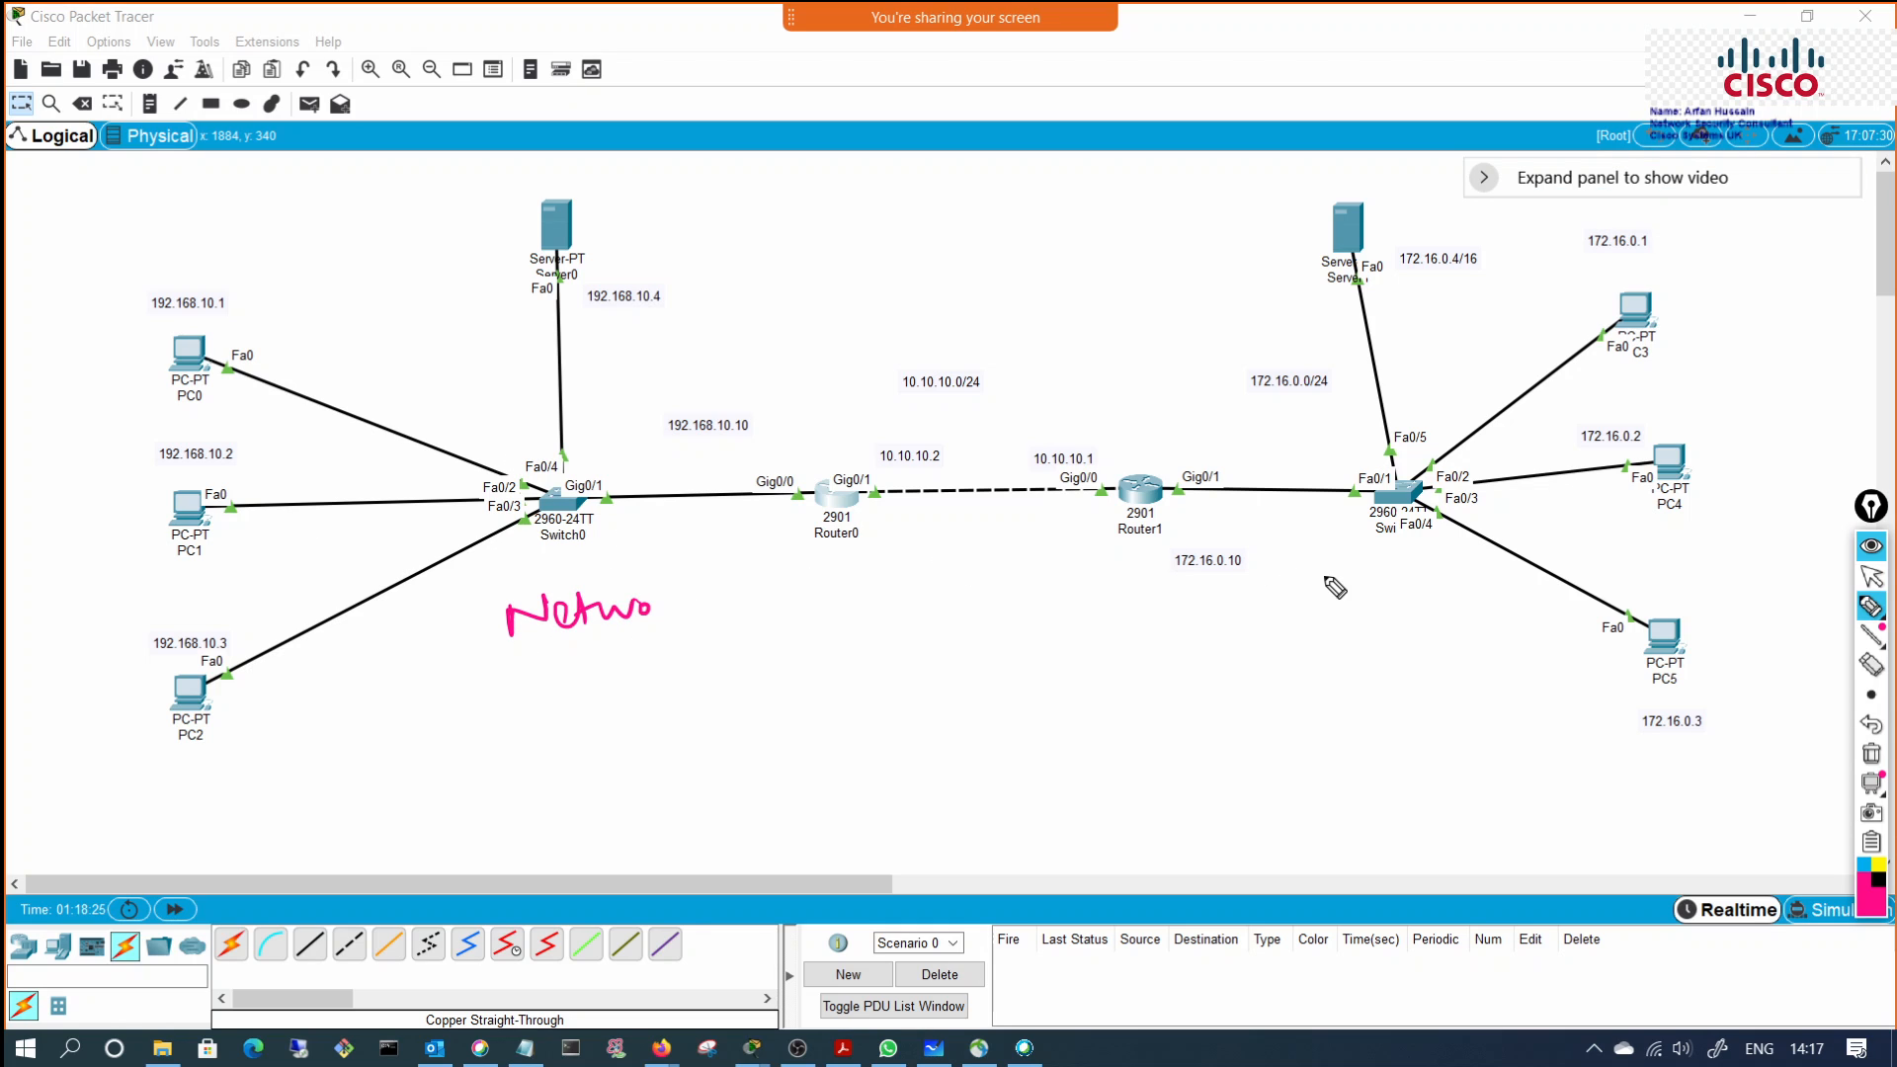
drag(1310, 600, 1489, 580)
drag(943, 546, 1081, 554)
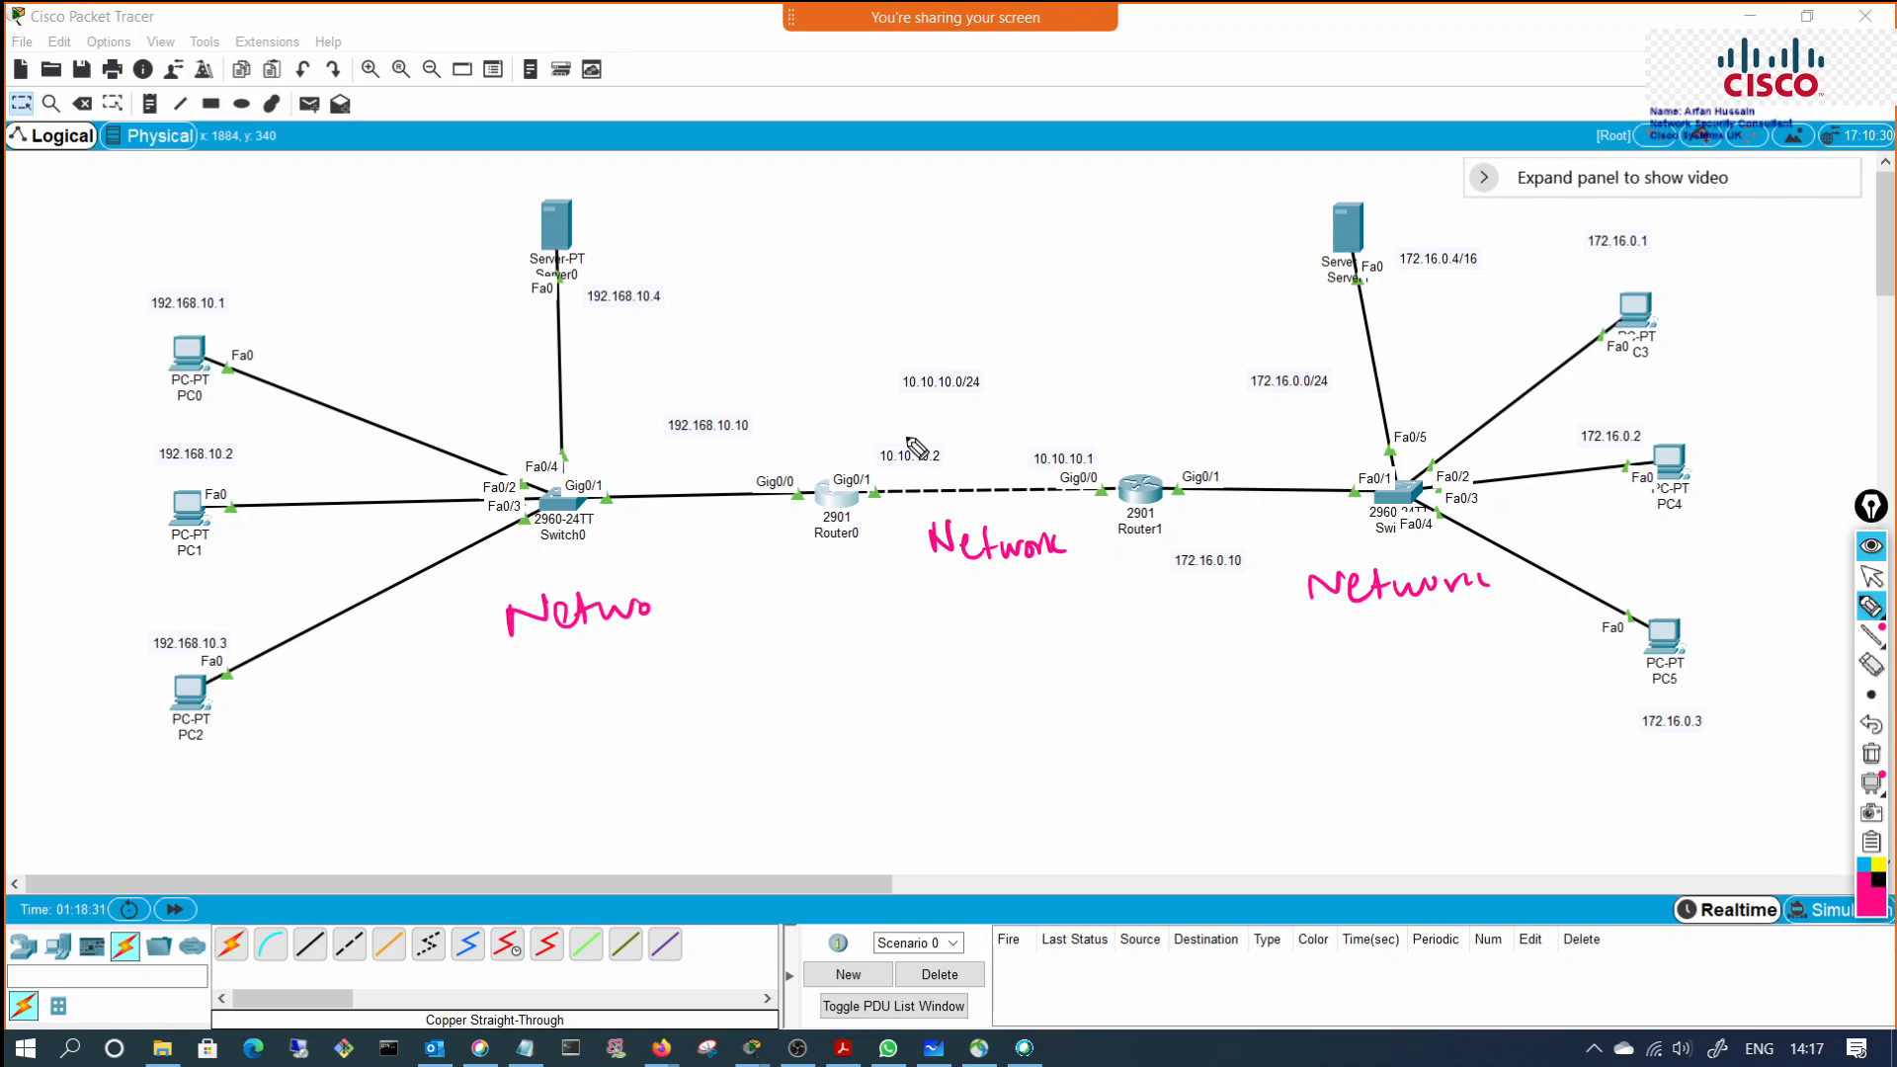
drag(873, 436, 1073, 434)
drag(655, 446, 739, 443)
drag(1250, 403, 1326, 401)
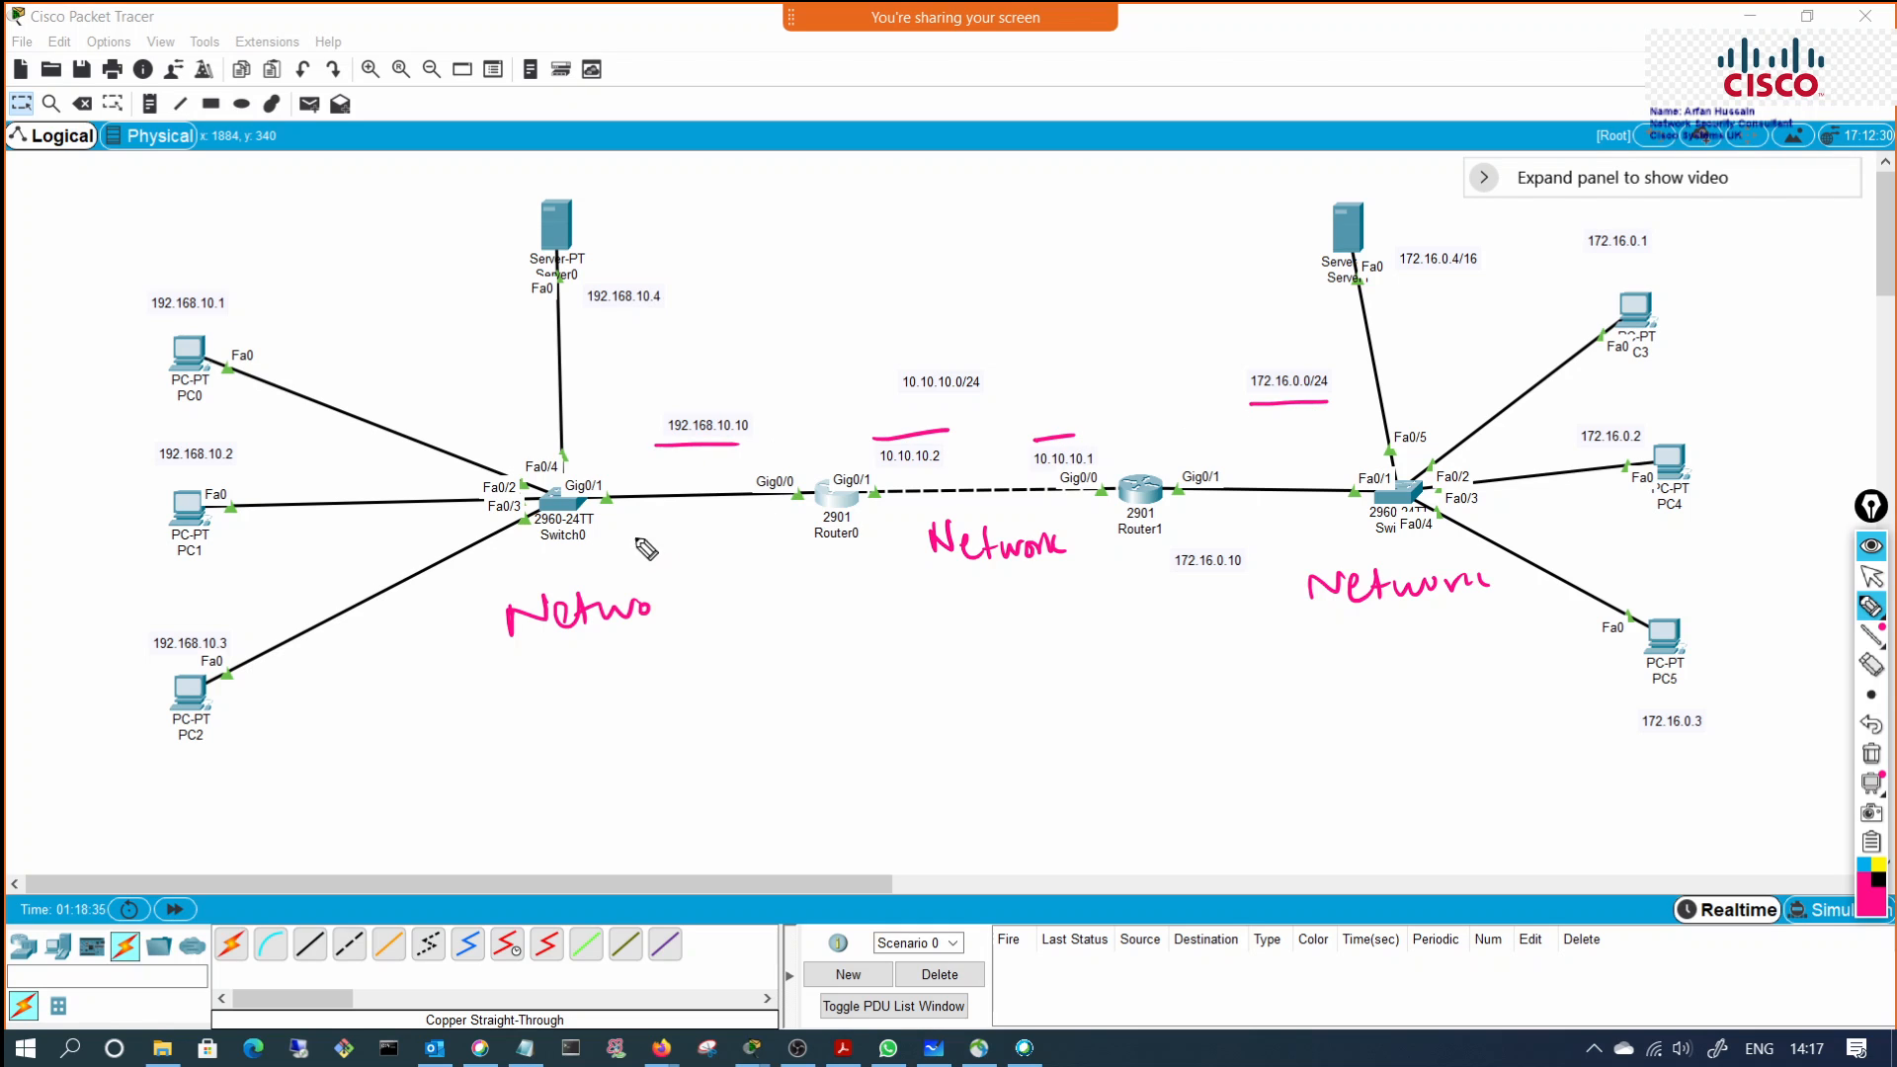
Step: Draw an arrow to an underlined "Rout" below Router0, mark Router1 with a stroke, and write "Netw" underneath
mouse_move(677, 600)
mouse_down()
mouse_move(775, 567)
mouse_move(777, 600)
mouse_move(870, 602)
mouse_up()
mouse_move(875, 570)
mouse_down()
mouse_move(892, 616)
mouse_move(855, 629)
mouse_up()
drag(1135, 455, 1145, 425)
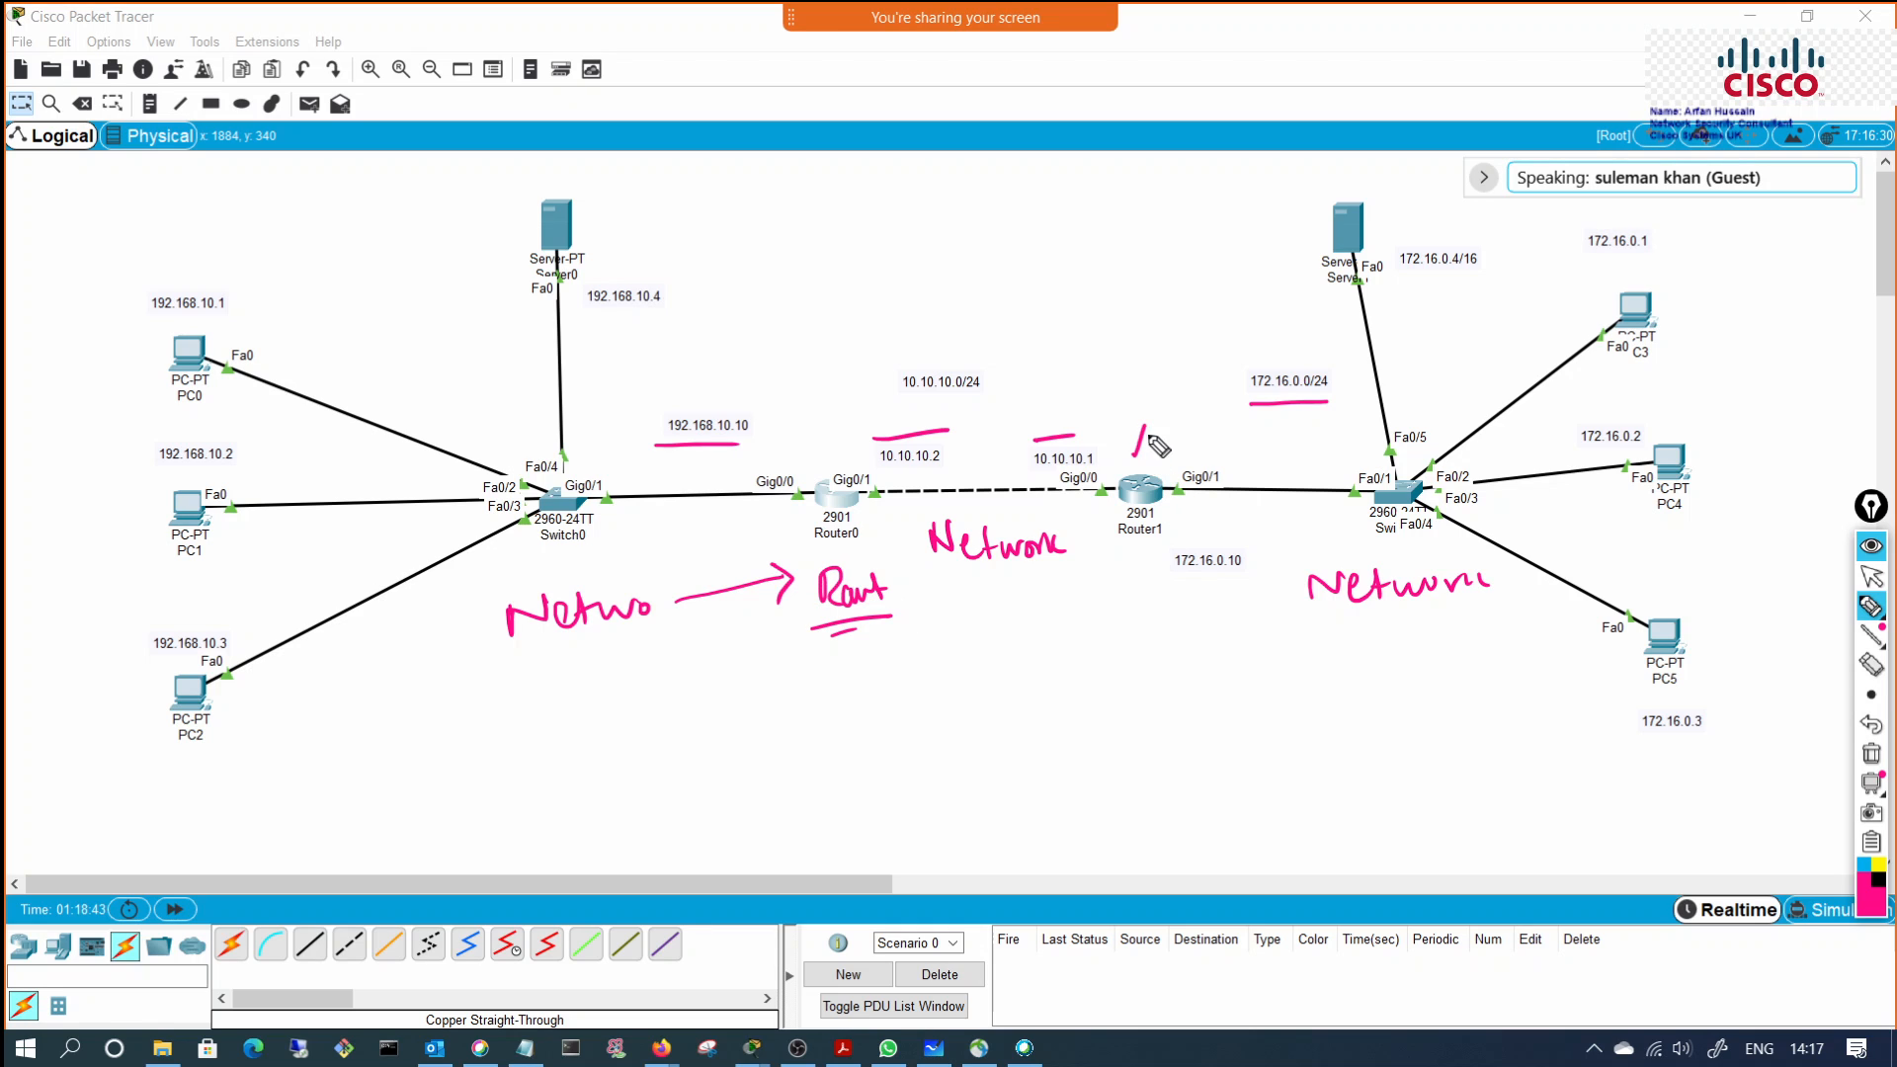
mouse_move(700, 684)
mouse_down()
mouse_move(698, 729)
mouse_move(728, 681)
mouse_move(772, 727)
mouse_move(781, 700)
mouse_up()
drag(776, 696, 802, 691)
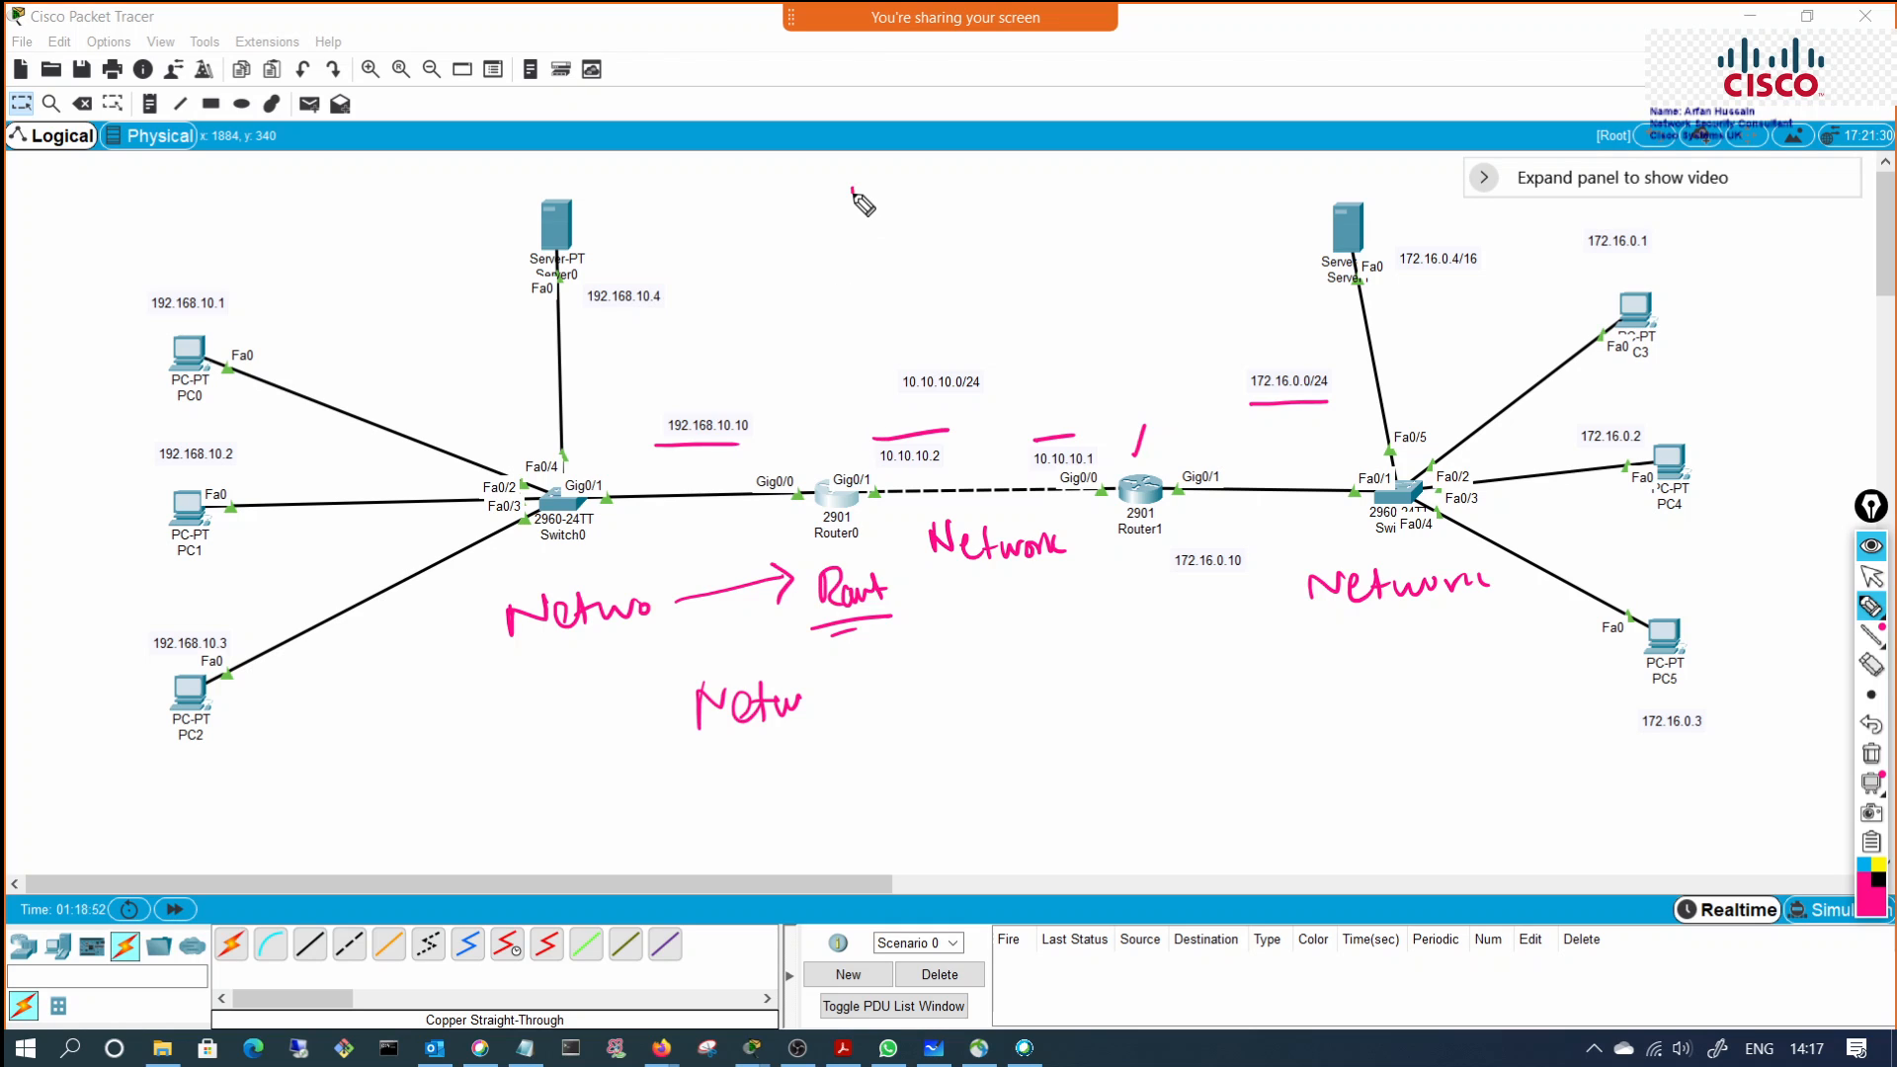
Step: Write and underline "Dynamic Routing Protocol" and "Static Routes" above the topology, and clear all pen annotations
mouse_move(854, 189)
mouse_down()
mouse_move(889, 212)
mouse_move(1033, 190)
mouse_move(1202, 207)
mouse_move(1223, 261)
mouse_move(1242, 209)
mouse_move(1393, 185)
mouse_up()
drag(864, 250, 1464, 209)
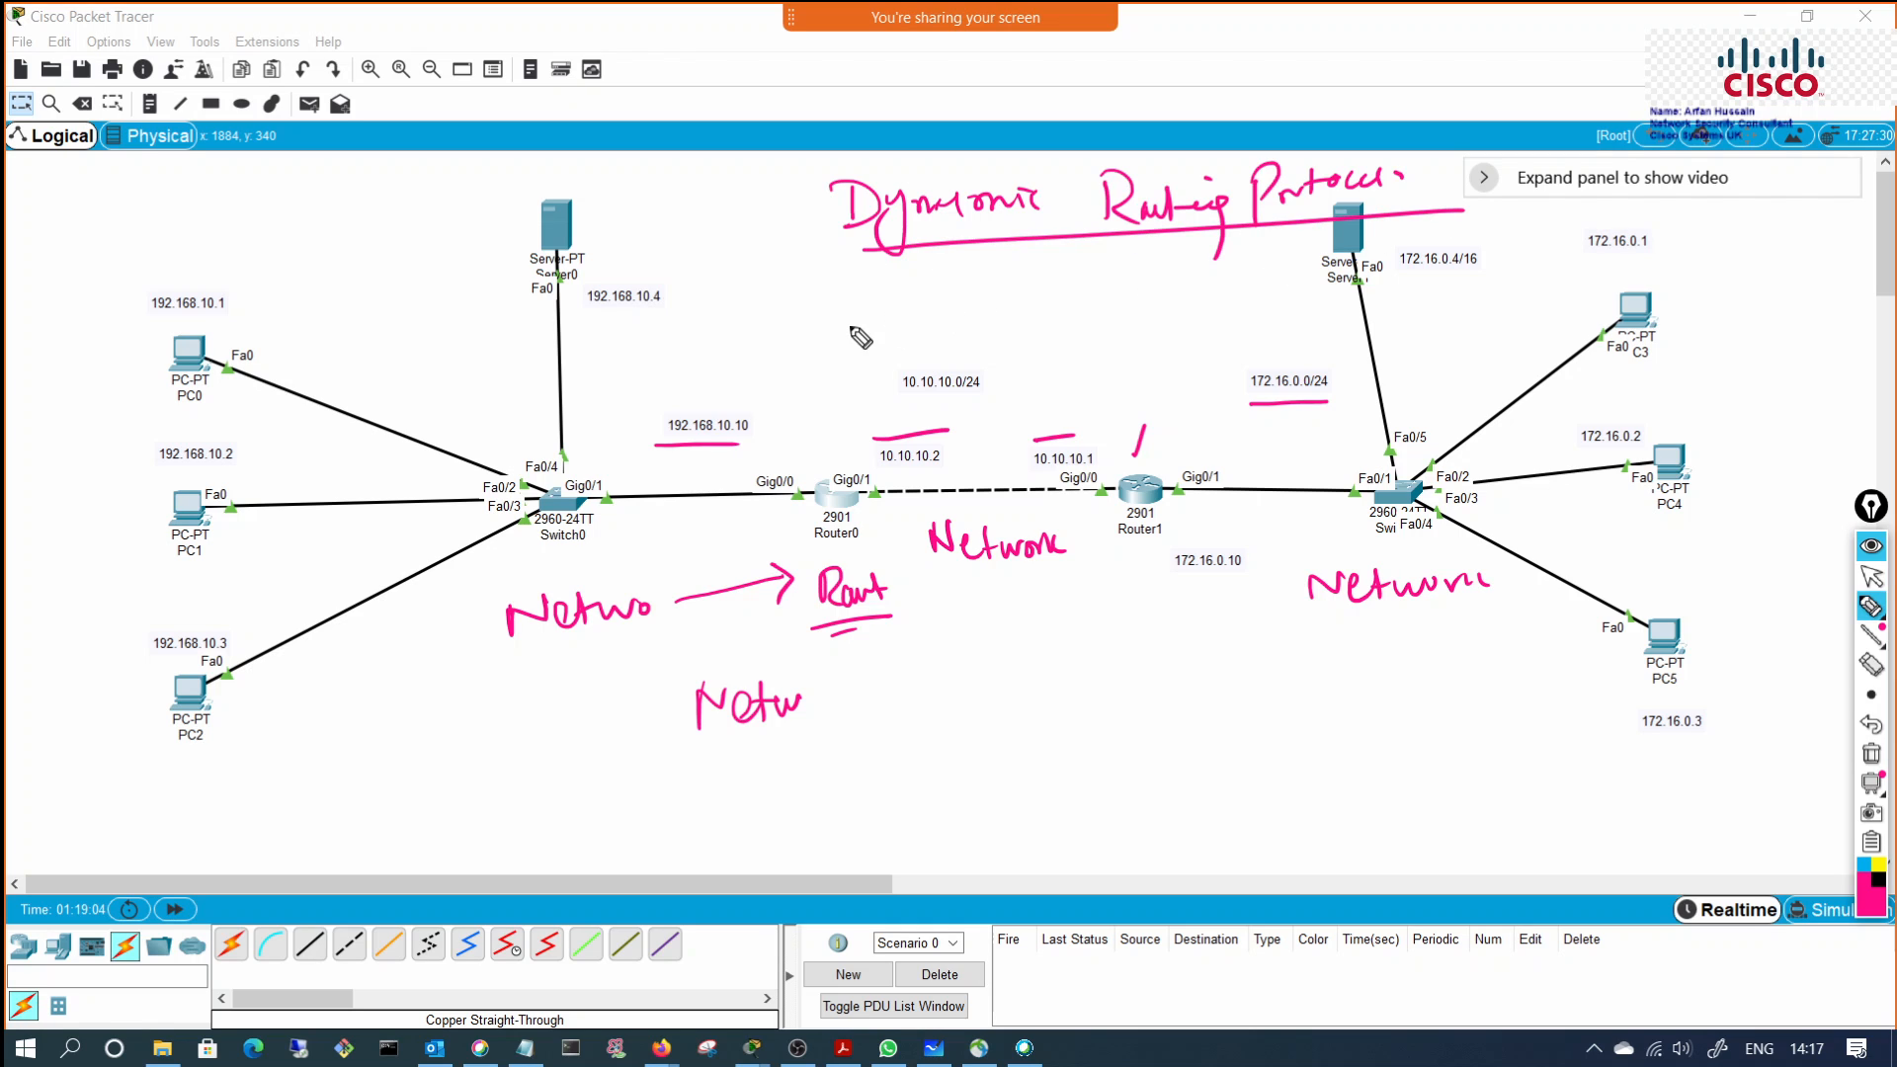
mouse_move(866, 314)
mouse_down()
mouse_move(848, 349)
mouse_move(1193, 308)
mouse_up()
drag(804, 365, 1255, 318)
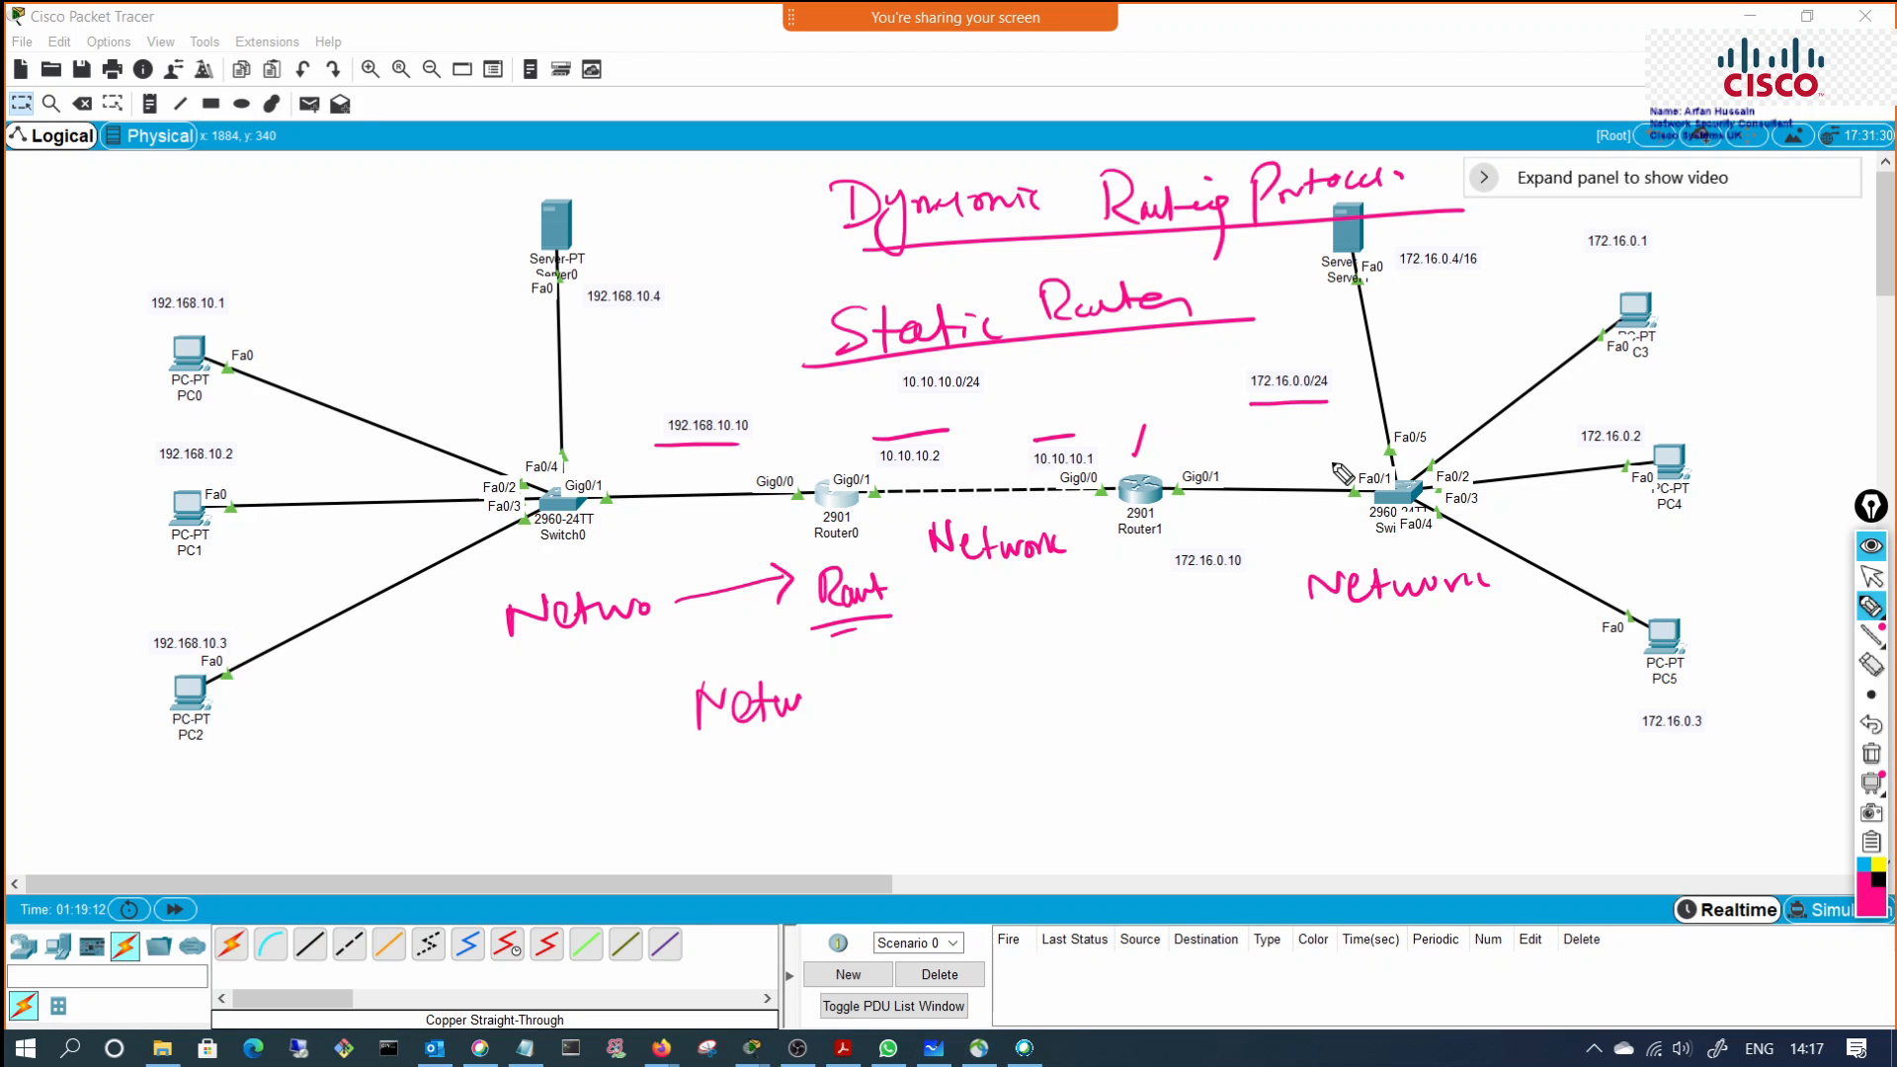
click(1870, 756)
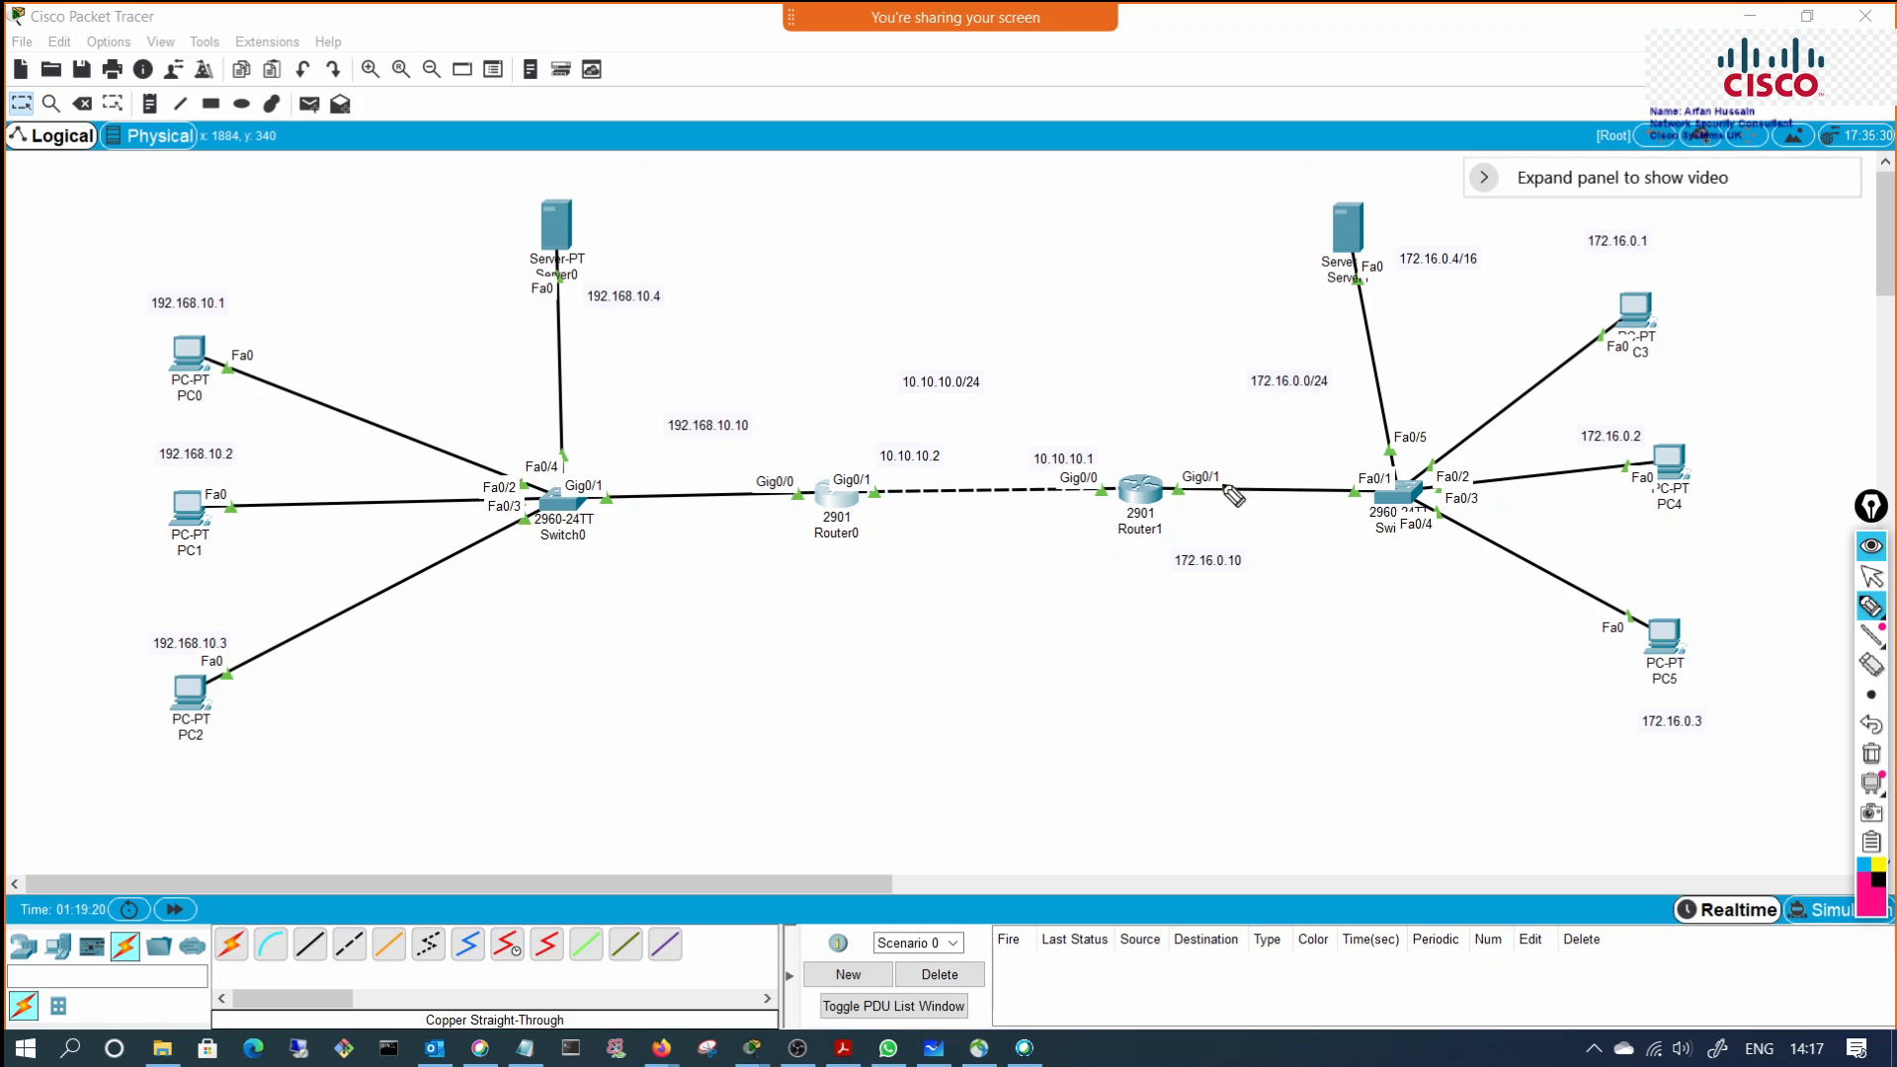
Step: Underline the 172.16.0.0/24 label, draw an arrow from Router0 to Router1's Gig0/0, and mark an X near 172.16.0.10
mouse_move(1245, 397)
mouse_down()
mouse_move(1314, 392)
mouse_move(1291, 402)
mouse_up()
mouse_move(861, 553)
mouse_down()
mouse_move(947, 567)
mouse_move(1087, 549)
mouse_up()
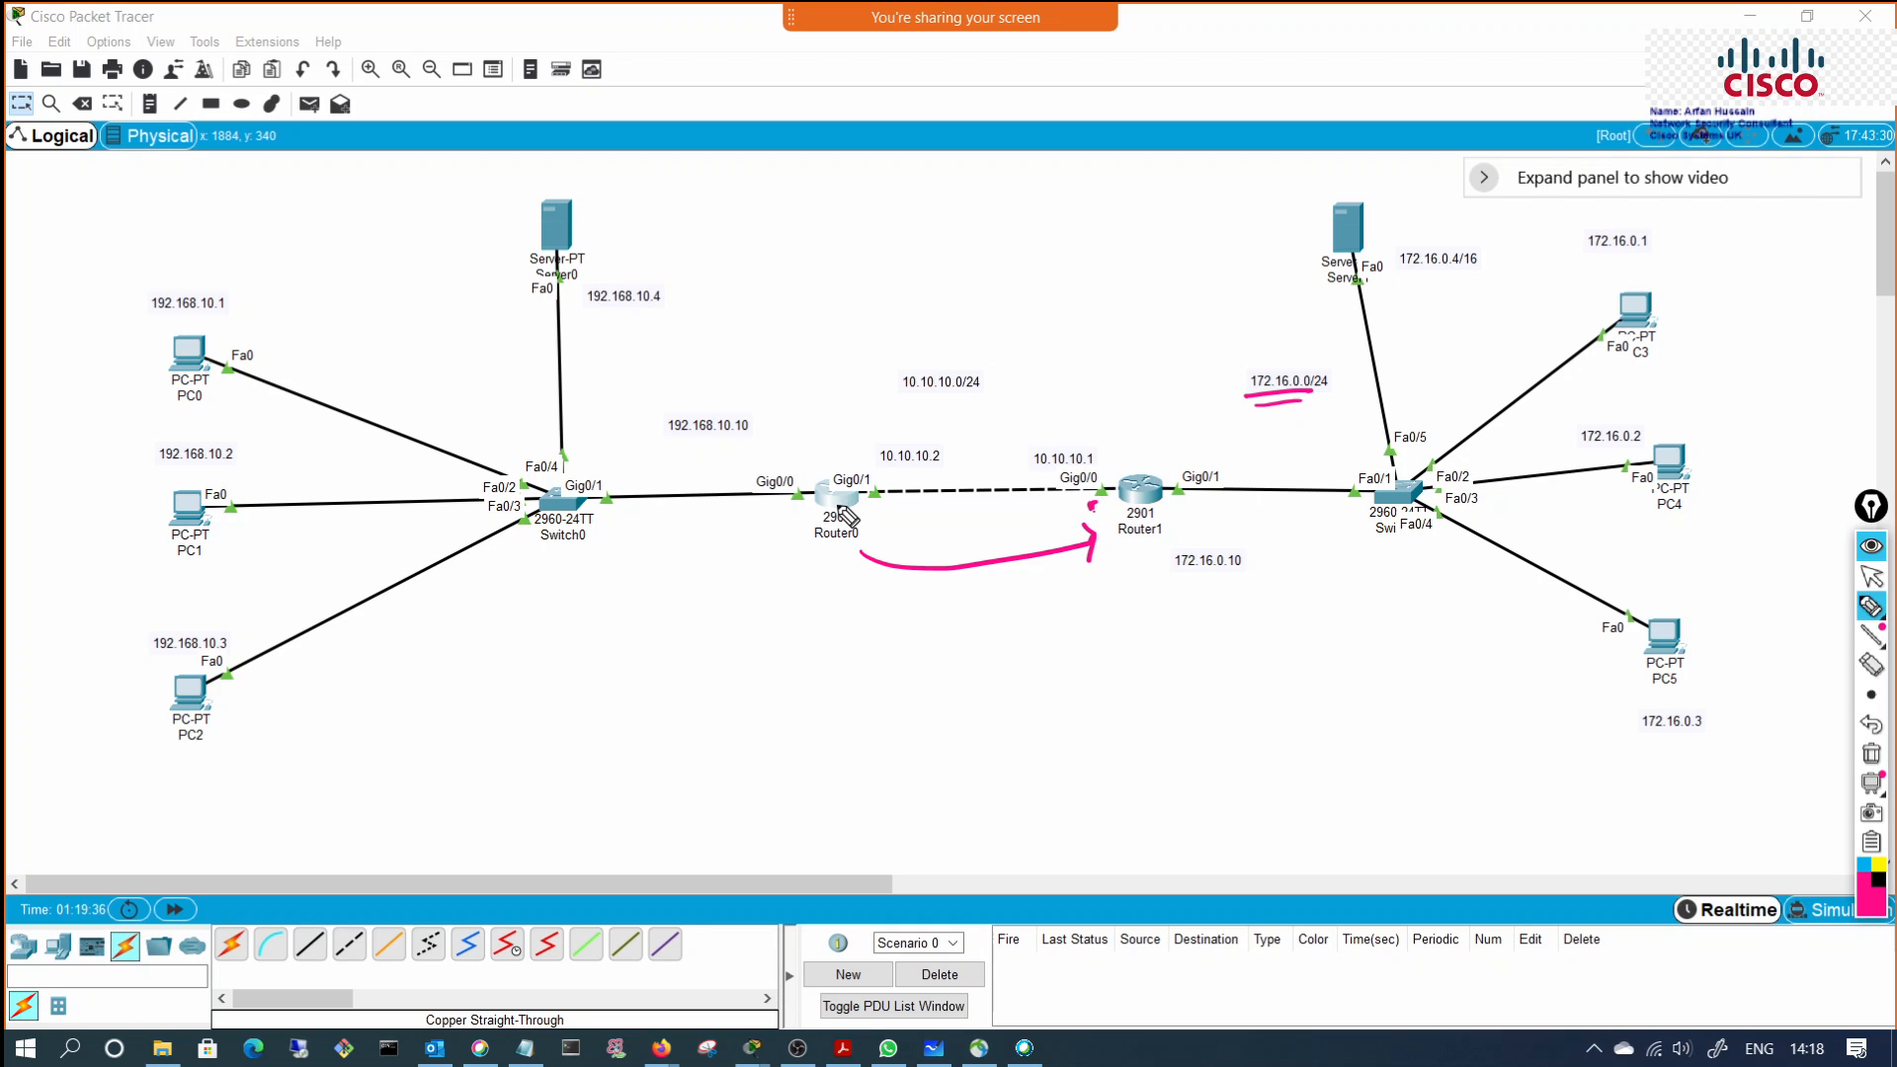
drag(1317, 565, 1297, 599)
drag(1284, 582, 1342, 595)
drag(1356, 576, 1353, 590)
Step: Write "Lahore" and "US" below the topology, and sketch a circled X router with a "Public" line and "Default" label
mouse_move(470, 650)
mouse_down()
mouse_move(521, 709)
mouse_move(559, 682)
mouse_move(613, 692)
mouse_up()
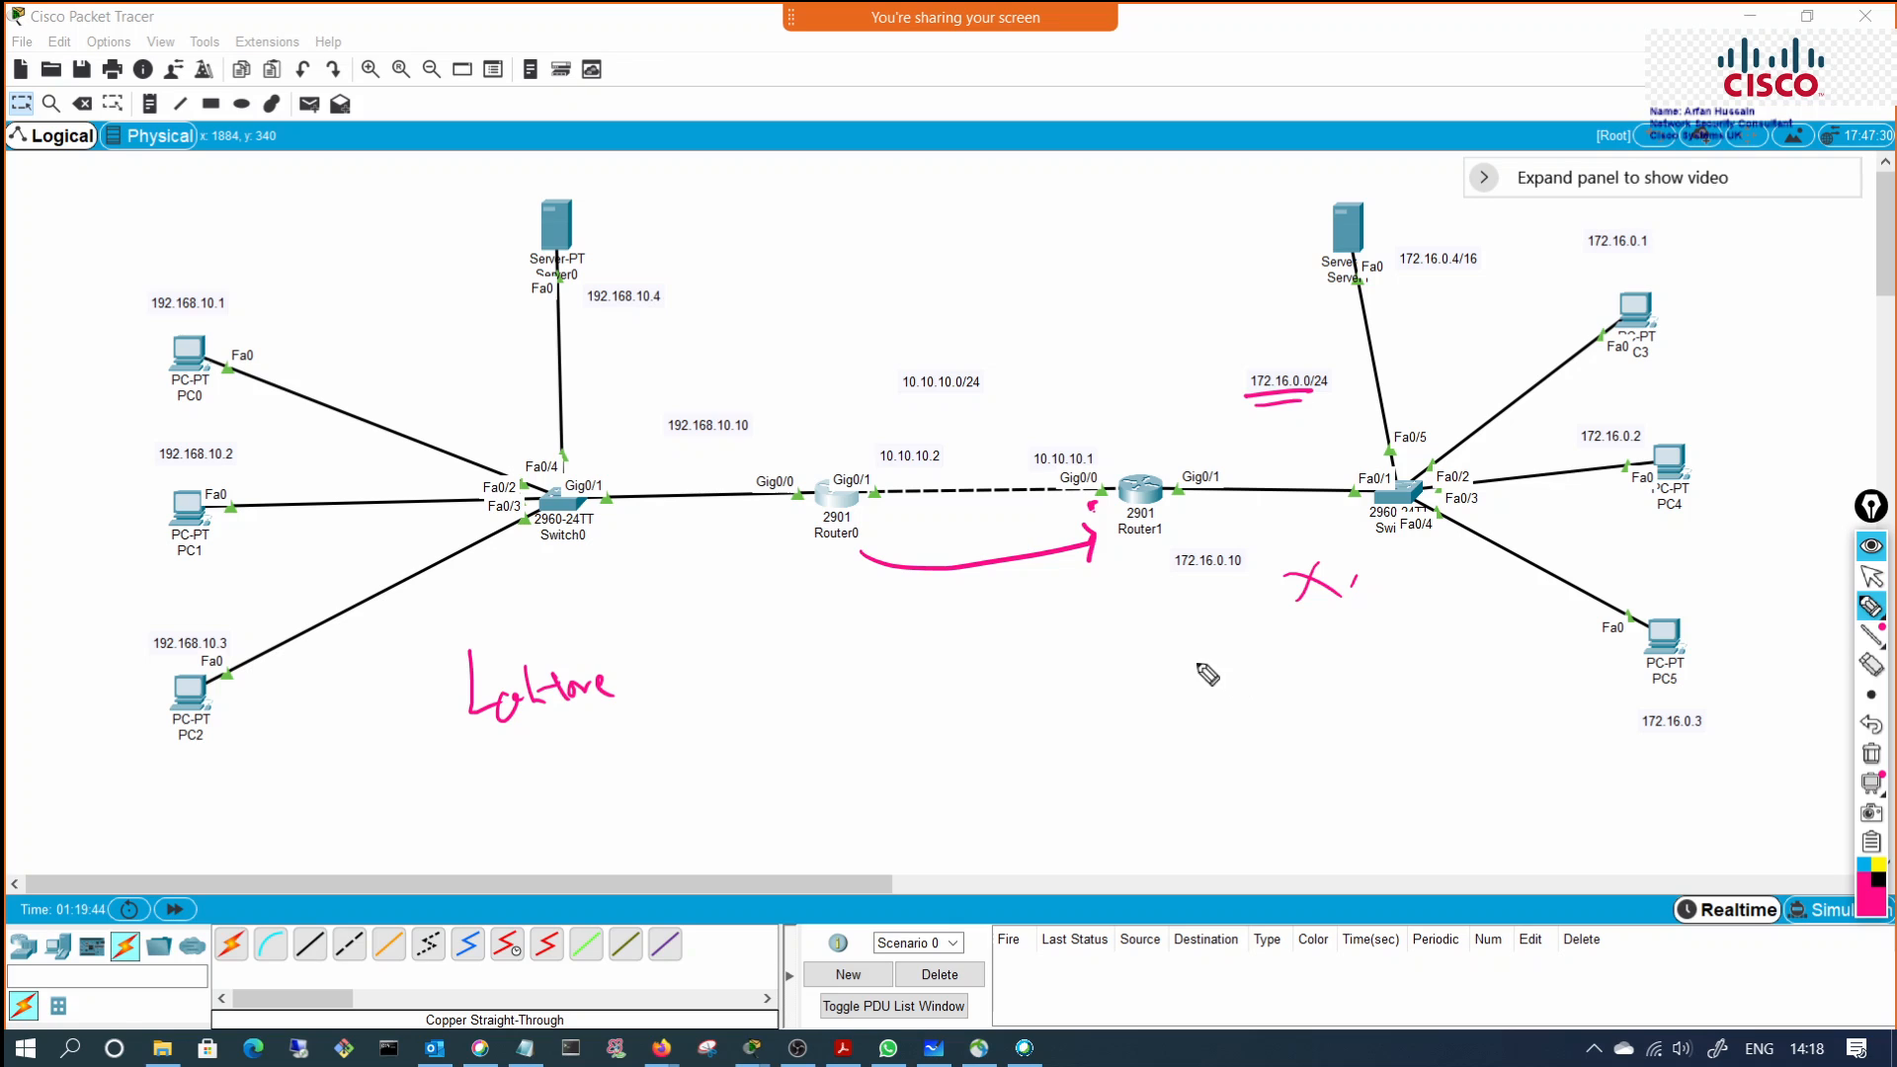
mouse_move(1174, 628)
mouse_down()
mouse_move(1185, 681)
mouse_move(1217, 637)
mouse_move(1255, 689)
mouse_up()
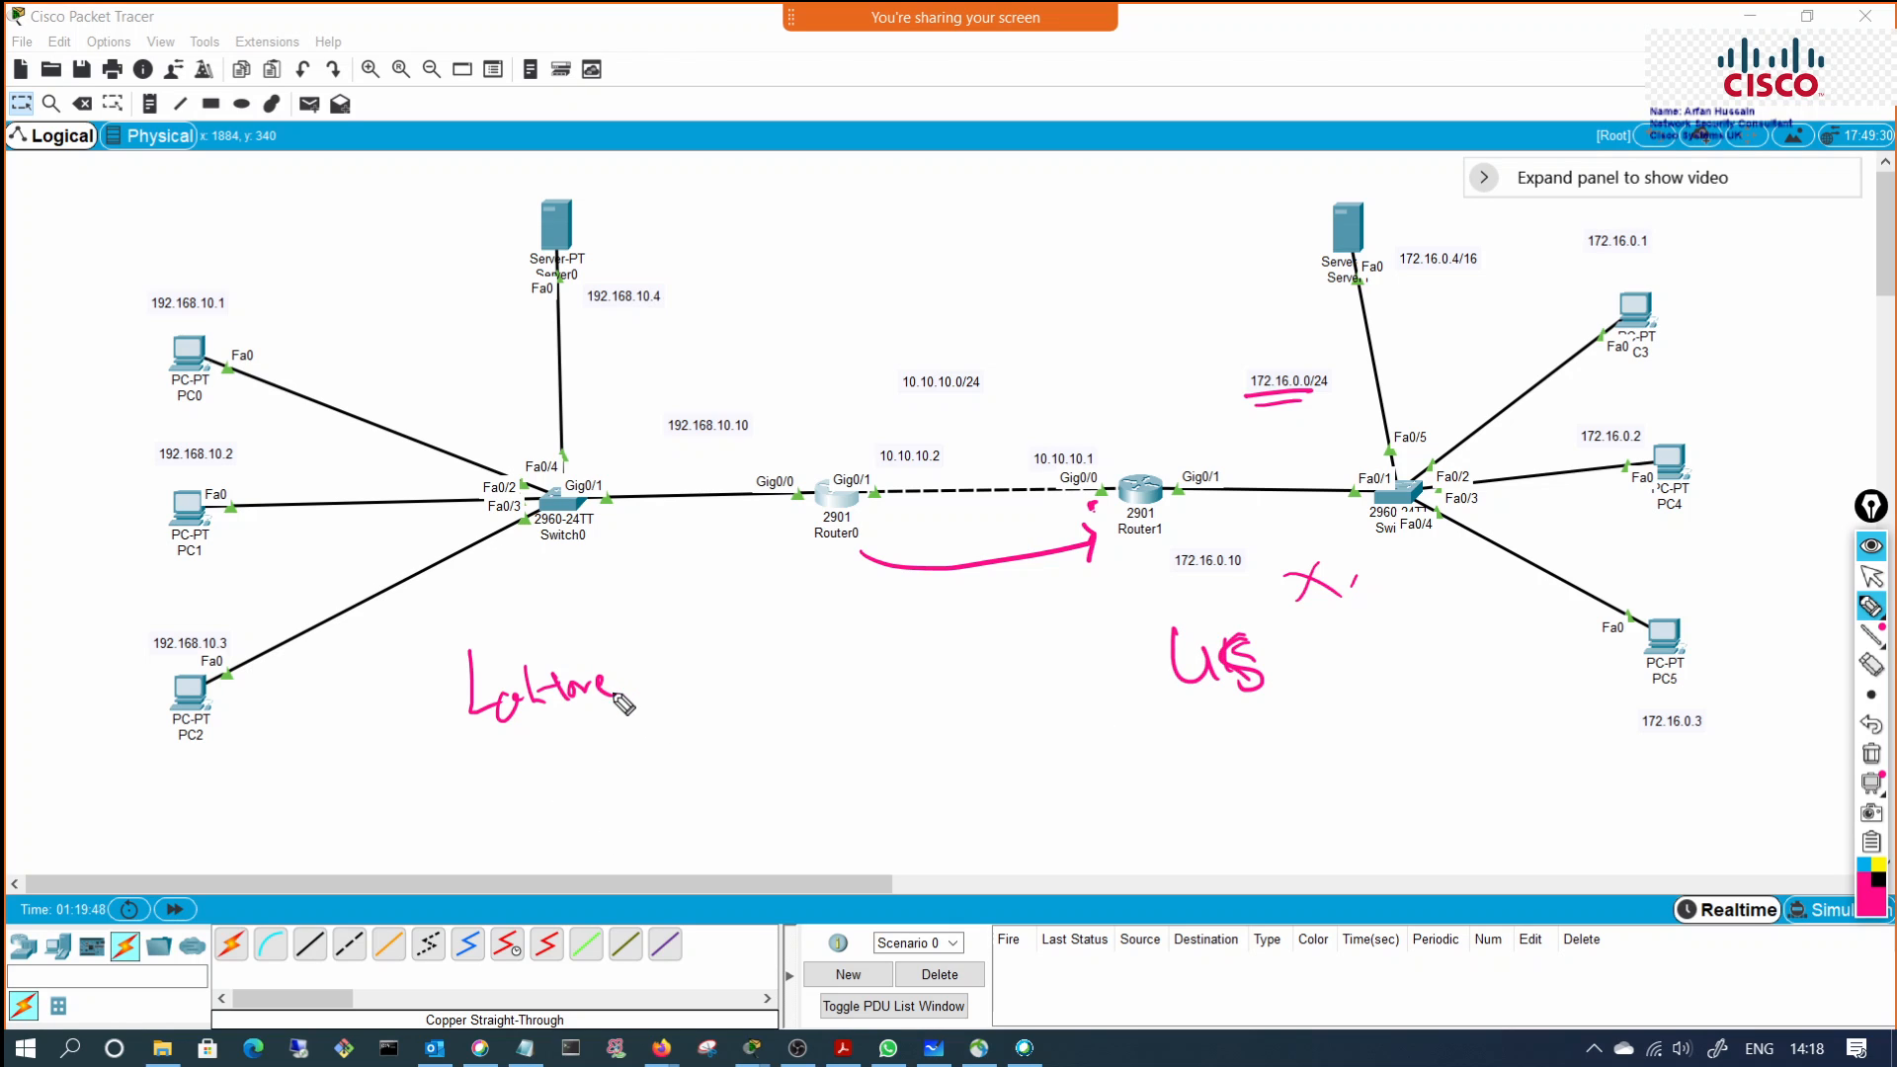
mouse_move(659, 664)
mouse_down()
mouse_move(684, 682)
mouse_move(660, 698)
mouse_up()
mouse_move(662, 658)
mouse_down()
mouse_move(692, 698)
mouse_move(862, 647)
mouse_up()
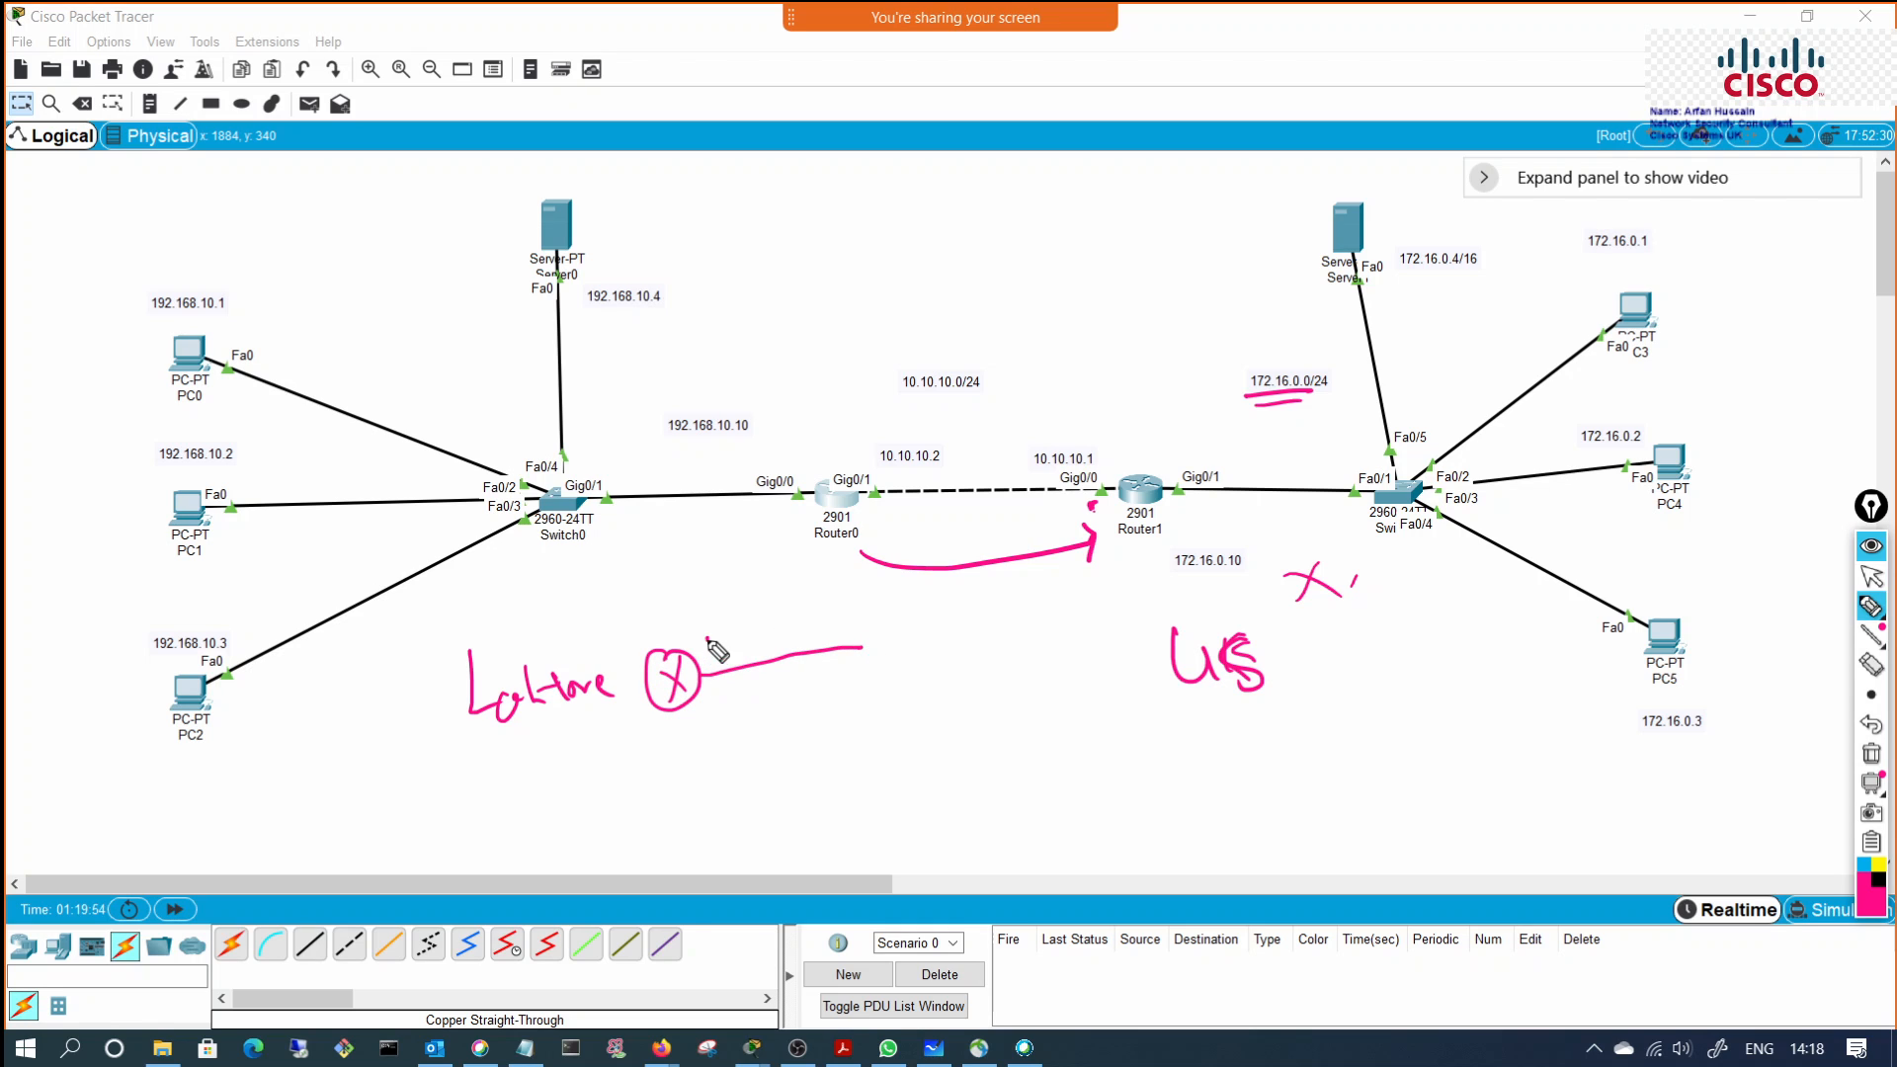
drag(707, 640, 774, 628)
mouse_move(663, 750)
mouse_down()
mouse_move(696, 780)
mouse_move(745, 759)
mouse_up()
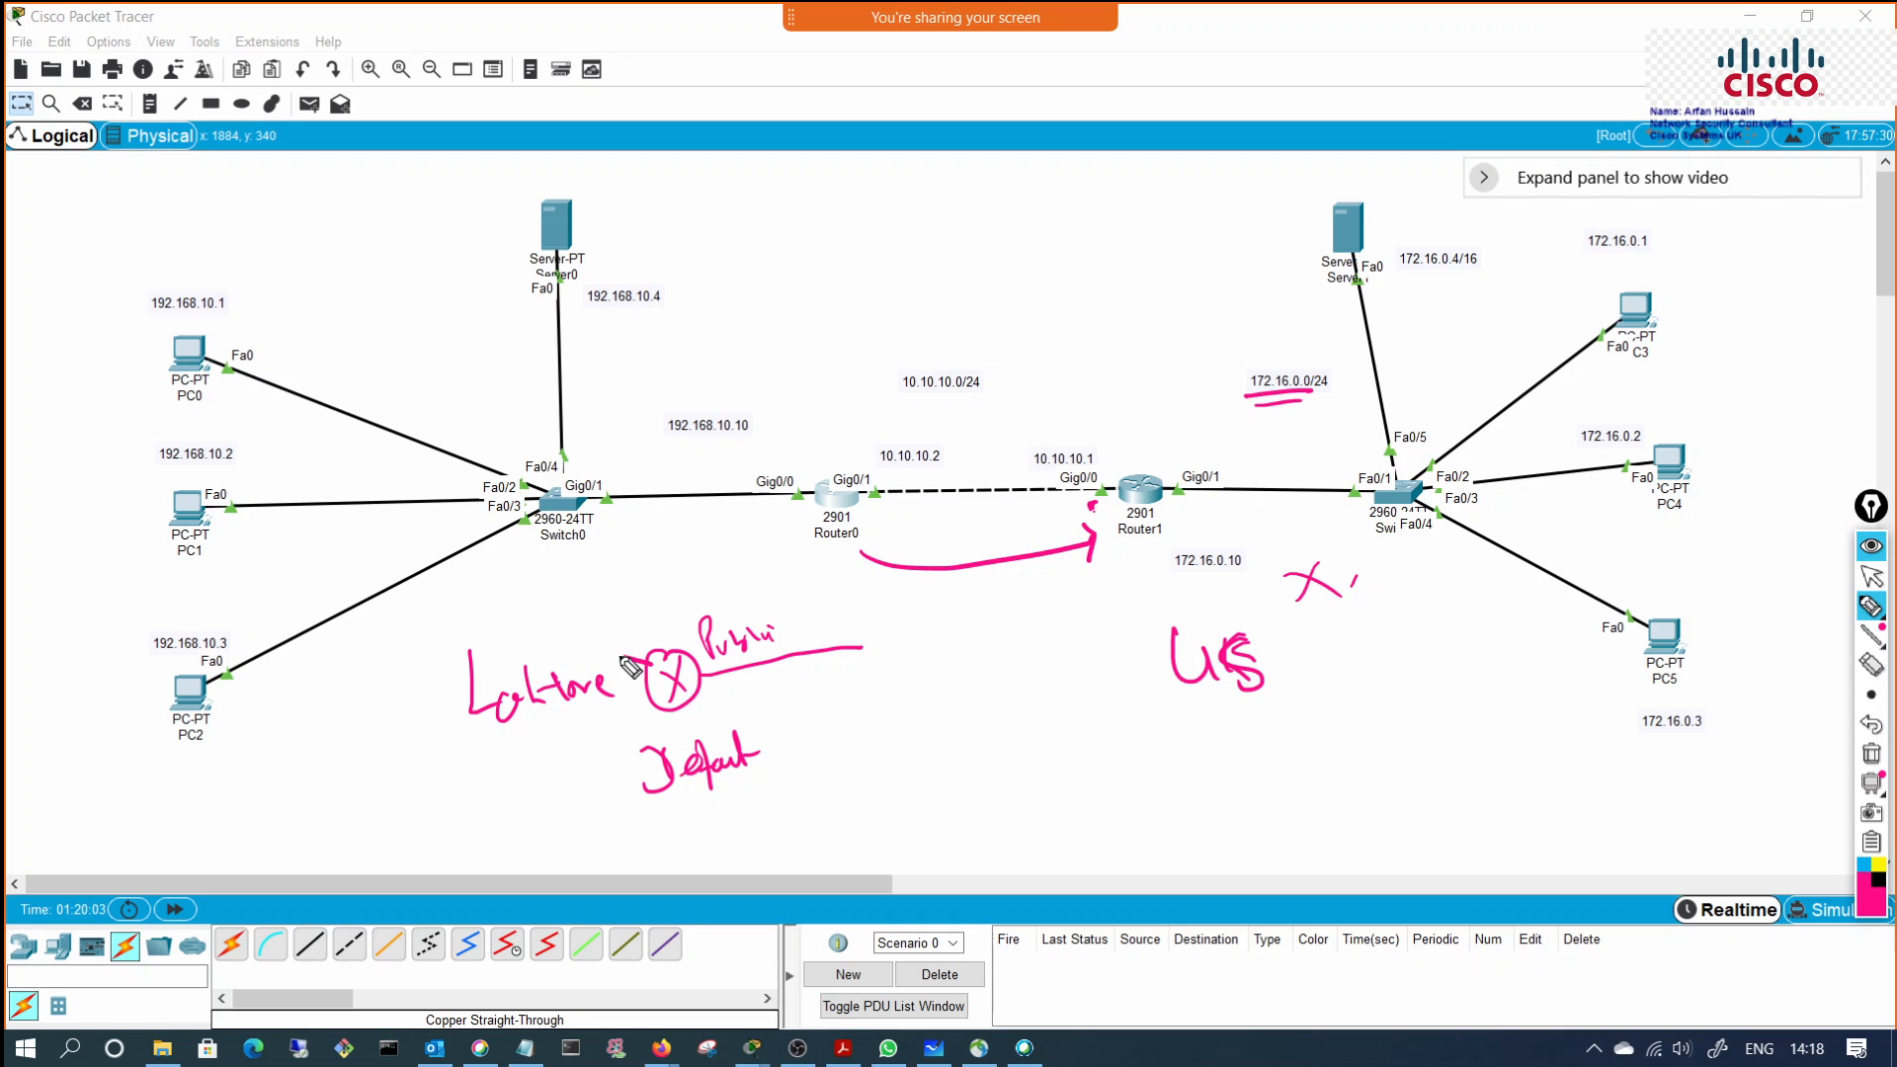
Step: Draw several lines branching from the sketched Lahore router and reinforce its public line with an arrow
mouse_move(644, 660)
mouse_down()
mouse_move(534, 624)
mouse_move(531, 802)
mouse_up()
drag(680, 694, 596, 787)
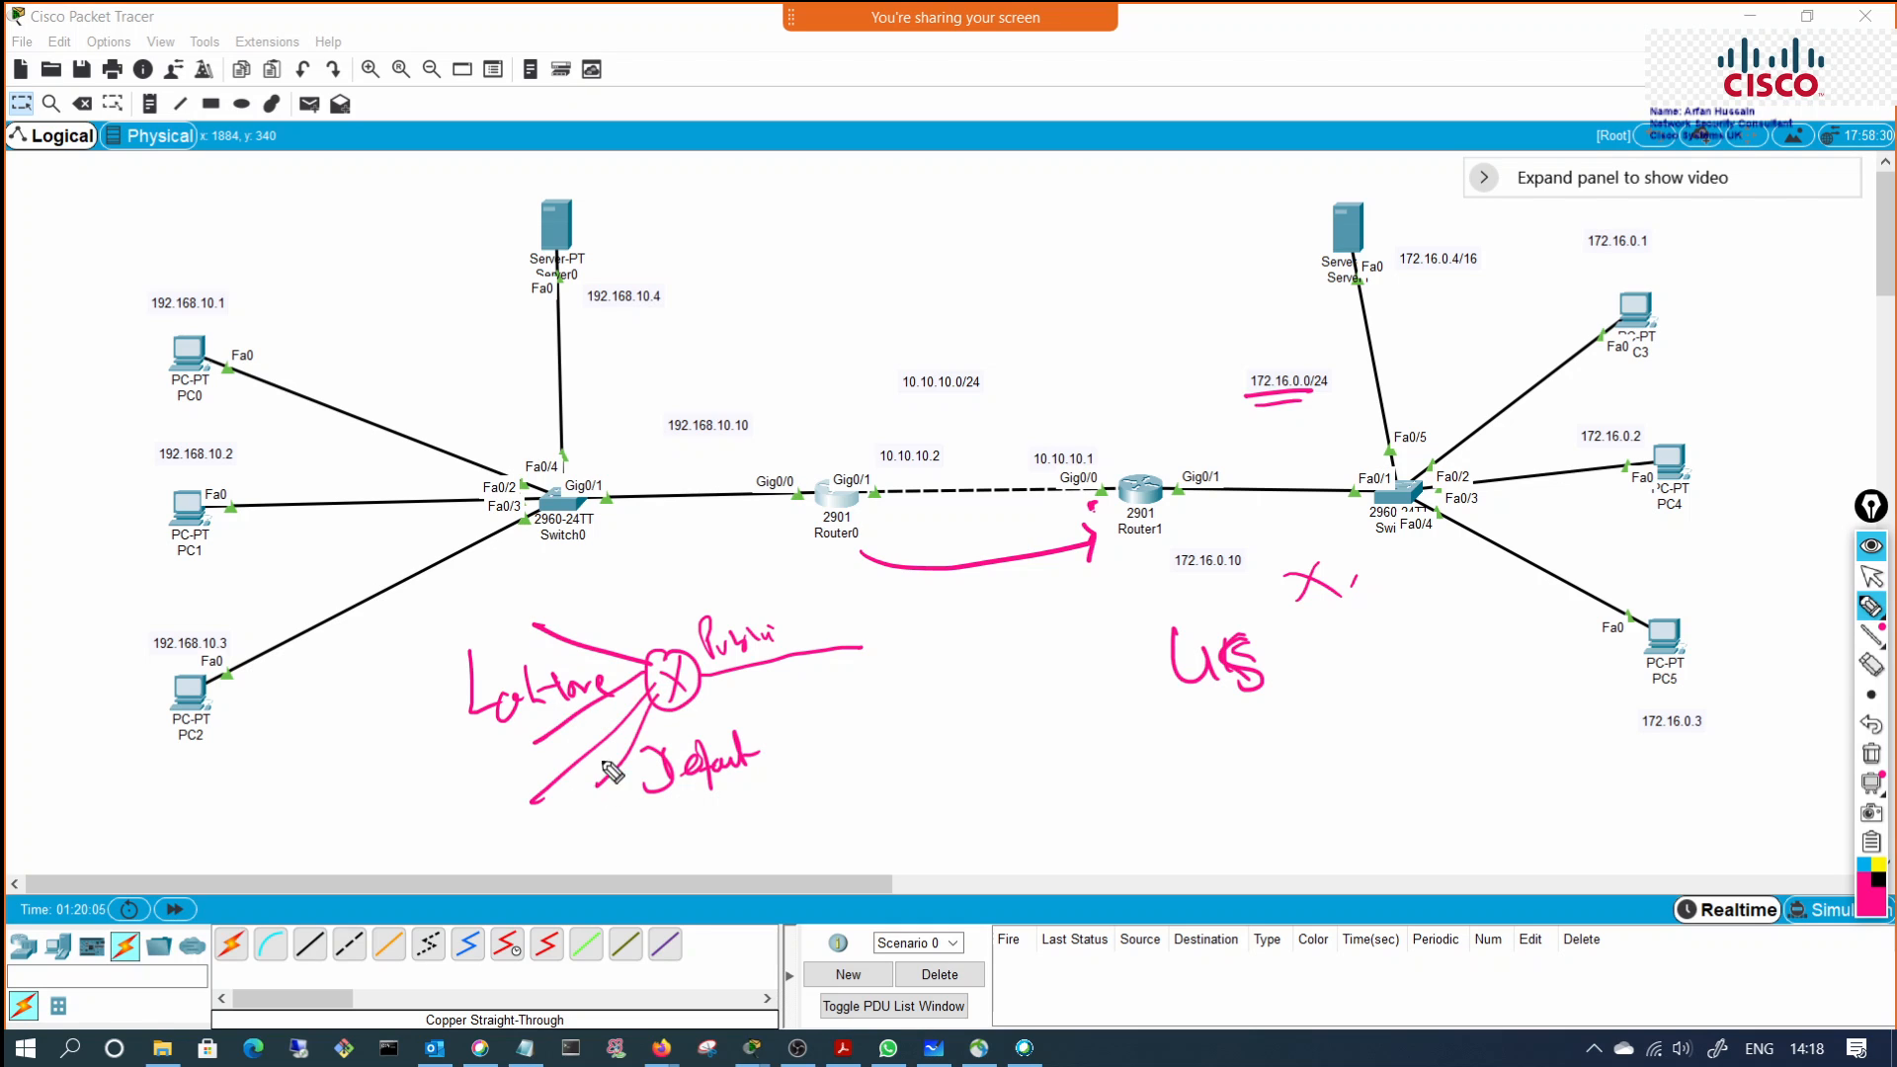
drag(647, 640, 565, 592)
mouse_move(708, 686)
mouse_down()
mouse_move(877, 643)
mouse_move(873, 660)
mouse_up()
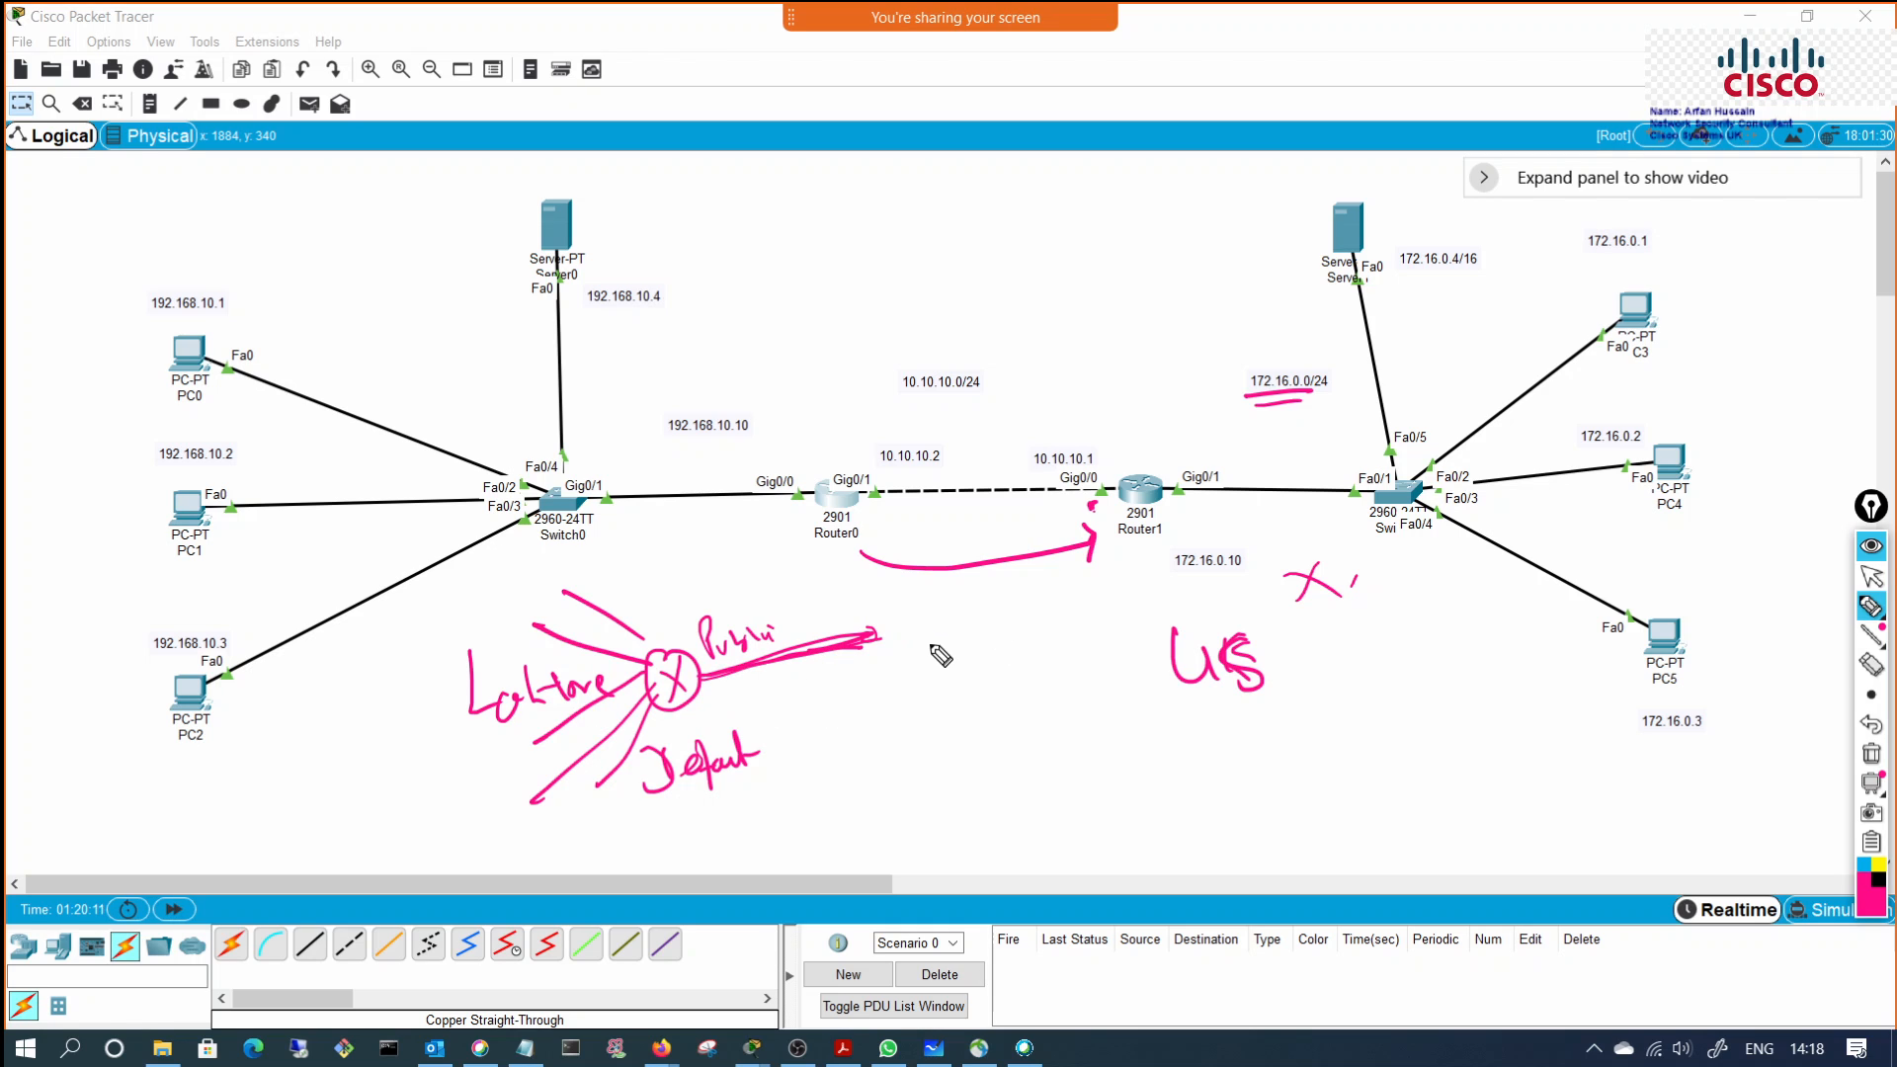
Step: Sketch a second circled X router at the public line's end, write "192" beneath, and add dots and a forward arrow
mouse_move(903, 610)
mouse_down()
mouse_move(986, 628)
mouse_move(901, 610)
mouse_up()
mouse_move(817, 694)
mouse_down()
mouse_move(824, 722)
mouse_move(866, 709)
mouse_up()
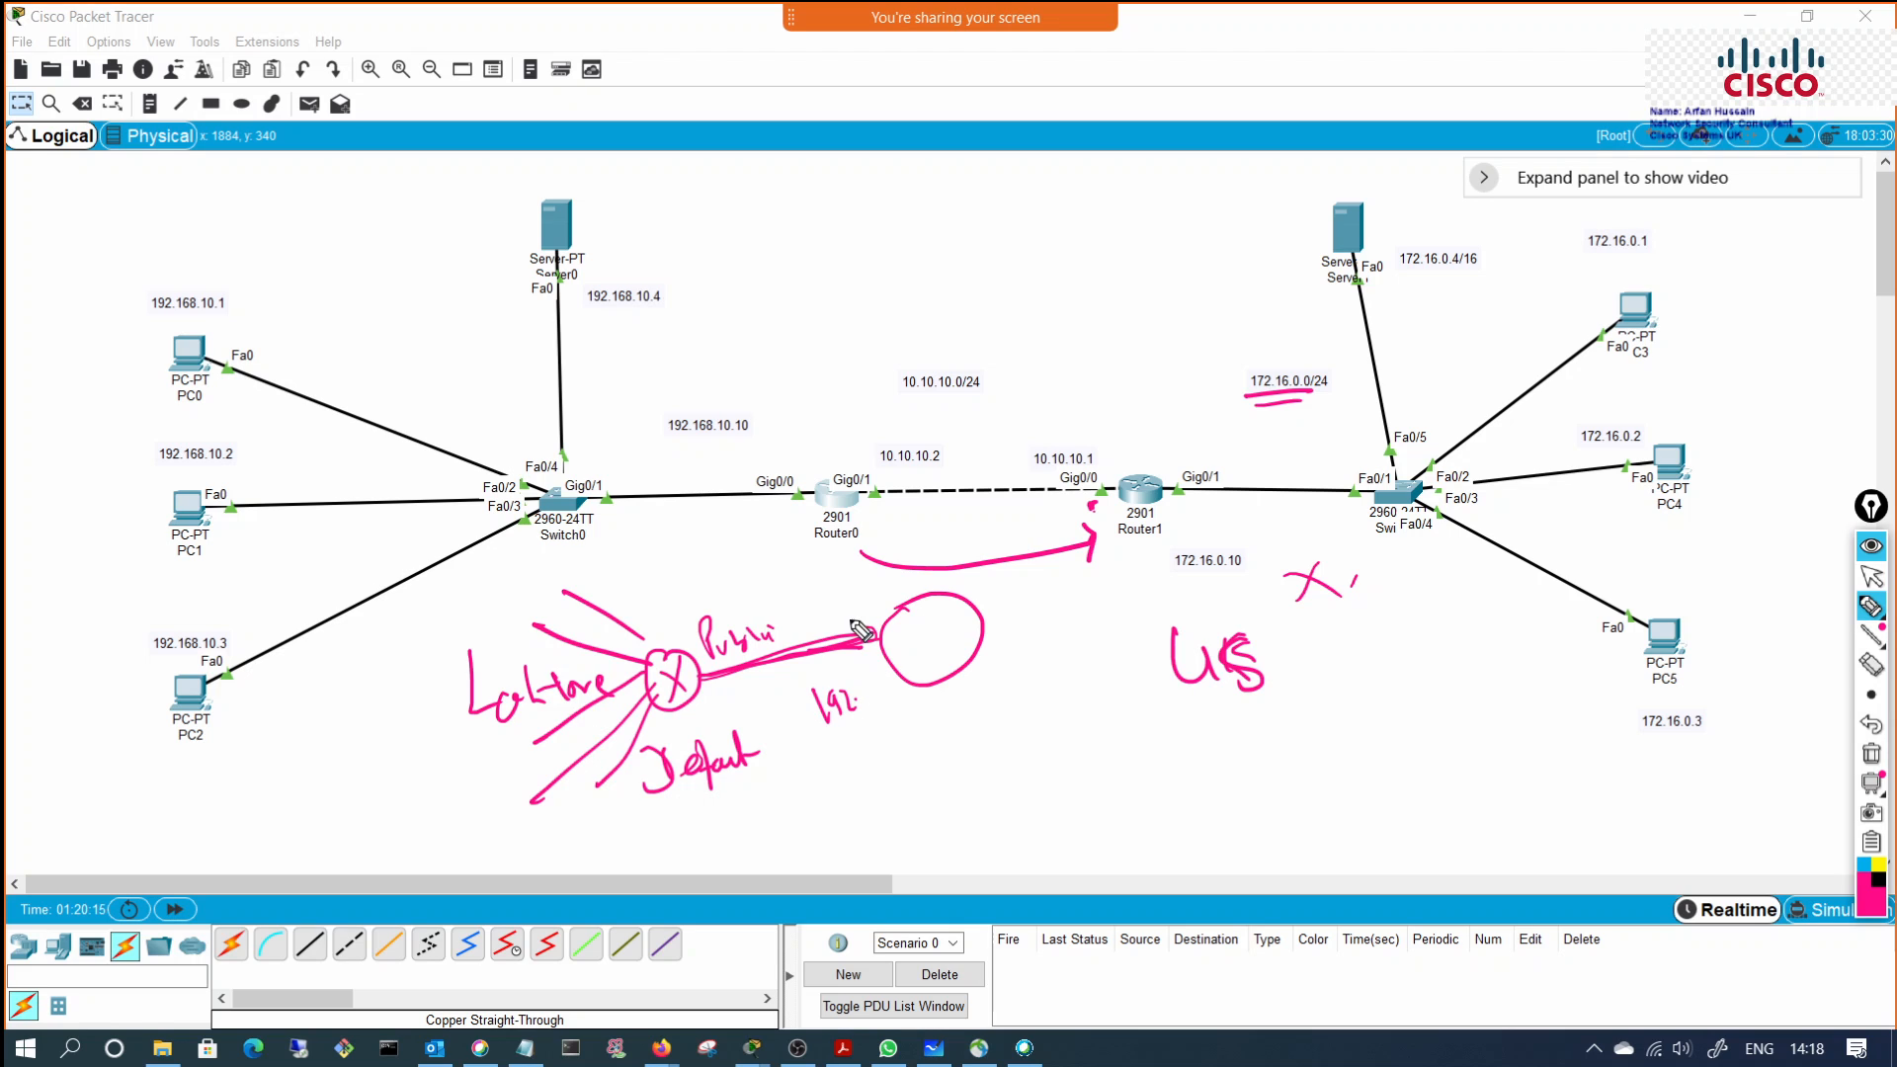
drag(855, 606, 865, 613)
click(725, 695)
drag(897, 629, 953, 654)
drag(932, 613, 923, 668)
drag(754, 605, 829, 609)
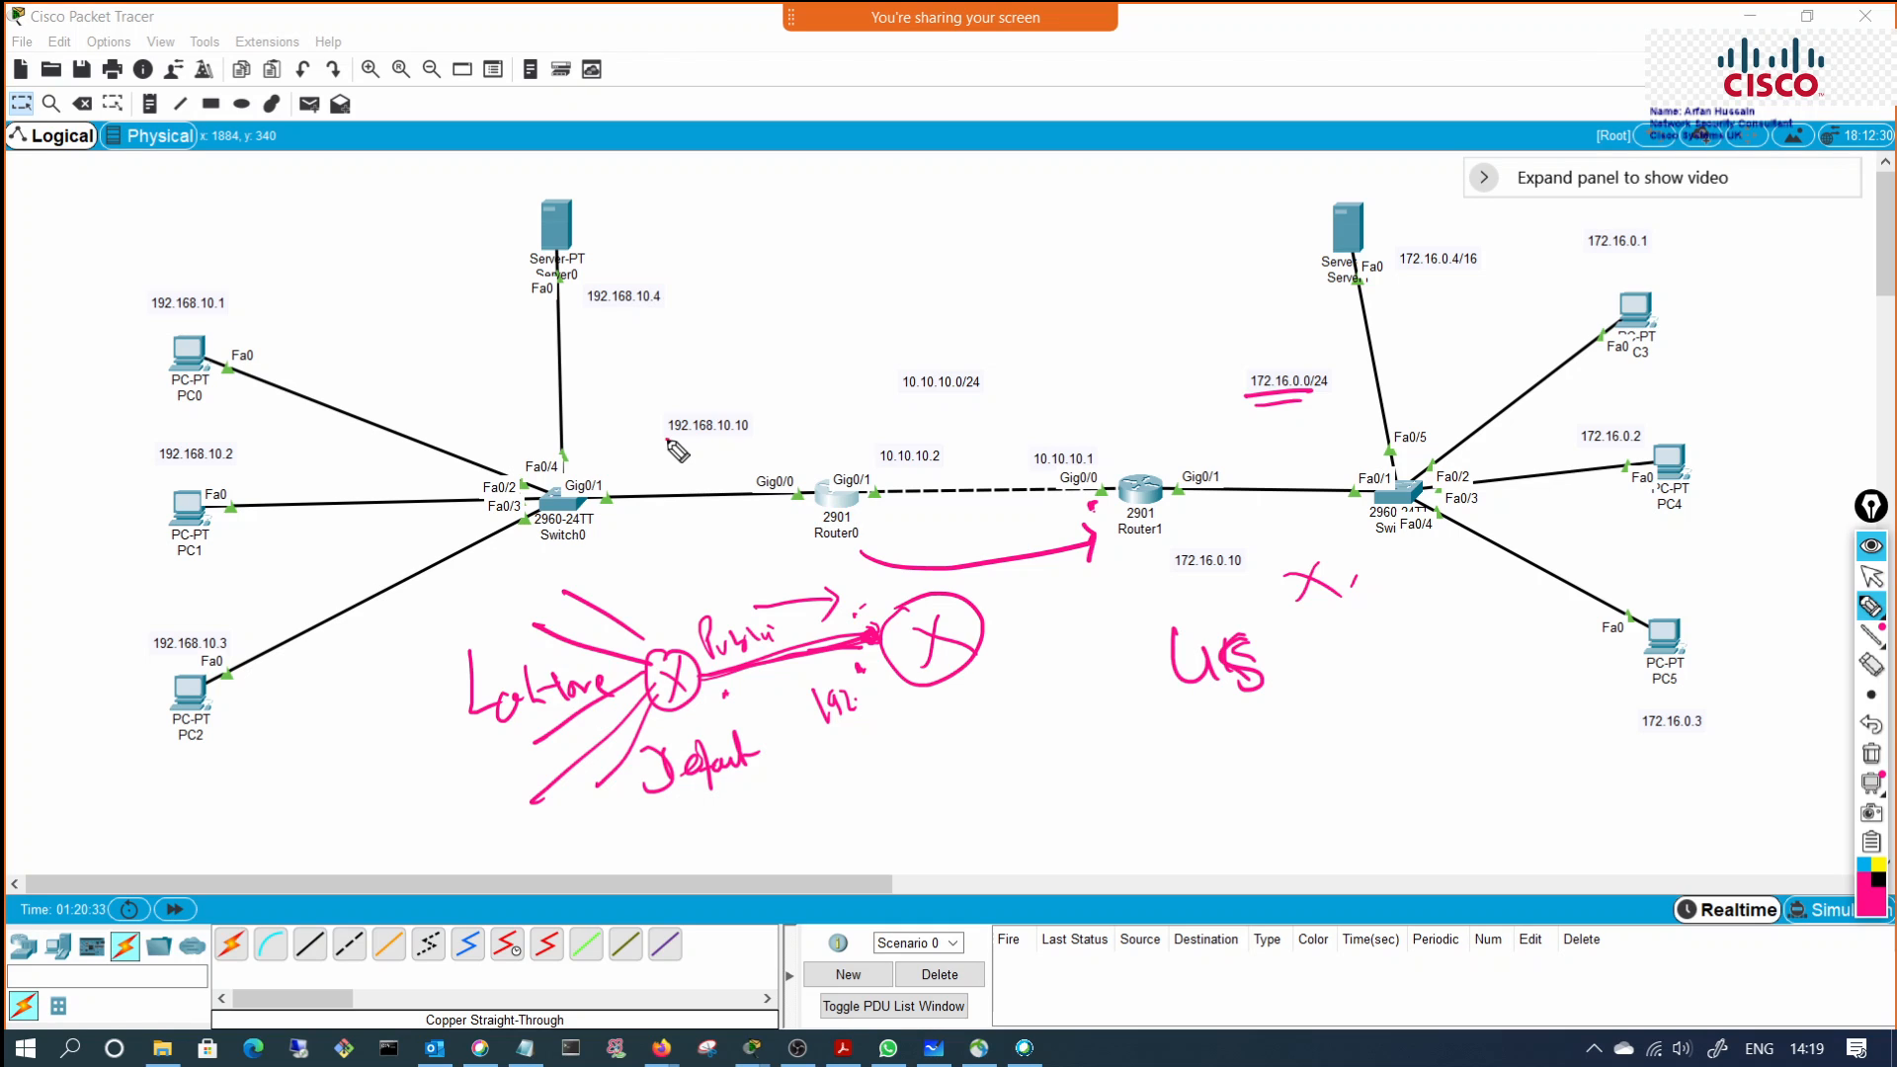
Step: Underline the 192.168.10.10 and 10.10.10.2 labels, and draw outward arrows beneath Router0's Gig0/0 and Gig0/1 links
drag(668, 440, 747, 441)
mouse_move(795, 509)
mouse_down()
mouse_move(712, 511)
mouse_move(743, 522)
mouse_up()
mouse_move(881, 470)
mouse_down()
mouse_move(945, 468)
mouse_move(910, 509)
mouse_up()
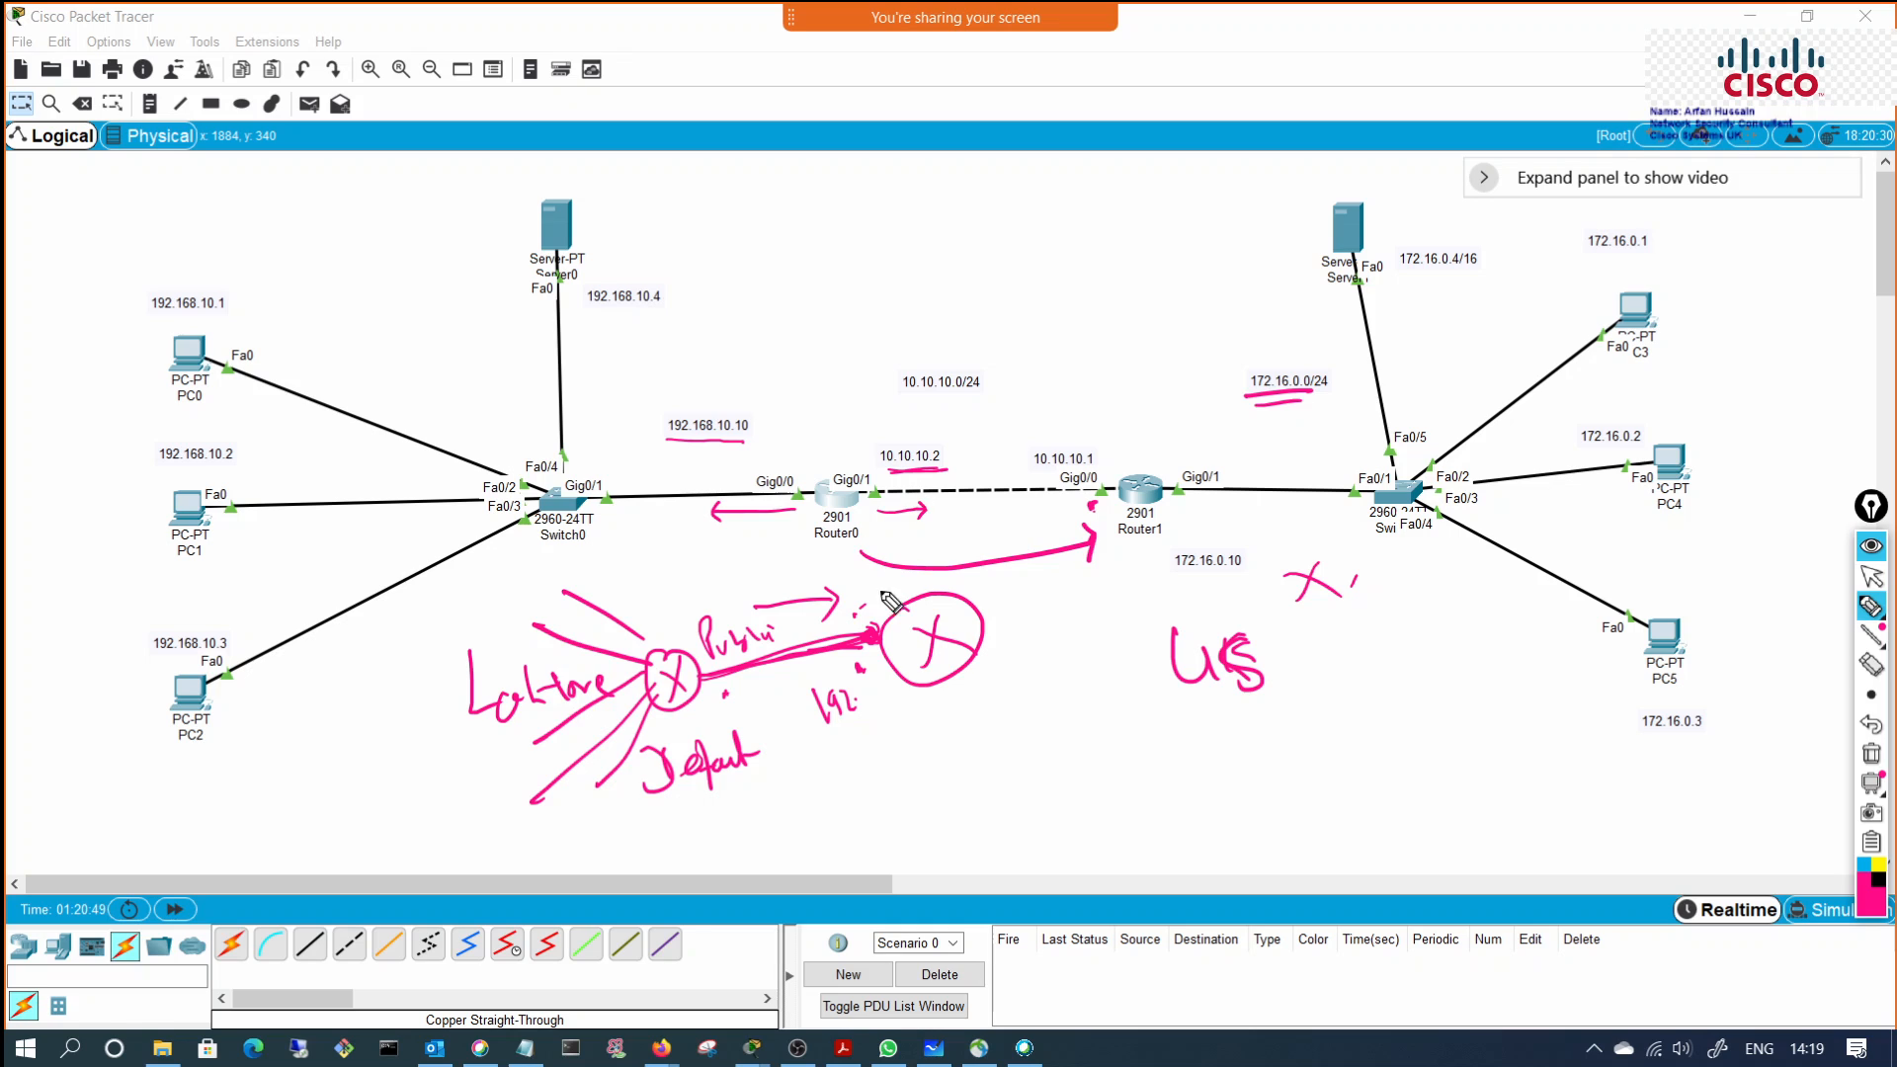
Step: Underline the 172.16.0.10 label and draw upward arrows above Router0 and Router1
drag(1189, 581, 1234, 580)
drag(841, 462, 843, 431)
drag(1151, 421, 1144, 451)
drag(848, 438, 830, 441)
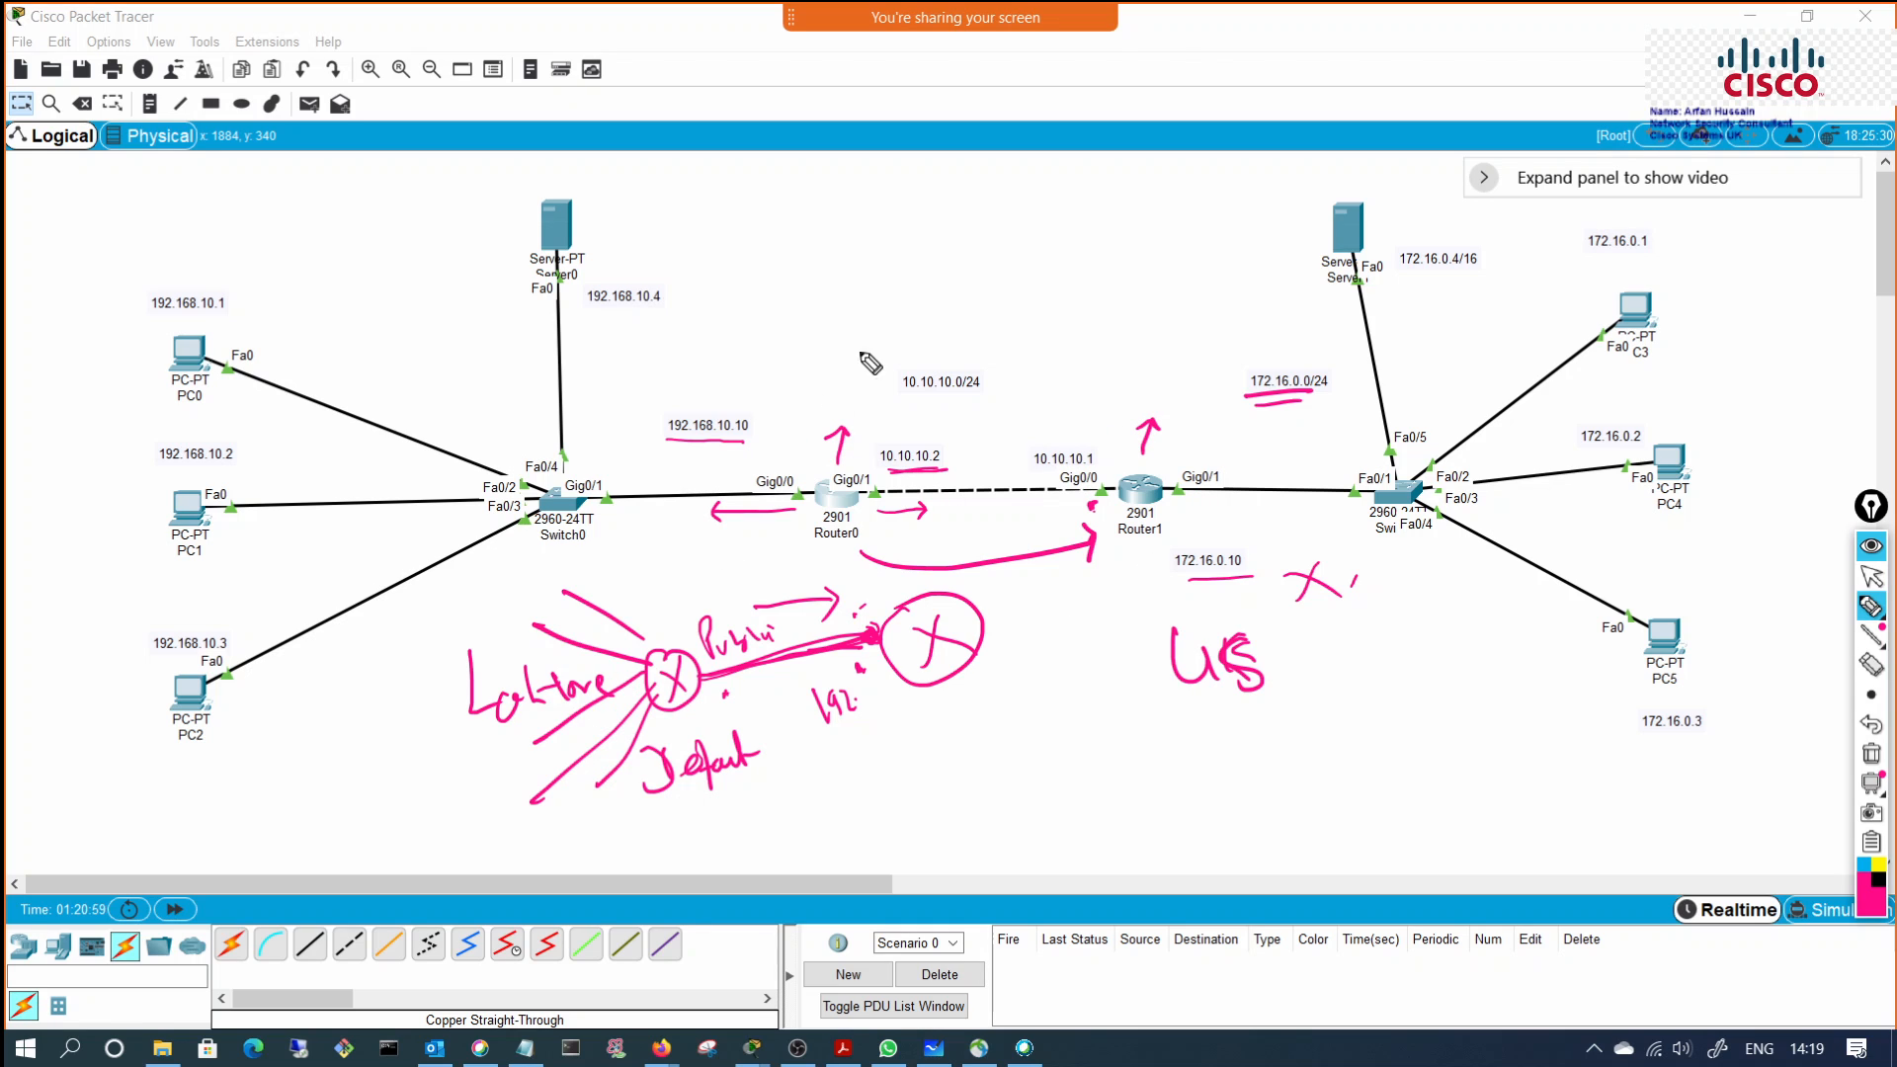
Step: Sketch two boxes above the topology, each with several lines branching from its outer side
mouse_move(886, 193)
mouse_down()
mouse_move(889, 247)
mouse_move(956, 257)
mouse_move(892, 261)
mouse_up()
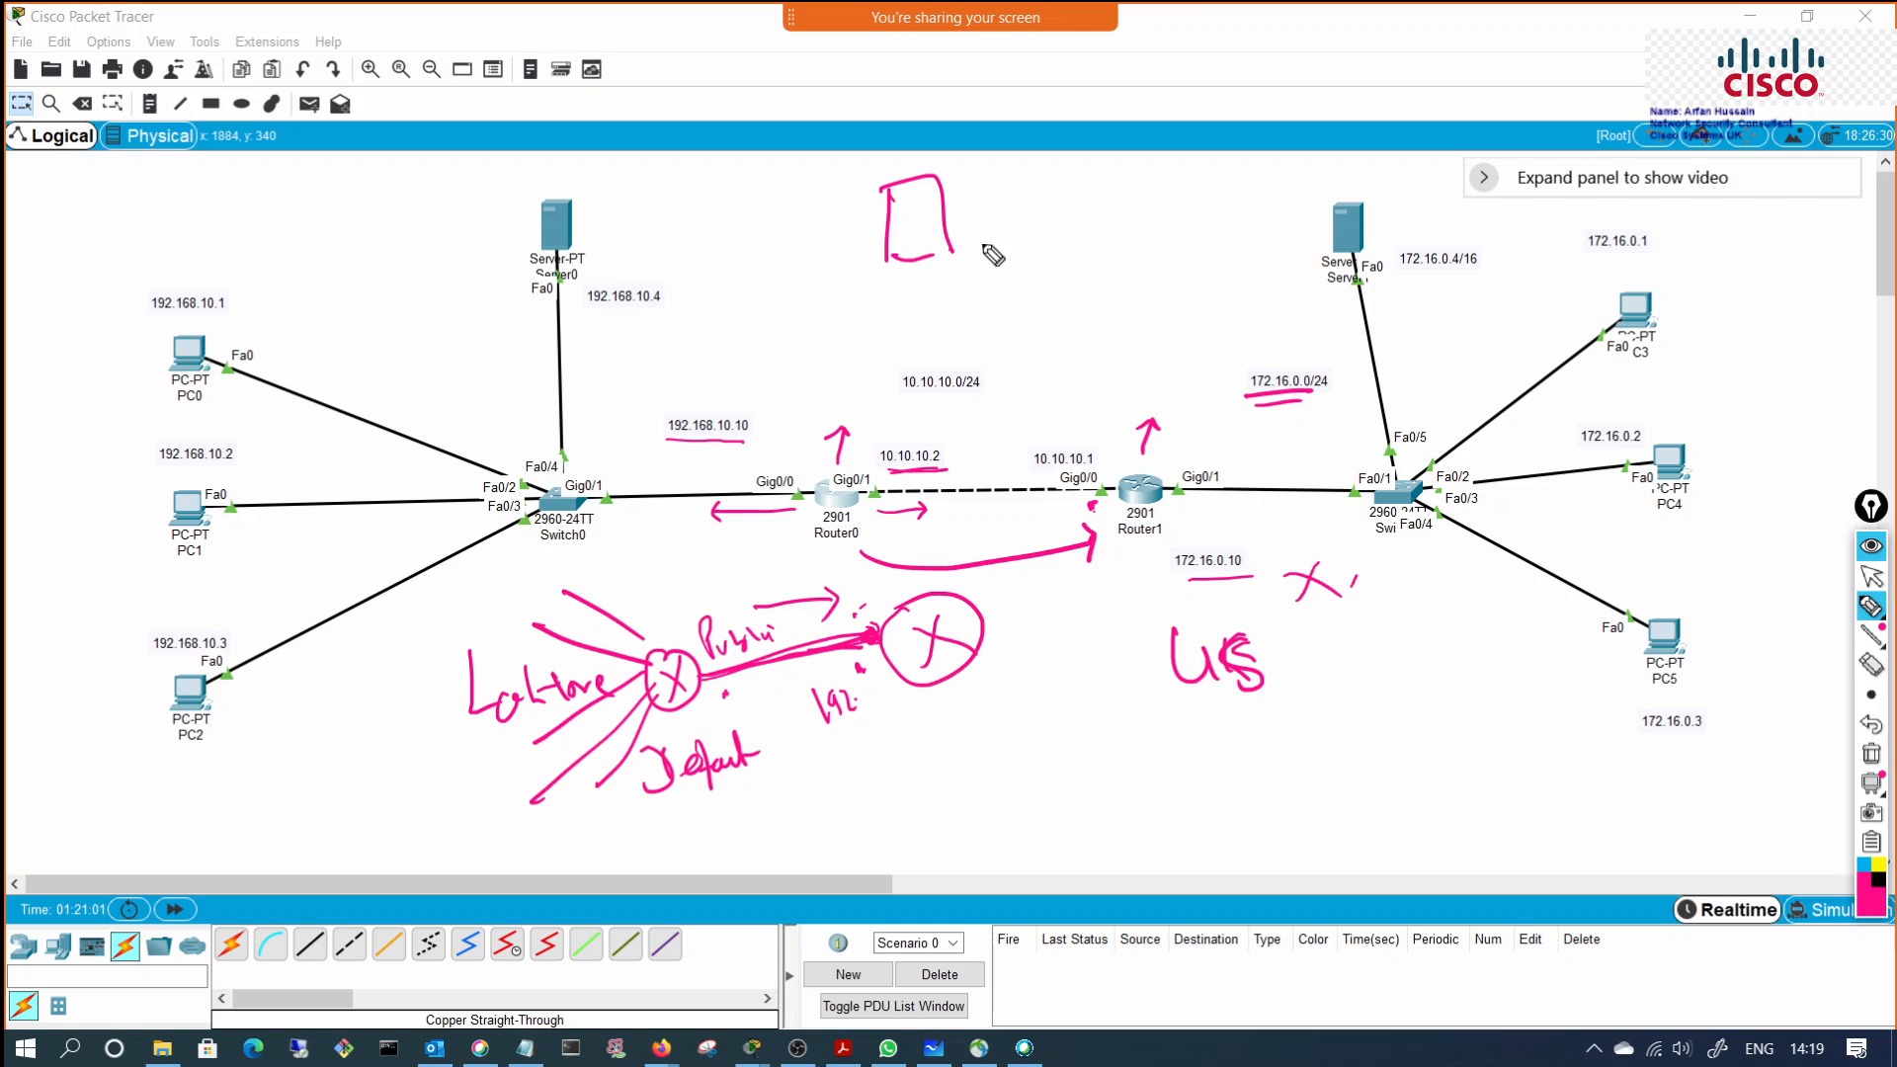
drag(1126, 168, 1132, 245)
mouse_move(1125, 163)
mouse_down()
mouse_move(1207, 244)
mouse_move(1132, 247)
mouse_up()
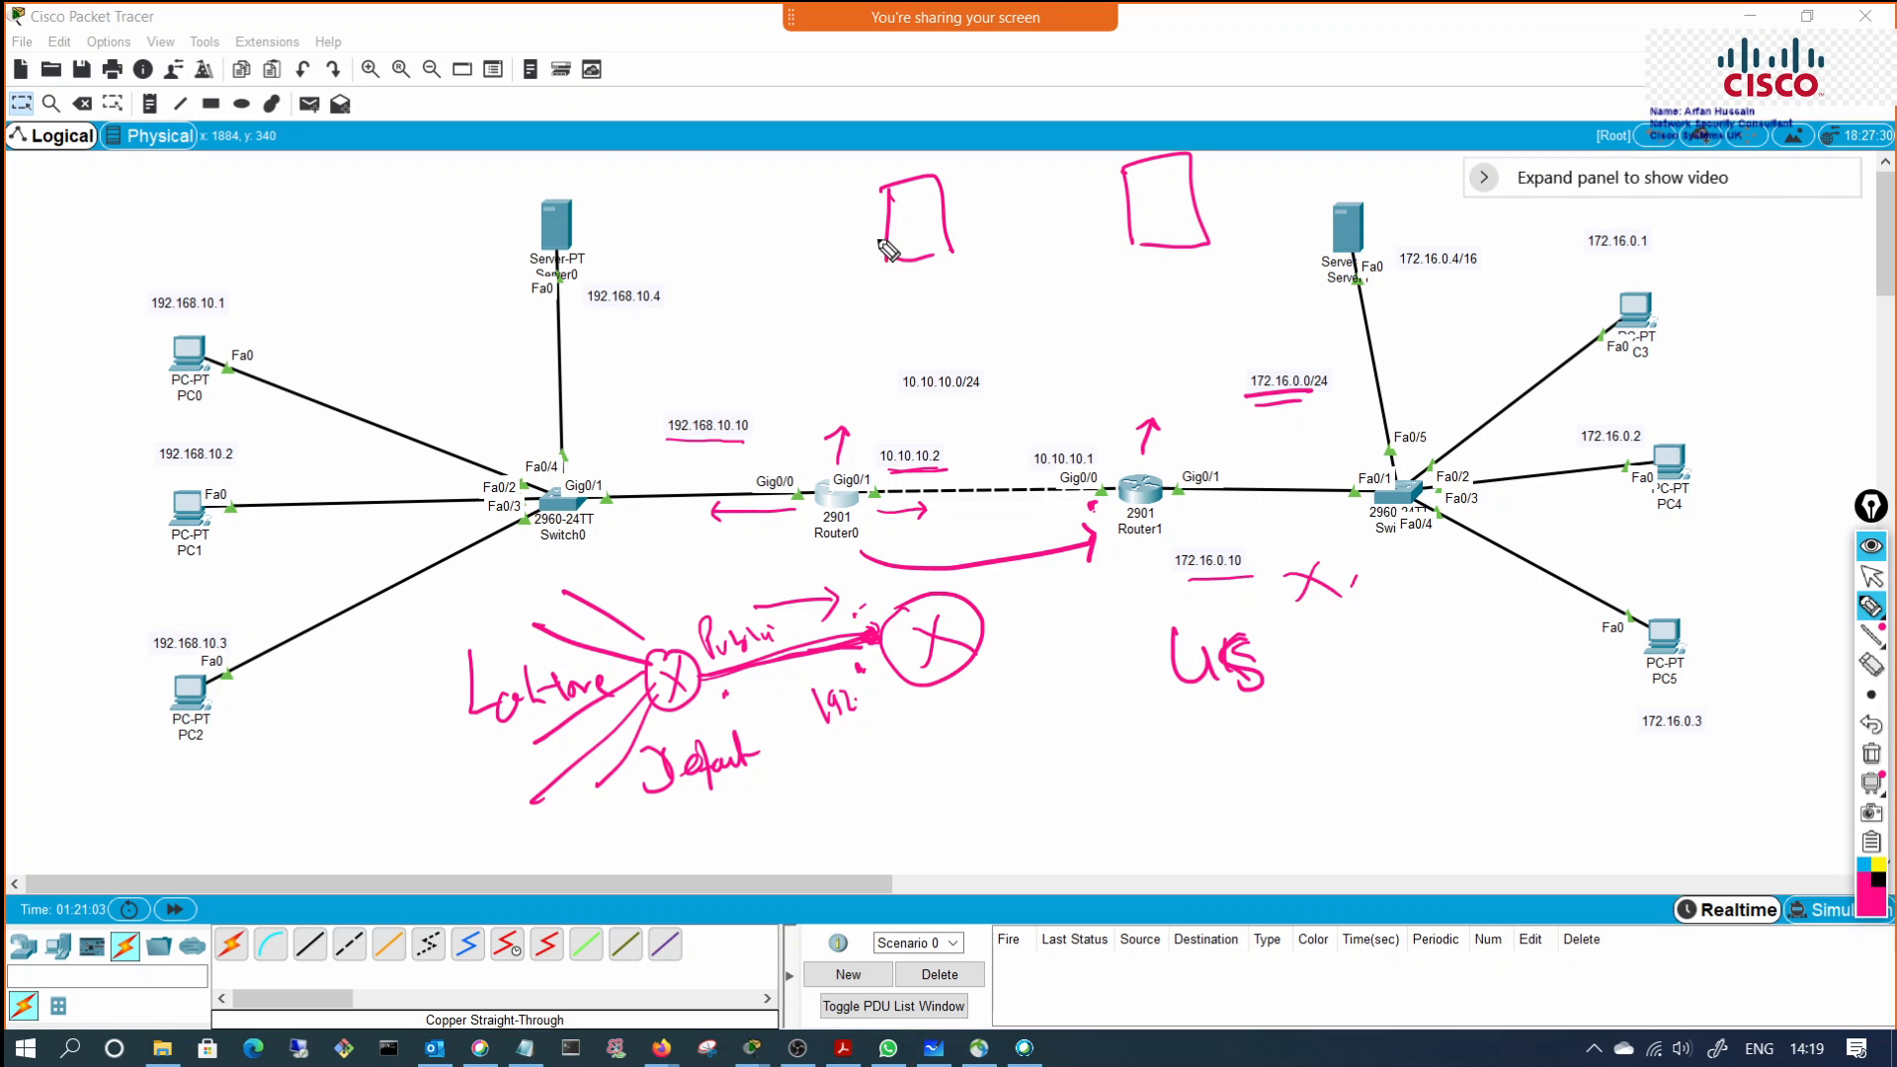
mouse_move(889, 207)
mouse_down()
mouse_move(780, 217)
mouse_move(805, 239)
mouse_up()
mouse_move(887, 220)
mouse_down()
mouse_move(808, 259)
mouse_move(820, 273)
mouse_up()
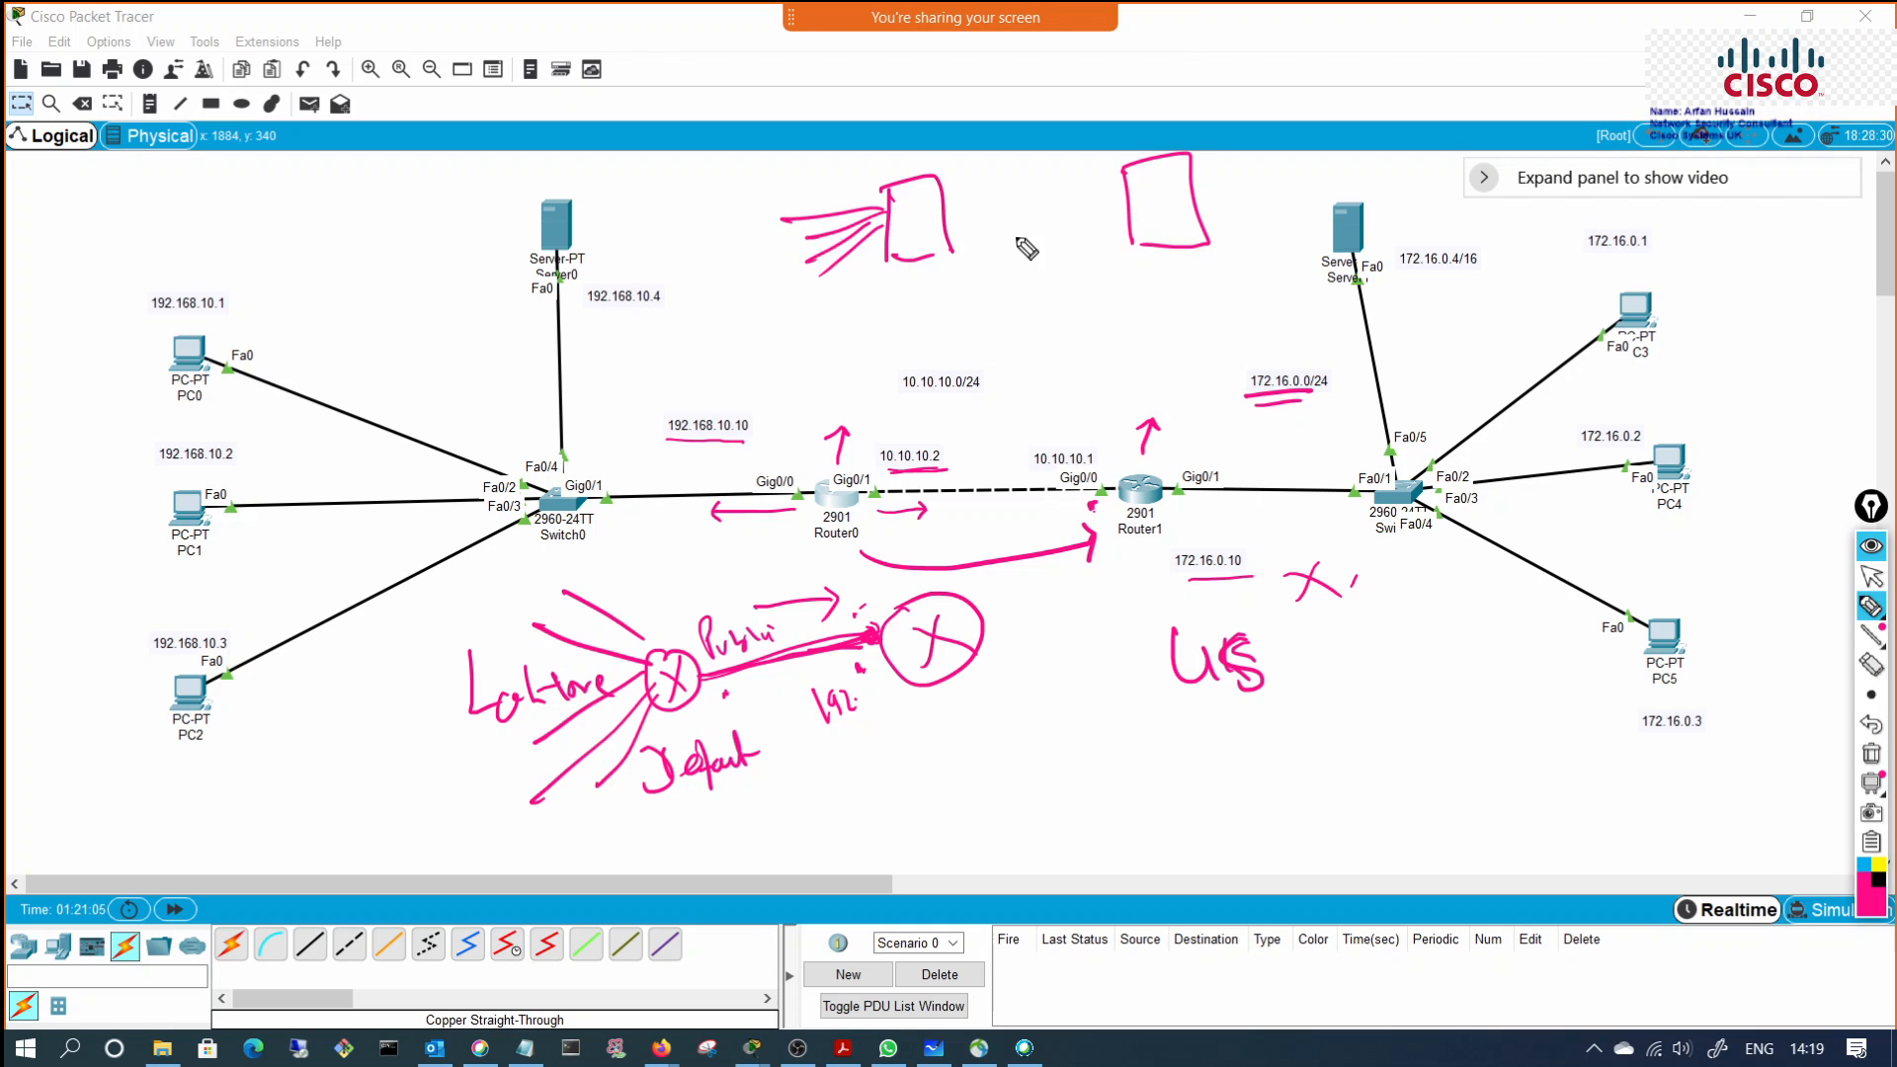
drag(1197, 178, 1285, 174)
mouse_move(1205, 200)
mouse_down()
mouse_move(1281, 196)
mouse_move(1280, 245)
mouse_up()
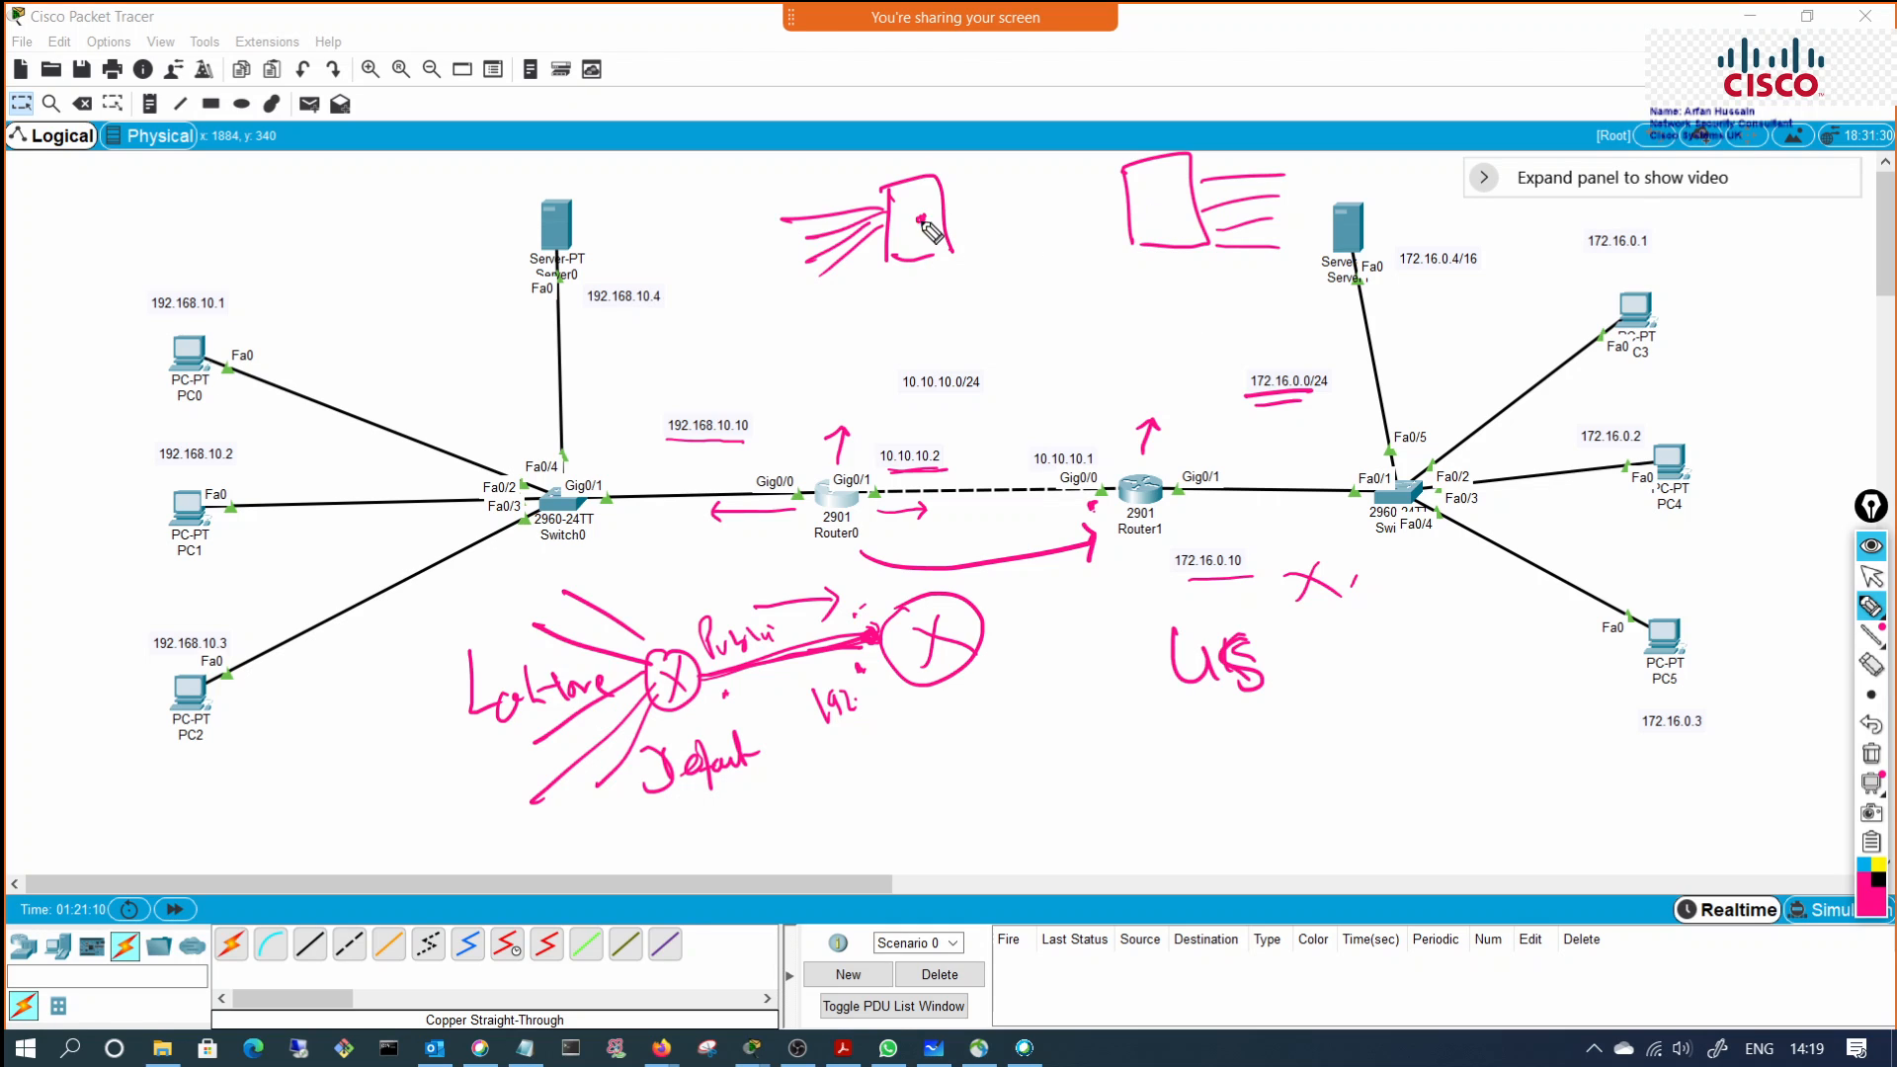
Step: Connect the two sketched boxes with a double-headed arrow and circle the branching lines of each box
mouse_move(943, 209)
mouse_down()
mouse_move(1113, 208)
mouse_move(1101, 219)
mouse_up()
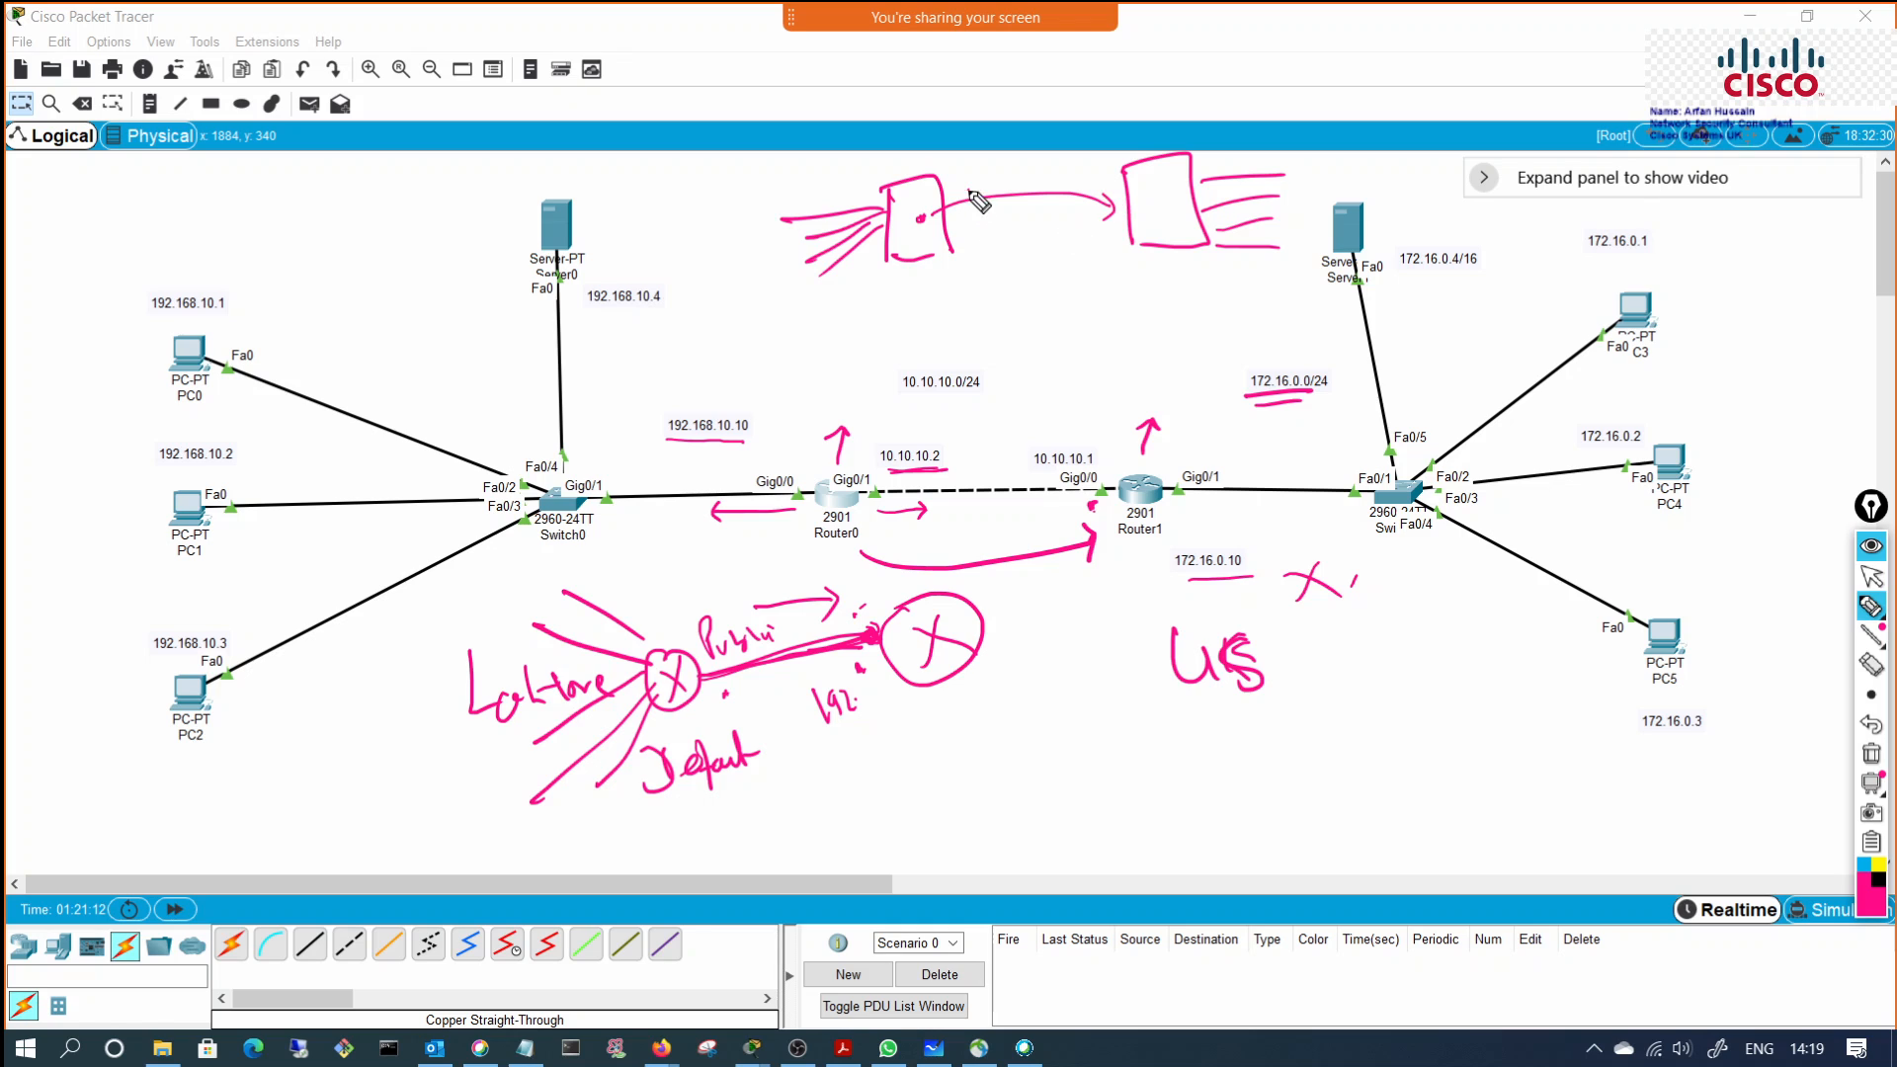
drag(972, 191, 979, 222)
mouse_move(791, 184)
mouse_down()
mouse_move(761, 270)
mouse_move(797, 188)
mouse_up()
mouse_move(1313, 170)
mouse_down()
mouse_move(1255, 185)
mouse_move(1294, 148)
mouse_up()
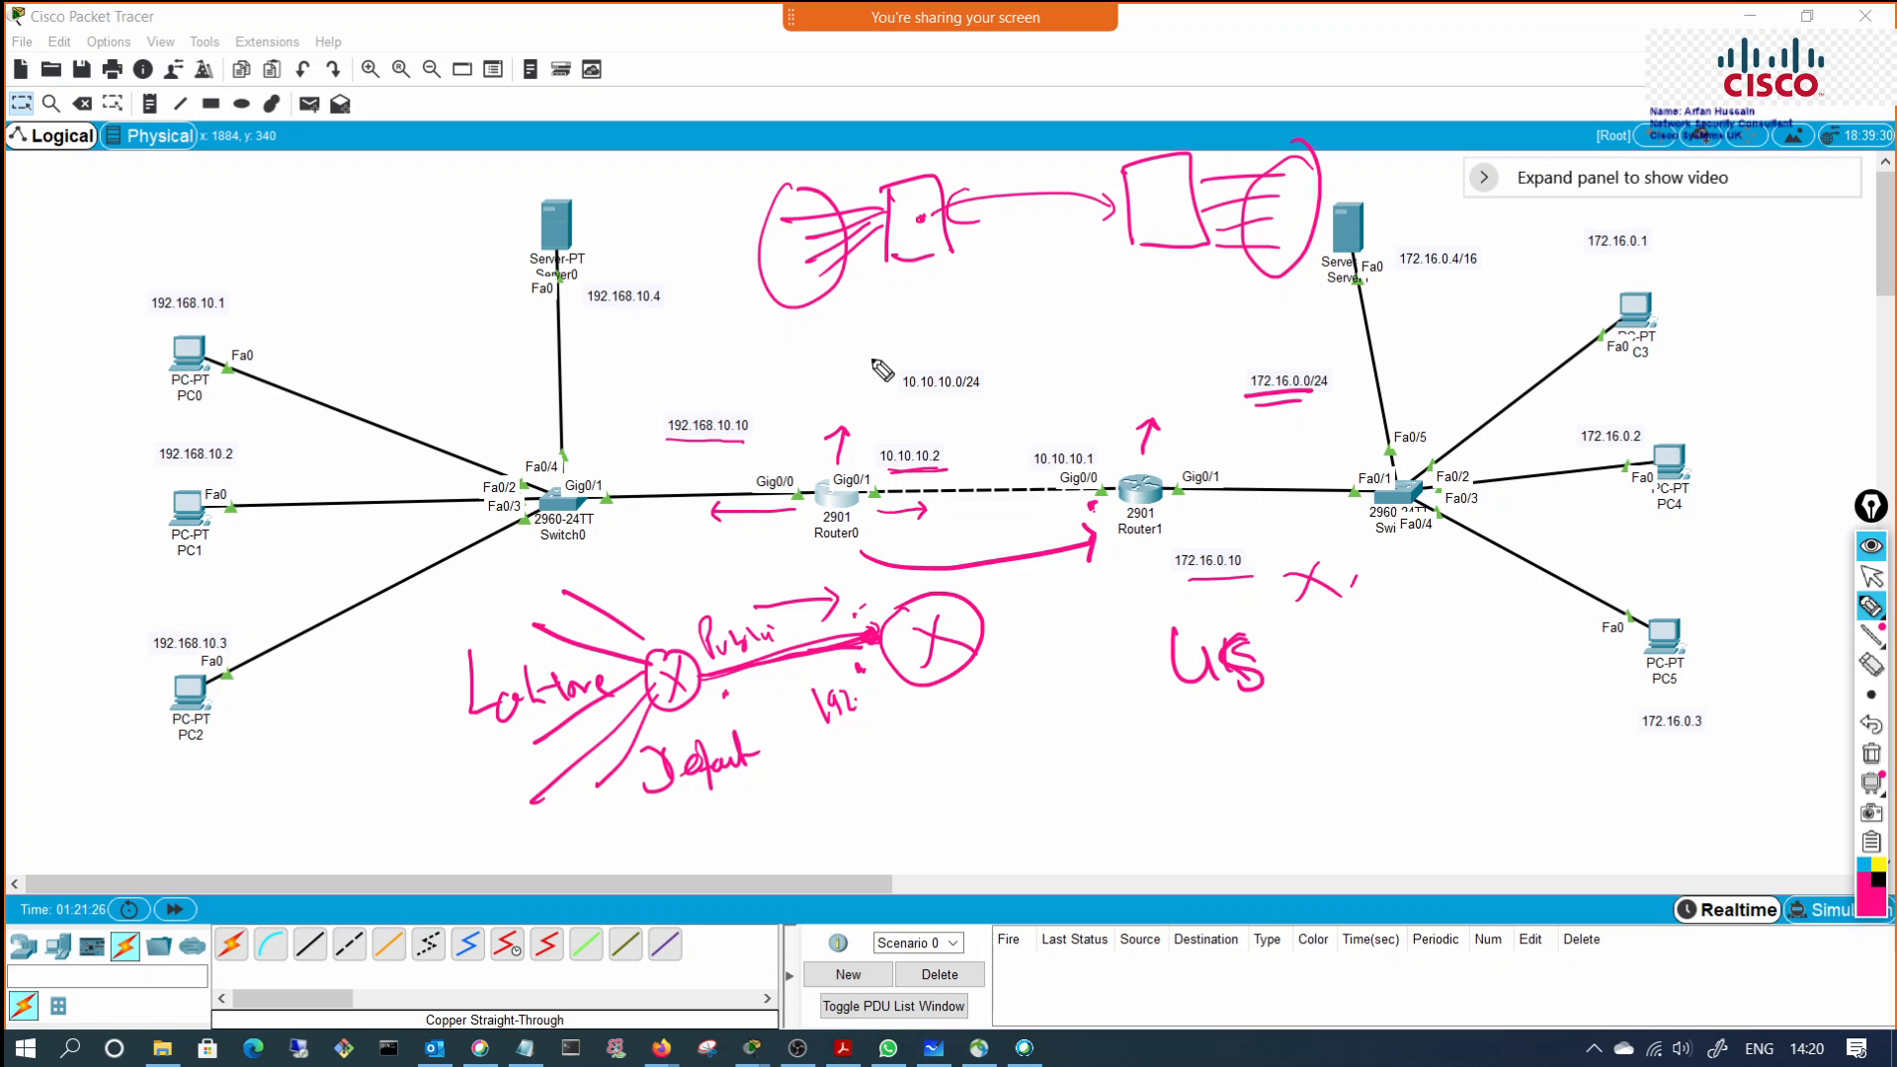
Step: Write "Routing" beneath the sketched boxes and underline it
mouse_move(886, 288)
mouse_down()
mouse_move(925, 326)
mouse_move(1008, 307)
mouse_move(1021, 350)
mouse_up()
click(1015, 277)
drag(877, 343, 1055, 321)
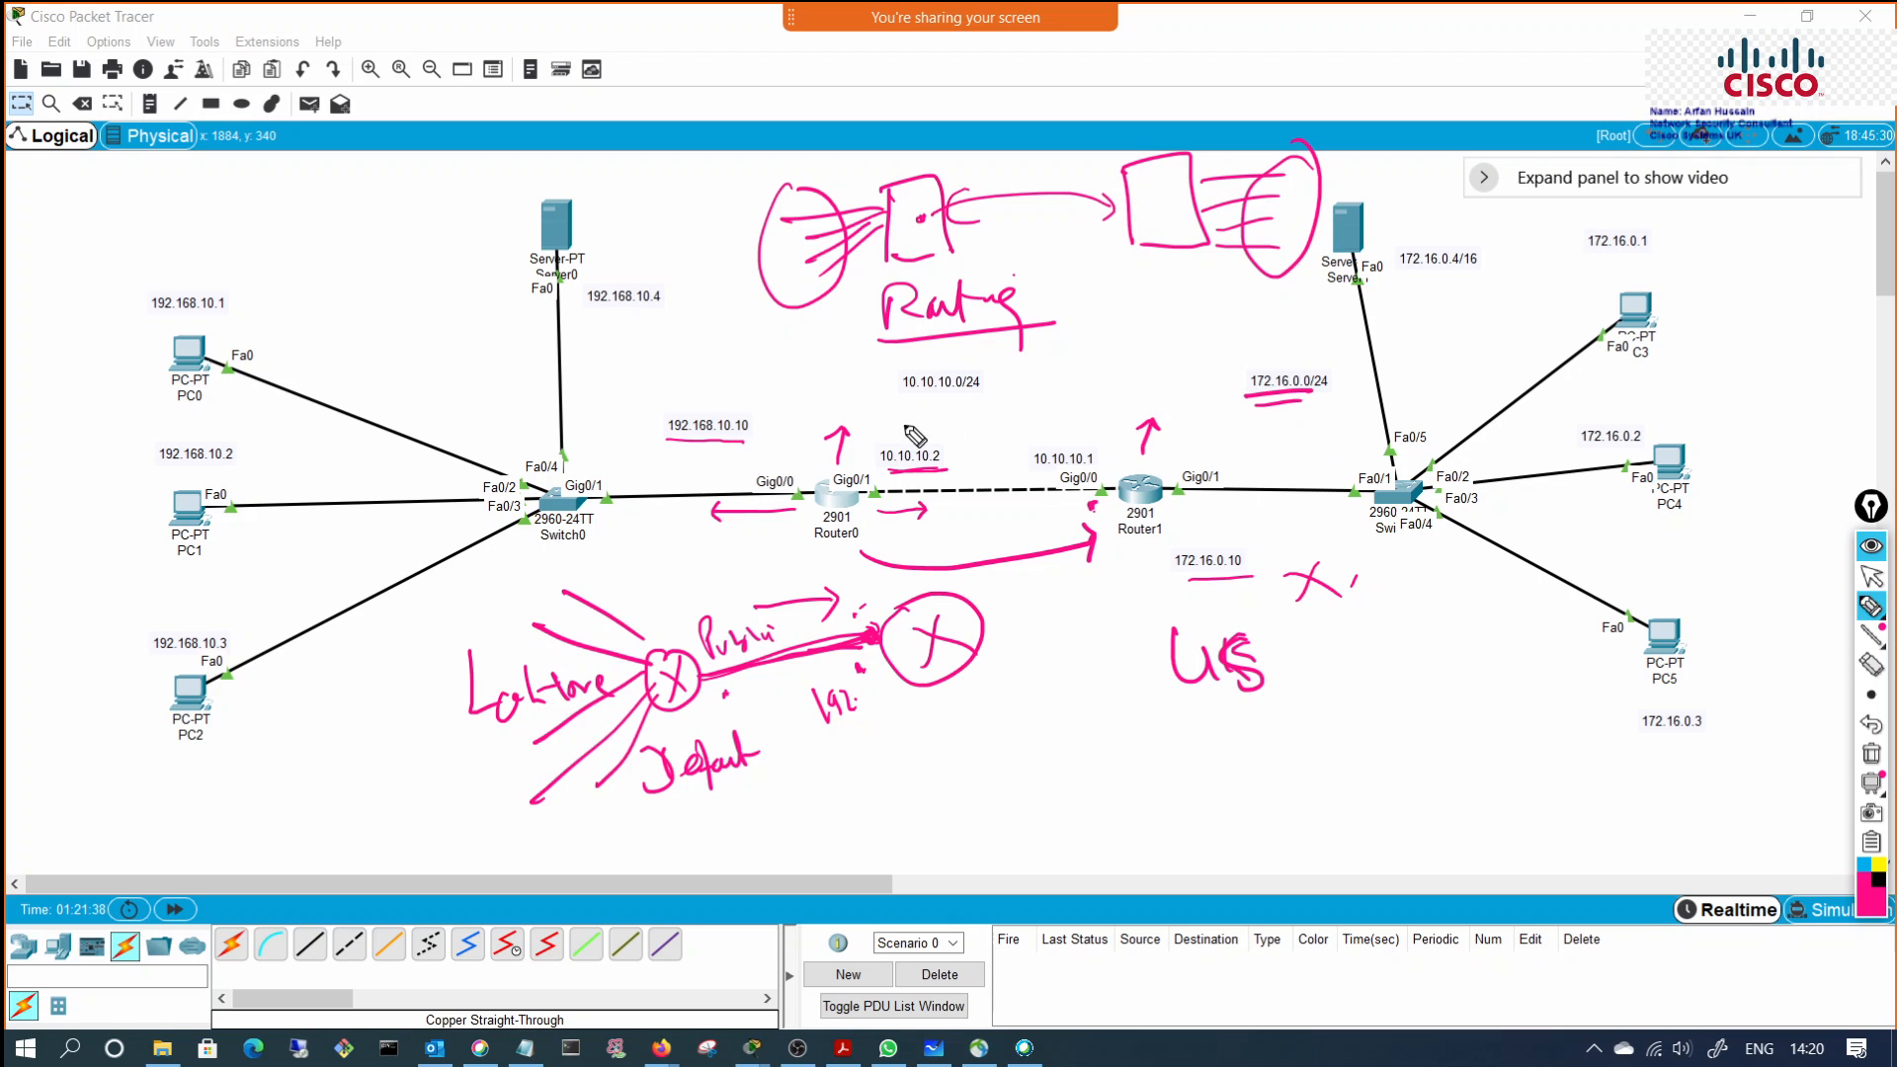
Step: Clear all annotations and write "Static Route" with "Dynamic" beneath it above the topology, adding an upward arrow under "Route"
click(1870, 753)
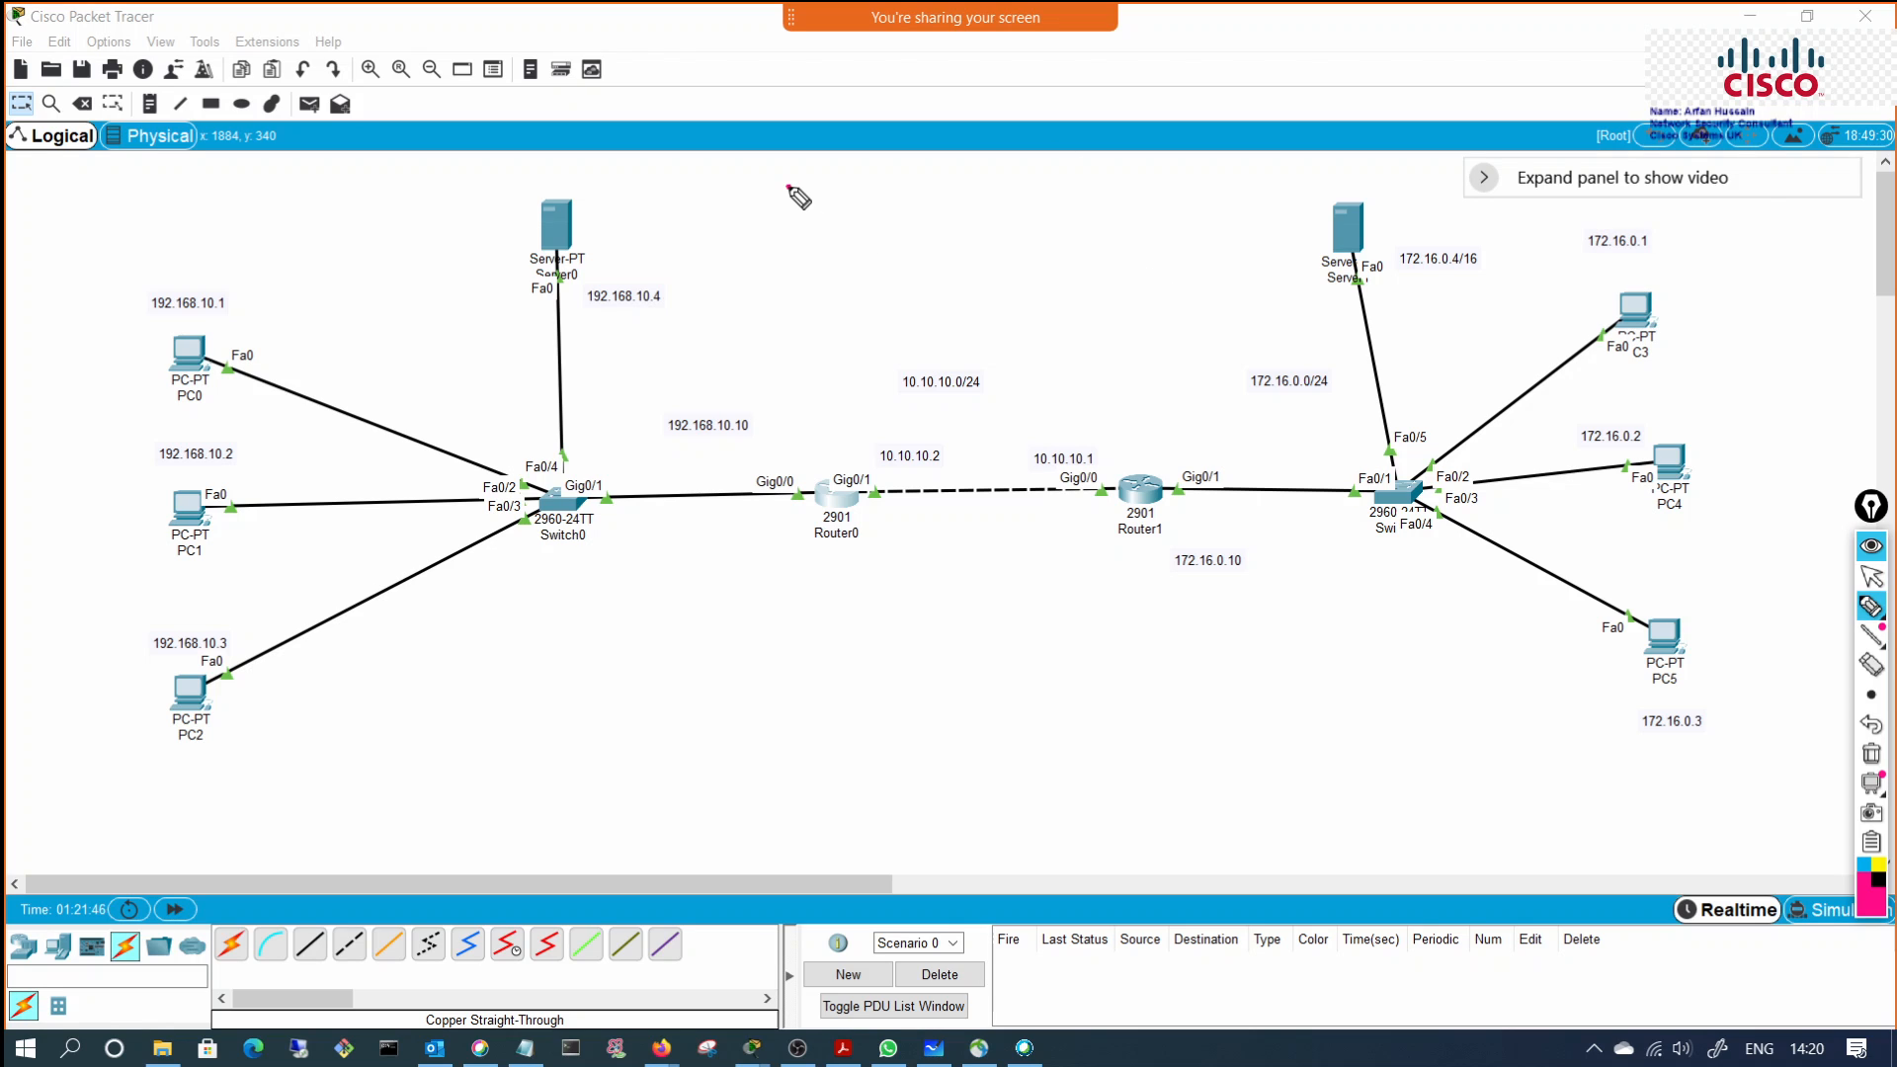
mouse_move(788, 186)
mouse_down()
mouse_move(847, 195)
mouse_move(868, 220)
mouse_move(1101, 200)
mouse_up()
mouse_move(783, 237)
mouse_down()
mouse_move(867, 297)
mouse_move(1018, 231)
mouse_move(1024, 266)
mouse_up()
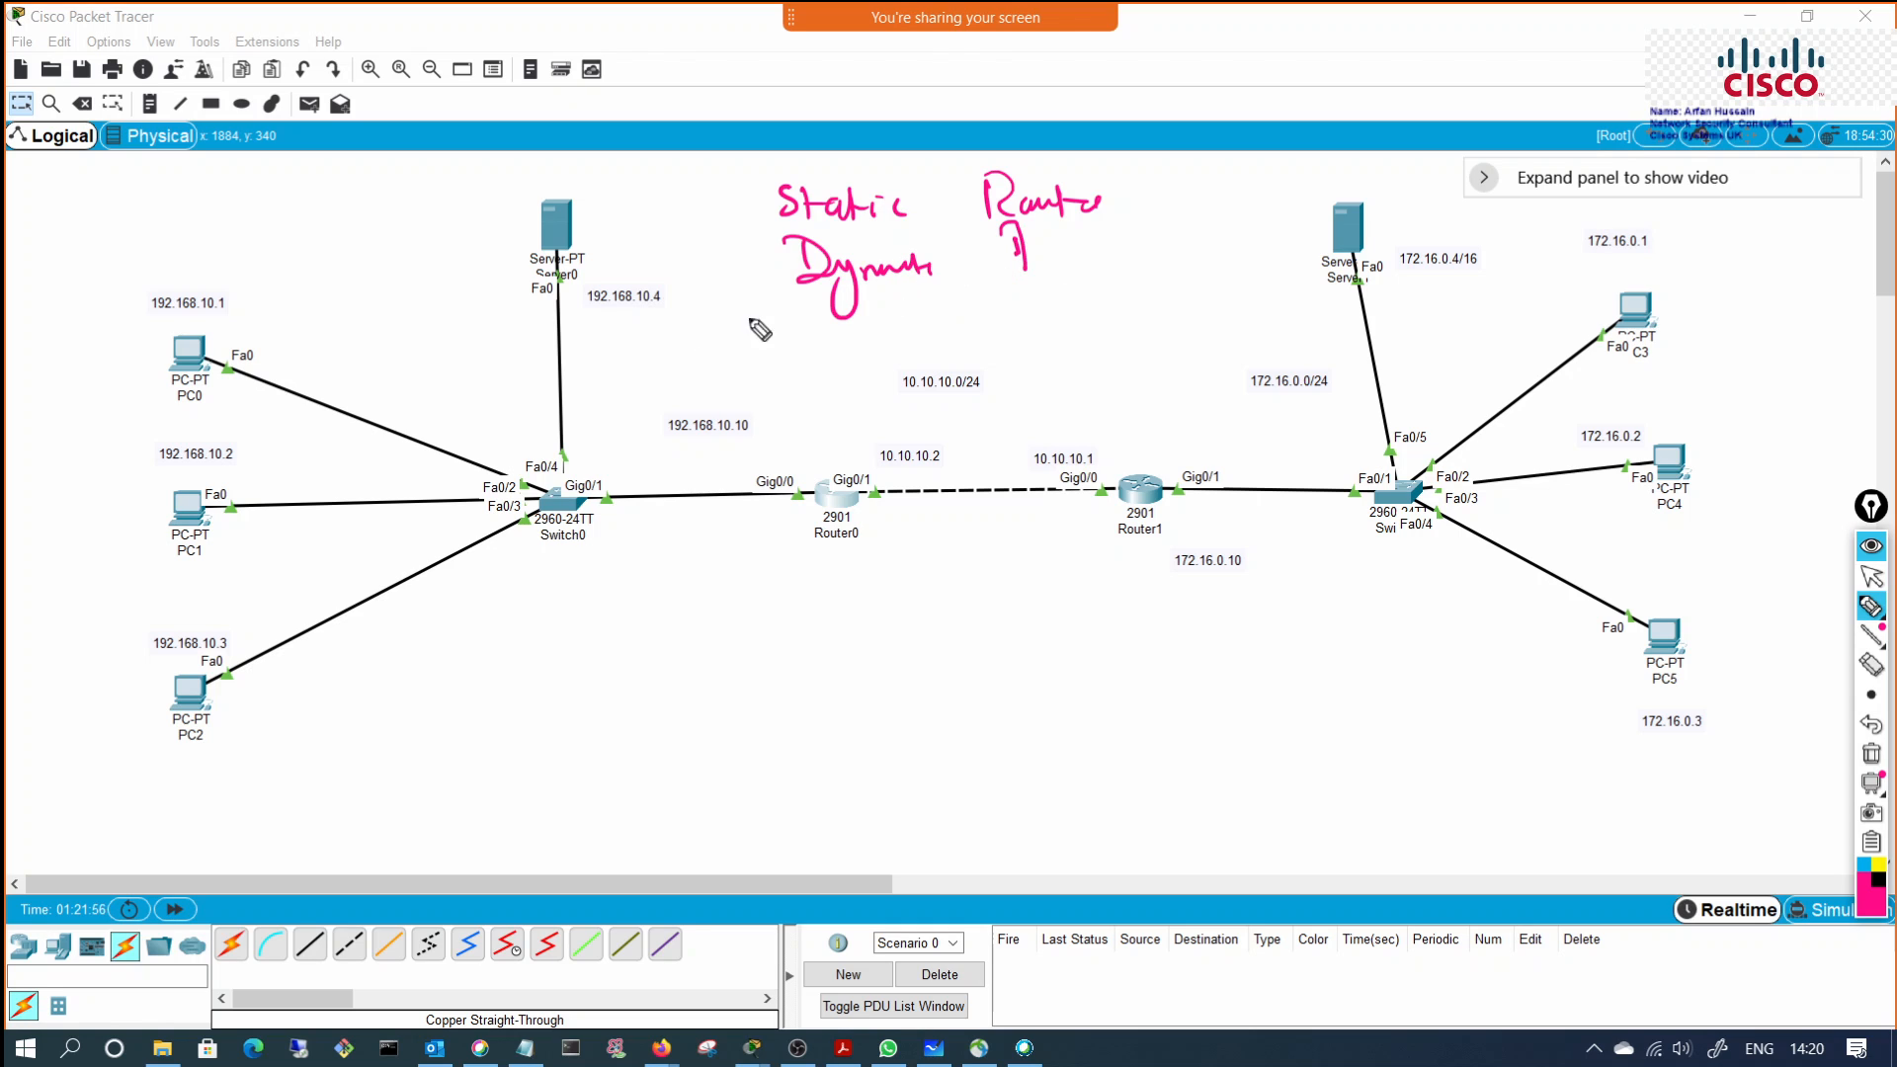
Step: Draw double-headed arrows beside Server0, strokes above both routers, and a curved double-headed arrow linking Router0 and Router1
mouse_move(491, 249)
mouse_down()
mouse_move(525, 186)
mouse_move(510, 245)
mouse_up()
drag(551, 182, 579, 181)
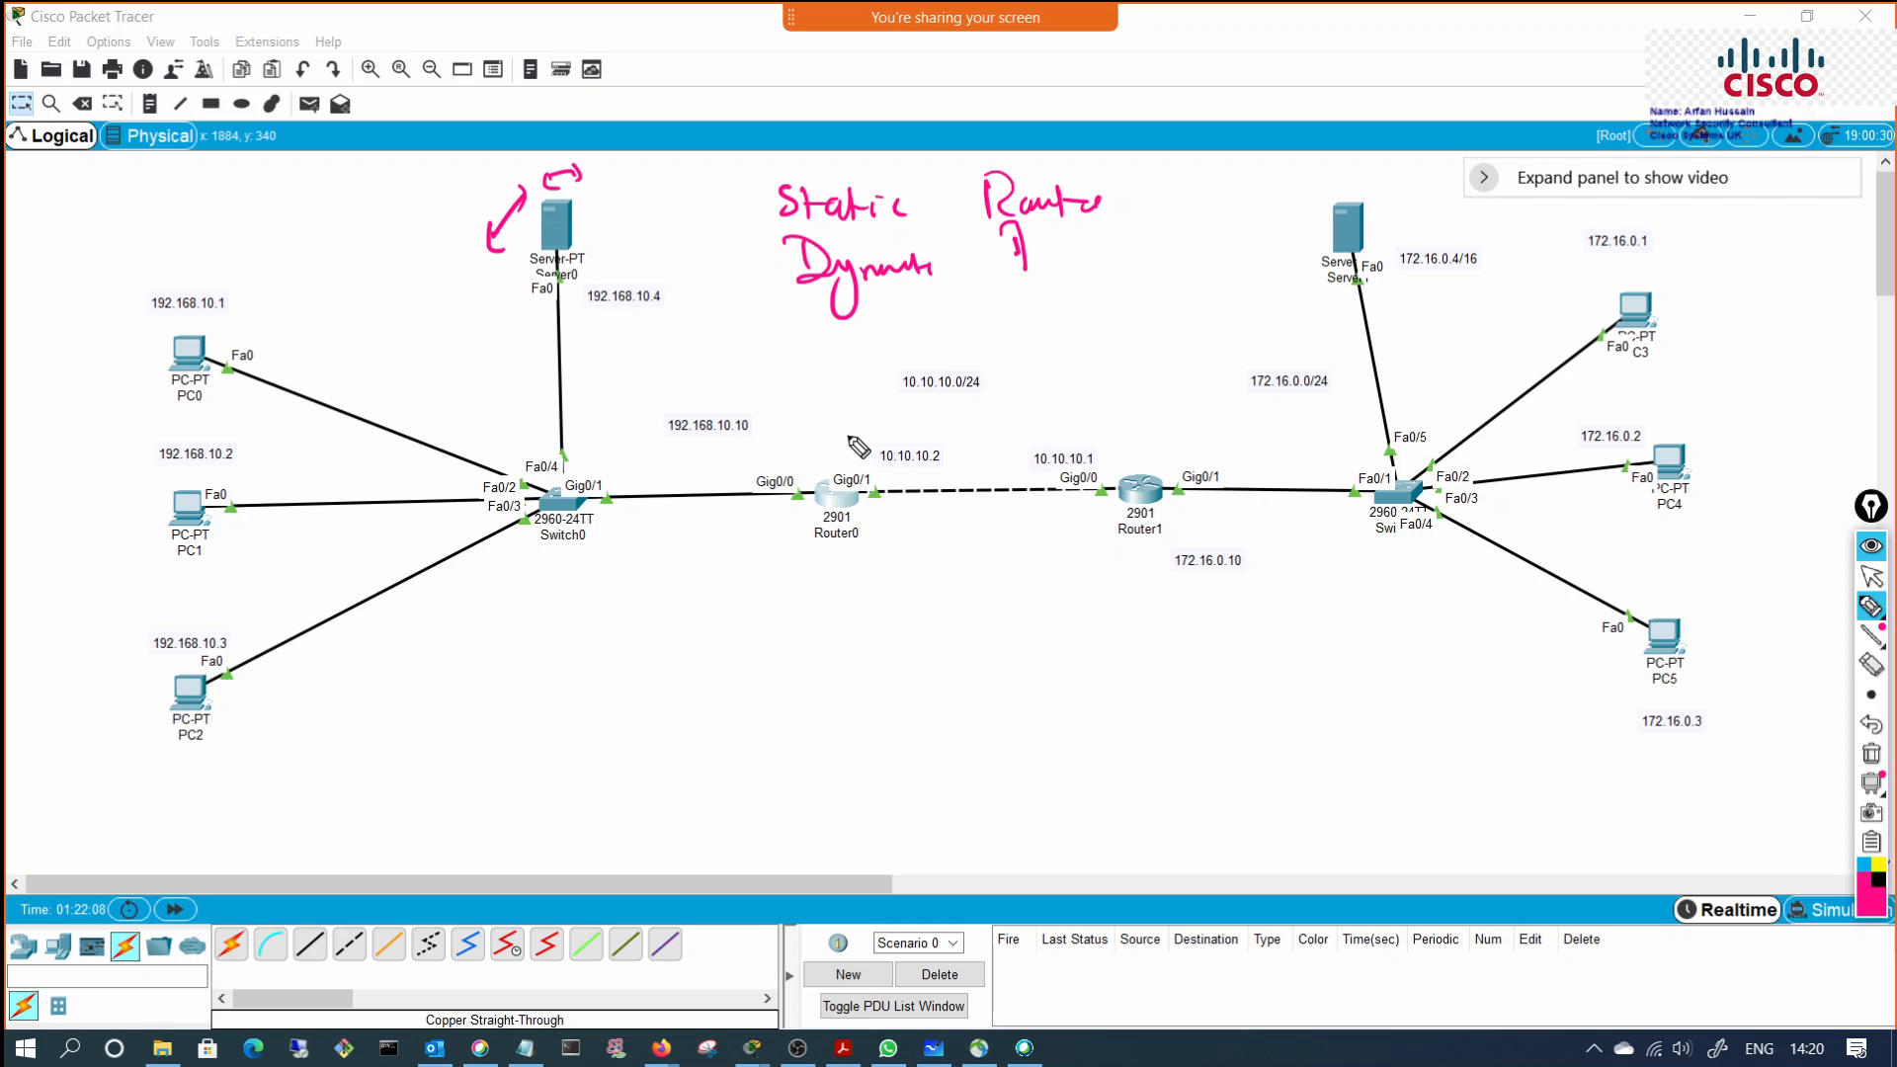
drag(846, 435, 847, 380)
drag(1119, 435, 1142, 385)
mouse_move(879, 578)
mouse_down()
mouse_move(1107, 533)
mouse_move(1093, 520)
mouse_up()
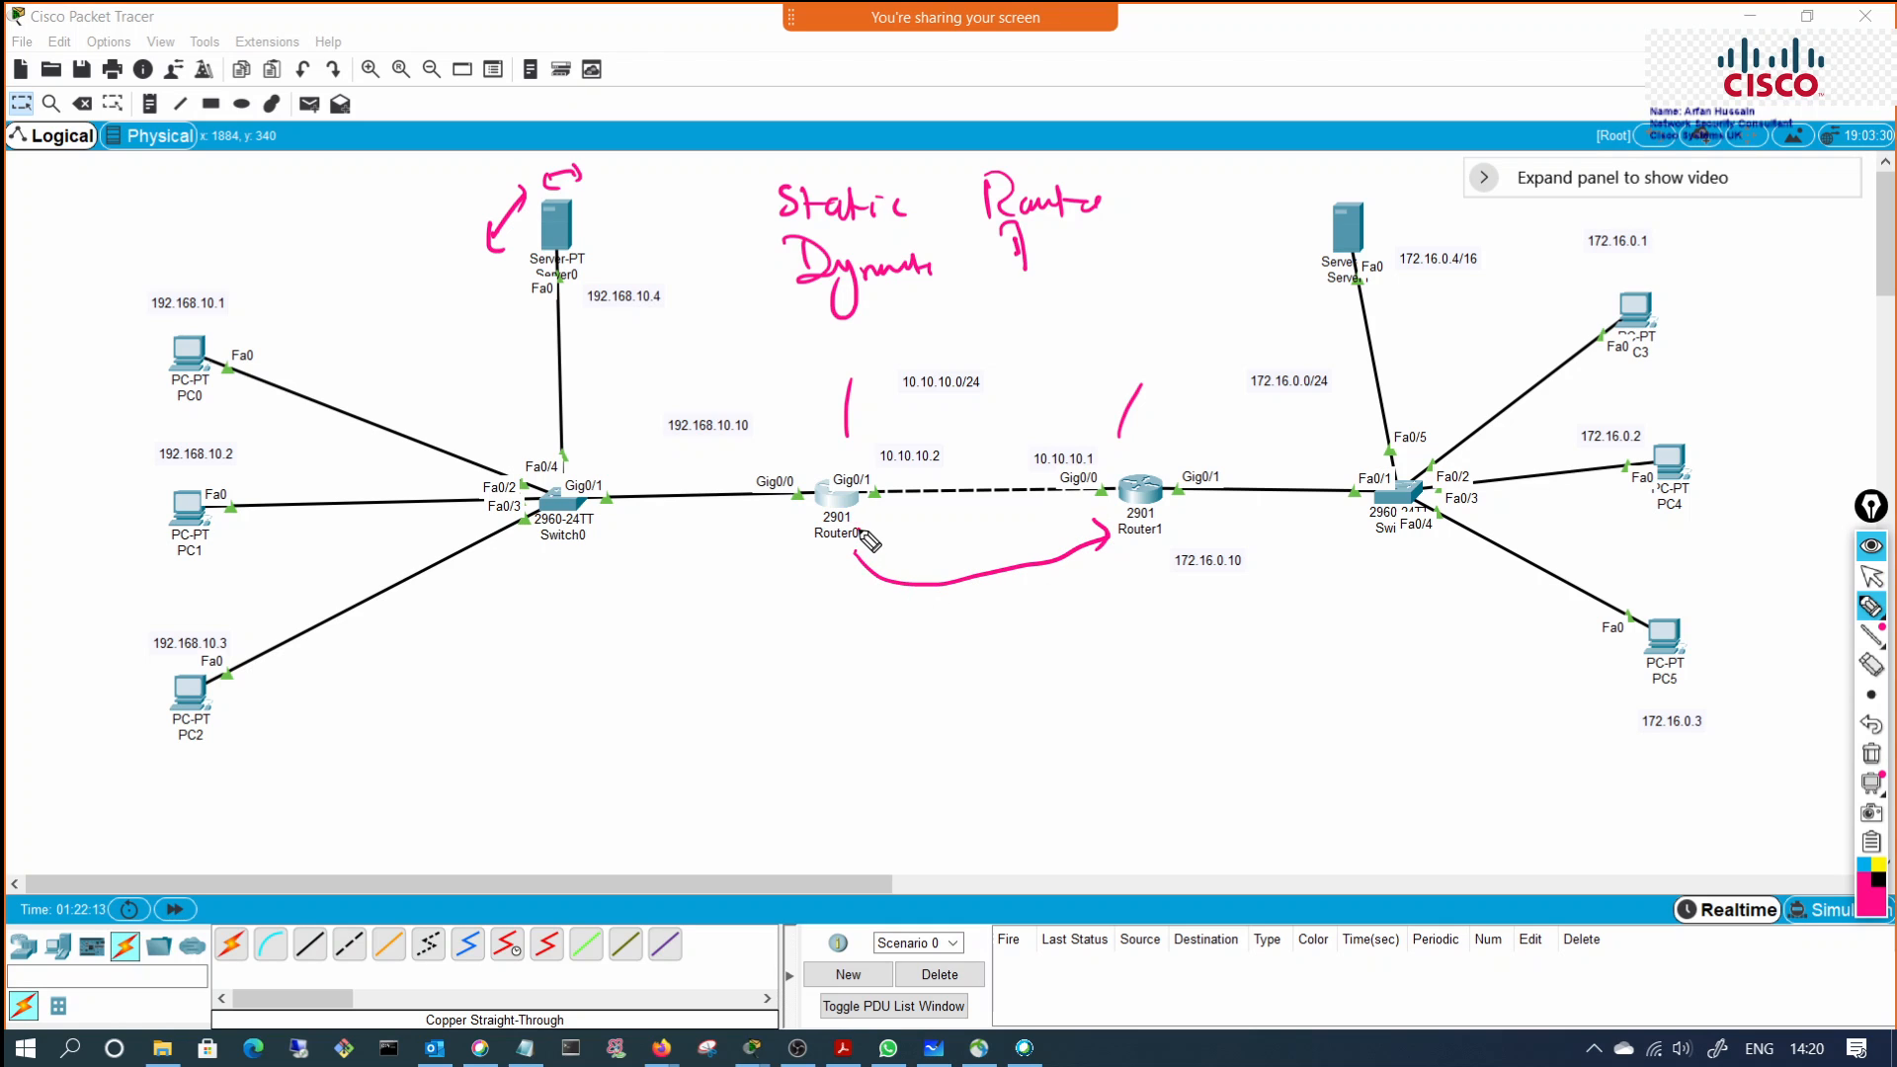
drag(859, 531, 851, 555)
Step: Sketch a table outline beneath Router0 and write an underlined "Route" heading inside it
mouse_move(786, 571)
mouse_down()
mouse_move(869, 563)
mouse_move(879, 654)
mouse_move(796, 712)
mouse_up()
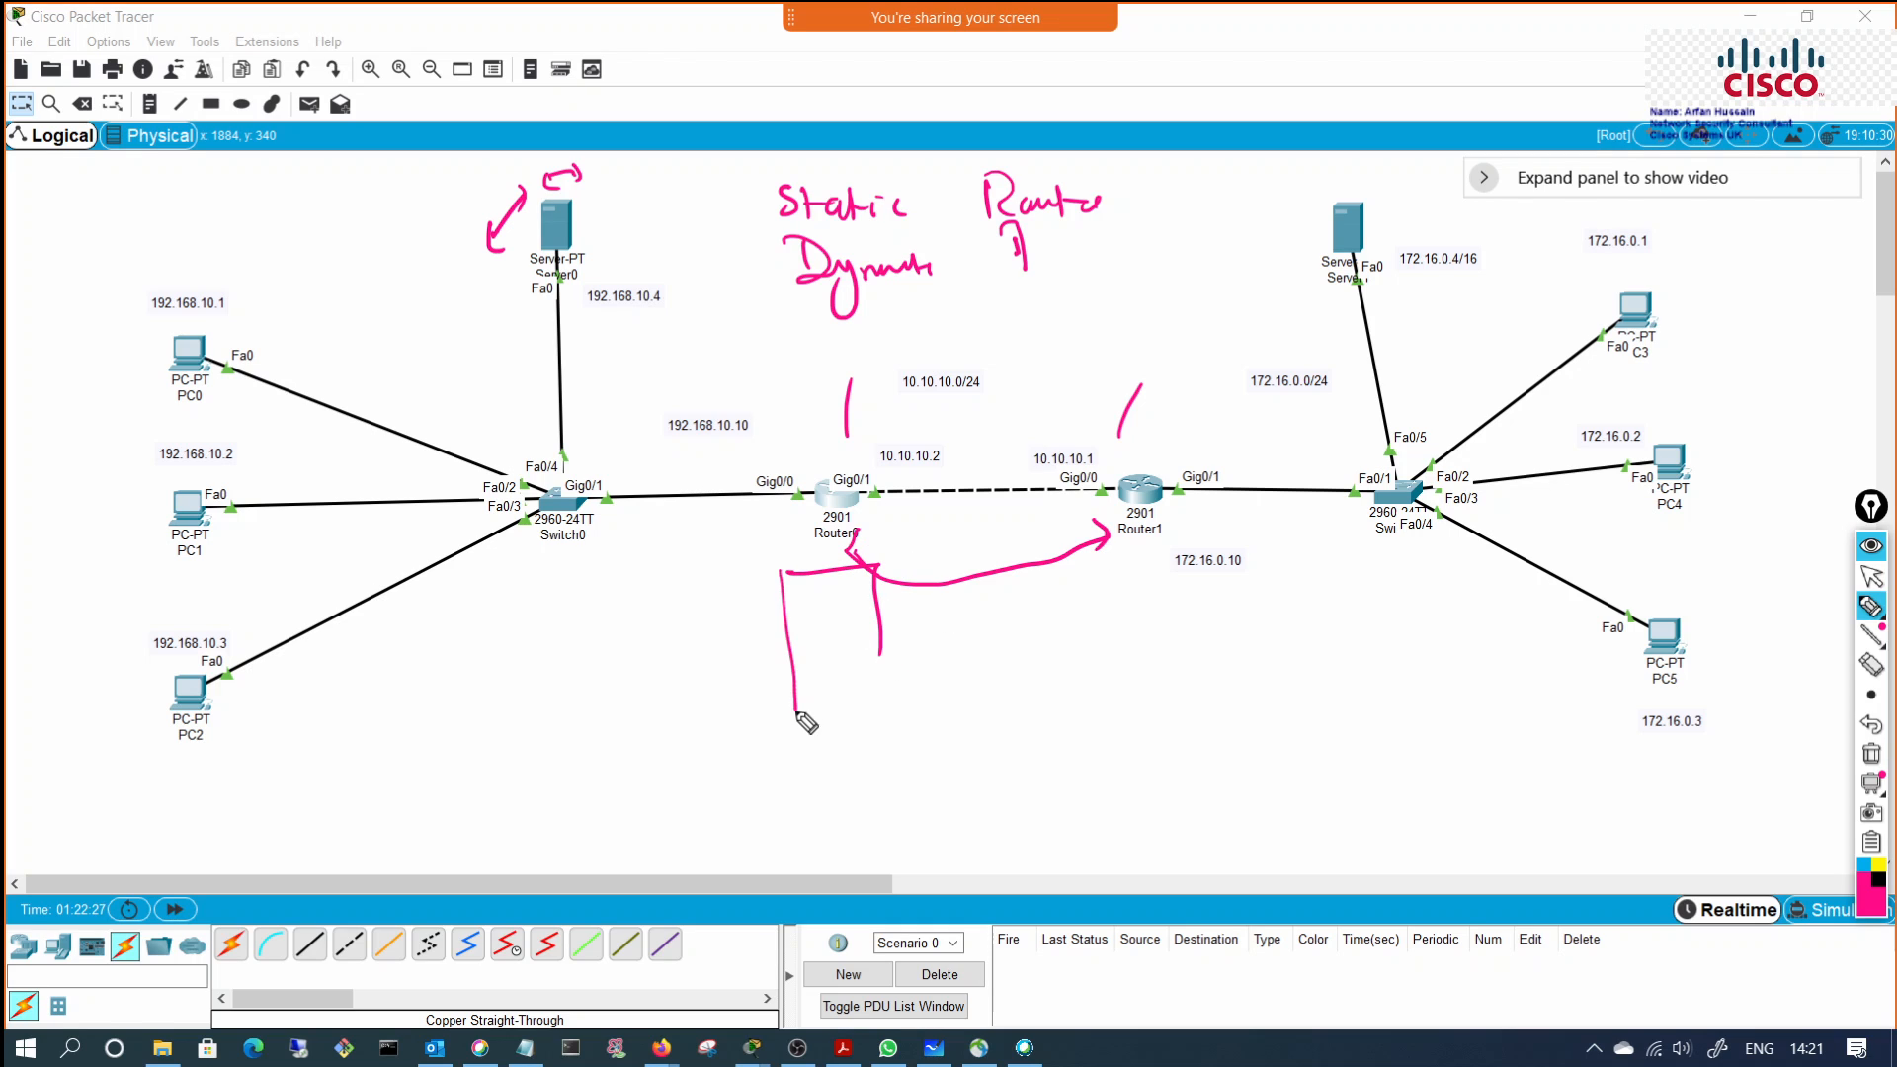
drag(878, 659, 879, 682)
mouse_move(802, 590)
mouse_down()
mouse_move(801, 627)
mouse_move(871, 607)
mouse_move(874, 622)
mouse_up()
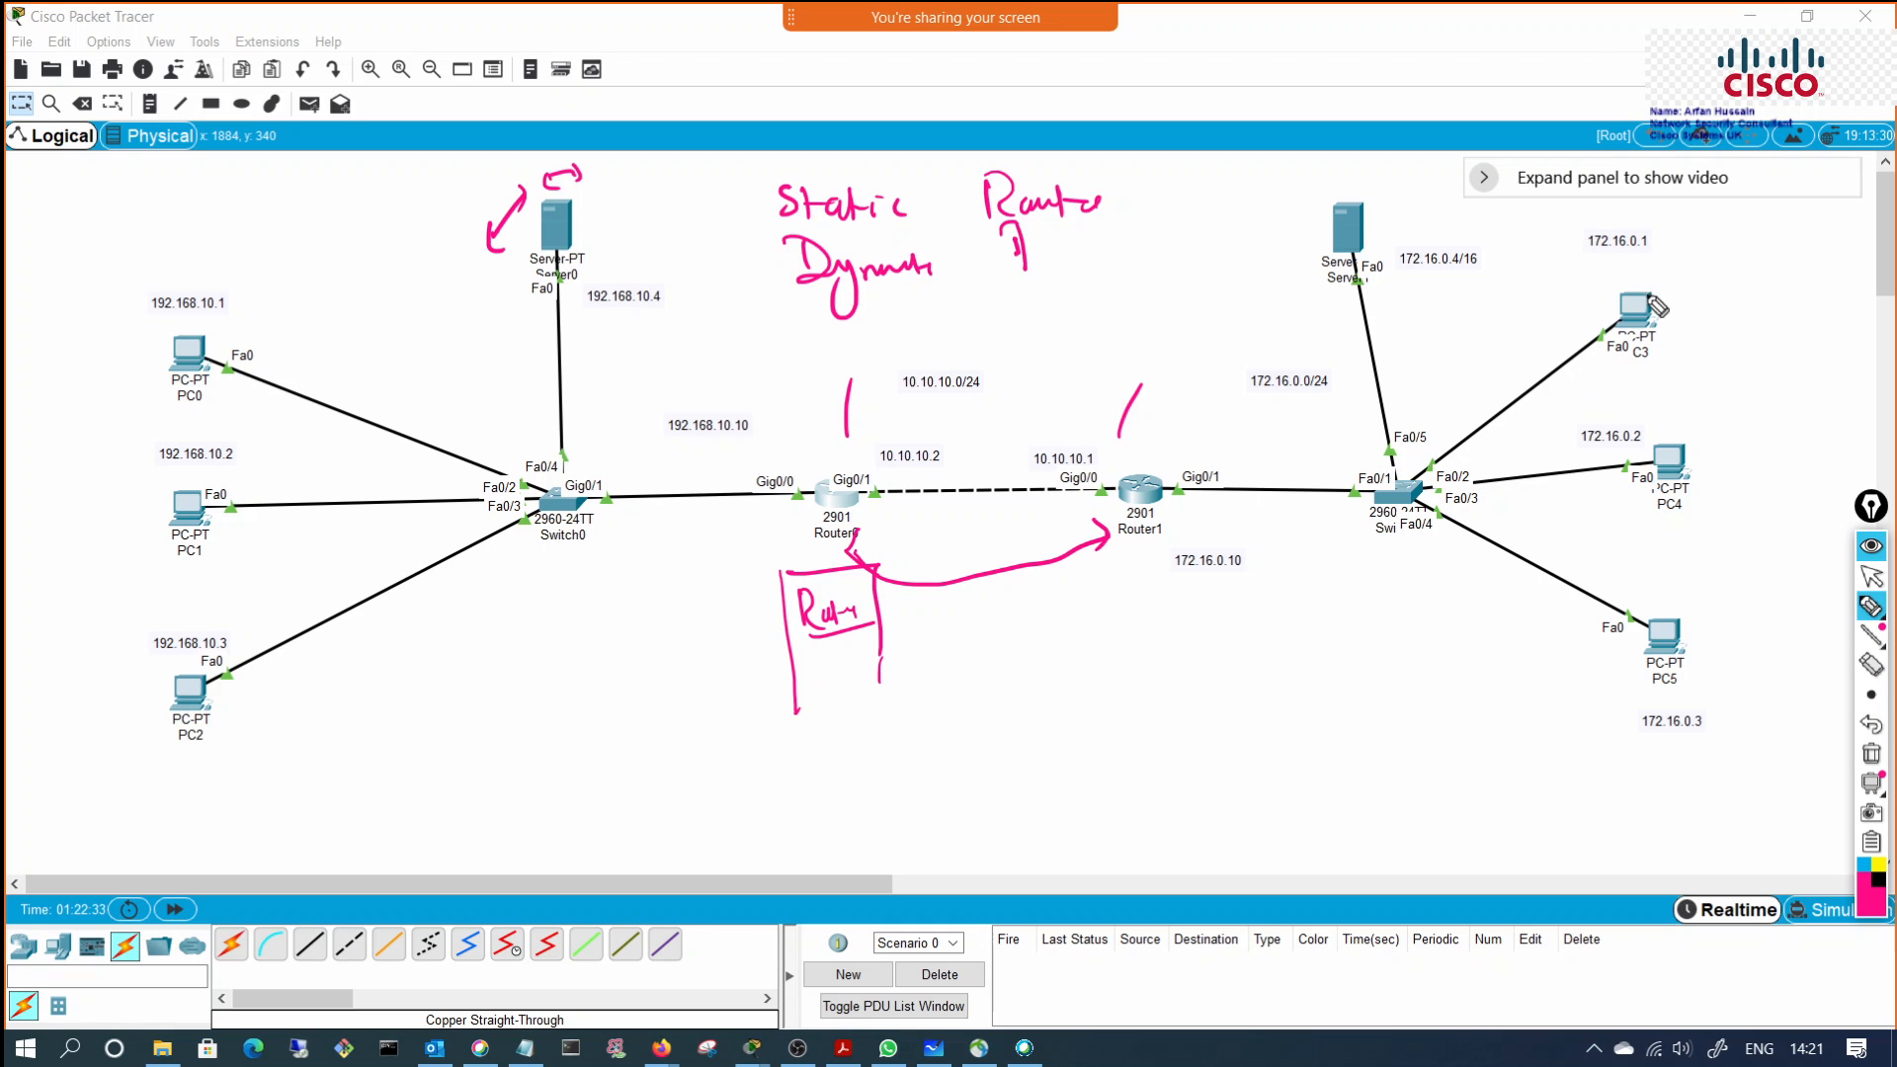
Step: Write the network 172.16.0.0/16 below the "Route" heading and underline the address
drag(845, 688, 841, 726)
mouse_move(854, 689)
mouse_down()
mouse_move(858, 723)
mouse_move(892, 728)
mouse_move(909, 705)
mouse_up()
drag(915, 688, 915, 727)
mouse_move(927, 691)
mouse_down()
mouse_move(931, 714)
mouse_move(982, 681)
mouse_move(1003, 743)
mouse_up()
mouse_move(1019, 703)
mouse_down()
mouse_move(1020, 736)
mouse_move(1033, 723)
mouse_up()
drag(826, 739, 984, 722)
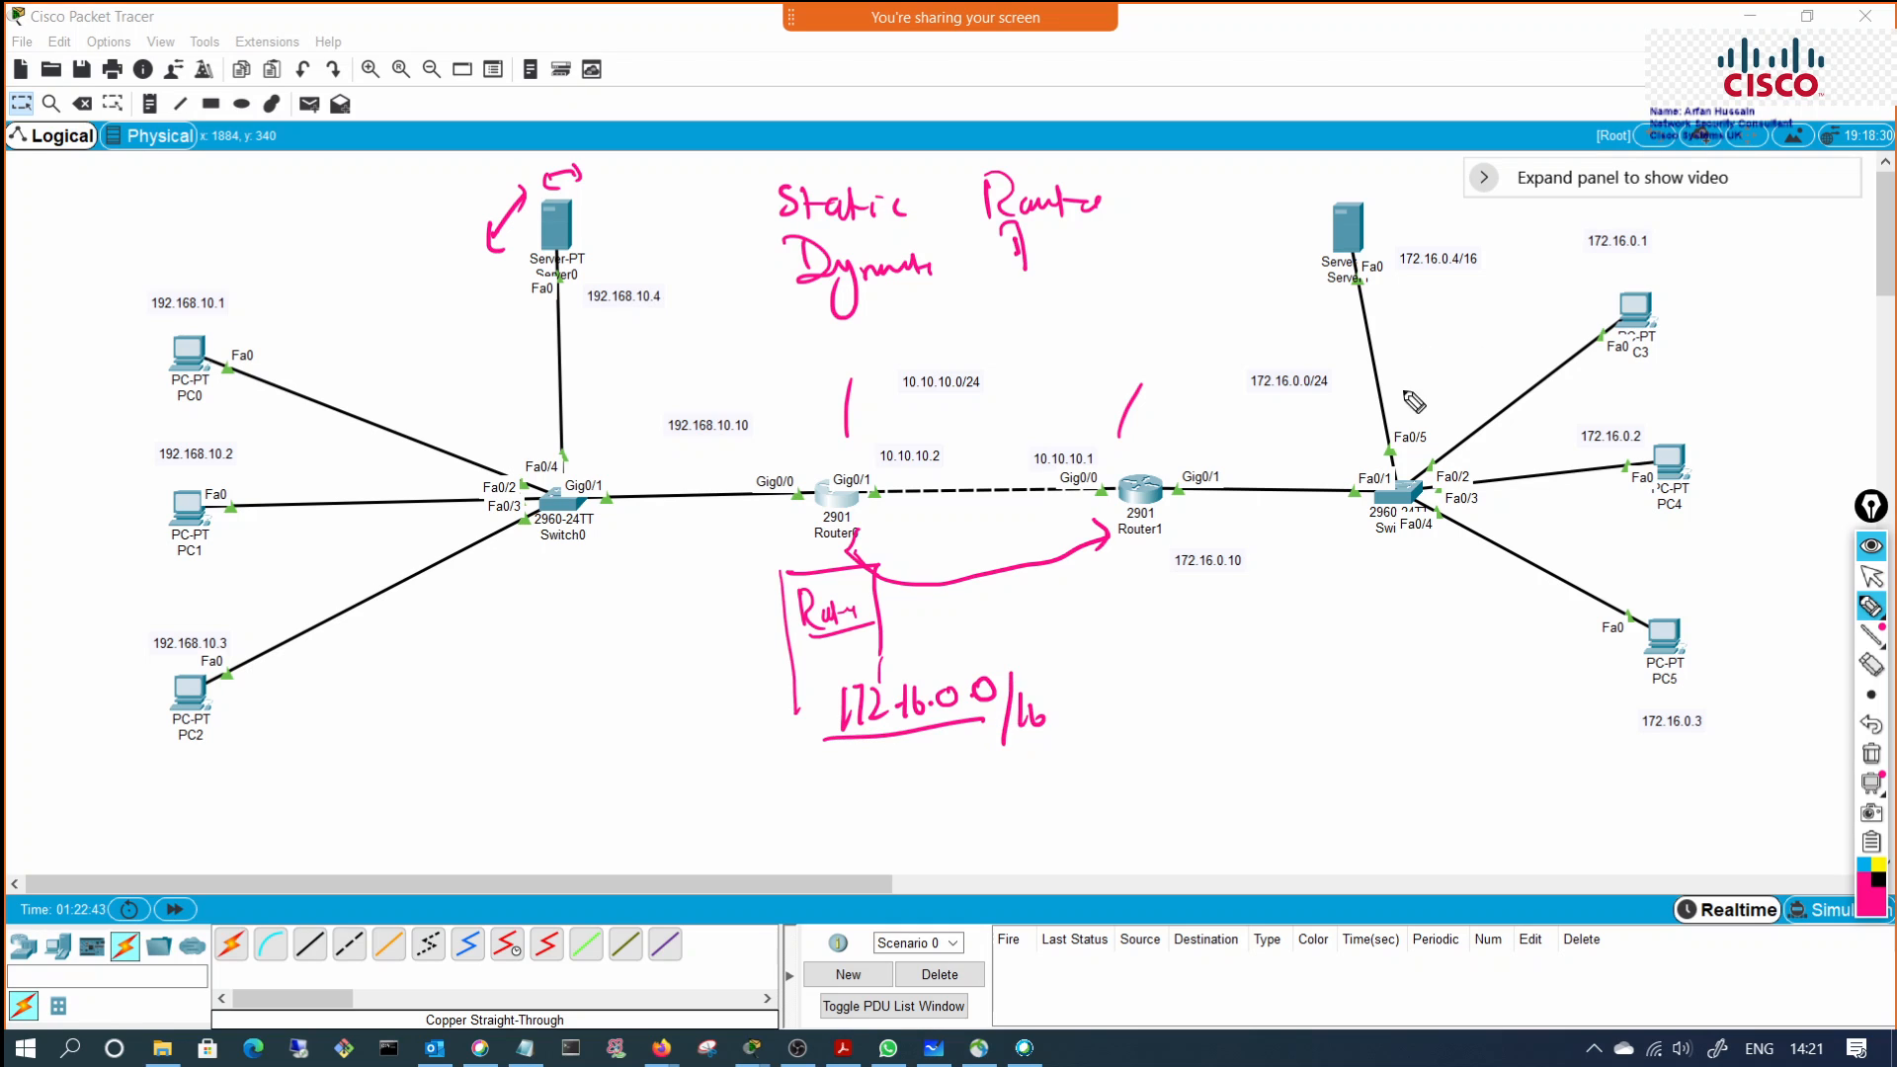
Step: Draw an arrow pointing back toward Router1, one leading out of the route table, and one along the inter-router link
drag(1199, 432, 1126, 439)
mouse_move(871, 653)
mouse_down()
mouse_move(921, 650)
mouse_move(908, 662)
mouse_up()
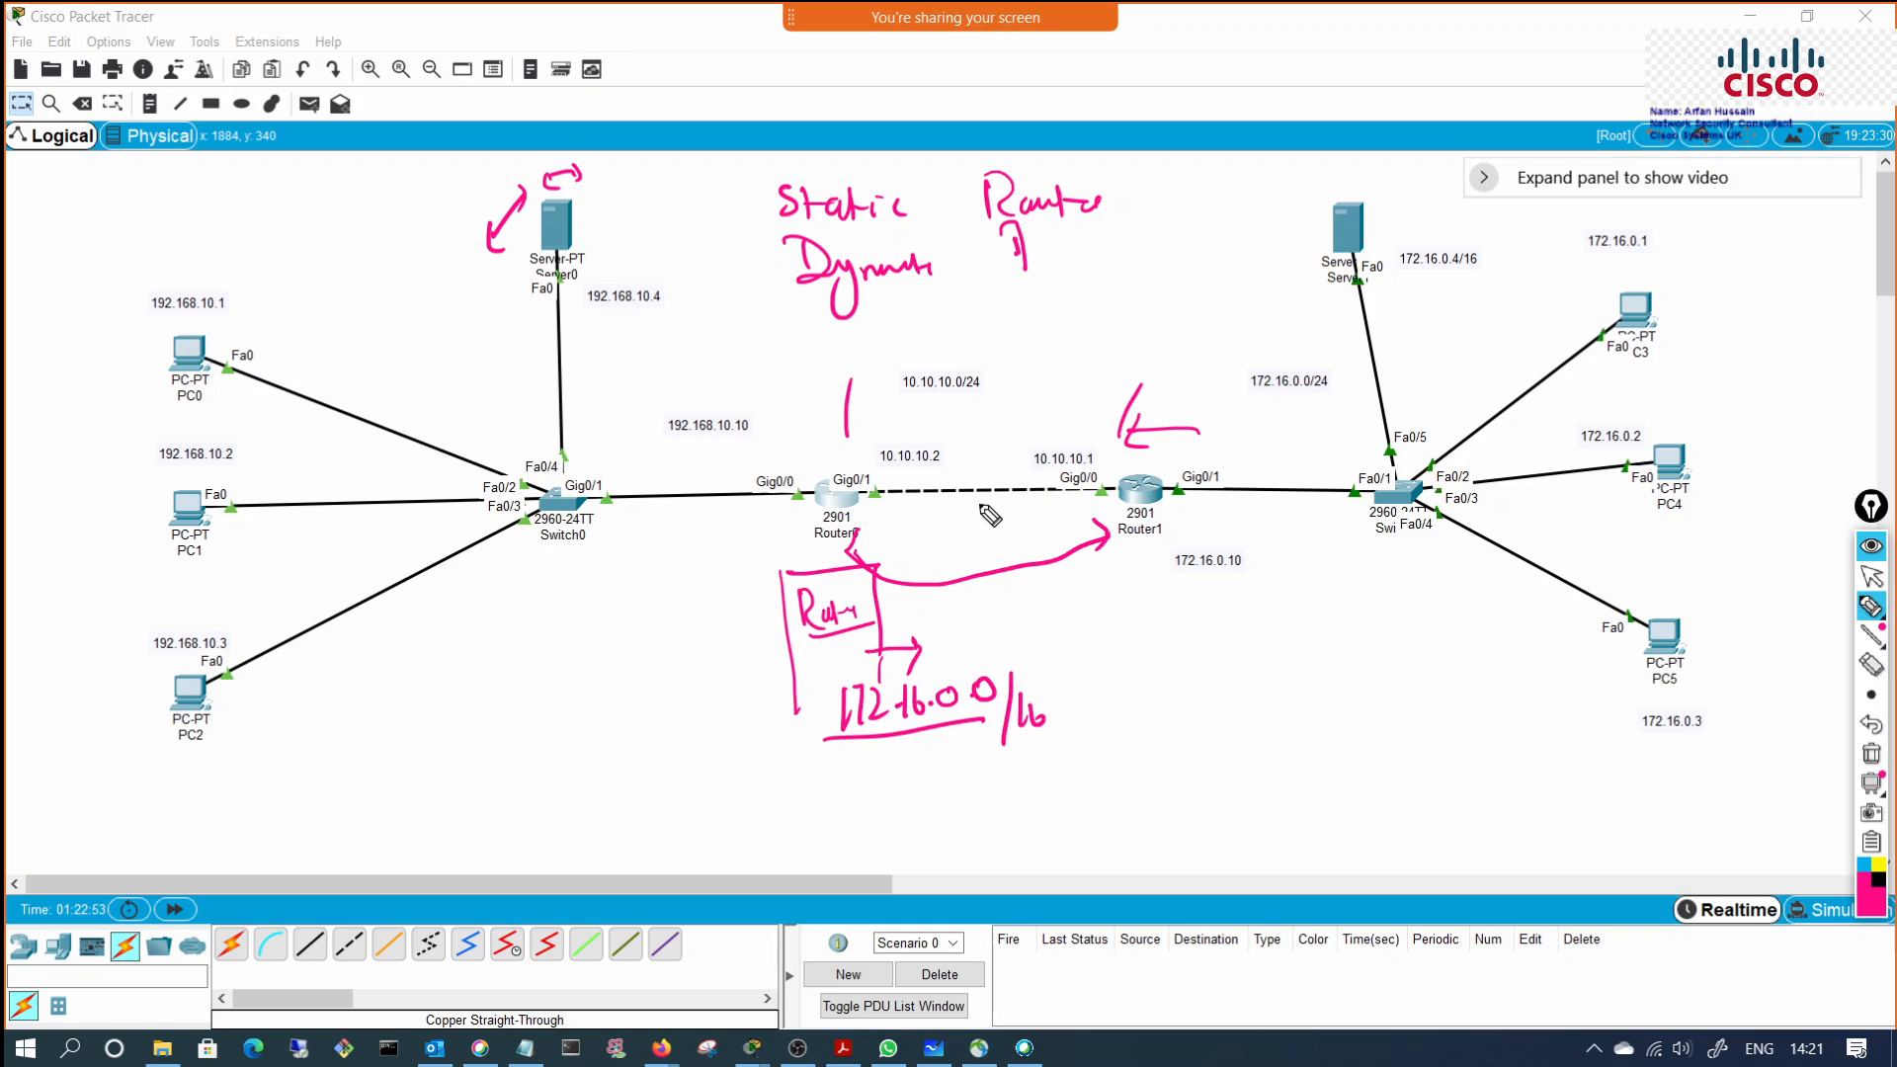
drag(980, 508, 1092, 510)
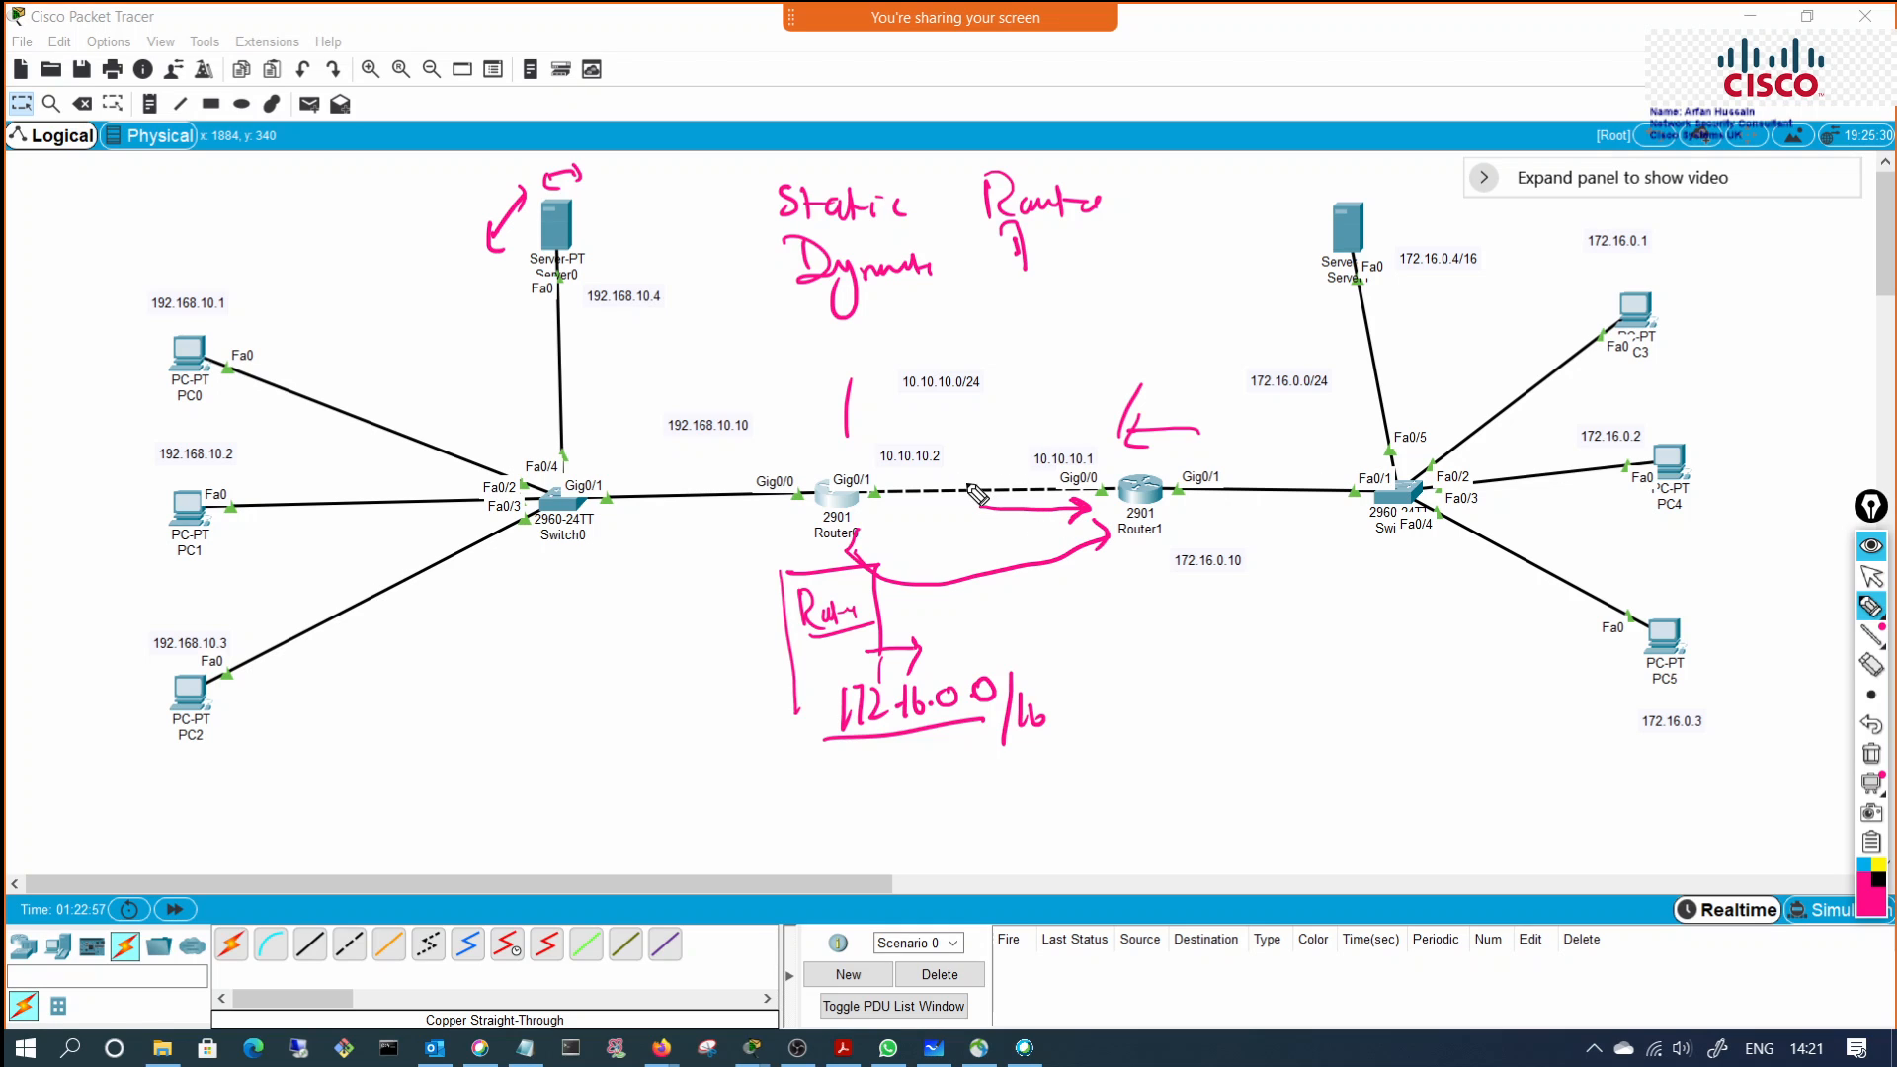
Step: Sketch two linked circles beside the "Route" text, with two arrows branching from one of them
mouse_move(1101, 254)
mouse_down()
mouse_move(1121, 269)
mouse_move(1213, 222)
mouse_move(1207, 156)
mouse_move(1284, 119)
mouse_up()
mouse_move(1230, 247)
mouse_down()
mouse_move(1289, 298)
mouse_move(1269, 324)
mouse_move(1294, 318)
mouse_up()
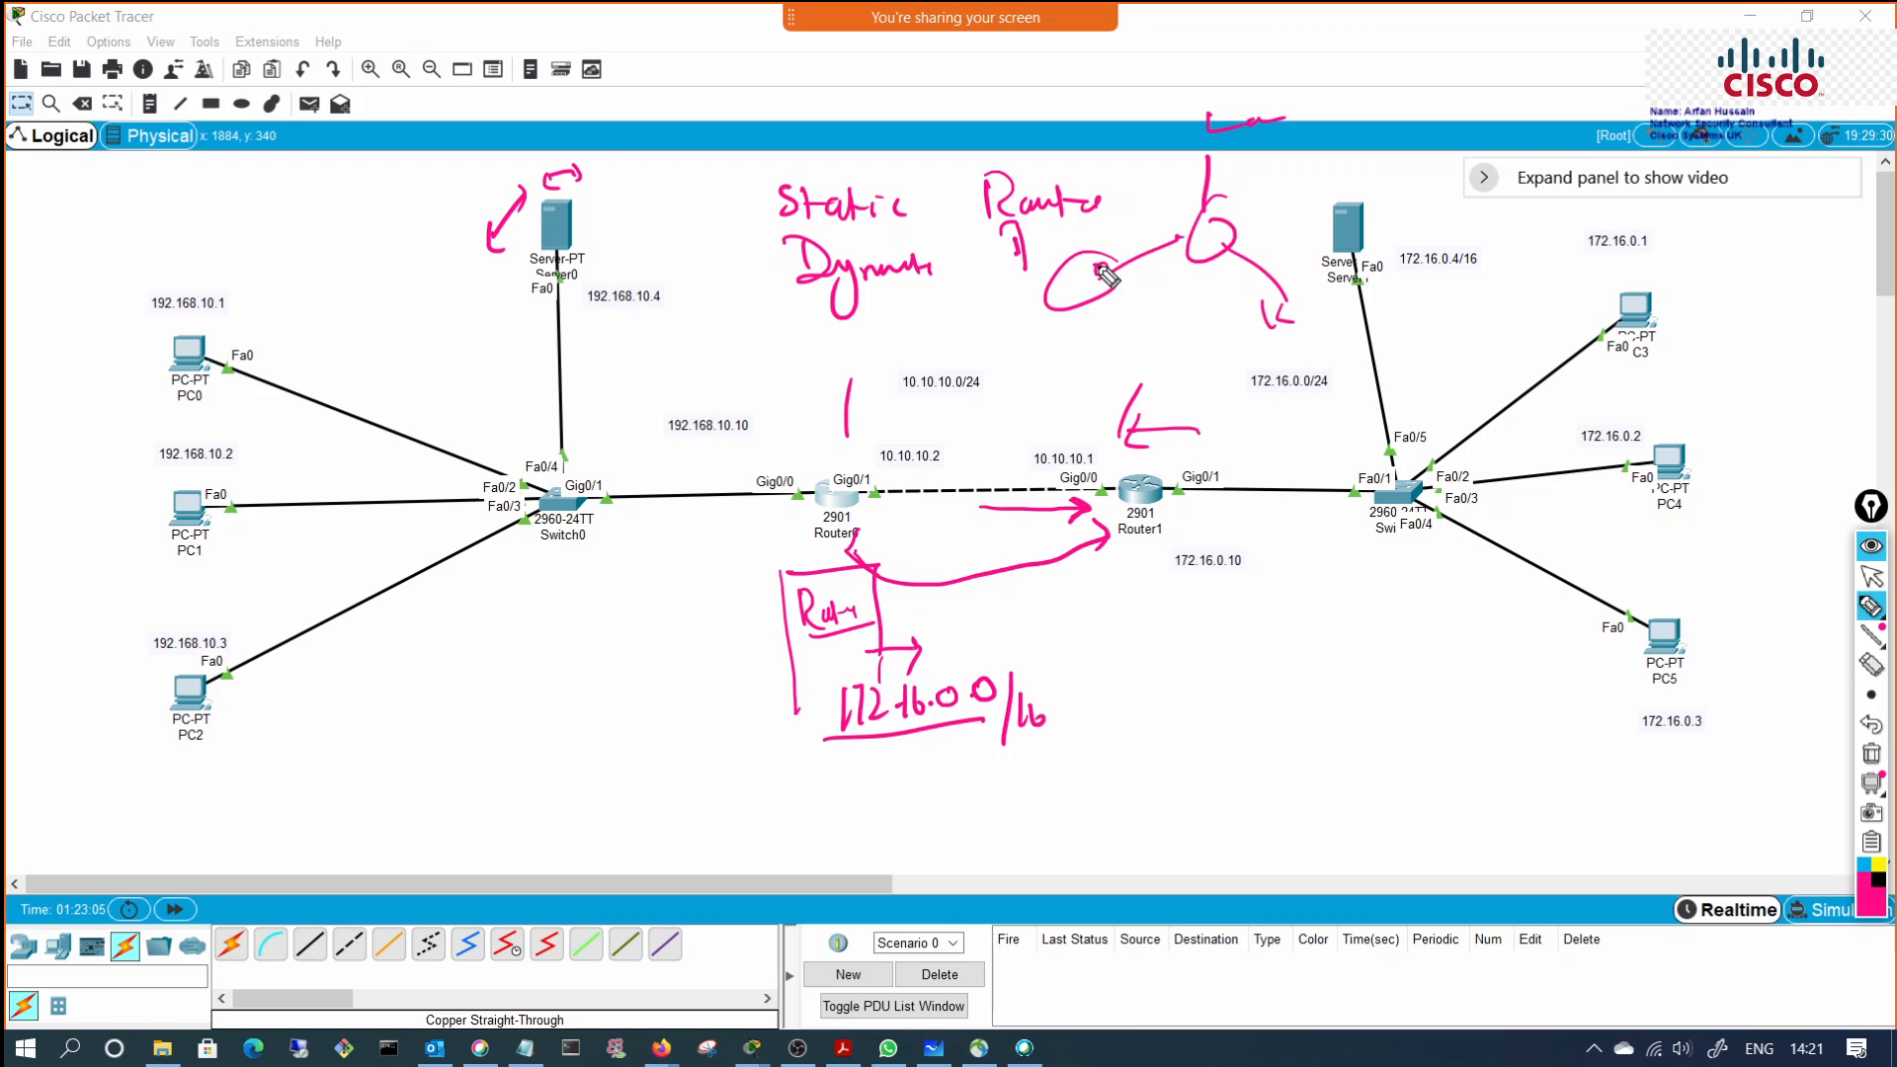
Step: Retrace the links in the hand-drawn sketch and draw a connection from Router0 to a new circled router labelled 192.168.30.0/
mouse_move(1119, 274)
mouse_down()
mouse_move(1186, 252)
mouse_move(1199, 174)
mouse_up()
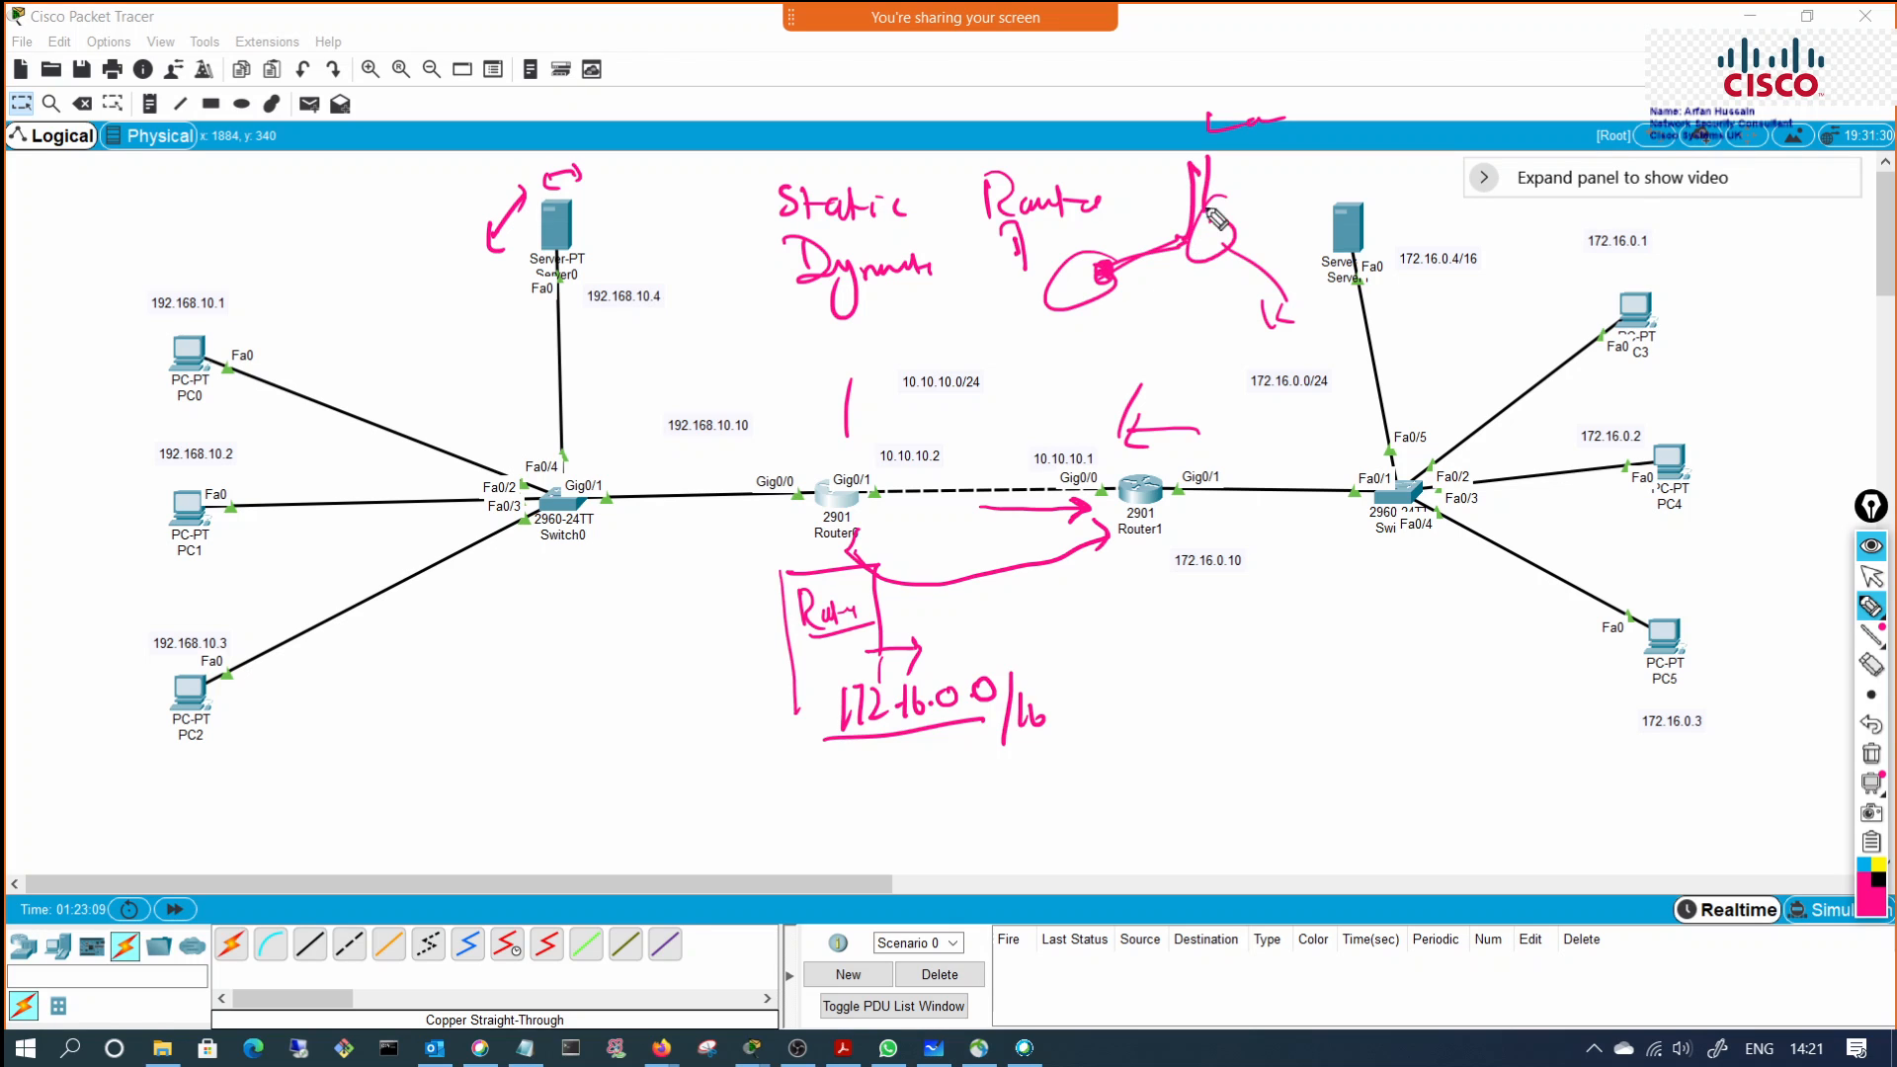
drag(1244, 295, 1231, 327)
mouse_move(866, 513)
mouse_down()
mouse_move(1282, 745)
mouse_move(1239, 657)
mouse_move(1255, 723)
mouse_move(1227, 721)
mouse_move(1302, 720)
mouse_move(1346, 747)
mouse_move(1451, 739)
mouse_up()
click(1439, 731)
mouse_move(1479, 701)
mouse_down()
mouse_move(1471, 733)
mouse_move(1493, 703)
mouse_move(1521, 719)
mouse_move(1512, 748)
mouse_move(1578, 705)
mouse_move(1580, 772)
mouse_up()
click(1508, 733)
click(1543, 719)
drag(1582, 761, 1595, 768)
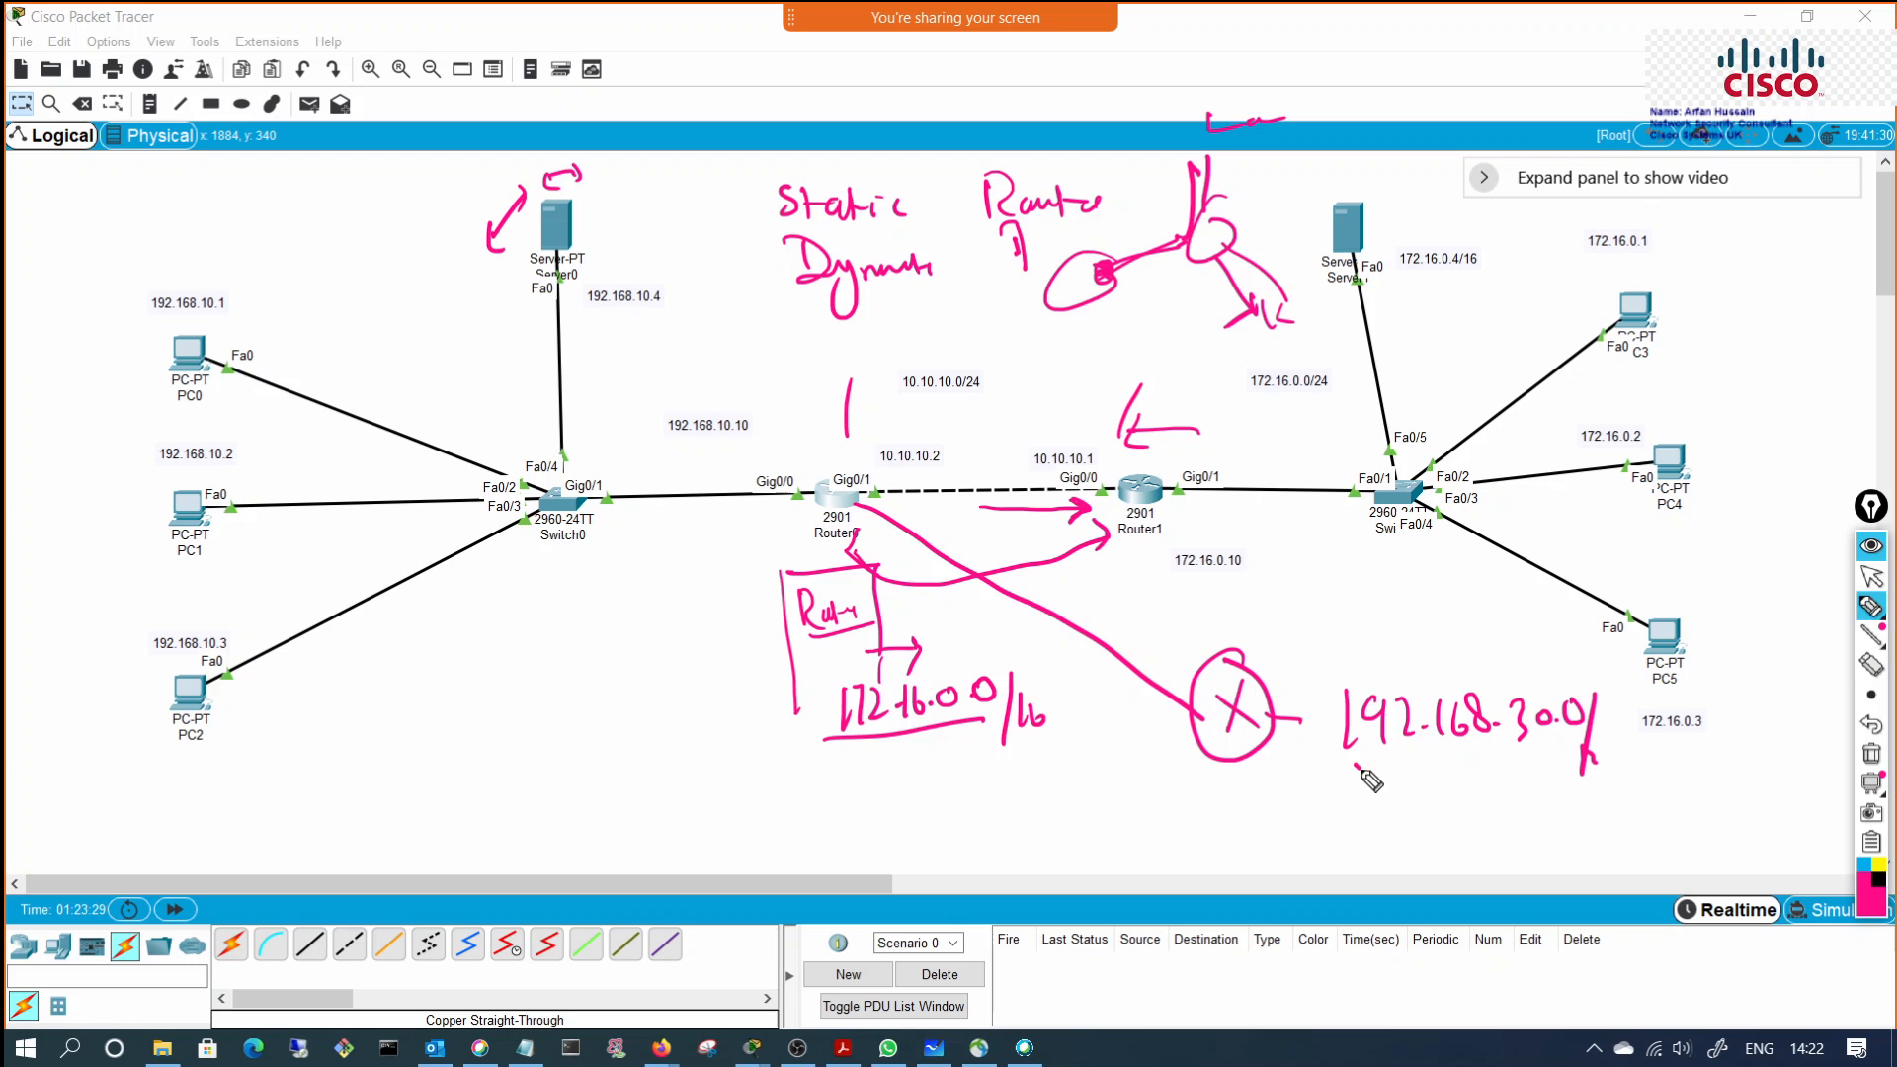
Step: Underline the handwritten 192.168.30.0 address and draw arrows below the 172.16.0.0/24 label and outward from Router0
drag(1358, 766, 1509, 748)
drag(1252, 408, 1342, 403)
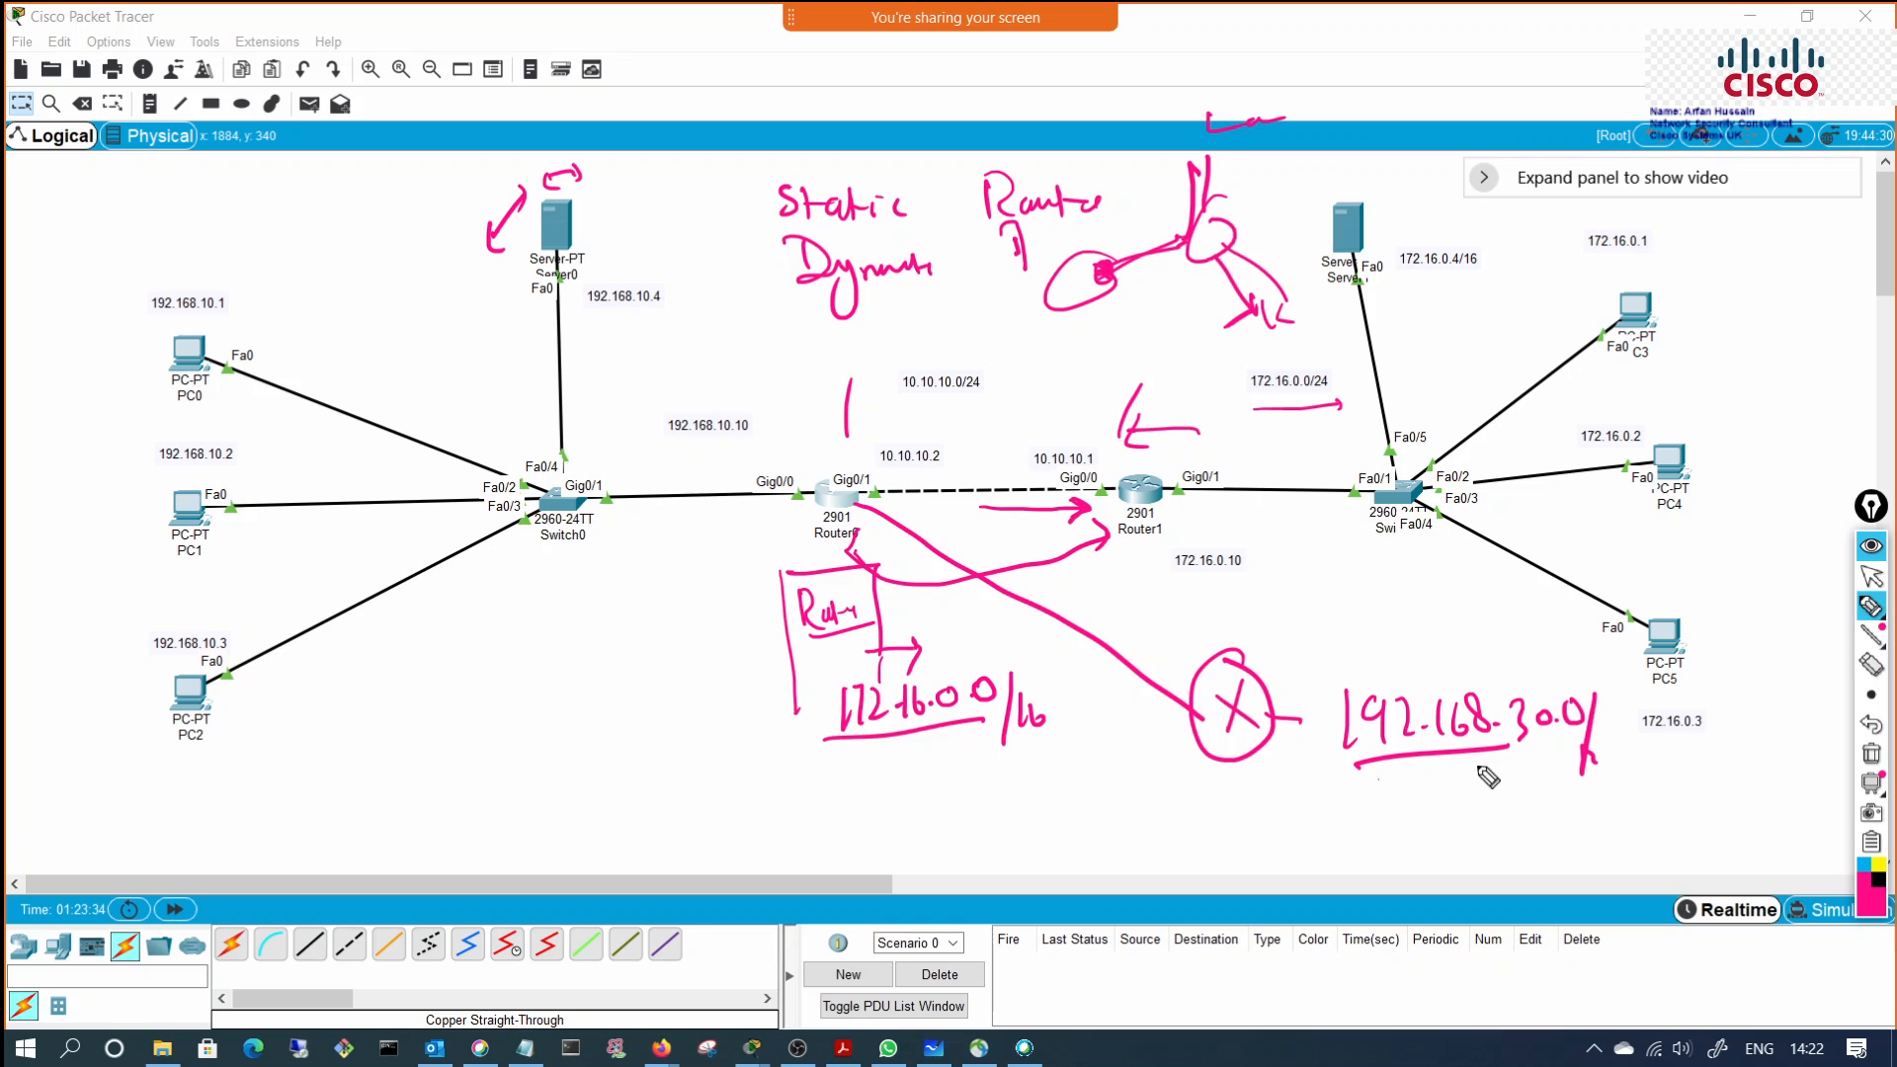
click(1362, 740)
mouse_move(1349, 755)
mouse_down()
mouse_move(1499, 756)
mouse_move(1491, 774)
mouse_up()
mouse_move(874, 510)
mouse_down()
mouse_move(1045, 611)
mouse_move(985, 632)
mouse_up()
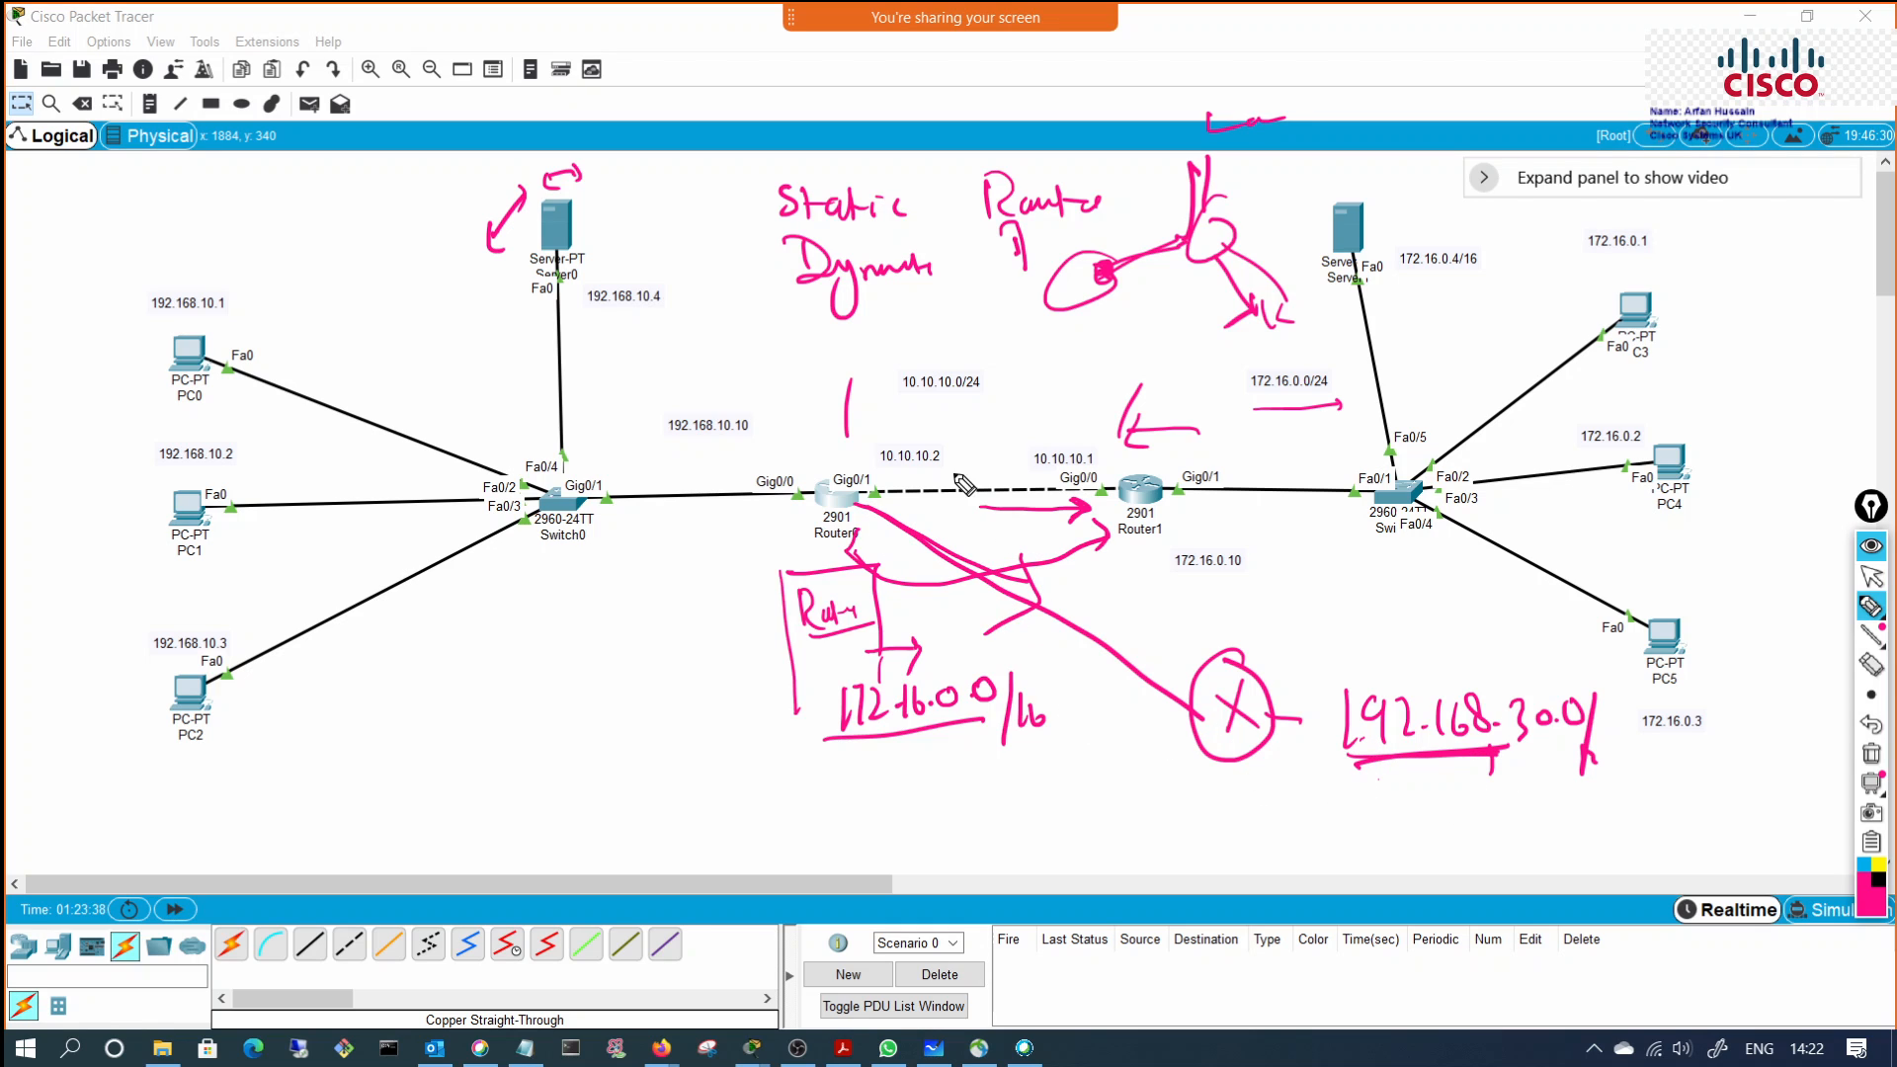
mouse_move(928, 430)
mouse_down()
mouse_move(1017, 428)
mouse_move(989, 445)
mouse_up()
Step: Clear all drawn annotations, including a brief handwritten "Static" note, and switch from the pen back to the normal pointer
click(1877, 758)
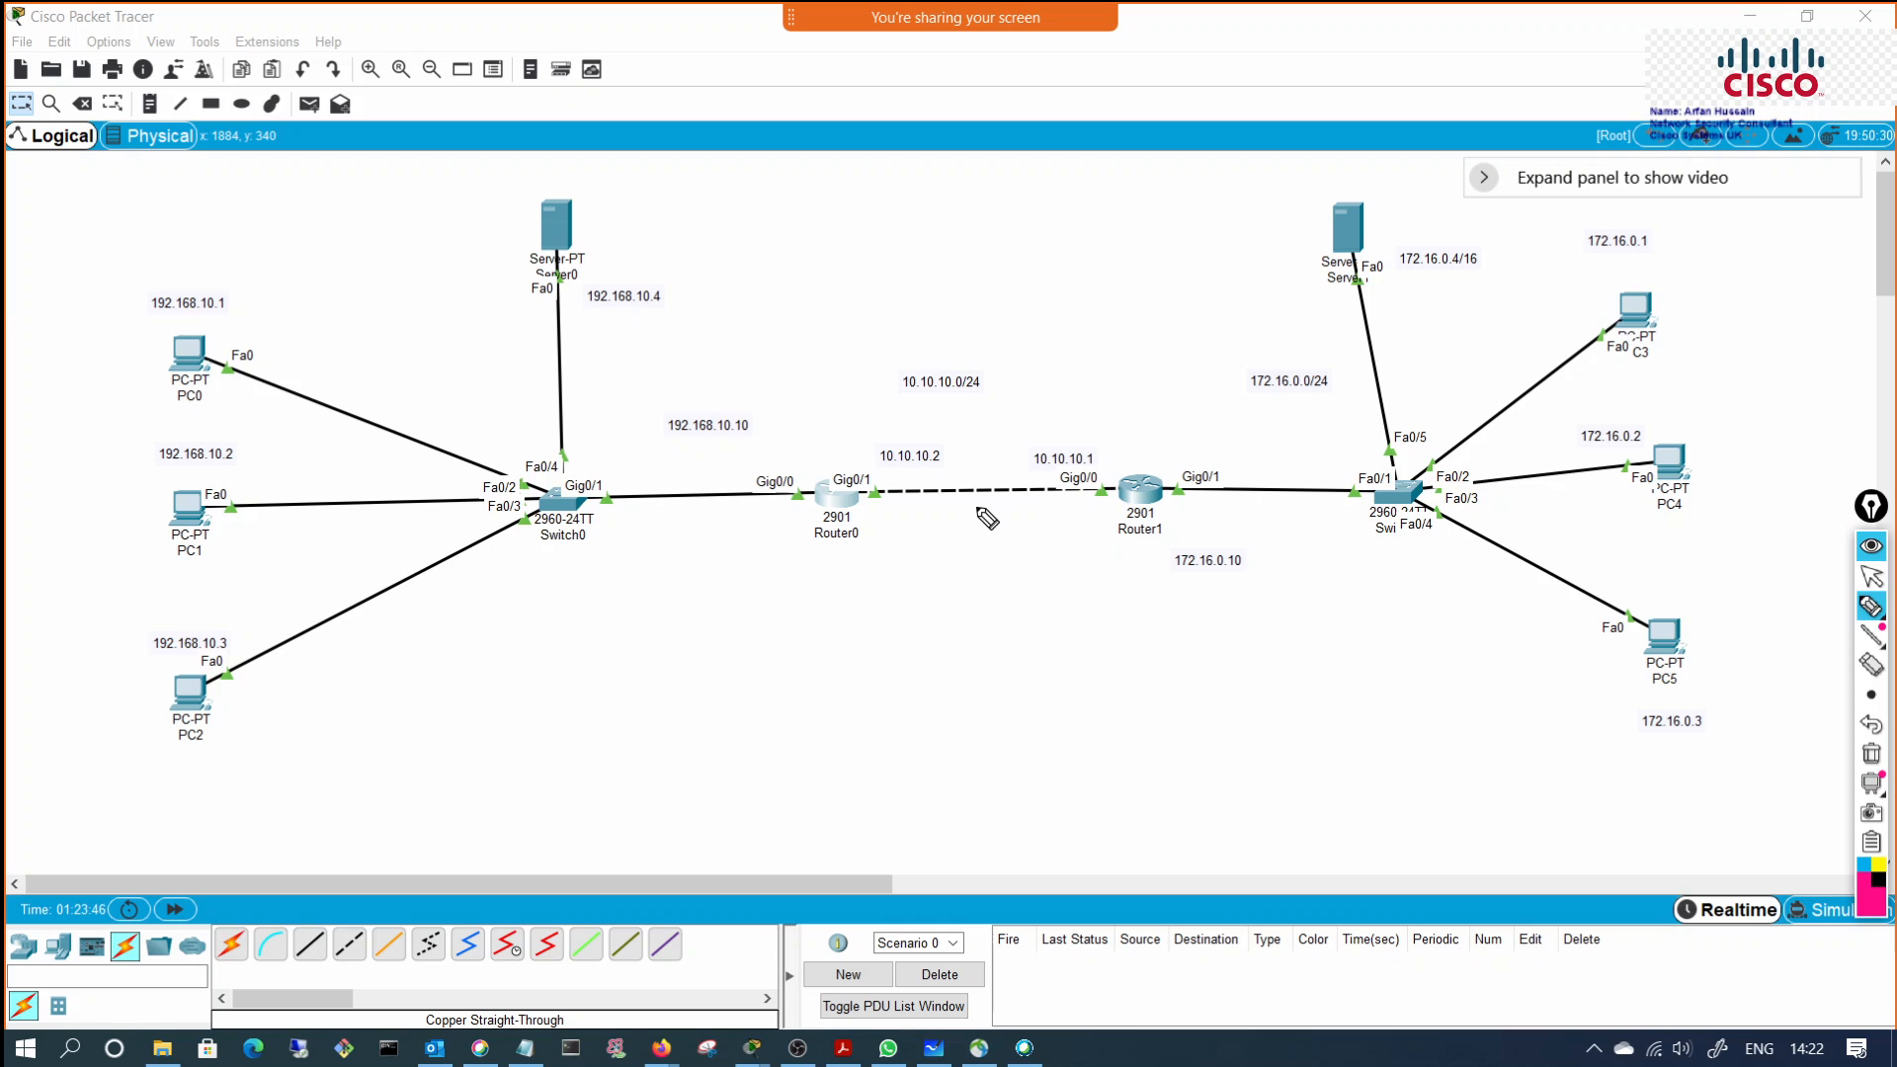
drag(1300, 615, 1280, 653)
mouse_move(1309, 614)
mouse_down()
mouse_move(1310, 638)
mouse_move(1379, 648)
mouse_up()
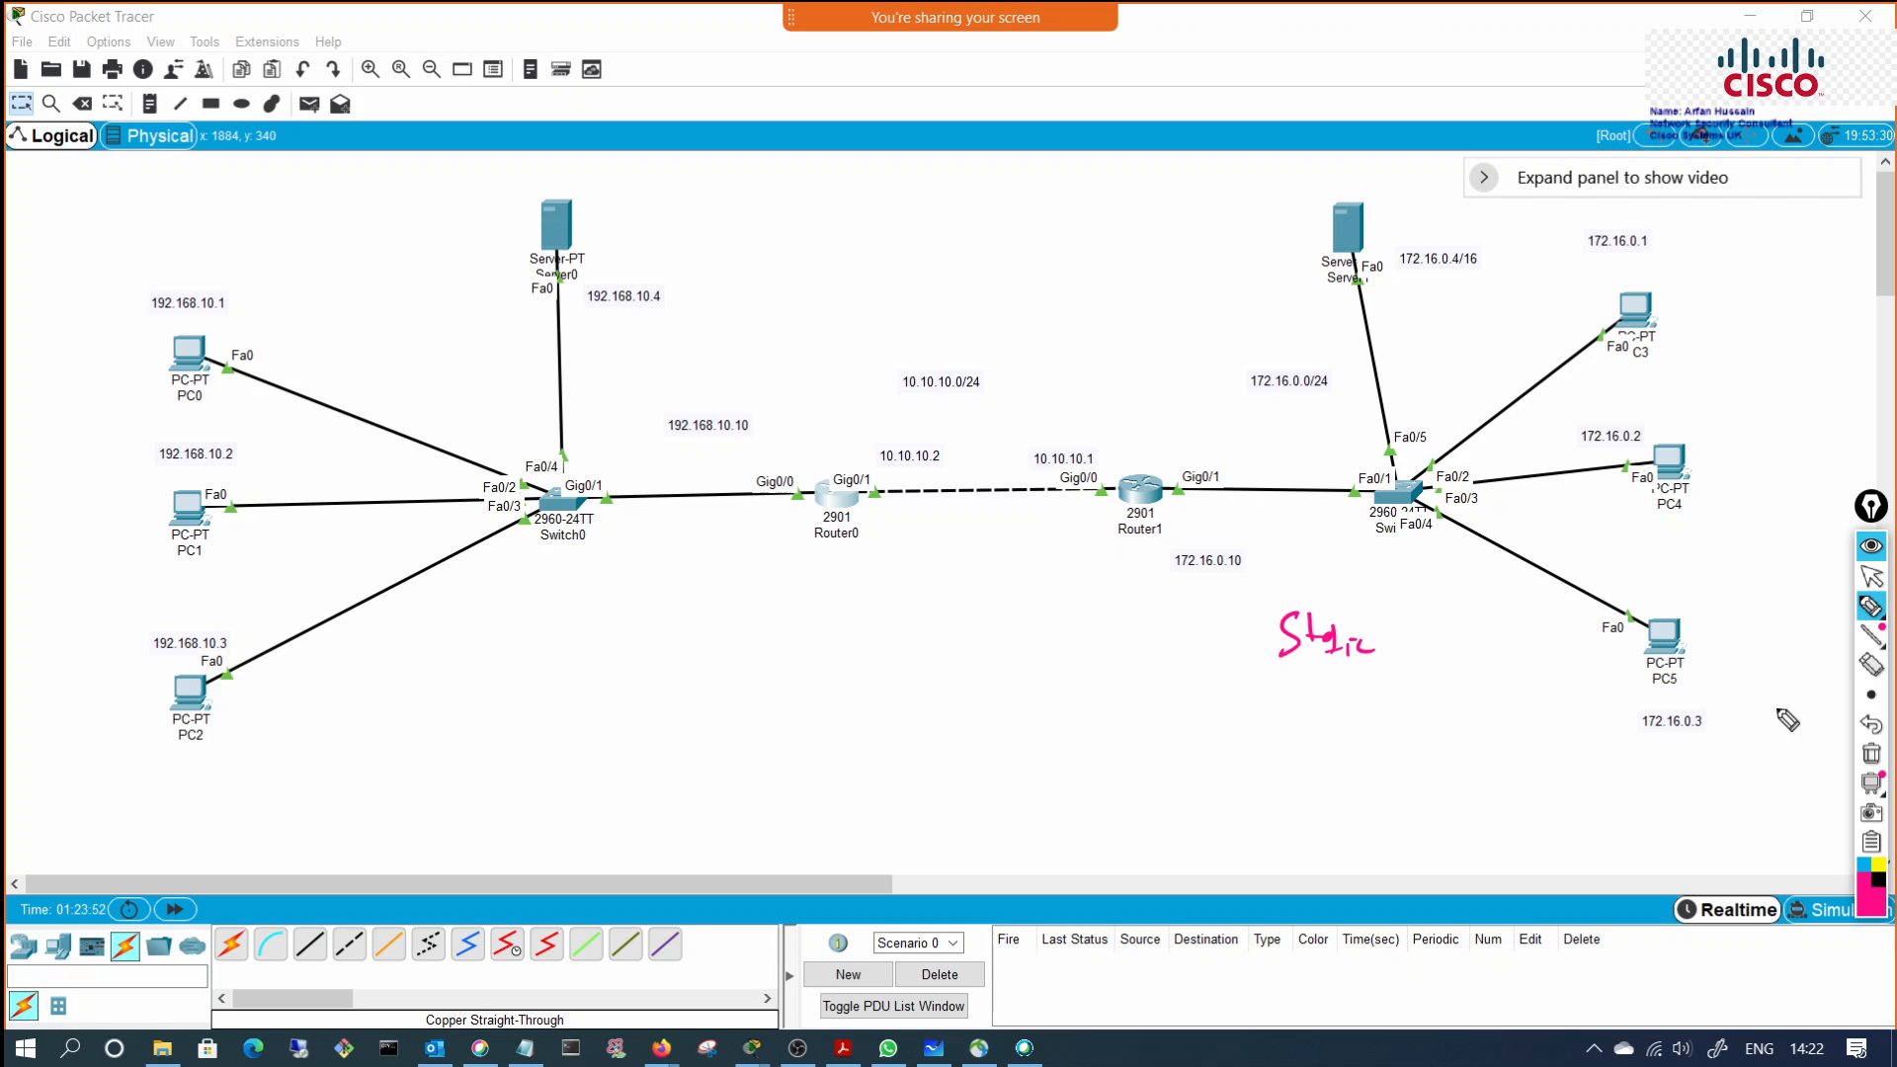
click(1873, 756)
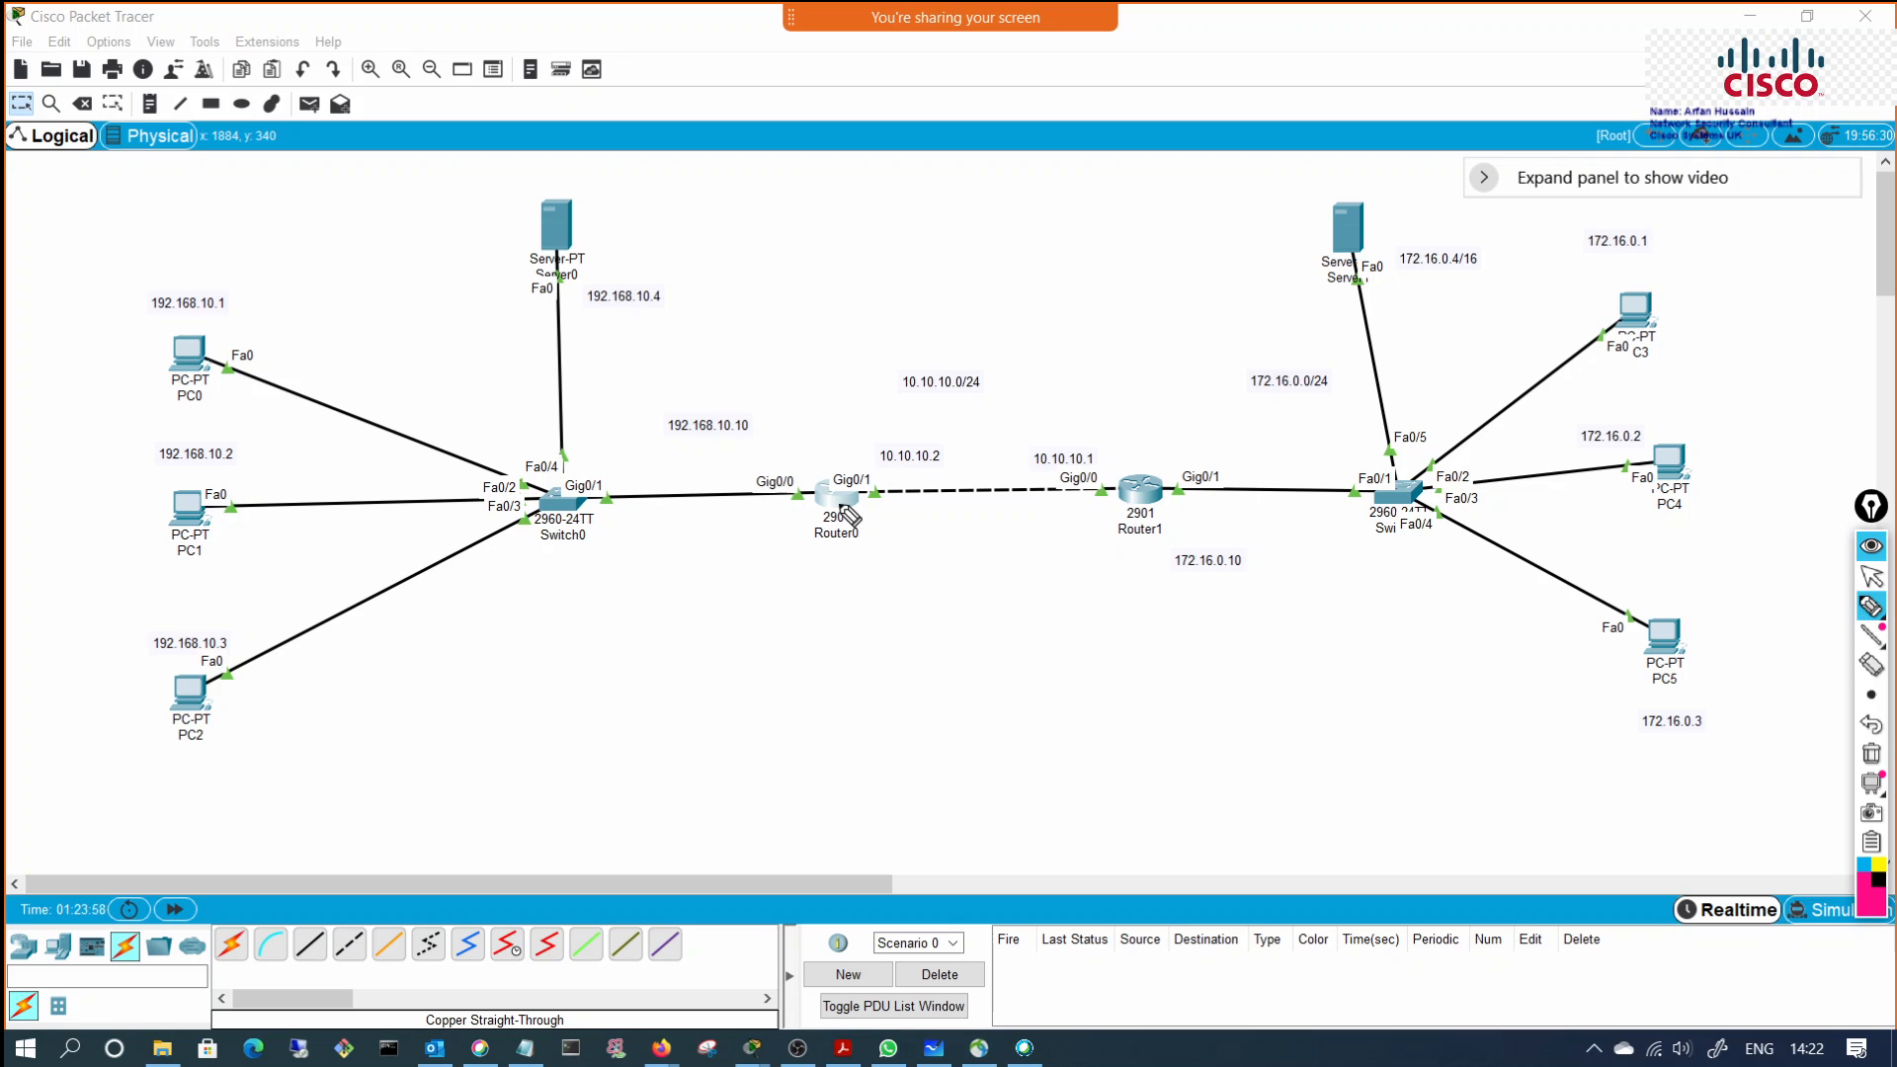
click(1877, 582)
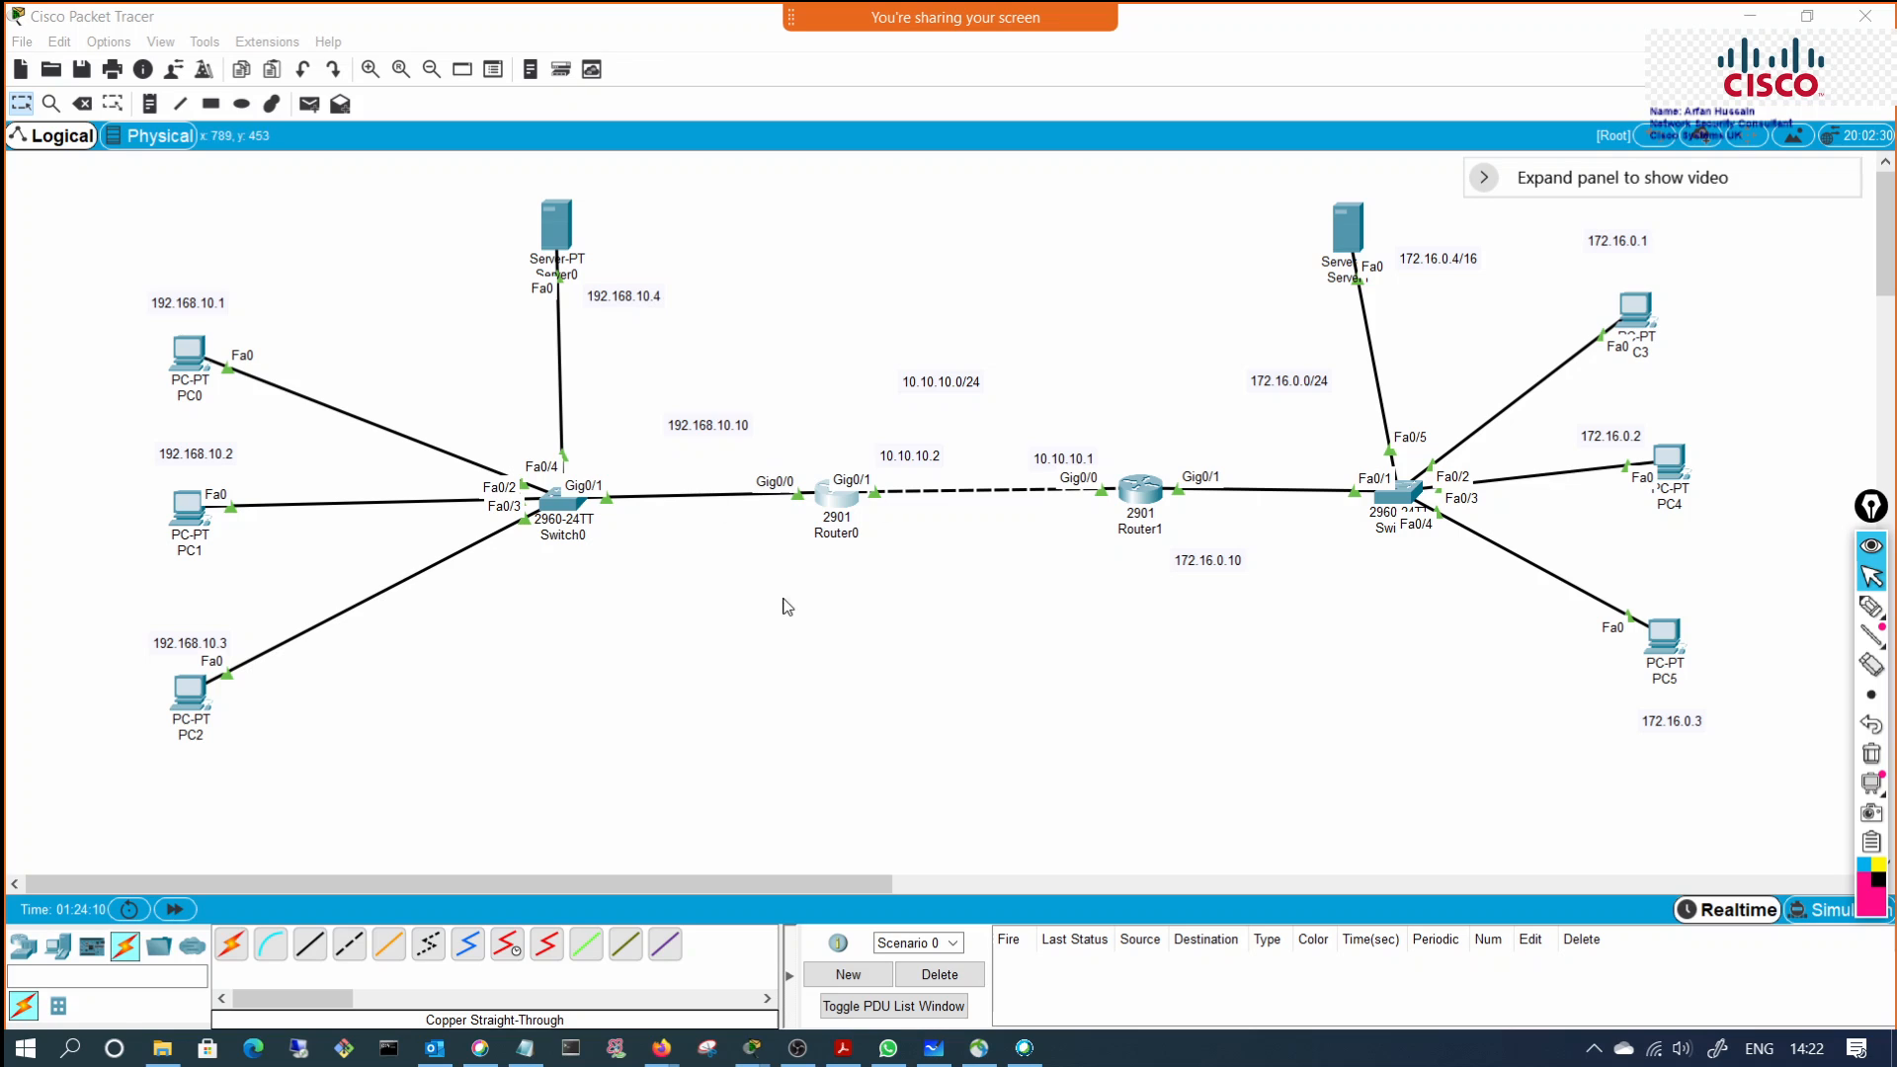
click(846, 505)
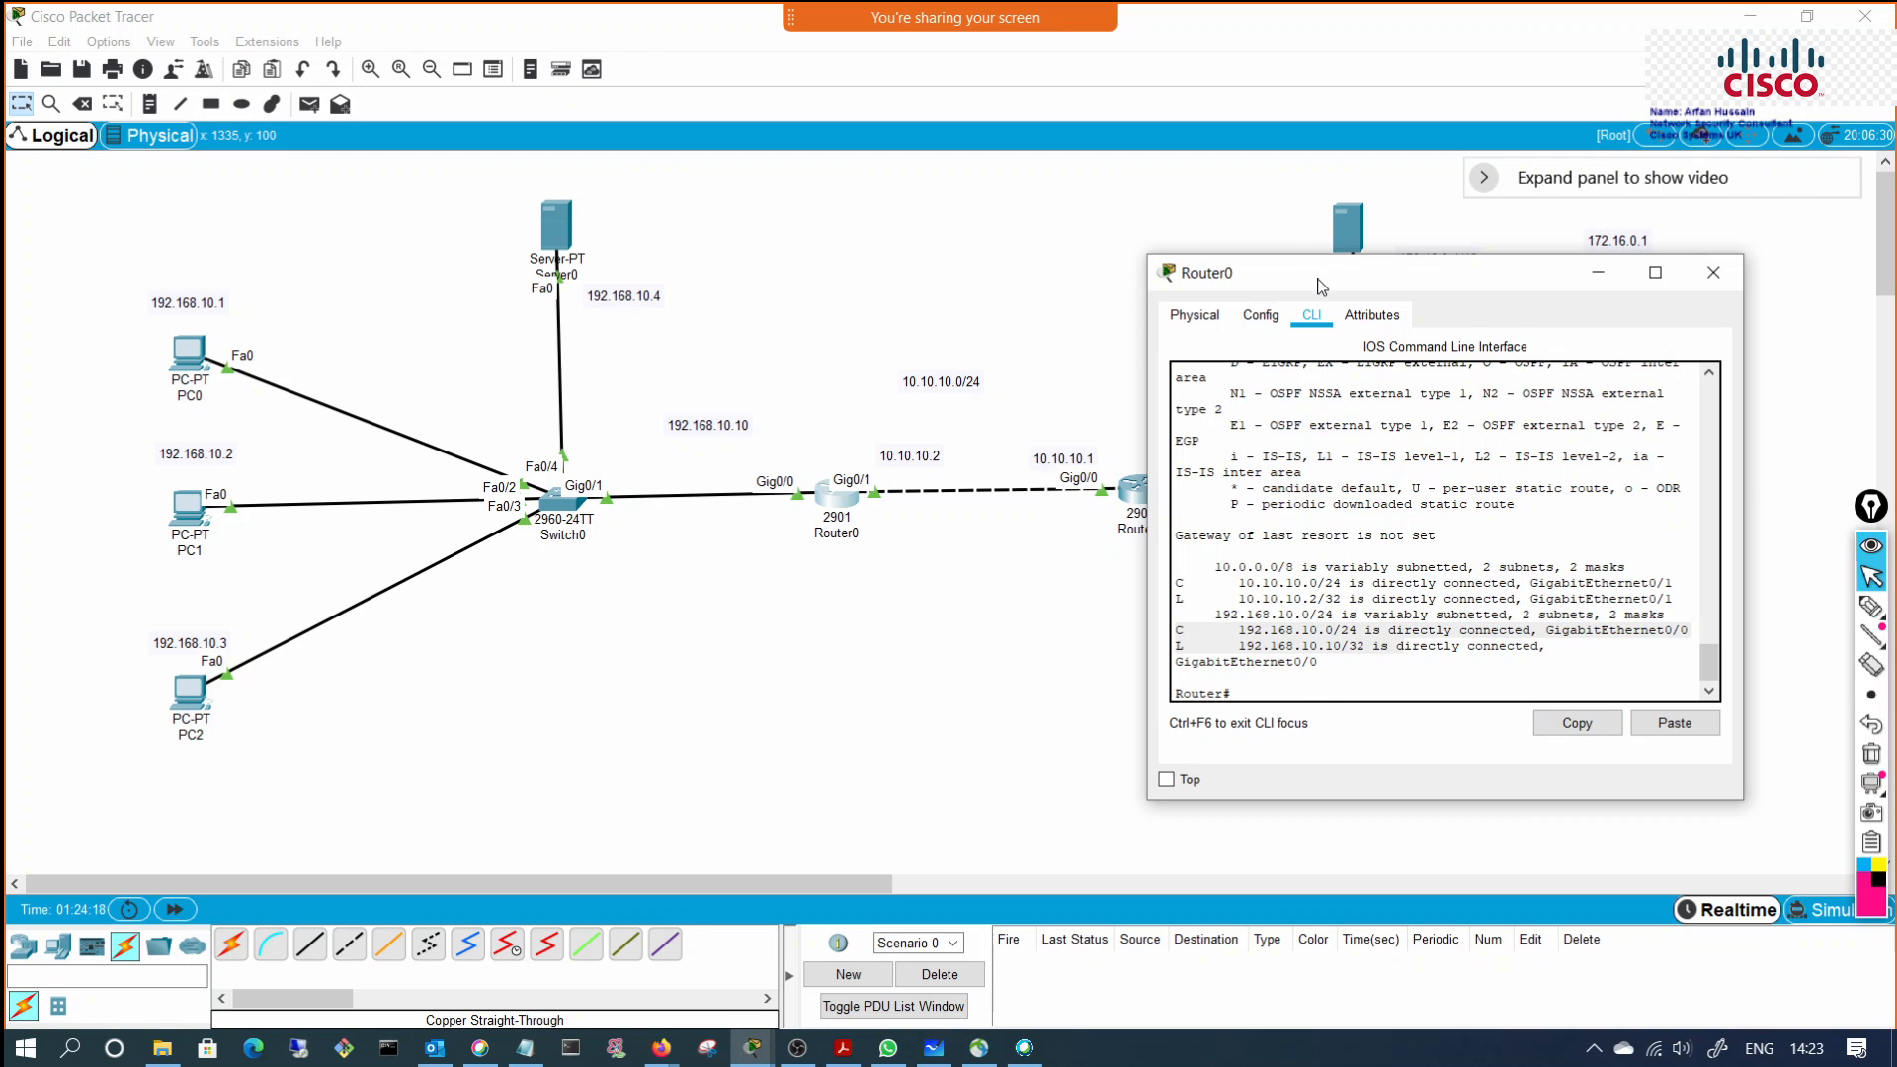
drag(1321, 286, 1215, 276)
click(1033, 1045)
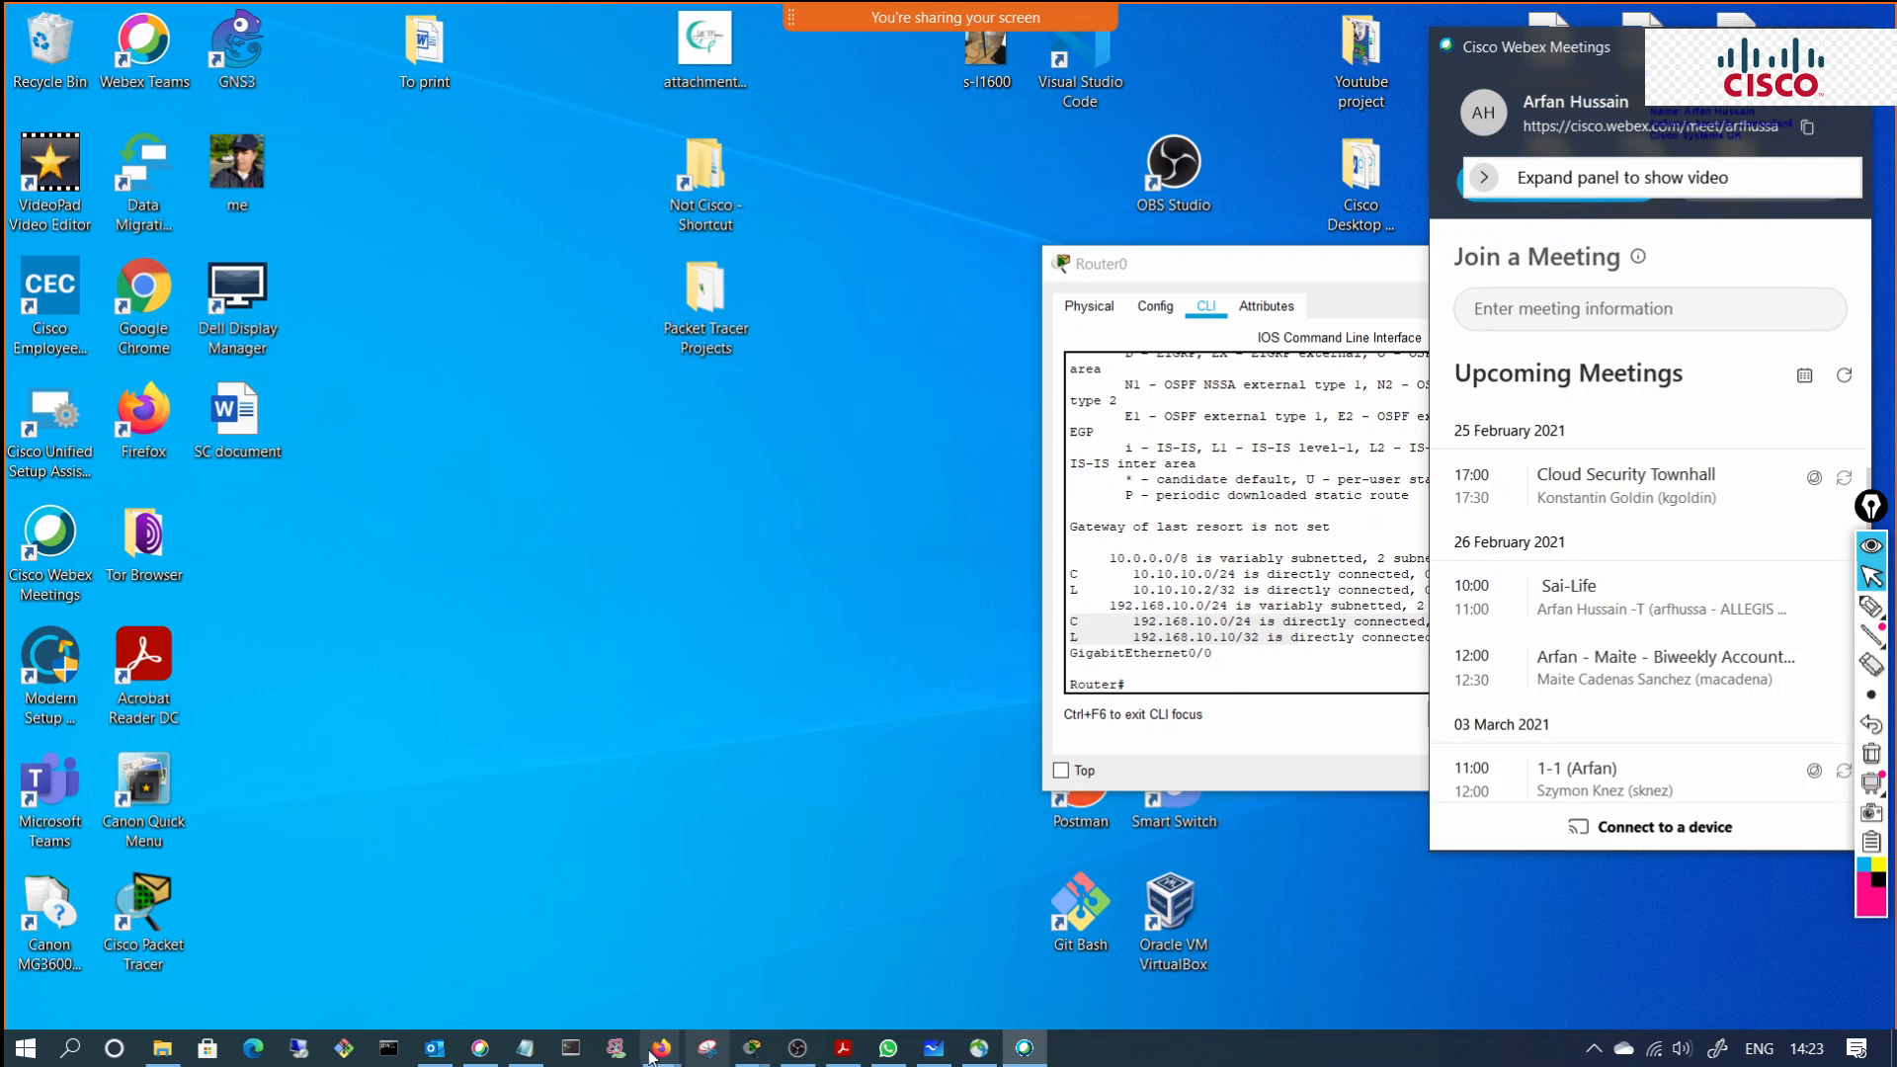
mouse_move(660, 1049)
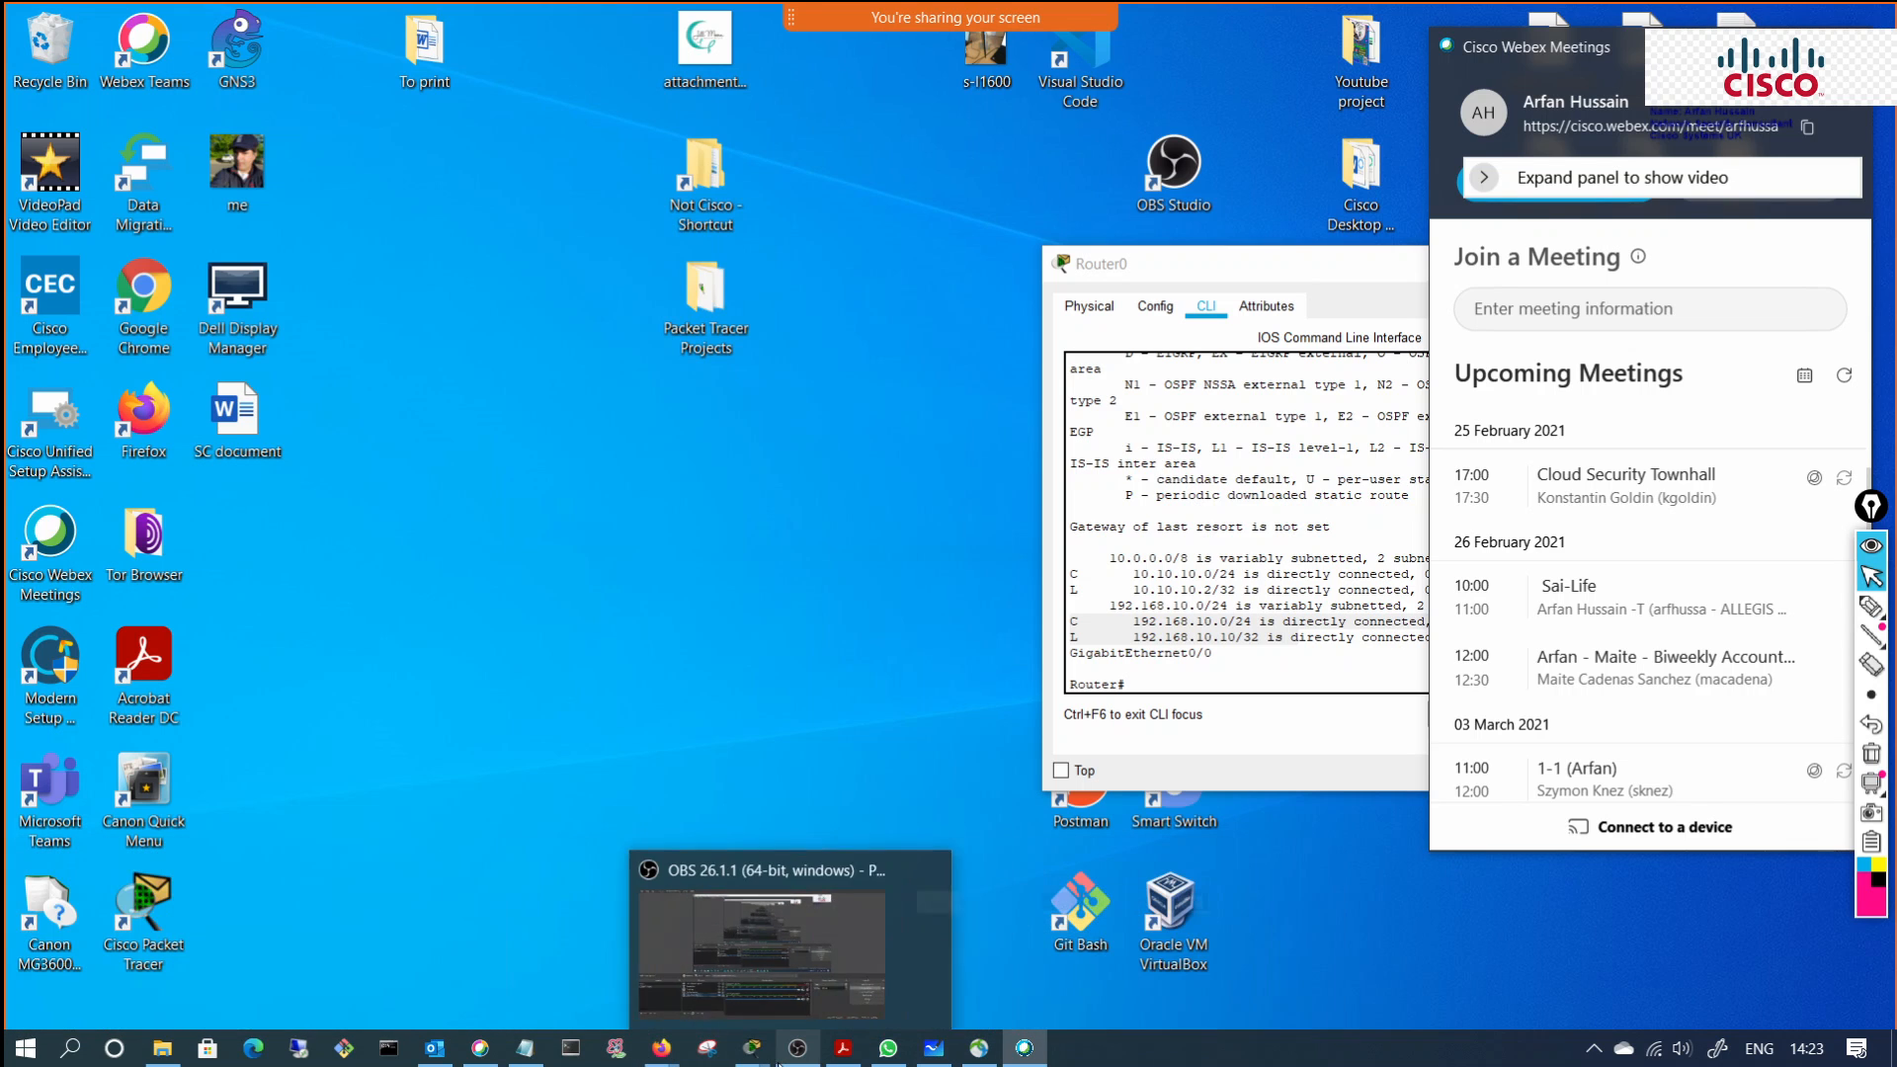
mouse_move(755, 1053)
click(488, 972)
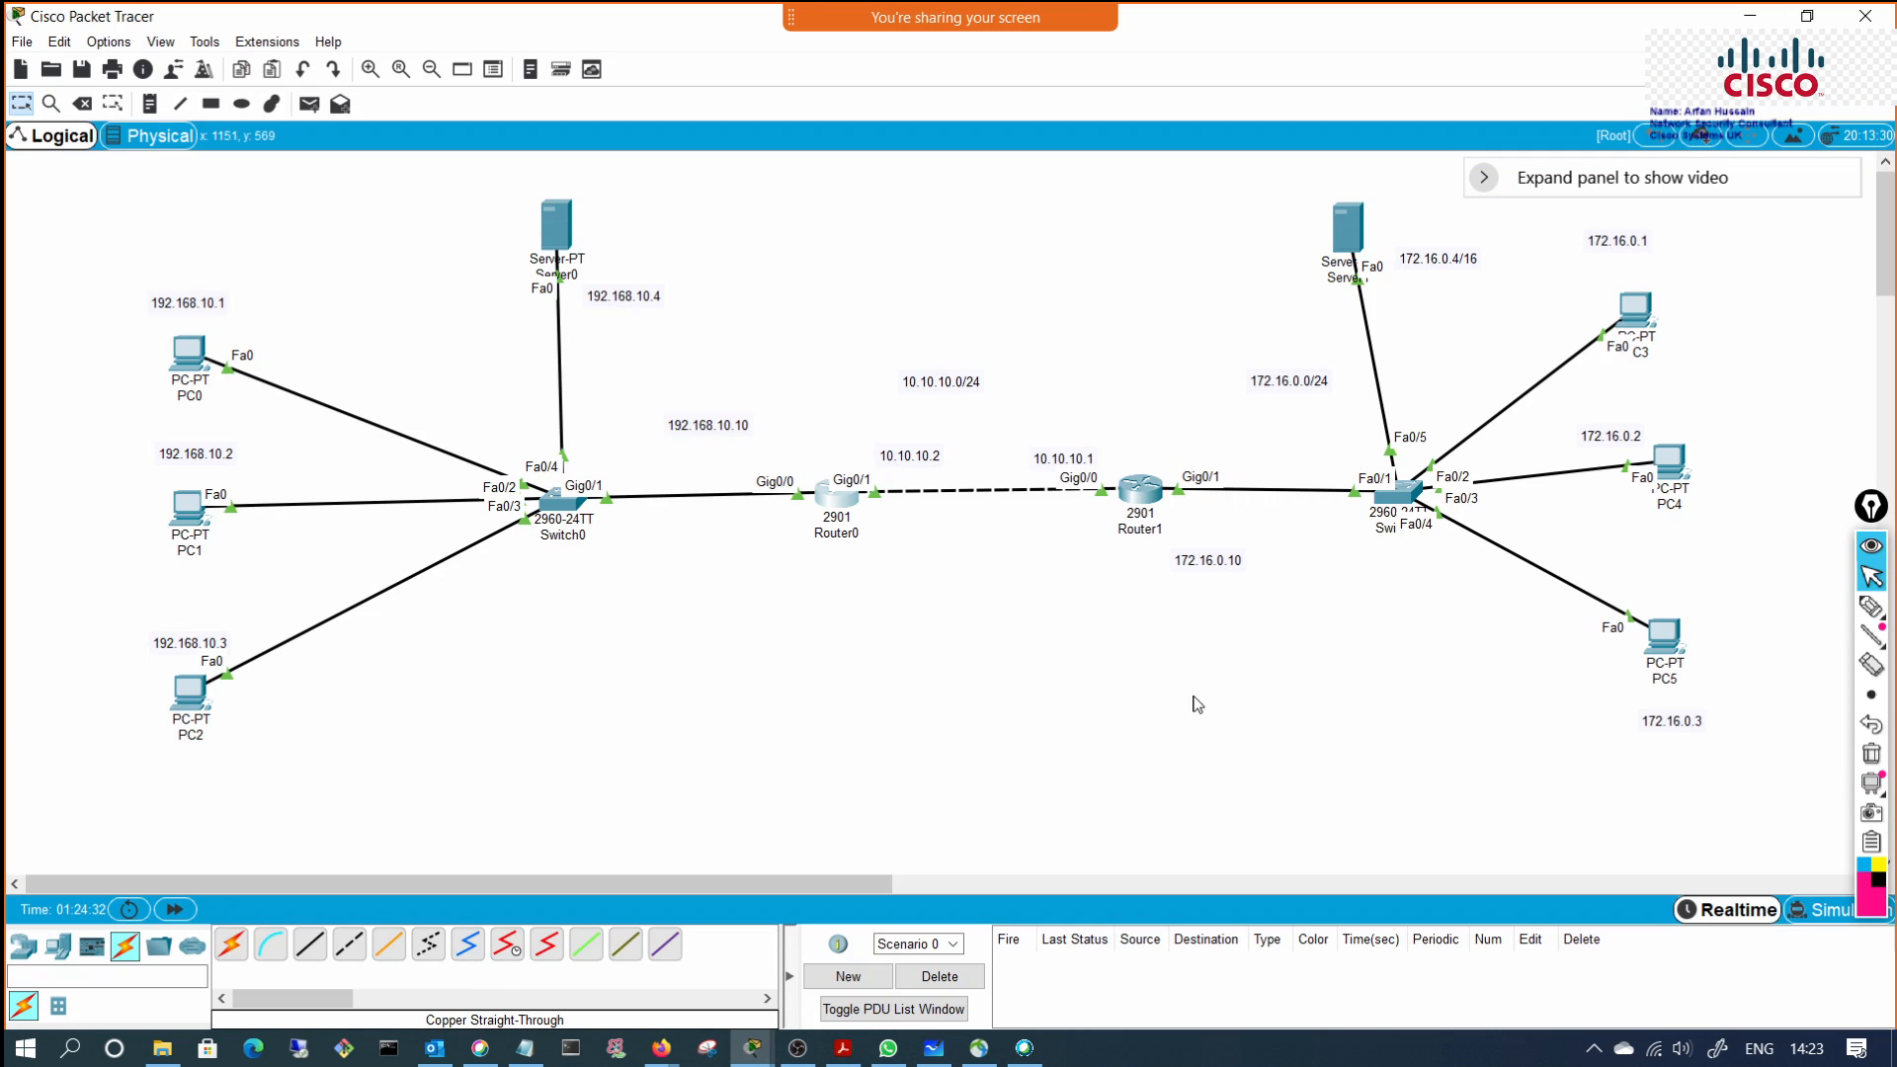
Step: Open Router0's command line beside the topology and enter global configuration mode with conf t
click(851, 512)
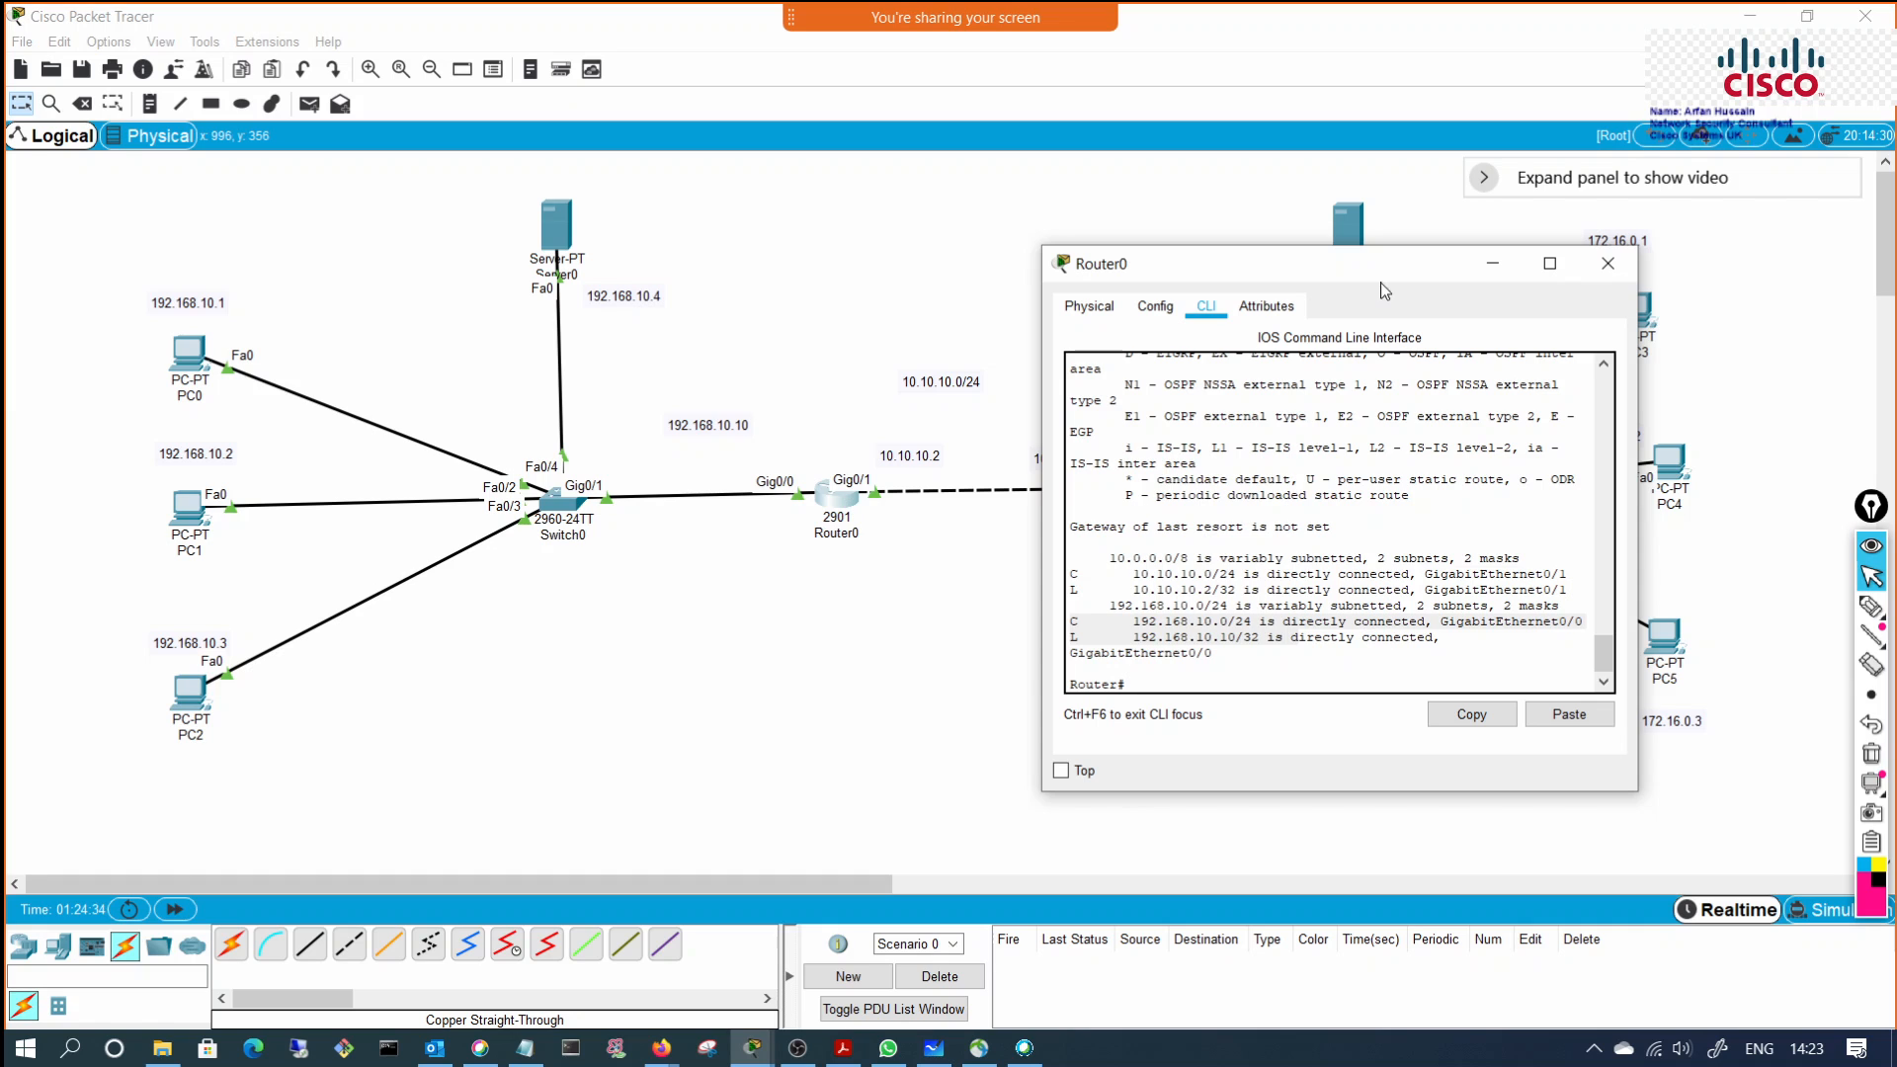
drag(1354, 277, 1553, 292)
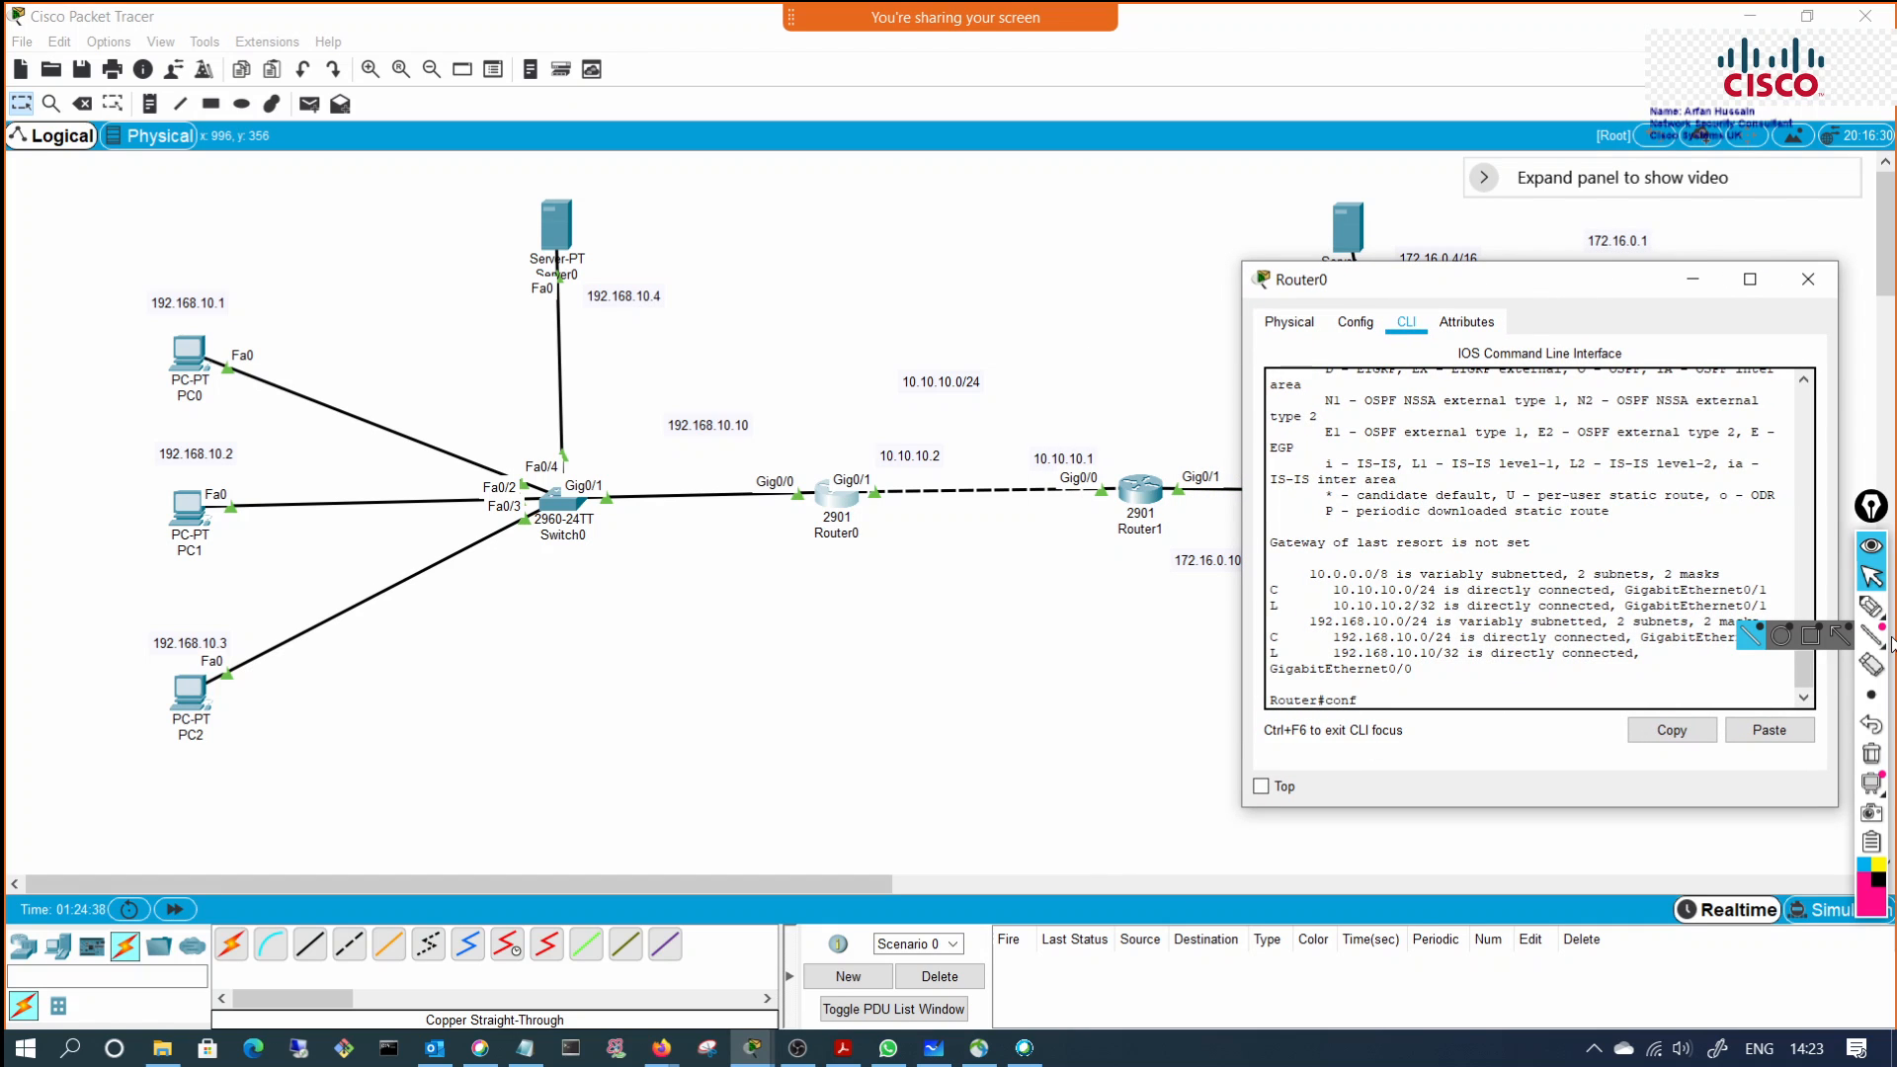
text(conf t)
key(Return)
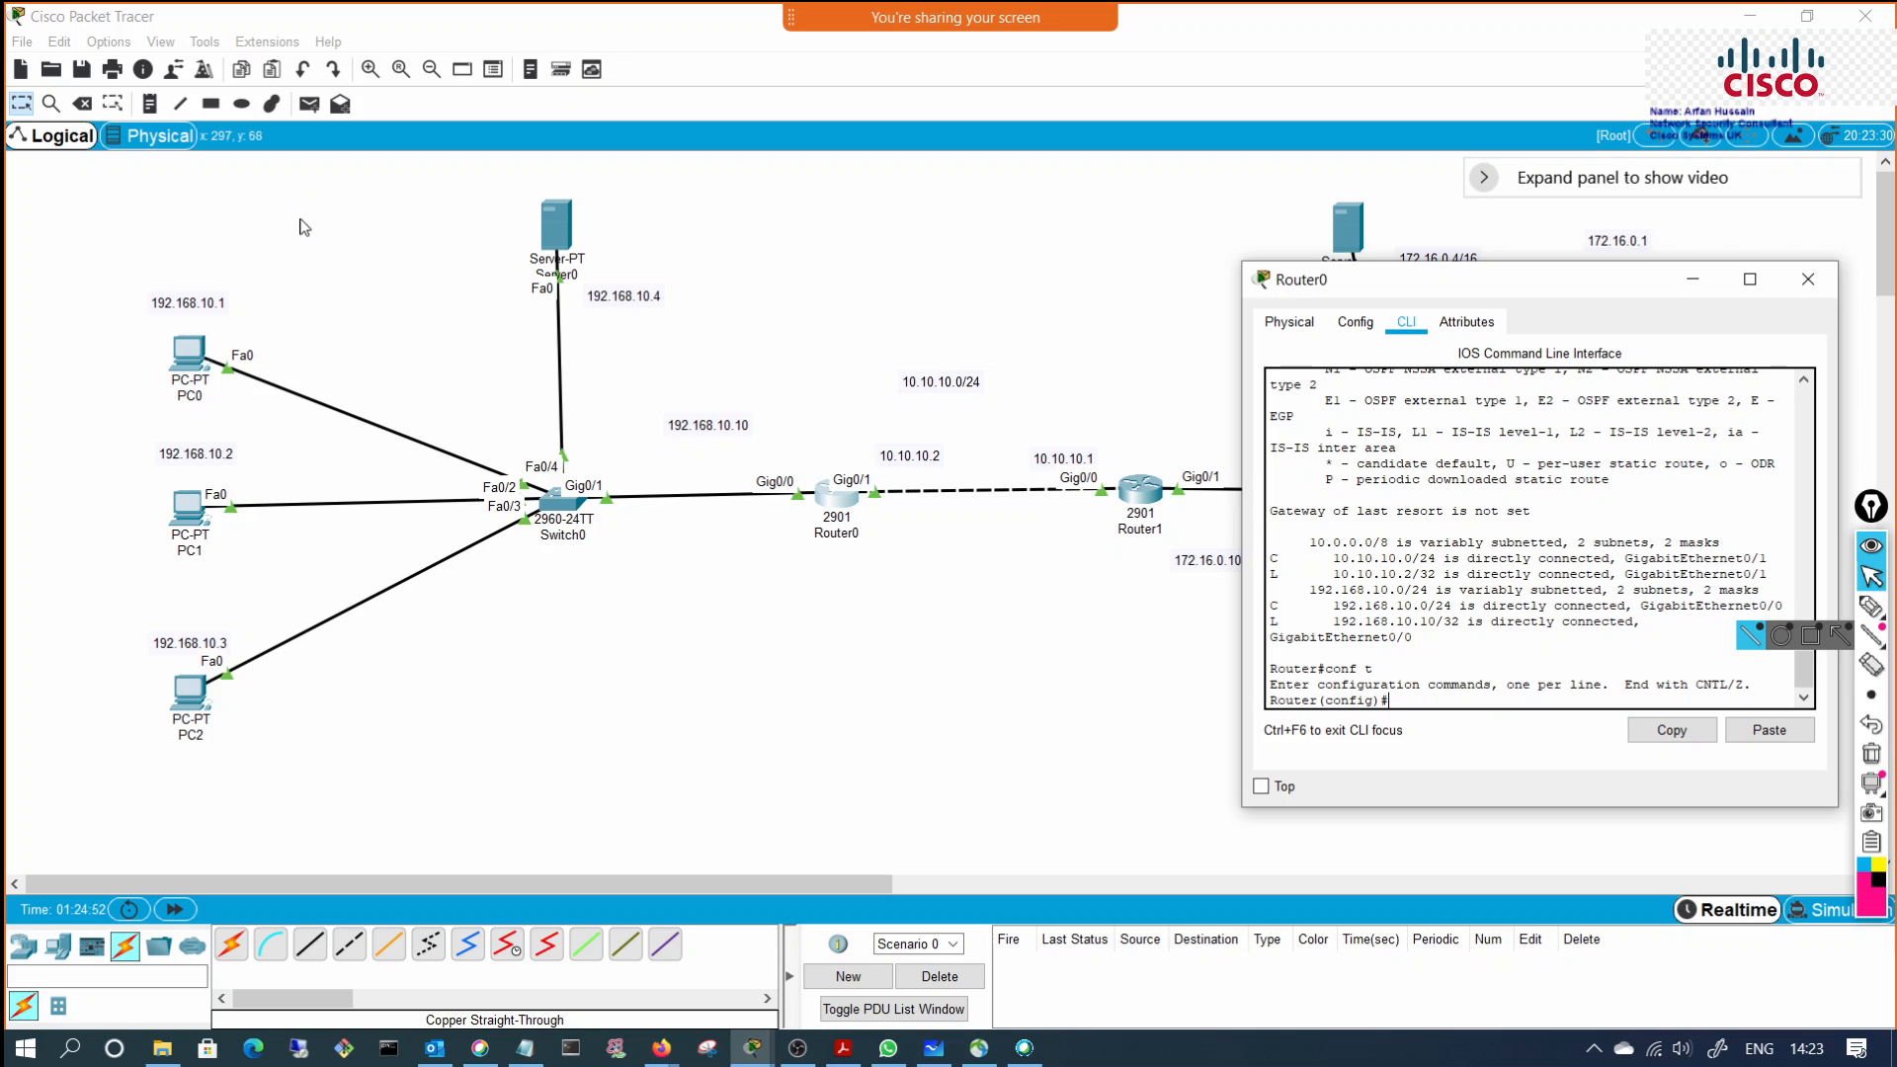
Step: Bring Router0's command line back to the front and begin an ip route command
click(833, 464)
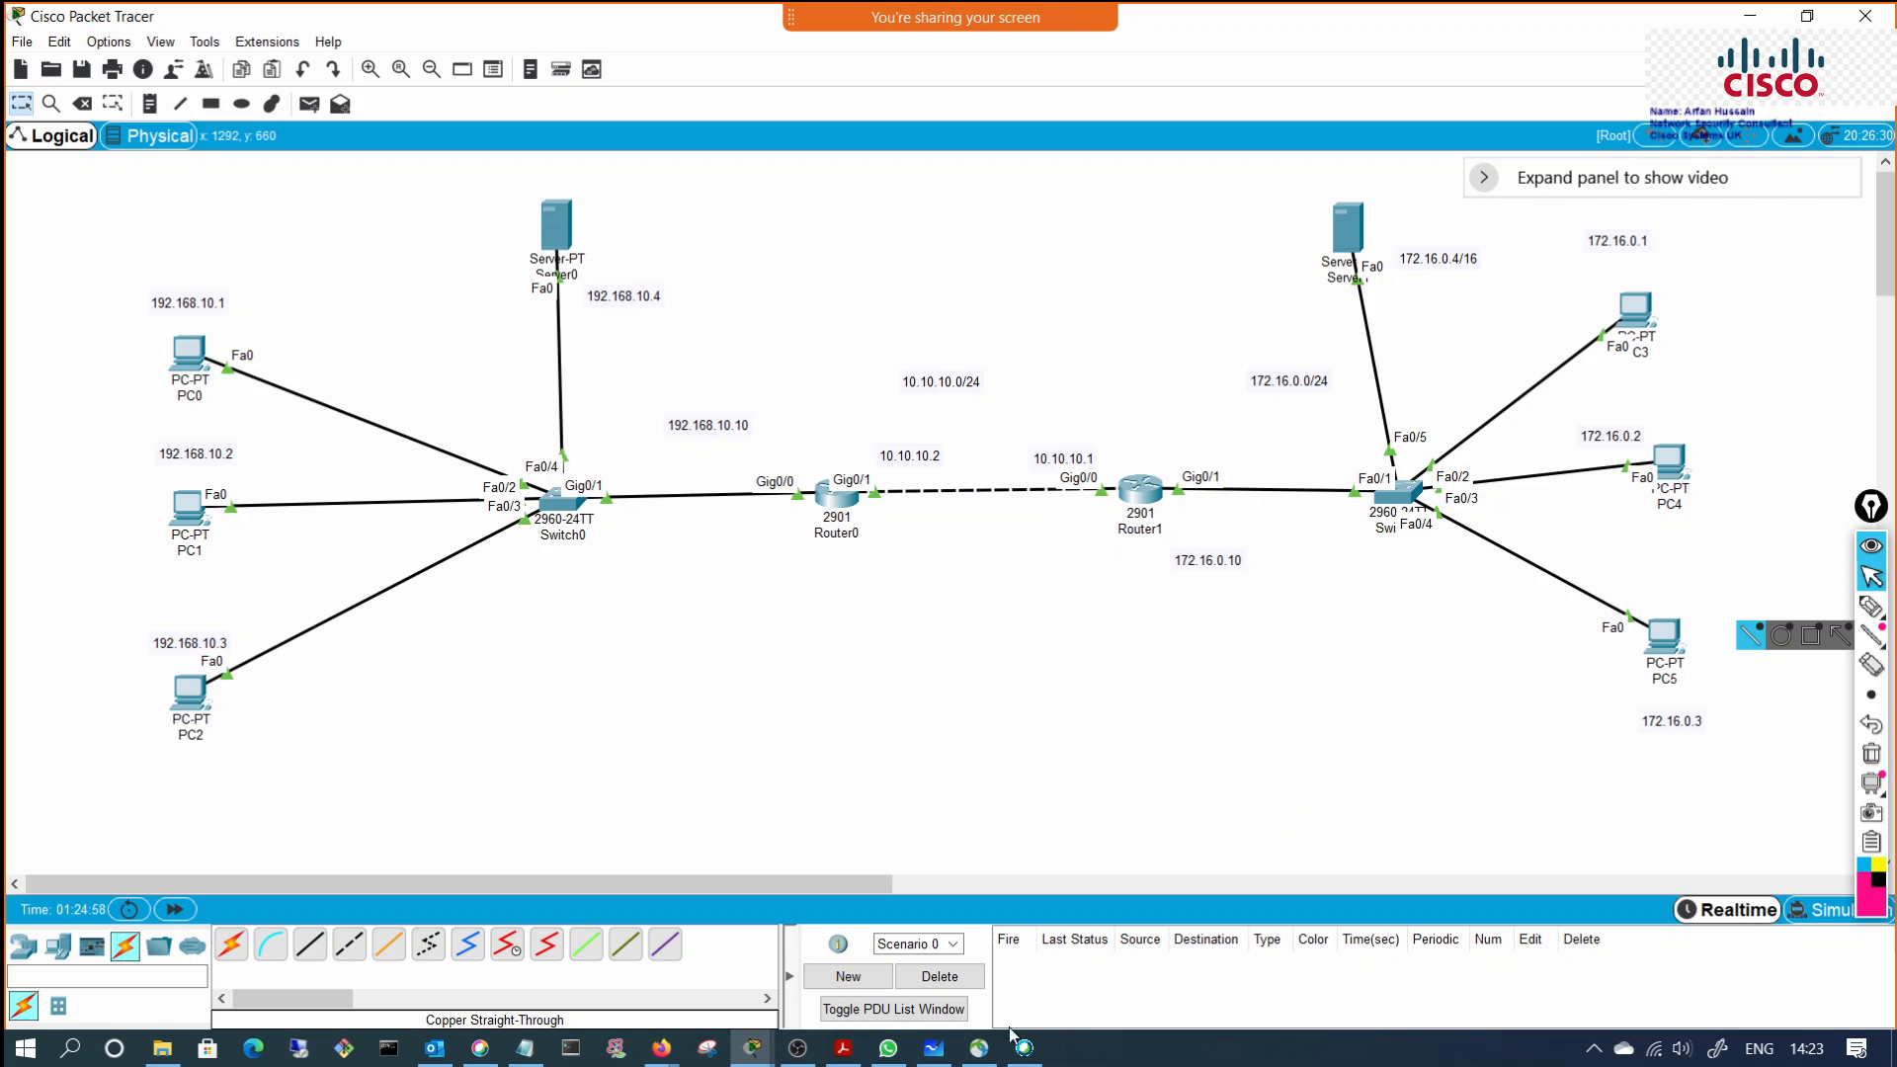
click(749, 1048)
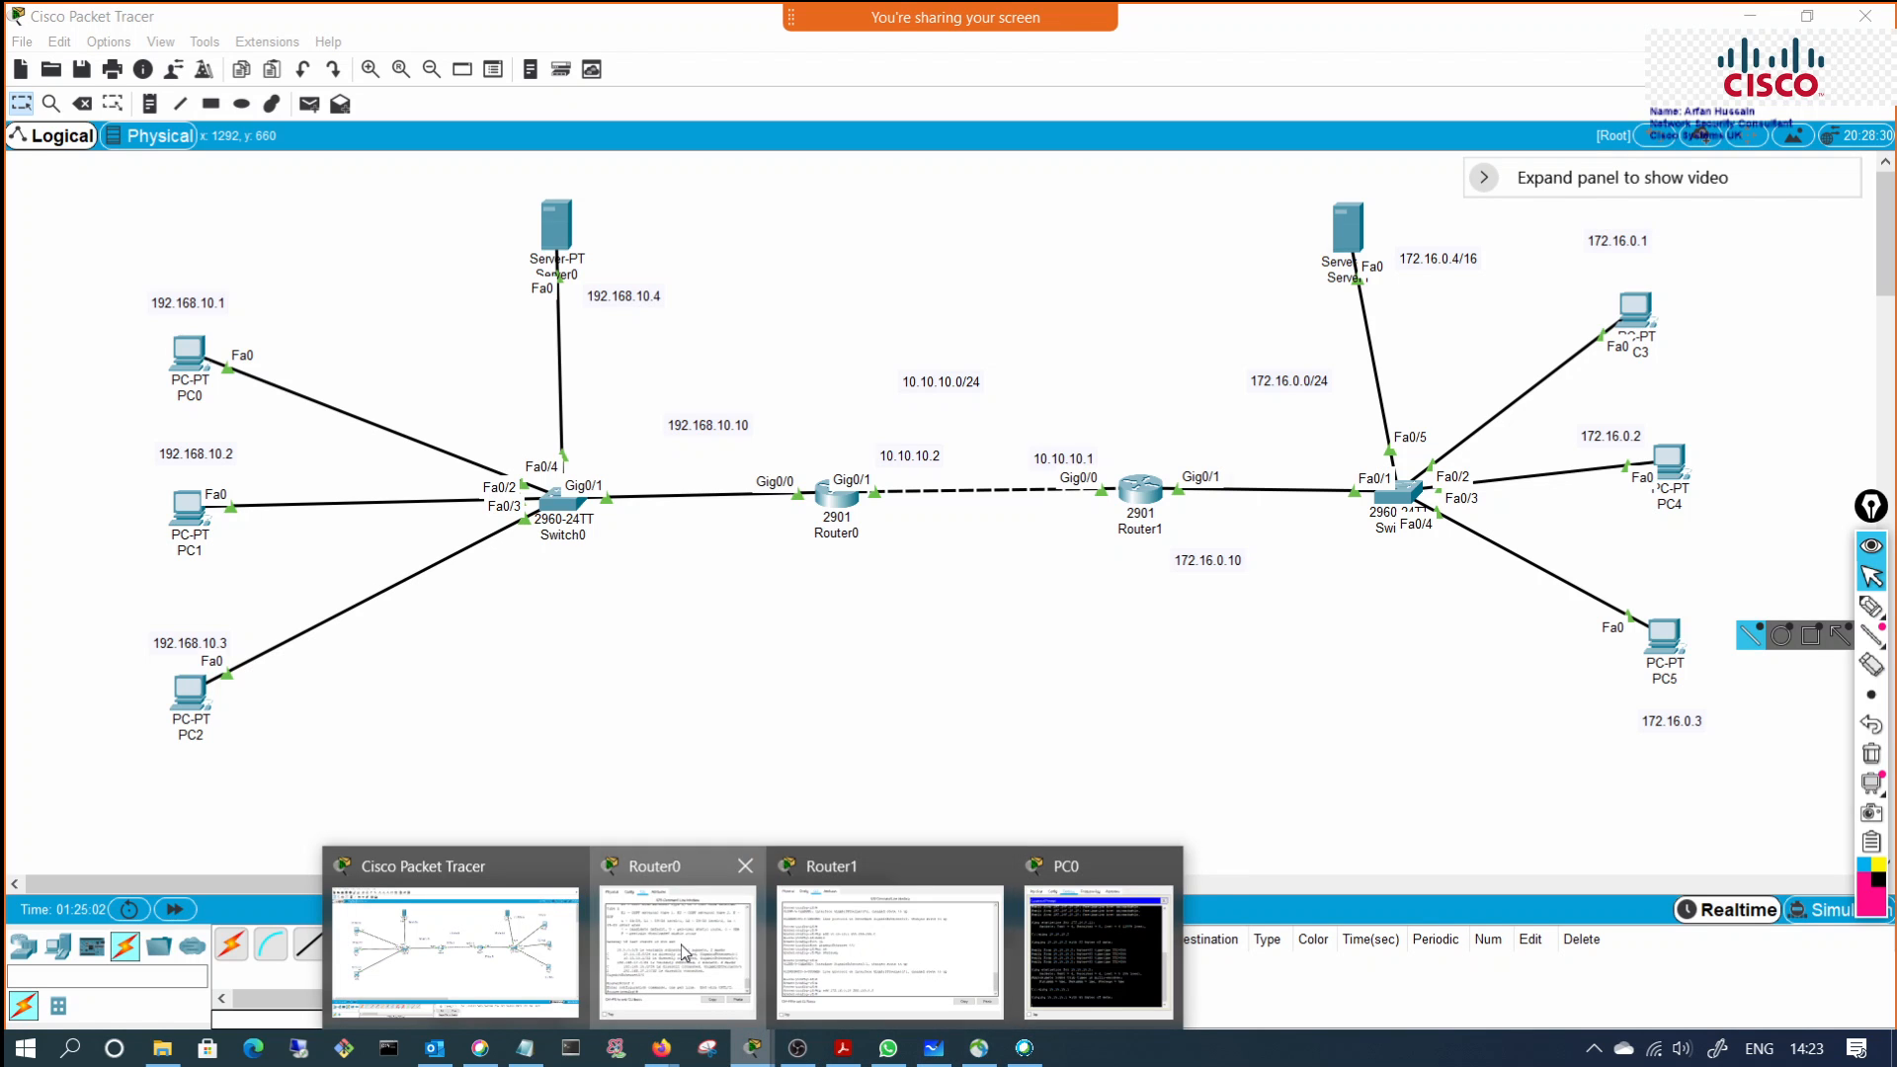
click(680, 944)
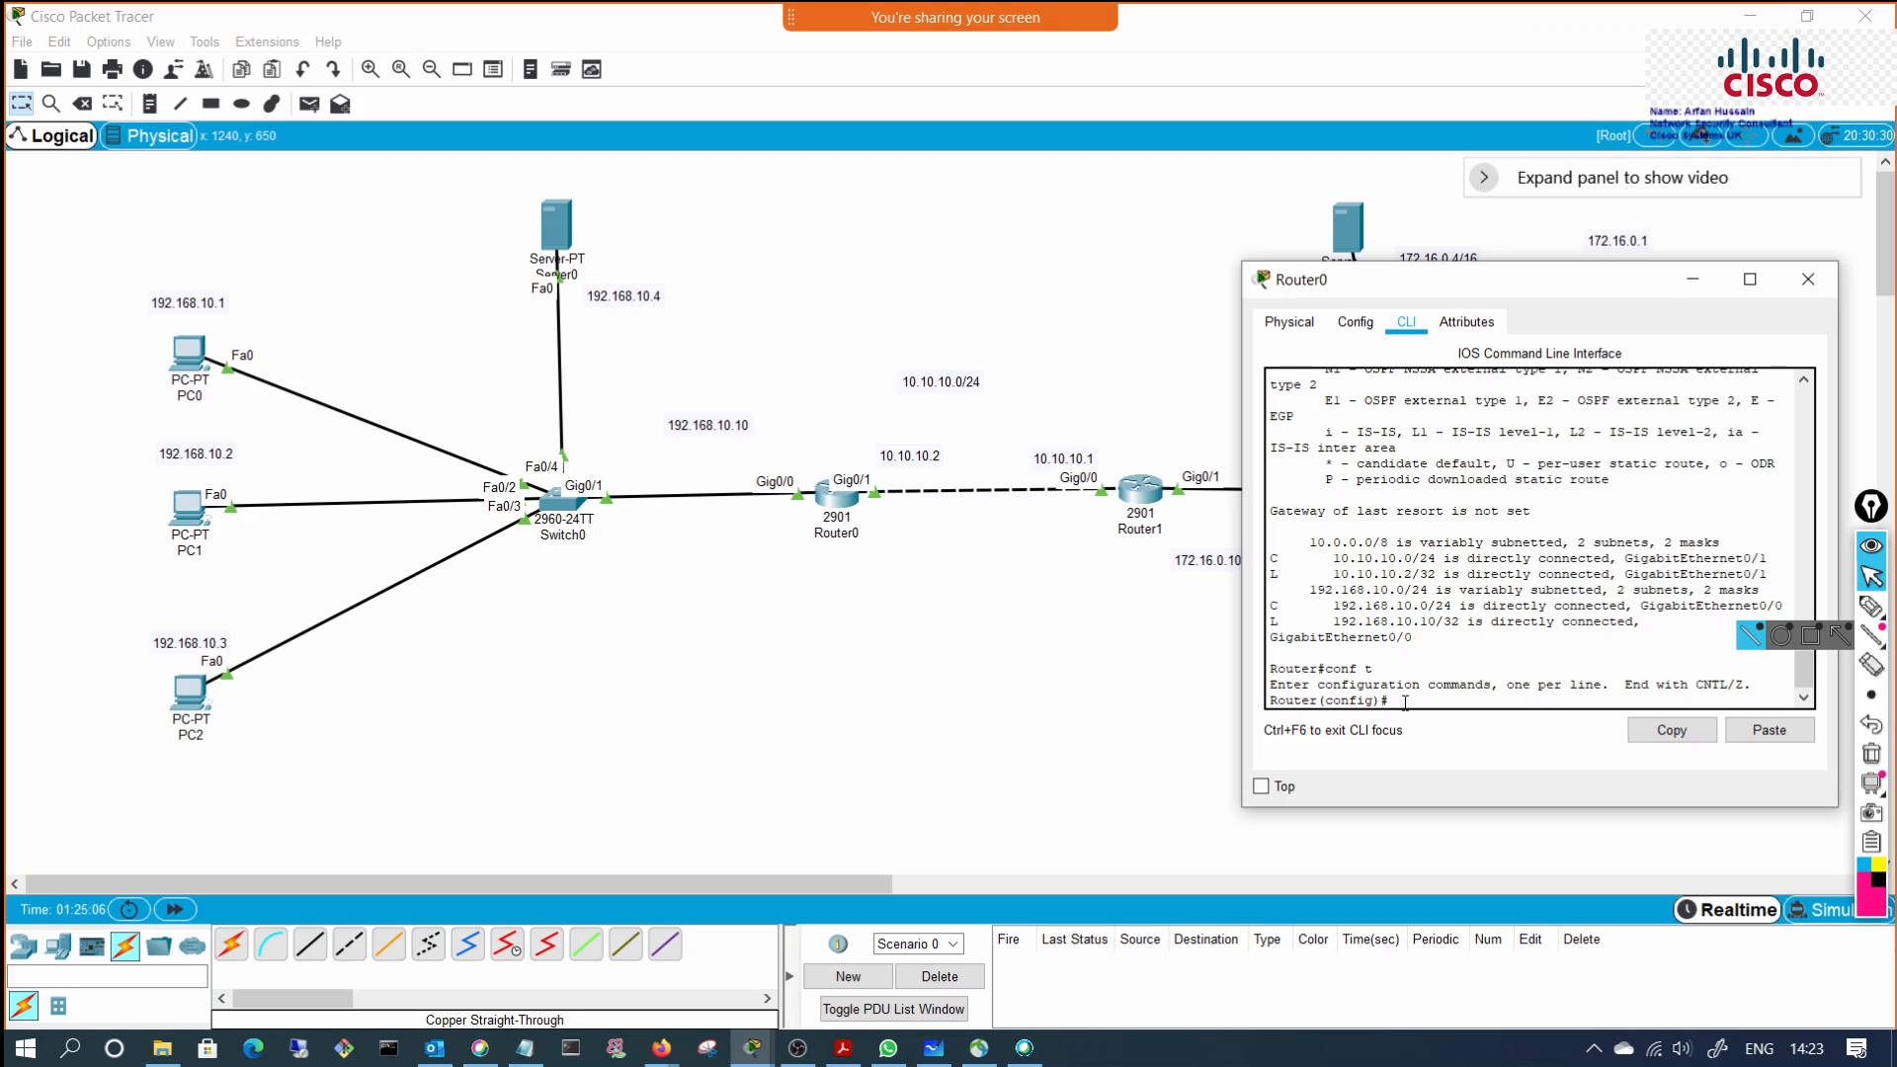
text(ip rou)
key(Tab)
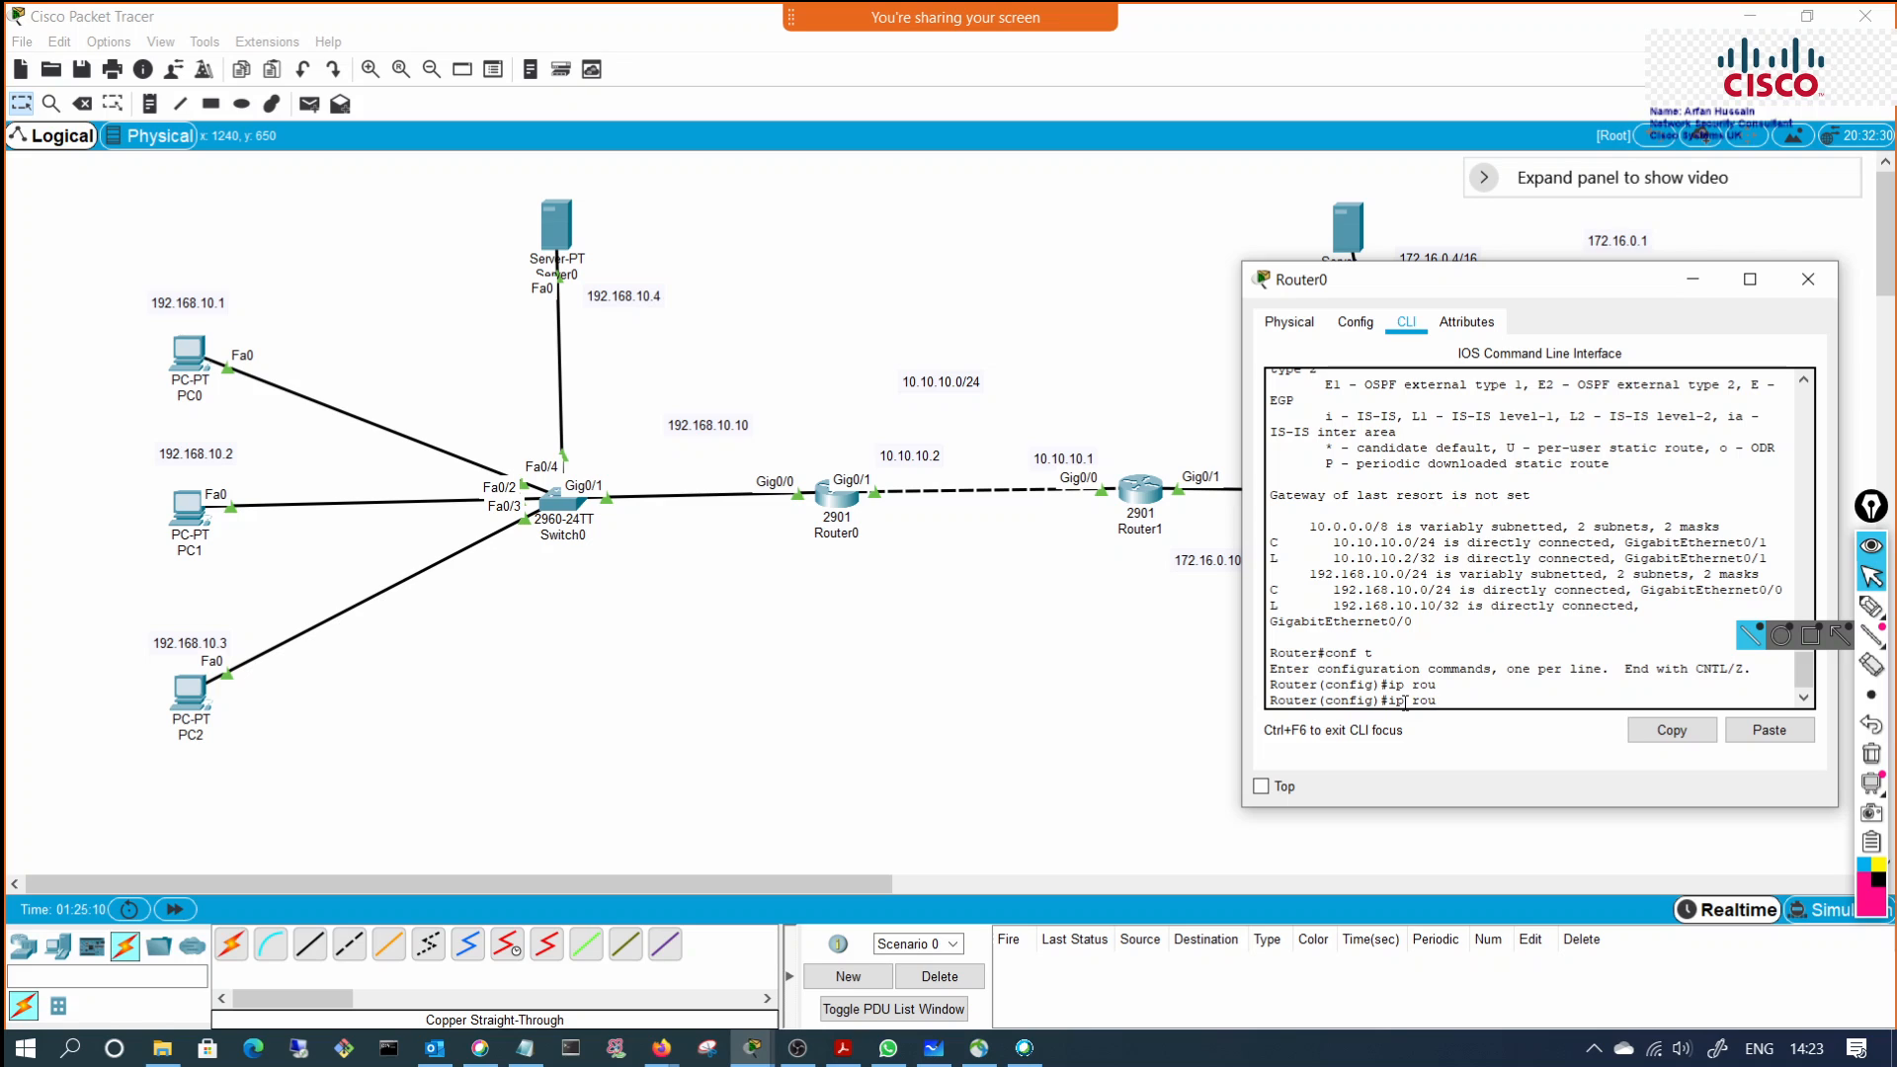
text(te)
key(Tab)
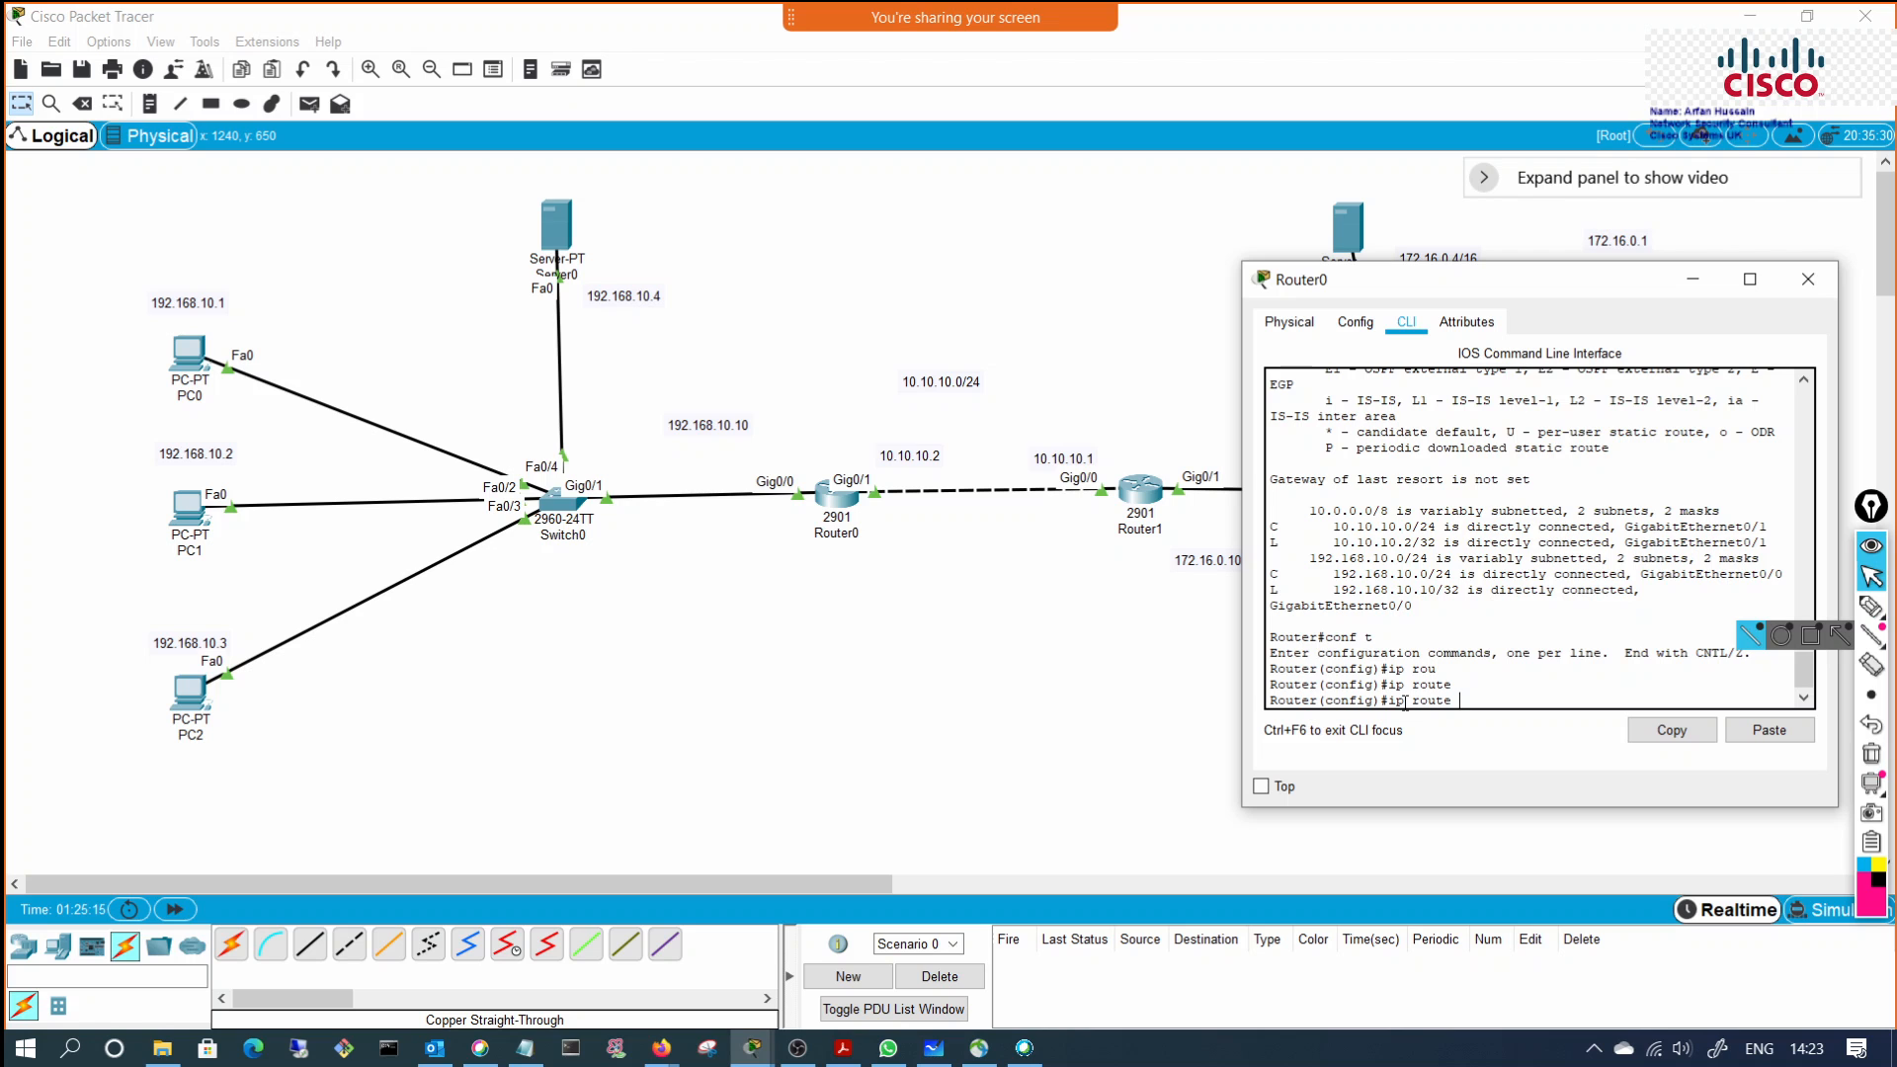
Step: Shrink Router0's window and place it below the link between the routers, showing its latest command prompt
drag(1498, 298, 1459, 331)
drag(1790, 840, 1738, 816)
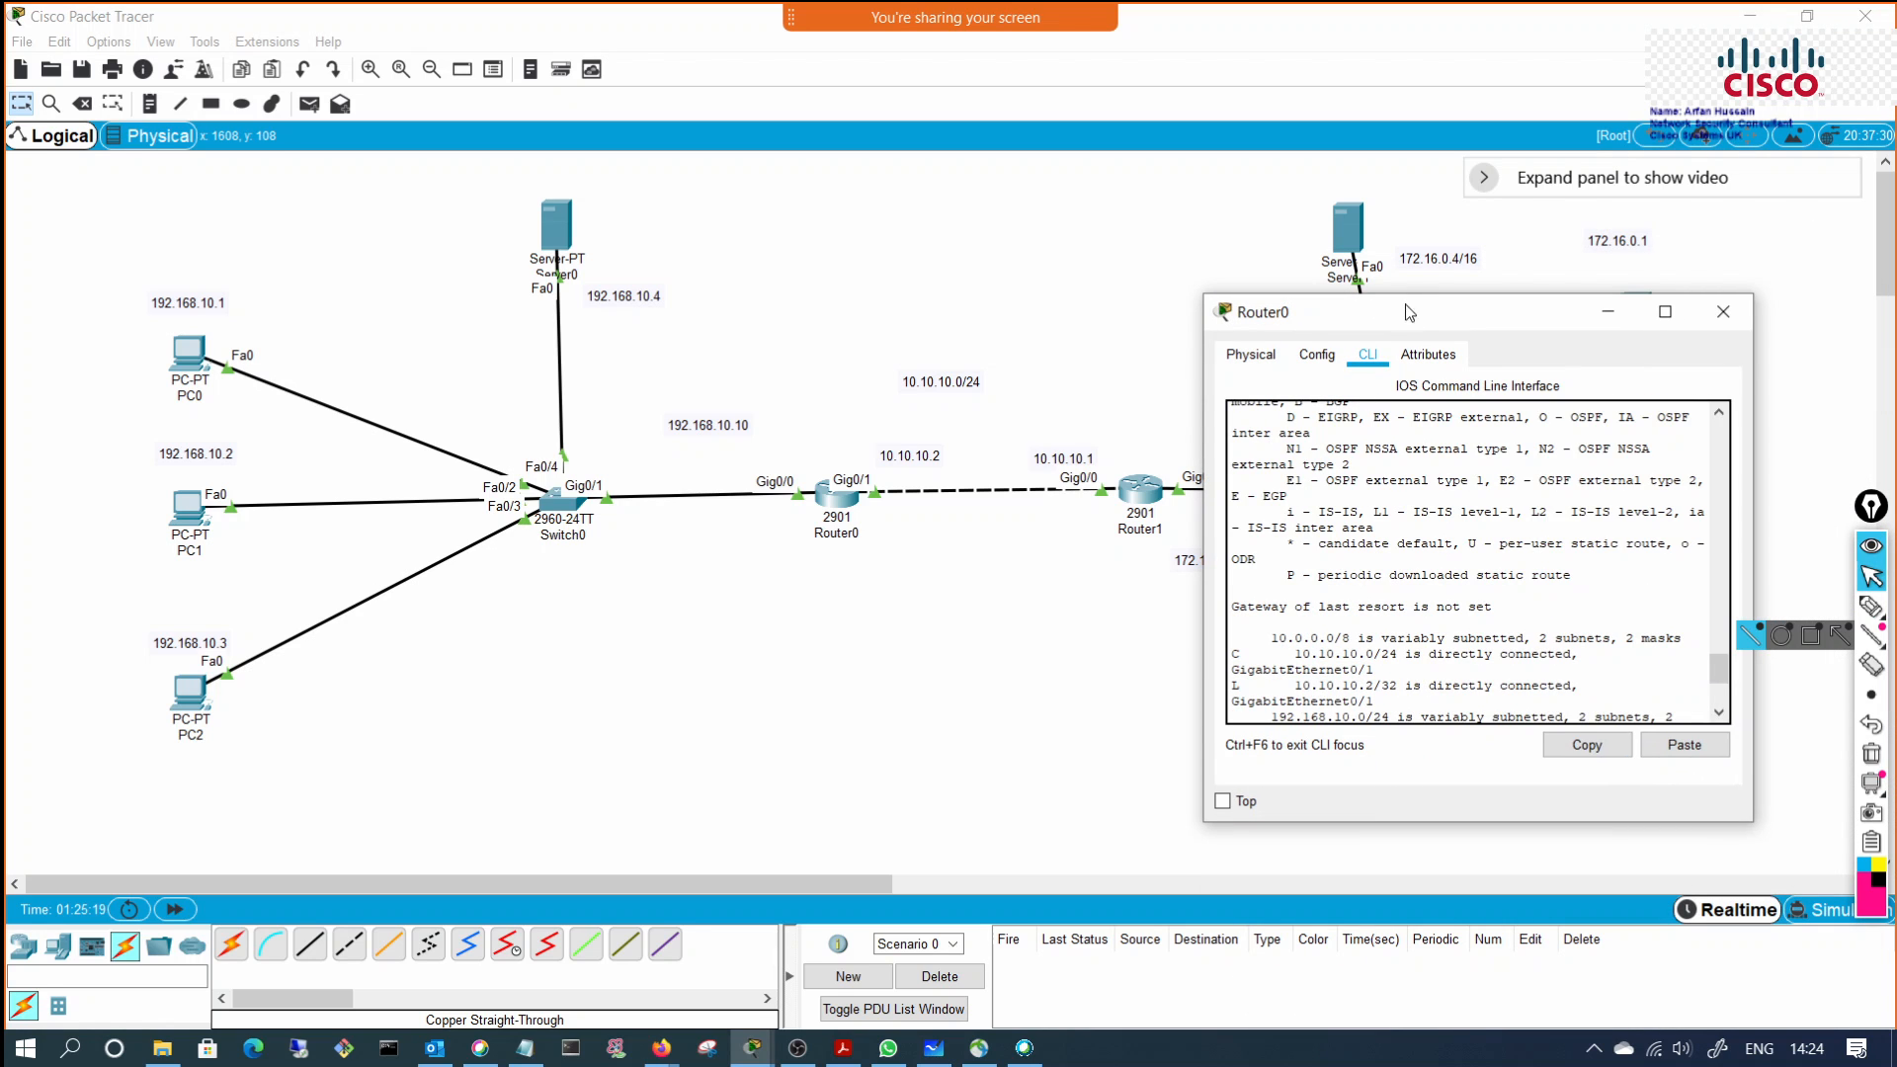
drag(1411, 312, 1551, 133)
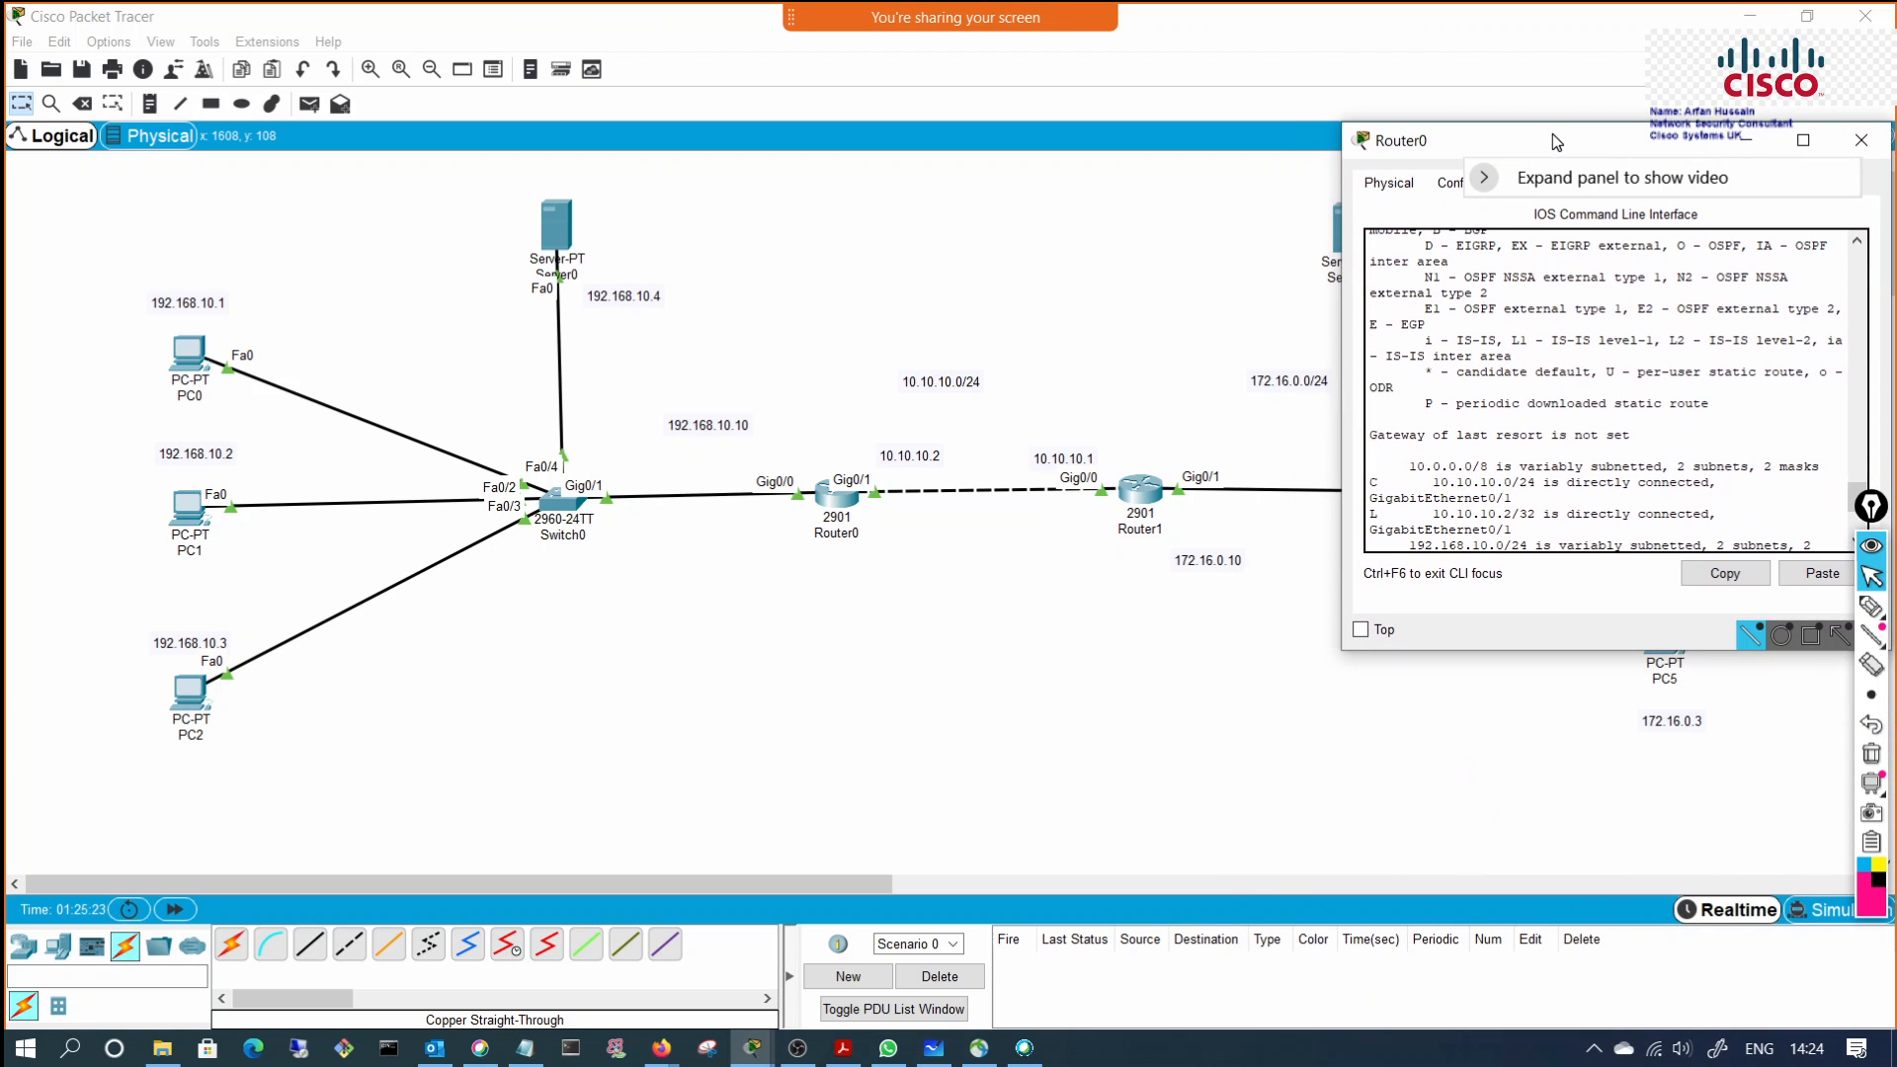
scroll(1596, 519, down, 4)
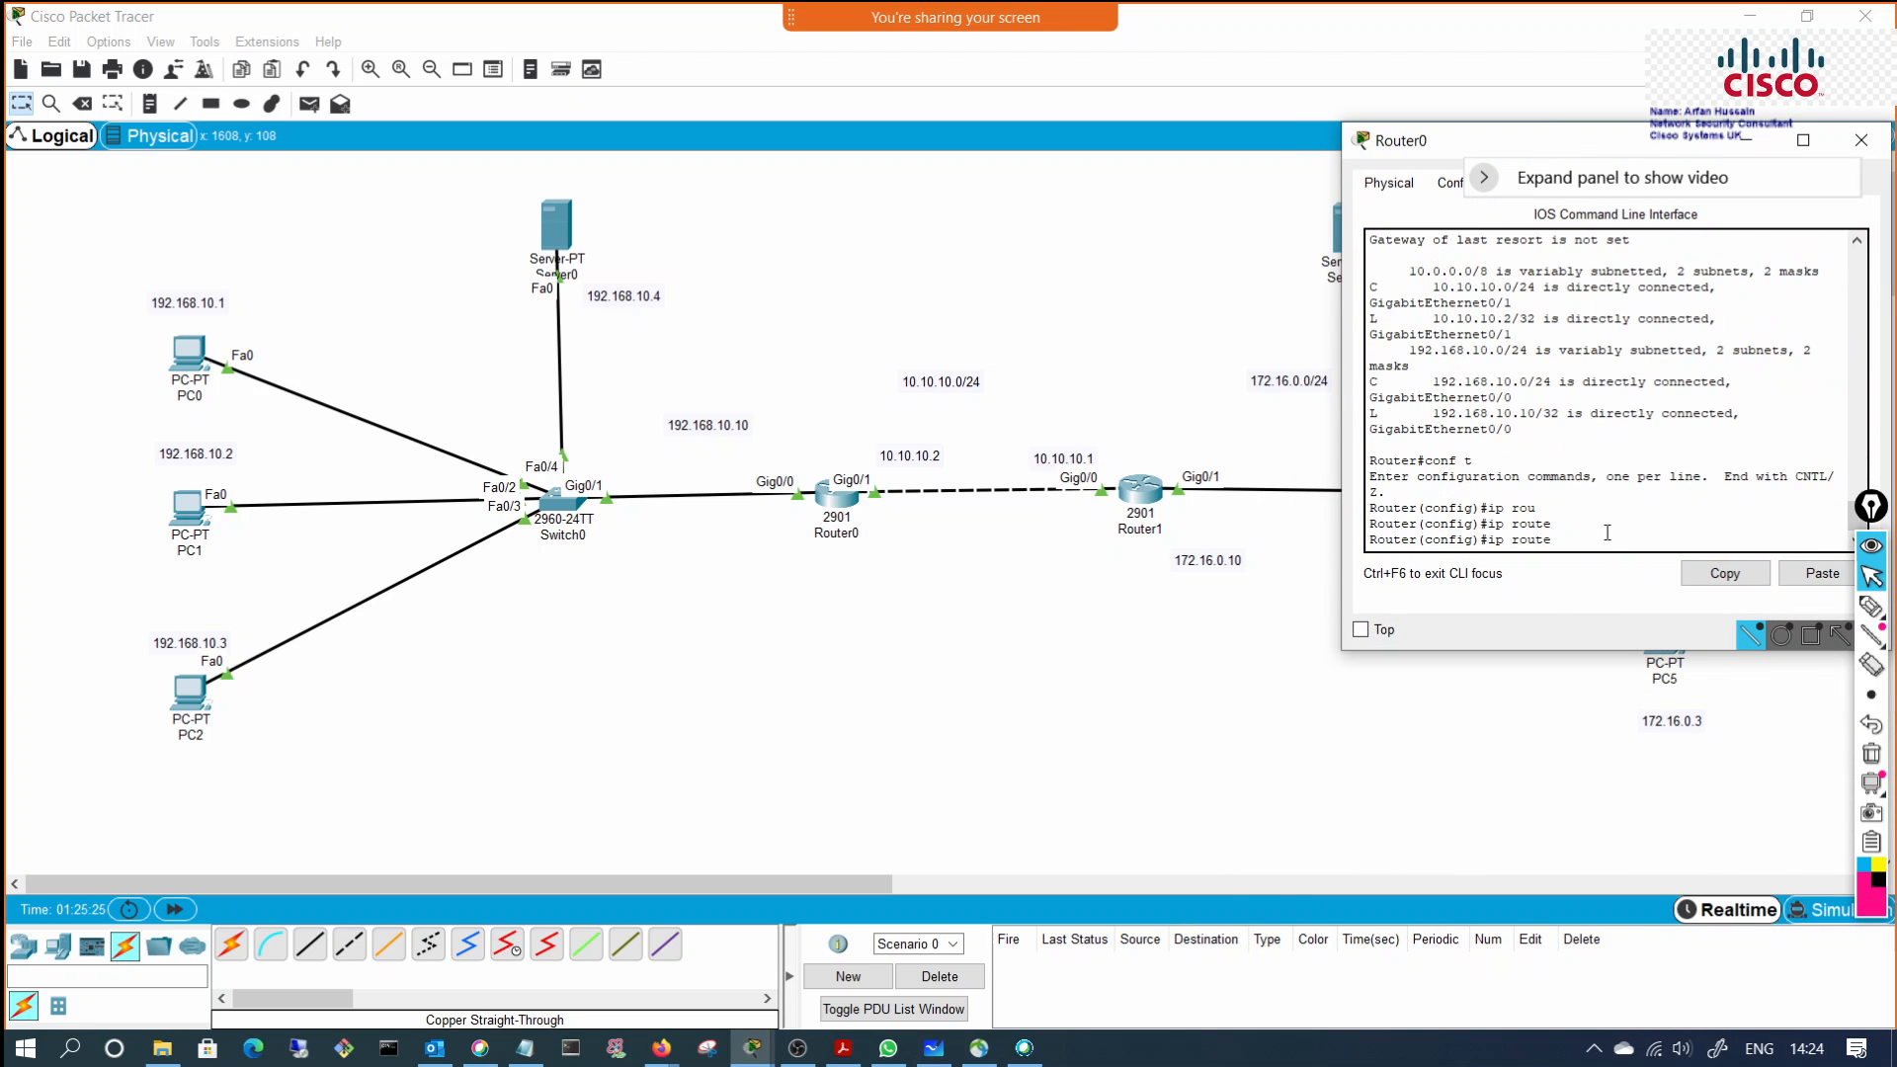
drag(1554, 144, 1034, 579)
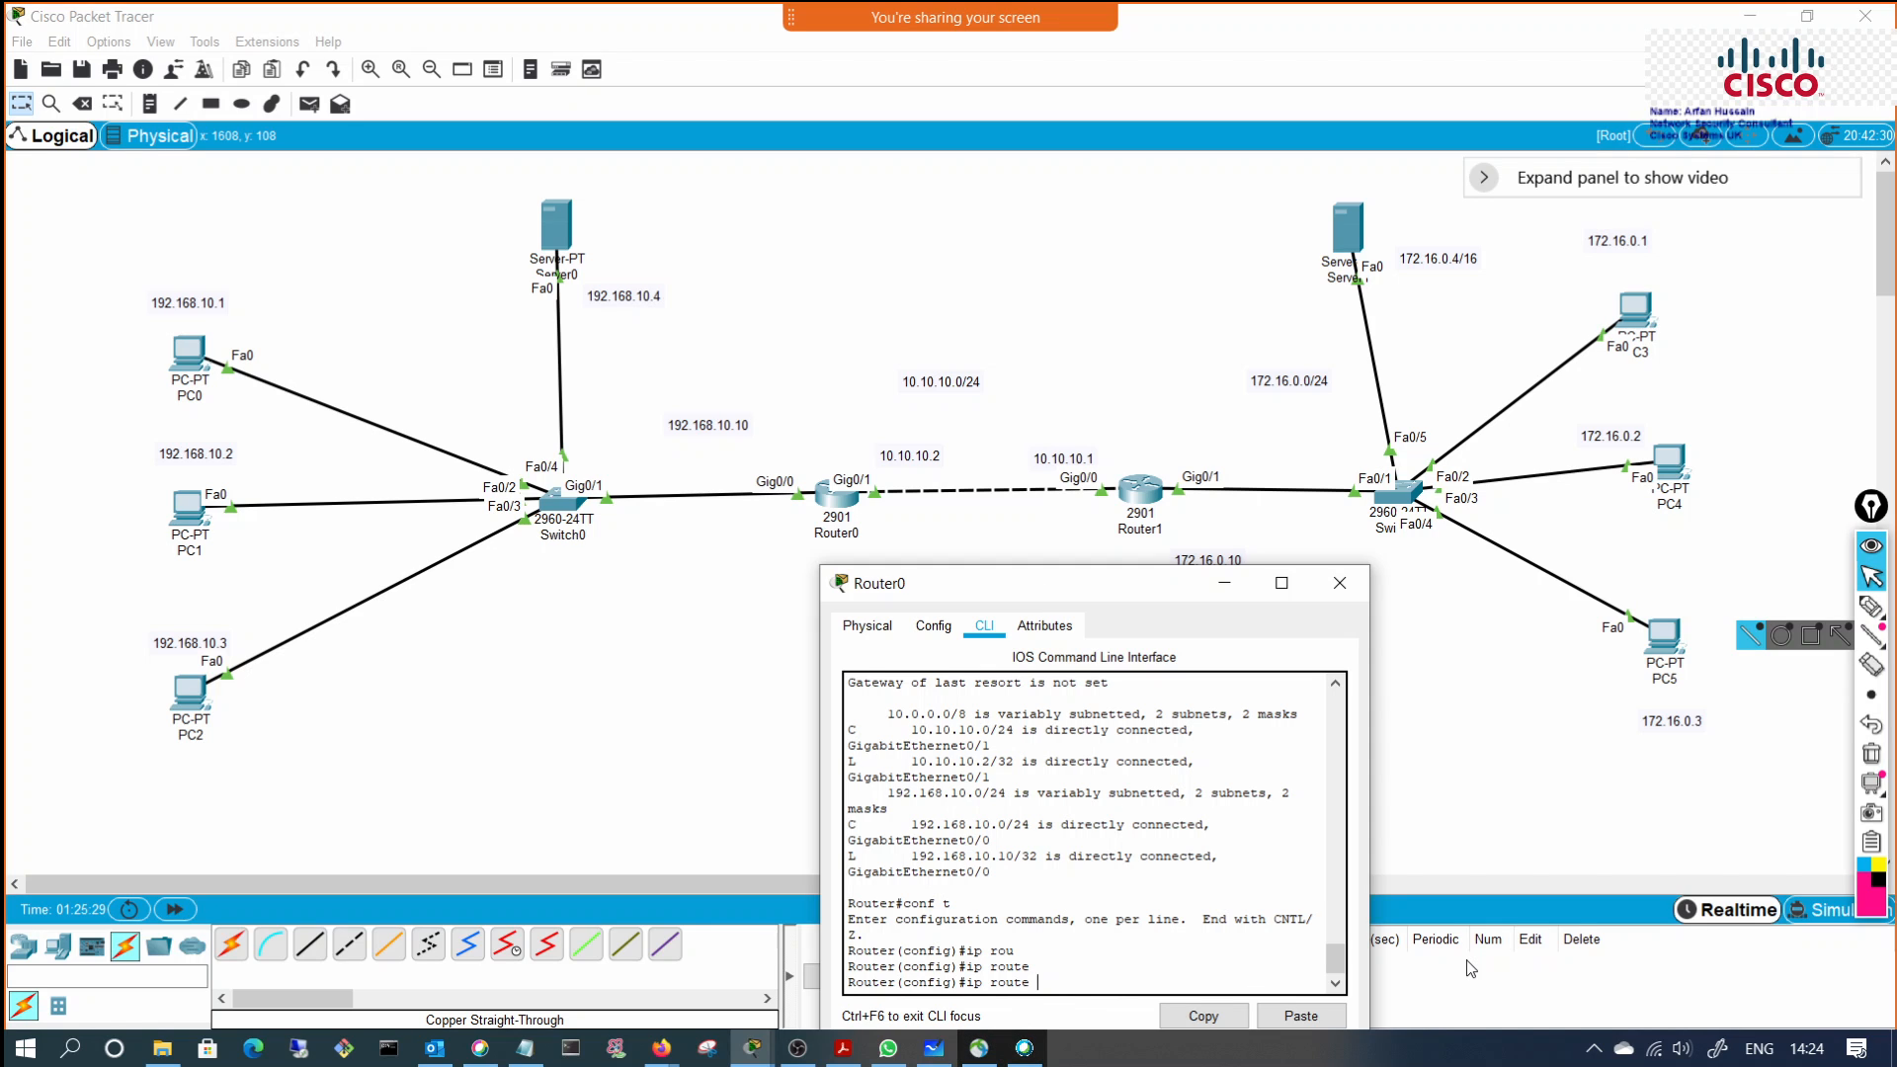
Step: Add destination network 172.16.0.0 with subnet mask 255.255.0.0 to Router0's ip route command
text(2.16.0.0 255.255.)
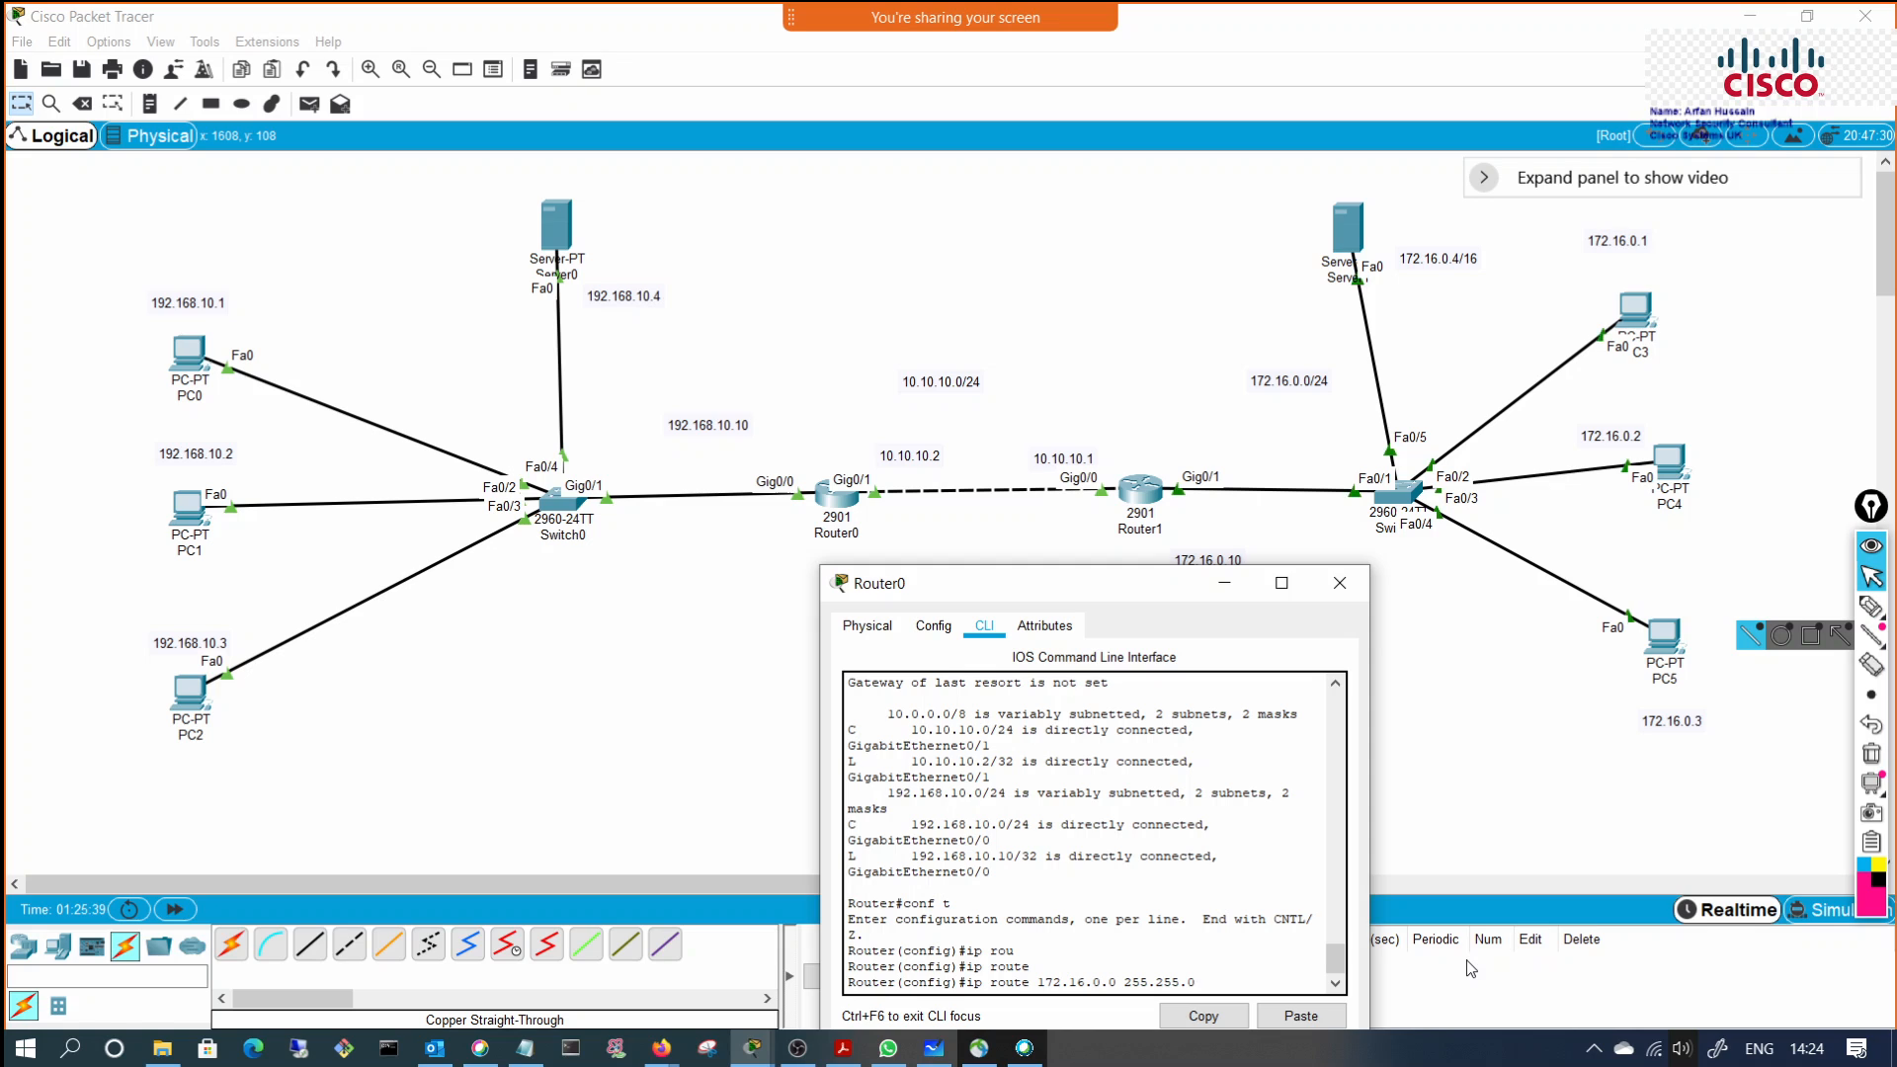
text(0.0)
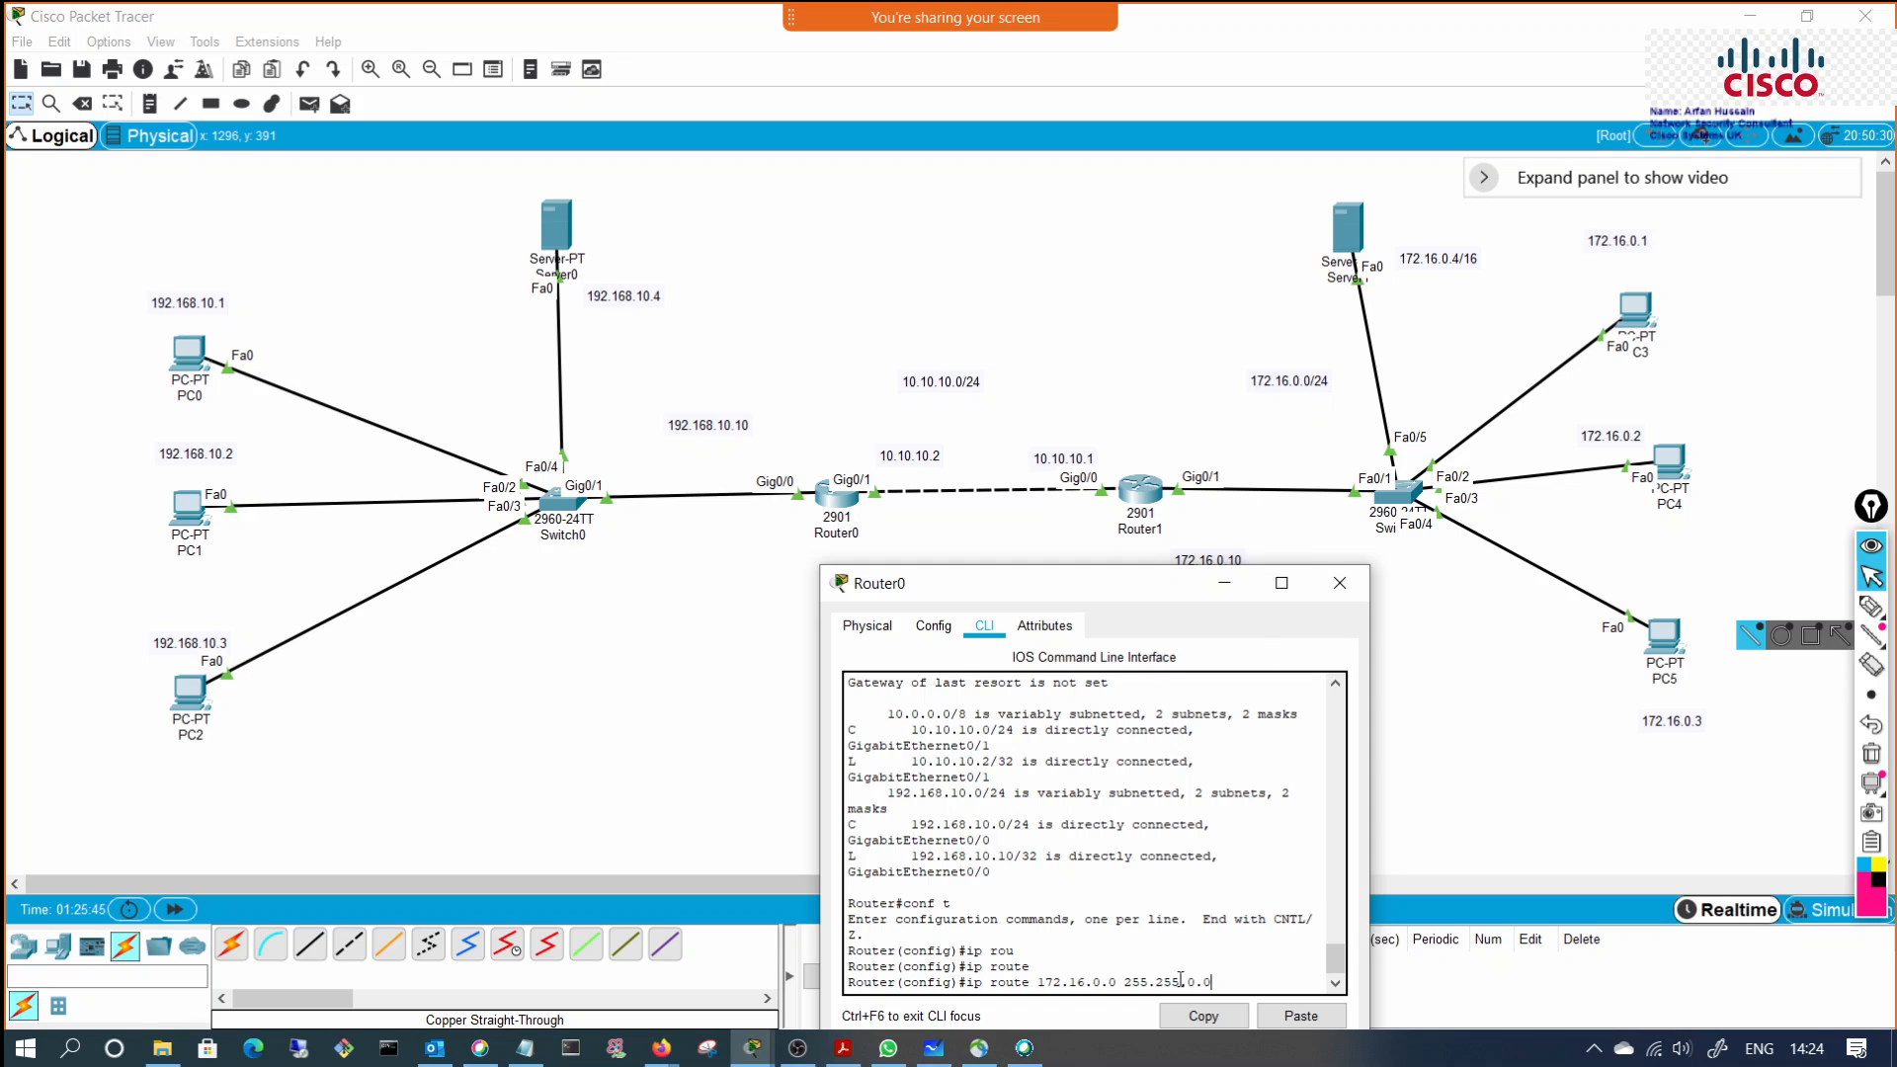
drag(1214, 983, 963, 984)
click(986, 991)
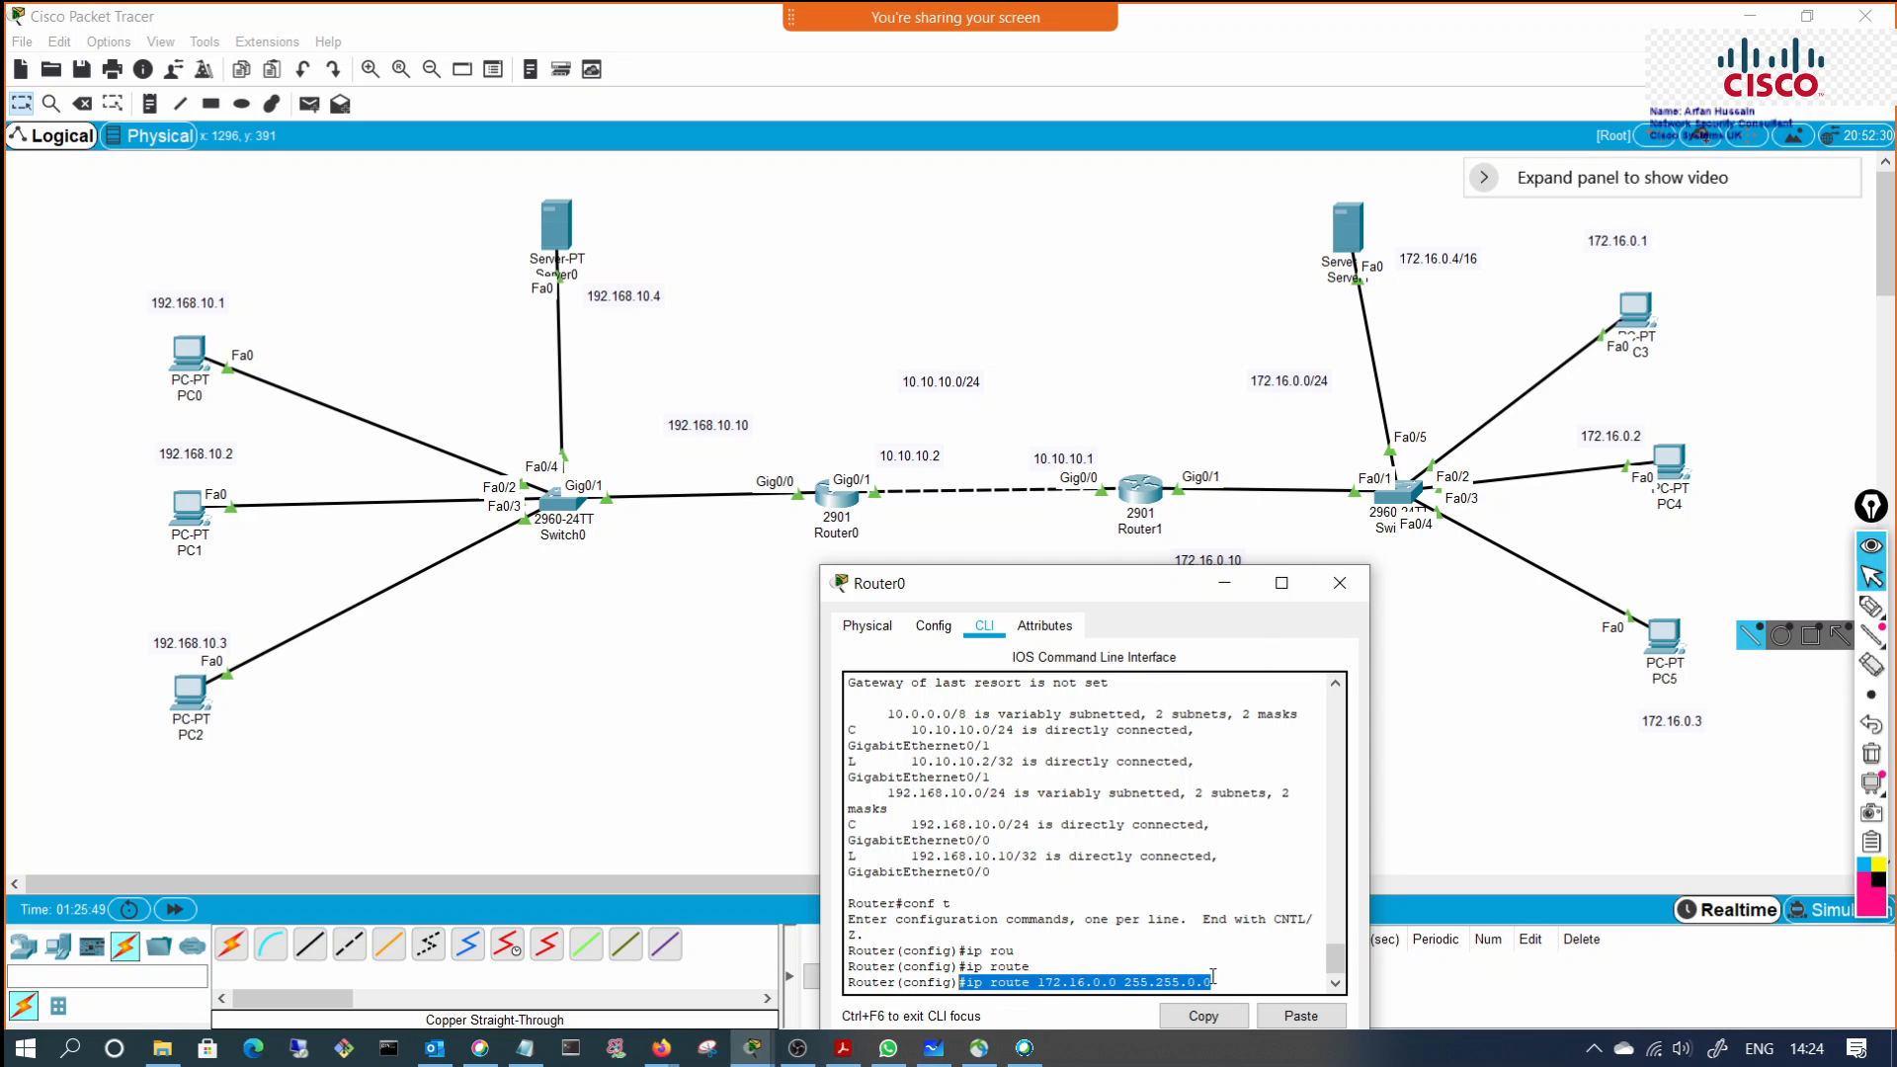
click(1260, 988)
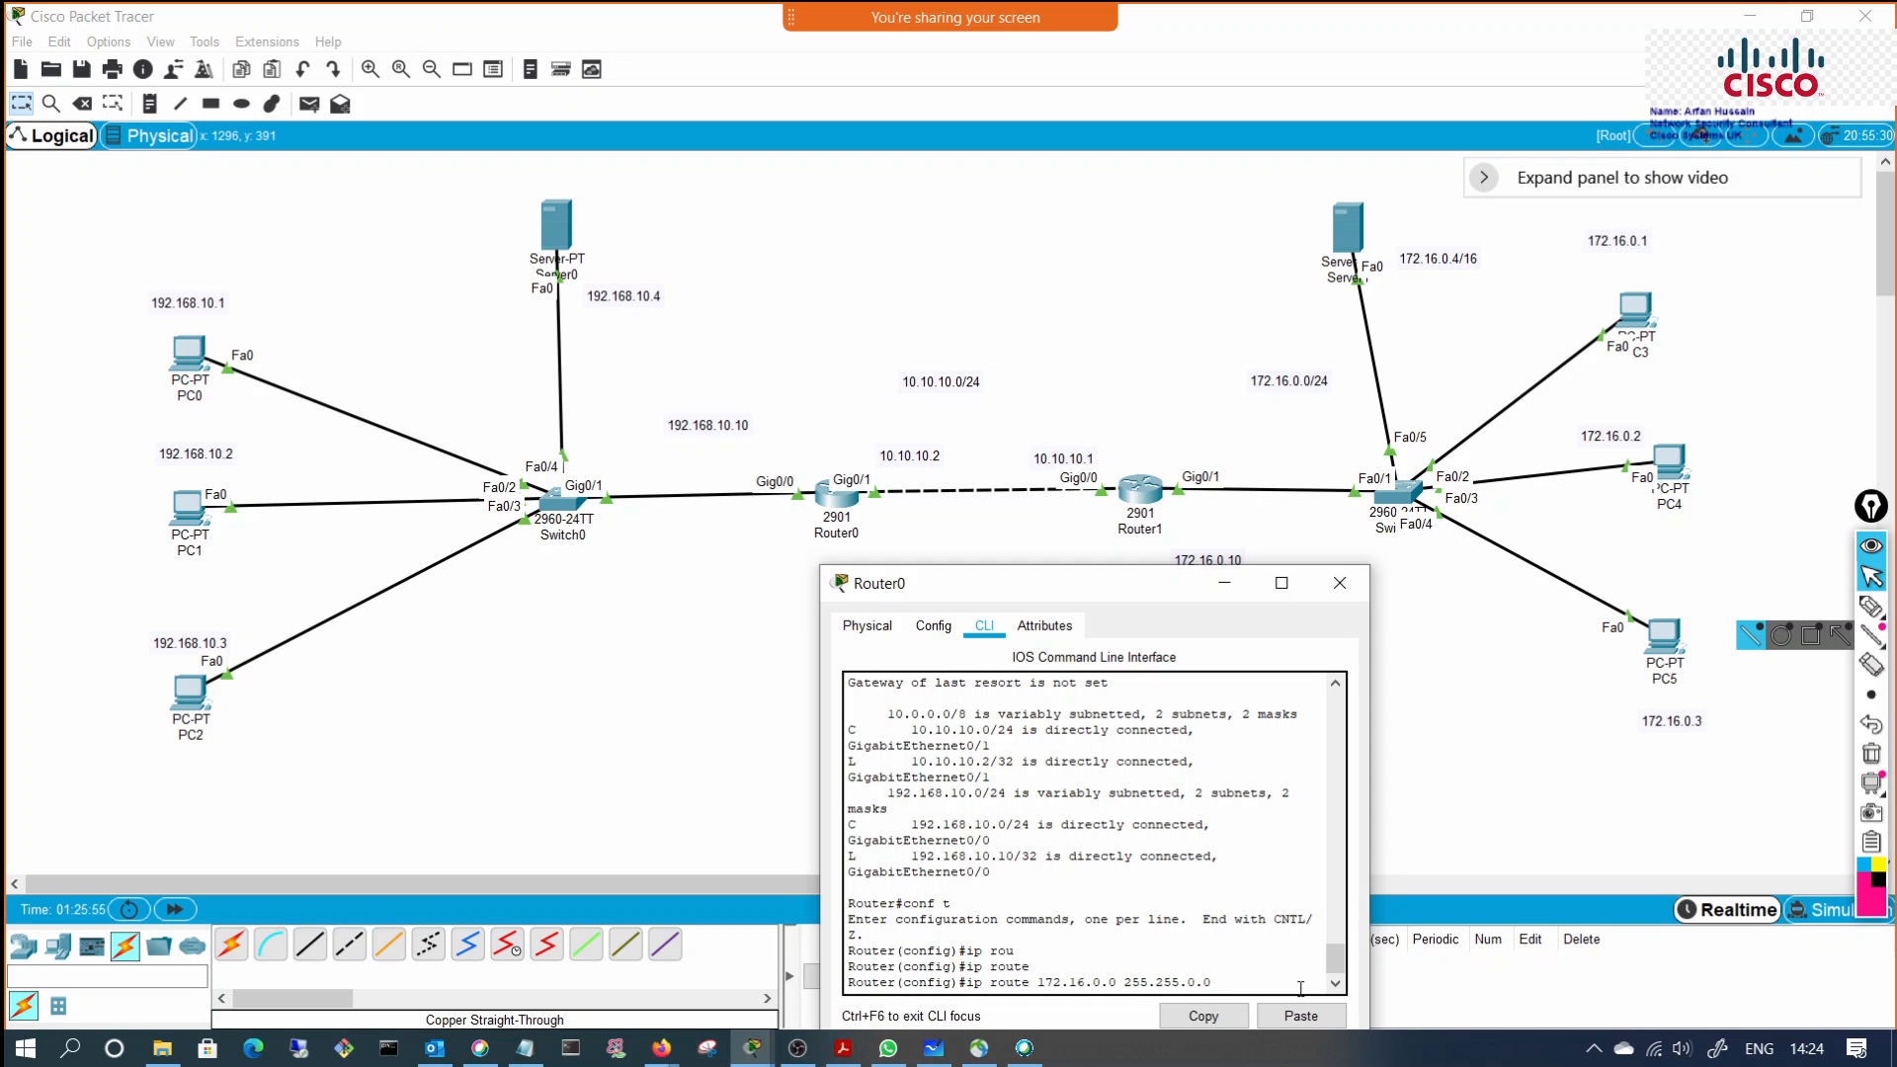
Step: Complete Router0's static route with next hop 10.10.10.1 and run the command
text(10.10.10.1)
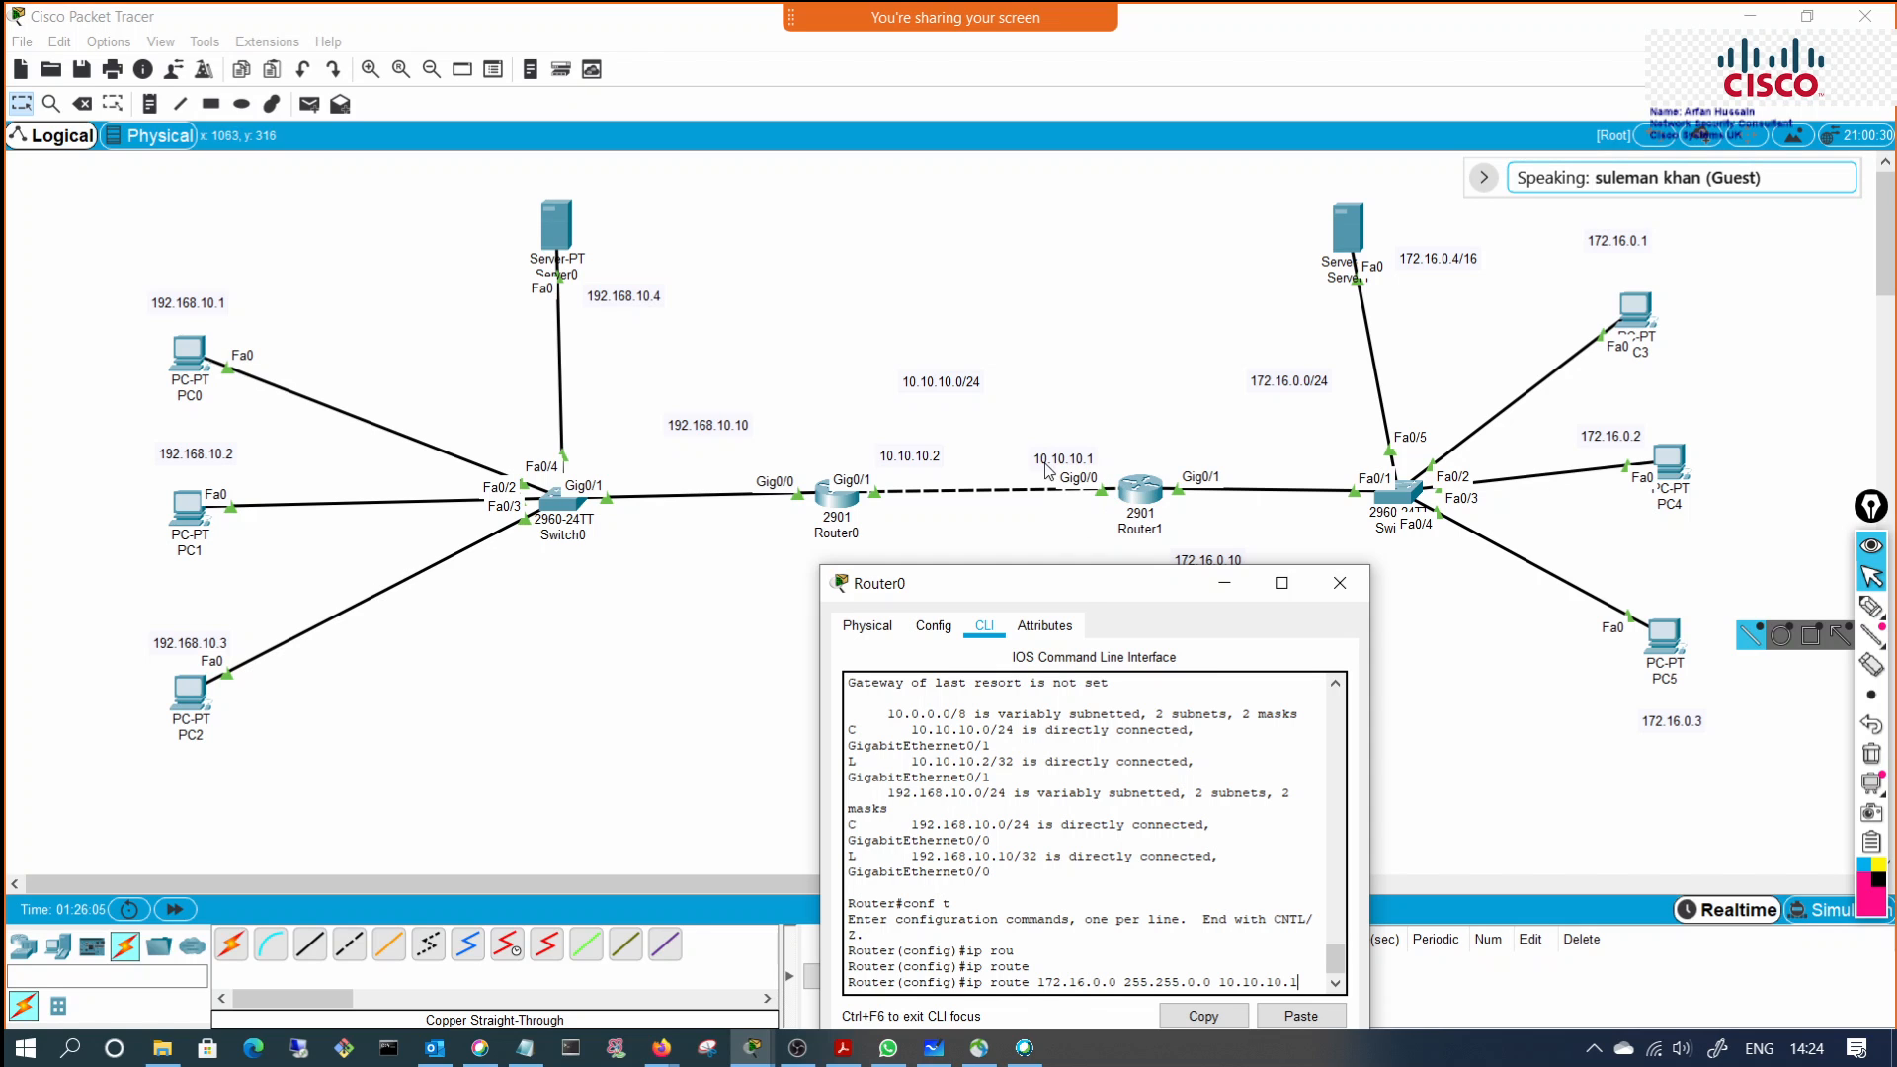
drag(1137, 581, 1053, 187)
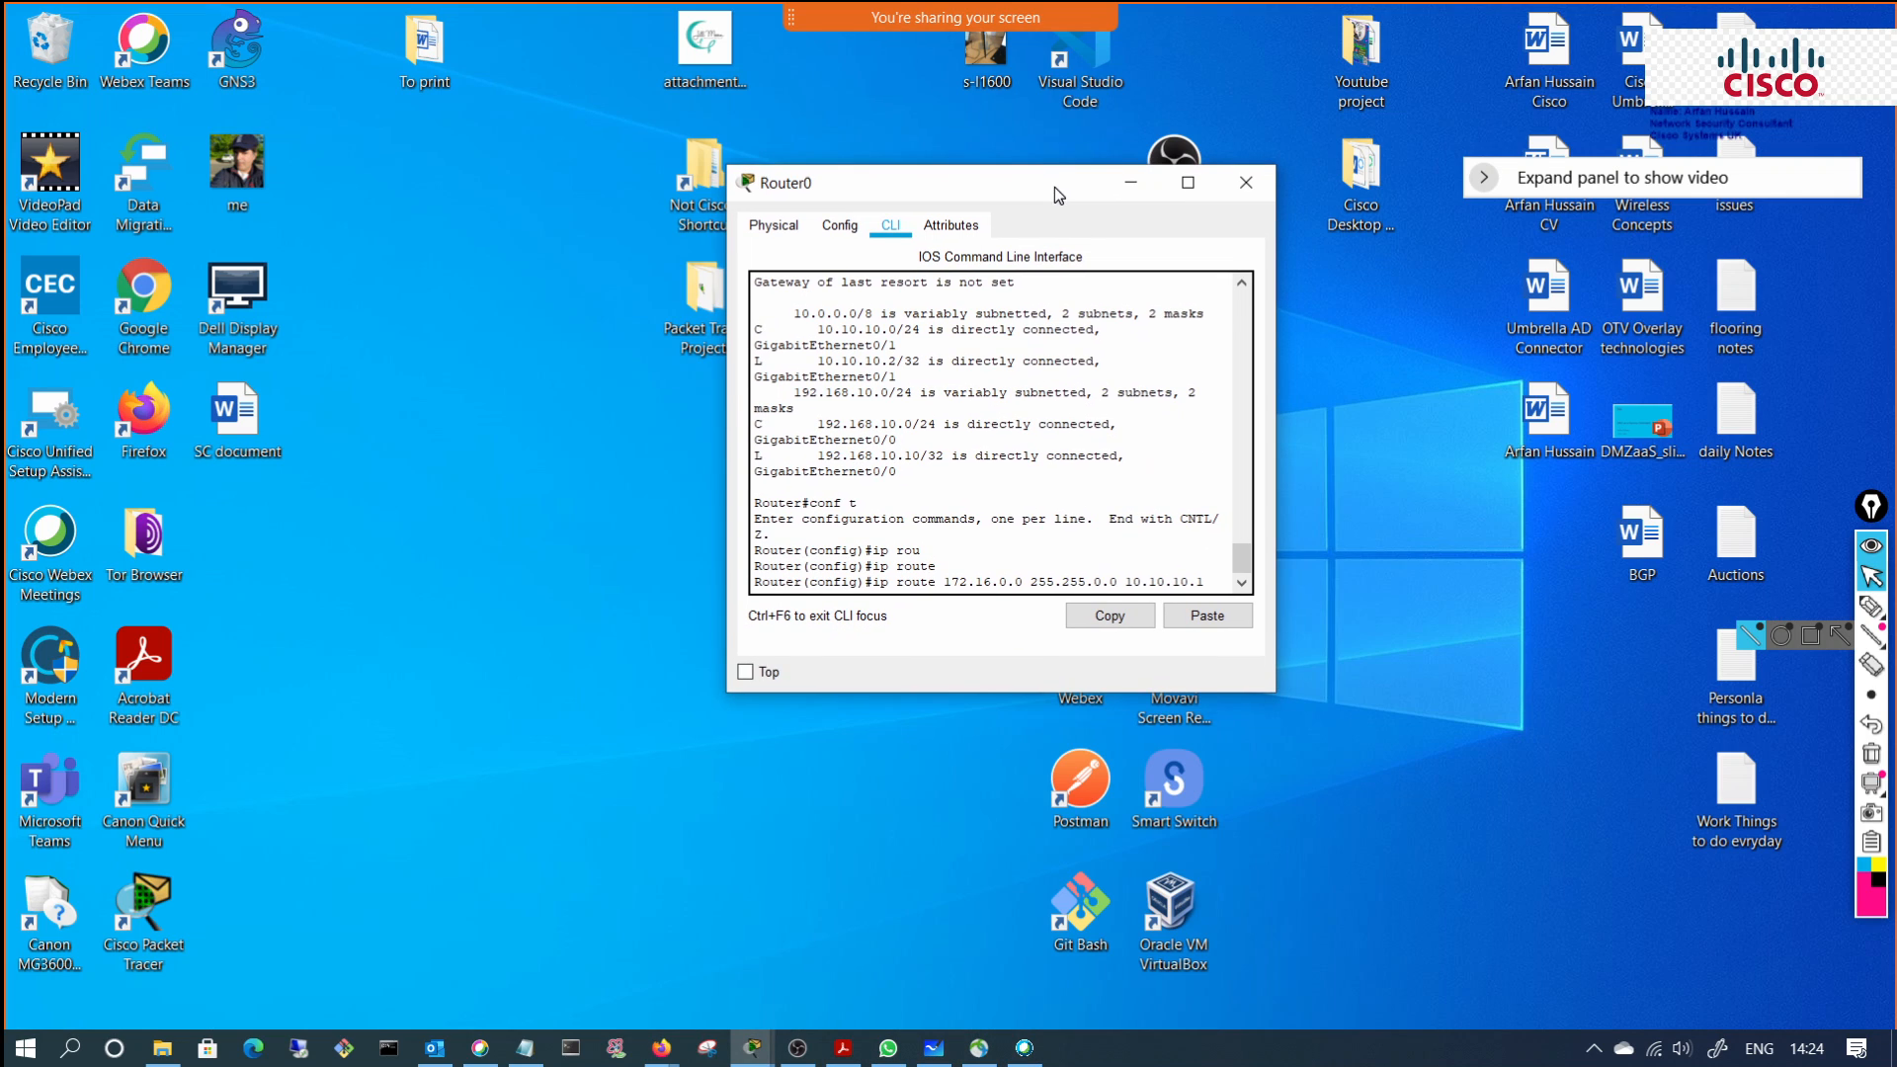
key(Return)
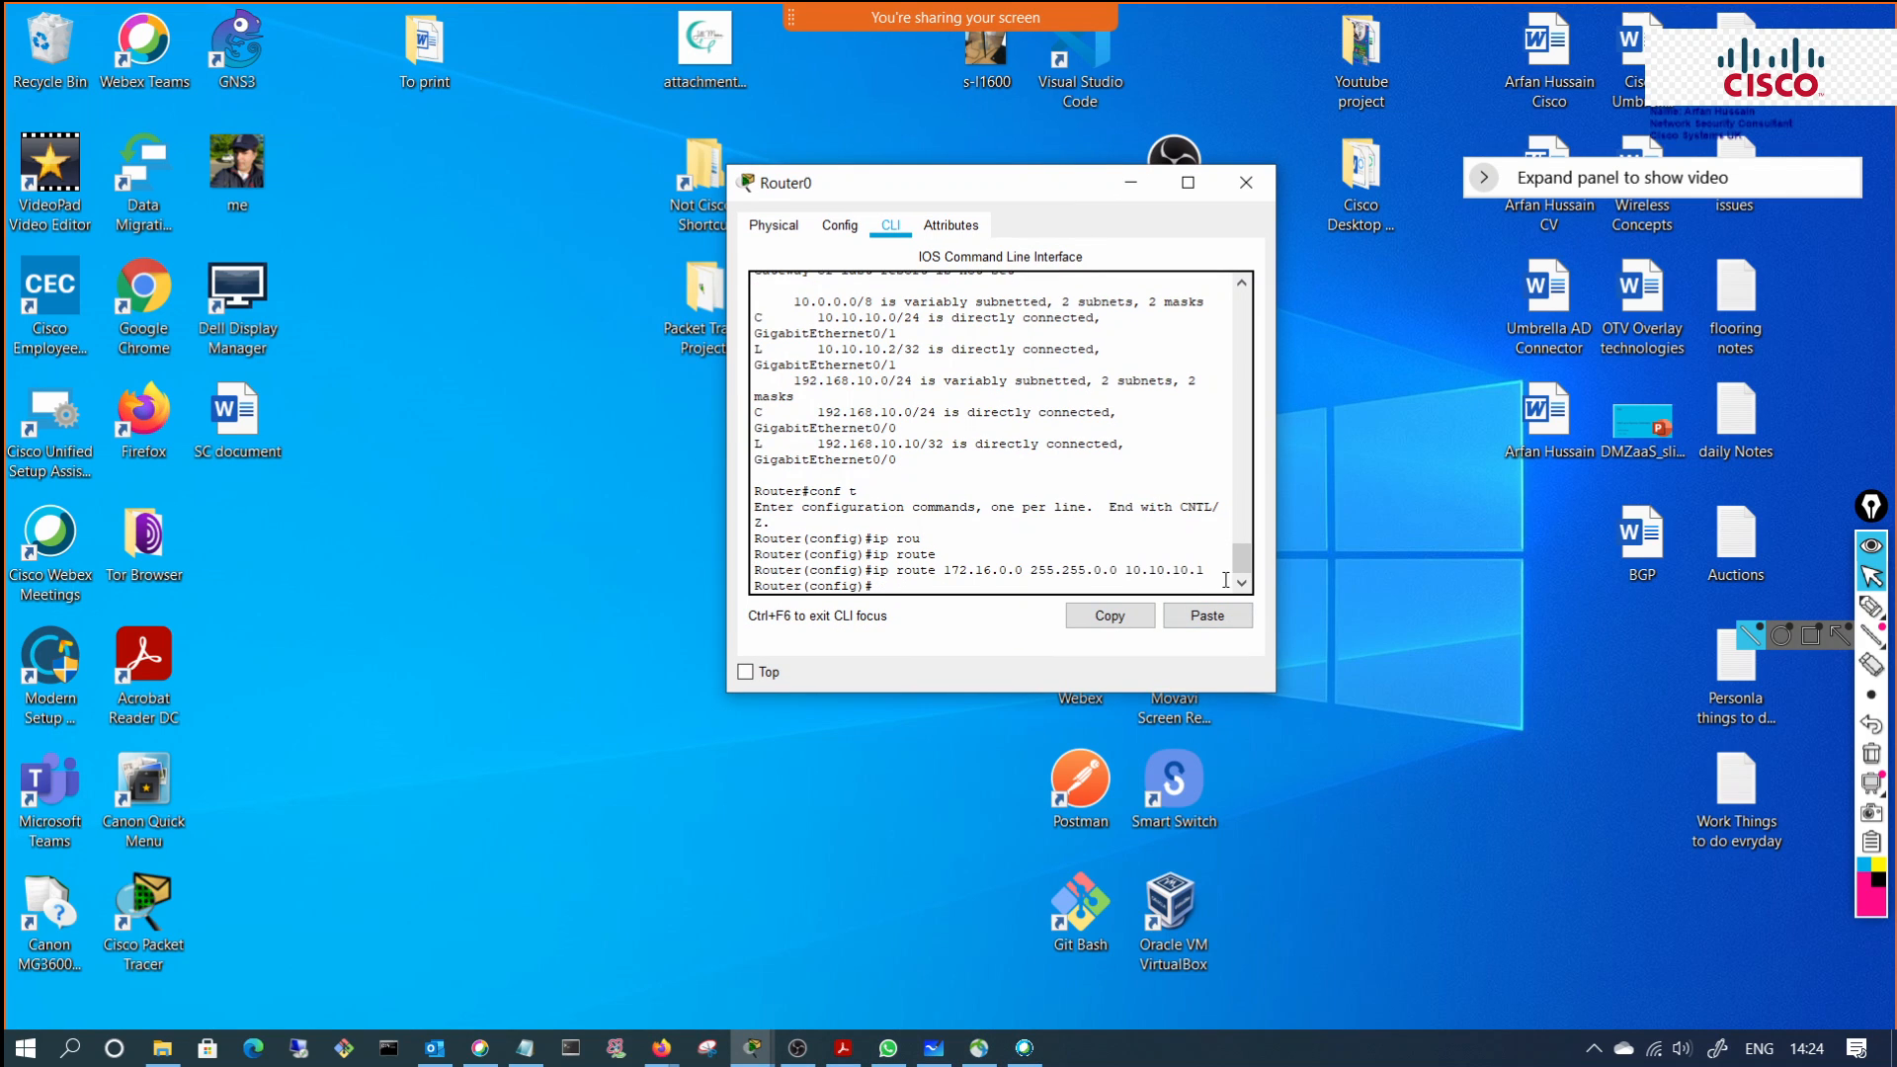
Step: Minimize Router0's window and open Router1's command line, shrinking it so both routers stay visible in the topology
click(1129, 184)
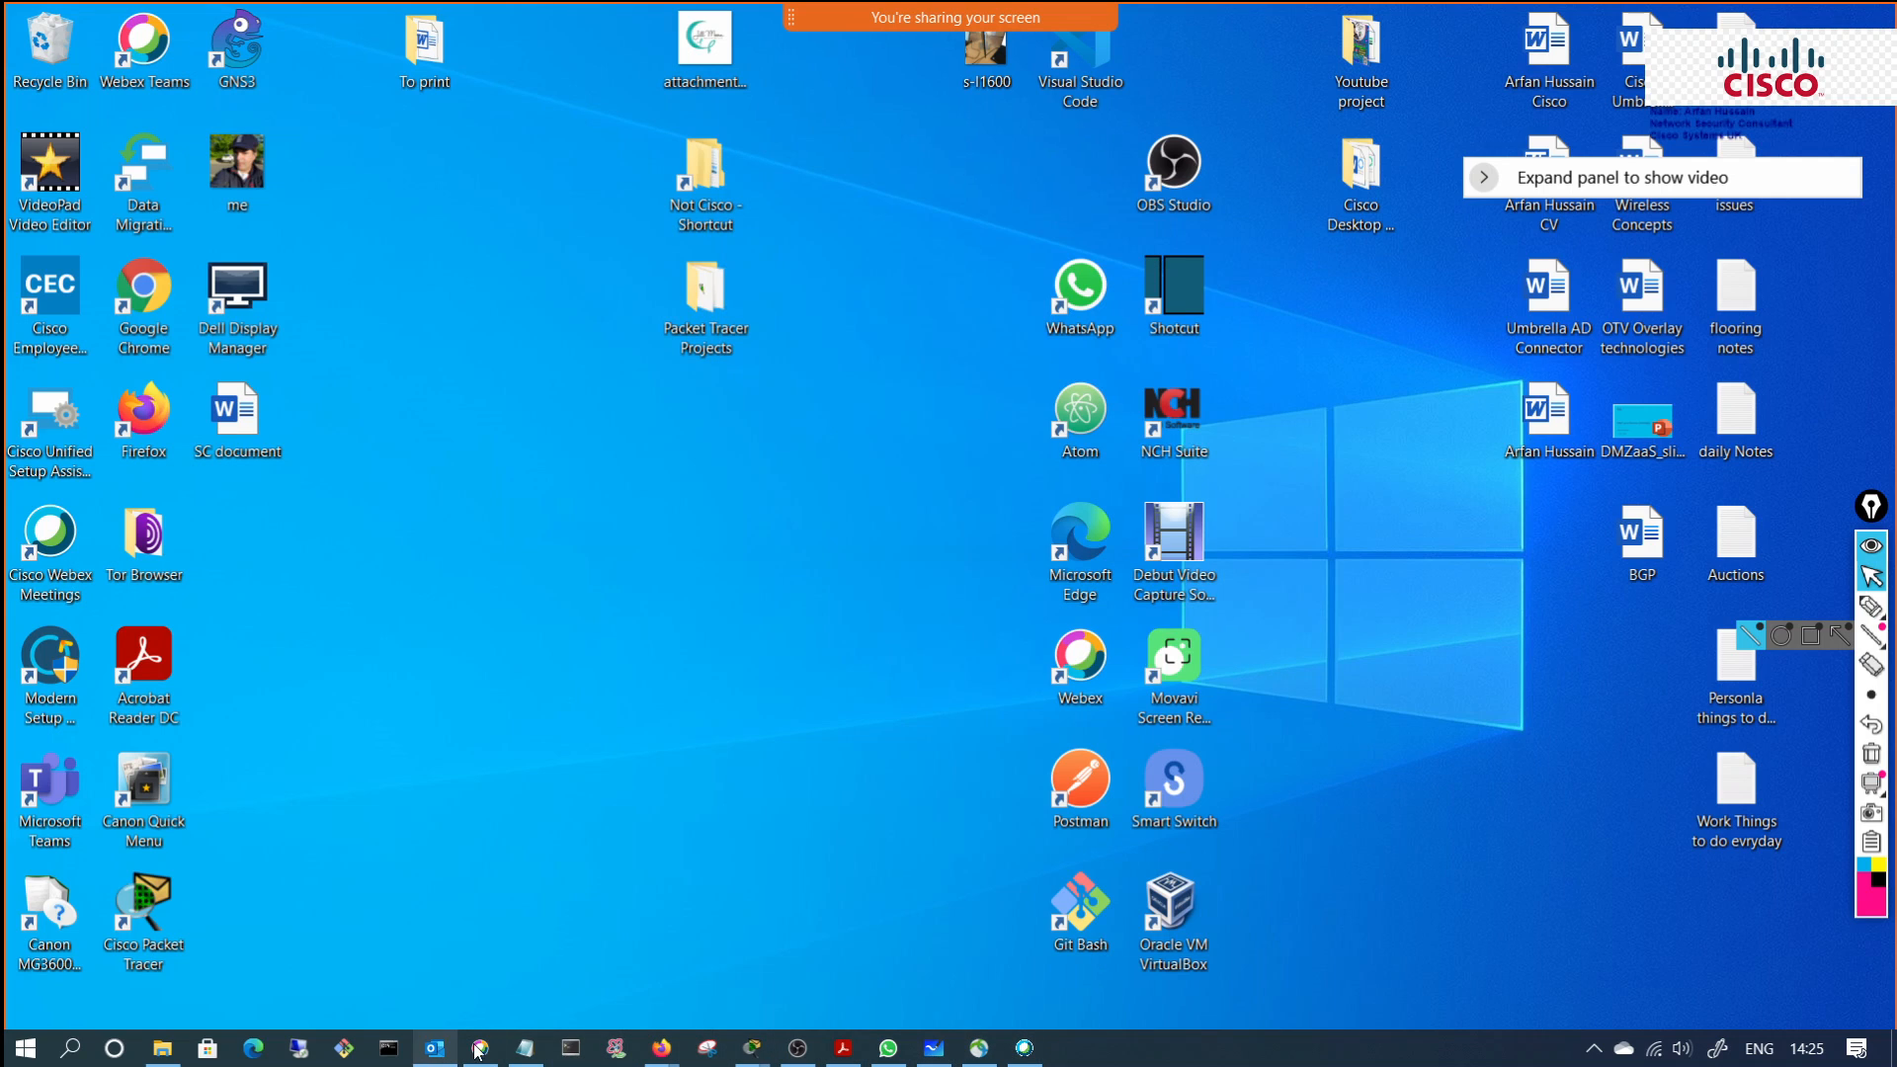
mouse_move(756, 1052)
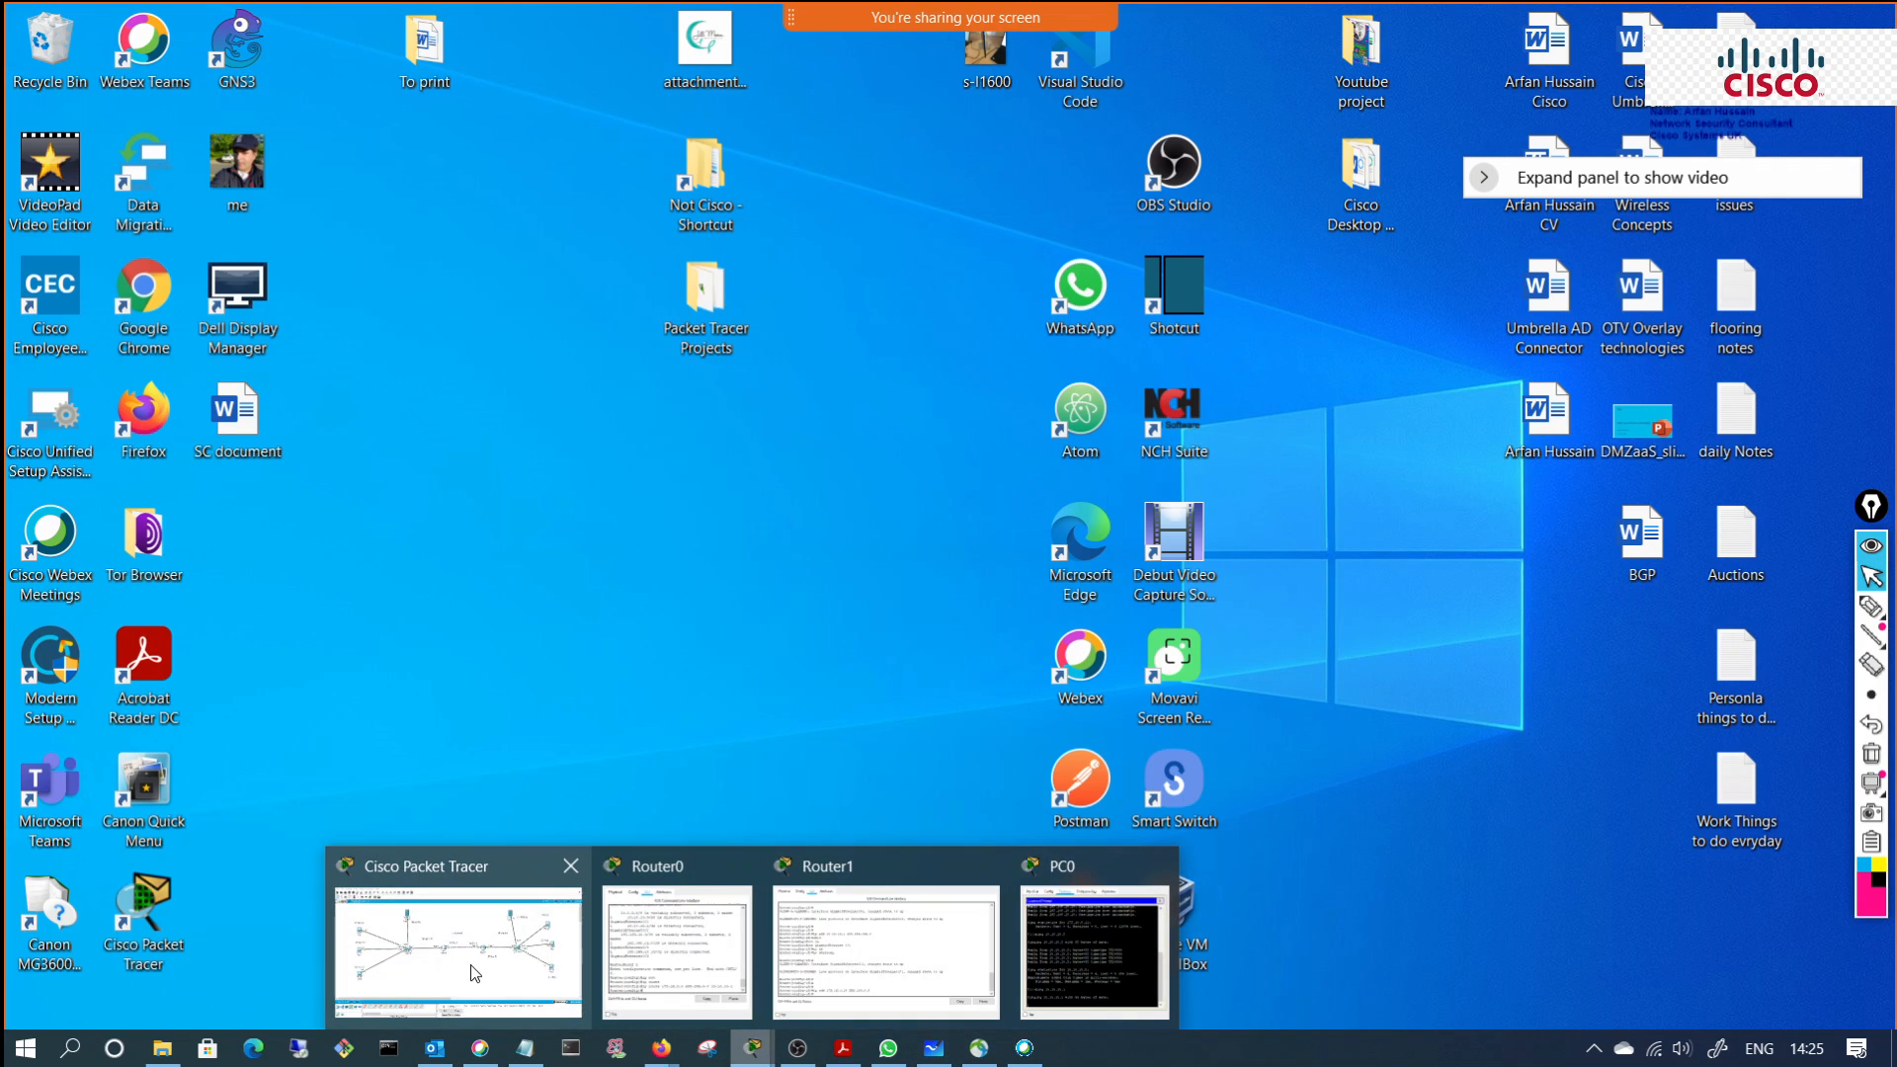
click(461, 938)
click(1139, 489)
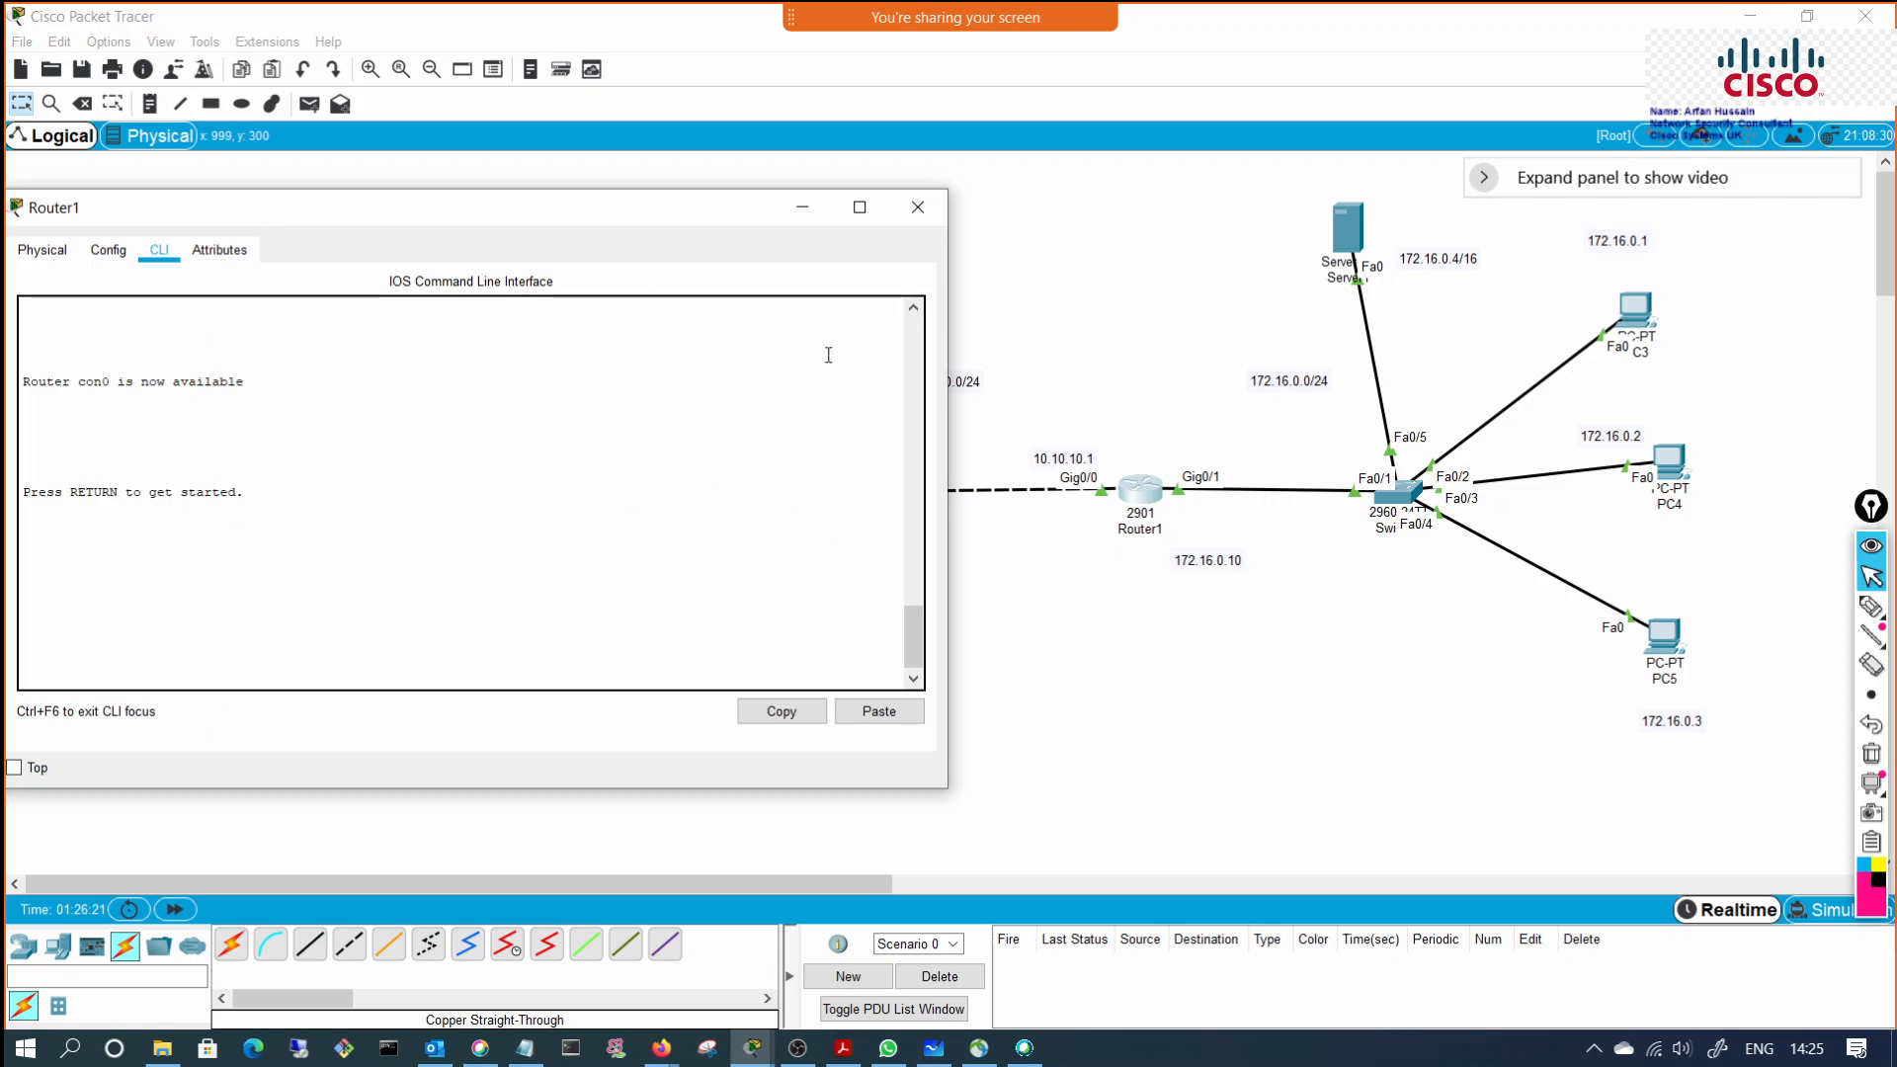
drag(951, 785, 698, 716)
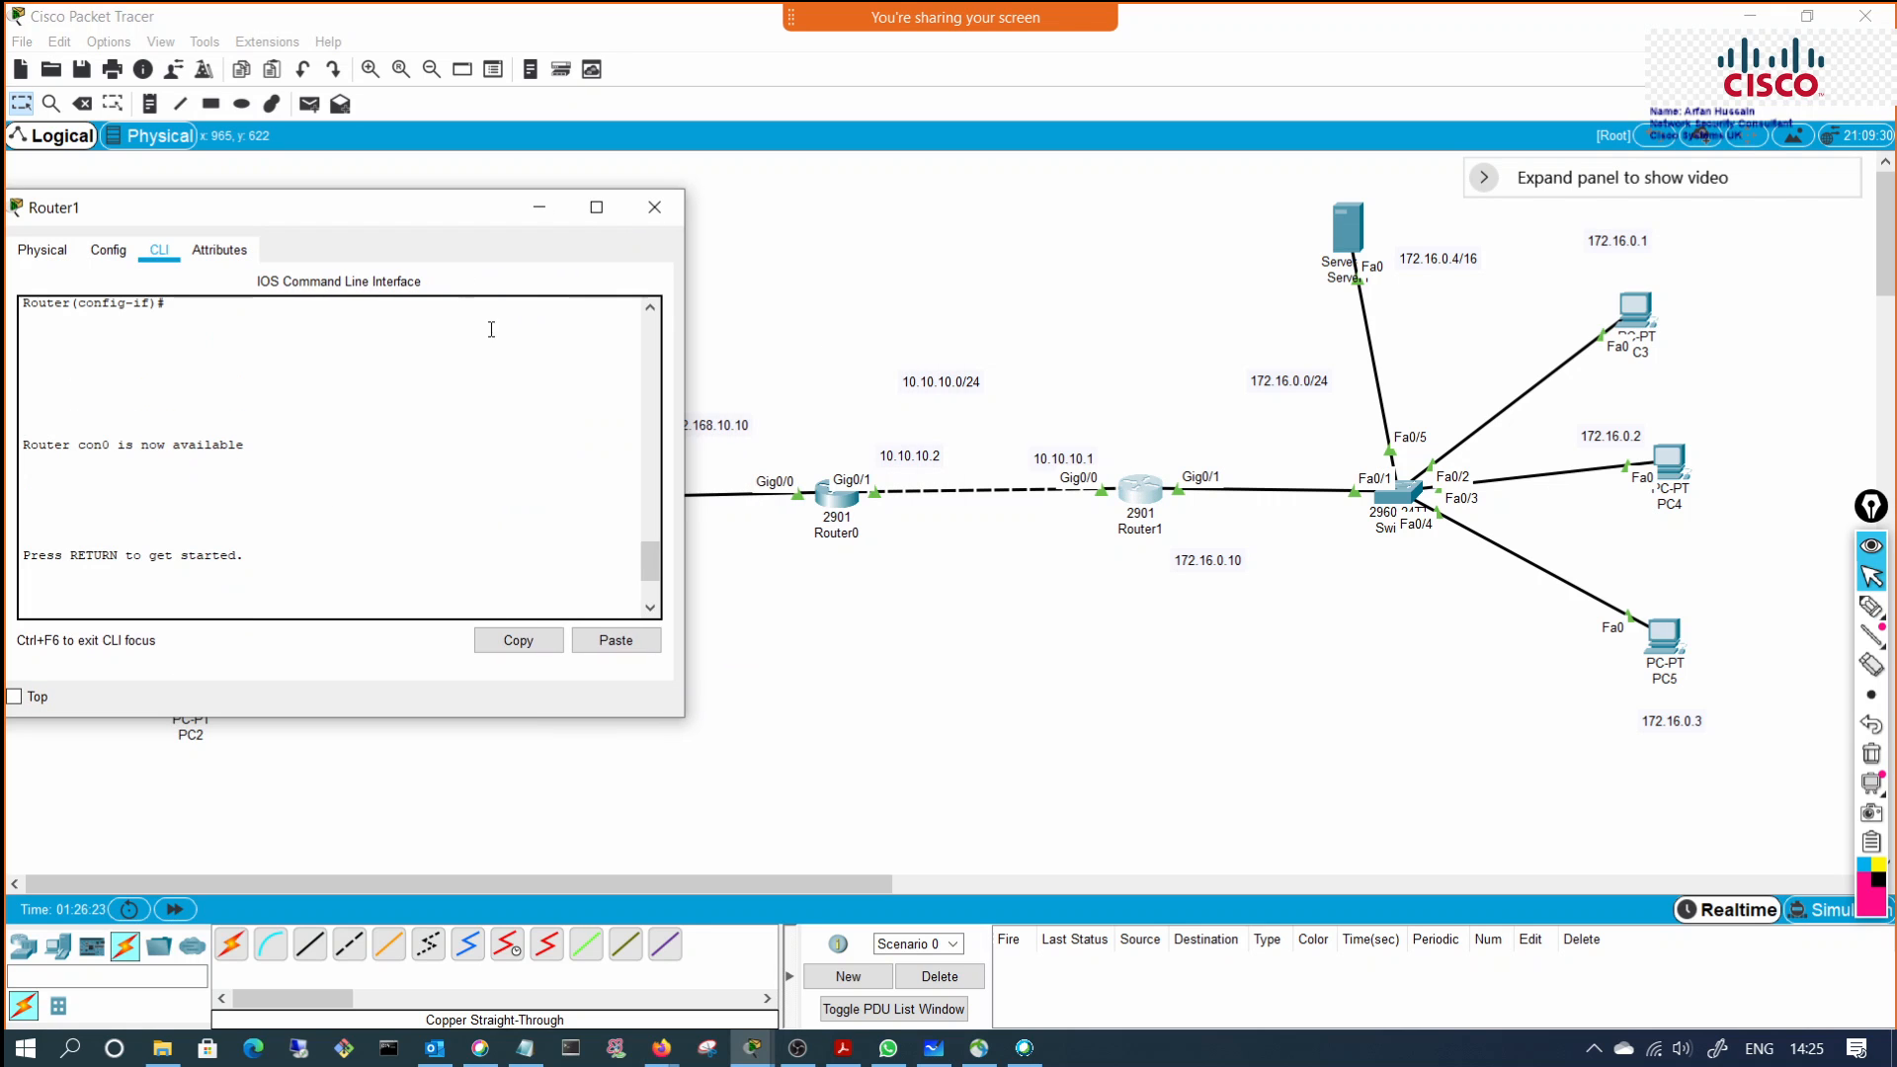
Step: Move Router1's window clear of Router0 and enter global configuration mode on Router1 with en and conf t
drag(402, 220, 1476, 200)
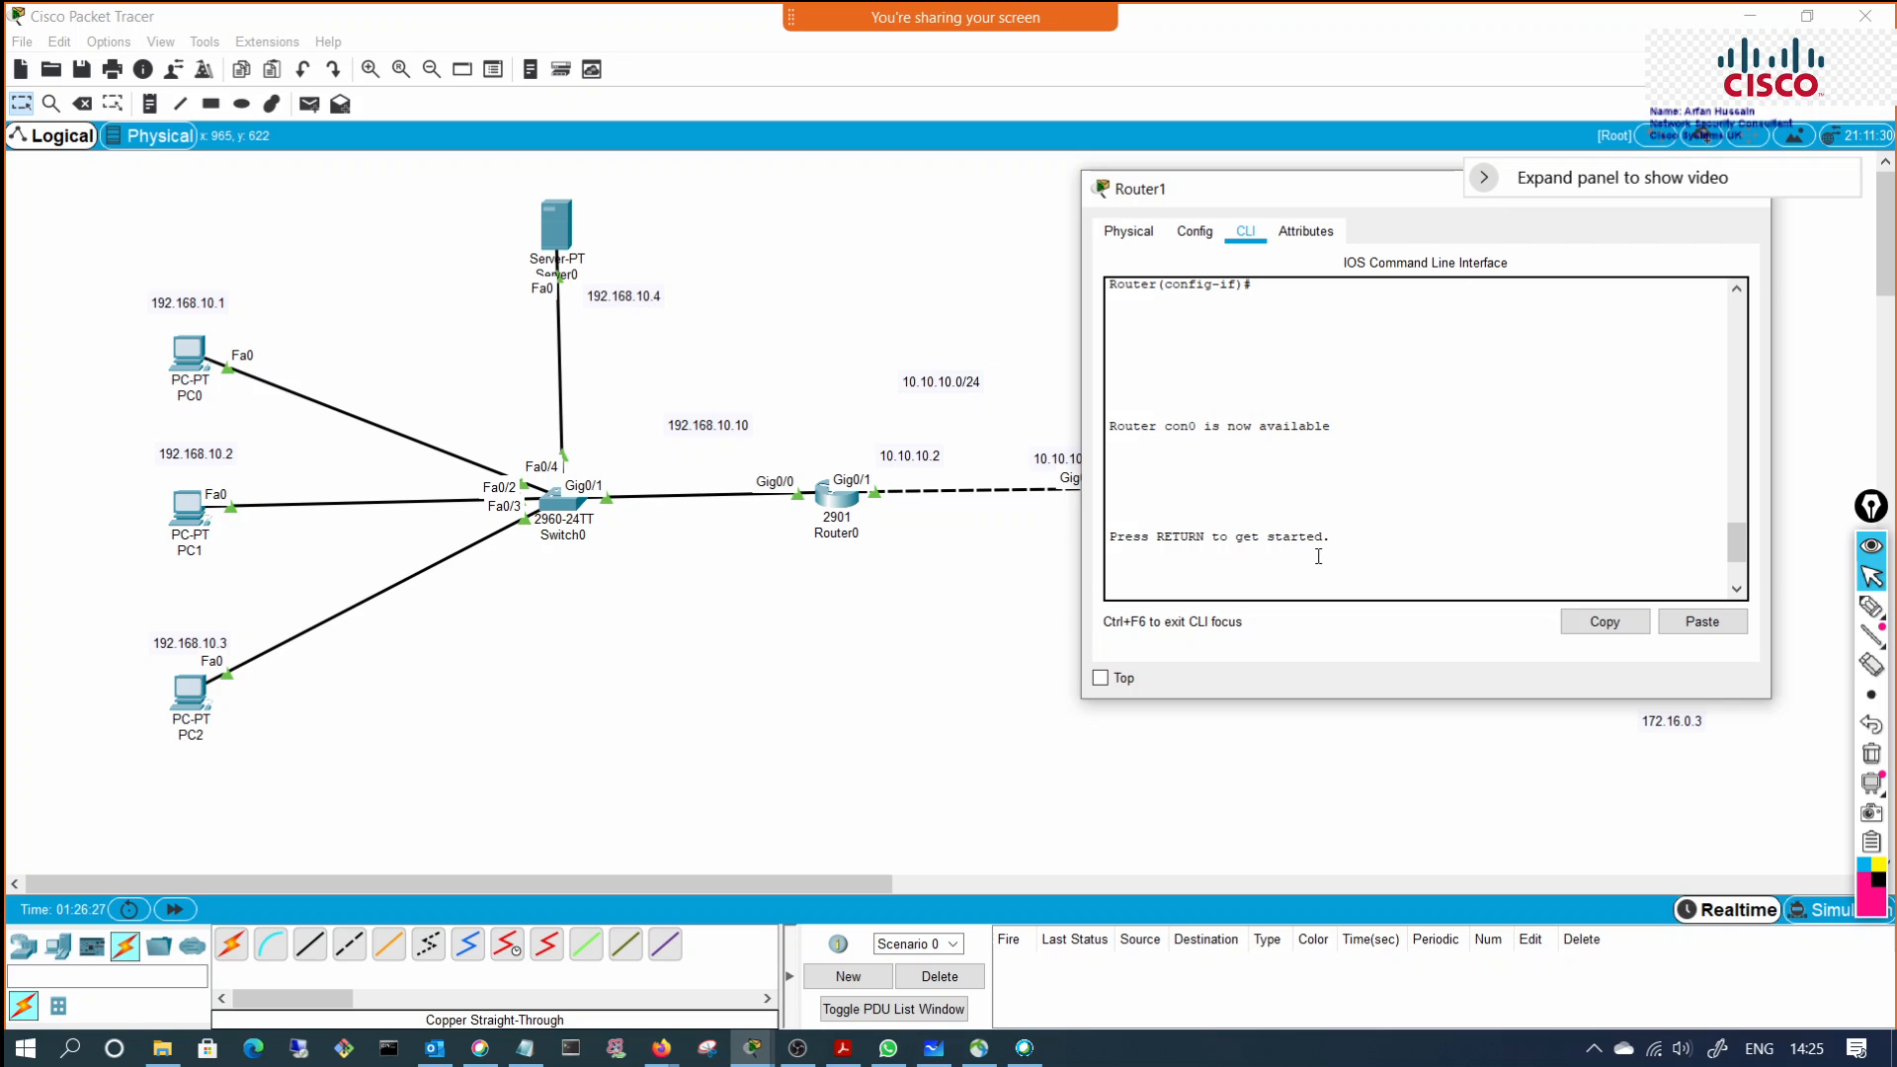
key(Return)
key(Return)
key(Return)
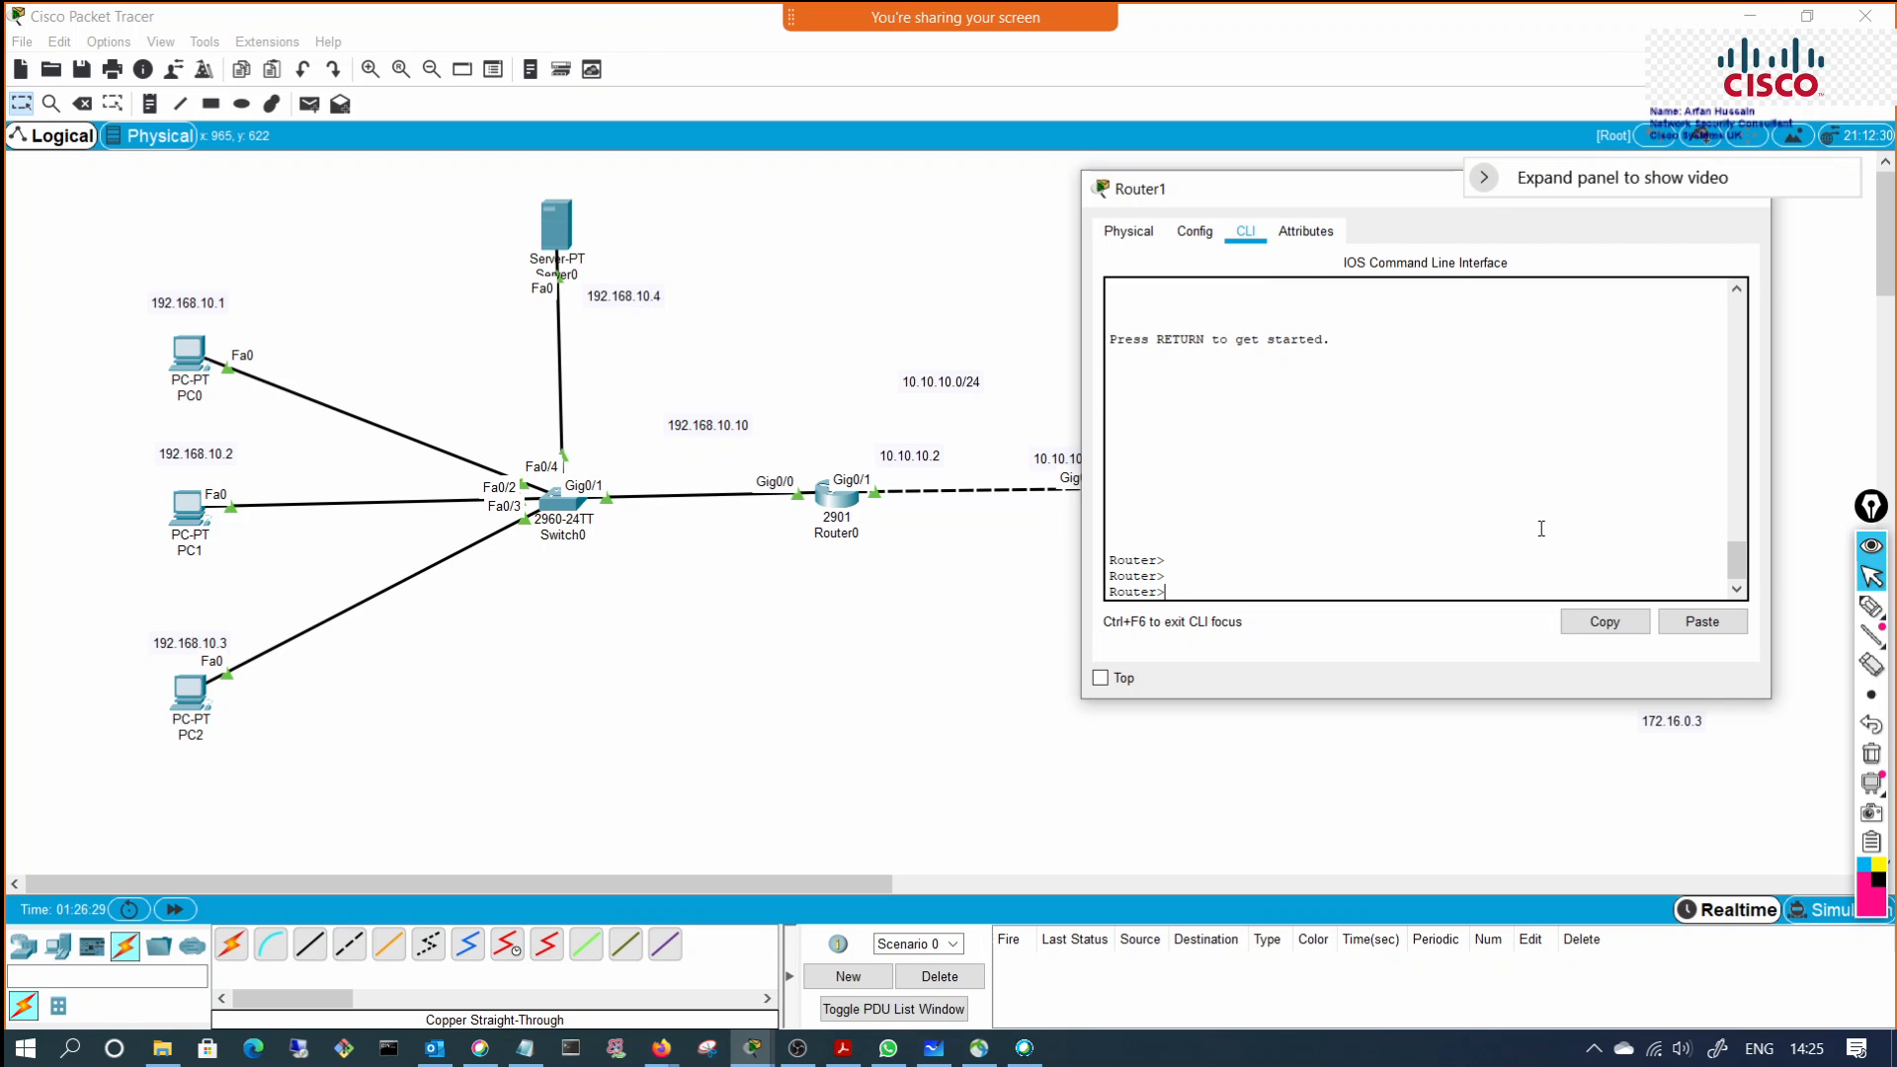
text(en)
key(Return)
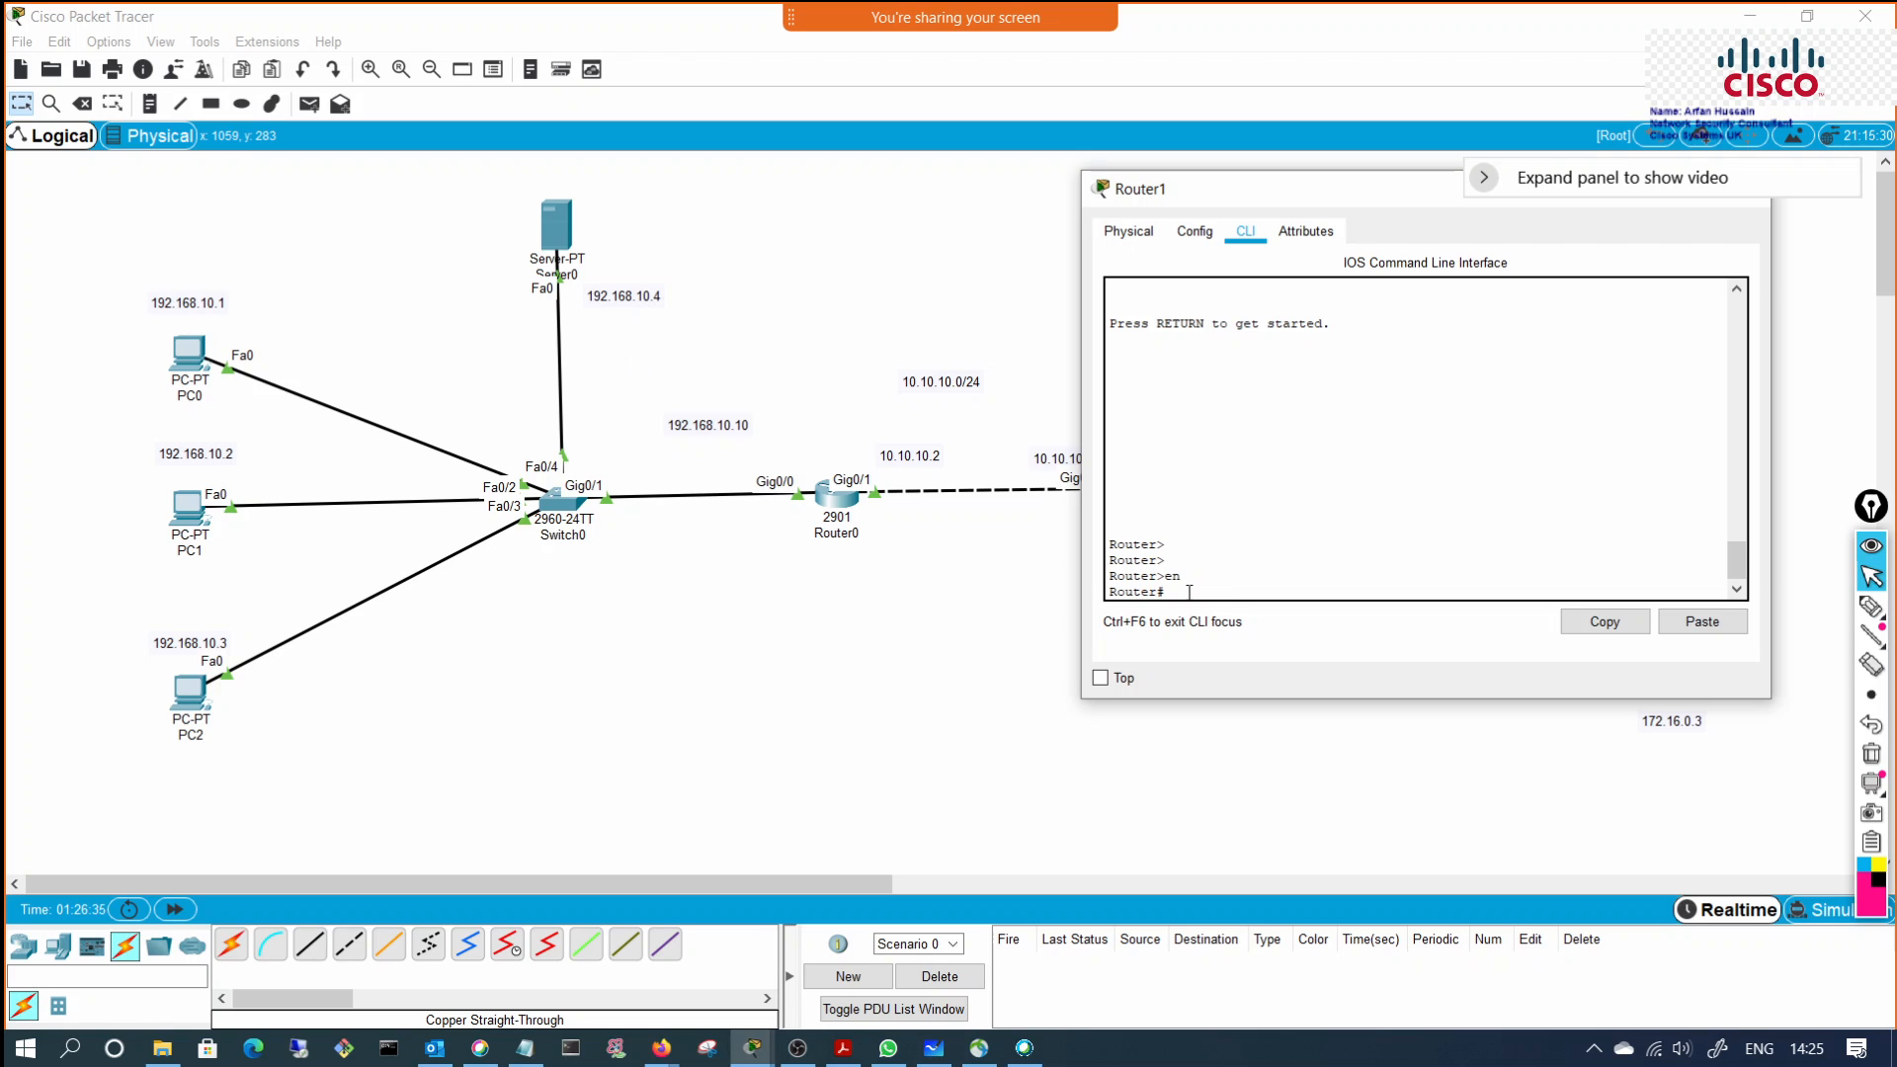
text(conf t)
key(Return)
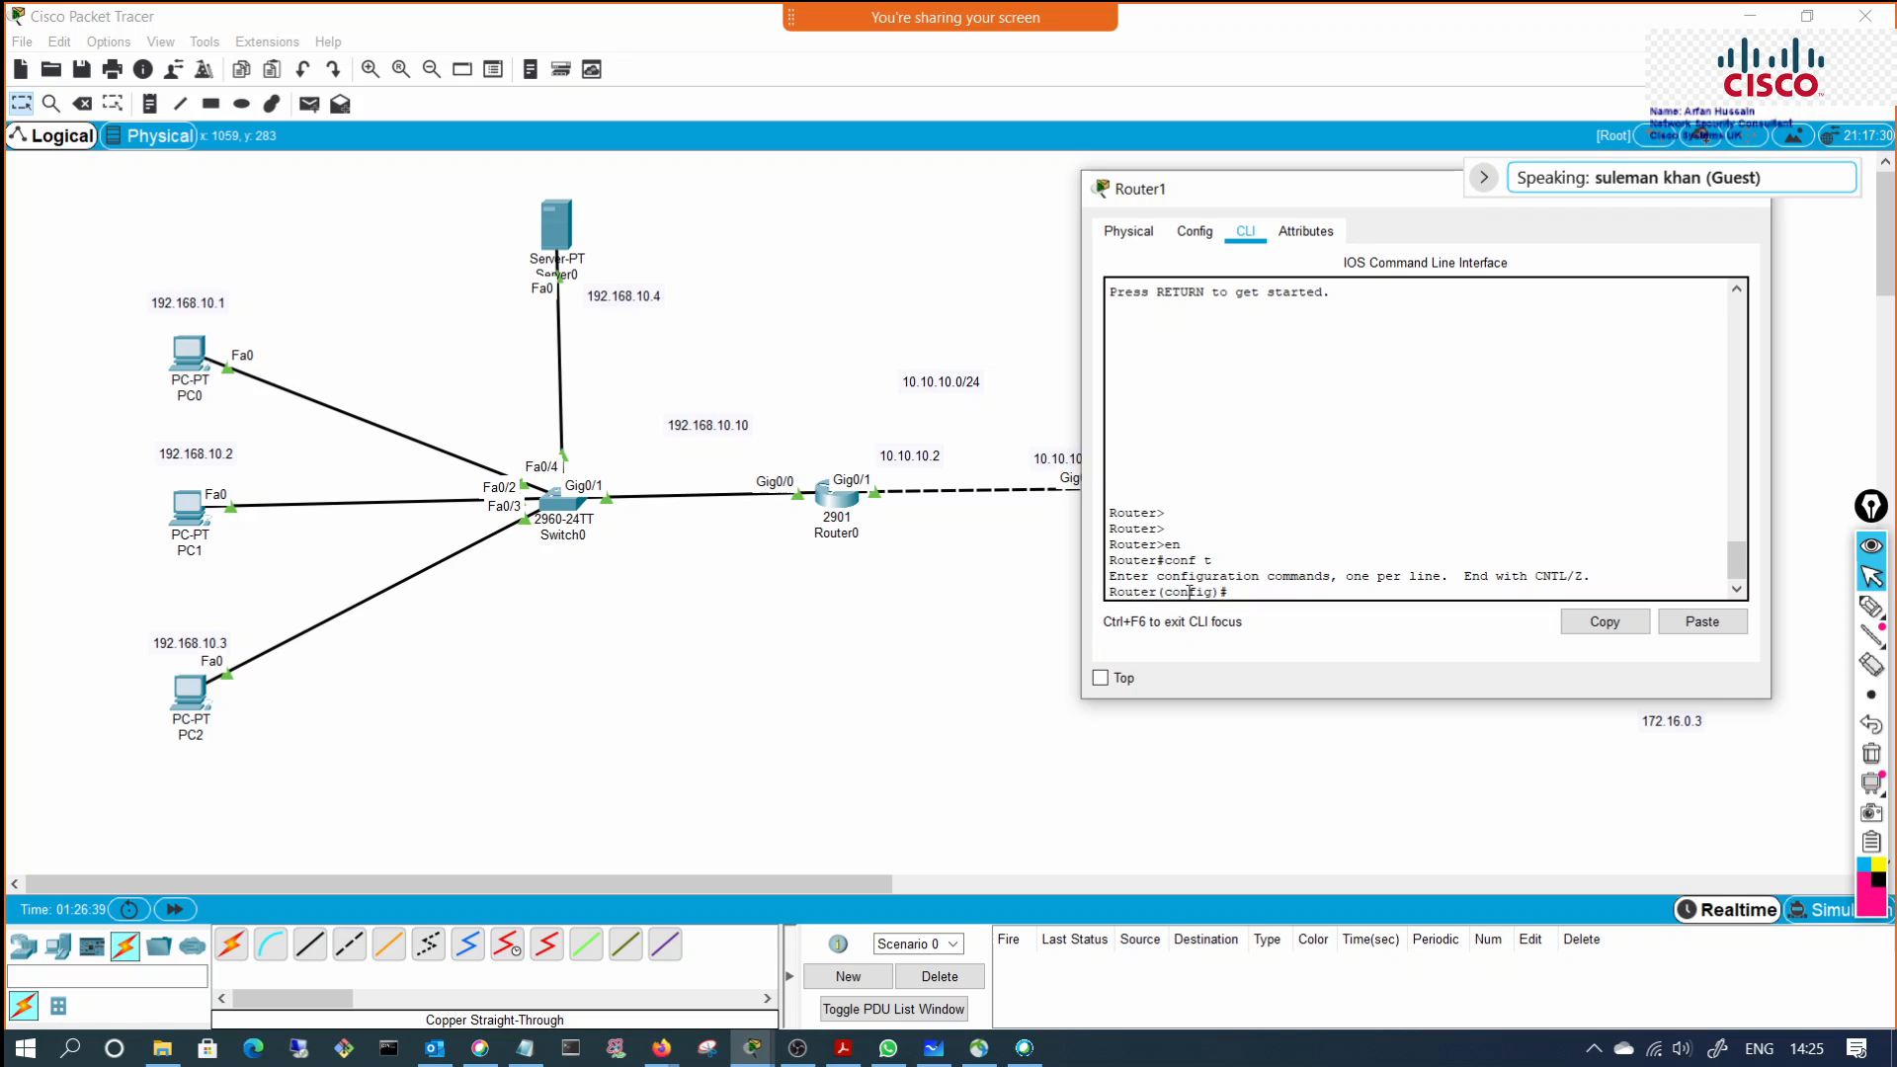
Step: Enter Router1's ip route command with destination network 192.168.10.0 and subnet mask 255.255.255.0, and recall it for completion
text(ip rout)
key(Tab)
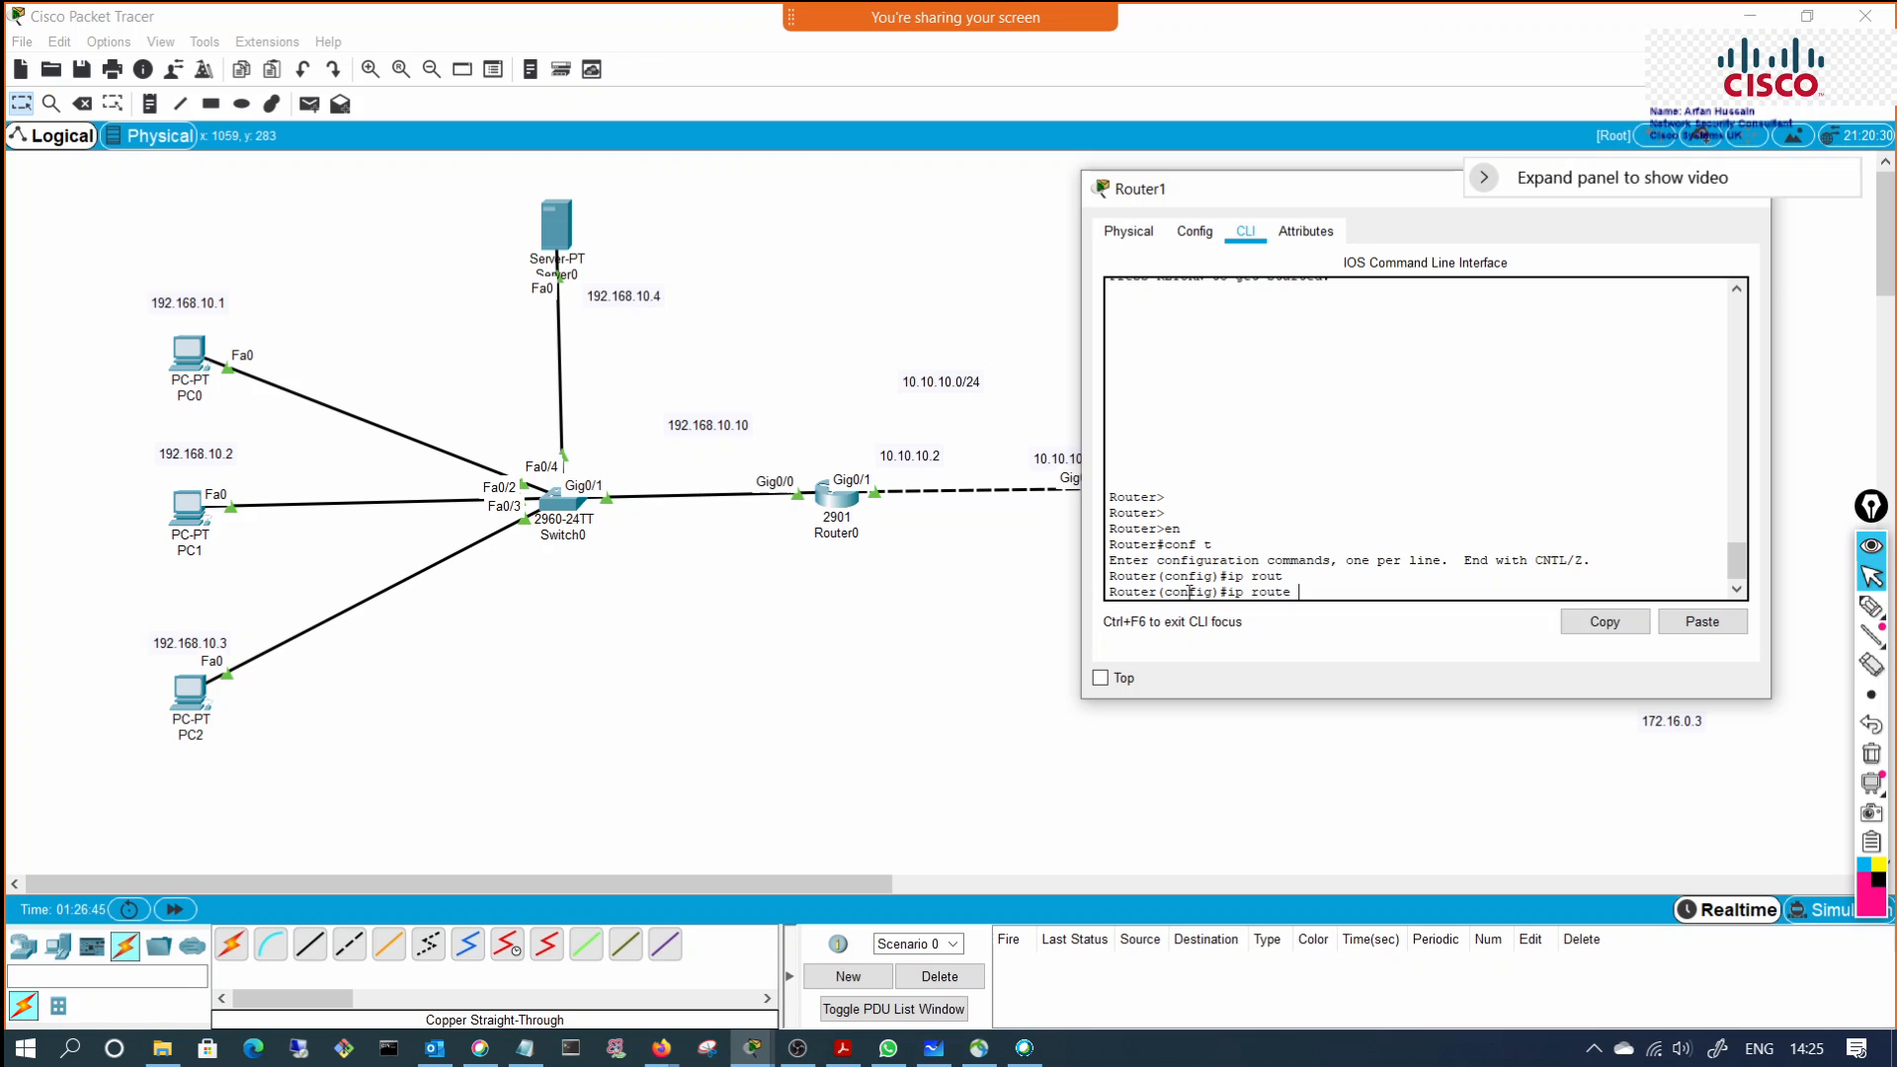
text(e 192.168.)
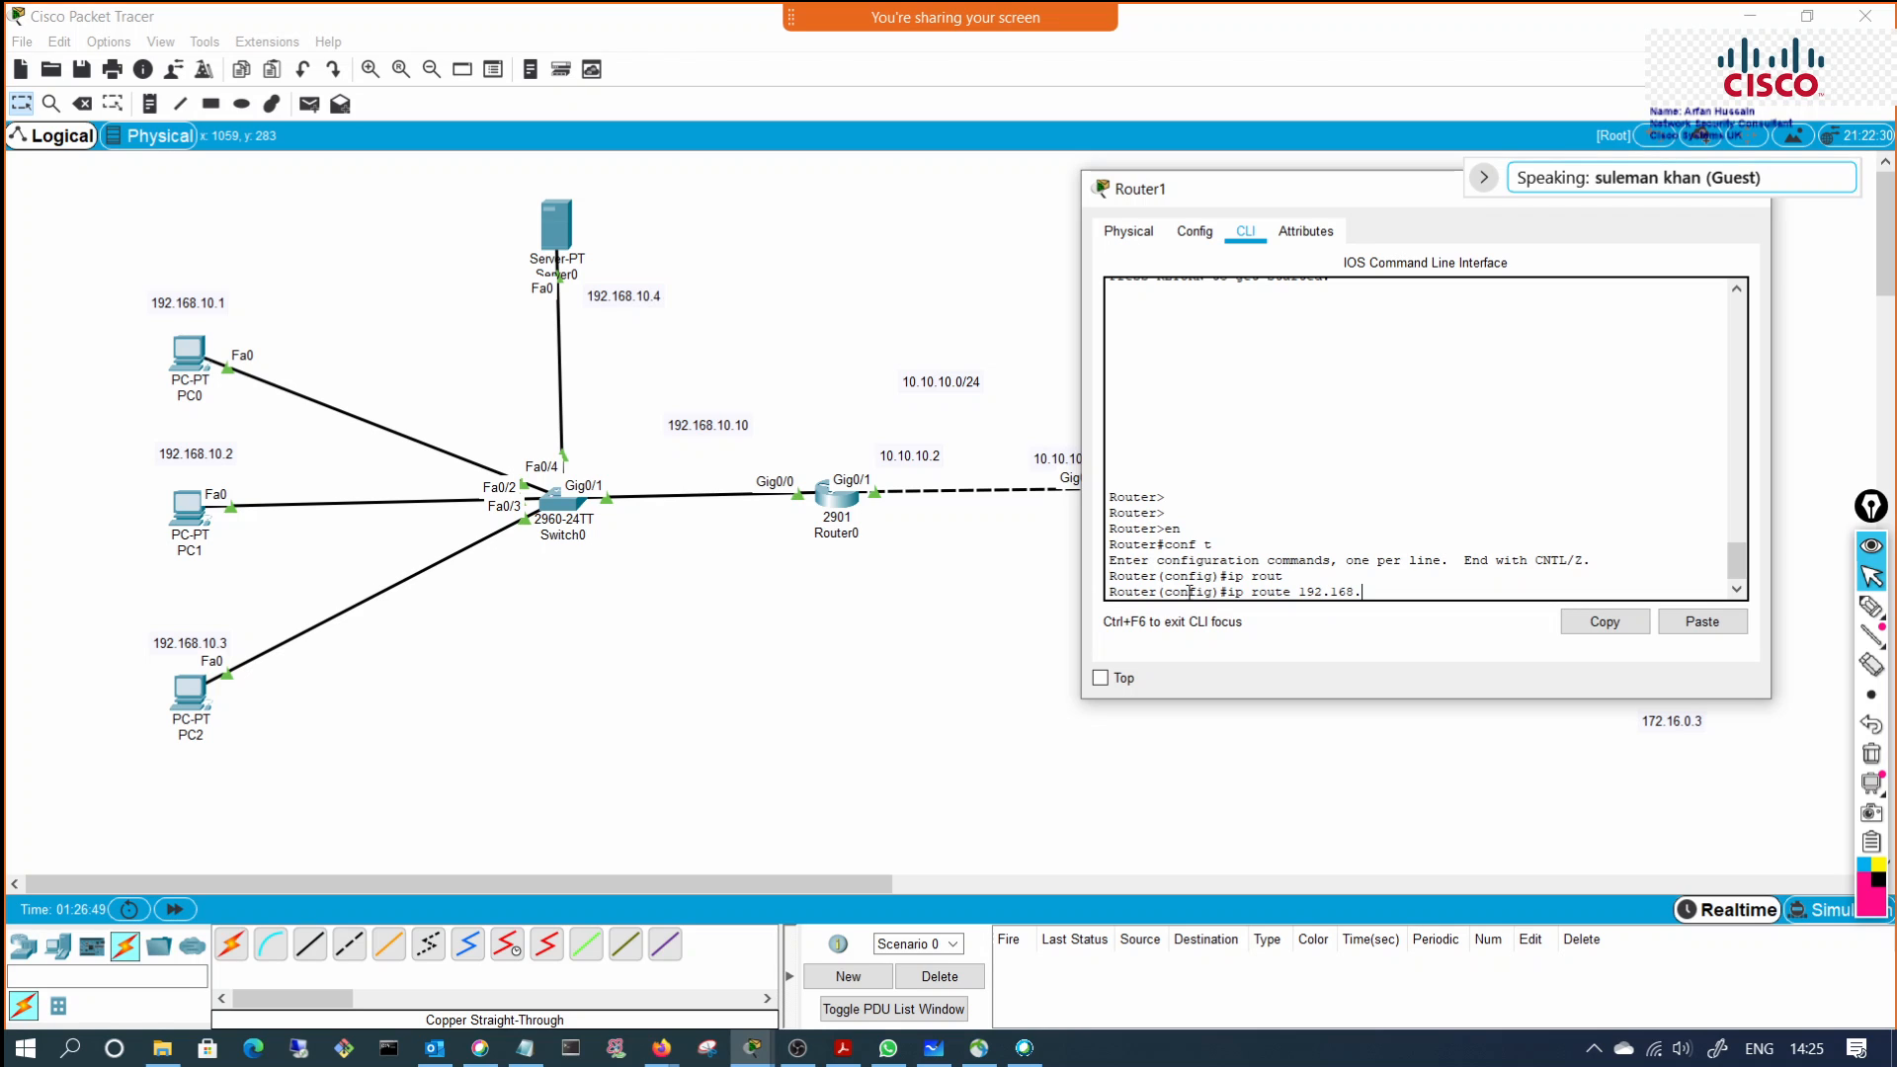
text(10.0 255.255.255.0)
key(Return)
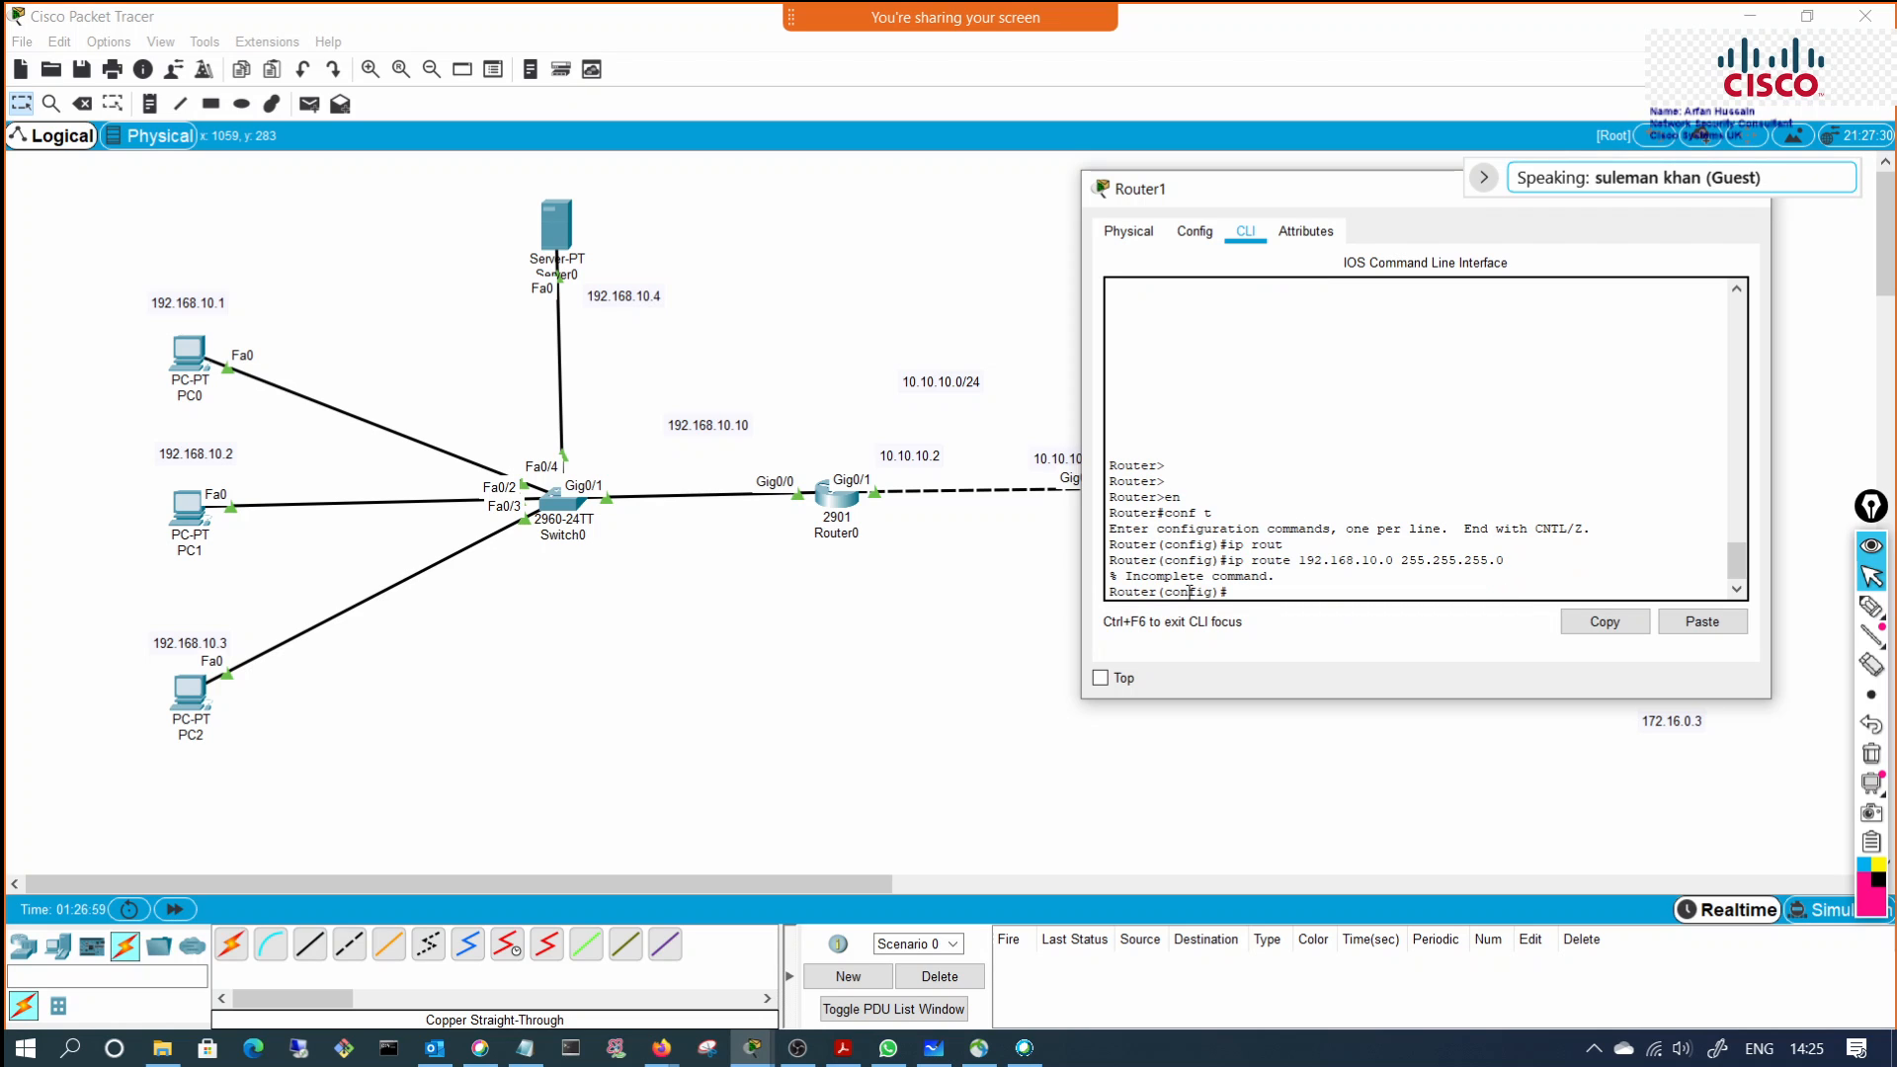
key(Up)
Step: Uncover the router link and mark it in pen: an arrow at 10.10.10.1, an underline under 10.10.10.2 and an arrow toward Router0
drag(1289, 198, 1349, 729)
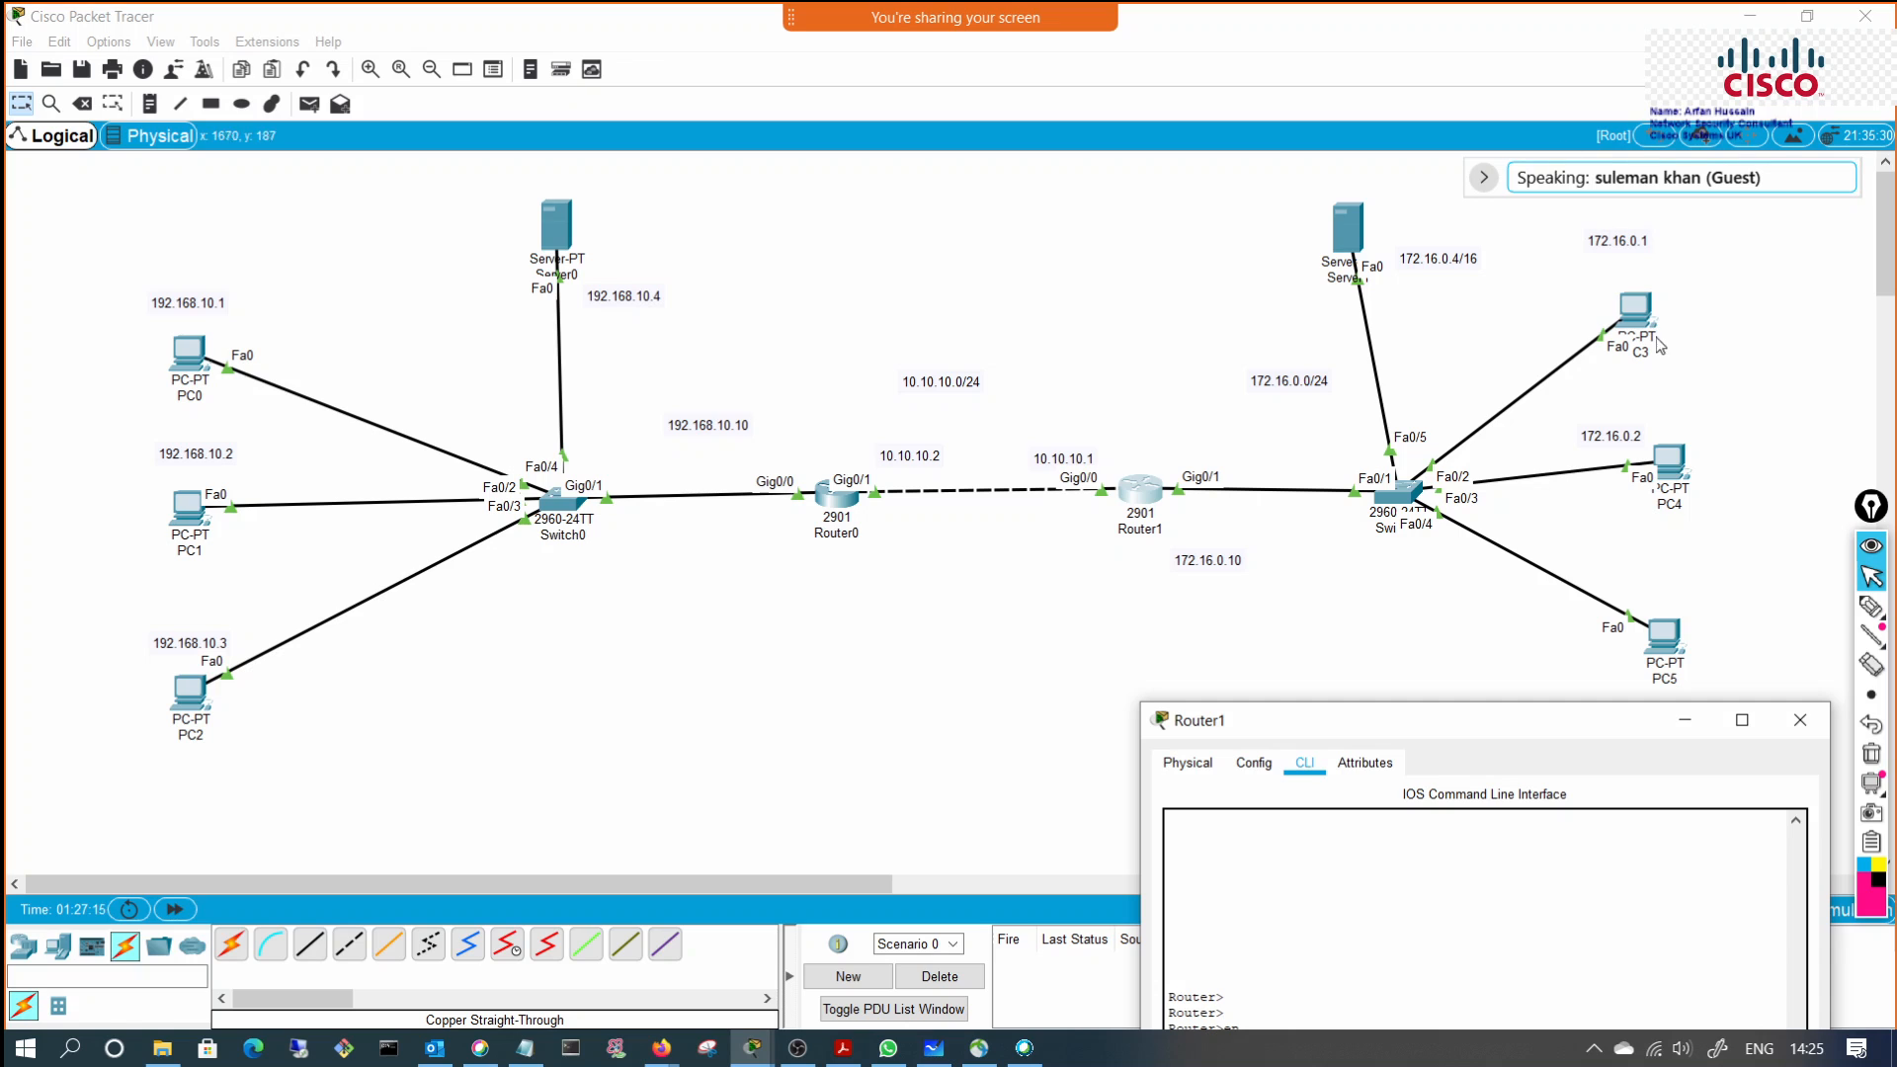
click(1870, 606)
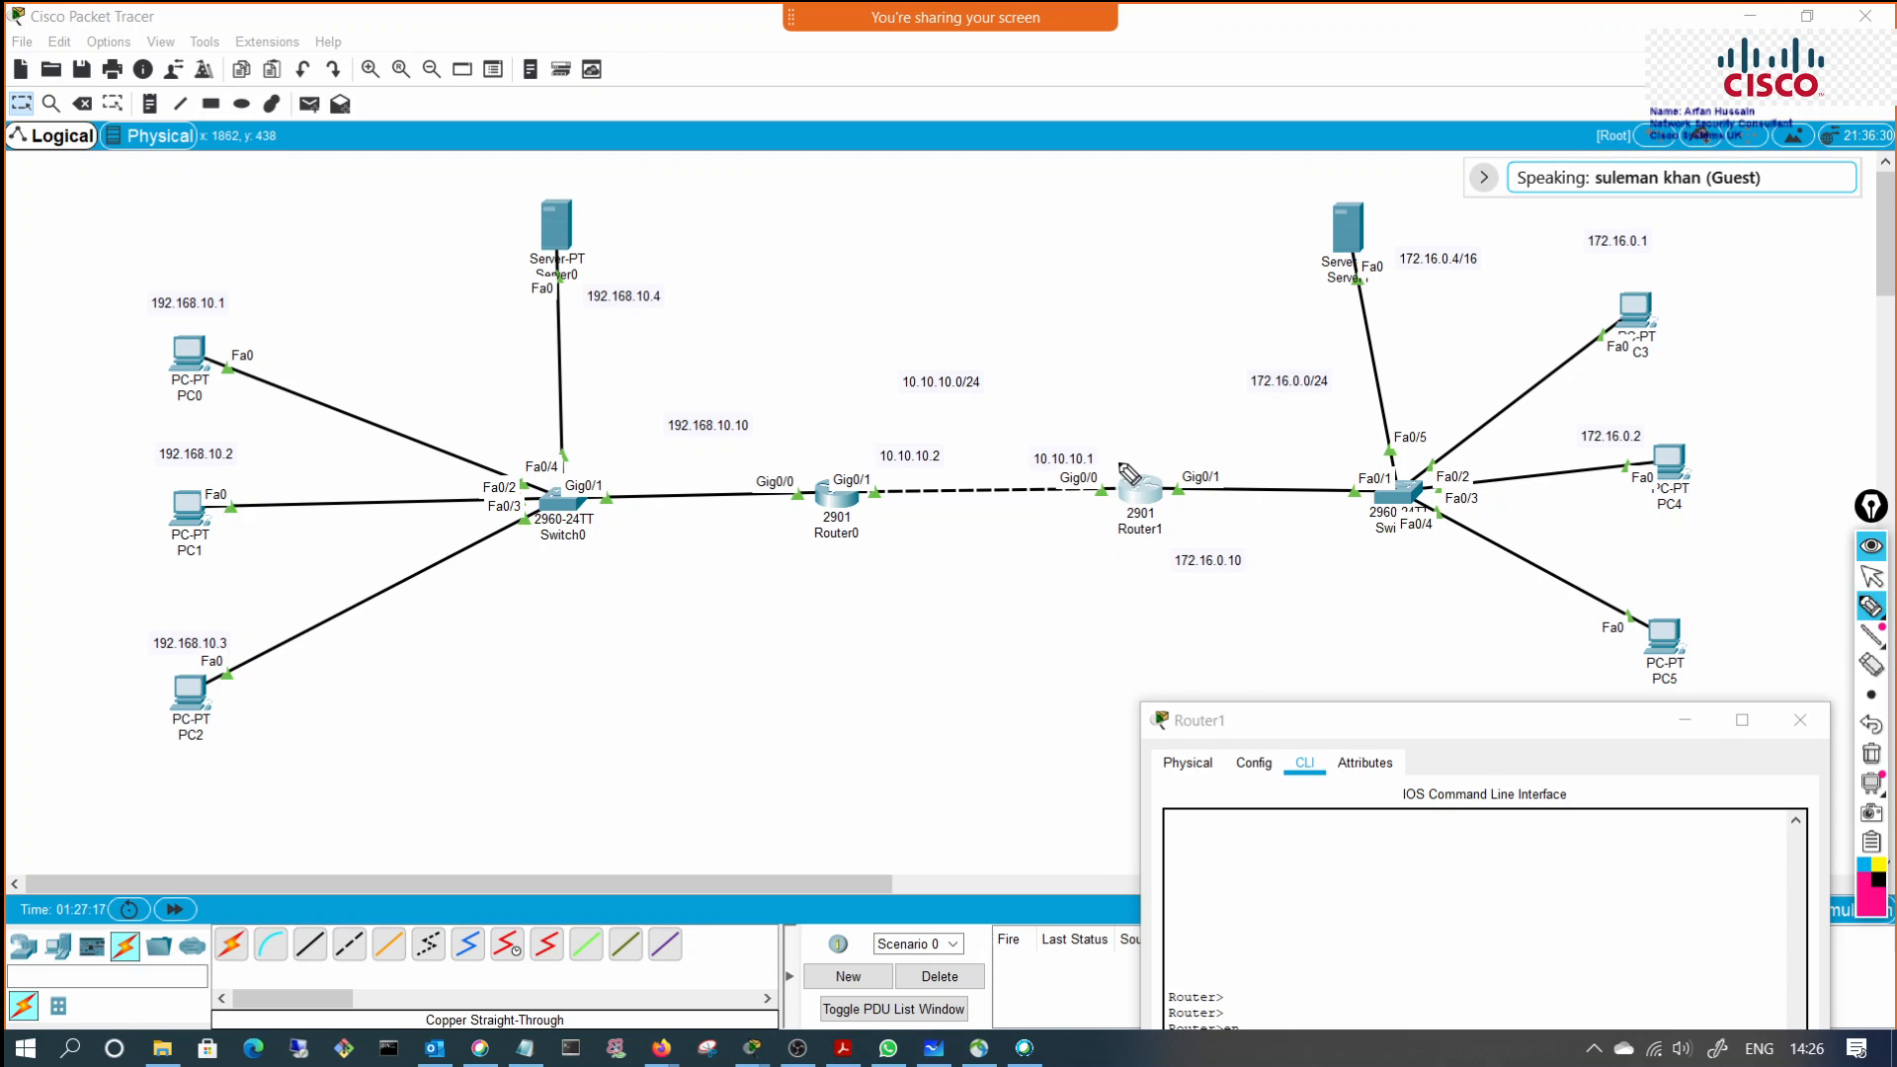
drag(1167, 427, 1119, 465)
drag(881, 471, 935, 462)
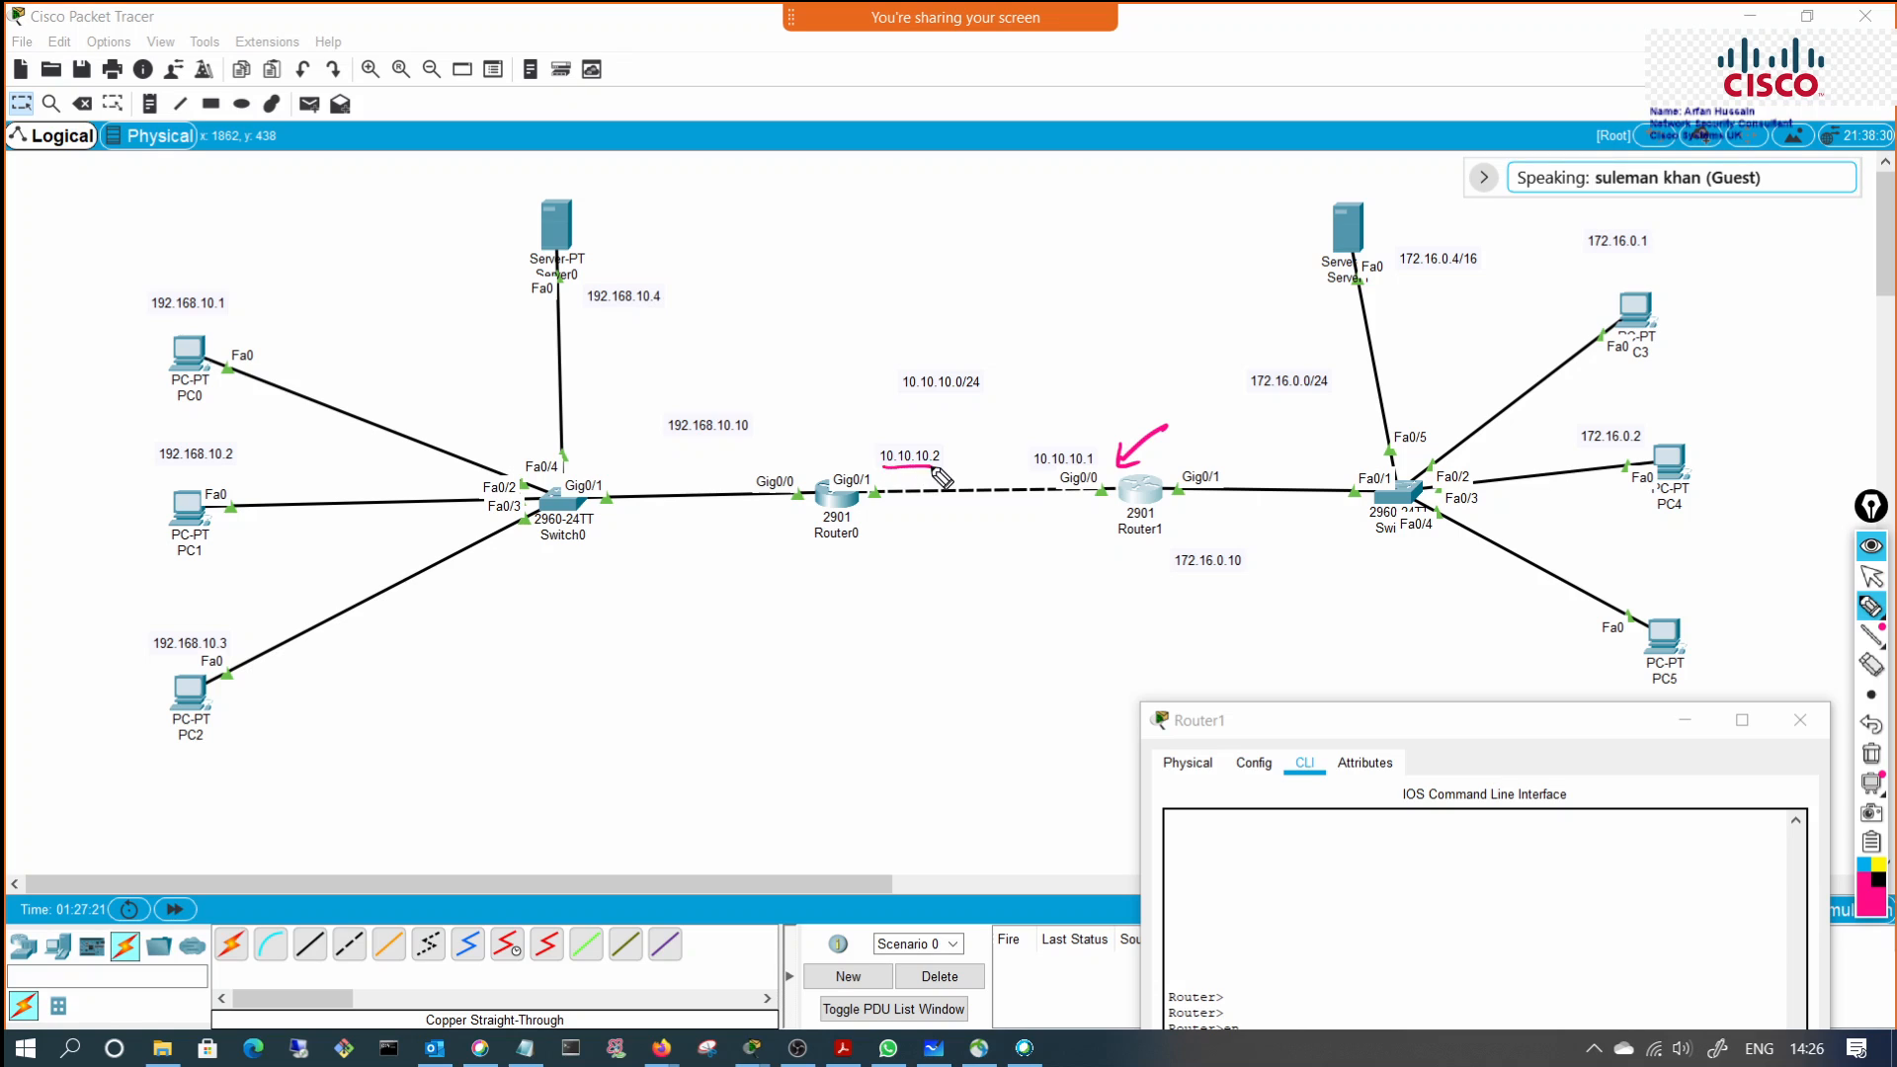
click(878, 510)
mouse_move(1065, 513)
mouse_down()
mouse_move(998, 518)
mouse_move(1009, 531)
mouse_up()
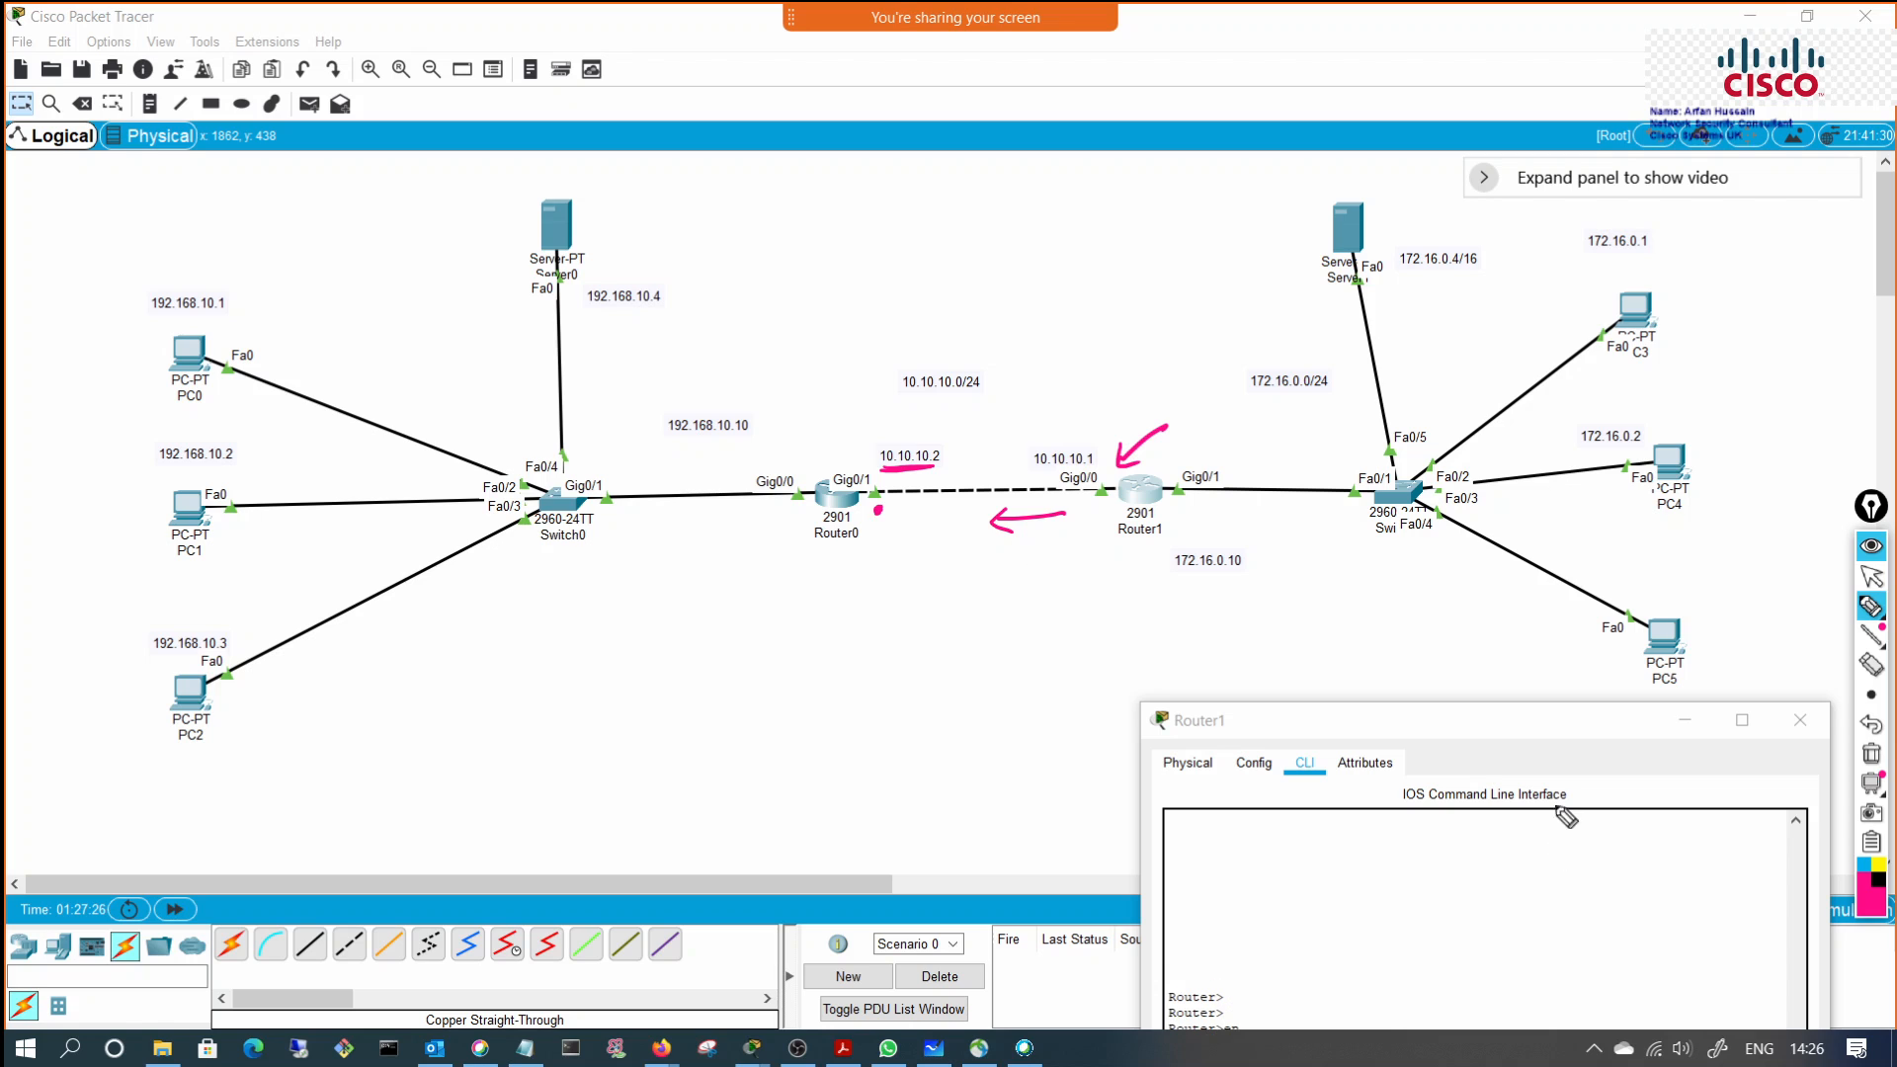
click(1870, 577)
Step: Bring Router1's prompt back into view, complete the static route with next hop 10.10.10.2 and run the command
drag(1500, 732, 1512, 187)
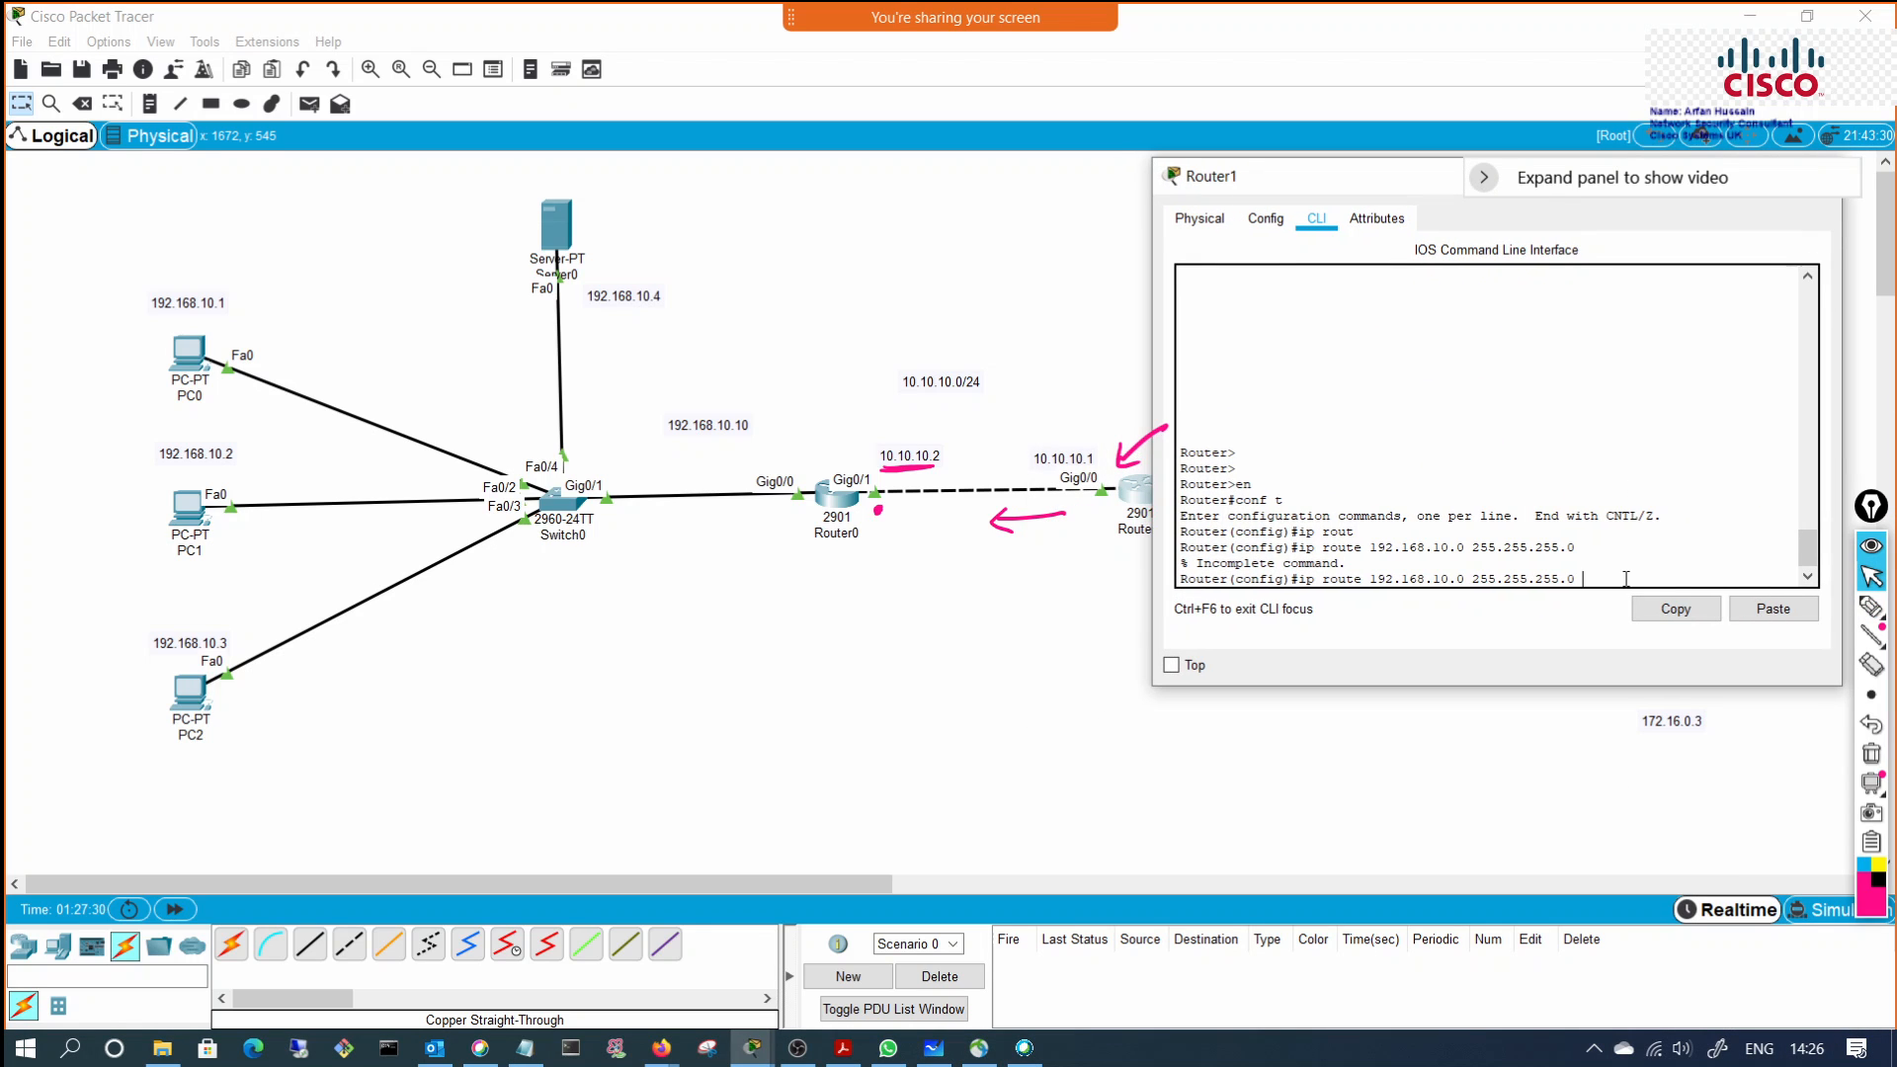
text(10.10.10.2)
key(Return)
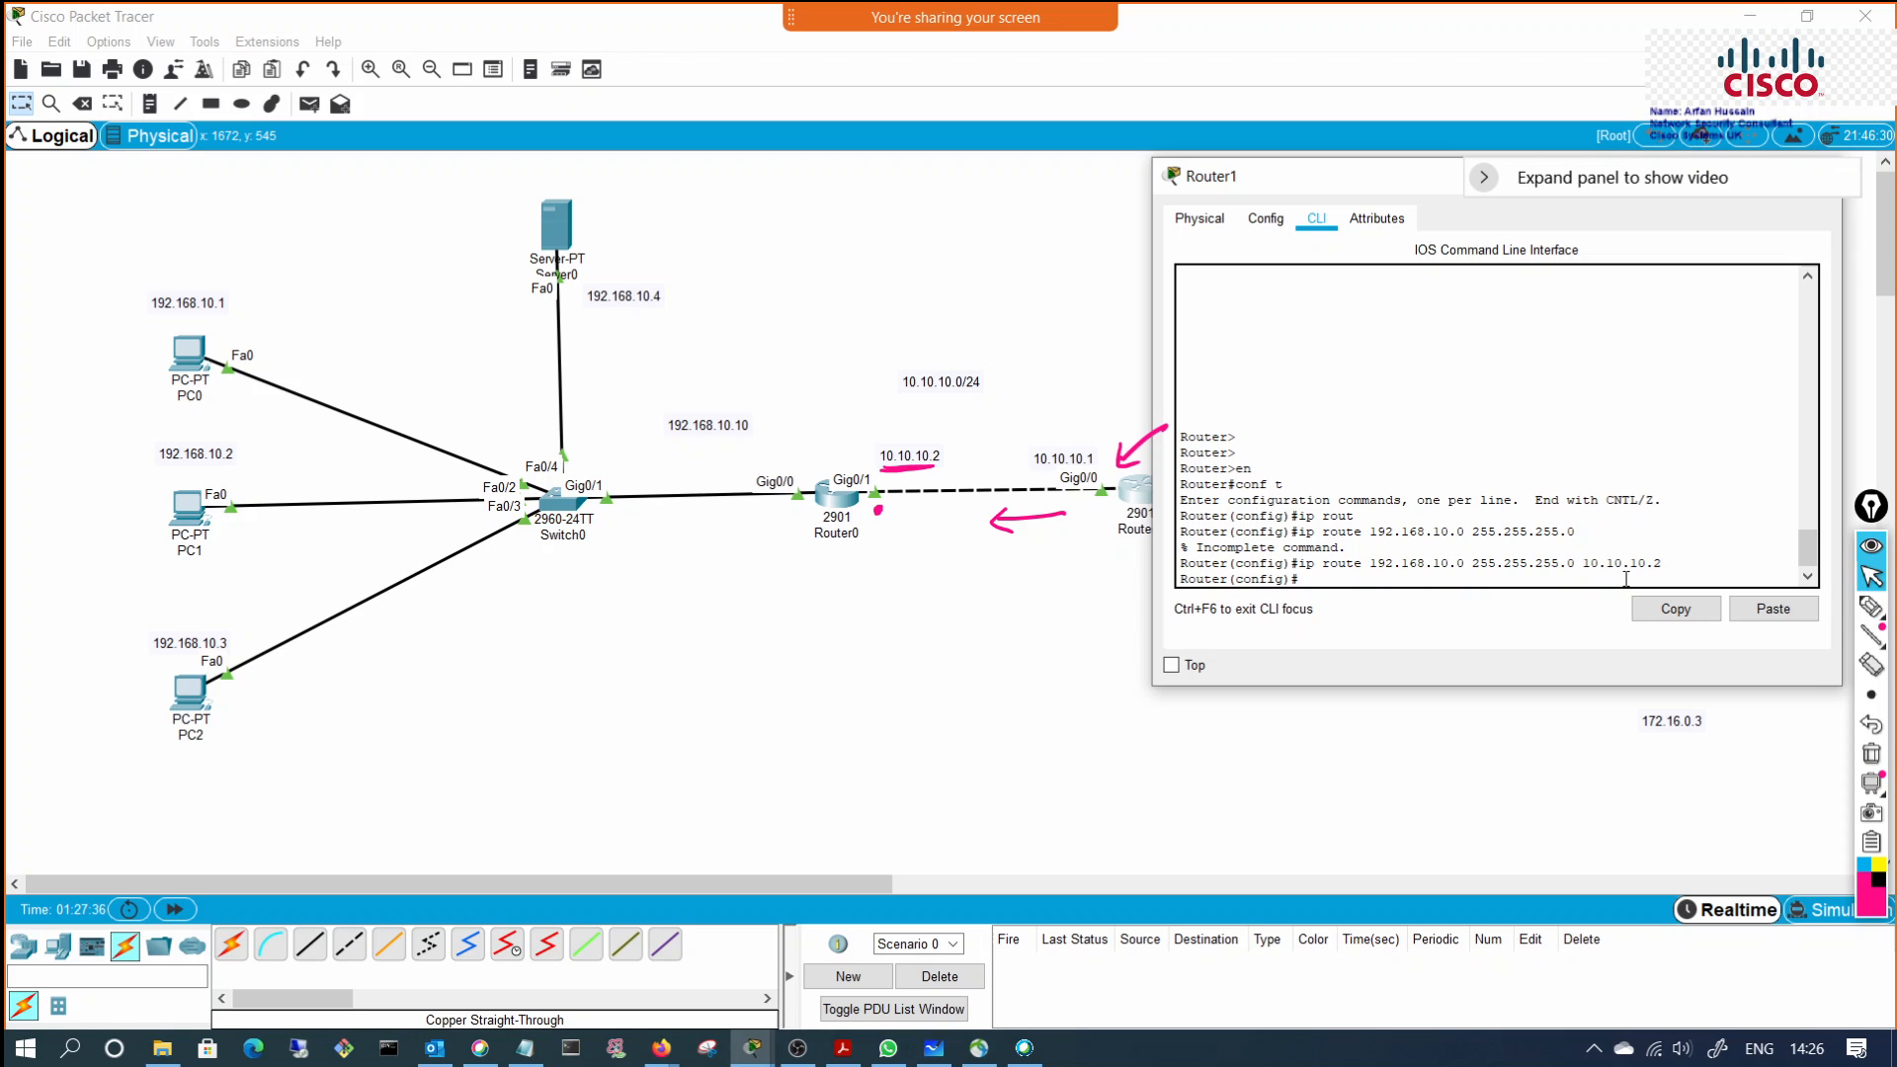
Step: Leave configuration mode on Router1 and save its configuration with wr
text(end)
key(Return)
key(Return)
key(Return)
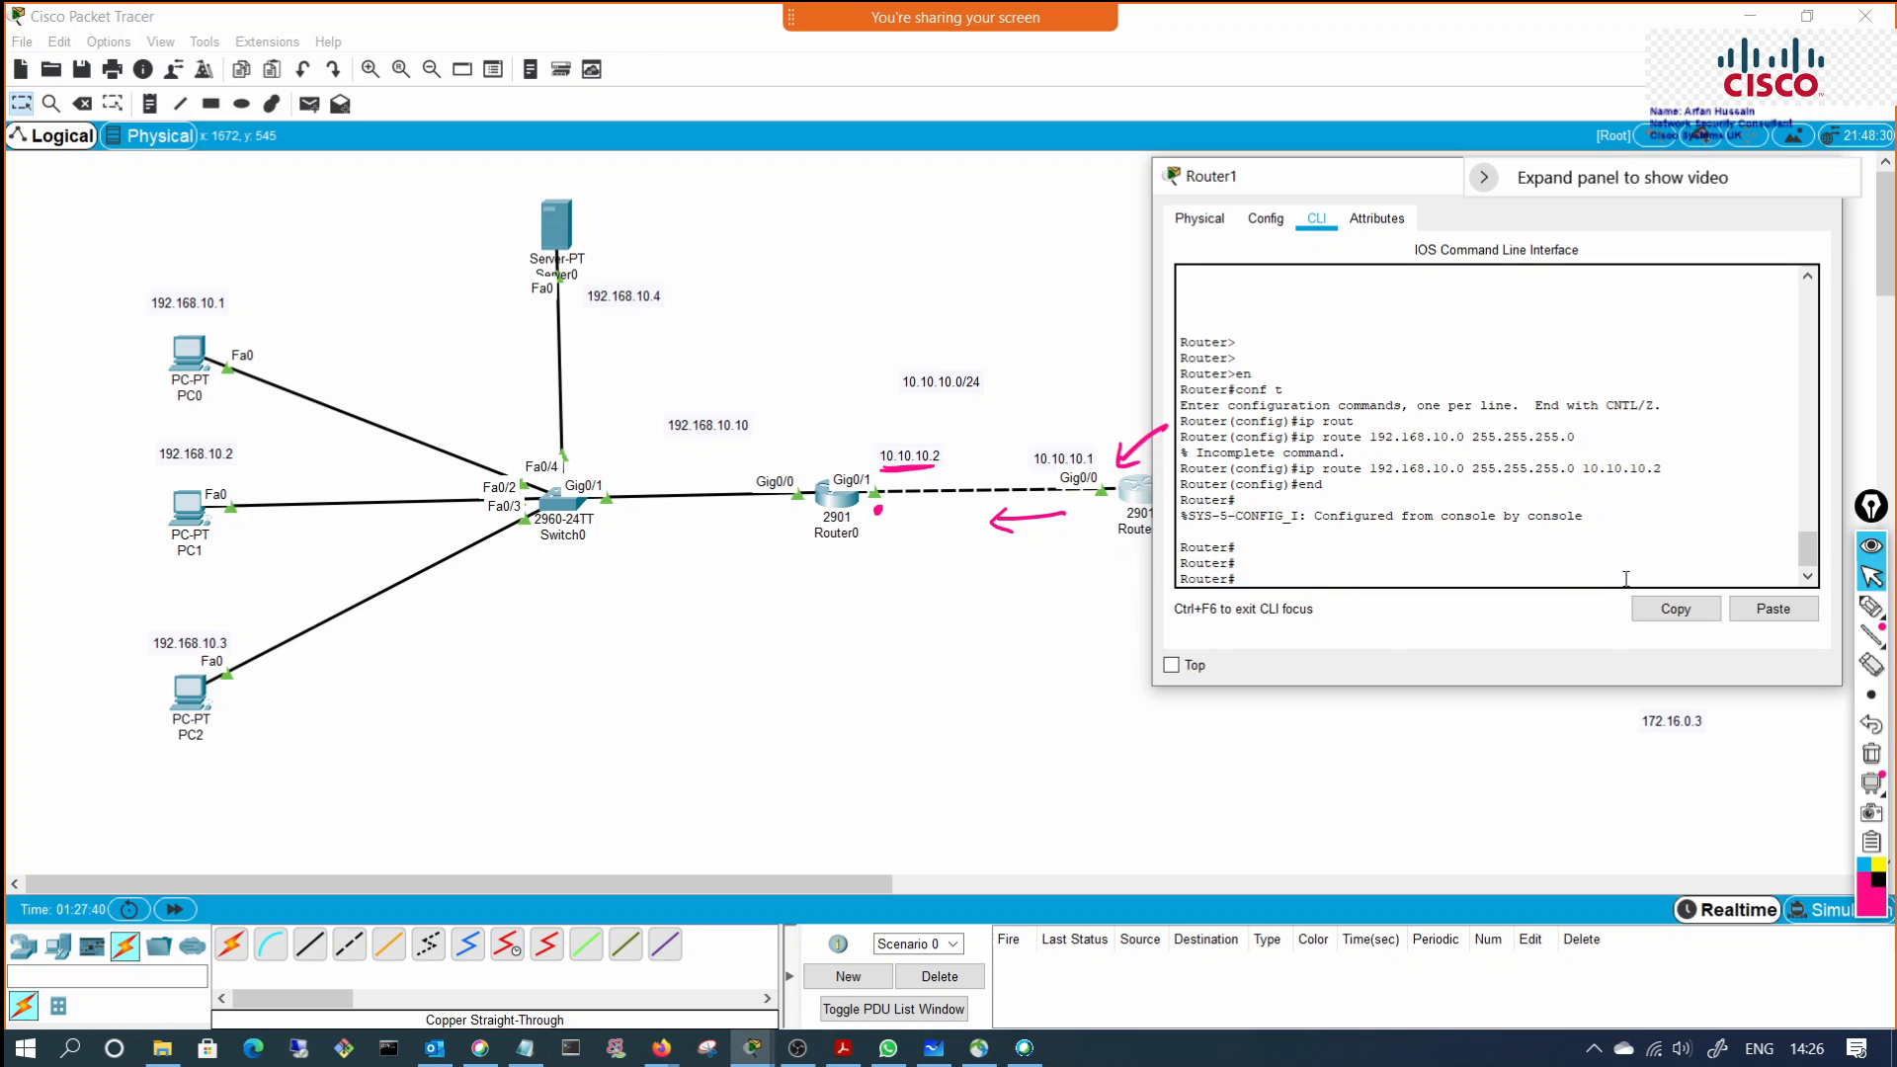
text(wr)
key(Return)
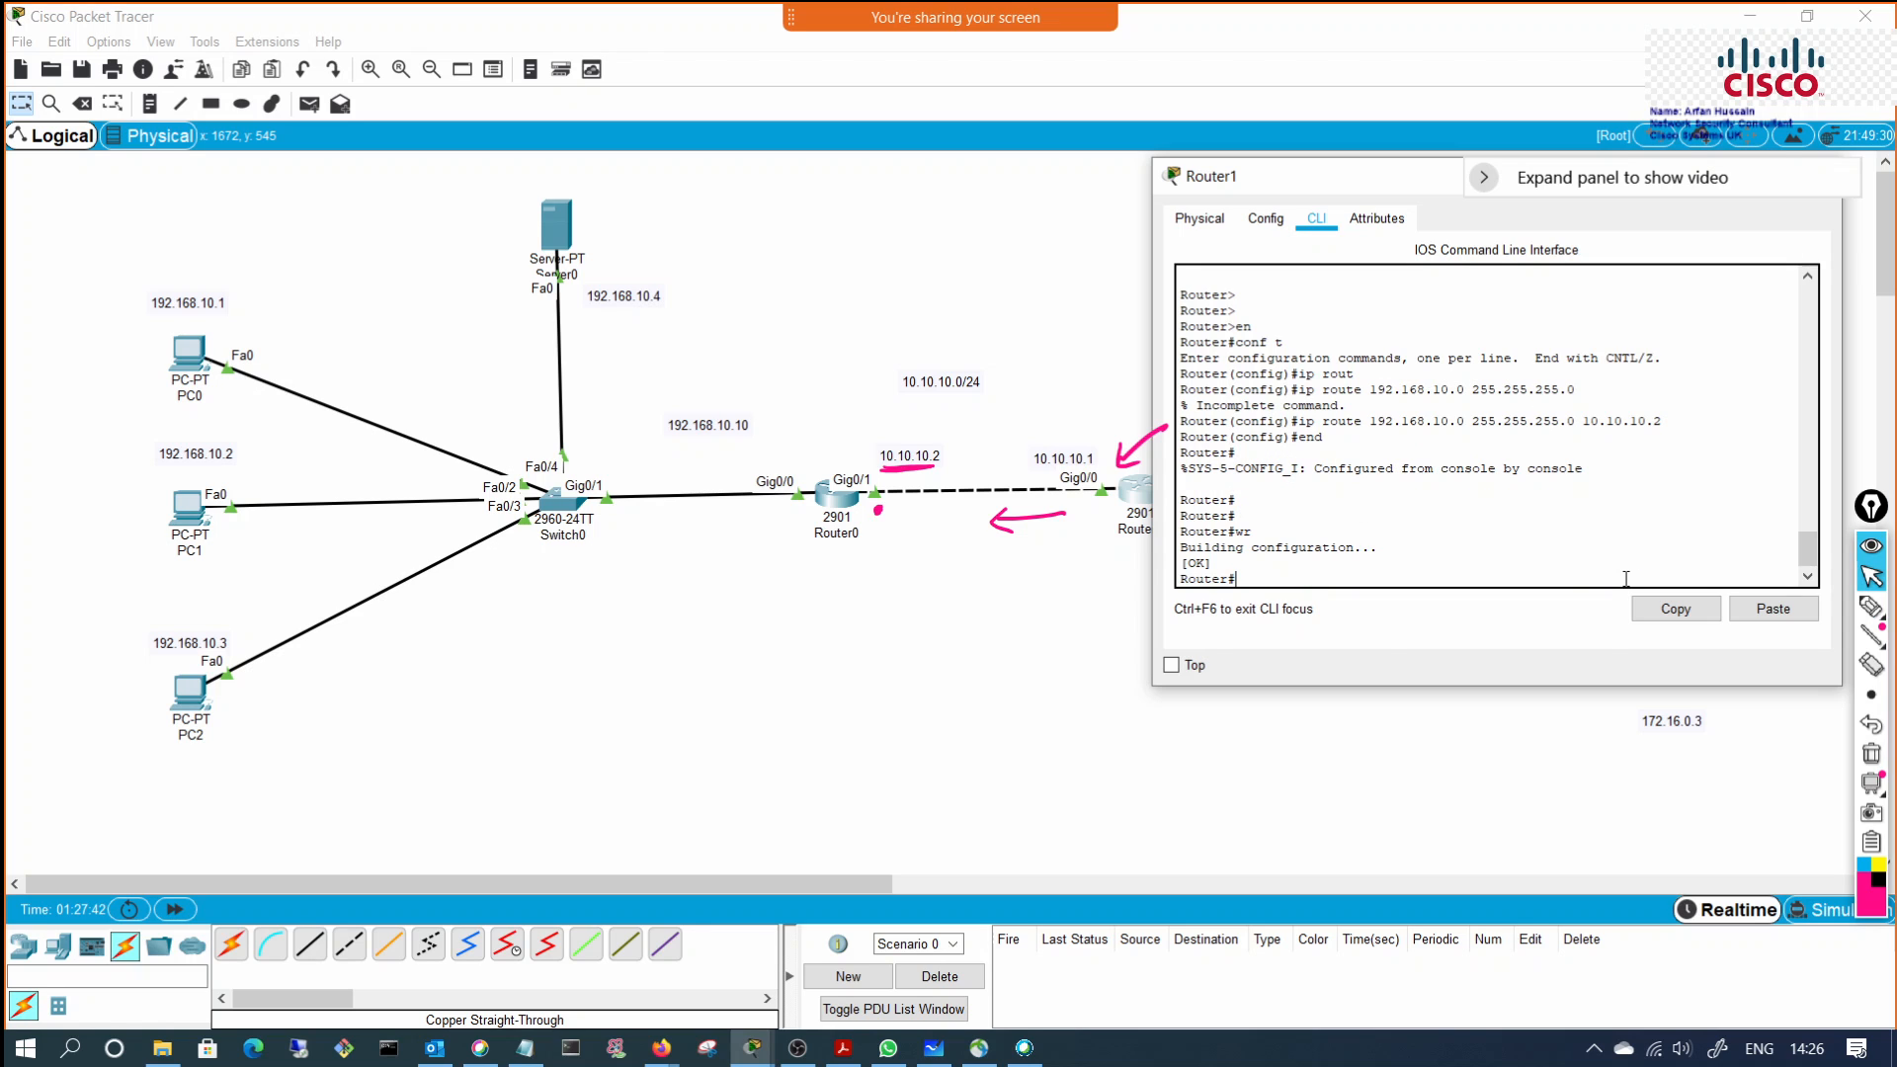
key(Return)
key(Return)
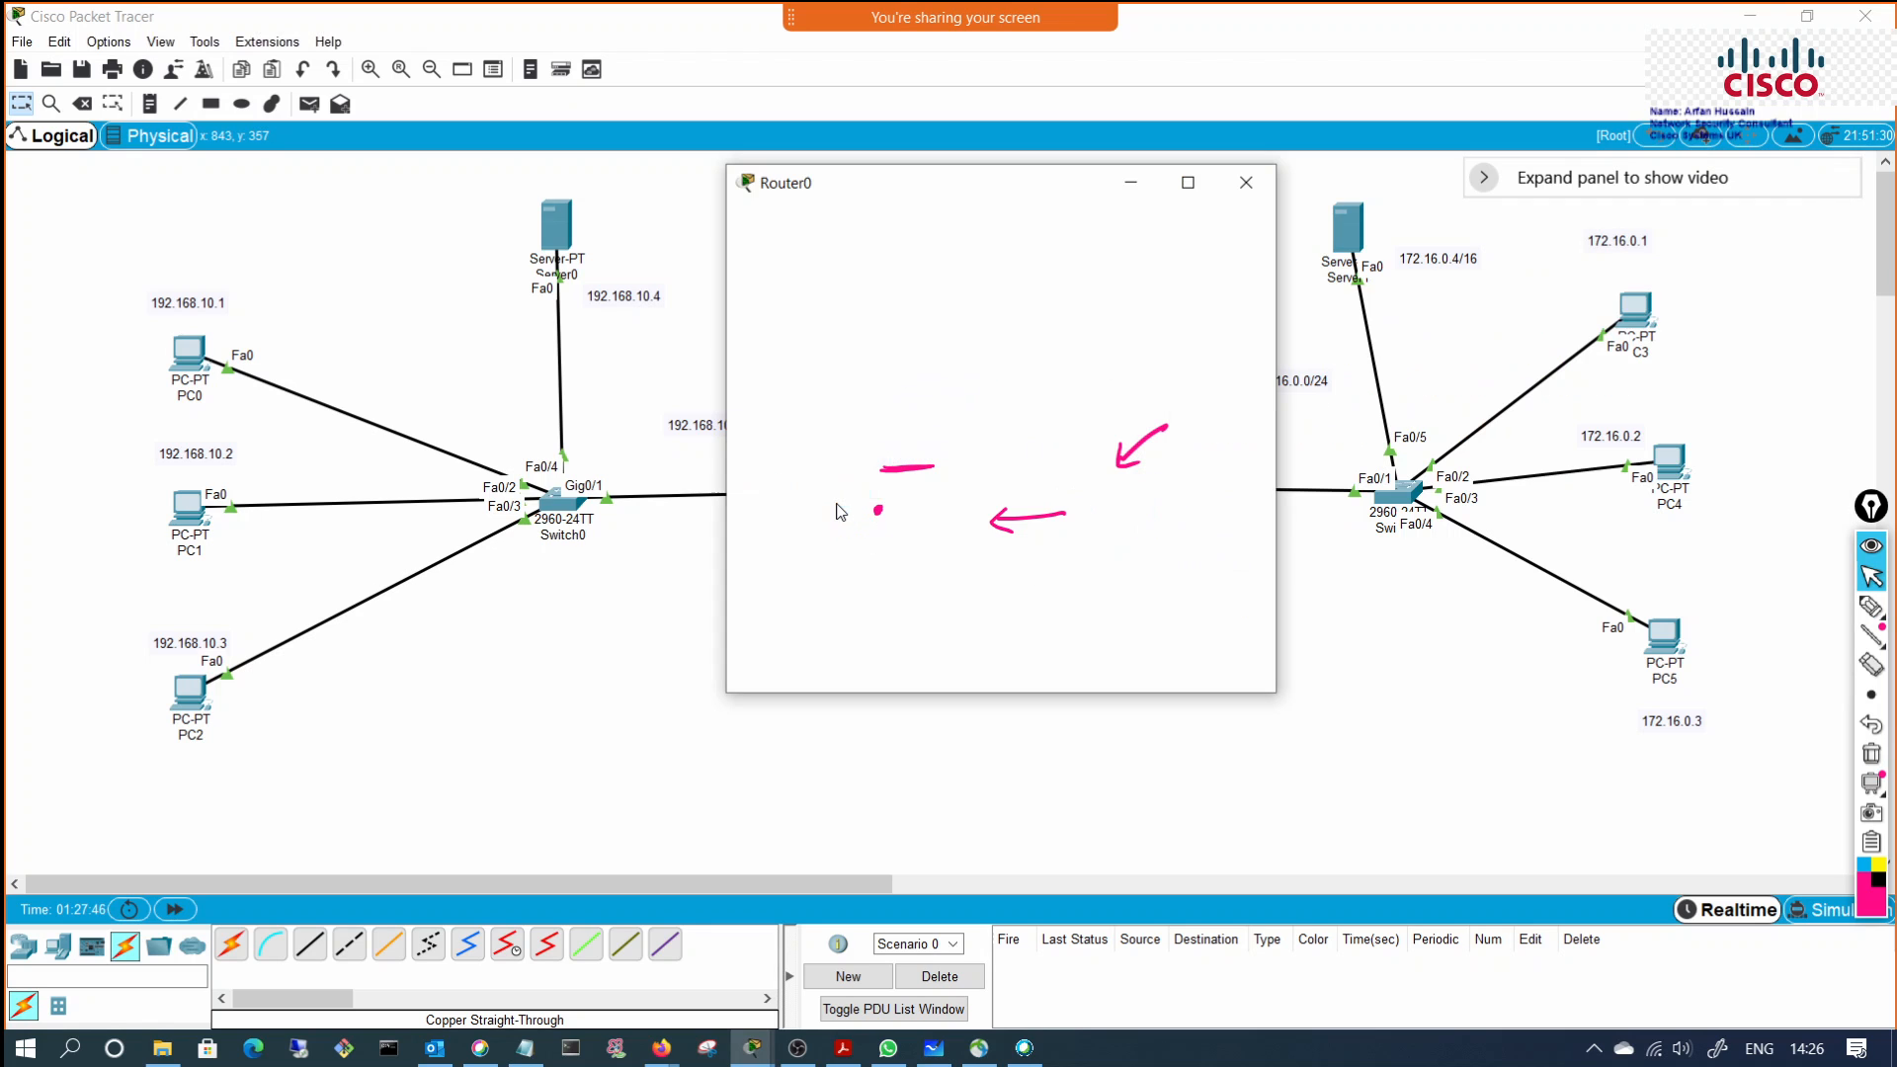
Step: Open Router0's command line, leave configuration mode with end and save the configuration with wr
click(840, 509)
key(Return)
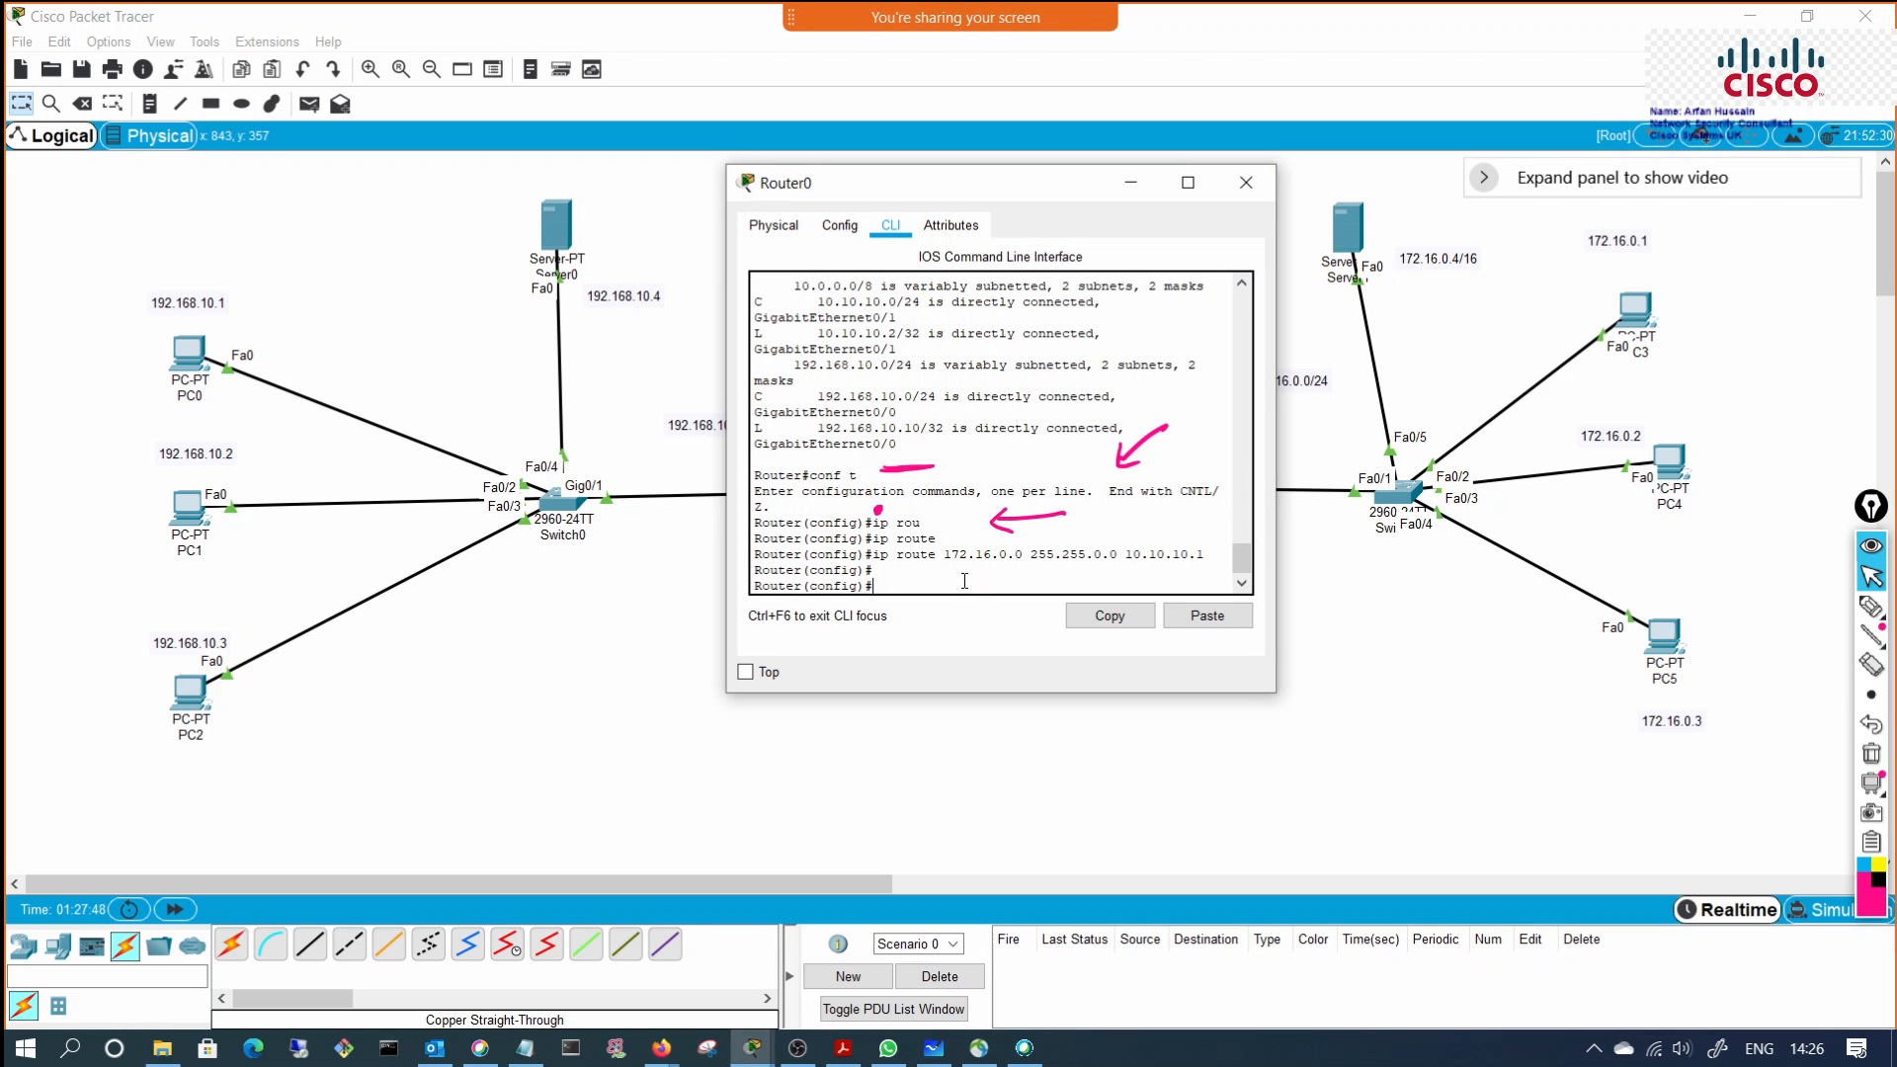
text(end)
key(Return)
key(Return)
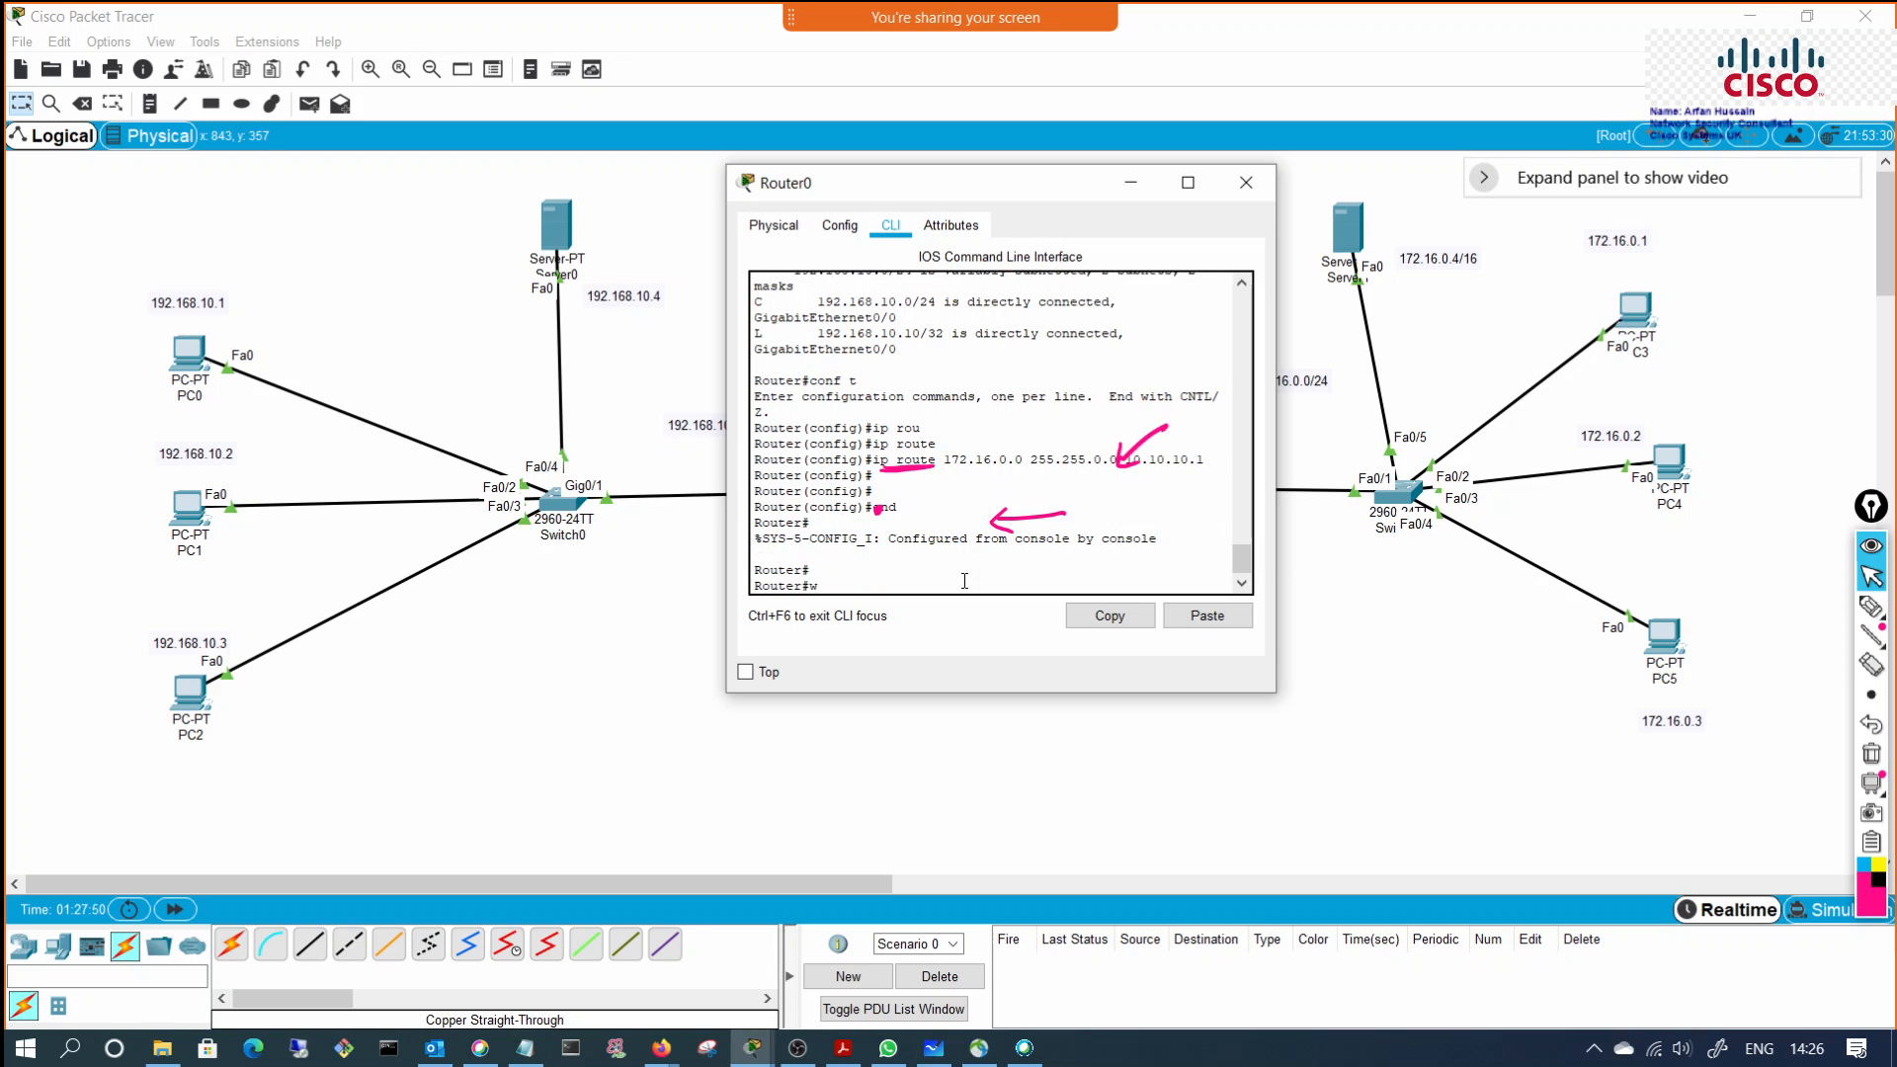
text(wr)
key(Return)
key(Return)
key(Return)
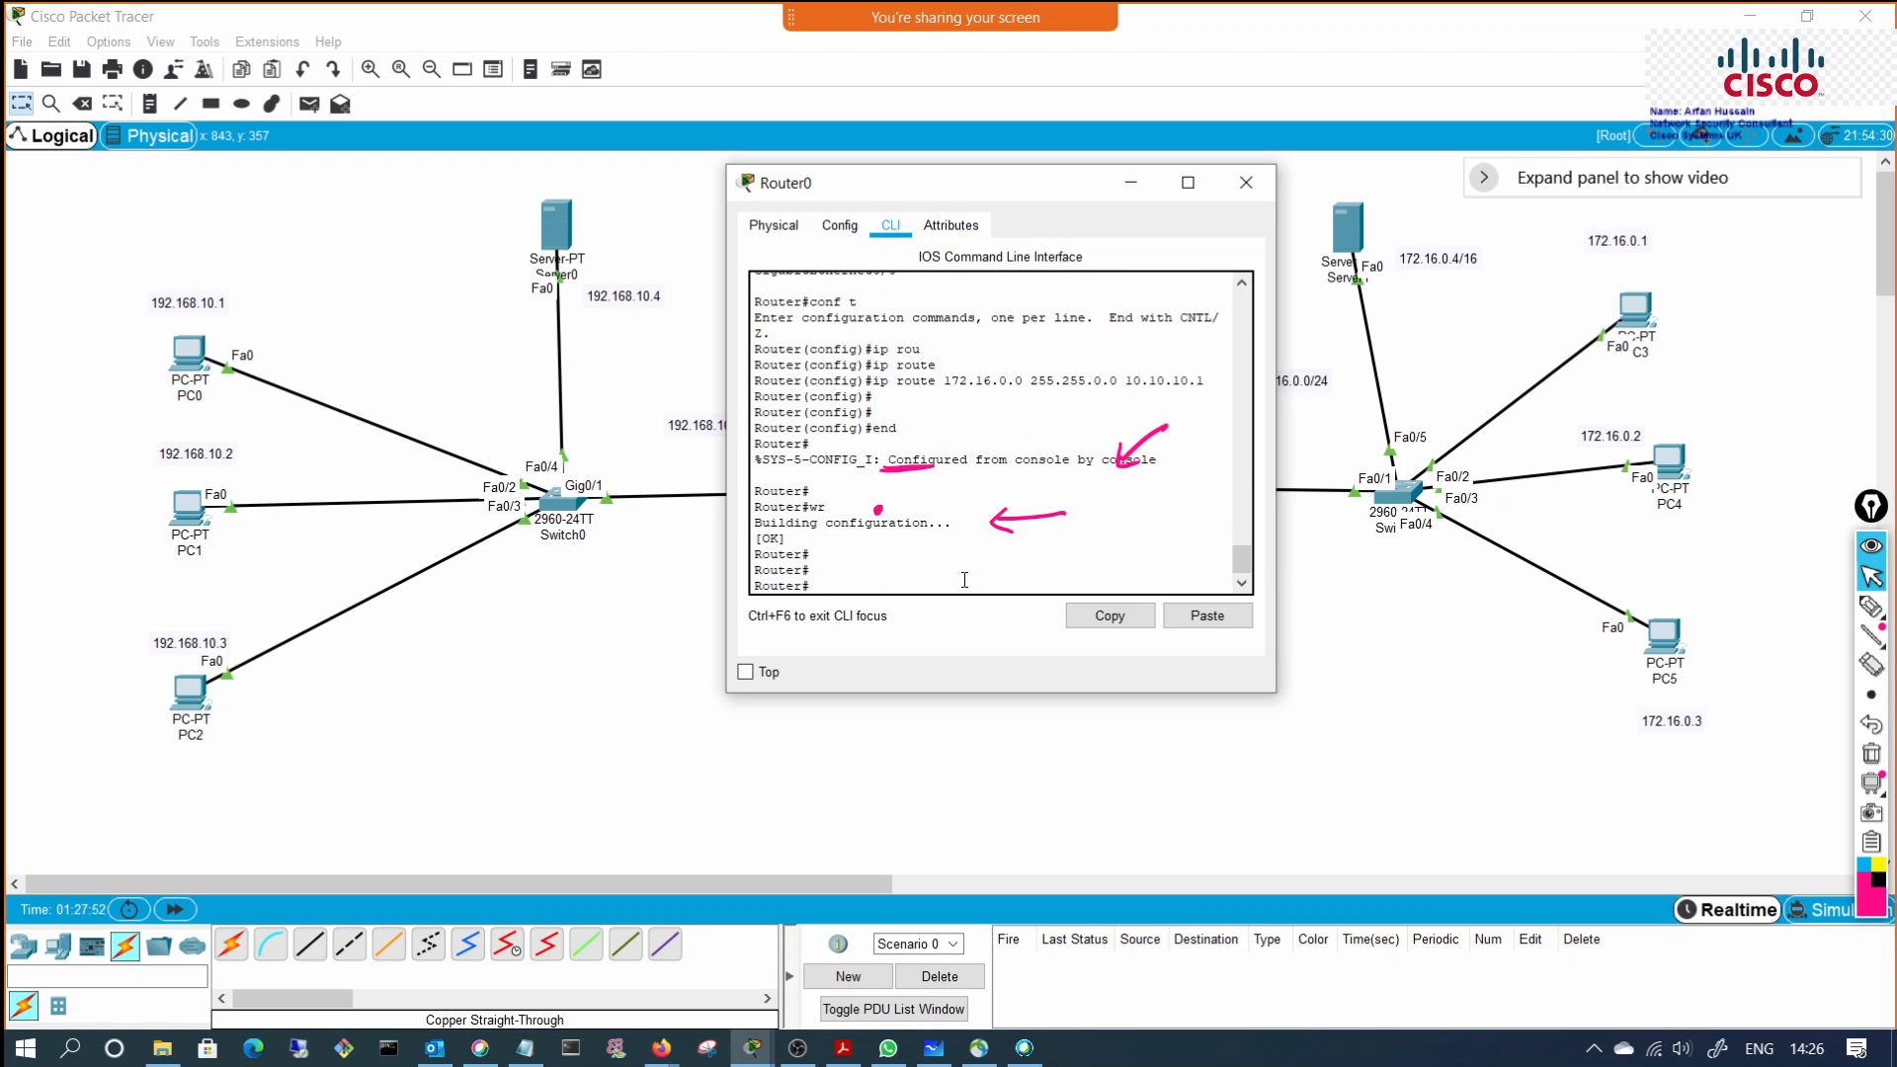
Step: Clear all pen marks from the topology, reopen Router0's command line and widen its window for long output lines
click(1130, 185)
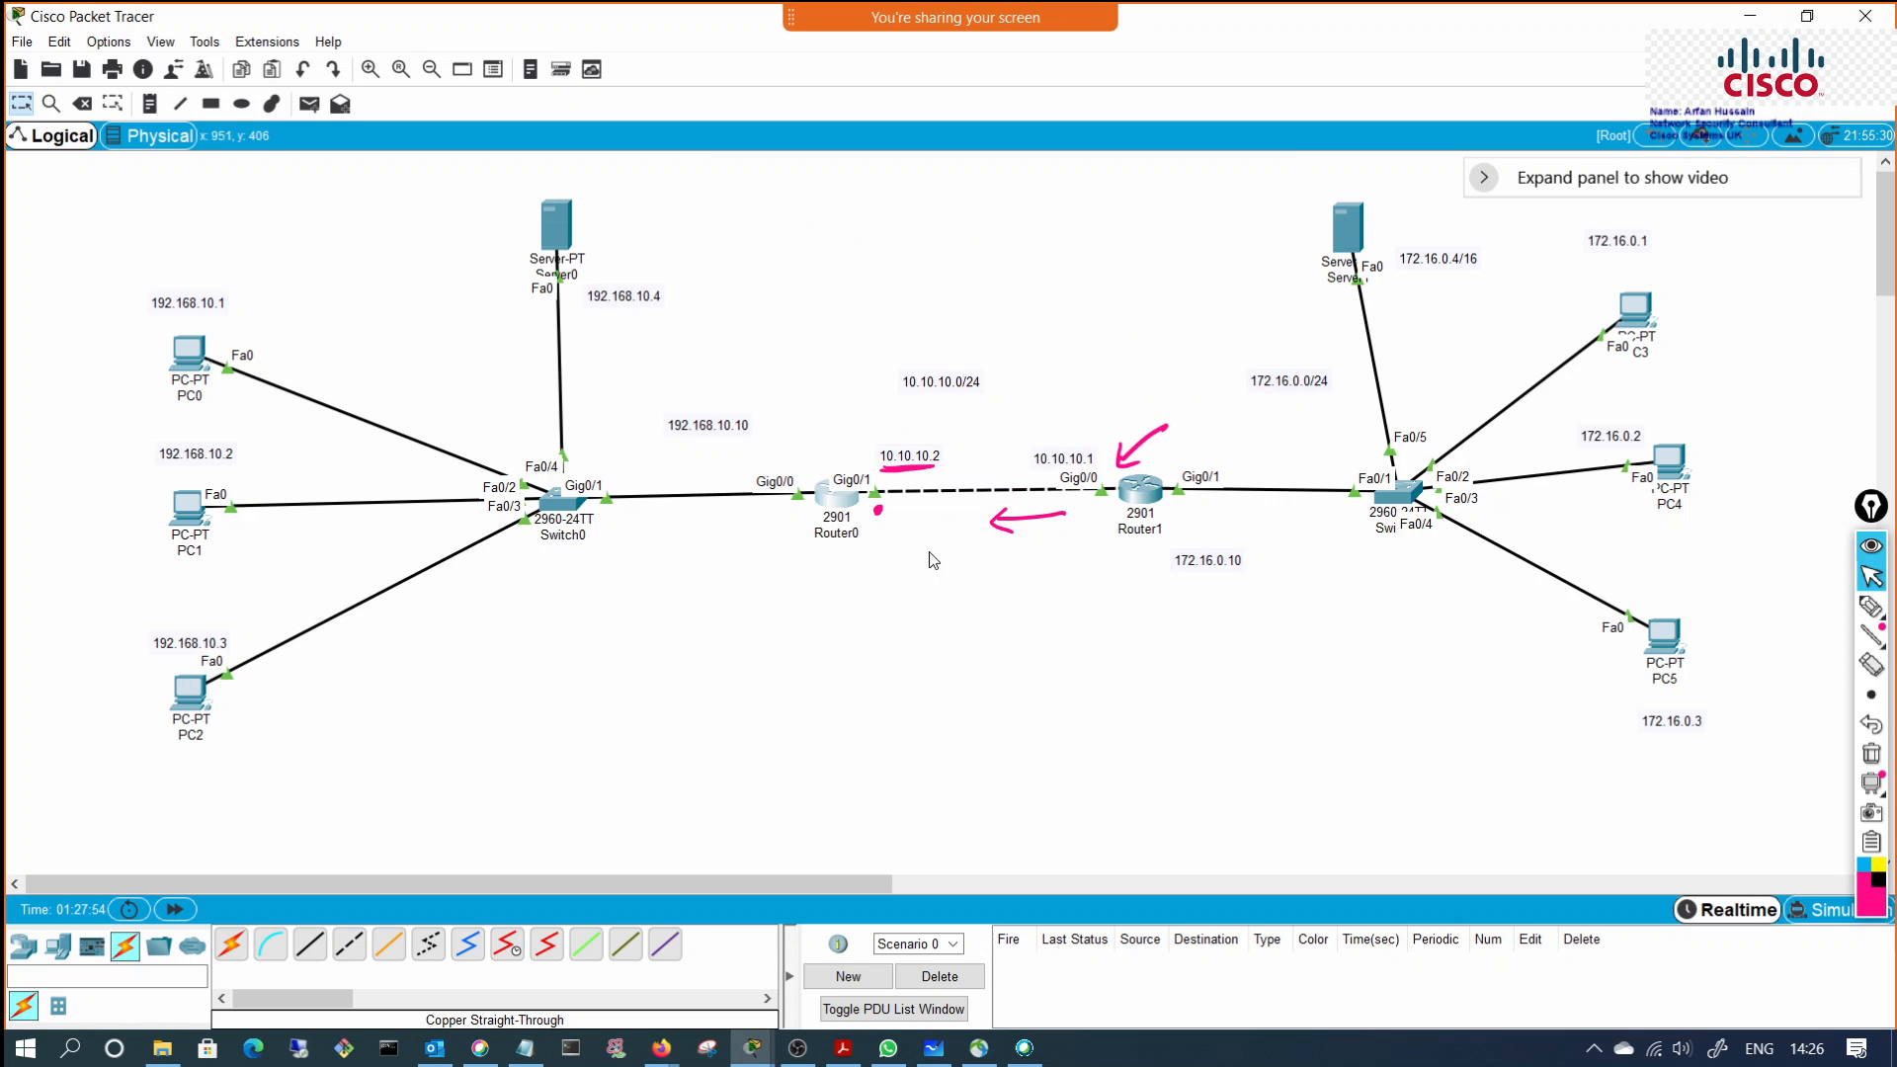
click(1870, 753)
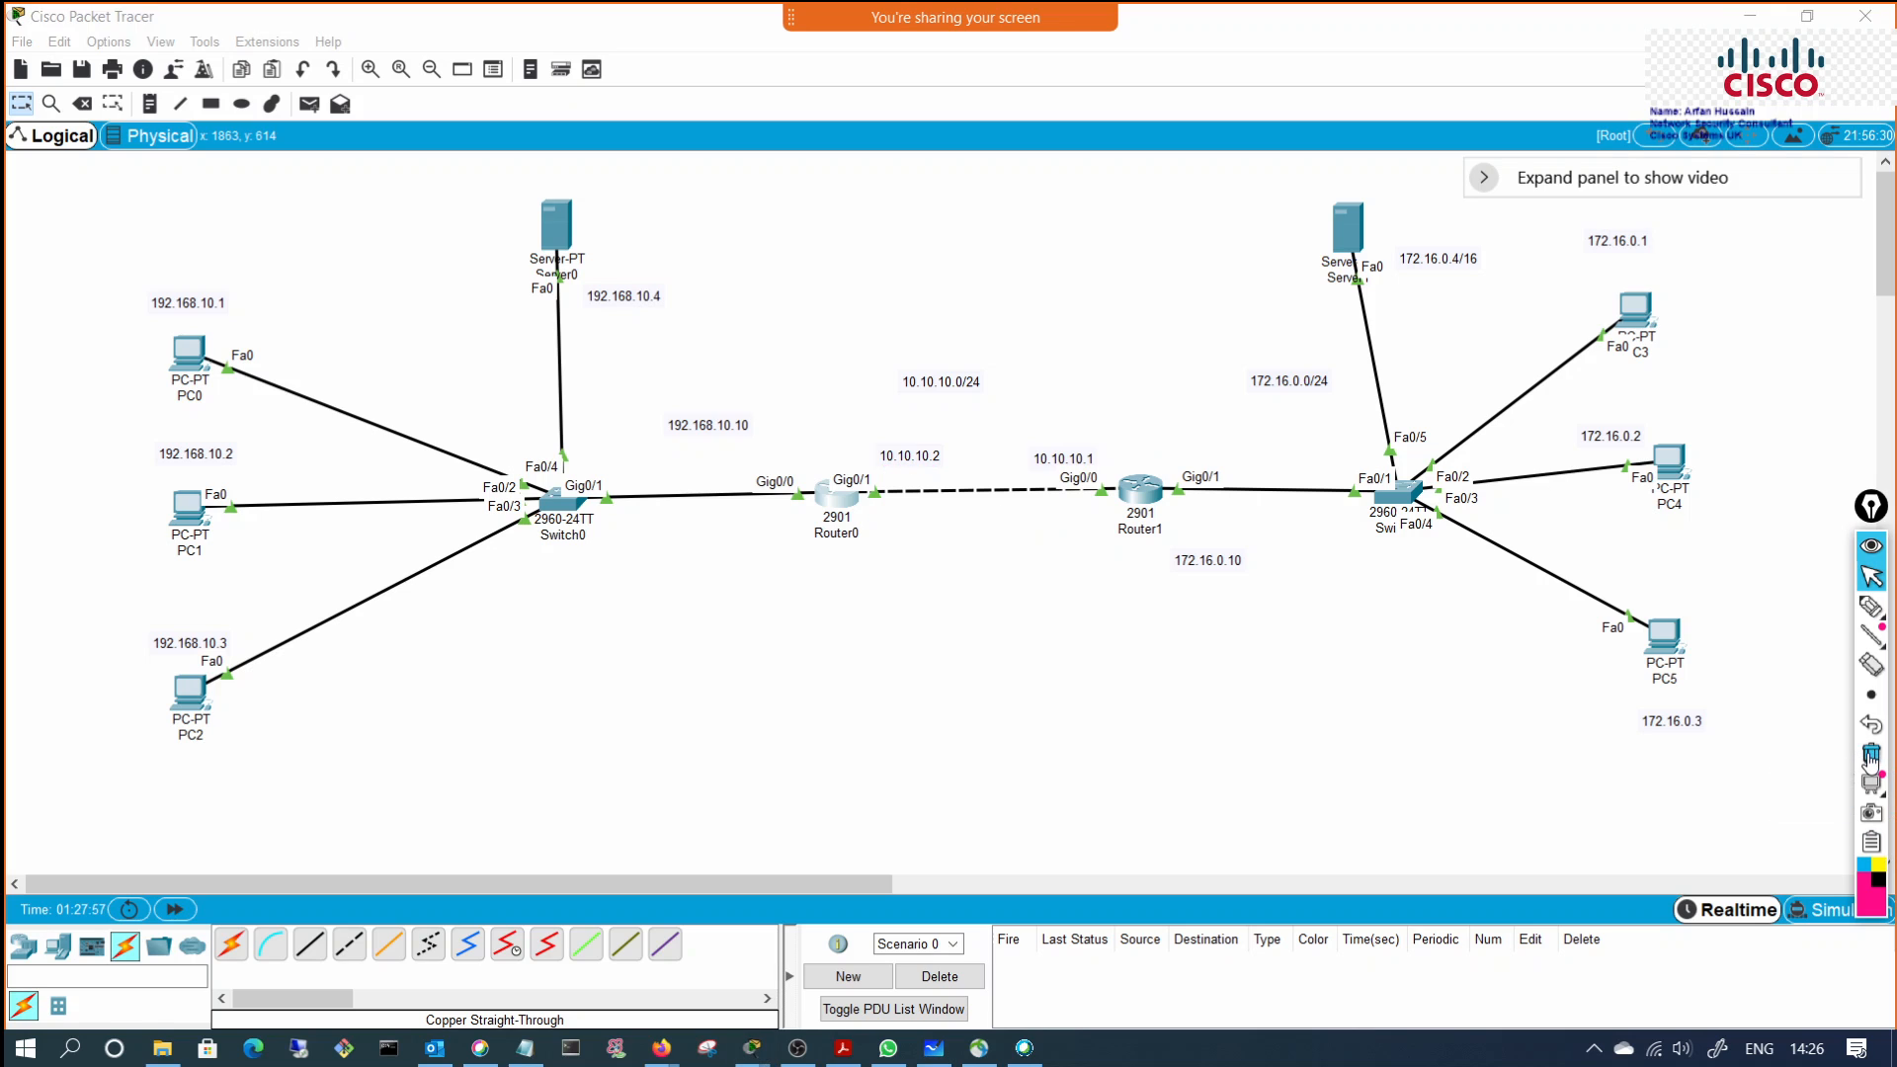
click(835, 502)
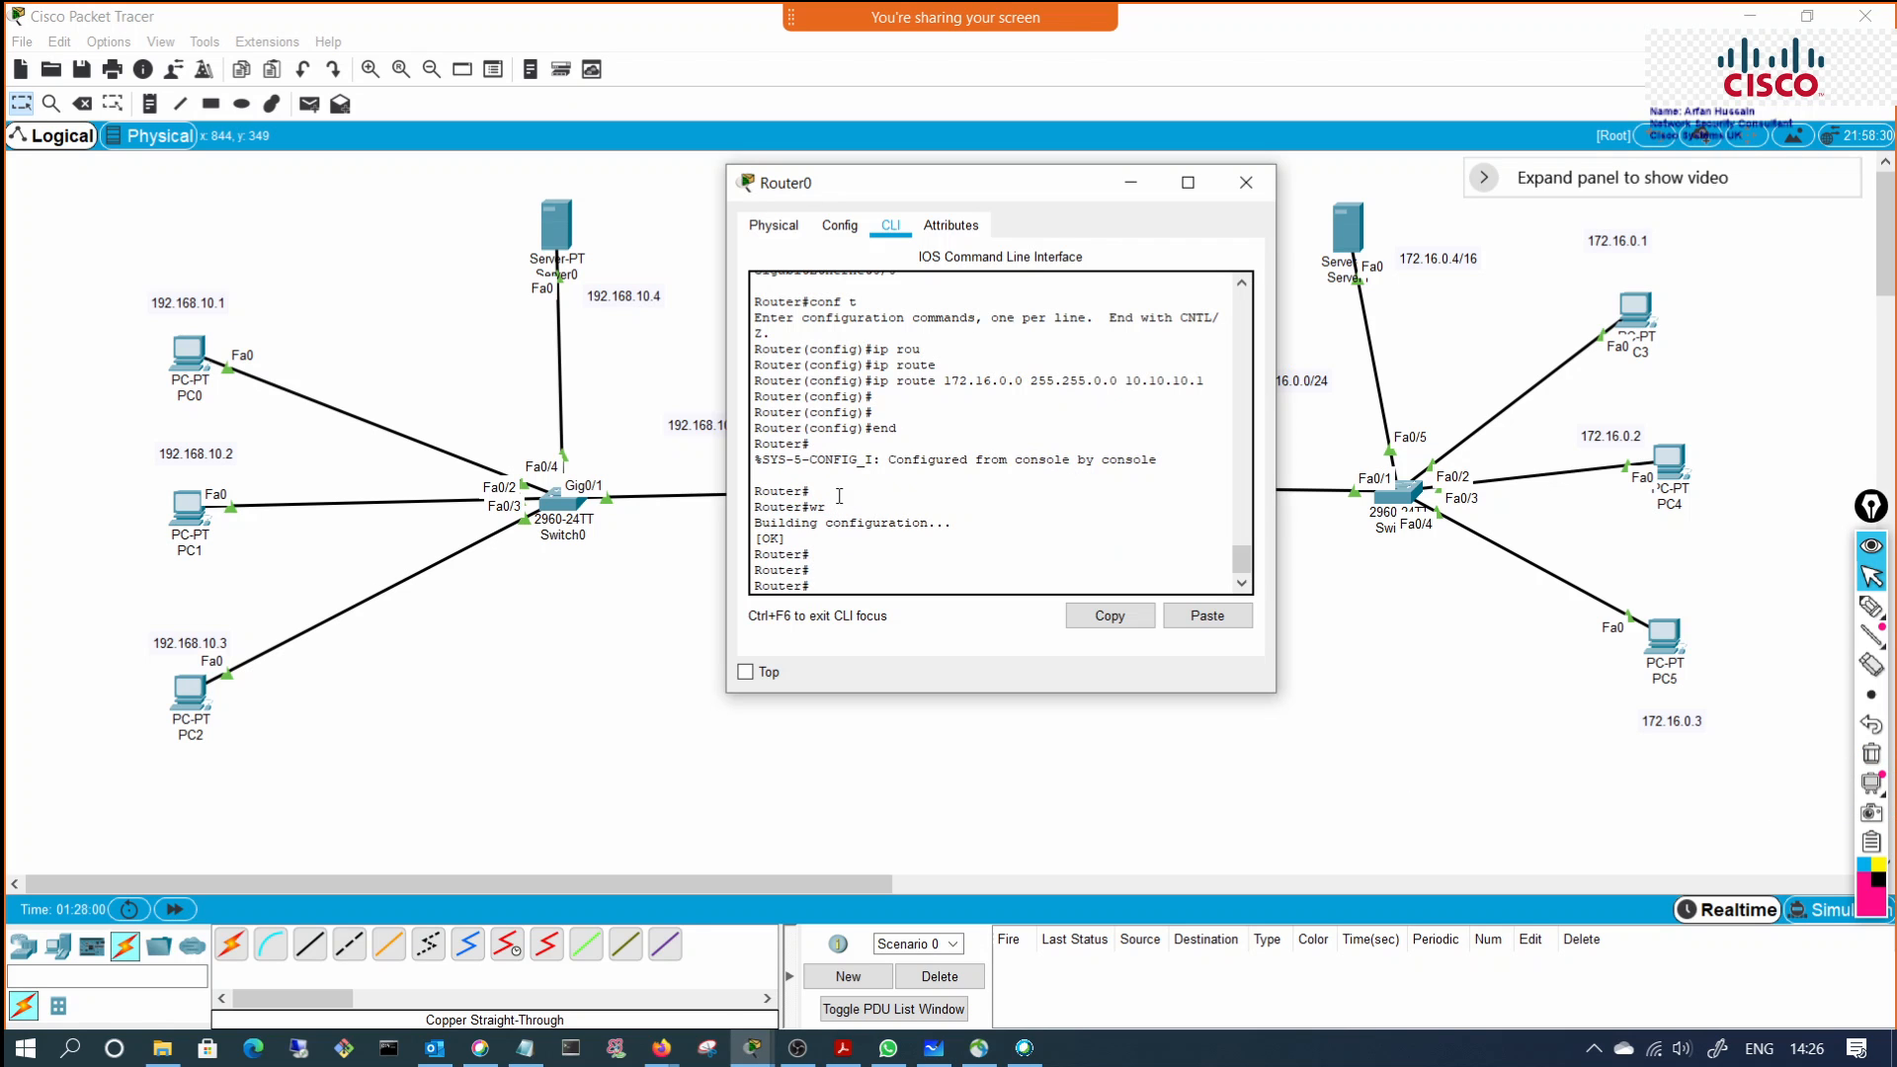
drag(966, 157, 452, 151)
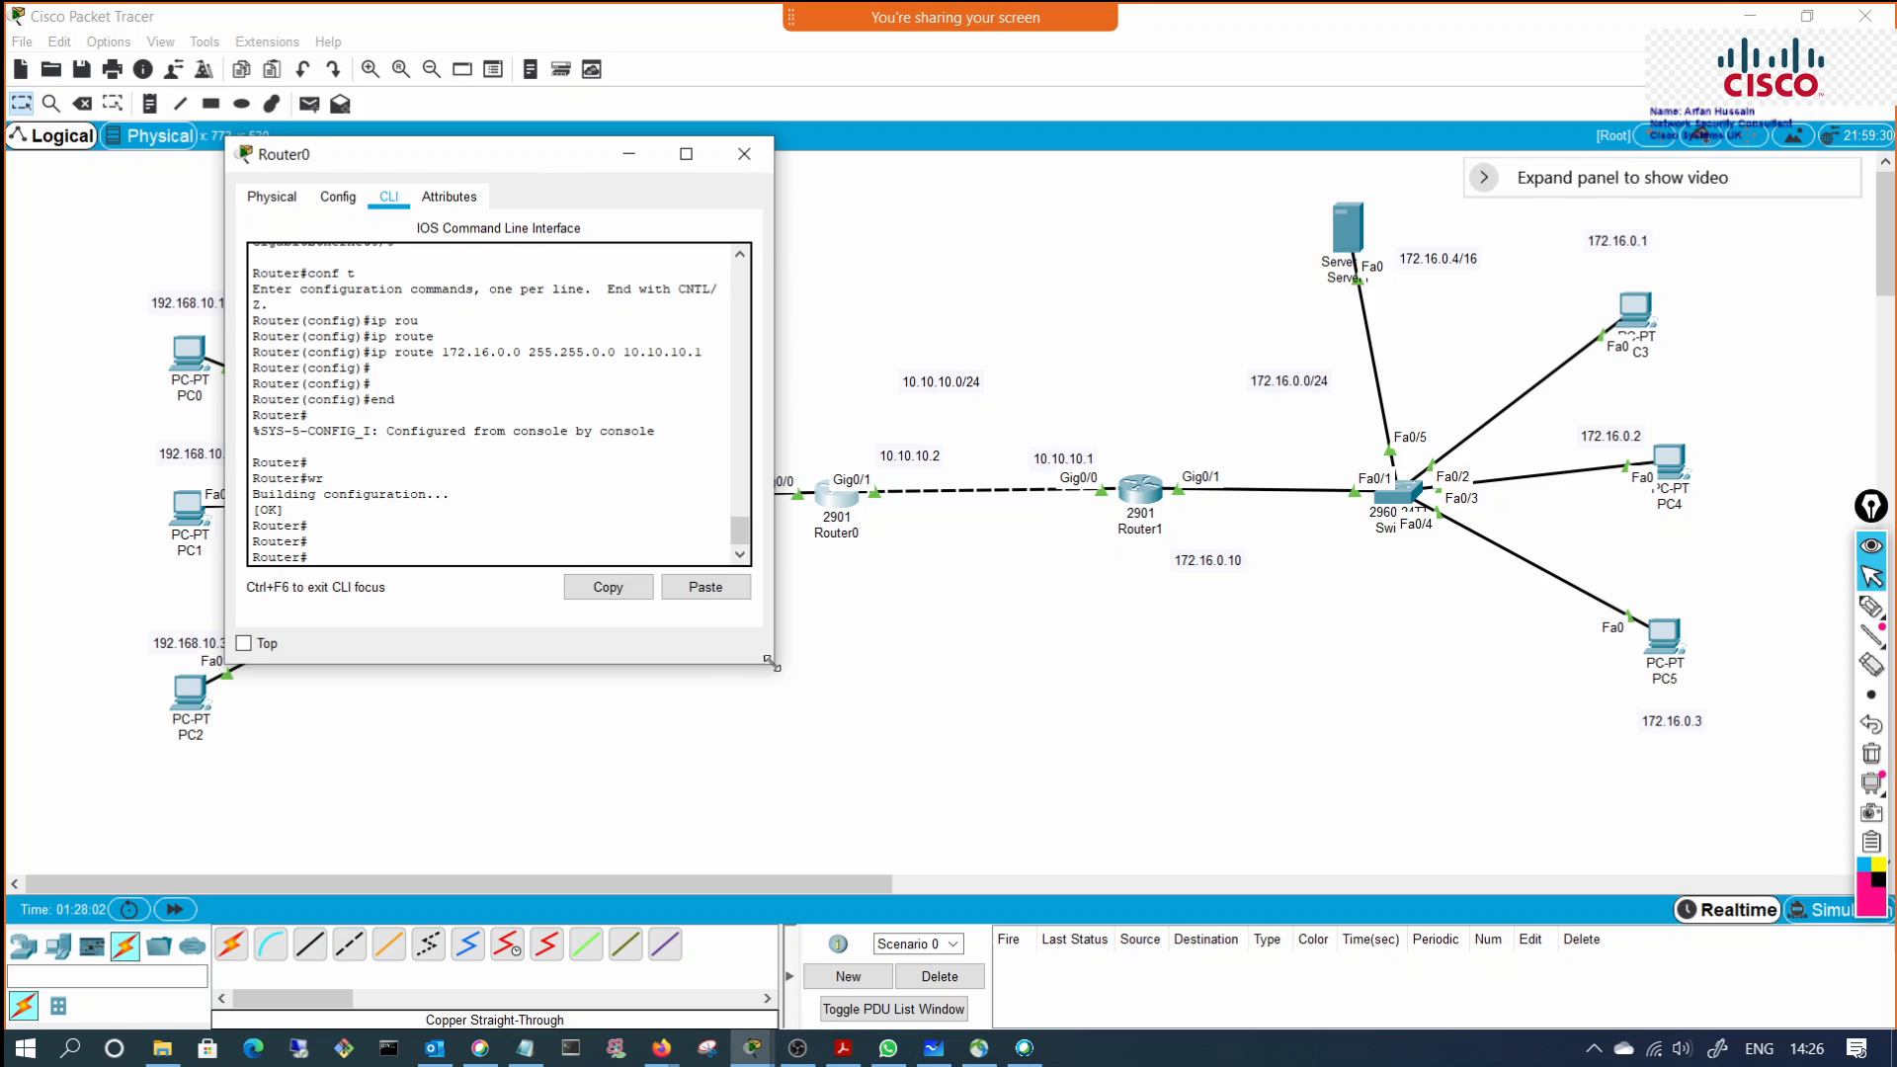
drag(776, 652, 1499, 638)
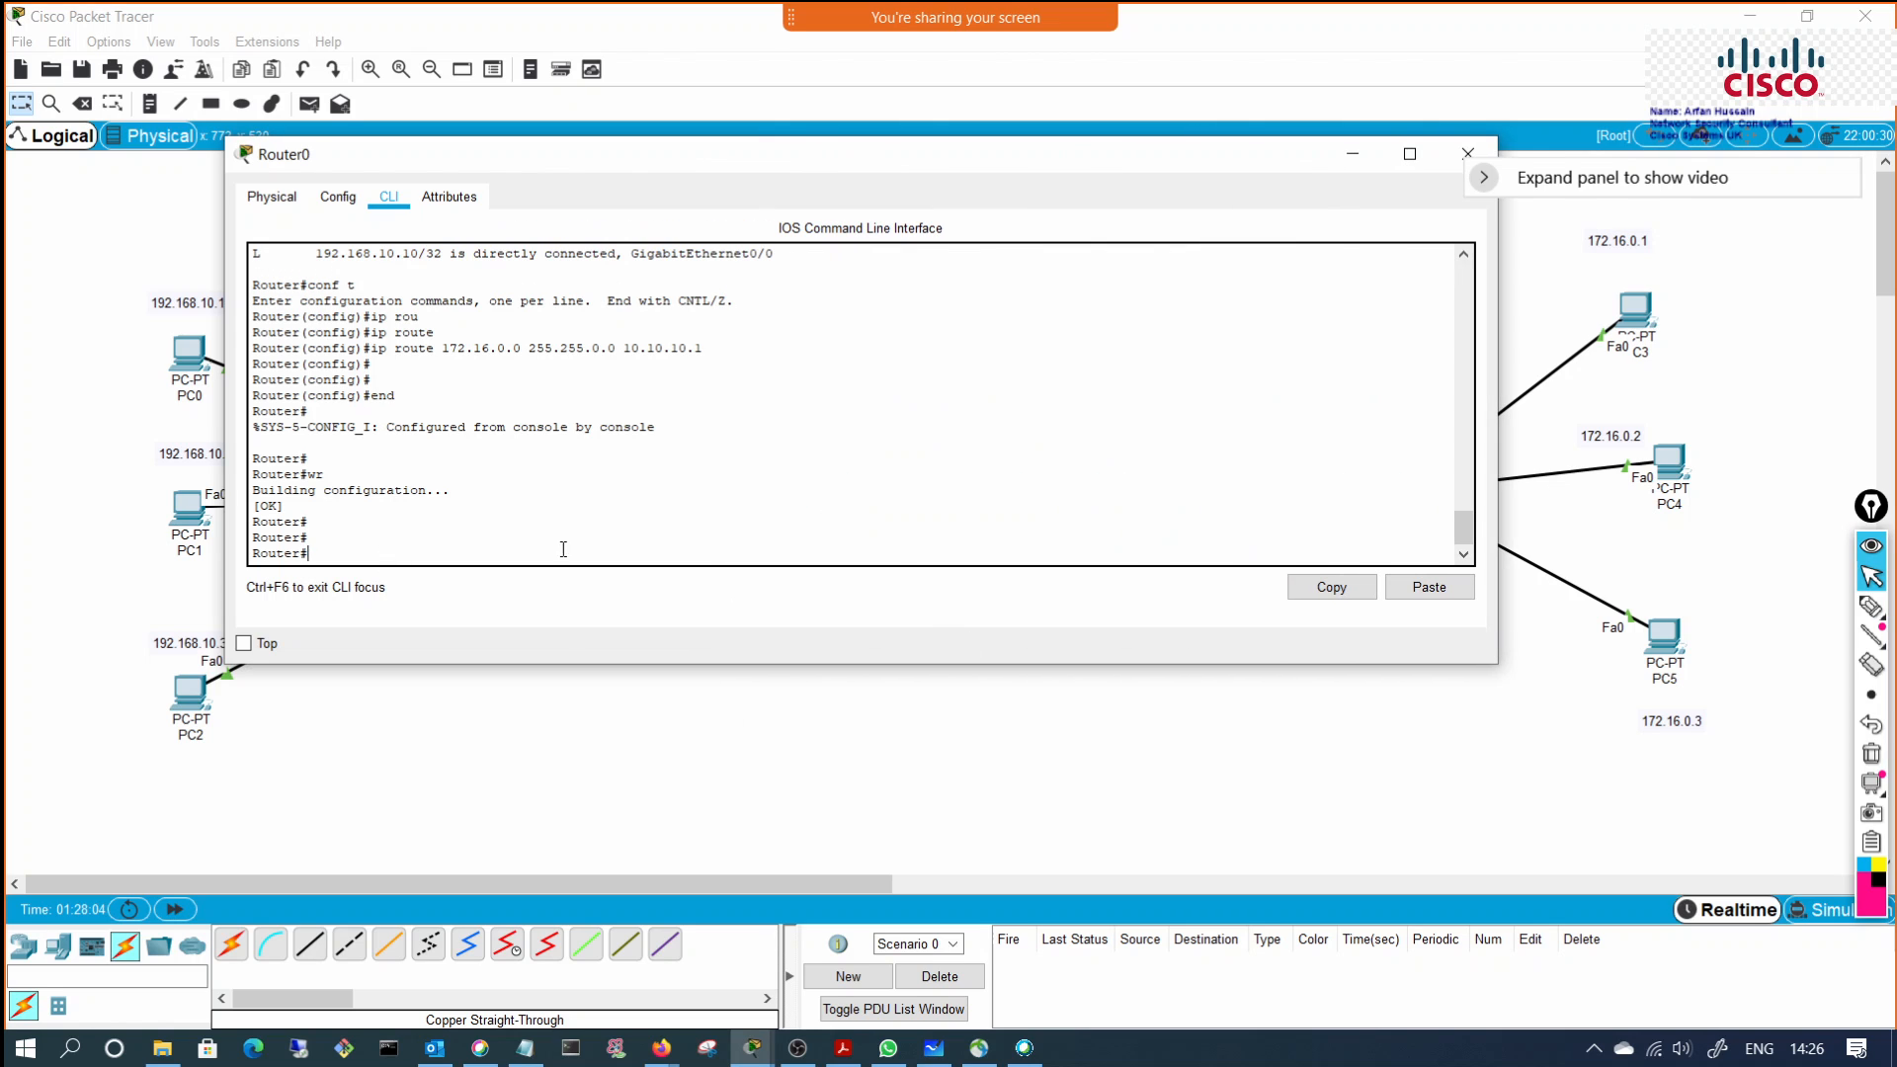
Step: Display Router0's routing table with show ip route
key(Return)
key(Return)
text(sh)
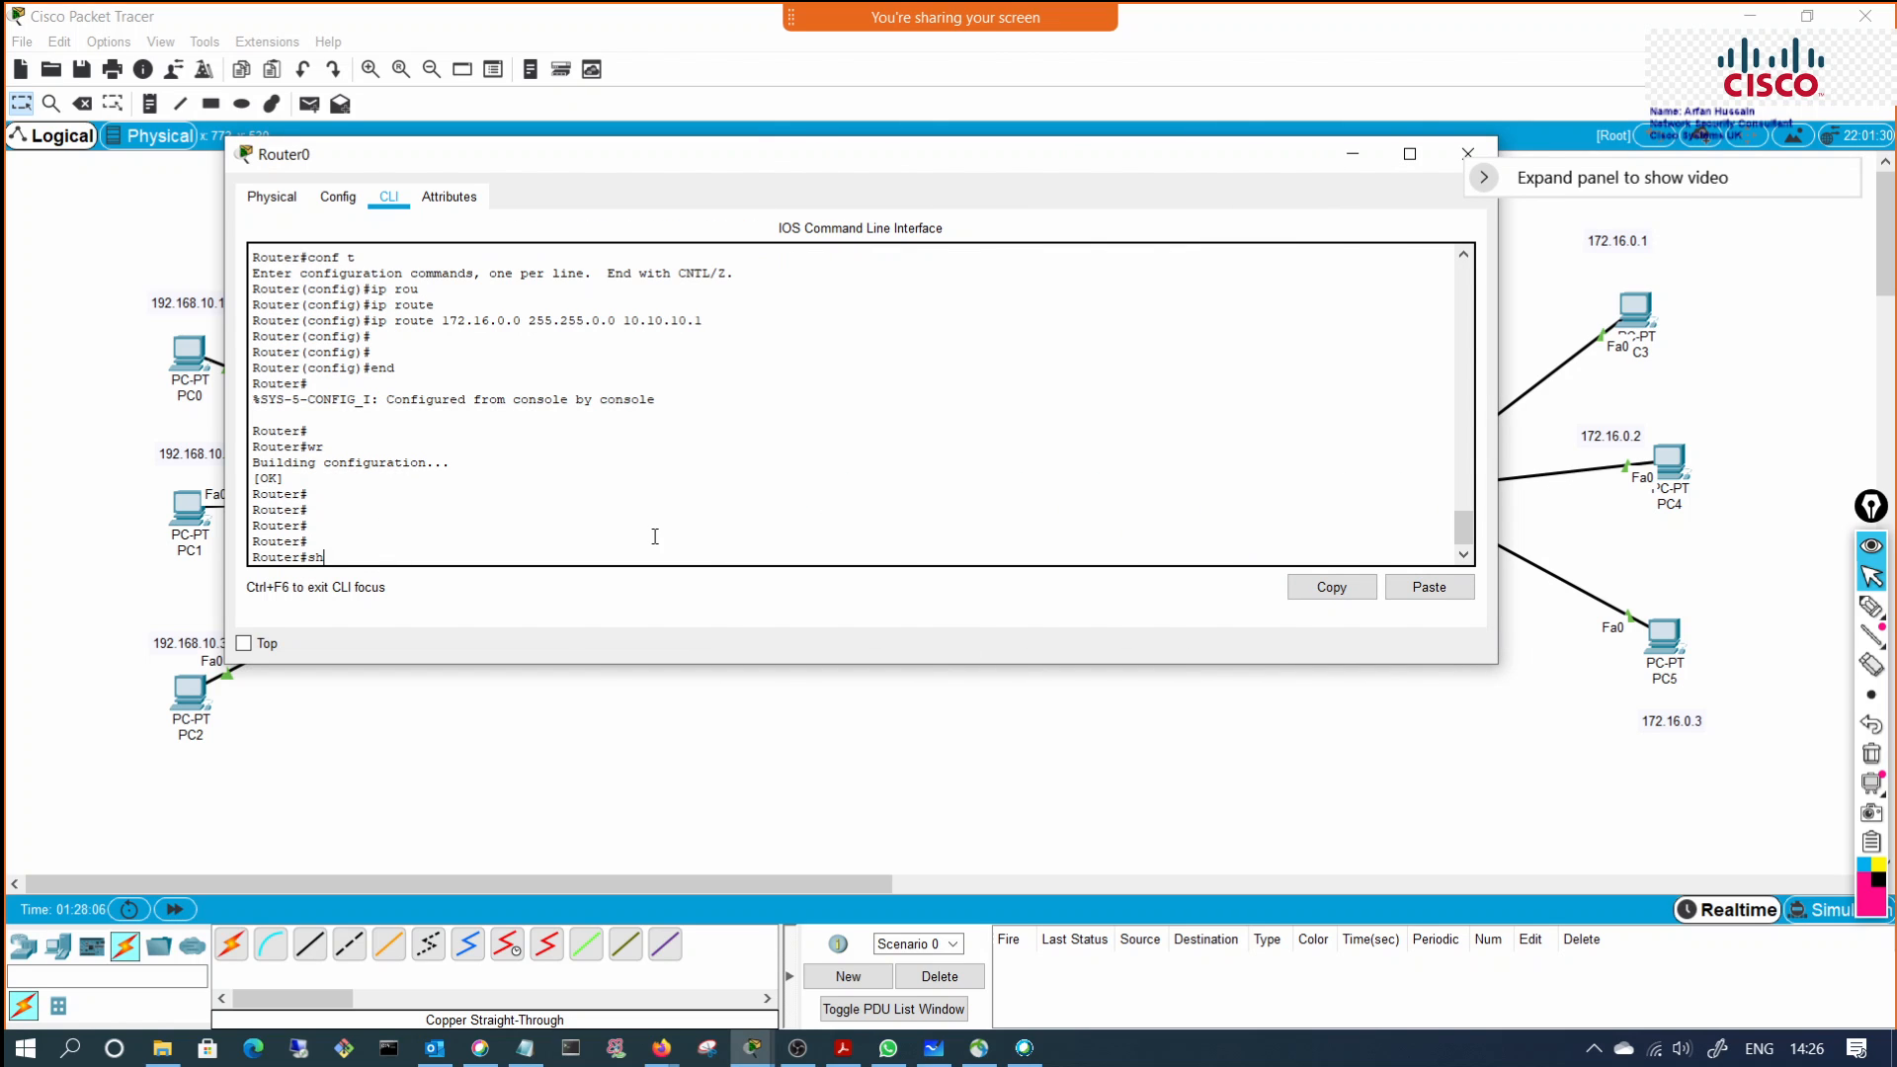
text(o)
key(Tab)
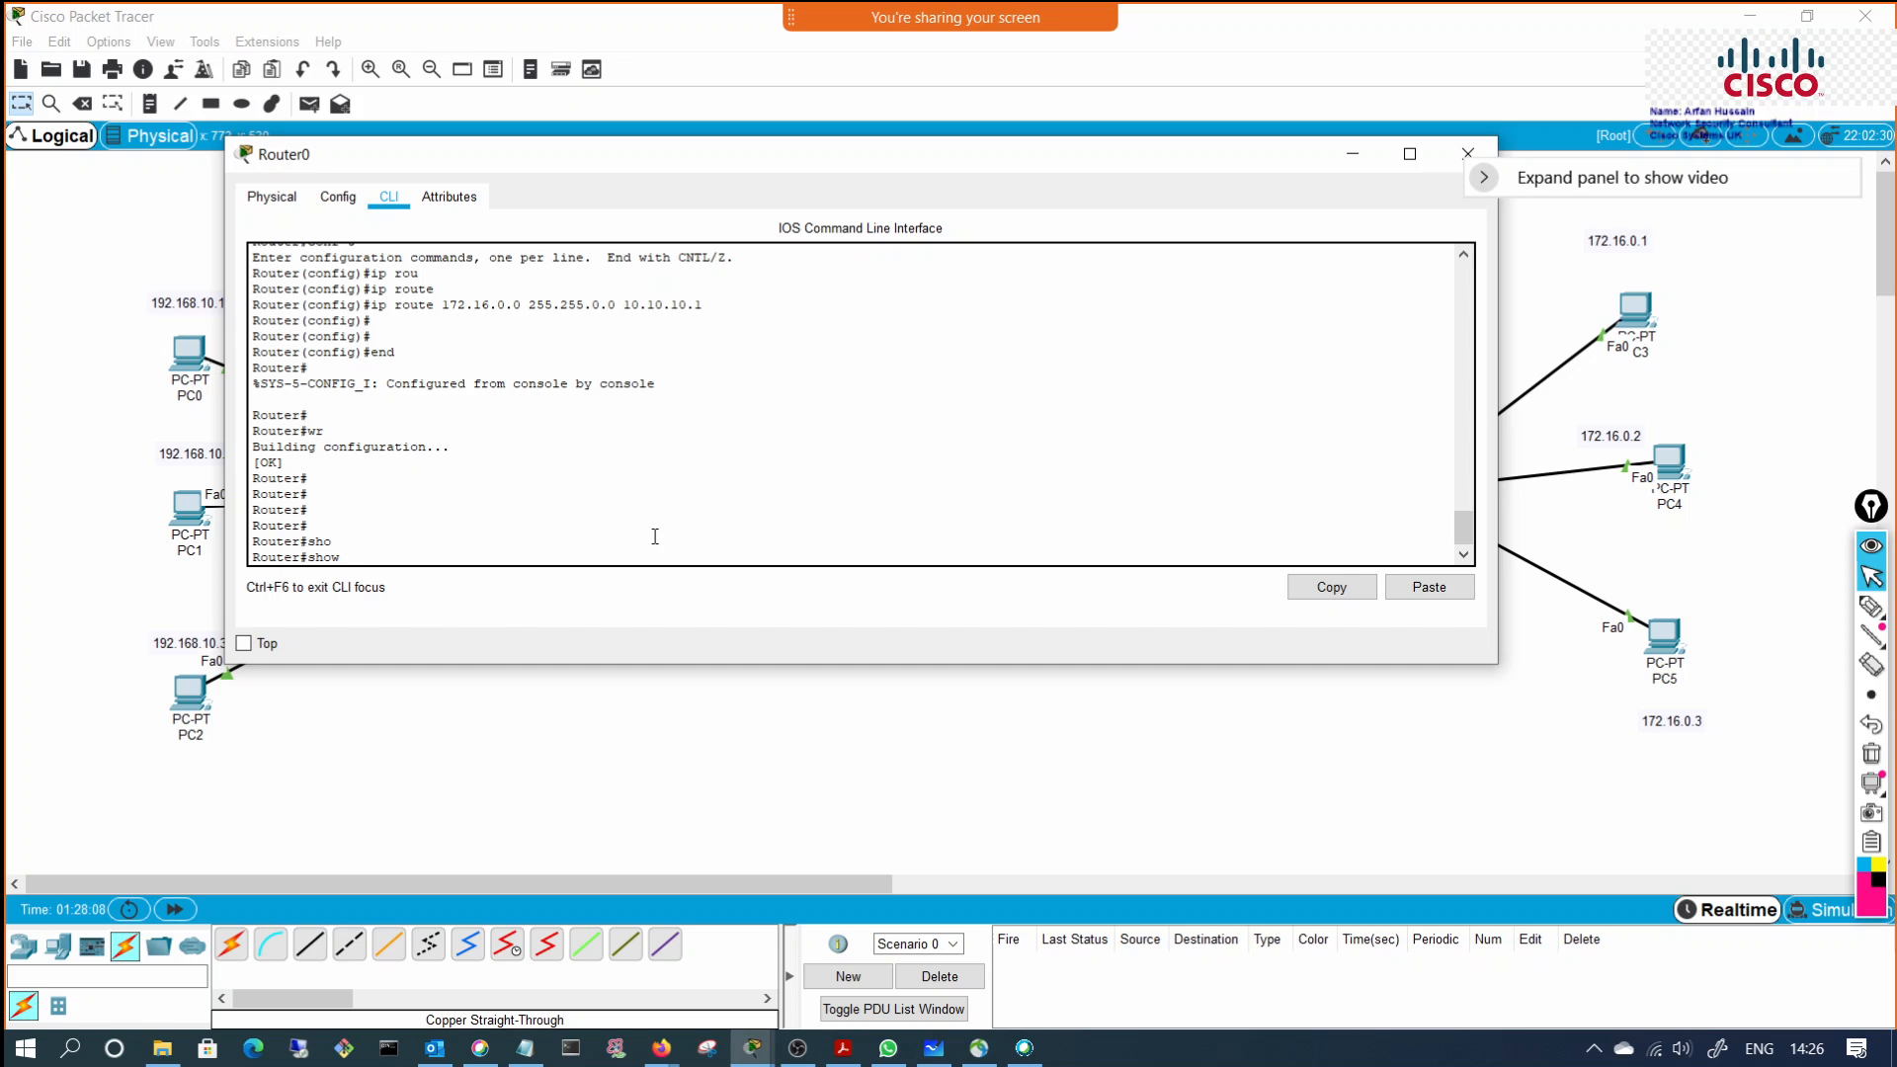
text(ip route)
key(Return)
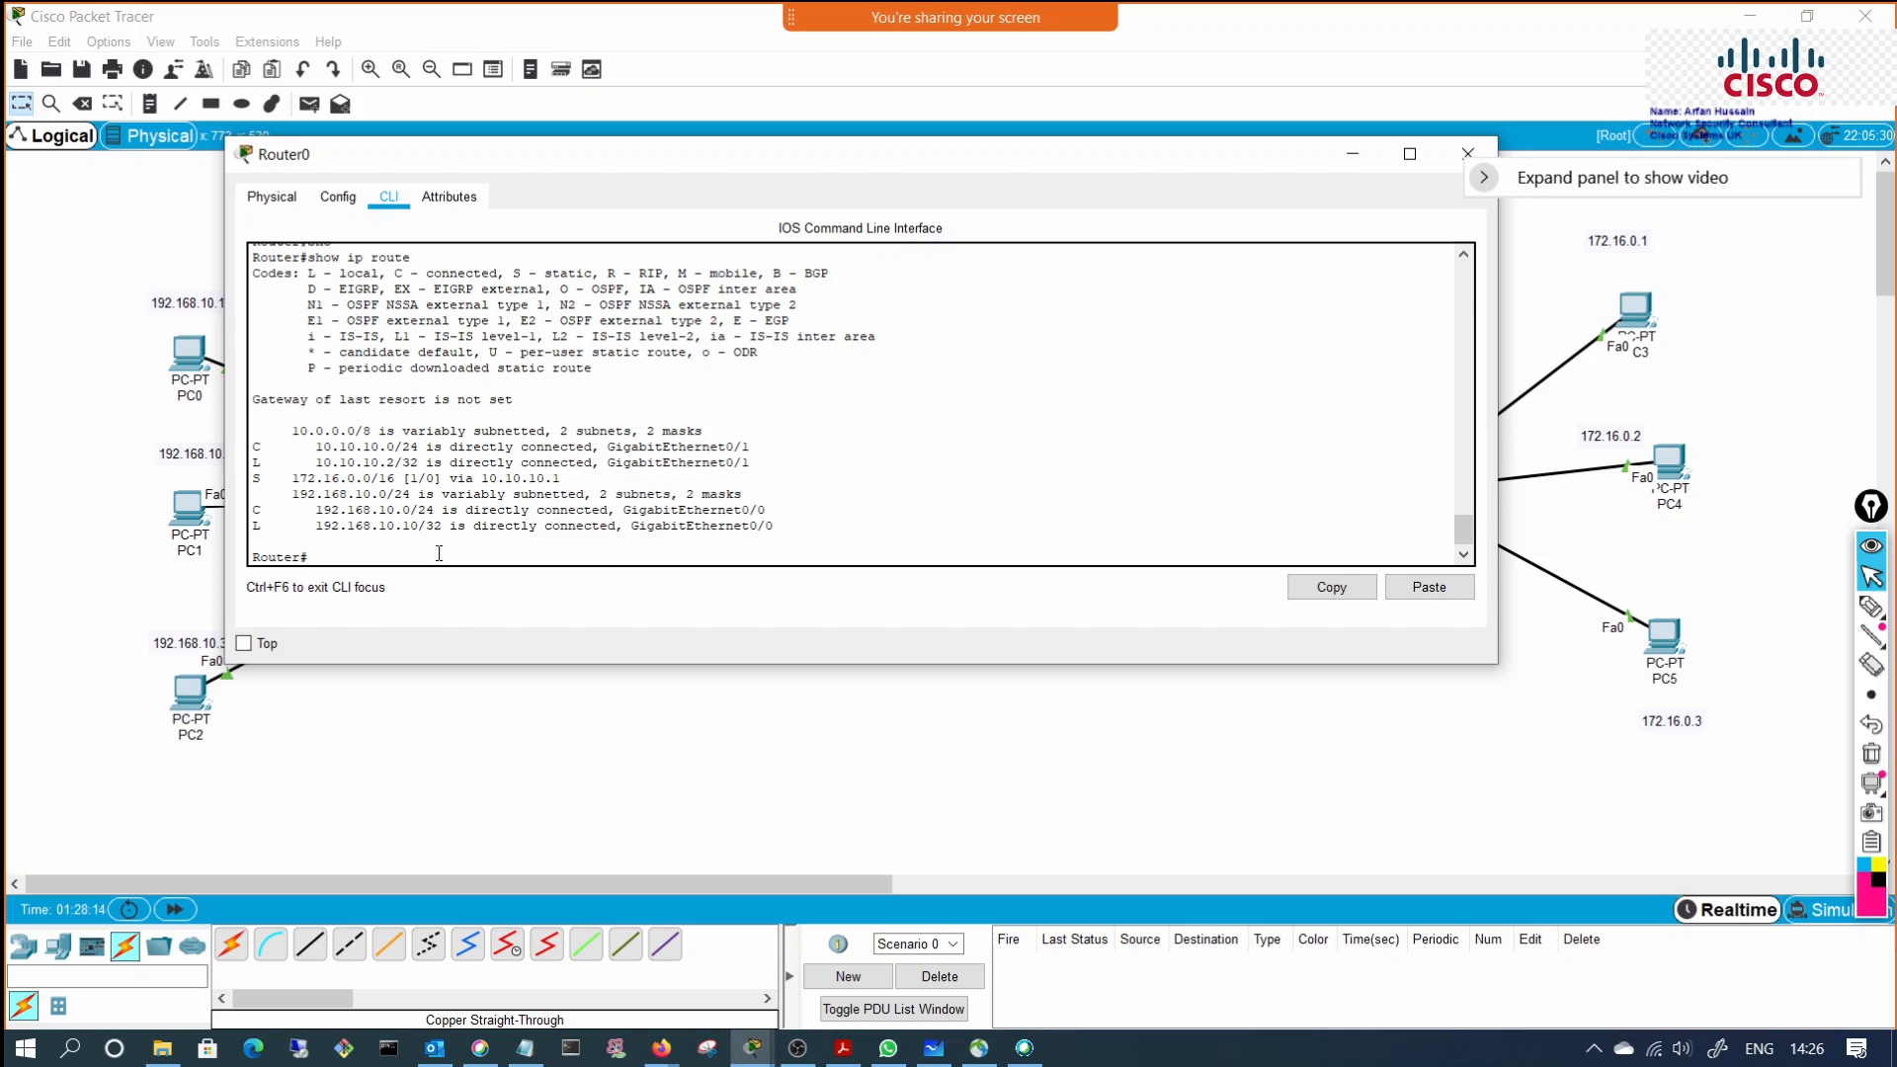
Step: Examine the route codes, the gateway of last resort line and the static 172.16.0.0/16 entry in Router0's routing table
drag(656, 364, 240, 271)
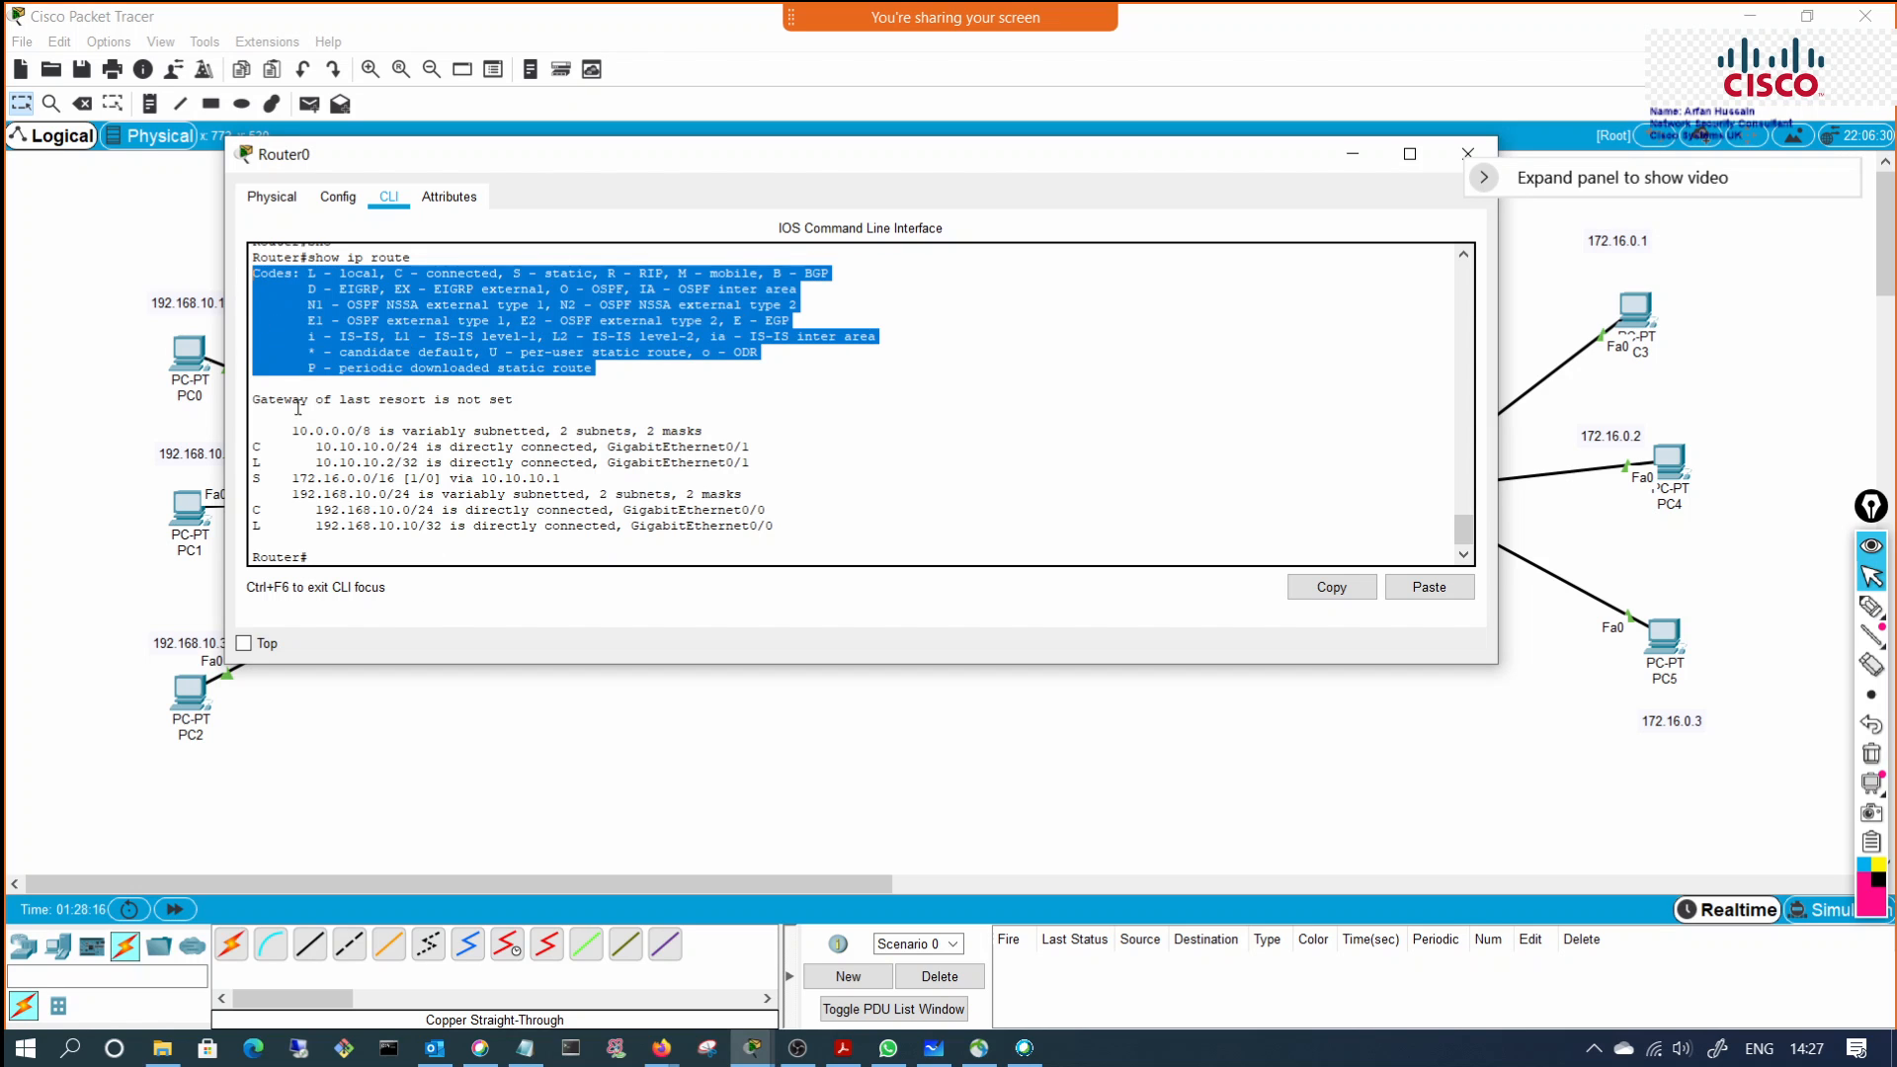
drag(523, 400, 255, 400)
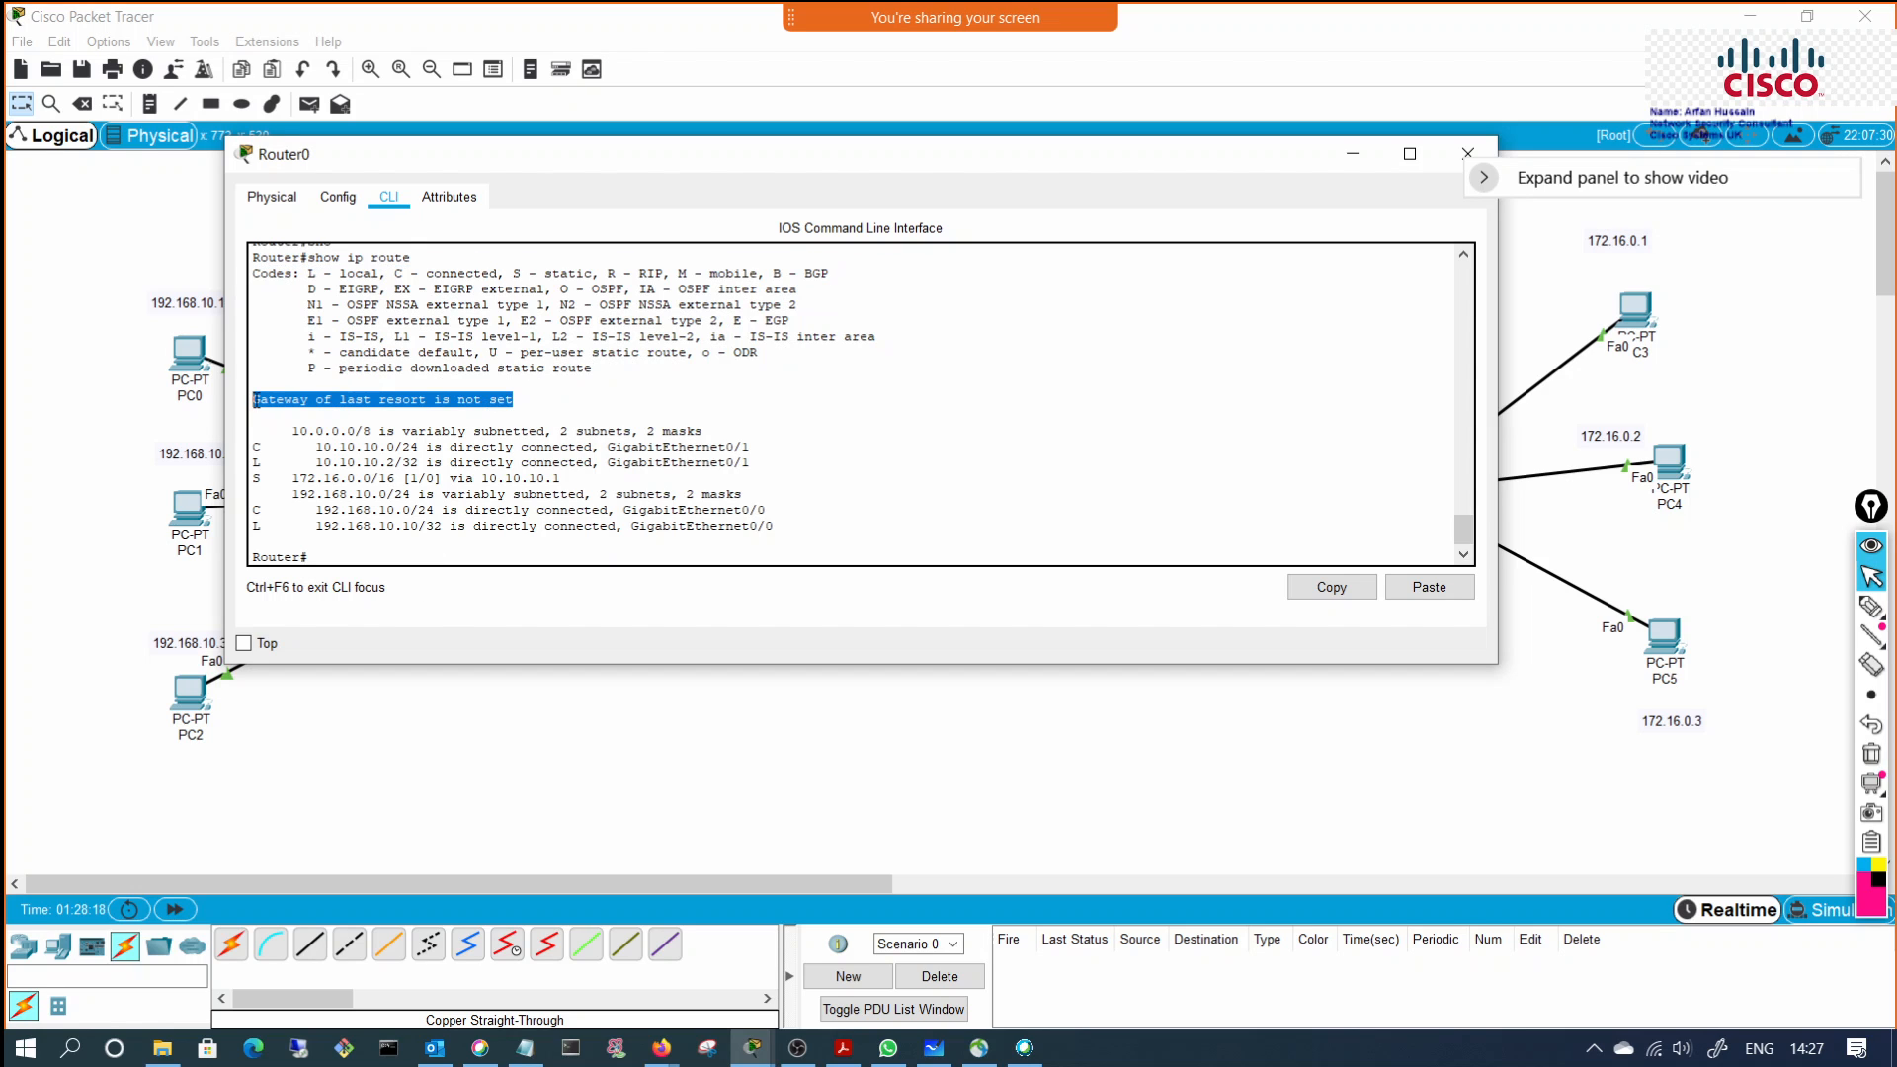
drag(515, 396, 221, 331)
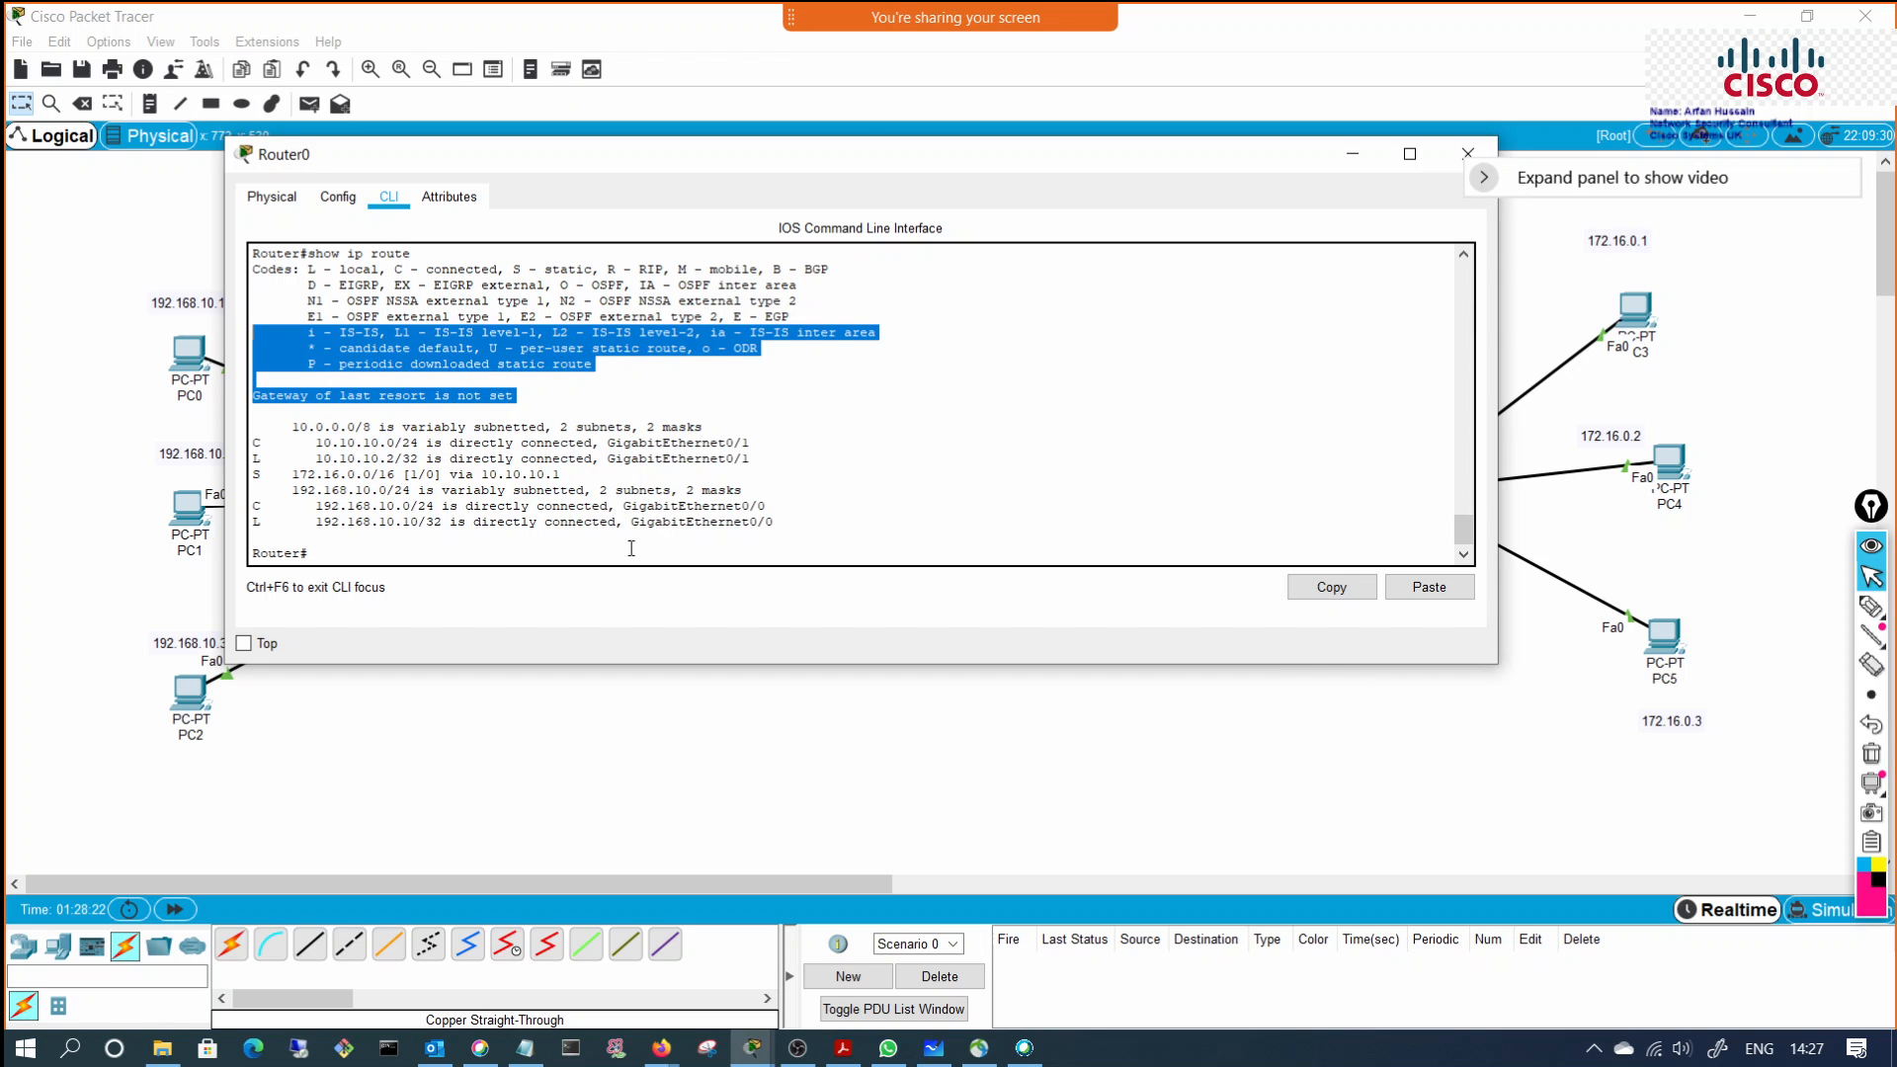
drag(869, 168, 733, 243)
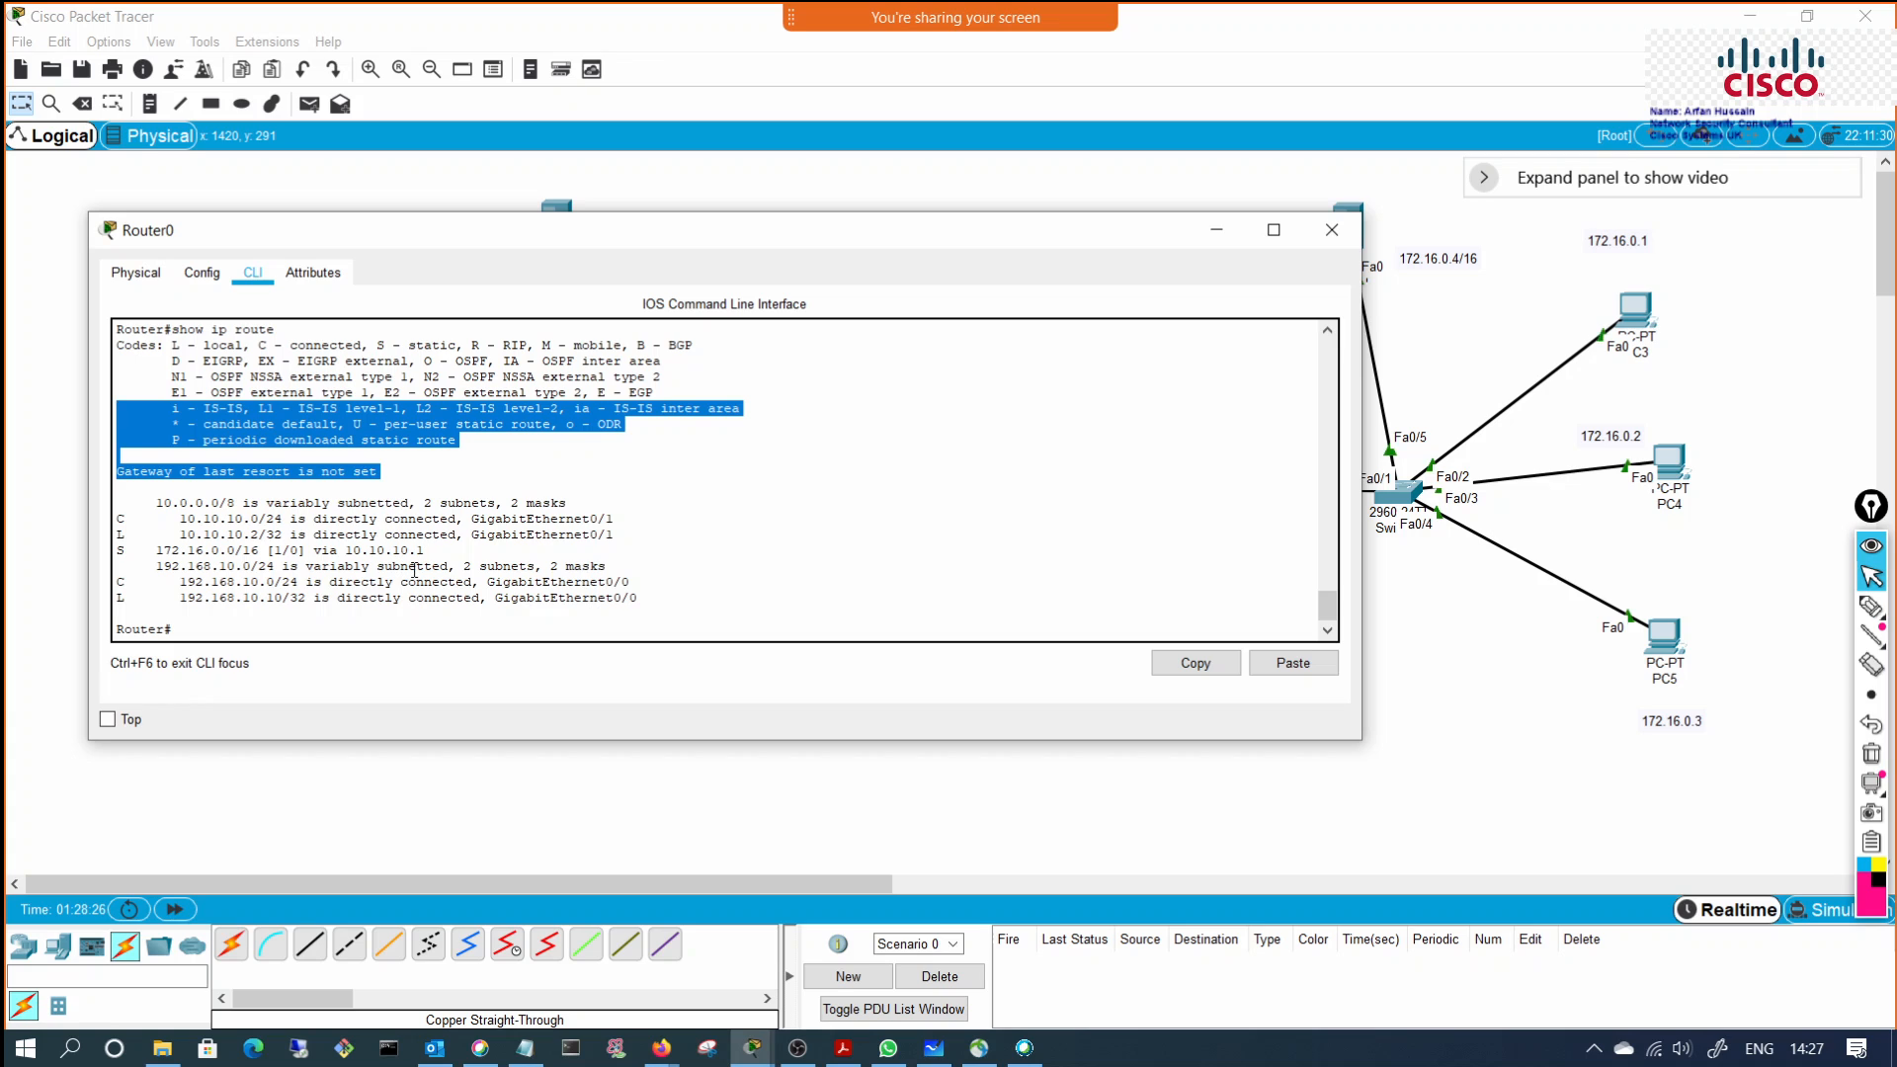
drag(152, 550, 435, 548)
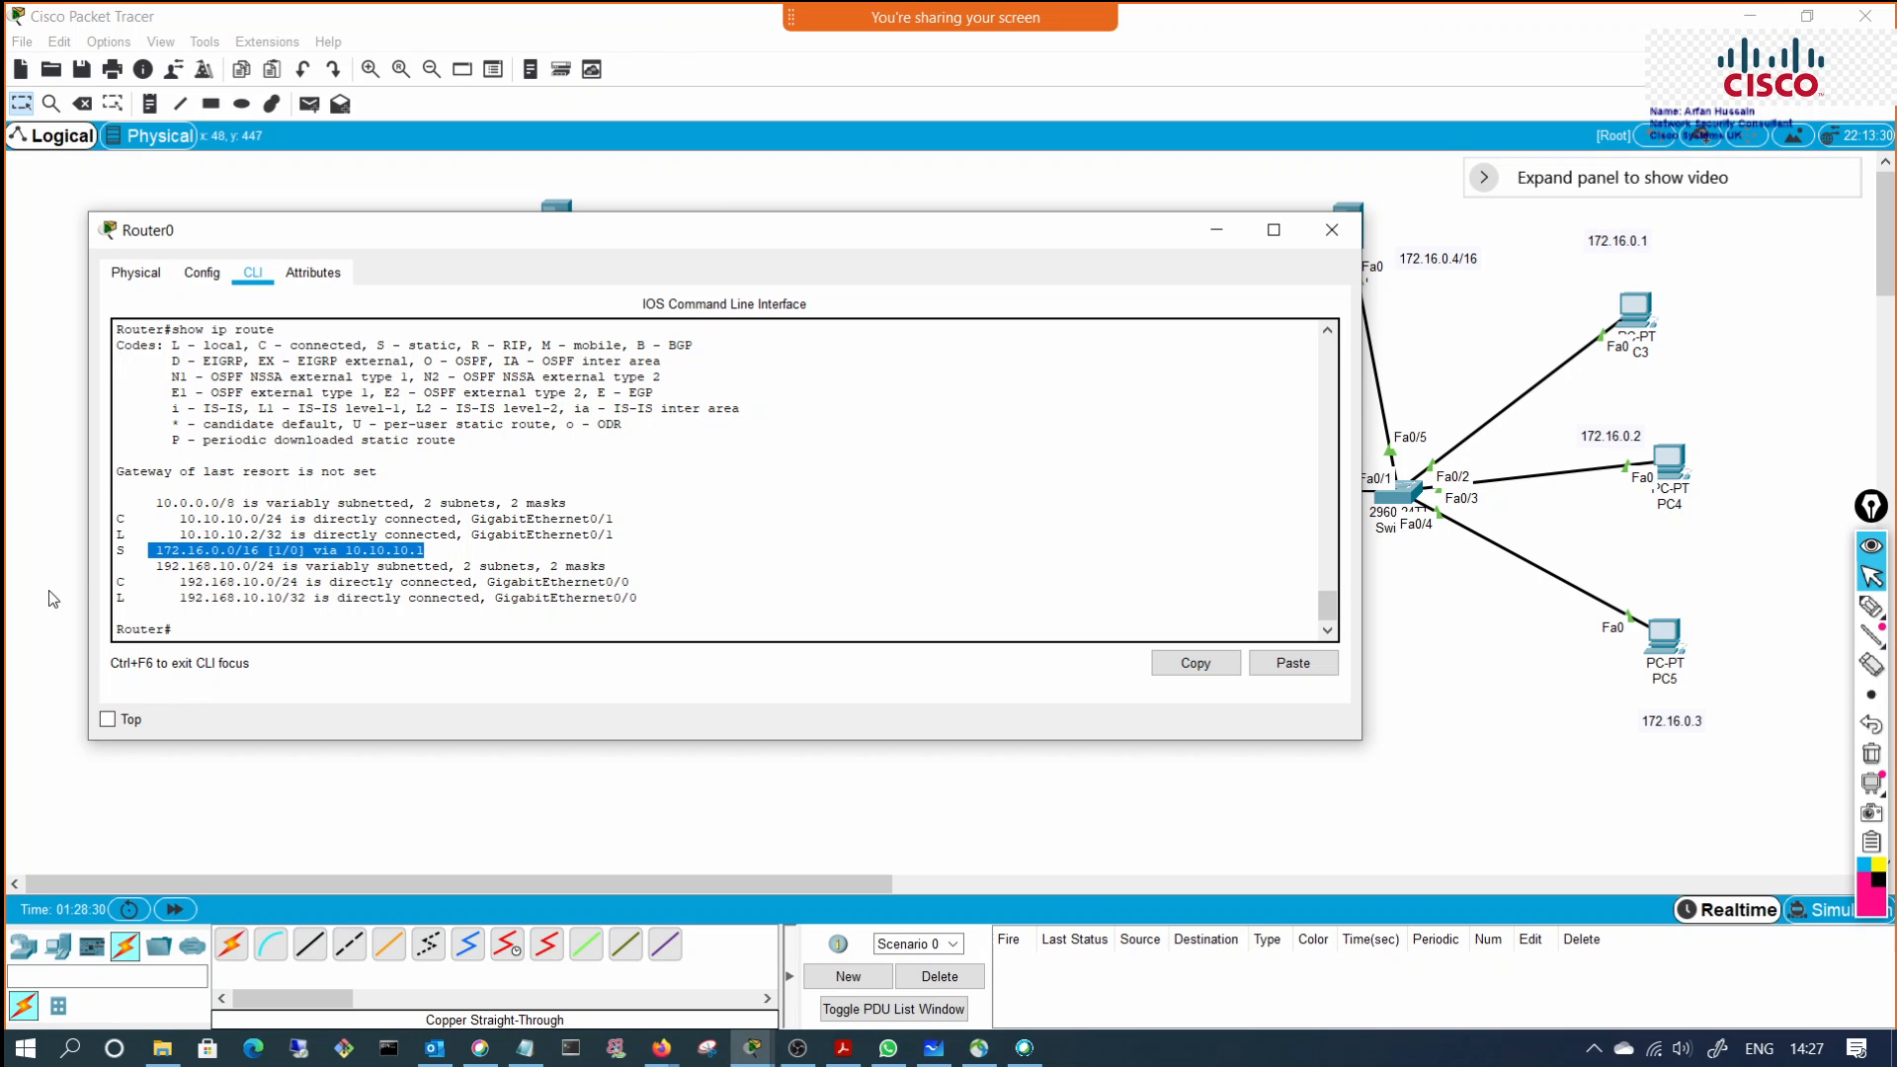
drag(132, 550, 120, 551)
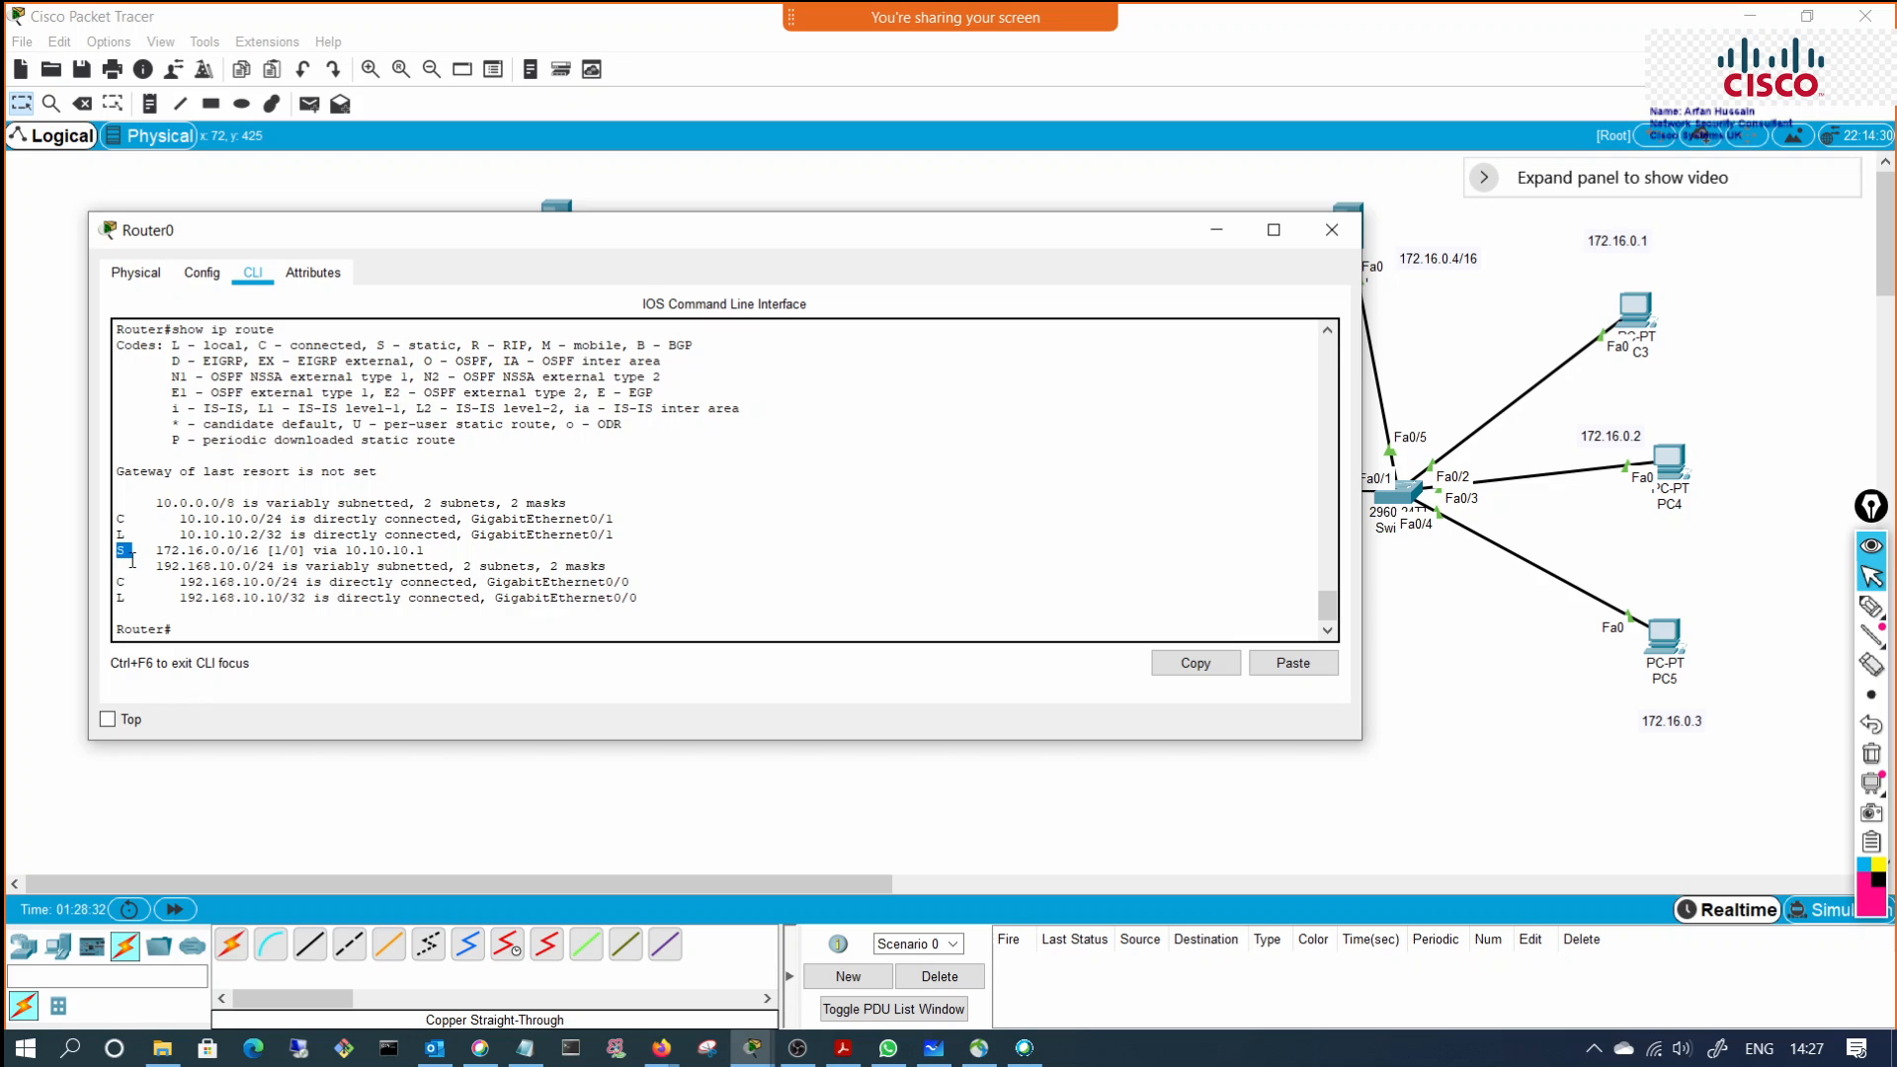
click(158, 562)
drag(158, 550, 340, 550)
click(352, 551)
drag(440, 549, 348, 551)
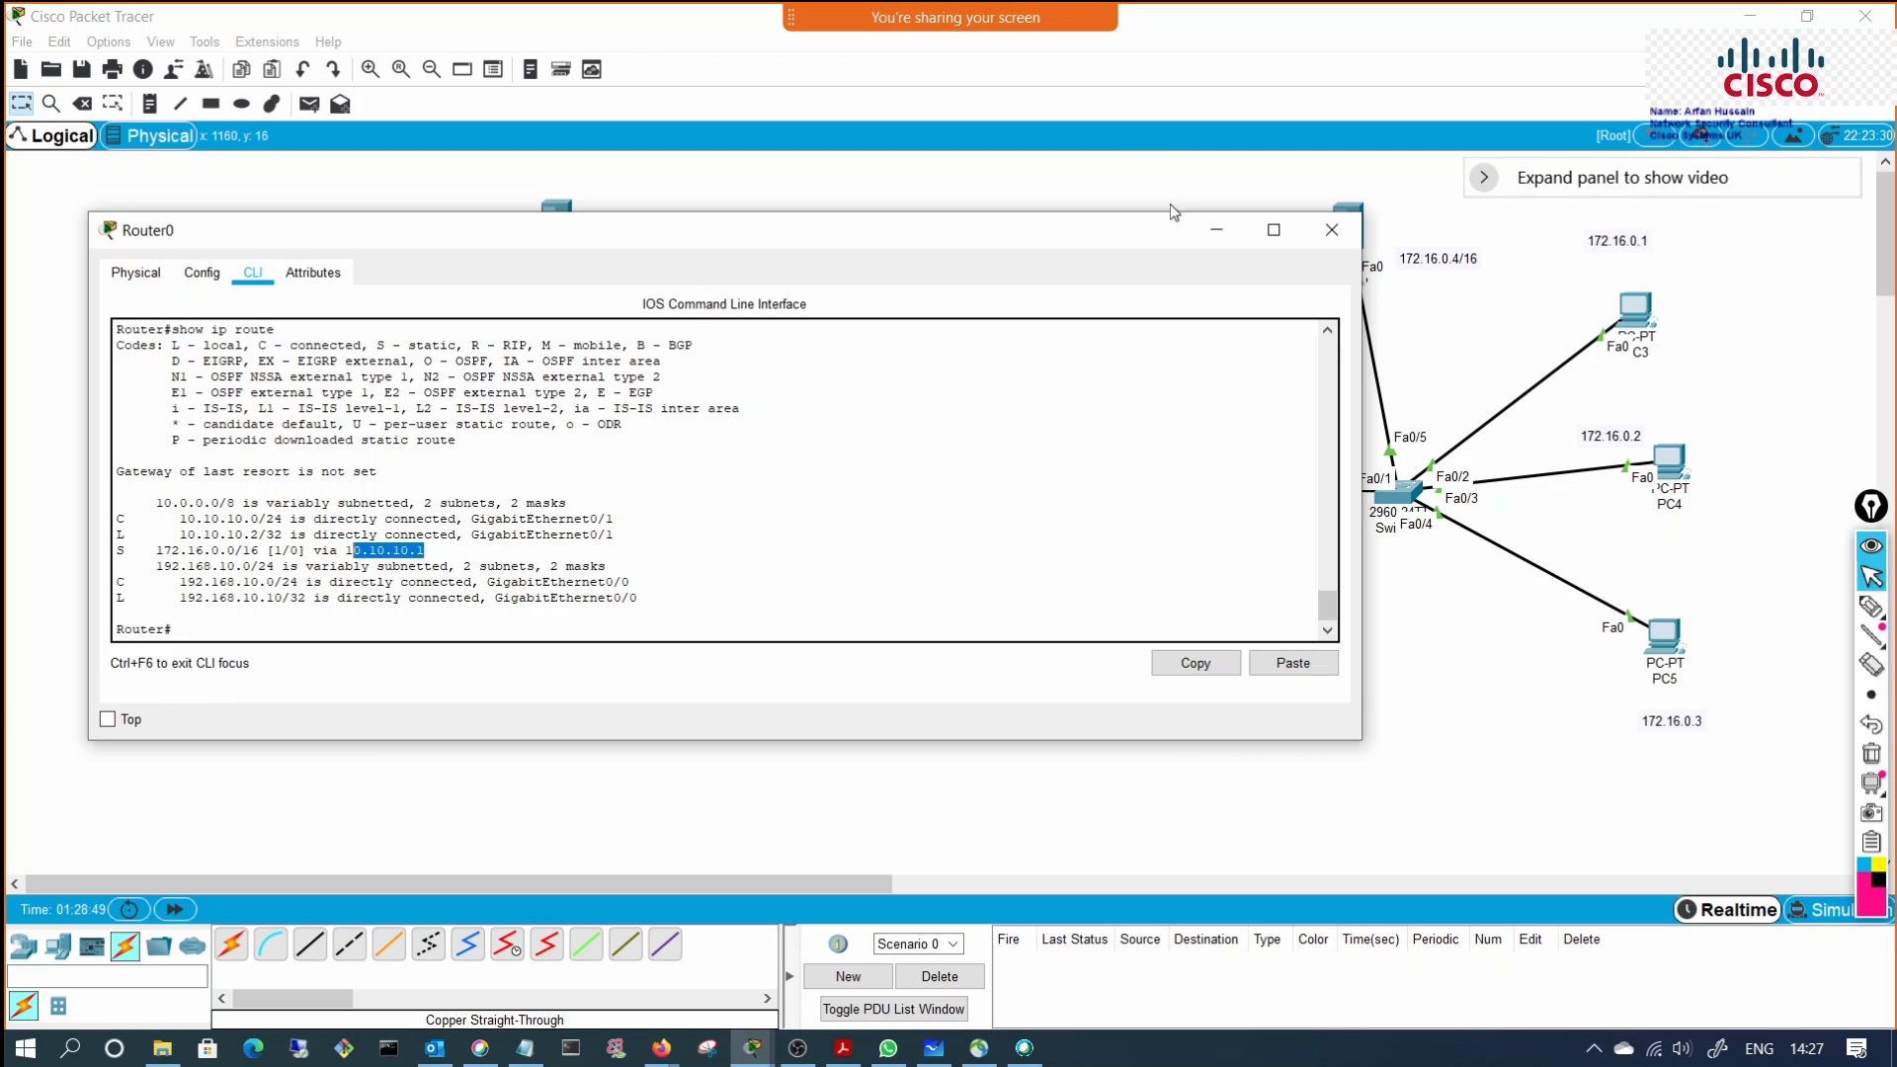
Step: Minimise Router0's window, open Router1's command line and display its routing table with show ip route
click(1216, 229)
click(1138, 490)
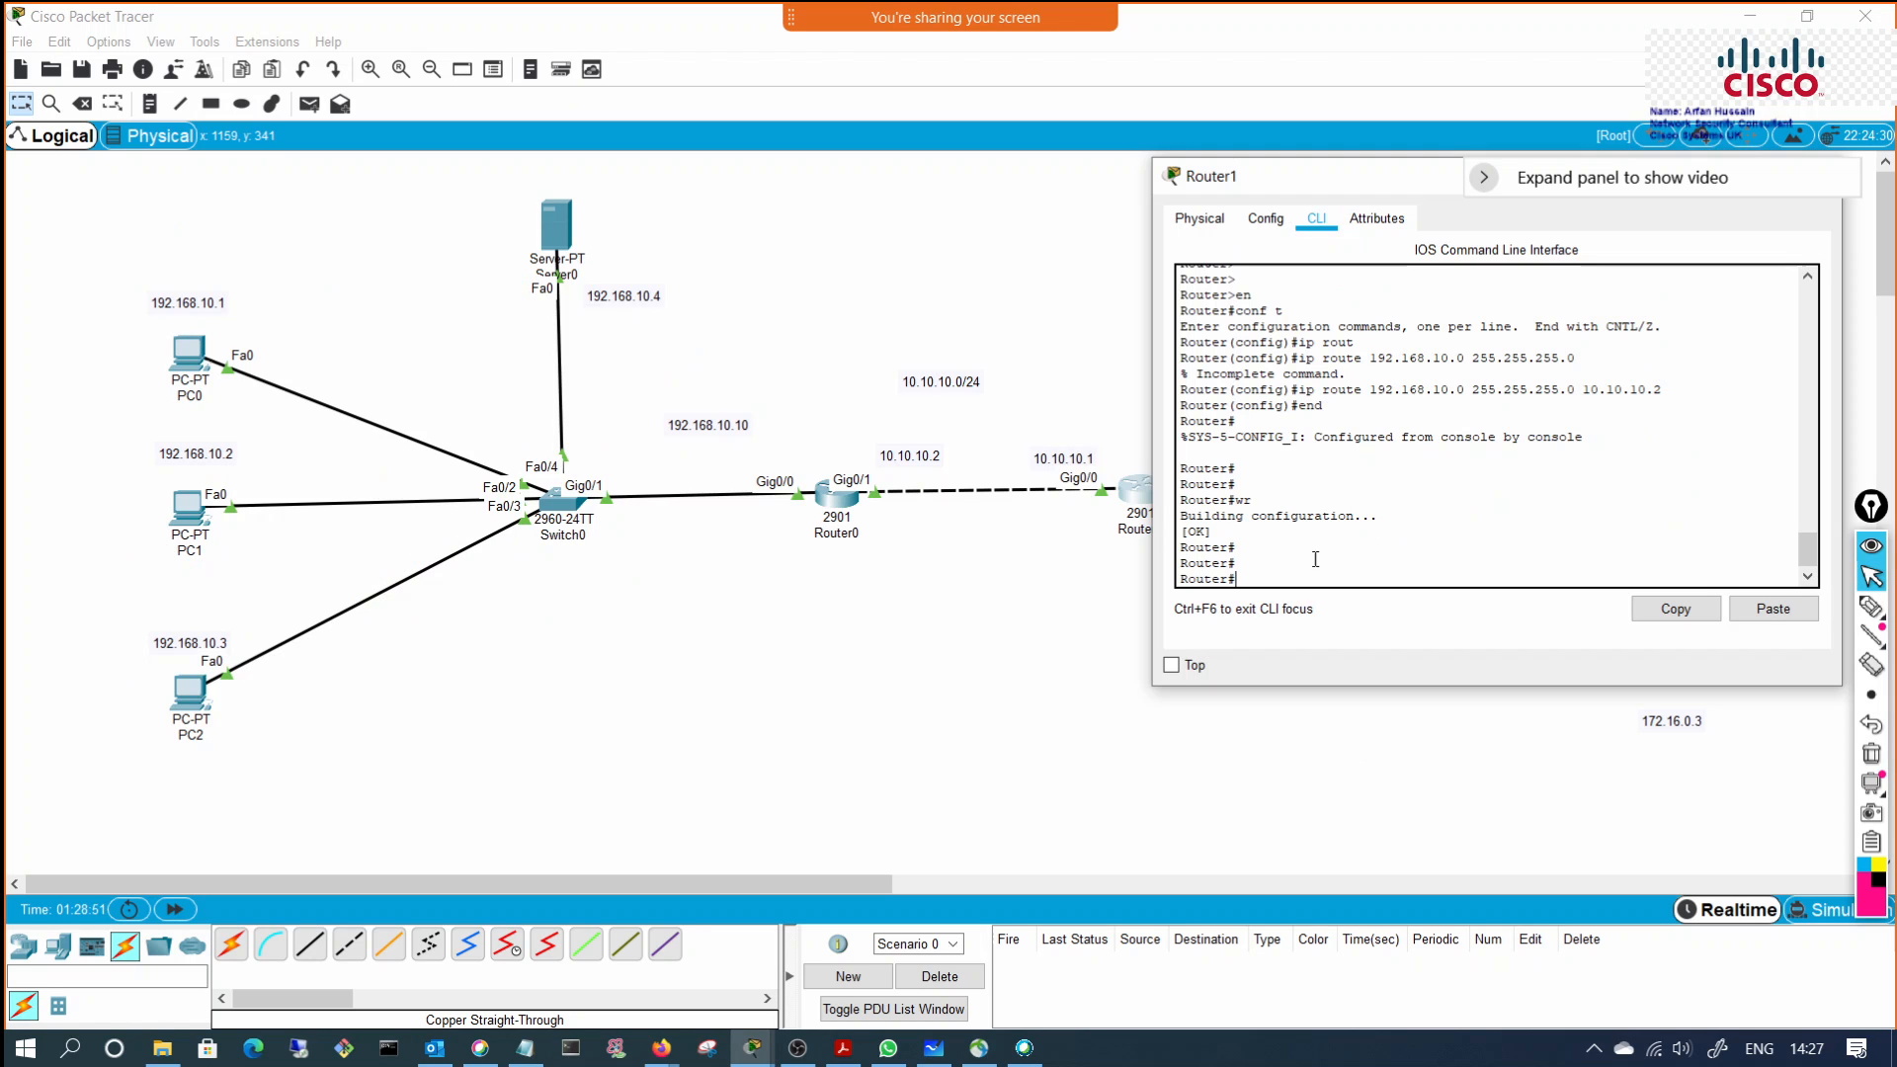
key(Return)
key(Return)
text(sho)
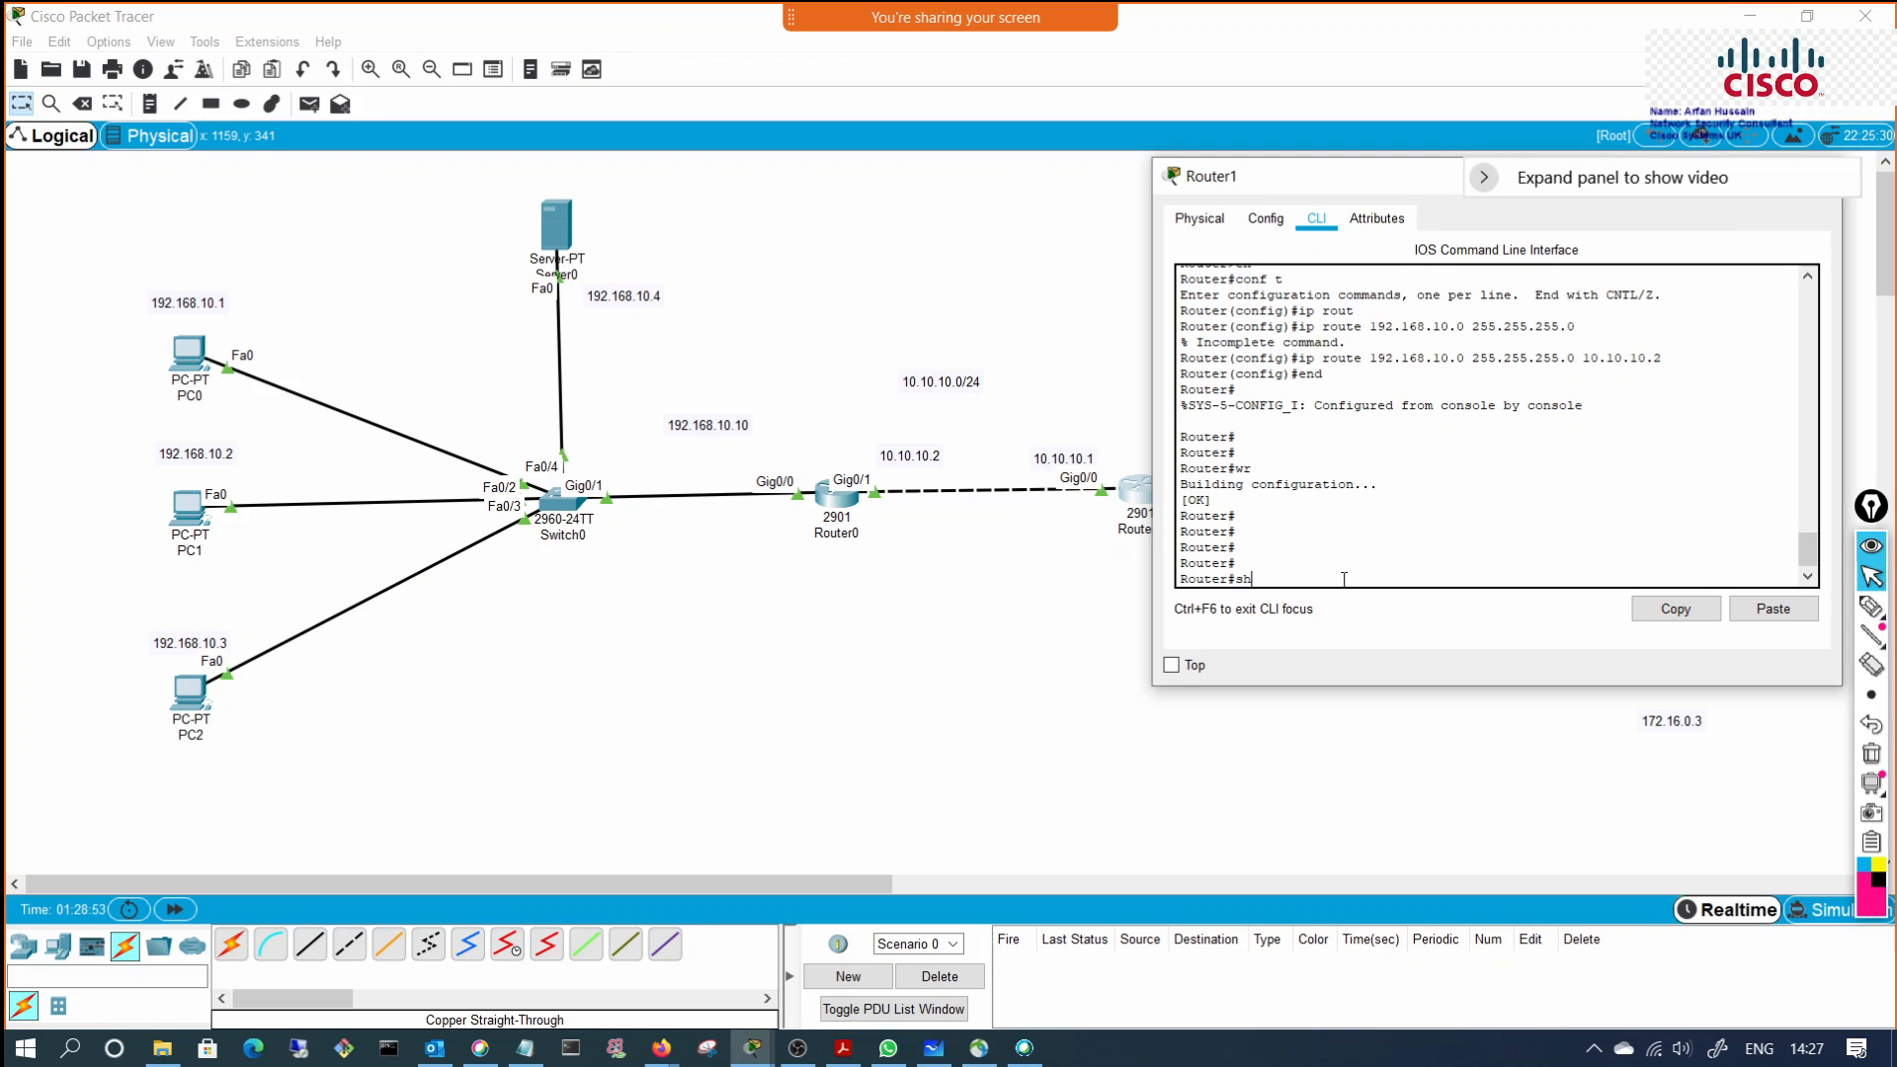
key(Tab)
text(ip rou)
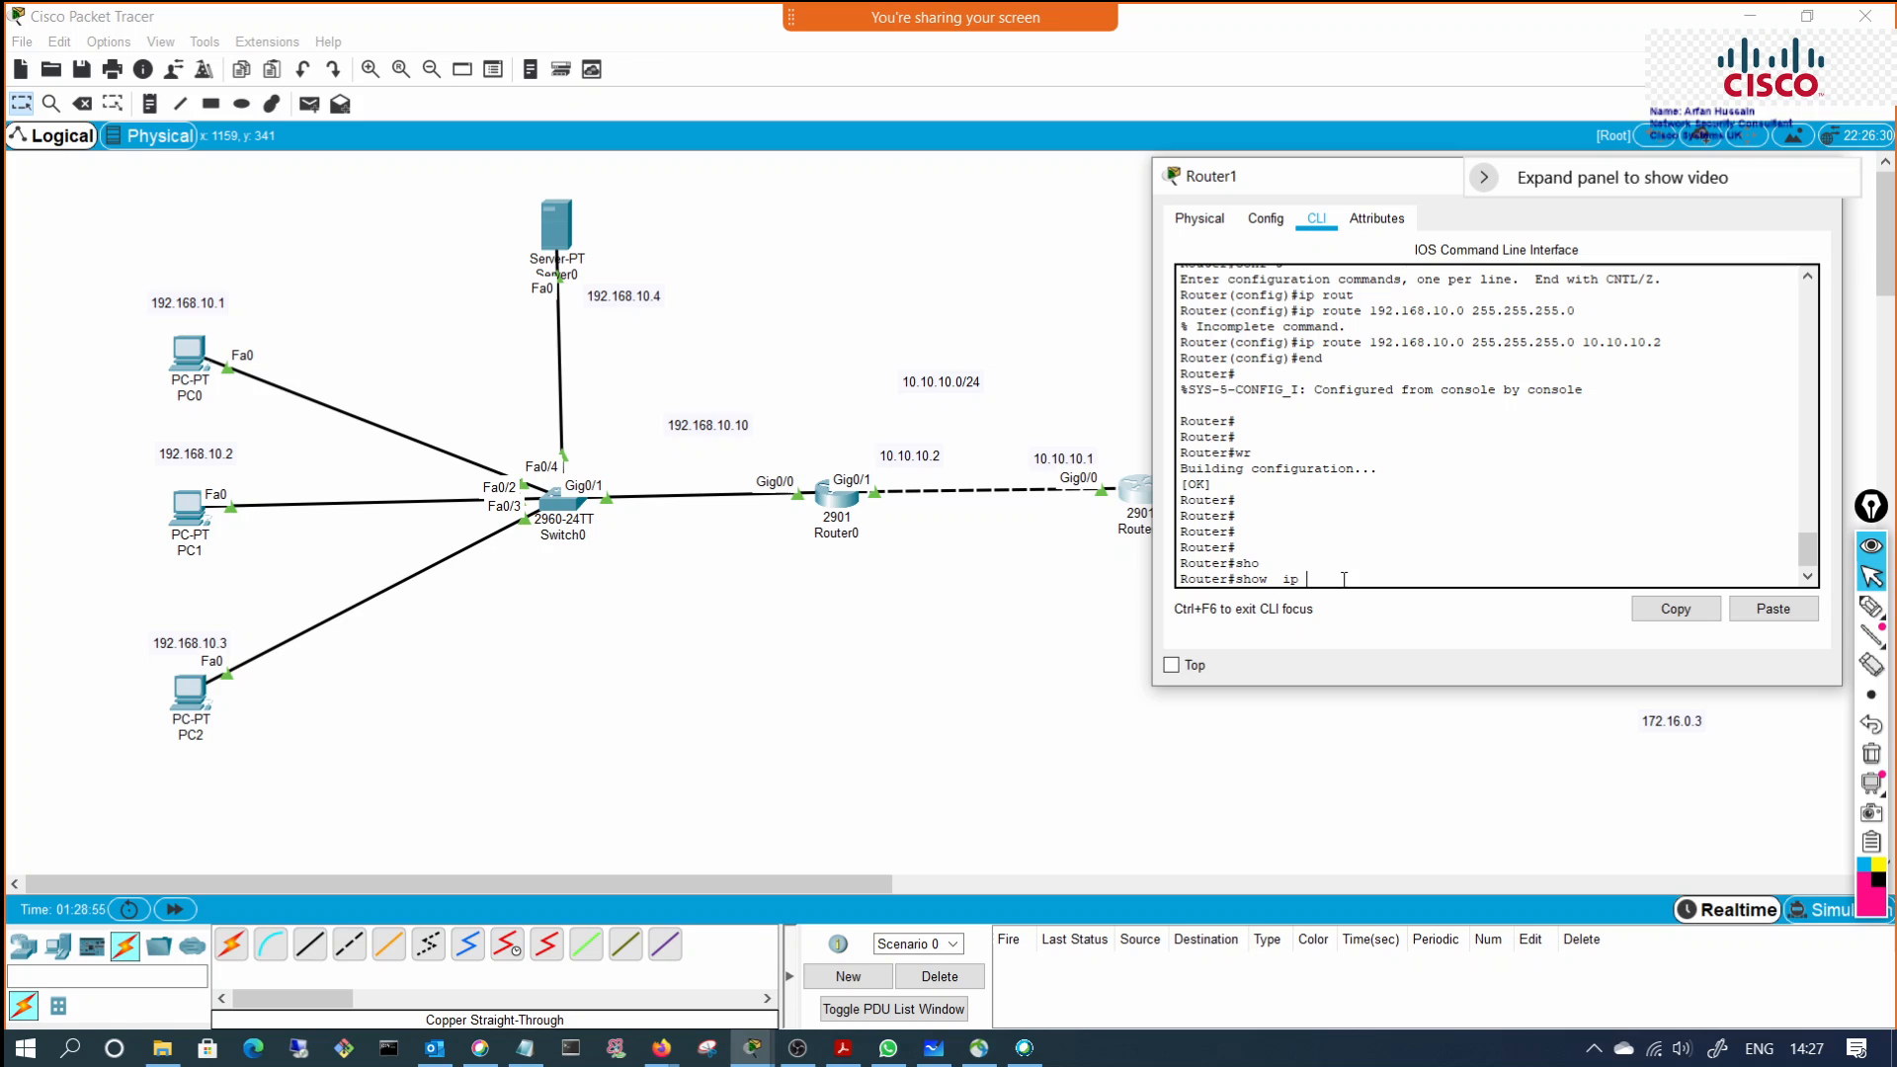
key(Tab)
key(Return)
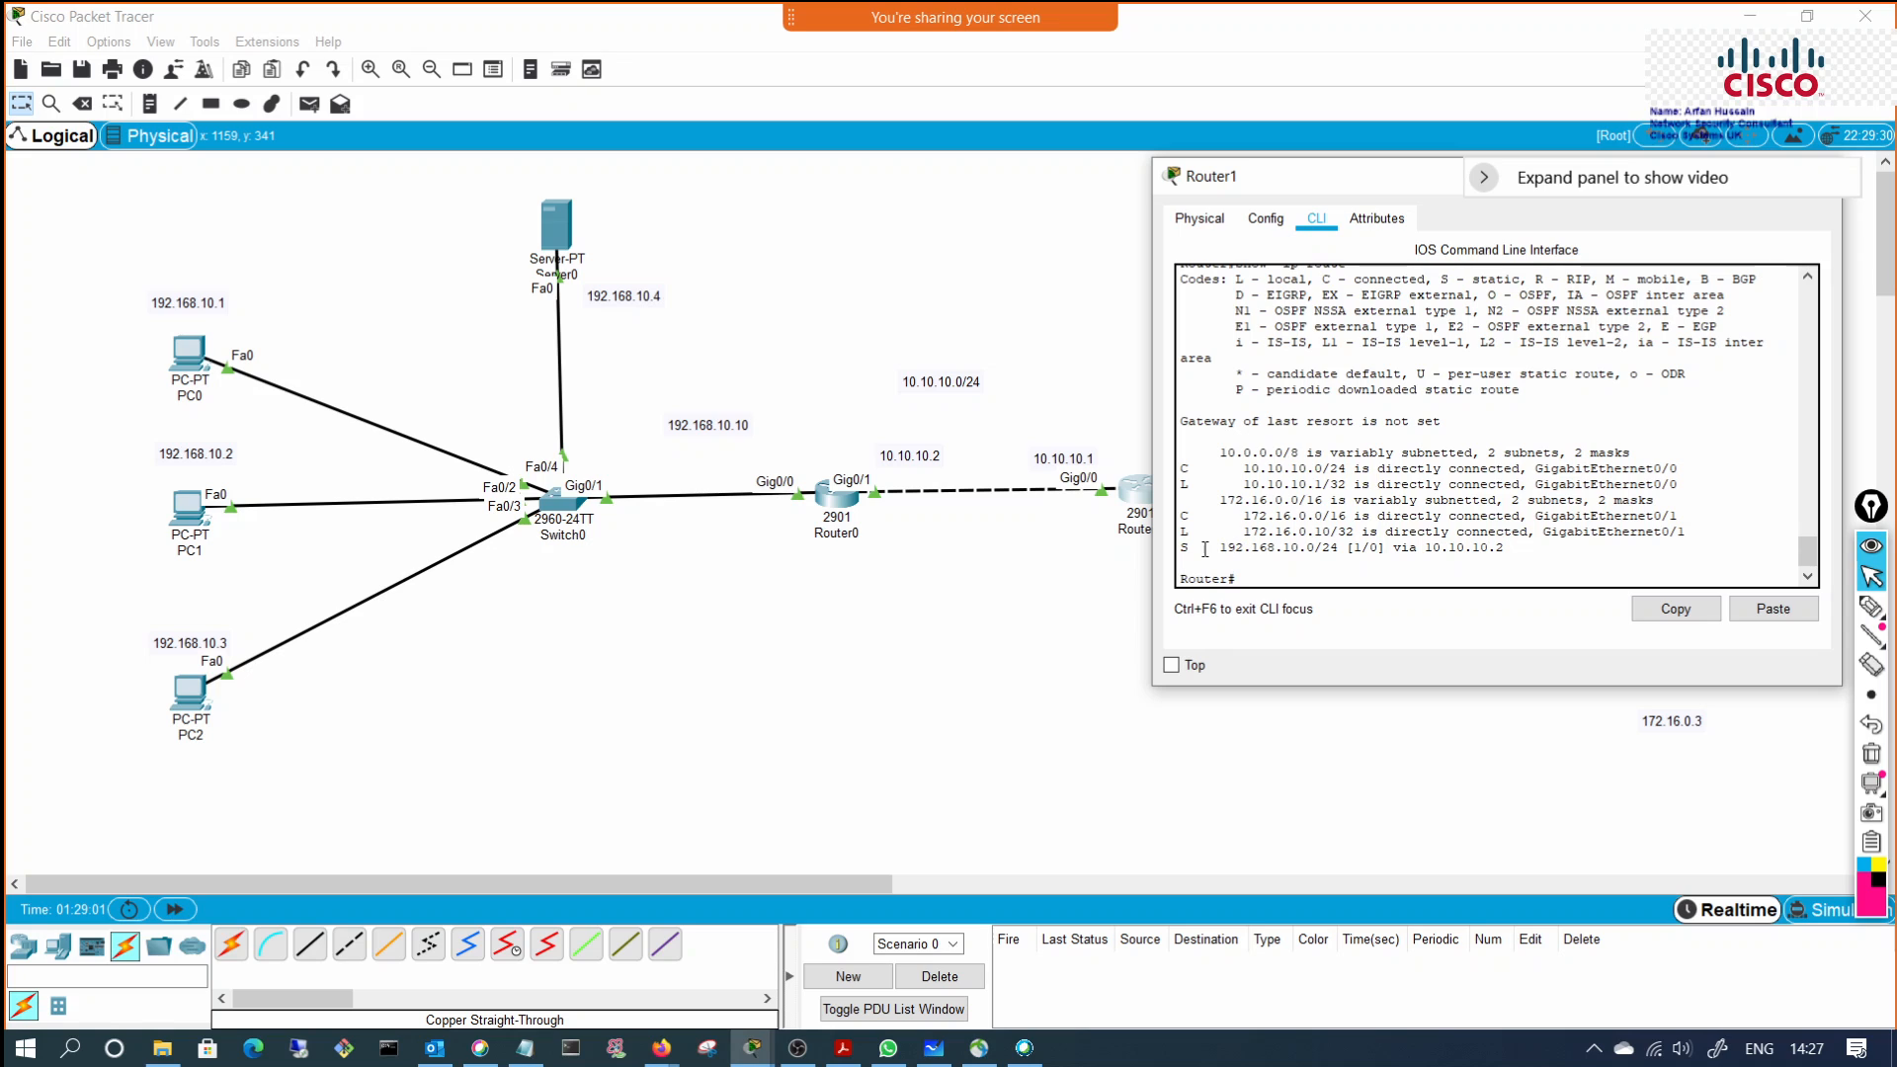
Step: Highlight the static 192.168.10.0/24 entry in Router1's routing table for review and minimise the router's window
drag(1183, 549, 1508, 543)
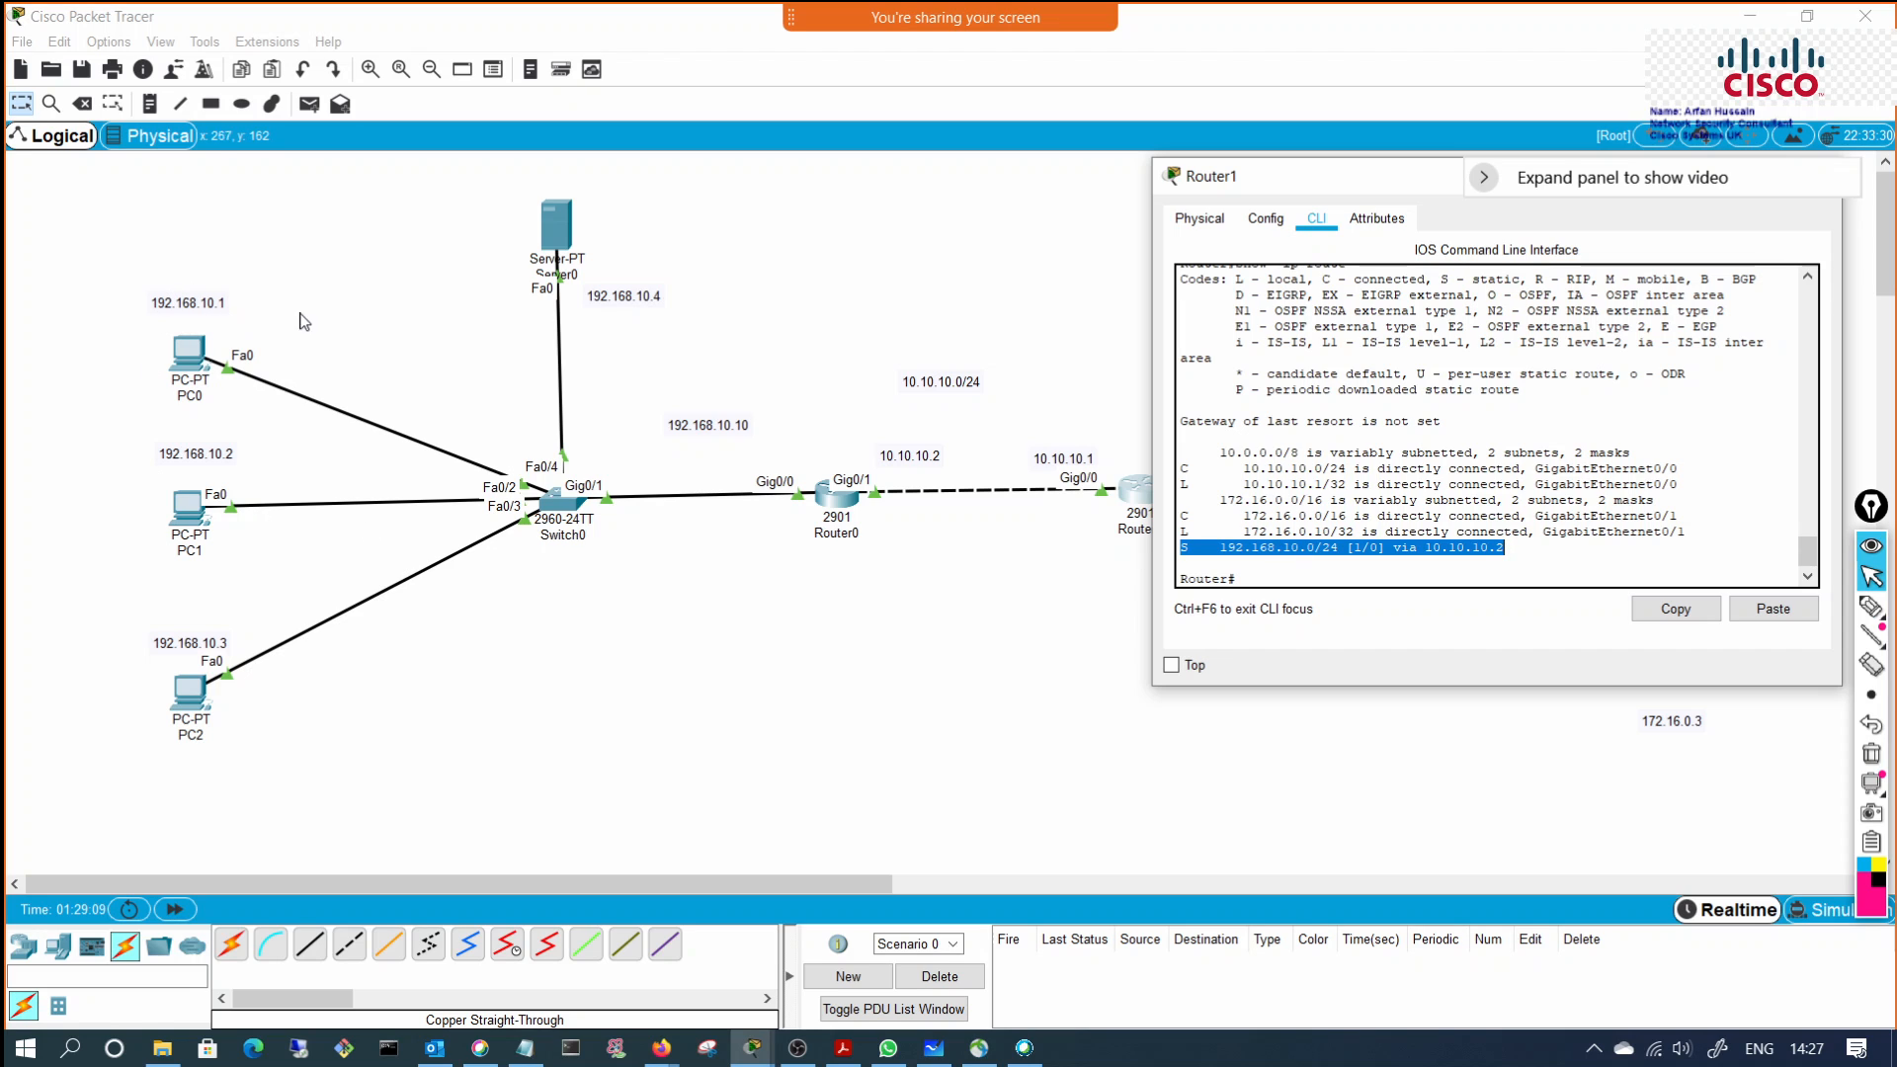
drag(1521, 549, 1181, 552)
drag(1775, 178, 1625, 217)
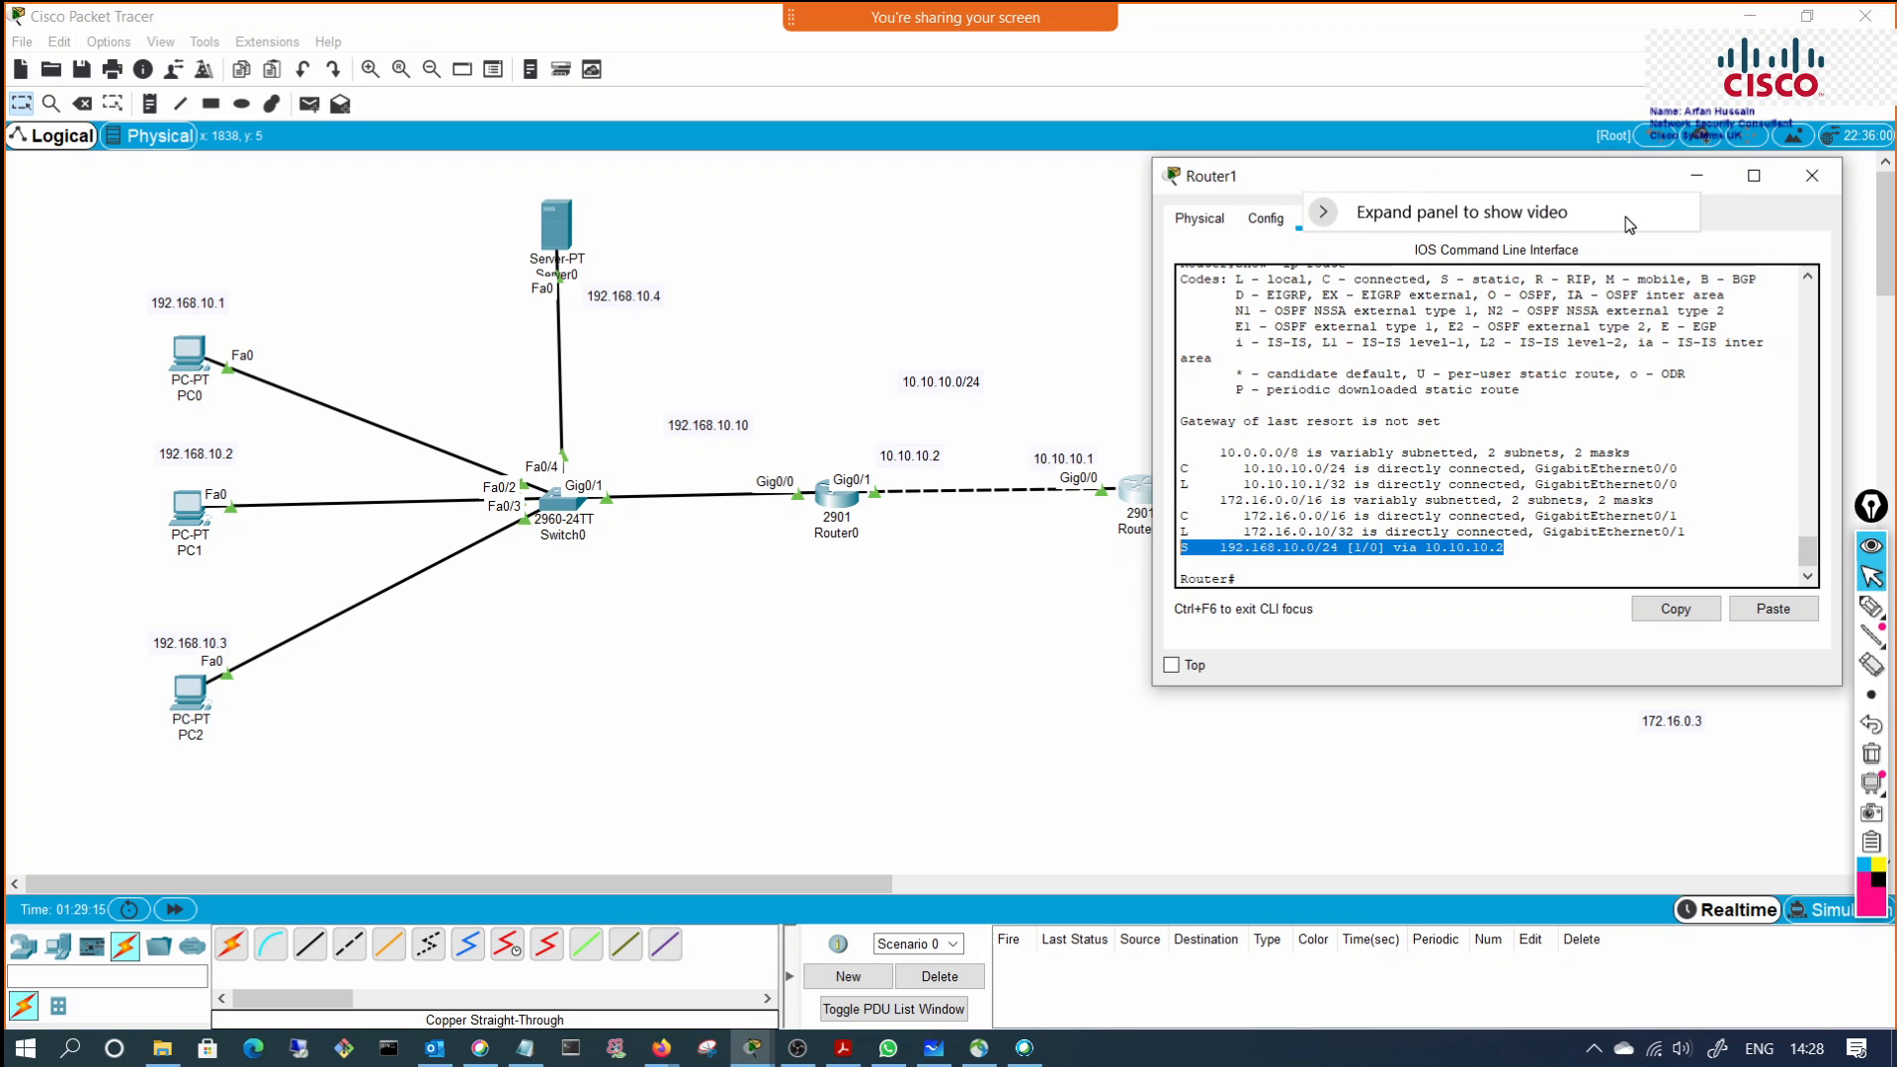
click(1697, 176)
Step: Open PC0's command prompt and repeat the ping to 10.10.10.1
click(190, 363)
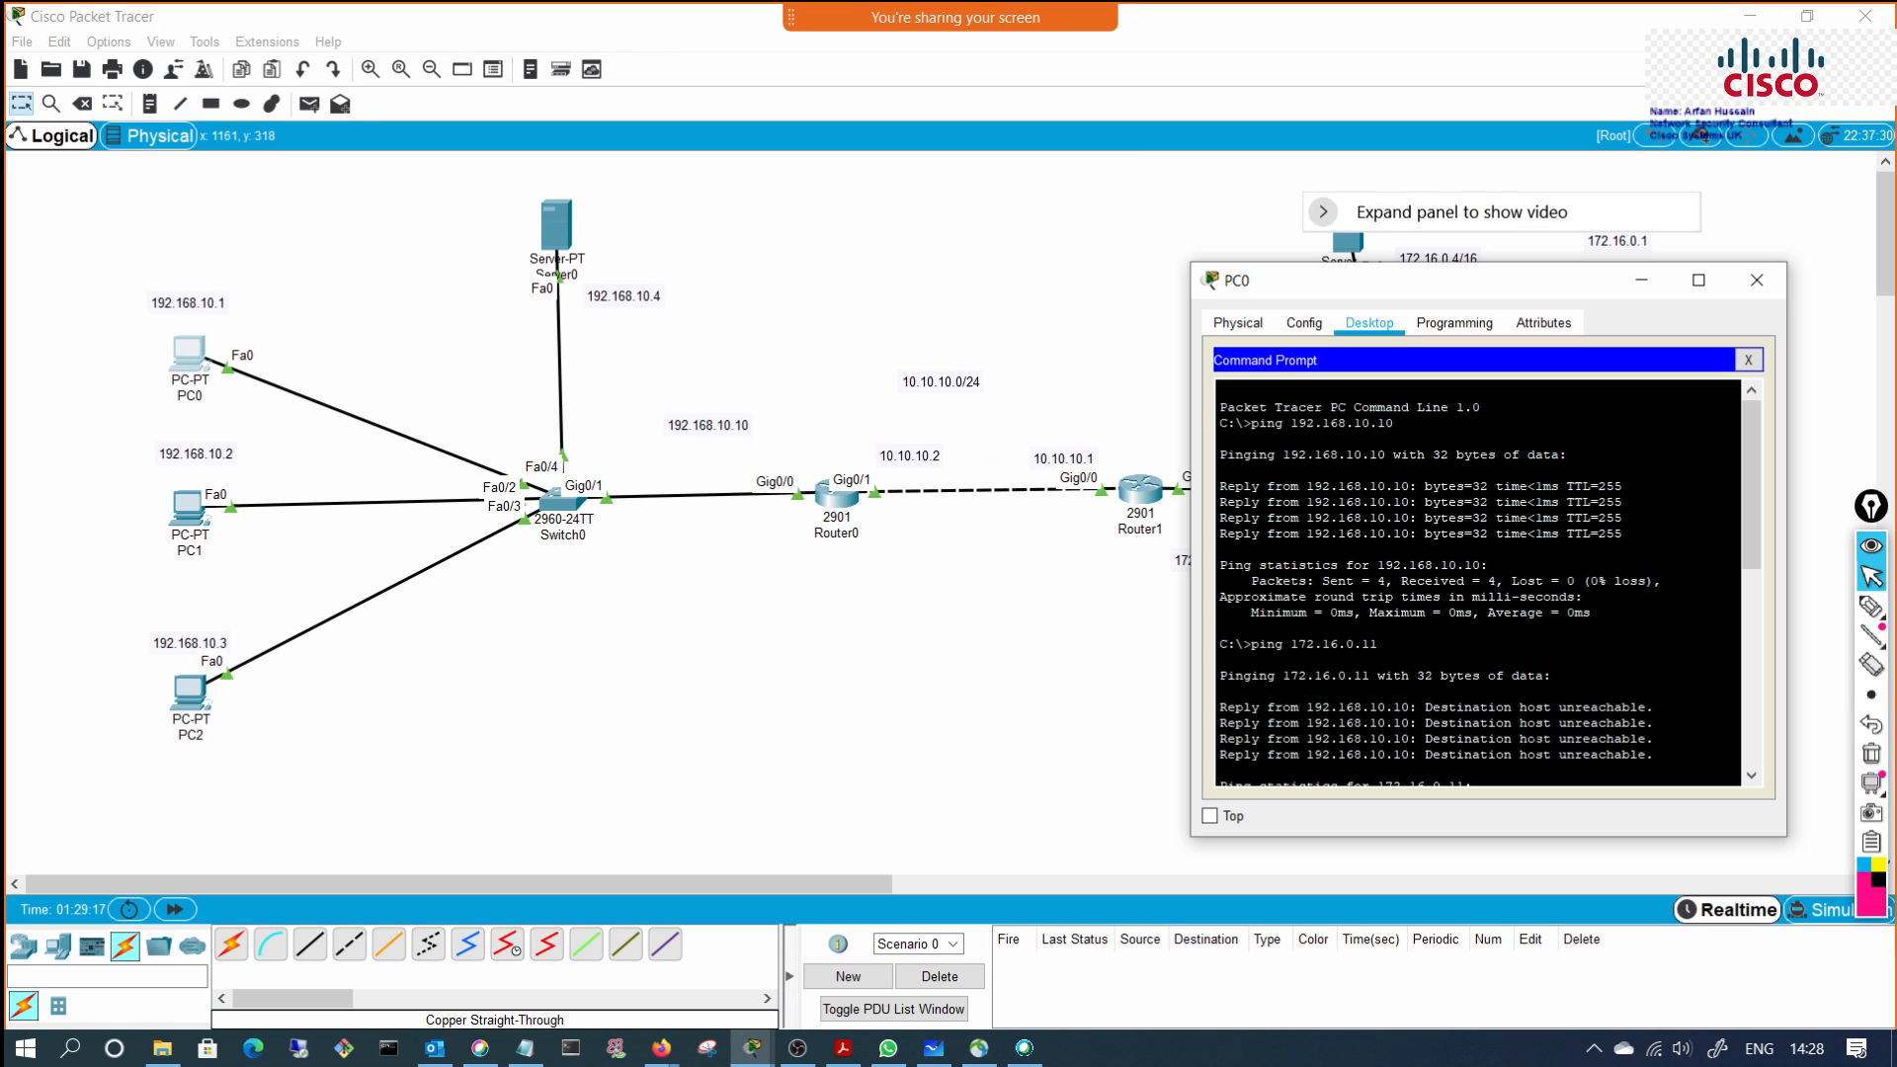
scroll(1458, 755, down, 10)
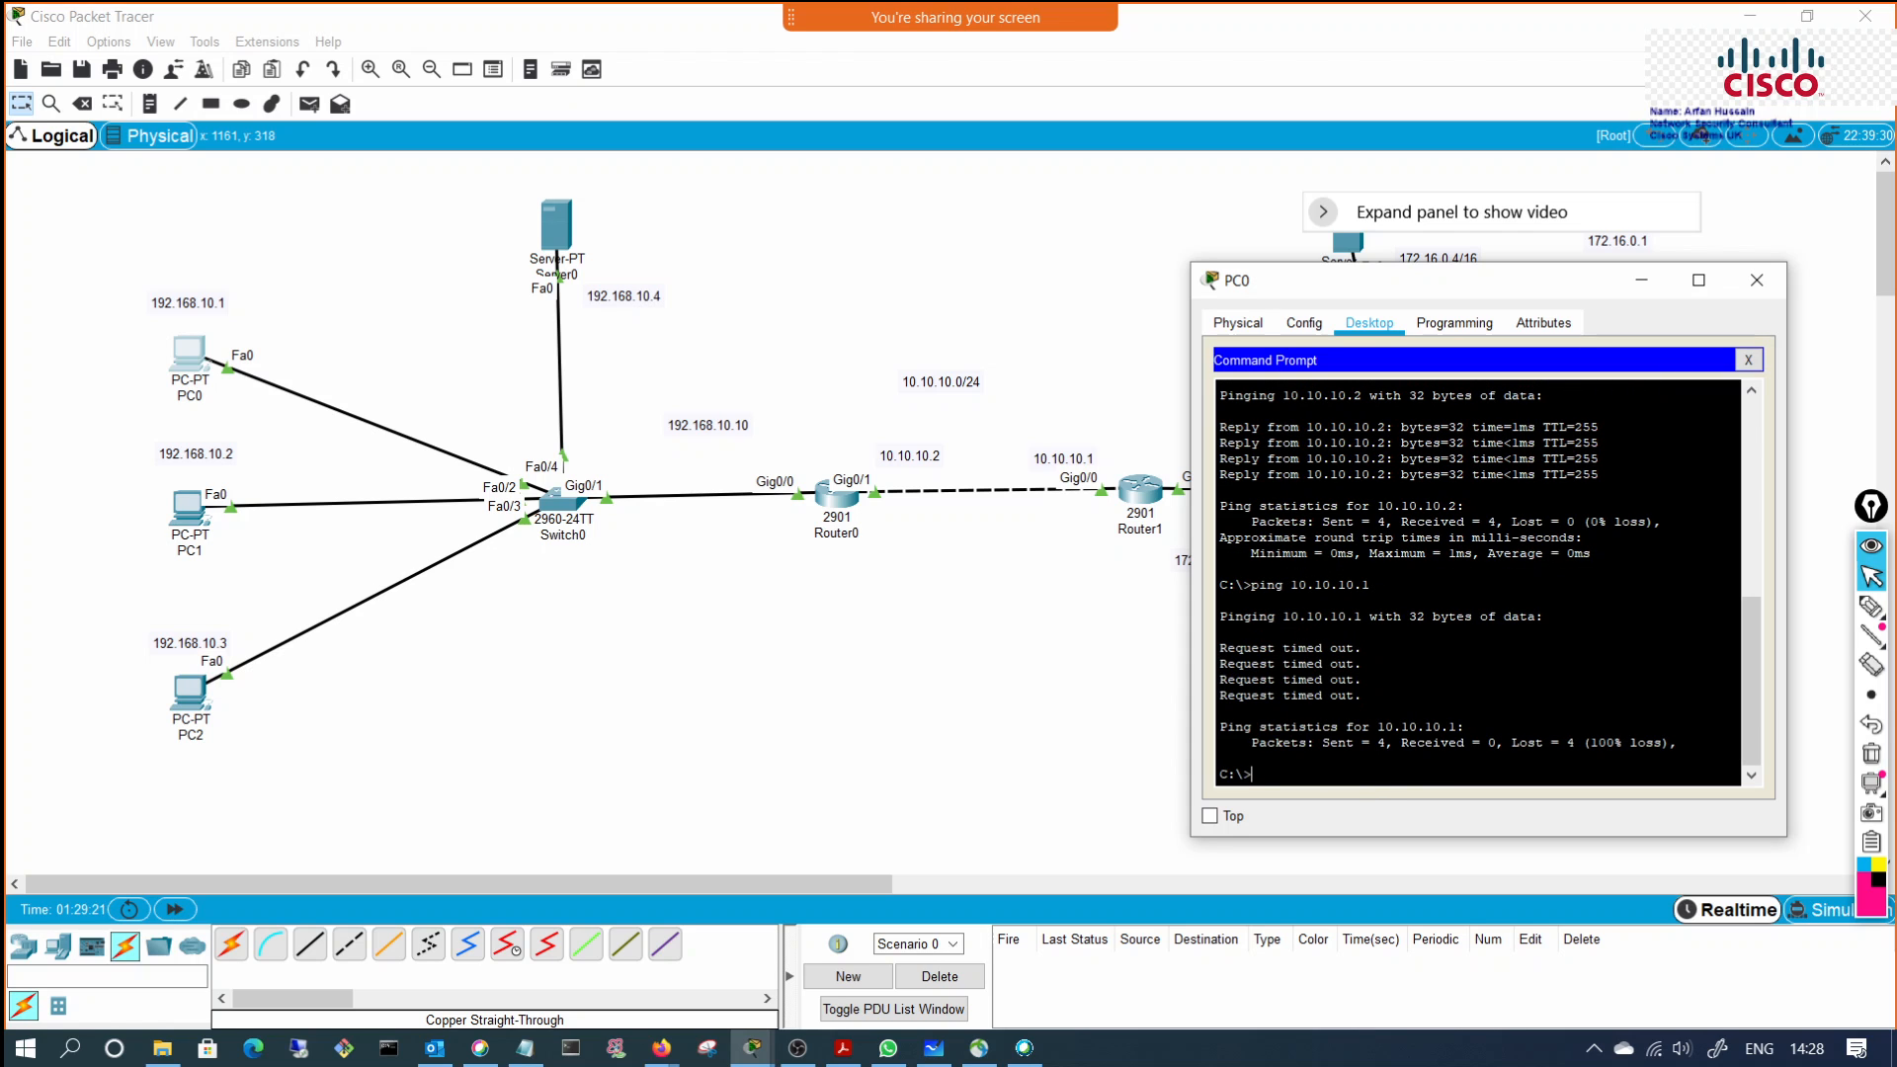
key(Up)
key(Return)
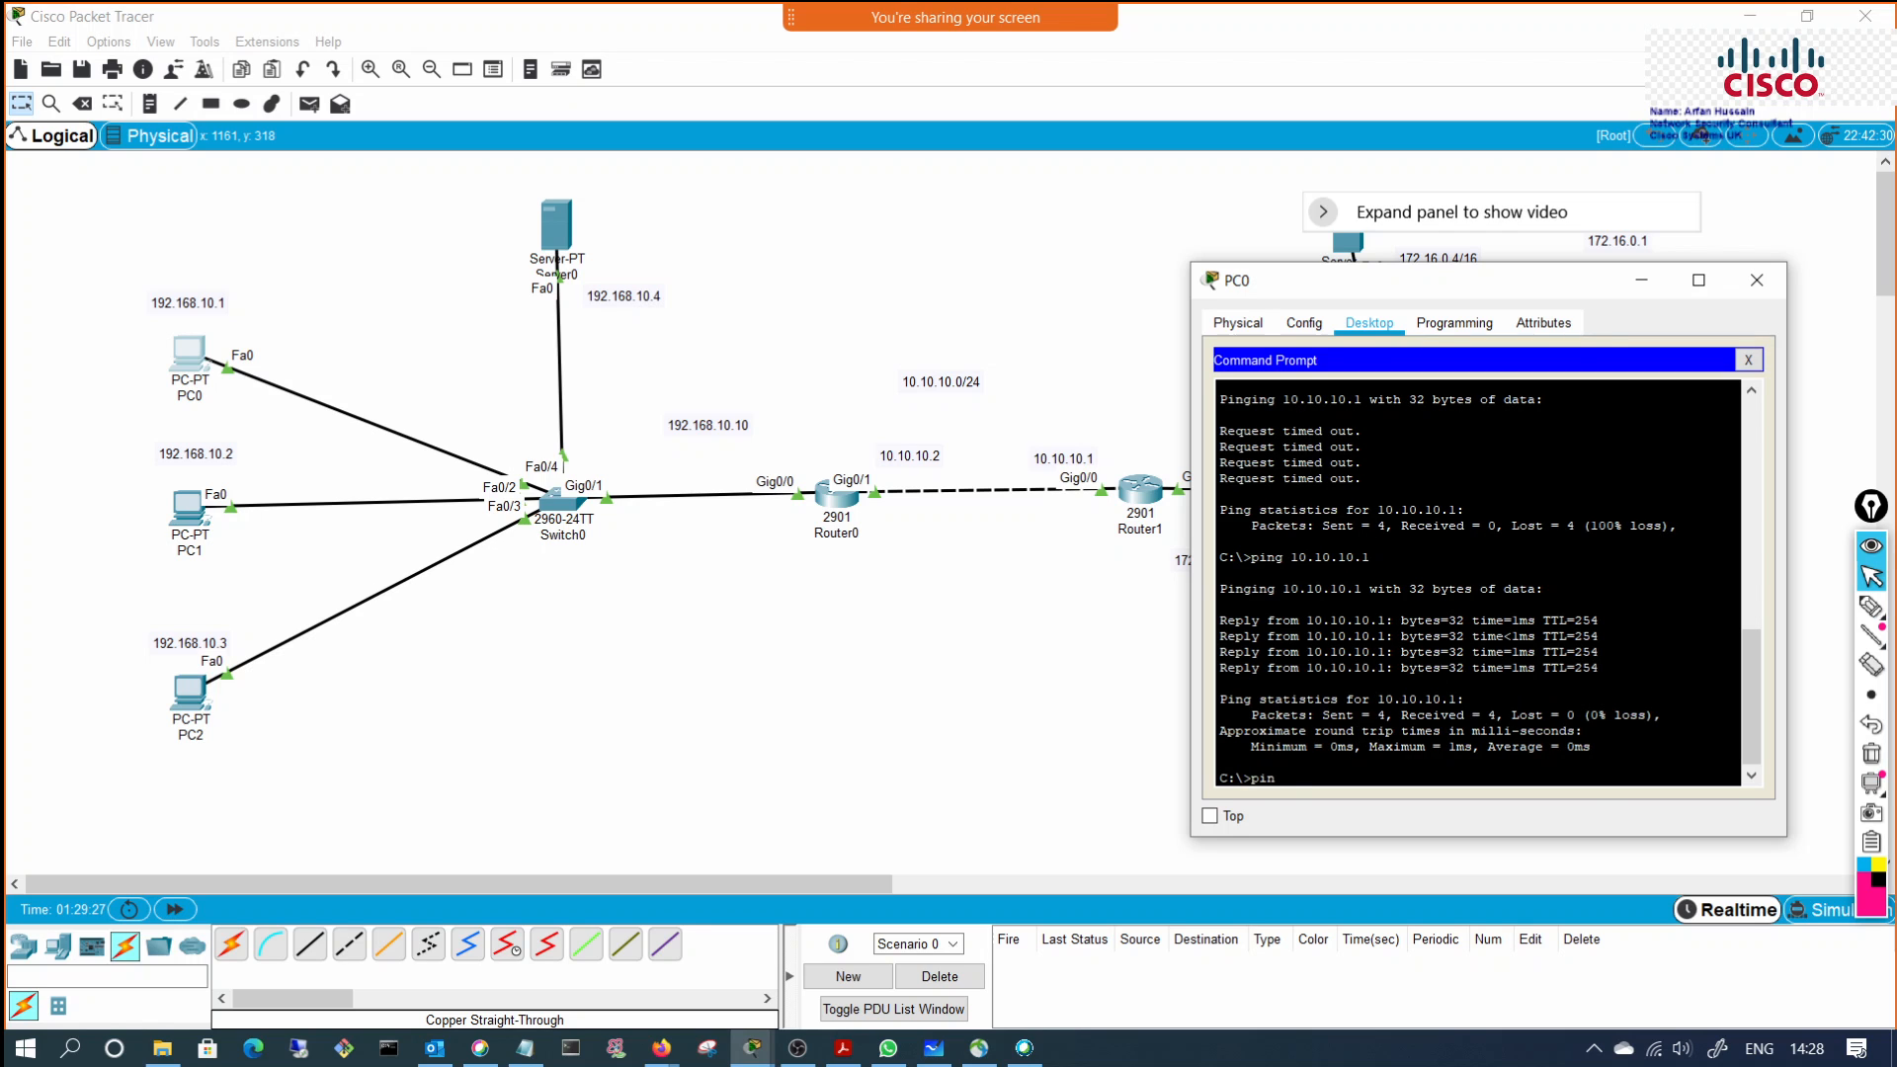
Step: Ping 172.16.0.11 from PC0, keeping the window clear of the devices on the 172.16.0.0 side
drag(1580, 274, 1615, 390)
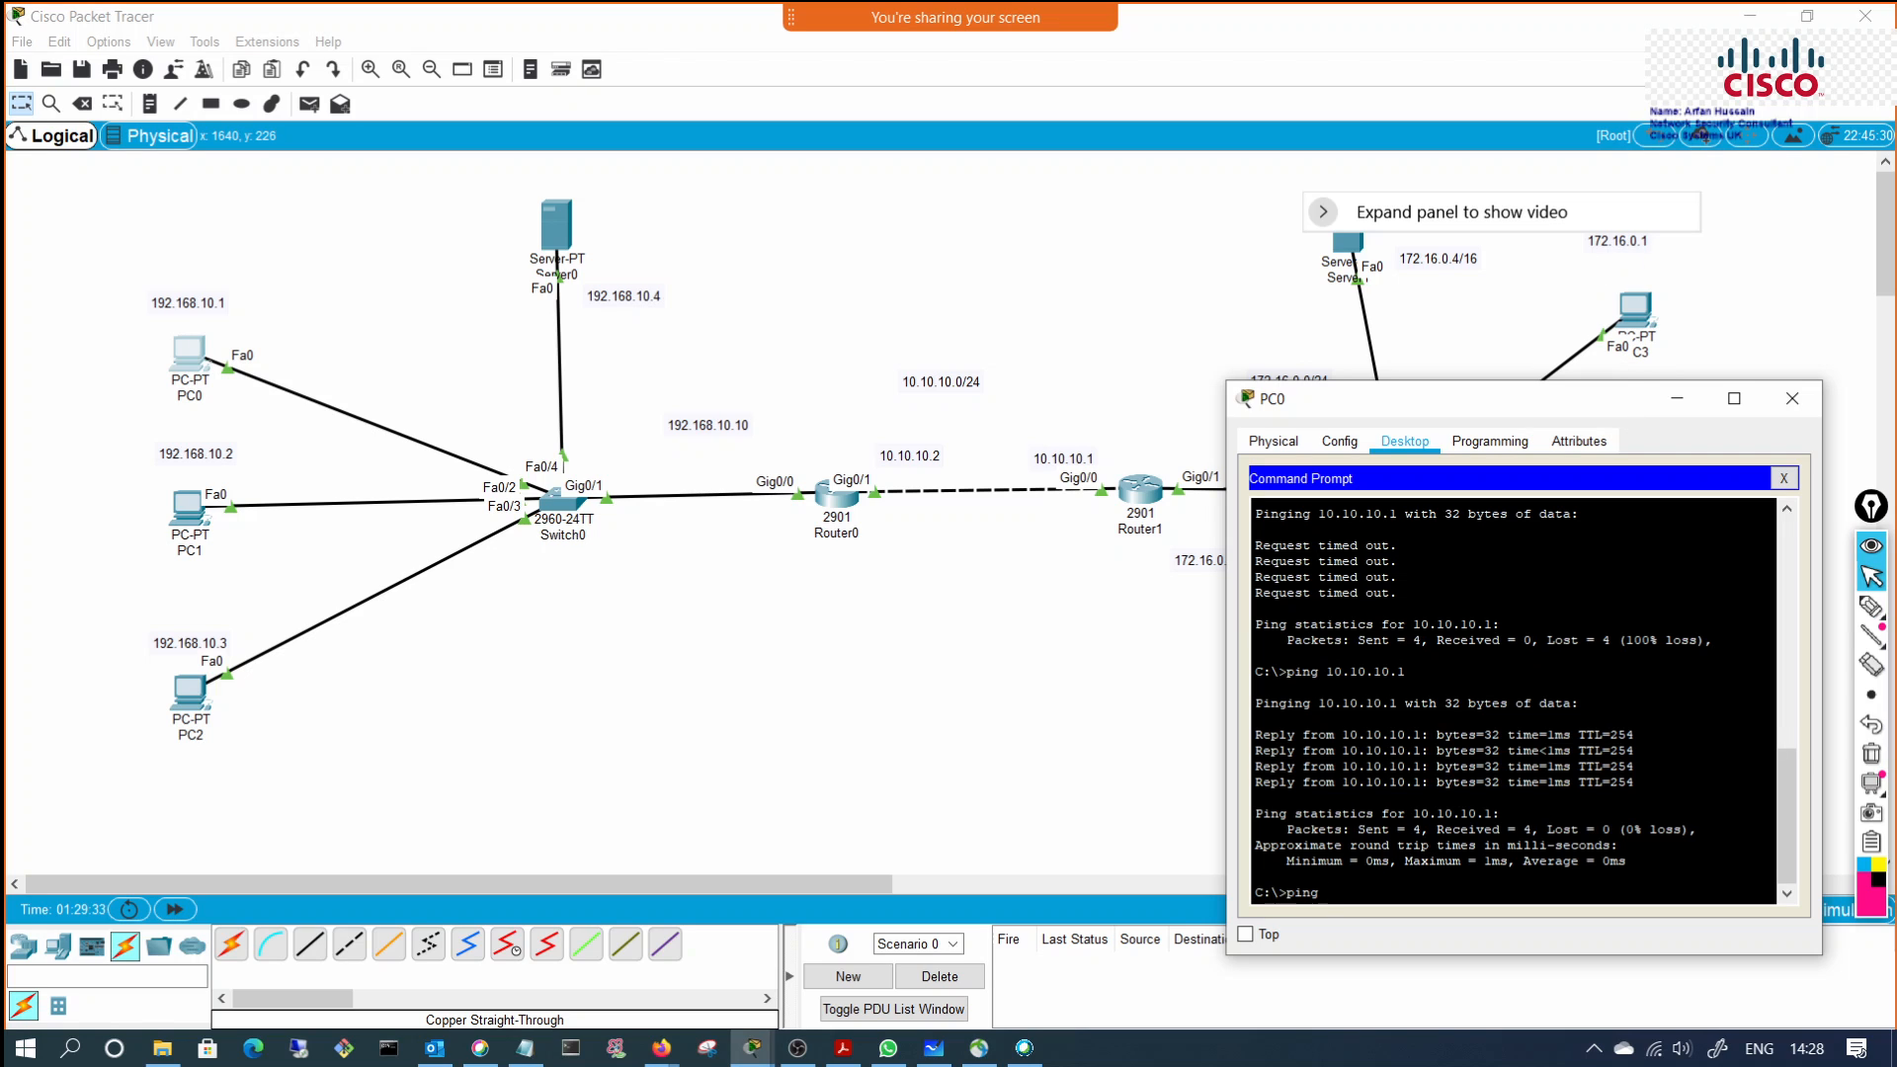
text(172.16.0.11)
key(Return)
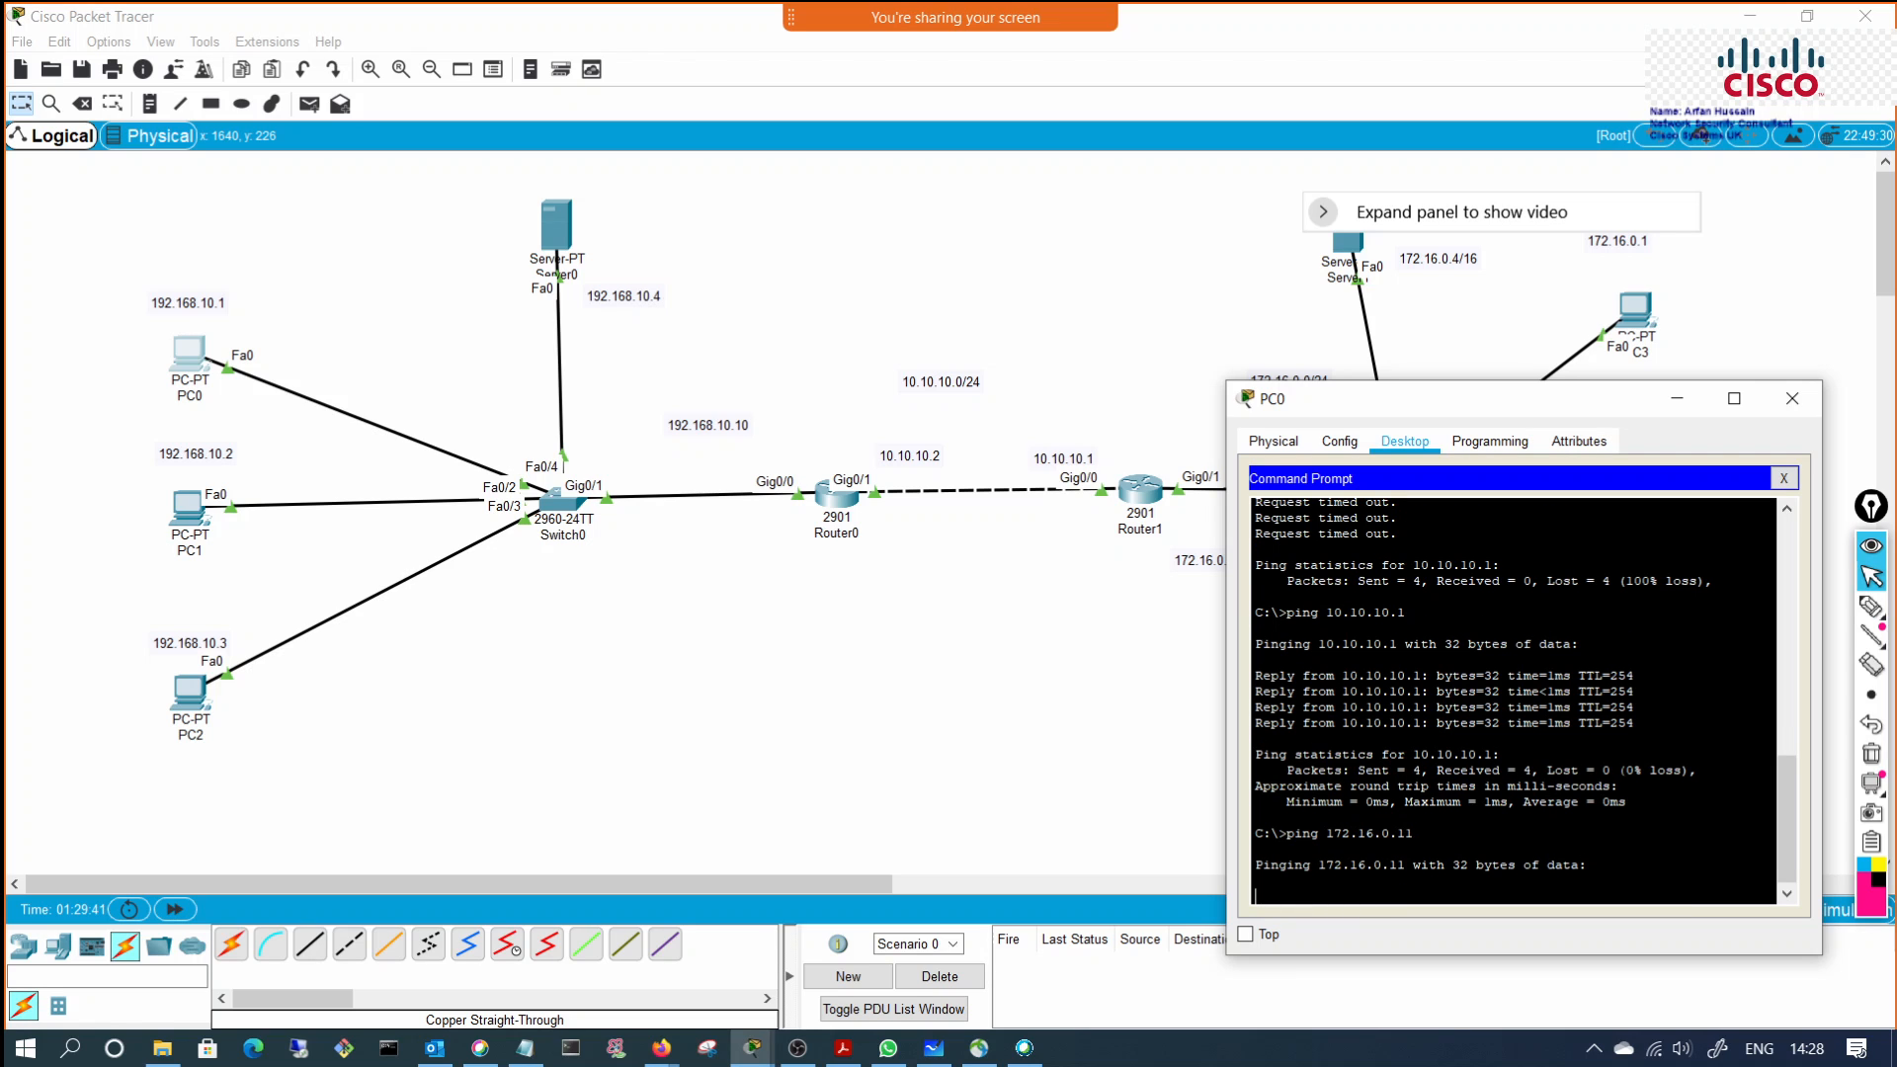
drag(1532, 406, 1300, 362)
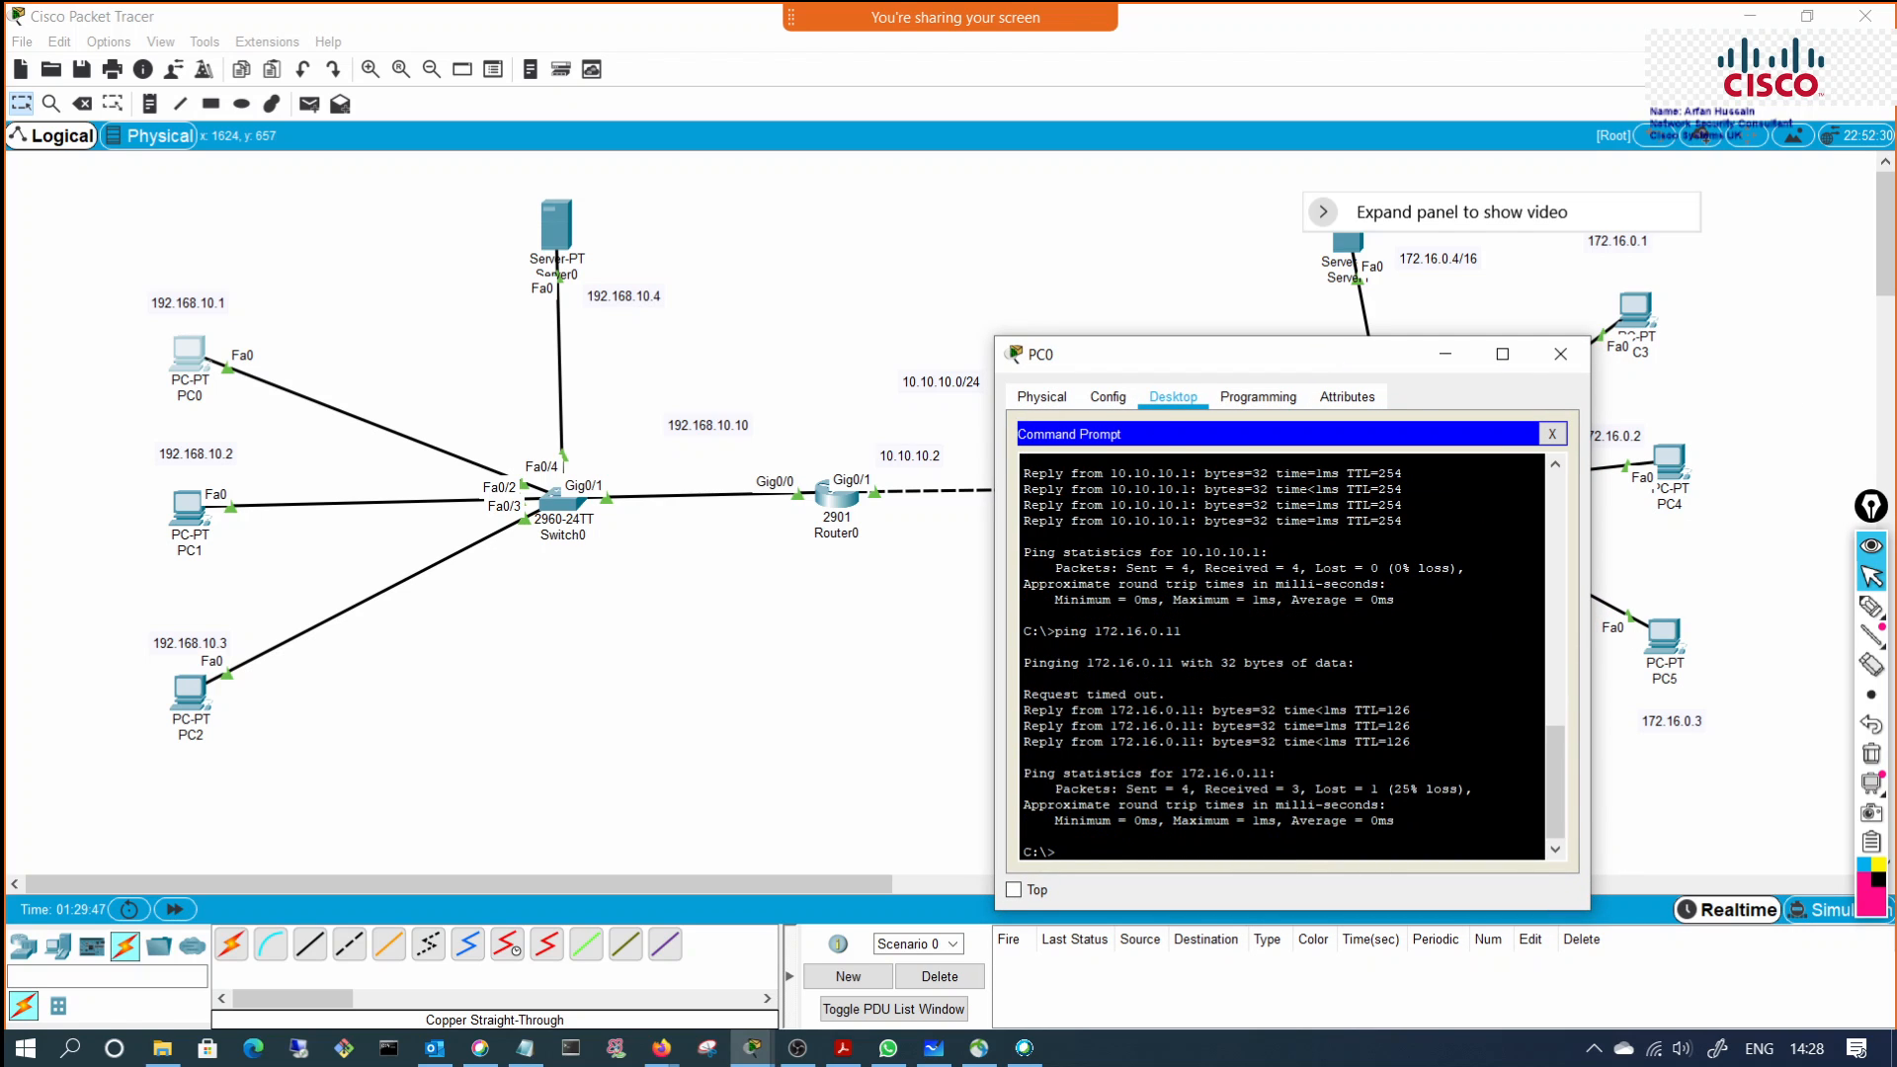
Step: Examine the individual response lines of PC0's ping to 172.16.0.11 and close PC0's window
drag(1167, 694, 1023, 695)
click(1030, 679)
drag(1410, 709, 1049, 710)
drag(1410, 726, 1000, 657)
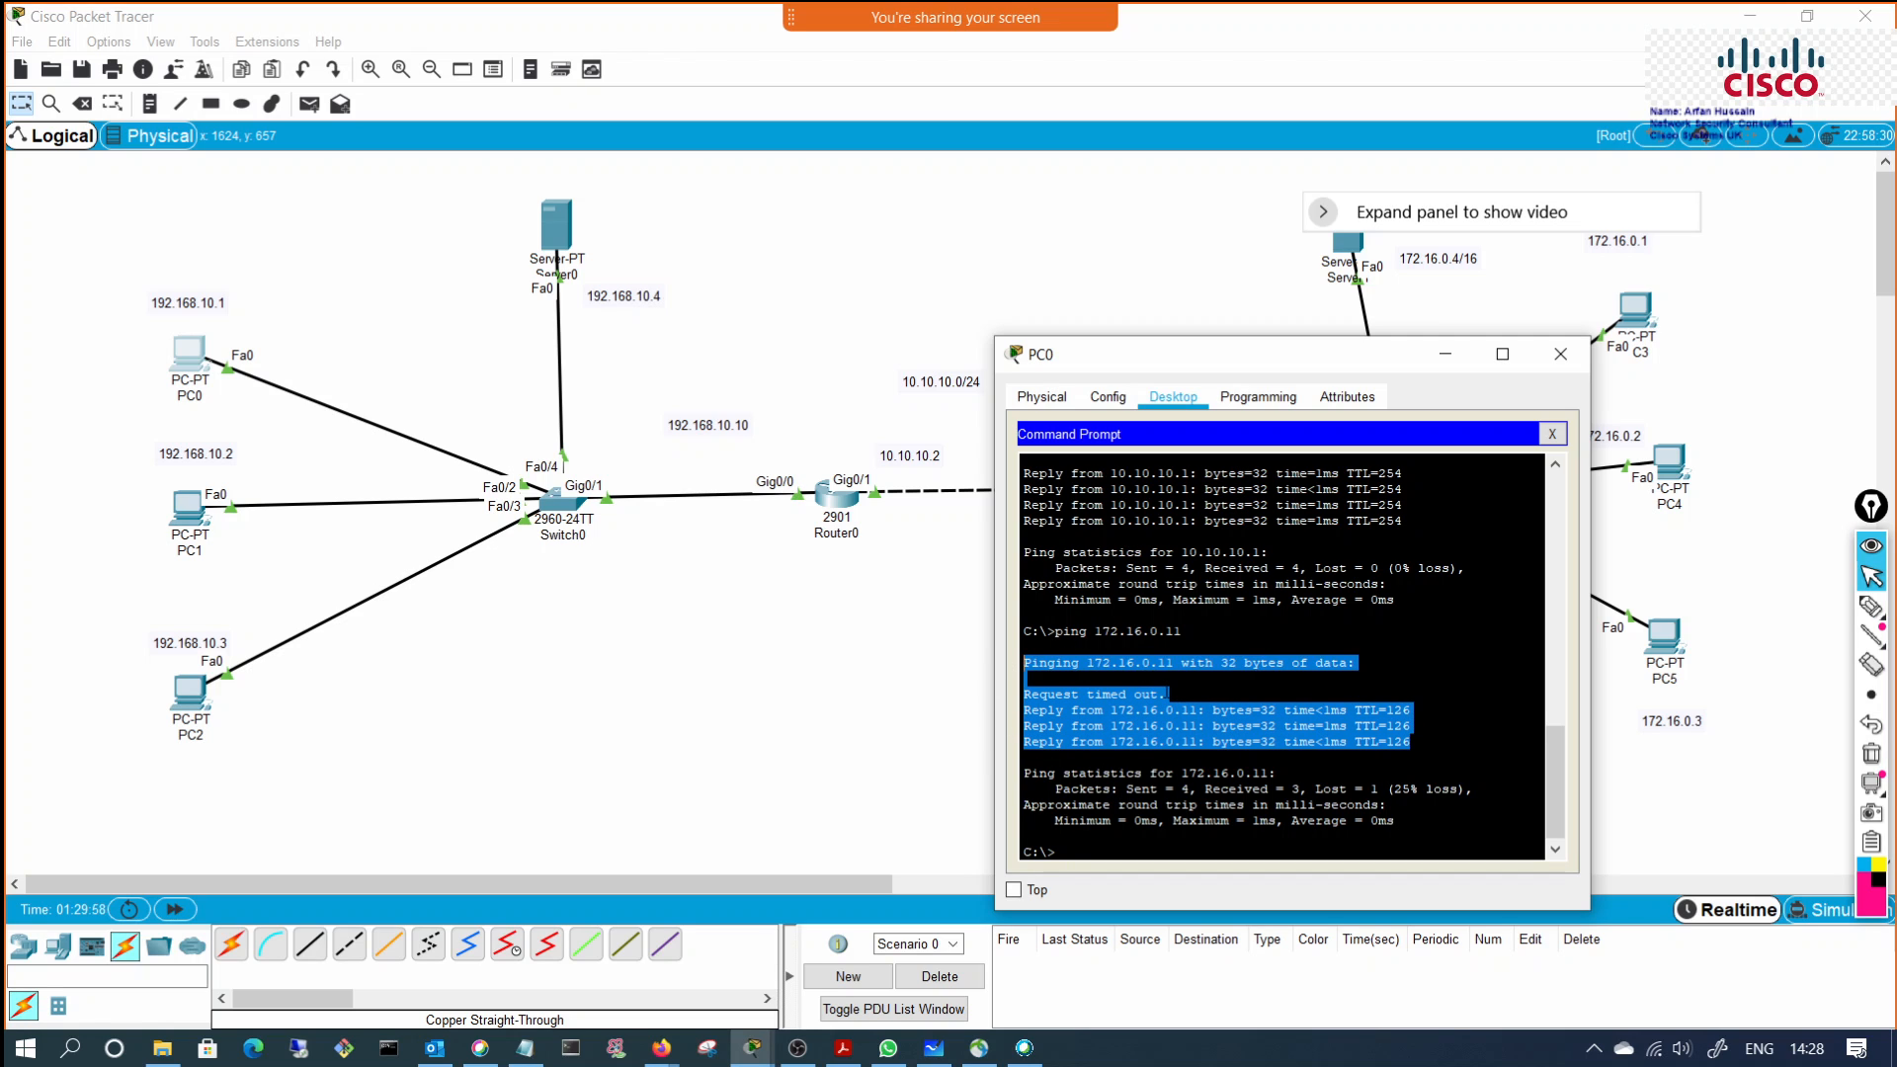
drag(1166, 695, 910, 695)
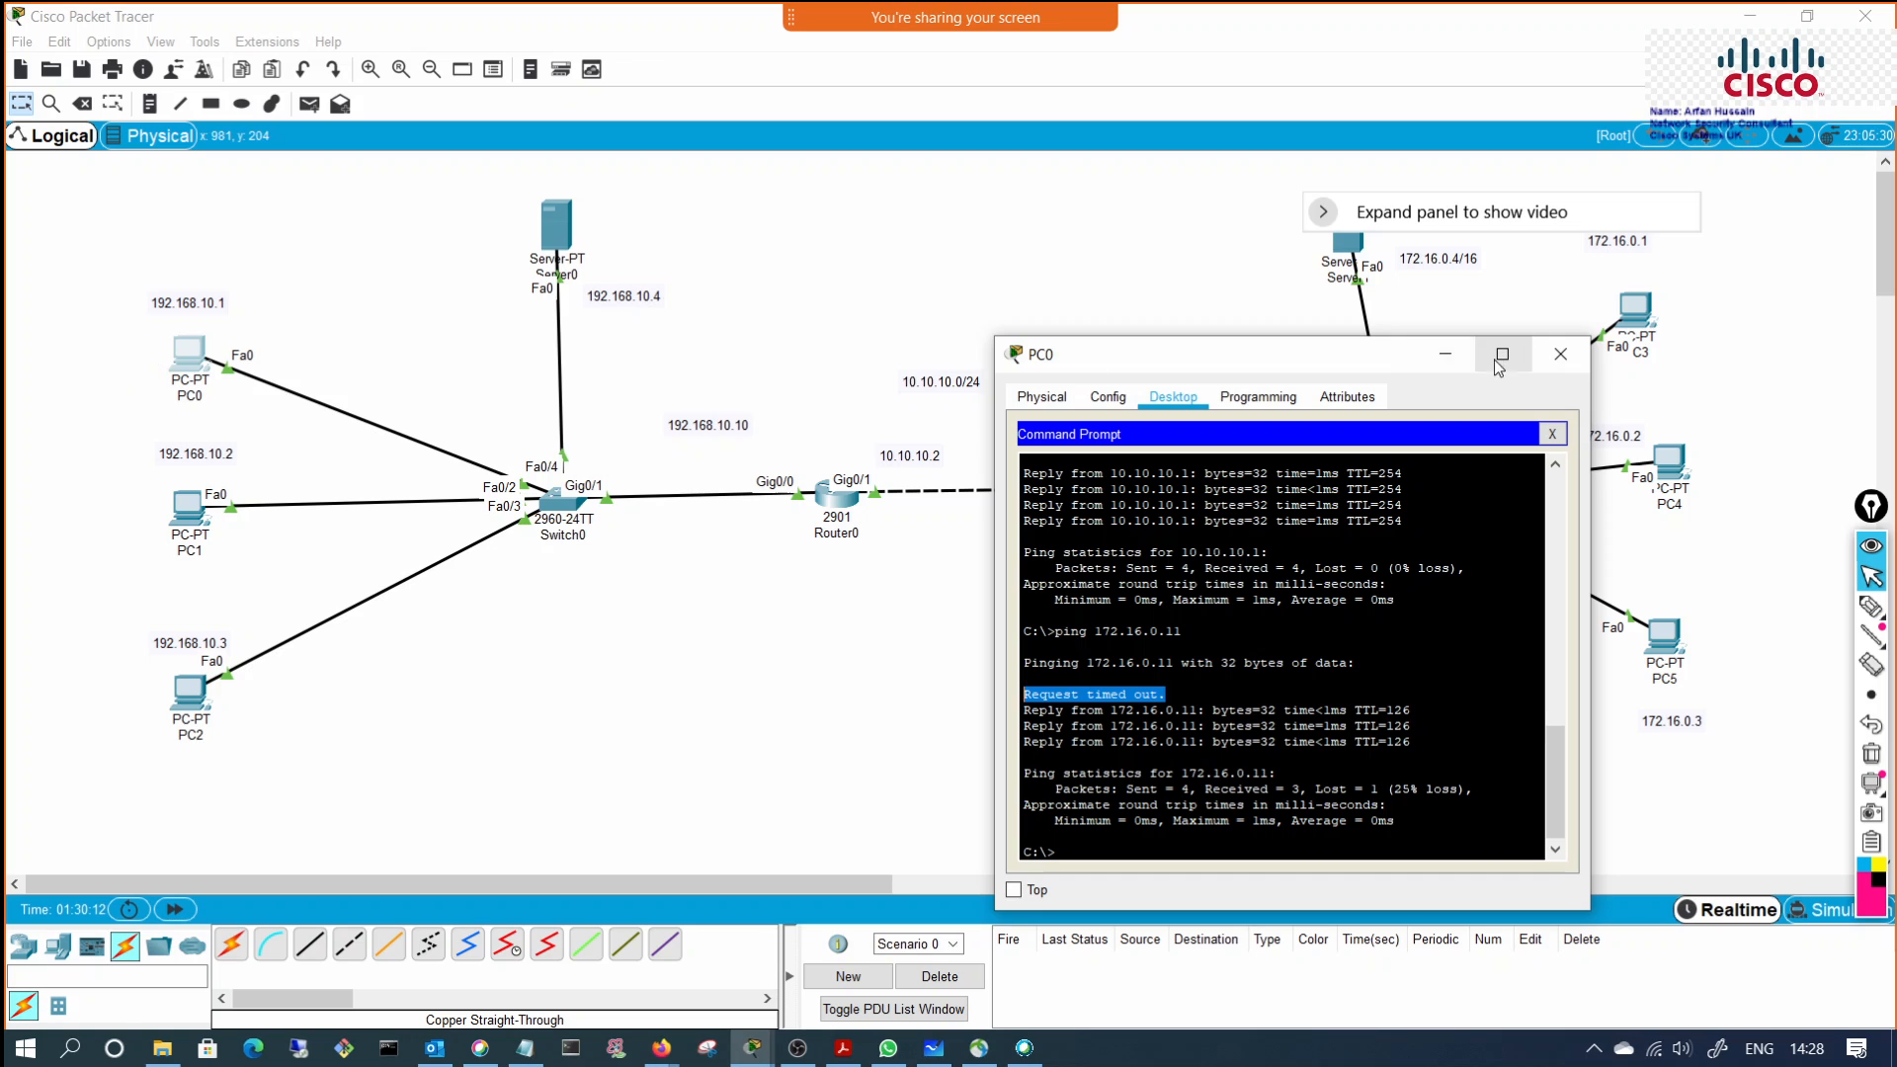
click(1561, 353)
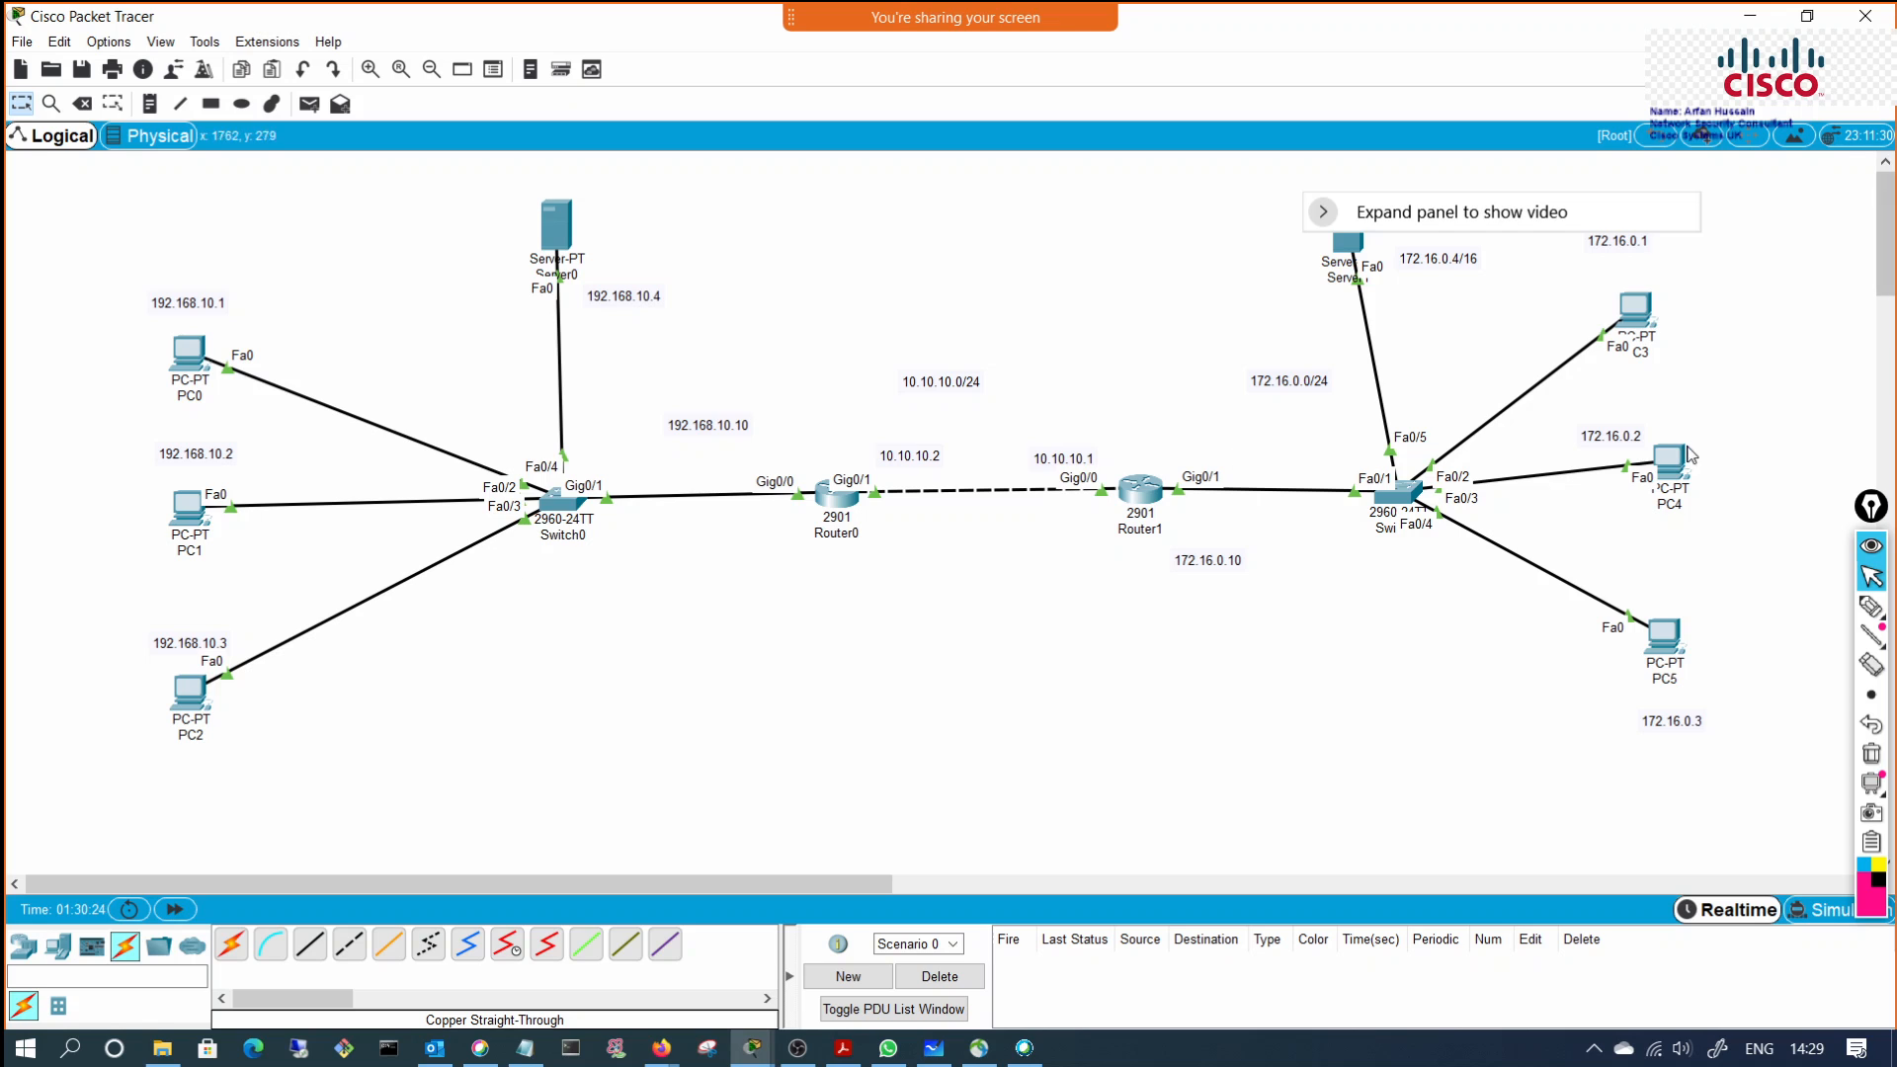
Step: Open PC5's command prompt and ping 192.168.10.1
click(1635, 314)
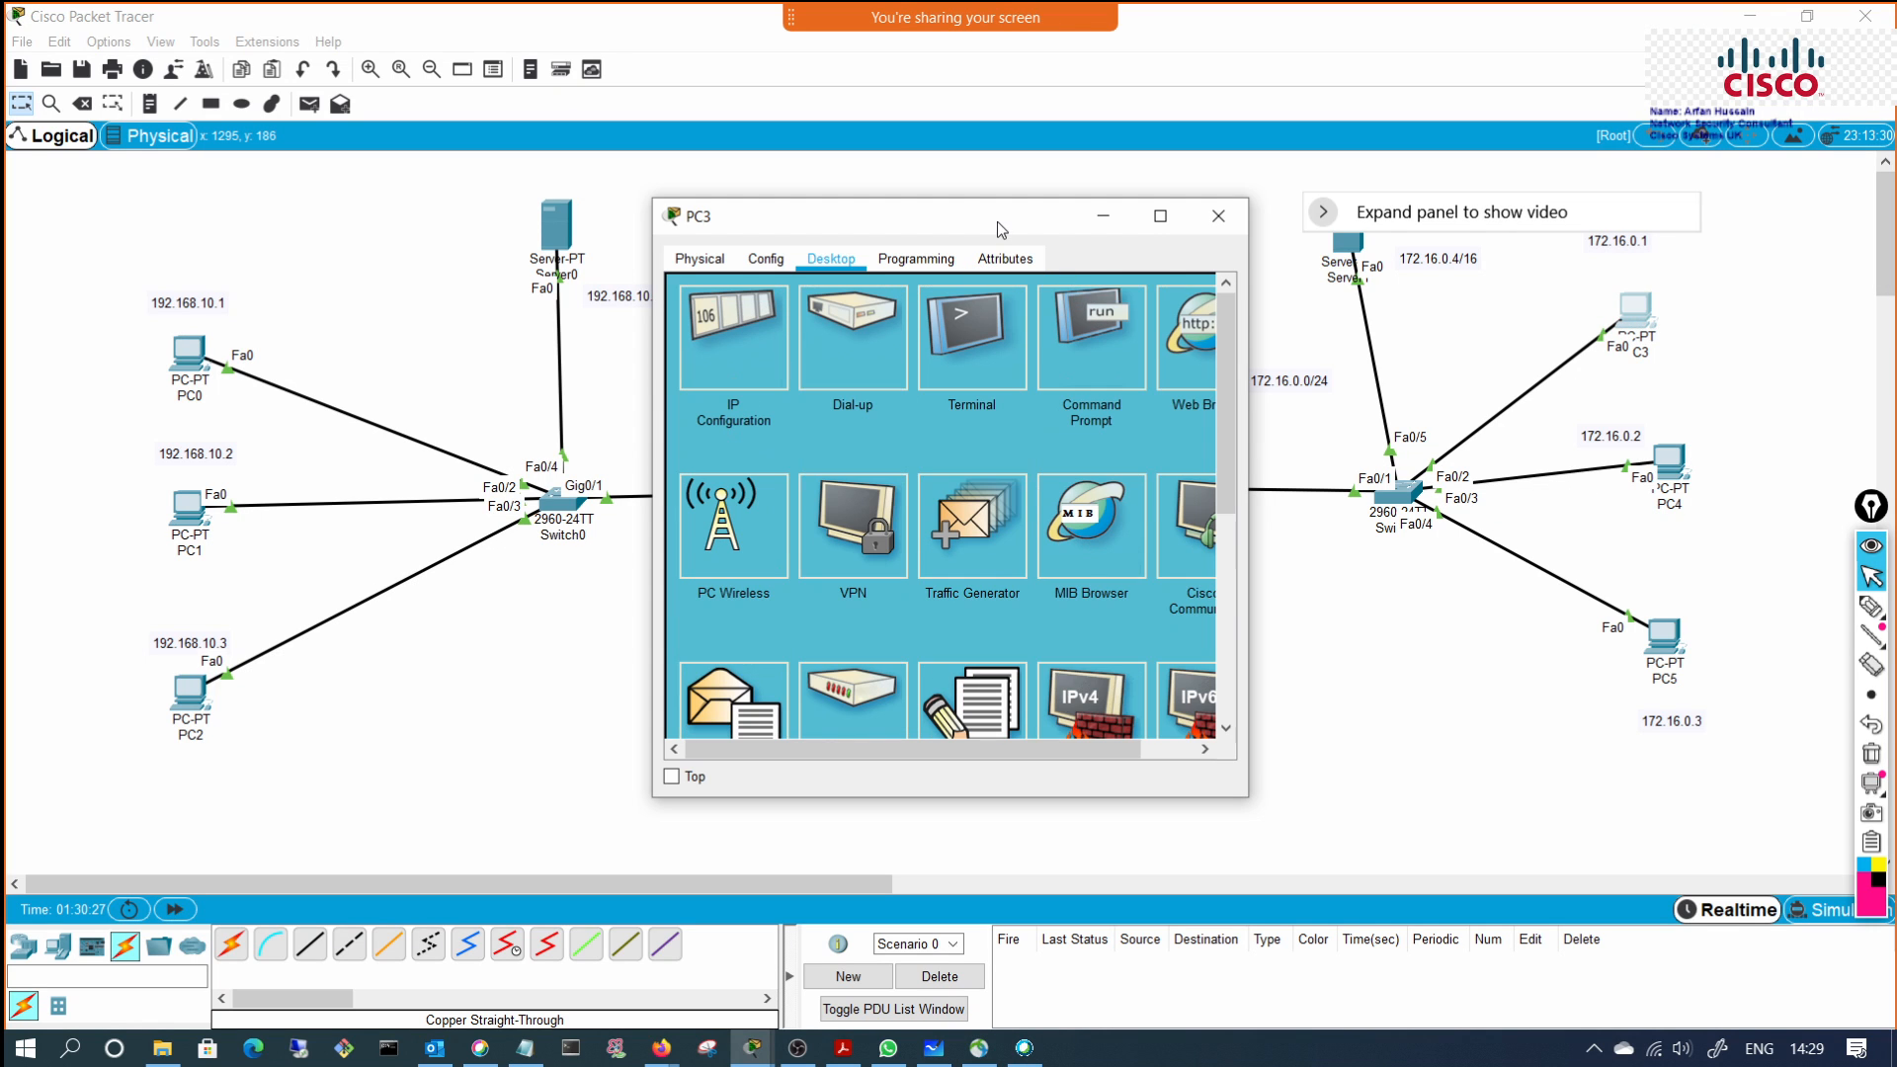
click(1102, 217)
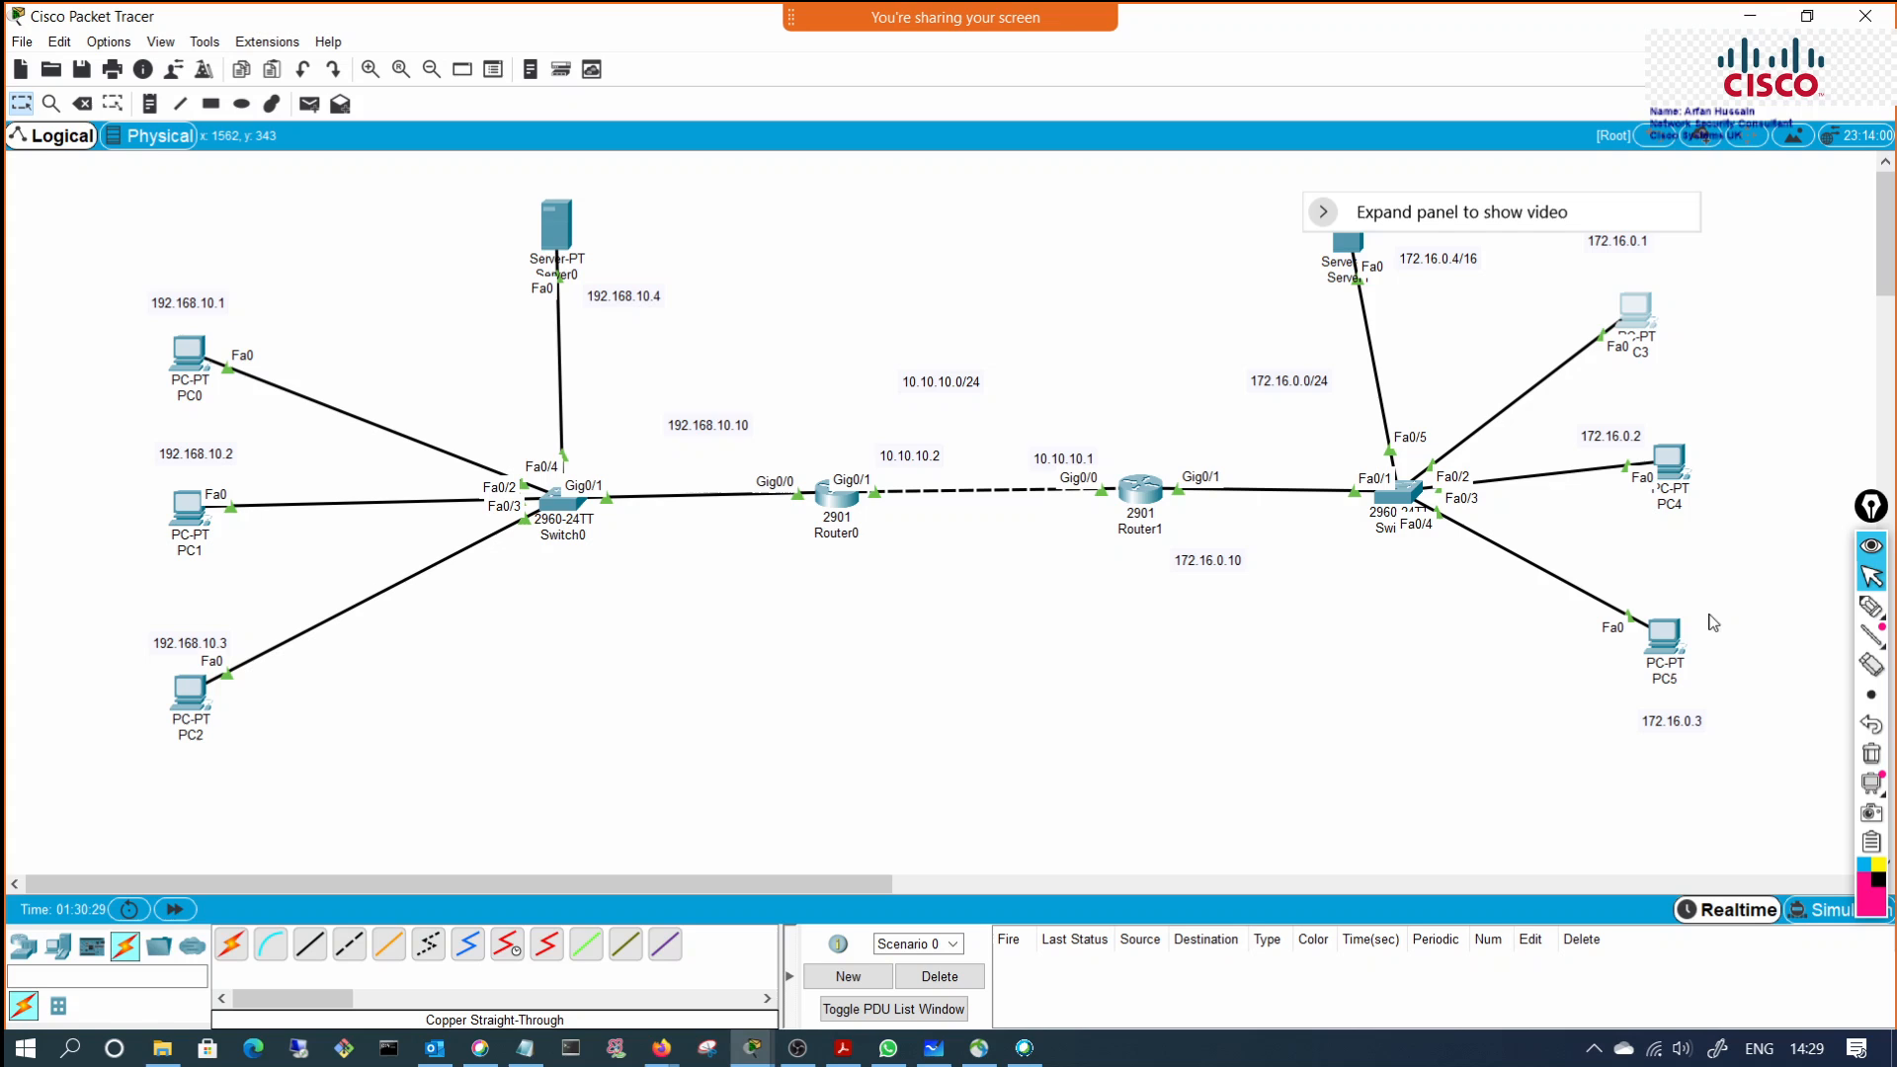
click(1676, 663)
drag(770, 217, 1283, 216)
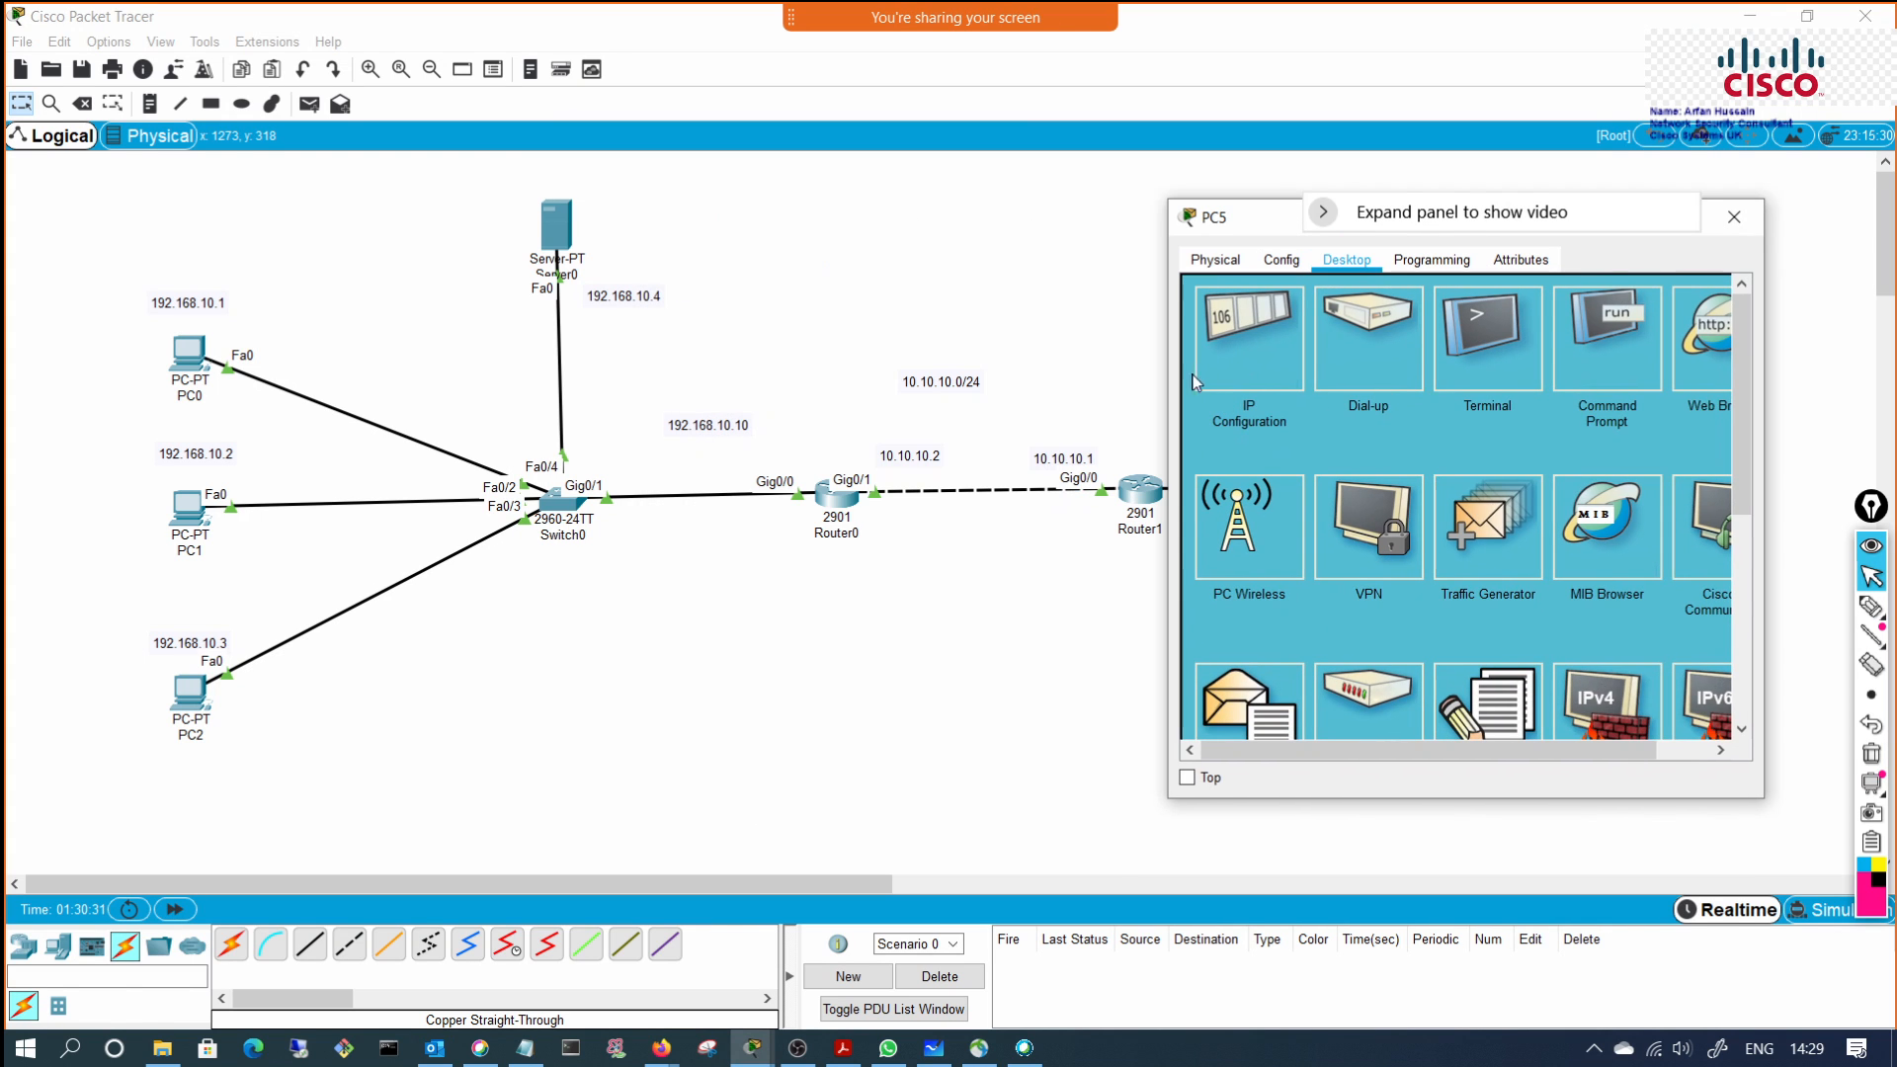
click(1620, 342)
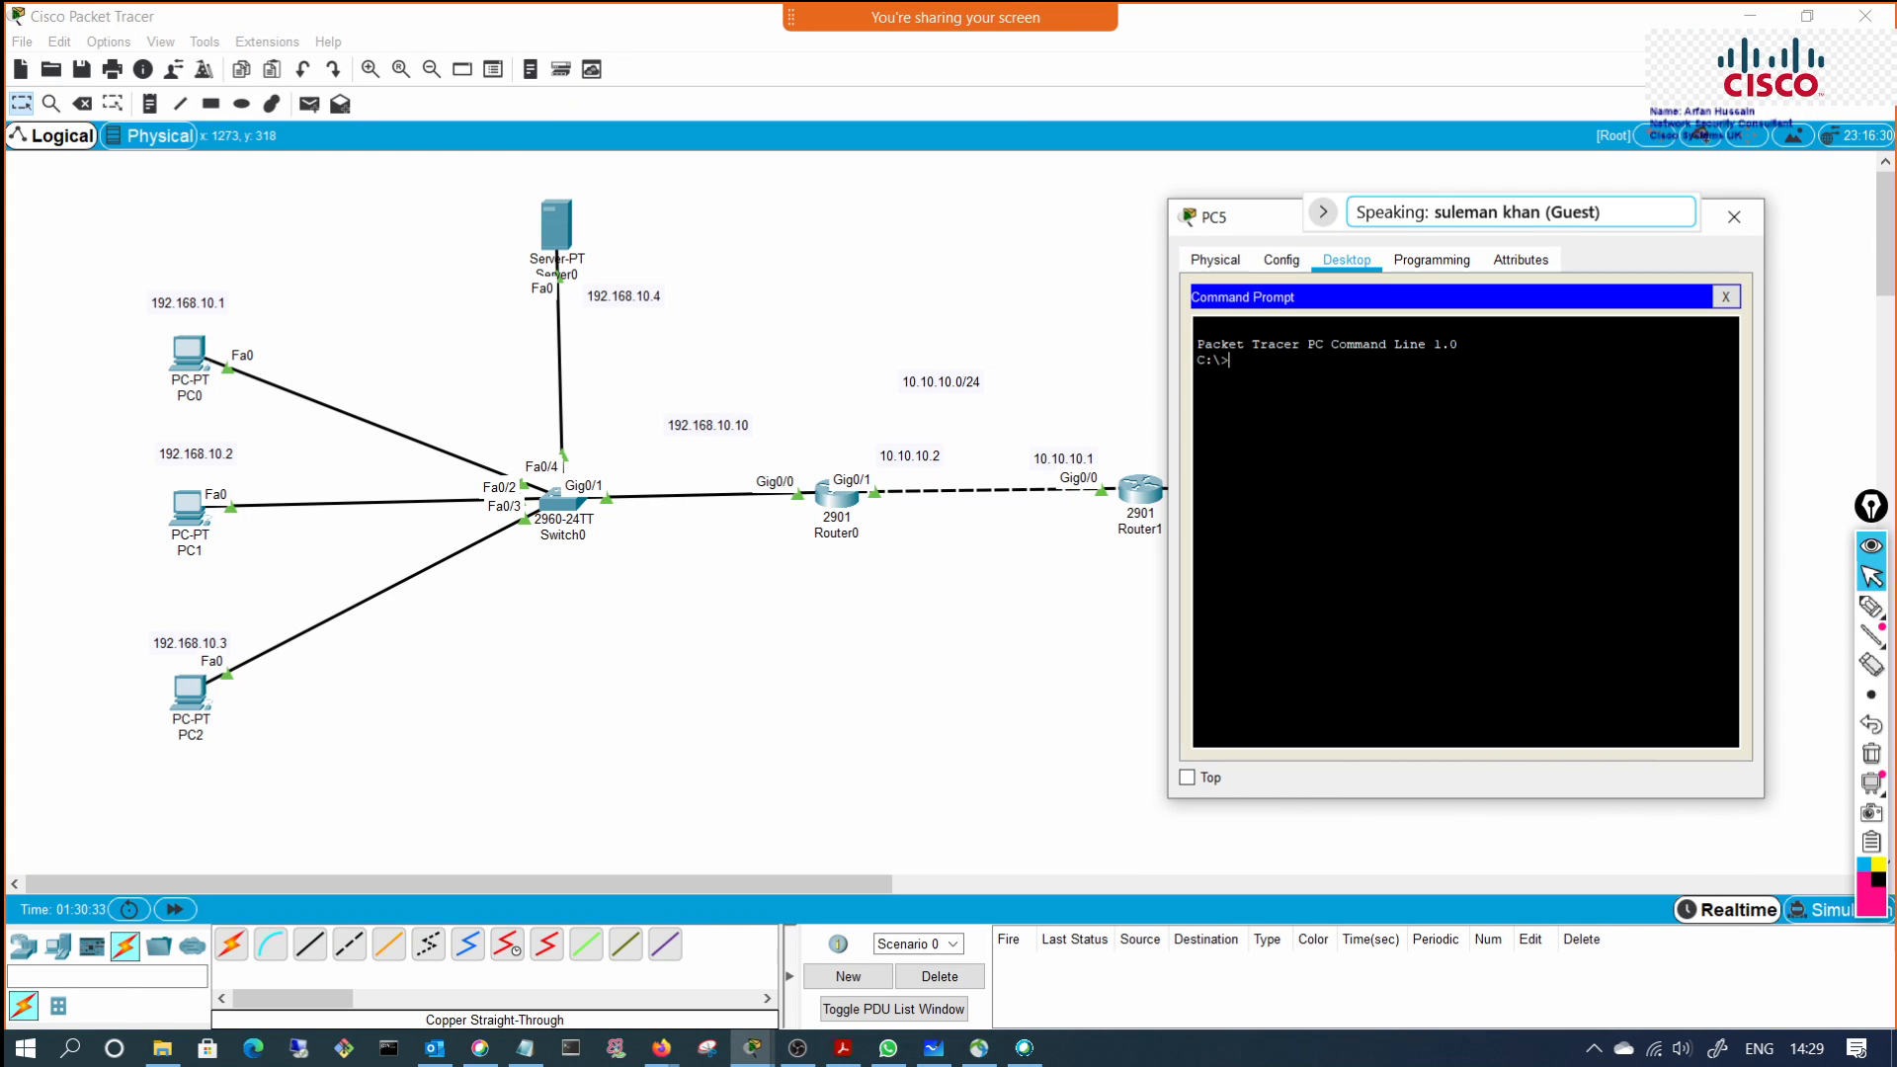
text(ping 192.168.)
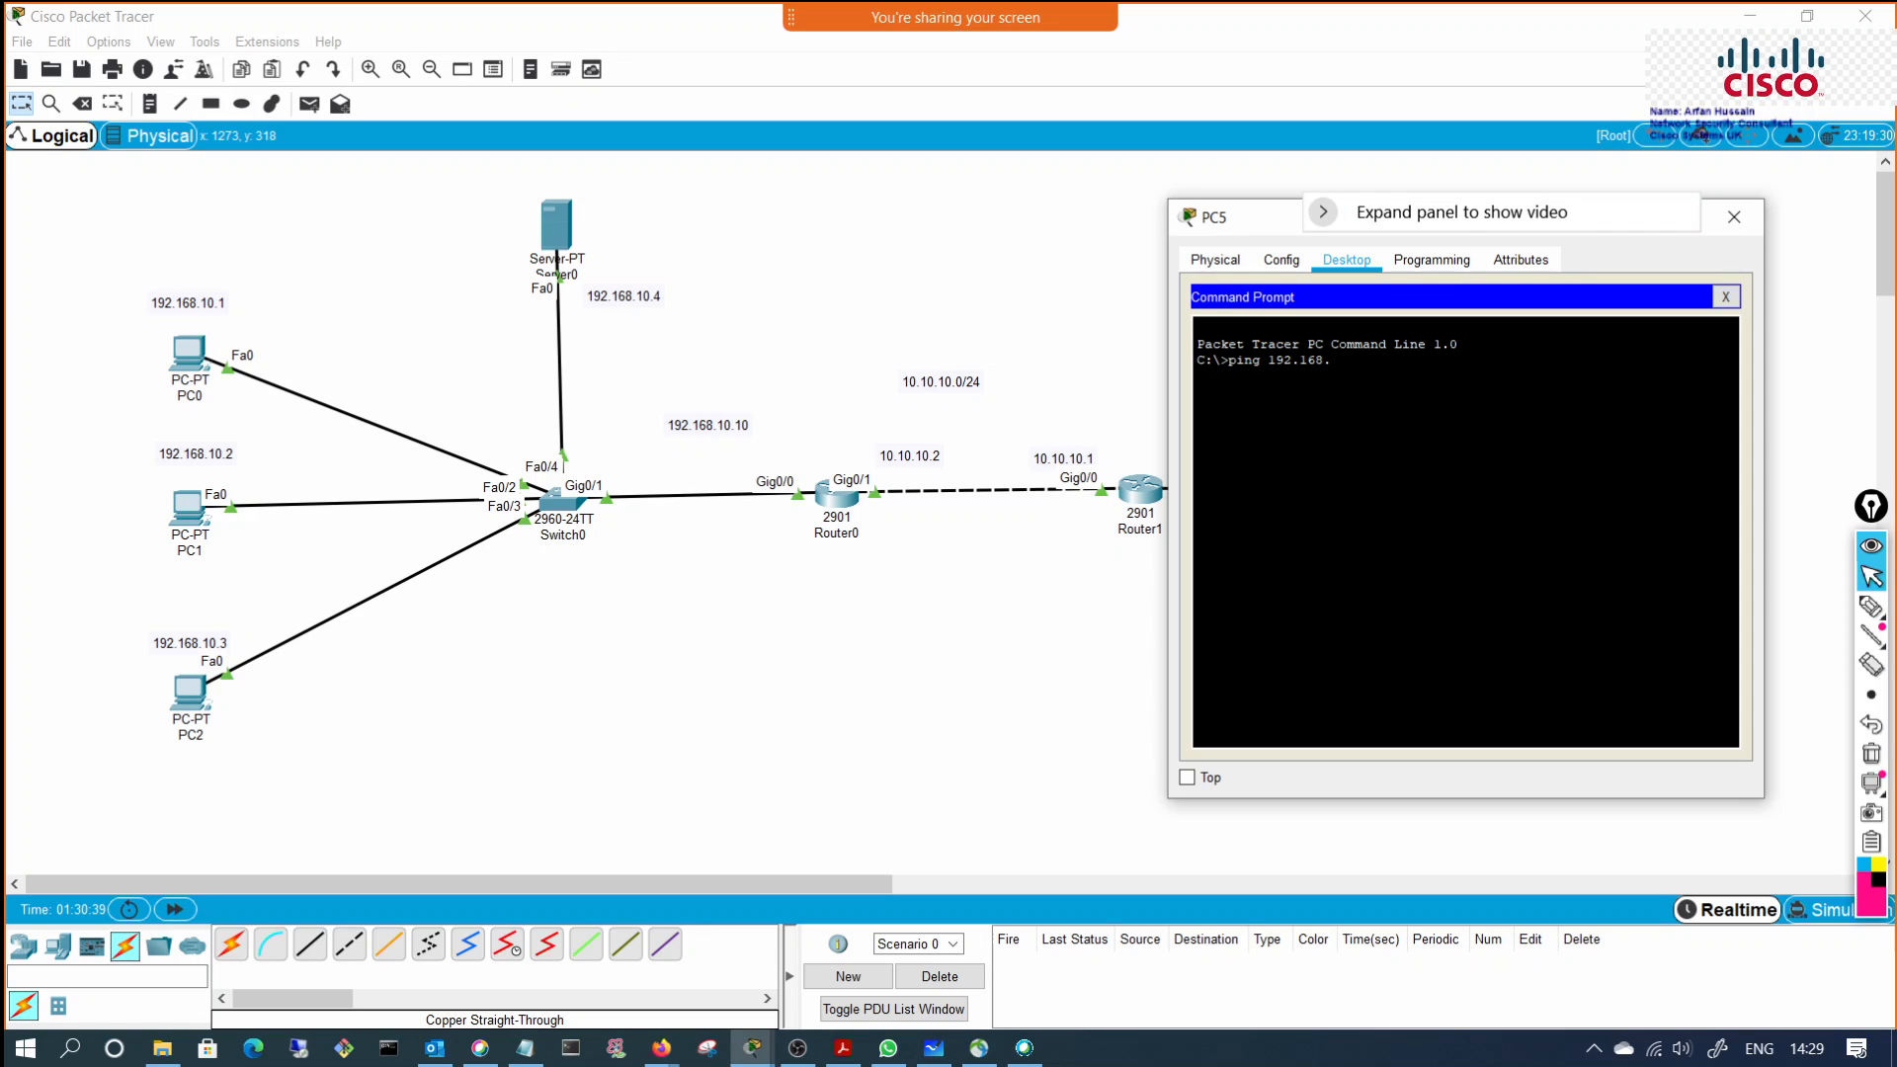
text(10.1)
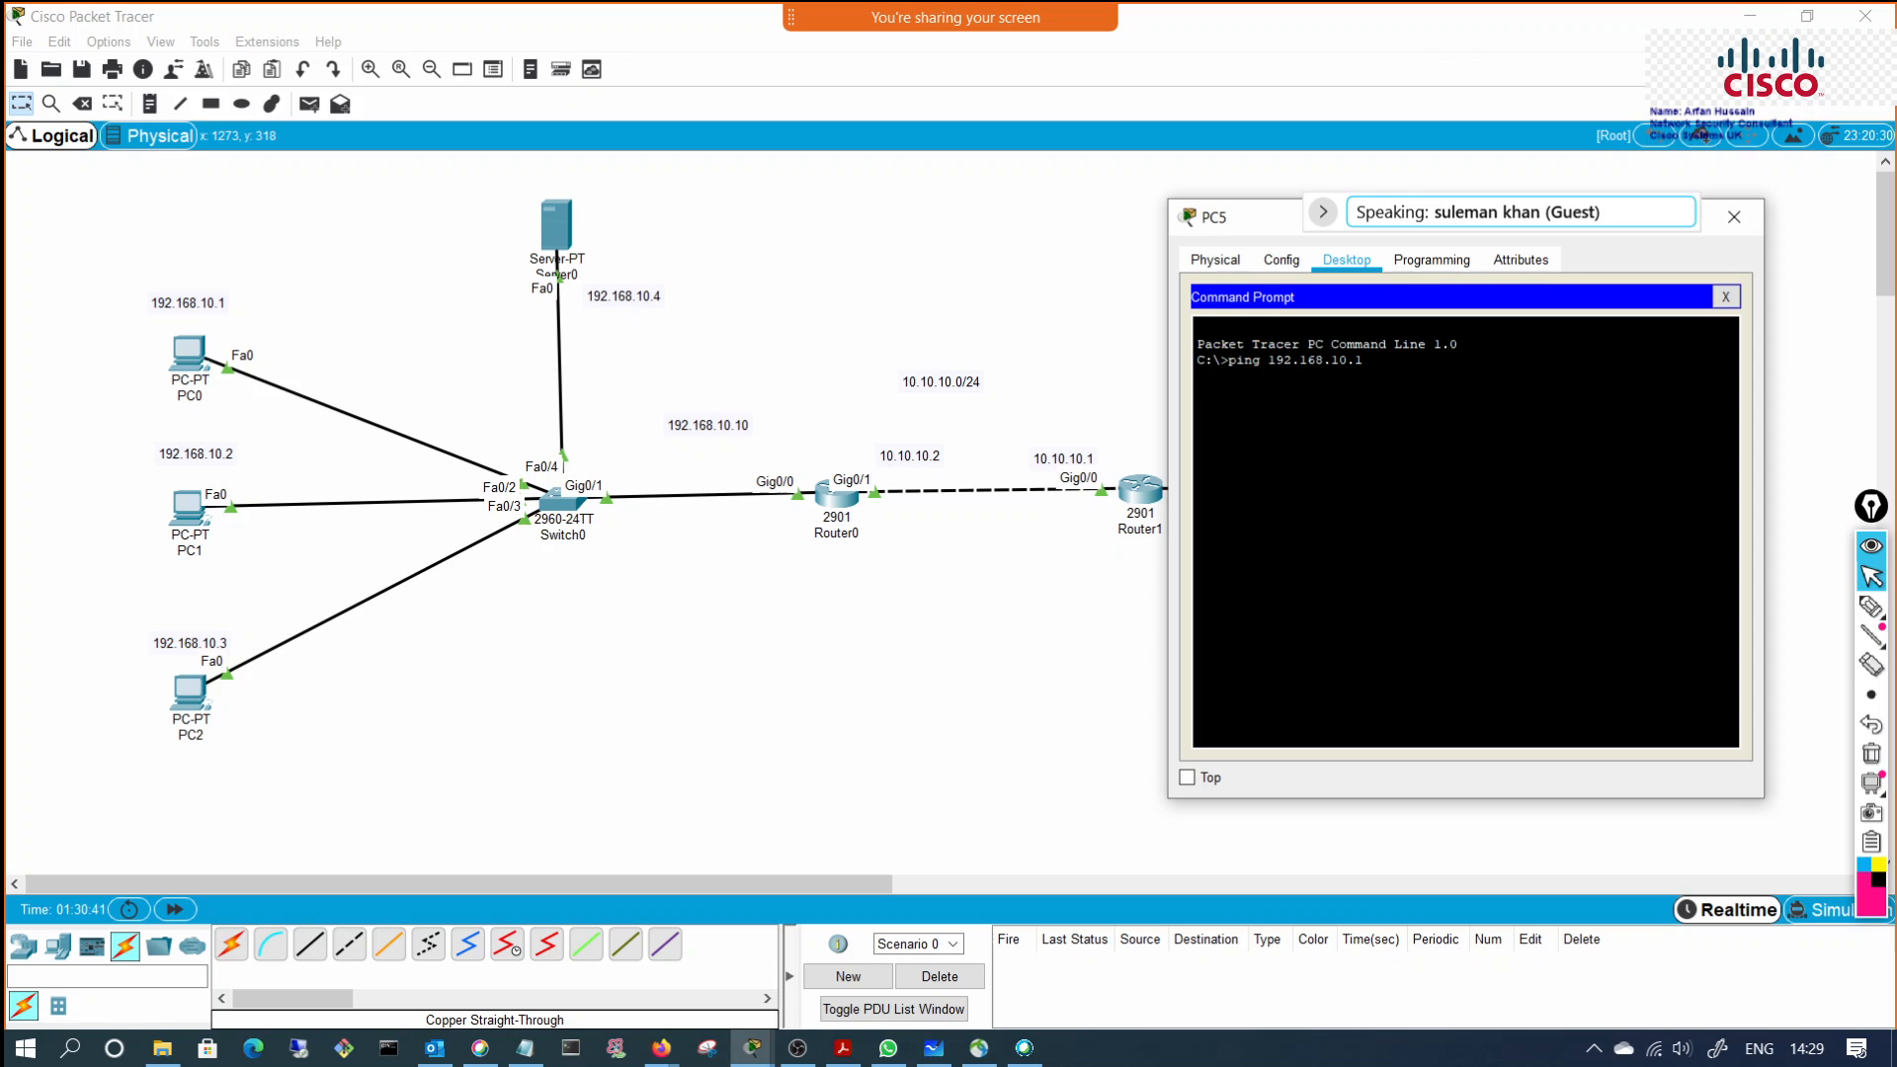
key(Return)
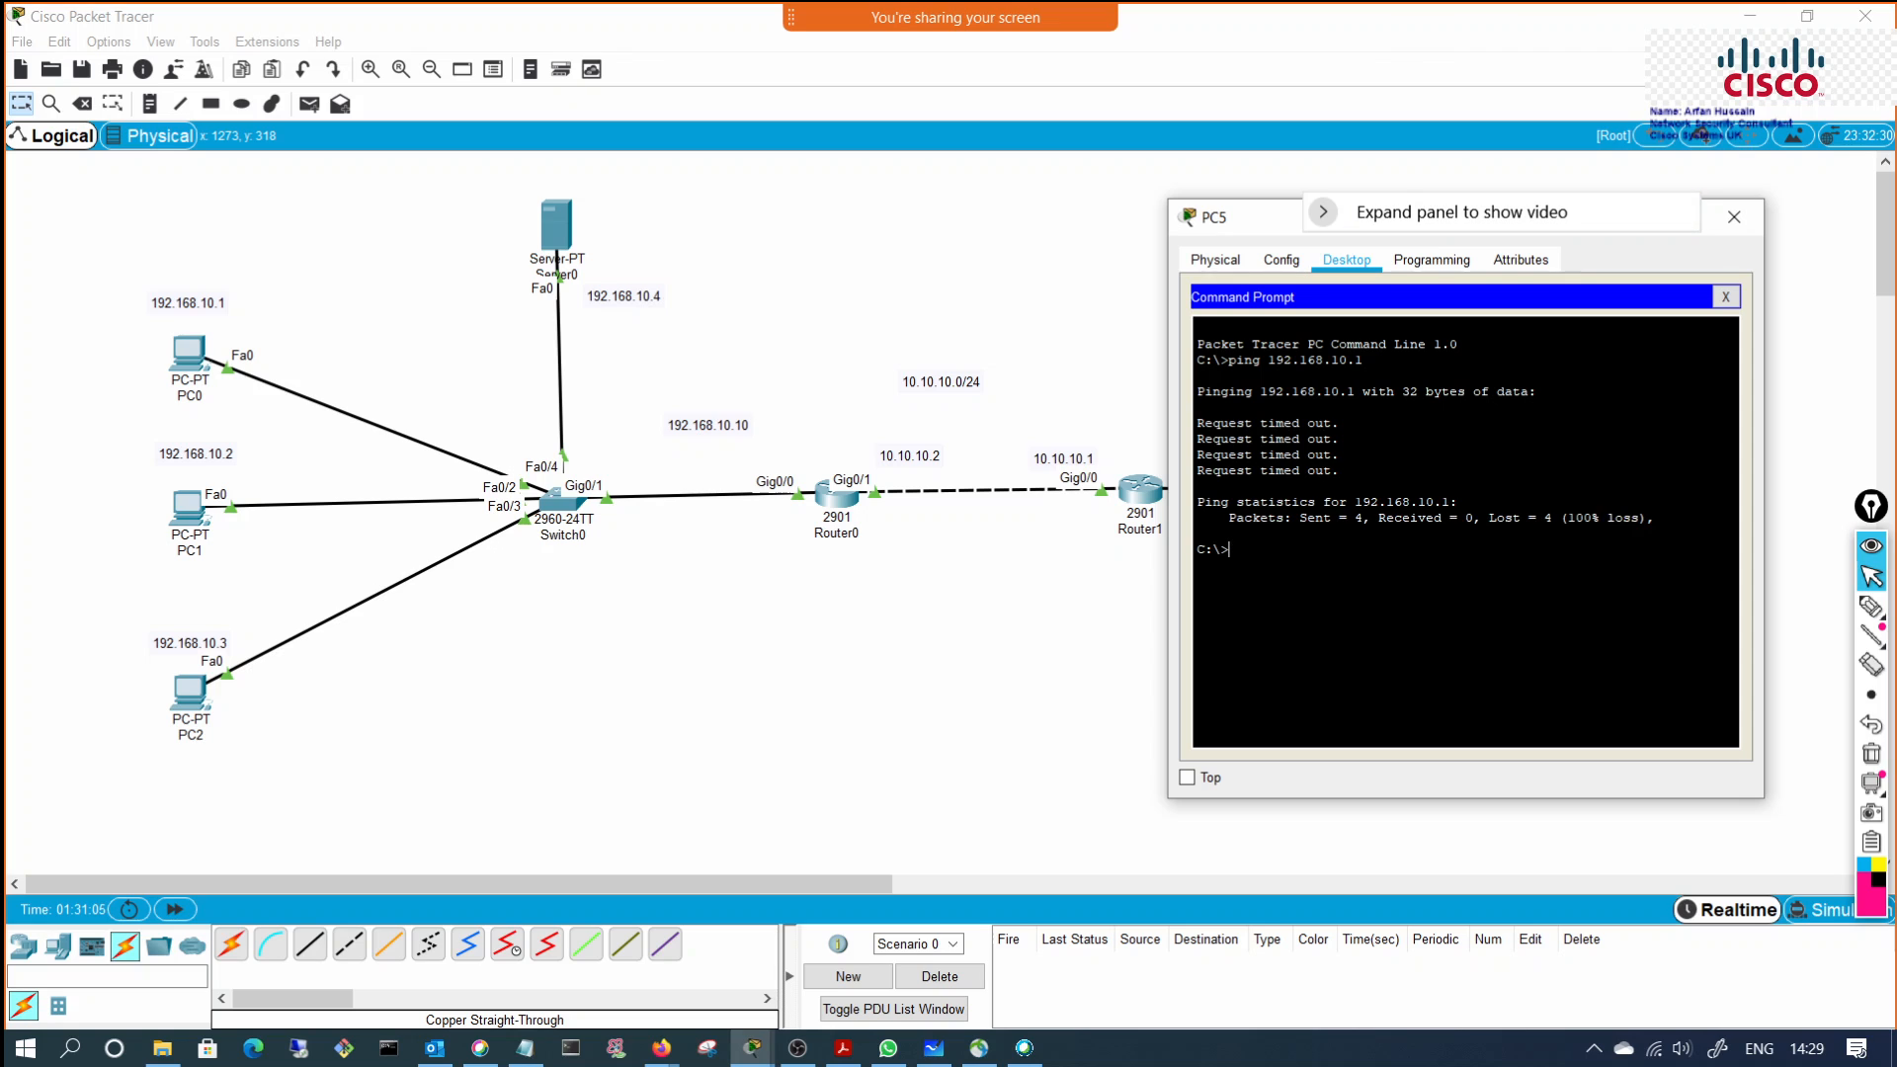
Step: Change the previous ping command on PC5 to target 192.168.10.11 and run it
drag(1364, 361, 1192, 367)
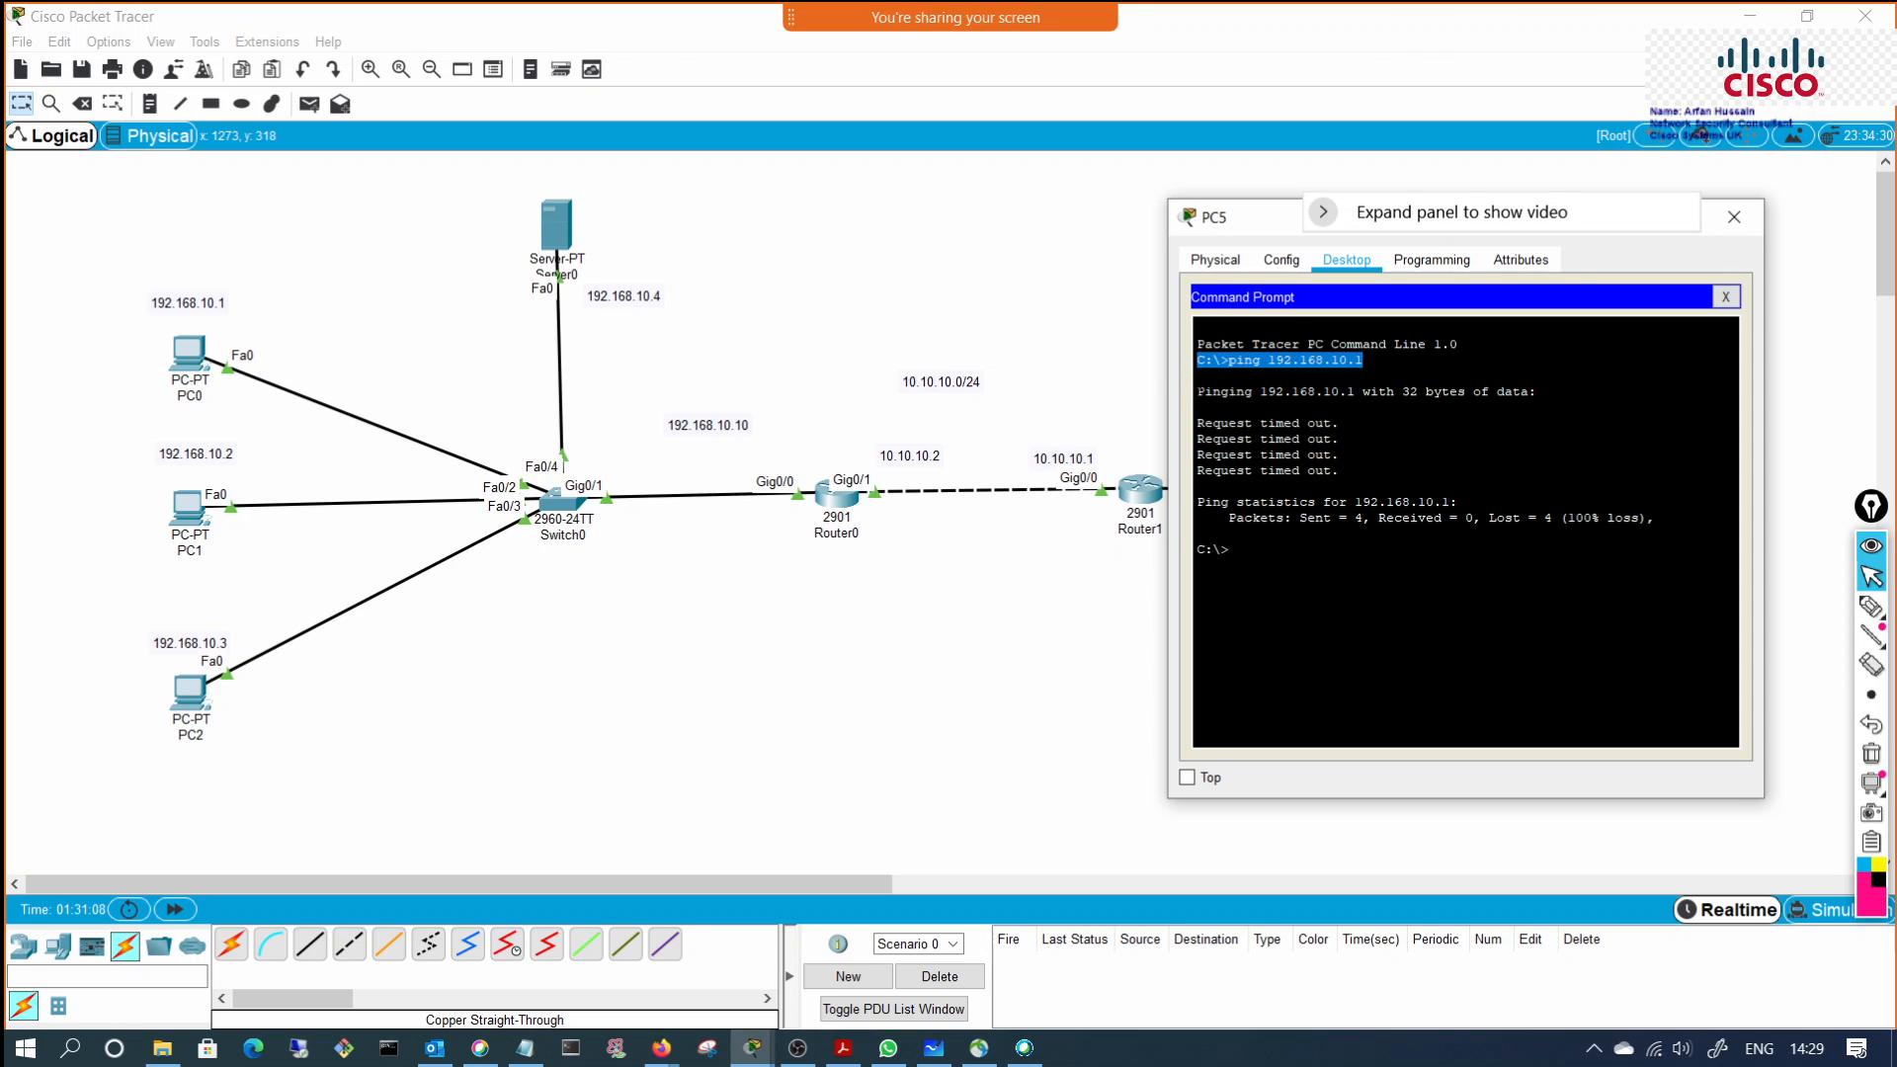
key(Up)
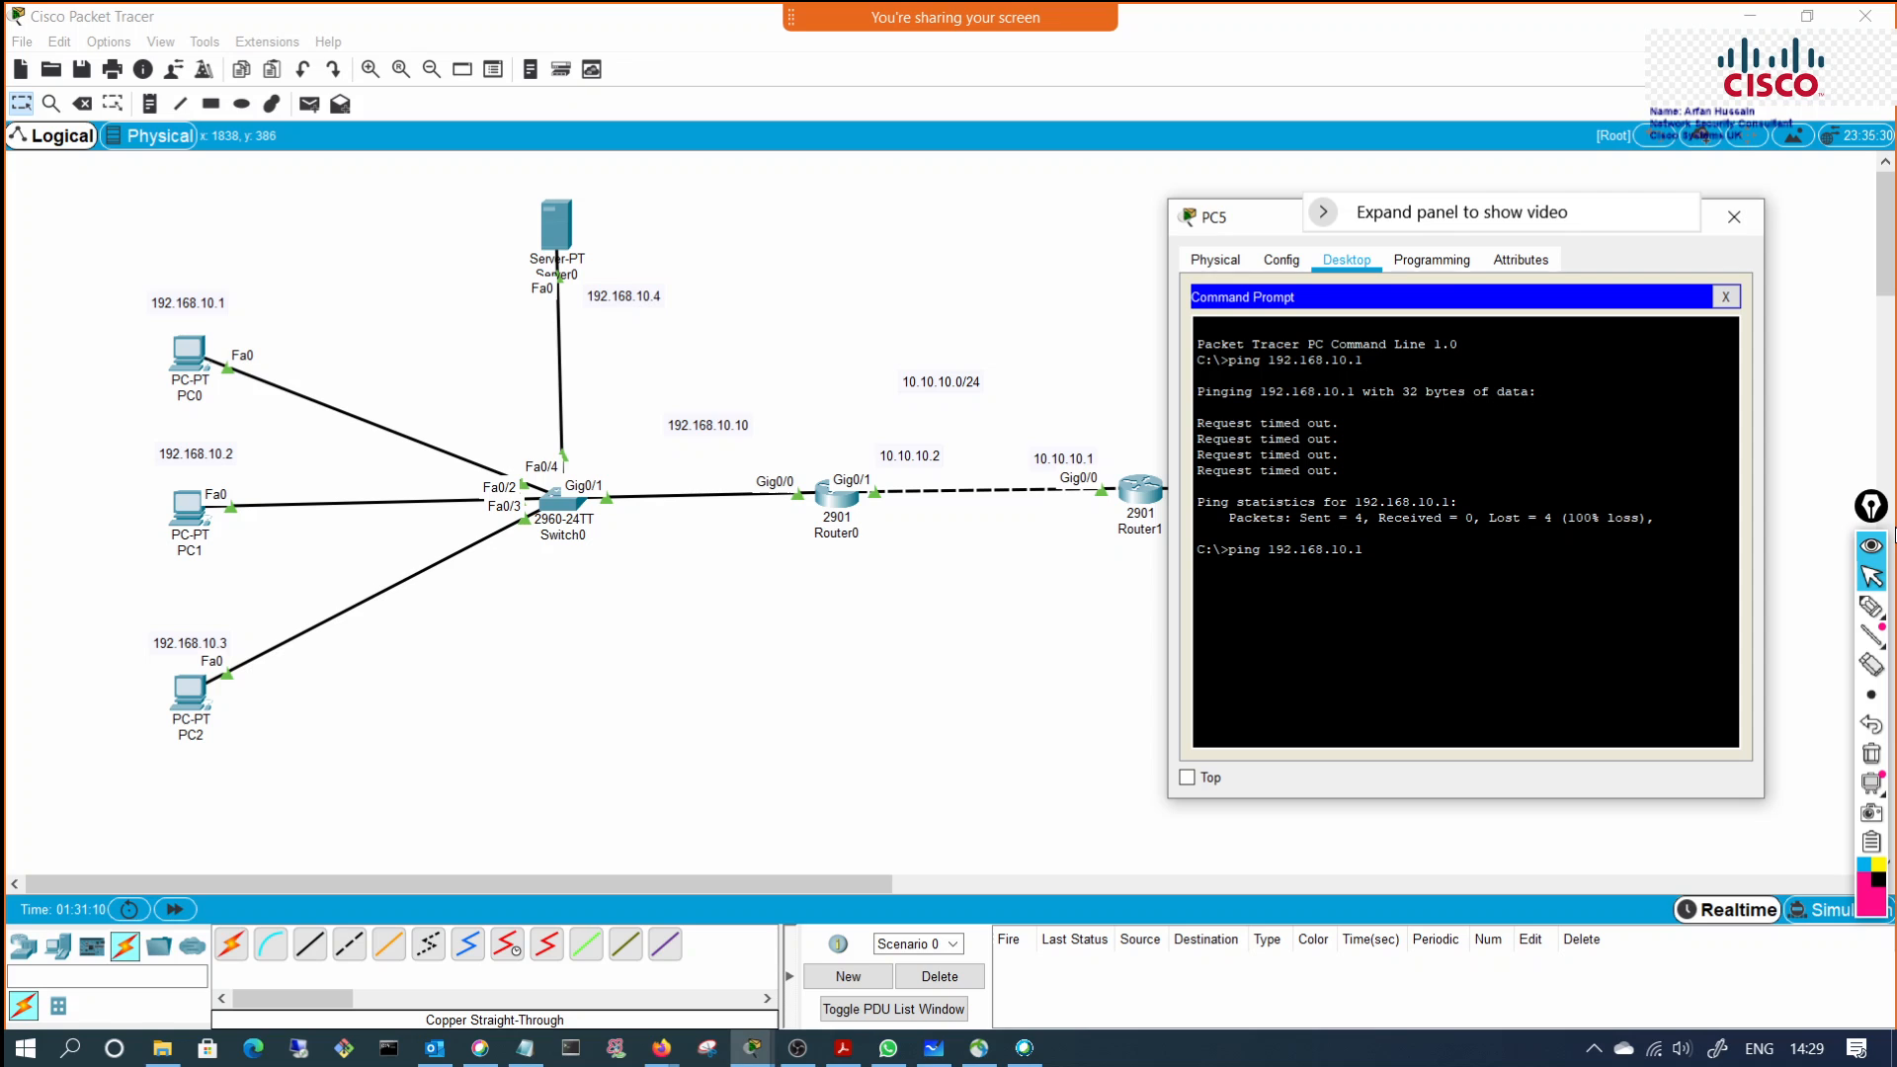
text(1)
key(Return)
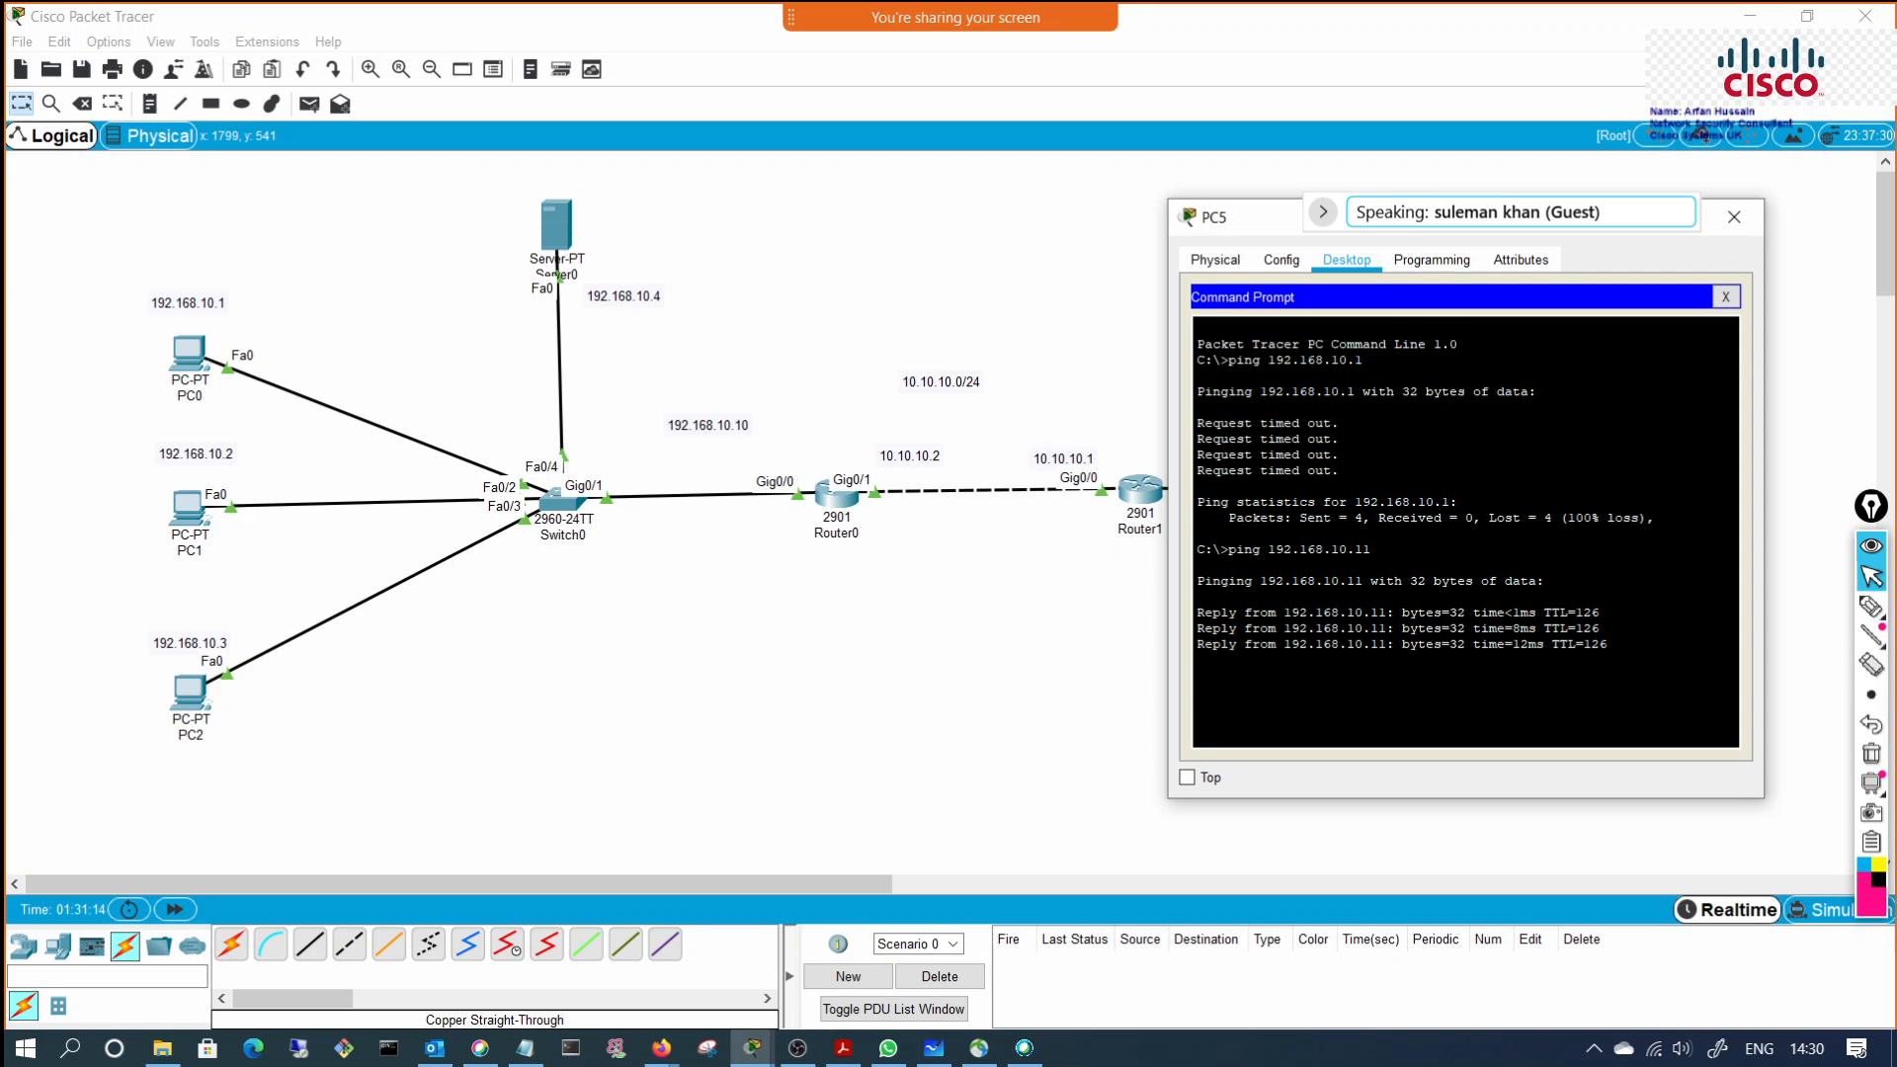
Step: Examine the replies to PC5's ping of 192.168.10.11 against the topology and minimise PC5's window
drag(1599, 582, 1197, 565)
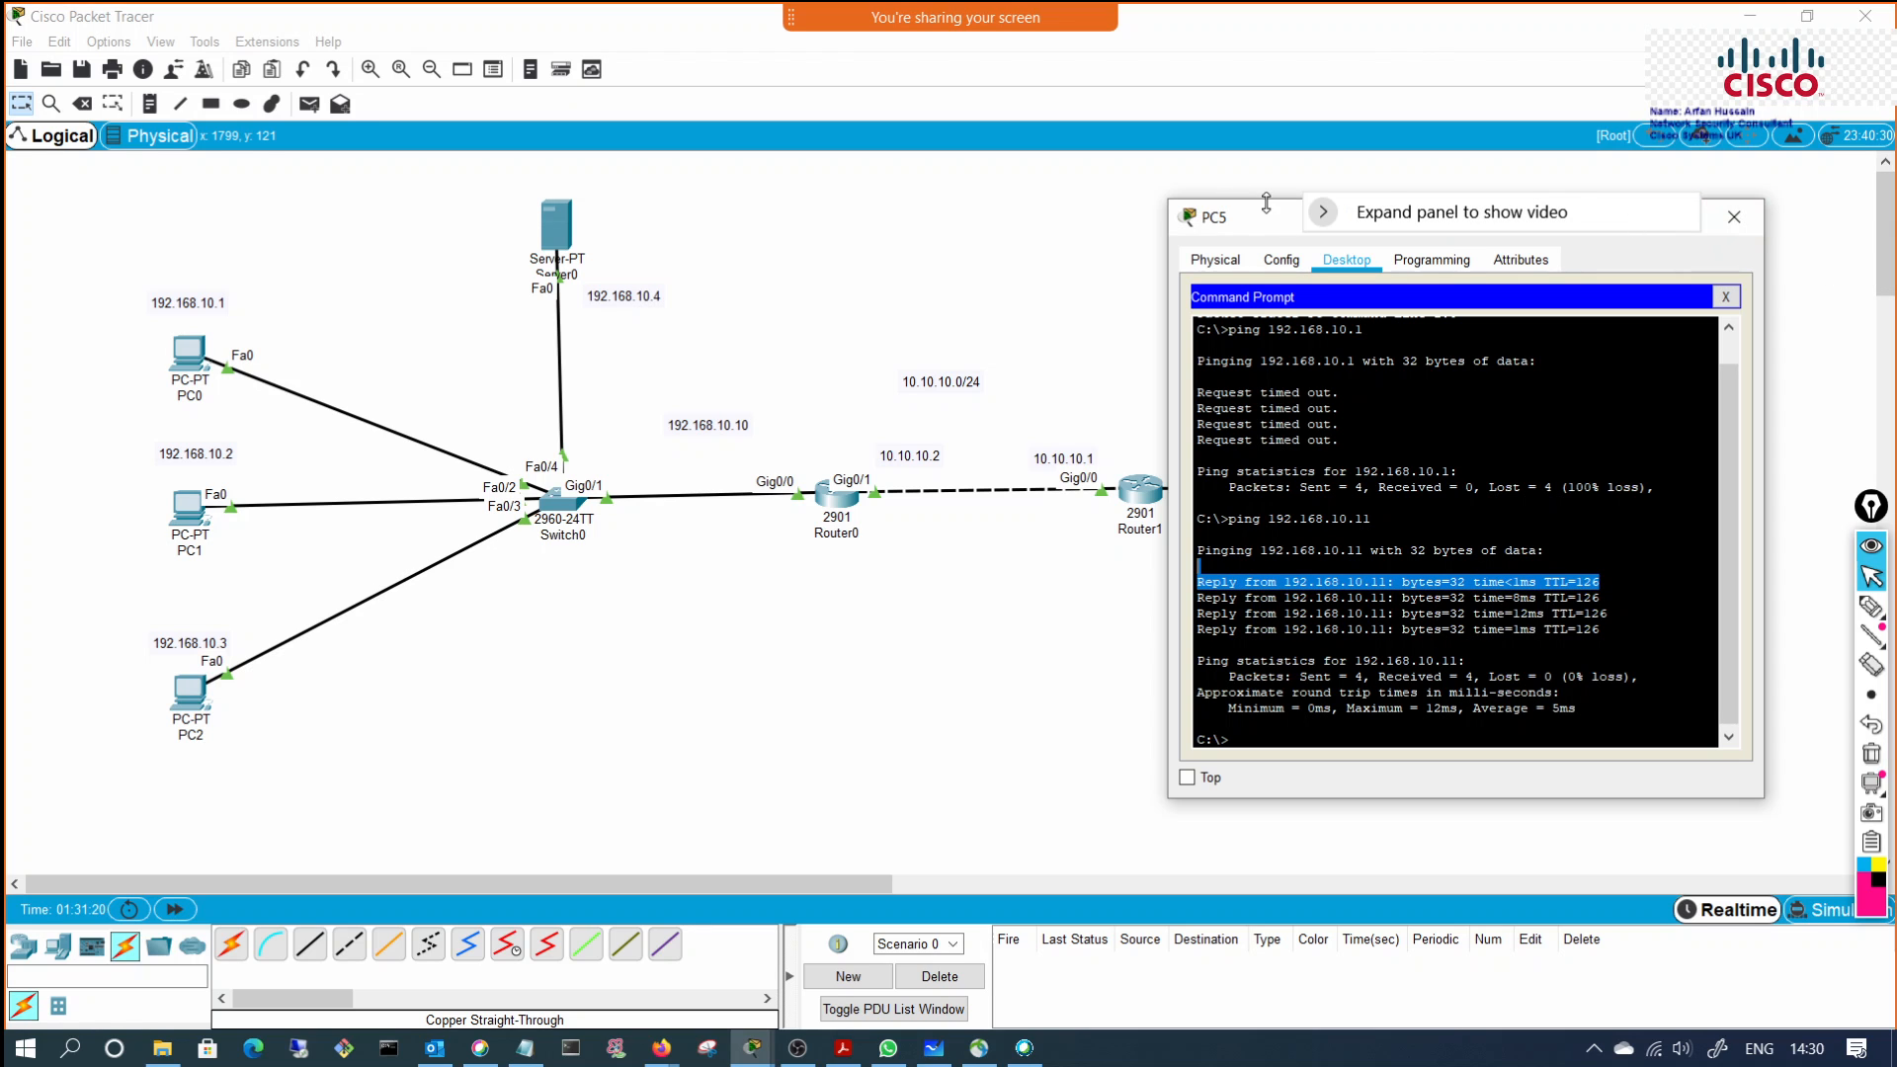
drag(1266, 213, 1280, 604)
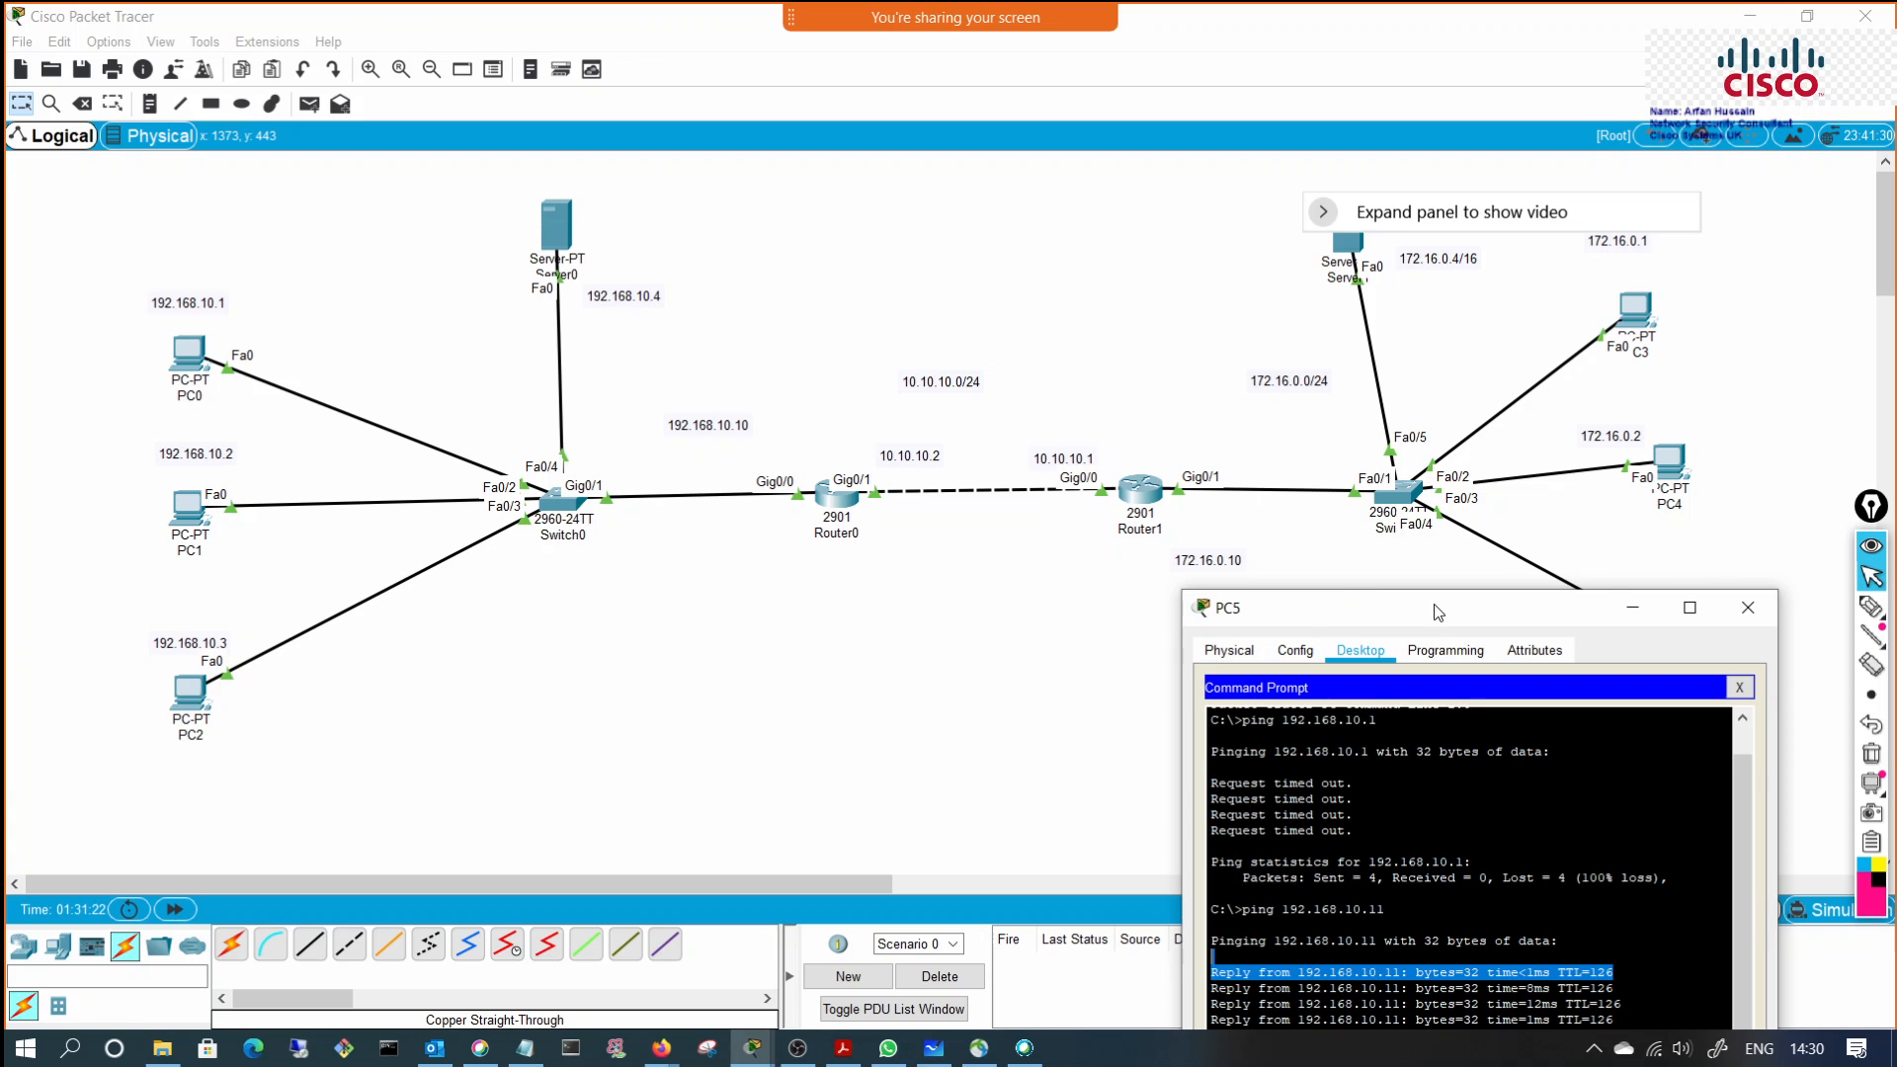
drag(1438, 613, 1271, 702)
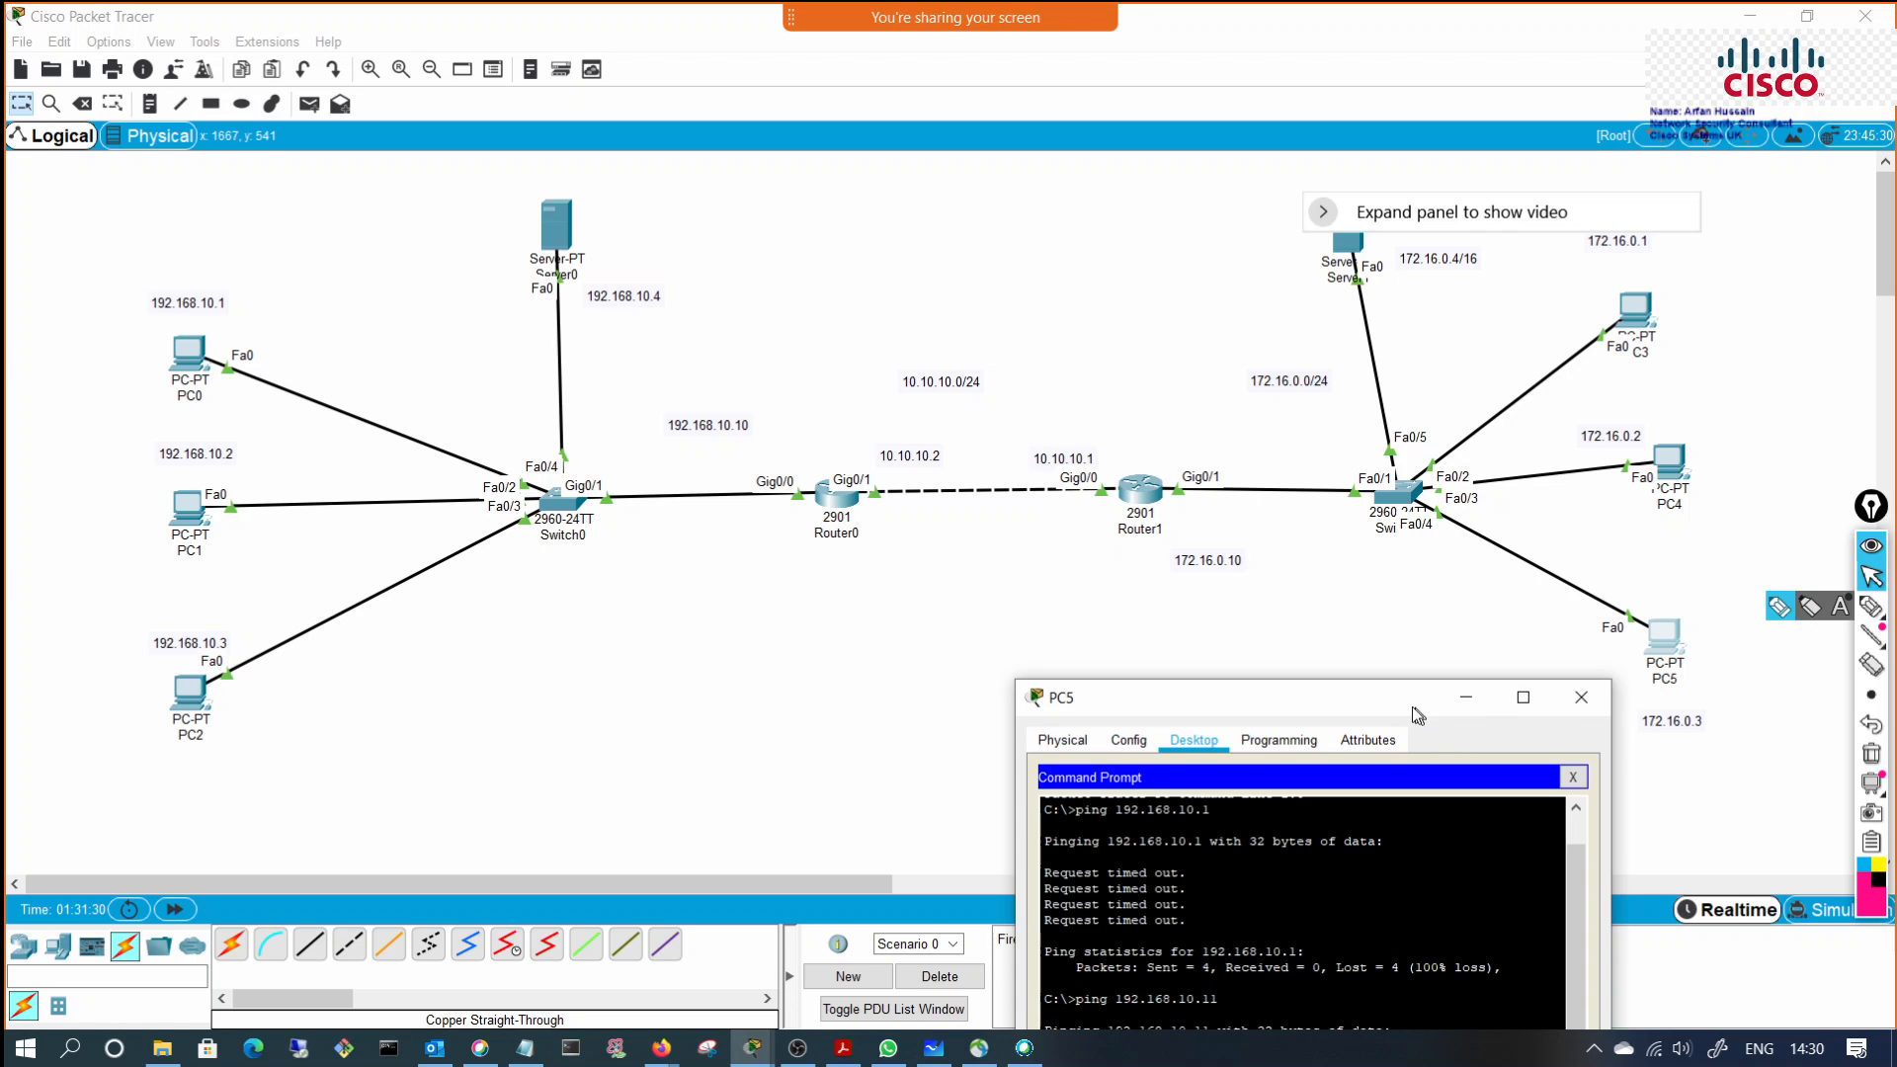
drag(1412, 707, 904, 272)
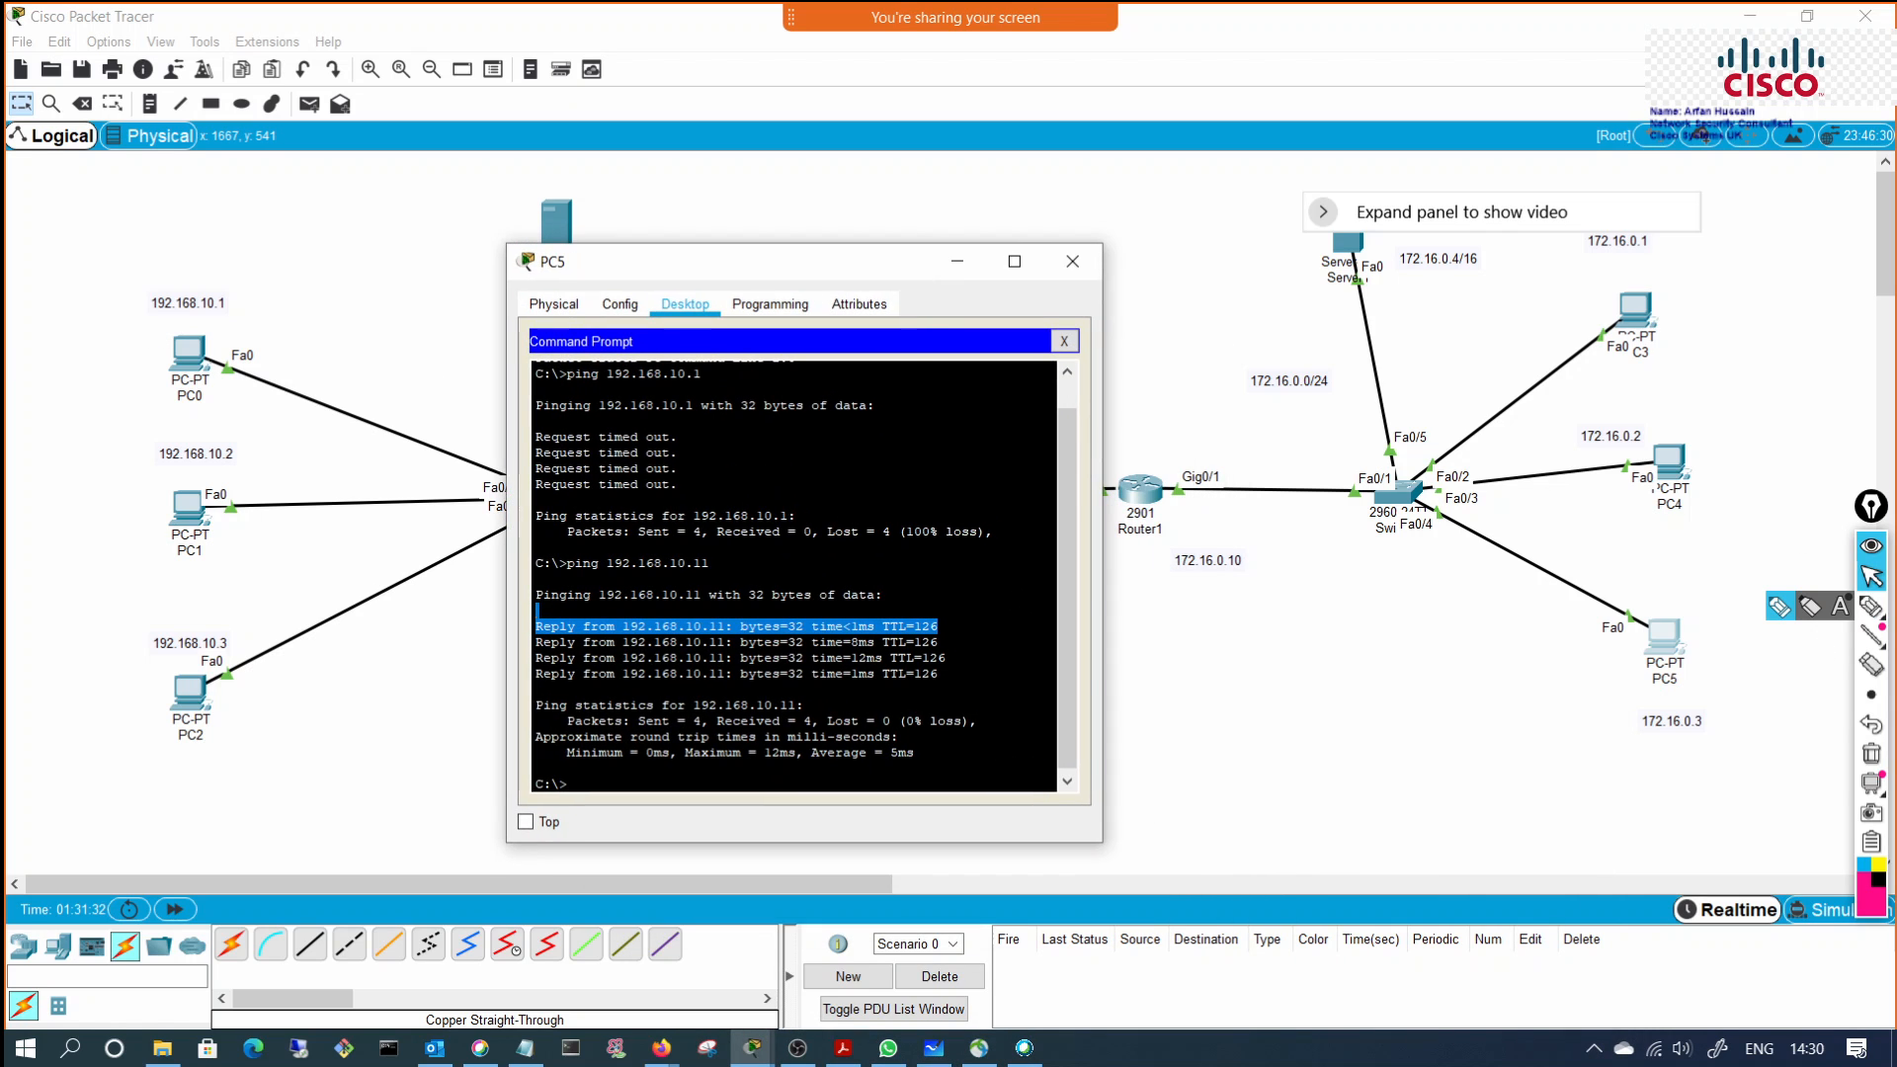
click(536, 769)
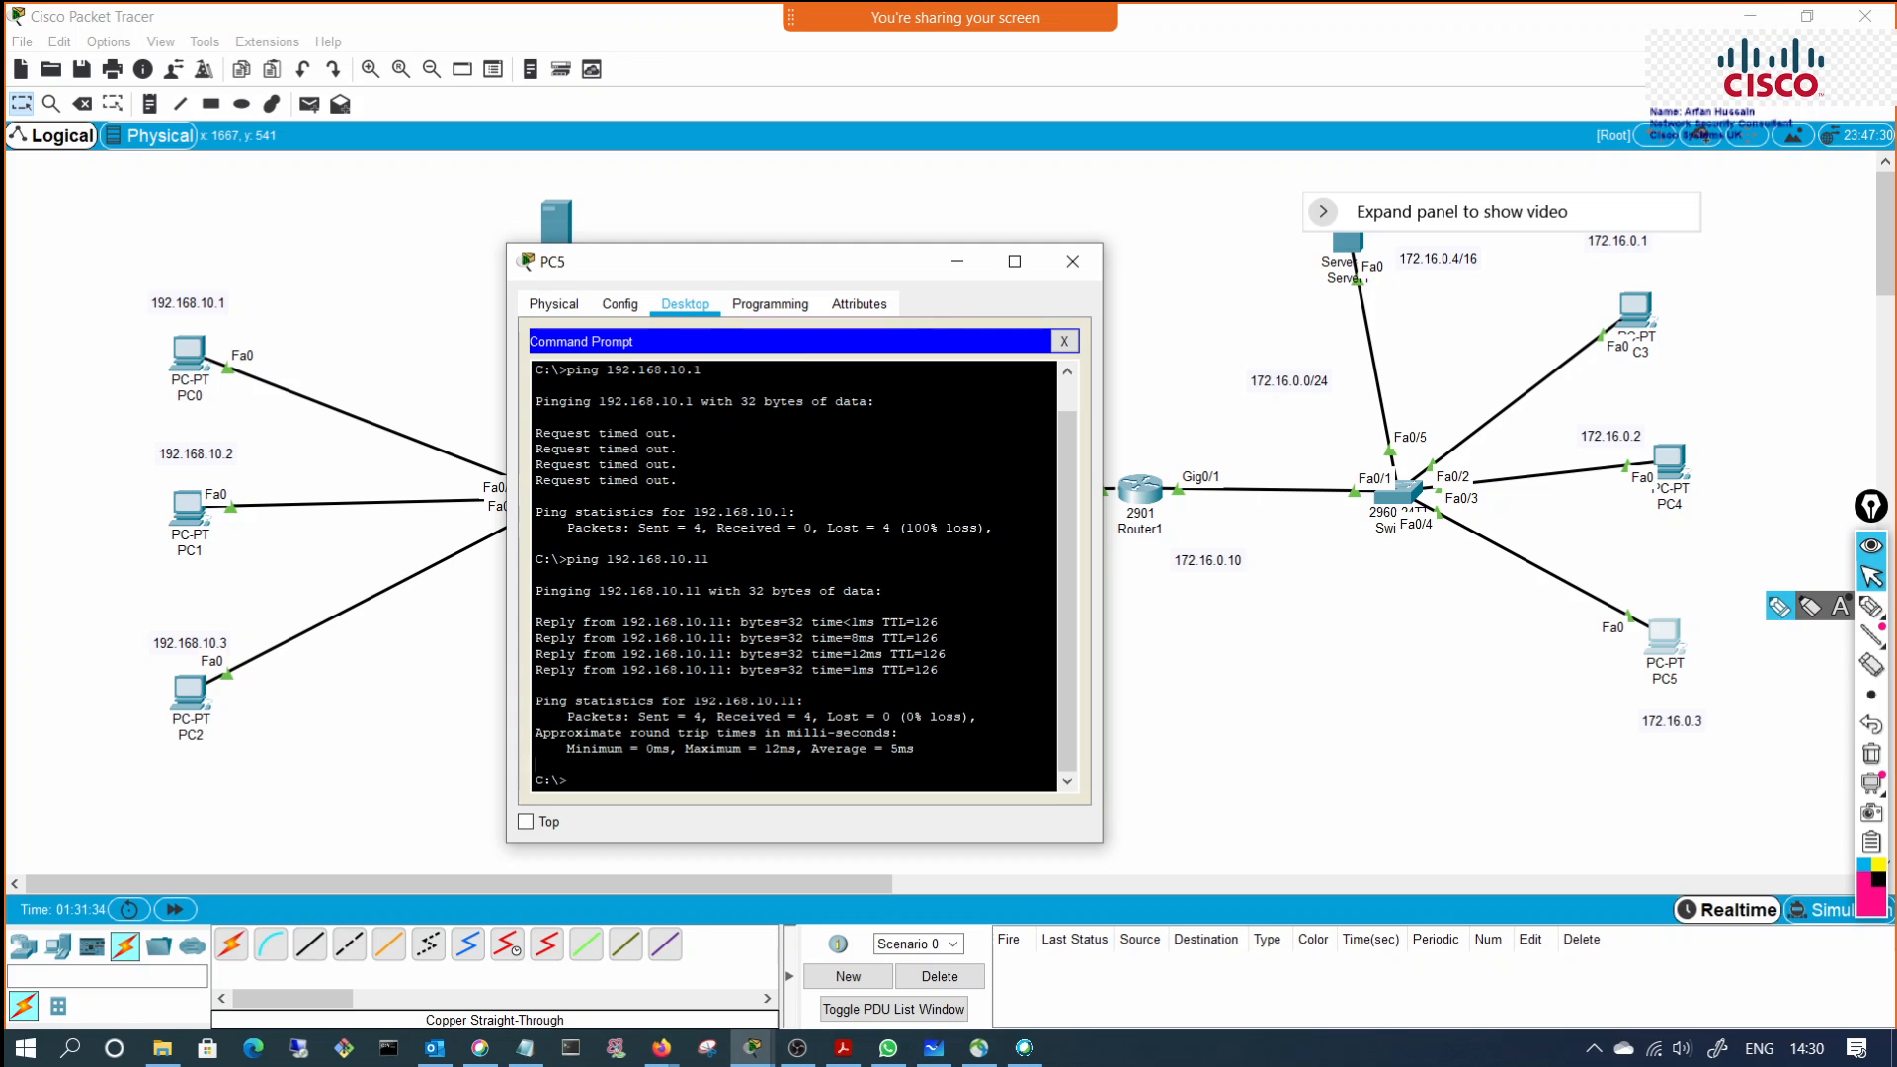
click(955, 263)
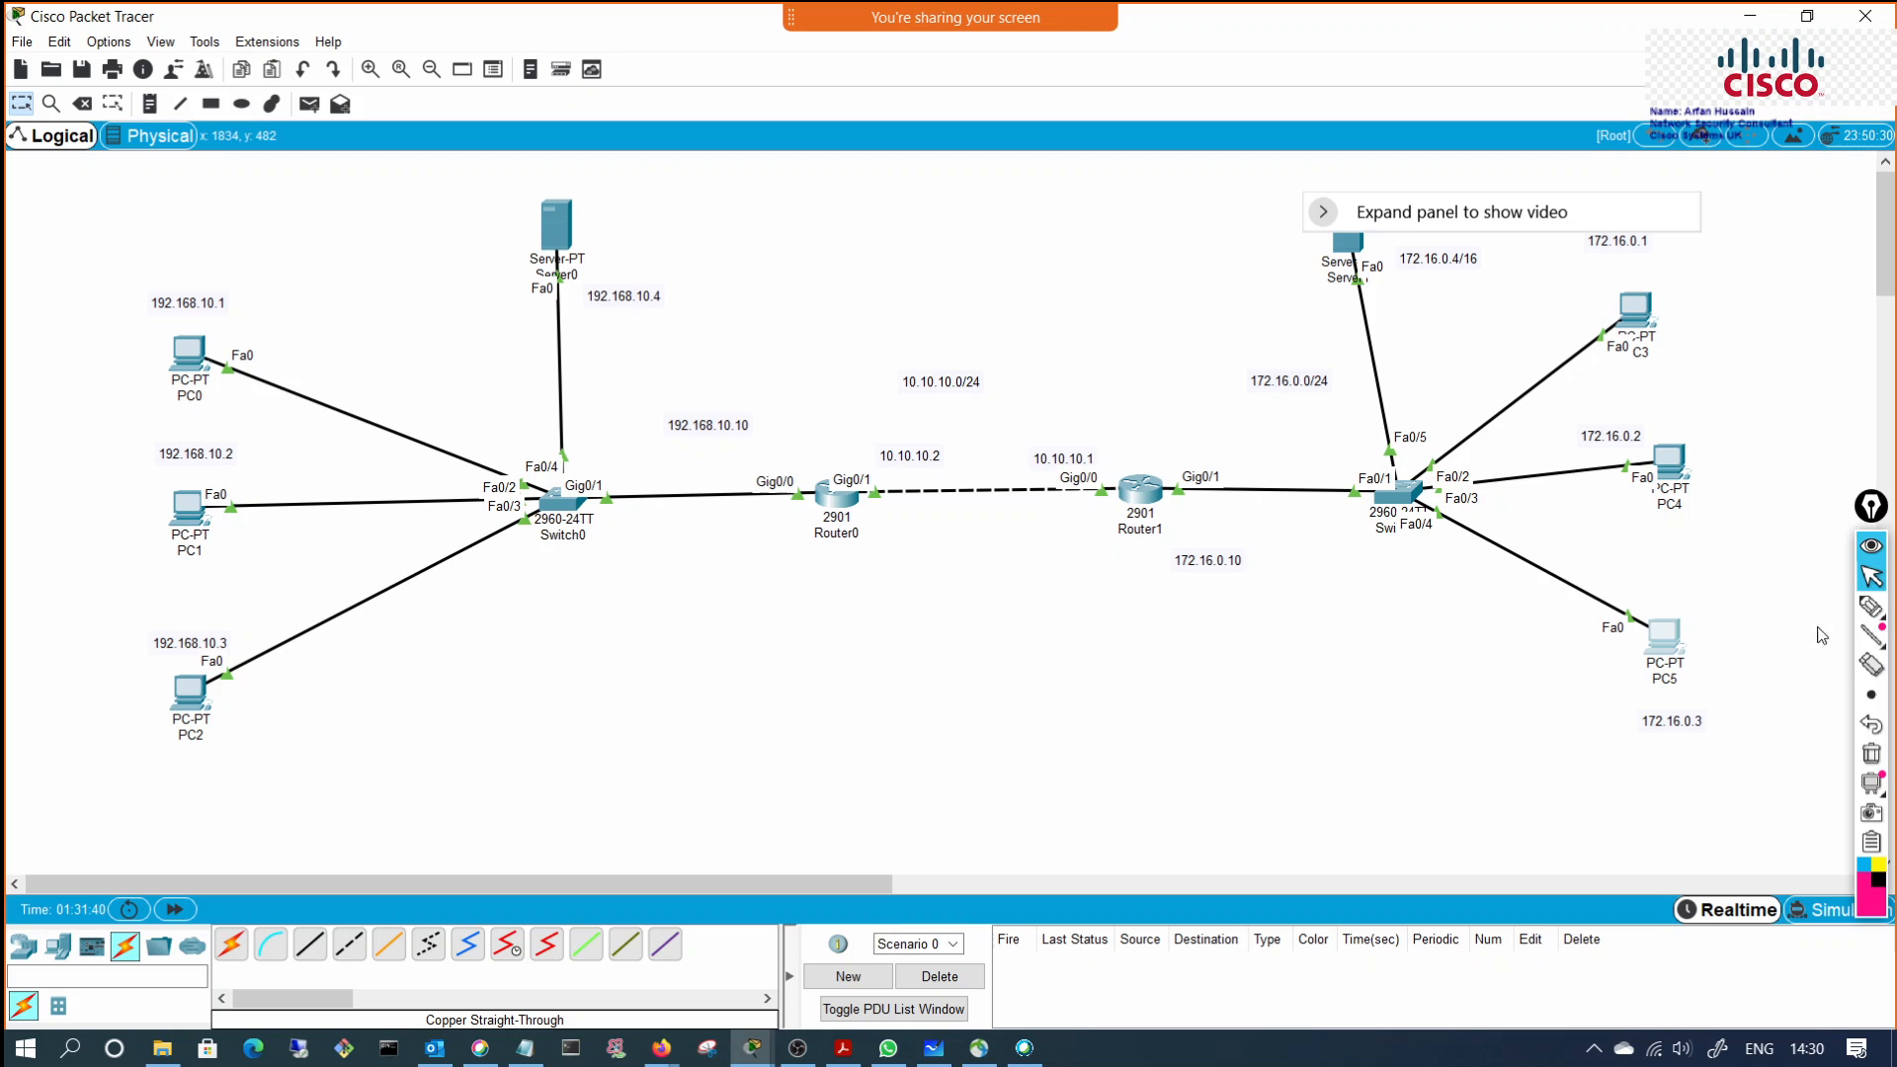
Step: Mark PC0, PC1 and PC2 with pen arrows and add pen strokes beside PC3, PC4 and PC5 on the topology
click(1870, 605)
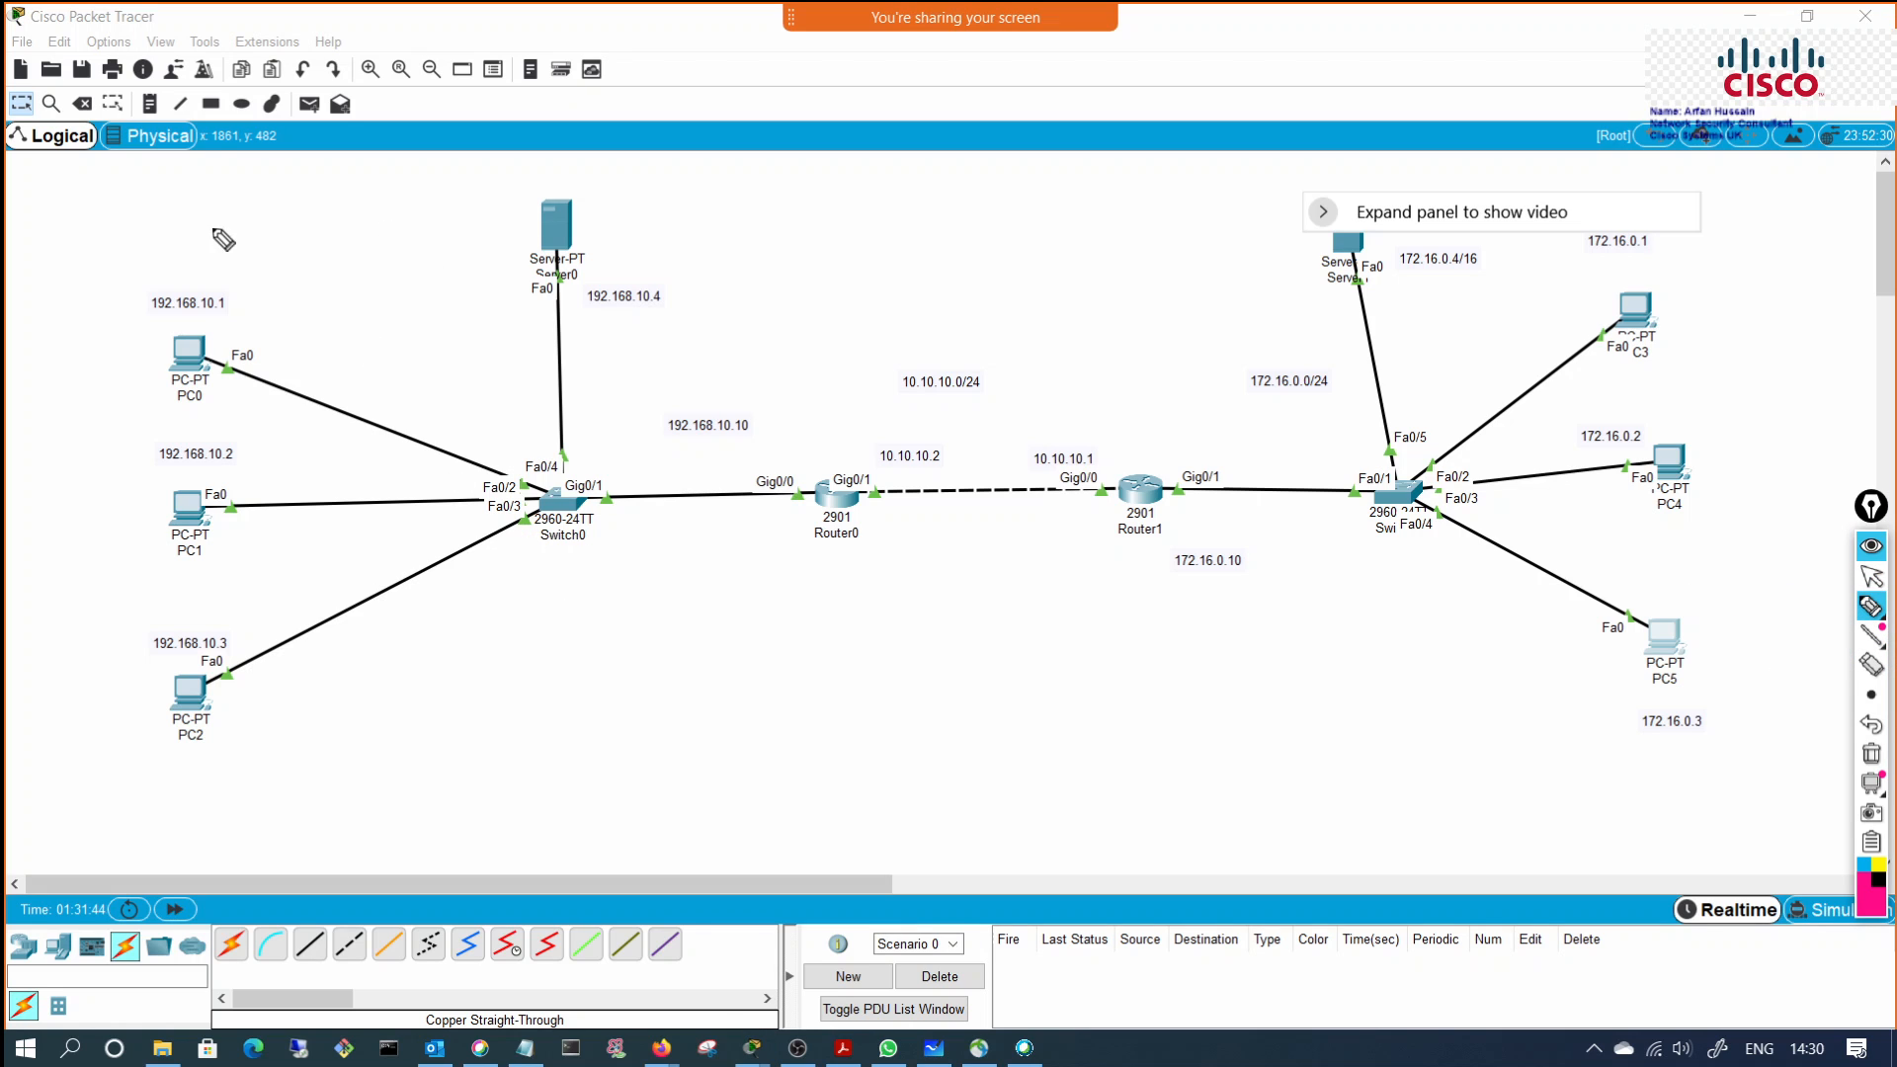
mouse_move(87, 388)
mouse_down()
mouse_move(153, 348)
mouse_move(155, 368)
mouse_up()
drag(106, 545, 146, 553)
mouse_move(103, 701)
mouse_down()
mouse_move(144, 673)
mouse_move(144, 703)
mouse_up()
drag(1716, 279, 1642, 267)
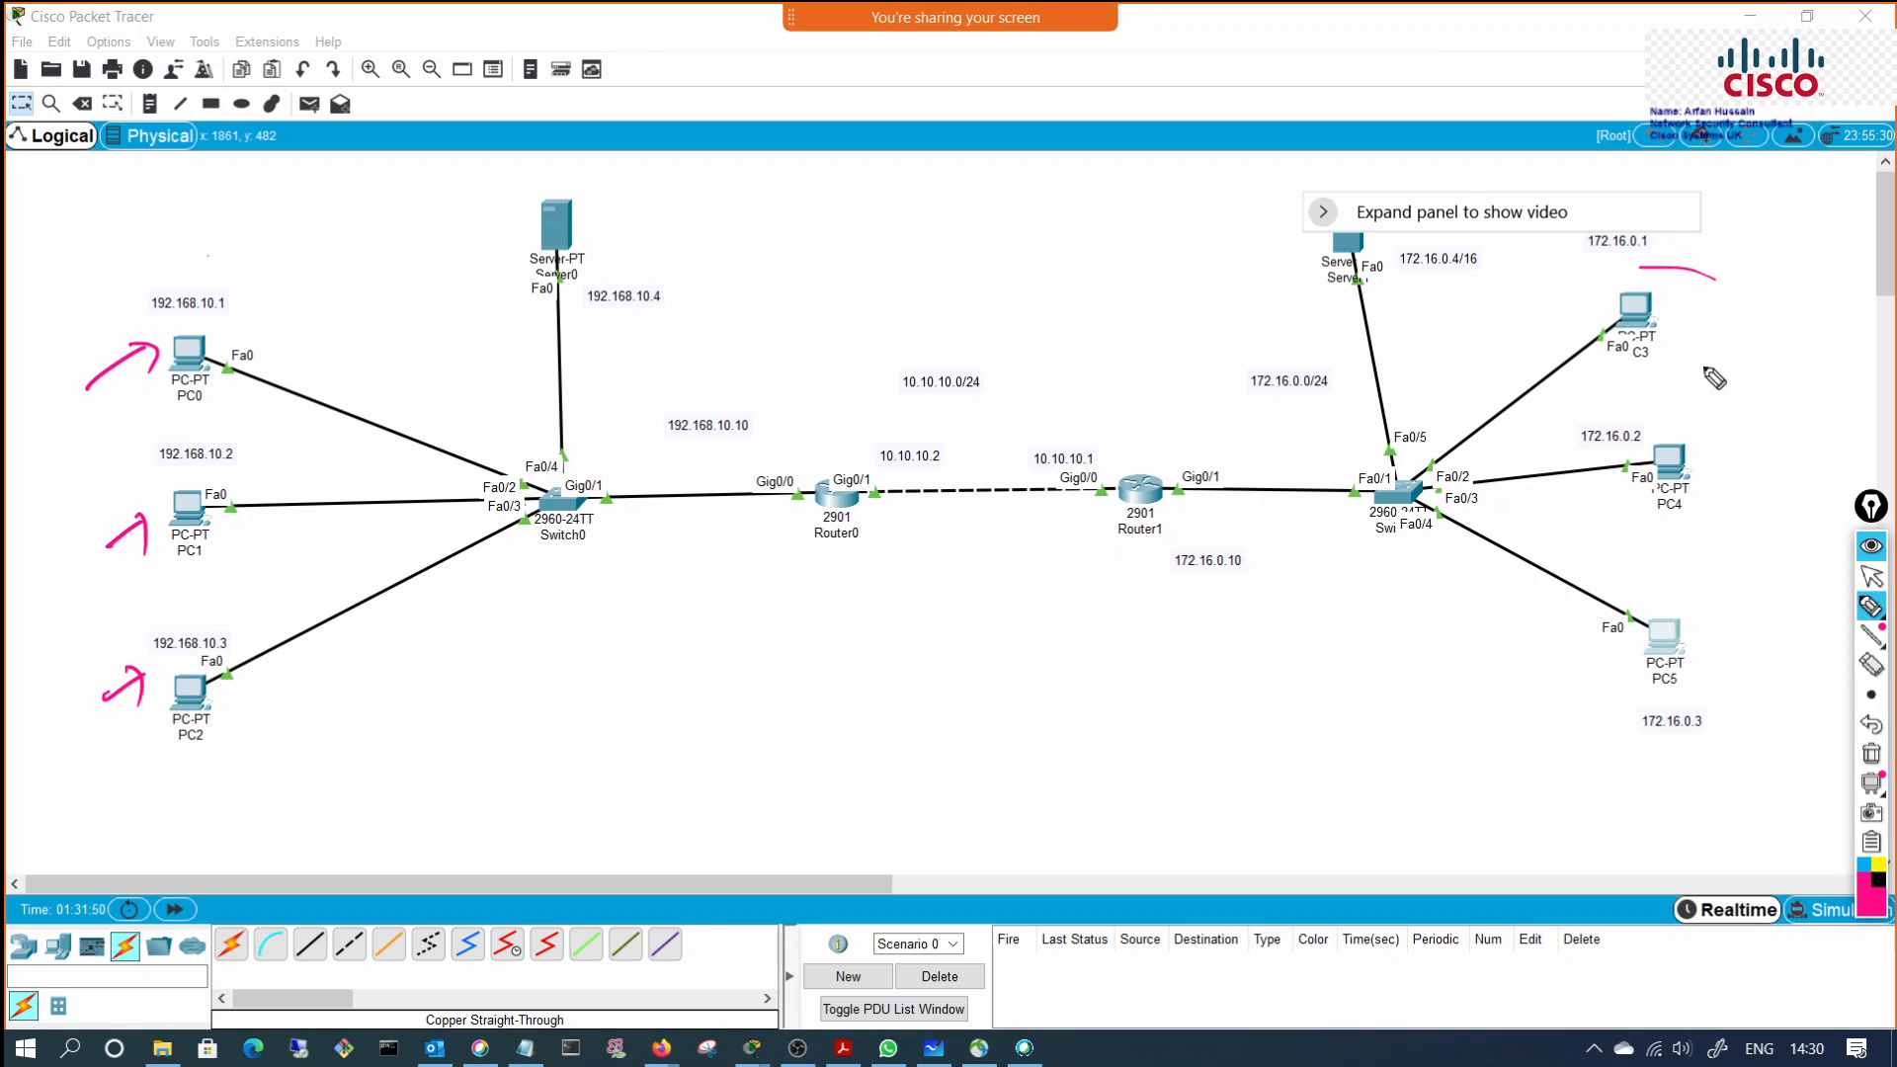
drag(1703, 416, 1657, 407)
drag(1593, 660, 1629, 696)
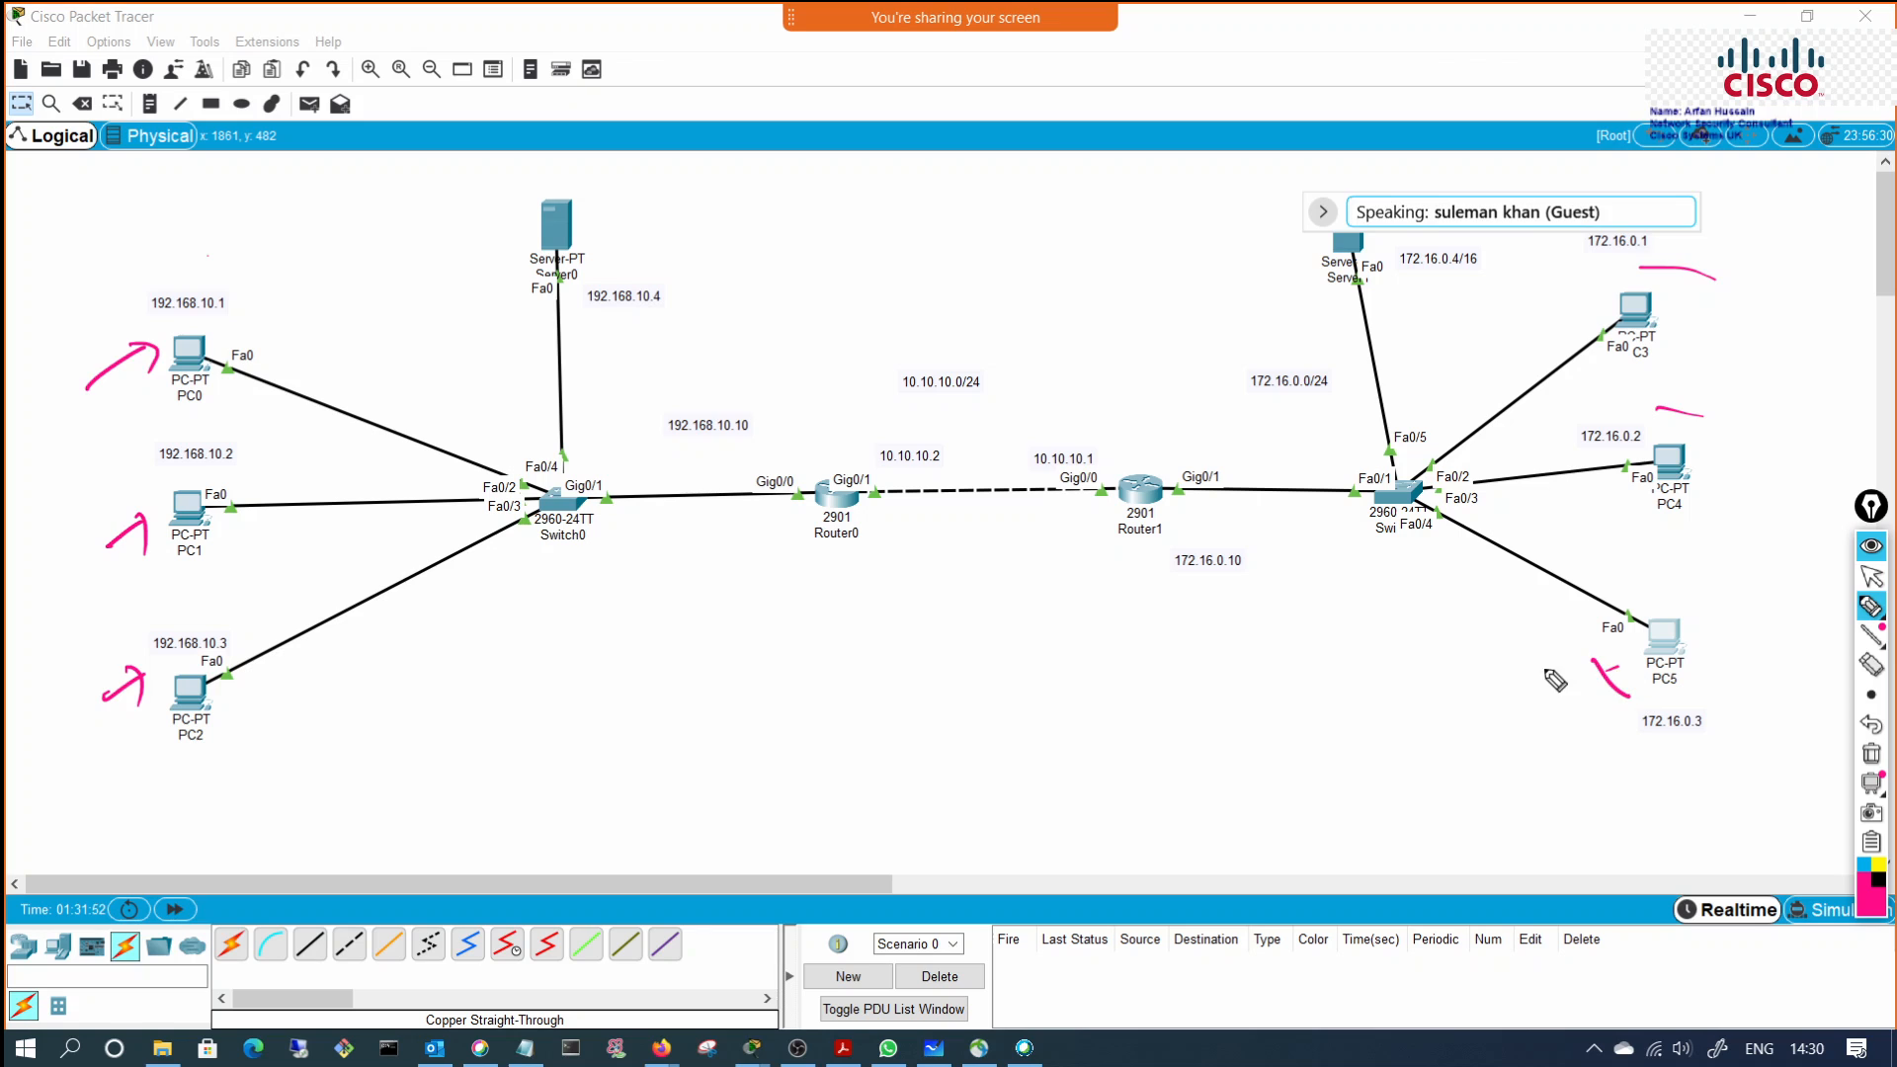
Step: Handwrite the word Router below Router0 with the pen and underline it
mouse_move(816, 565)
mouse_down()
mouse_move(816, 618)
mouse_move(870, 598)
mouse_move(878, 618)
mouse_up()
drag(805, 644, 922, 630)
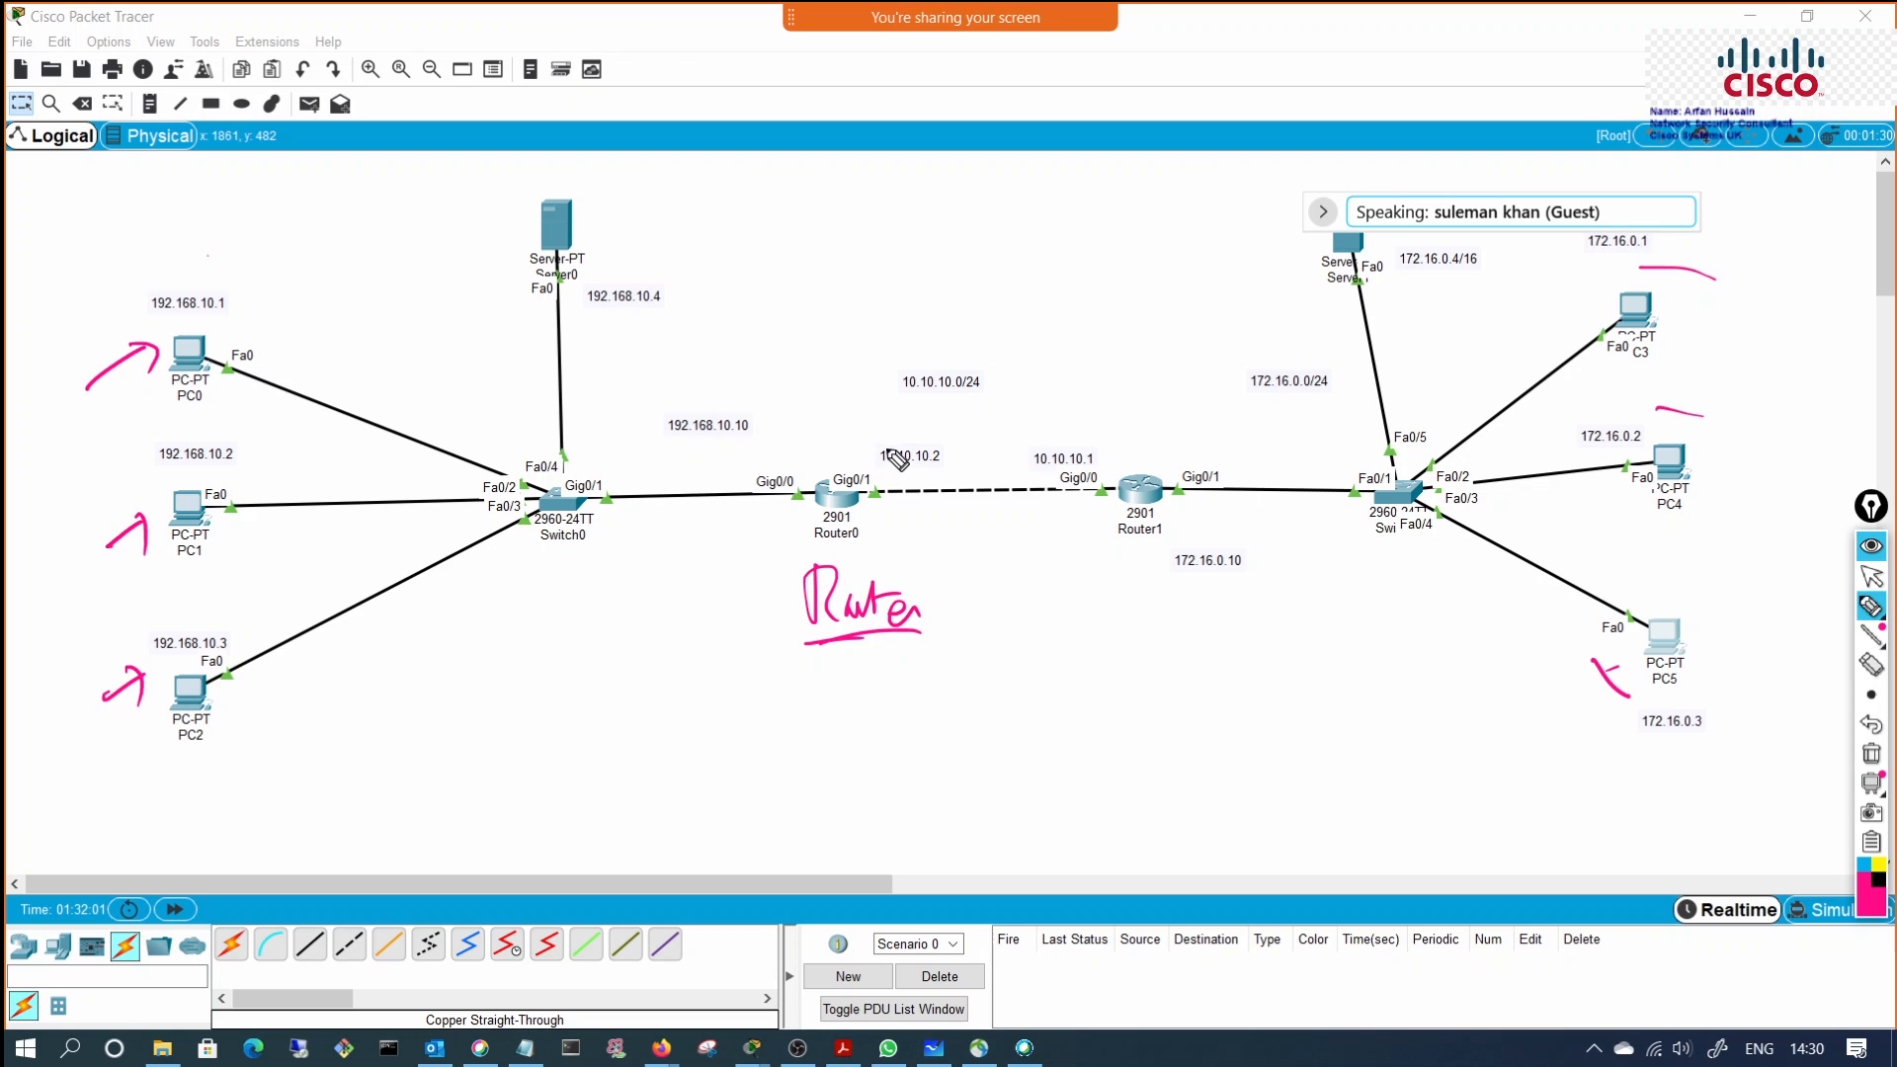
Step: Draw a tall divided box labelled M below Router1 and handwrite Layer 2 under Switch0 and Layer 3 above the word Router
mouse_move(1066, 602)
mouse_down()
mouse_move(1088, 767)
mouse_move(1169, 760)
mouse_move(1181, 800)
mouse_up()
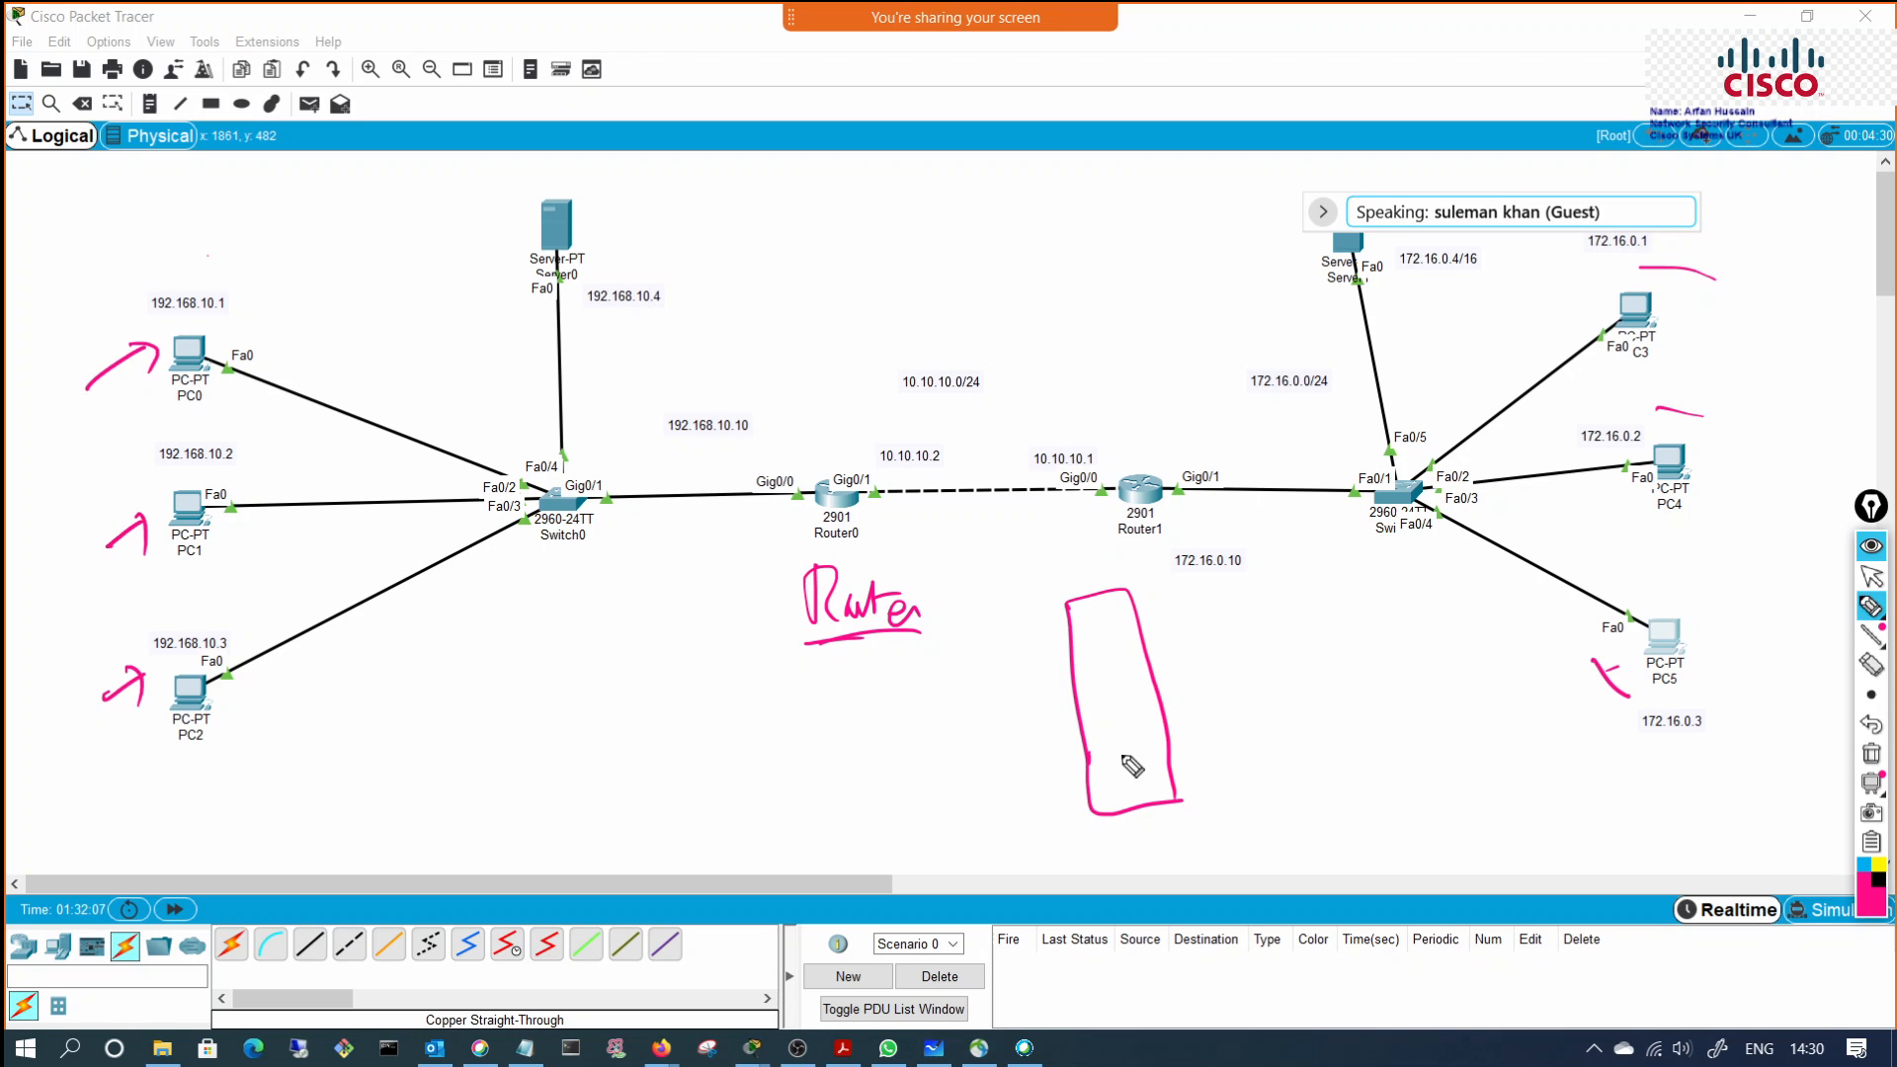
mouse_move(1172, 762)
mouse_down()
mouse_move(1089, 768)
mouse_move(1158, 725)
mouse_up()
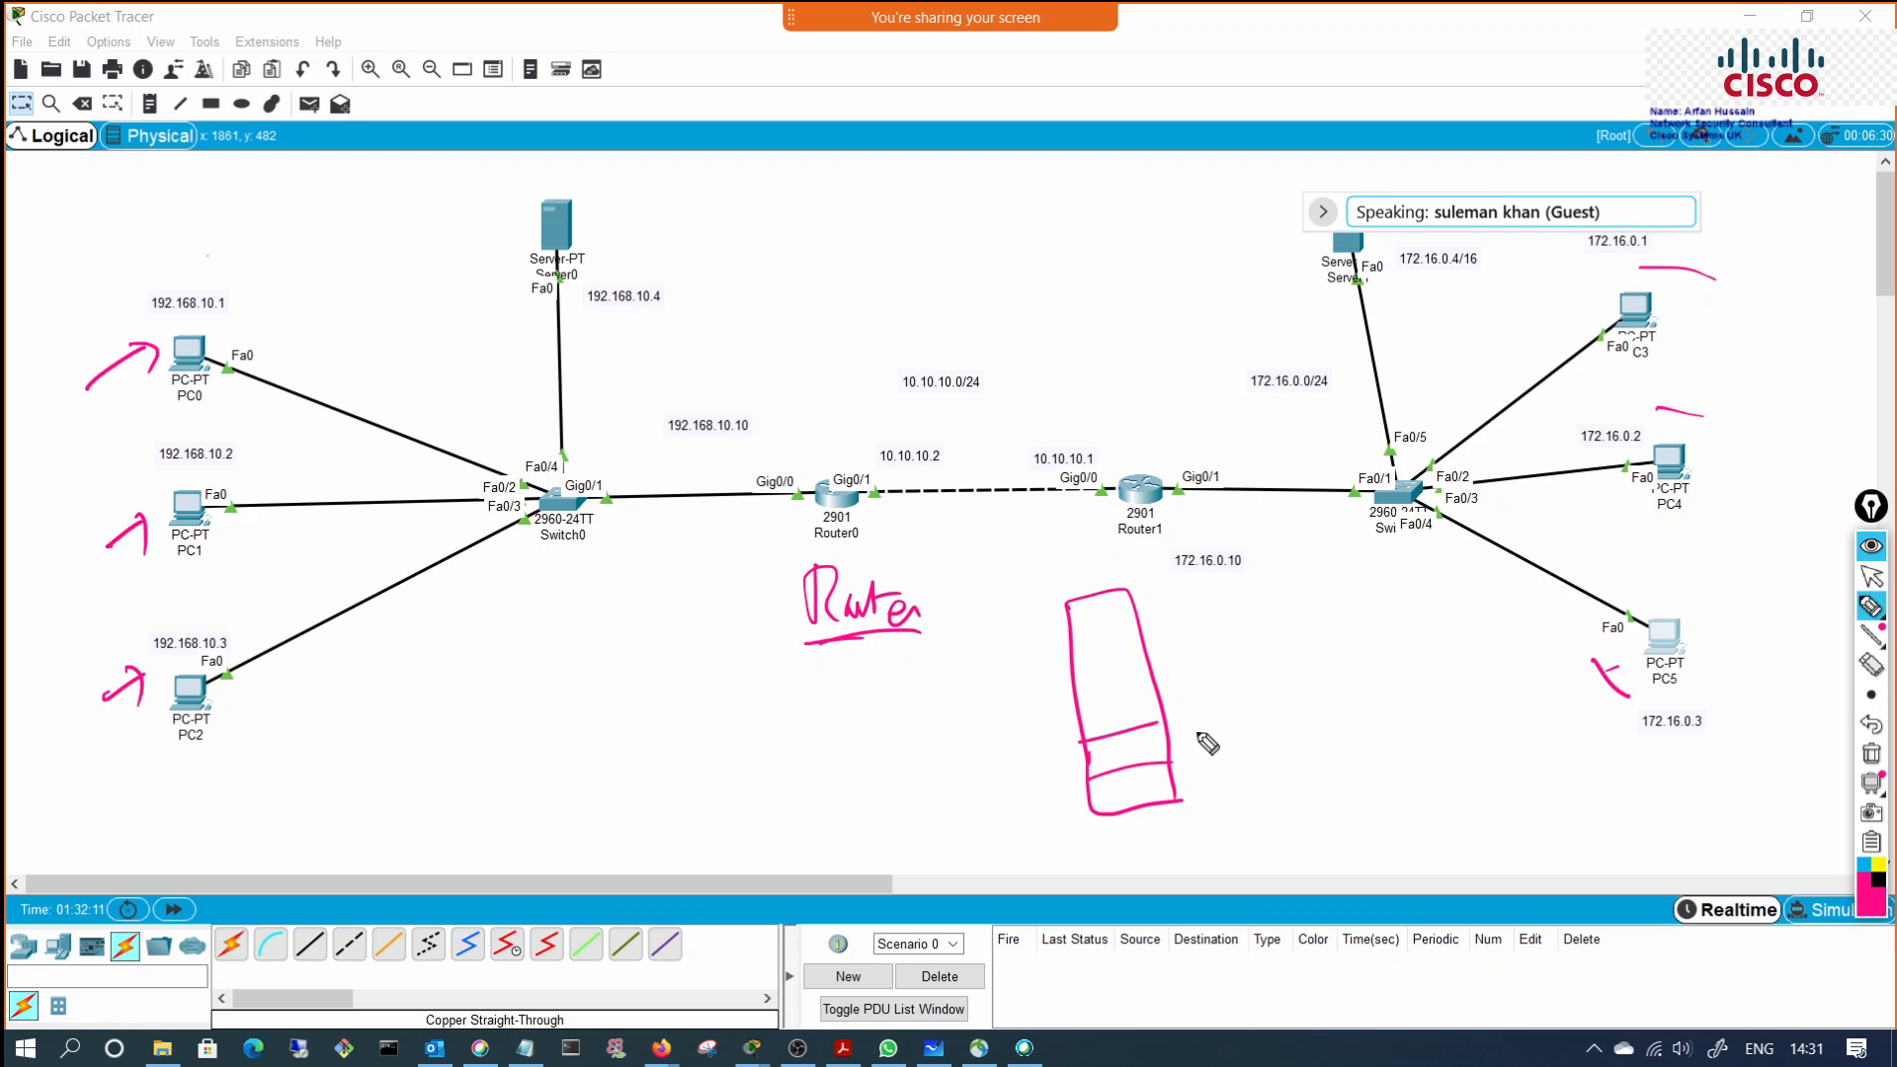
drag(1198, 744, 1218, 742)
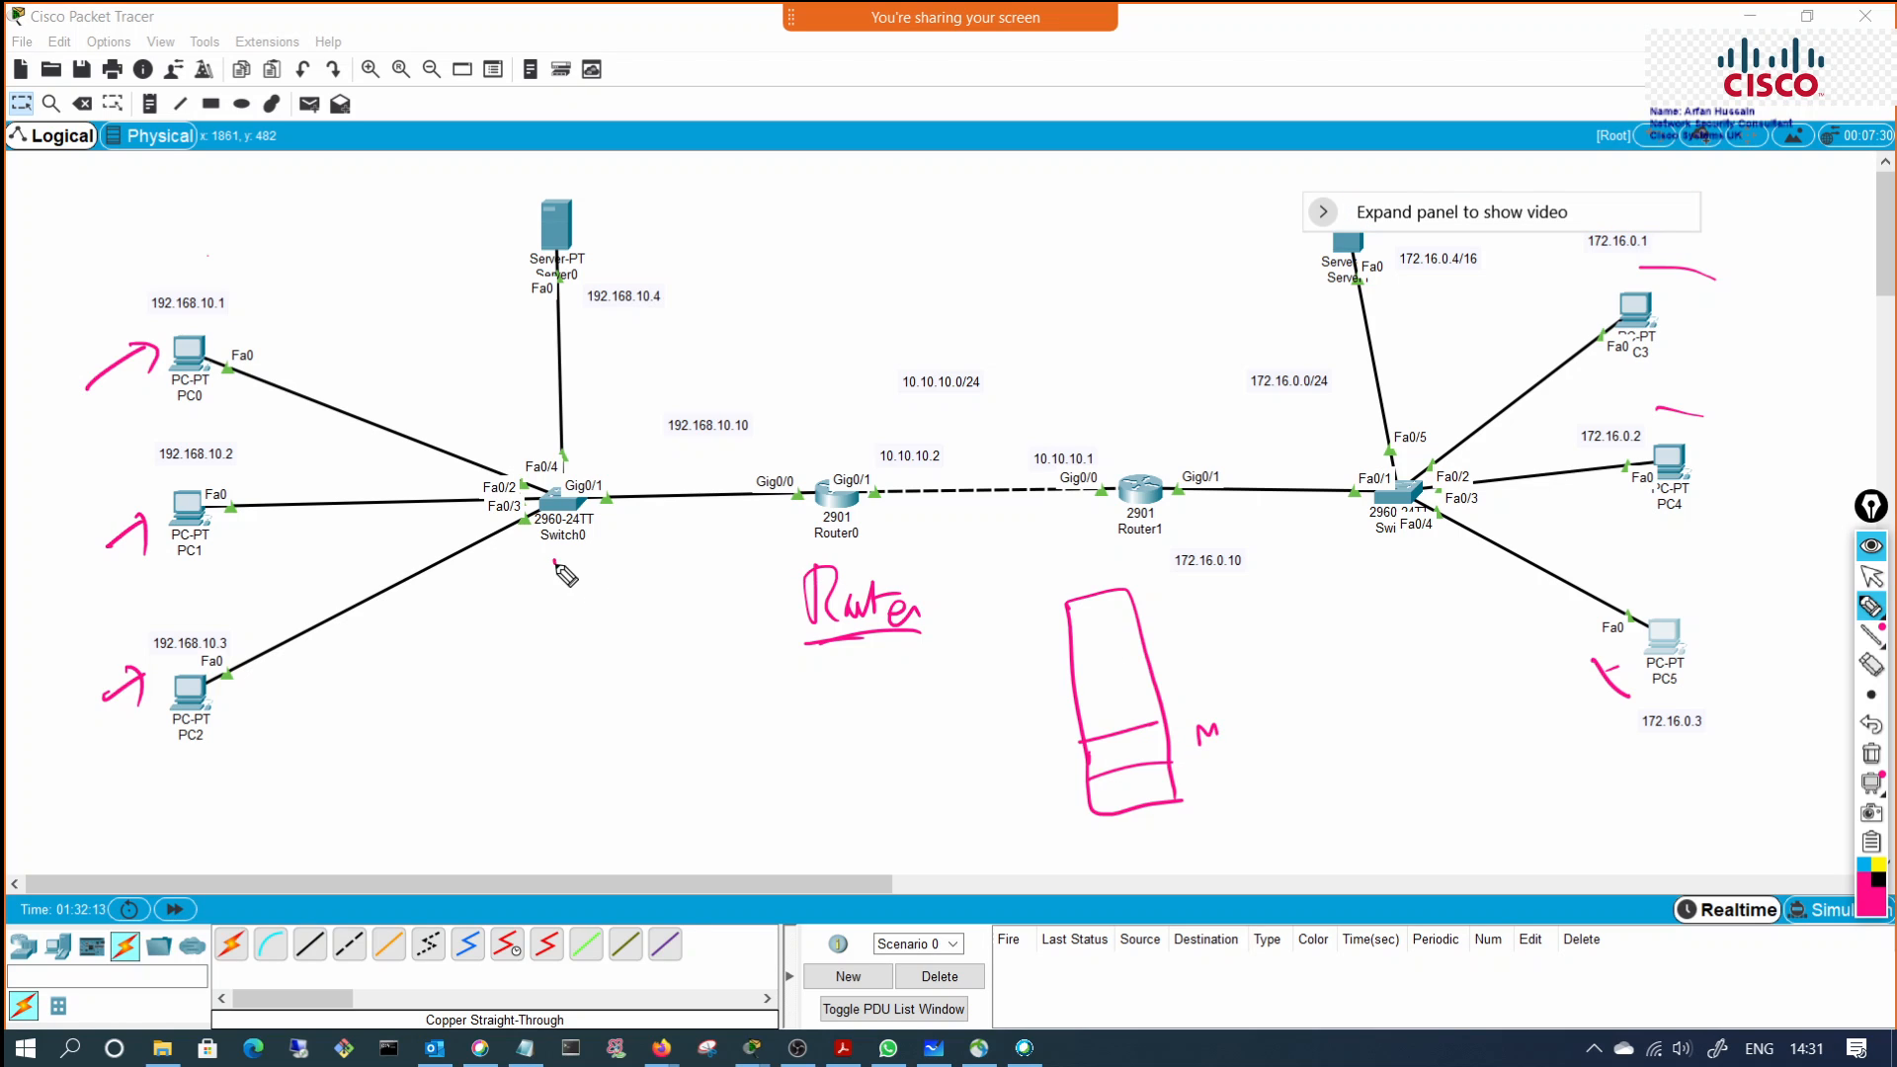
mouse_move(554, 561)
mouse_down()
mouse_move(616, 637)
mouse_move(645, 603)
mouse_up()
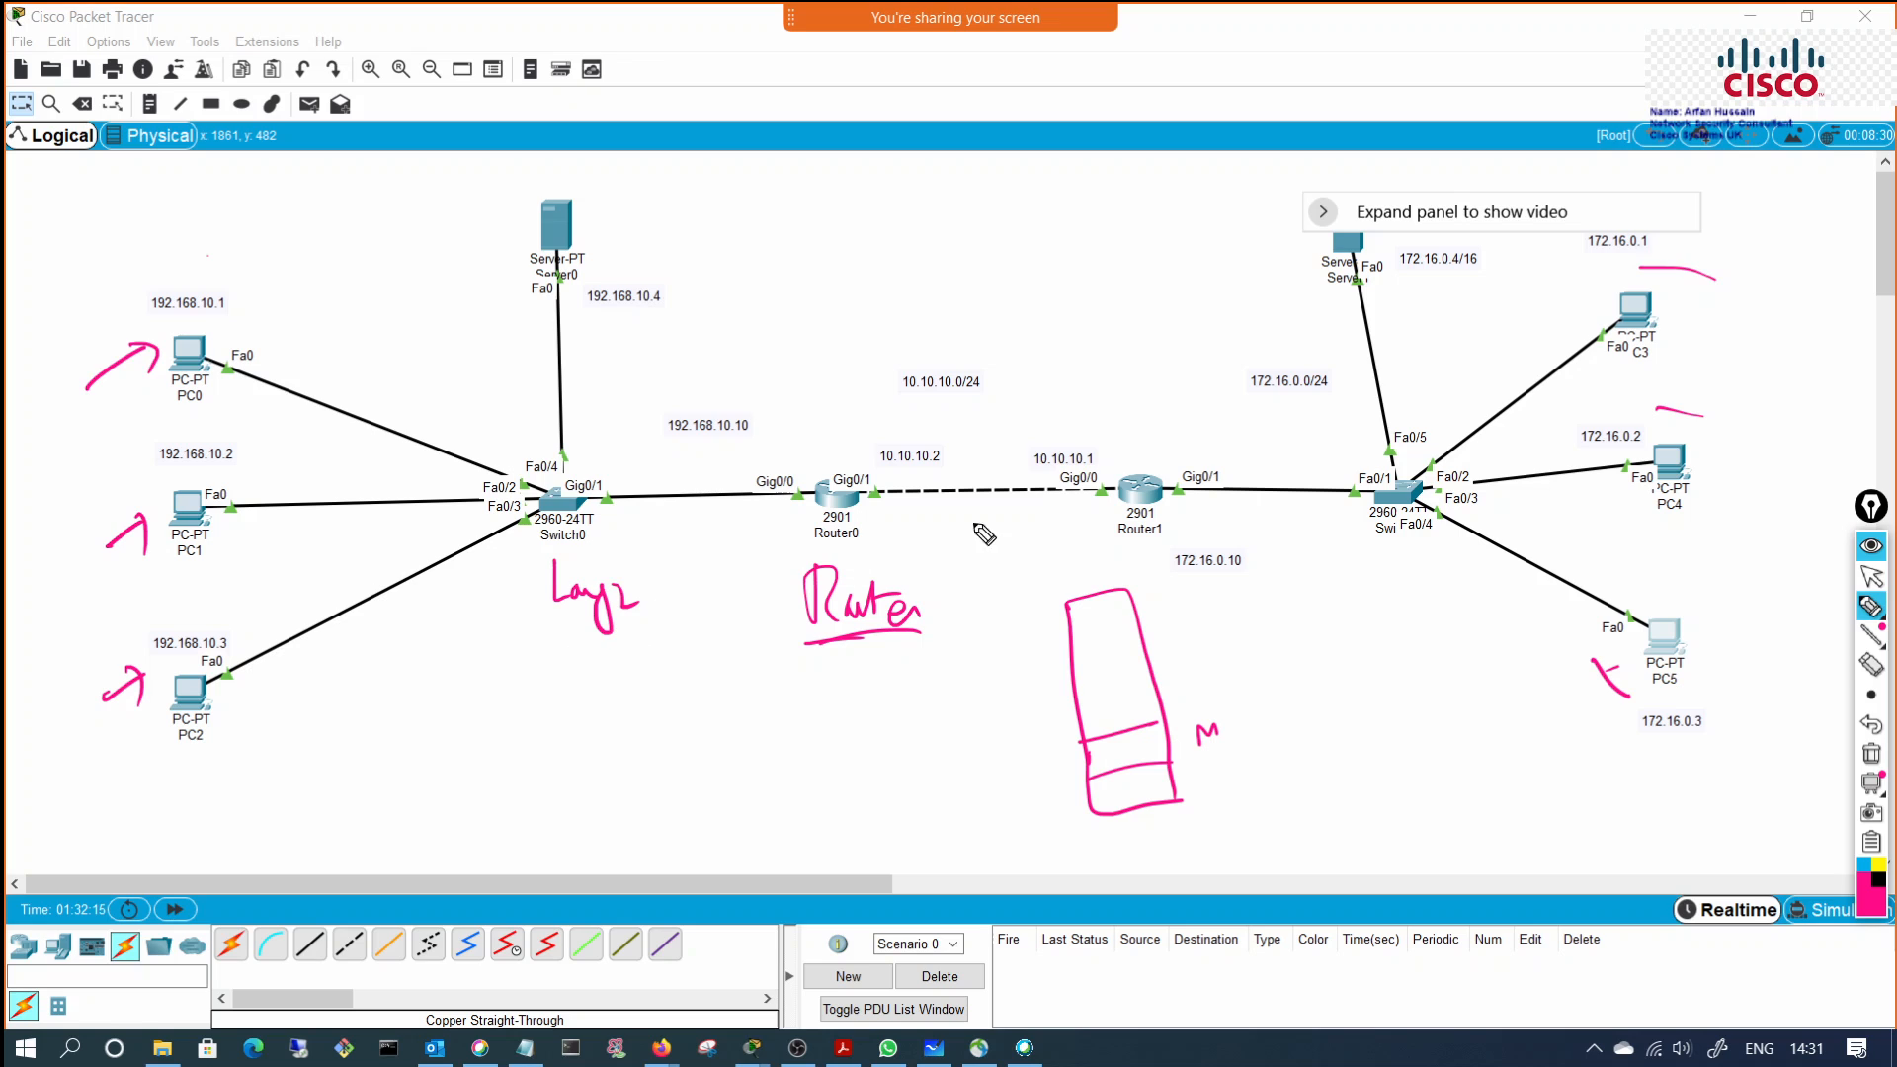
mouse_move(879, 550)
mouse_down()
mouse_move(954, 573)
mouse_move(1009, 555)
mouse_up()
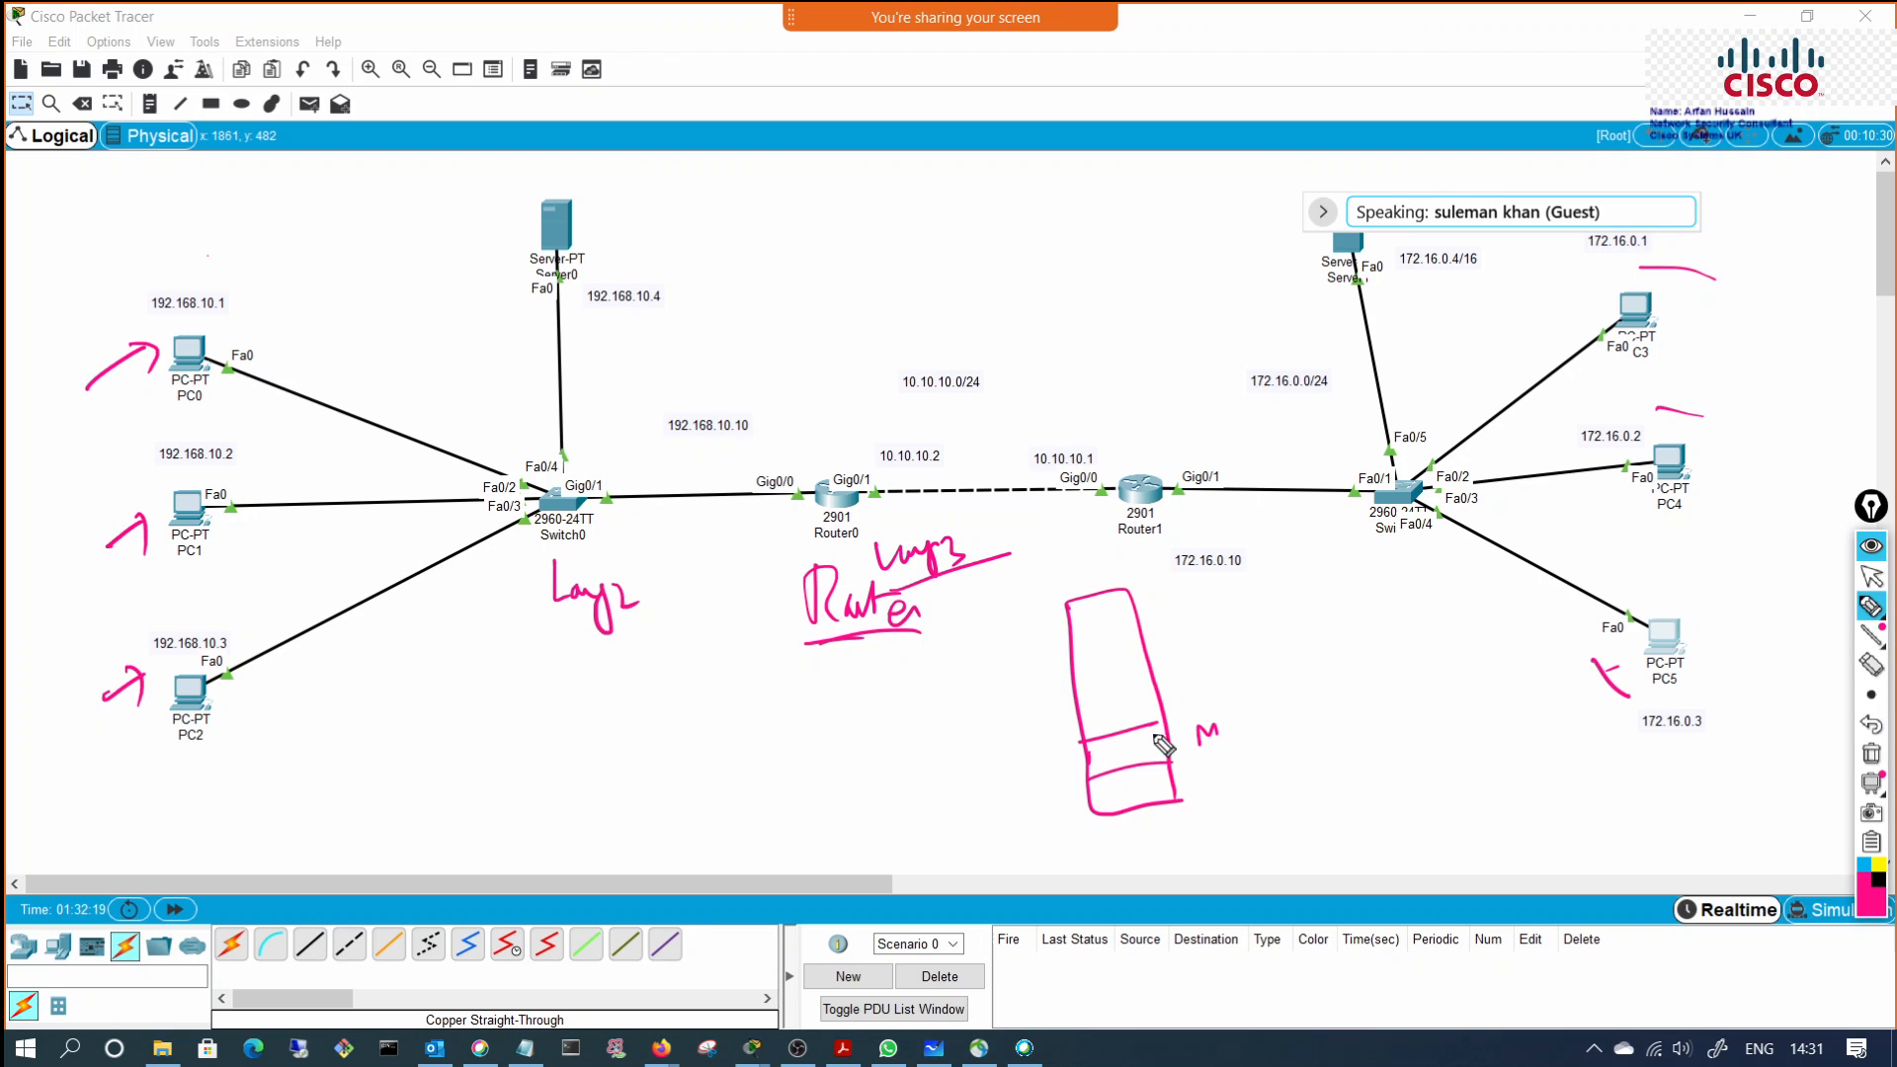
Step: Add a section labelled Source to the drawn box, mark Router0 with a downward arrow, and cross out the box's upper layers
drag(1077, 703, 1235, 682)
mouse_move(825, 393)
mouse_down()
mouse_move(825, 459)
mouse_move(844, 439)
mouse_up()
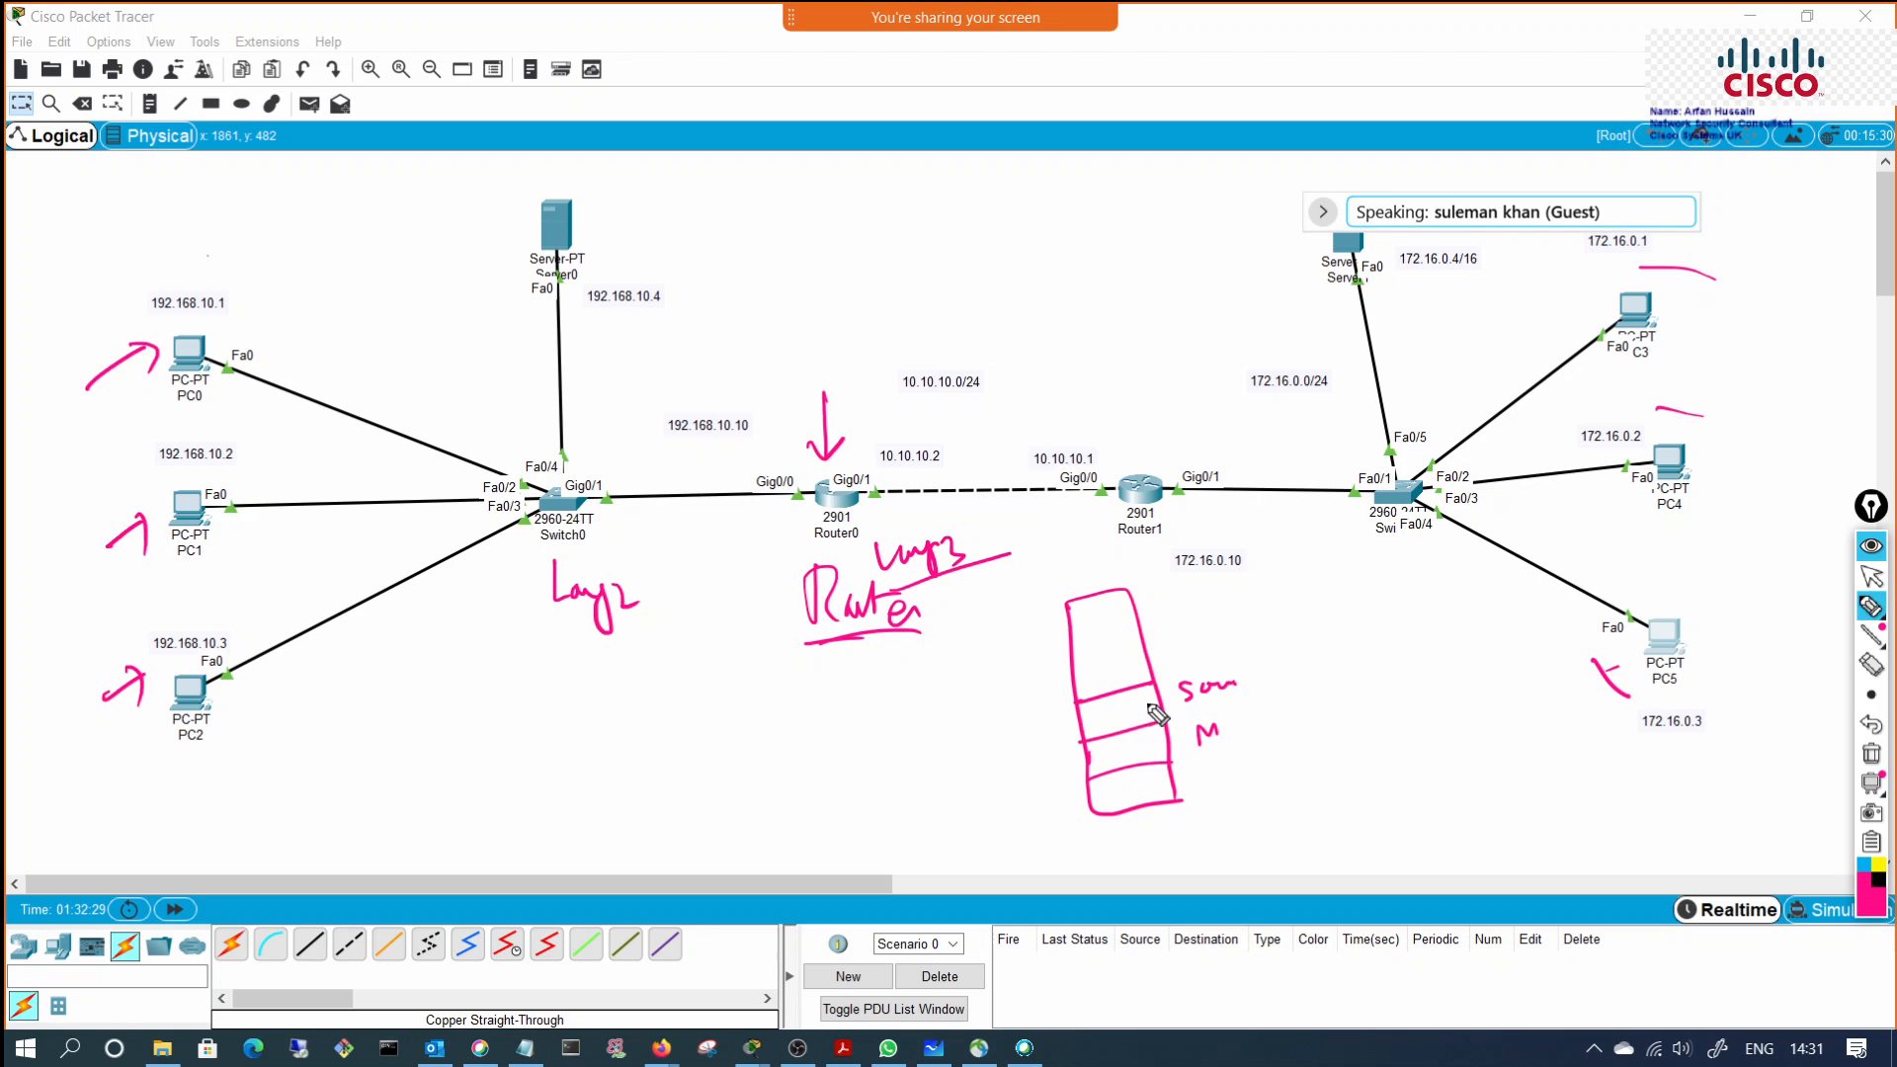
mouse_move(1134, 697)
mouse_down()
mouse_move(1110, 731)
mouse_move(1138, 721)
mouse_move(1146, 652)
mouse_move(1122, 609)
mouse_move(1109, 666)
mouse_move(1146, 637)
mouse_up()
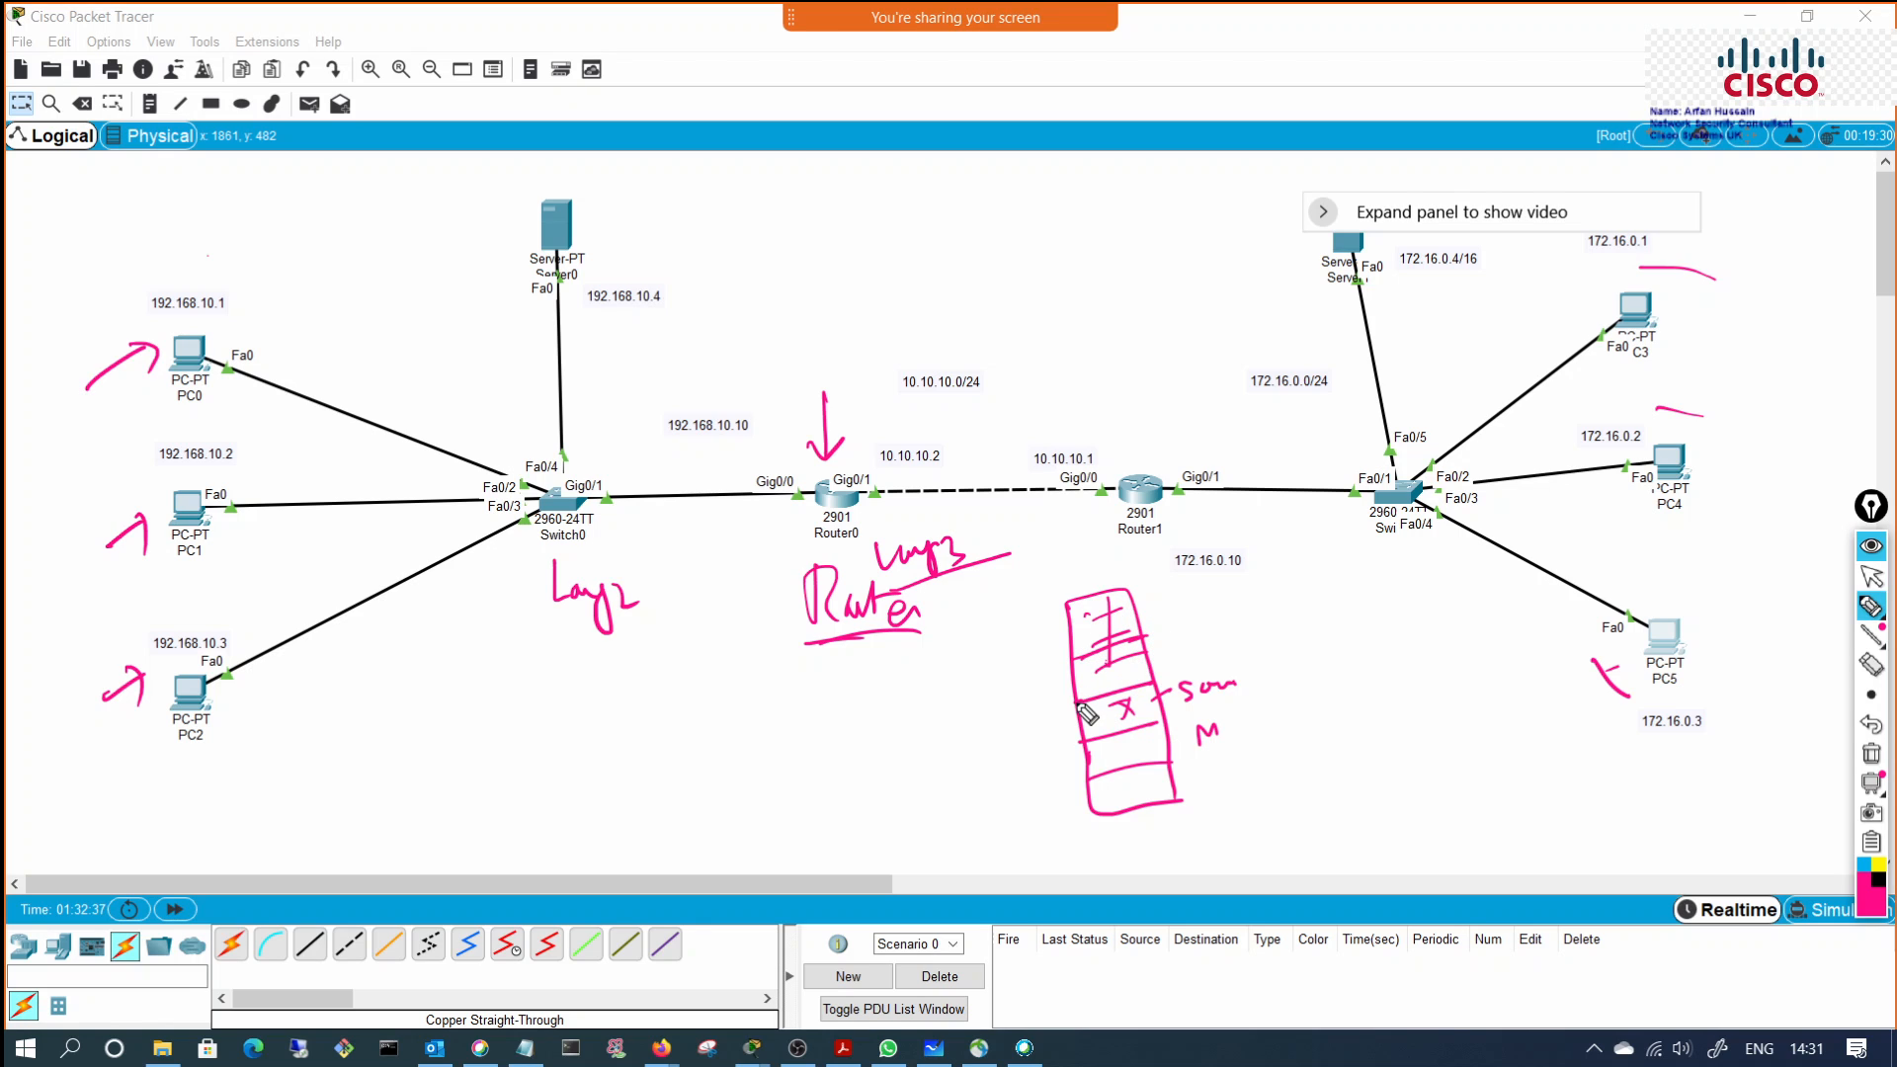
mouse_move(1077, 699)
mouse_down()
mouse_move(1154, 680)
mouse_move(1107, 656)
mouse_move(1090, 673)
mouse_up()
drag(1082, 631, 1137, 669)
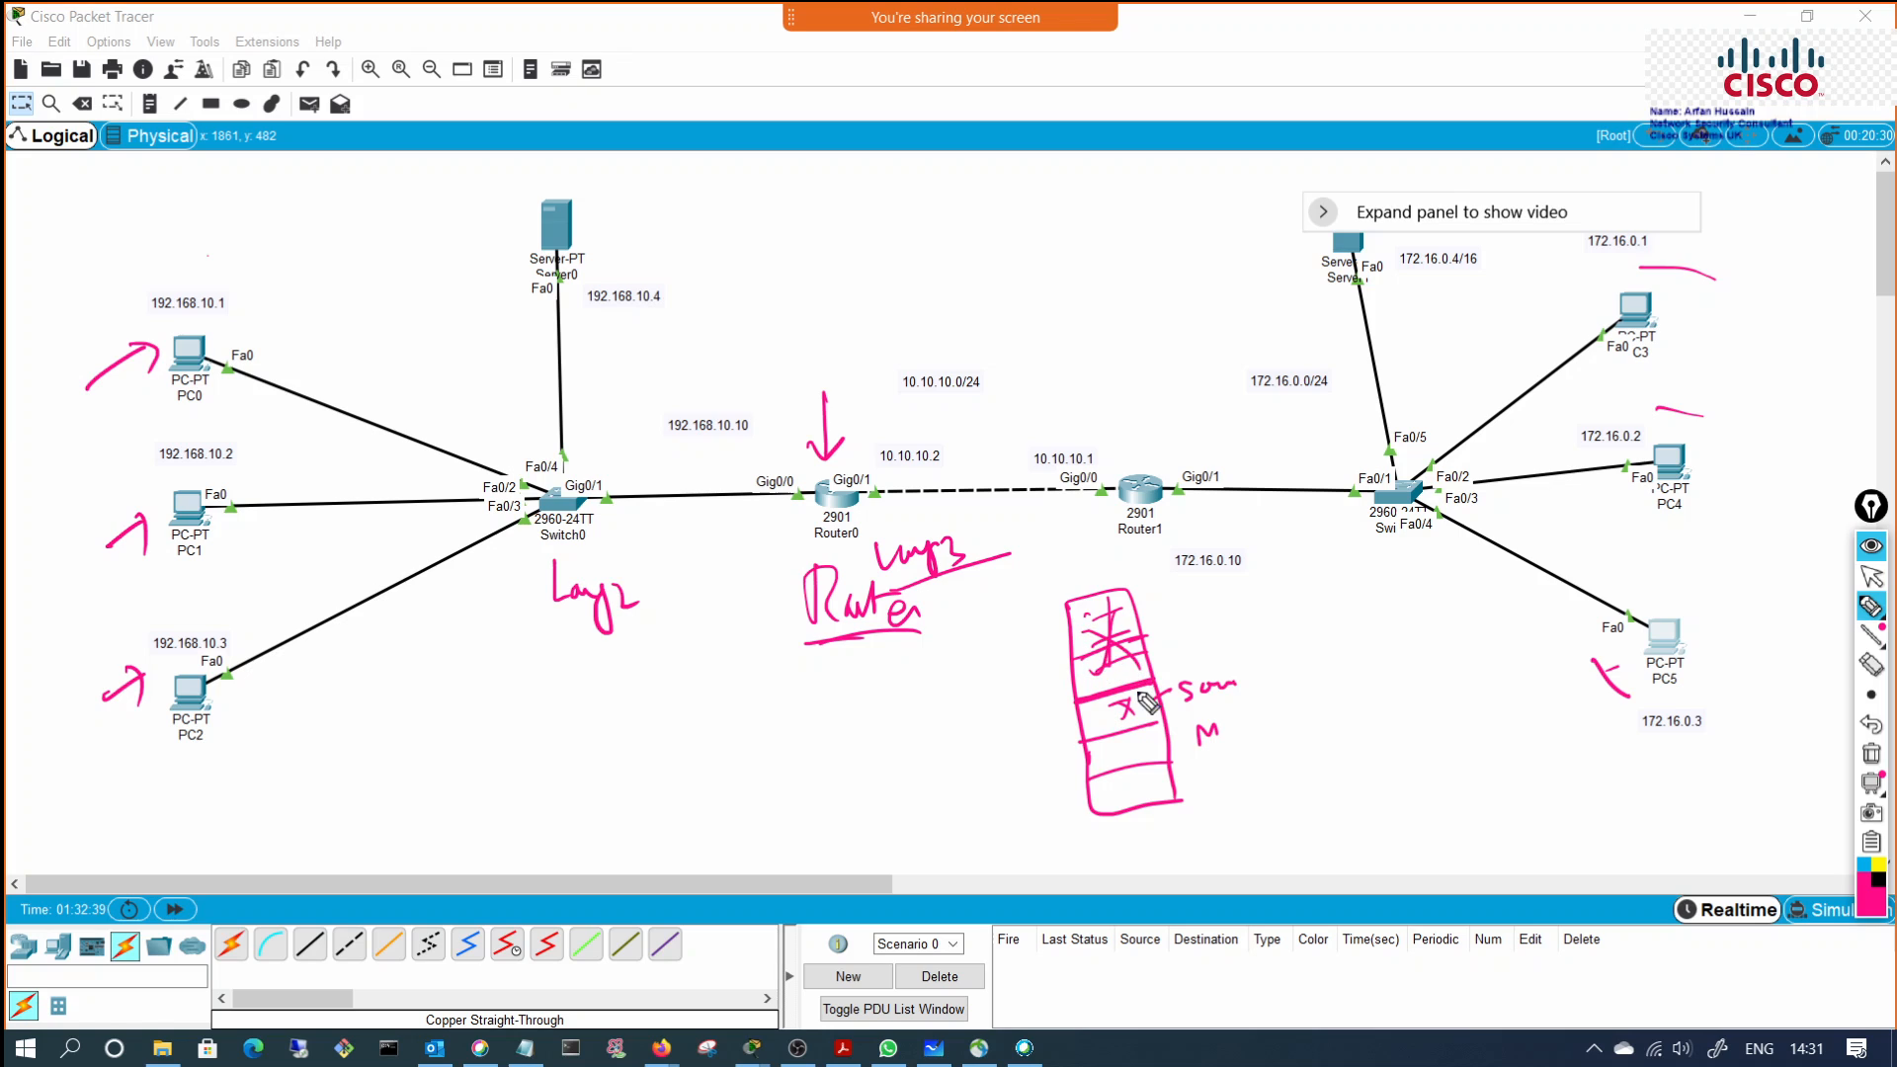
Step: Handwrite Source and Destination beside the drawn box and above PC0, and tick PC0's address 192.168.10.1
mouse_move(1310, 701)
mouse_down()
mouse_move(1282, 733)
mouse_move(1522, 702)
mouse_up()
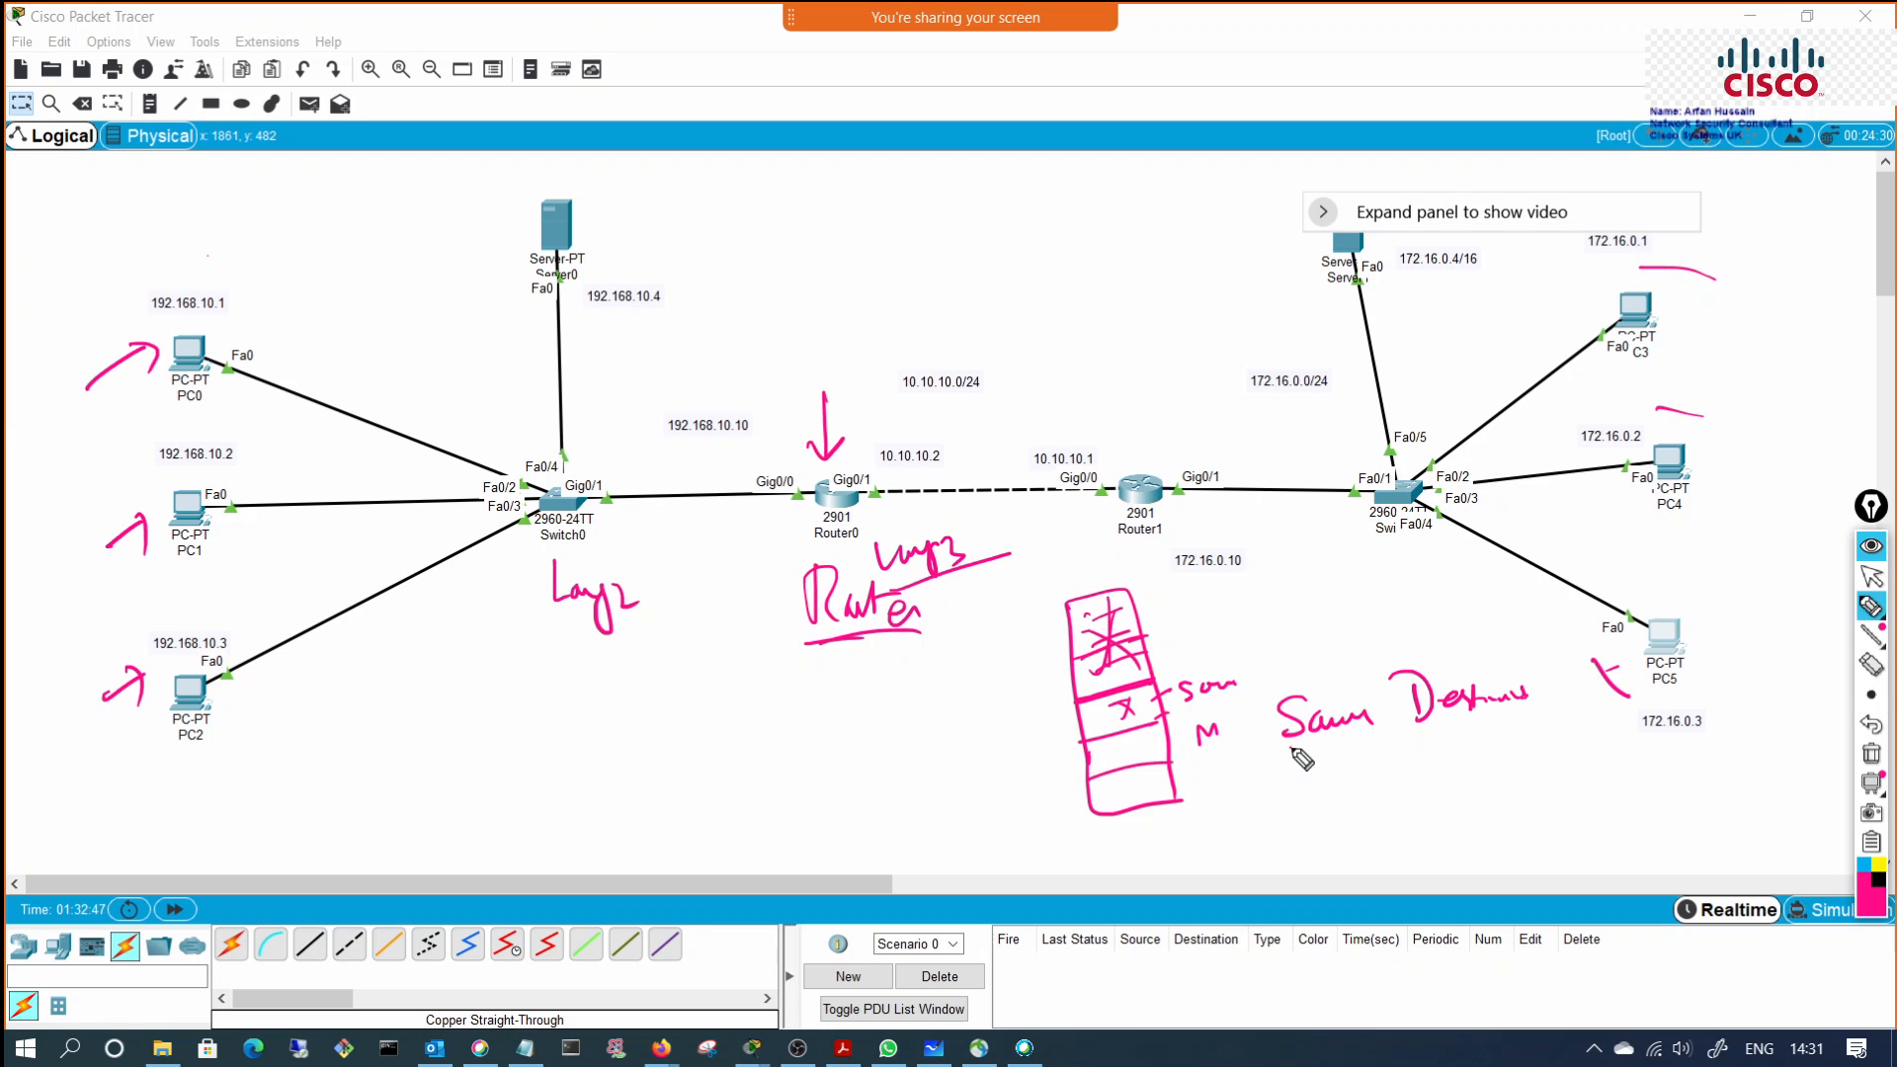
drag(1280, 741, 1525, 715)
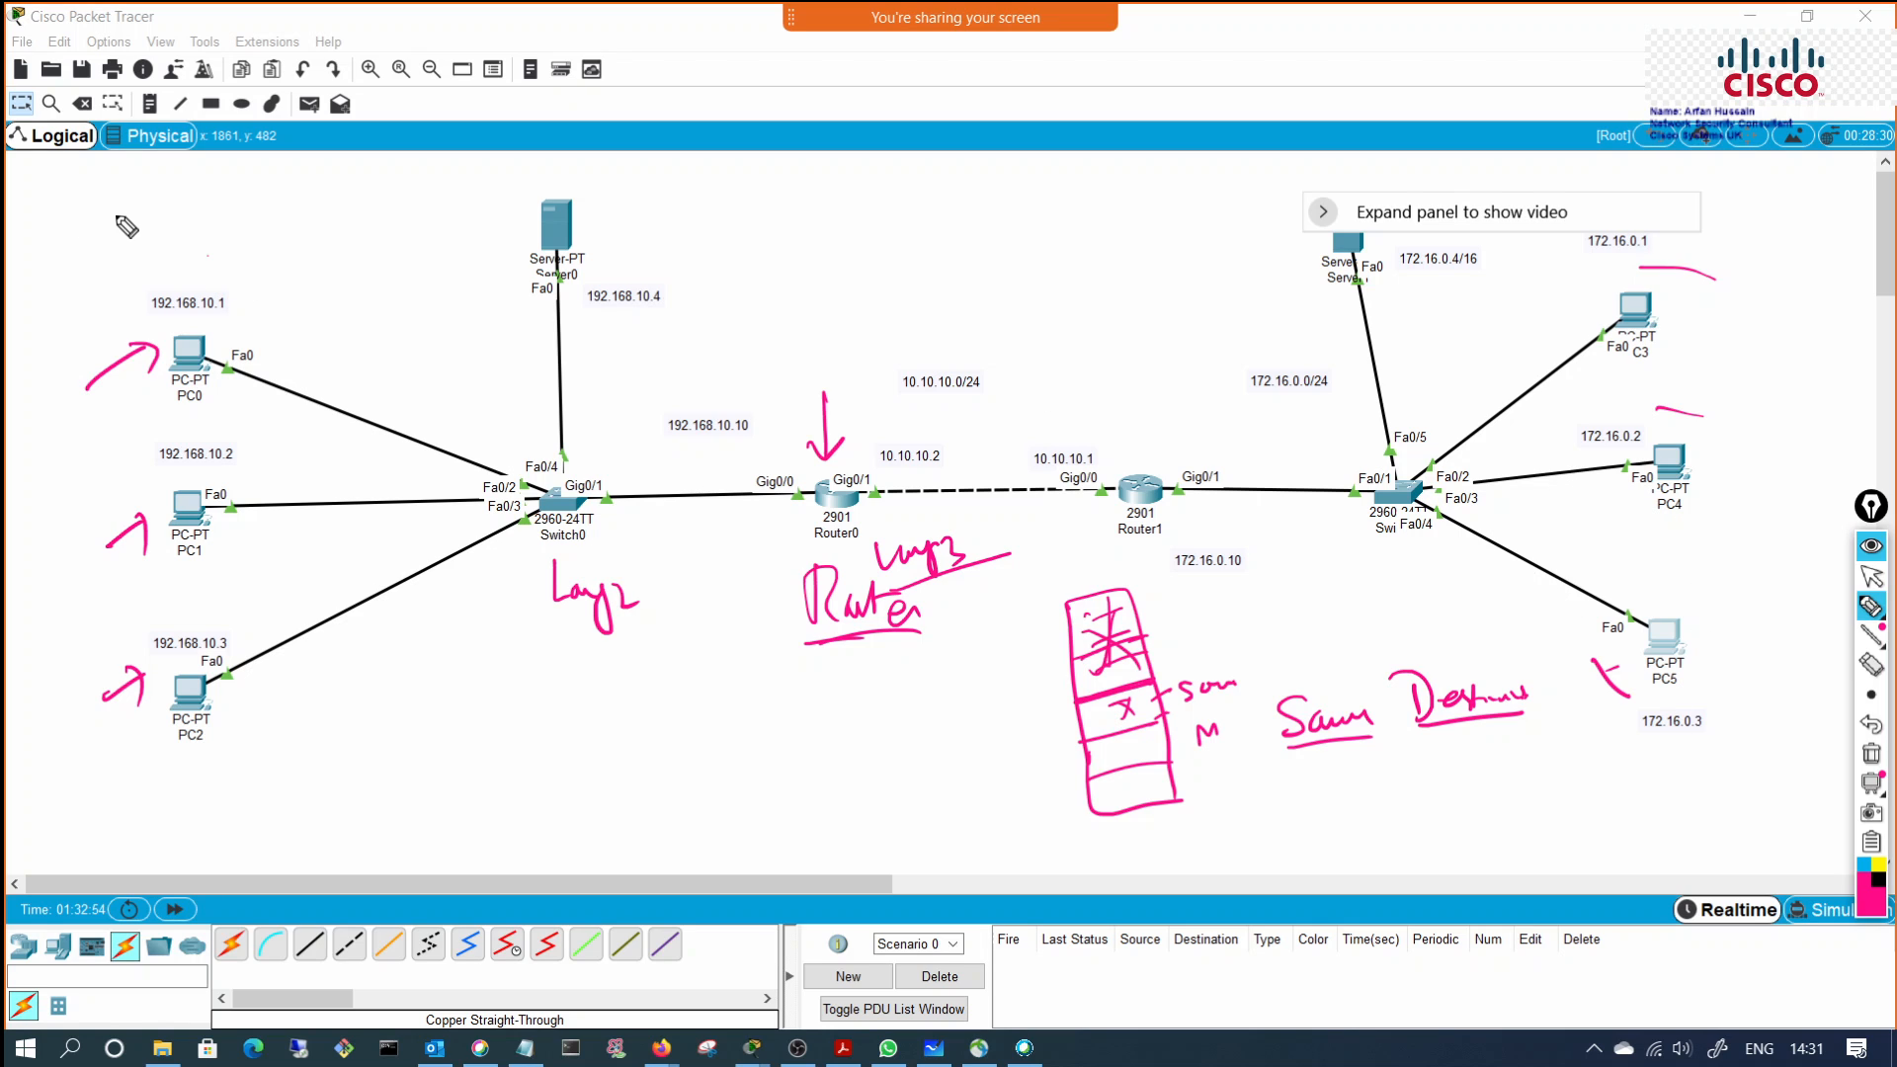
drag(126, 207, 107, 243)
click(232, 296)
drag(232, 295, 257, 263)
mouse_move(158, 215)
mouse_down()
mouse_move(198, 233)
mouse_move(379, 192)
mouse_up()
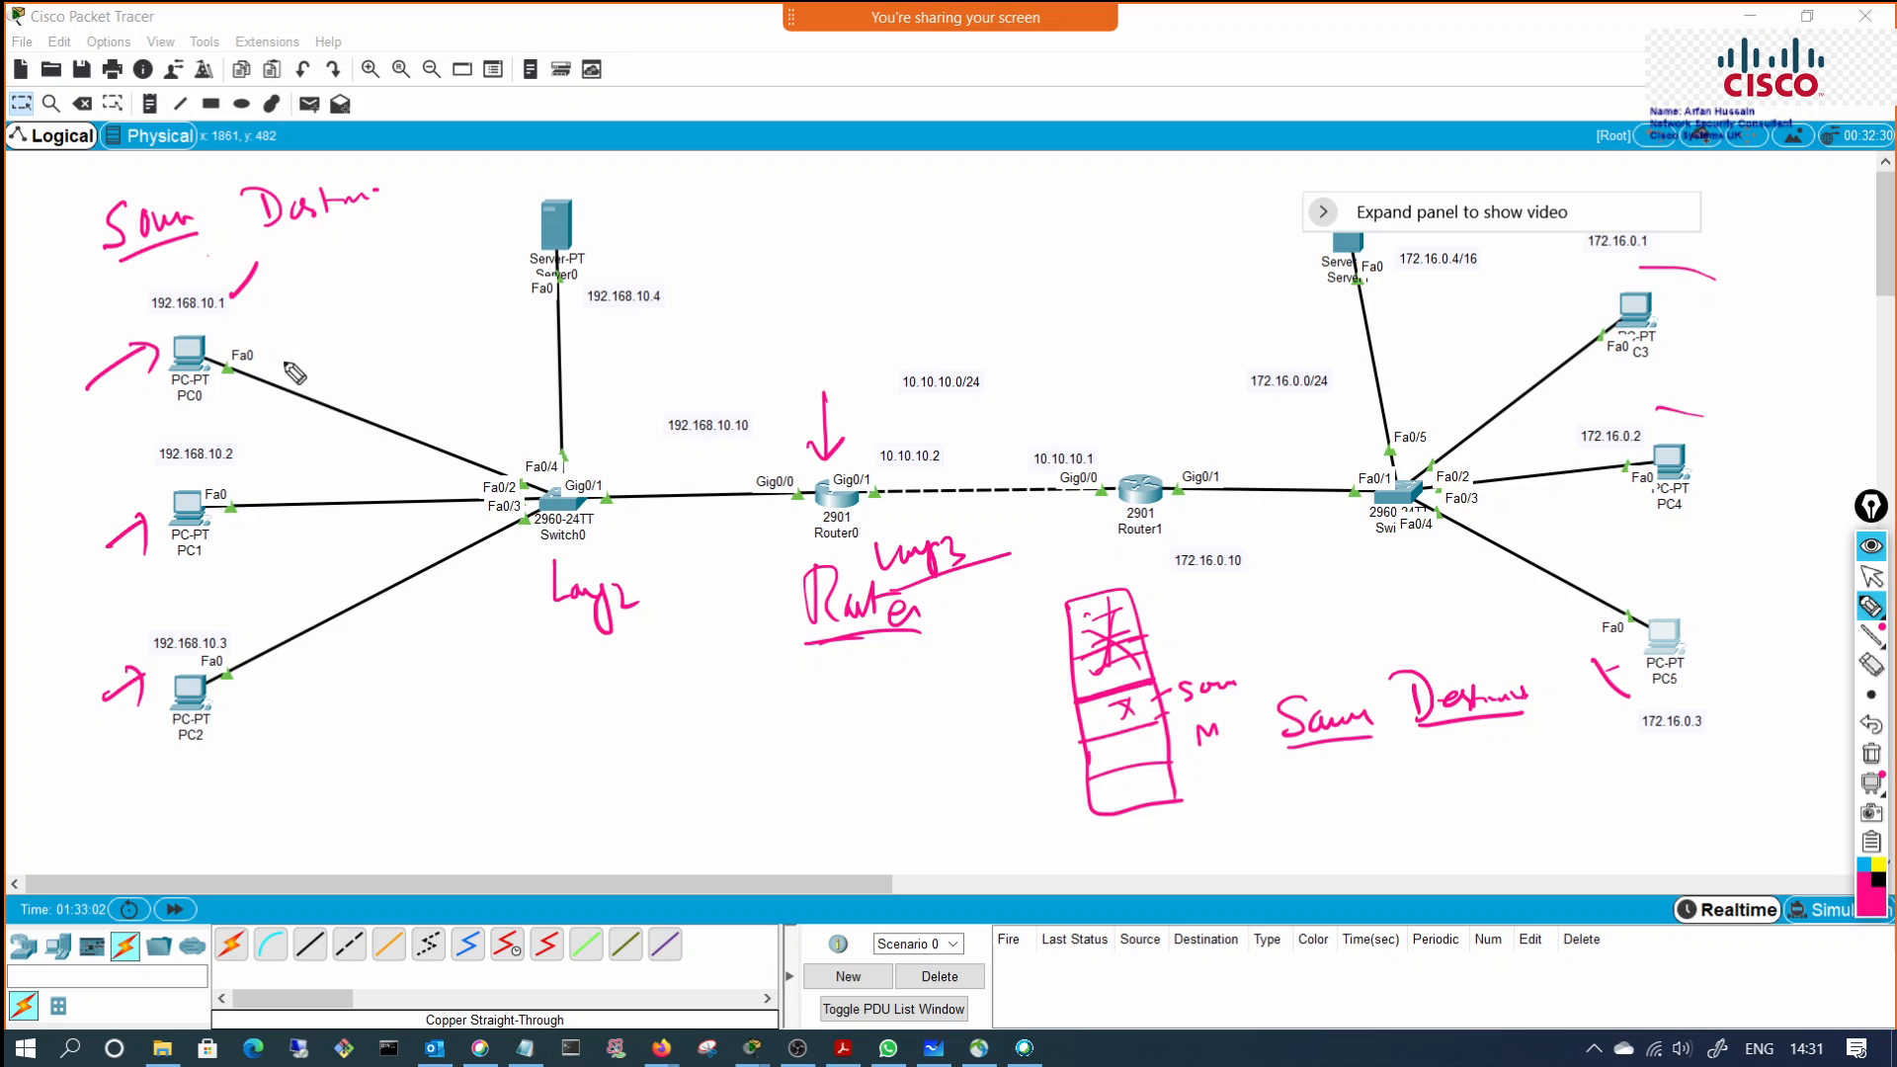
Step: Trace the packet's path with pen arrows from Switch0 through Router0 and Router1 to PC3, marking both routers
mouse_move(681, 526)
mouse_down()
mouse_move(788, 507)
mouse_move(780, 525)
mouse_up()
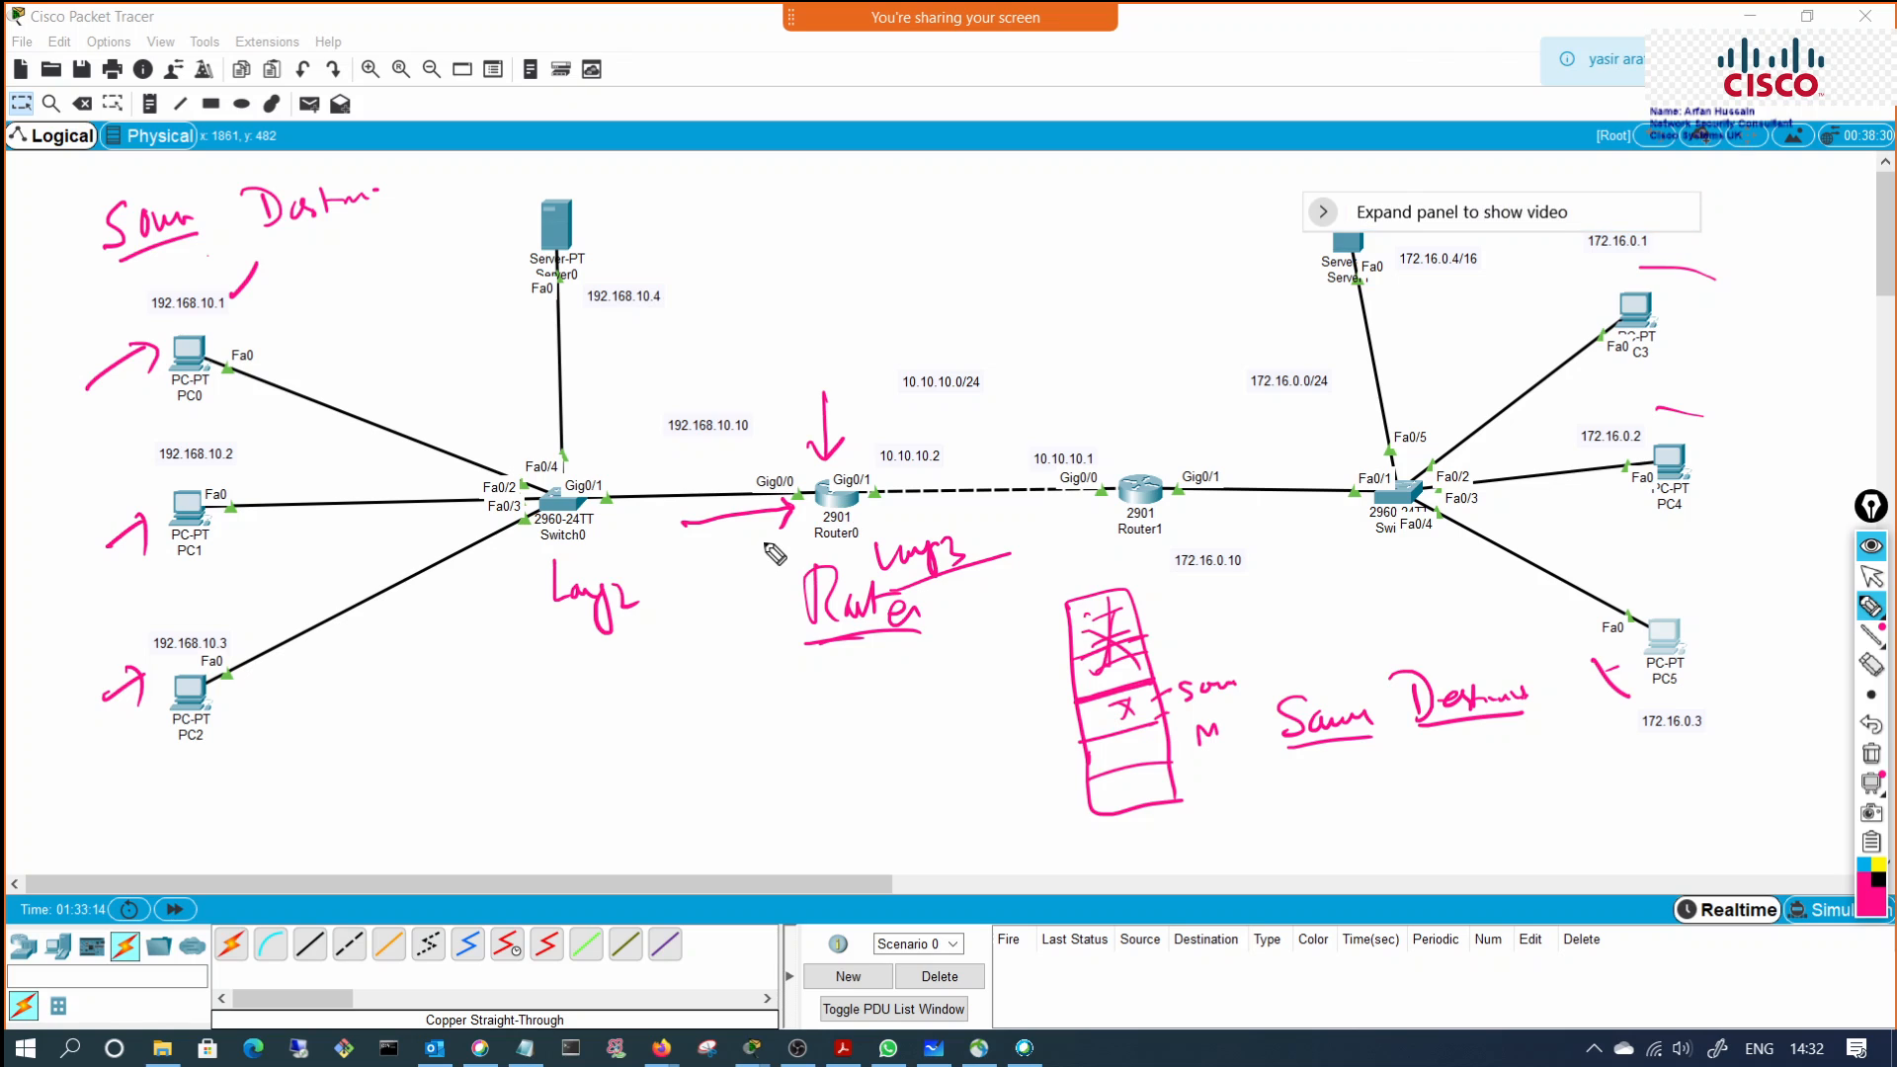
mouse_move(771, 527)
mouse_down()
mouse_move(752, 569)
mouse_move(793, 579)
mouse_up()
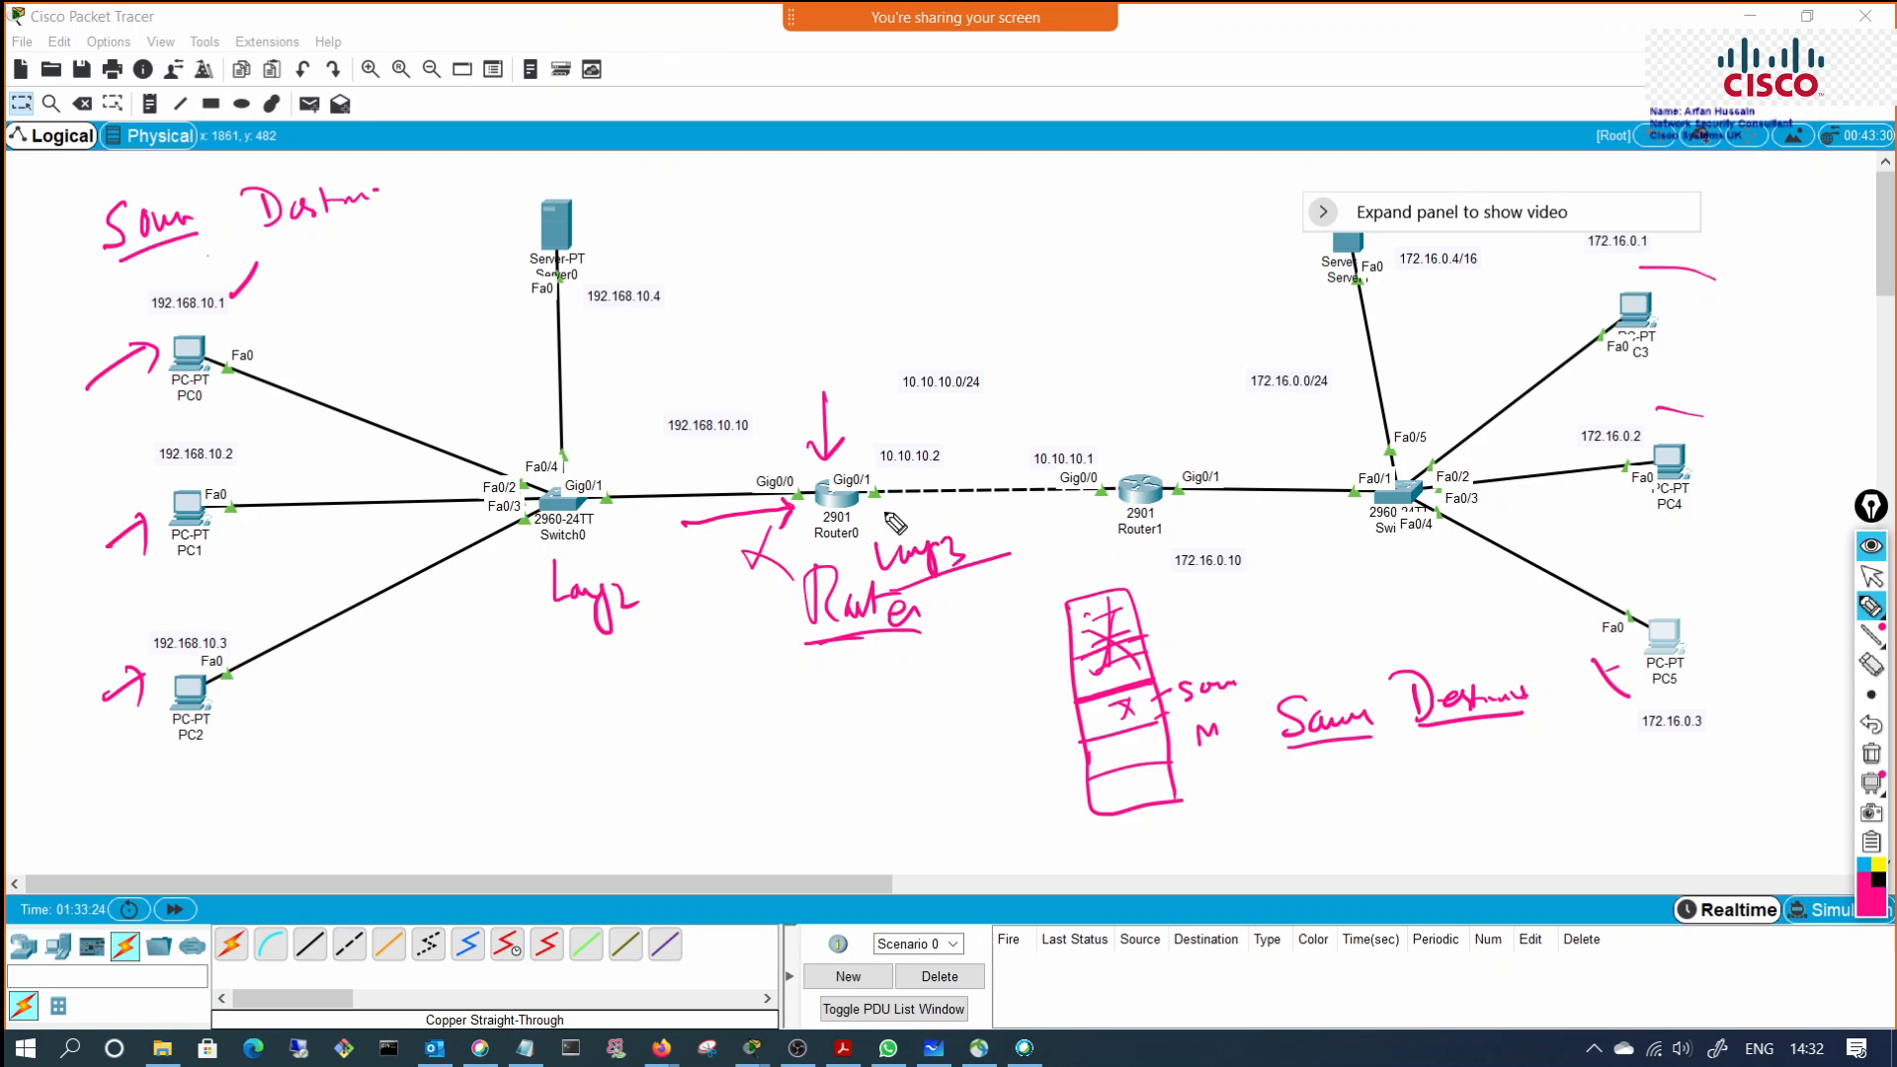
mouse_move(882, 513)
mouse_down()
mouse_move(1064, 501)
mouse_move(1065, 518)
mouse_up()
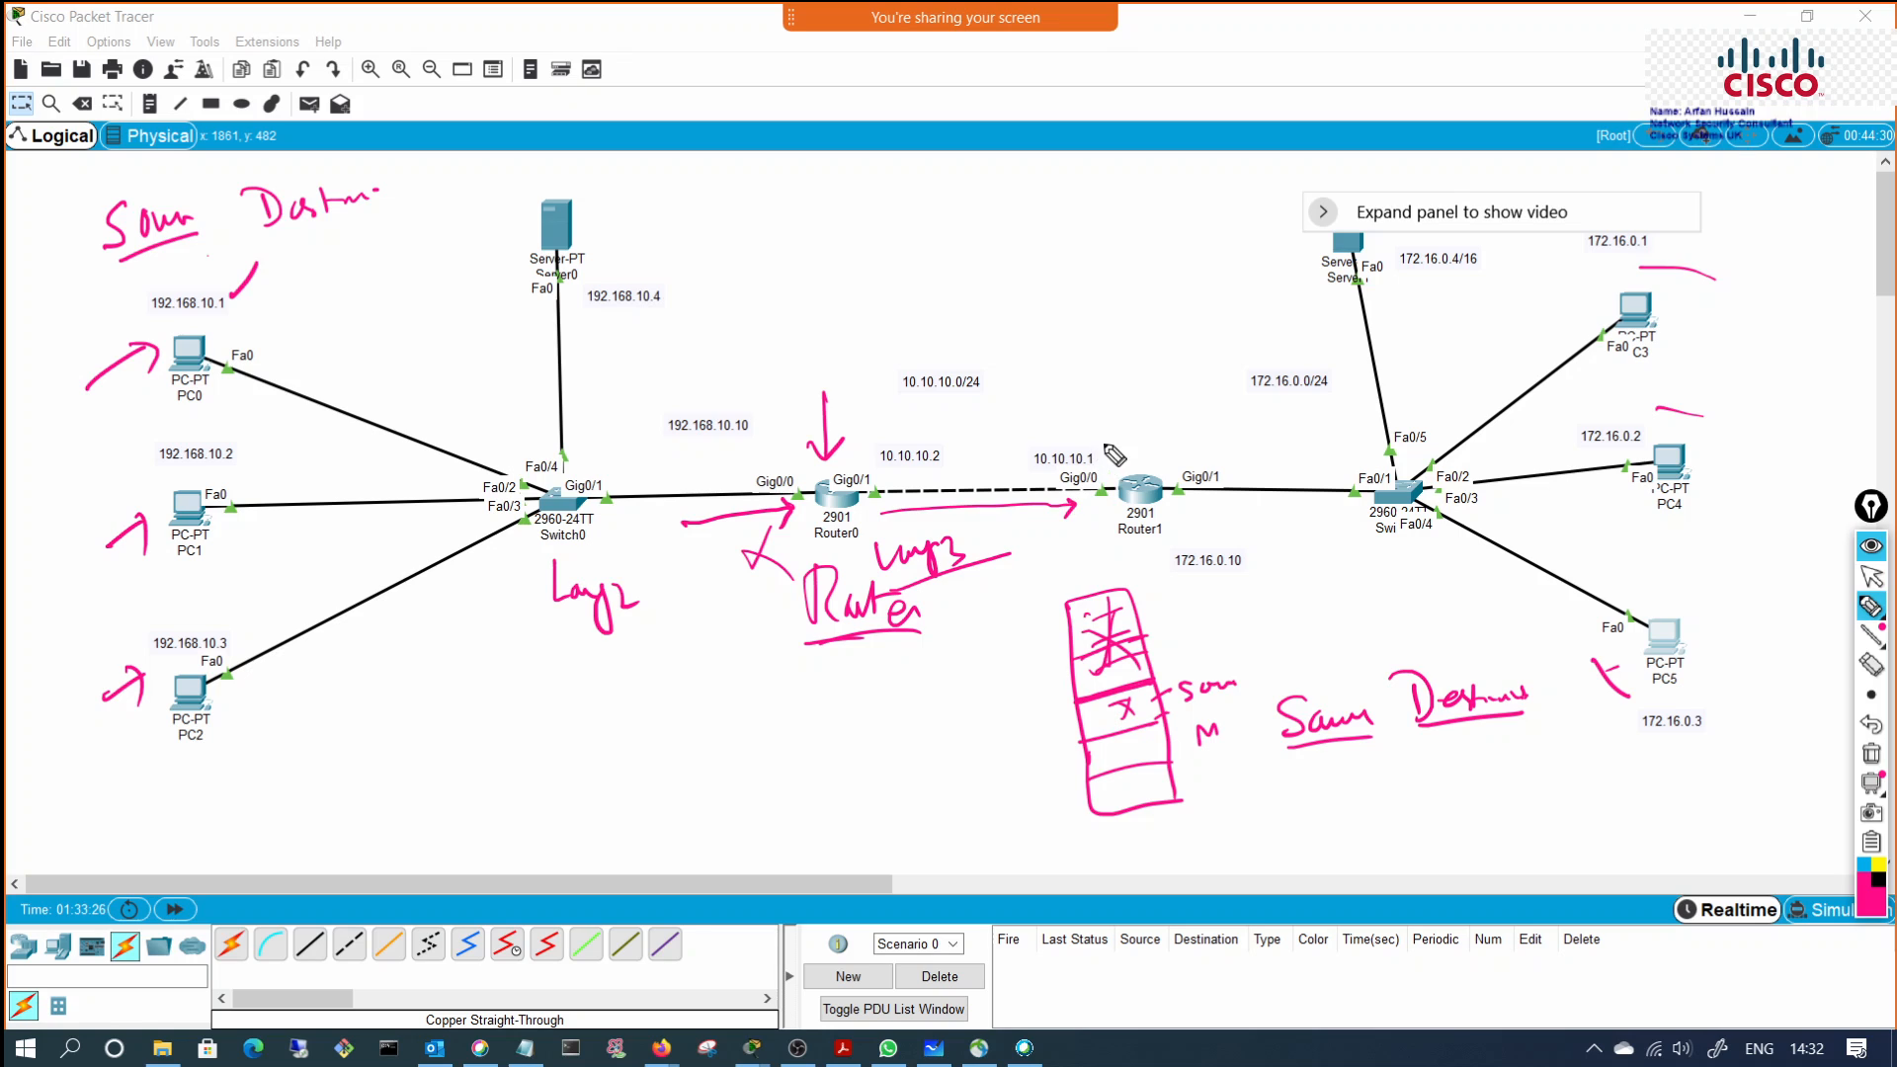
drag(1092, 436, 1119, 416)
drag(1142, 468, 1264, 466)
mouse_move(1247, 465)
mouse_down()
mouse_move(1482, 416)
mouse_move(1557, 342)
mouse_move(1529, 357)
mouse_move(1569, 359)
mouse_up()
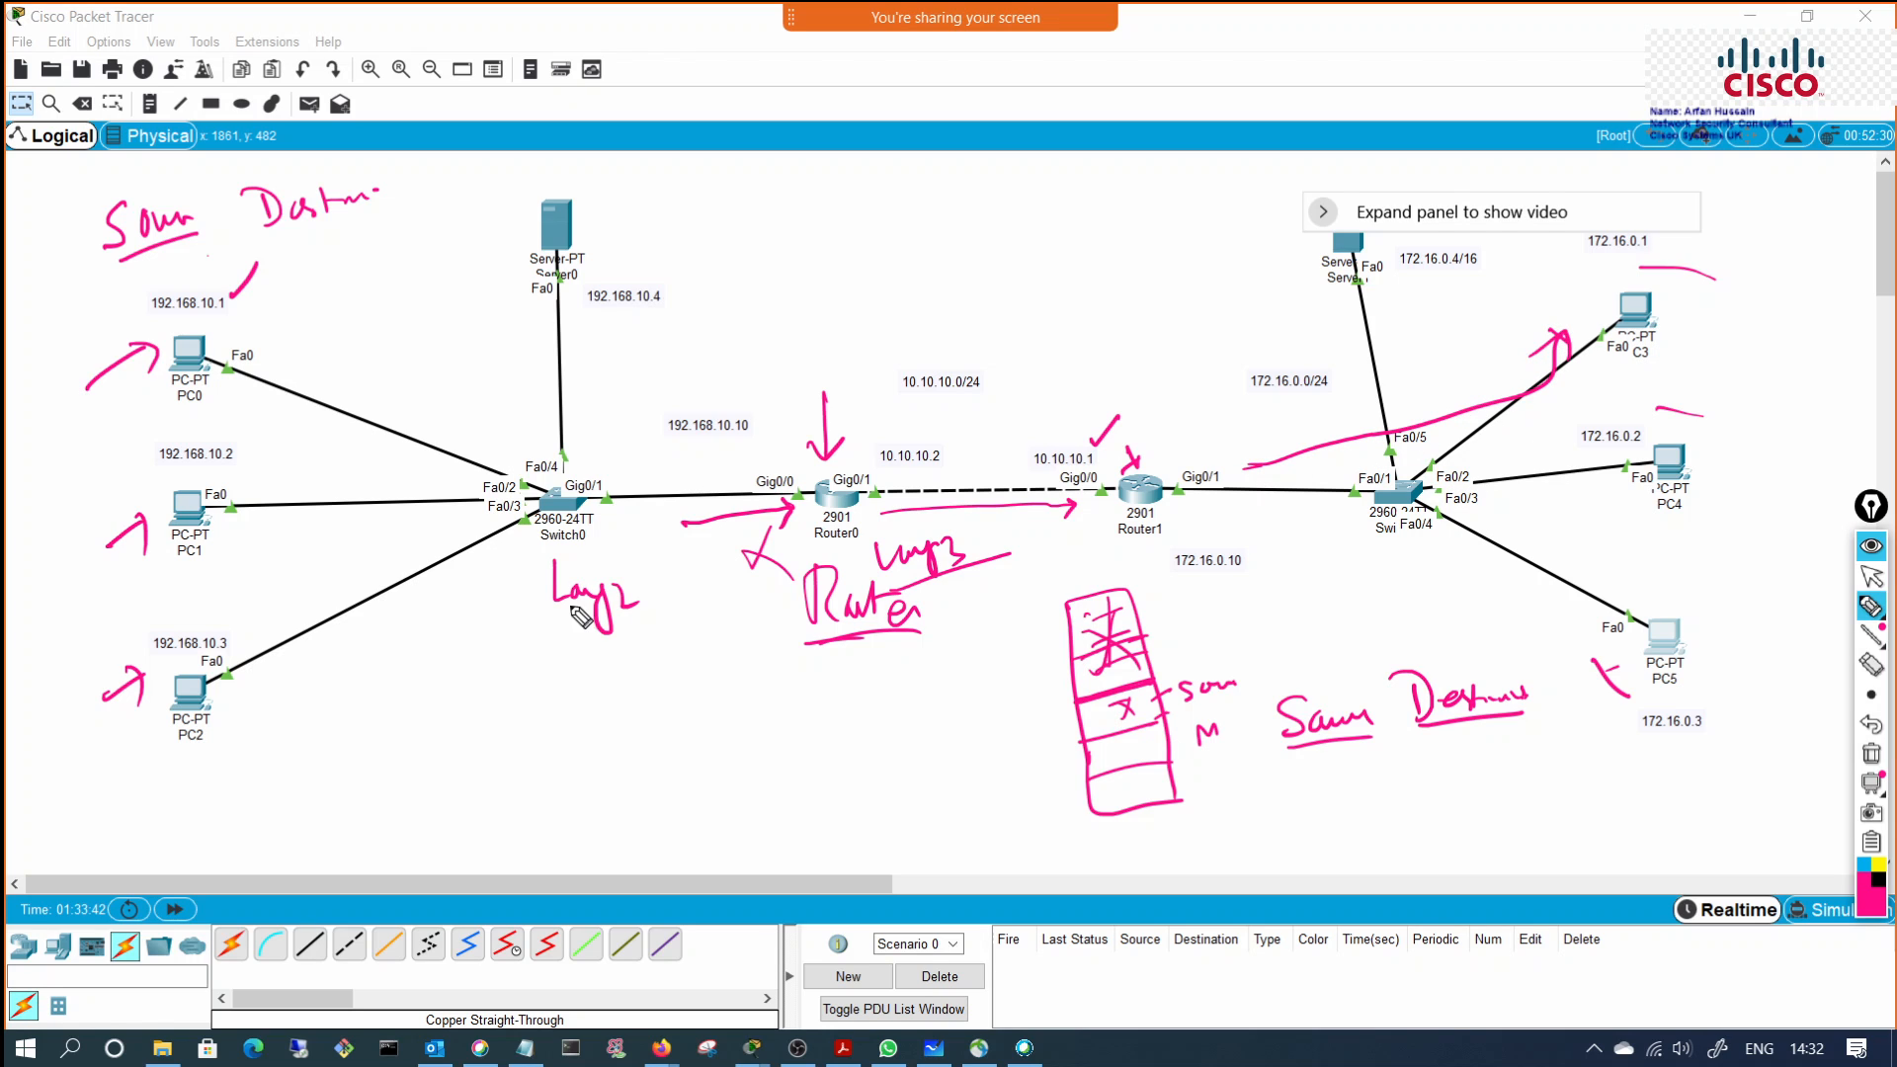
Step: Clear all pen annotations from the topology and end the drawing mode
mouse_move(1884, 640)
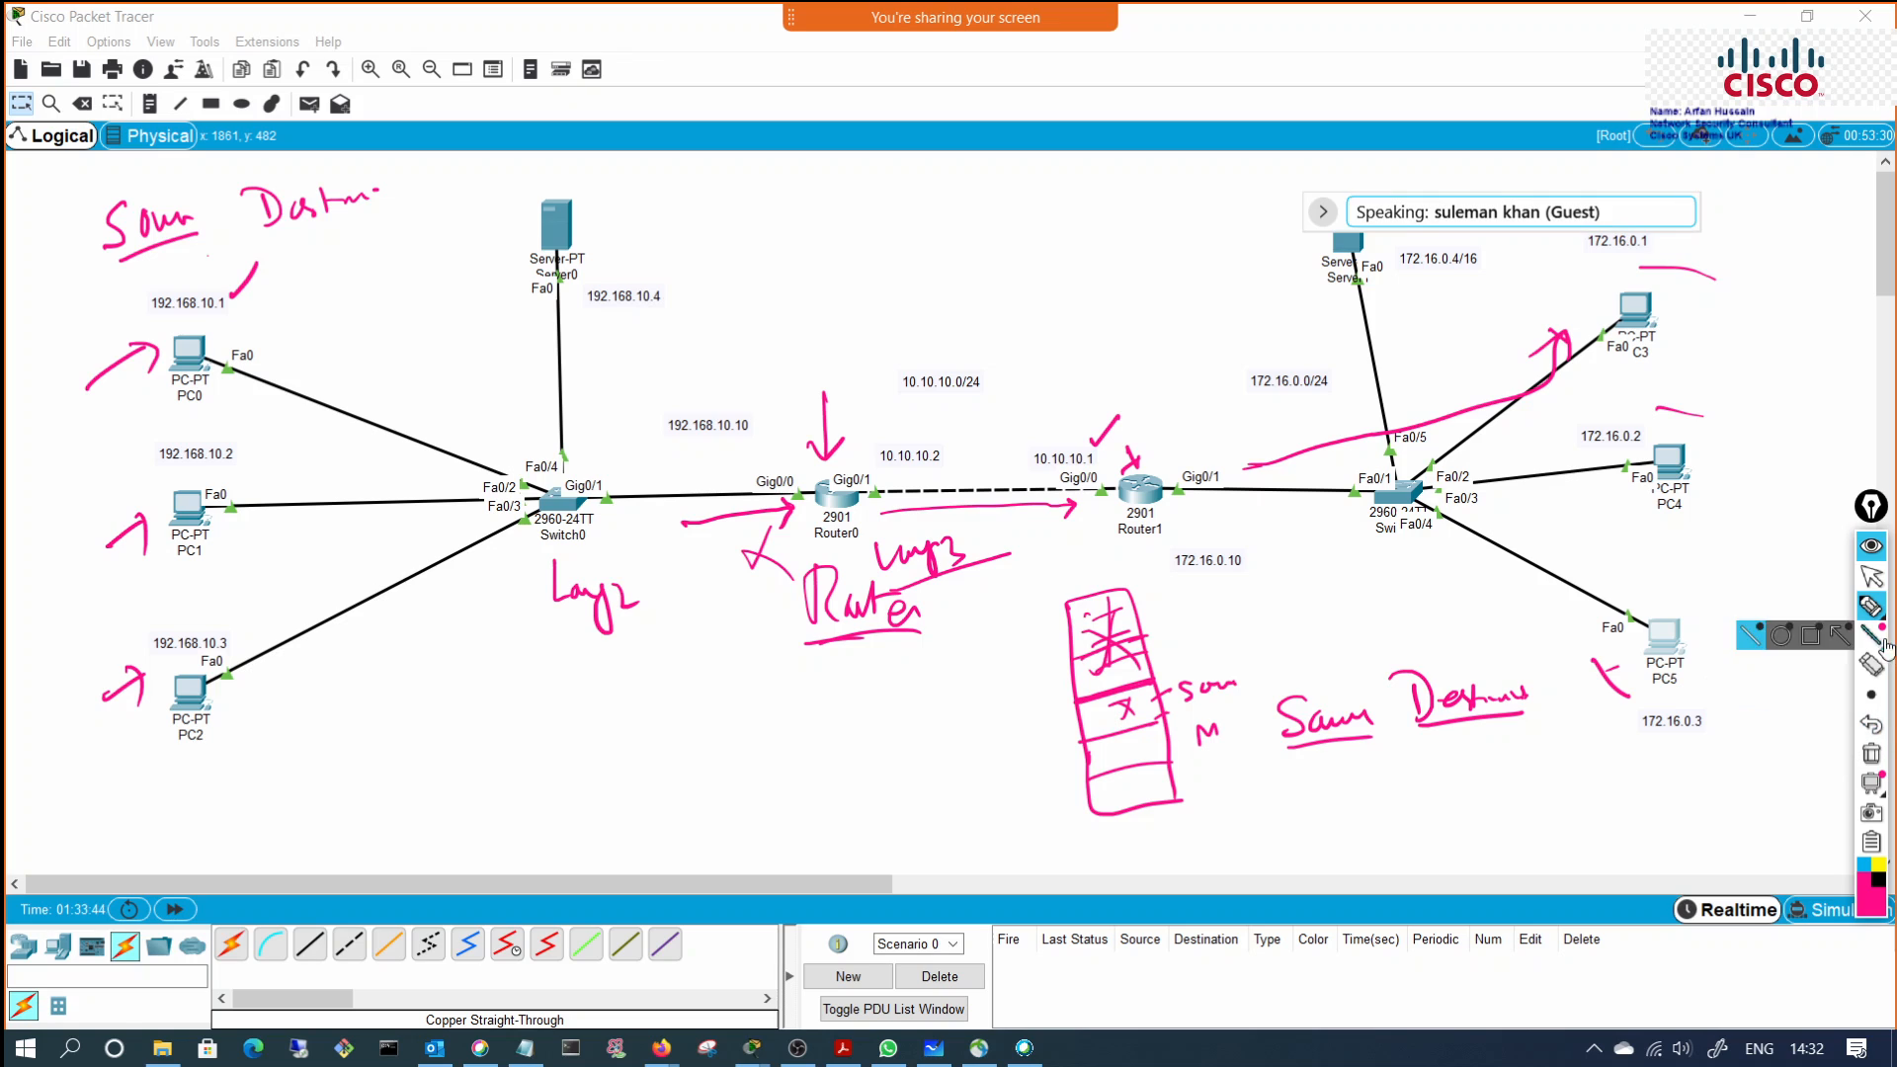
click(1872, 756)
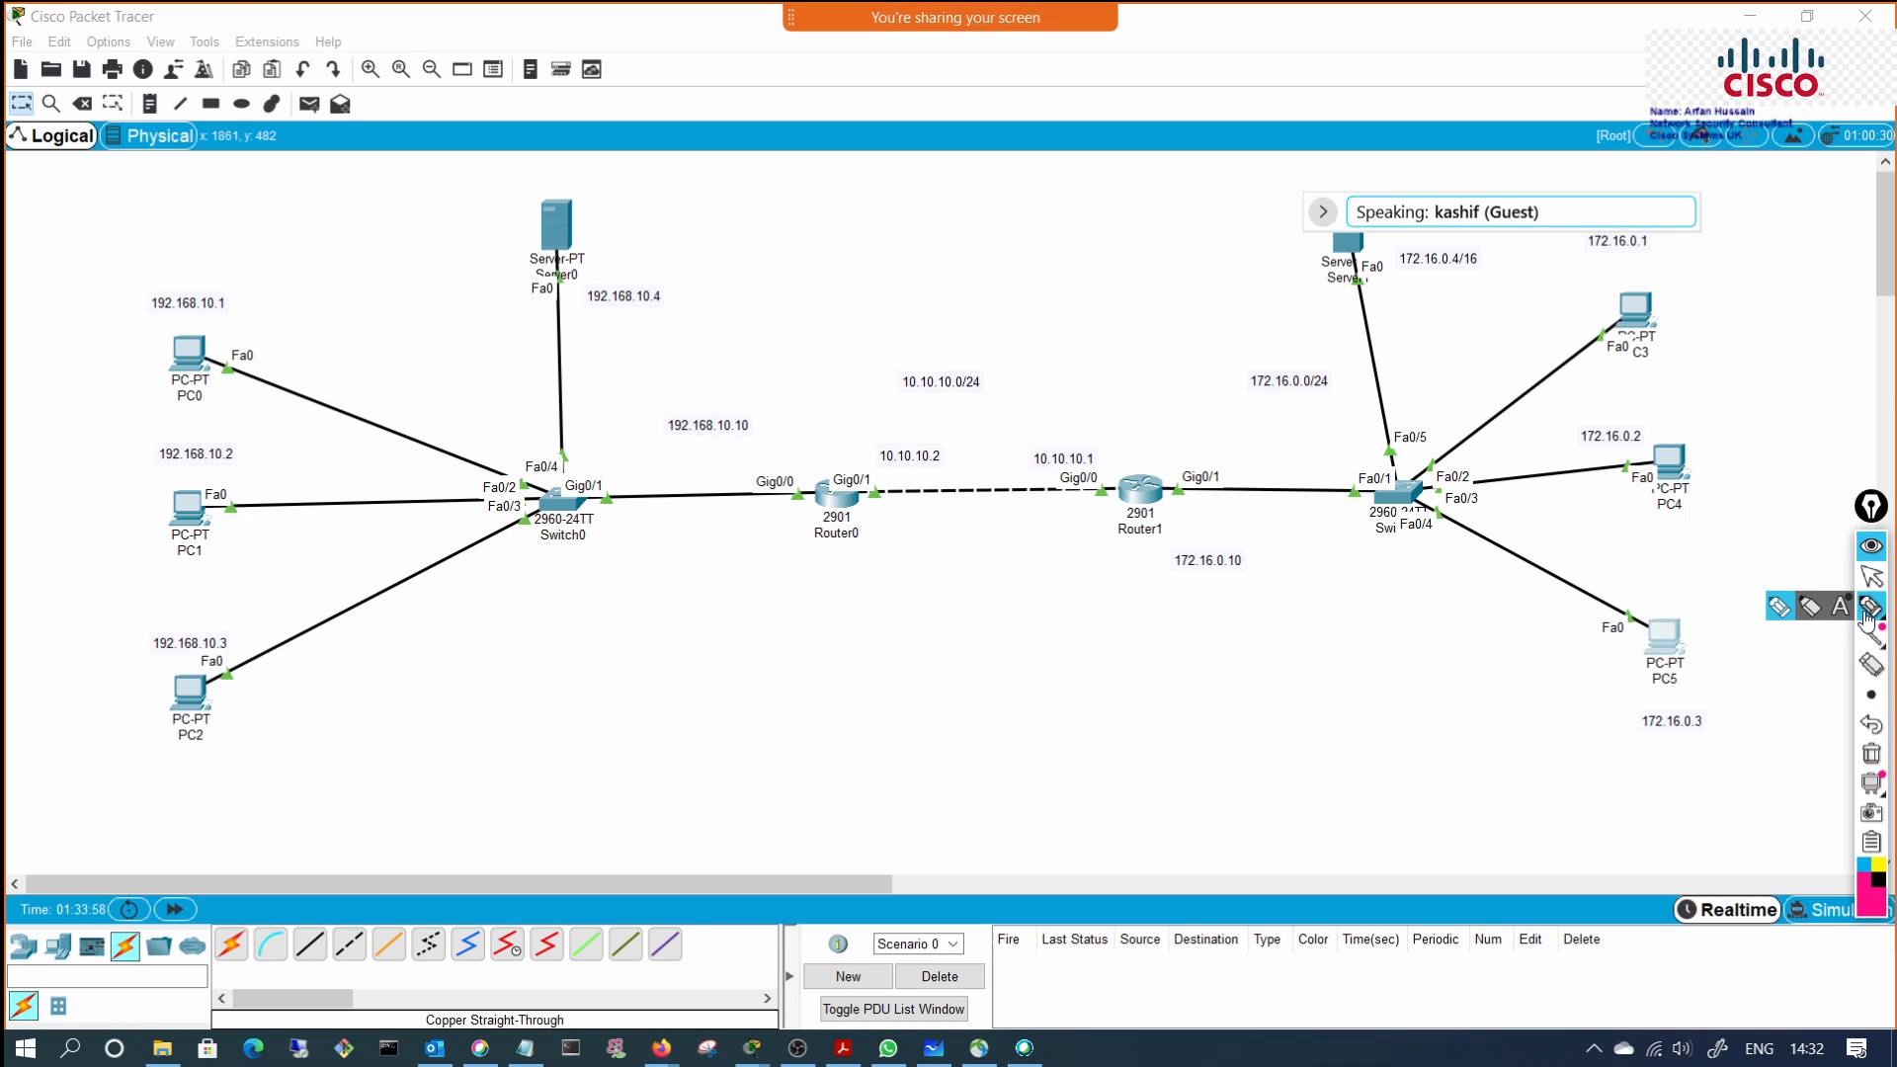
click(1873, 533)
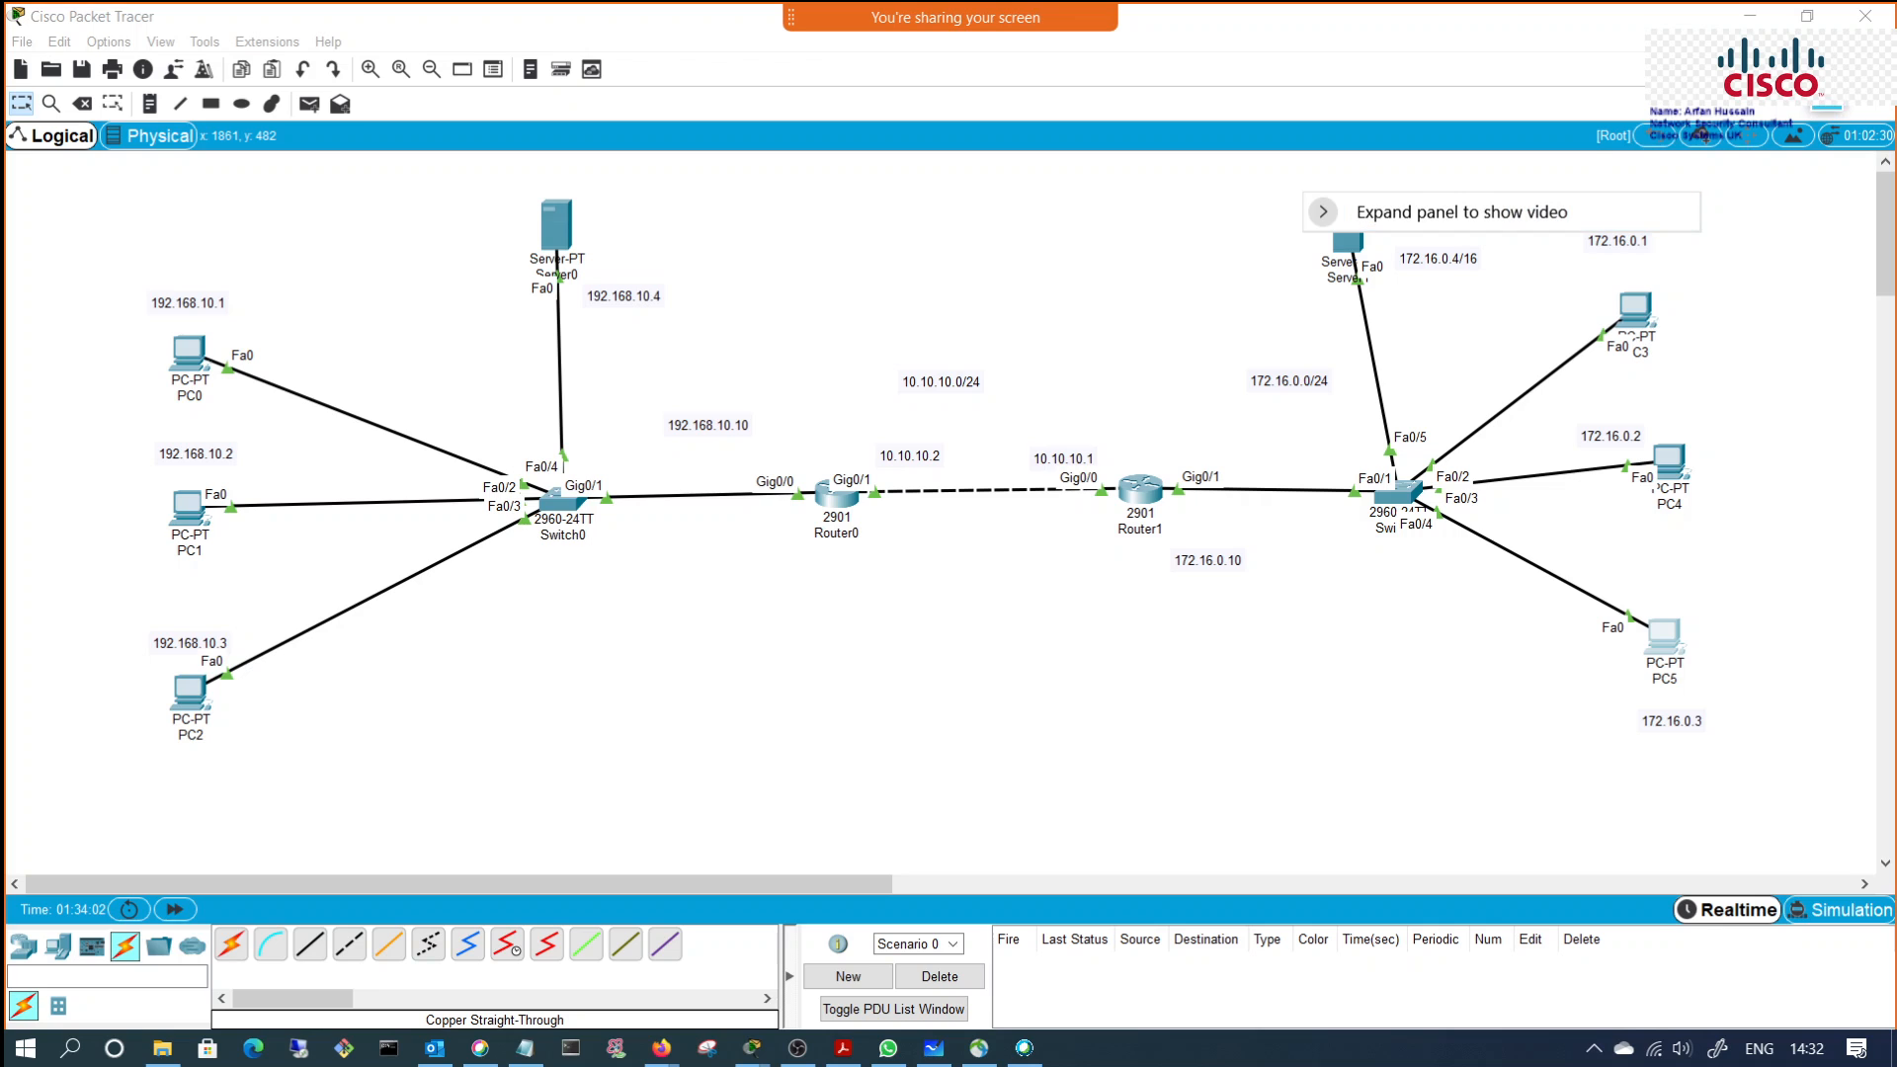
Step: Switch the workspace from Realtime to Simulation mode
click(1833, 911)
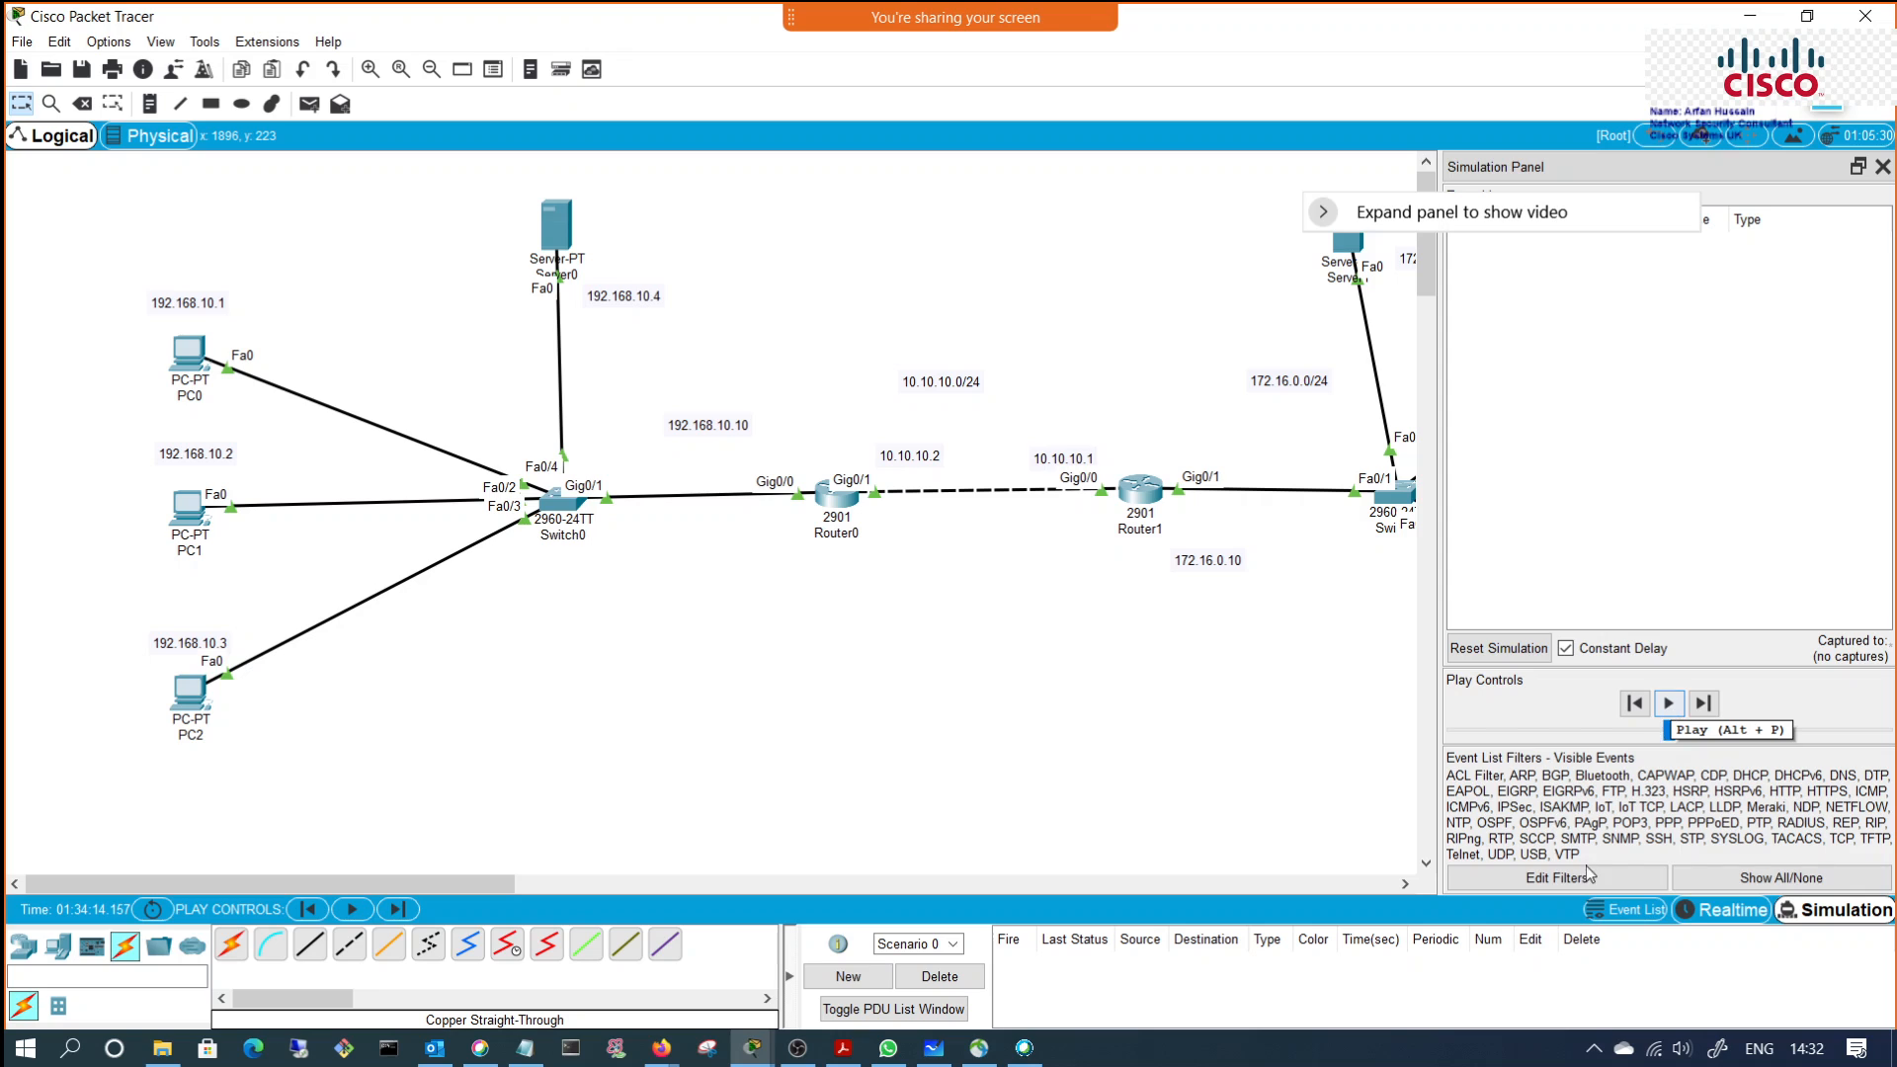
click(1550, 881)
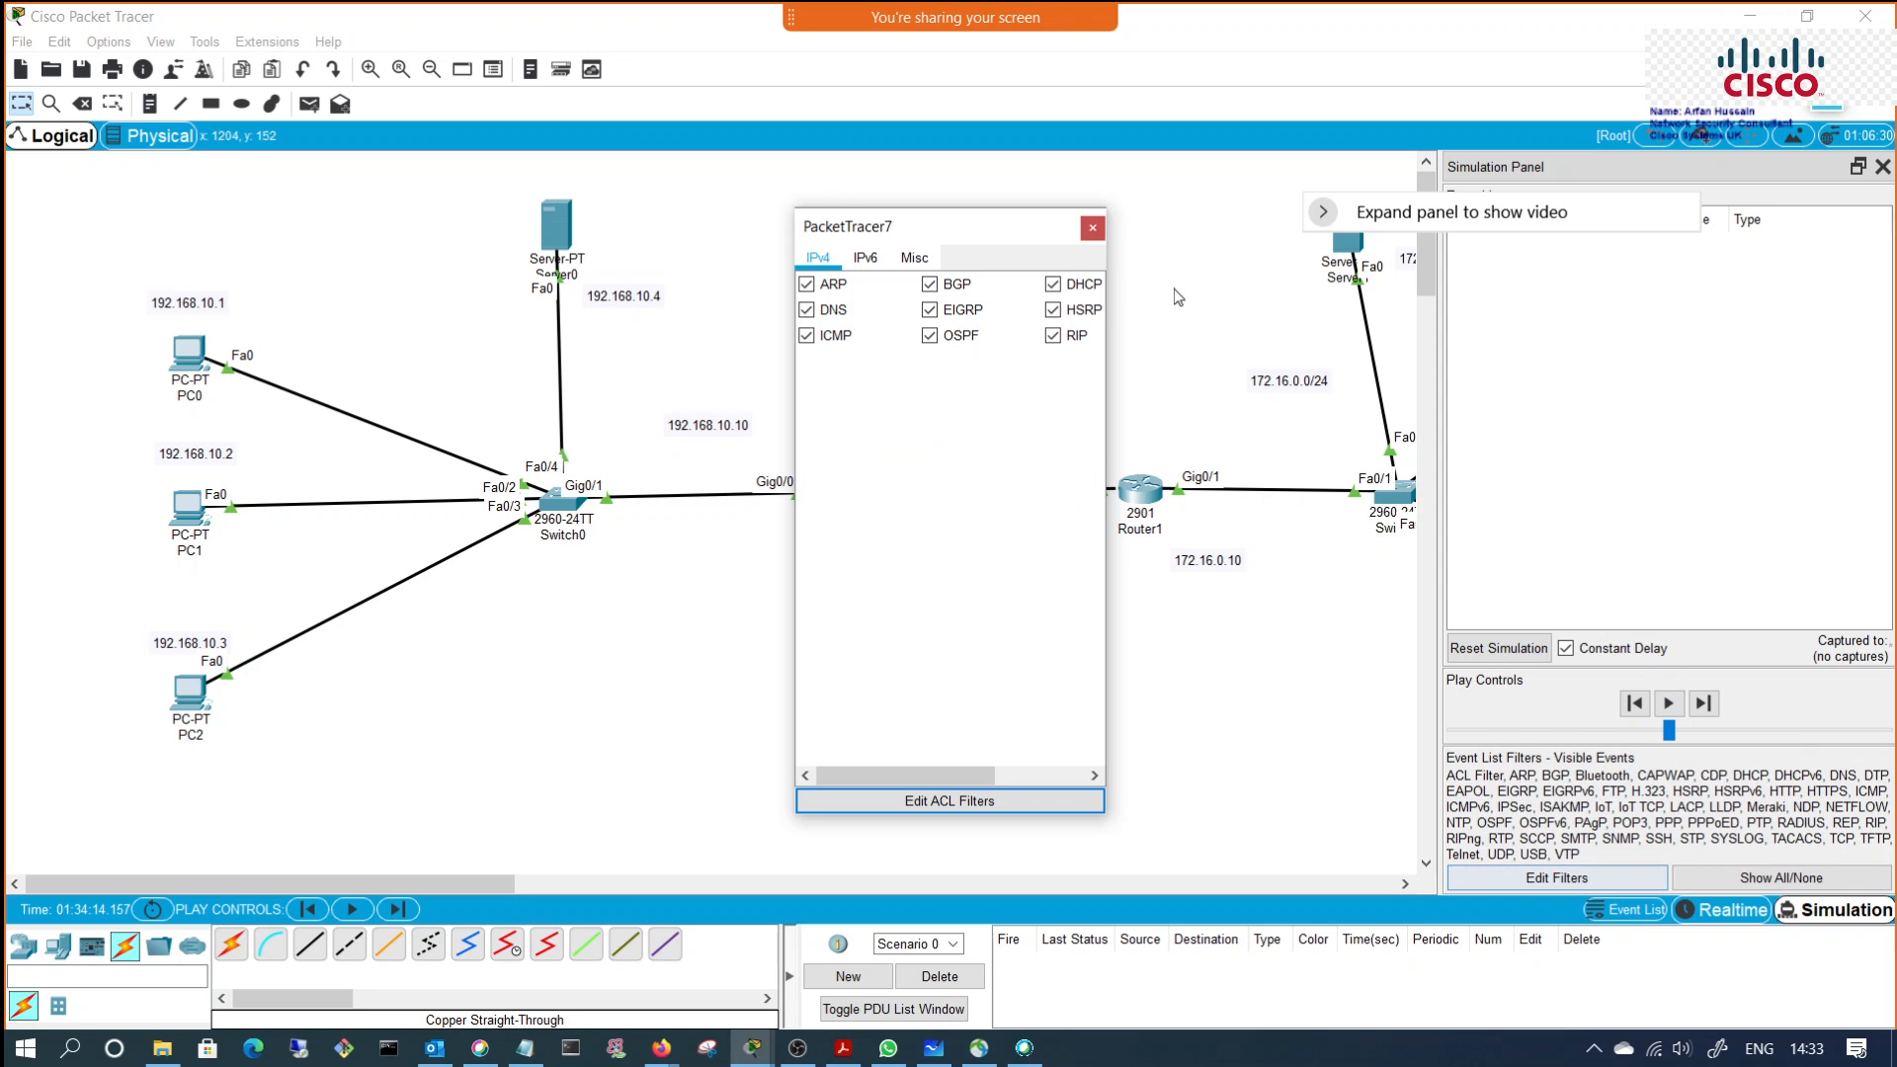
drag(953, 235, 1088, 308)
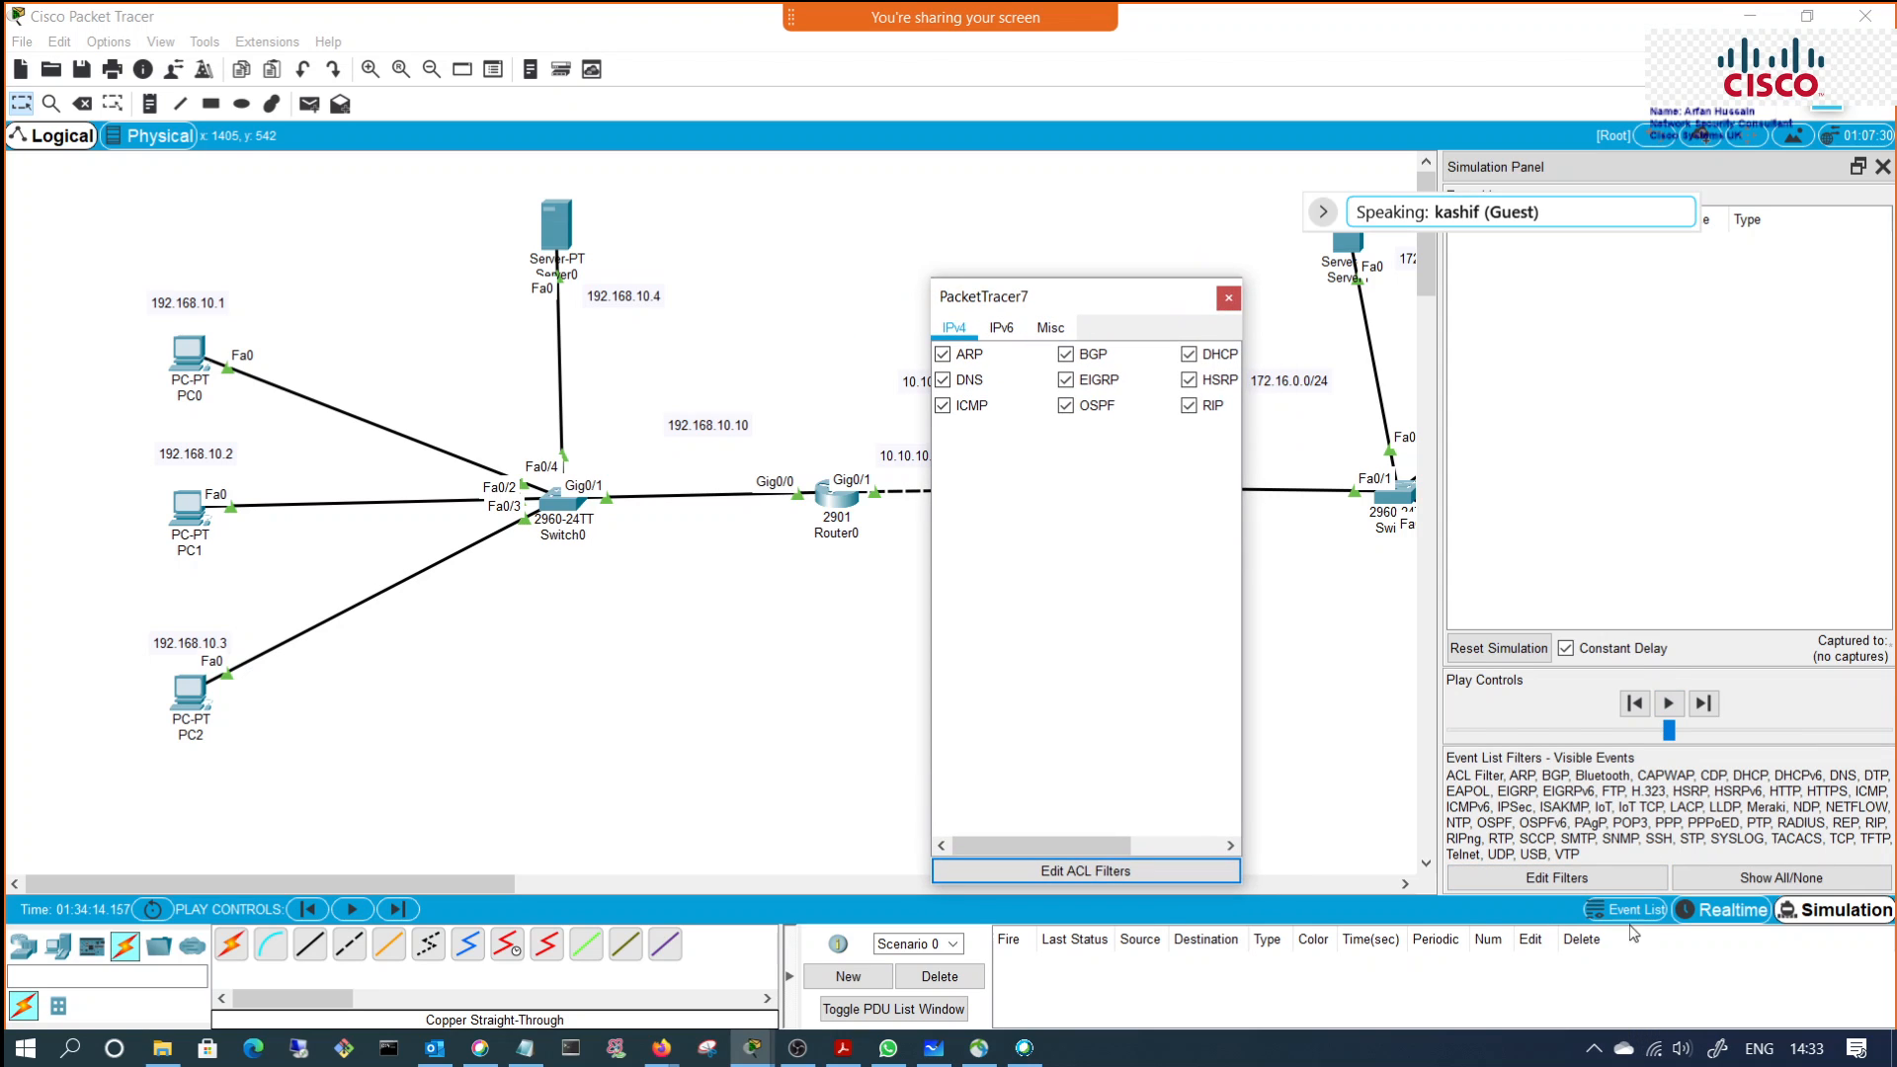
click(1228, 299)
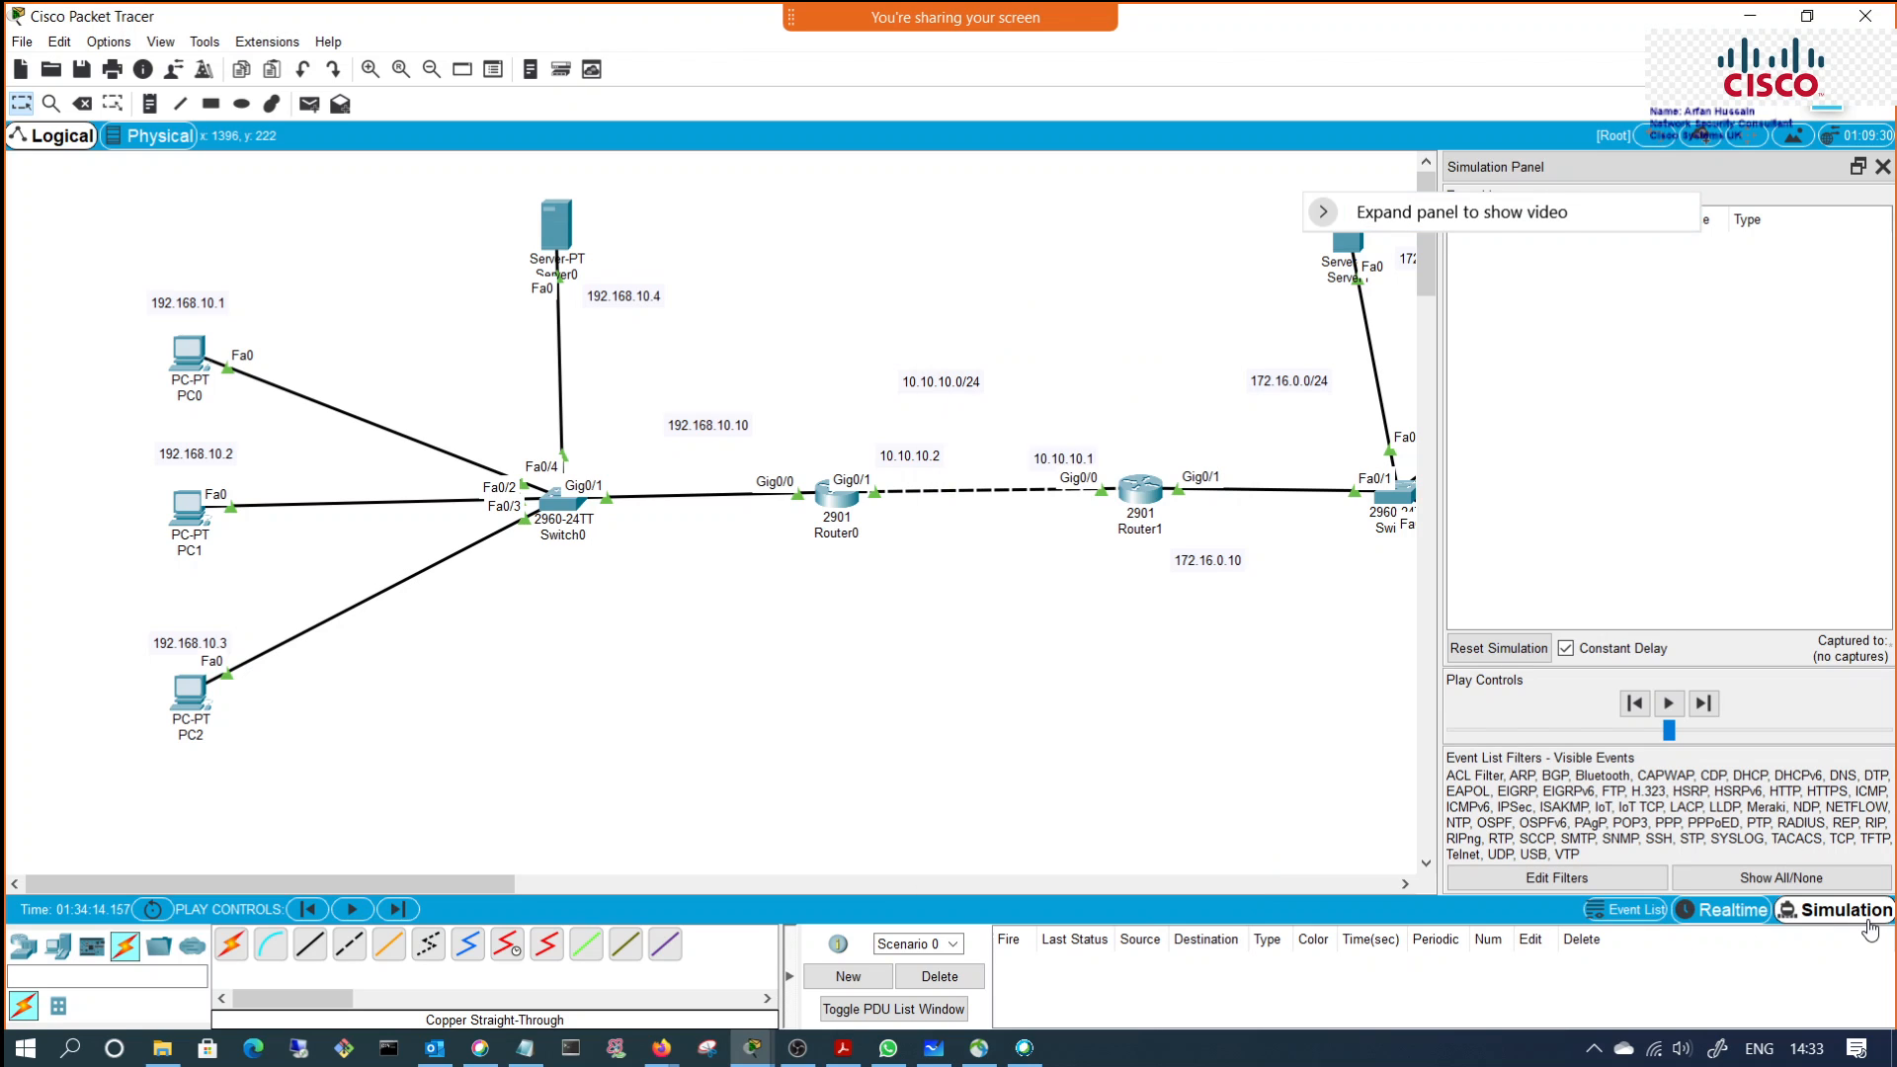
Step: Limit the IPv4 event filters to ICMP by excluding ARP, BGP, DHCP, DNS, EIGRP, HSRP, OSPF and RIP
click(1568, 881)
drag(978, 178, 1613, 187)
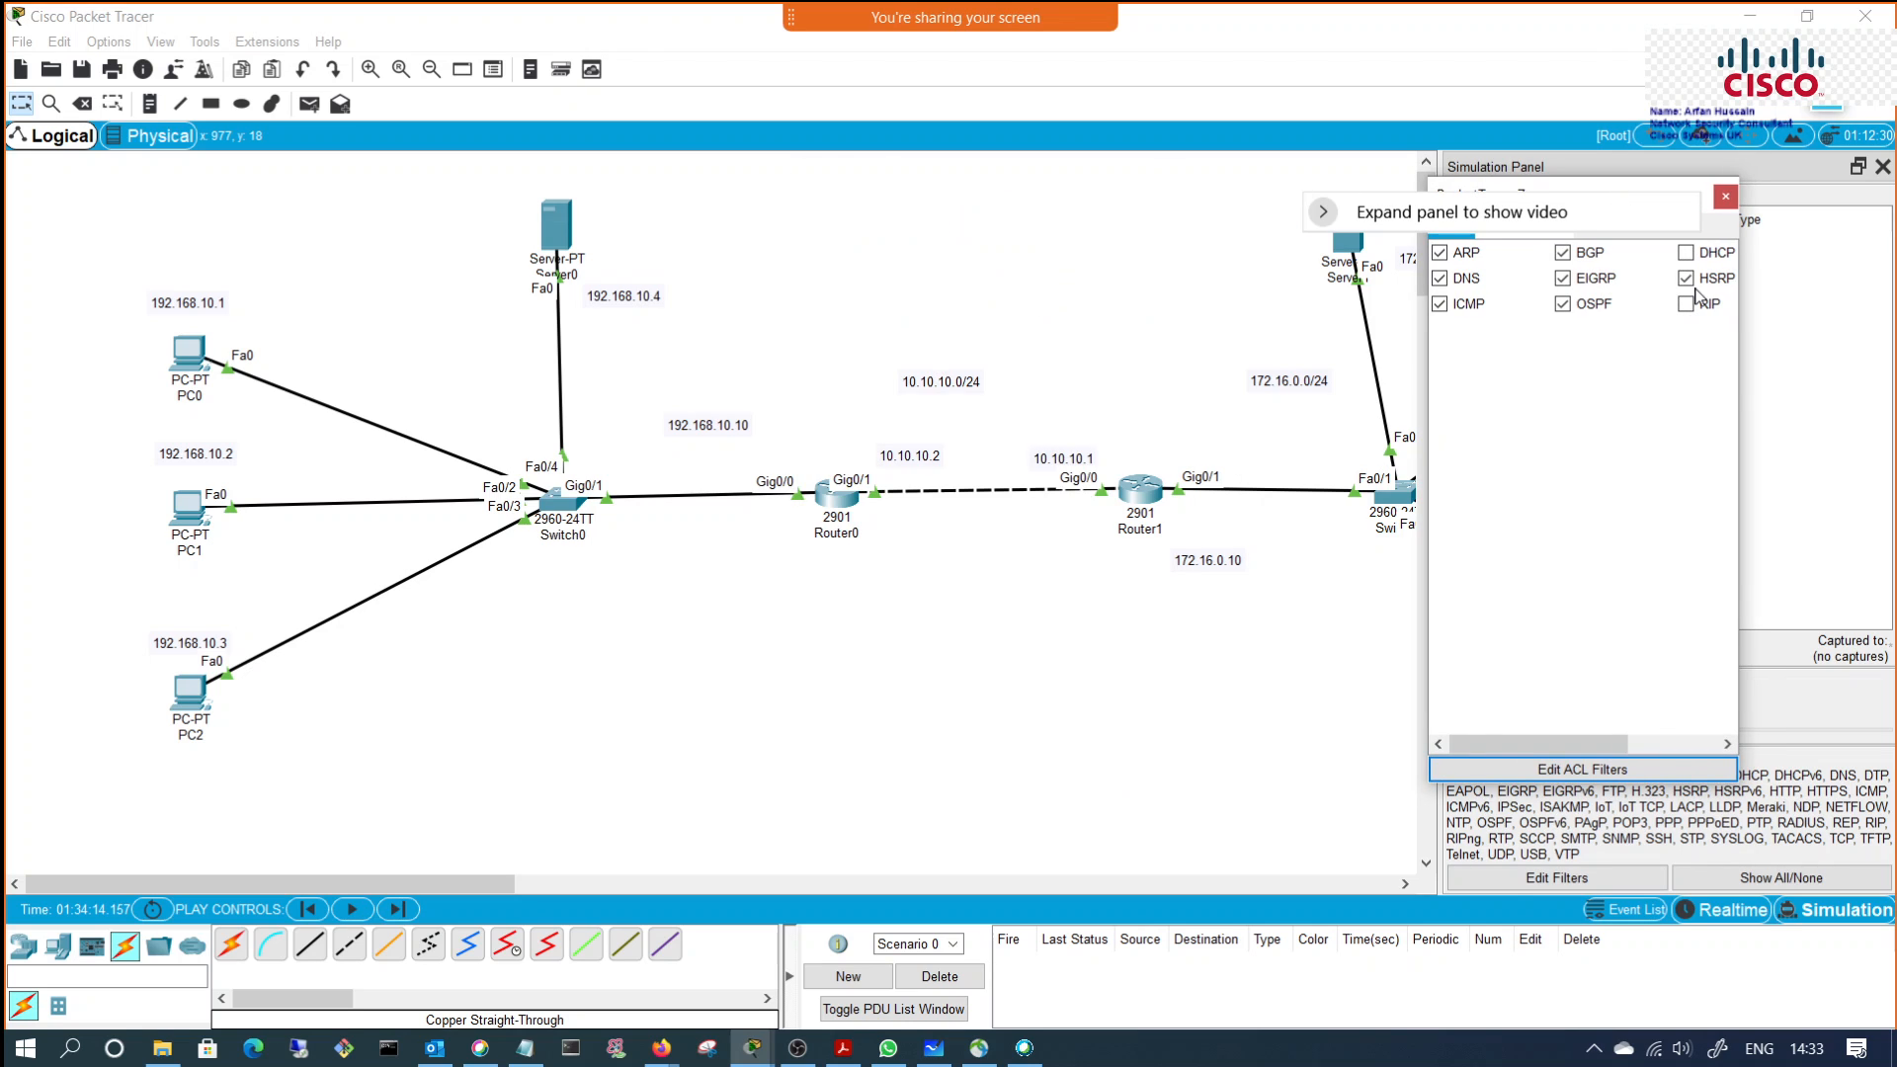
scroll(1679, 287, right, 2)
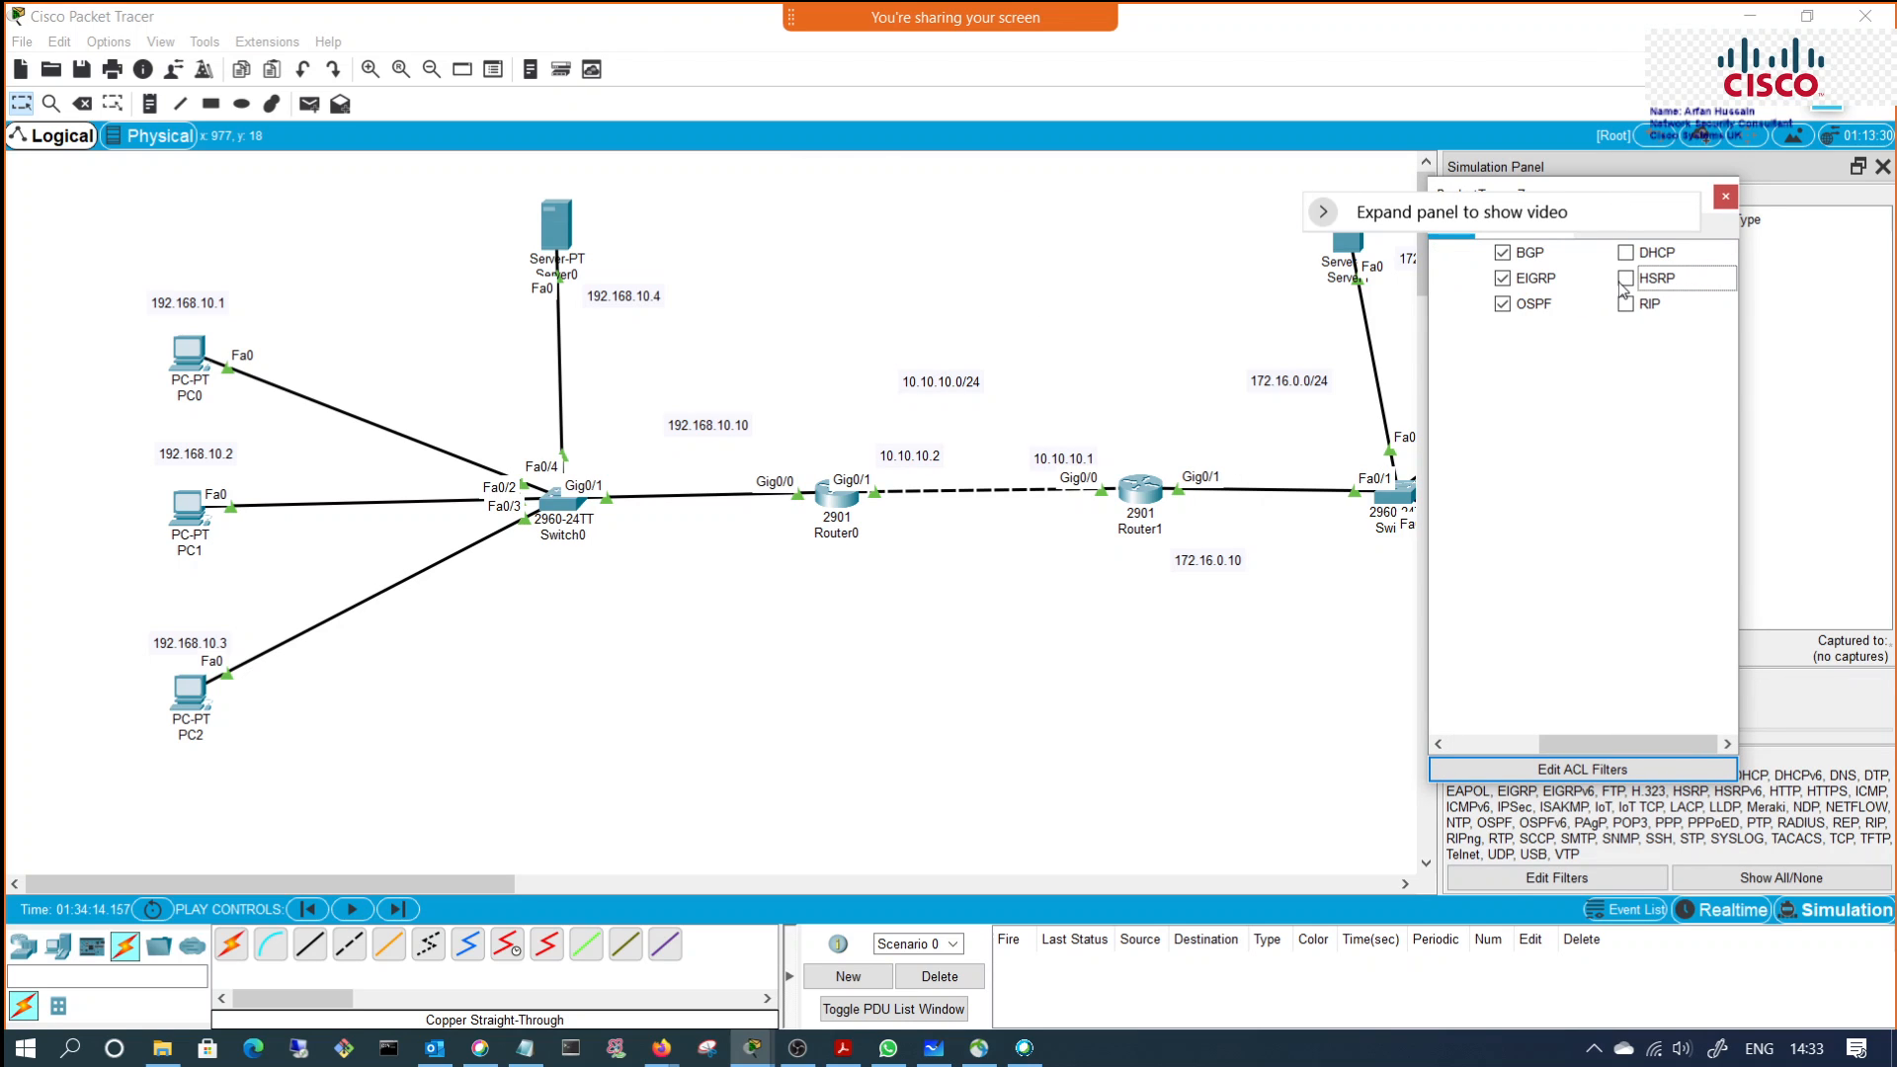
drag(1576, 742, 1478, 745)
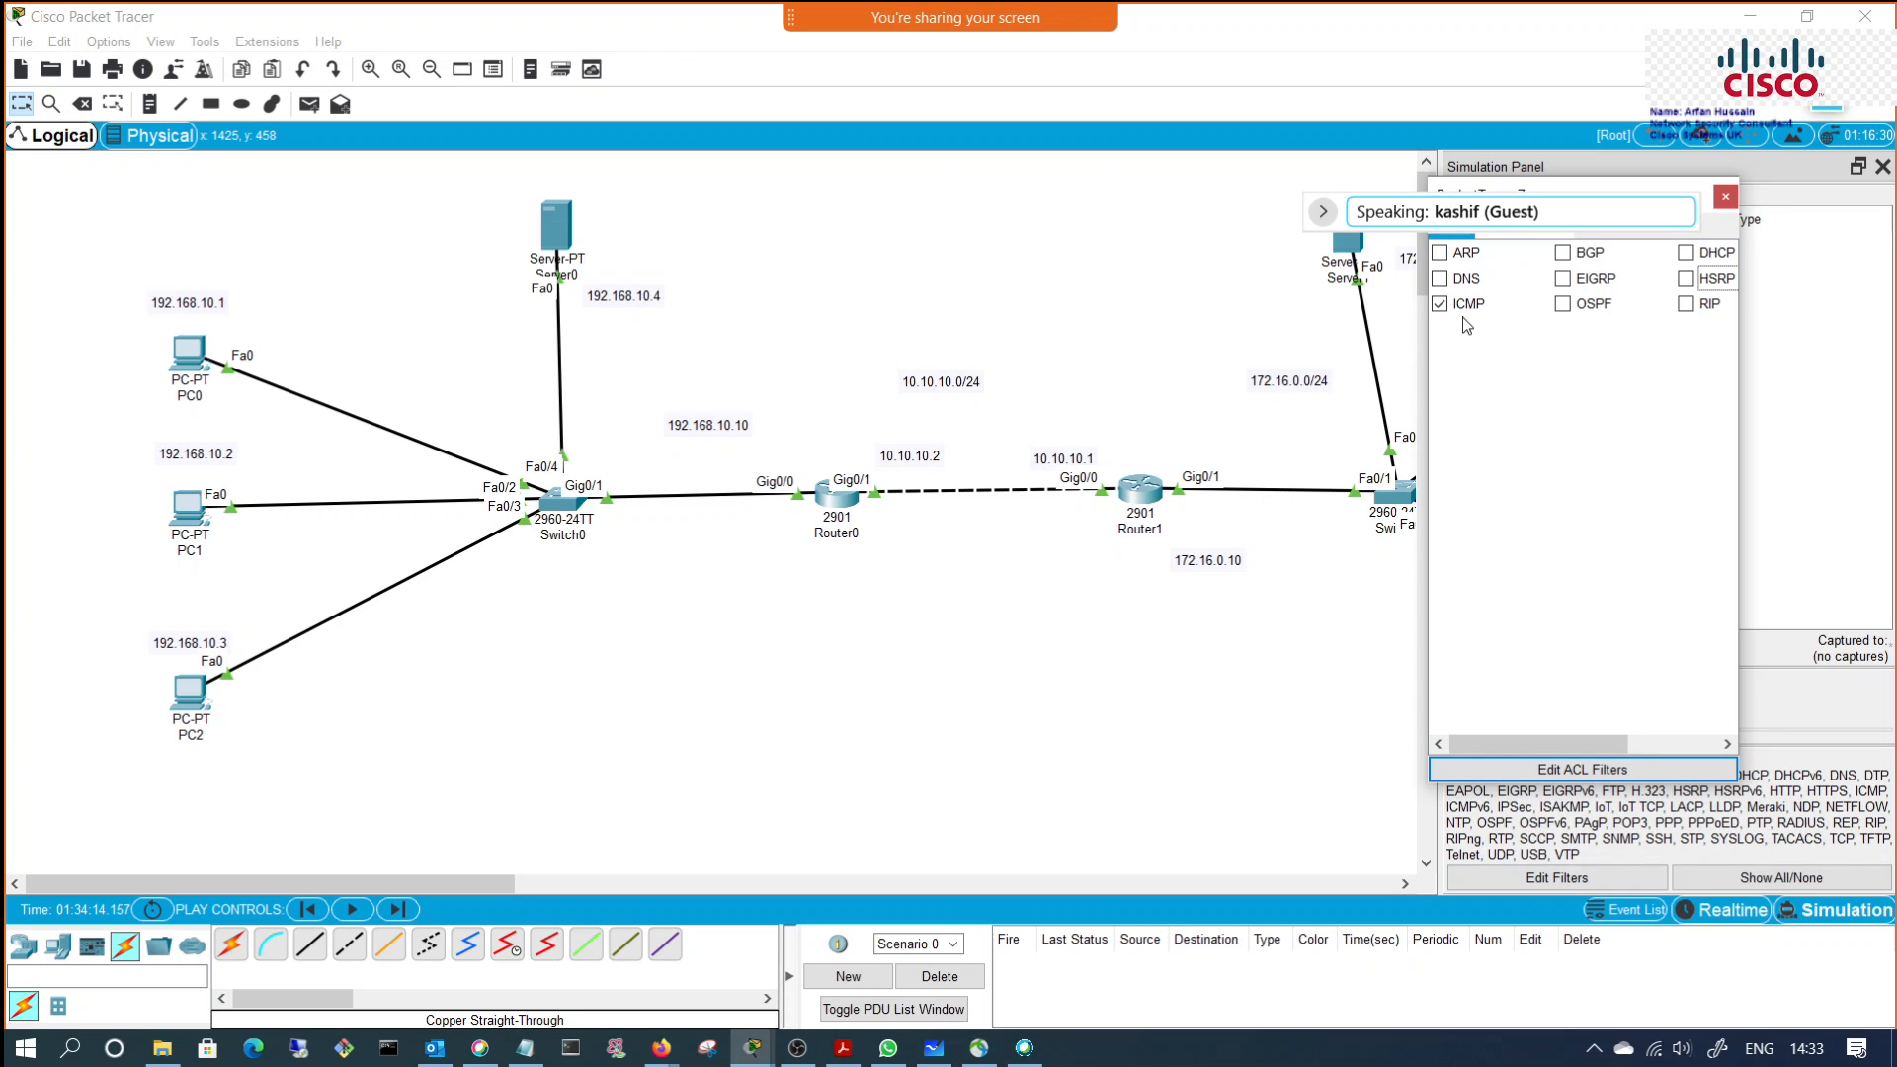
click(1726, 201)
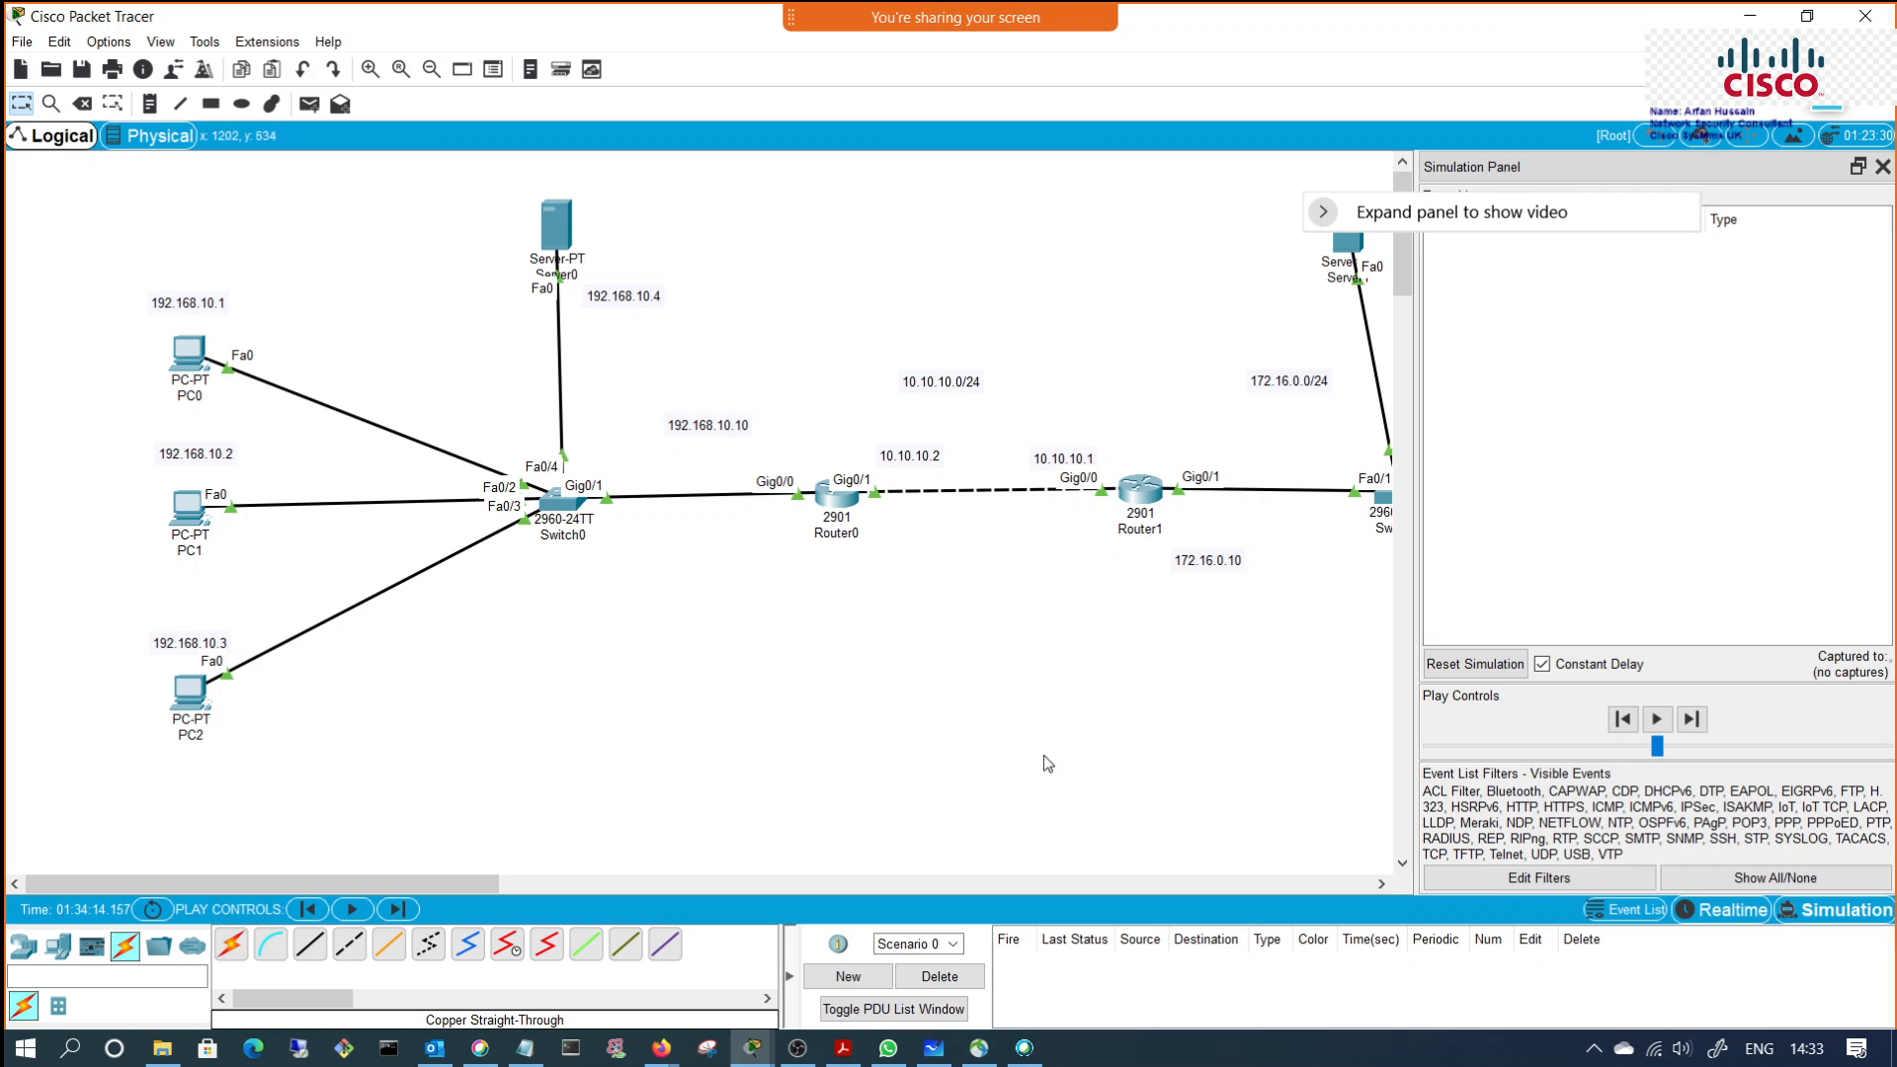
Step: Rerun the previous ping to 172.16.0.11 from PC0's command prompt and minimise PC0's window
click(190, 369)
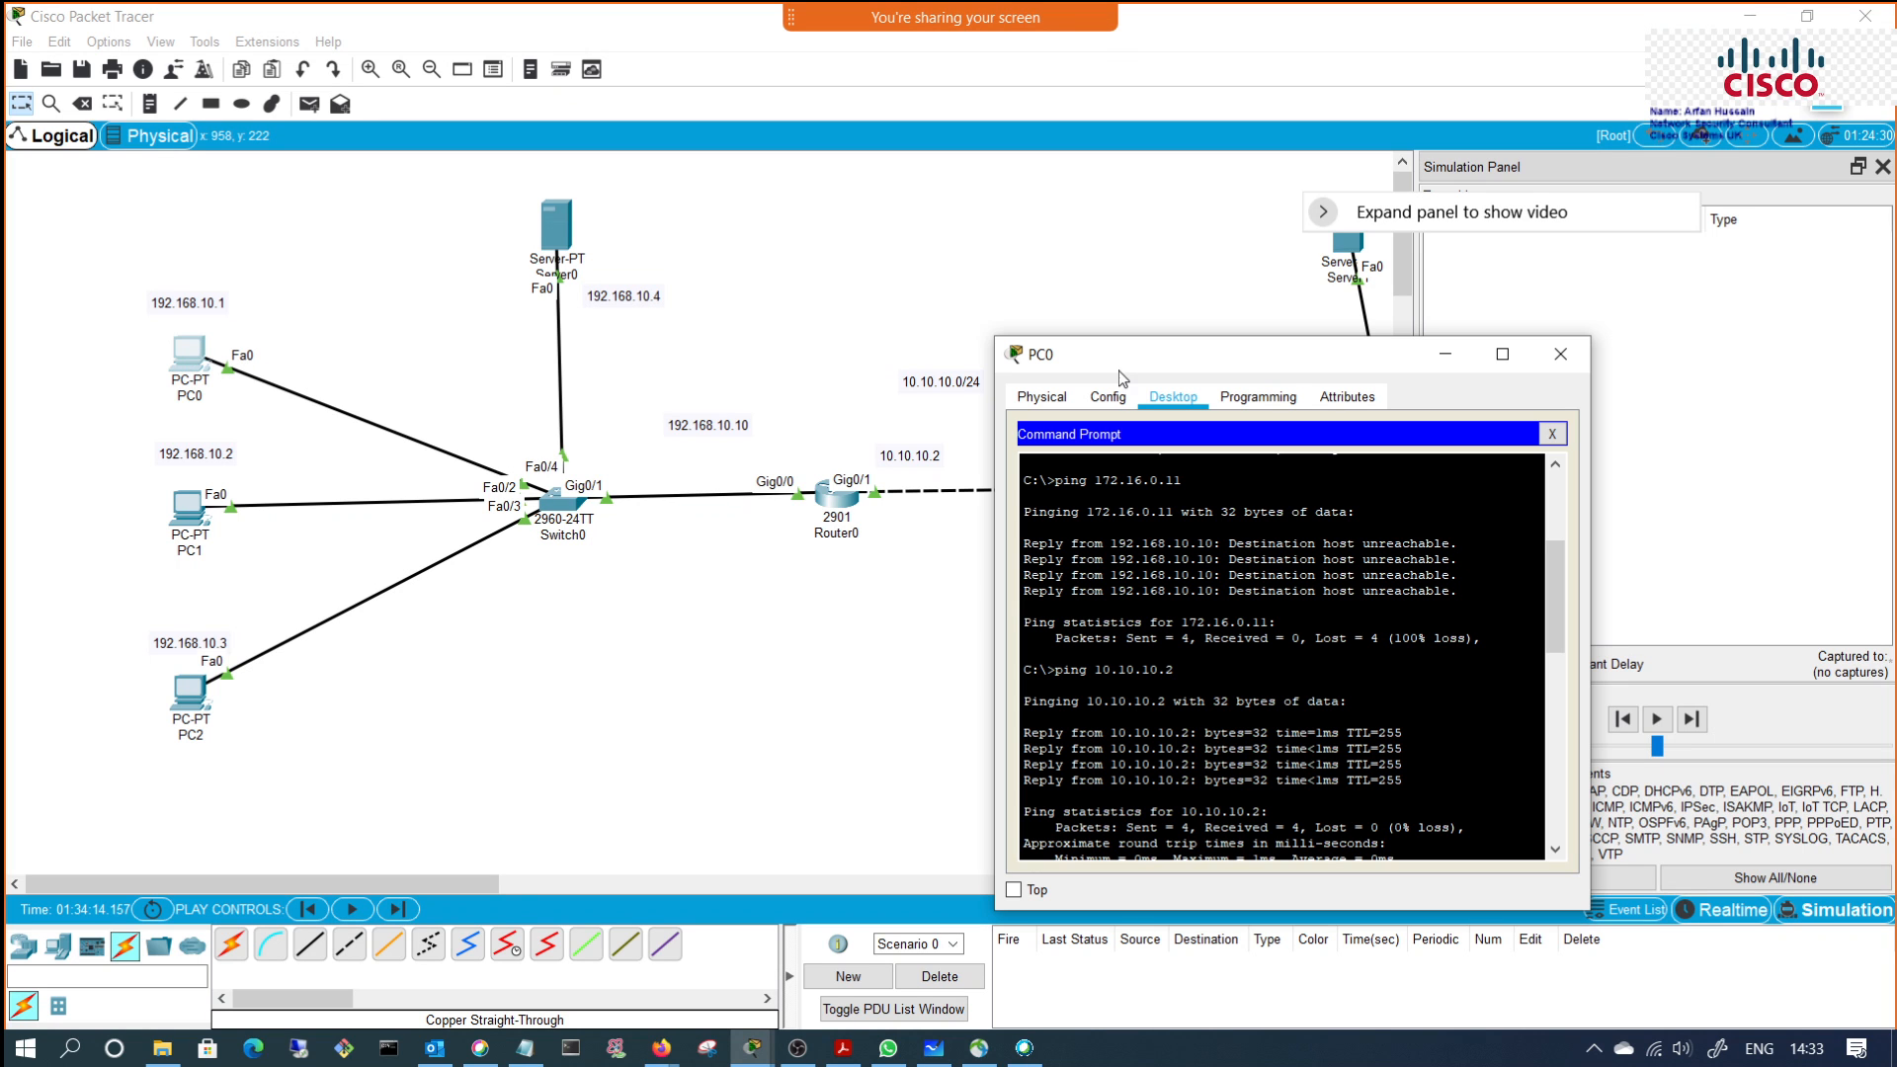
drag(1126, 364, 1225, 134)
scroll(1383, 444, down, 10)
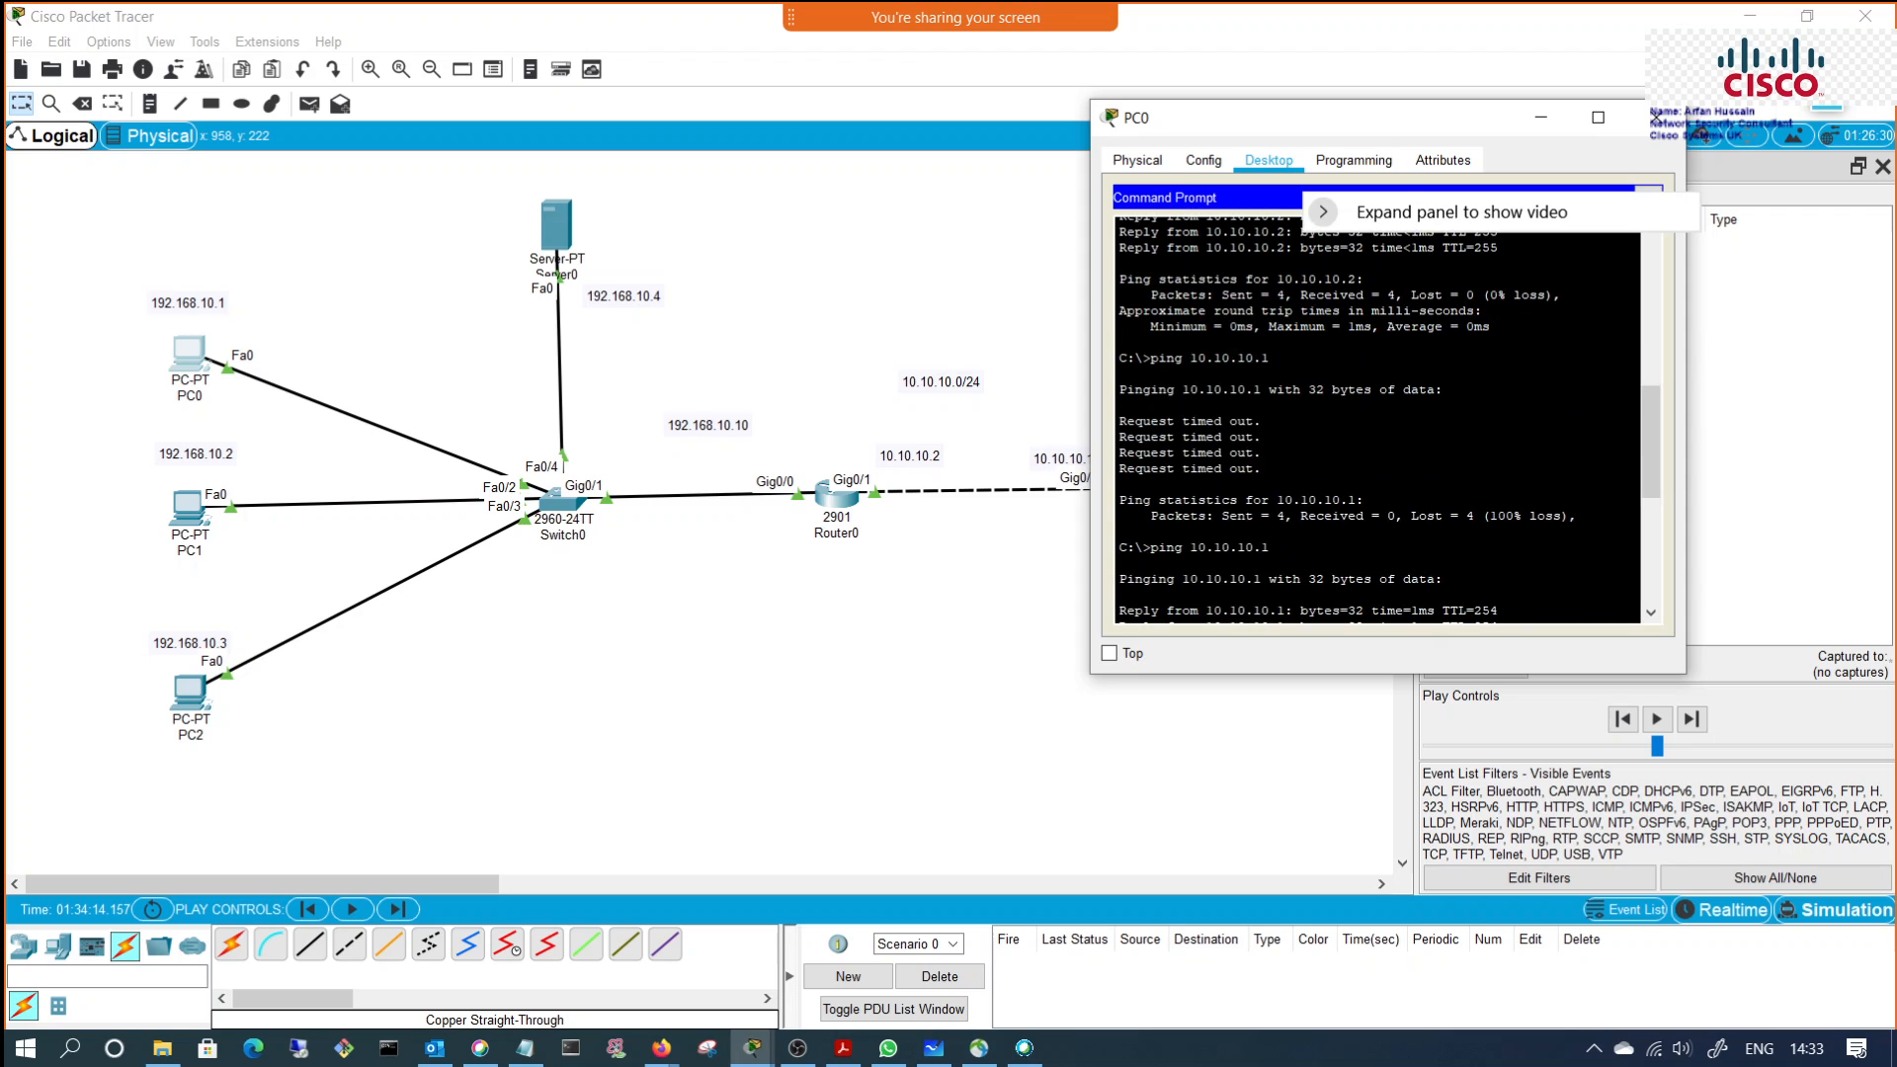
click(1154, 611)
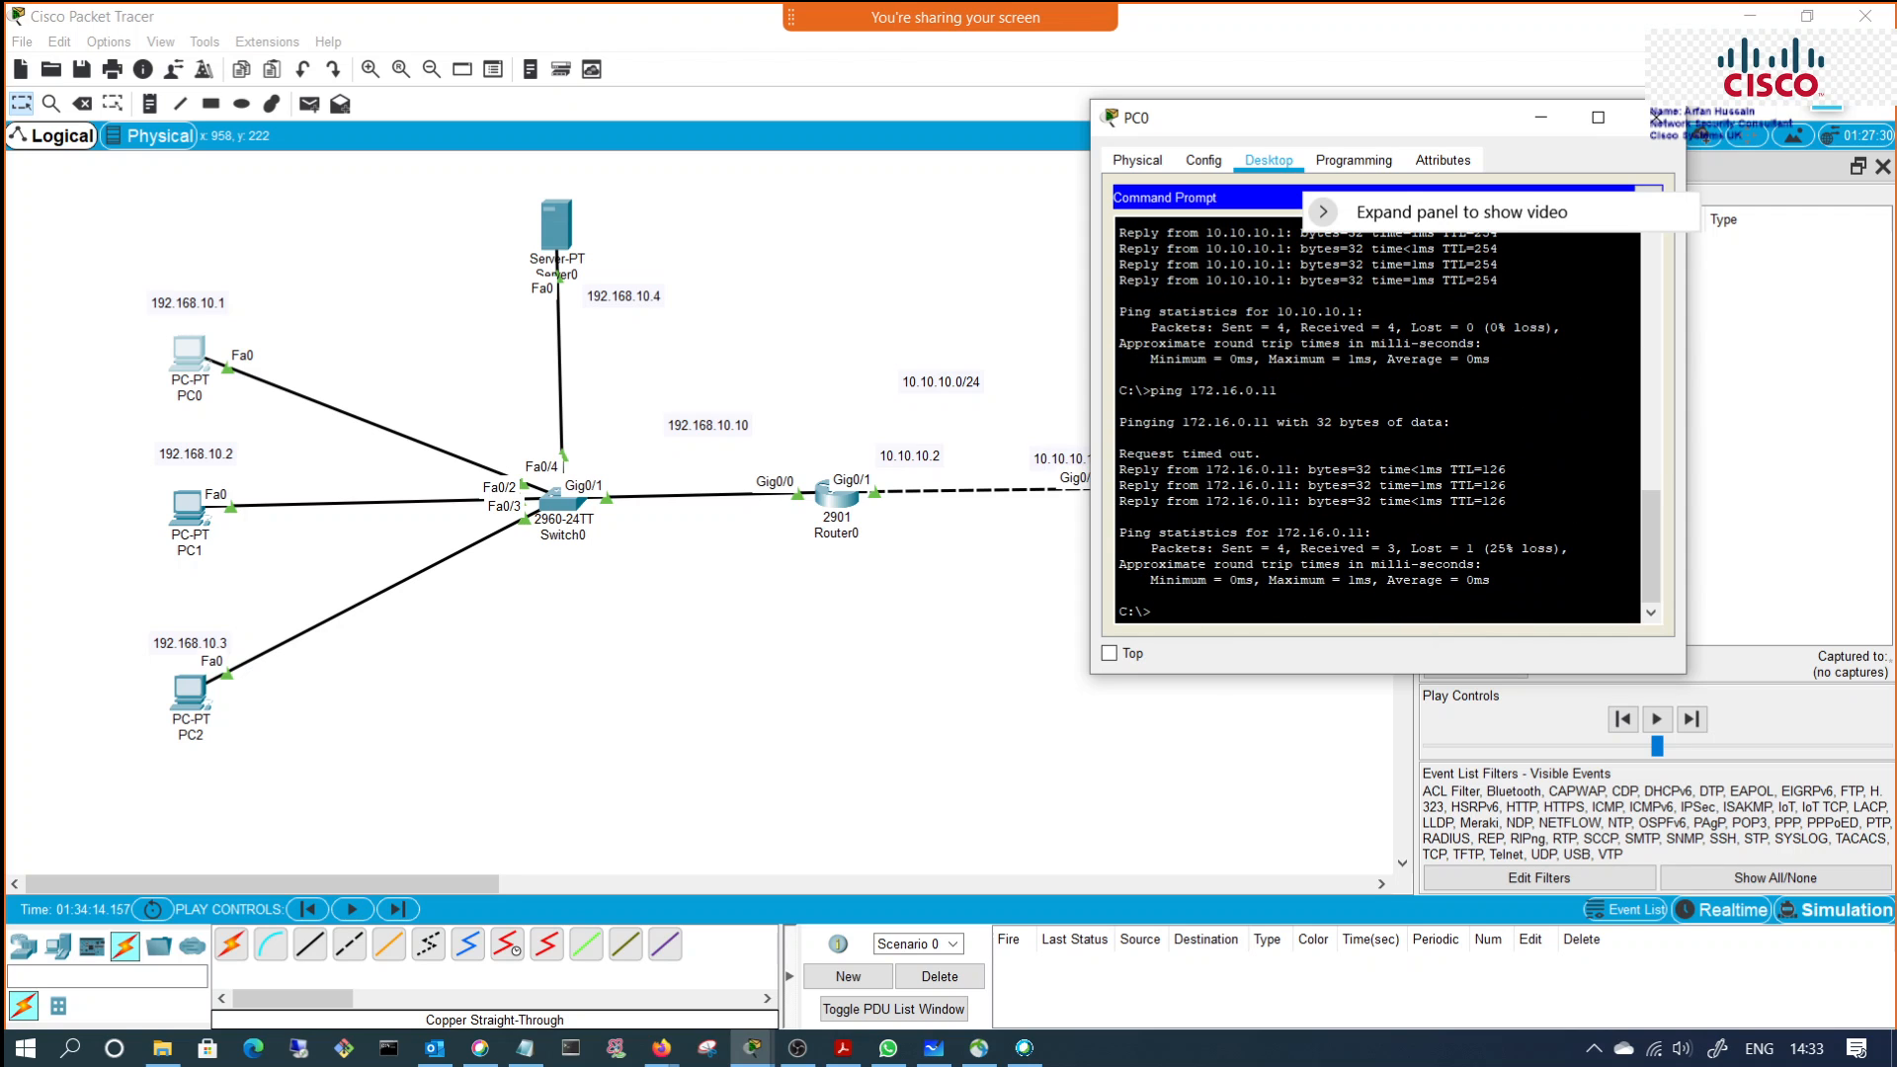
key(Up)
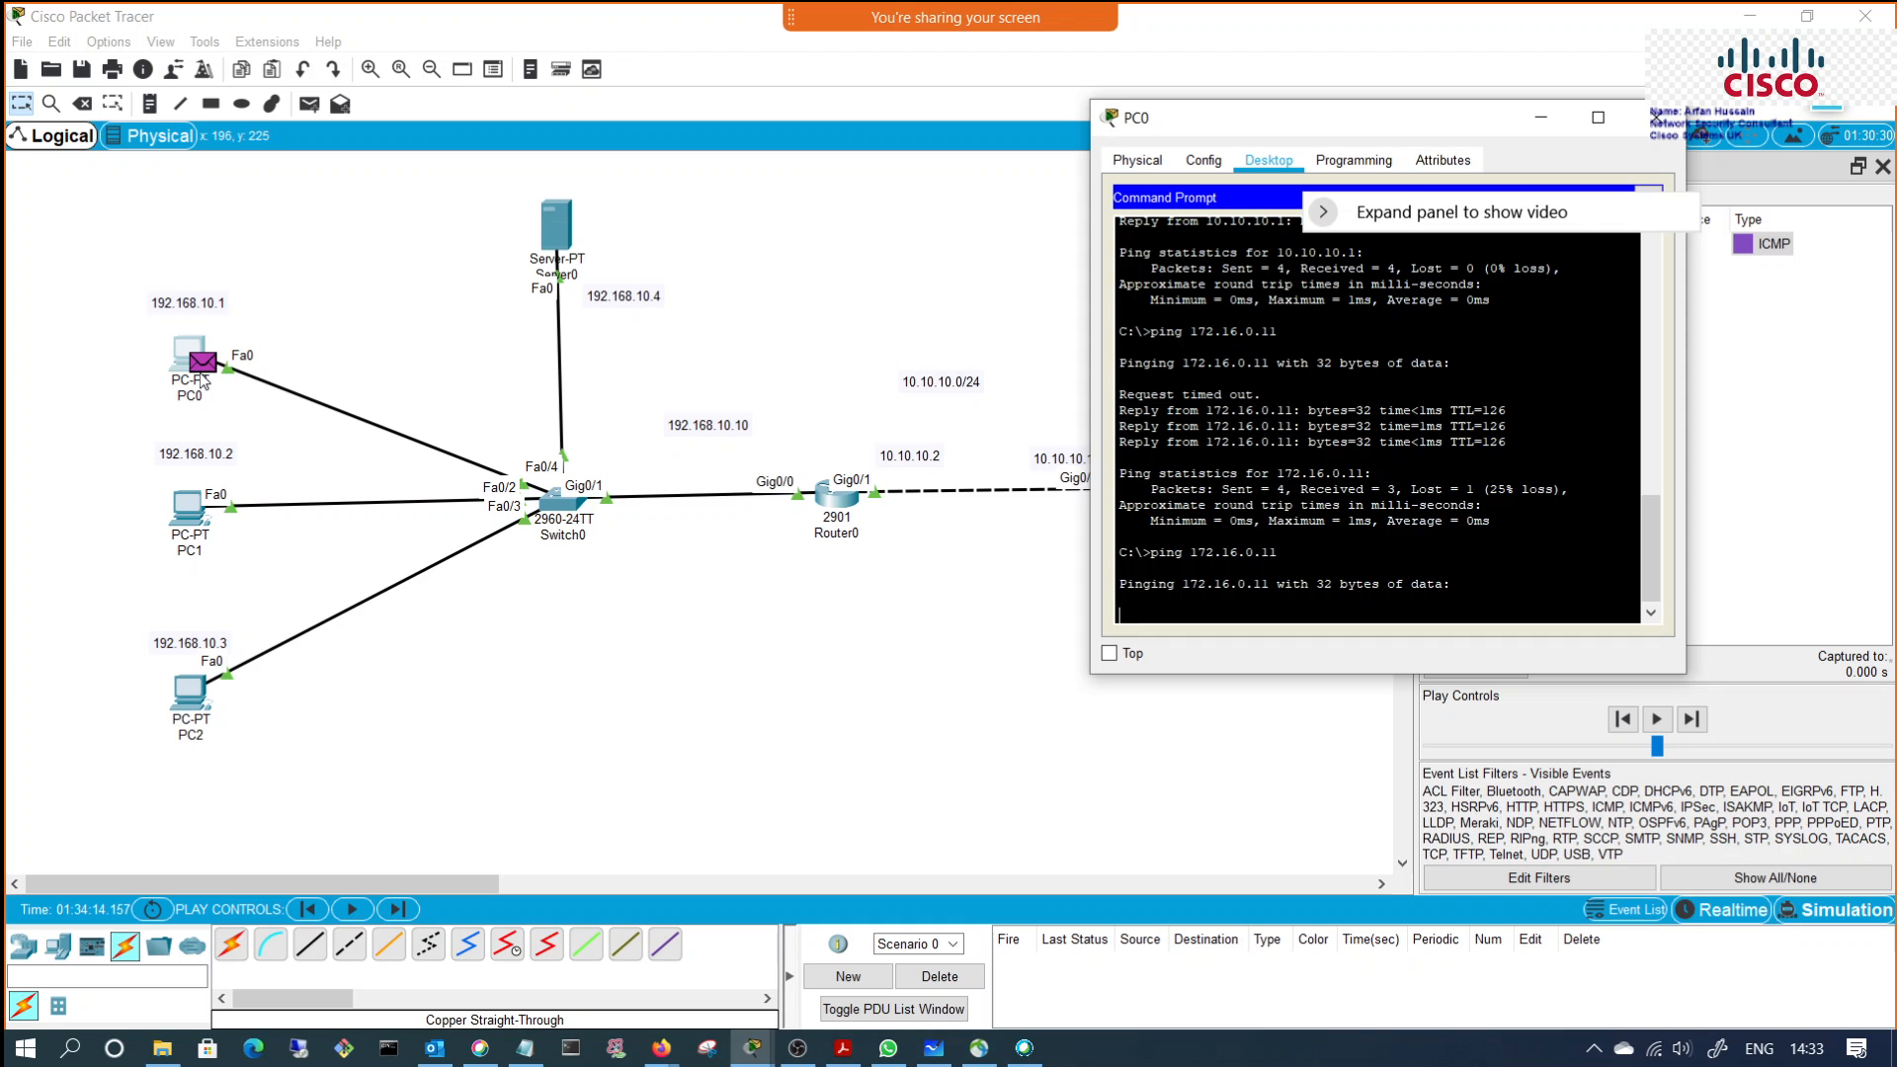
click(1538, 124)
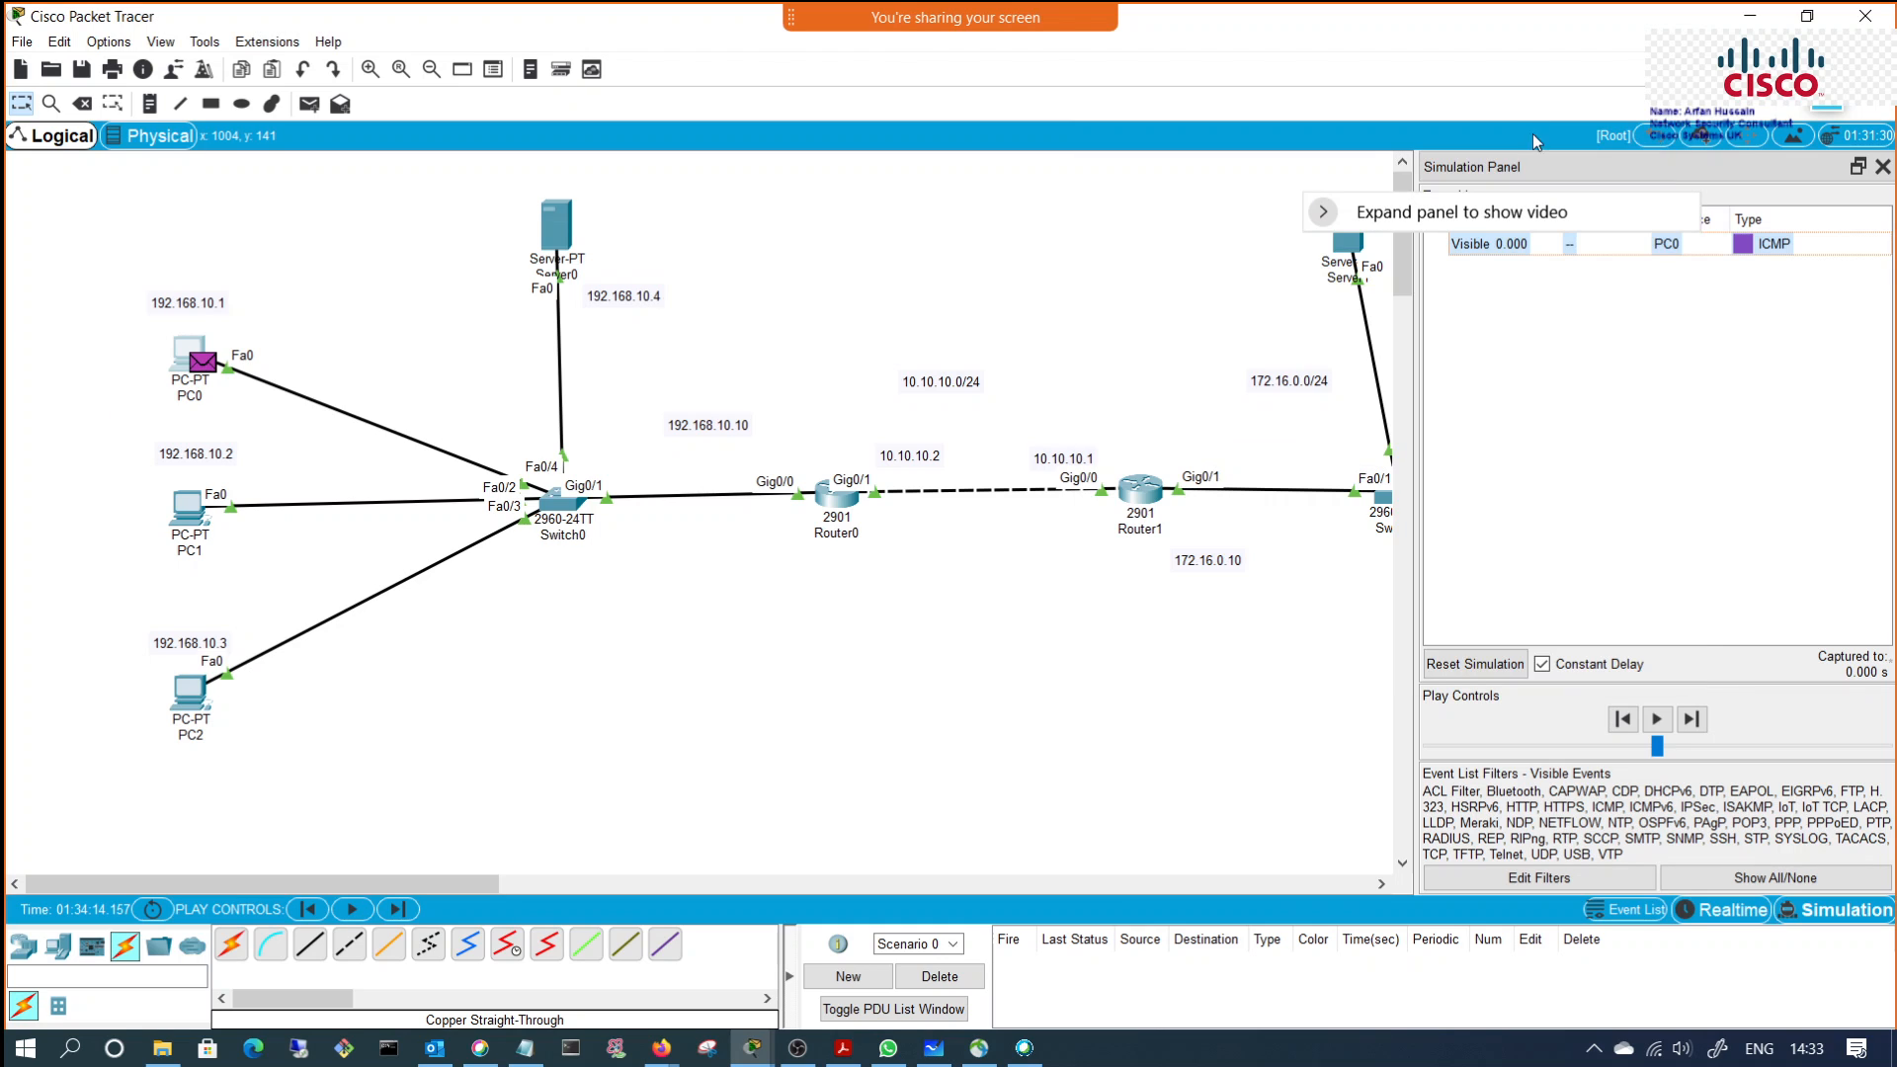
Step: Play the simulation to follow PC0's ICMP packet through the switches and routers to PC3 and back to PC0
click(1657, 721)
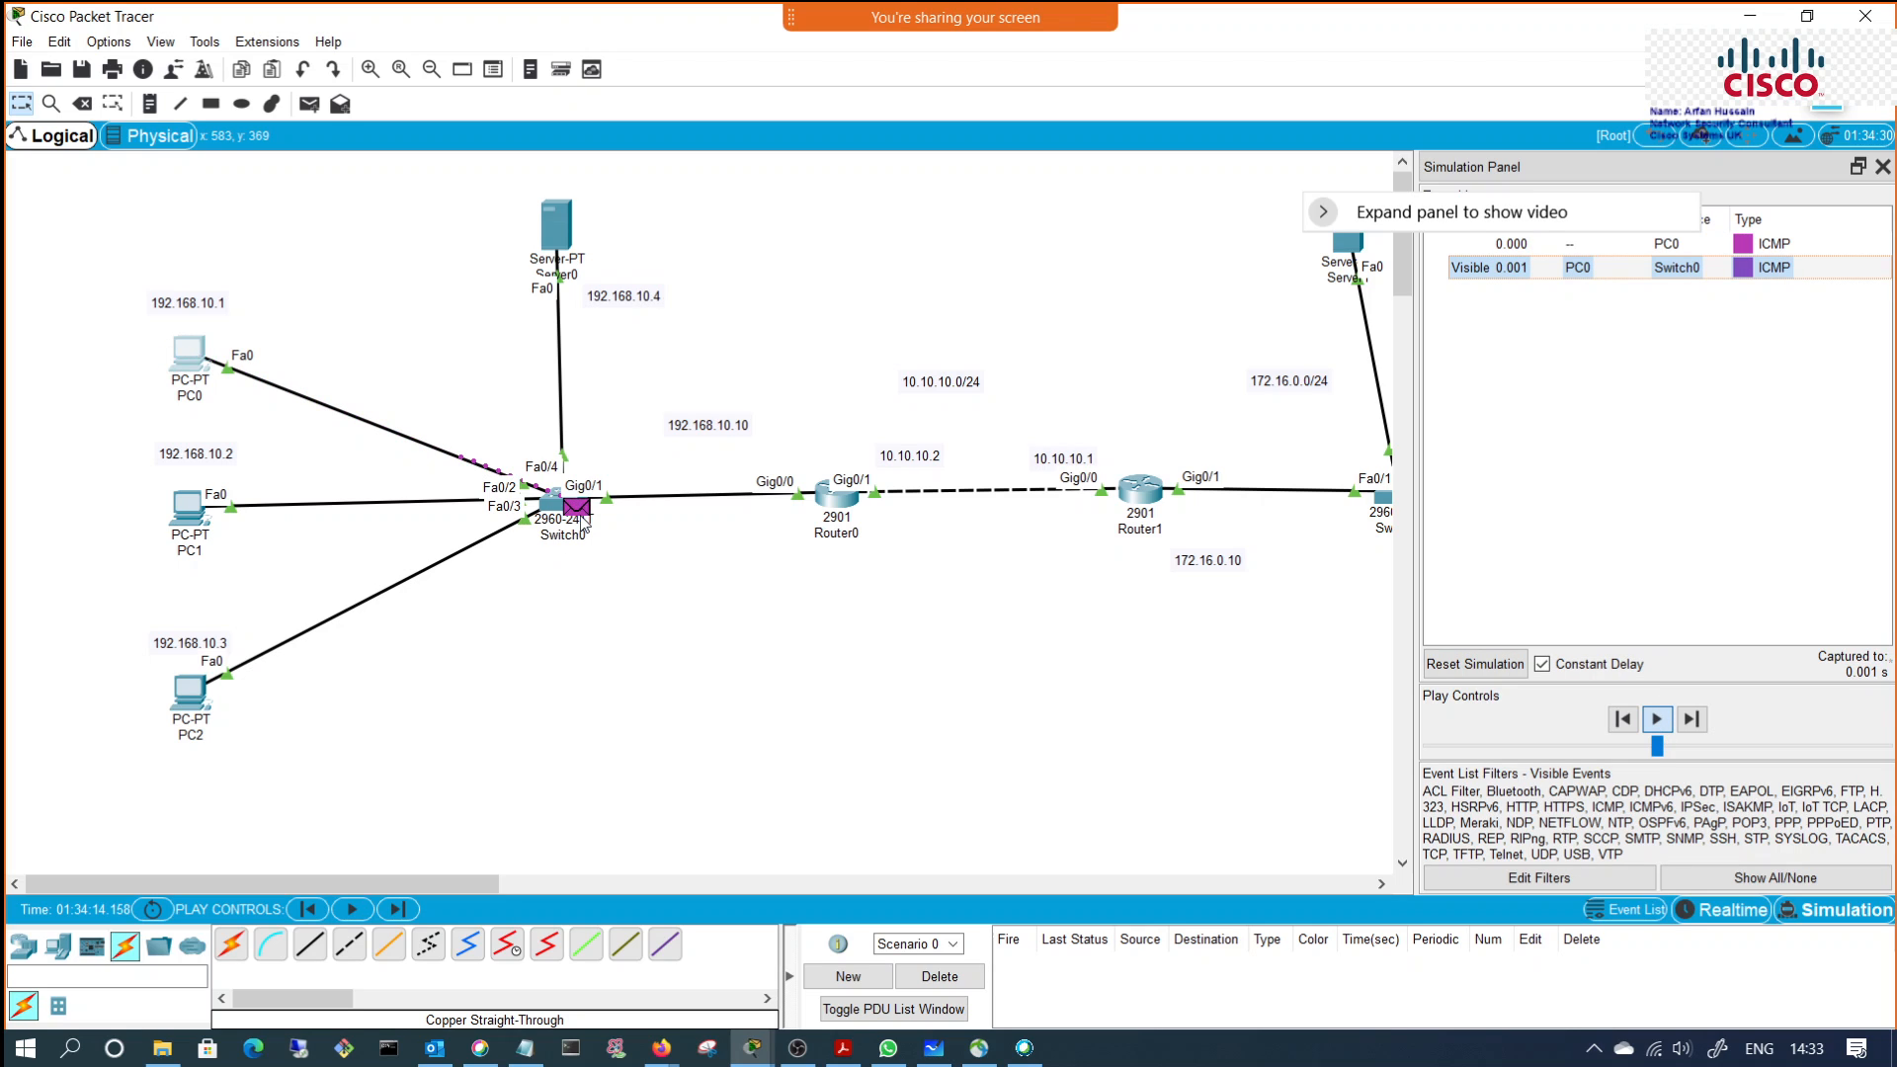
mouse_move(581, 521)
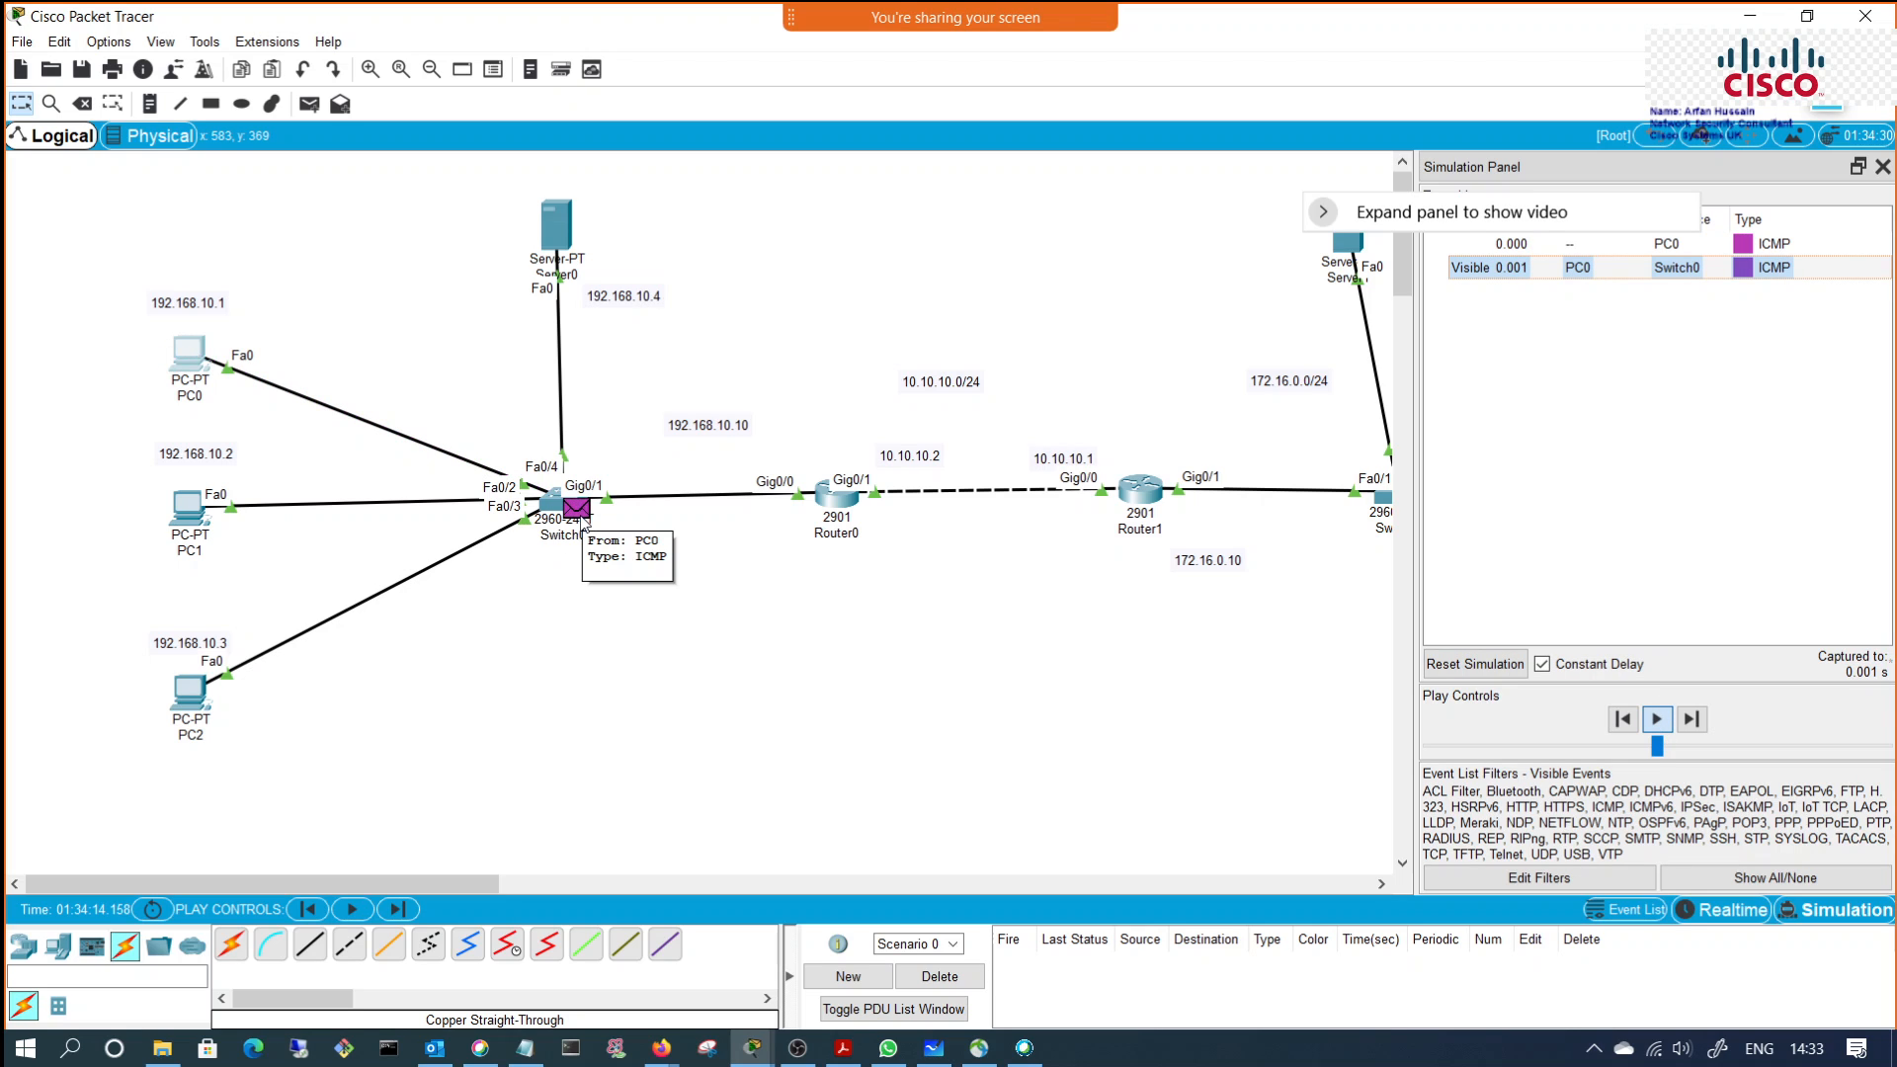
click(1657, 721)
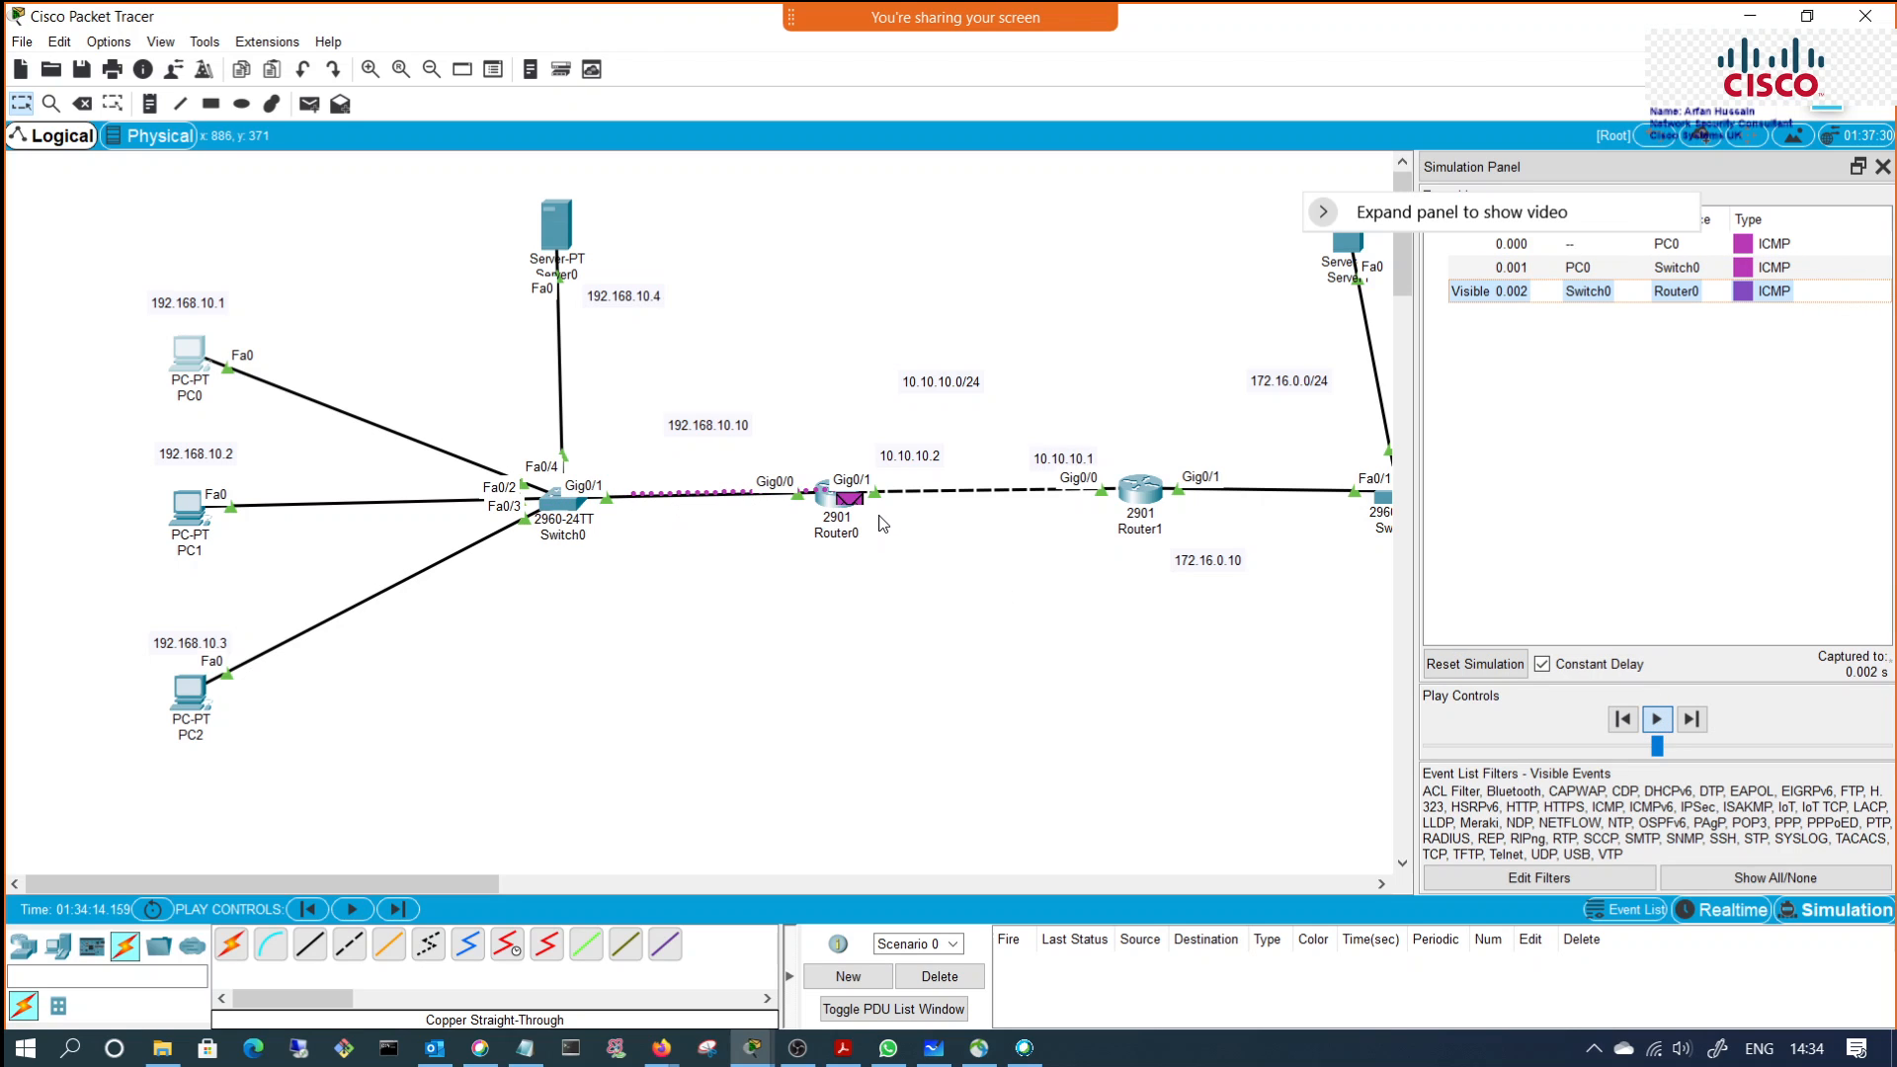
click(1658, 720)
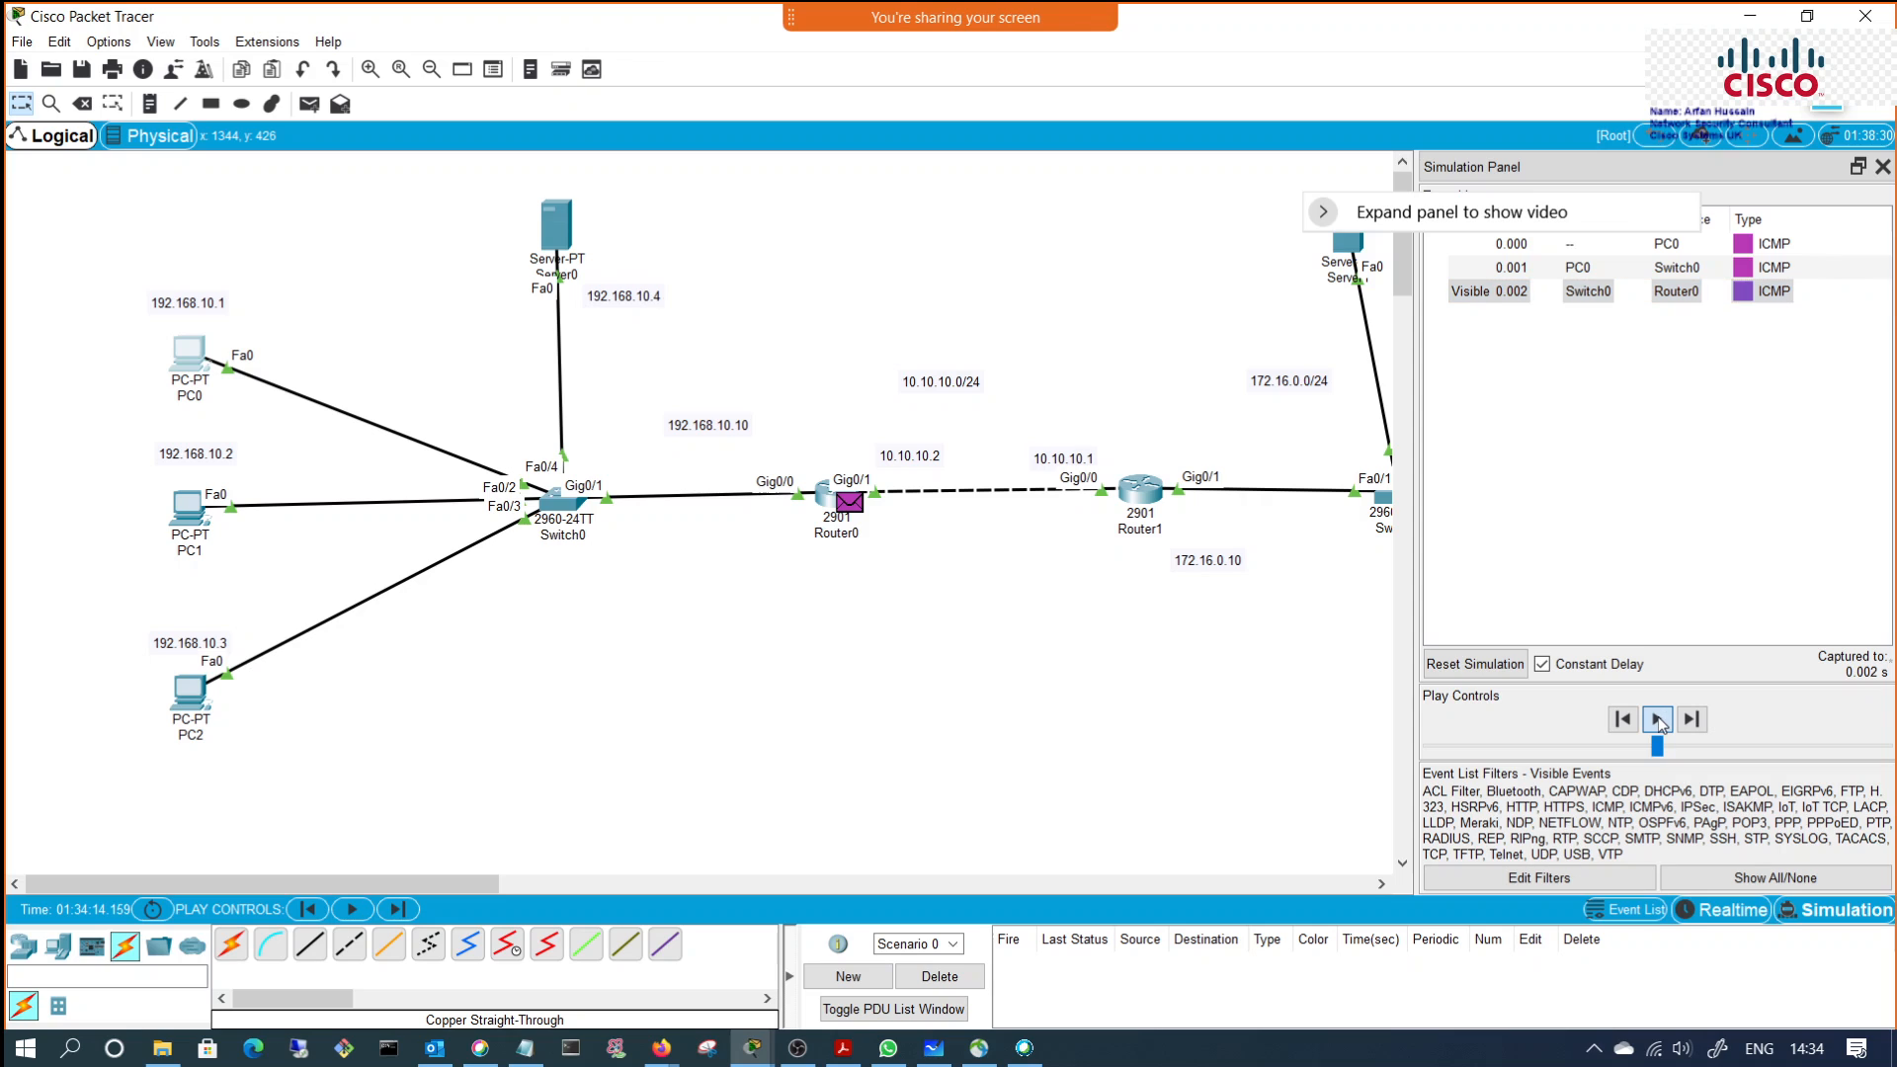
click(1658, 720)
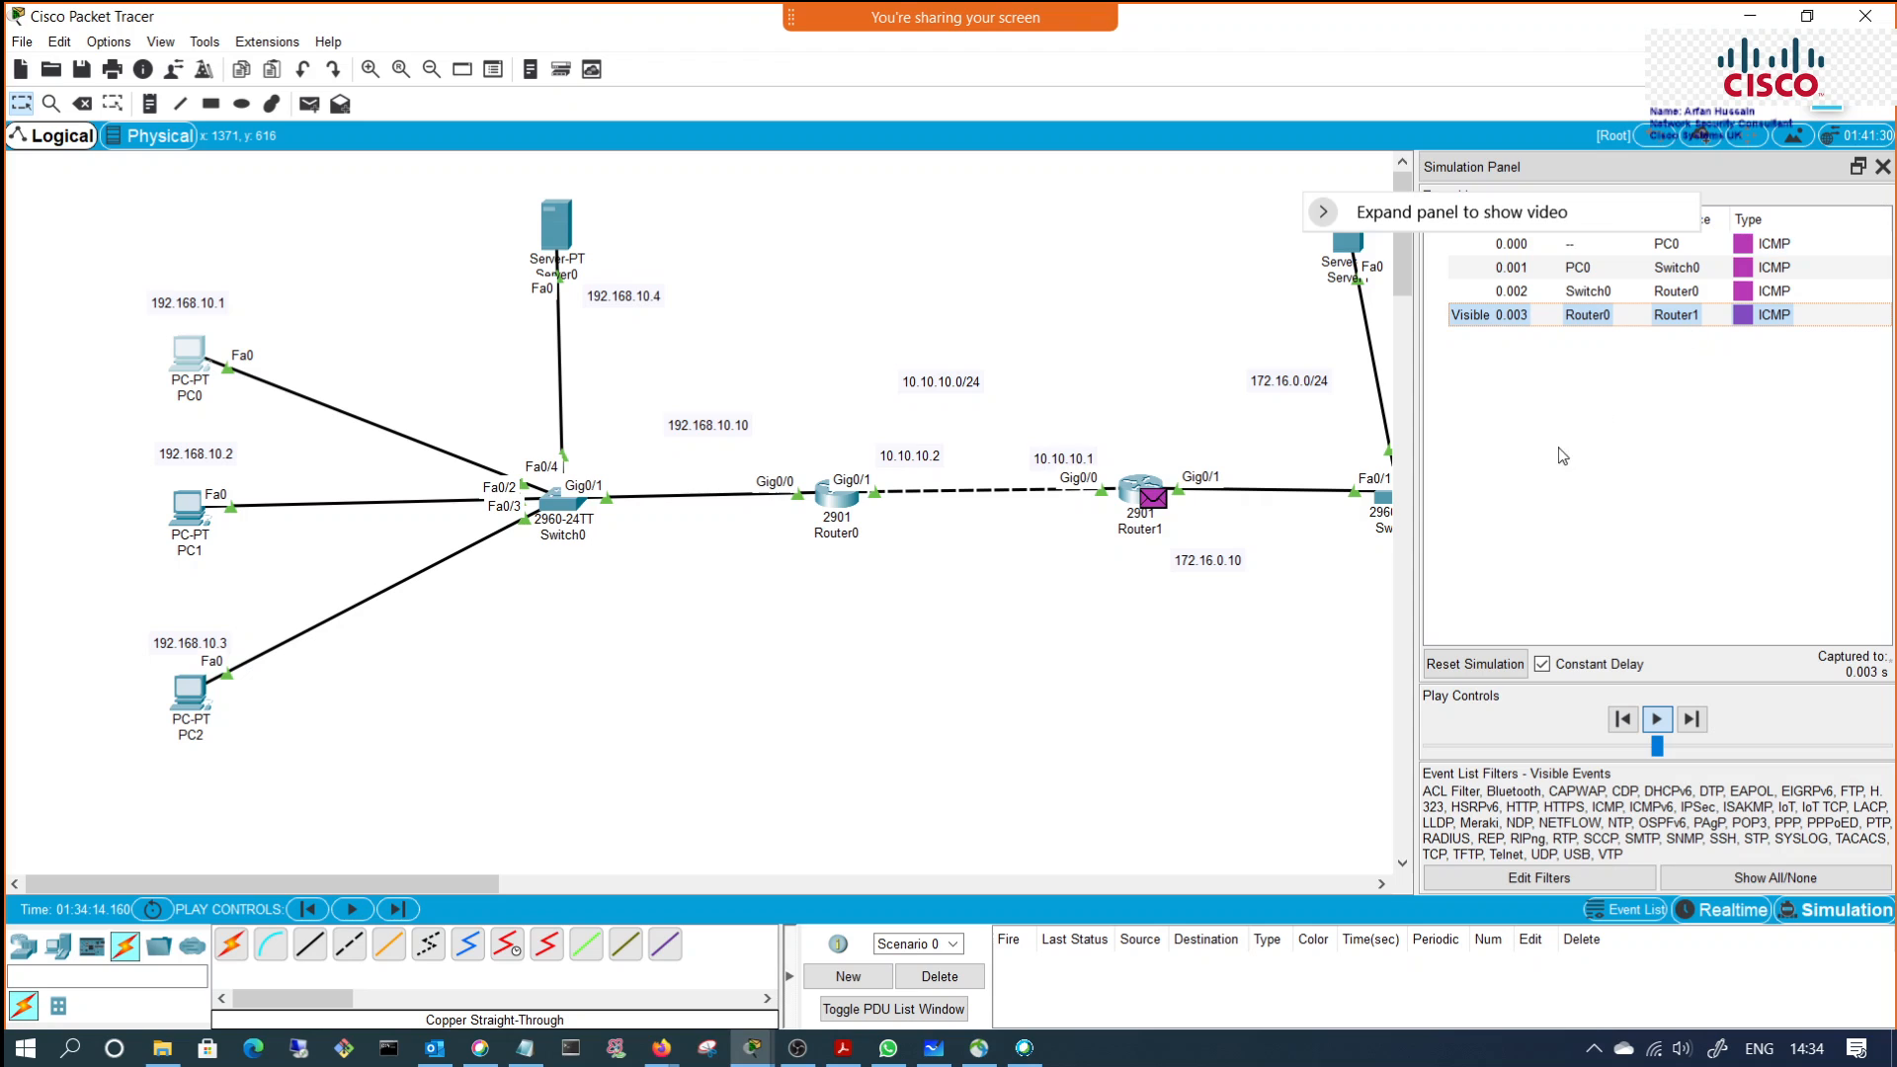
drag(467, 891, 667, 879)
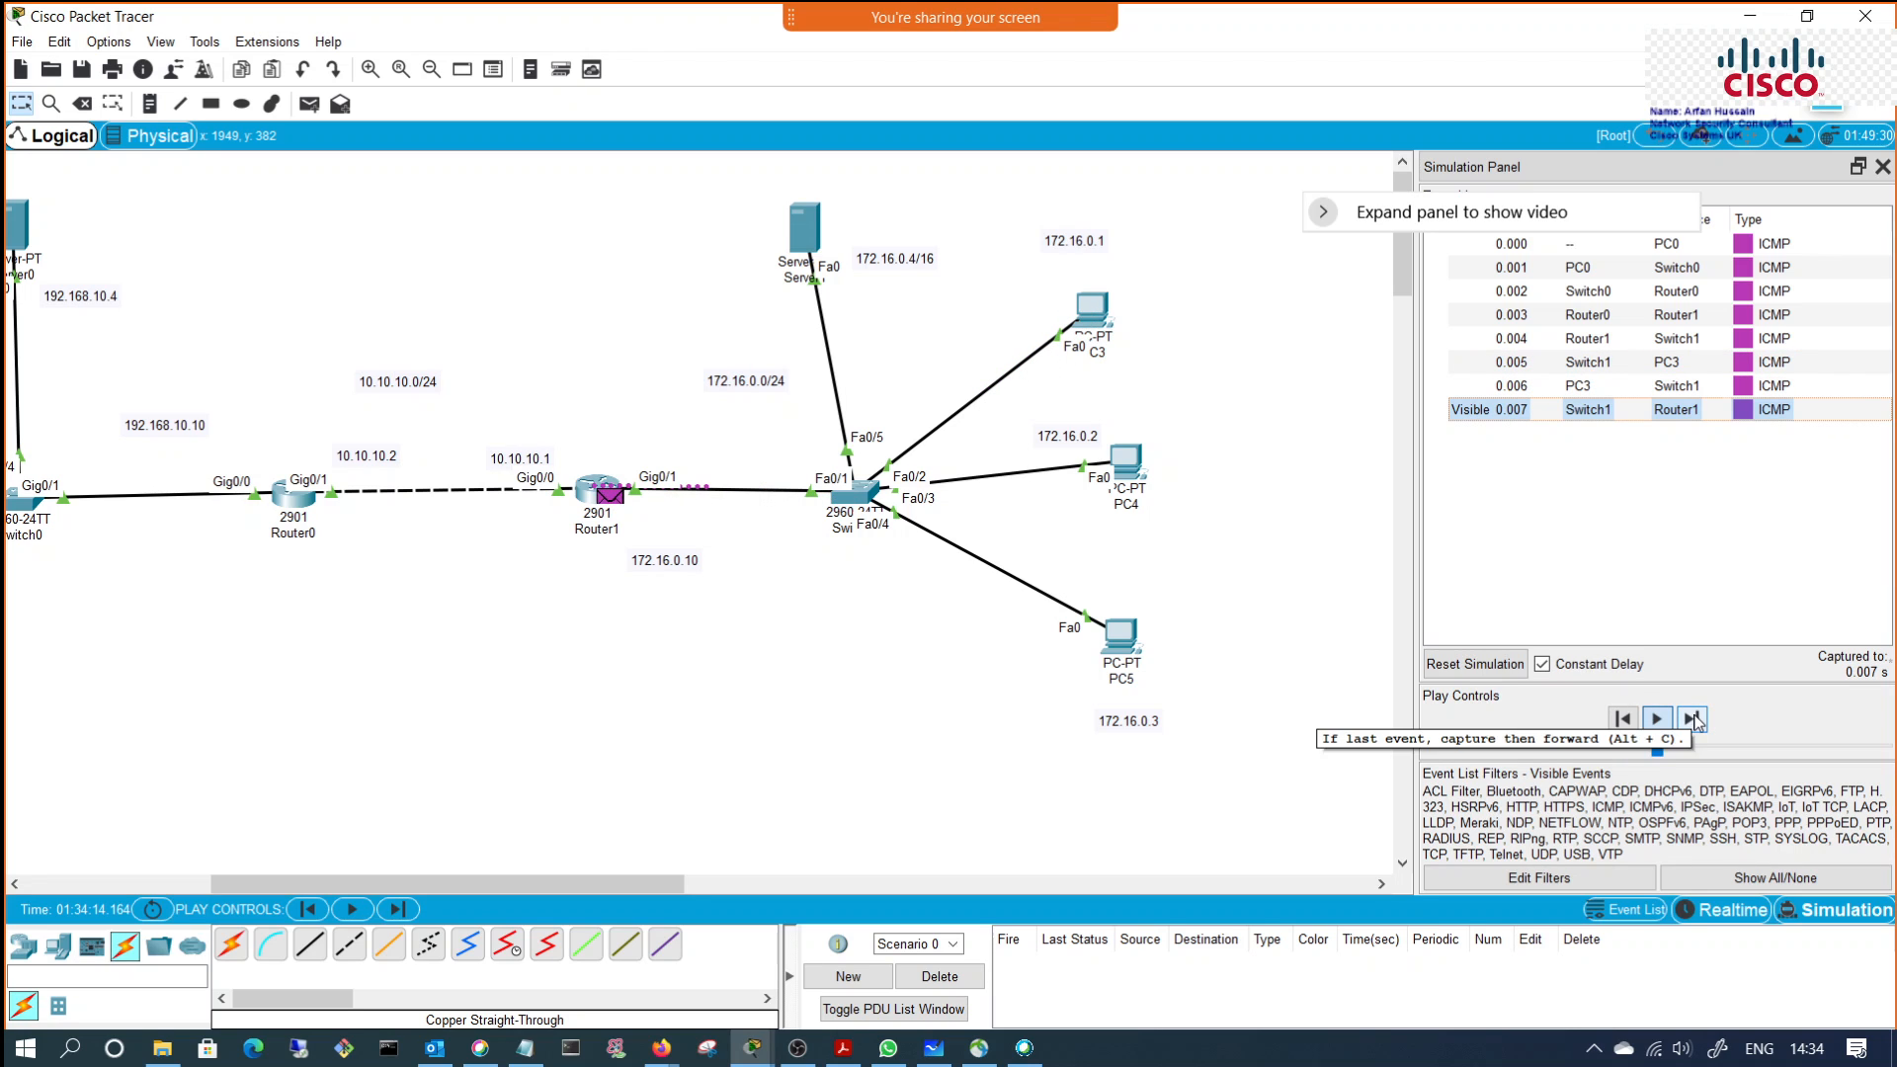
click(1694, 720)
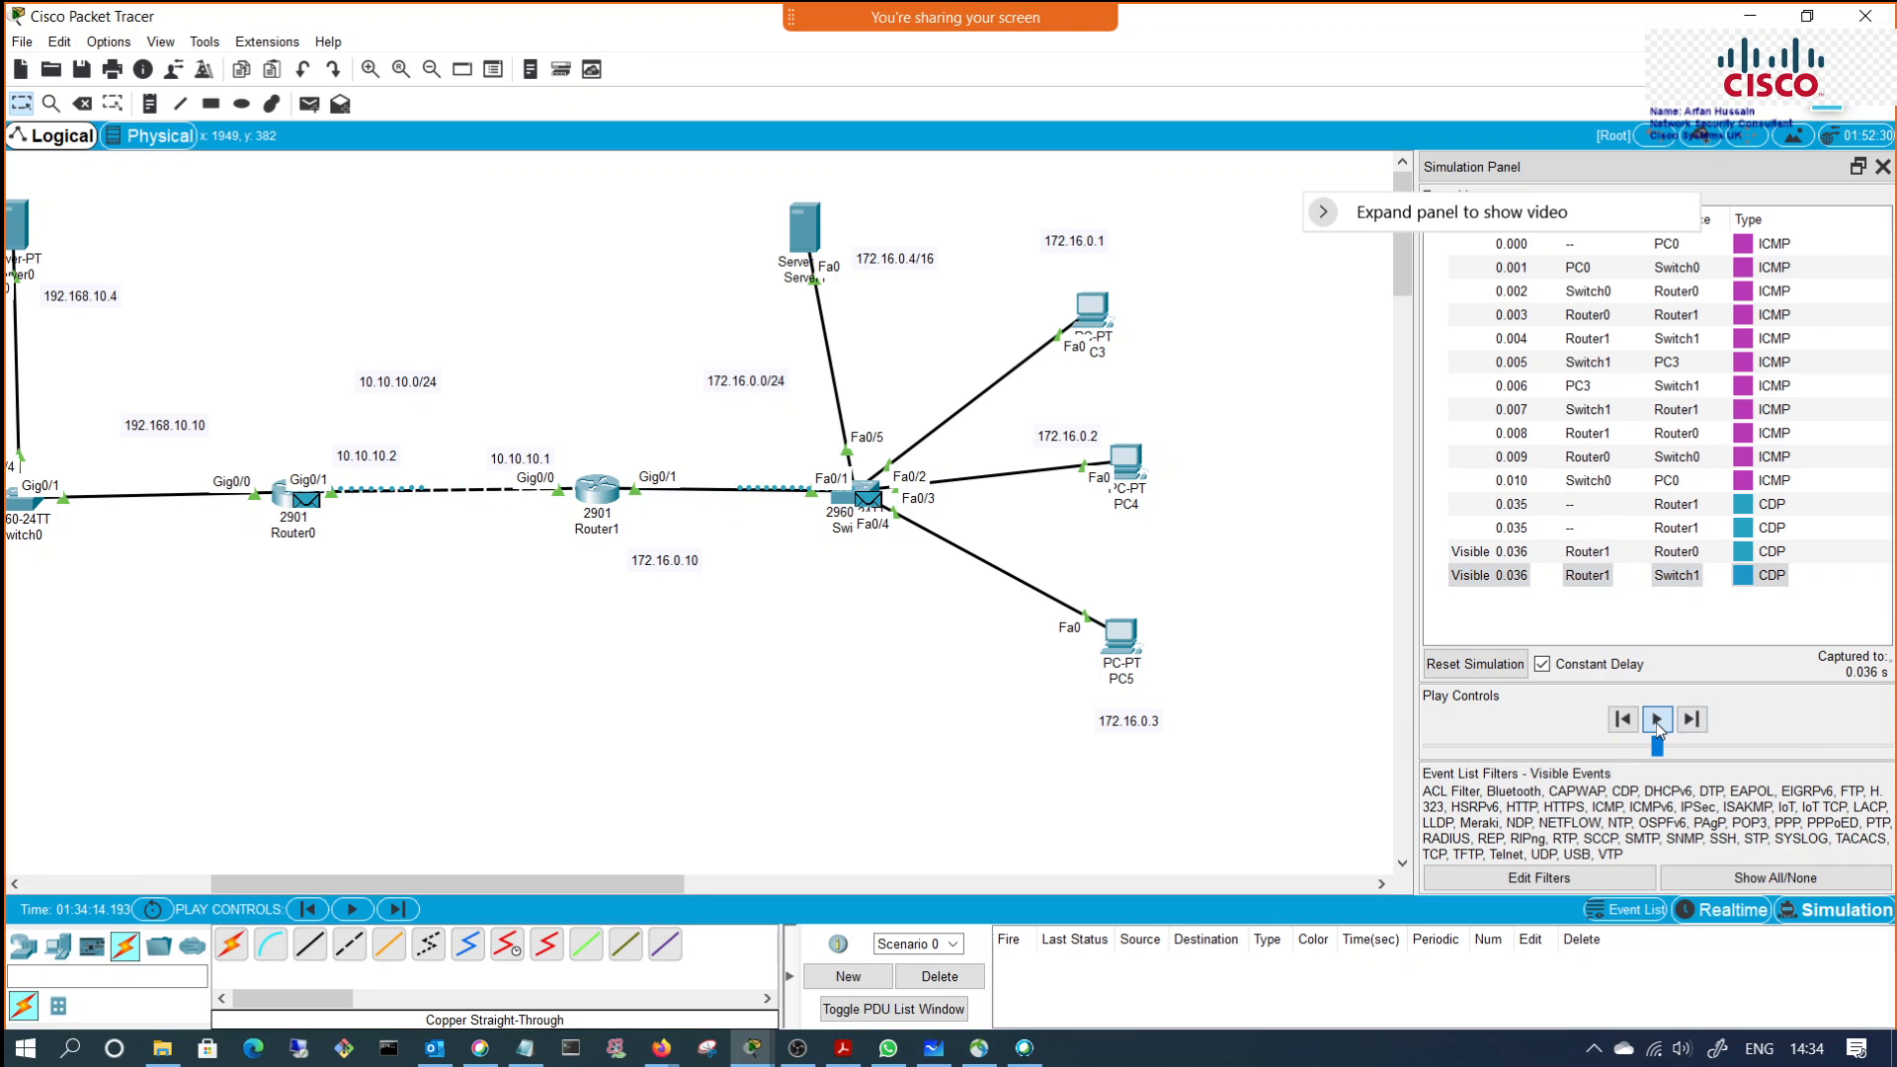
Step: Open the PDU information of the 0.000 ICMP event at PC0, reposition its window and widen it
click(1778, 247)
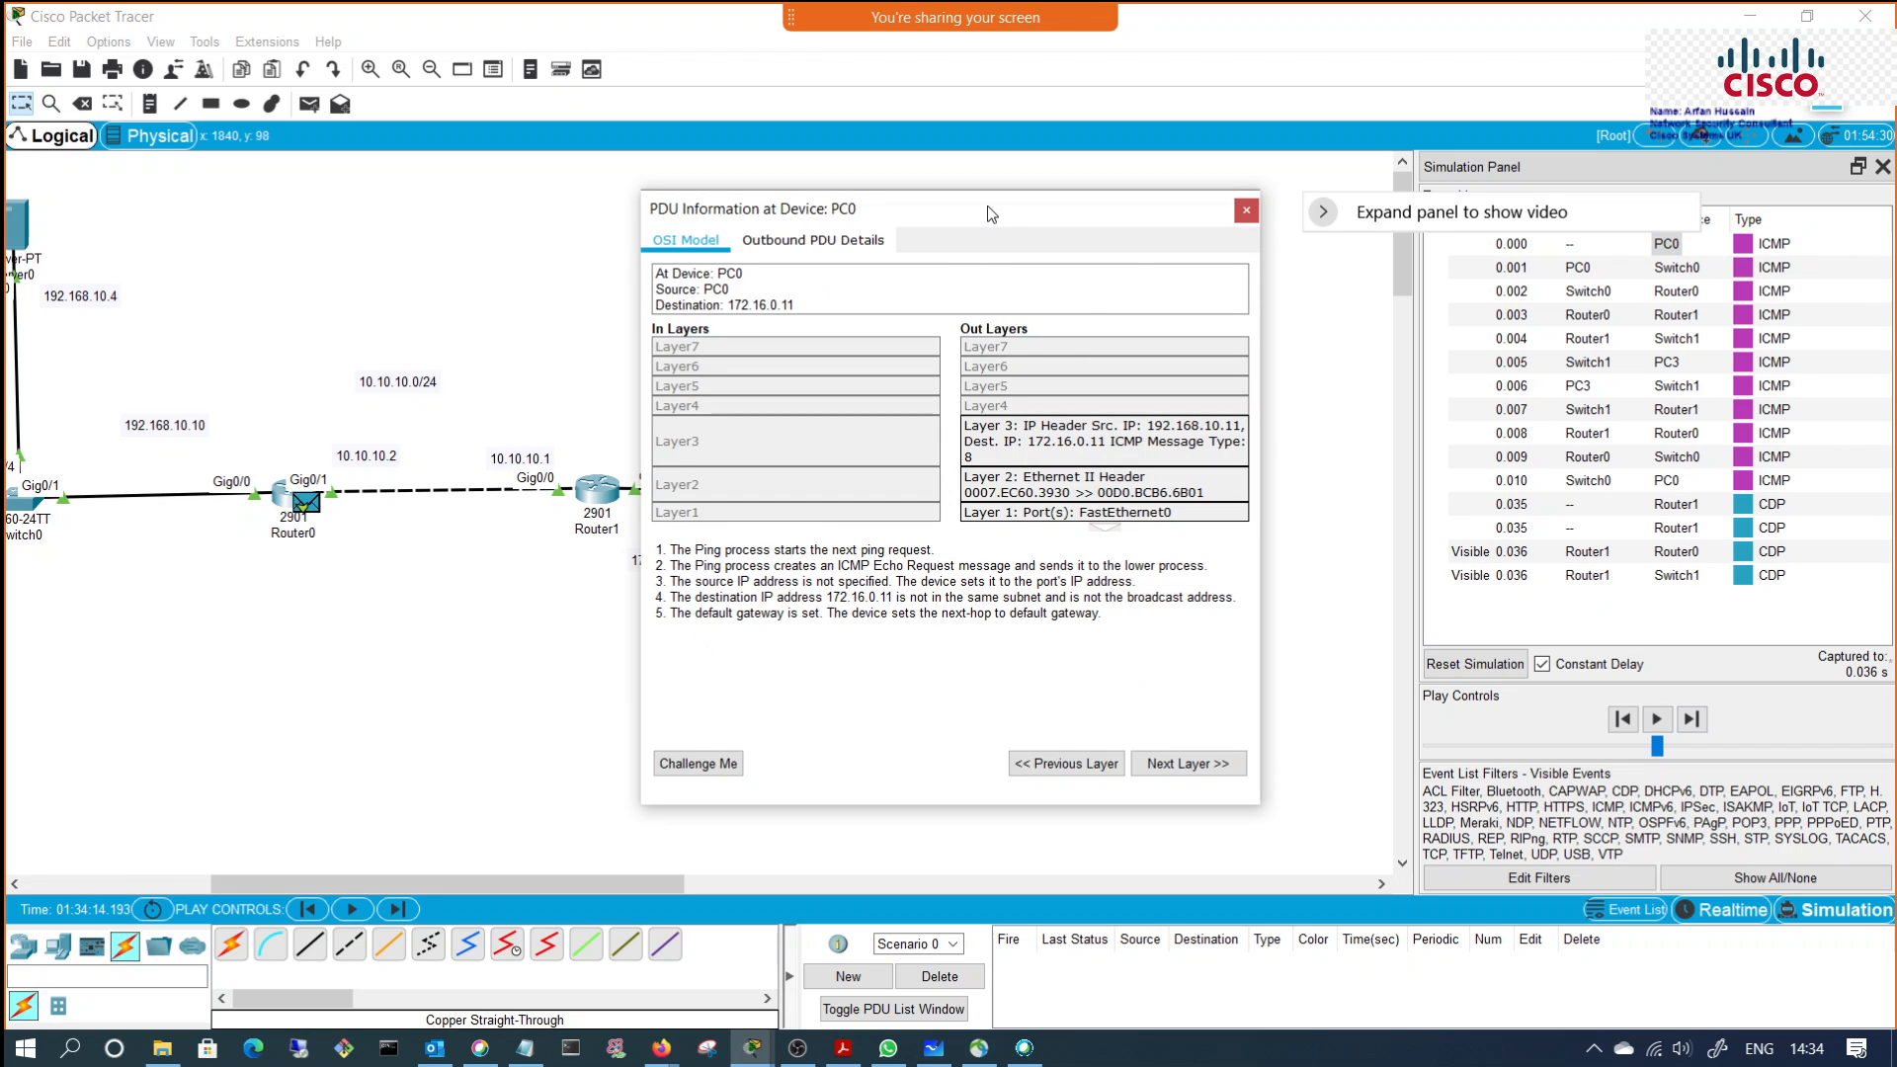
drag(987, 207, 925, 207)
click(1768, 245)
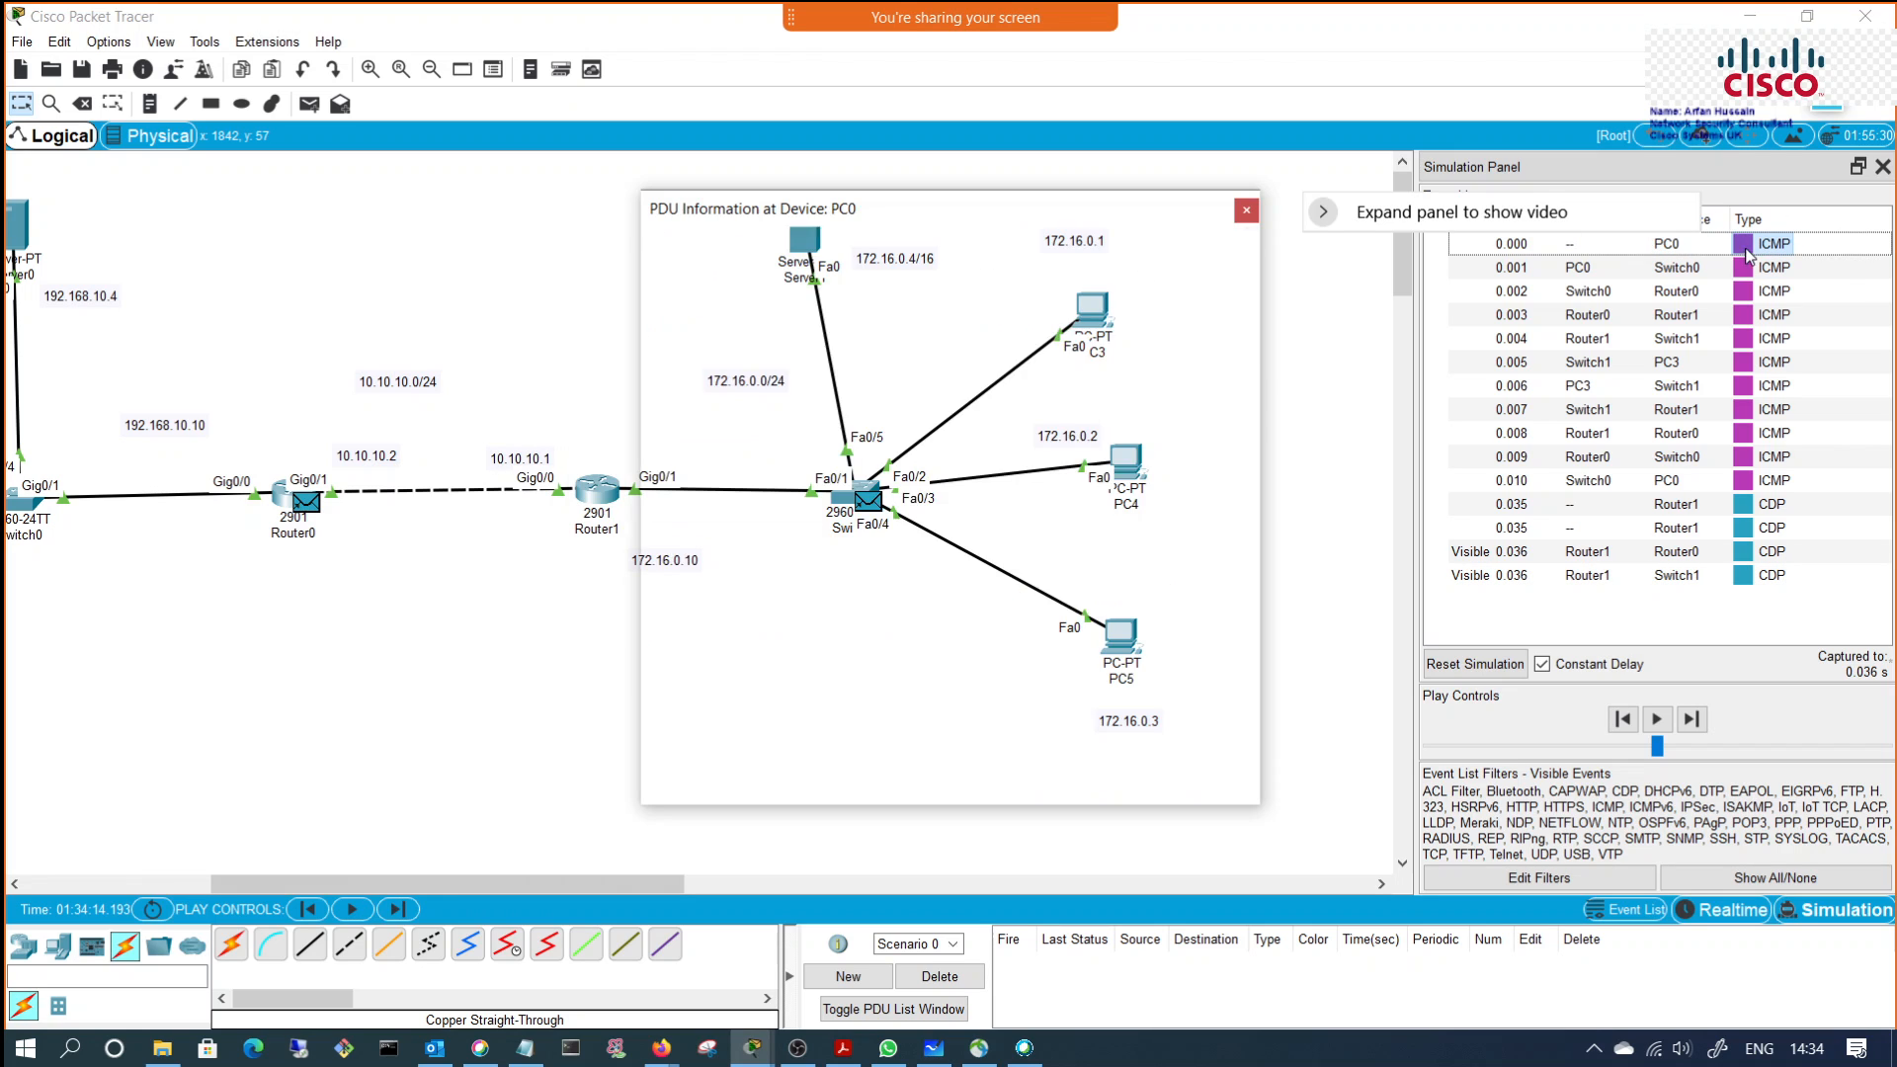
drag(920, 210, 590, 173)
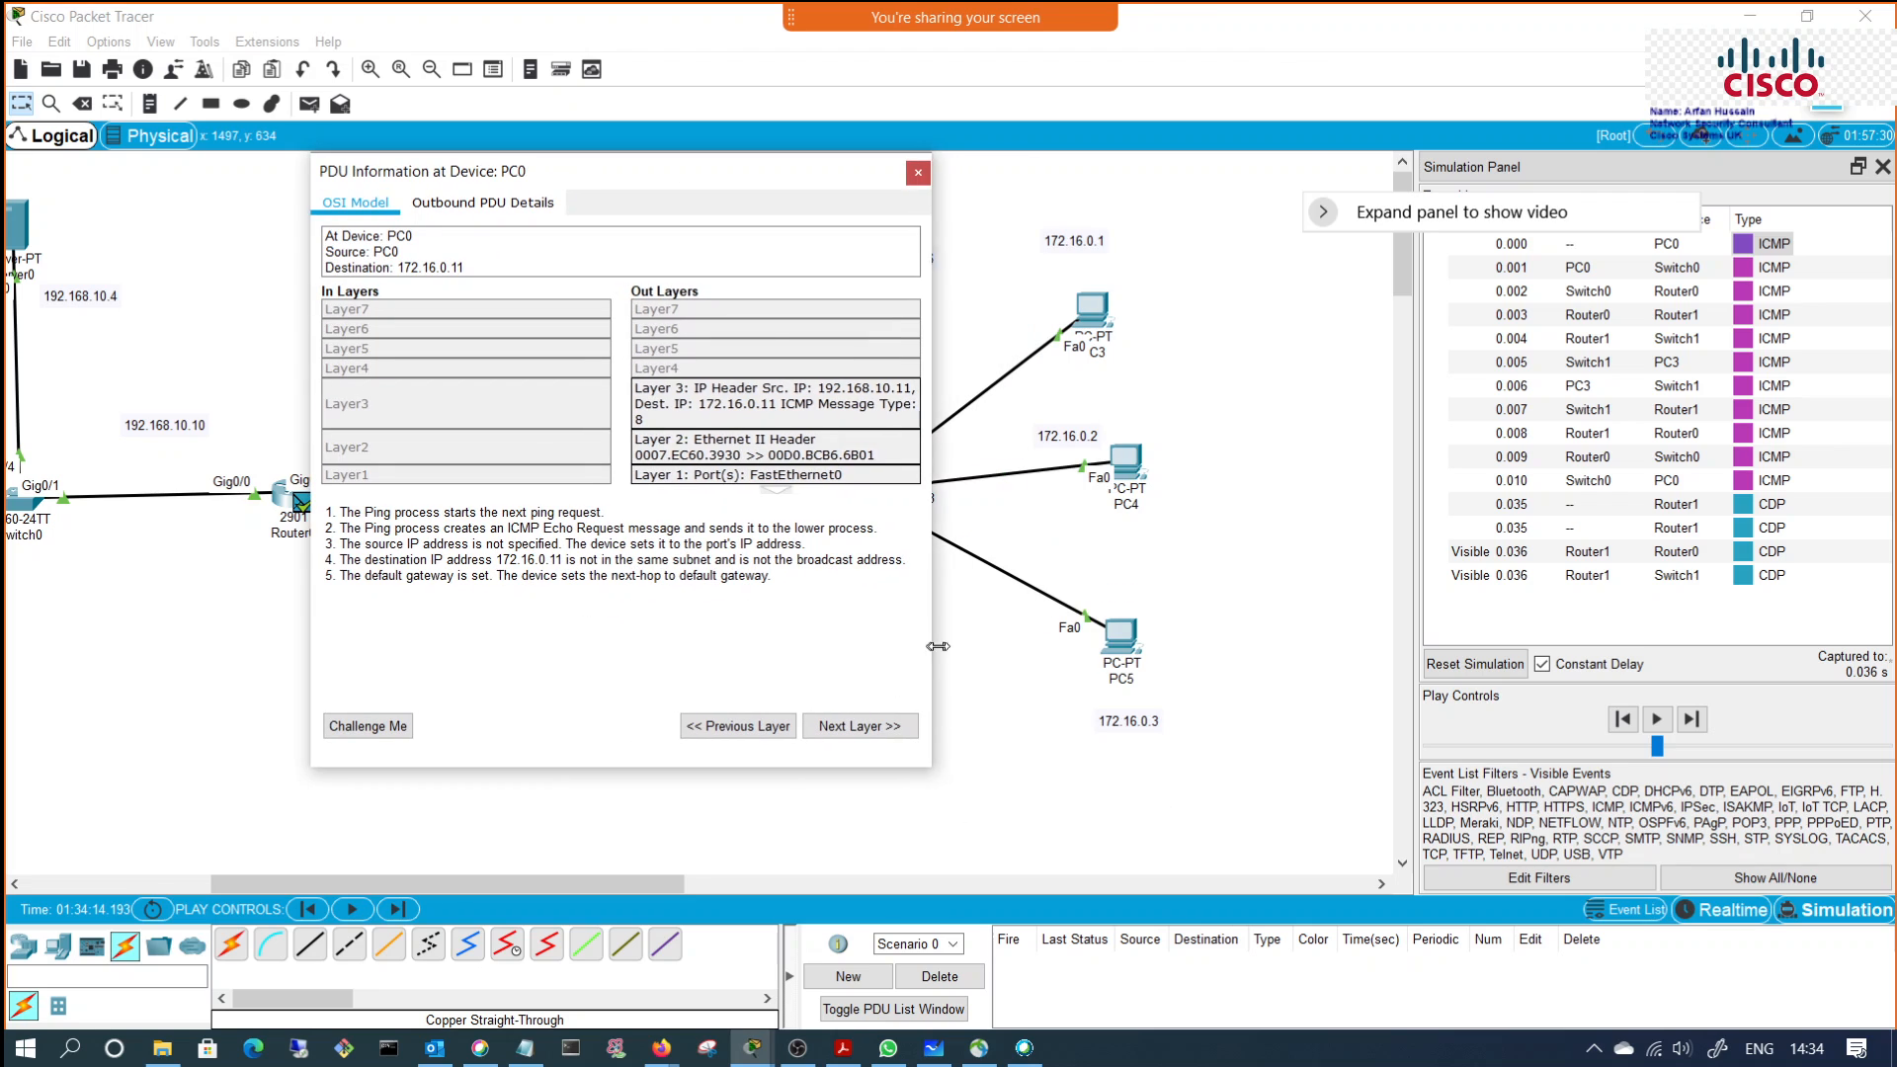
drag(929, 647, 1314, 637)
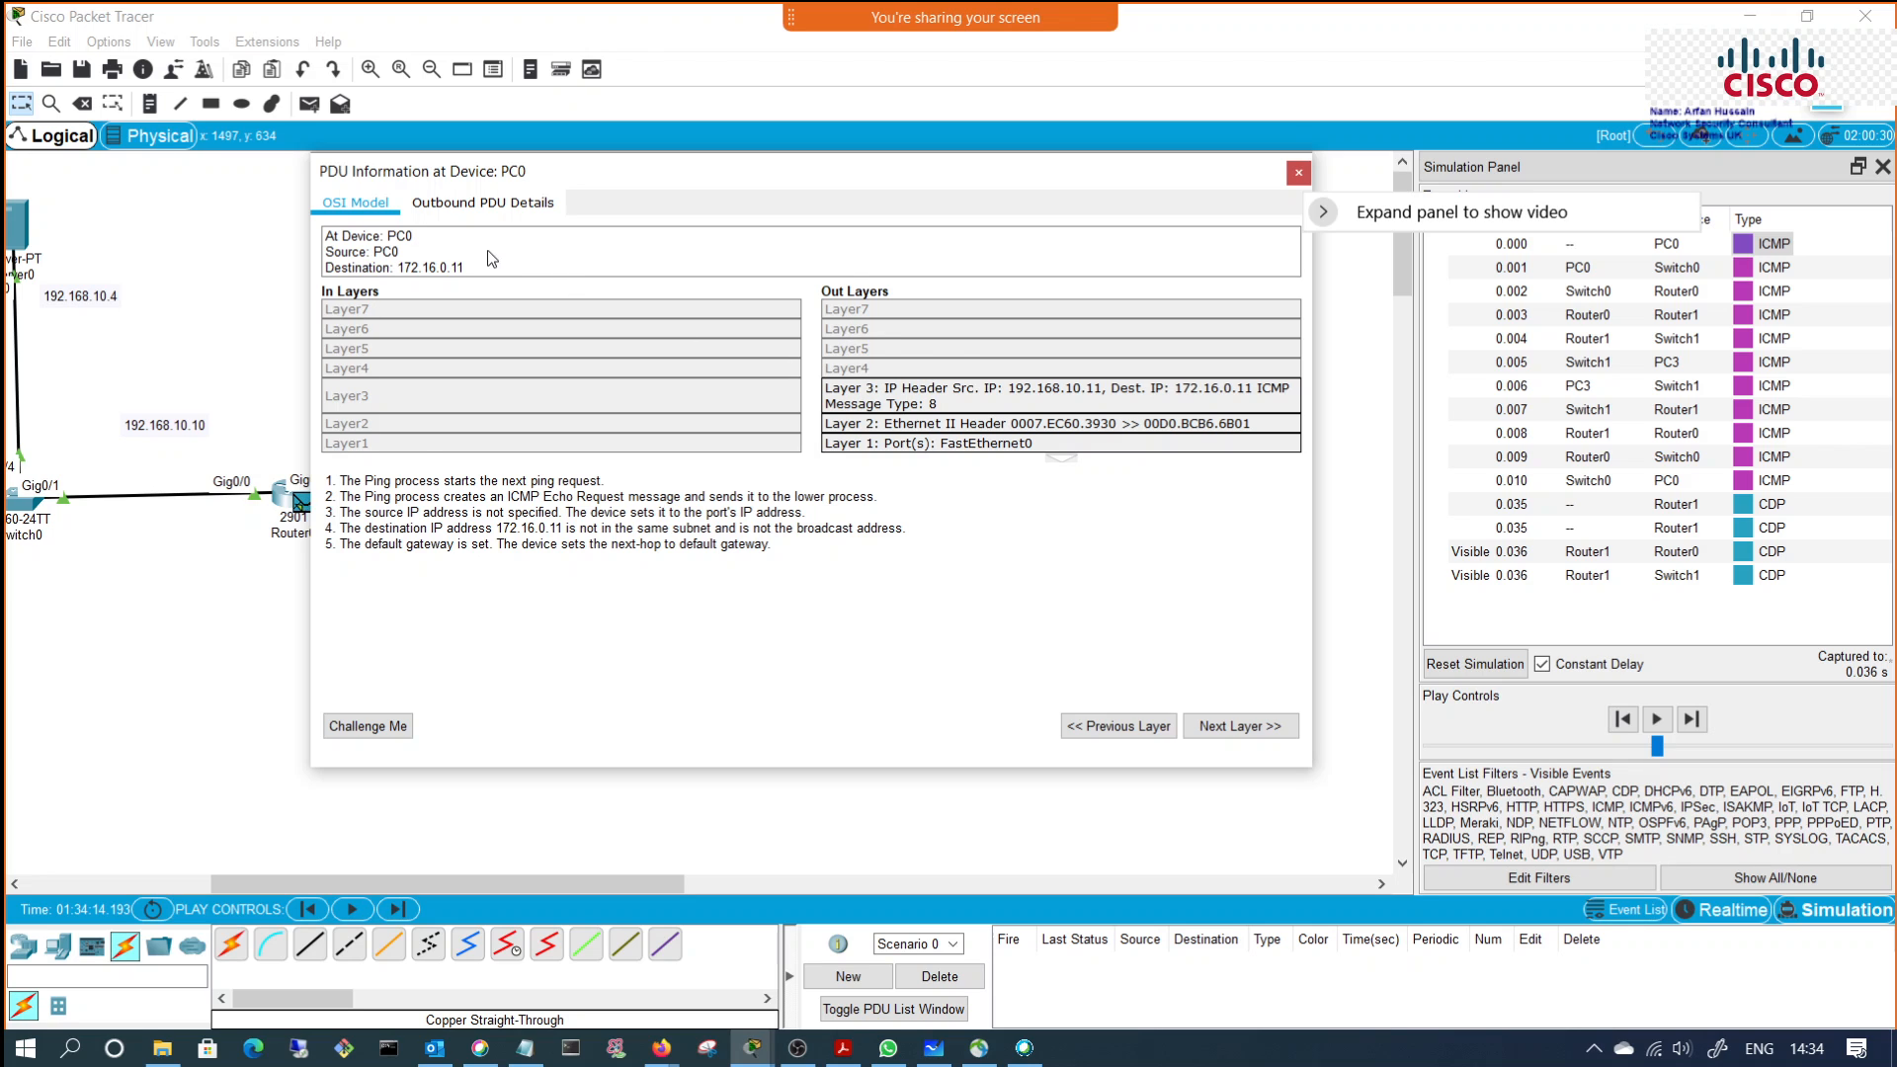
Step: Examine the ICMP identifier and sequence number in PC0's outbound PDU details, then return to the Ethernet II header
click(479, 204)
scroll(552, 352, down, 3)
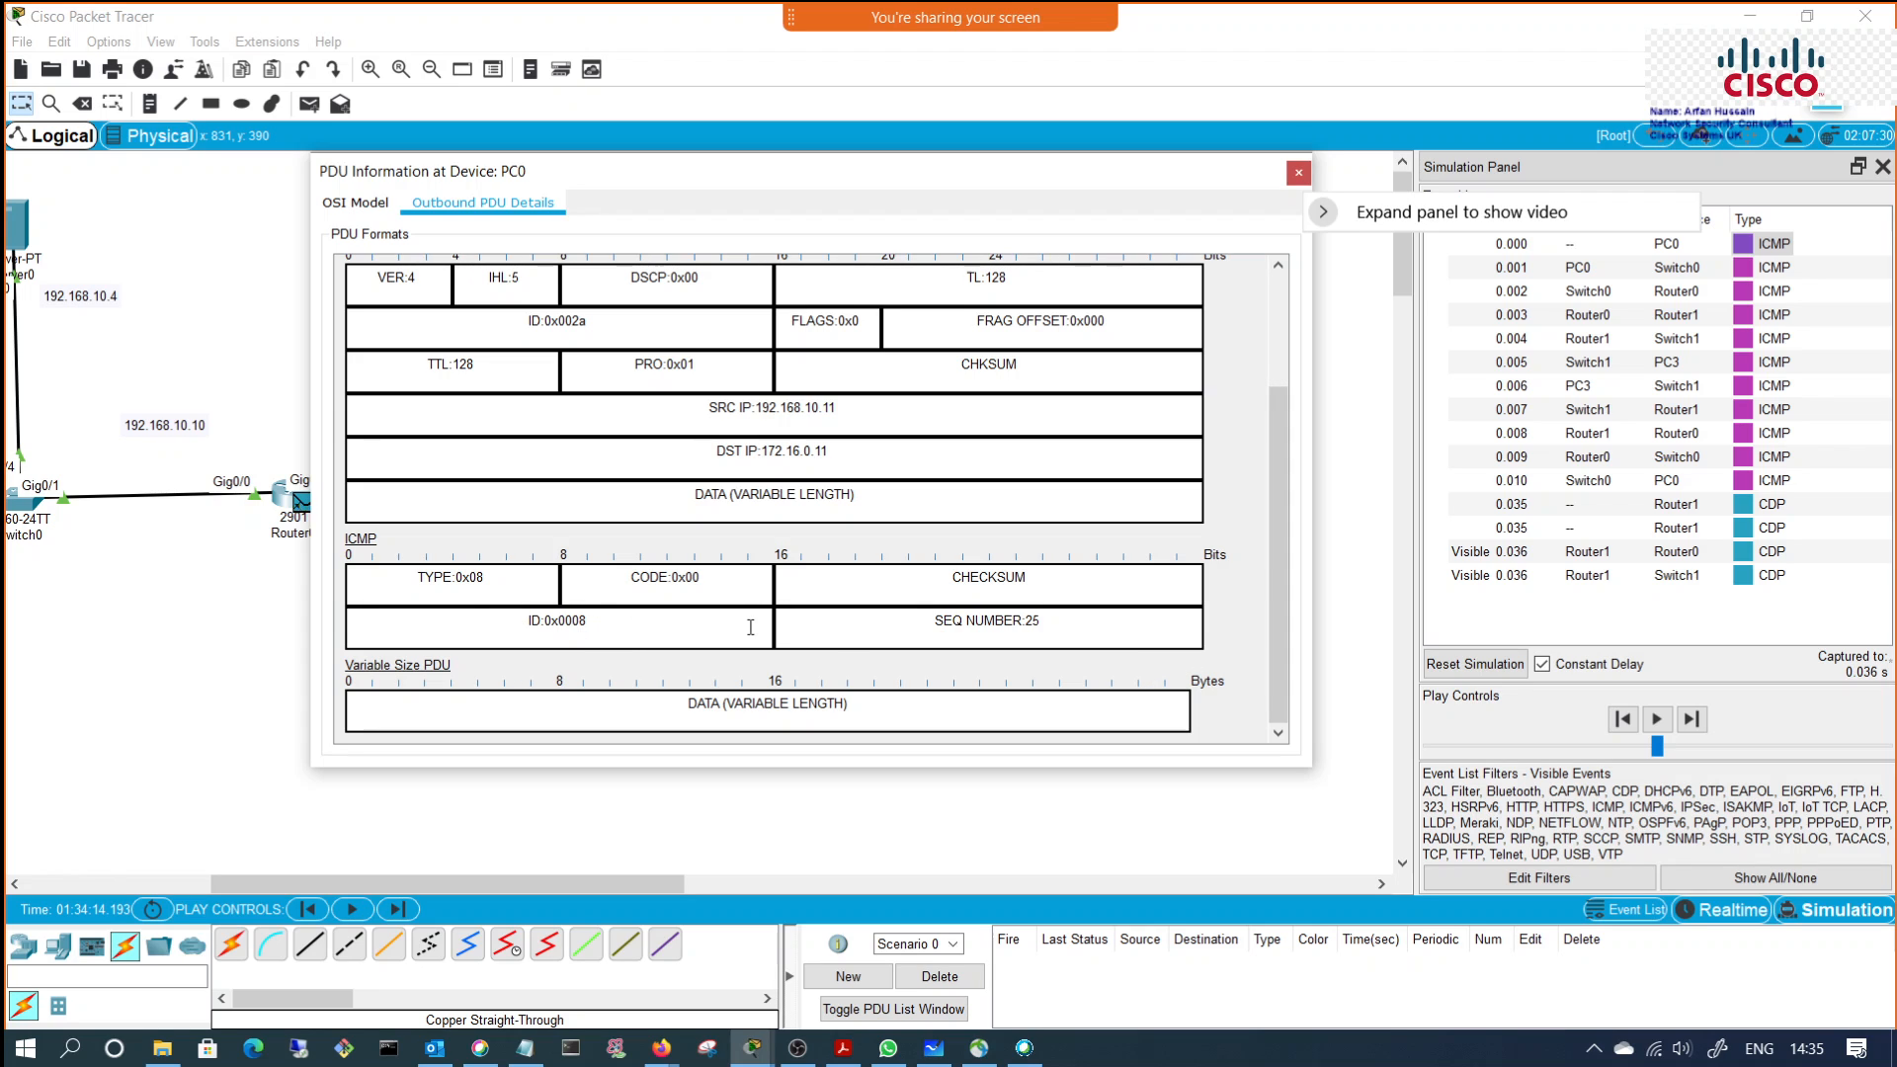
double_click(591, 616)
double_click(911, 620)
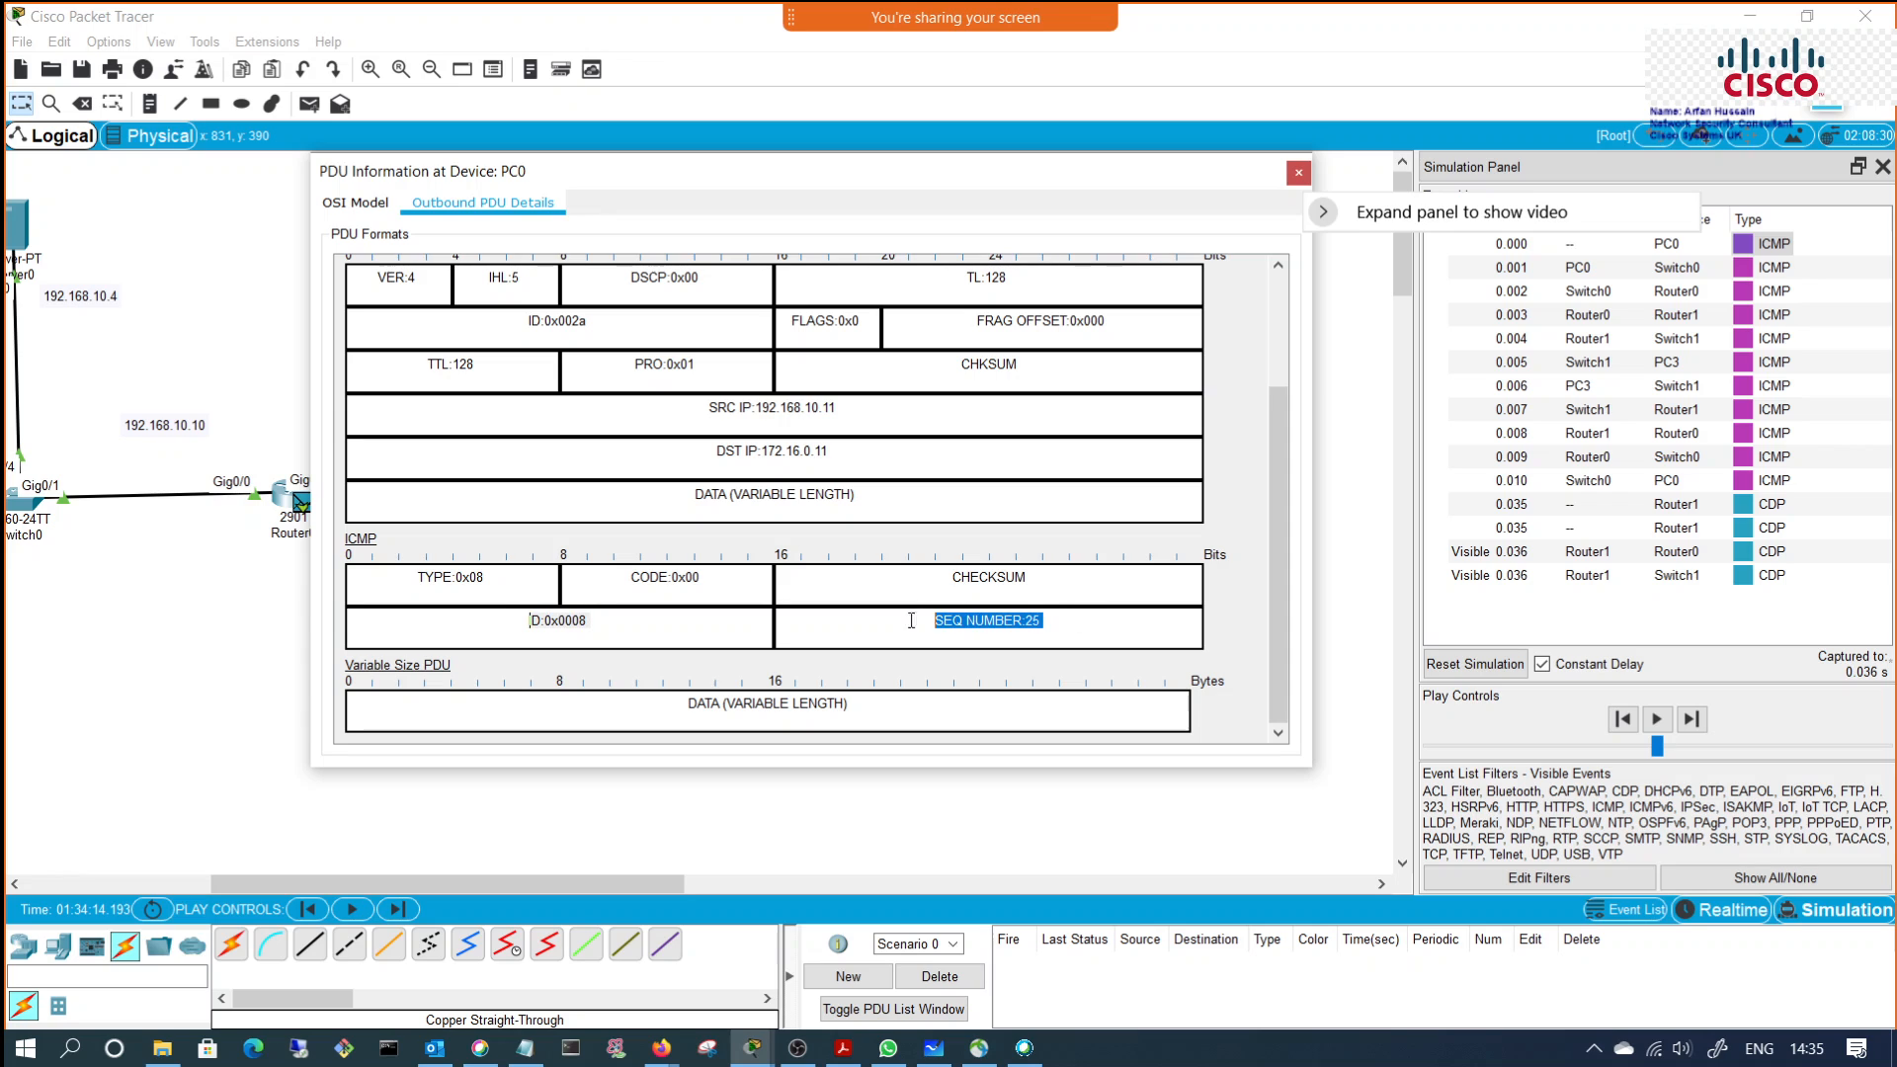
drag(609, 623, 527, 621)
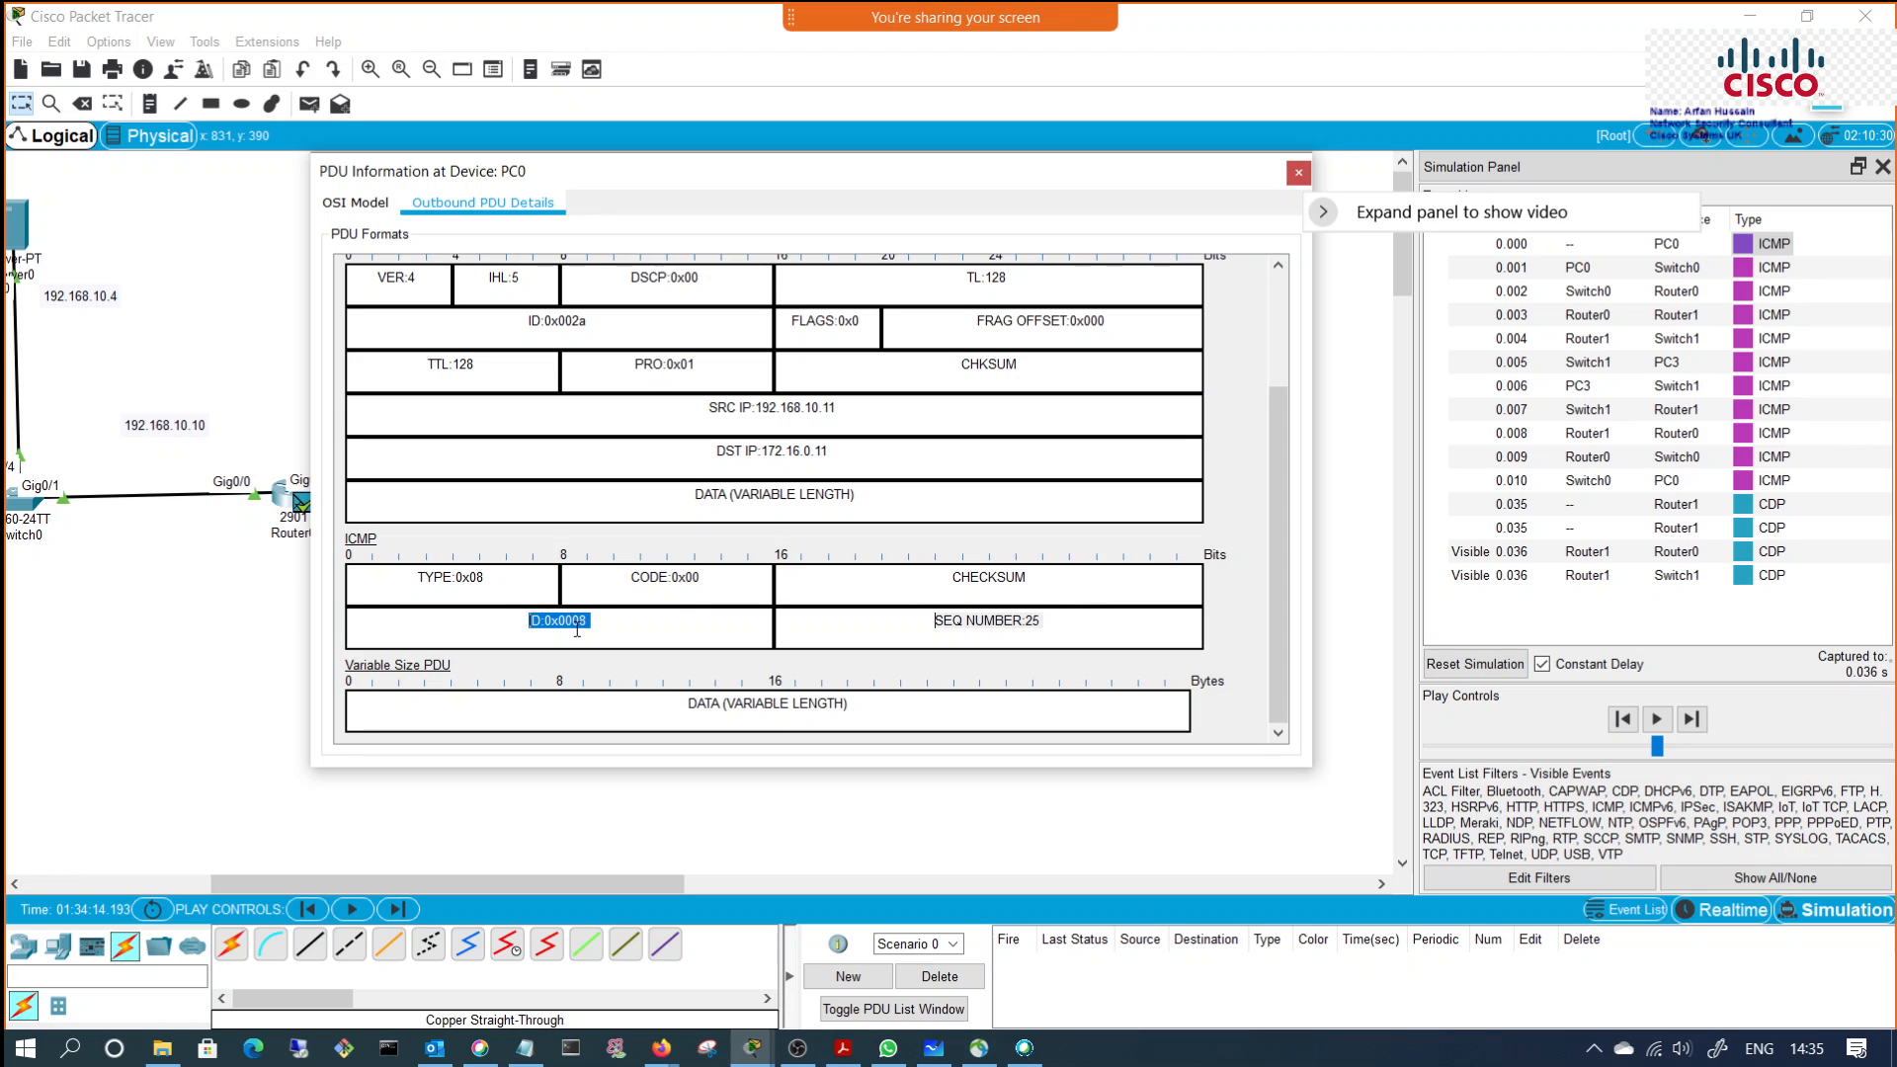
click(1275, 626)
drag(1274, 626, 1277, 622)
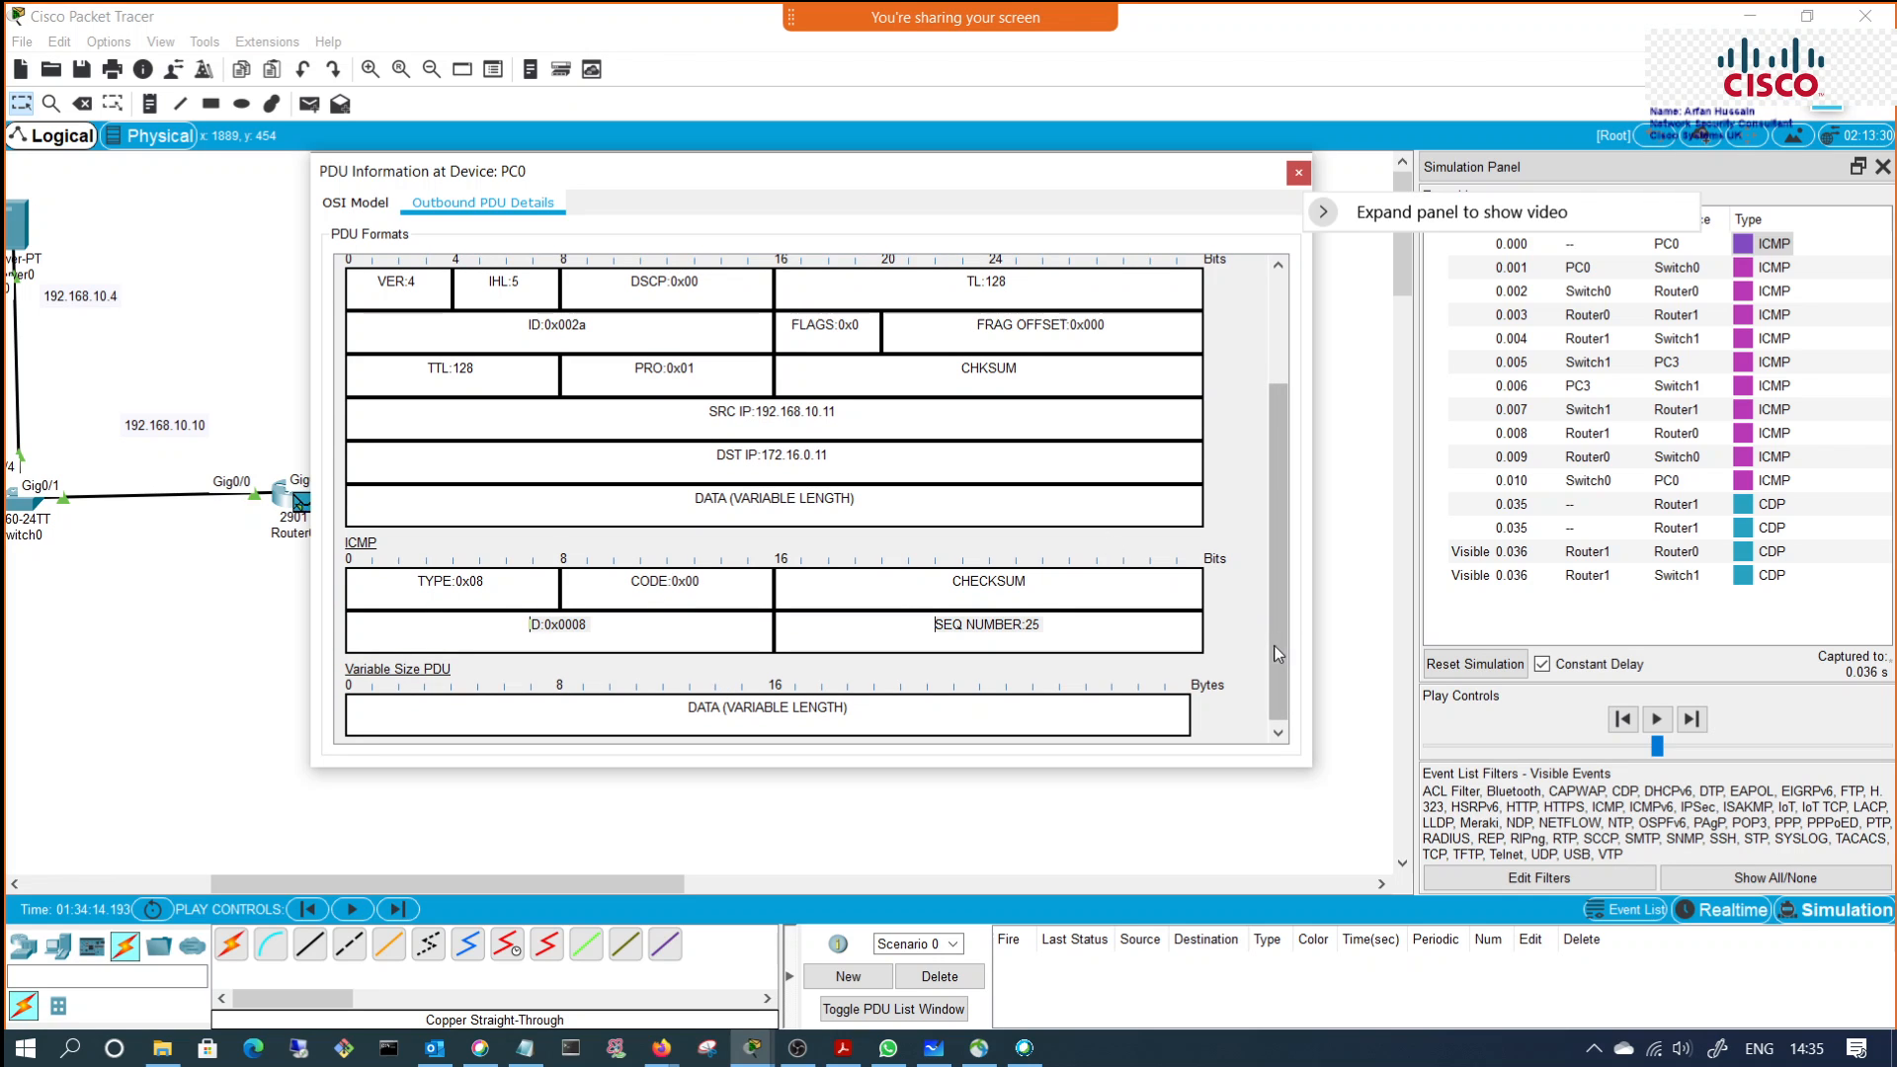
drag(1276, 626, 1299, 532)
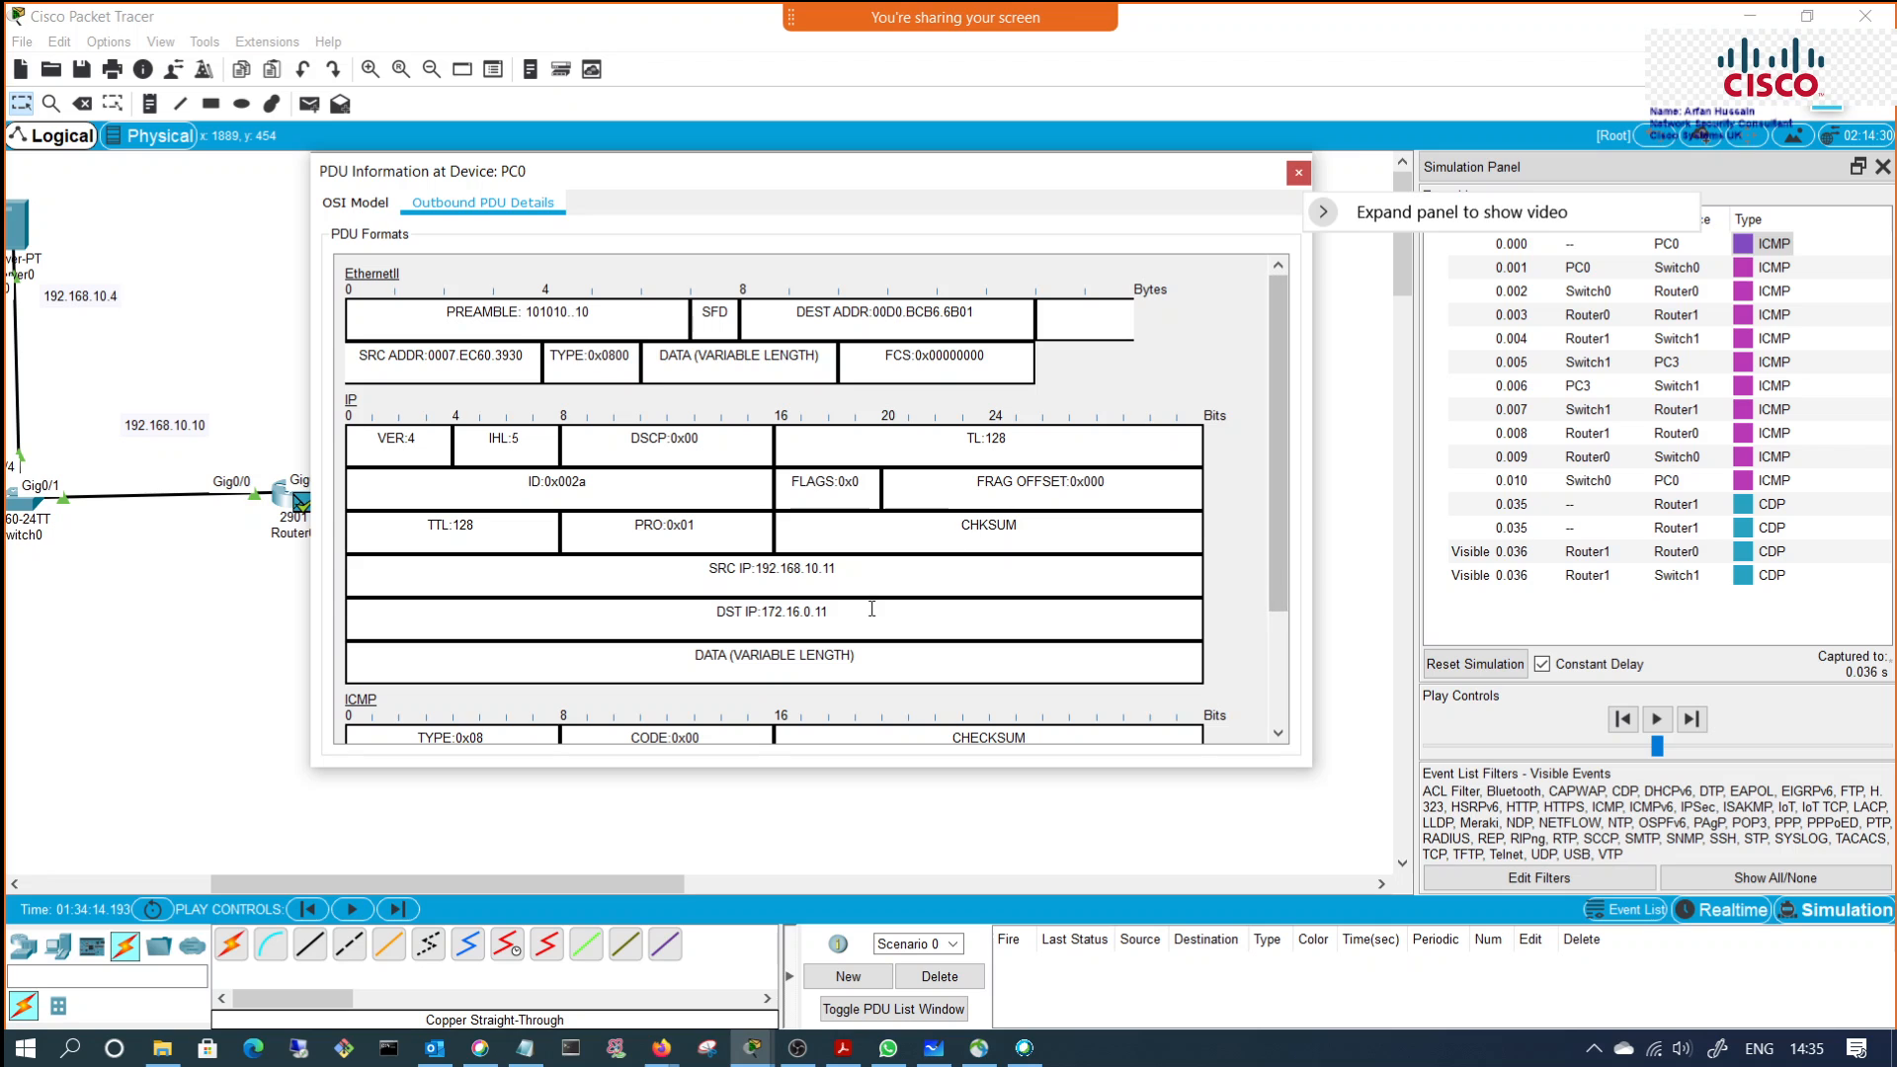
Step: Reveal PC0 beside the PDU window and examine the source IP, destination IP and data fields of the IP header
drag(839, 195, 1207, 145)
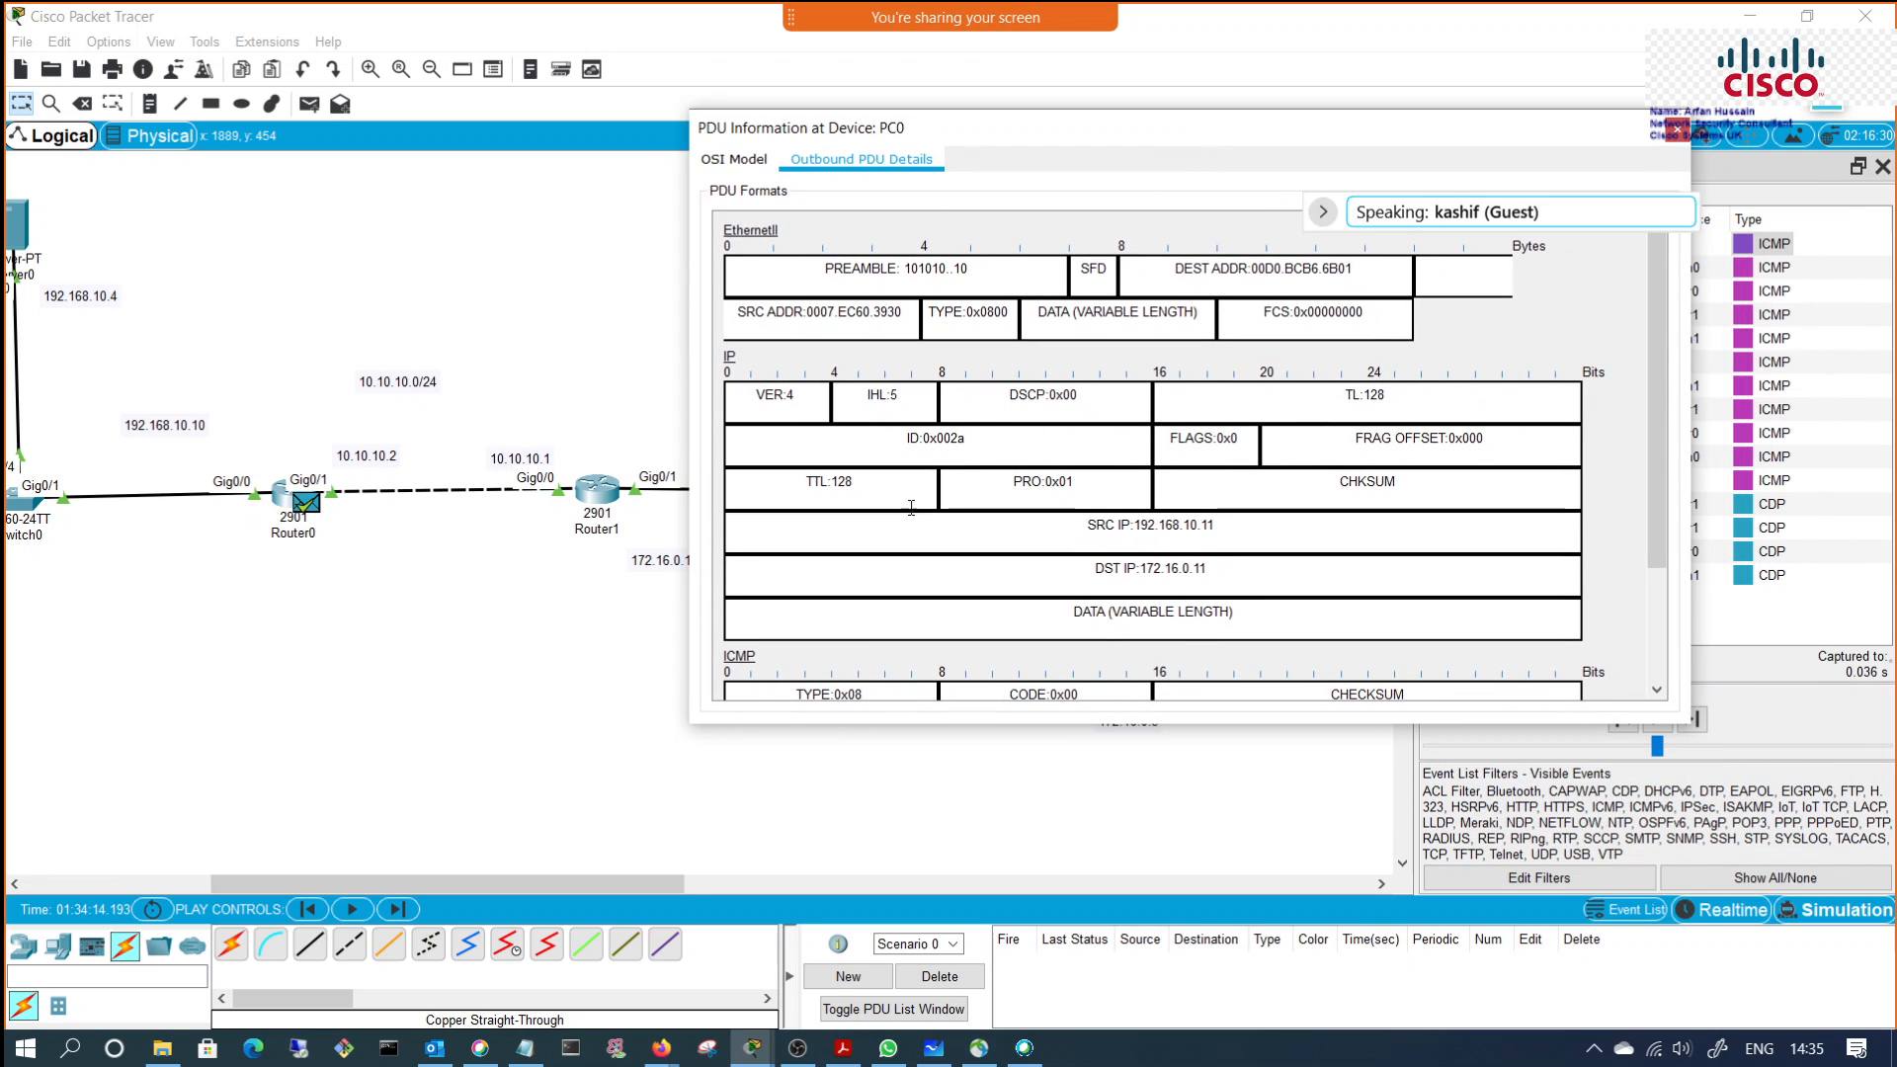
drag(637, 879, 474, 874)
drag(1217, 527, 1064, 523)
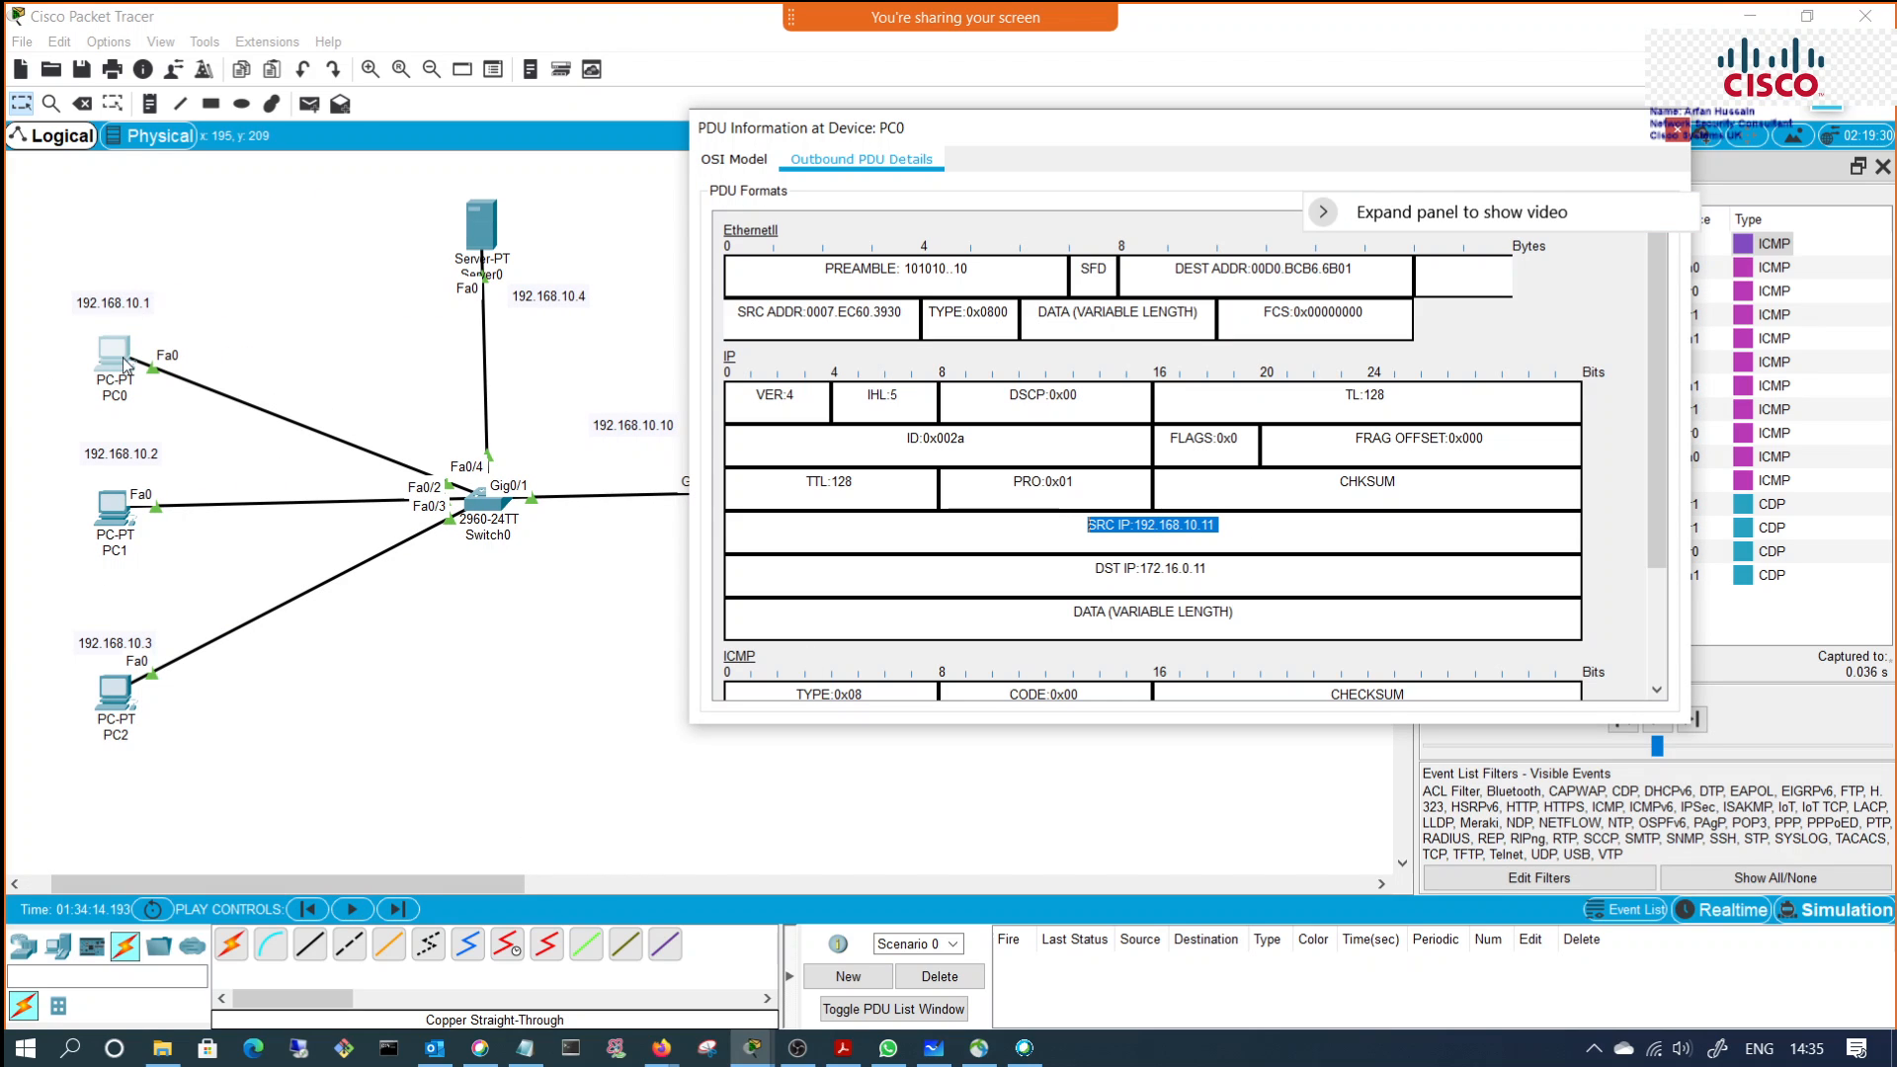
drag(1211, 569, 1096, 571)
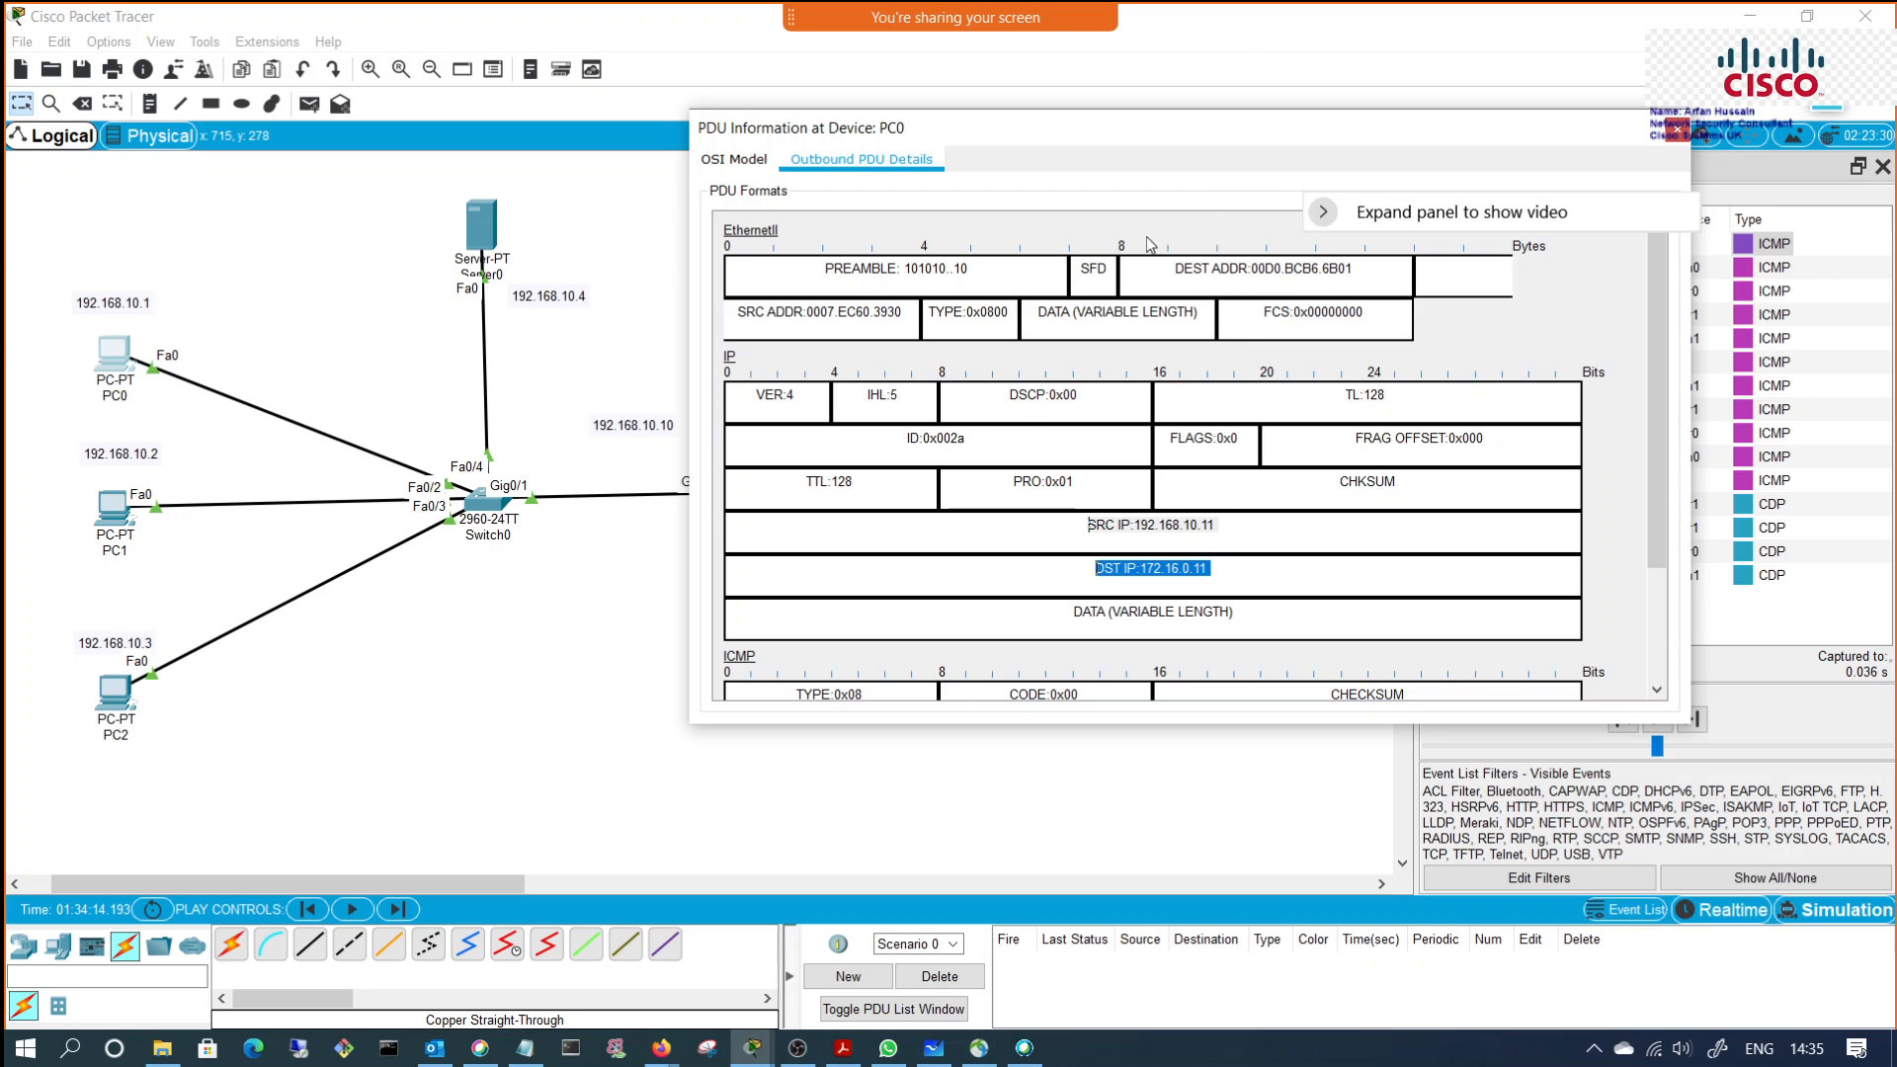
click(732, 364)
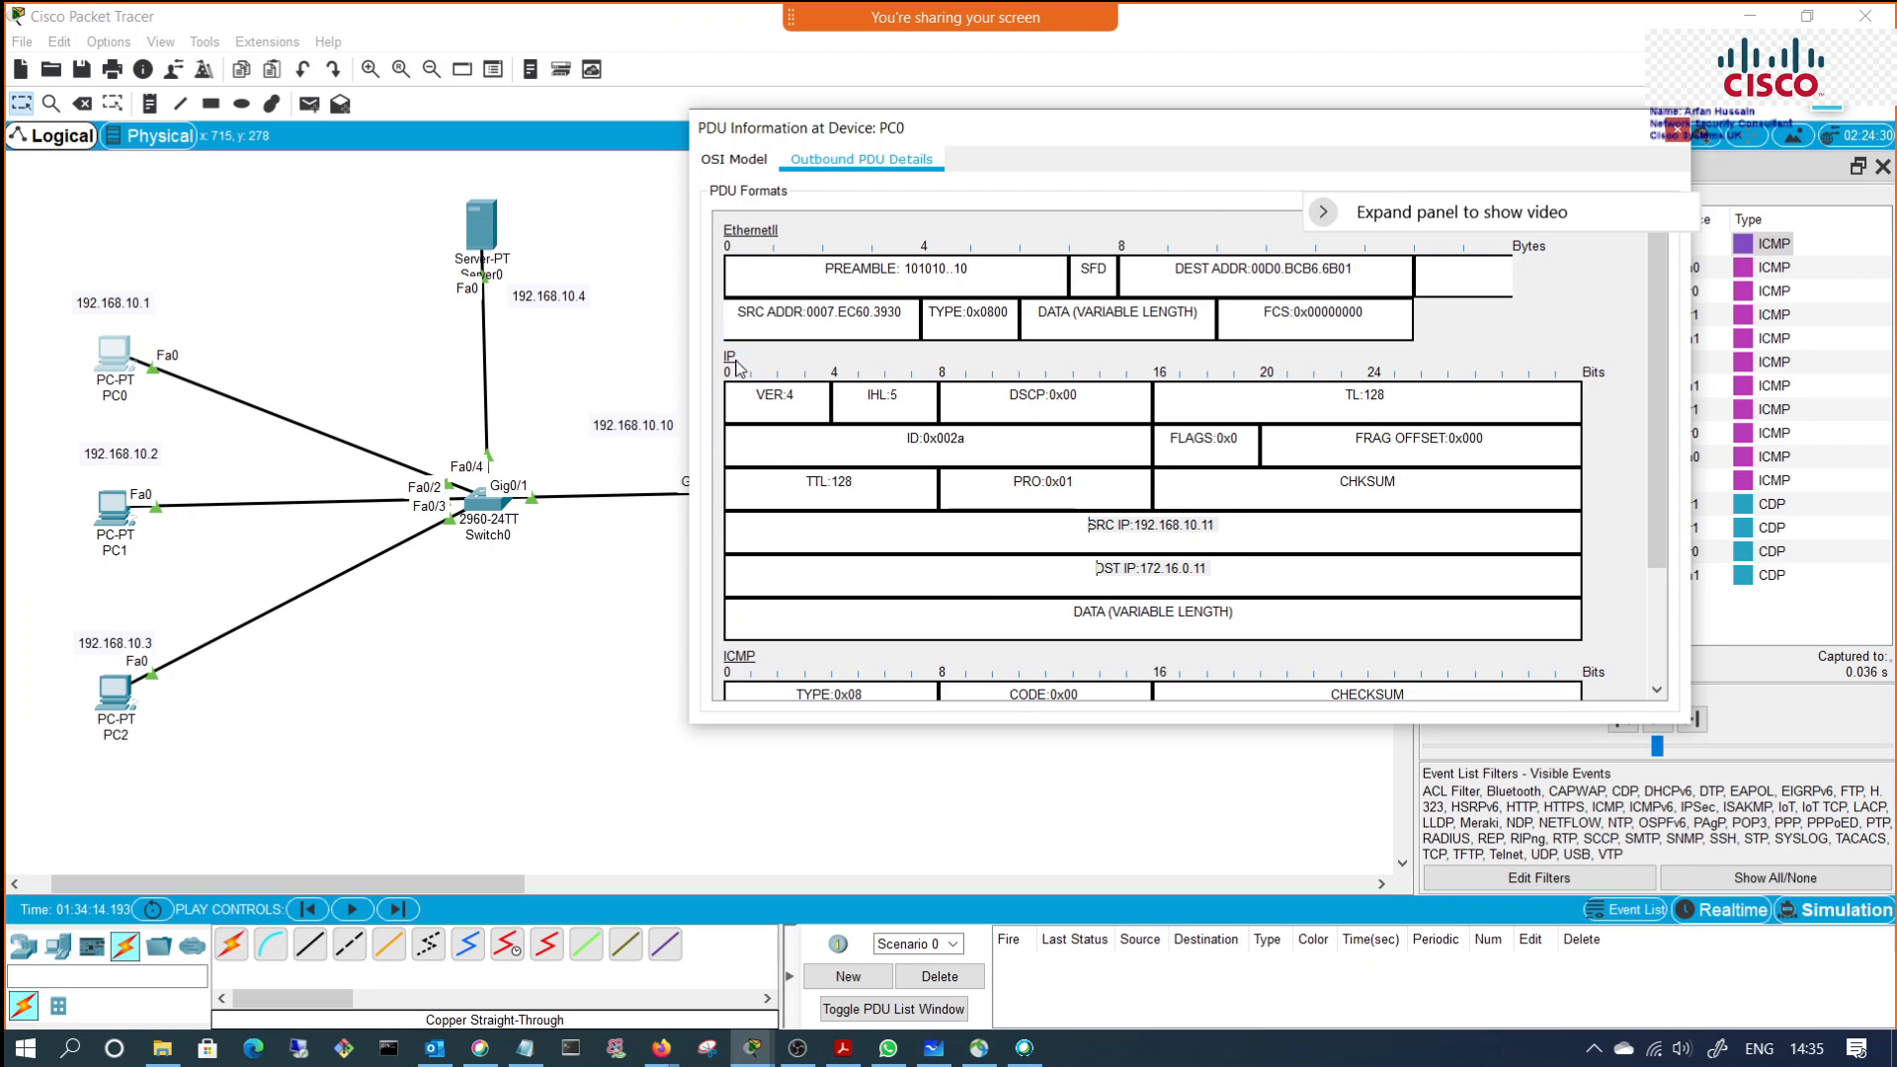
drag(1235, 612, 1172, 509)
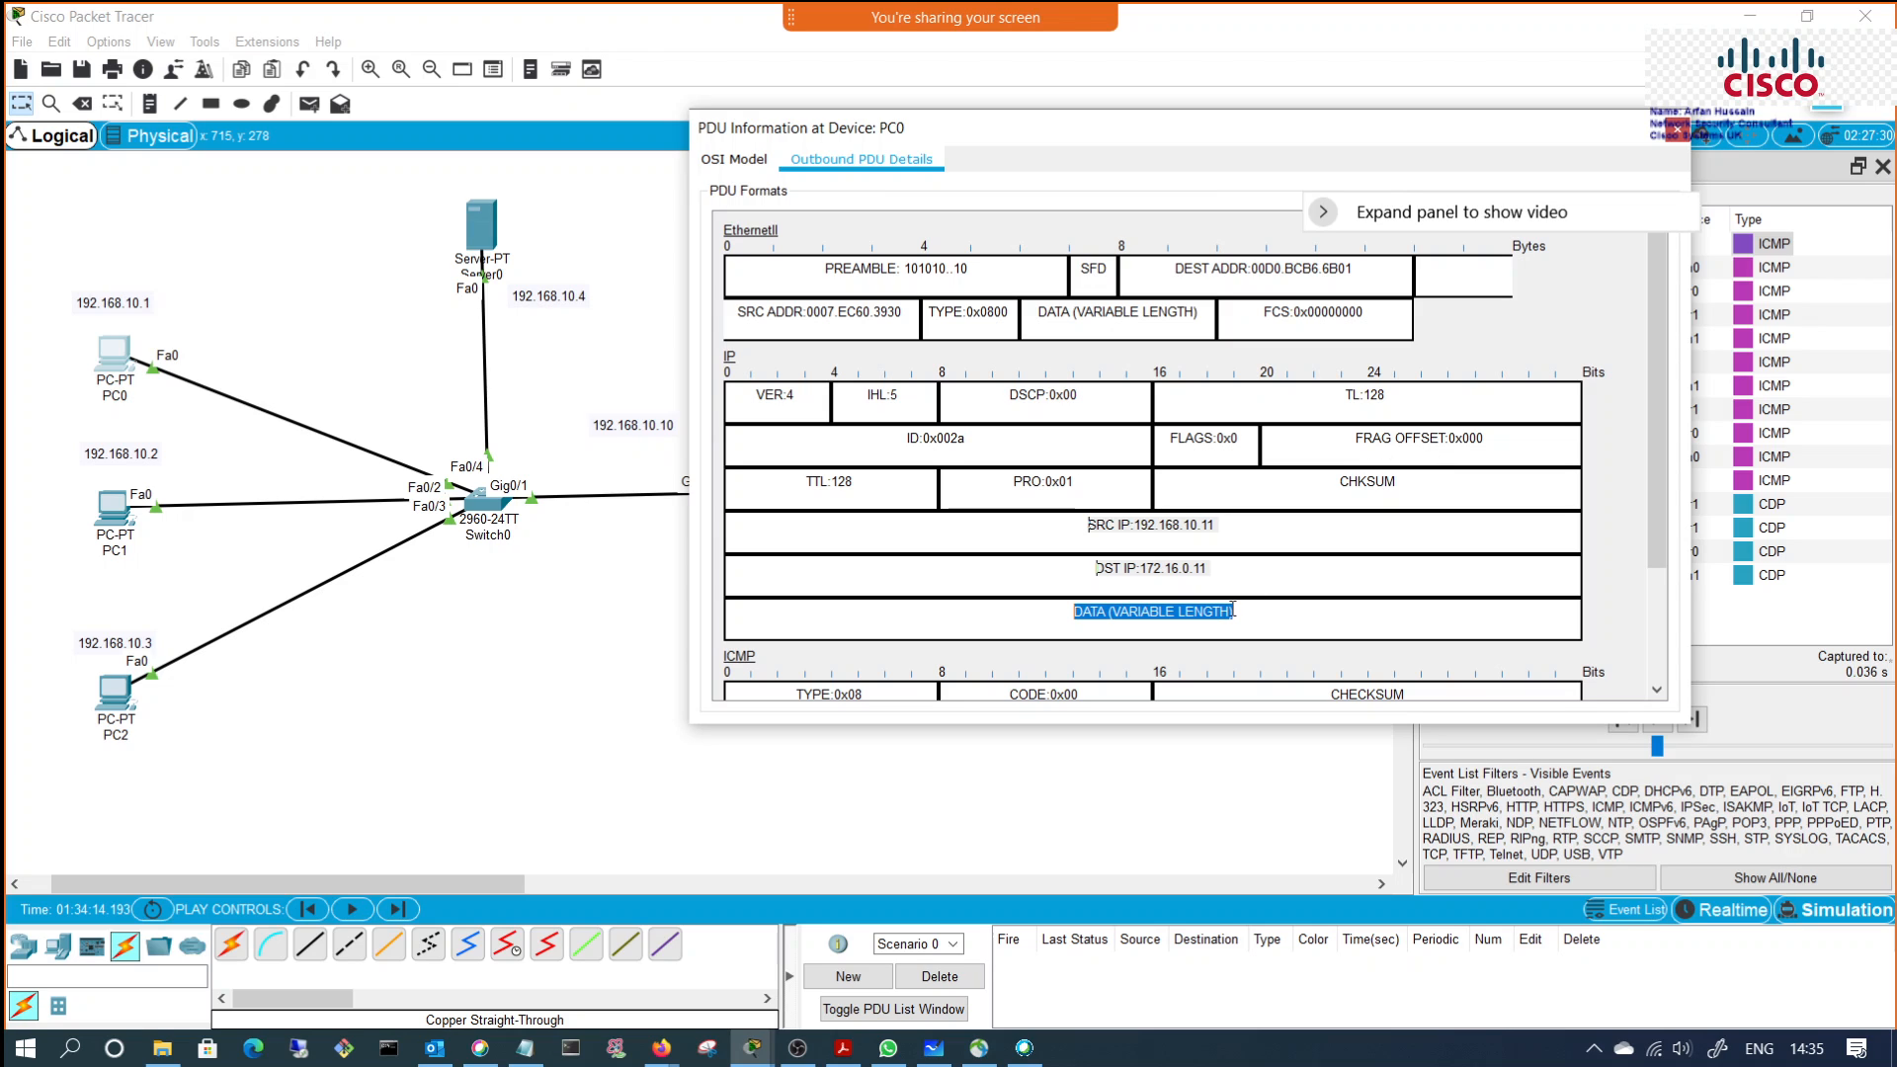
drag(1087, 524, 1210, 525)
drag(1063, 582, 1303, 572)
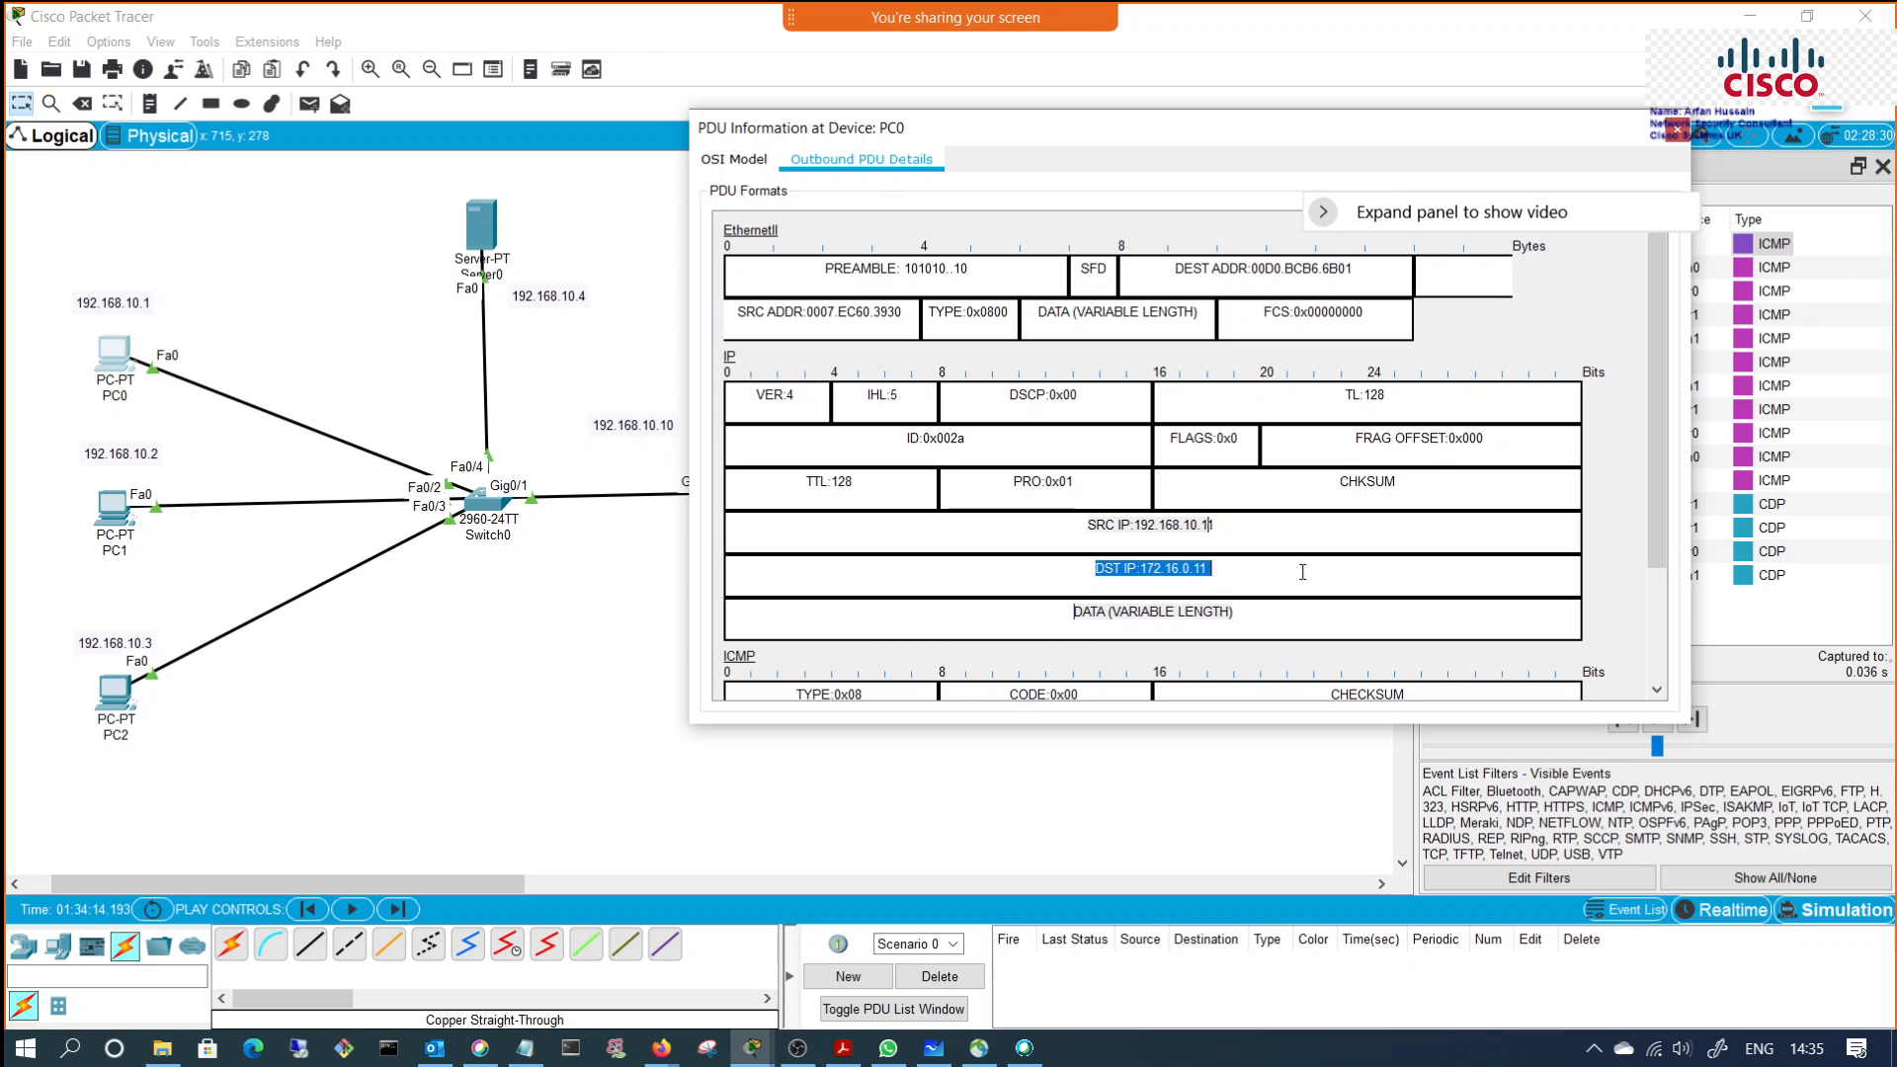
Step: Examine the destination and source MAC addresses in the Ethernet II header and close PC0's PDU information
click(743, 239)
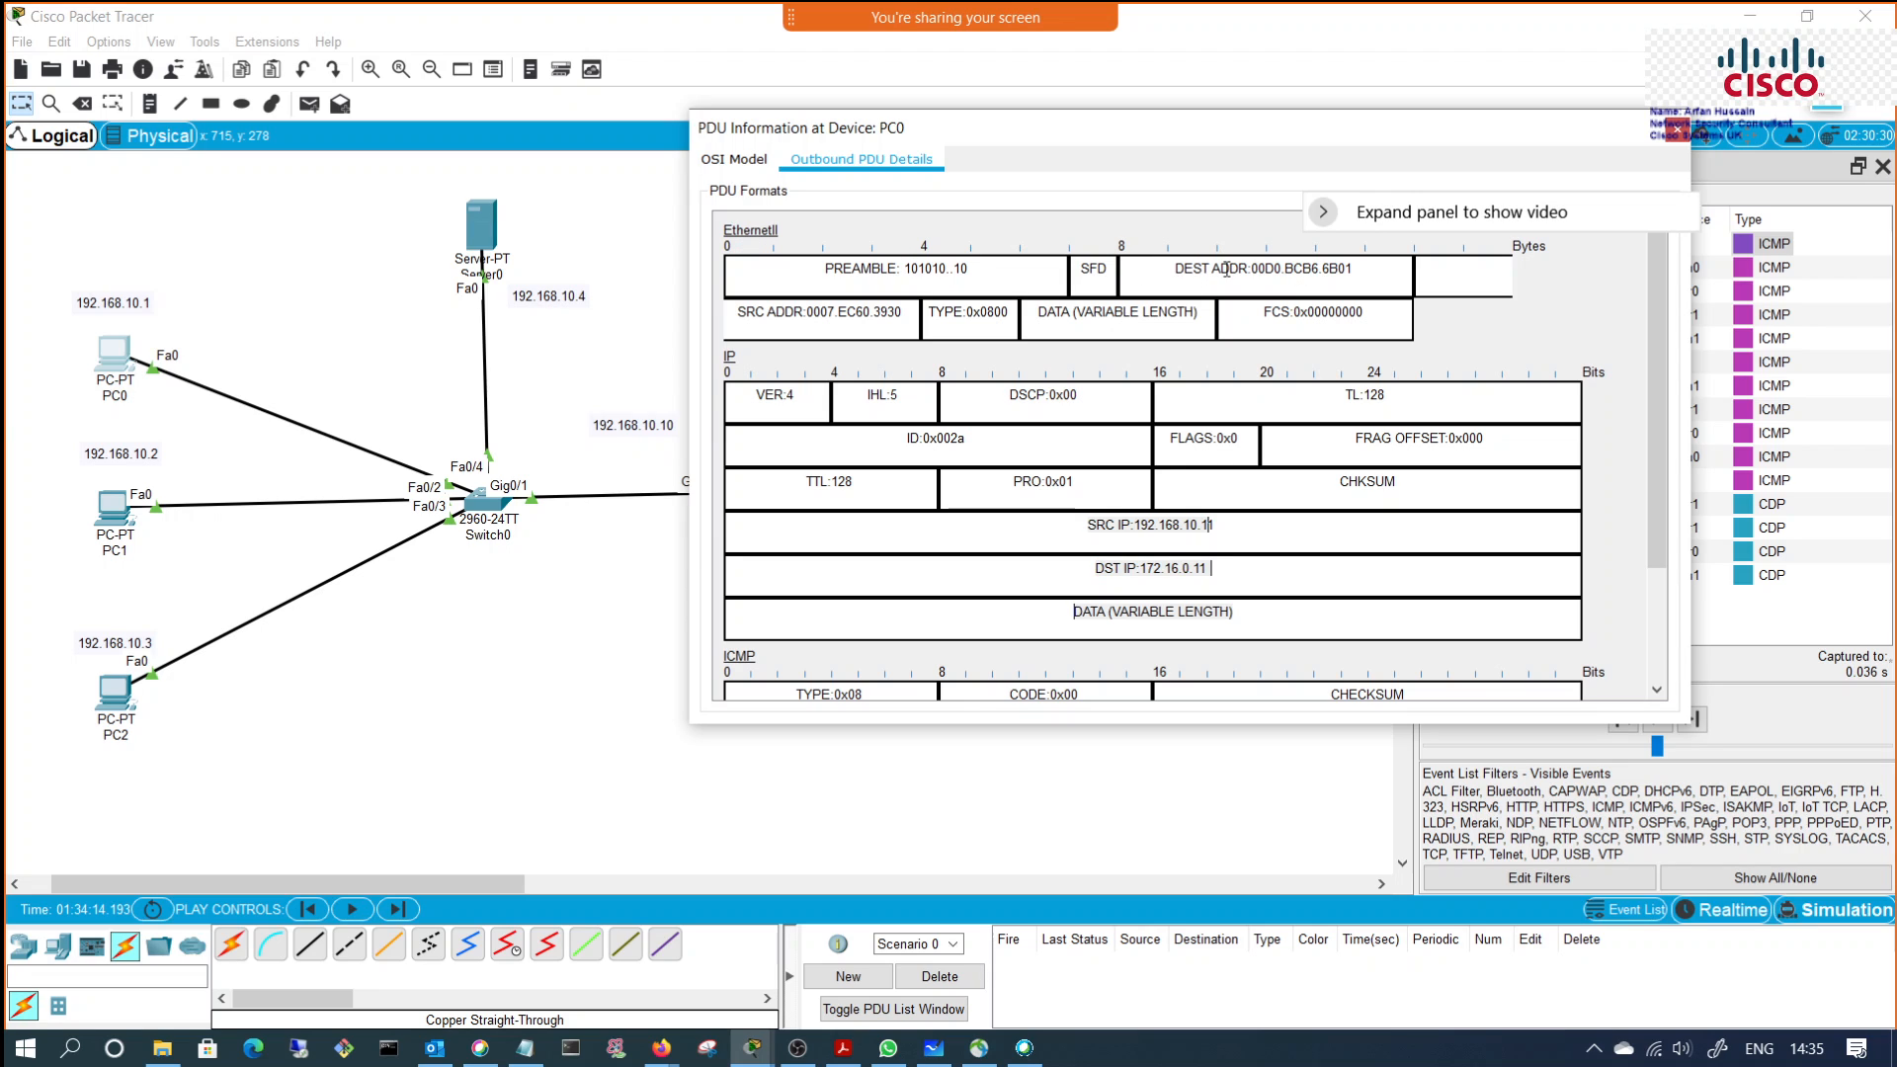
drag(1175, 268, 1358, 268)
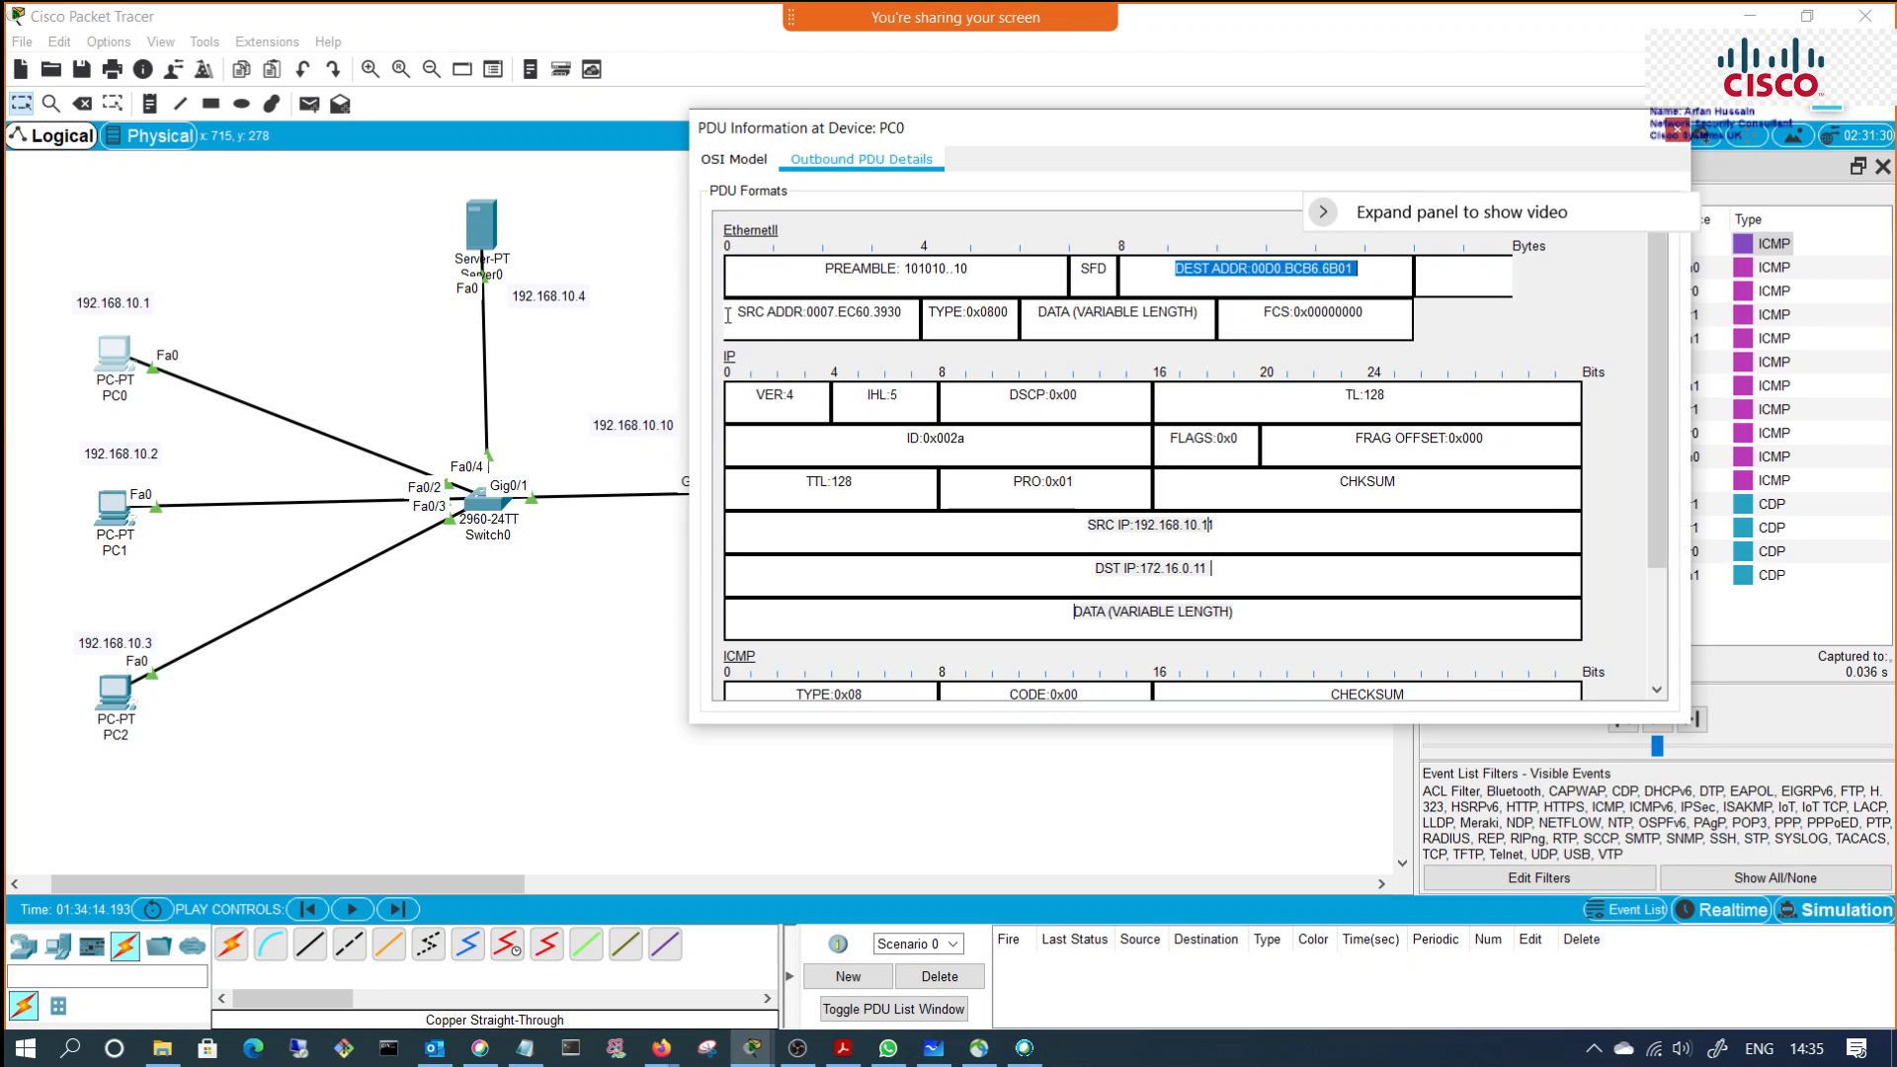
drag(728, 315, 900, 312)
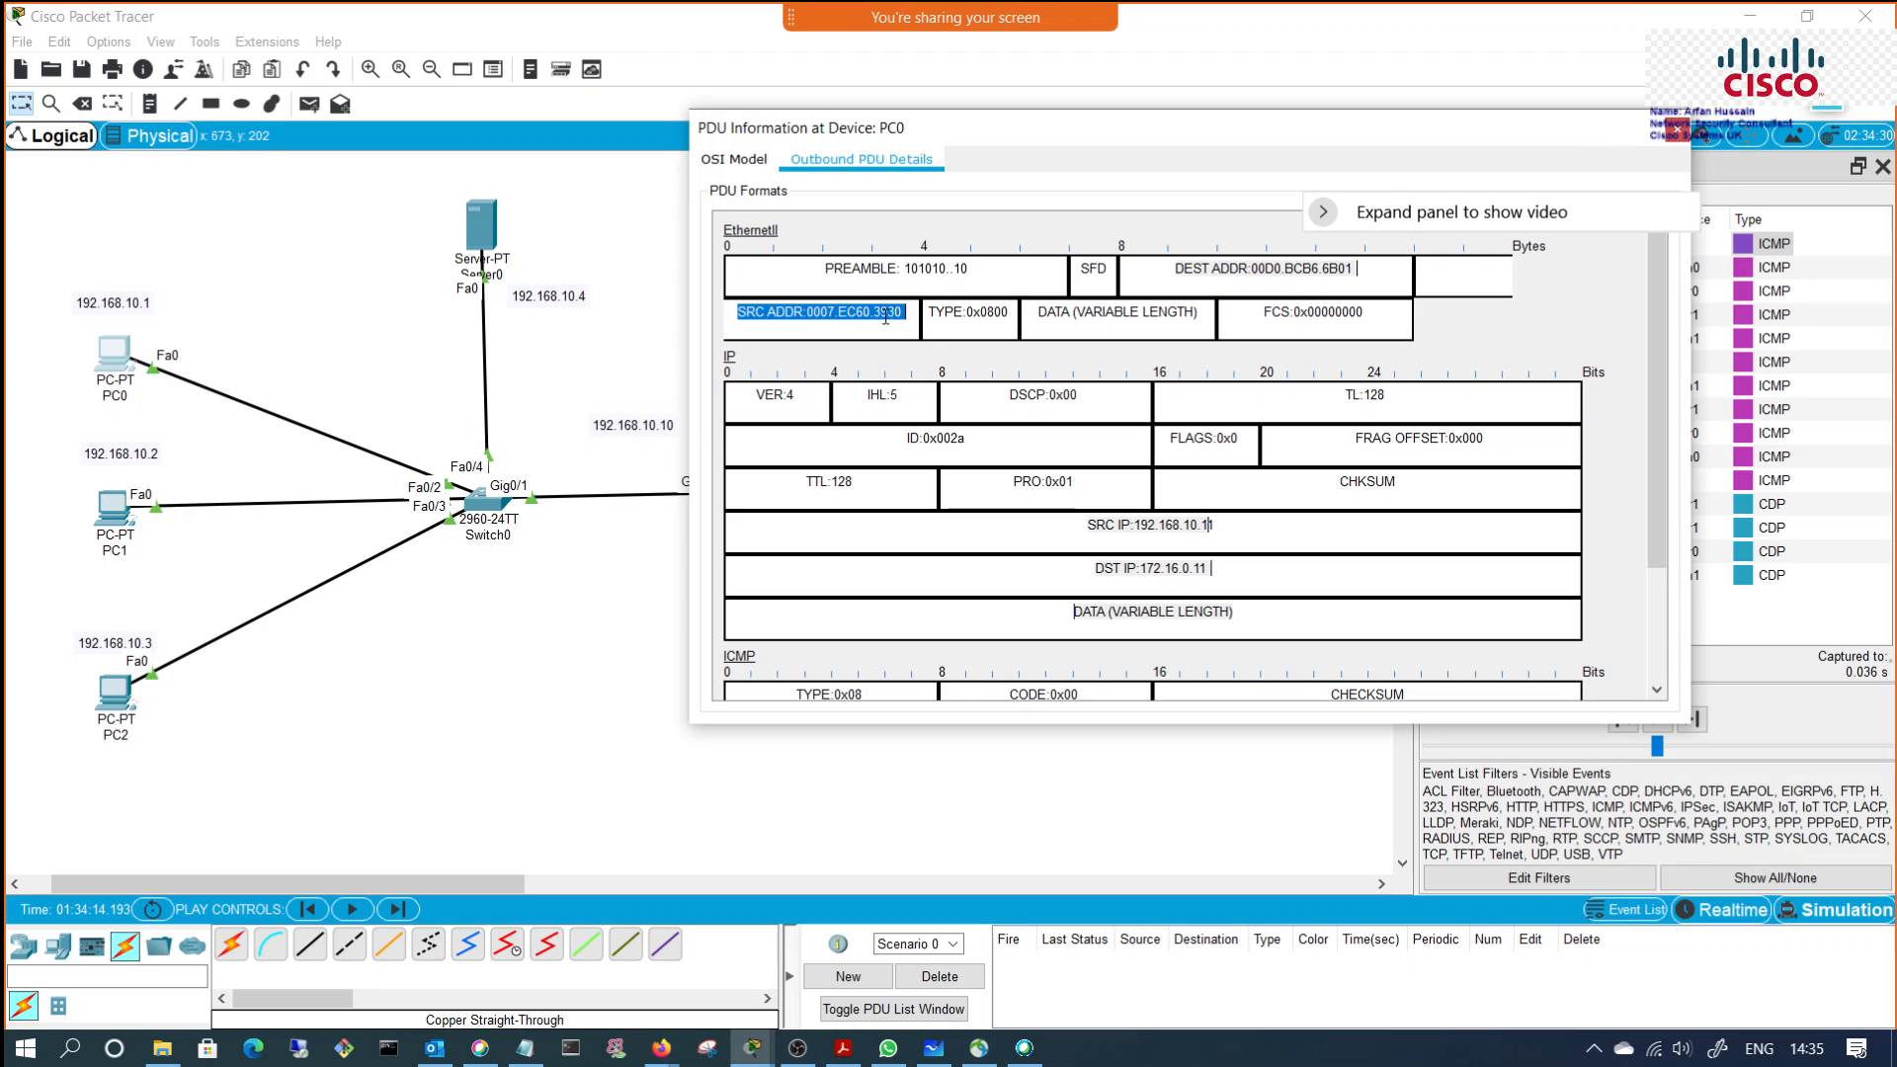
click(1676, 130)
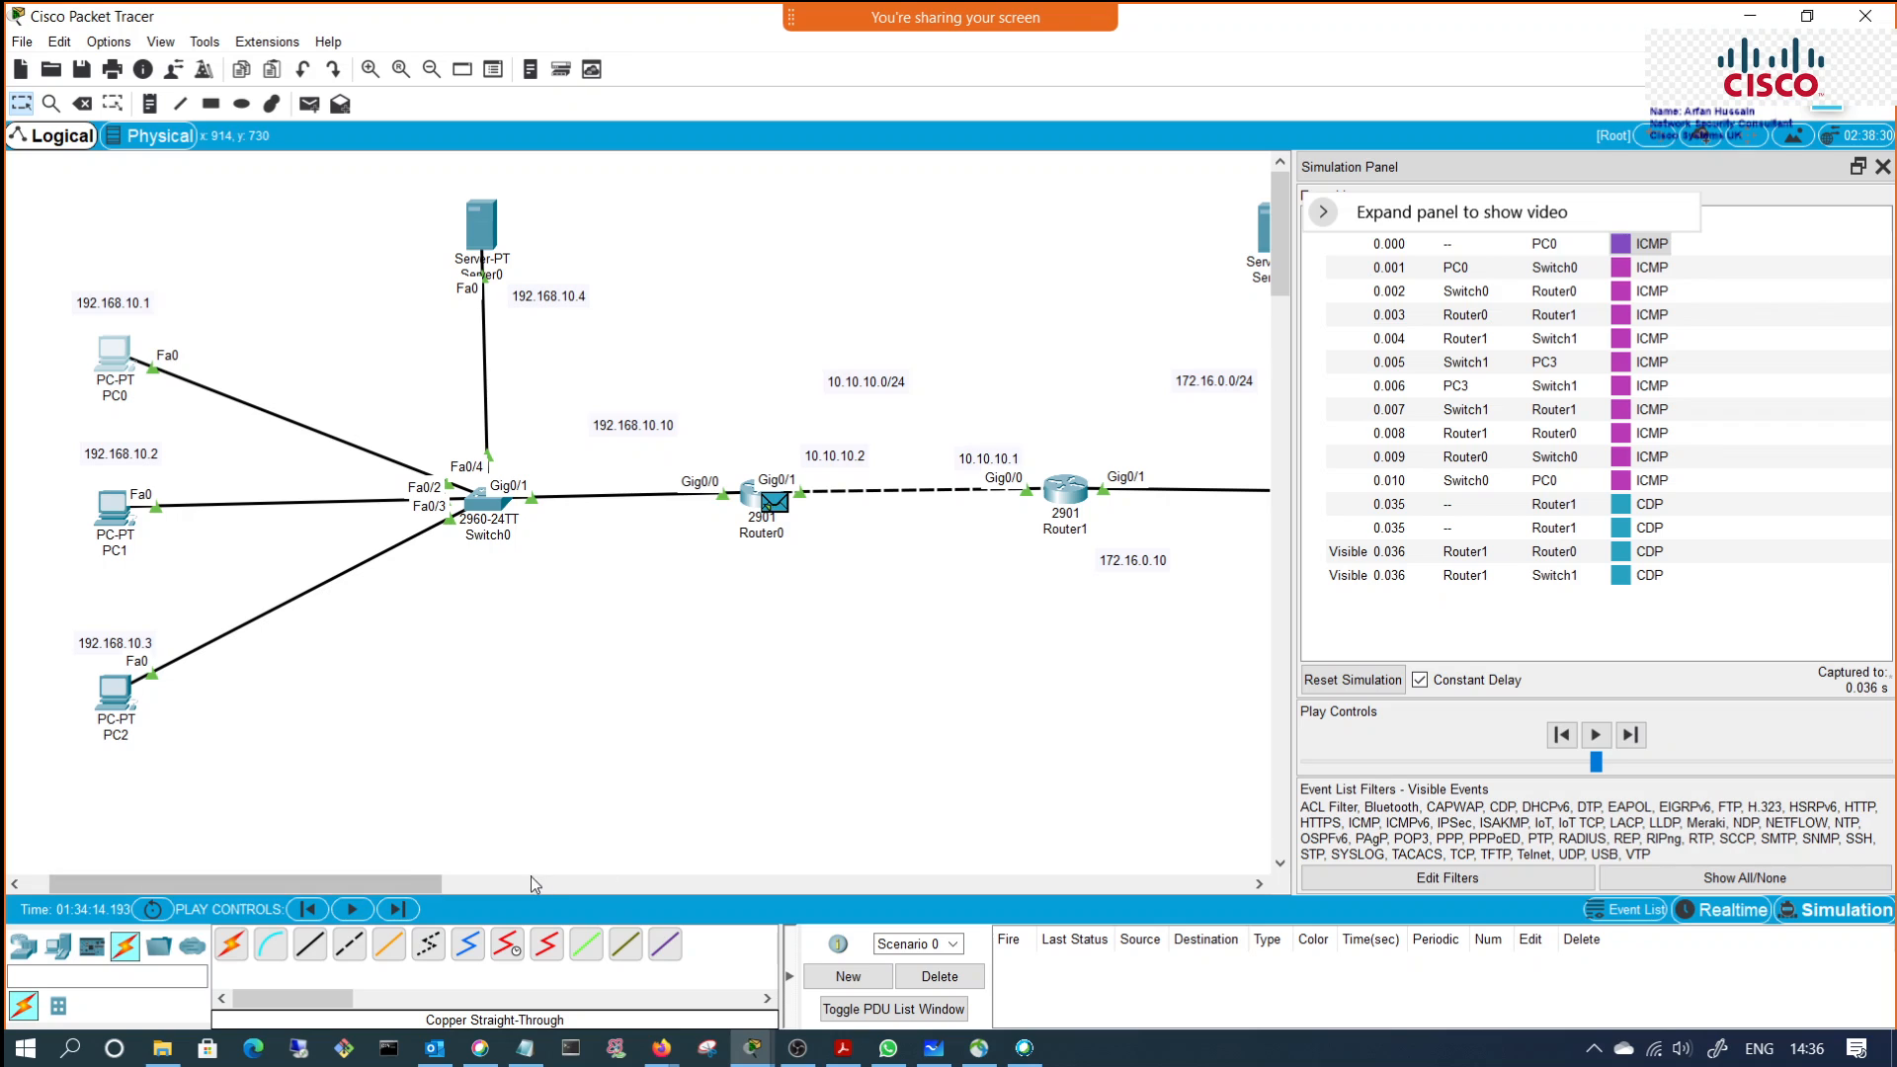
Step: Inspect the source and destination IP fields in the outbound PDU details of the 0.001 event at Switch0 and close them
drag(405, 885, 460, 887)
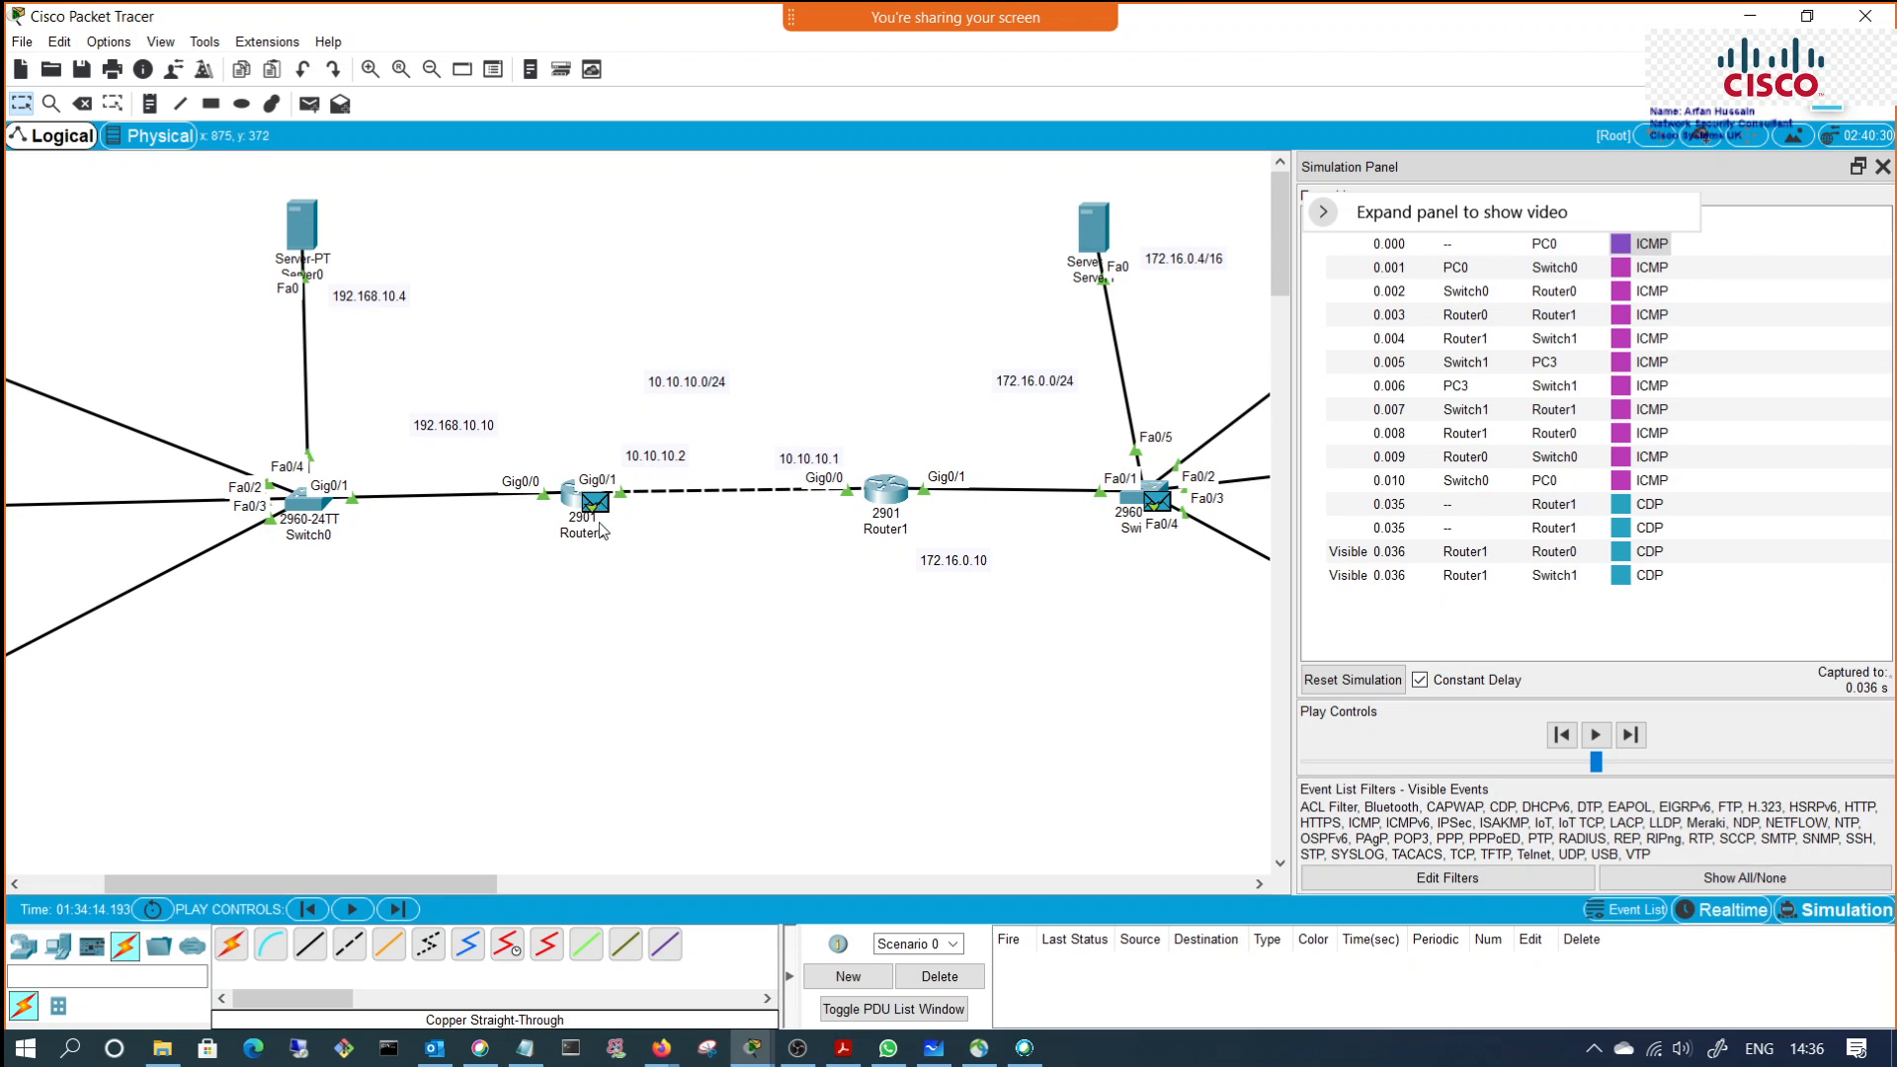
click(1554, 268)
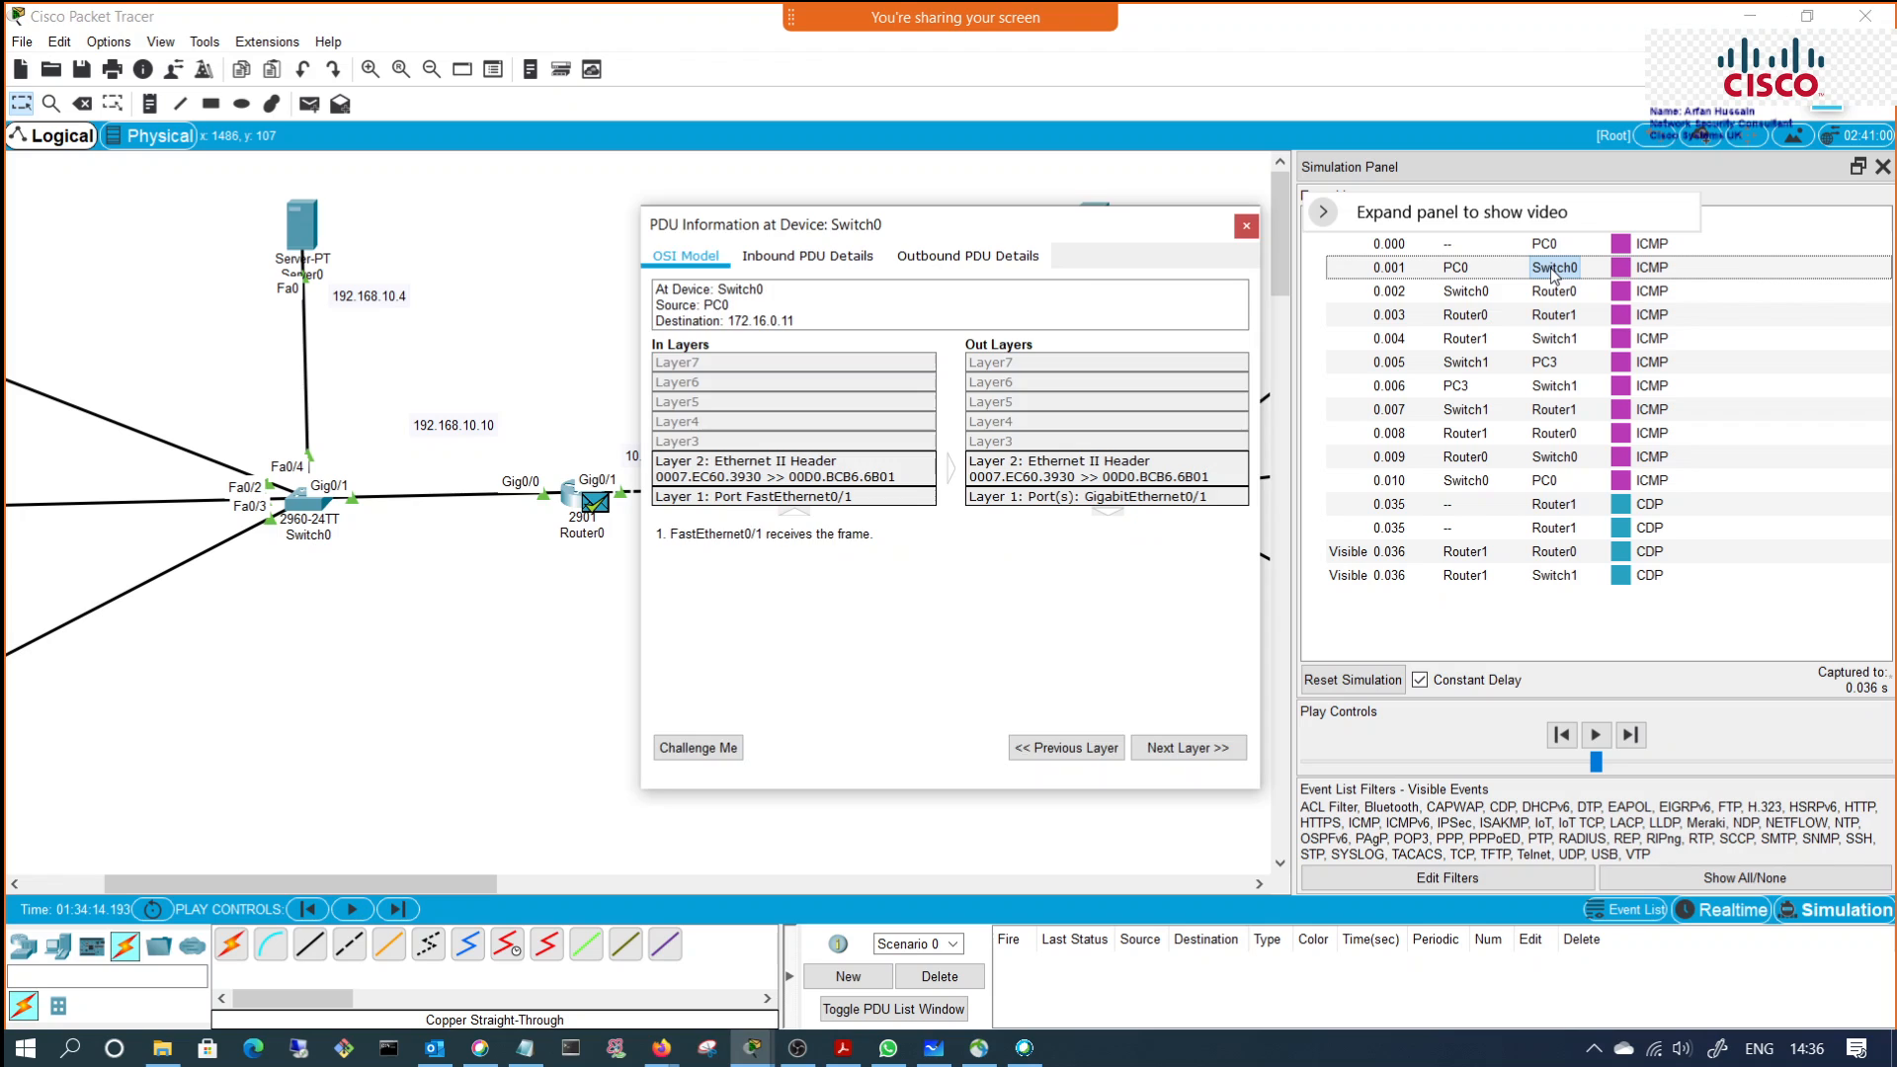
click(963, 259)
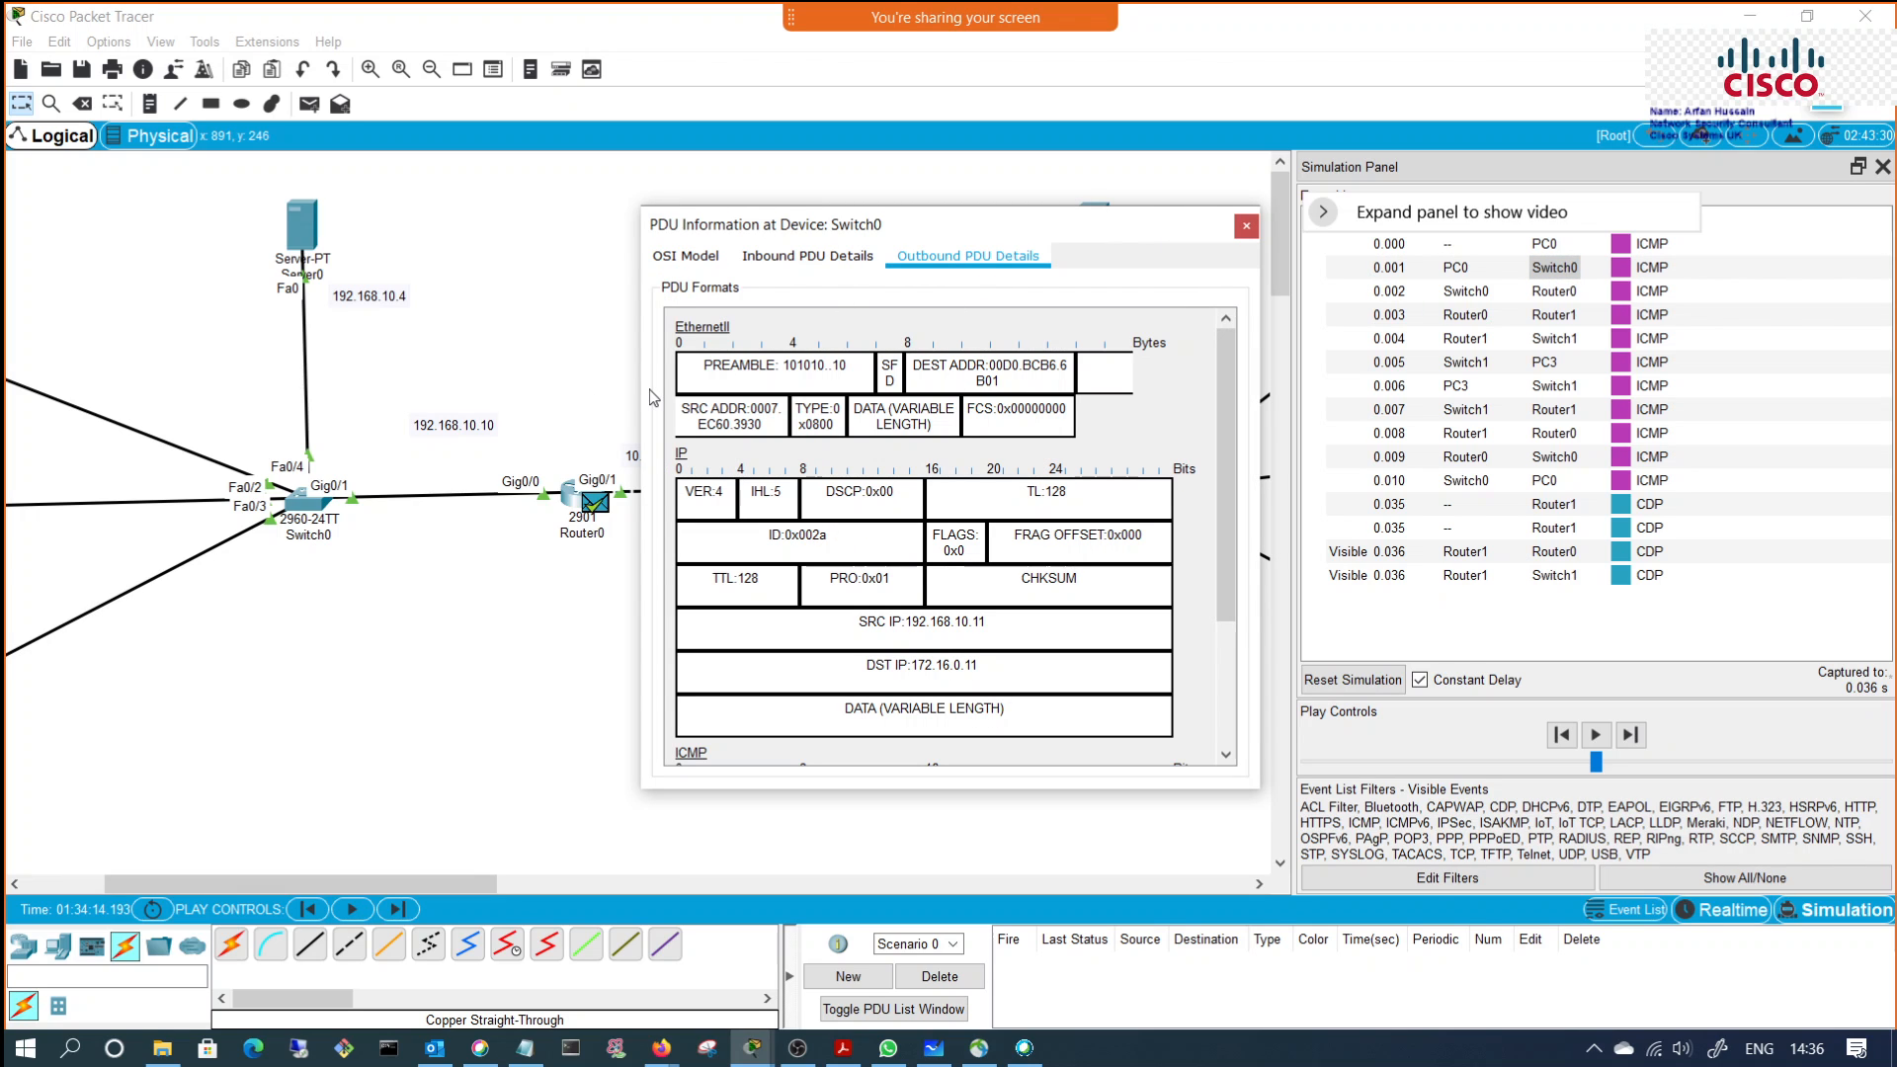
drag(635, 391, 243, 392)
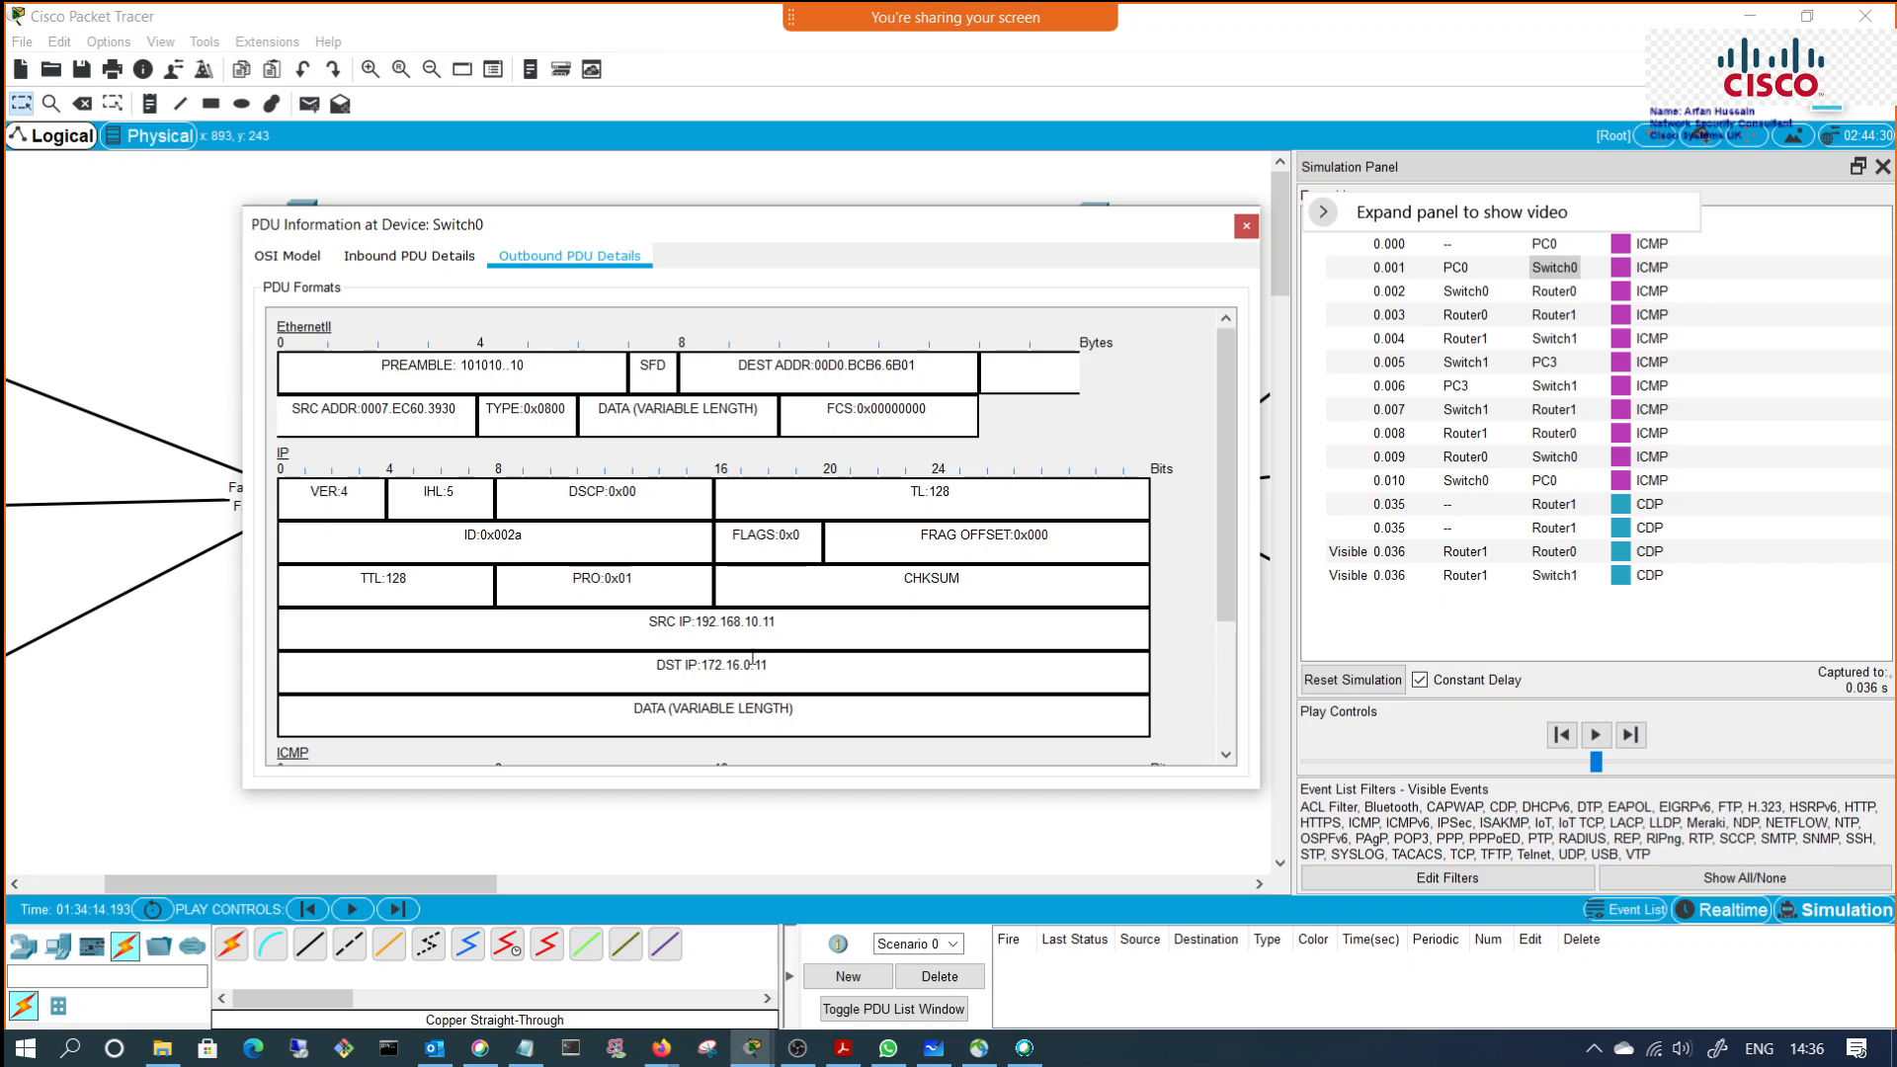
triple_click(741, 620)
triple_click(643, 667)
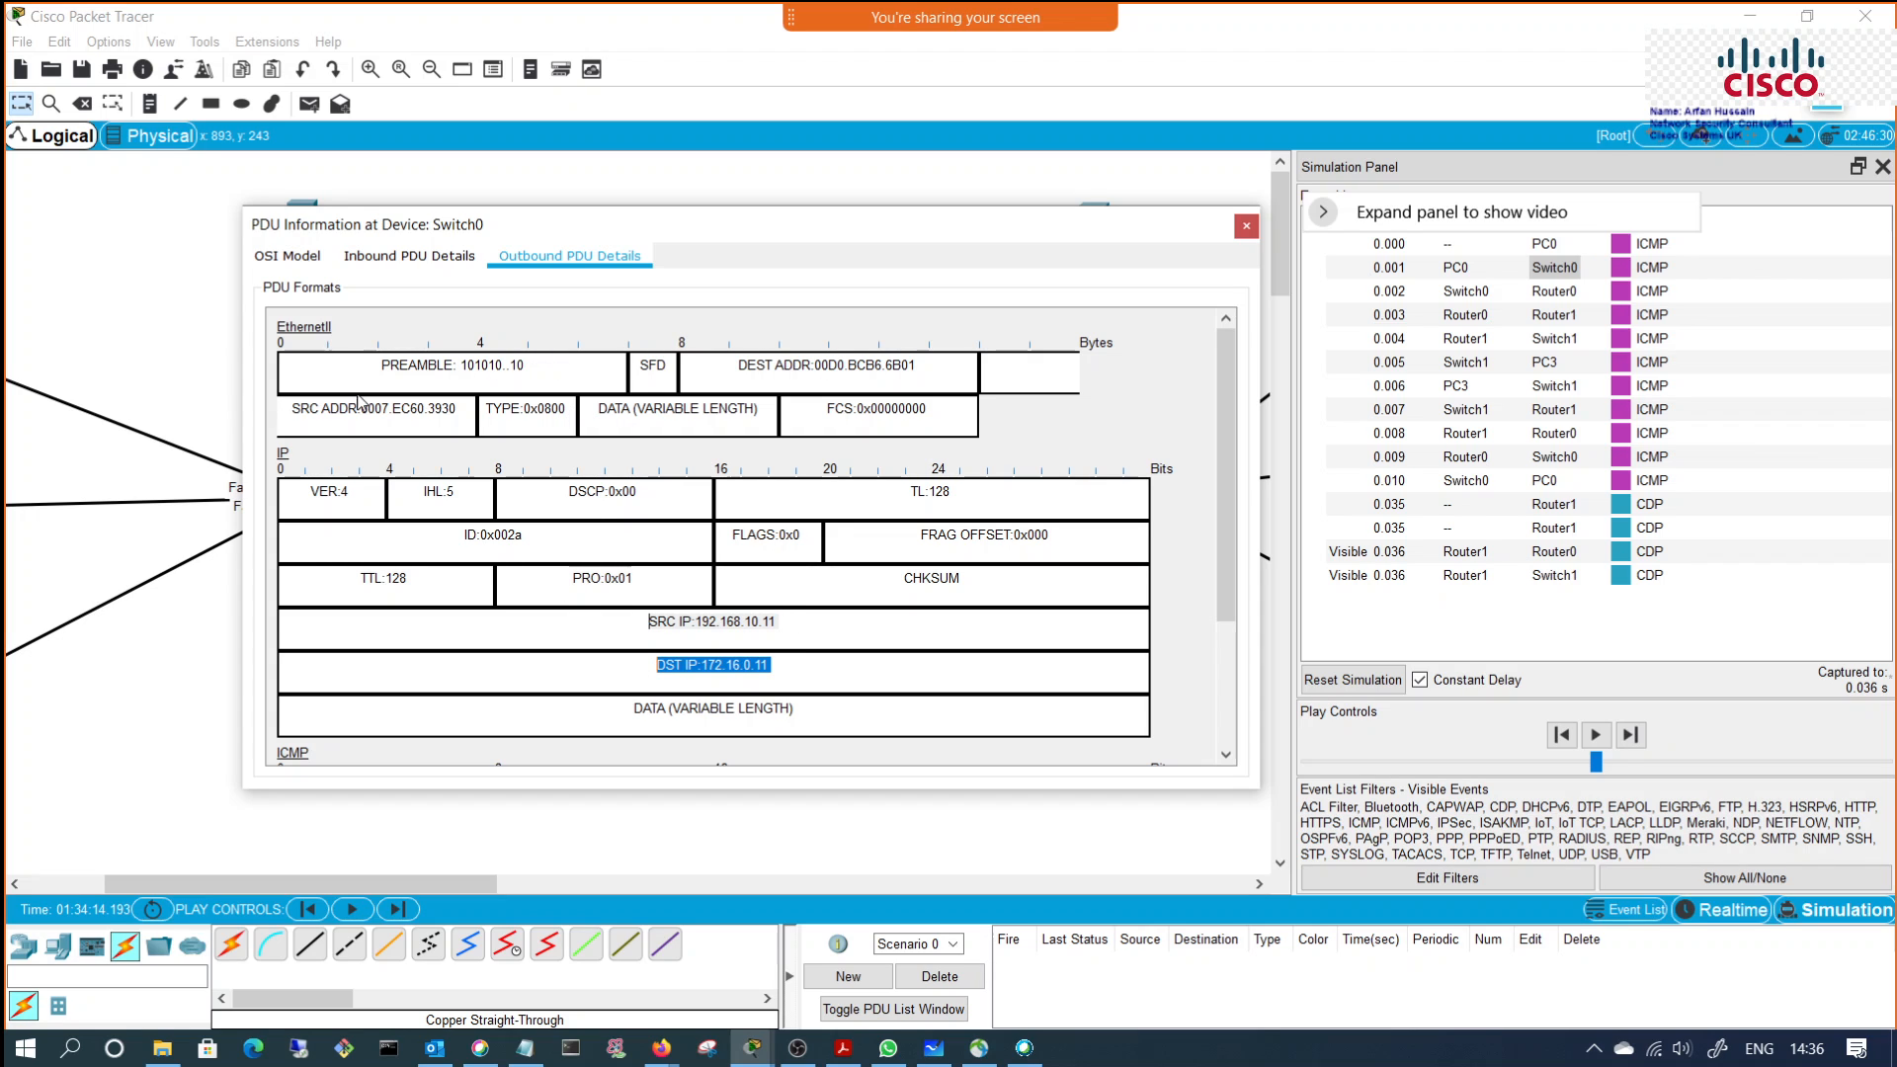
click(1247, 227)
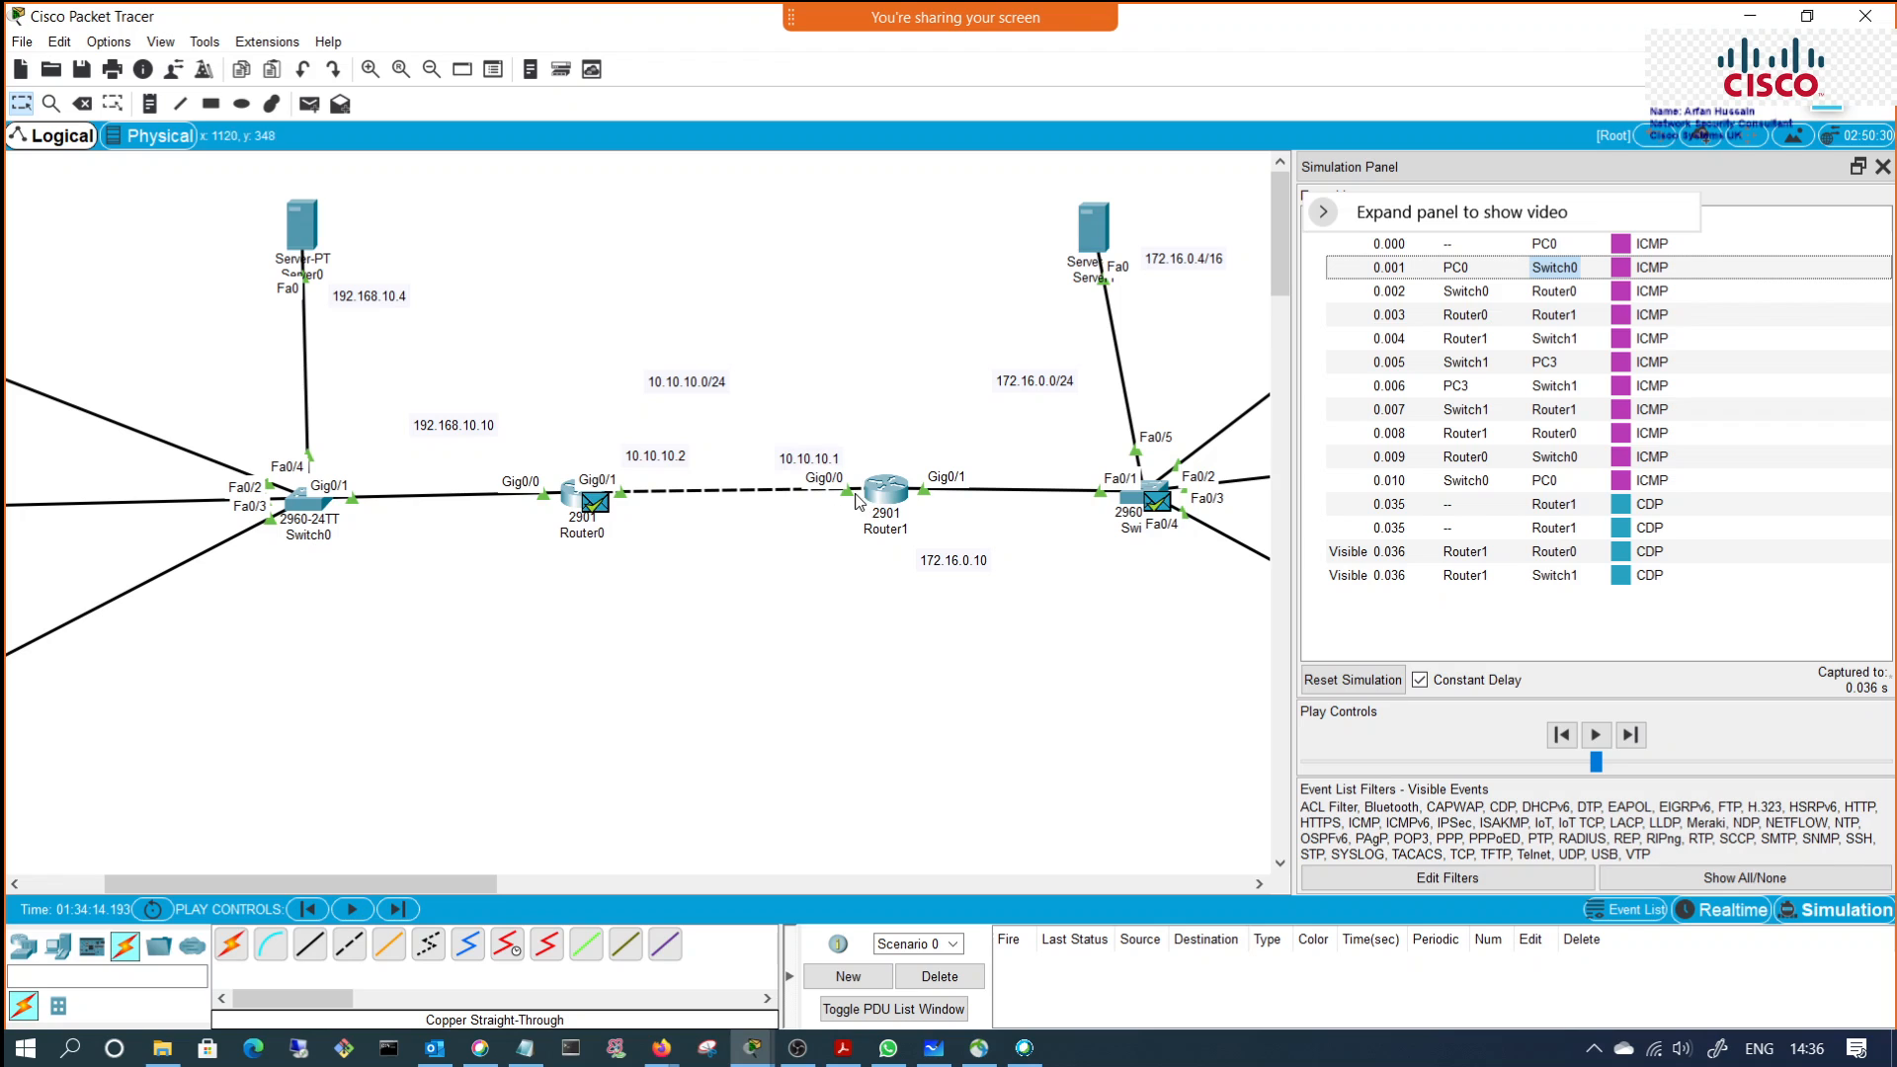
Step: Inspect the IP and ICMP headers in the outbound PDU details of the 0.003 event at Router1 and close them
drag(488, 879, 617, 879)
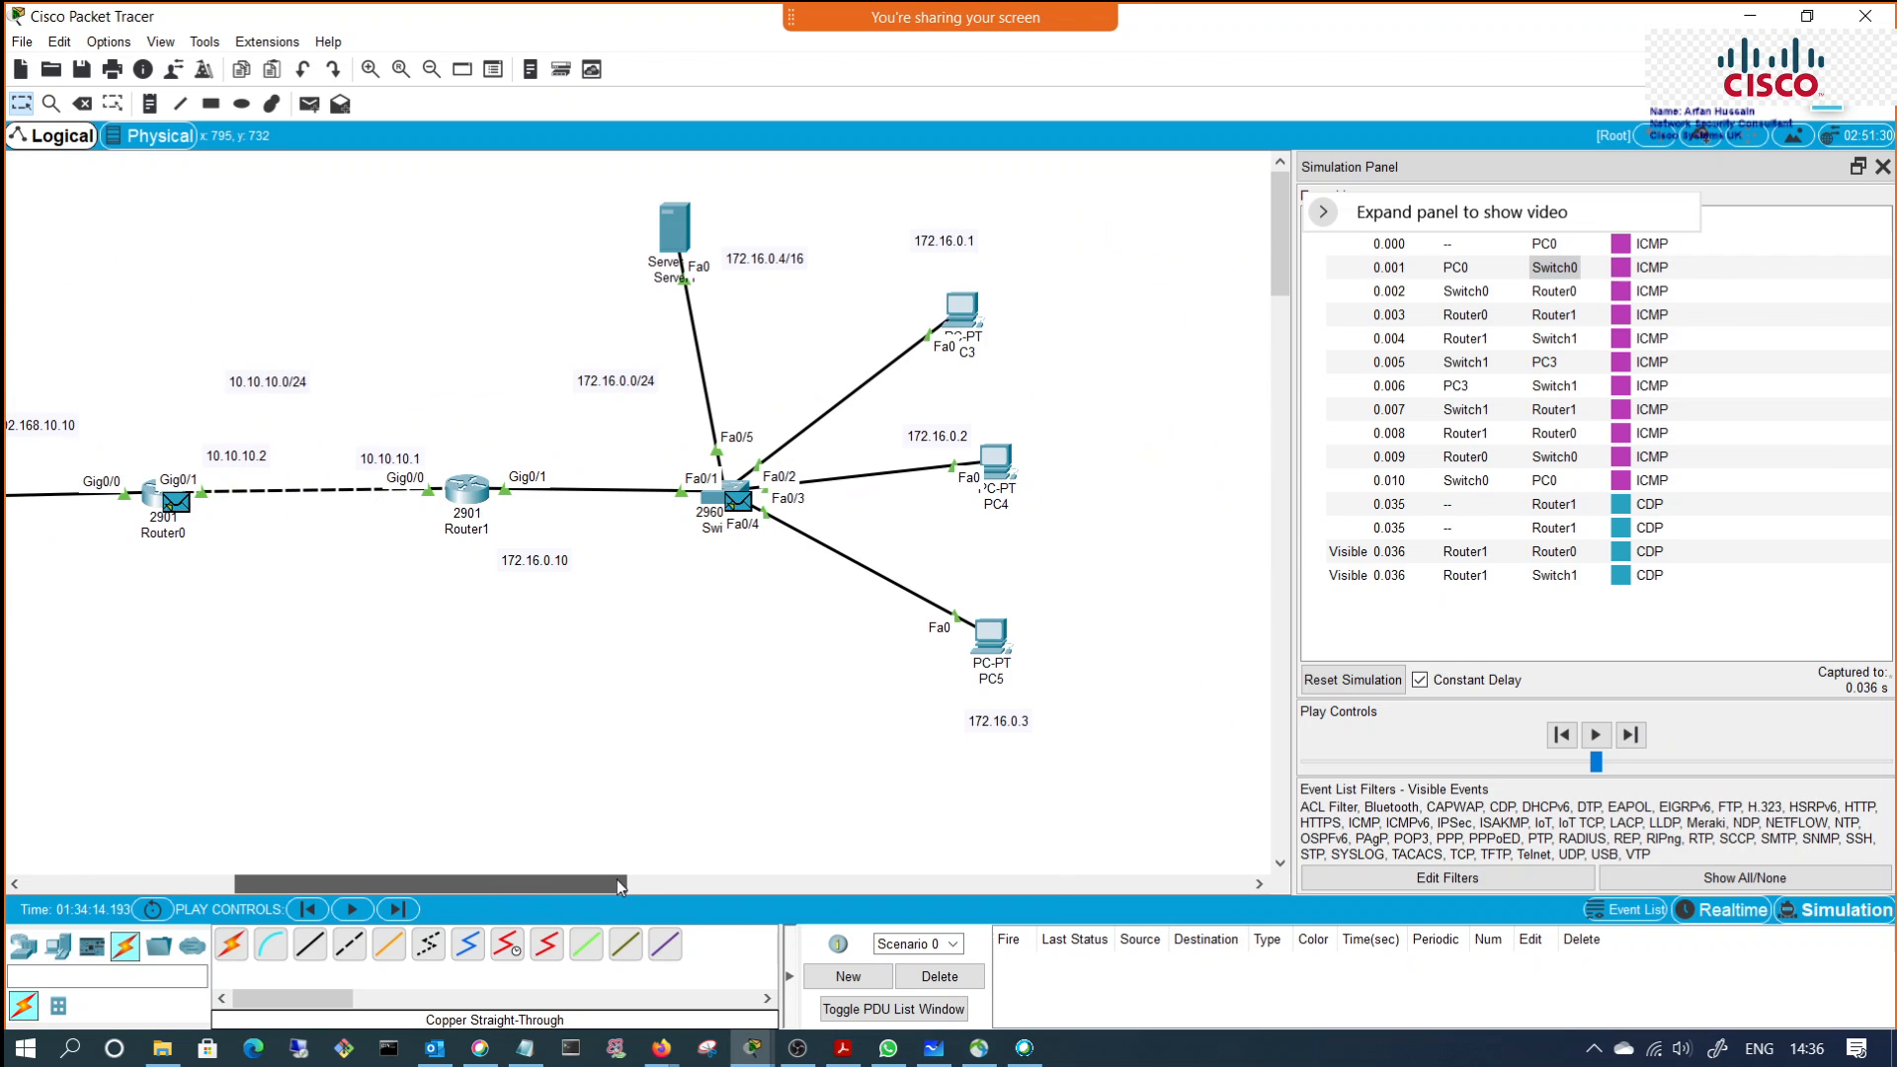
click(1646, 318)
click(1647, 322)
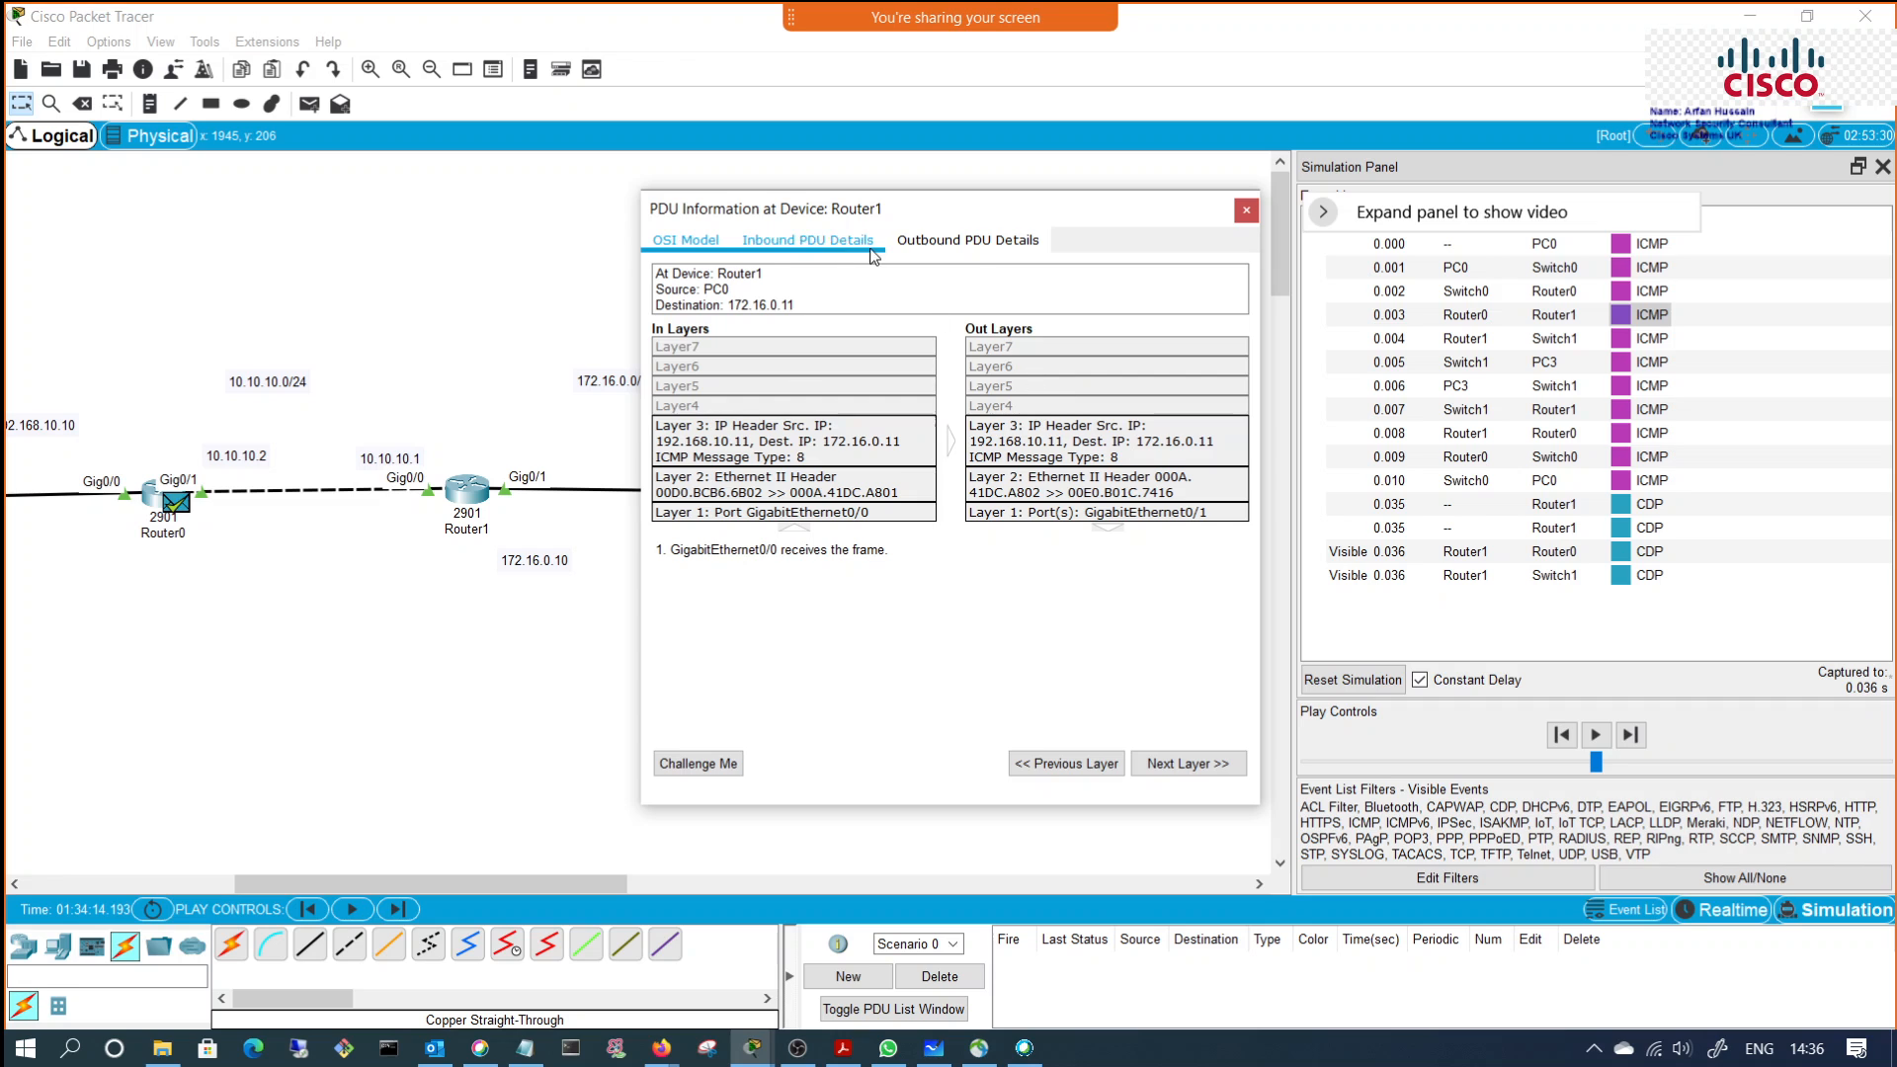
click(973, 244)
scroll(993, 702, down, 3)
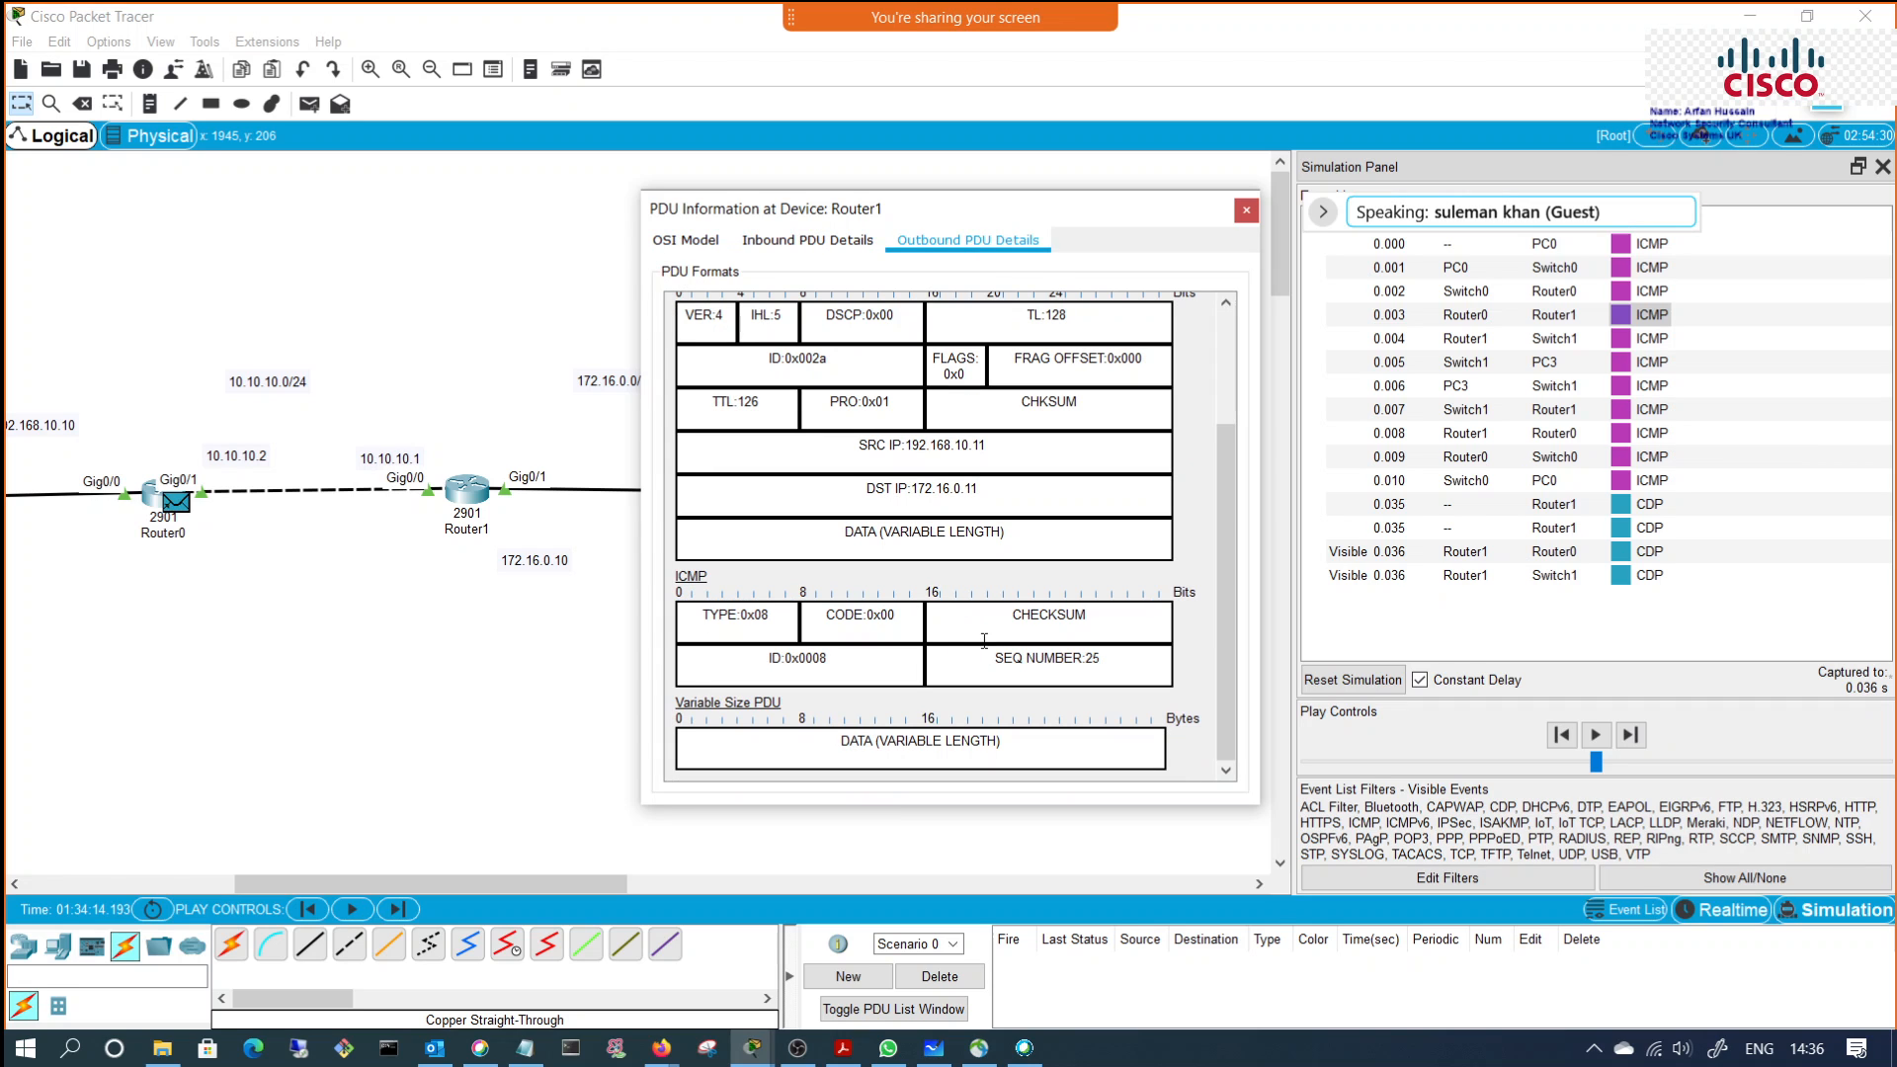
click(1246, 211)
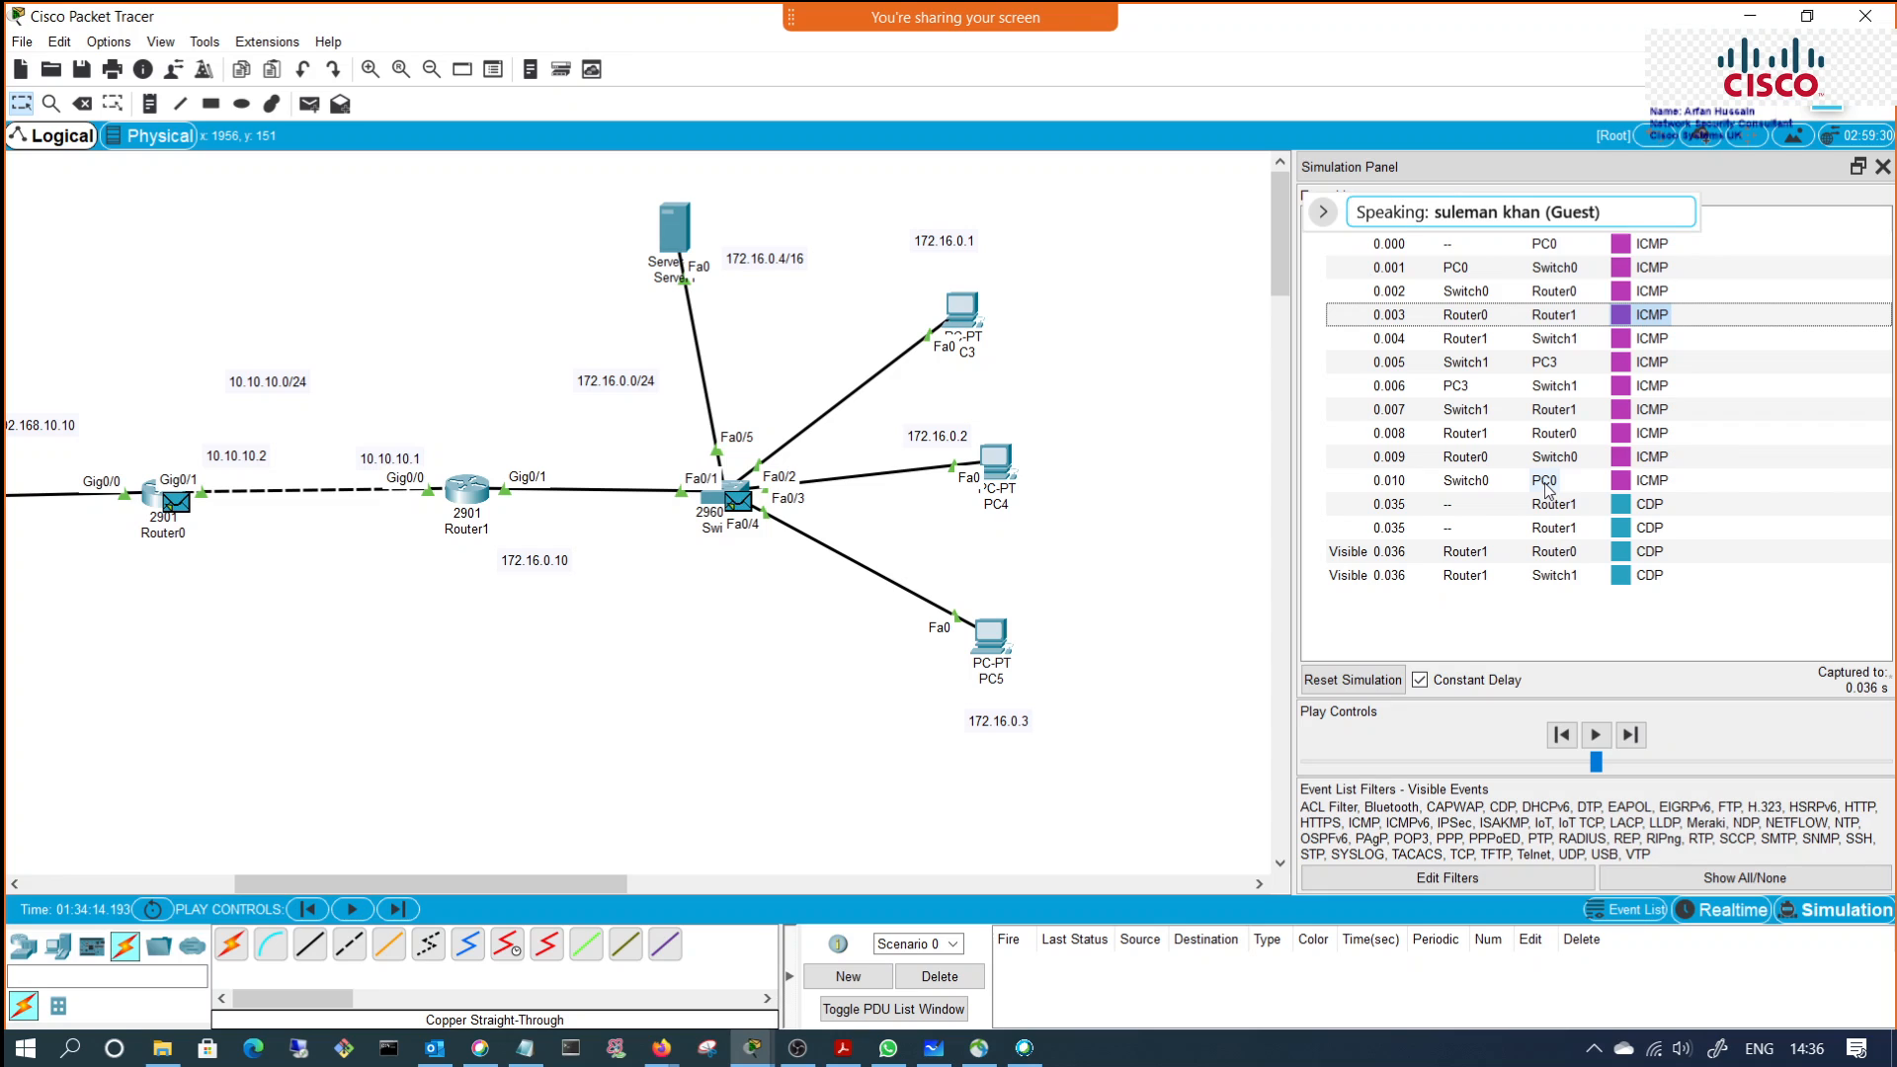
Step: Examine the source and destination IP fields in PC3's outbound PDU details for the 0.005 event and close them
click(1561, 361)
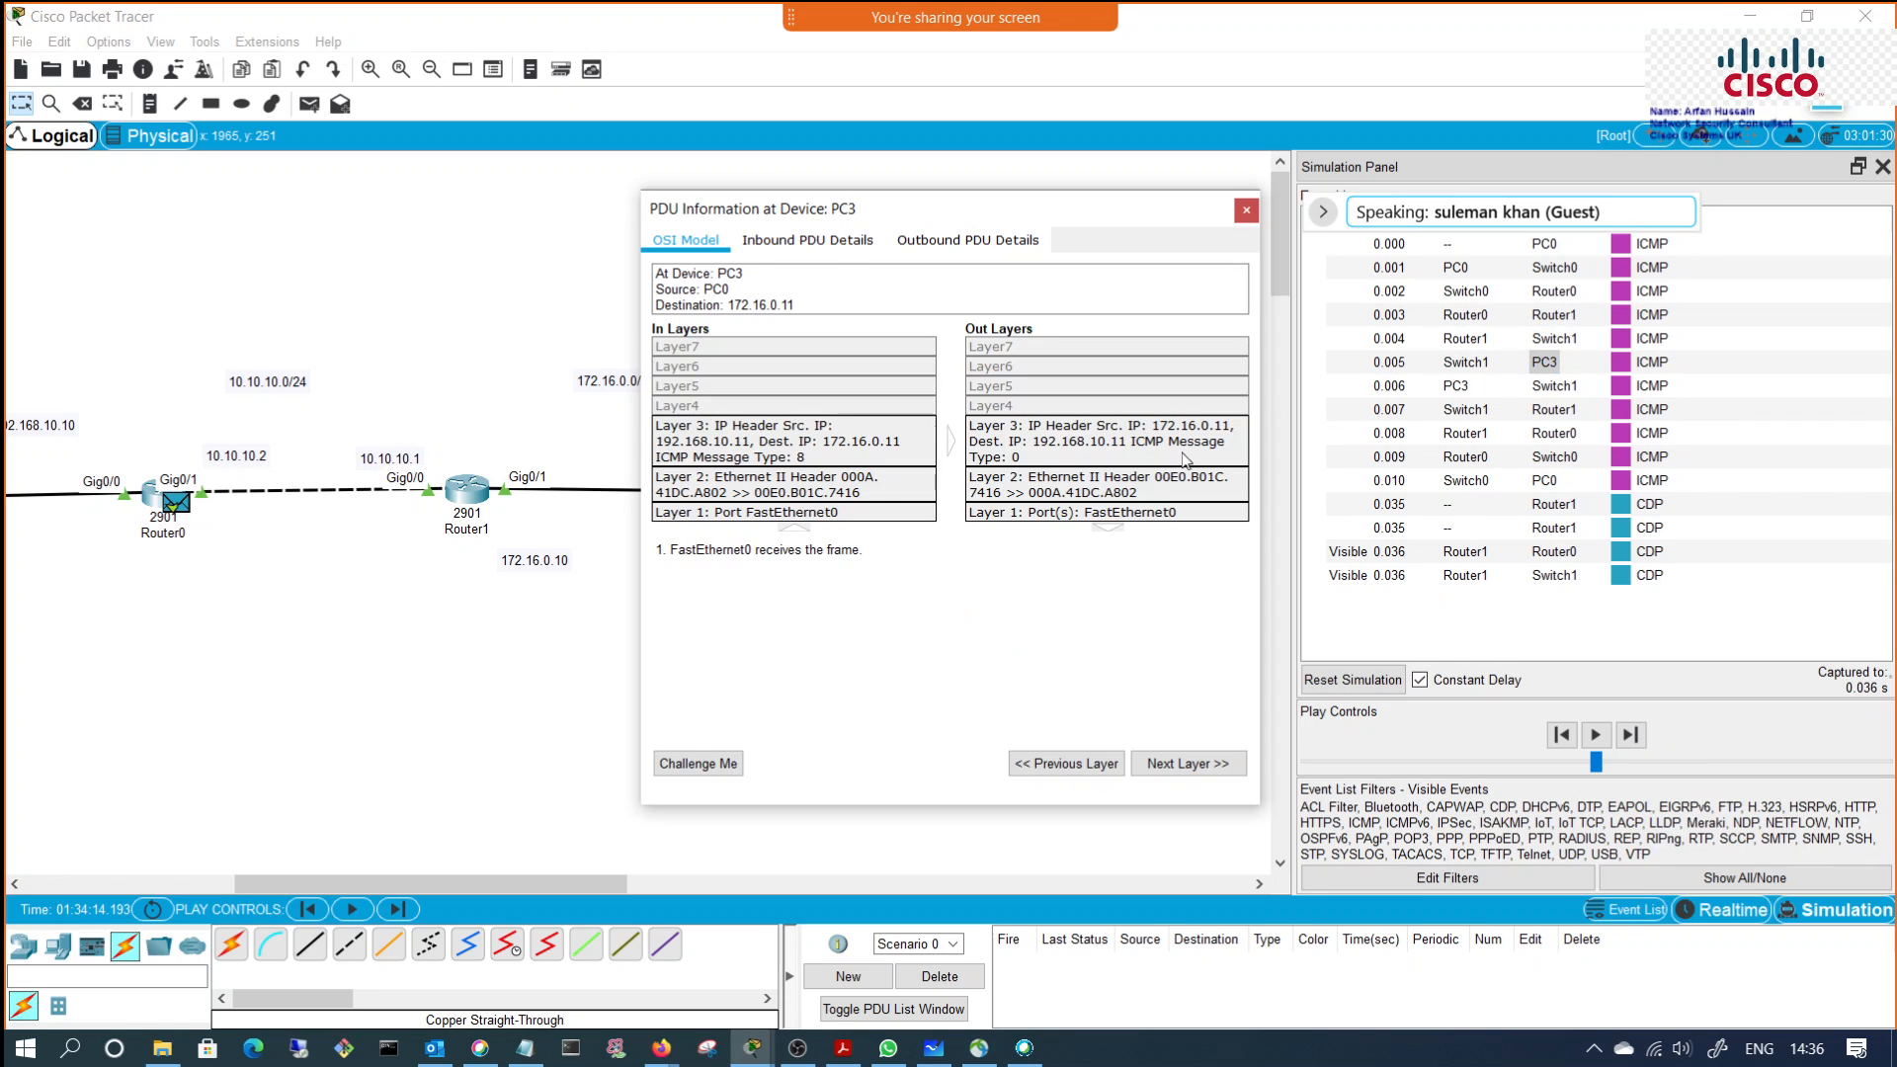
click(974, 240)
scroll(943, 669, down, 3)
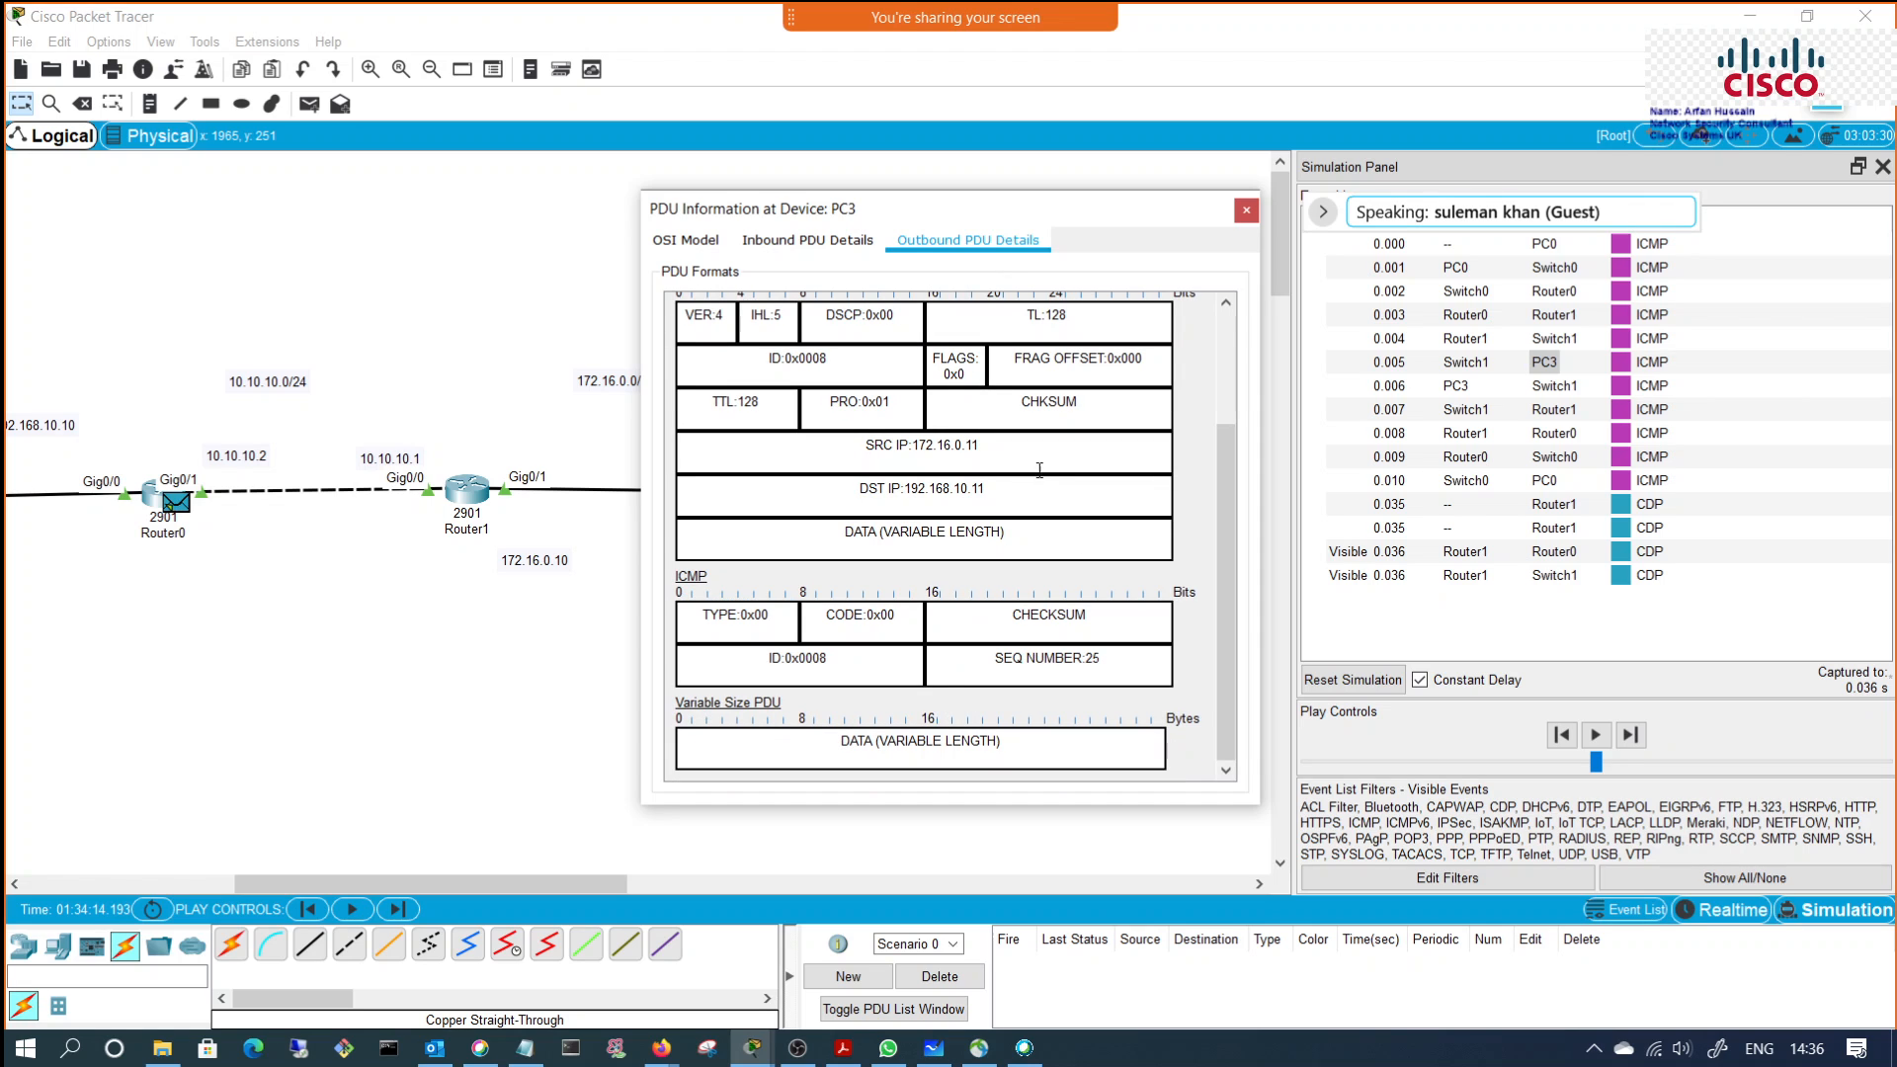
drag(1031, 449, 862, 450)
drag(1043, 499, 888, 491)
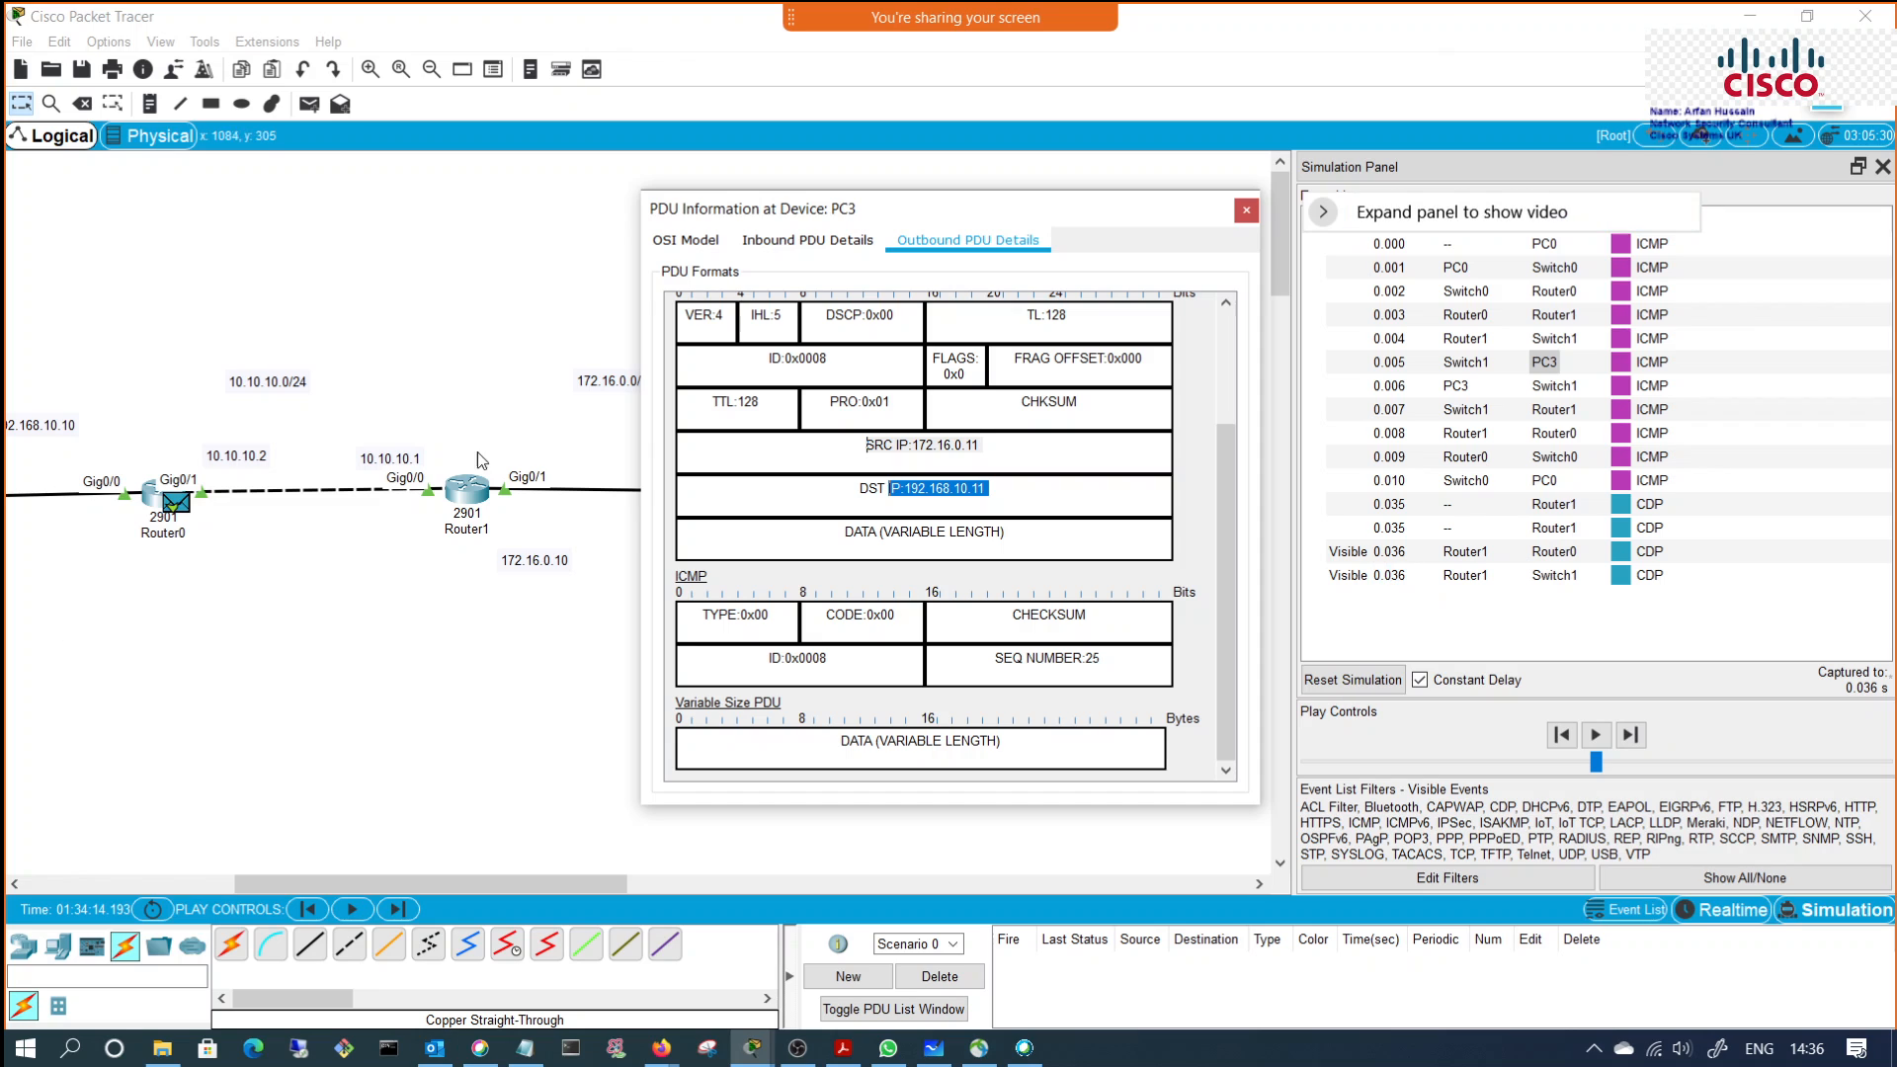
drag(988, 490, 986, 446)
click(1246, 210)
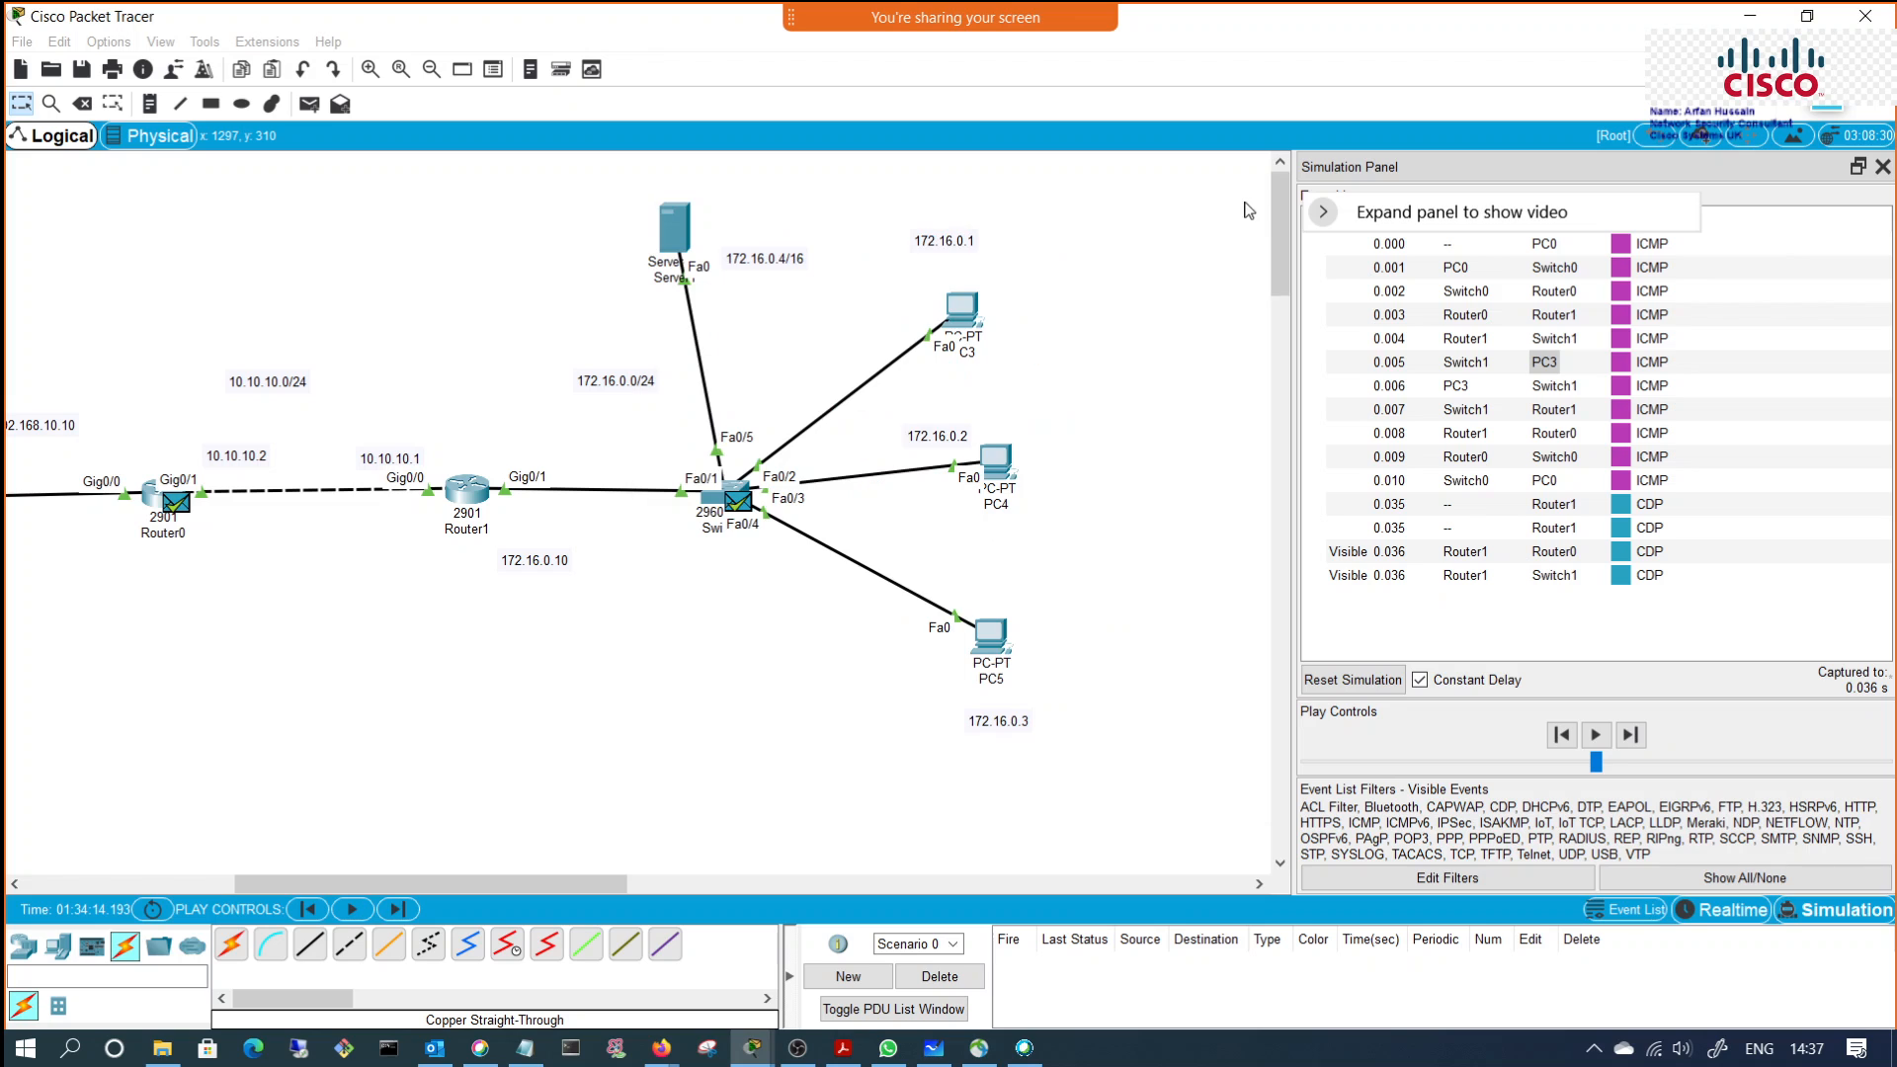
Step: Close the Simulation Panel and bring the whole topology from PC0 to PC5 into view
click(565, 885)
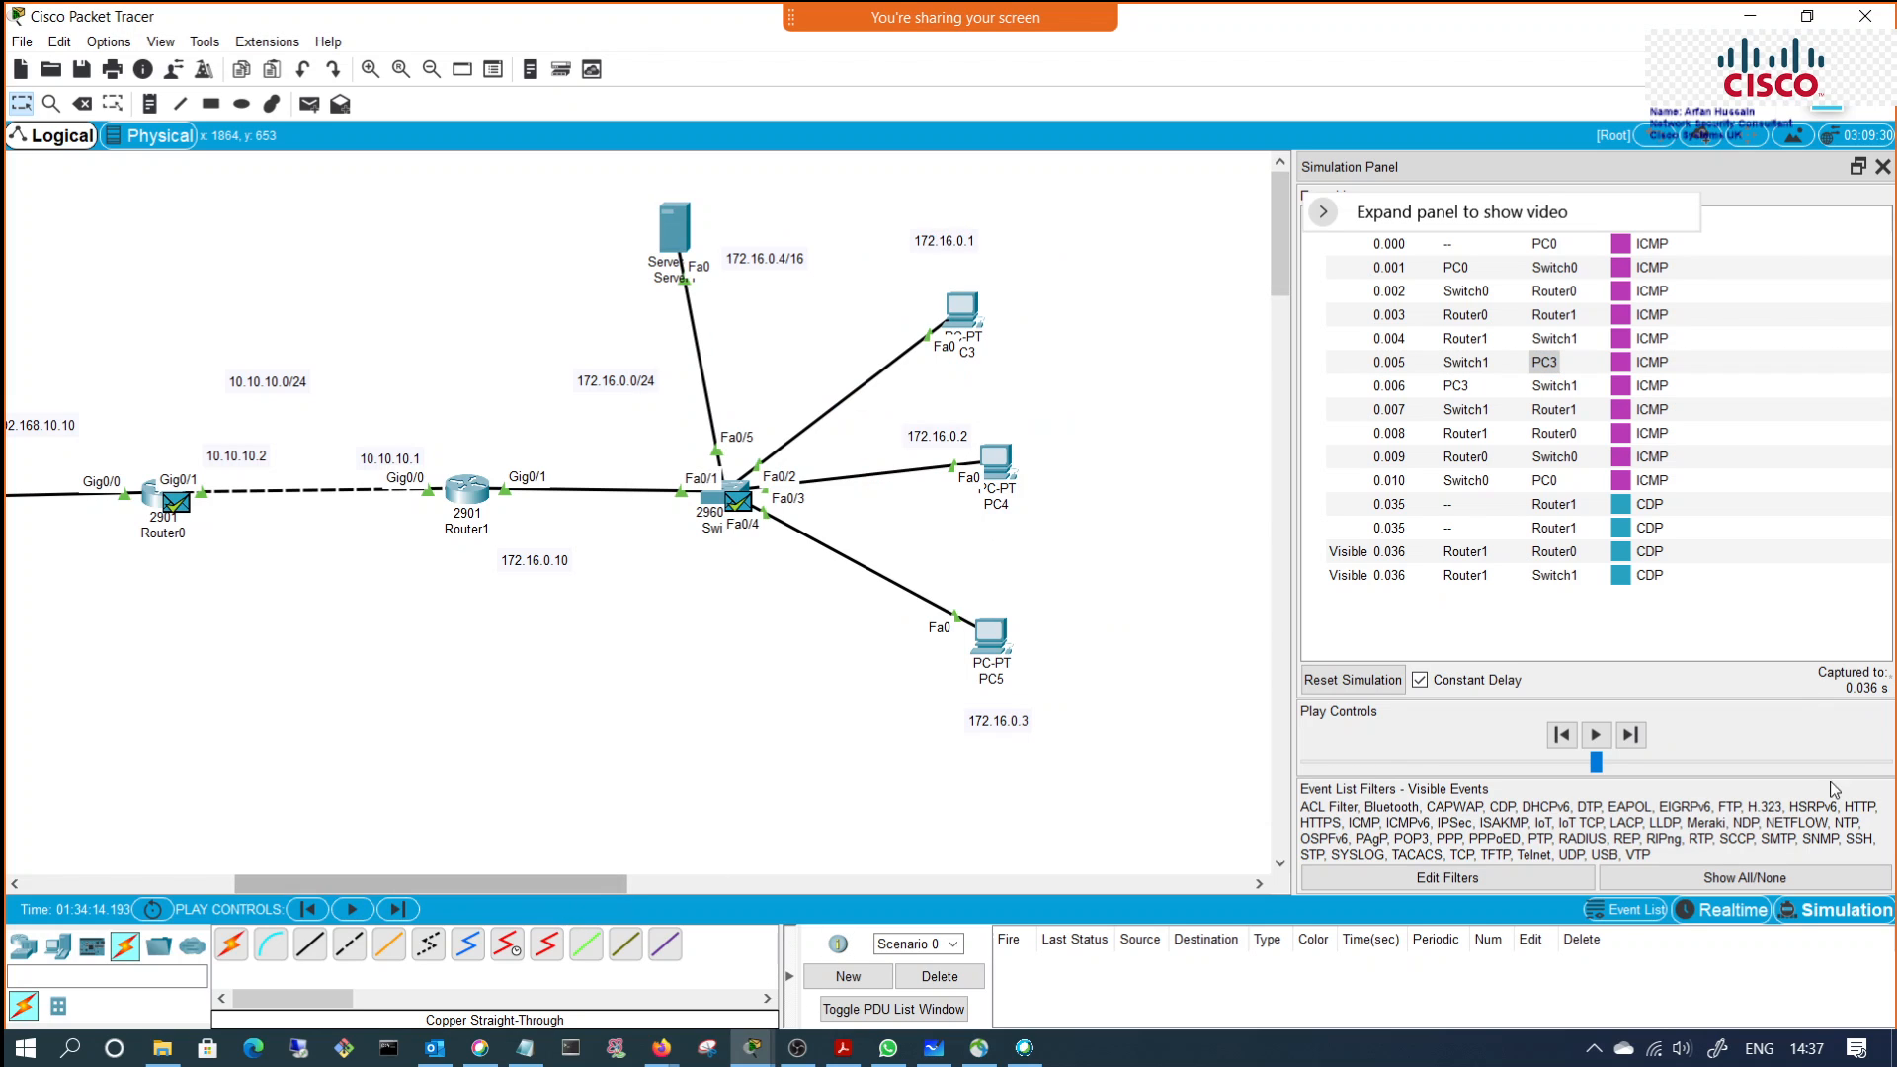
drag(467, 882, 244, 892)
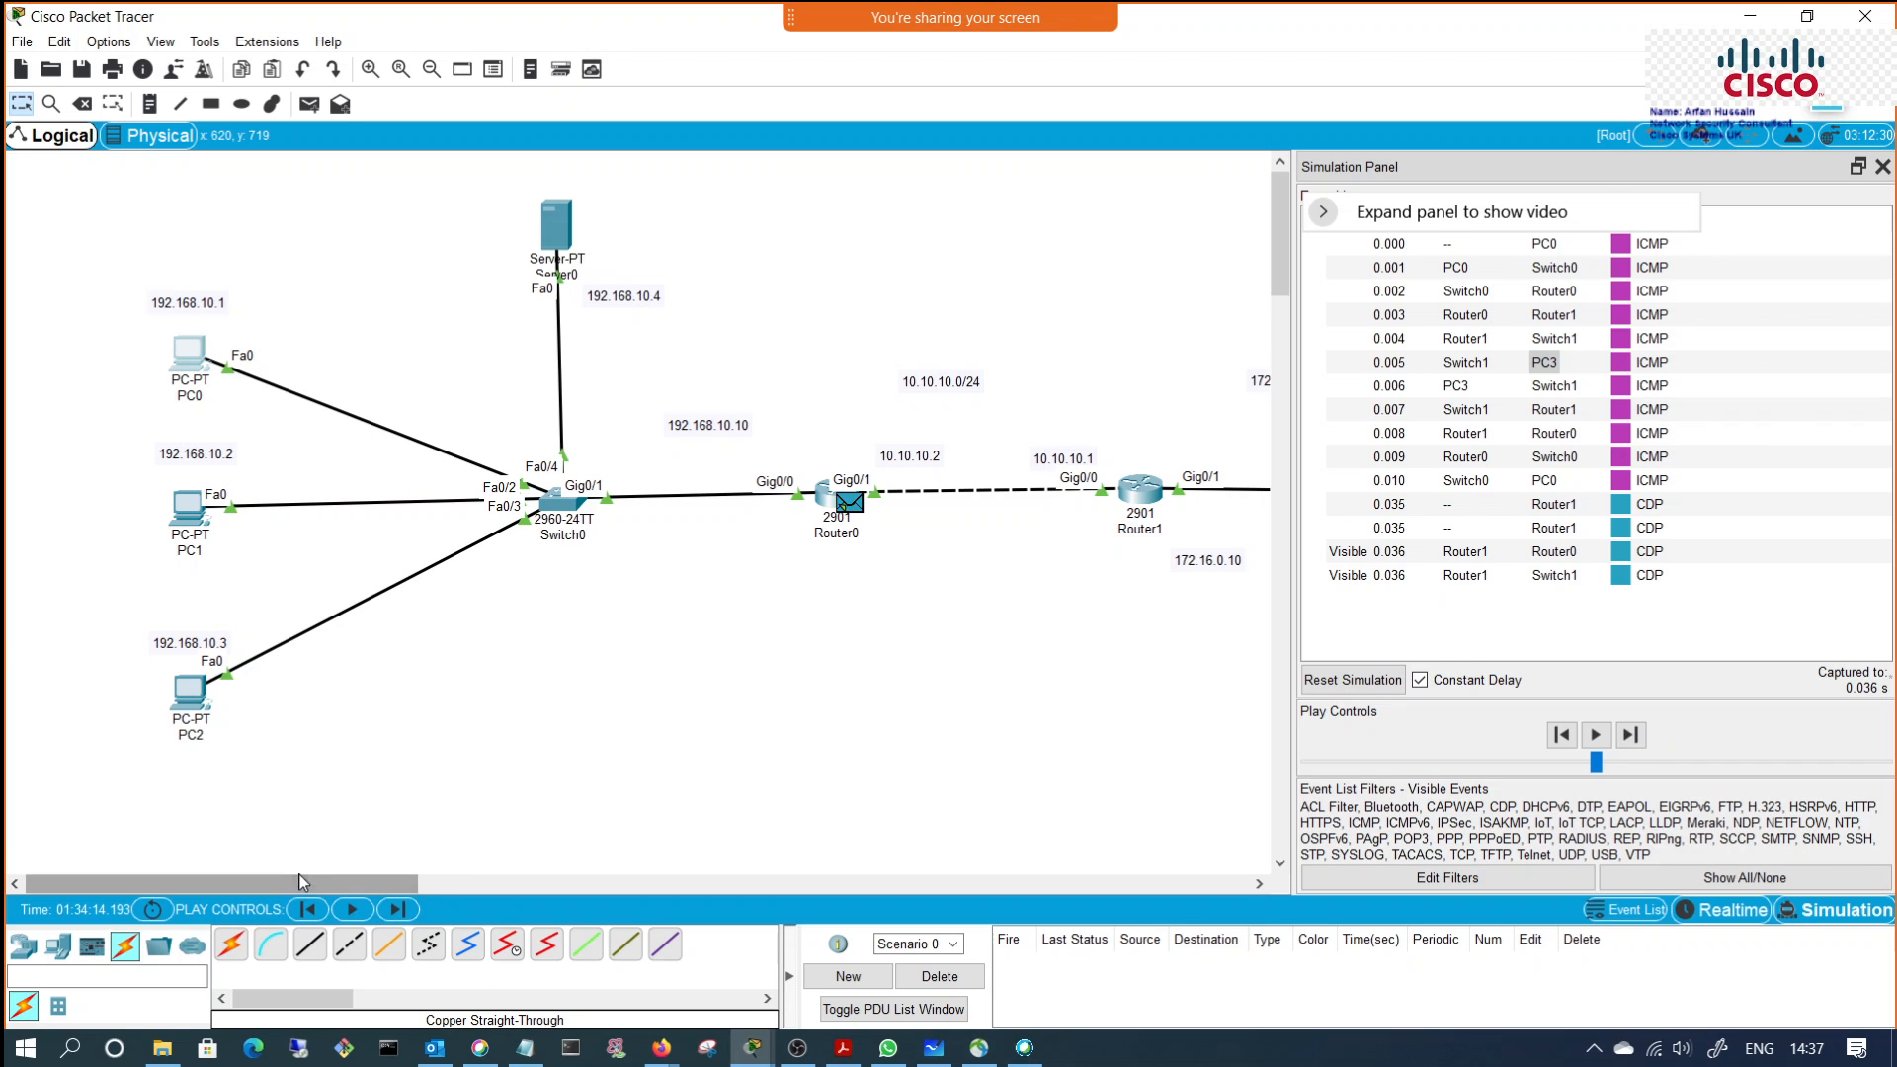
drag(298, 882, 438, 879)
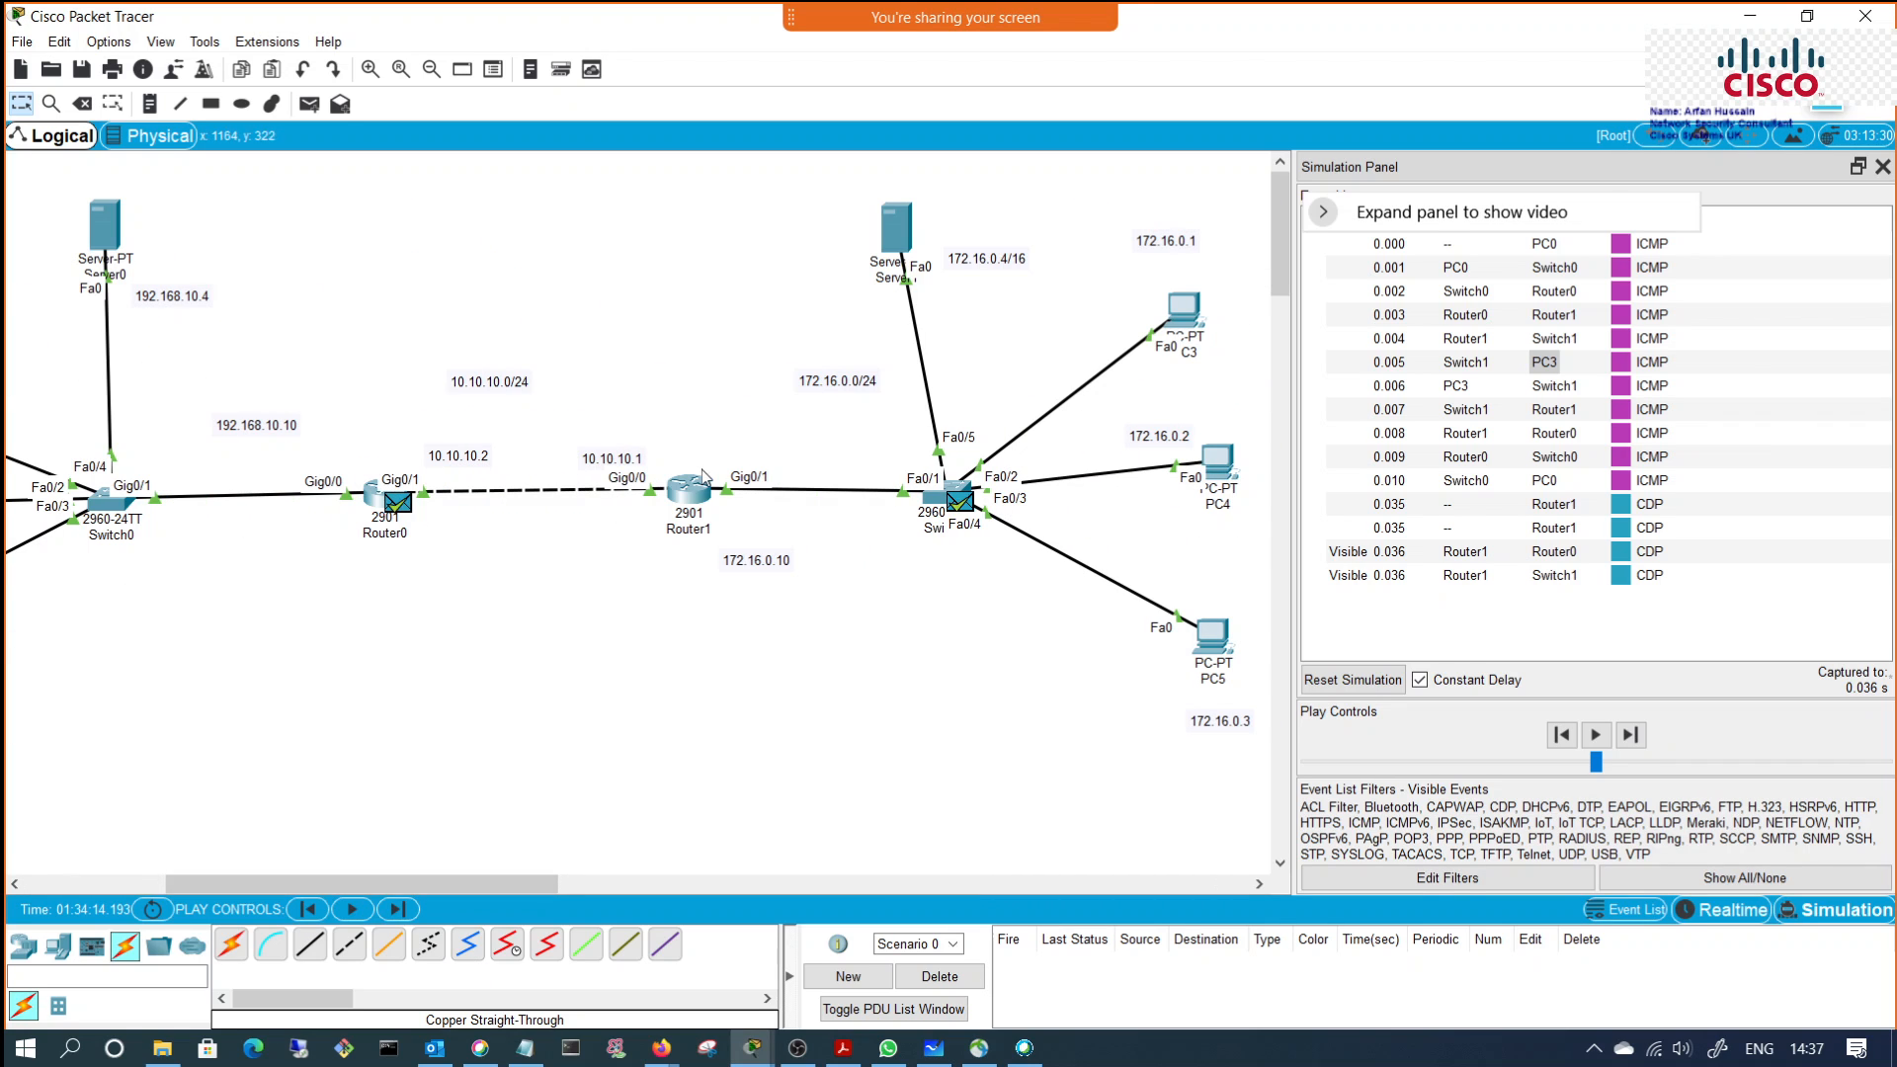
drag(530, 889, 423, 894)
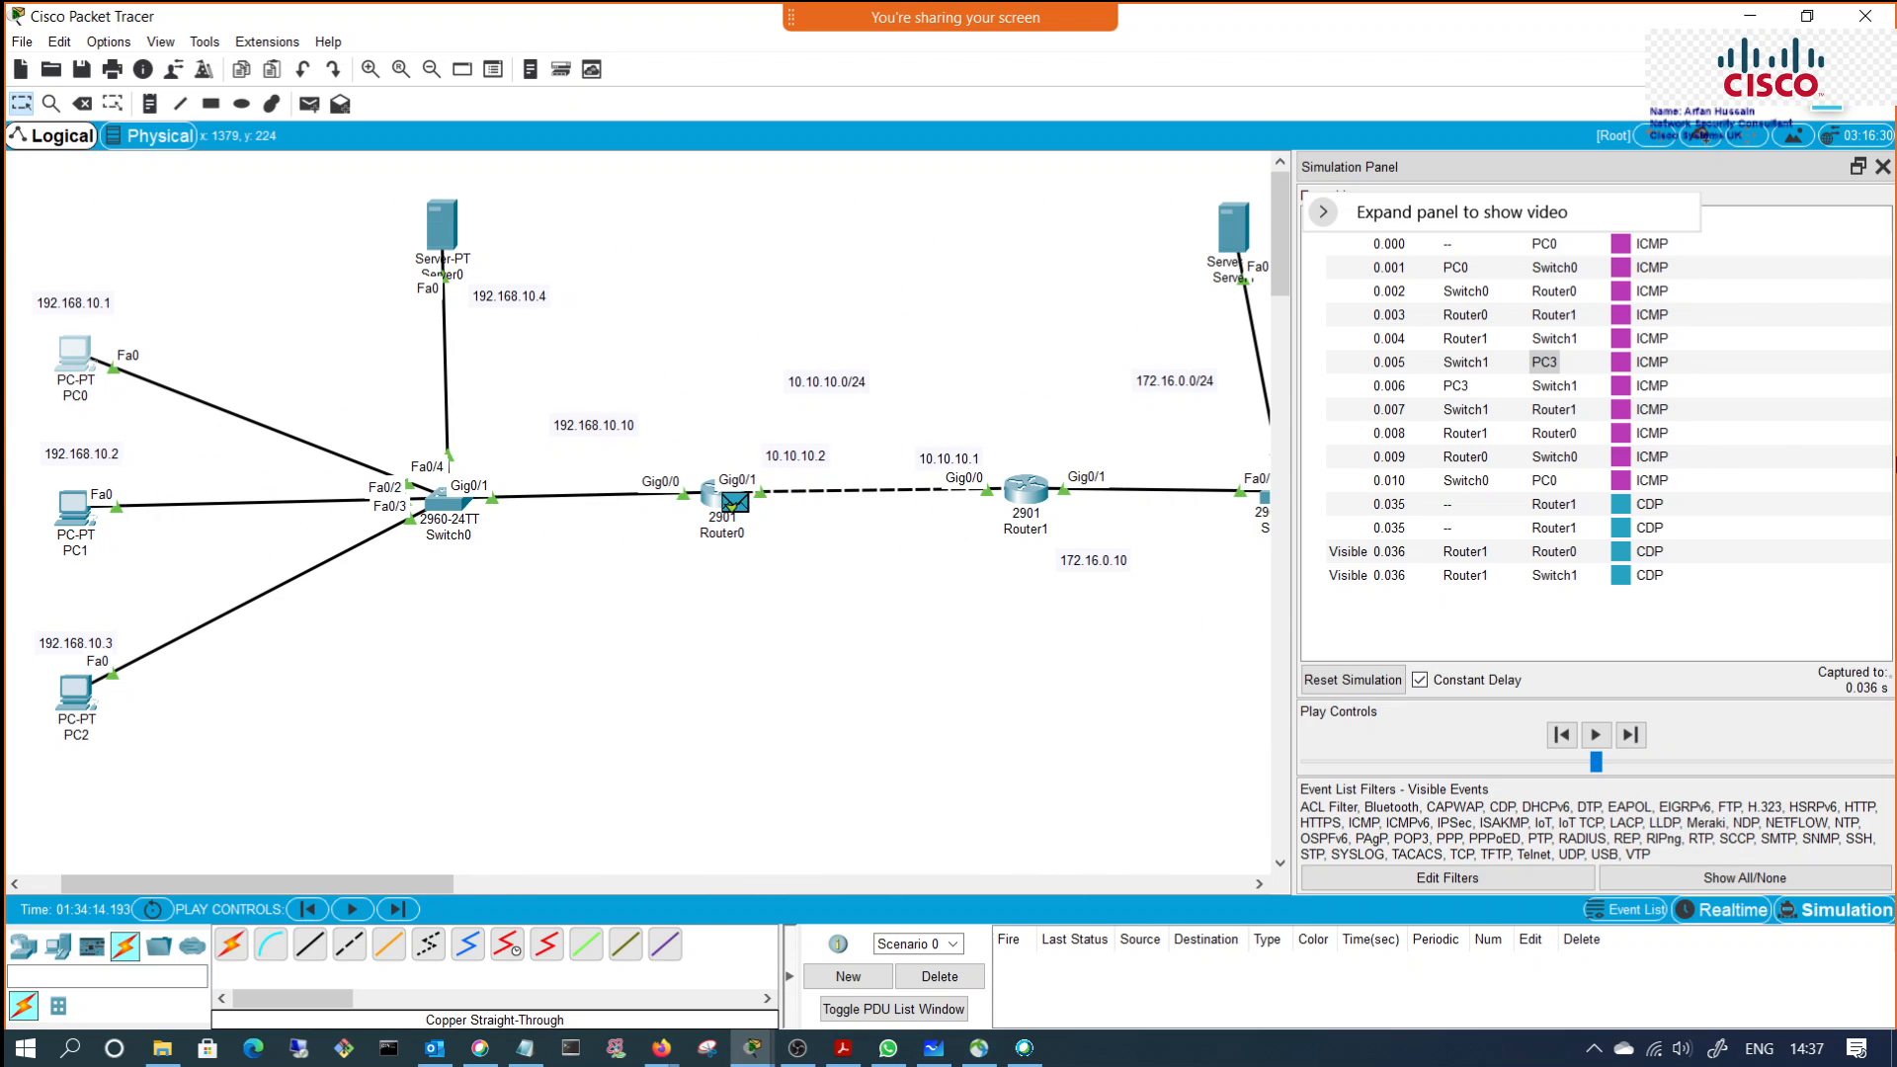
click(1881, 169)
drag(581, 891, 518, 887)
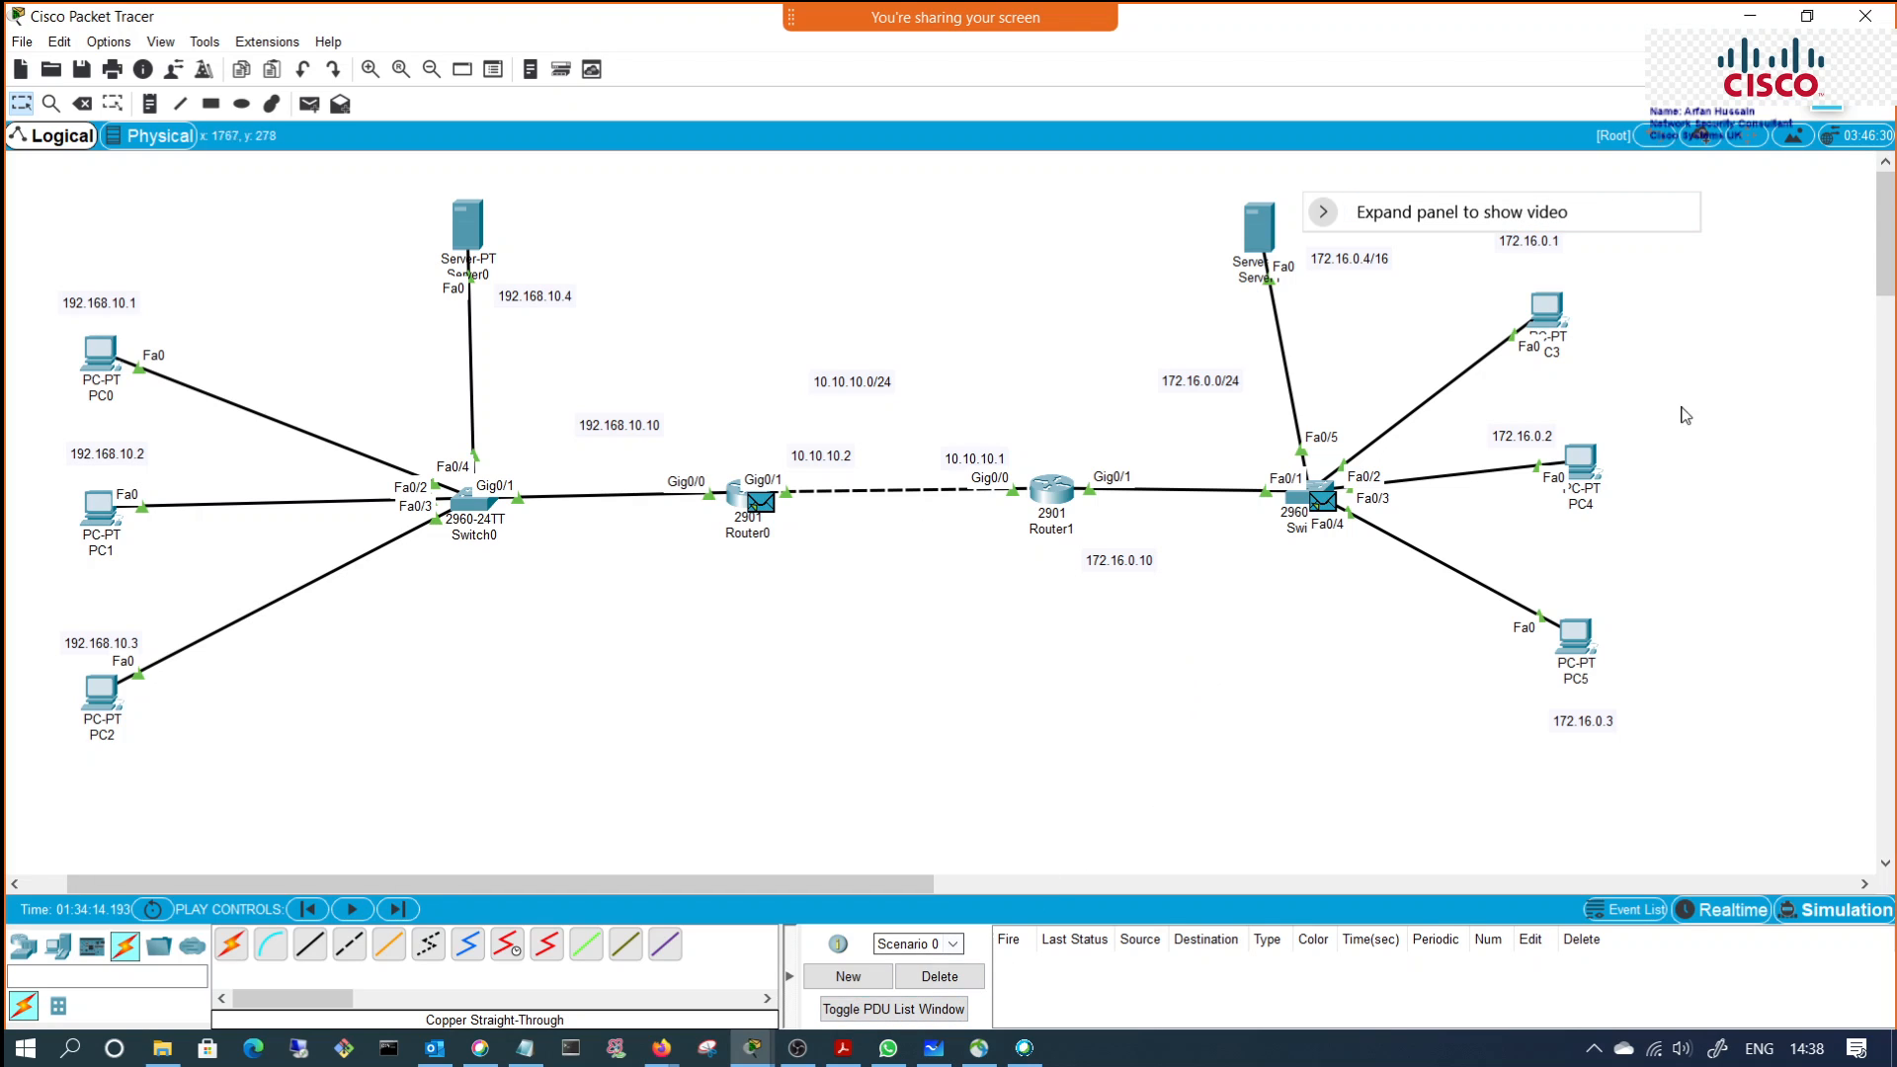
Step: Sketch two laptops joined by a straight line with the annotation pen, above the link between Router0 and Router1
click(1828, 109)
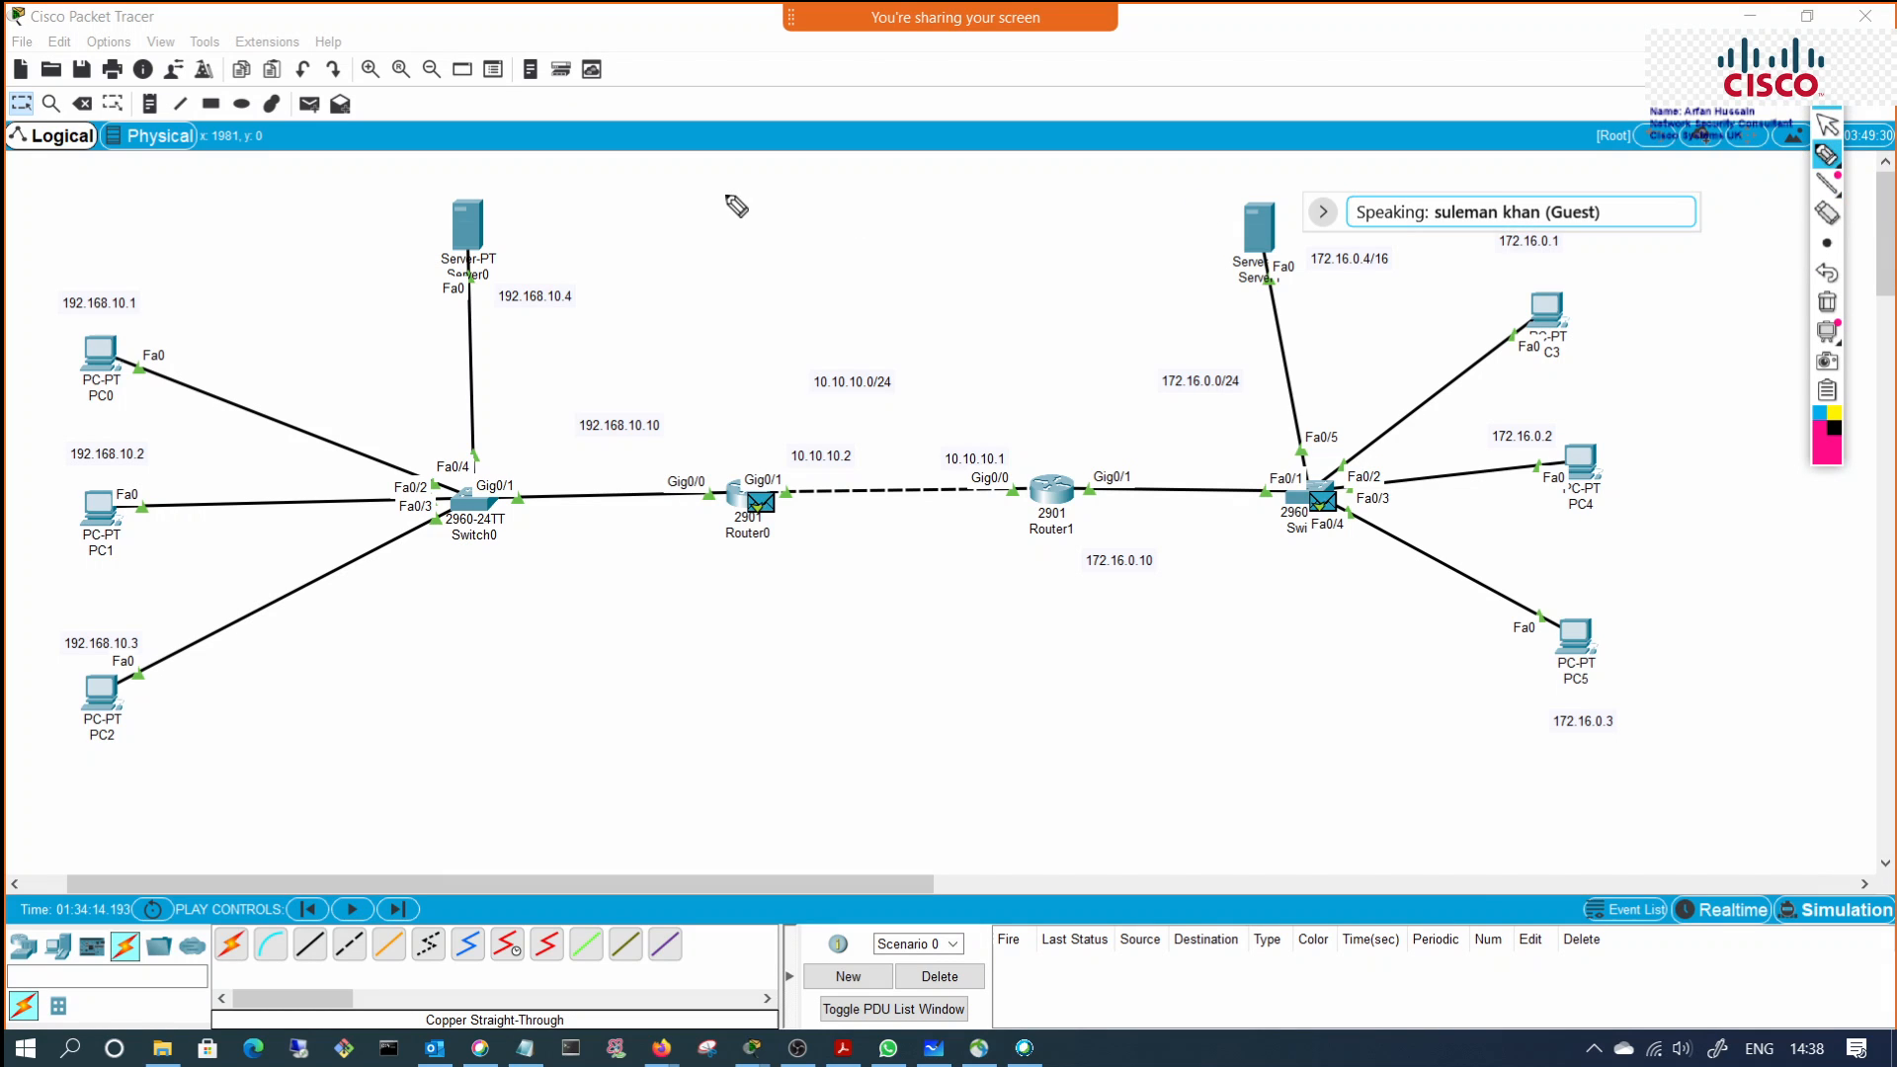
mouse_move(726, 187)
mouse_down()
mouse_move(723, 245)
mouse_move(1019, 200)
mouse_move(1018, 267)
mouse_up()
mouse_move(1030, 186)
mouse_down()
mouse_move(1076, 265)
mouse_move(1014, 267)
mouse_up()
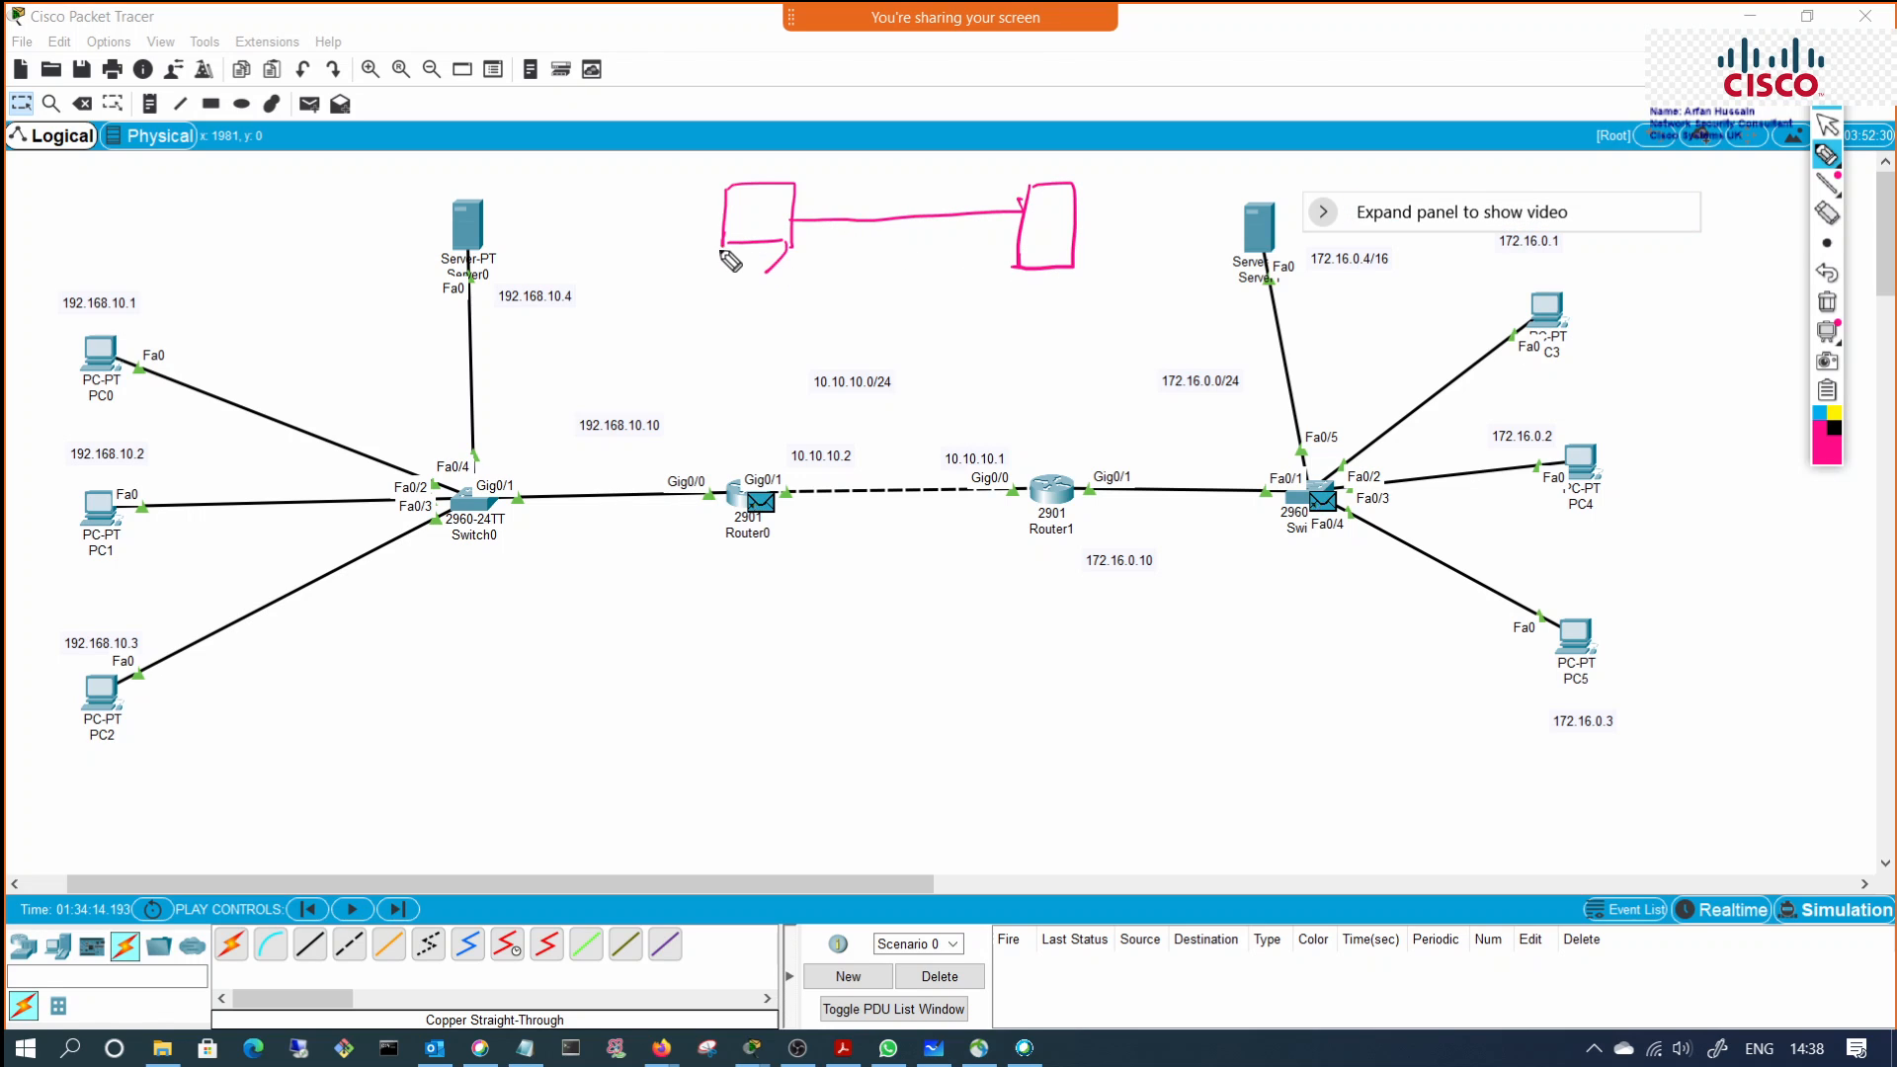
drag(726, 247, 782, 267)
mouse_move(1021, 267)
mouse_down()
mouse_move(999, 296)
mouse_move(1053, 297)
mouse_up()
Step: Label the sketched link "Cross Cable" with an underline and downward arrow, and draw a double-headed arrow between the laptops
mouse_move(1120, 180)
mouse_down()
mouse_move(1197, 193)
mouse_move(1125, 253)
mouse_move(1197, 235)
mouse_up()
drag(1096, 273, 1202, 259)
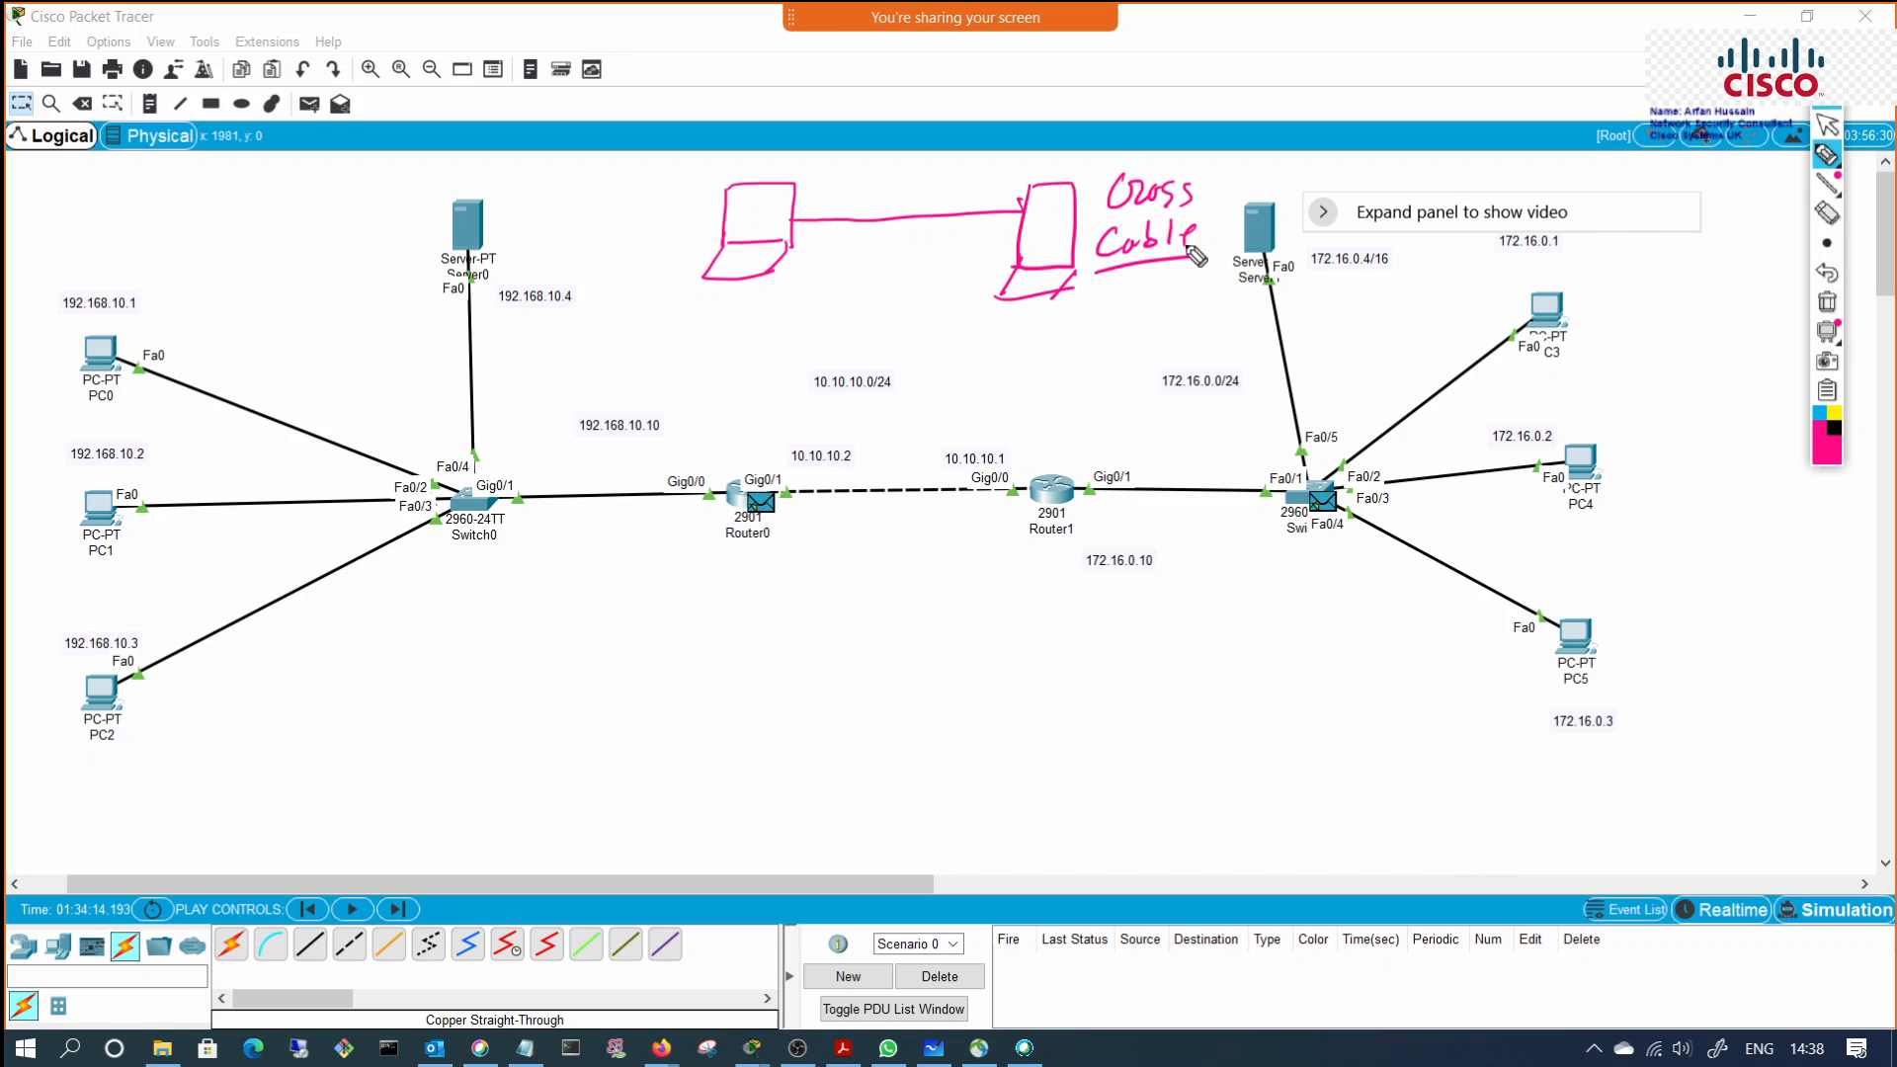
mouse_move(1209, 156)
mouse_down()
mouse_move(1199, 289)
mouse_move(1218, 278)
mouse_up()
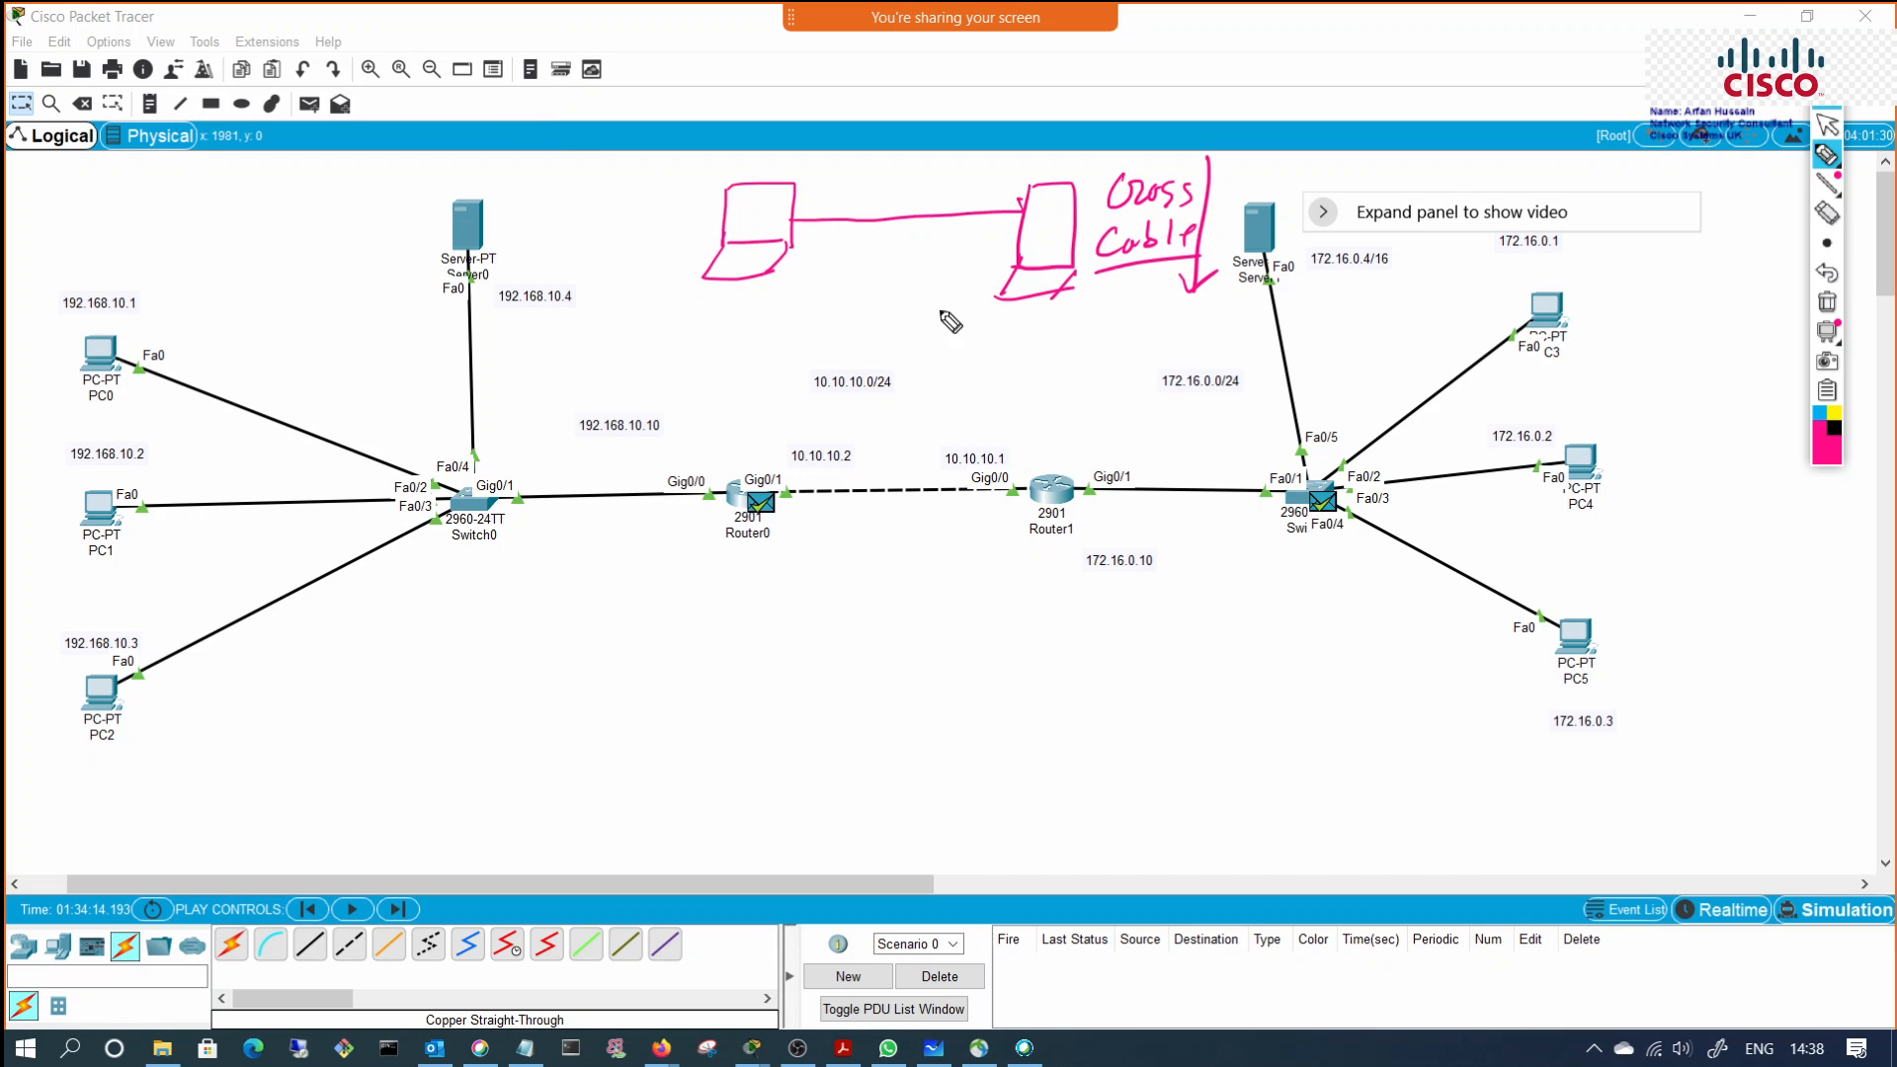
mouse_move(800, 233)
mouse_down()
mouse_move(997, 237)
mouse_move(798, 236)
mouse_up()
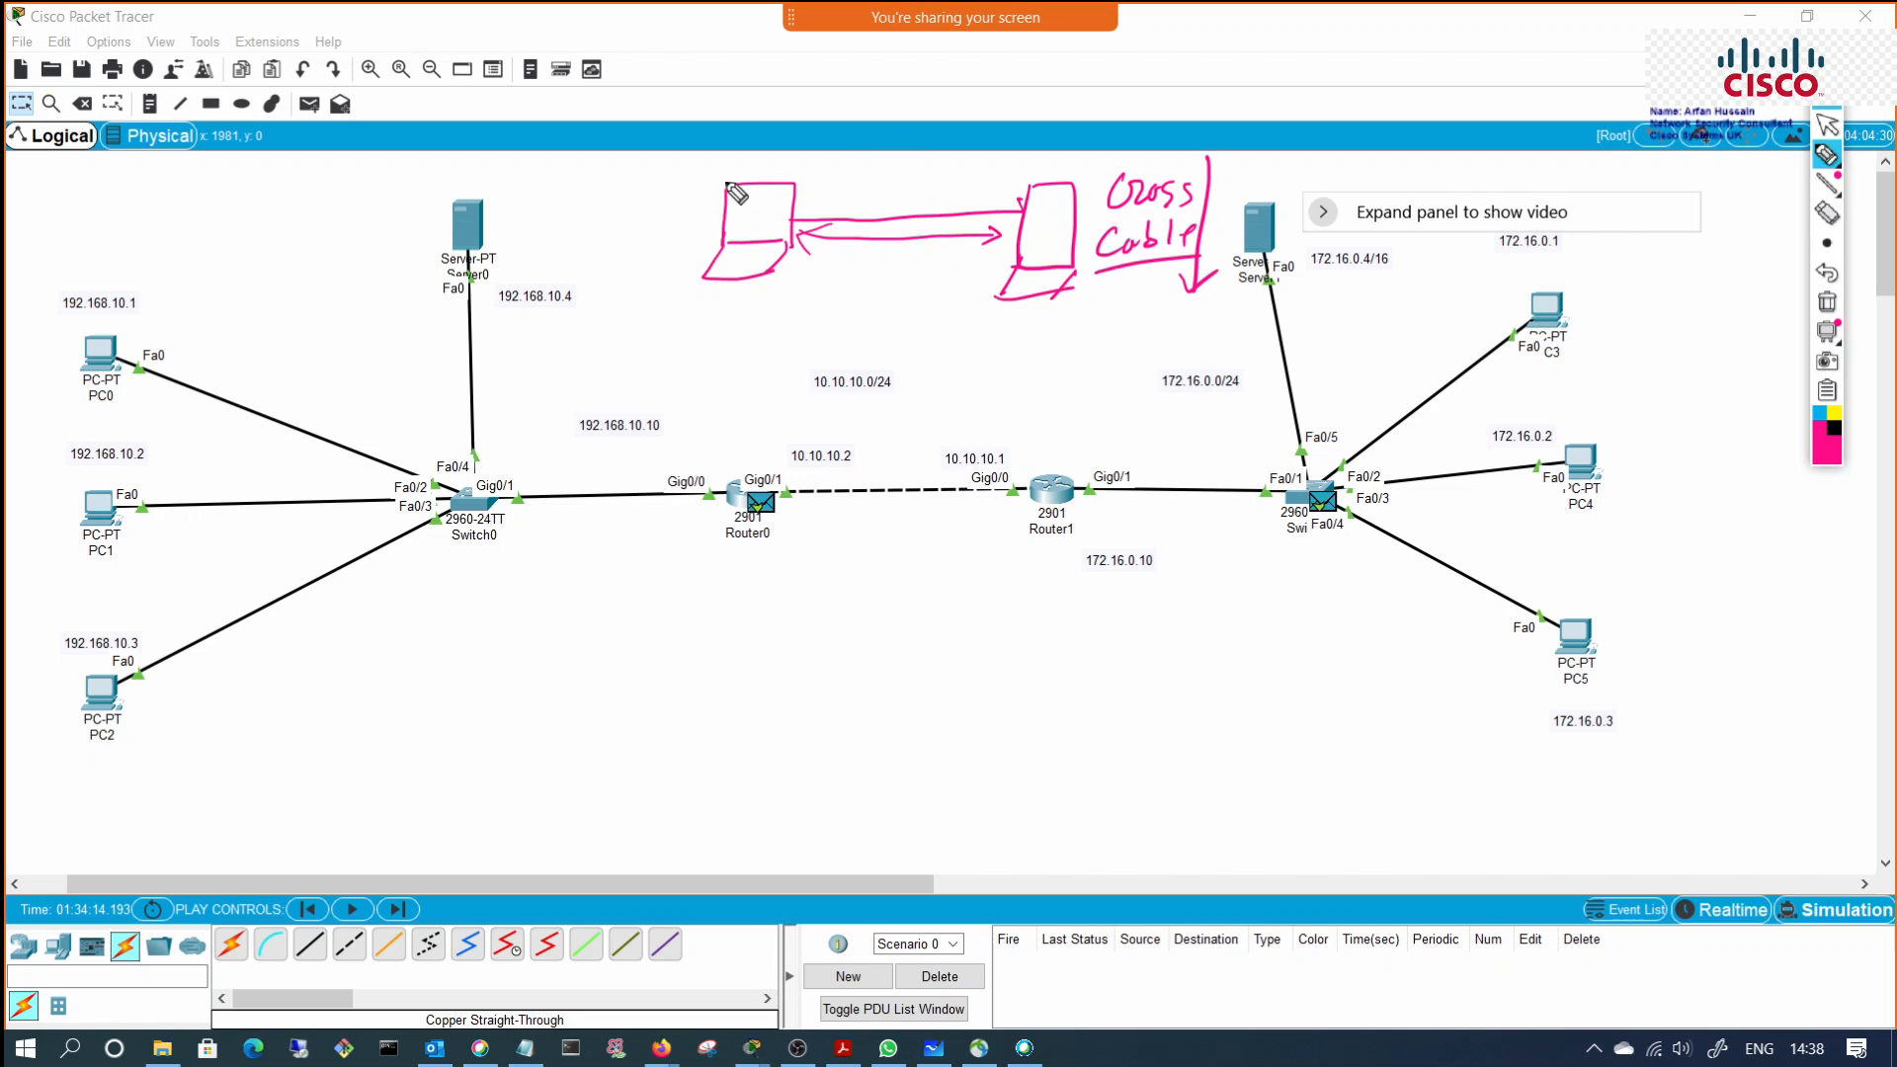
Step: Handwrite the address 192.168.10.1 beneath the first sketched laptop
mouse_move(729, 283)
mouse_down()
mouse_move(728, 308)
mouse_move(812, 316)
mouse_up()
click(780, 316)
click(828, 310)
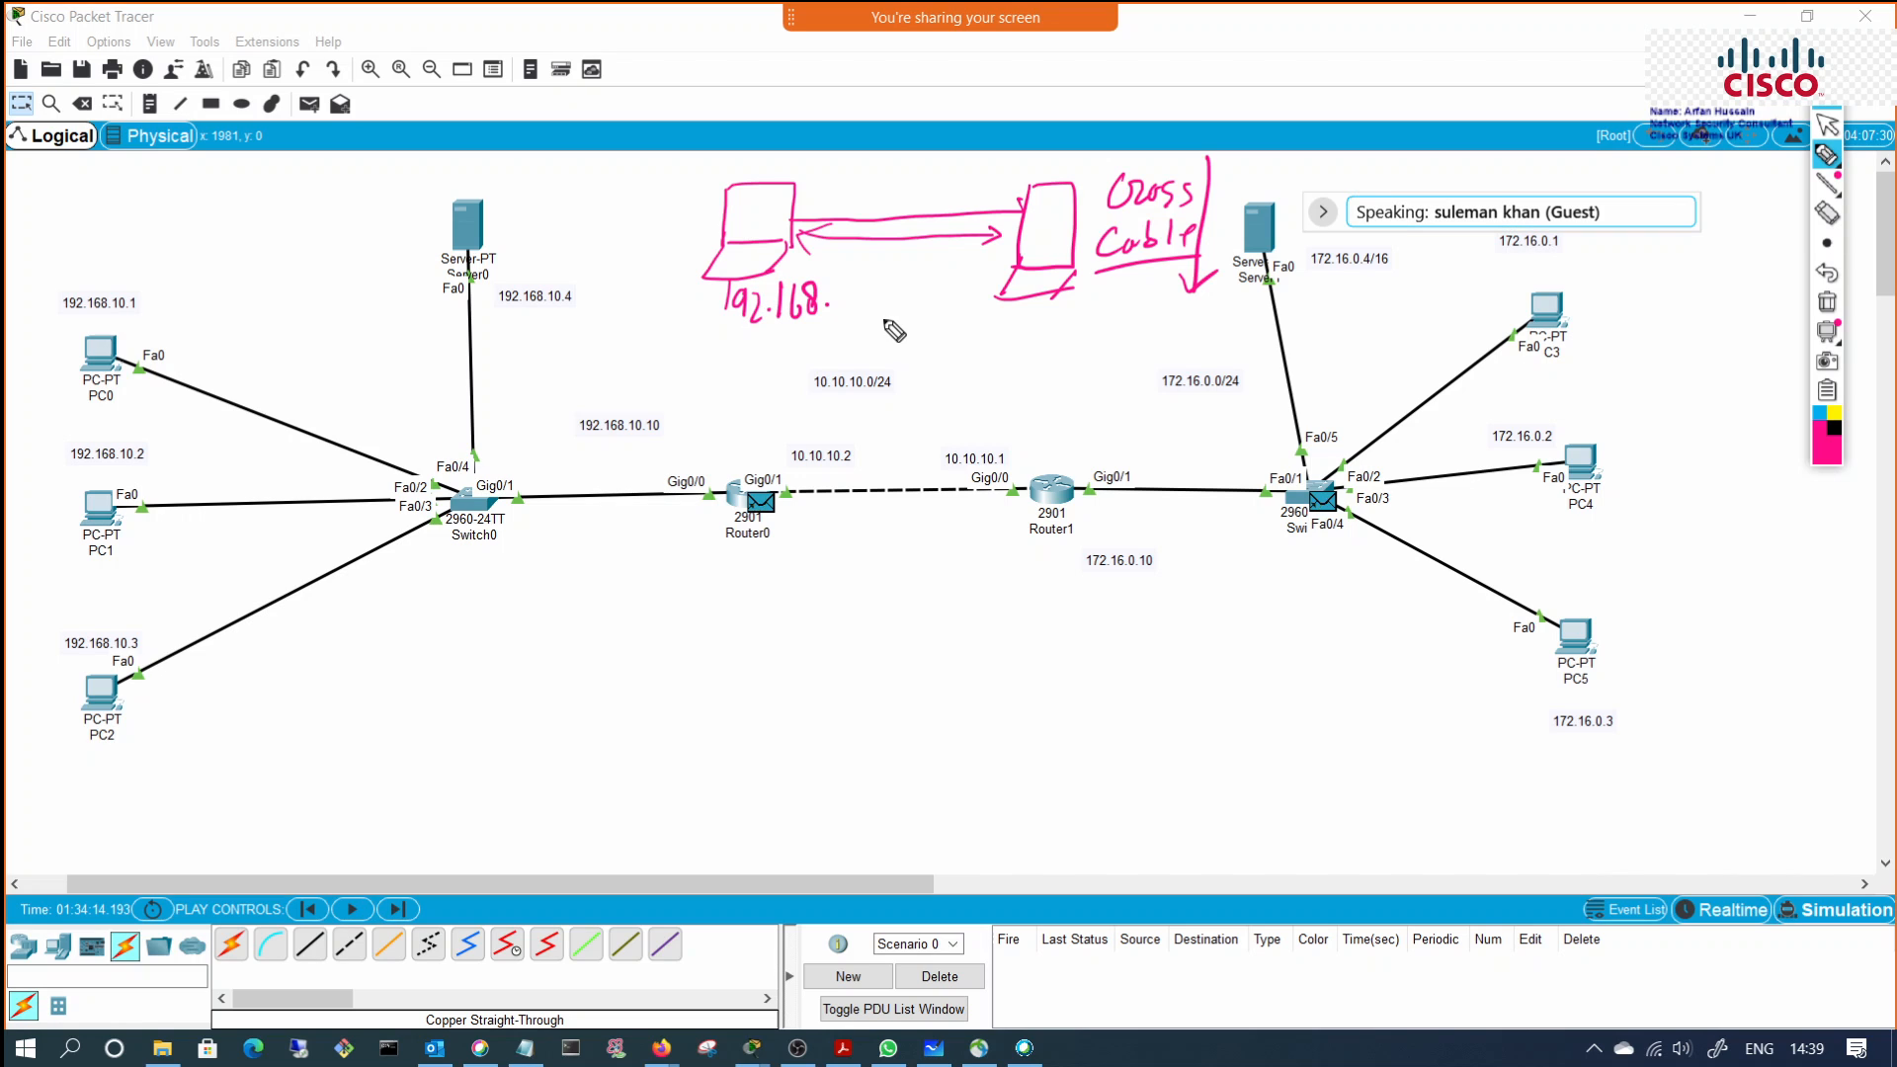
mouse_move(839, 292)
mouse_down()
mouse_move(837, 317)
mouse_move(849, 296)
mouse_move(885, 318)
mouse_up()
click(864, 310)
Step: Handwrite the address 192.168.10.2 beneath the second sketched laptop
mouse_move(1007, 316)
mouse_down()
mouse_move(1009, 336)
mouse_move(1066, 337)
mouse_up()
click(1055, 336)
mouse_move(1086, 315)
mouse_down()
mouse_move(1080, 336)
mouse_move(1128, 336)
mouse_up()
click(1125, 317)
drag(1140, 316, 1187, 332)
click(1153, 329)
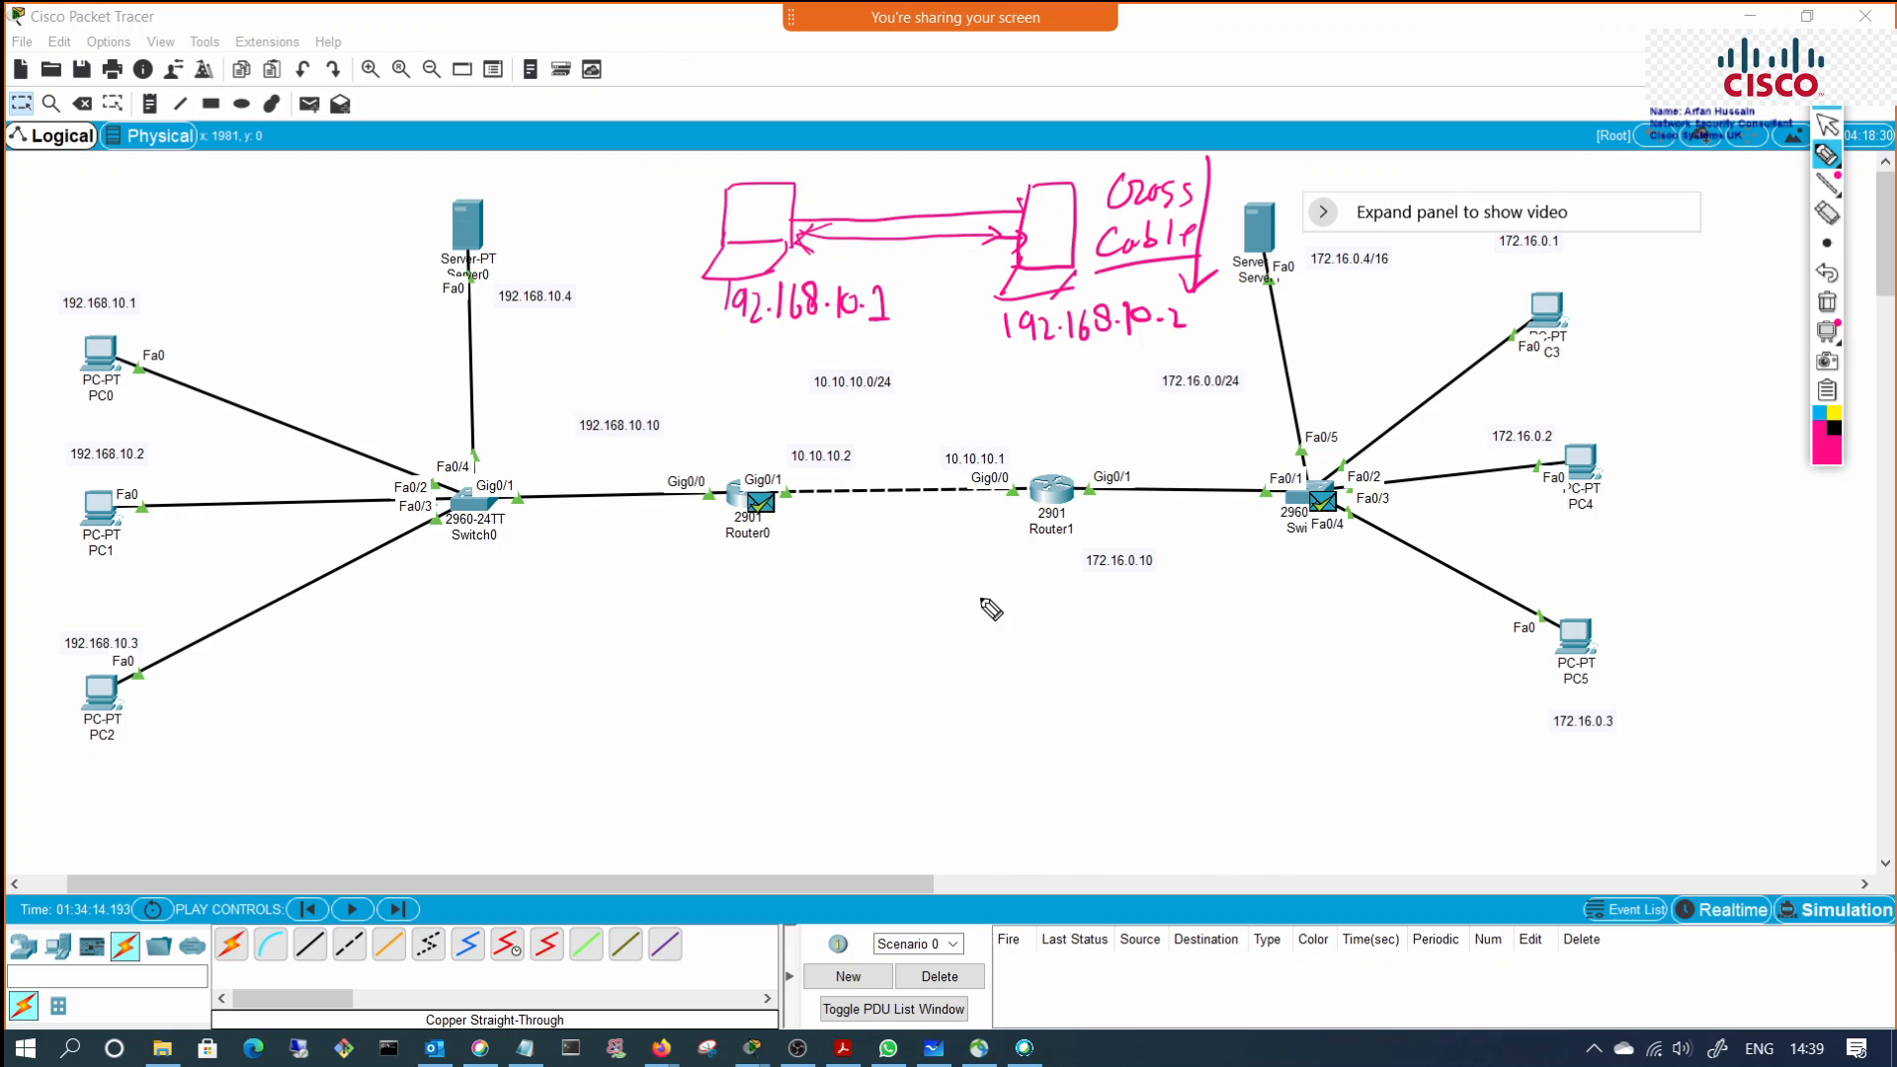
Step: Write "Net" below the router link with an arrow under it and a line over it, and sketch a small box above it
mouse_move(938, 669)
mouse_down()
mouse_move(950, 642)
mouse_move(995, 635)
mouse_move(1045, 661)
mouse_move(1026, 700)
mouse_up()
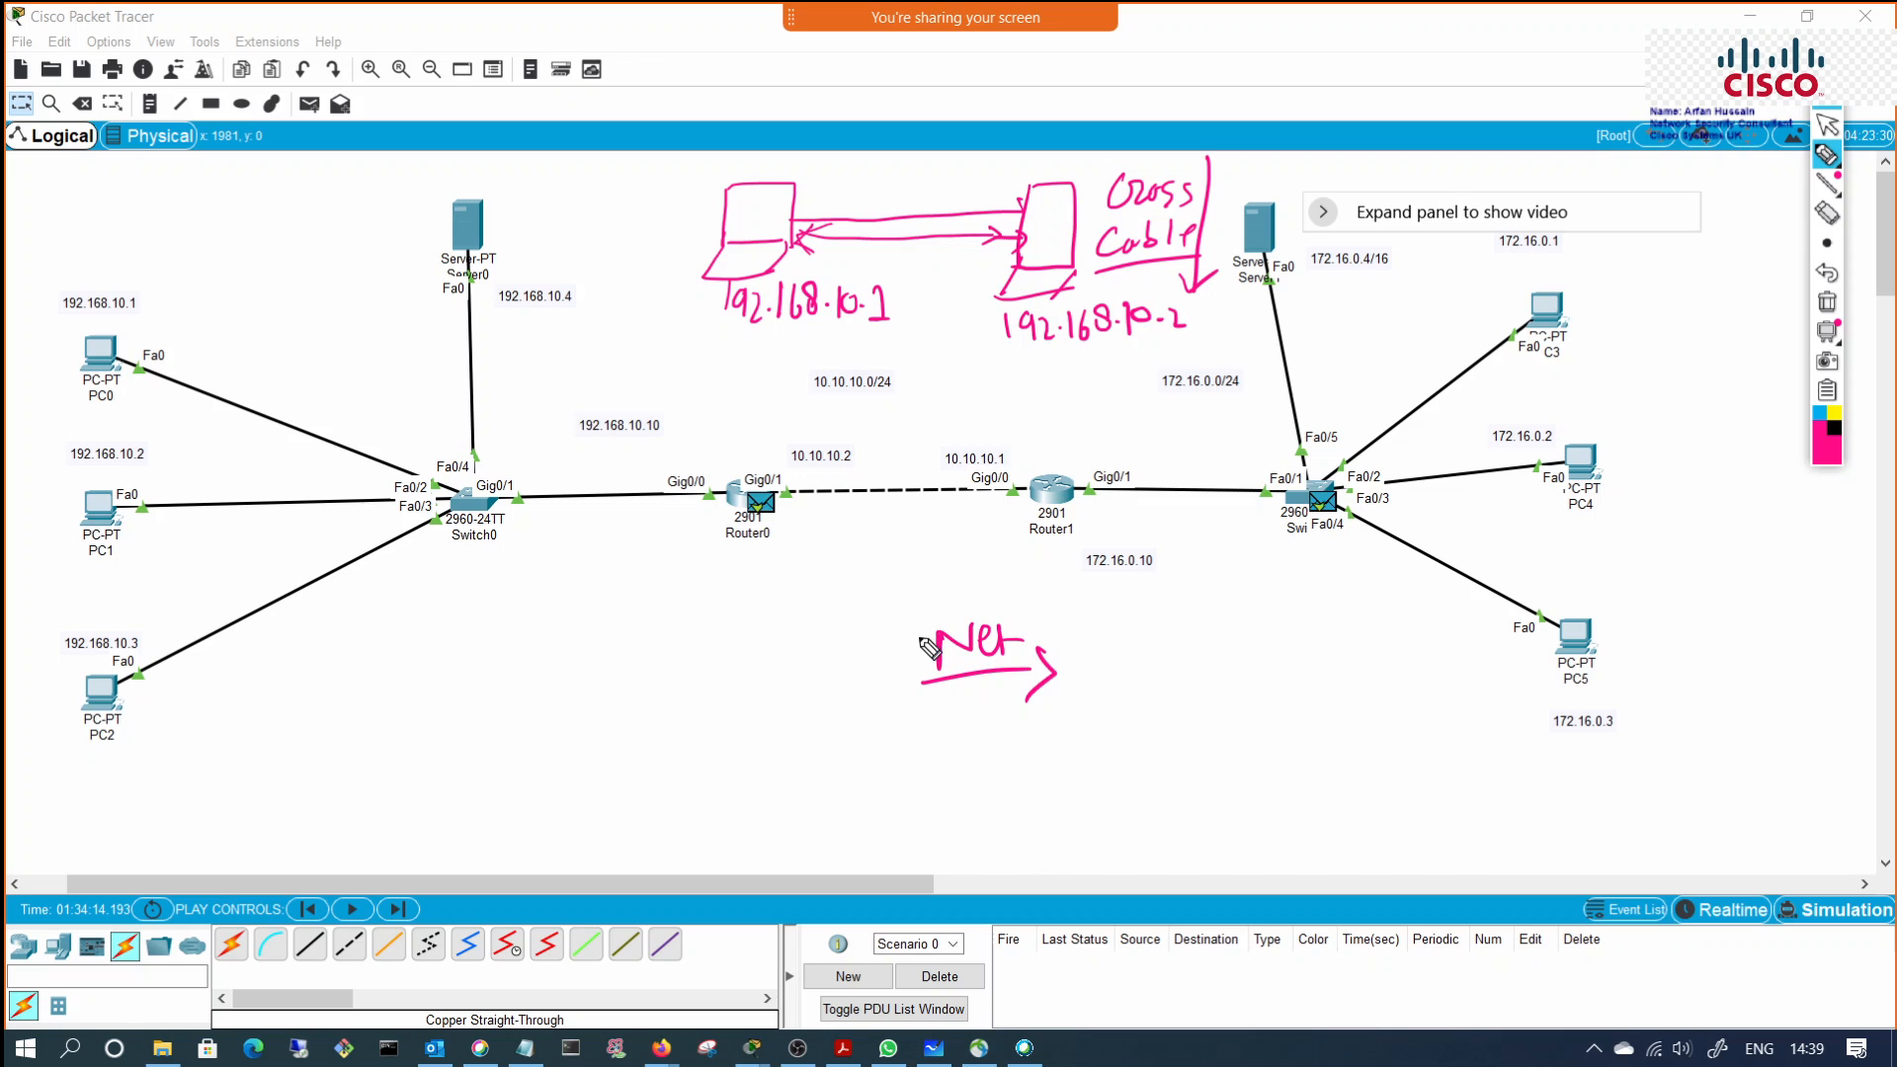
drag(915, 632, 1056, 620)
mouse_move(927, 553)
mouse_down()
mouse_move(915, 569)
mouse_move(894, 553)
mouse_move(948, 546)
mouse_move(889, 598)
mouse_move(931, 593)
mouse_up()
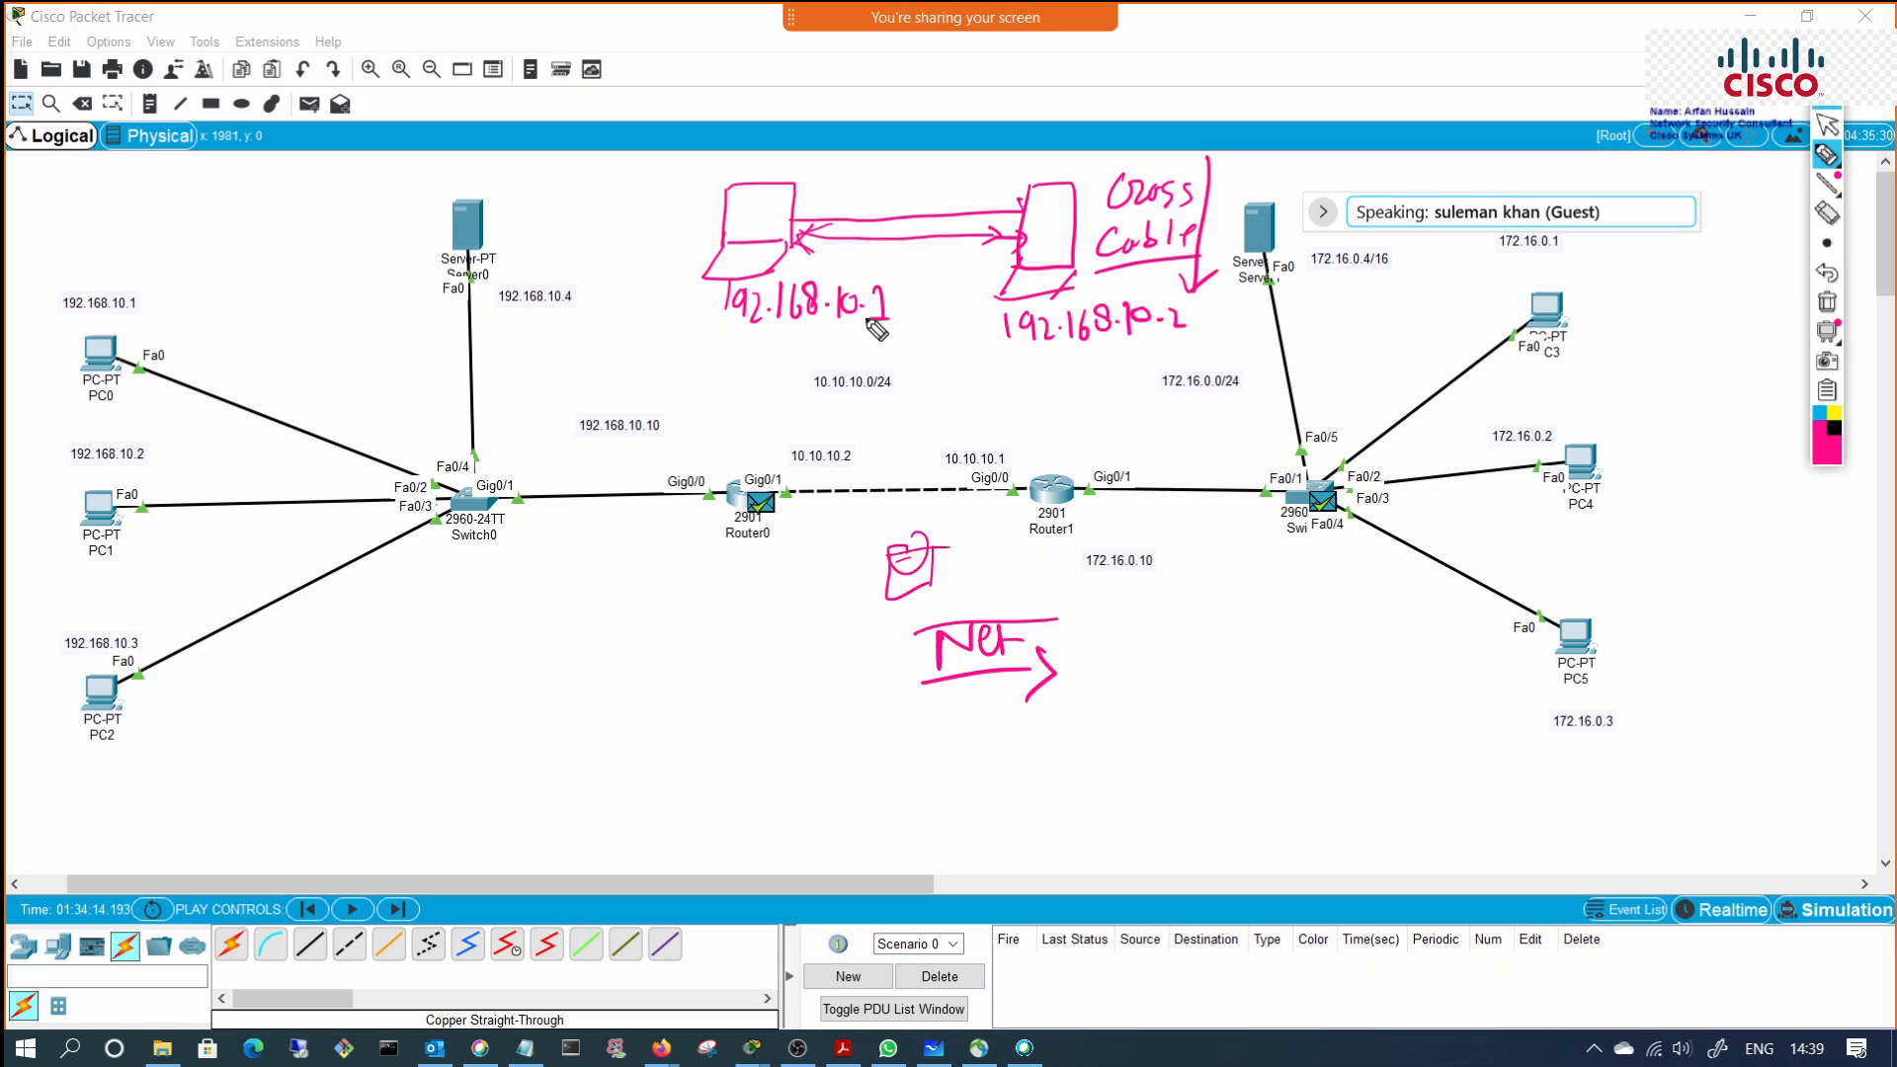
Step: Underline the handwritten addresses 192.168.10.1 and 192.168.10.2
drag(724, 342, 882, 339)
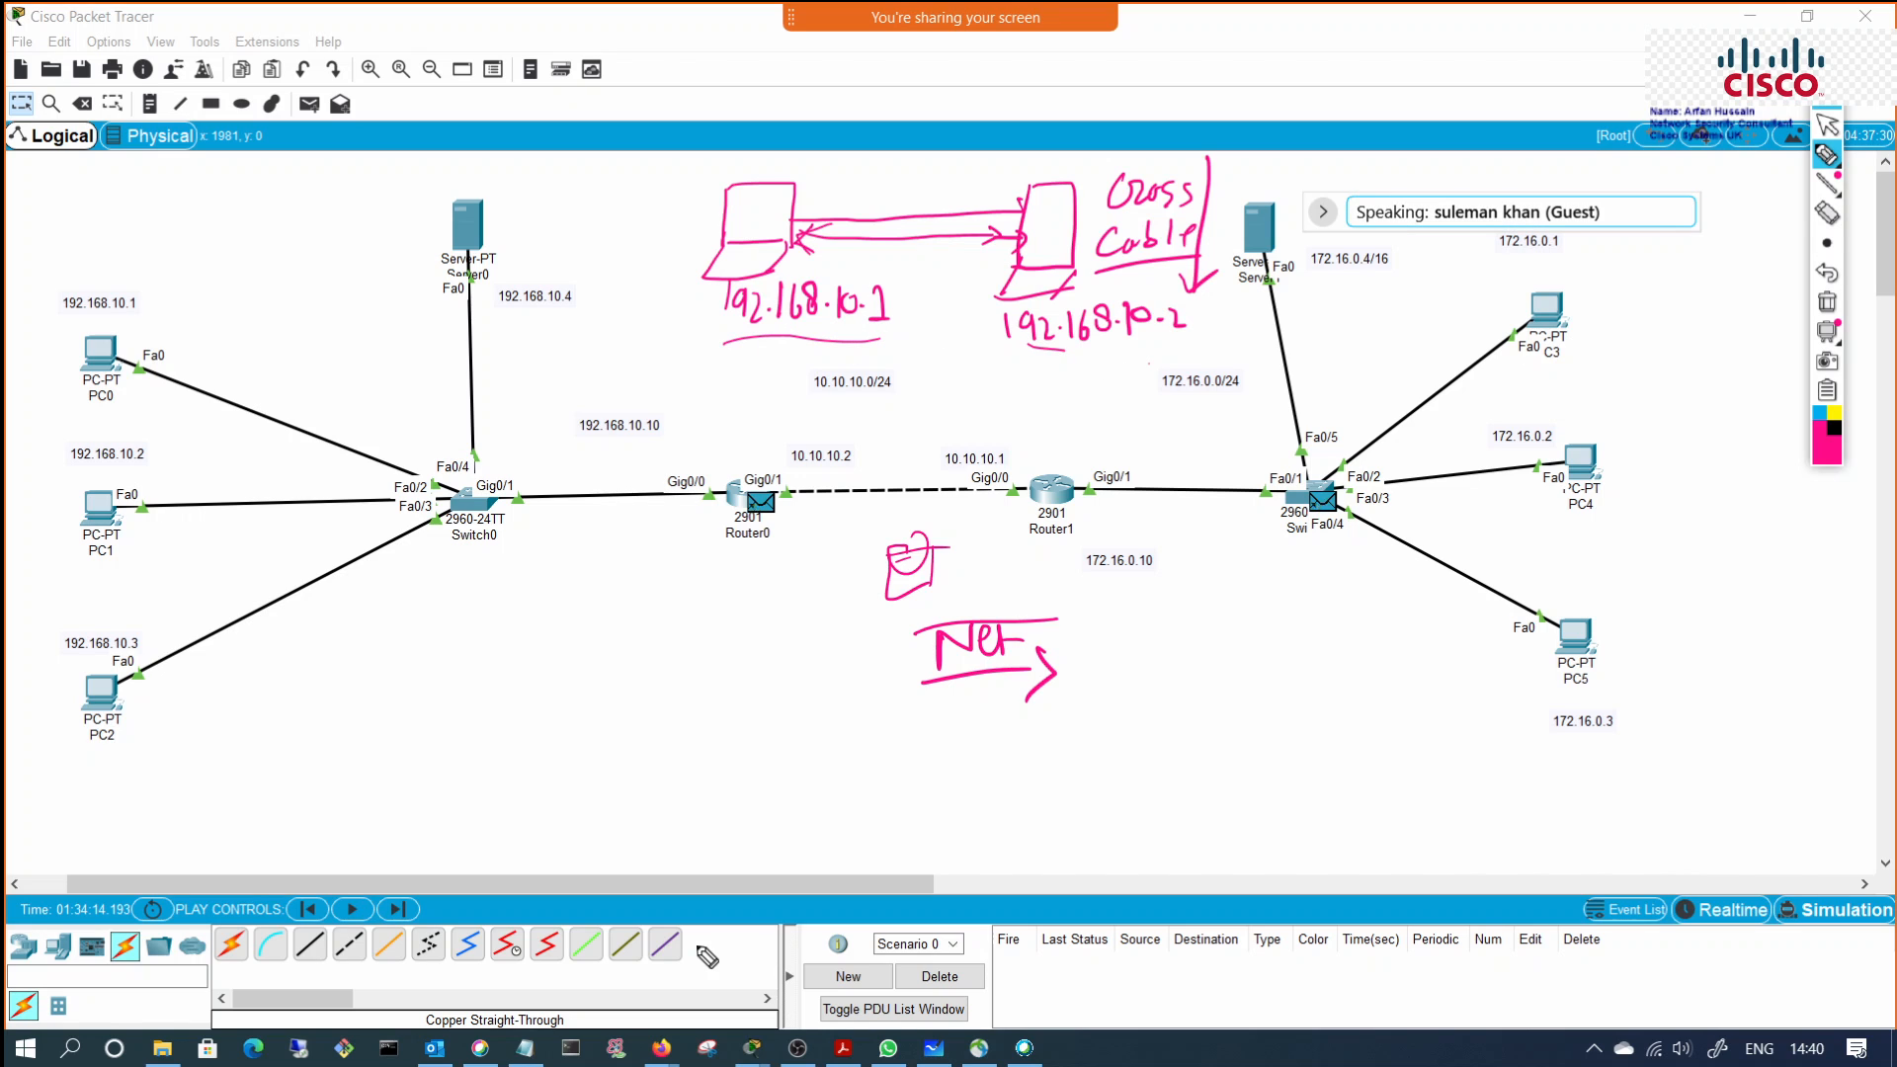
drag(997, 365, 1185, 318)
drag(1006, 373, 1181, 322)
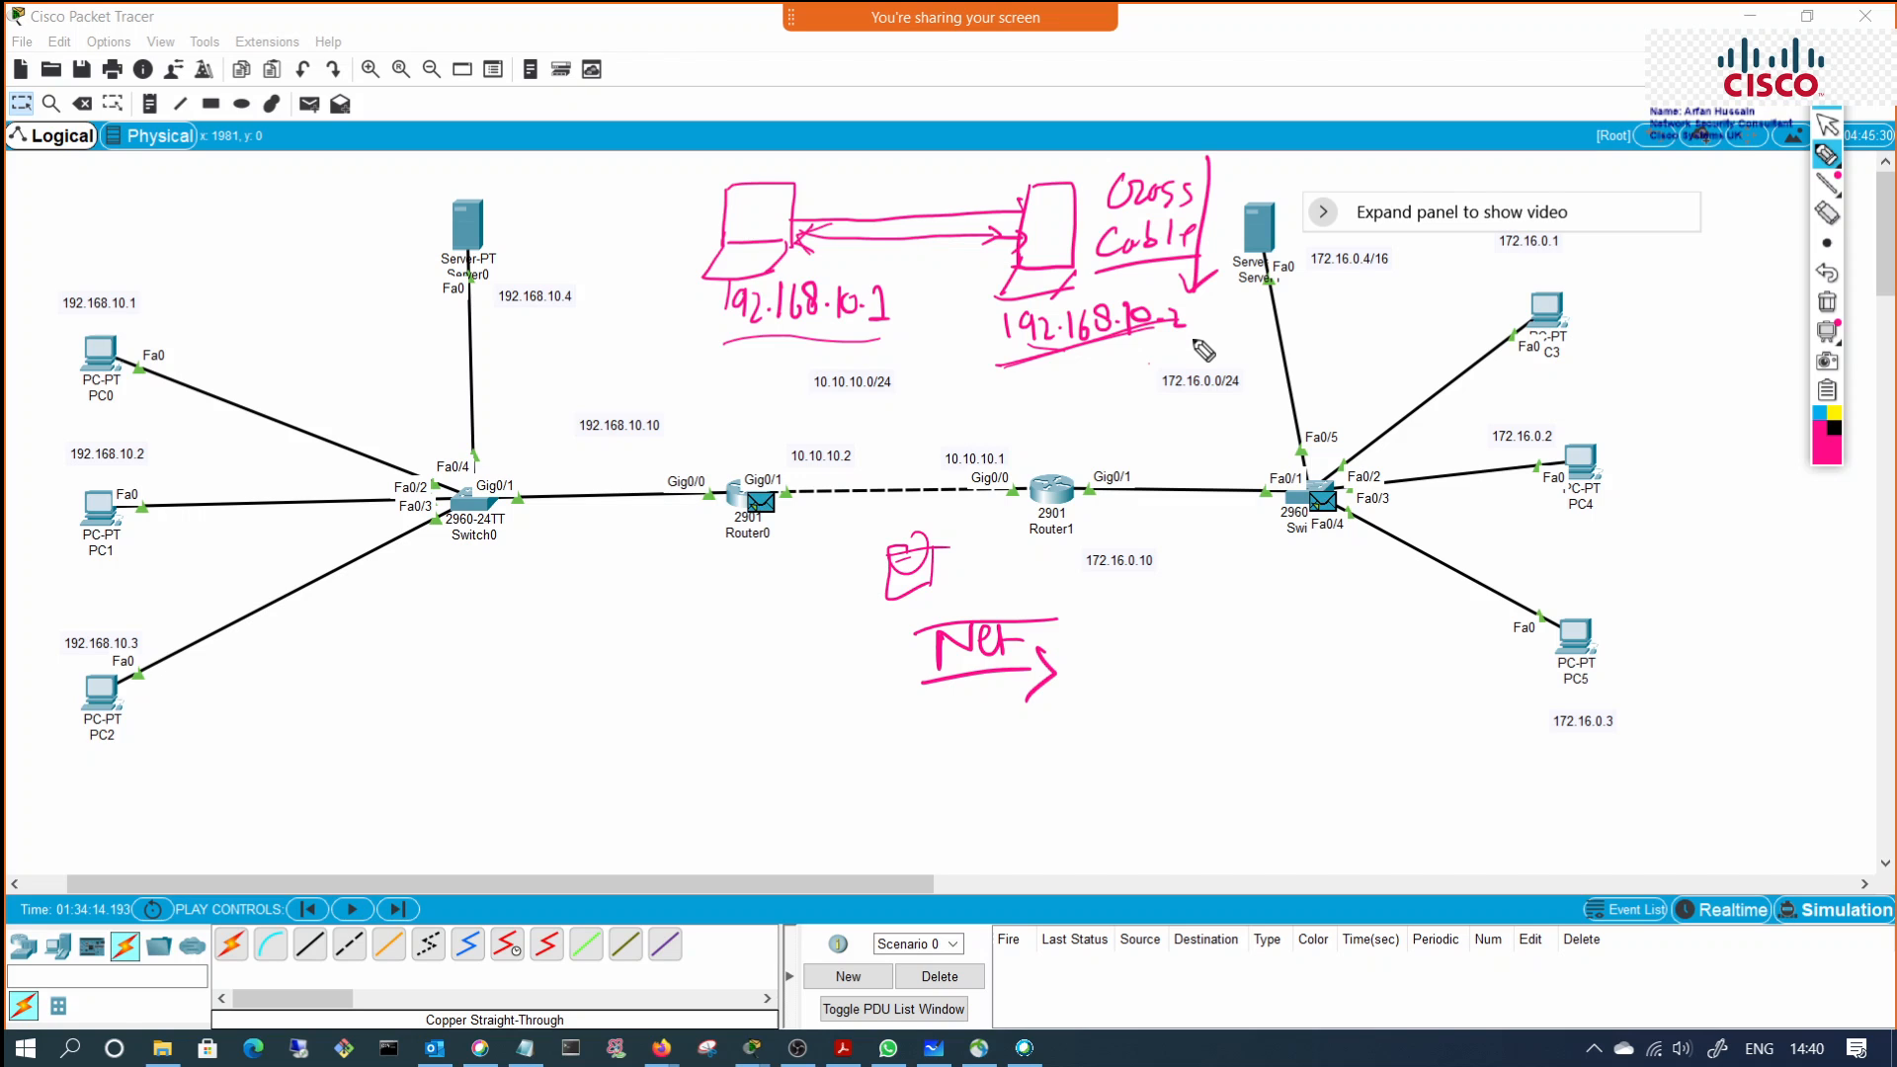
Step: Switch to a thicker pen stroke and circle the whole two-laptop sketch with its labels
mouse_move(1828, 158)
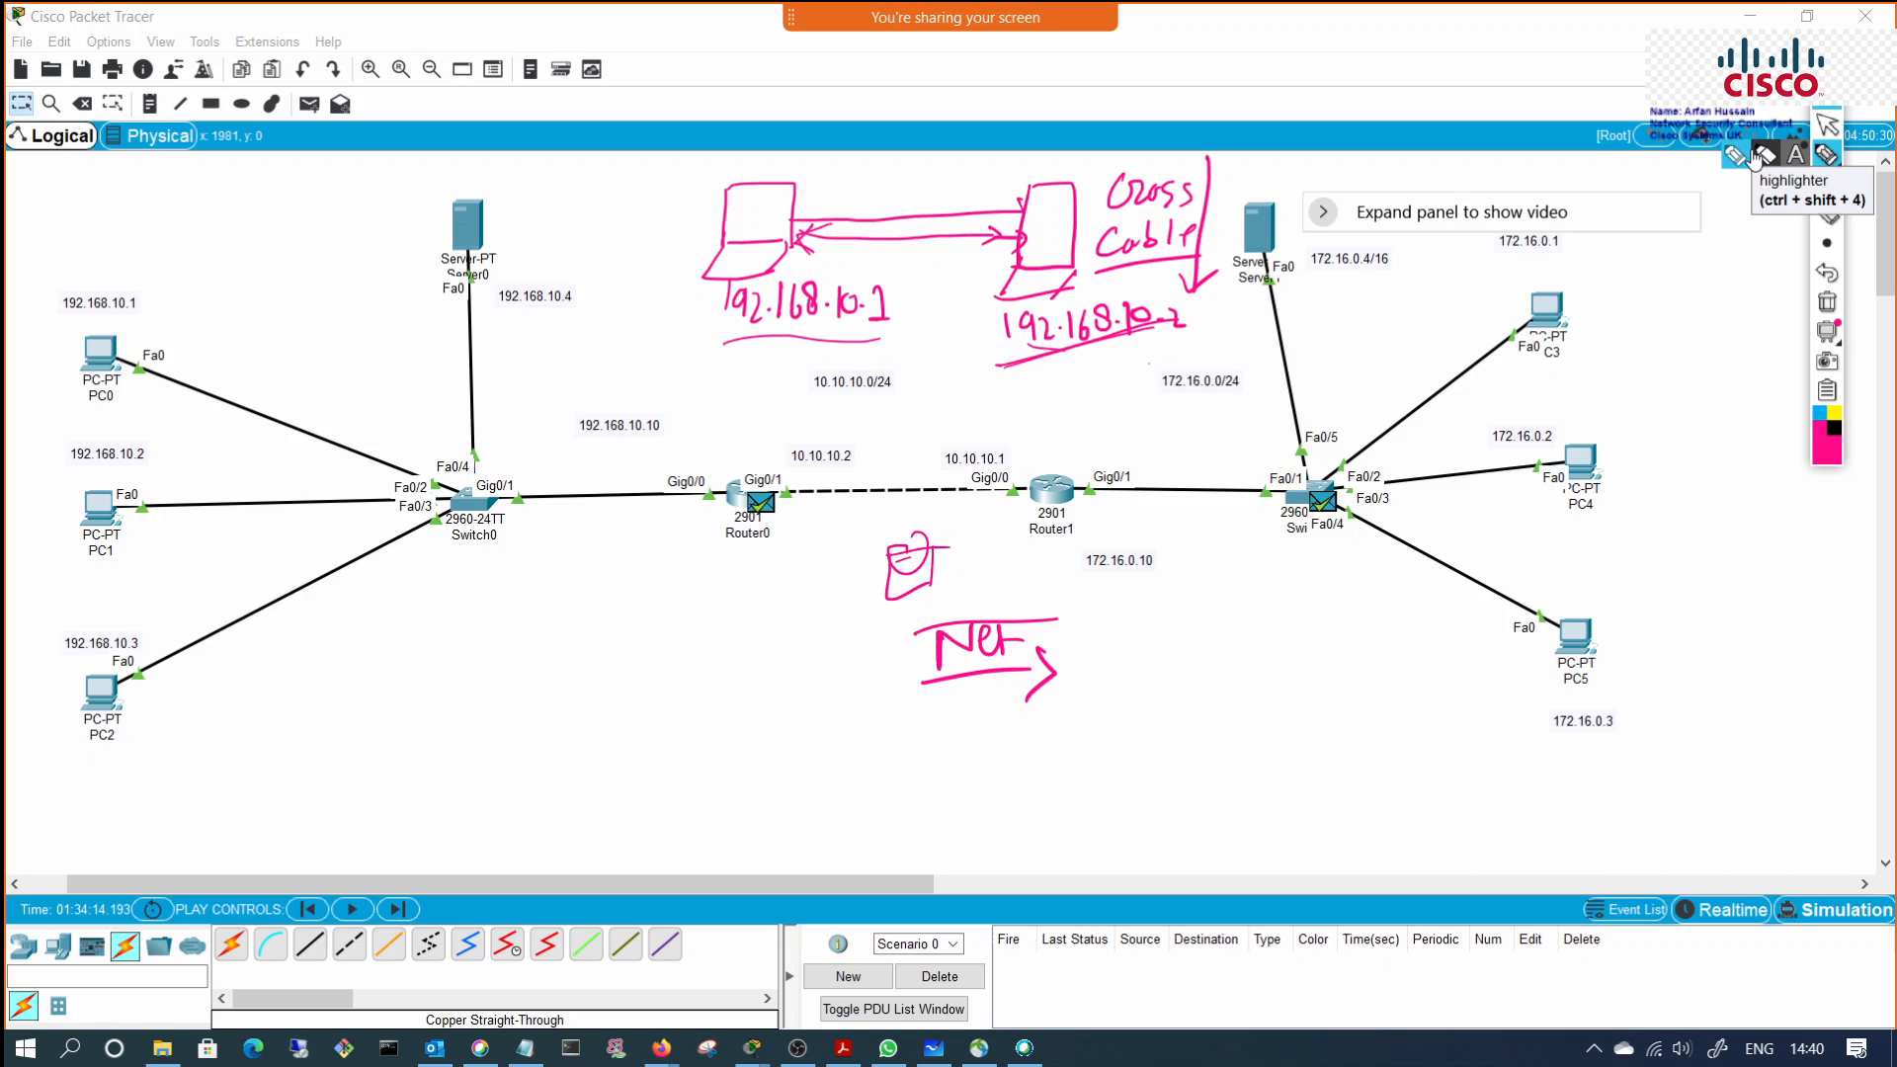
click(1753, 158)
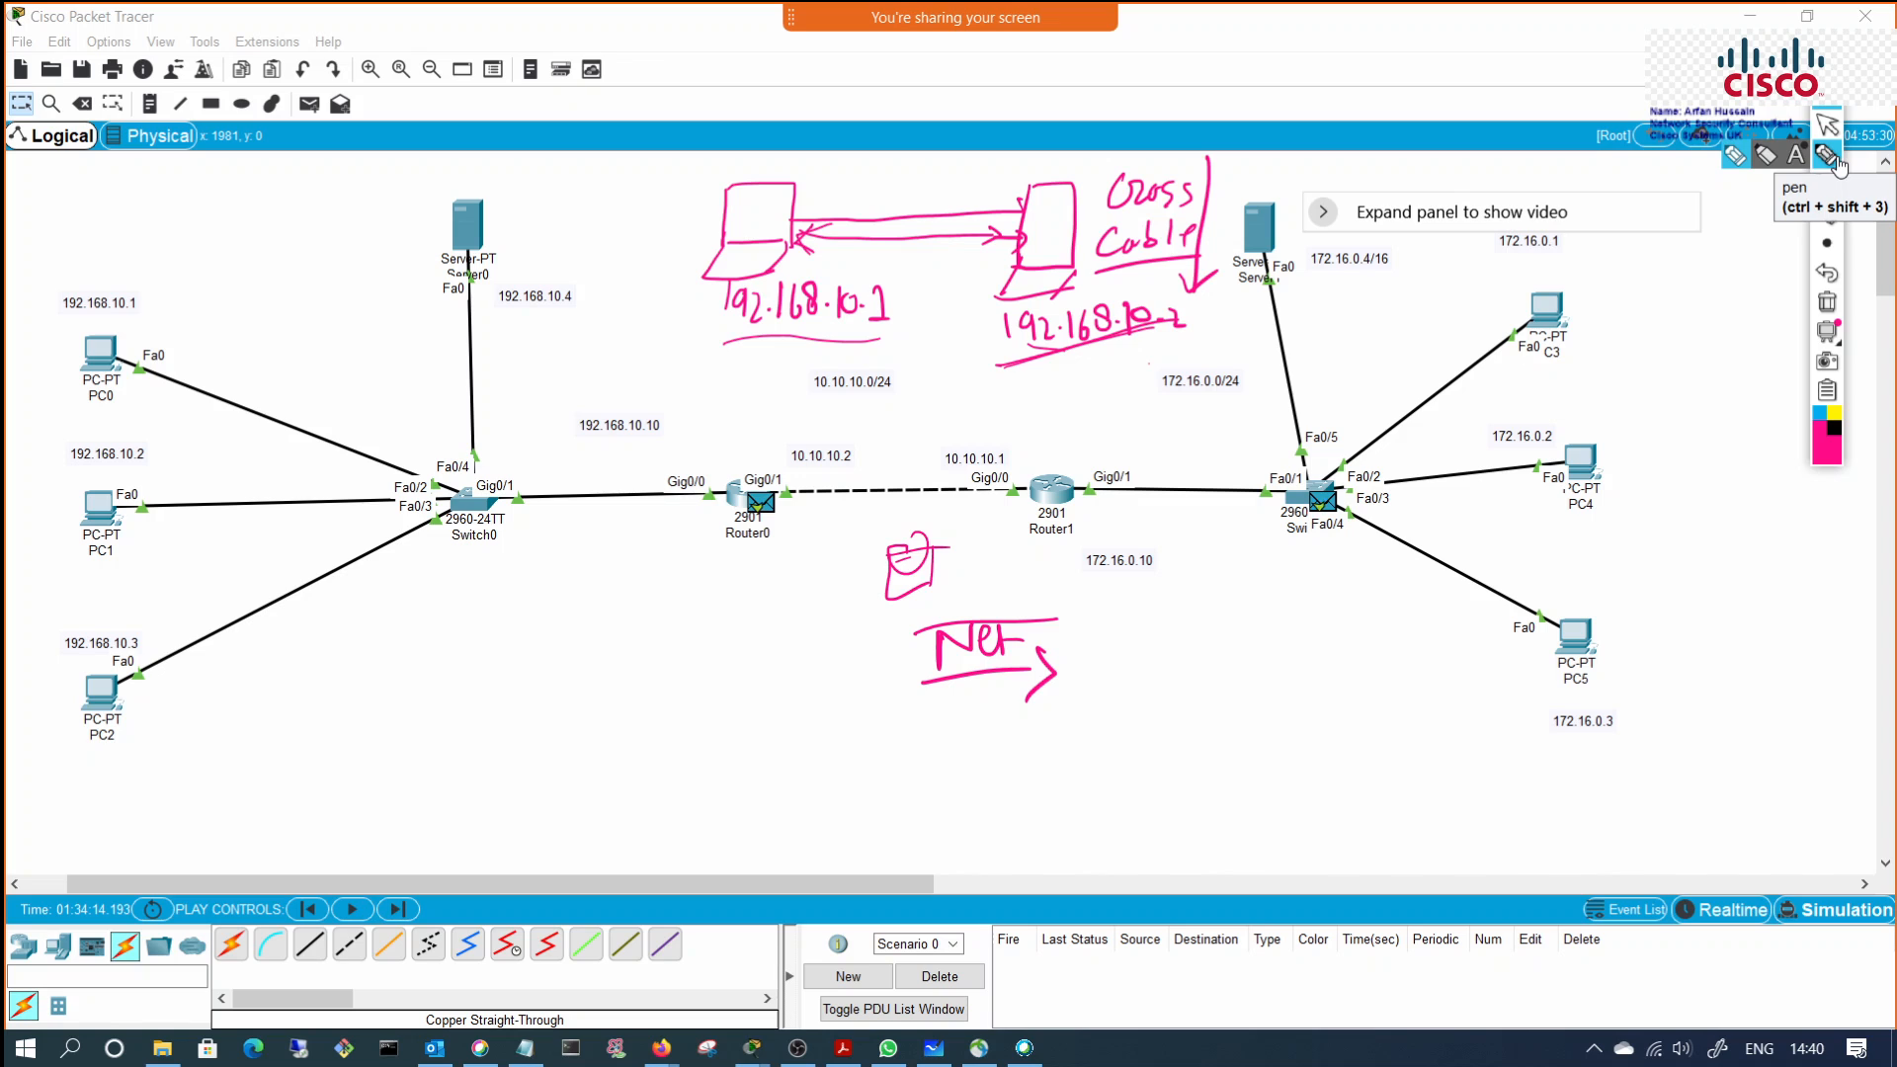
click(1830, 159)
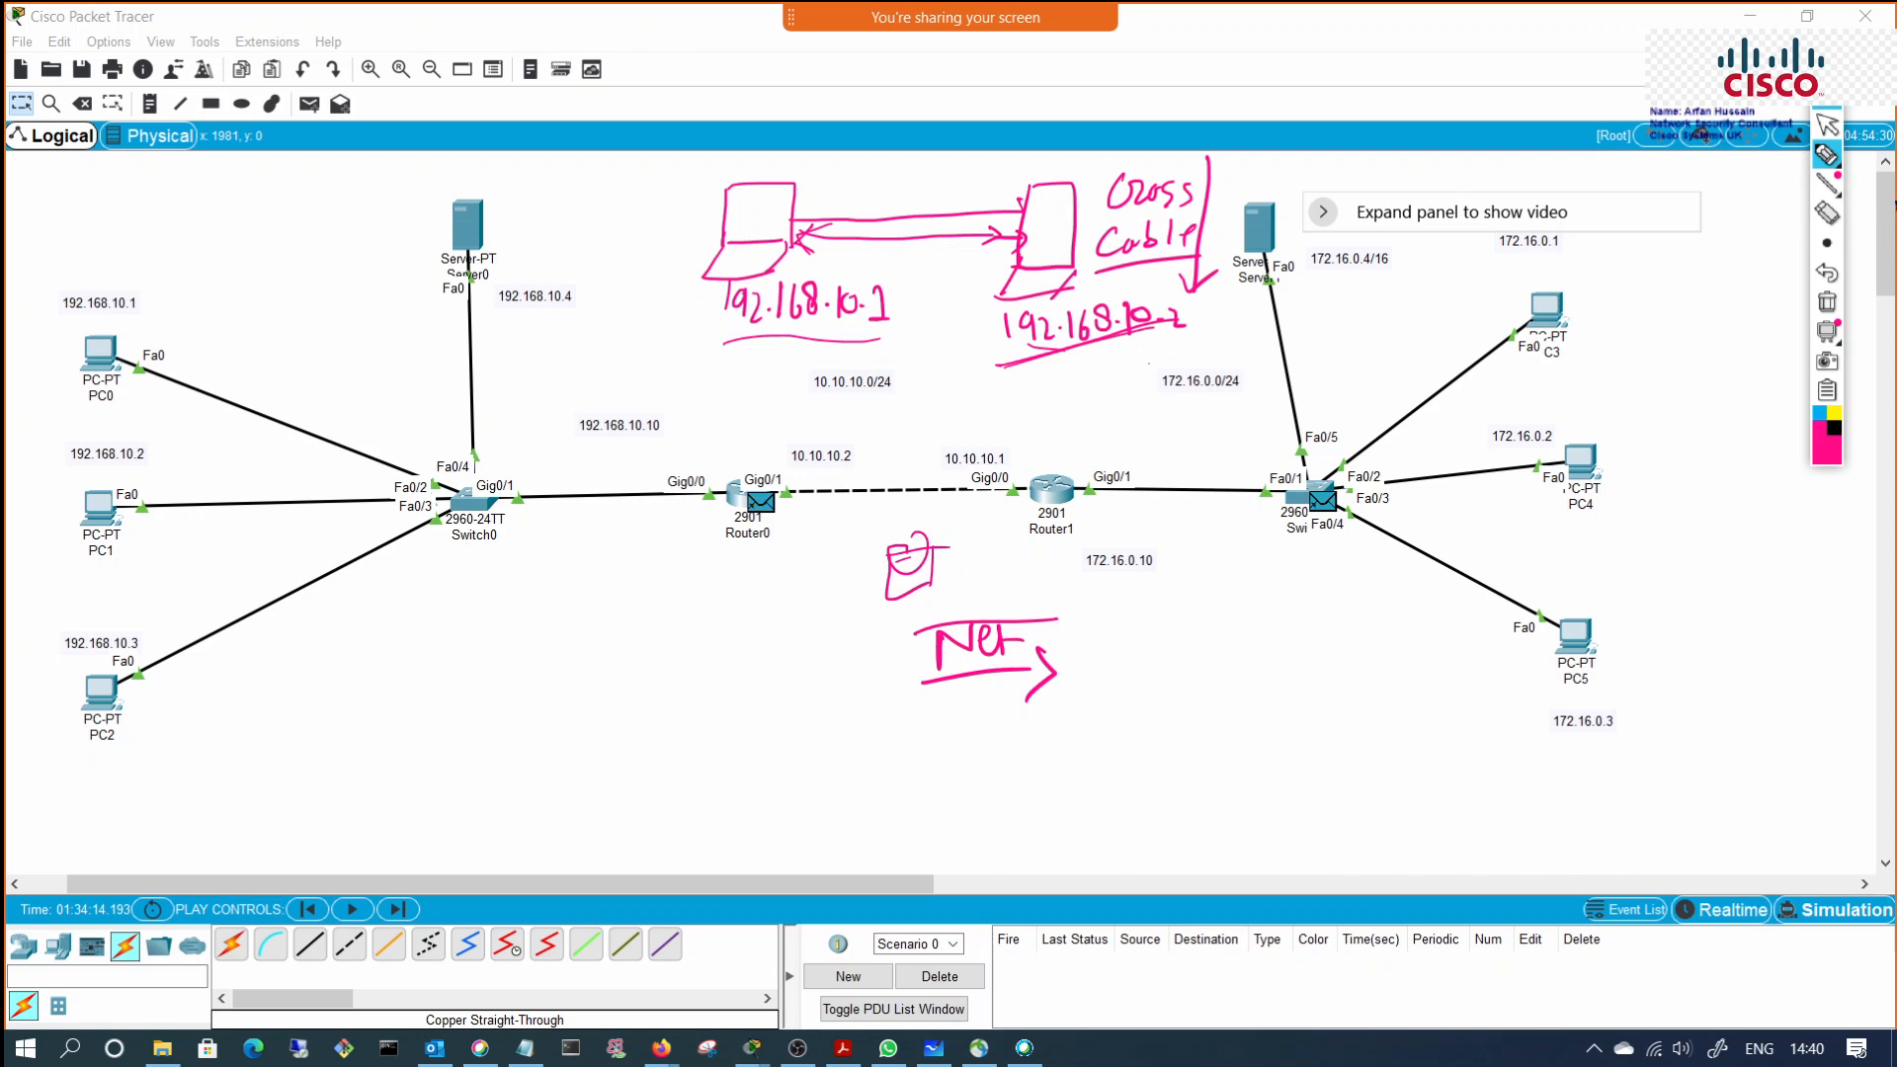
mouse_move(1827, 183)
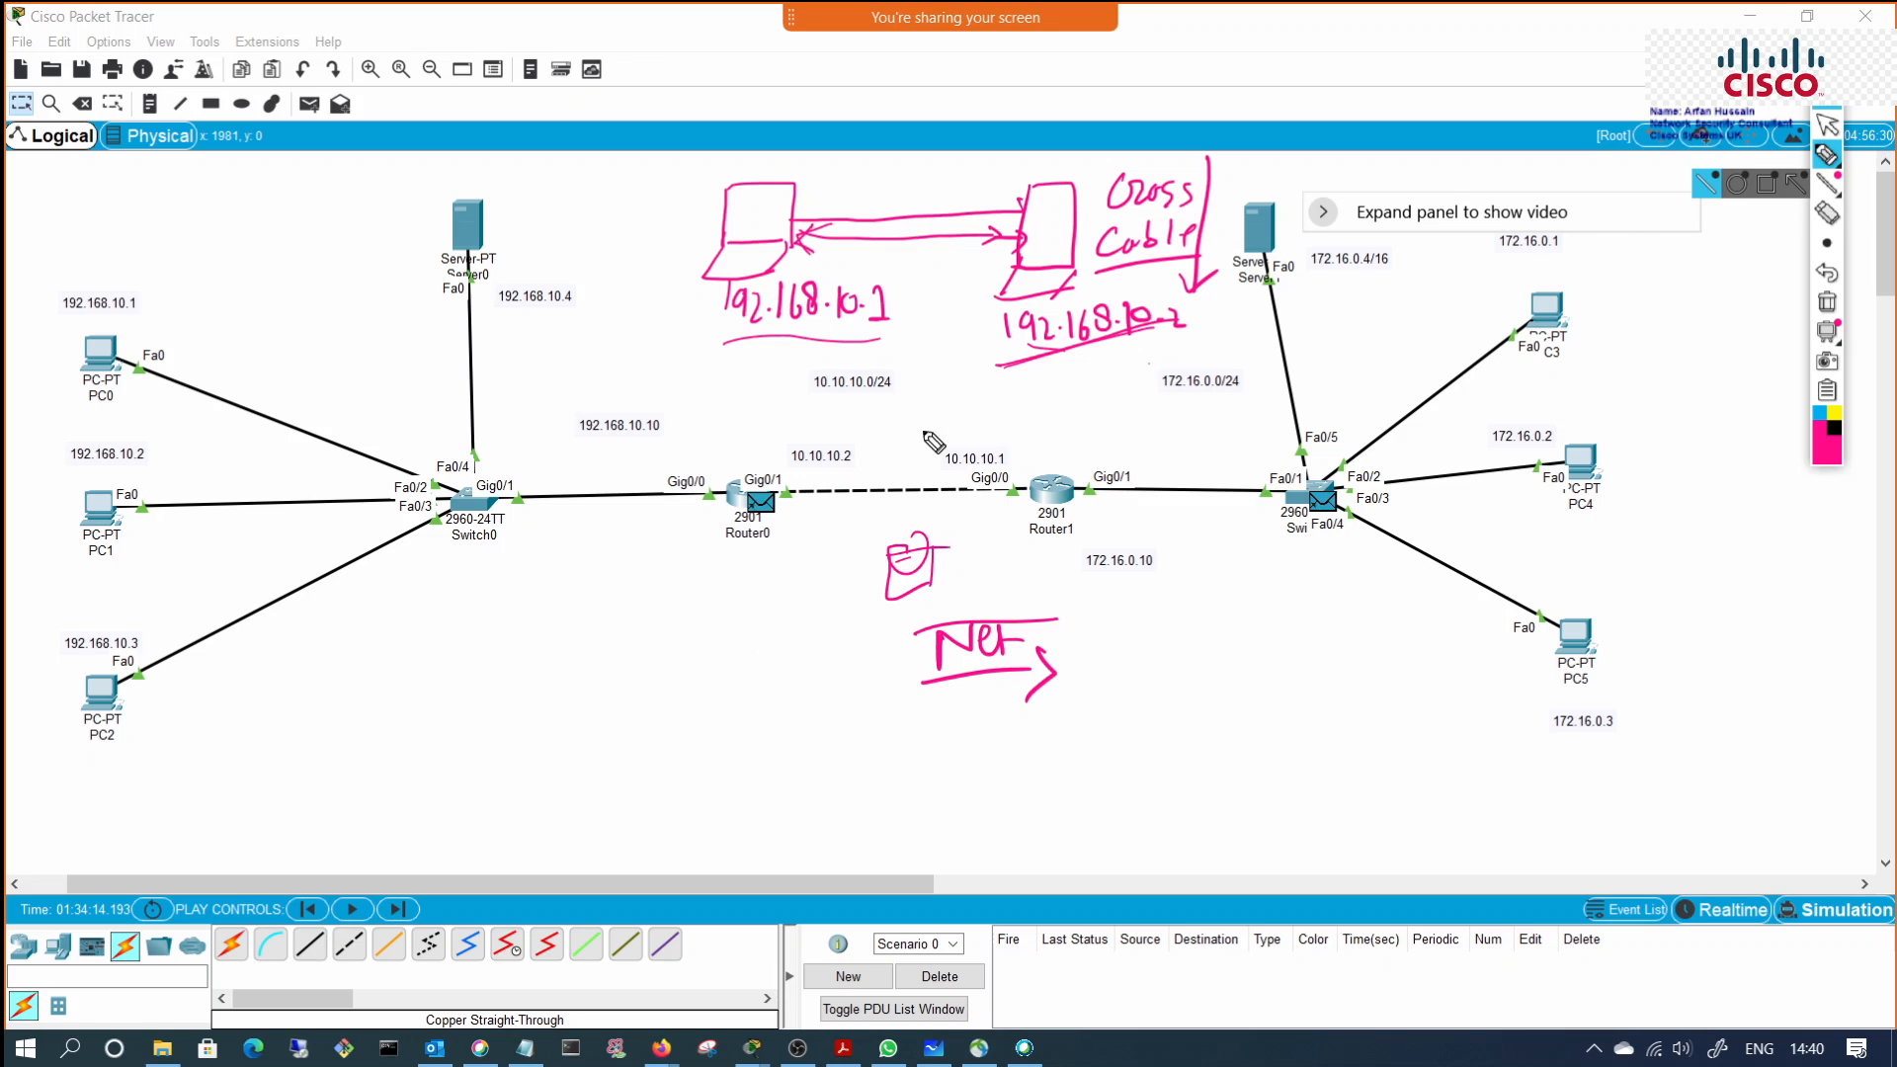
mouse_move(1176, 165)
mouse_down()
mouse_move(790, 148)
mouse_move(637, 341)
mouse_move(940, 405)
mouse_move(1262, 242)
mouse_move(1097, 163)
mouse_move(746, 188)
mouse_move(741, 209)
mouse_up()
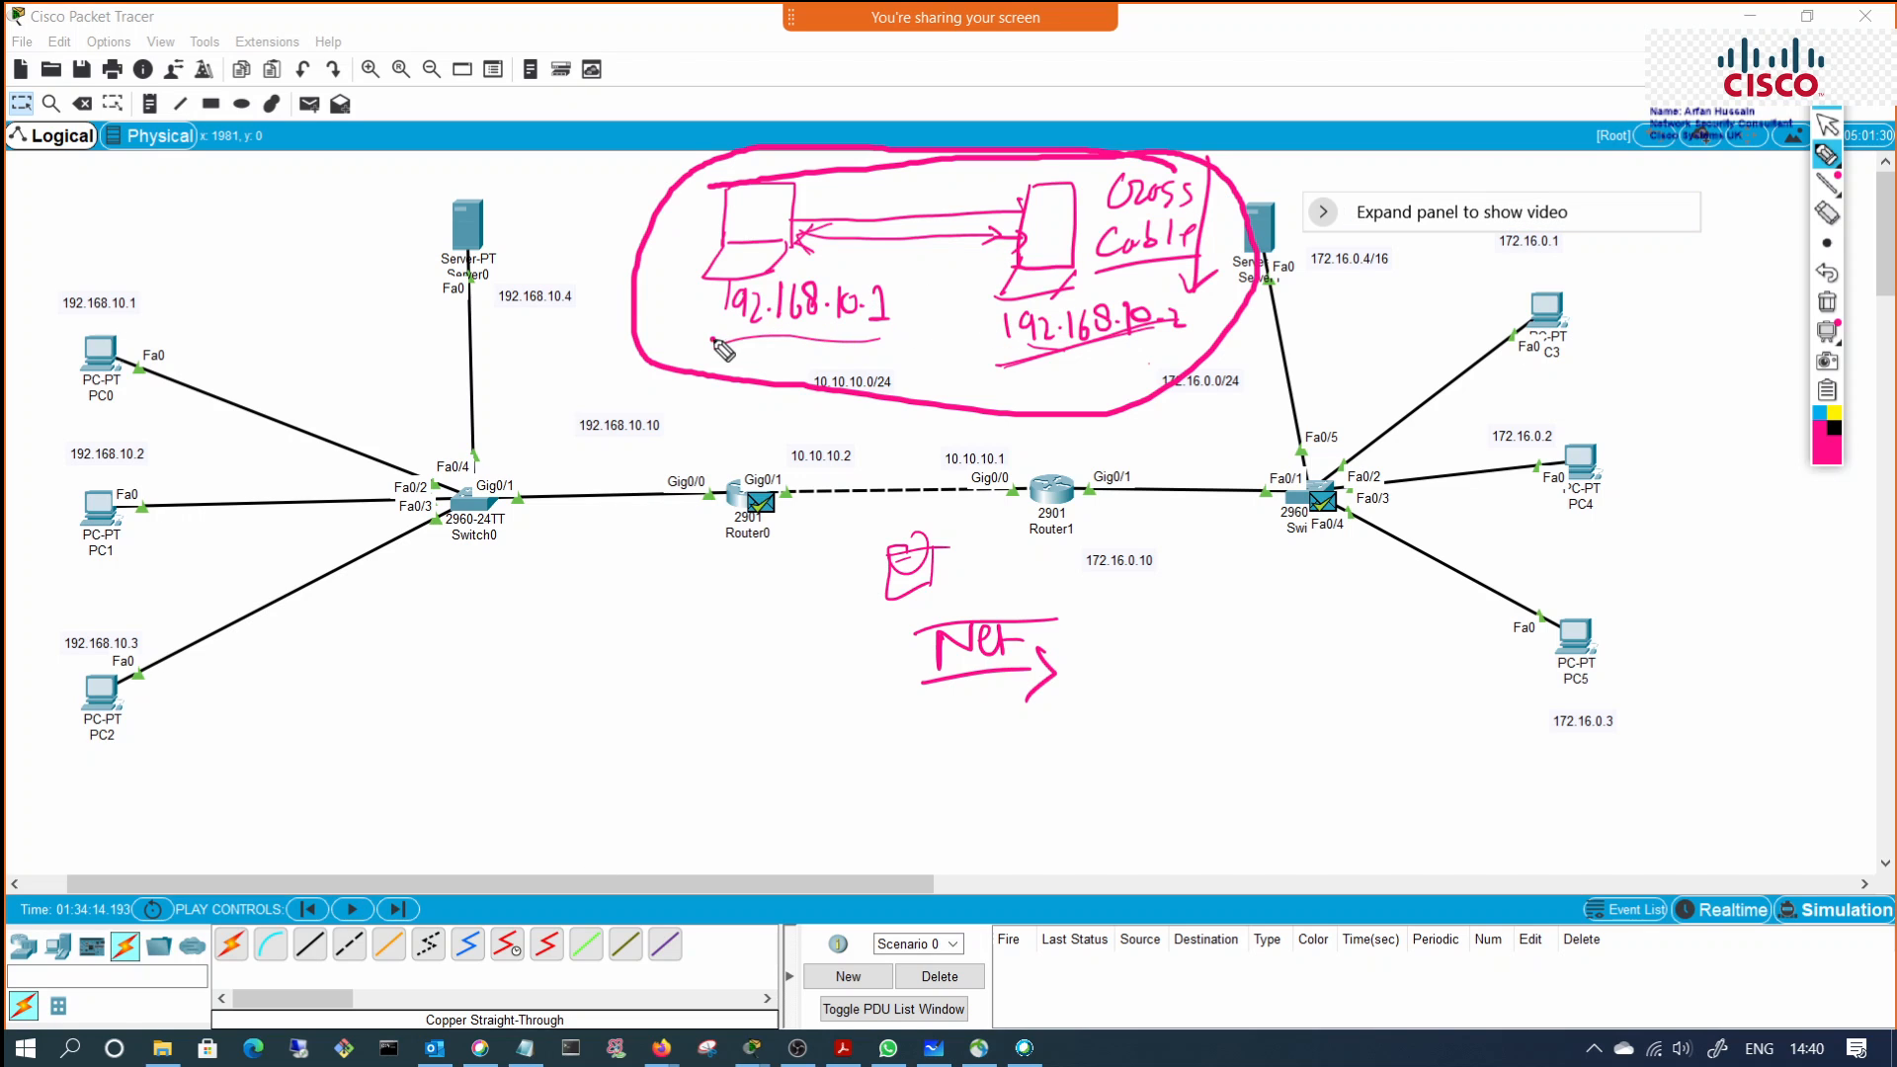
Step: Draw thick double-headed arrows under 192.168.10.1 and 192.168.10.2, and add a further line beneath the second address
mouse_move(715, 341)
mouse_down()
mouse_move(884, 348)
mouse_move(702, 339)
mouse_move(729, 351)
mouse_up()
drag(1000, 349, 997, 362)
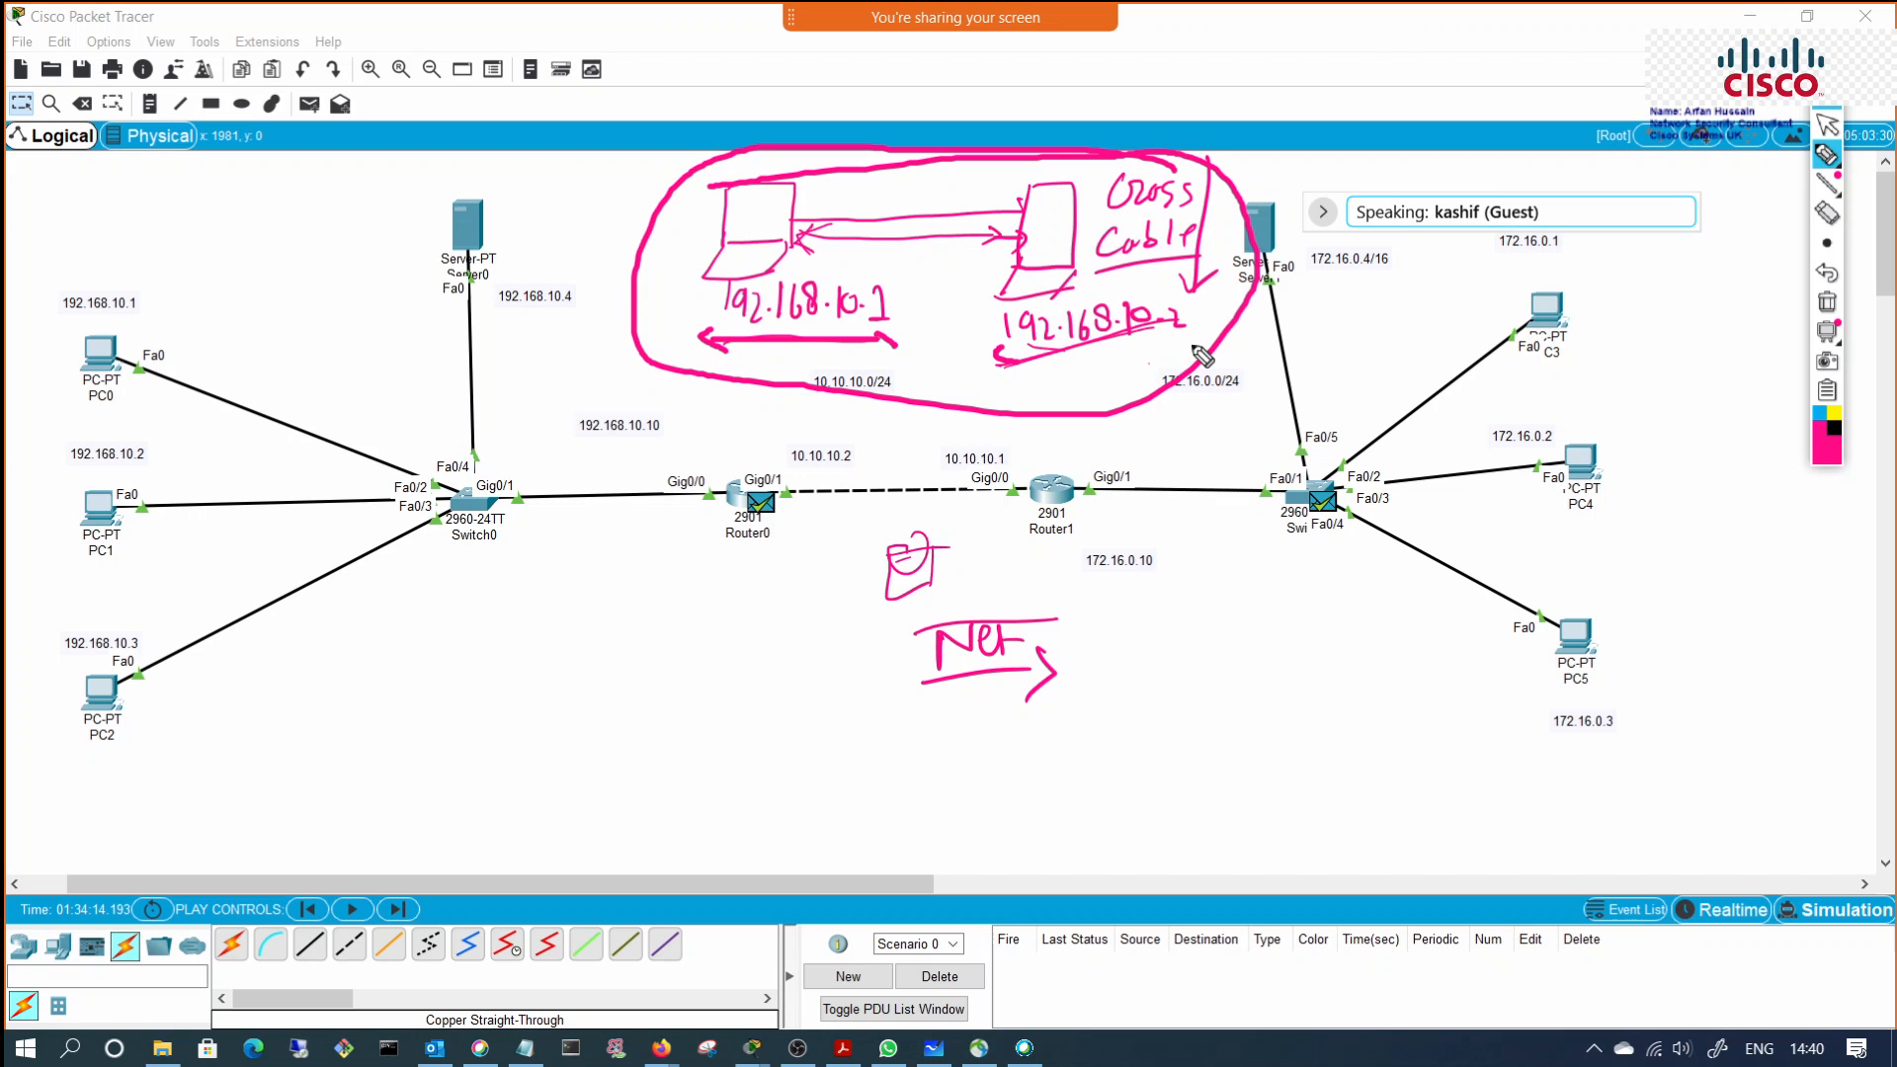
drag(1174, 315, 1190, 334)
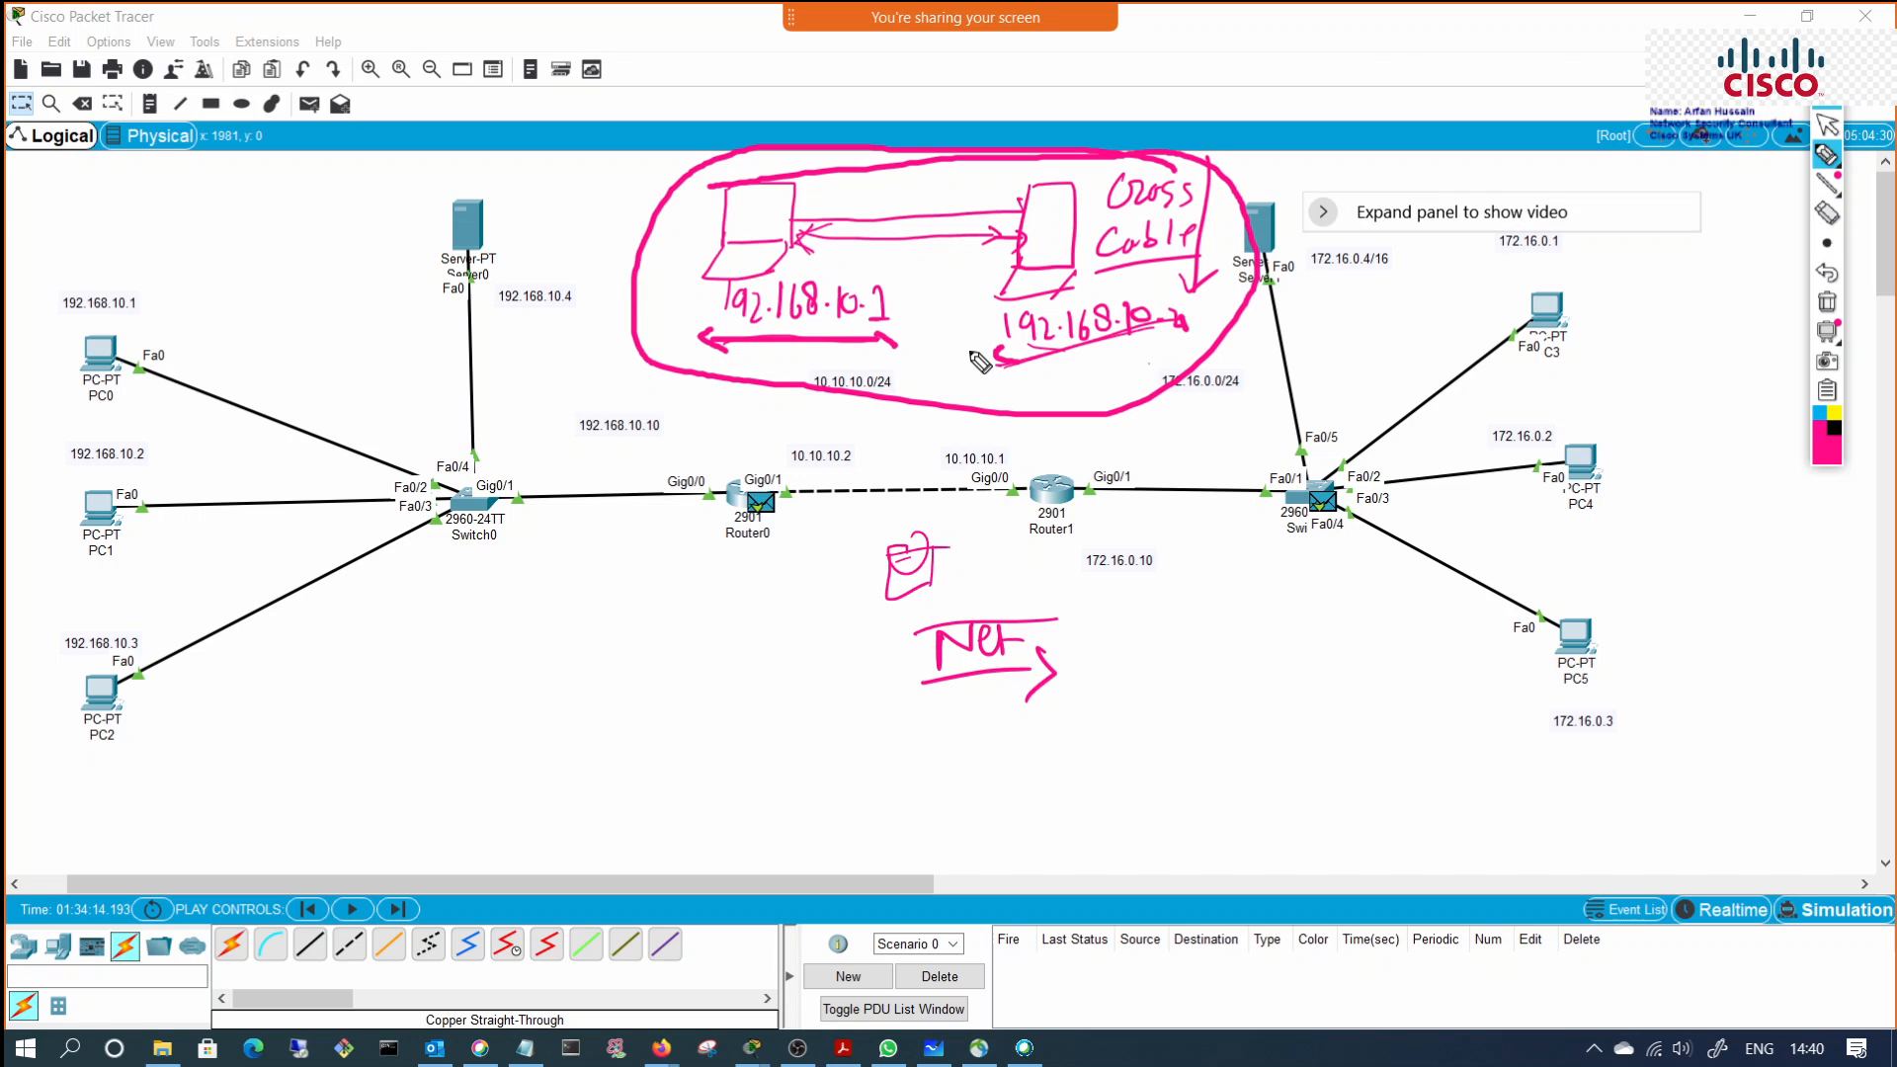
drag(974, 355, 1145, 369)
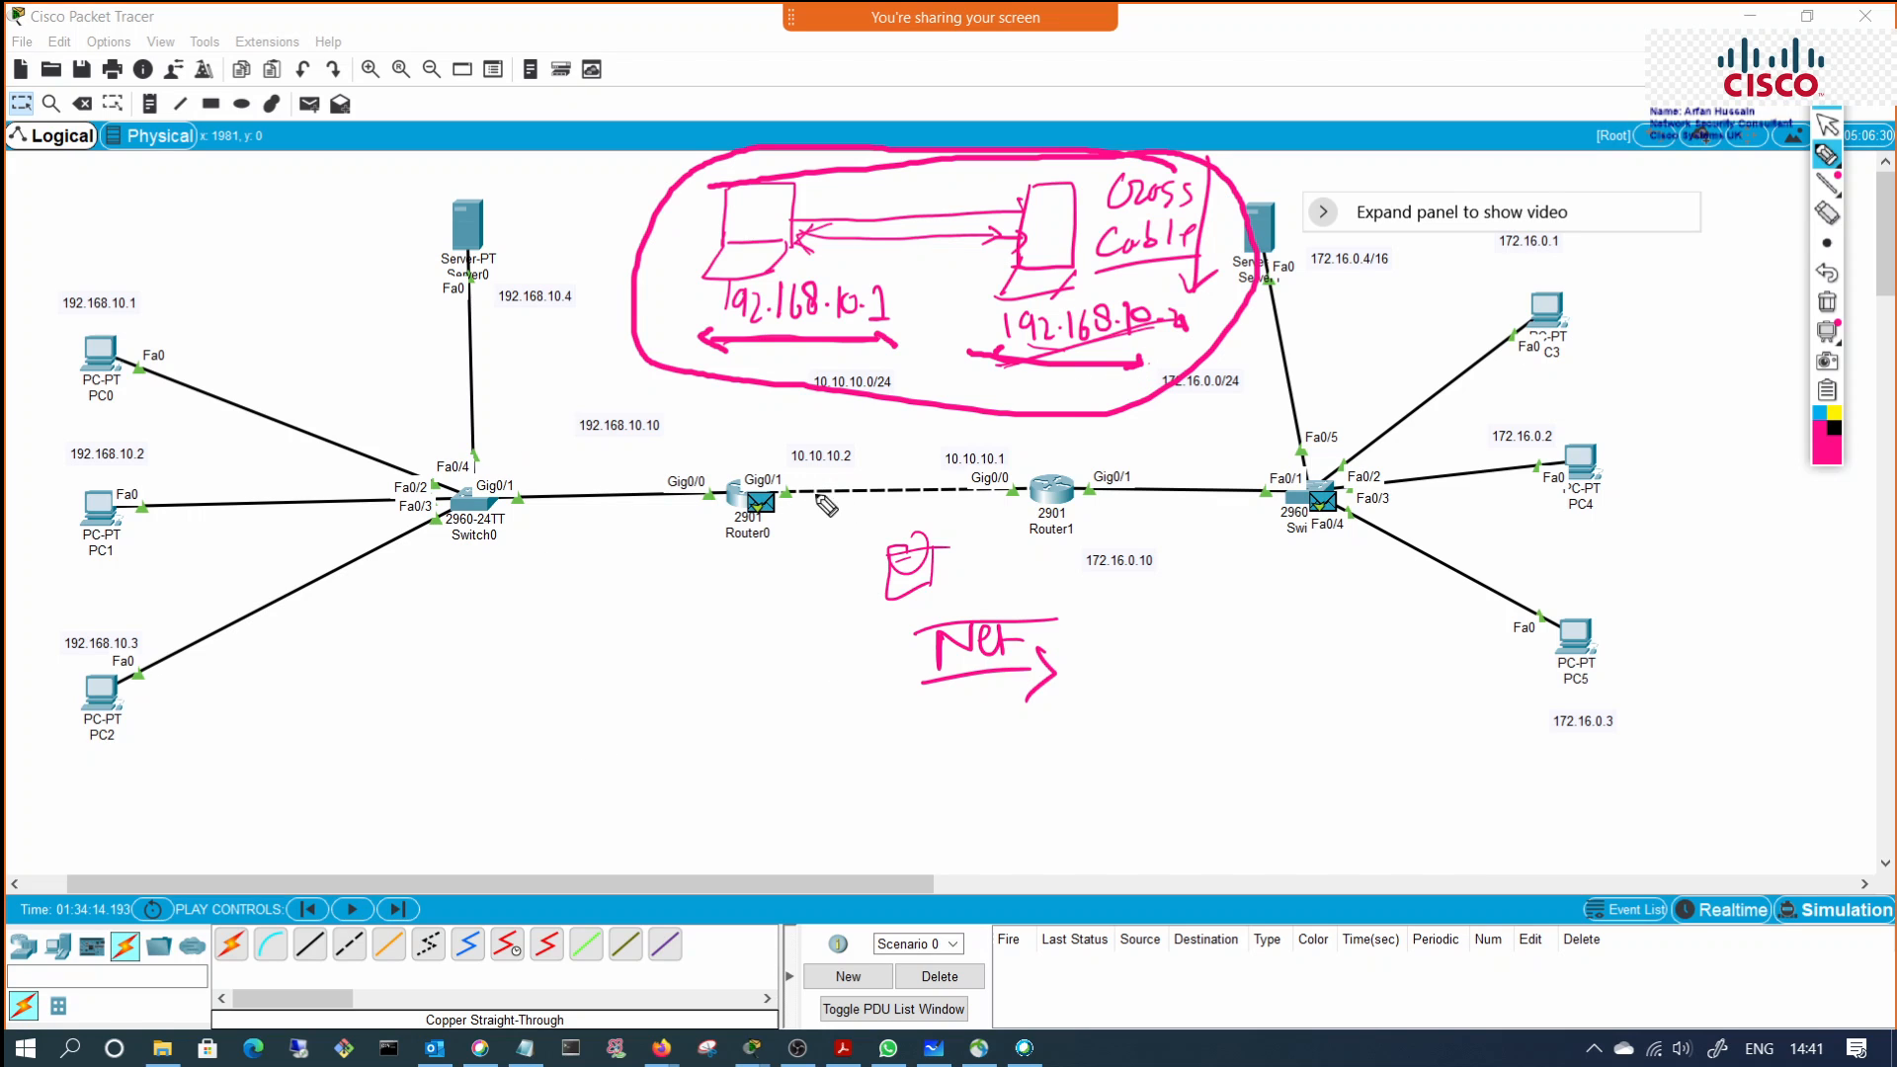
Step: Draw a vertical dividing line beside Router0 and write "IANA" with an underline below the link between Switch0 and Router0
mouse_move(763, 407)
mouse_down()
mouse_move(802, 541)
mouse_move(797, 644)
mouse_up()
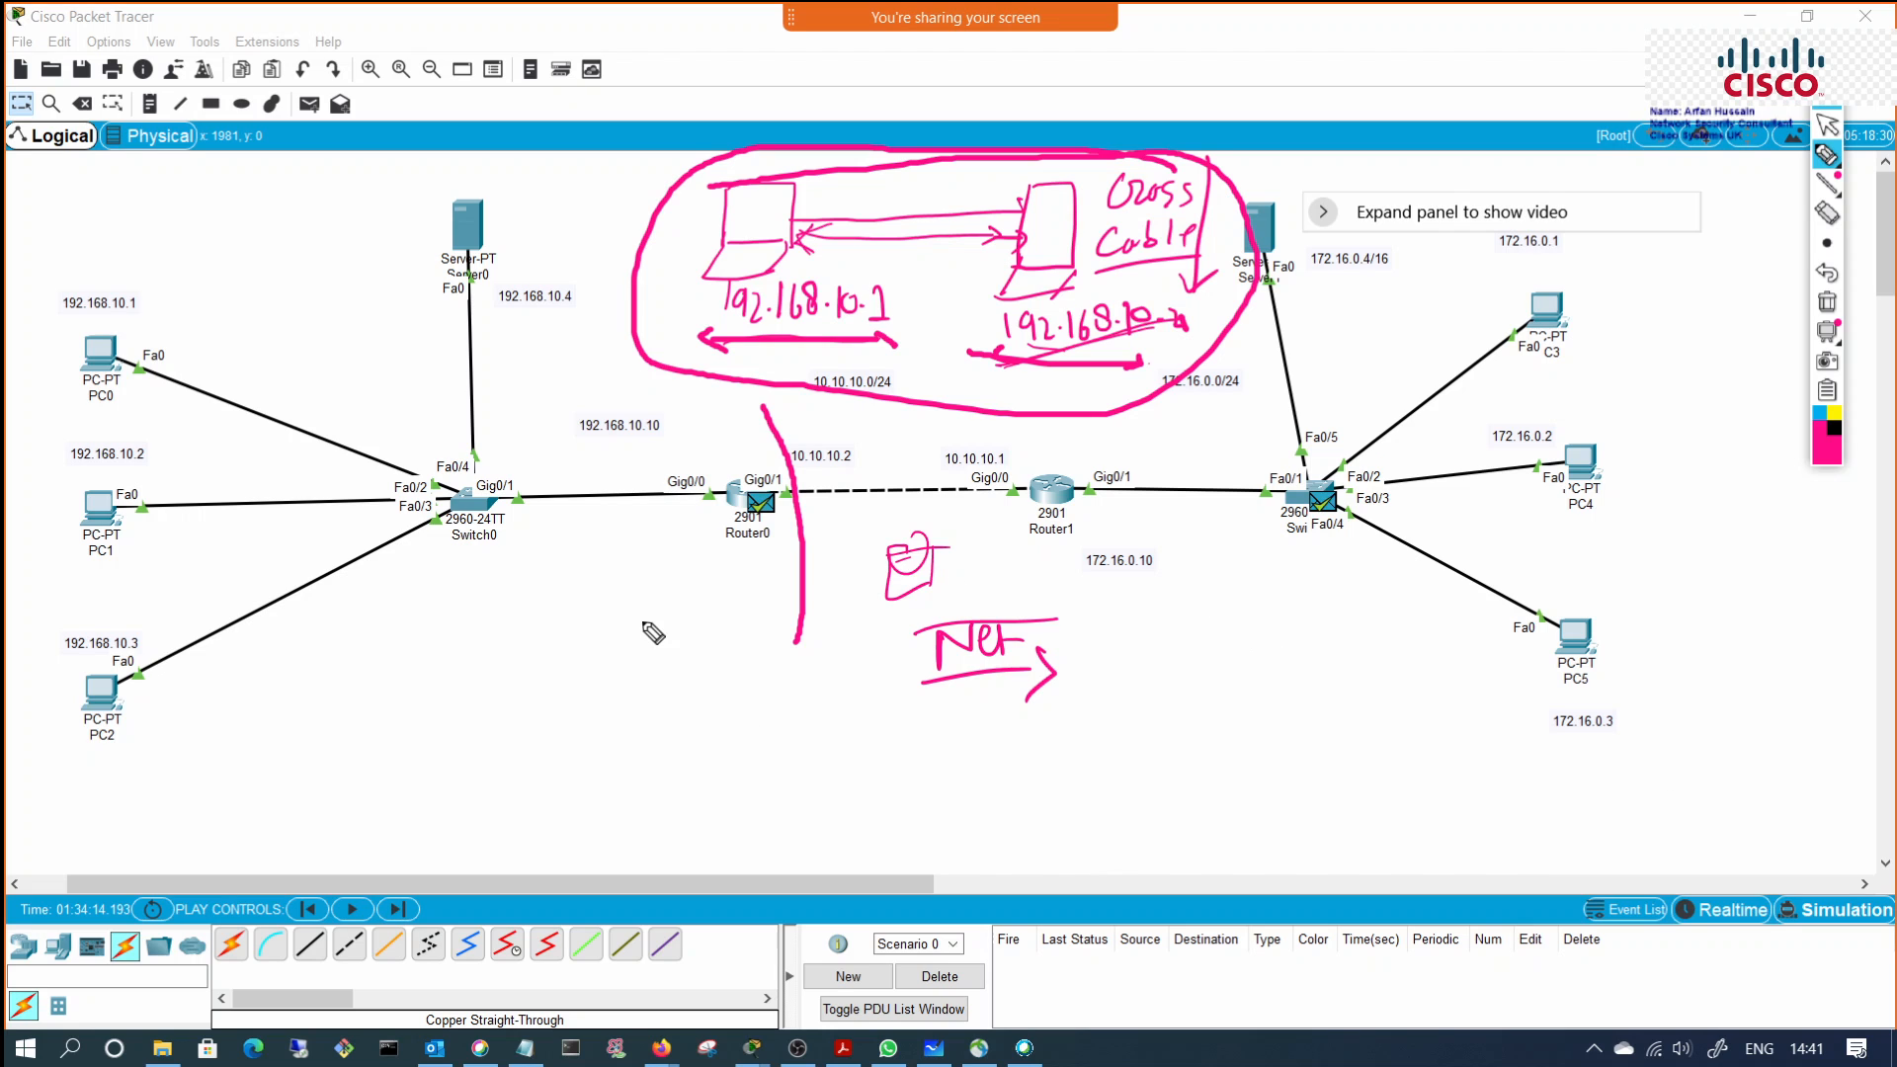
drag(423, 616, 406, 648)
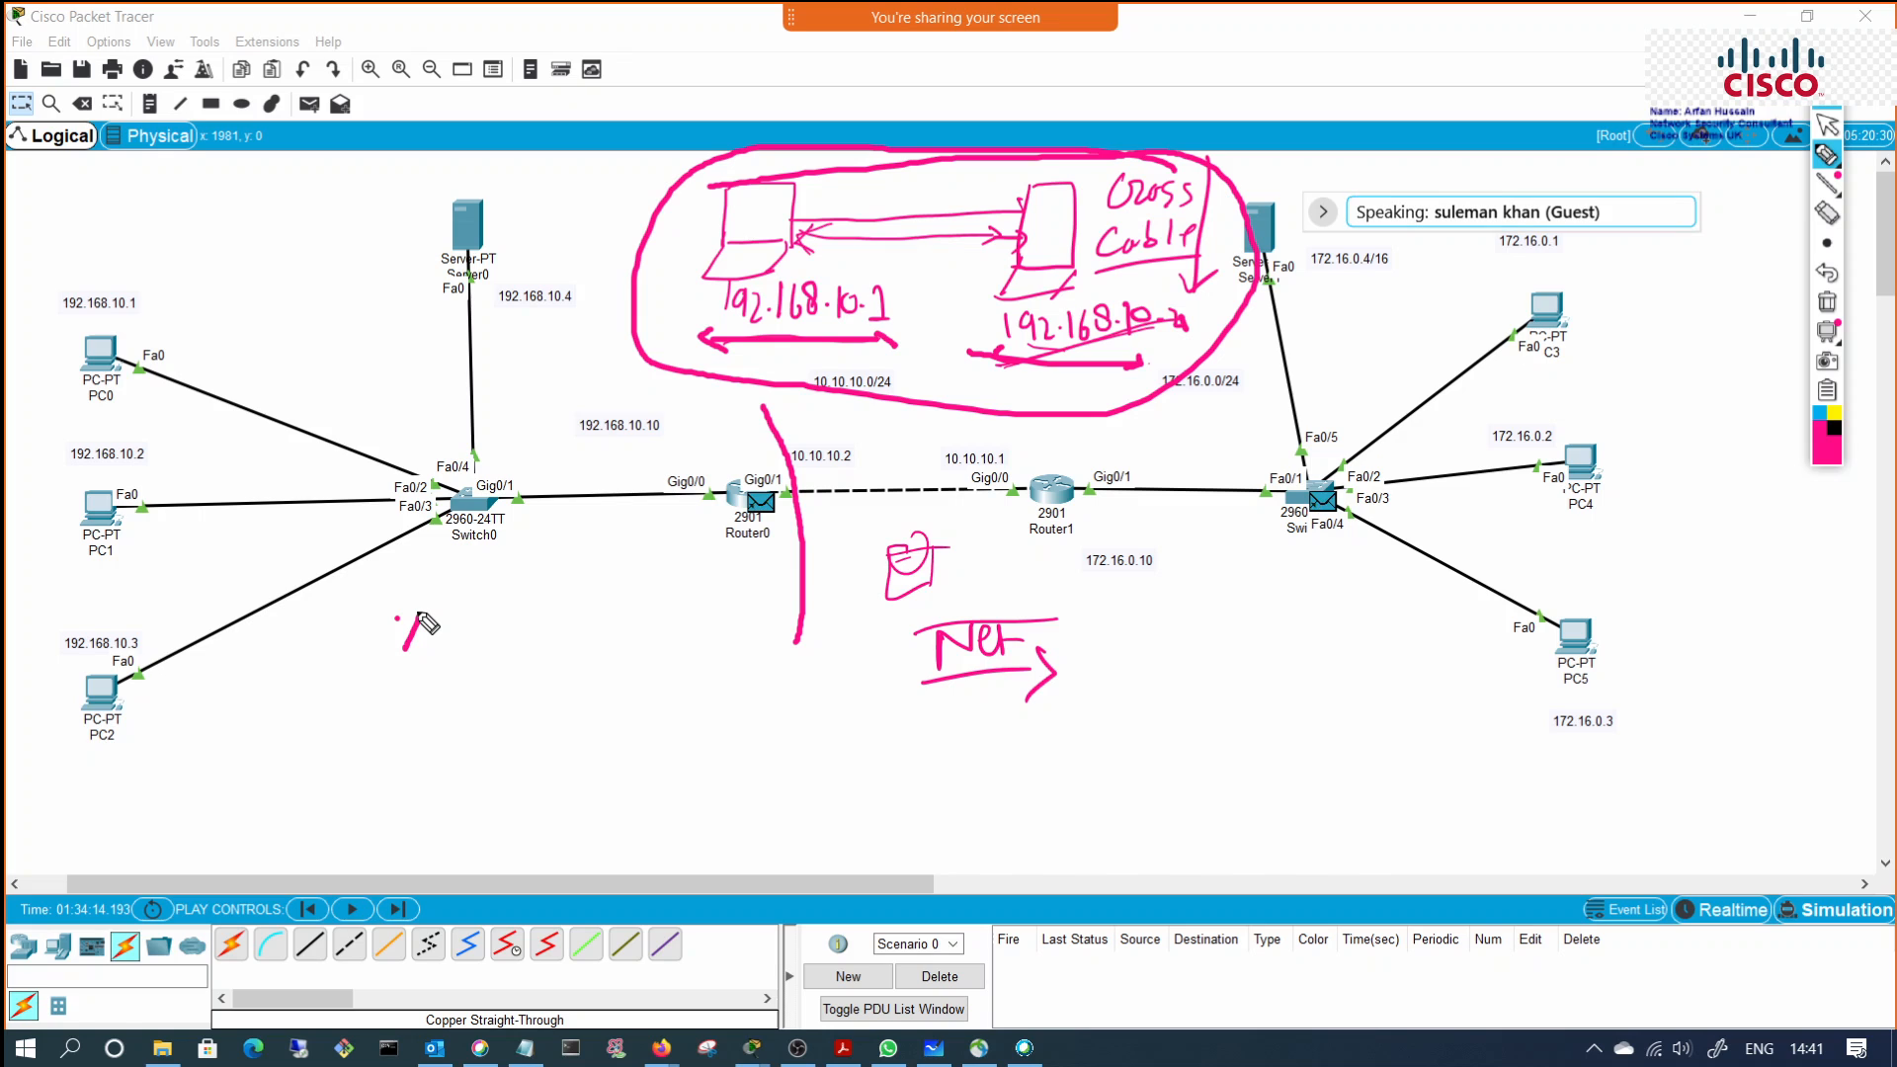
drag(494, 587, 481, 648)
drag(476, 594, 500, 587)
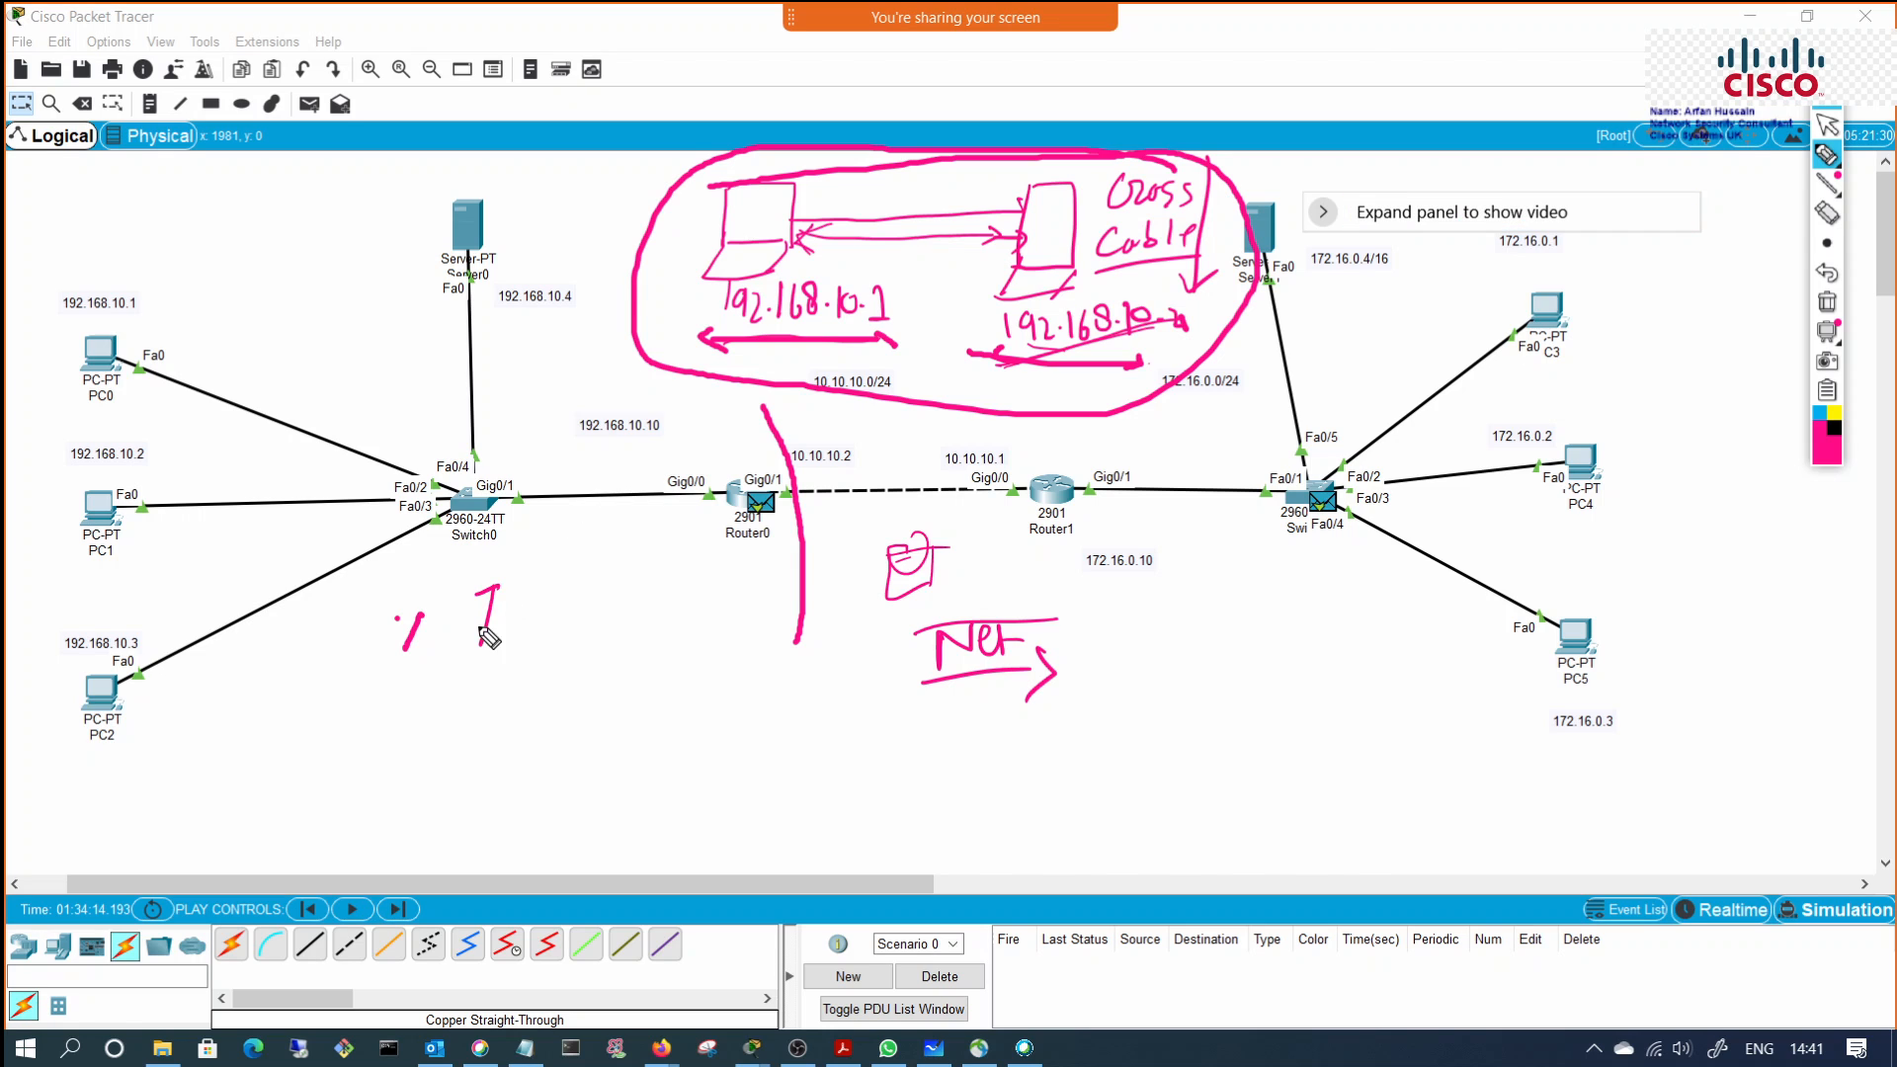
drag(470, 653, 492, 648)
mouse_move(506, 640)
mouse_down()
mouse_move(513, 599)
mouse_move(524, 637)
mouse_up()
drag(507, 625, 526, 621)
mouse_move(535, 603)
mouse_down()
mouse_move(535, 636)
mouse_move(562, 587)
mouse_move(612, 618)
mouse_up()
drag(445, 660, 629, 615)
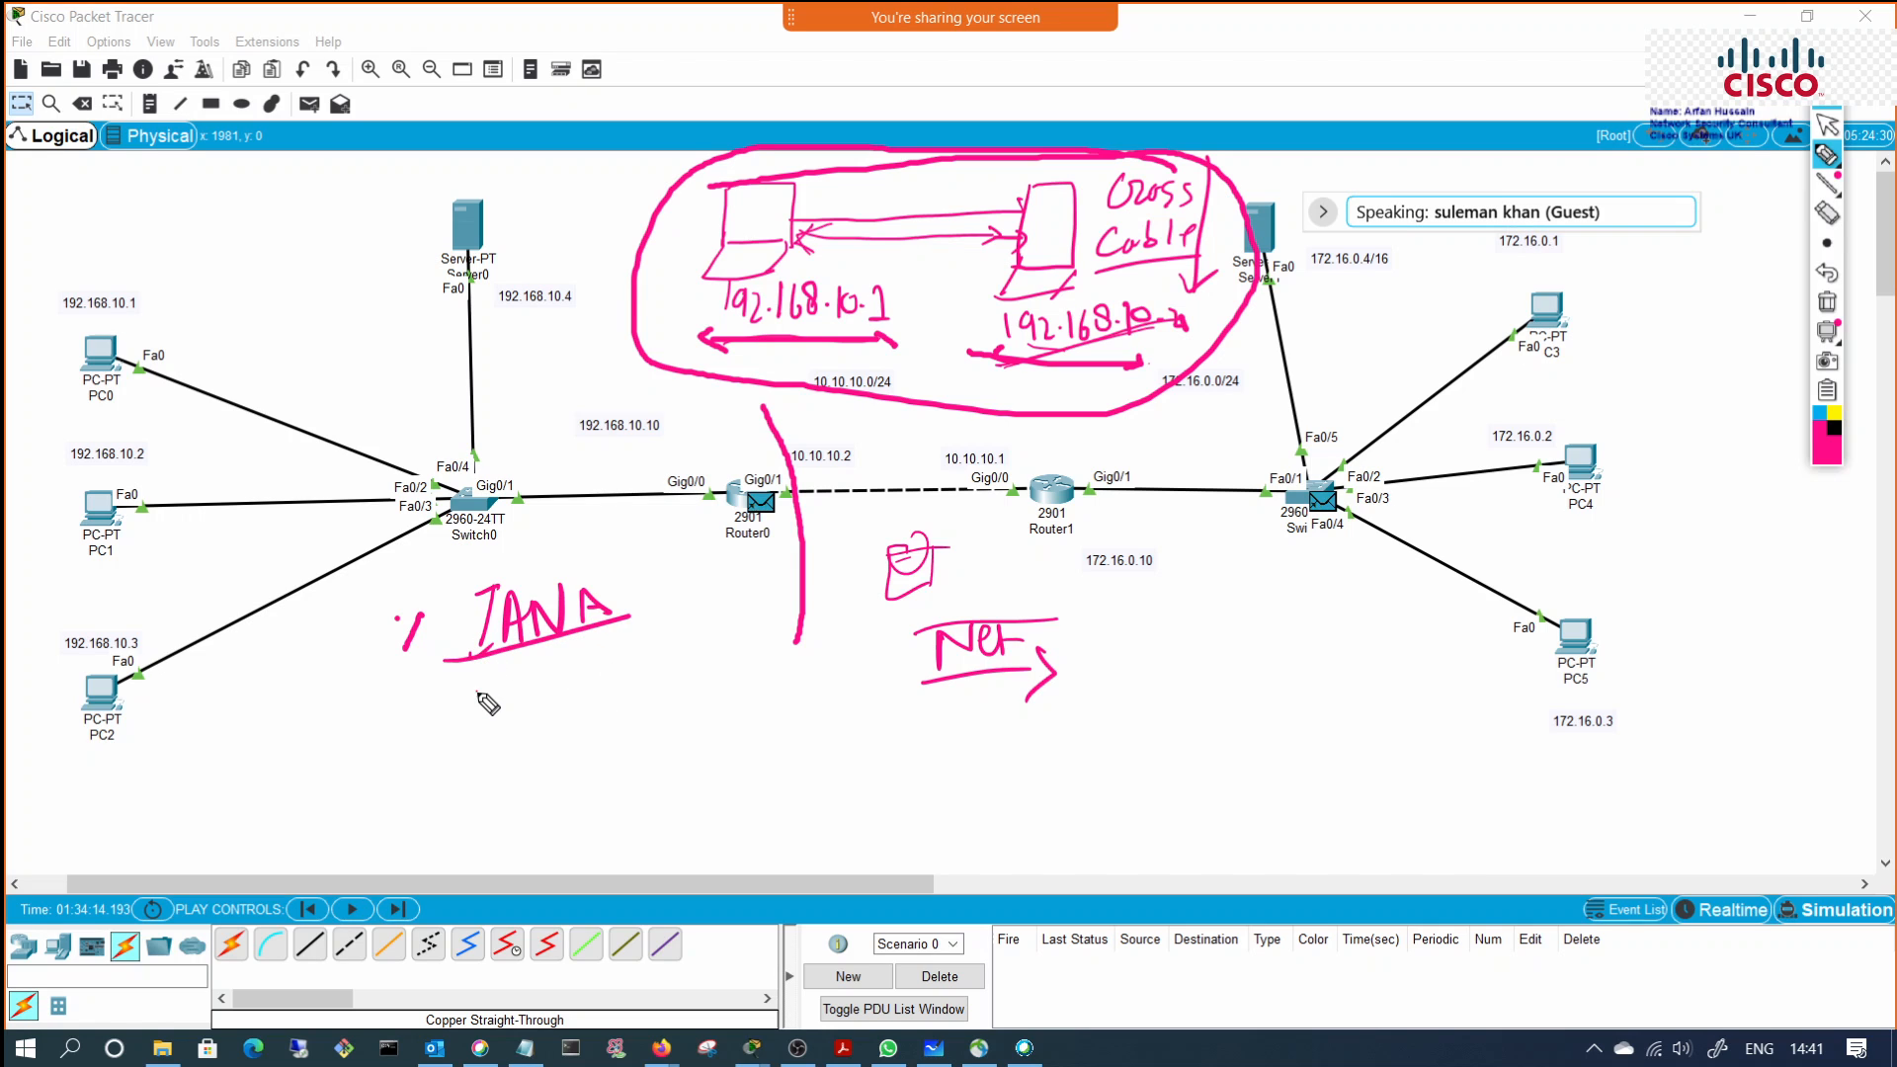
Step: Write "Public" with an underline and "Private" beneath "IANA", and circle both words
drag(468, 682, 565, 702)
drag(466, 740, 556, 723)
mouse_move(504, 768)
mouse_down()
mouse_move(507, 740)
mouse_move(532, 769)
mouse_move(569, 764)
mouse_up()
mouse_move(578, 671)
mouse_down()
mouse_move(439, 707)
mouse_move(582, 780)
mouse_move(590, 691)
mouse_up()
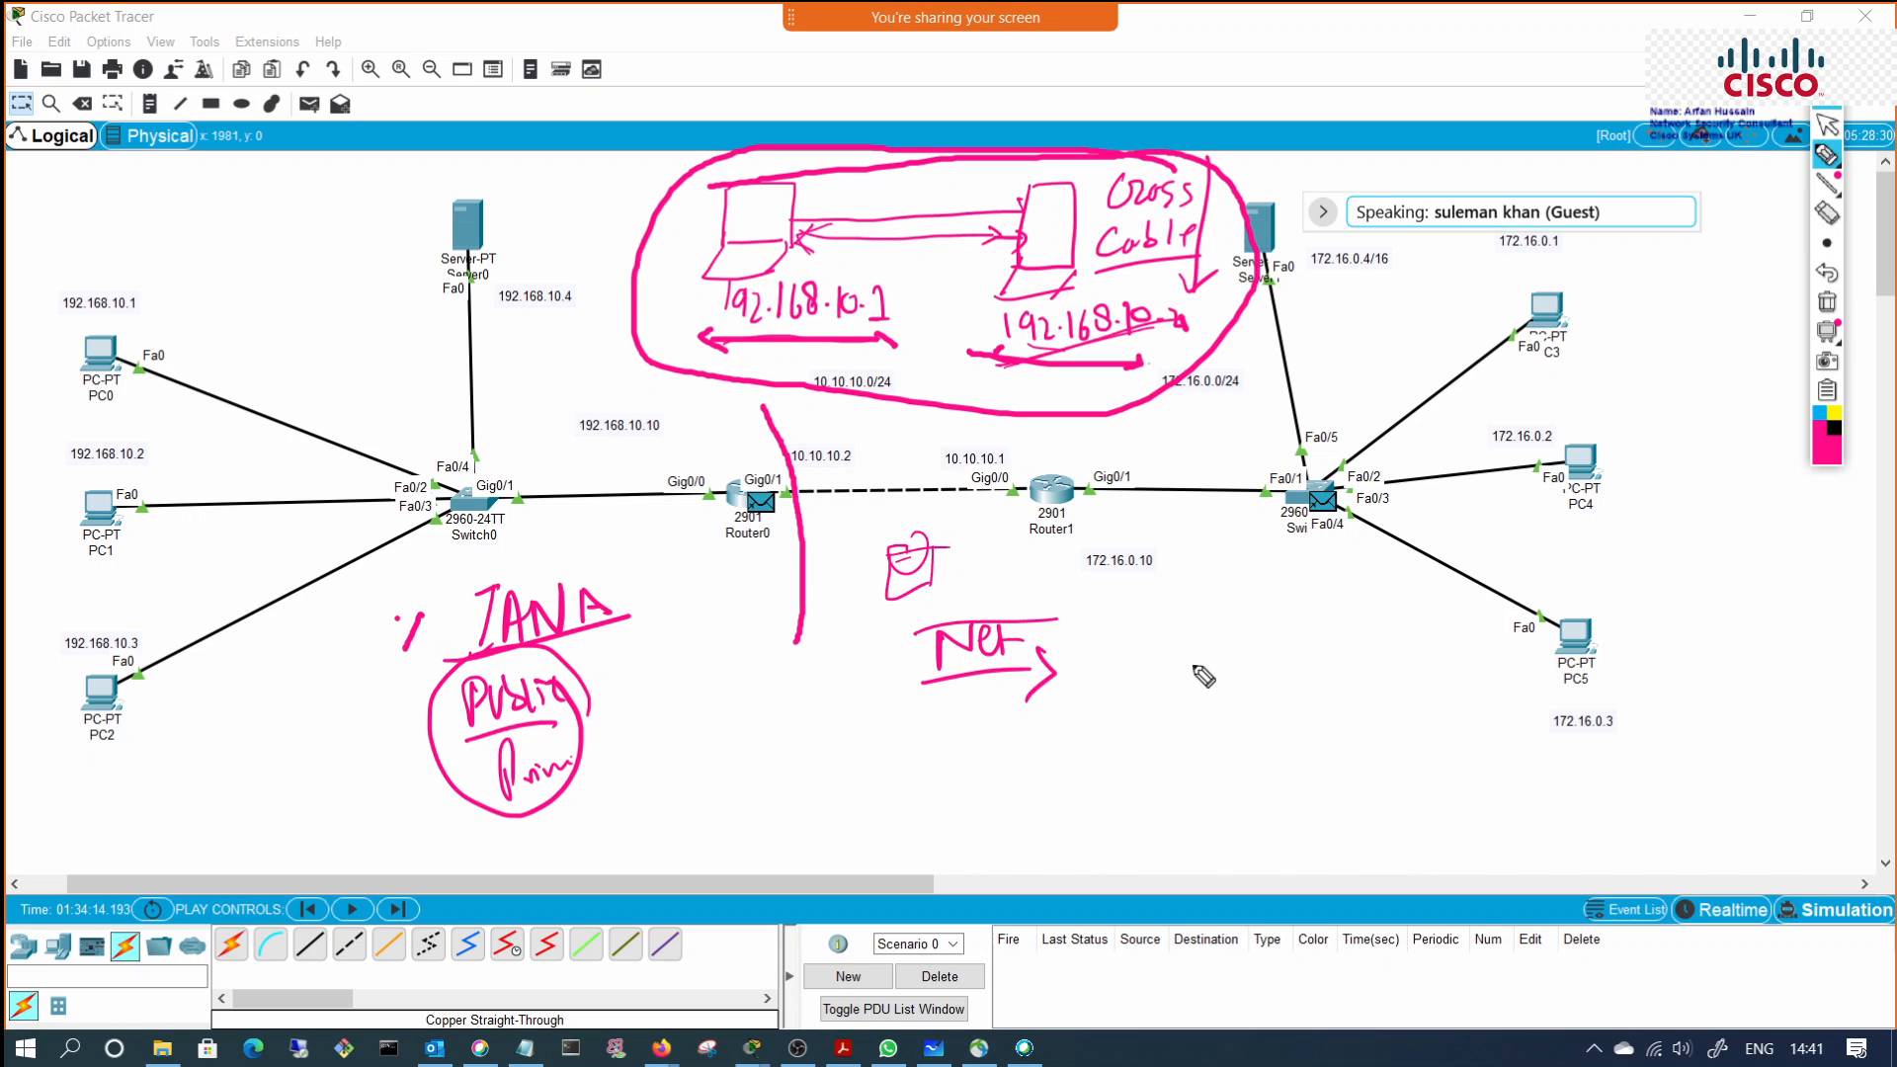
Step: Draw a line from the arrow under 192.168.10.1 toward "Public", tick "IANA", and add opposing arrows at Router0's Gig0/1 port
mouse_move(732, 397)
mouse_down()
mouse_move(772, 676)
mouse_move(589, 690)
mouse_move(617, 682)
mouse_up()
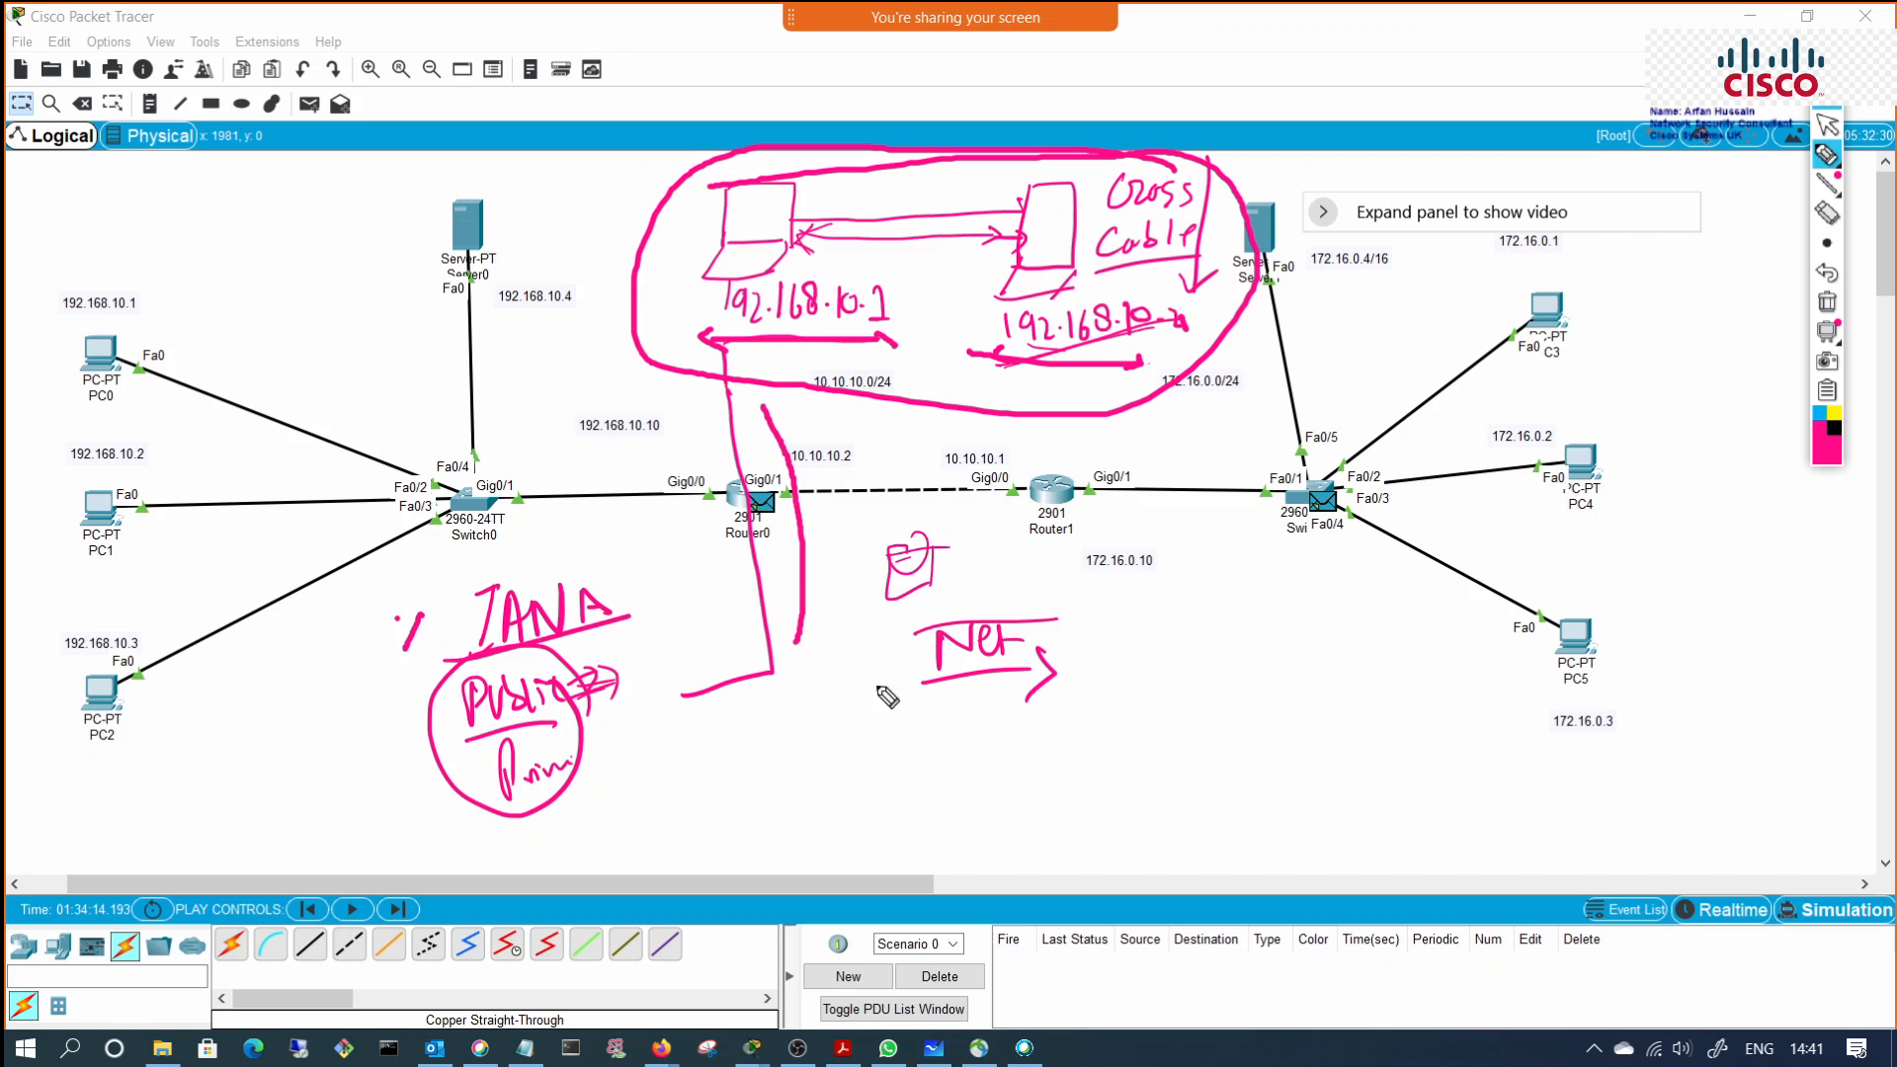
drag(627, 546, 616, 576)
drag(791, 505, 827, 506)
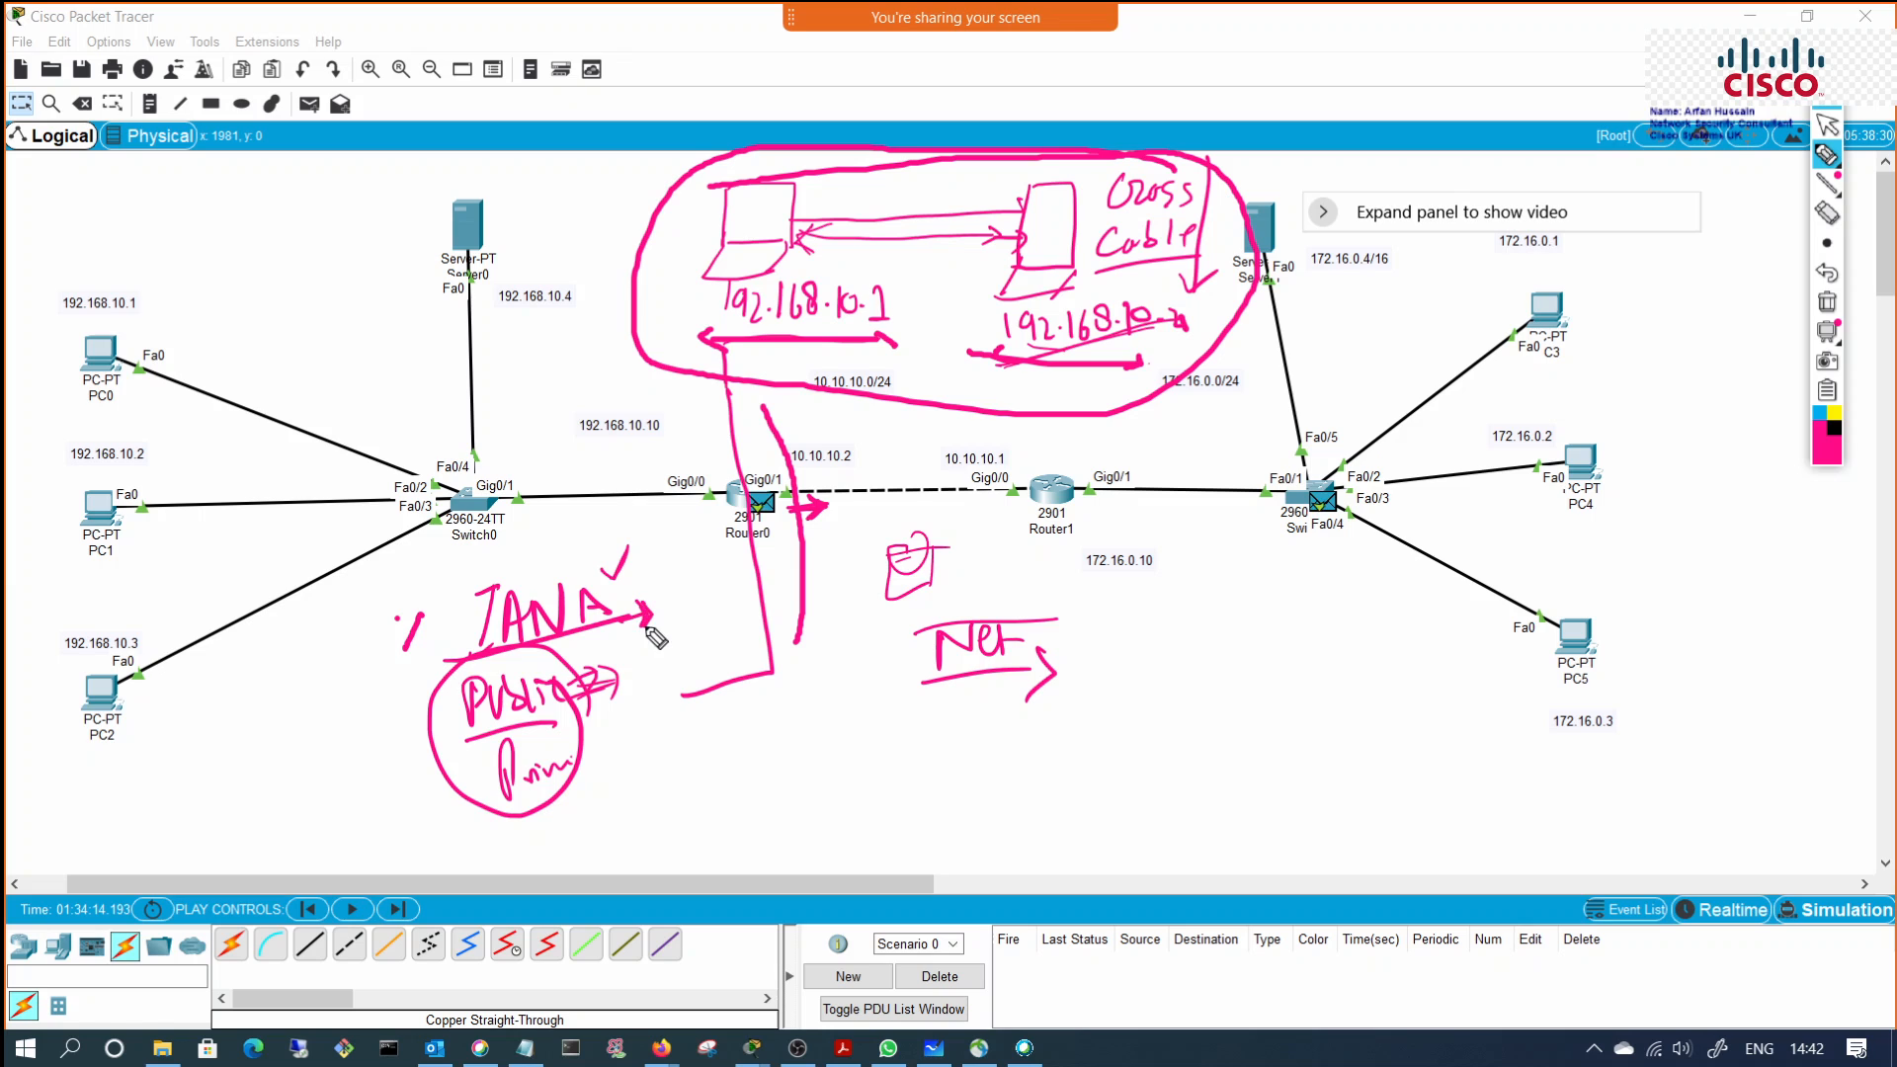
mouse_move(903, 482)
mouse_down()
mouse_move(813, 484)
mouse_move(813, 500)
mouse_move(897, 496)
mouse_move(812, 501)
mouse_up()
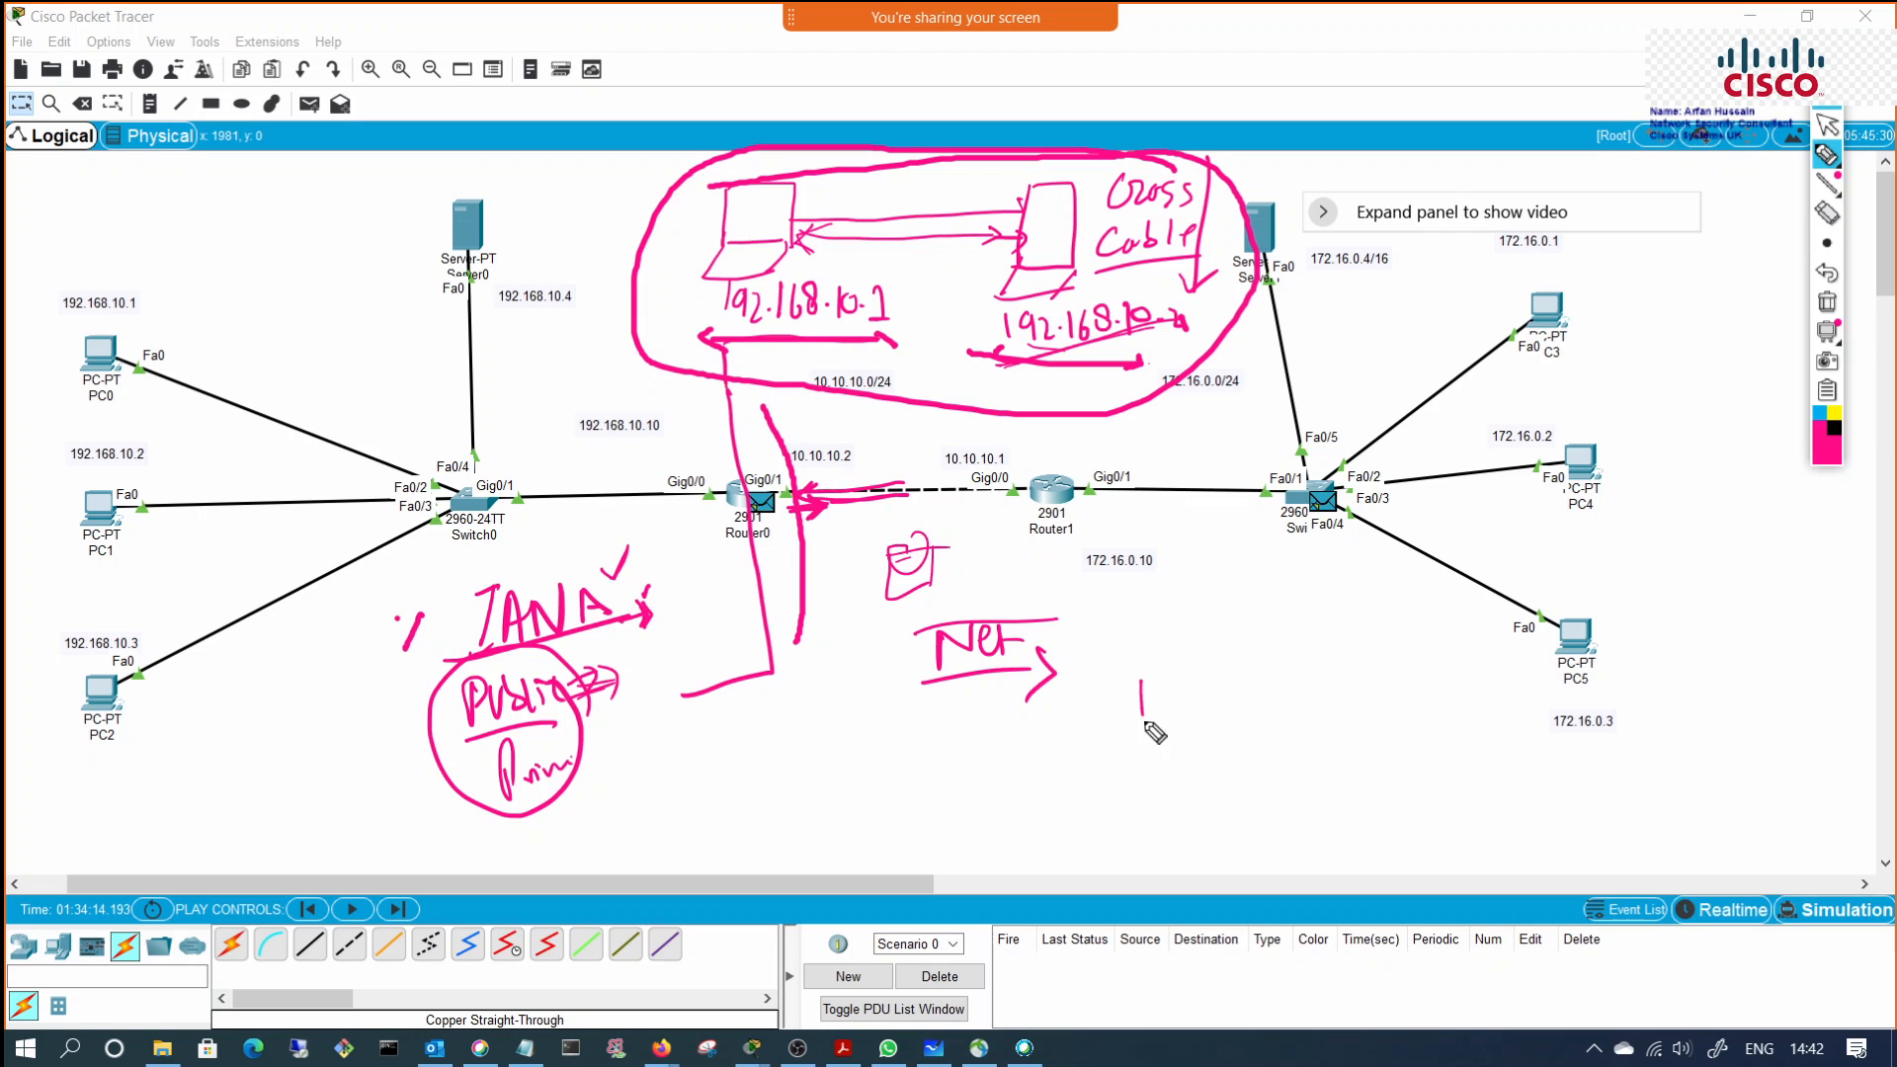
Step: Sketch a divided box with a circled "16" above it and lines fanning out, and write a circled "NAT" below "Net"
mouse_move(1145, 731)
mouse_down()
mouse_move(1289, 661)
mouse_move(1368, 731)
mouse_move(1165, 735)
mouse_move(1348, 716)
mouse_up()
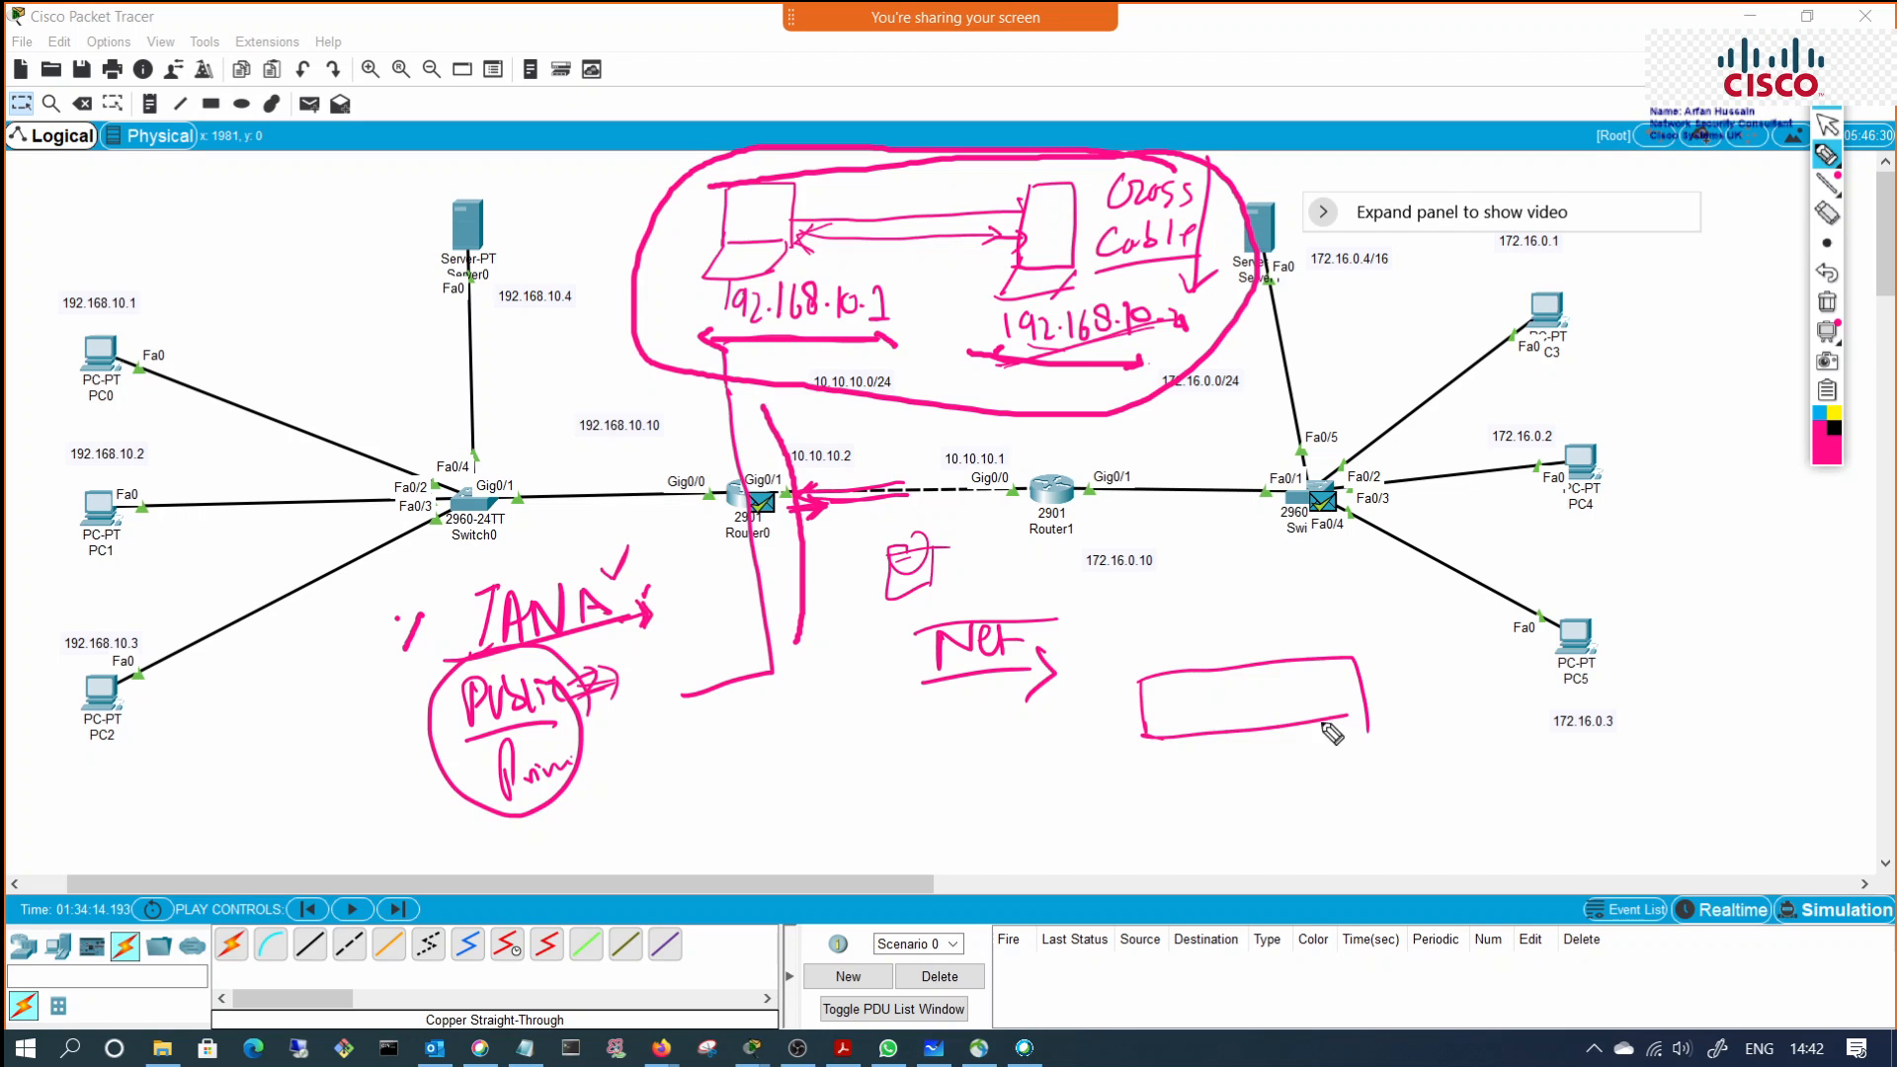
drag(1270, 664, 1260, 741)
mouse_move(1300, 594)
mouse_down()
mouse_move(1294, 627)
mouse_move(1345, 585)
mouse_up()
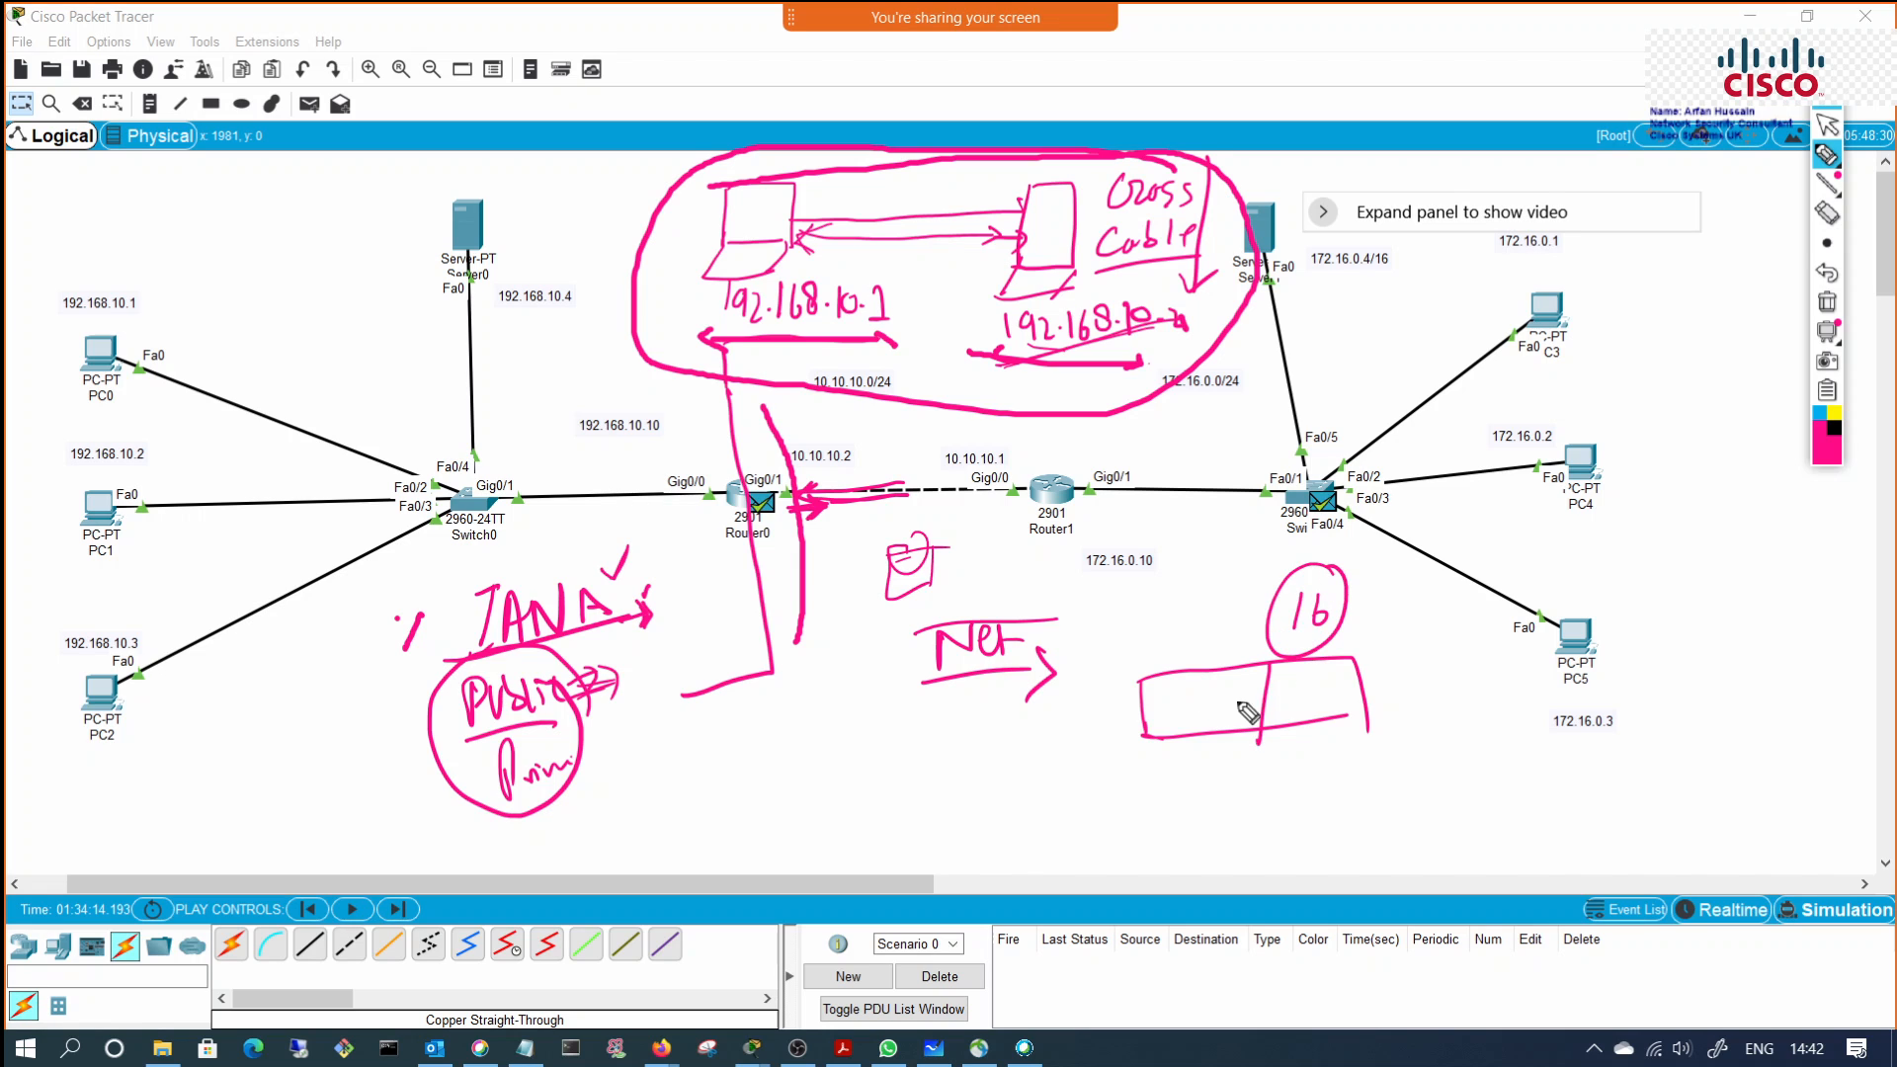
mouse_move(1270, 731)
mouse_down()
mouse_move(1244, 822)
mouse_move(1306, 815)
mouse_up()
mouse_move(1331, 721)
mouse_down()
mouse_move(1321, 828)
mouse_move(1392, 805)
mouse_up()
mouse_move(1373, 696)
mouse_down()
mouse_move(1407, 790)
mouse_move(1435, 691)
mouse_move(1412, 619)
mouse_up()
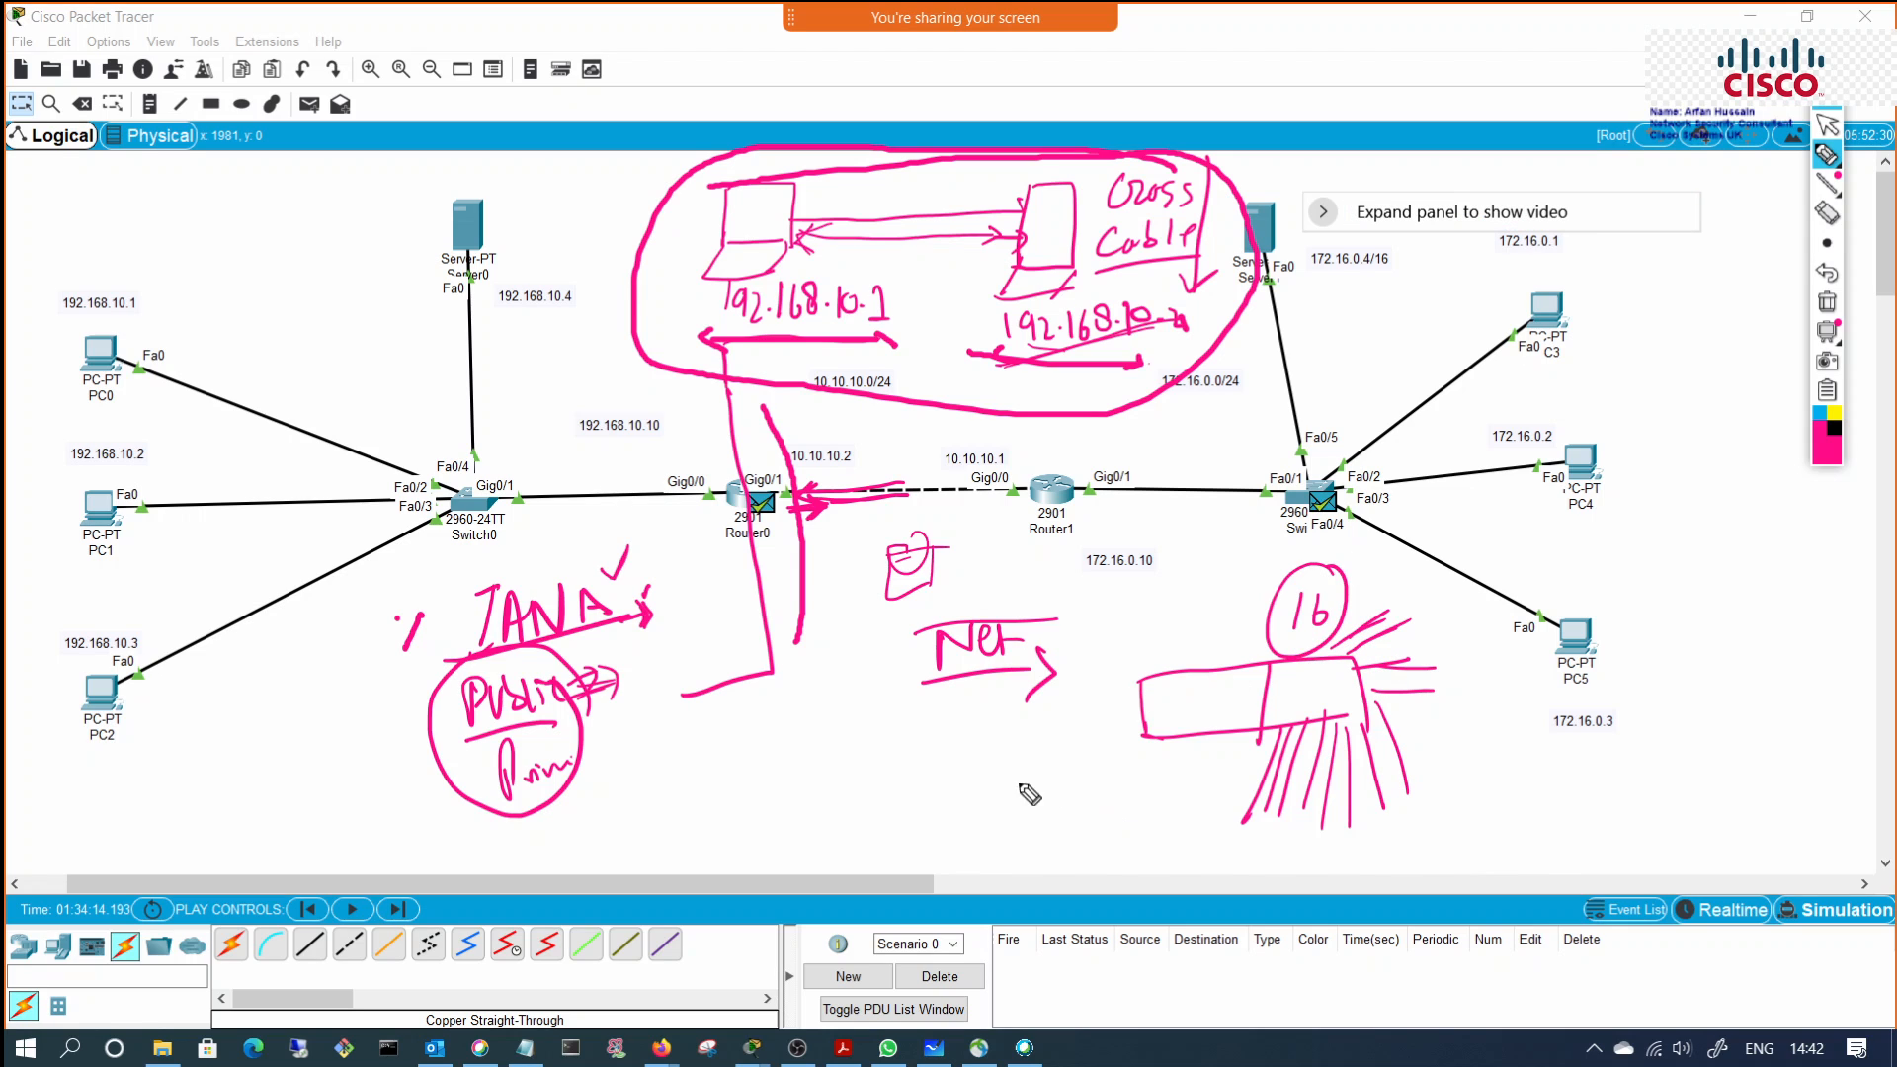
mouse_move(931, 827)
mouse_down()
mouse_move(1032, 758)
mouse_move(1015, 778)
mouse_move(1032, 845)
mouse_up()
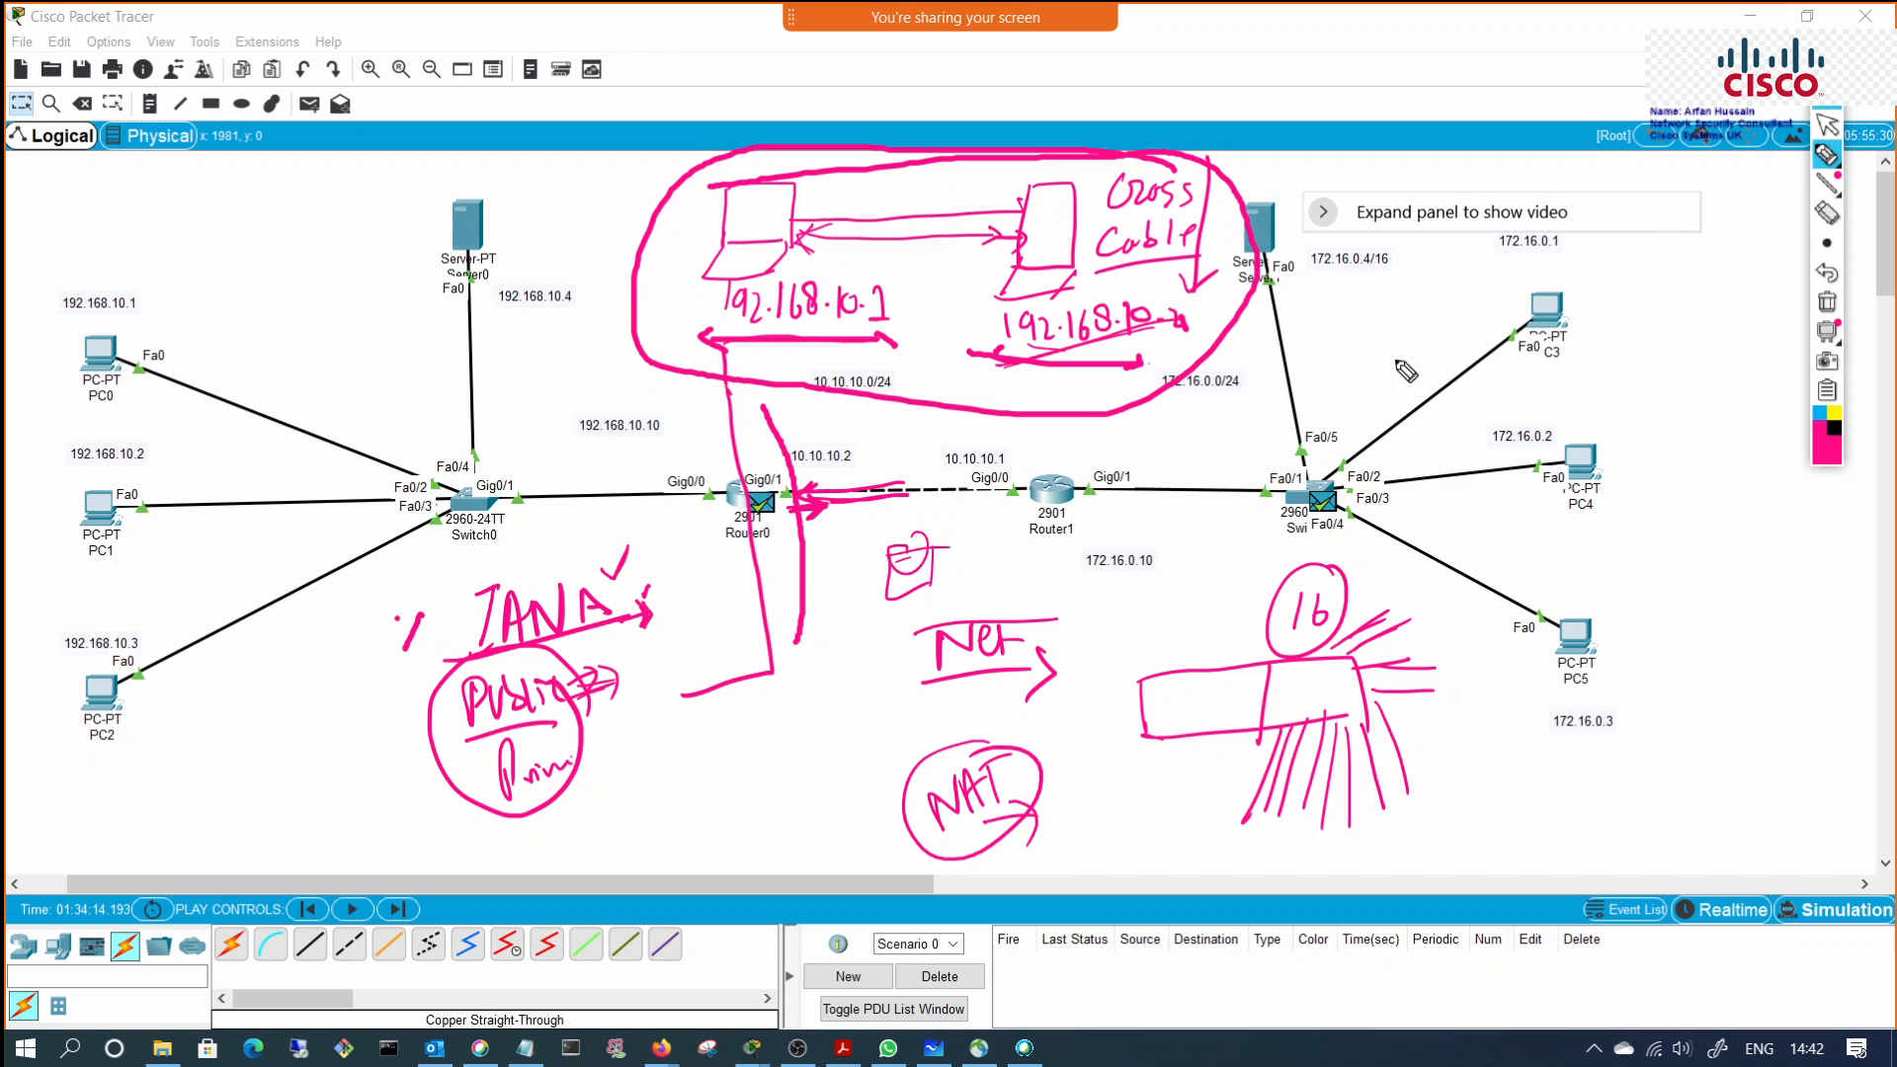
Step: Clear all annotations and sketch a switch labelled "SW" below Router0, linked to three PC boxes
click(1826, 301)
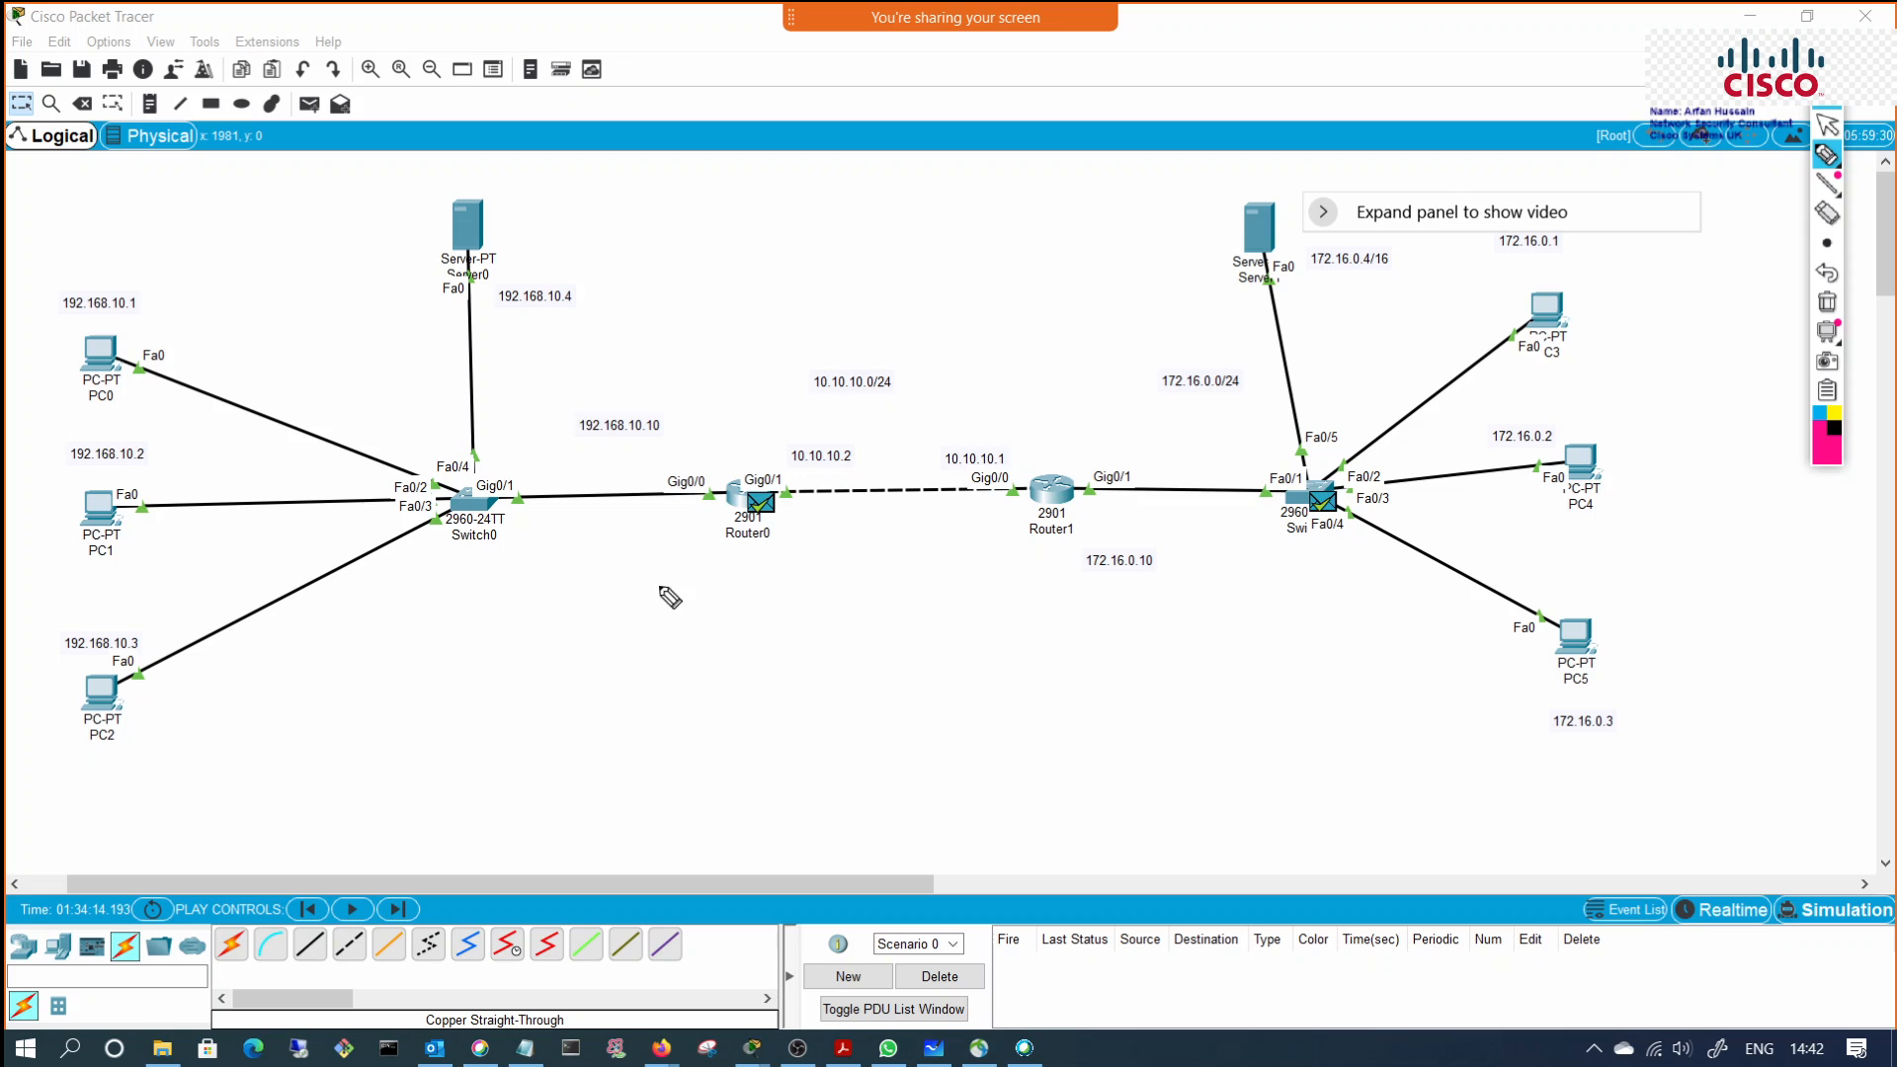
mouse_move(616, 632)
mouse_down()
mouse_move(654, 644)
mouse_move(624, 680)
mouse_up()
drag(818, 607, 841, 656)
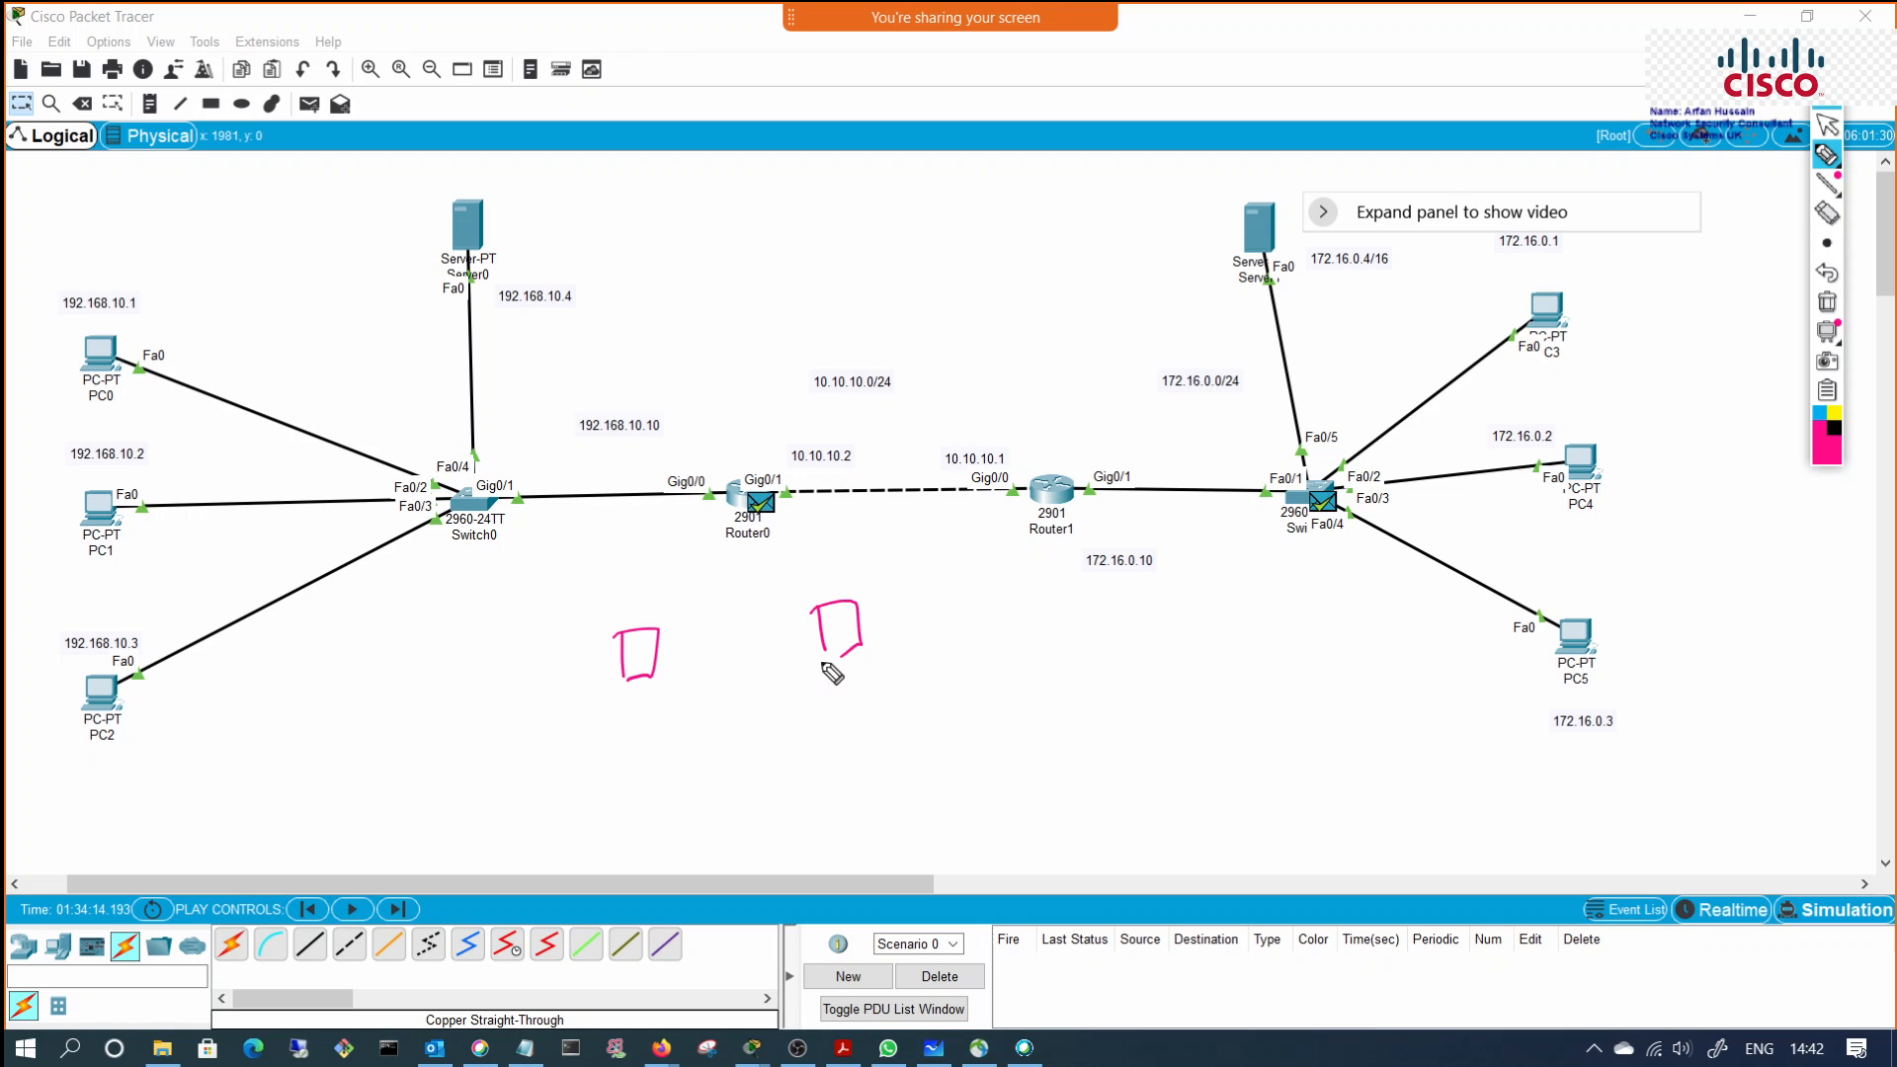
mouse_move(735, 707)
mouse_down()
mouse_move(748, 749)
mouse_move(804, 742)
mouse_move(746, 750)
mouse_move(713, 700)
mouse_move(747, 675)
mouse_up()
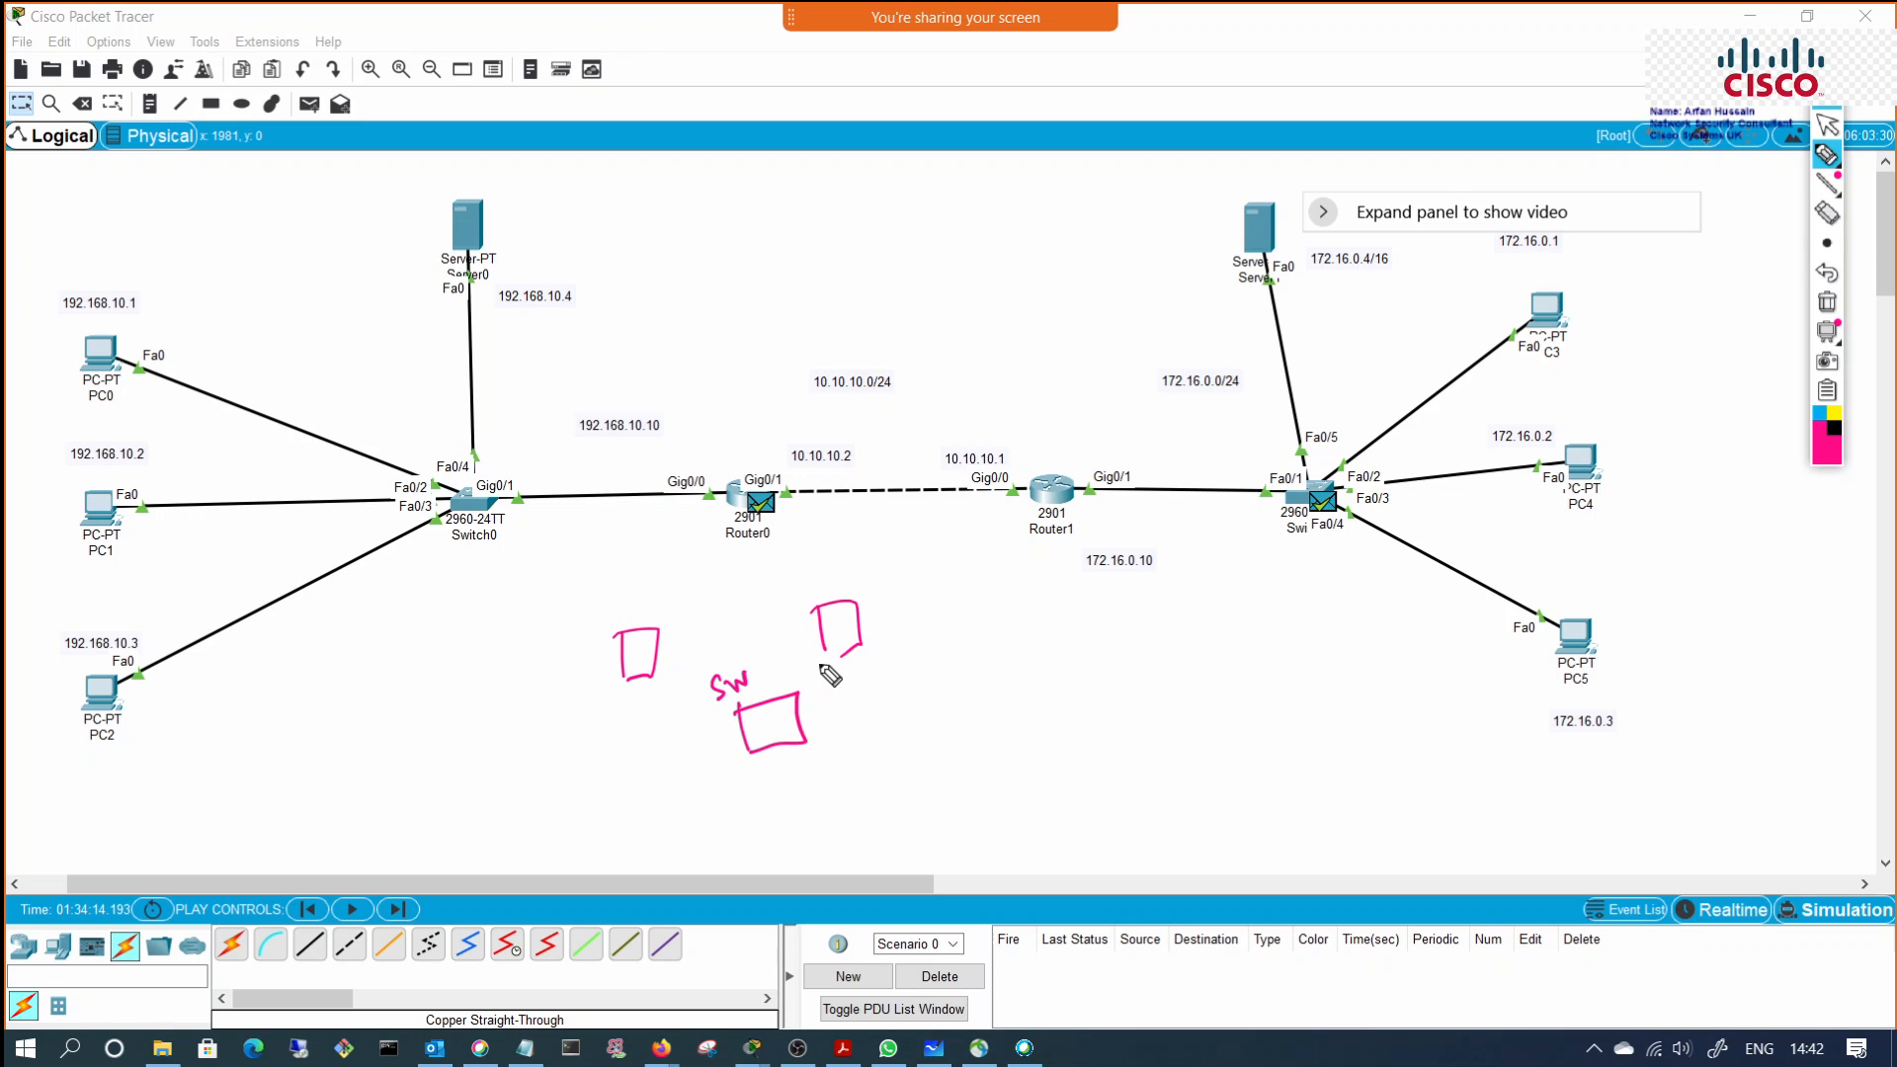
mouse_move(859, 647)
mouse_down()
mouse_move(780, 774)
mouse_move(764, 857)
mouse_move(835, 856)
mouse_move(828, 840)
mouse_up()
drag(660, 682, 740, 729)
drag(724, 743, 741, 729)
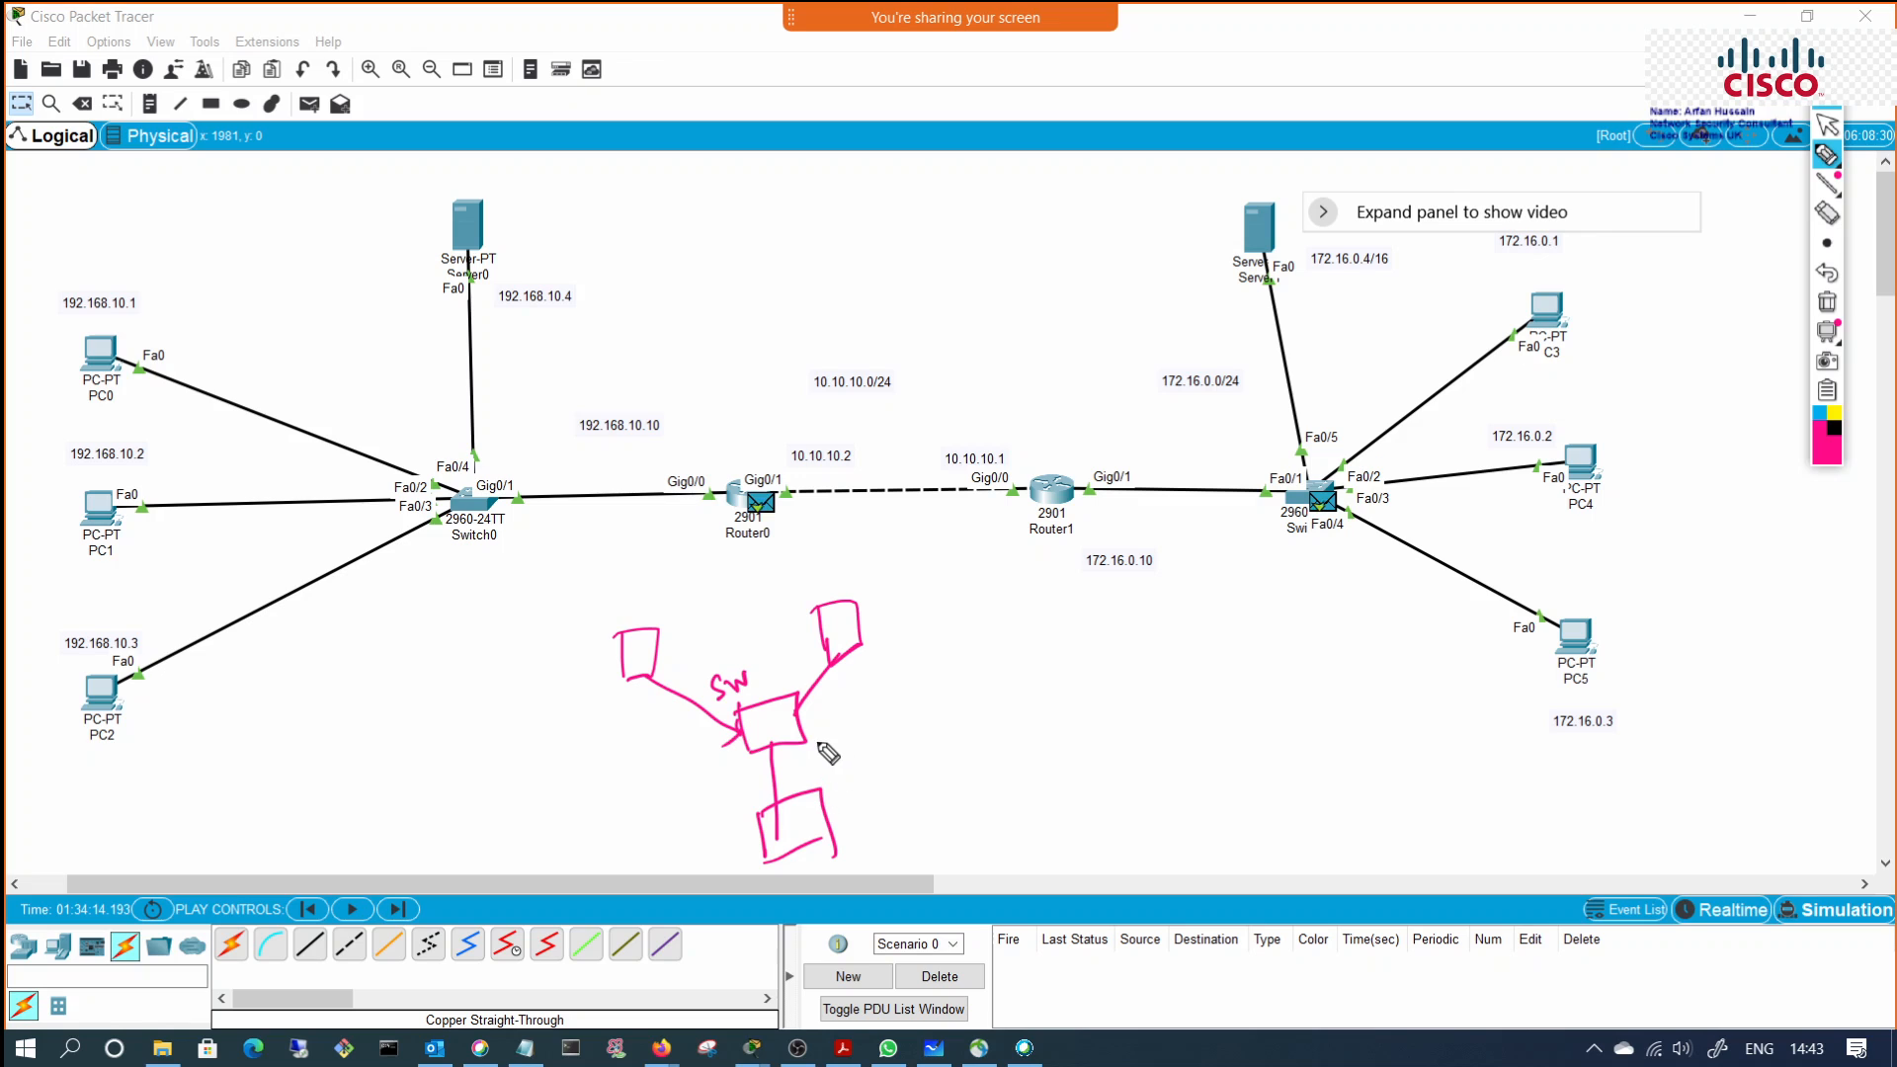
Step: Link the sketched switch to a round router, cross the link with a dividing line, and circle the switch with its PCs
mouse_move(812, 747)
mouse_down()
mouse_move(1018, 692)
mouse_move(1057, 755)
mouse_move(1012, 692)
mouse_up()
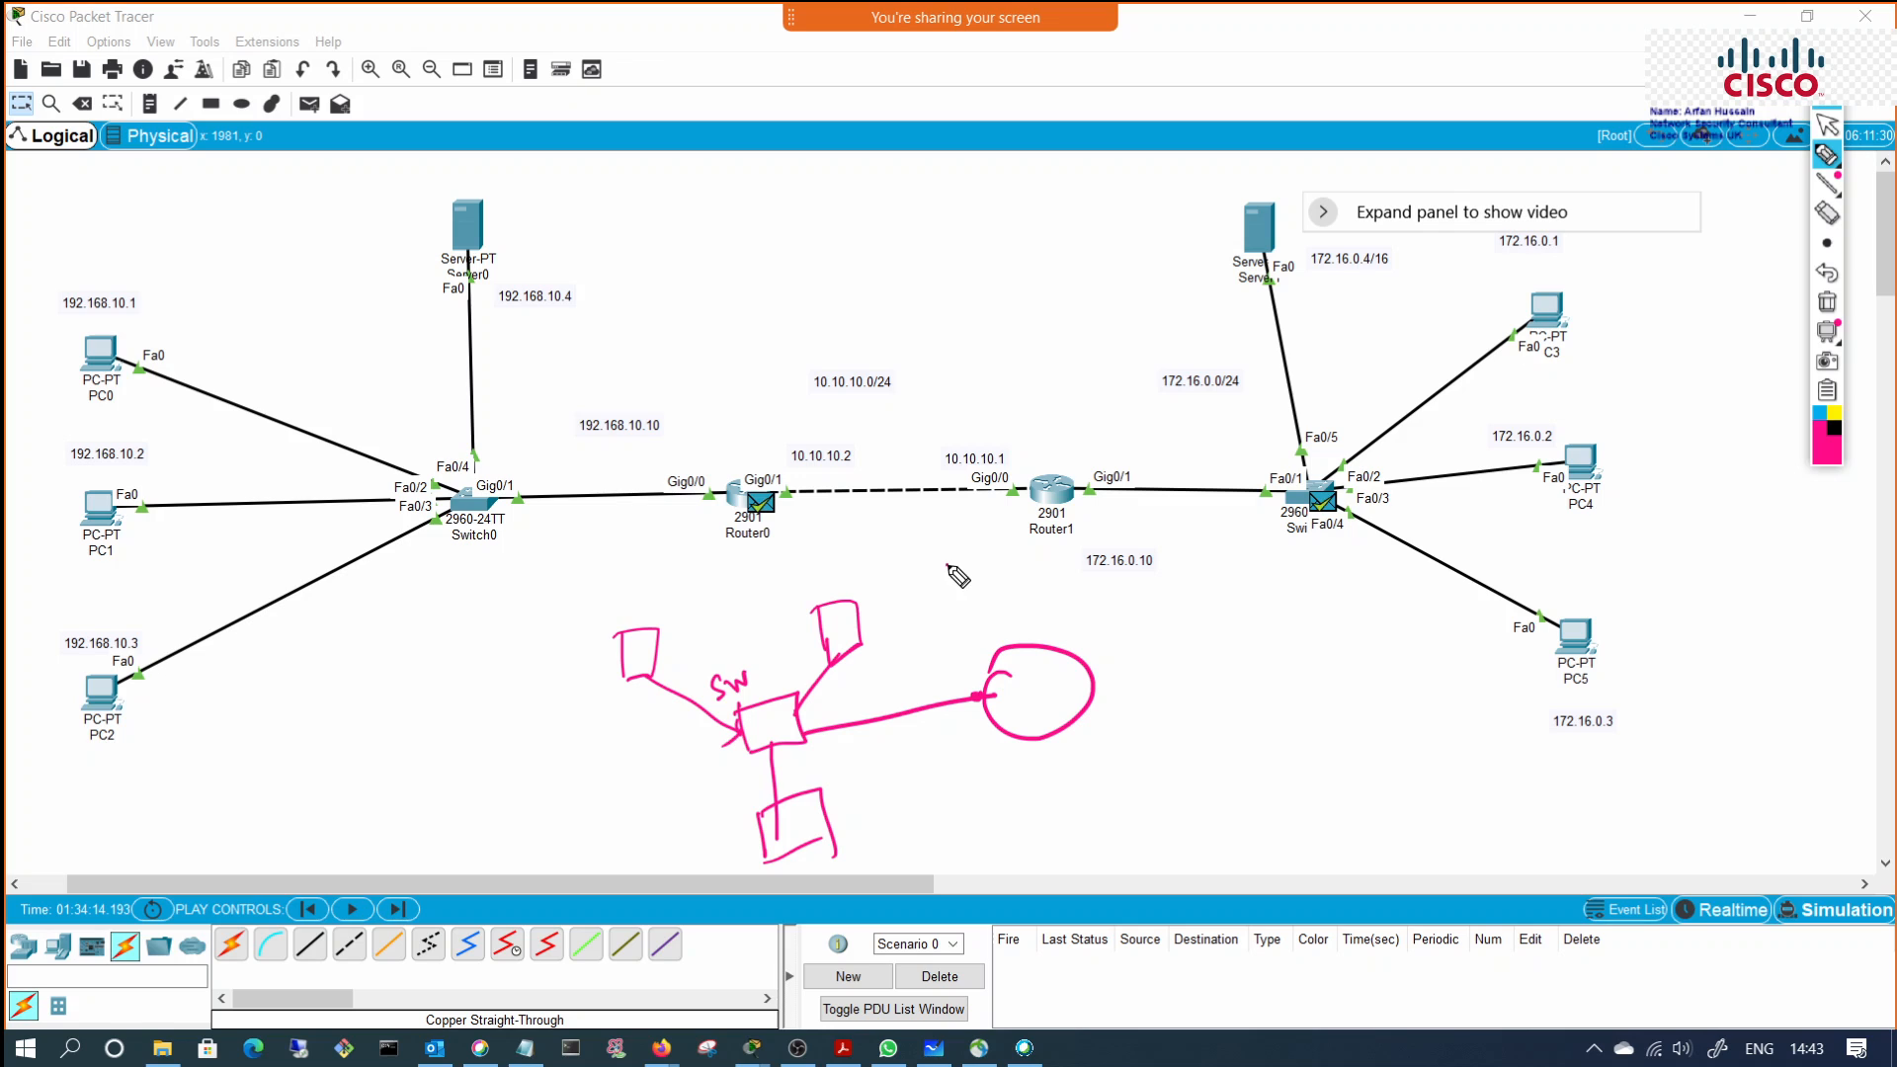
drag(946, 565, 1004, 822)
mouse_move(886, 602)
mouse_down()
mouse_move(686, 606)
mouse_move(708, 821)
mouse_move(922, 740)
mouse_move(880, 583)
mouse_up()
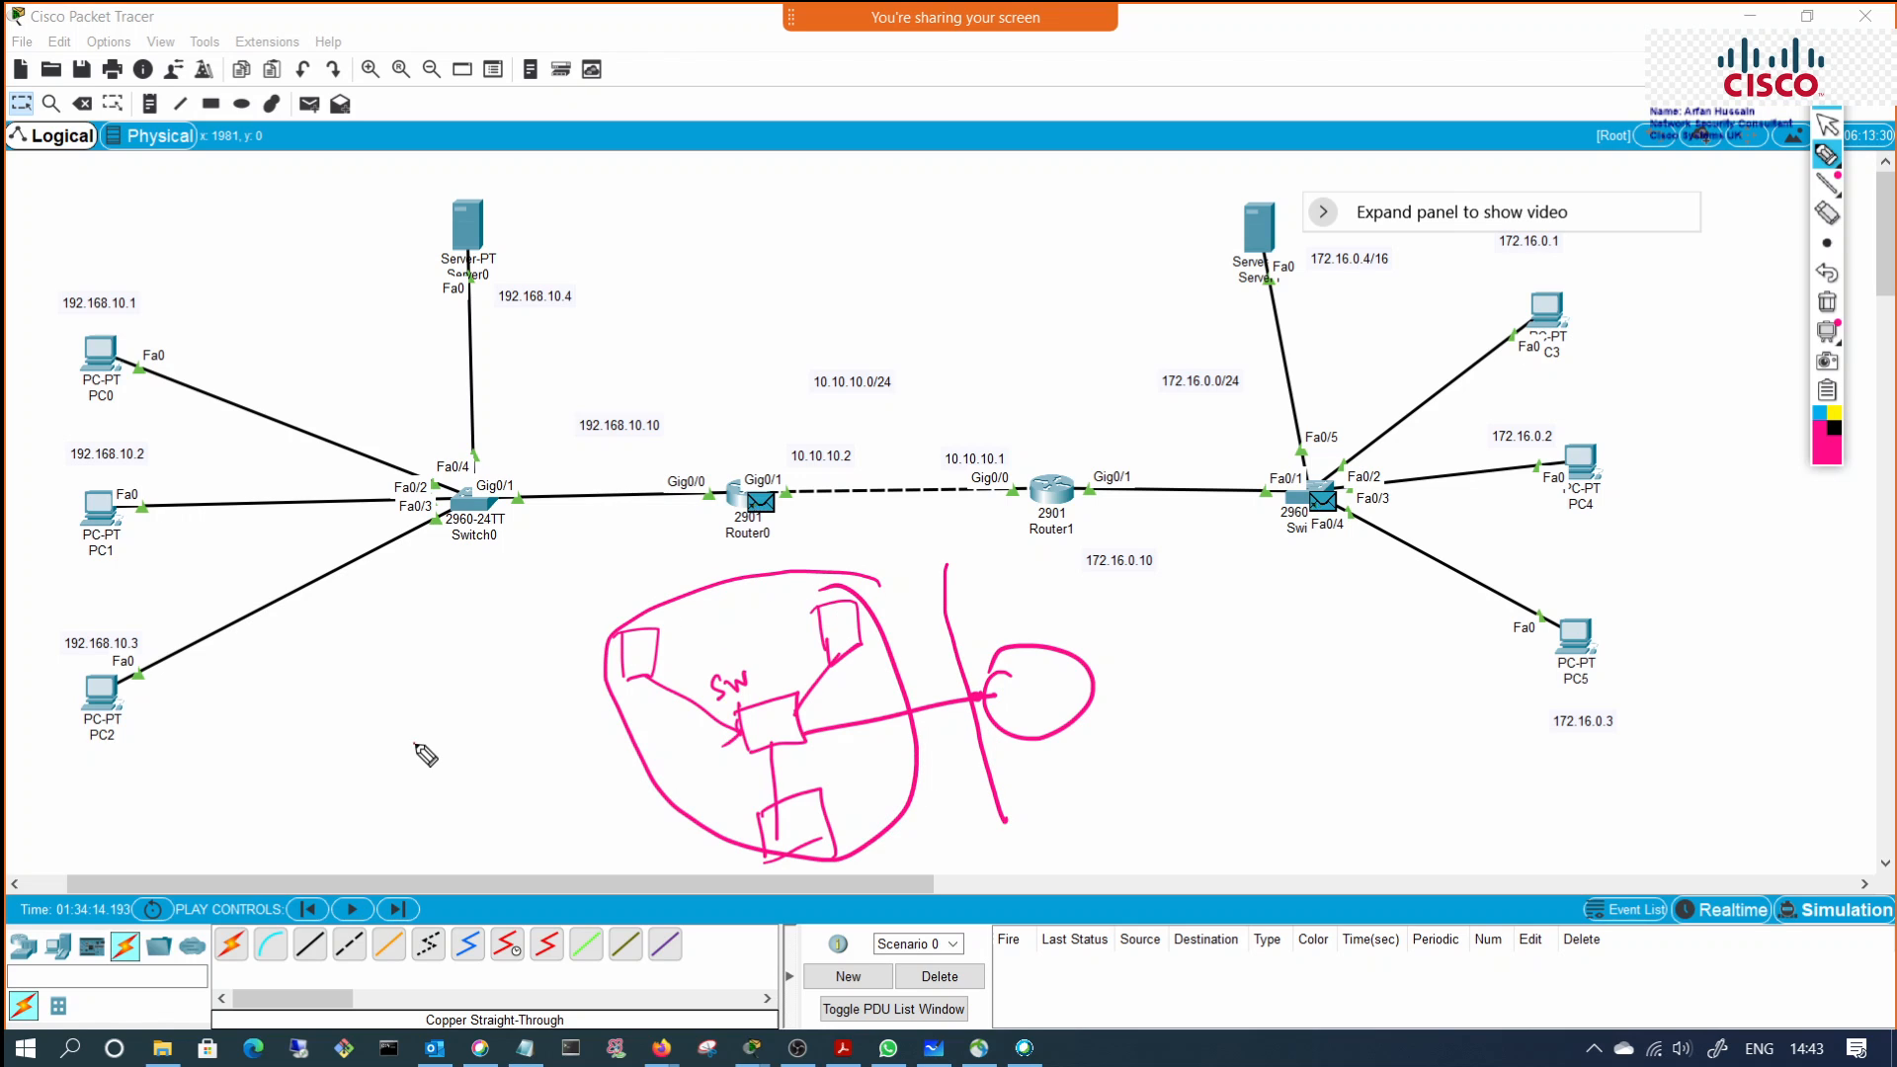
Step: Write "Private" with an underline beside the circled local network and frame the word with lines reaching to the circle
drag(418, 753, 531, 692)
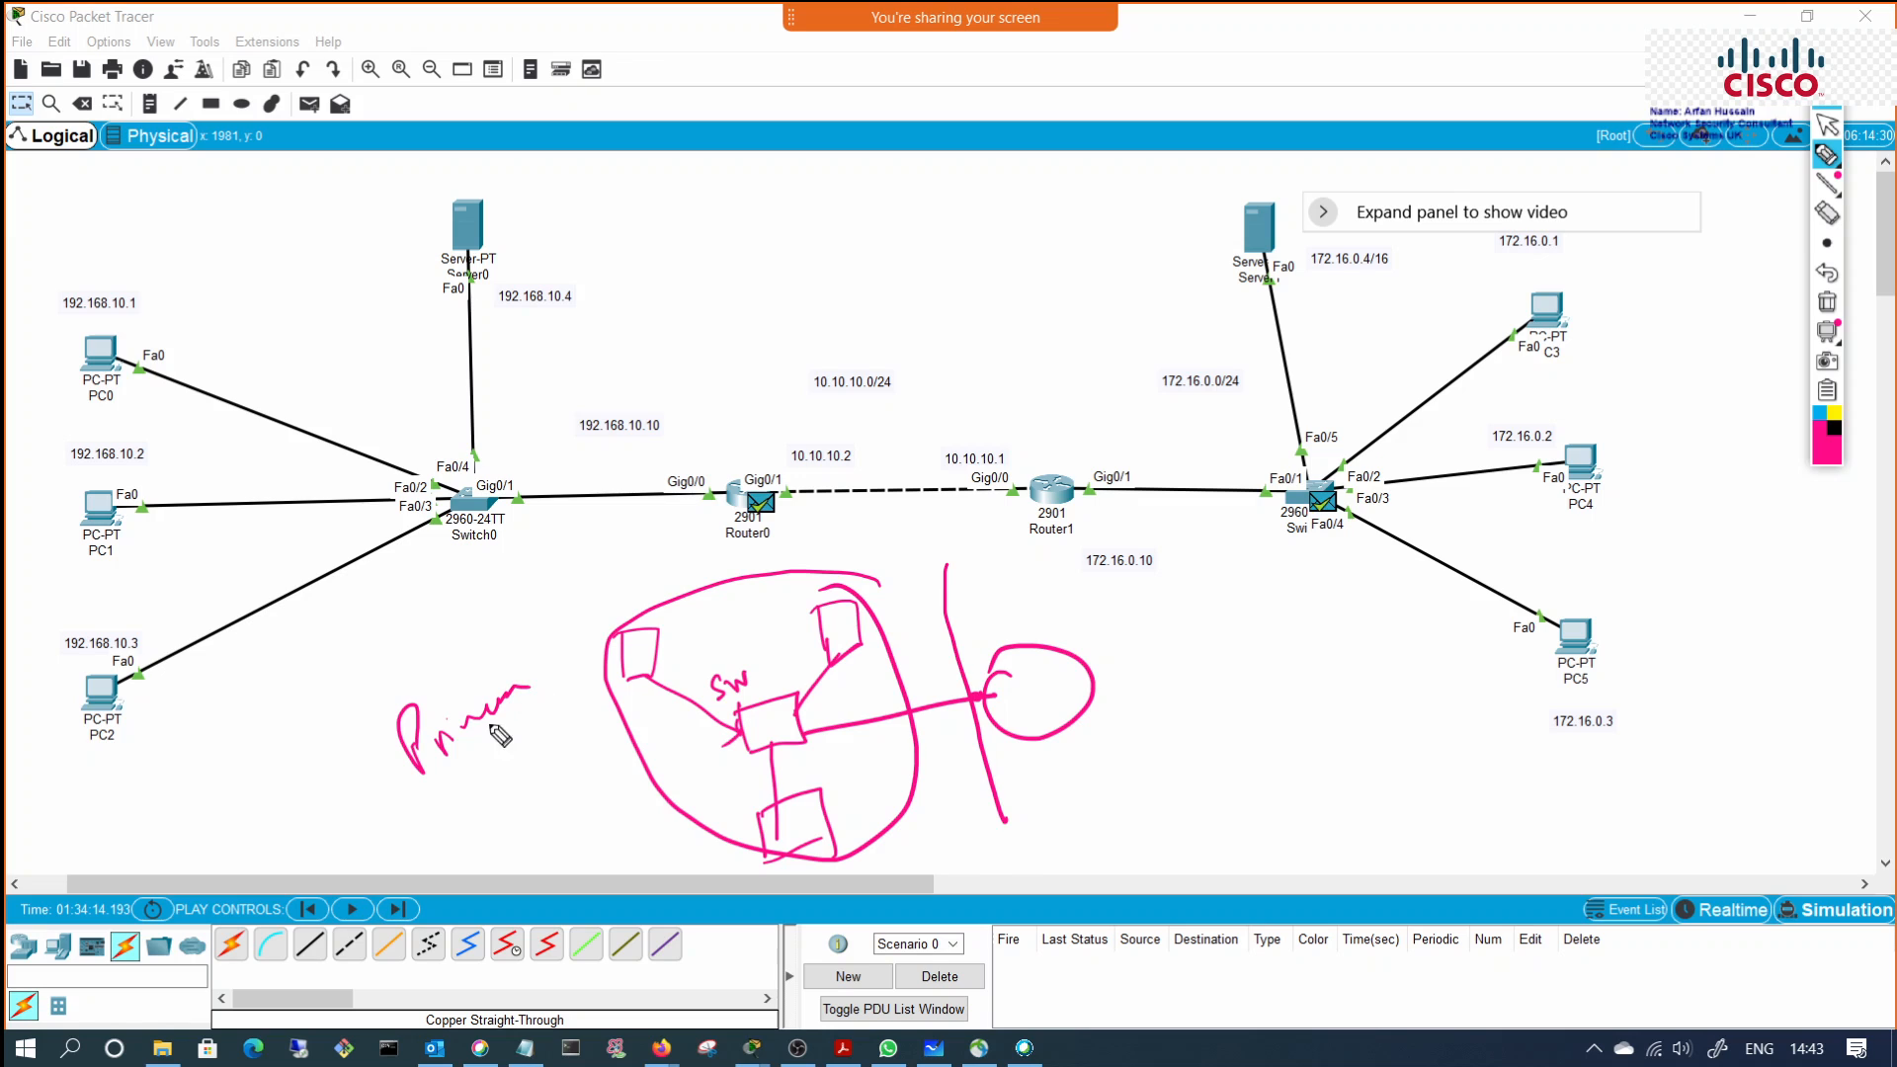
drag(415, 798, 573, 694)
mouse_move(352, 715)
mouse_down()
mouse_move(535, 584)
mouse_move(620, 719)
mouse_up()
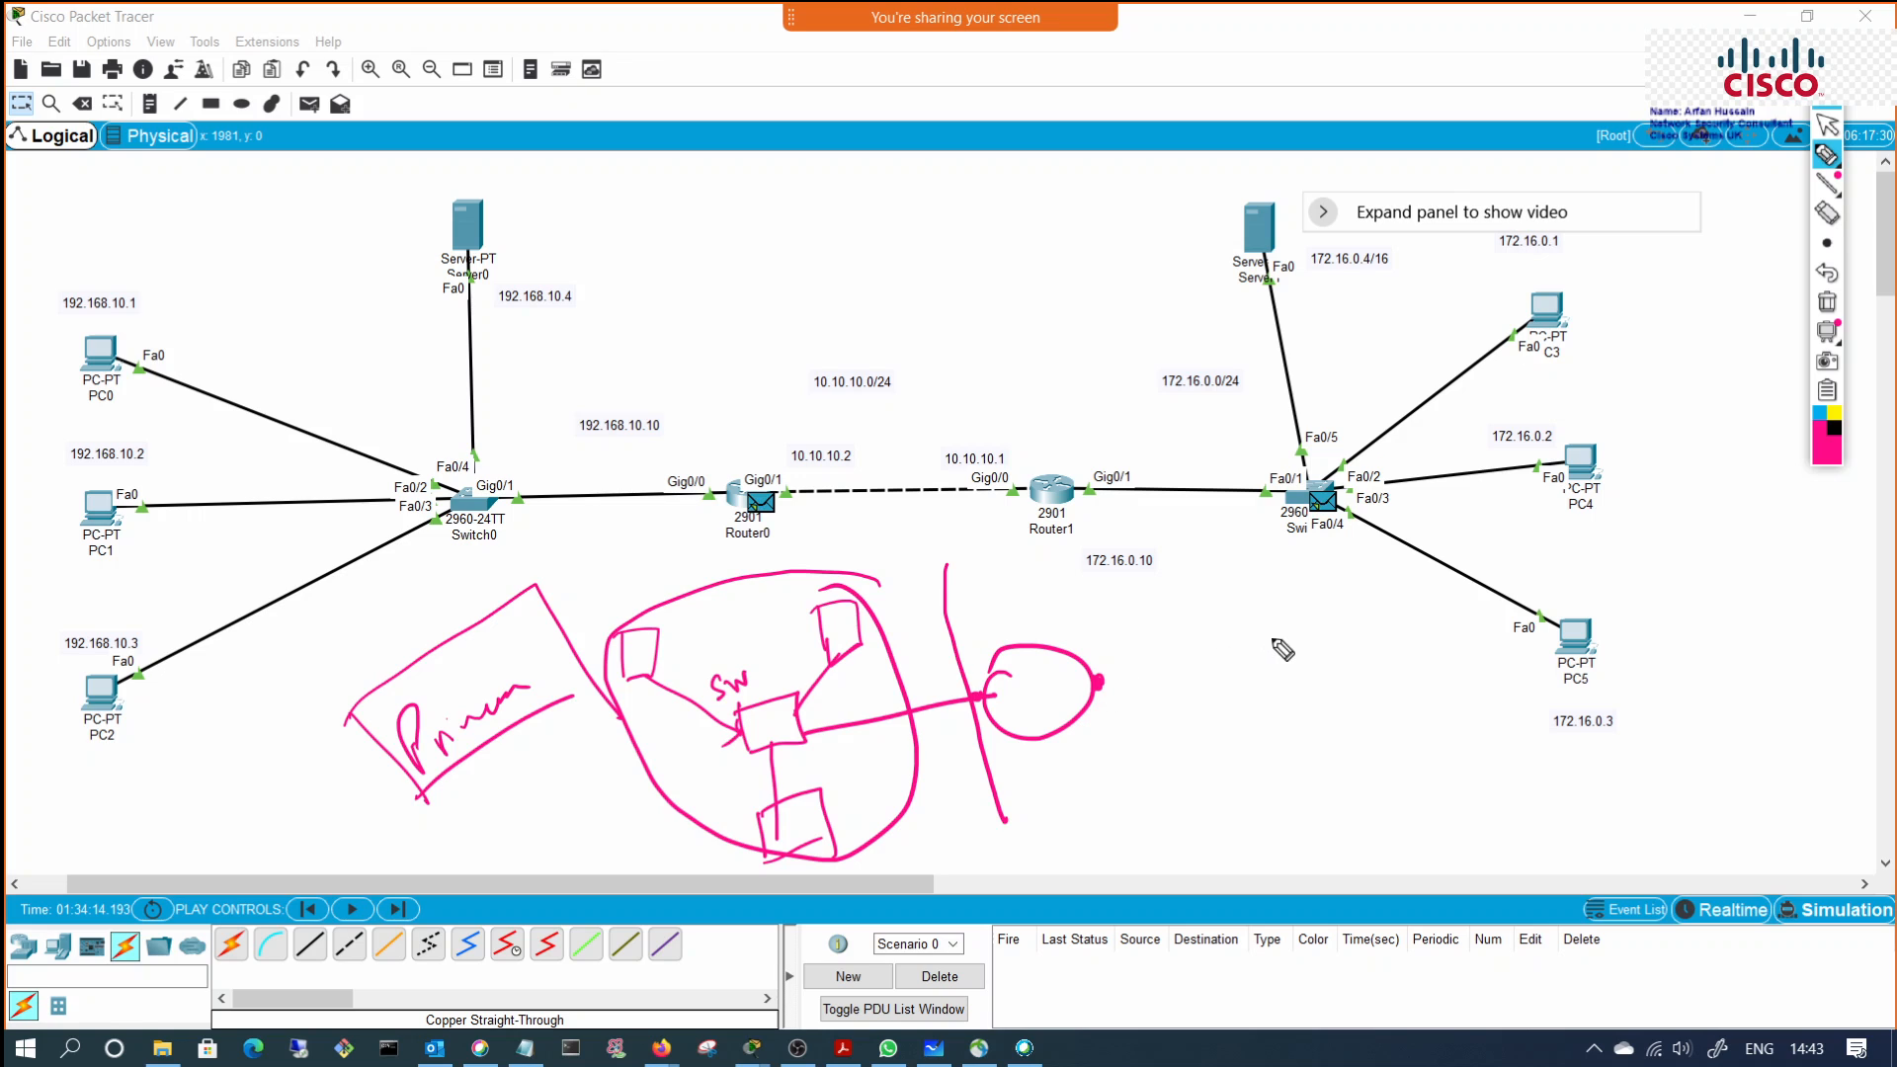
Step: Mark the sketched router's outer port with a dot and an outgoing line labelled "Public", and draw an X inside the router
click(1097, 683)
mouse_move(1099, 682)
mouse_down()
mouse_move(1195, 660)
mouse_move(1120, 620)
mouse_move(1172, 648)
mouse_up()
drag(1180, 625, 1186, 615)
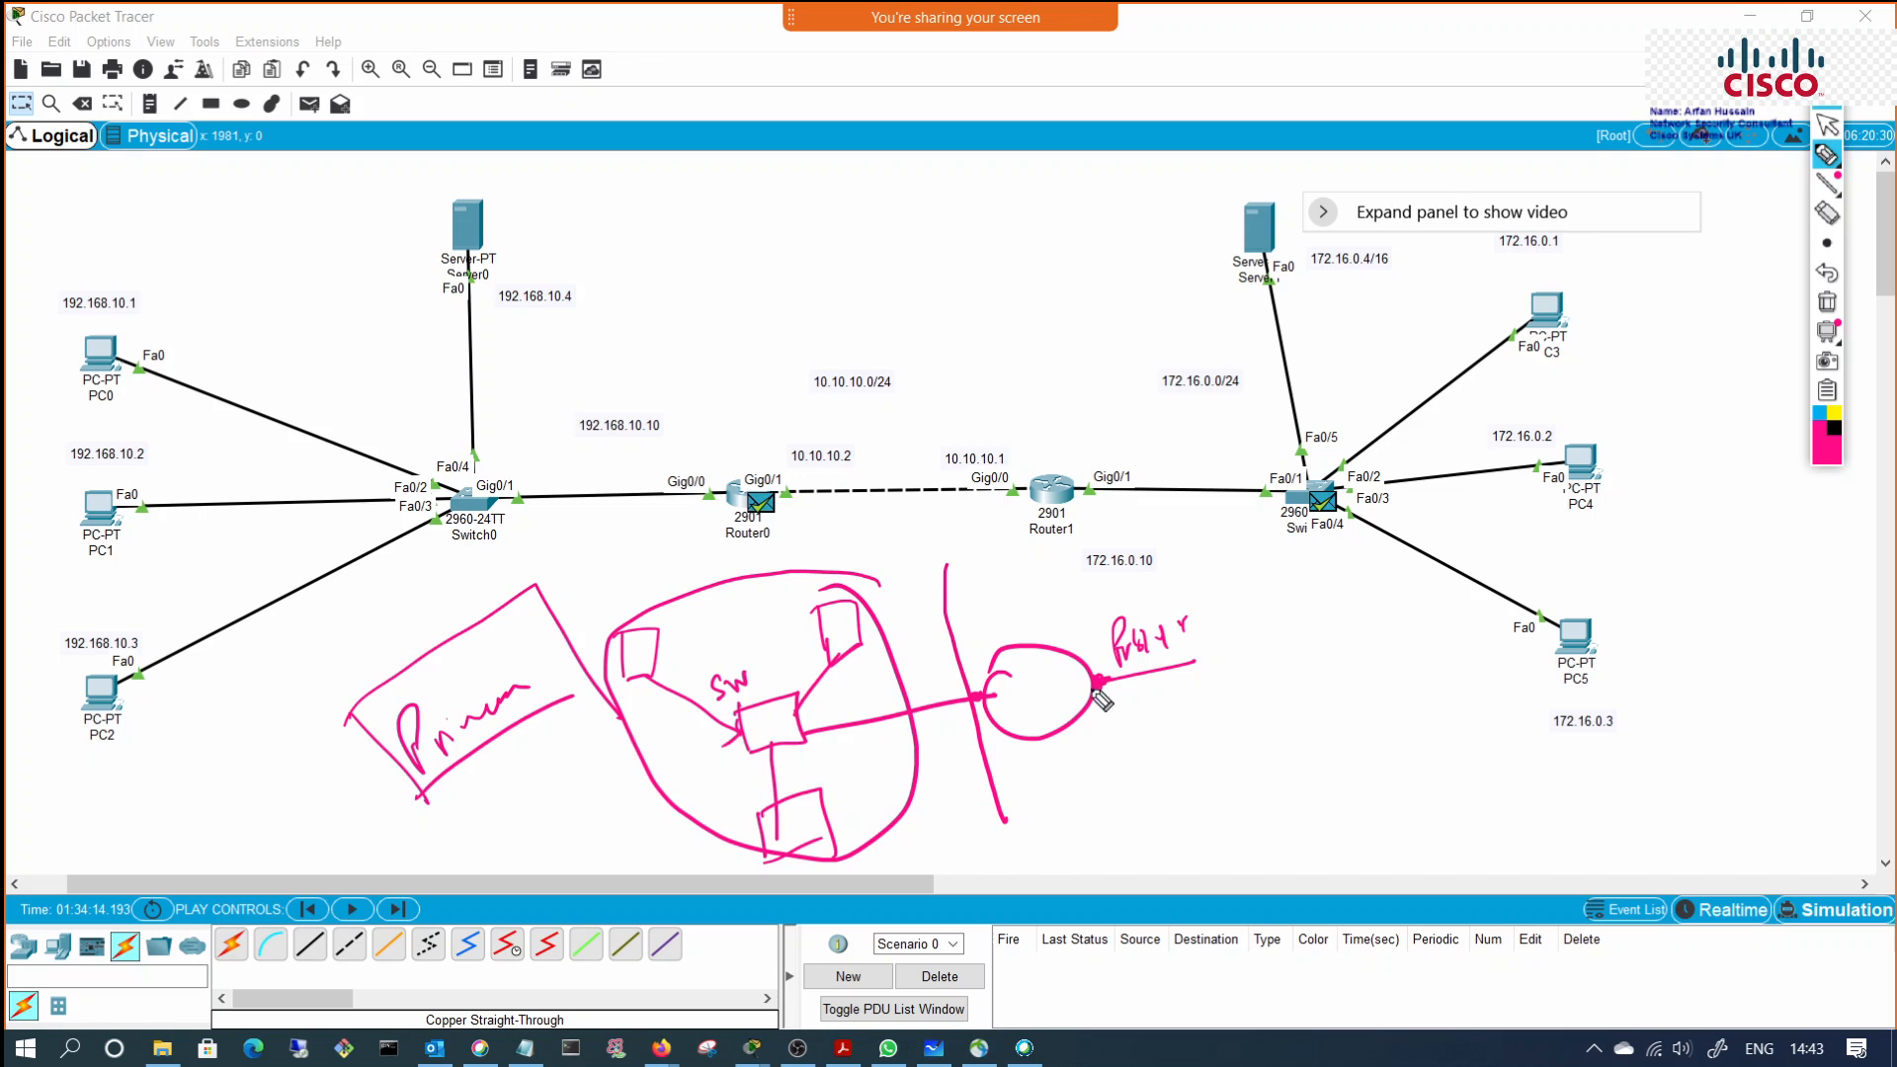
drag(1045, 670, 1034, 709)
drag(1015, 689, 1063, 679)
drag(1199, 668, 1304, 634)
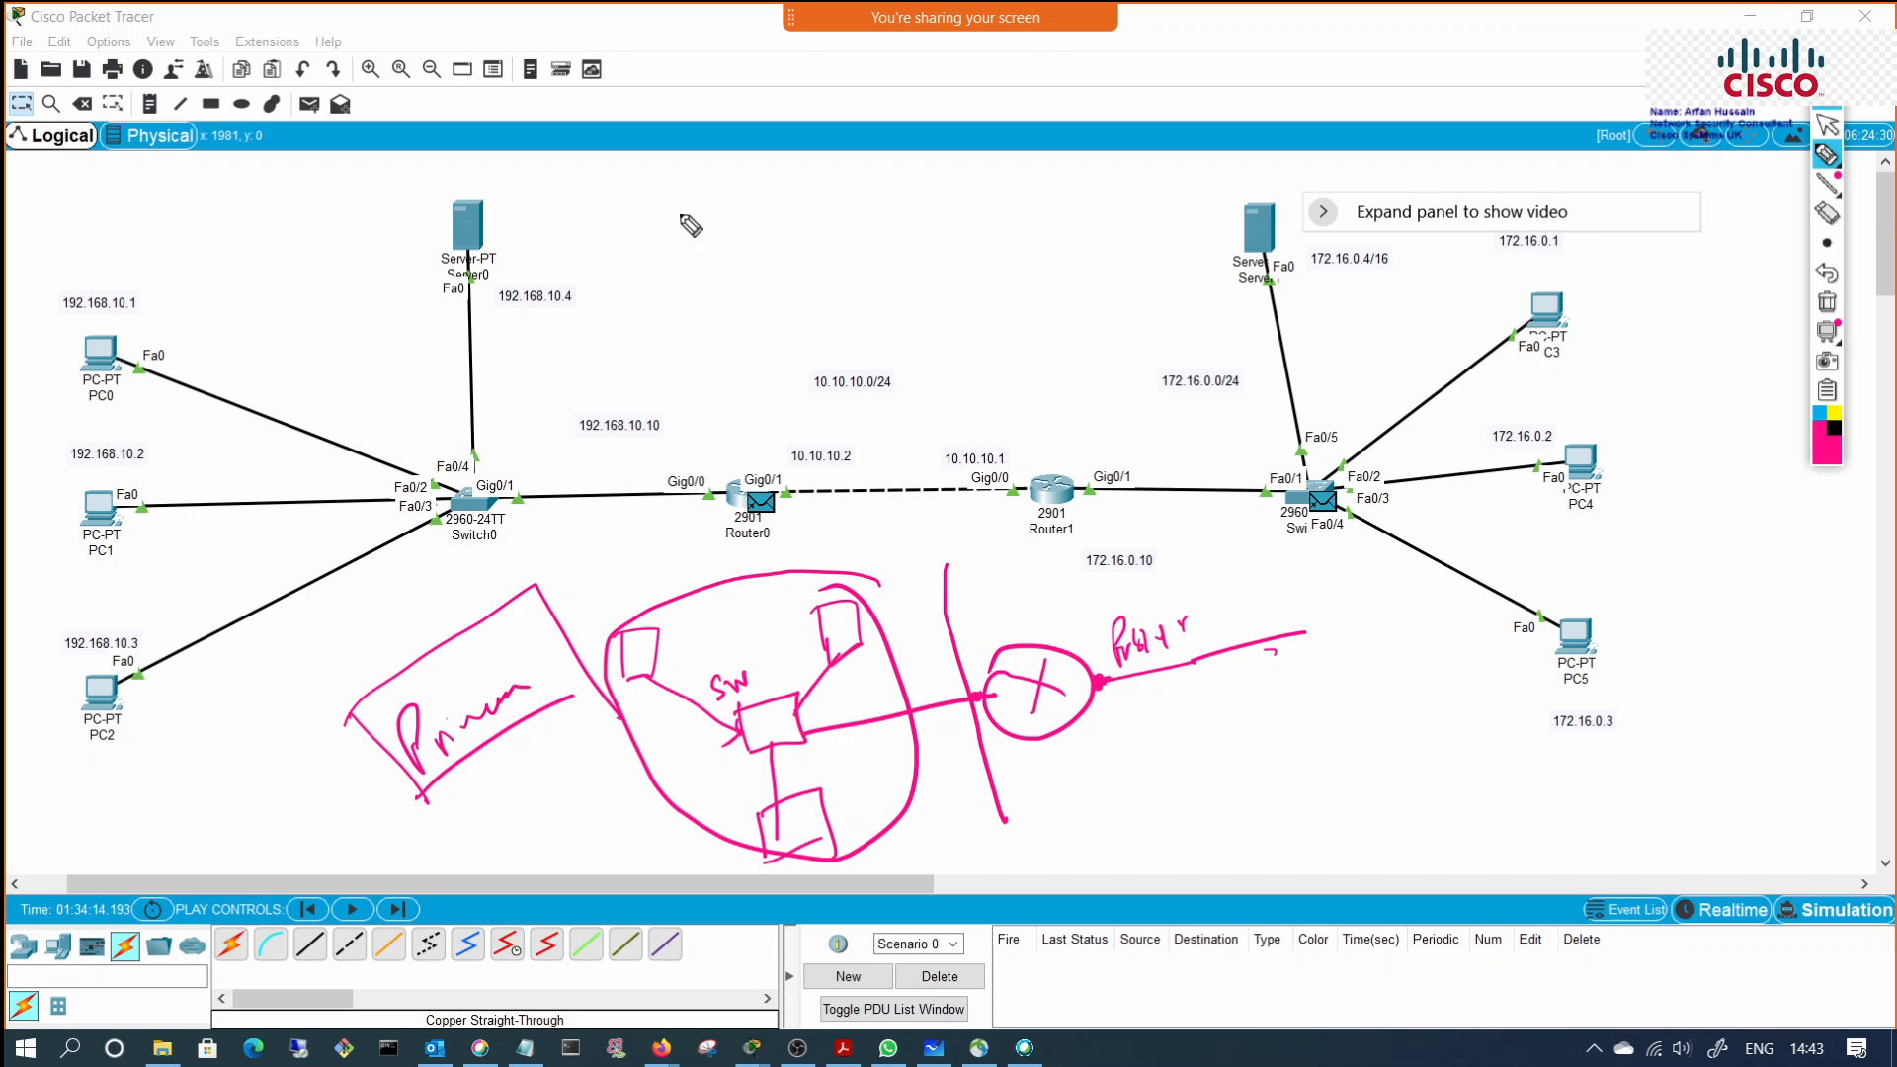
Step: Write "Lahore" above Router0 and draw a large box around it
drag(680, 233, 703, 267)
drag(750, 233, 768, 225)
drag(769, 223, 781, 227)
drag(644, 282, 657, 400)
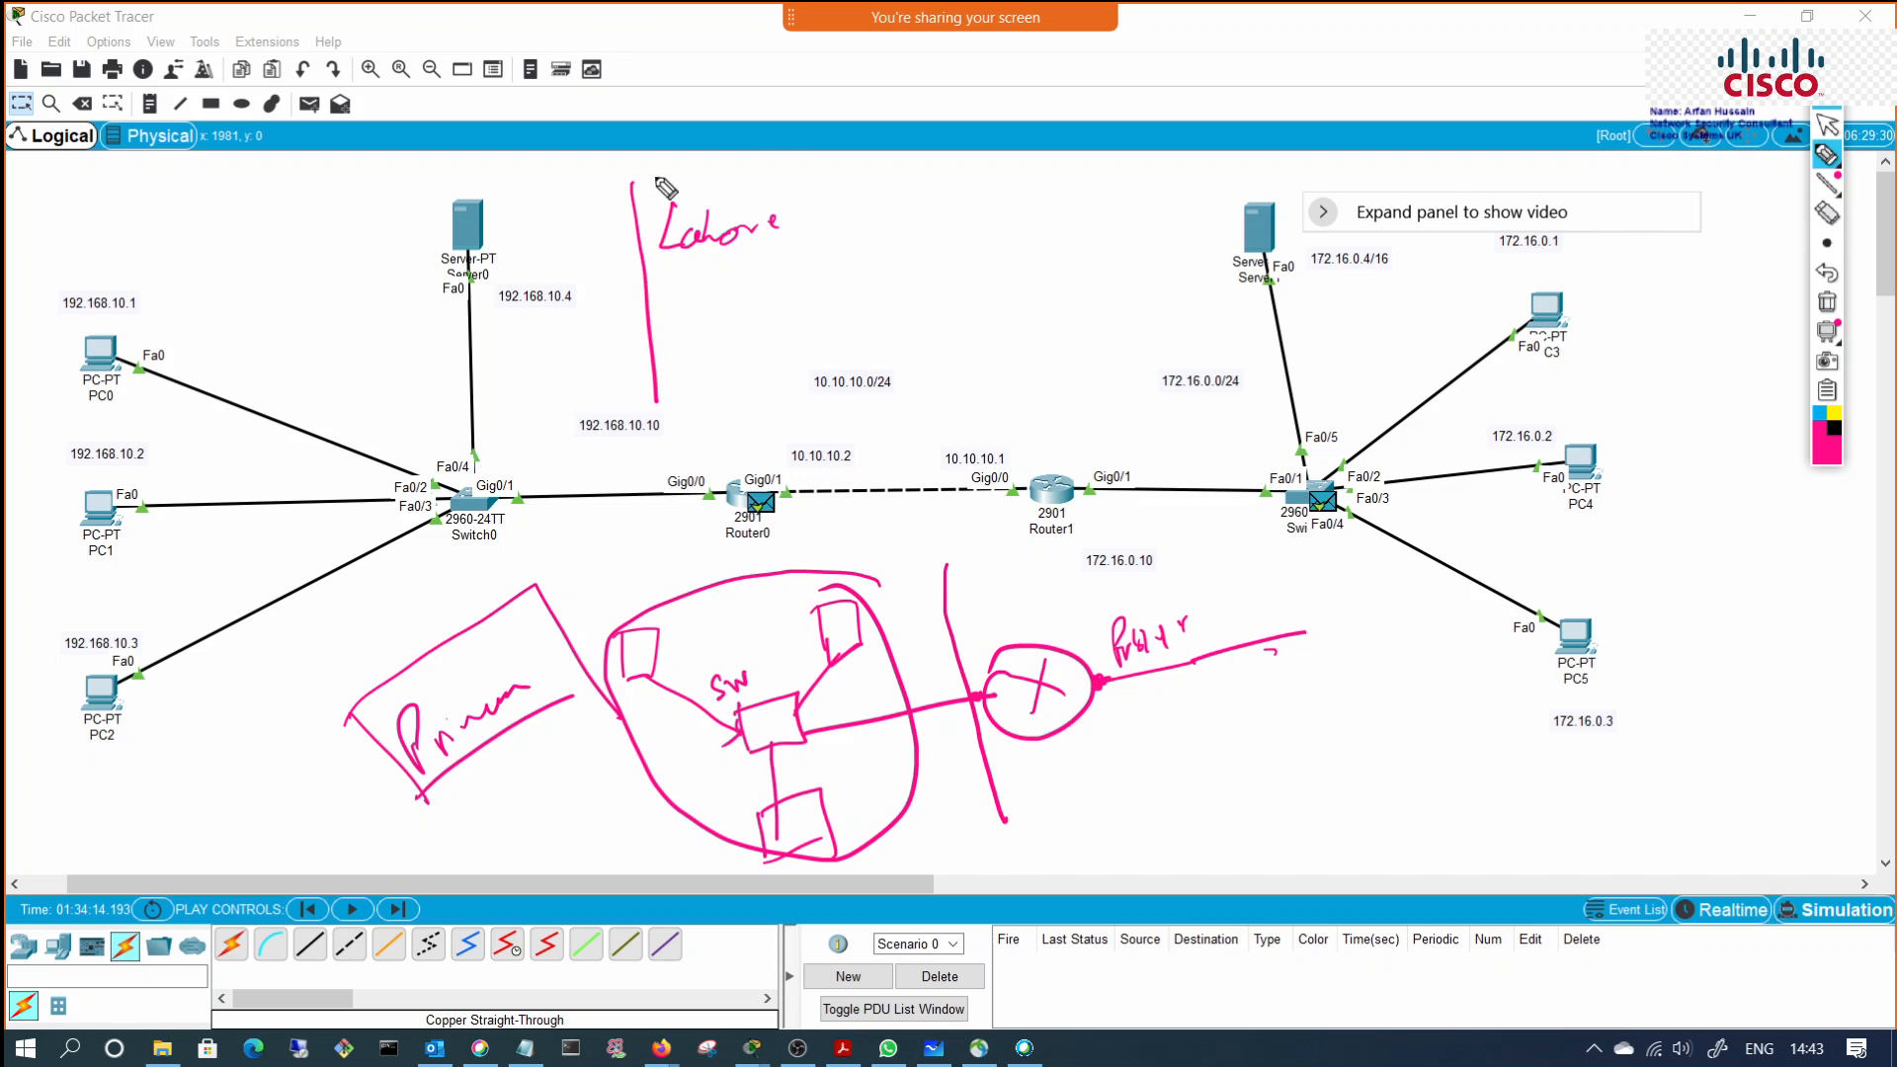
mouse_move(656, 178)
mouse_down()
mouse_move(859, 347)
mouse_move(855, 391)
mouse_up()
mouse_move(739, 385)
mouse_down()
mouse_move(711, 411)
mouse_move(657, 395)
mouse_up()
Step: Draw a second labelled box containing "50" opposite the Lahore box, and add a circle on the facing edge of each box
mouse_move(1075, 170)
mouse_down()
mouse_move(1124, 395)
mouse_move(1225, 257)
mouse_move(1145, 398)
mouse_up()
drag(1099, 219, 1154, 212)
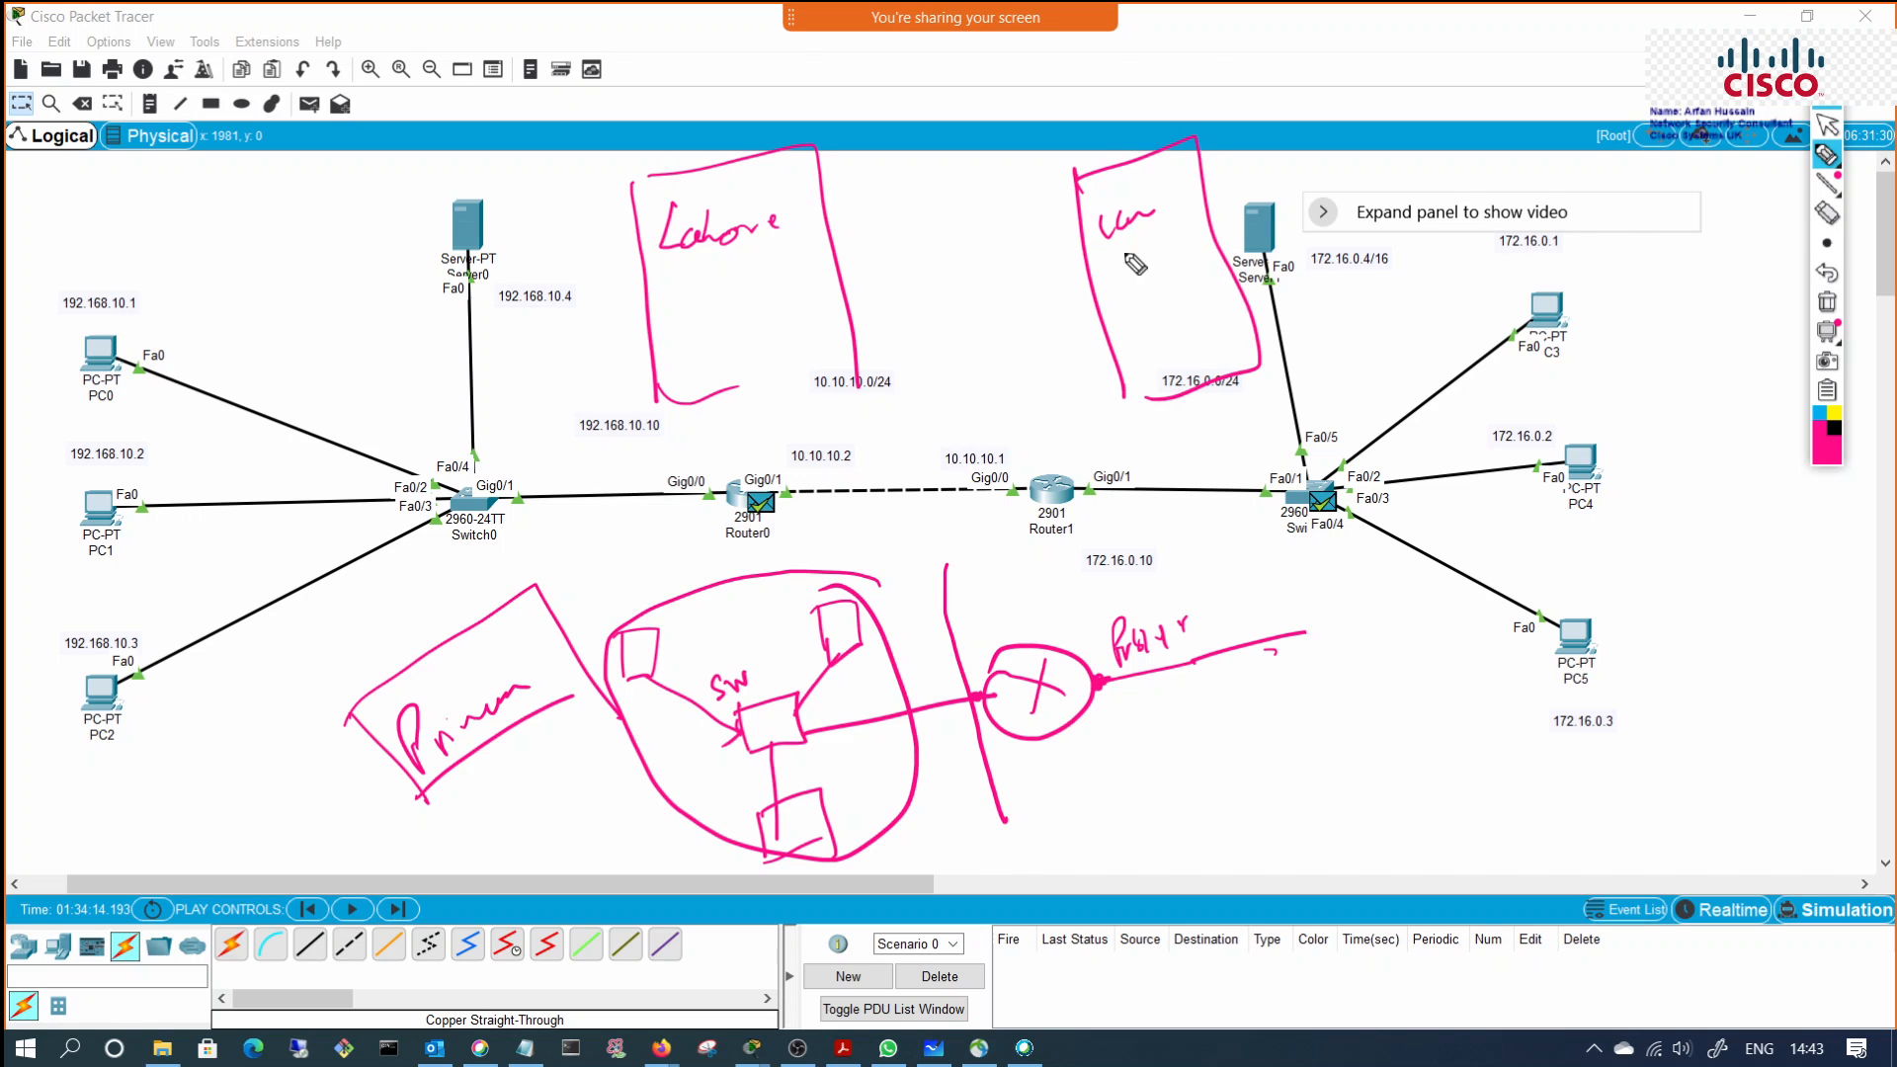
mouse_move(1132, 297)
mouse_down()
mouse_move(1138, 334)
mouse_move(1162, 306)
mouse_up()
mouse_move(845, 253)
mouse_down()
mouse_move(820, 285)
mouse_move(847, 259)
mouse_up()
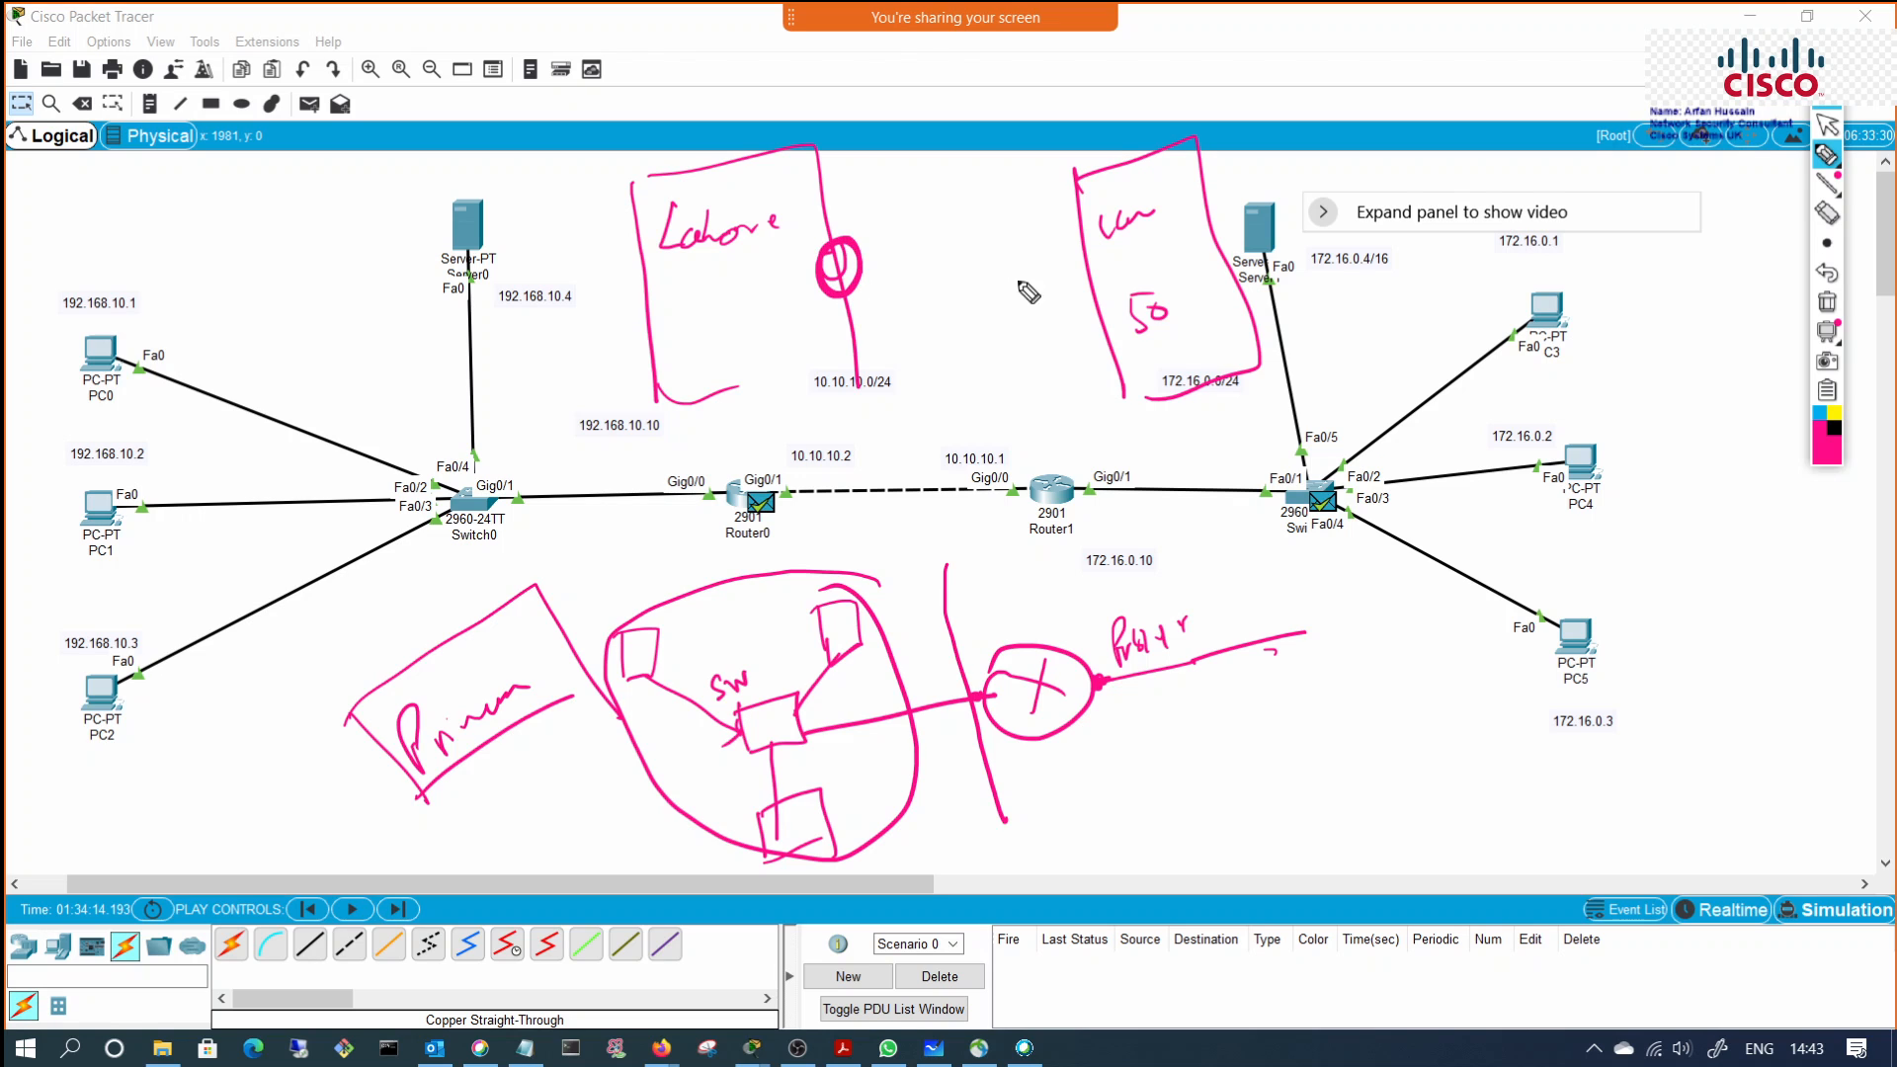
mouse_move(1089, 247)
mouse_down()
mouse_move(1055, 296)
mouse_move(1032, 255)
mouse_up()
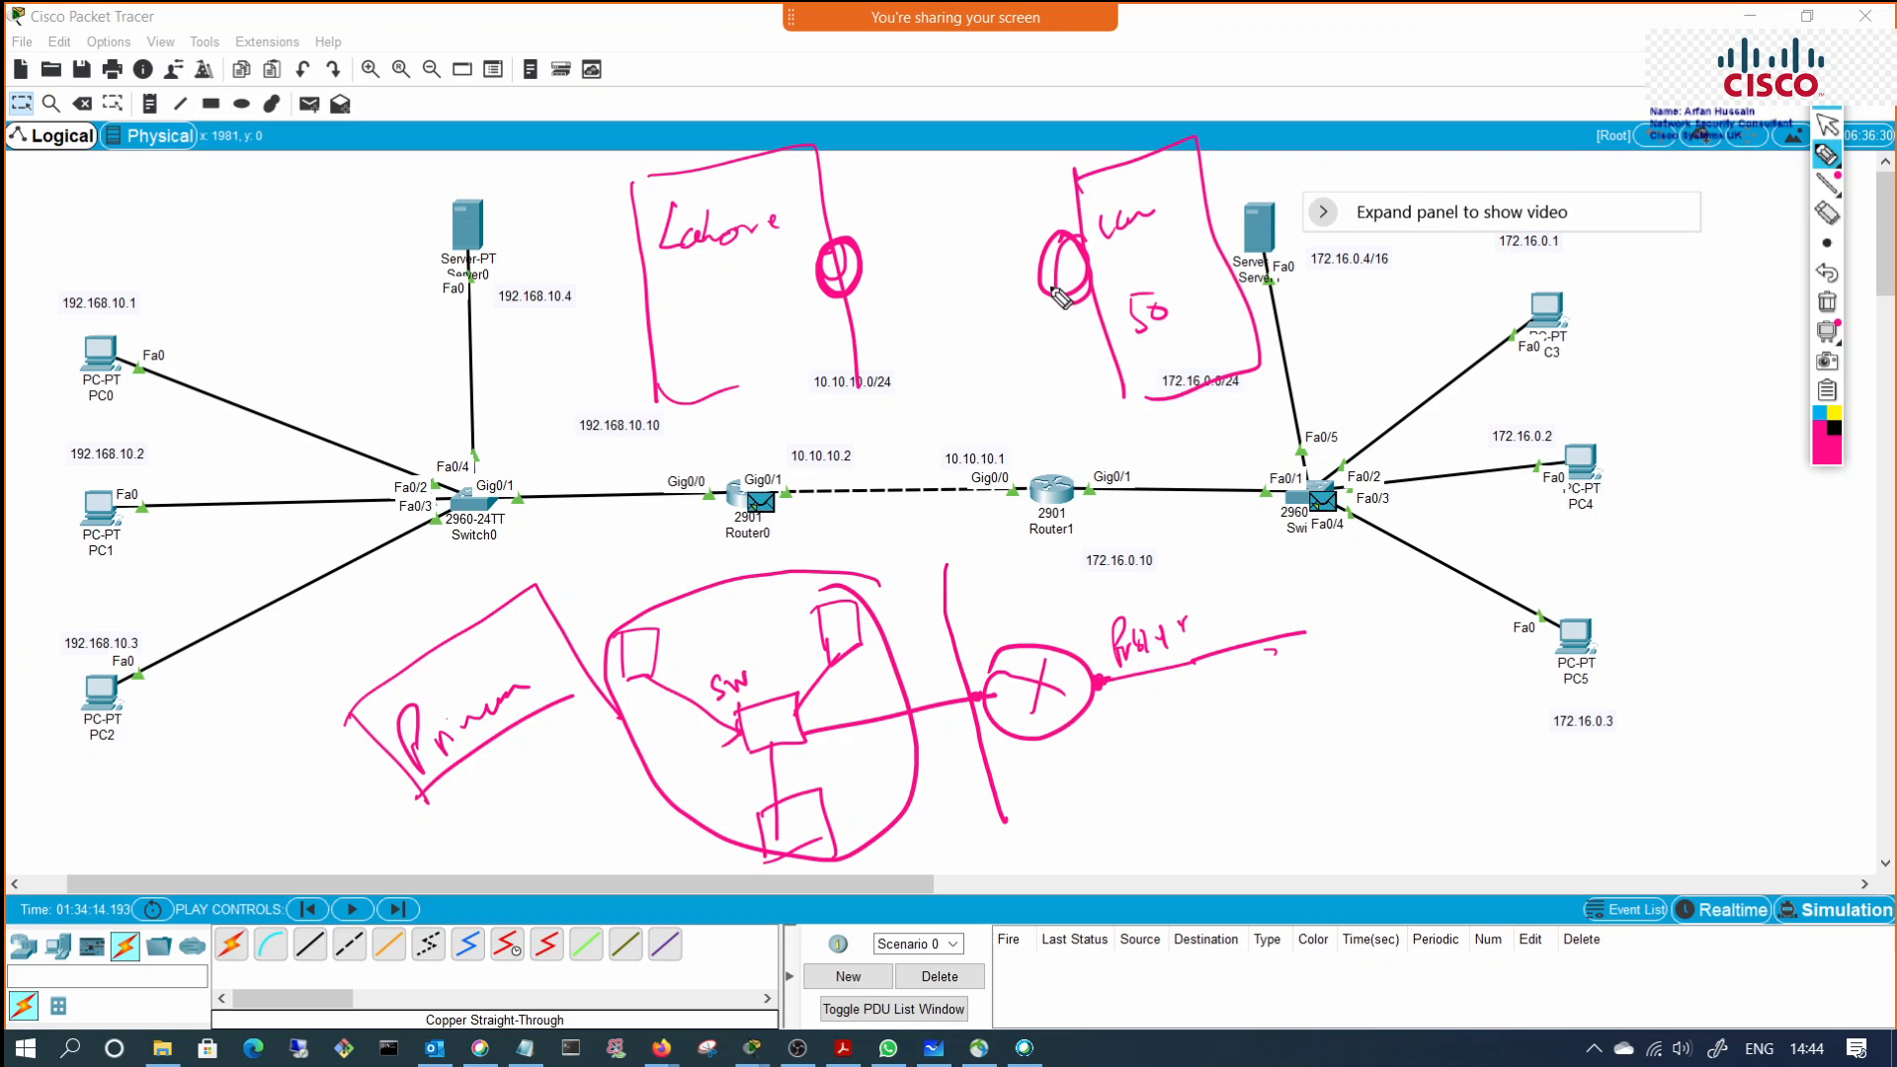
Step: Write underlined notes "Service Provider", "ISP" and "Private" above the boxes, and add short notes under the sketched router's outgoing line
mouse_move(895, 169)
mouse_down()
mouse_move(881, 193)
mouse_move(1049, 174)
mouse_move(1038, 140)
mouse_move(1143, 82)
mouse_up()
mouse_move(1122, 87)
mouse_down()
mouse_move(1119, 117)
mouse_move(1393, 81)
mouse_up()
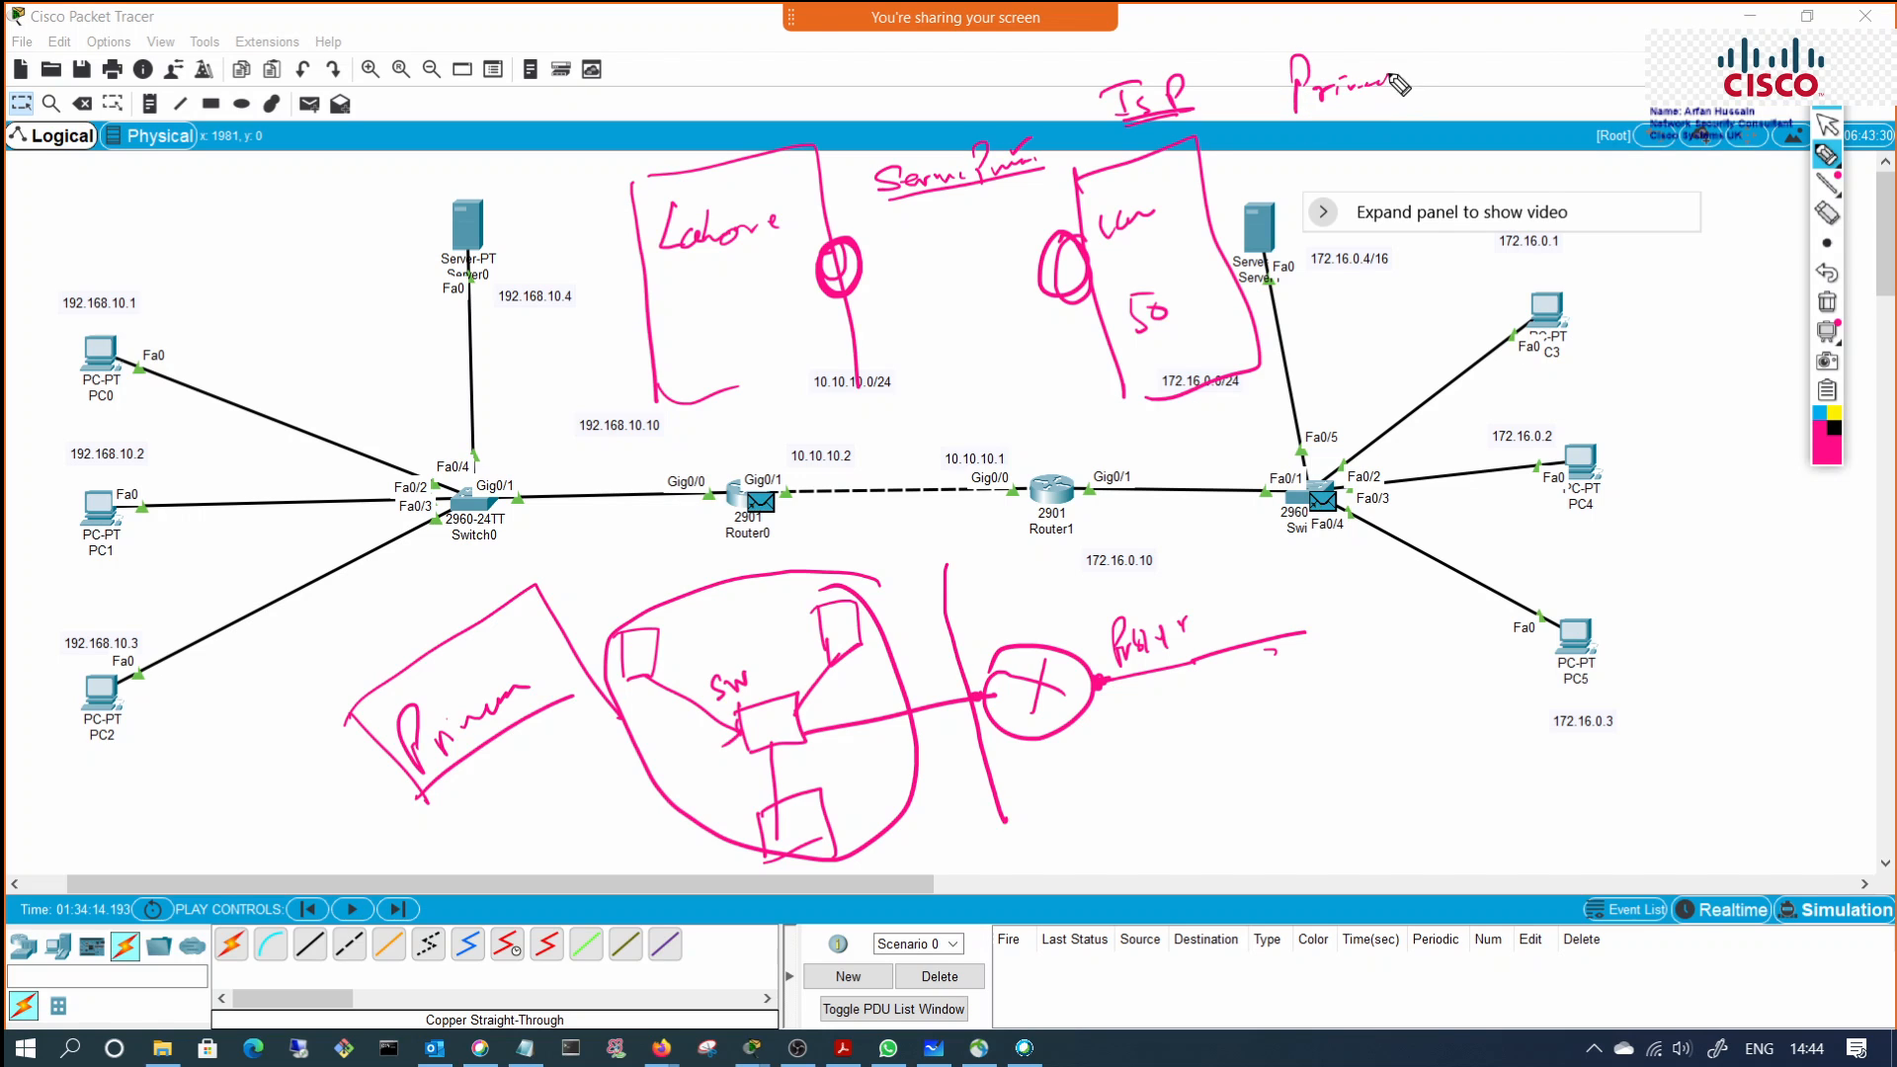
drag(1295, 115, 1313, 124)
mouse_move(1201, 660)
mouse_down()
mouse_move(1205, 729)
mouse_move(1253, 697)
mouse_move(1281, 718)
mouse_up()
mouse_move(1240, 751)
mouse_down()
mouse_move(1239, 776)
mouse_move(1263, 751)
mouse_up()
drag(1271, 744, 1286, 741)
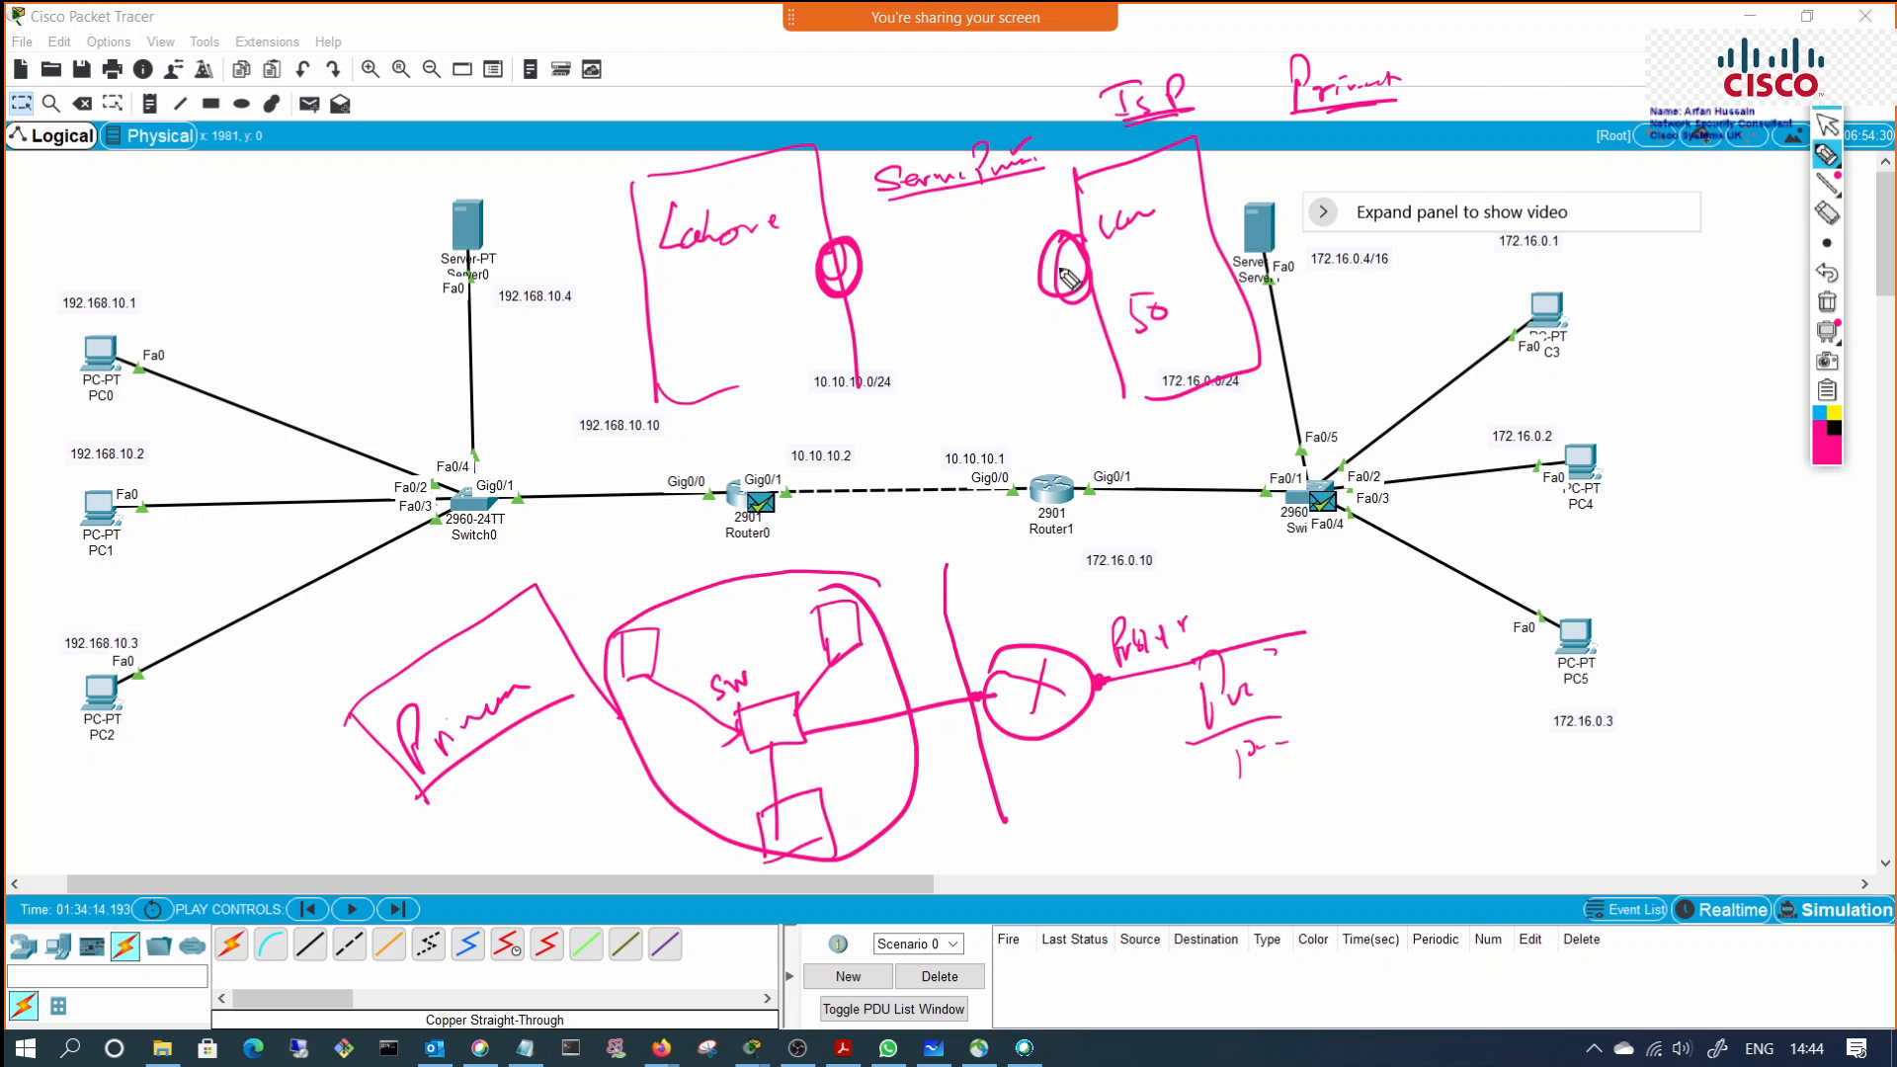
Step: Connect the two edge circles with a double-headed line, thicken both circles, and write 10MB, 100MB and 100Mbs beneath the line
mouse_move(1079, 247)
mouse_down()
mouse_move(1051, 249)
mouse_move(1070, 297)
mouse_up()
drag(865, 263, 1049, 272)
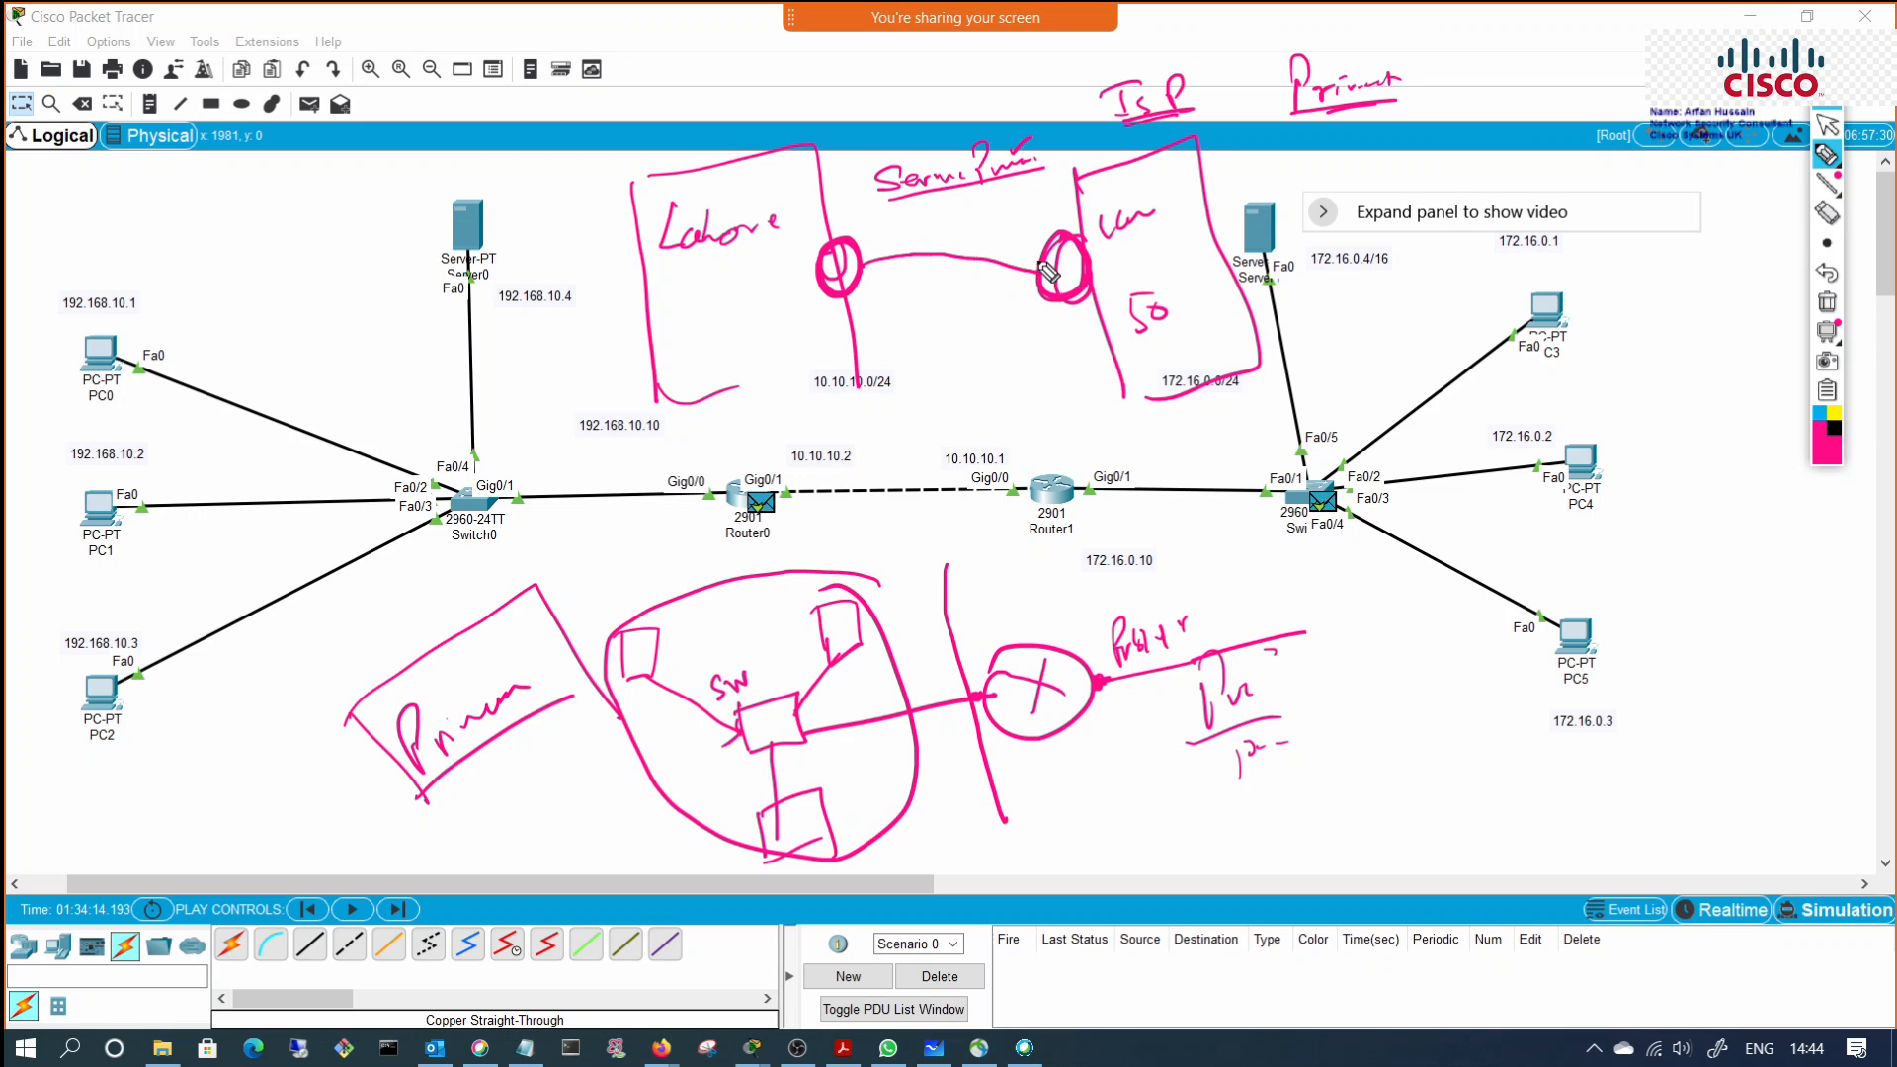
drag(882, 301, 934, 297)
mouse_move(902, 343)
mouse_down()
mouse_move(1070, 319)
mouse_move(1024, 312)
mouse_up()
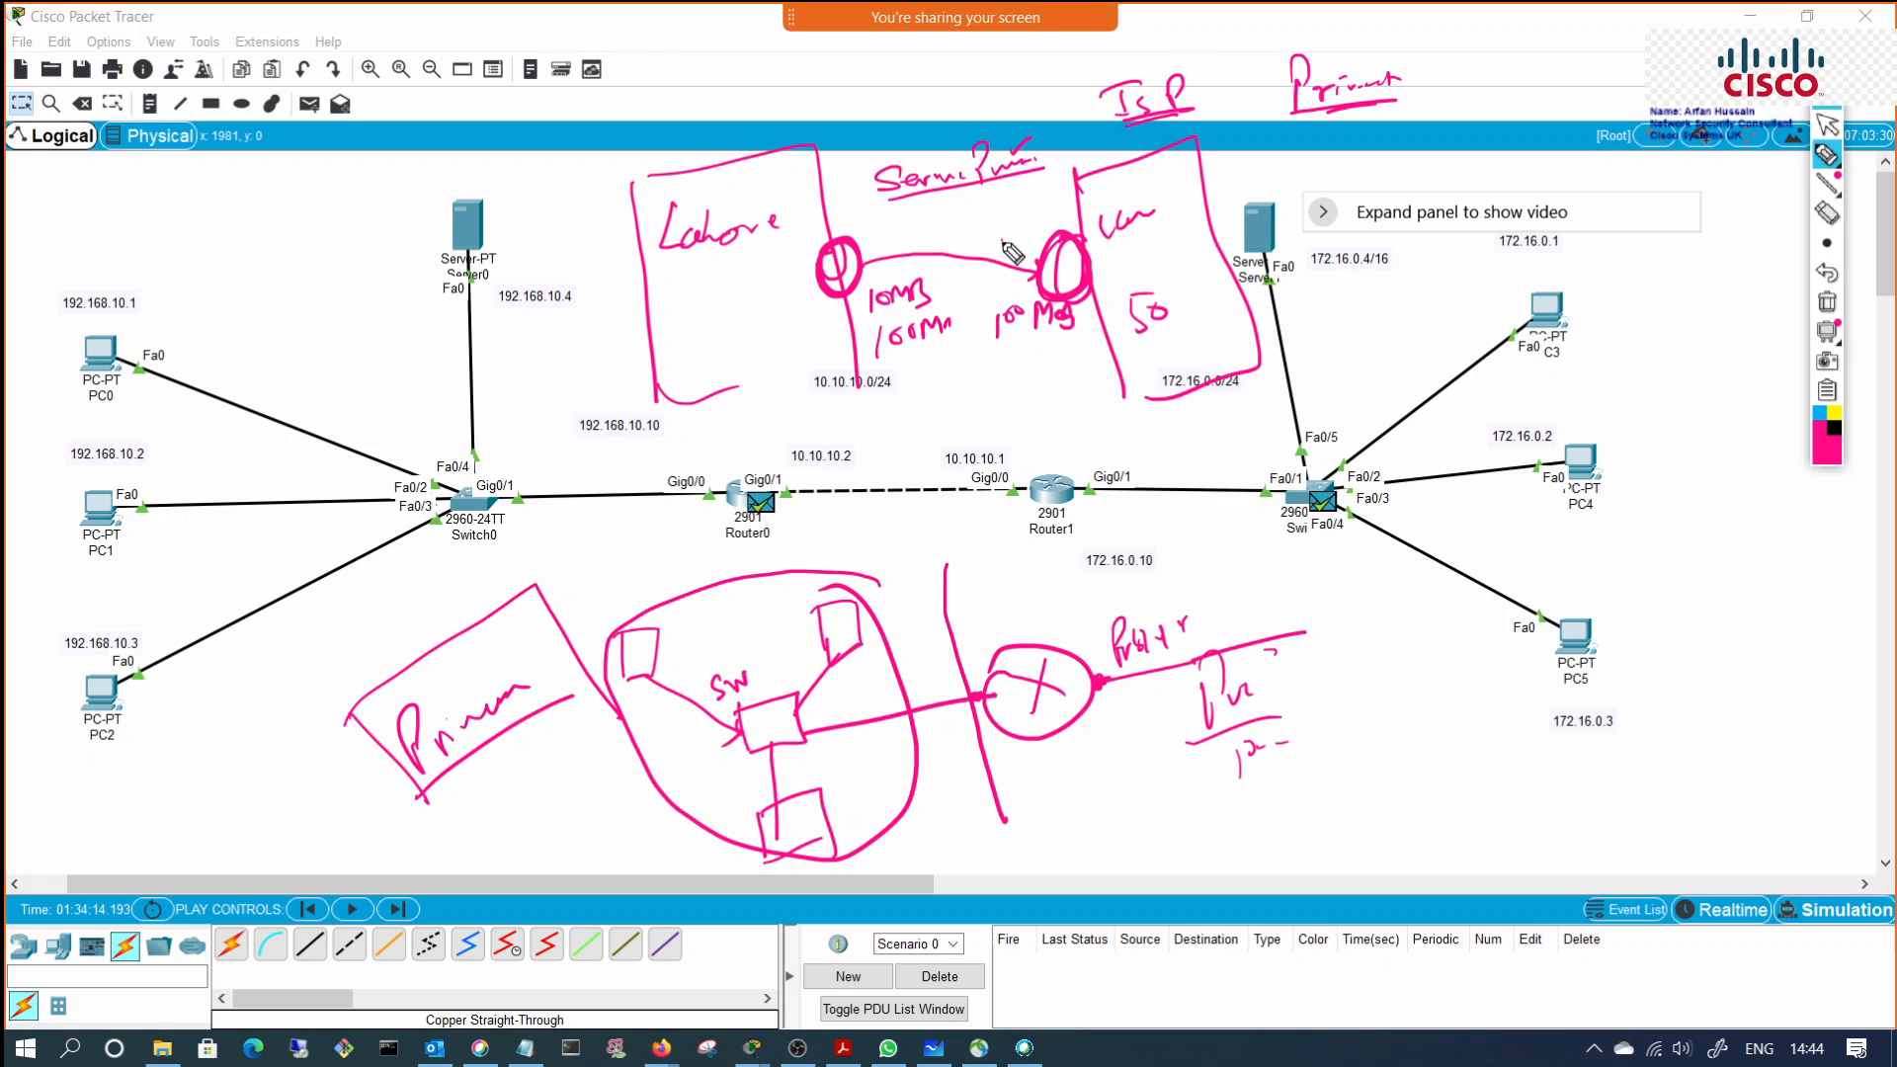
drag(860, 259, 1047, 273)
mouse_move(852, 270)
mouse_down()
mouse_move(849, 300)
mouse_move(847, 247)
mouse_up()
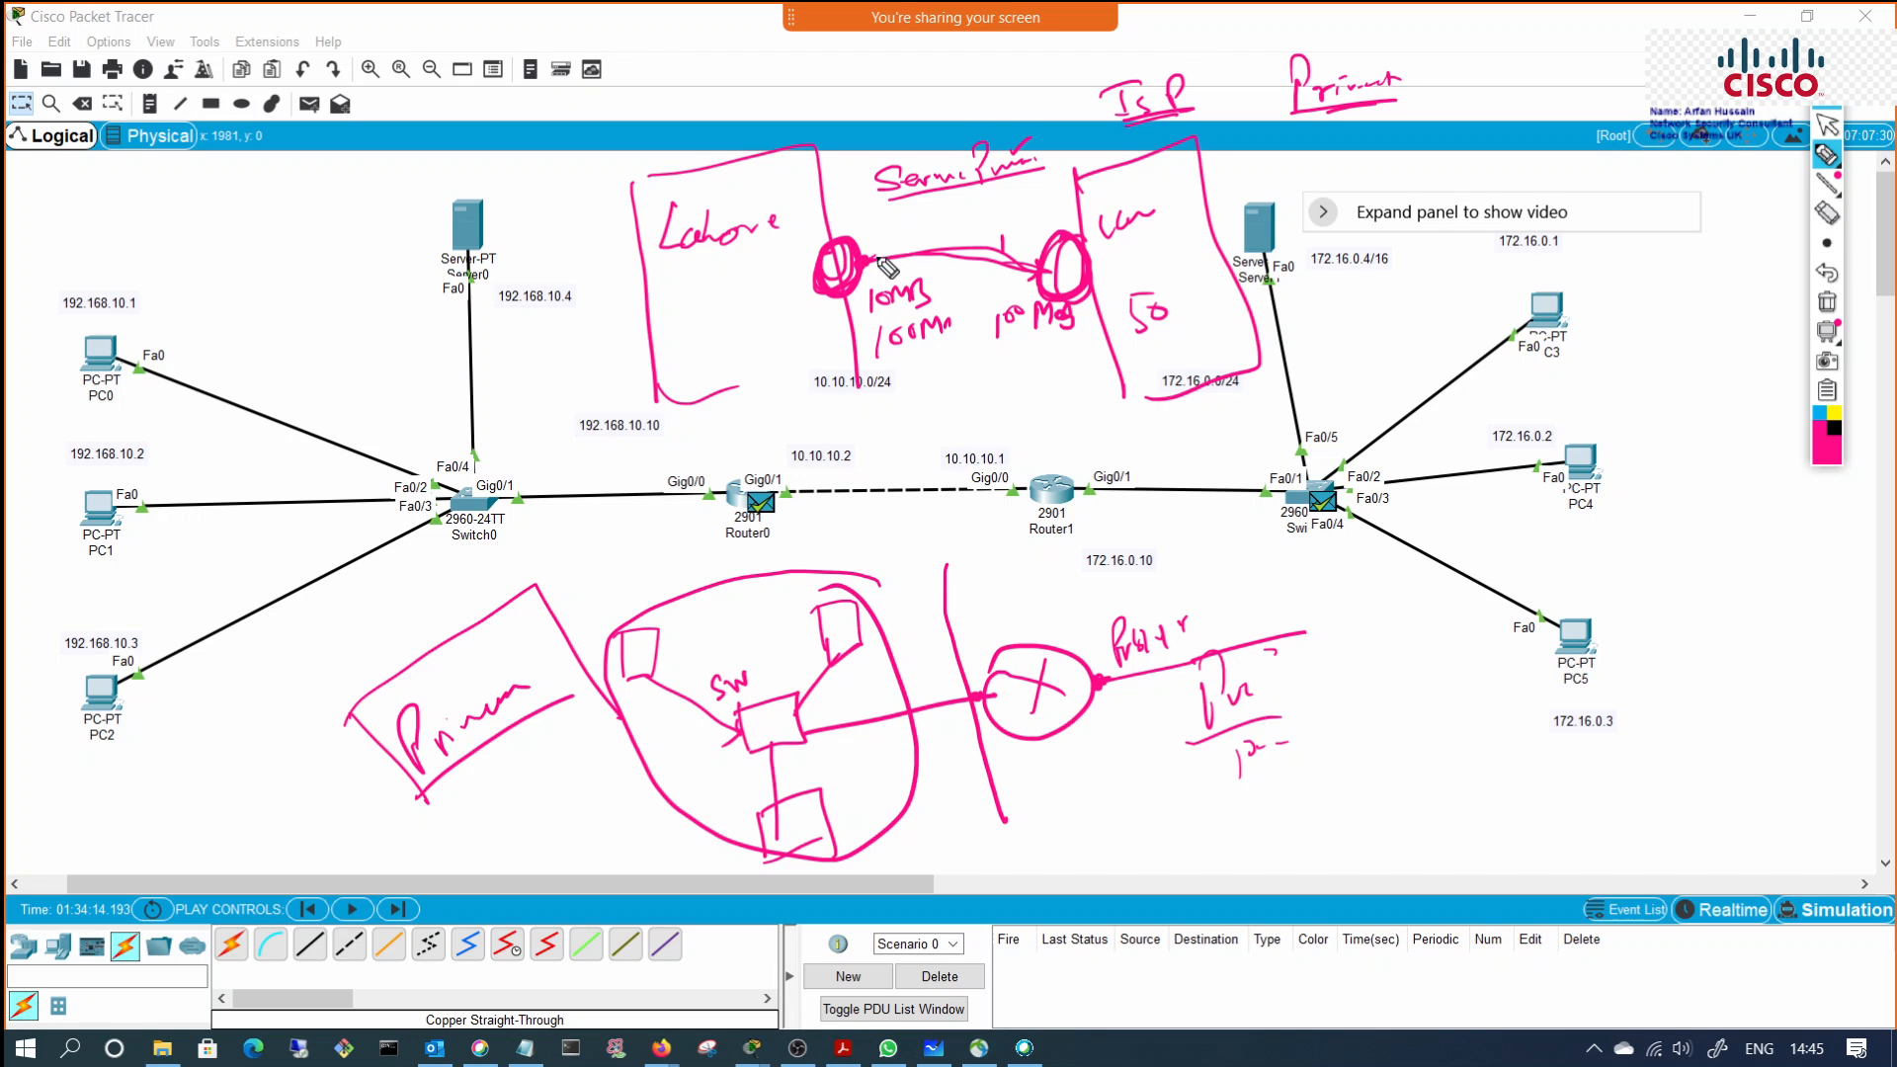
drag(878, 246, 875, 266)
Step: Underline "Lahore" with several strokes and draw slanted hatch strokes beside PC2
mouse_move(655, 265)
mouse_down()
mouse_move(750, 244)
mouse_move(737, 257)
mouse_up()
drag(689, 292, 731, 275)
drag(284, 617, 222, 685)
mouse_move(278, 634)
mouse_down()
mouse_move(235, 697)
mouse_move(246, 710)
mouse_up()
mouse_move(292, 685)
mouse_down()
mouse_move(258, 730)
mouse_move(274, 773)
mouse_up()
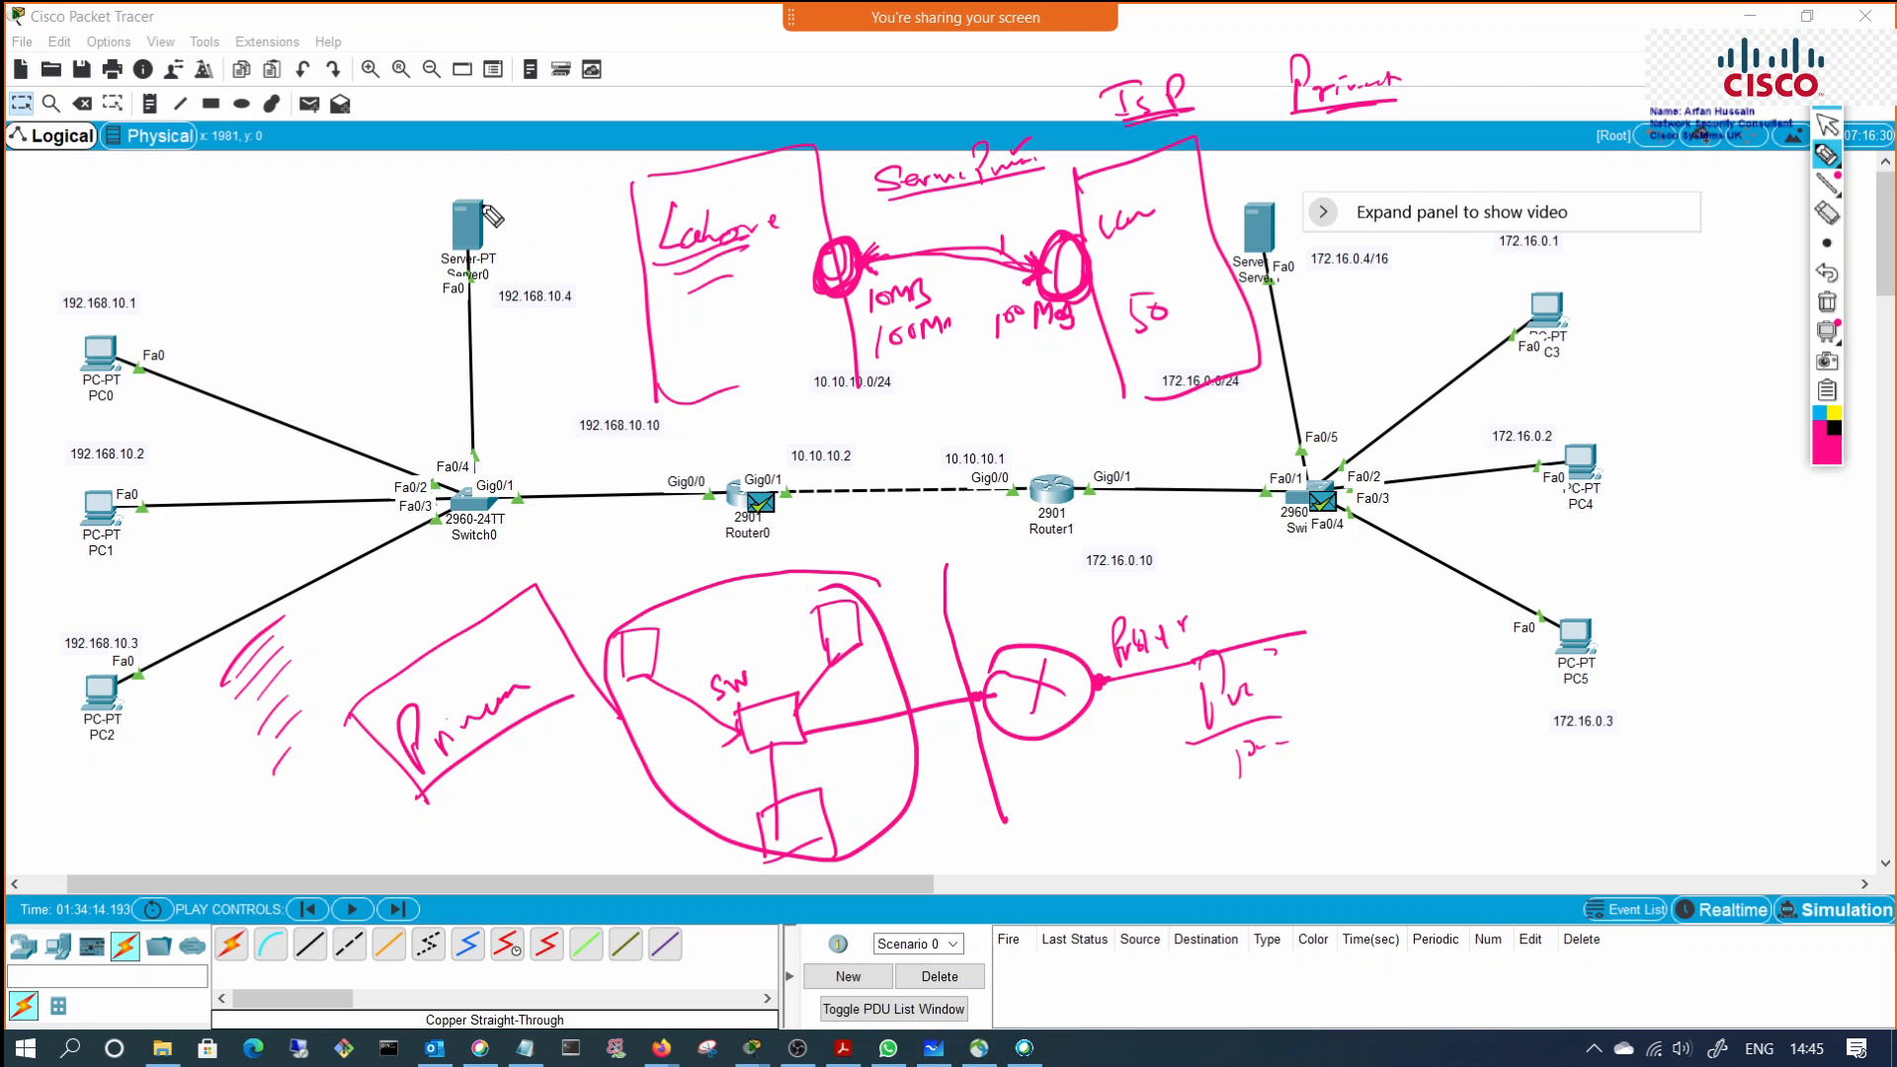
Step: Put tick marks beside the server and three PCs of the 192.168.10.0 network and those of the 172.16.0.0 network
drag(431, 180, 475, 166)
drag(145, 318, 191, 282)
drag(148, 482, 185, 442)
drag(149, 652, 185, 607)
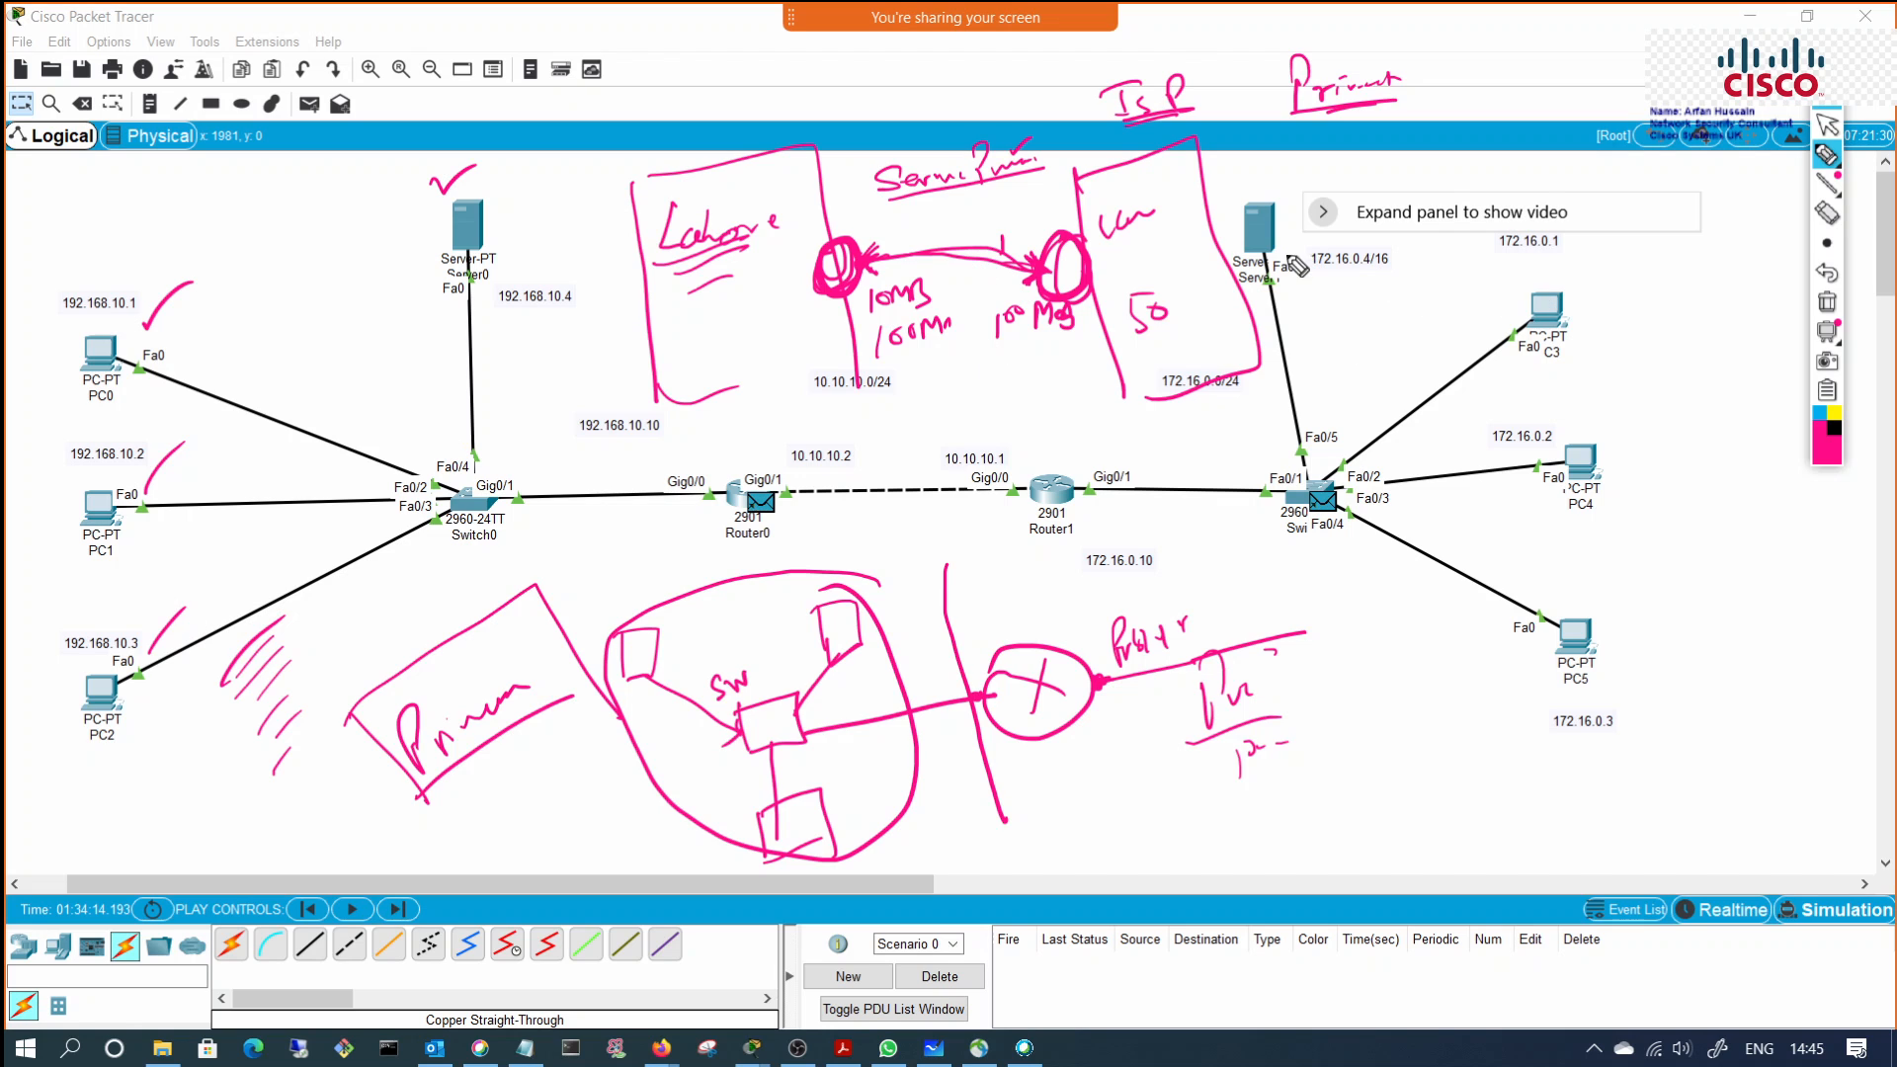
drag(1286, 259, 1344, 234)
drag(1560, 282, 1618, 267)
drag(1618, 449, 1666, 427)
drag(1608, 625, 1644, 614)
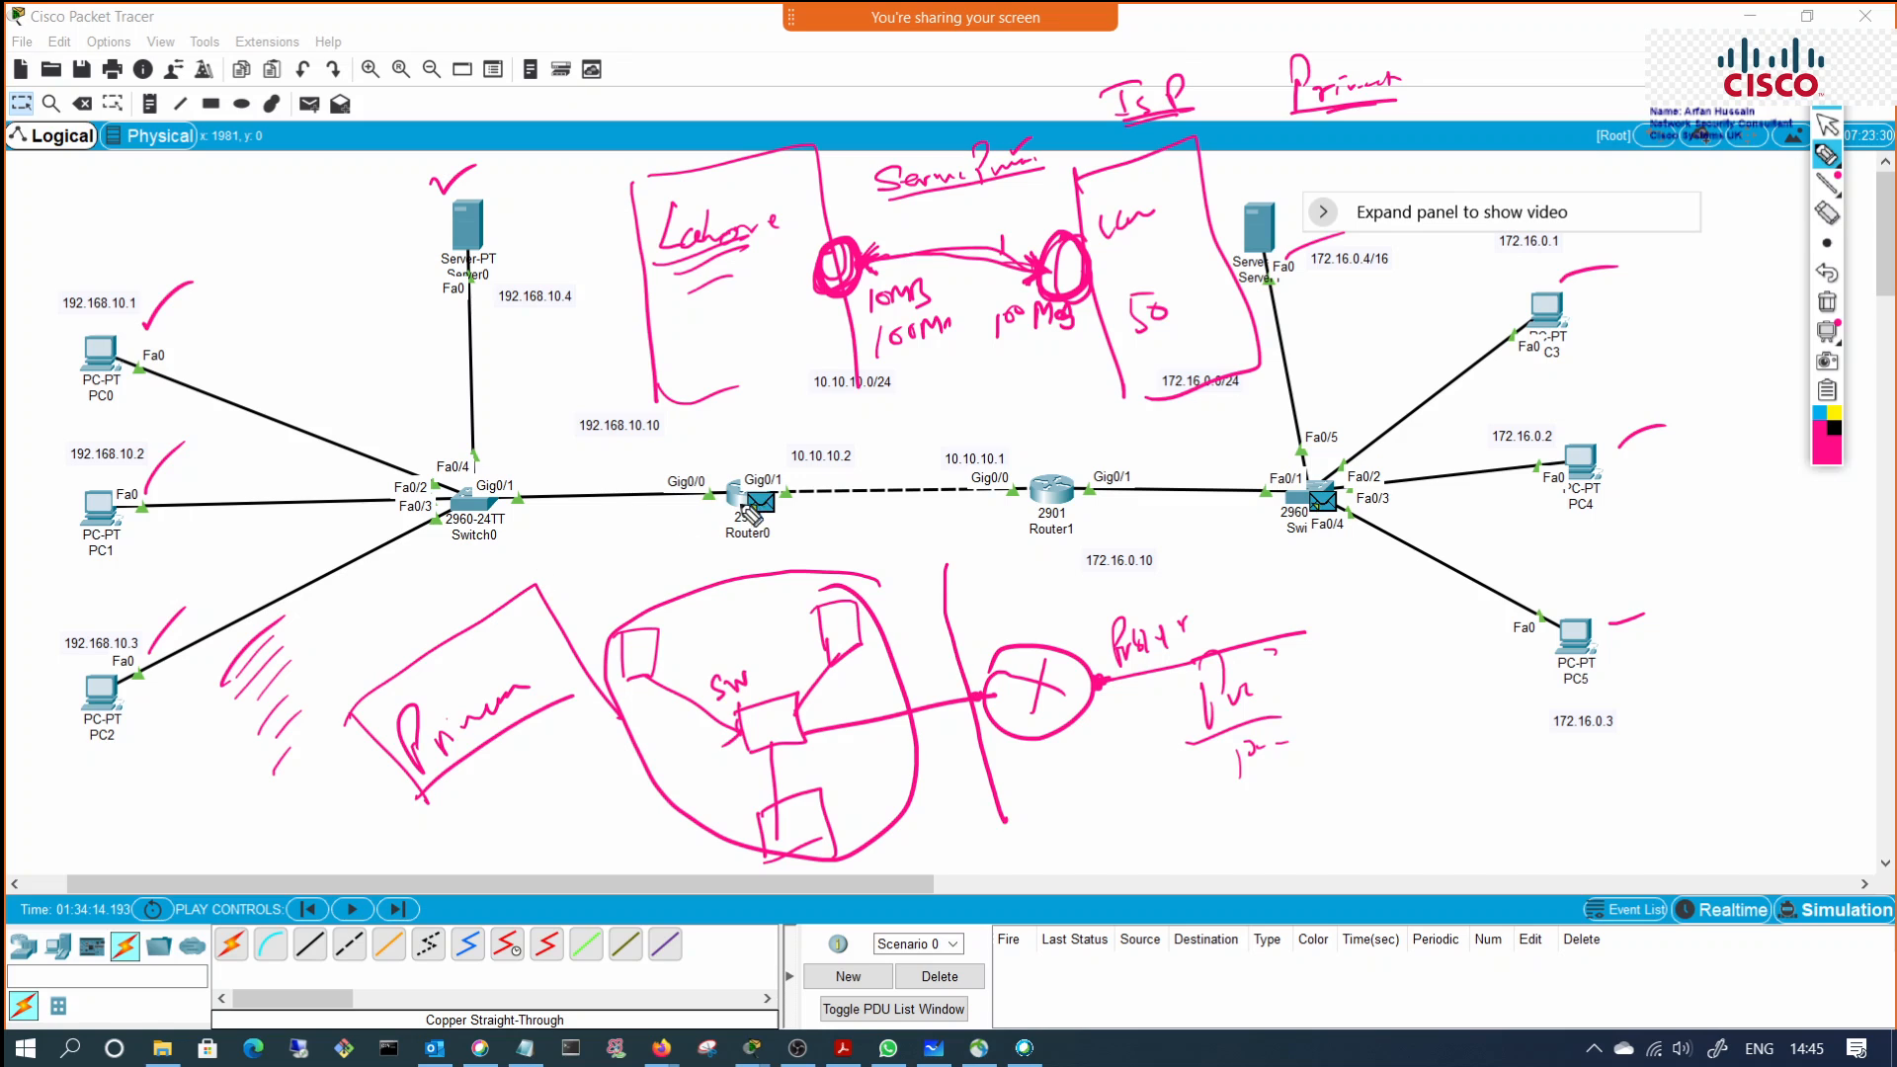
Step: Draw an arrow above the router link, pointing from Router0 toward Router1
drag(709, 429, 1050, 390)
drag(1030, 373, 1026, 411)
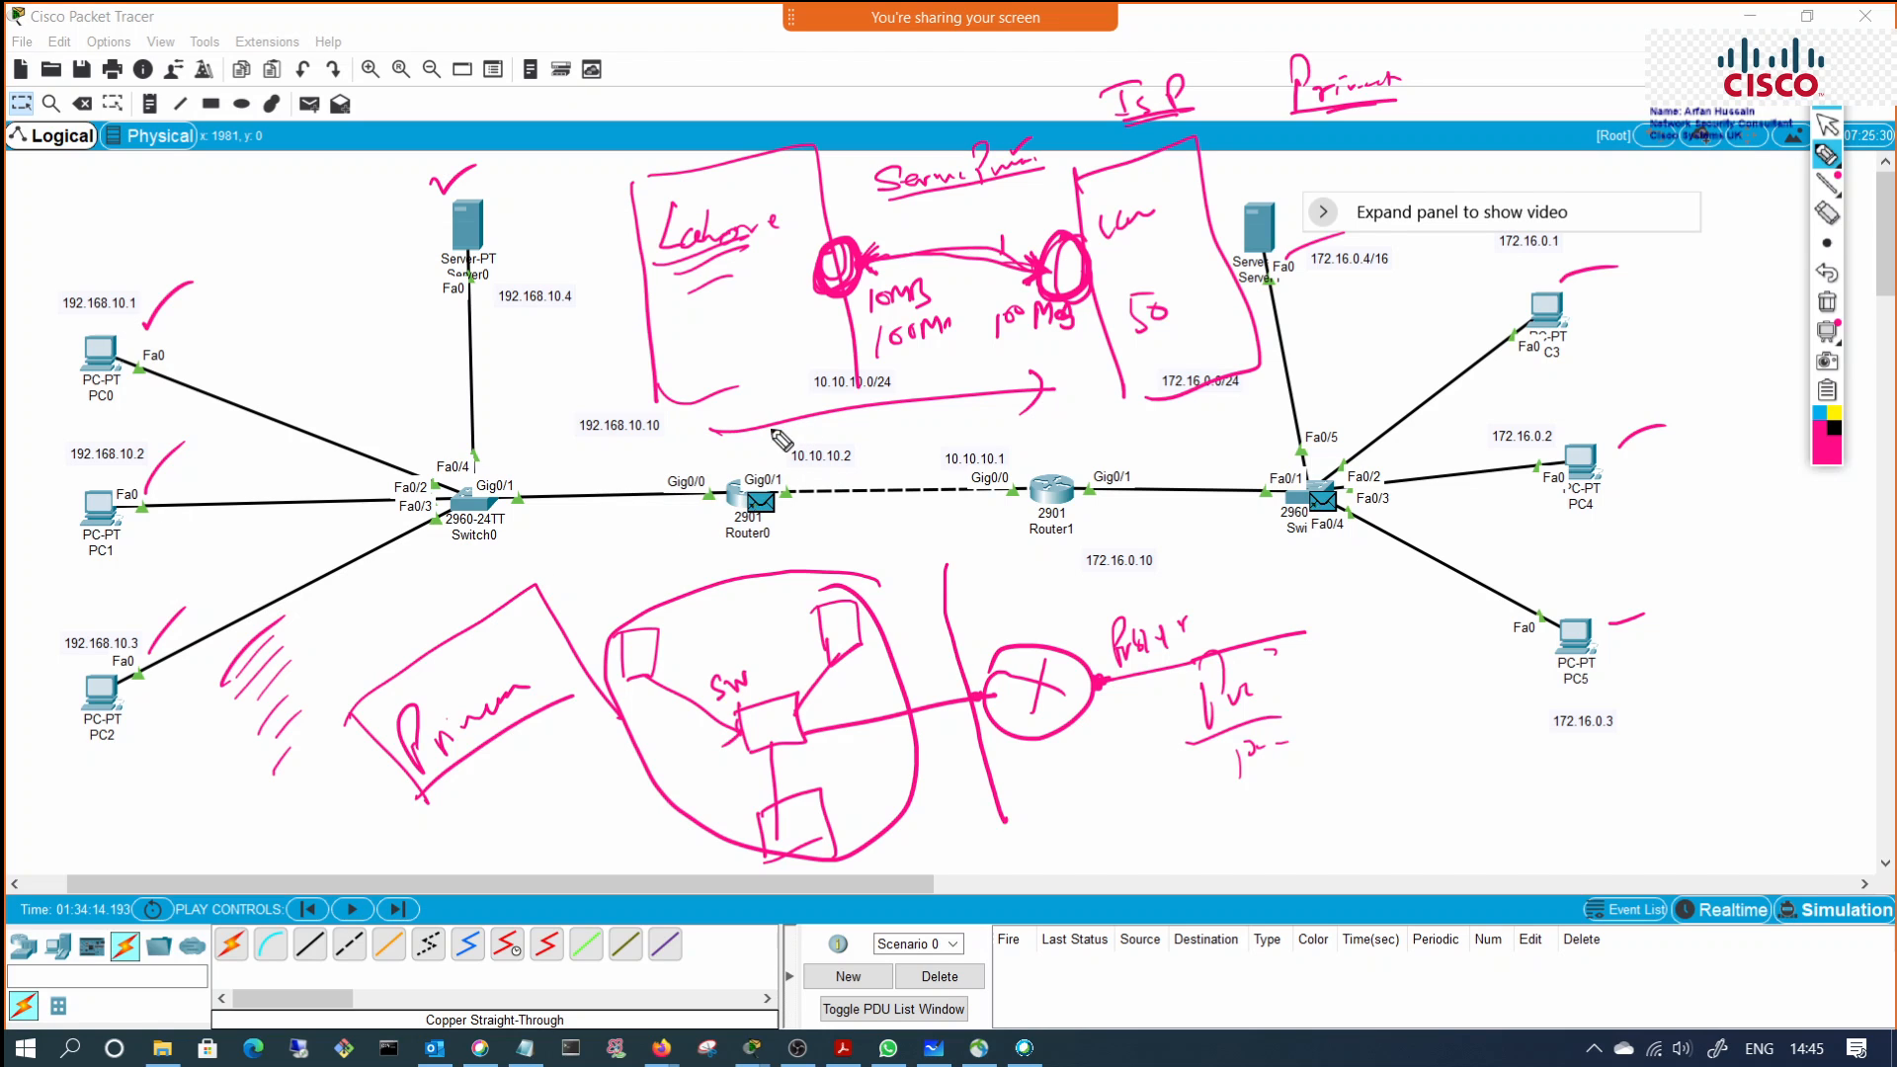
Step: Set the annotation pen and erase all the existing handwritten annotations from the topology
mouse_move(1828, 168)
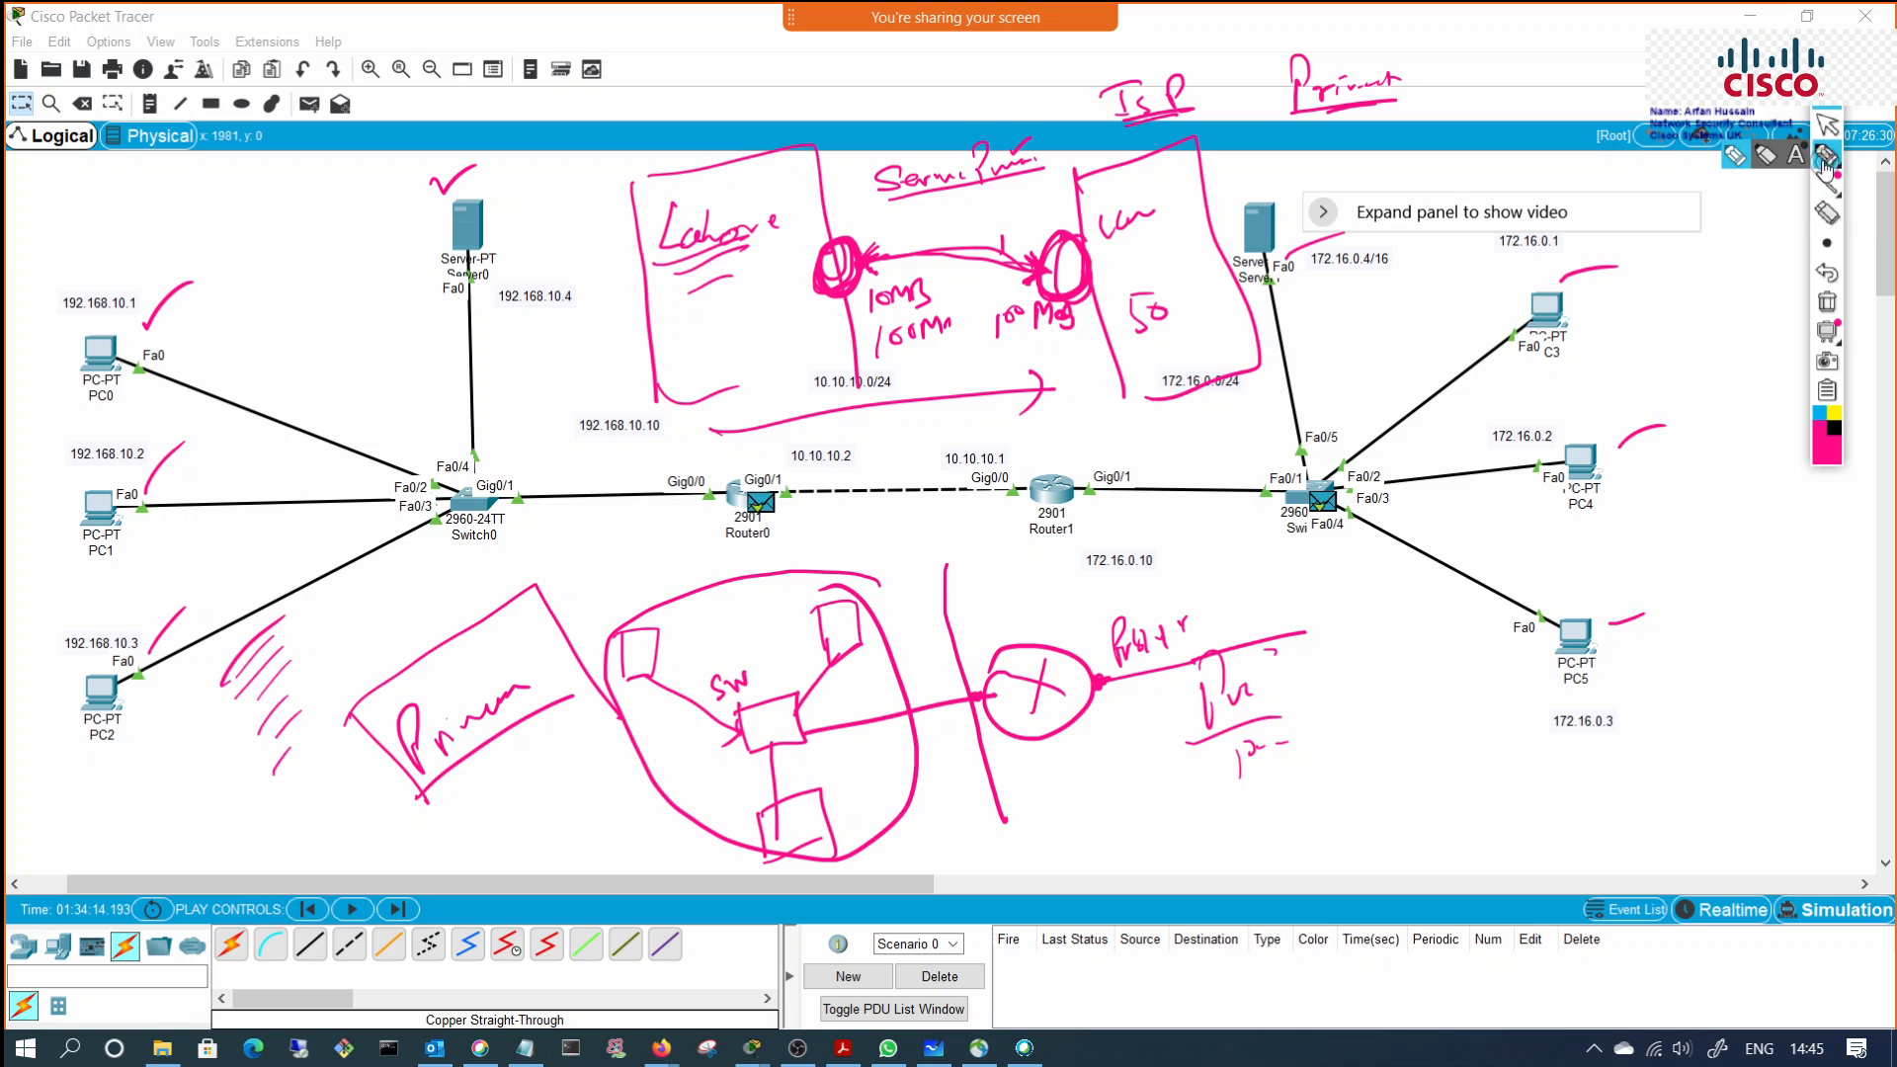
click(1766, 156)
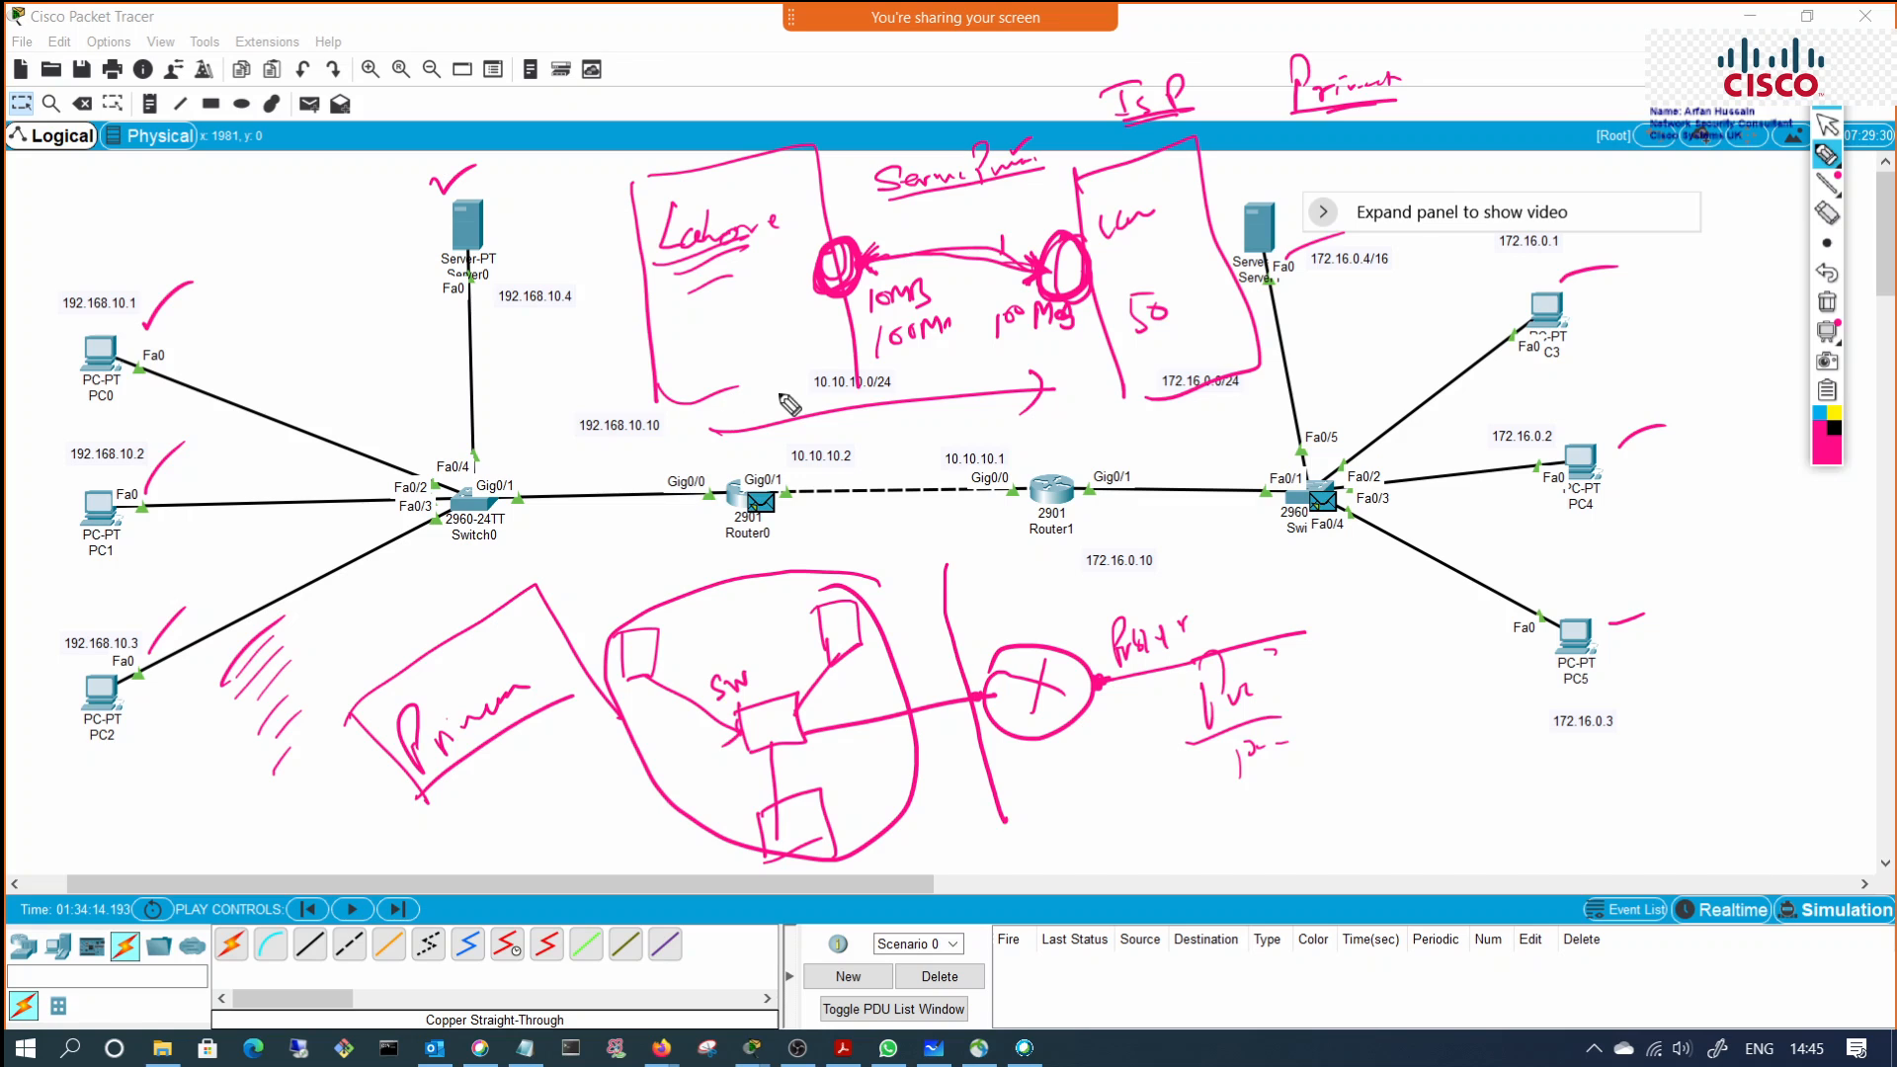
click(1824, 158)
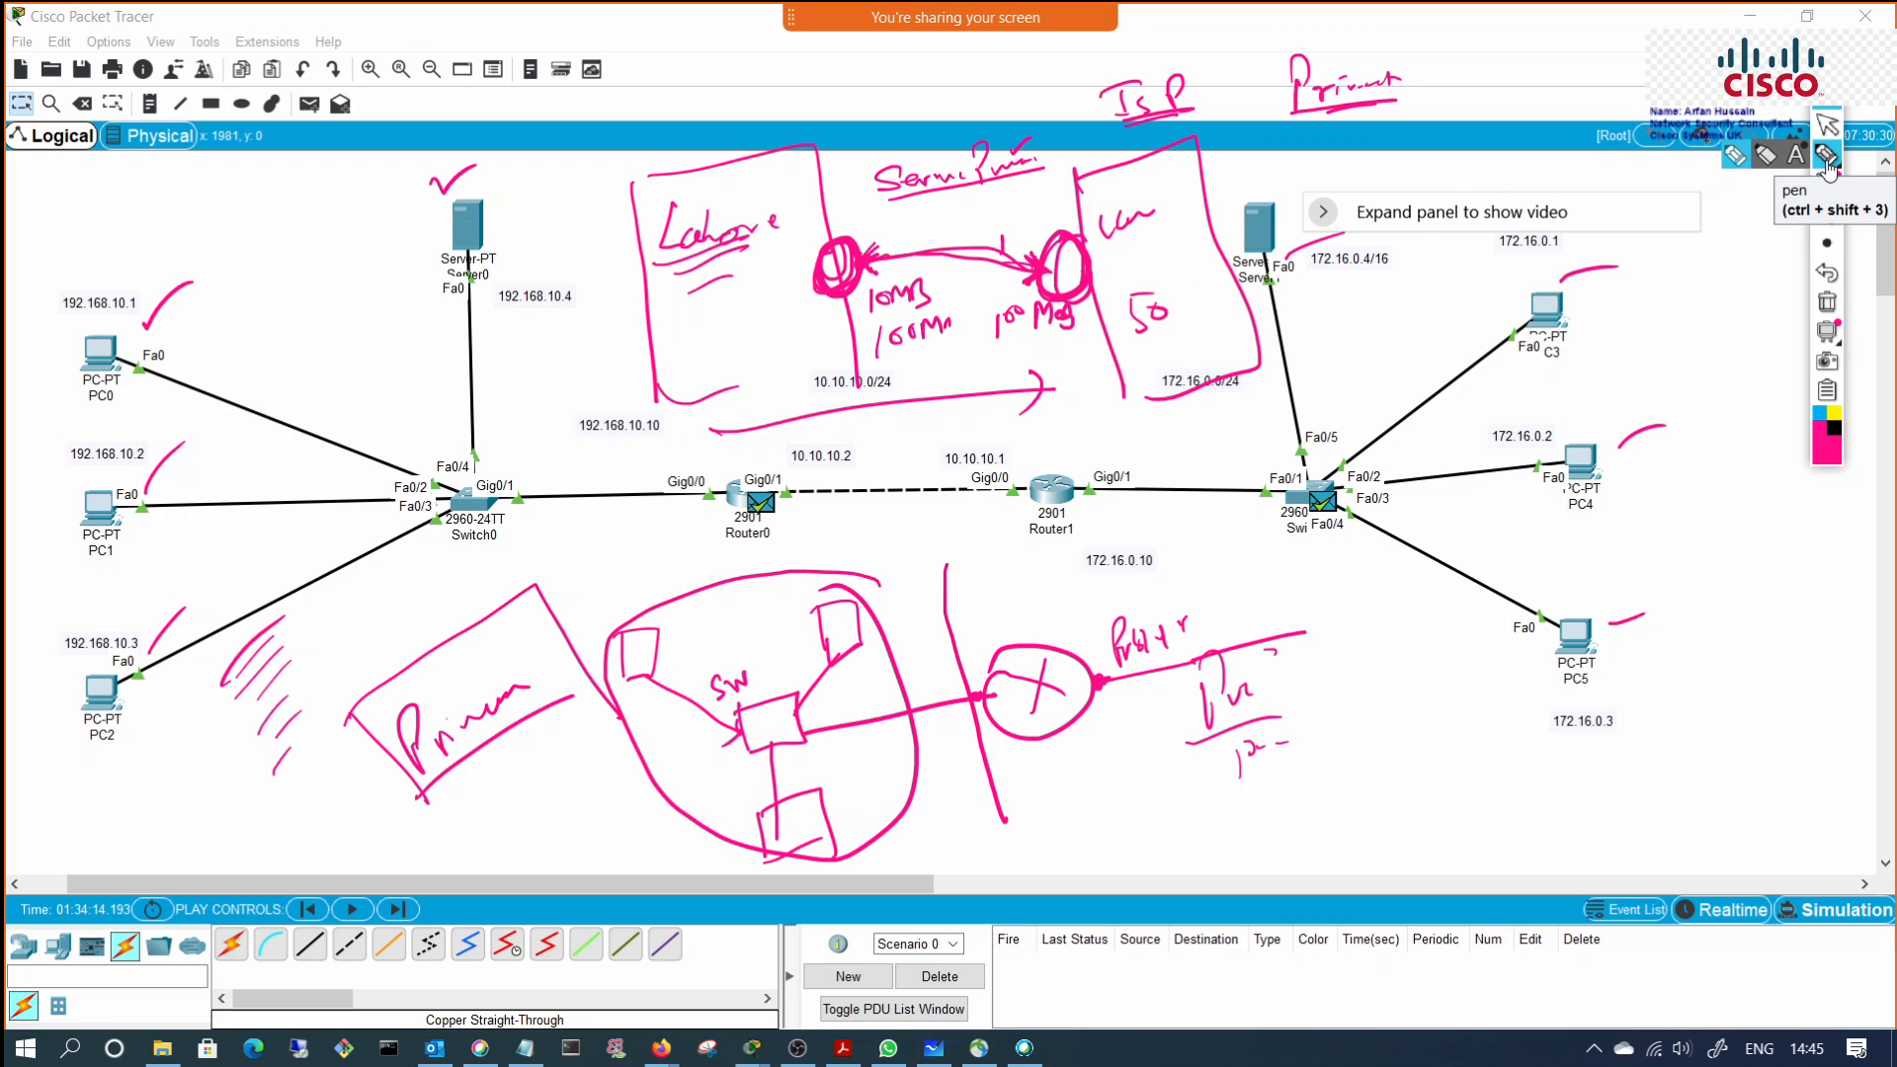
click(1760, 158)
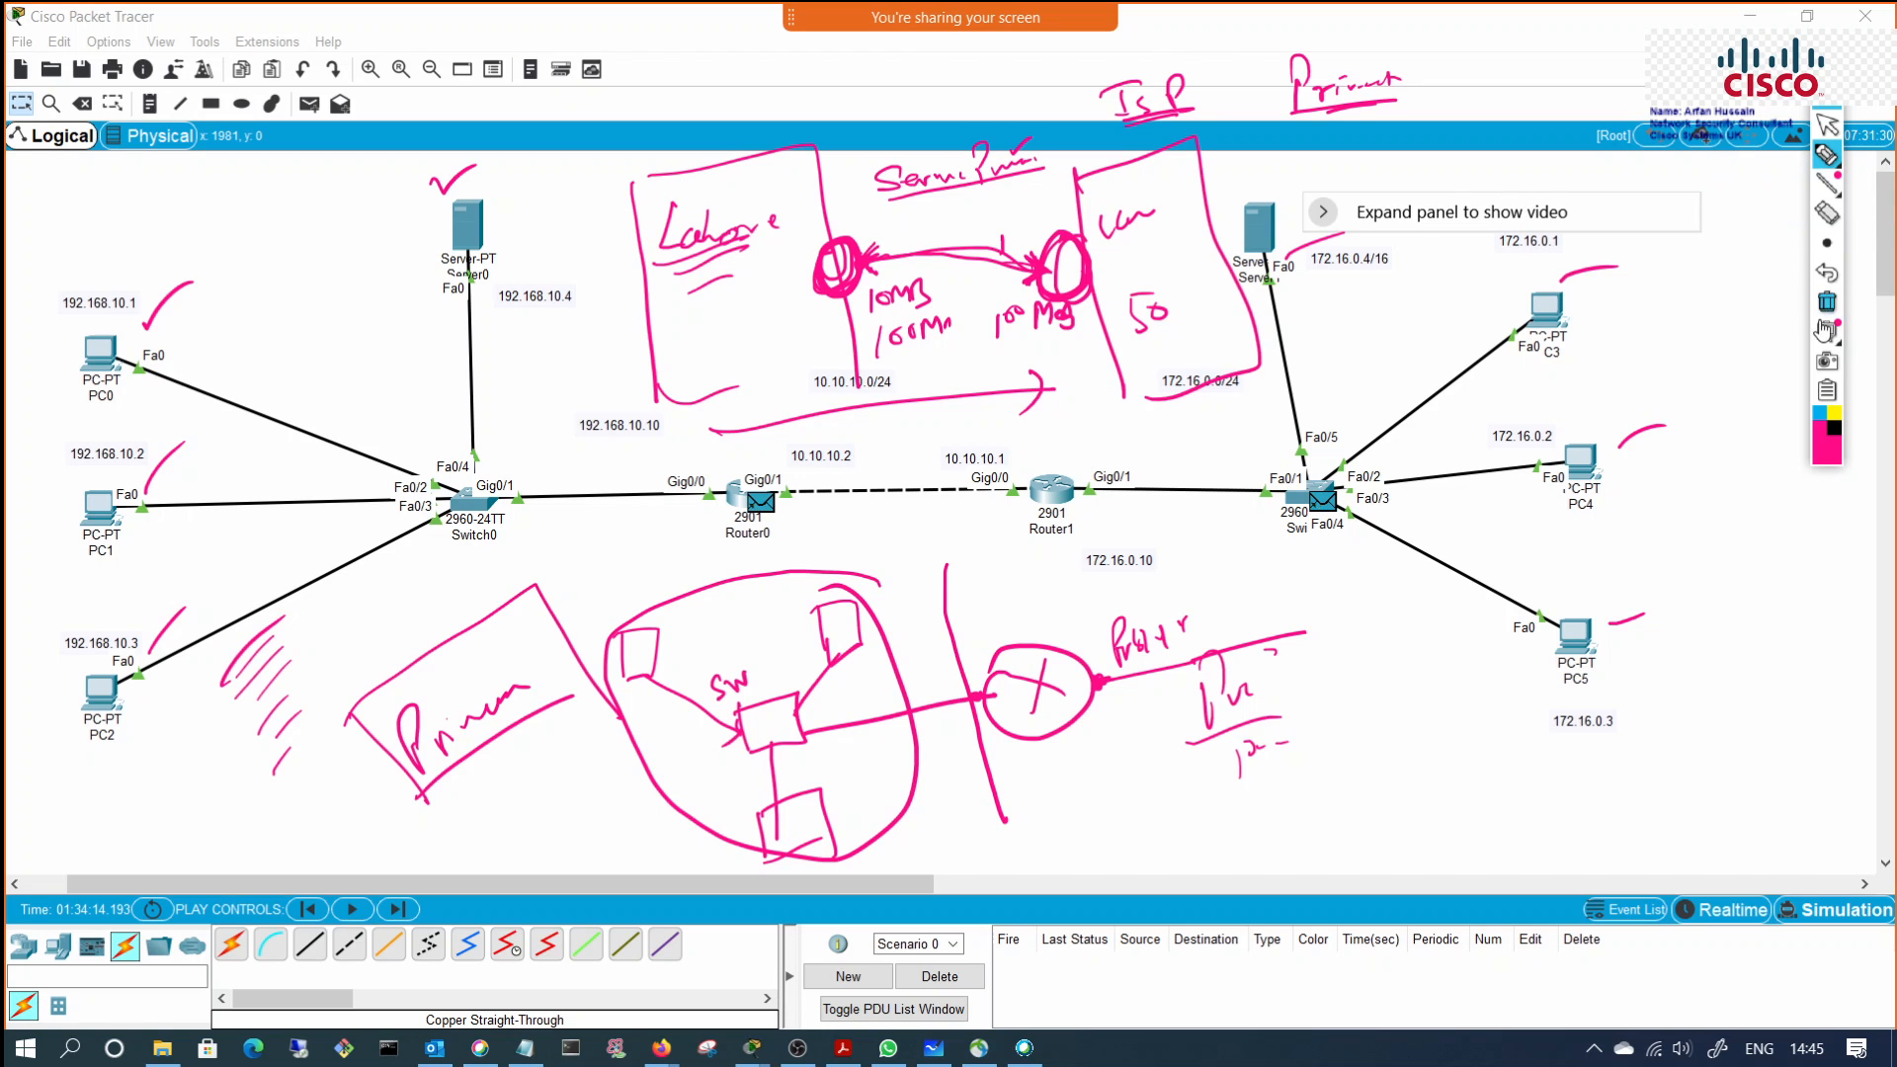
click(1827, 302)
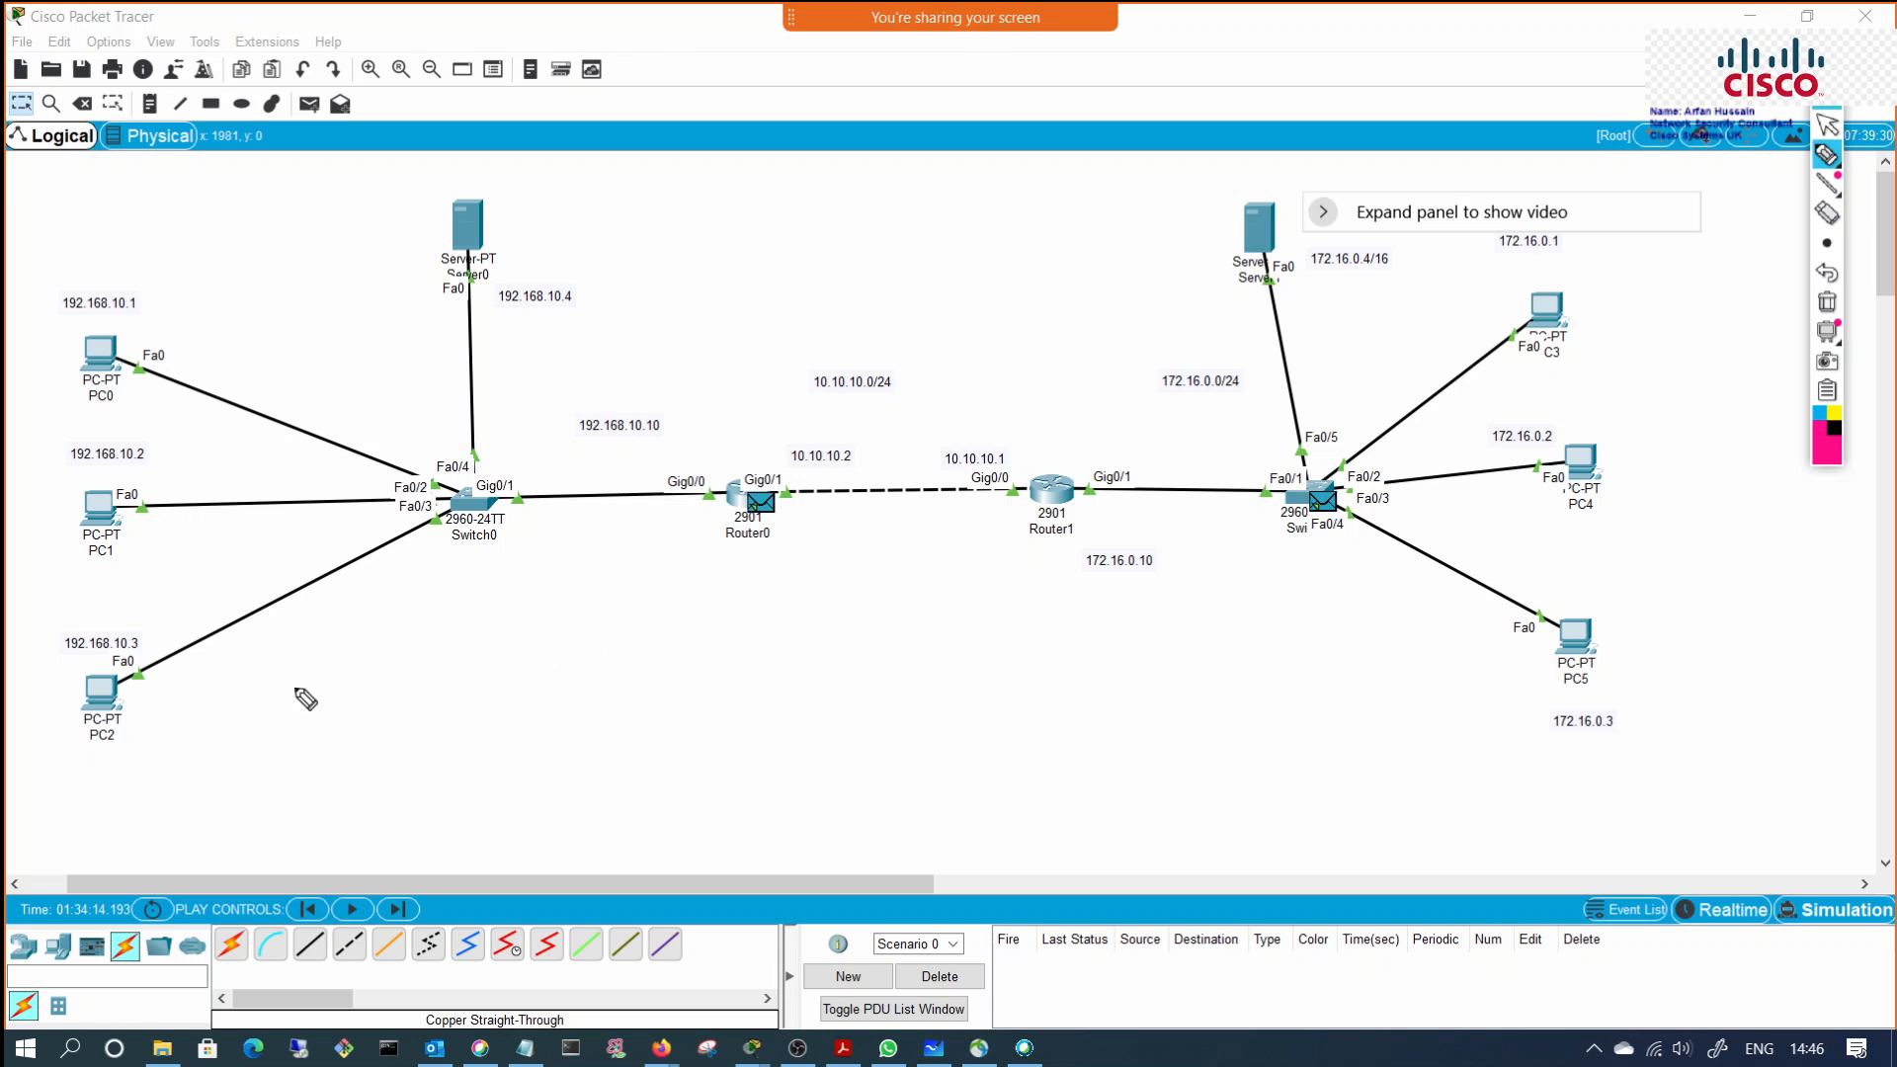
Step: Draw a double-headed arrow beneath the 192.168.10.0 network, between PC2 and Router0
mouse_move(264, 700)
mouse_down()
mouse_move(476, 602)
mouse_move(643, 584)
mouse_move(630, 612)
mouse_up()
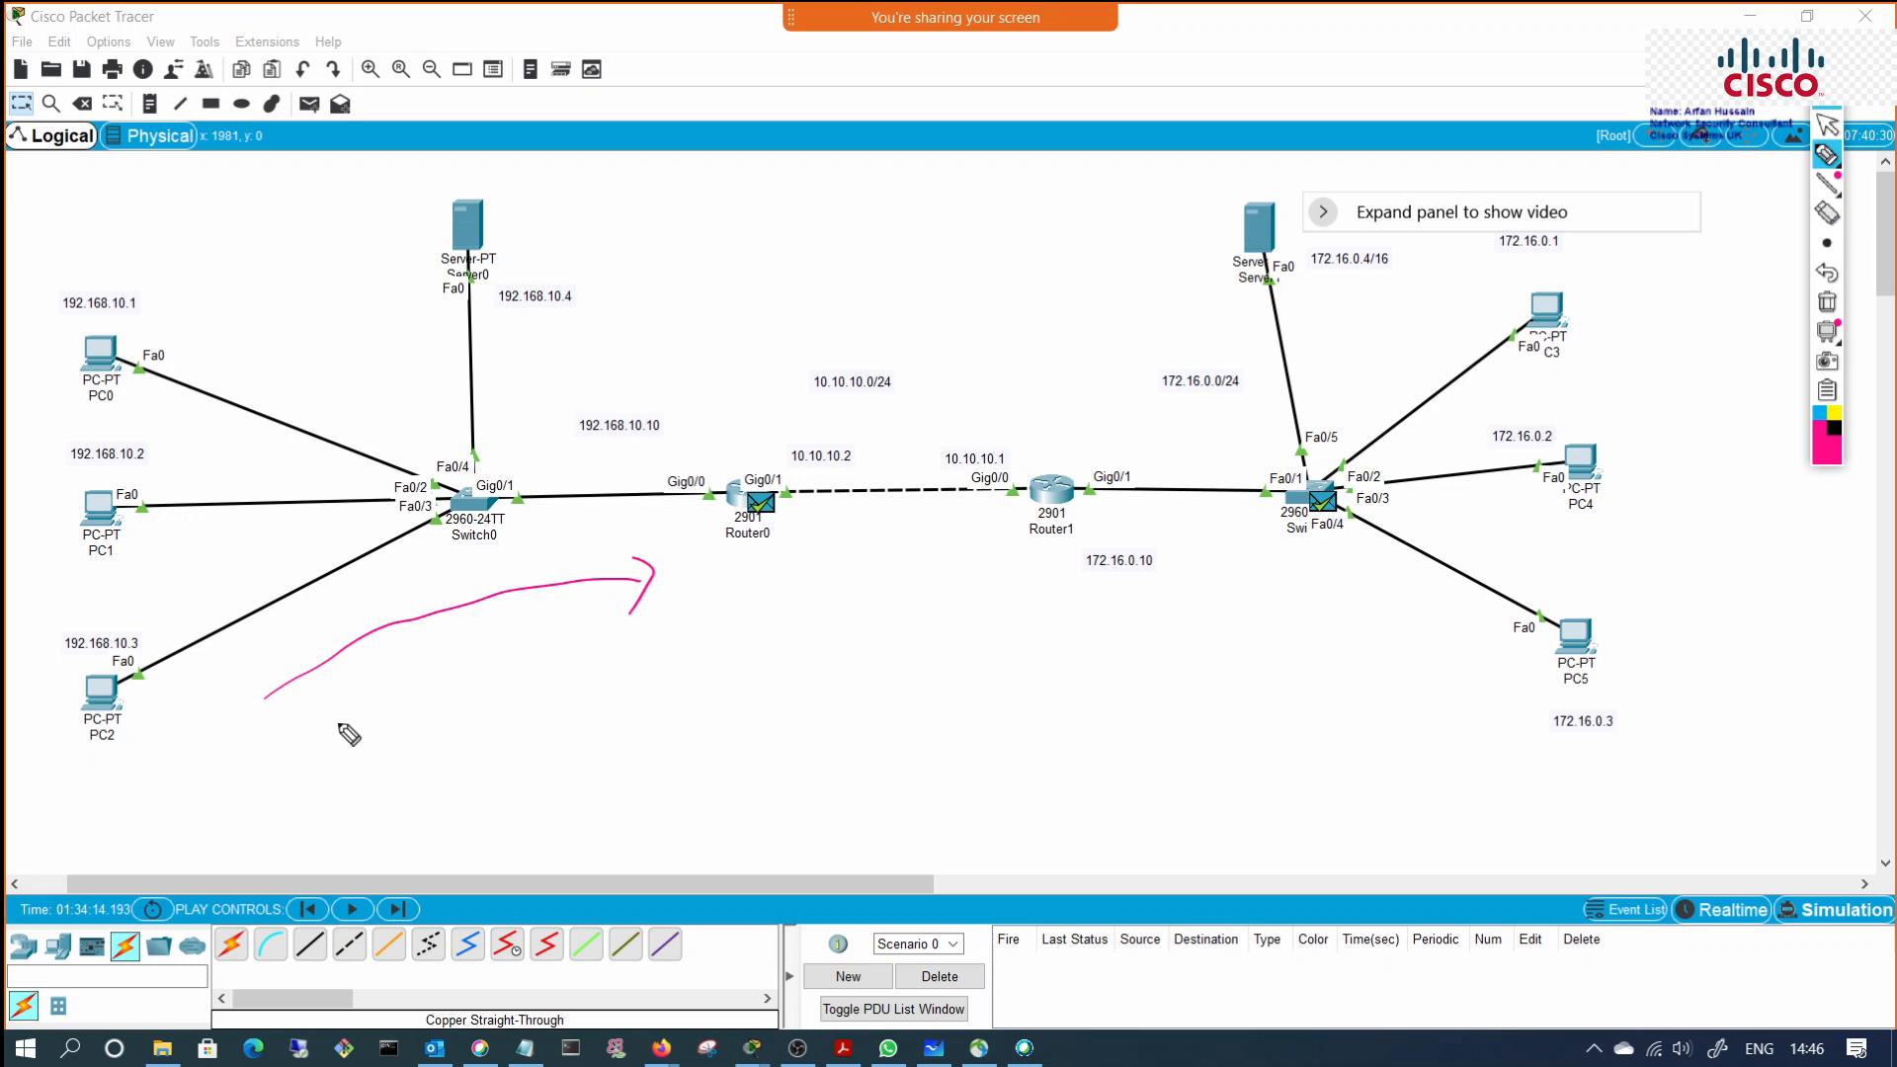
mouse_move(273, 658)
mouse_down()
mouse_move(297, 726)
mouse_move(613, 582)
mouse_up()
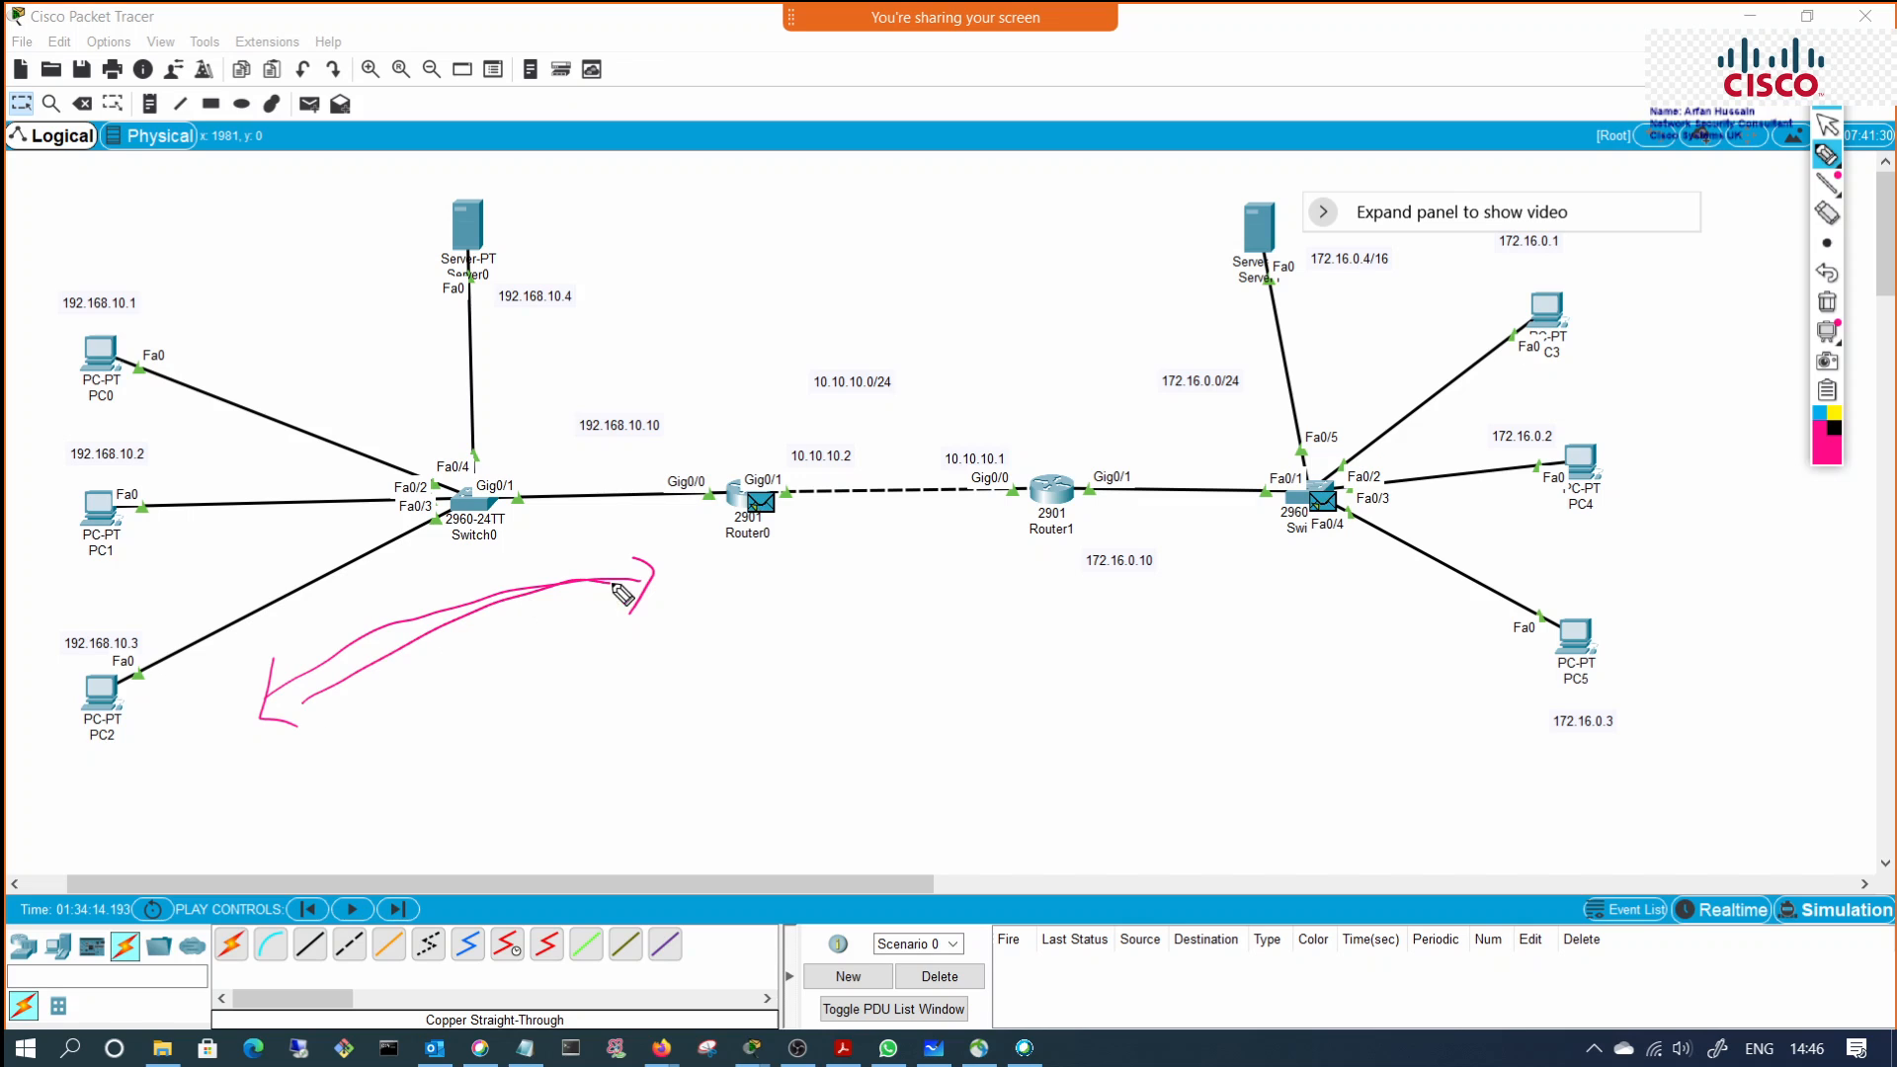
click(581, 598)
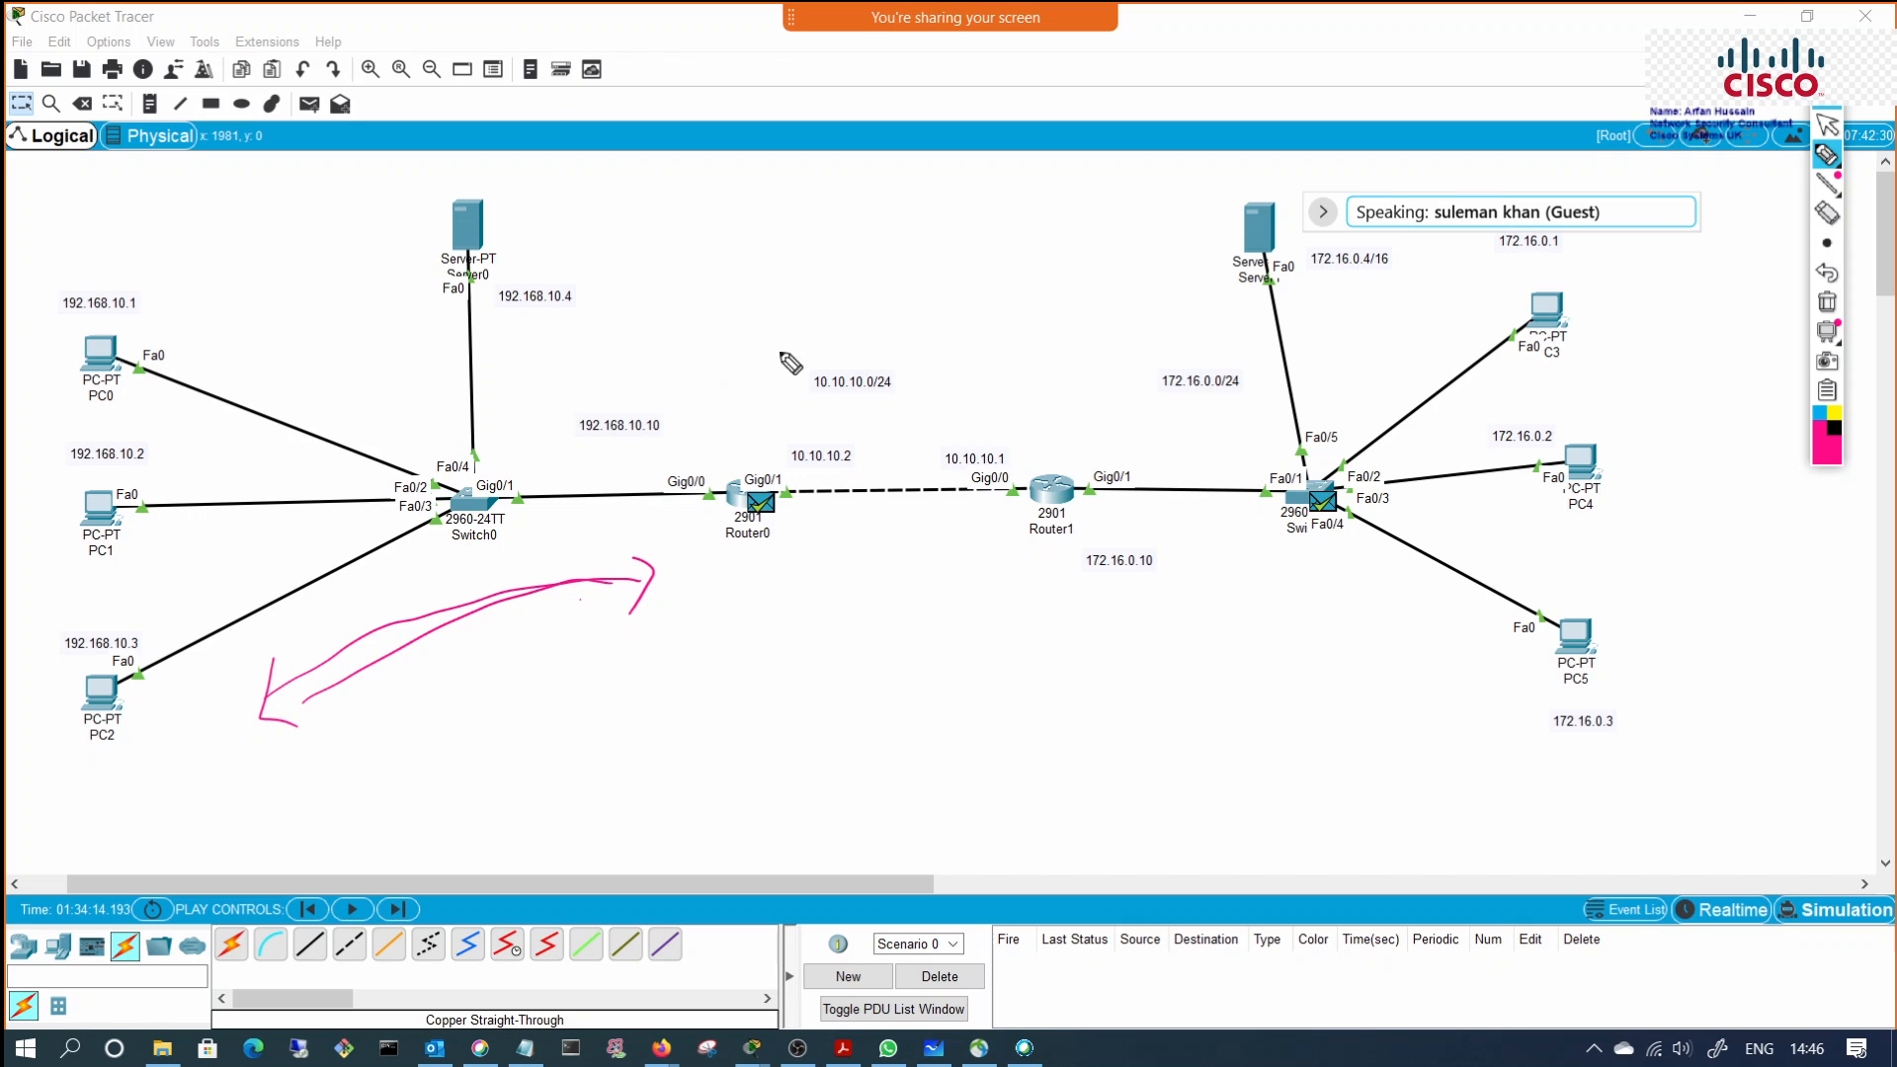
Step: Draw a vertical downward arrow through Router0, label it "Fir" above, and cross it with a short double-headed arrow
mouse_move(764, 328)
mouse_down()
mouse_move(787, 662)
mouse_move(769, 641)
mouse_up()
mouse_move(729, 259)
mouse_down()
mouse_move(733, 297)
mouse_move(752, 256)
mouse_up()
drag(735, 278, 763, 292)
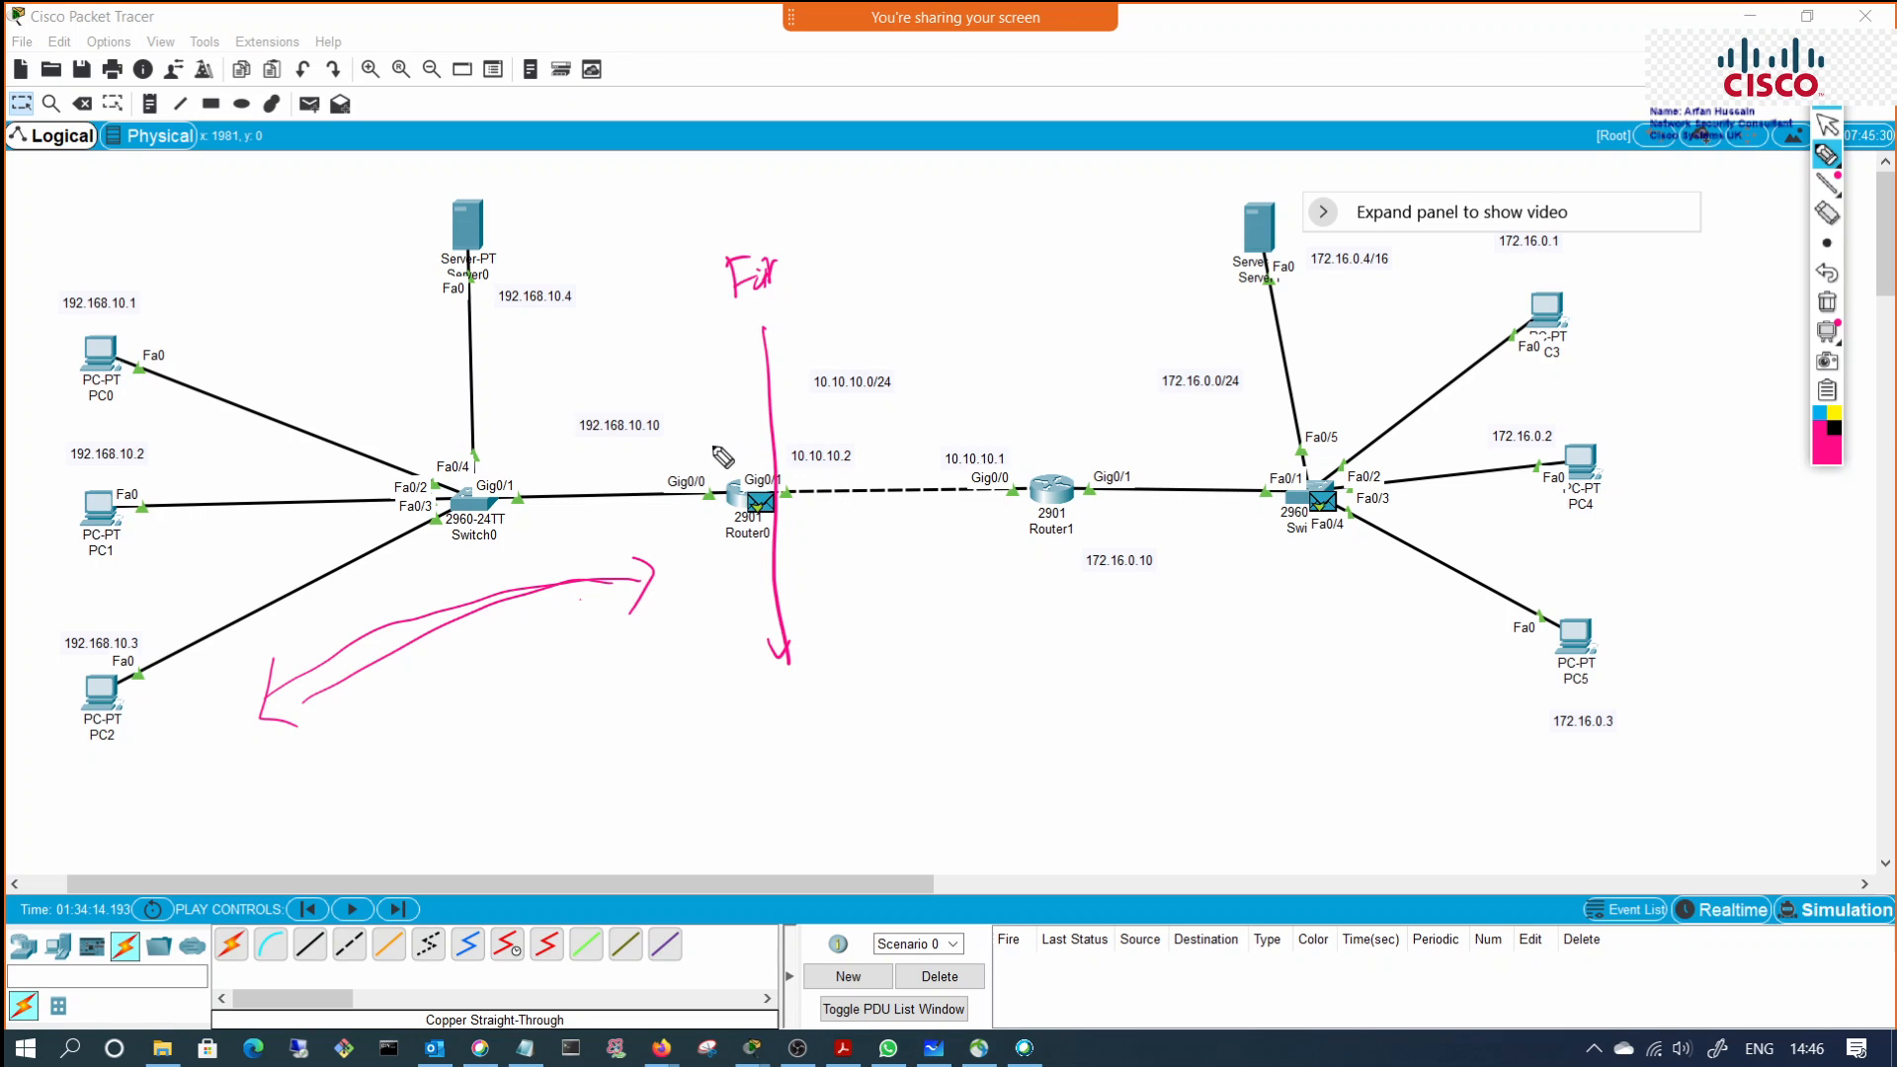
mouse_move(829, 356)
mouse_down()
mouse_move(707, 403)
mouse_move(827, 379)
mouse_up()
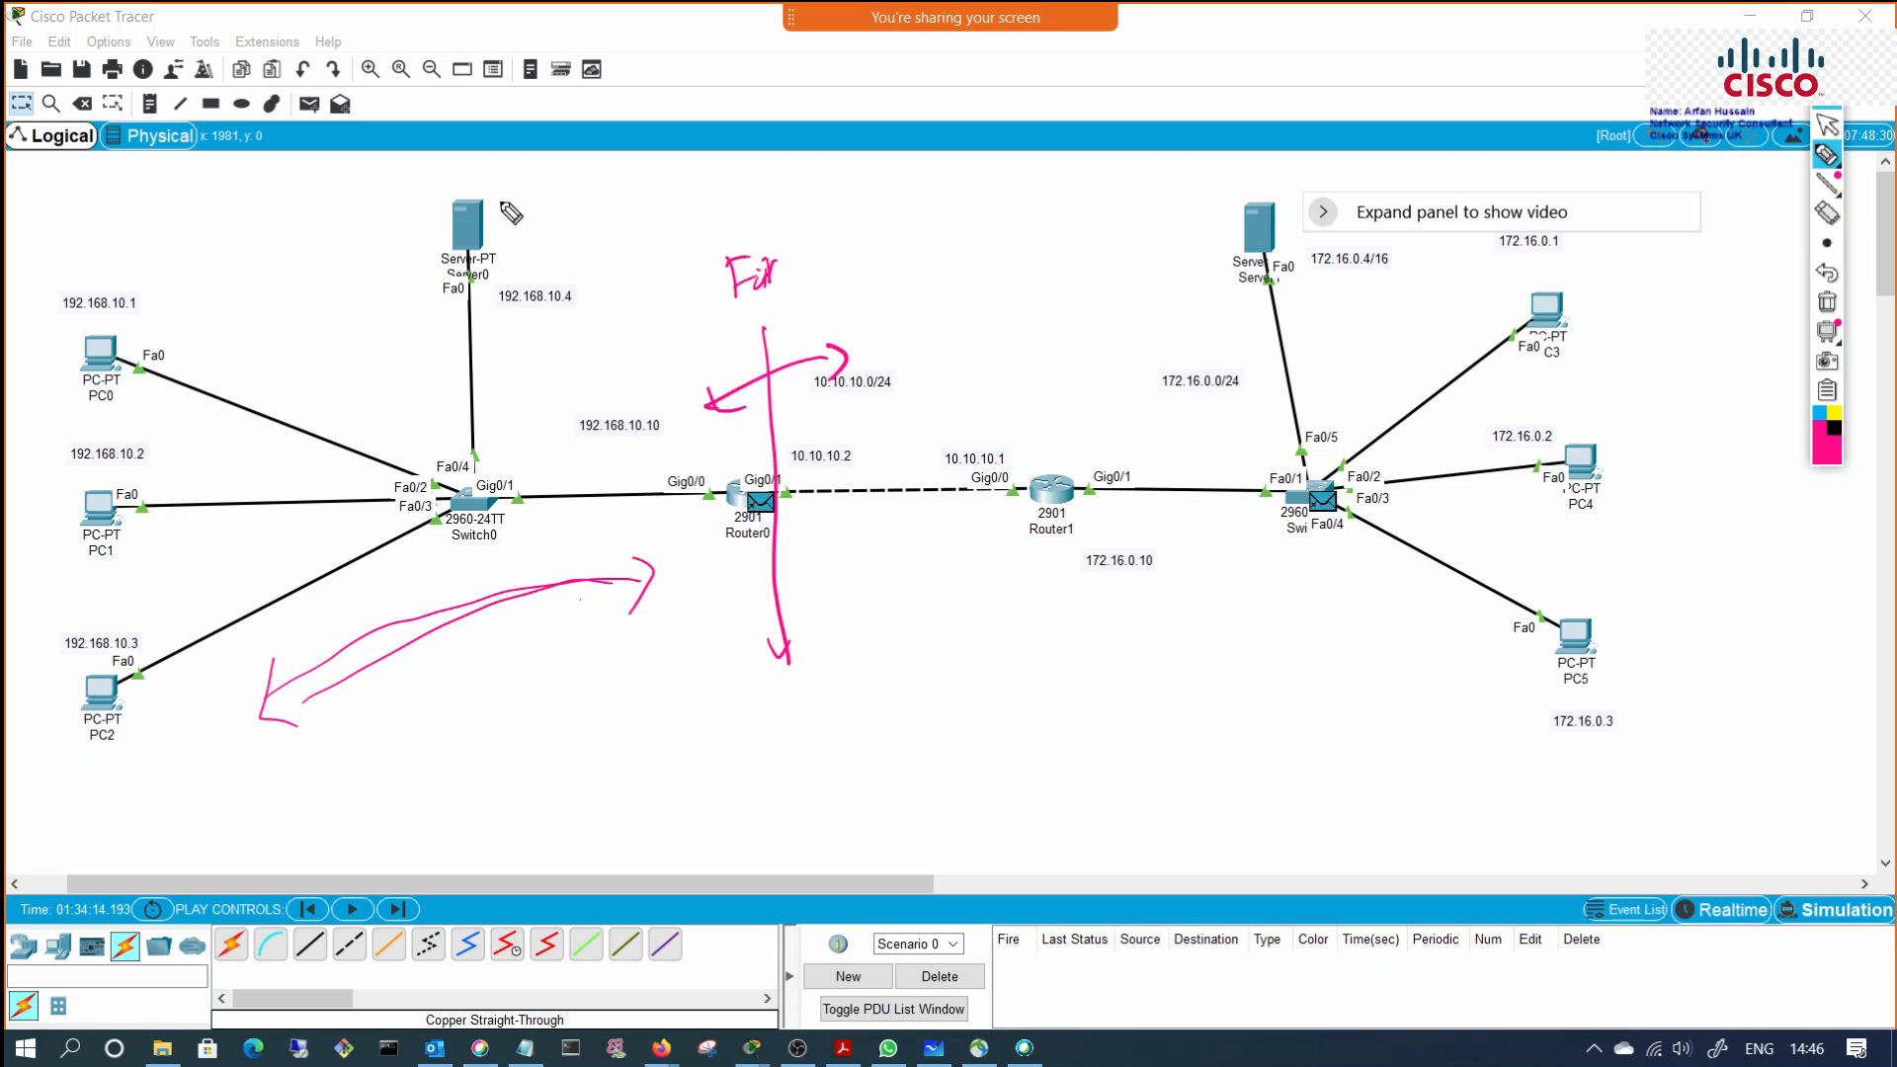
Step: Handwrite a short label beside Server0 and underline it twice
drag(507, 198, 504, 225)
drag(504, 213, 523, 223)
drag(550, 204, 599, 211)
drag(496, 254, 624, 209)
drag(508, 249, 644, 207)
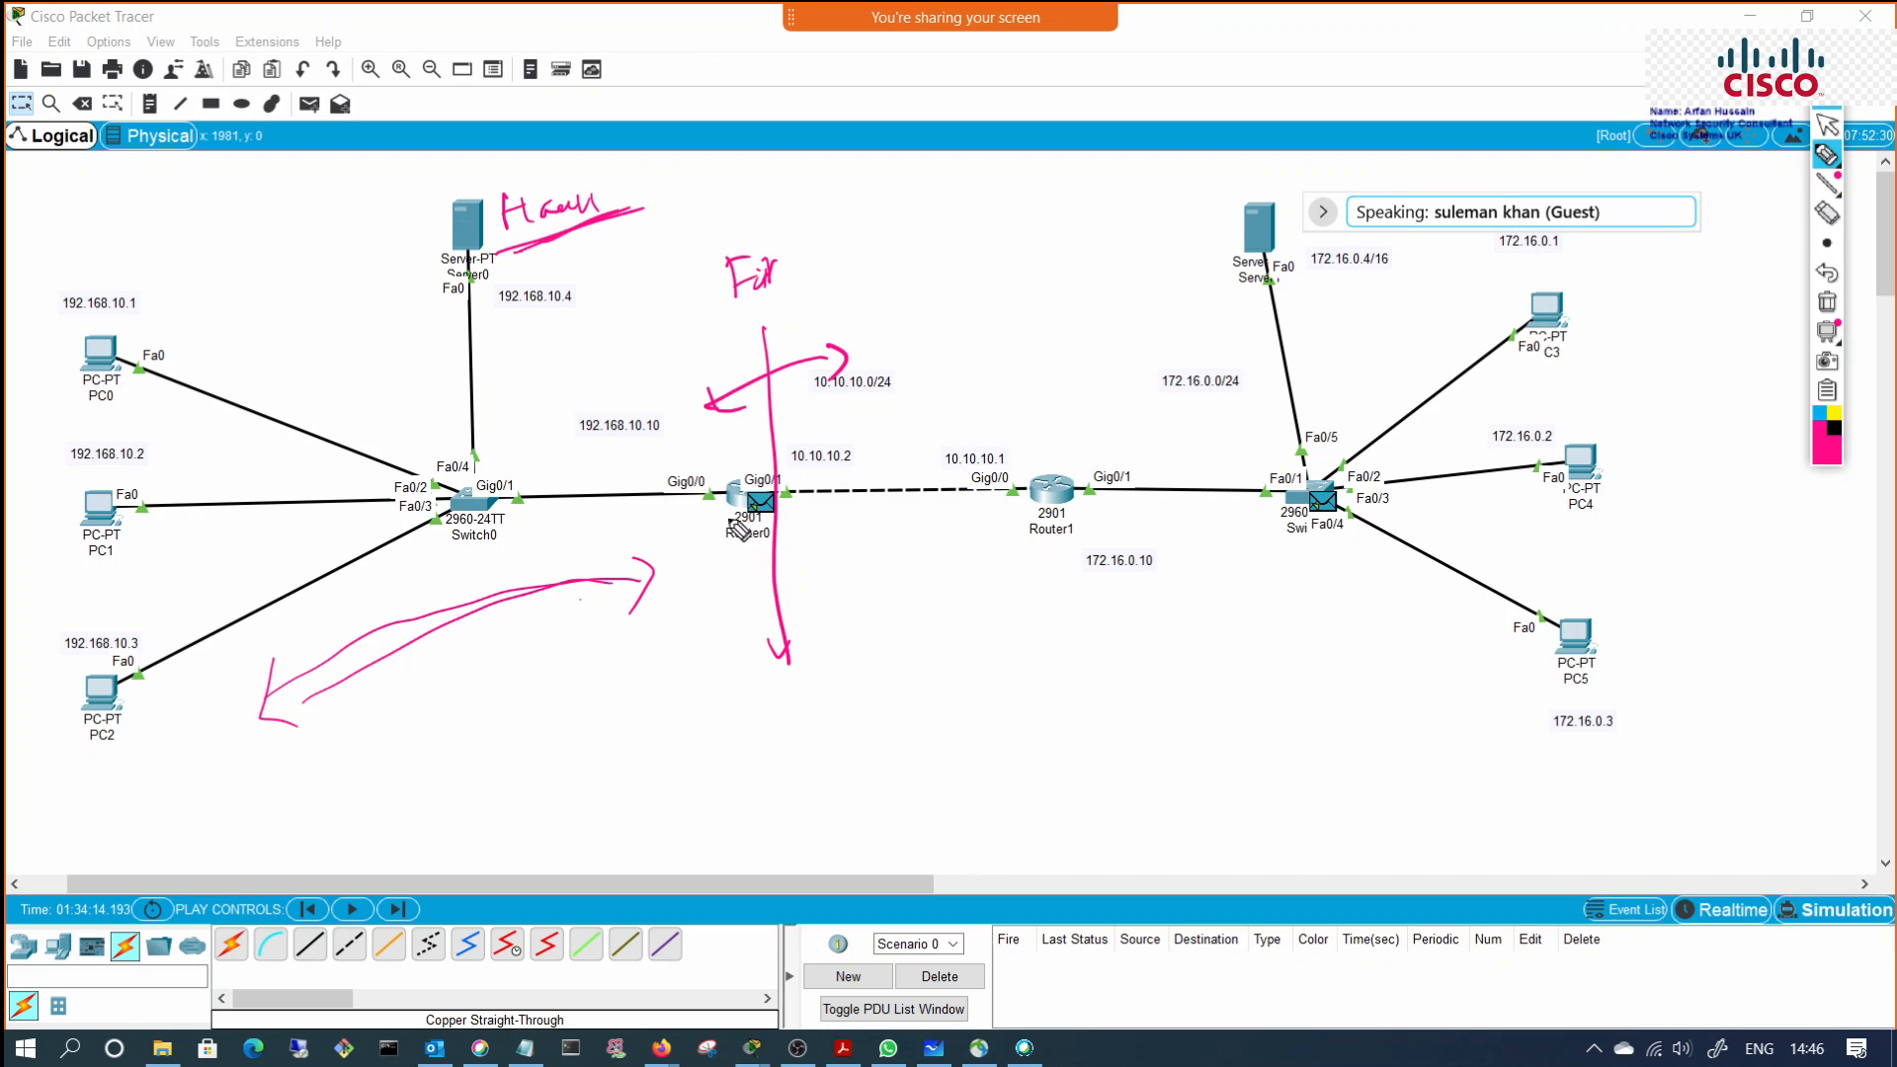
Step: Draw an upright box across the Switch0–Router0 link, thicken its outline, and draw a second box across the link from Router1 to its switch
mouse_move(618, 458)
mouse_down()
mouse_move(625, 569)
mouse_move(633, 448)
mouse_move(677, 555)
mouse_move(628, 565)
mouse_move(681, 553)
mouse_move(656, 444)
mouse_move(626, 447)
mouse_move(681, 559)
mouse_up()
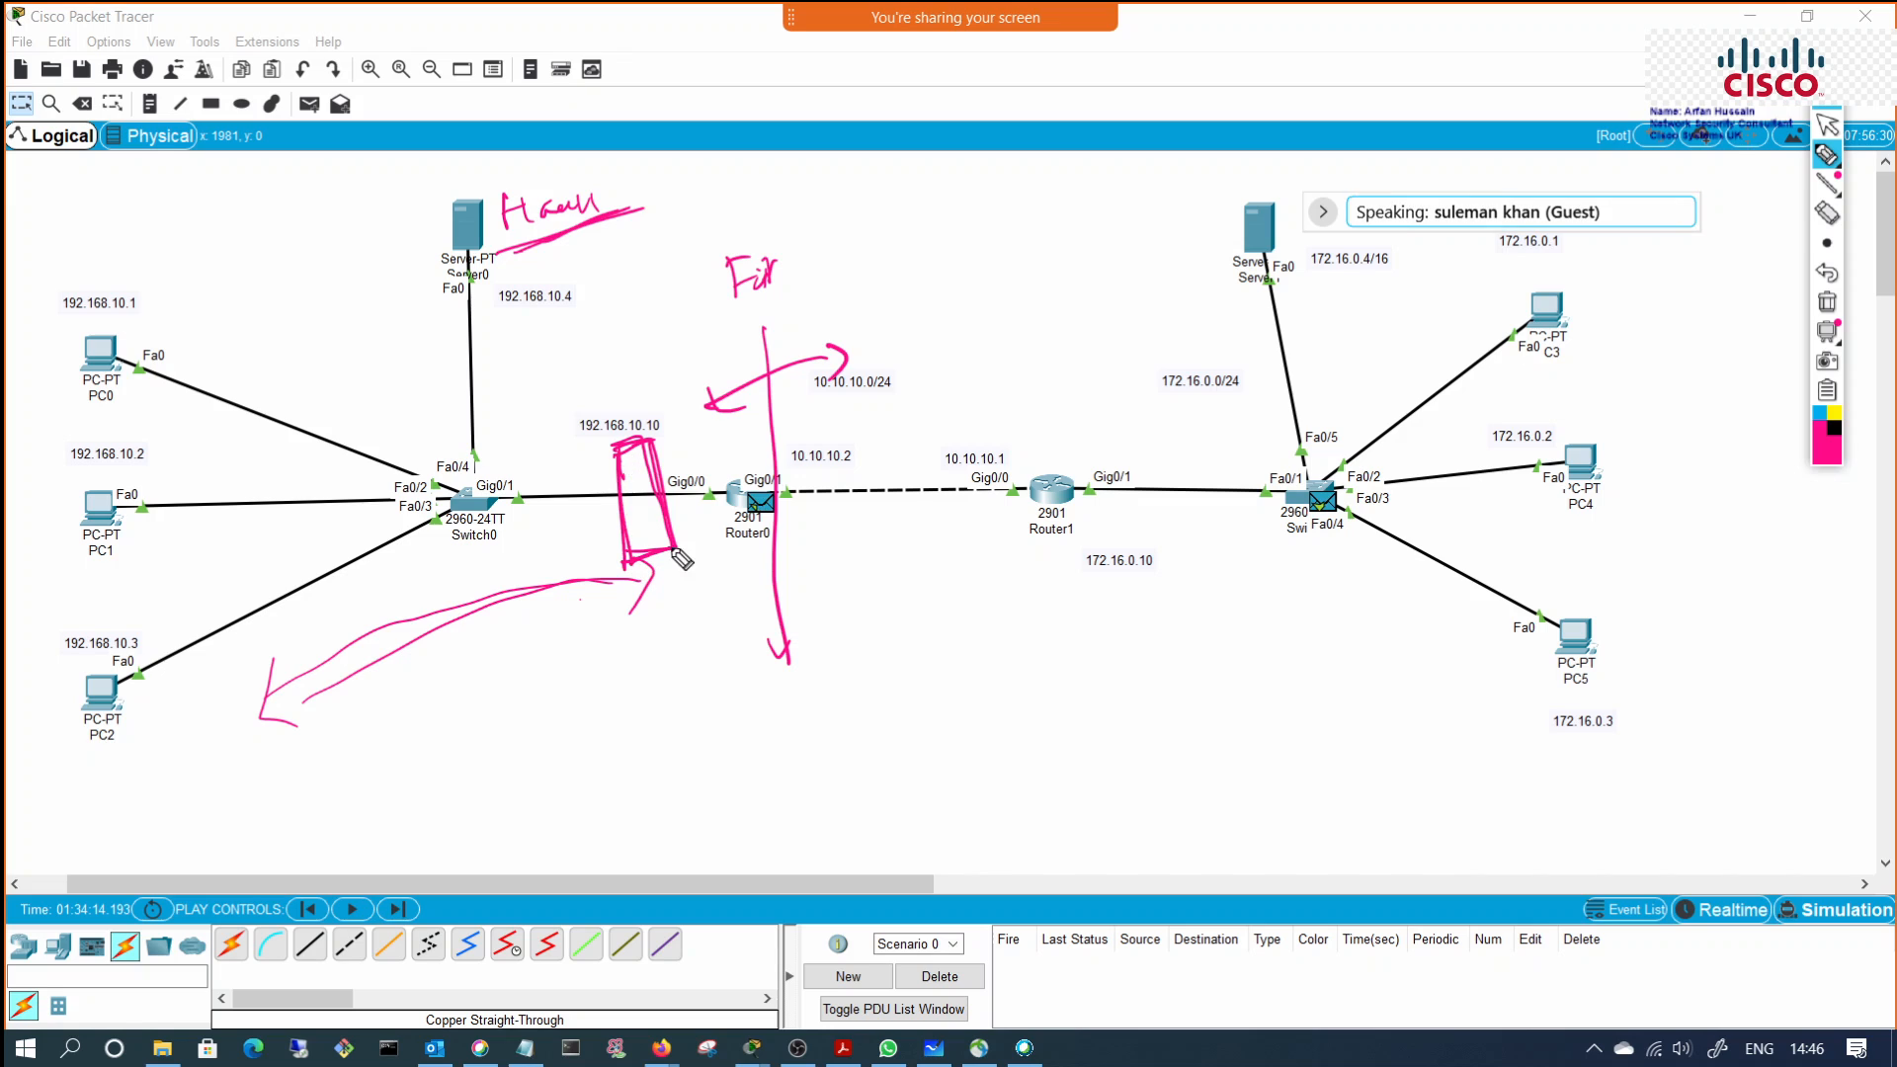
mouse_move(619, 481)
mouse_down()
mouse_move(632, 561)
mouse_move(664, 565)
mouse_up()
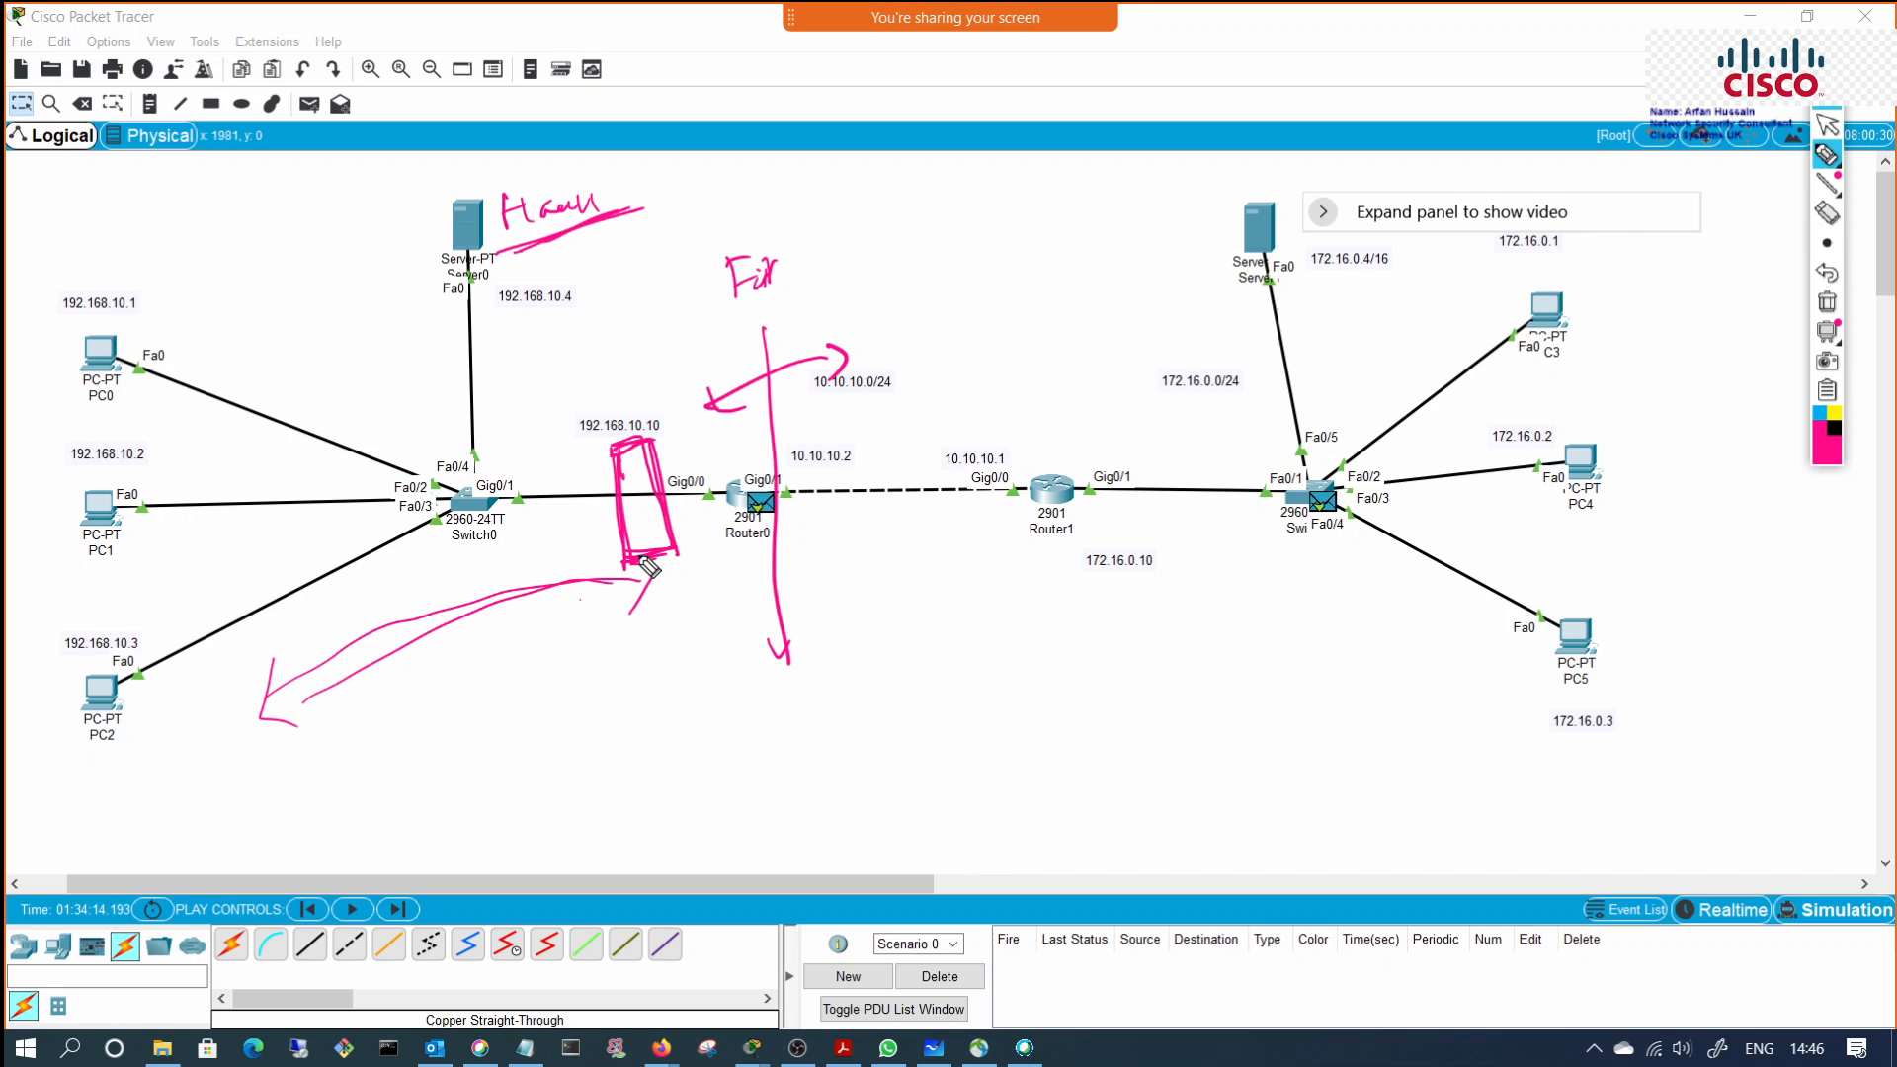
mouse_move(1133, 425)
mouse_down()
mouse_move(1166, 549)
mouse_move(1207, 432)
mouse_move(1165, 553)
mouse_up()
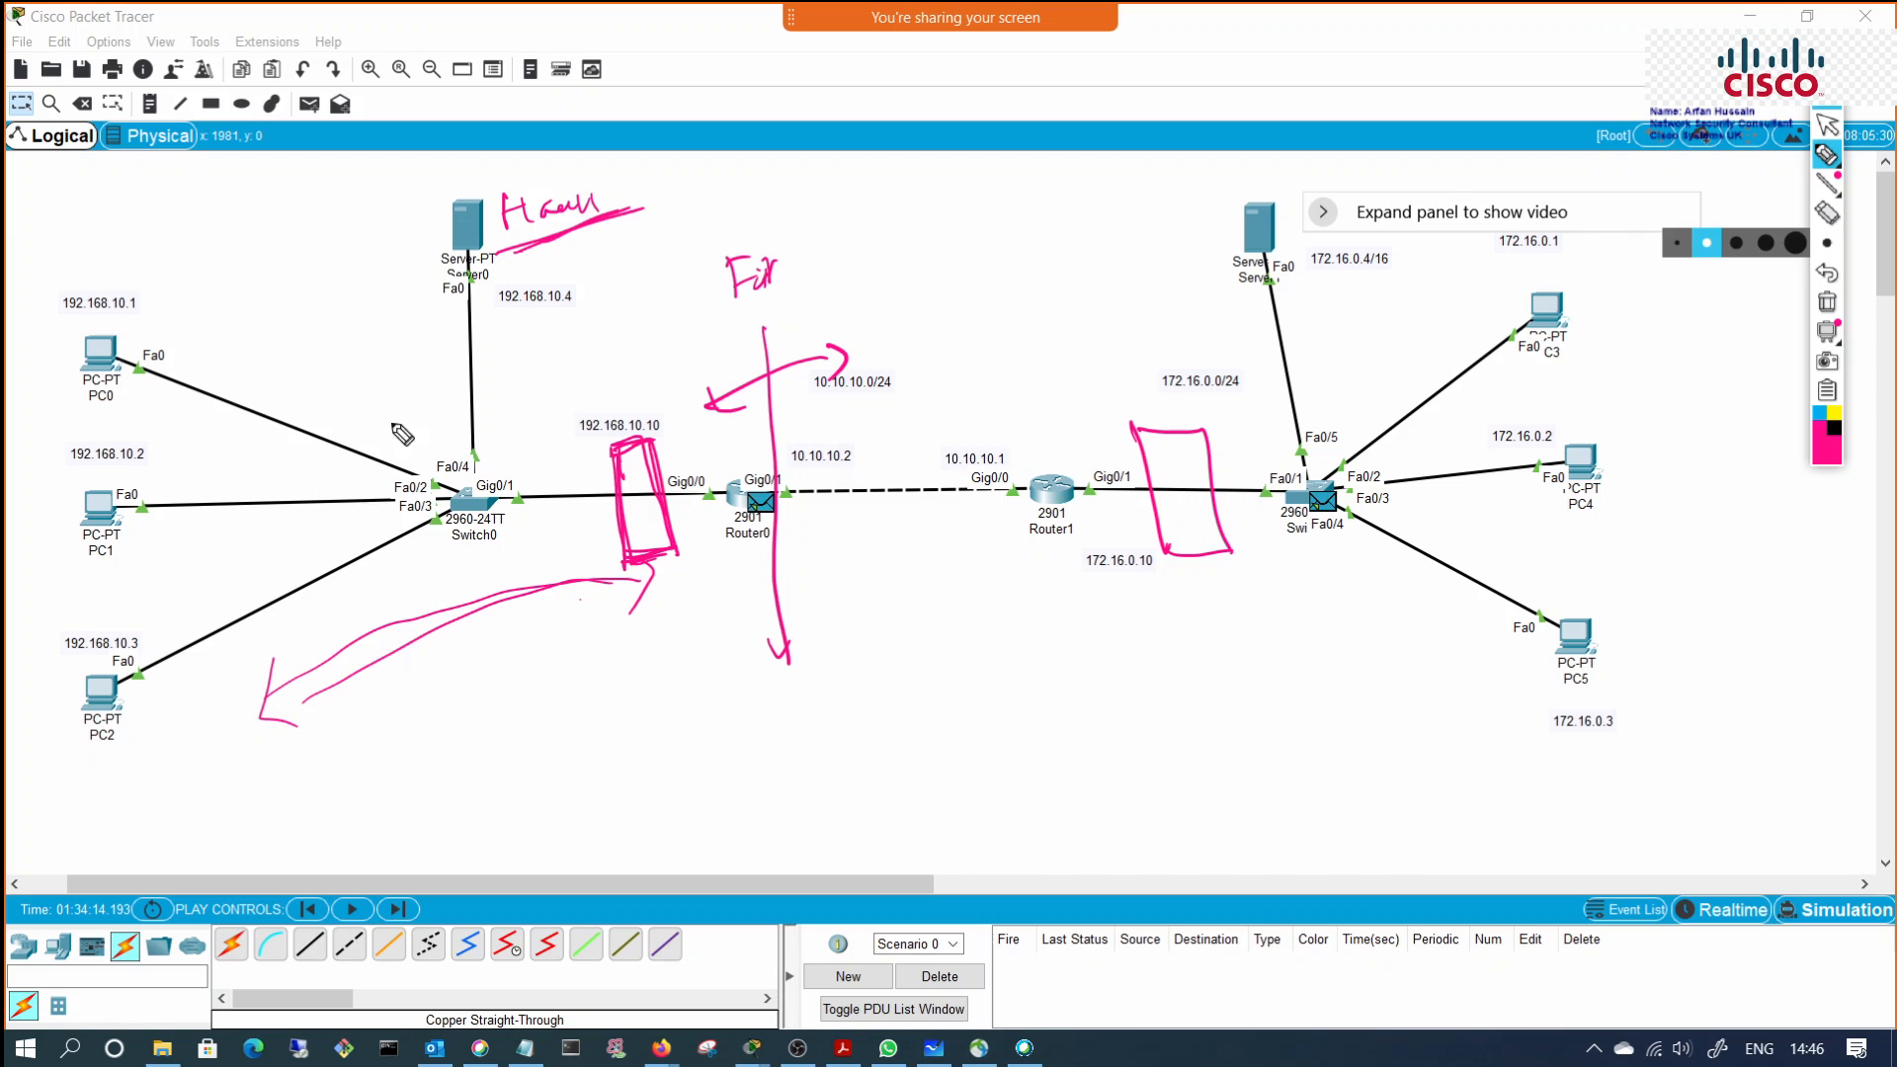
Step: Leave pen mode and wipe the arrows, boxes and labels off the topology
click(1826, 124)
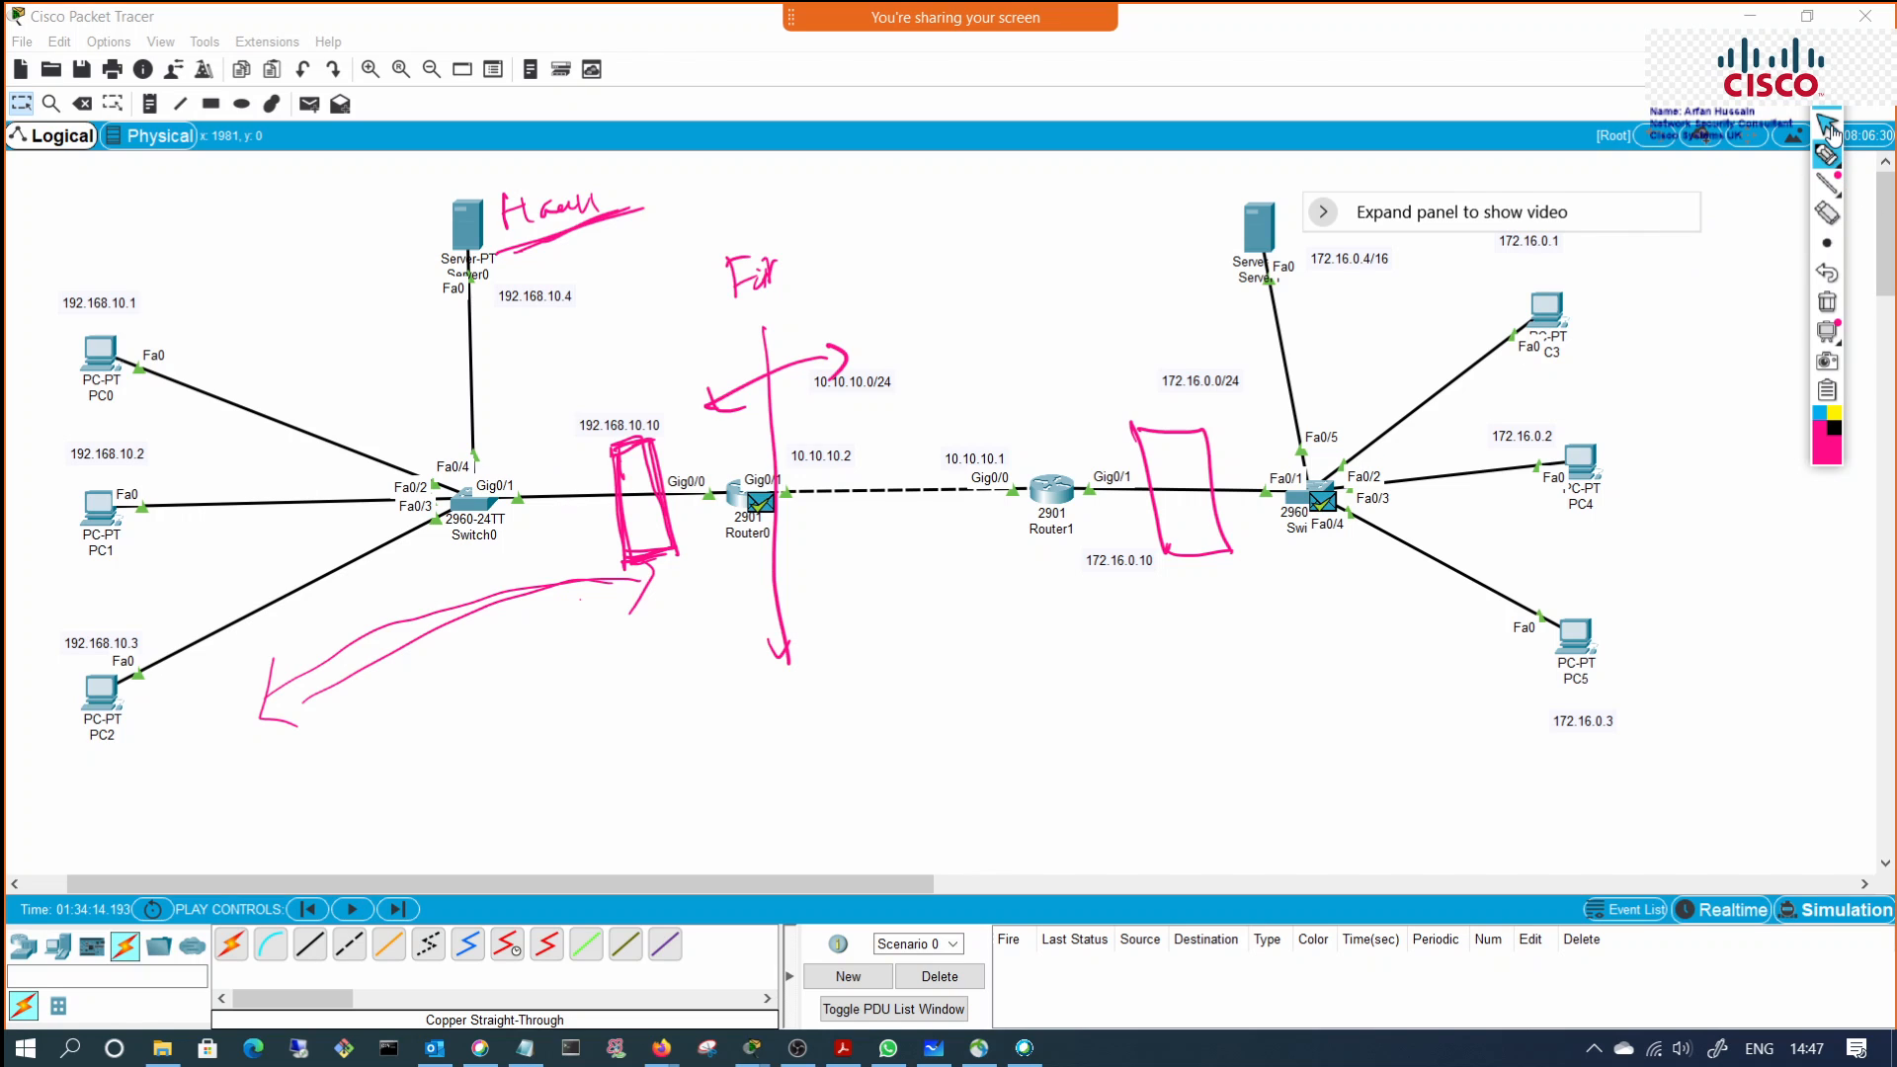
click(1826, 302)
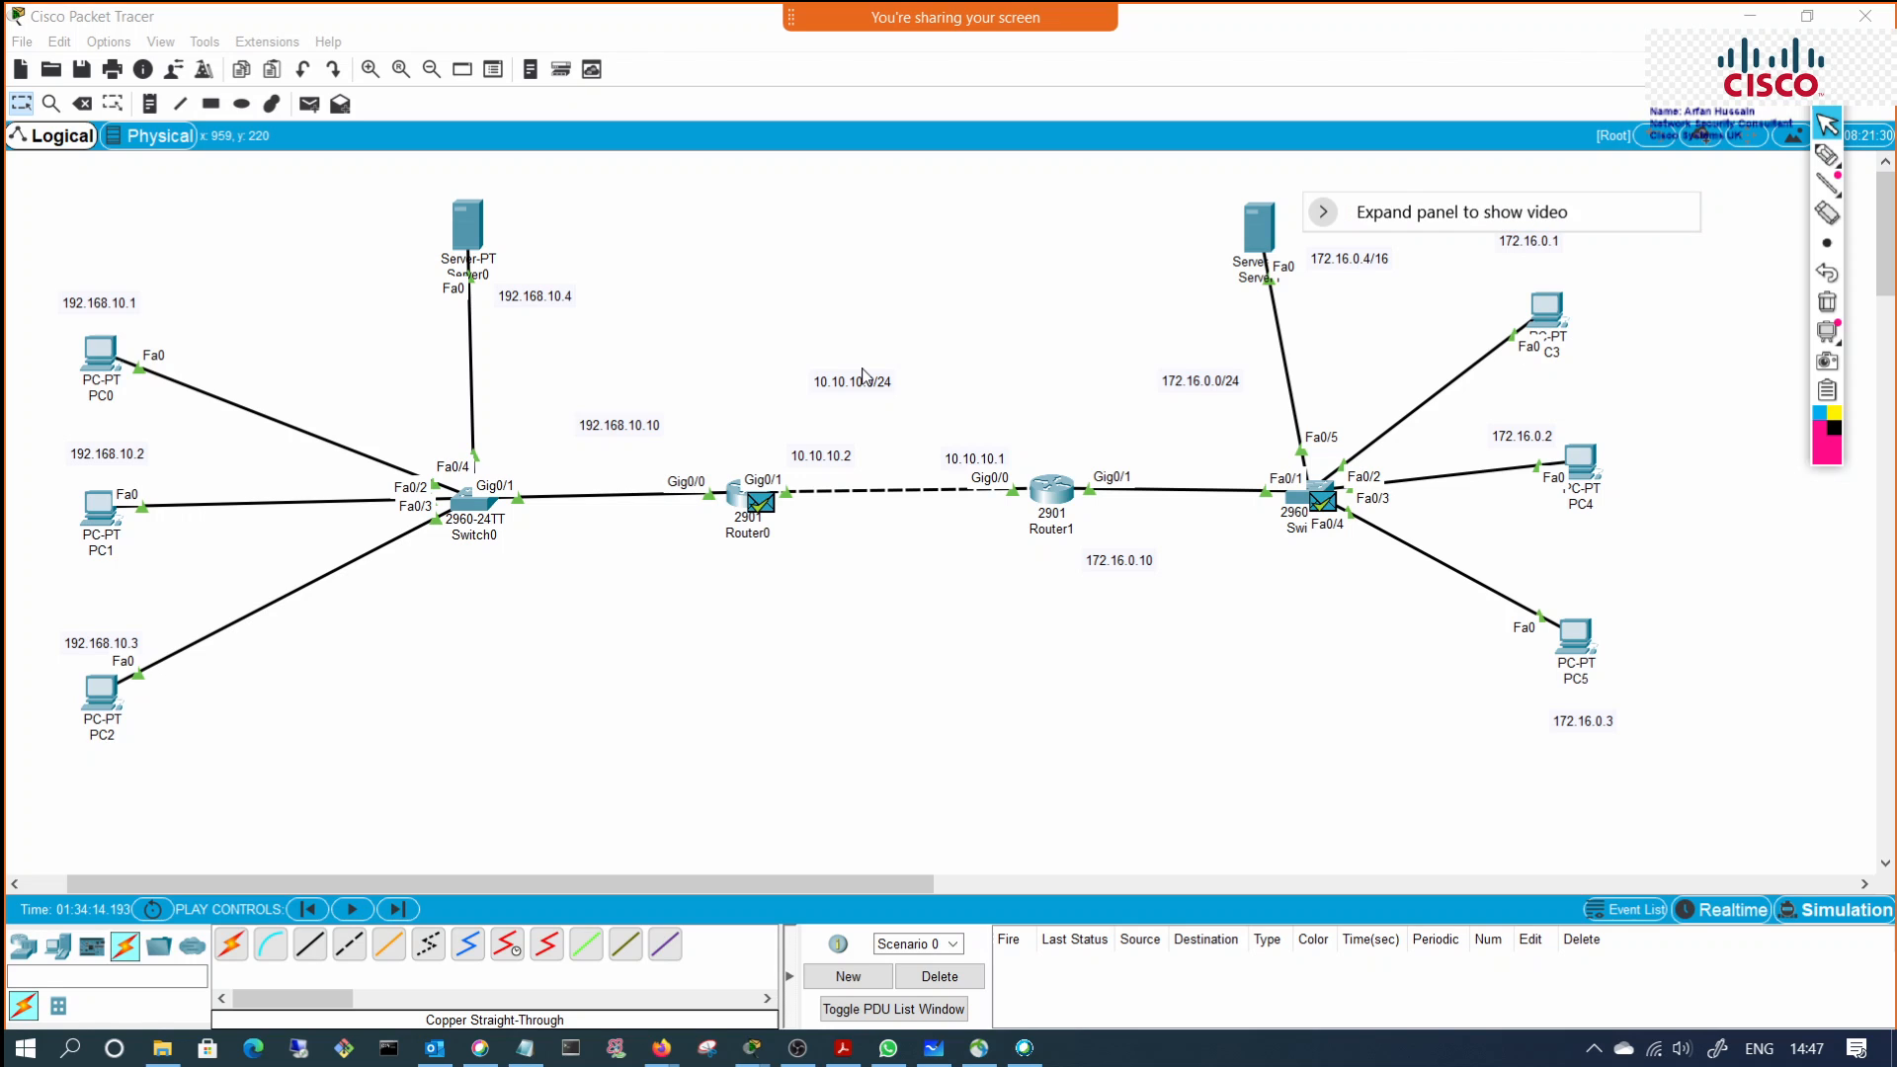
Step: Draw a long double-headed pen arrow beneath the topology, spanning from the PC2 side to the PC5 side
click(1826, 155)
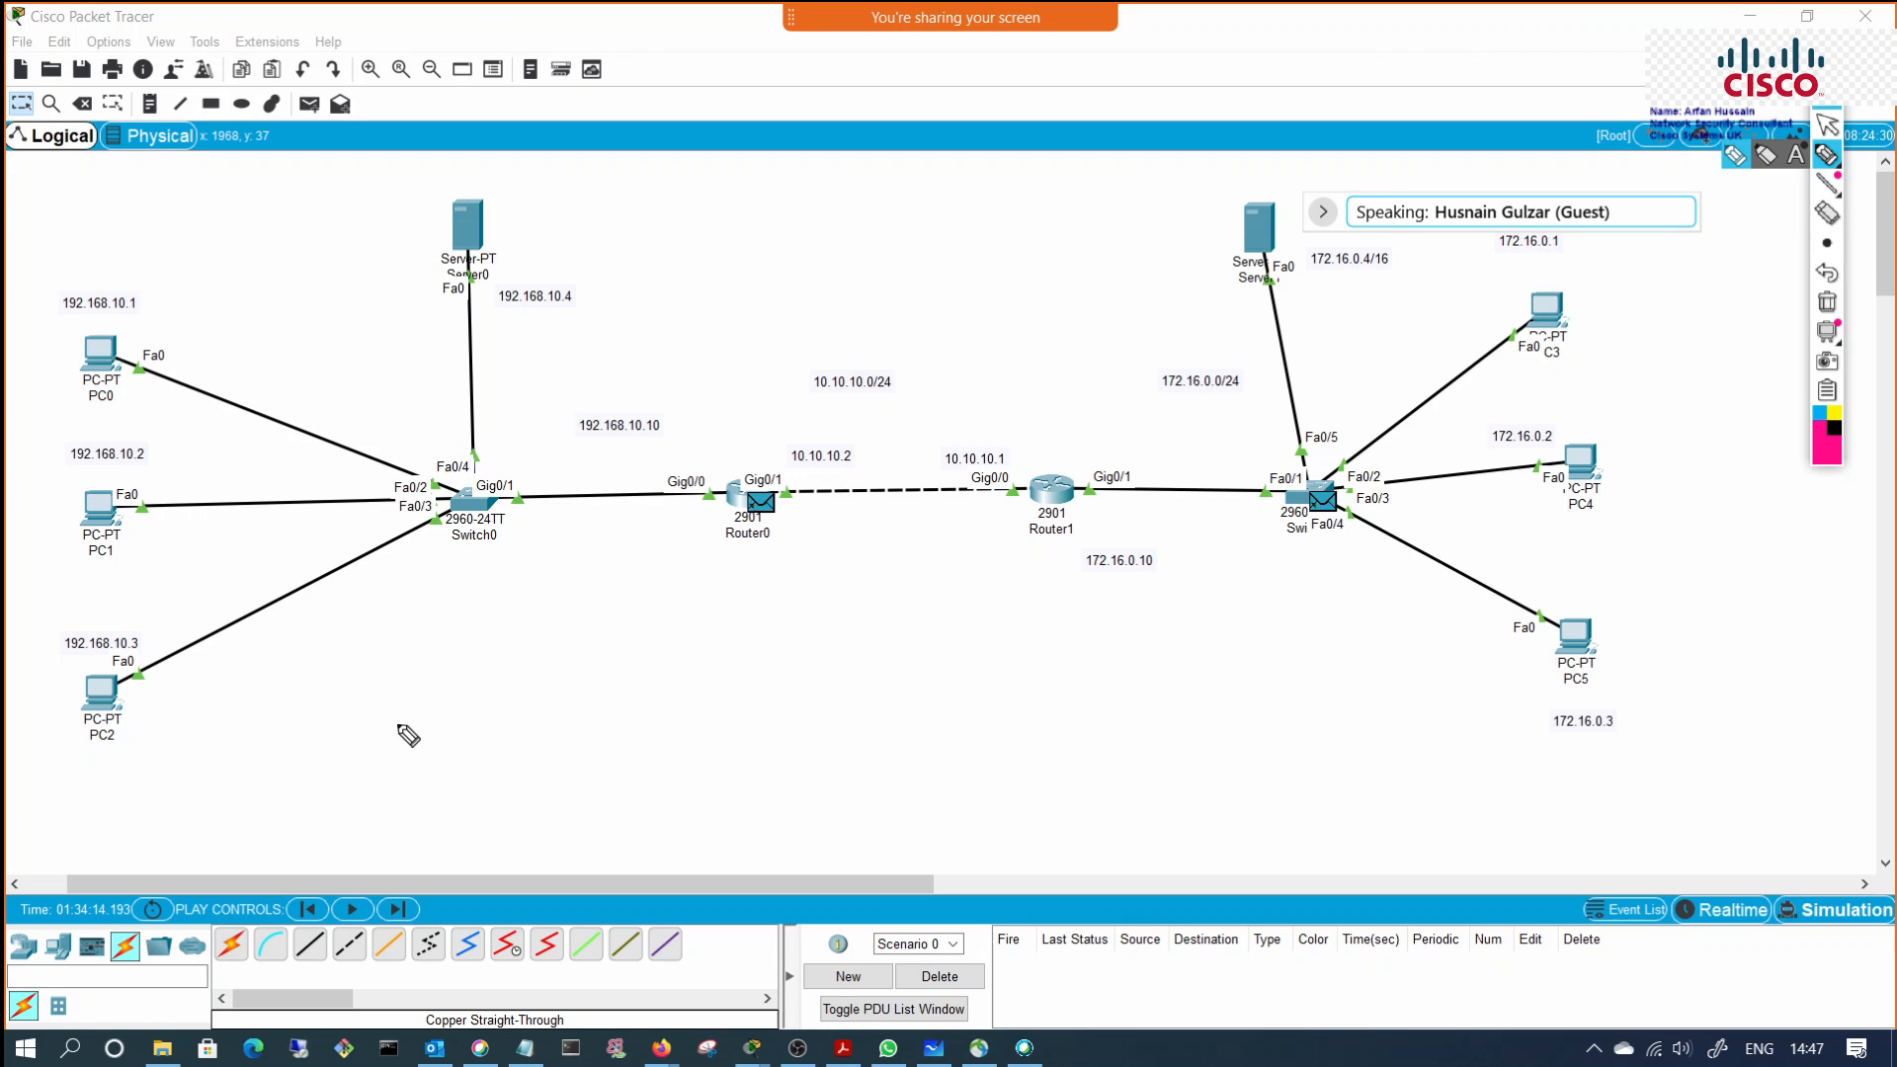
mouse_move(270, 726)
mouse_down()
mouse_move(949, 672)
mouse_move(1373, 680)
mouse_up()
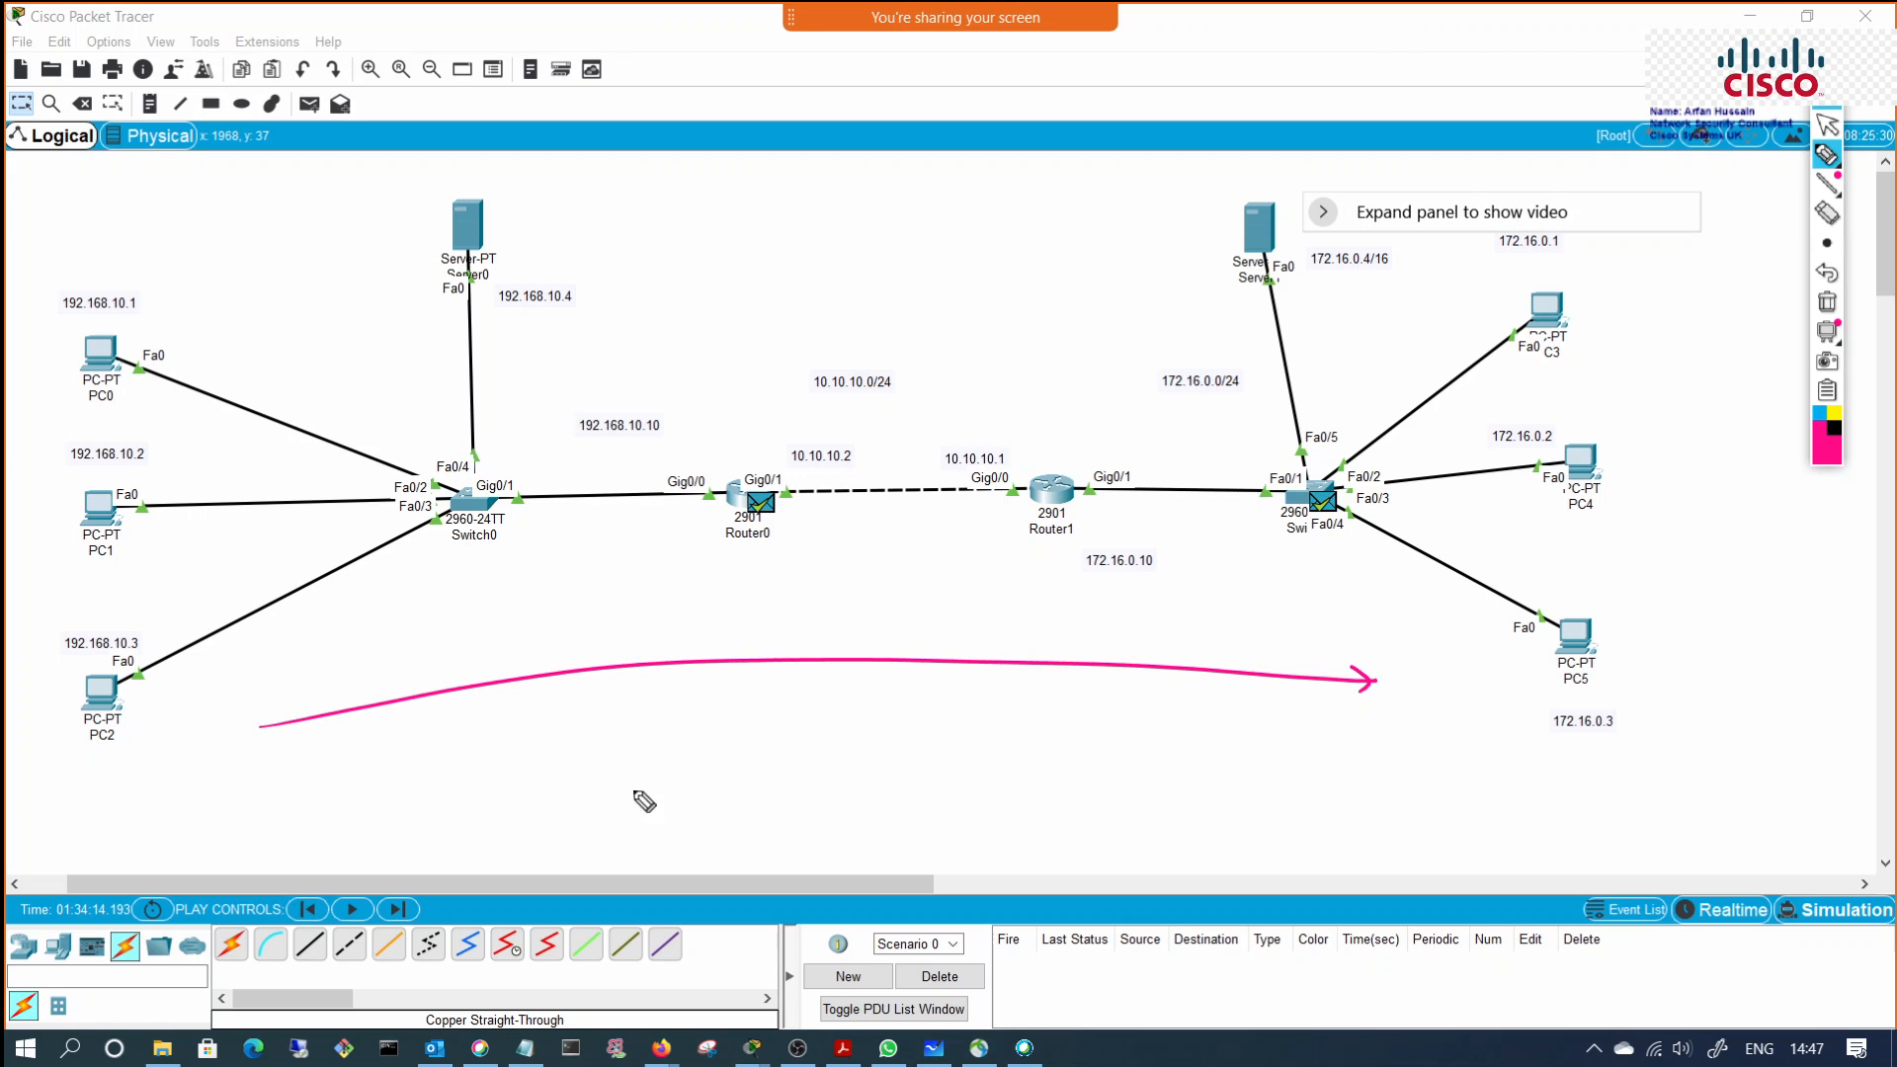
drag(260, 724, 280, 752)
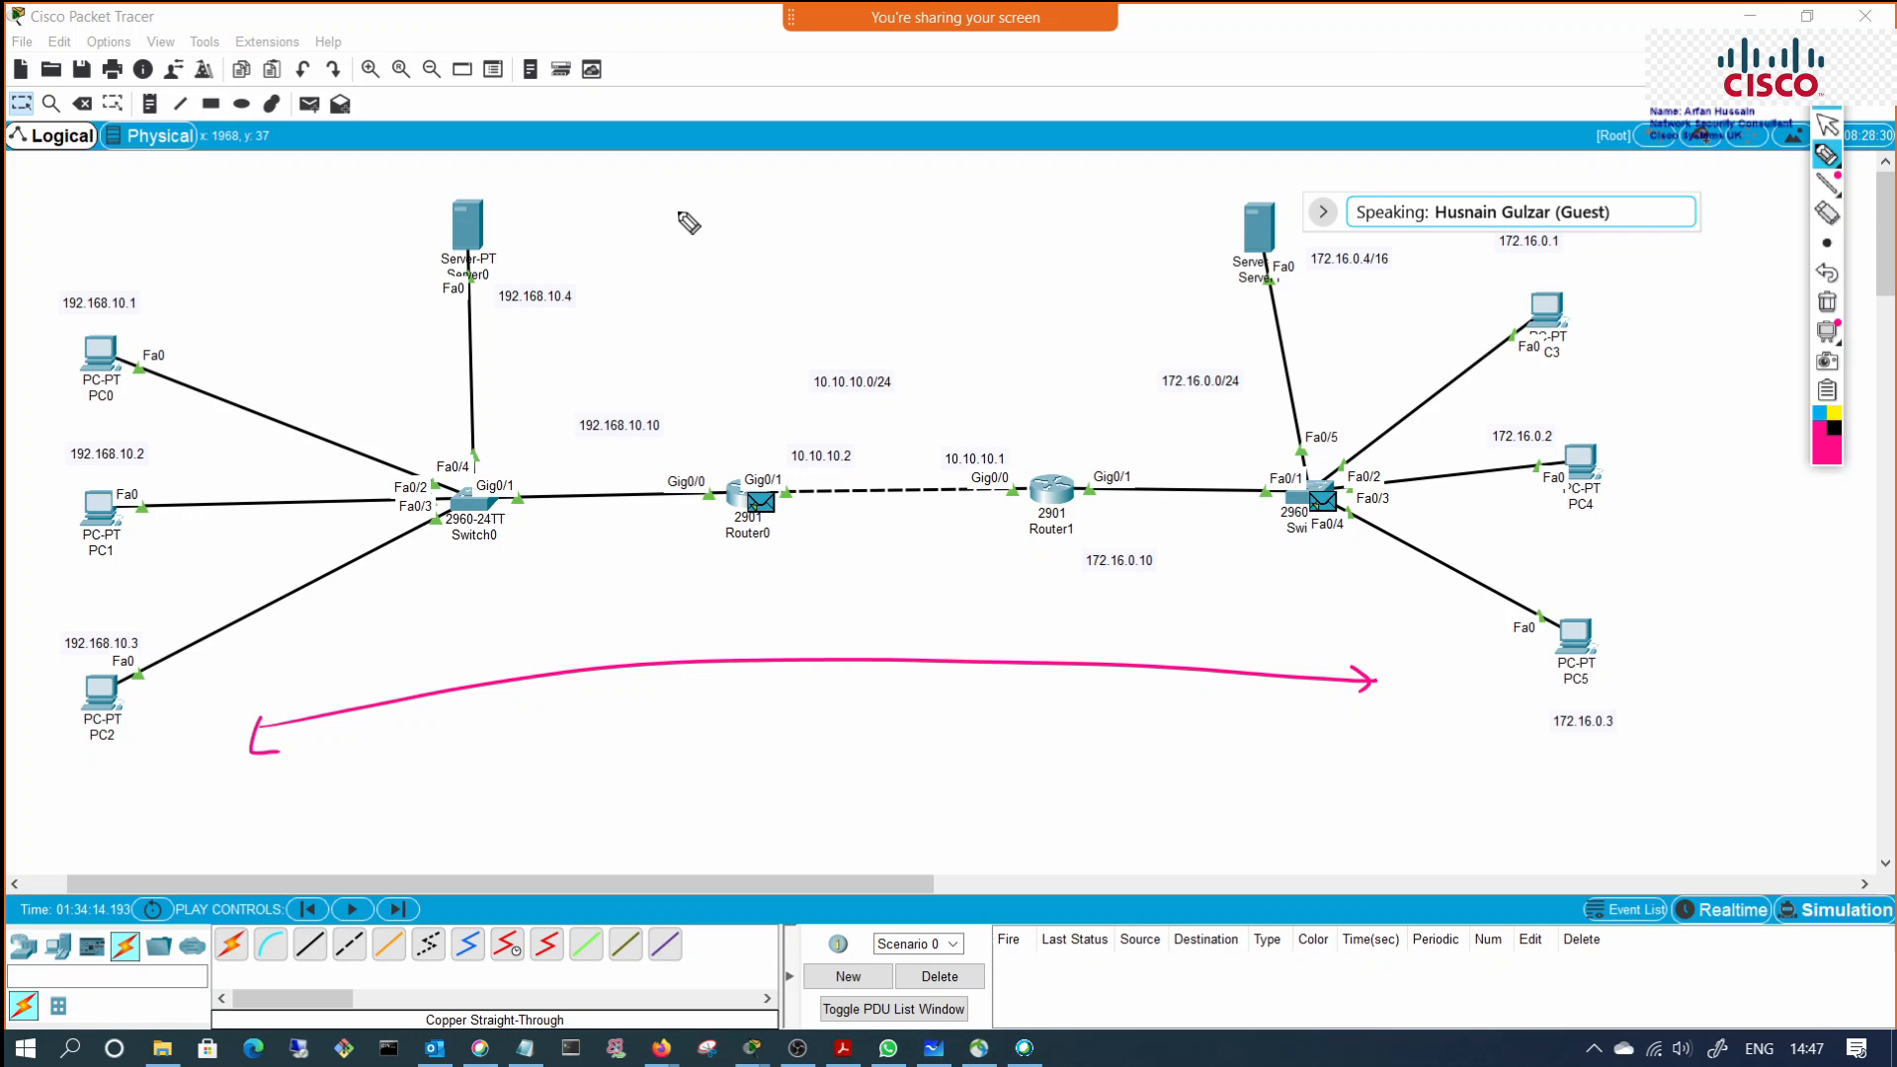
Step: Write abbreviated "Public" and "Private" notes above Router0, separated by a short horizontal line
mouse_move(671, 237)
mouse_down()
mouse_move(669, 192)
mouse_move(672, 214)
mouse_move(718, 221)
mouse_move(749, 202)
mouse_up()
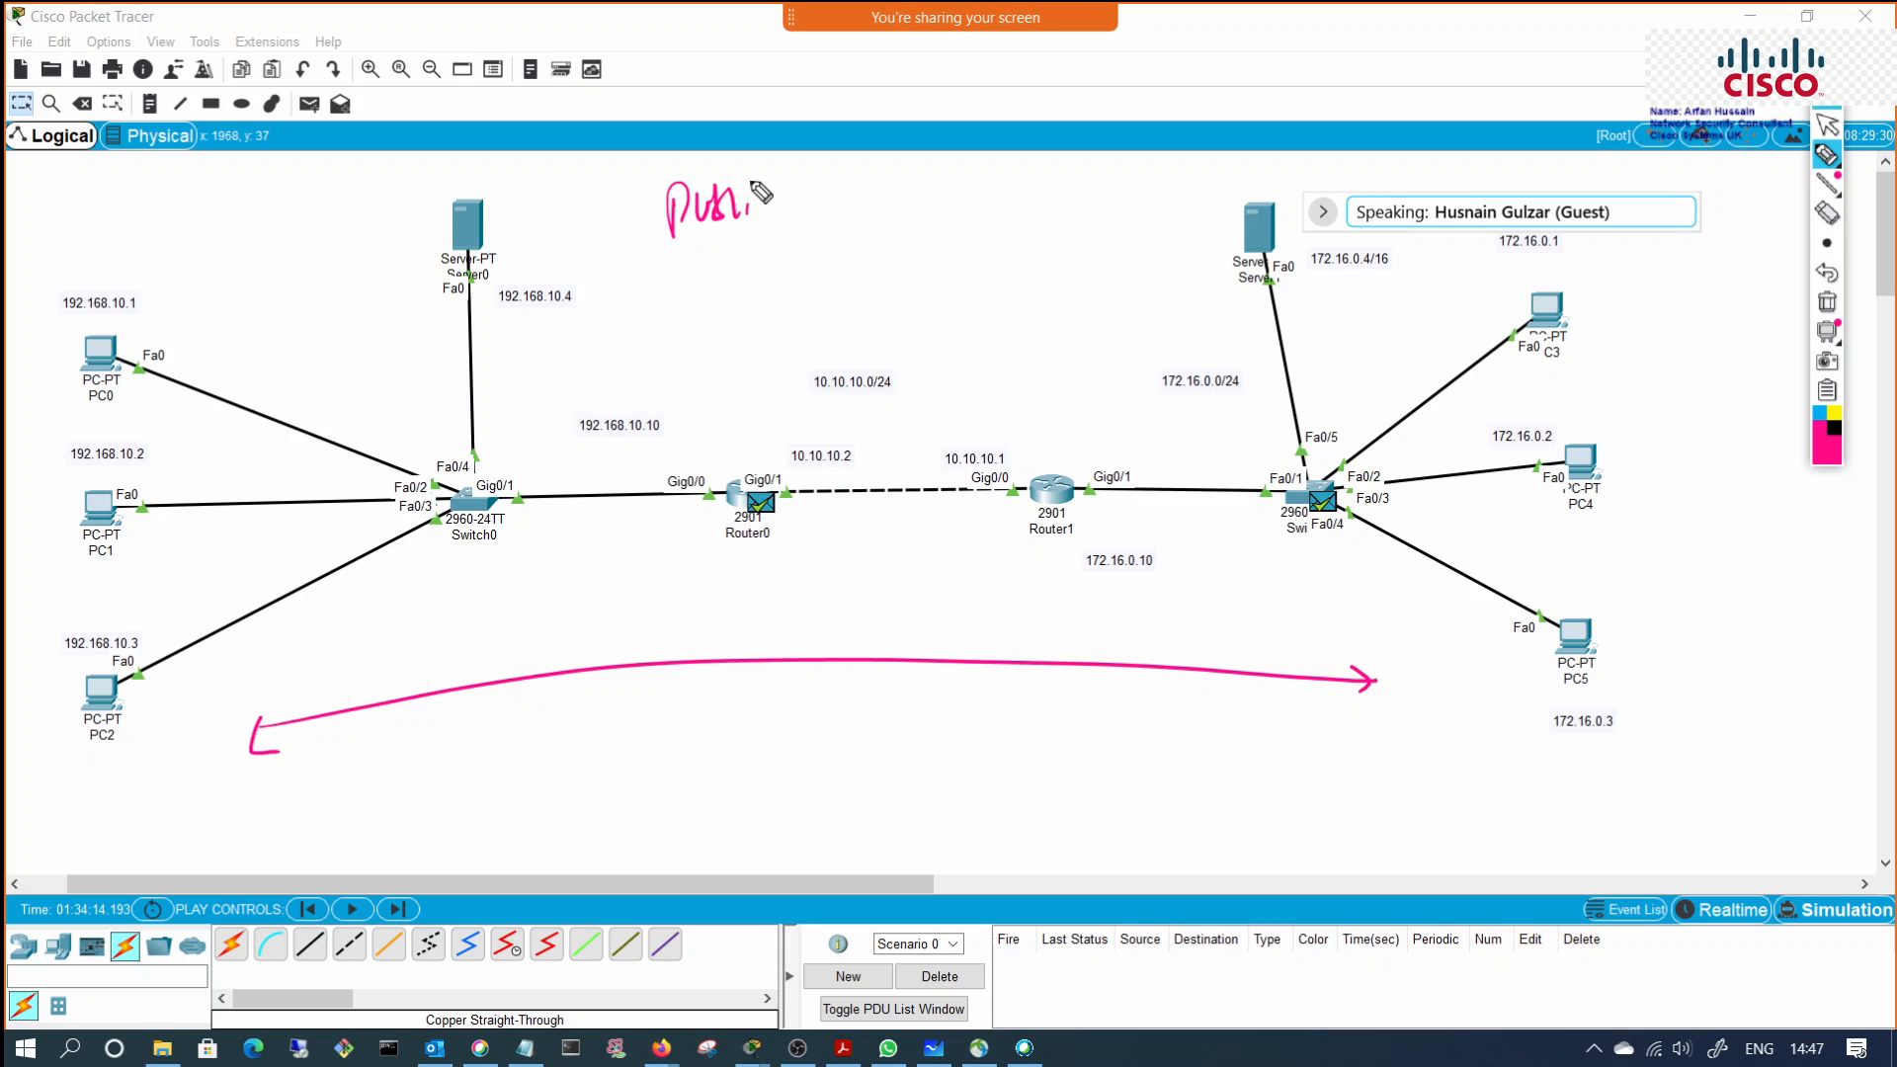
click(753, 181)
drag(674, 255, 739, 255)
mouse_move(698, 255)
mouse_down()
mouse_move(696, 301)
mouse_move(742, 287)
mouse_up()
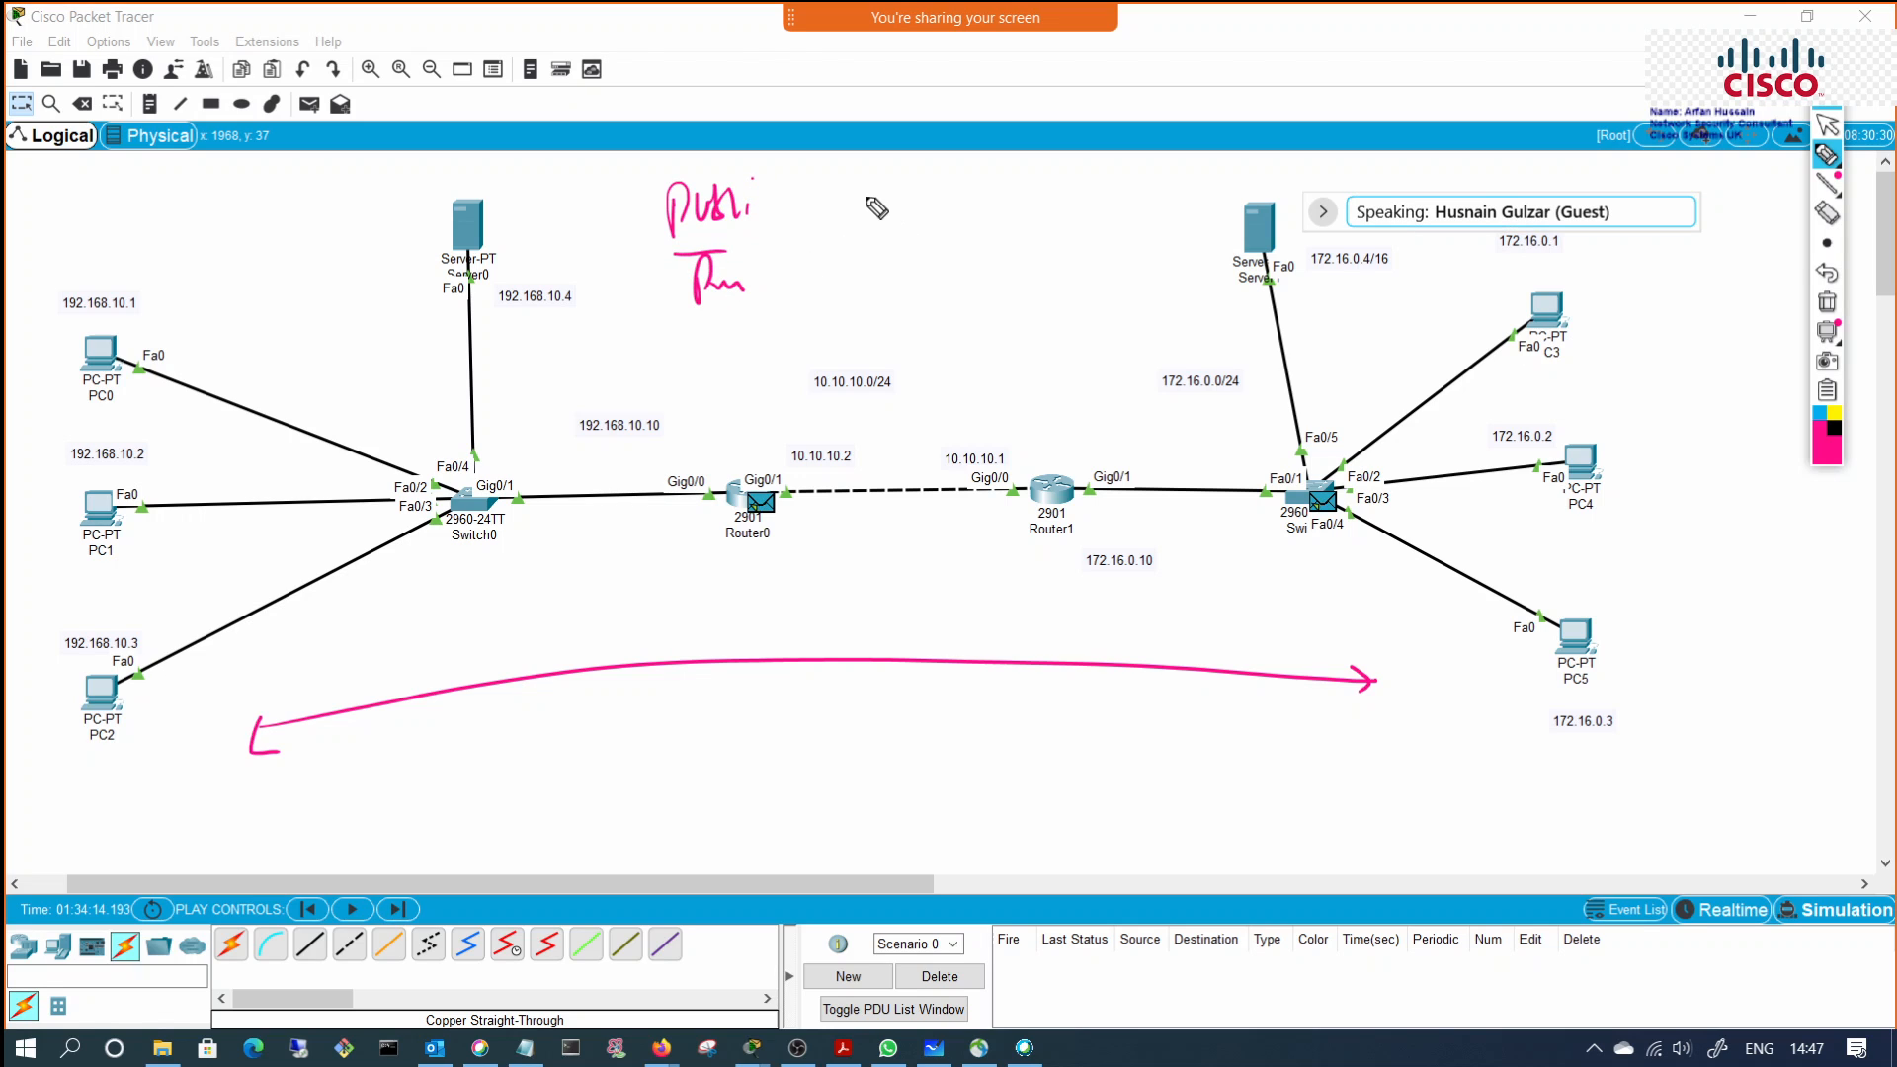
Step: Draw a vertical divider beside the public and private notes, write "IP Class" and "A" beyond it, and underline the whole group
drag(858, 183, 867, 326)
drag(903, 178, 930, 176)
mouse_move(918, 177)
mouse_down()
mouse_move(920, 212)
mouse_move(954, 193)
mouse_move(1122, 203)
mouse_up()
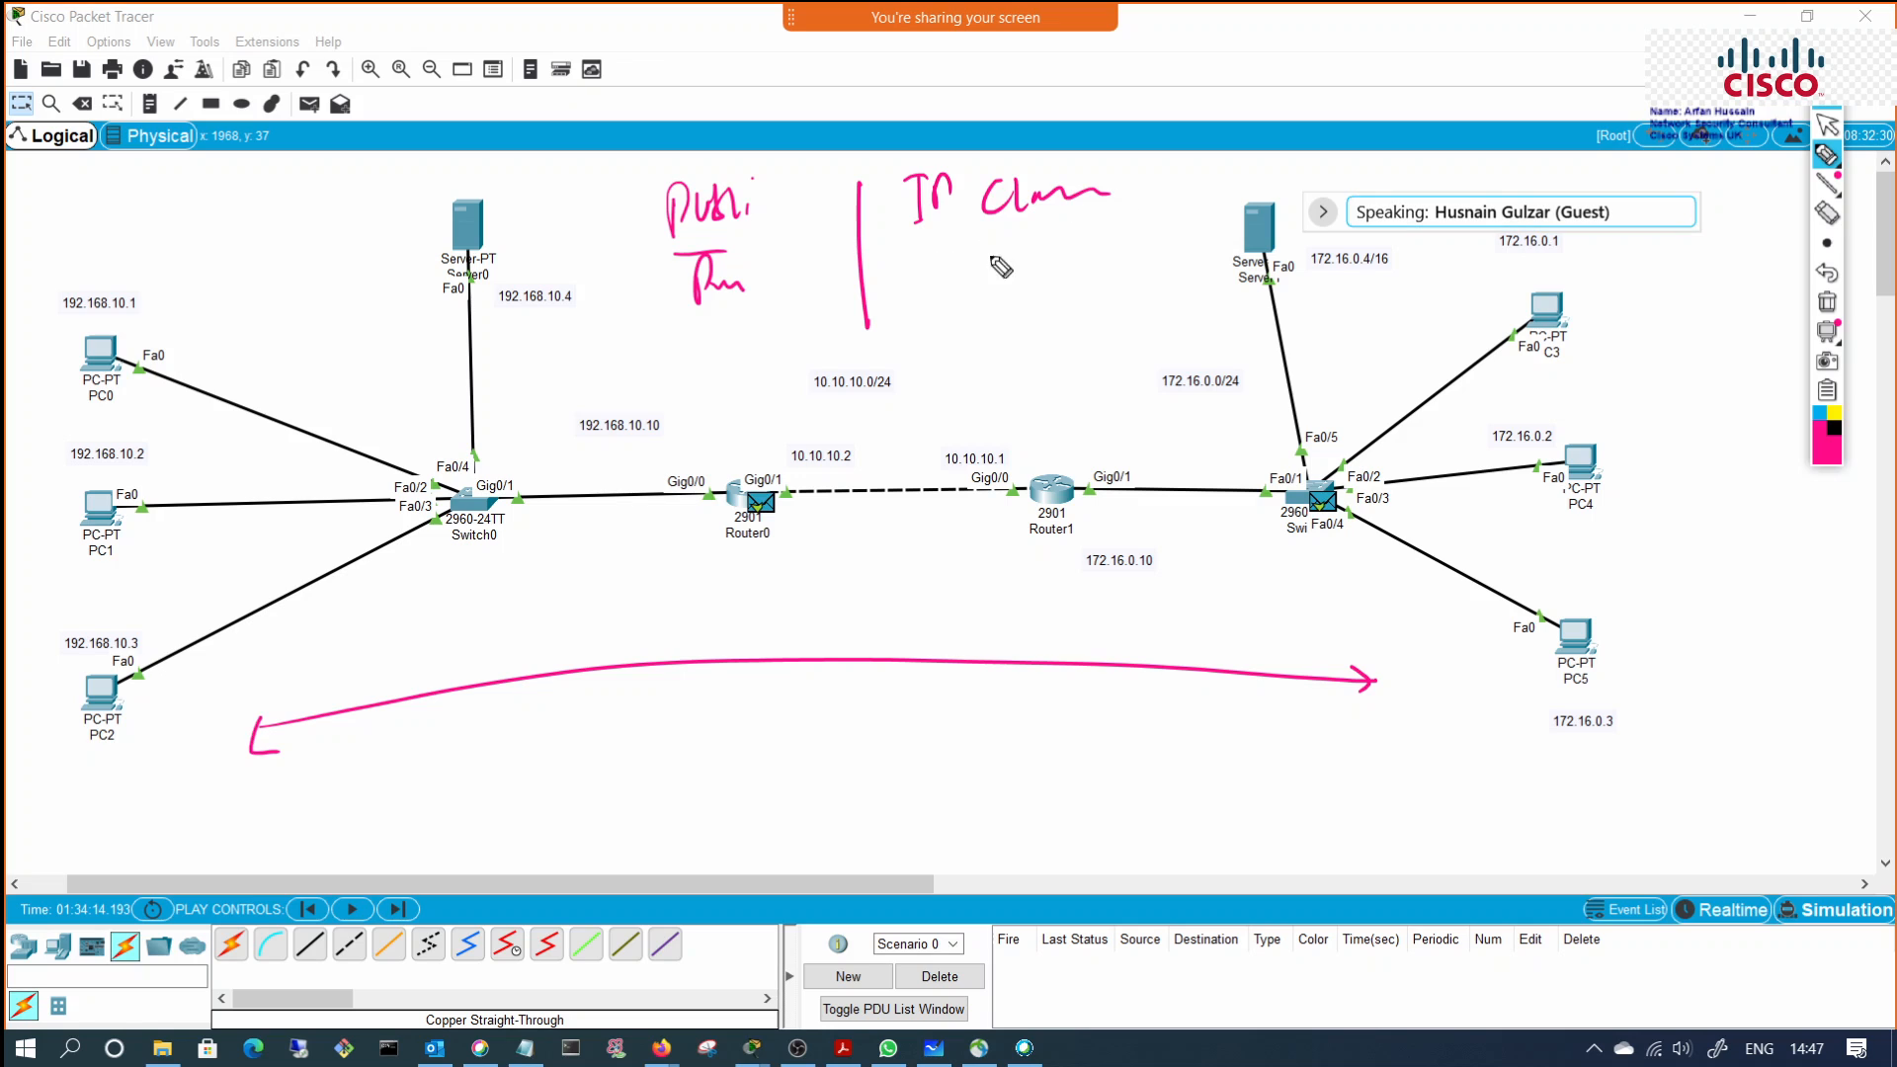
drag(964, 276, 982, 269)
drag(965, 261, 980, 259)
drag(696, 340, 976, 302)
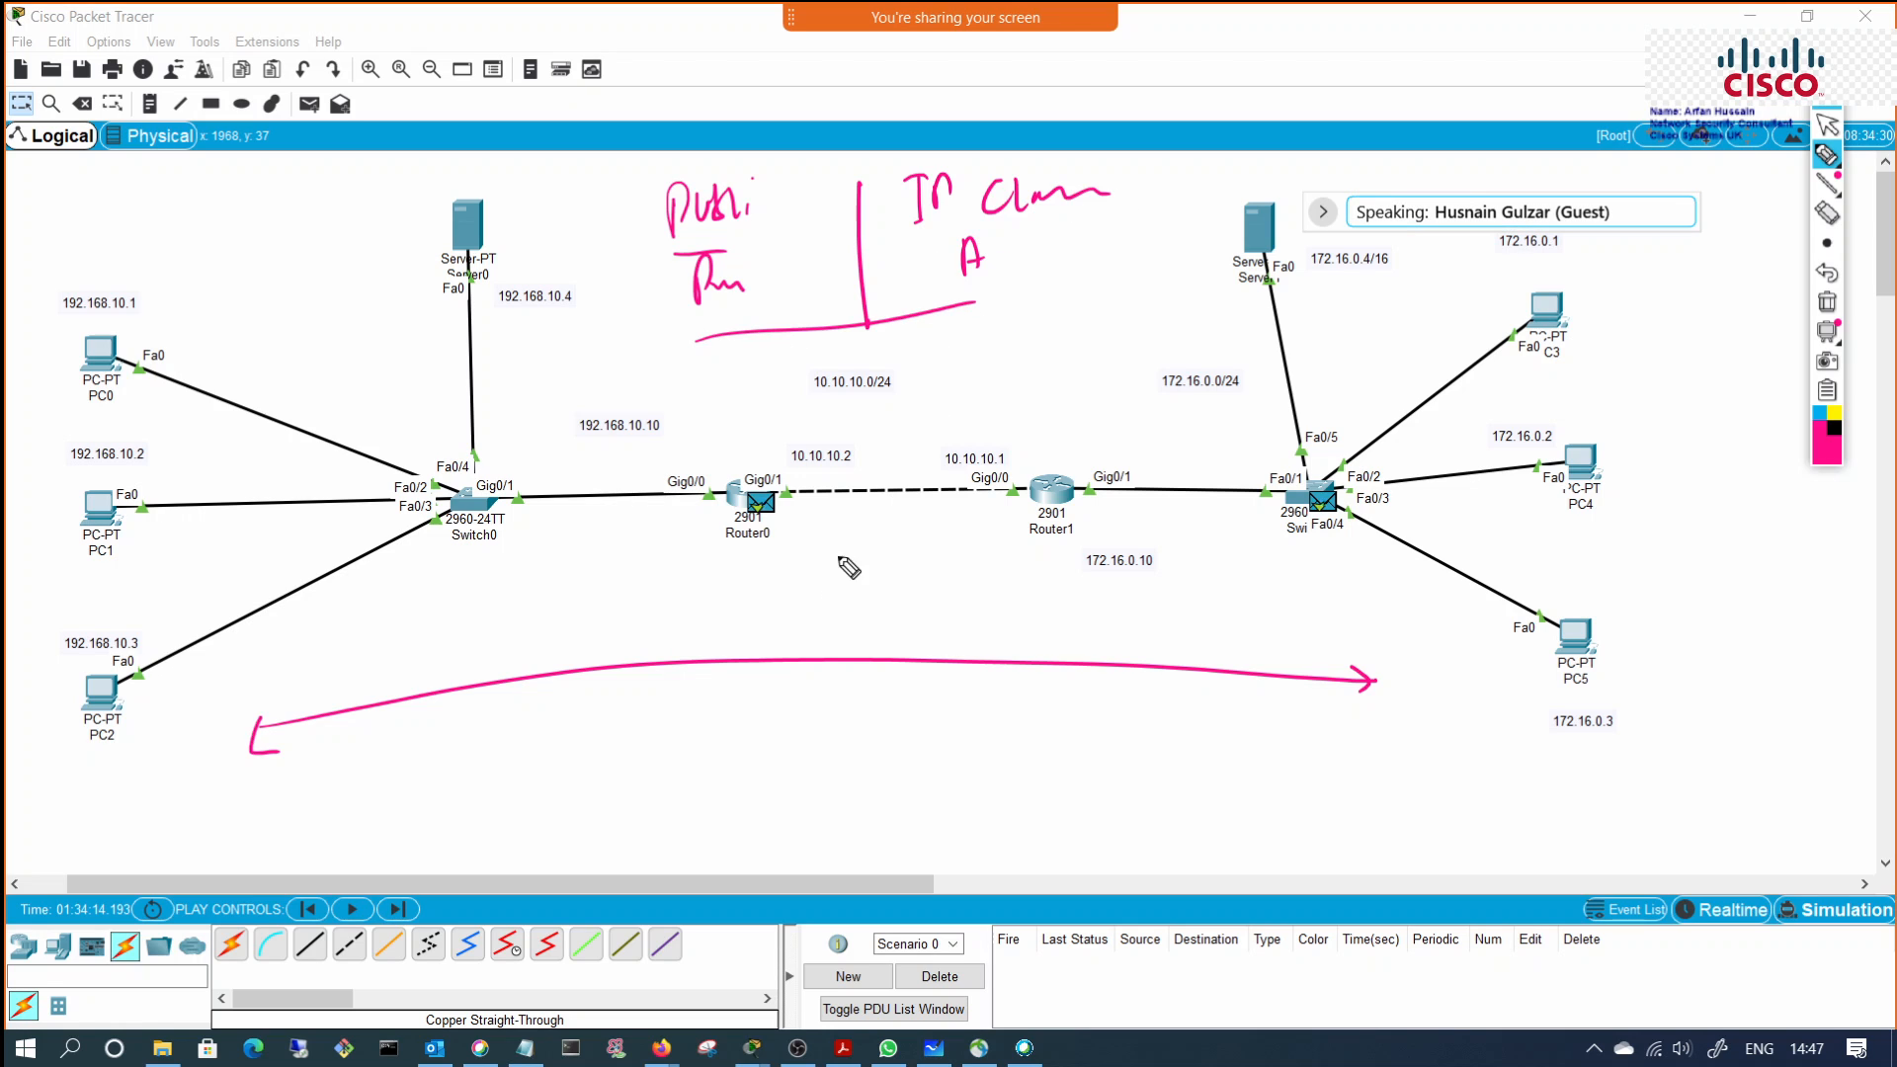
Step: Write "Subnet" over the middle of the long arrow beneath the routers and underline it
mouse_move(818, 617)
mouse_down()
mouse_move(780, 679)
mouse_move(842, 664)
mouse_up()
mouse_move(852, 612)
mouse_down()
mouse_move(869, 642)
mouse_move(938, 620)
mouse_move(934, 651)
mouse_up()
drag(771, 702, 993, 640)
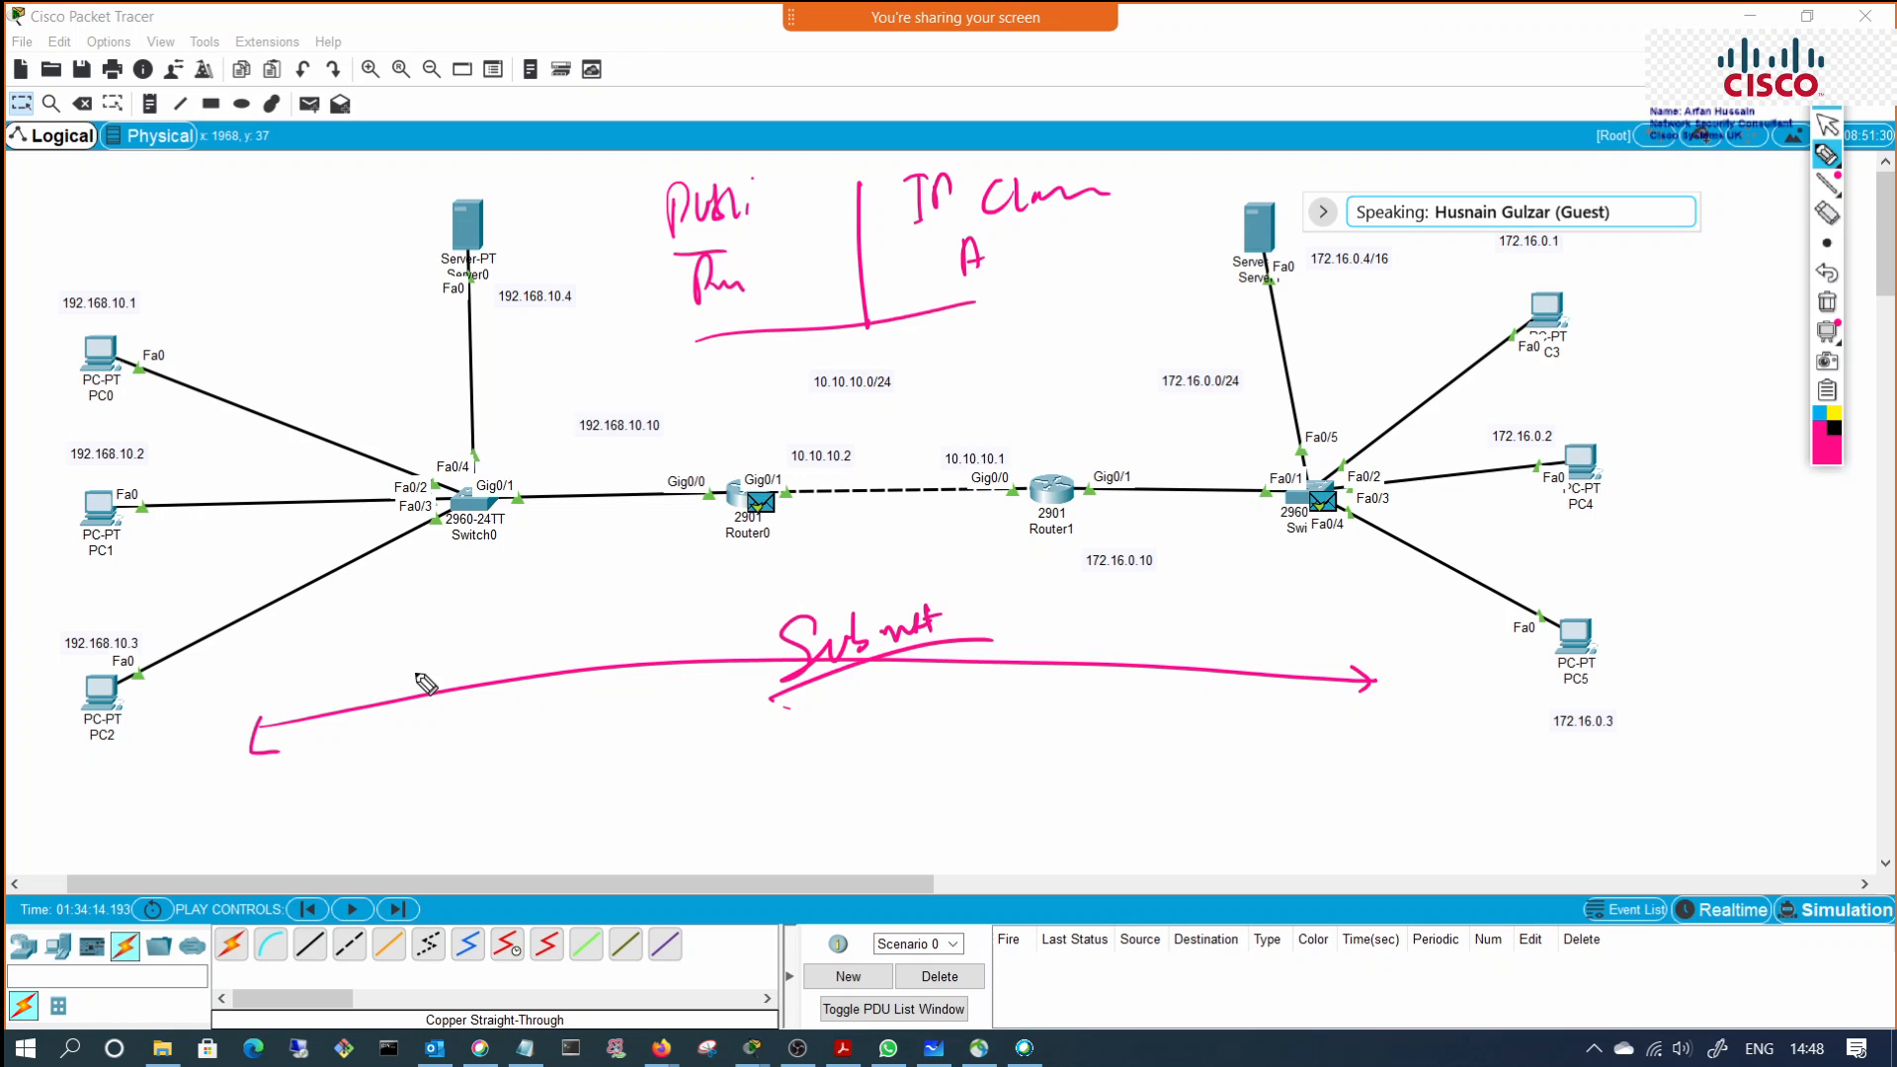
Step: Write "DHCP" between PC0 and Server0 and underline it
drag(265, 260, 282, 286)
drag(292, 246, 315, 263)
drag(333, 239, 347, 253)
drag(280, 318, 395, 255)
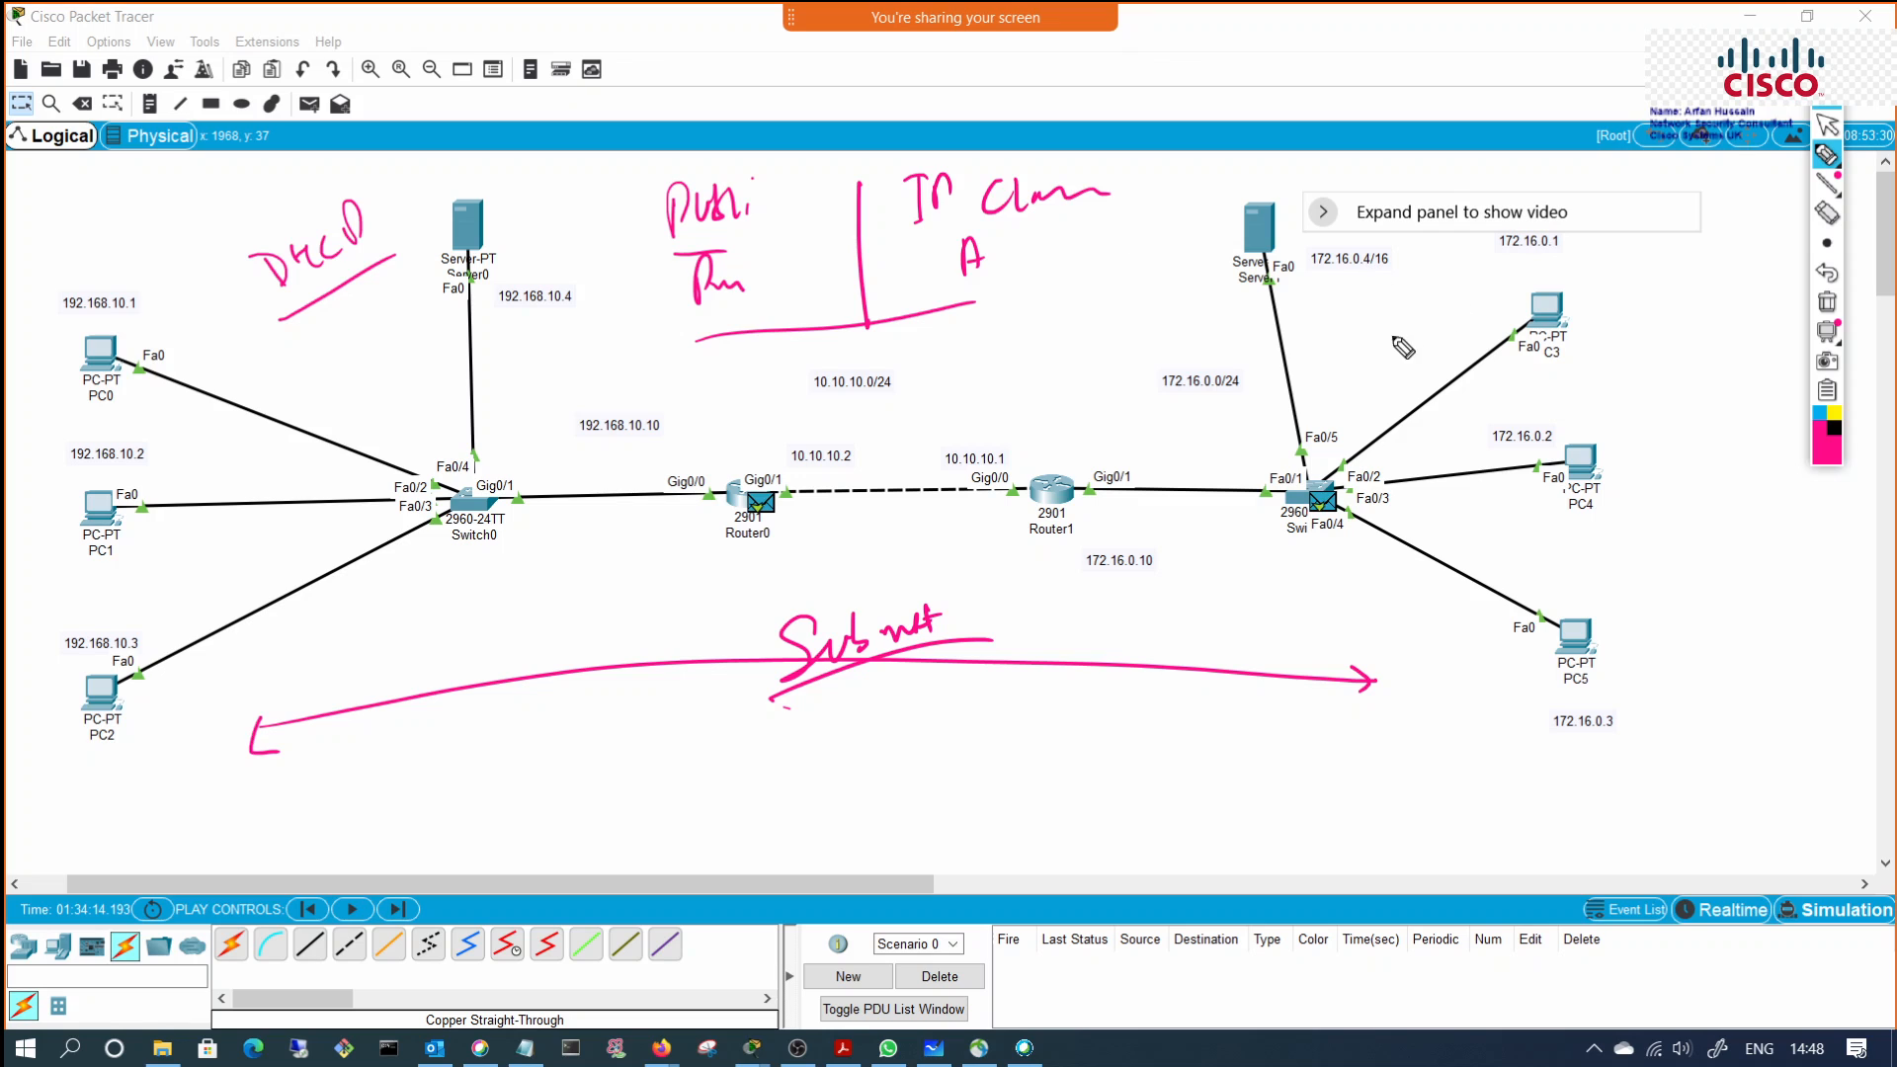
Step: Draw short arrows near PC5 and PC2, plus a single-headed and a double-headed arrow beneath the link between the routers
drag(1220, 609, 1361, 589)
mouse_move(332, 678)
mouse_down()
mouse_move(405, 640)
mouse_move(439, 662)
mouse_up()
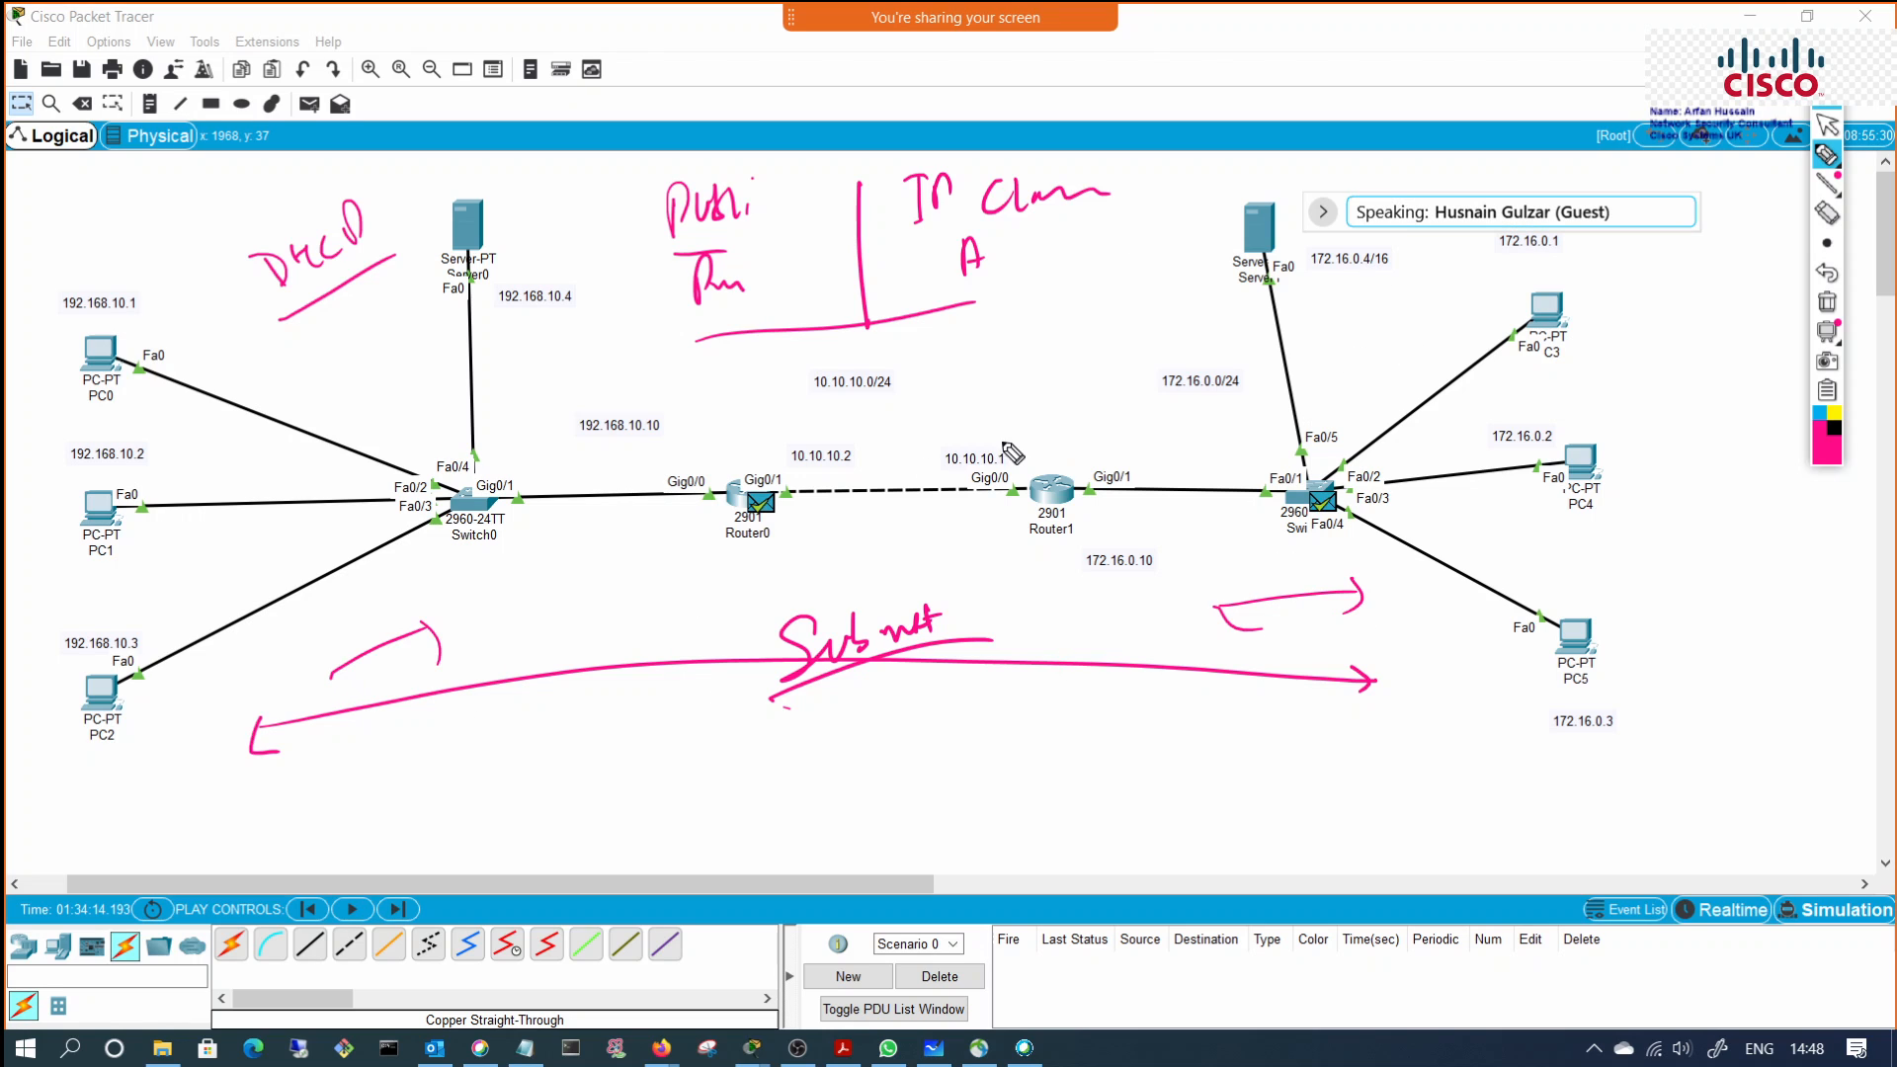
drag(750, 597, 1053, 584)
drag(1028, 576, 1032, 604)
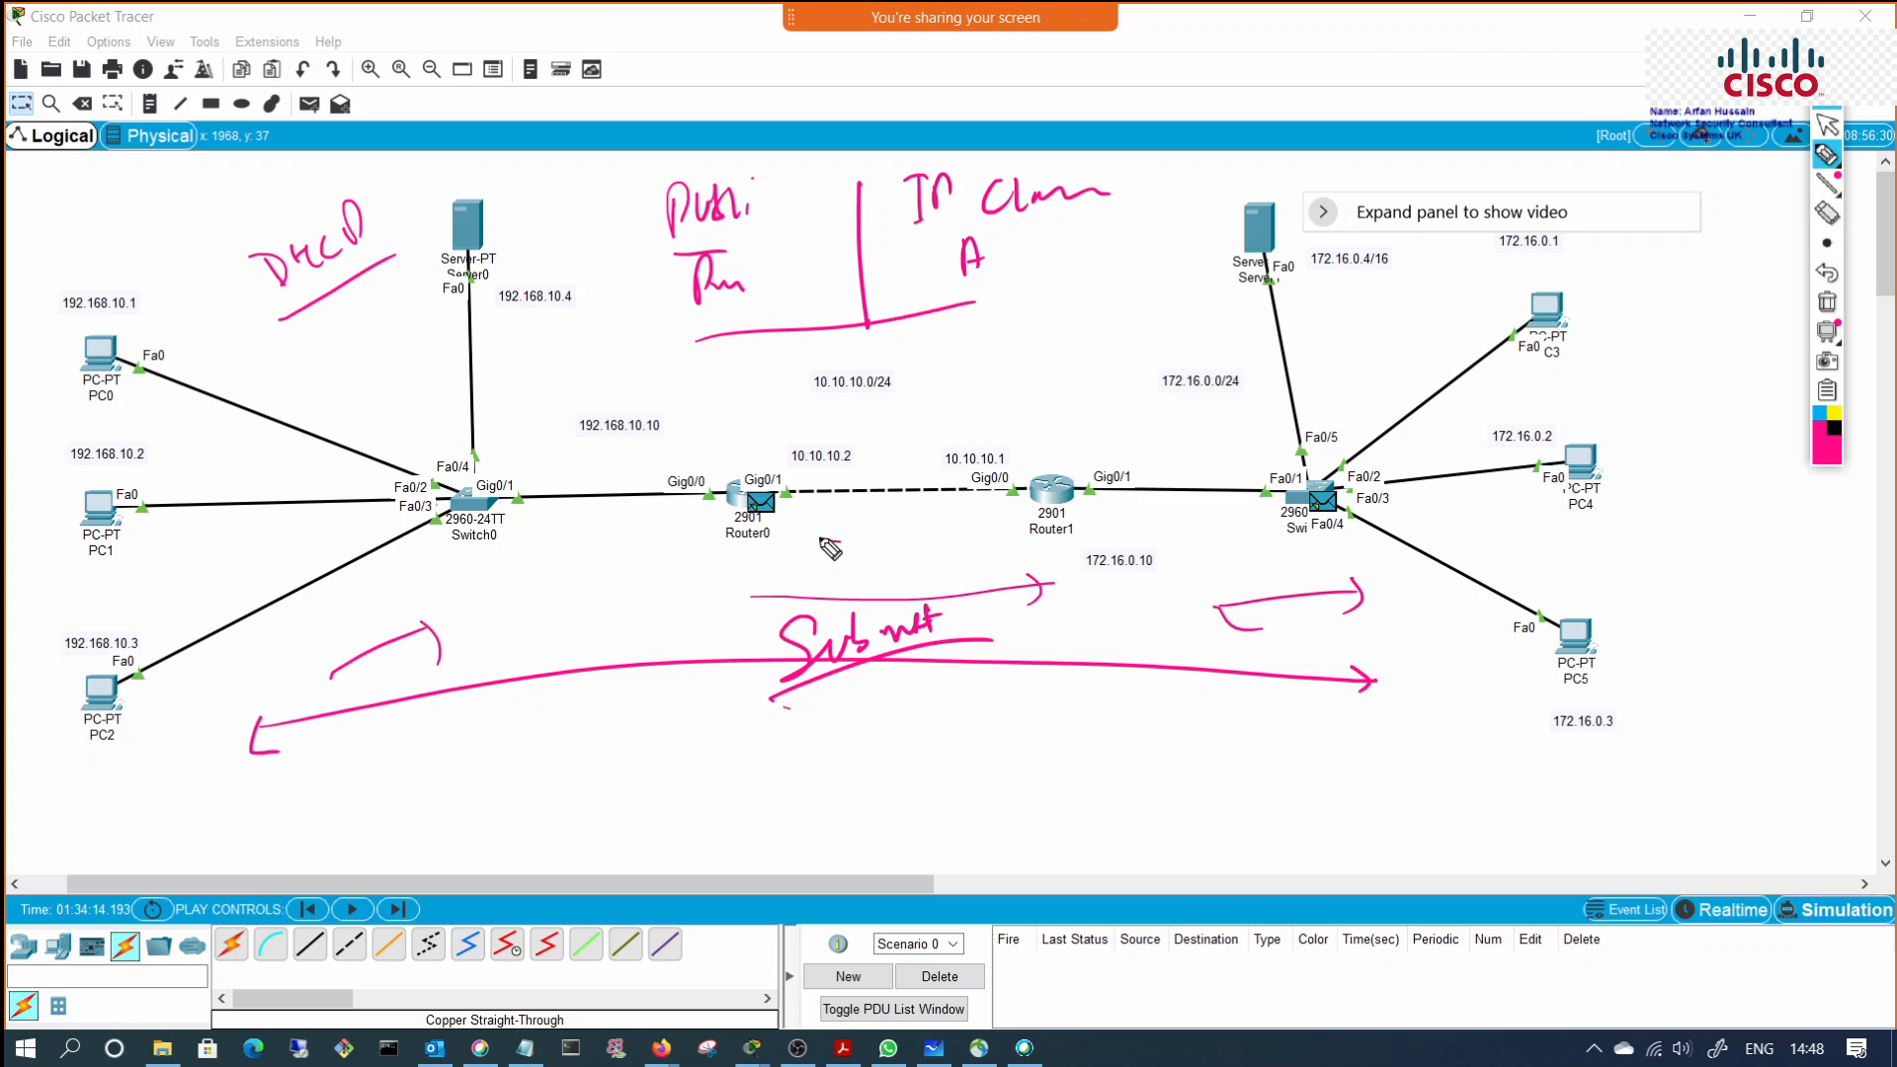
drag(820, 541, 984, 528)
drag(971, 518, 972, 539)
mouse_move(817, 526)
mouse_down()
mouse_move(811, 545)
mouse_move(842, 549)
mouse_up()
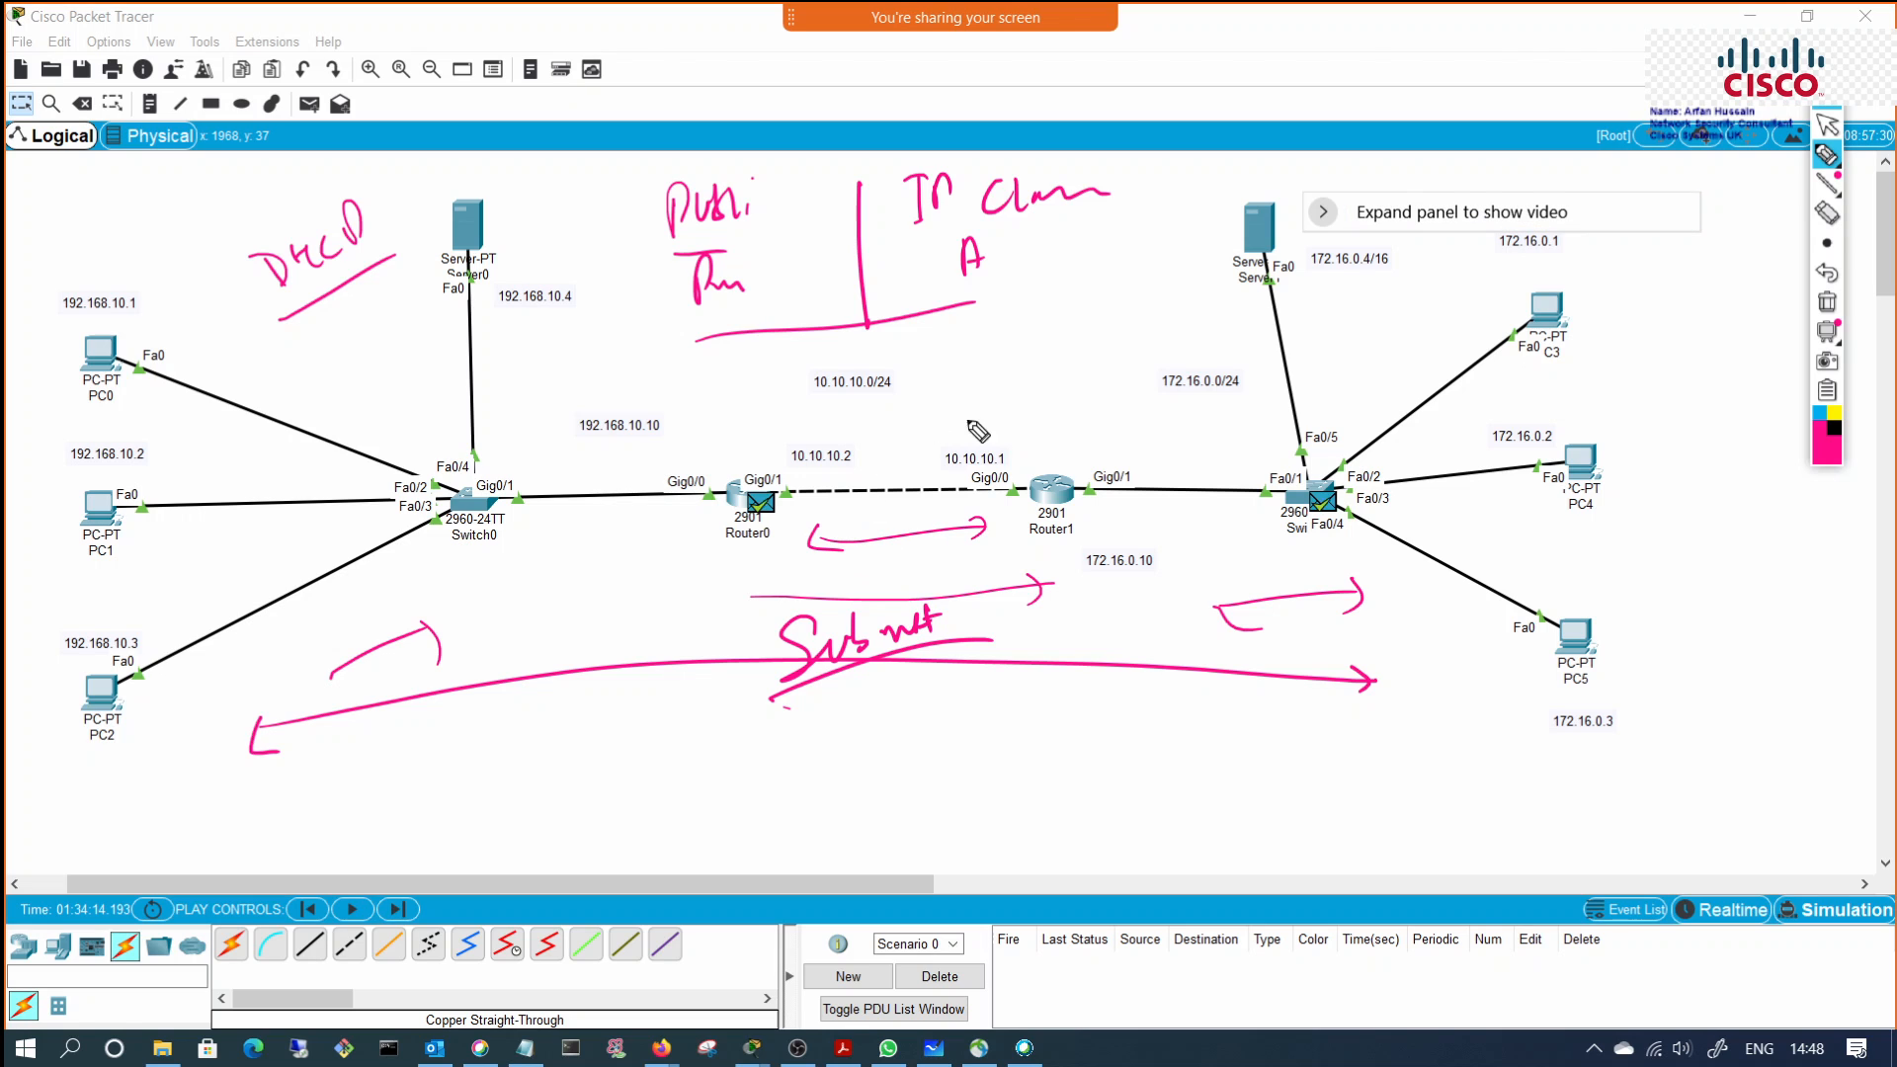
Step: Draw a double-headed arrow below the "Subnet" arrow, write "BGP" beneath it with an underline, and thicken the letter B
drag(513, 764, 1248, 757)
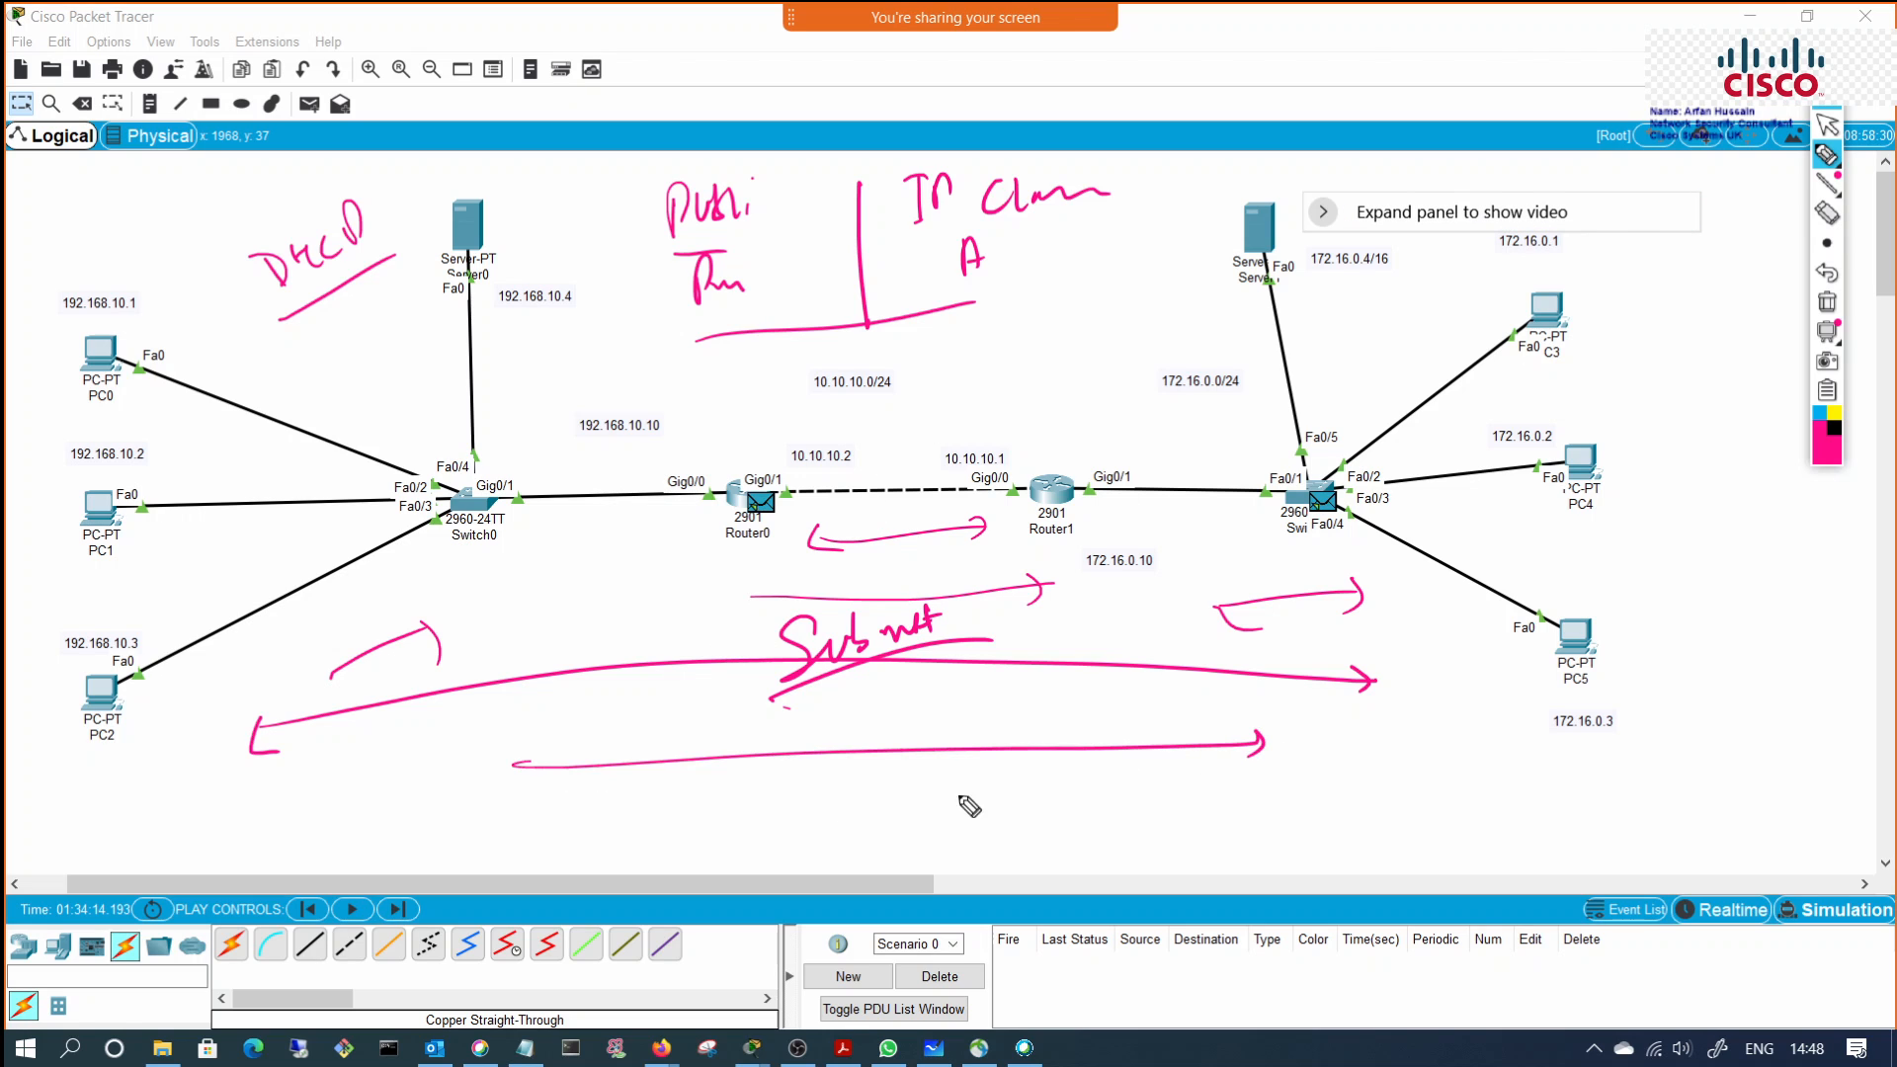
mouse_move(524, 750)
mouse_down()
mouse_move(533, 784)
mouse_move(721, 763)
mouse_up()
mouse_move(834, 772)
mouse_down()
mouse_move(867, 798)
mouse_move(915, 787)
mouse_up()
drag(810, 840, 929, 816)
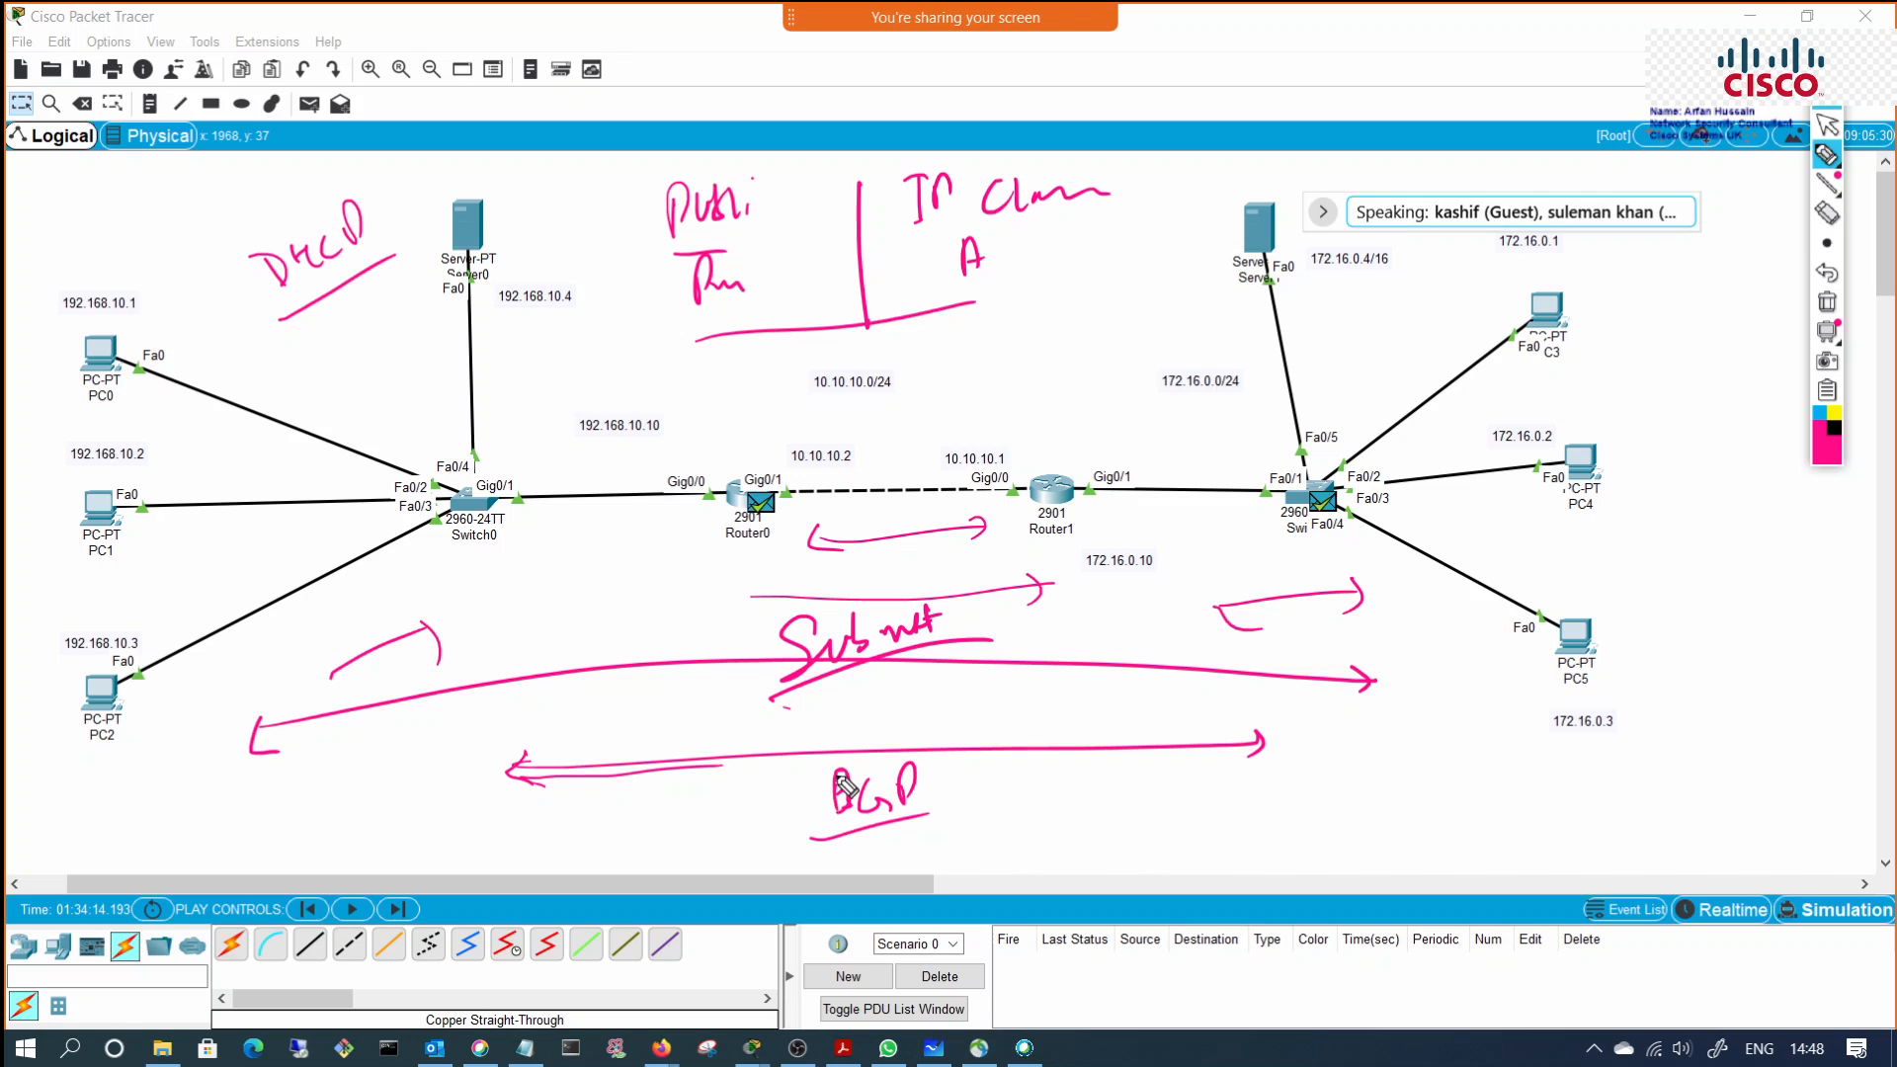
drag(828, 783, 840, 800)
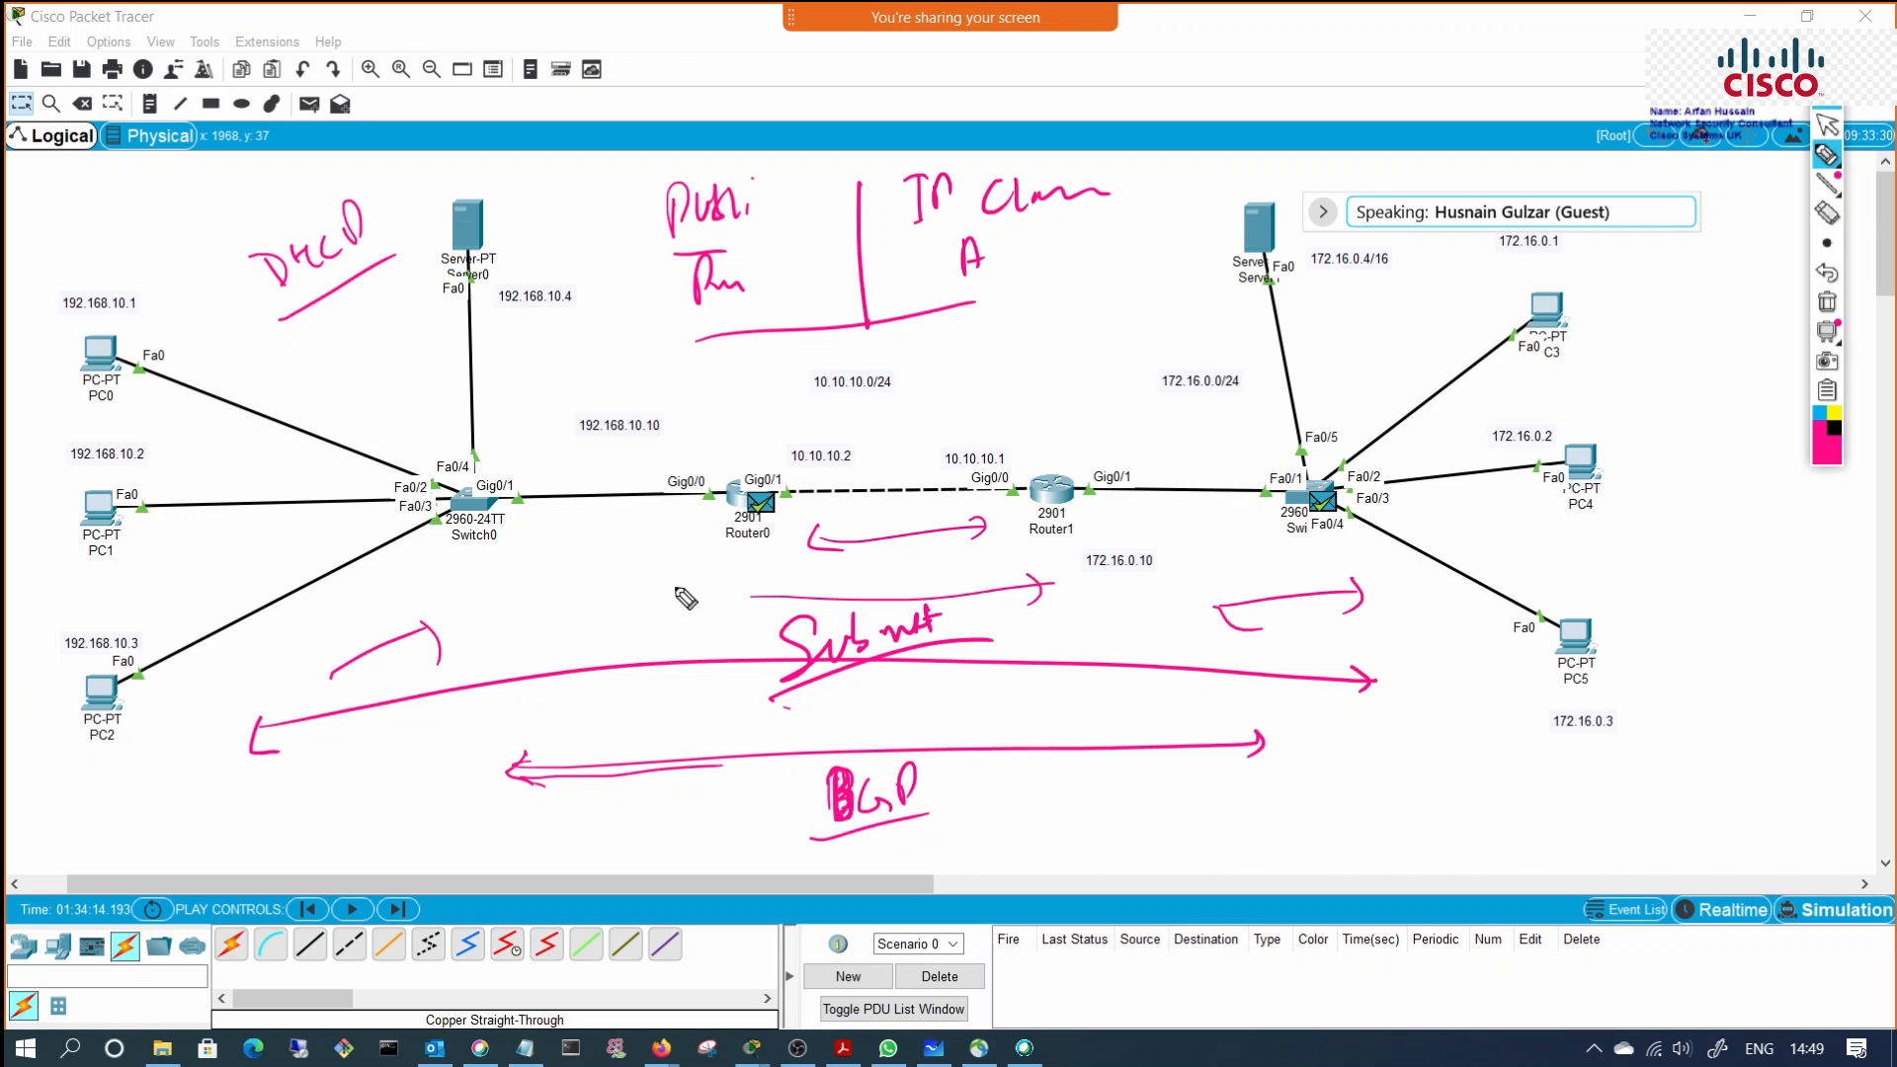
Step: Draw a thick double-headed arrow above "Subnet" and turn the underline below the public/private and IP Class notes into an arrow
mouse_move(656, 586)
mouse_down()
mouse_move(1215, 577)
mouse_move(1235, 599)
mouse_move(1220, 624)
mouse_move(606, 594)
mouse_move(696, 620)
mouse_up()
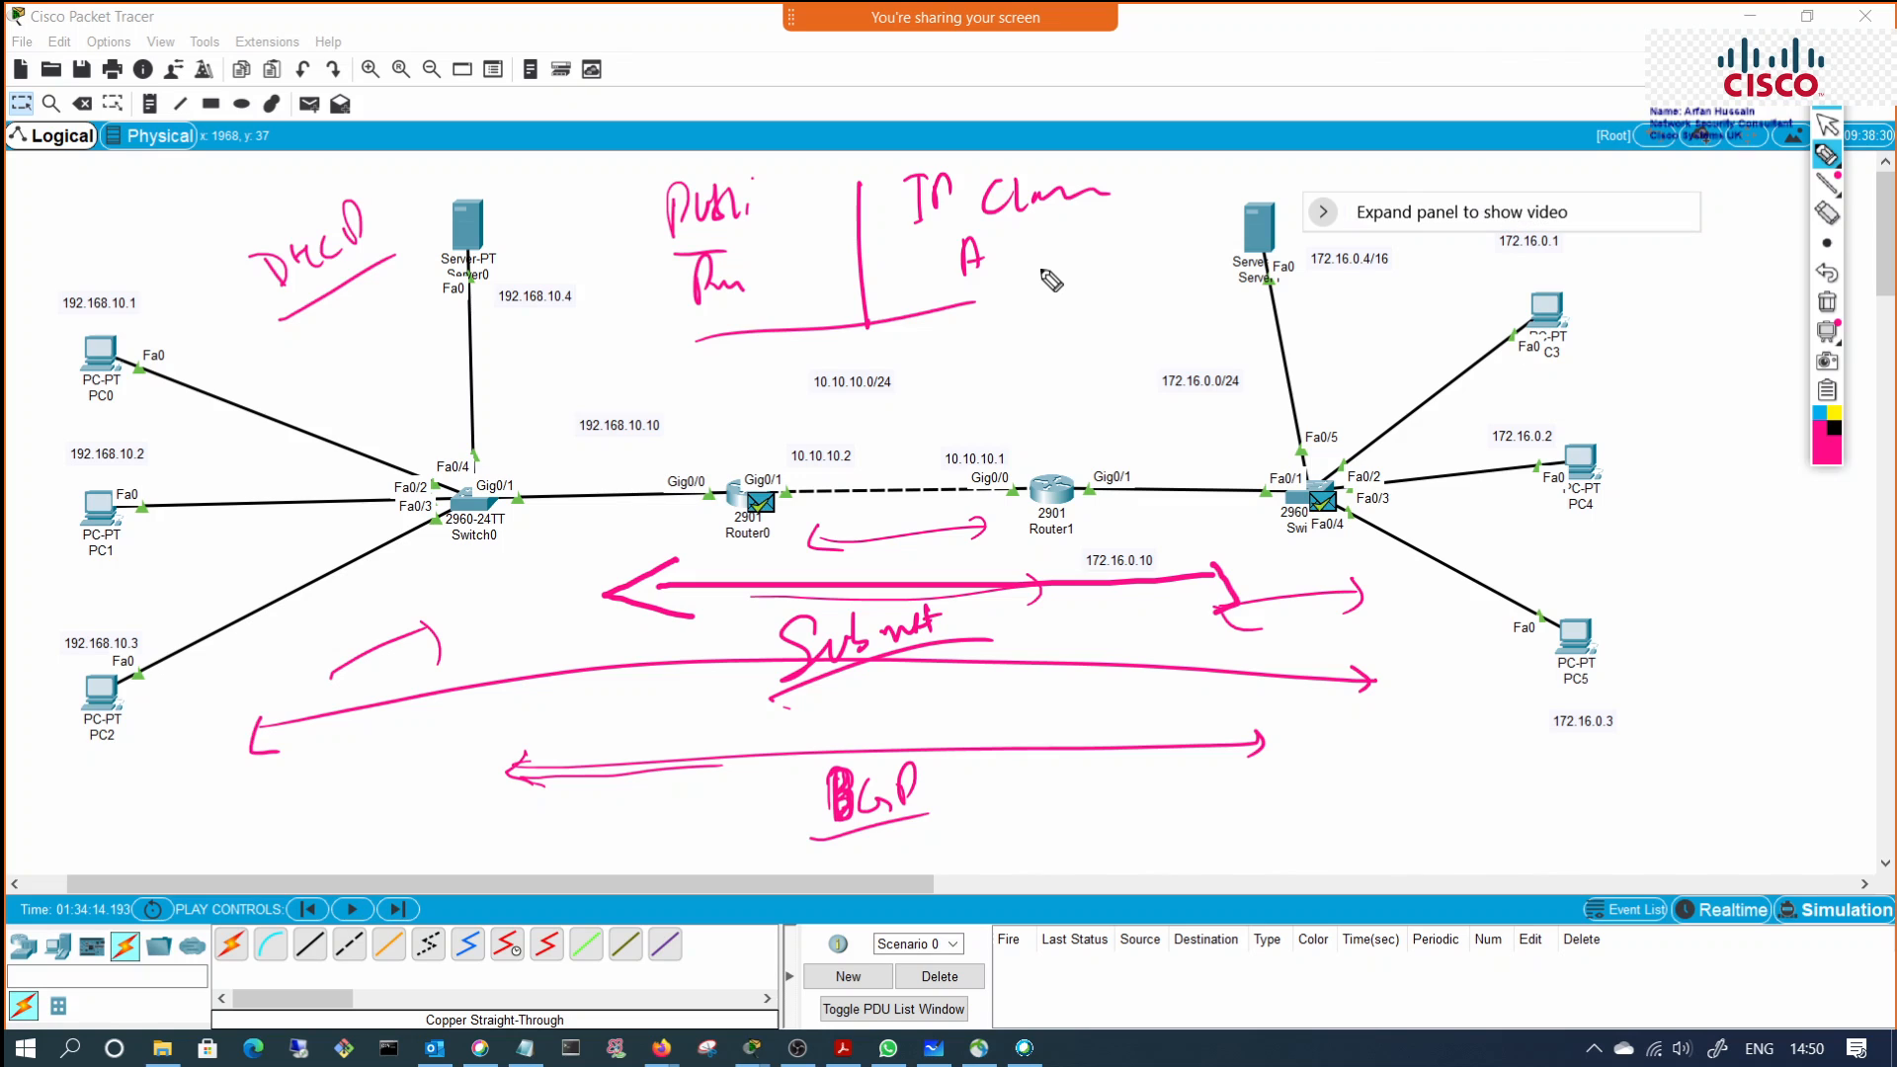
drag(652, 344, 1024, 318)
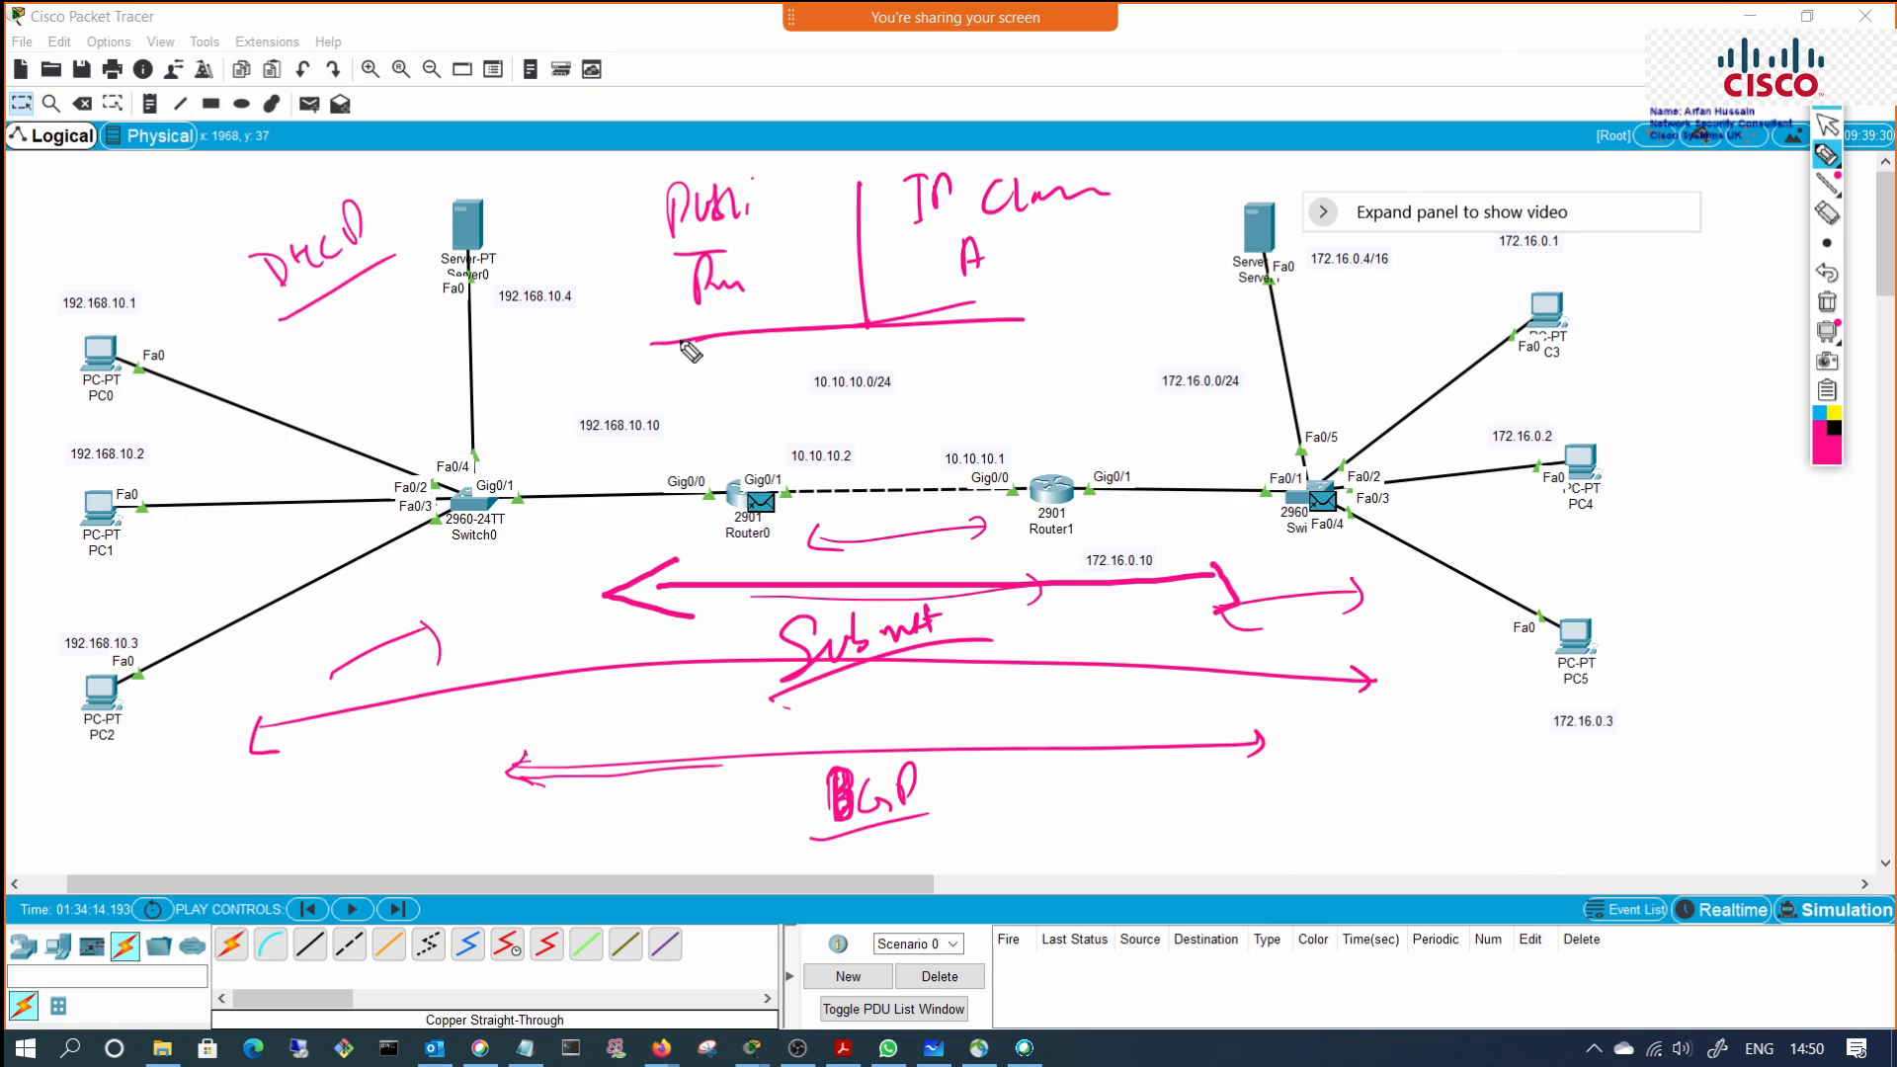
drag(668, 318, 695, 368)
Step: Write "Security" near the end of the BGP arrow, below the 172.16.0.0 network, and underline it
mouse_move(1329, 731)
mouse_down()
mouse_move(1274, 815)
mouse_move(1413, 785)
mouse_move(1397, 783)
mouse_up()
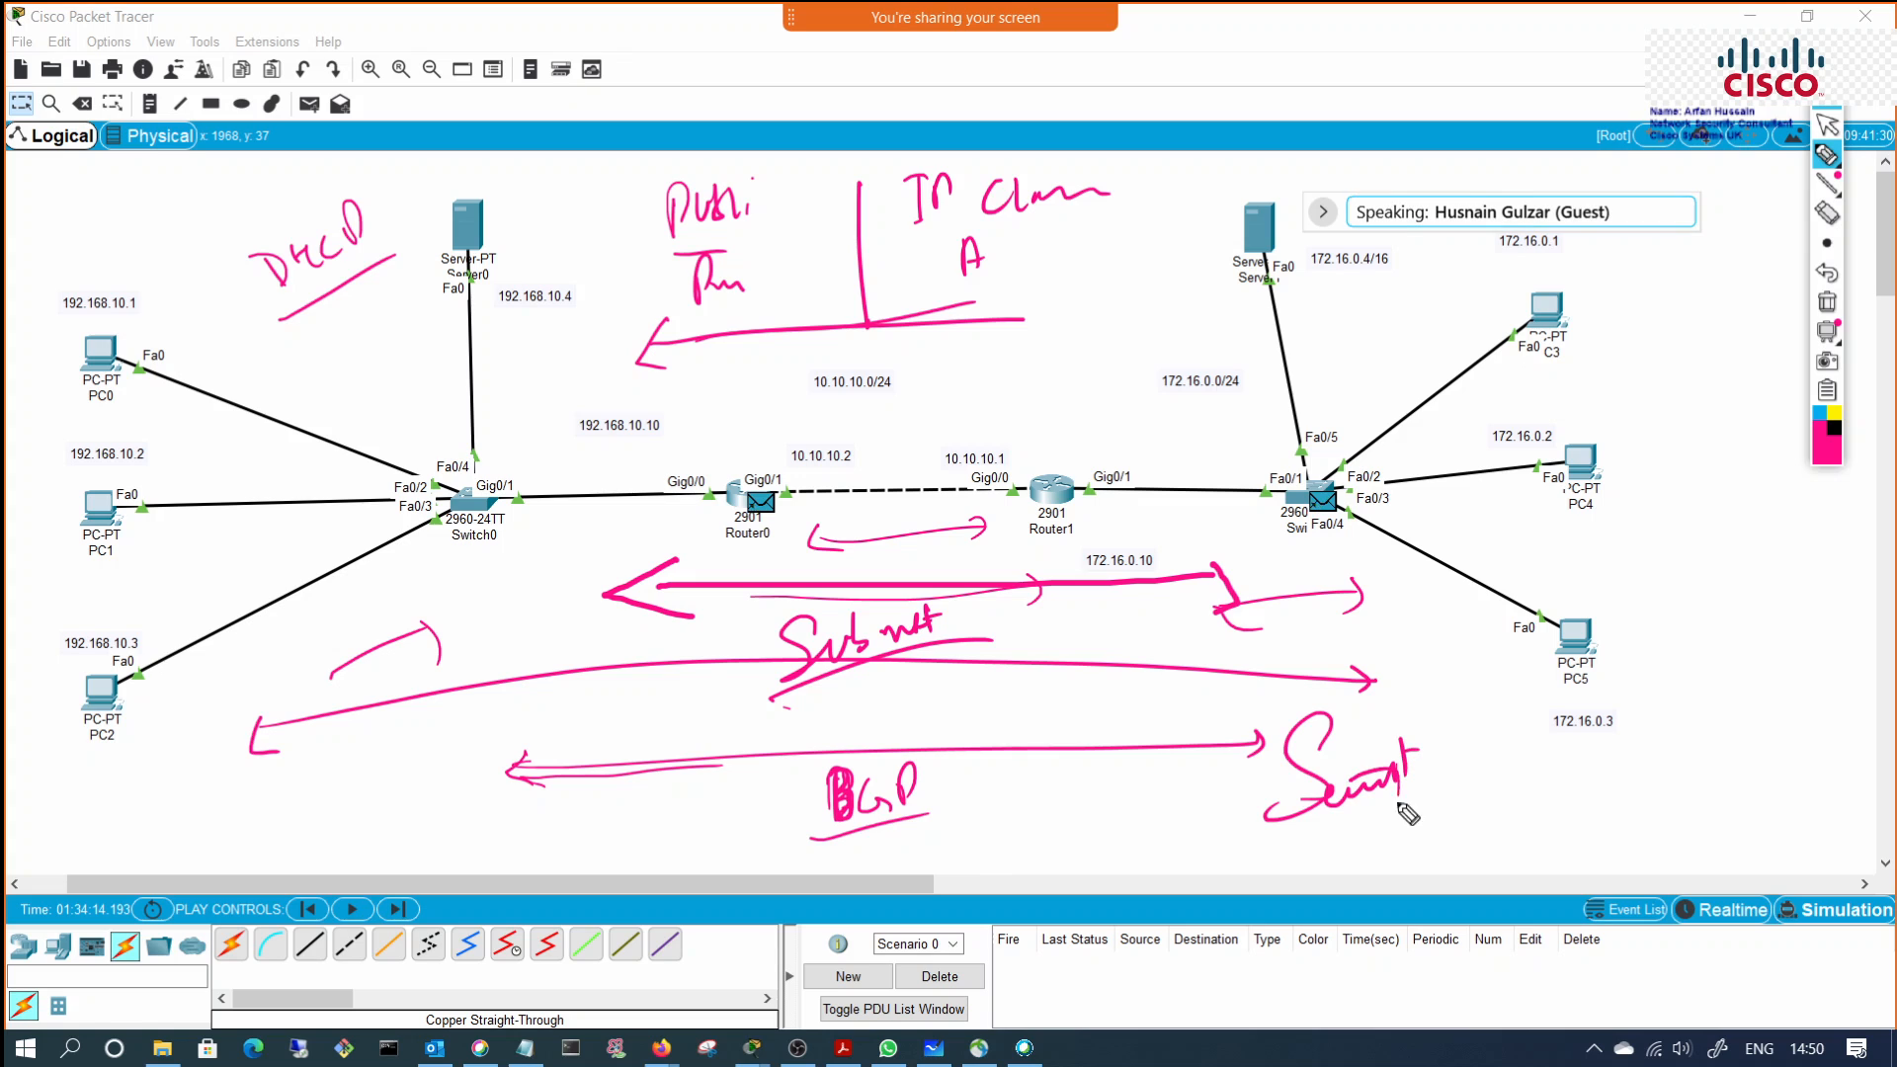
drag(1253, 825, 1447, 800)
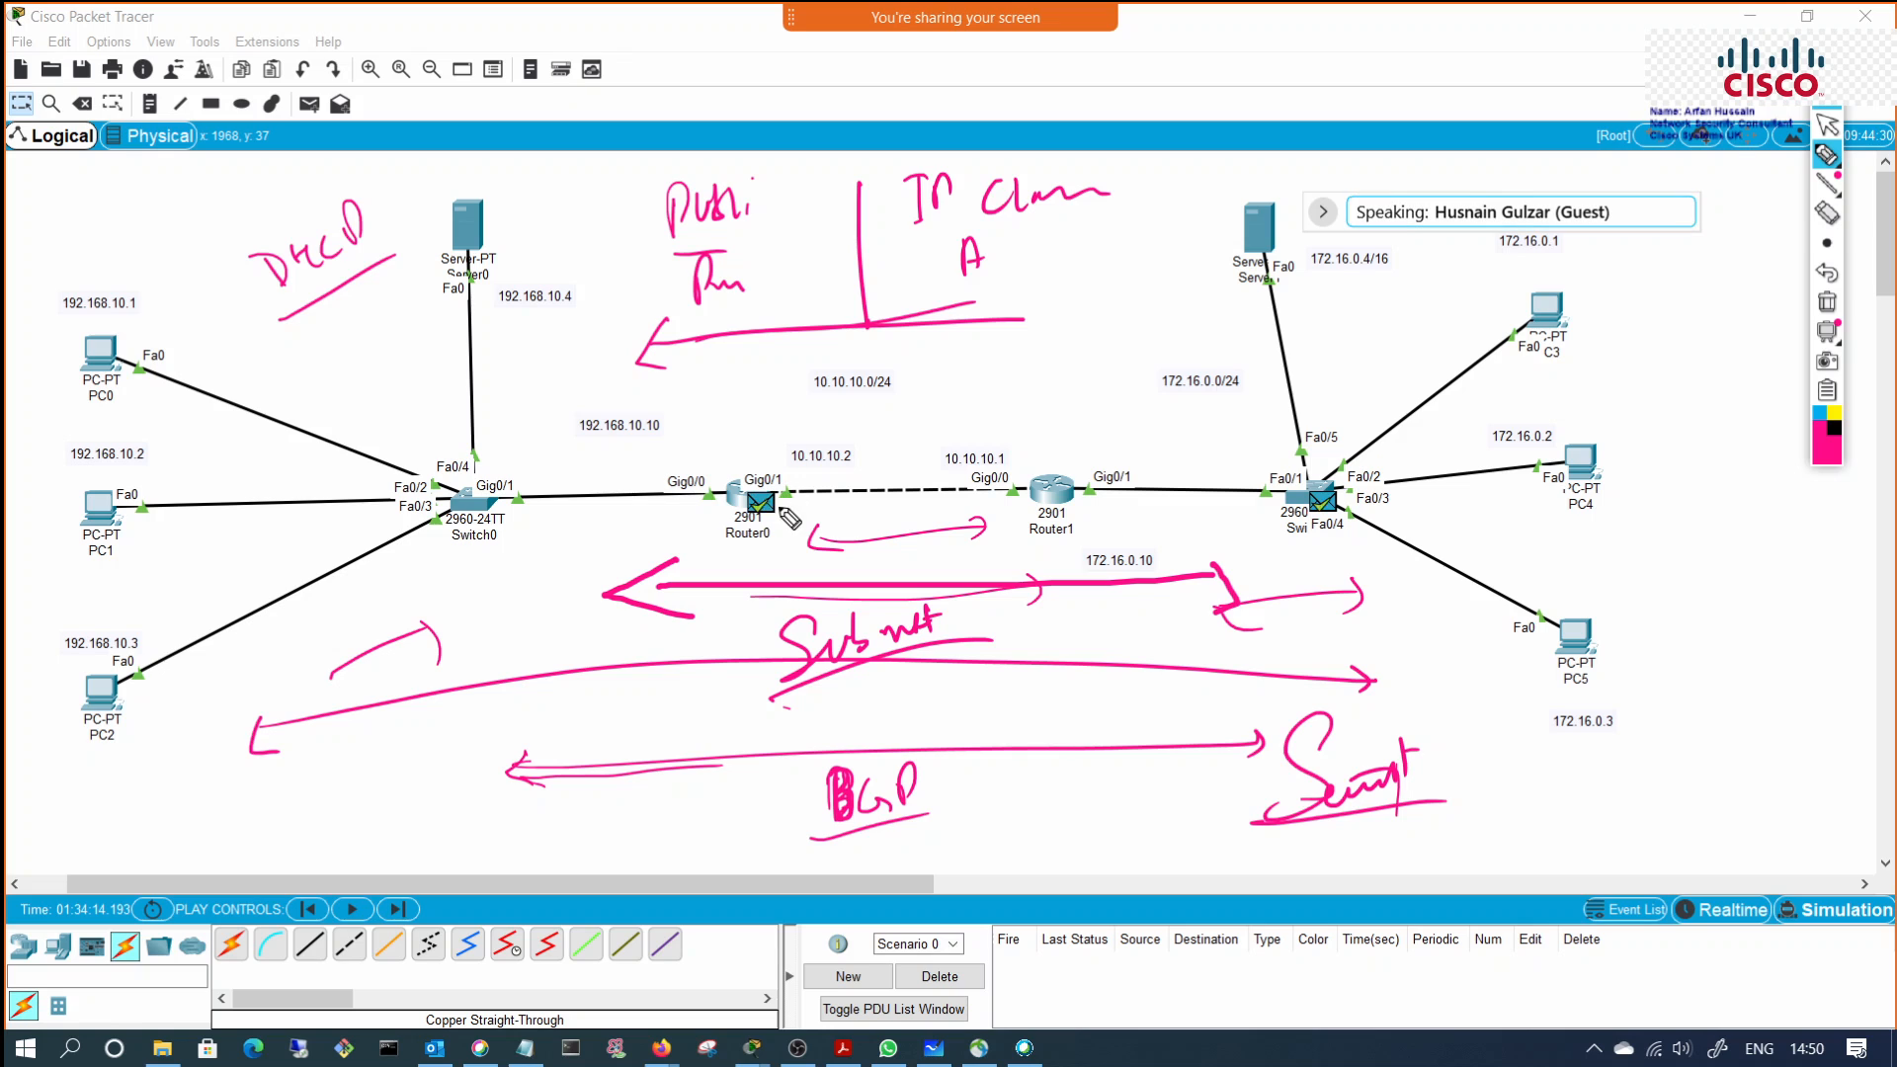
Step: Draw a rectangle across the Switch0–Router0 link with an arrow pointing at it, draw a line up to Server0, and write underlined notes above
mouse_move(601, 444)
mouse_down()
mouse_move(604, 596)
mouse_move(696, 567)
mouse_up()
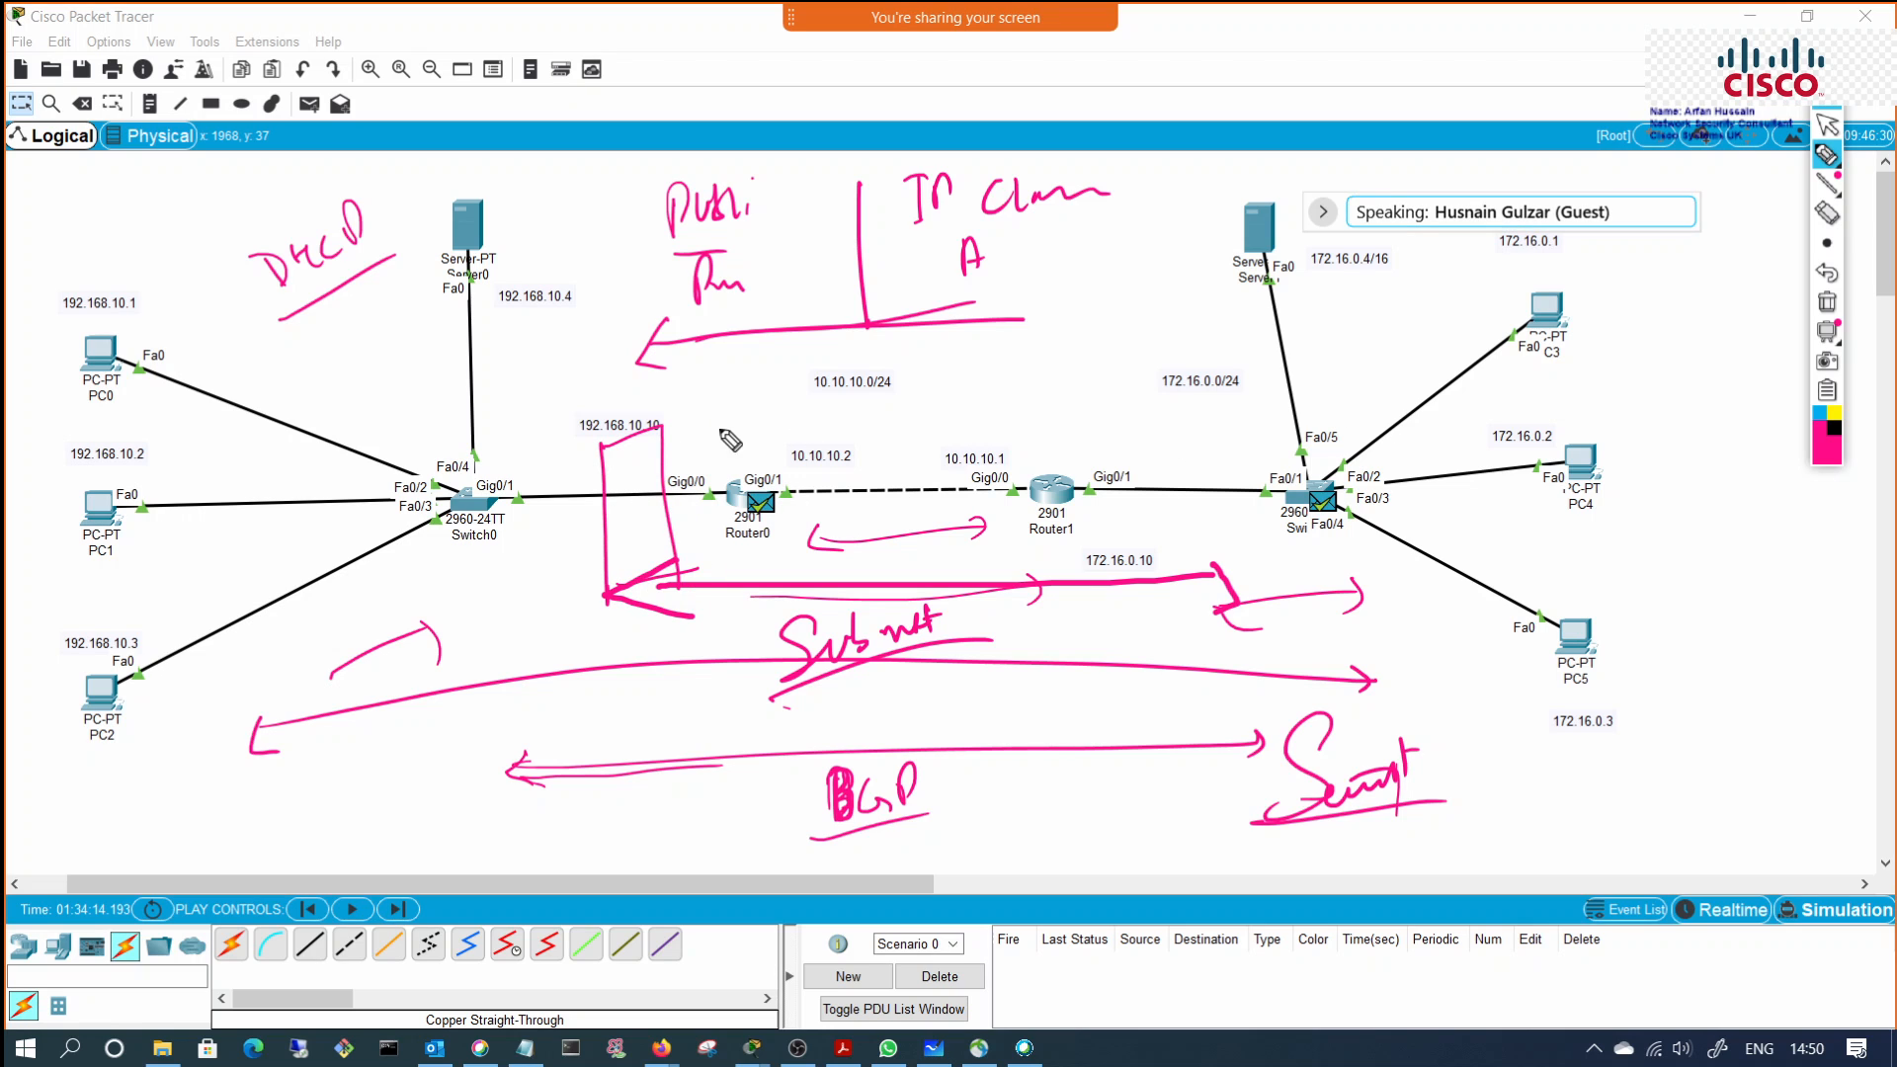
drag(717, 430, 687, 464)
mouse_move(673, 475)
mouse_down()
mouse_move(514, 437)
mouse_move(476, 308)
mouse_move(524, 374)
mouse_move(549, 351)
mouse_up()
mouse_move(543, 341)
mouse_down()
mouse_move(544, 373)
mouse_move(583, 346)
mouse_move(596, 393)
mouse_move(697, 372)
mouse_move(637, 295)
mouse_up()
drag(691, 368, 749, 292)
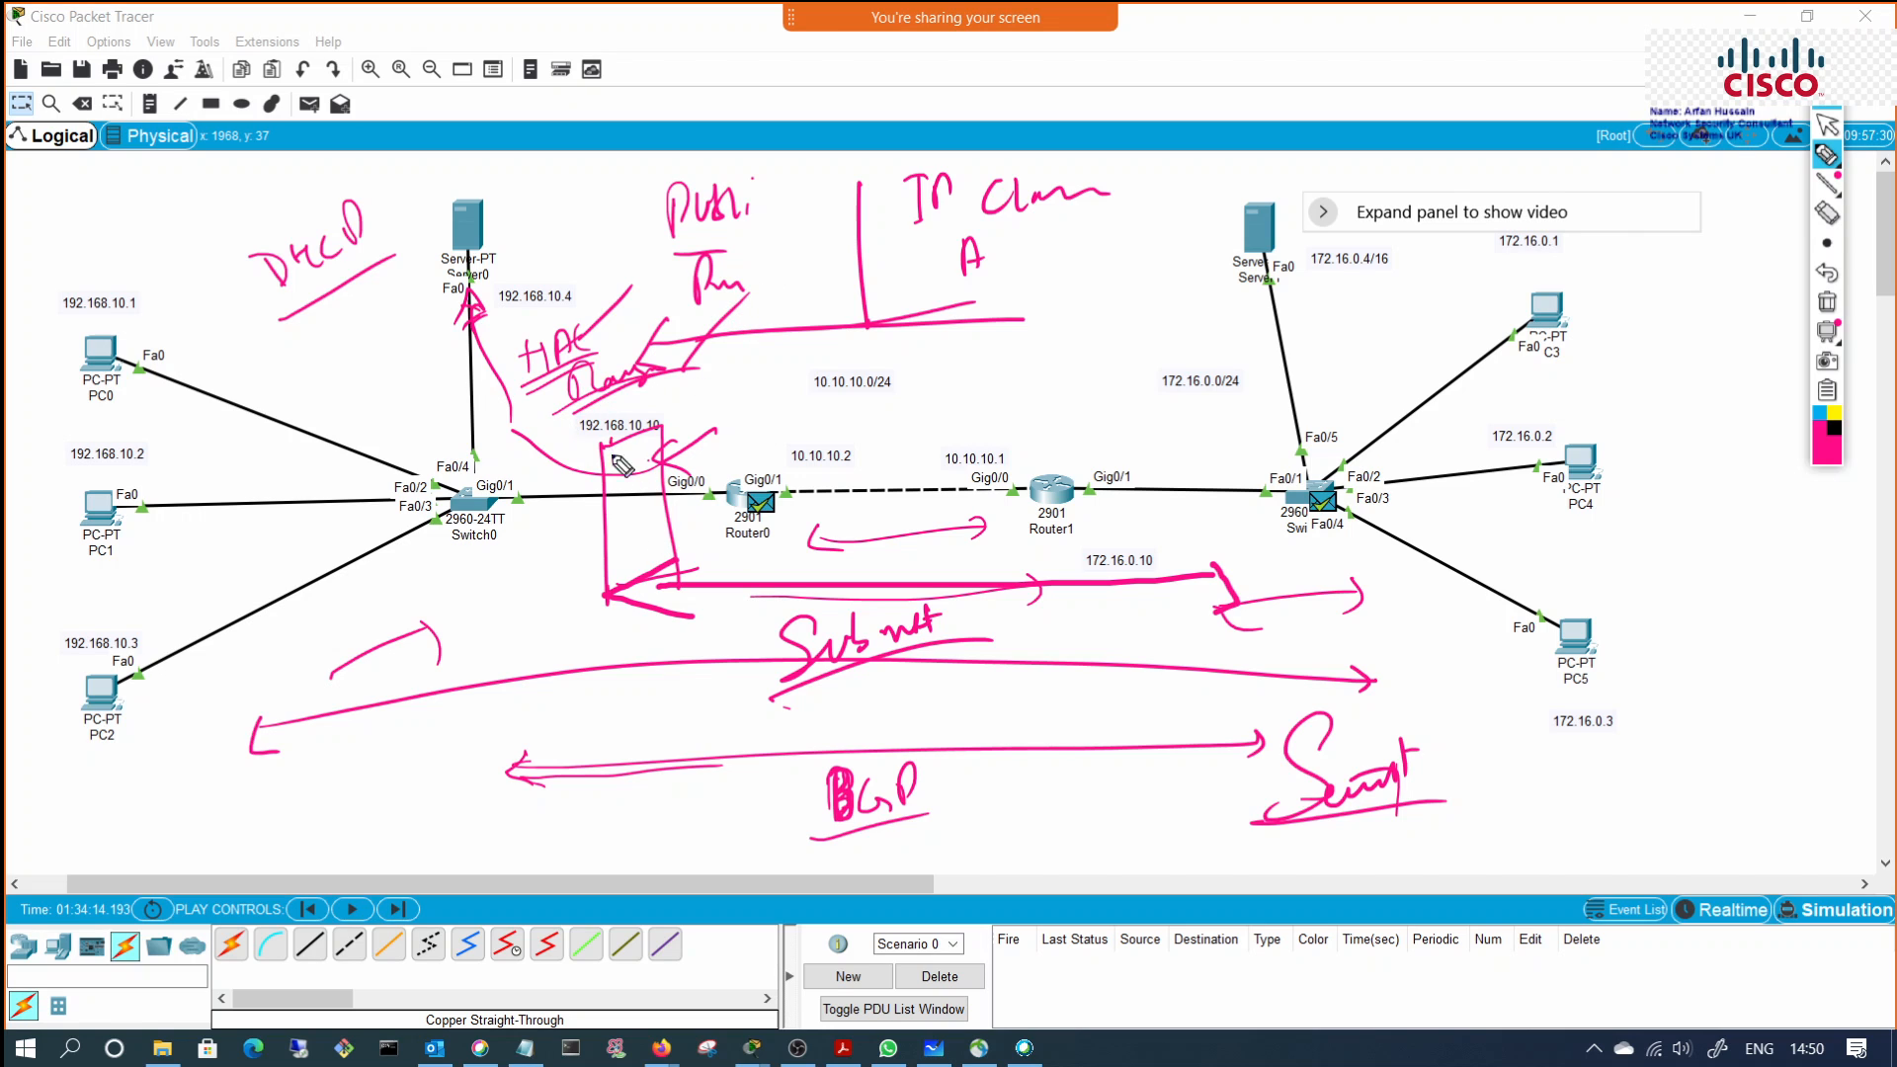
Step: Retrace the rectangle on the Switch0–Router0 link with extra strokes, and erase all annotations from the topology
drag(619, 450, 630, 578)
mouse_move(672, 472)
mouse_down()
mouse_move(692, 593)
mouse_move(612, 605)
mouse_up()
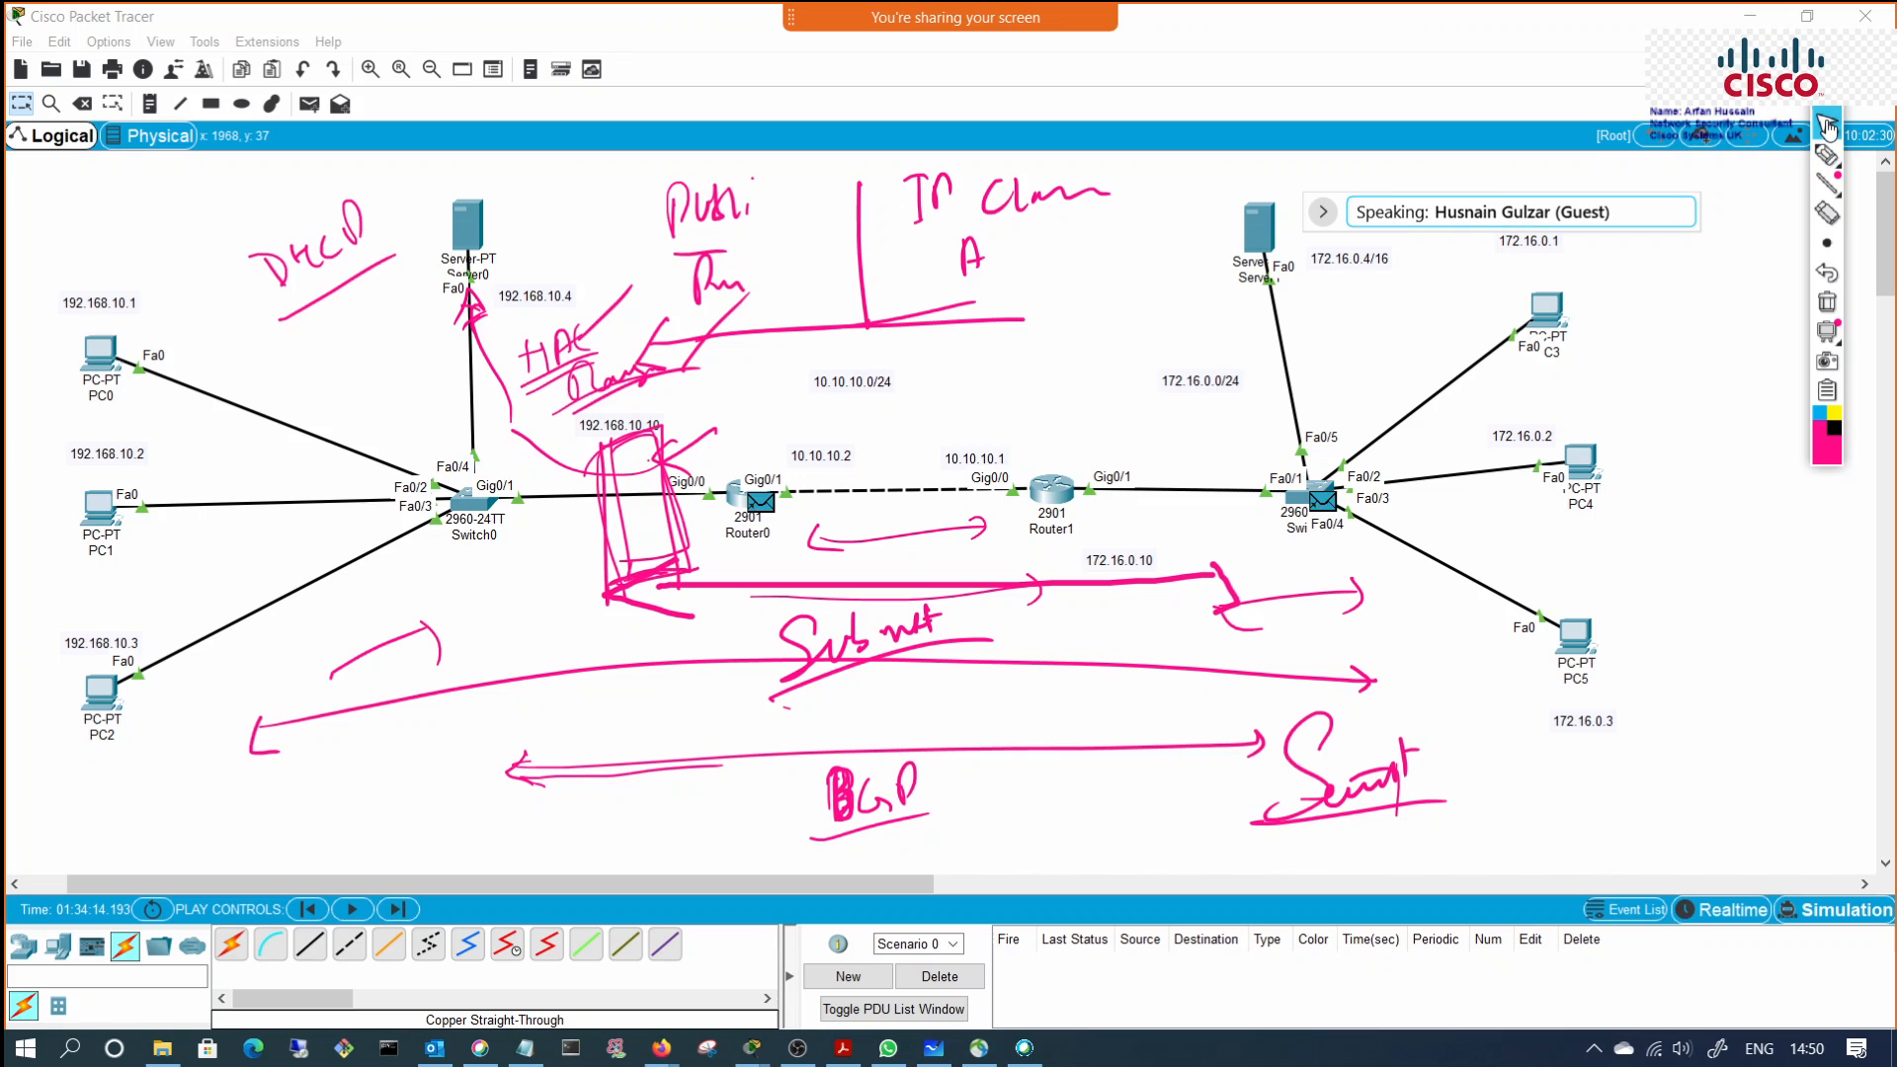
click(1827, 301)
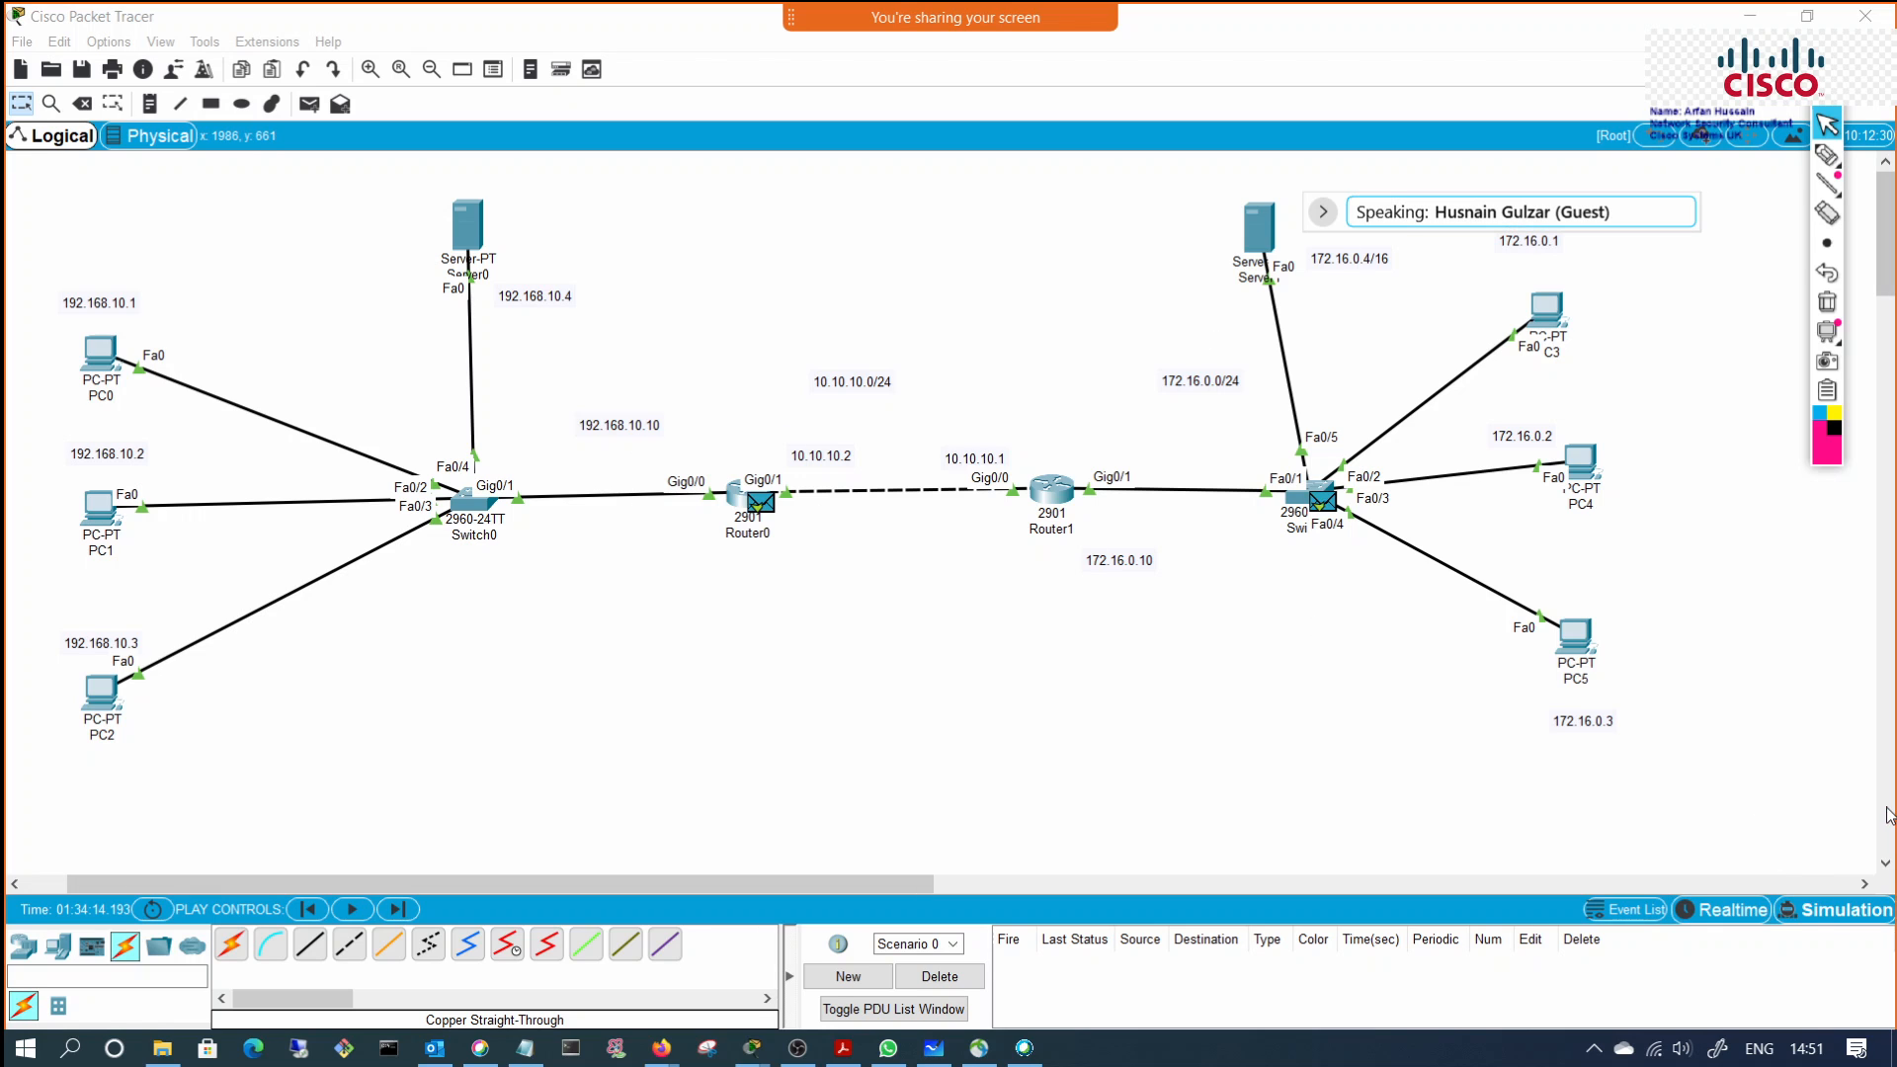
Step: View the simulation event list, close it, and inspect the packet waiting at Router0
click(1839, 914)
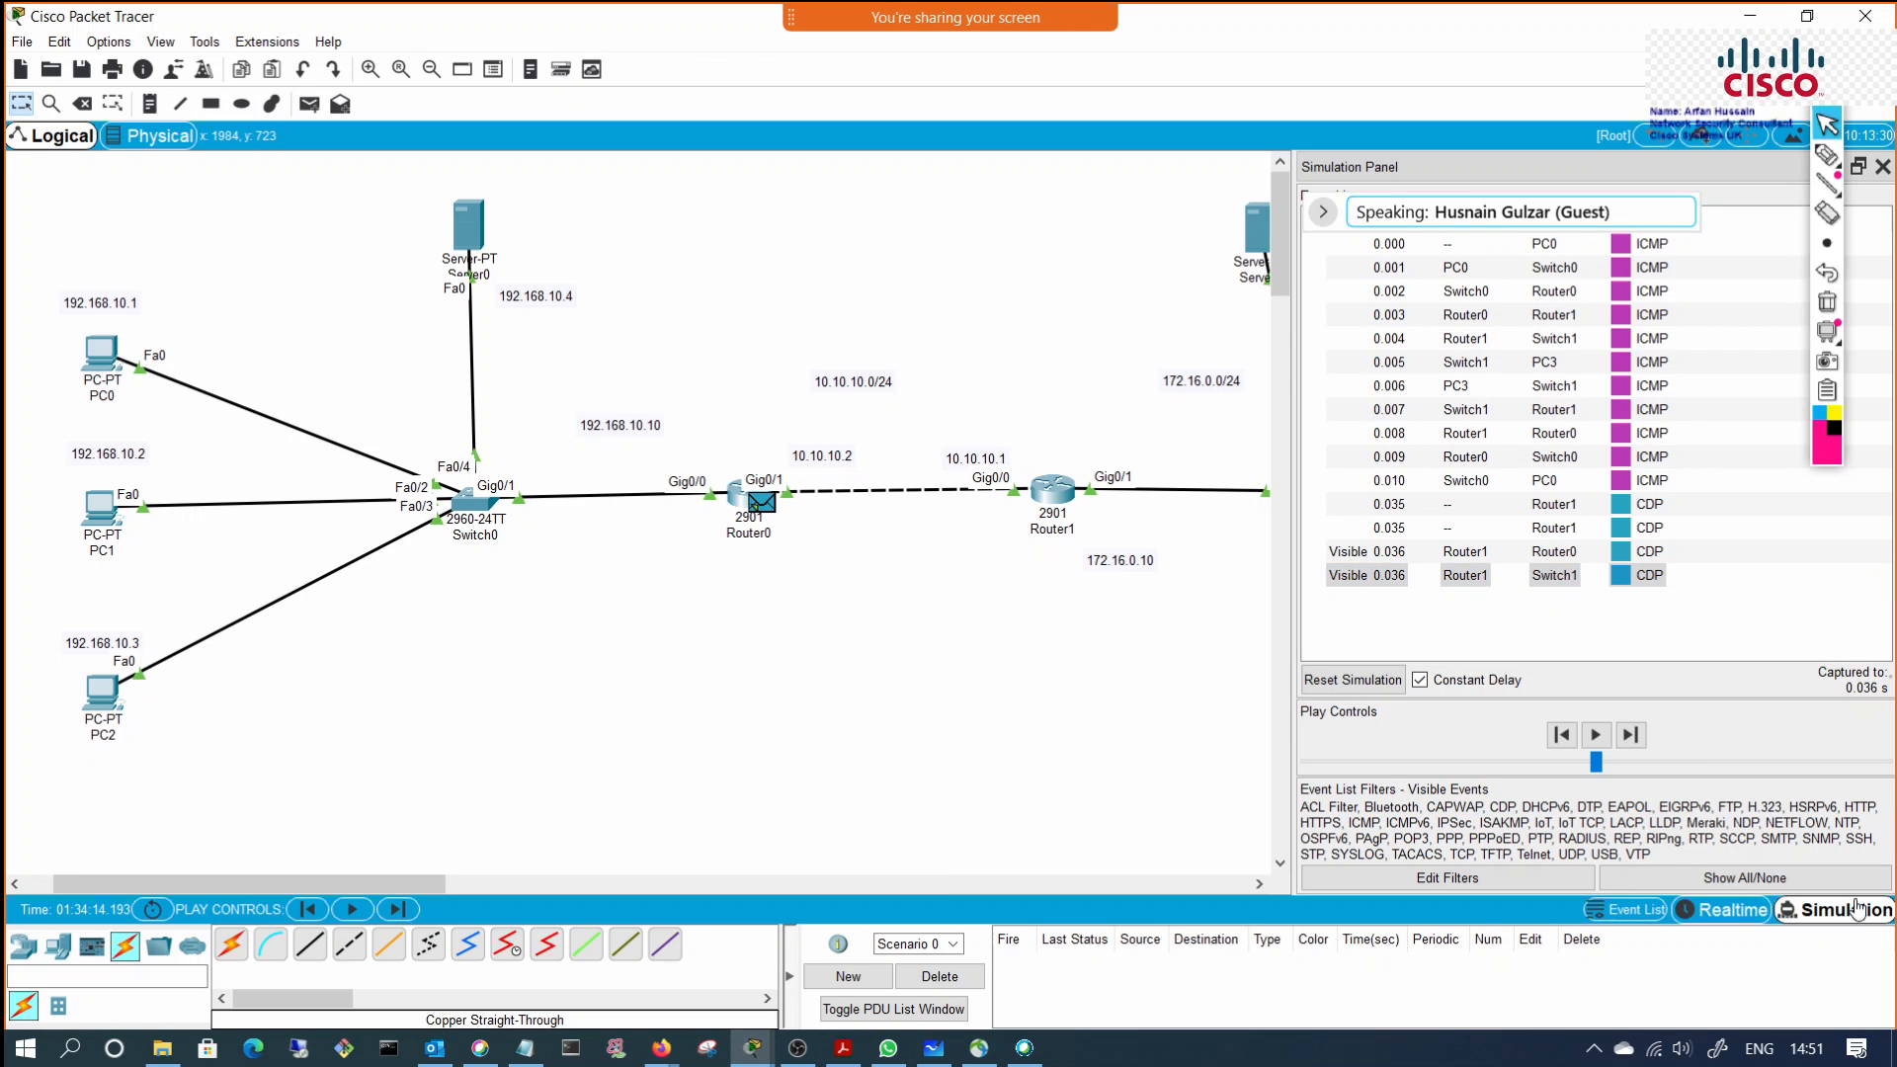
click(1881, 167)
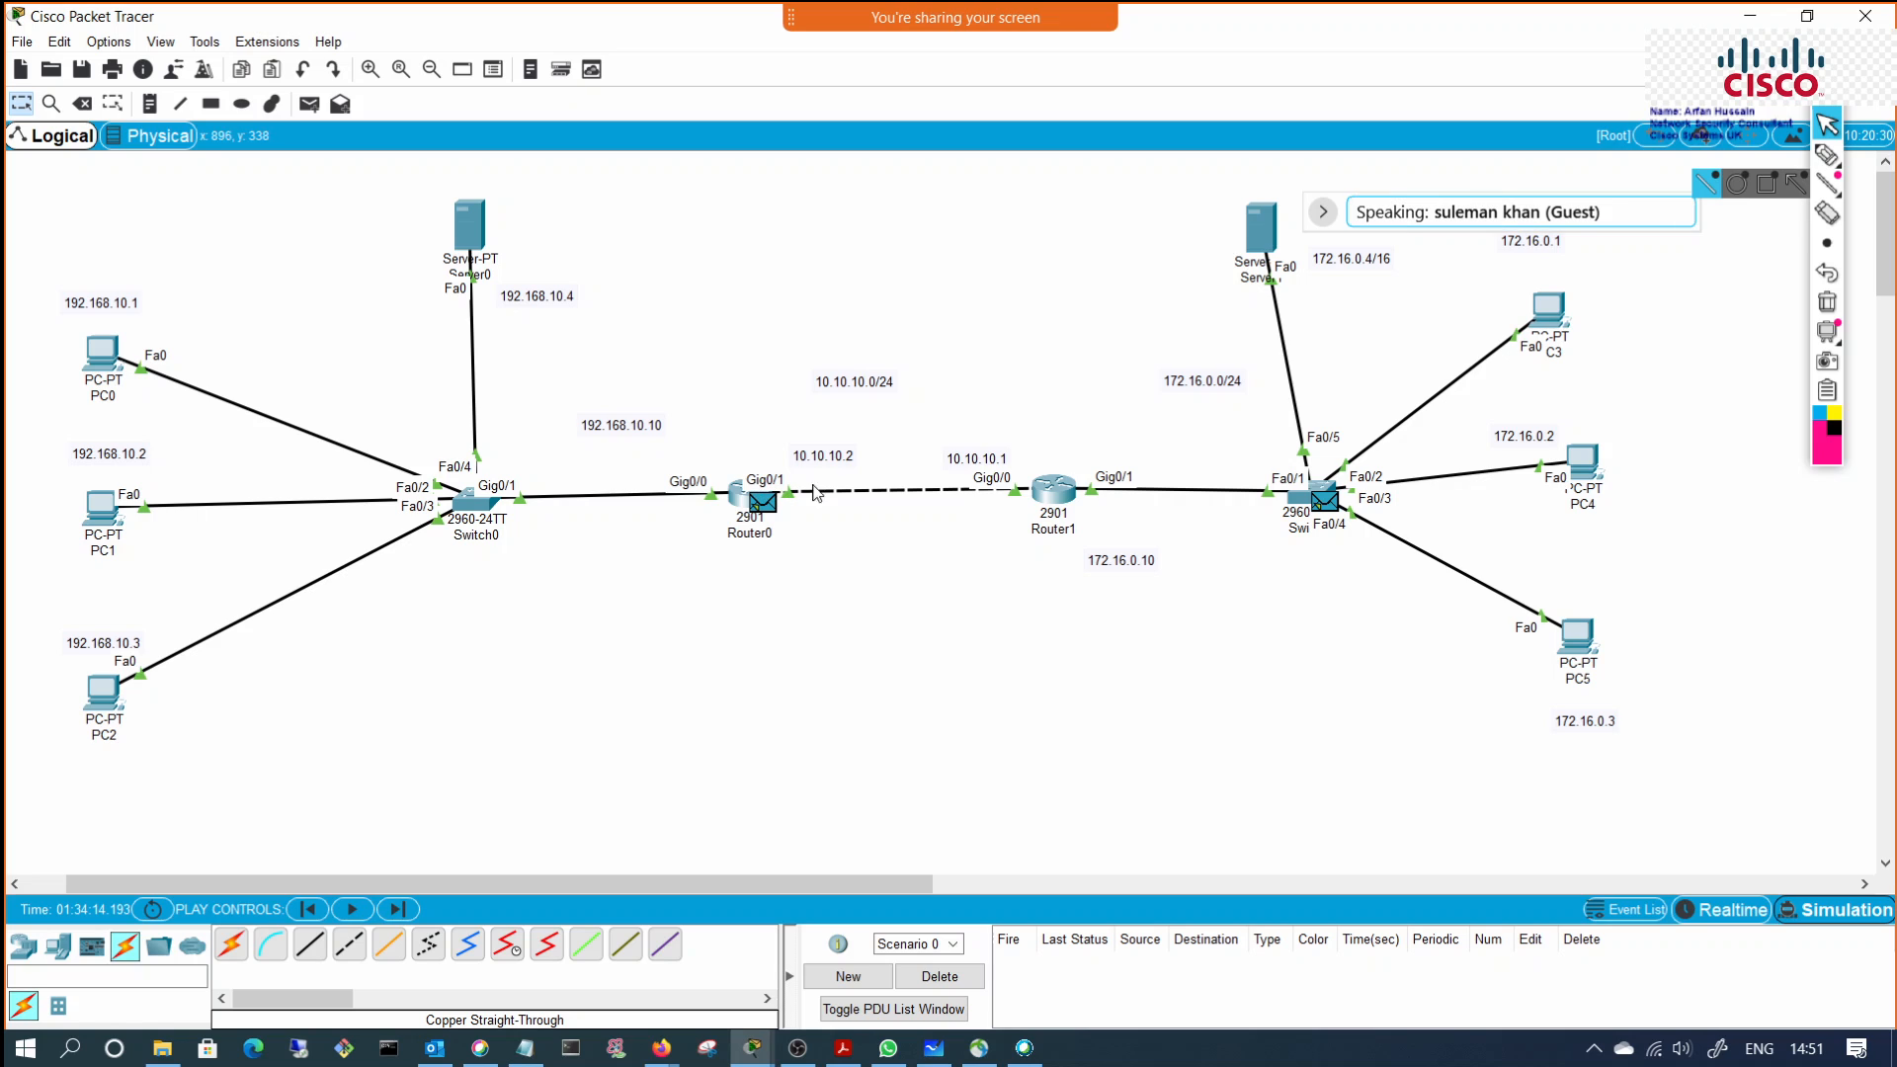
mouse_move(764, 512)
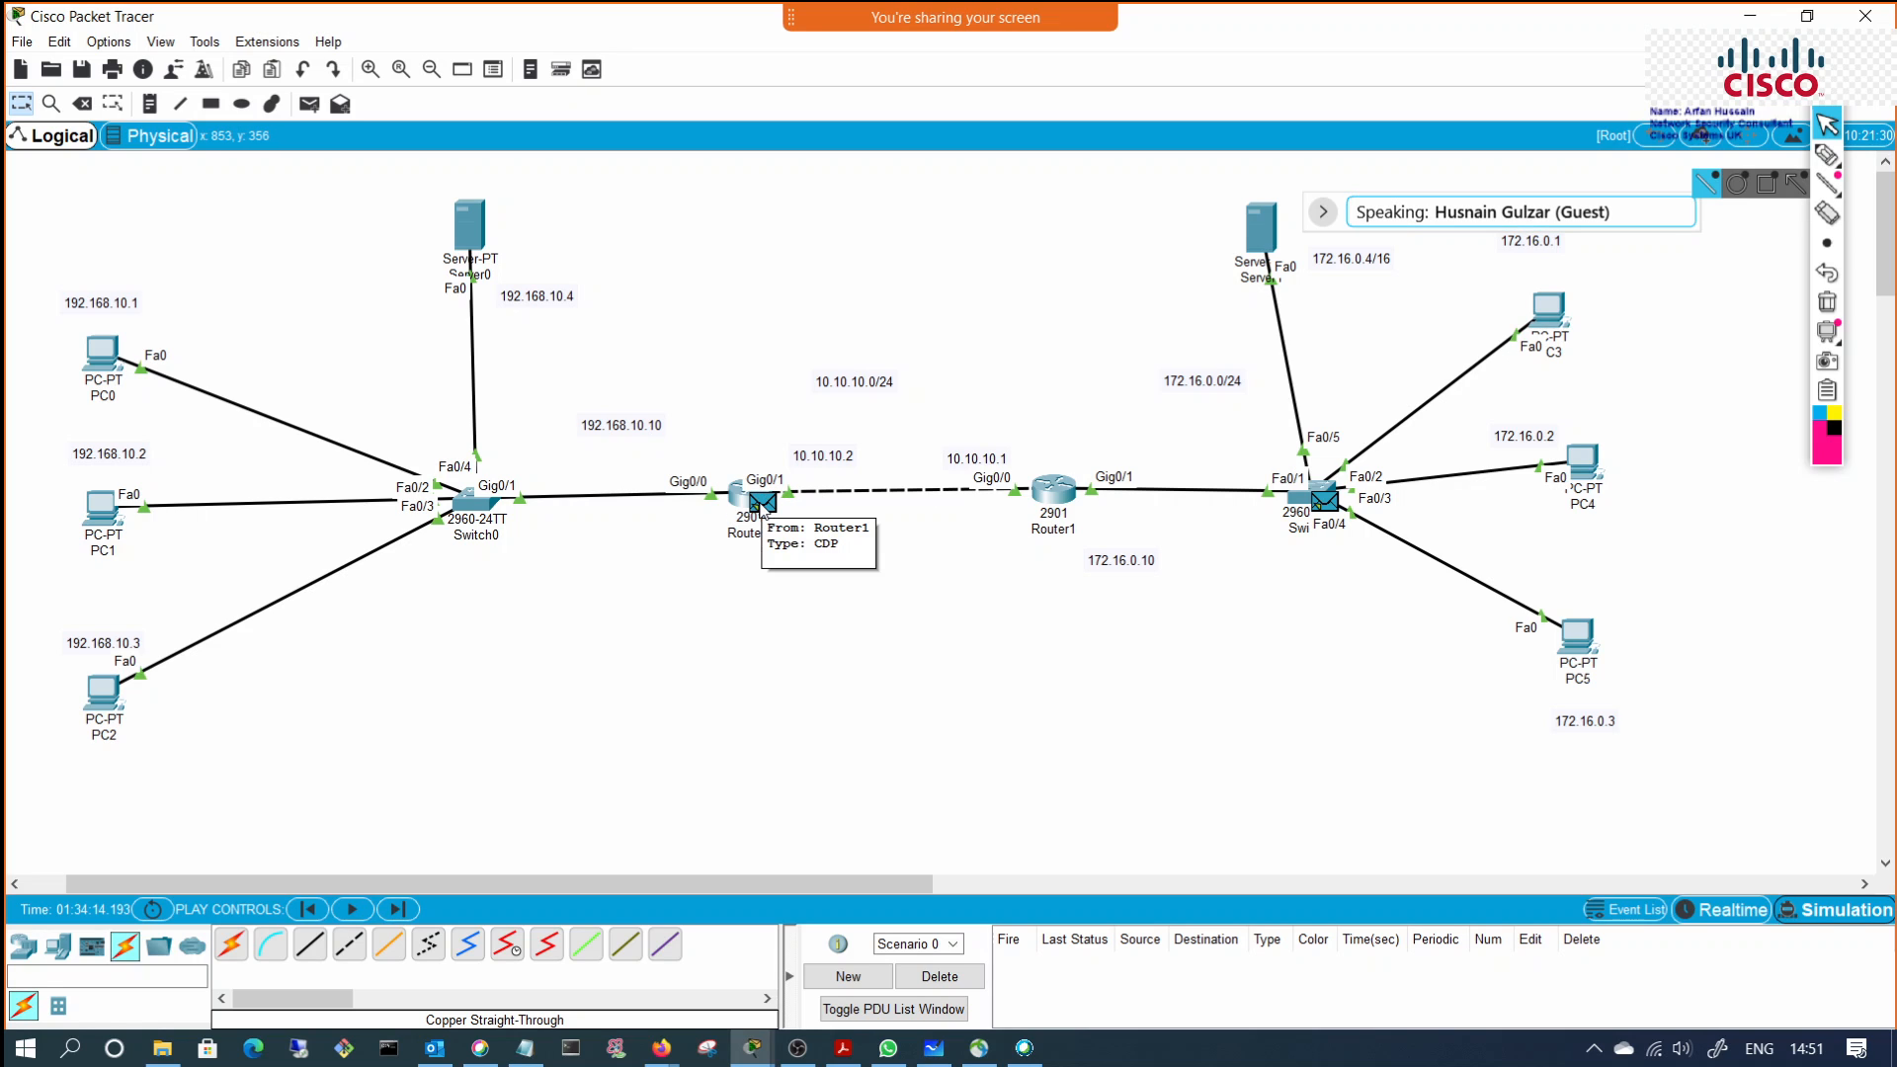
Step: Sketch a circle with two legs and "50" above the router link, loops joined to a circle below it, and small arrows by both routers
click(1829, 158)
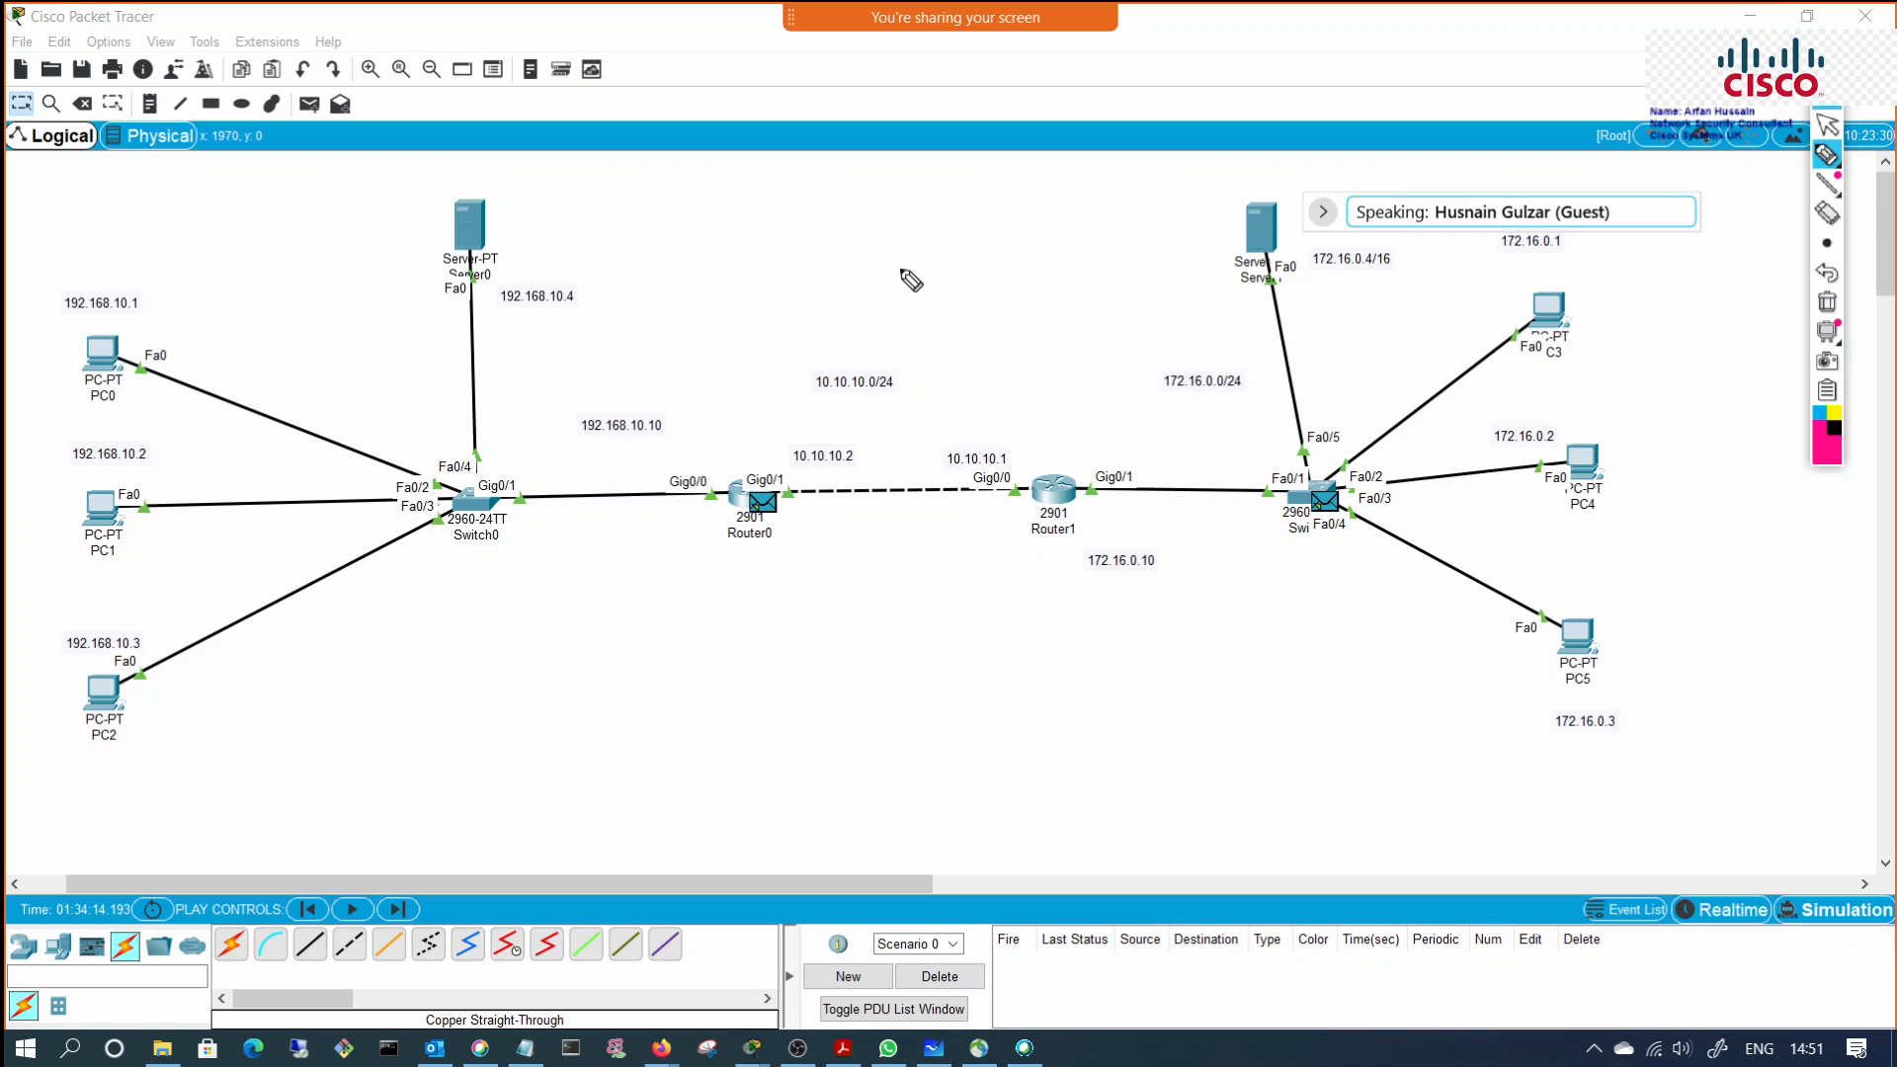
mouse_move(909, 281)
mouse_down()
mouse_move(872, 348)
mouse_move(956, 367)
mouse_move(919, 419)
mouse_move(930, 384)
mouse_up()
drag(944, 387, 951, 392)
drag(885, 506, 896, 553)
drag(926, 573, 970, 577)
drag(903, 667, 901, 666)
drag(779, 532, 793, 557)
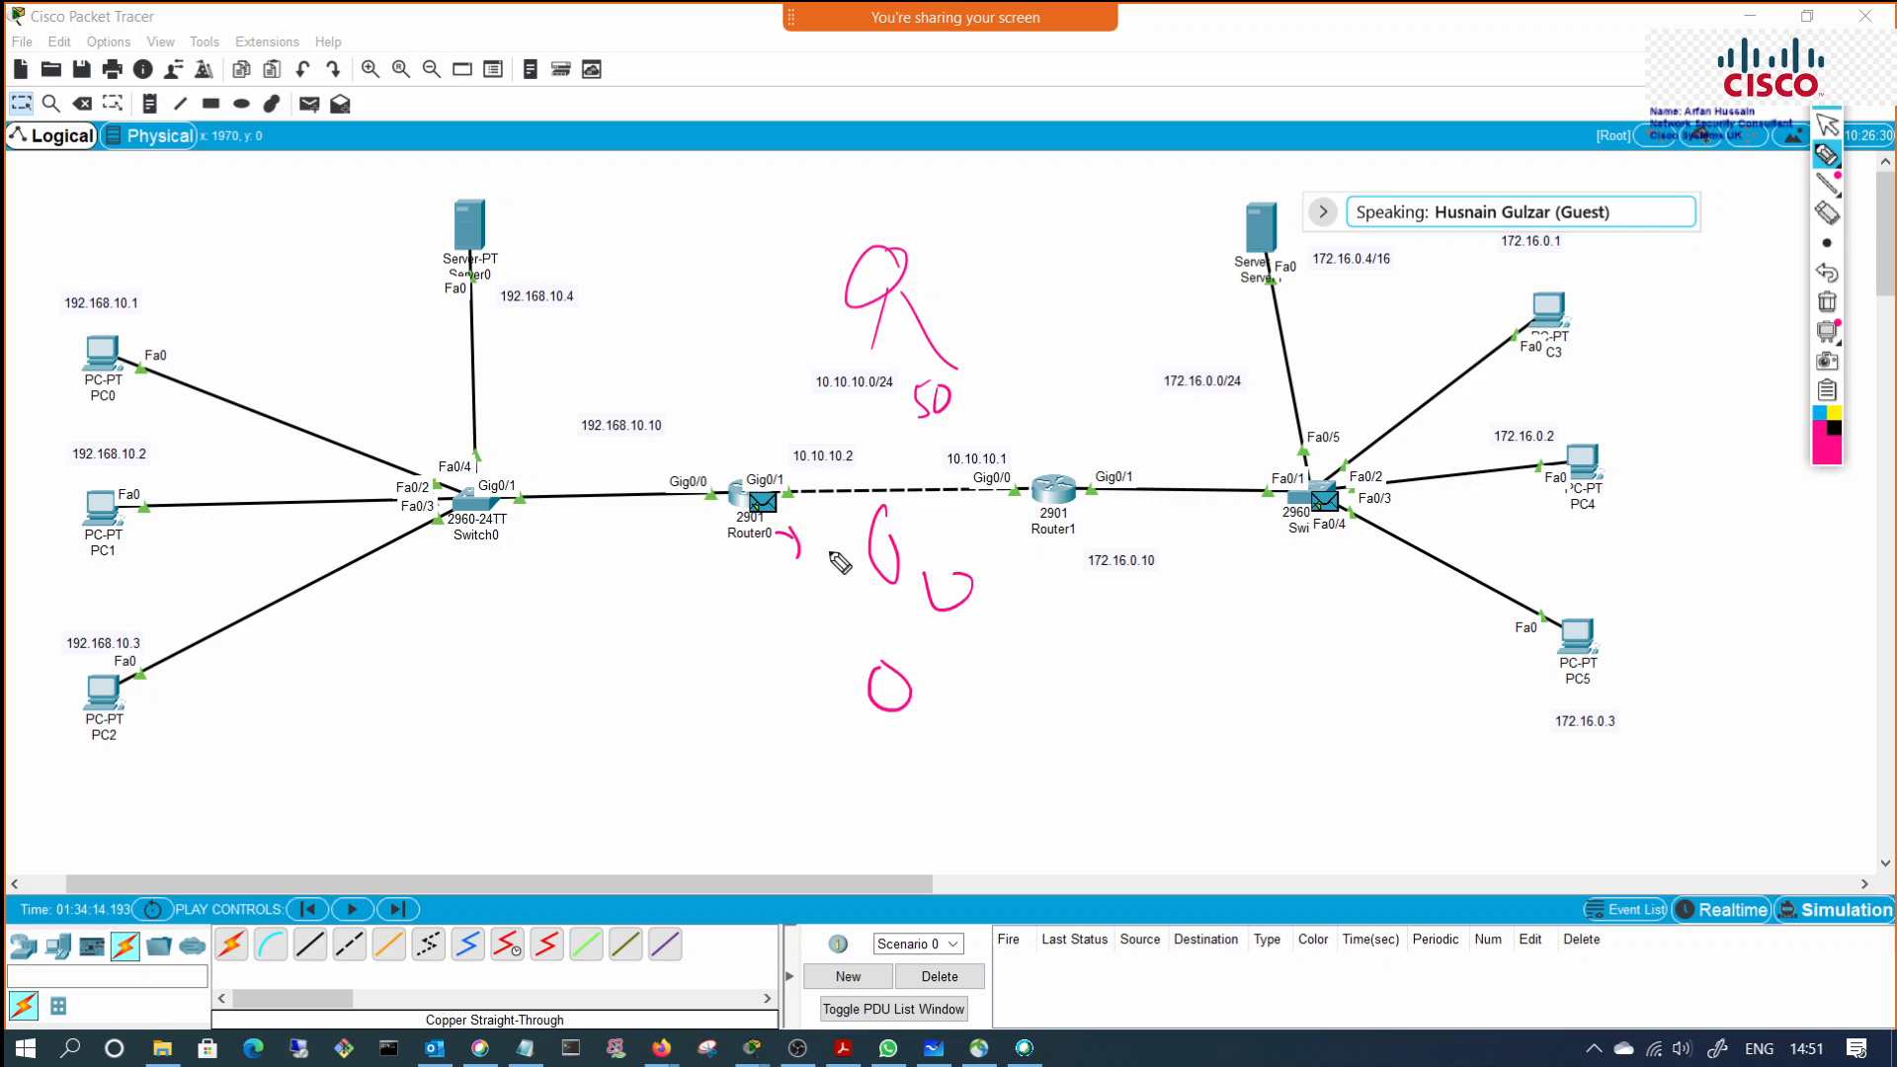
mouse_move(1005, 561)
mouse_down()
mouse_move(1018, 533)
mouse_move(1023, 561)
mouse_up()
mouse_move(881, 689)
mouse_down()
mouse_move(938, 636)
mouse_move(913, 641)
mouse_up()
drag(883, 578, 897, 659)
Step: Write "DHCP Pool" above Server0 with a double underline beneath "DHCP"
mouse_move(464, 178)
mouse_down()
mouse_move(560, 183)
mouse_move(573, 205)
mouse_move(598, 185)
mouse_up()
drag(626, 179, 645, 181)
drag(669, 160, 666, 193)
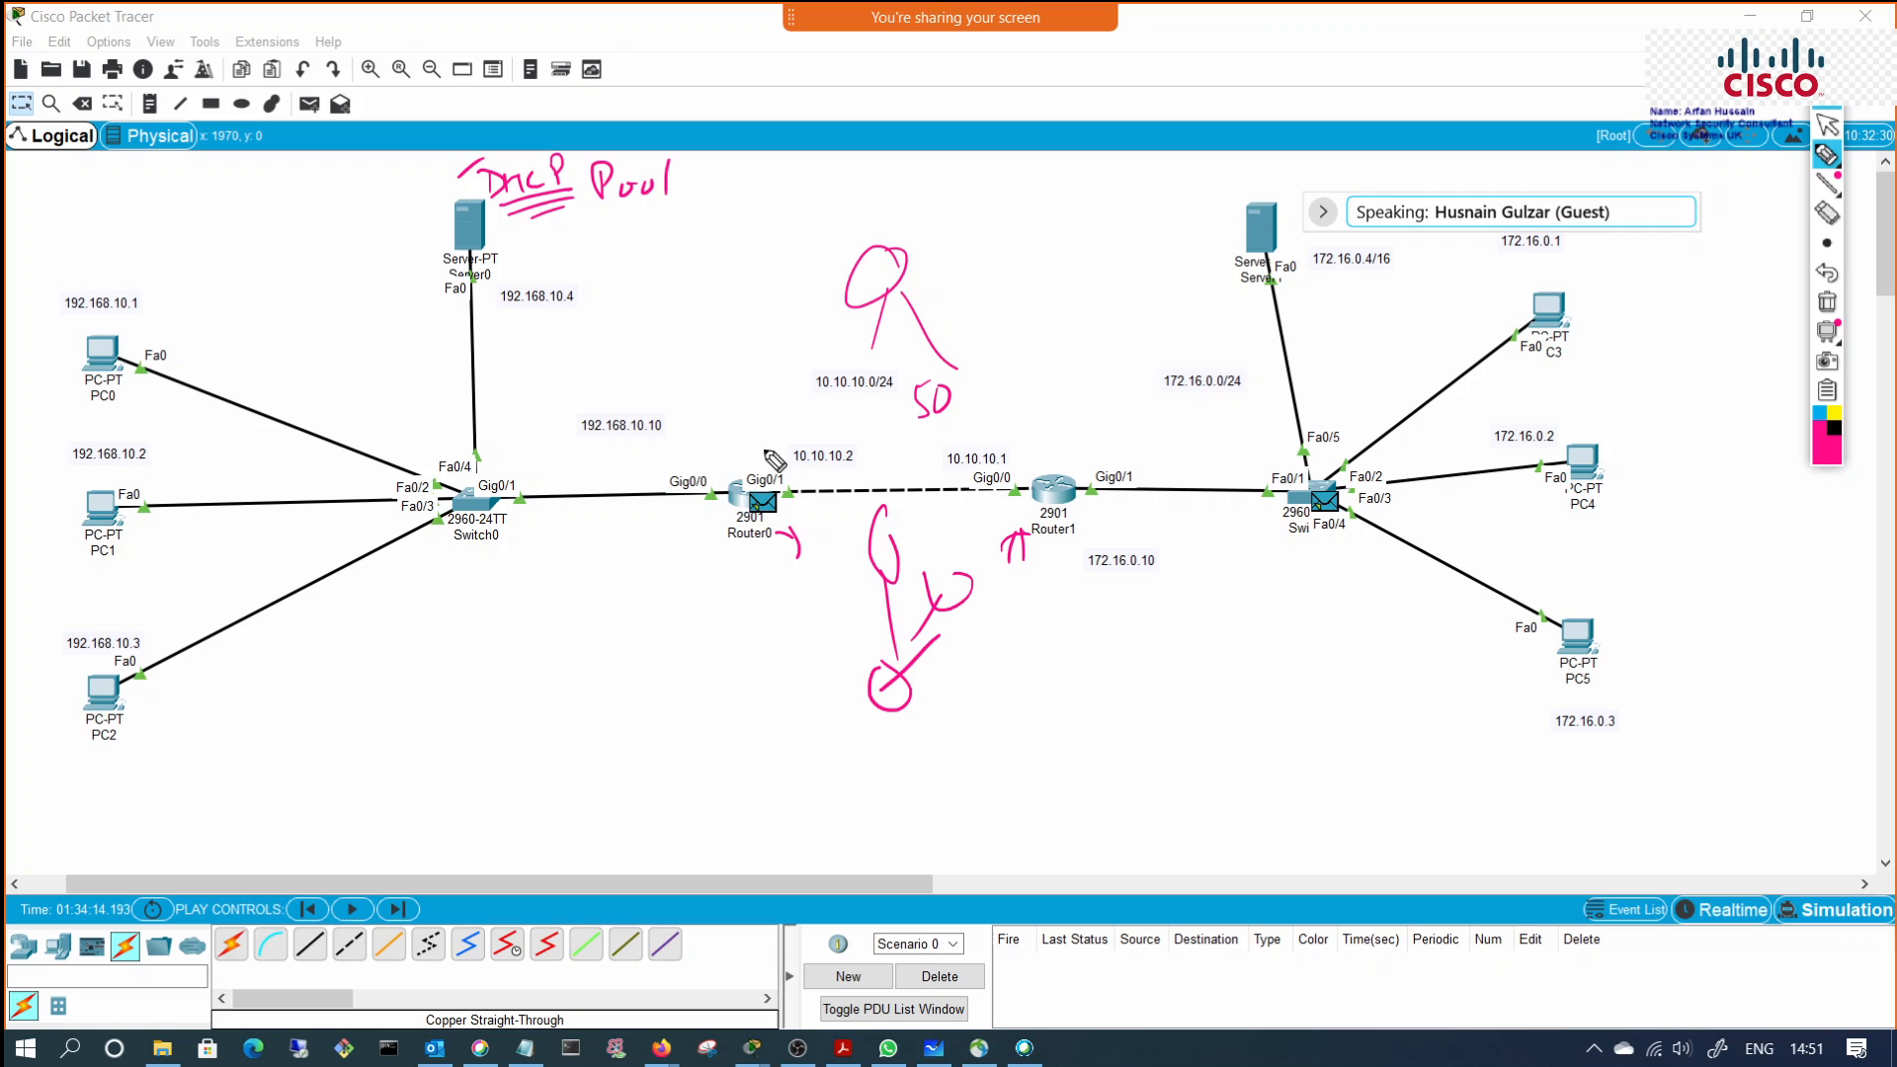
Step: Draw a curved double-headed arrow above the link between Router0 and Router1, and a double-lined arrow beneath Router0
mouse_move(759, 454)
mouse_down()
mouse_move(894, 409)
mouse_move(1002, 464)
mouse_up()
drag(763, 420, 780, 447)
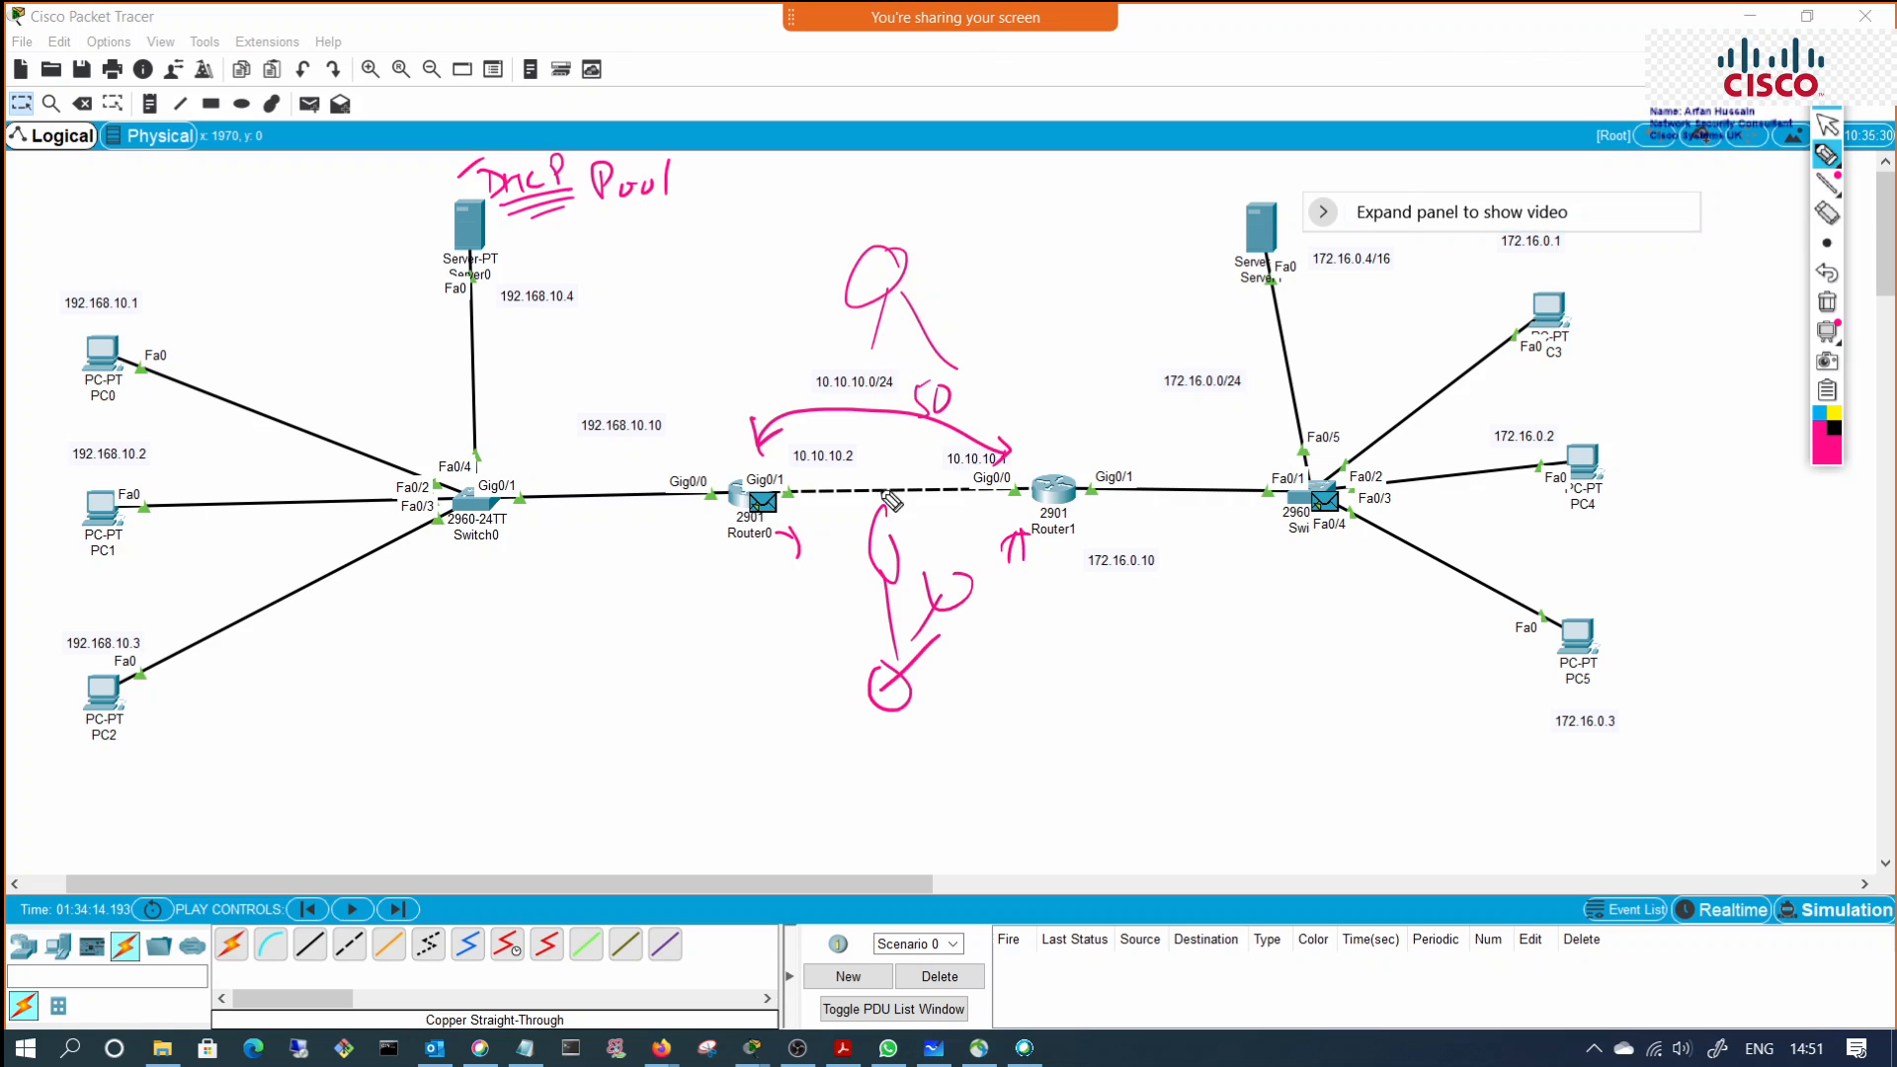
mouse_move(741, 545)
mouse_down()
mouse_move(772, 554)
mouse_move(747, 593)
mouse_up()
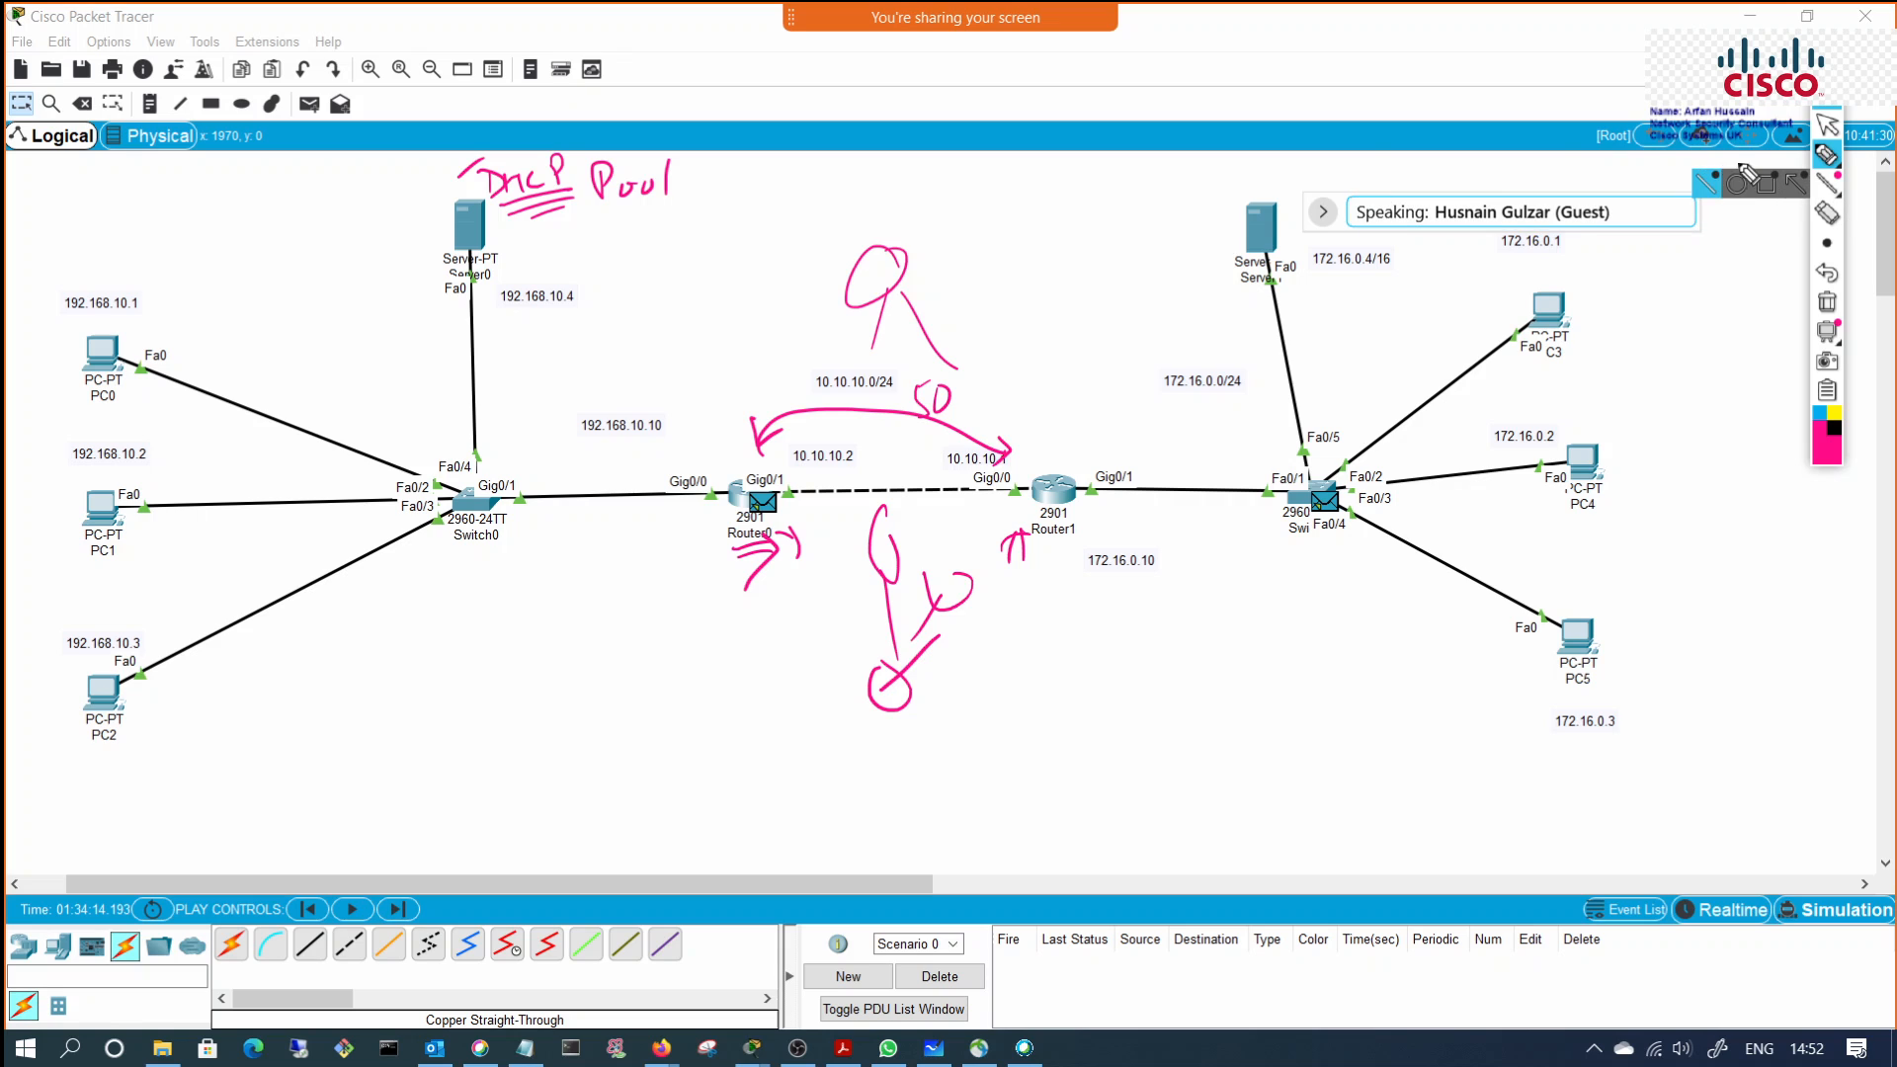
Step: Erase all annotations and draw a circle below the router link, joined by lines to Router0 and Router1, with another line leading down
click(1829, 125)
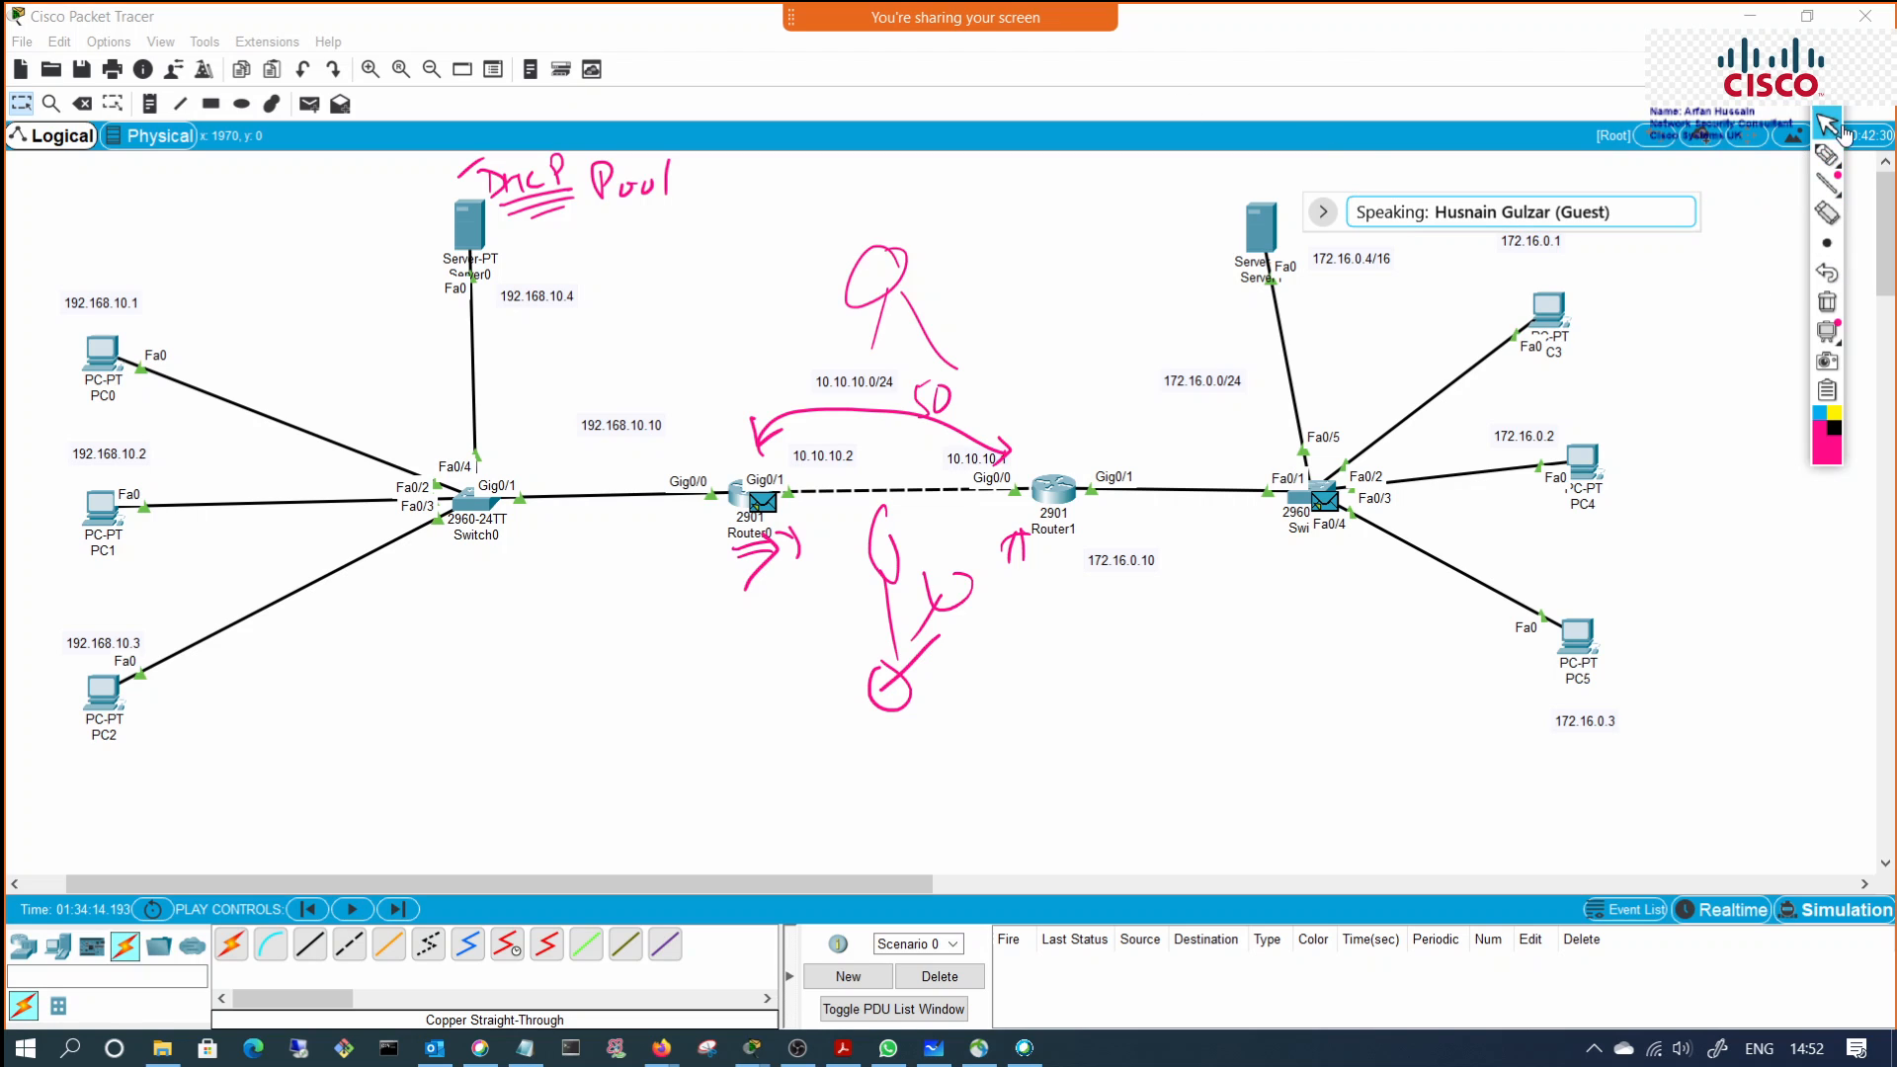
click(1826, 301)
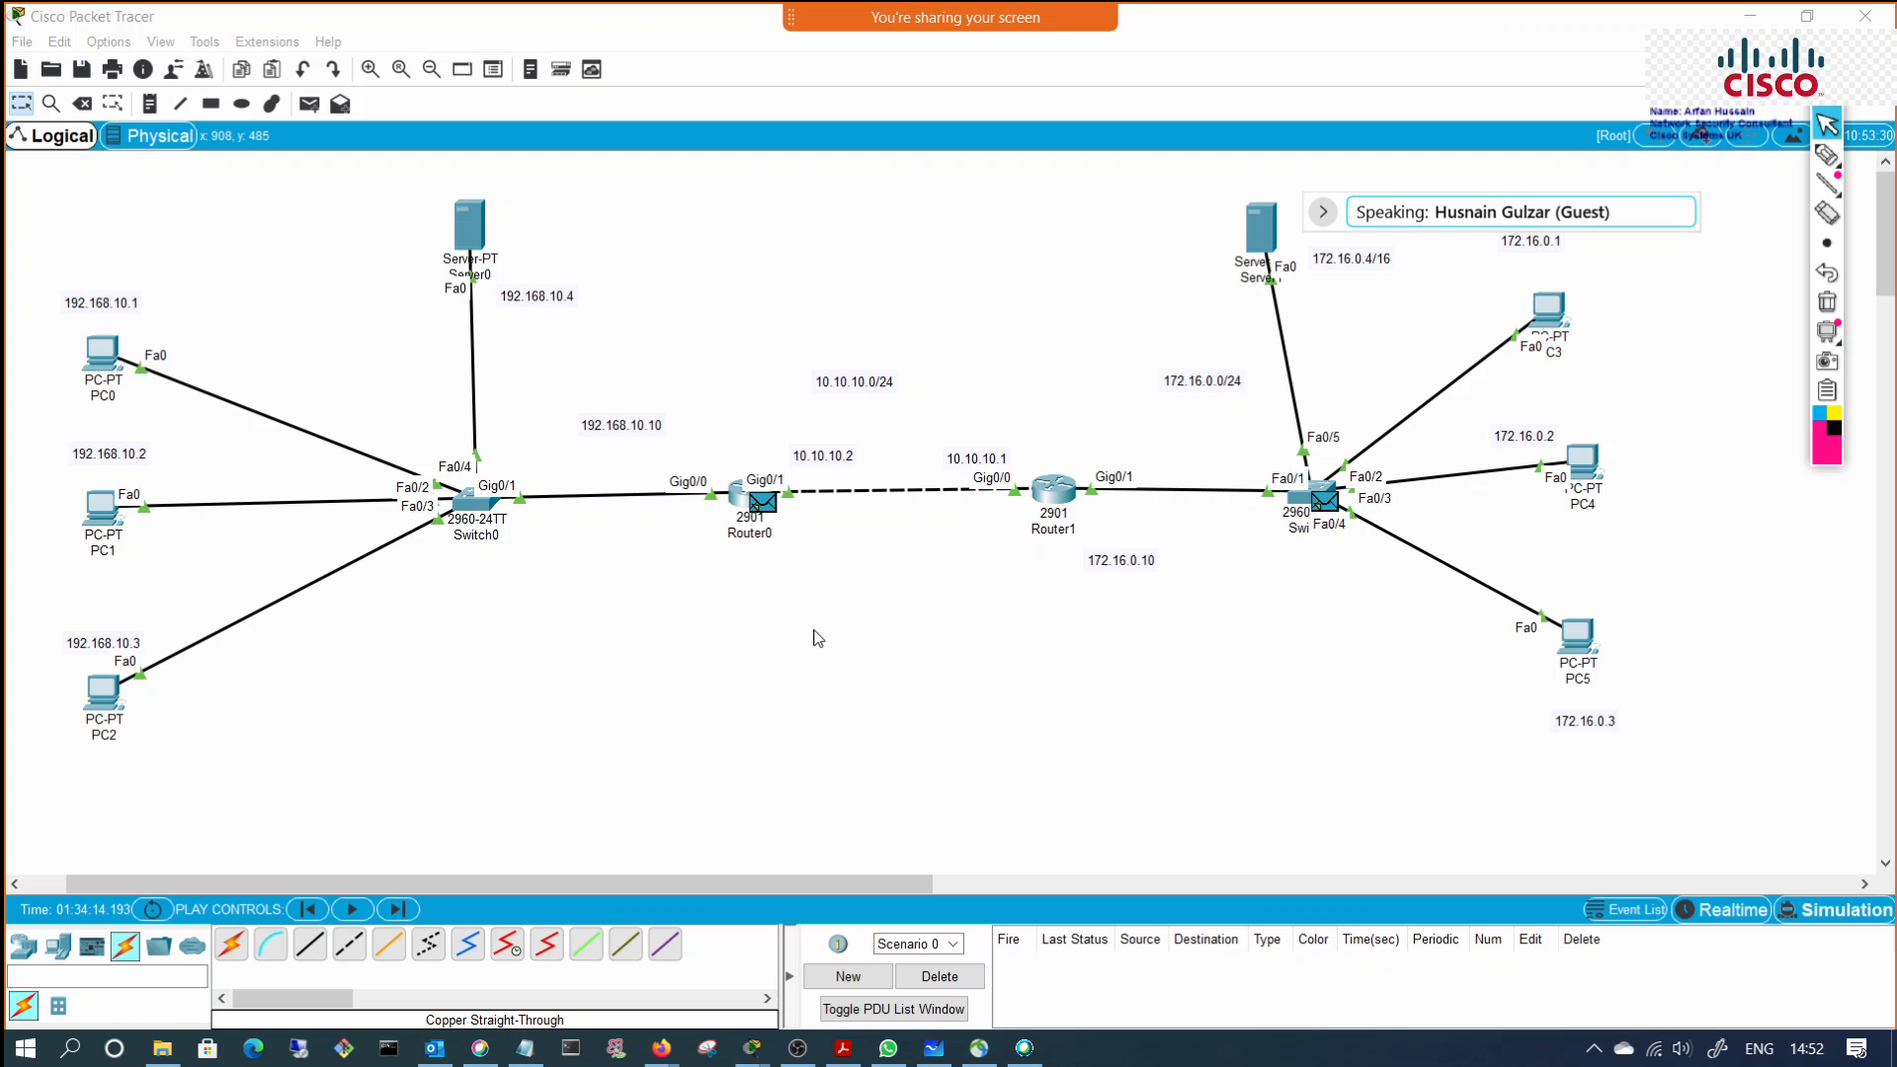
click(1826, 155)
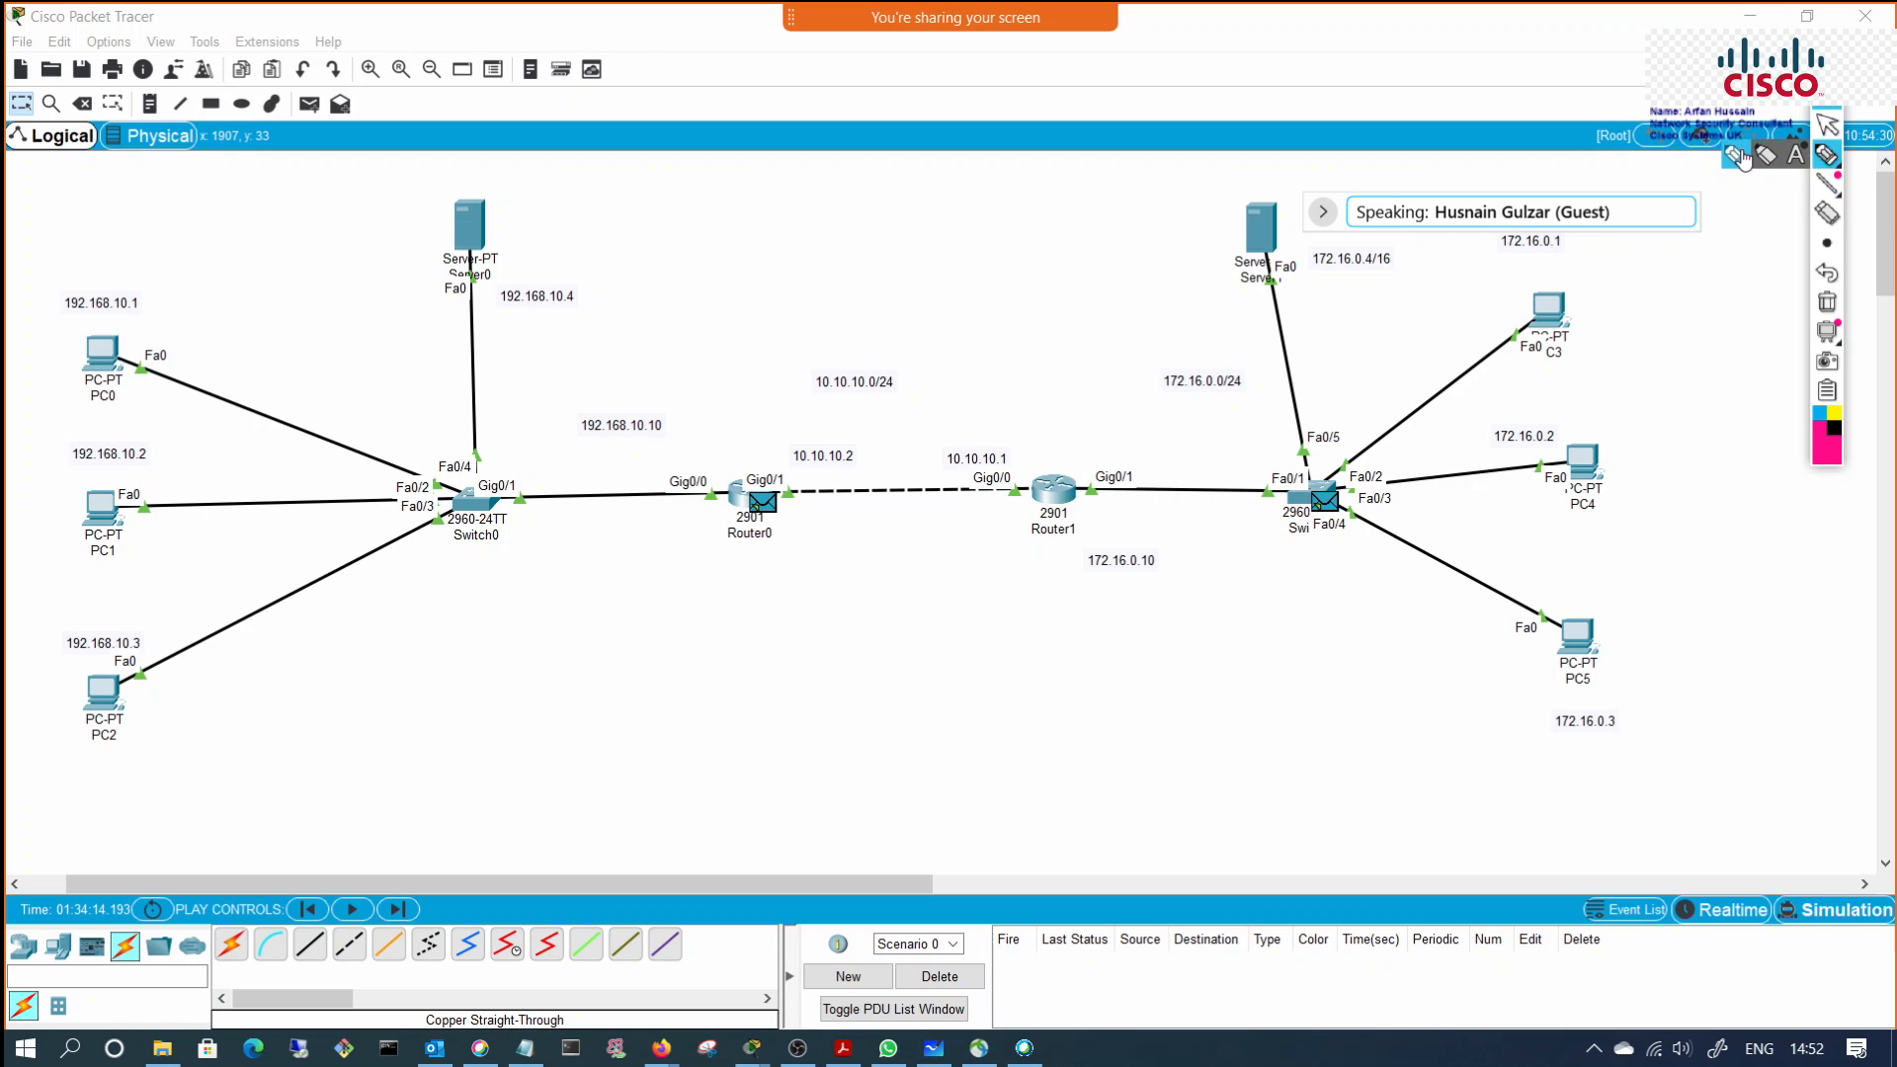
mouse_move(907, 617)
mouse_down()
mouse_move(889, 706)
mouse_move(909, 615)
mouse_up()
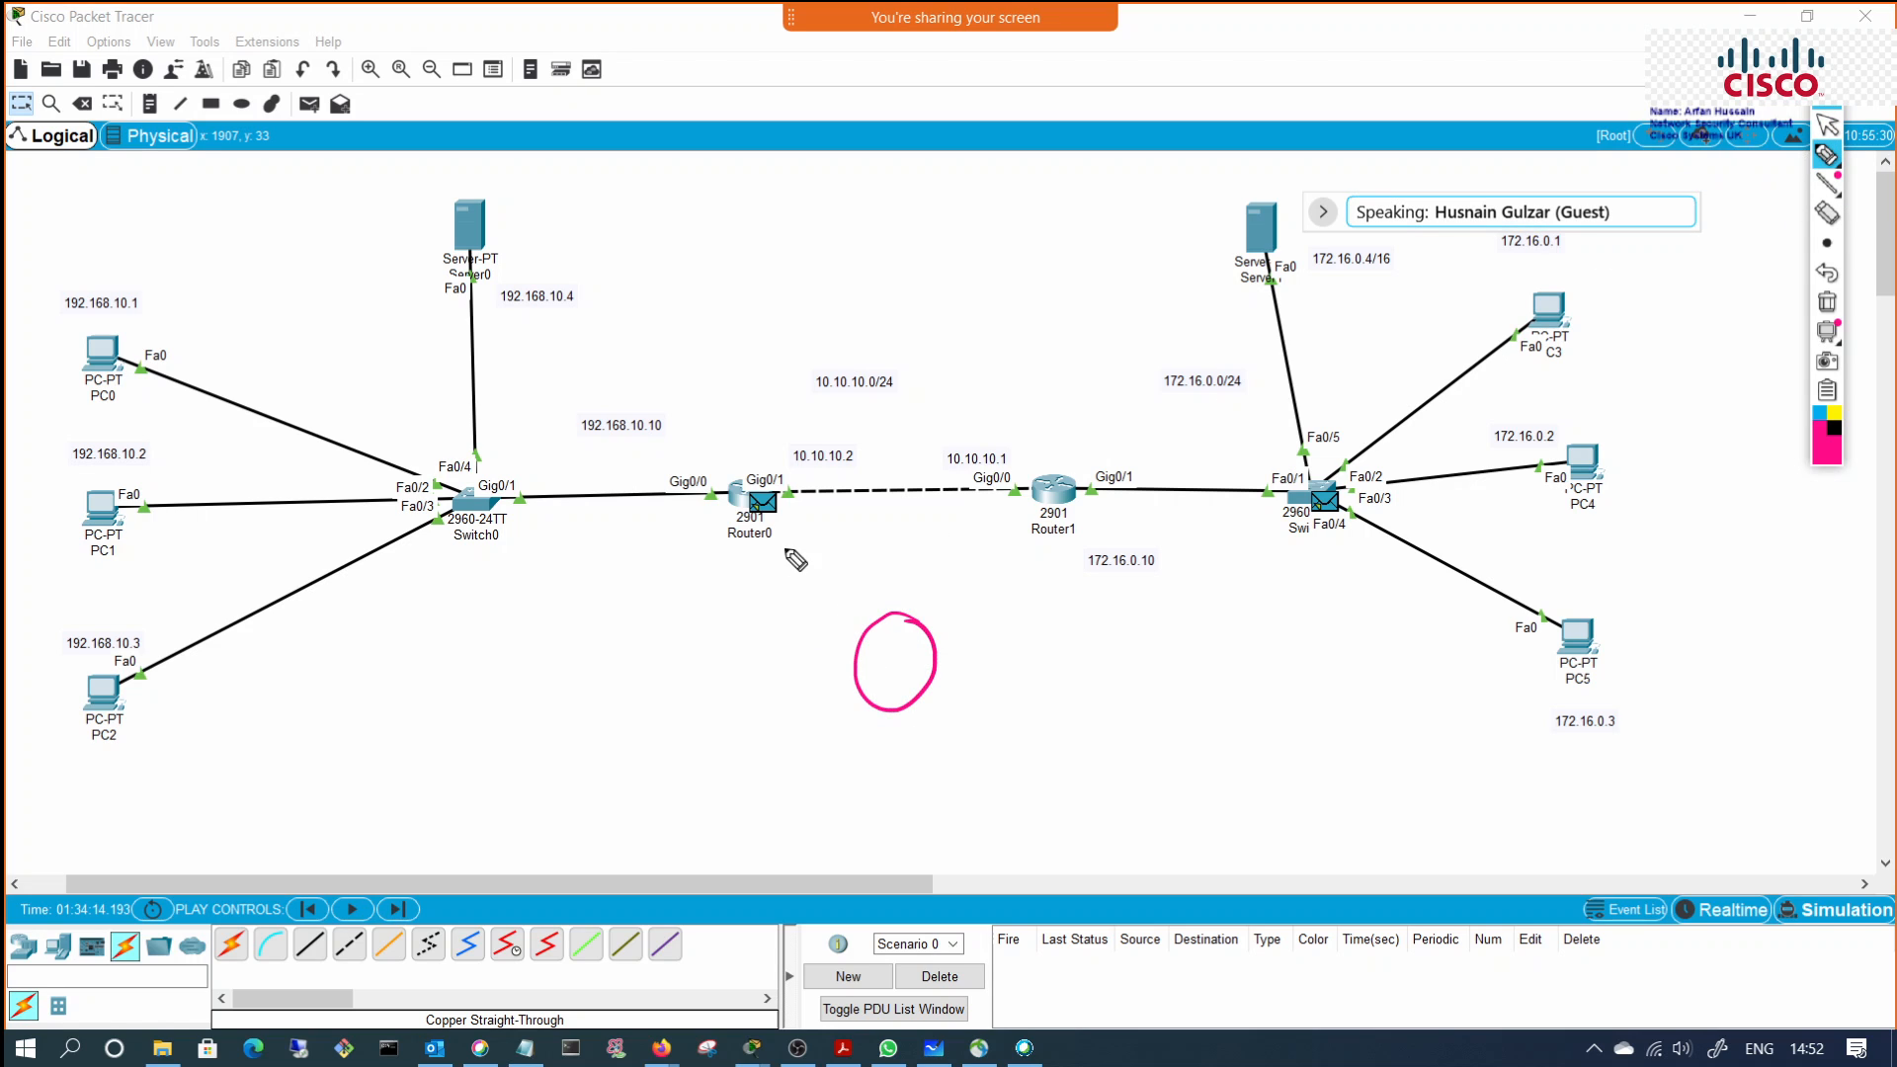
drag(756, 506, 866, 630)
mouse_move(1057, 490)
mouse_down()
mouse_move(909, 626)
mouse_move(1038, 812)
mouse_up()
Step: Draw a box at the end of the line leading down from the circle, with a curve and short dashes inside it
mouse_move(1081, 741)
mouse_down()
mouse_move(1078, 828)
mouse_move(1144, 787)
mouse_up()
drag(1095, 647, 1027, 851)
mouse_move(1043, 721)
mouse_down()
mouse_move(1183, 654)
mouse_move(1203, 820)
mouse_up()
drag(1181, 833, 1017, 845)
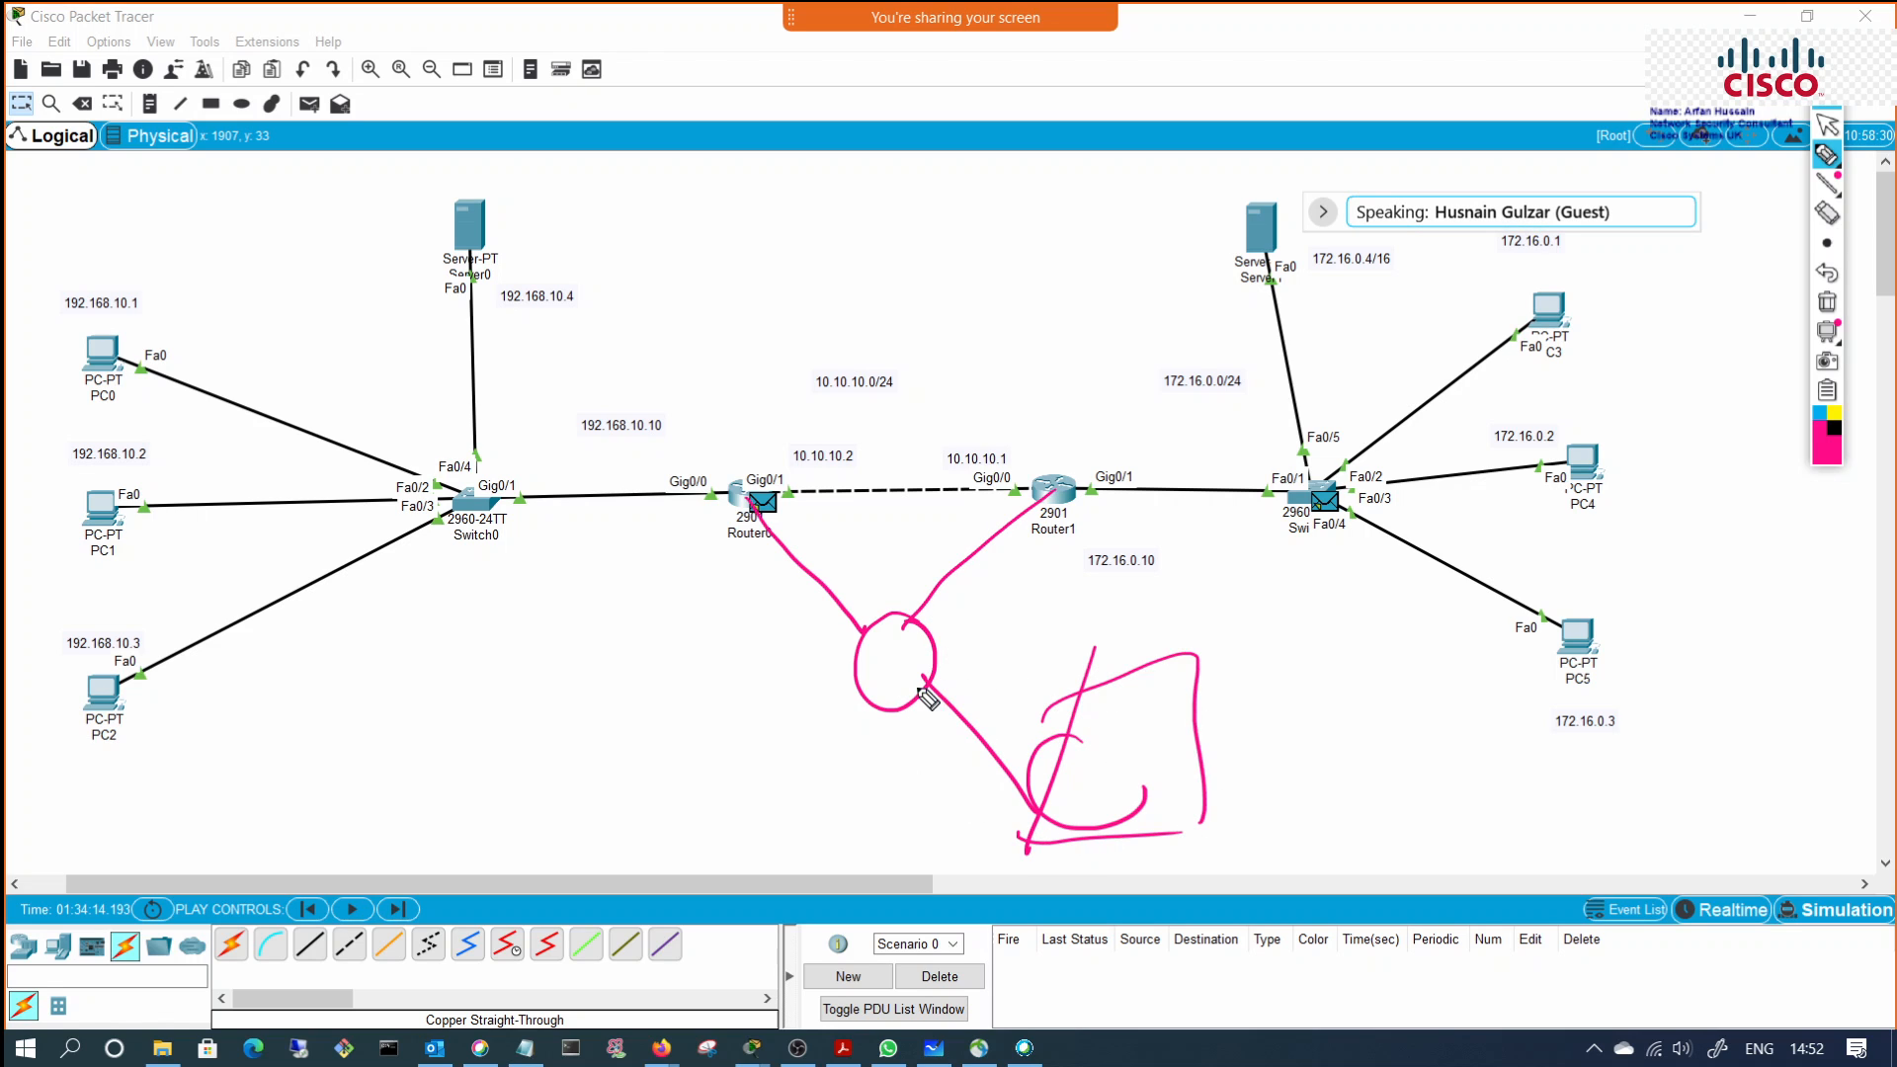
drag(1079, 749, 1120, 753)
drag(1131, 763, 1143, 766)
drag(1145, 798, 1154, 808)
Step: Encircle the 192.168.10.x network, the sketched site below the routers, and the 172.16.0.x network
mouse_move(615, 223)
mouse_down()
mouse_move(143, 291)
mouse_move(464, 766)
mouse_move(631, 230)
mouse_up()
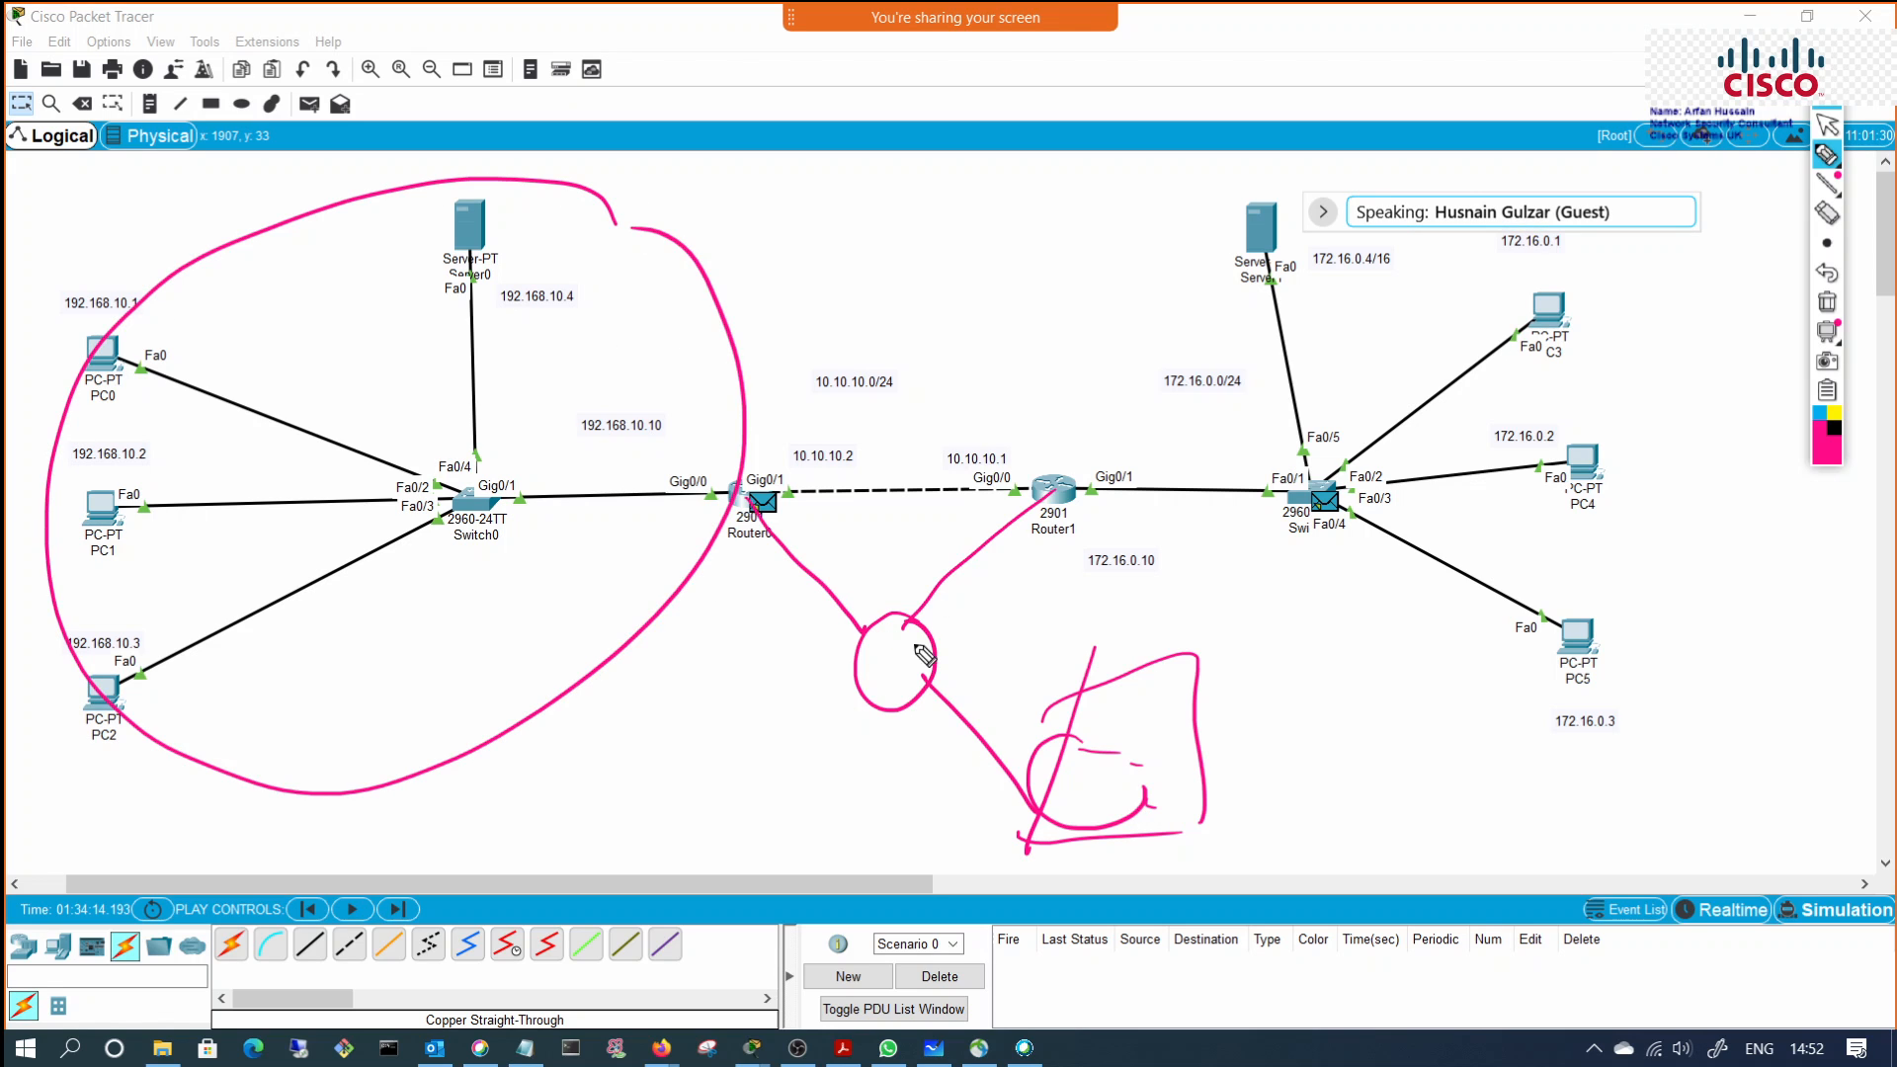
mouse_move(754, 537)
mouse_down()
mouse_move(1141, 590)
mouse_move(968, 833)
mouse_move(859, 525)
mouse_up()
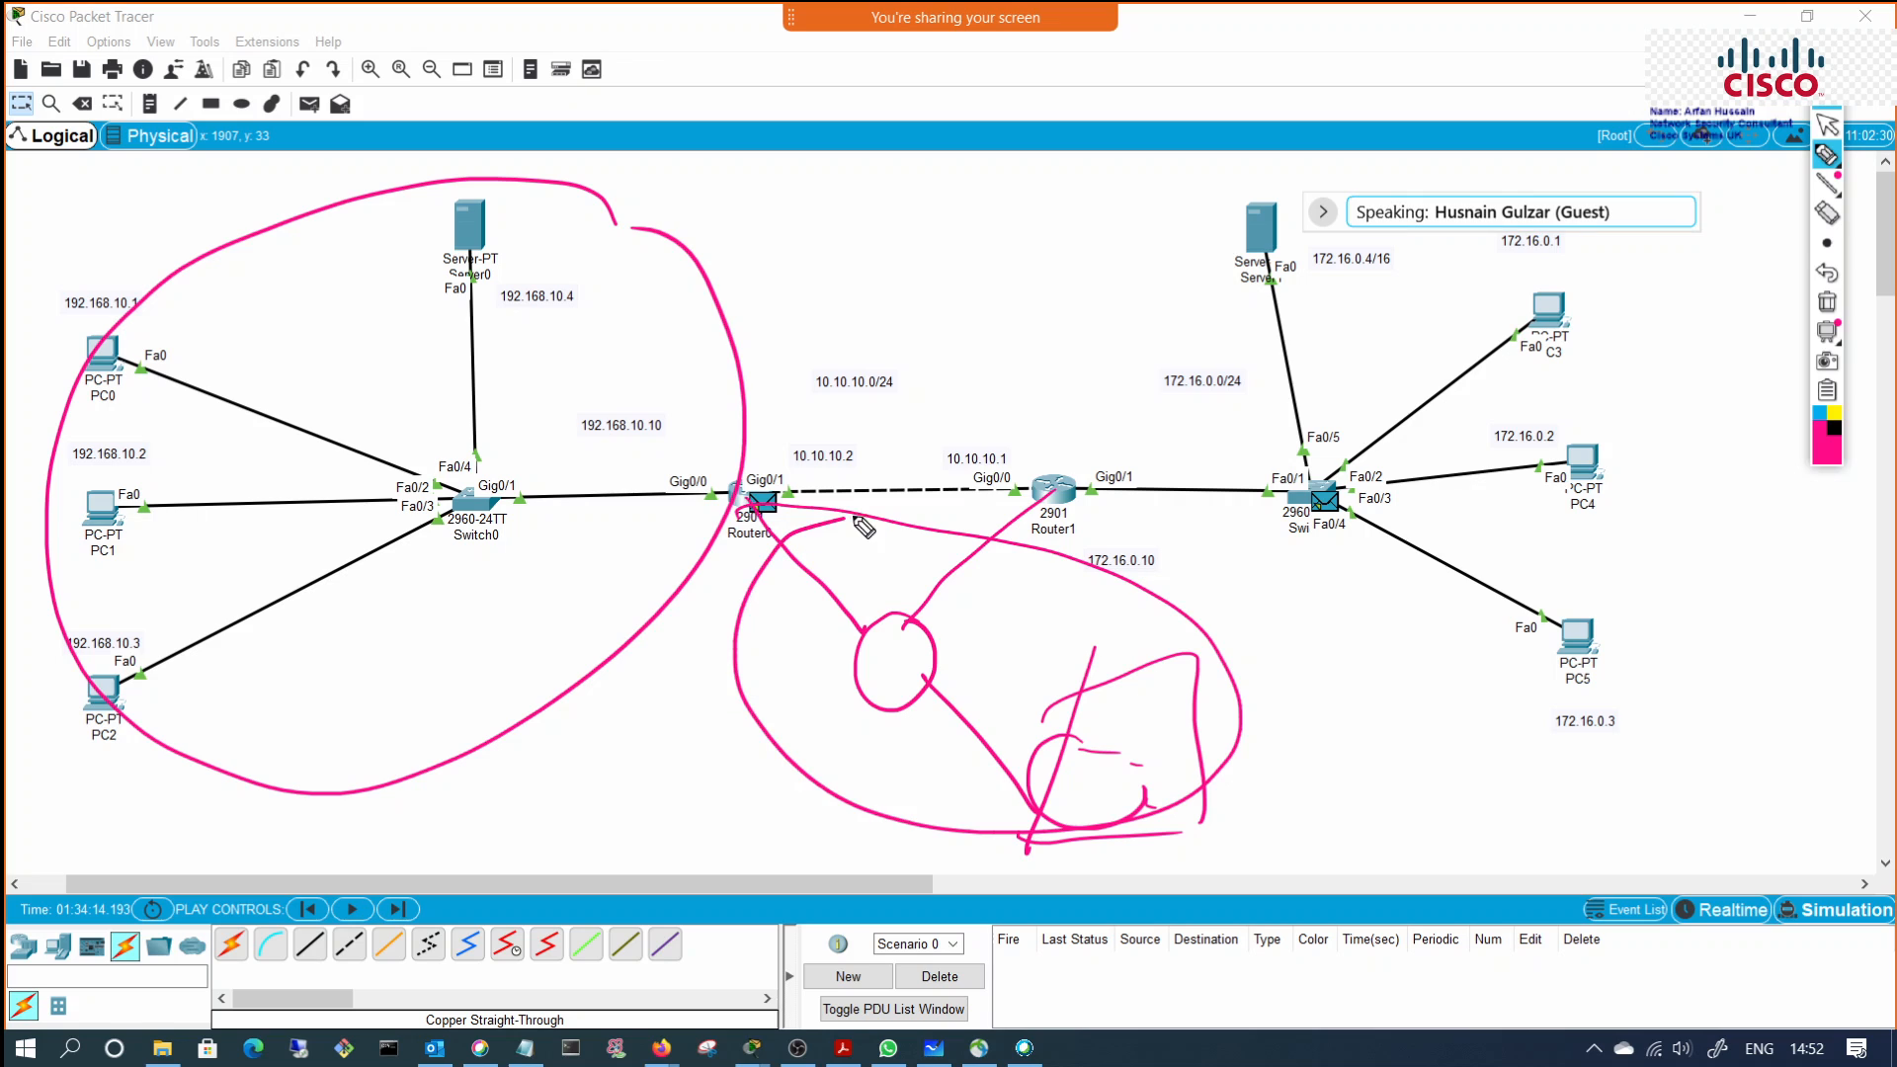
mouse_move(1695, 321)
mouse_down()
mouse_move(1610, 232)
mouse_move(1148, 346)
mouse_move(1138, 689)
mouse_move(1763, 524)
mouse_move(1583, 277)
mouse_up()
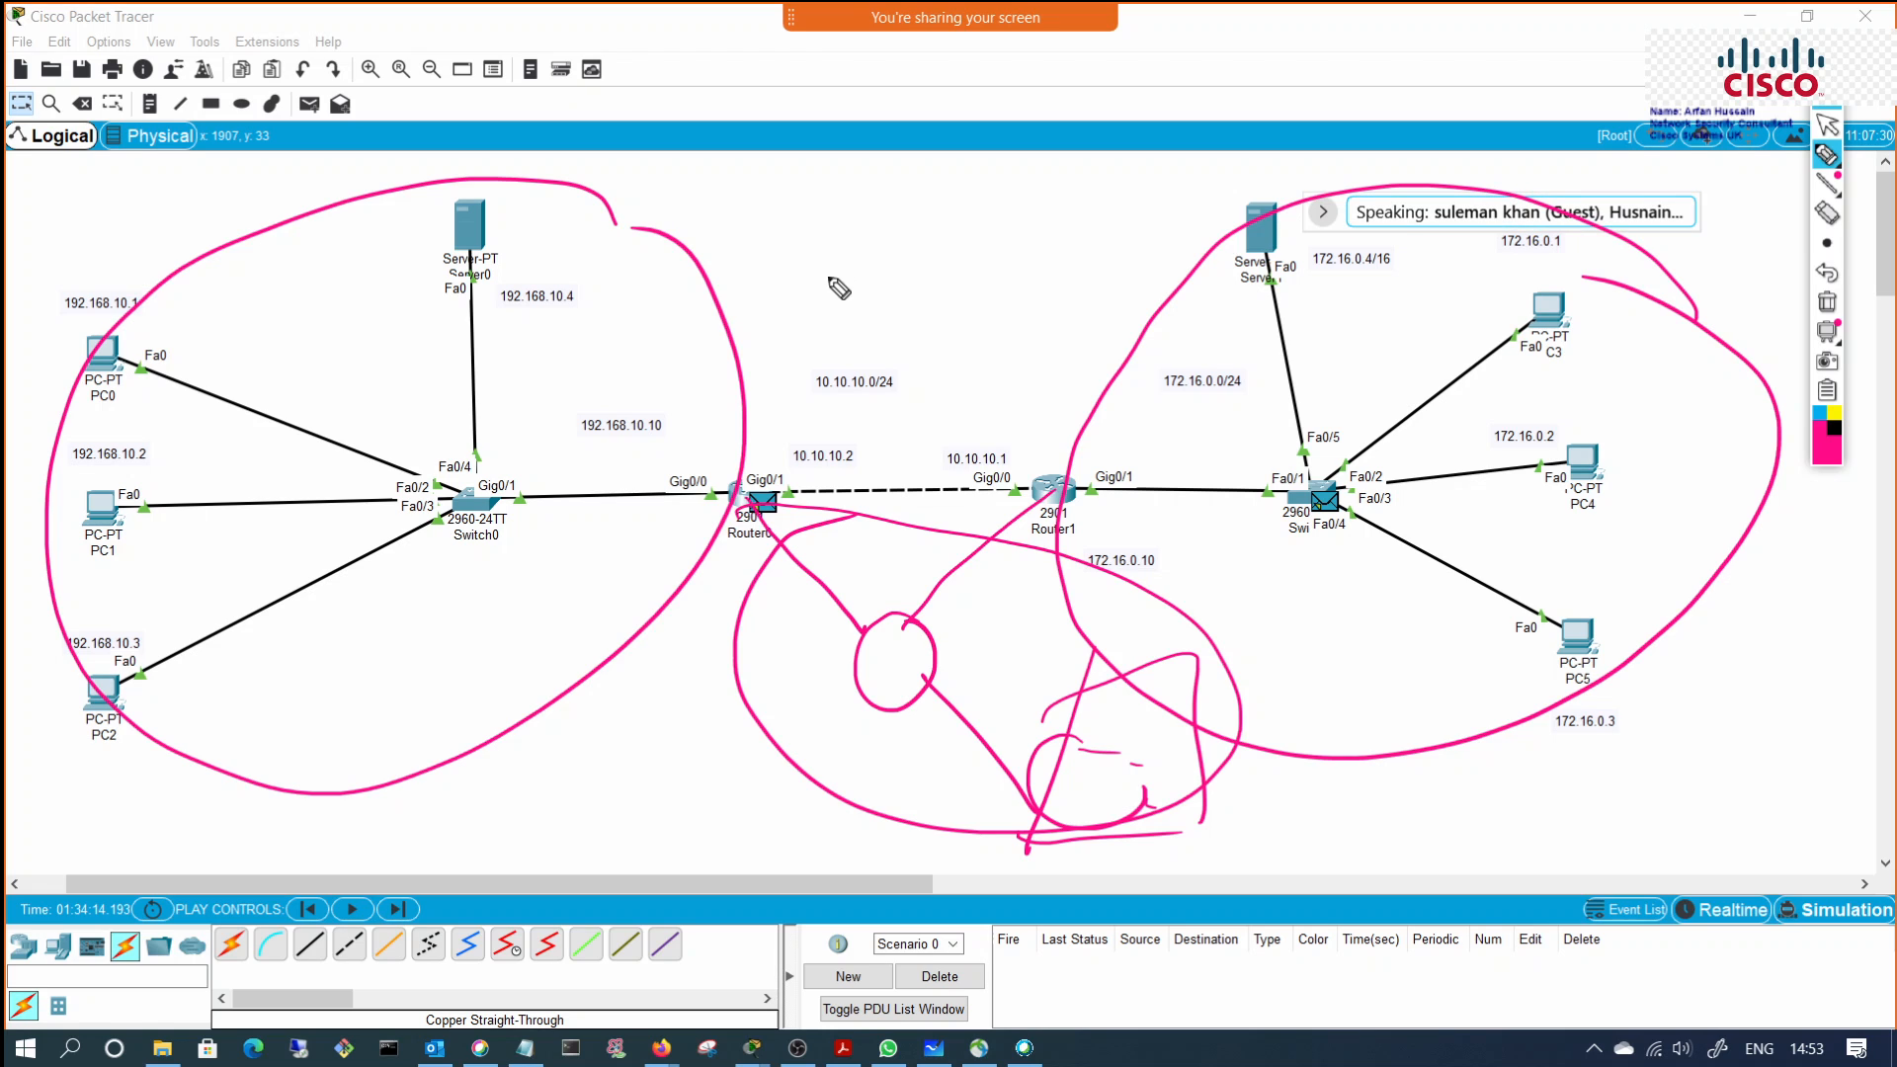
Step: Write an abbreviated "manufacturer" note above the router link and draw a small arrow above Router0
mouse_move(1830, 162)
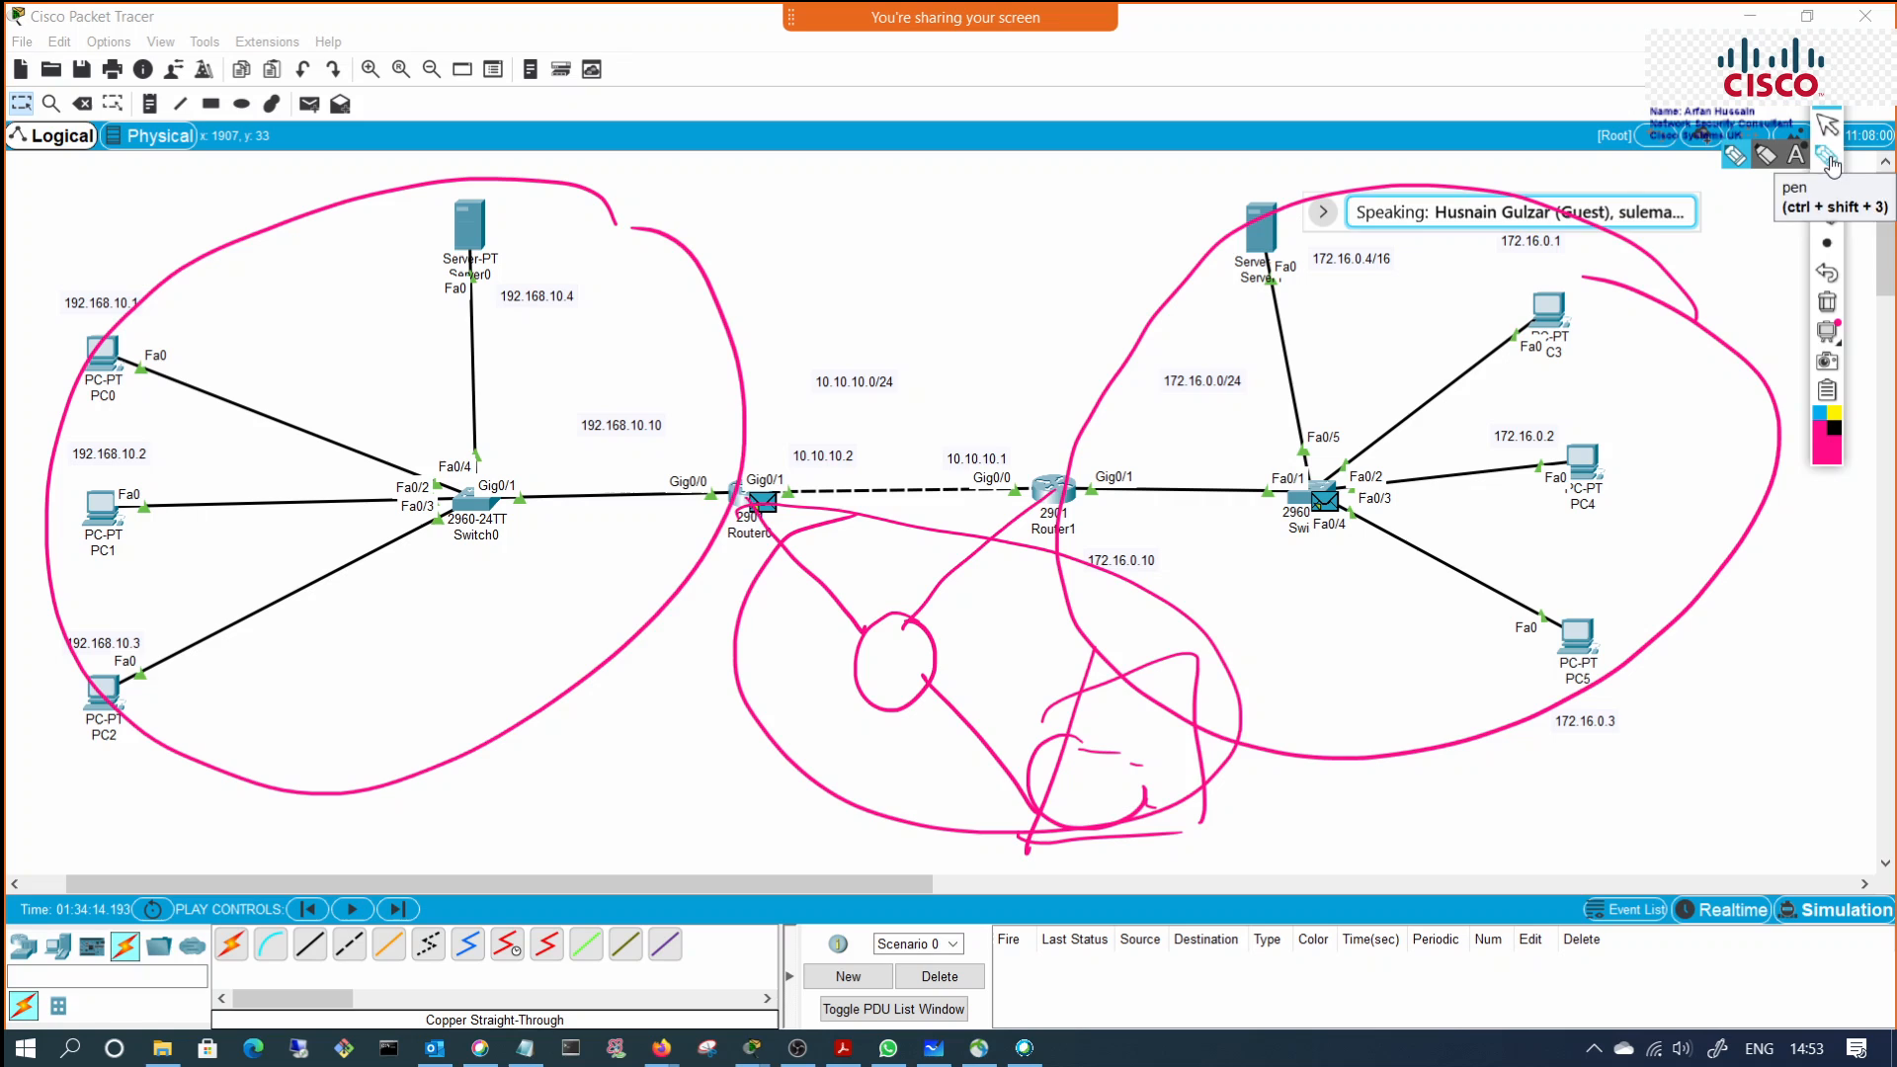
click(1736, 158)
mouse_move(749, 219)
mouse_down()
mouse_move(763, 190)
mouse_move(864, 246)
mouse_move(901, 209)
mouse_up()
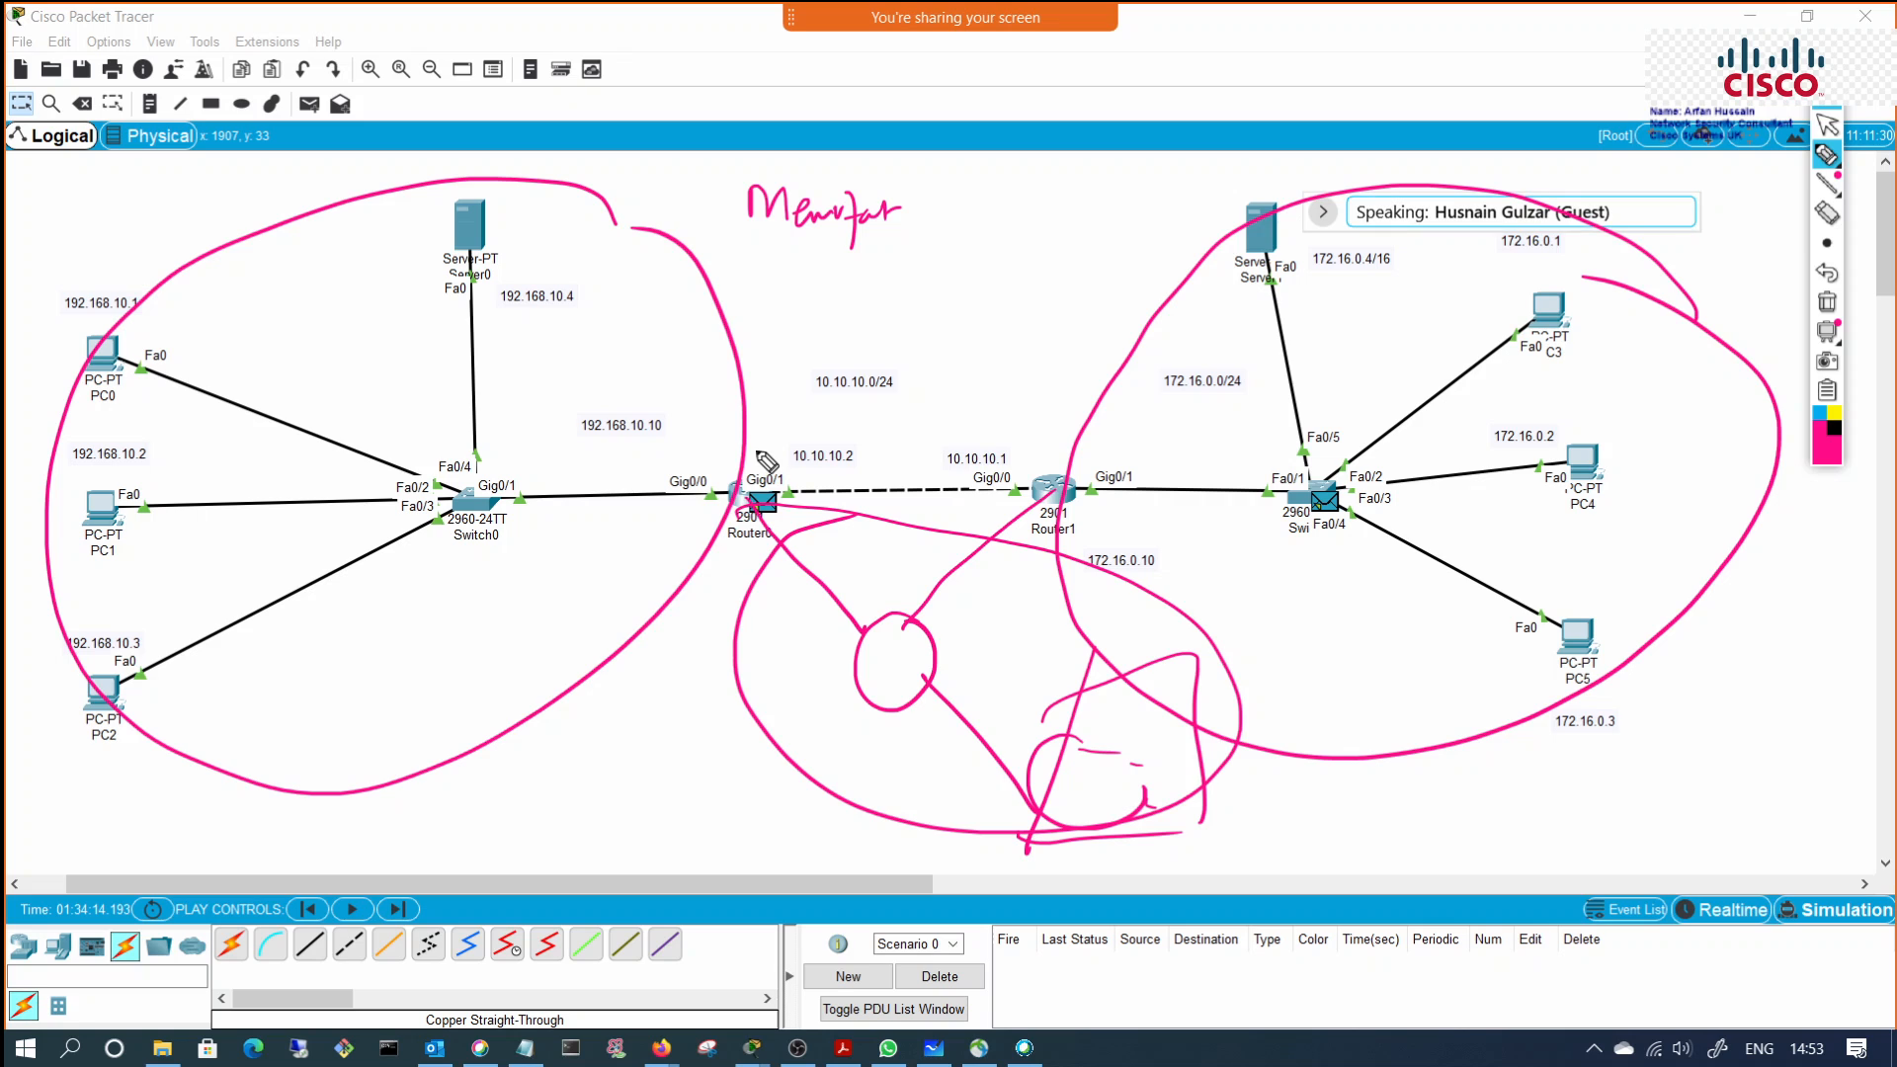
mouse_move(759, 459)
mouse_down()
mouse_move(787, 423)
mouse_move(788, 447)
mouse_up()
Step: Write and underline "Cisco" and an abbreviated "Hua" below the Switch0–Router0 link, adding a check mark under "Cisco" and a stroke beside "Hua"
mouse_move(608, 723)
mouse_down()
mouse_move(618, 762)
mouse_move(652, 751)
mouse_up()
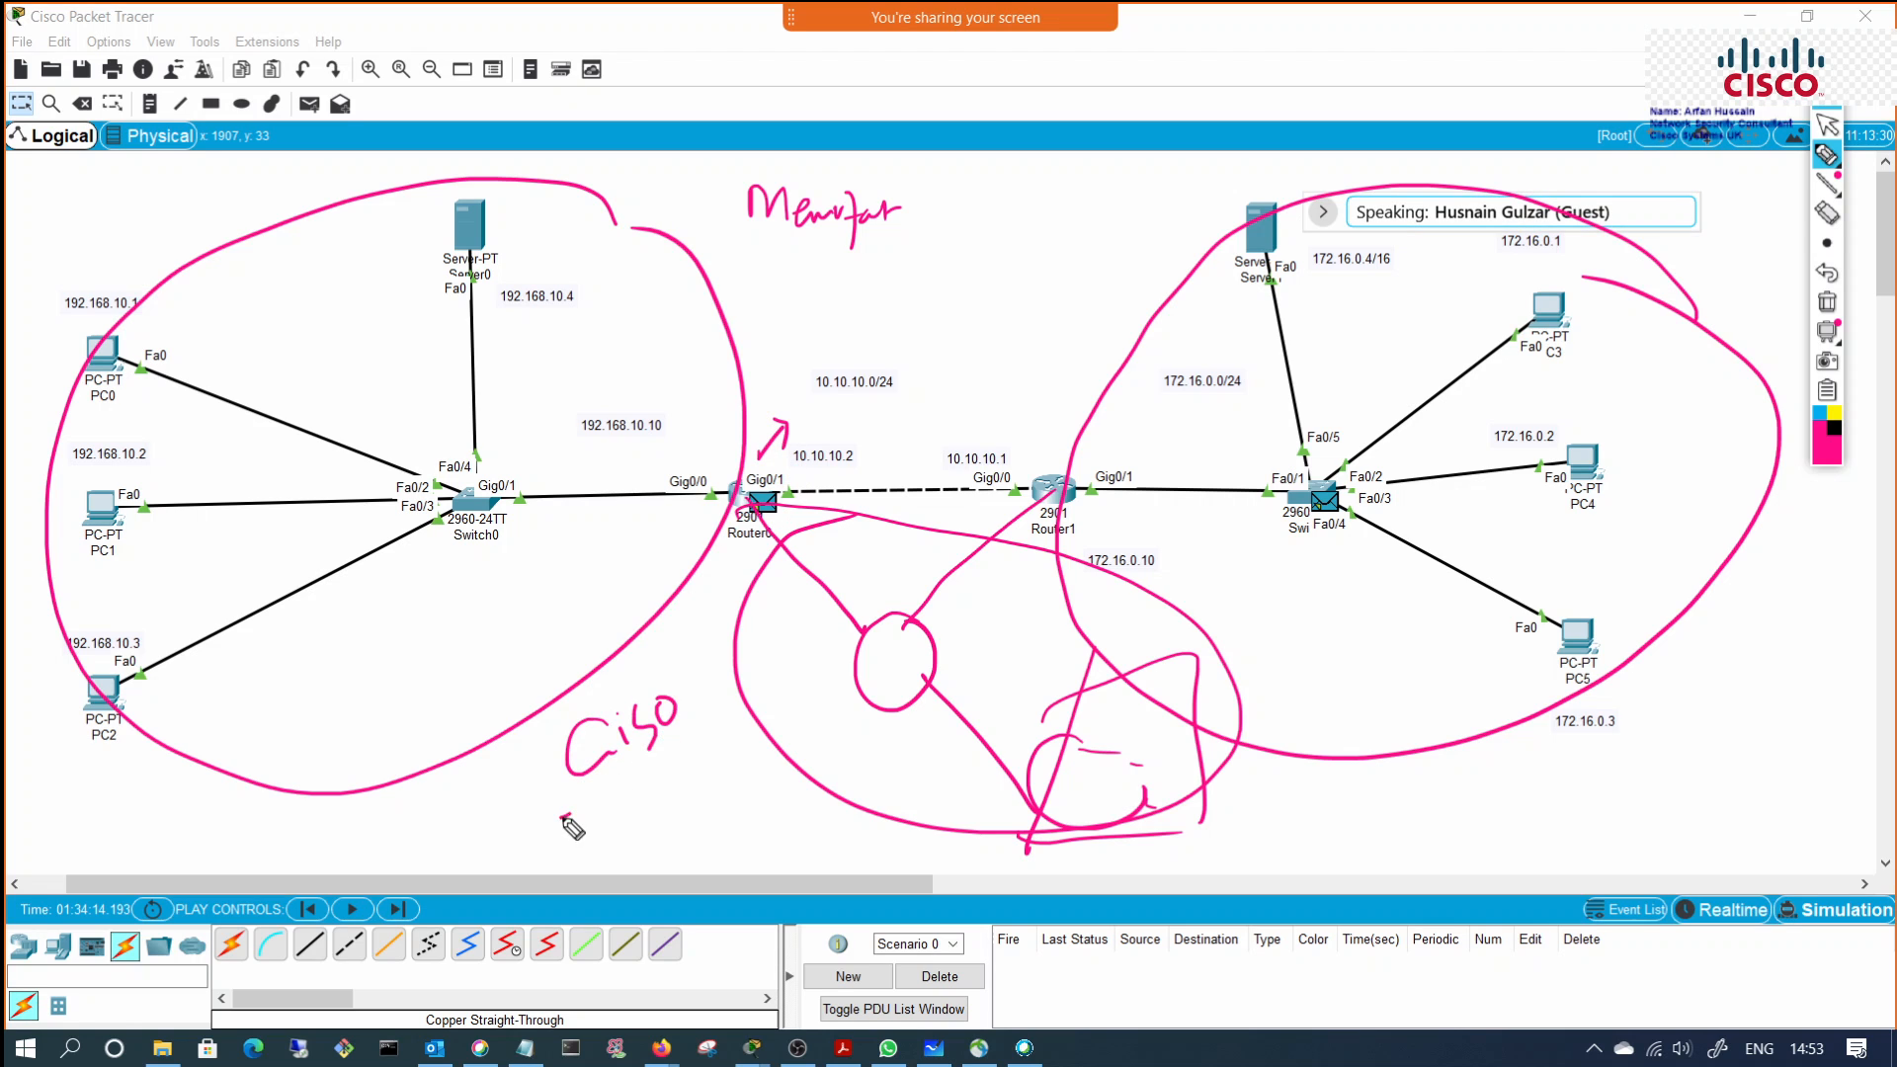
mouse_move(560, 818)
mouse_down()
mouse_move(706, 731)
mouse_move(689, 729)
mouse_move(719, 696)
mouse_up()
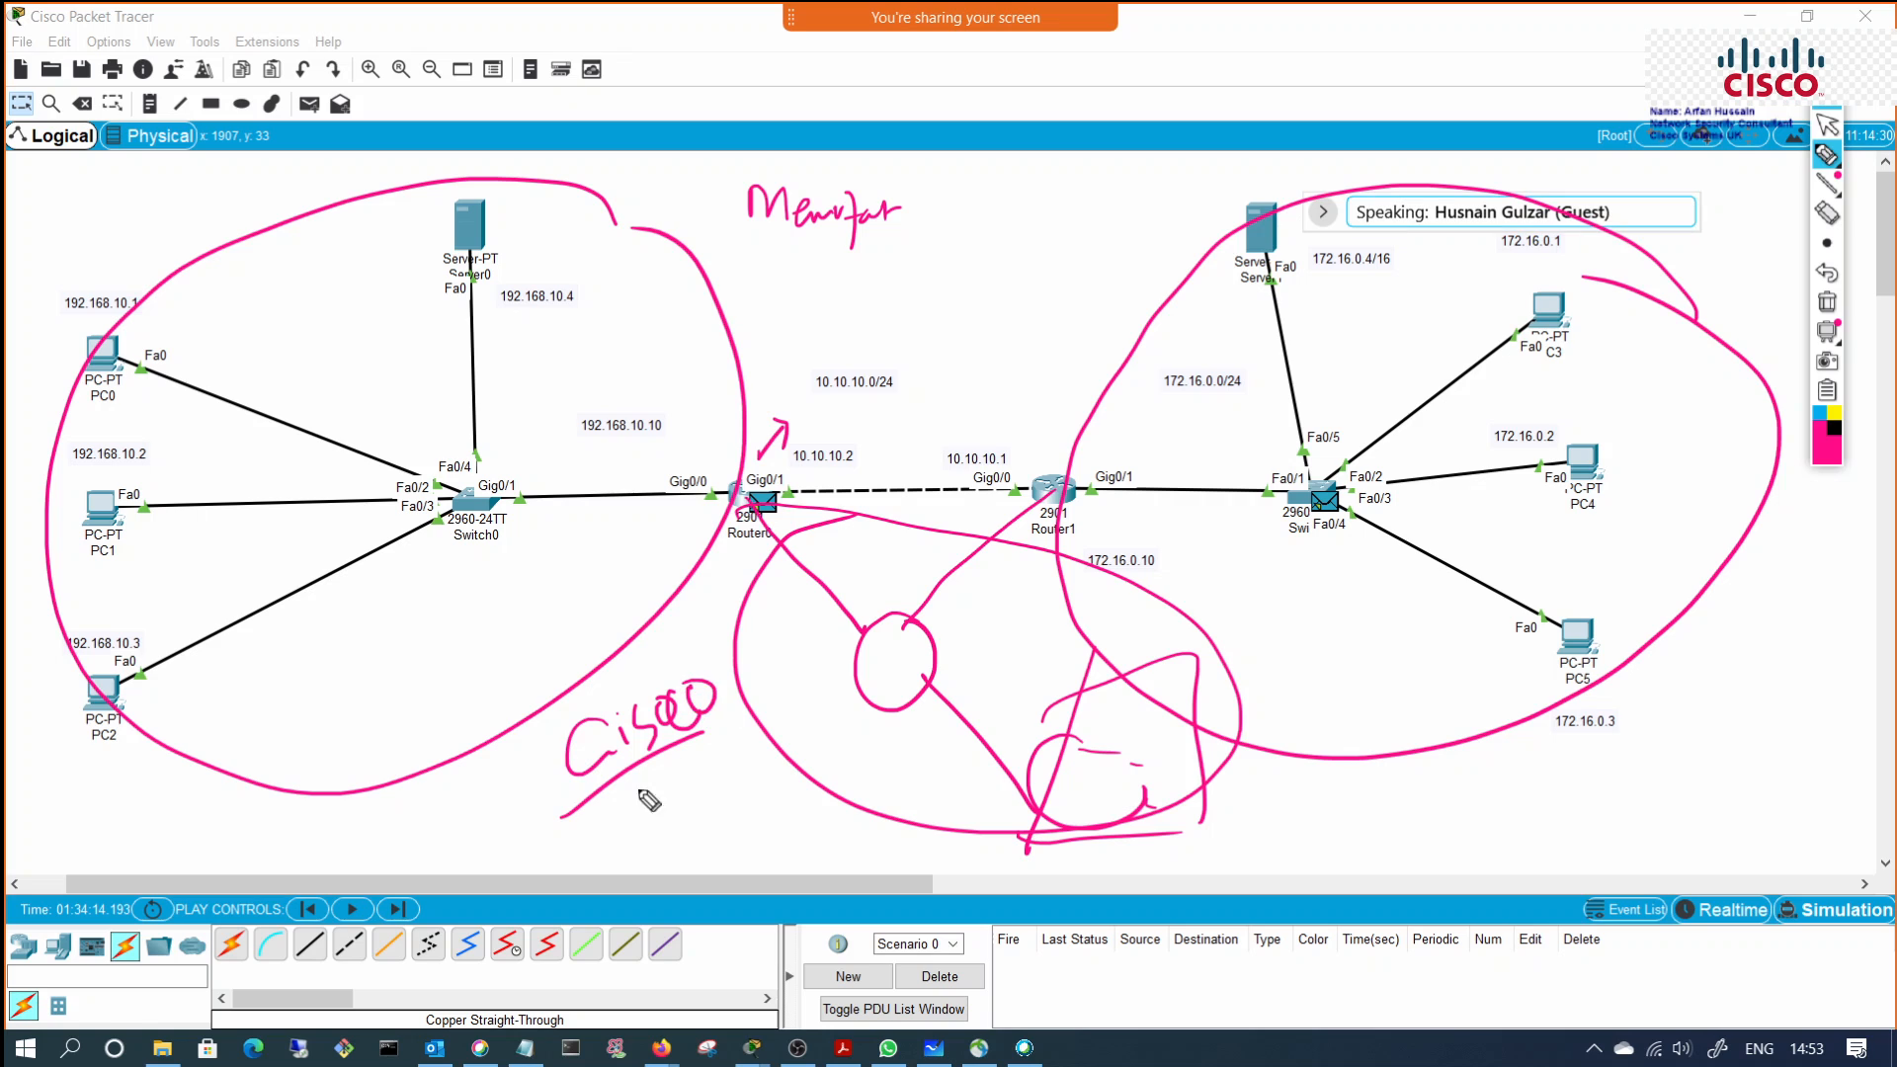
drag(534, 656, 539, 665)
drag(551, 631, 568, 658)
drag(533, 655, 615, 608)
drag(548, 681, 624, 625)
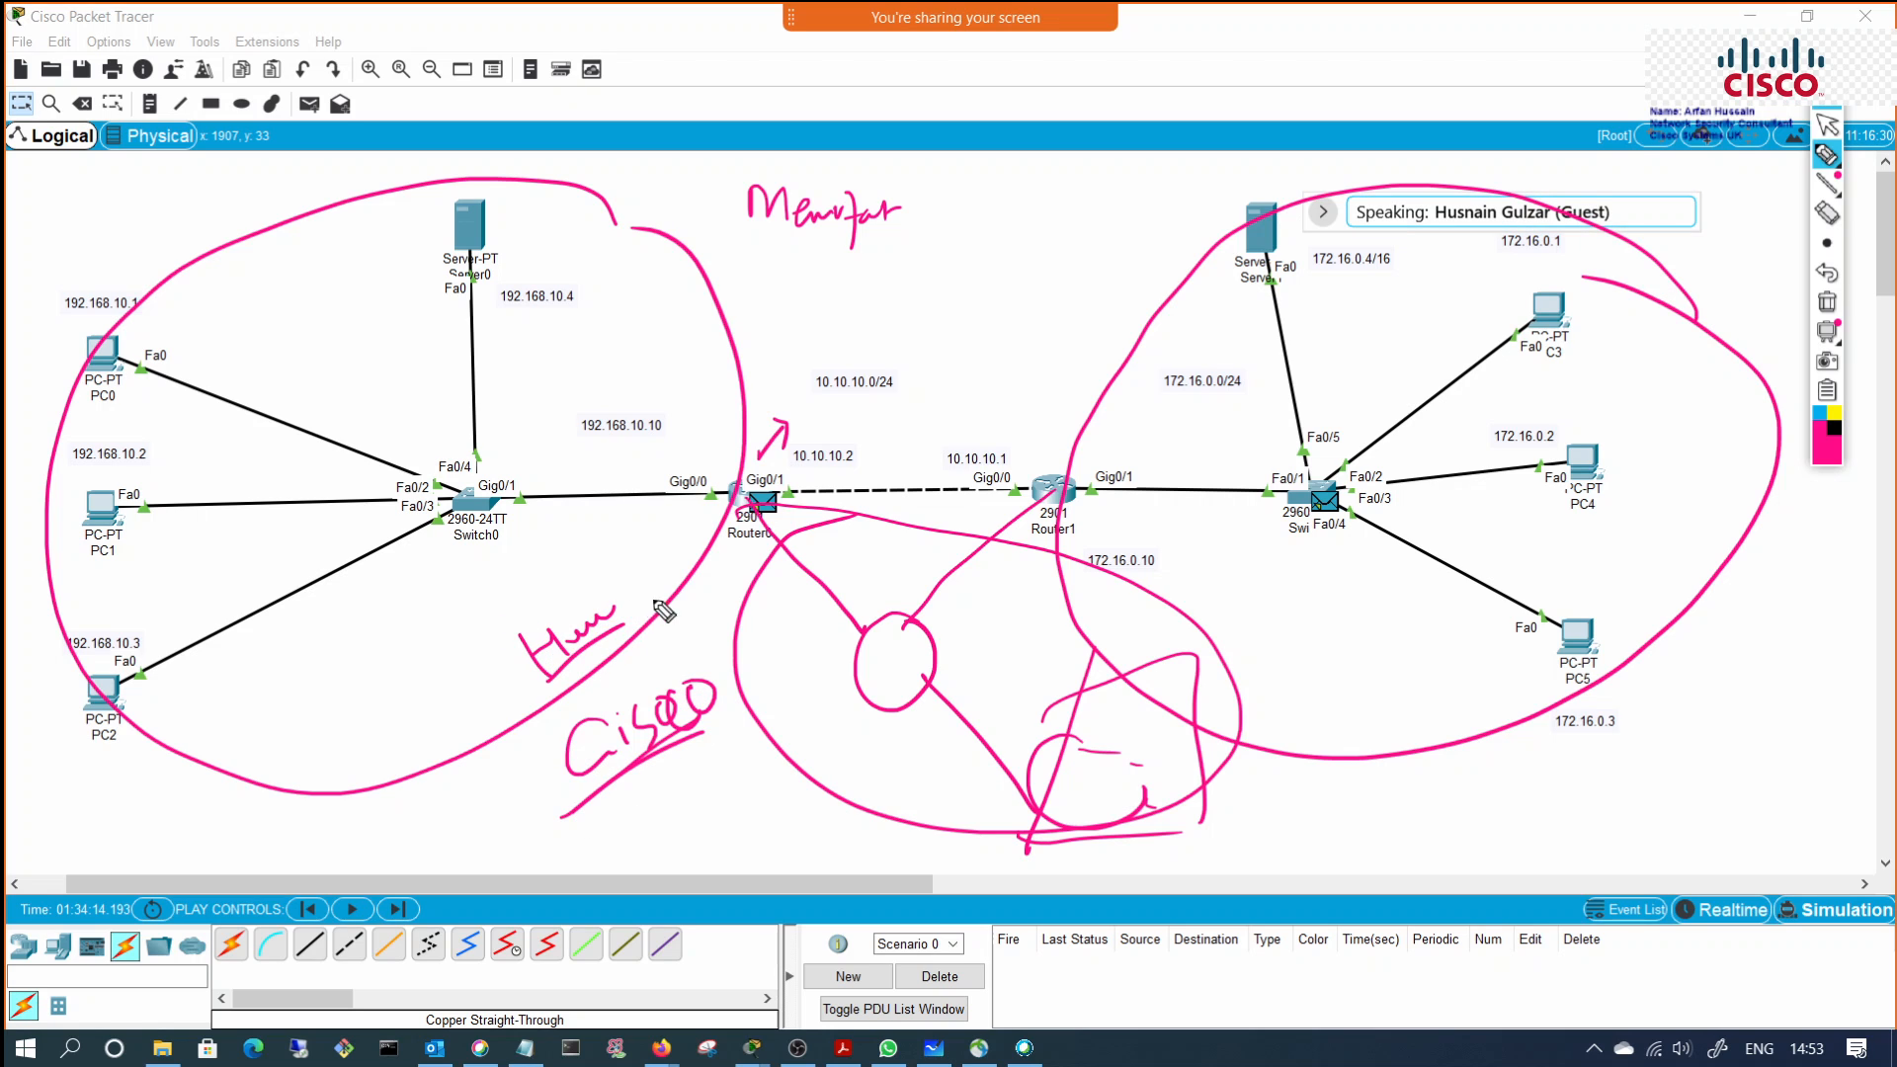
drag(655, 733, 640, 790)
drag(504, 654, 486, 700)
drag(548, 816, 577, 795)
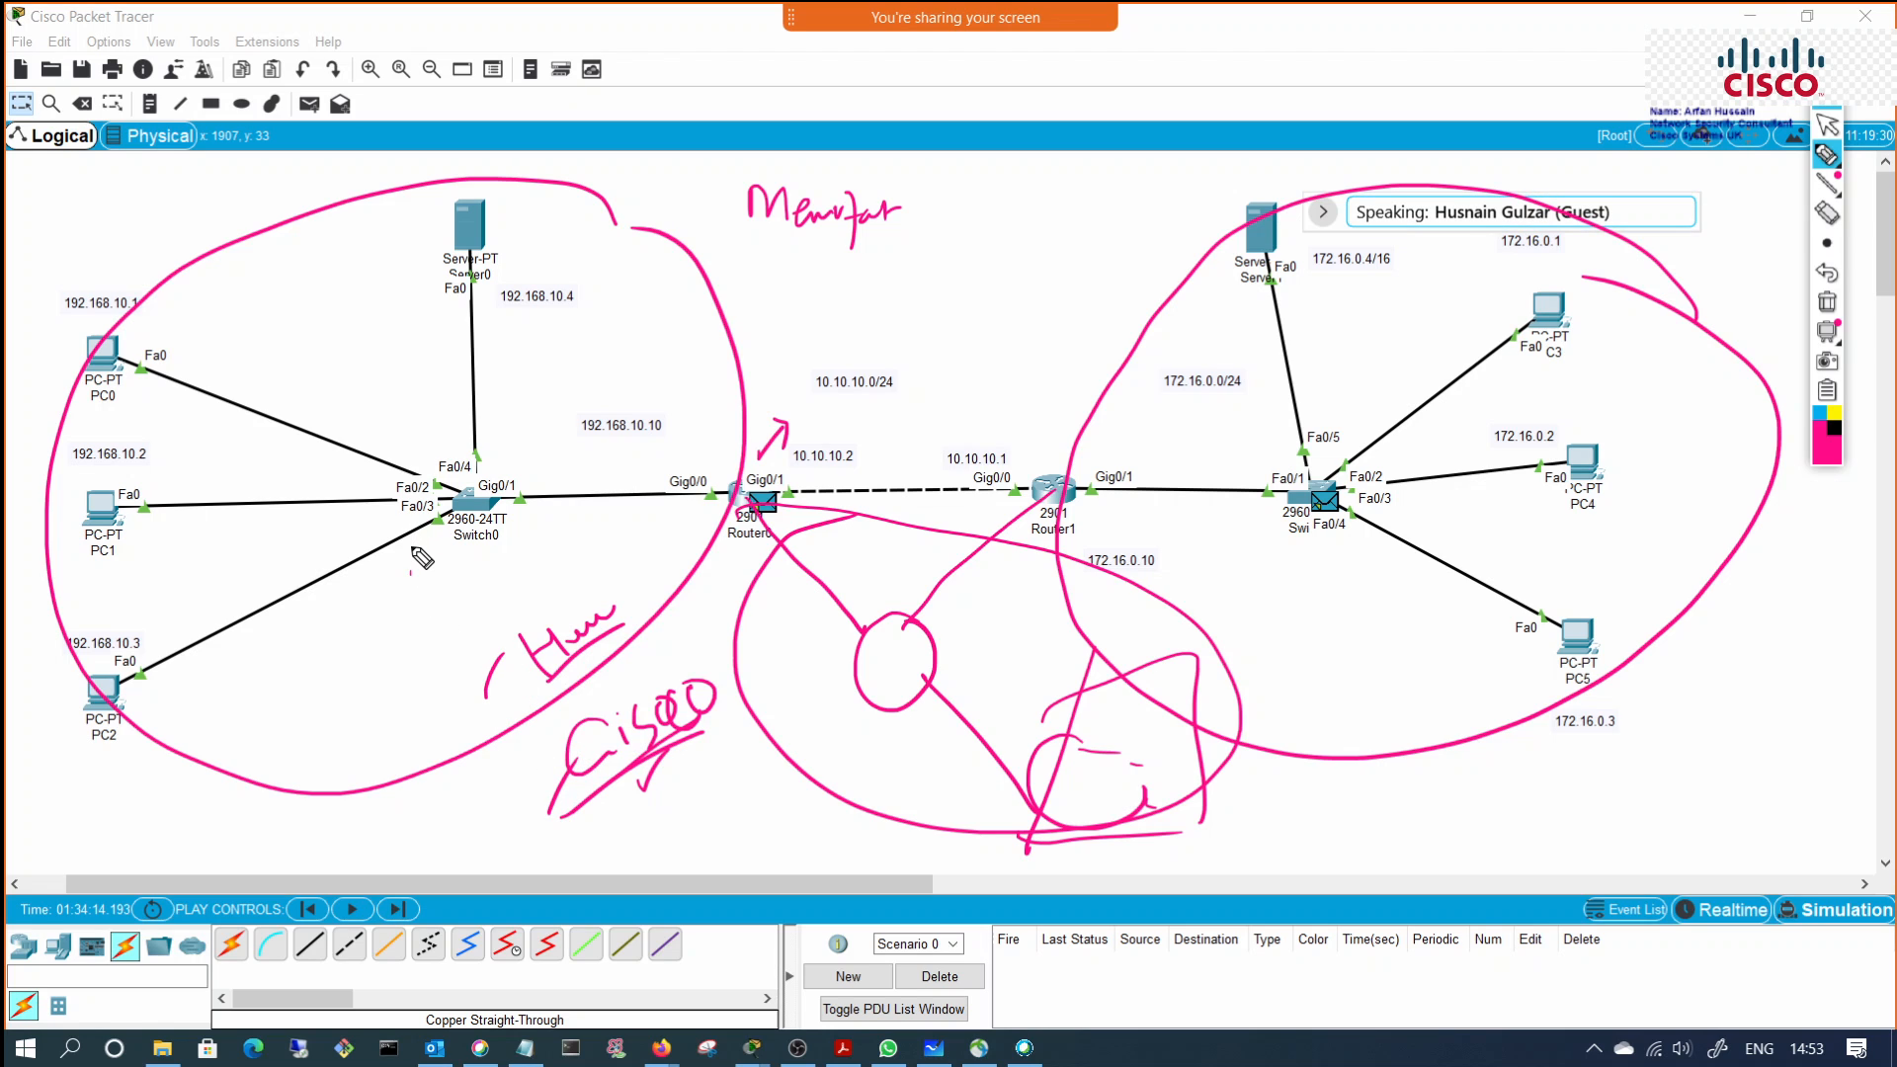
Step: Write "HP" and an abbreviated "Juniper" beneath the Switch0–Router0 link, and underline both
mouse_move(481, 584)
mouse_down()
mouse_move(488, 623)
mouse_move(511, 571)
mouse_move(491, 651)
mouse_up()
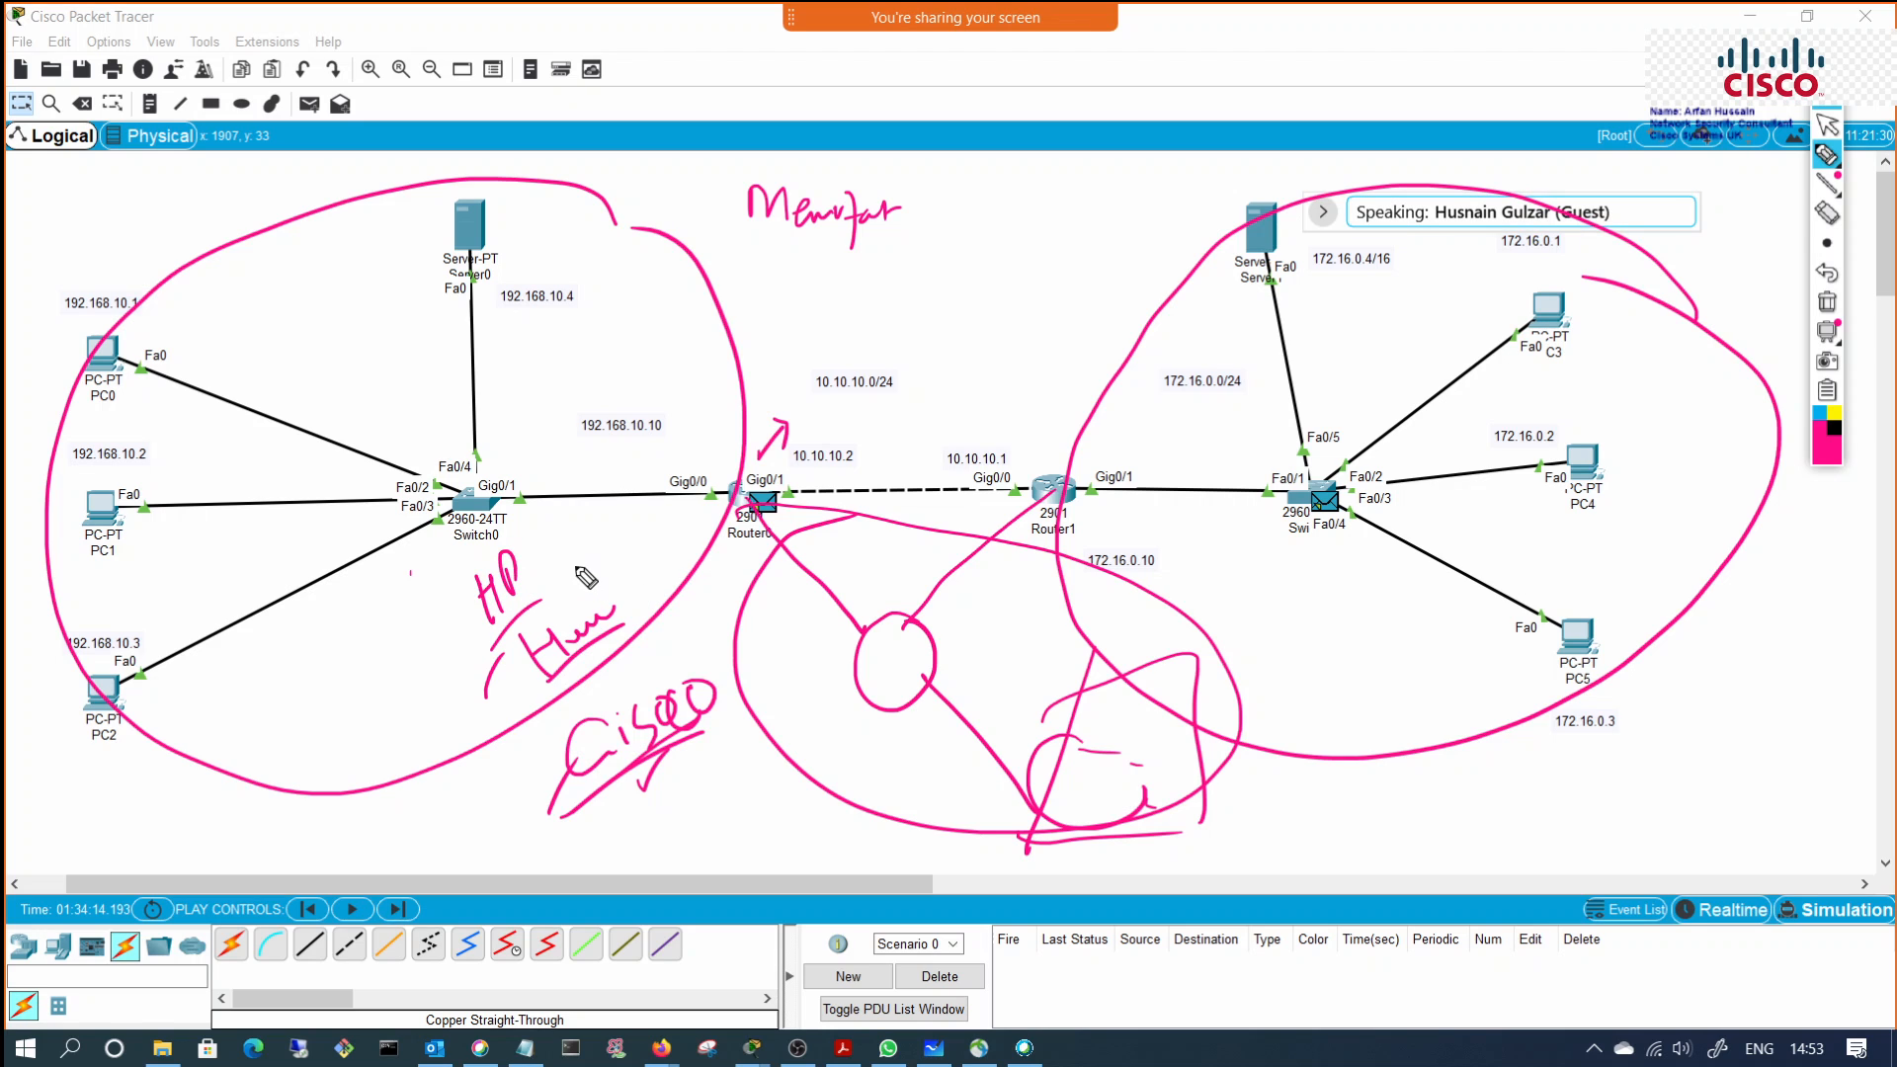
mouse_move(570, 556)
mouse_down()
mouse_move(561, 586)
mouse_move(575, 539)
mouse_up()
drag(584, 562, 672, 534)
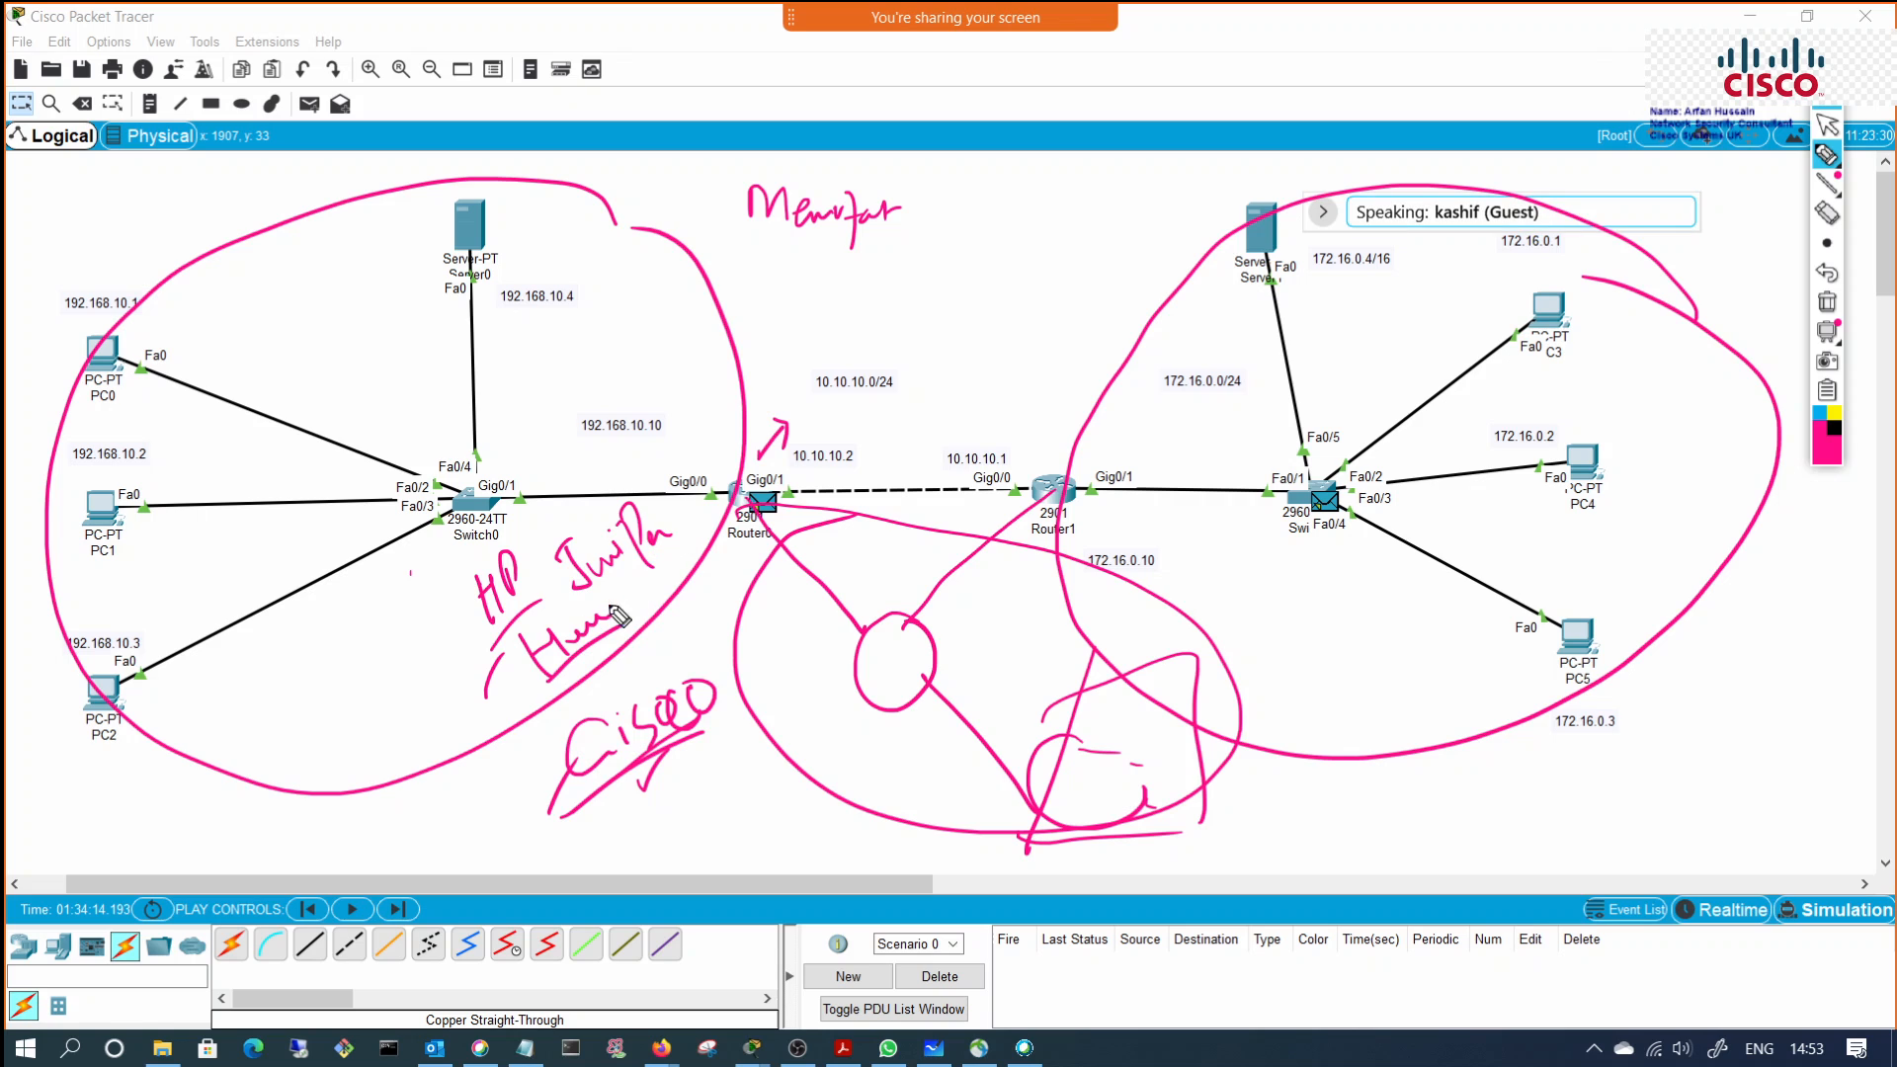
drag(608, 605, 675, 553)
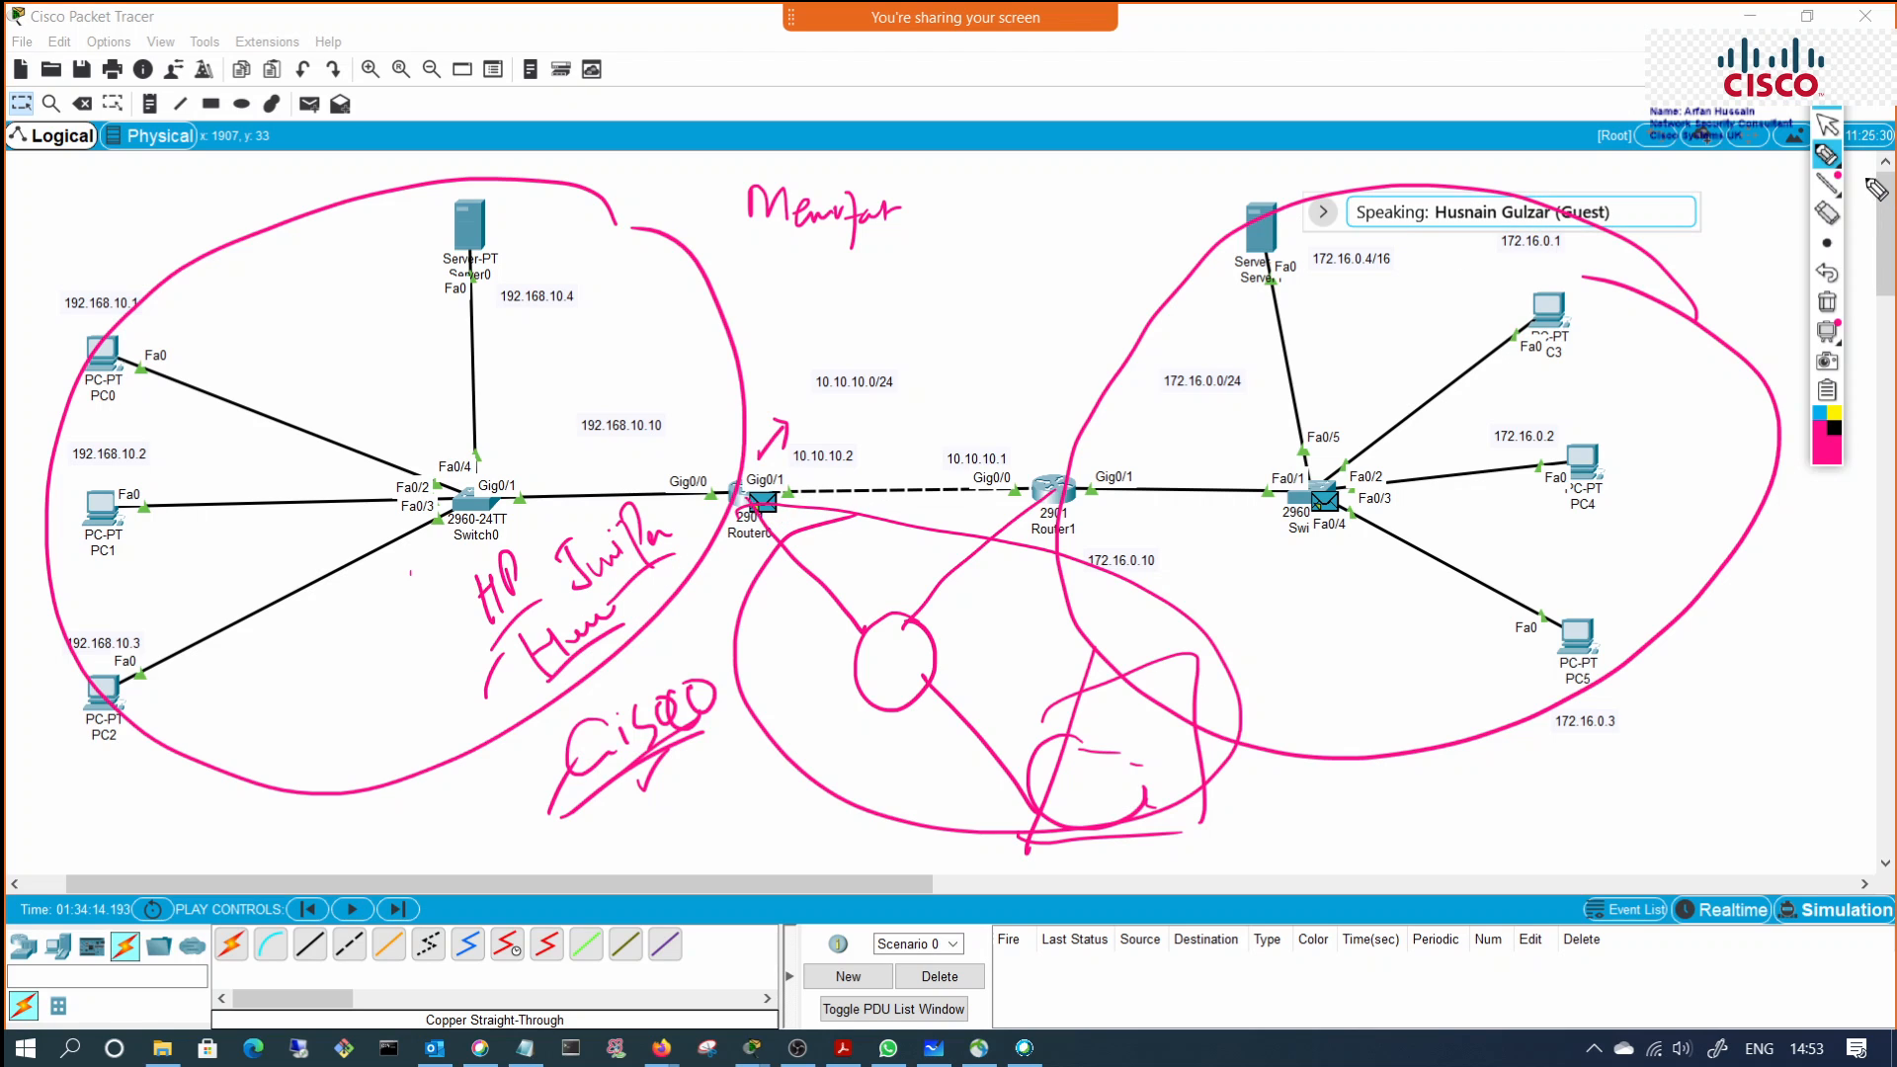
Step: Erase all annotations, draw an arrow toward Router0 above its link with Switch0, and label the devices "Rout" and "Swi"
click(1829, 305)
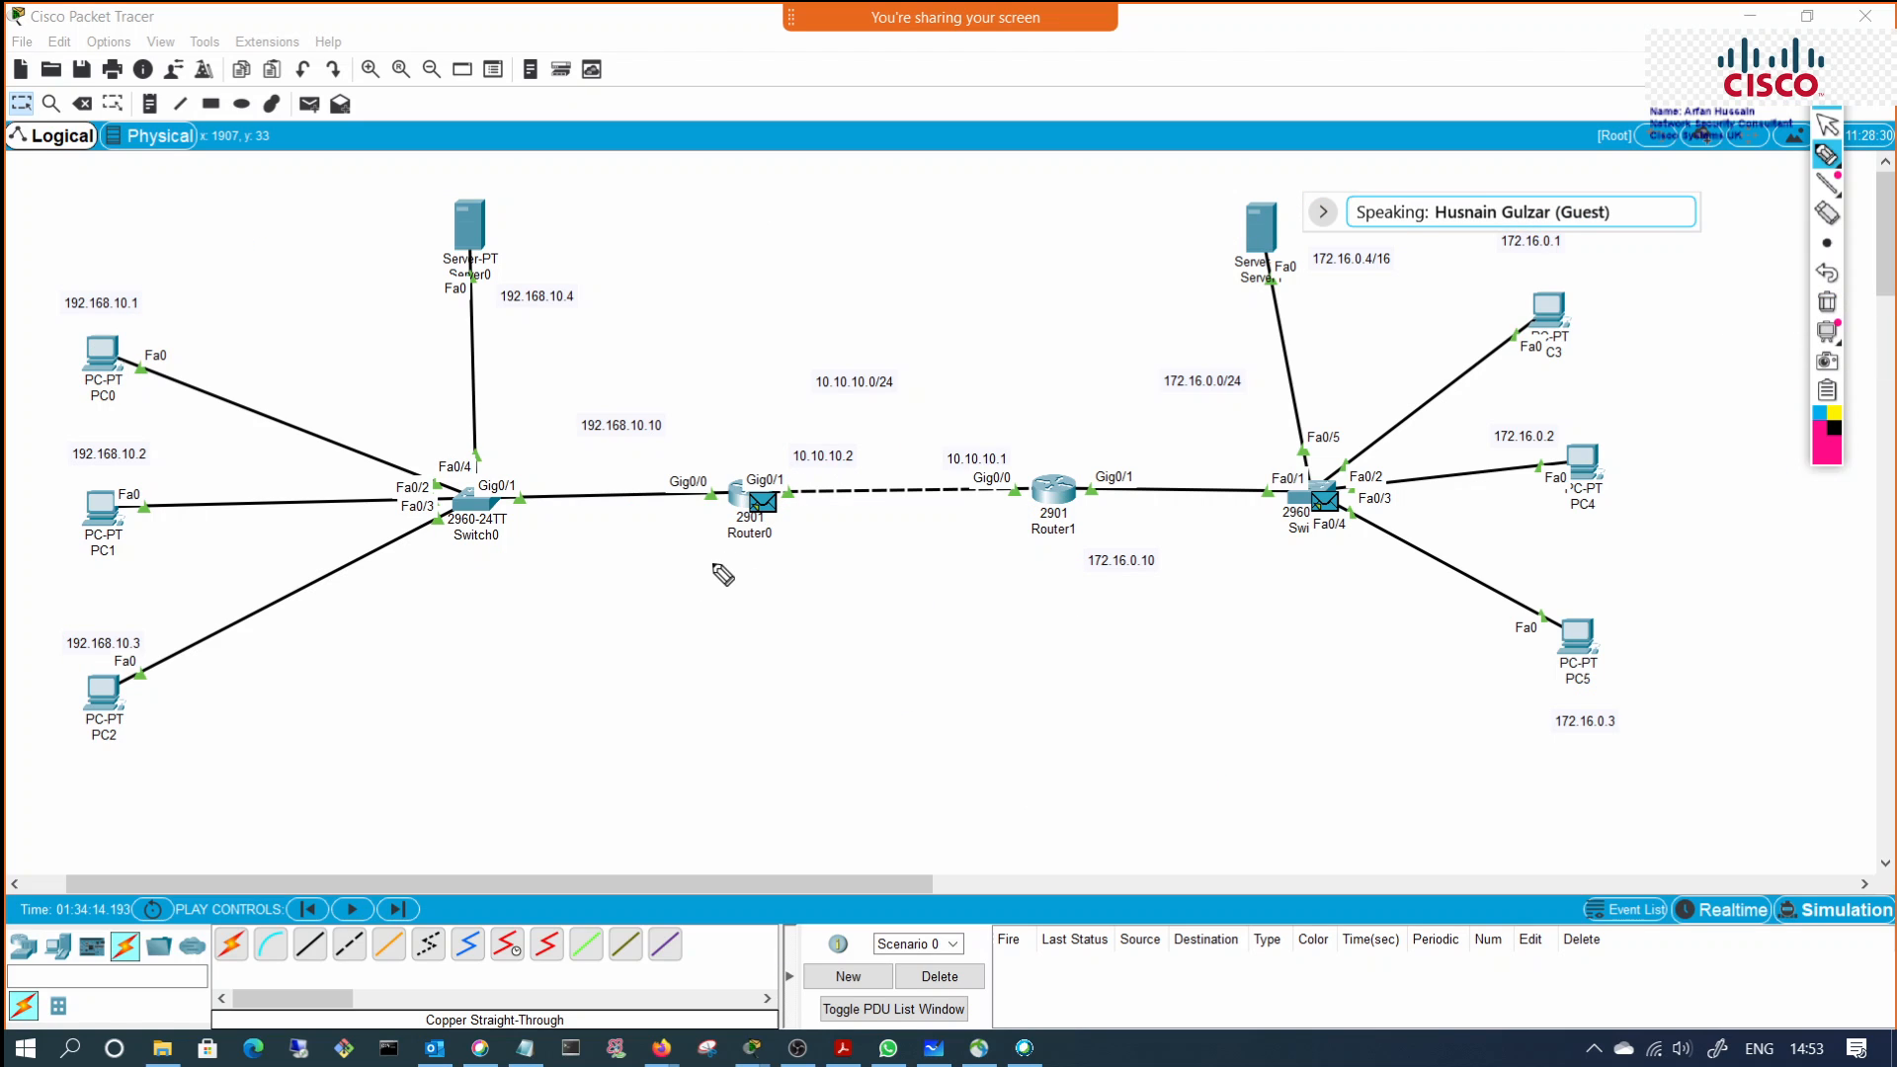
mouse_move(563, 474)
mouse_down()
mouse_move(630, 488)
mouse_move(731, 413)
mouse_move(766, 425)
mouse_up()
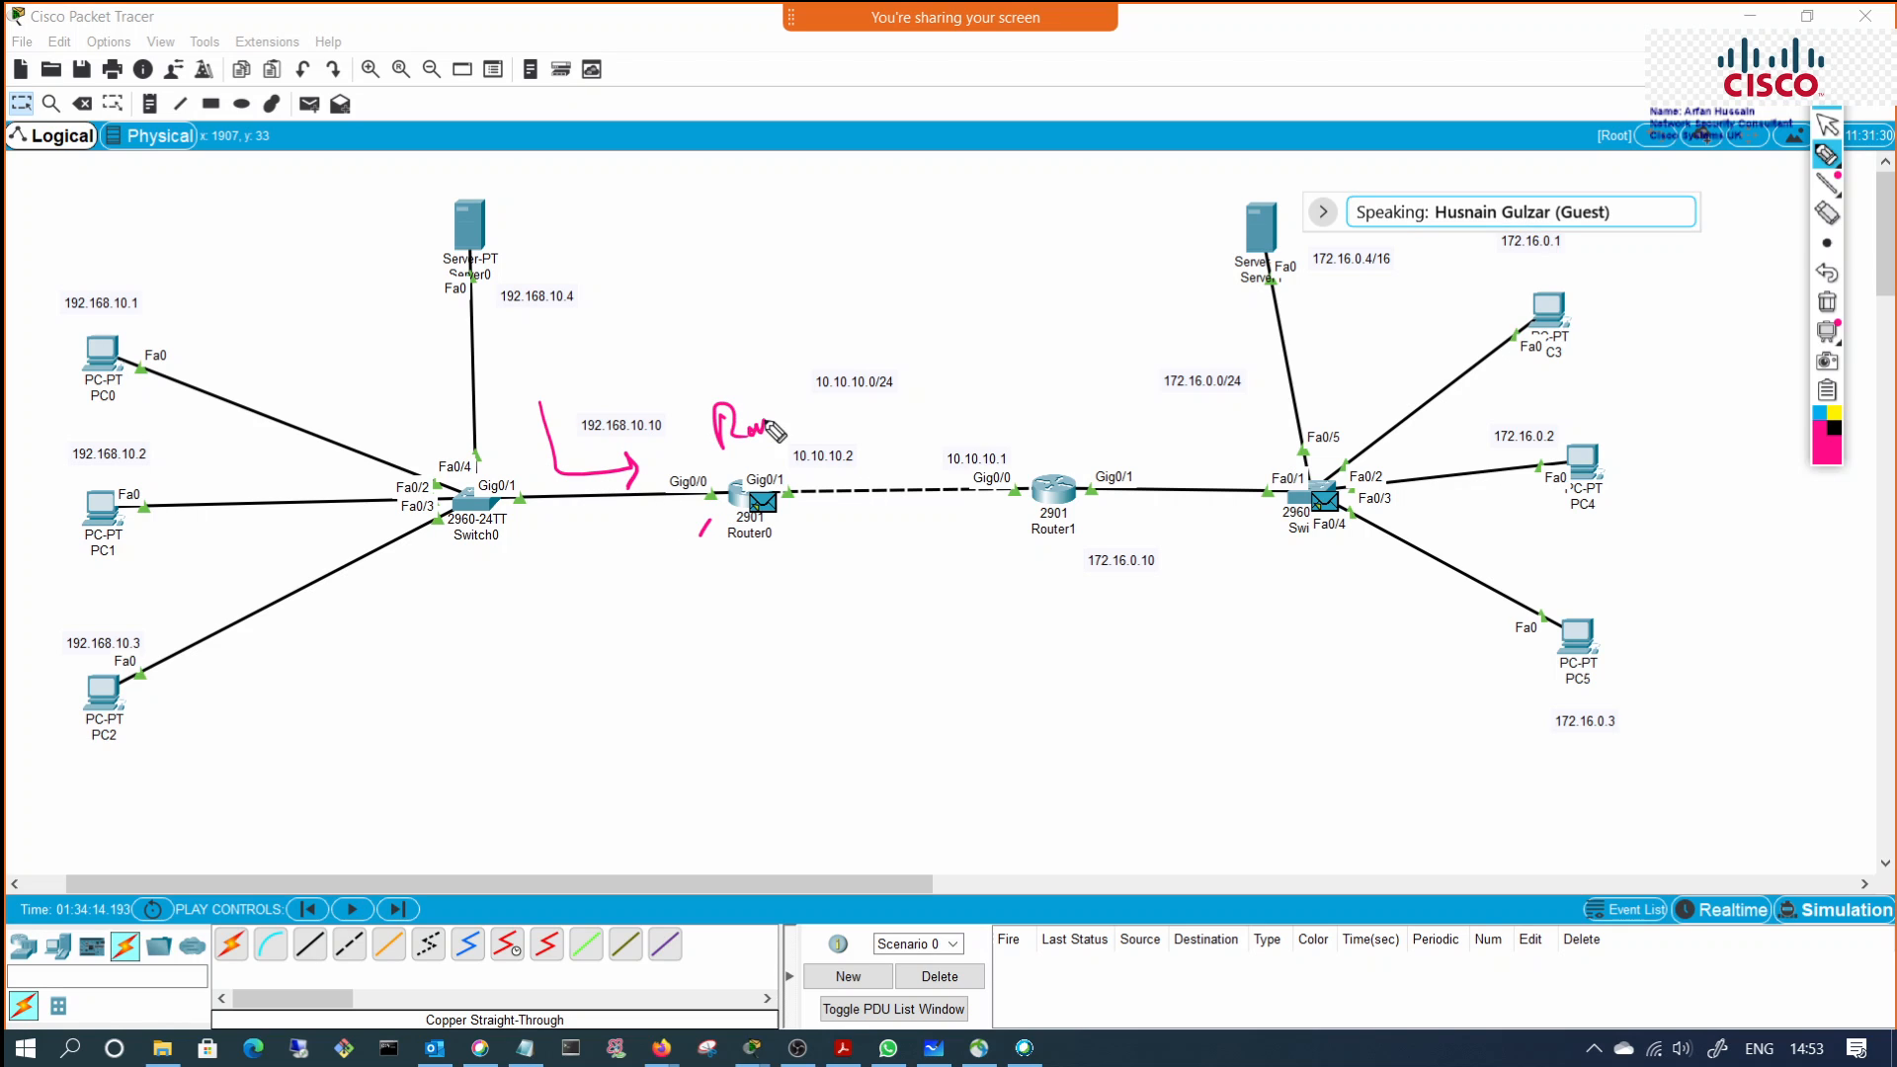
mouse_move(510, 568)
mouse_down()
mouse_move(464, 603)
mouse_move(498, 575)
mouse_move(550, 607)
mouse_up()
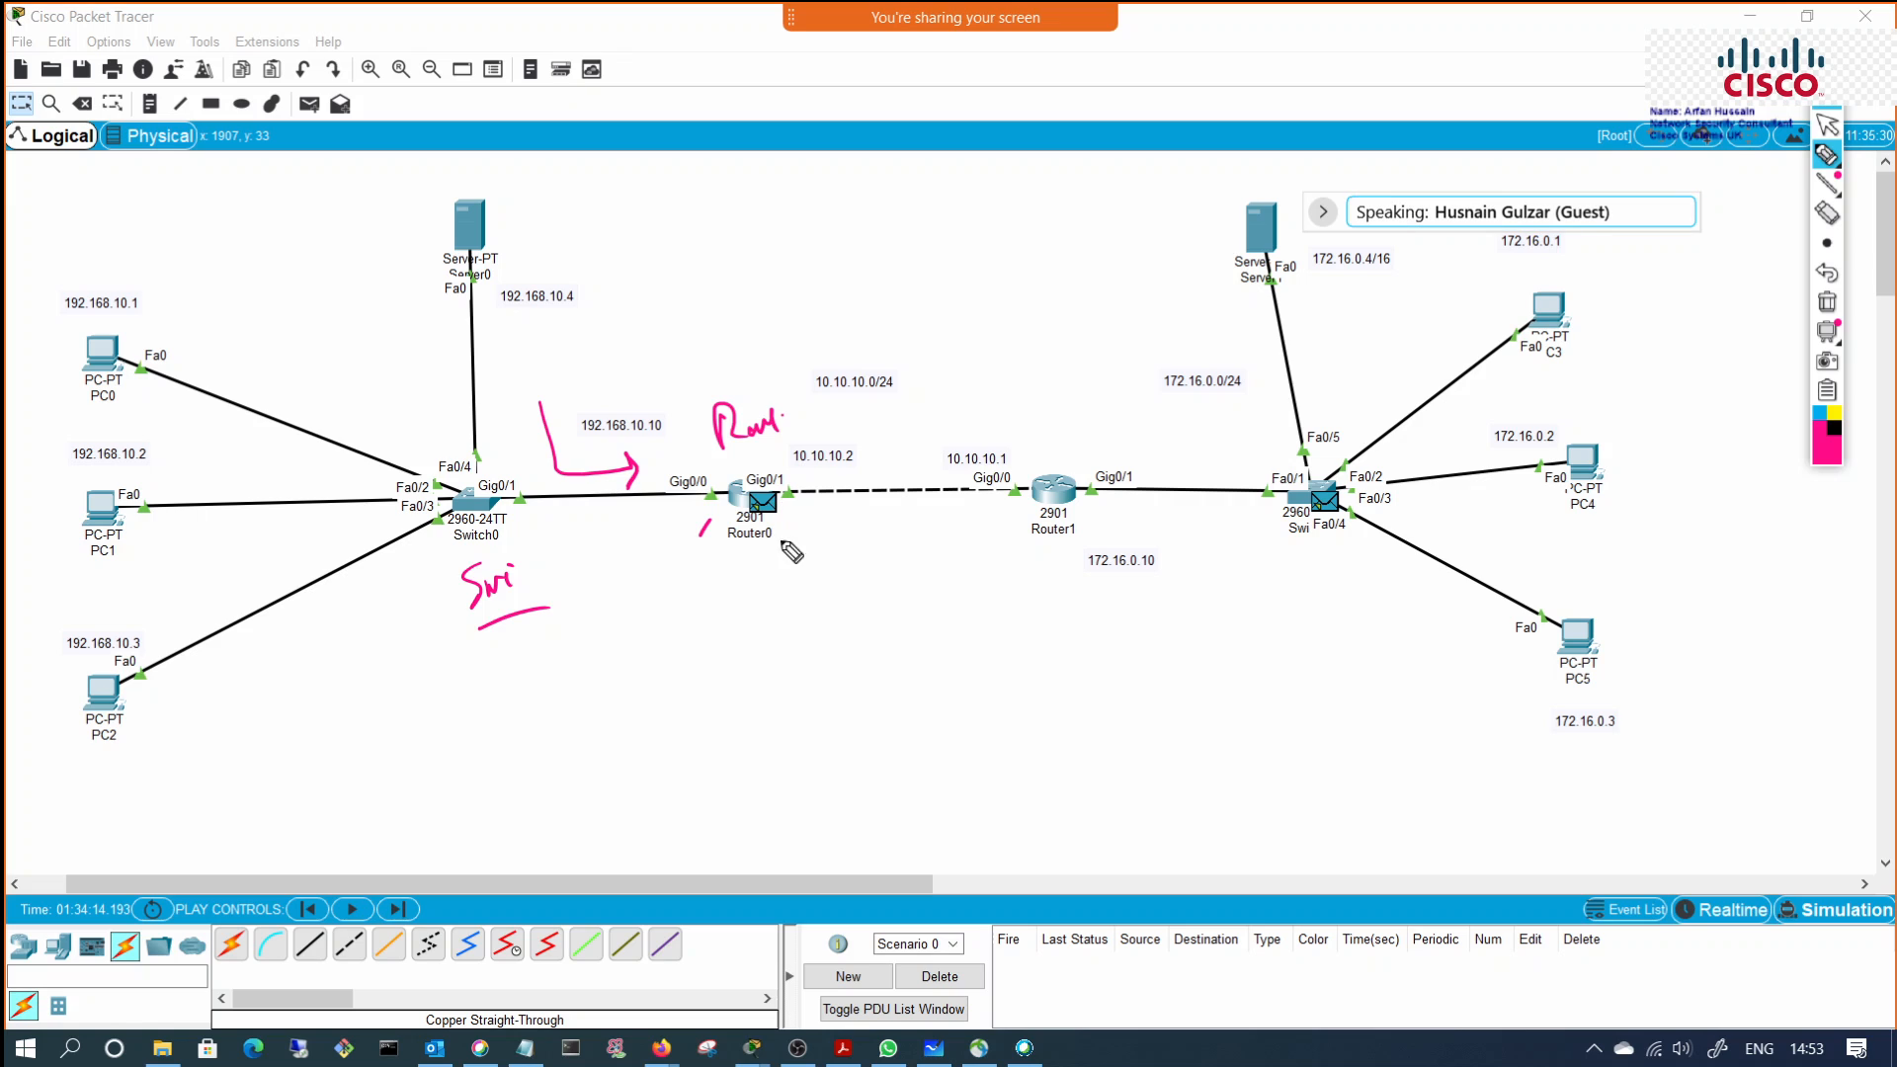
Step: Write a double-underlined abbreviated "manufacturer" note below Router0, and add a check mark at "Rout" and a stroke above Switch0
mouse_move(693, 637)
mouse_down()
mouse_move(704, 605)
mouse_move(790, 632)
mouse_move(815, 607)
mouse_move(833, 640)
mouse_up()
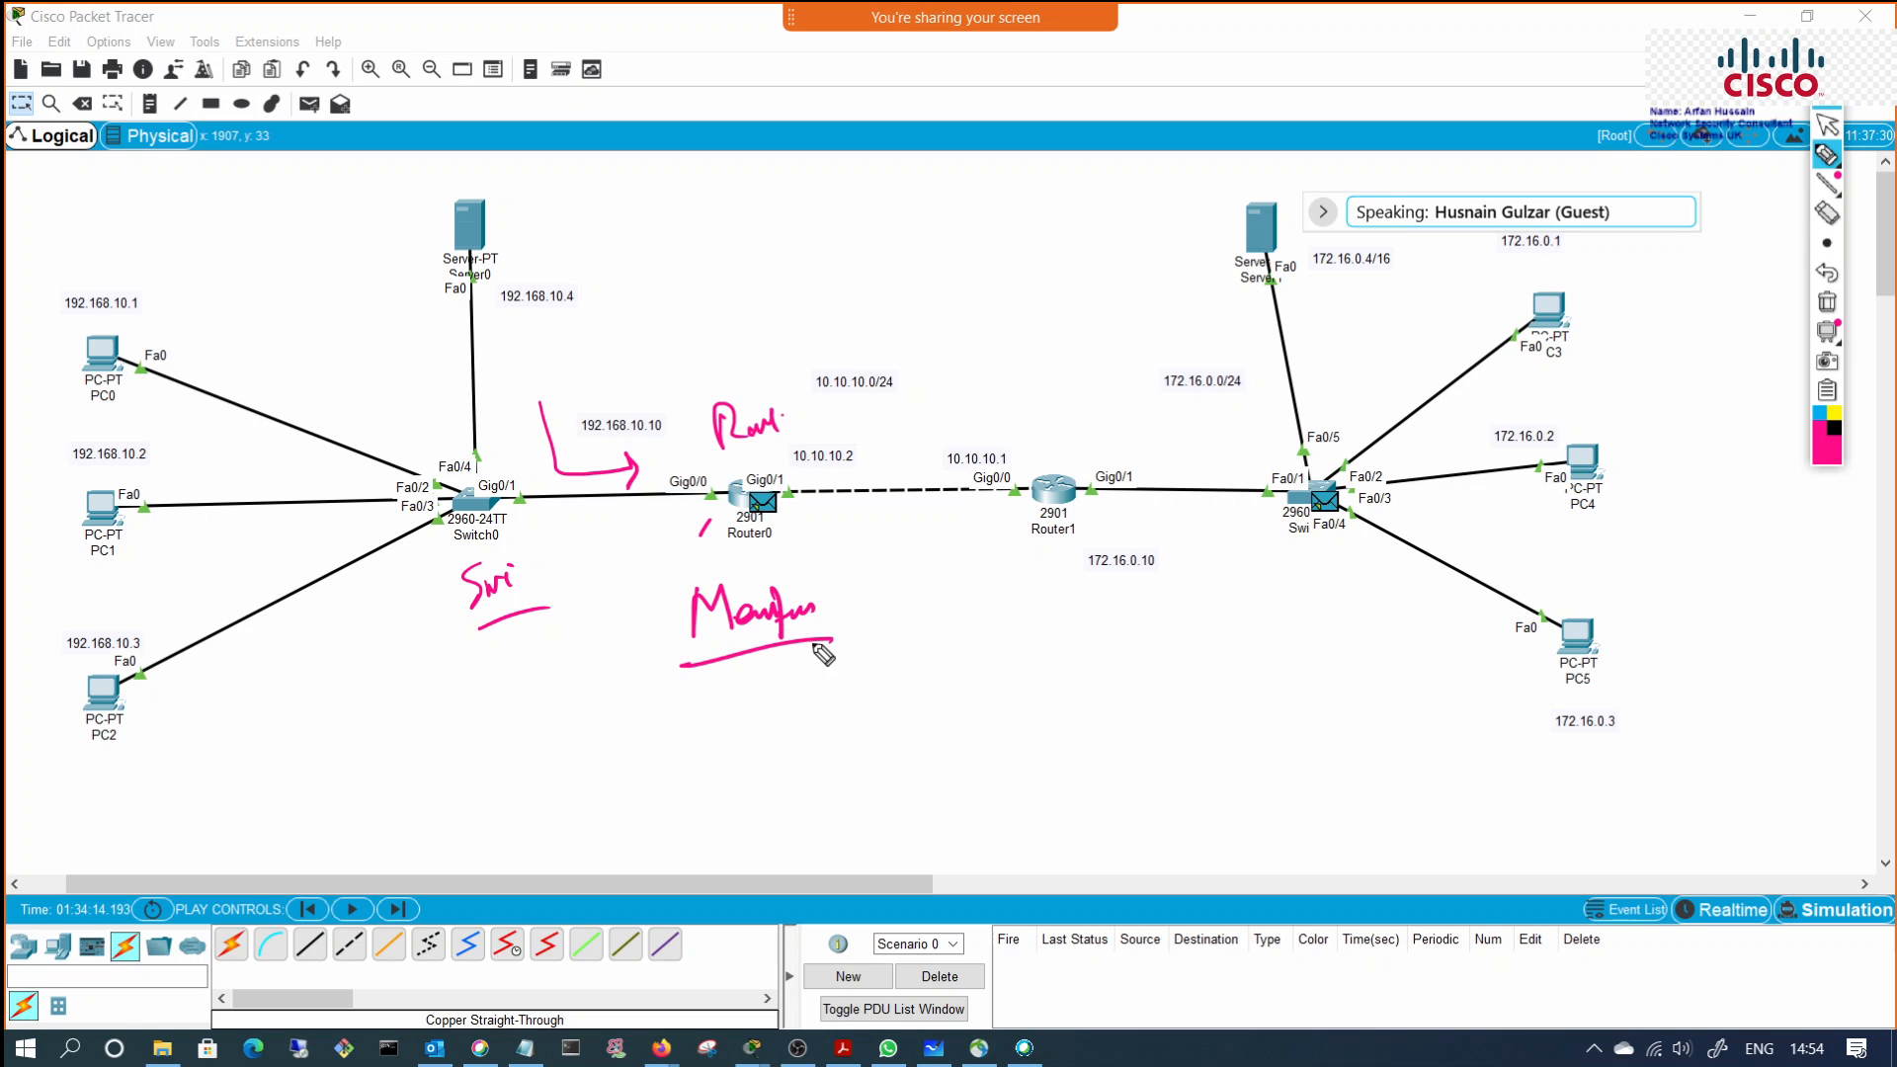
mouse_move(734, 447)
mouse_down()
mouse_move(756, 460)
mouse_move(780, 420)
mouse_up()
drag(499, 461, 533, 425)
drag(695, 672, 820, 638)
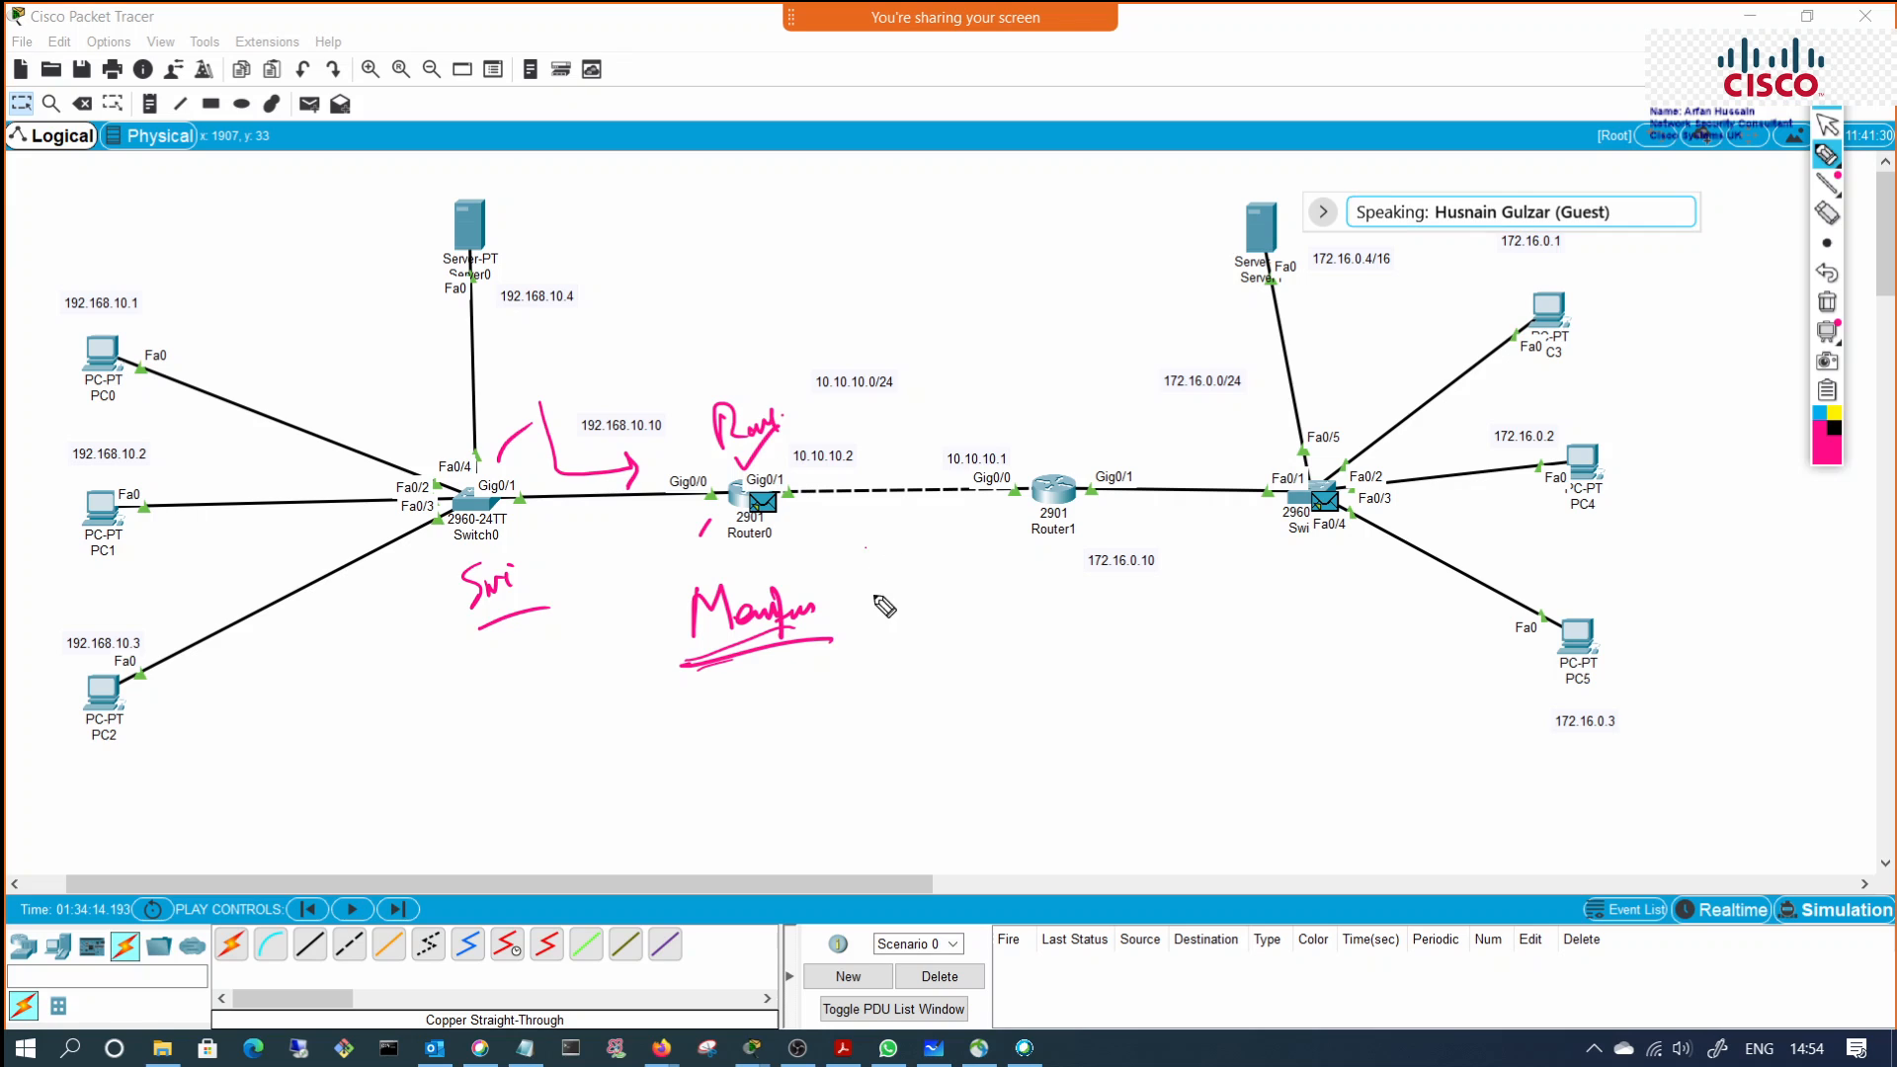
click(914, 606)
click(1829, 120)
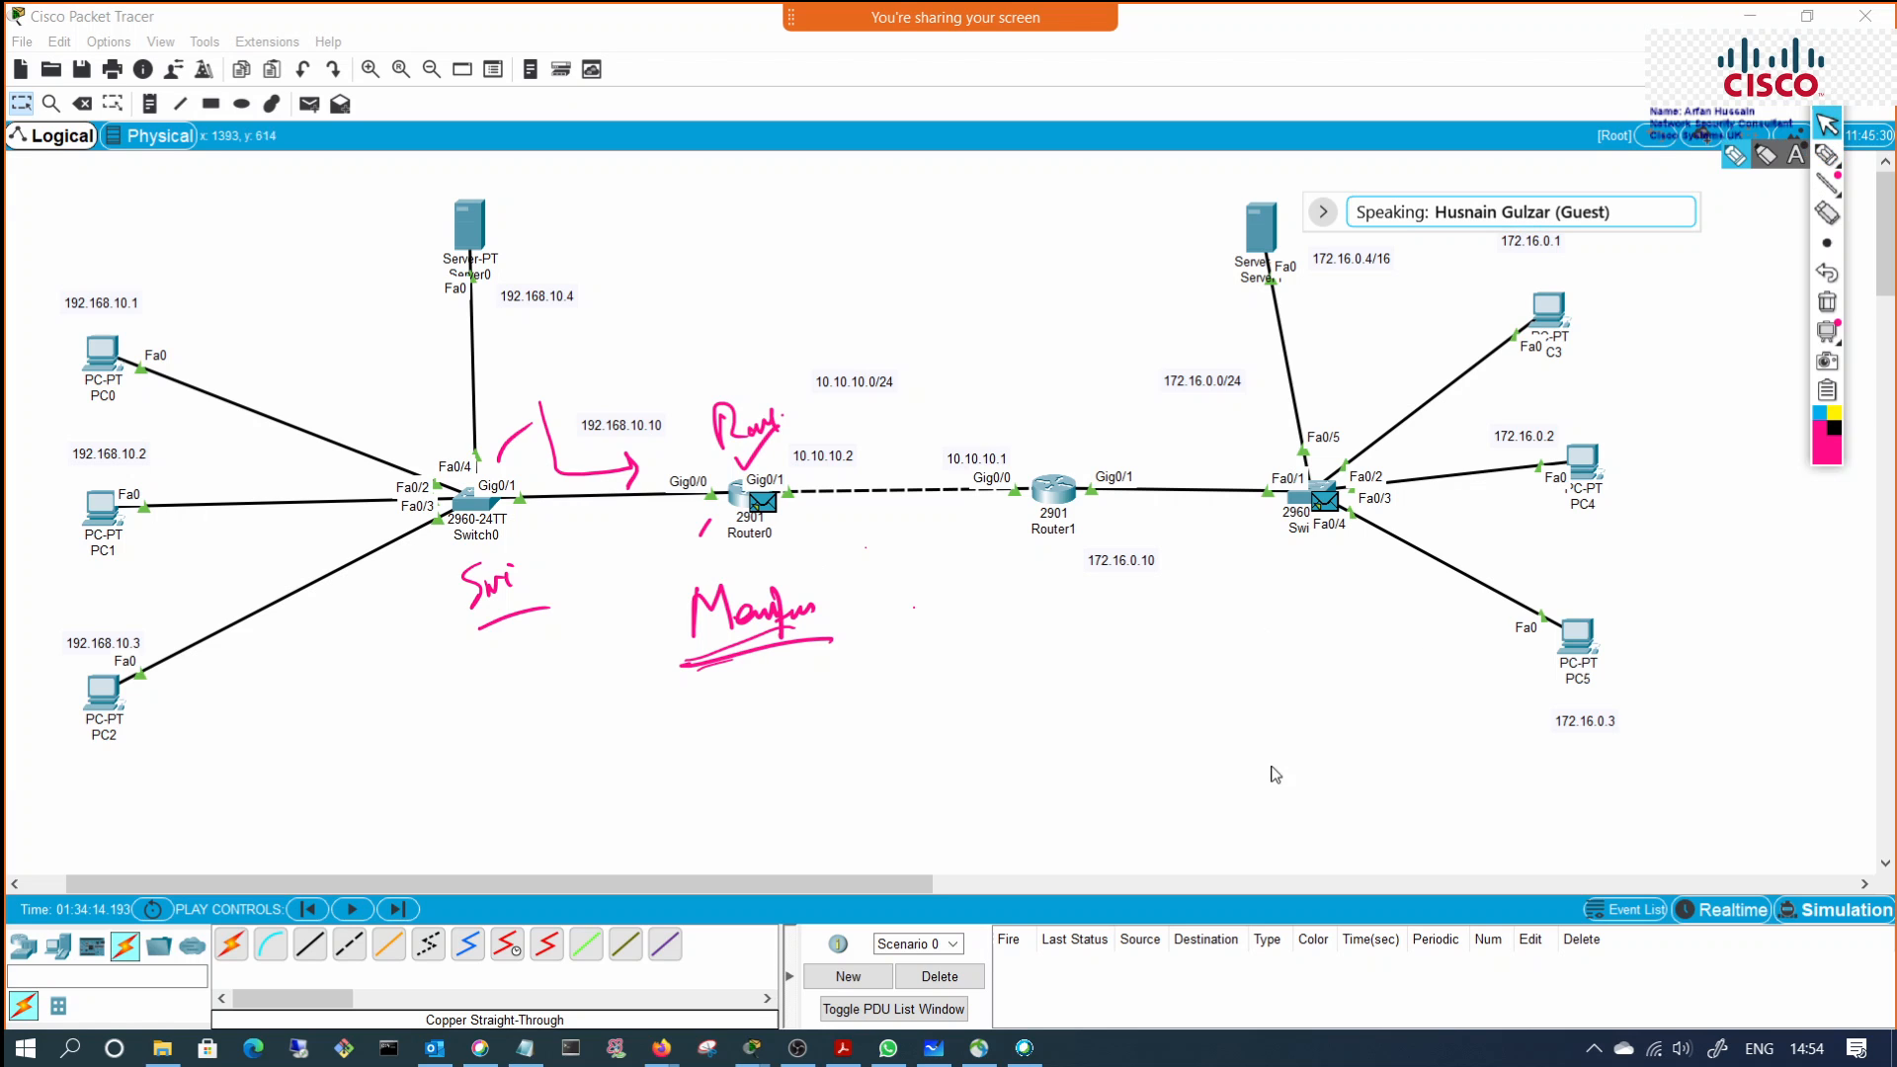
Step: Erase all annotations, draw a large loop around the topology, and write "1/" below Router0
mouse_move(661, 1049)
click(1830, 308)
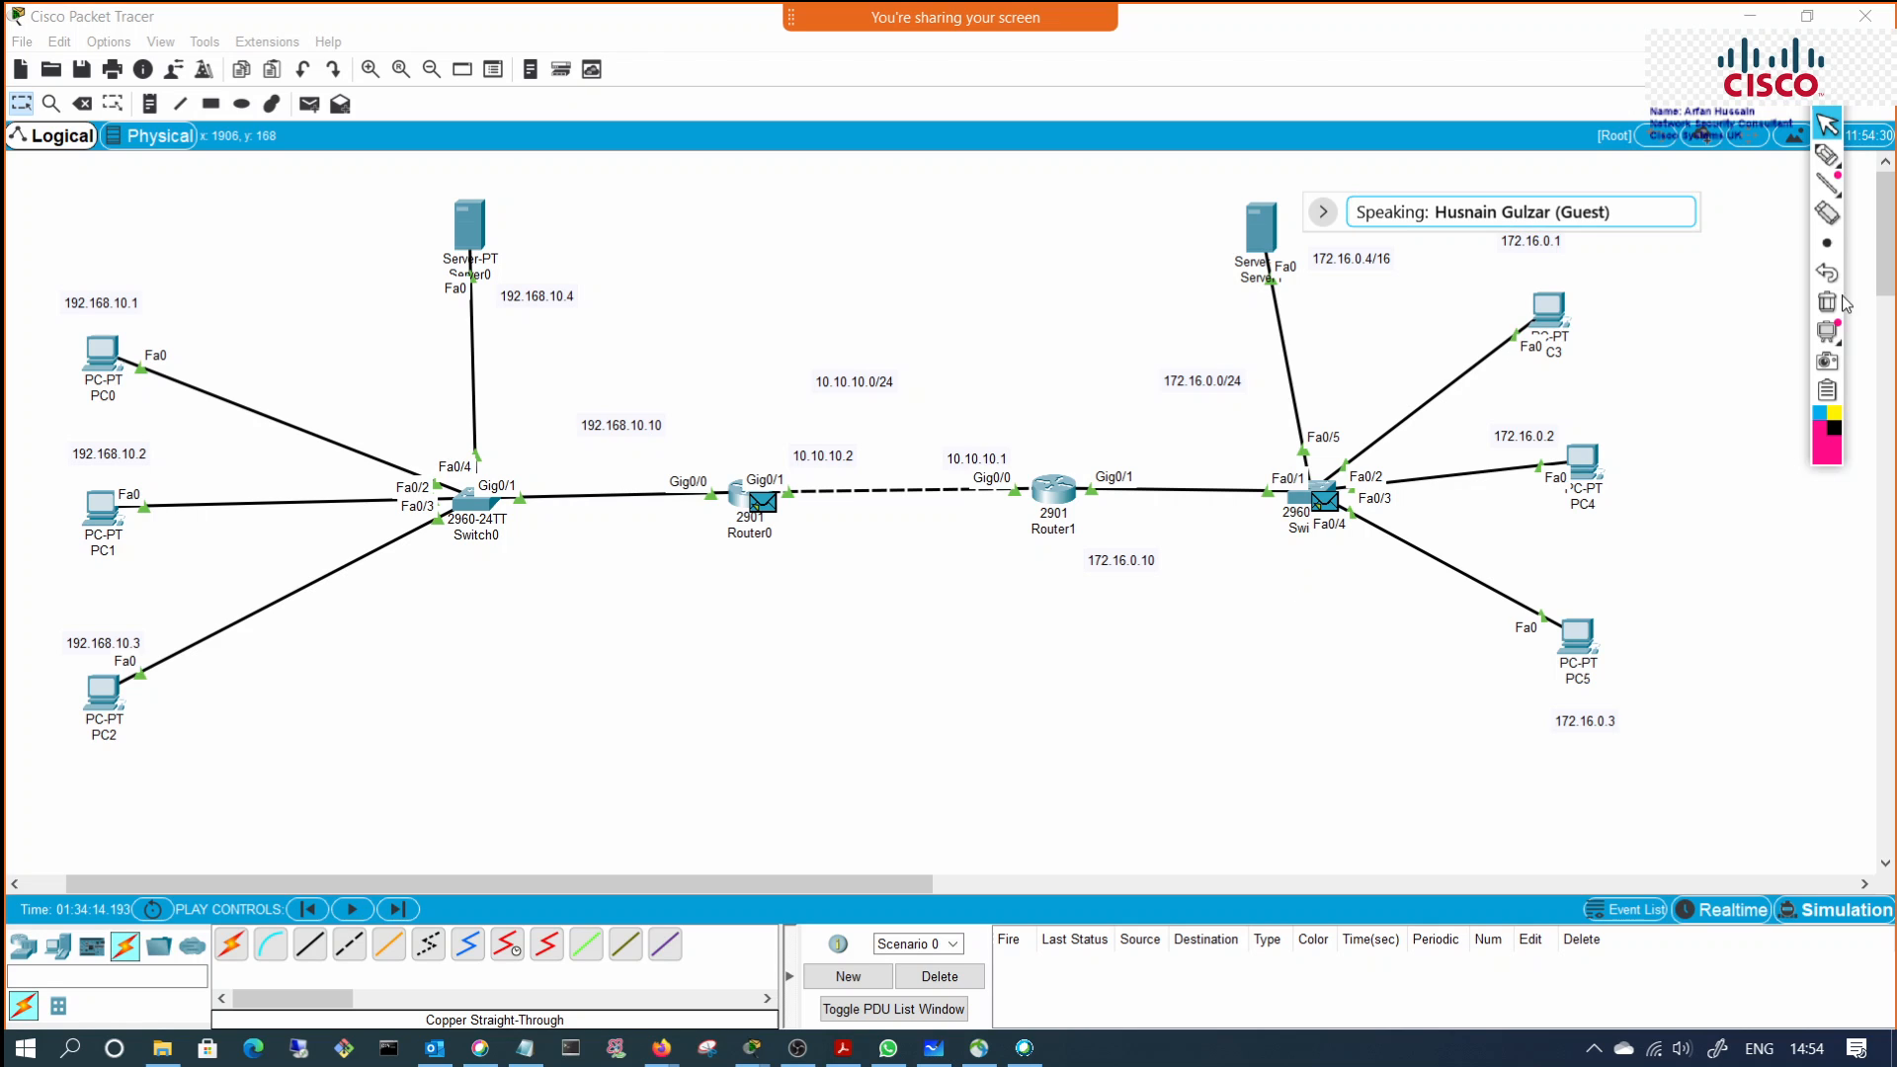
click(1827, 155)
click(1721, 165)
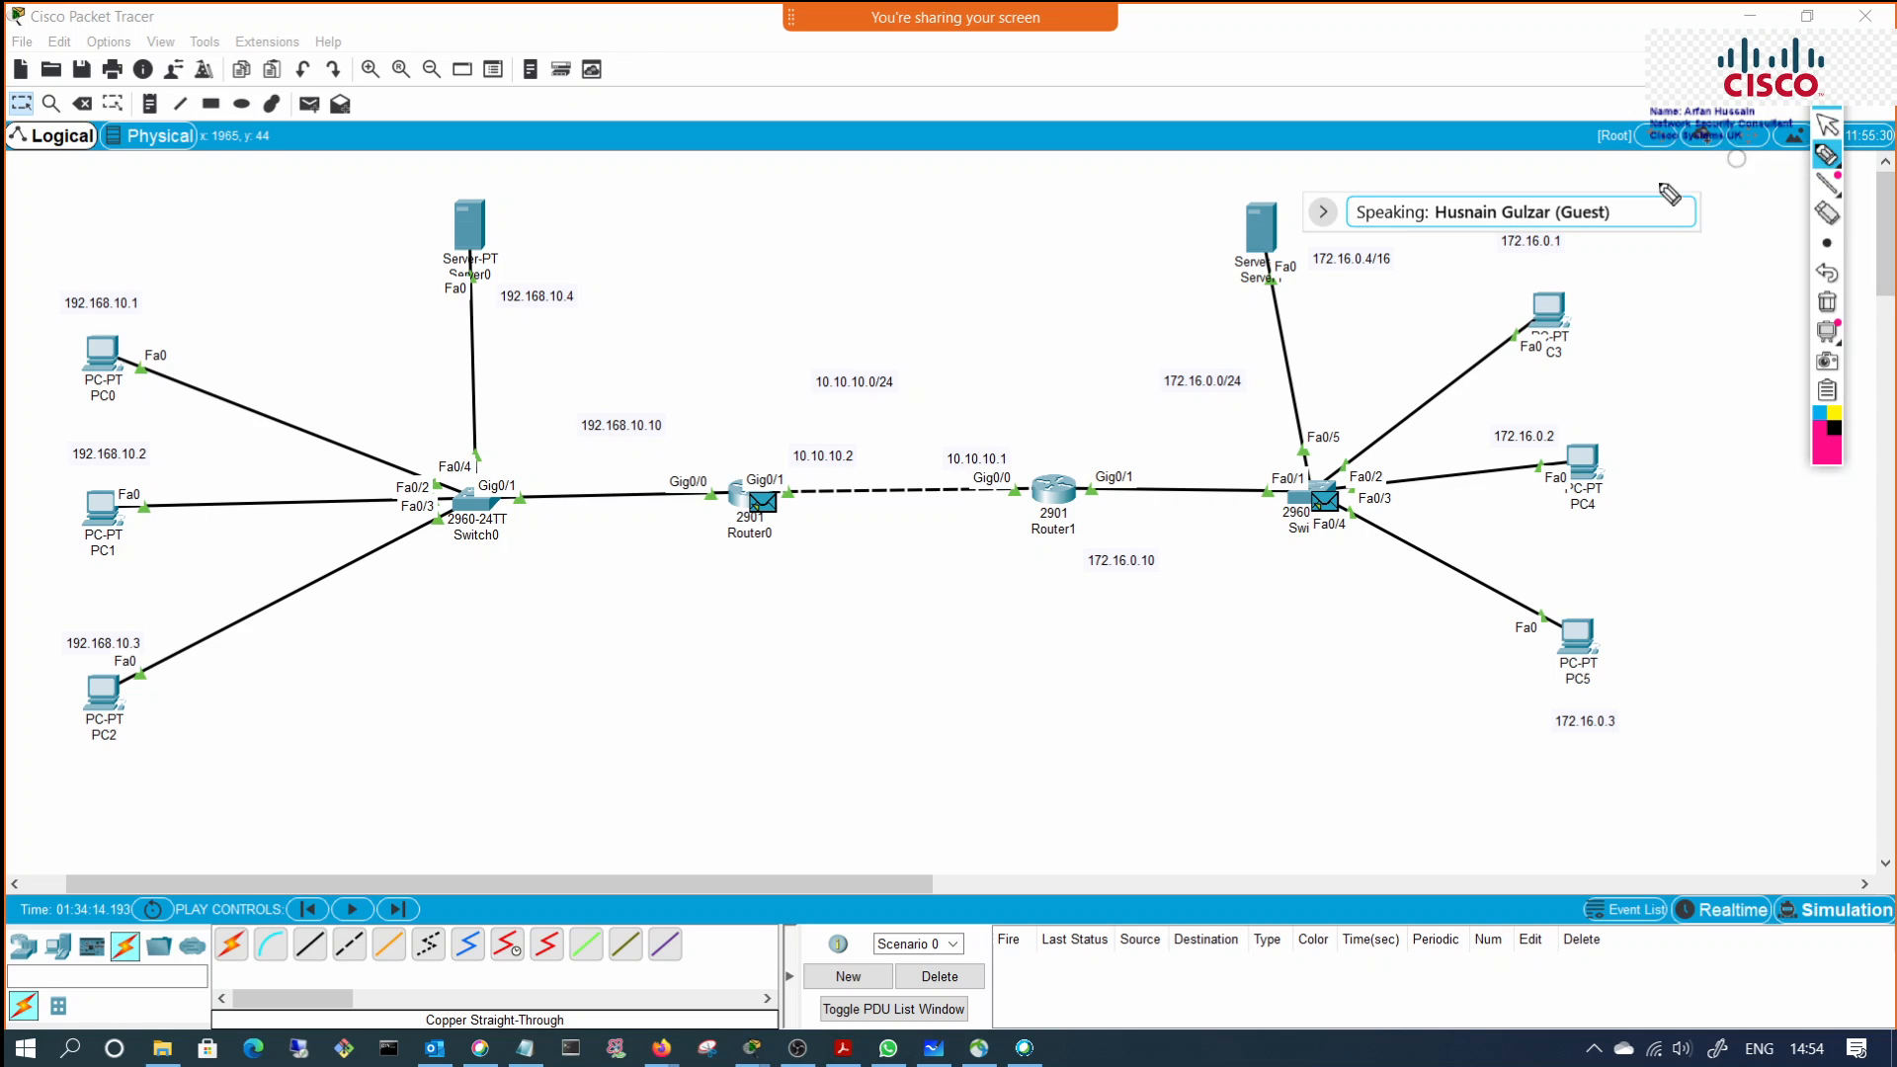
mouse_move(334, 247)
mouse_down()
mouse_move(850, 192)
mouse_move(1544, 522)
mouse_move(276, 640)
mouse_move(225, 556)
mouse_up()
drag(690, 591, 696, 624)
mouse_move(679, 625)
mouse_down()
mouse_move(721, 622)
mouse_move(709, 664)
mouse_up()
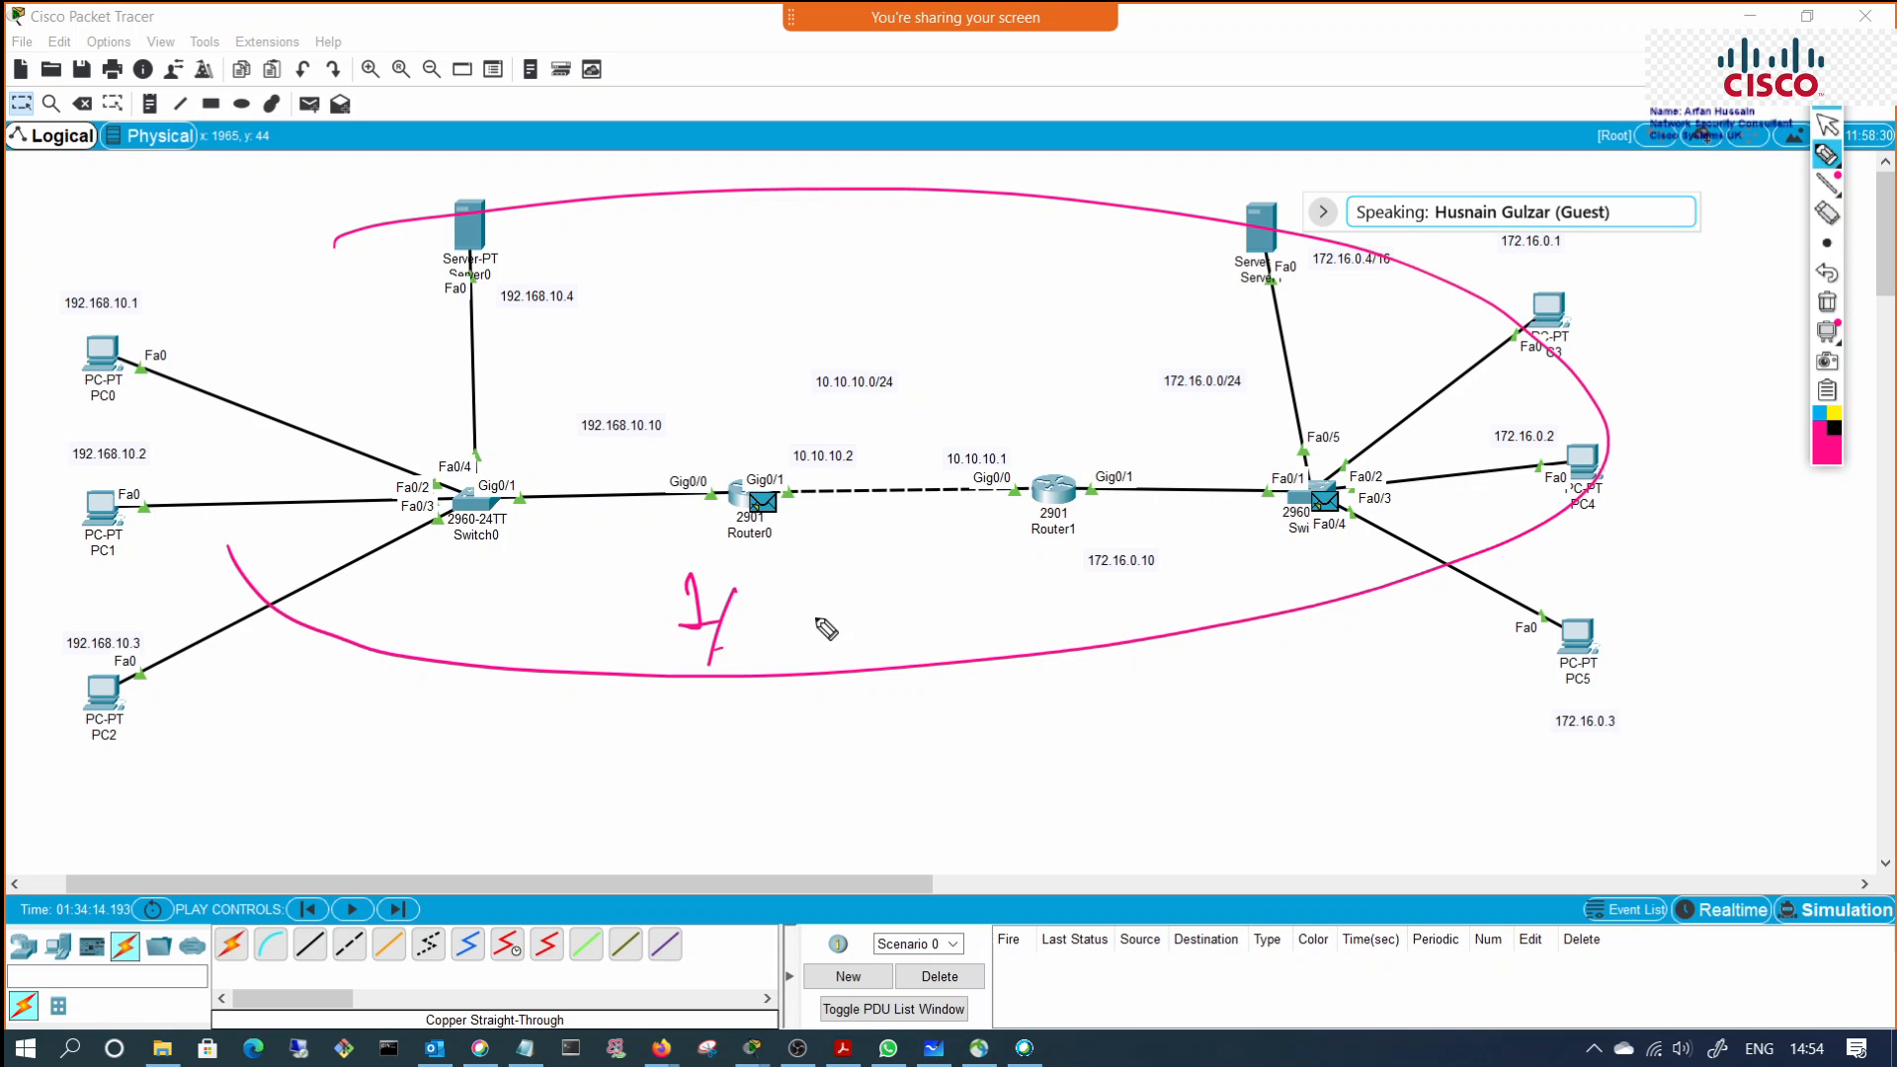
Step: Write an underlined, circled "Change" beside the "1/", with two arrows leading out of it, and draw an arrow above Router0
mouse_move(845, 592)
mouse_down()
mouse_move(823, 622)
mouse_move(943, 632)
mouse_up()
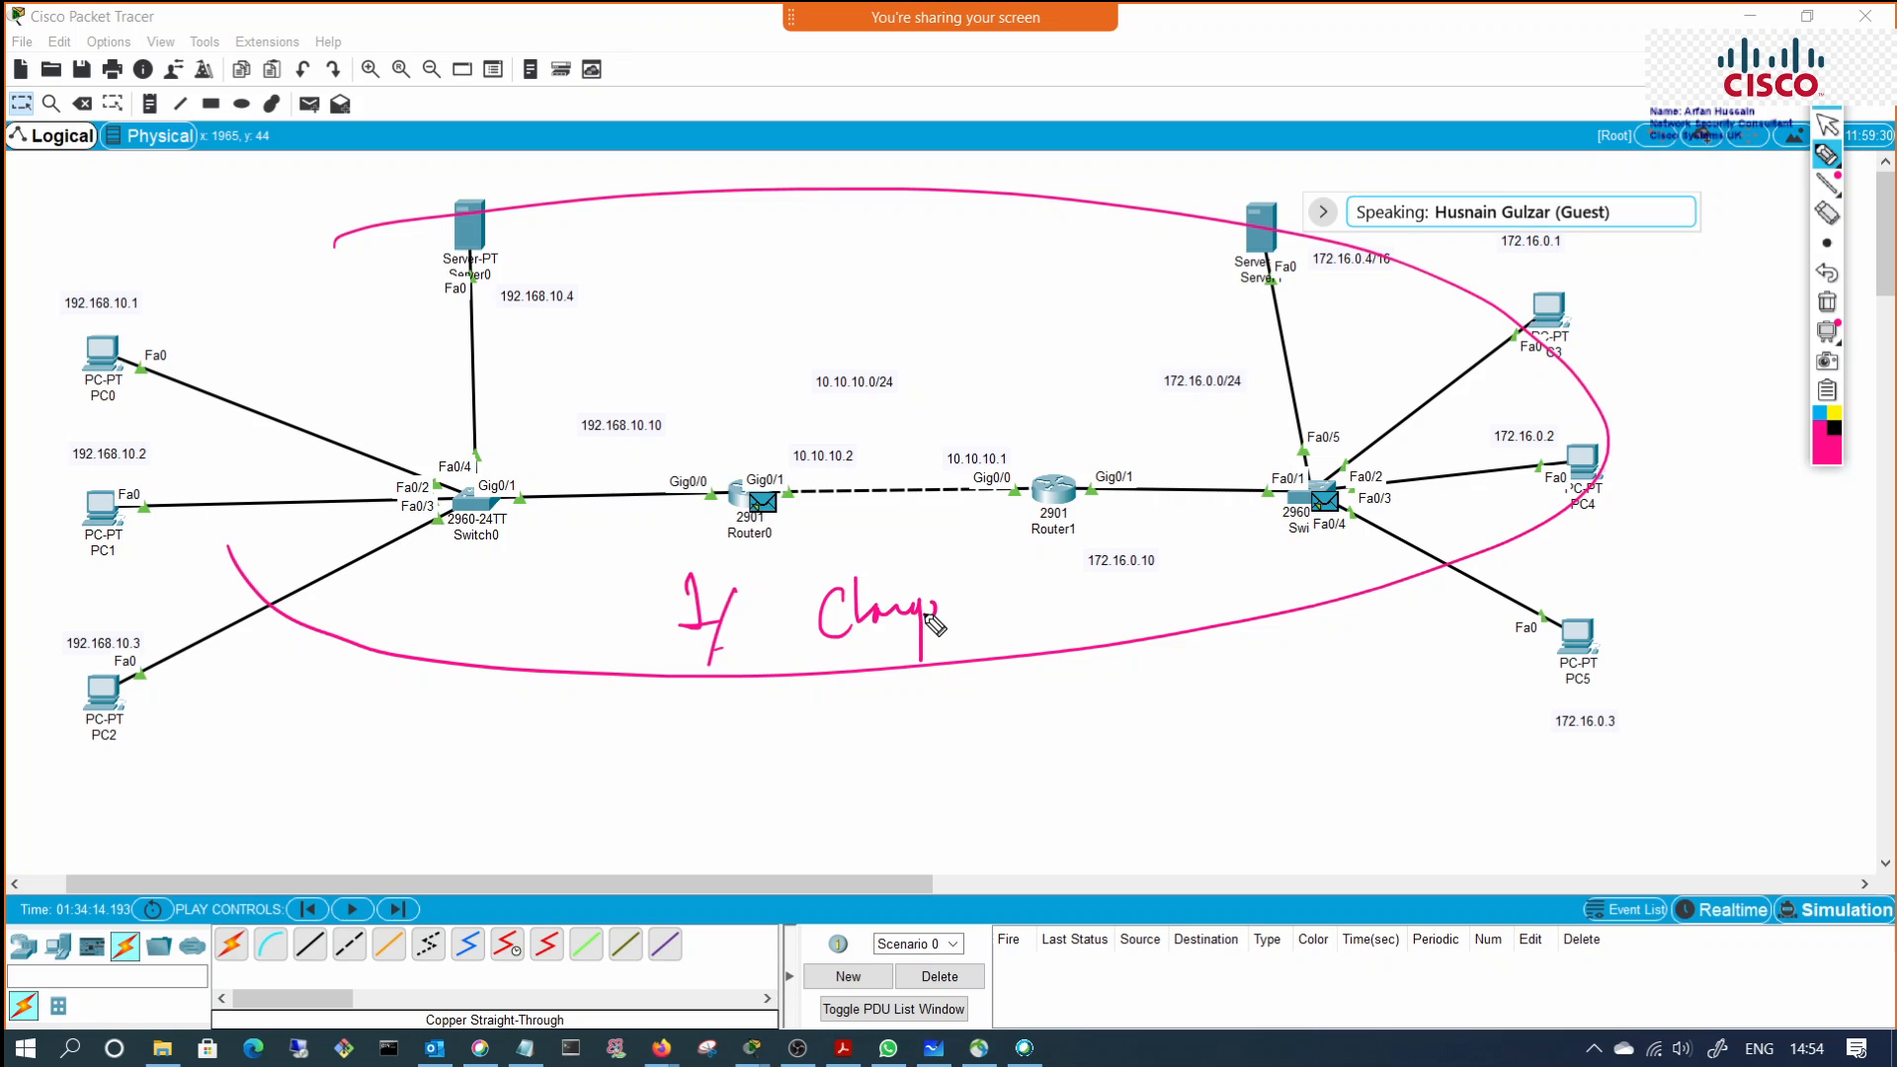
drag(791, 670, 1001, 623)
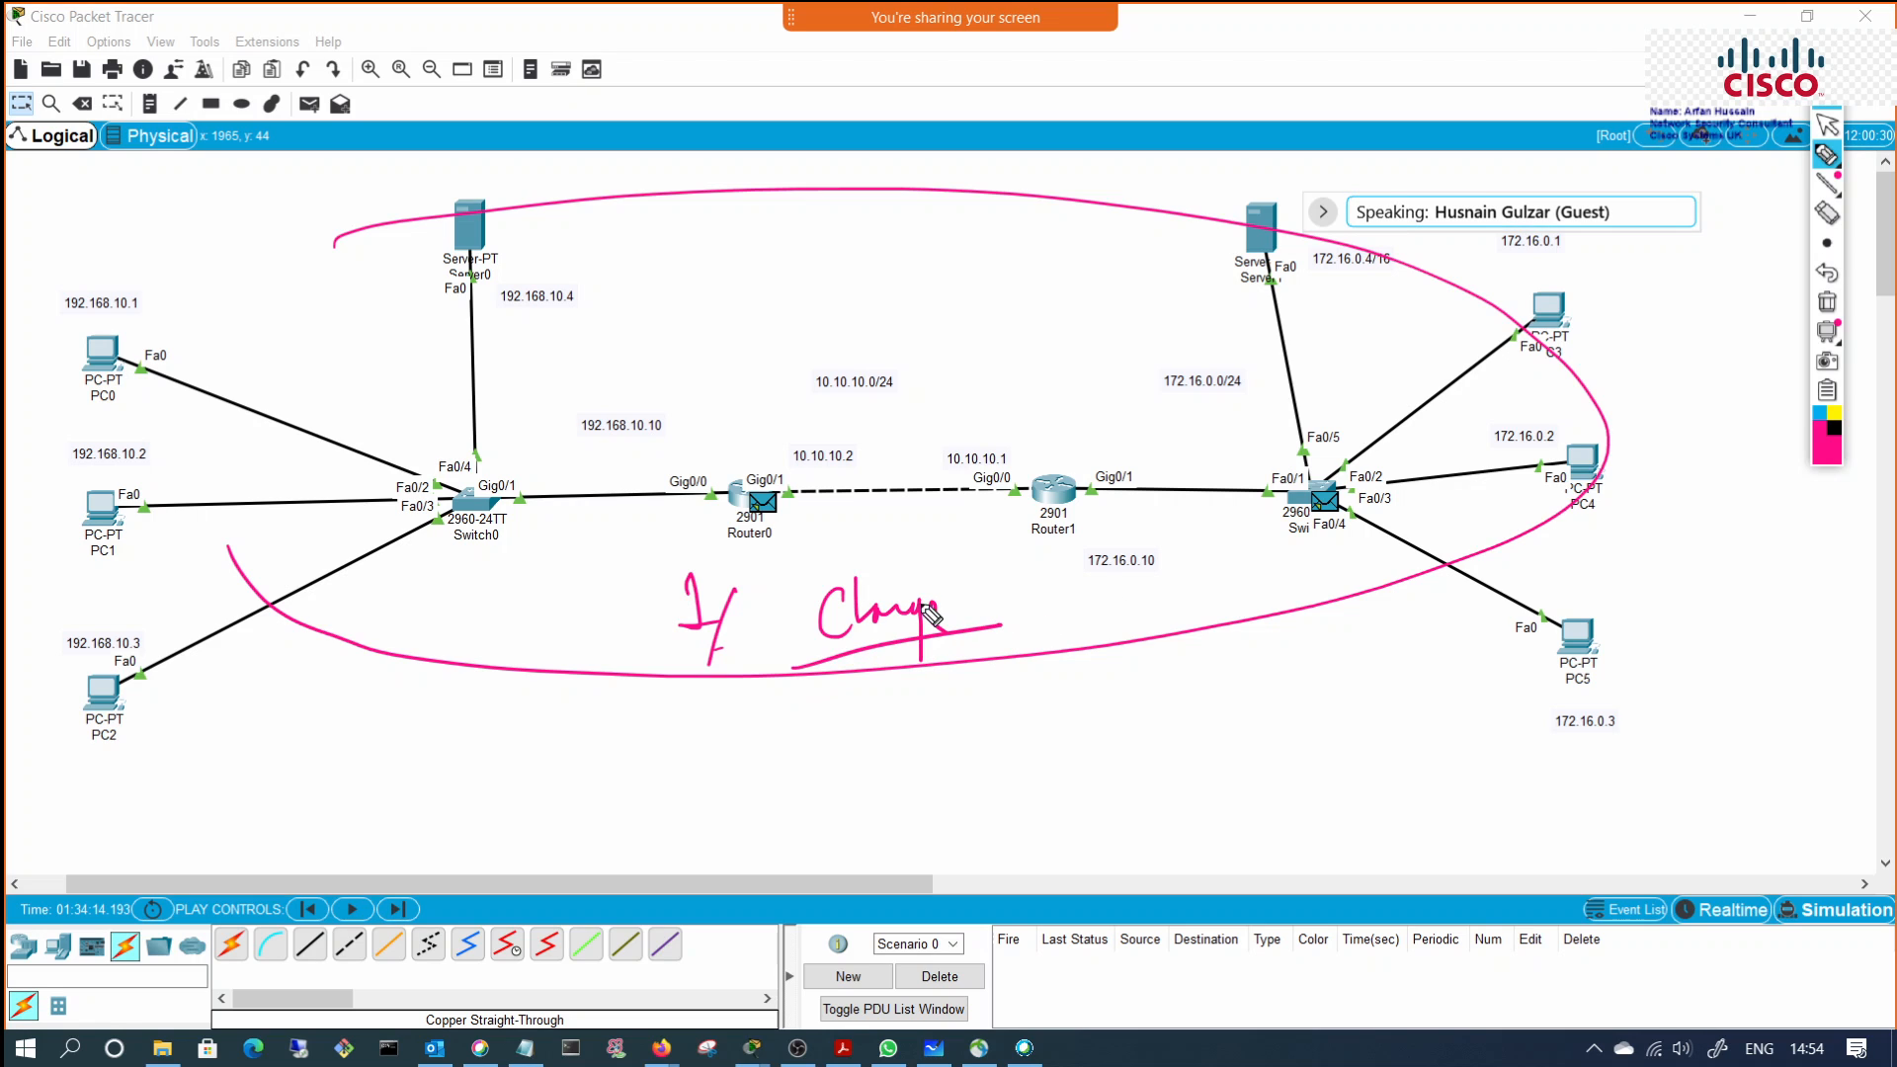
mouse_move(918, 567)
mouse_down()
mouse_move(787, 696)
mouse_move(939, 579)
mouse_move(1017, 644)
mouse_up()
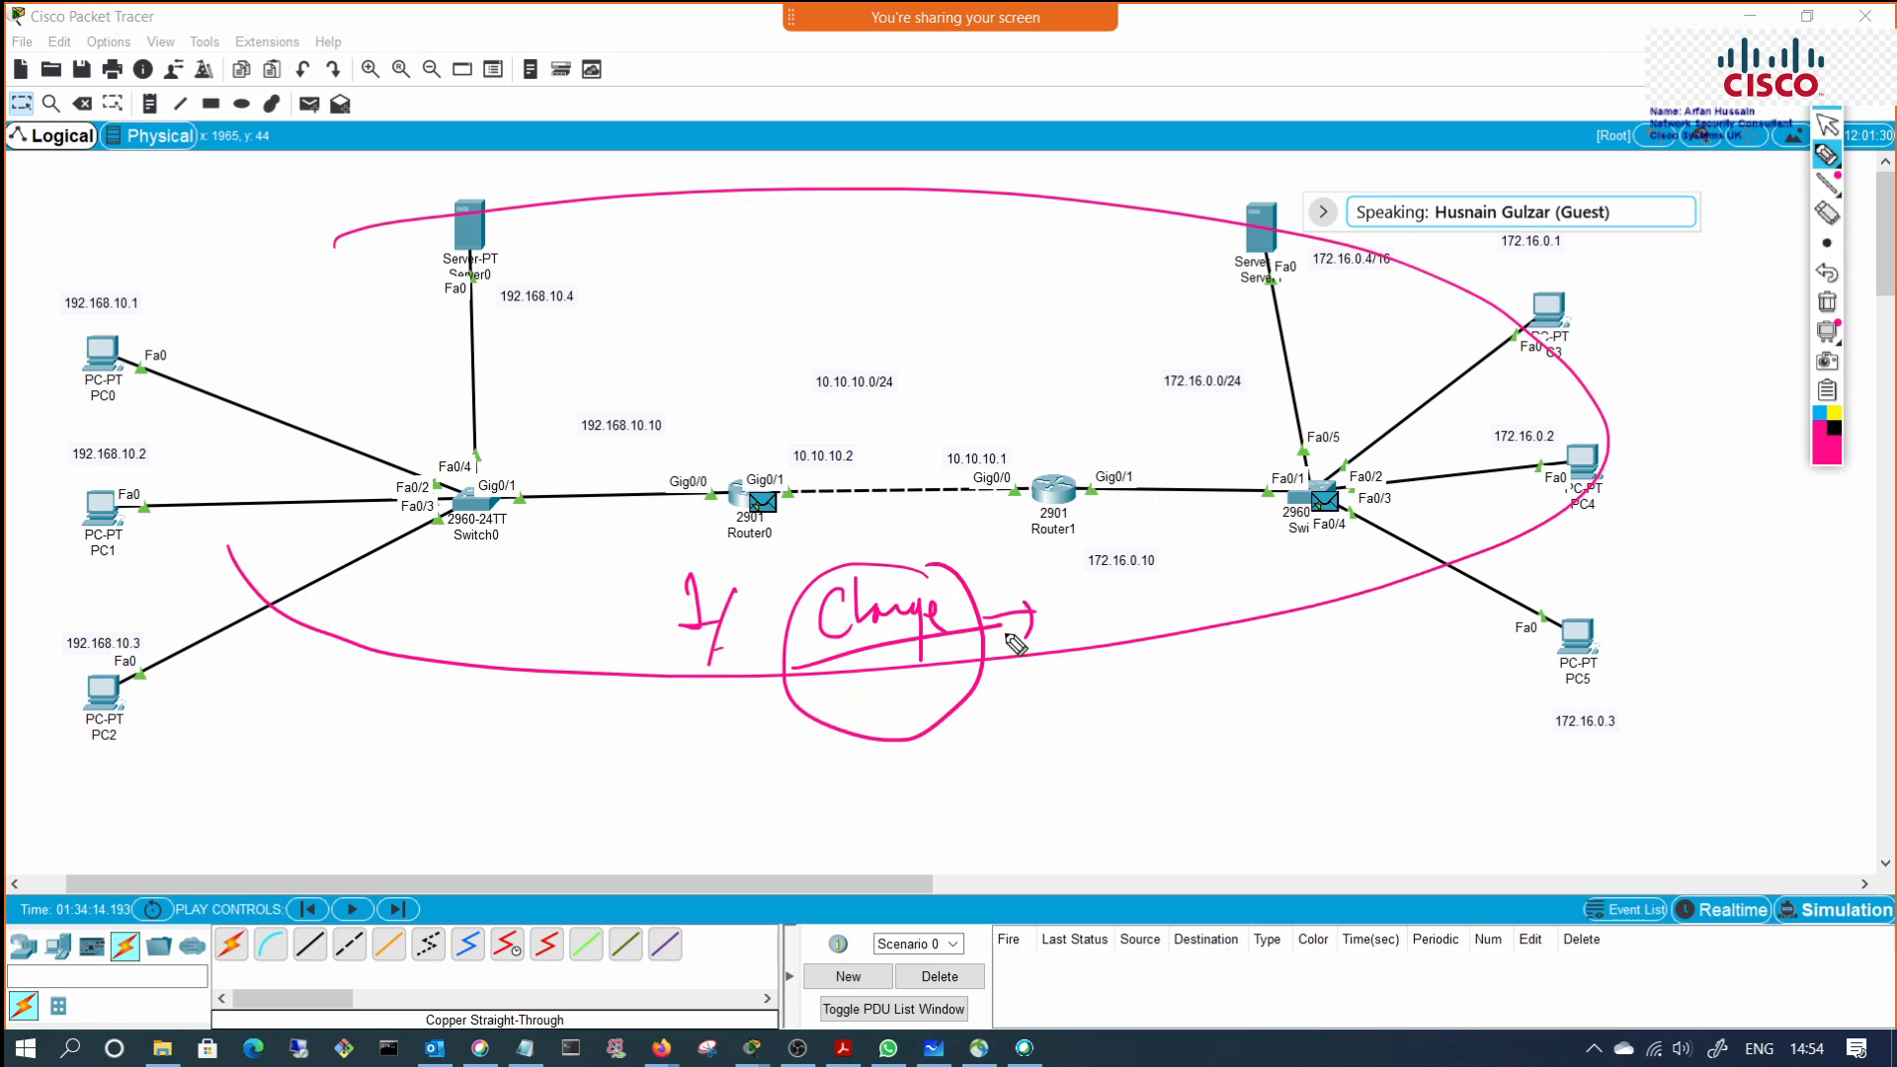
mouse_move(731, 450)
mouse_down()
mouse_move(772, 409)
mouse_move(773, 431)
mouse_up()
mouse_move(981, 657)
mouse_down()
mouse_move(1018, 661)
mouse_move(1002, 696)
mouse_up()
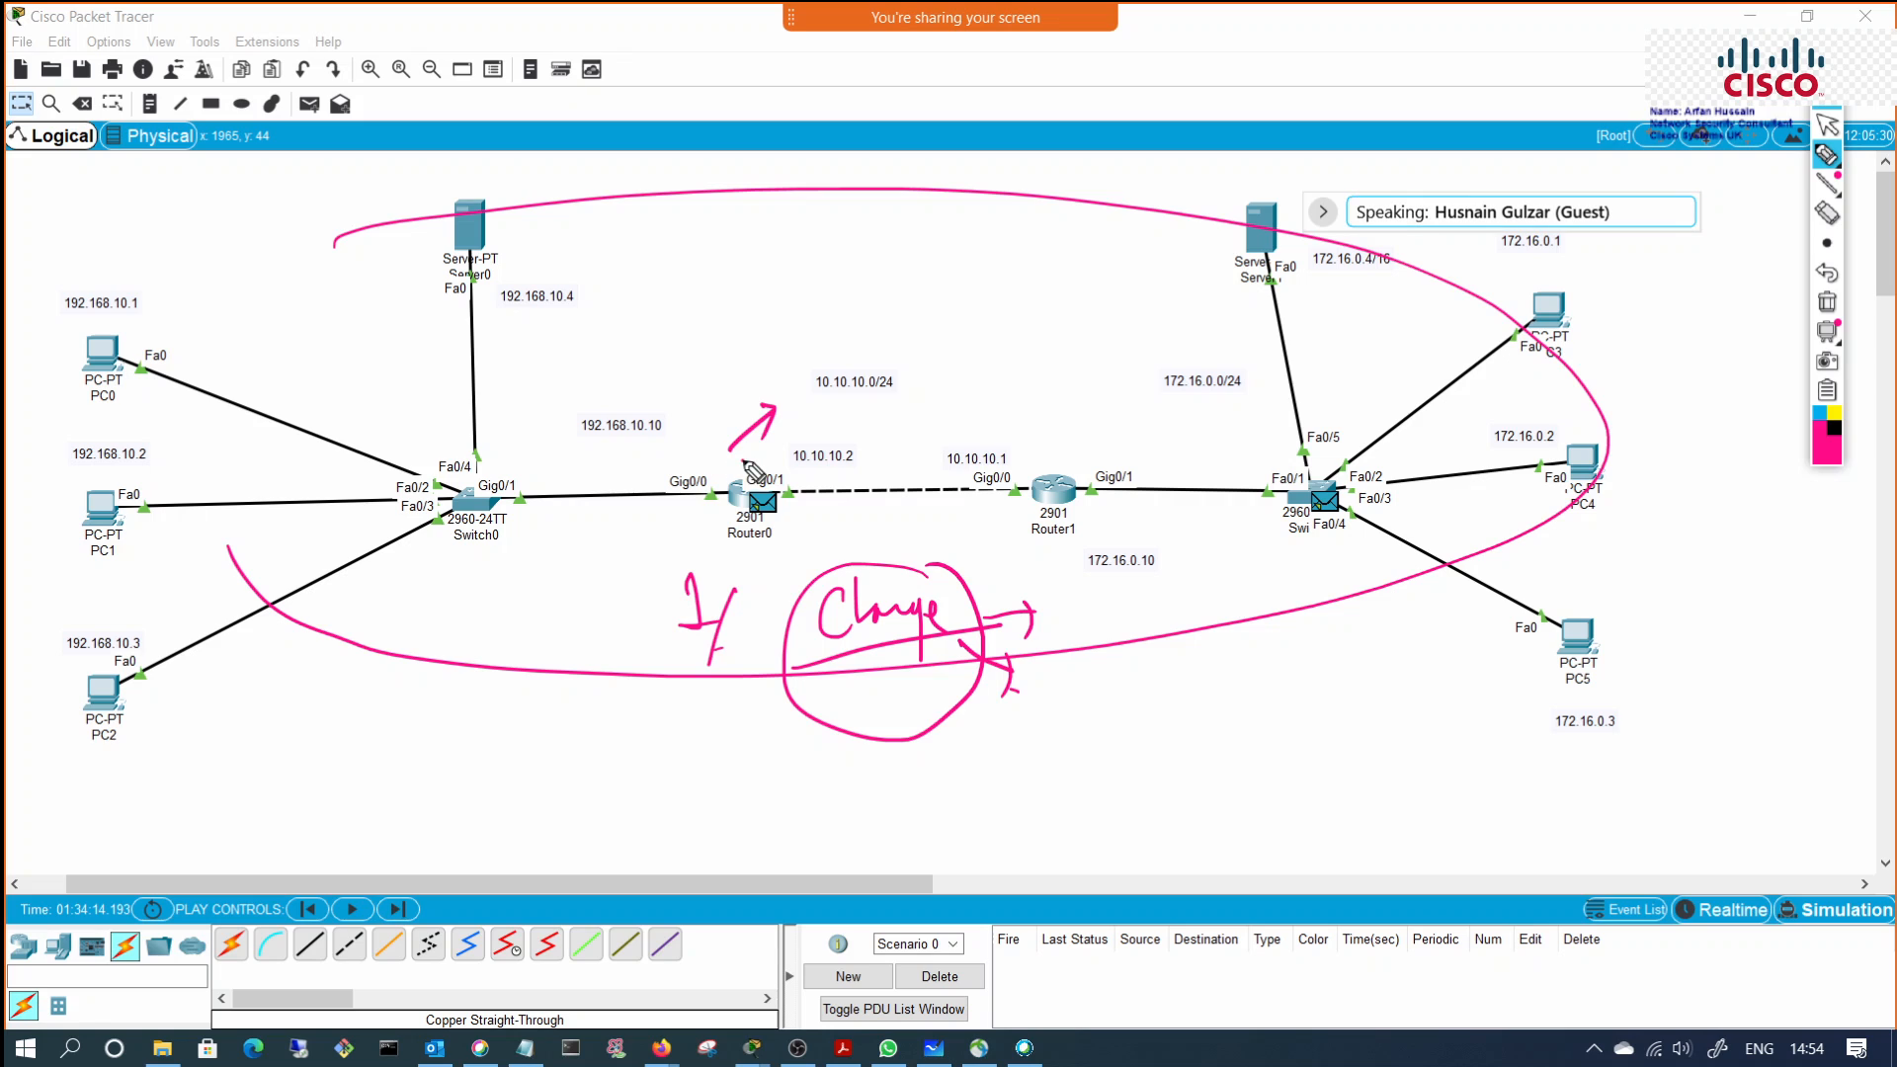
Step: Double the arrow above Router0, add a third arrow at the "Change" circle, and write an underlined "Change" and abbreviated "Approval" beside it
drag(751, 471, 775, 439)
drag(929, 683, 954, 699)
mouse_move(1072, 690)
mouse_down()
mouse_move(1161, 749)
mouse_move(1062, 748)
mouse_move(1408, 679)
mouse_up()
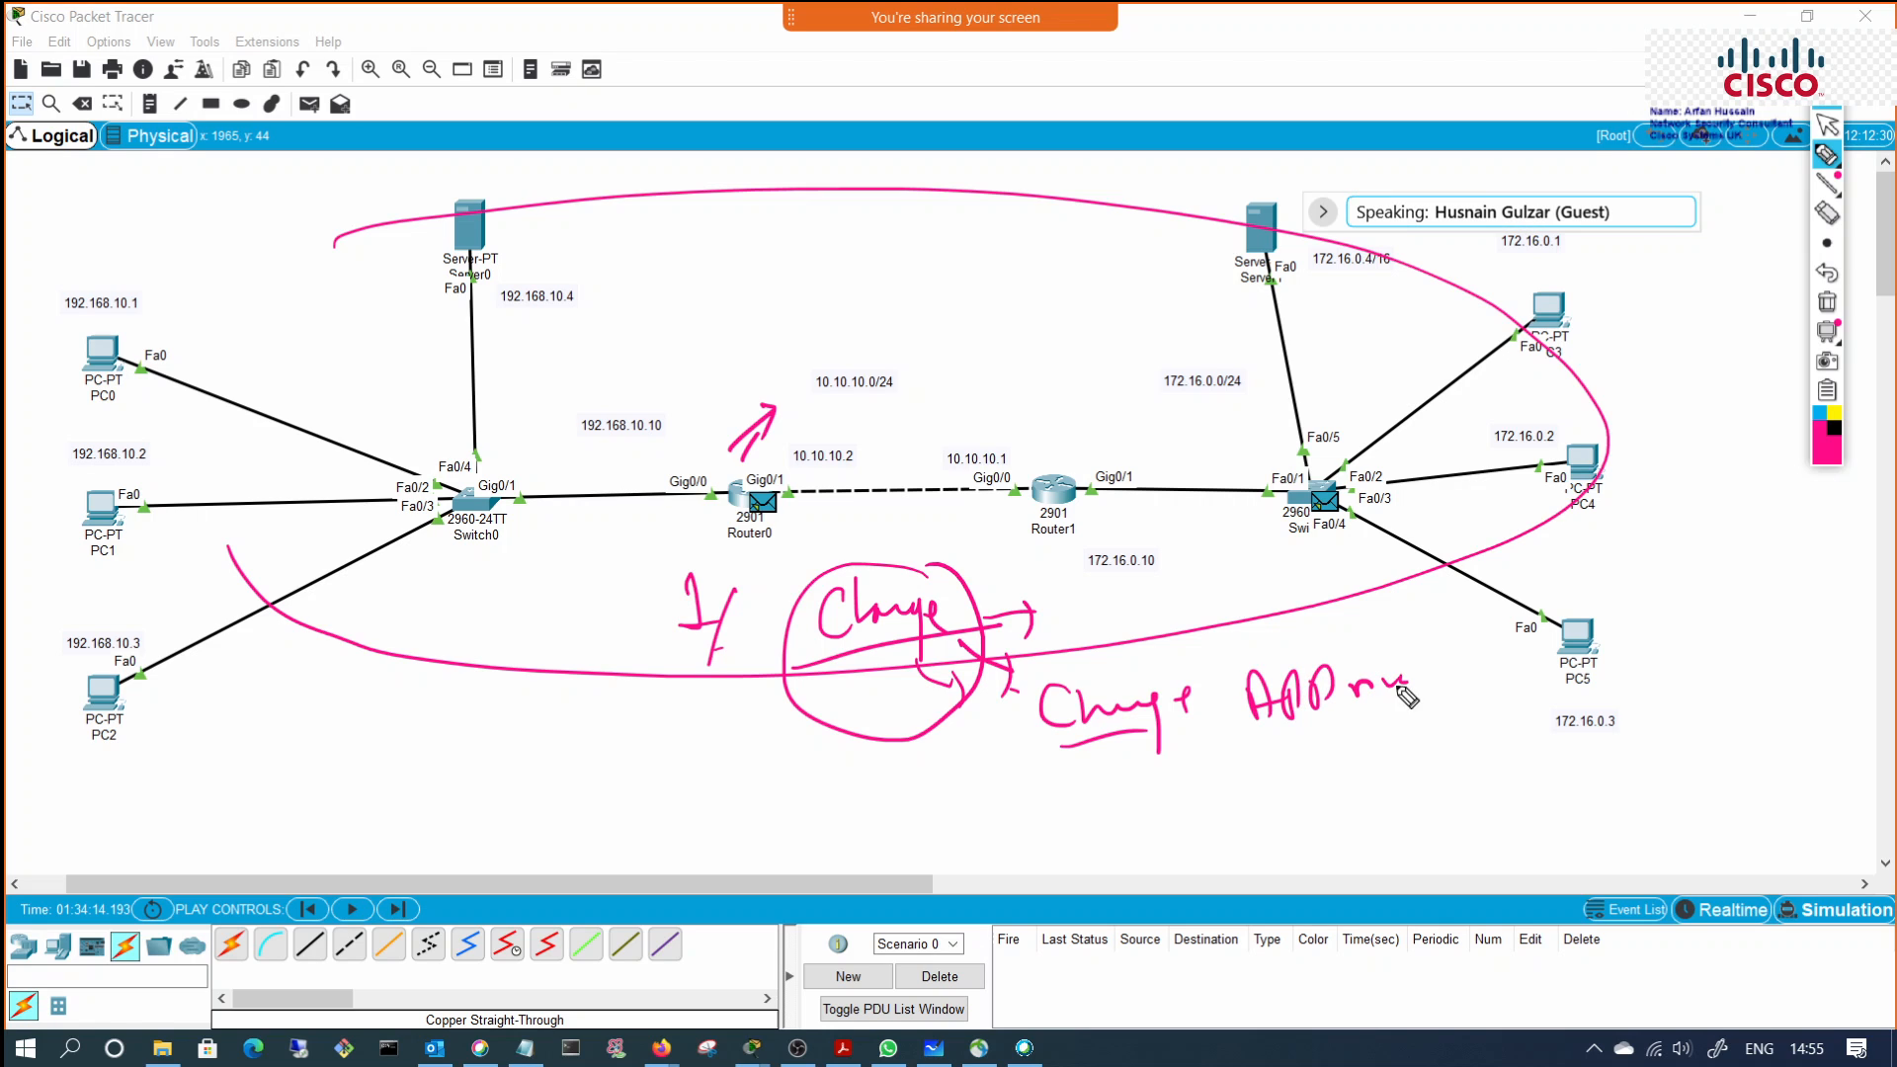
drag(1262, 733, 1405, 719)
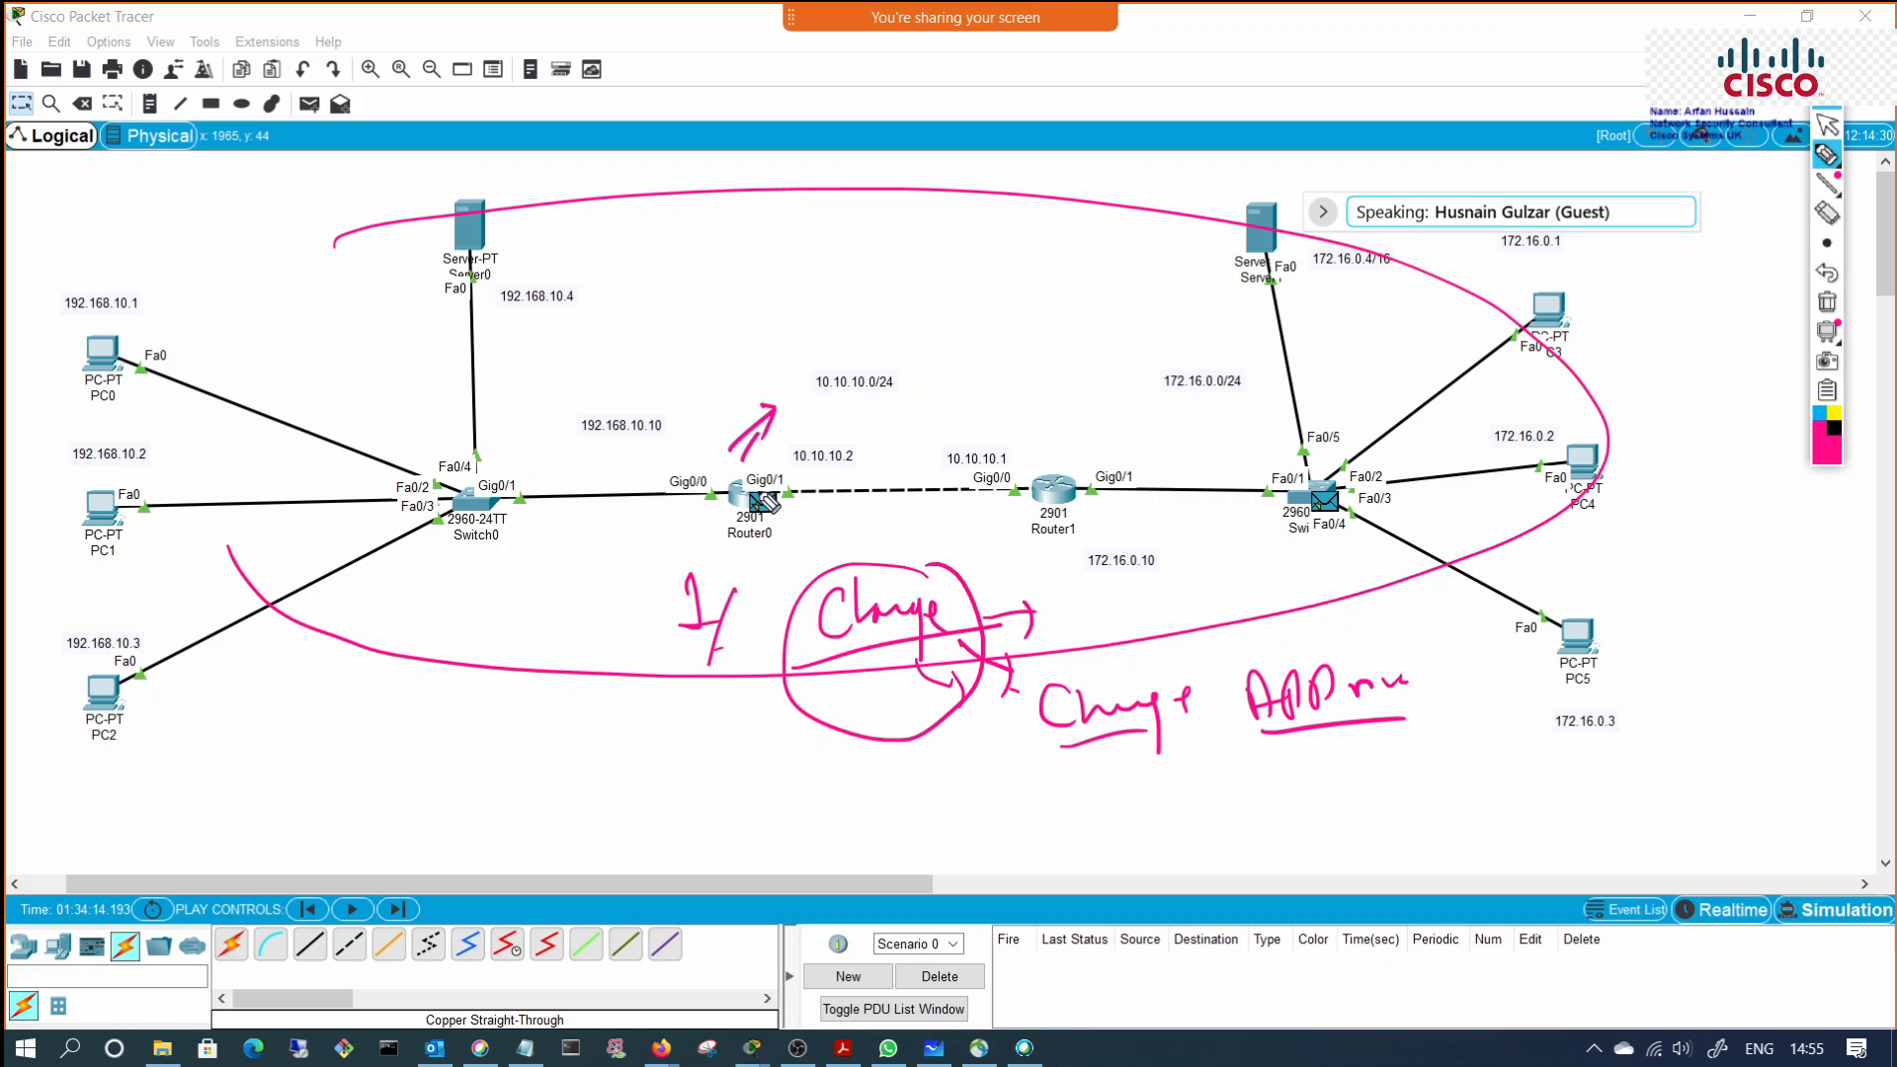
Step: Write a circled "1-2" below Router0, and draw slanted strokes above Router0 and above Router1
mouse_move(743, 559)
mouse_down()
mouse_move(762, 582)
mouse_move(781, 566)
mouse_move(771, 545)
mouse_move(721, 634)
mouse_up()
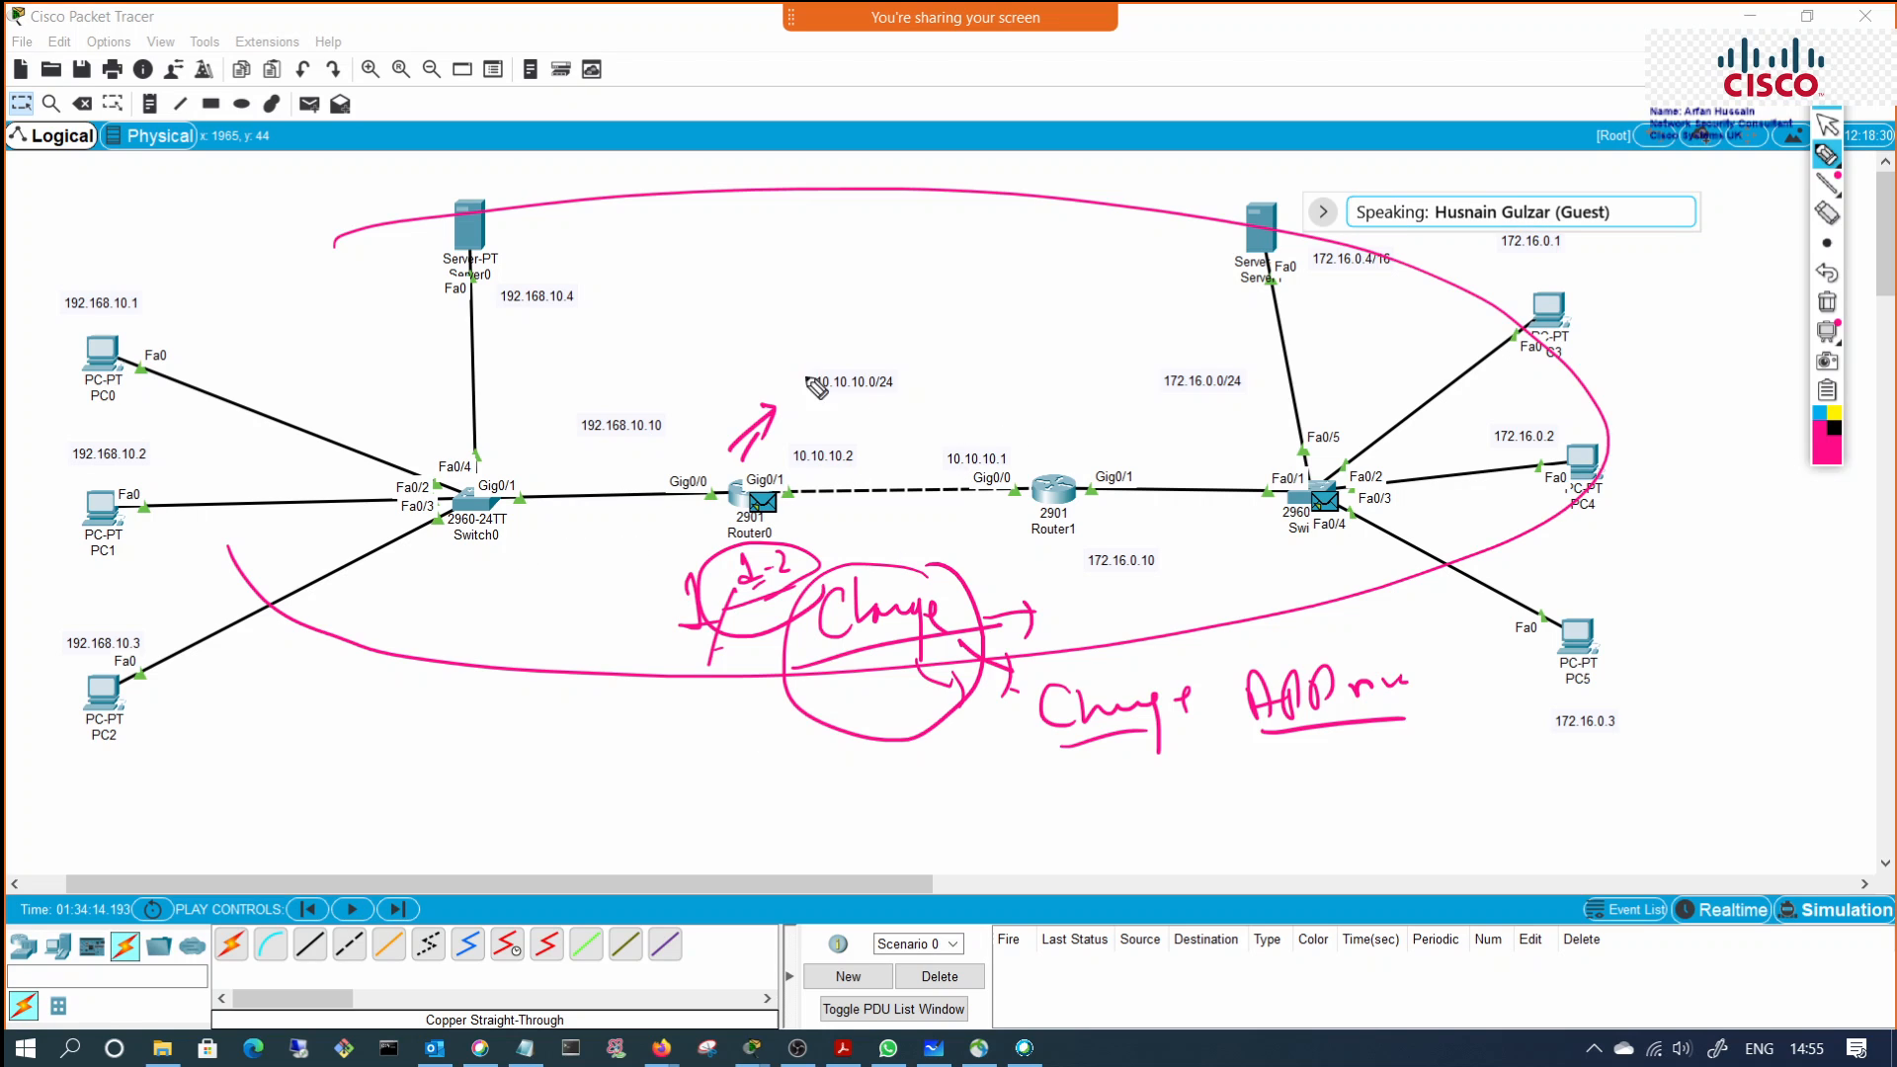
drag(734, 413, 790, 318)
drag(1100, 381, 1155, 327)
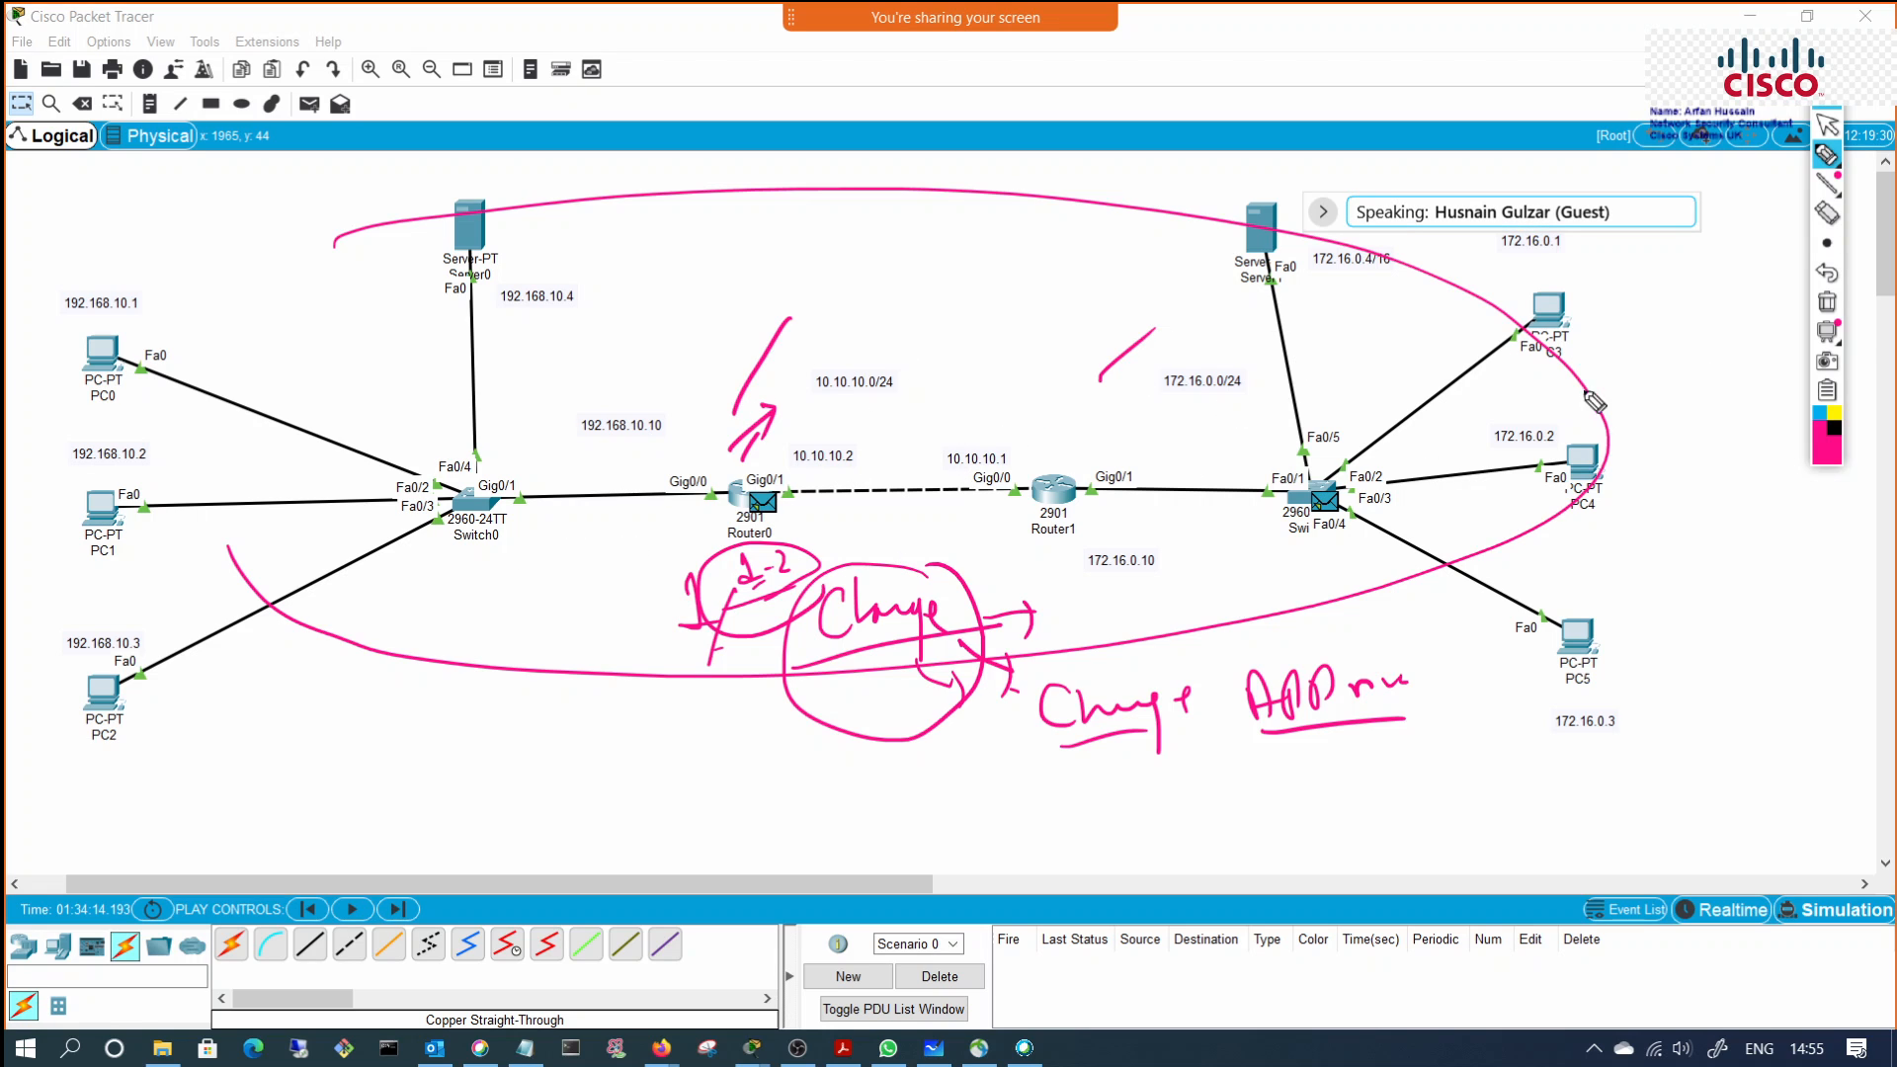
Step: Erase all annotations, underline Router0 and Router1, and write an underlined, abbreviated "Documentation" above the topology
click(1826, 301)
drag(696, 573, 801, 563)
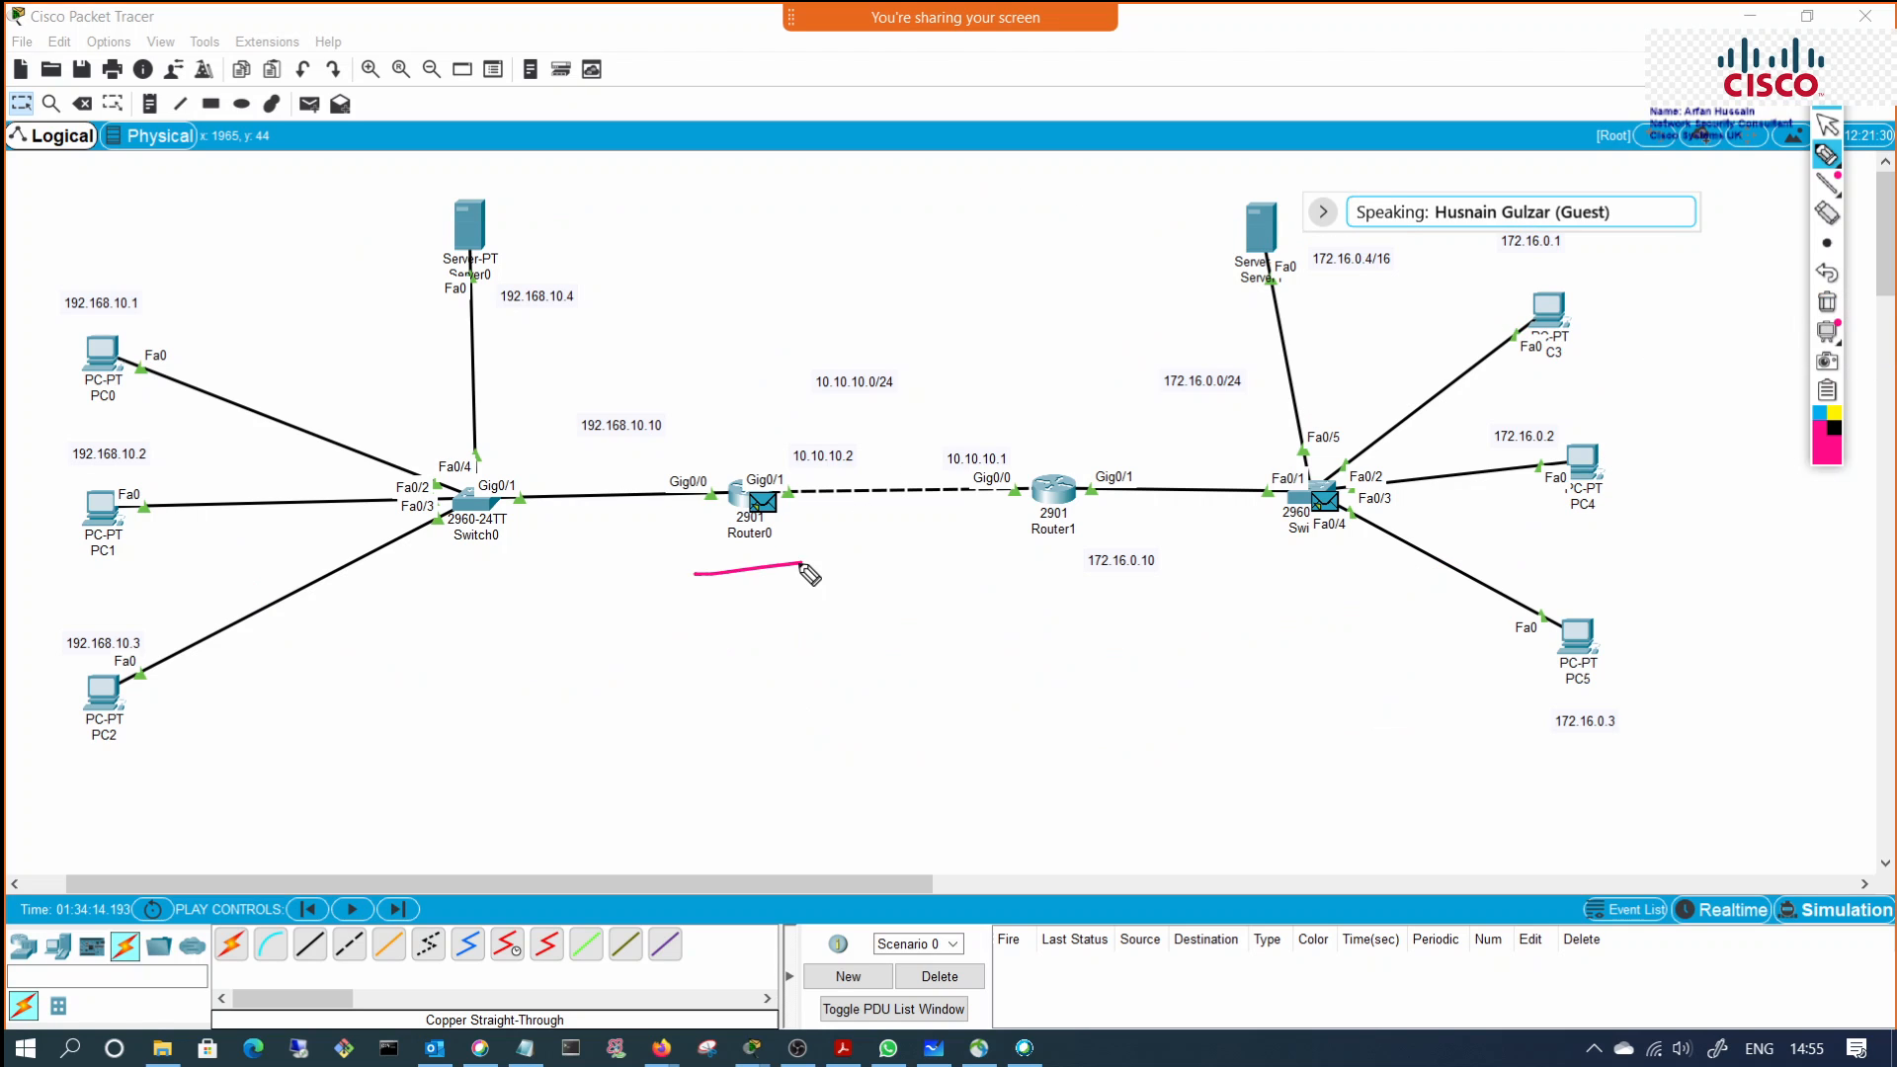
drag(1107, 555, 1015, 573)
drag(761, 178, 753, 243)
mouse_move(729, 180)
mouse_down()
mouse_move(743, 249)
mouse_move(849, 211)
mouse_move(1014, 210)
mouse_up()
drag(697, 272, 1055, 253)
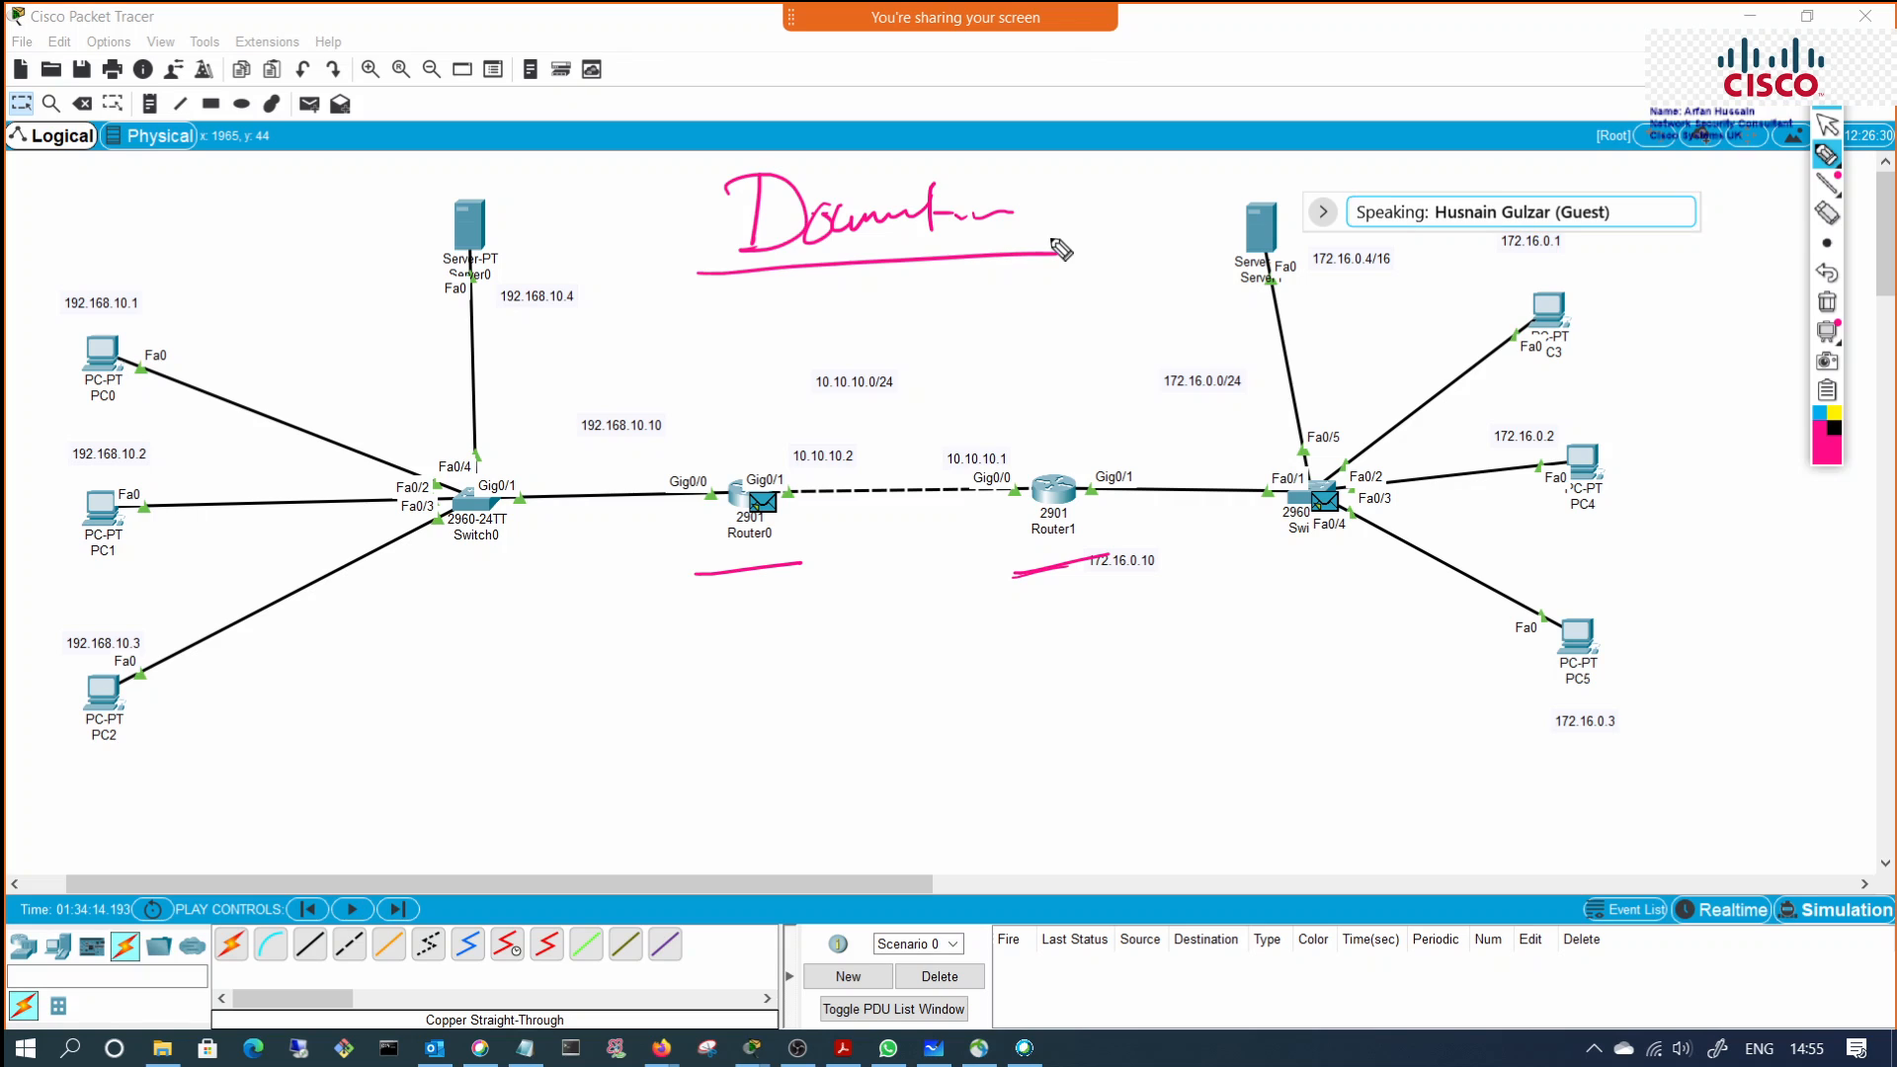
Step: Add a check mark and a double-underlined "Guide" beside "Documentation", underline Router0 again, and draw an arrow toward it from near PC2
mouse_move(1067, 170)
mouse_down()
mouse_move(1040, 207)
mouse_move(1137, 219)
mouse_move(1172, 197)
mouse_up()
drag(1081, 237, 1173, 229)
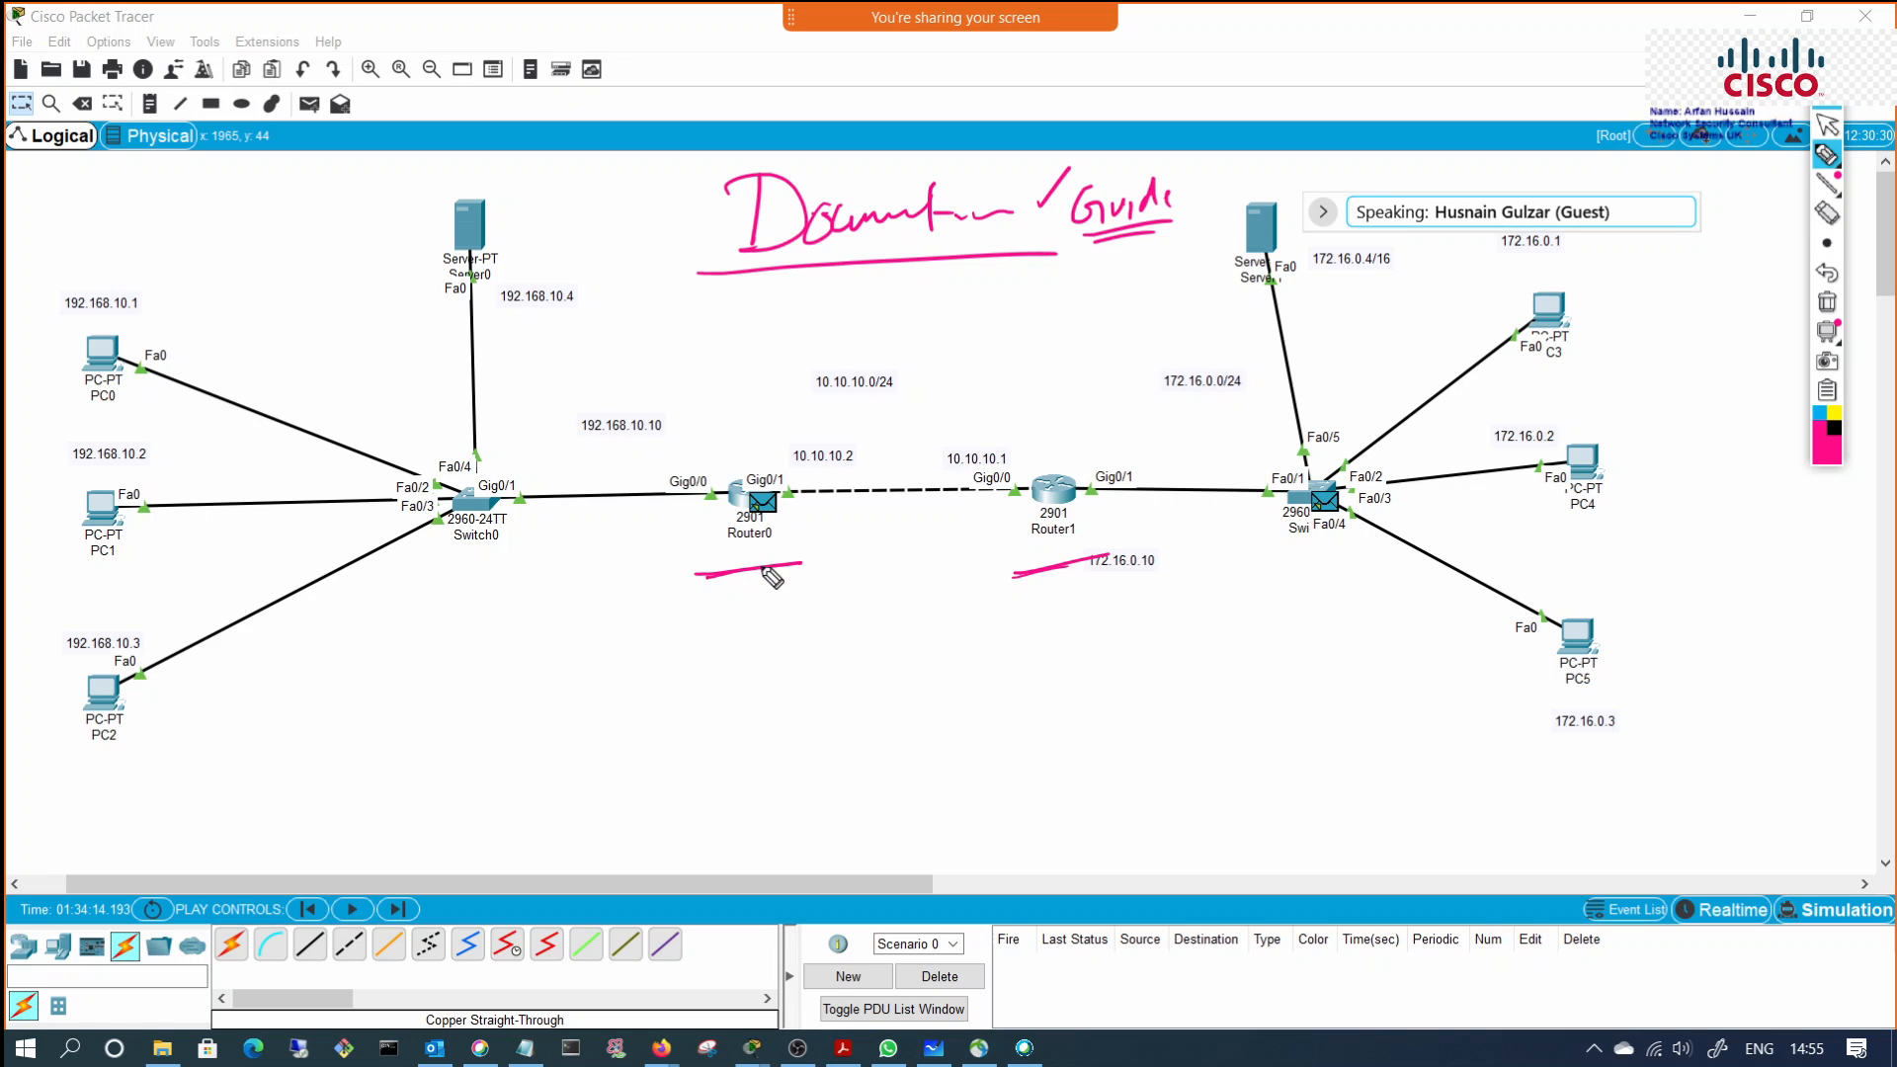
drag(689, 589, 808, 564)
mouse_move(331, 660)
mouse_down()
mouse_move(633, 563)
mouse_move(618, 615)
mouse_up()
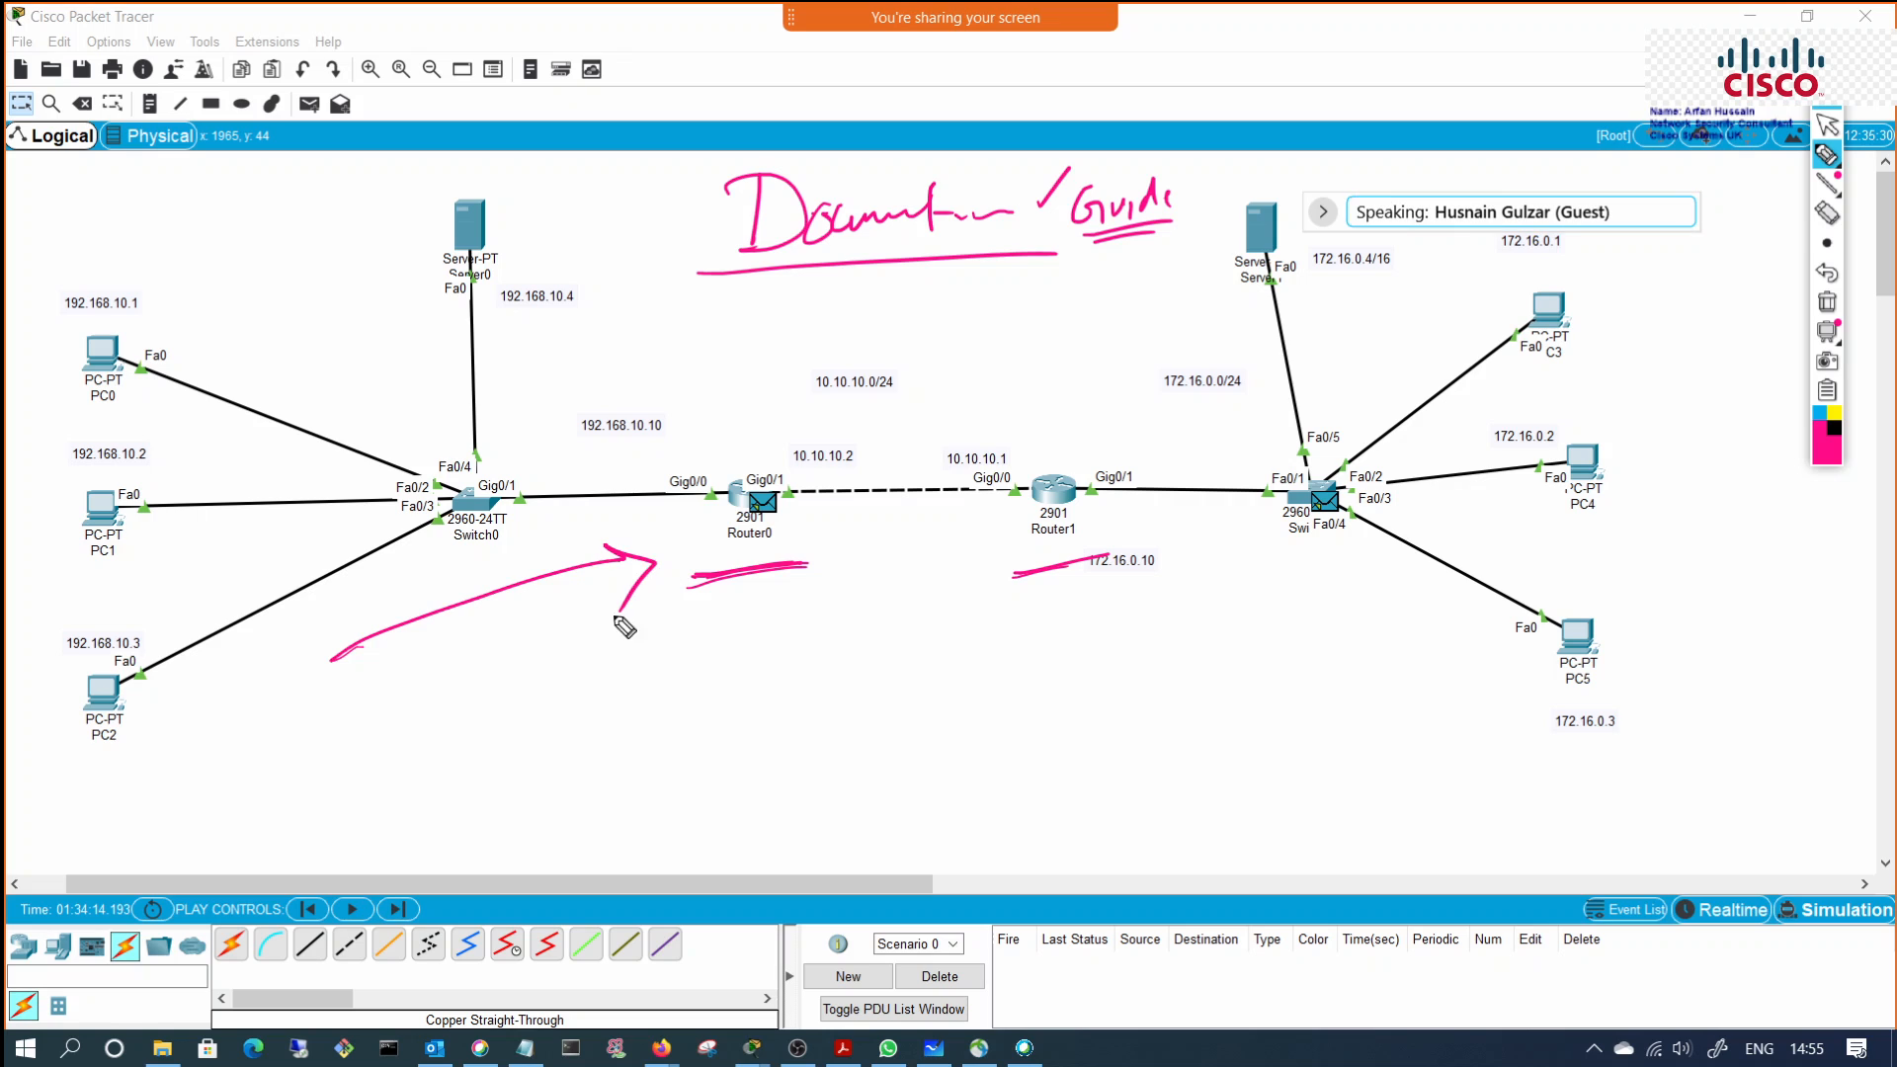
Step: Underline the second switch and the 192.168.10.10, 10.10.10.0/24 and 172.16.0.0/24 labels, with a vertical line through Router0 and a long line beneath the topology
drag(1416, 598, 1233, 591)
drag(747, 373, 743, 618)
drag(553, 451, 655, 445)
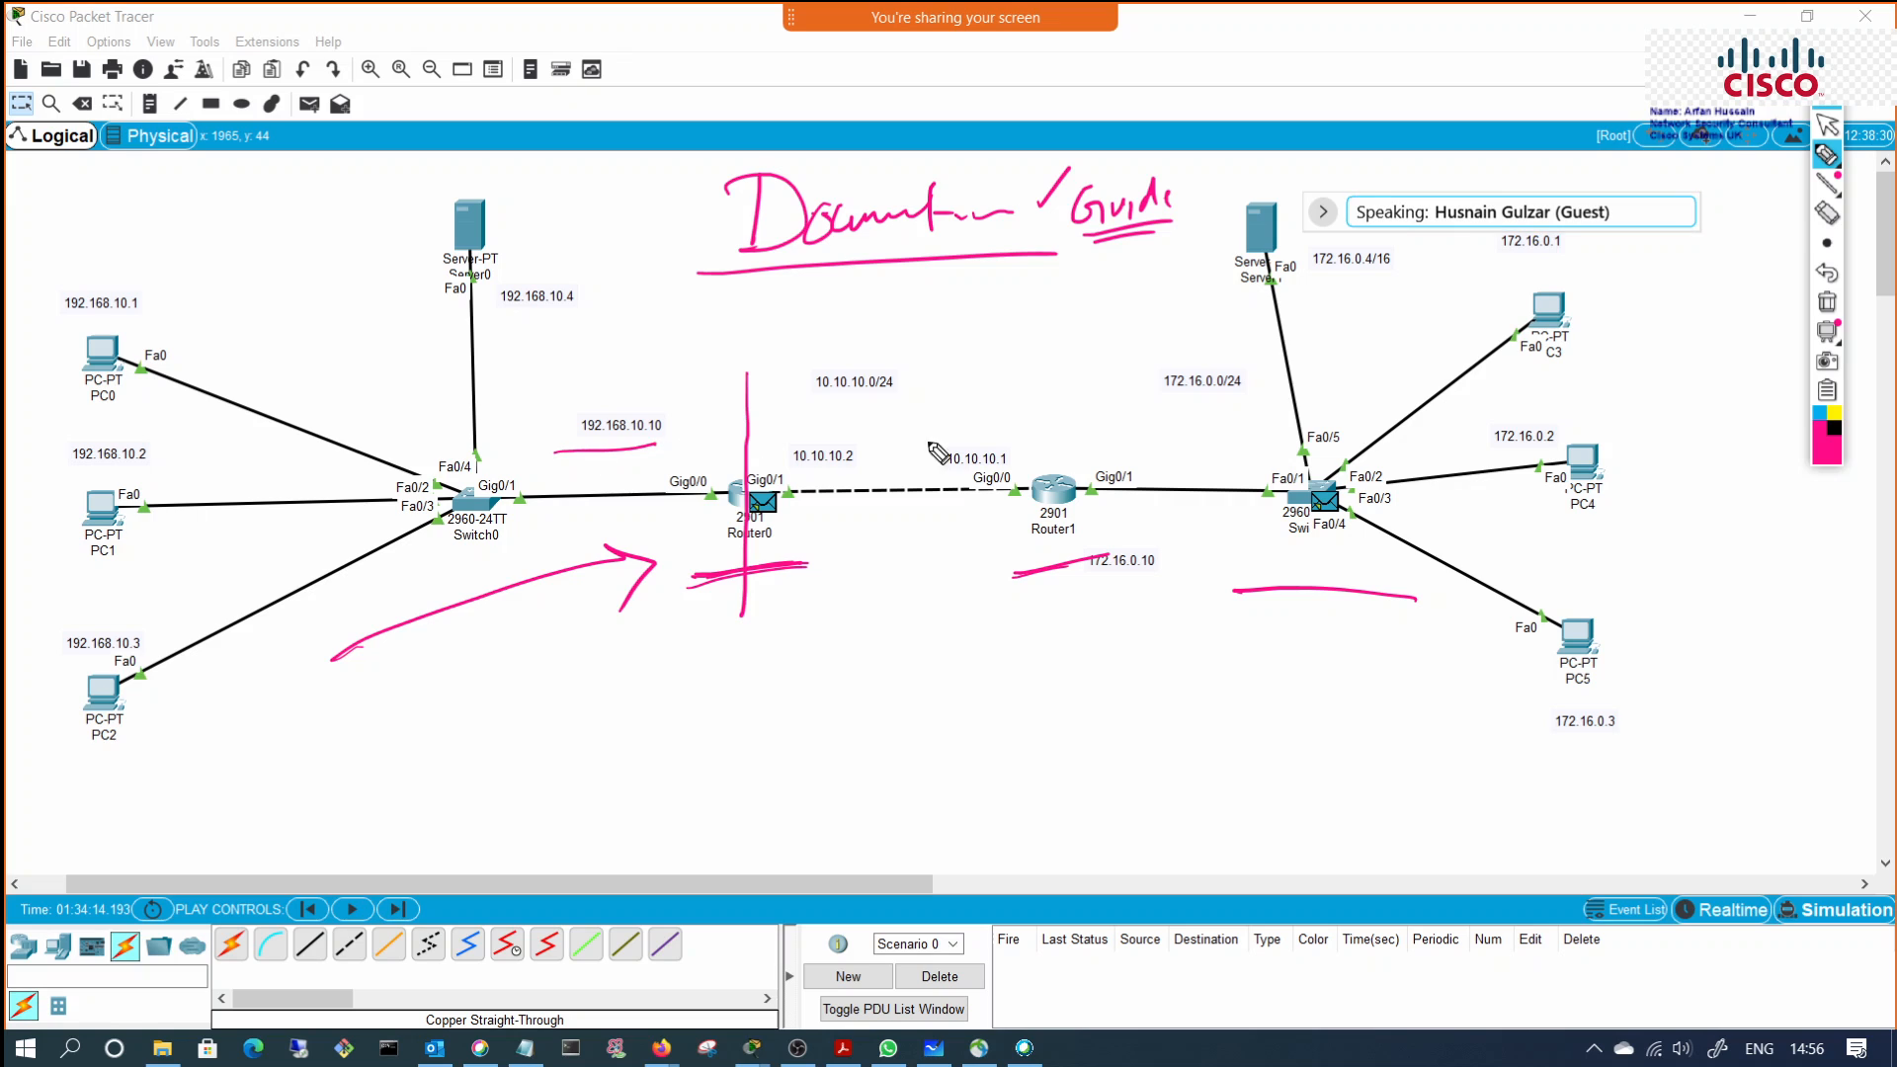
drag(832, 407, 938, 400)
drag(1123, 416, 1261, 405)
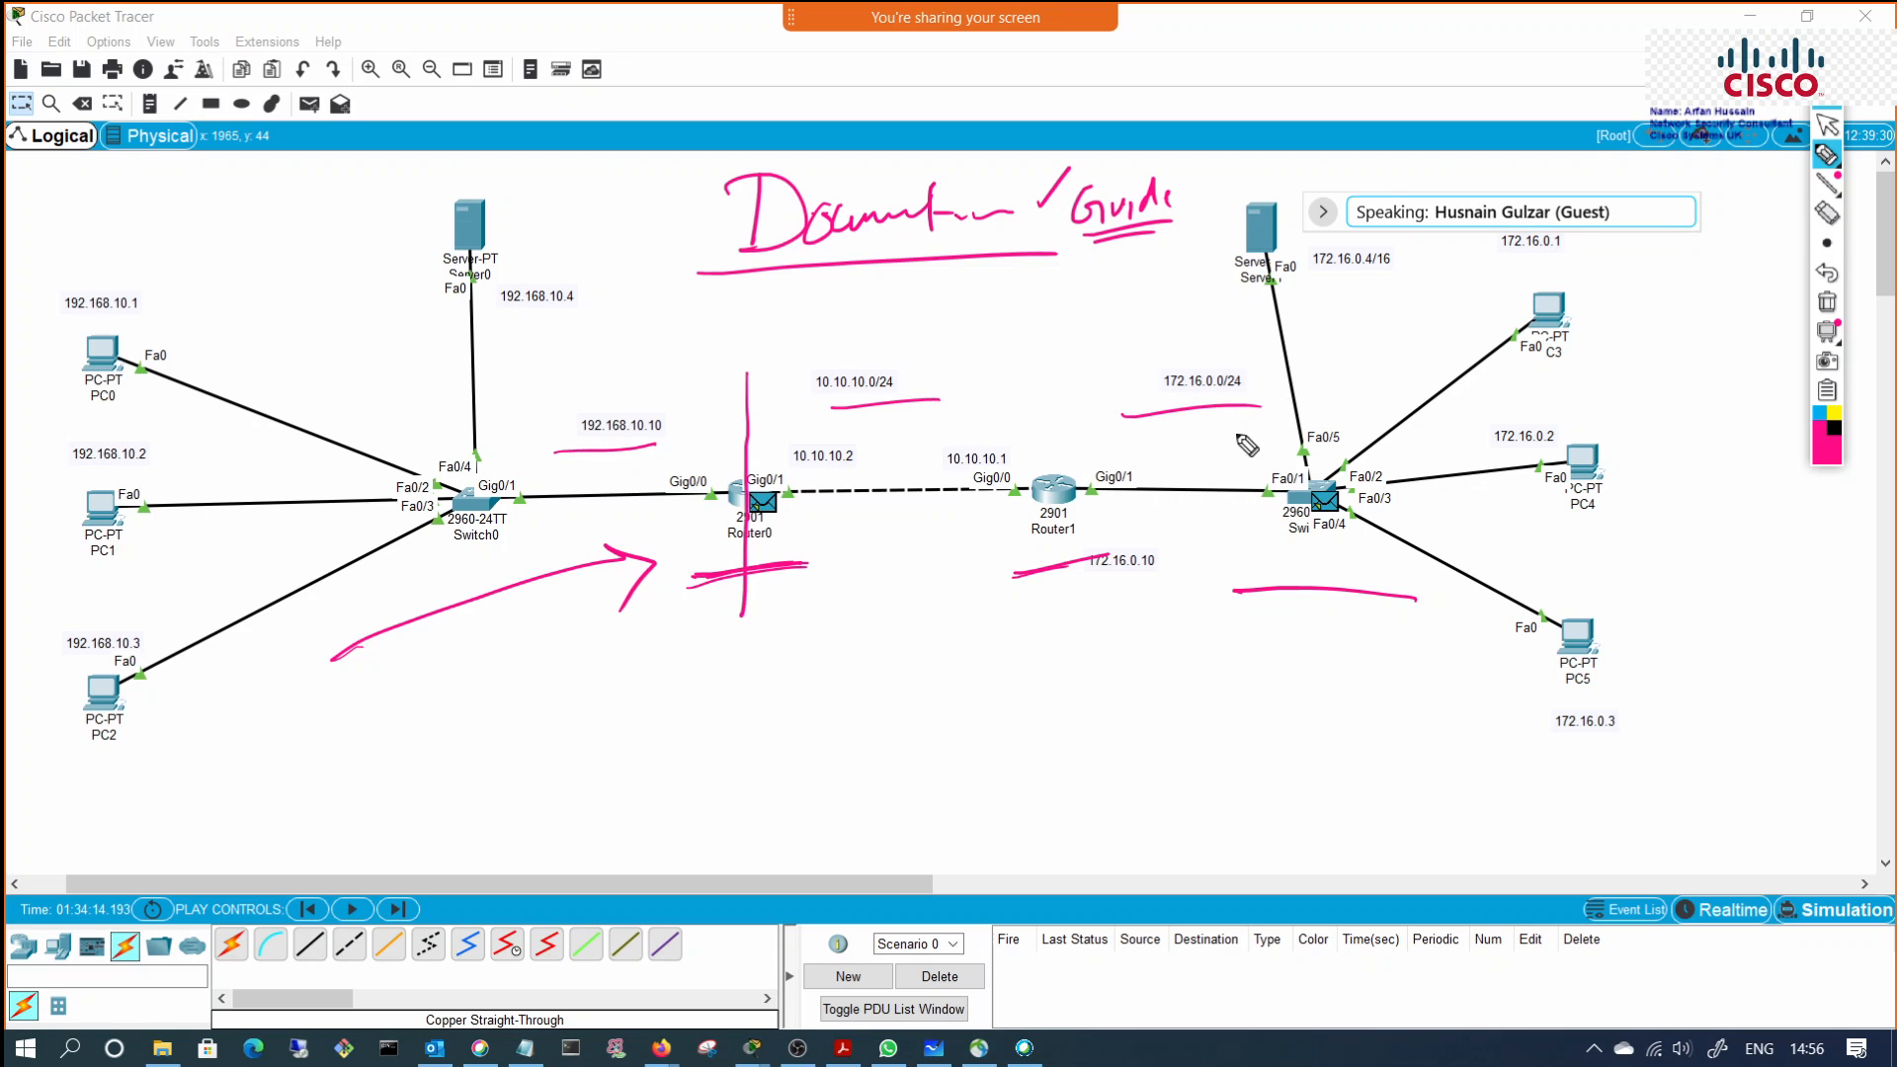
drag(475, 677, 1309, 662)
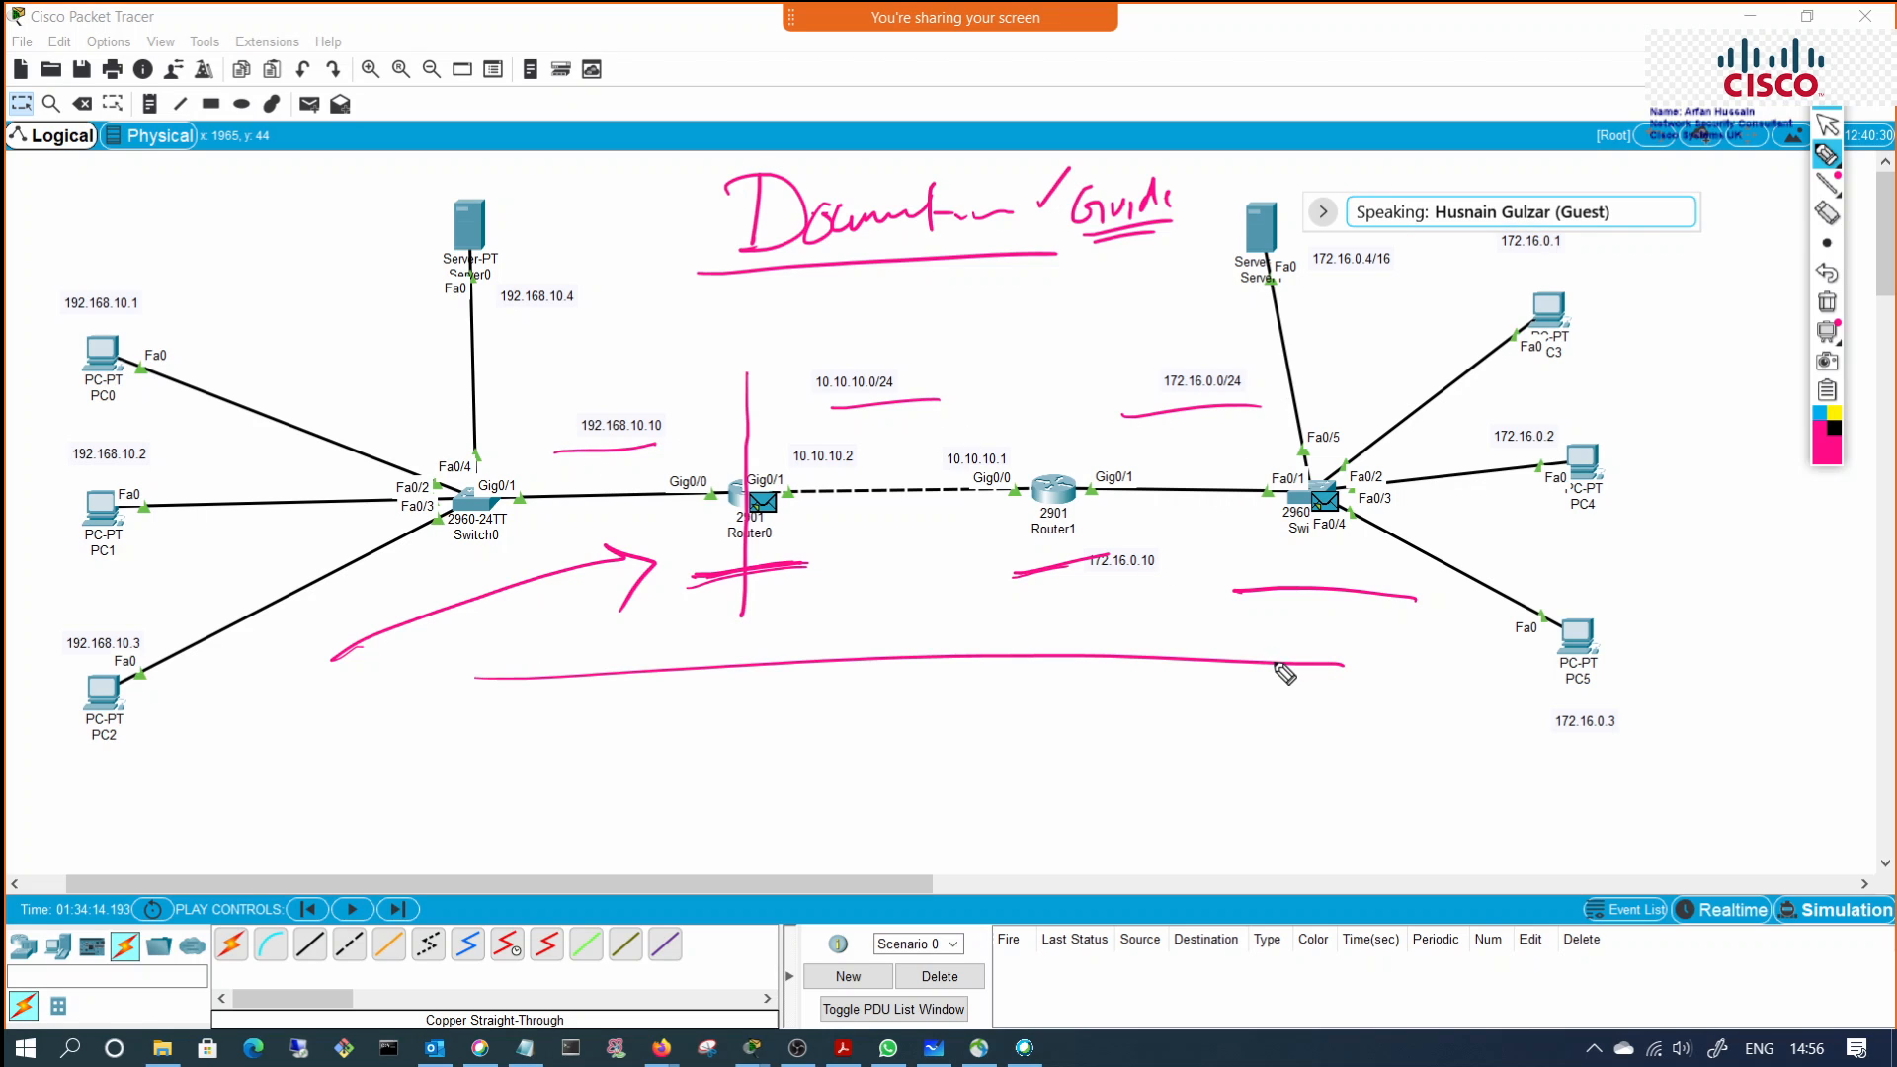
Step: Erase all annotations from the topology
click(1827, 132)
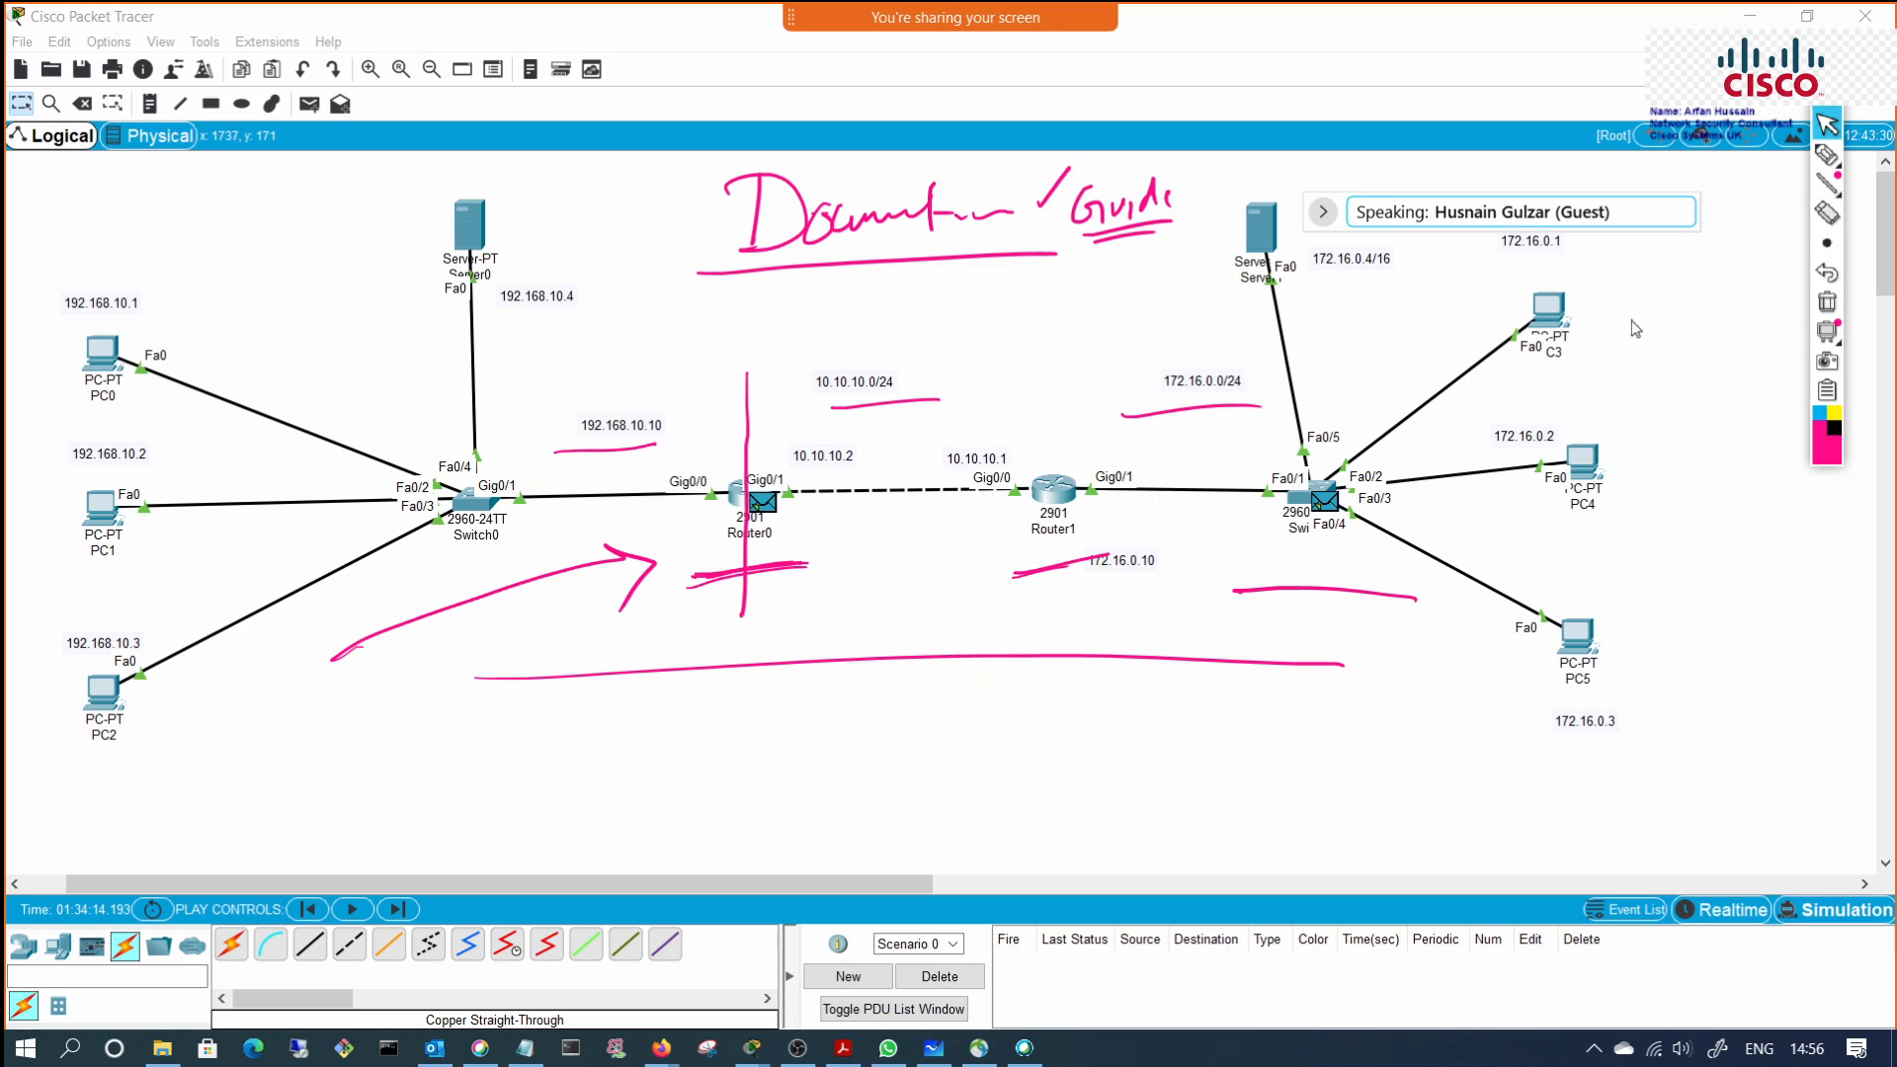
click(1826, 166)
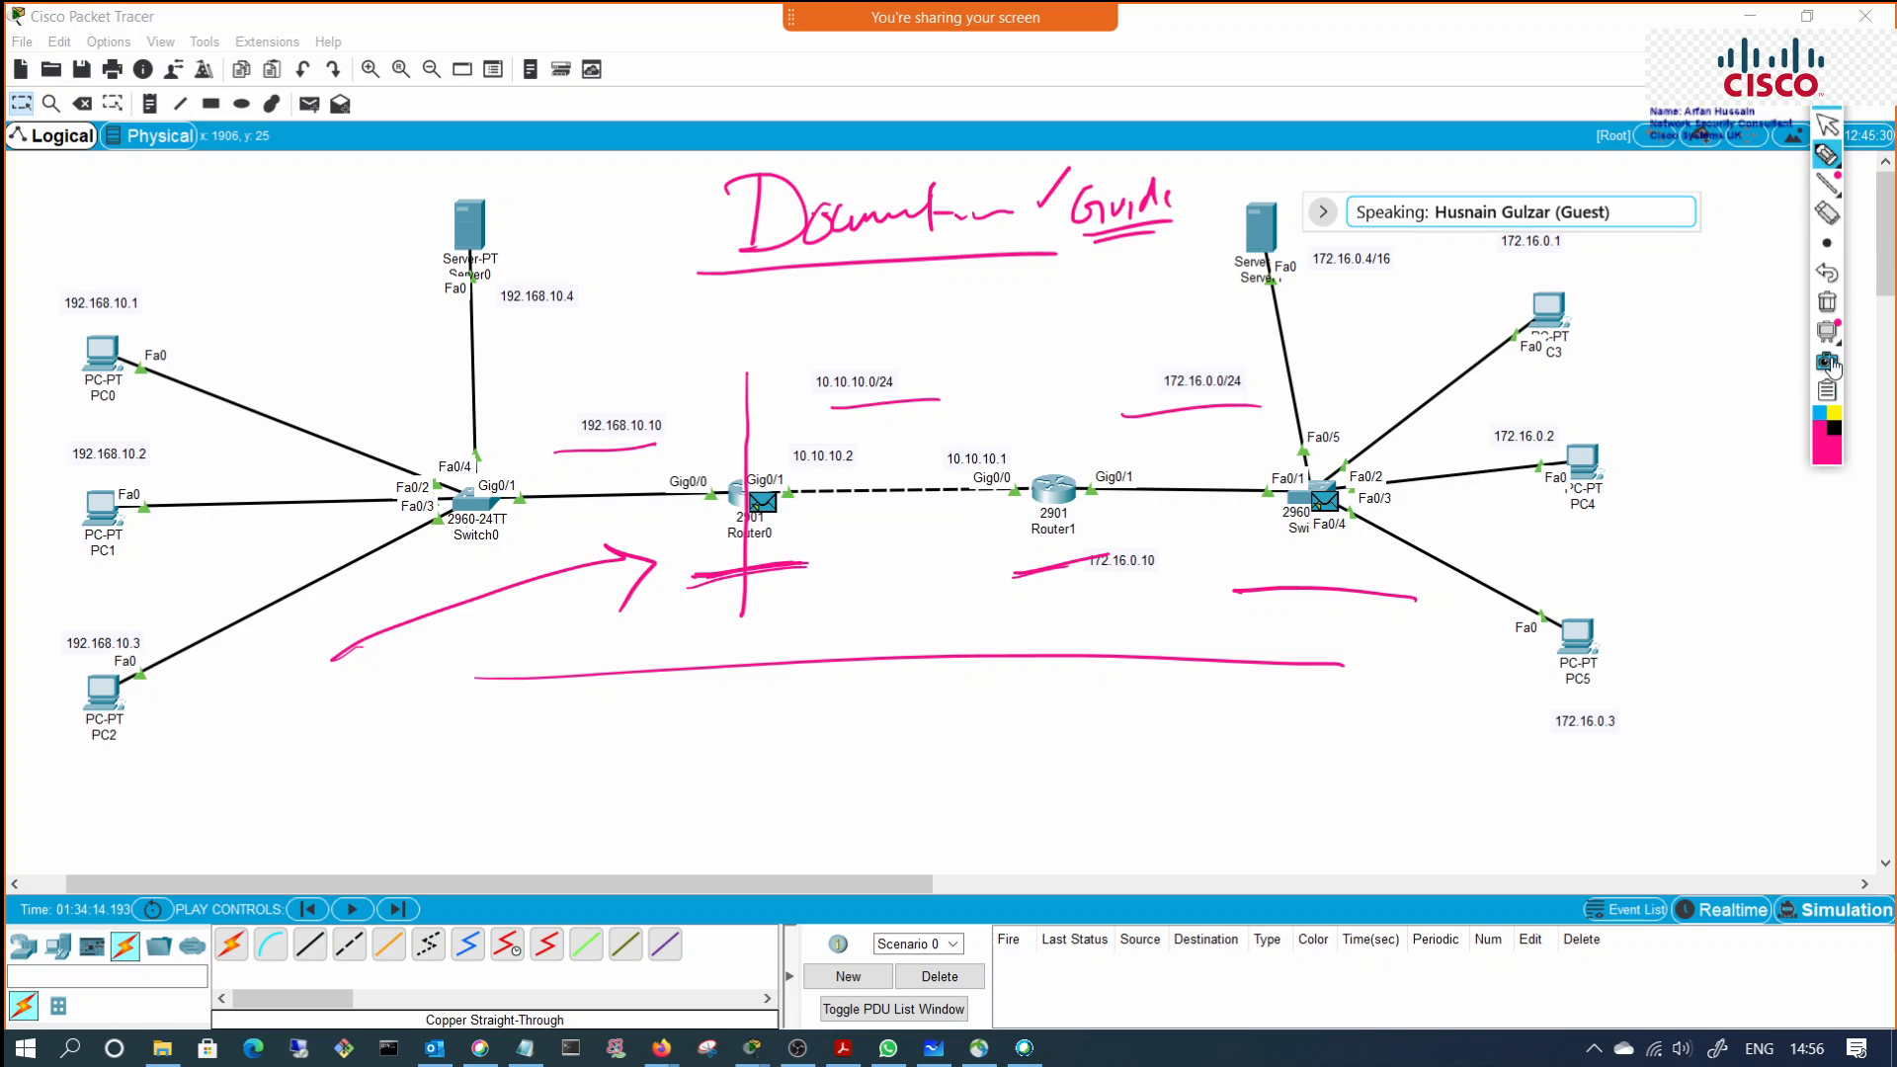
click(1823, 307)
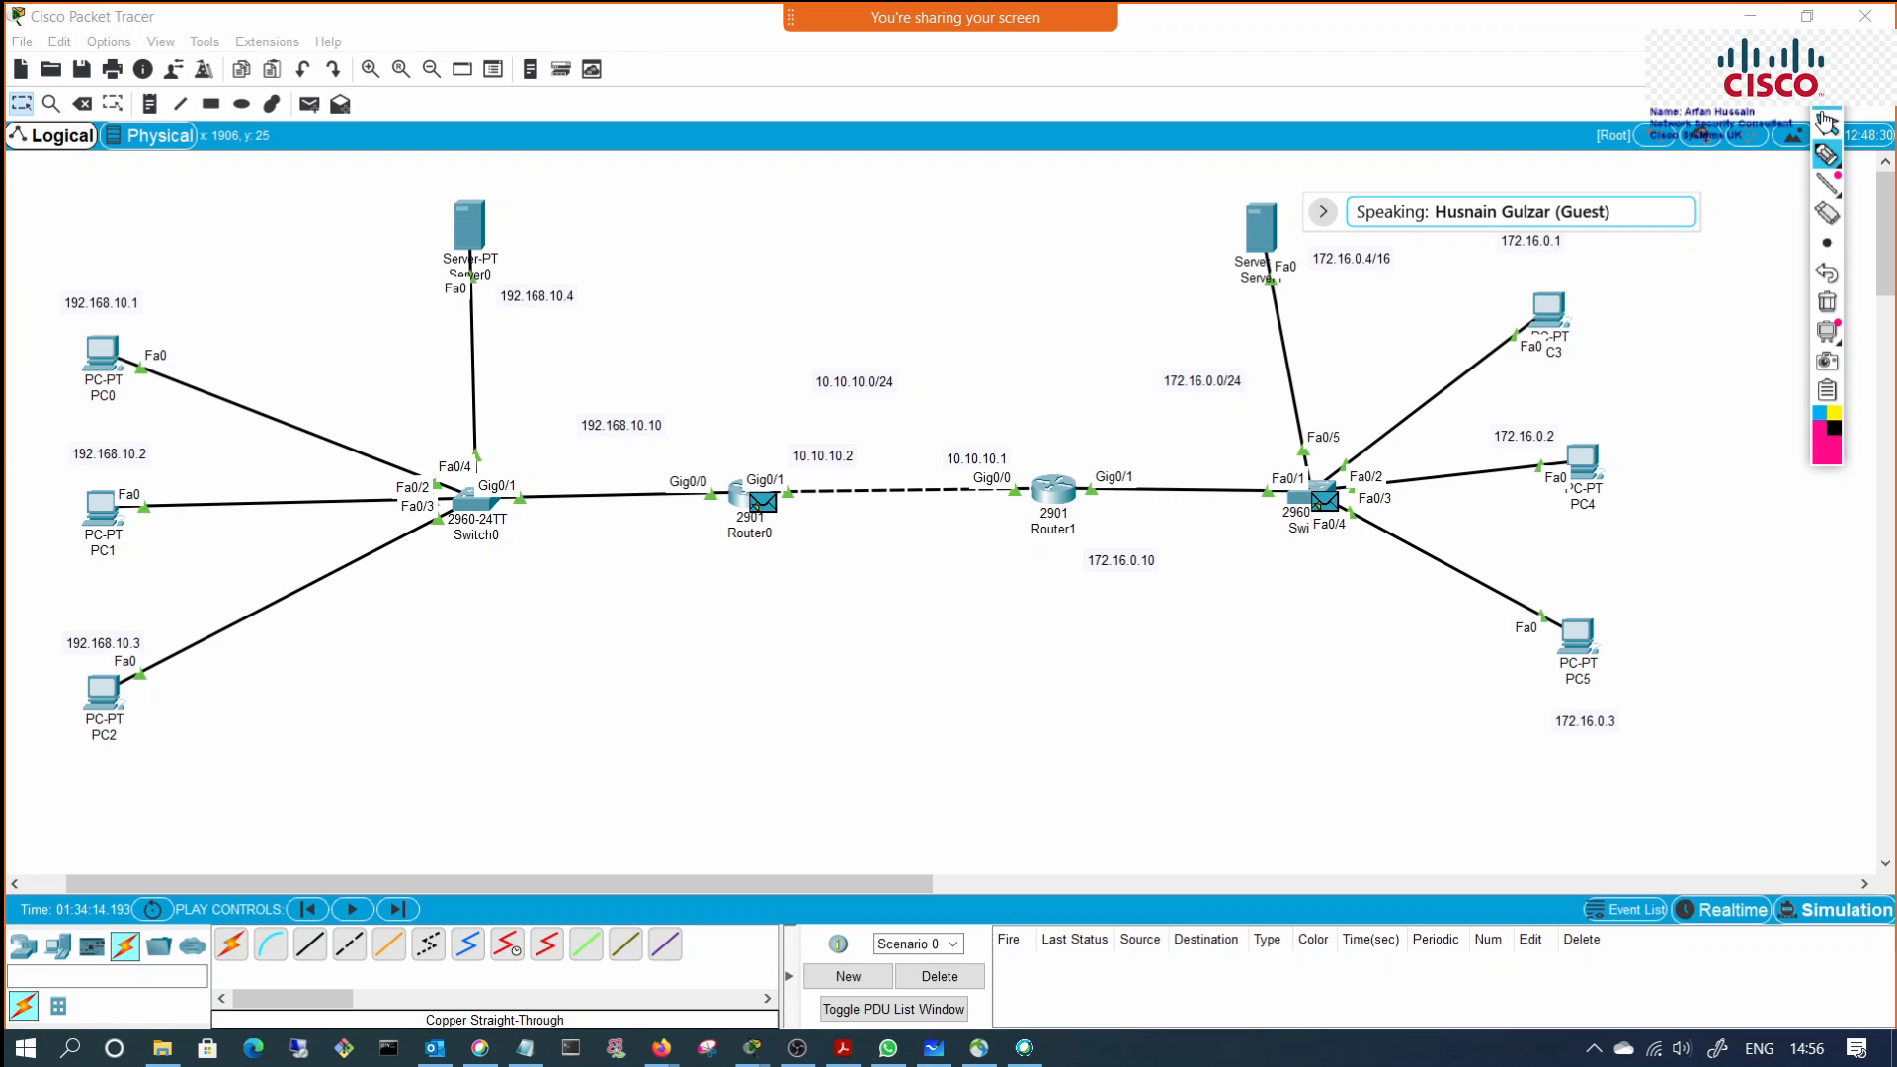
Step: Switch to Adobe Acrobat Reader and view the Figure 2-17 diagrams in the CCDE Study Guide
click(710, 1049)
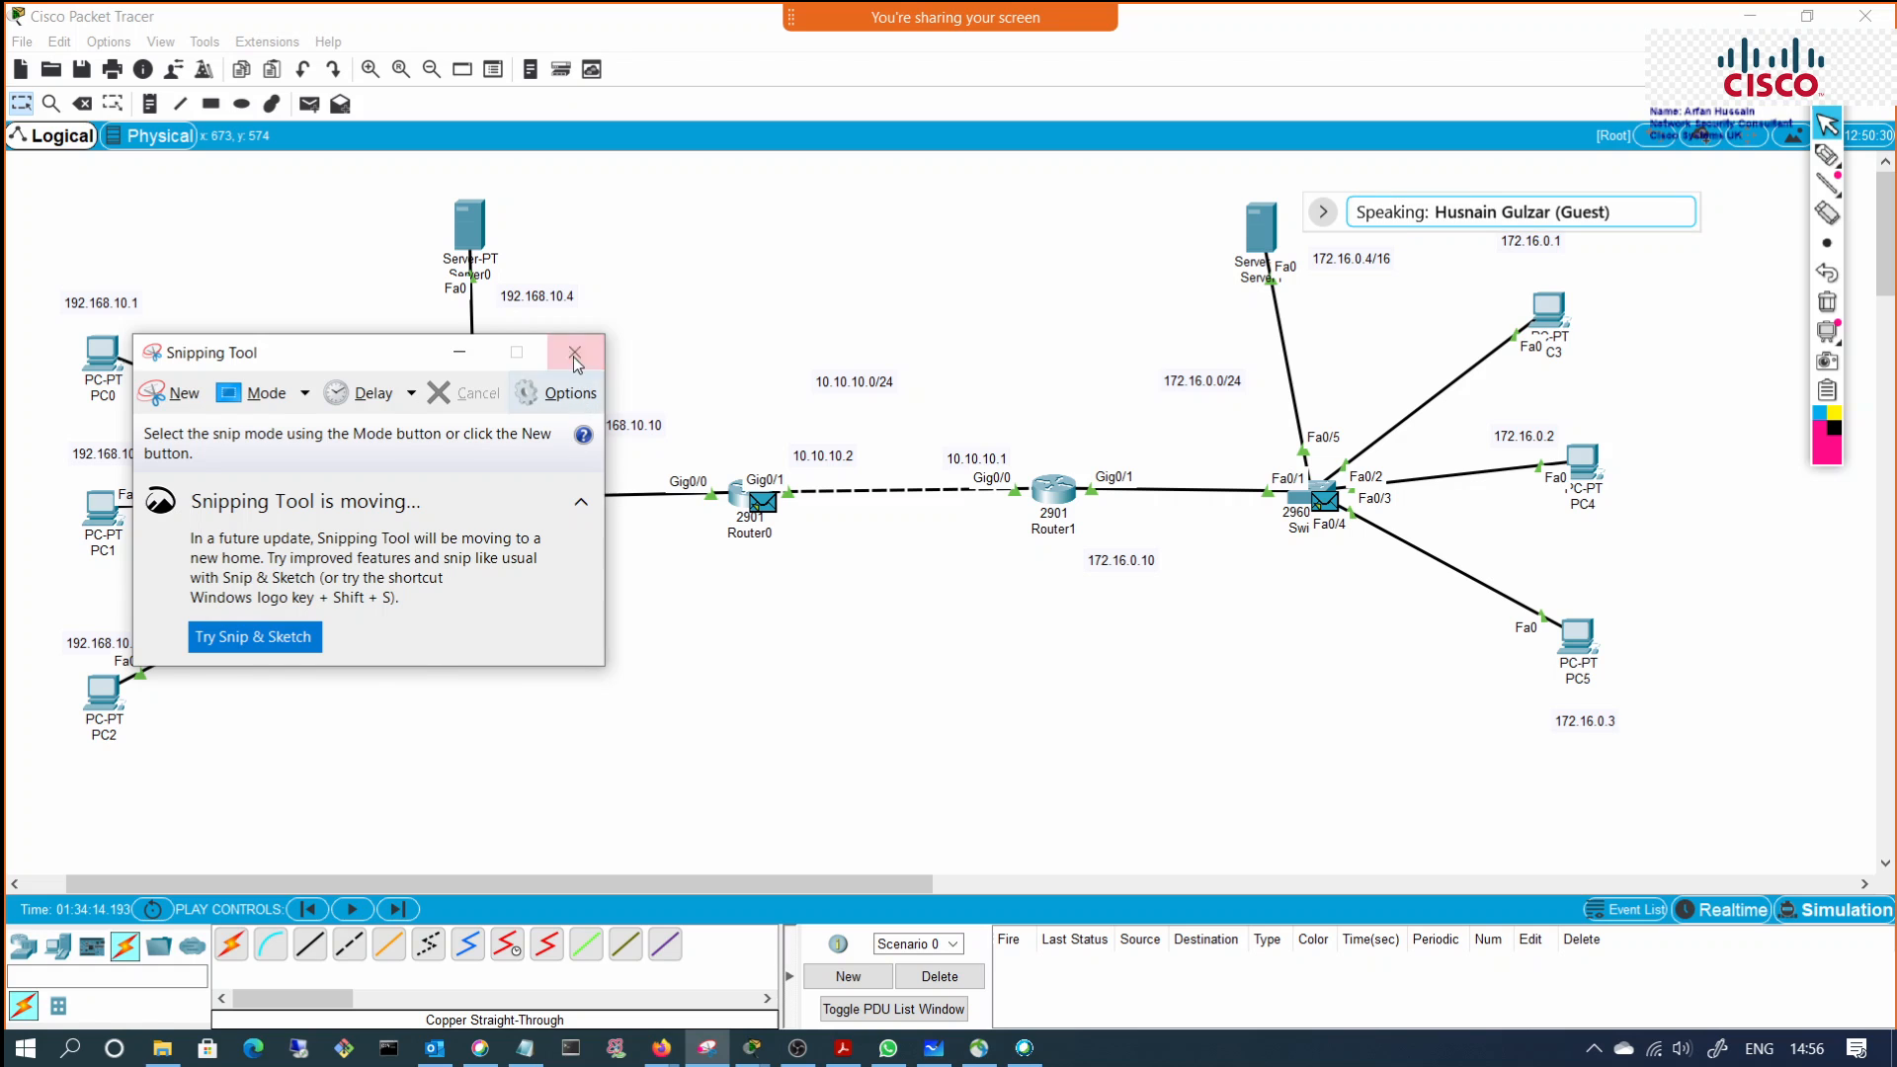
click(721, 1057)
click(842, 1048)
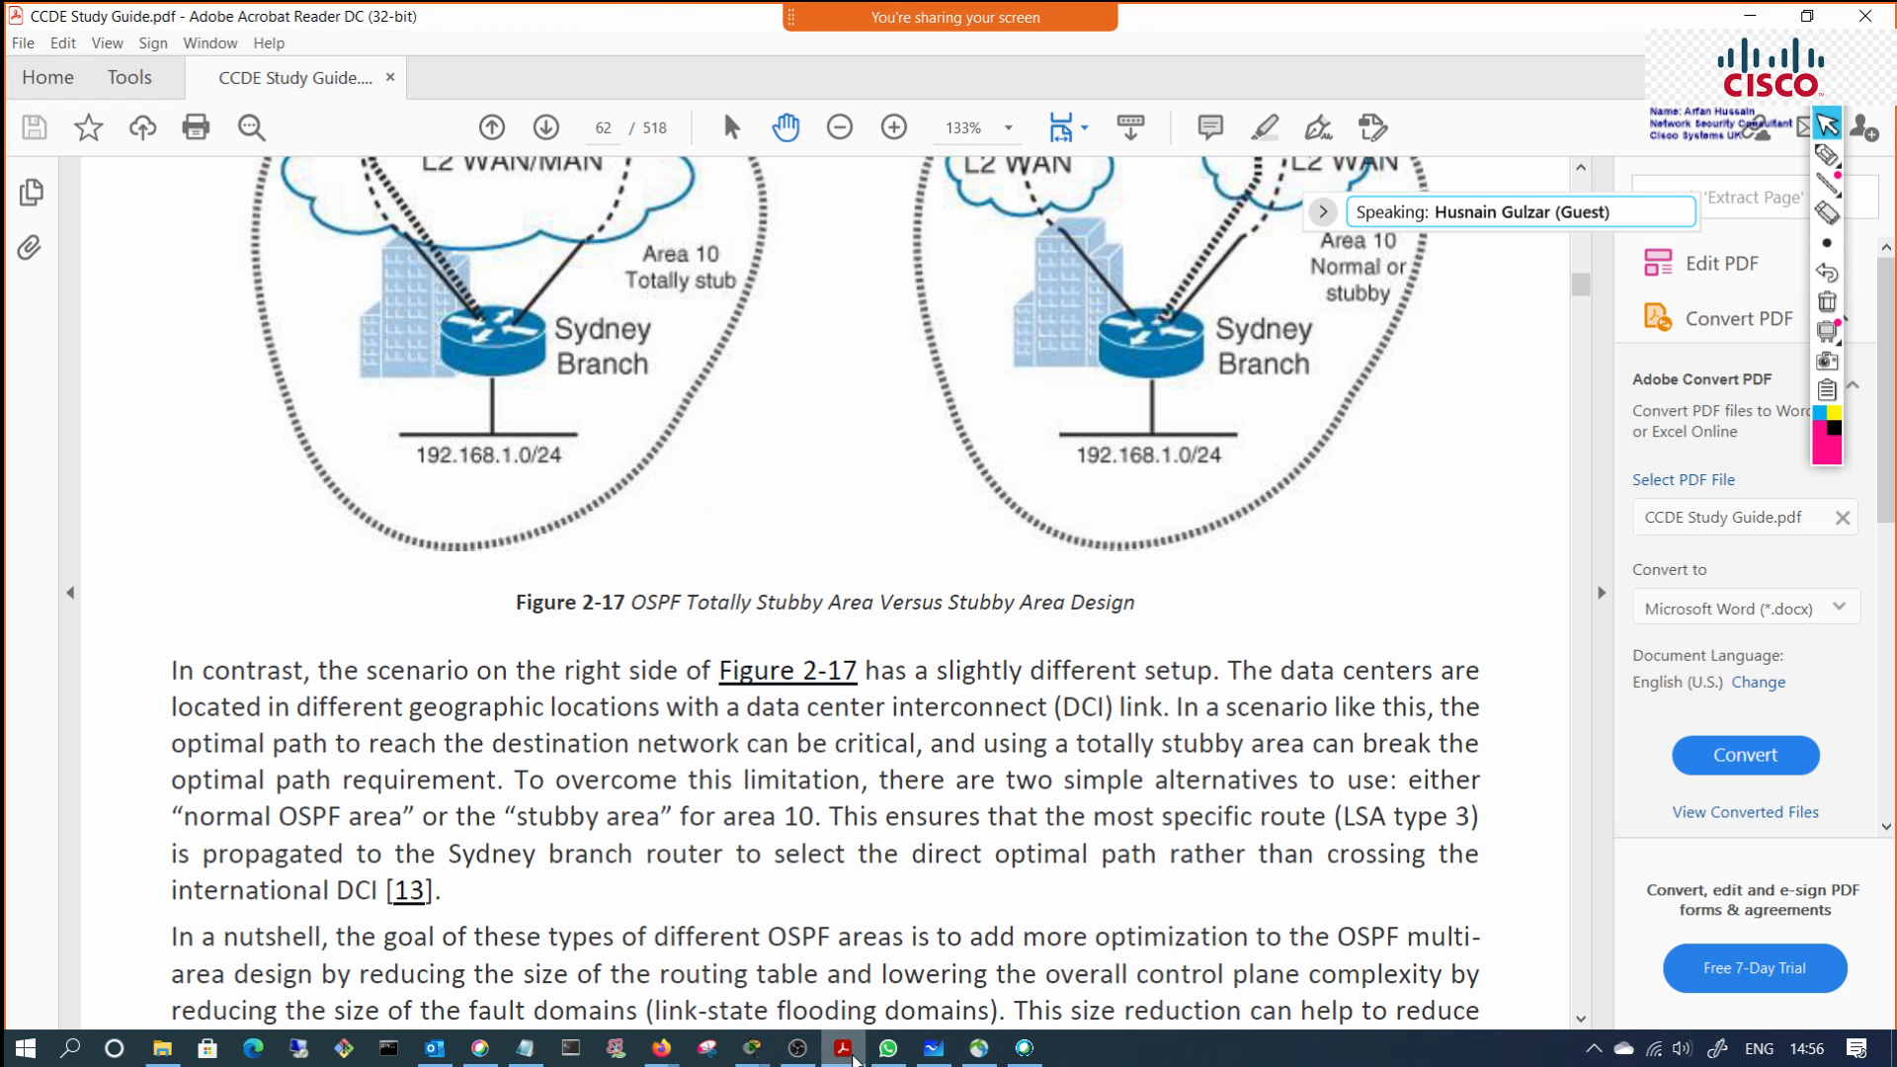
scroll(704, 733, up, 5)
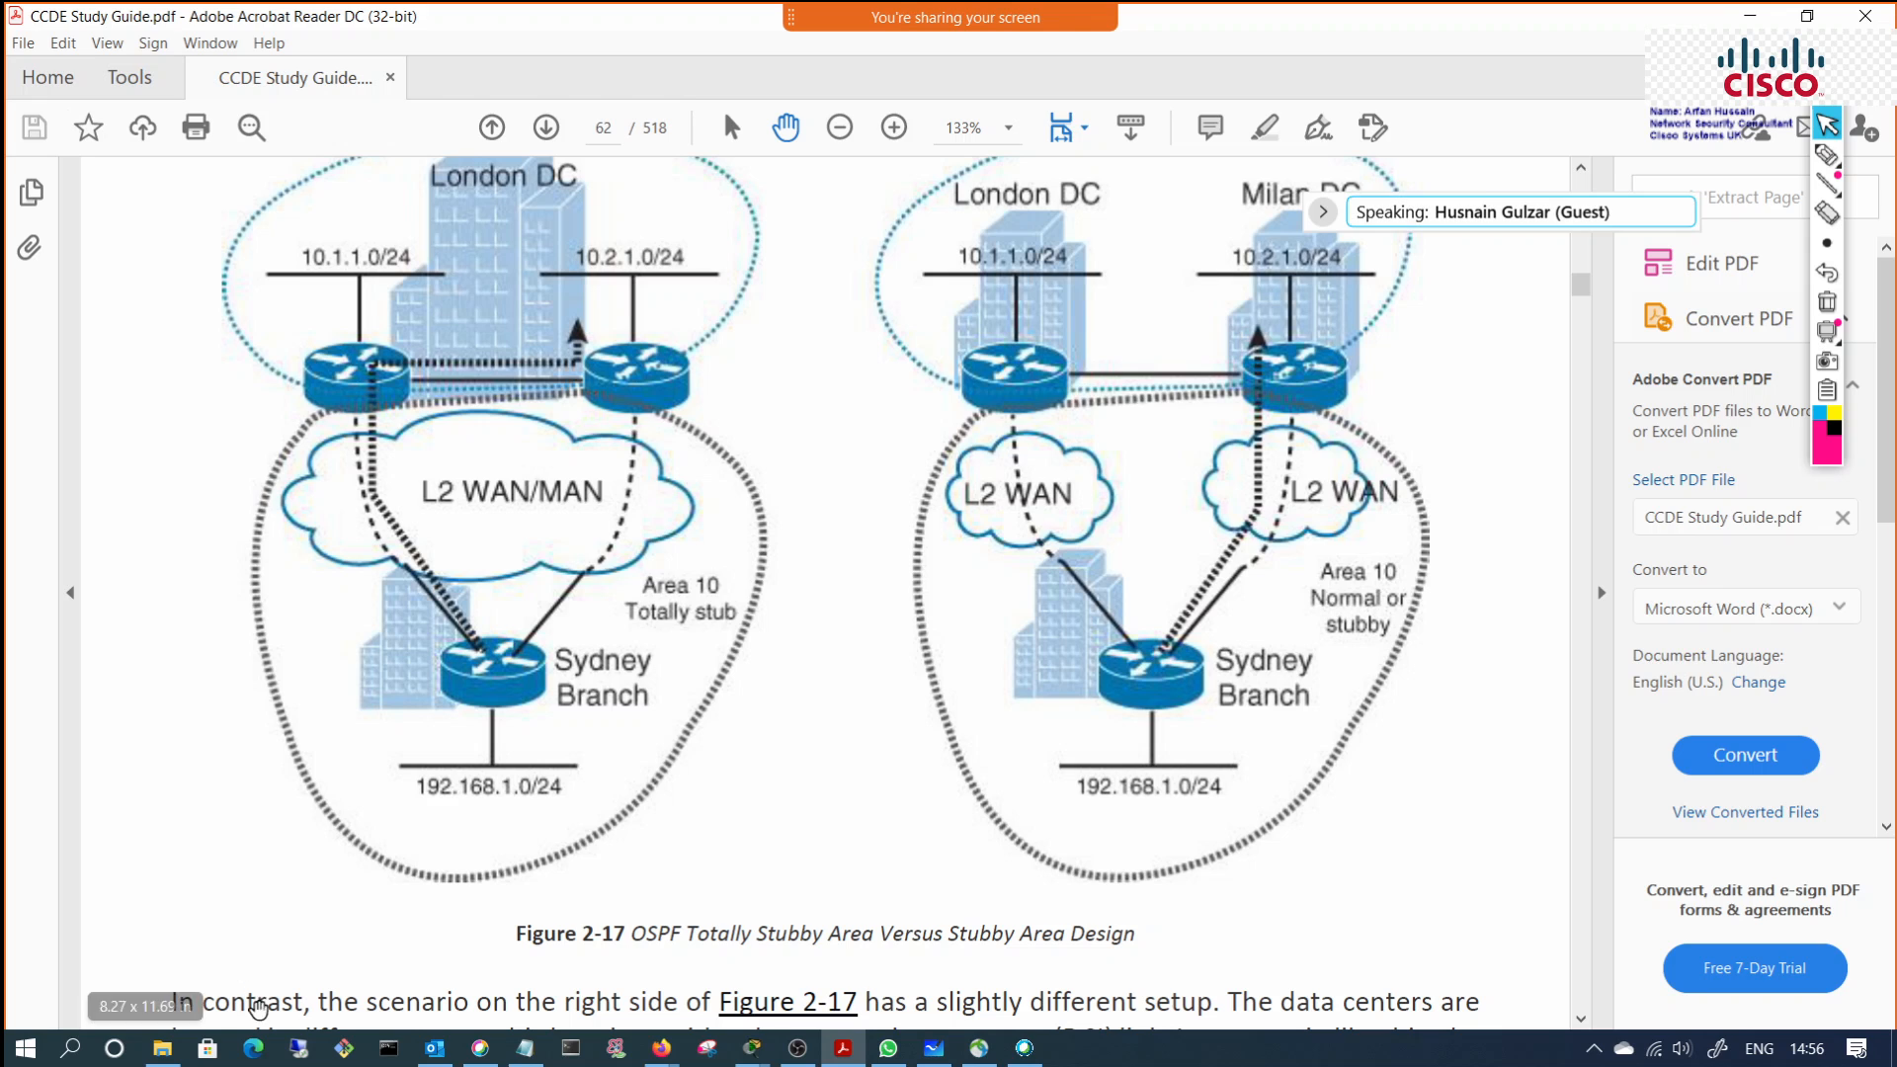
Step: In File Explorer, open the CCENT/CCNA ICND1 100-105 guide from Desktop > Cisco Desktop backup 06 September 2020 > Hot reading top books > CCNA NEW
click(162, 1048)
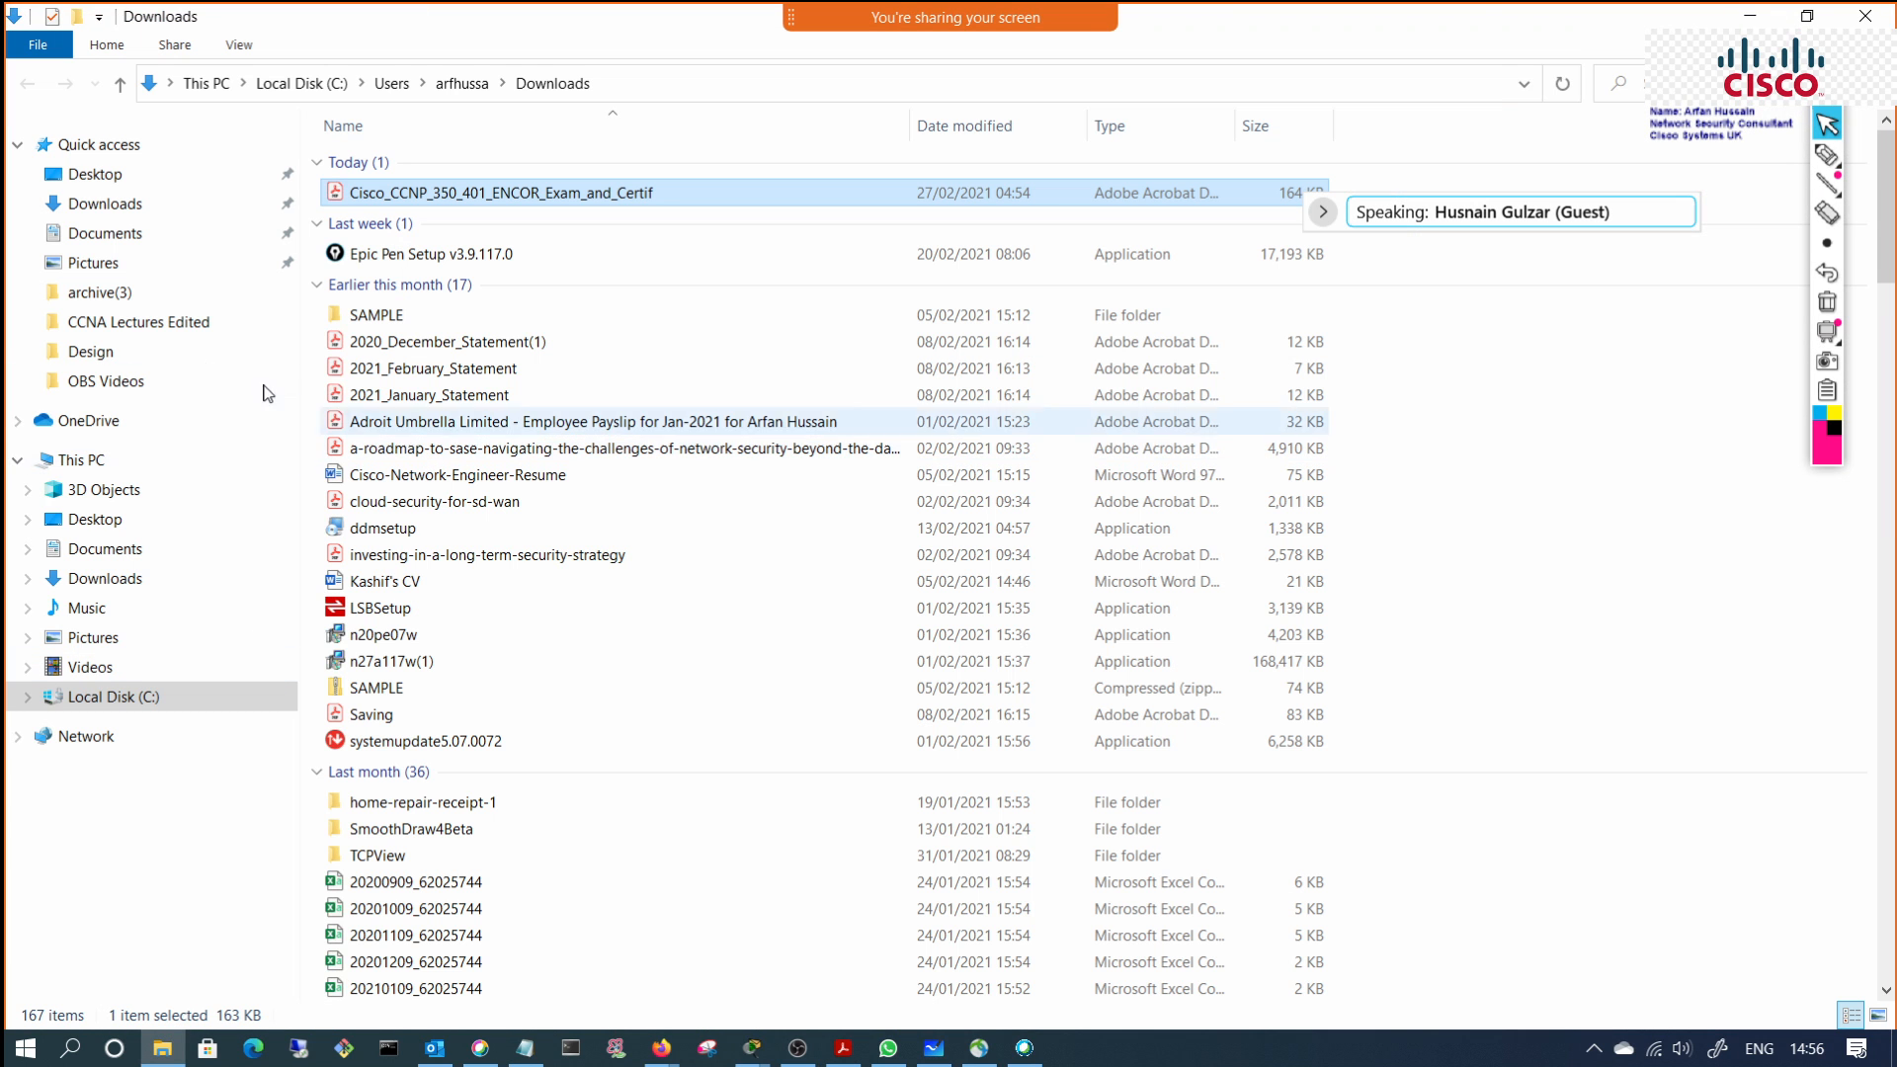
click(94, 178)
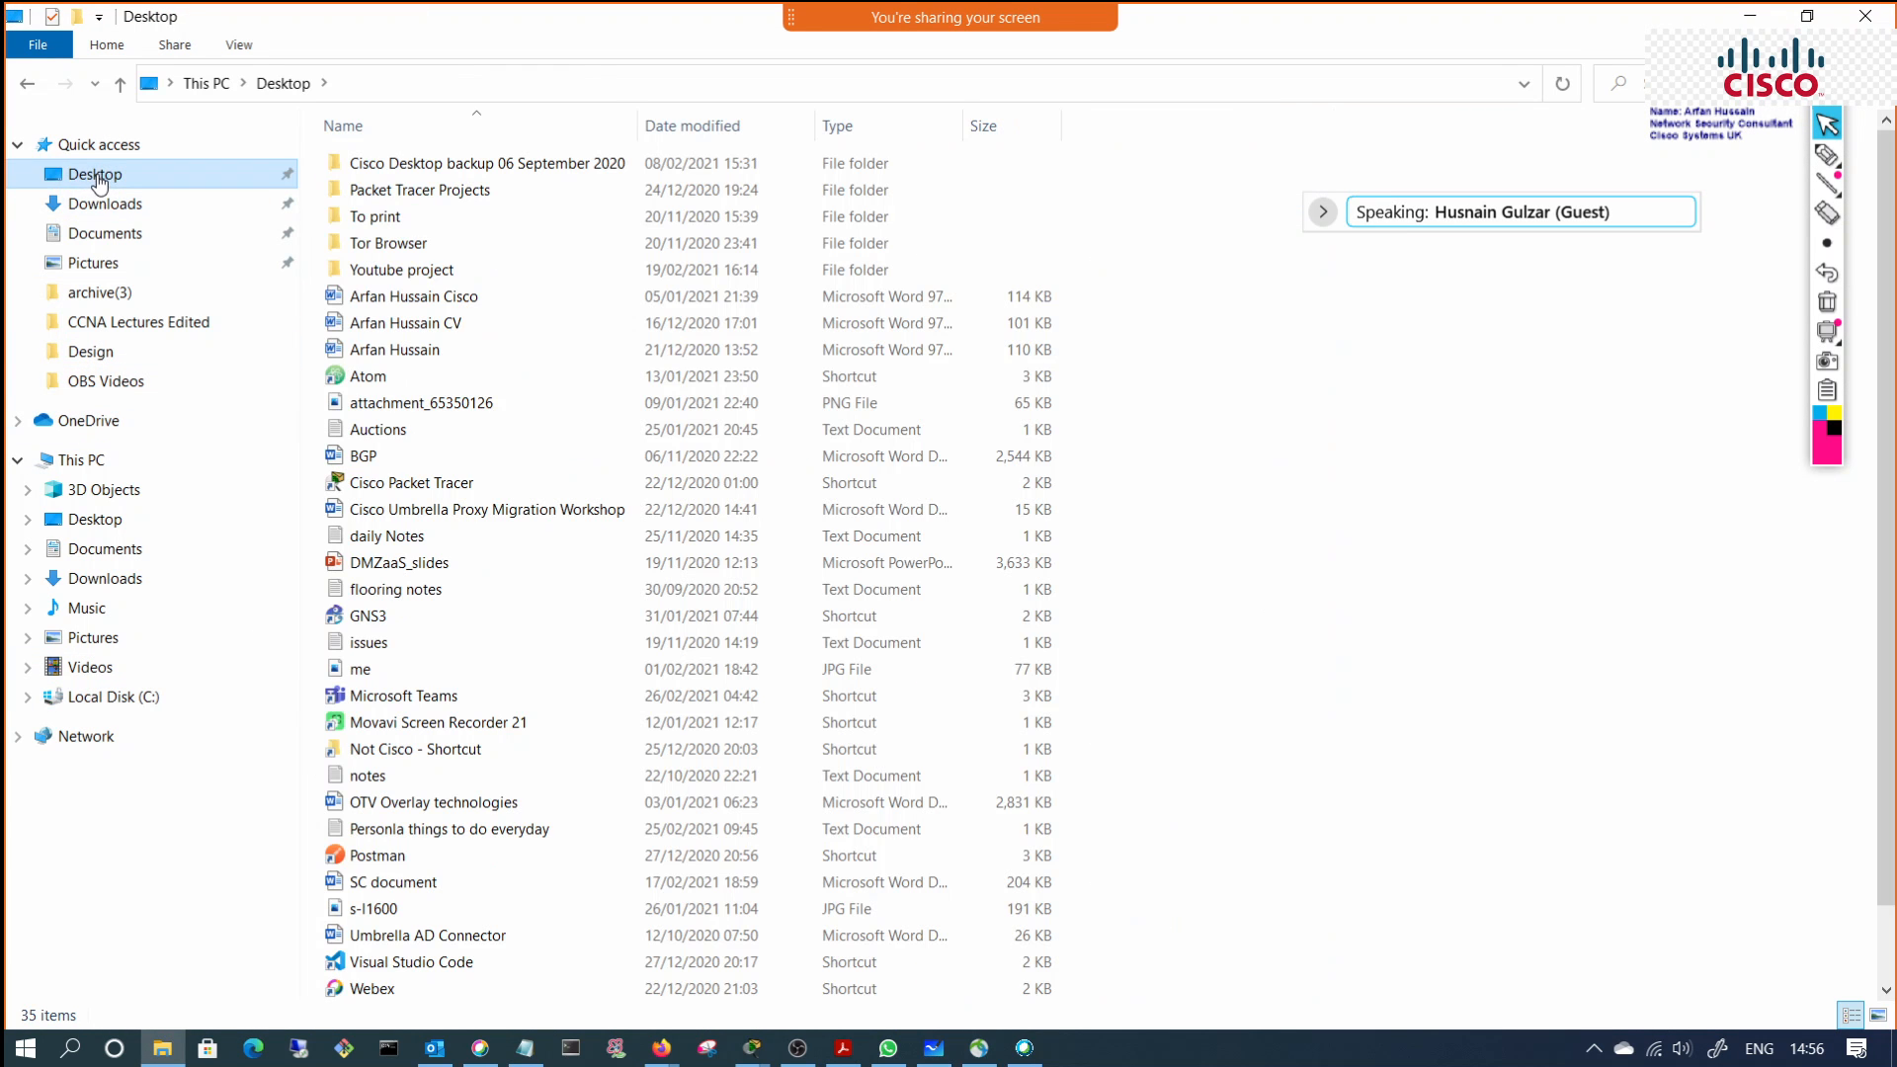
double_click(389, 163)
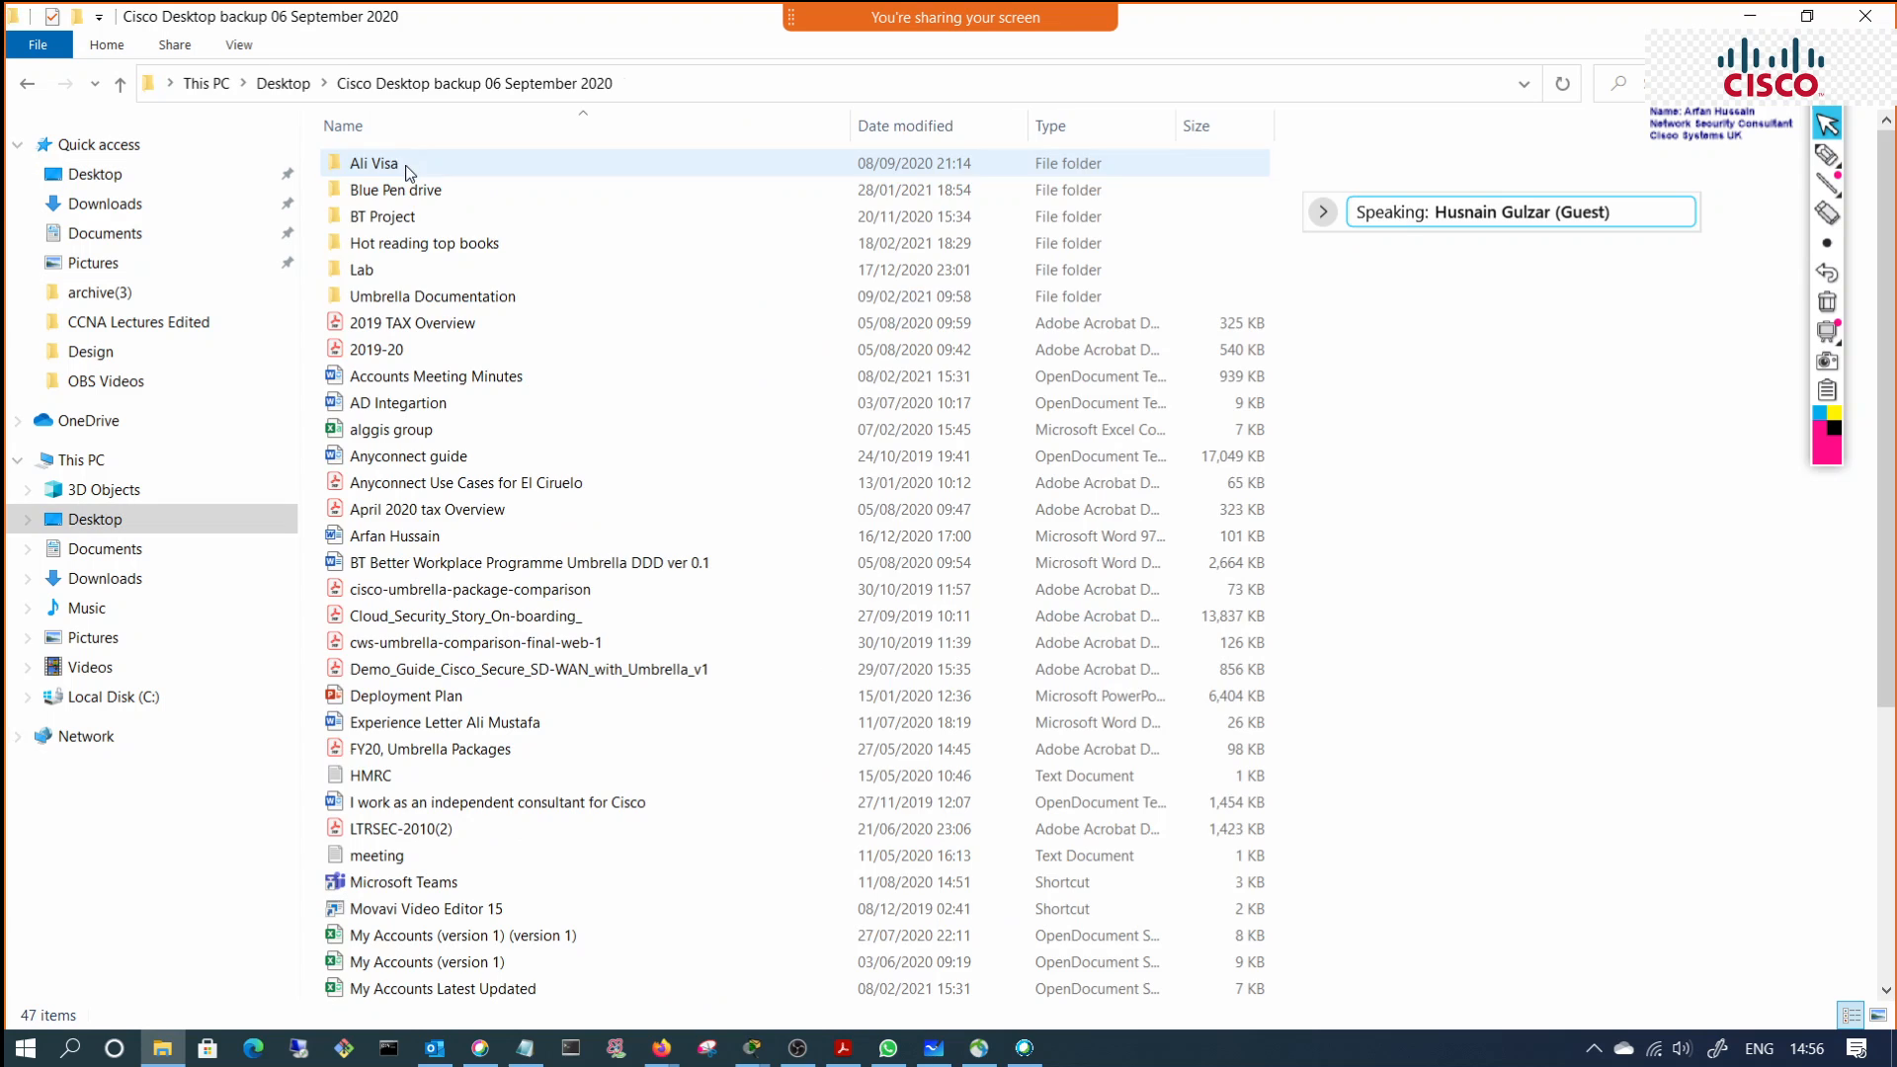
double_click(420, 243)
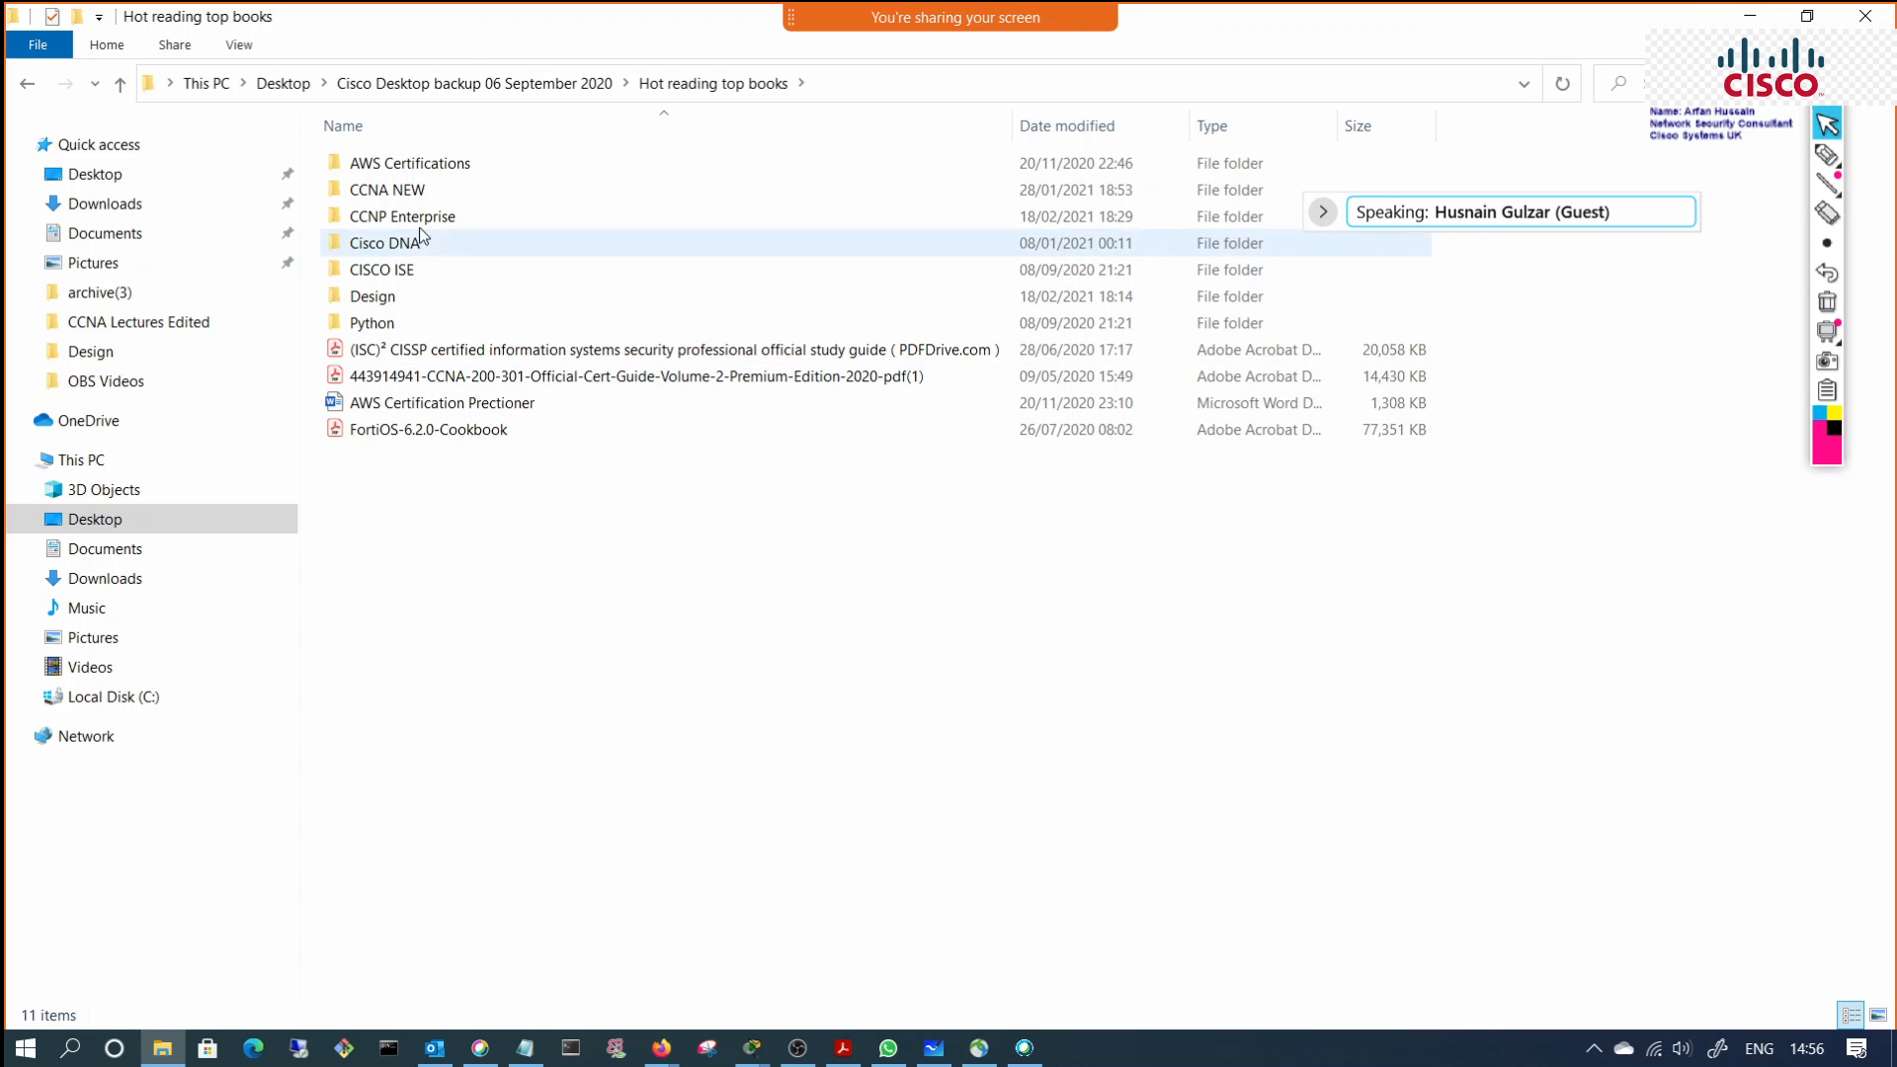
click(405, 199)
double_click(405, 200)
click(466, 590)
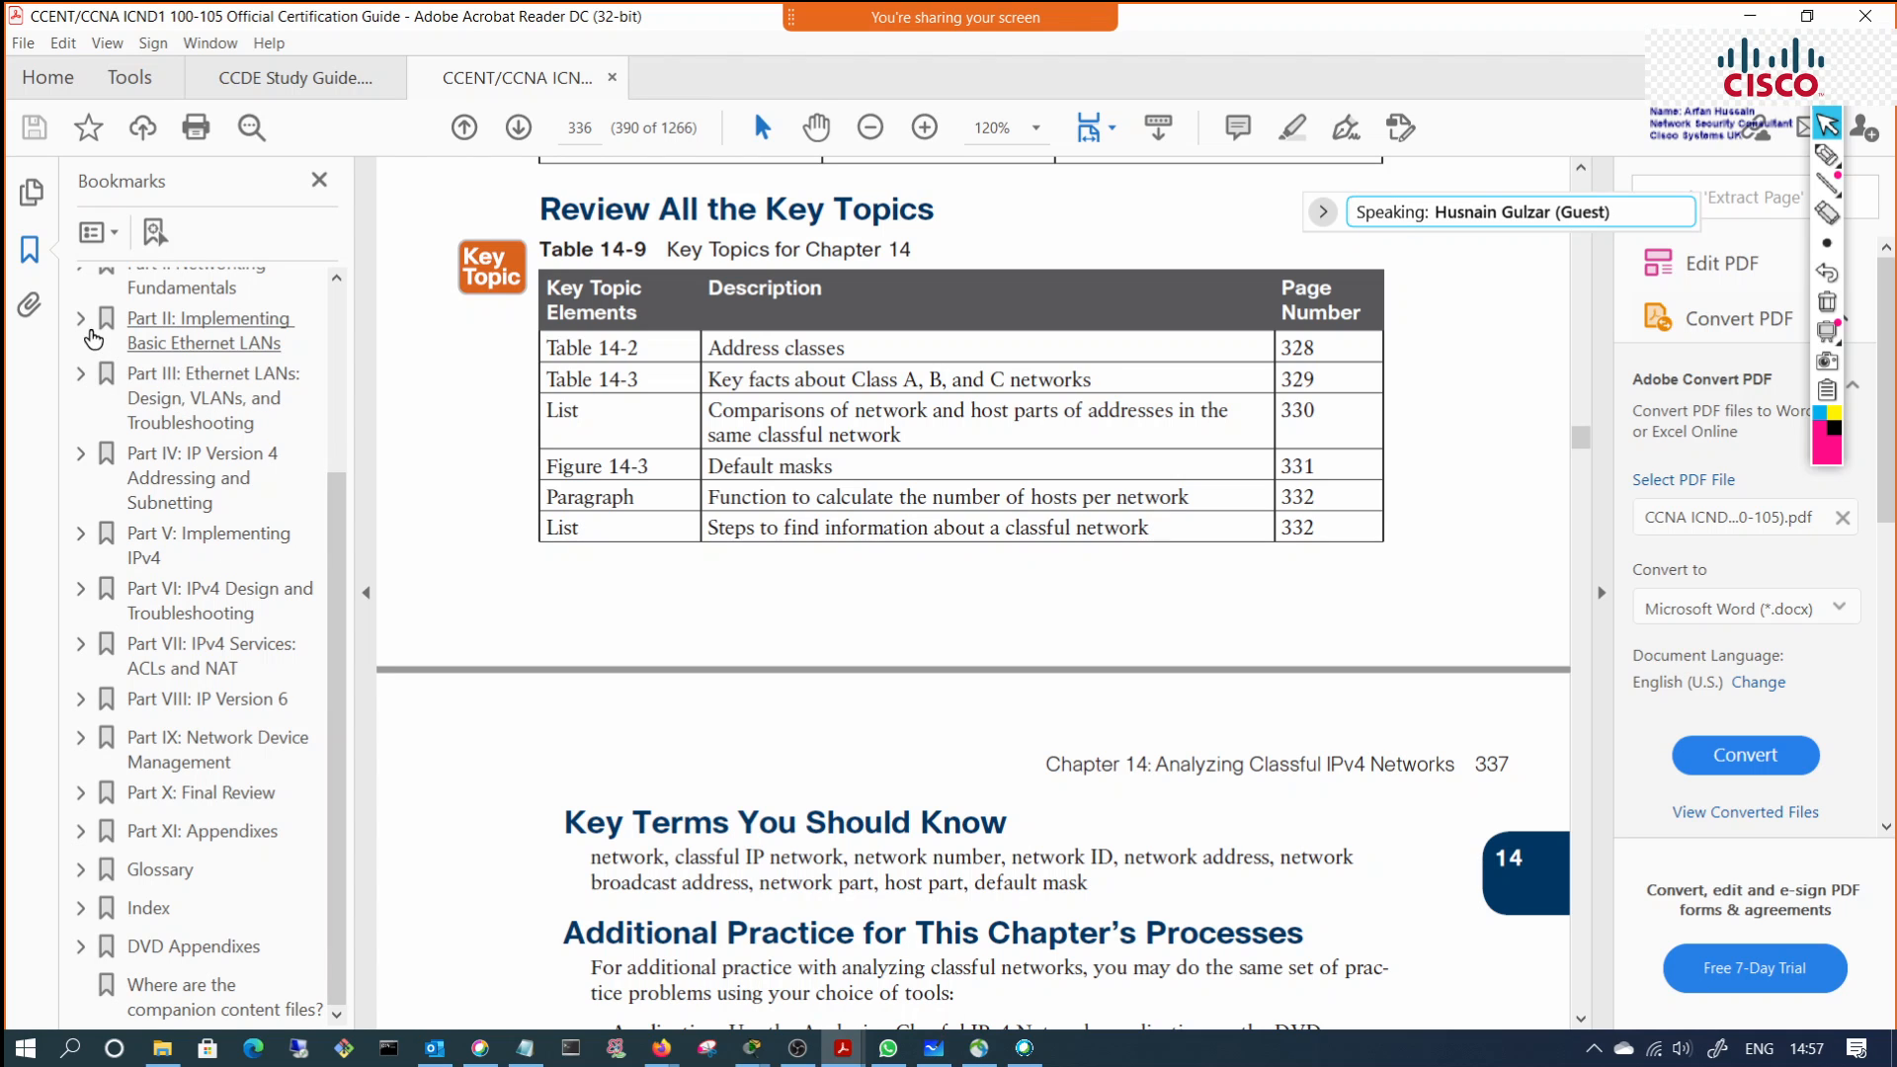
Step: Expand the Part II and Part I bookmarks and go to Chapter 4, Fundamentals of IPv4 Addressing and Routing
click(81, 320)
scroll(287, 474, up, 4)
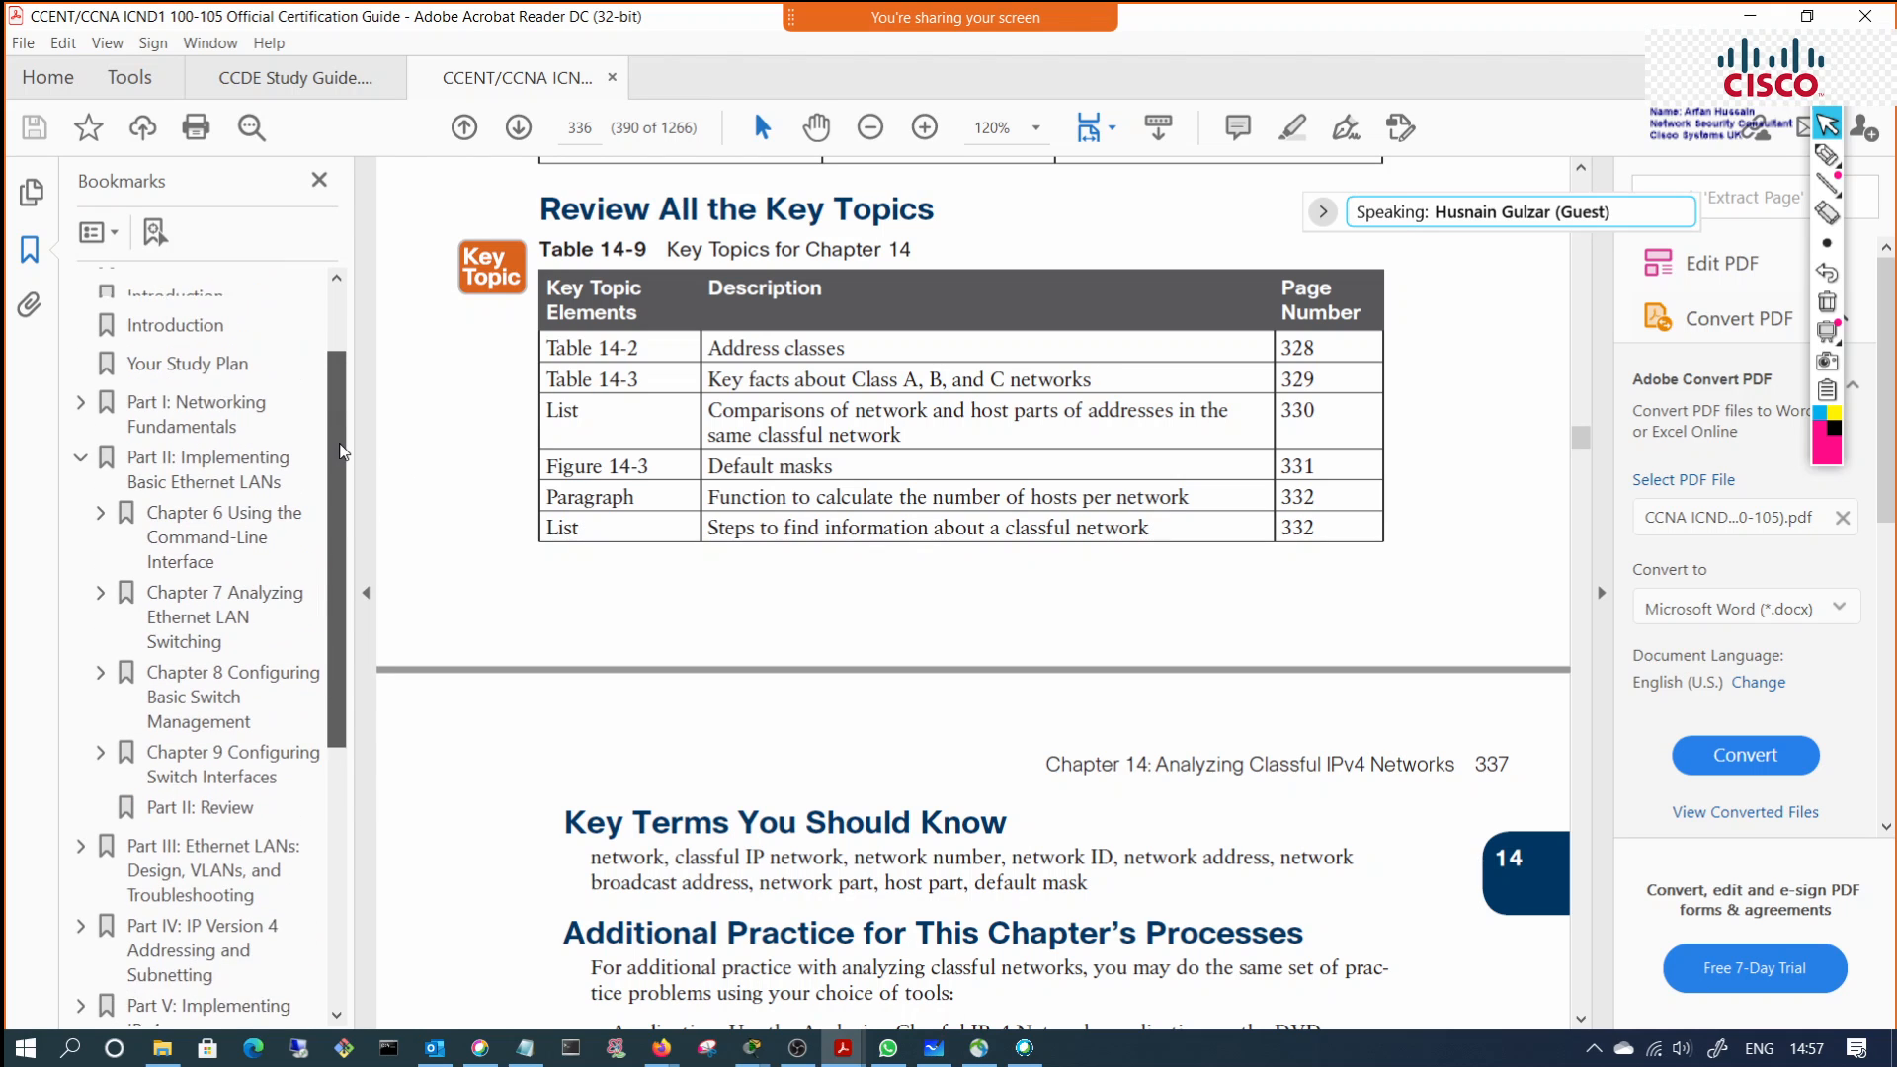
click(81, 431)
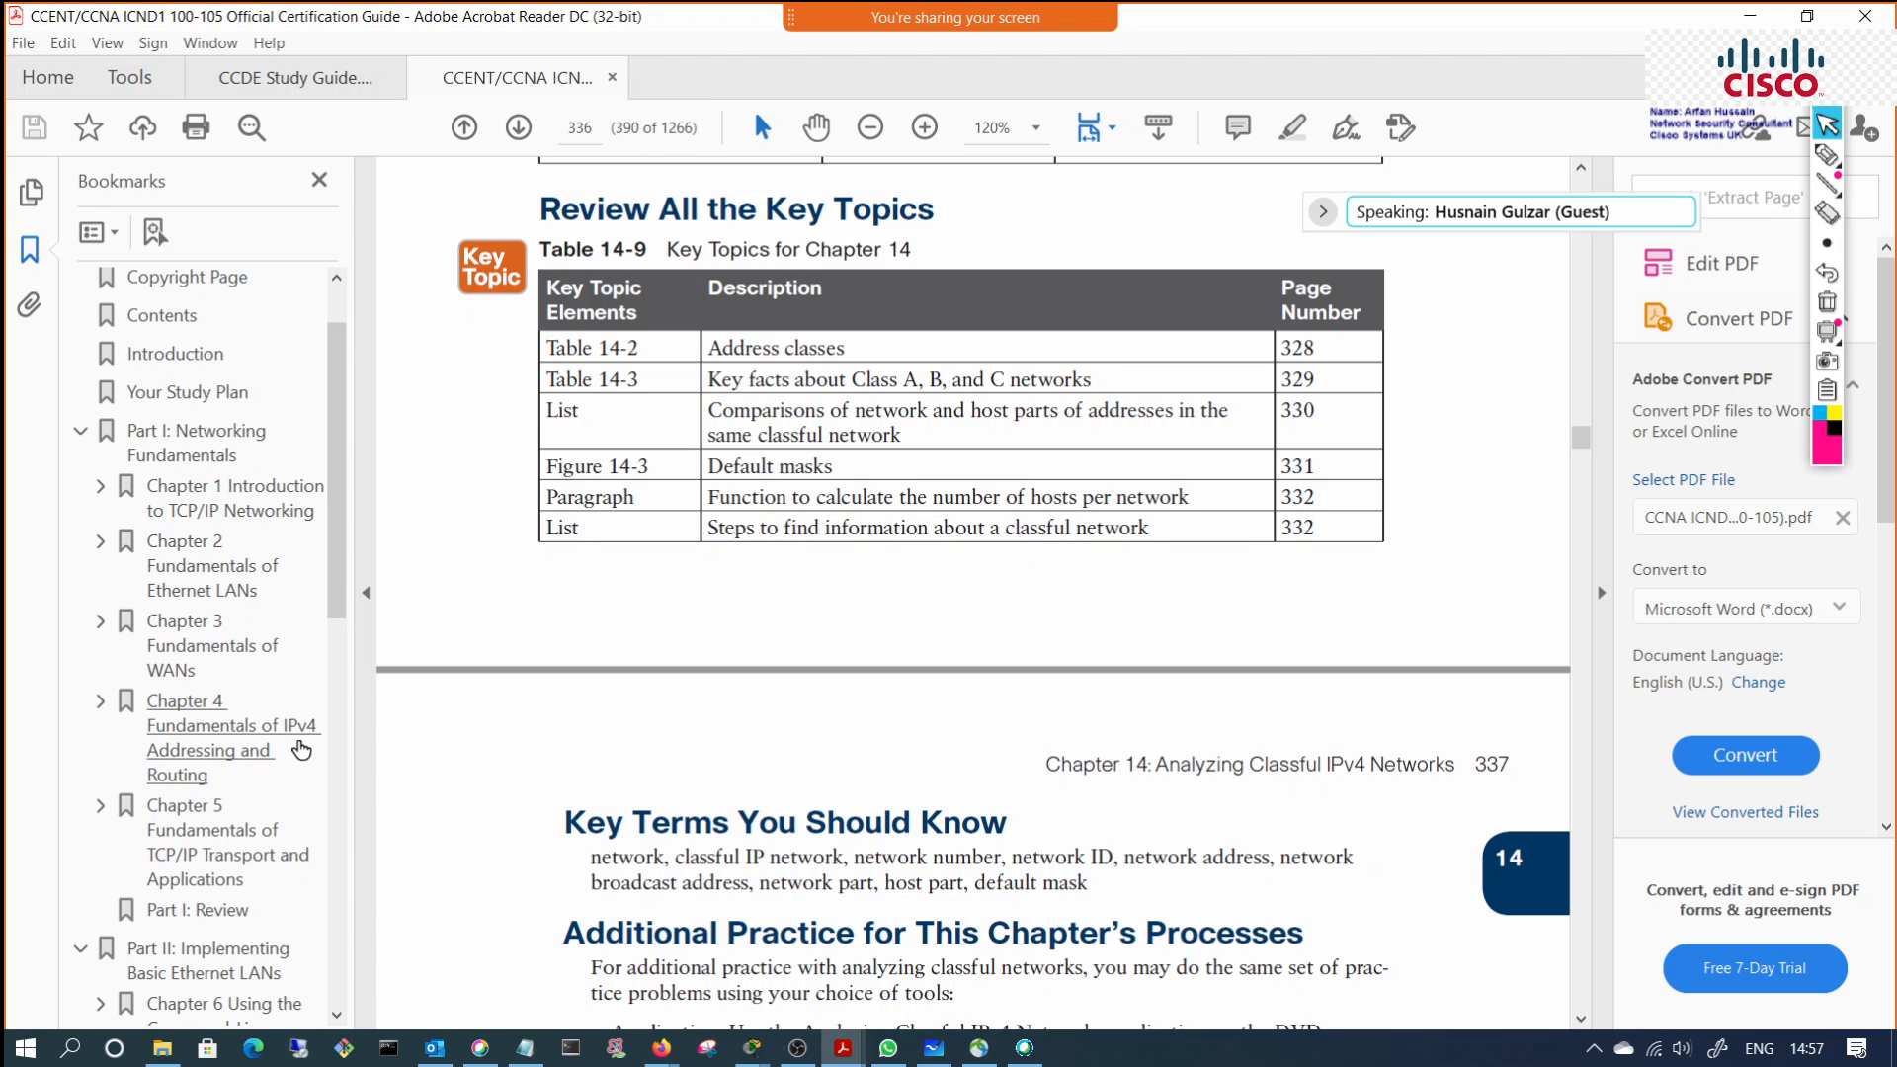
click(245, 746)
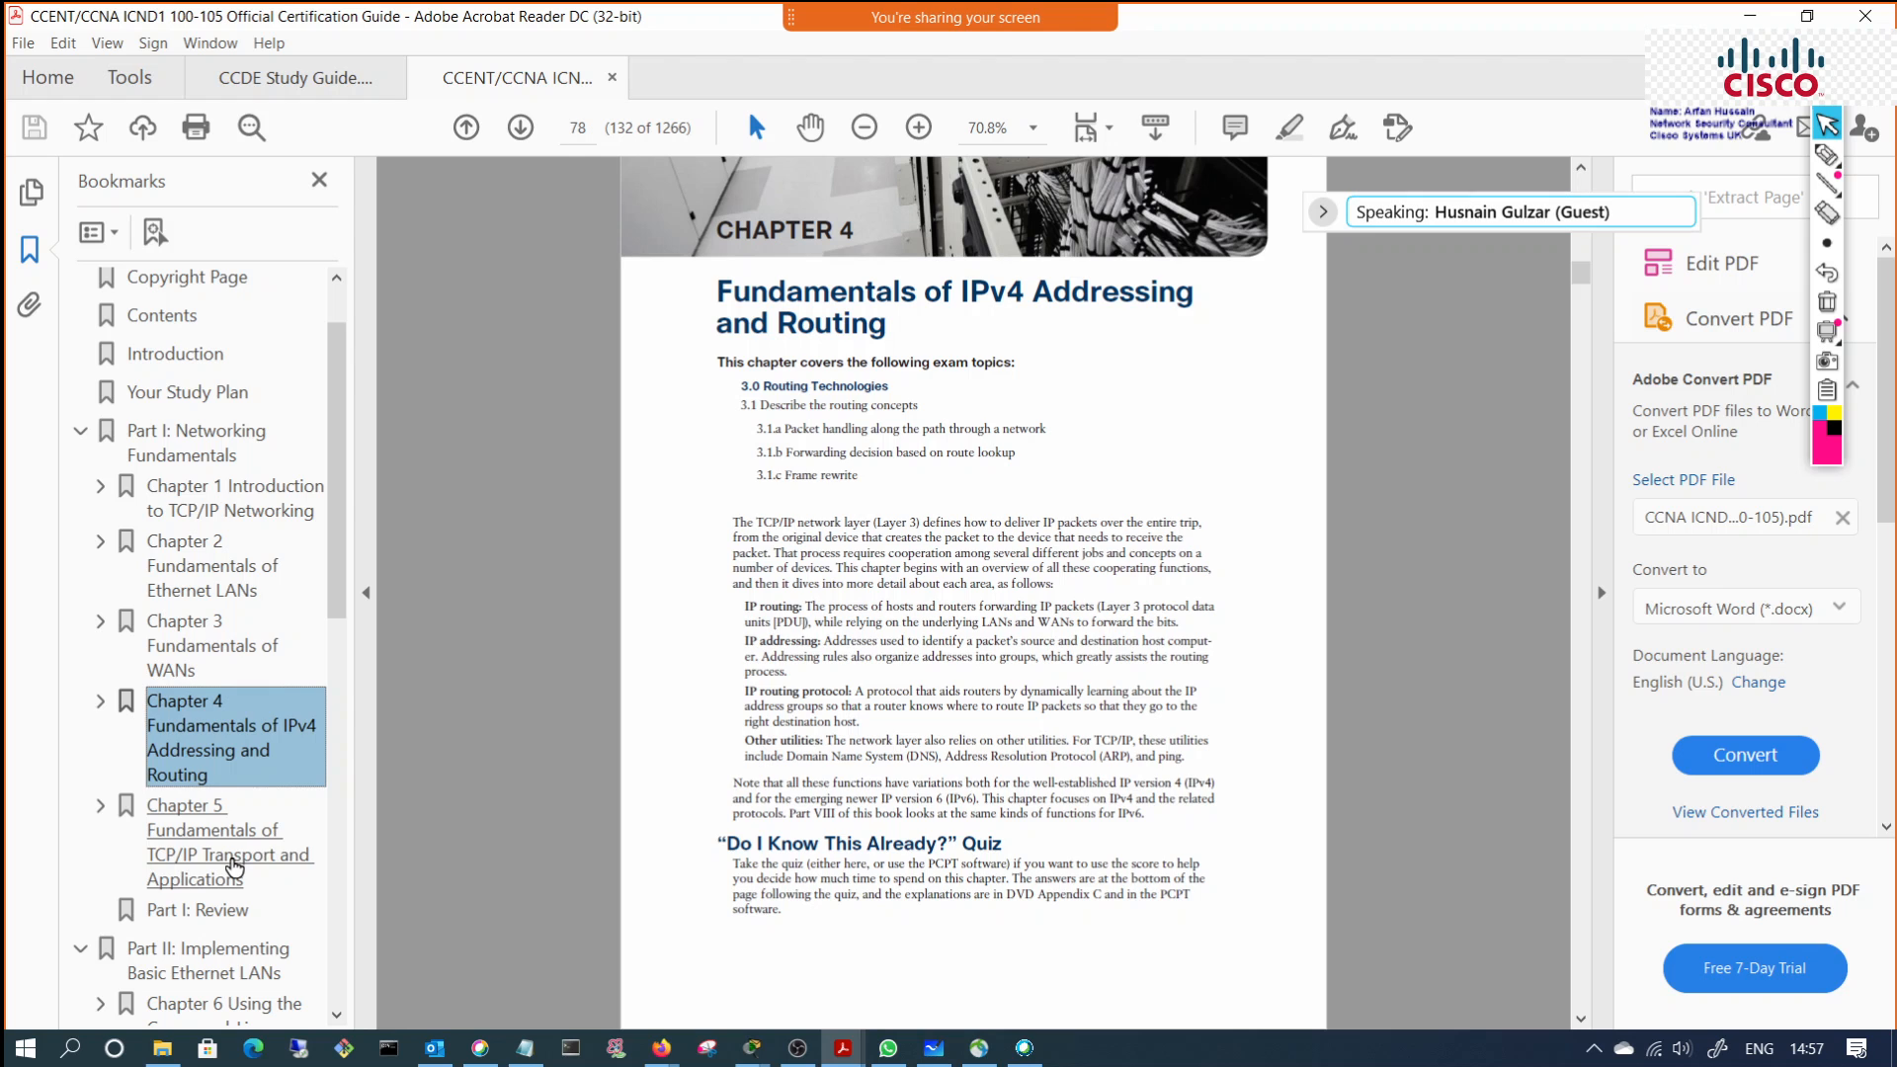
Step: View the opening pages of Chapter 5, Chapter 1 Introduction to TCP/IP Networking, and Chapter 9 Configuring Switch Interfaces
click(267, 845)
click(237, 505)
scroll(219, 601, down, 3)
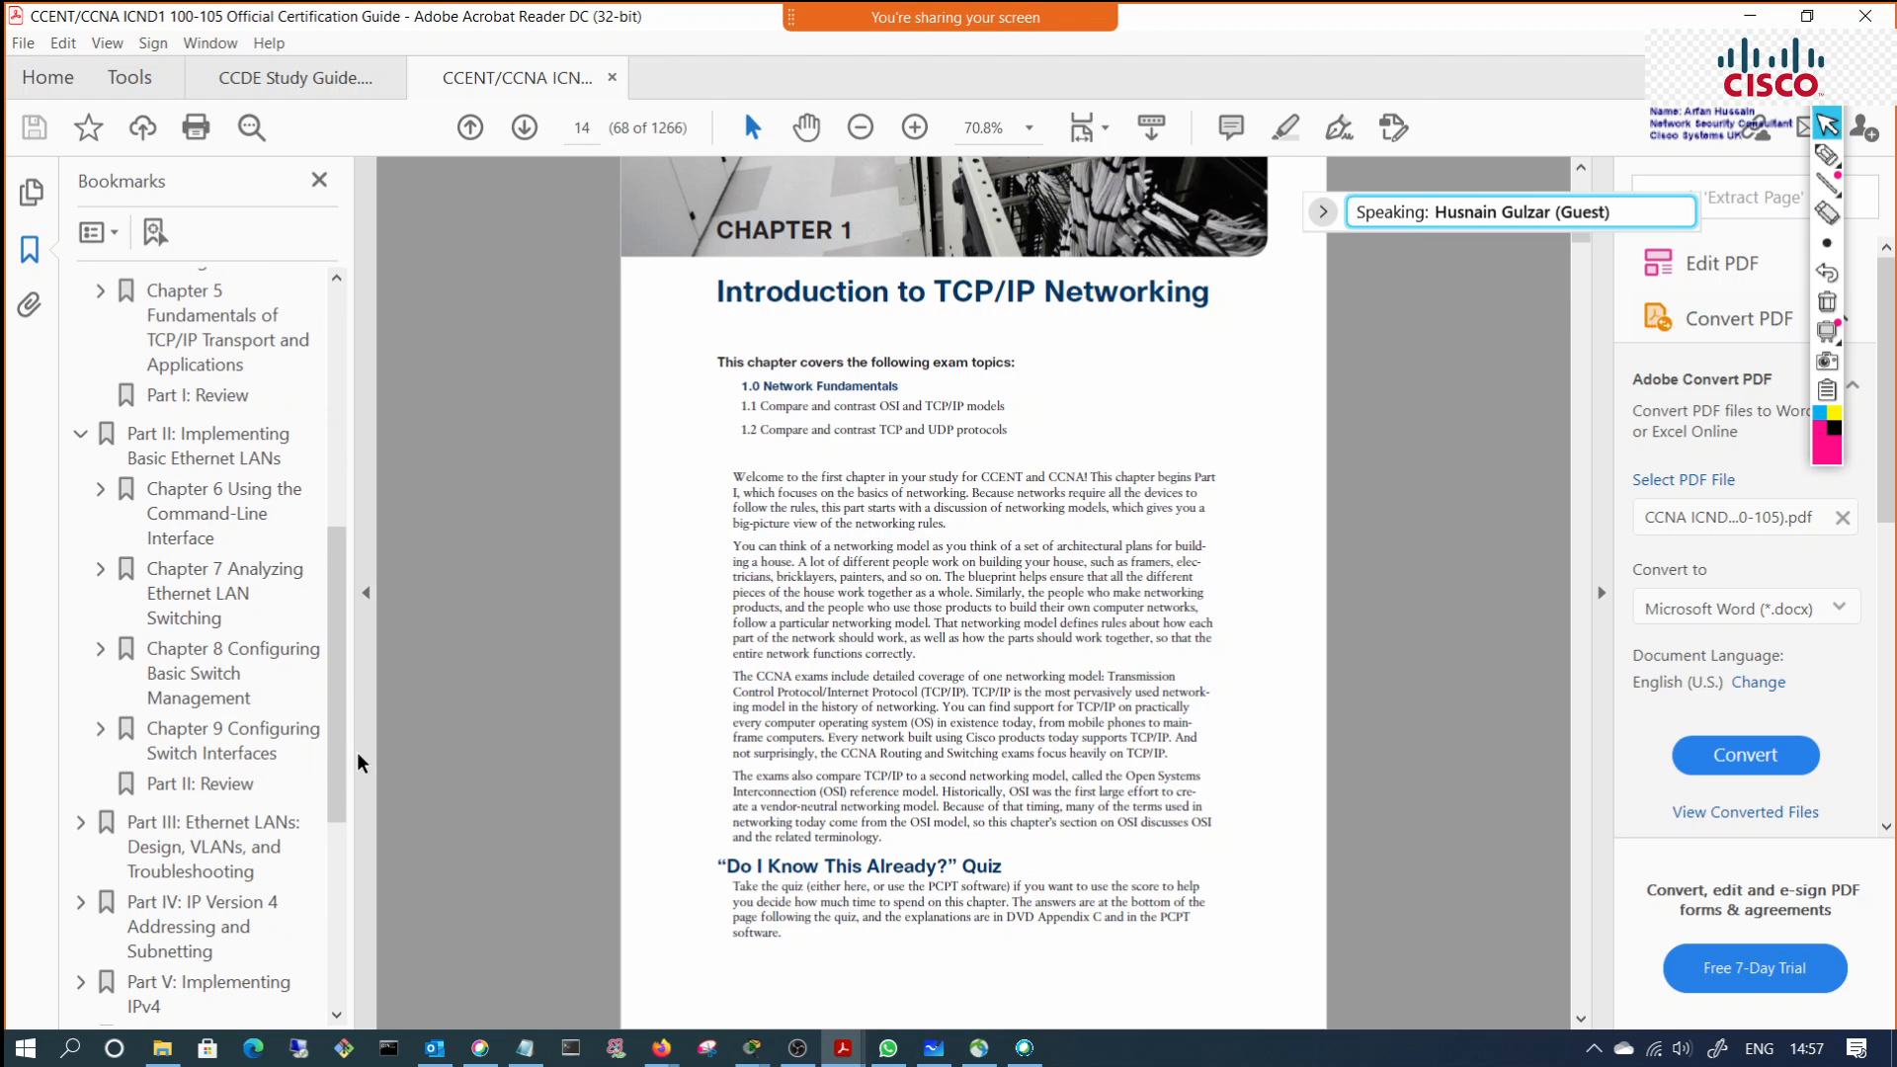
click(223, 751)
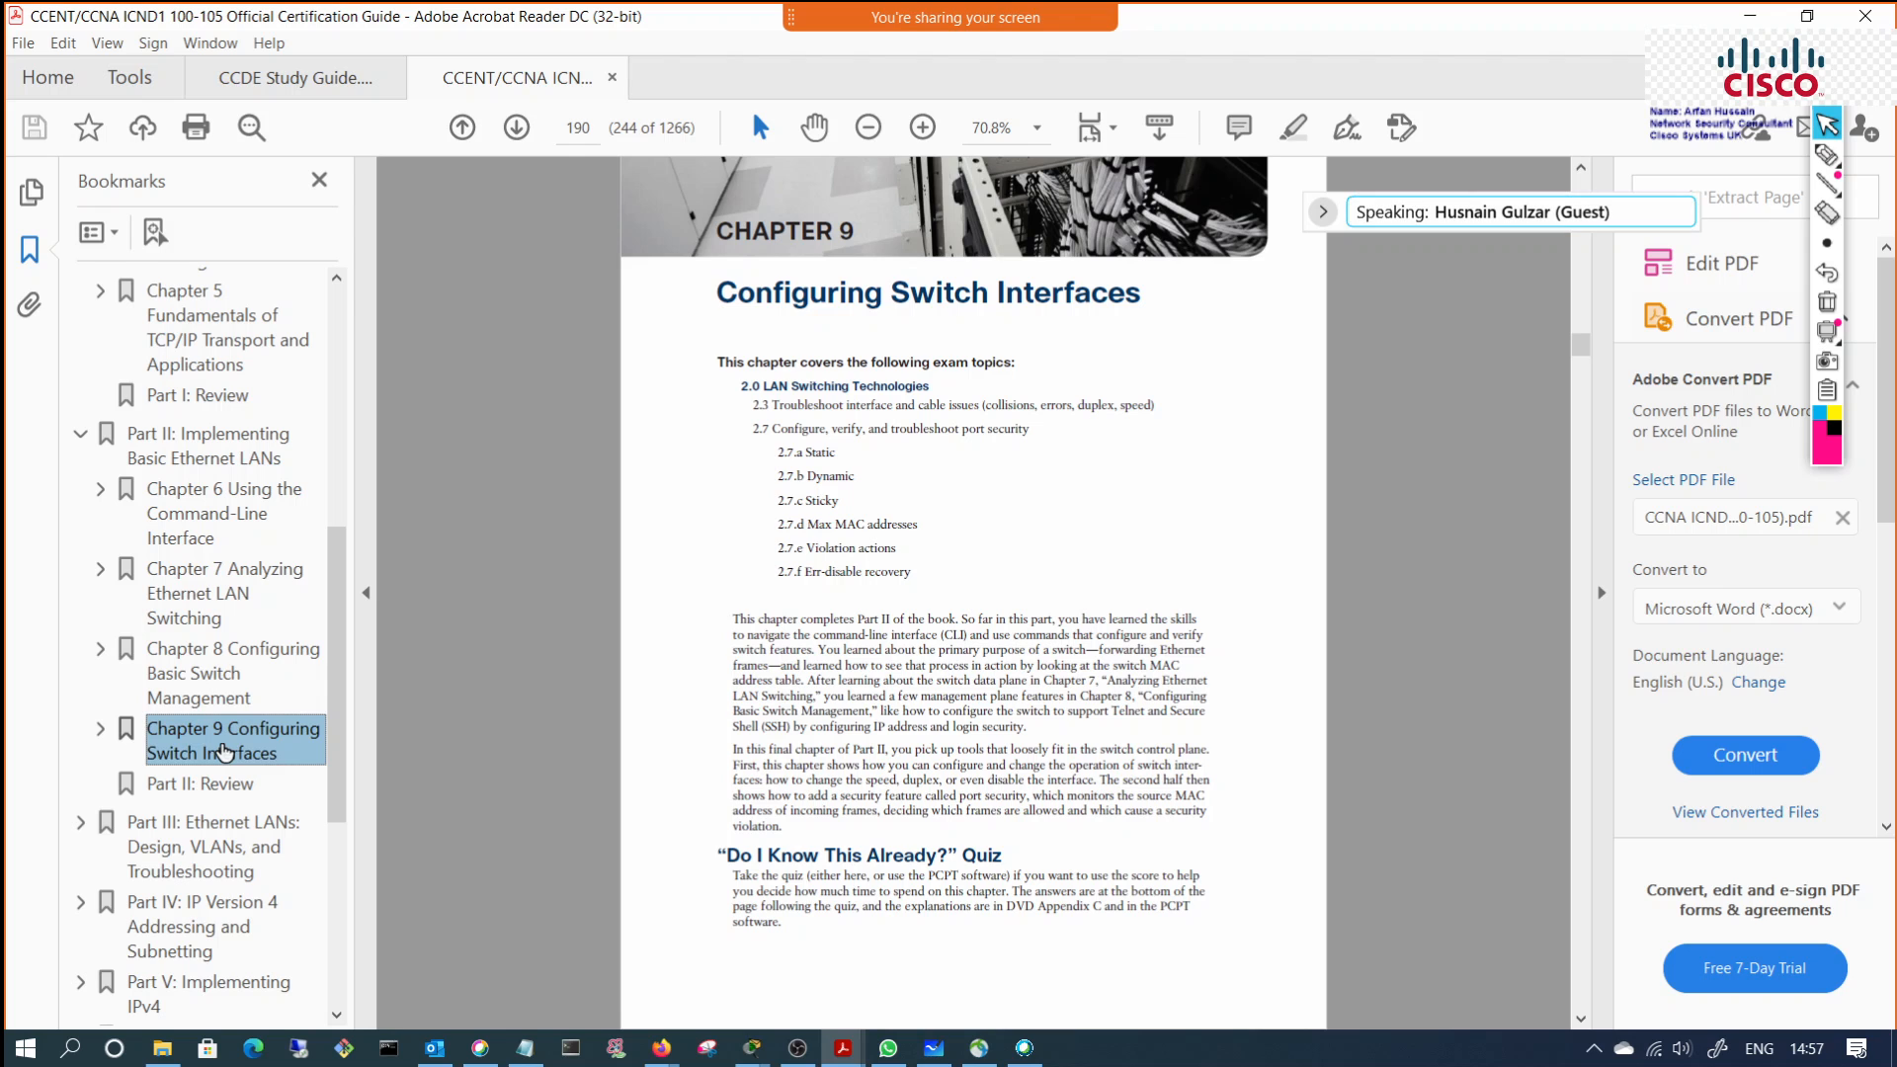
scroll(255, 726, down, 1)
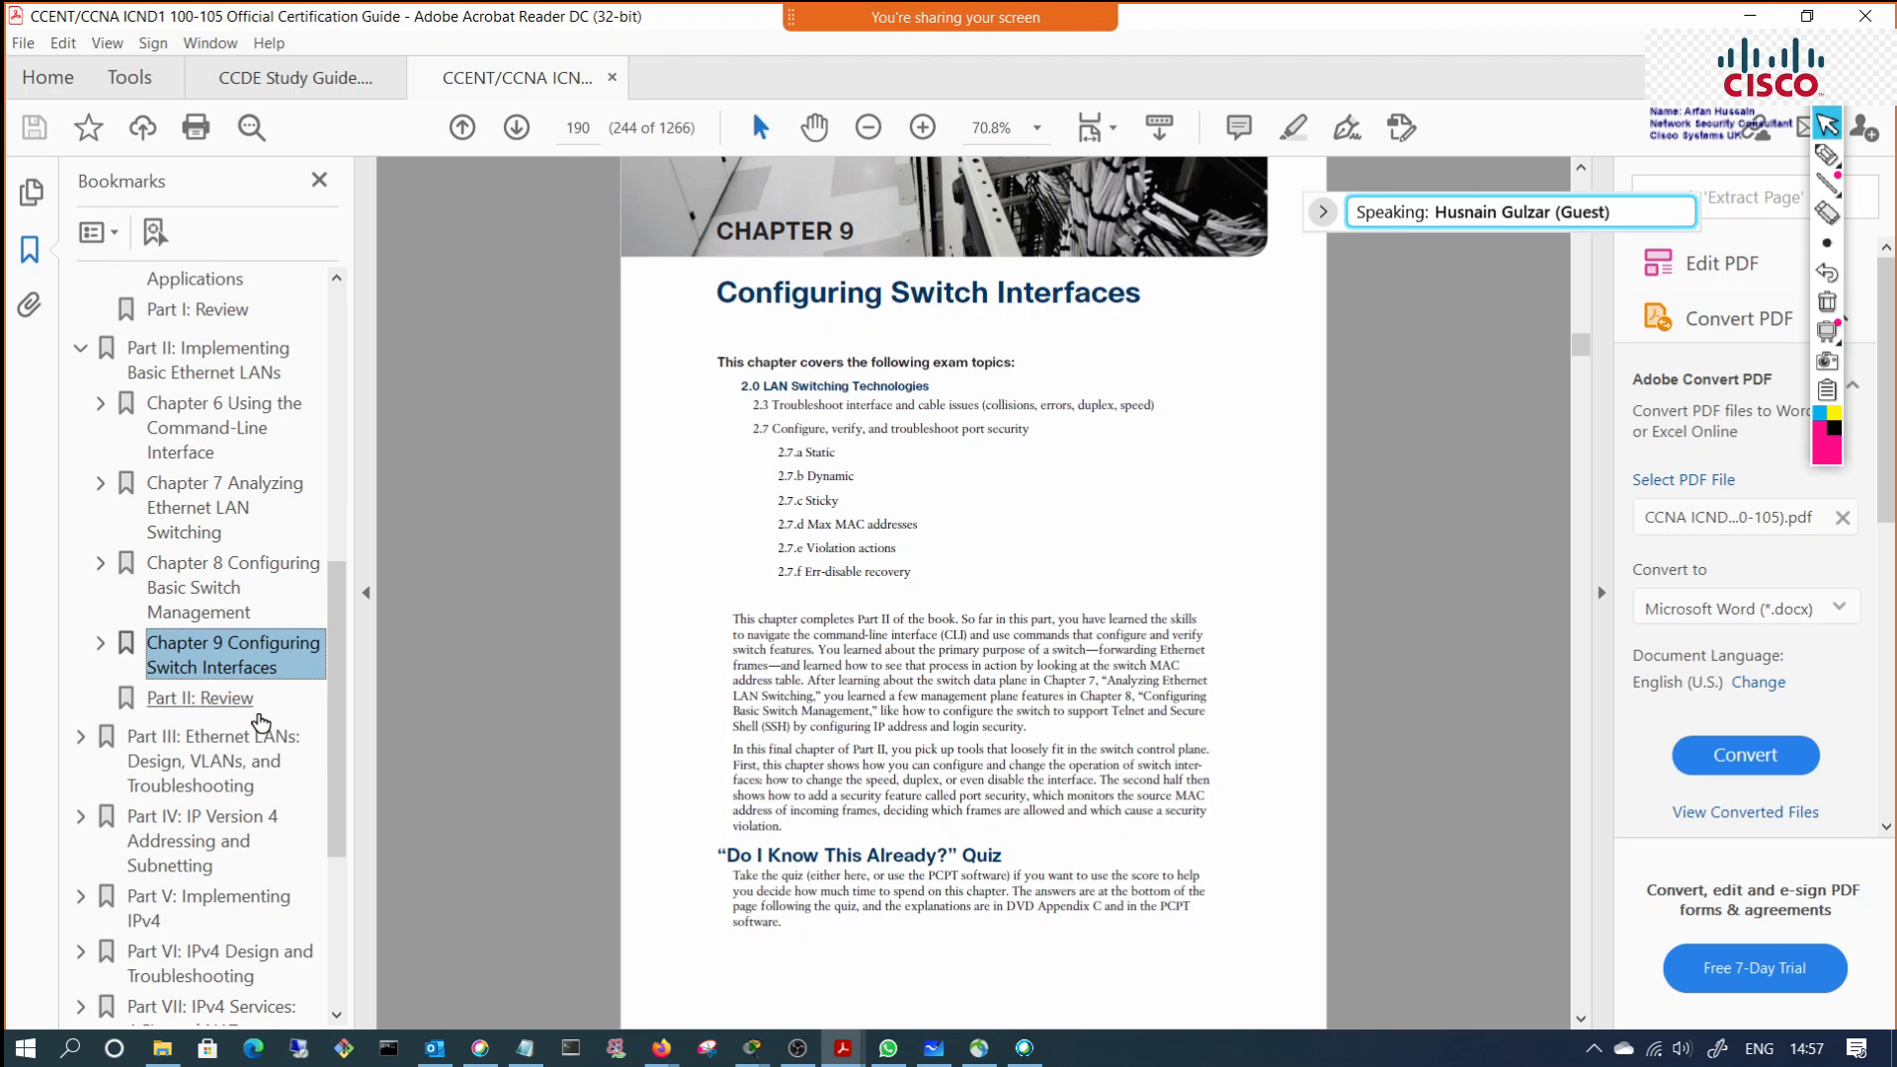
Step: View the opening pages of Chapter 7 Analyzing Ethernet LAN Switching and Chapter 6 Using the Command-Line Interface
click(205, 522)
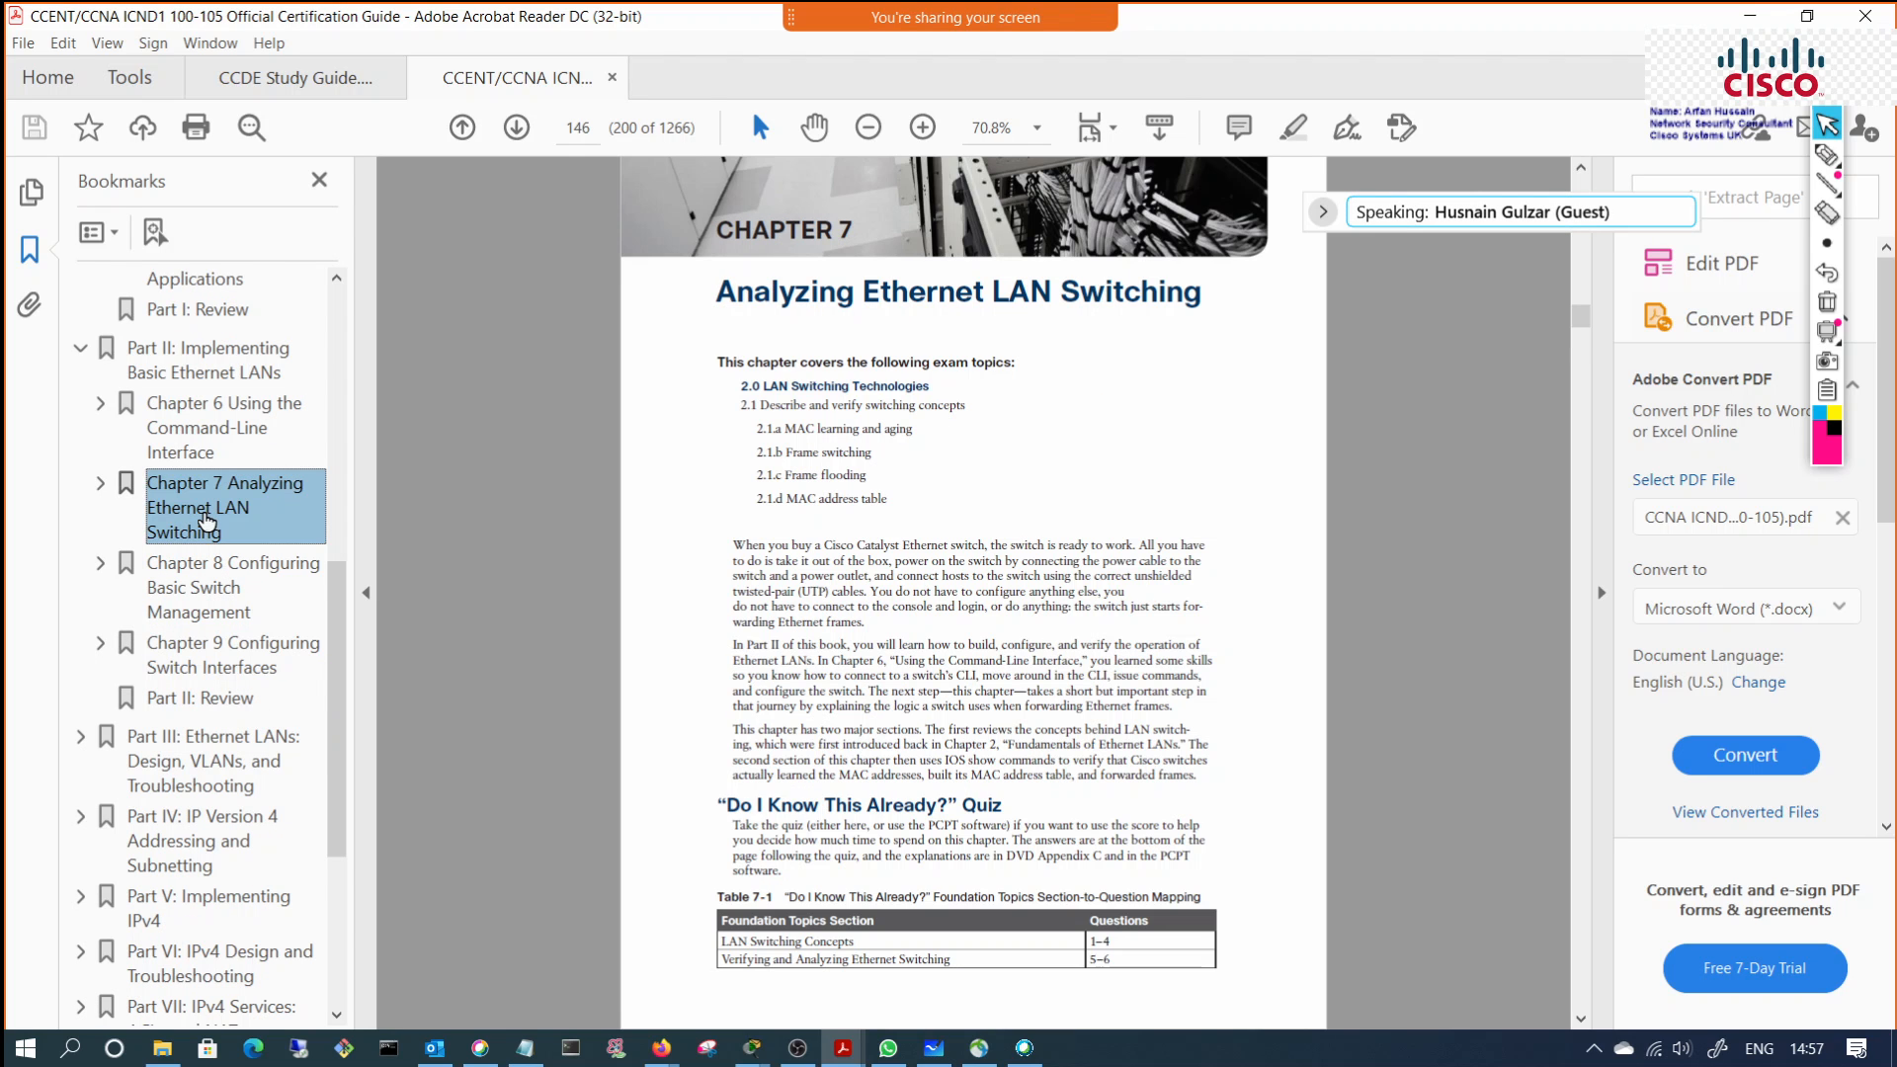
click(198, 439)
Step: Expand the Part IV bookmark and view the opening pages of Chapter 13 Perspectives on IPv4 Subnetting and Chapter 14 Analyzing Classful IPv4 Networks
drag(336, 634, 335, 737)
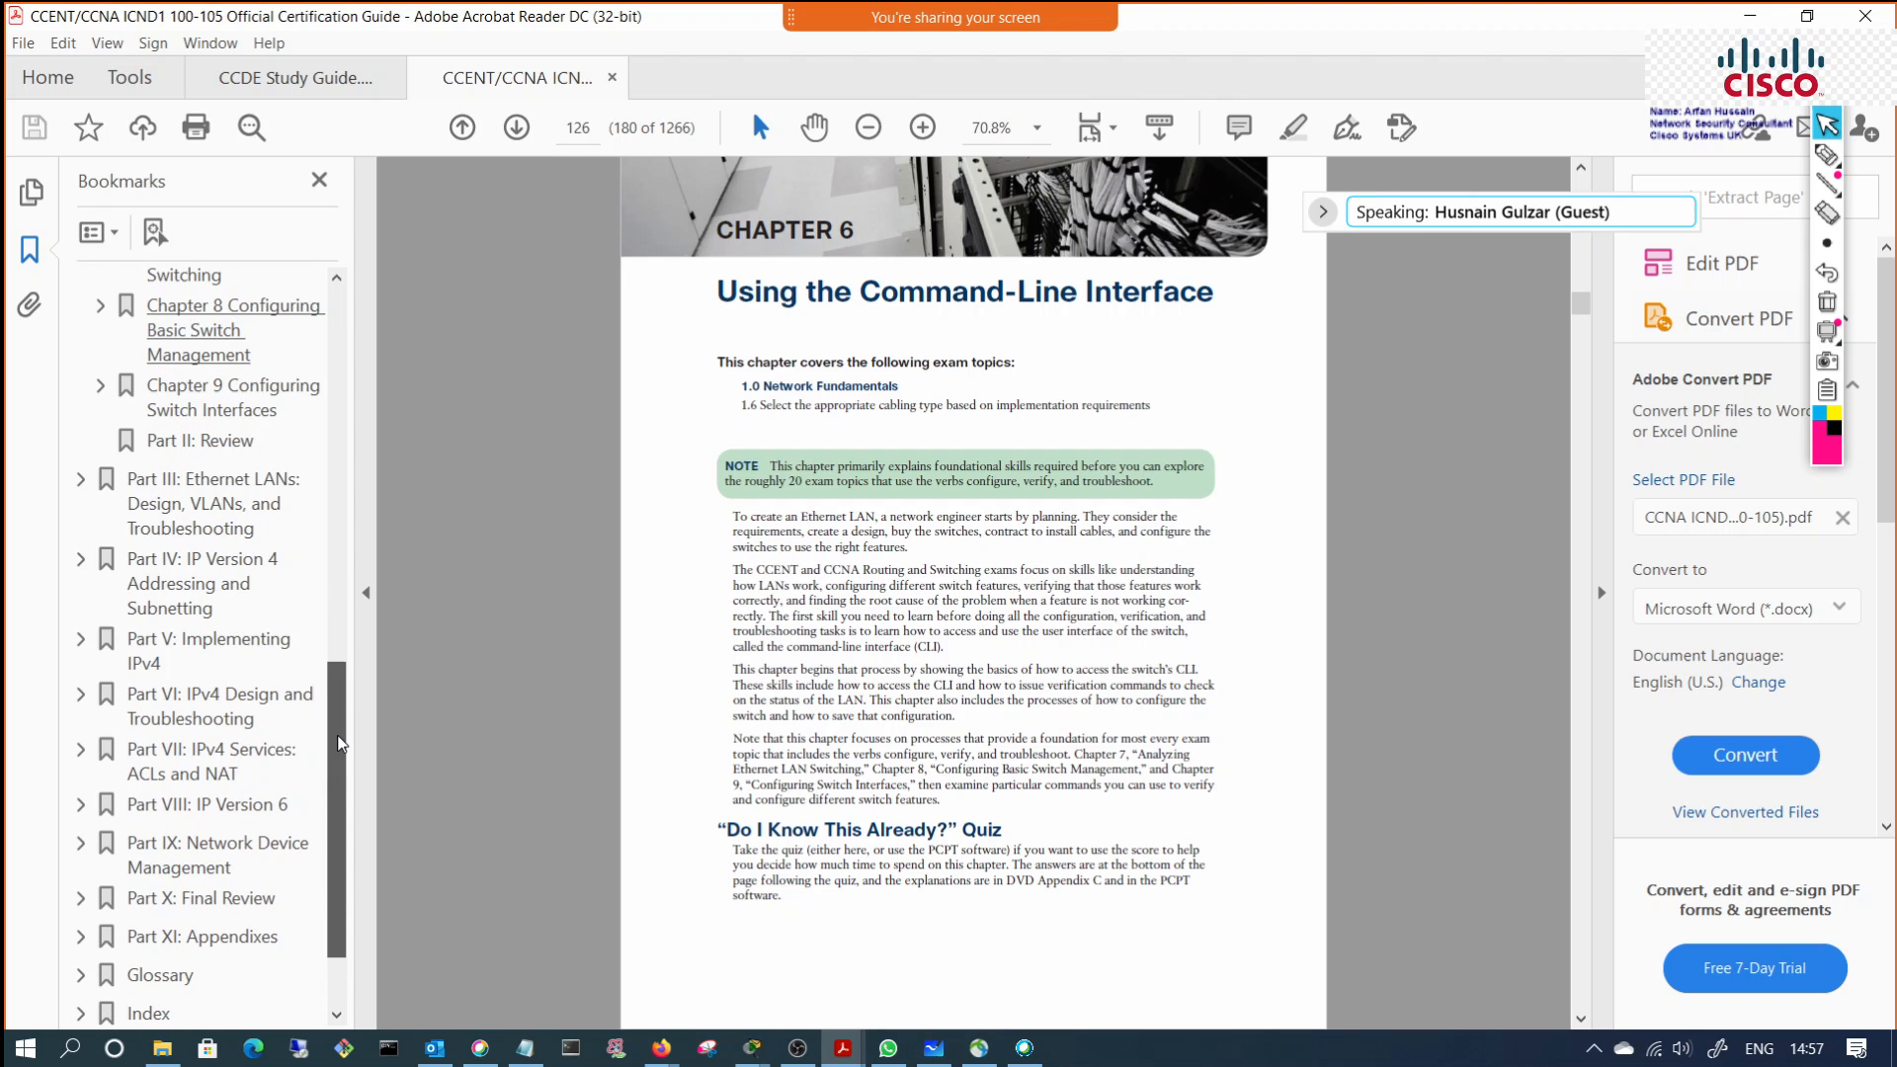
click(80, 559)
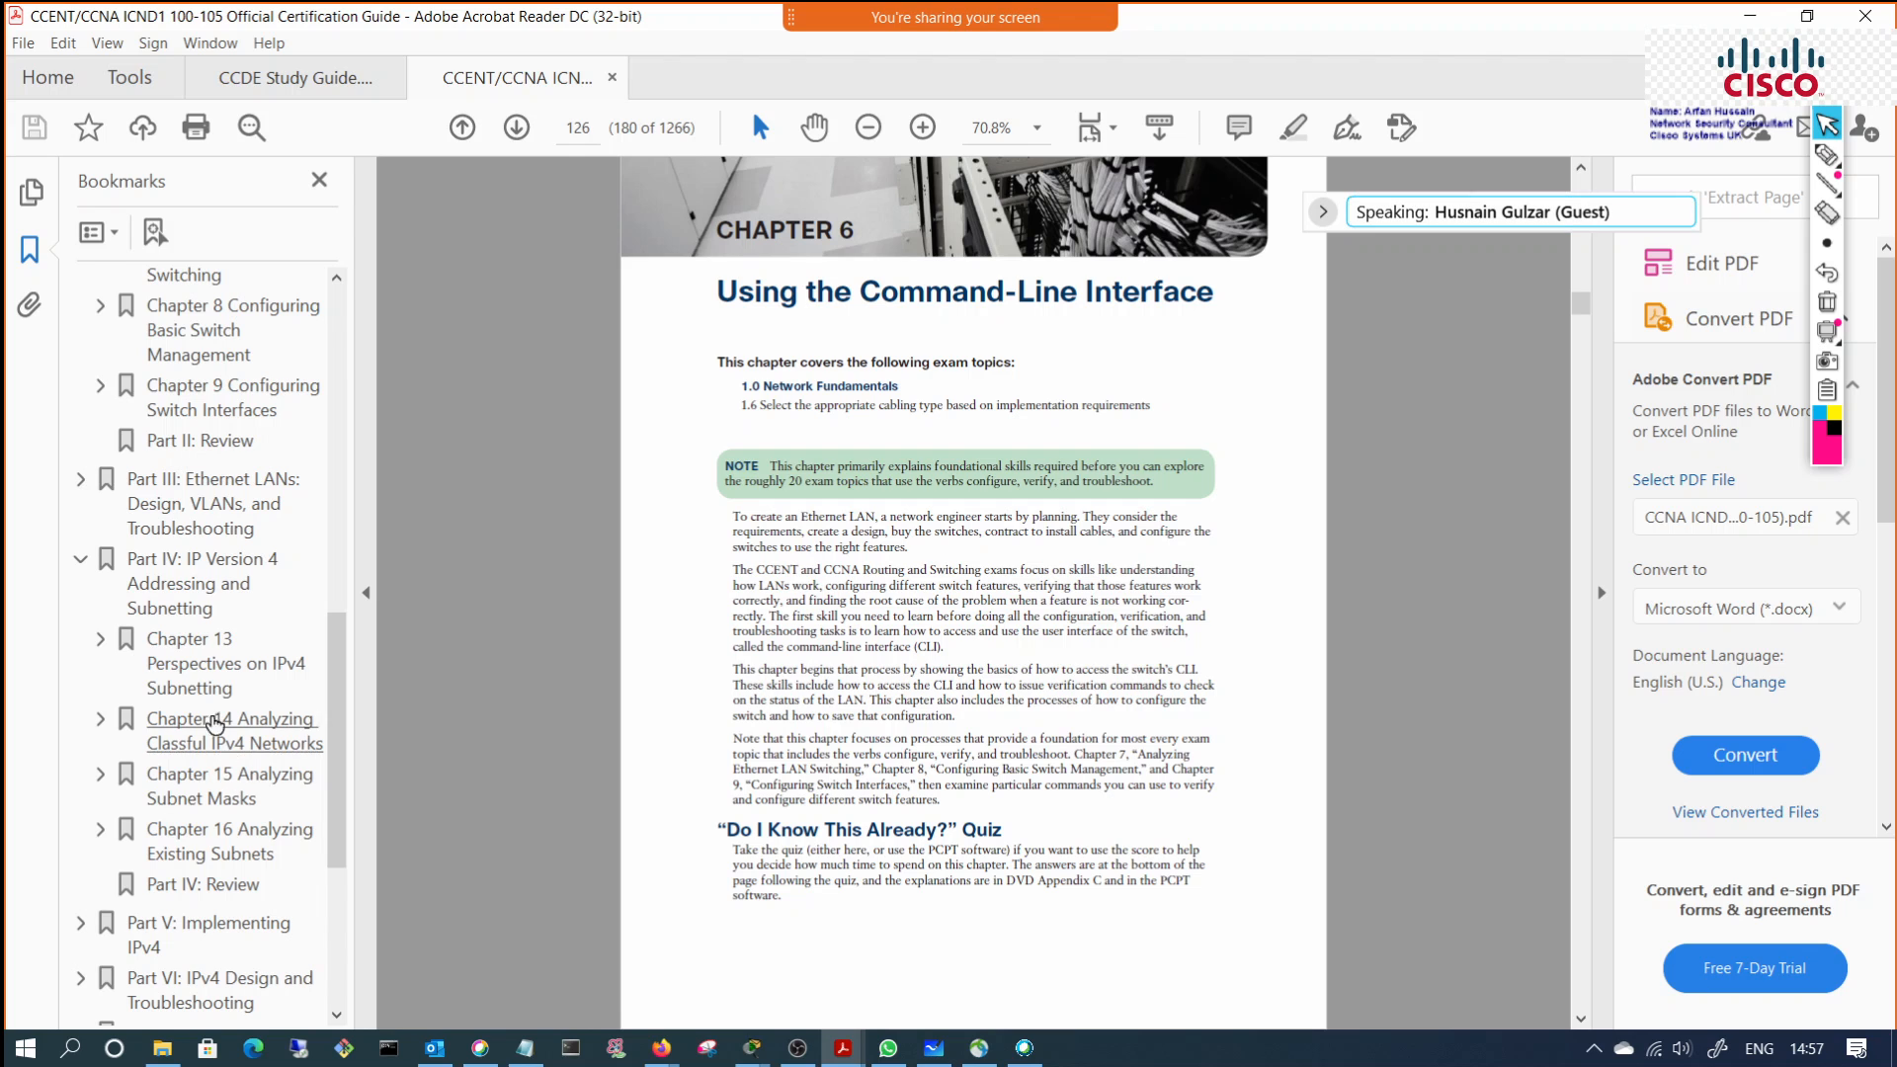
click(197, 686)
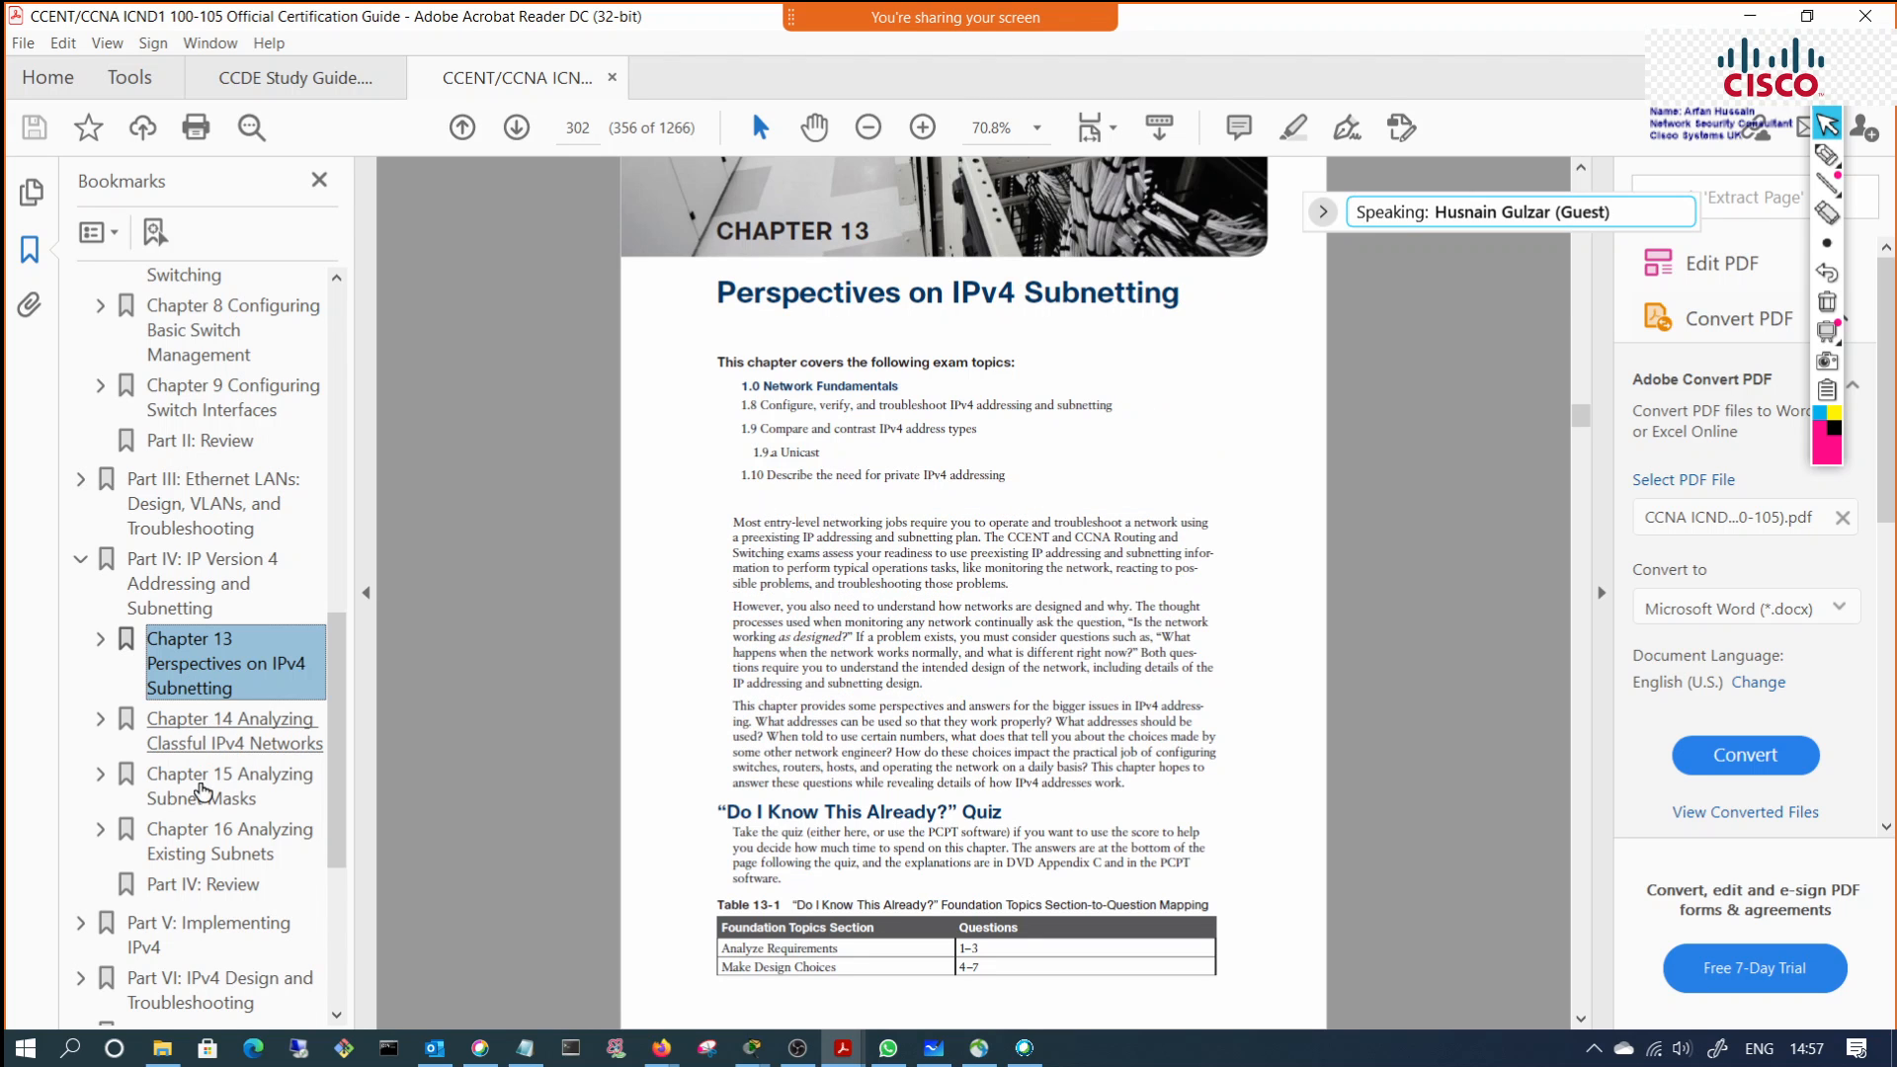
scroll(207, 790, down, 1)
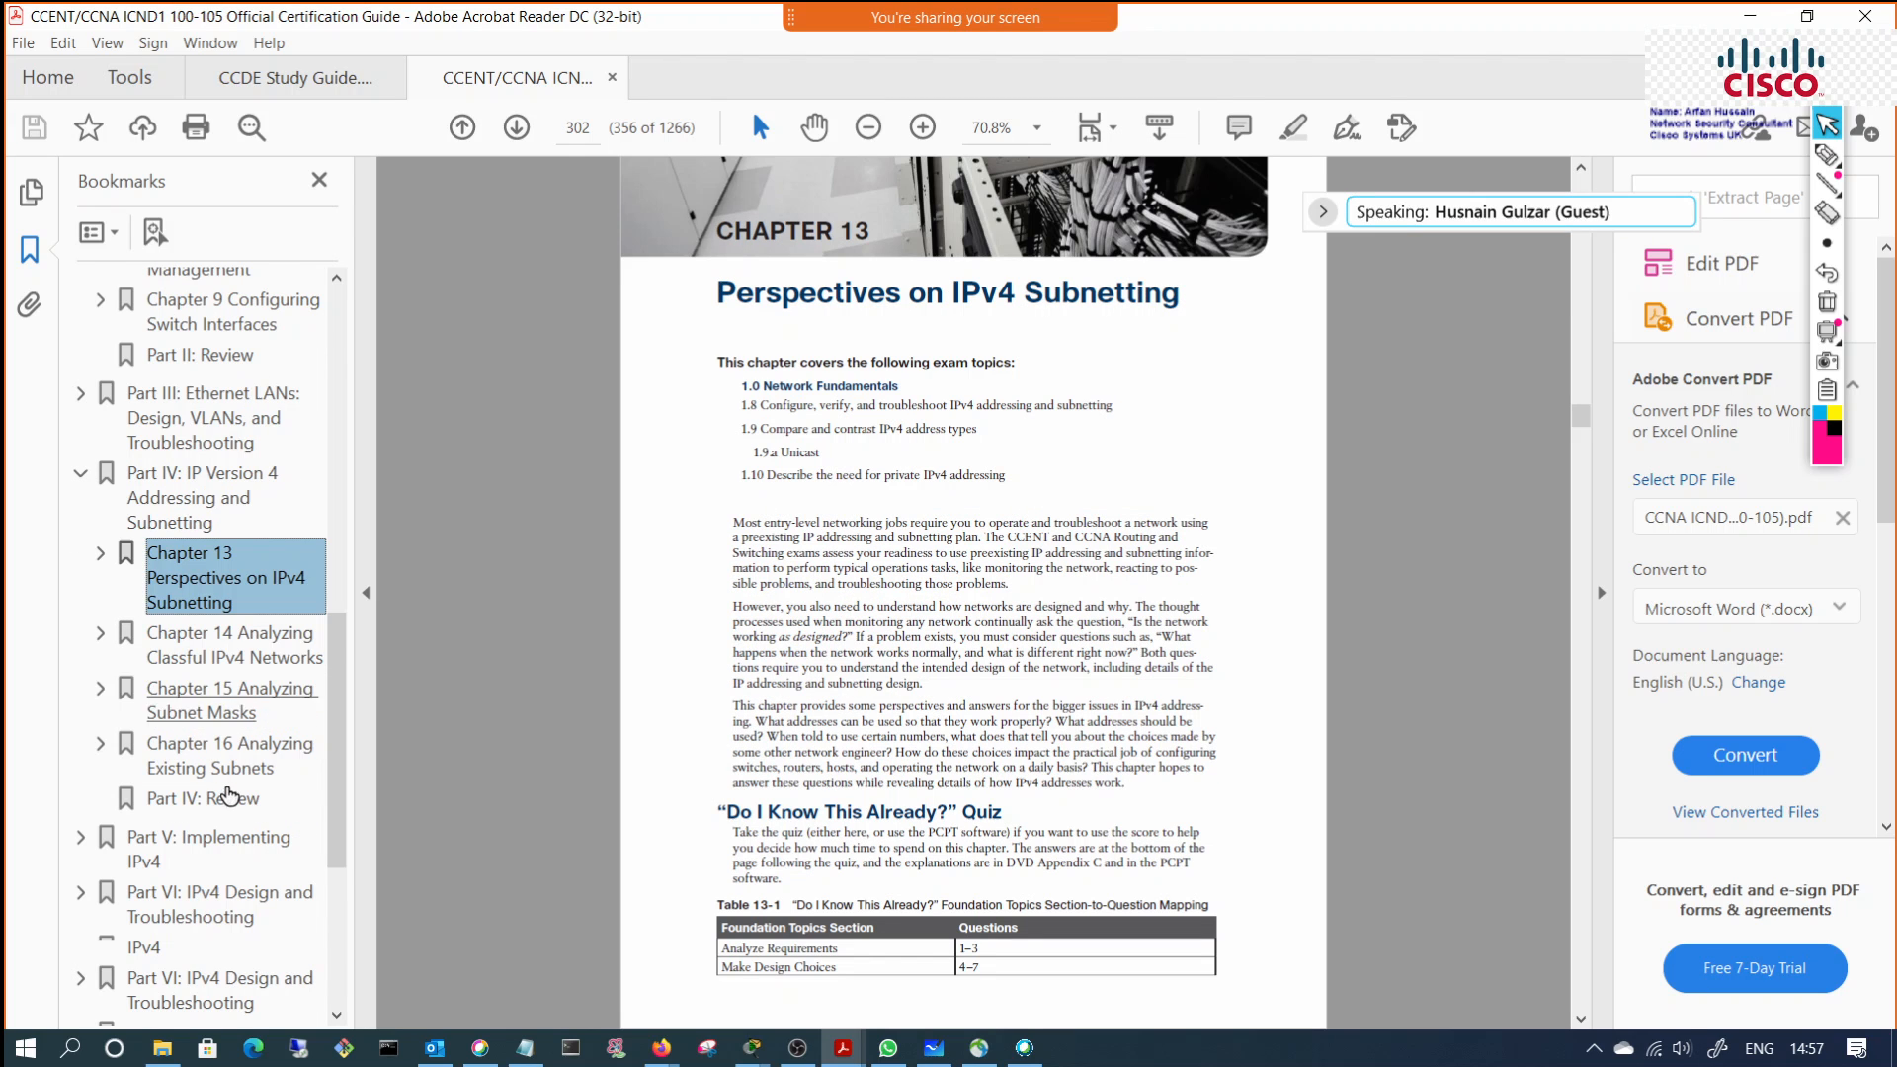
click(204, 644)
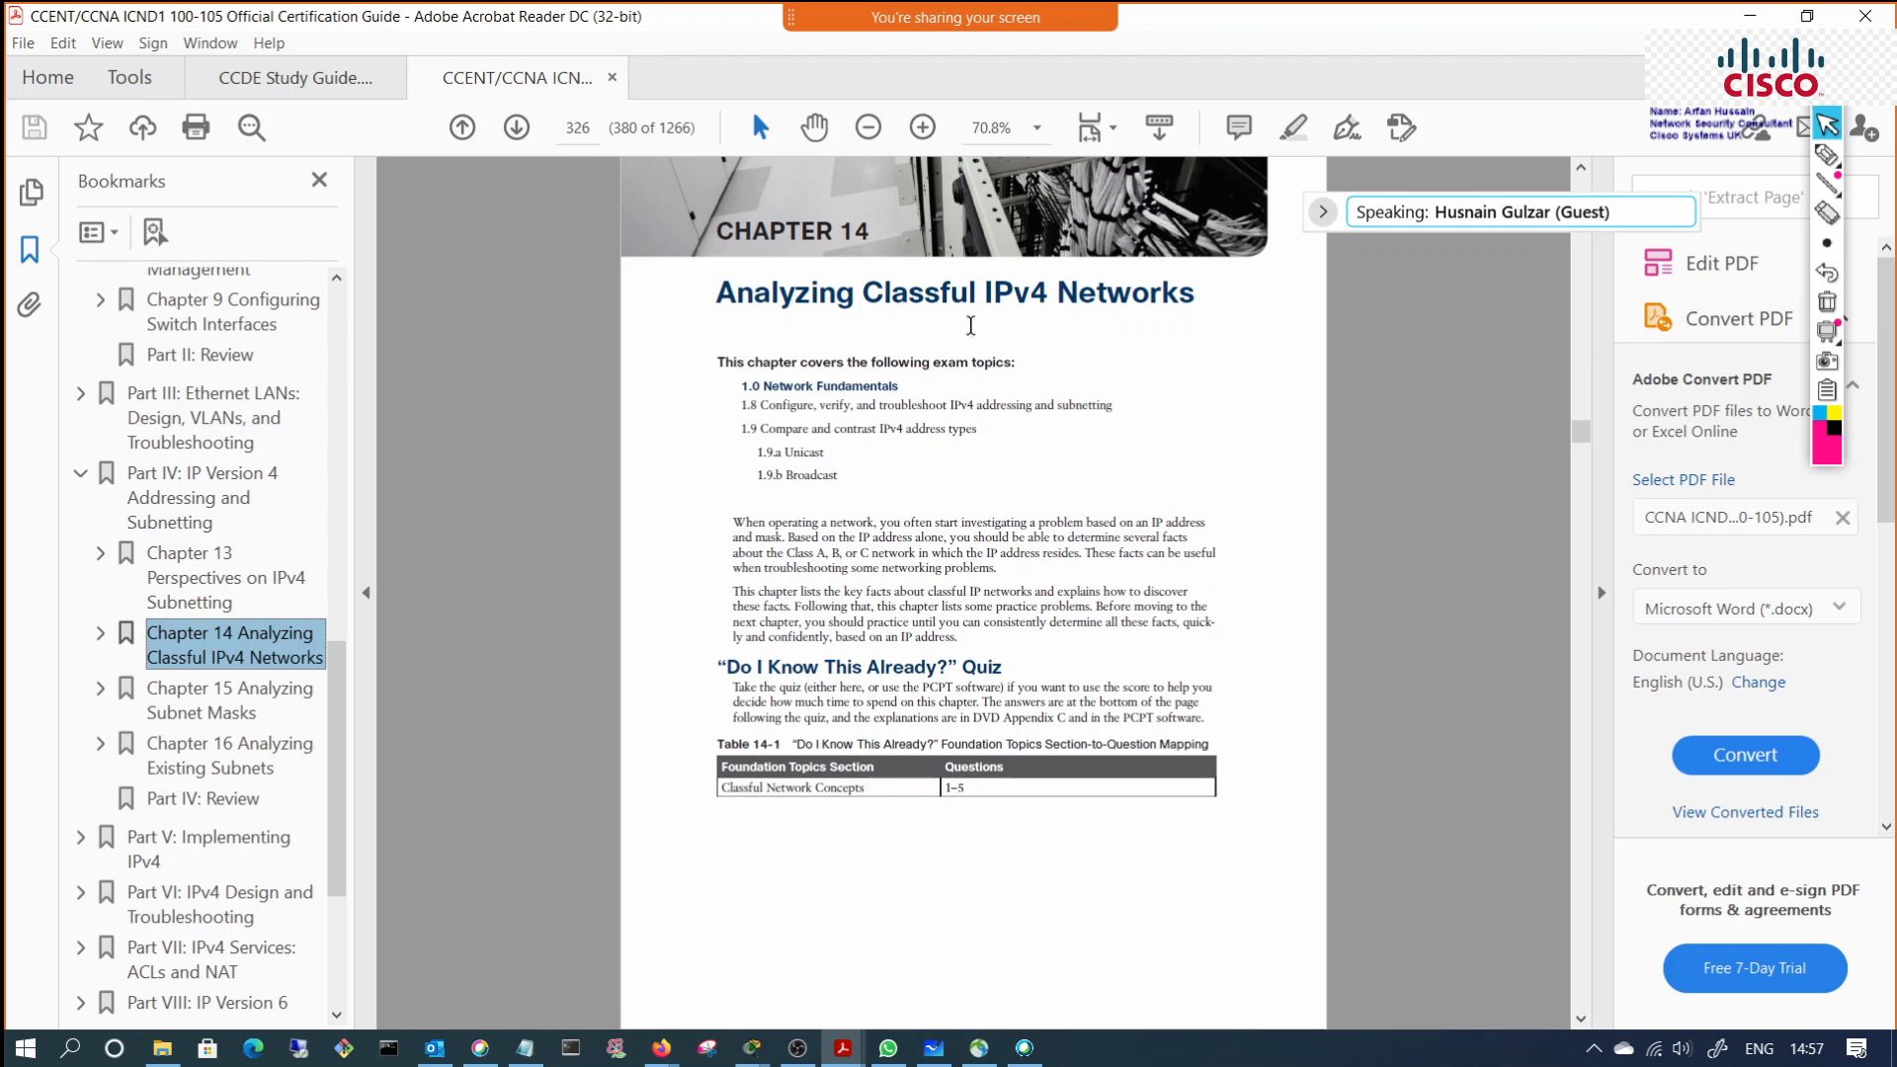
Step: Go to Chapter 15, highlight its title Analyzing Subnet Masks, and view the Part IV Review page
click(205, 699)
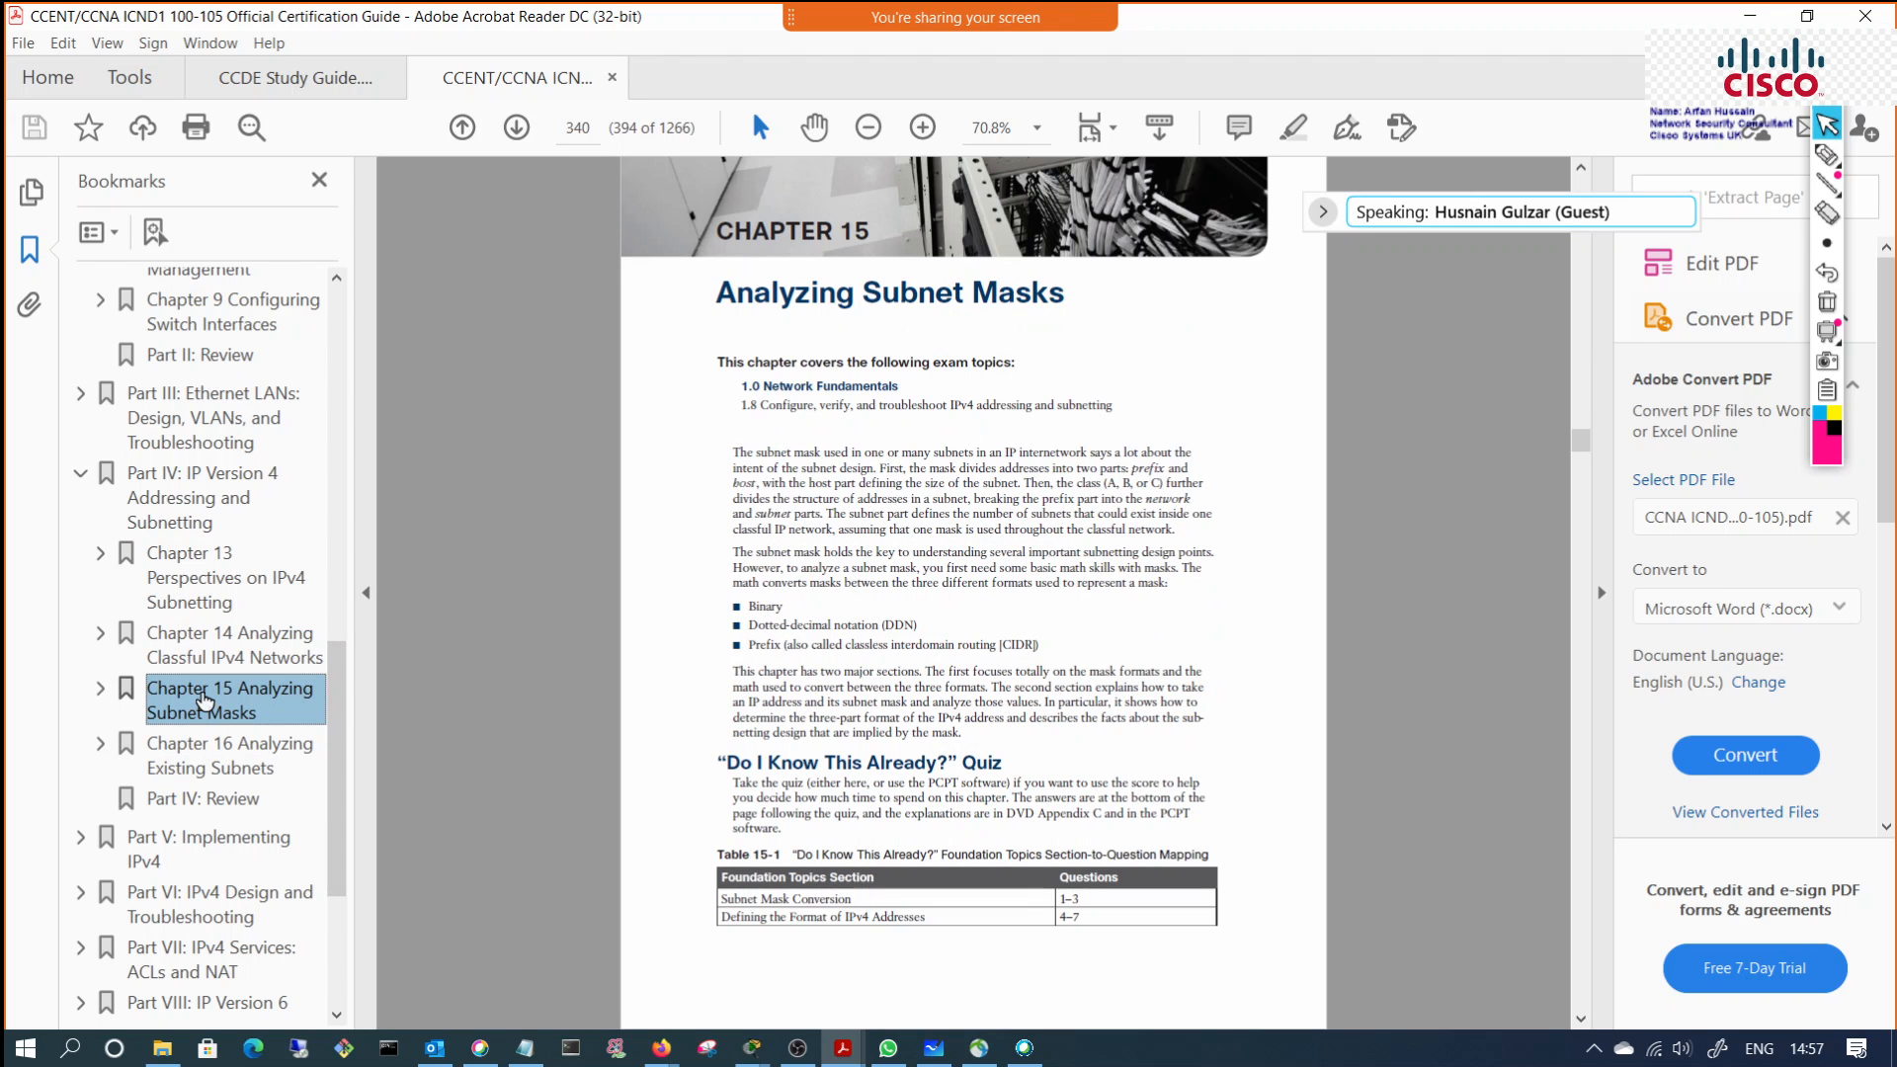
drag(1097, 294, 717, 297)
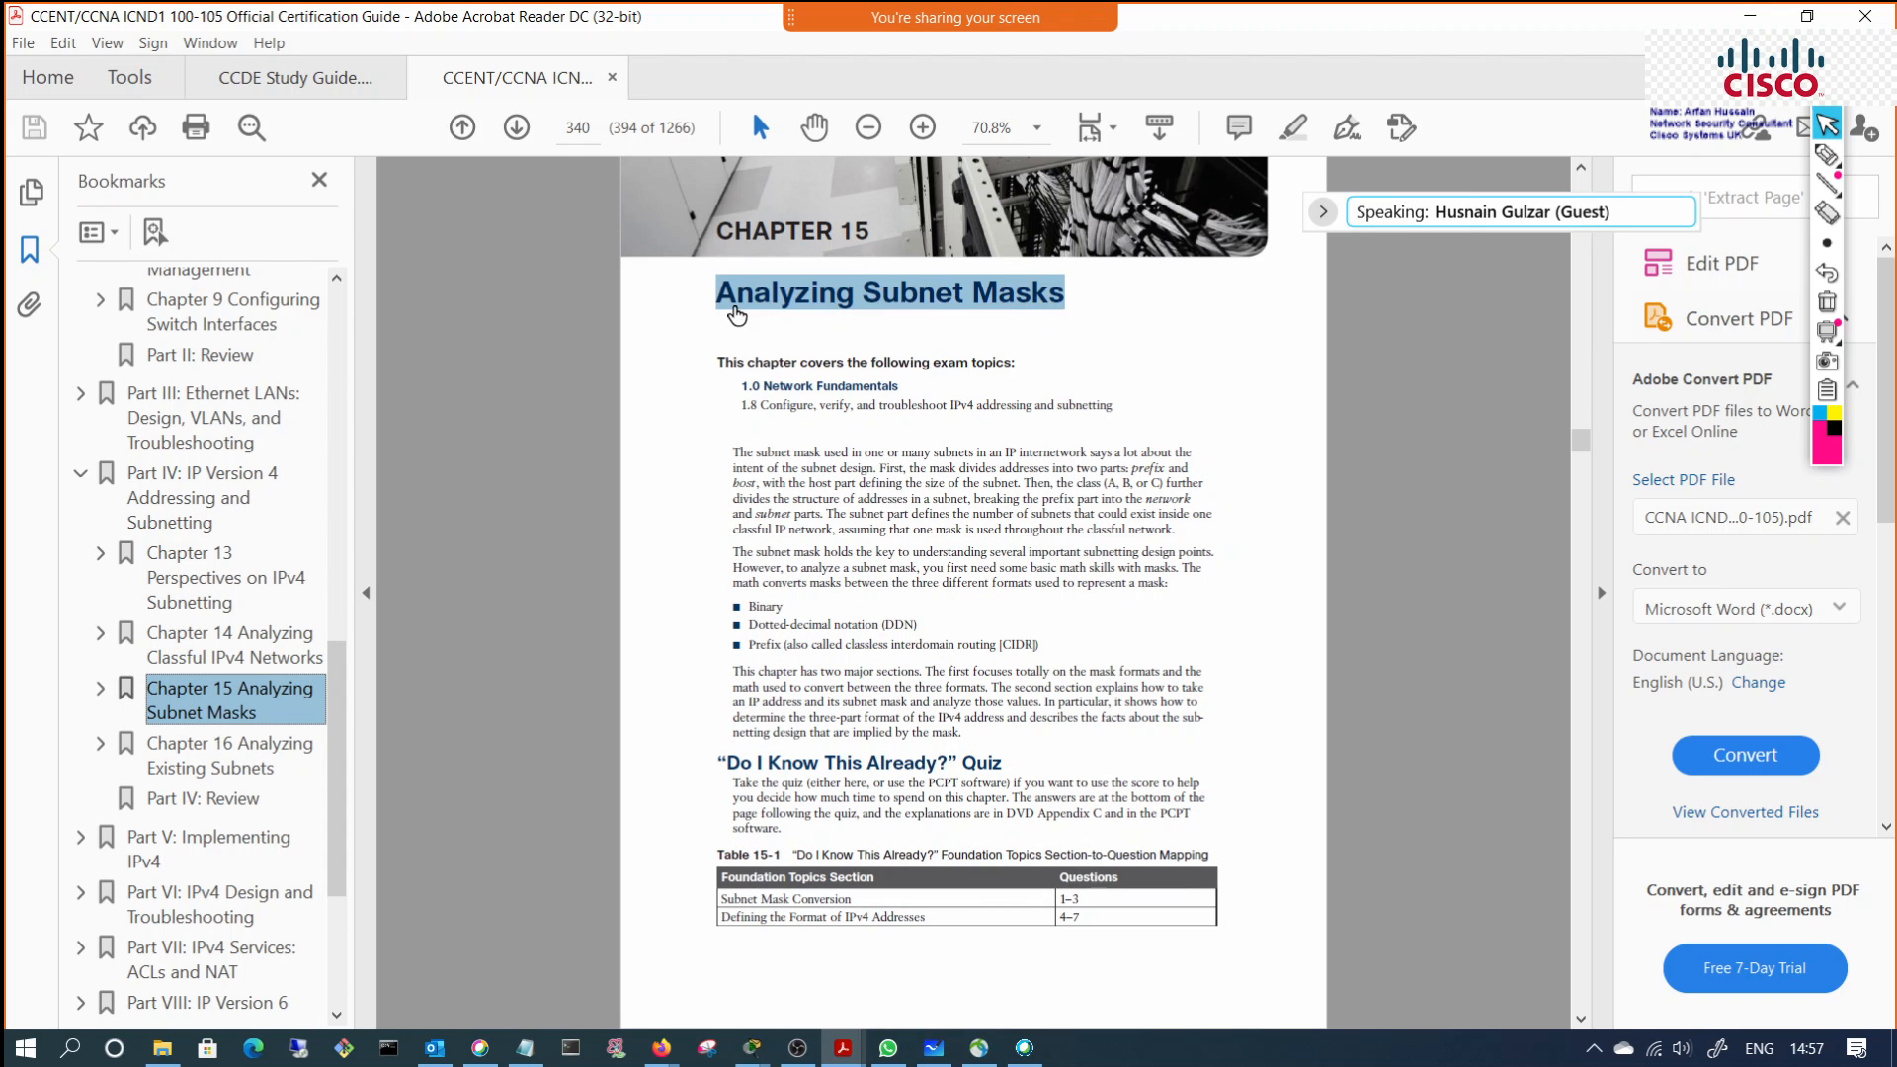
click(202, 798)
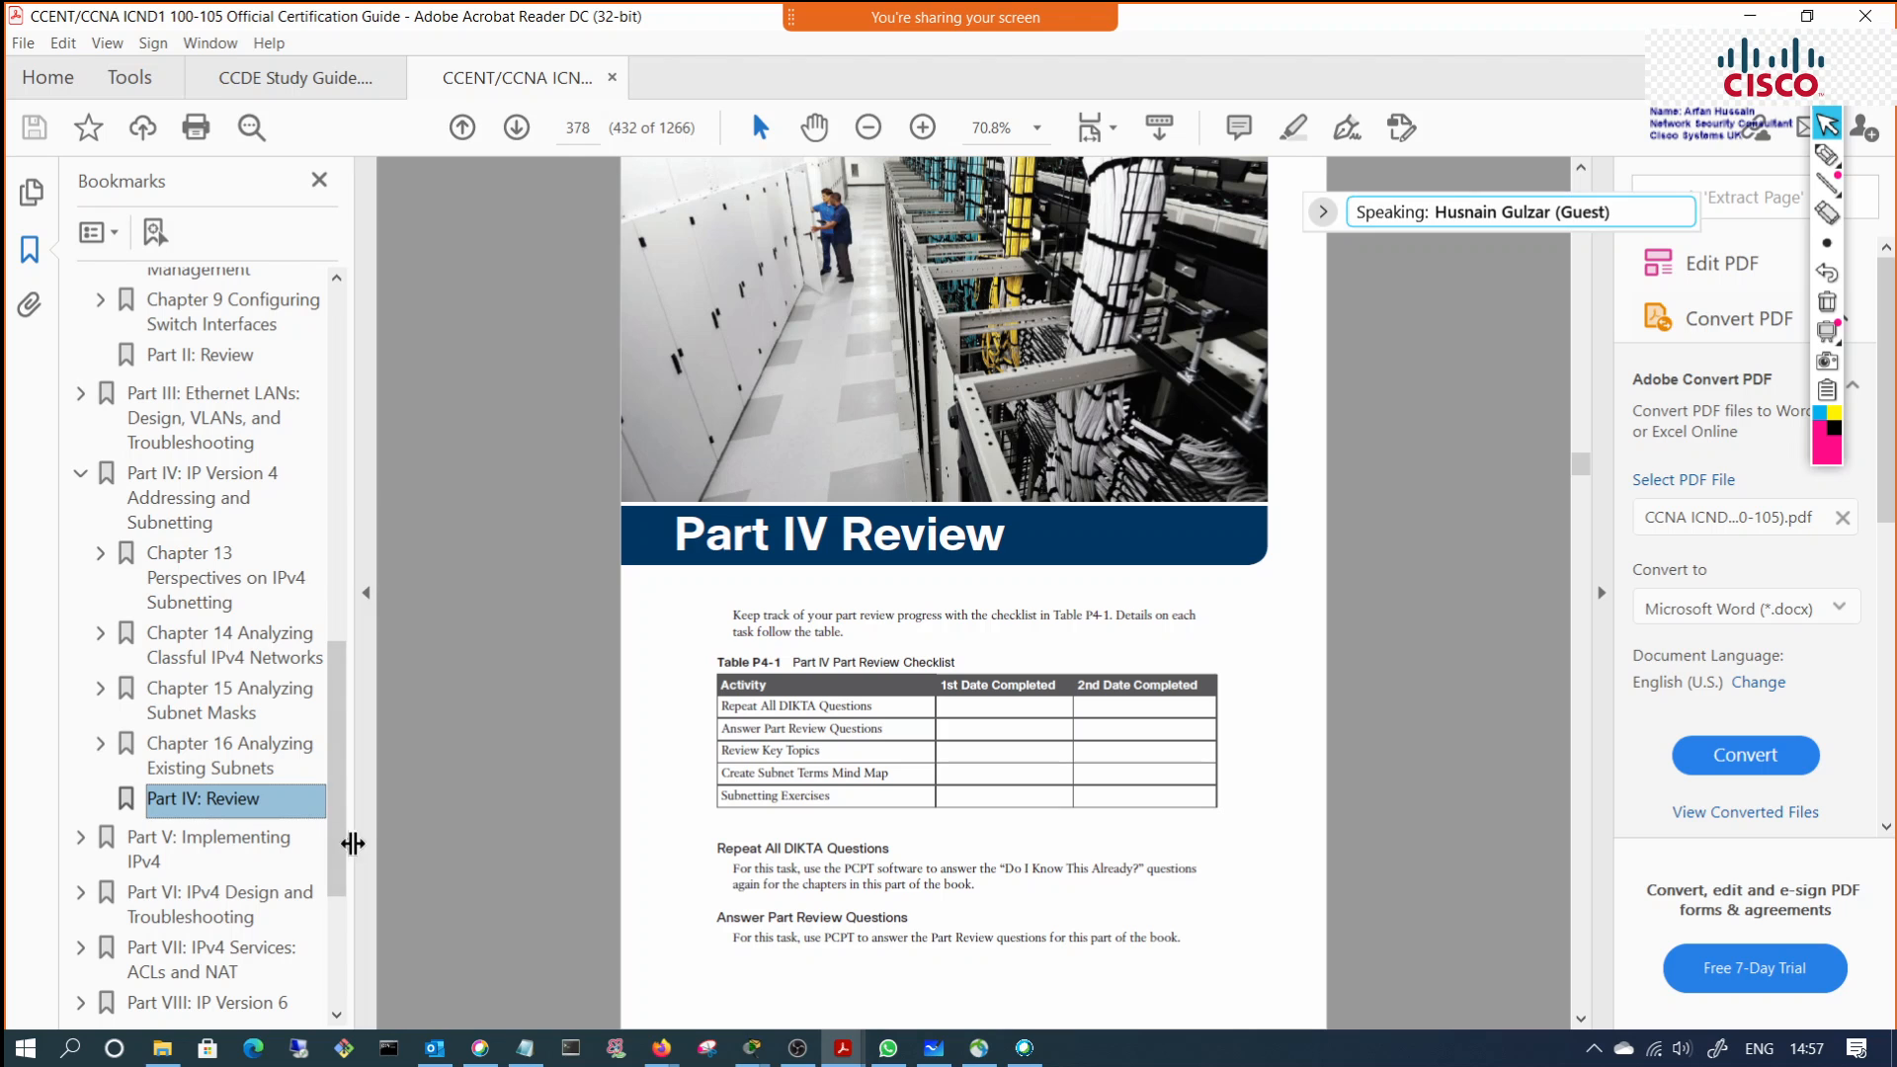
scroll(308, 946, down, 5)
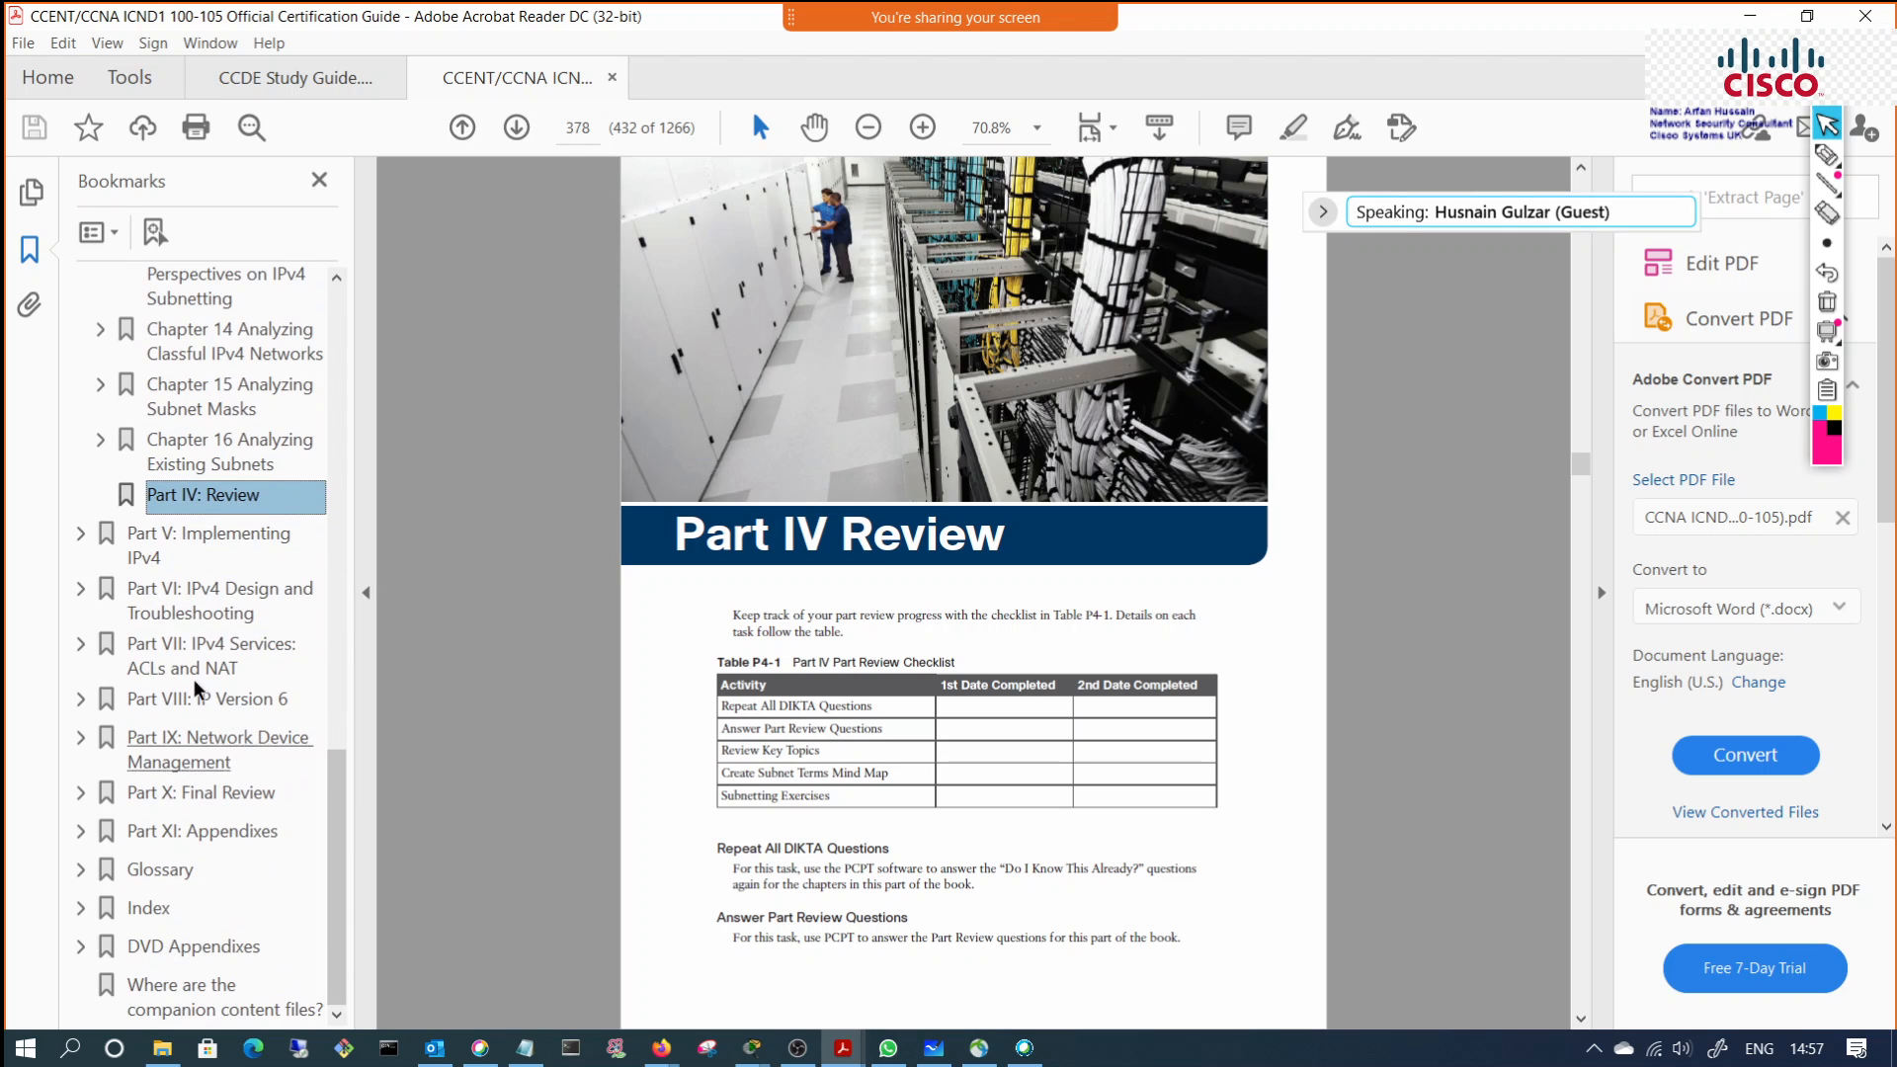